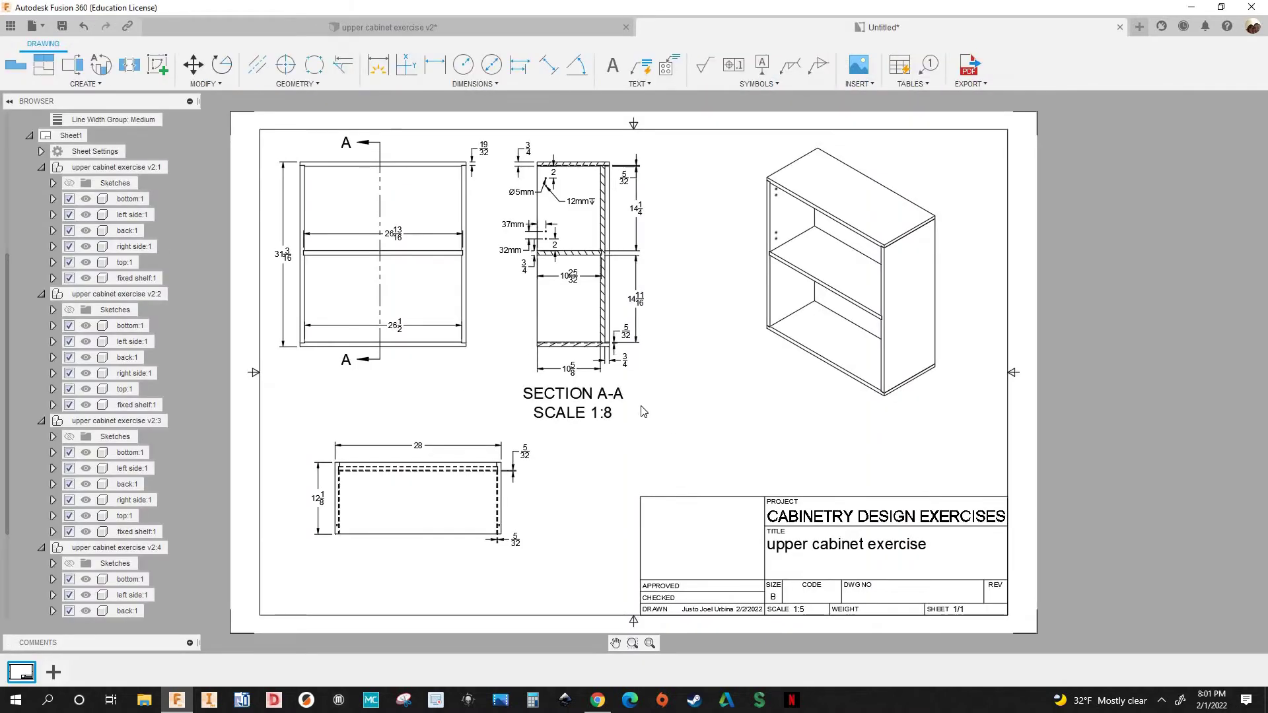
Switch from the drawing to the upper cabinet model and examine its panels, fixed shelf and joints
{"action": "middle_click_drag", "start_coordinate": [650, 405], "coordinate": [693, 405]}
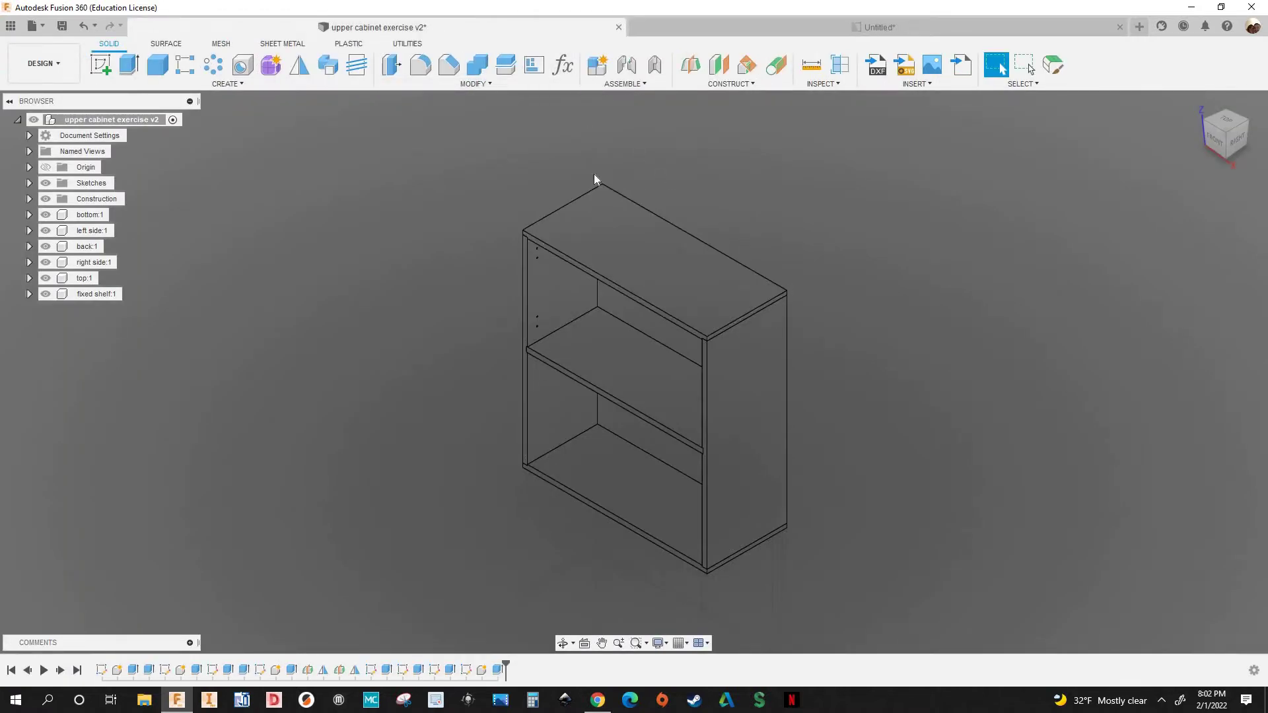
{"action": "middle_click_drag", "start_coordinate": [709, 215], "coordinate": [663, 193]}
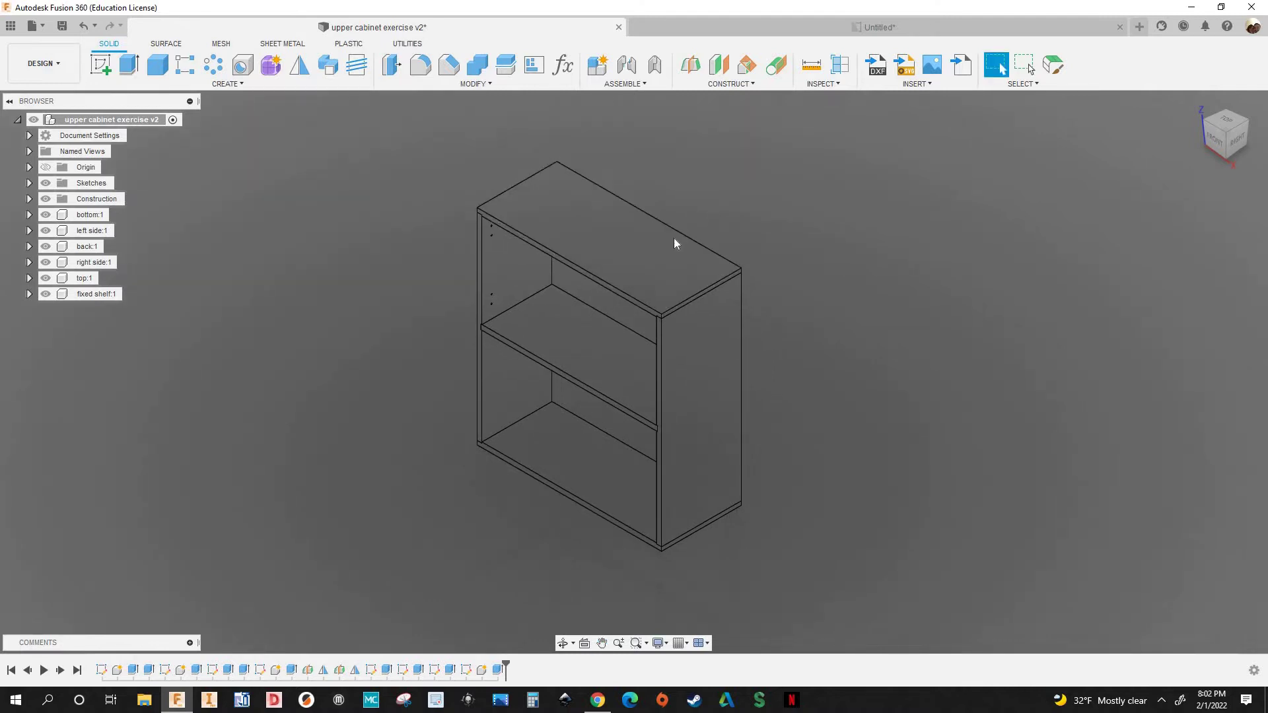
{"action": "scroll", "coordinate": [767, 335], "scroll_direction": "down", "scroll_amount": 1}
{"action": "middle_click_drag", "start_coordinate": [759, 429], "coordinate": [766, 386]}
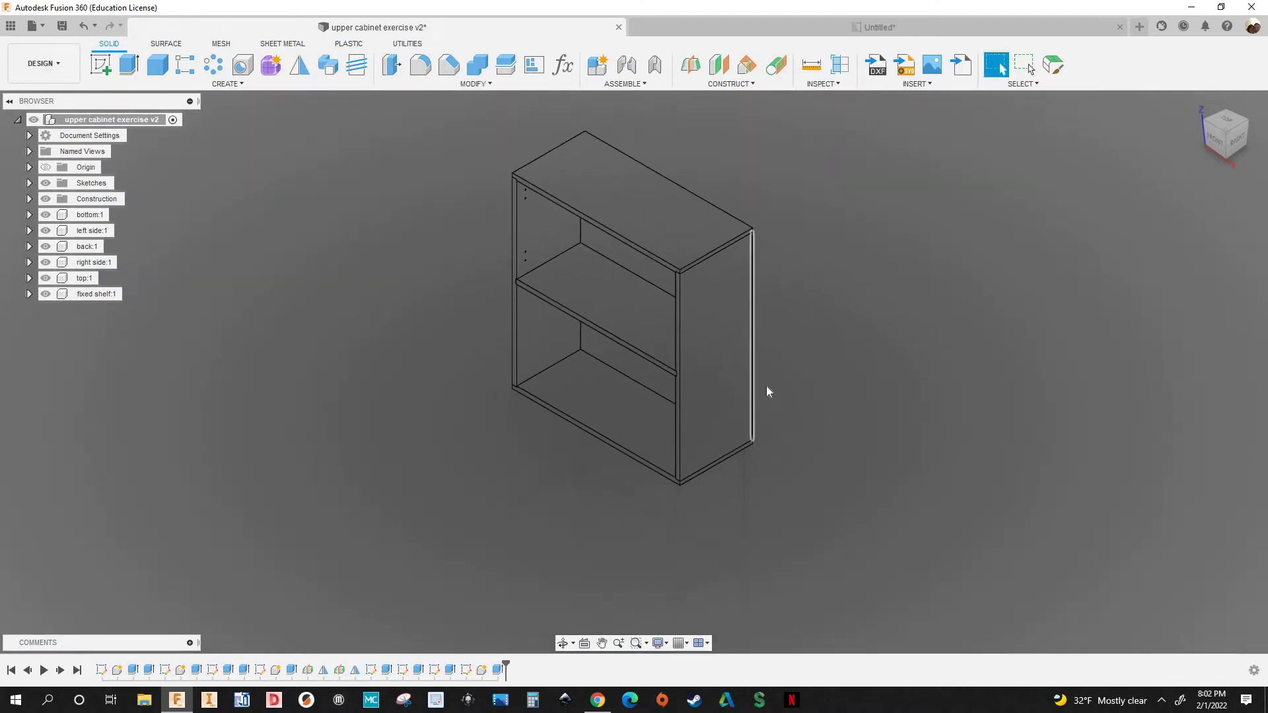
{"action": "middle_click_drag", "start_coordinate": [779, 294], "coordinate": [779, 343]}
{"action": "scroll", "coordinate": [781, 297], "scroll_direction": "up", "scroll_amount": 4}
{"action": "scroll", "coordinate": [779, 296], "scroll_direction": "down", "scroll_amount": 3}
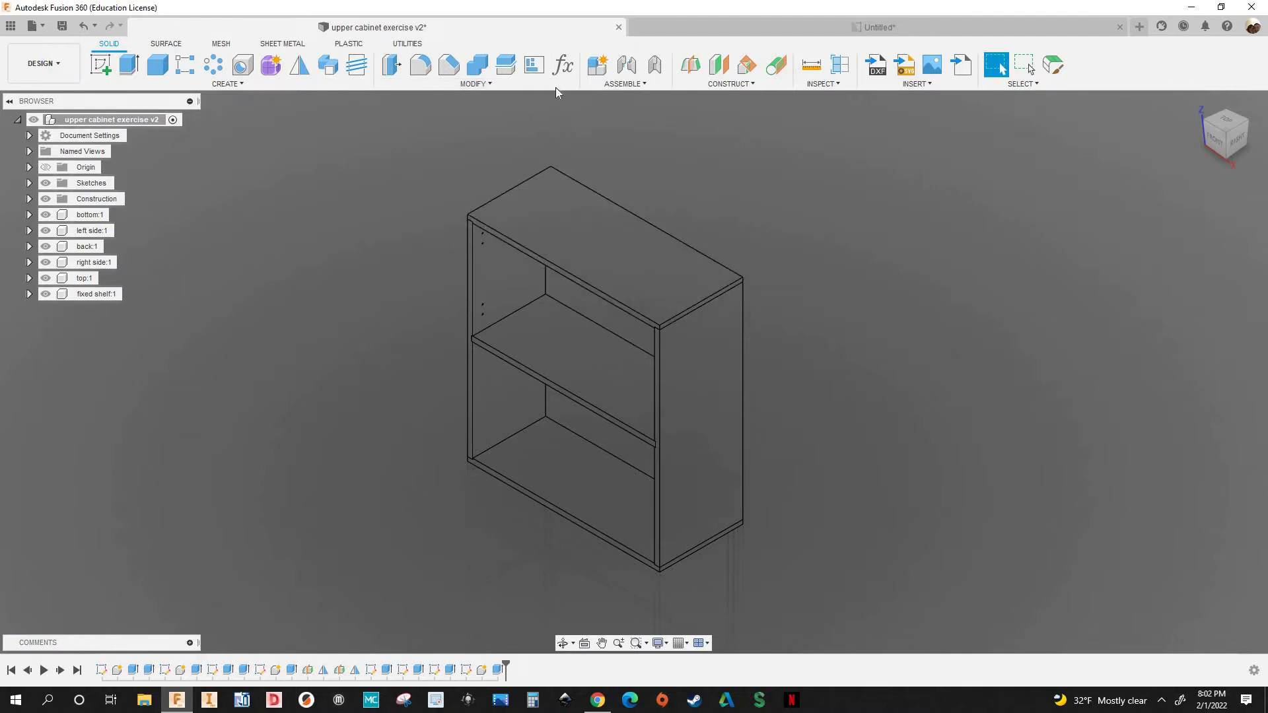
{"action": "middle_click_drag", "start_coordinate": [555, 280], "coordinate": [538, 247]}
{"action": "scroll", "coordinate": [551, 274], "scroll_direction": "down", "scroll_amount": 1}
{"action": "scroll", "coordinate": [648, 306], "scroll_direction": "up", "scroll_amount": 1}
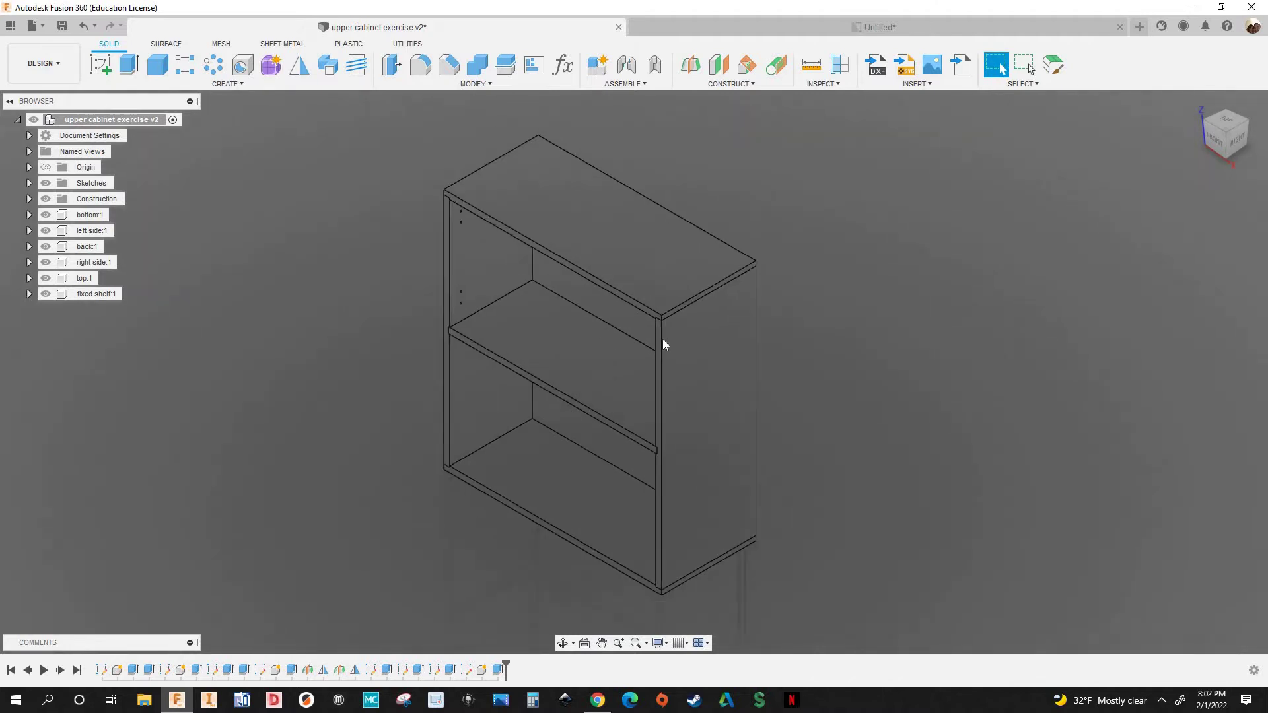
{"action": "scroll", "coordinate": [620, 318], "scroll_direction": "up", "scroll_amount": 2}
{"action": "scroll", "coordinate": [738, 278], "scroll_direction": "up", "scroll_amount": 3}
{"action": "scroll", "coordinate": [739, 279], "scroll_direction": "down", "scroll_amount": 7}
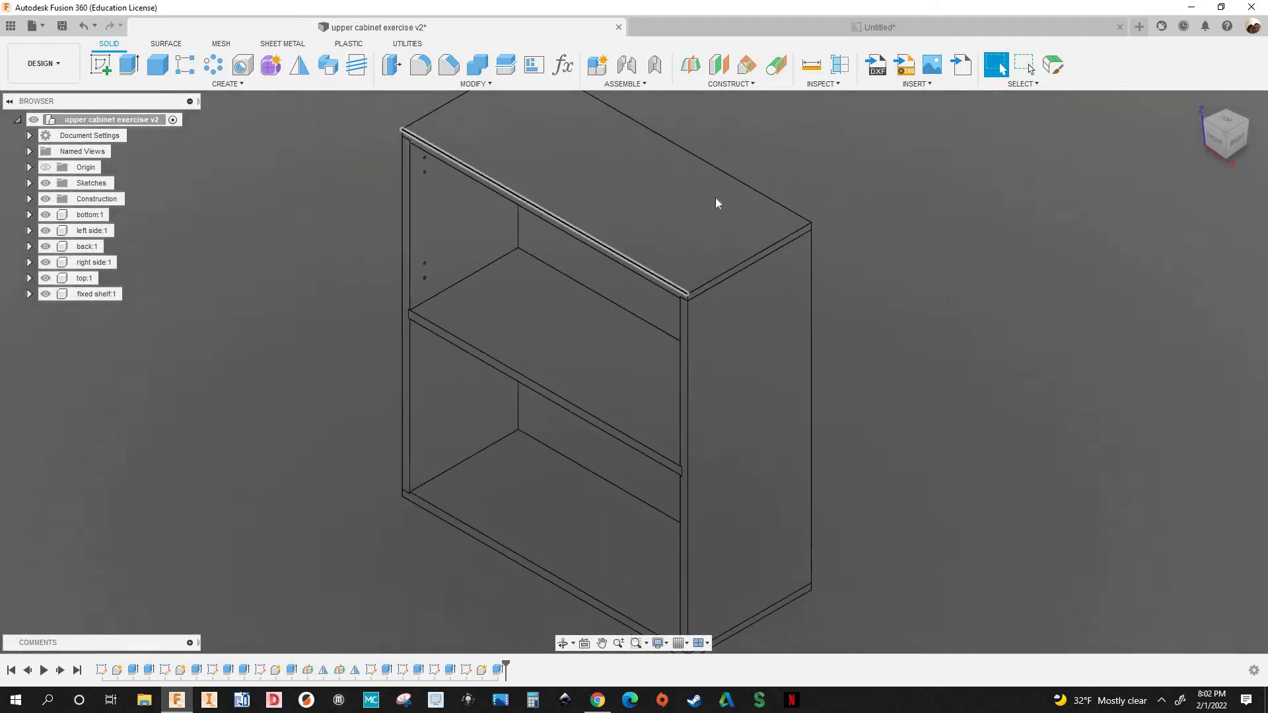
Review the cabinet's user parameters and check the overall dimensions in the drawing's front and top views
{"action": "left_click", "coordinate": [557, 75]}
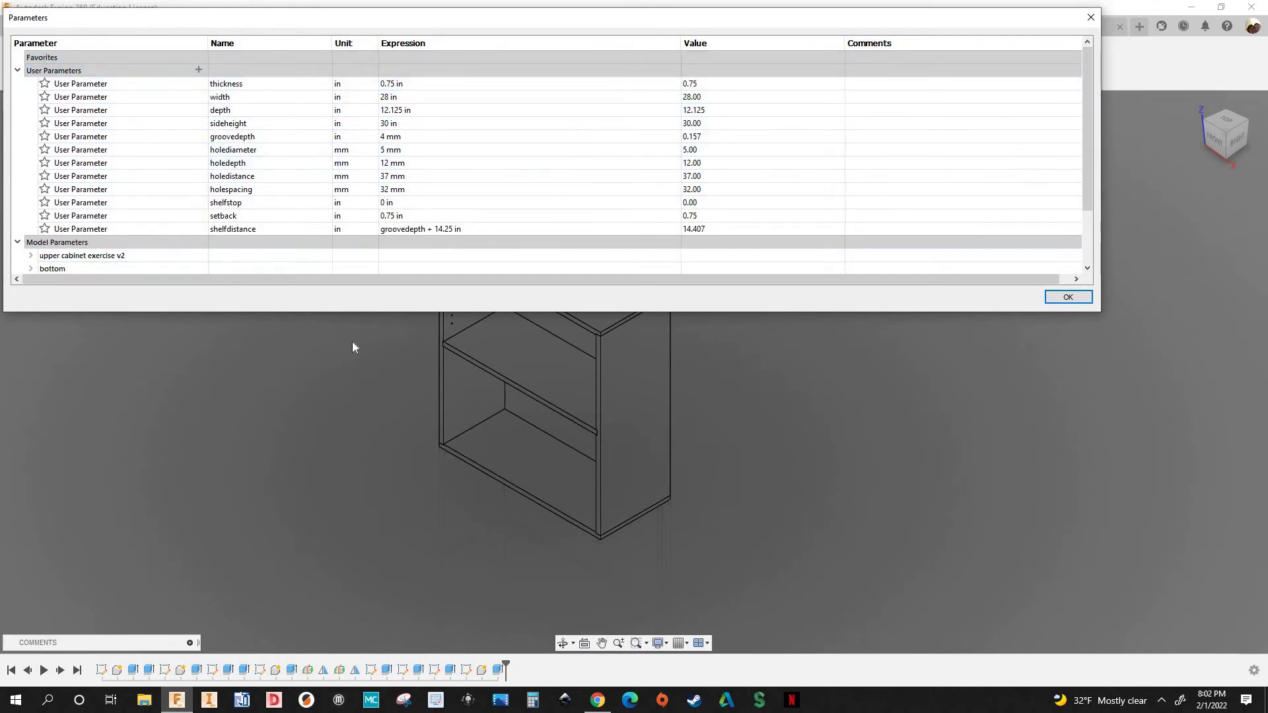
{"action": "left_click", "coordinate": [1075, 301]}
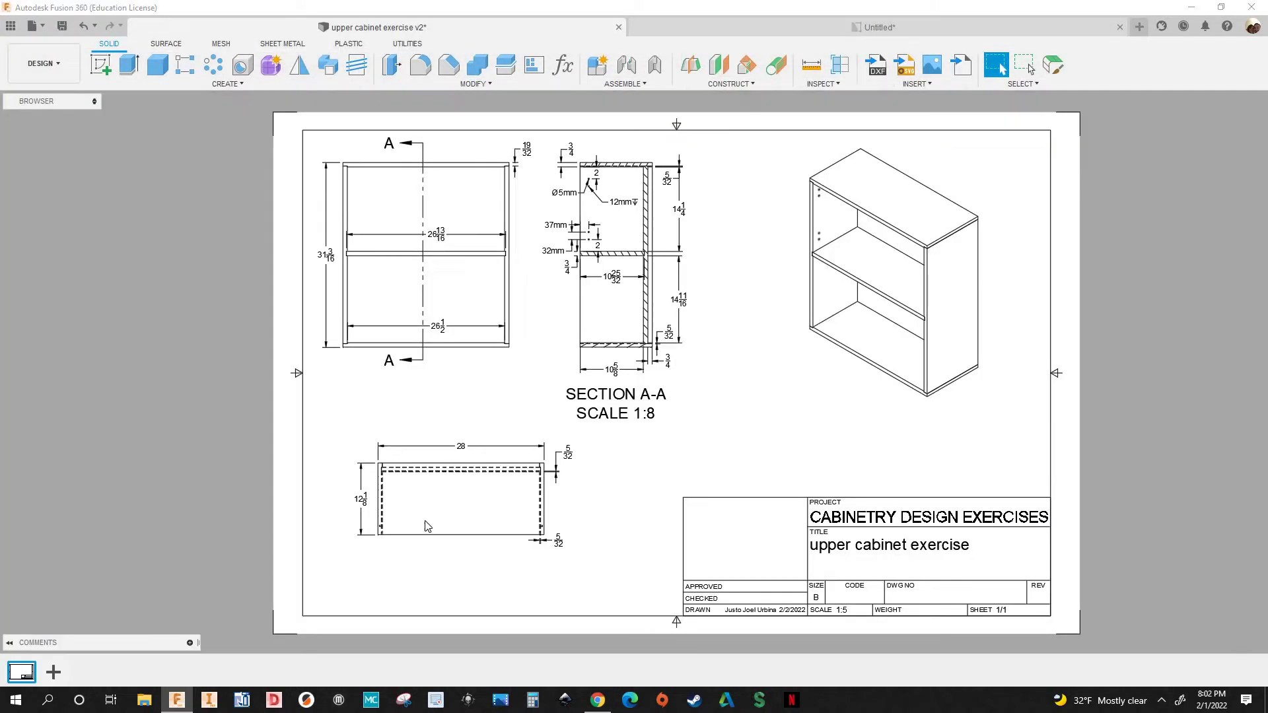
{"action": "scroll", "coordinate": [484, 423], "scroll_direction": "up", "scroll_amount": 2}
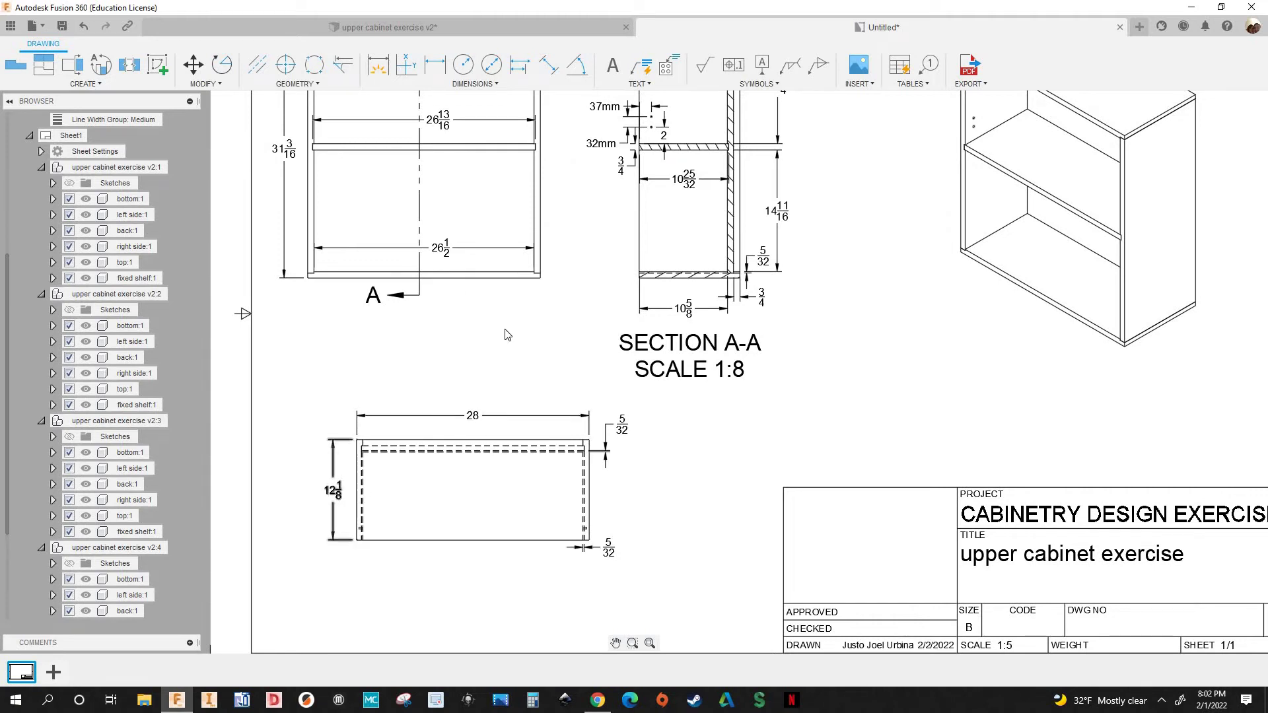
{"action": "scroll", "coordinate": [506, 335], "scroll_direction": "down", "scroll_amount": 2}
{"action": "scroll", "coordinate": [433, 320], "scroll_direction": "up", "scroll_amount": 2}
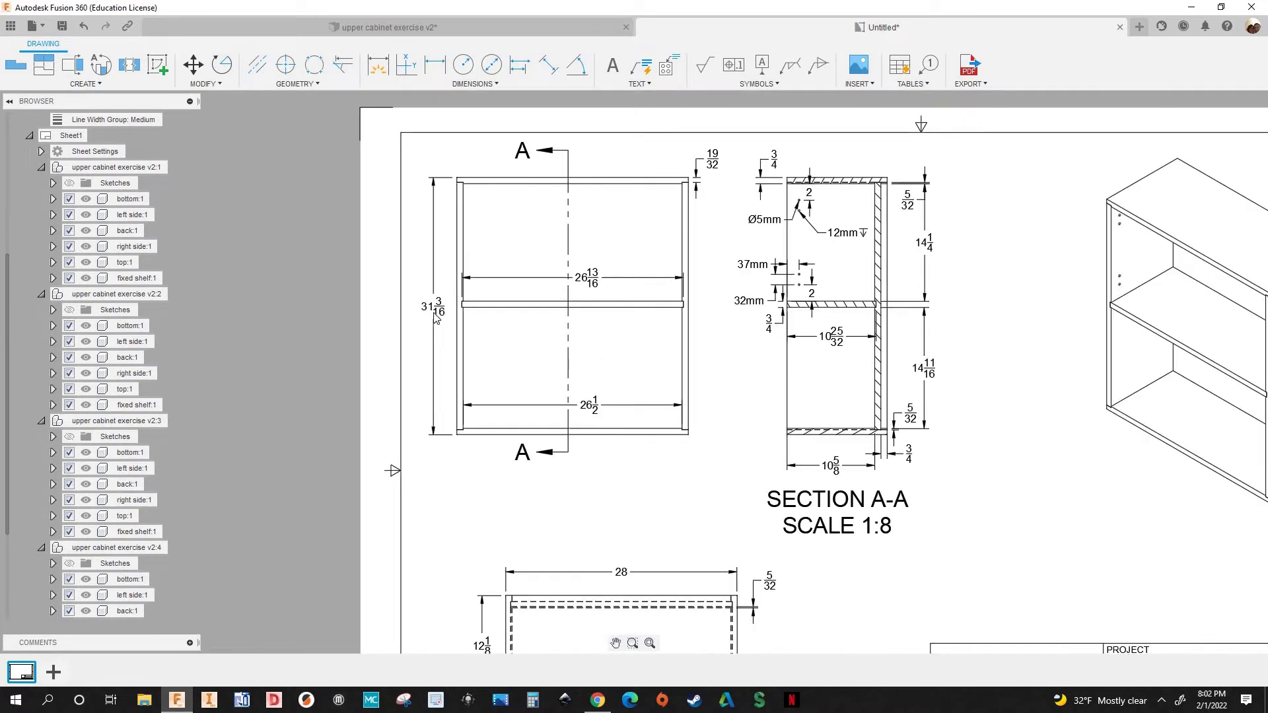
{"action": "scroll", "coordinate": [436, 303], "scroll_direction": "down", "scroll_amount": 1}
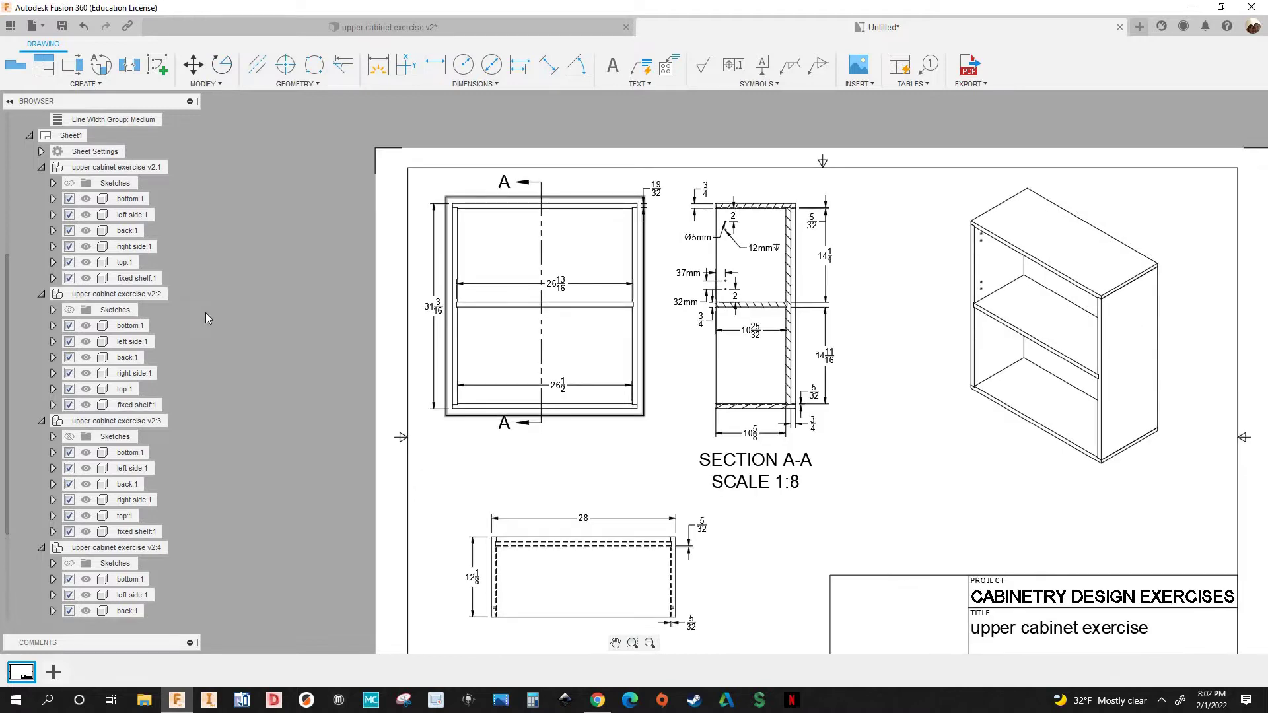
Set the user parameter width to 20 in and close the parameters
{"action": "left_click", "coordinate": [525, 27]}
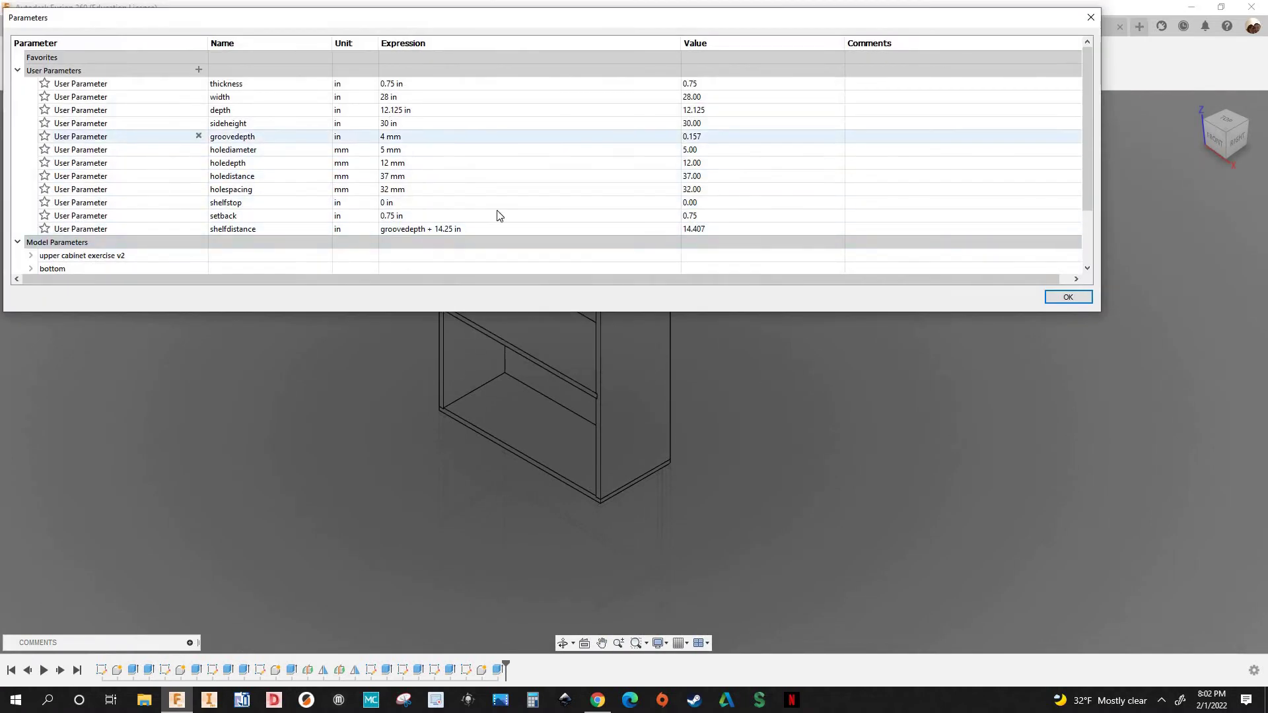
{"action": "left_click", "coordinate": [388, 100]}
{"action": "left_click", "coordinate": [387, 99]}
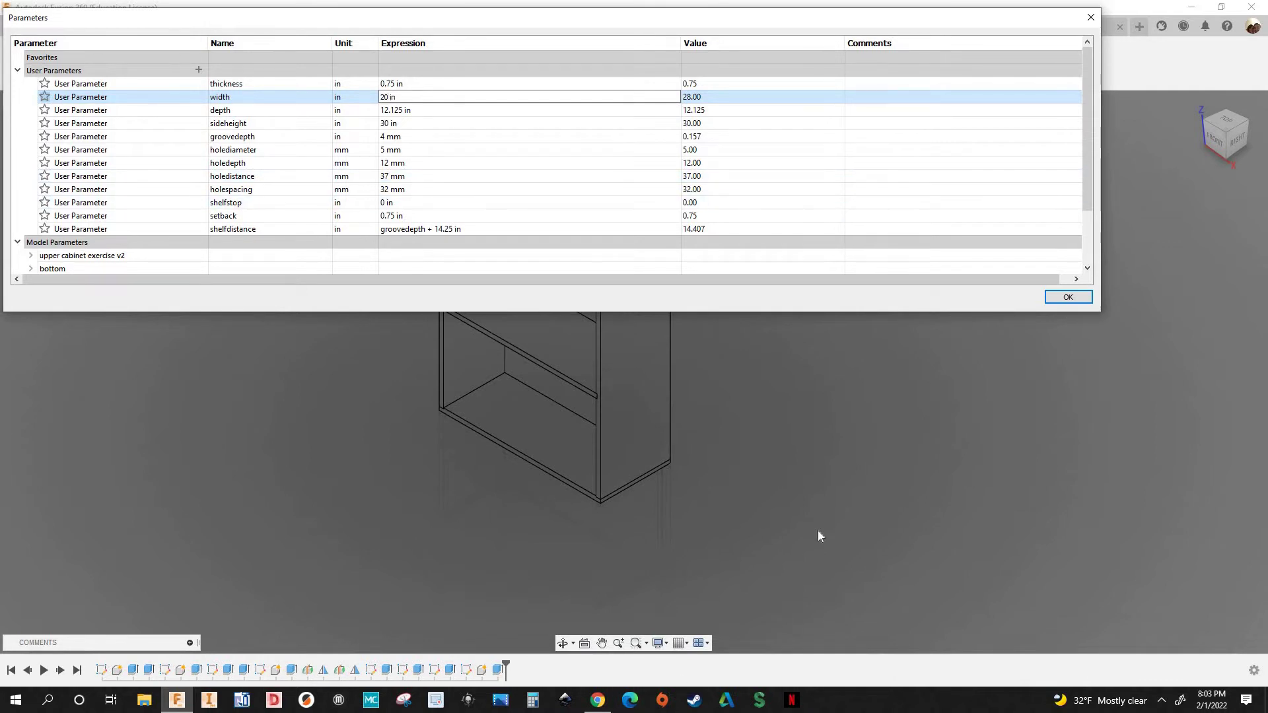
{"action": "key", "text": "Return"}
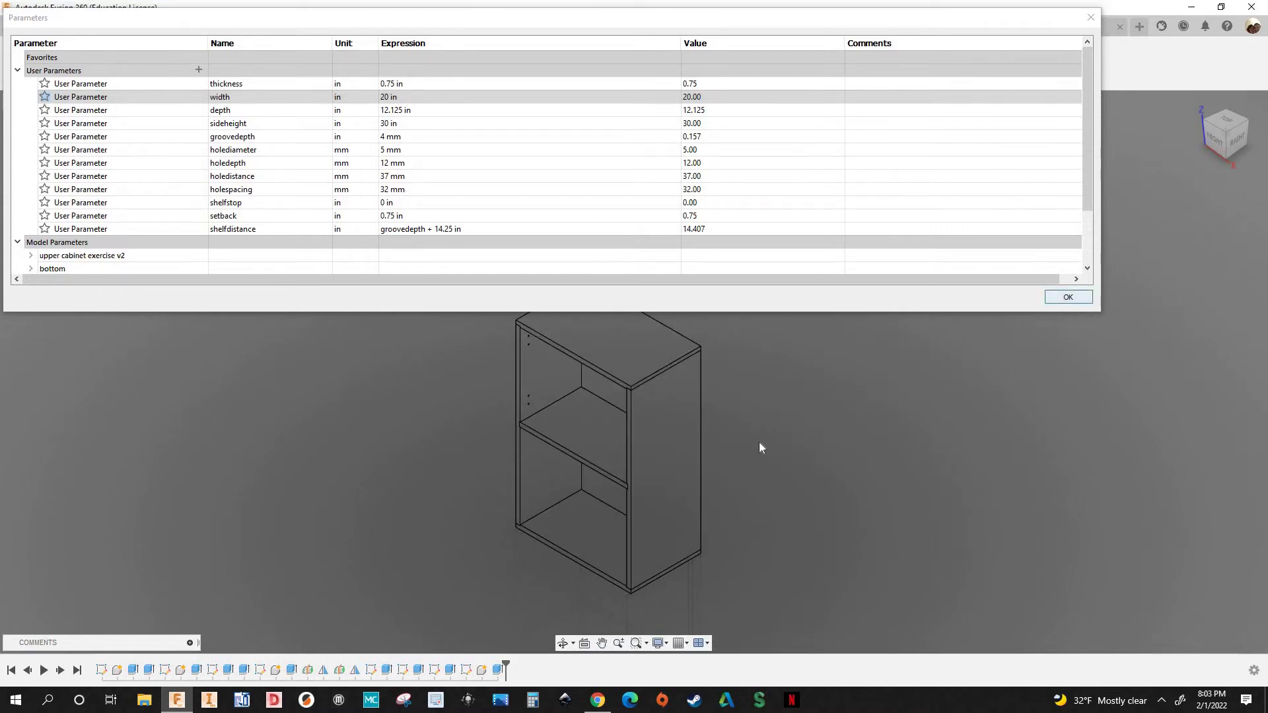
{"action": "key", "text": "Return"}
Inspect the cabinet model with its new width from several angles
{"action": "middle_click", "coordinate": [809, 413]}
{"action": "middle_click", "coordinate": [808, 414]}
{"action": "middle_click_drag", "start_coordinate": [824, 431], "coordinate": [830, 393], "text": "shift"}
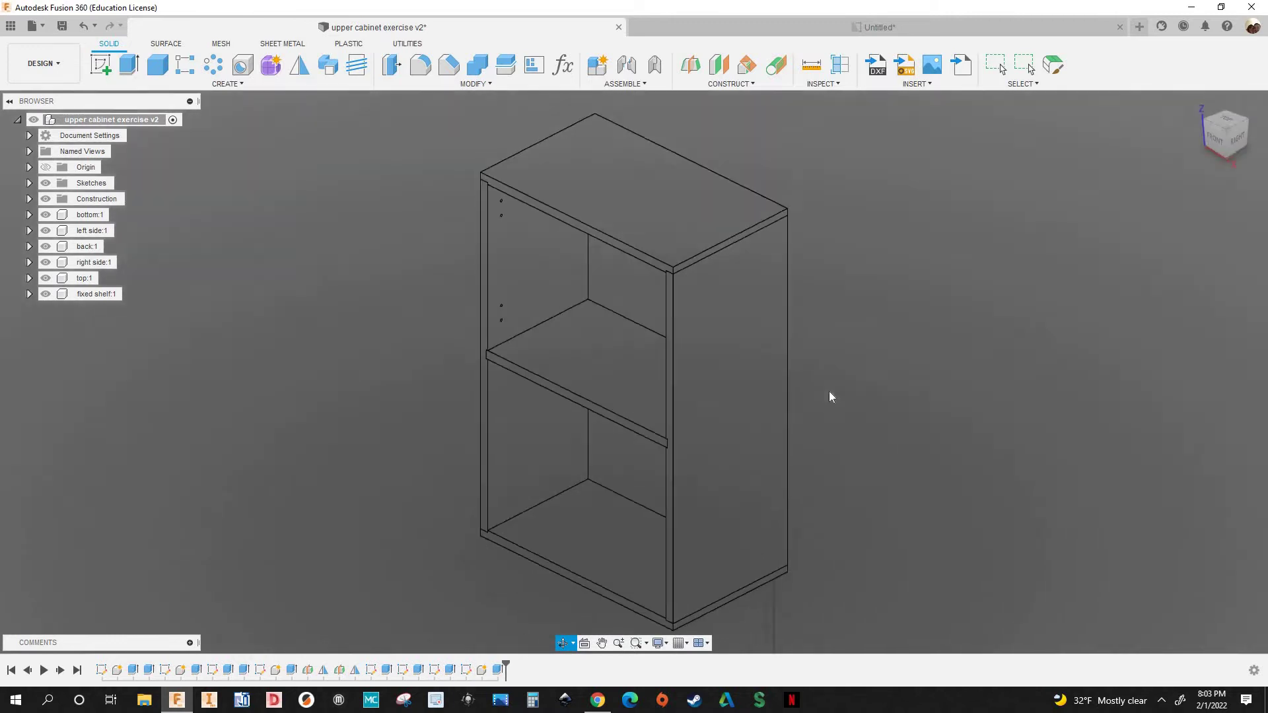
{"action": "middle_click_drag", "start_coordinate": [574, 486], "coordinate": [553, 427]}
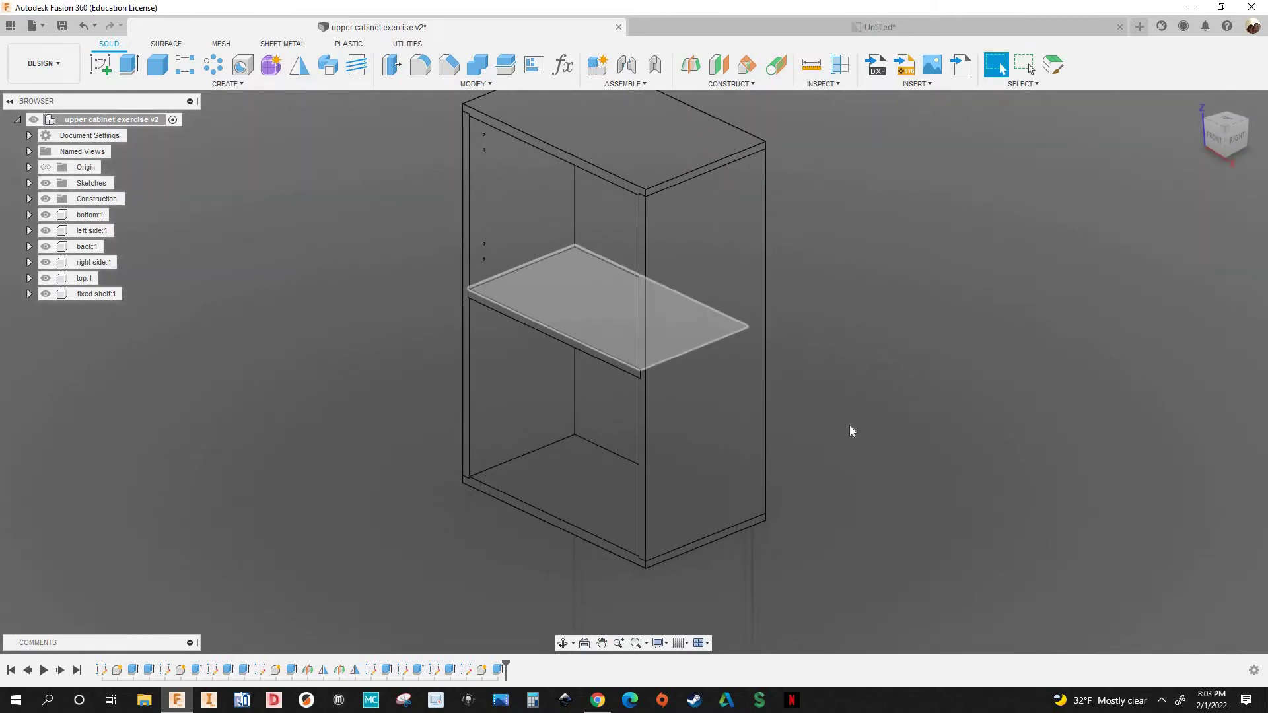
{"action": "middle_click_drag", "start_coordinate": [849, 430], "coordinate": [894, 239], "text": "shift"}
{"action": "middle_click_drag", "start_coordinate": [799, 291], "coordinate": [674, 263], "text": "shift"}
{"action": "scroll", "coordinate": [644, 153], "scroll_direction": "down", "scroll_amount": 1}
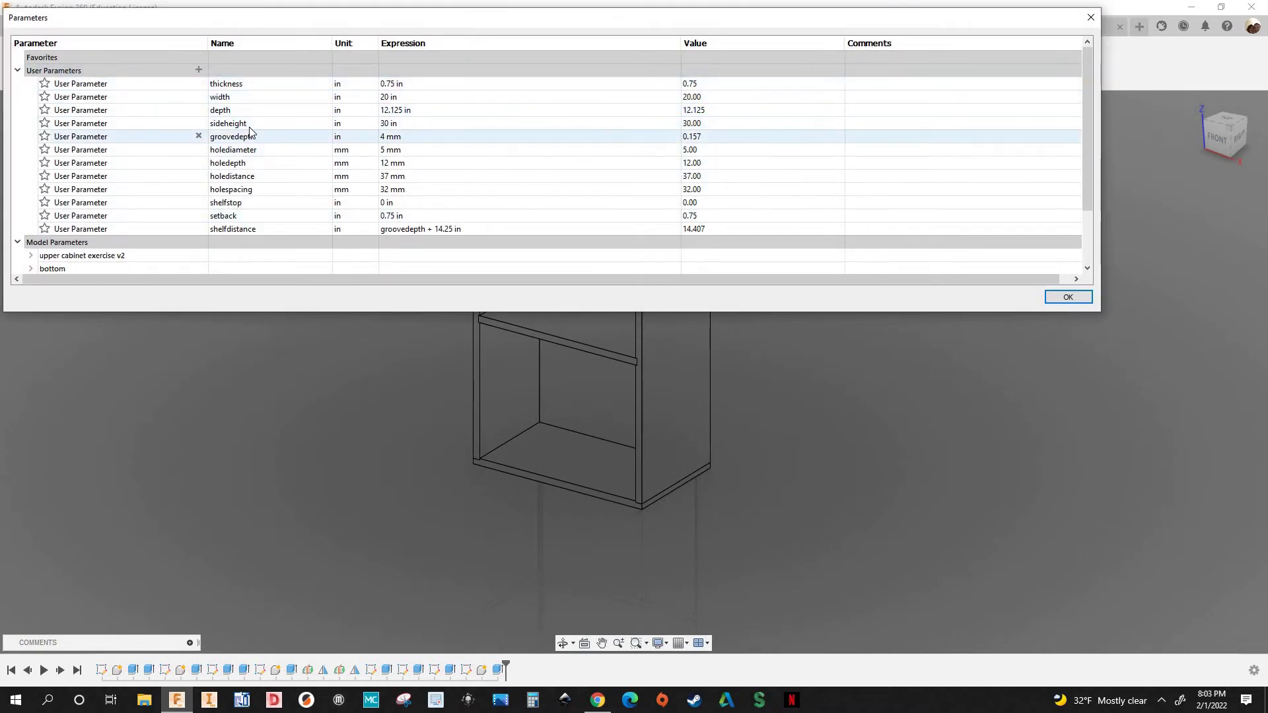
Set the user parameter sideheight to 40 in
{"action": "left_click", "coordinate": [390, 126]}
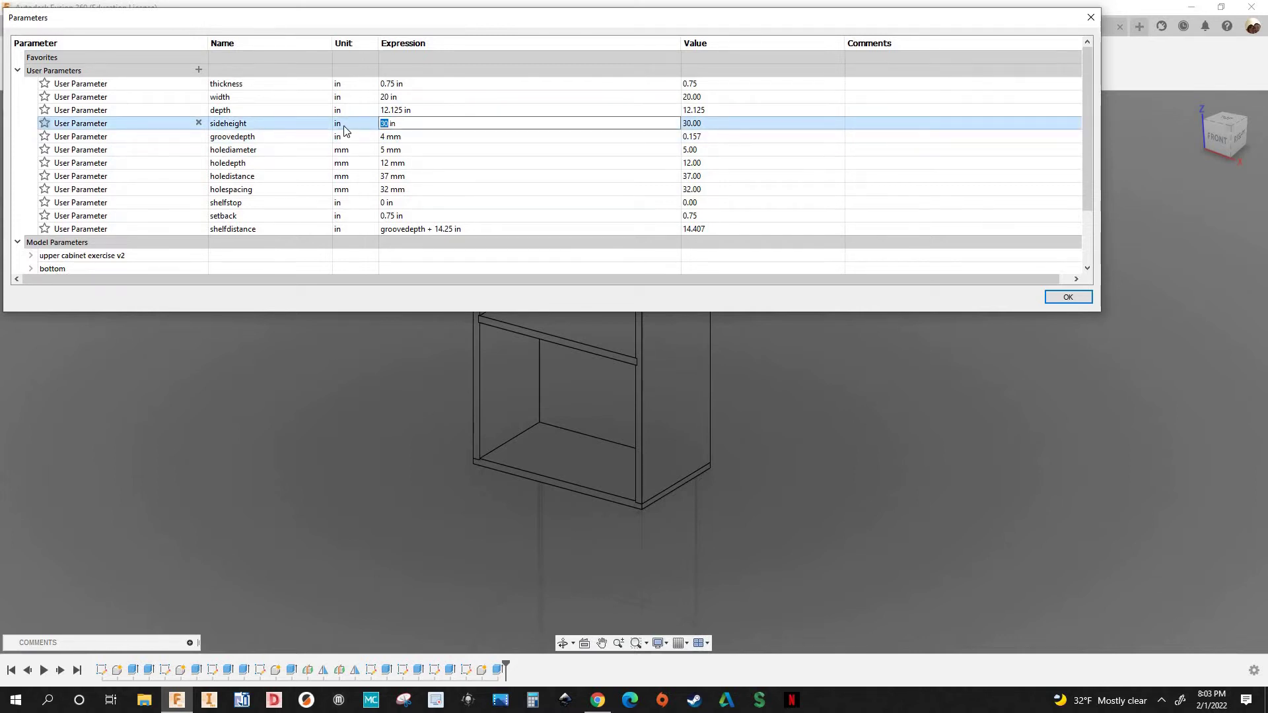
{"action": "key", "text": "Return"}
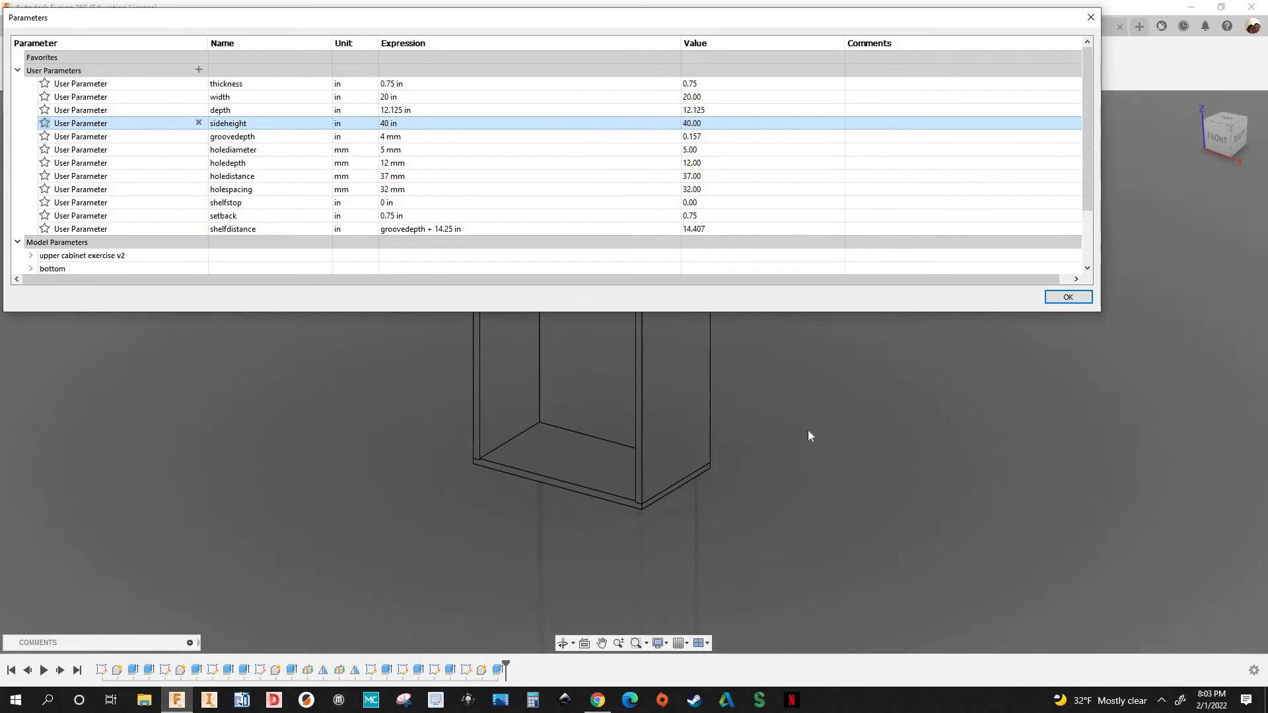
{"action": "scroll", "coordinate": [794, 546], "scroll_direction": "down", "scroll_amount": 5}
{"action": "middle_click_drag", "start_coordinate": [929, 354], "coordinate": [912, 482]}
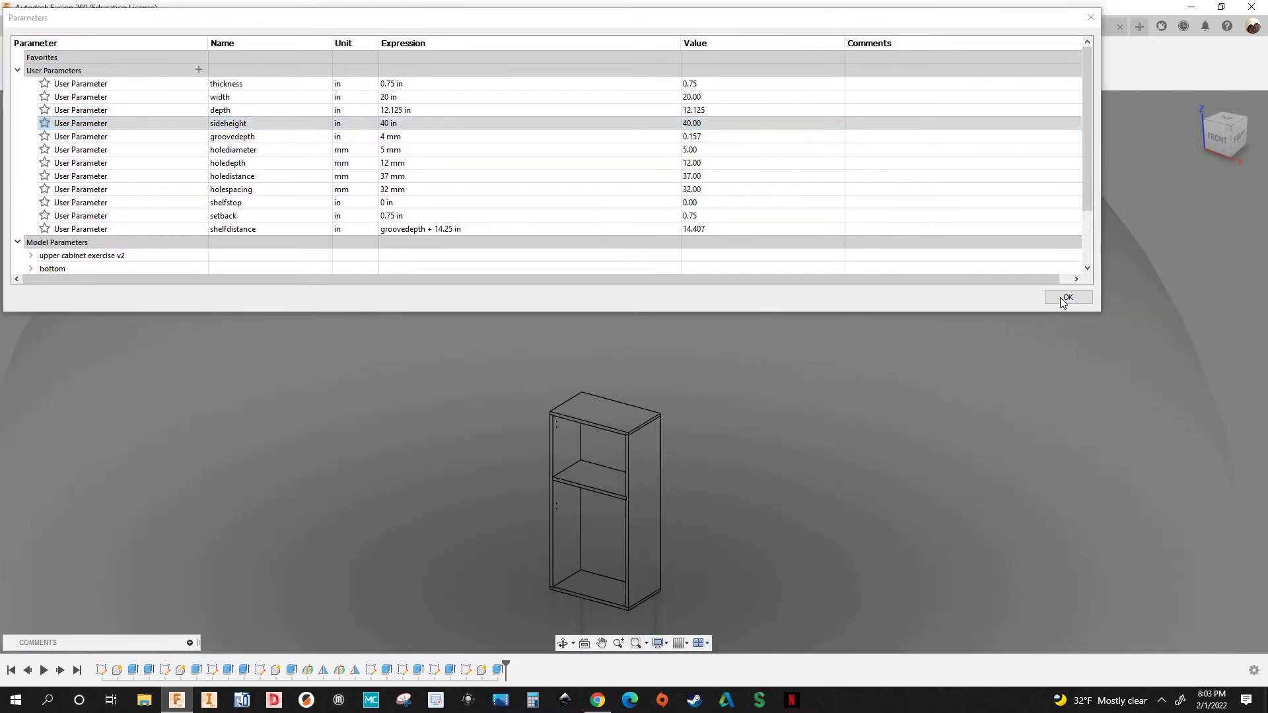
Examine where the fixed shelf and the small side-panel holes sit in the taller cabinet model
{"action": "scroll", "coordinate": [565, 505], "scroll_direction": "up", "scroll_amount": 5}
{"action": "middle_click_drag", "start_coordinate": [674, 580], "coordinate": [564, 385]}
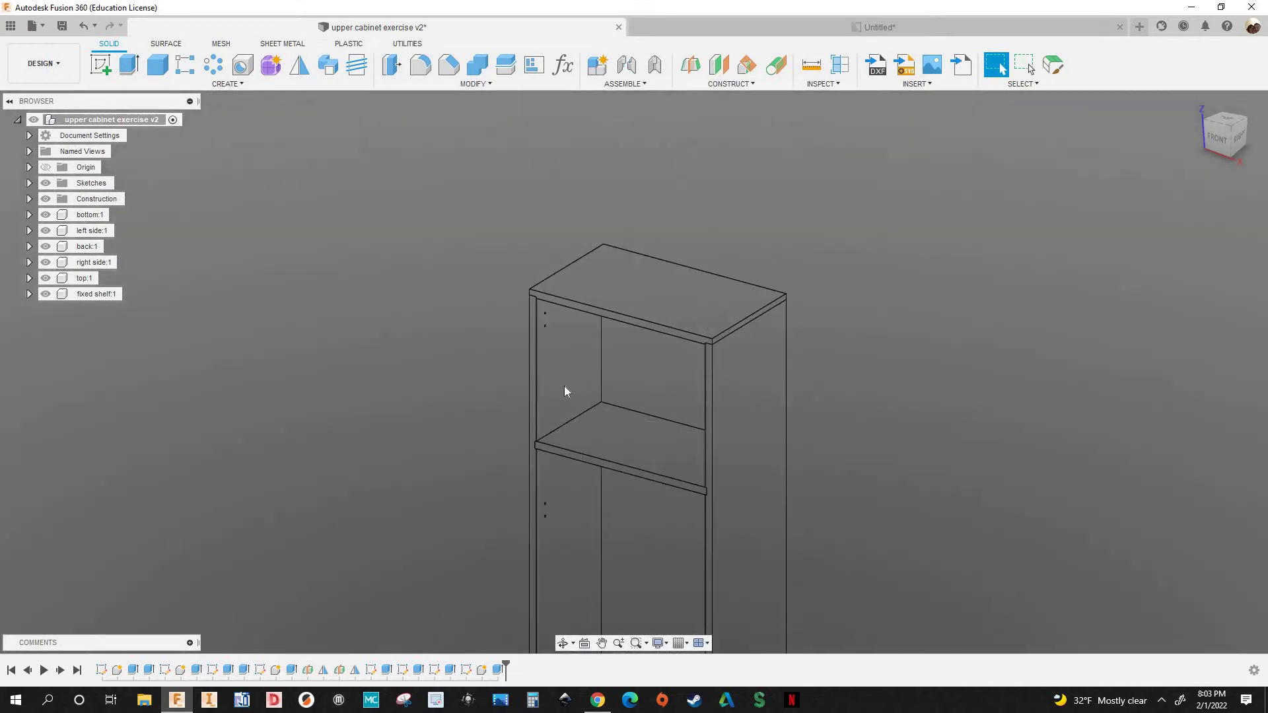
{"action": "scroll", "coordinate": [419, 325], "scroll_direction": "up", "scroll_amount": 5}
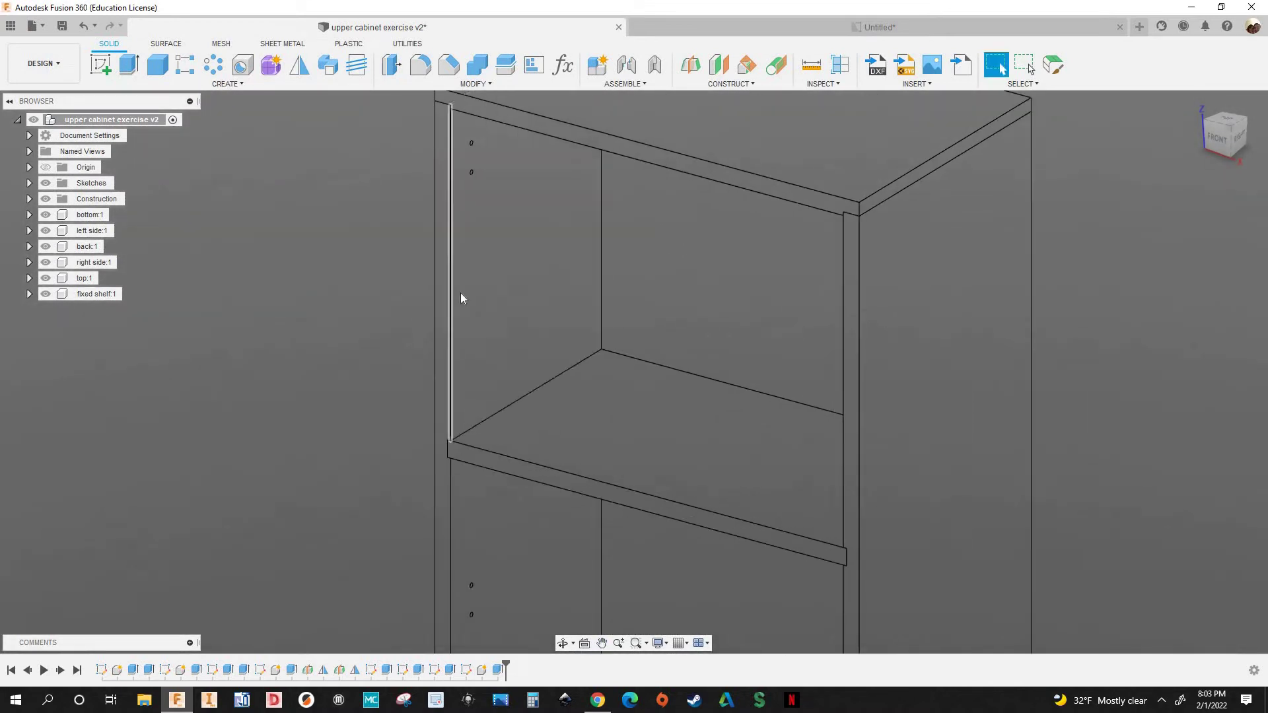
{"action": "scroll", "coordinate": [466, 317], "scroll_direction": "down", "scroll_amount": 3}
{"action": "scroll", "coordinate": [467, 320], "scroll_direction": "down", "scroll_amount": 2}
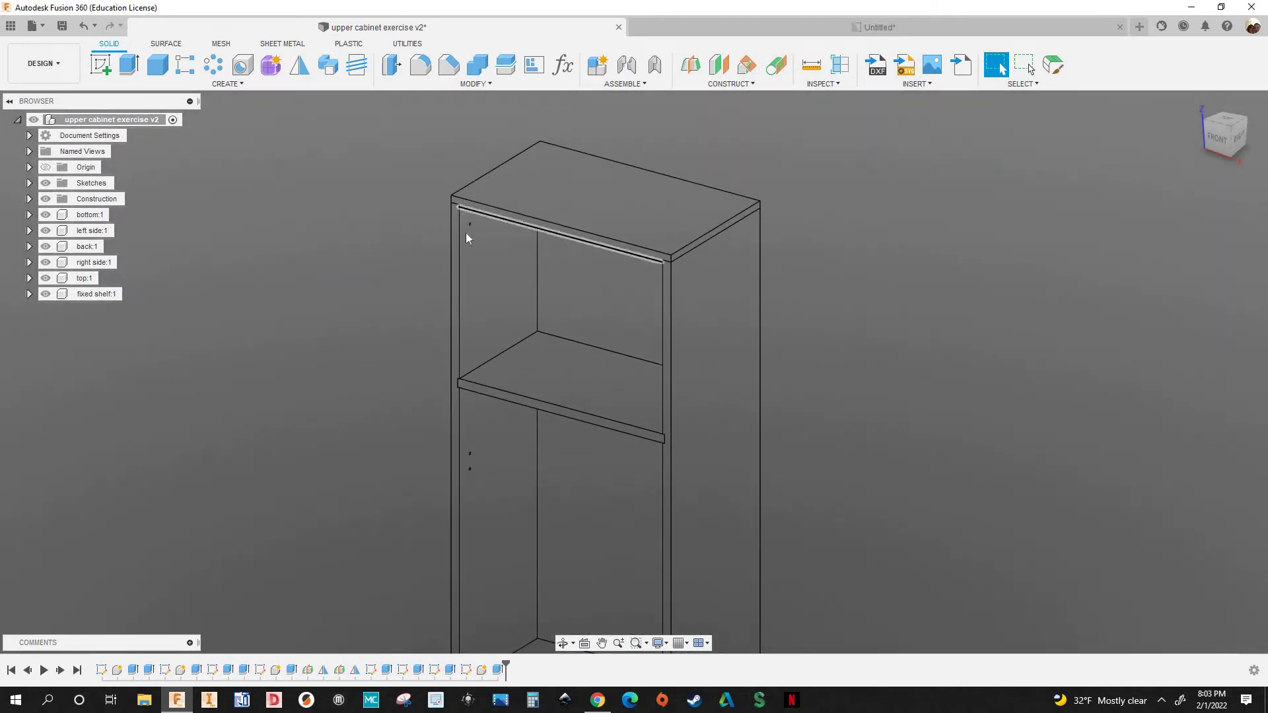
{"action": "scroll", "coordinate": [466, 233], "scroll_direction": "up", "scroll_amount": 5}
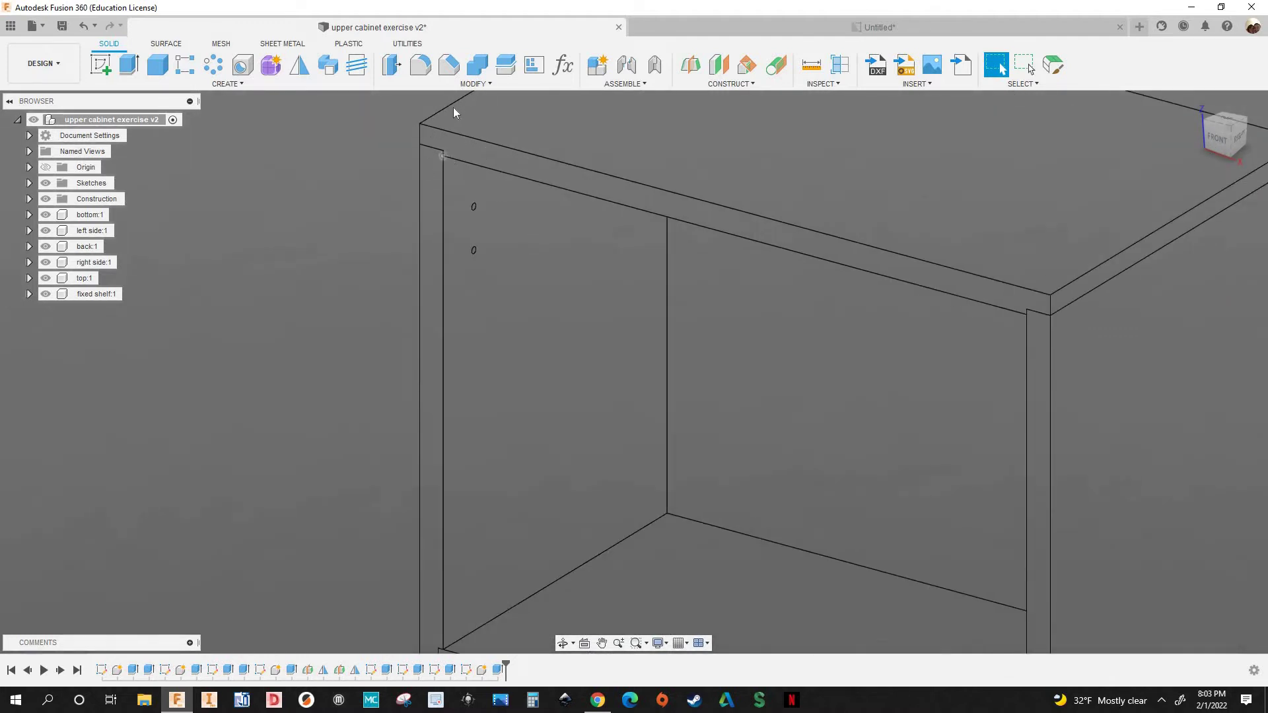
{"action": "scroll", "coordinate": [495, 186], "scroll_direction": "down", "scroll_amount": 5}
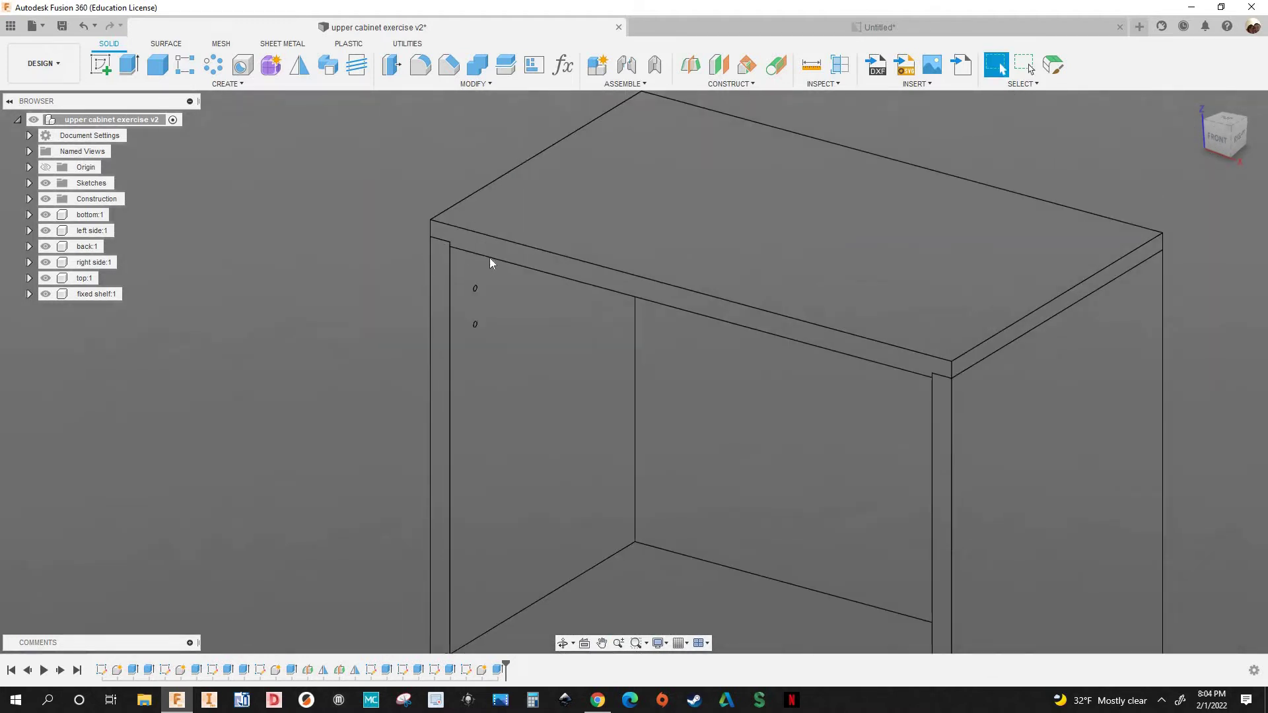
{"action": "middle_click_drag", "start_coordinate": [556, 600], "coordinate": [482, 458]}
{"action": "scroll", "coordinate": [482, 457], "scroll_direction": "down", "scroll_amount": 4}
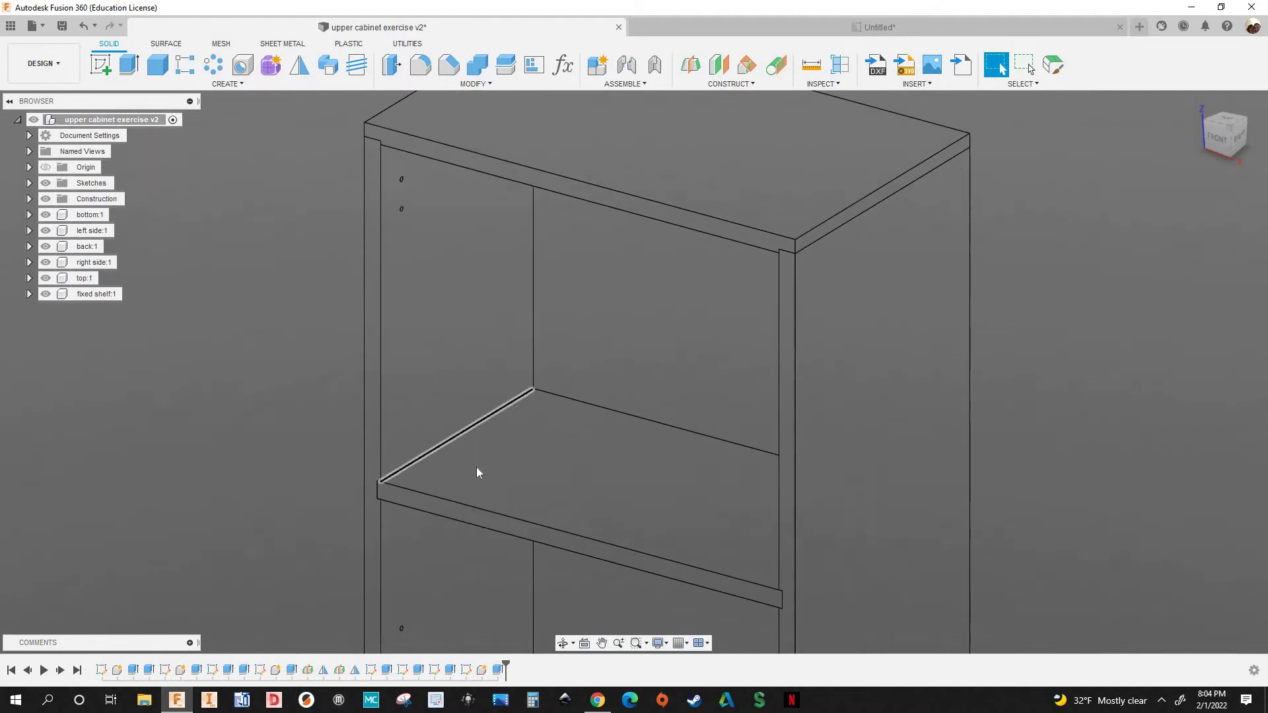
{"action": "scroll", "coordinate": [502, 397], "scroll_direction": "down", "scroll_amount": 2}
{"action": "middle_click_drag", "start_coordinate": [513, 407], "coordinate": [511, 351]}
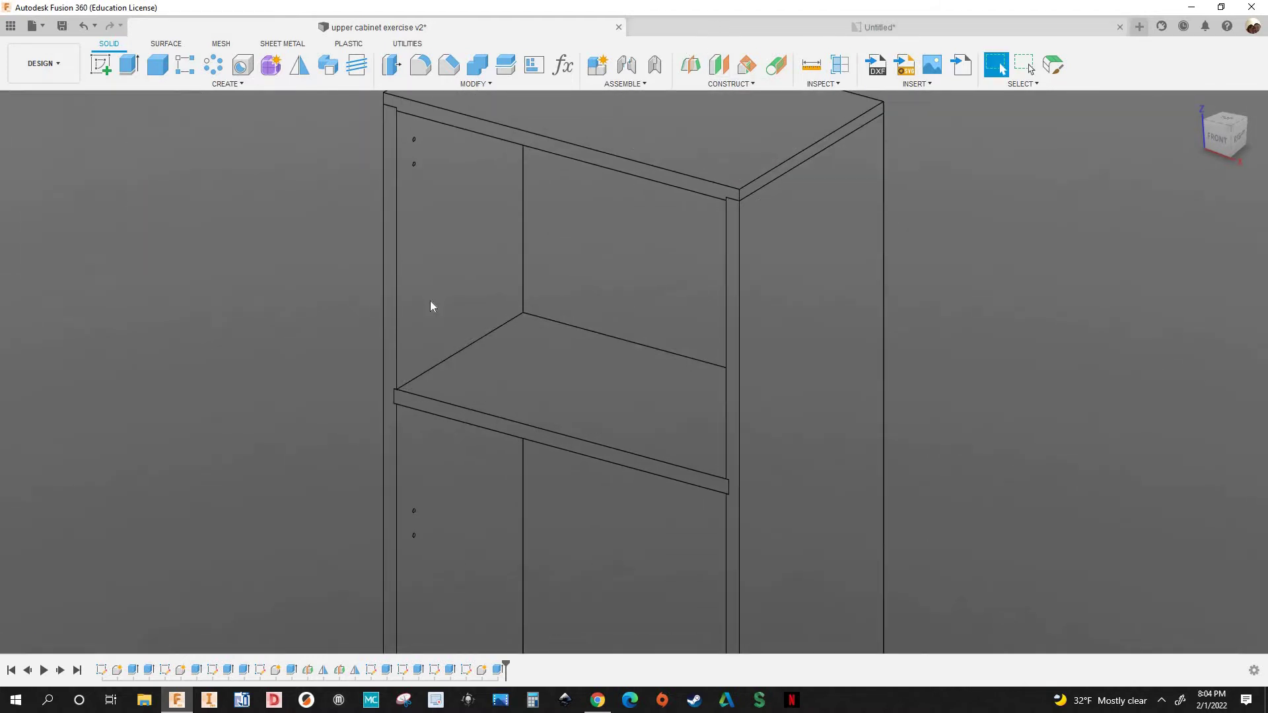
Examine the shelf spacing, hole positions and compartment heights dimensioned in the drawing's Section A-A
{"action": "scroll", "coordinate": [667, 237], "scroll_direction": "up", "scroll_amount": 4}
{"action": "scroll", "coordinate": [677, 284], "scroll_direction": "up", "scroll_amount": 4}
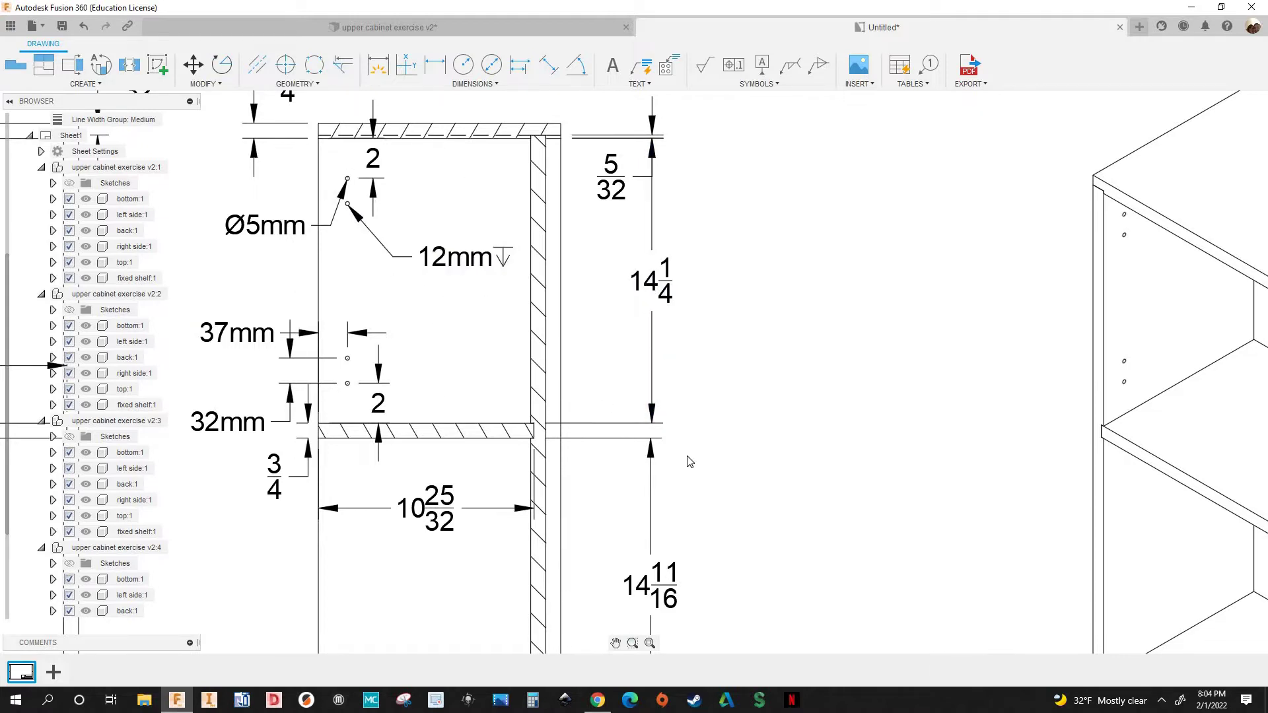
{"action": "scroll", "coordinate": [685, 459], "scroll_direction": "down", "scroll_amount": 3}
{"action": "scroll", "coordinate": [656, 425], "scroll_direction": "down", "scroll_amount": 2}
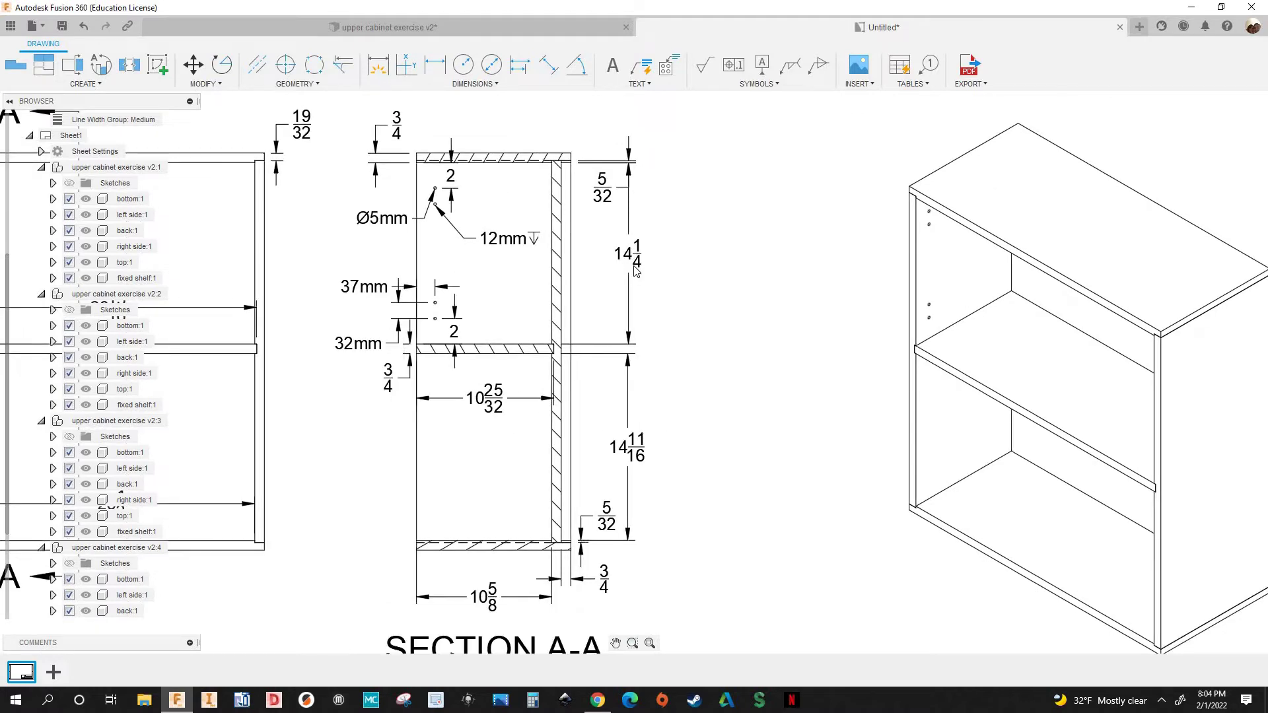
{"action": "scroll", "coordinate": [653, 473], "scroll_direction": "down", "scroll_amount": 1}
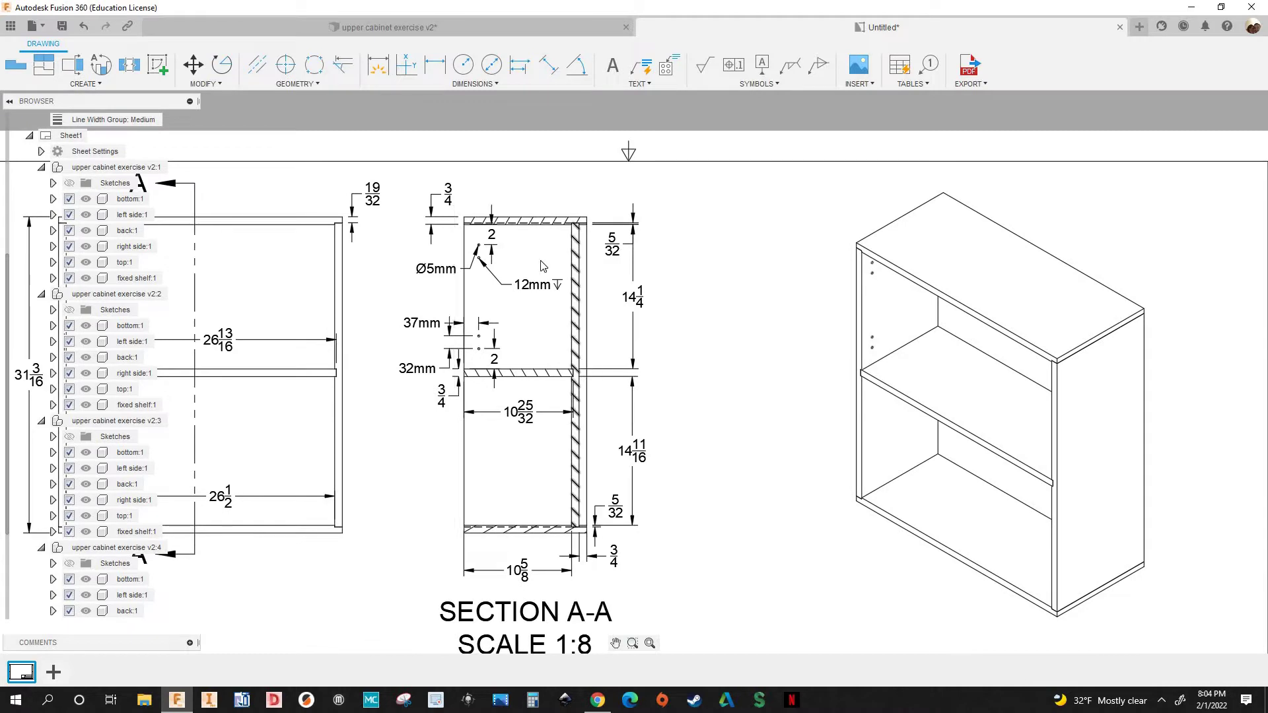
{"action": "middle_click_drag", "start_coordinate": [595, 399], "coordinate": [563, 311]}
{"action": "scroll", "coordinate": [543, 330], "scroll_direction": "up", "scroll_amount": 1}
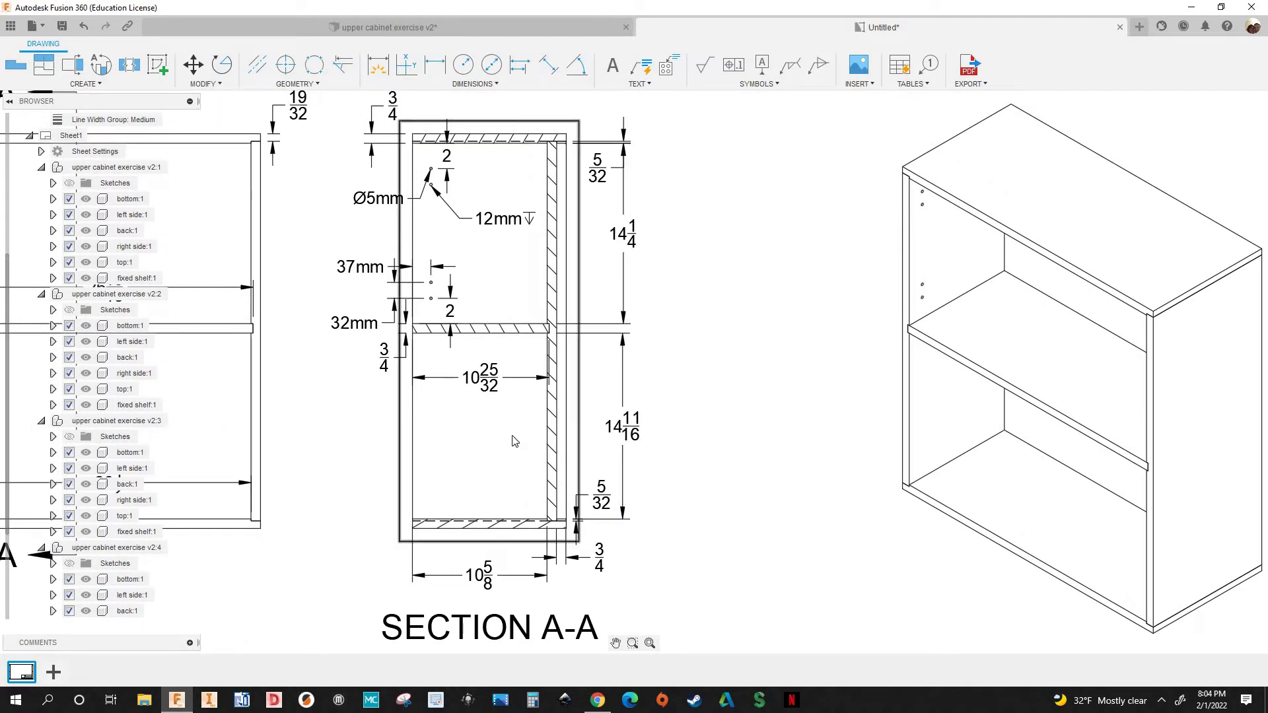
{"action": "scroll", "coordinate": [520, 433], "scroll_direction": "down", "scroll_amount": 1}
{"action": "scroll", "coordinate": [512, 410], "scroll_direction": "up", "scroll_amount": 2}
{"action": "scroll", "coordinate": [513, 410], "scroll_direction": "down", "scroll_amount": 1}
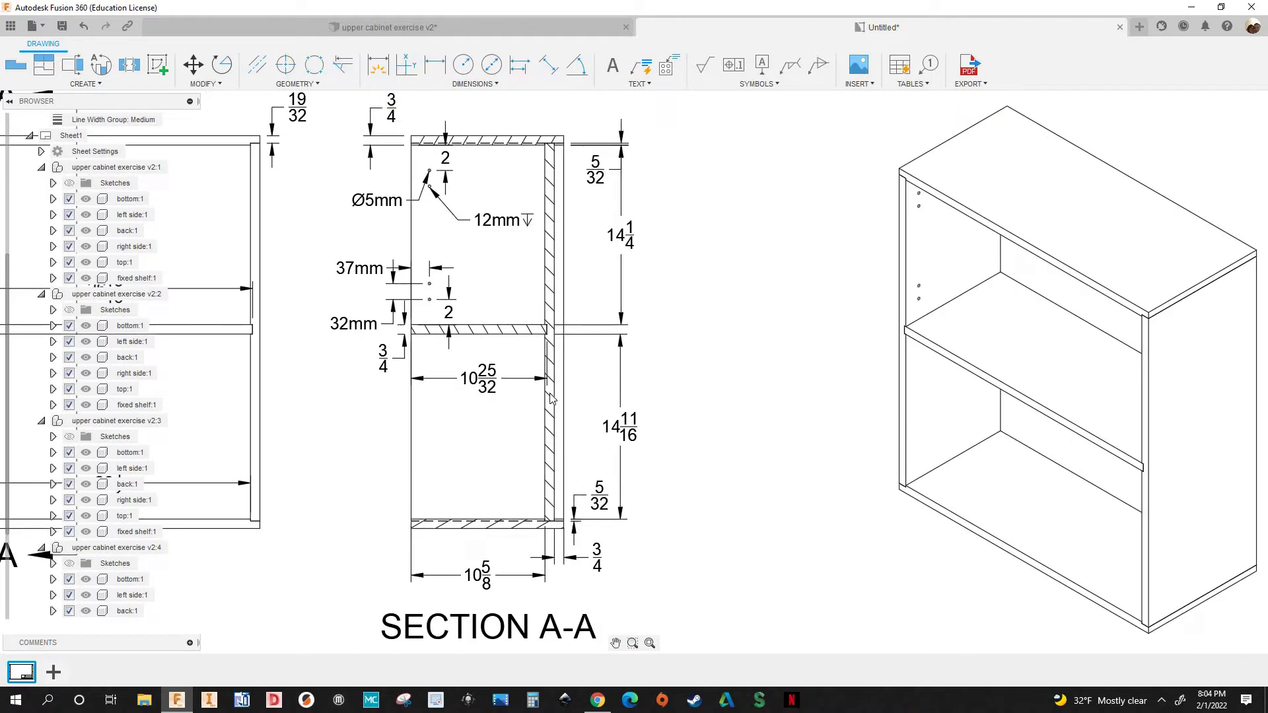
{"action": "middle_click_drag", "start_coordinate": [504, 404], "coordinate": [502, 373]}
{"action": "scroll", "coordinate": [479, 426], "scroll_direction": "up", "scroll_amount": 1}
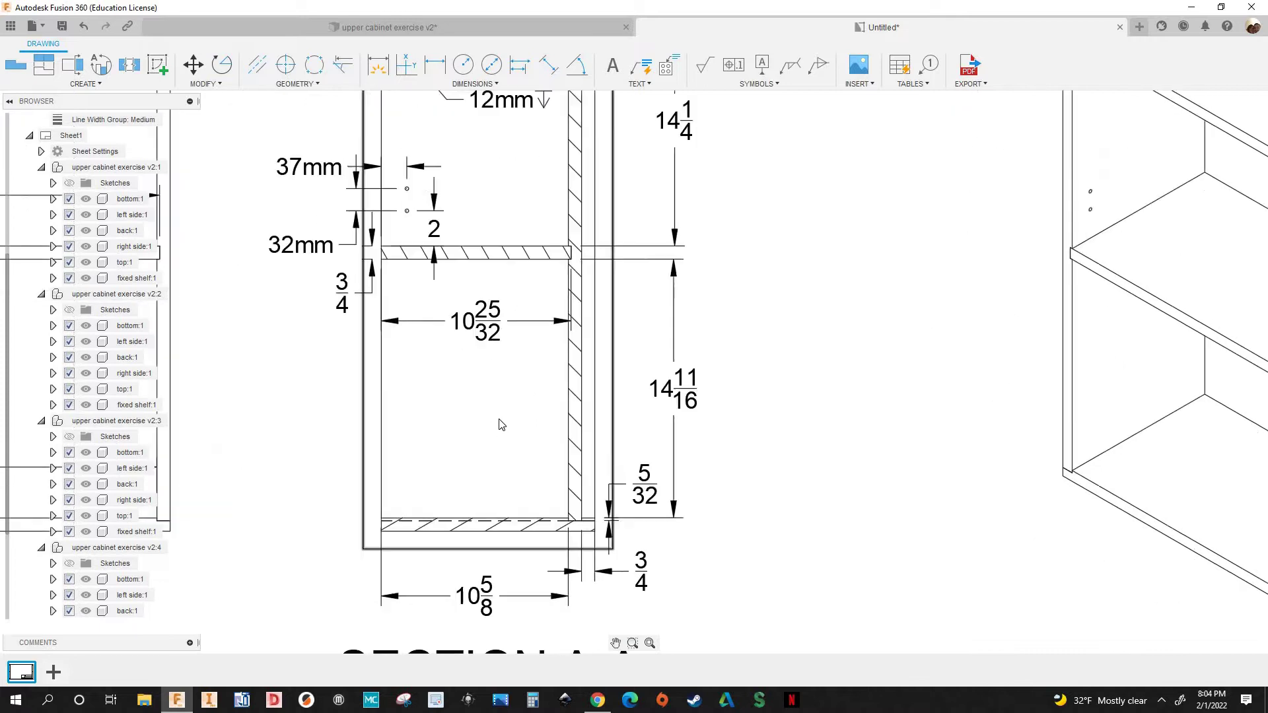
{"action": "scroll", "coordinate": [555, 297], "scroll_direction": "down", "scroll_amount": 1}
{"action": "scroll", "coordinate": [588, 271], "scroll_direction": "down", "scroll_amount": 1}
{"action": "scroll", "coordinate": [590, 262], "scroll_direction": "up", "scroll_amount": 1}
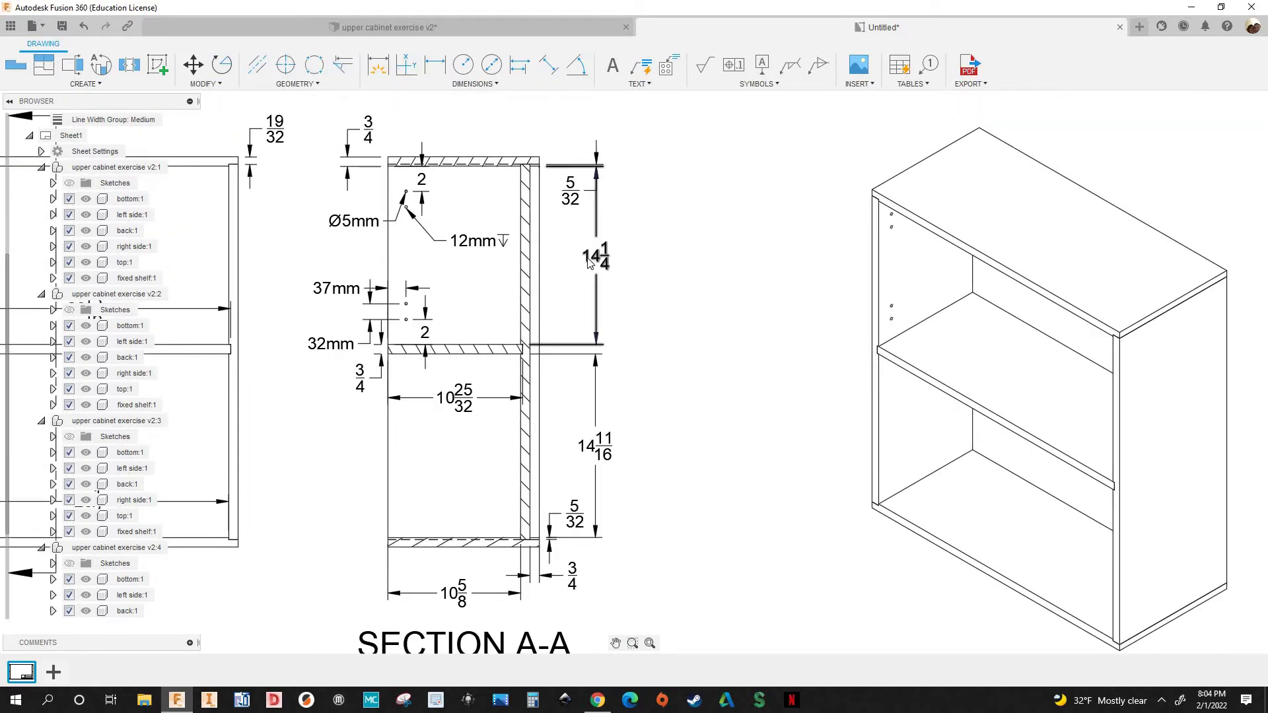
{"action": "scroll", "coordinate": [595, 250], "scroll_direction": "up", "scroll_amount": 1}
{"action": "scroll", "coordinate": [592, 253], "scroll_direction": "down", "scroll_amount": 1}
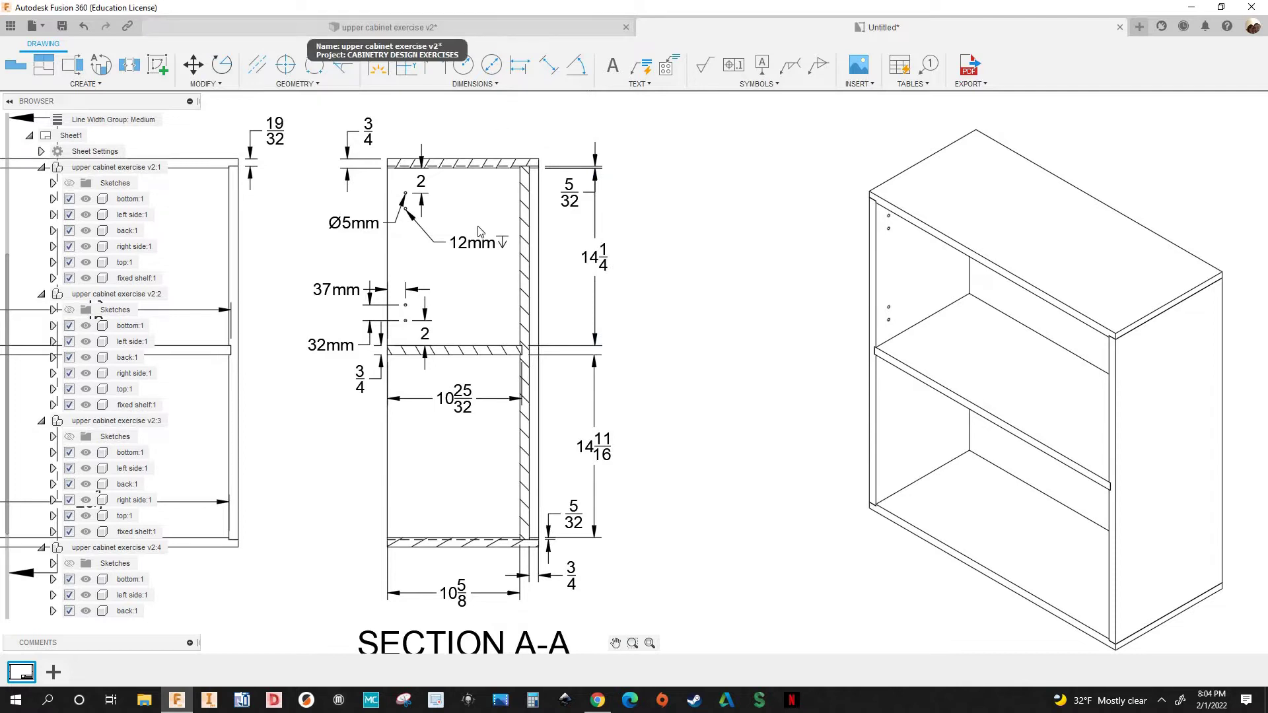
Return to the cabinet model and set the user parameter depth to 16 in
{"action": "key", "text": "ctrl+Tab"}
{"action": "scroll", "coordinate": [713, 403], "scroll_direction": "down", "scroll_amount": 3}
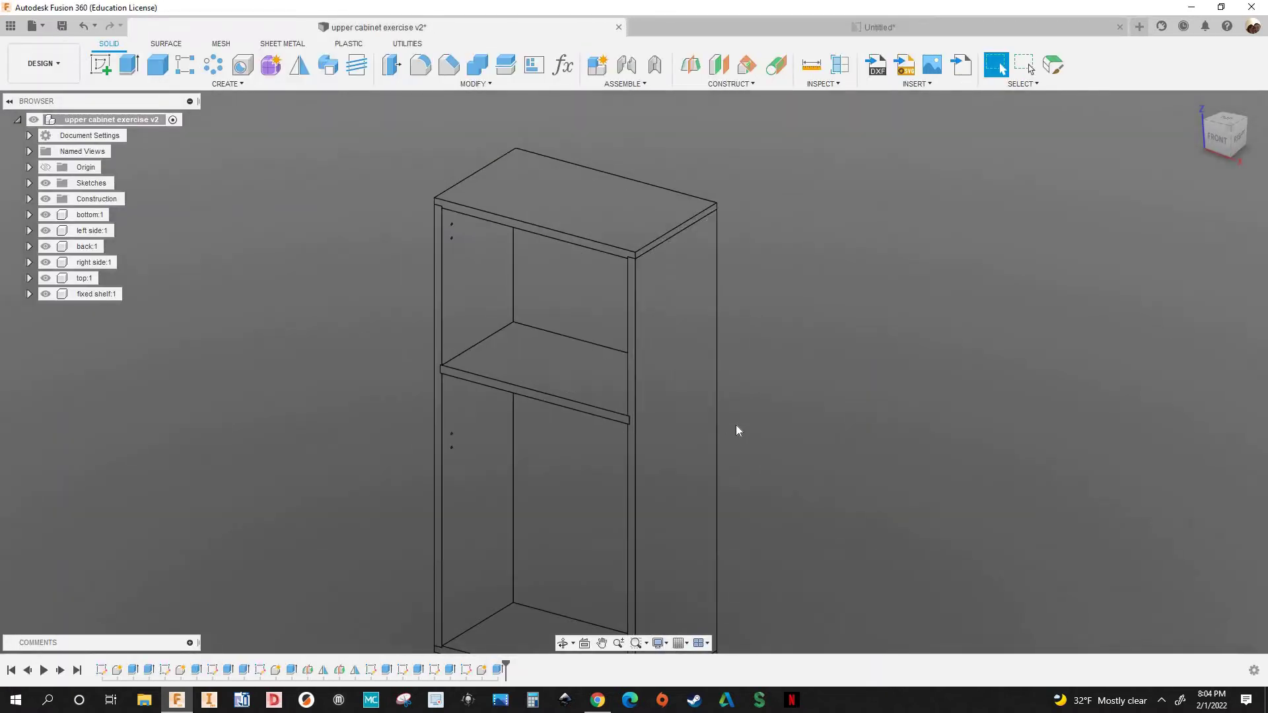
{"action": "scroll", "coordinate": [741, 430], "scroll_direction": "down", "scroll_amount": 1}
{"action": "middle_click_drag", "start_coordinate": [772, 350], "coordinate": [658, 229]}
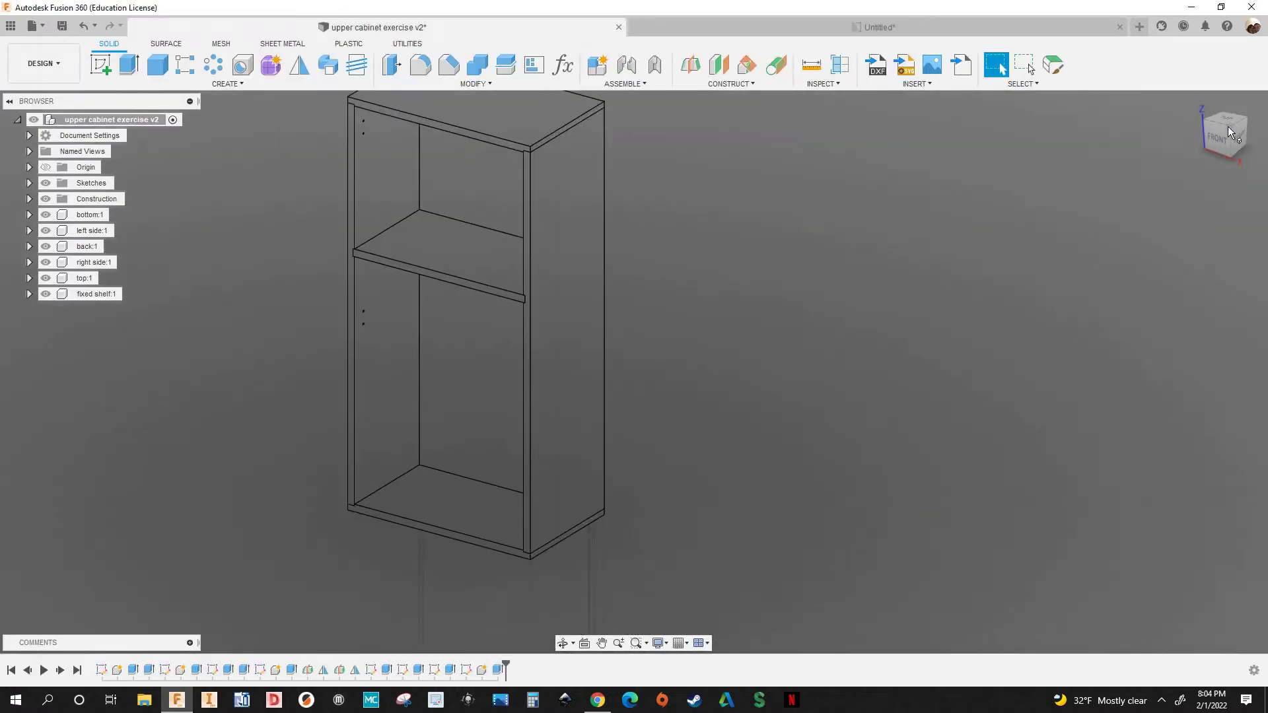
{"action": "left_click_drag", "start_coordinate": [1230, 133], "coordinate": [1239, 144]}
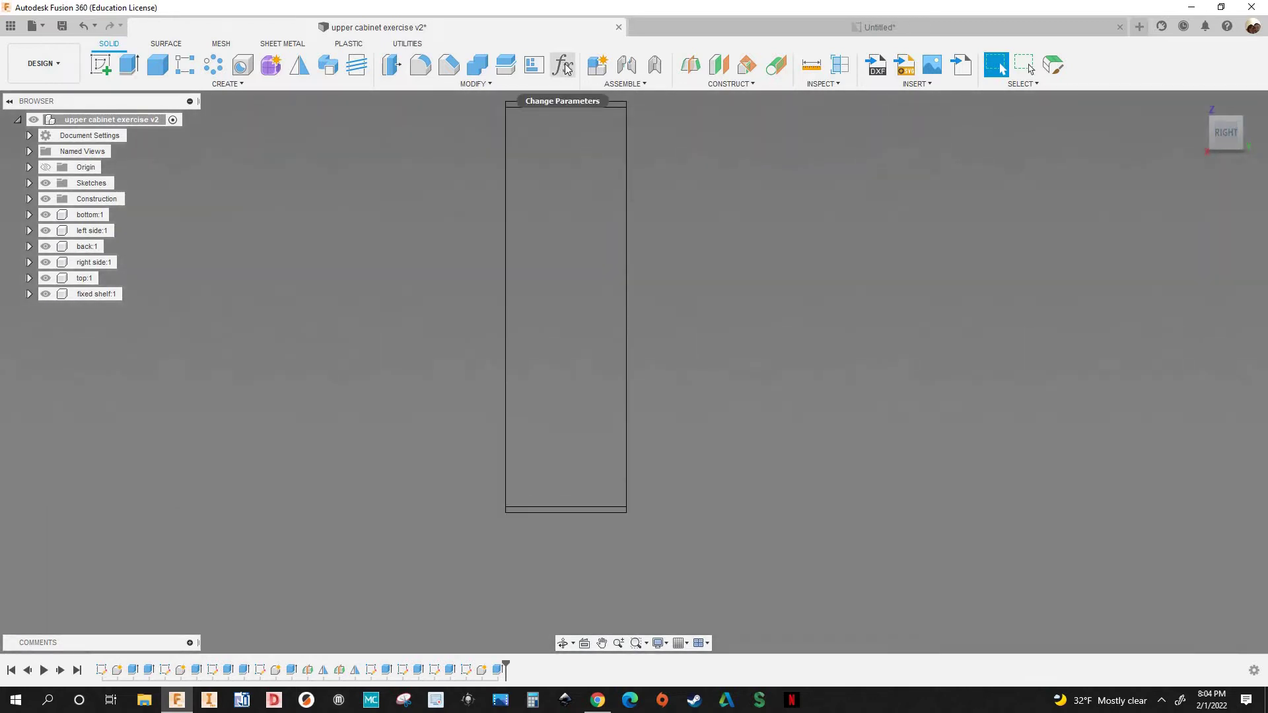
{"action": "left_click", "coordinate": [567, 67]}
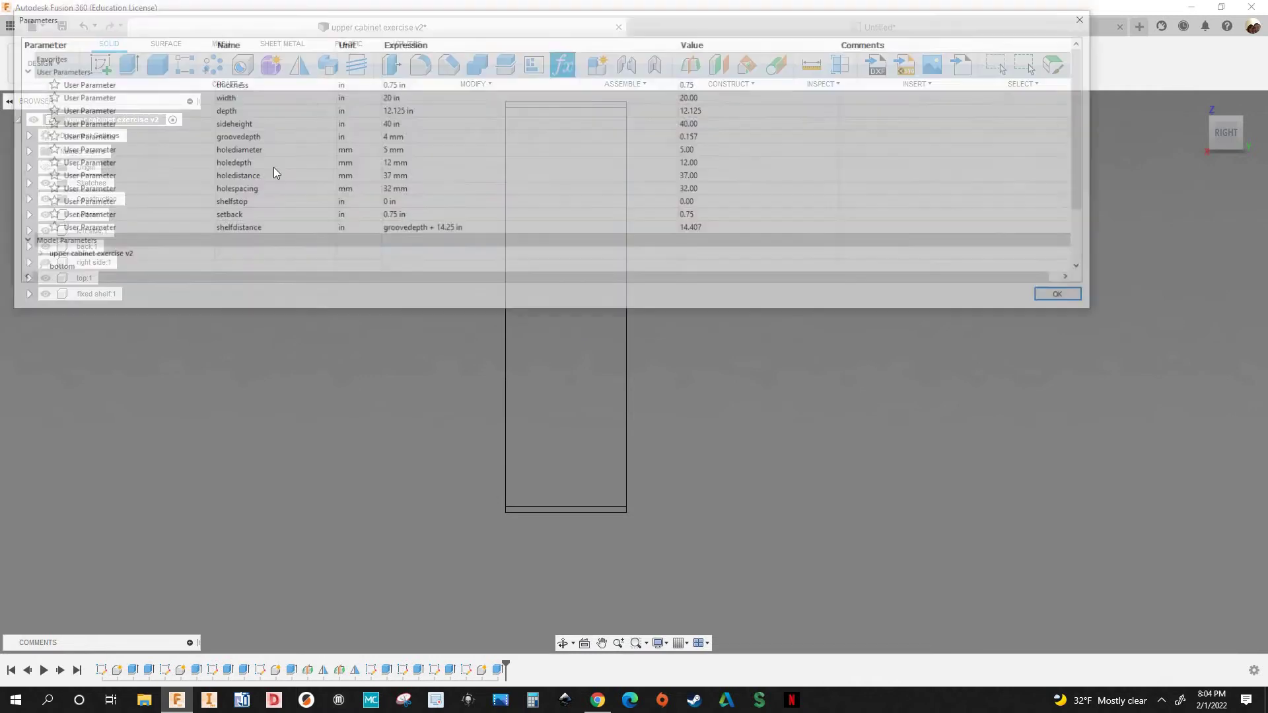
{"action": "left_click", "coordinate": [401, 110]}
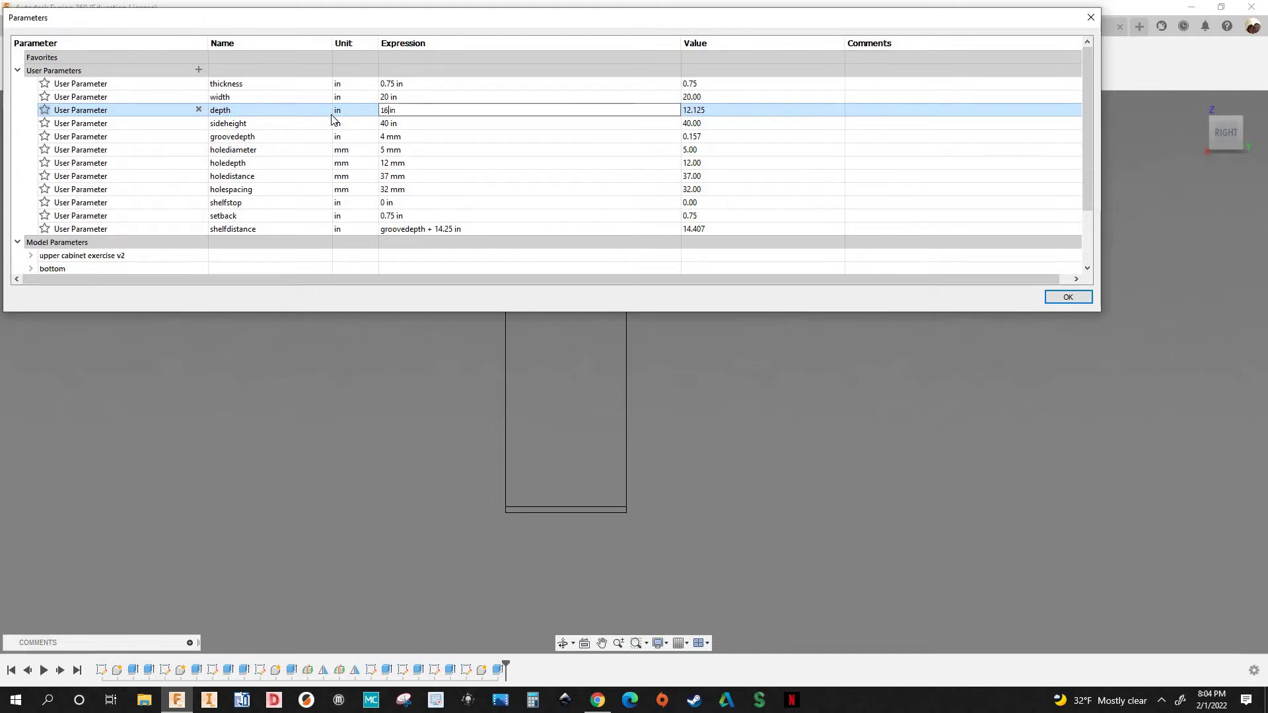
{"action": "key", "text": "Return"}
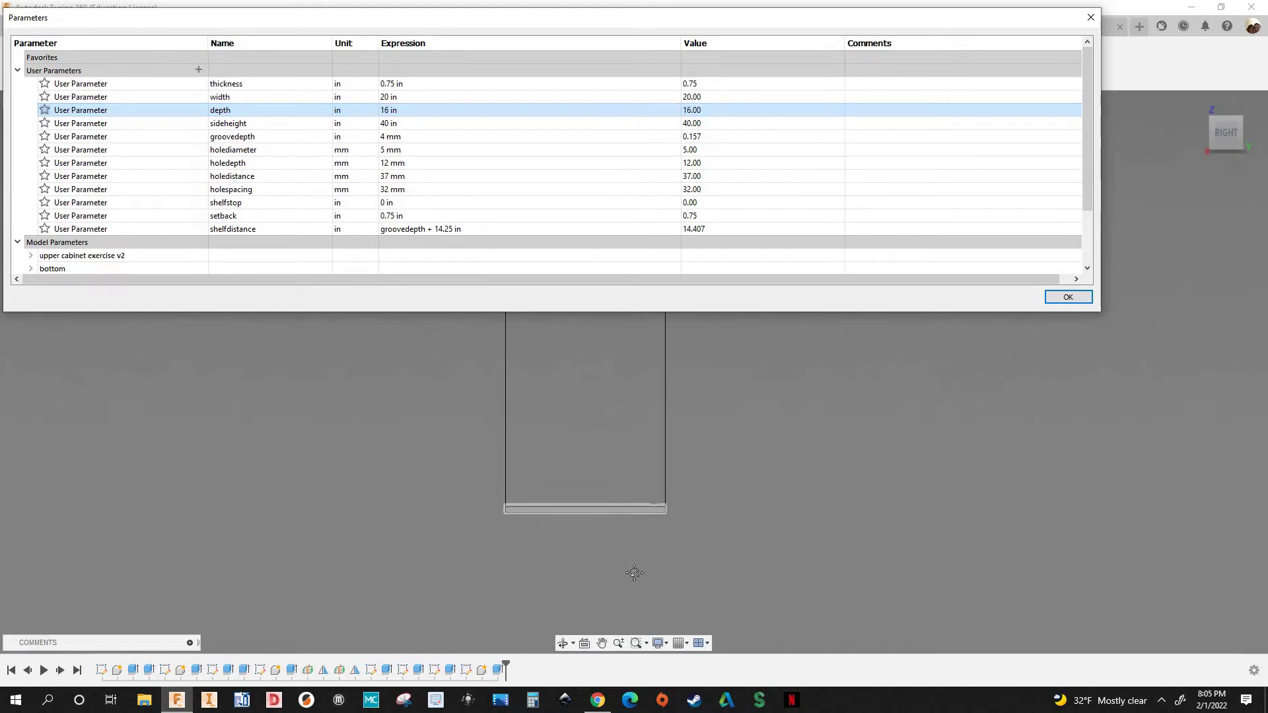
{"action": "left_click", "coordinate": [1068, 298]}
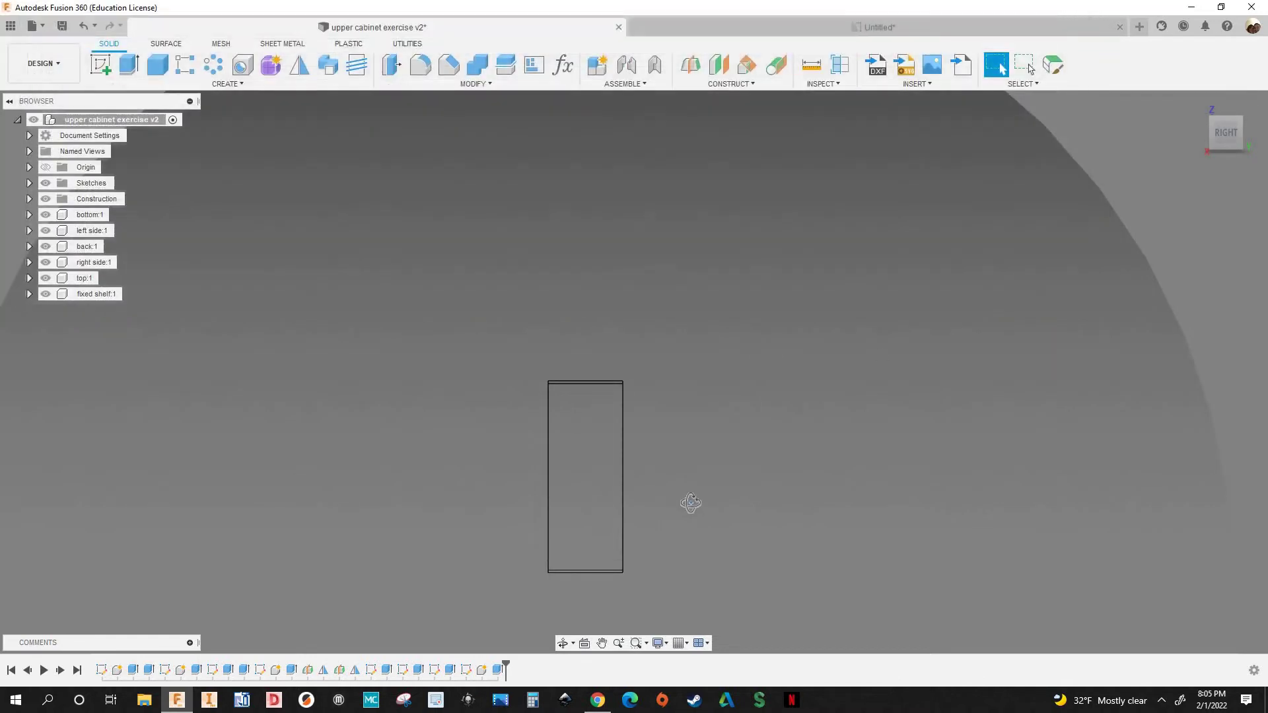
Inspect the back and sides of the deeper cabinet model from several angles
{"action": "middle_click_drag", "start_coordinate": [689, 504], "coordinate": [603, 529], "text": "shift"}
{"action": "scroll", "coordinate": [661, 588], "scroll_direction": "up", "scroll_amount": 8}
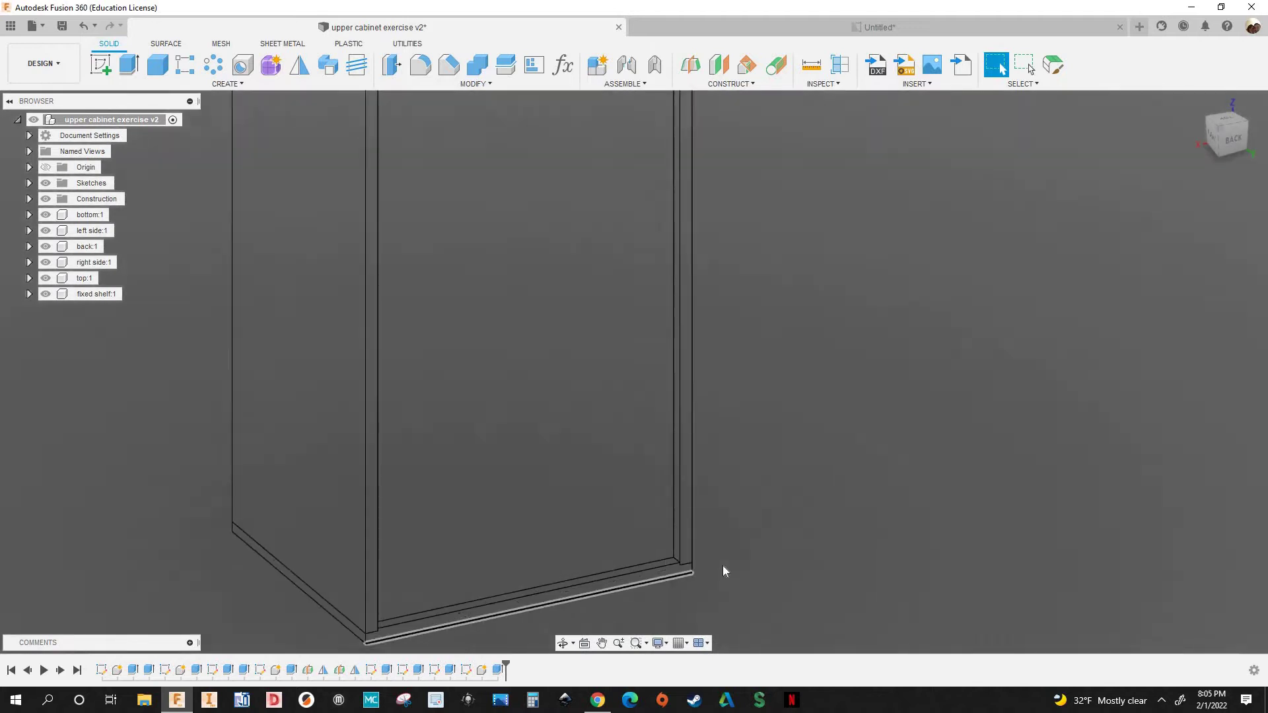
{"action": "middle_click_drag", "start_coordinate": [712, 548], "coordinate": [723, 496], "text": "shift"}
{"action": "scroll", "coordinate": [815, 425], "scroll_direction": "down", "scroll_amount": 10}
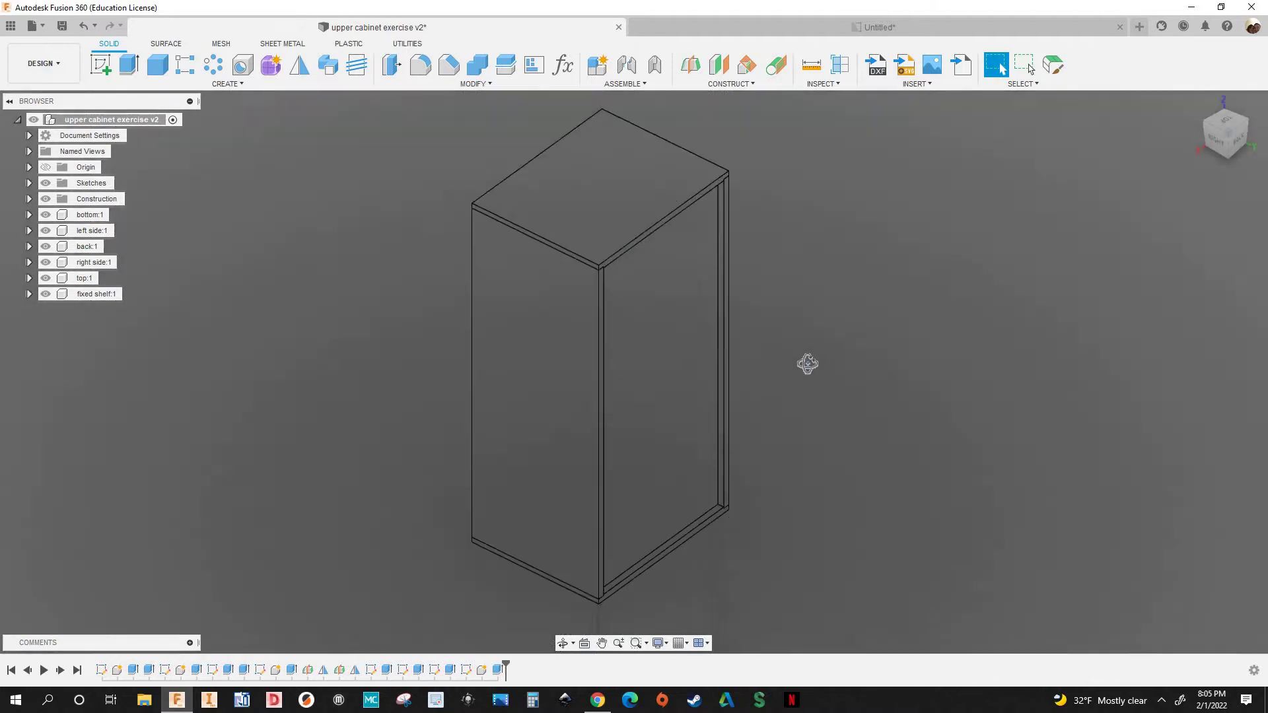
{"action": "mouse_move", "coordinate": [807, 362]}
{"action": "middle_mouse_down", "text": "shift"}
{"action": "mouse_move", "coordinate": [818, 342]}
{"action": "mouse_move", "coordinate": [801, 377]}
{"action": "middle_mouse_up", "text": "shift"}
{"action": "middle_click_drag", "start_coordinate": [780, 429], "coordinate": [766, 479], "text": "shift"}
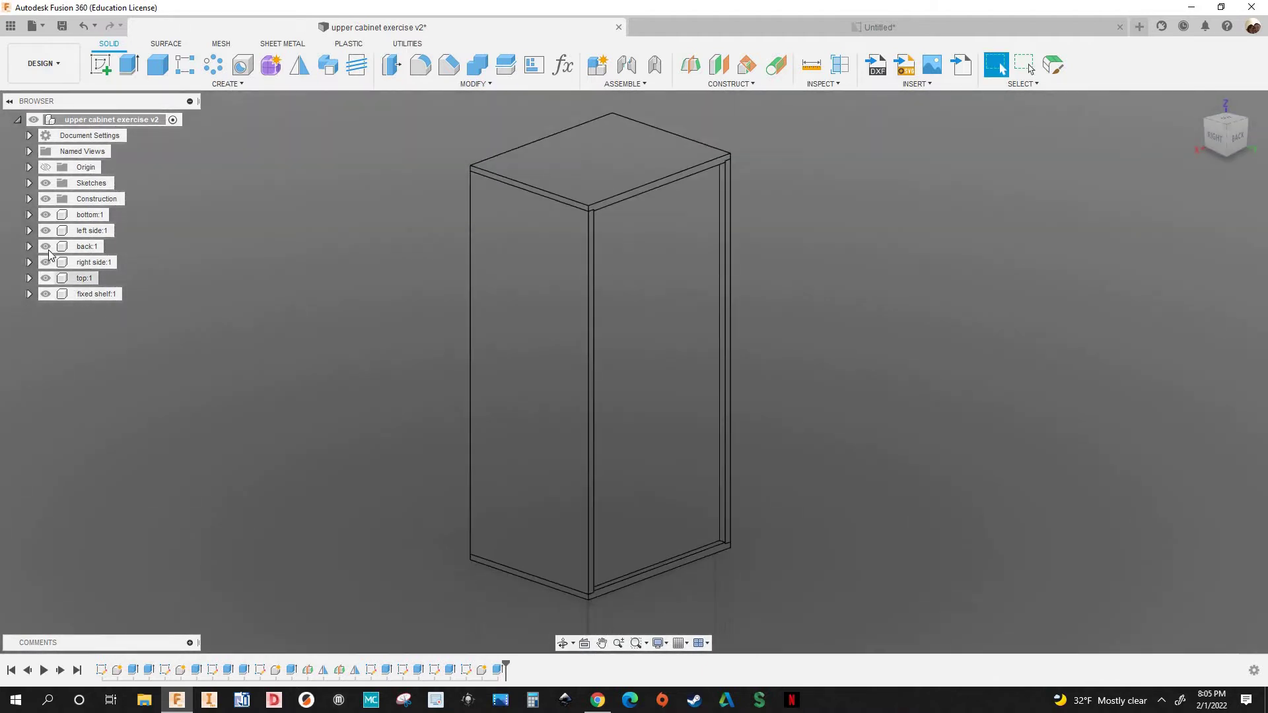
Temporarily hide the back panel to examine the fixed shelf's rear edge and the grooves around the cabinet's rear opening
{"action": "left_click", "coordinate": [49, 251]}
{"action": "key", "text": "v"}
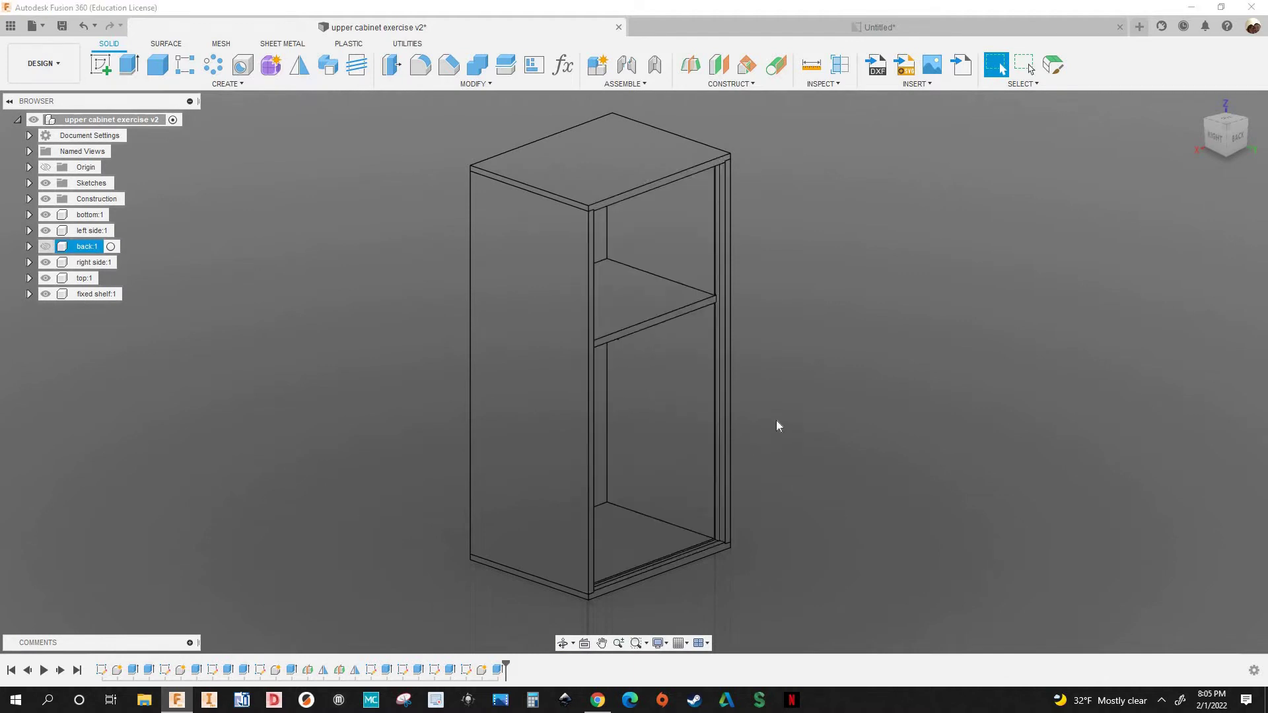
{"action": "middle_click_drag", "start_coordinate": [775, 425], "coordinate": [693, 219], "text": "shift"}
{"action": "scroll", "coordinate": [657, 294], "scroll_direction": "up", "scroll_amount": 6}
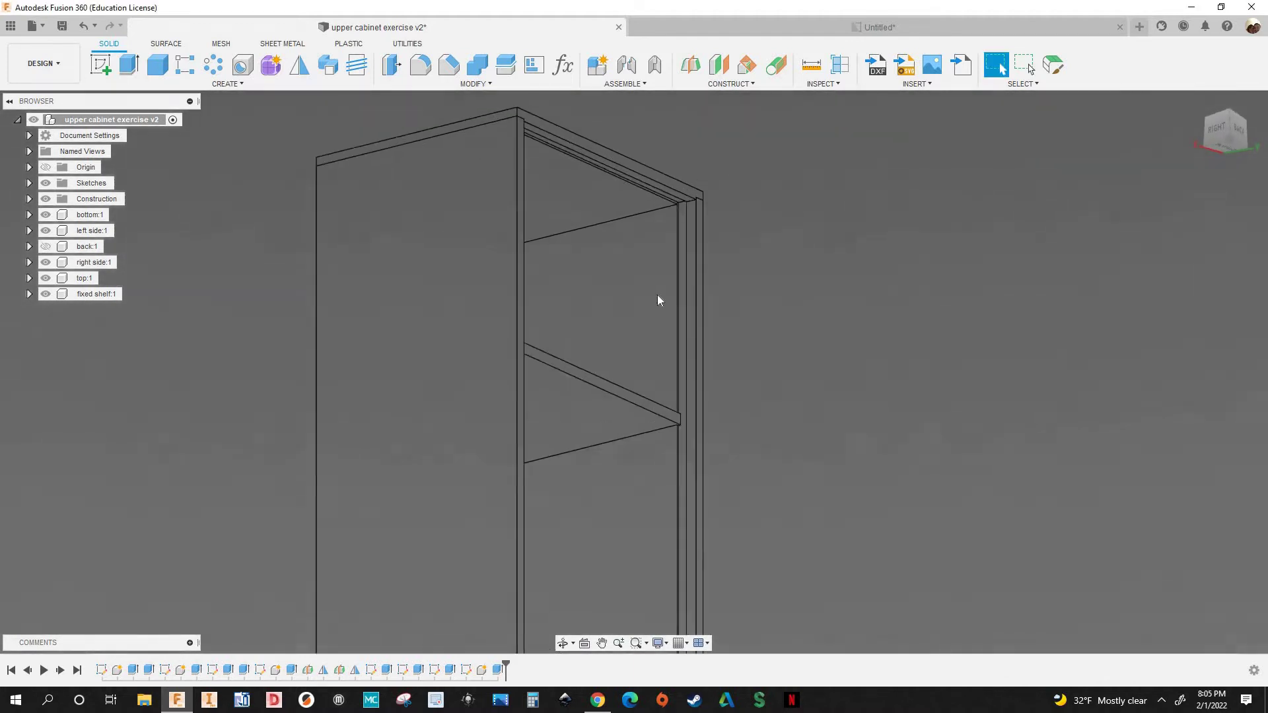
{"action": "scroll", "coordinate": [653, 367], "scroll_direction": "down", "scroll_amount": 5}
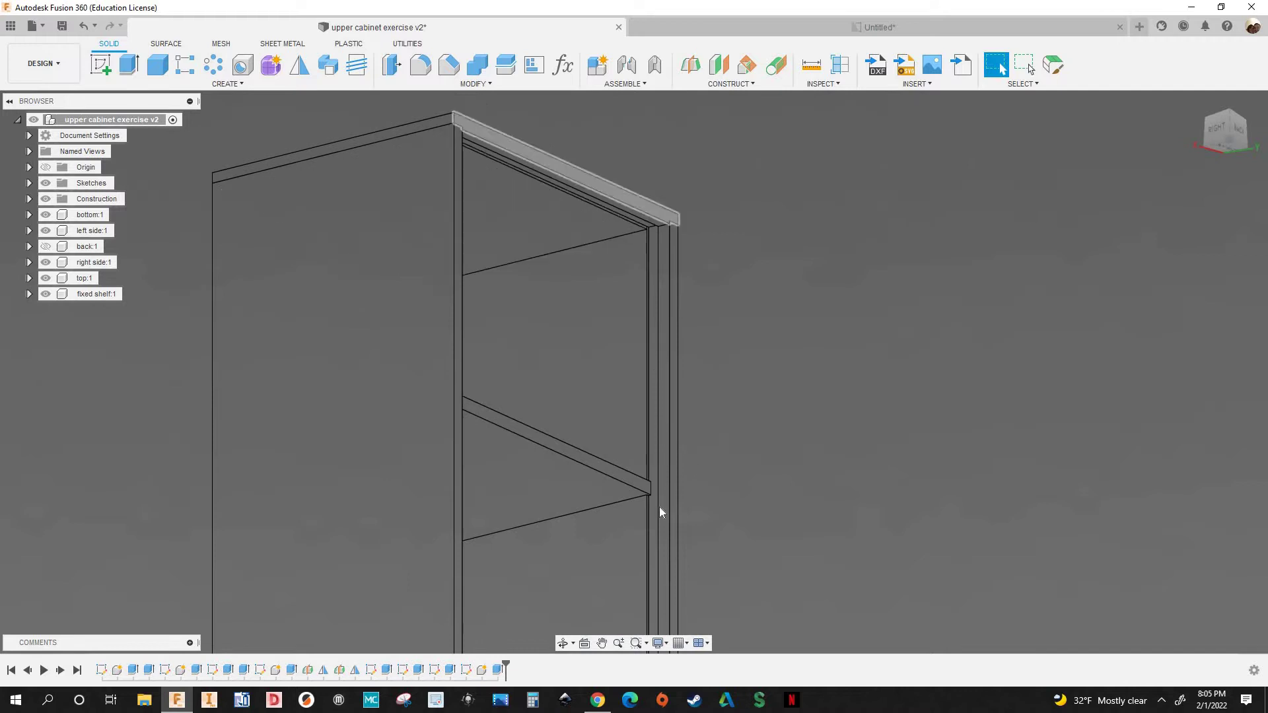
{"action": "scroll", "coordinate": [556, 478], "scroll_direction": "up", "scroll_amount": 5}
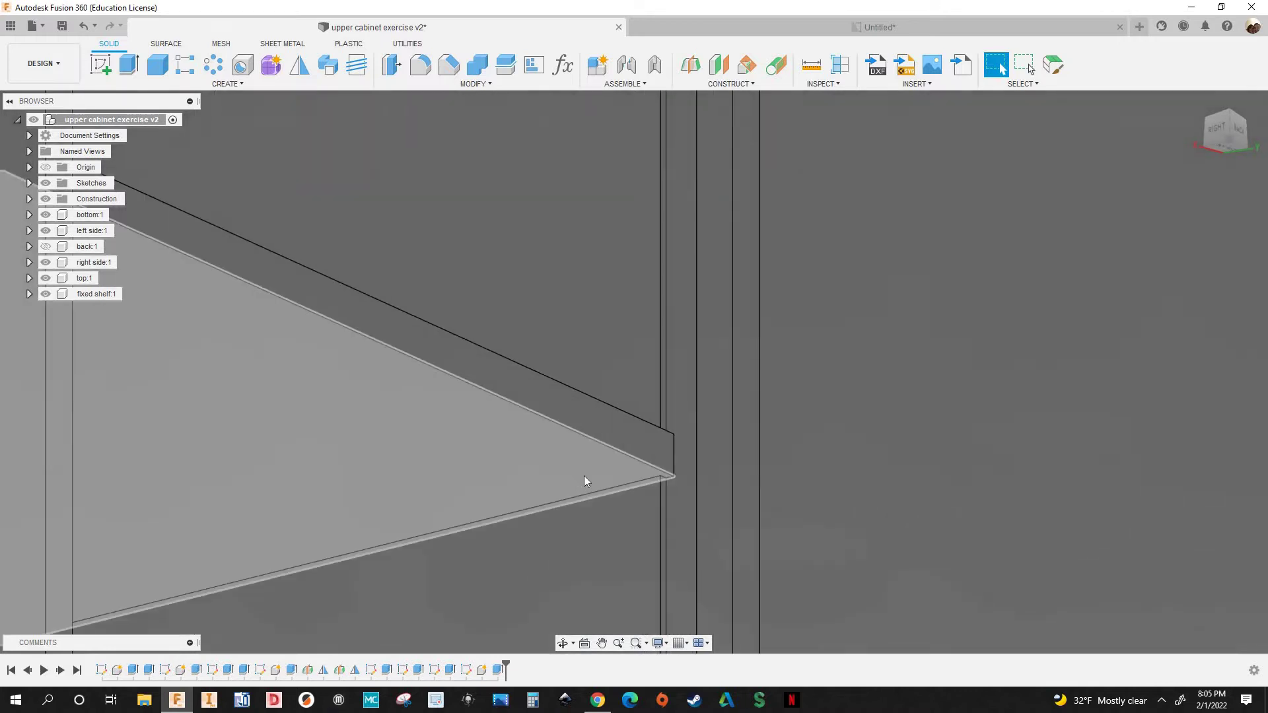
{"action": "scroll", "coordinate": [723, 478], "scroll_direction": "down", "scroll_amount": 2}
{"action": "scroll", "coordinate": [561, 425], "scroll_direction": "up", "scroll_amount": 2}
{"action": "scroll", "coordinate": [593, 444], "scroll_direction": "down", "scroll_amount": 4}
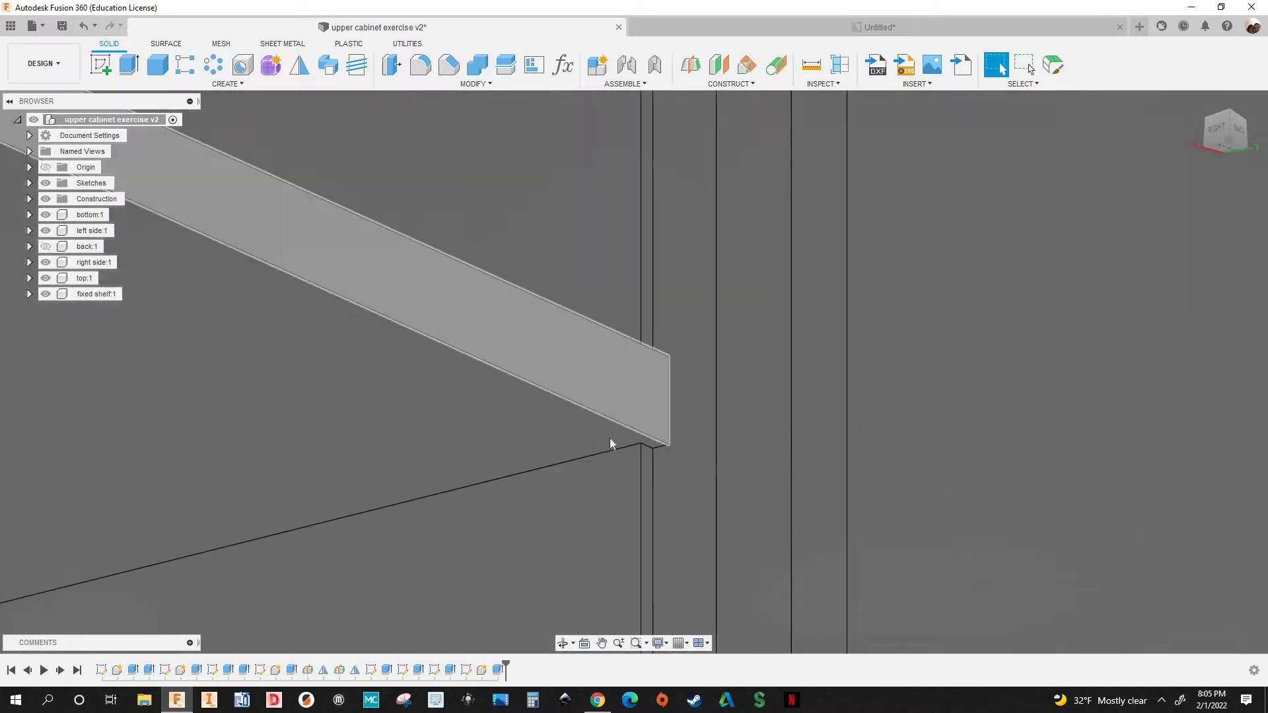
{"action": "scroll", "coordinate": [565, 437], "scroll_direction": "down", "scroll_amount": 8}
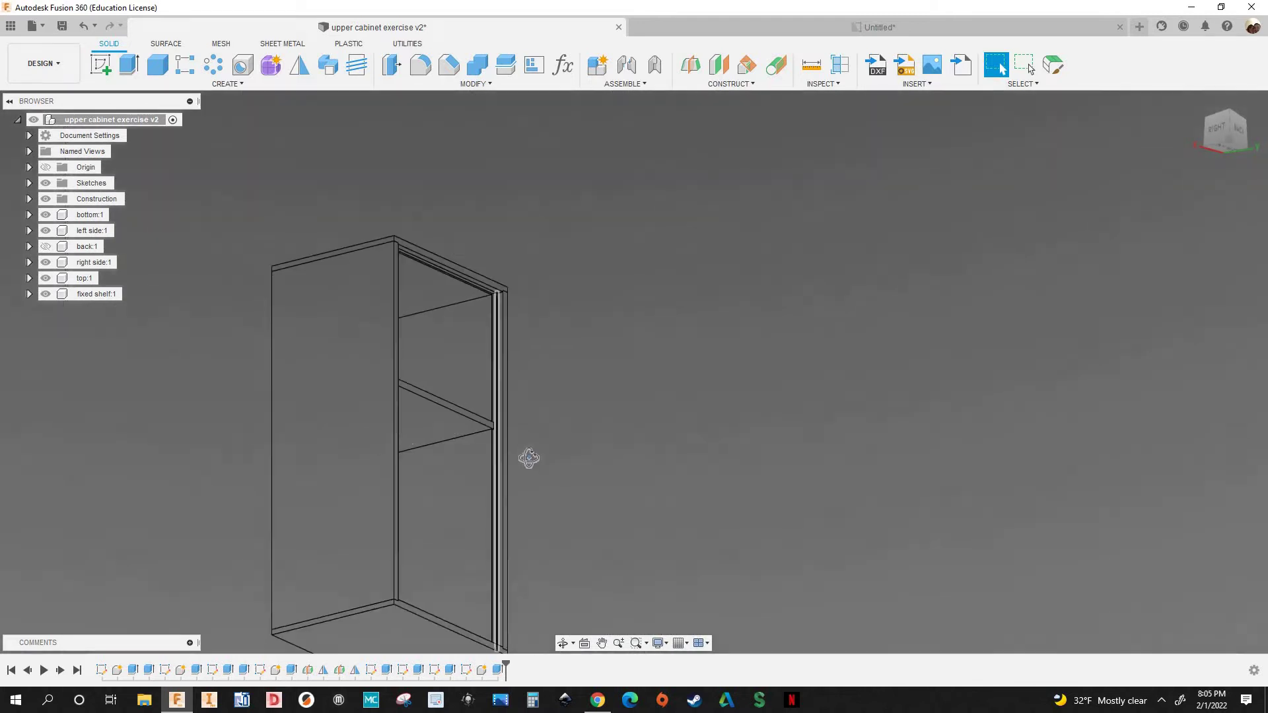
{"action": "middle_click_drag", "start_coordinate": [529, 458], "coordinate": [403, 456], "text": "shift"}
{"action": "left_click", "coordinate": [46, 246]}
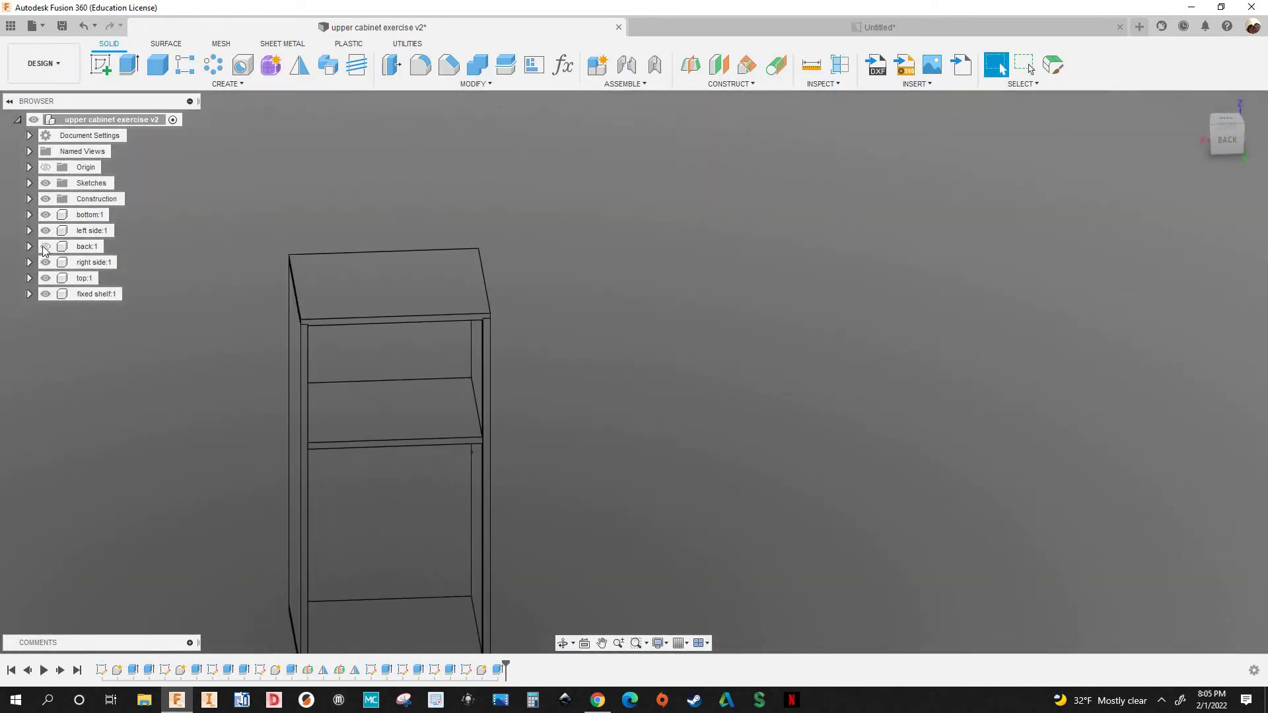
{"action": "left_click", "coordinate": [1214, 116]}
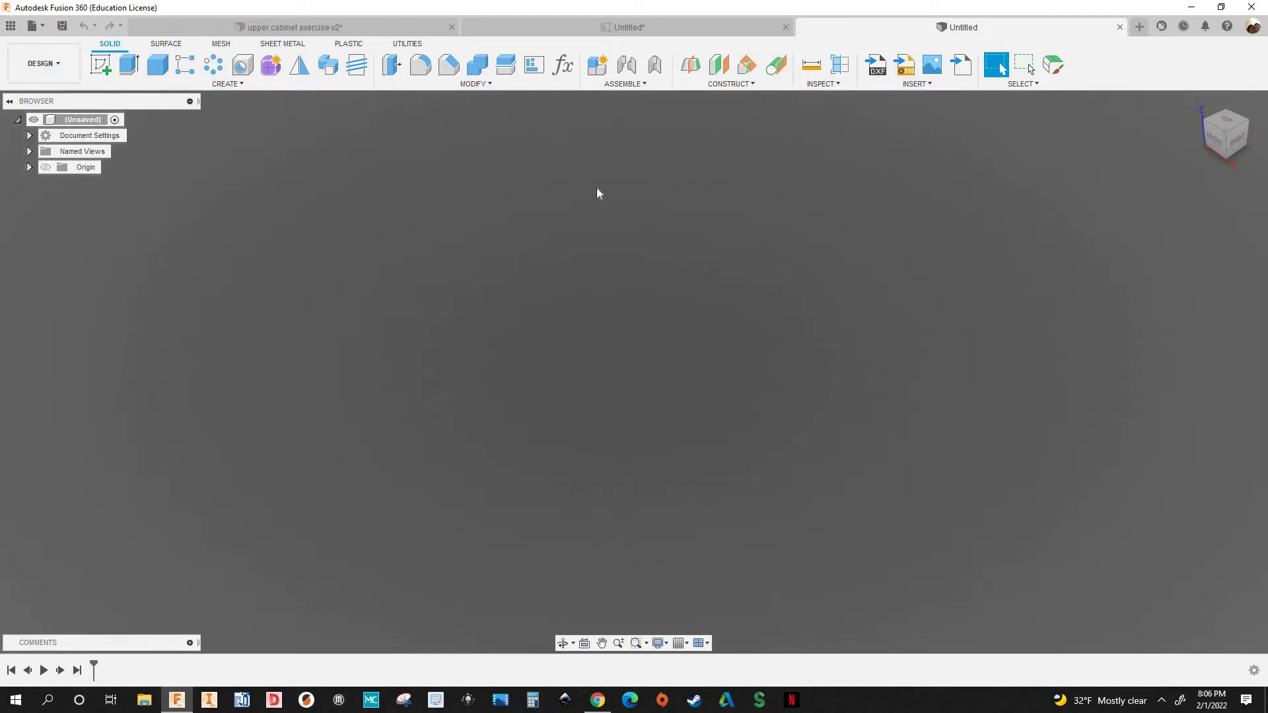
Add a user parameter named width with unit in and expression 28 to the new empty design
{"action": "left_click", "coordinate": [564, 70]}
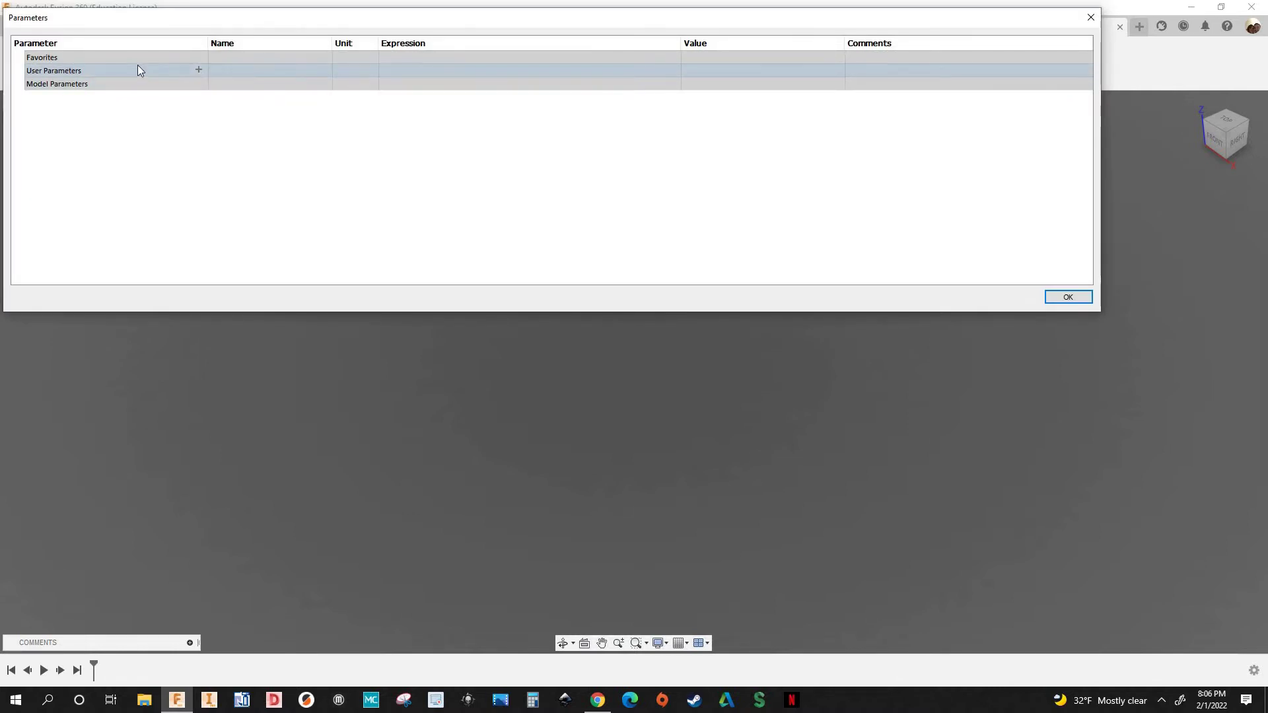
{"action": "left_click", "coordinate": [200, 70]}
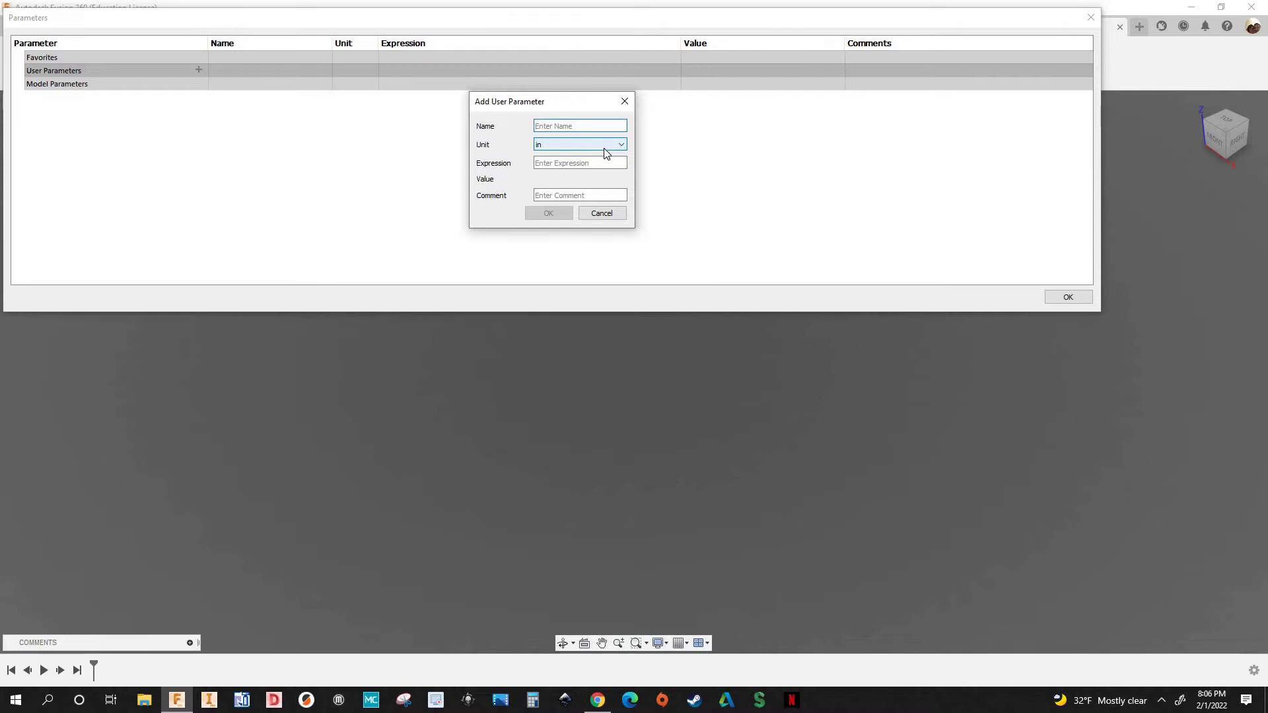
{"action": "type", "text": "wid"}
{"action": "key", "text": "Tab"}
{"action": "key", "text": "Tab"}
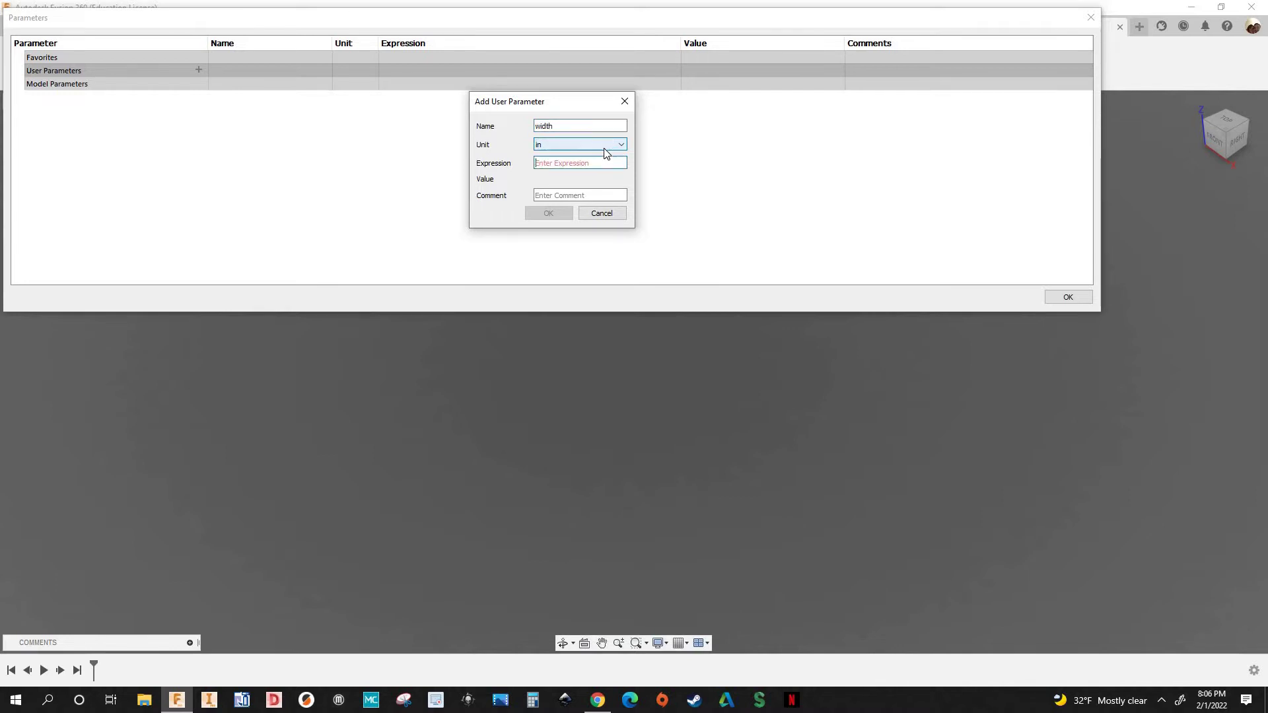
{"action": "type", "text": "28"}
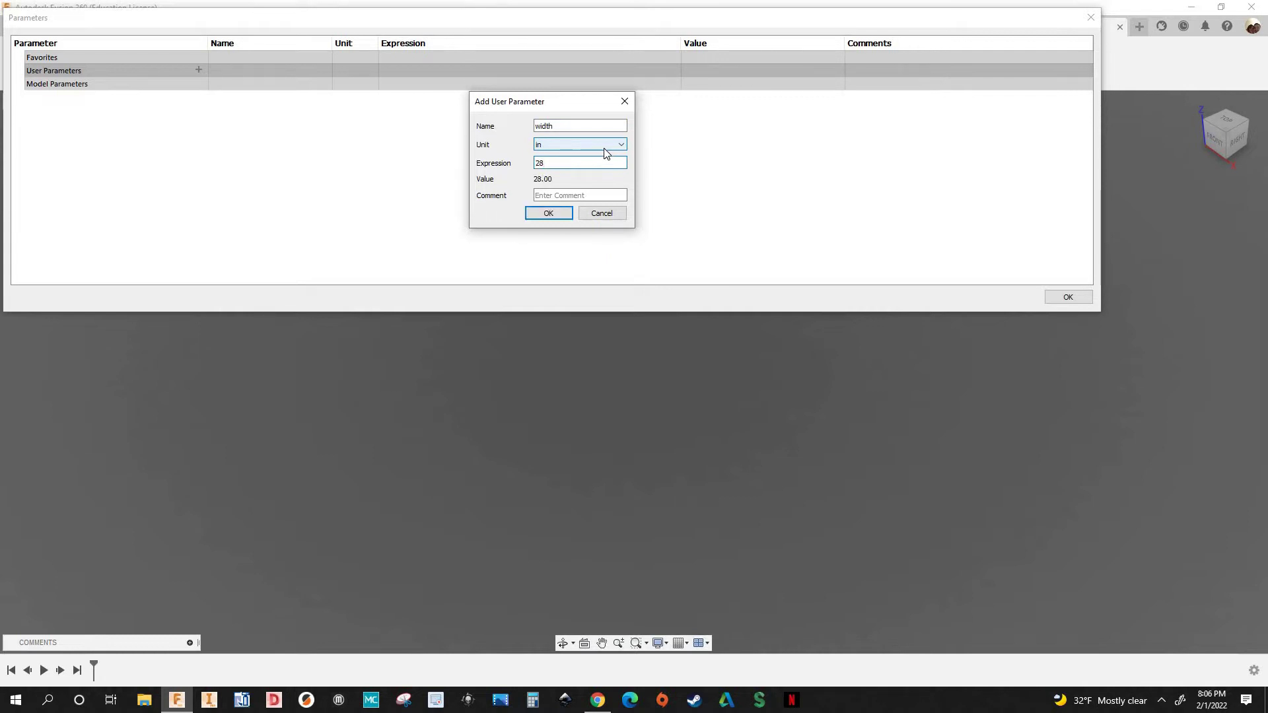
{"action": "left_click", "coordinate": [549, 214]}
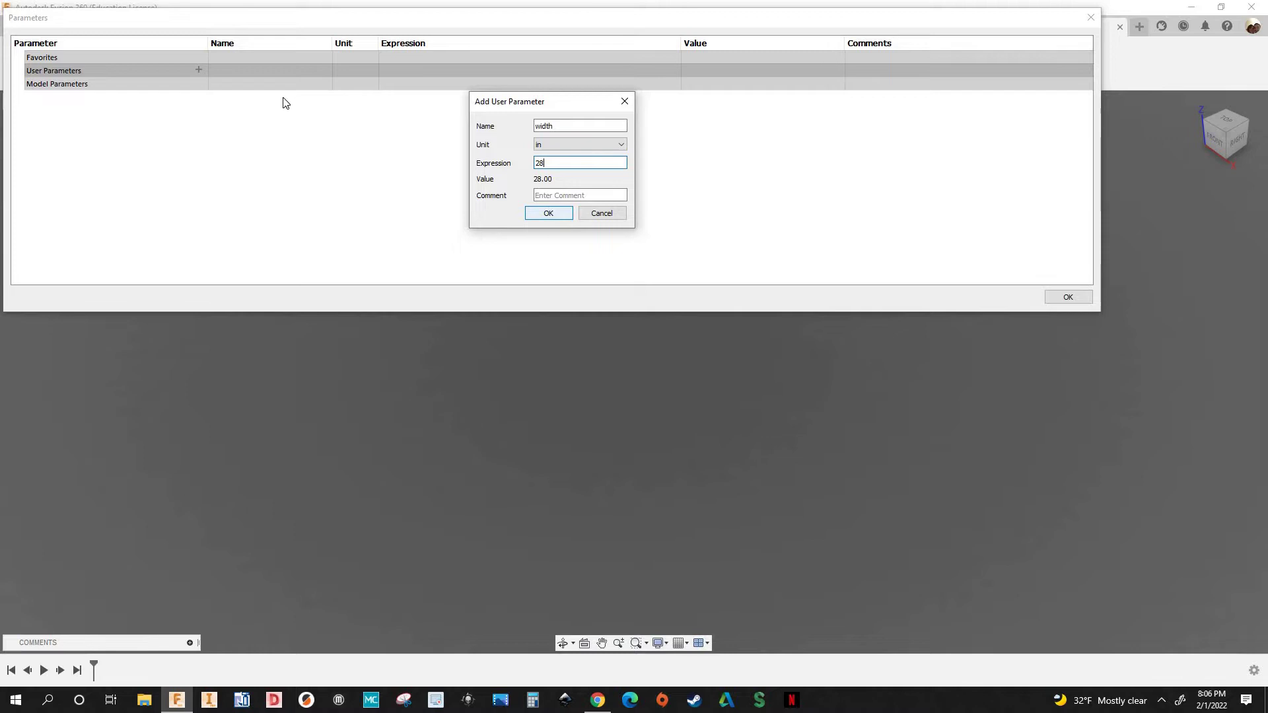
Add a user parameter named sideheight with unit in and expression 30
{"action": "left_click", "coordinate": [198, 70]}
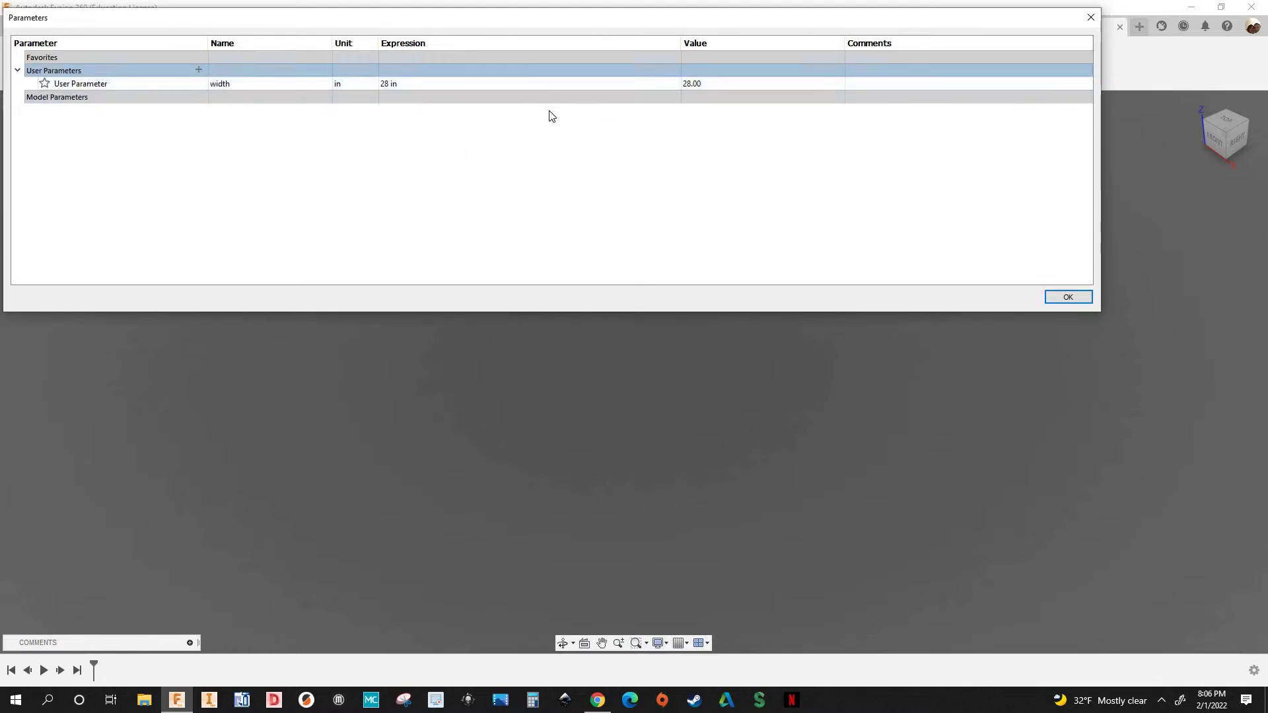
{"action": "left_click", "coordinate": [563, 125]}
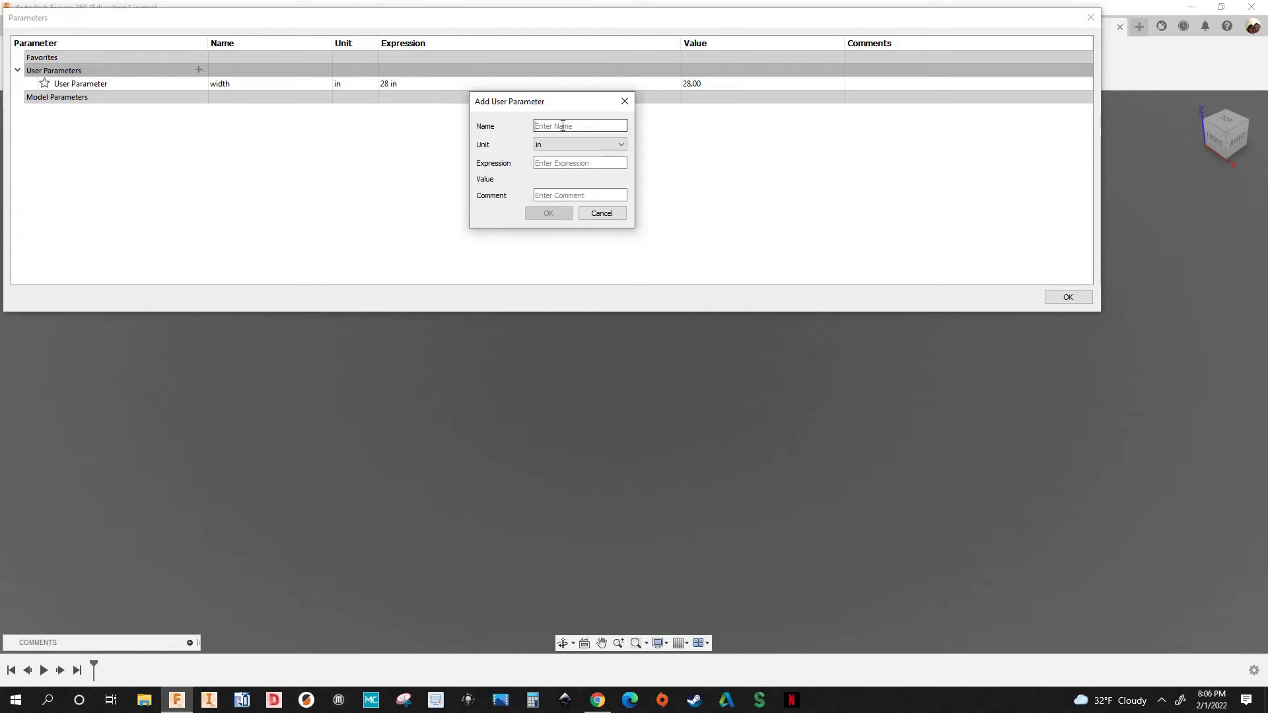
{"action": "type", "text": "si"}
{"action": "key", "text": "Tab"}
{"action": "key", "text": "Tab"}
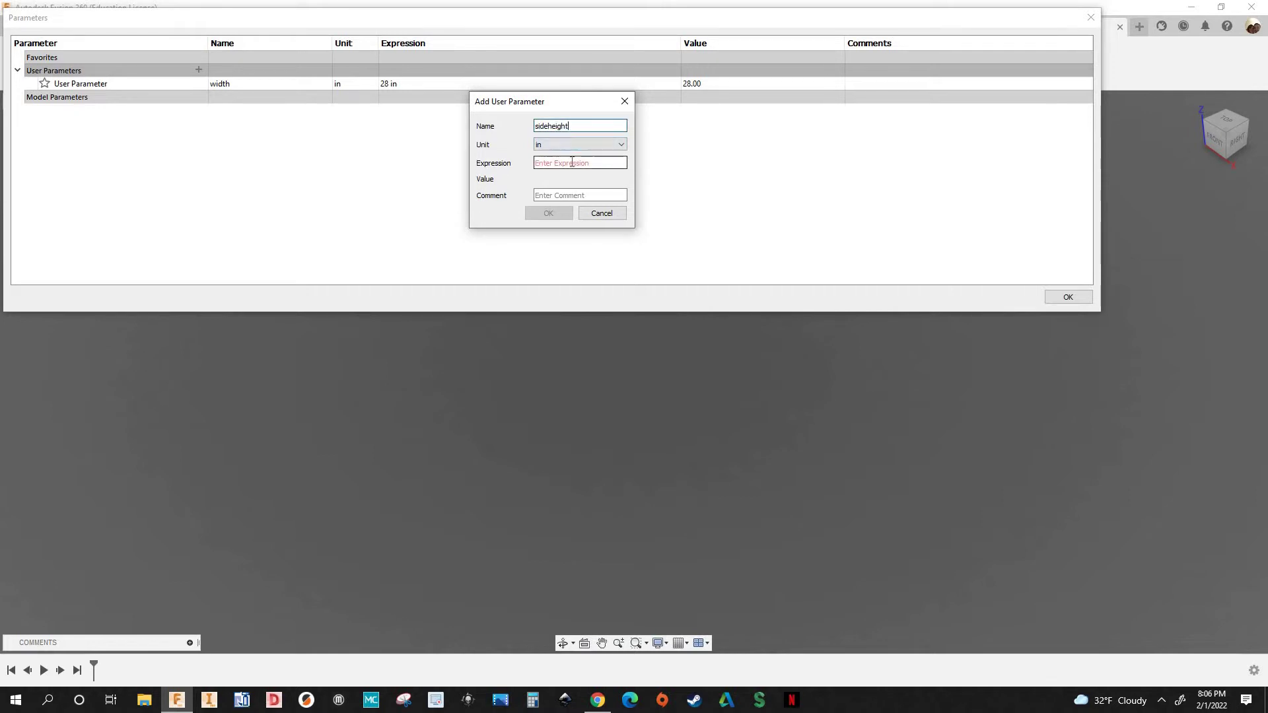
{"action": "left_click", "coordinate": [569, 163]}
{"action": "type", "text": "30"}
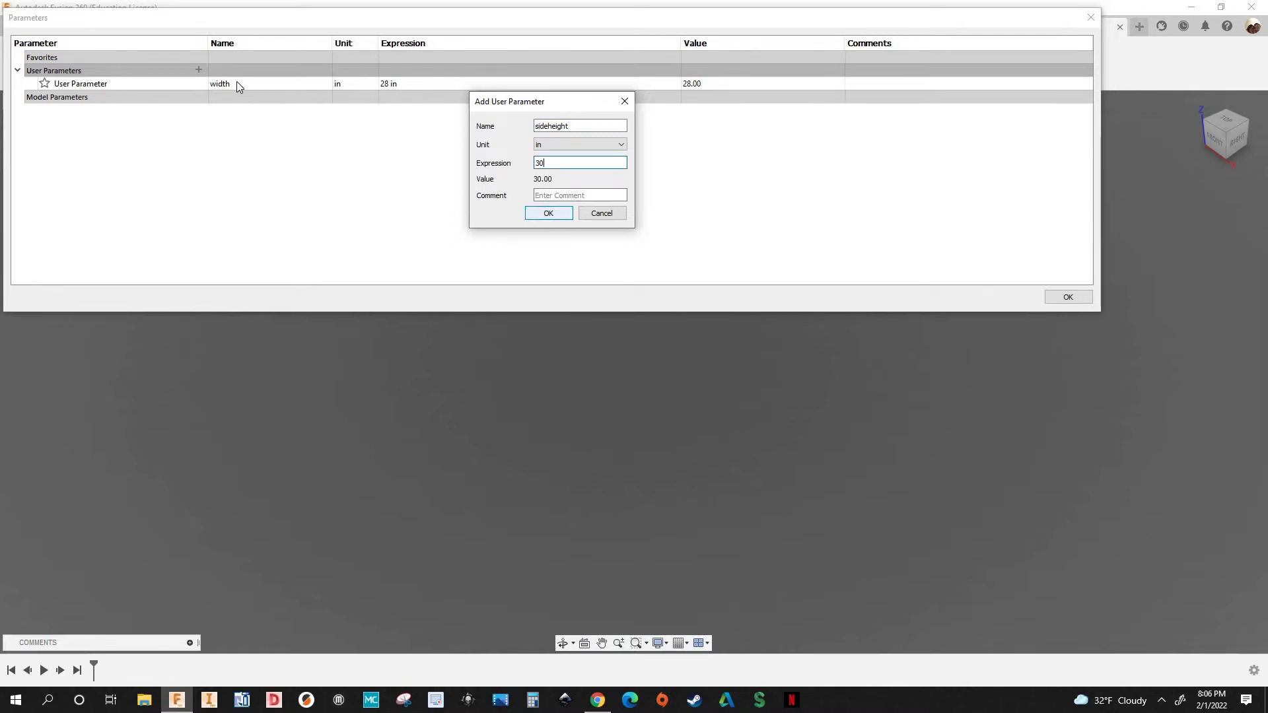
Add a user parameter named depth with unit in and expression 12.125
{"action": "left_click", "coordinate": [197, 70]}
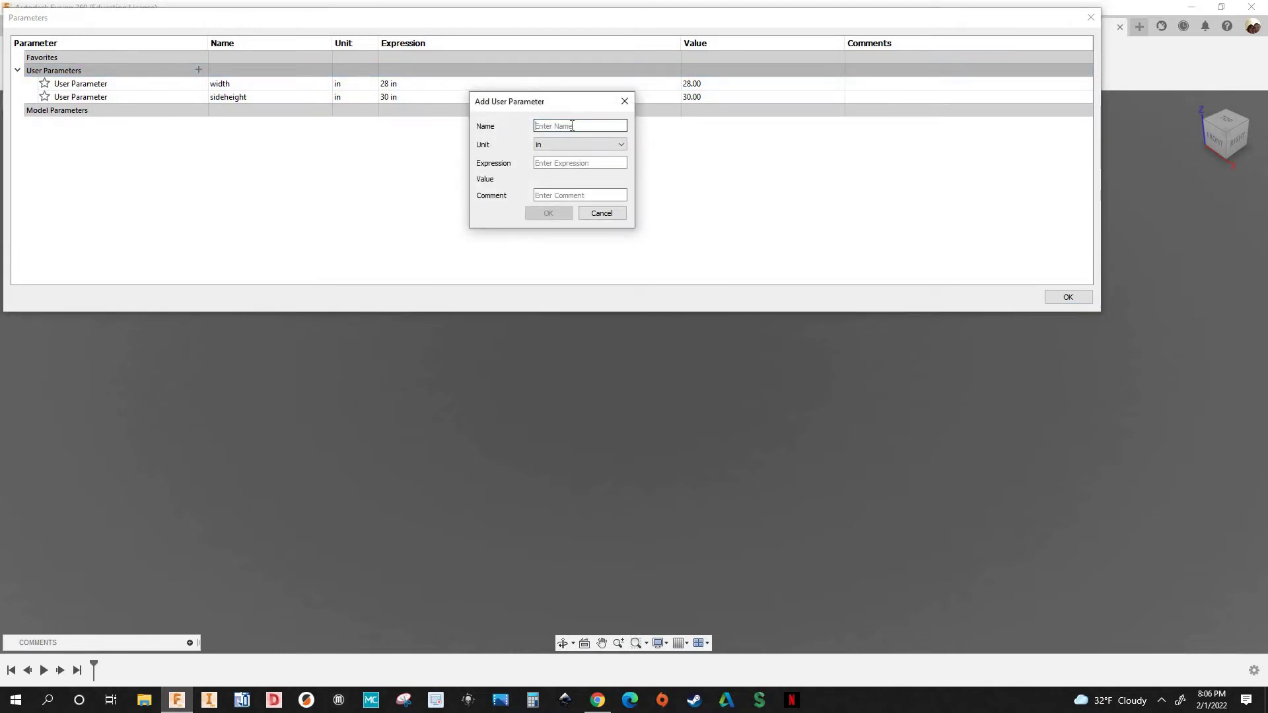
{"action": "type", "text": "depth"}
{"action": "key", "text": "Tab"}
{"action": "type", "text": "1"}
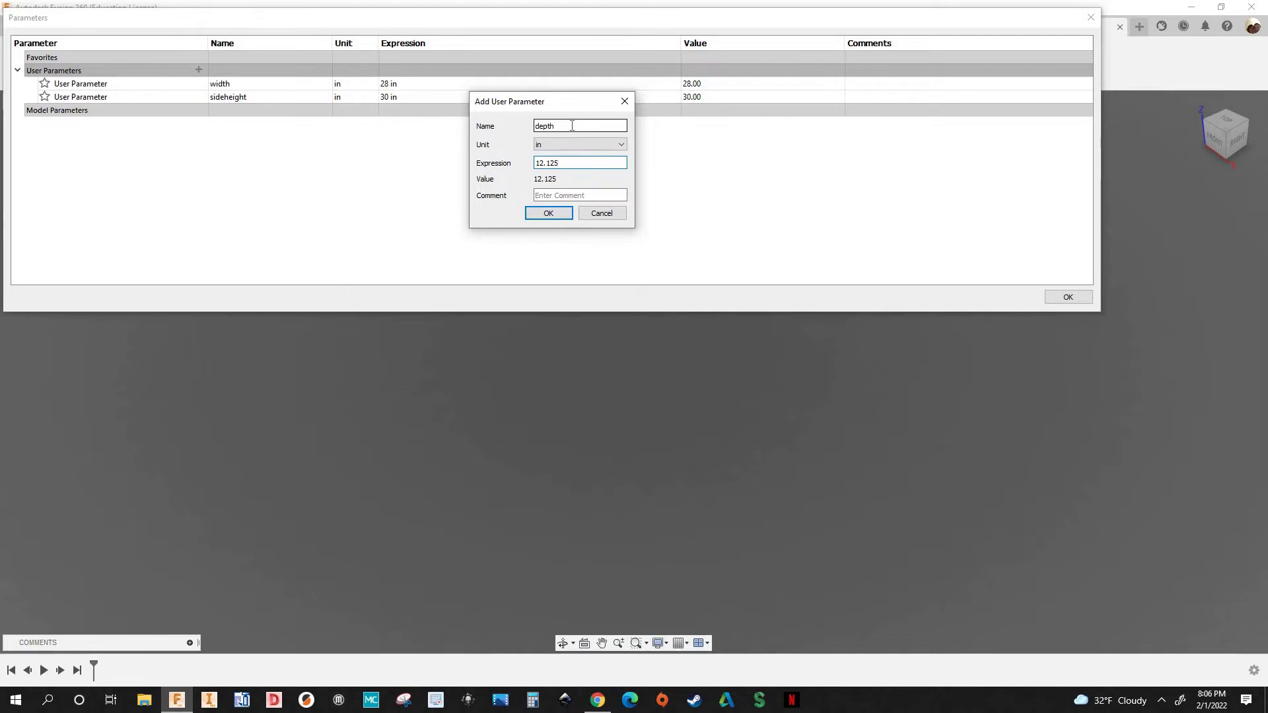
{"action": "key", "text": "Return"}
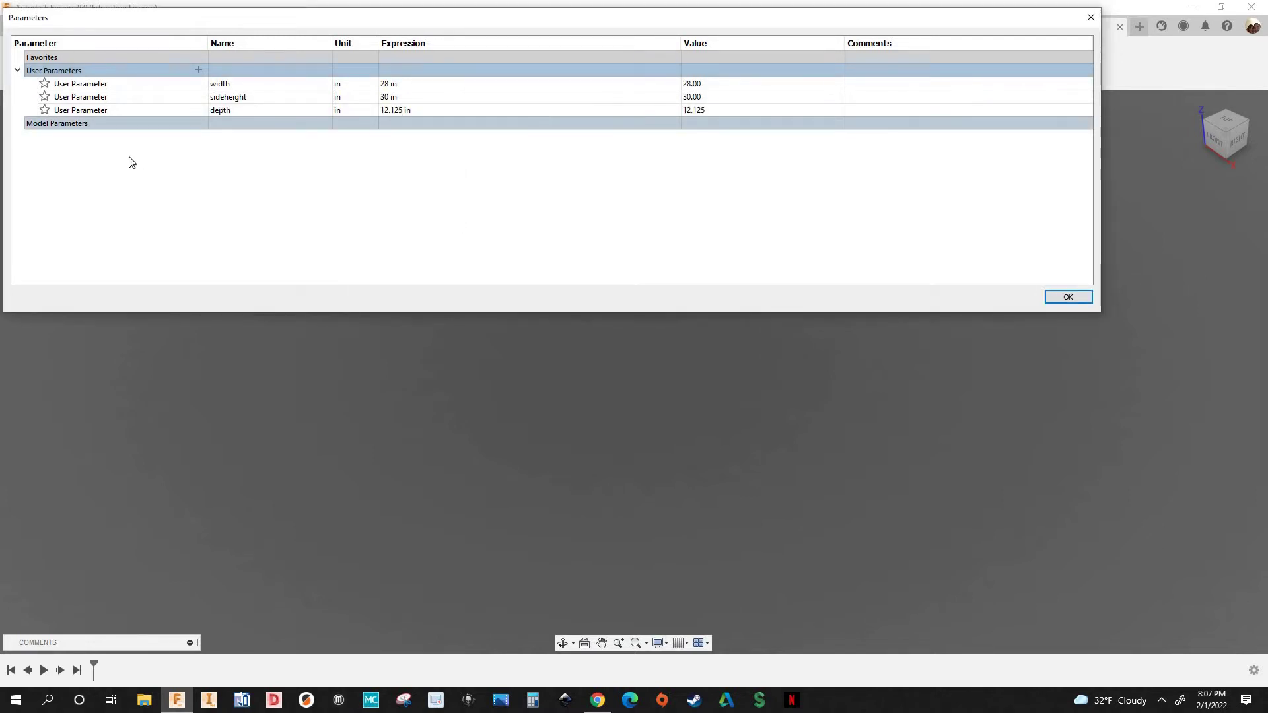
Add a user parameter named thickness with unit in and expression .75
{"action": "left_click", "coordinate": [199, 69]}
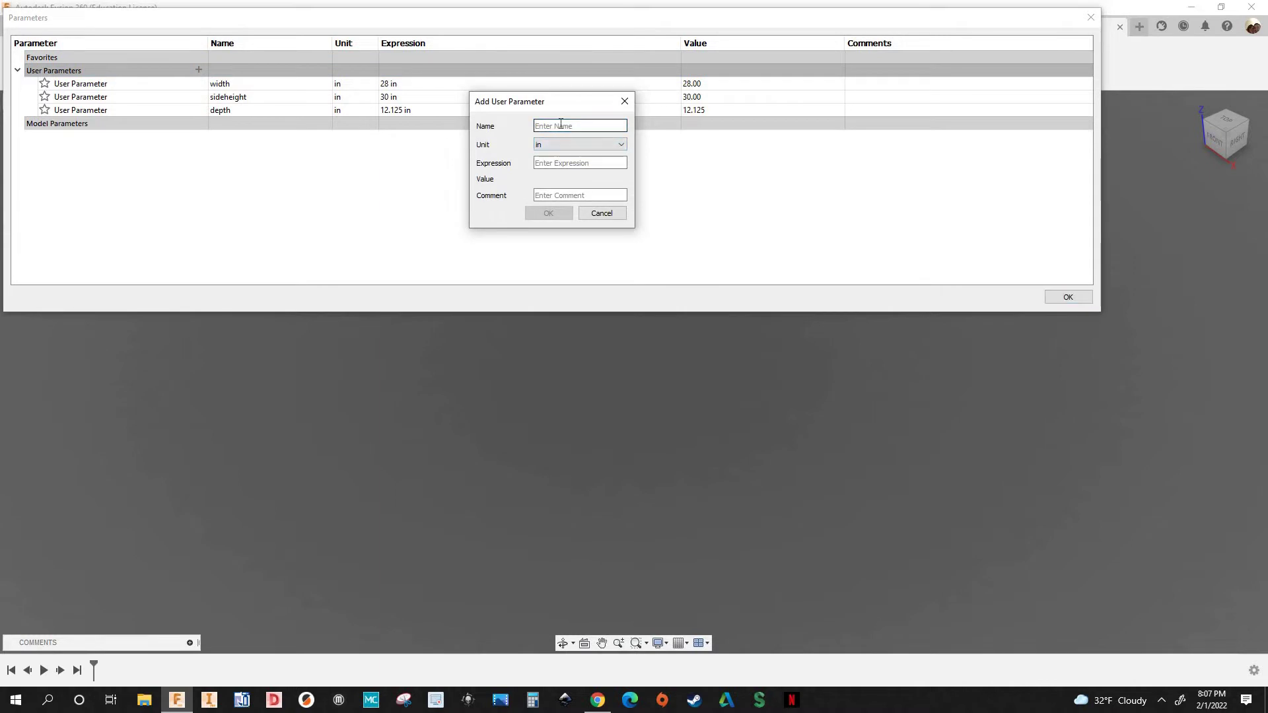
{"action": "type", "text": "thickness"}
{"action": "left_click", "coordinate": [559, 162]}
{"action": "type", "text": ".75"}
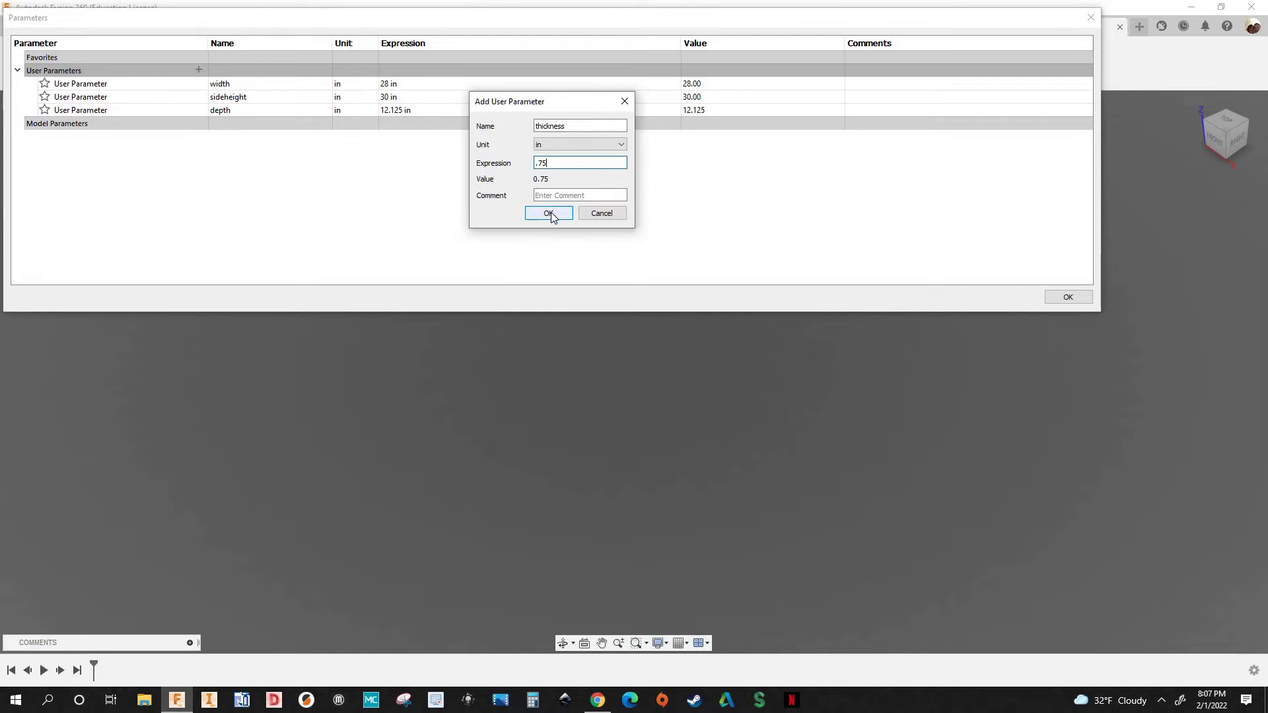
{"action": "left_click", "coordinate": [549, 213]}
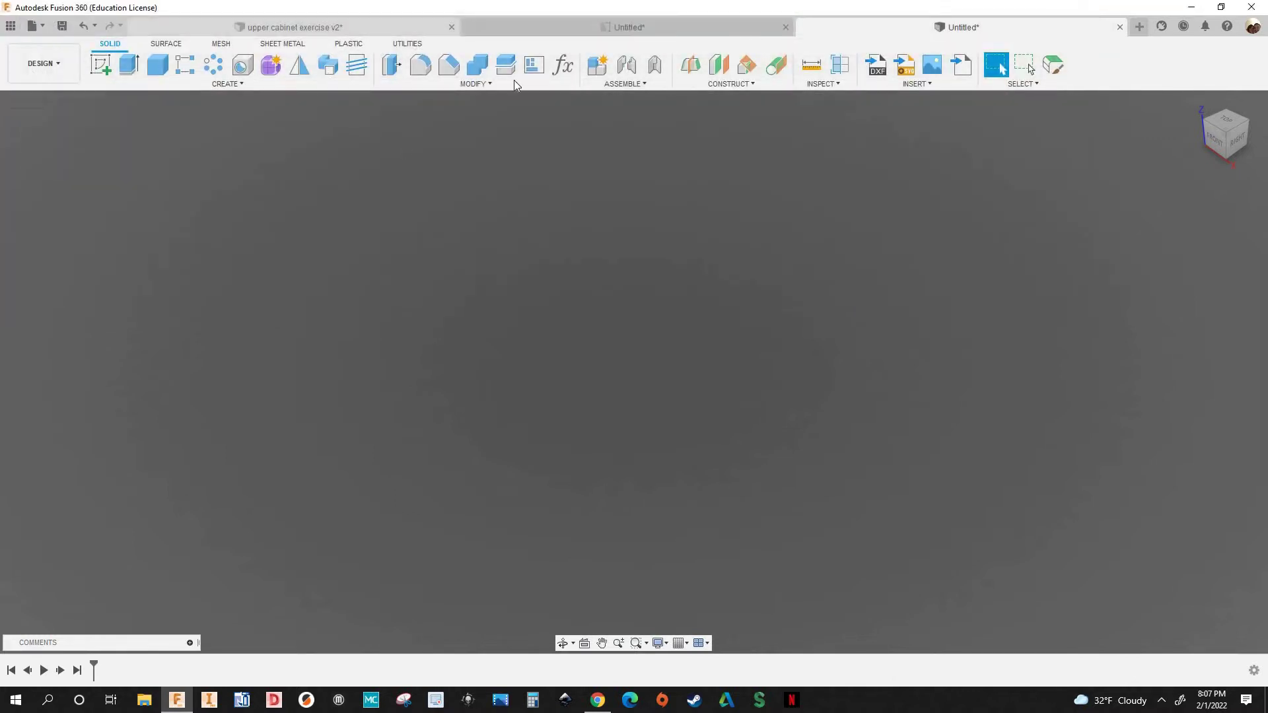
Examine the small hinge-hole pairs on the inner side panels of the finished upper cabinet model from several angles
{"action": "scroll", "coordinate": [494, 240], "scroll_direction": "up", "scroll_amount": 3}
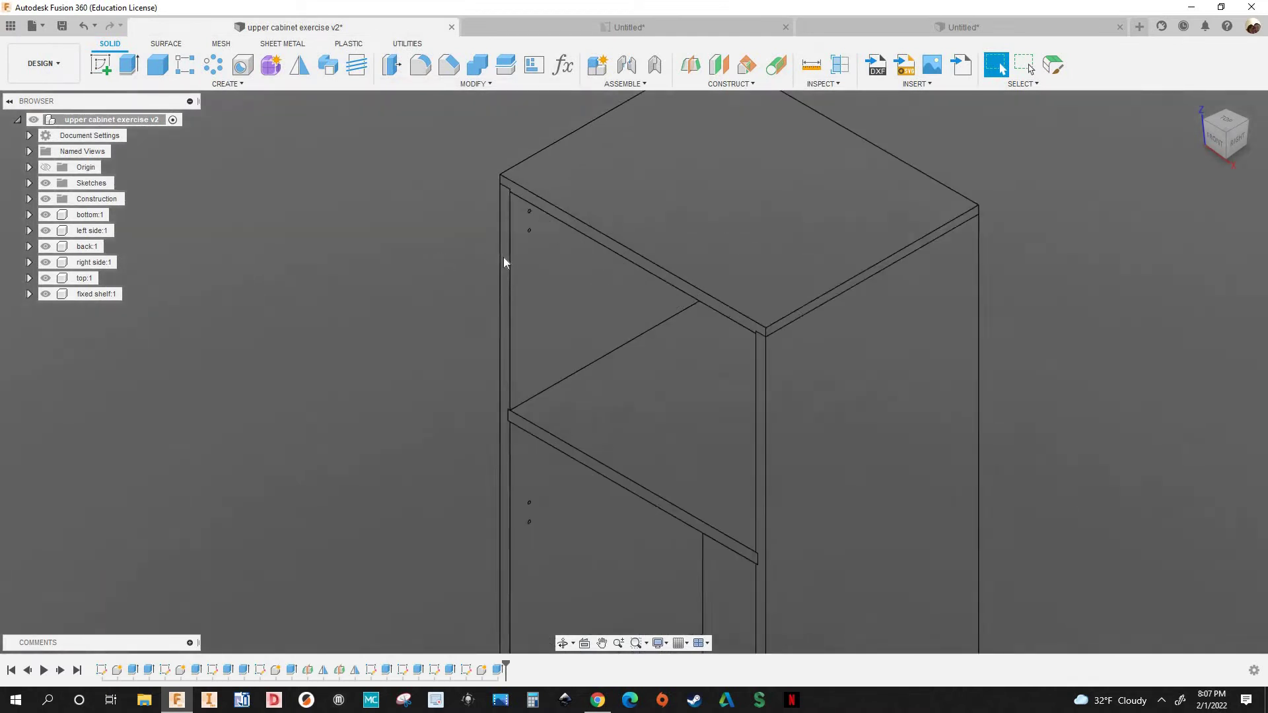
{"action": "scroll", "coordinate": [509, 249], "scroll_direction": "up", "scroll_amount": 5}
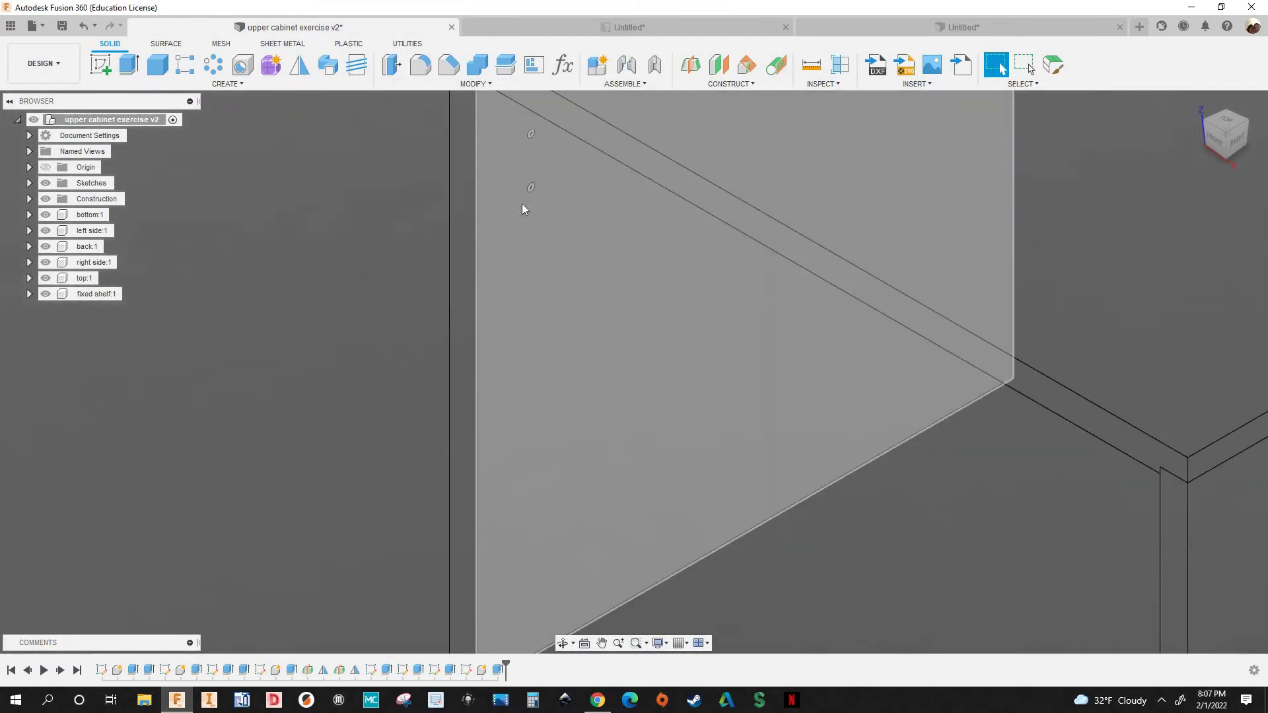
{"action": "scroll", "coordinate": [533, 185], "scroll_direction": "up", "scroll_amount": 3}
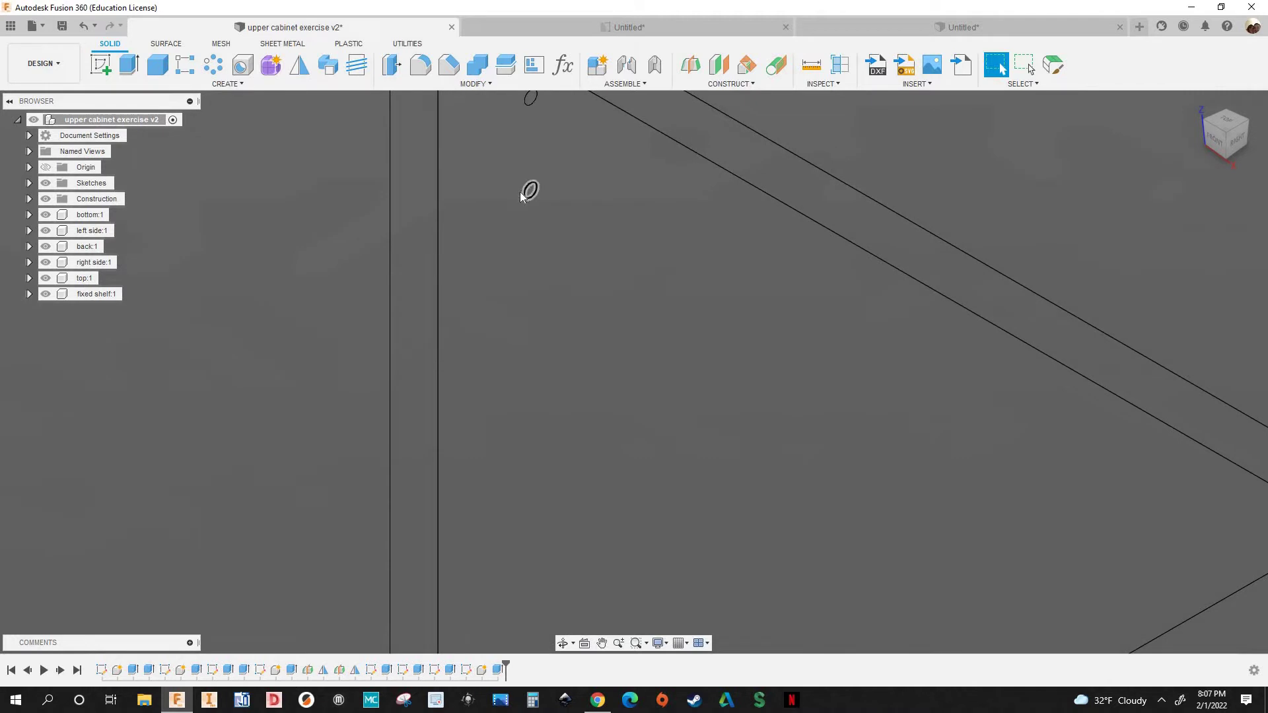
{"action": "scroll", "coordinate": [462, 264], "scroll_direction": "down", "scroll_amount": 5}
{"action": "middle_click_drag", "start_coordinate": [438, 297], "coordinate": [507, 280], "text": "shift"}
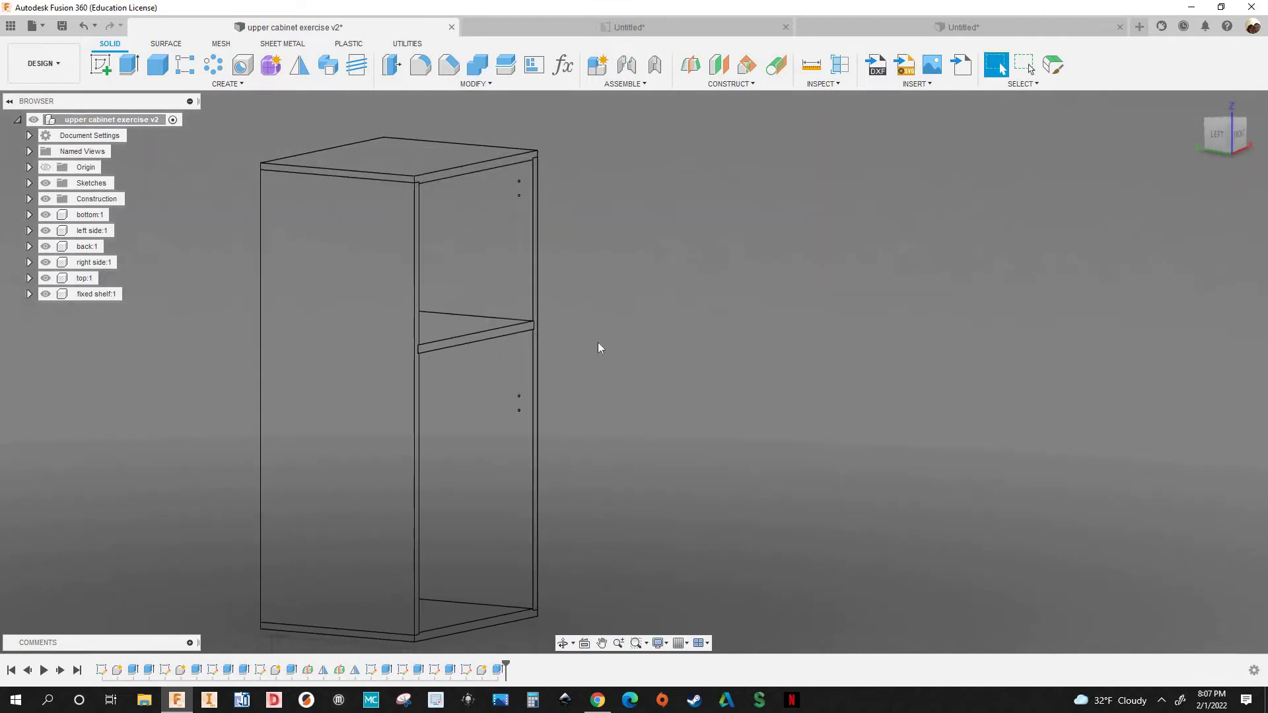
{"action": "scroll", "coordinate": [598, 342], "scroll_direction": "down", "scroll_amount": 2}
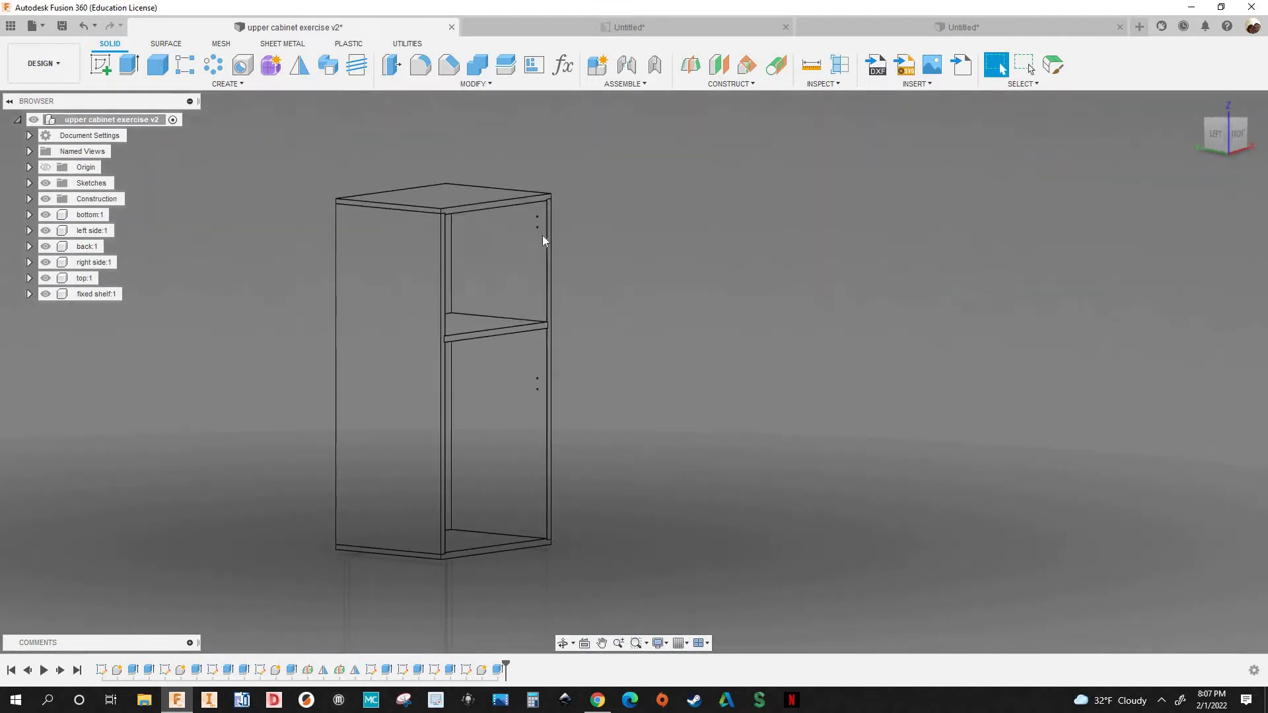
{"action": "scroll", "coordinate": [521, 244], "scroll_direction": "up", "scroll_amount": 2}
{"action": "scroll", "coordinate": [512, 232], "scroll_direction": "up", "scroll_amount": 3}
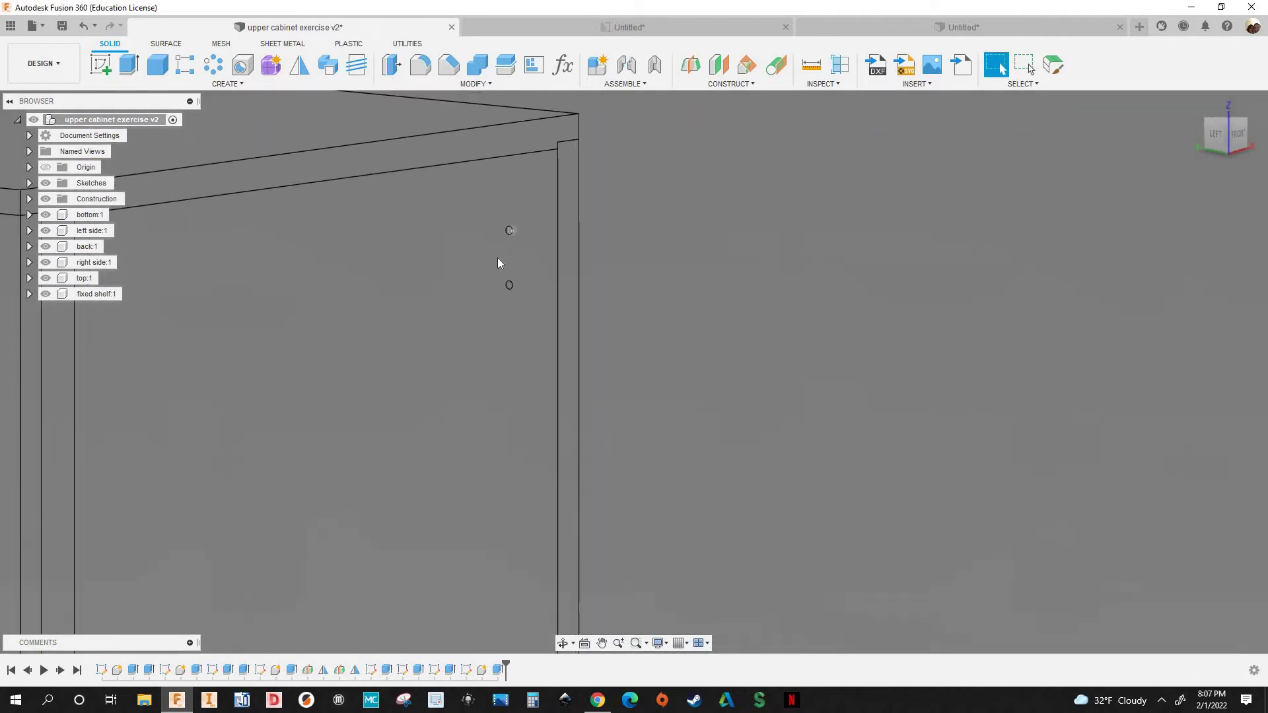
{"action": "scroll", "coordinate": [504, 260], "scroll_direction": "down", "scroll_amount": 4}
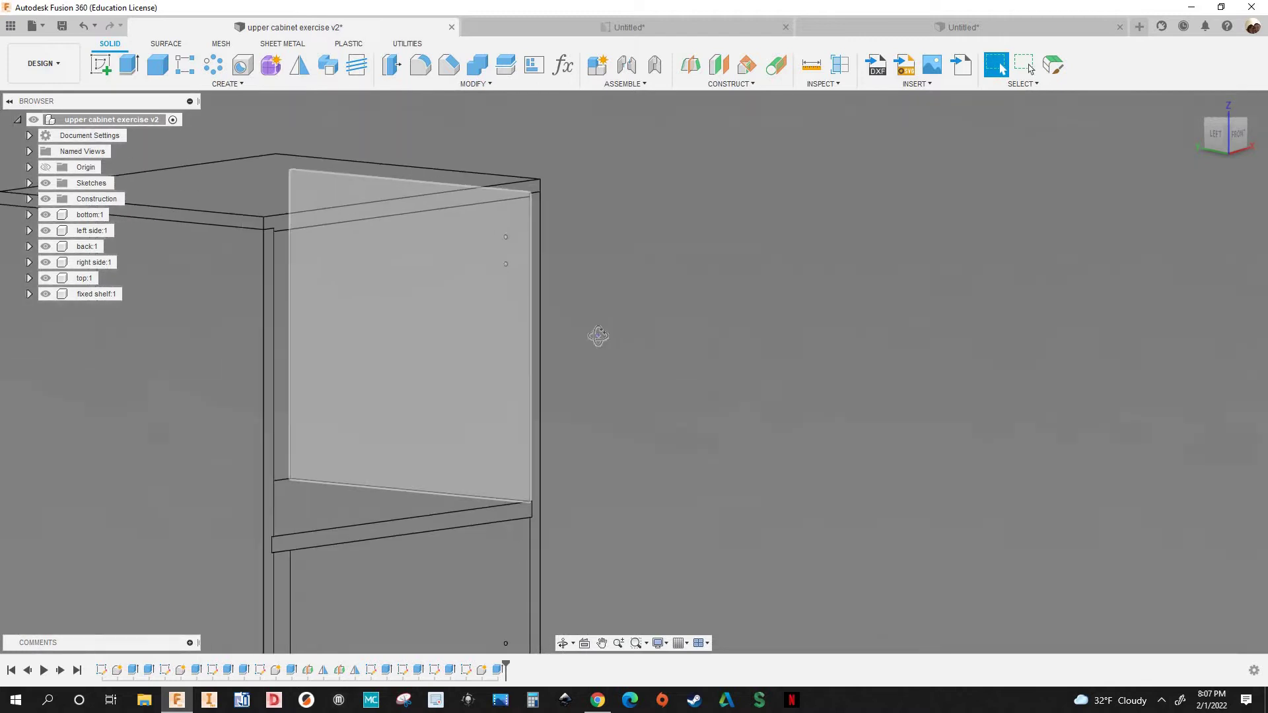
{"action": "middle_click_drag", "start_coordinate": [598, 337], "coordinate": [620, 36], "text": "shift"}
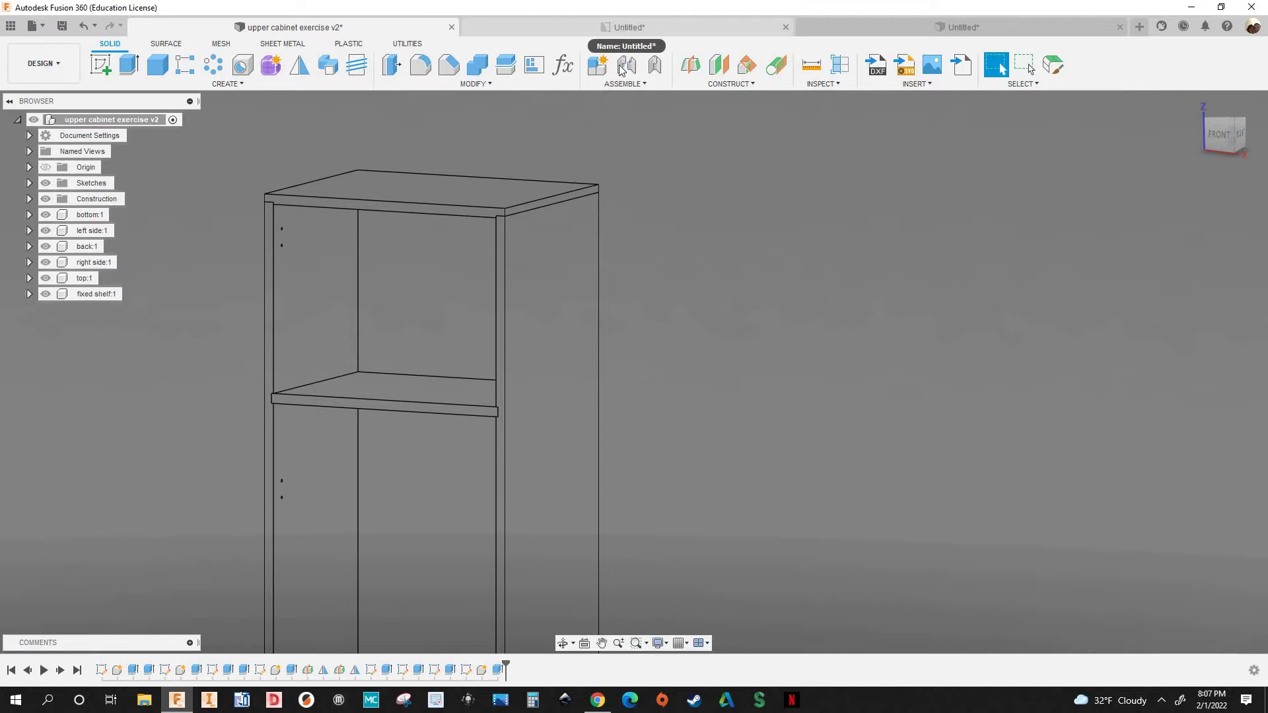
Examine the hole diameter, depth, edge-distance and spacing dimensions in Section A-A of the cabinet drawing
{"action": "left_click", "coordinate": [621, 28]}
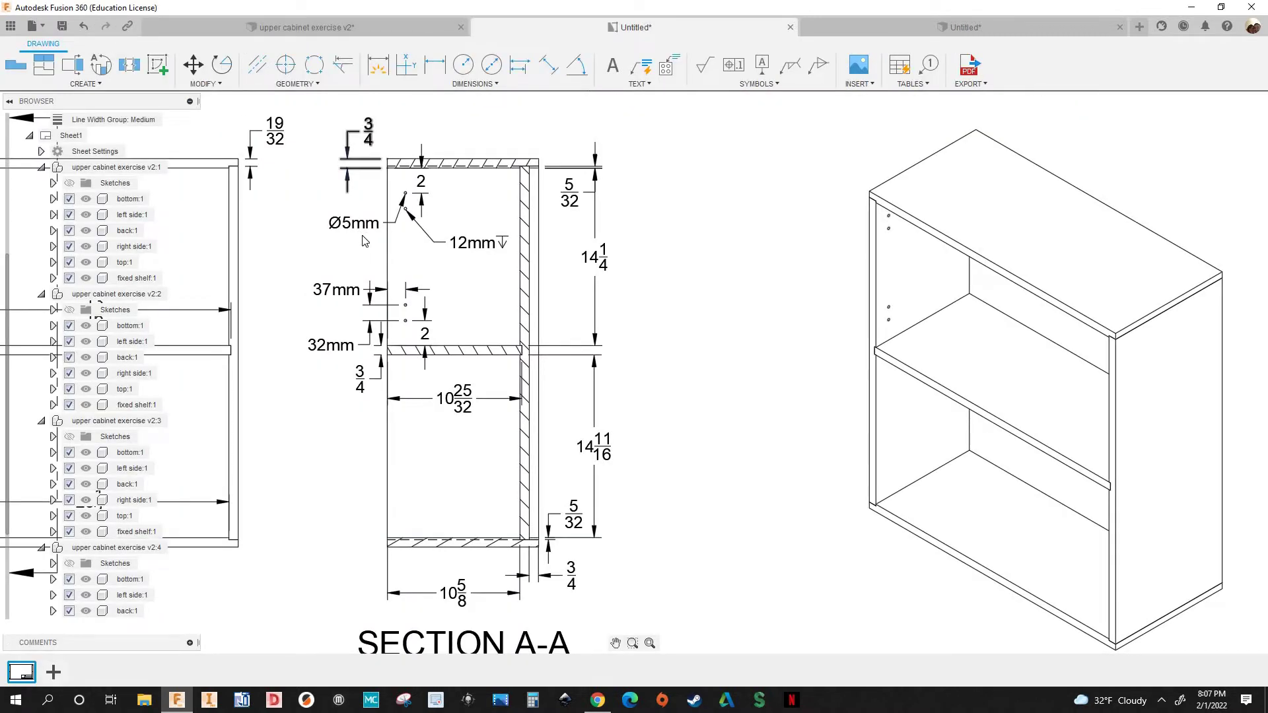
{"action": "scroll", "coordinate": [387, 239], "scroll_direction": "up", "scroll_amount": 3}
{"action": "scroll", "coordinate": [387, 239], "scroll_direction": "up", "scroll_amount": 2}
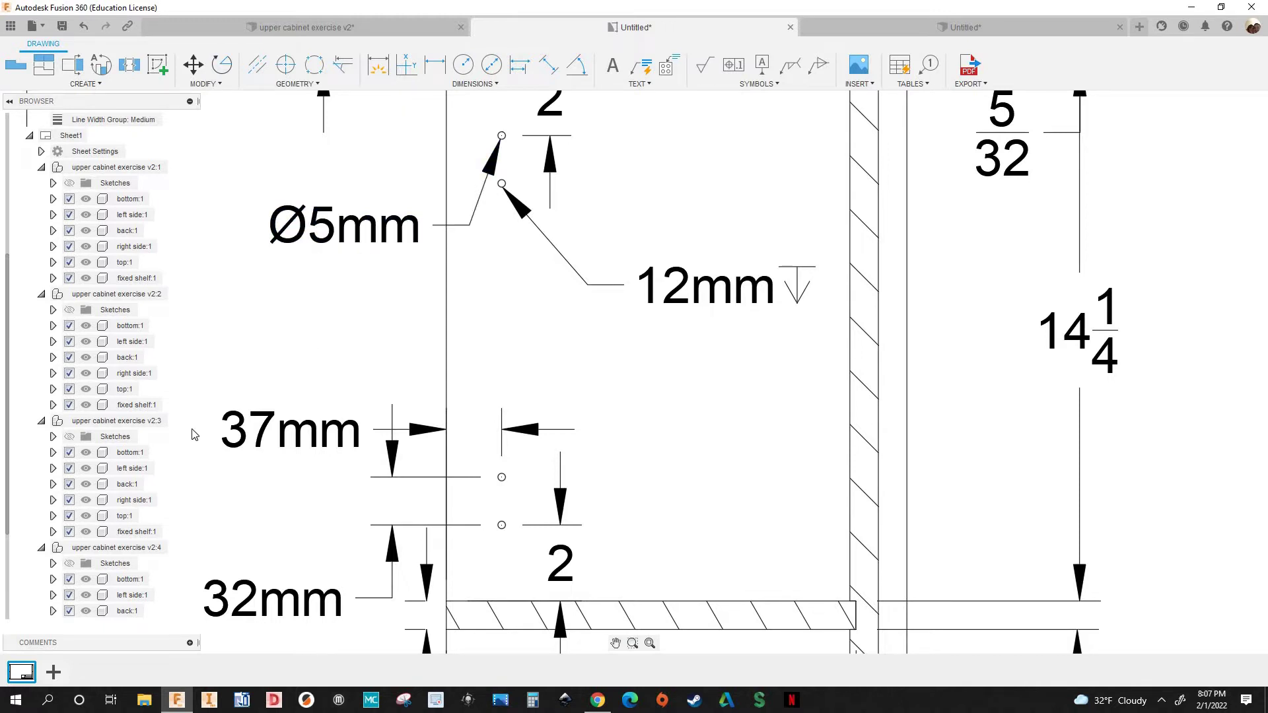
{"action": "scroll", "coordinate": [254, 415], "scroll_direction": "down", "scroll_amount": 2}
{"action": "middle_click_drag", "start_coordinate": [258, 408], "coordinate": [283, 344]}
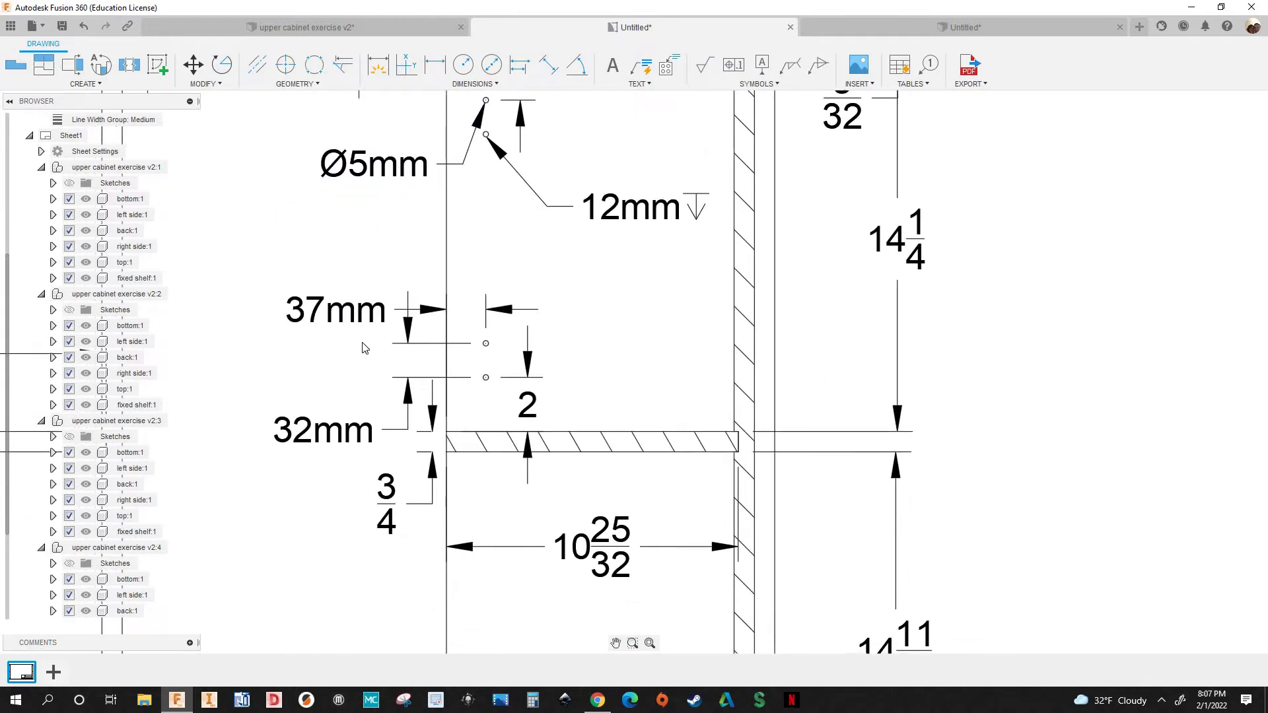
{"action": "scroll", "coordinate": [331, 357], "scroll_direction": "down", "scroll_amount": 2}
{"action": "scroll", "coordinate": [330, 357], "scroll_direction": "up", "scroll_amount": 2}
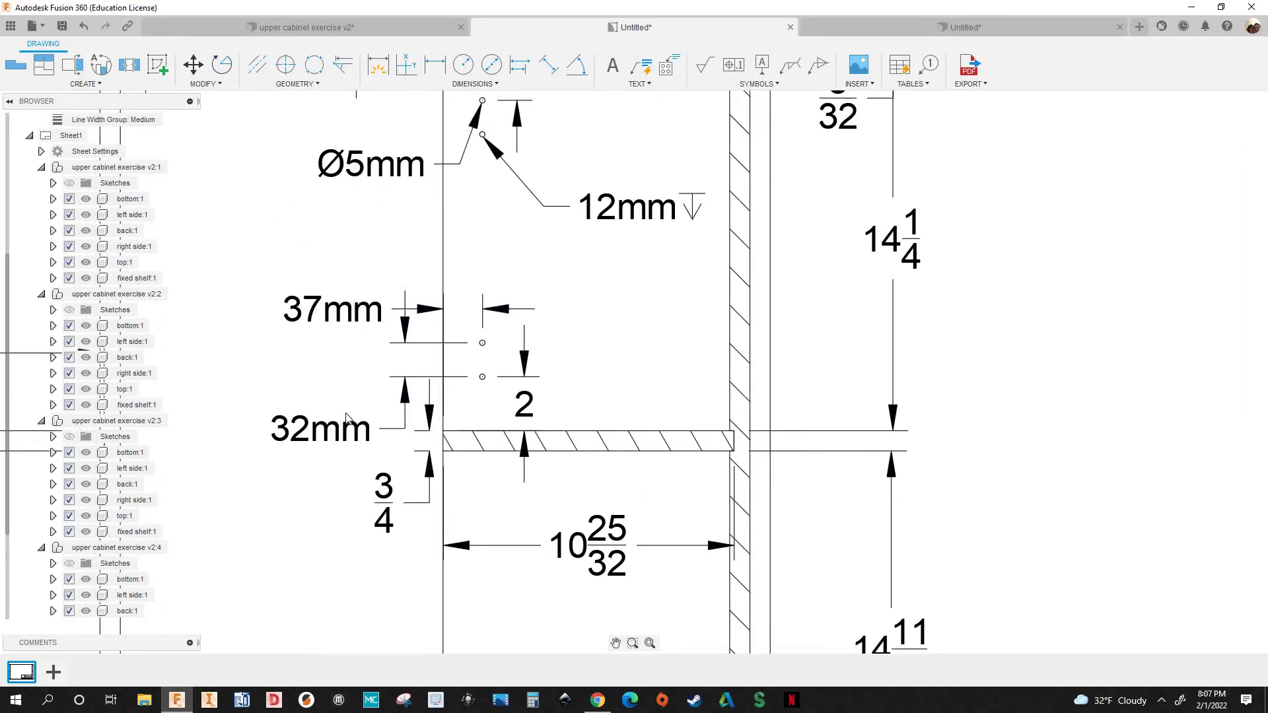
{"action": "scroll", "coordinate": [502, 316], "scroll_direction": "up", "scroll_amount": 2}
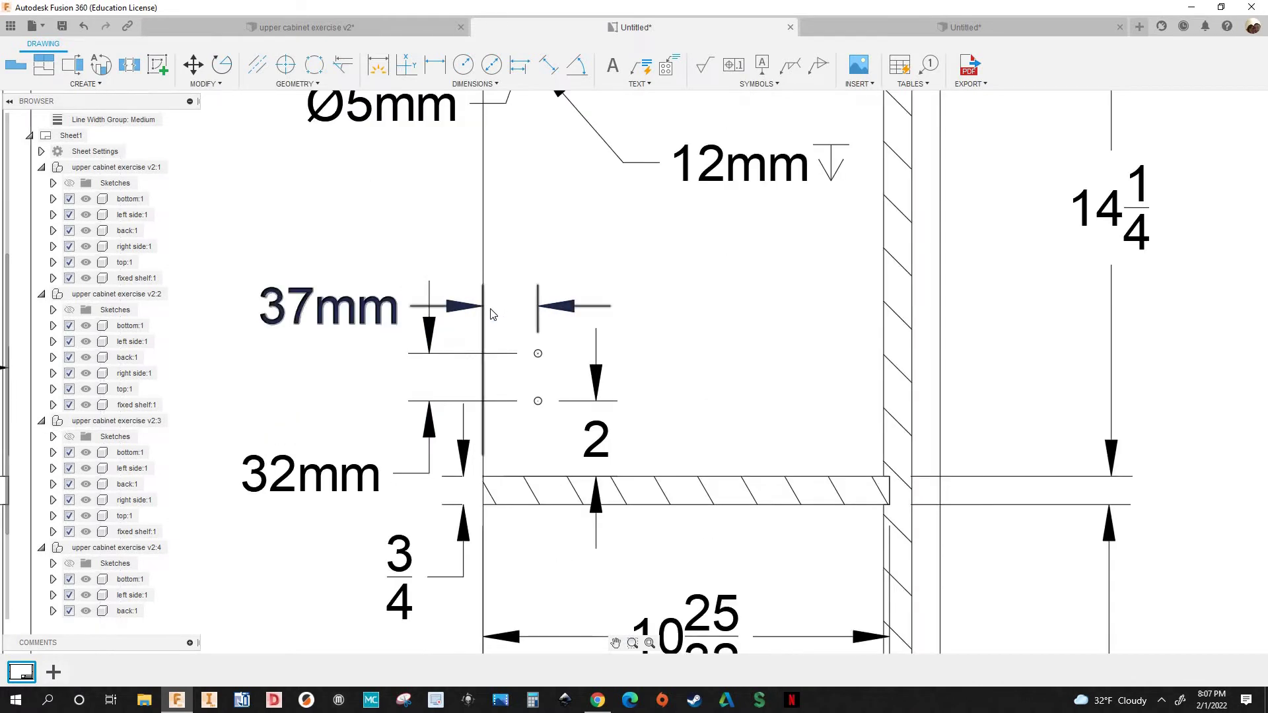
{"action": "scroll", "coordinate": [459, 307], "scroll_direction": "up", "scroll_amount": 1}
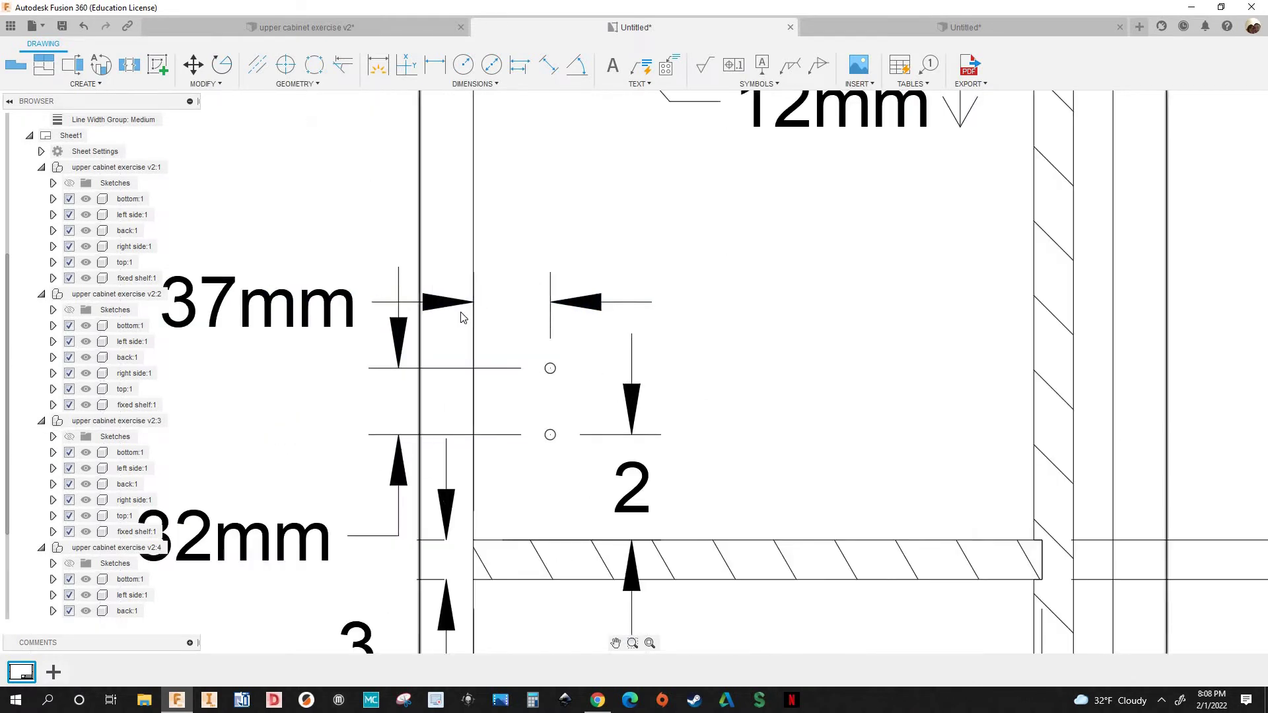
{"action": "scroll", "coordinate": [474, 319], "scroll_direction": "down", "scroll_amount": 2}
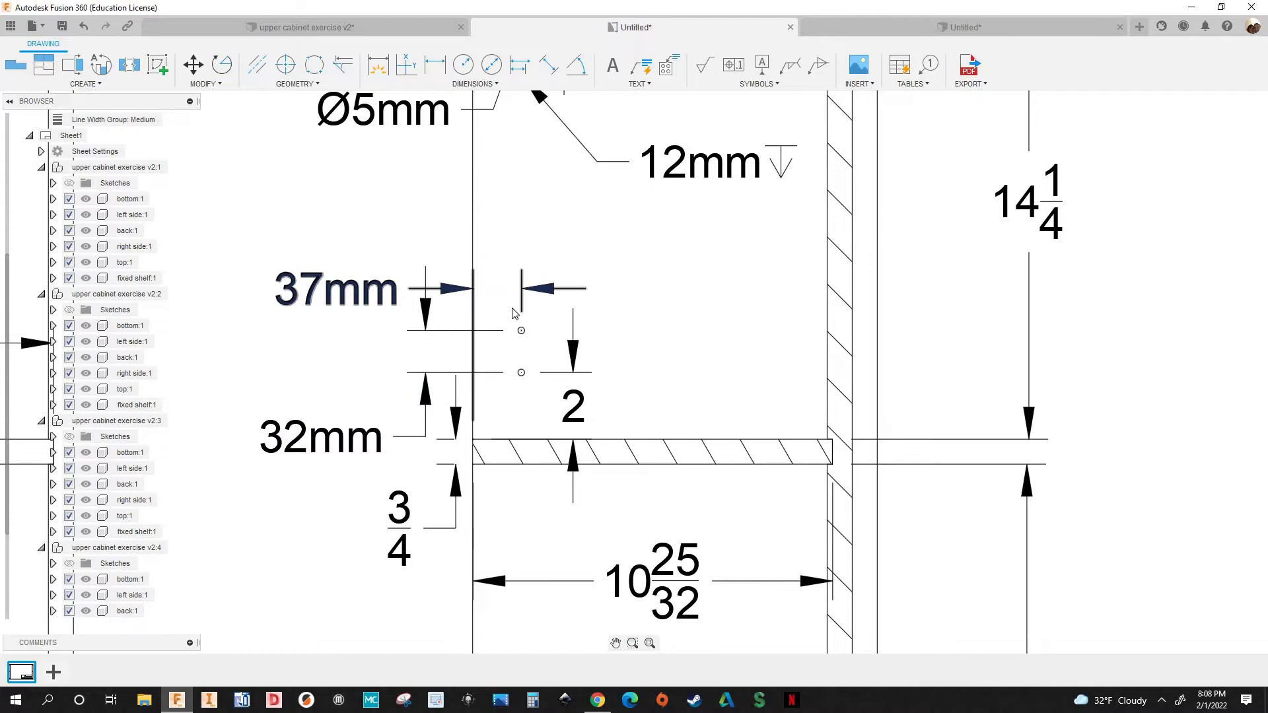
{"action": "scroll", "coordinate": [535, 339], "scroll_direction": "up", "scroll_amount": 1}
{"action": "scroll", "coordinate": [518, 337], "scroll_direction": "down", "scroll_amount": 2}
{"action": "scroll", "coordinate": [517, 337], "scroll_direction": "down", "scroll_amount": 1}
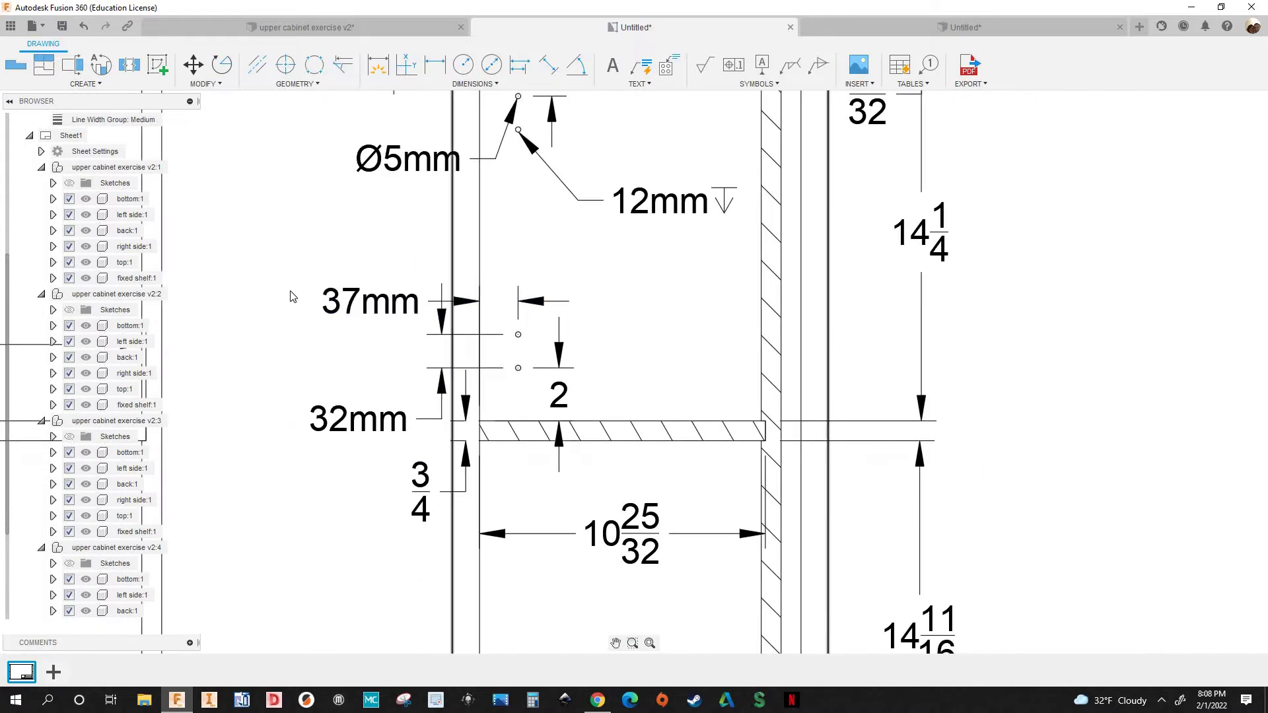
{"action": "scroll", "coordinate": [291, 291], "scroll_direction": "up", "scroll_amount": 1}
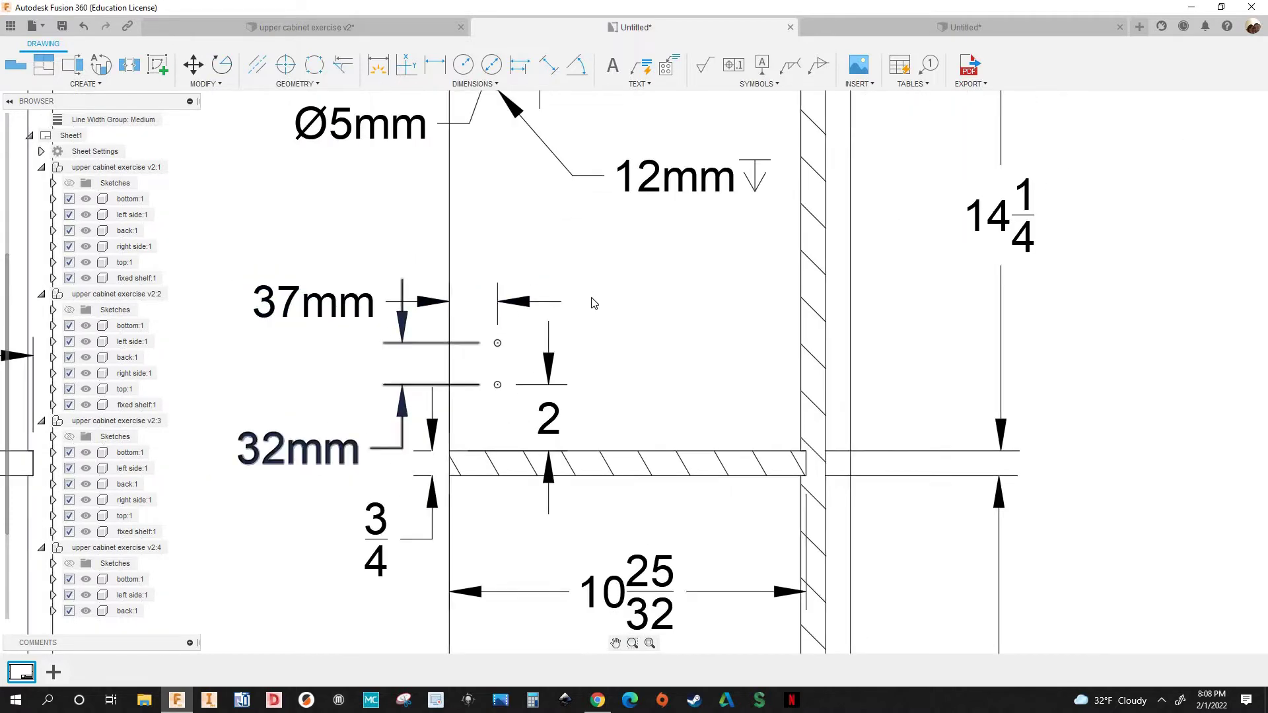
{"action": "scroll", "coordinate": [558, 299], "scroll_direction": "up", "scroll_amount": 1}
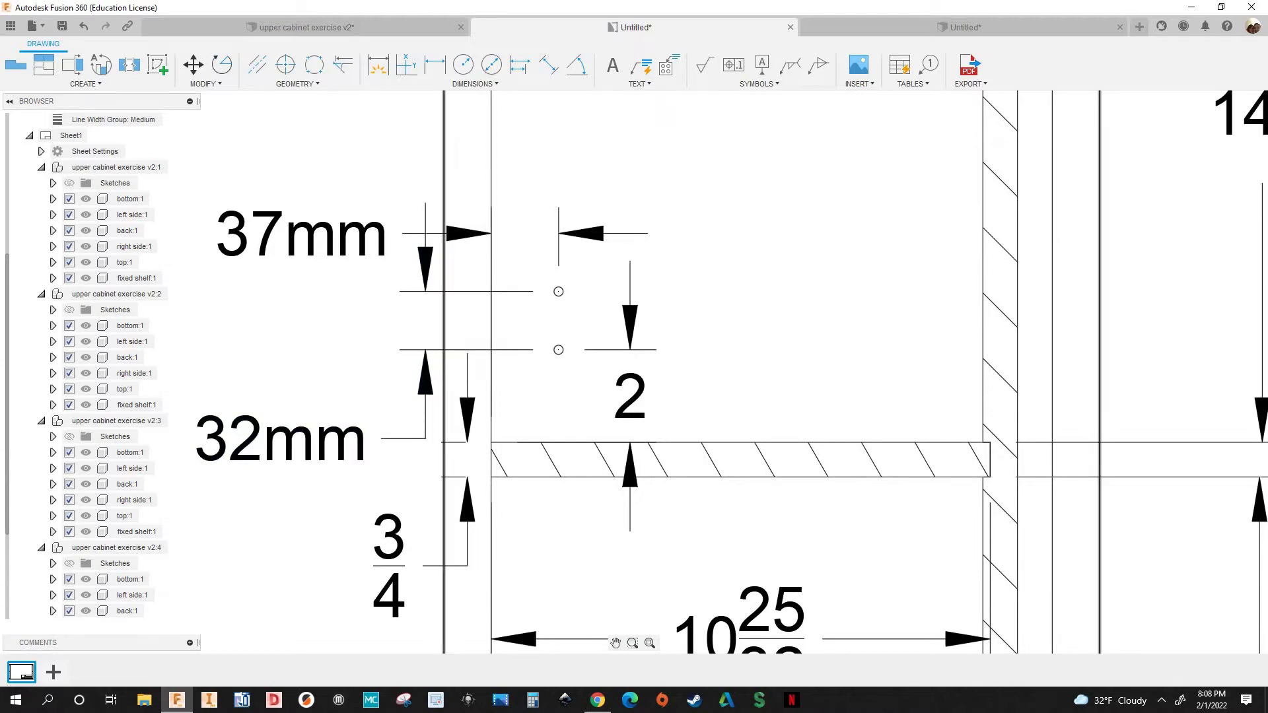
{"action": "scroll", "coordinate": [317, 404], "scroll_direction": "down", "scroll_amount": 2}
{"action": "scroll", "coordinate": [482, 420], "scroll_direction": "down", "scroll_amount": 1}
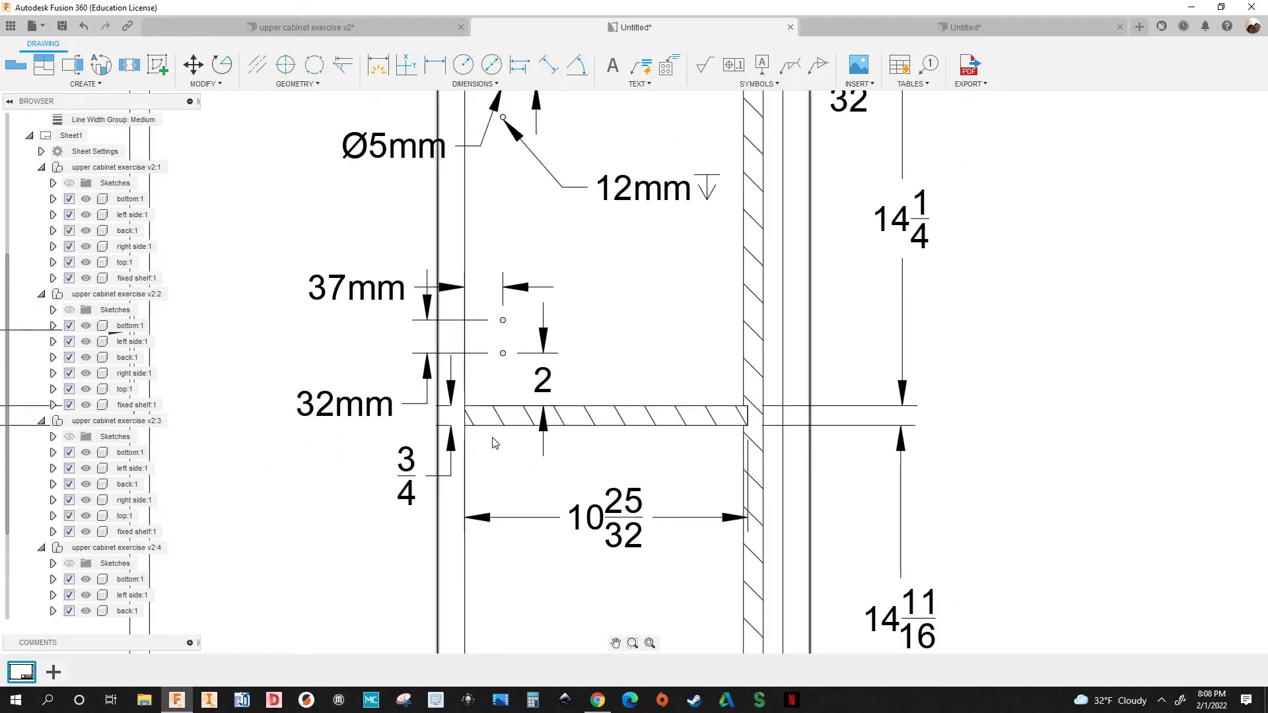
{"action": "scroll", "coordinate": [490, 291], "scroll_direction": "down", "scroll_amount": 1}
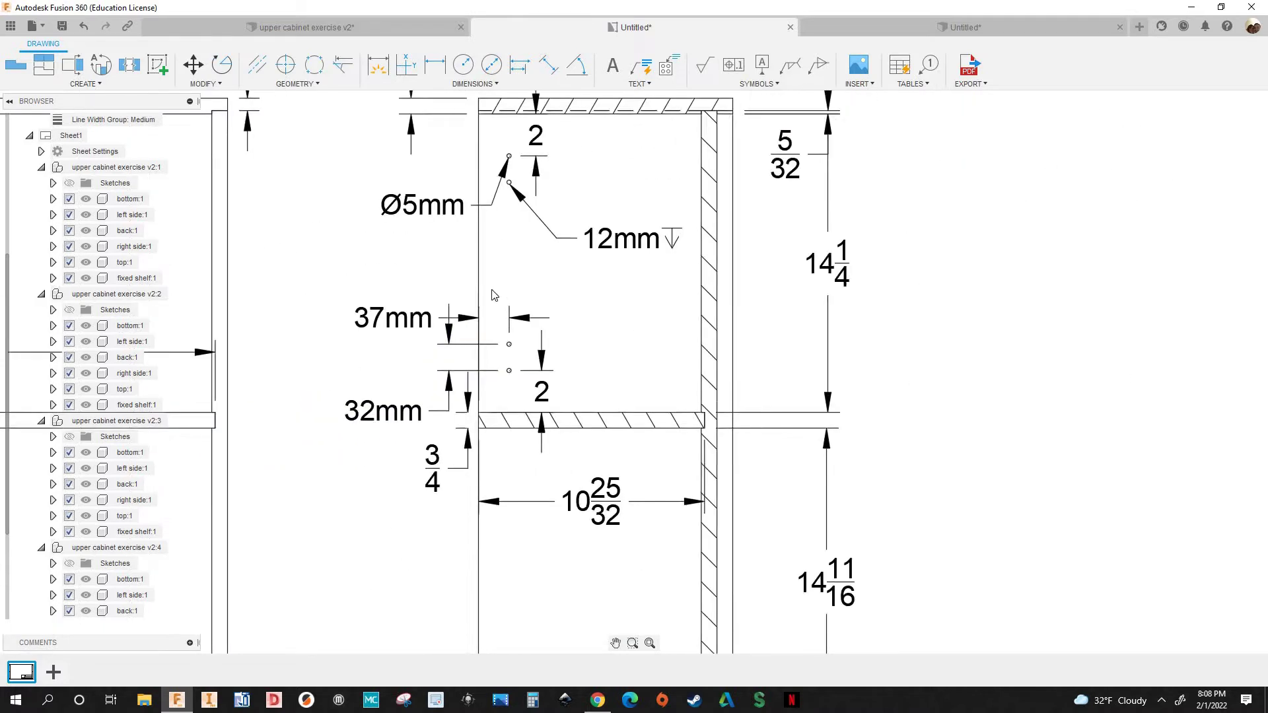
Add a user parameter named holediameter to the new design with unit in and expression 5mm
{"action": "left_click", "coordinate": [870, 27]}
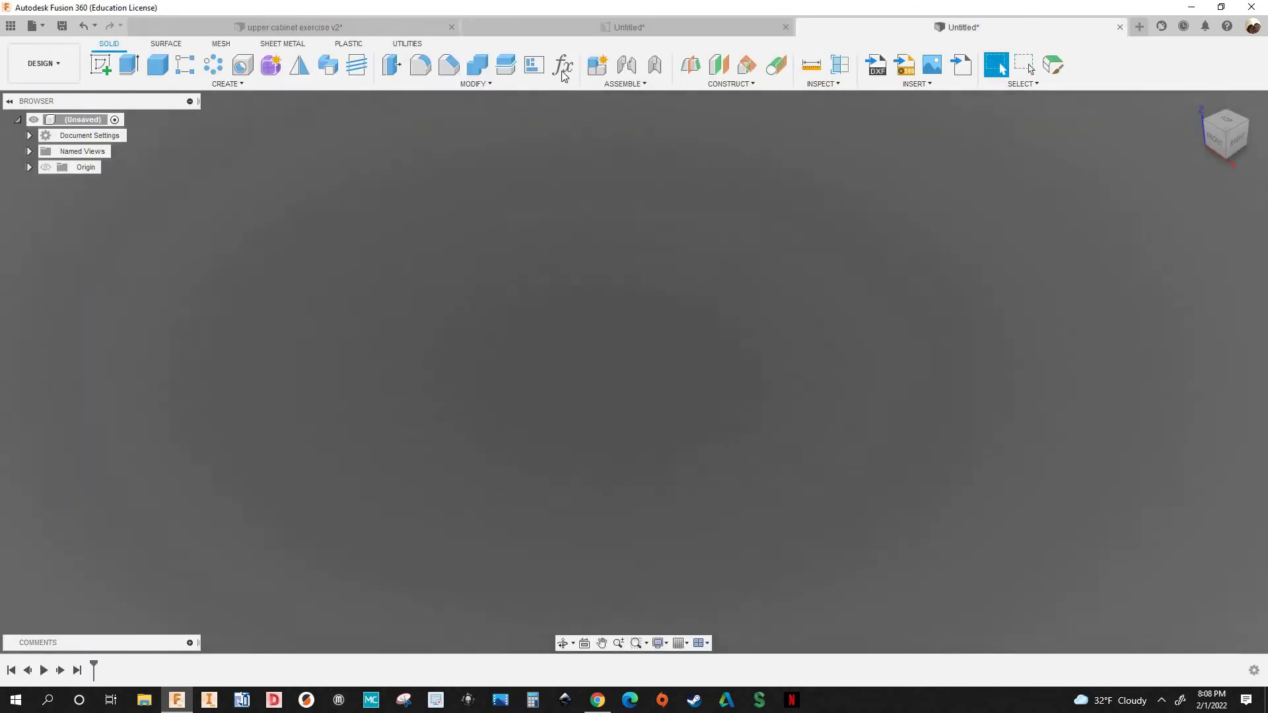
{"action": "left_click", "coordinate": [562, 74]}
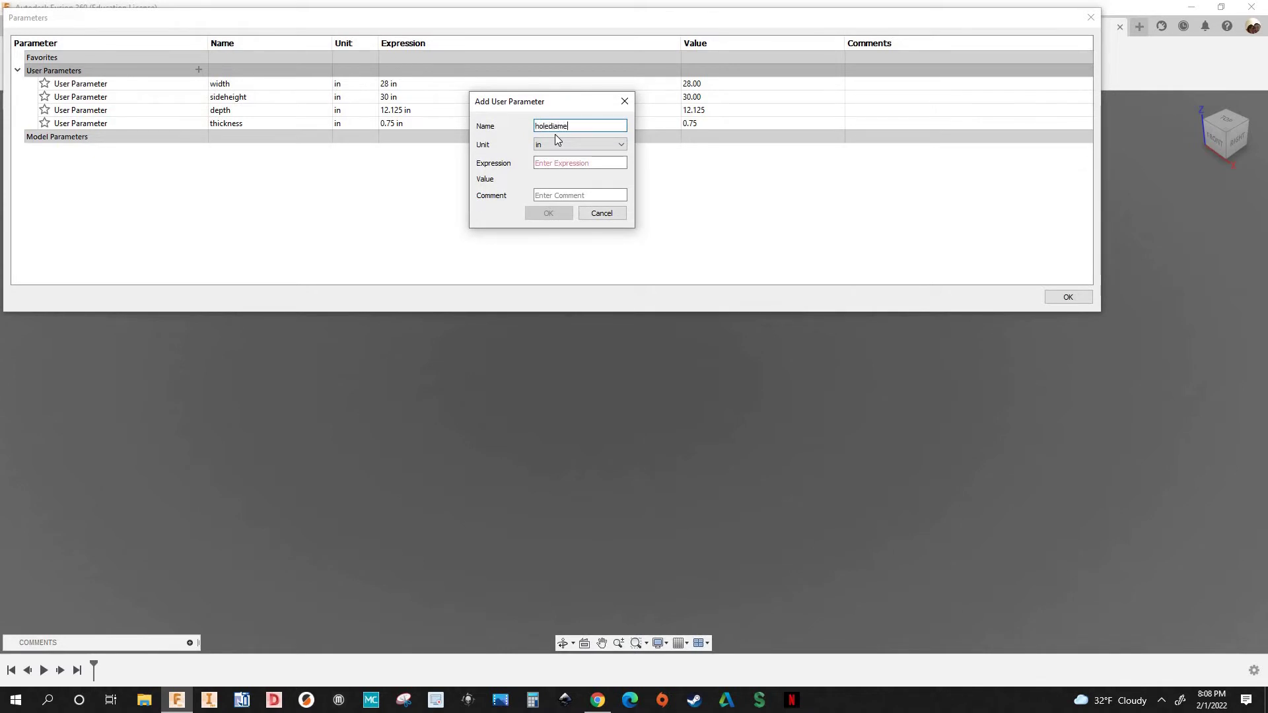
{"action": "left_click", "coordinate": [545, 142]}
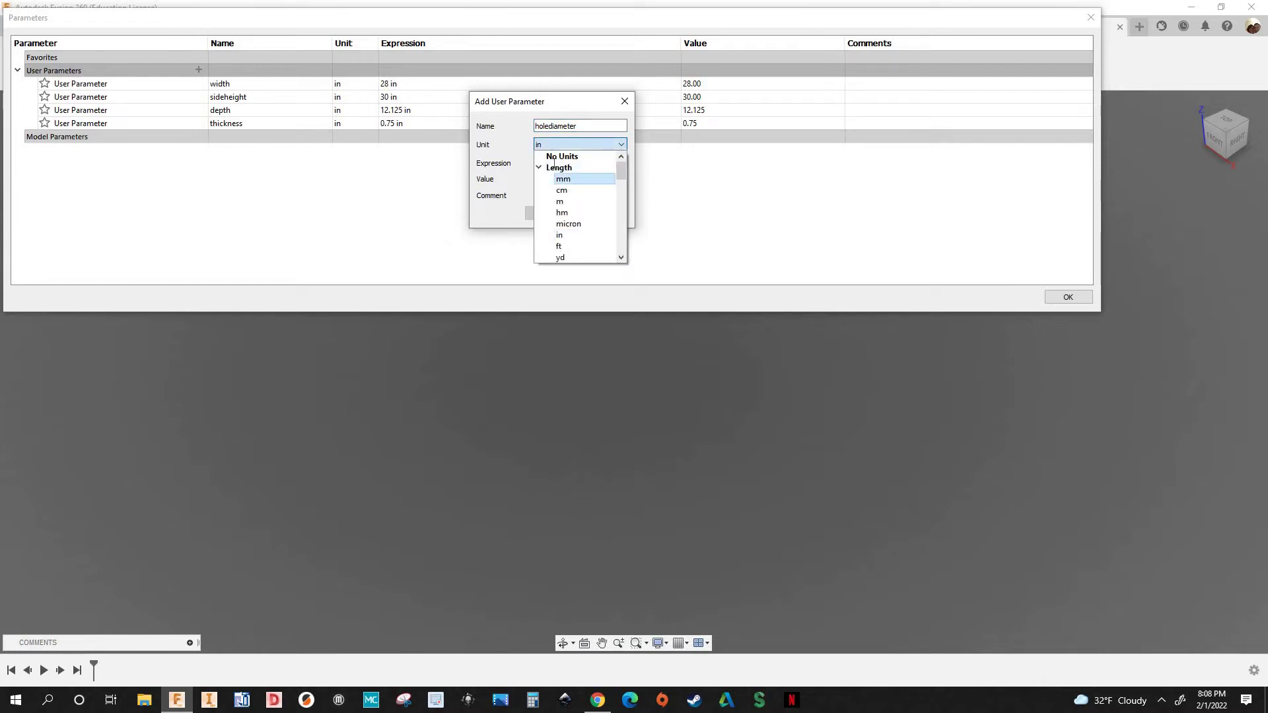
{"action": "left_click", "coordinate": [564, 179]}
{"action": "left_click", "coordinate": [554, 163]}
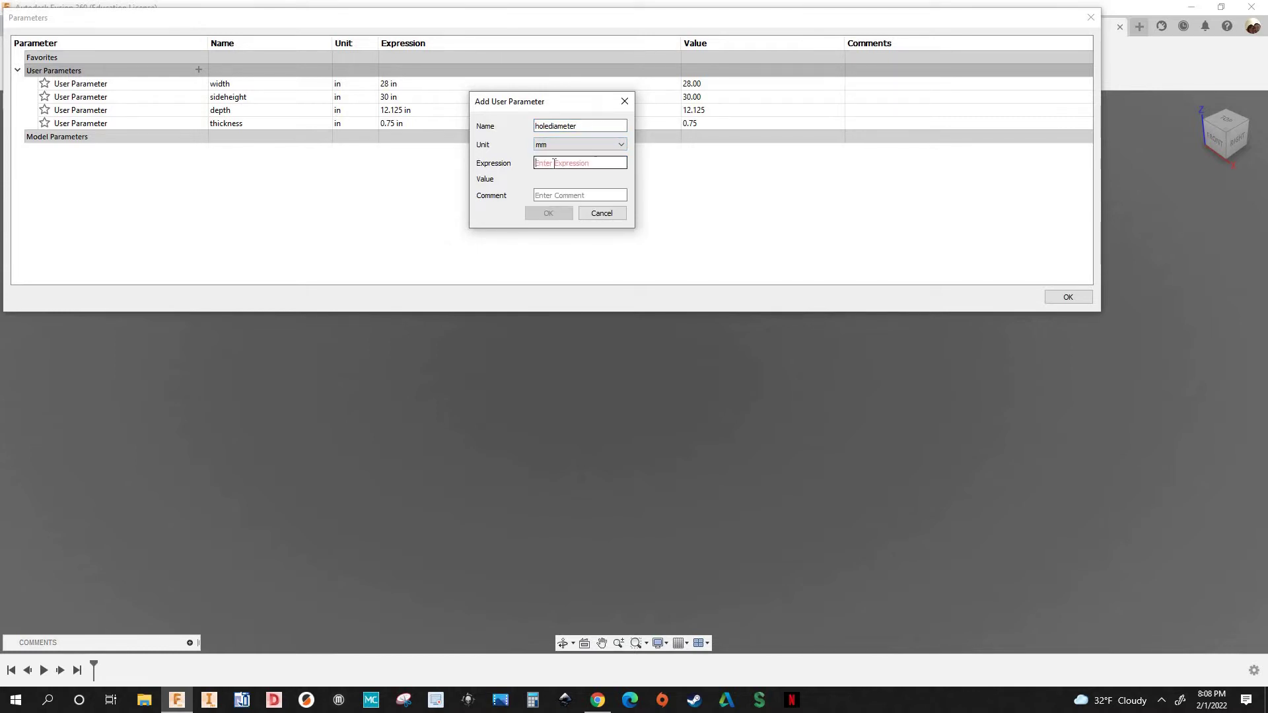
{"action": "type", "text": "5"}
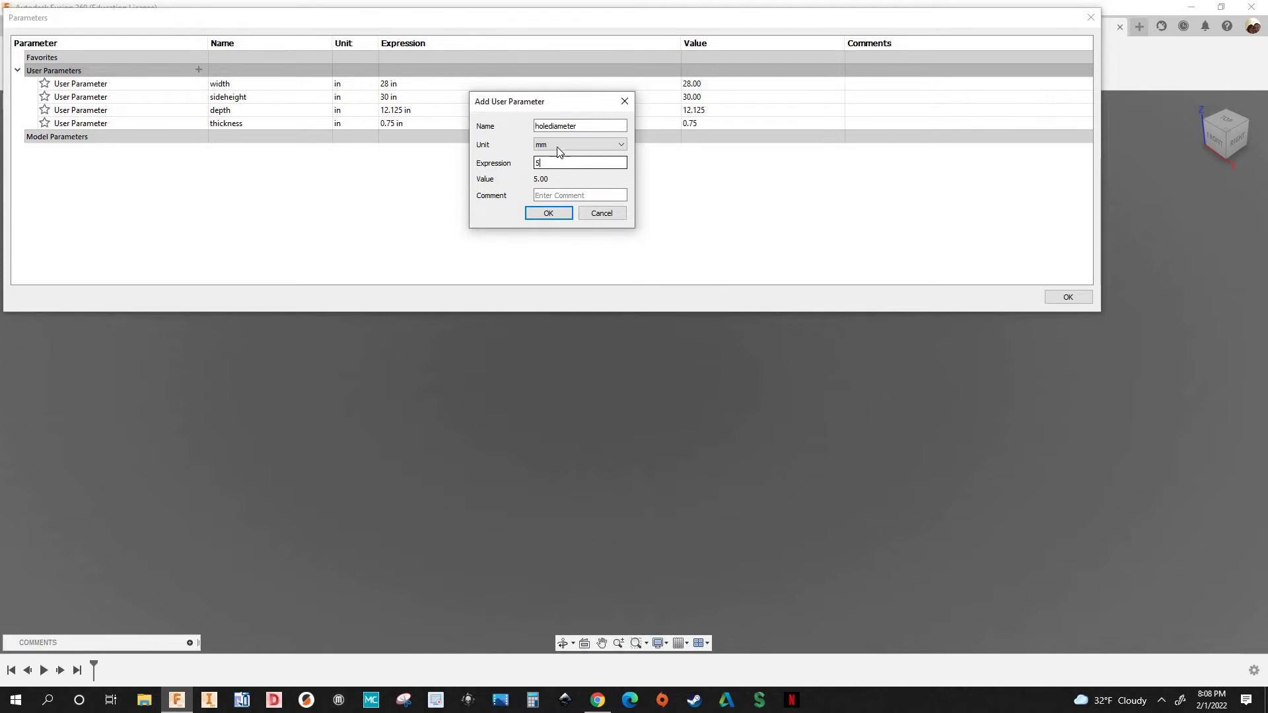
{"action": "left_click", "coordinate": [562, 145]}
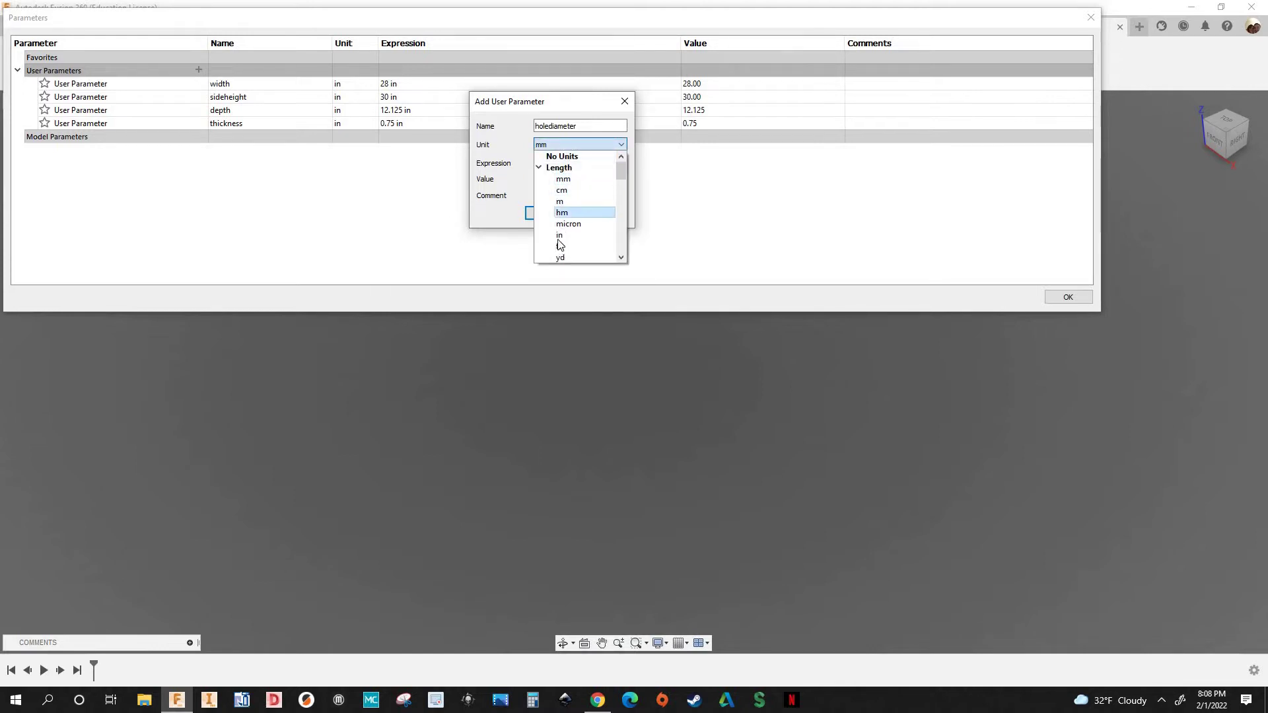
{"action": "left_click", "coordinate": [560, 236]}
{"action": "left_click", "coordinate": [549, 164]}
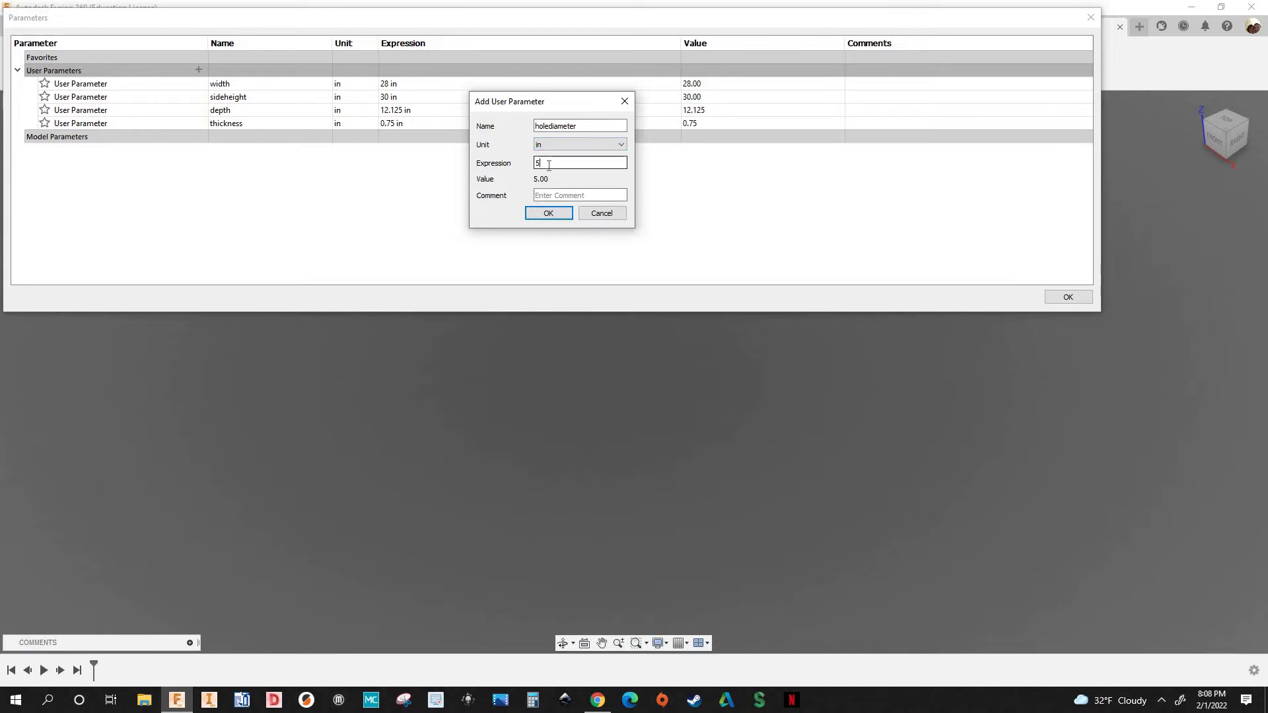
{"action": "type", "text": "mm"}
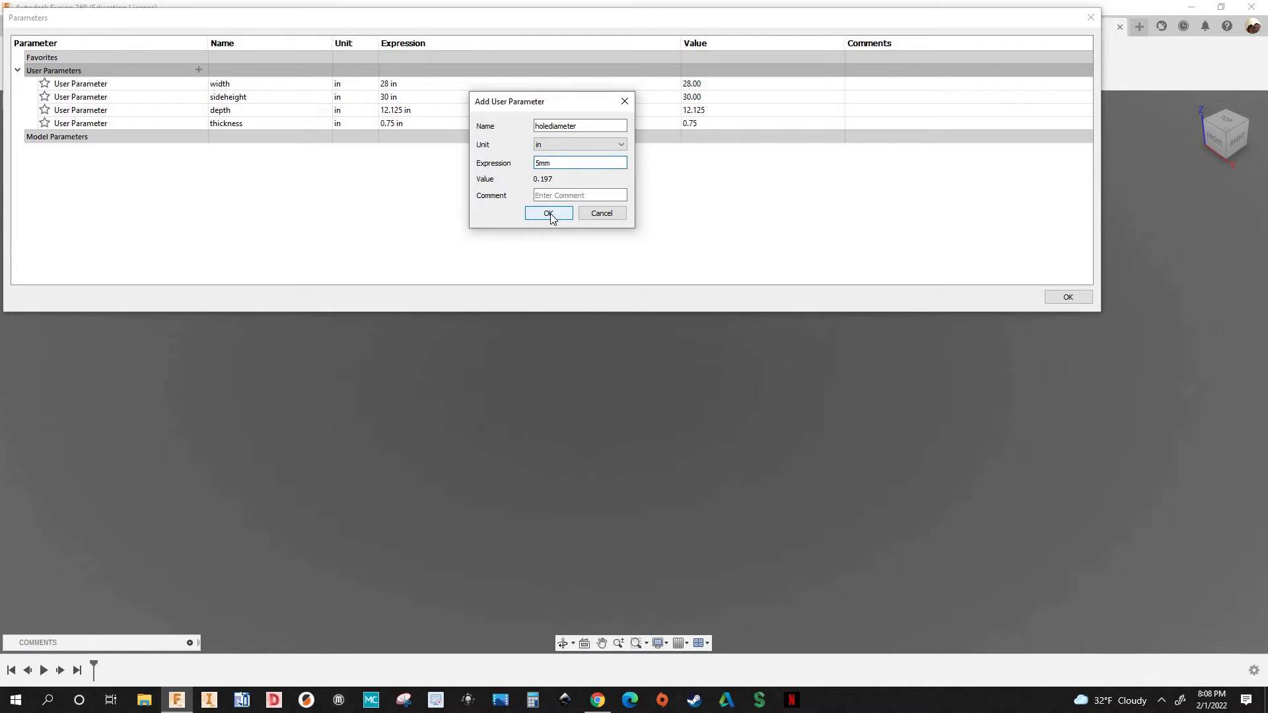
{"action": "key", "text": "Return"}
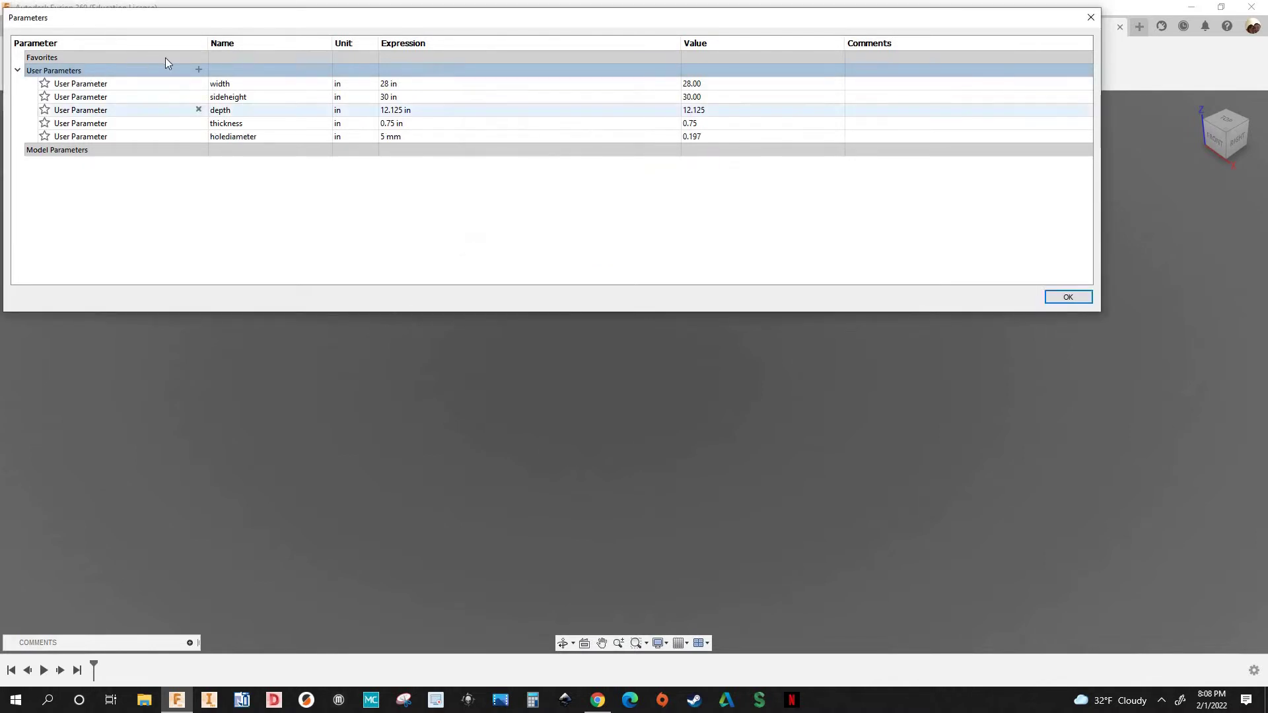
{"action": "left_click", "coordinate": [198, 69]}
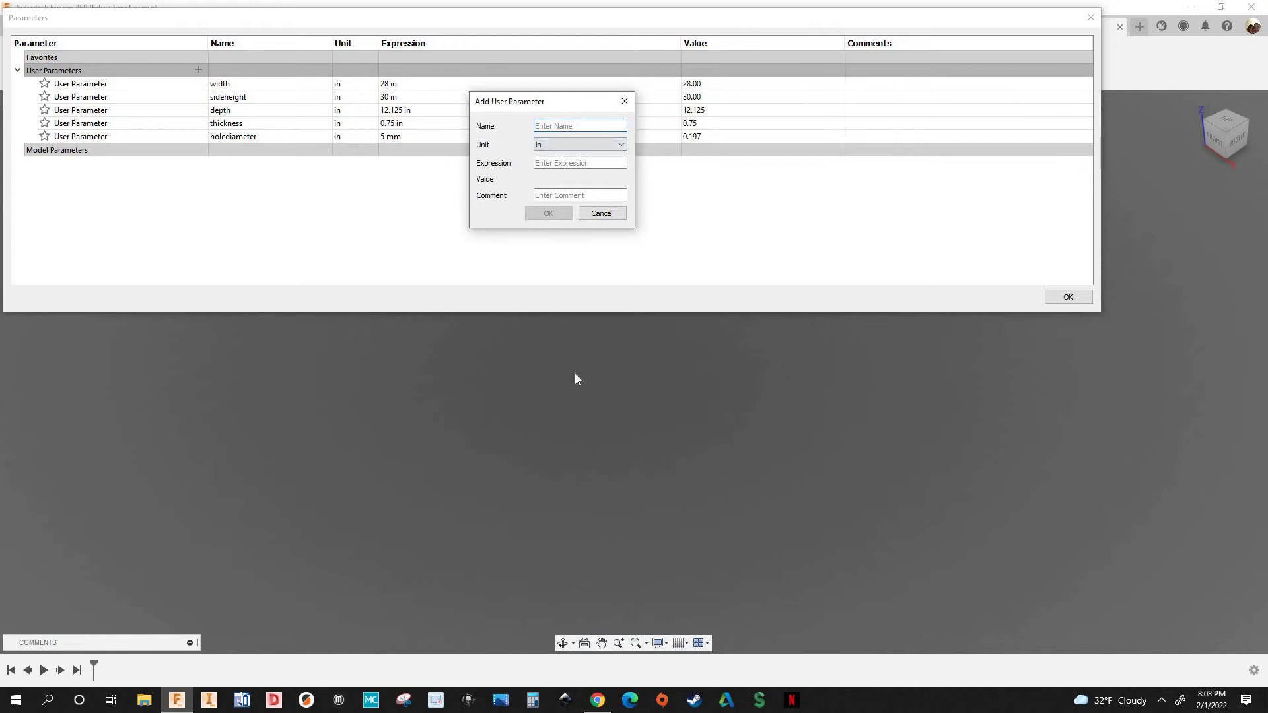
{"action": "left_click", "coordinate": [597, 215]}
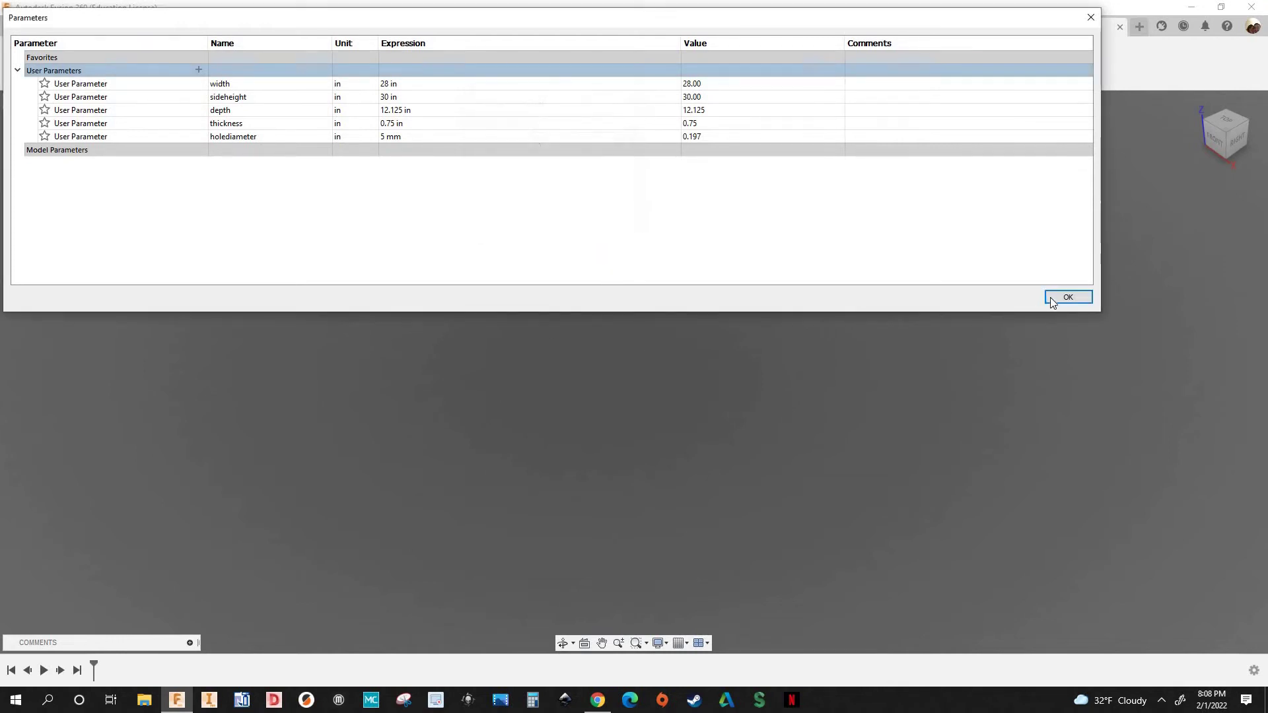
{"action": "key", "text": "Return"}
Check the hole depth callout in Section A-A of the cabinet drawing and return to the new empty design
{"action": "left_click", "coordinate": [639, 36]}
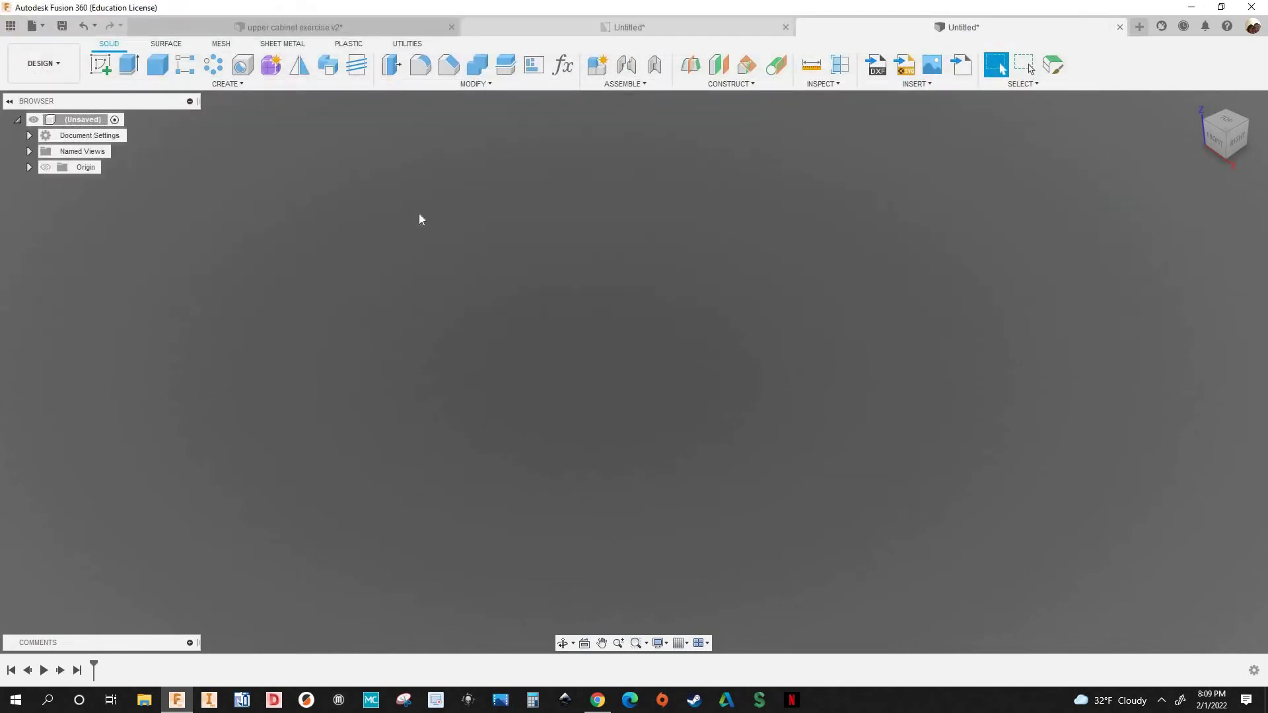
{"action": "scroll", "coordinate": [511, 244], "scroll_direction": "up", "scroll_amount": 5}
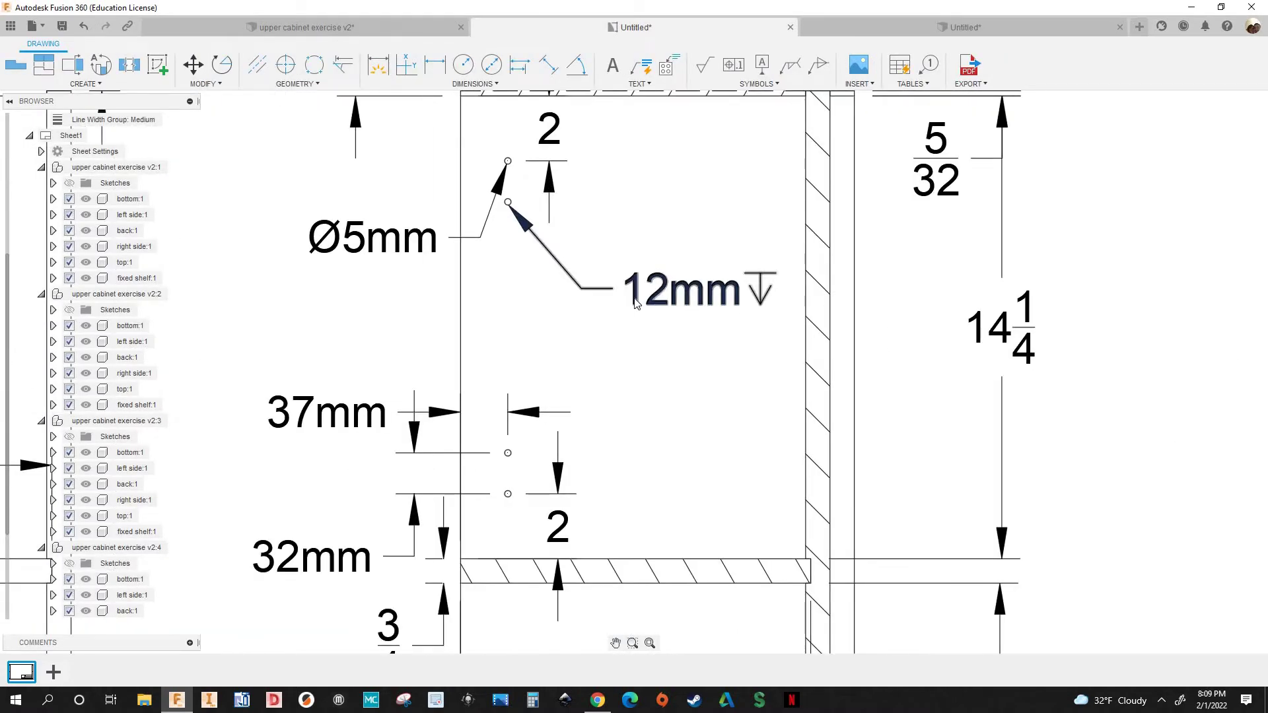
{"action": "scroll", "coordinate": [718, 303], "scroll_direction": "down", "scroll_amount": 2}
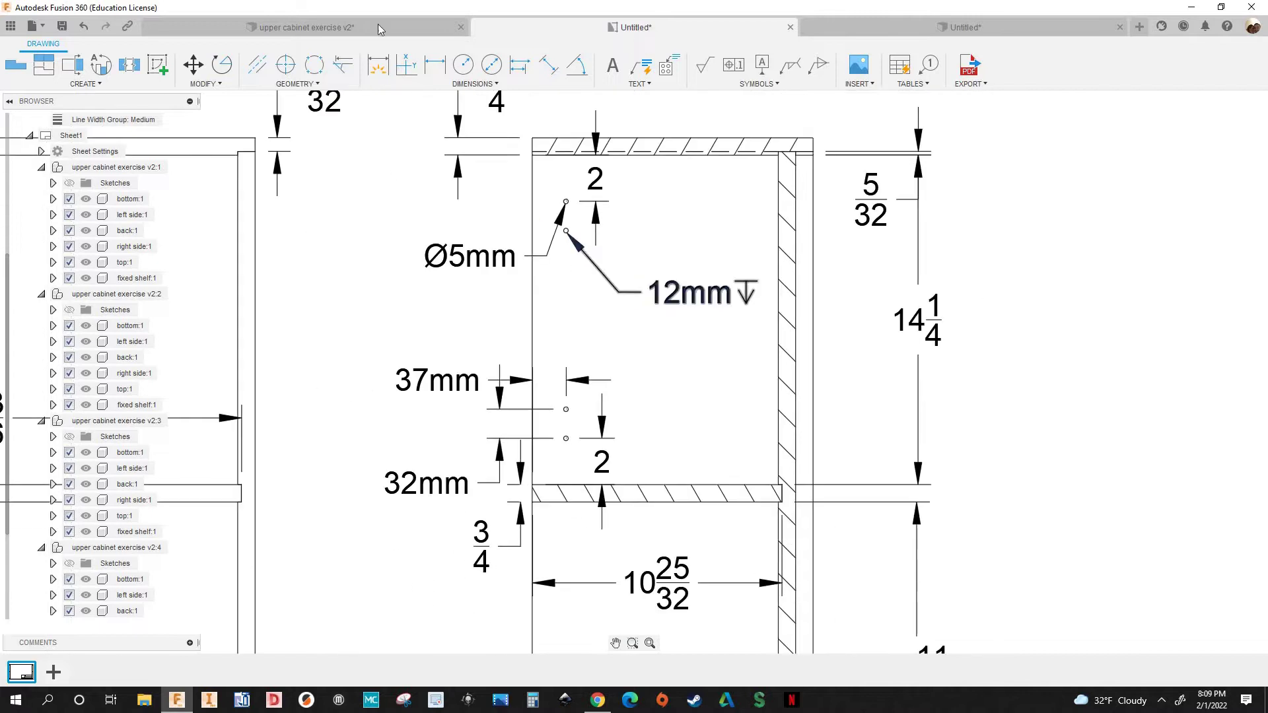
{"action": "left_click", "coordinate": [832, 31]}
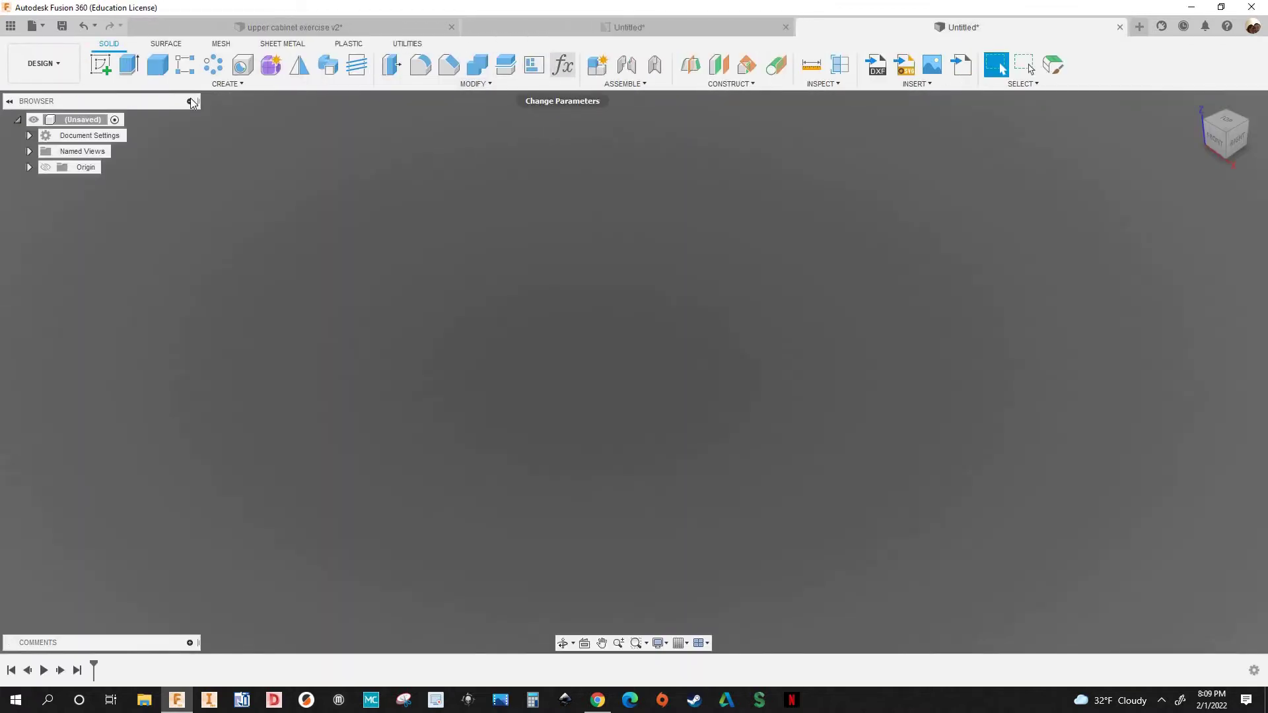
Add a user parameter named holedepth with unit in and expression 12mm
{"action": "left_click", "coordinate": [562, 65]}
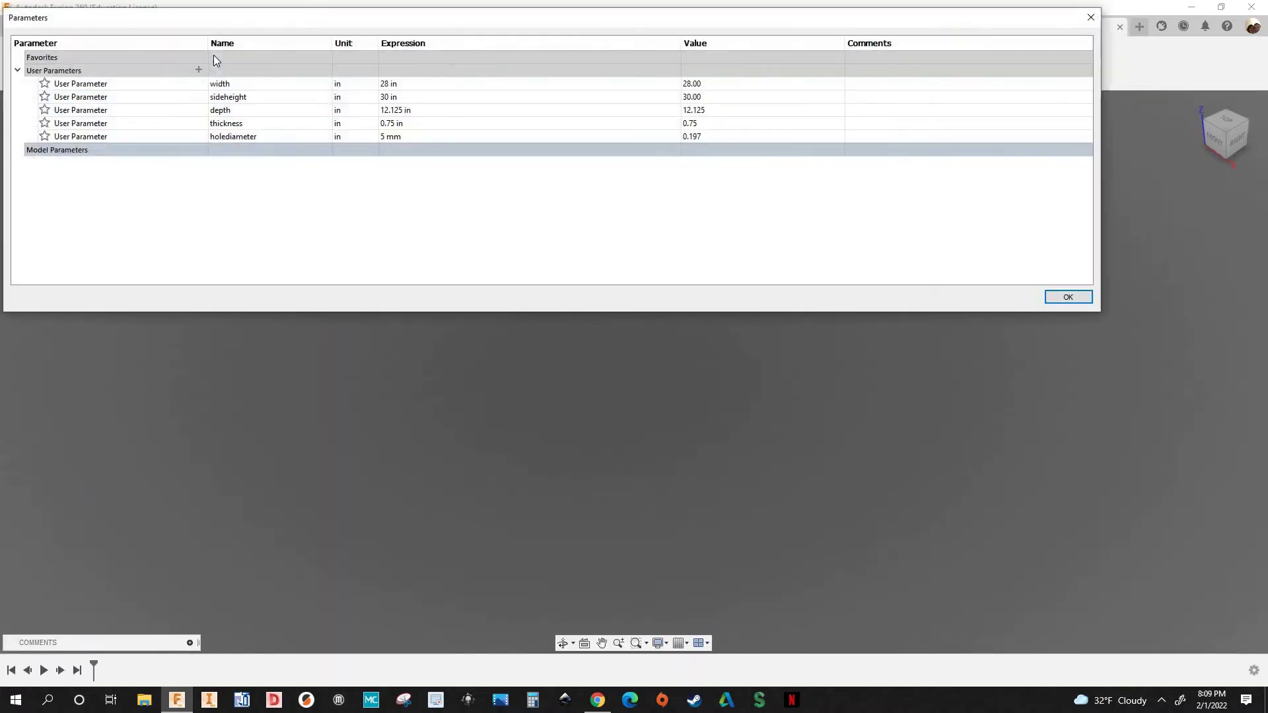
{"action": "left_click", "coordinate": [198, 70]}
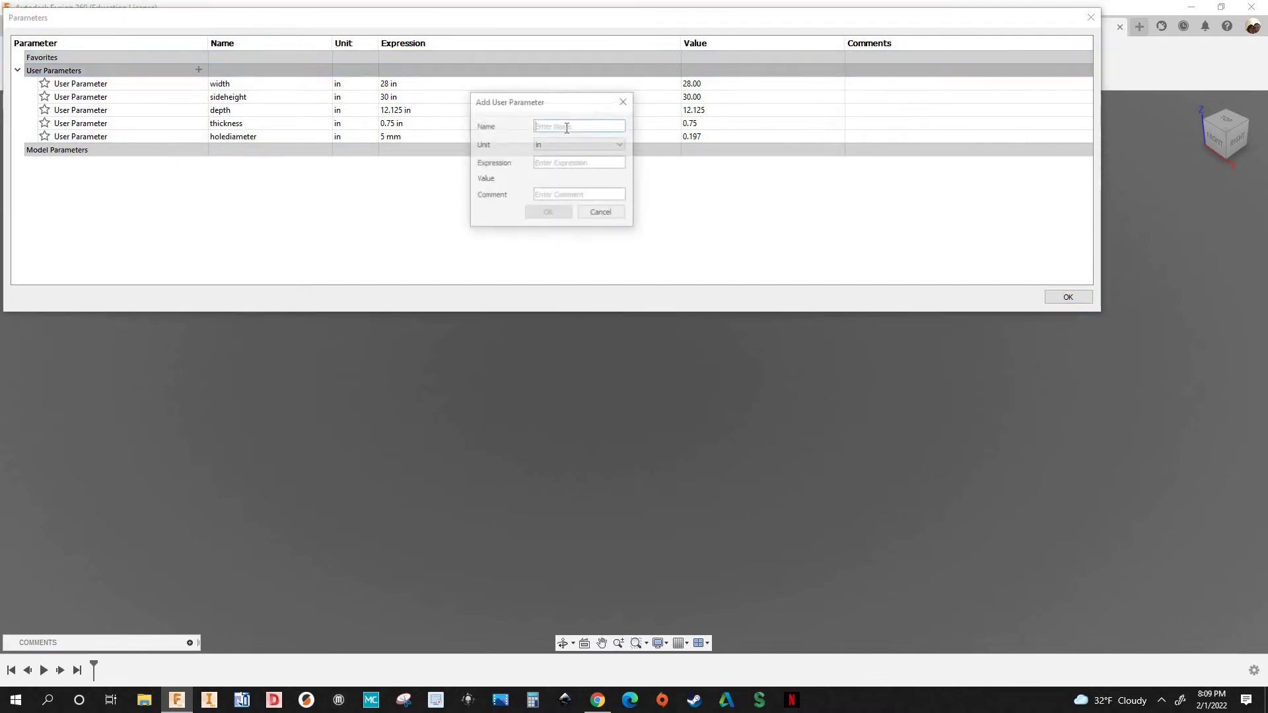
{"action": "type", "text": "ho"}
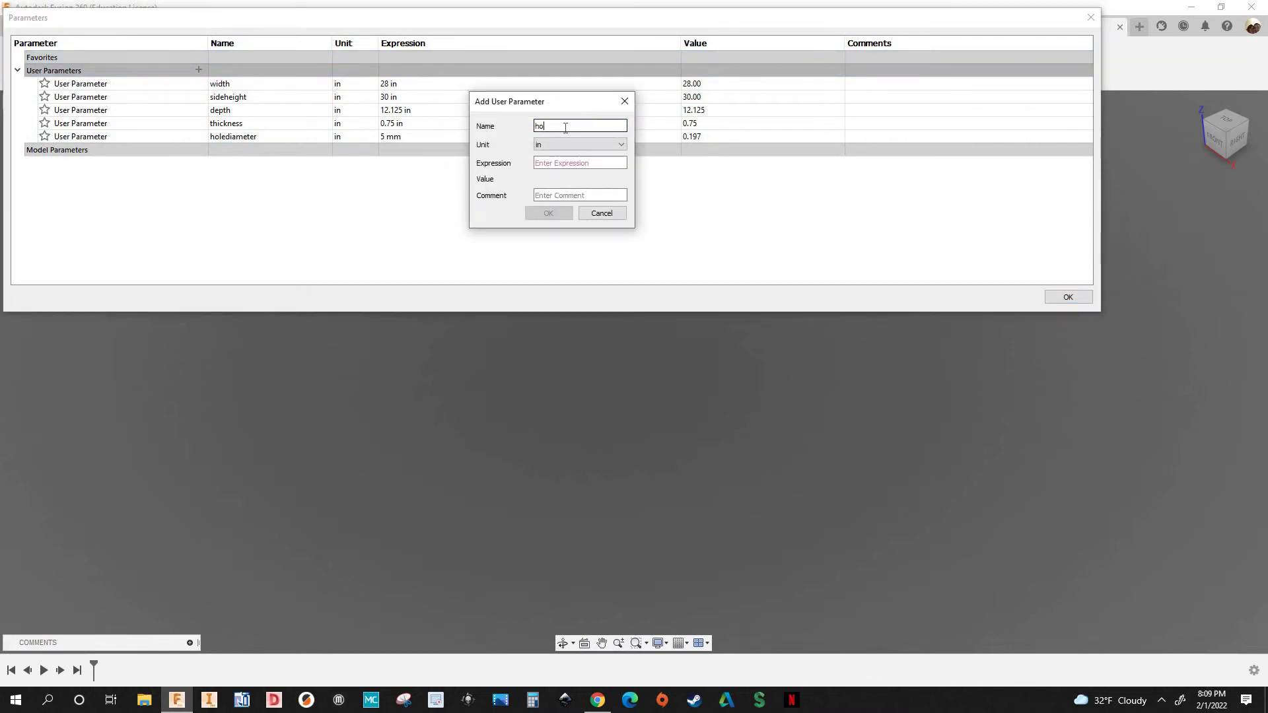
{"action": "type", "text": "ledepth"}
{"action": "left_click", "coordinate": [546, 163]}
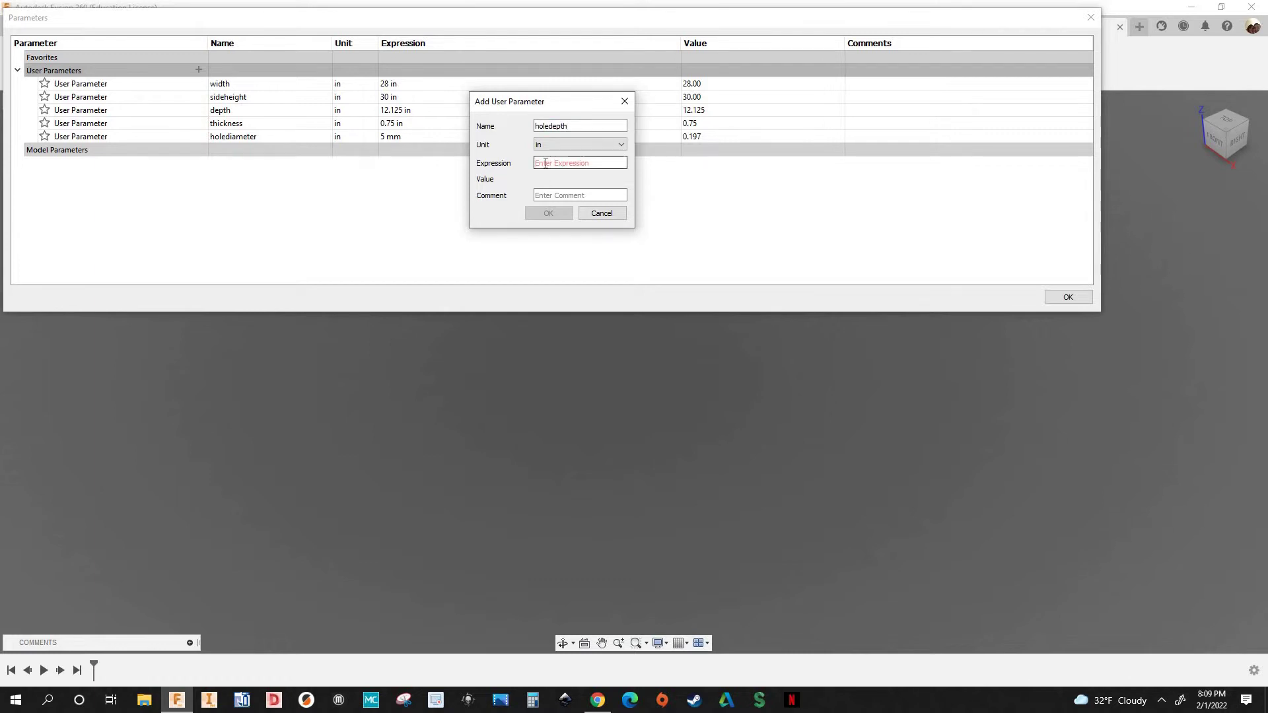
{"action": "type", "text": "12mm"}
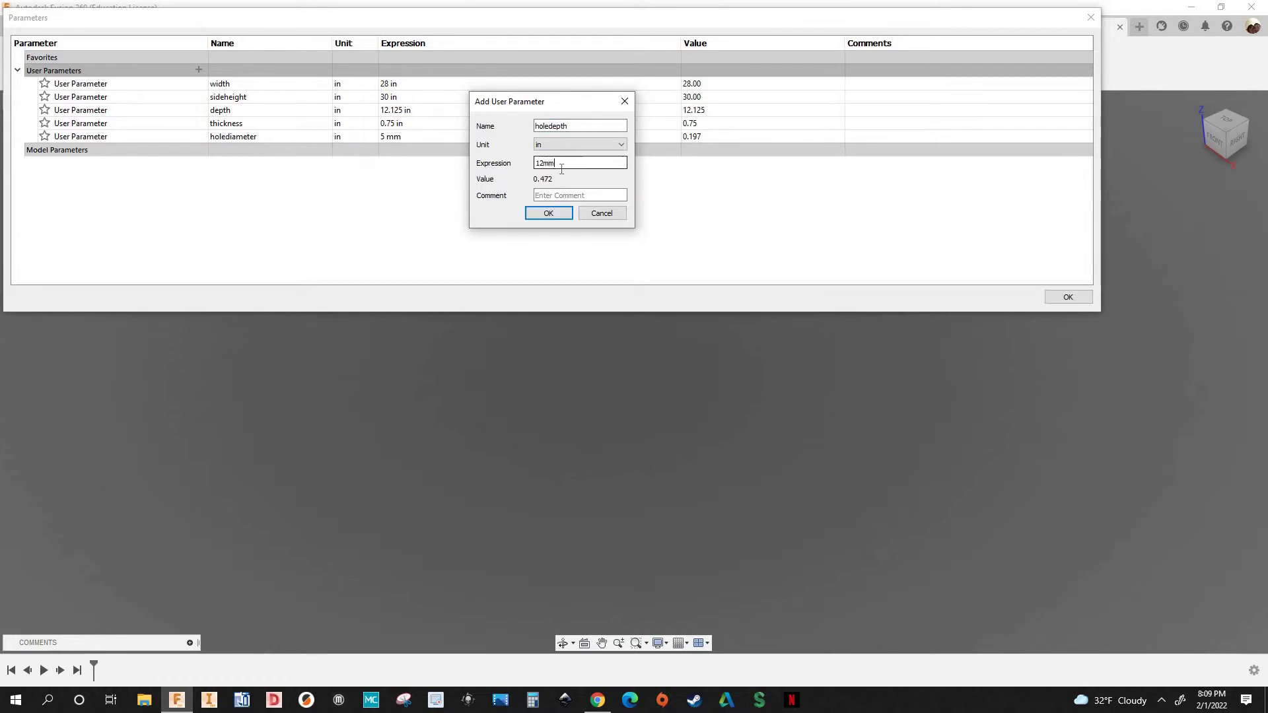
{"action": "left_click", "coordinate": [545, 218]}
{"action": "left_click", "coordinate": [528, 218]}
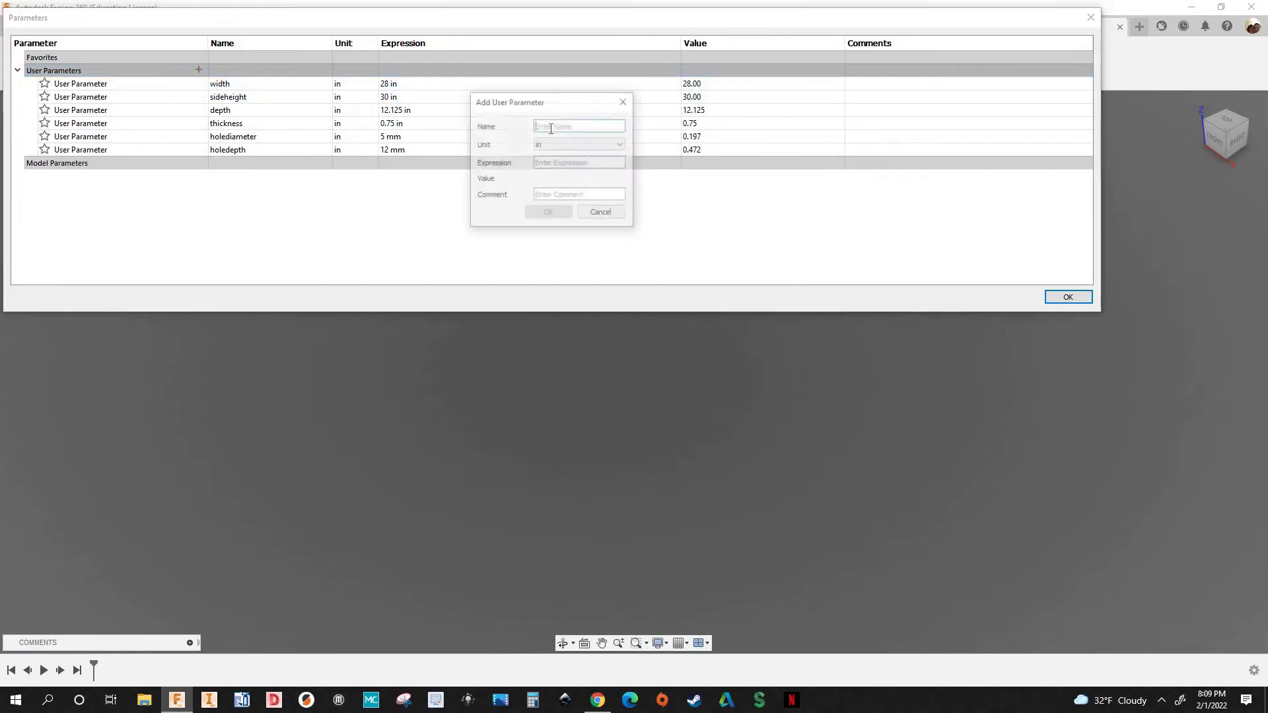
Add a user parameter named holespacing with unit in and expression 32mm
{"action": "left_click", "coordinate": [560, 129]}
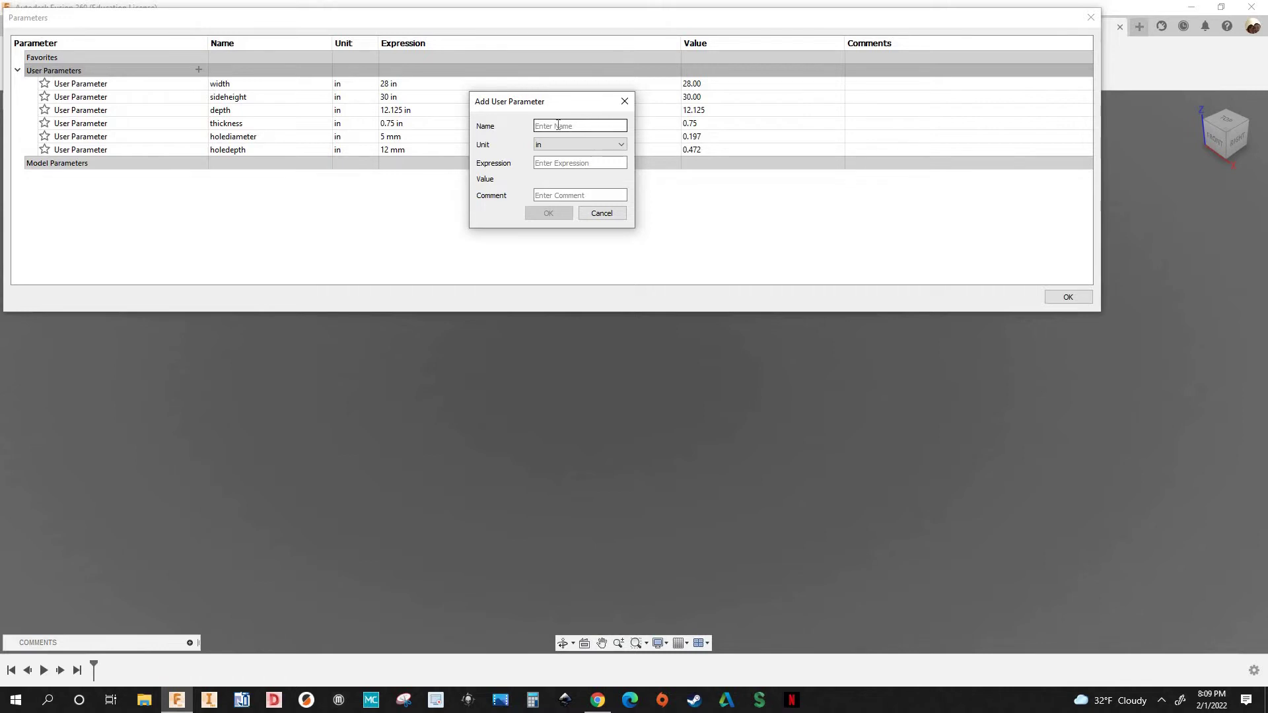
{"action": "type", "text": "holespacing"}
{"action": "left_click", "coordinate": [565, 163]}
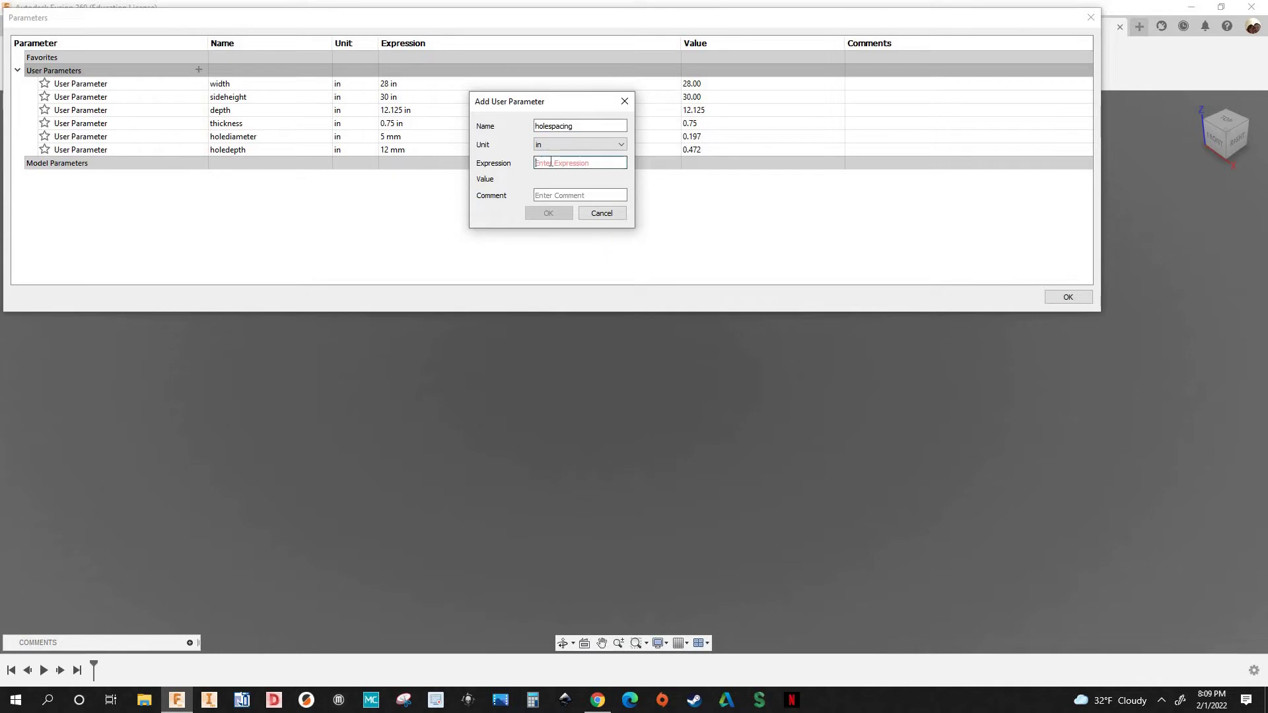
{"action": "type", "text": "3"}
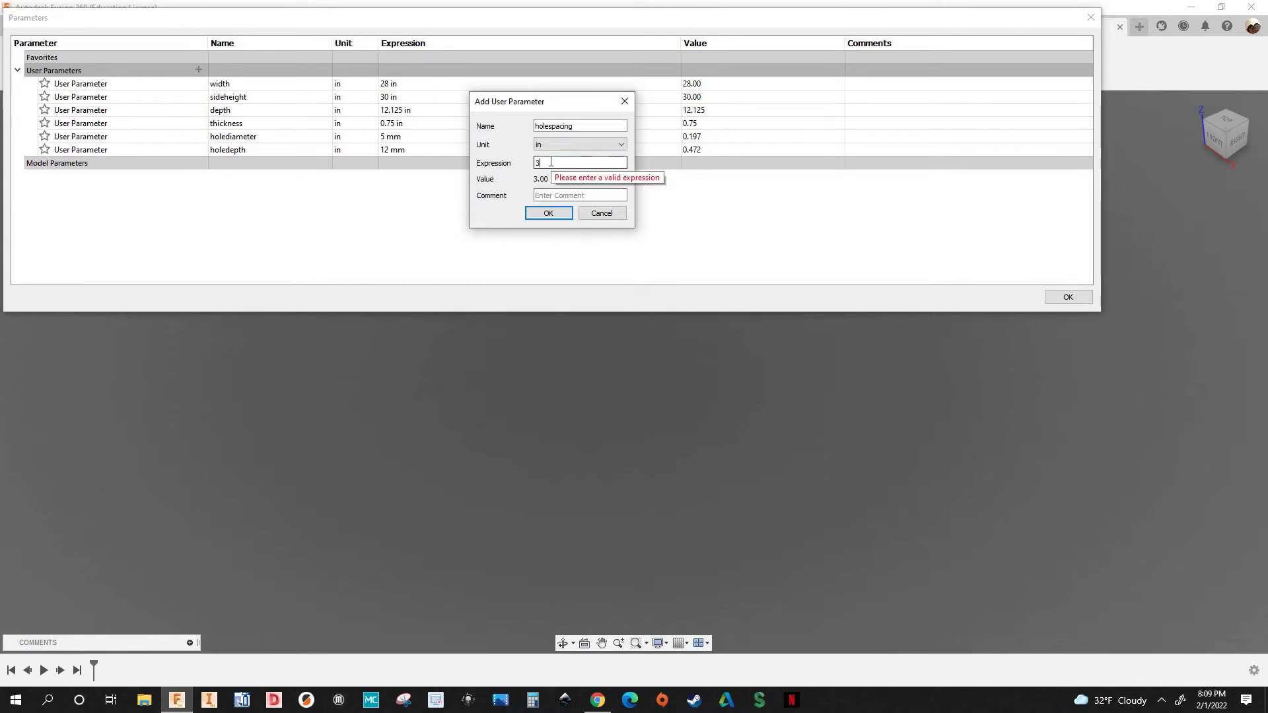
{"action": "type", "text": "2mm"}
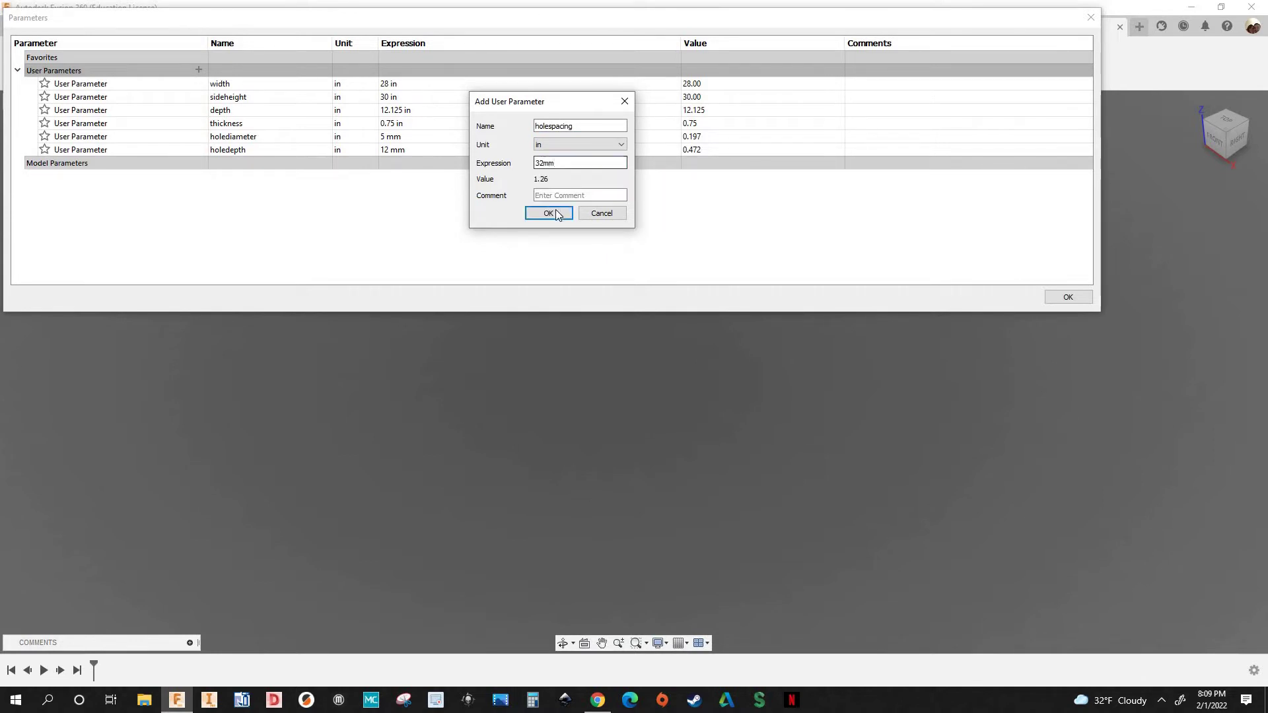
{"action": "key", "text": "Return"}
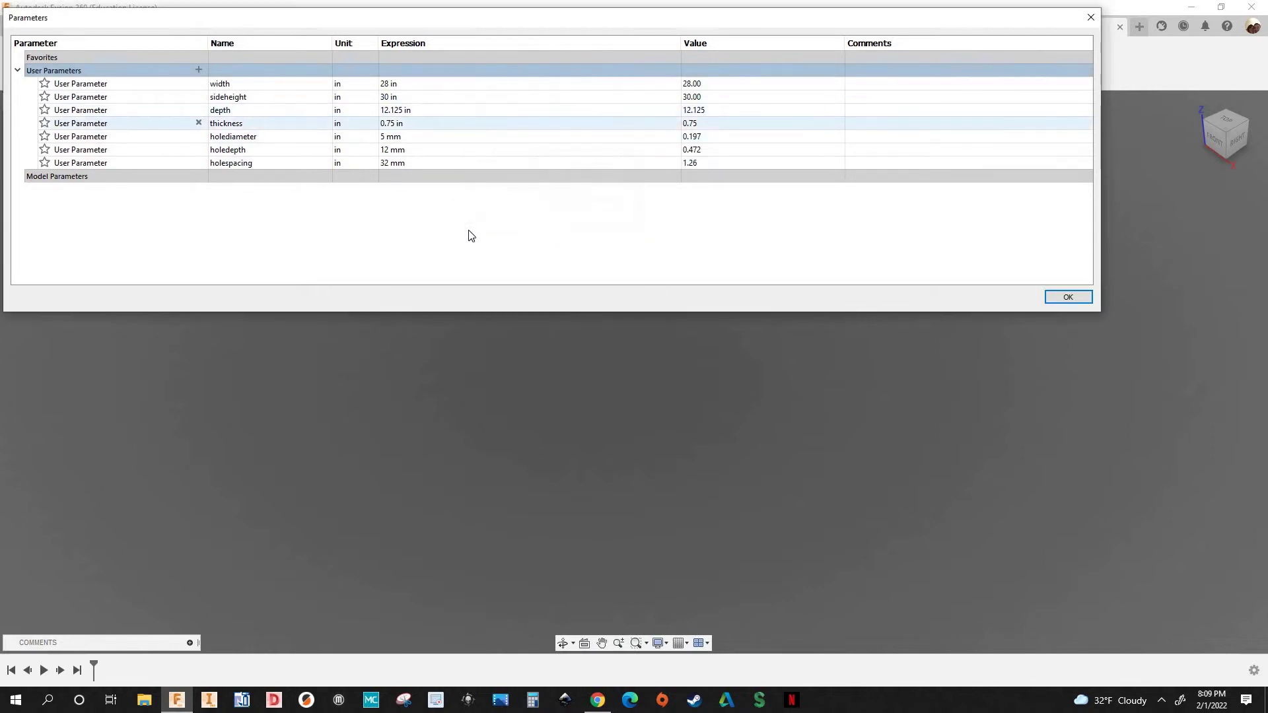
Add a user parameter named holedistance with expression 37mm and the comment "distance for front edge of side pane to center of hole"
{"action": "left_click", "coordinate": [199, 70]}
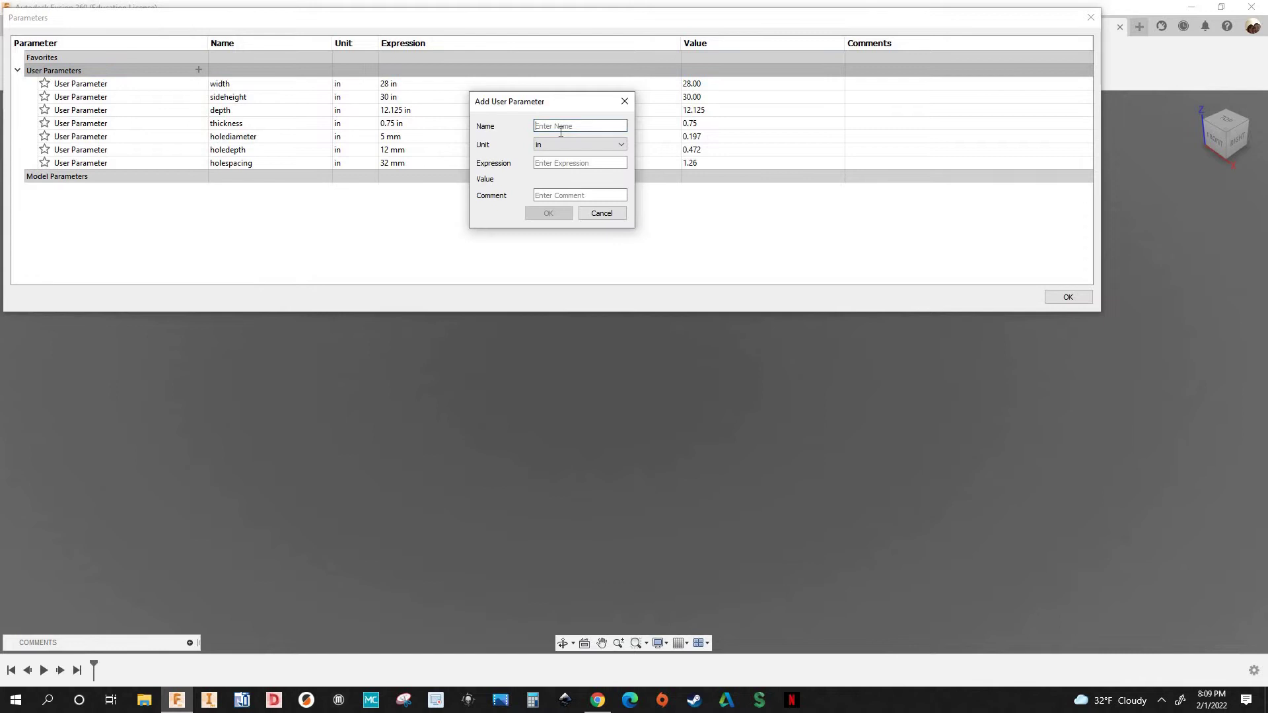
{"action": "type", "text": "holedistance"}
{"action": "left_click", "coordinate": [549, 163]}
{"action": "type", "text": "37"}
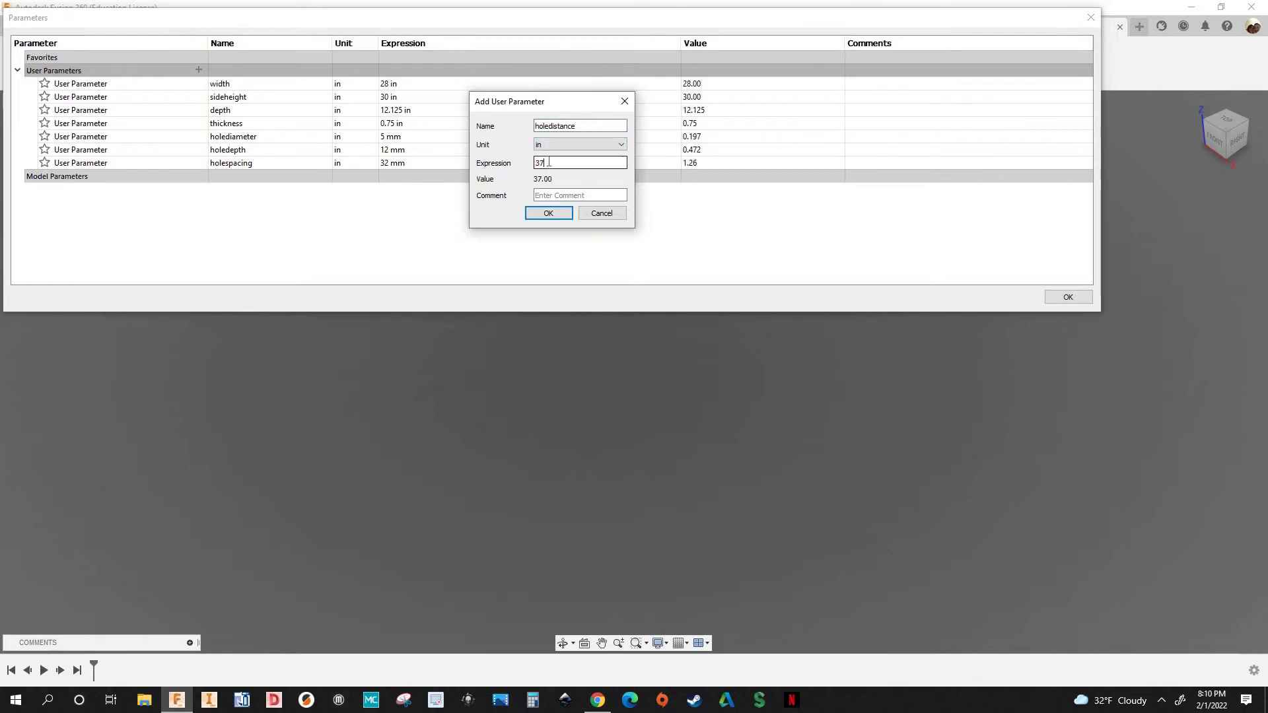
{"action": "type", "text": "mm"}
{"action": "left_click", "coordinate": [548, 195]}
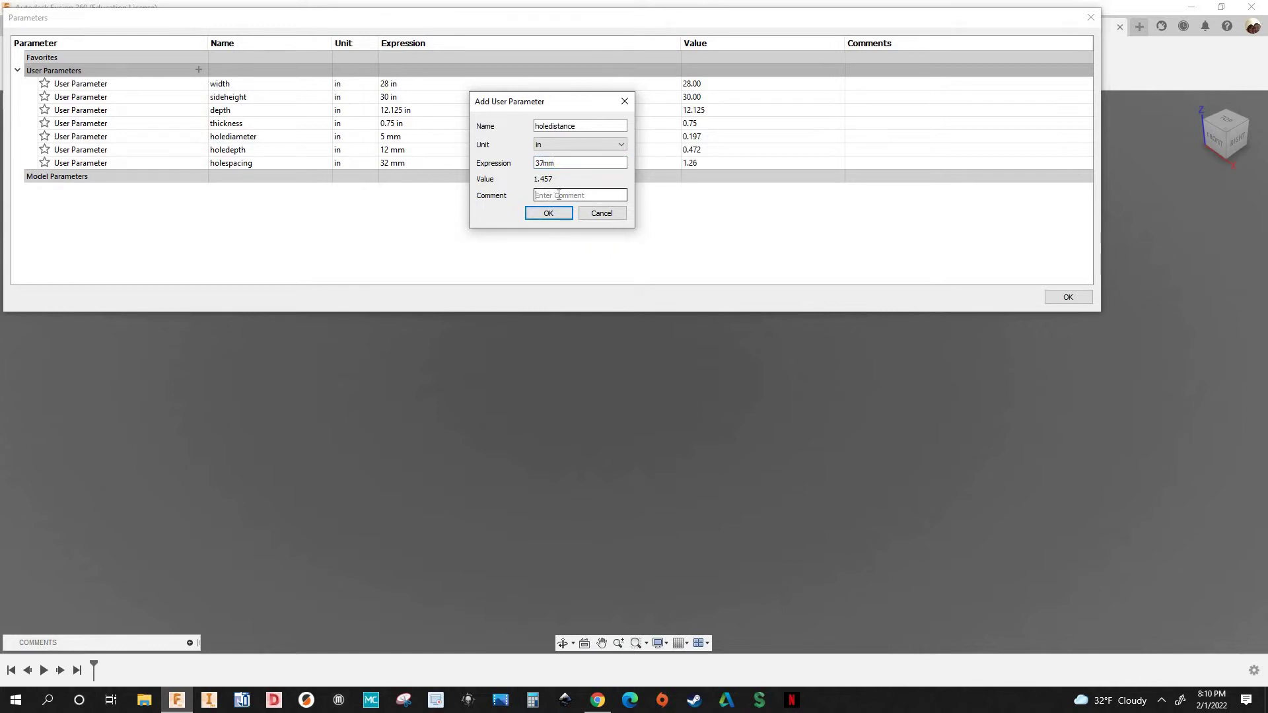
{"action": "type", "text": "d"}
{"action": "type", "text": "ont "}
{"action": "type", "text": "edge of side pane "}
{"action": "type", "text": "to center "}
{"action": "type", "text": "of hole"}
{"action": "left_click", "coordinate": [537, 216]}
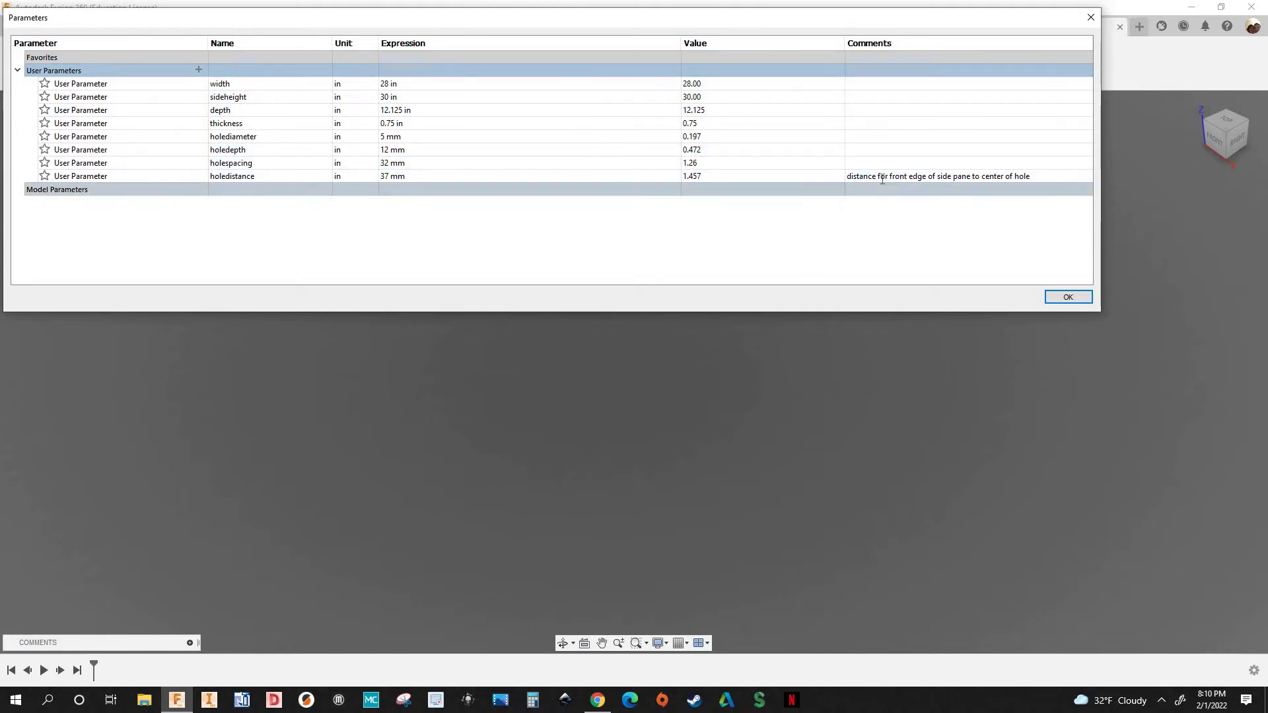
Correct the holedistance comment to read "distance from front edge of side panel to center of hole"
{"action": "left_click", "coordinate": [885, 179]}
{"action": "left_click", "coordinate": [885, 179]}
{"action": "key", "text": "BackSpace"}
{"action": "key", "text": "BackSpace"}
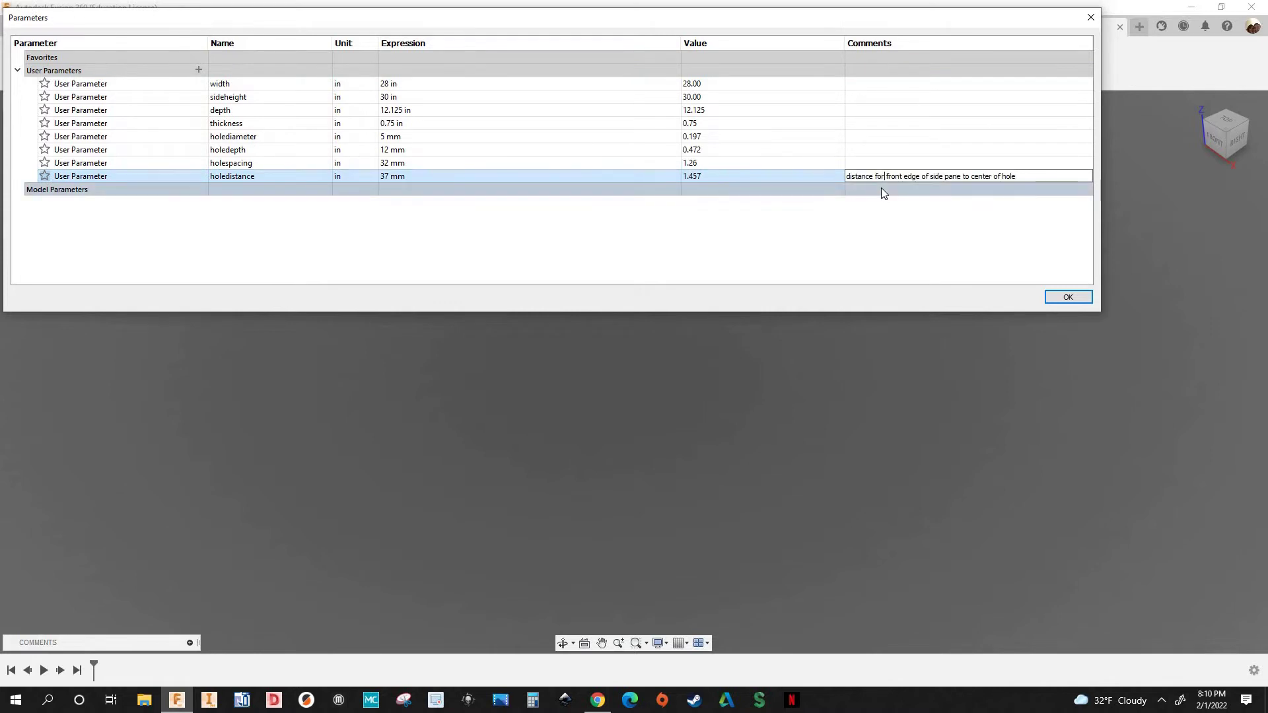
{"action": "type", "text": "rom"}
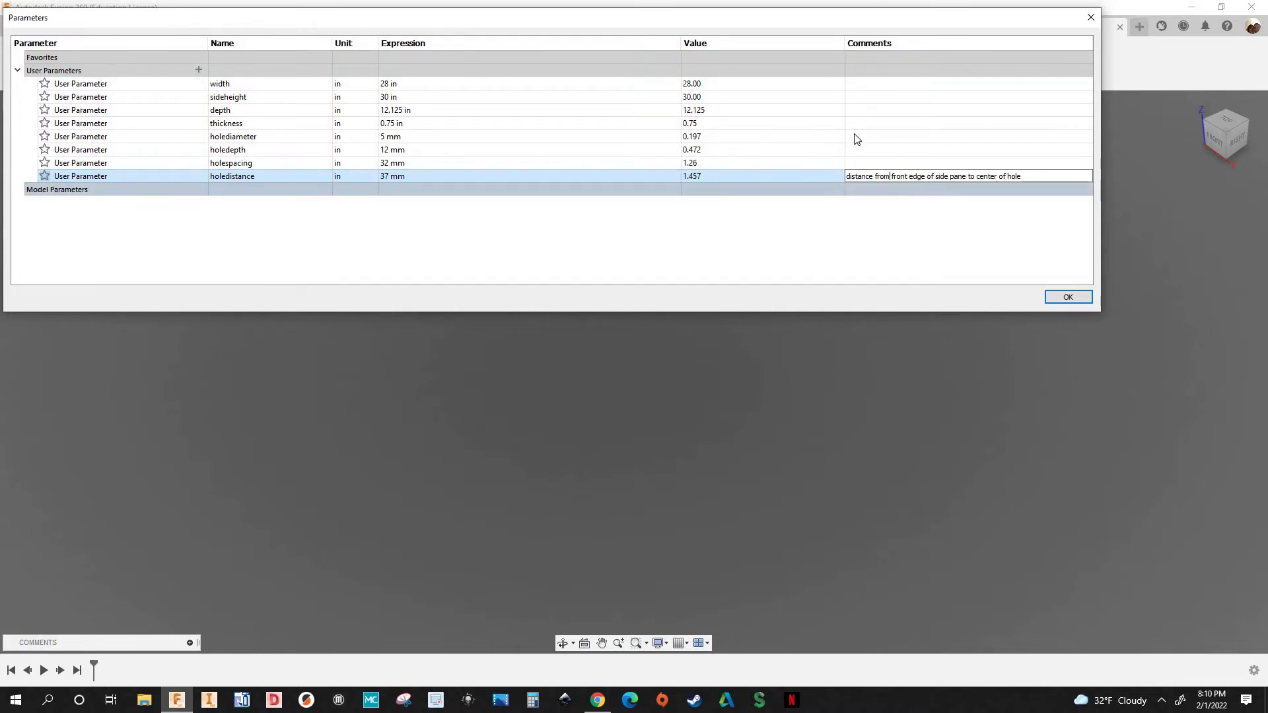
{"action": "left_click", "coordinate": [966, 177]}
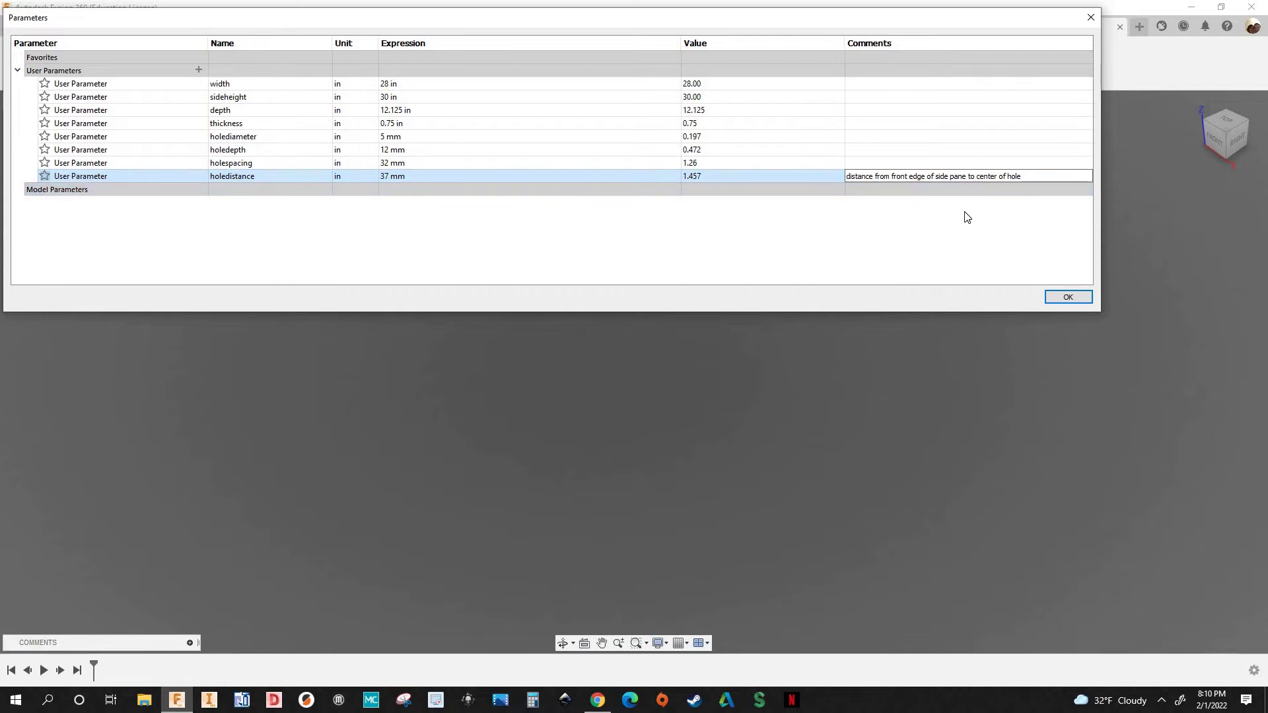
{"action": "type", "text": "l"}
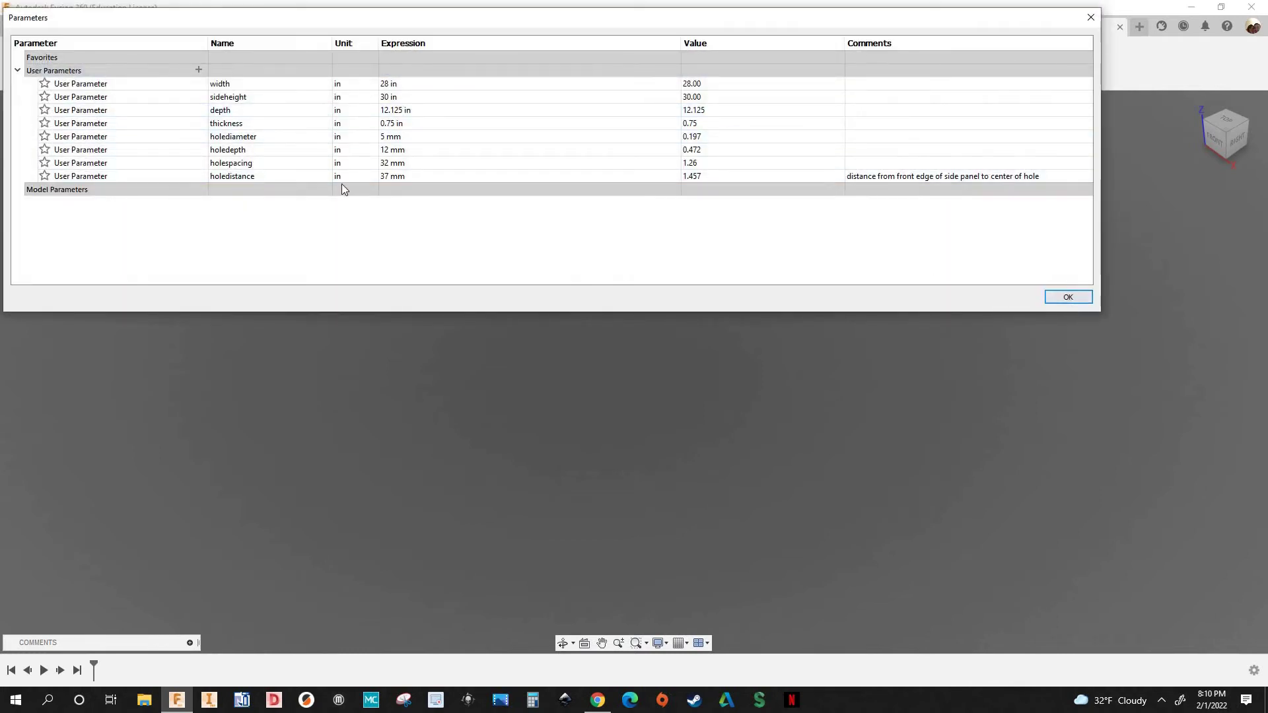
Add a user parameter named setback with unit in and expression .75, and close the parameter list
{"action": "left_click", "coordinate": [209, 70]}
{"action": "type", "text": "se"}
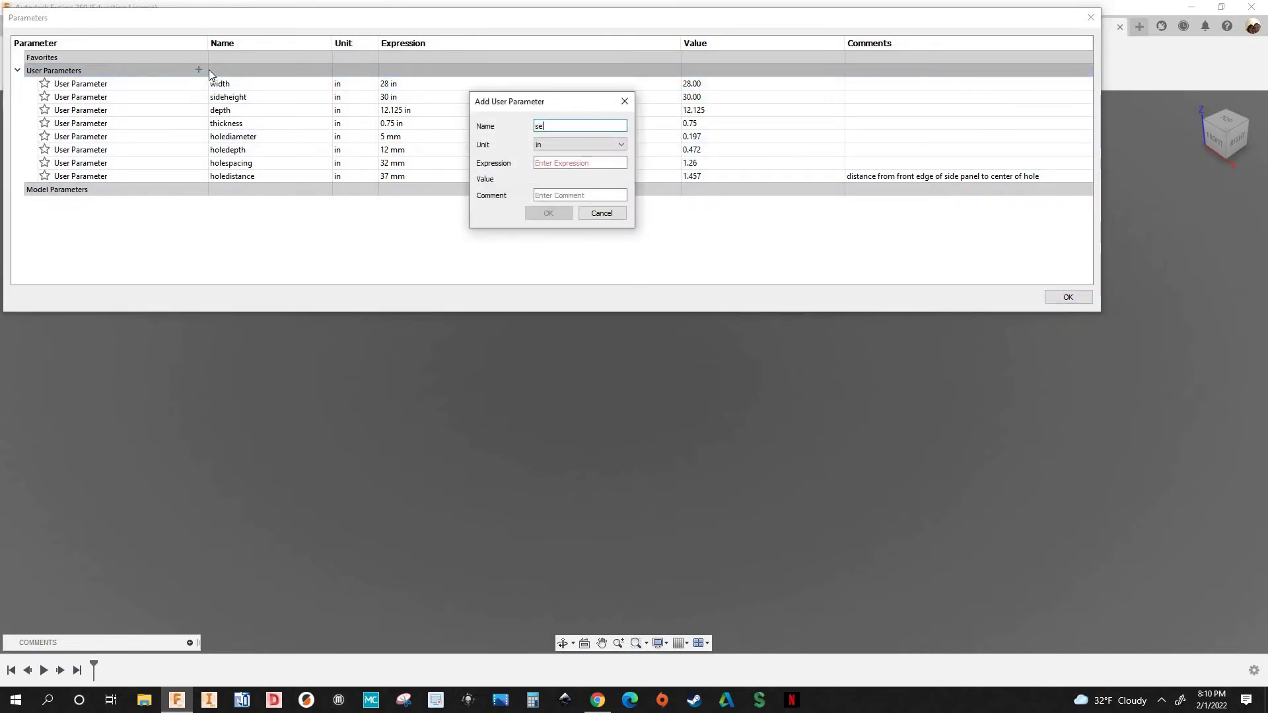
{"action": "type", "text": "tback"}
{"action": "left_click", "coordinate": [550, 167]}
{"action": "type", "text": ".75"}
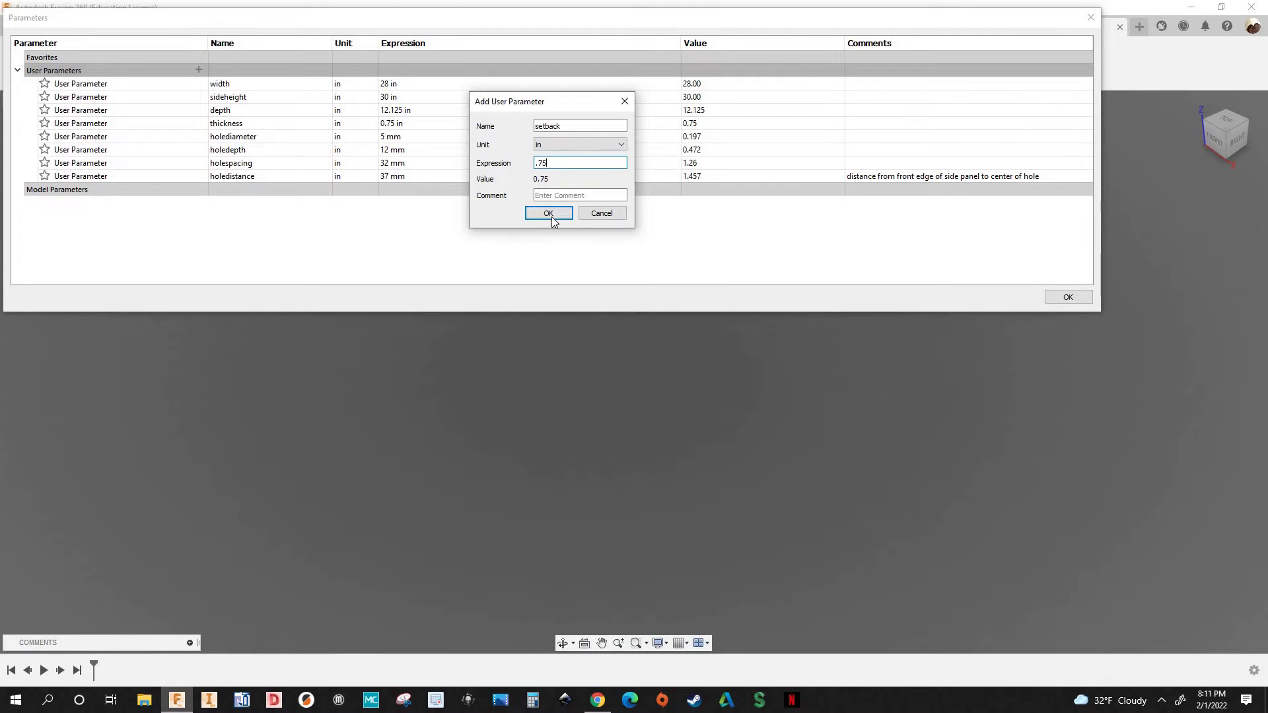
{"action": "left_click", "coordinate": [549, 213]}
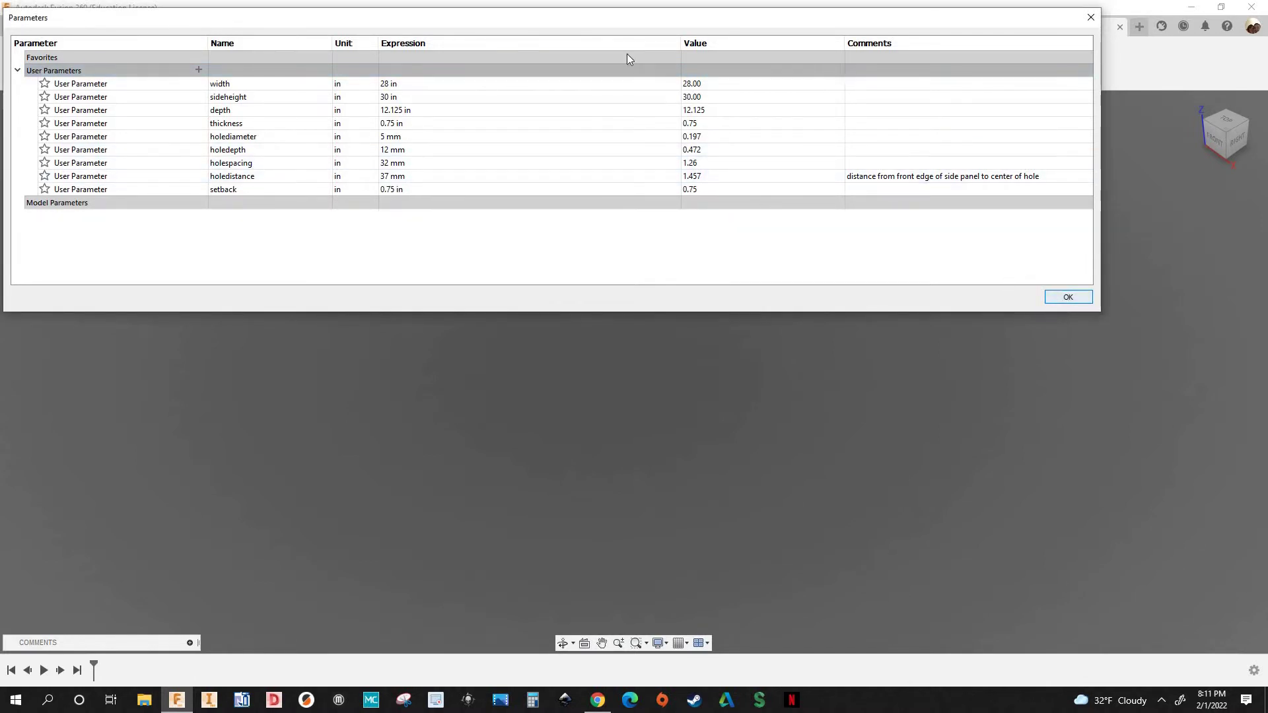
{"action": "key", "text": "Return"}
Examine the back panel setback and groove depth dimensions in Section A-A and the overall views of the cabinet drawing
{"action": "left_click", "coordinate": [608, 30]}
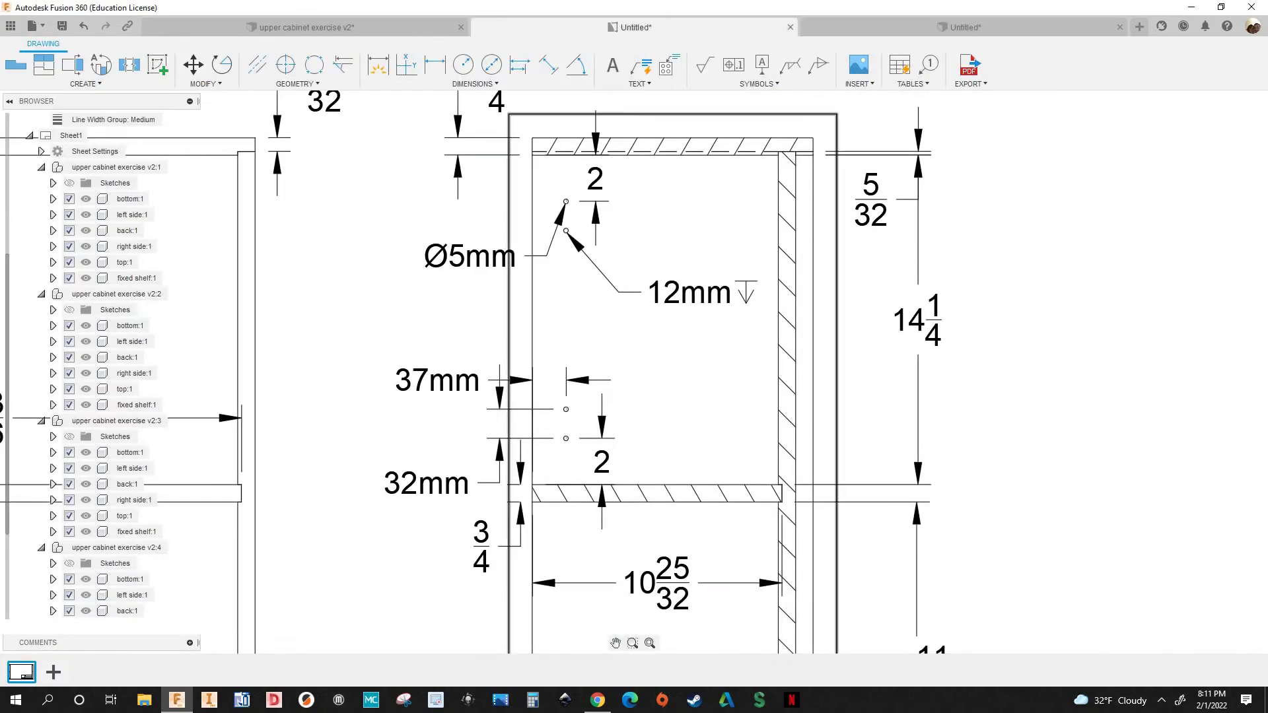
{"action": "scroll", "coordinate": [603, 291], "scroll_direction": "down", "scroll_amount": 6}
{"action": "middle_click_drag", "start_coordinate": [680, 566], "coordinate": [722, 485]}
{"action": "scroll", "coordinate": [675, 421], "scroll_direction": "up", "scroll_amount": 8}
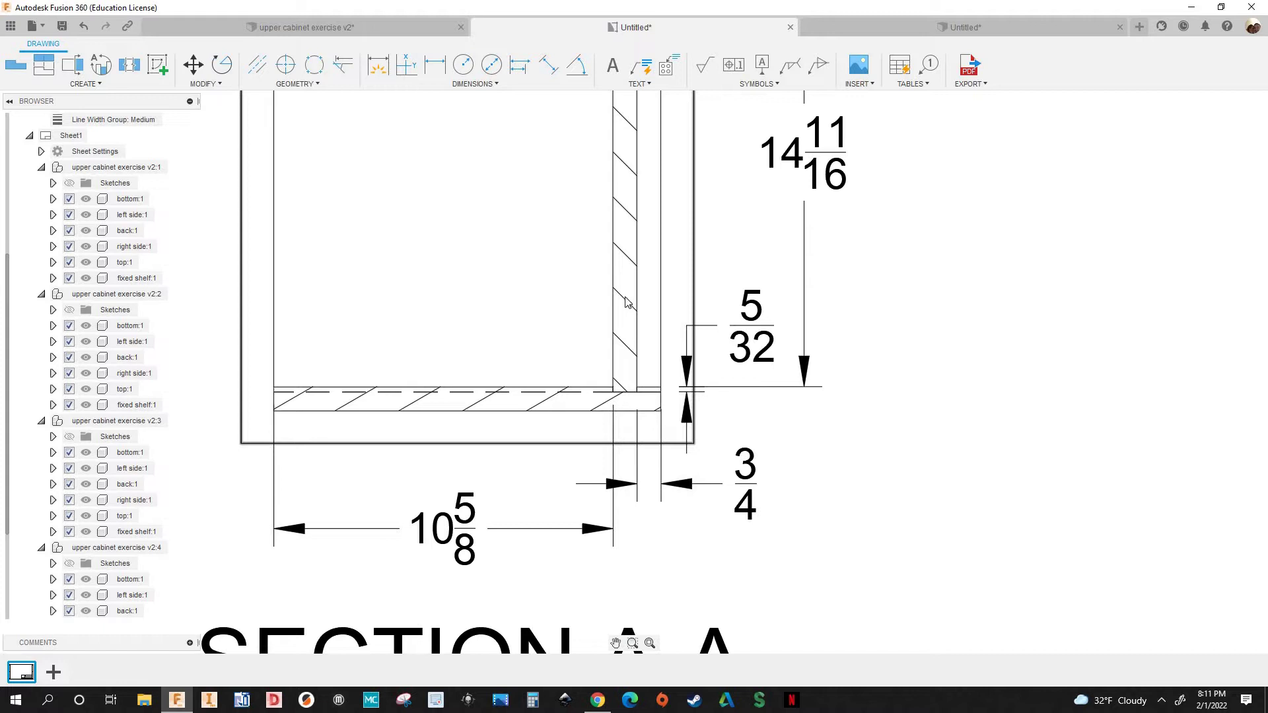
{"action": "scroll", "coordinate": [625, 310], "scroll_direction": "down", "scroll_amount": 1}
{"action": "scroll", "coordinate": [621, 327], "scroll_direction": "down", "scroll_amount": 1}
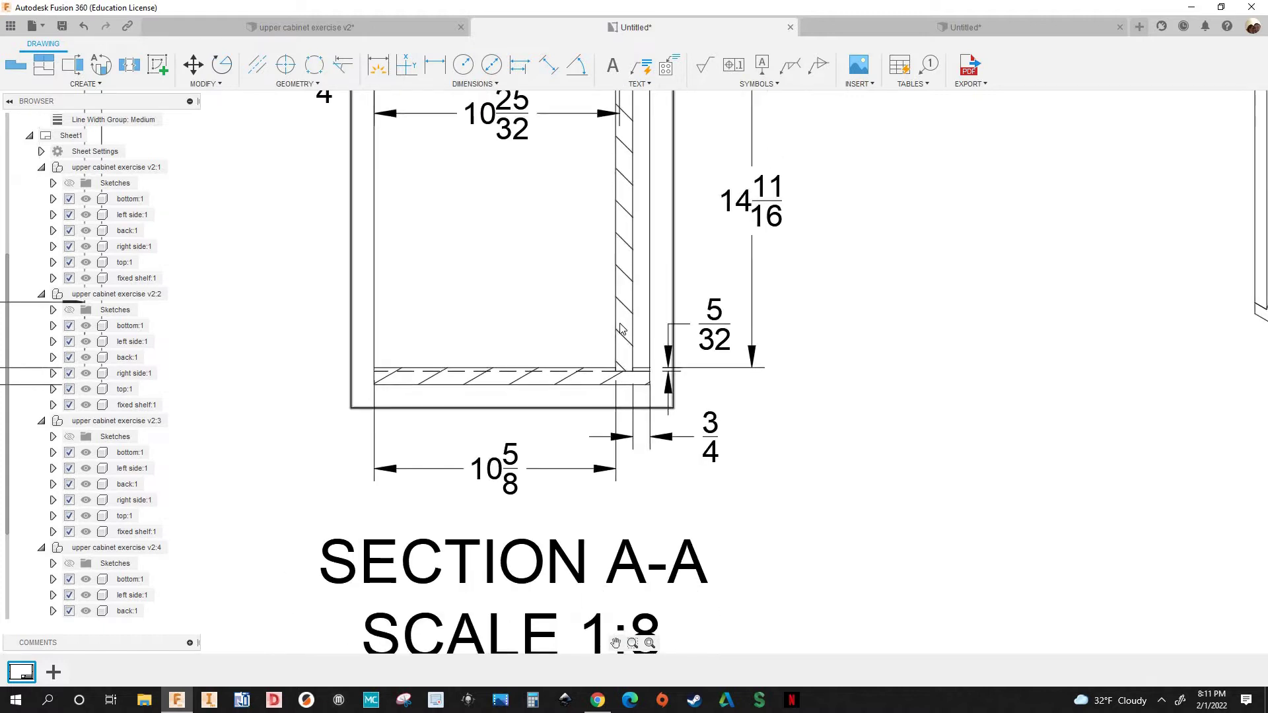
{"action": "scroll", "coordinate": [621, 328], "scroll_direction": "down", "scroll_amount": 1}
{"action": "scroll", "coordinate": [621, 320], "scroll_direction": "down", "scroll_amount": 1}
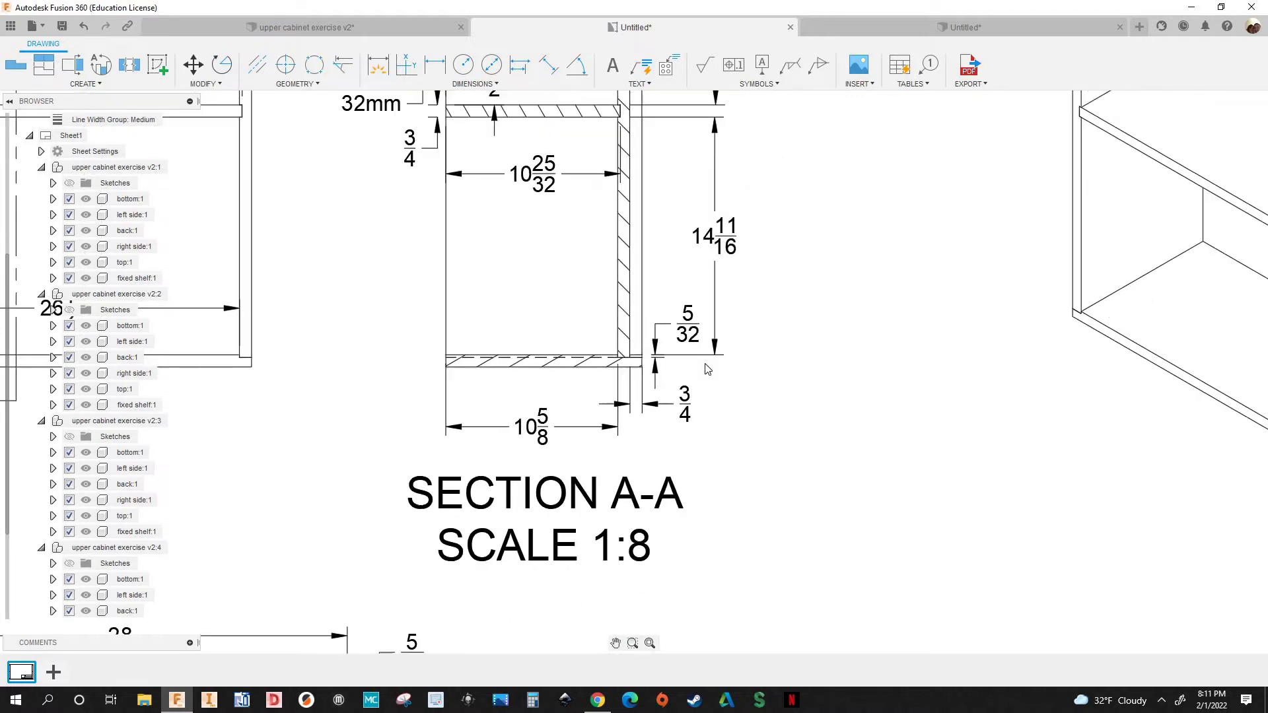
{"action": "scroll", "coordinate": [394, 314], "scroll_direction": "down", "scroll_amount": 3}
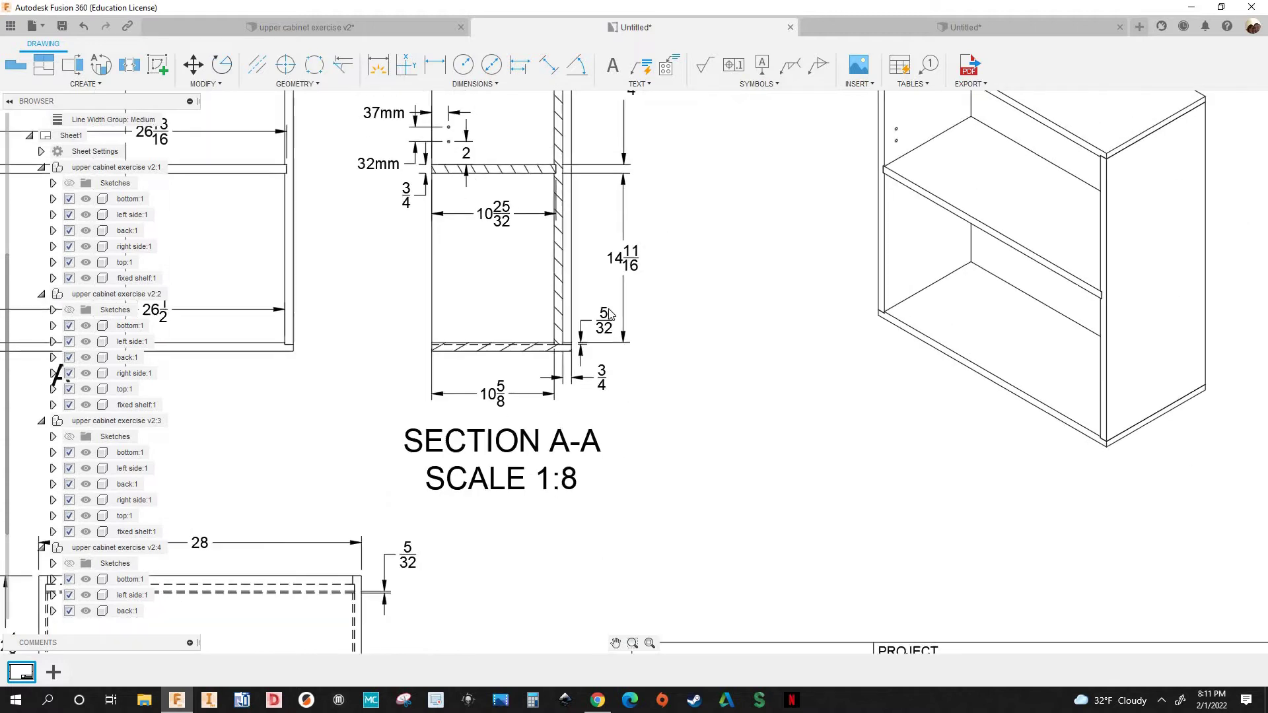
{"action": "scroll", "coordinate": [668, 401], "scroll_direction": "down", "scroll_amount": 1}
{"action": "scroll", "coordinate": [664, 459], "scroll_direction": "up", "scroll_amount": 1}
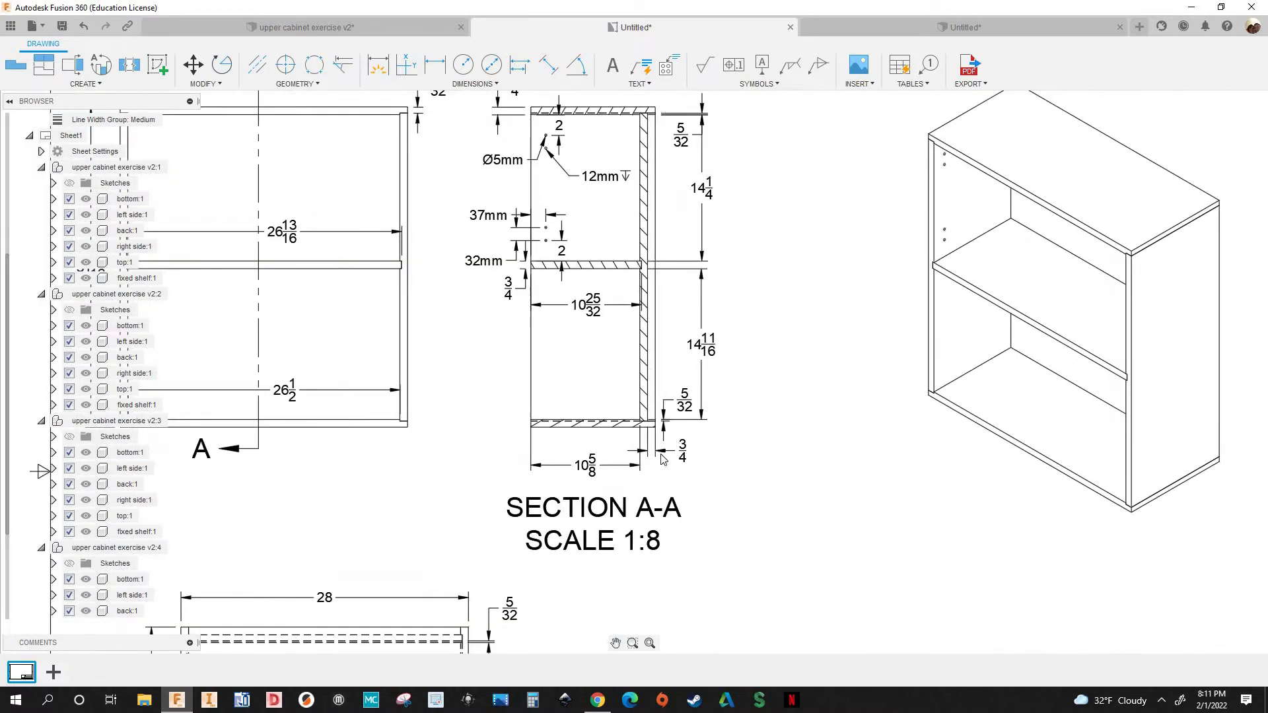
{"action": "scroll", "coordinate": [712, 298], "scroll_direction": "down", "scroll_amount": 3}
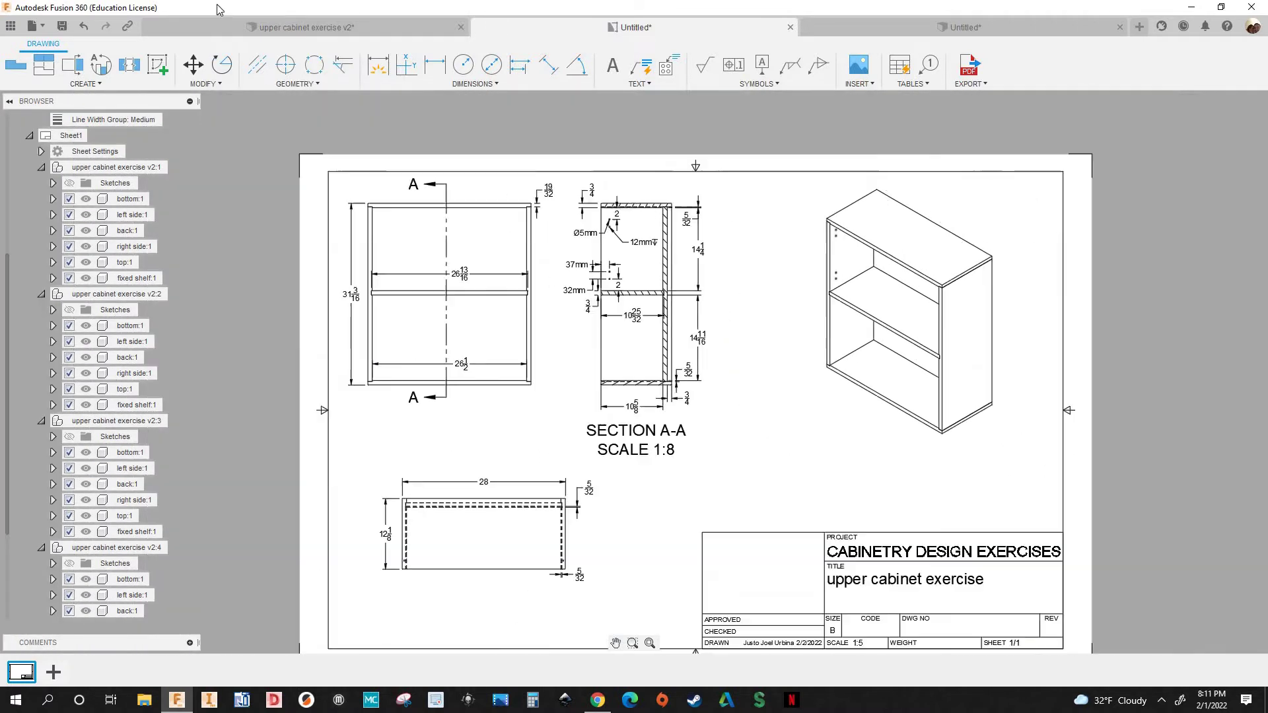
Add a user parameter named groovedepth with unit in and expression 4mm in the new design, and close the parameter list
{"action": "left_click", "coordinate": [834, 32]}
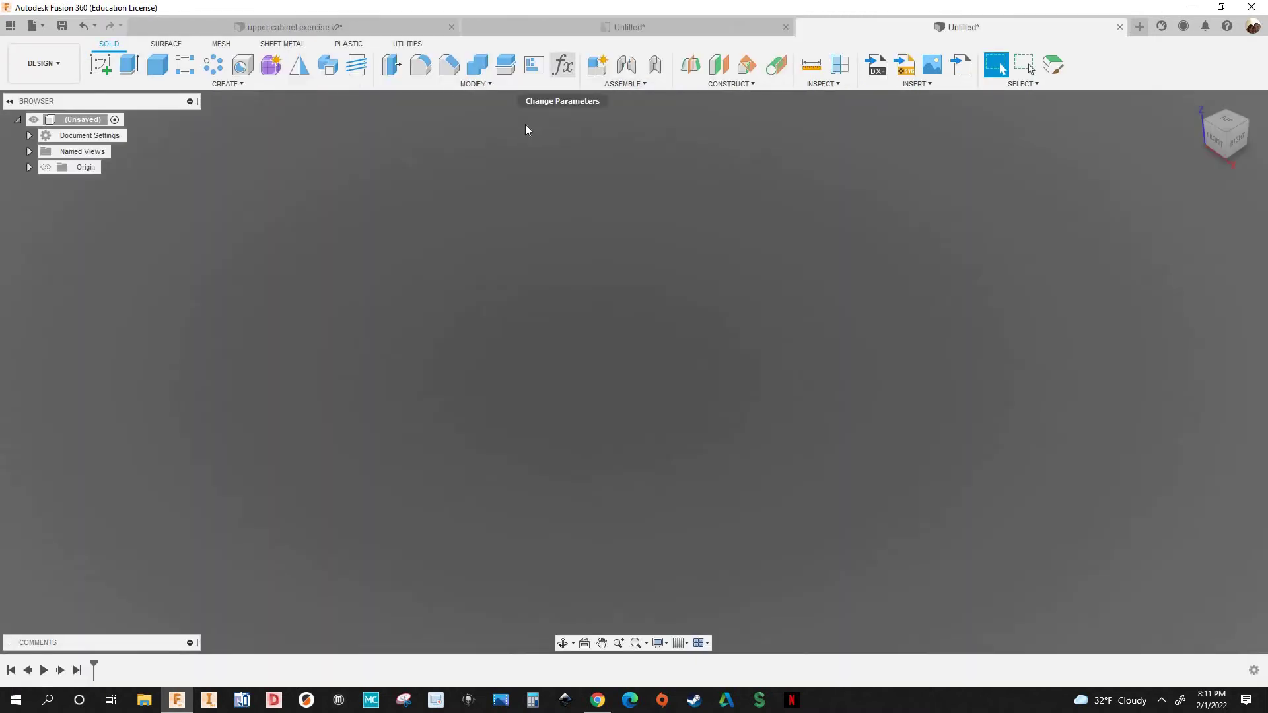
{"action": "left_click", "coordinate": [563, 64]}
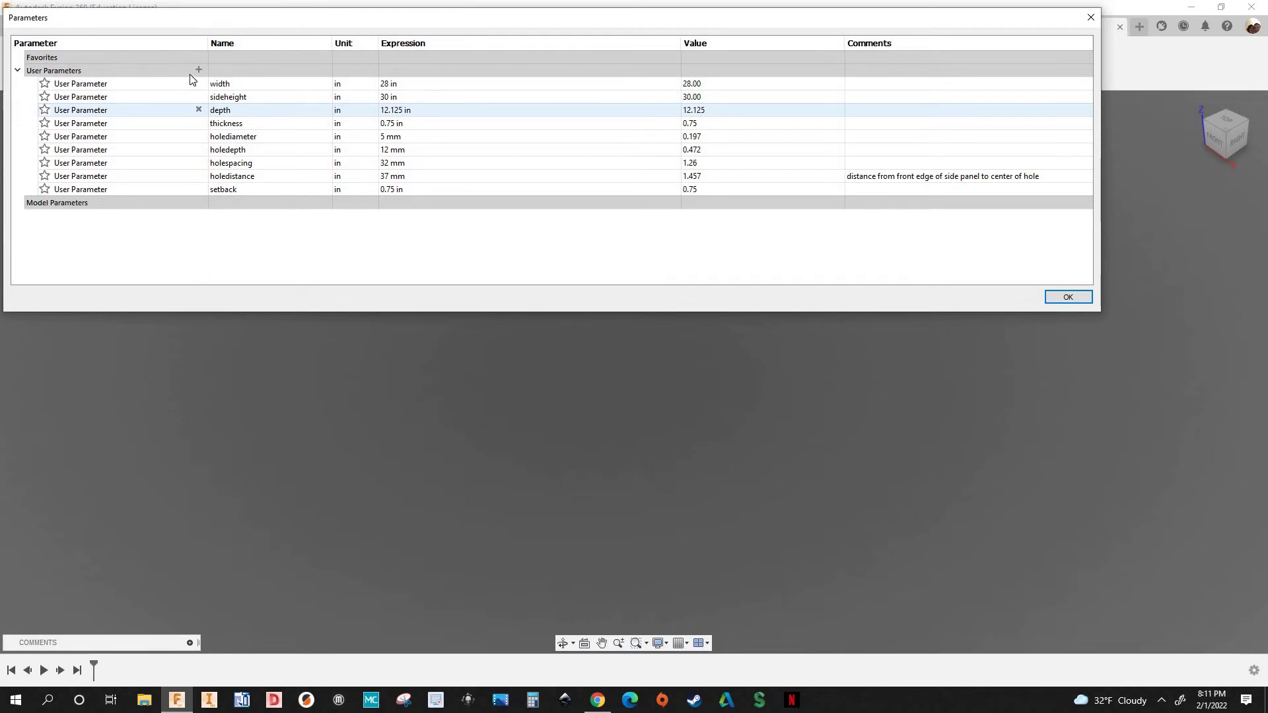
{"action": "left_click", "coordinate": [199, 70]}
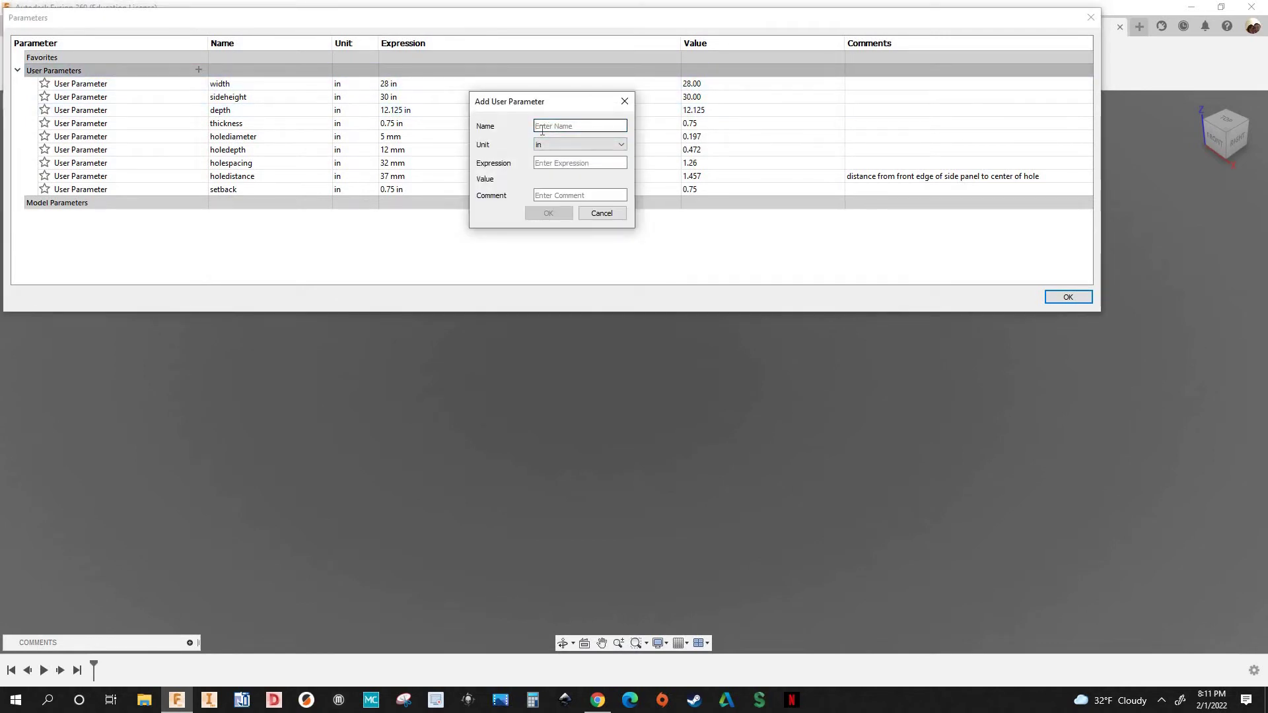
{"action": "type", "text": "groovedepth"}
{"action": "left_click", "coordinate": [545, 162]}
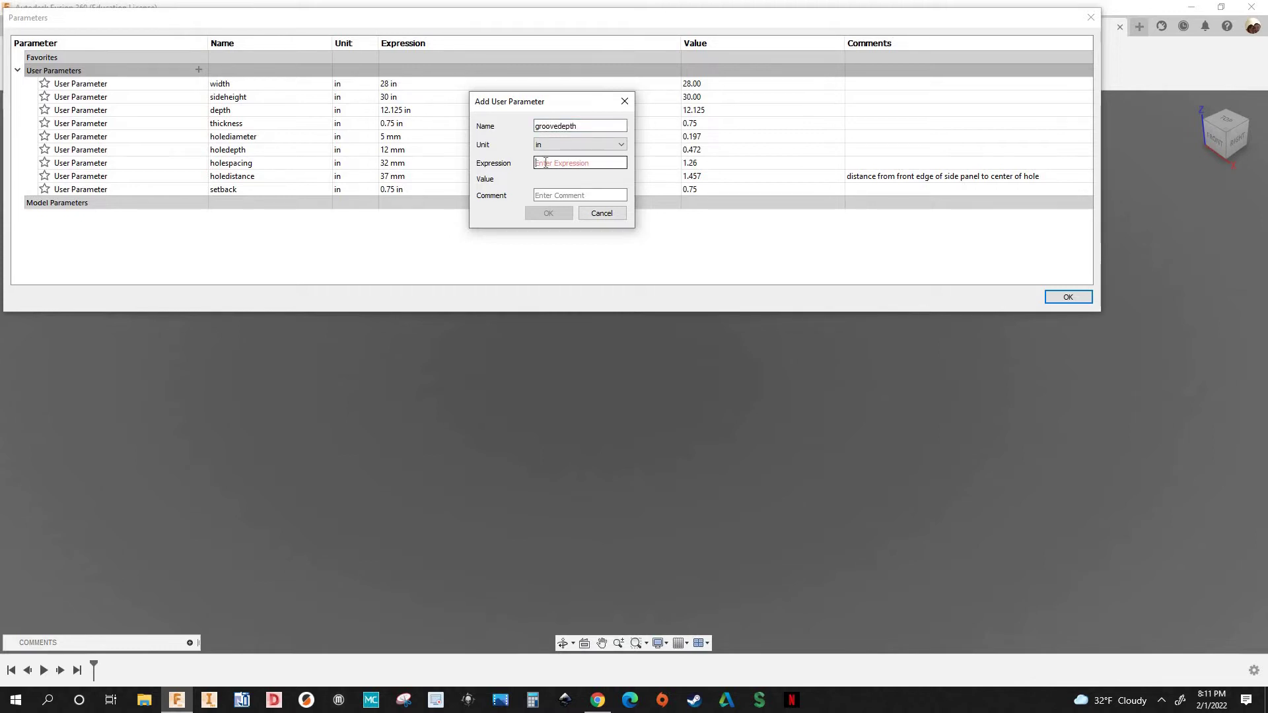
{"action": "type", "text": "4mmm"}
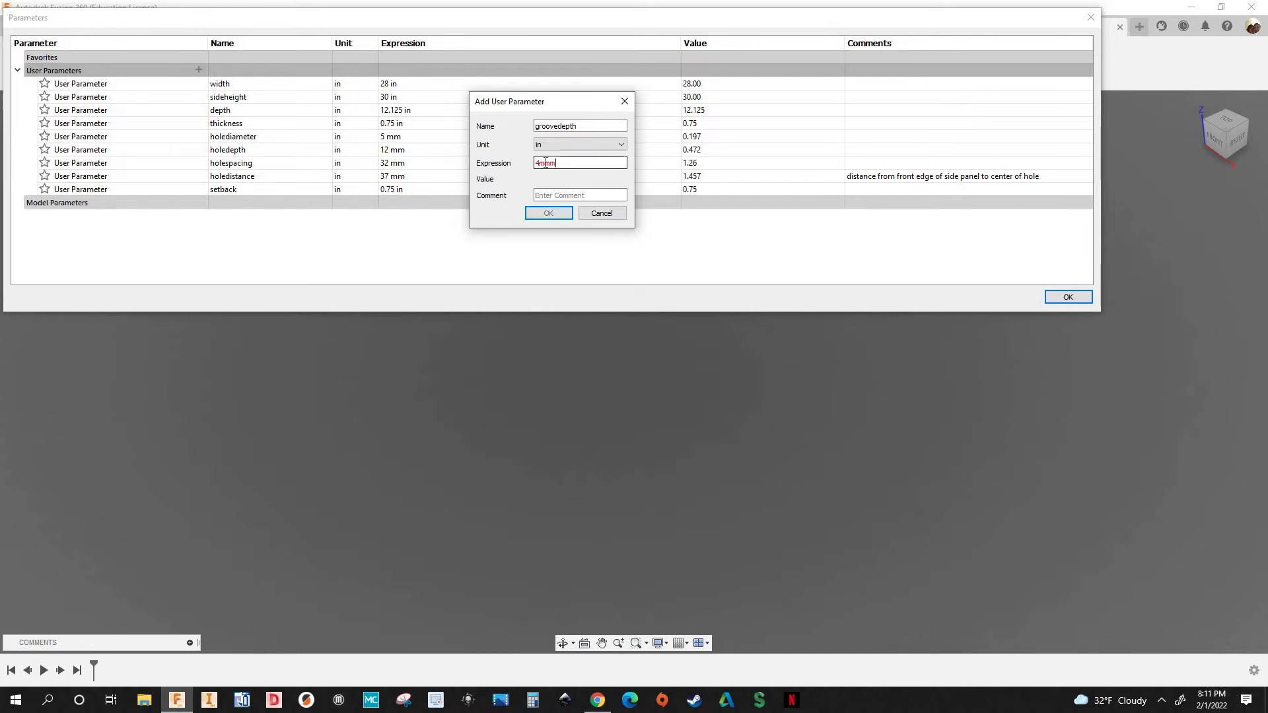
{"action": "key", "text": "BackSpace"}
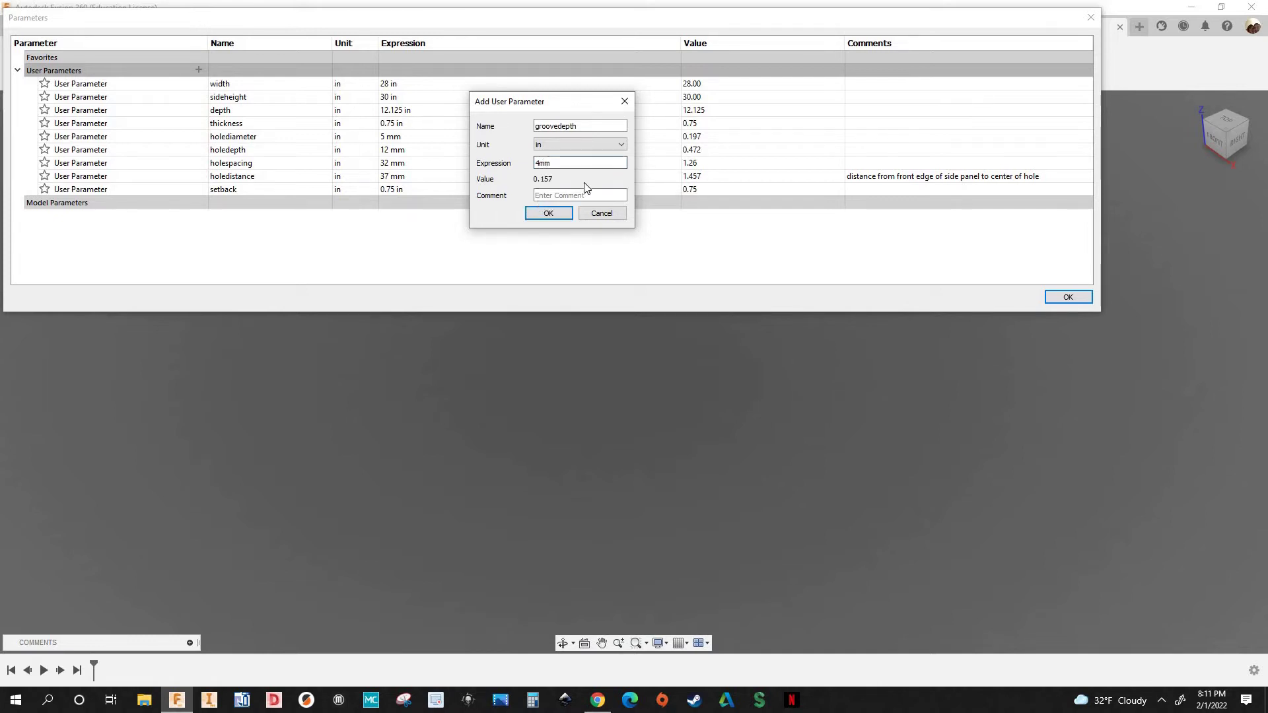
{"action": "left_click", "coordinate": [546, 213]}
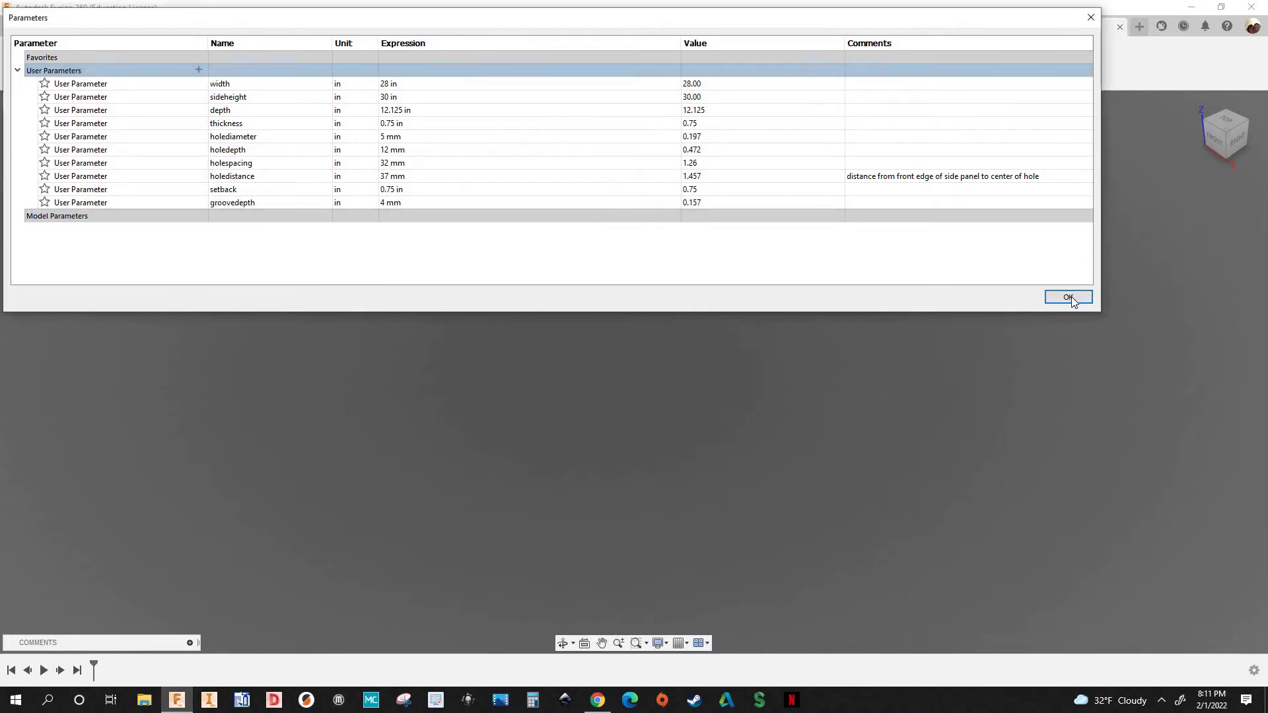
{"action": "left_click", "coordinate": [1069, 297]}
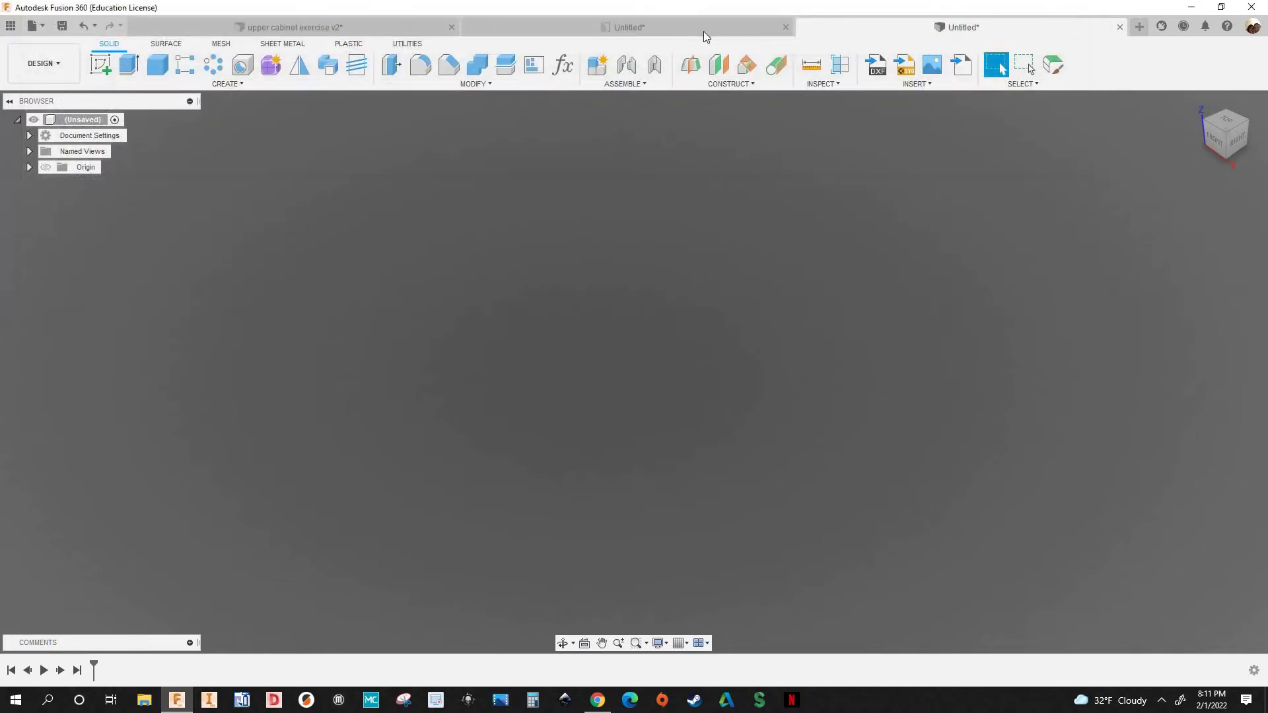
Set the 5/32 groove depth dimension at the bottom panel in Section A-A to millimetres with the unit suffix displayed
{"action": "left_click", "coordinate": [622, 26]}
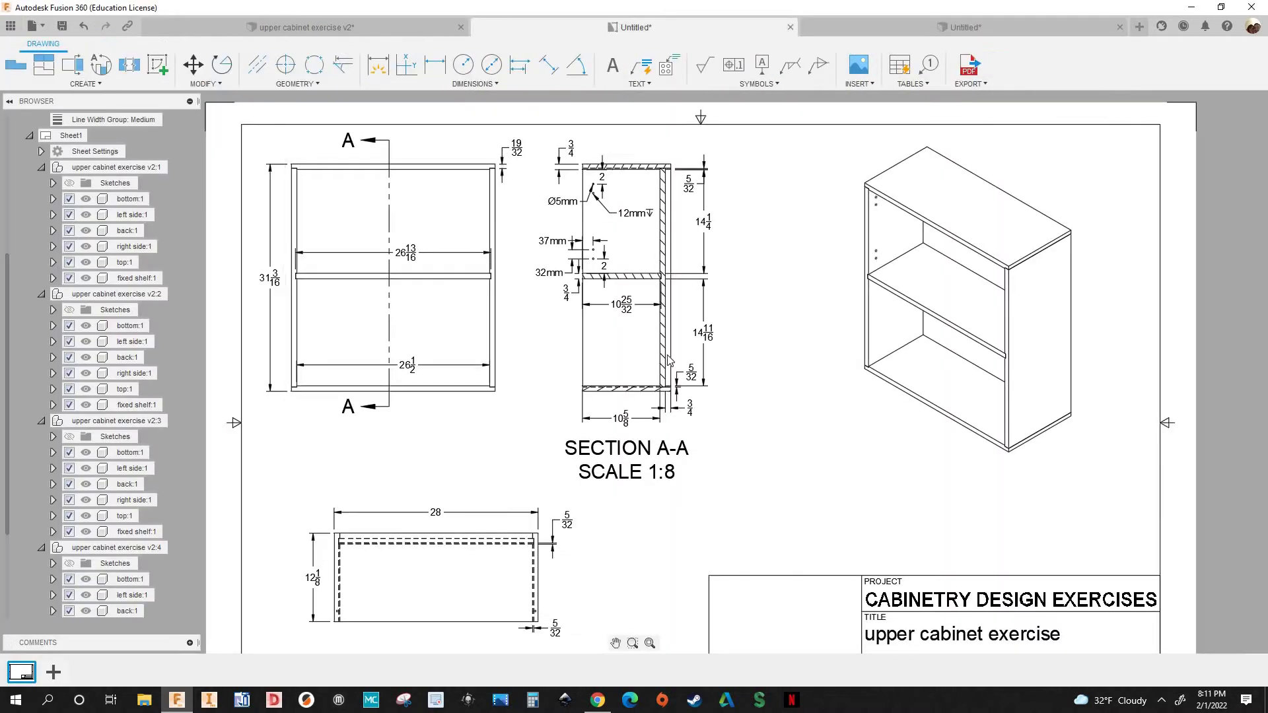
{"action": "scroll", "coordinate": [674, 442], "scroll_direction": "up", "scroll_amount": 5}
{"action": "scroll", "coordinate": [672, 447], "scroll_direction": "up", "scroll_amount": 2}
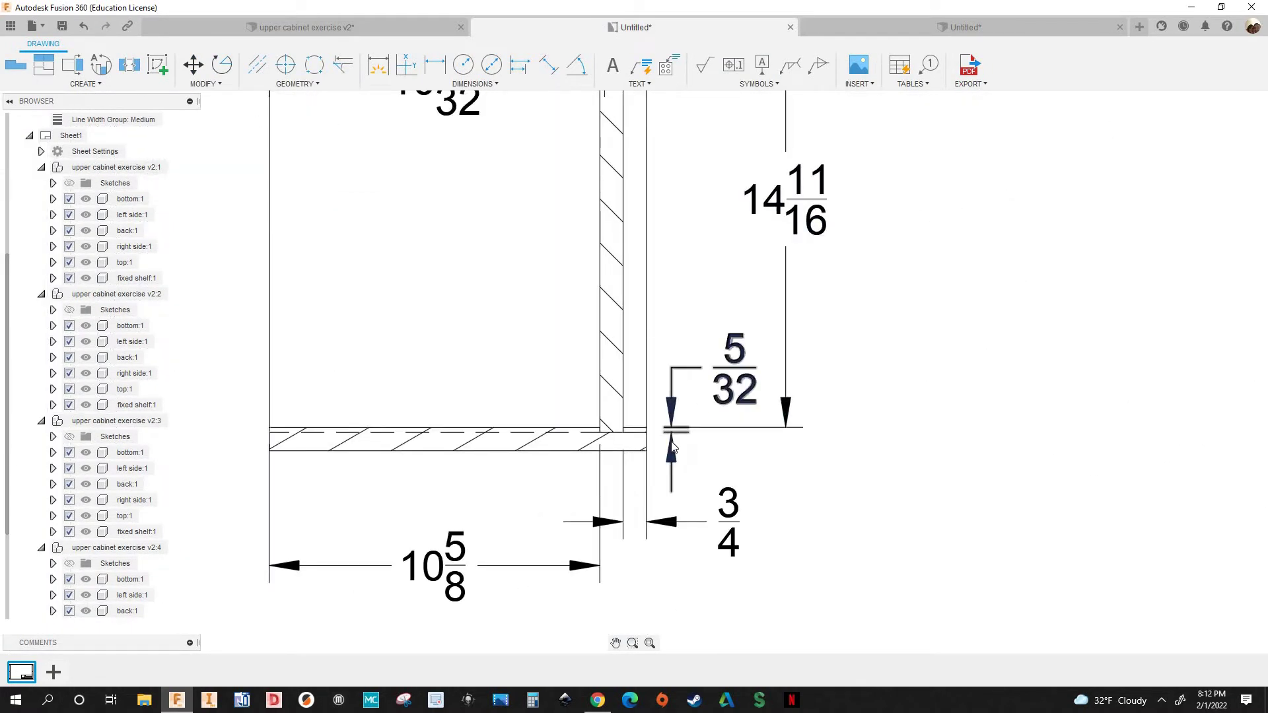
{"action": "scroll", "coordinate": [726, 441], "scroll_direction": "up", "scroll_amount": 1}
{"action": "scroll", "coordinate": [759, 438], "scroll_direction": "down", "scroll_amount": 1}
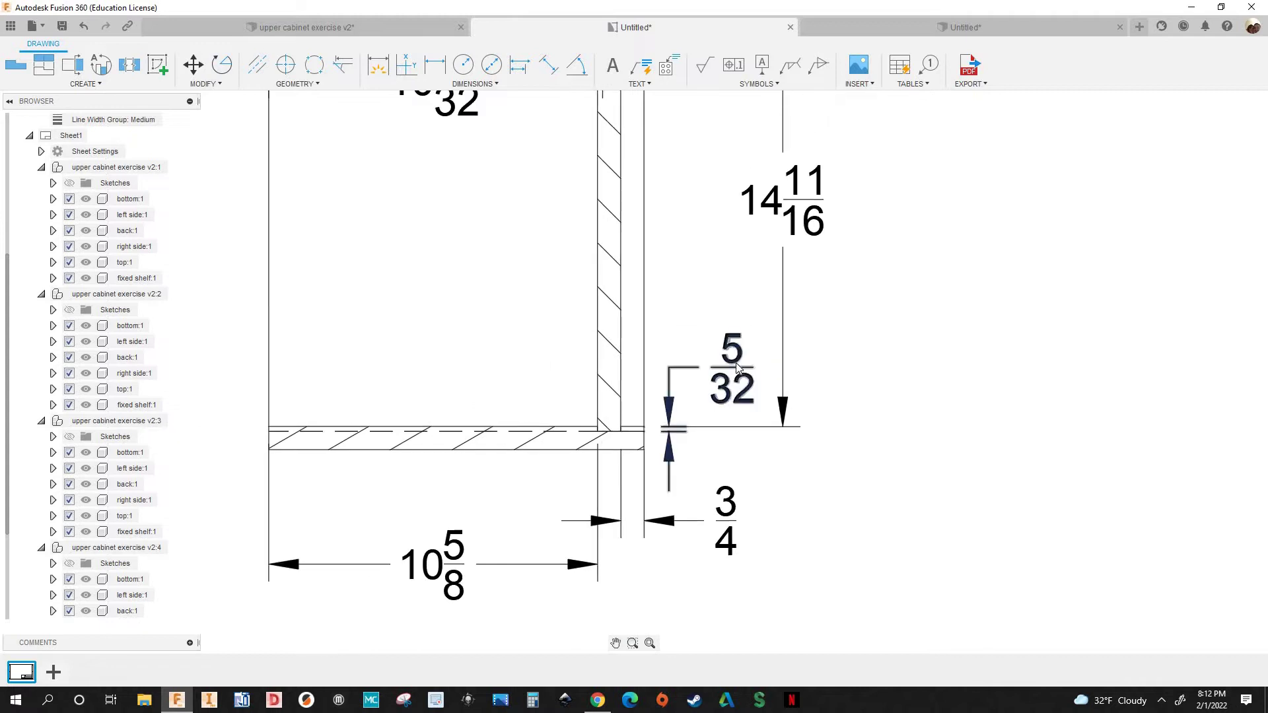
{"action": "double_click", "coordinate": [803, 430]}
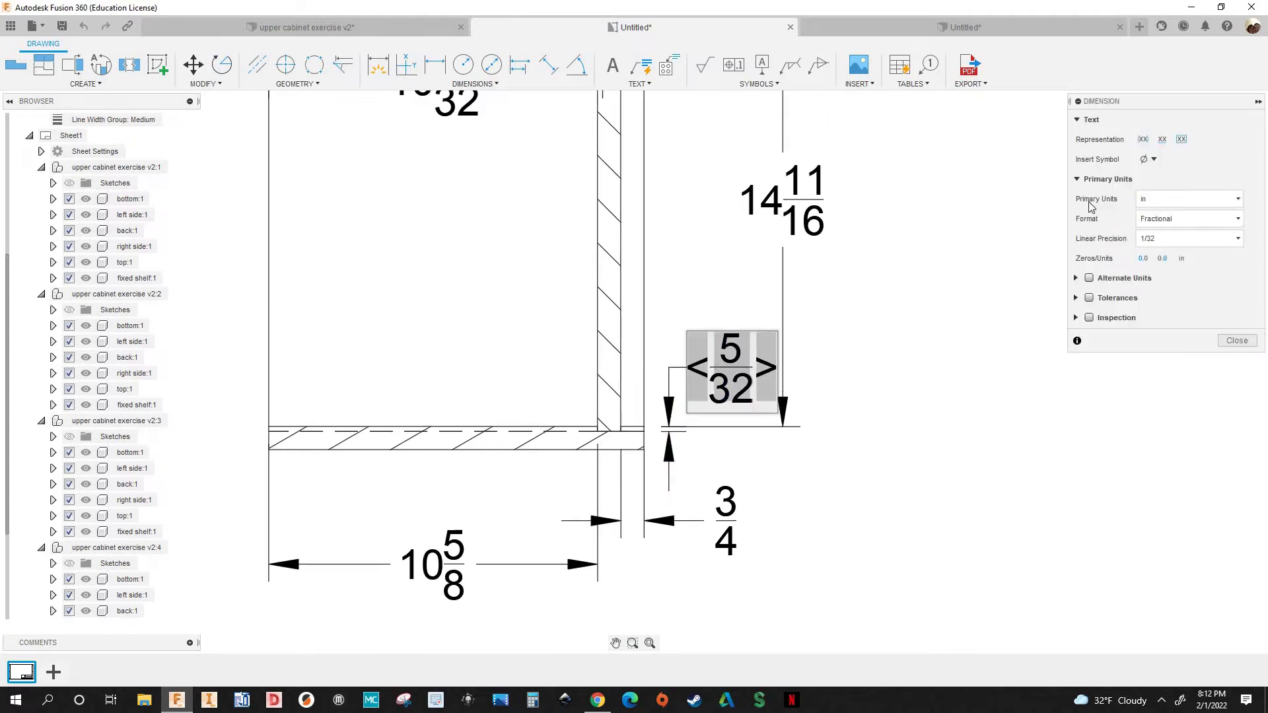
{"action": "left_click", "coordinate": [1159, 201]}
{"action": "left_click", "coordinate": [1153, 218]}
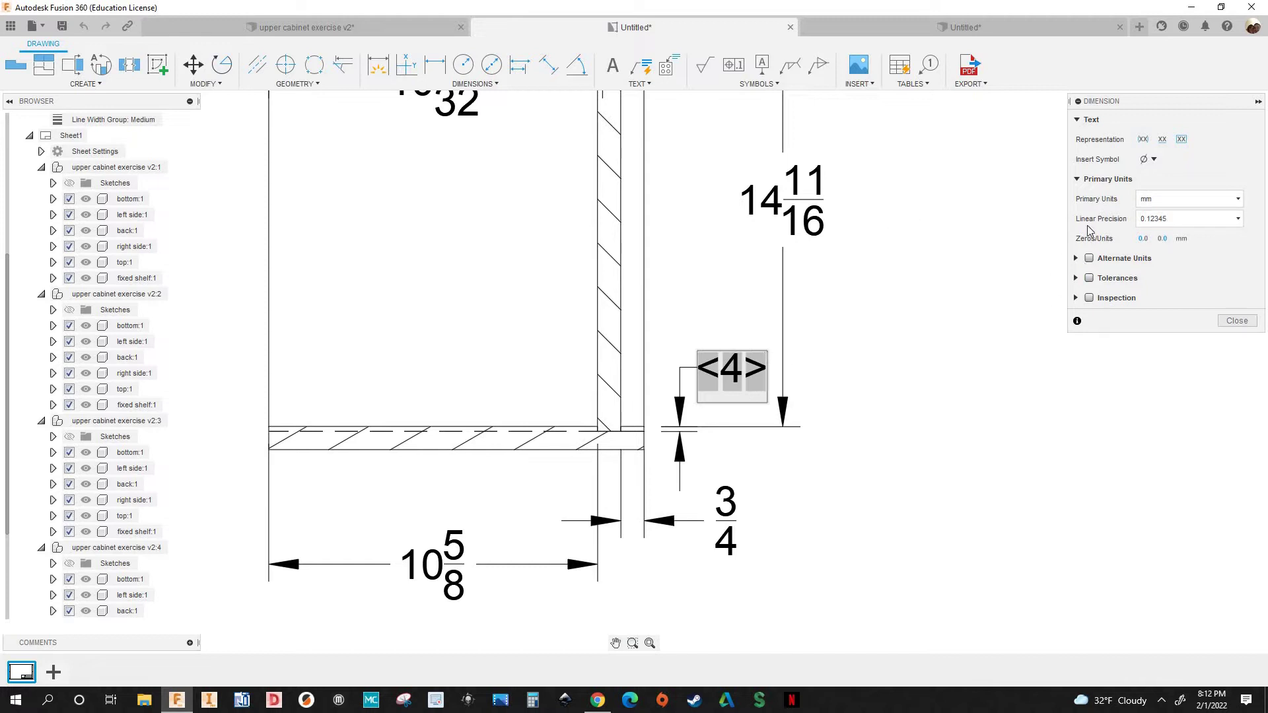
{"action": "left_click", "coordinate": [1182, 239]}
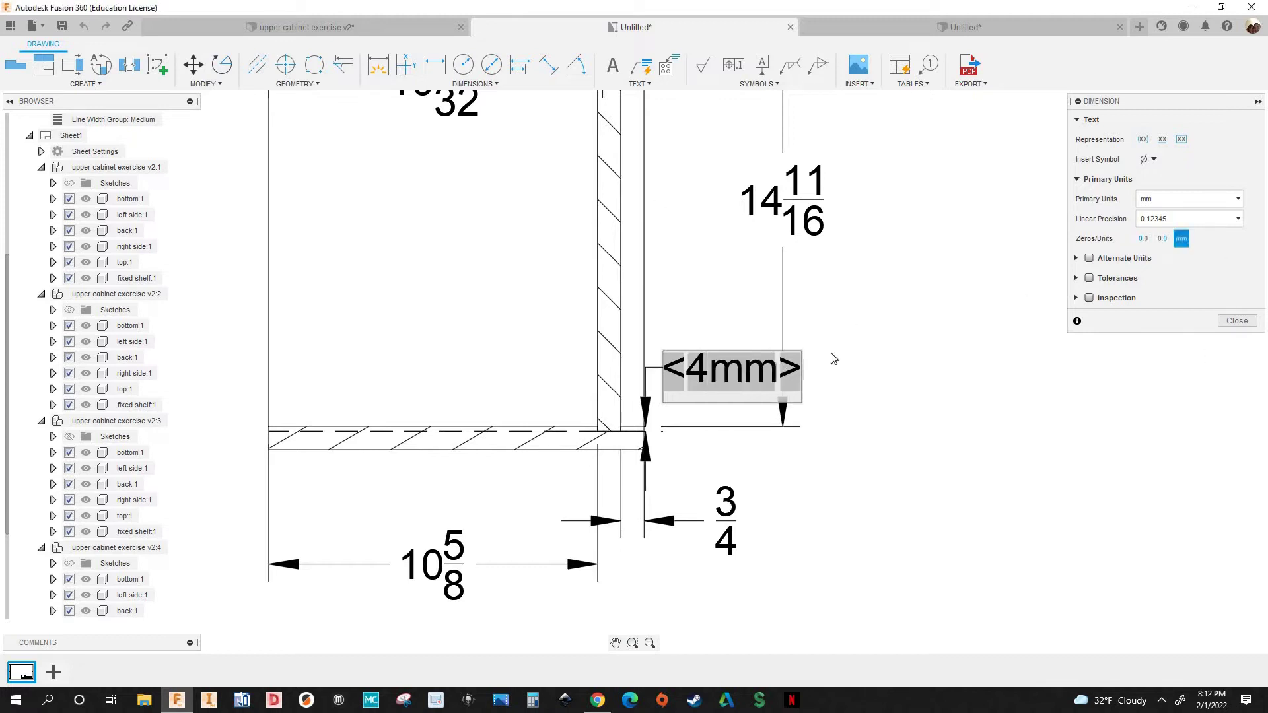
{"action": "left_click", "coordinate": [1235, 322]}
Move the 4mm groove depth dimension outward, clear of the back edge of Section A-A
{"action": "scroll", "coordinate": [909, 360], "scroll_direction": "down", "scroll_amount": 3}
{"action": "scroll", "coordinate": [880, 368], "scroll_direction": "down", "scroll_amount": 5}
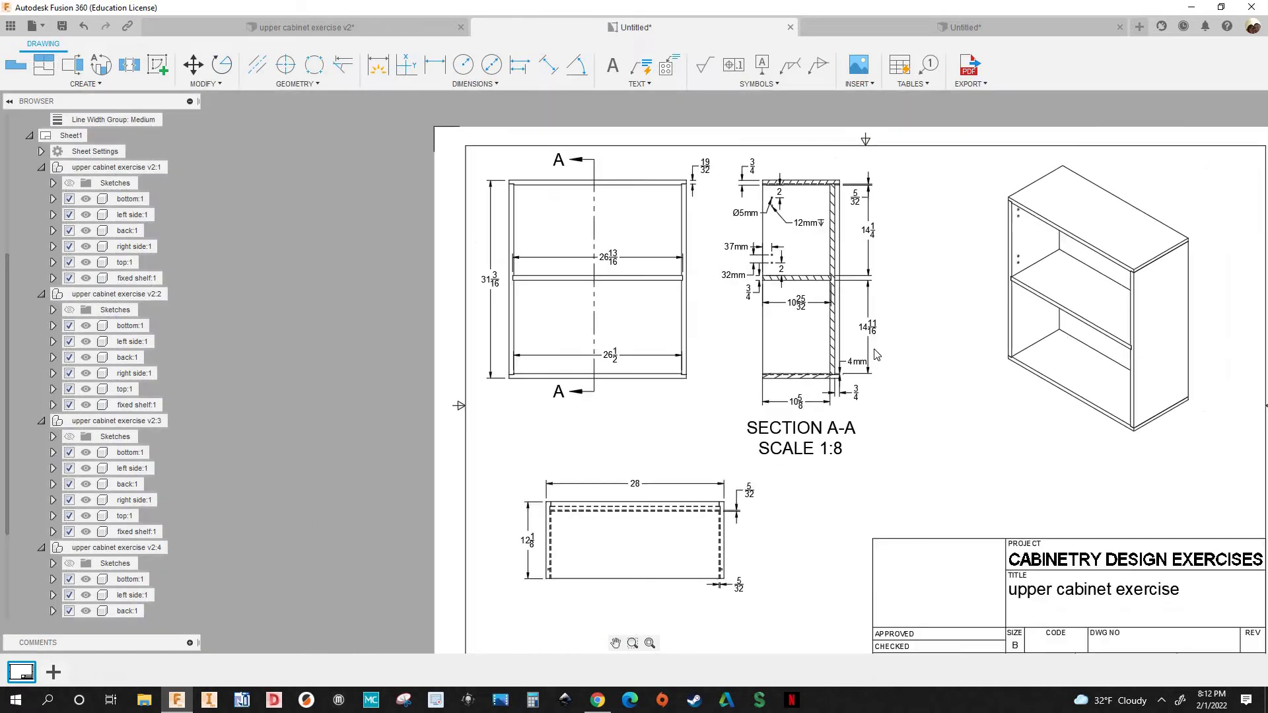
{"action": "scroll", "coordinate": [837, 365], "scroll_direction": "up", "scroll_amount": 5}
{"action": "scroll", "coordinate": [837, 365], "scroll_direction": "up", "scroll_amount": 4}
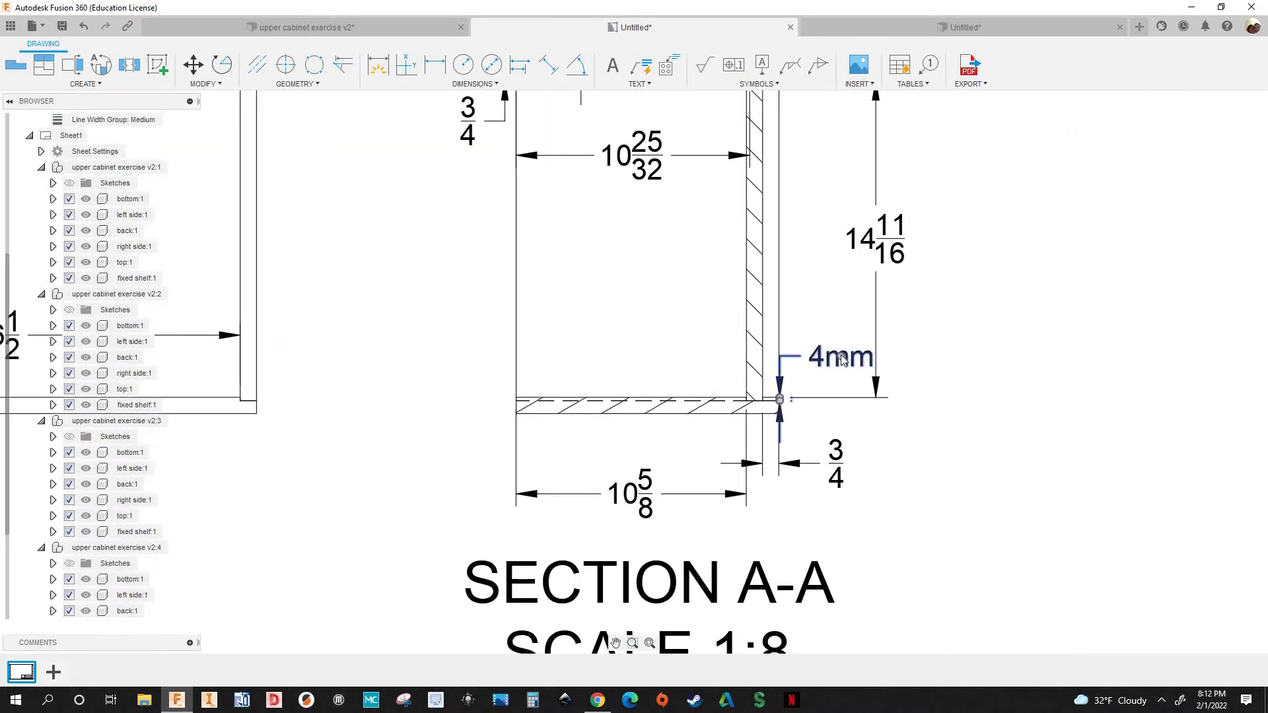
{"action": "left_click", "coordinate": [916, 357]}
{"action": "left_click", "coordinate": [967, 296]}
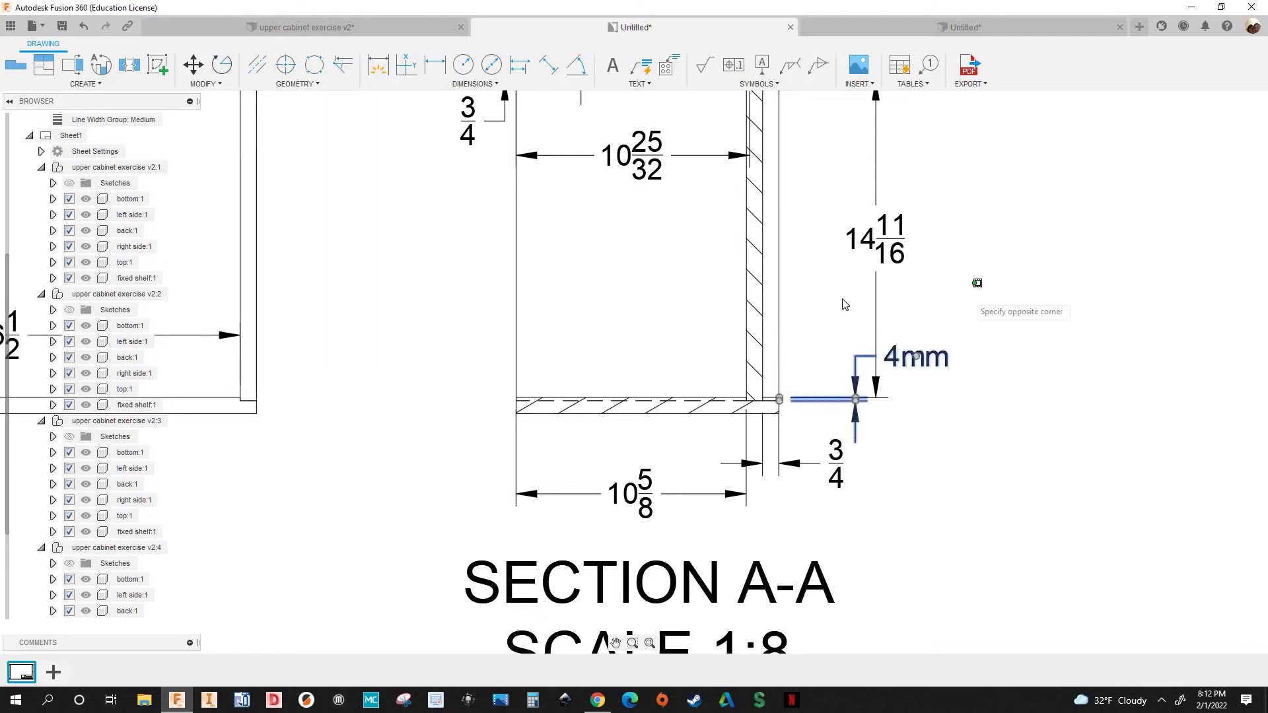
{"action": "key", "text": "Escape"}
Examine the vertical spacing dimensions between the top panel, fixed shelf and bottom panel in Section A-A
{"action": "scroll", "coordinate": [846, 299], "scroll_direction": "down", "scroll_amount": 5}
{"action": "scroll", "coordinate": [629, 297], "scroll_direction": "down", "scroll_amount": 1}
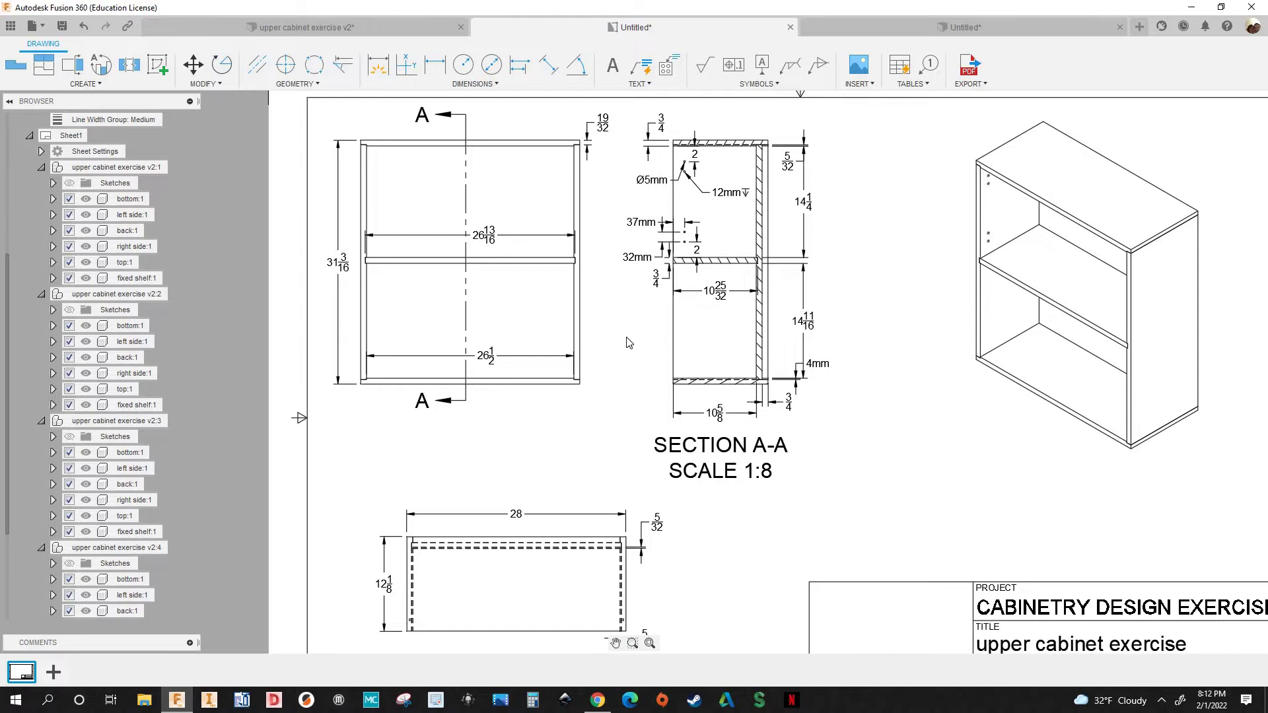
{"action": "mouse_move", "coordinate": [616, 451]}
{"action": "middle_mouse_down"}
{"action": "mouse_move", "coordinate": [597, 398]}
{"action": "mouse_move", "coordinate": [591, 449]}
{"action": "middle_mouse_up"}
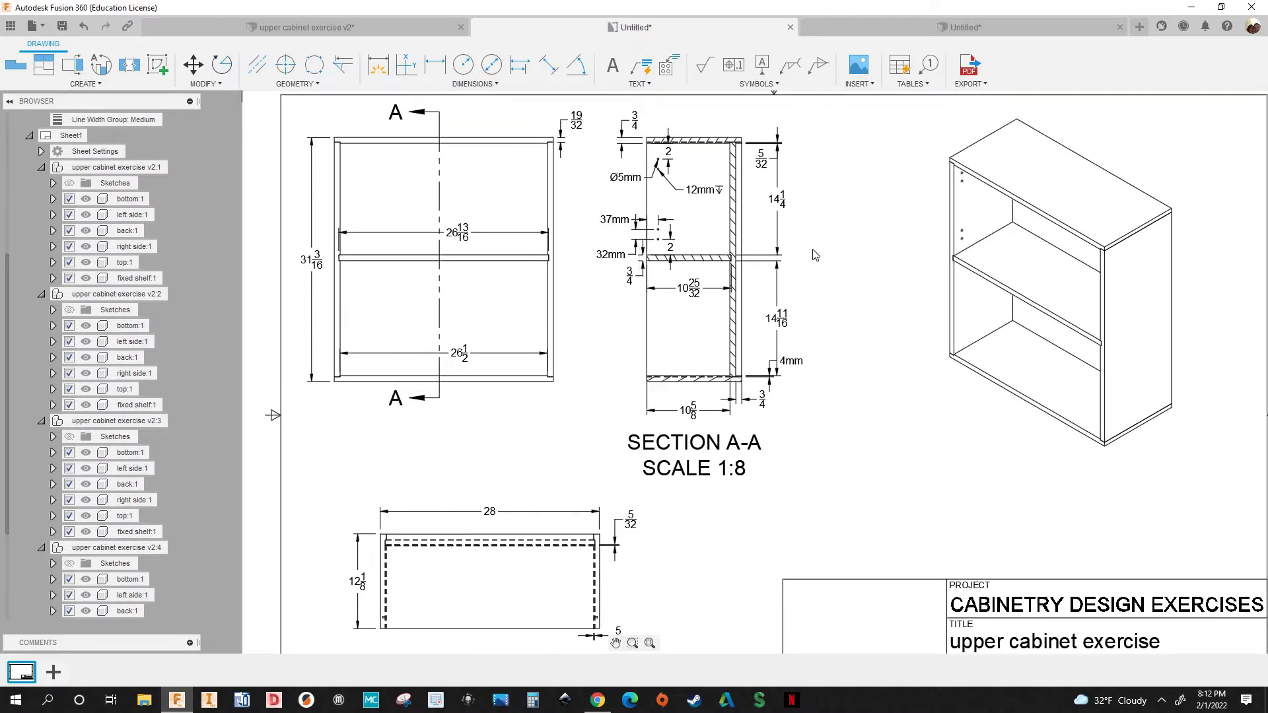
{"action": "scroll", "coordinate": [813, 248], "scroll_direction": "up", "scroll_amount": 1}
{"action": "middle_click_drag", "start_coordinate": [782, 235], "coordinate": [832, 253]}
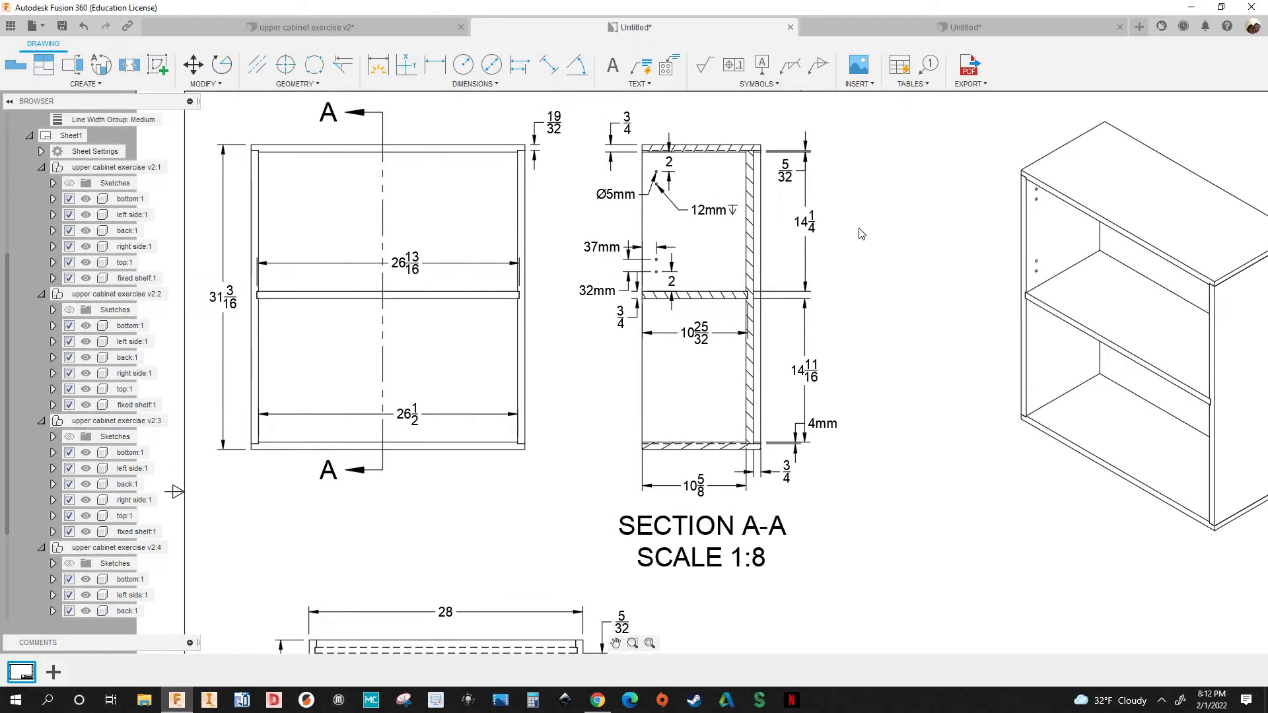
{"action": "scroll", "coordinate": [861, 233], "scroll_direction": "up", "scroll_amount": 1}
{"action": "scroll", "coordinate": [889, 244], "scroll_direction": "up", "scroll_amount": 2}
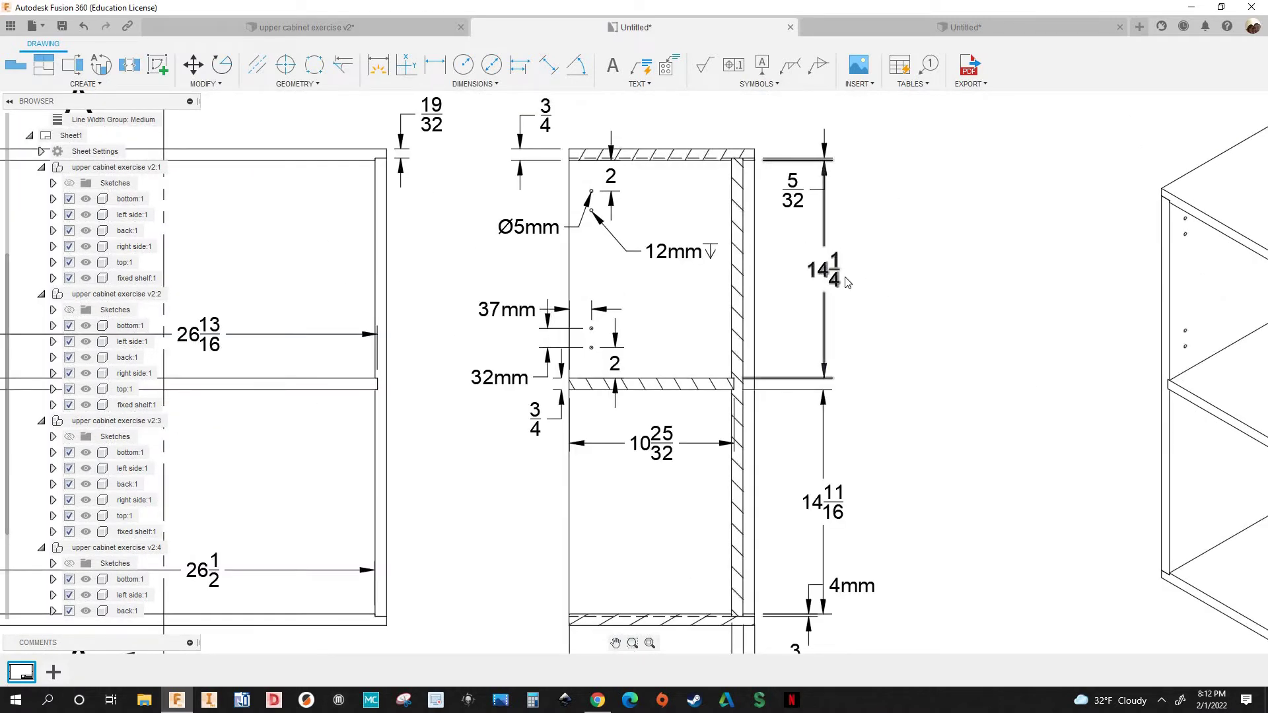
{"action": "scroll", "coordinate": [847, 282], "scroll_direction": "down", "scroll_amount": 1}
{"action": "scroll", "coordinate": [836, 284], "scroll_direction": "up", "scroll_amount": 3}
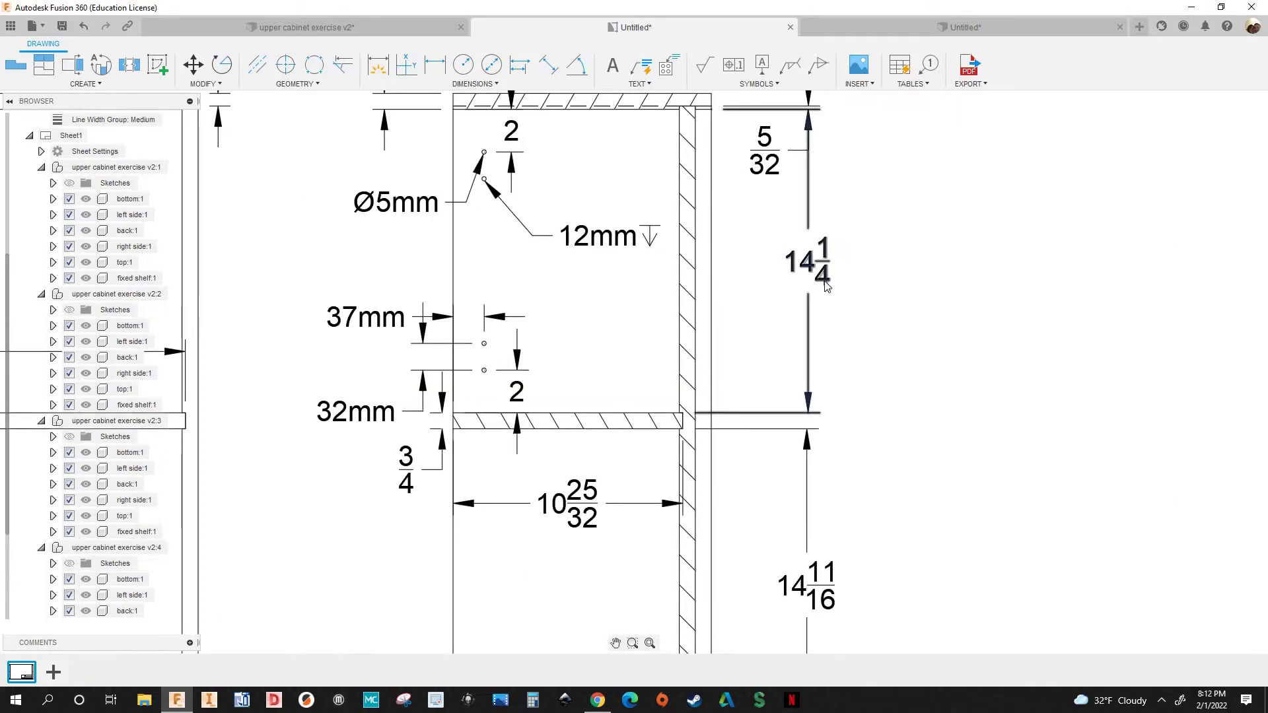
{"action": "scroll", "coordinate": [834, 284], "scroll_direction": "down", "scroll_amount": 1}
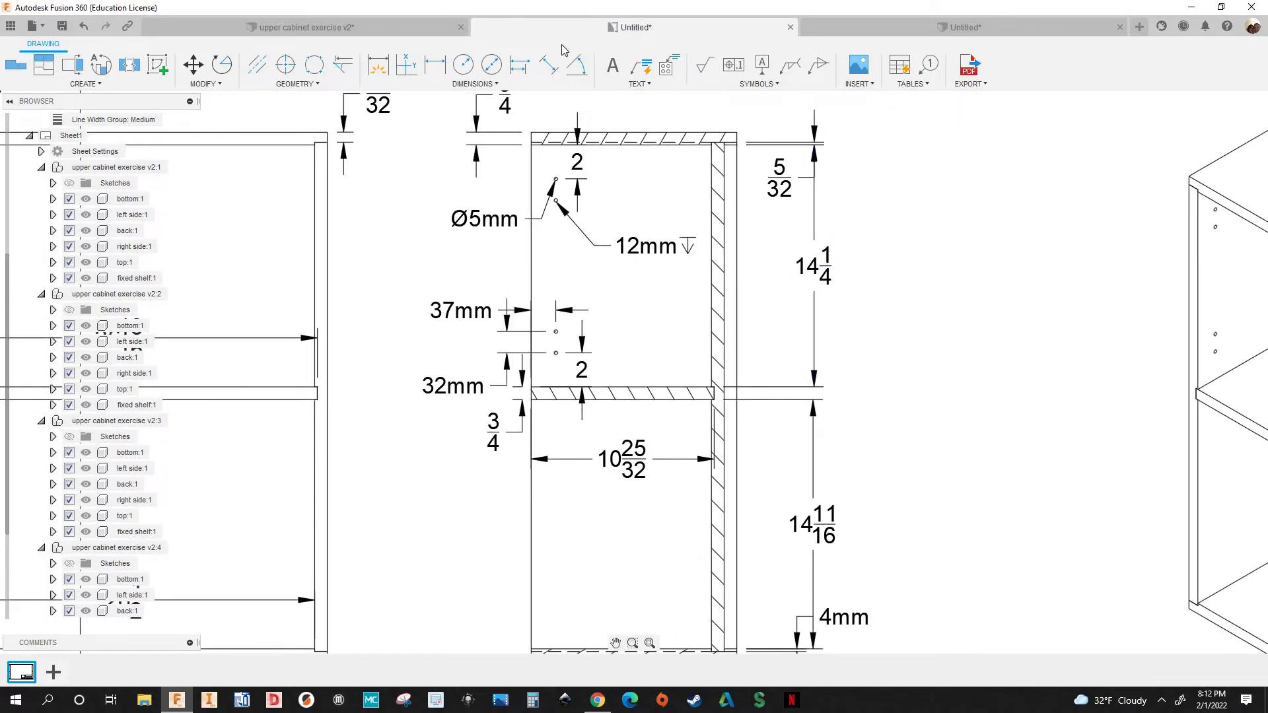
Add a user parameter named shelfdistance with unit in and expression groovedepth+14.25 in the new design, and close the parameter list
{"action": "left_click", "coordinate": [872, 30]}
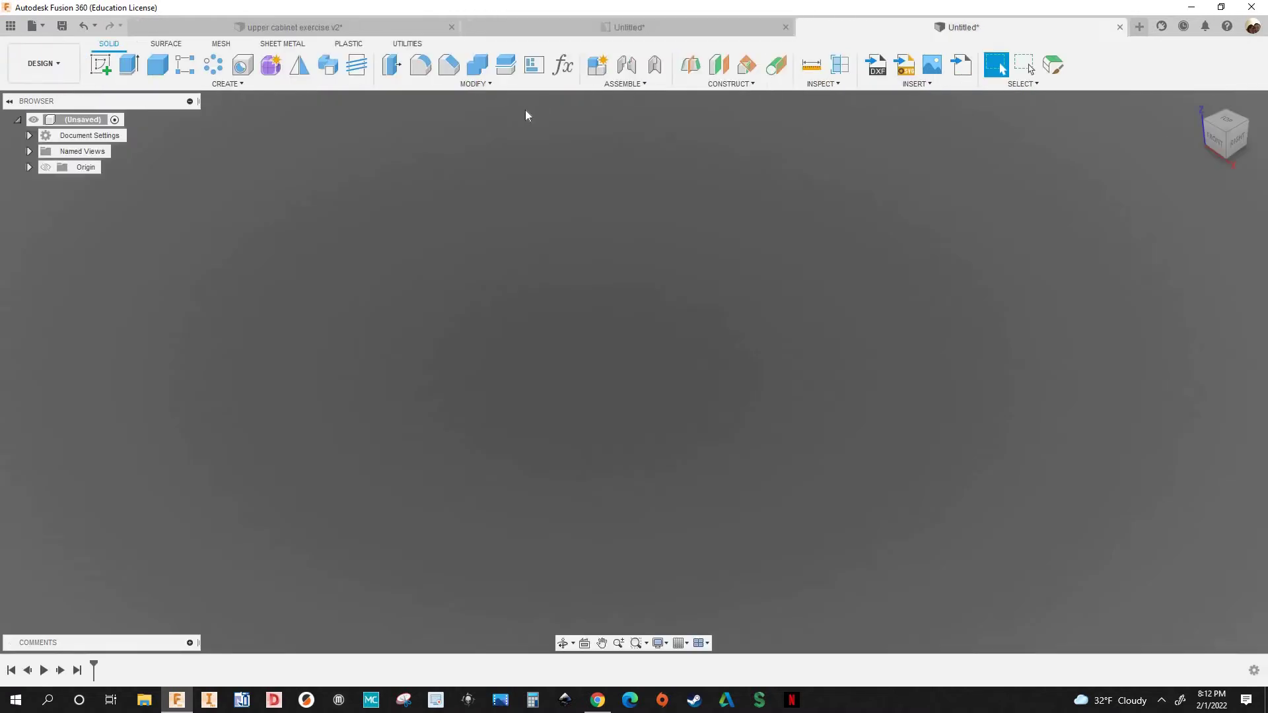
{"action": "left_click", "coordinate": [563, 65]}
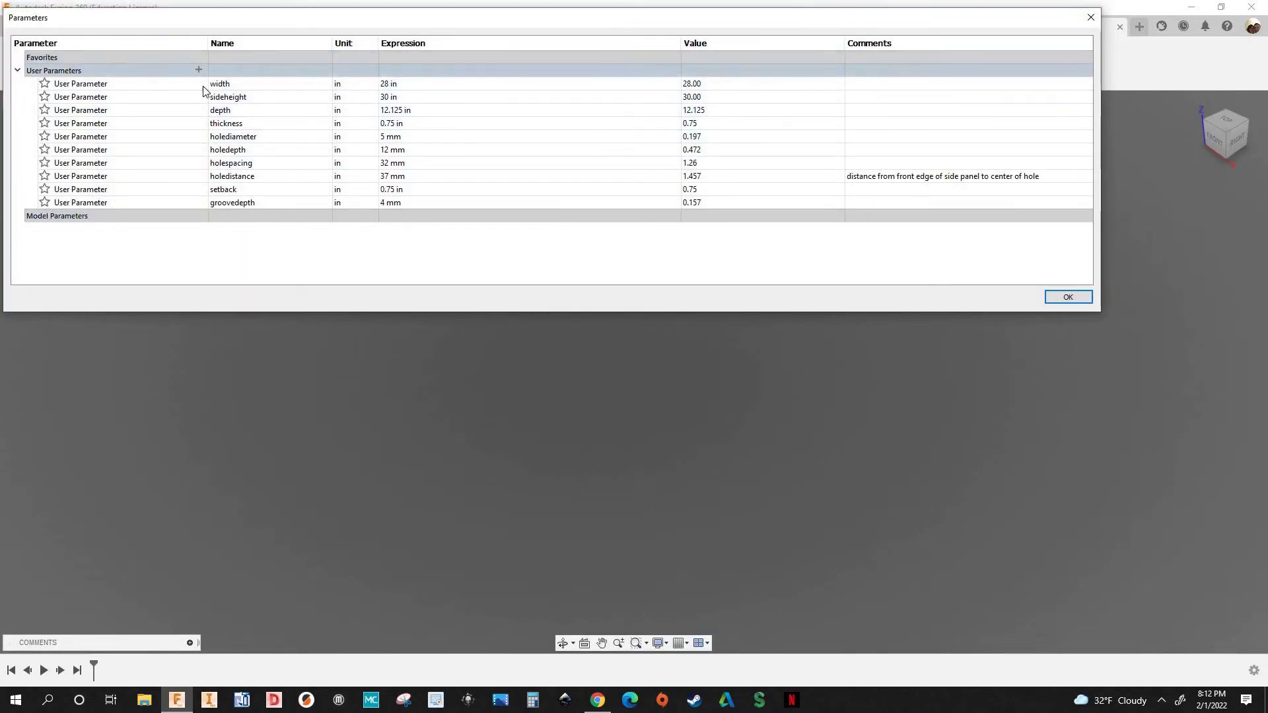
{"action": "left_click", "coordinate": [198, 70]}
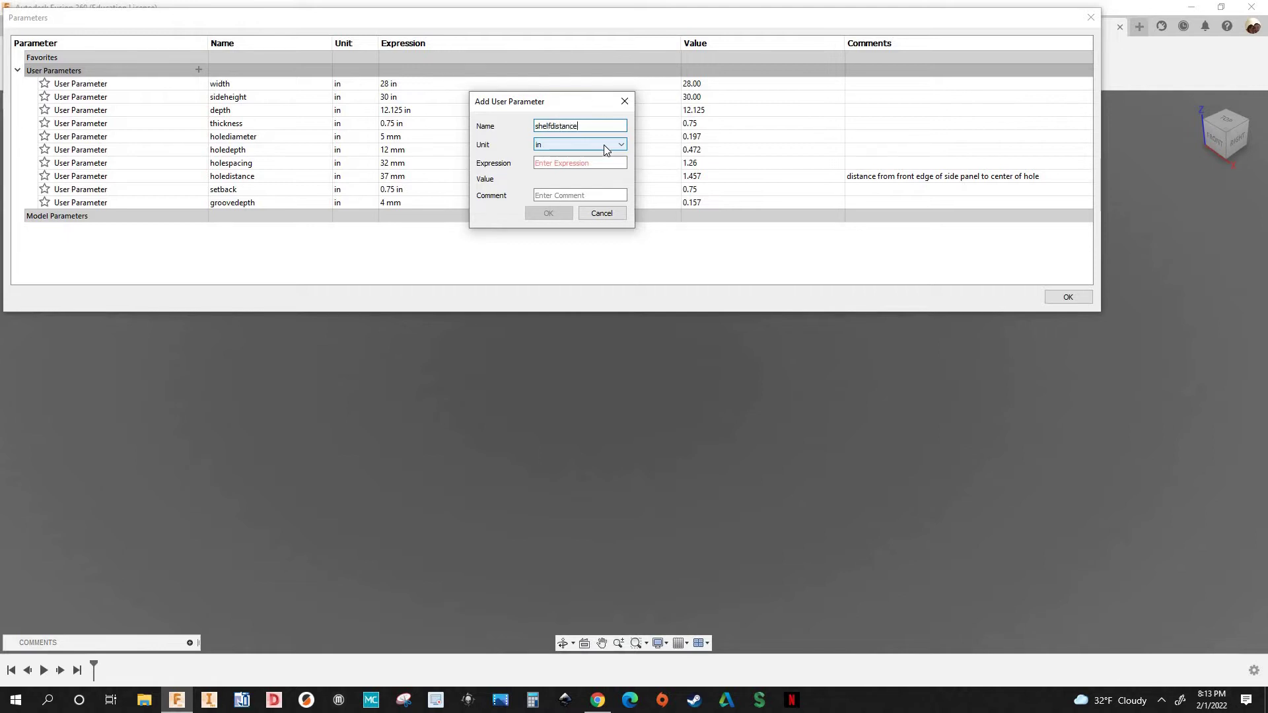
{"action": "left_click", "coordinate": [576, 163]}
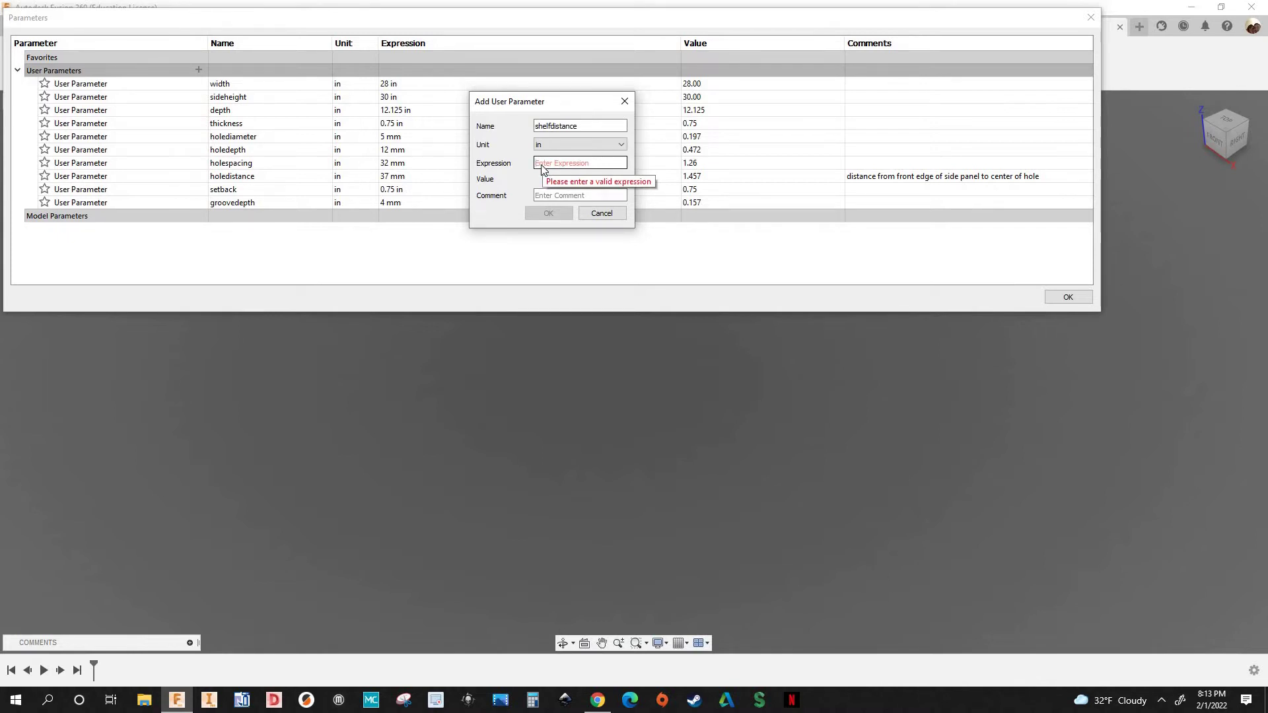
{"action": "type", "text": "groo"}
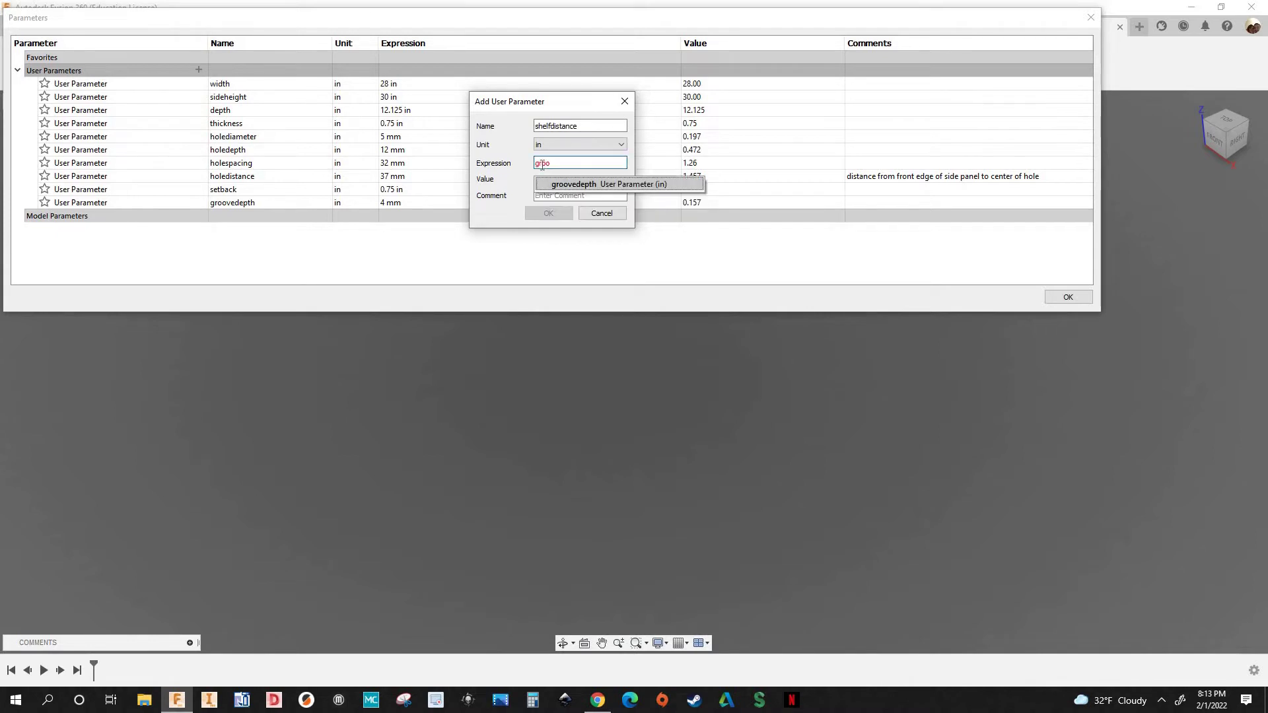
{"action": "key", "text": "Return"}
{"action": "type", "text": "+14.25"}
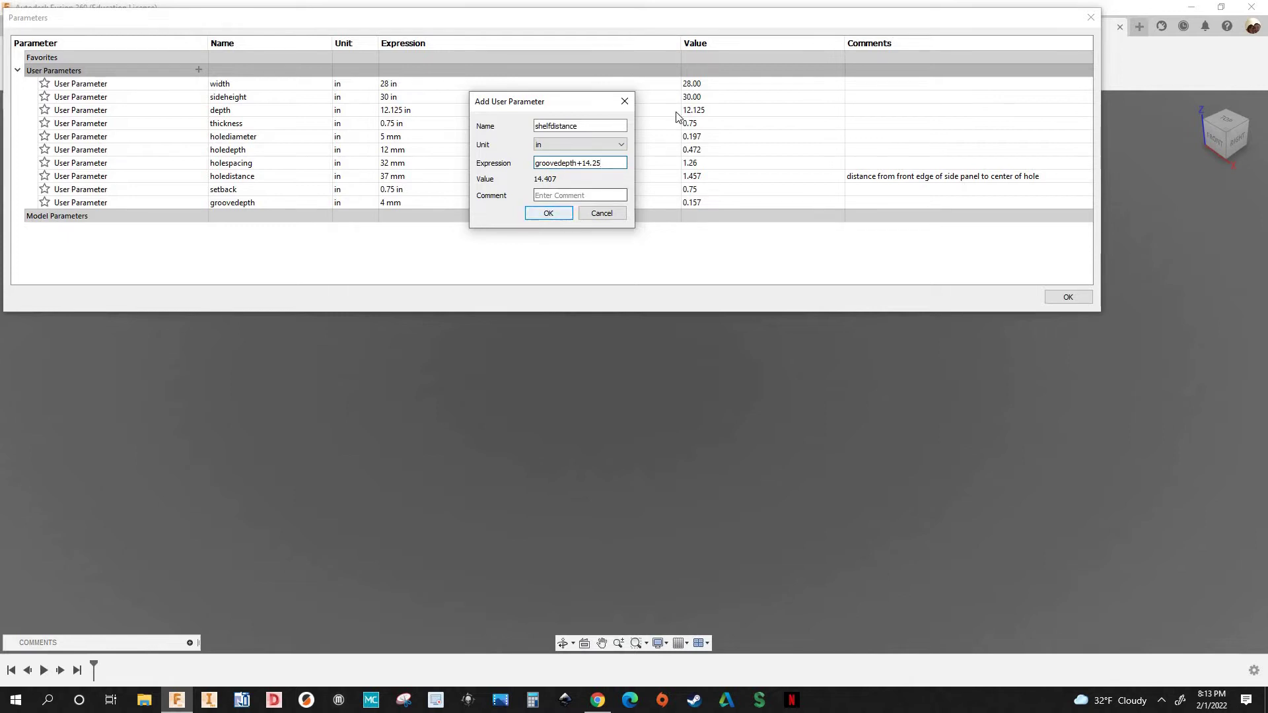
{"action": "left_click", "coordinate": [549, 213]}
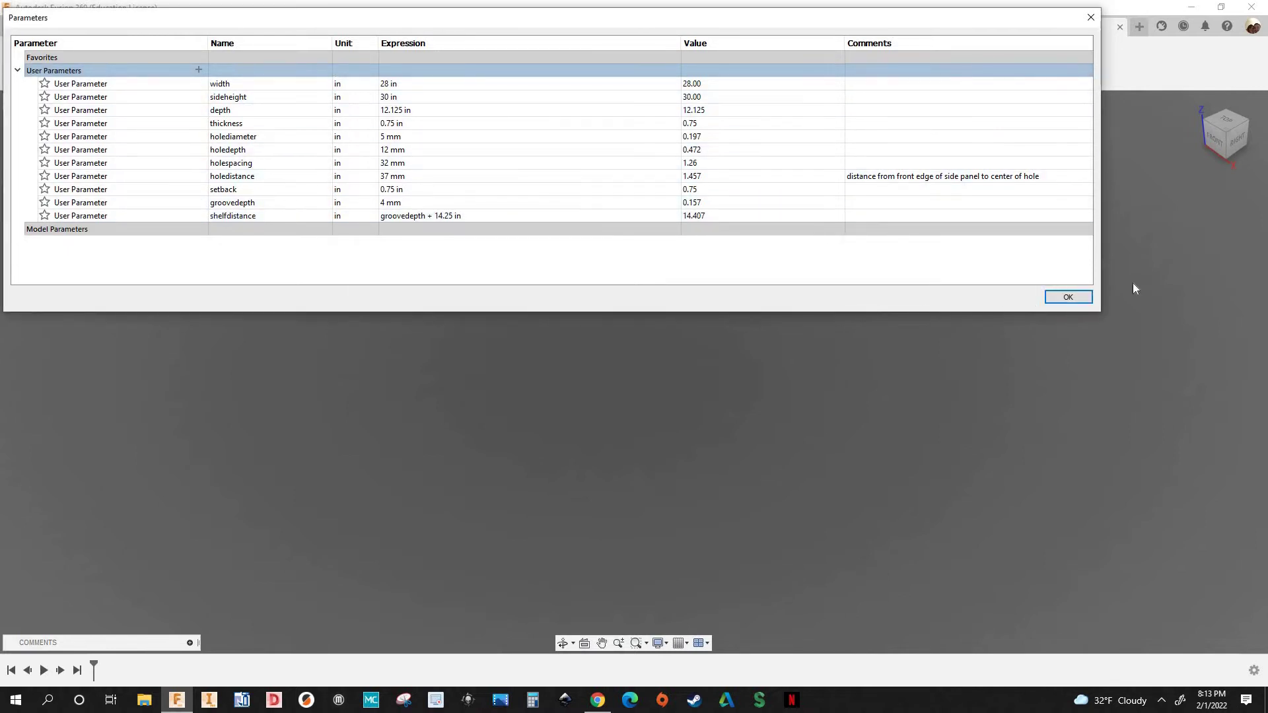
{"action": "left_click", "coordinate": [1072, 299]}
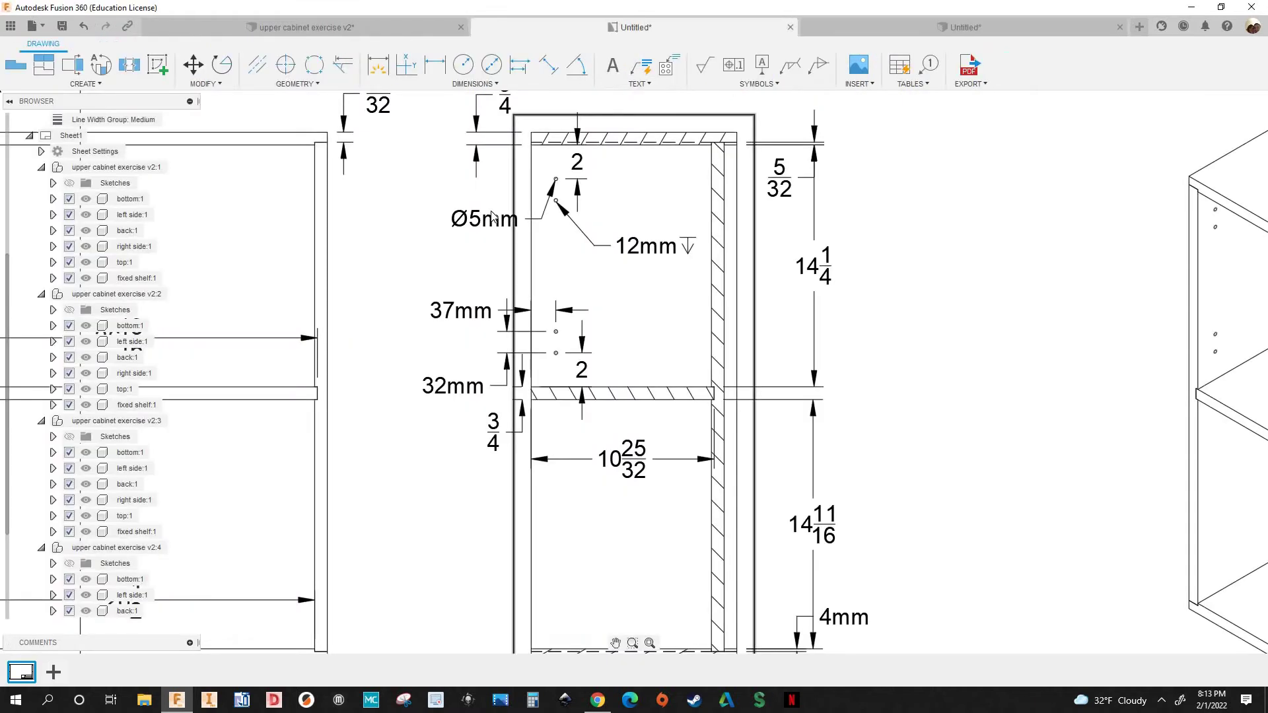
Examine the upper shelf-pin hole dimensions and the groove at the top panel in Section A-A of the cabinet drawing
{"action": "middle_click_drag", "start_coordinate": [438, 132], "coordinate": [413, 247]}
{"action": "scroll", "coordinate": [489, 216], "scroll_direction": "up", "scroll_amount": 4}
{"action": "middle_click_drag", "start_coordinate": [546, 213], "coordinate": [549, 201]}
{"action": "scroll", "coordinate": [562, 188], "scroll_direction": "down", "scroll_amount": 2}
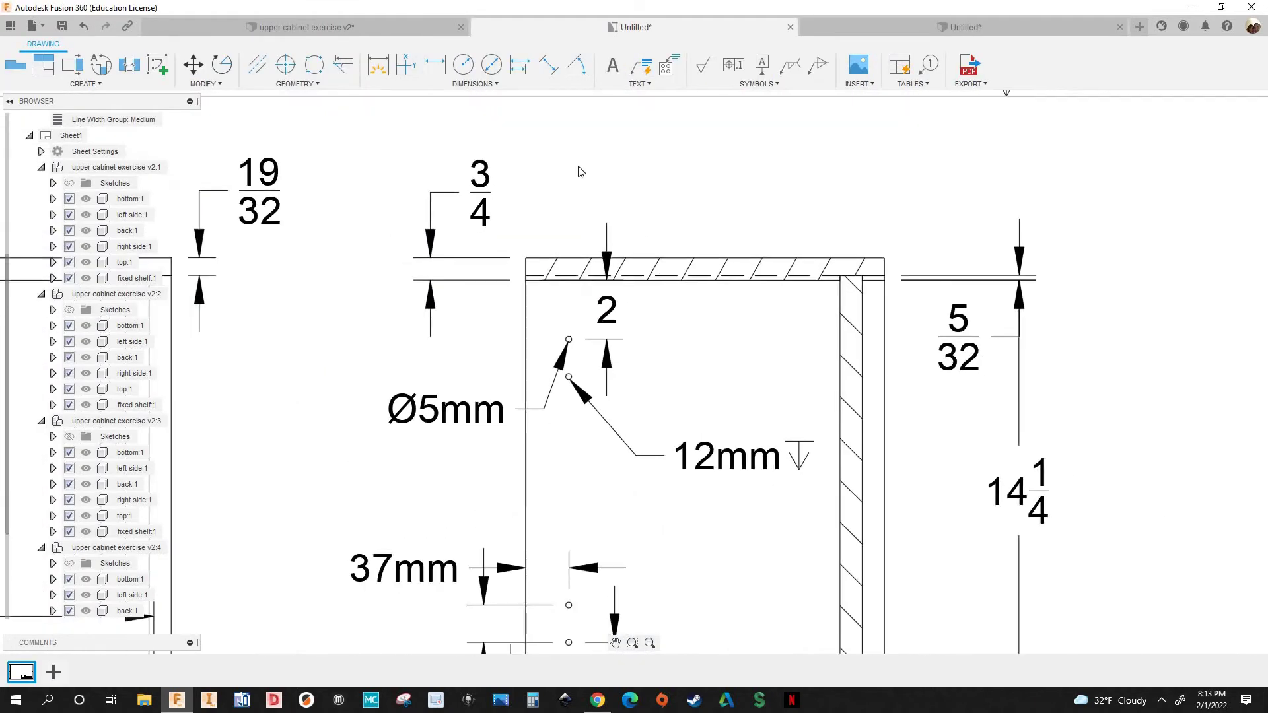
{"action": "scroll", "coordinate": [545, 238], "scroll_direction": "up", "scroll_amount": 5}
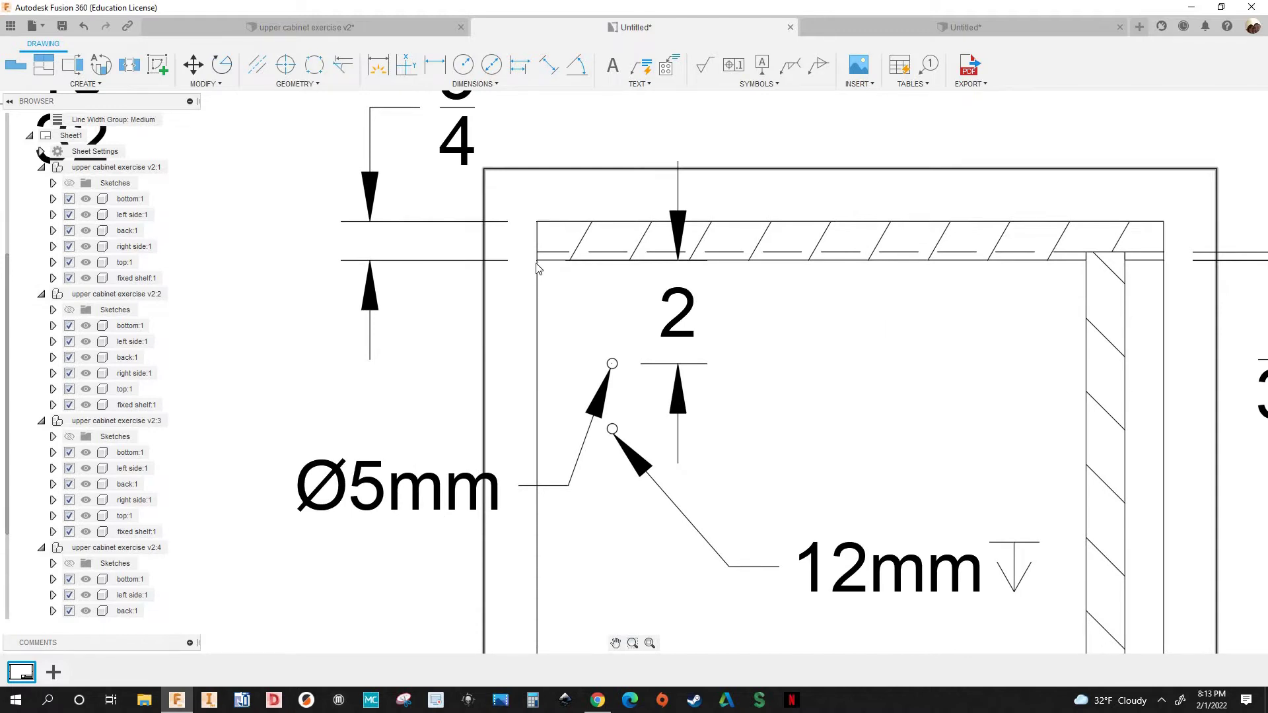
{"action": "scroll", "coordinate": [526, 249], "scroll_direction": "up", "scroll_amount": 2}
{"action": "scroll", "coordinate": [527, 249], "scroll_direction": "down", "scroll_amount": 1}
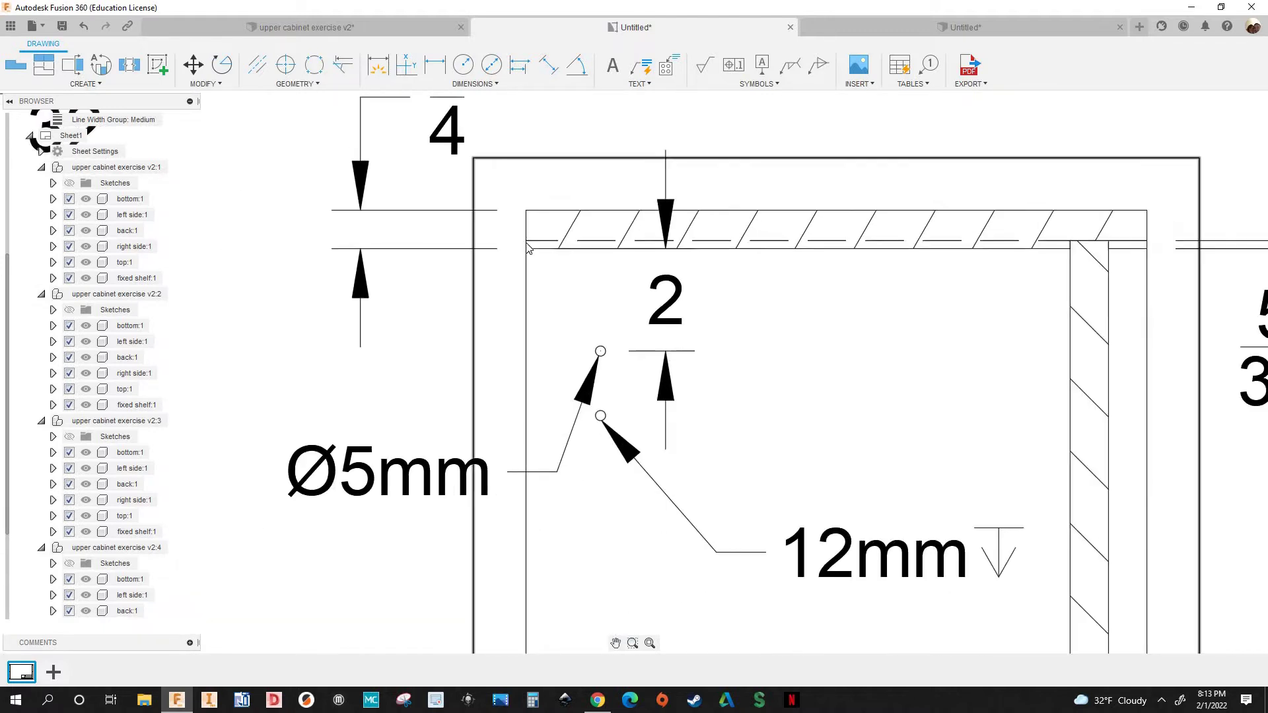
{"action": "scroll", "coordinate": [533, 250], "scroll_direction": "down", "scroll_amount": 3}
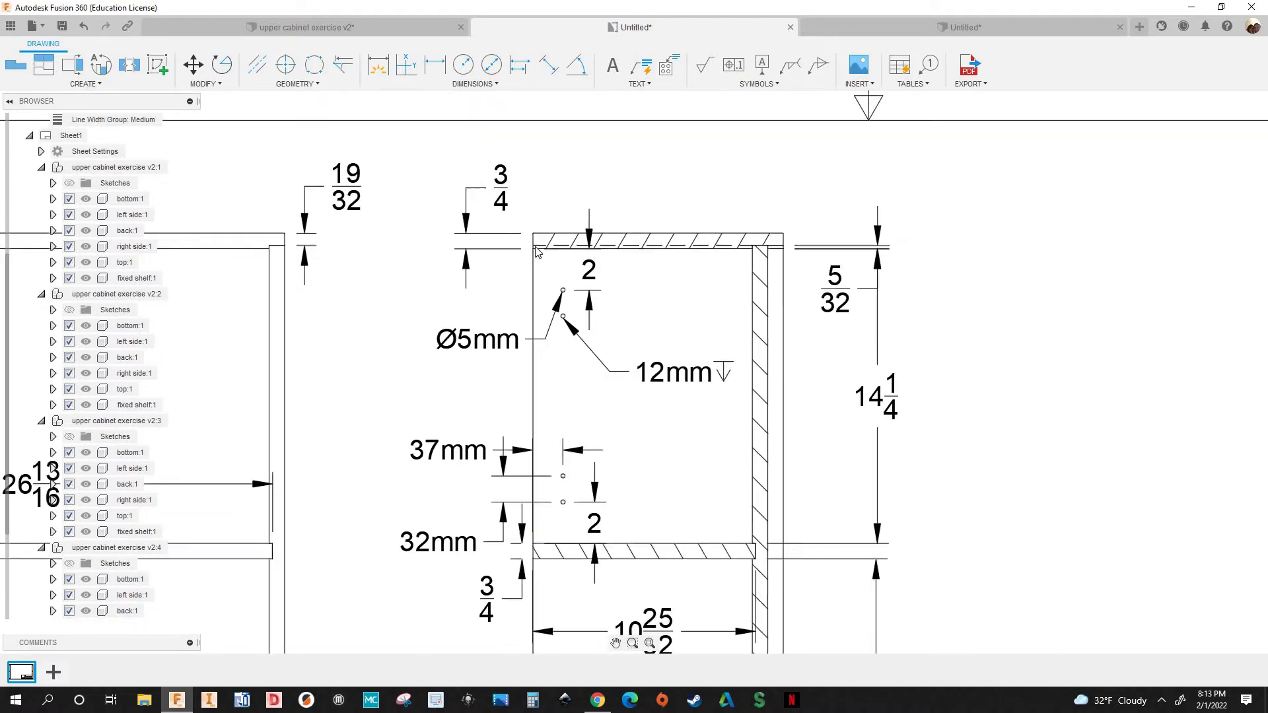
Examine the top panel groove, the upper hole offset and the fixed shelf spacing dimensions in Section A-A of the cabinet drawing
{"action": "scroll", "coordinate": [527, 251], "scroll_direction": "up", "scroll_amount": 1}
{"action": "scroll", "coordinate": [554, 249], "scroll_direction": "up", "scroll_amount": 2}
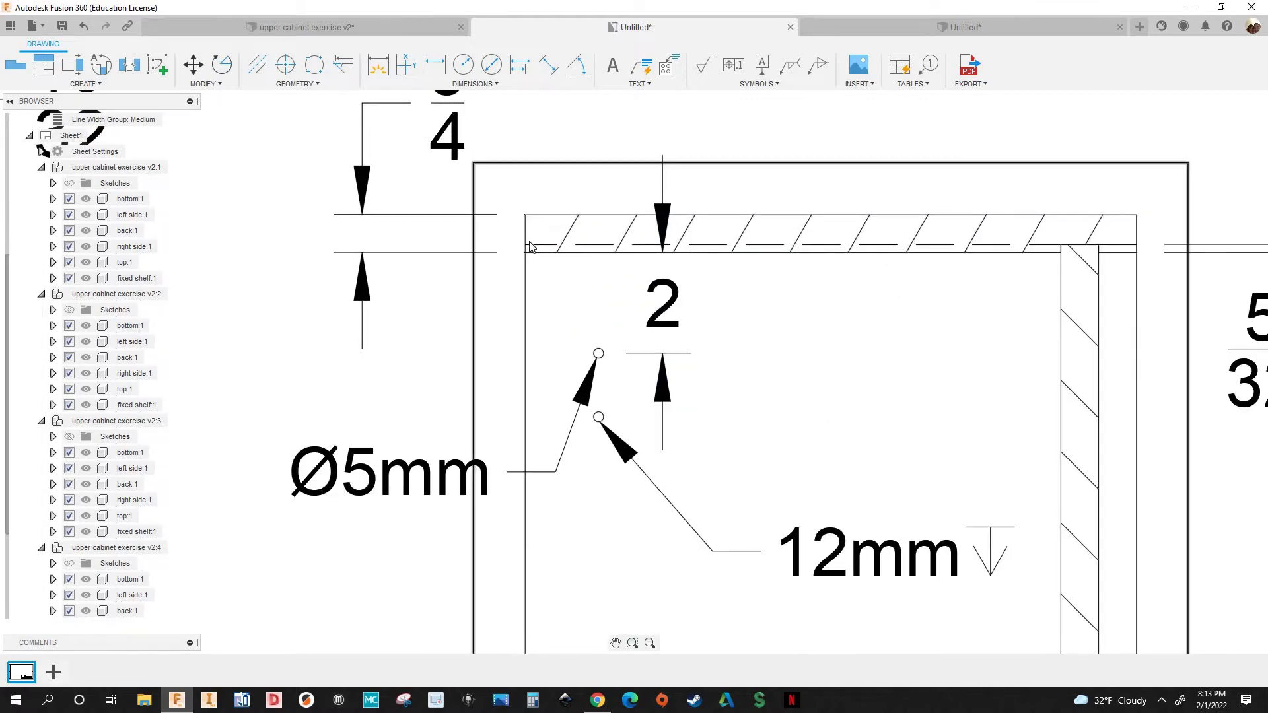
{"action": "scroll", "coordinate": [527, 243], "scroll_direction": "up", "scroll_amount": 2}
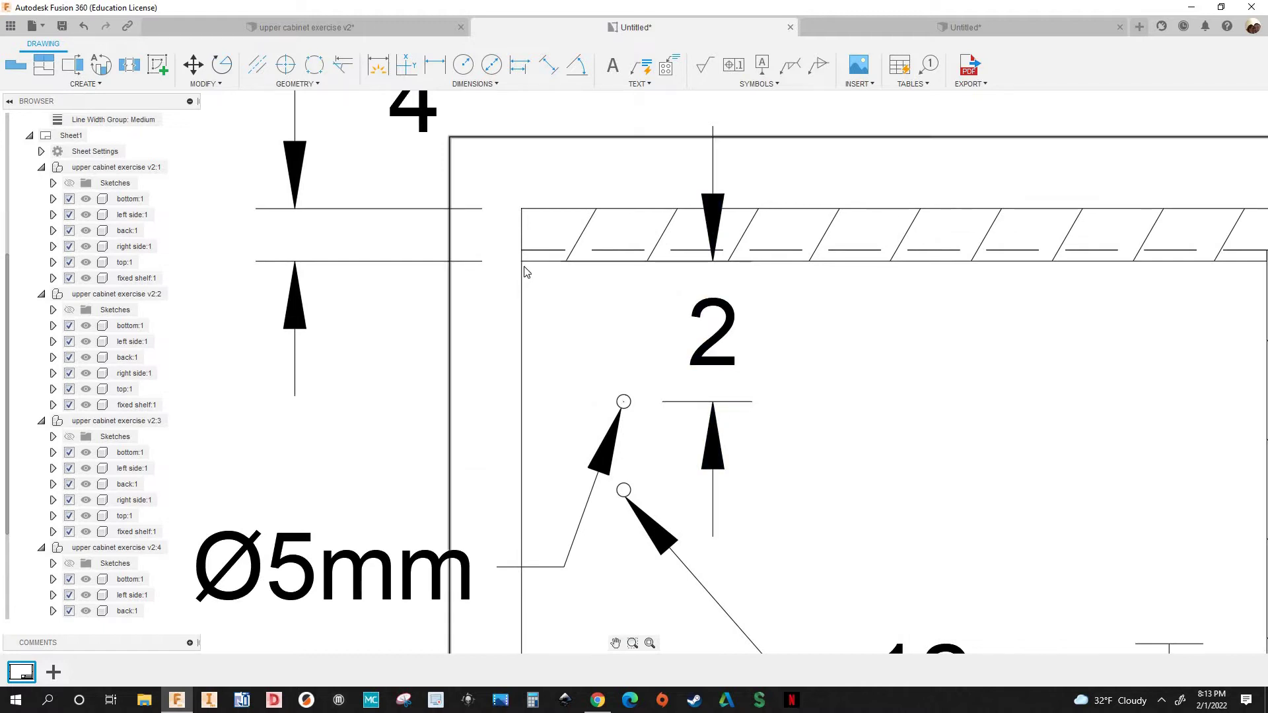
{"action": "scroll", "coordinate": [526, 261], "scroll_direction": "down", "scroll_amount": 2}
{"action": "scroll", "coordinate": [536, 264], "scroll_direction": "up", "scroll_amount": 1}
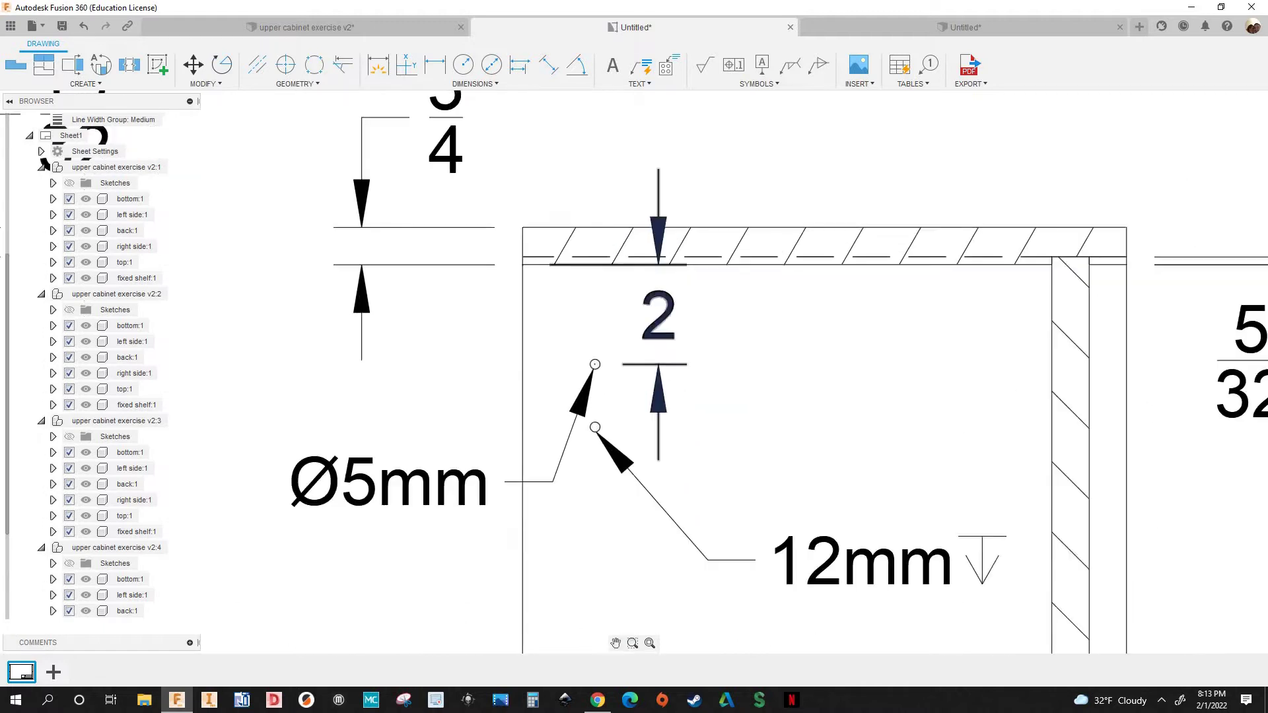
{"action": "scroll", "coordinate": [537, 270], "scroll_direction": "down", "scroll_amount": 3}
{"action": "middle_click_drag", "start_coordinate": [536, 311], "coordinate": [533, 194]}
{"action": "scroll", "coordinate": [860, 307], "scroll_direction": "down", "scroll_amount": 1}
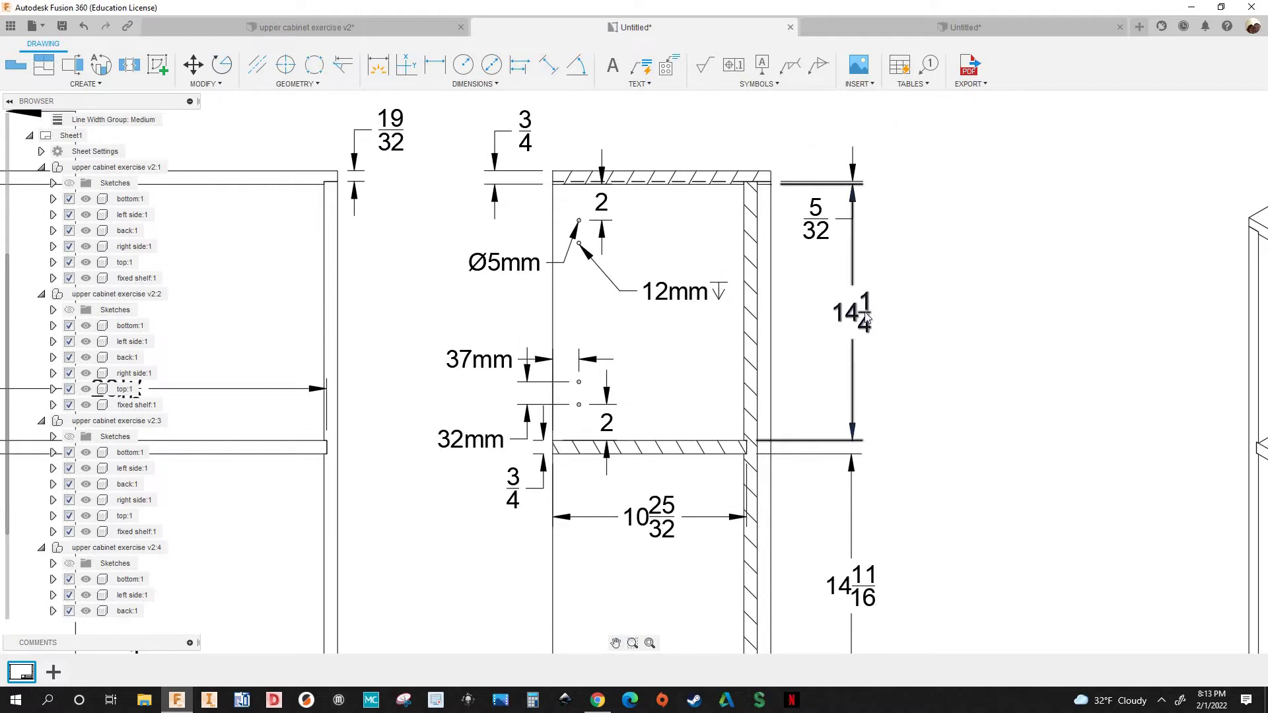
{"action": "scroll", "coordinate": [860, 323], "scroll_direction": "up", "scroll_amount": 3}
{"action": "scroll", "coordinate": [857, 313], "scroll_direction": "down", "scroll_amount": 5}
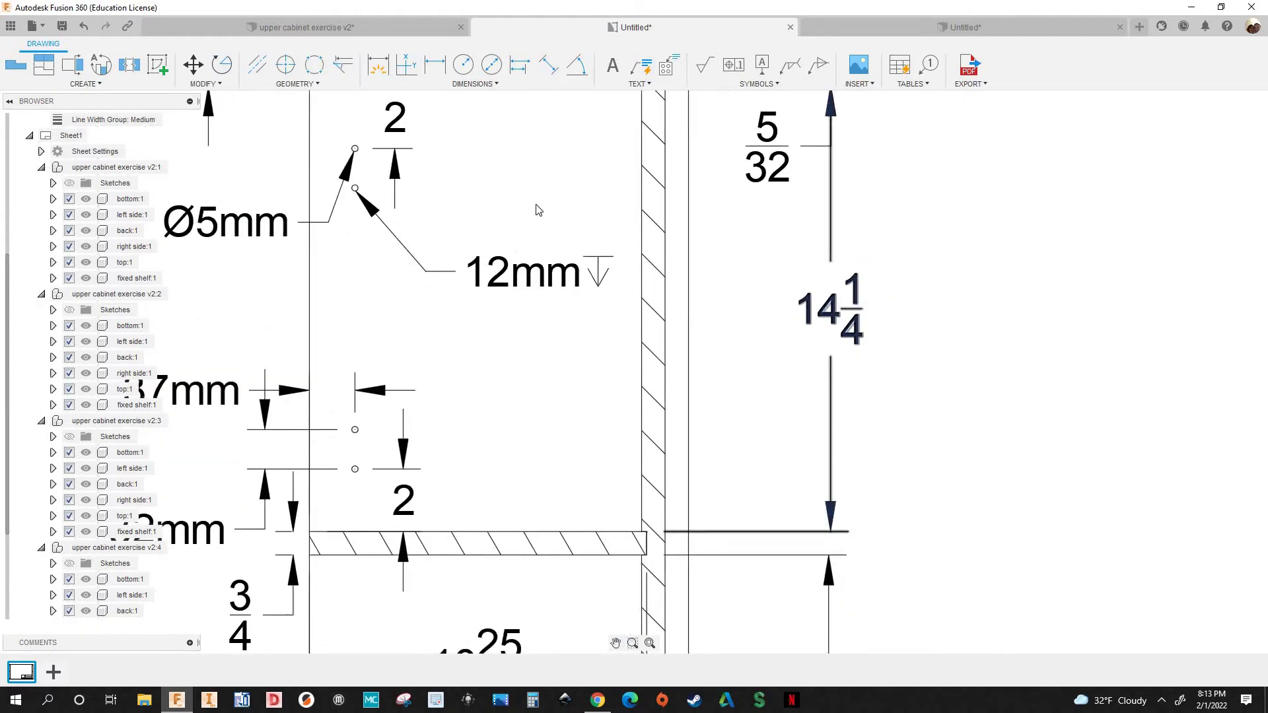
{"action": "scroll", "coordinate": [555, 198], "scroll_direction": "up", "scroll_amount": 2}
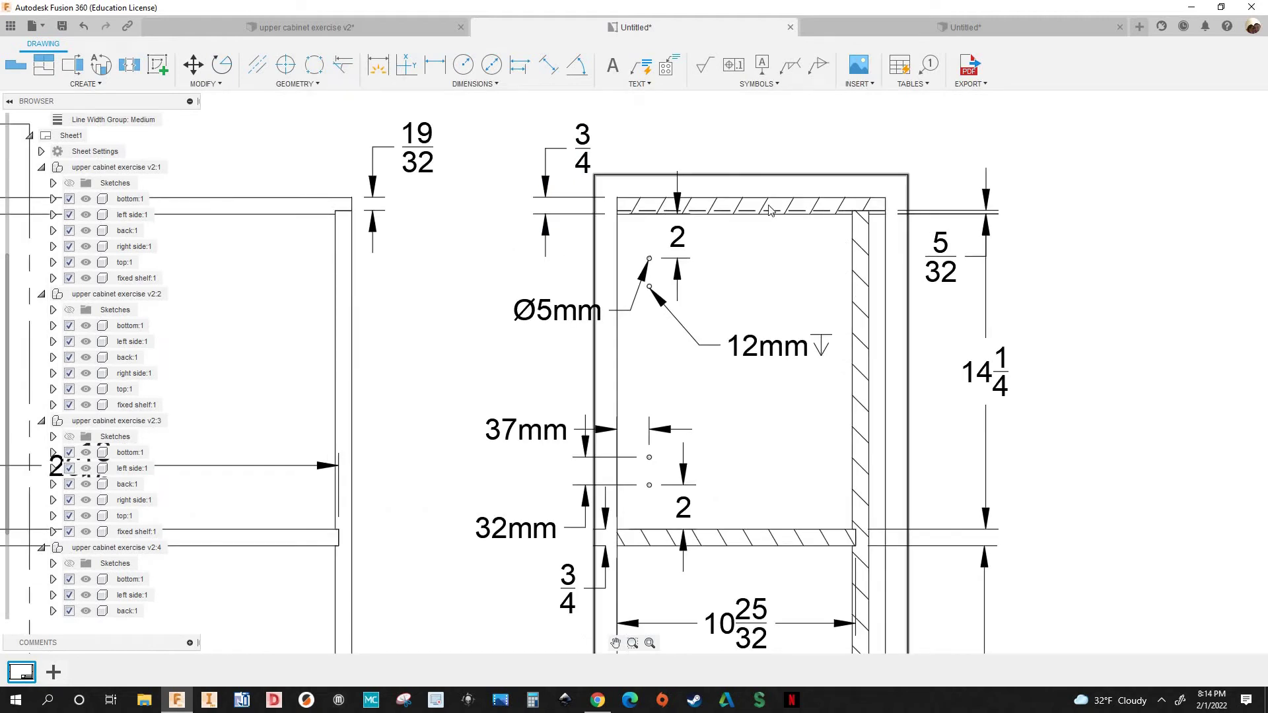
{"action": "scroll", "coordinate": [769, 210], "scroll_direction": "down", "scroll_amount": 4}
{"action": "scroll", "coordinate": [833, 279], "scroll_direction": "up", "scroll_amount": 2}
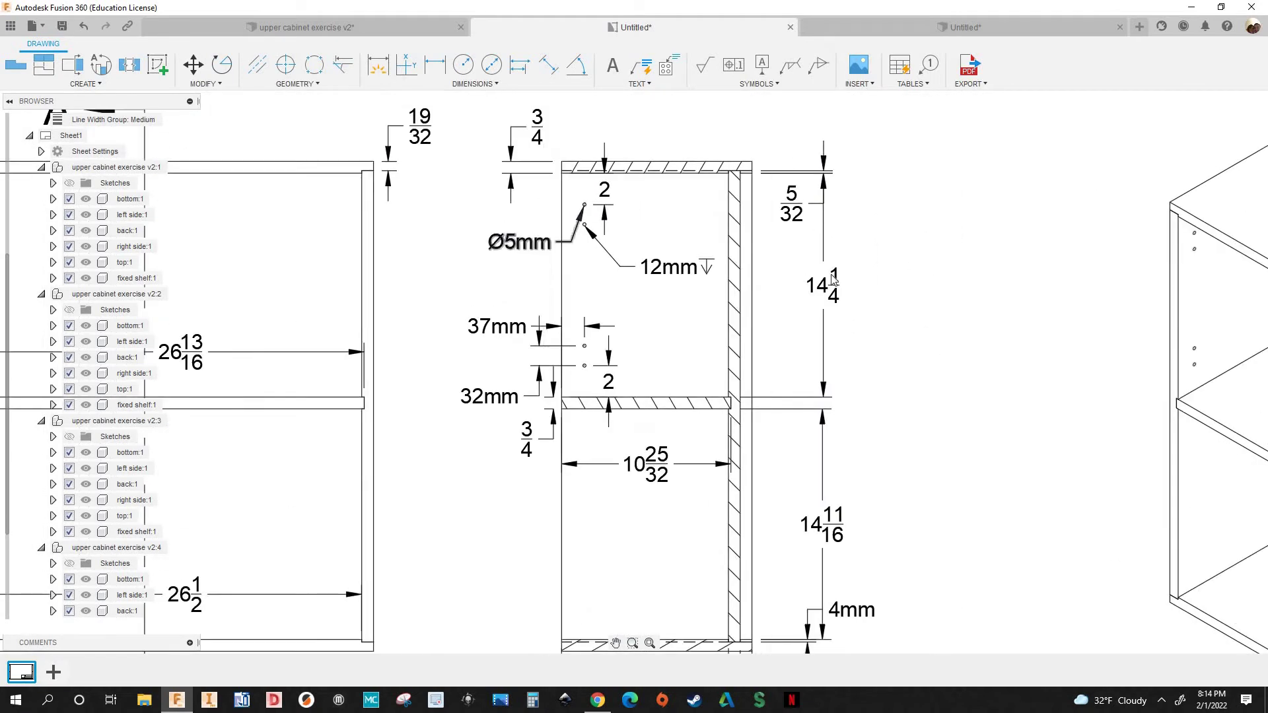
{"action": "scroll", "coordinate": [831, 283], "scroll_direction": "up", "scroll_amount": 1}
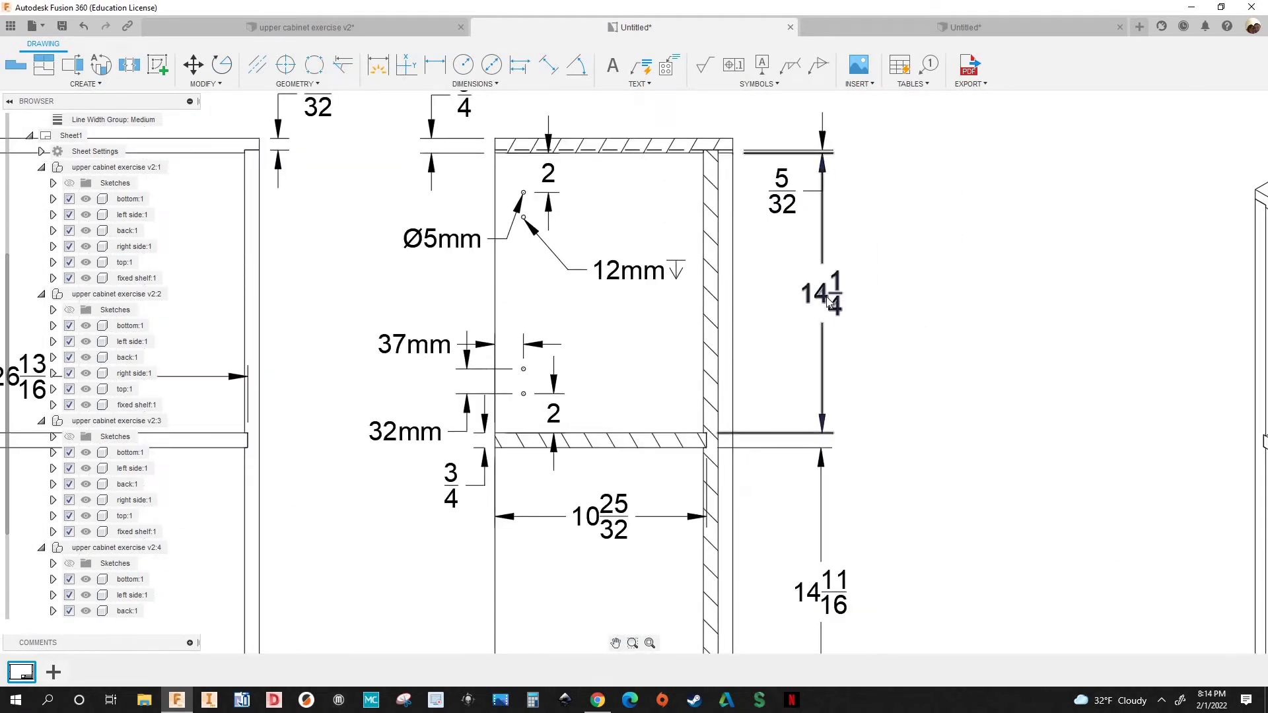
{"action": "scroll", "coordinate": [829, 300], "scroll_direction": "down", "scroll_amount": 3}
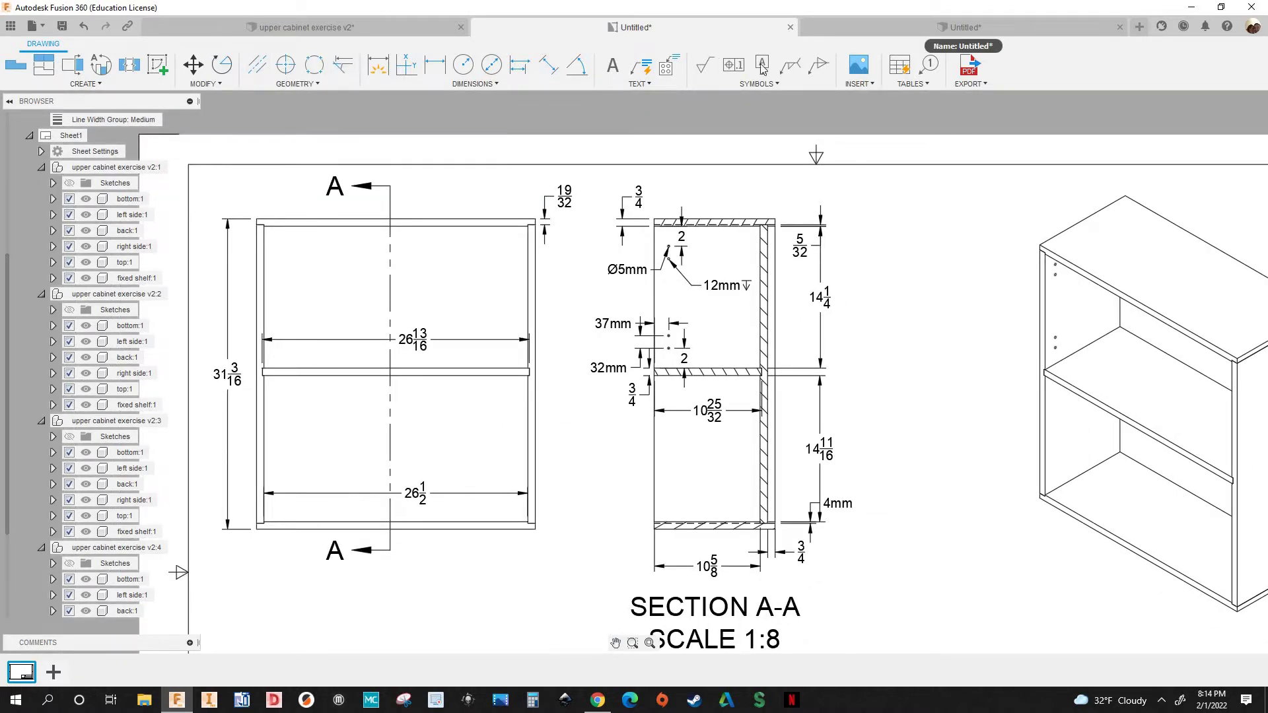
Review the list of user parameters in the new design and close it
{"action": "left_click", "coordinate": [877, 29]}
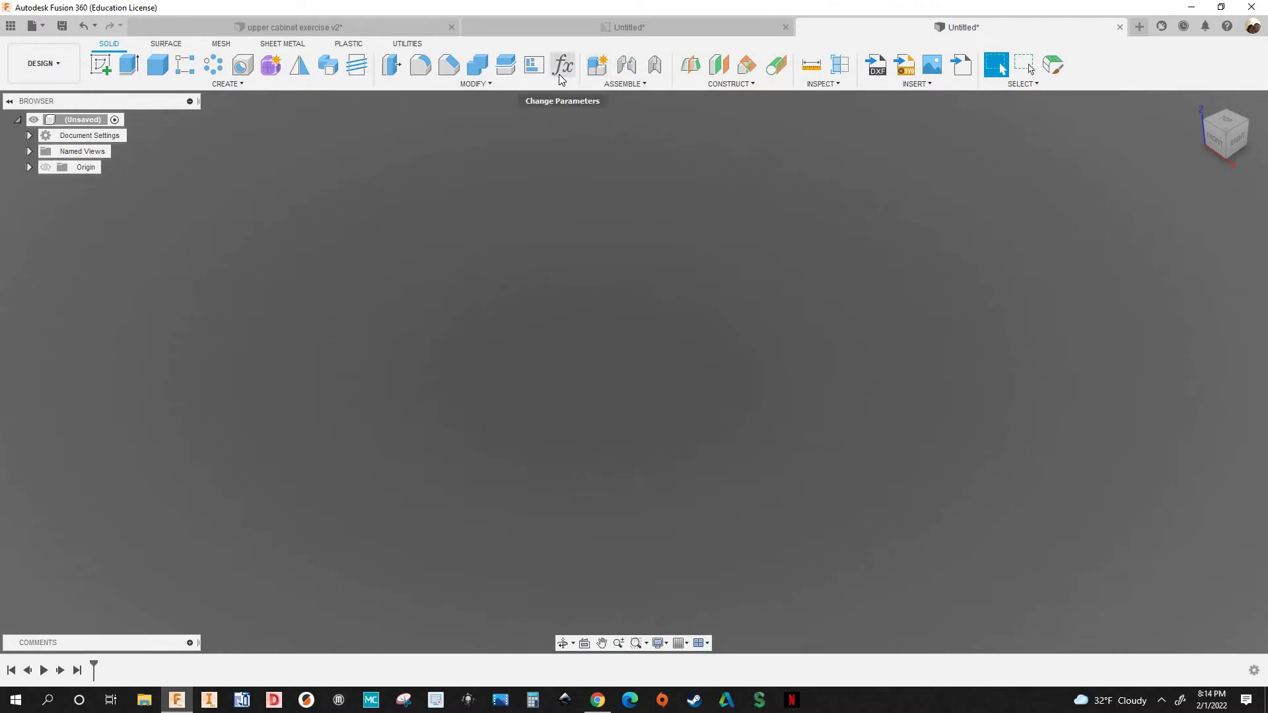
{"action": "left_click", "coordinate": [563, 66]}
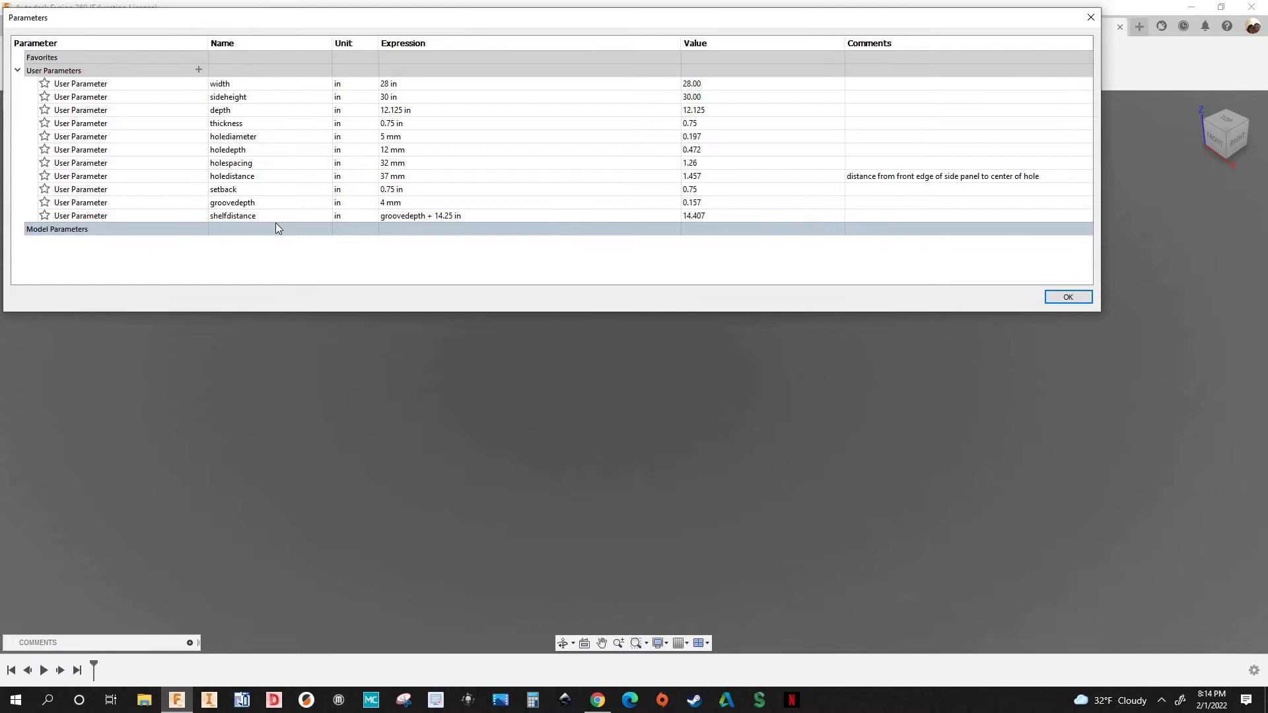
{"action": "left_click", "coordinate": [1068, 297]}
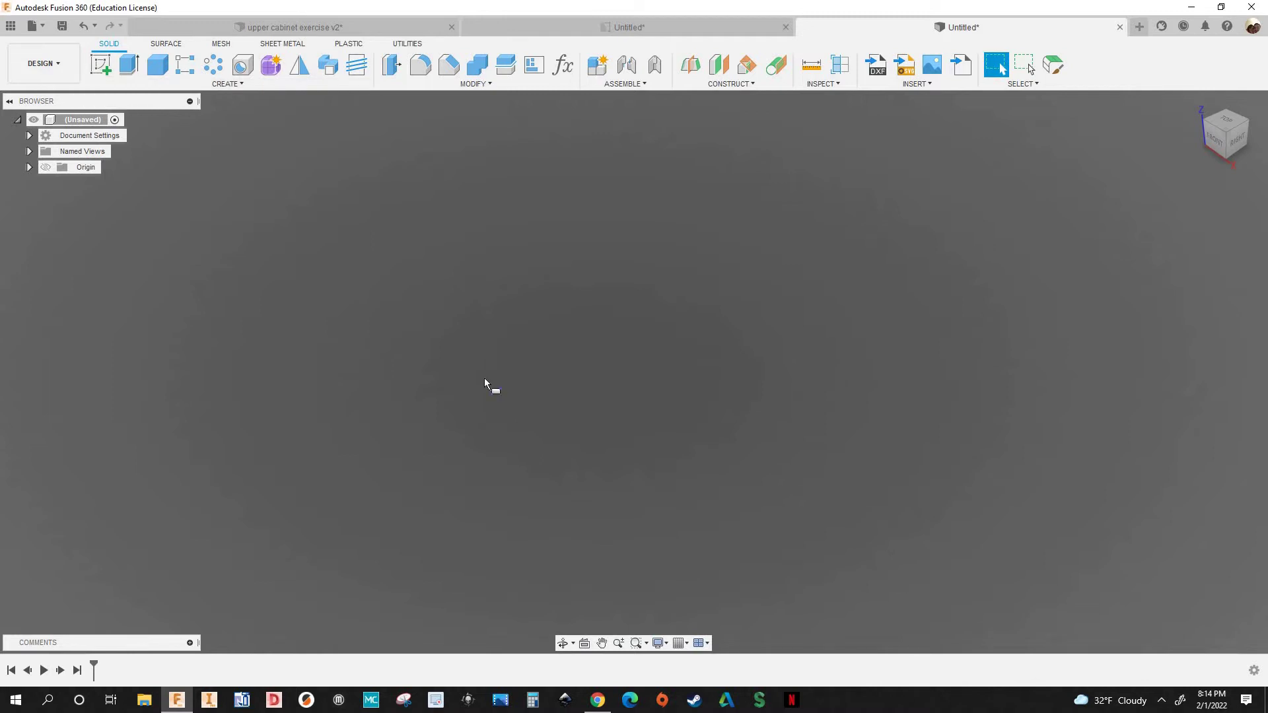
Start a two-point rectangle at the origin on the horizontal plane and set its vertical side to the depth parameter
{"action": "left_click", "coordinate": [617, 334]}
{"action": "scroll", "coordinate": [652, 381], "scroll_direction": "up", "scroll_amount": 4}
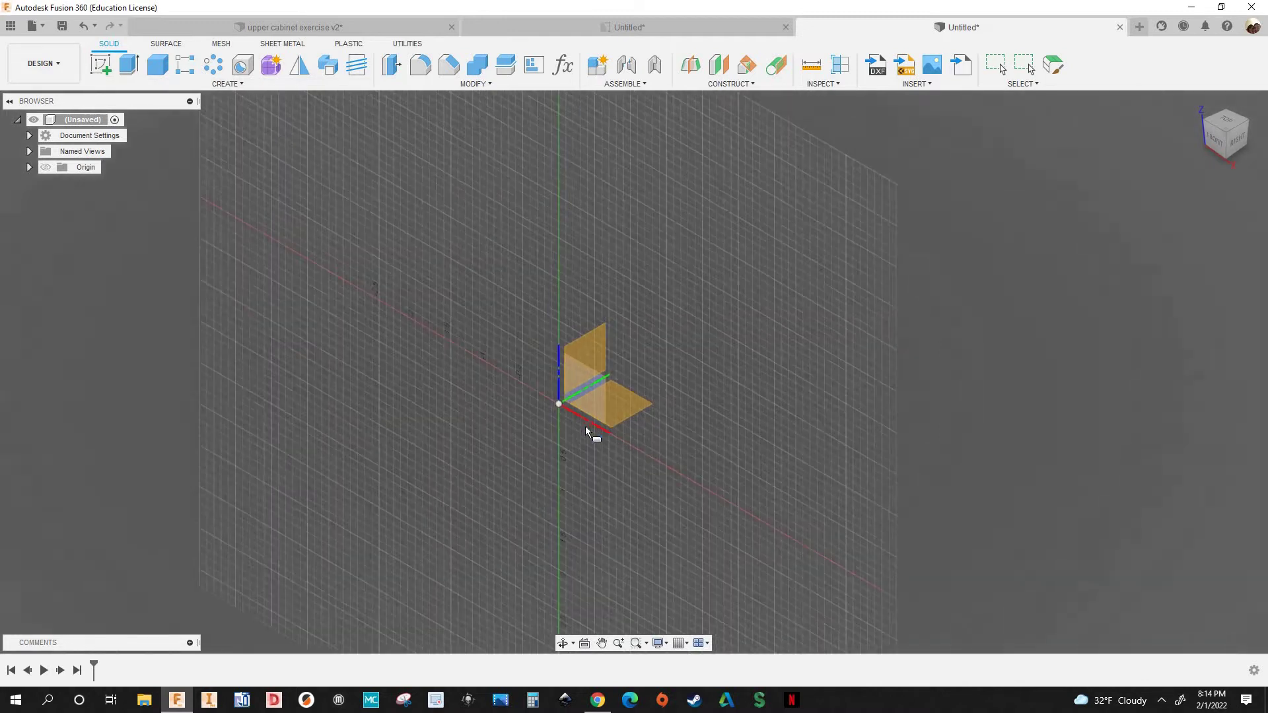
{"action": "left_click", "coordinate": [569, 437]}
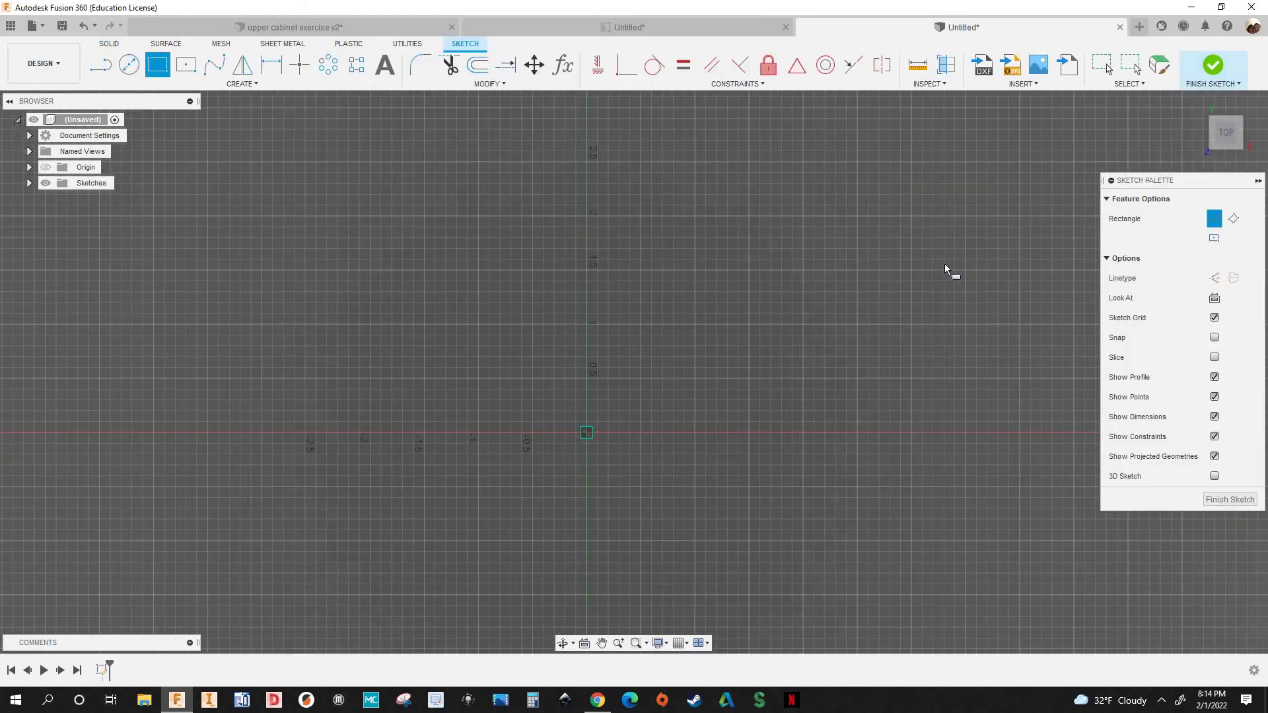
{"action": "left_click", "coordinate": [587, 433]}
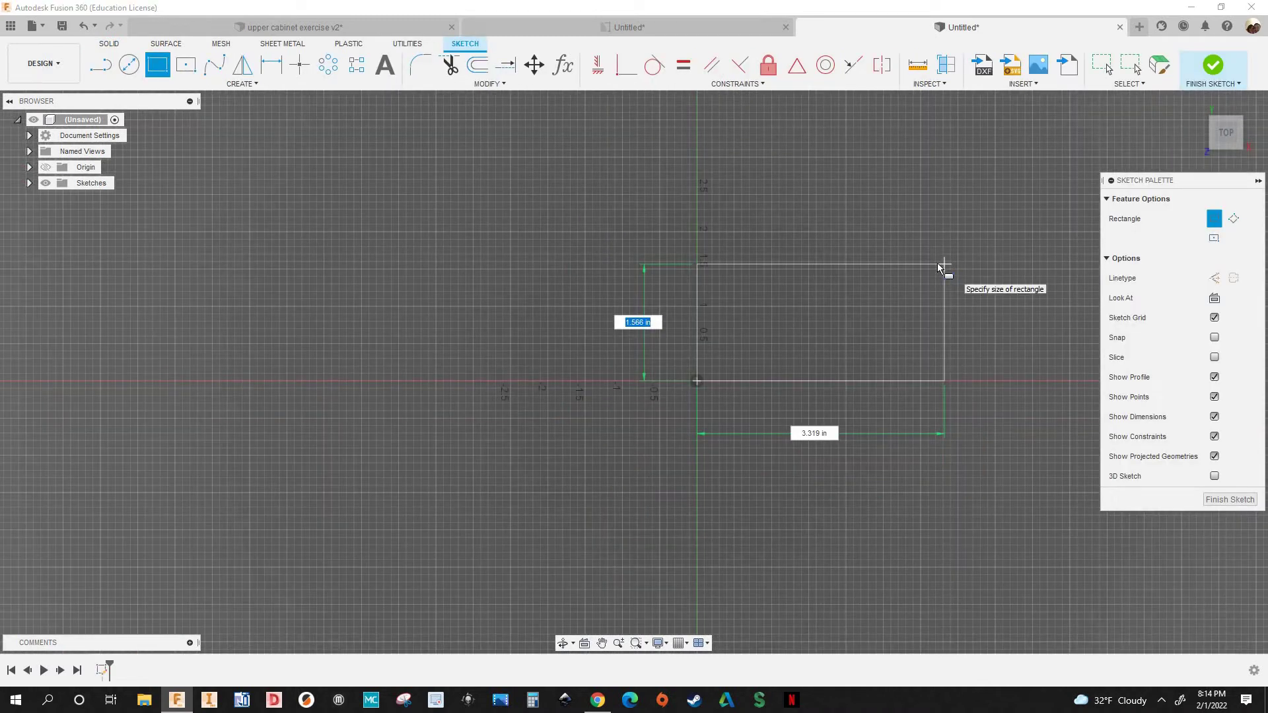
{"action": "type", "text": "depth"}
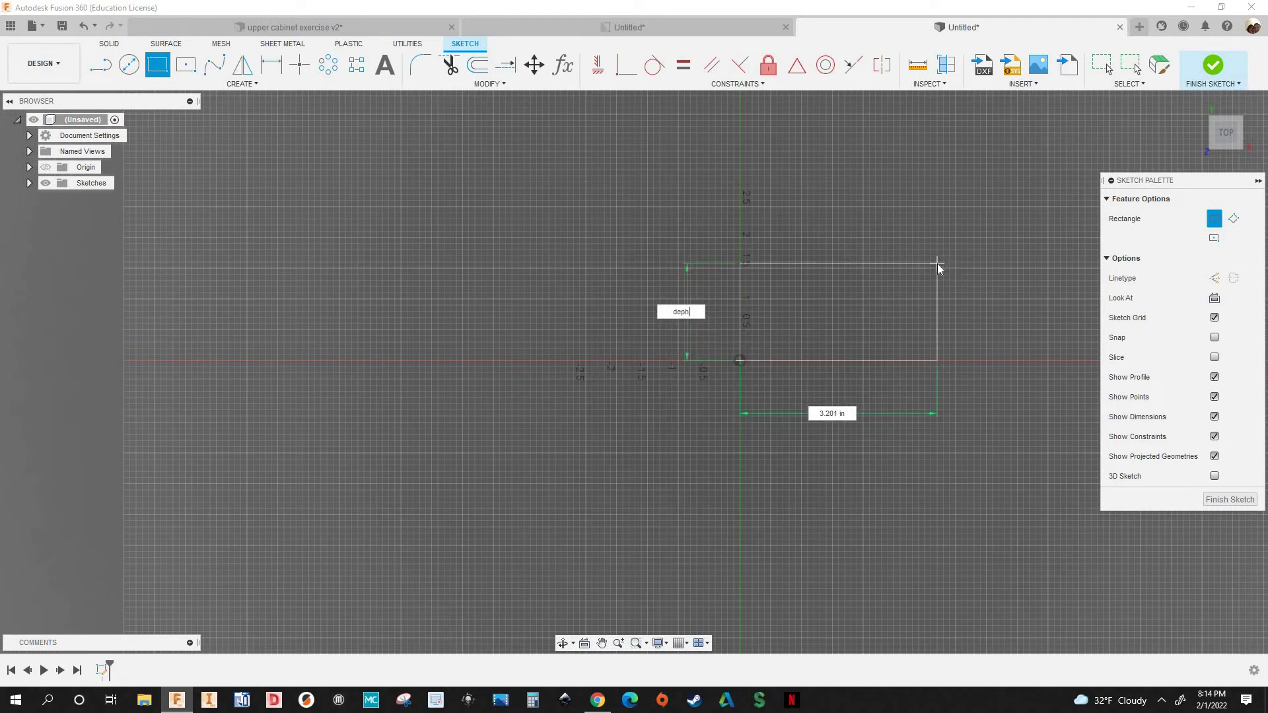
{"action": "key", "text": "BackSpace"}
{"action": "key", "text": "BackSpace"}
{"action": "type", "text": "th"}
{"action": "key", "text": "Tab"}
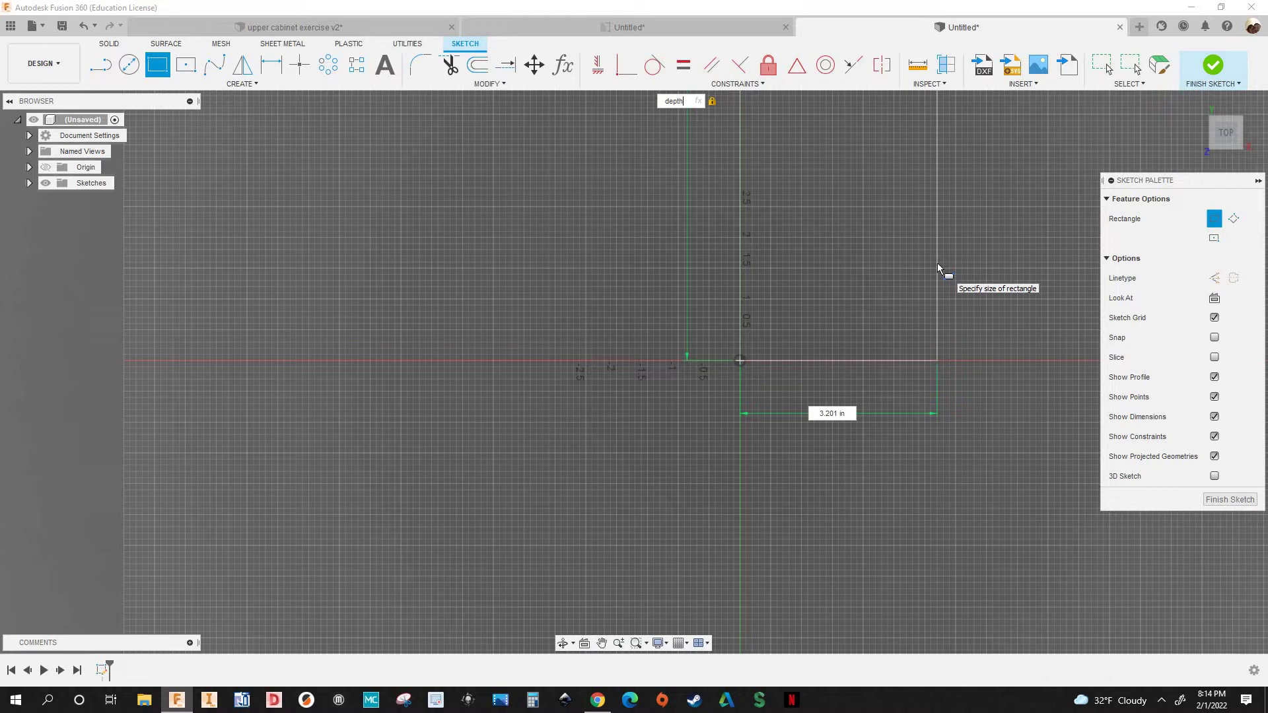
{"action": "key", "text": "Tab"}
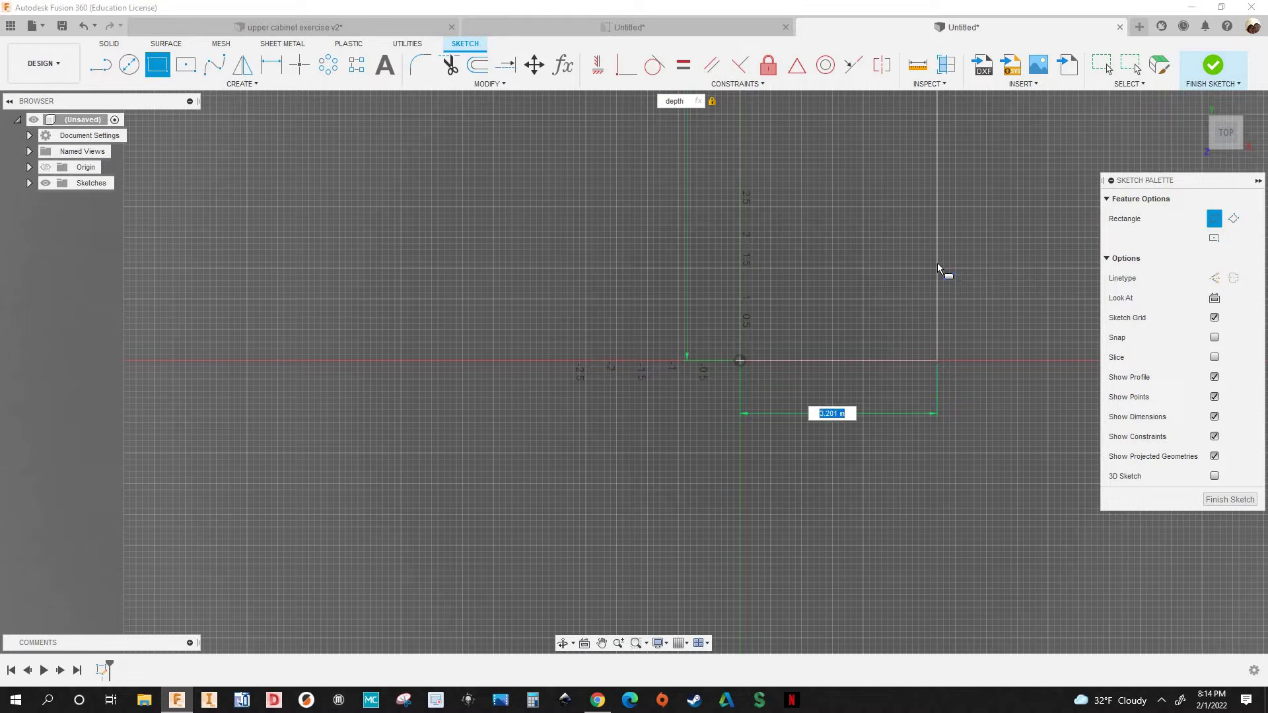
Set the rectangle's horizontal side to the width parameter and complete the rectangle
{"action": "type", "text": "w"}
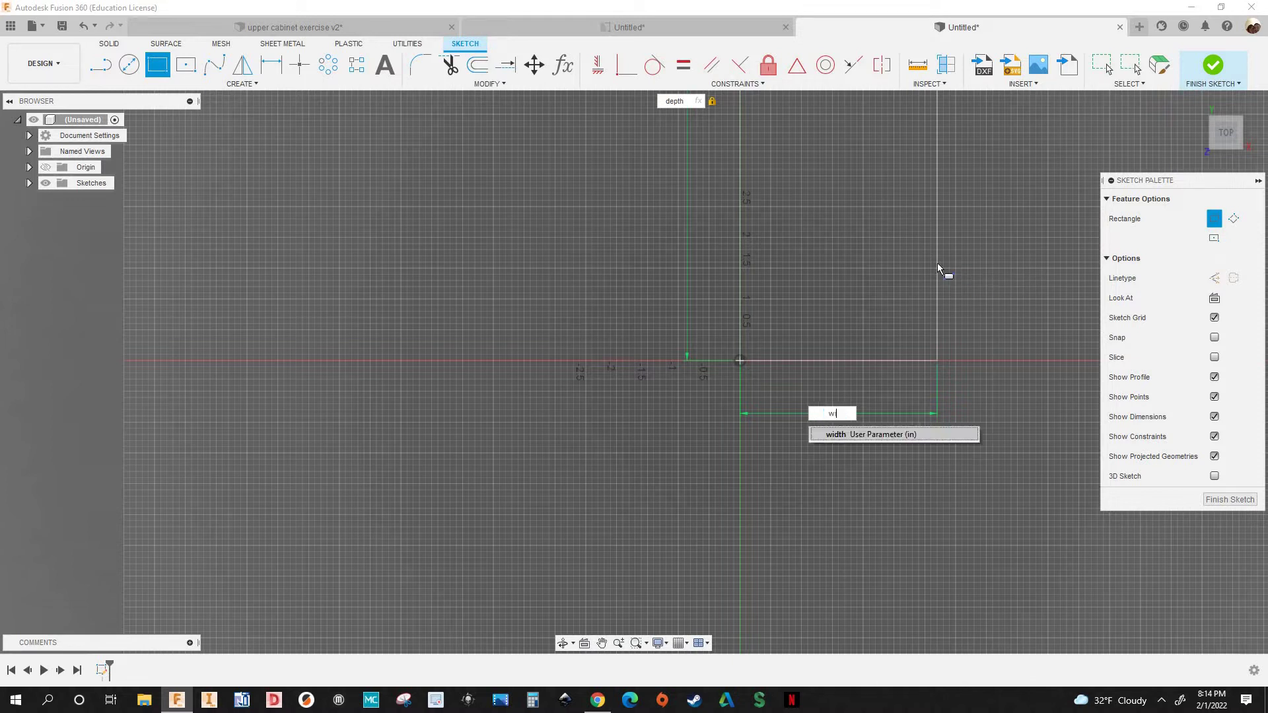
{"action": "key", "text": "BackSpace"}
{"action": "key", "text": "Tab"}
{"action": "scroll", "coordinate": [937, 264], "scroll_direction": "down", "scroll_amount": 1}
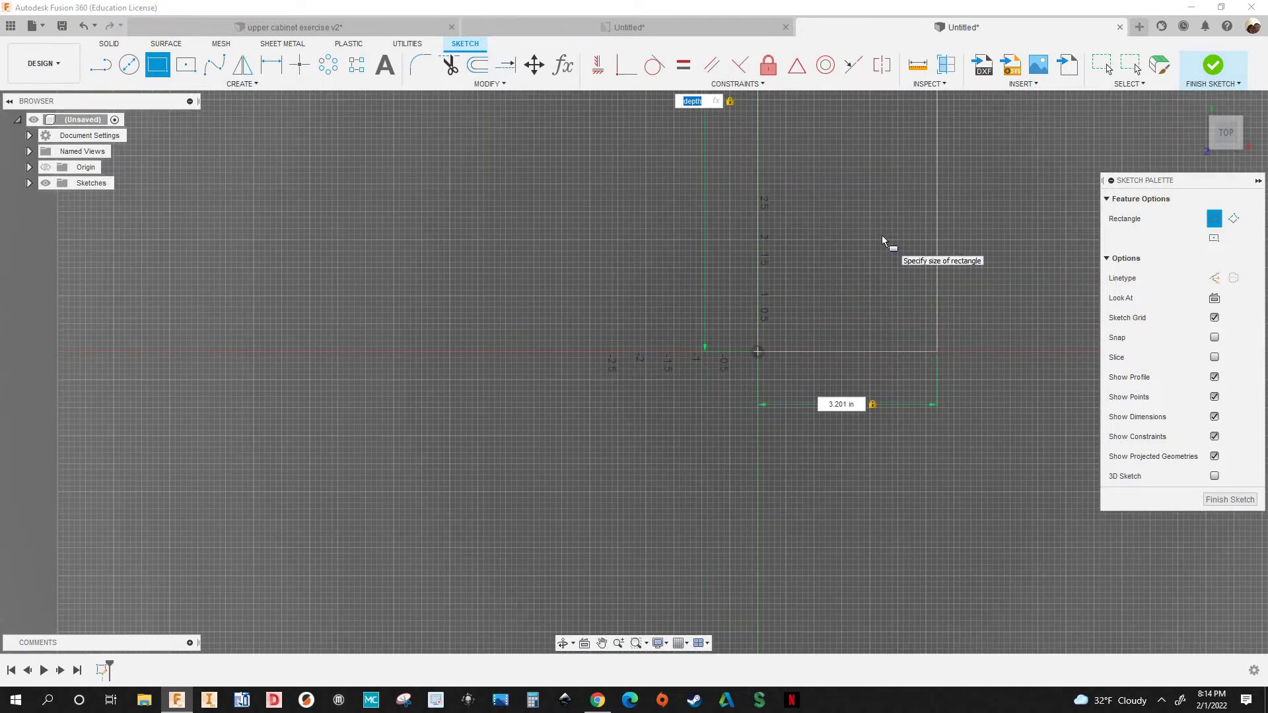
{"action": "key", "text": "Tab"}
{"action": "type", "text": "w"}
{"action": "key", "text": "Return"}
{"action": "key", "text": "Return"}
{"action": "key", "text": "Escape"}
Move the rectangle's width dimension farther below it and its depth dimension farther out from the left edge
{"action": "scroll", "coordinate": [823, 479], "scroll_direction": "down", "scroll_amount": 4}
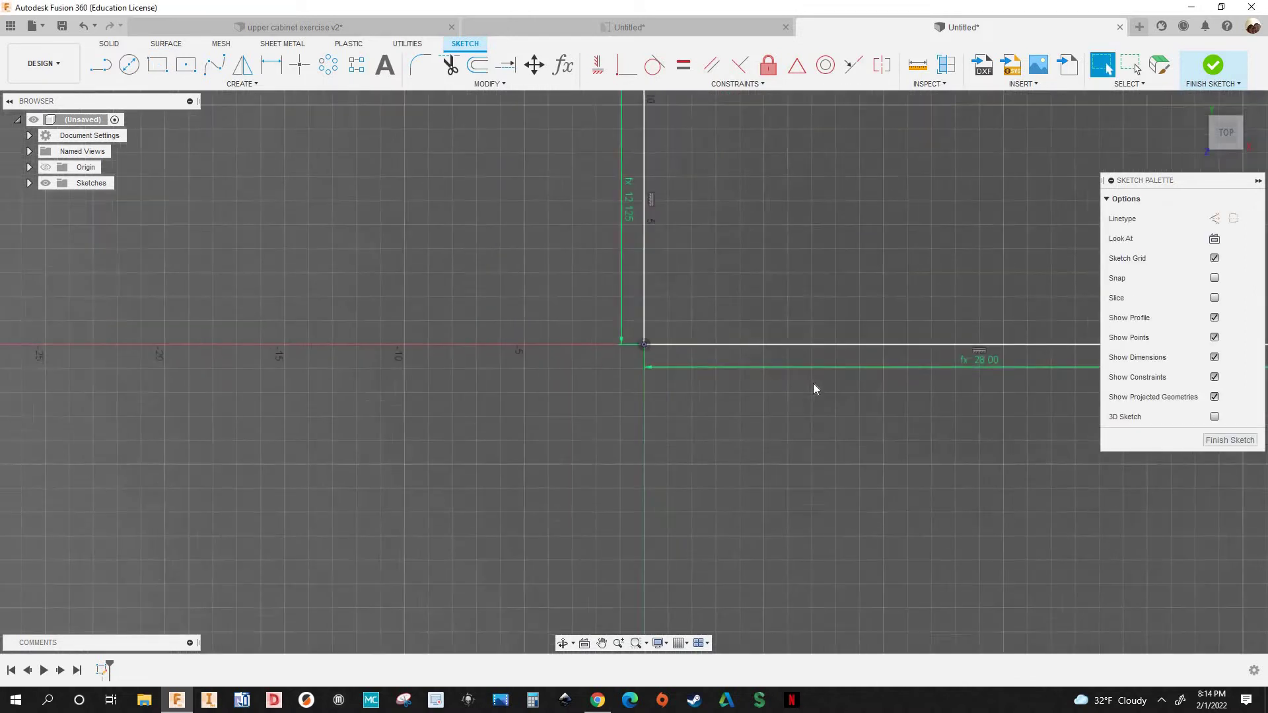
{"action": "middle_click_drag", "start_coordinate": [607, 395], "coordinate": [413, 395]}
{"action": "scroll", "coordinate": [652, 357], "scroll_direction": "up", "scroll_amount": 2}
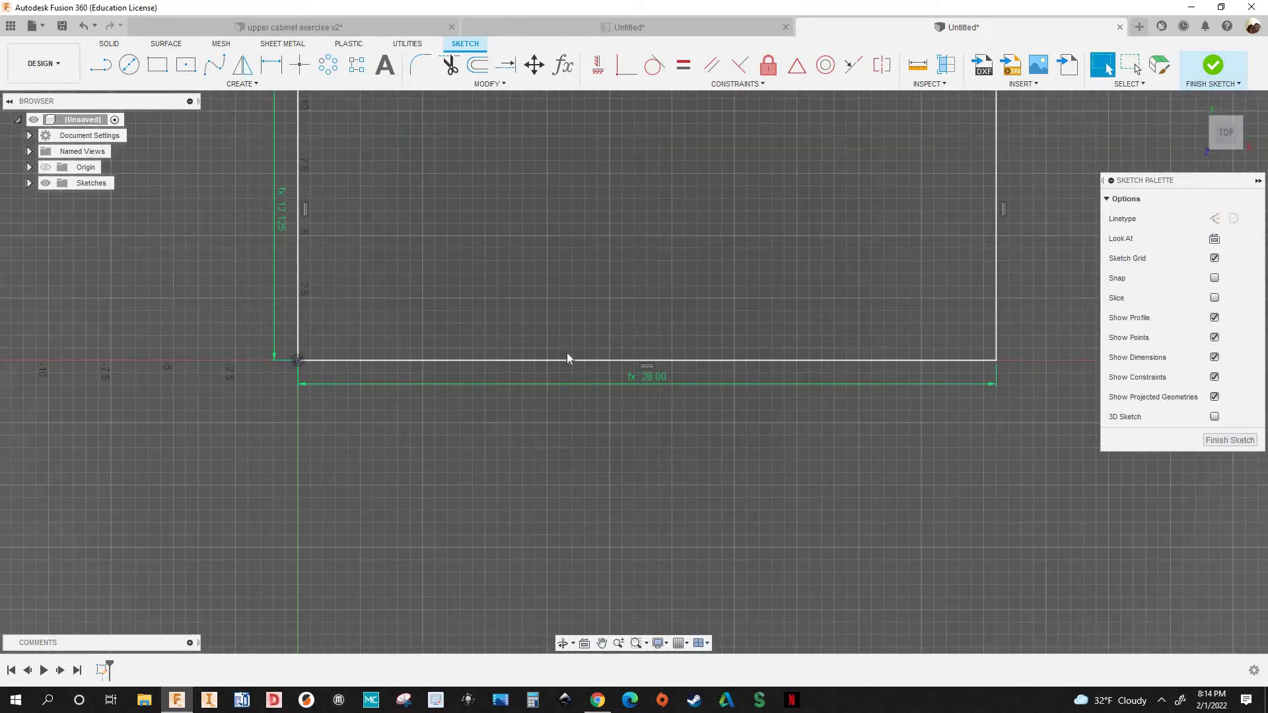
{"action": "scroll", "coordinate": [300, 241], "scroll_direction": "down", "scroll_amount": 1}
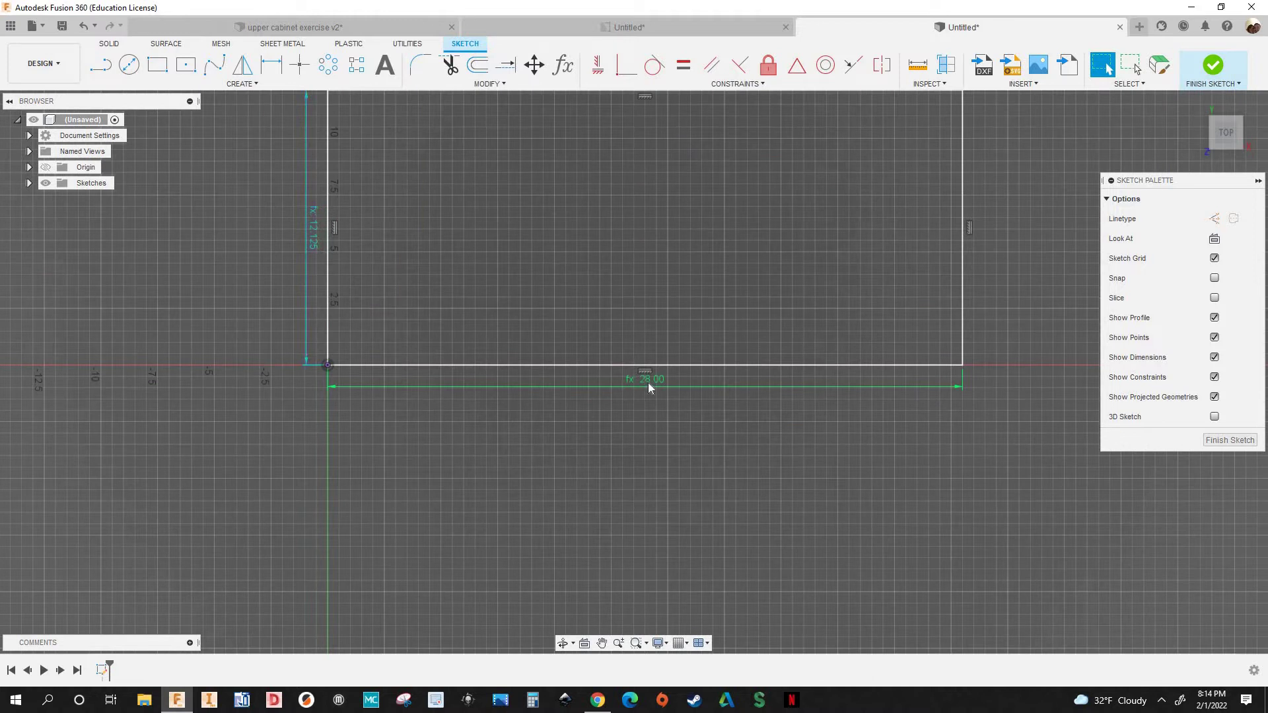
{"action": "left_click_drag", "start_coordinate": [311, 234], "coordinate": [180, 242]}
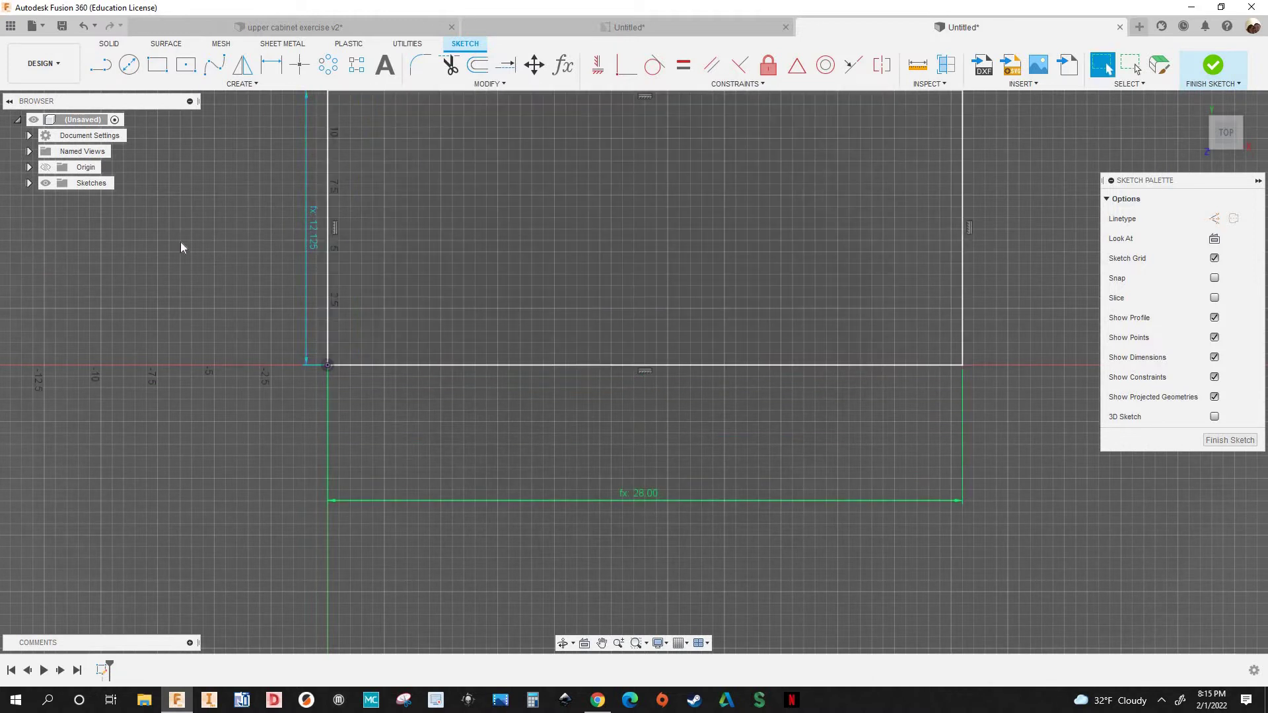
{"action": "scroll", "coordinate": [855, 329], "scroll_direction": "down", "scroll_amount": 3}
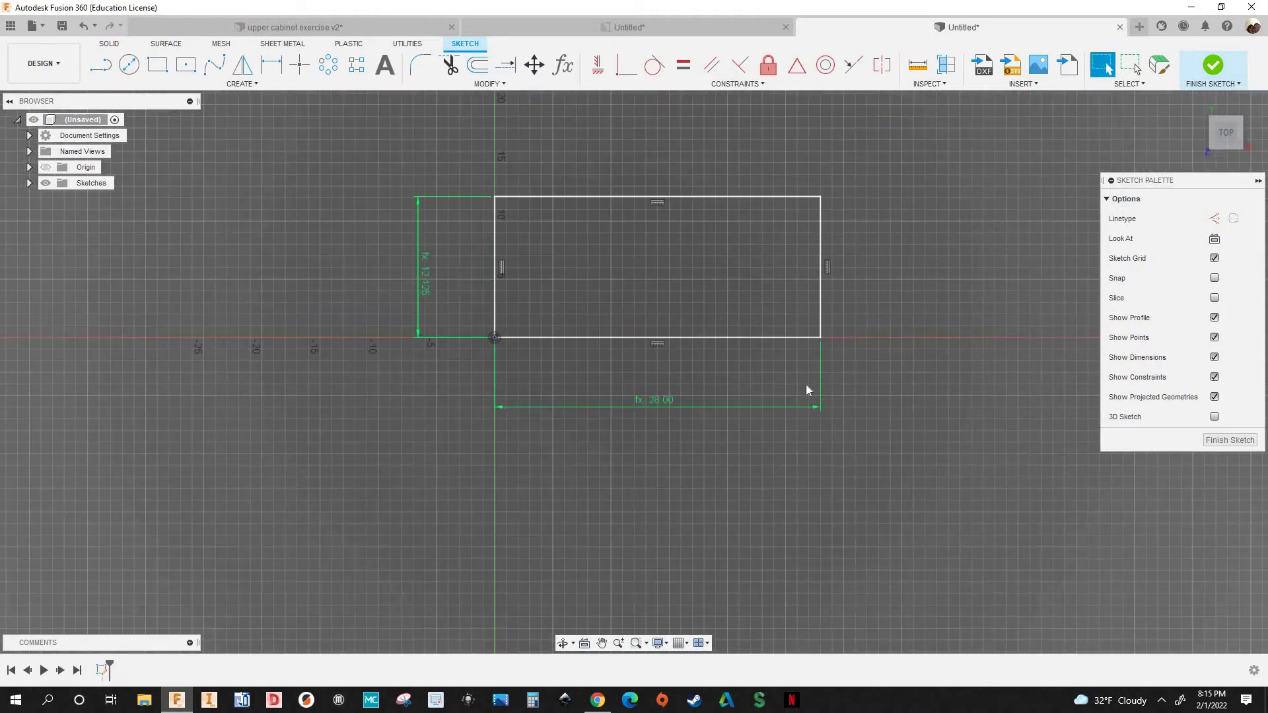
{"action": "middle_click_drag", "start_coordinate": [806, 389], "coordinate": [787, 368]}
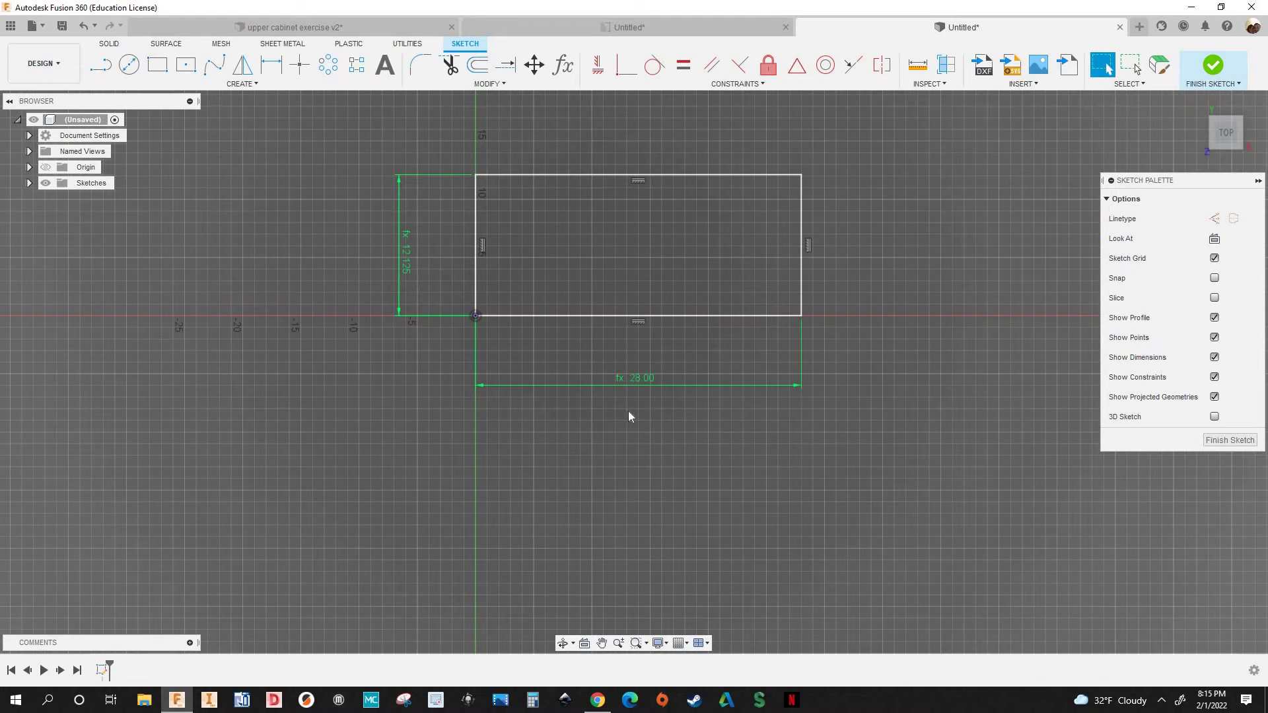
{"action": "scroll", "coordinate": [629, 416], "scroll_direction": "down", "scroll_amount": 1}
{"action": "middle_click_drag", "start_coordinate": [733, 334], "coordinate": [821, 308]}
{"action": "middle_click_drag", "start_coordinate": [698, 267], "coordinate": [701, 342]}
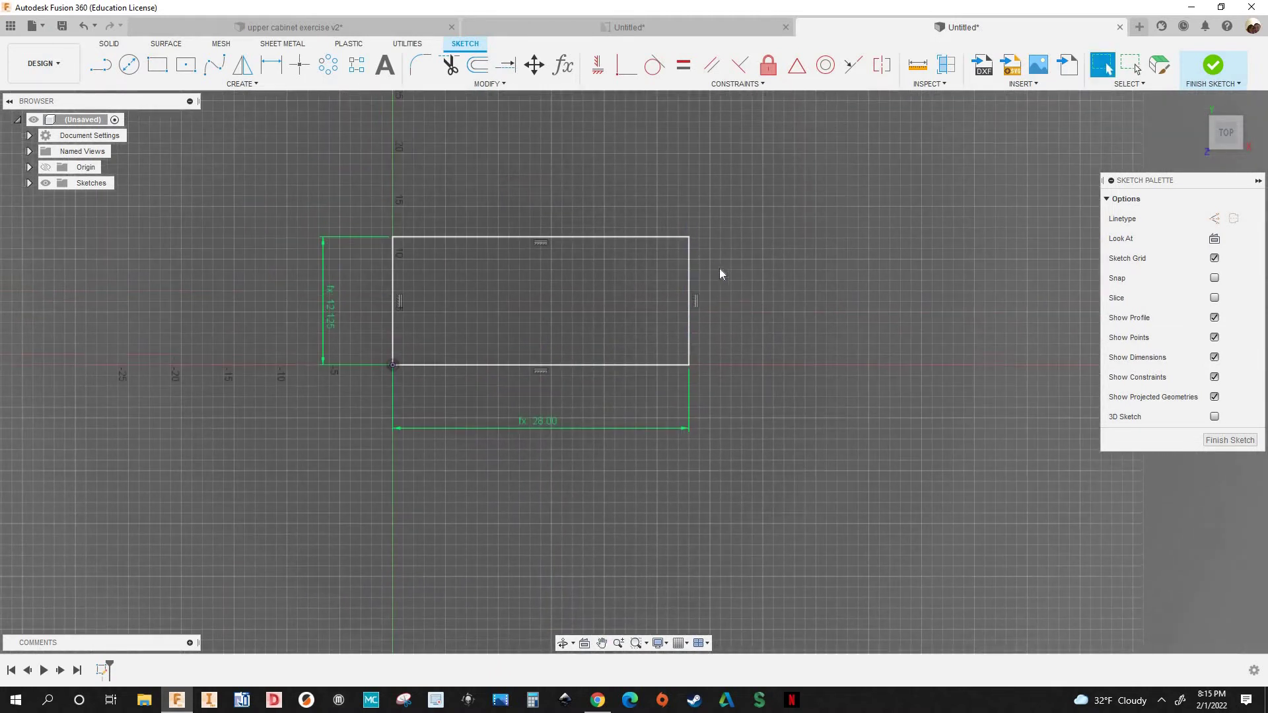
{"action": "scroll", "coordinate": [437, 279], "scroll_direction": "up", "scroll_amount": 1}
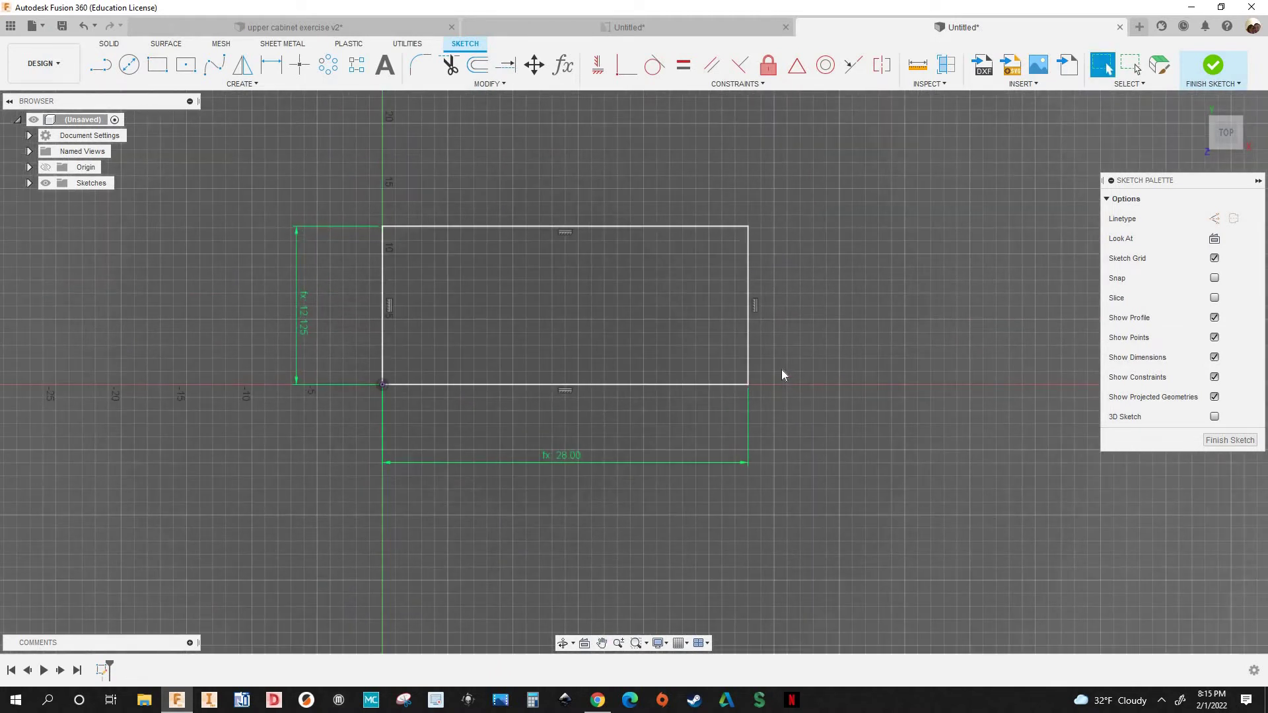
{"action": "scroll", "coordinate": [715, 279], "scroll_direction": "up", "scroll_amount": 1}
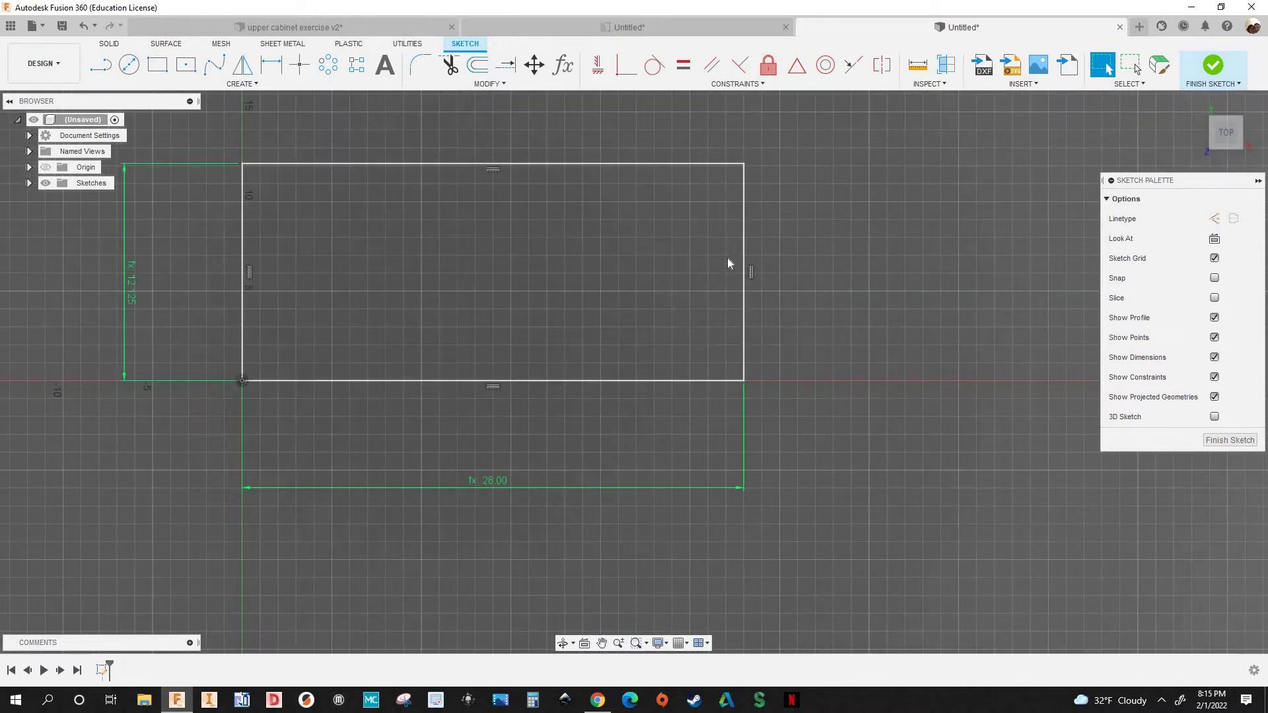
{"action": "left_click", "coordinate": [743, 256]}
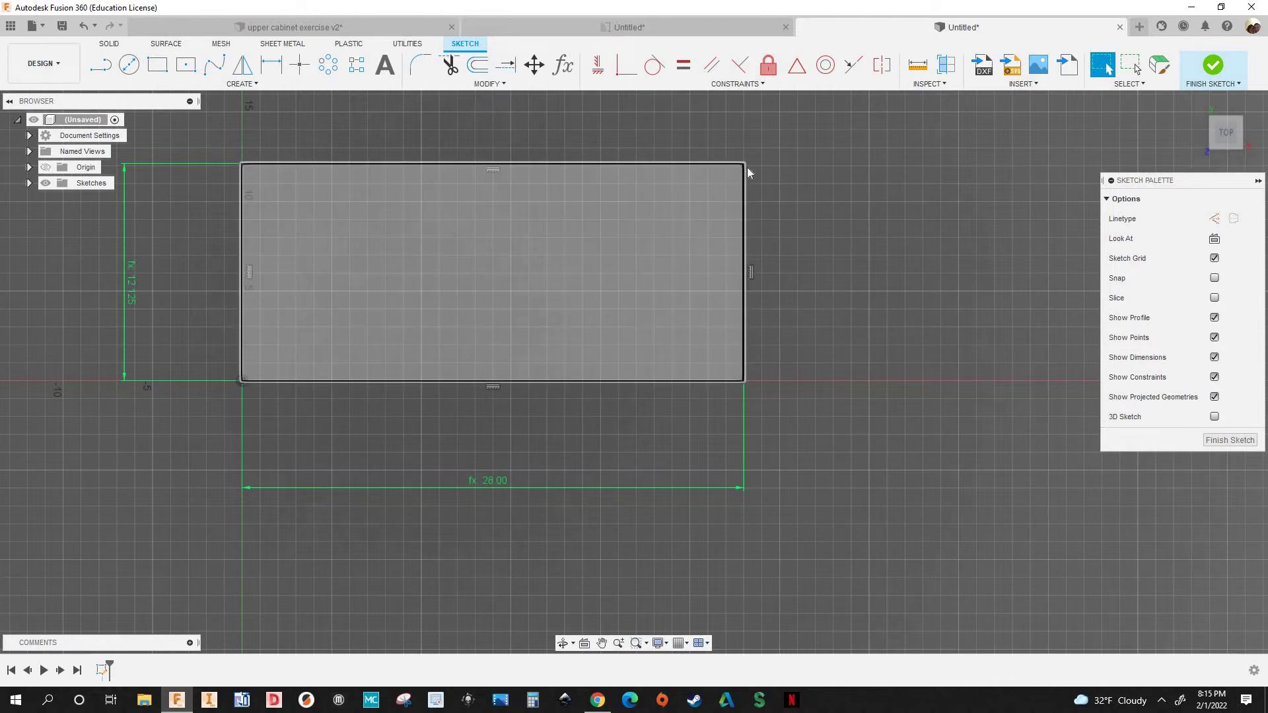
{"action": "scroll", "coordinate": [747, 168], "scroll_direction": "up", "scroll_amount": 2}
{"action": "left_click_drag", "start_coordinate": [743, 164], "coordinate": [701, 208]}
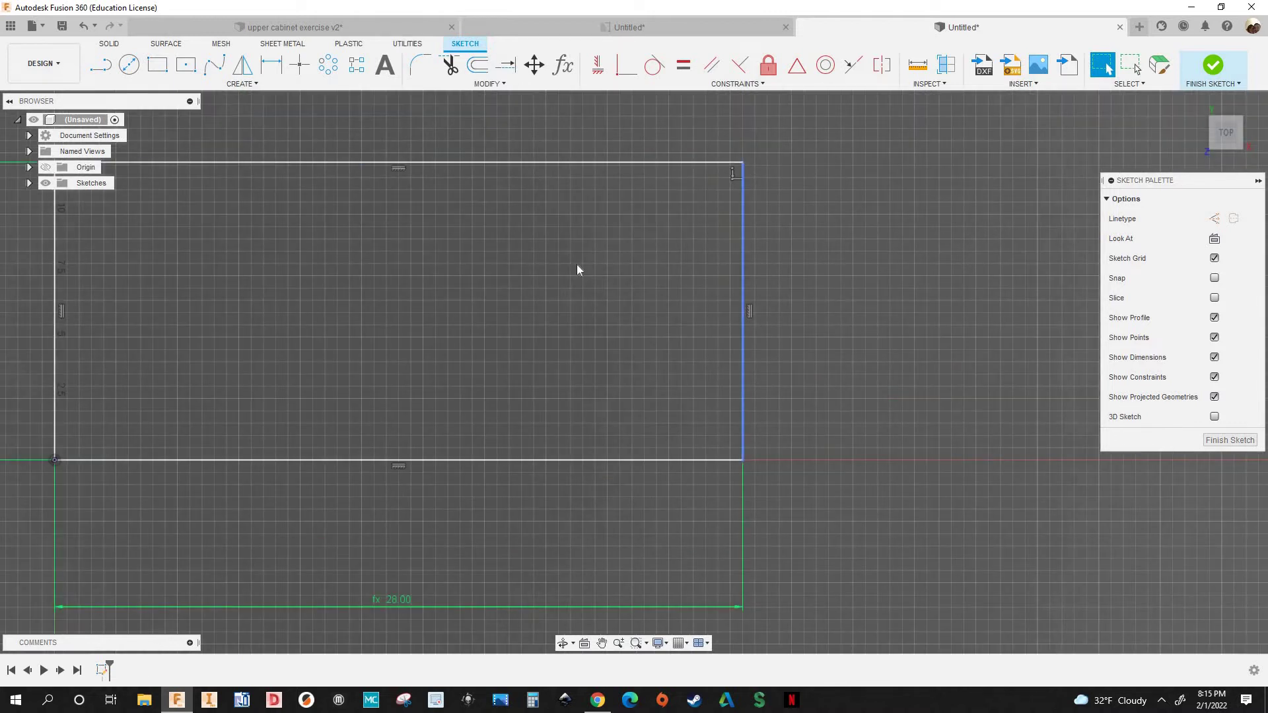
{"action": "scroll", "coordinate": [577, 269], "scroll_direction": "down", "scroll_amount": 3}
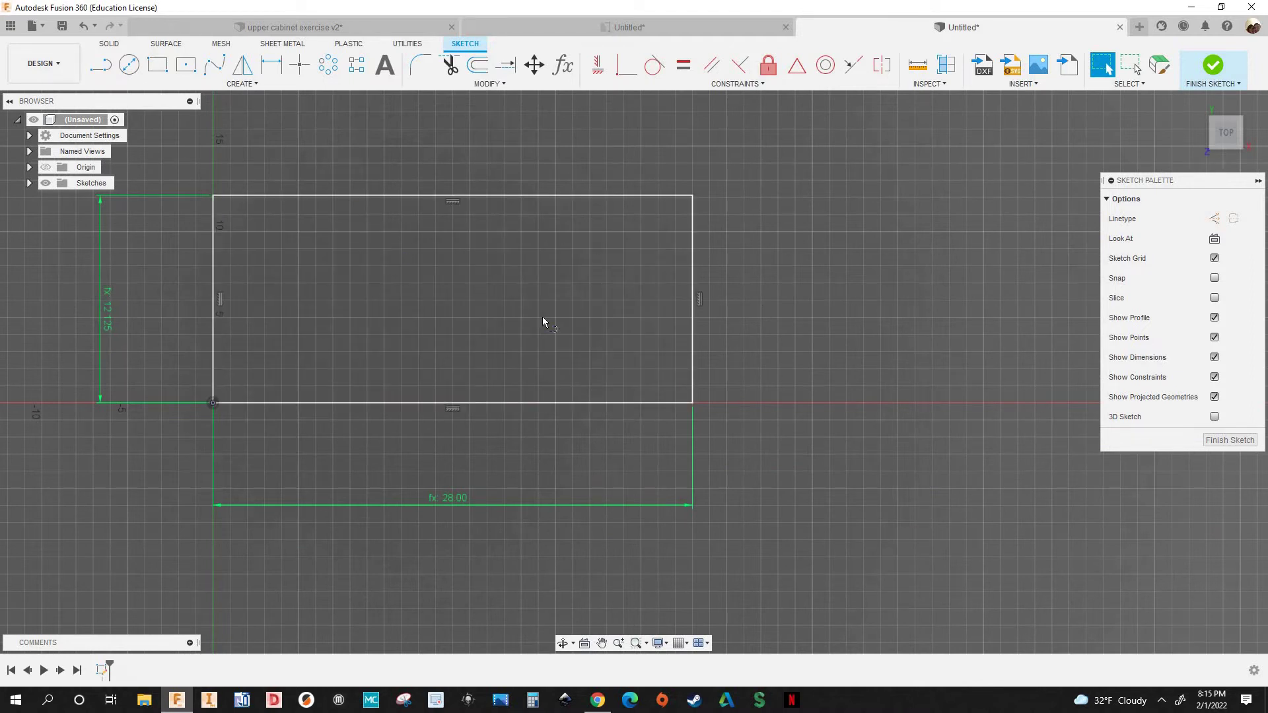
Draw a vertical line between the rectangle's bottom and top edges, just inside the right edge, with its length set to depth
{"action": "key", "text": "l"}
{"action": "scroll", "coordinate": [592, 357], "scroll_direction": "up", "scroll_amount": 2}
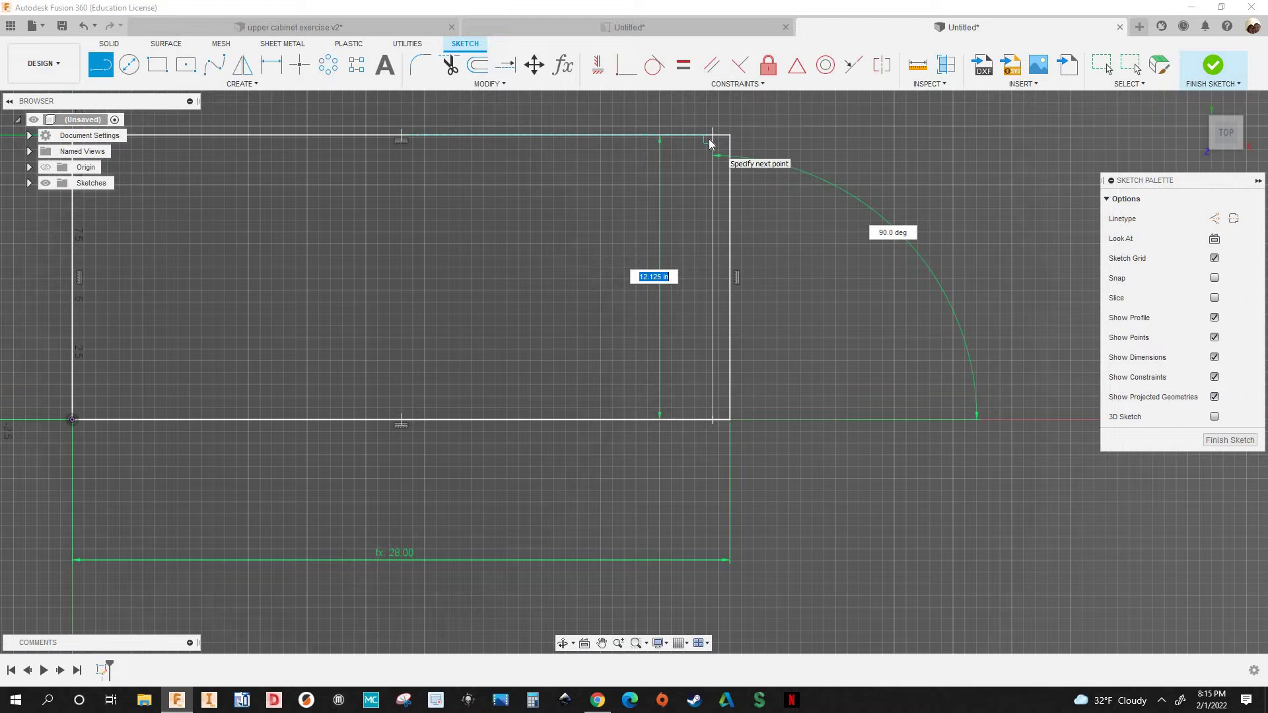
{"action": "type", "text": "d"}
{"action": "key", "text": "Return"}
{"action": "key", "text": "Return"}
{"action": "key", "text": "Escape"}
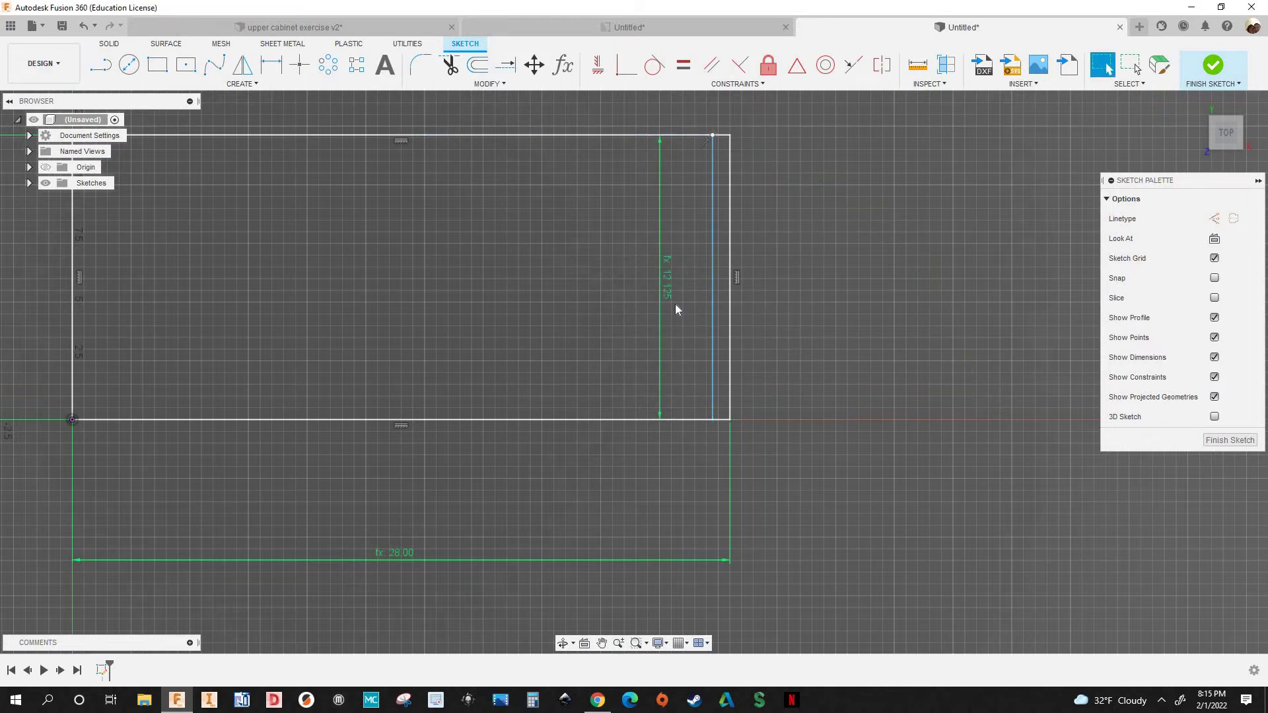
{"action": "scroll", "coordinate": [703, 295], "scroll_direction": "up", "scroll_amount": 3}
{"action": "scroll", "coordinate": [731, 324], "scroll_direction": "up", "scroll_amount": 6}
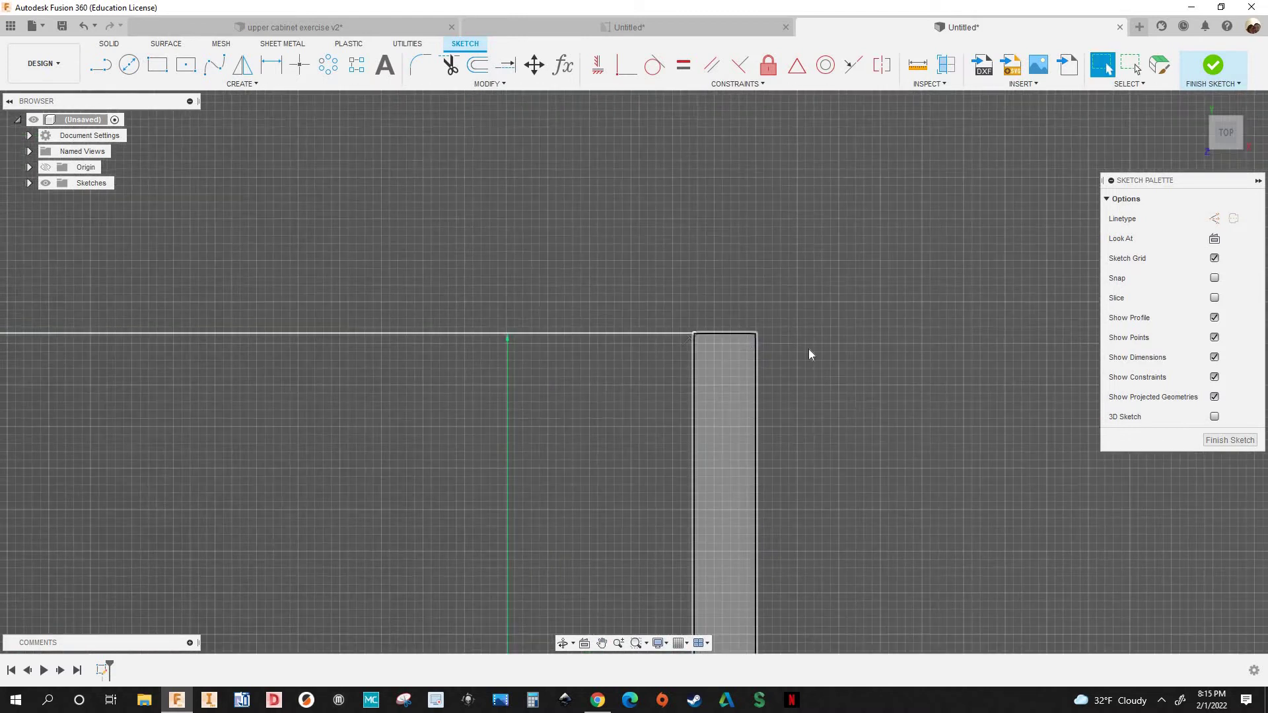
Dimension the gap between the inner vertical line and the rectangle's right edge, setting it to the thickness parameter (0.75 in)
{"action": "scroll", "coordinate": [736, 324], "scroll_direction": "down", "scroll_amount": 6}
{"action": "middle_click_drag", "start_coordinate": [605, 309], "coordinate": [526, 298]}
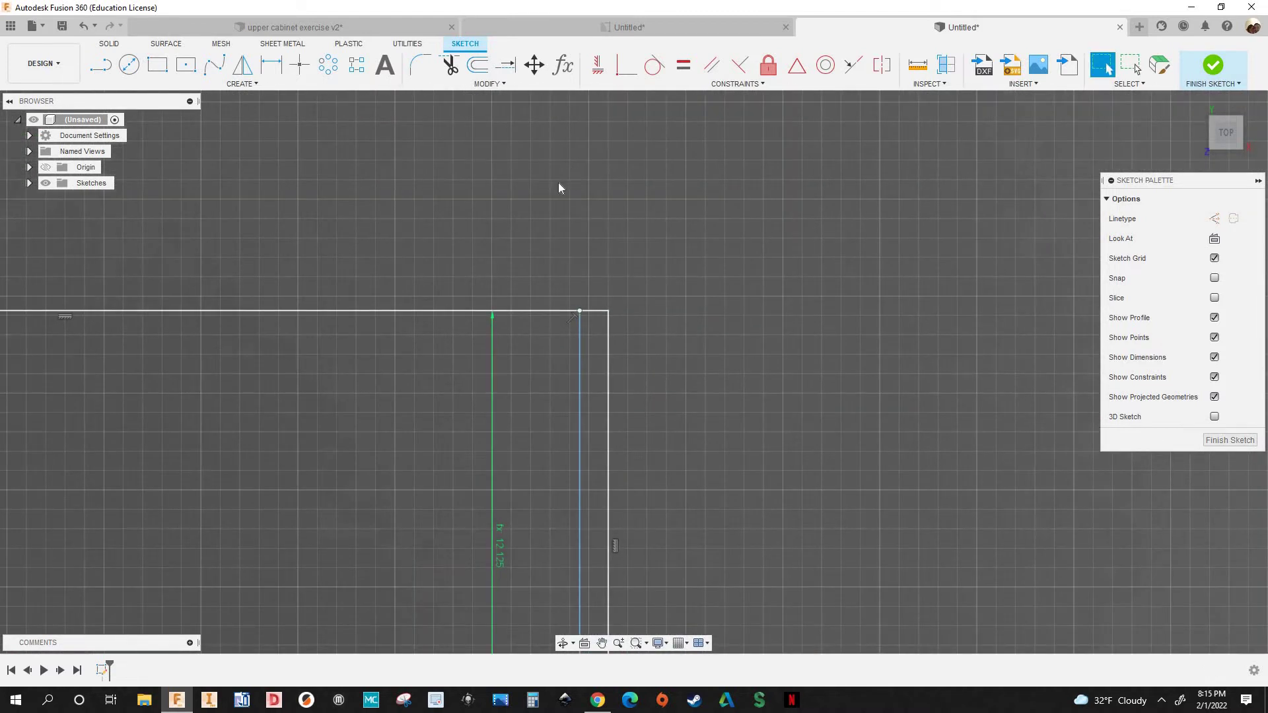
{"action": "scroll", "coordinate": [636, 241], "scroll_direction": "down", "scroll_amount": 3}
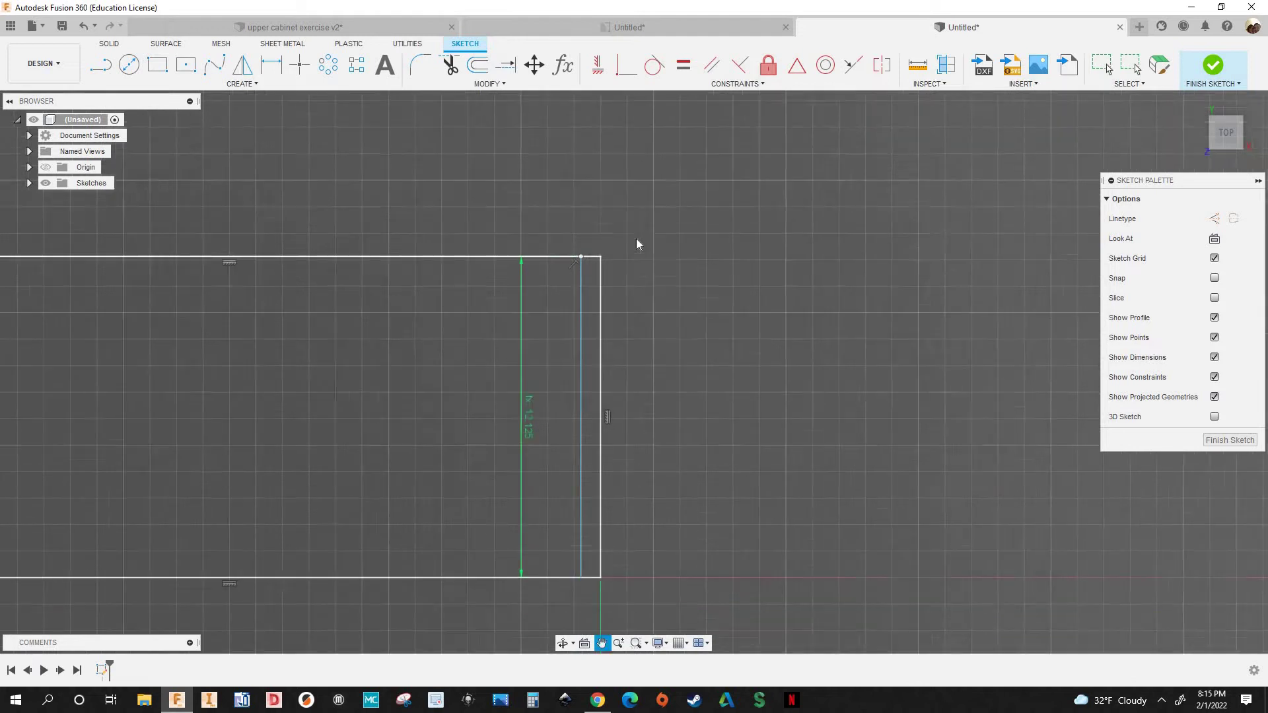
{"action": "left_click", "coordinate": [275, 67]}
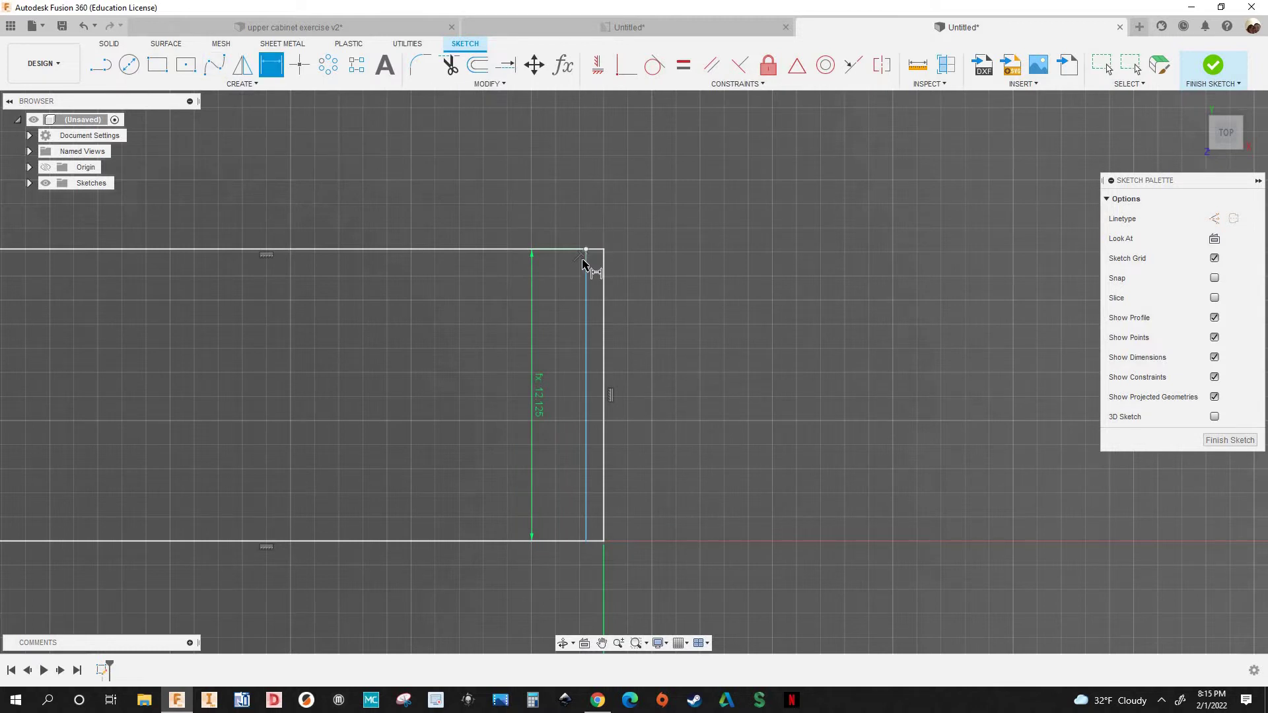
{"action": "scroll", "coordinate": [593, 251], "scroll_direction": "up", "scroll_amount": 3}
{"action": "left_click", "coordinate": [613, 266]}
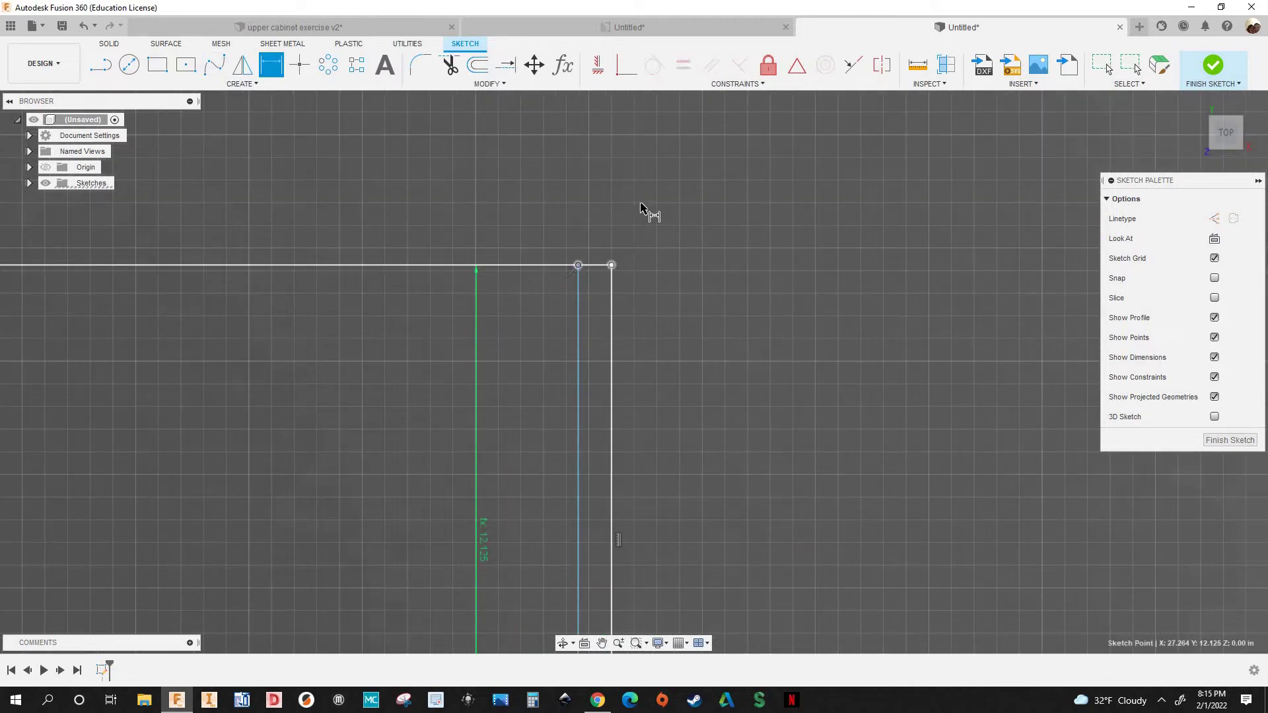
{"action": "left_click", "coordinate": [656, 205]}
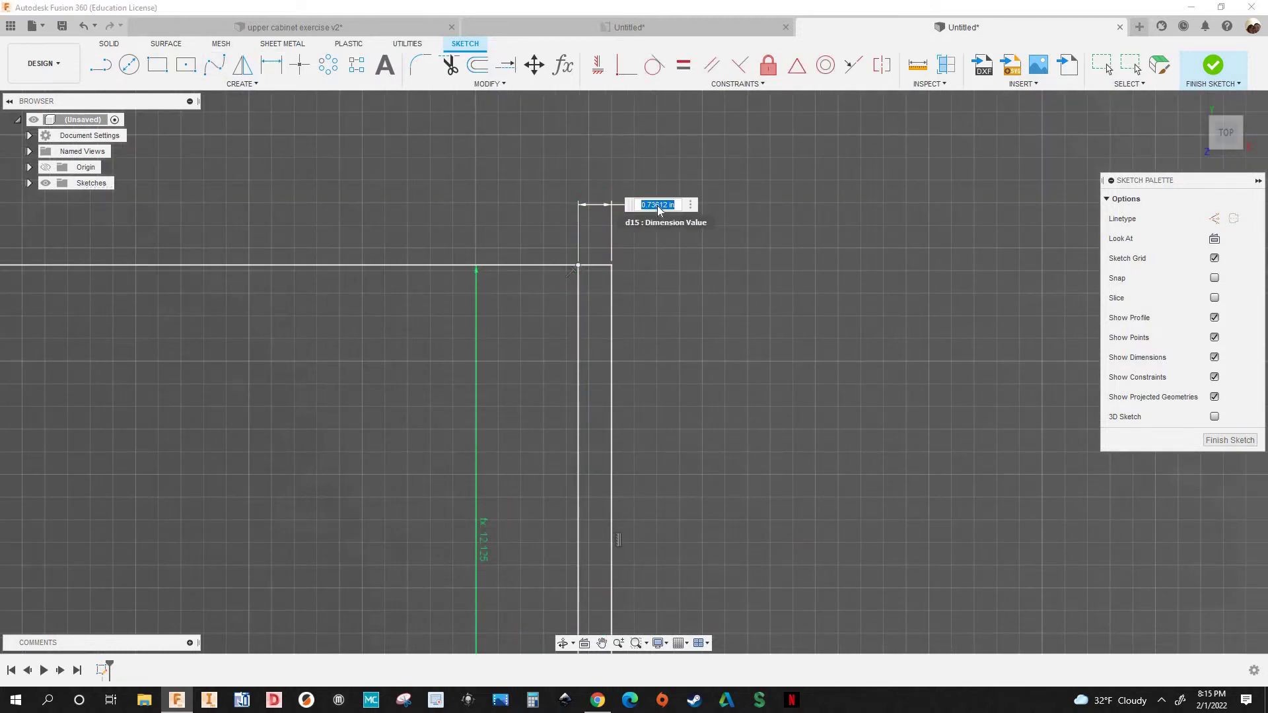
{"action": "type", "text": "th"}
{"action": "key", "text": "Return"}
{"action": "key", "text": "Return"}
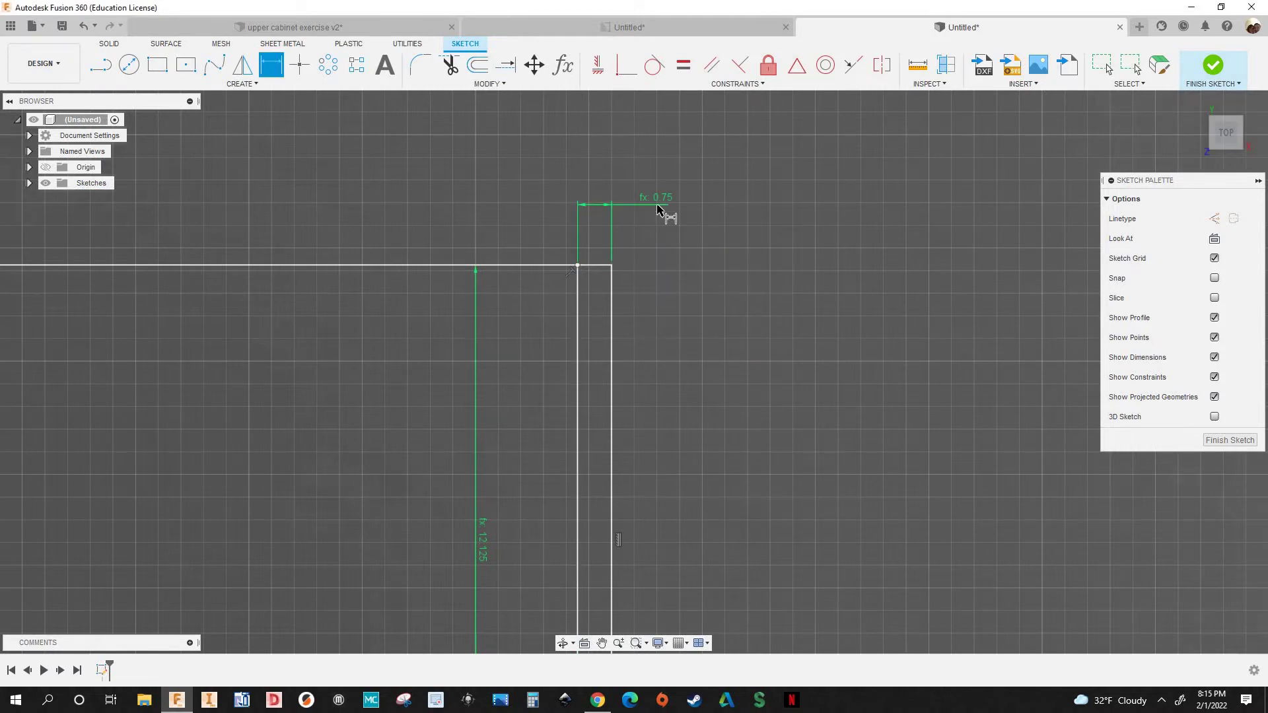
{"action": "scroll", "coordinate": [743, 357], "scroll_direction": "down", "scroll_amount": 2}
{"action": "scroll", "coordinate": [744, 358], "scroll_direction": "down", "scroll_amount": 2}
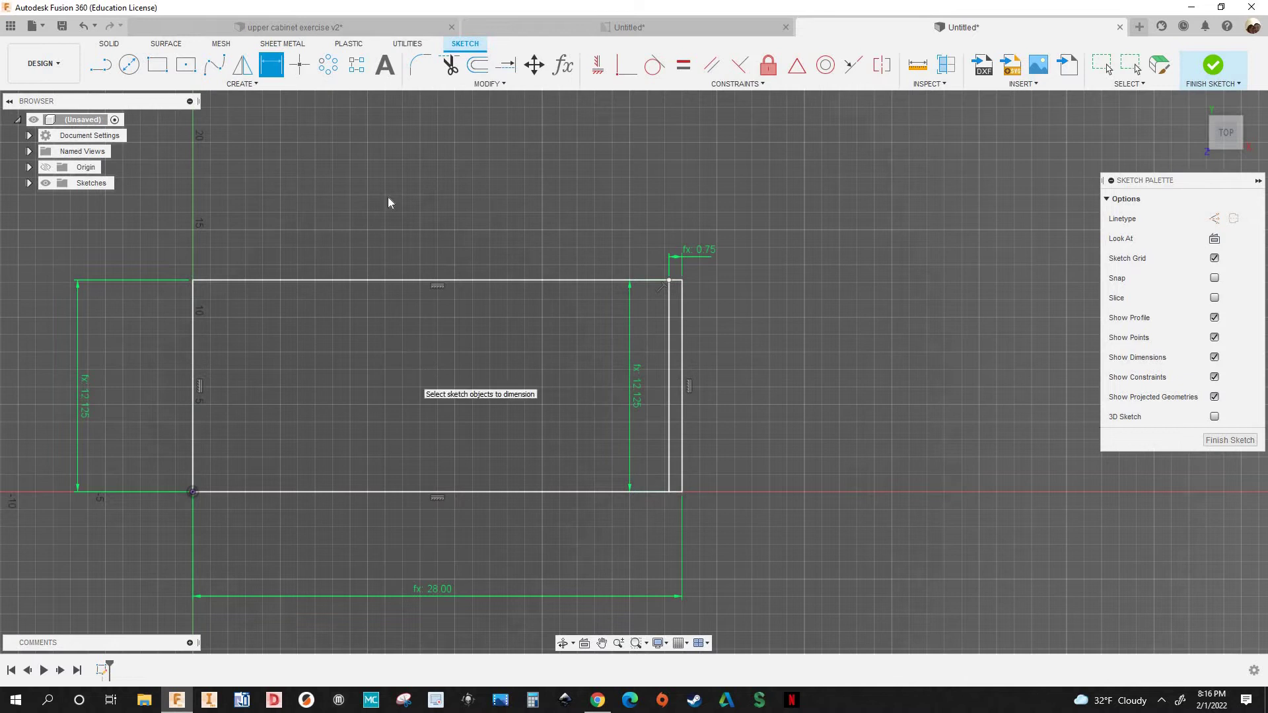
{"action": "key", "text": "Escape"}
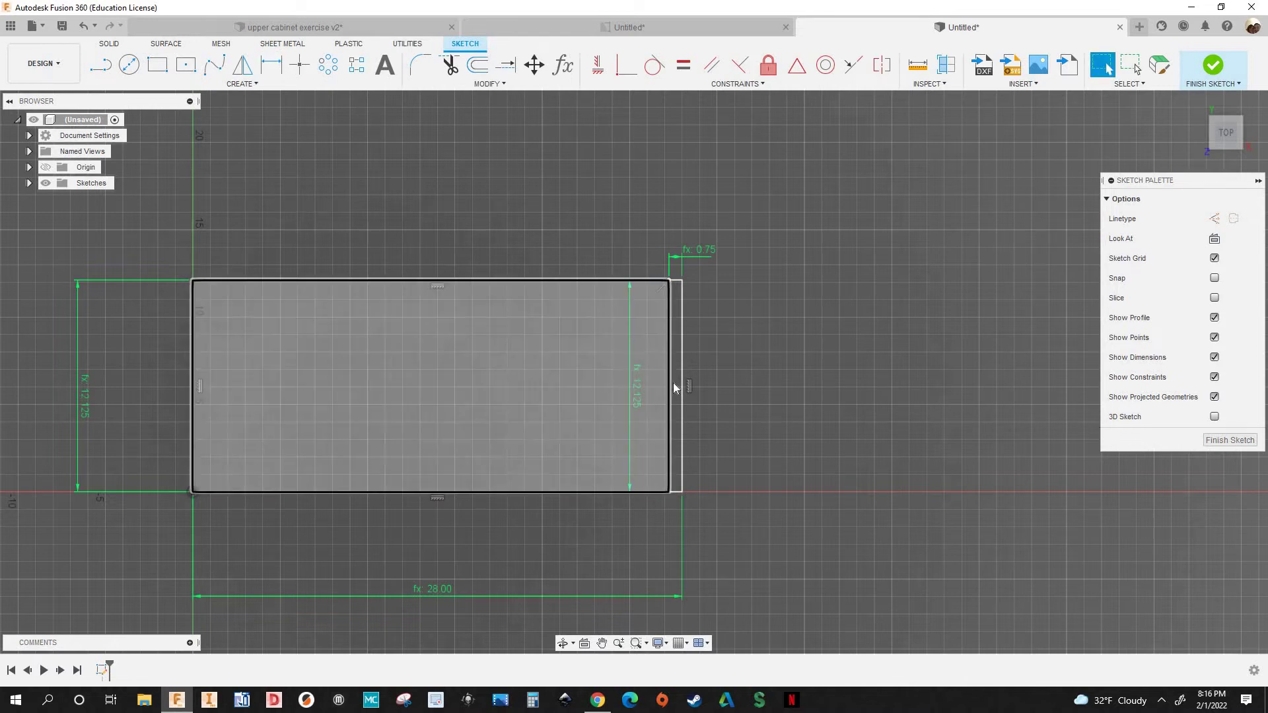
{"action": "scroll", "coordinate": [672, 382], "scroll_direction": "up", "scroll_amount": 1}
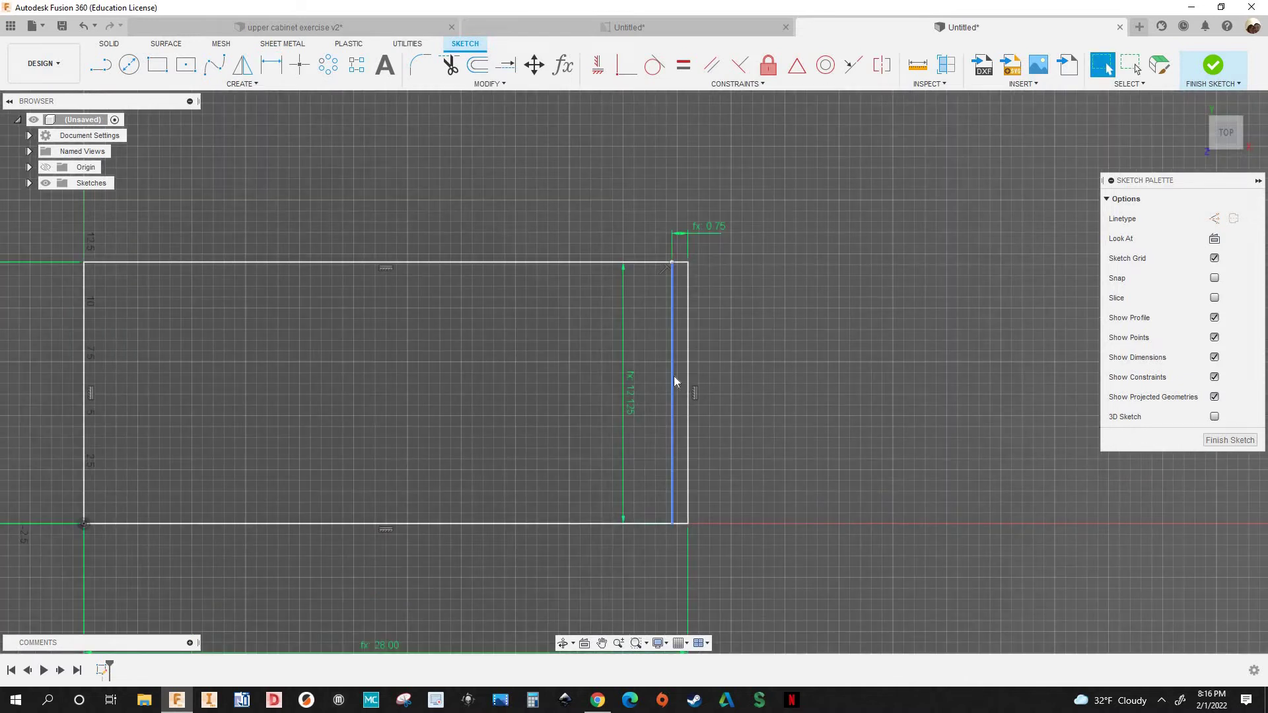
{"action": "scroll", "coordinate": [401, 228], "scroll_direction": "down", "scroll_amount": 1}
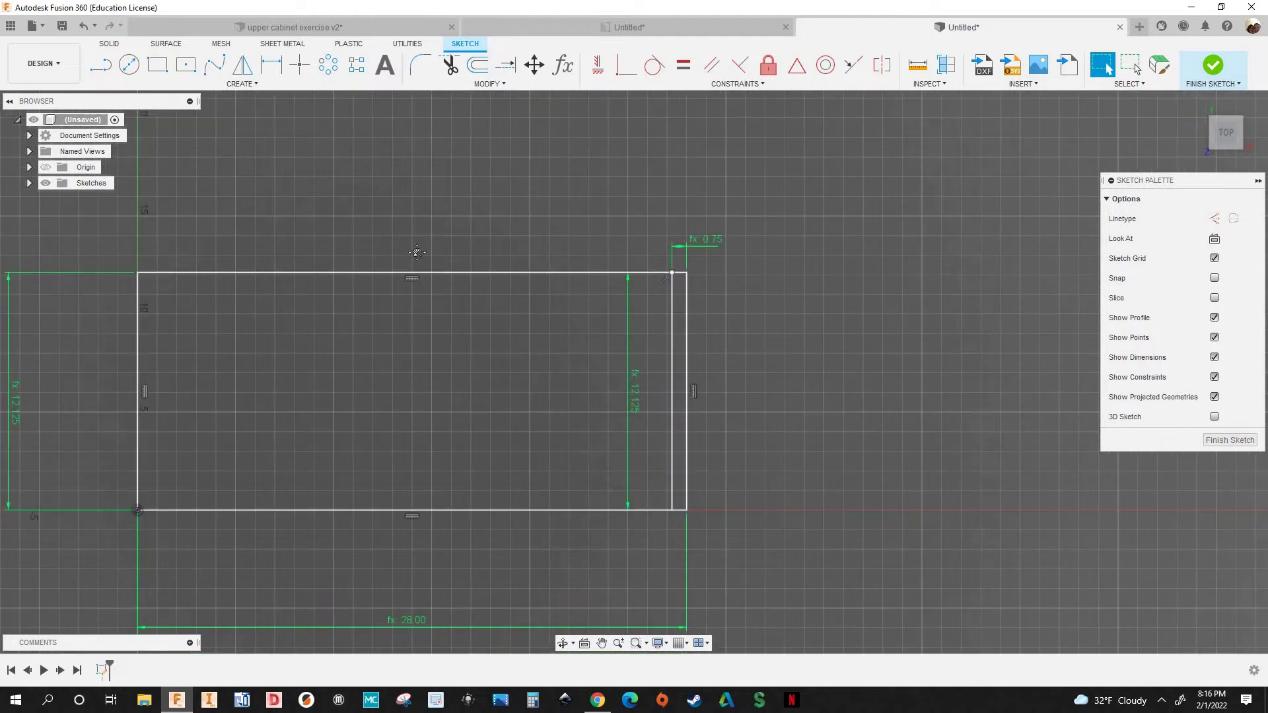
{"action": "scroll", "coordinate": [394, 255], "scroll_direction": "down", "scroll_amount": 2}
{"action": "scroll", "coordinate": [409, 251], "scroll_direction": "up", "scroll_amount": 3}
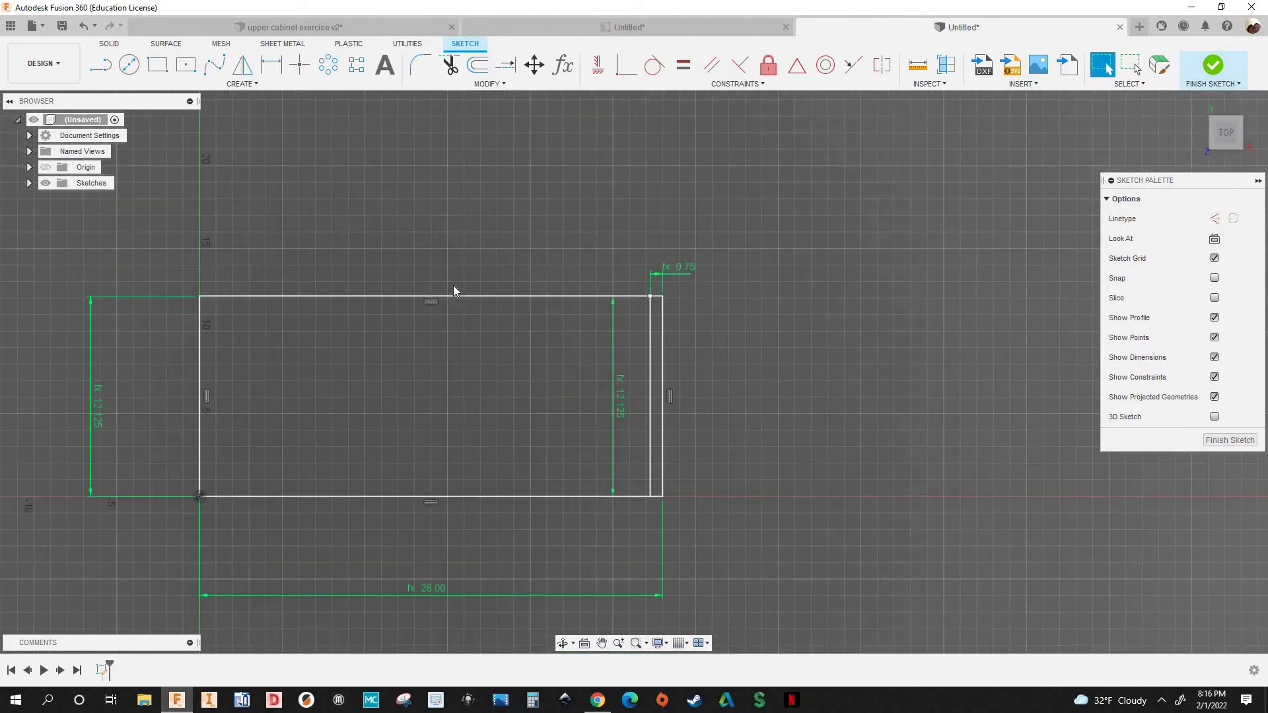
{"action": "scroll", "coordinate": [423, 309], "scroll_direction": "down", "scroll_amount": 1}
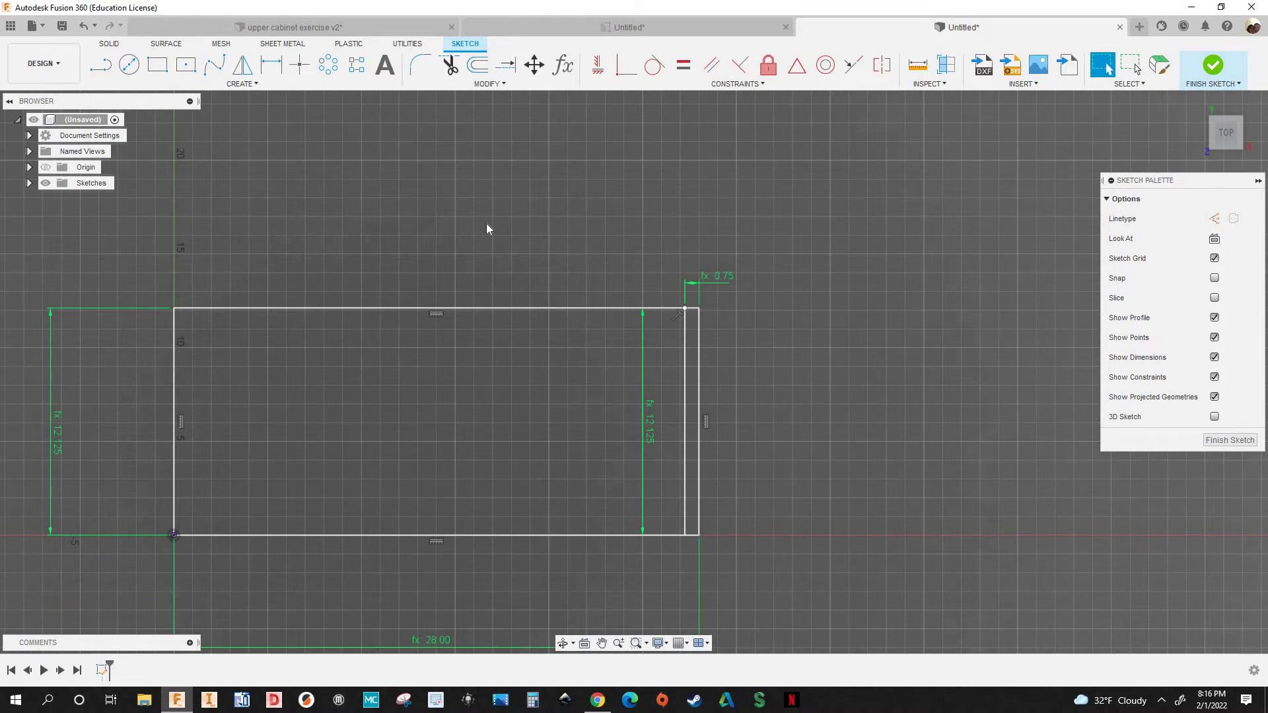
Draw a vertical construction line about 3.7 in long upward from the midpoint of the rectangle's top edge, and switch construction linetype off again
{"action": "left_click", "coordinate": [1215, 218]}
{"action": "scroll", "coordinate": [436, 192], "scroll_direction": "down", "scroll_amount": 2}
{"action": "middle_click_drag", "start_coordinate": [453, 198], "coordinate": [472, 213]}
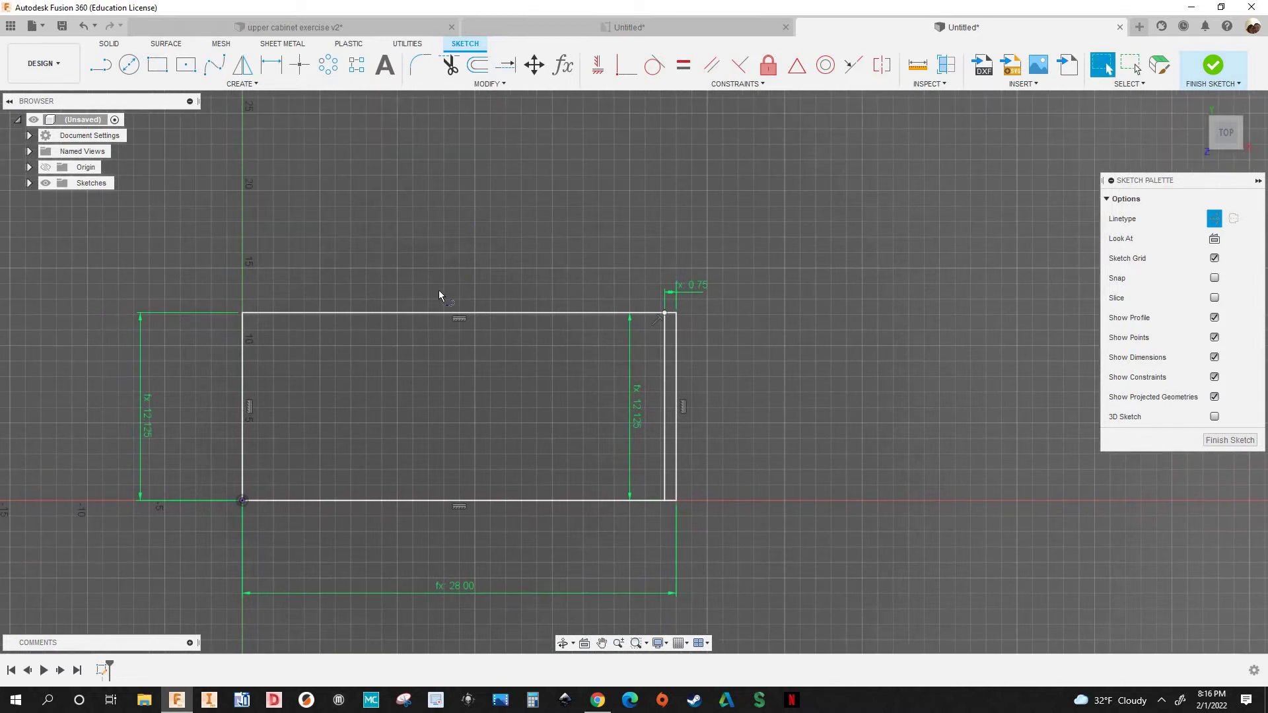
{"action": "key", "text": "l"}
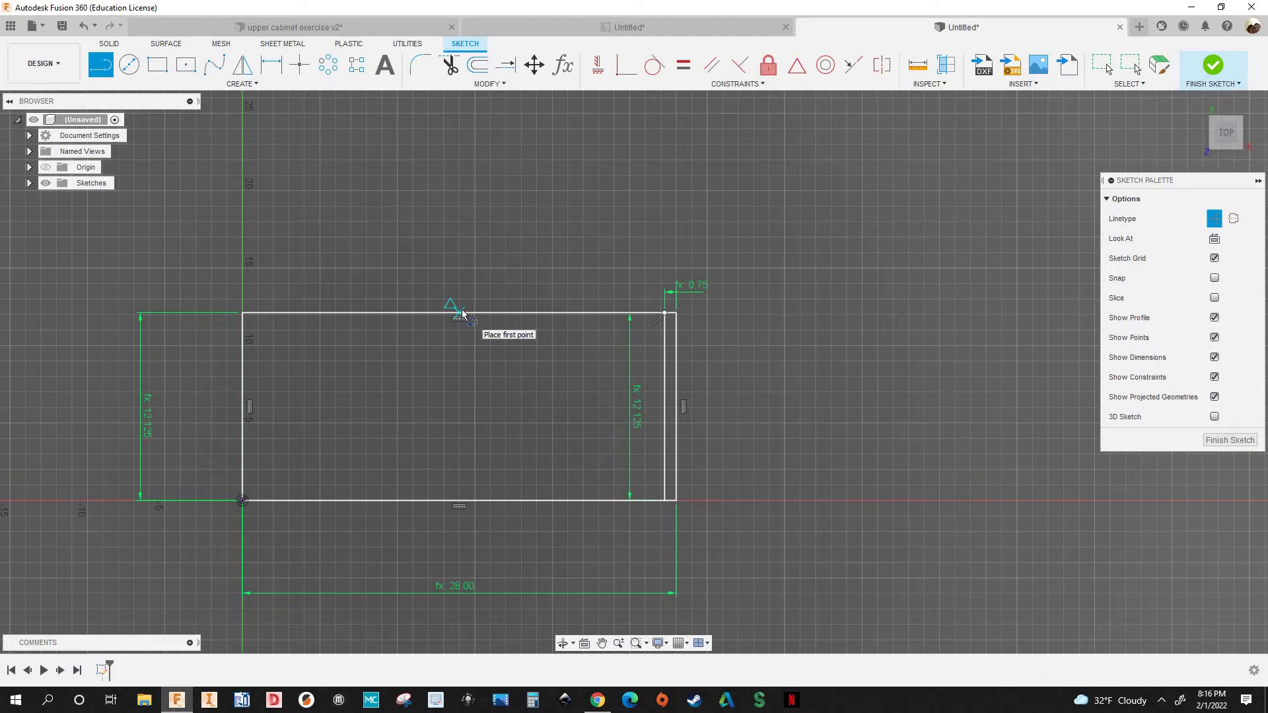
{"action": "left_click", "coordinate": [457, 256]}
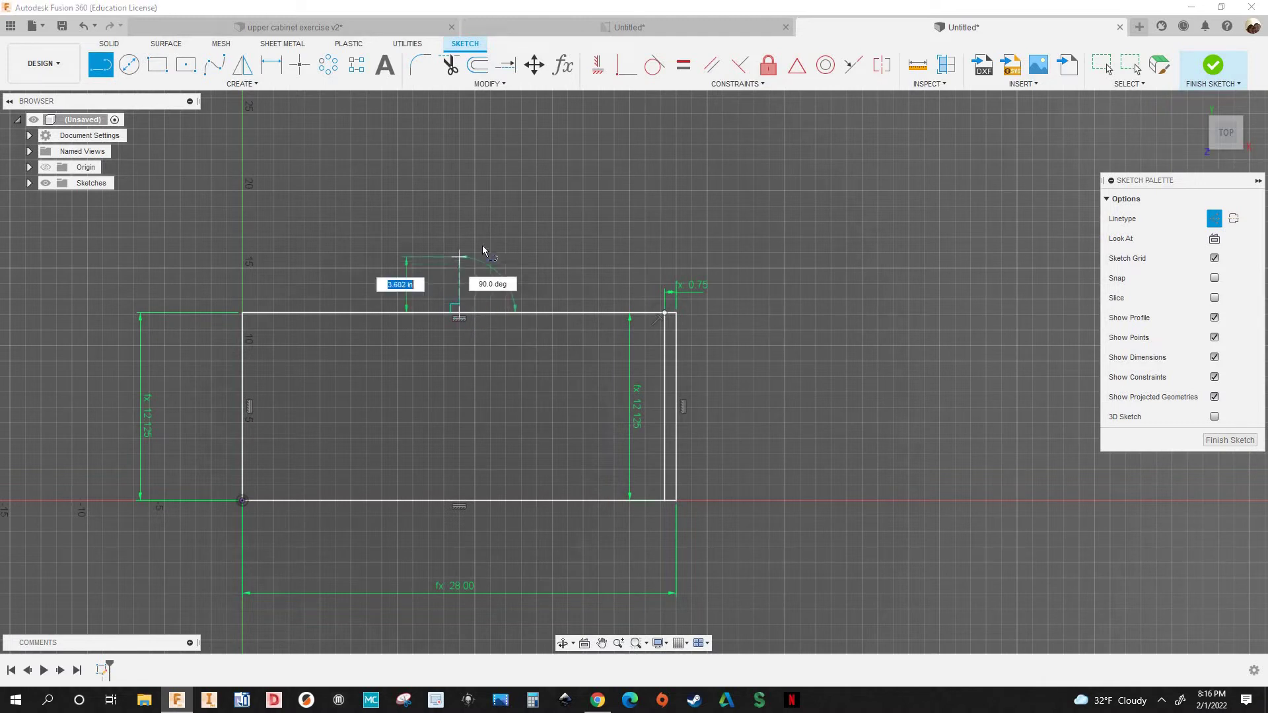
{"action": "scroll", "coordinate": [489, 262], "scroll_direction": "up", "scroll_amount": 2}
{"action": "scroll", "coordinate": [492, 268], "scroll_direction": "up", "scroll_amount": 2}
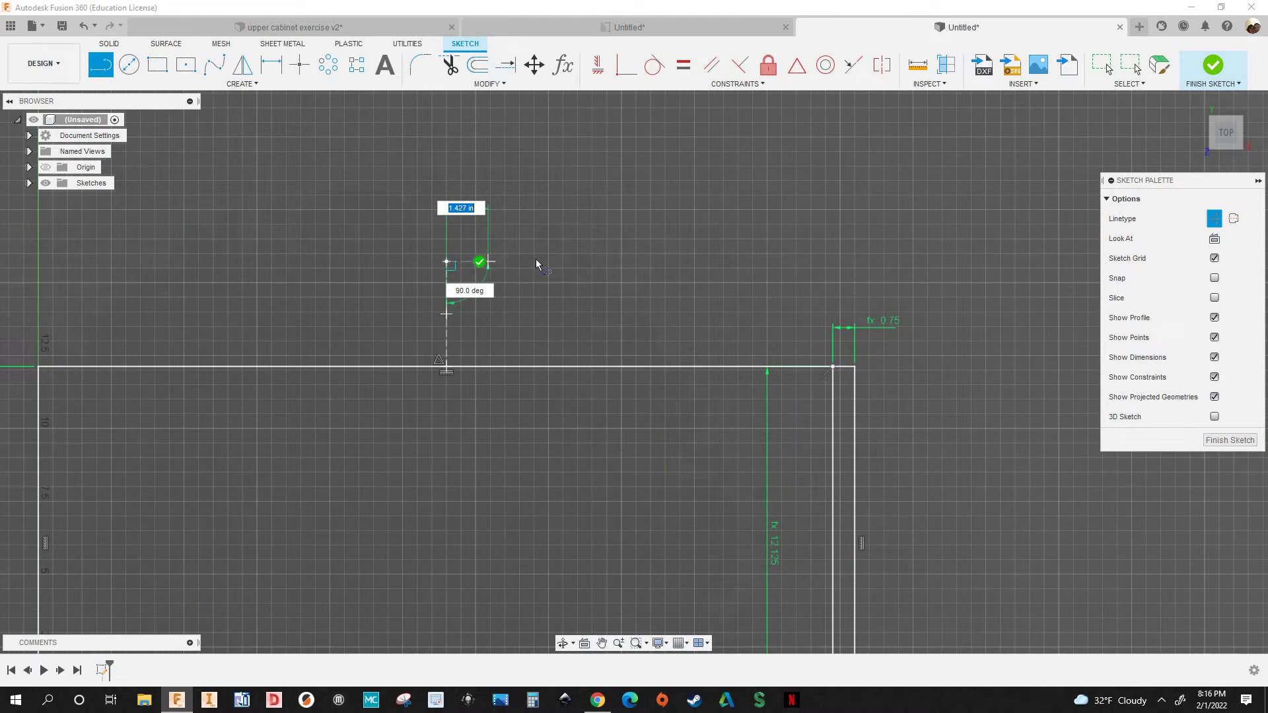
{"action": "key", "text": "Escape"}
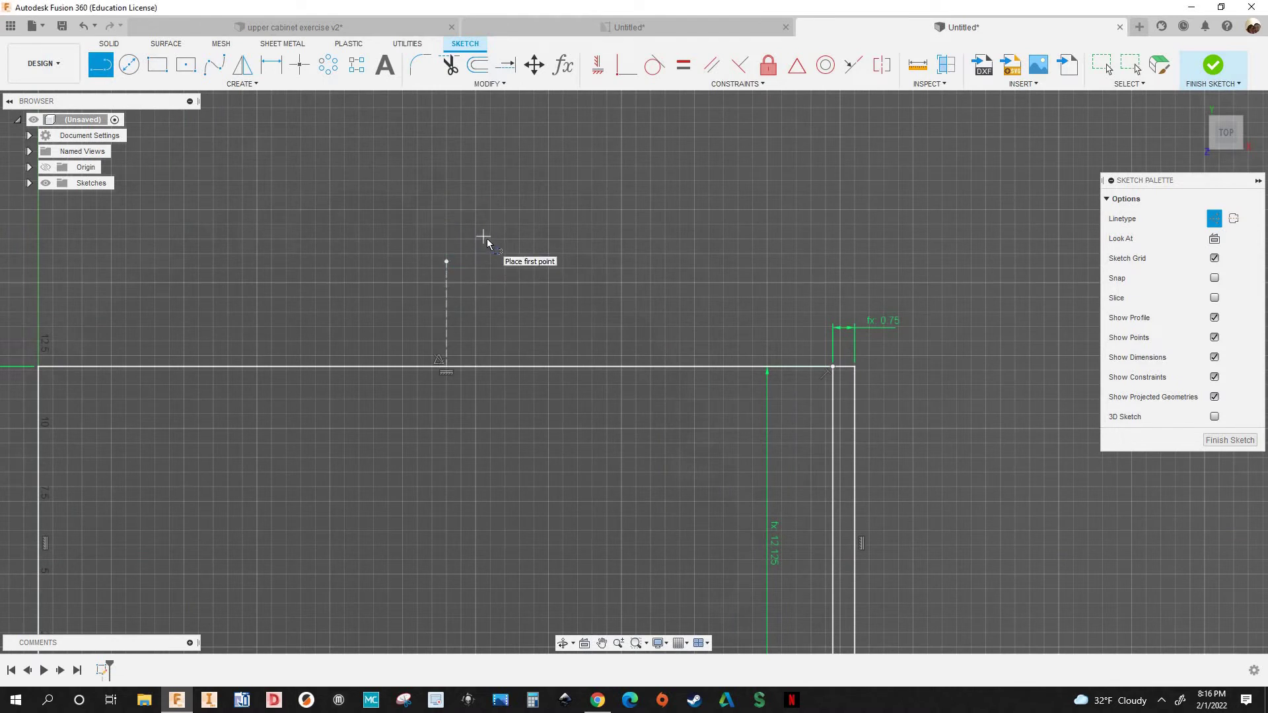
{"action": "scroll", "coordinate": [487, 239], "scroll_direction": "down", "scroll_amount": 1}
{"action": "scroll", "coordinate": [551, 277], "scroll_direction": "down", "scroll_amount": 1}
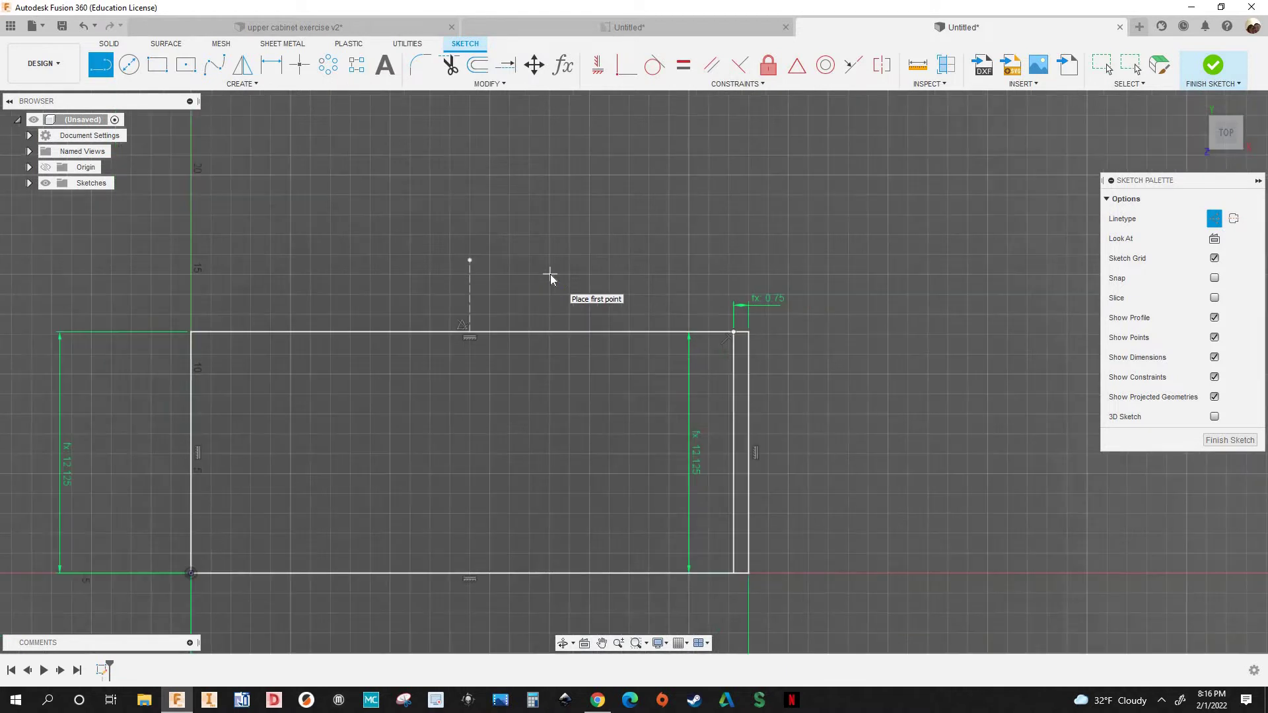
{"action": "key", "text": "Escape"}
{"action": "scroll", "coordinate": [549, 275], "scroll_direction": "down", "scroll_amount": 1}
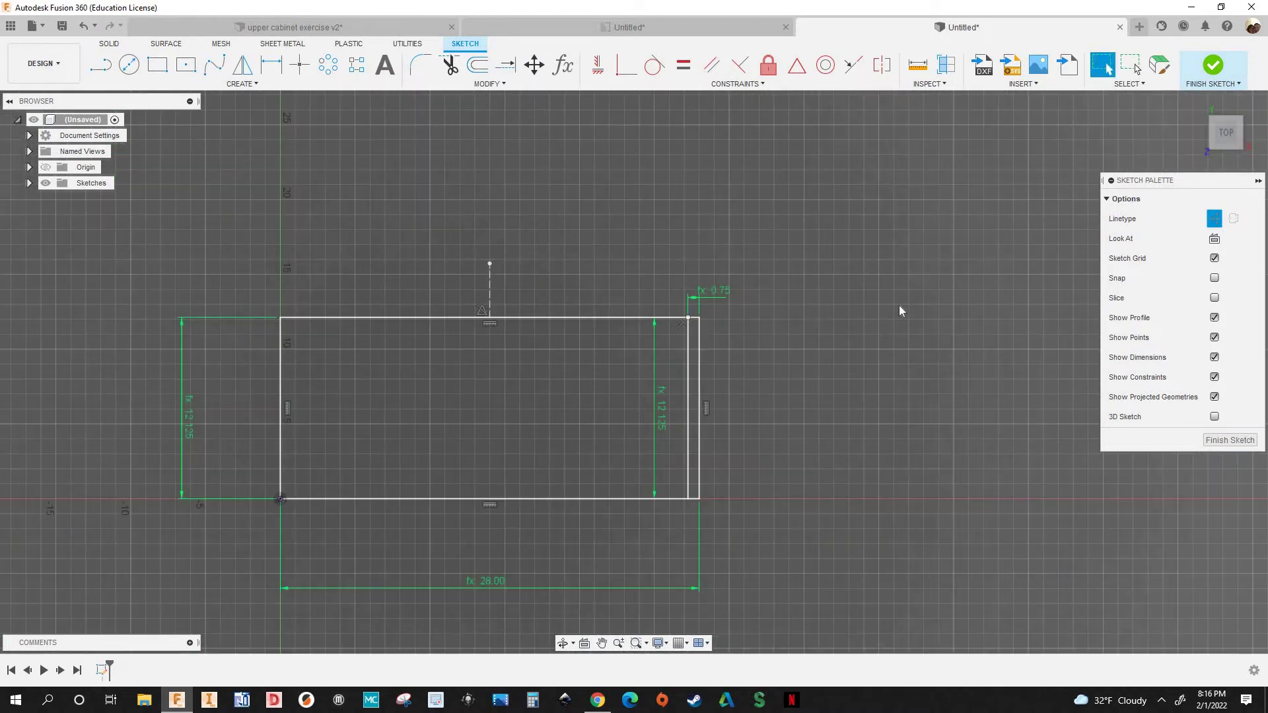
{"action": "mouse_move", "coordinate": [899, 305]}
{"action": "middle_mouse_down"}
{"action": "mouse_move", "coordinate": [1164, 214]}
{"action": "mouse_move", "coordinate": [1206, 218]}
{"action": "middle_mouse_up"}
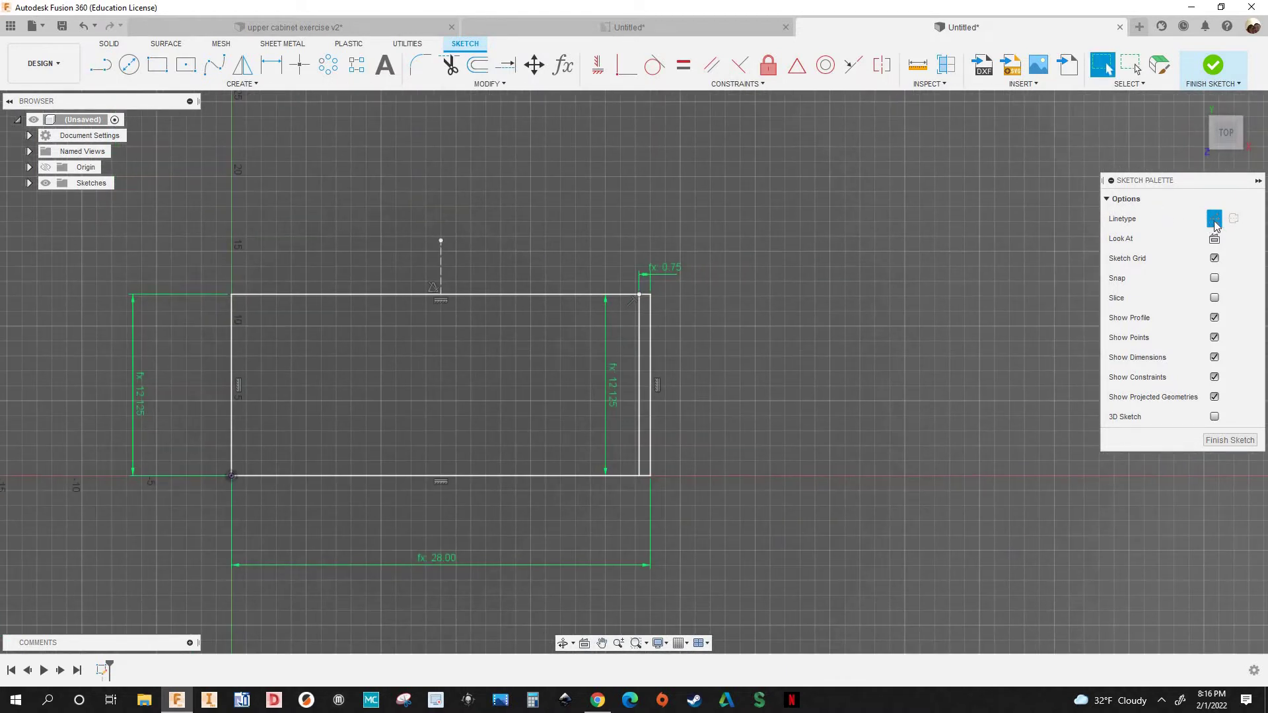
{"action": "left_click", "coordinate": [1215, 222]}
{"action": "key", "text": "c"}
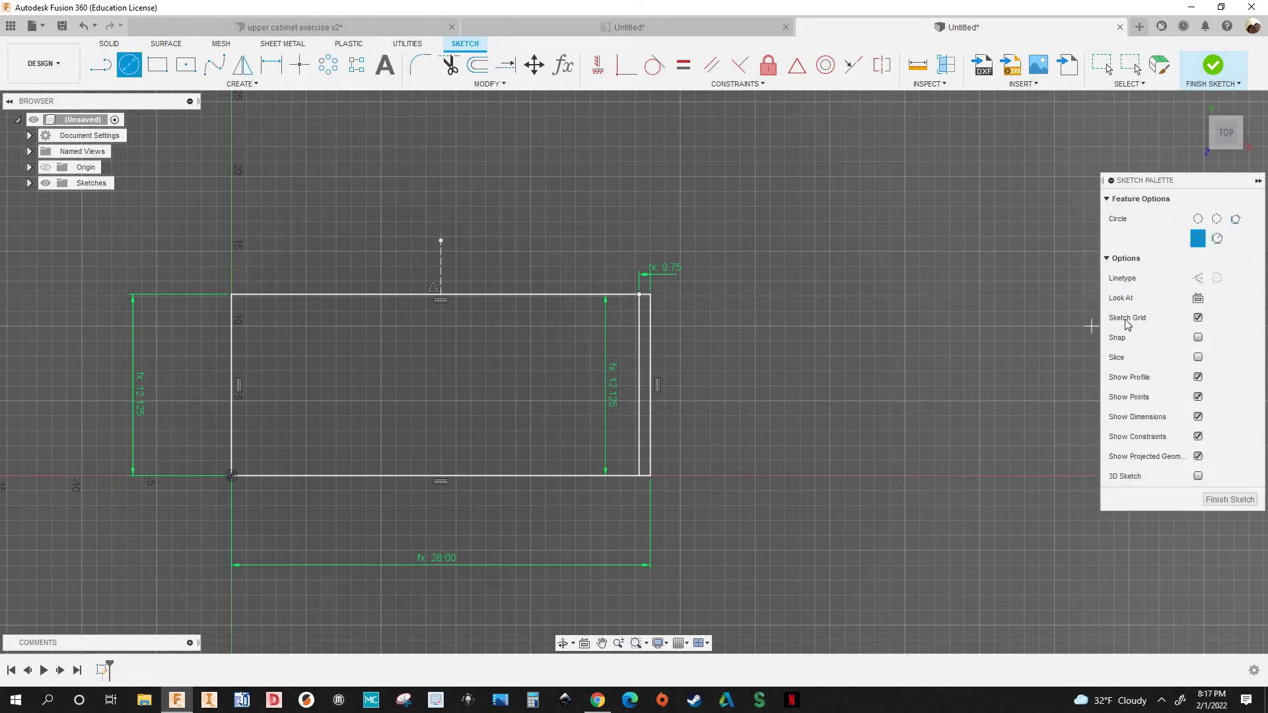
{"action": "key", "text": "Escape"}
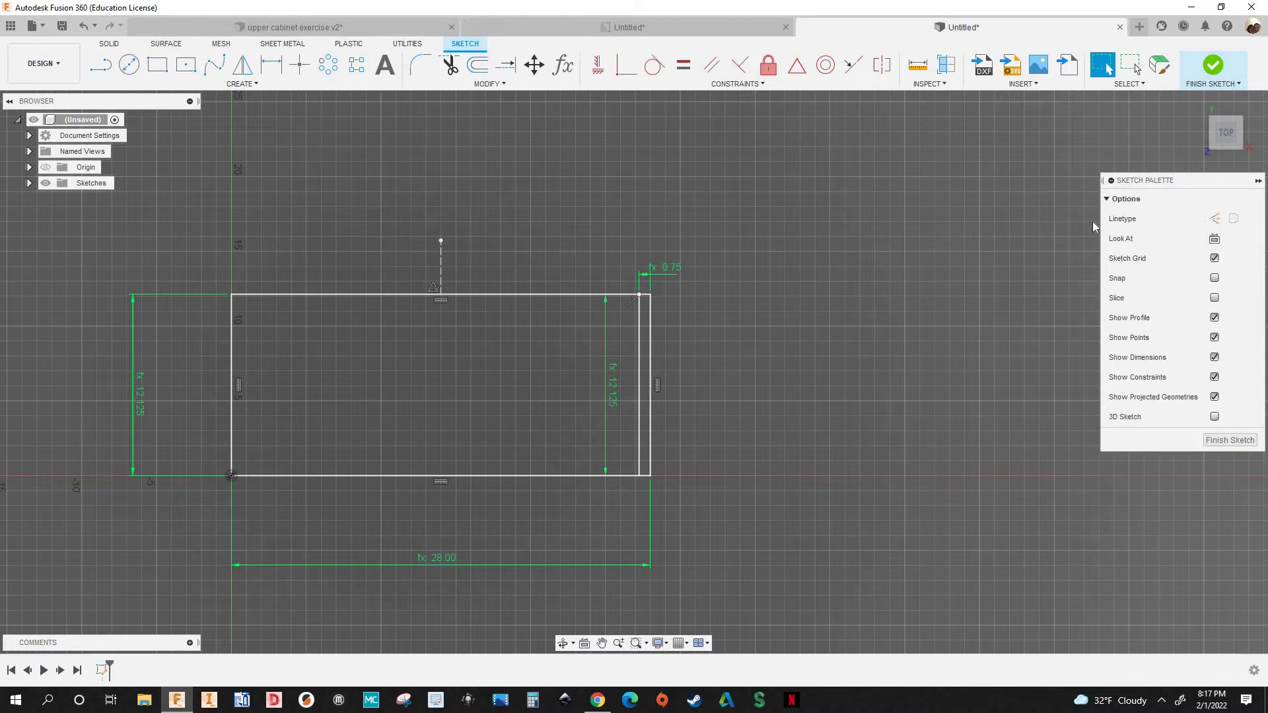
{"action": "scroll", "coordinate": [975, 289], "scroll_direction": "down", "scroll_amount": 2}
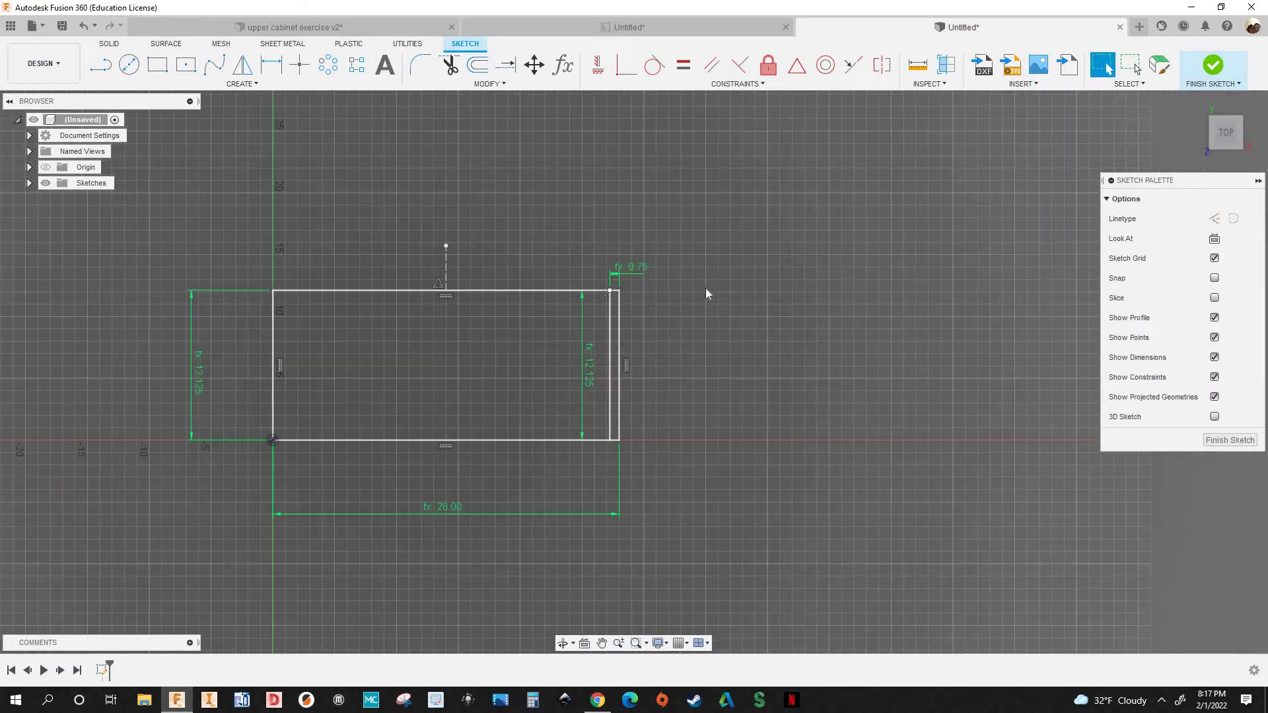
{"action": "scroll", "coordinate": [666, 381], "scroll_direction": "up", "scroll_amount": 3}
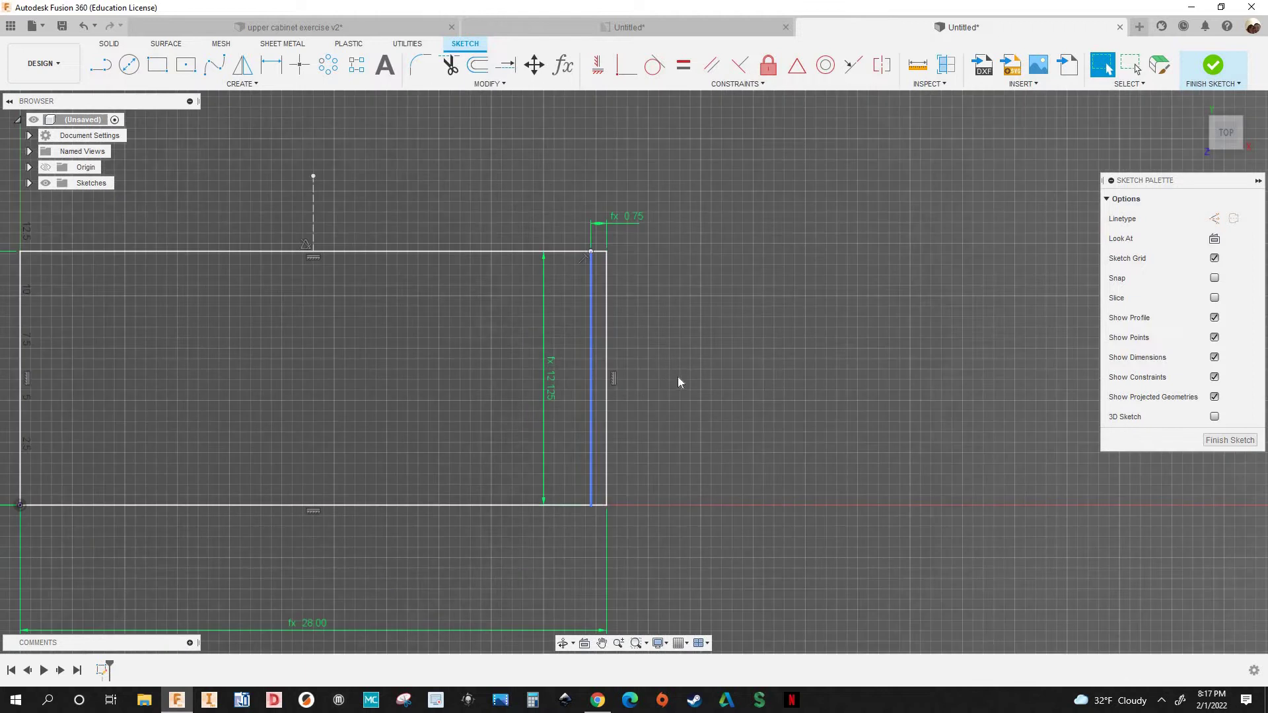
{"action": "scroll", "coordinate": [687, 370], "scroll_direction": "down", "scroll_amount": 1}
{"action": "middle_click_drag", "start_coordinate": [705, 355], "coordinate": [719, 351]}
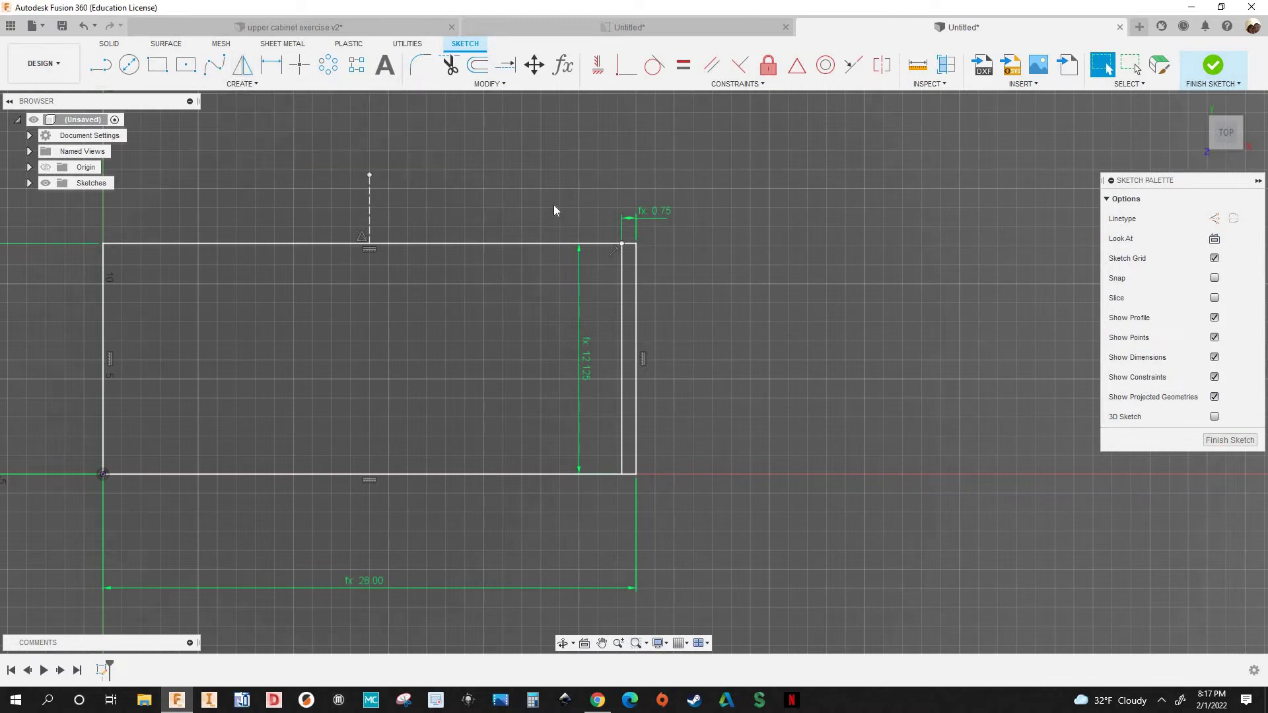
{"action": "scroll", "coordinate": [735, 304], "scroll_direction": "down", "scroll_amount": 2}
{"action": "scroll", "coordinate": [683, 295], "scroll_direction": "up", "scroll_amount": 1}
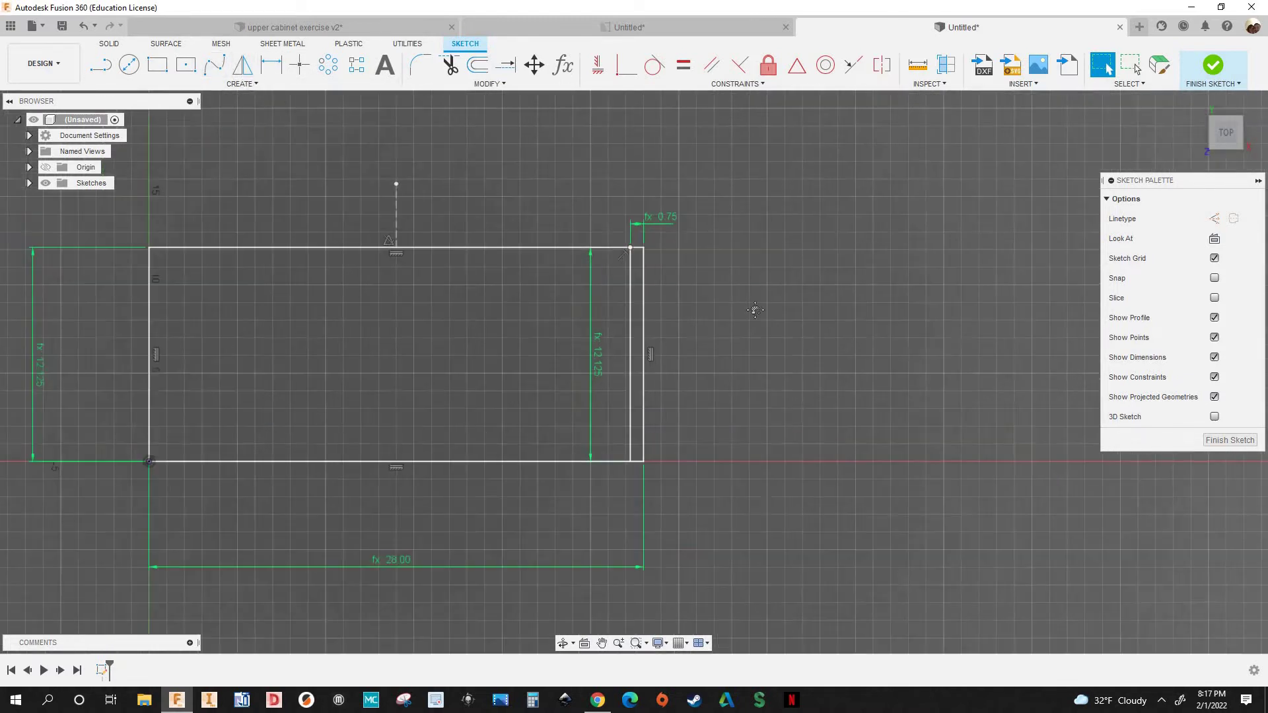
{"action": "scroll", "coordinate": [761, 308], "scroll_direction": "down", "scroll_amount": 1}
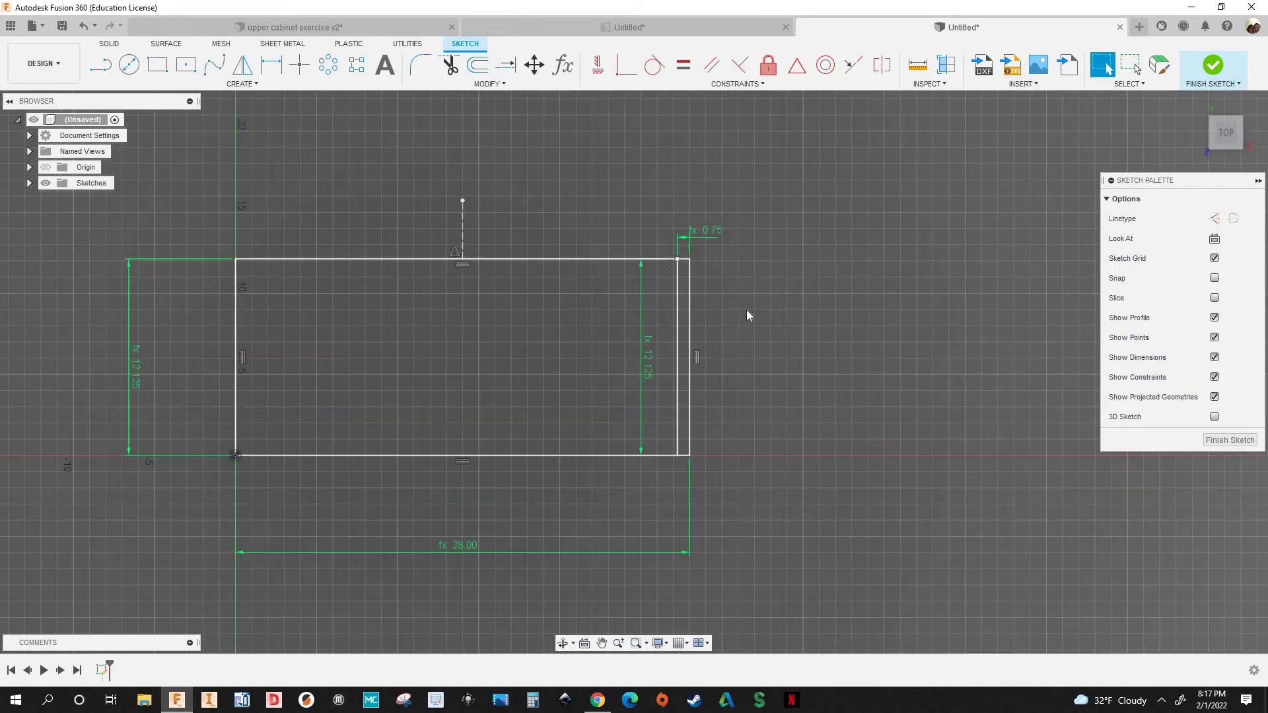
Mirror the inner vertical line near the right edge across the vertical construction line
{"action": "key", "text": "s"}
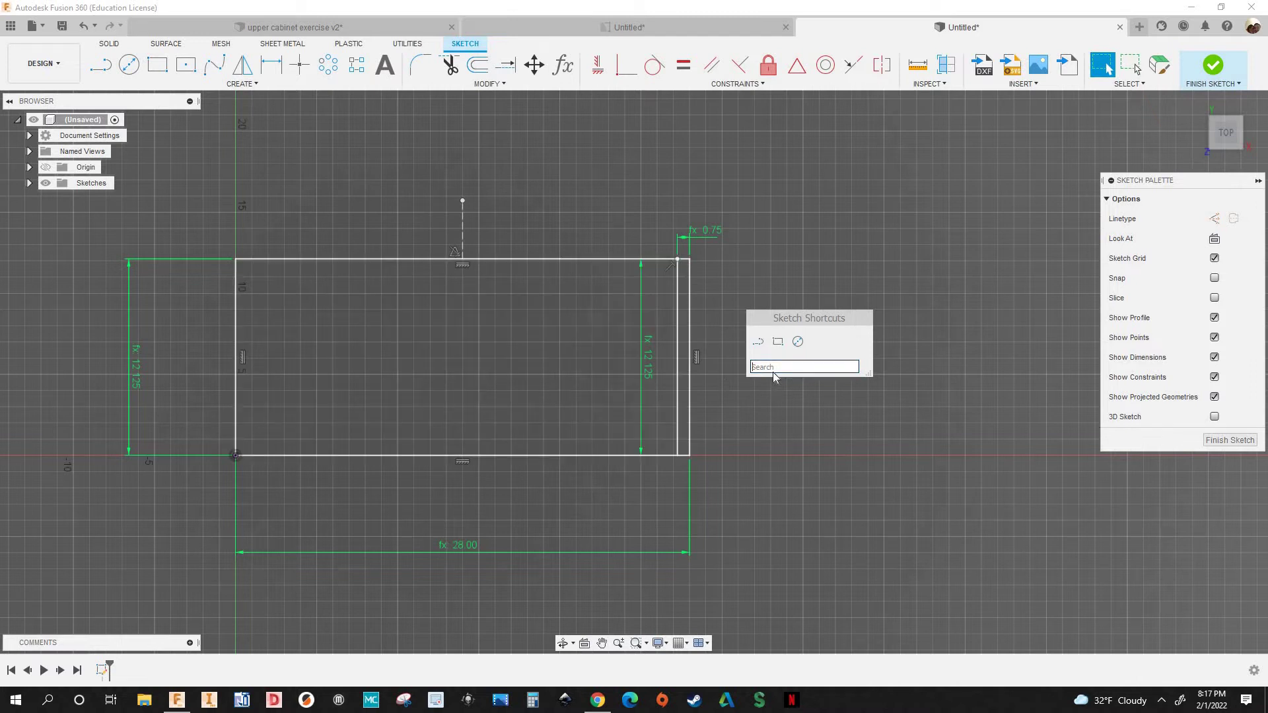
{"action": "type", "text": "mirro"}
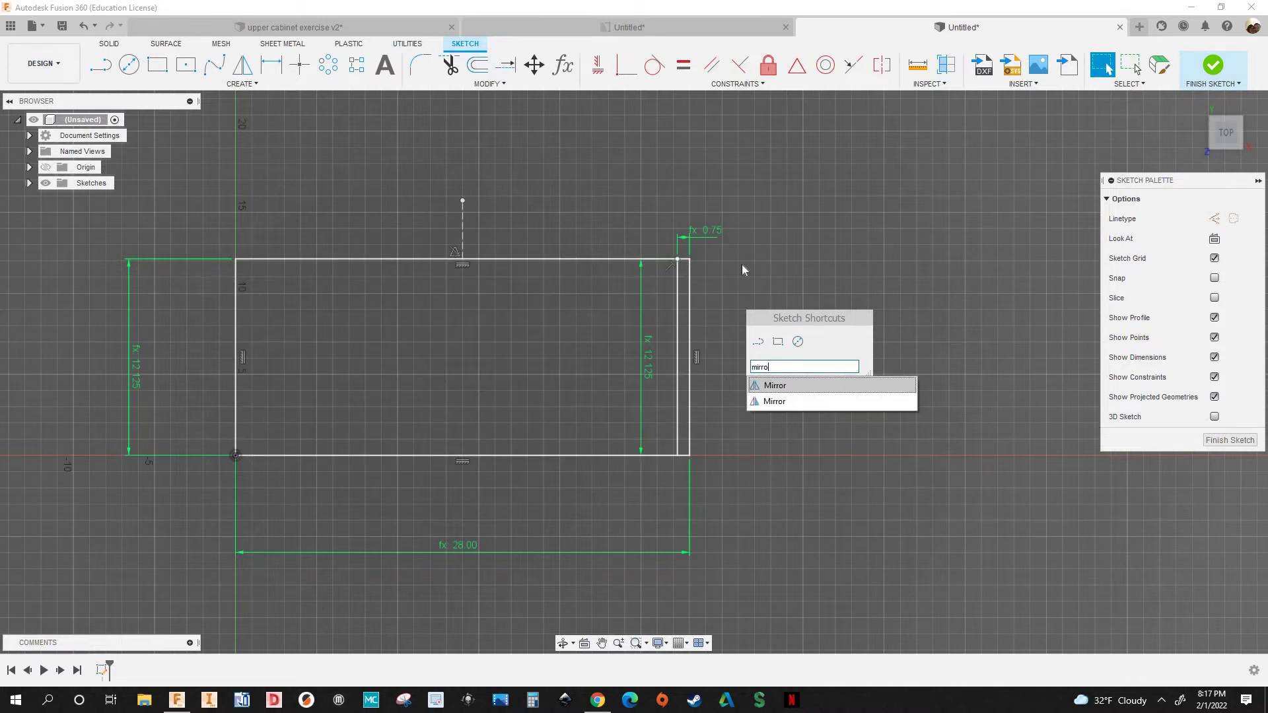
{"action": "left_click", "coordinate": [774, 387]}
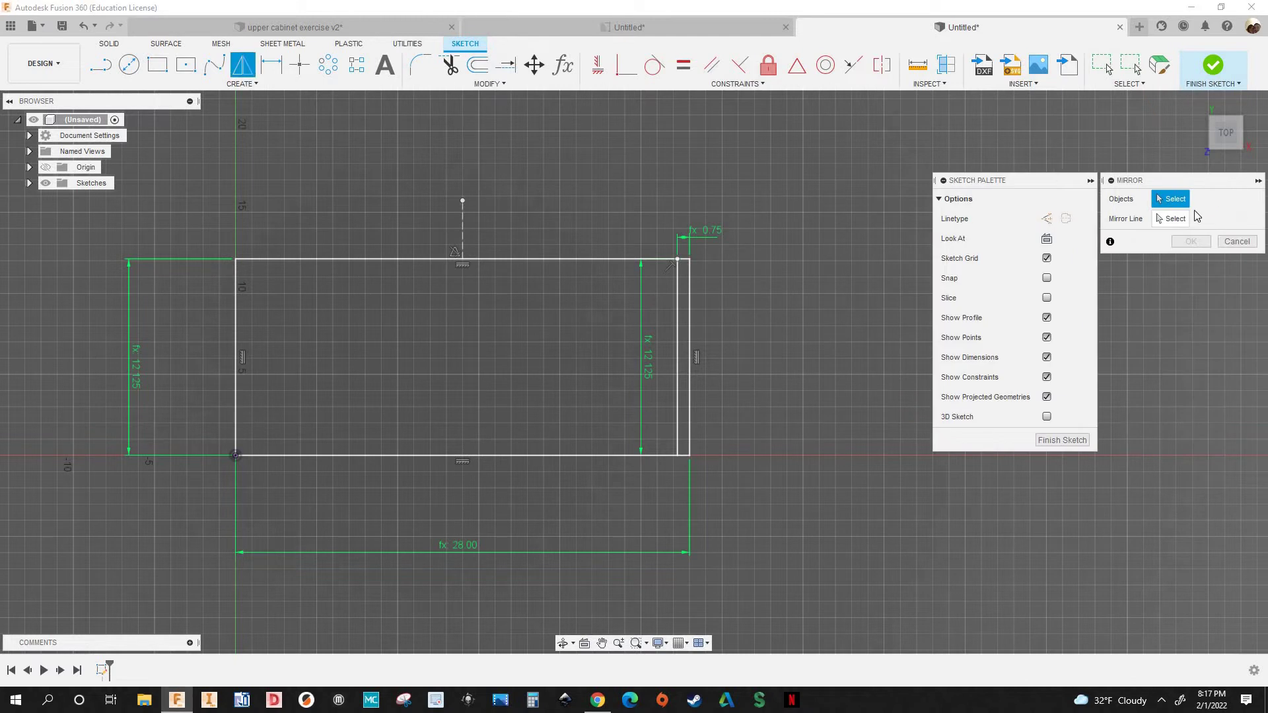
{"action": "left_click", "coordinate": [677, 382]}
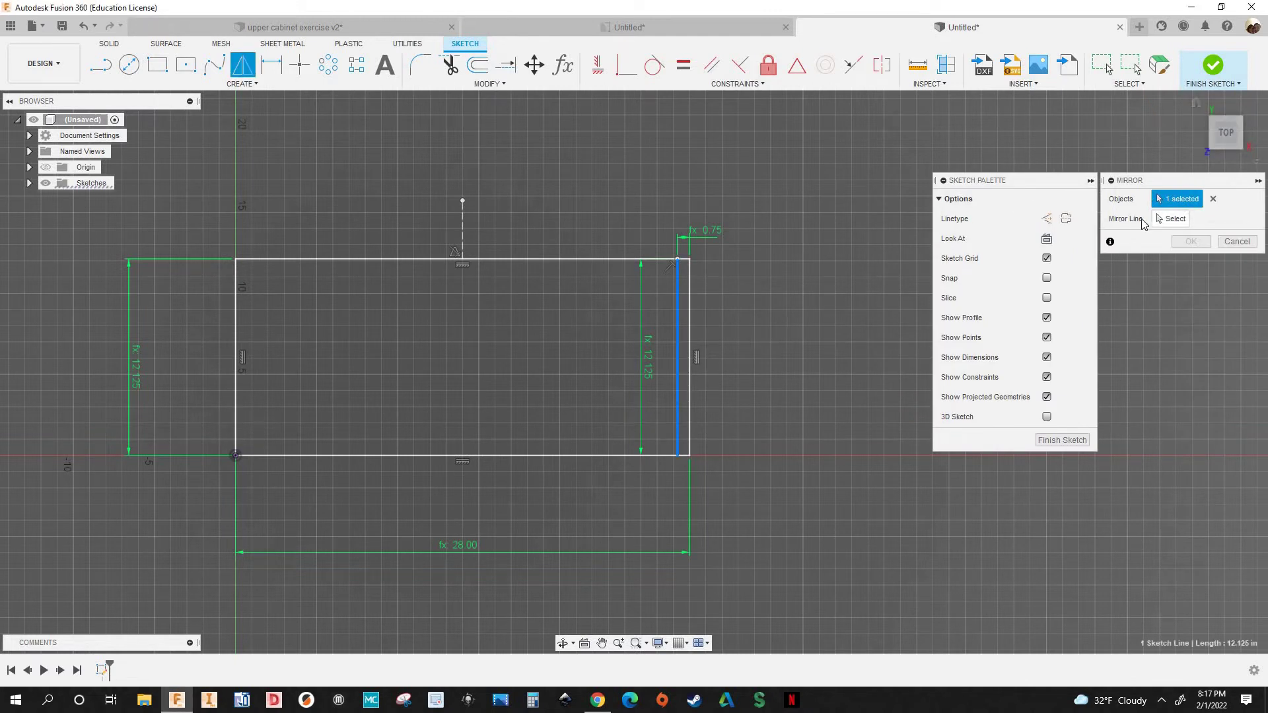
{"action": "left_click", "coordinate": [1170, 219]}
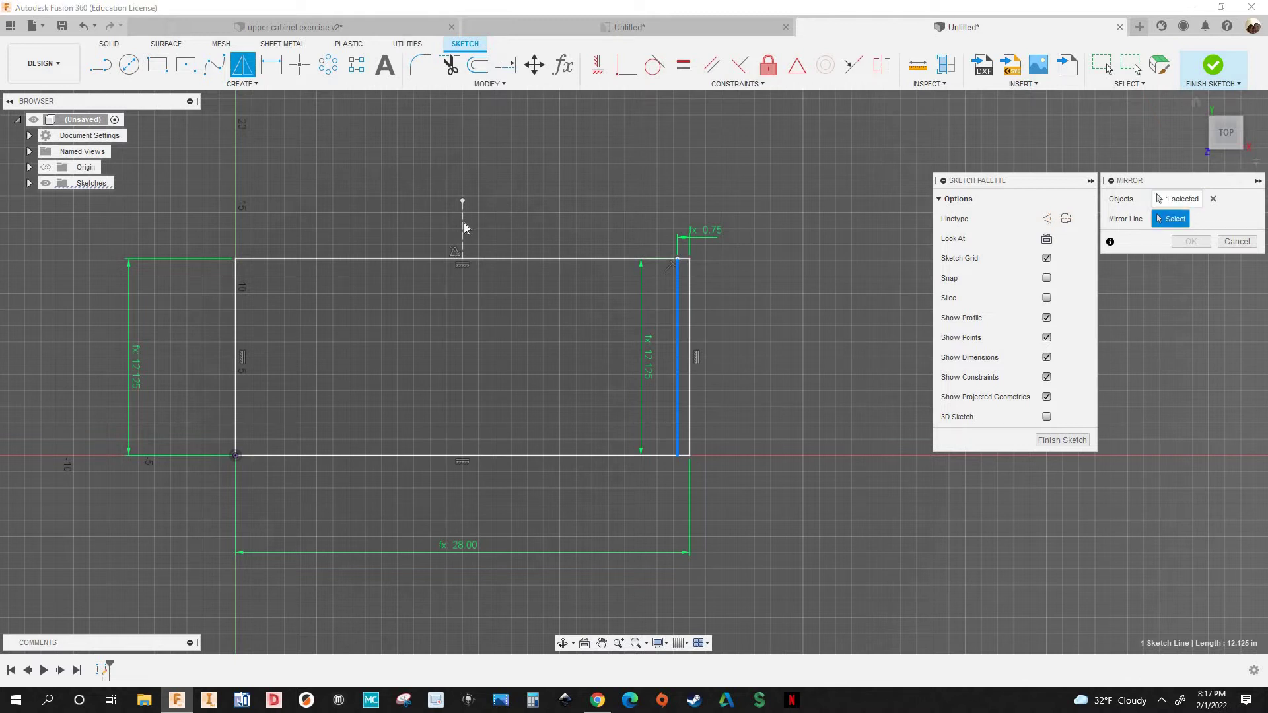
{"action": "left_click", "coordinate": [463, 233]}
{"action": "scroll", "coordinate": [473, 252], "scroll_direction": "up", "scroll_amount": 3}
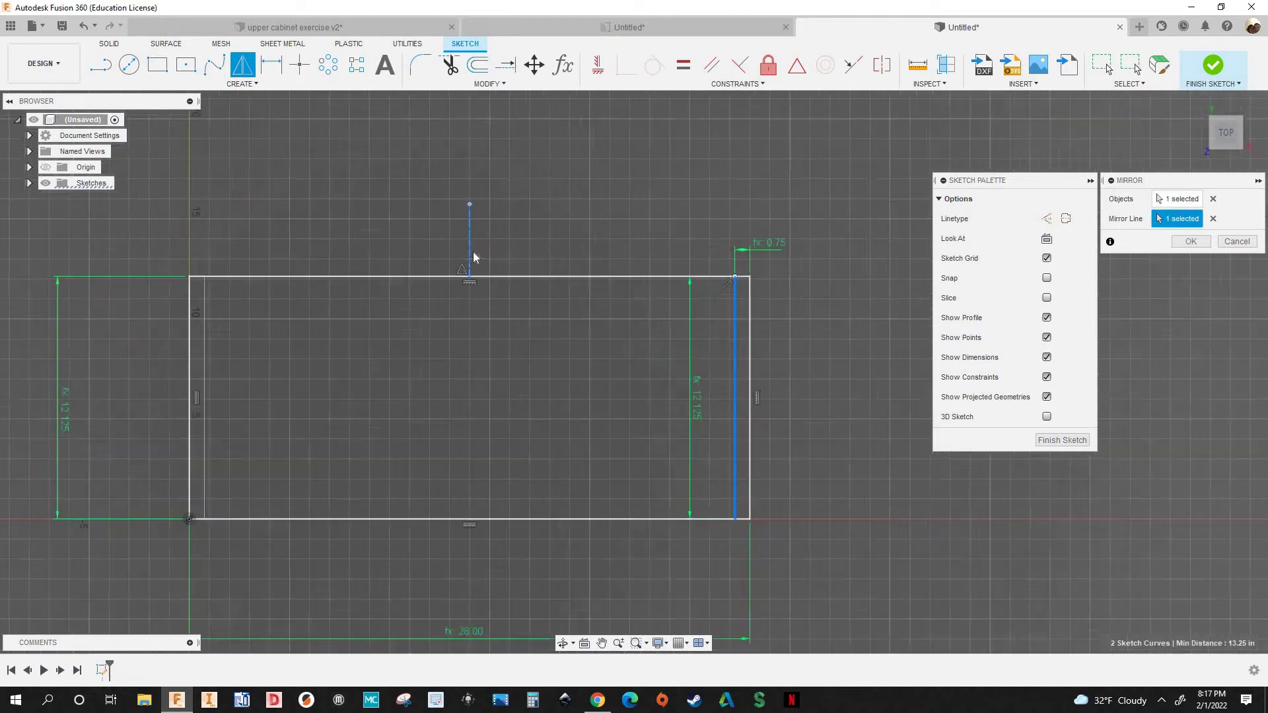
{"action": "scroll", "coordinate": [478, 248], "scroll_direction": "down", "scroll_amount": 3}
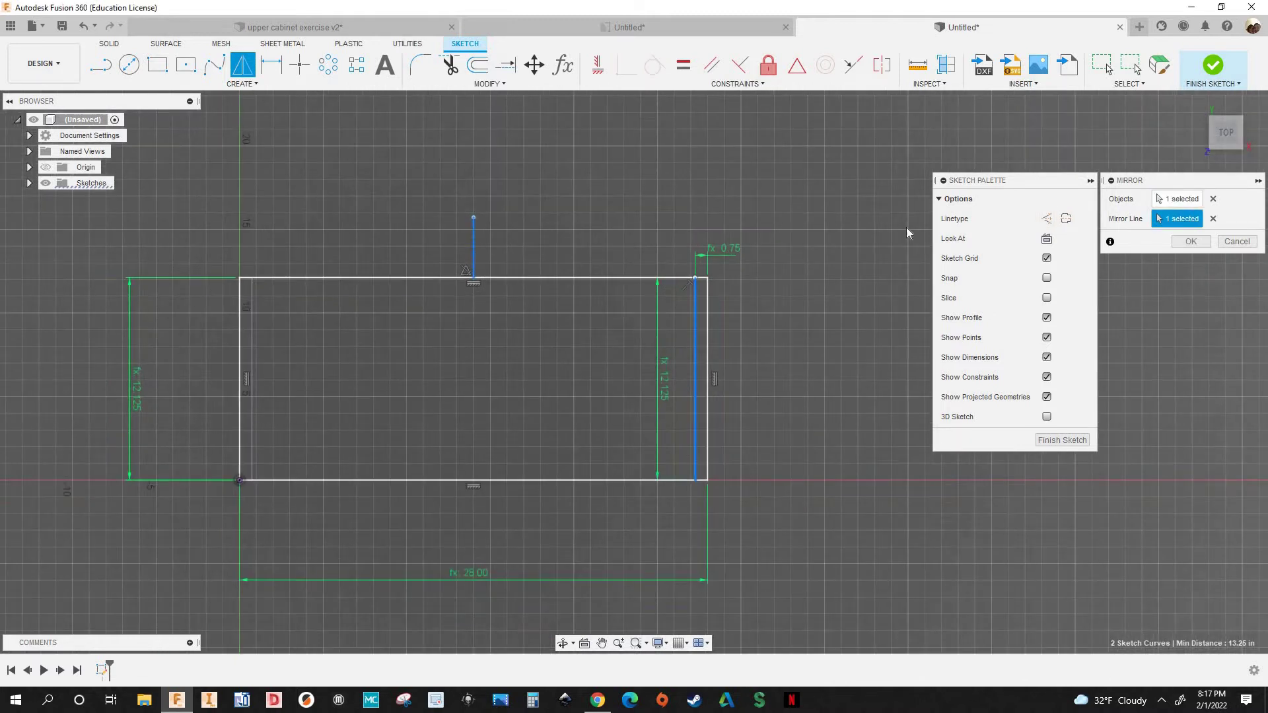
{"action": "left_click", "coordinate": [1191, 241]}
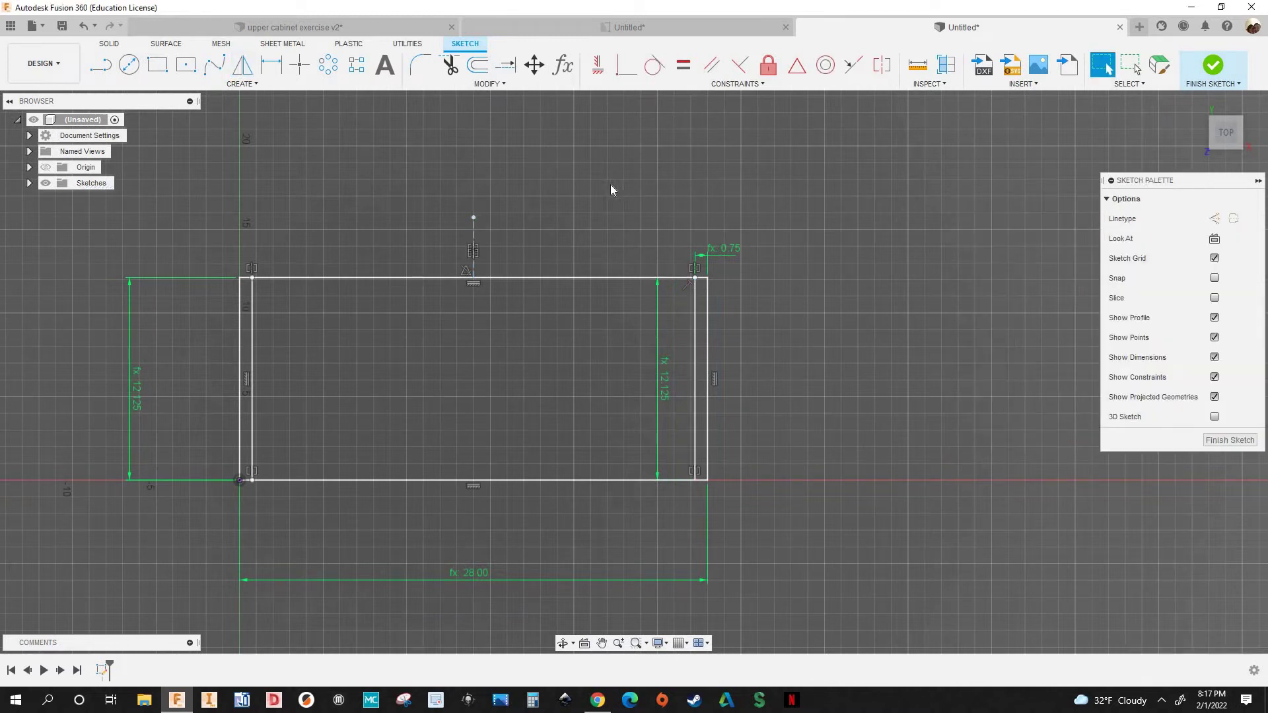
Draw a horizontal line across the rectangle just below its top edge, starting on the right edge, with its length set to width
{"action": "scroll", "coordinate": [610, 185], "scroll_direction": "down", "scroll_amount": 2}
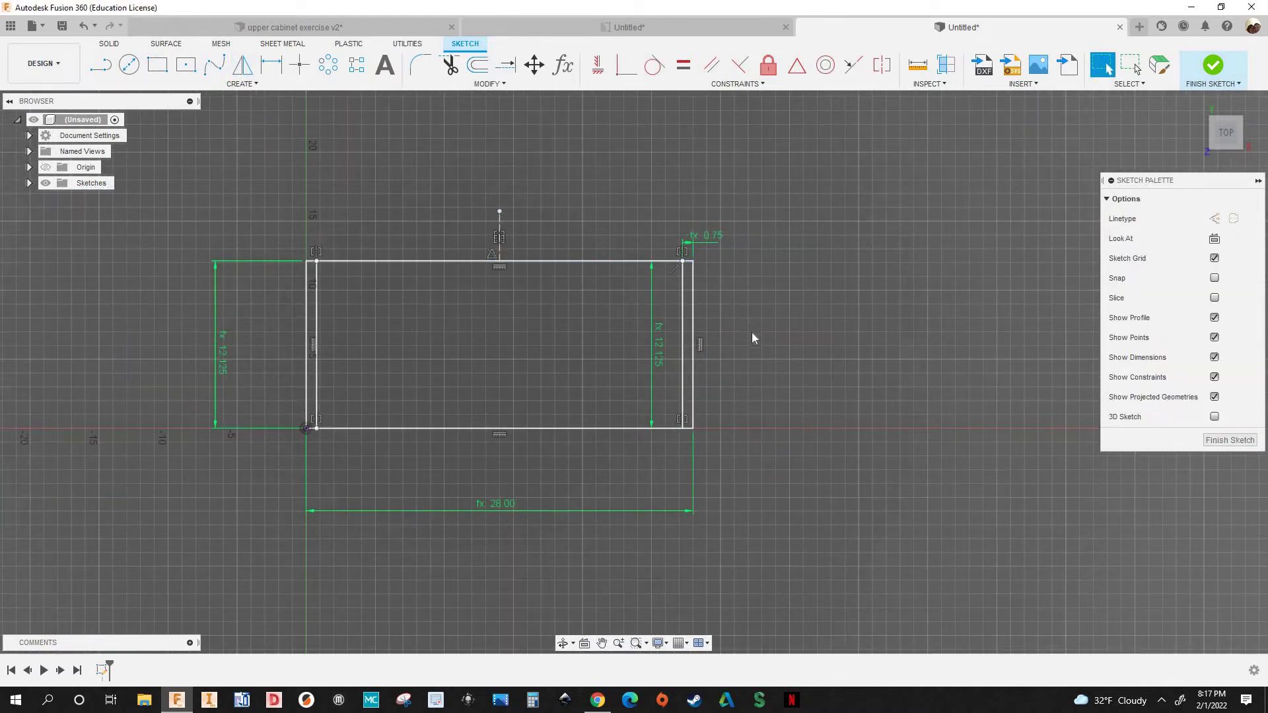
{"action": "scroll", "coordinate": [740, 409], "scroll_direction": "up", "scroll_amount": 2}
{"action": "scroll", "coordinate": [553, 171], "scroll_direction": "down", "scroll_amount": 1}
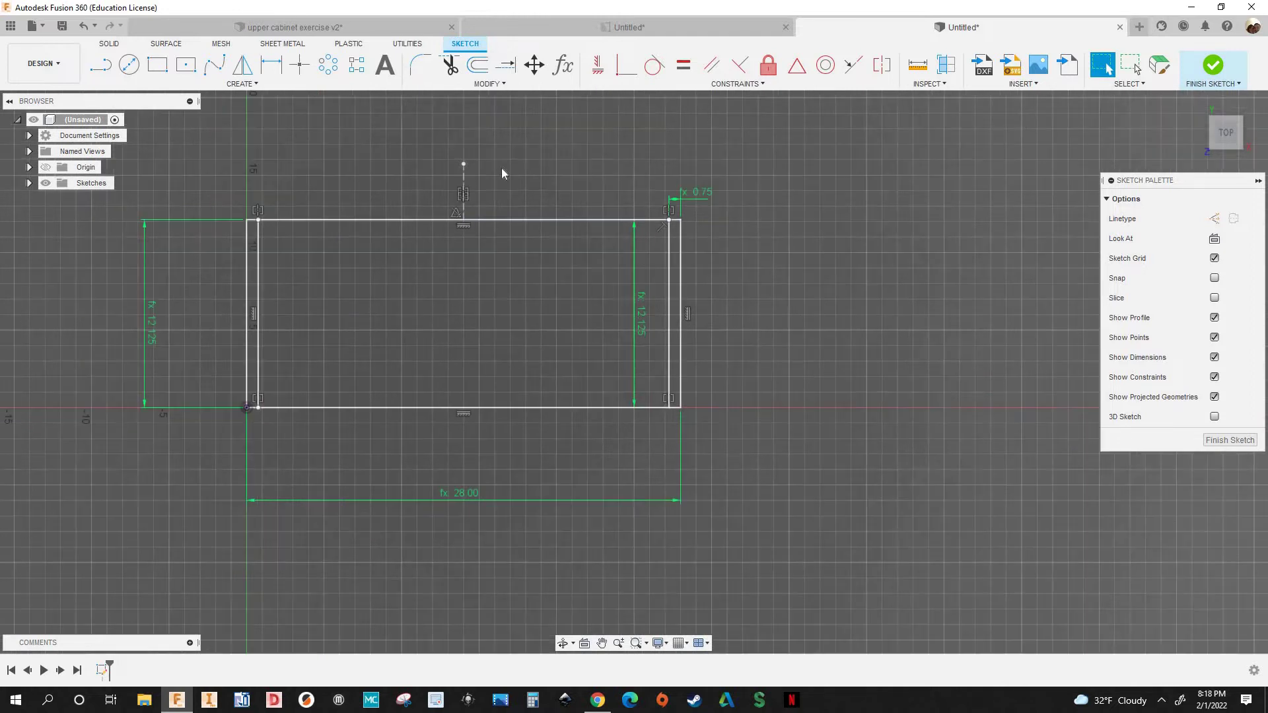
{"action": "scroll", "coordinate": [515, 159], "scroll_direction": "up", "scroll_amount": 1}
{"action": "scroll", "coordinate": [724, 232], "scroll_direction": "up", "scroll_amount": 2}
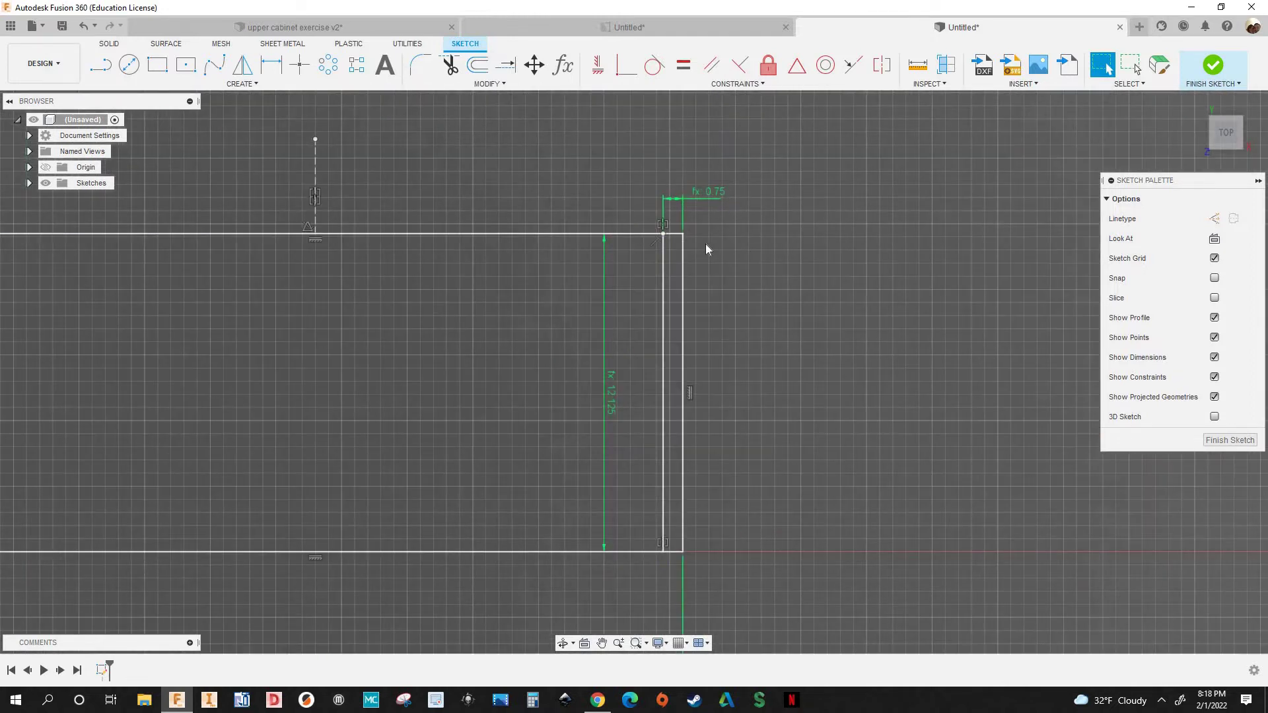
{"action": "scroll", "coordinate": [706, 249], "scroll_direction": "down", "scroll_amount": 1}
{"action": "key", "text": "l"}
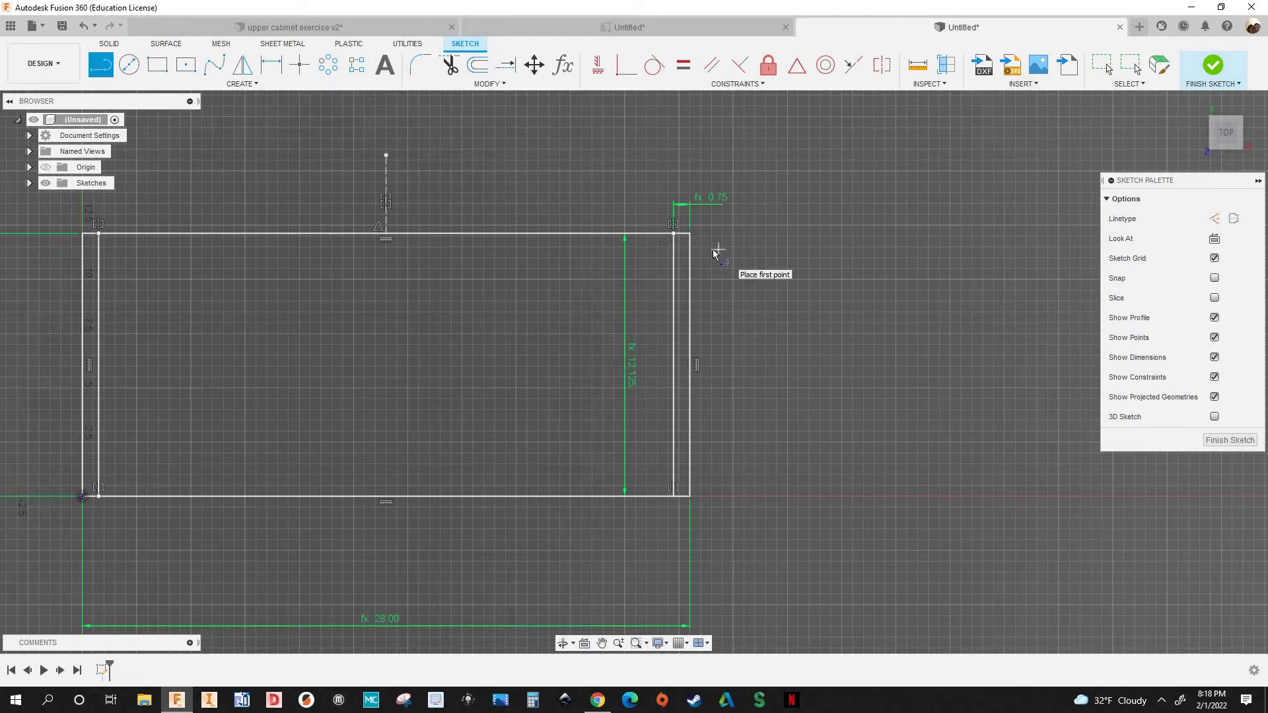
{"action": "scroll", "coordinate": [685, 272], "scroll_direction": "up", "scroll_amount": 2}
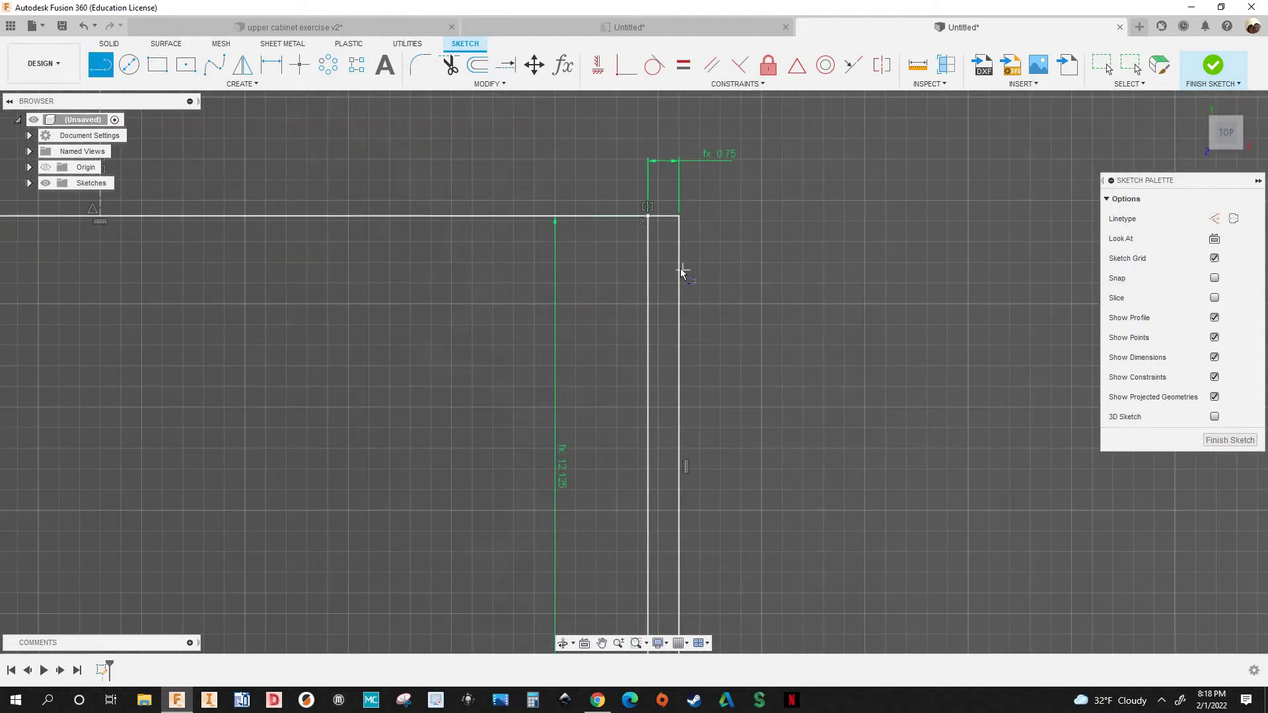
{"action": "left_click", "coordinate": [681, 270]}
{"action": "scroll", "coordinate": [681, 270], "scroll_direction": "down", "scroll_amount": 2}
{"action": "mouse_move", "coordinate": [332, 301]}
{"action": "middle_mouse_down"}
{"action": "mouse_move", "coordinate": [448, 280]}
{"action": "mouse_move", "coordinate": [364, 222]}
{"action": "middle_mouse_up"}
{"action": "scroll", "coordinate": [396, 247], "scroll_direction": "down", "scroll_amount": 2}
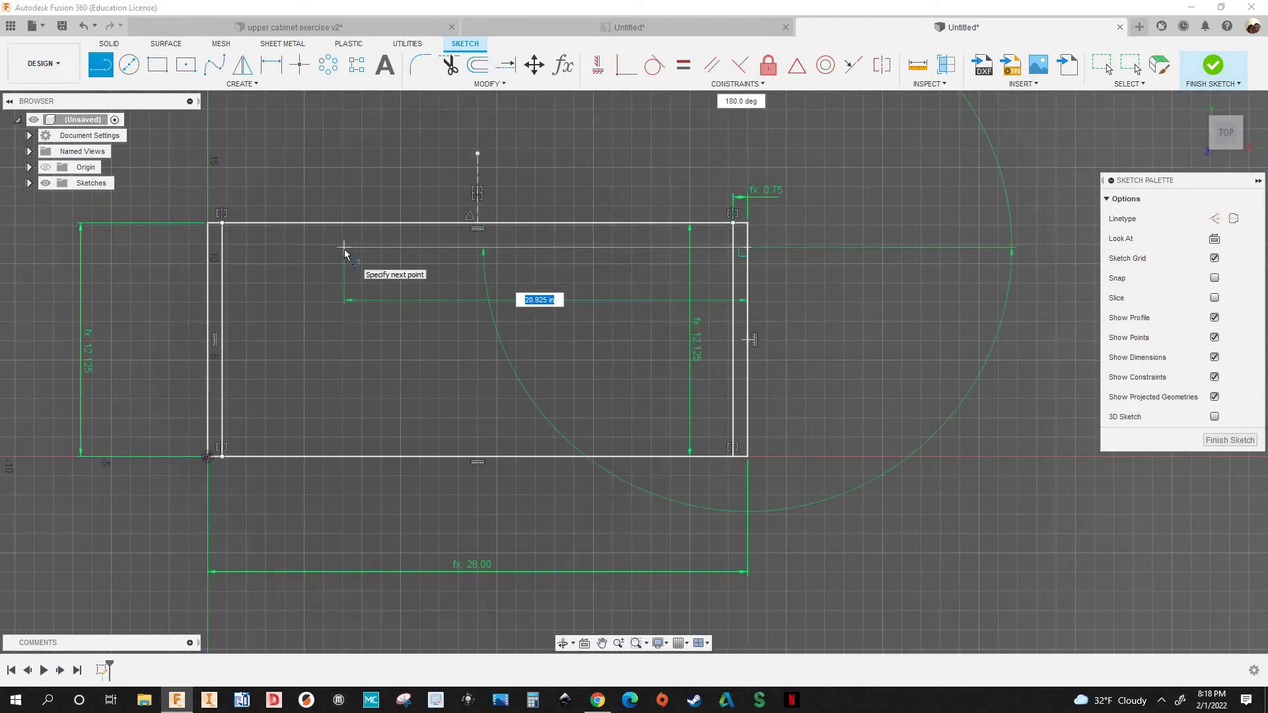
{"action": "type", "text": "w"}
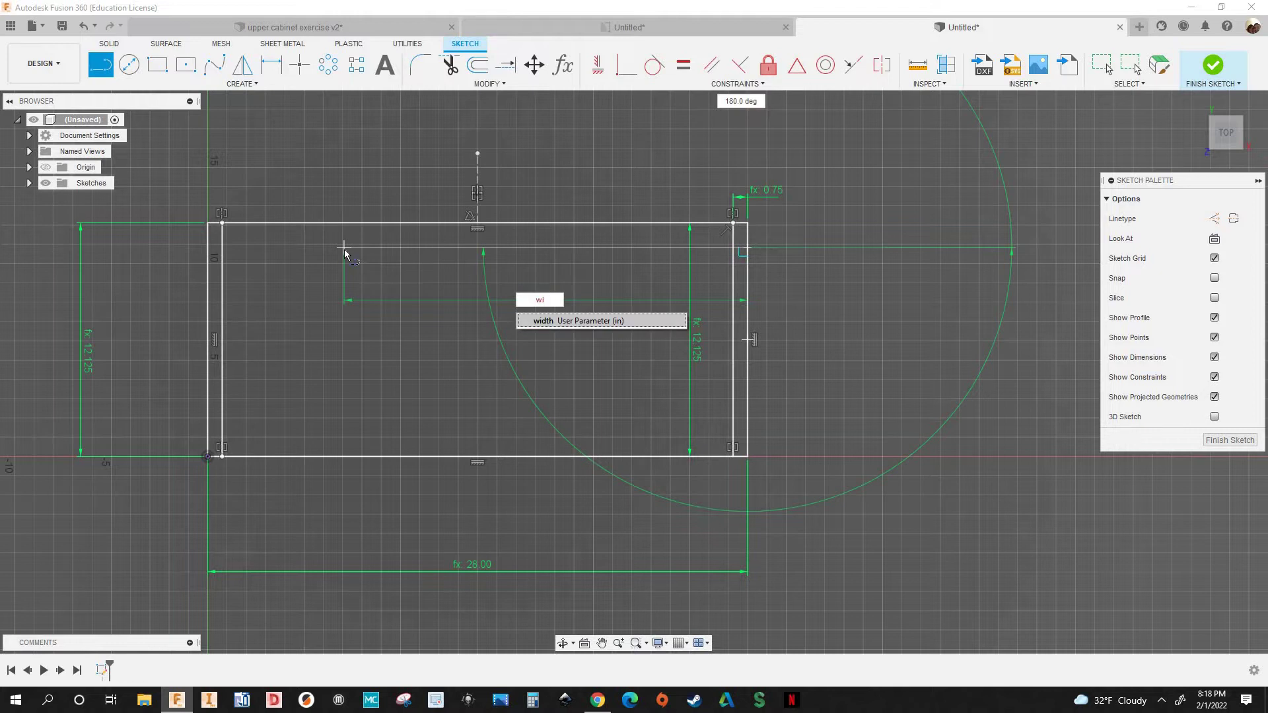
{"action": "type", "text": "i"}
{"action": "key", "text": "Tab"}
{"action": "key", "text": "Return"}
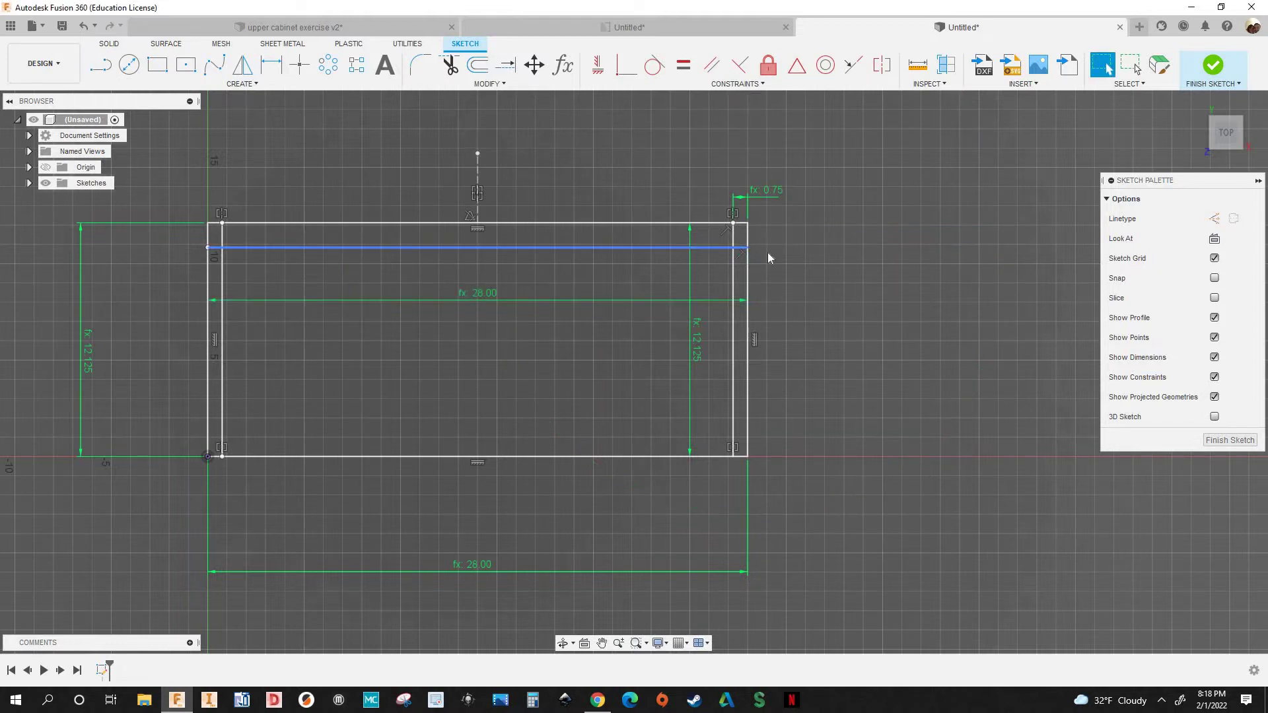
Dimension the gap between the new horizontal line's right endpoint and the rectangle's top right corner, setting it to the setback parameter
{"action": "scroll", "coordinate": [767, 252], "scroll_direction": "up", "scroll_amount": 3}
{"action": "scroll", "coordinate": [533, 302], "scroll_direction": "up", "scroll_amount": 2}
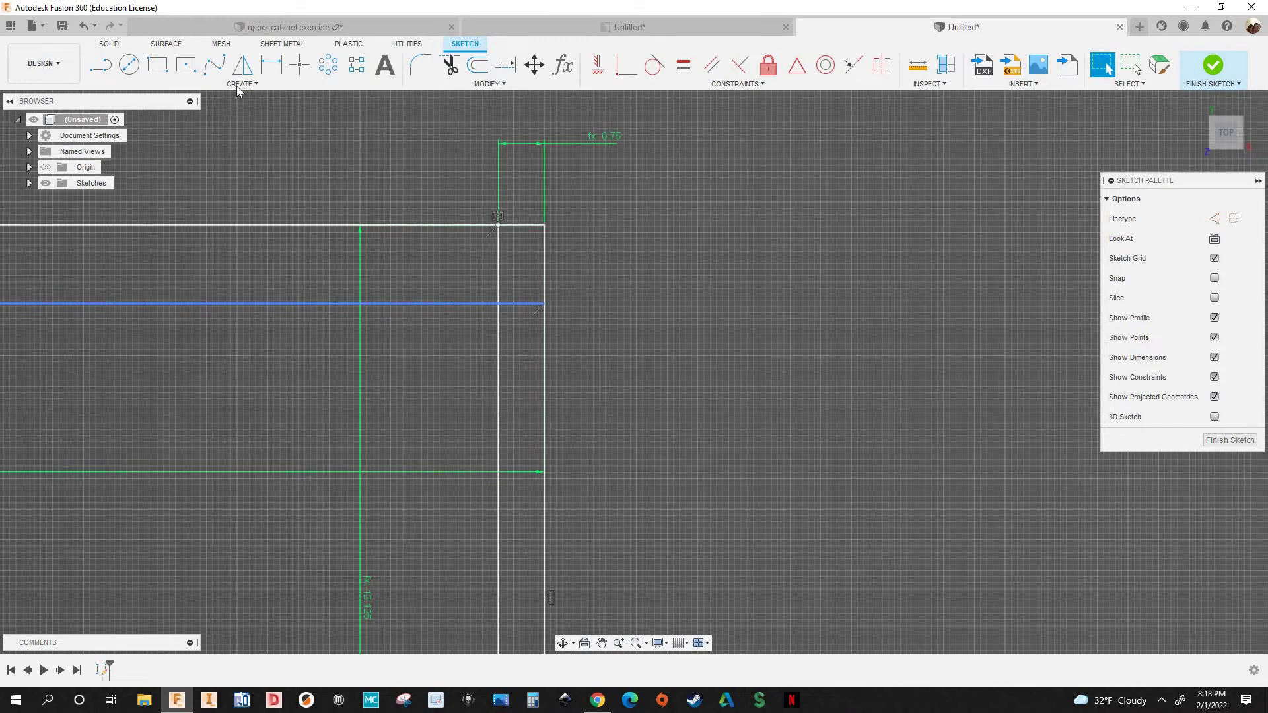
{"action": "scroll", "coordinate": [529, 301], "scroll_direction": "down", "scroll_amount": 1}
{"action": "scroll", "coordinate": [405, 179], "scroll_direction": "down", "scroll_amount": 1}
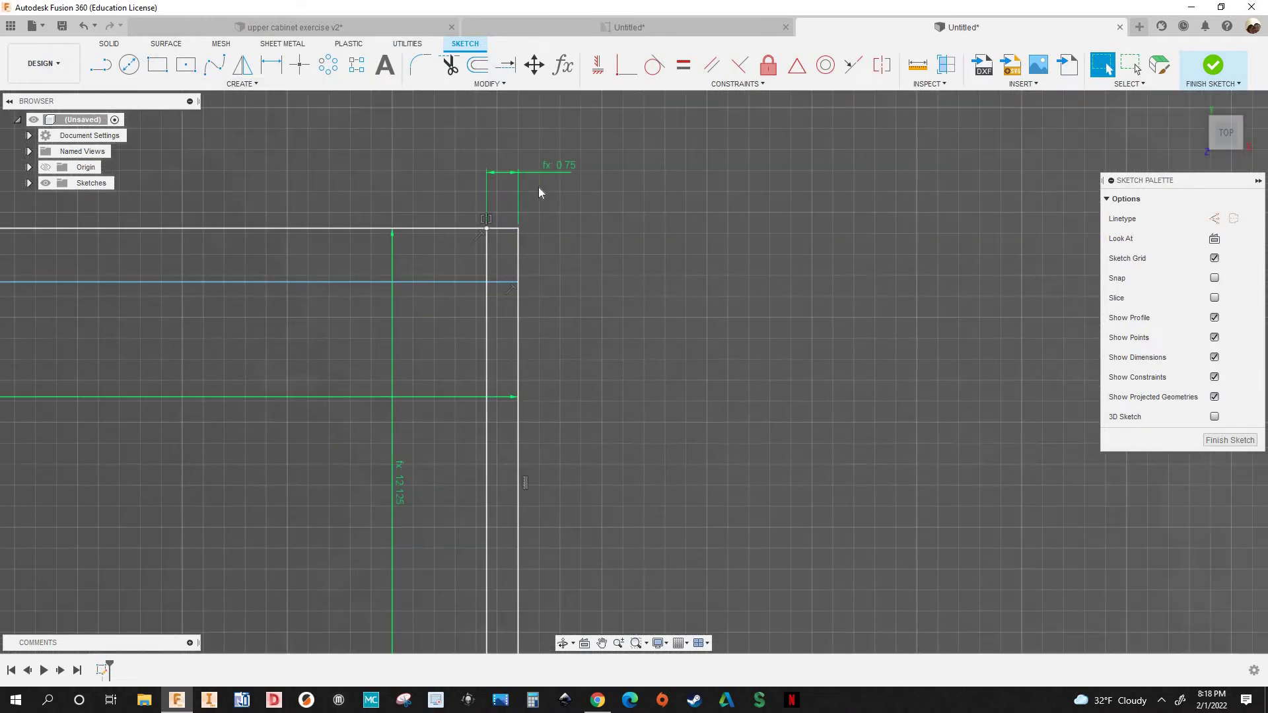
{"action": "left_click", "coordinate": [275, 68]}
{"action": "scroll", "coordinate": [538, 289], "scroll_direction": "up", "scroll_amount": 3}
{"action": "left_click", "coordinate": [511, 308]}
{"action": "left_click", "coordinate": [510, 207]}
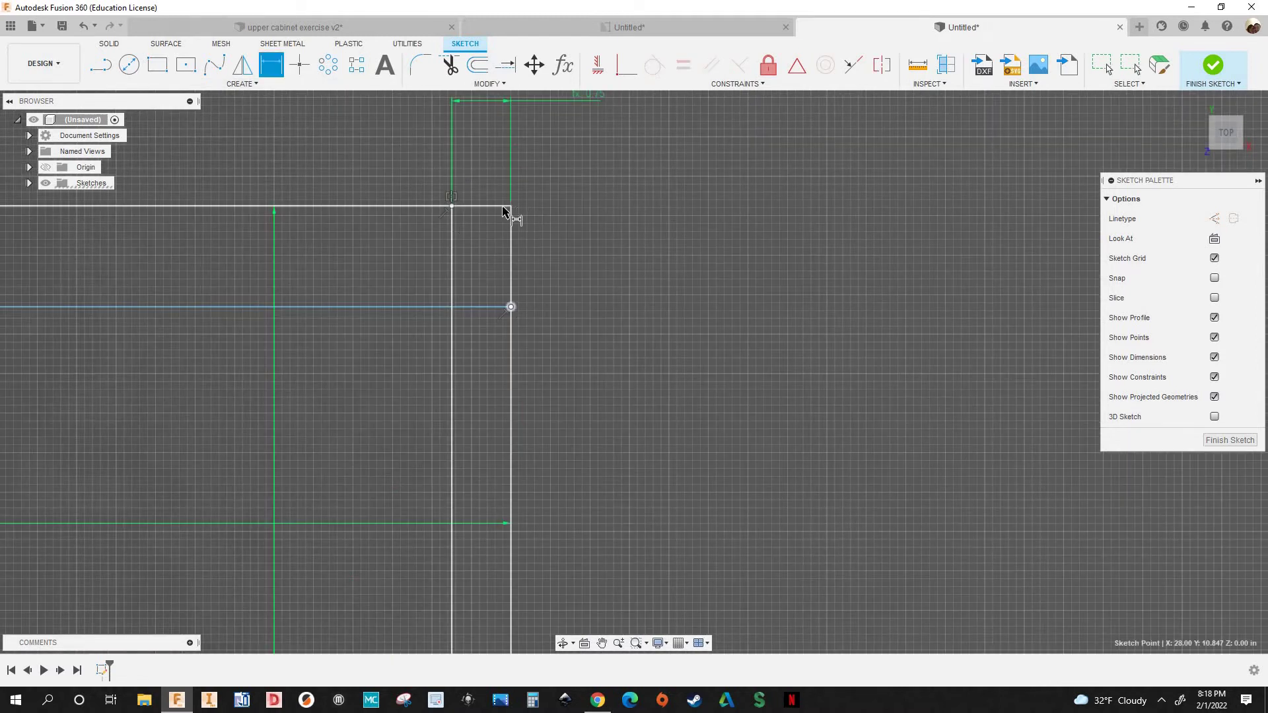
{"action": "left_click", "coordinate": [613, 247]}
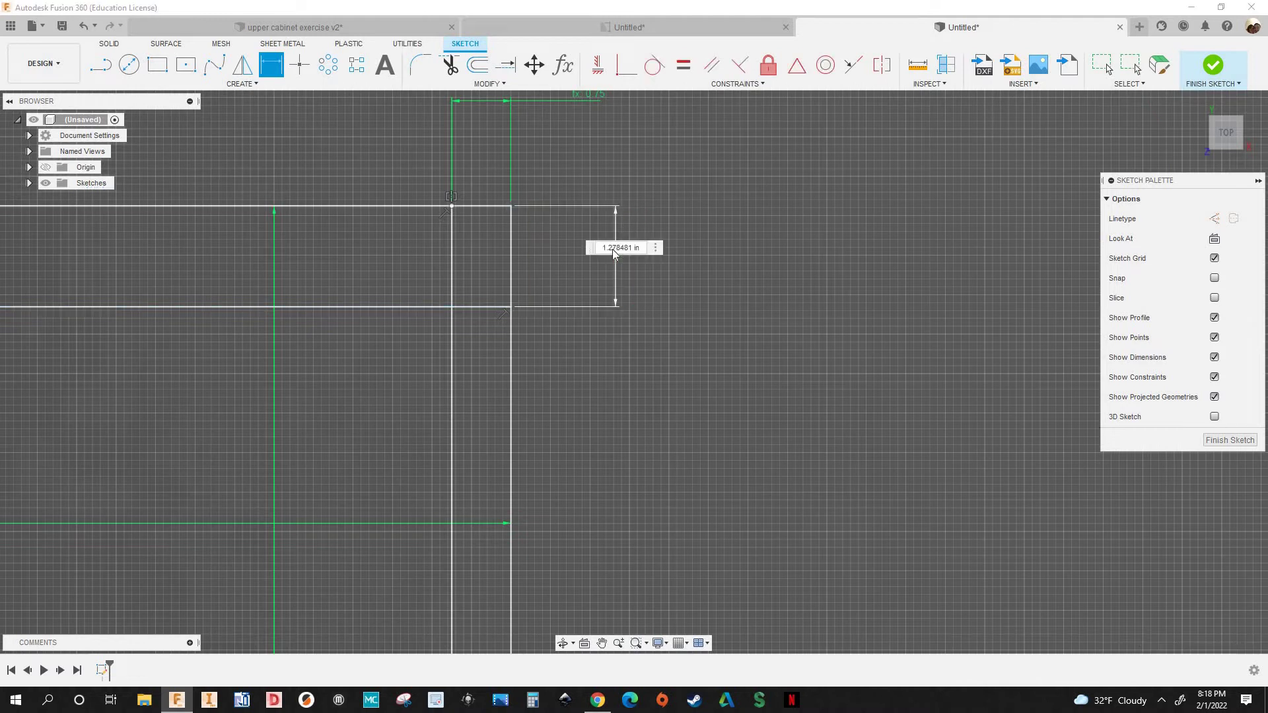
{"action": "type", "text": "et"}
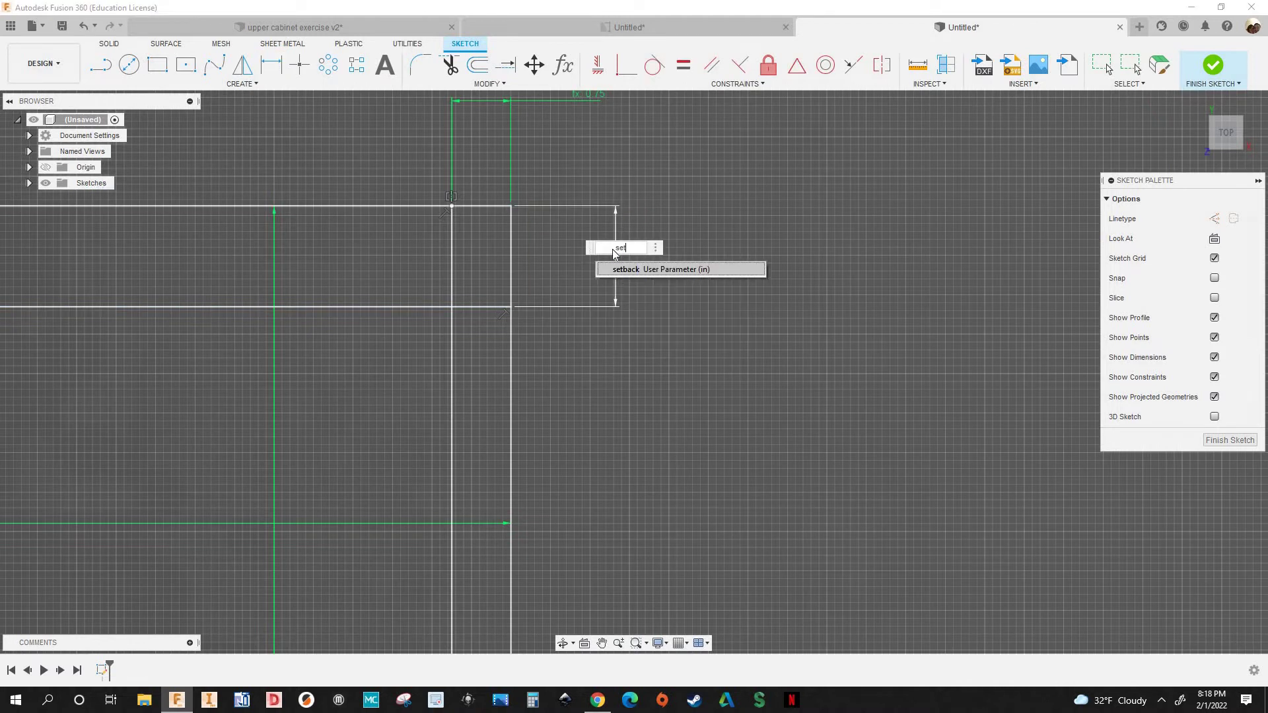
{"action": "key", "text": "Return"}
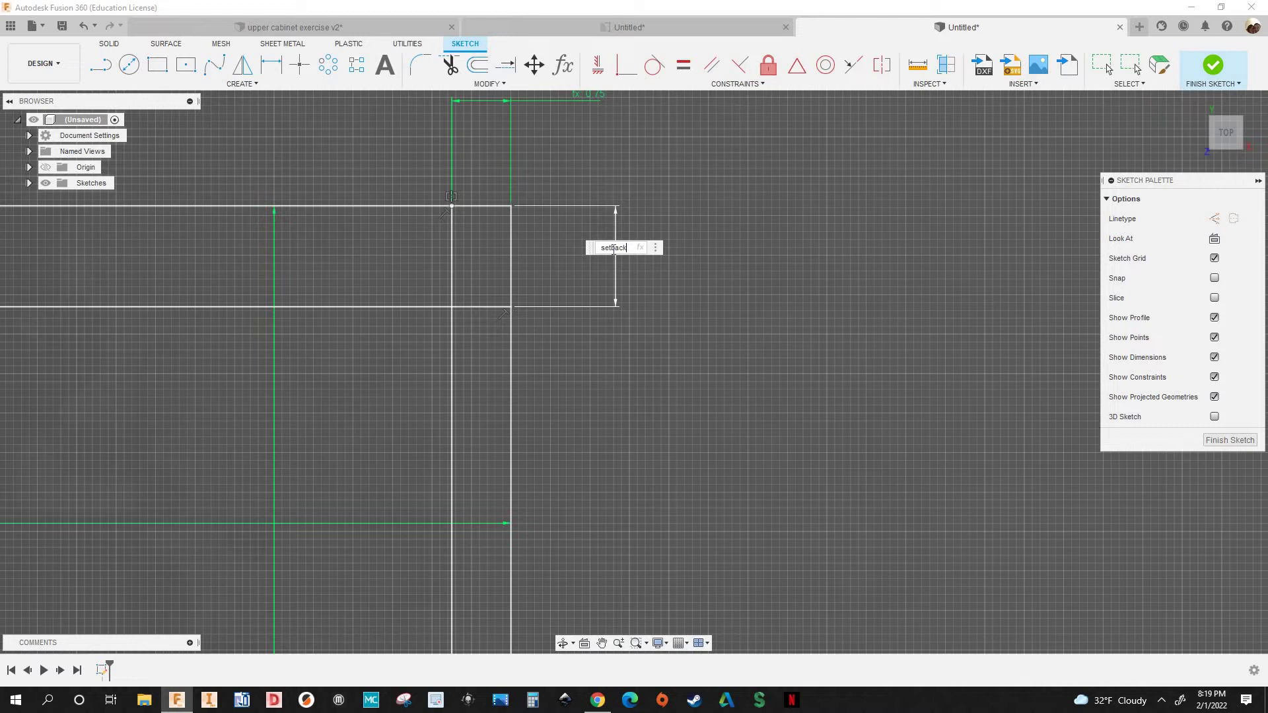
{"action": "key", "text": "Return"}
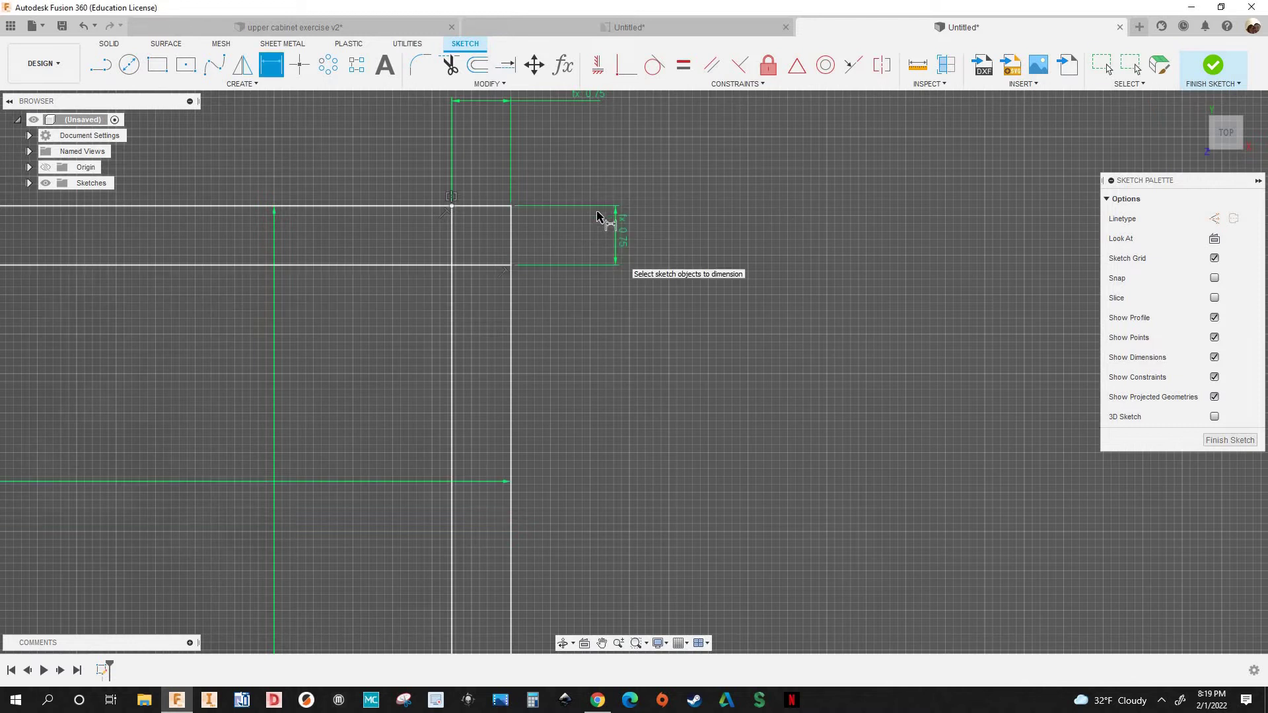
Change the setback user parameter to 18 mm and check the setback dimension in the sketch
{"action": "scroll", "coordinate": [645, 254], "scroll_direction": "down", "scroll_amount": 1}
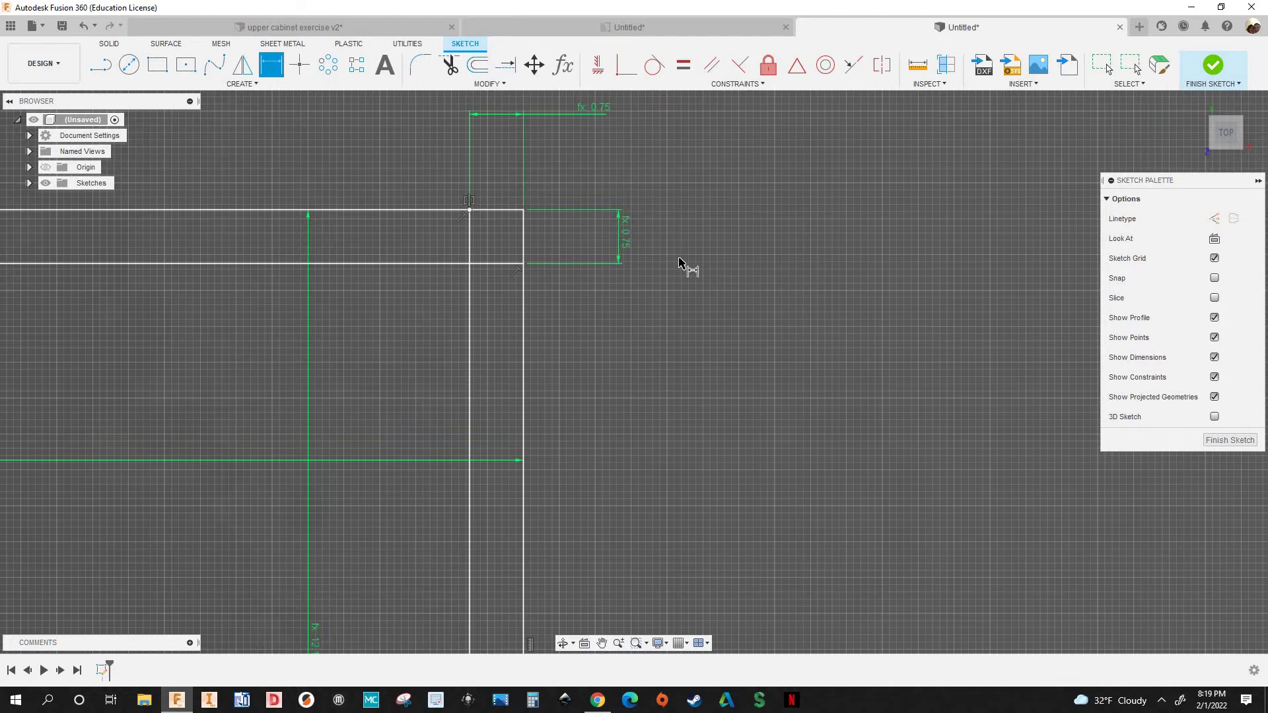
{"action": "scroll", "coordinate": [680, 263], "scroll_direction": "down", "scroll_amount": 2}
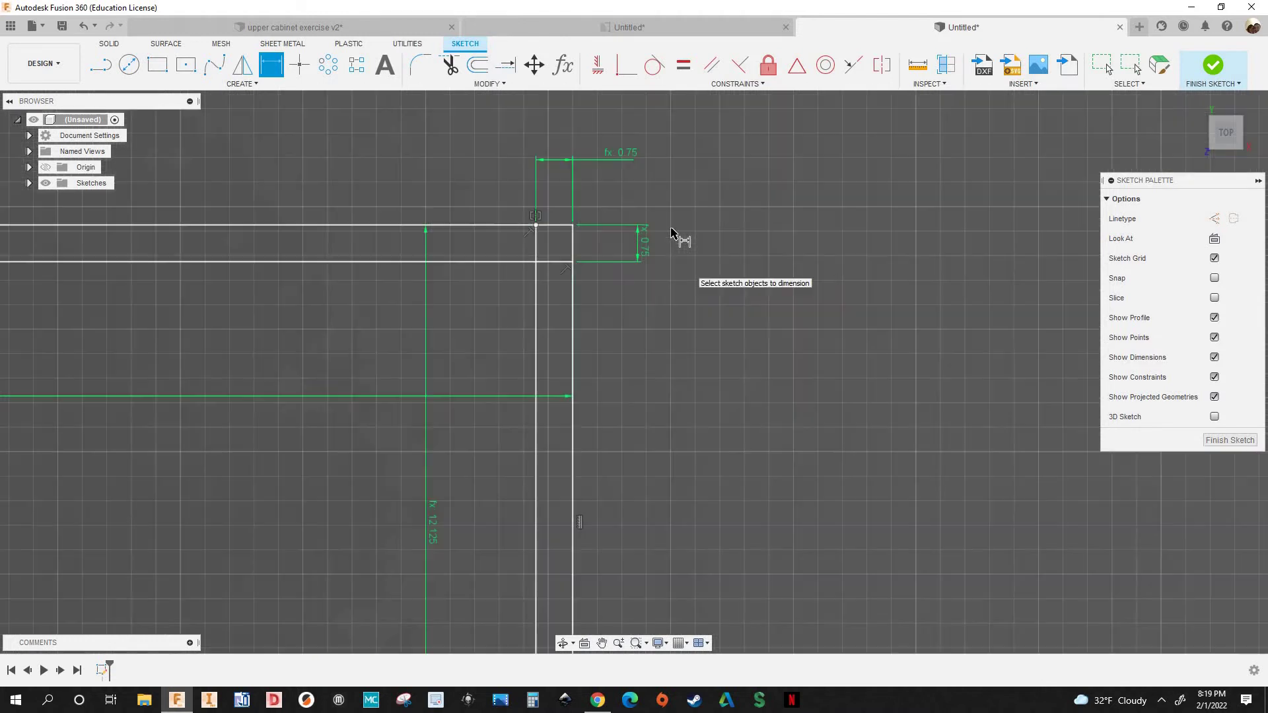
{"action": "left_click", "coordinate": [566, 68]}
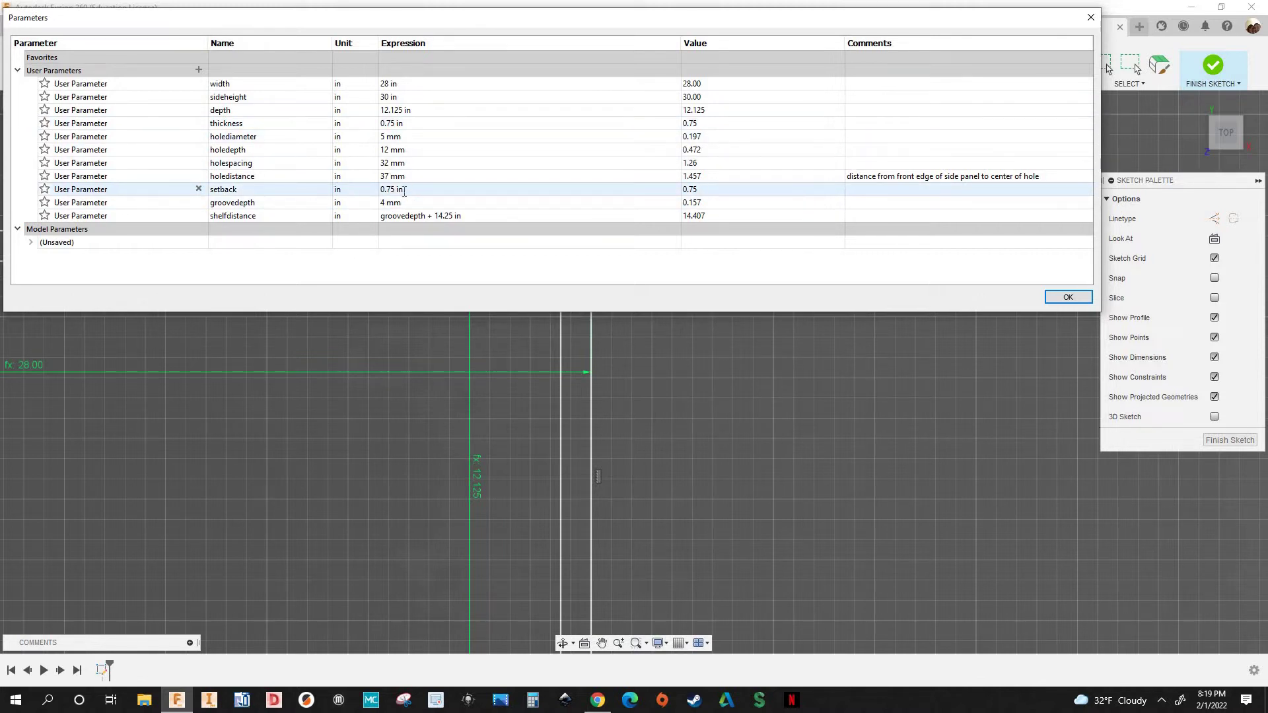
{"action": "left_click", "coordinate": [399, 191]}
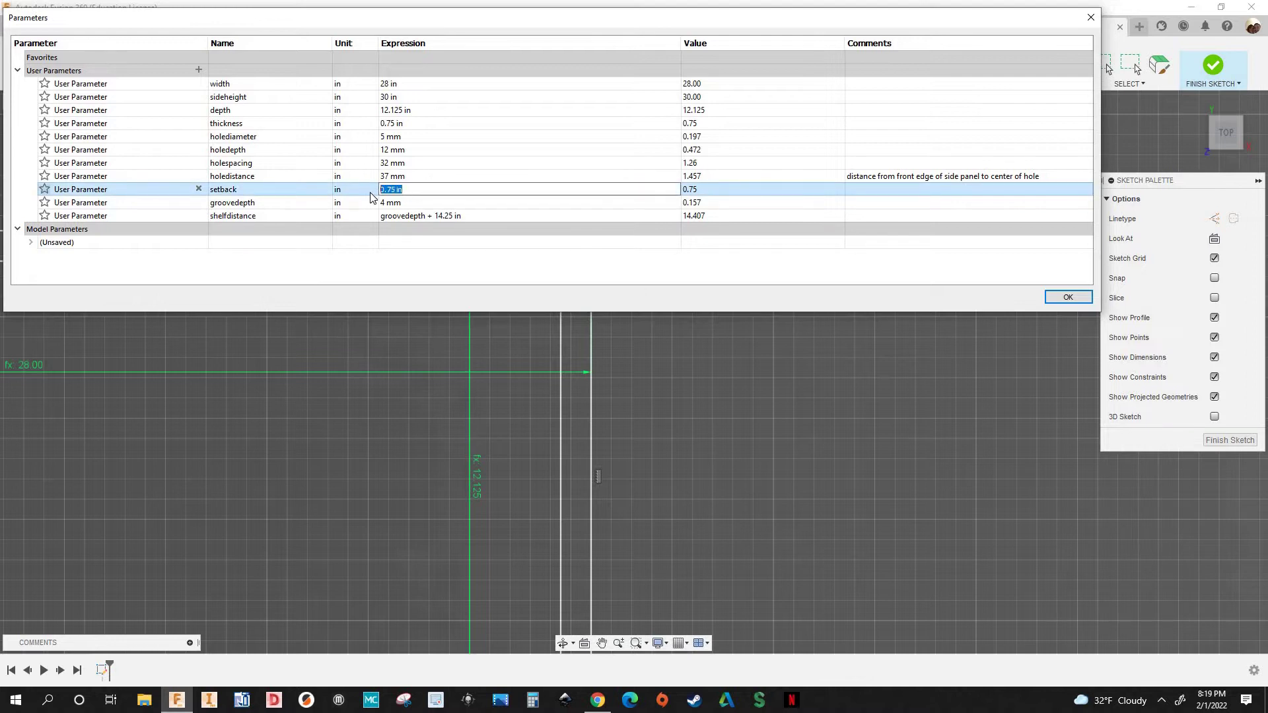
{"action": "type", "text": "01"}
{"action": "type", "text": "18mm"}
{"action": "key", "text": "Return"}
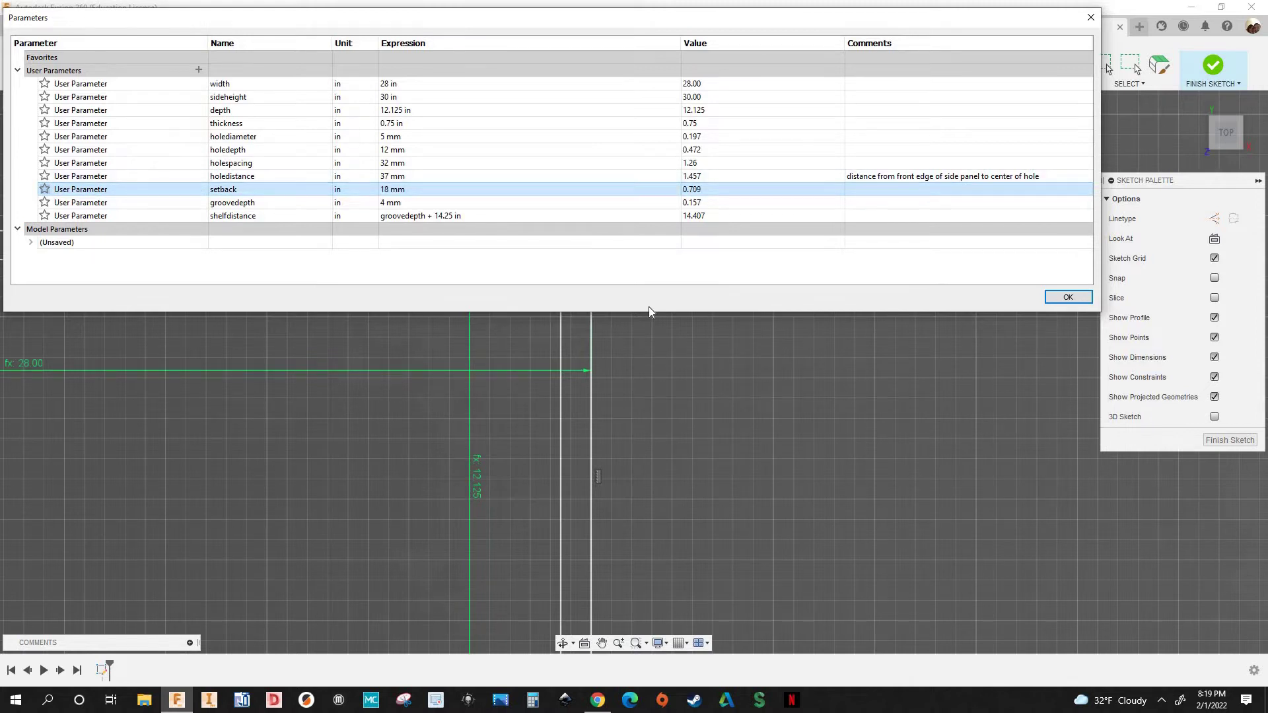
{"action": "scroll", "coordinate": [663, 257], "scroll_direction": "up", "scroll_amount": 5}
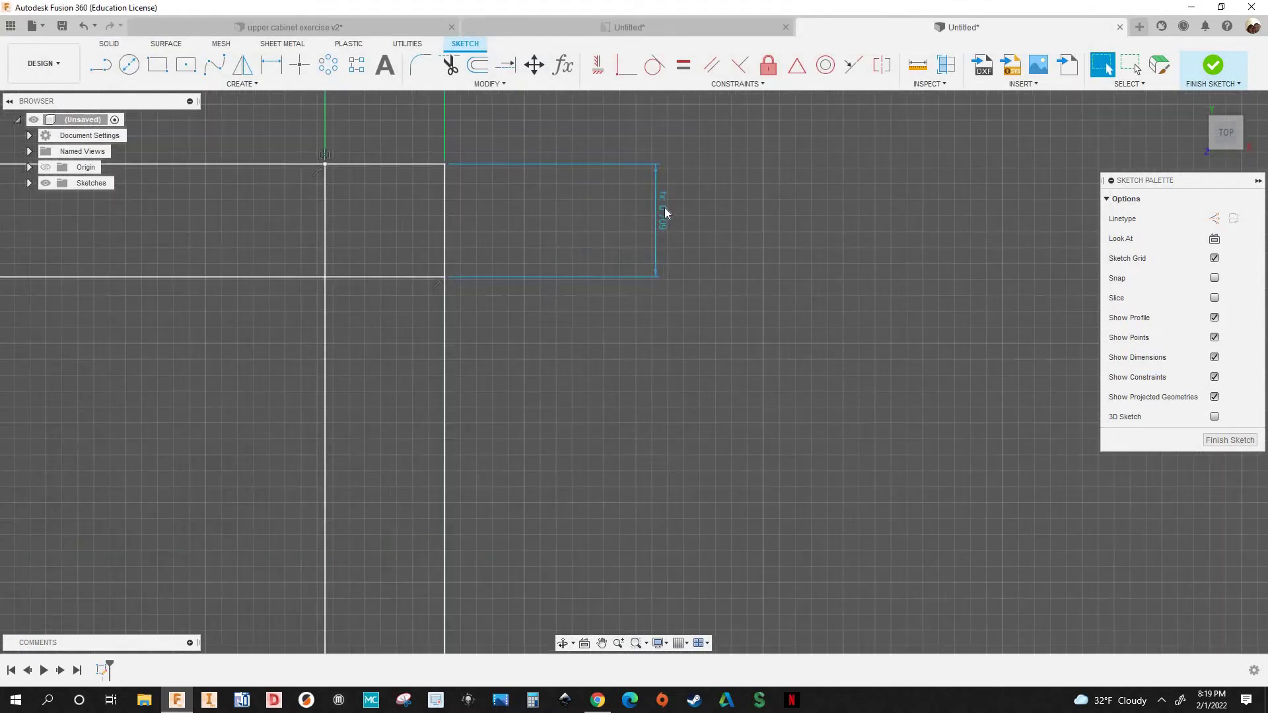
{"action": "scroll", "coordinate": [665, 229], "scroll_direction": "down", "scroll_amount": 2}
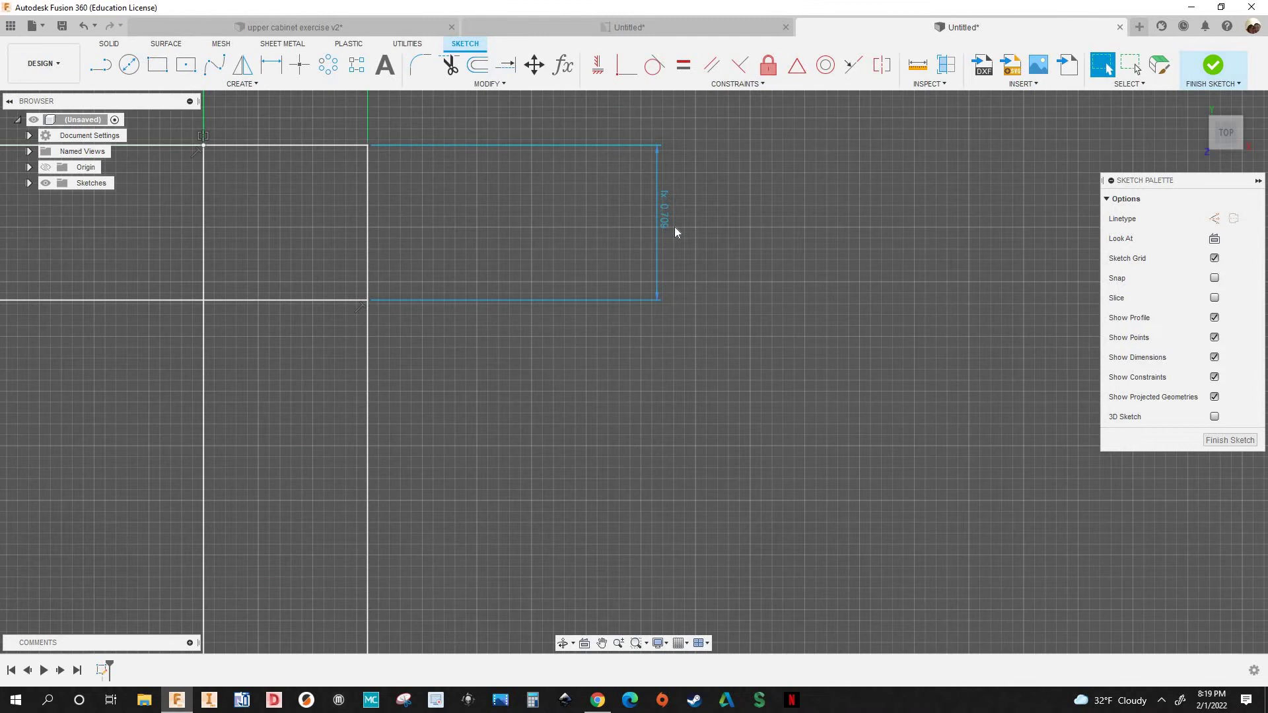
Restore the setback user parameter's expression to 0.75 in and accept the parameter change
{"action": "left_click", "coordinate": [560, 68]}
{"action": "left_click", "coordinate": [272, 204]}
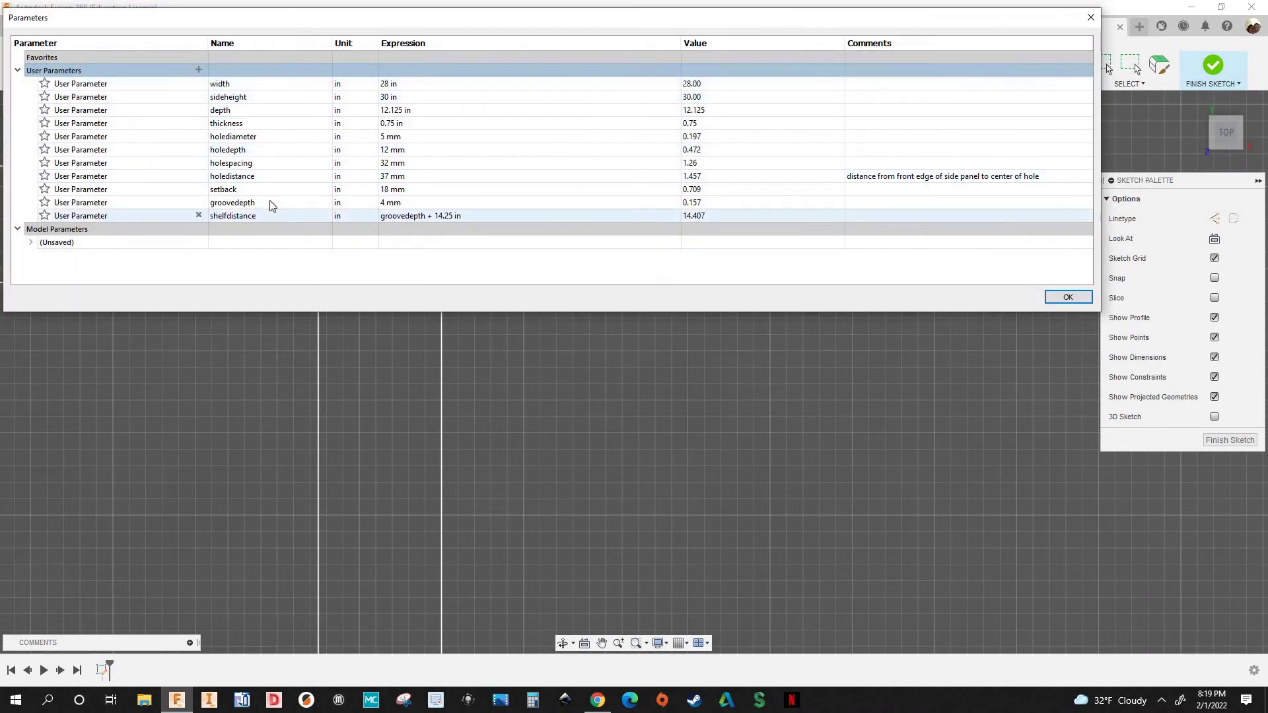
{"action": "double_click", "coordinate": [422, 190]}
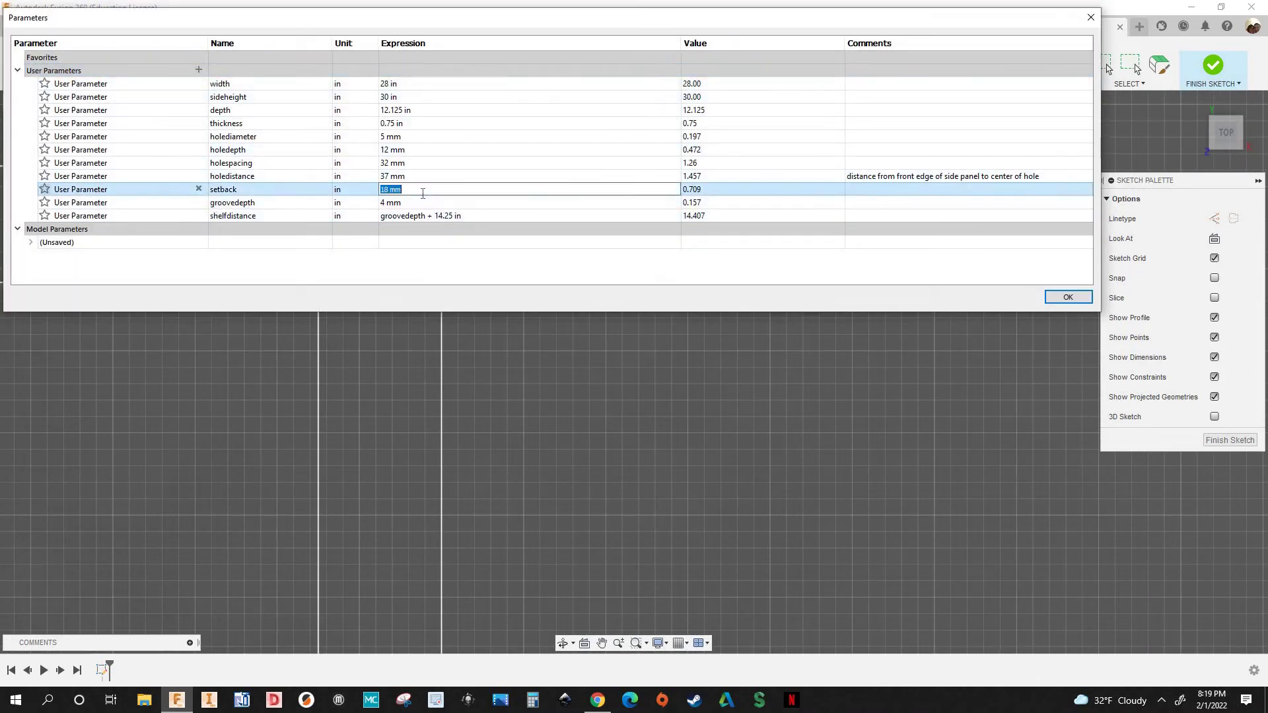
{"action": "type", "text": "0.75 in"}
{"action": "key", "text": "Return"}
{"action": "left_click", "coordinate": [1066, 297]}
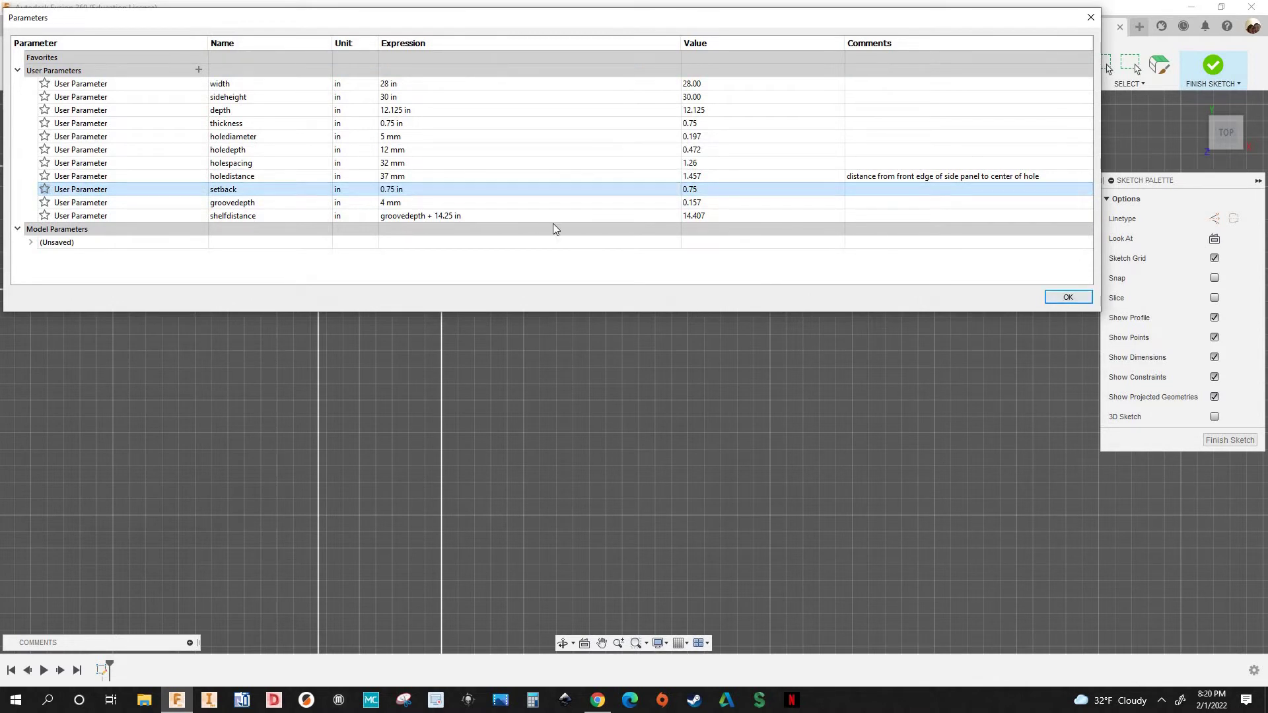
Draw a second horizontal line below the setback line, starting on the rectangle's right edge, with its length set to width
{"action": "scroll", "coordinate": [570, 358], "scroll_direction": "down", "scroll_amount": 10}
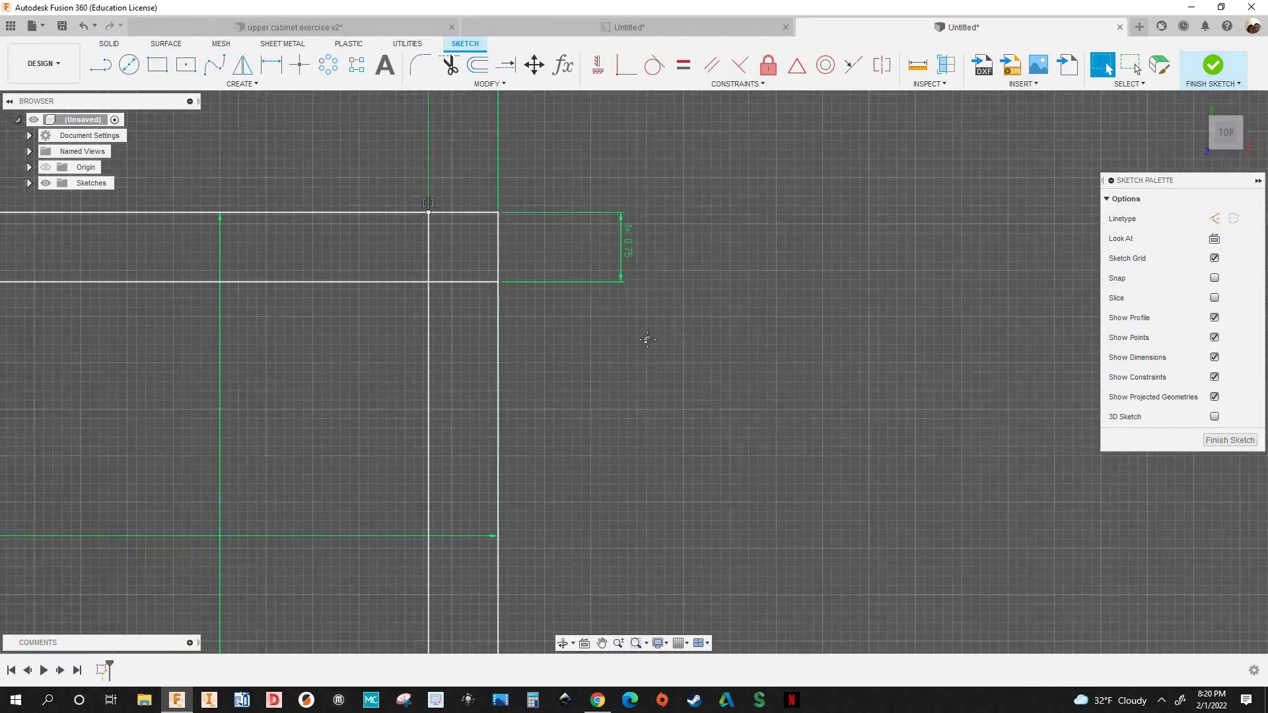
{"action": "mouse_move", "coordinate": [681, 323]}
{"action": "middle_mouse_down"}
{"action": "mouse_move", "coordinate": [628, 303]}
{"action": "mouse_move", "coordinate": [665, 297]}
{"action": "middle_mouse_up"}
{"action": "scroll", "coordinate": [611, 313], "scroll_direction": "down", "scroll_amount": 1}
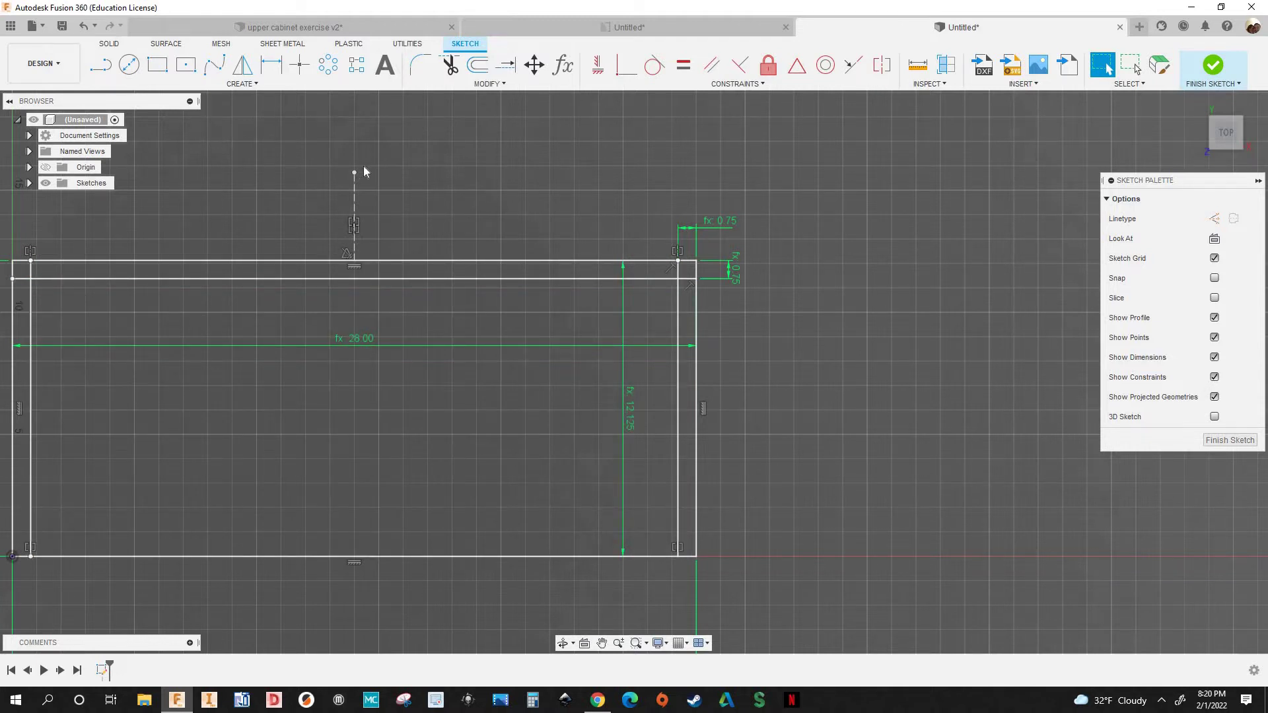
{"action": "key", "text": "l"}
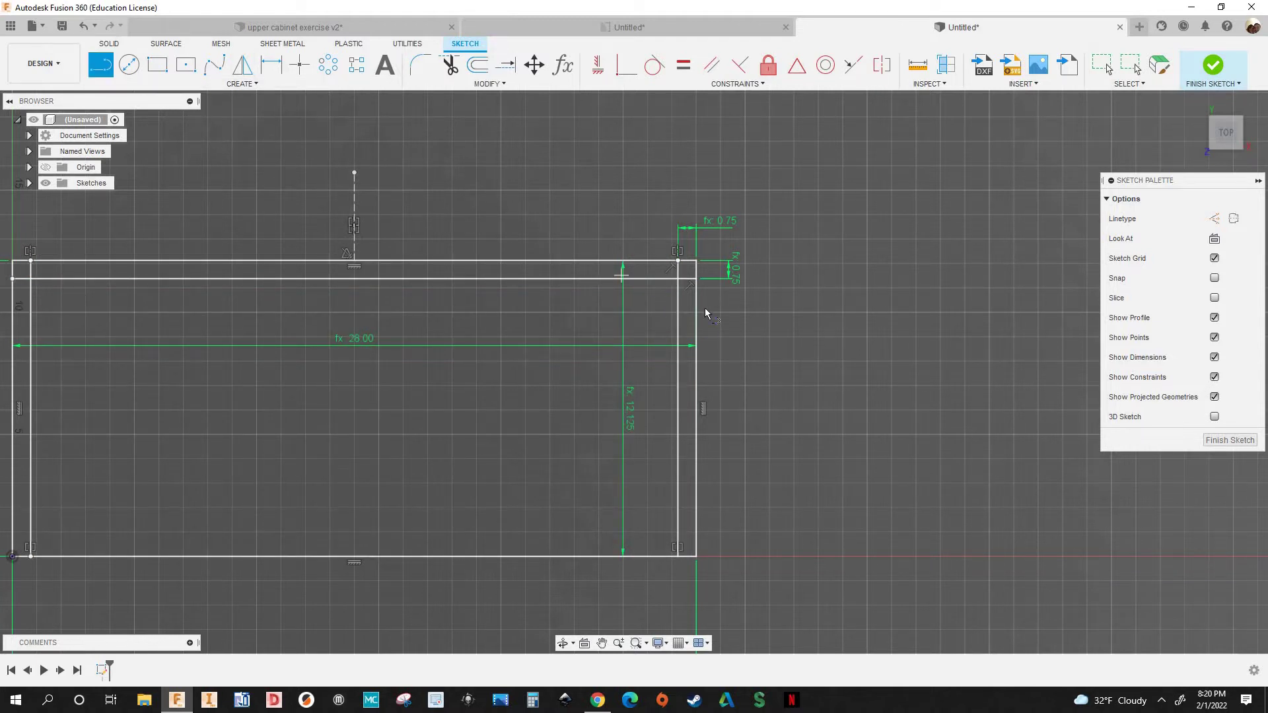
{"action": "scroll", "coordinate": [704, 307], "scroll_direction": "up", "scroll_amount": 3}
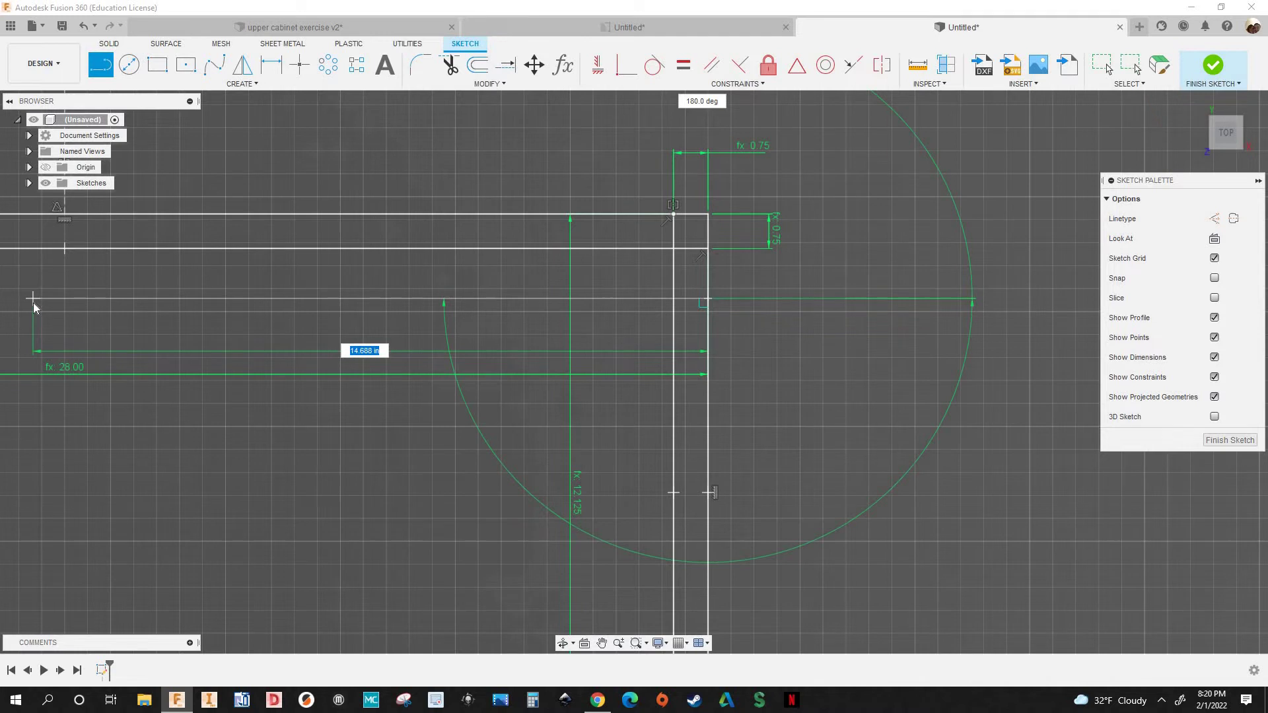
{"action": "type", "text": "width"}
{"action": "key", "text": "Tab"}
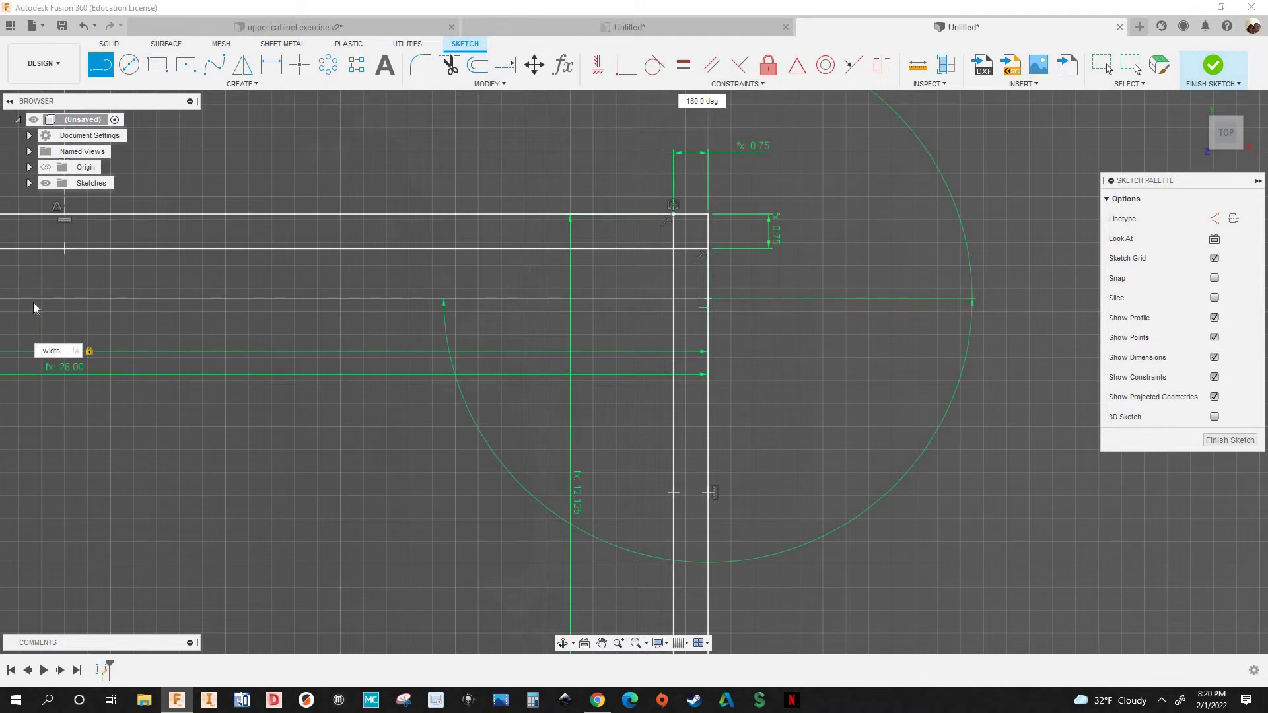
{"action": "key", "text": "Return"}
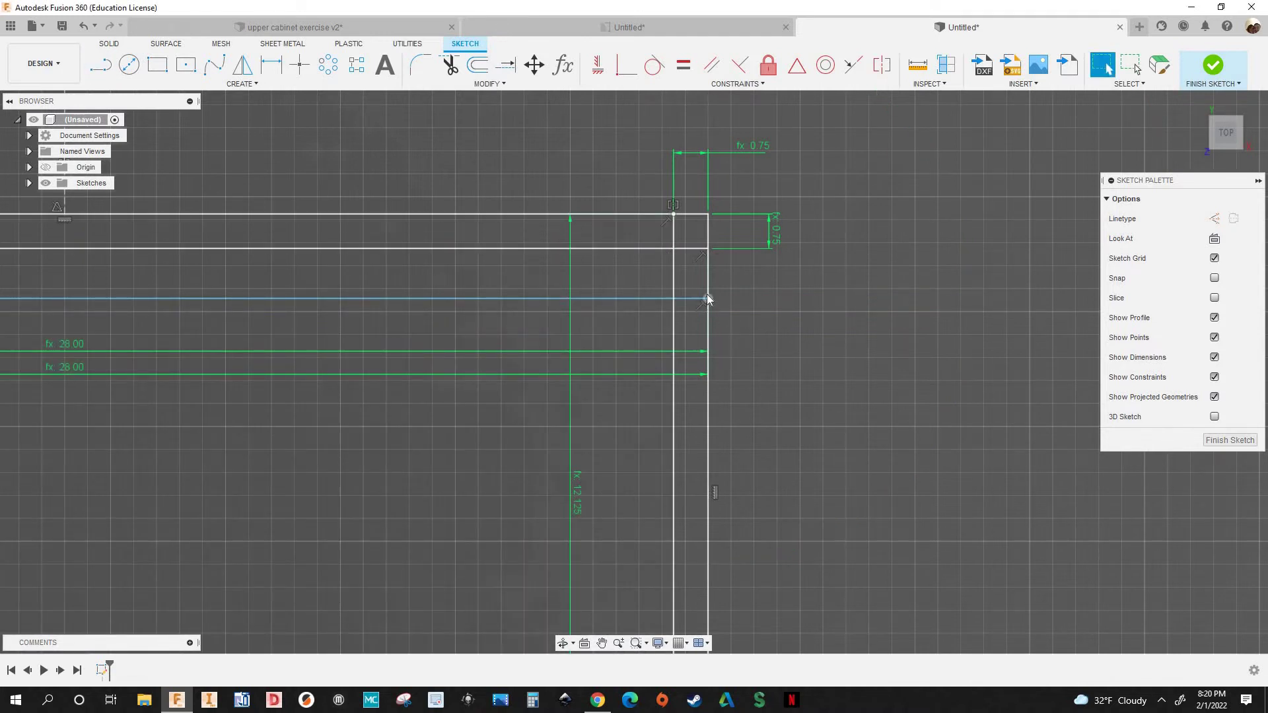
{"action": "scroll", "coordinate": [707, 300], "scroll_direction": "up", "scroll_amount": 2}
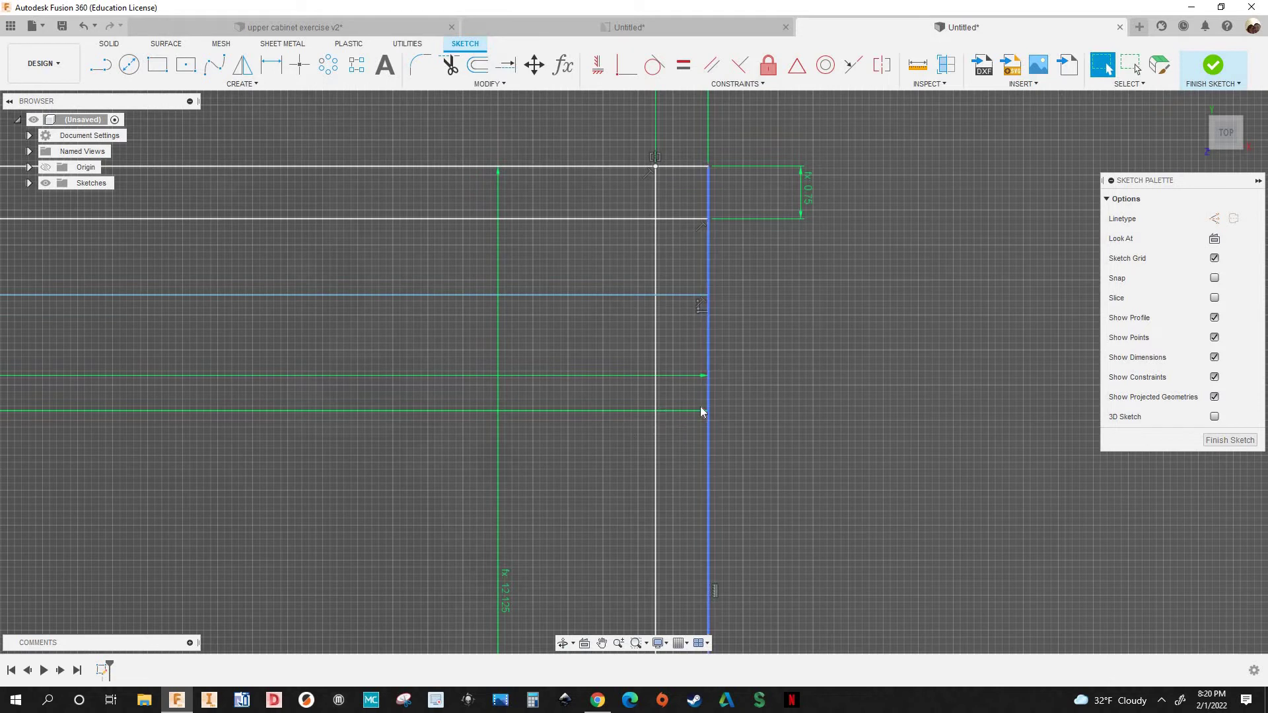
{"action": "scroll", "coordinate": [702, 416], "scroll_direction": "down", "scroll_amount": 5}
{"action": "scroll", "coordinate": [802, 326], "scroll_direction": "up", "scroll_amount": 4}
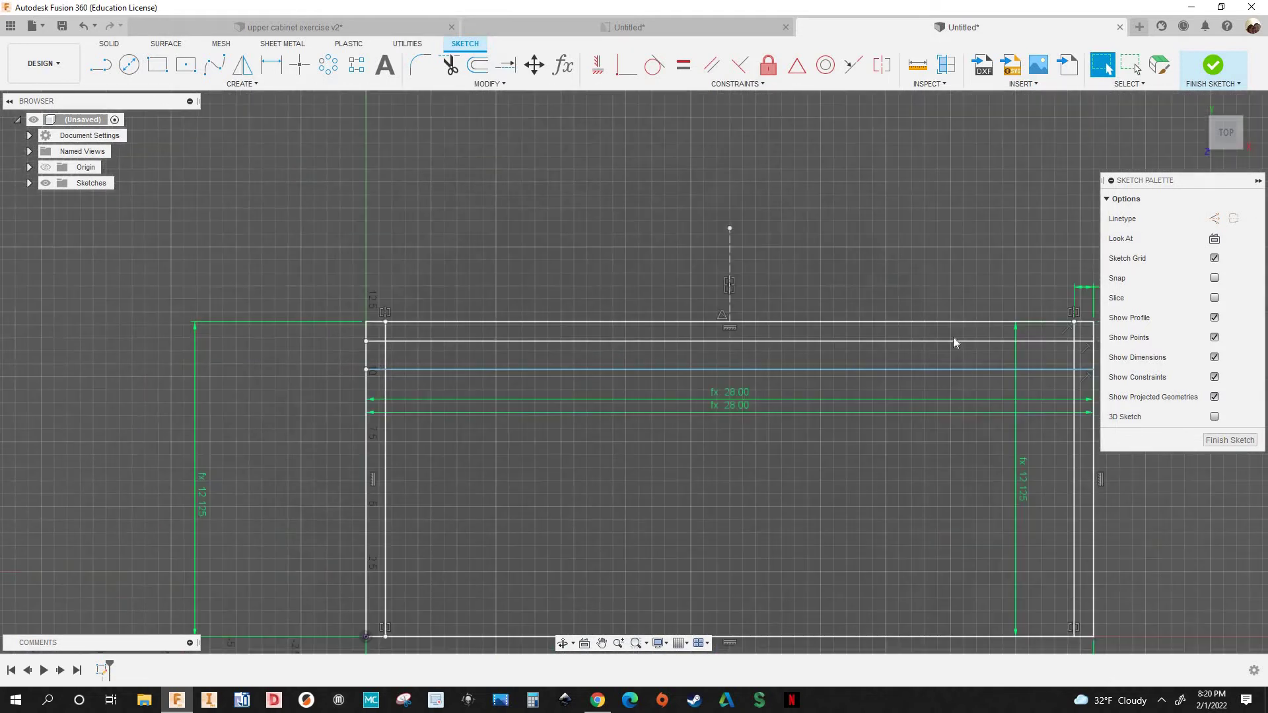
{"action": "scroll", "coordinate": [851, 320], "scroll_direction": "up", "scroll_amount": 3}
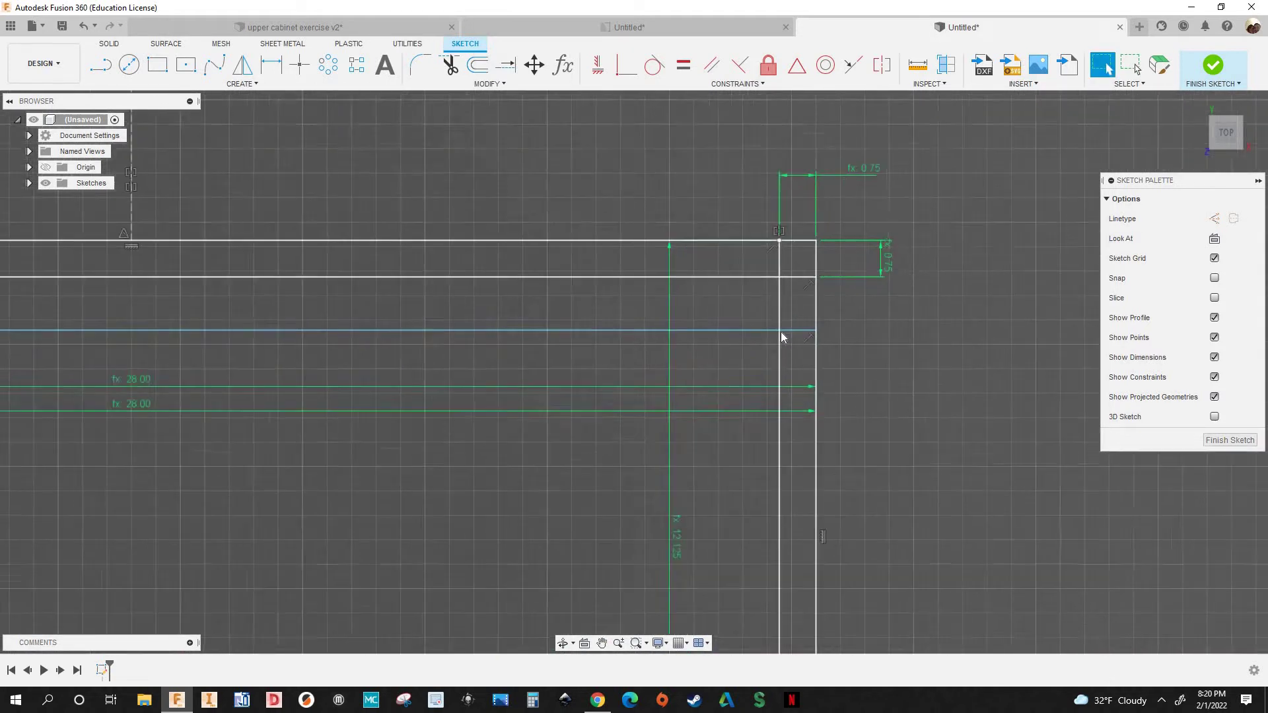
{"action": "scroll", "coordinate": [692, 290], "scroll_direction": "up", "scroll_amount": 2}
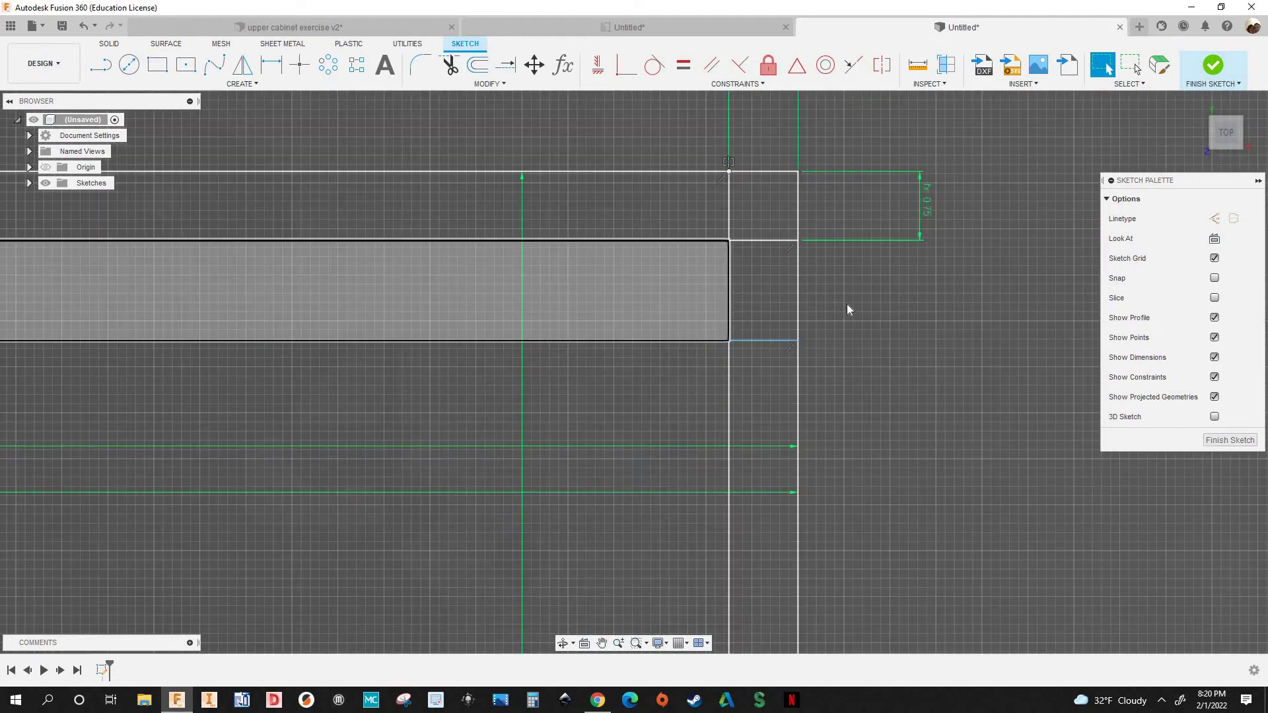
Dimension the gap between the right endpoints of the setback line and the horizontal line below it, setting it to the thickness parameter
{"action": "scroll", "coordinate": [846, 300], "scroll_direction": "down", "scroll_amount": 3}
{"action": "scroll", "coordinate": [446, 99], "scroll_direction": "down", "scroll_amount": 1}
{"action": "mouse_move", "coordinate": [446, 99]}
{"action": "middle_mouse_down"}
{"action": "mouse_move", "coordinate": [461, 130]}
{"action": "mouse_move", "coordinate": [431, 142]}
{"action": "middle_mouse_up"}
{"action": "left_click", "coordinate": [278, 68]}
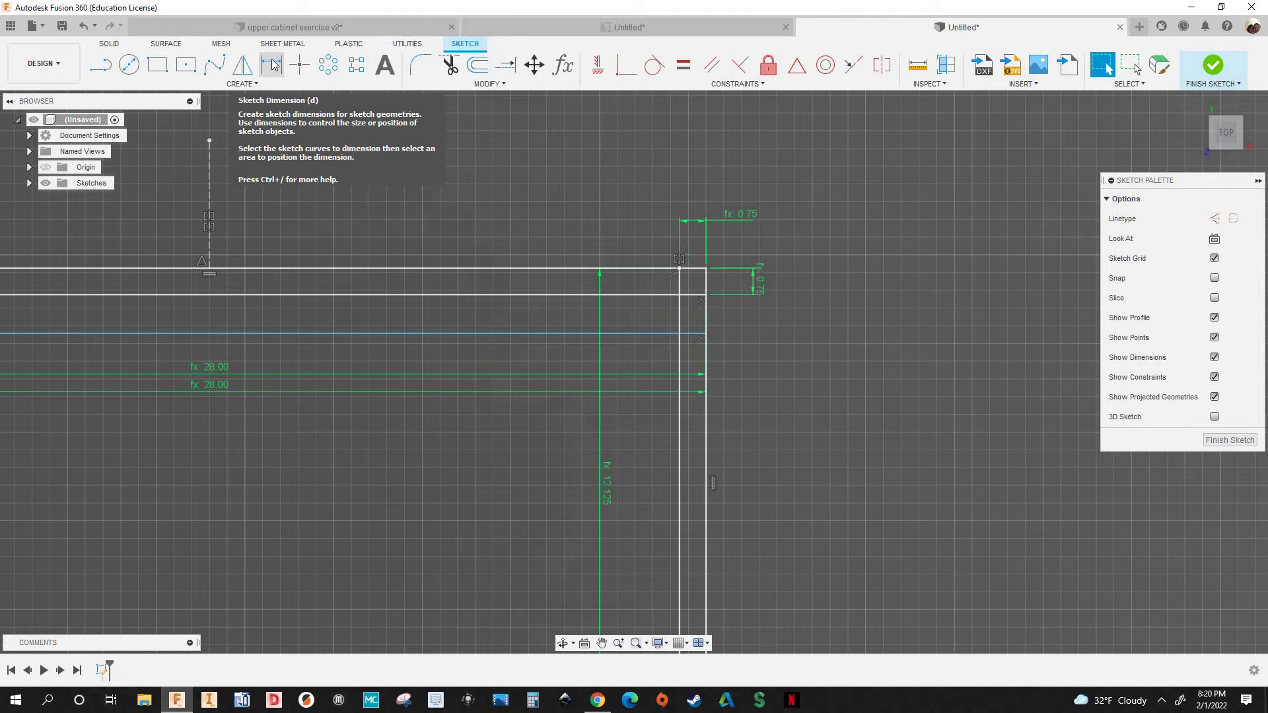
{"action": "scroll", "coordinate": [719, 324], "scroll_direction": "up", "scroll_amount": 5}
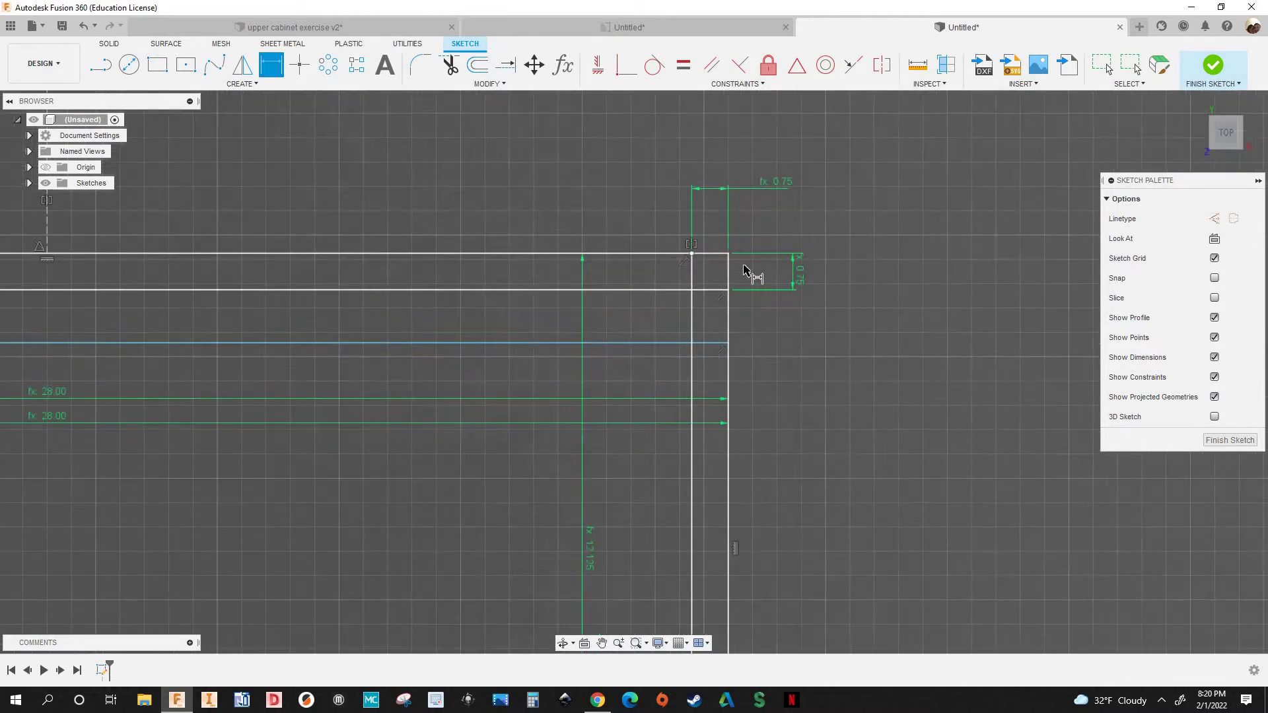
{"action": "left_click", "coordinate": [753, 256]}
{"action": "left_click", "coordinate": [757, 375]}
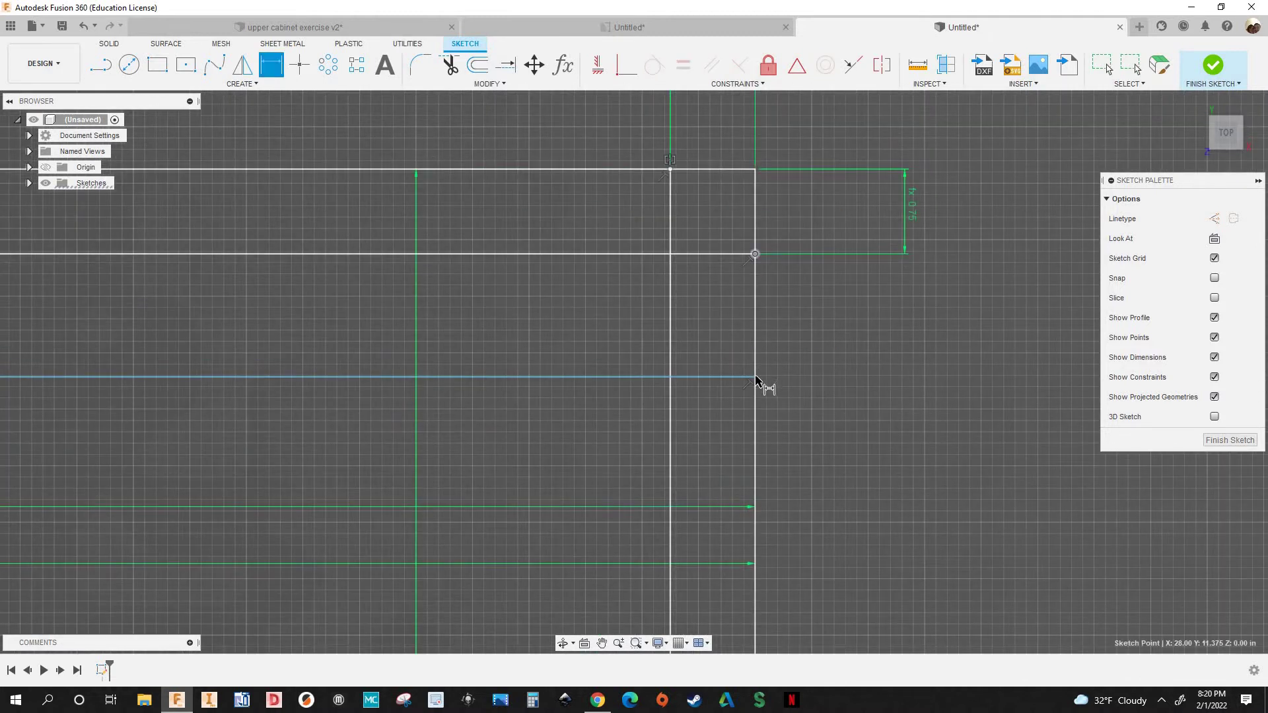
{"action": "left_click", "coordinate": [919, 435]}
{"action": "type", "text": "th"}
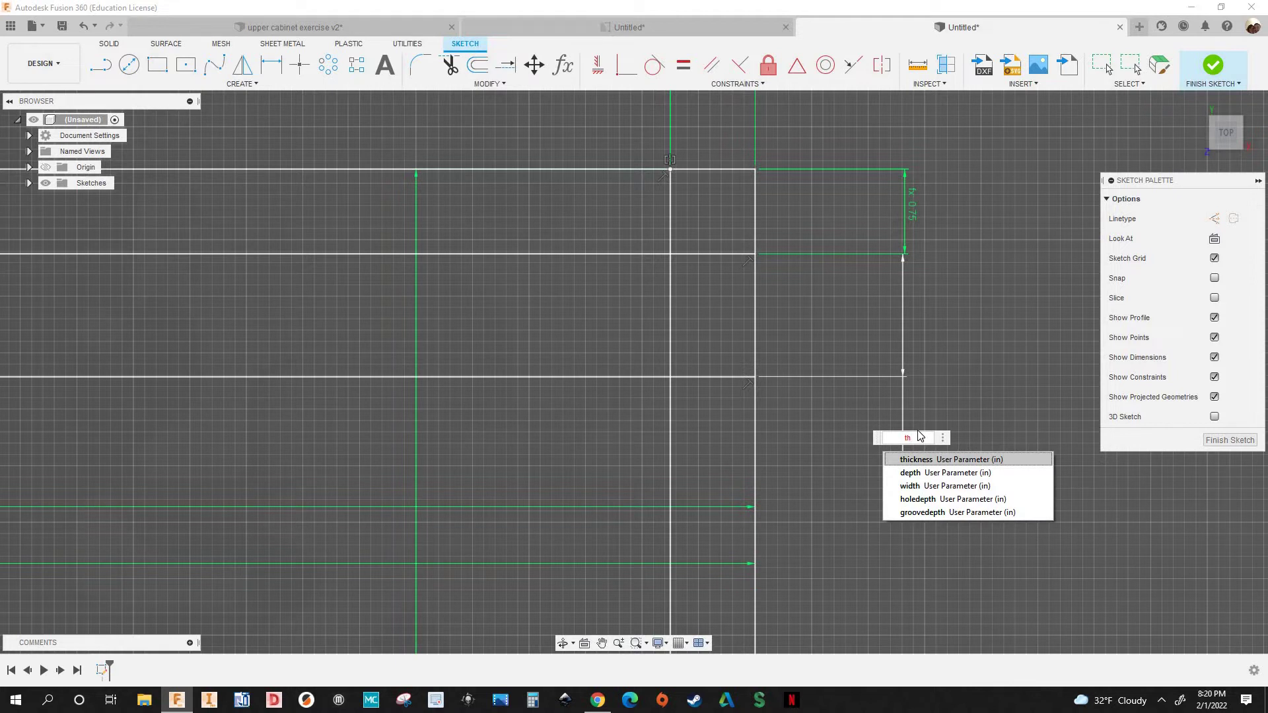
{"action": "key", "text": "Return"}
{"action": "key", "text": "Return"}
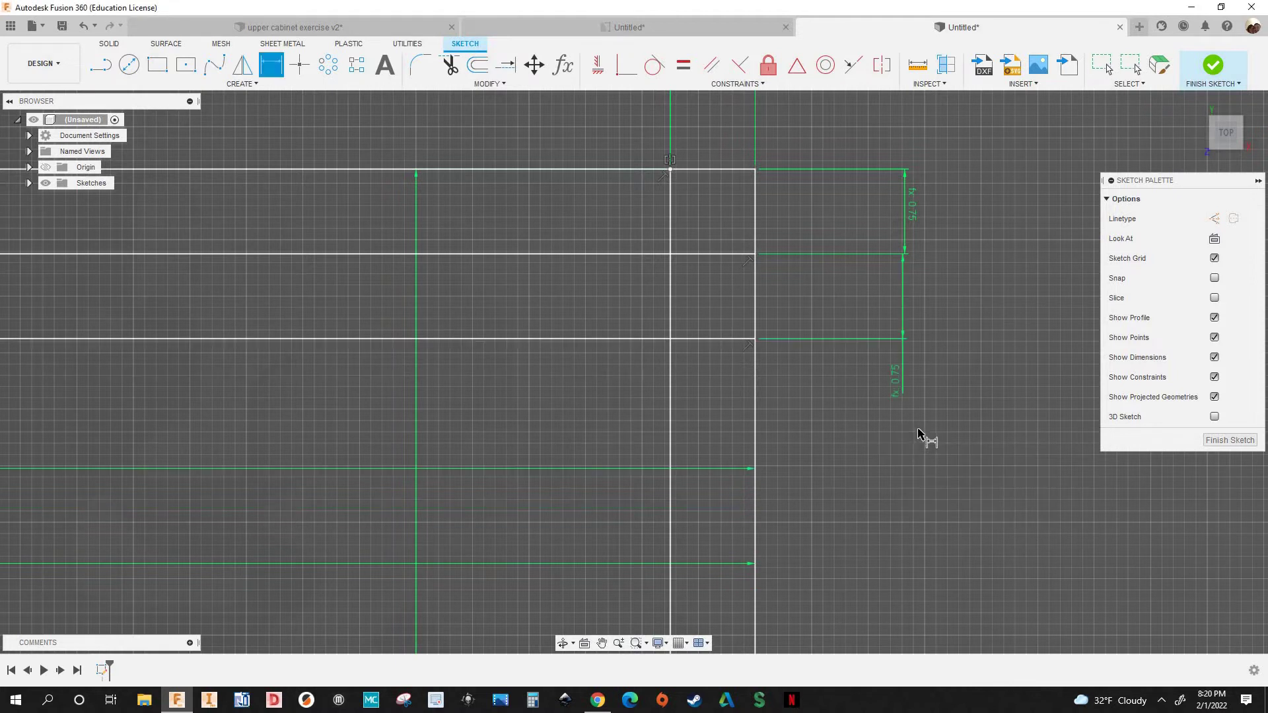
Finish the cabinet's base sketch
{"action": "scroll", "coordinate": [921, 430], "scroll_direction": "down", "scroll_amount": 3}
{"action": "scroll", "coordinate": [922, 445], "scroll_direction": "down", "scroll_amount": 5}
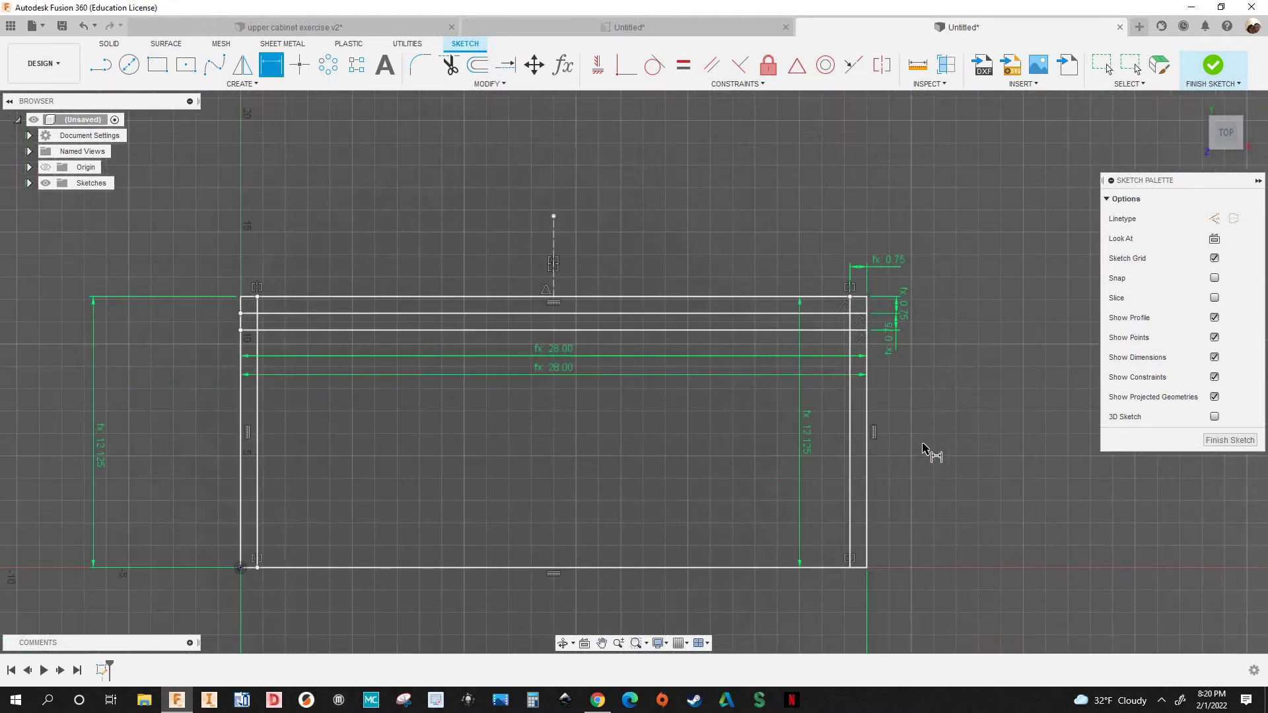
{"action": "scroll", "coordinate": [865, 420], "scroll_direction": "down", "scroll_amount": 1}
{"action": "middle_click_drag", "start_coordinate": [896, 437], "coordinate": [864, 414]}
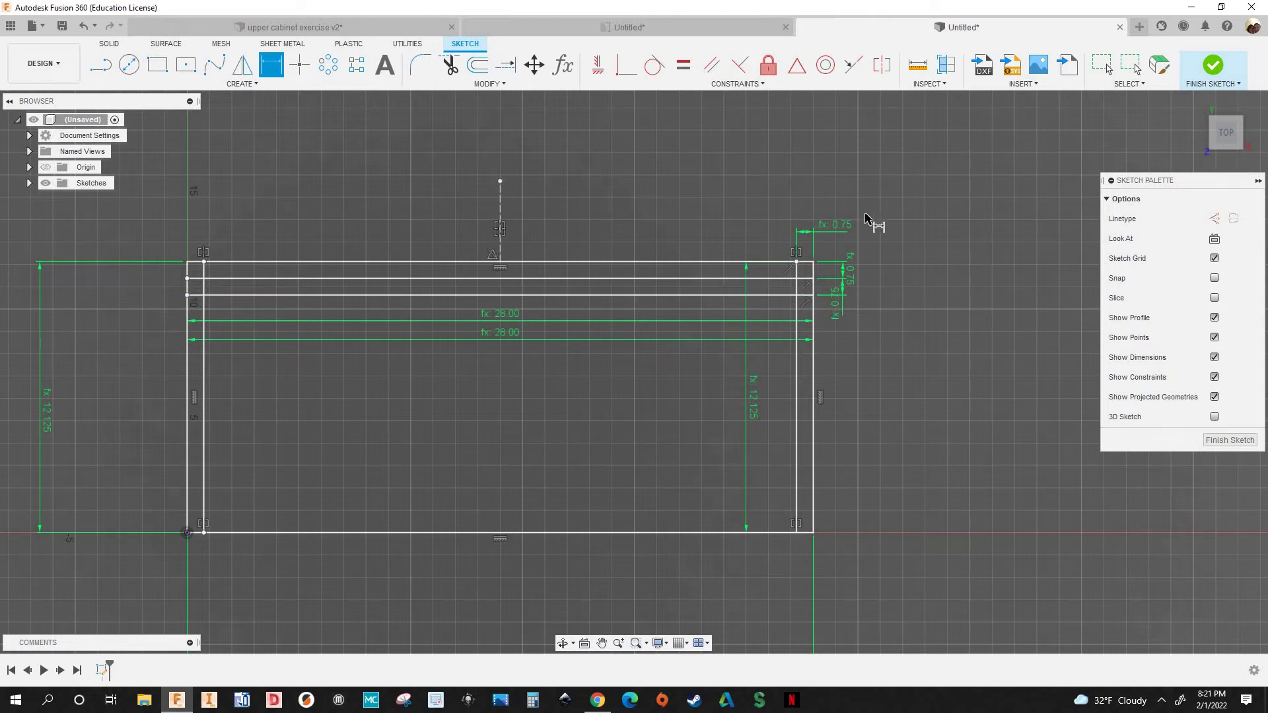
{"action": "scroll", "coordinate": [870, 198], "scroll_direction": "down", "scroll_amount": 1}
{"action": "left_click", "coordinate": [1218, 69]}
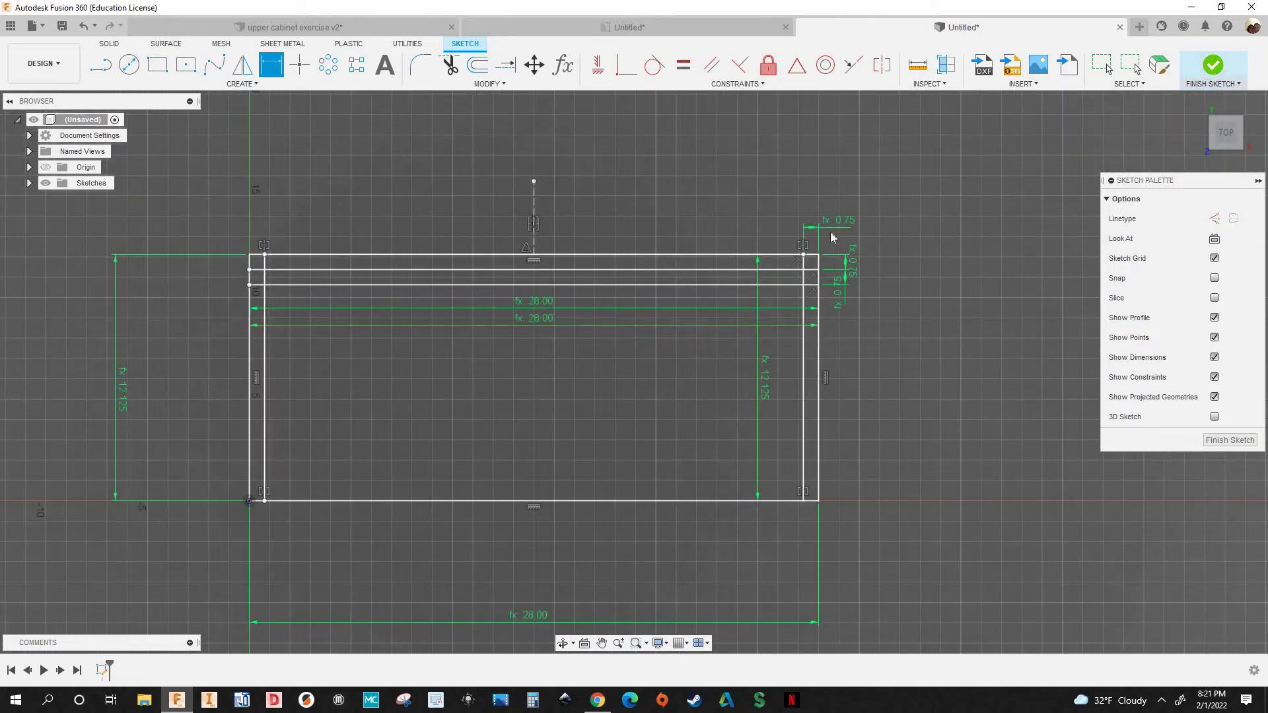
{"action": "scroll", "coordinate": [841, 319], "scroll_direction": "down", "scroll_amount": 1}
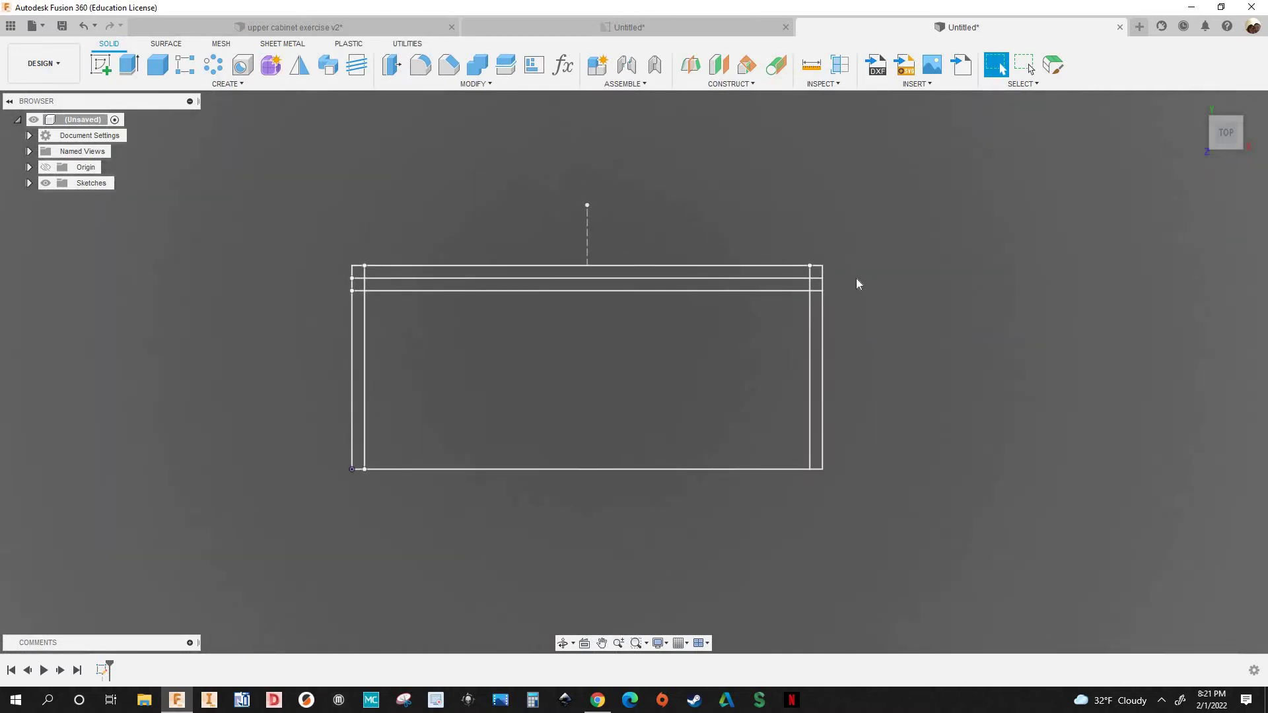
Start an extrusion with the three profiles of the right side strip and the two long strips along the back edge
{"action": "key", "text": "e"}
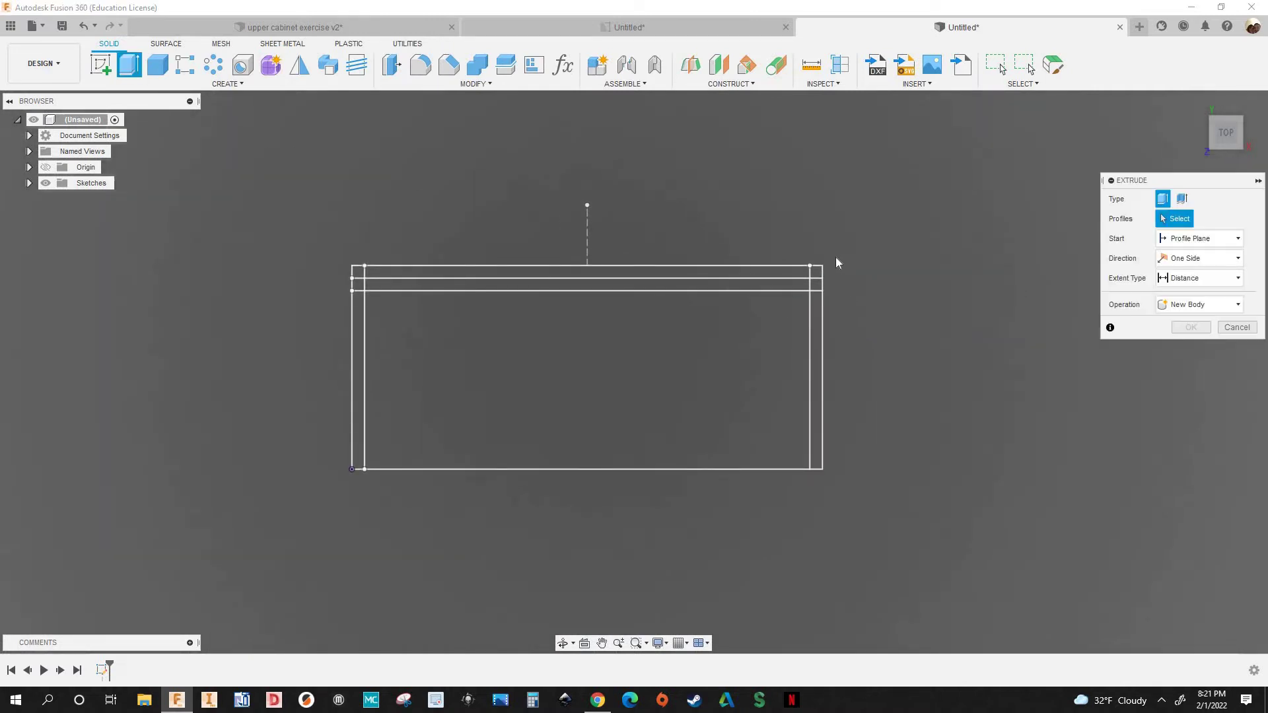
{"action": "middle_click_drag", "start_coordinate": [836, 262], "coordinate": [815, 339], "text": "shift"}
{"action": "scroll", "coordinate": [784, 351], "scroll_direction": "up", "scroll_amount": 5}
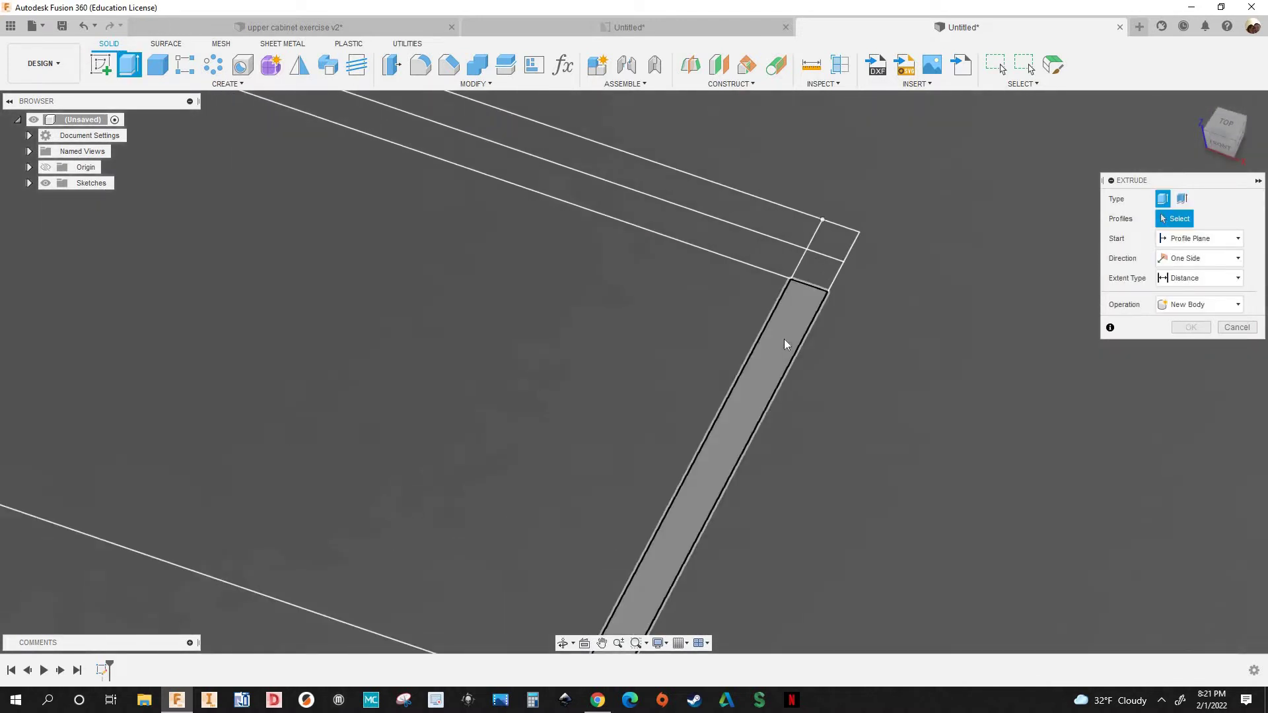
{"action": "left_click", "coordinate": [800, 299]}
{"action": "left_click", "coordinate": [821, 263]}
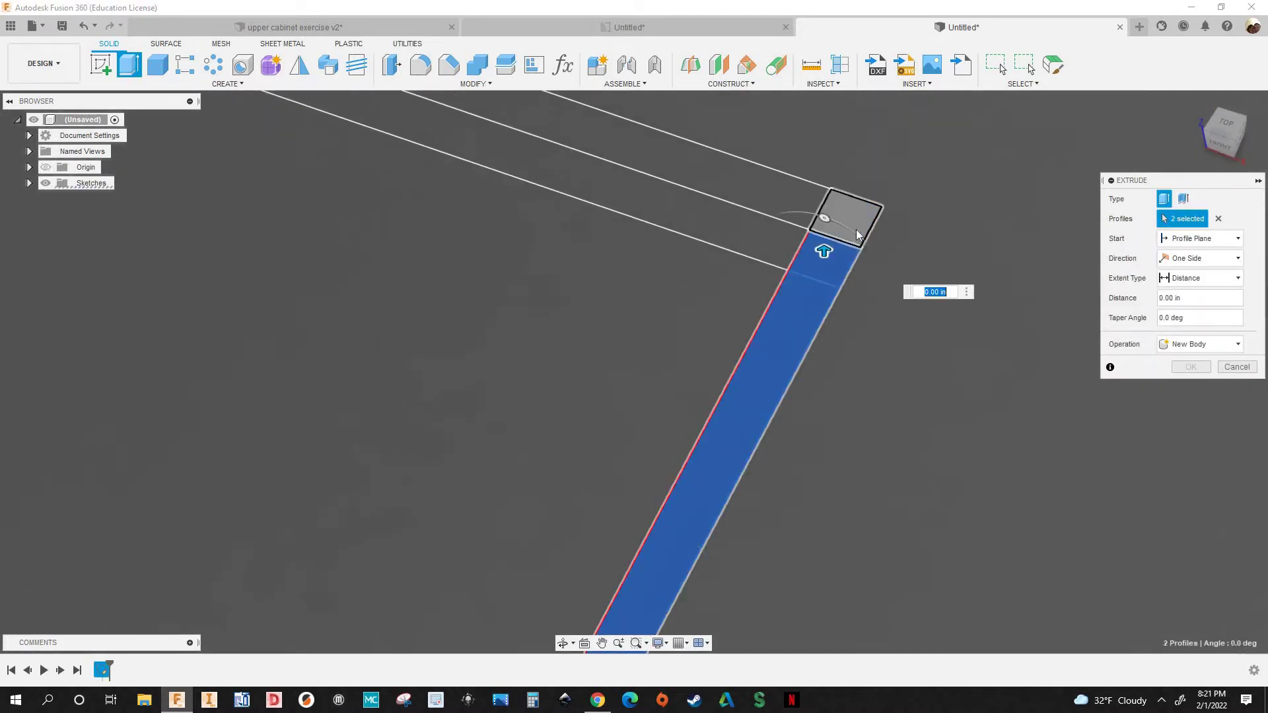
{"action": "left_click", "coordinate": [856, 235]}
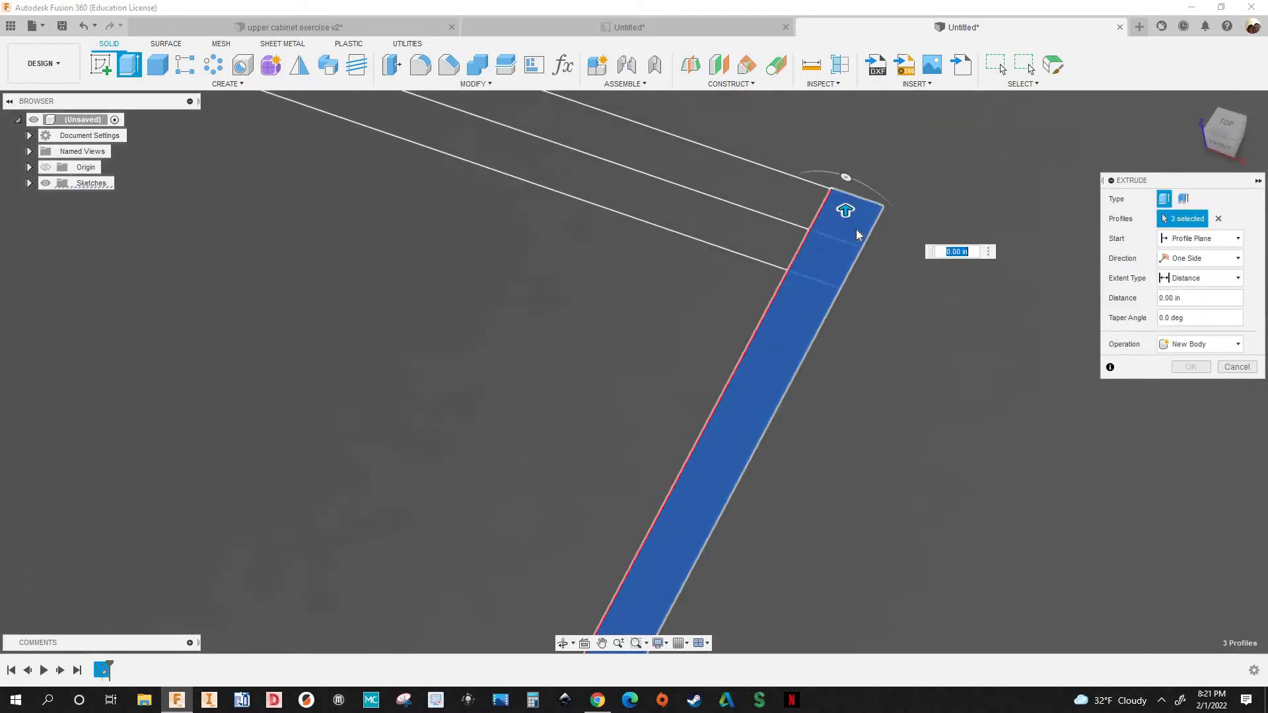
{"action": "left_click", "coordinate": [771, 192]}
{"action": "left_click", "coordinate": [771, 226]}
{"action": "scroll", "coordinate": [700, 288], "scroll_direction": "down", "scroll_amount": 3}
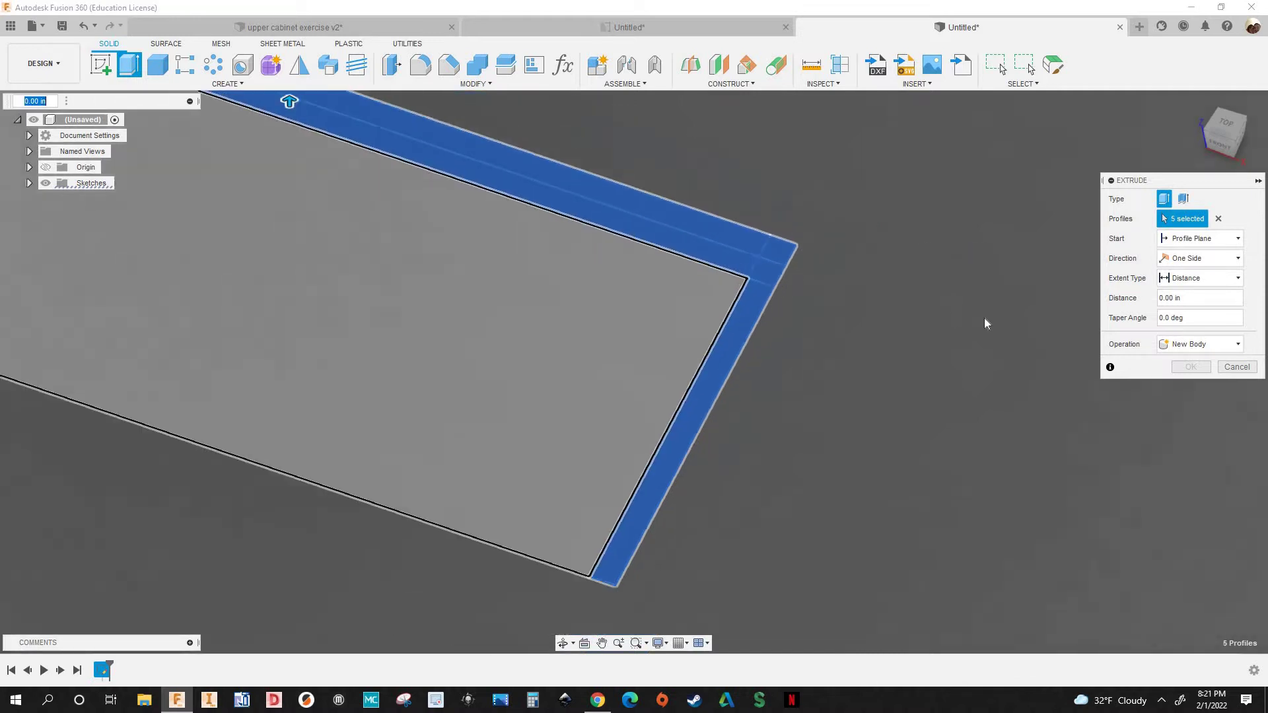
Add the large center profile and the three left side strip profiles to the extrusion selection
{"action": "left_click", "coordinate": [440, 231]}
{"action": "scroll", "coordinate": [350, 236], "scroll_direction": "down", "scroll_amount": 2}
{"action": "scroll", "coordinate": [350, 280], "scroll_direction": "up", "scroll_amount": 5}
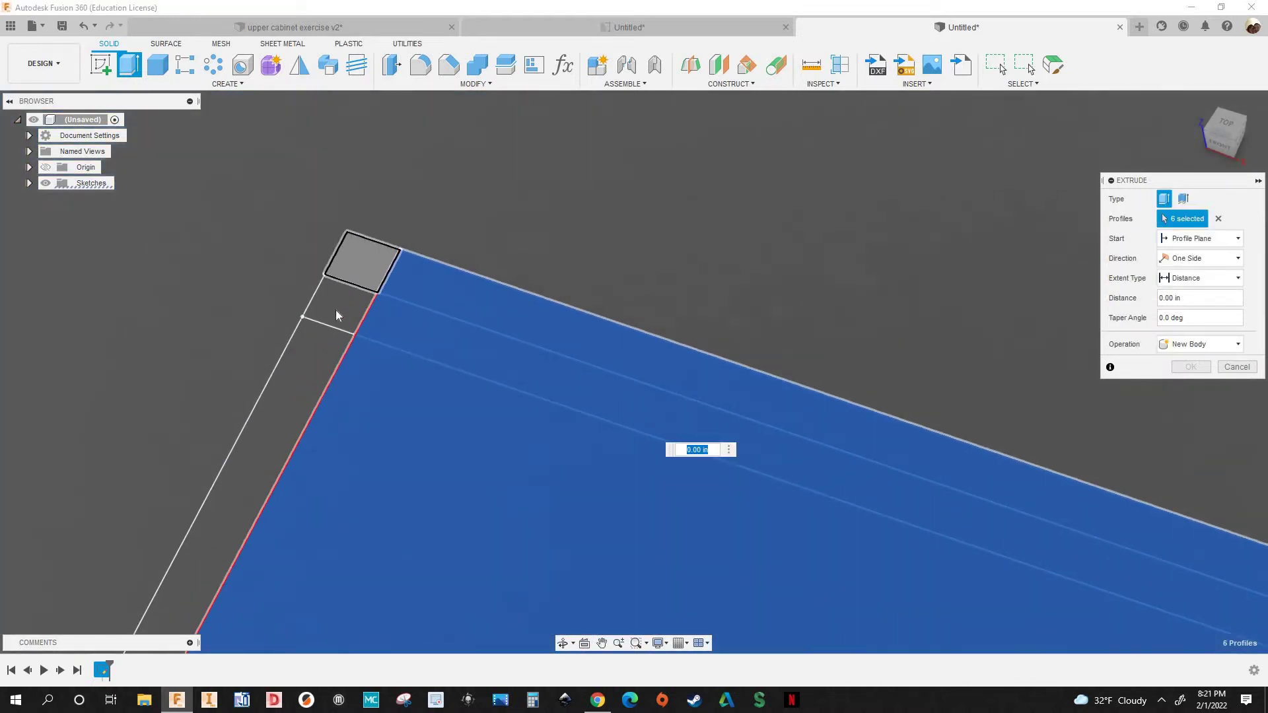
{"action": "left_click", "coordinate": [355, 272]}
{"action": "left_click", "coordinate": [335, 312]}
{"action": "left_click", "coordinate": [309, 339]}
{"action": "scroll", "coordinate": [453, 195], "scroll_direction": "down", "scroll_amount": 4}
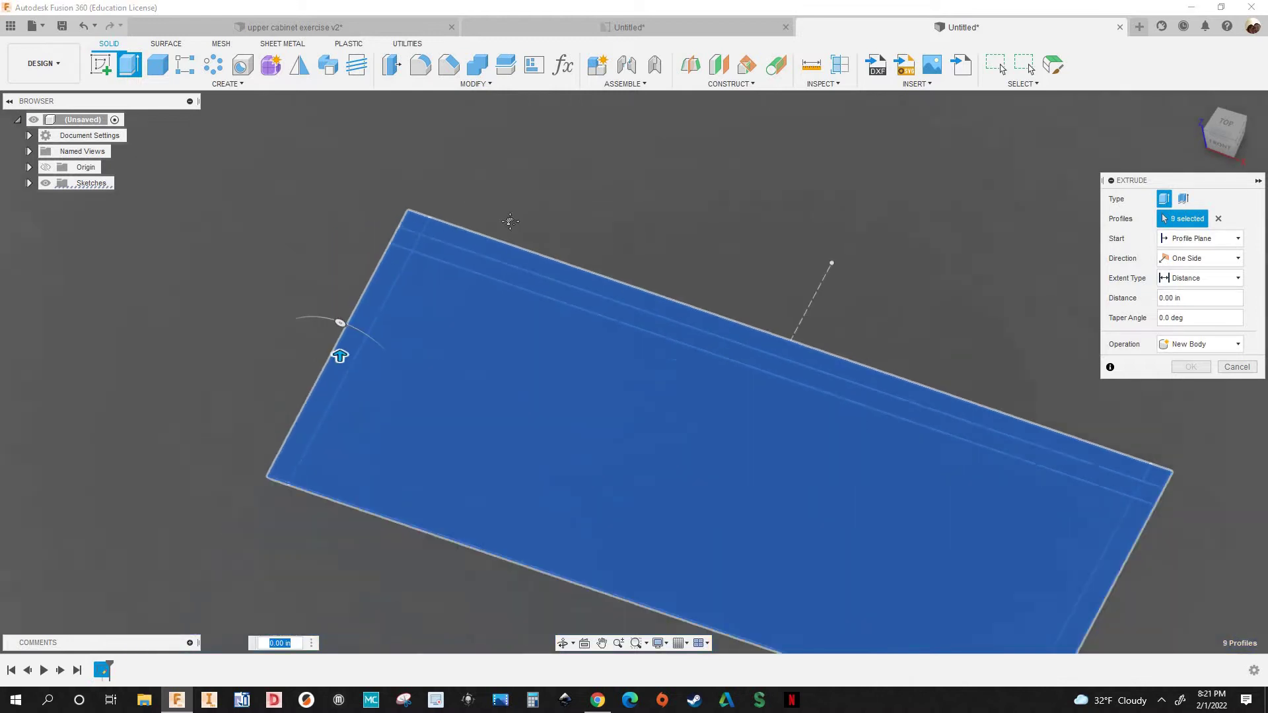
{"action": "middle_click_drag", "start_coordinate": [510, 221], "coordinate": [323, 147]}
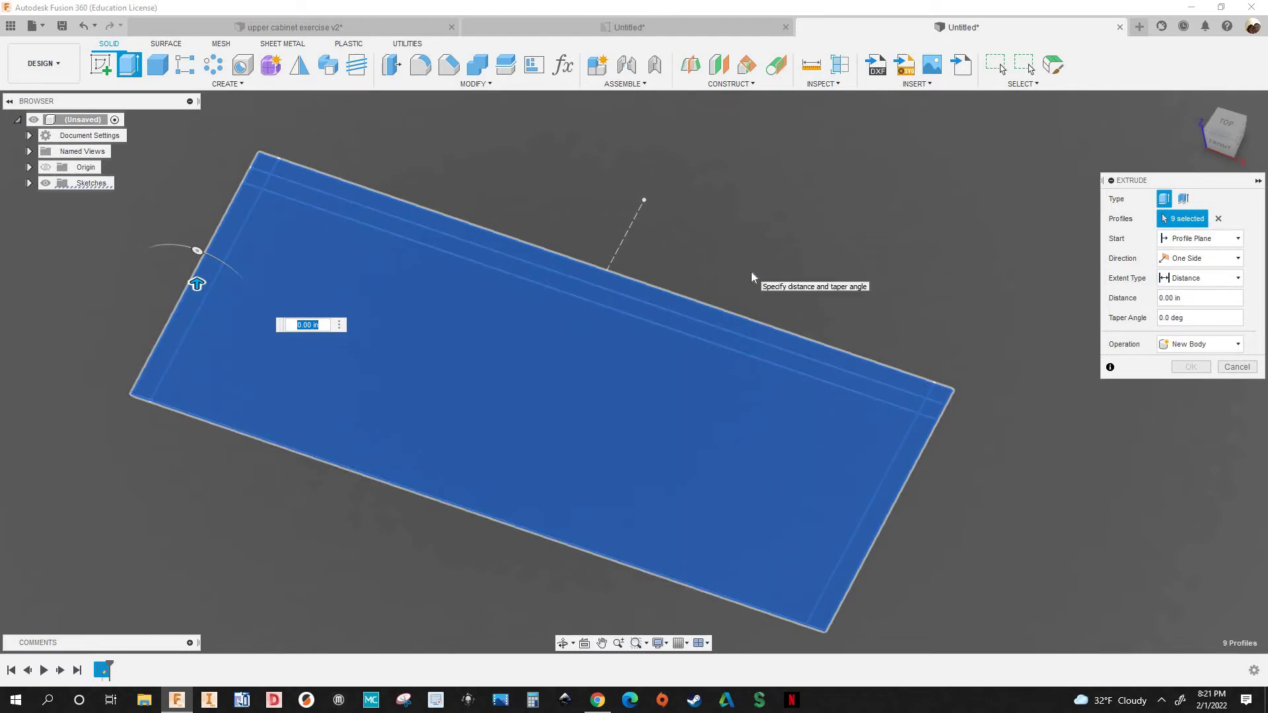
Extrude the selected profiles by a distance of -thickness as a new component
{"action": "key", "text": "BackSpace"}
{"action": "type", "text": "-th"}
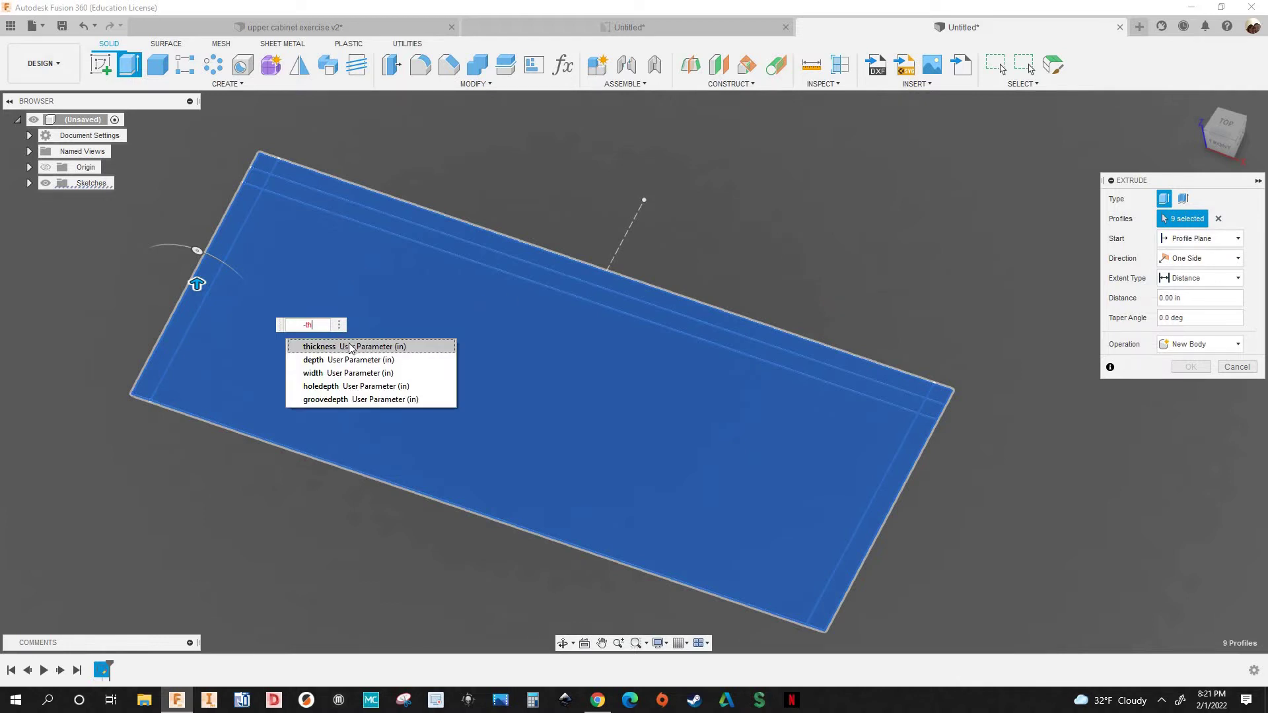
{"action": "key", "text": "Return"}
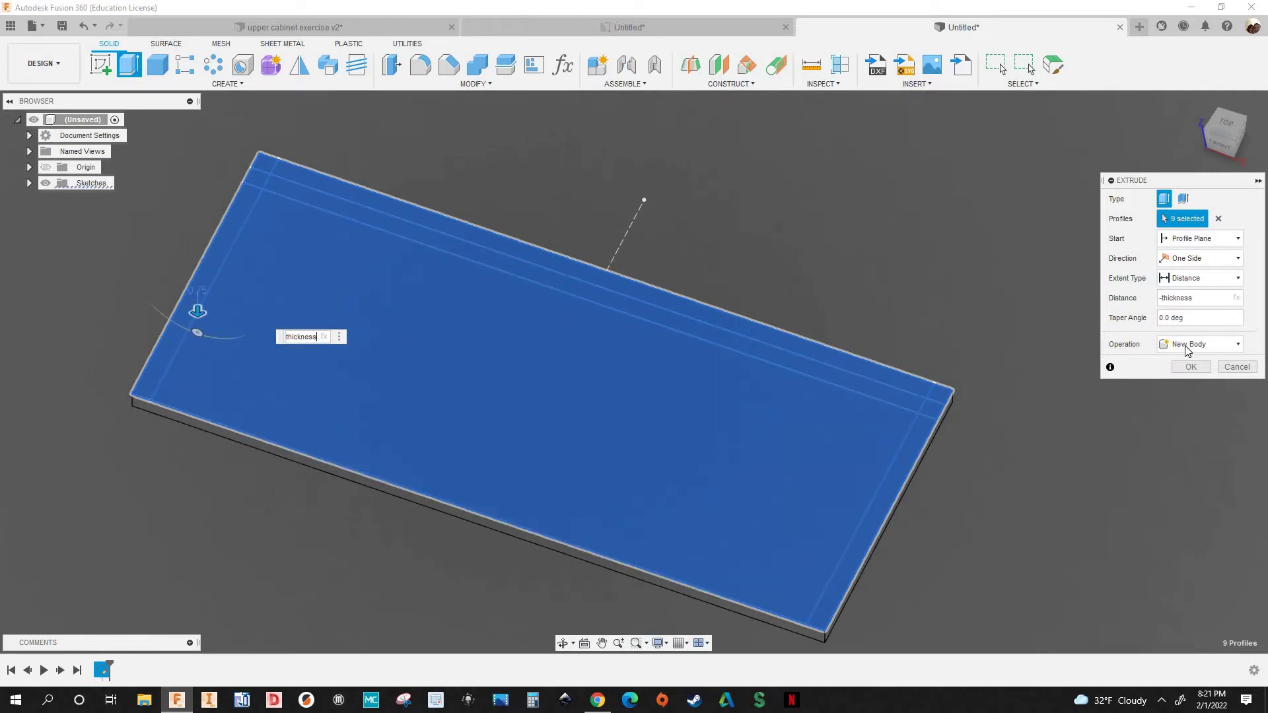
{"action": "left_click", "coordinate": [1199, 344]}
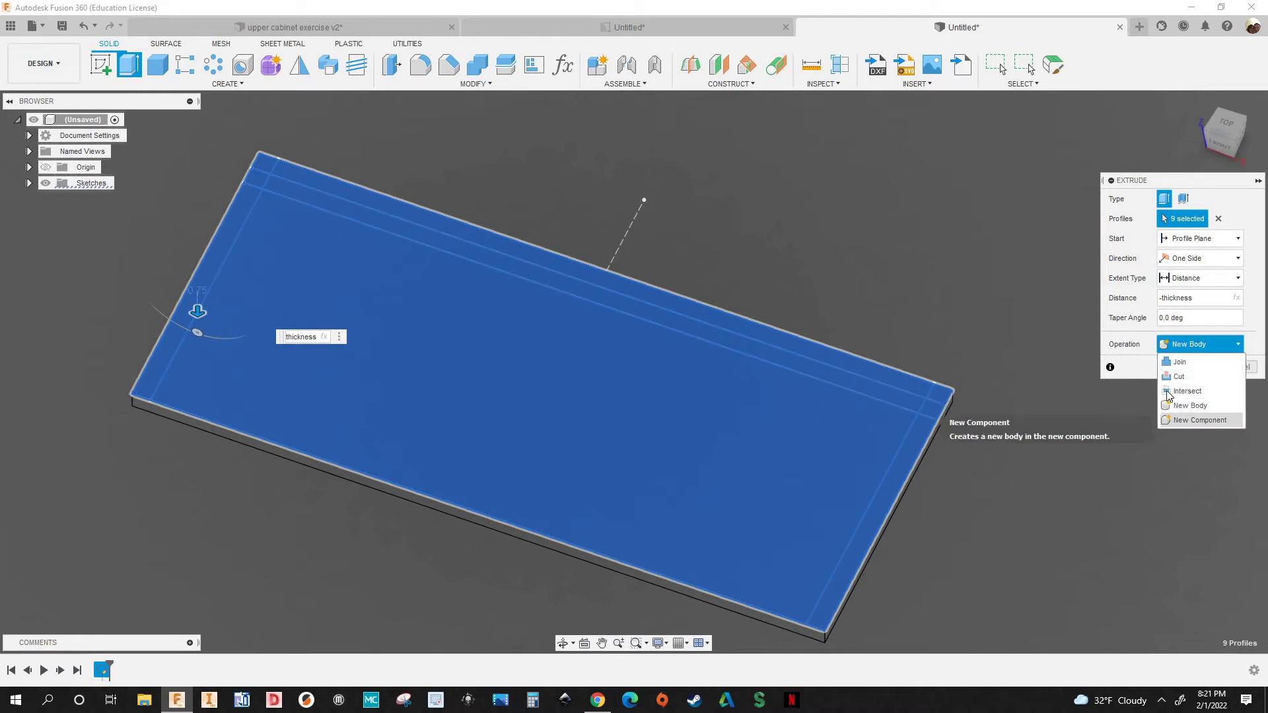
{"action": "left_click", "coordinate": [1189, 420]}
{"action": "scroll", "coordinate": [240, 308], "scroll_direction": "down", "scroll_amount": 2}
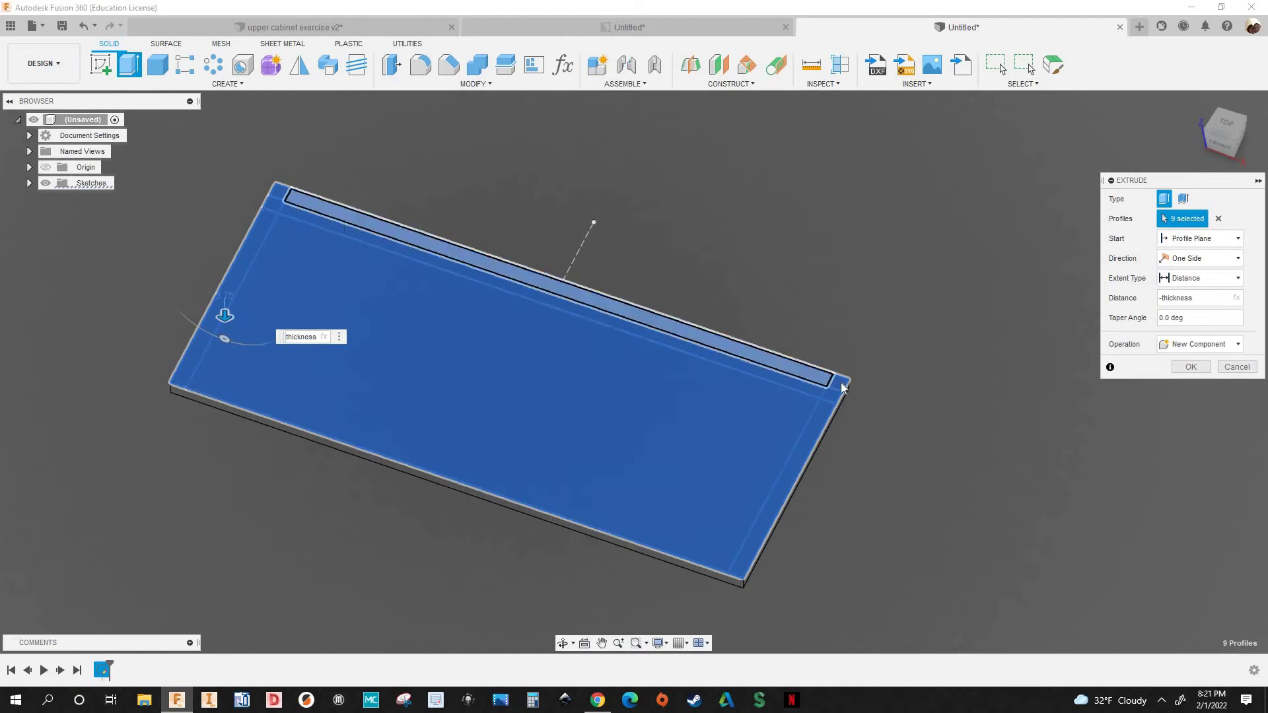
{"action": "scroll", "coordinate": [802, 429], "scroll_direction": "up", "scroll_amount": 3}
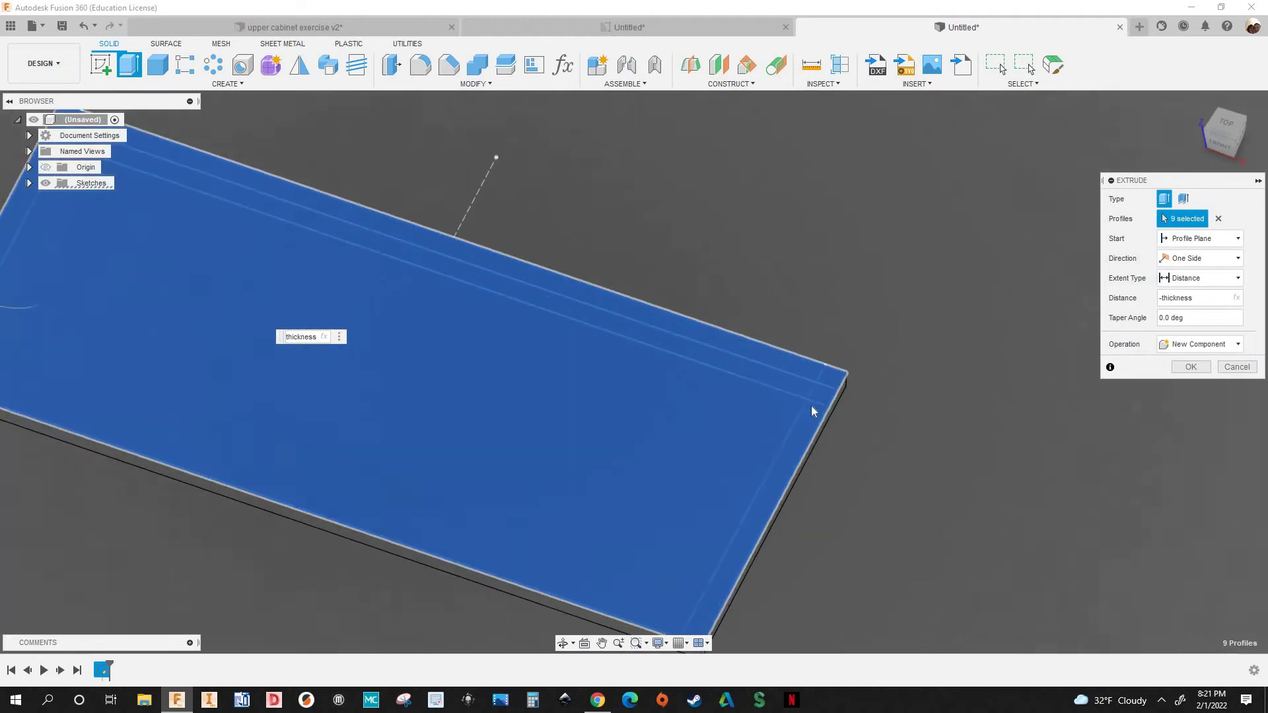
{"action": "scroll", "coordinate": [799, 395], "scroll_direction": "down", "scroll_amount": 5}
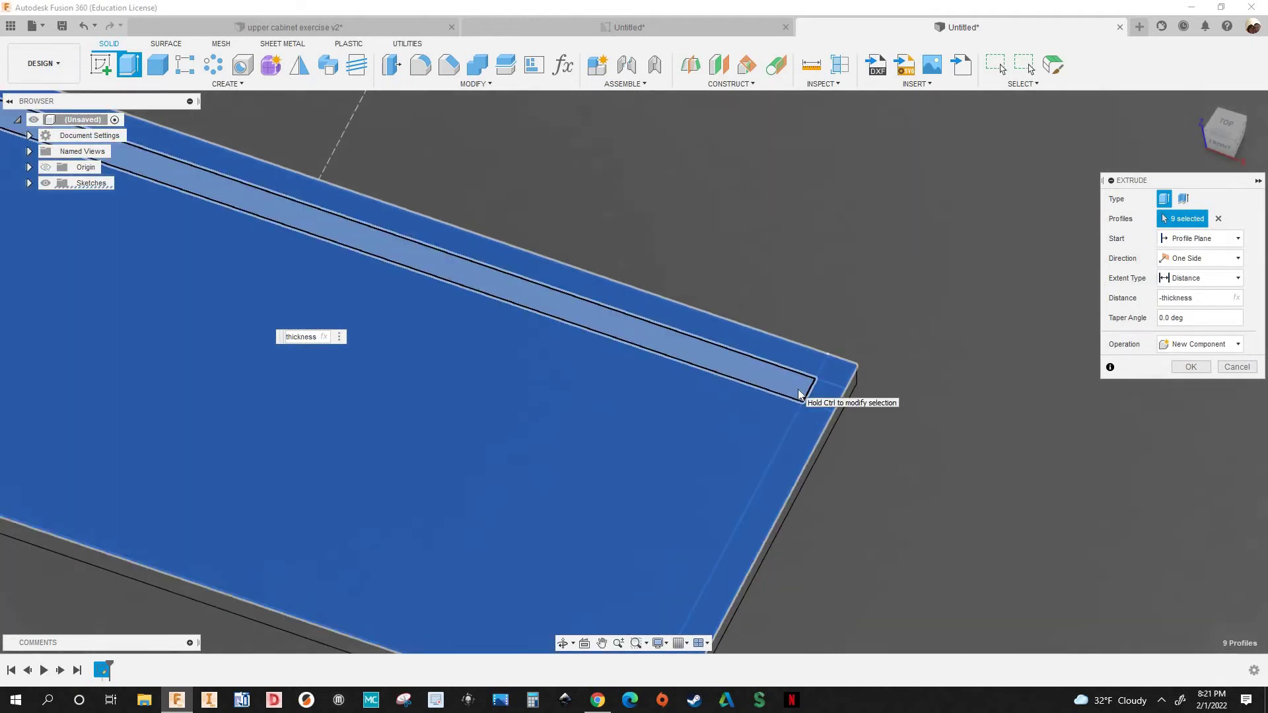
{"action": "scroll", "coordinate": [639, 340], "scroll_direction": "down", "scroll_amount": 2}
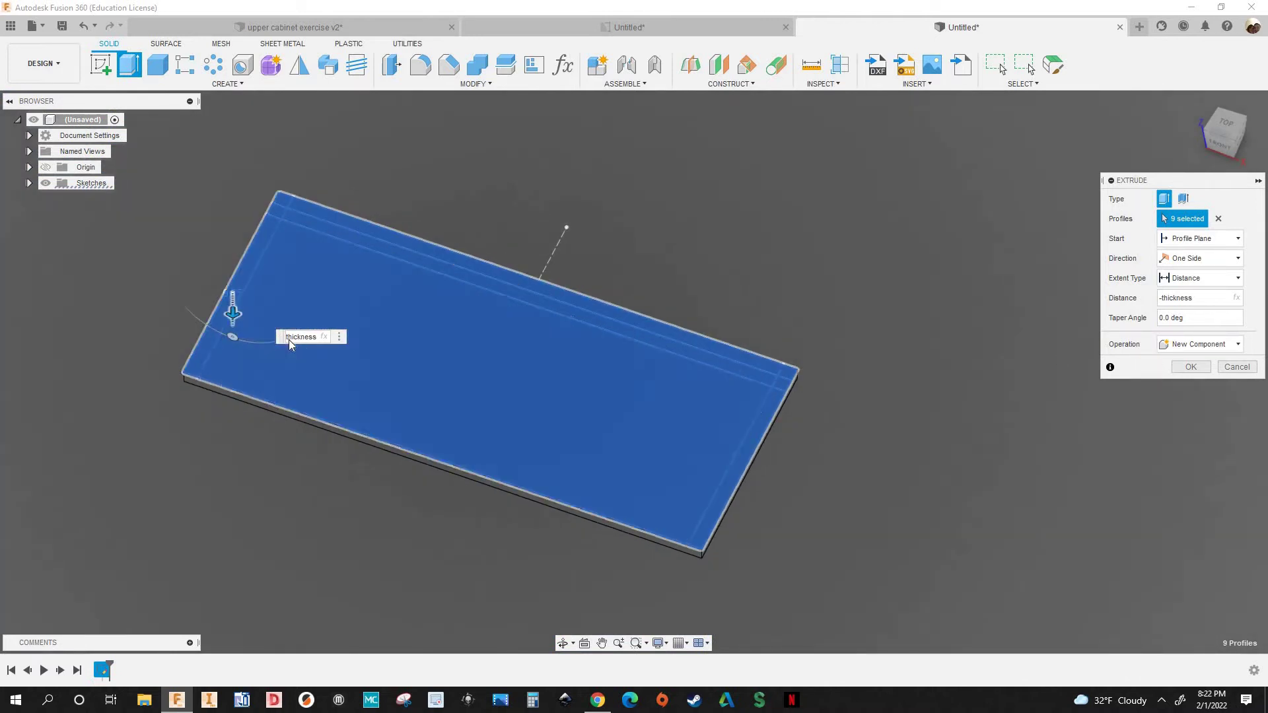
{"action": "left_click", "coordinate": [288, 338]}
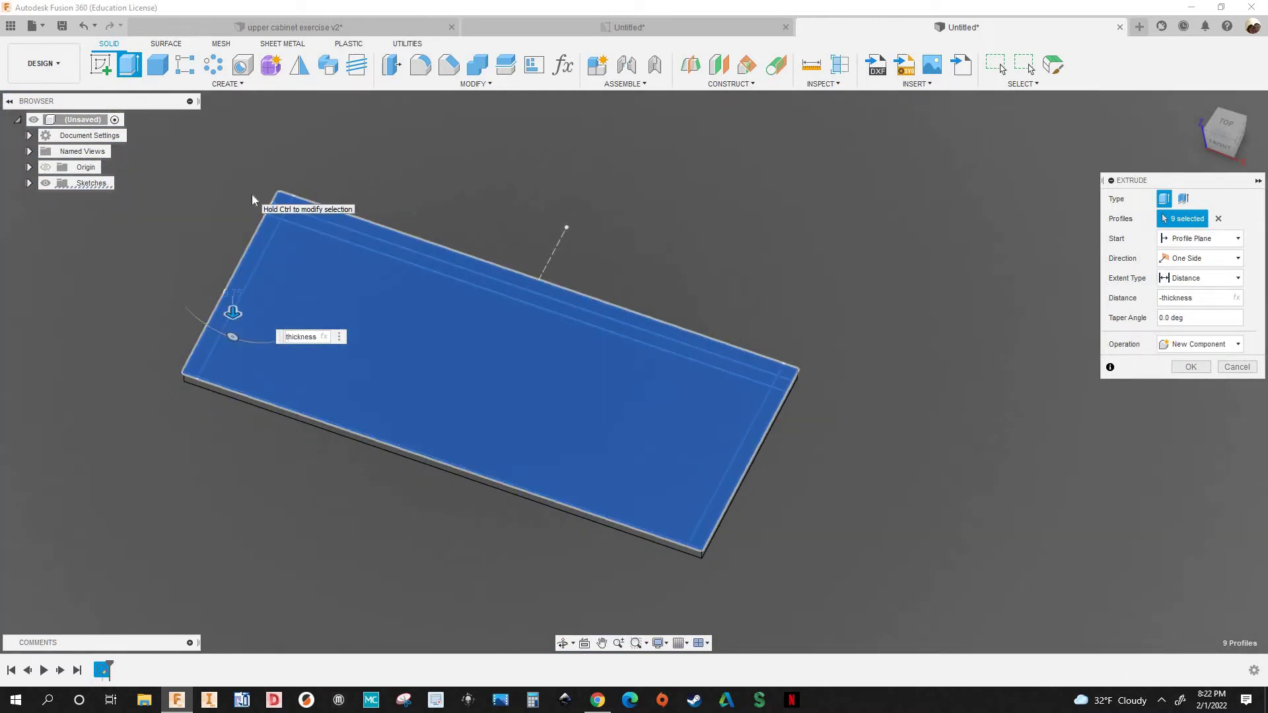
{"action": "key", "text": "Left"}
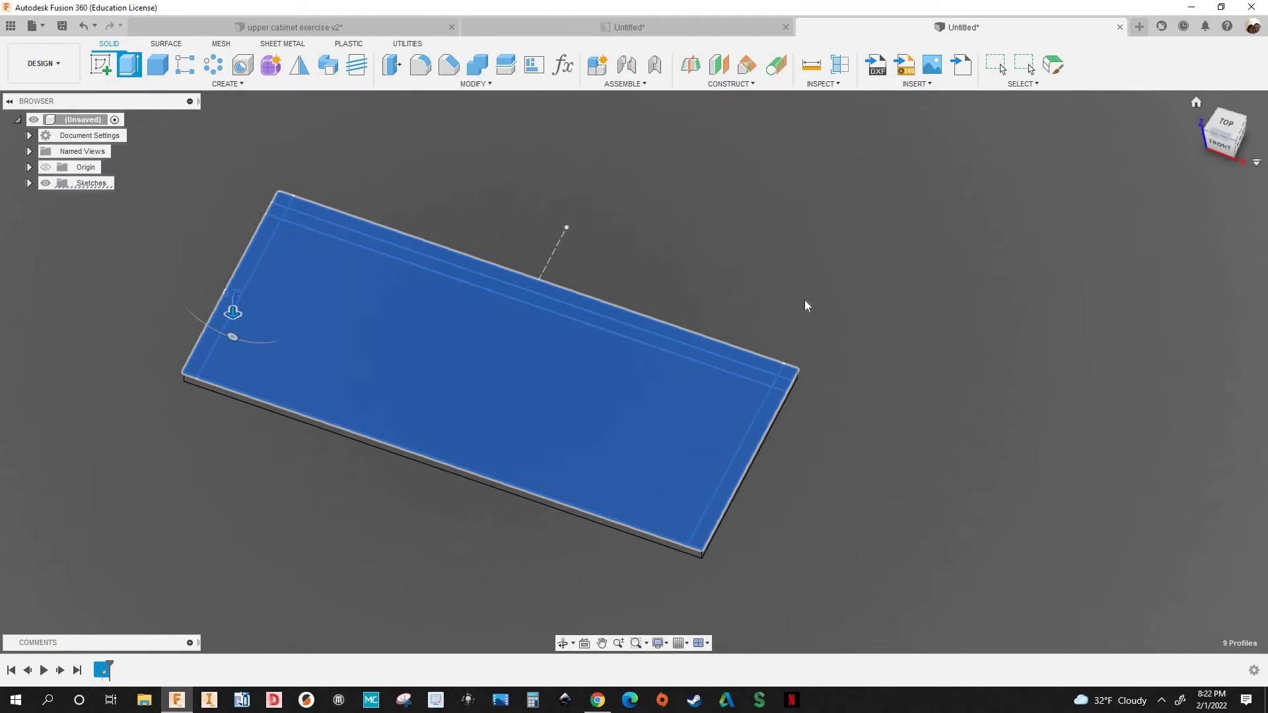
{"action": "scroll", "coordinate": [804, 300], "scroll_direction": "down", "scroll_amount": 2}
{"action": "middle_click_drag", "start_coordinate": [429, 380], "coordinate": [564, 372]}
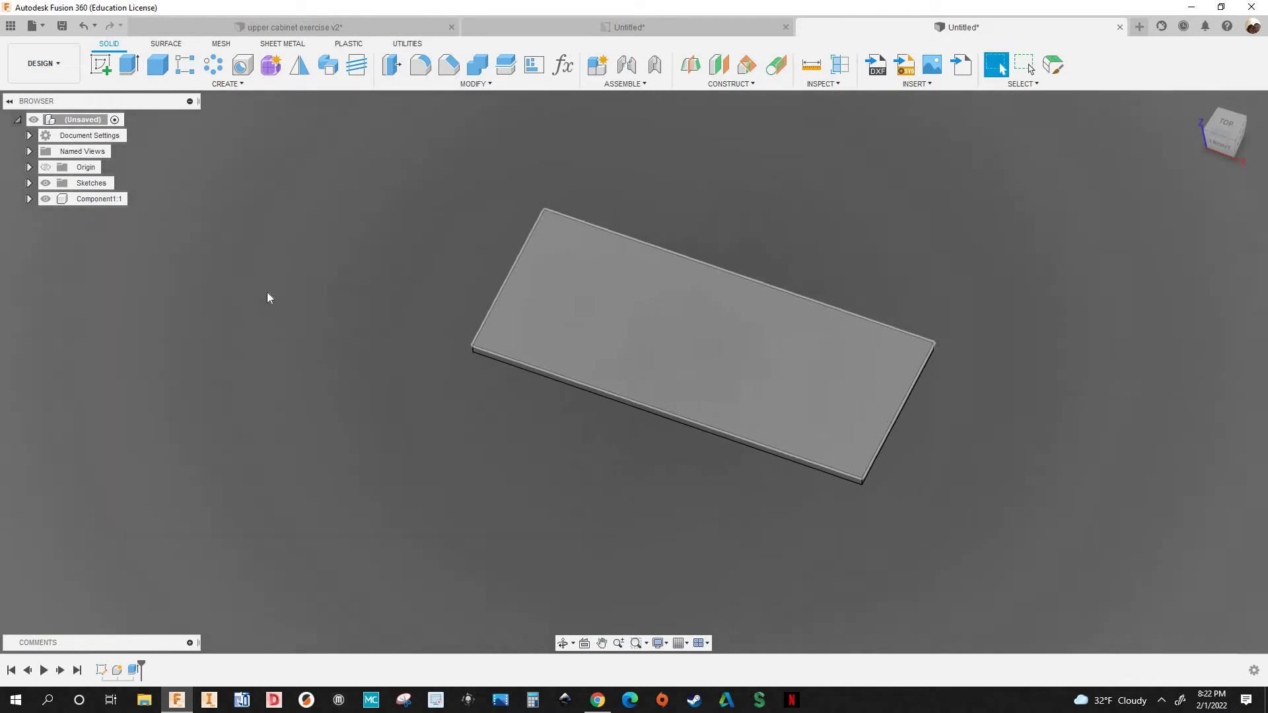
Rename the new panel component as bottom
{"action": "left_click", "coordinate": [94, 200]}
{"action": "left_click", "coordinate": [92, 201]}
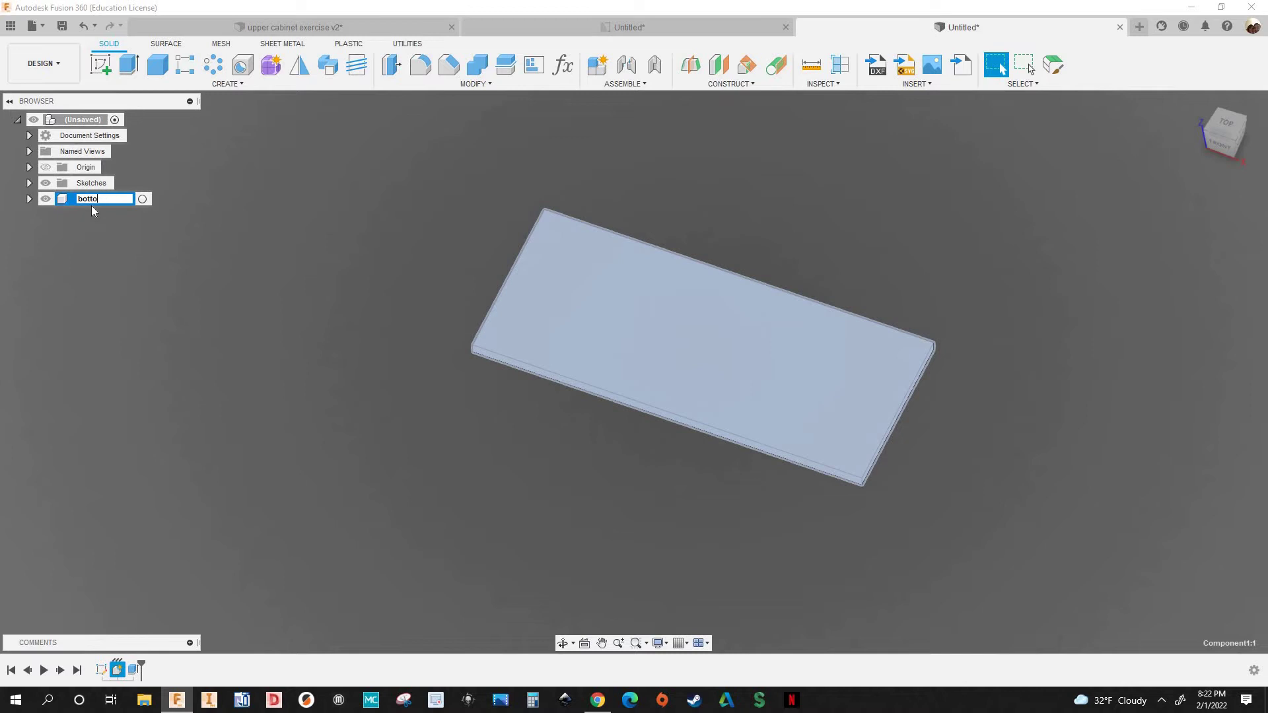
{"action": "key", "text": "Return"}
Rename the first sketch in the design history as base
{"action": "left_click", "coordinate": [101, 670]}
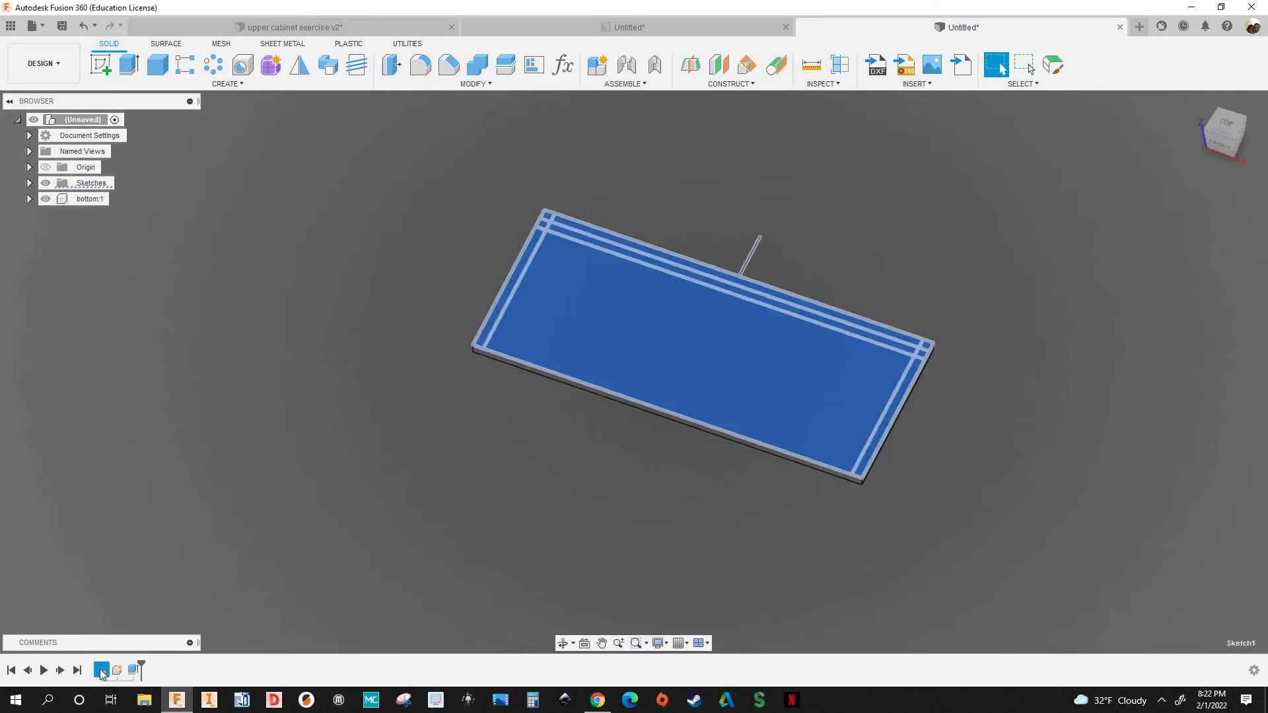
{"action": "right_click", "coordinate": [130, 610]}
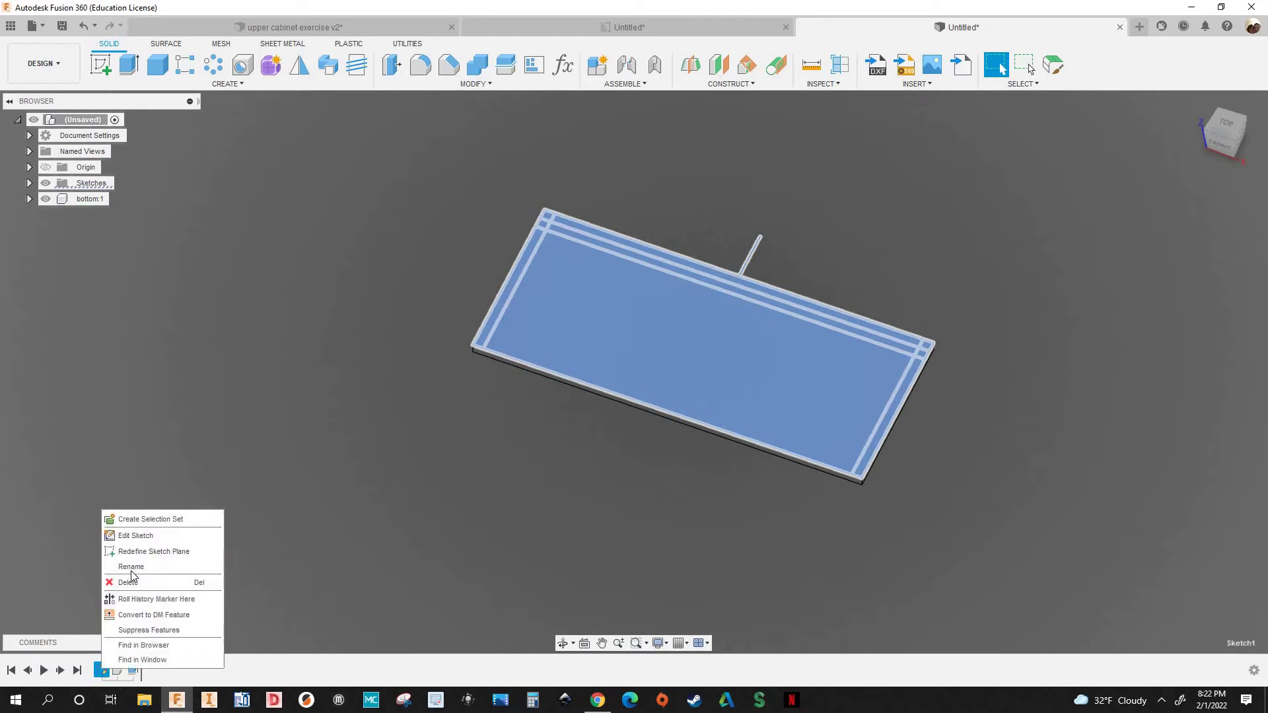
{"action": "left_click", "coordinate": [132, 568]}
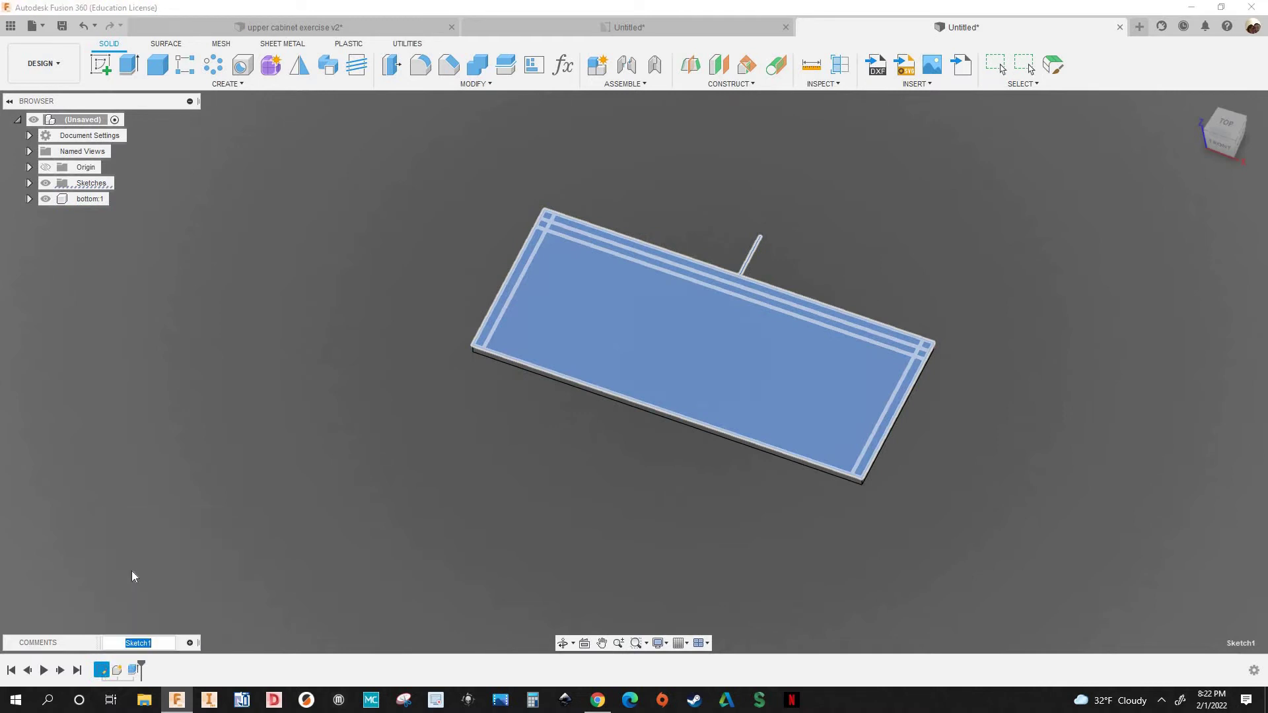
{"action": "type", "text": "base"}
{"action": "key", "text": "Return"}
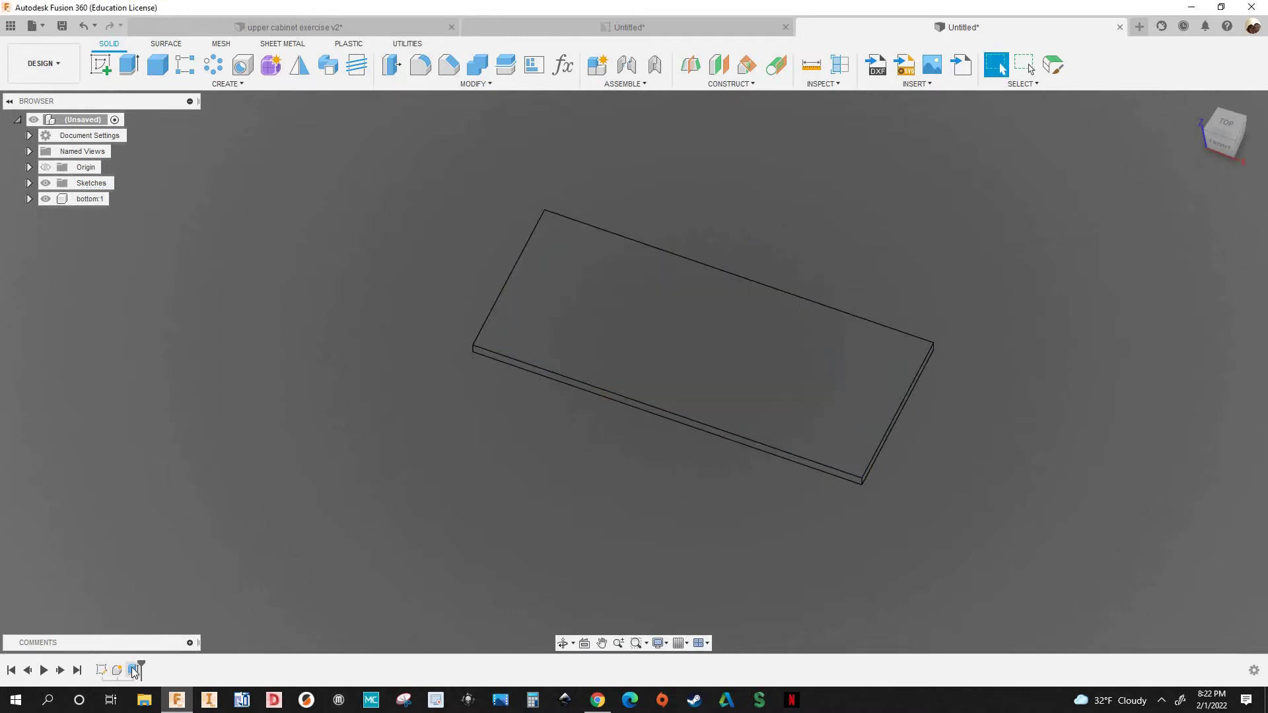
Rename the panel's extrude feature in the design history as bottom
{"action": "left_click", "coordinate": [133, 670]}
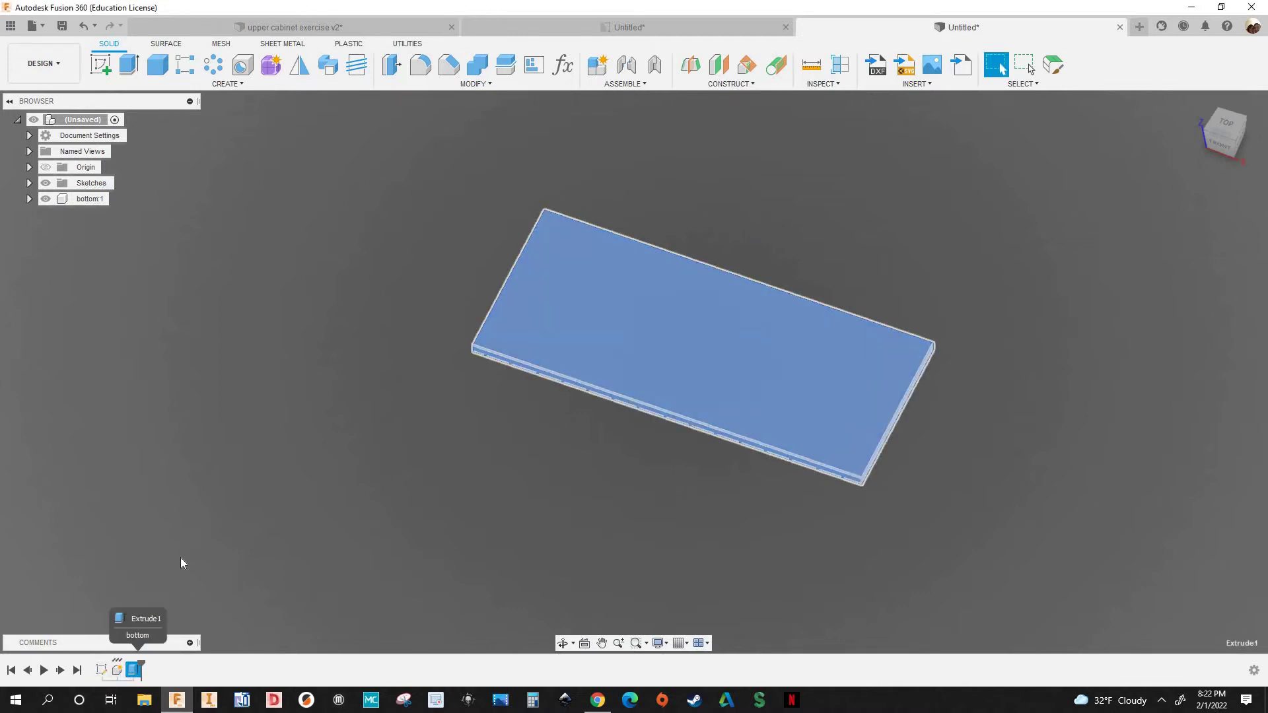
{"action": "right_click", "coordinate": [133, 670]}
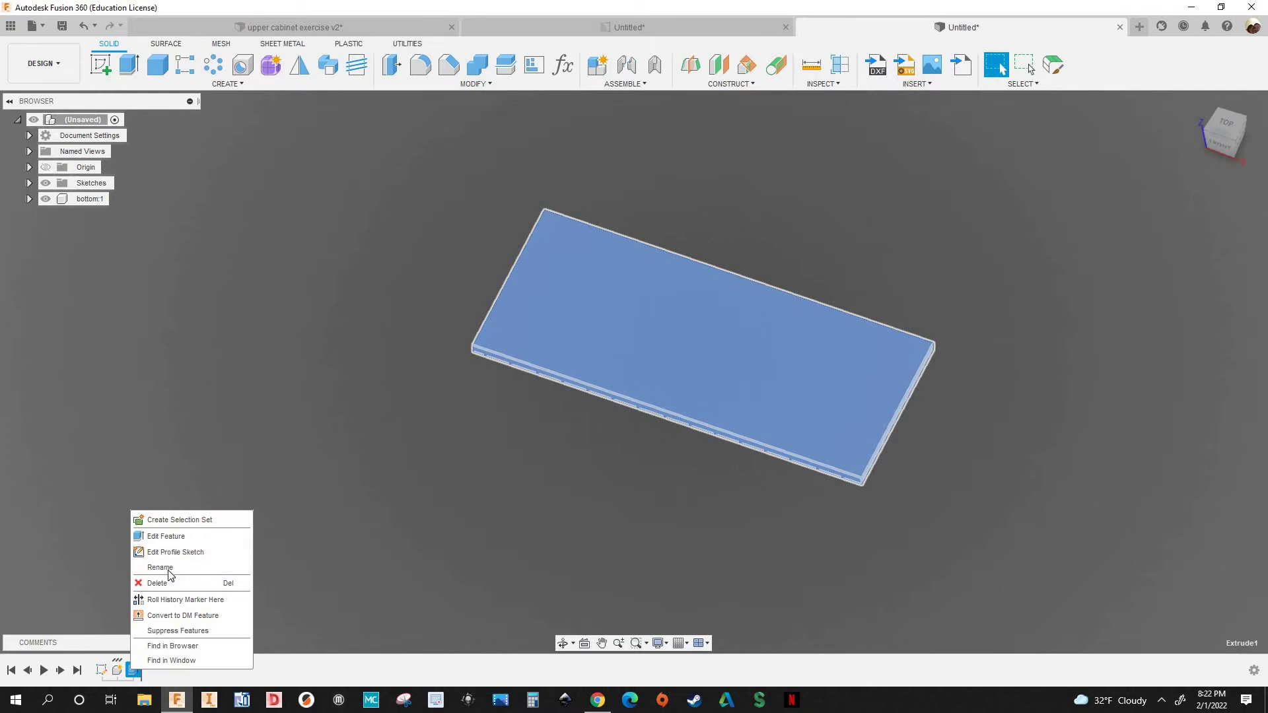
{"action": "left_click", "coordinate": [168, 571]}
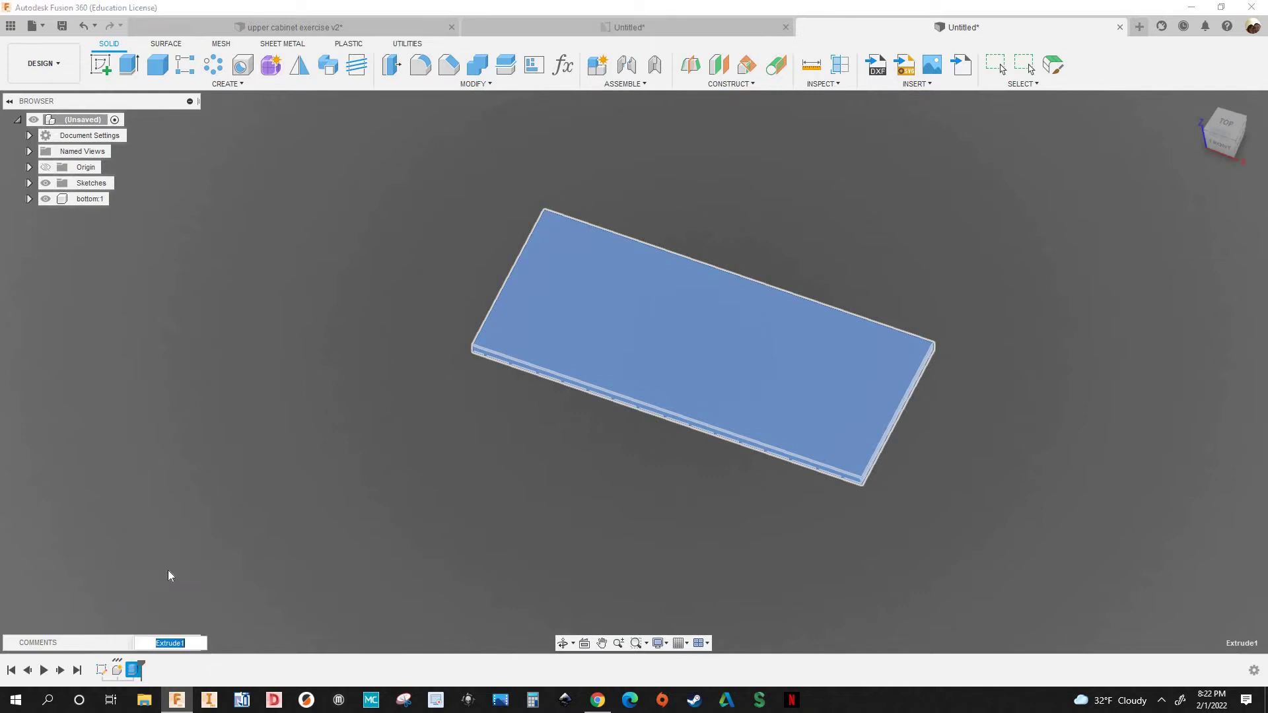
{"action": "type", "text": "bottom"}
{"action": "key", "text": "Return"}
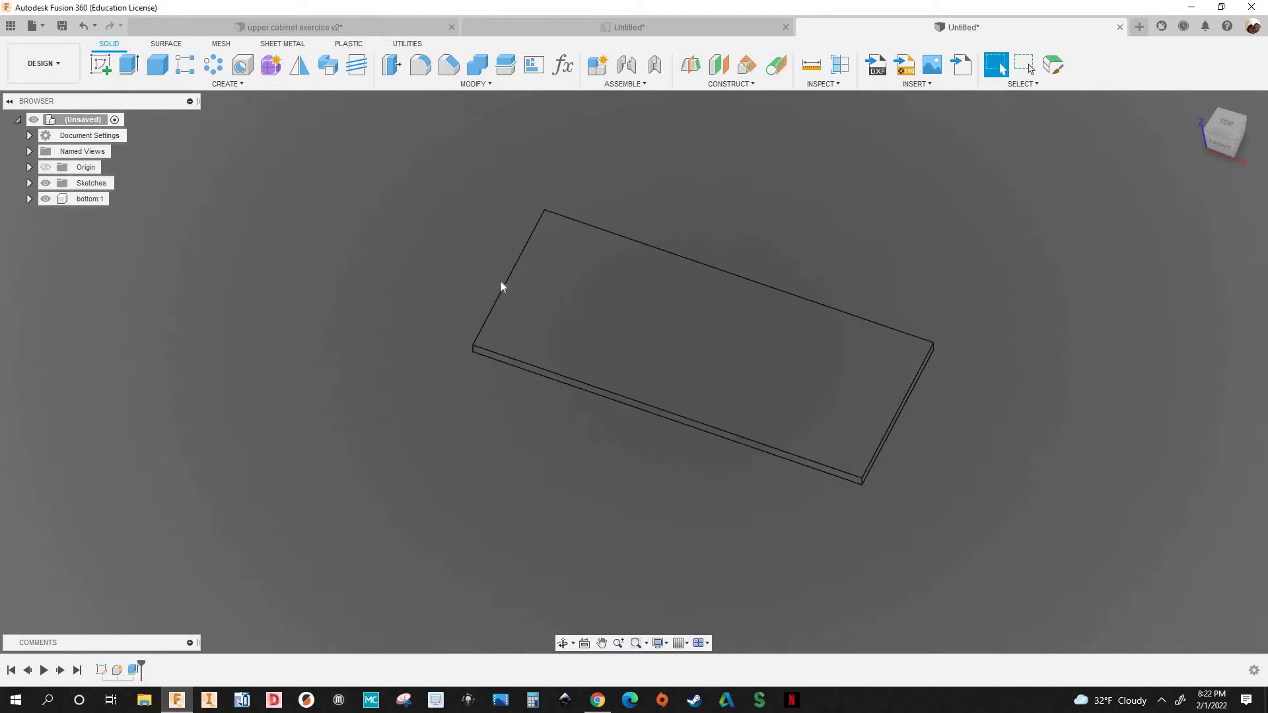
Expand the sketches list and make the sketch named bottom visible over the panel
{"action": "middle_click_drag", "start_coordinate": [925, 252], "coordinate": [653, 282]}
{"action": "middle_click_drag", "start_coordinate": [383, 283], "coordinate": [512, 283]}
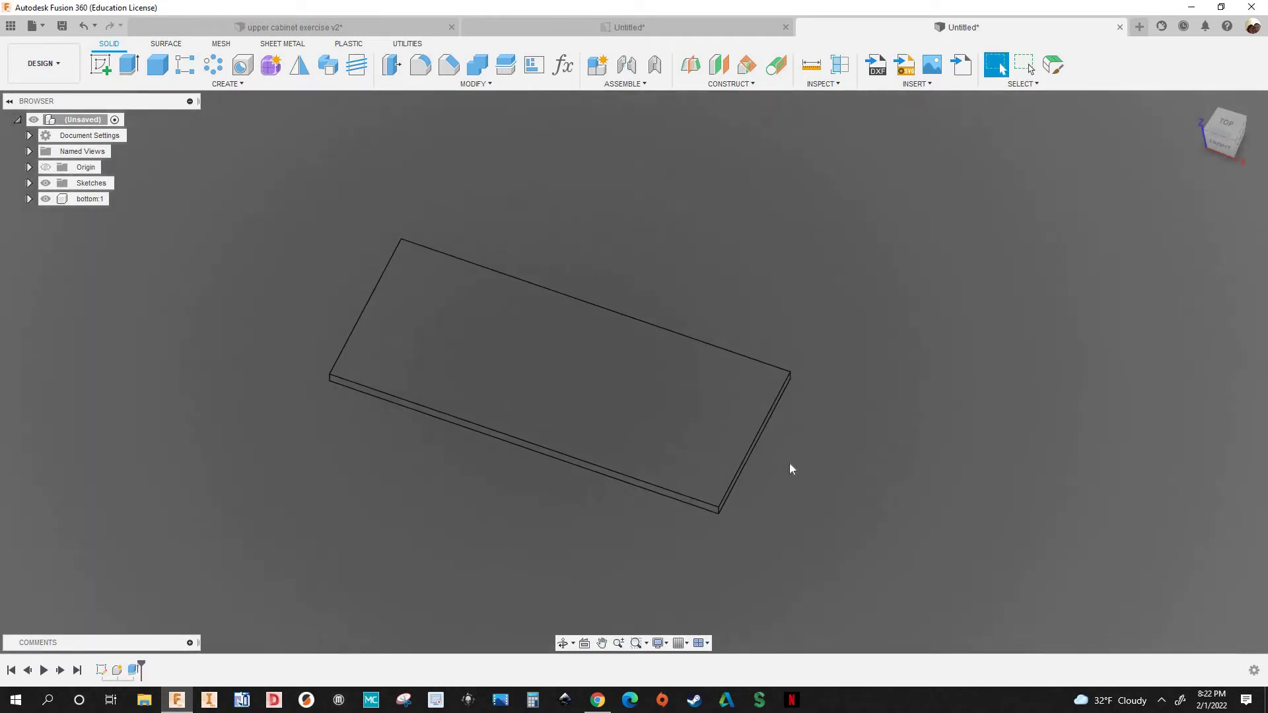
{"action": "scroll", "coordinate": [790, 463], "scroll_direction": "up", "scroll_amount": 2}
{"action": "scroll", "coordinate": [606, 160], "scroll_direction": "down", "scroll_amount": 3}
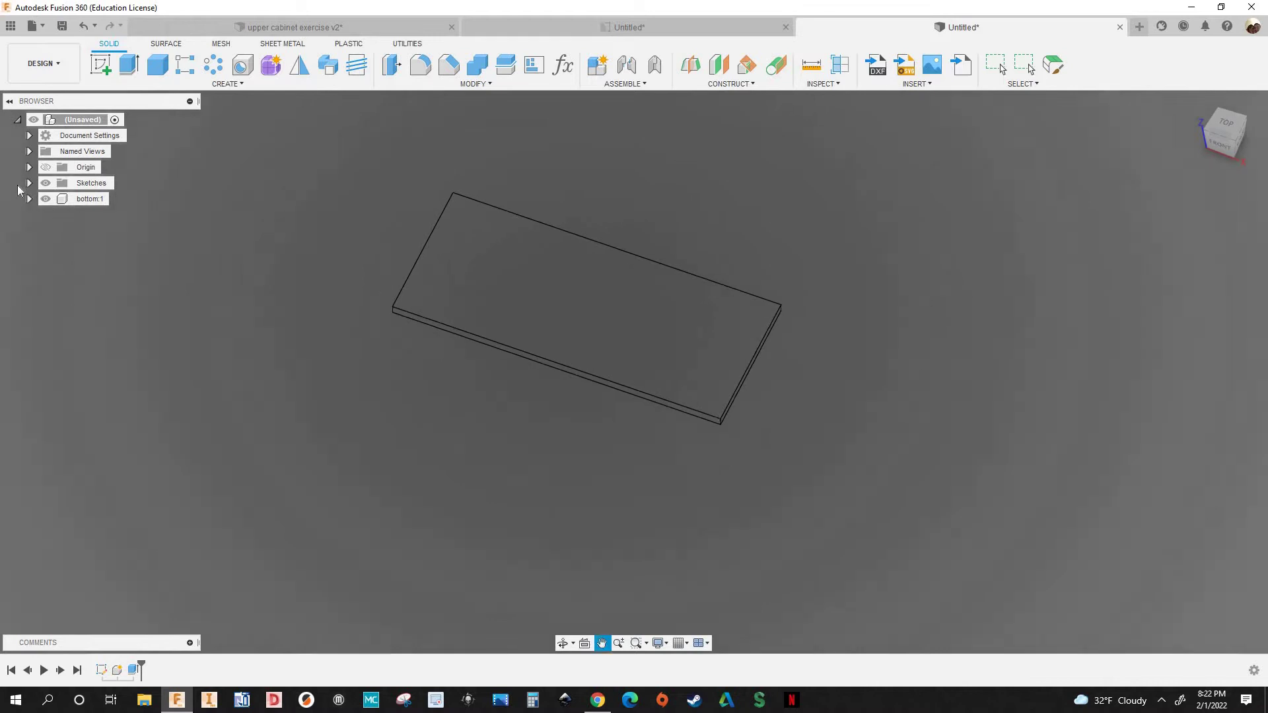
{"action": "middle_click_drag", "start_coordinate": [111, 148], "coordinate": [18, 191]}
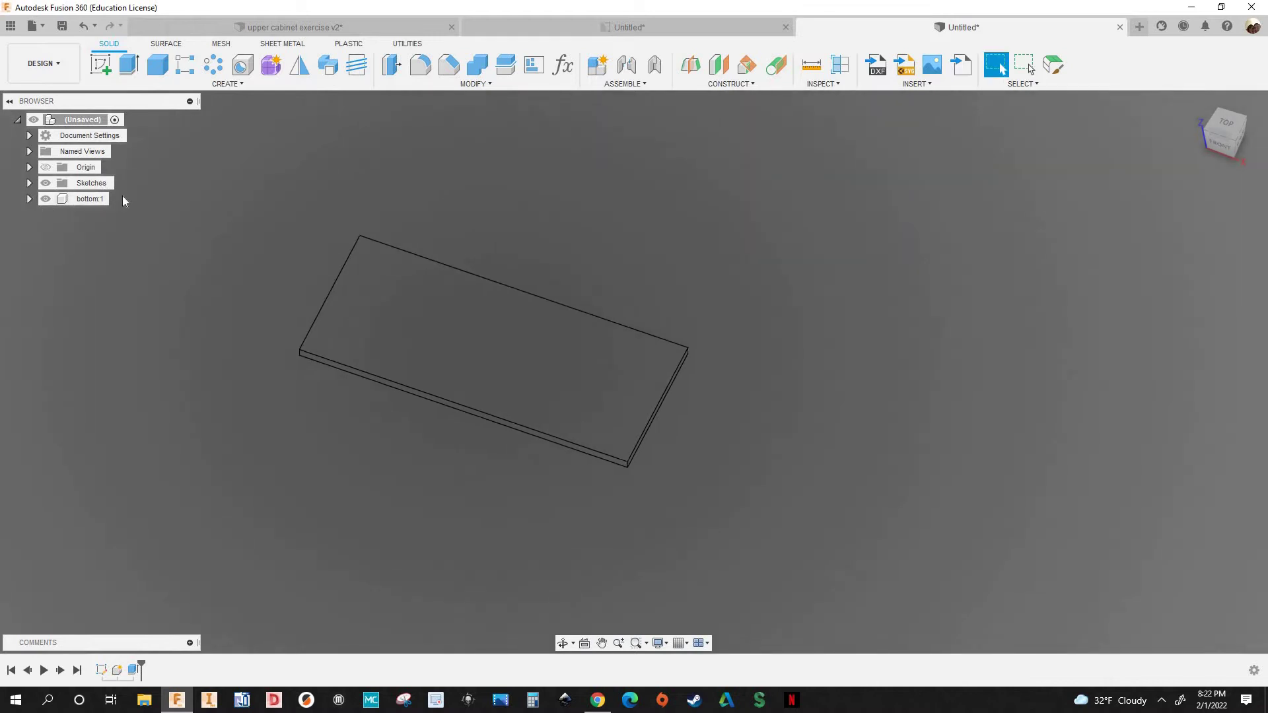
{"action": "left_click", "coordinate": [29, 183]}
{"action": "left_click", "coordinate": [55, 200]}
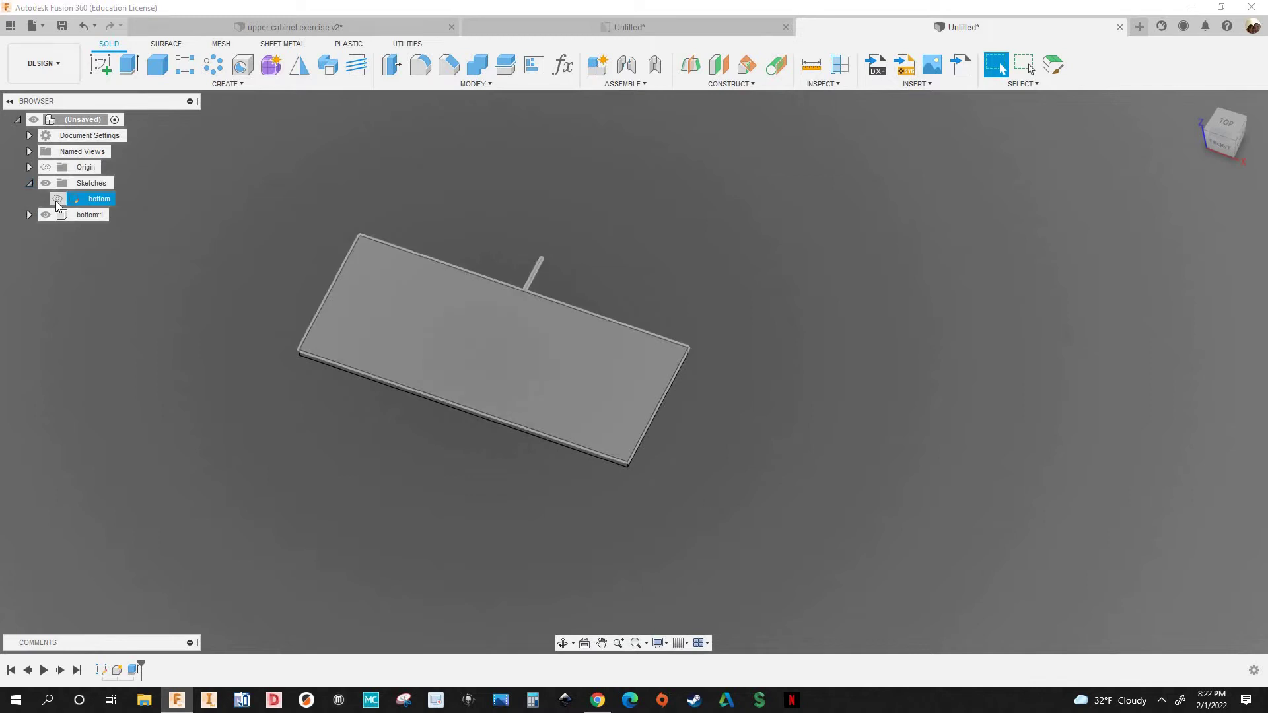
{"action": "left_click", "coordinate": [58, 199]}
{"action": "left_click", "coordinate": [691, 367]}
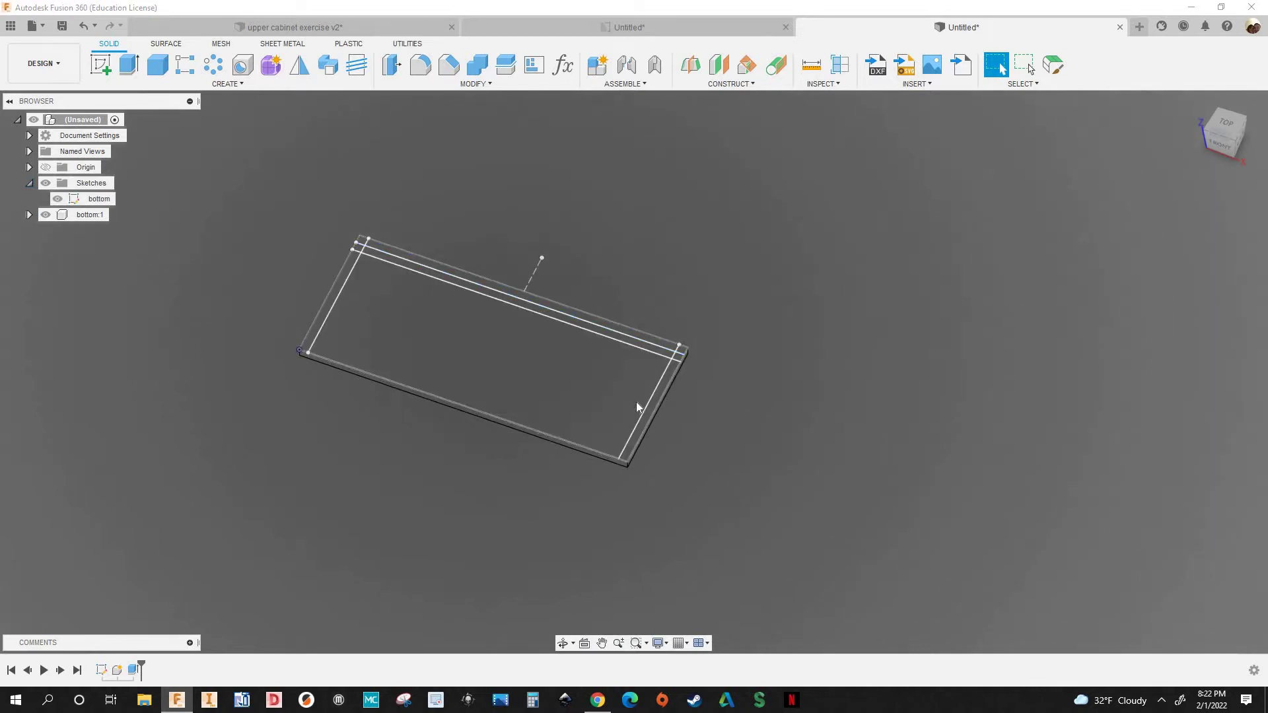
Start an extrusion and select the three right side strip profiles and the long back groove profile
{"action": "scroll", "coordinate": [714, 362], "scroll_direction": "up", "scroll_amount": 5}
{"action": "scroll", "coordinate": [818, 306], "scroll_direction": "down", "scroll_amount": 2}
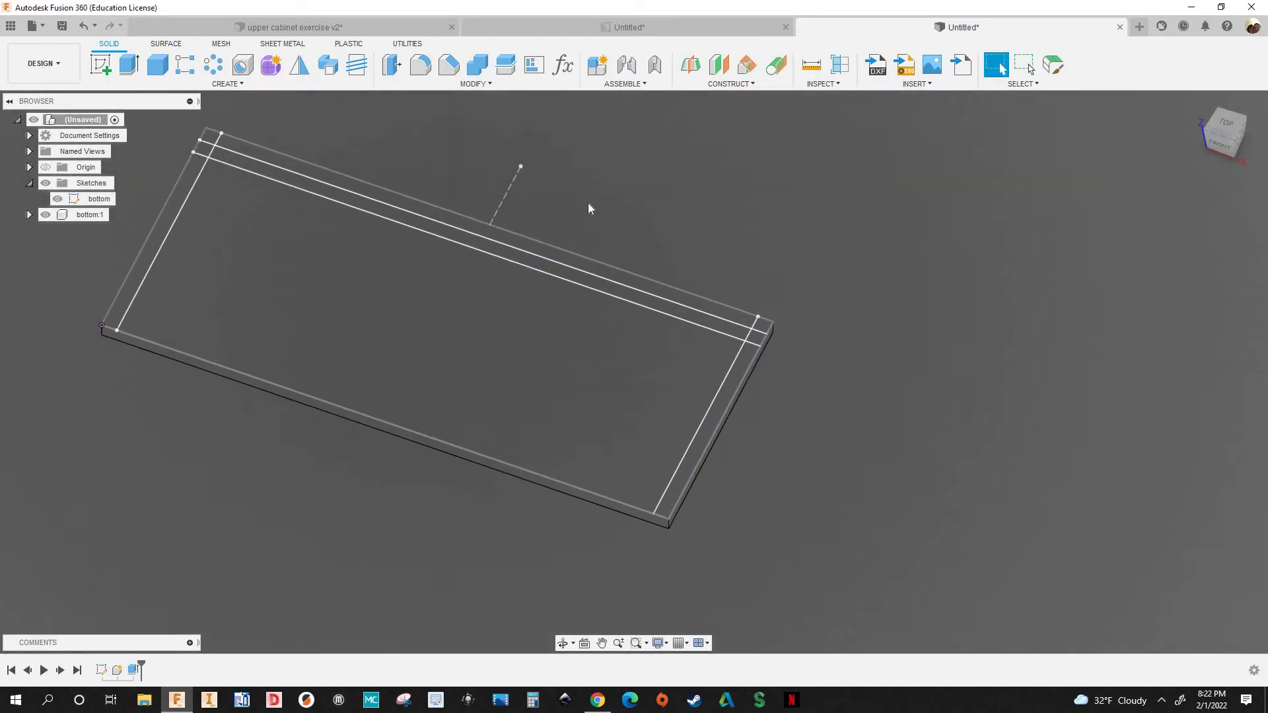
{"action": "left_click", "coordinate": [130, 68]}
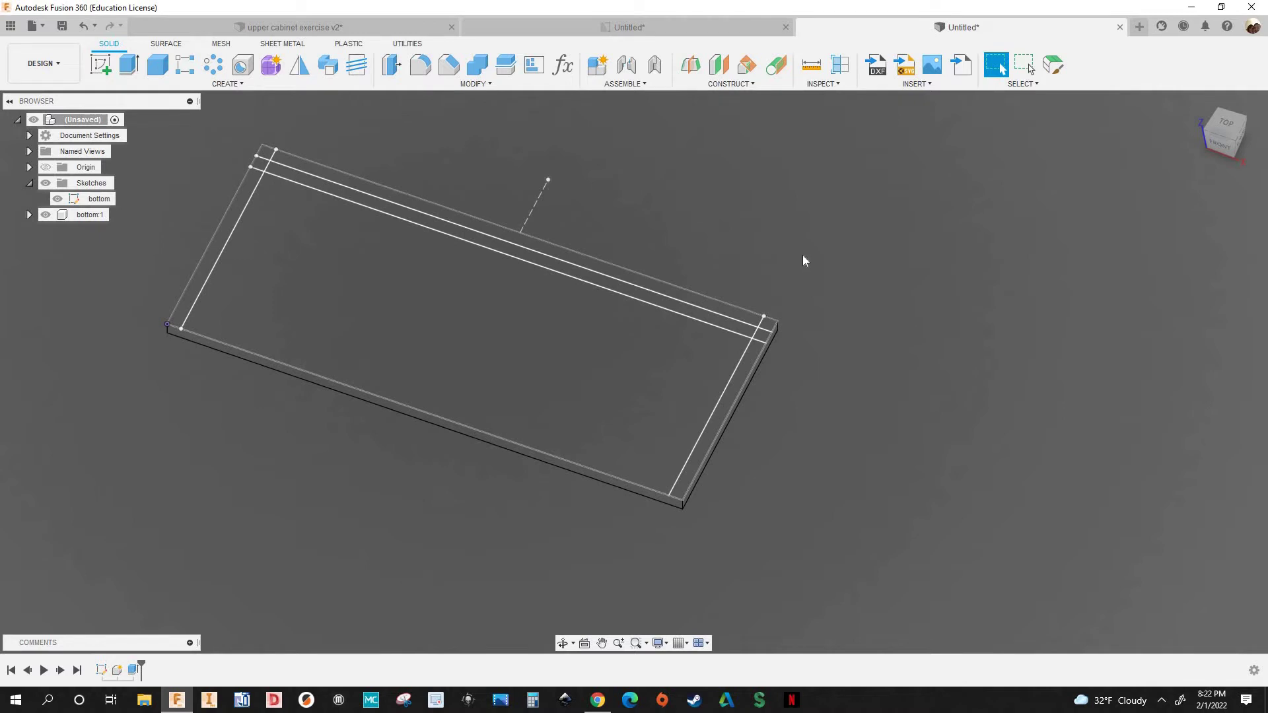
{"action": "key", "text": "e"}
{"action": "scroll", "coordinate": [751, 373], "scroll_direction": "up", "scroll_amount": 2}
{"action": "scroll", "coordinate": [751, 373], "scroll_direction": "up", "scroll_amount": 5}
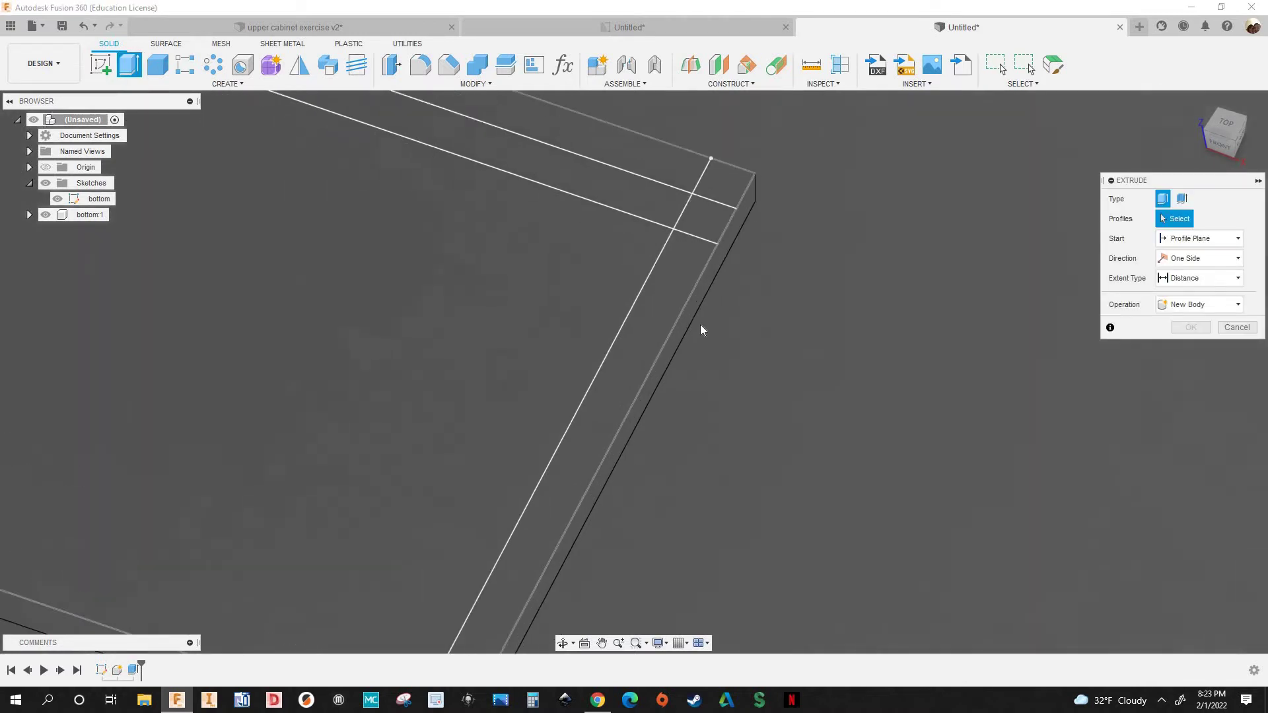
{"action": "left_click", "coordinate": [629, 346]}
{"action": "scroll", "coordinate": [629, 346], "scroll_direction": "down", "scroll_amount": 4}
{"action": "scroll", "coordinate": [648, 300], "scroll_direction": "up", "scroll_amount": 4}
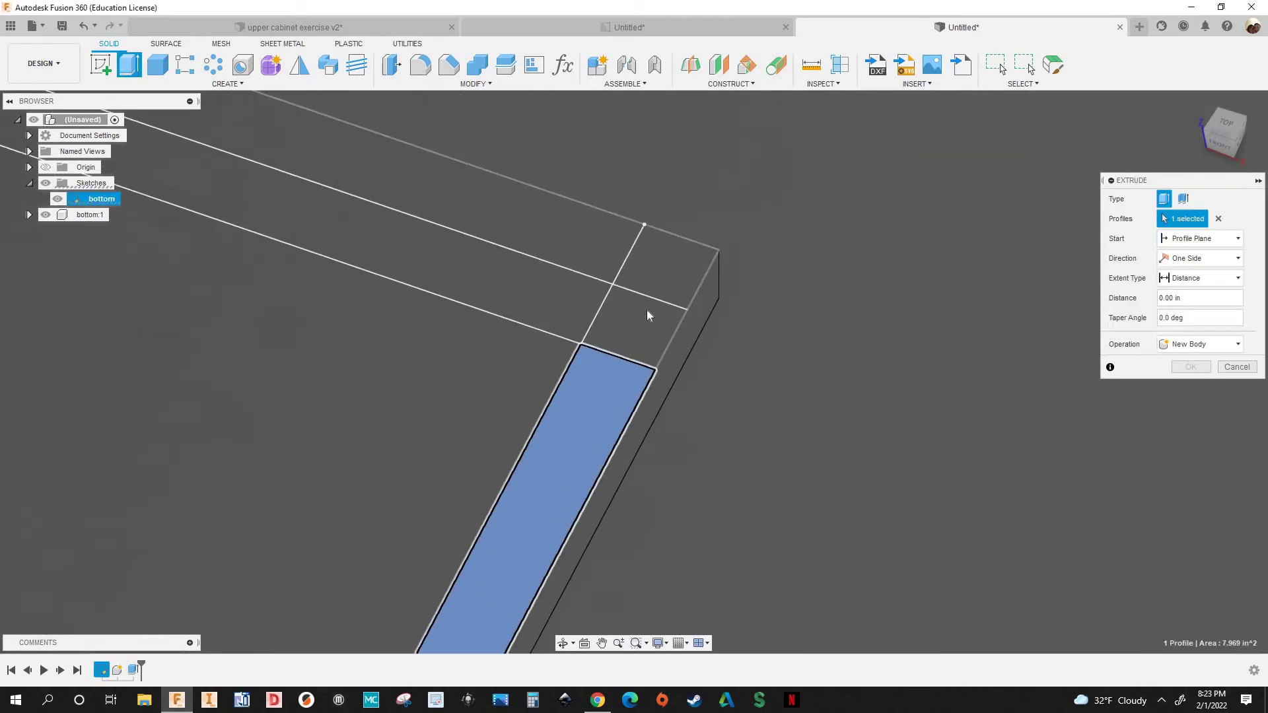
{"action": "left_click", "coordinate": [622, 303]}
{"action": "left_click", "coordinate": [654, 267]}
{"action": "scroll", "coordinate": [1104, 418], "scroll_direction": "down", "scroll_amount": 8}
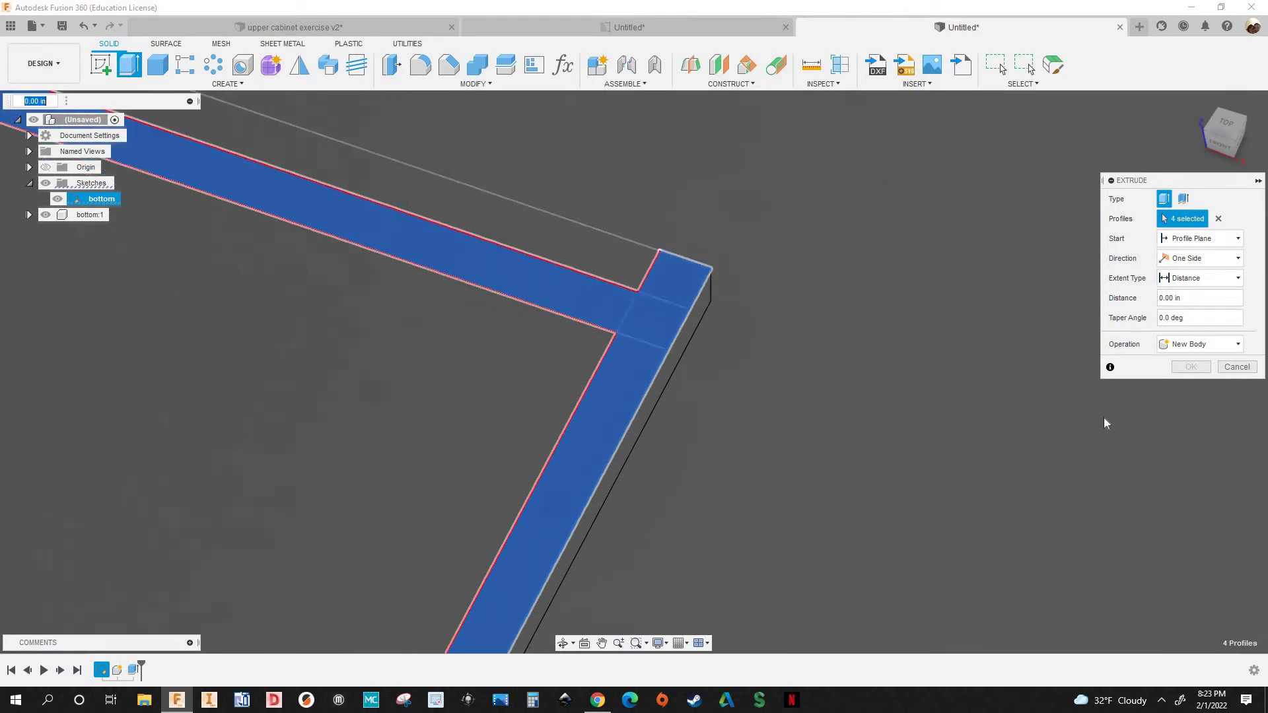
Add the three left side strip profiles to the extrusion selection
{"action": "scroll", "coordinate": [313, 171], "scroll_direction": "up", "scroll_amount": 4}
{"action": "left_click", "coordinate": [307, 175]}
{"action": "left_click", "coordinate": [296, 198]}
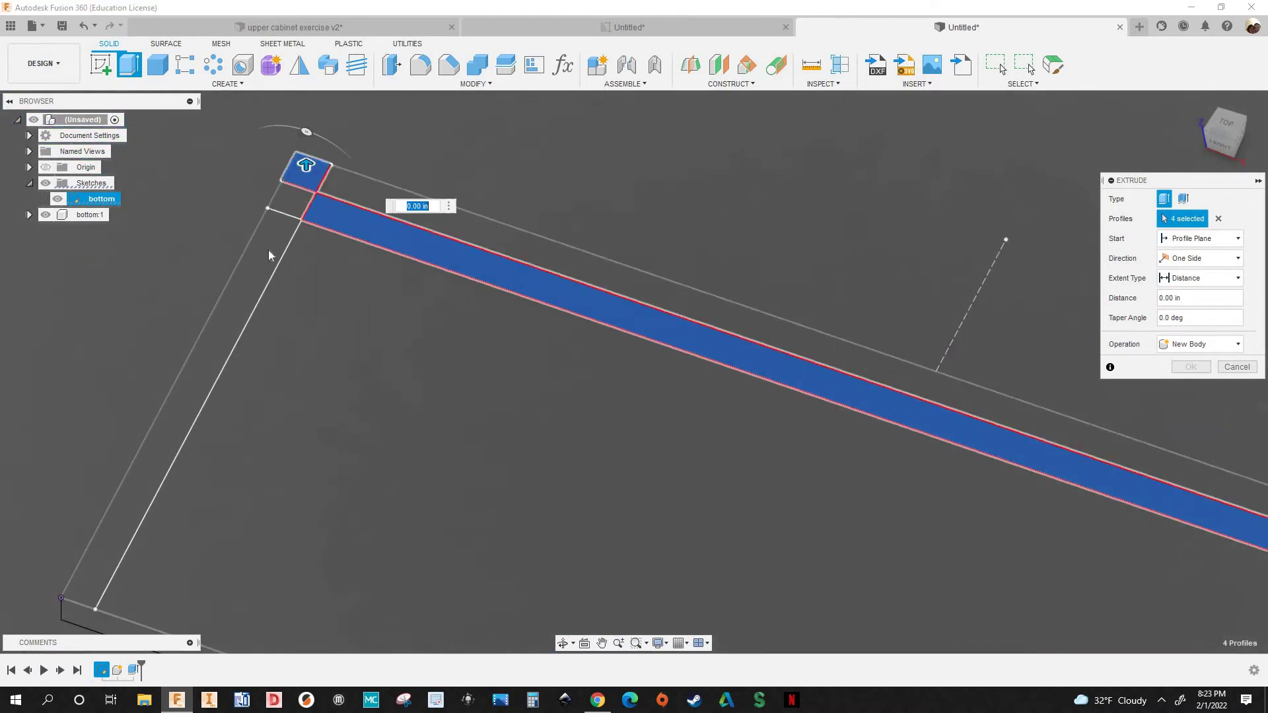
{"action": "left_click", "coordinate": [268, 249]}
{"action": "scroll", "coordinate": [570, 153], "scroll_direction": "down", "scroll_amount": 4}
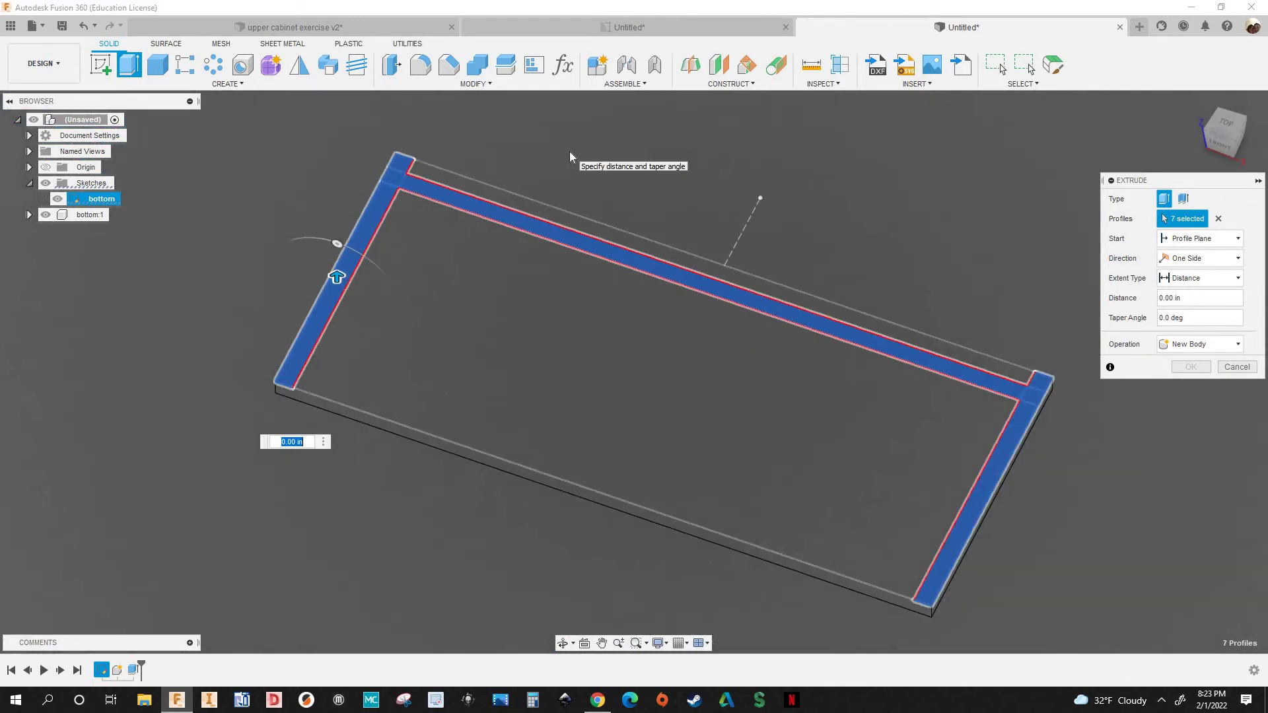
Cut the seven selected profiles into the bottom panel with an extrude distance of -groovedepth
{"action": "key", "text": "BackSpace"}
{"action": "type", "text": "-gro"}
{"action": "key", "text": "Return"}
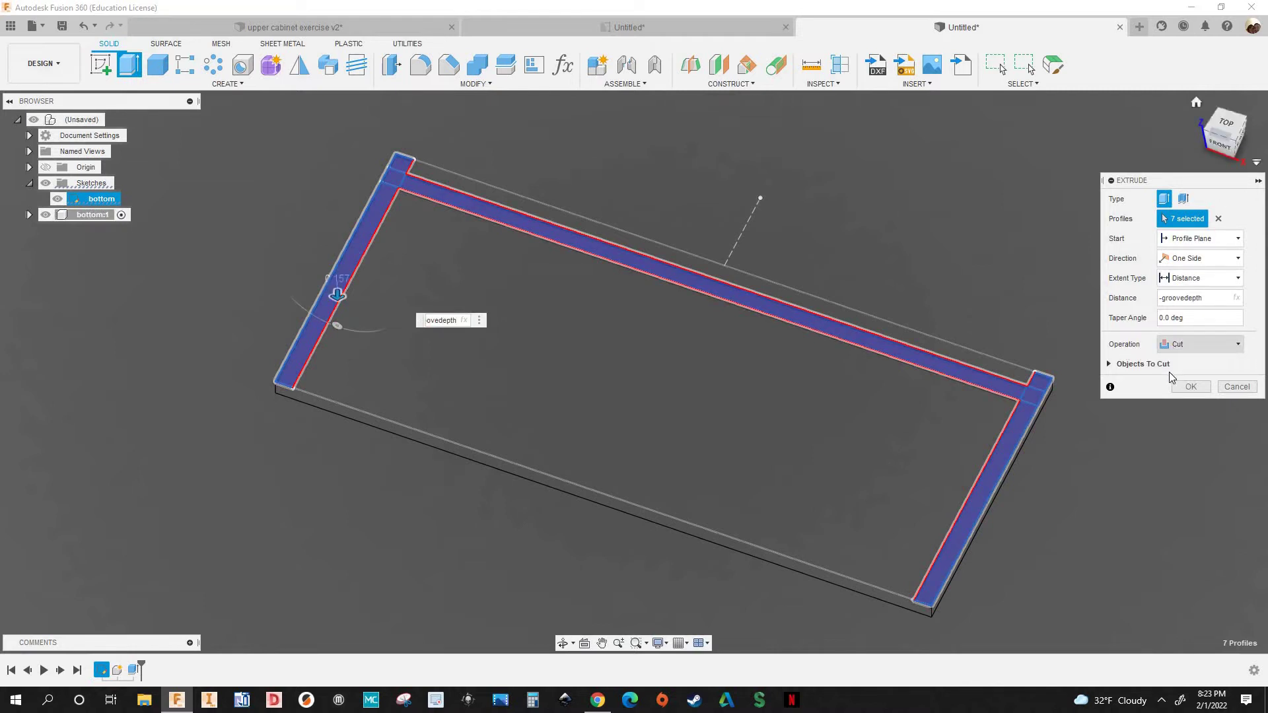
{"action": "left_click", "coordinate": [1189, 391]}
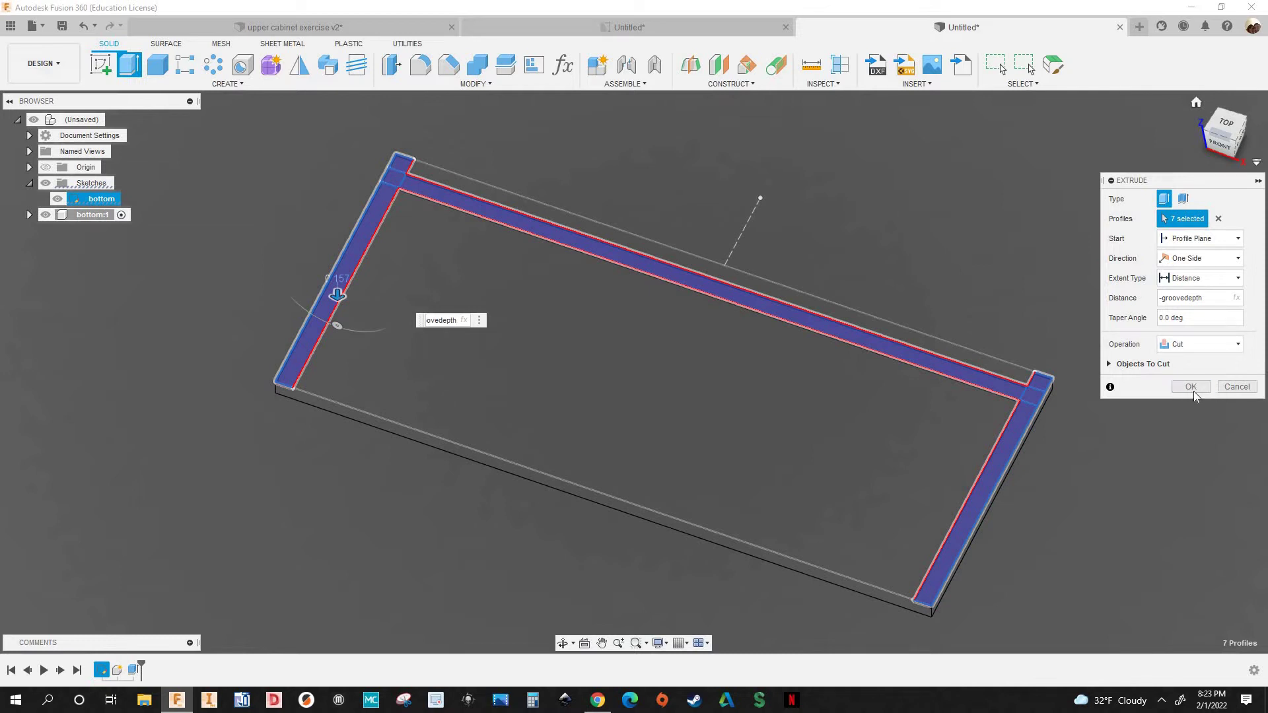
{"action": "left_click", "coordinate": [1192, 390]}
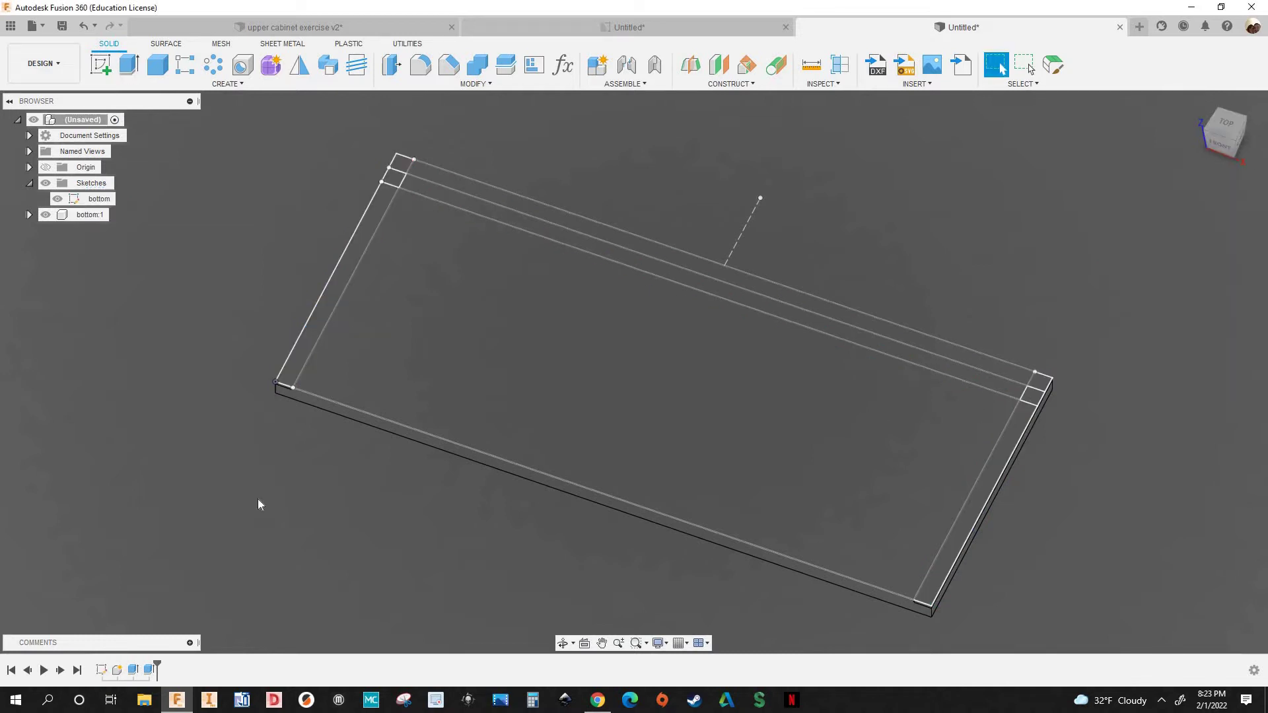
Hide the sketch named bottom so only the grooved panel is shown
{"action": "scroll", "coordinate": [278, 310], "scroll_direction": "up", "scroll_amount": 5}
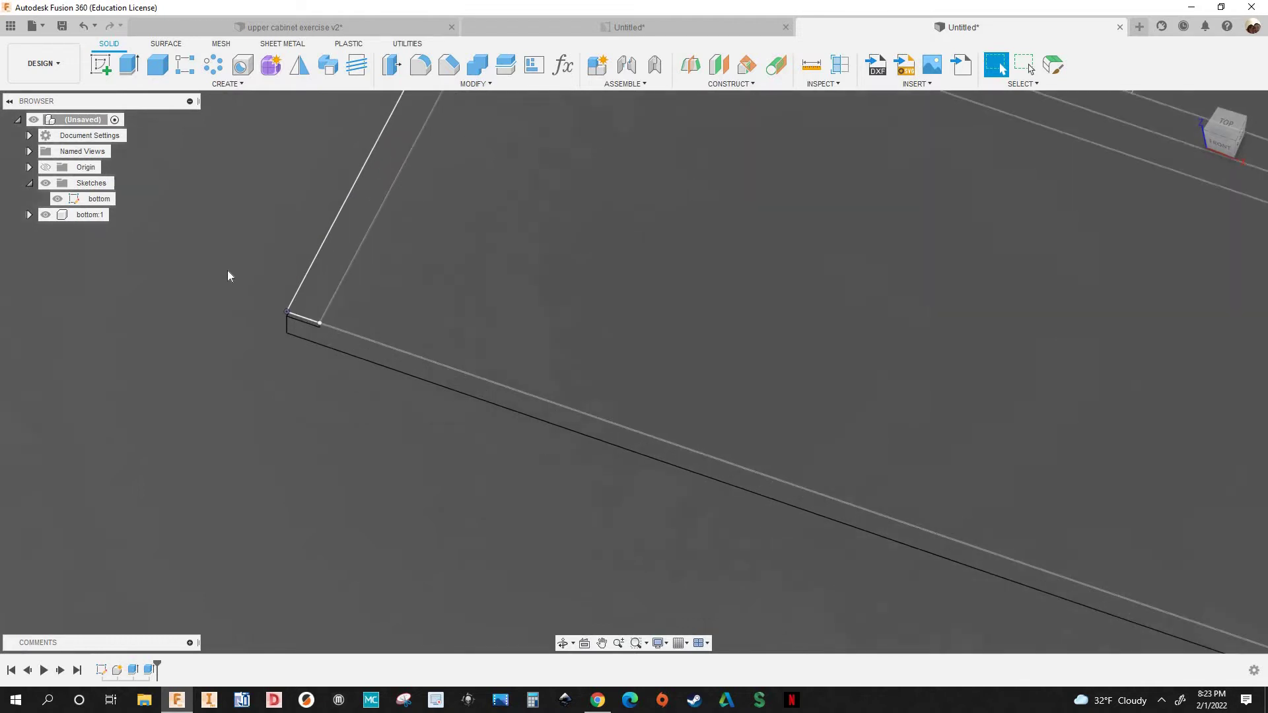
{"action": "left_click", "coordinate": [57, 199]}
{"action": "scroll", "coordinate": [418, 350], "scroll_direction": "down", "scroll_amount": 3}
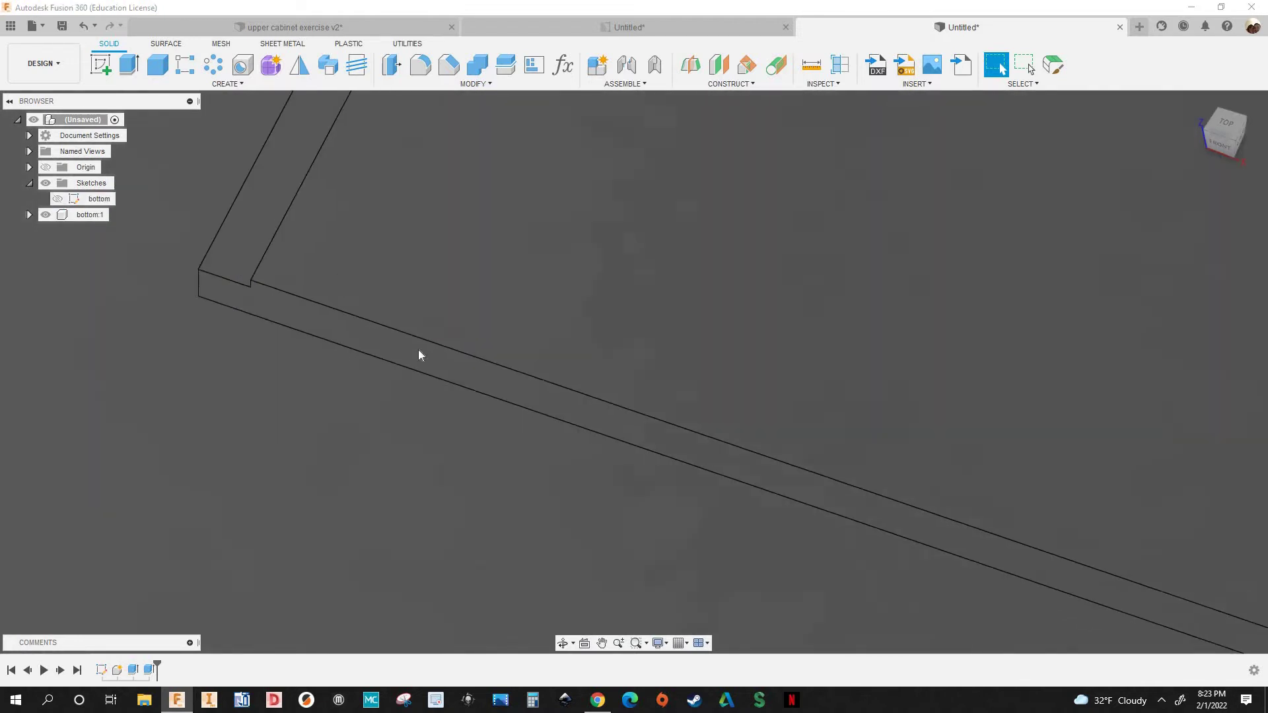
Check the depth of the right groove from its short vertical edge at the front, and show the document's units
{"action": "scroll", "coordinate": [879, 462], "scroll_direction": "down", "scroll_amount": 3}
{"action": "scroll", "coordinate": [720, 504], "scroll_direction": "up", "scroll_amount": 6}
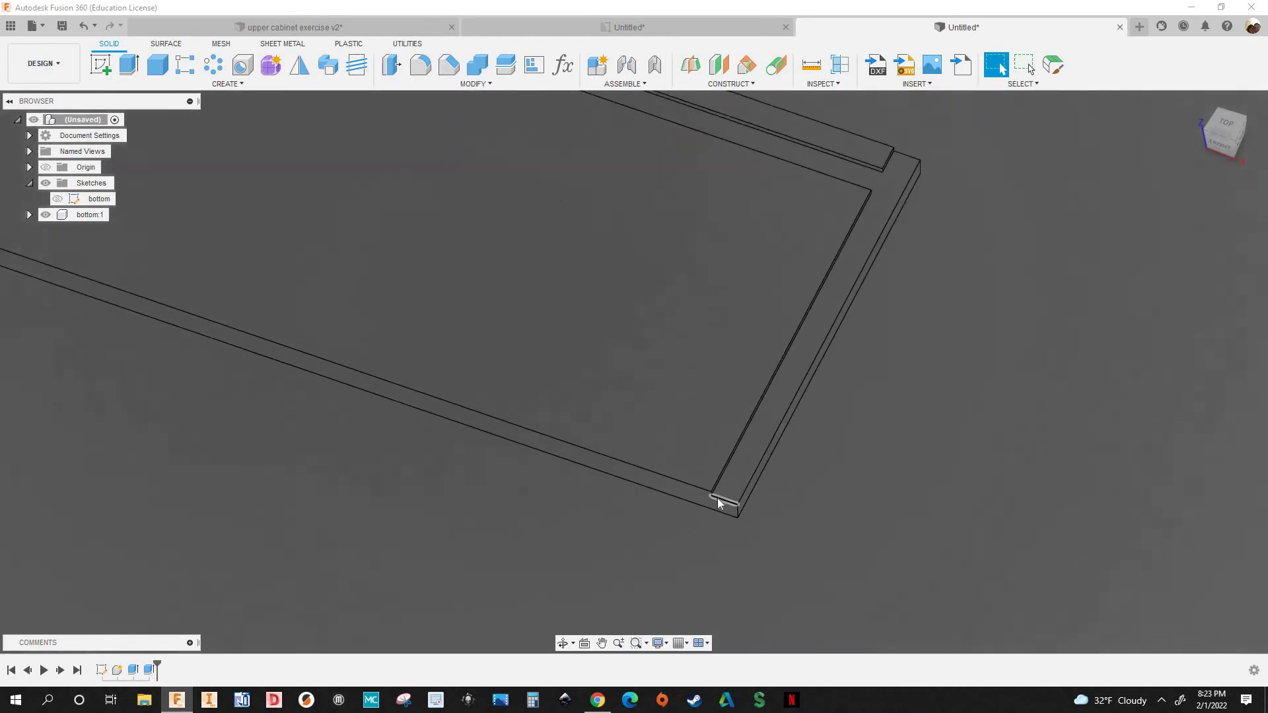
{"action": "scroll", "coordinate": [851, 442], "scroll_direction": "up", "scroll_amount": 5}
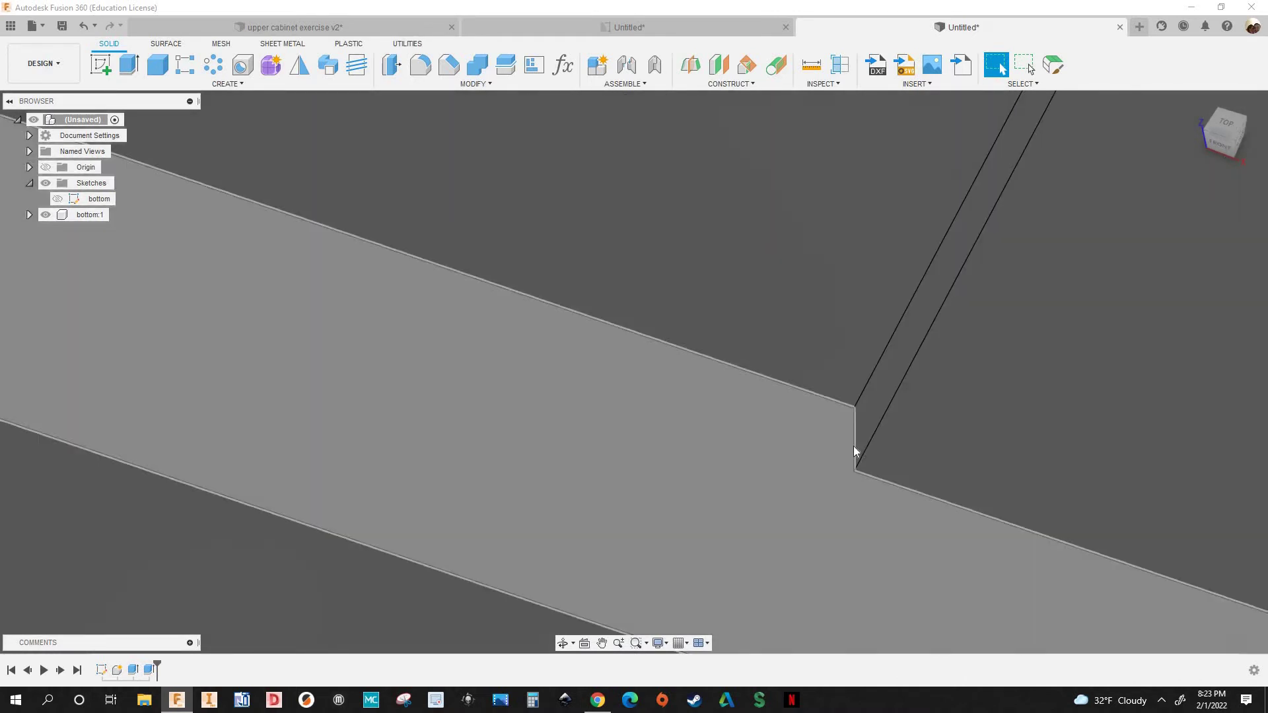
{"action": "left_click", "coordinate": [854, 449]}
{"action": "scroll", "coordinate": [827, 438], "scroll_direction": "down", "scroll_amount": 3}
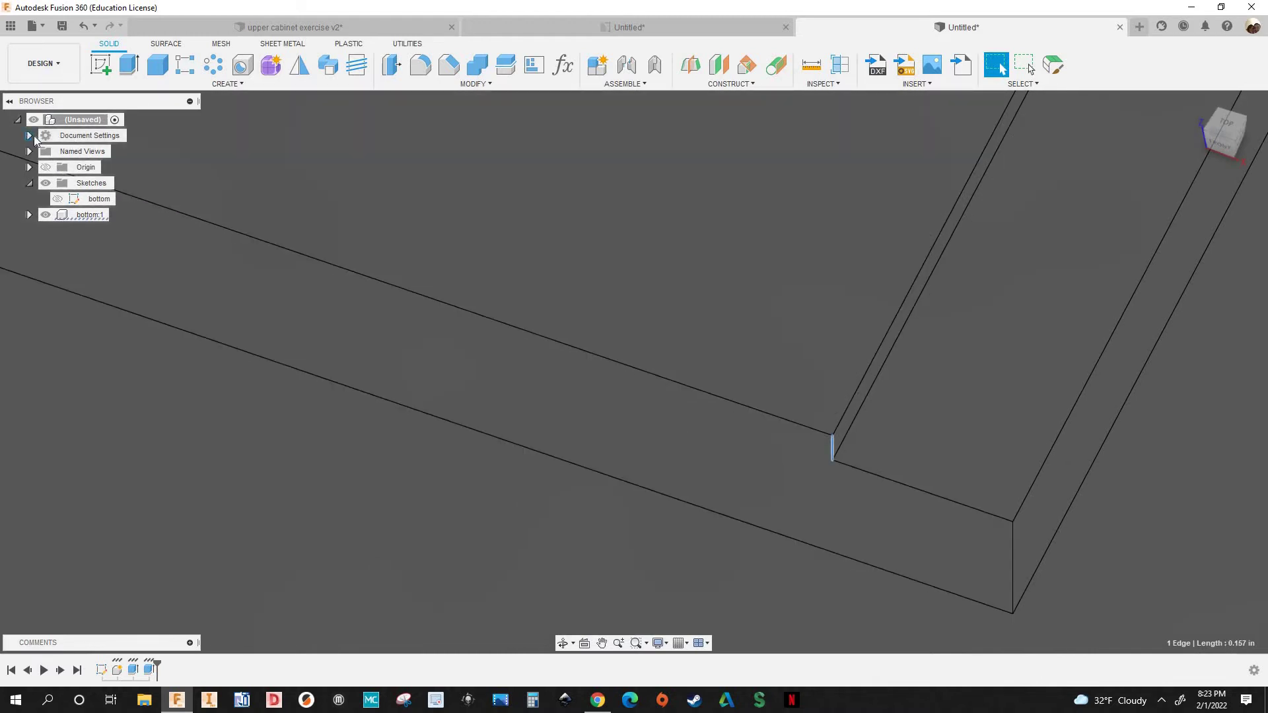
{"action": "left_click", "coordinate": [29, 136]}
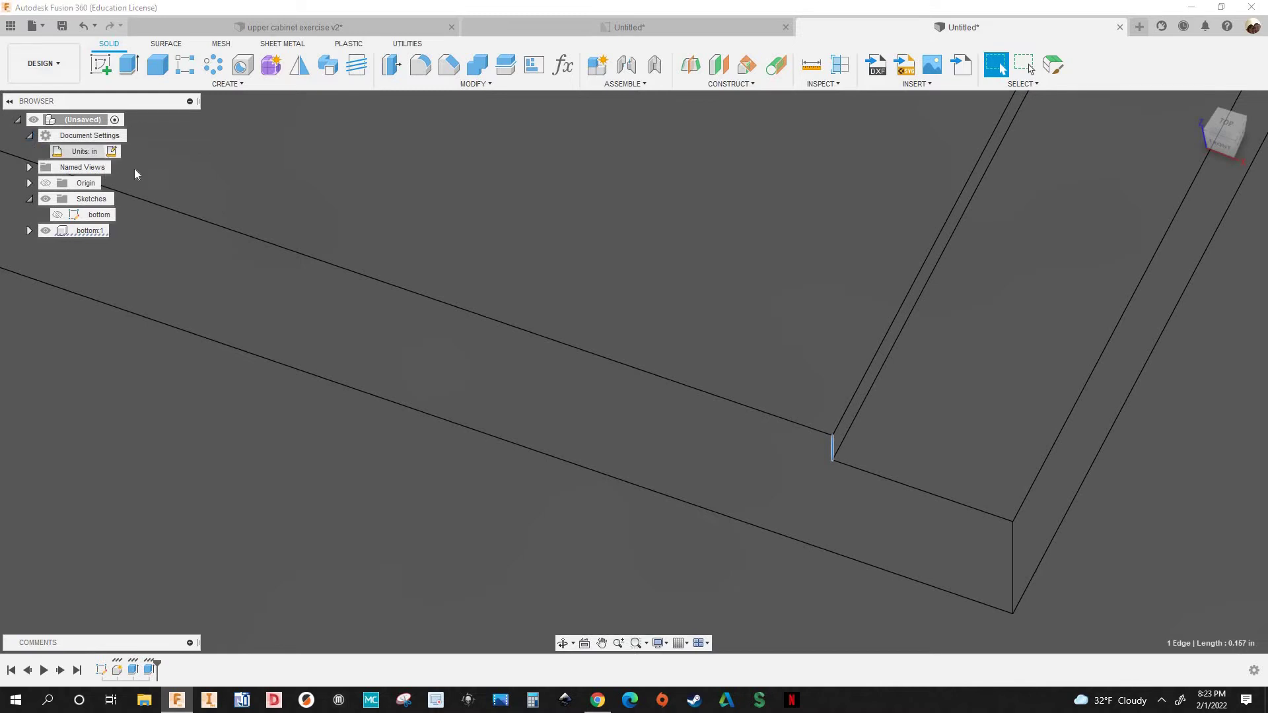
{"action": "scroll", "coordinate": [929, 462], "scroll_direction": "down", "scroll_amount": 10}
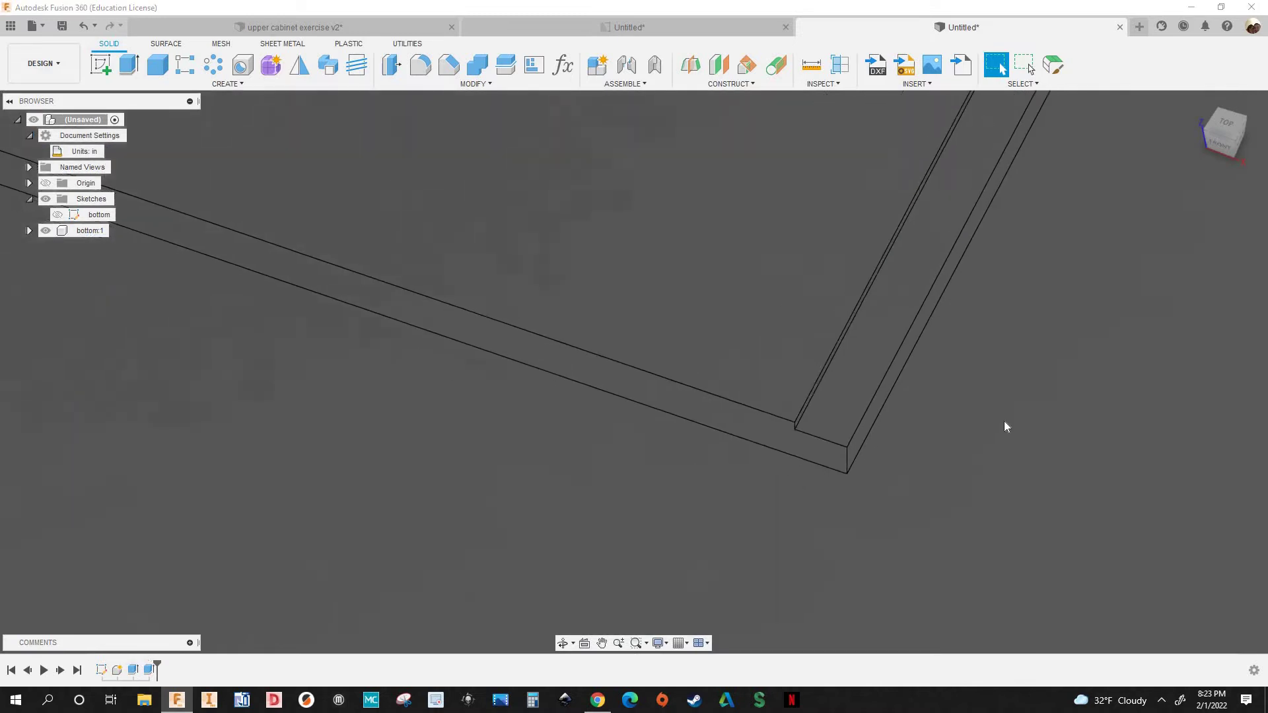
{"action": "scroll", "coordinate": [951, 518], "scroll_direction": "down", "scroll_amount": 3}
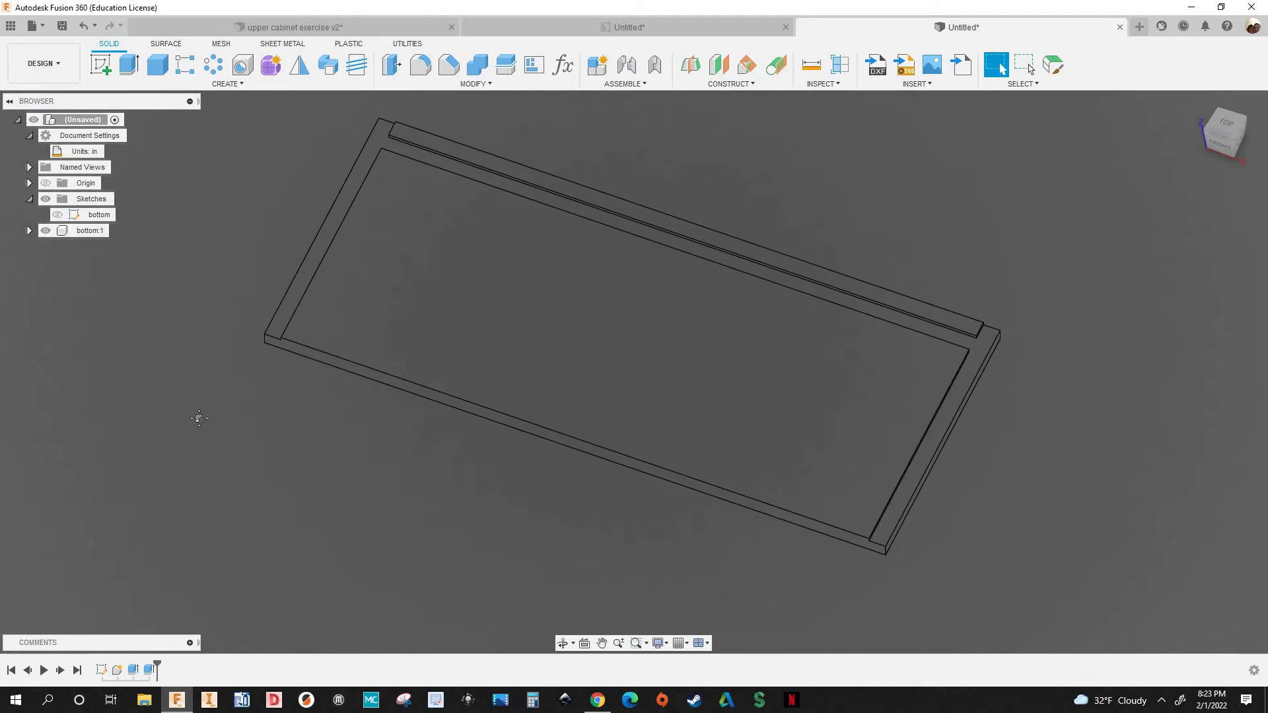
{"action": "scroll", "coordinate": [240, 364], "scroll_direction": "up", "scroll_amount": 2}
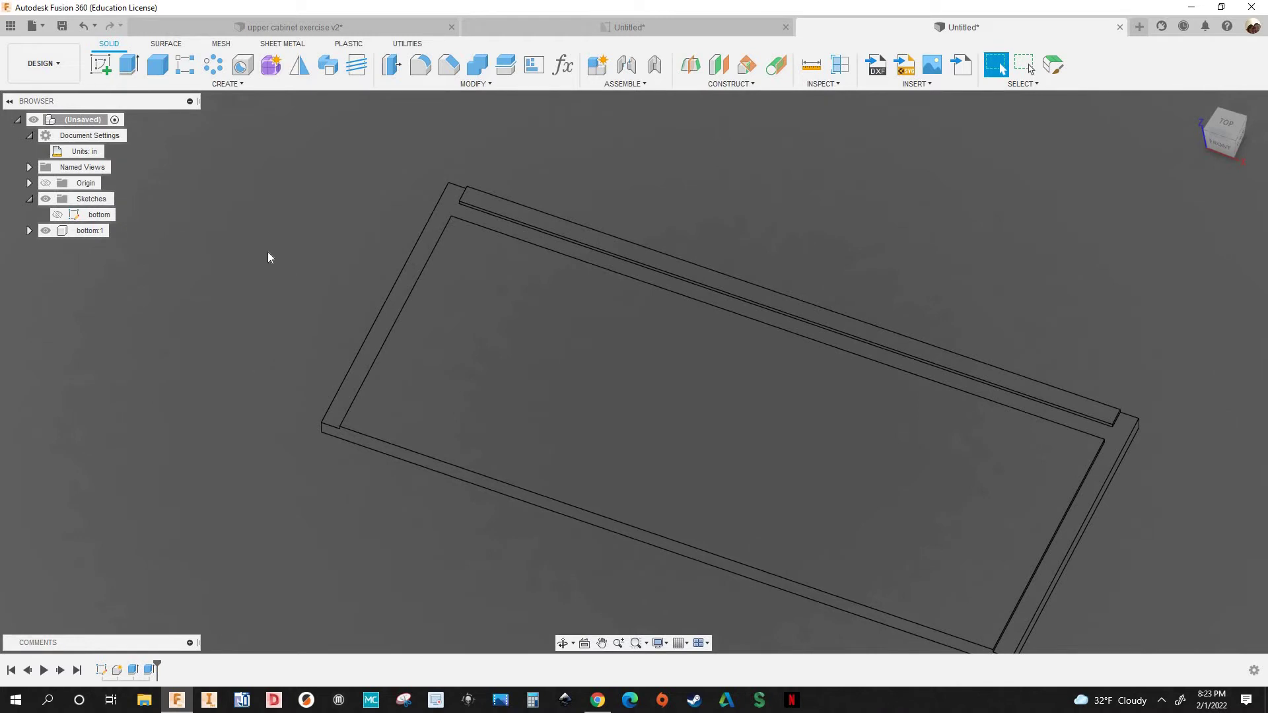
{"action": "scroll", "coordinate": [275, 331], "scroll_direction": "up", "scroll_amount": 1}
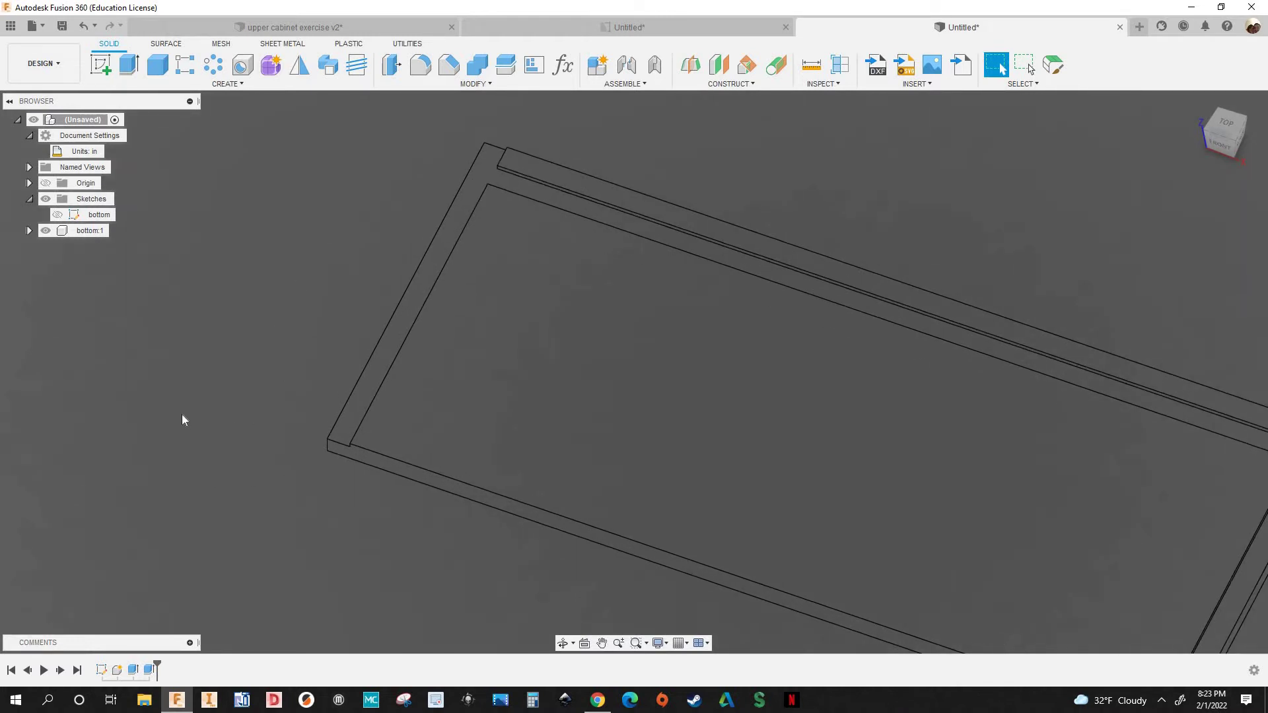
{"action": "scroll", "coordinate": [181, 414], "scroll_direction": "down", "scroll_amount": 1}
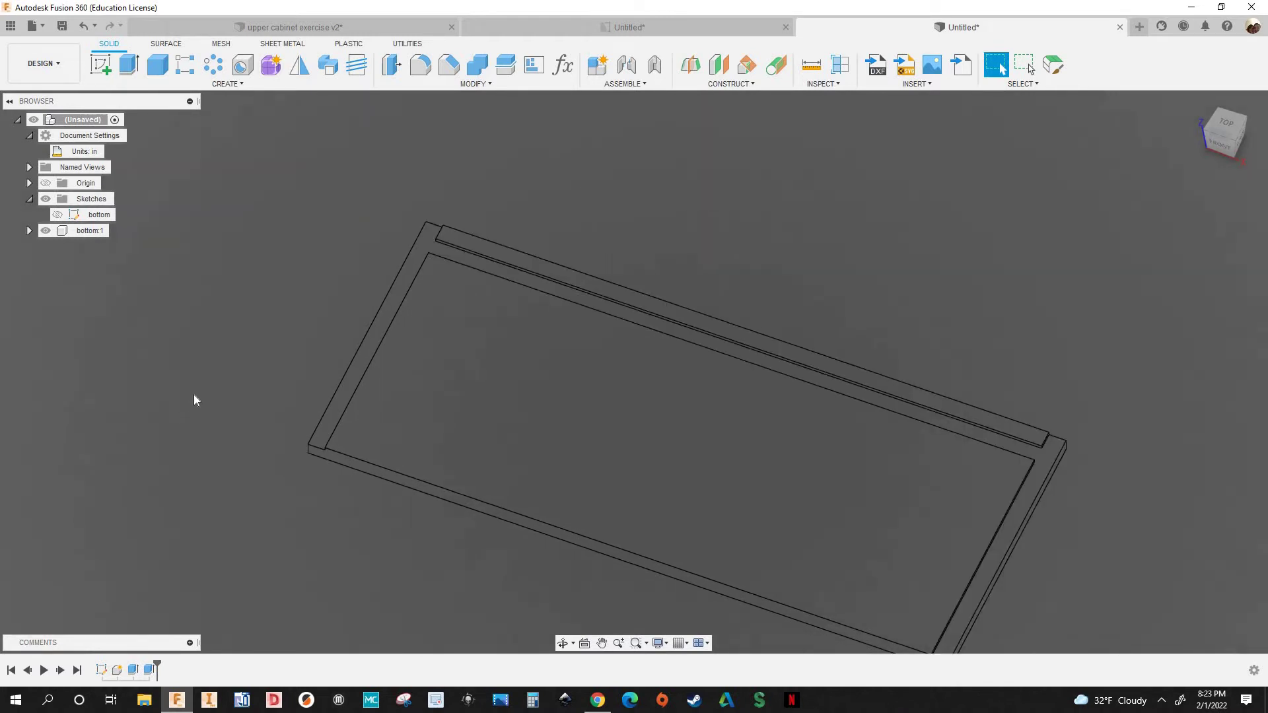
{"action": "scroll", "coordinate": [210, 264], "scroll_direction": "down", "scroll_amount": 1}
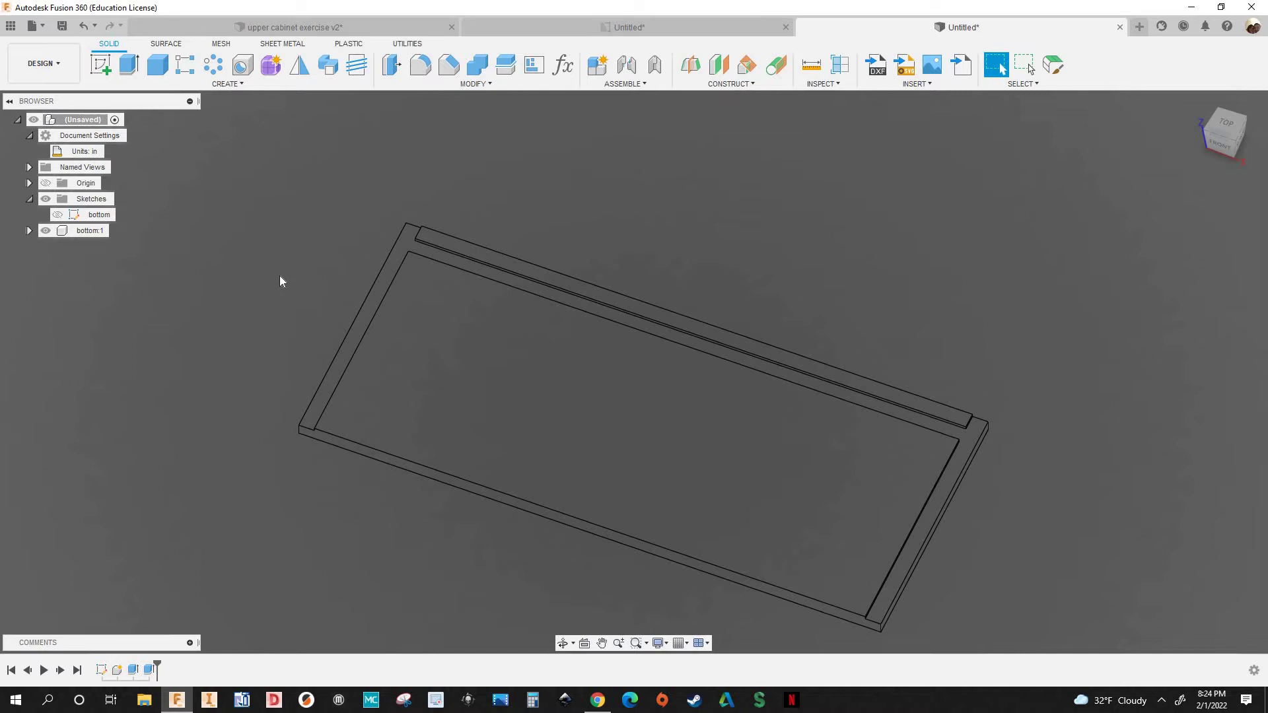
Sketch a rectangle about 1.48 by 1.22 in on the left groove's floor, starting at its inner back corner
{"action": "key", "text": "r"}
{"action": "scroll", "coordinate": [434, 209], "scroll_direction": "up", "scroll_amount": 4}
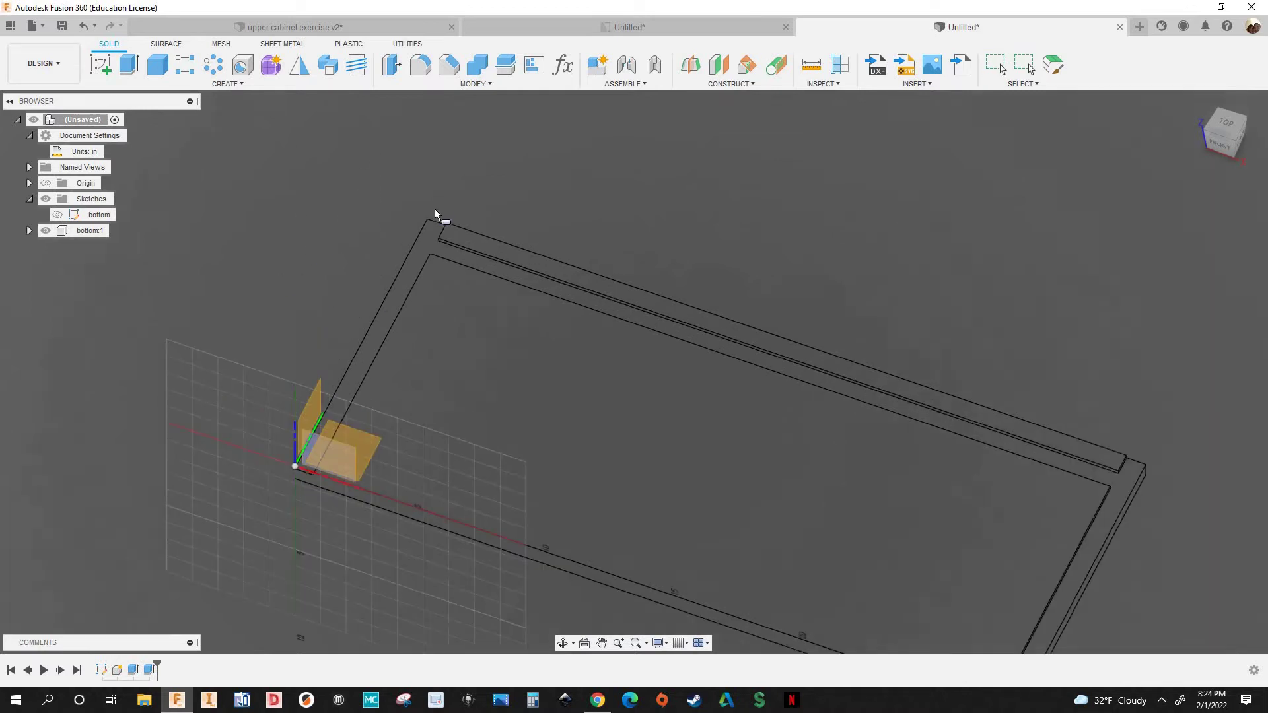
{"action": "left_click", "coordinate": [393, 350]}
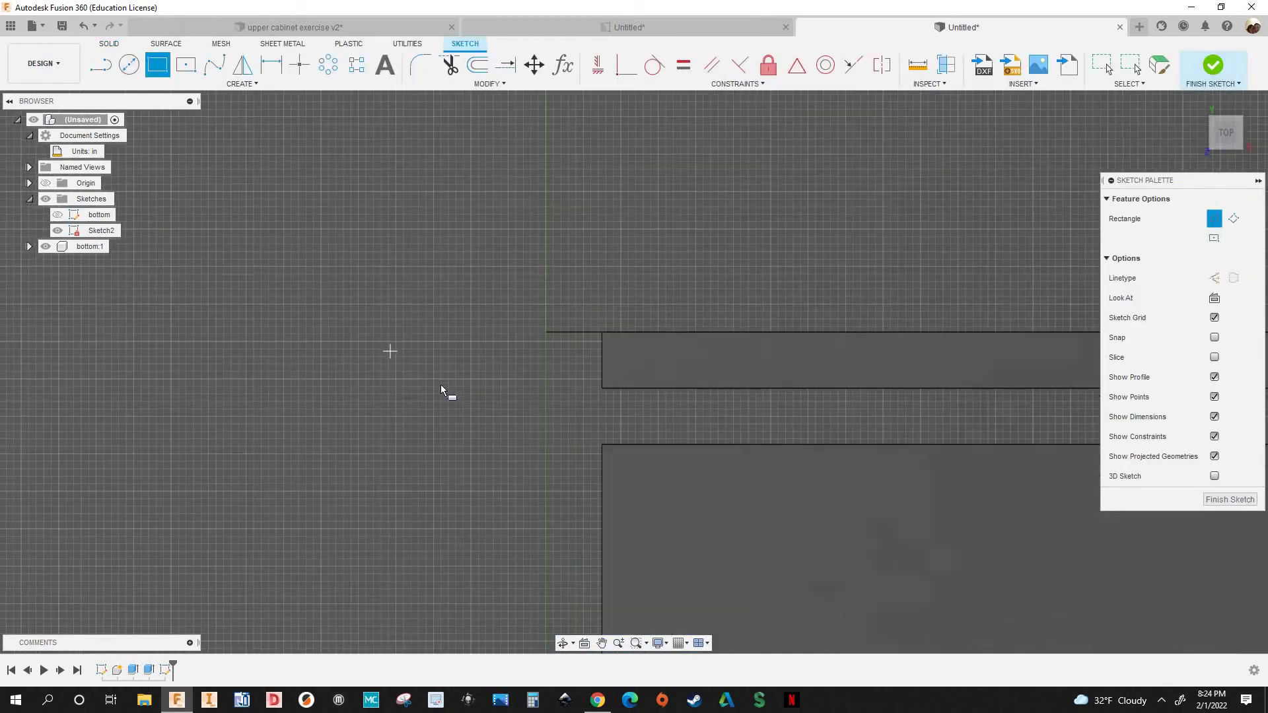
{"action": "scroll", "coordinate": [621, 343], "scroll_direction": "up", "scroll_amount": 3}
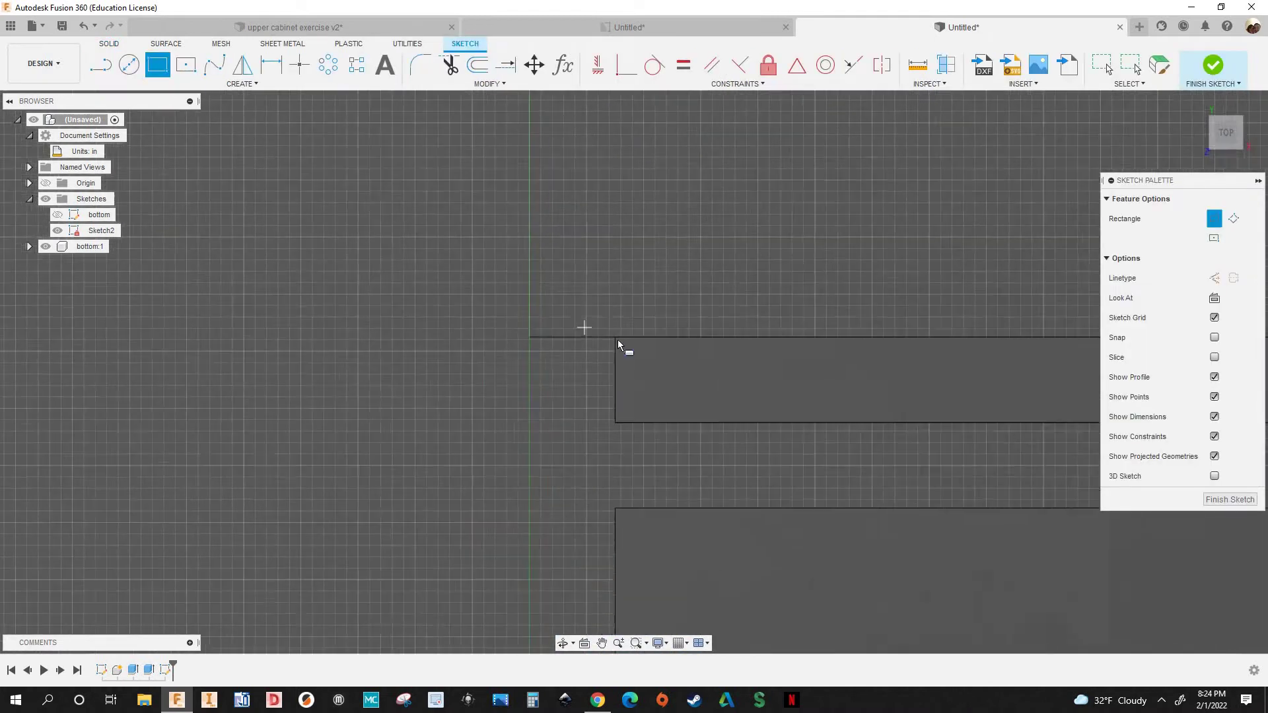
{"action": "left_click", "coordinate": [626, 342]}
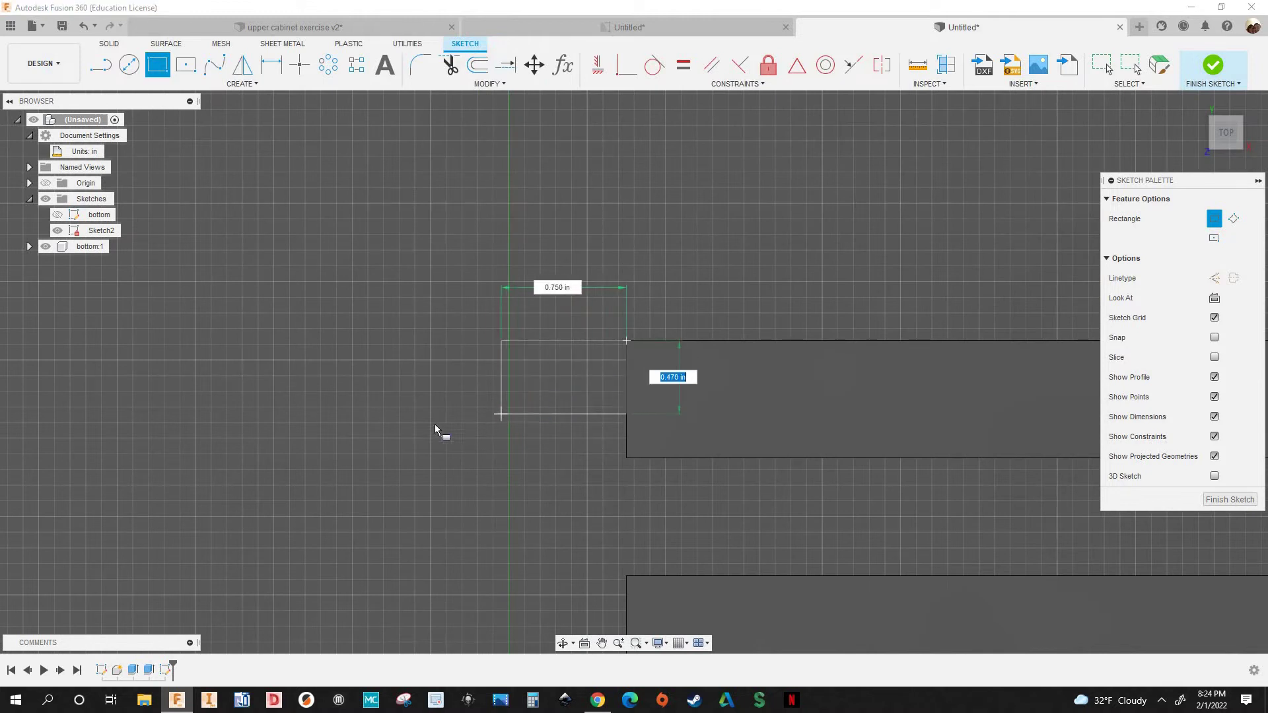
{"action": "left_click", "coordinate": [394, 530]}
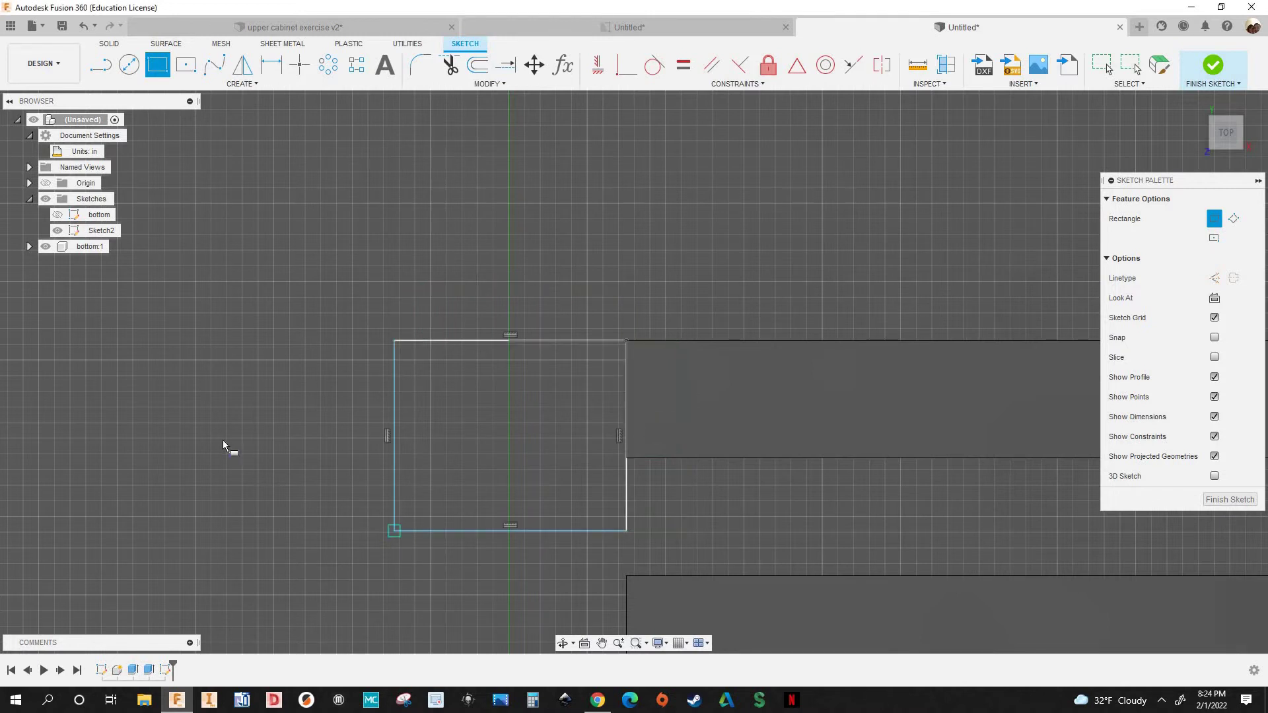
{"action": "scroll", "coordinate": [223, 440], "scroll_direction": "down", "scroll_amount": 2}
{"action": "scroll", "coordinate": [223, 440], "scroll_direction": "down", "scroll_amount": 2}
{"action": "key", "text": "Escape"}
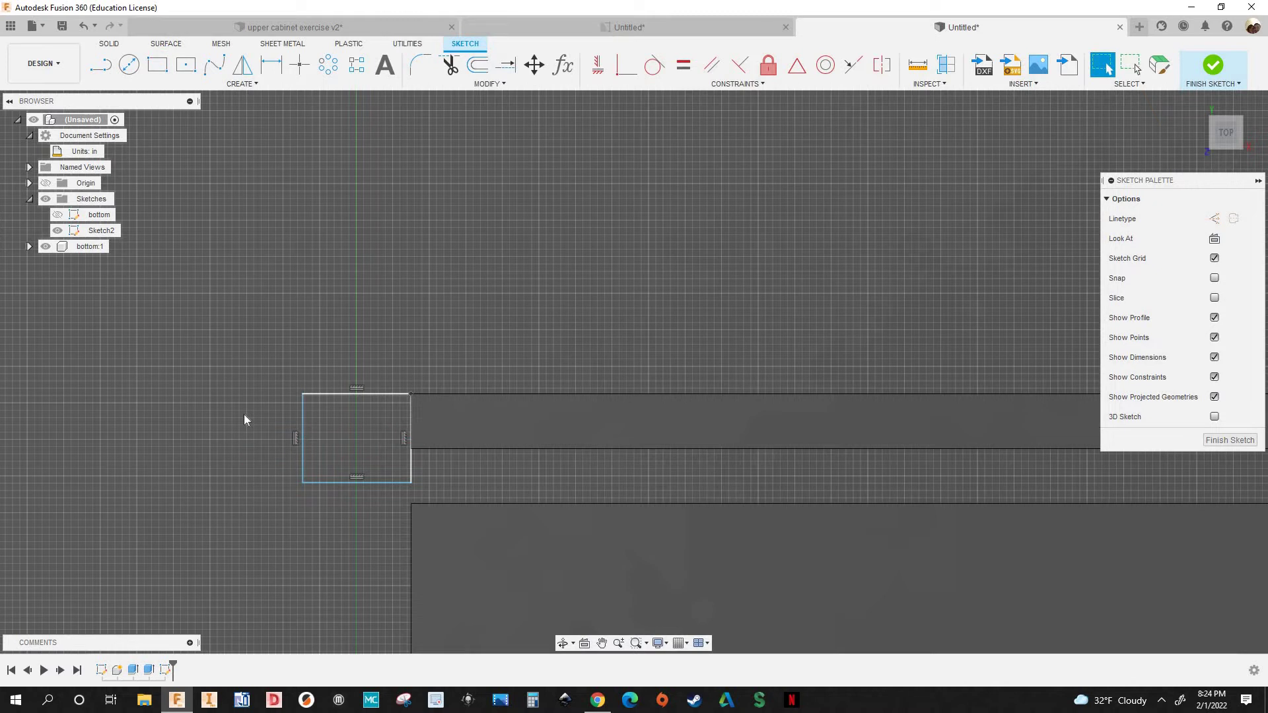
Dimension the rectangle's left edge with the user parameter depth
{"action": "key", "text": "d"}
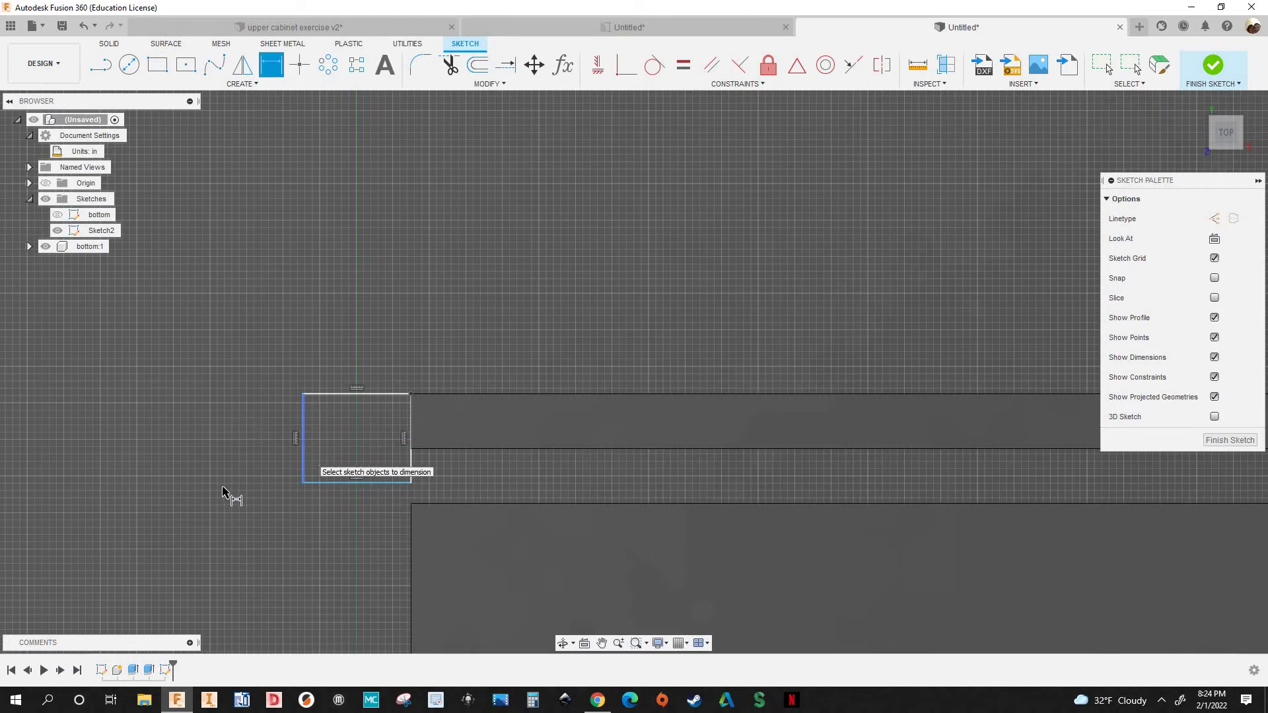
{"action": "scroll", "coordinate": [249, 419], "scroll_direction": "down", "scroll_amount": 1}
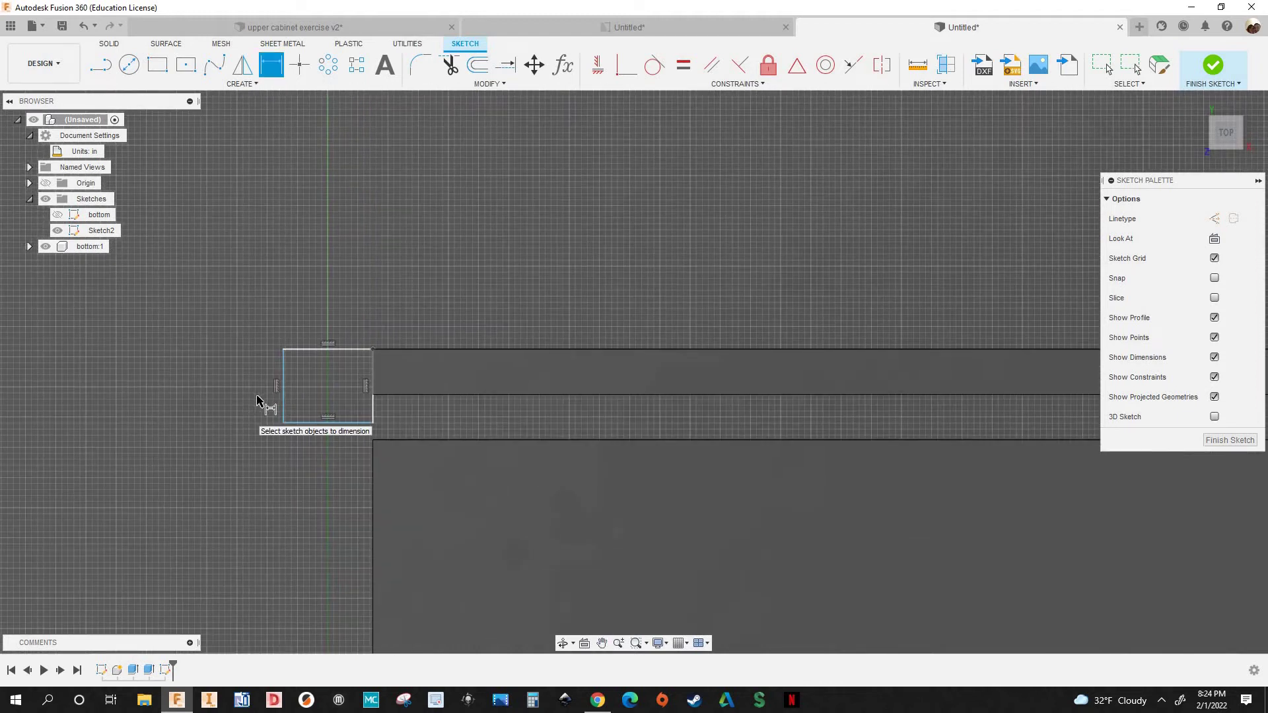
{"action": "scroll", "coordinate": [258, 399], "scroll_direction": "down", "scroll_amount": 1}
{"action": "scroll", "coordinate": [351, 367], "scroll_direction": "down", "scroll_amount": 4}
{"action": "scroll", "coordinate": [312, 385], "scroll_direction": "up", "scroll_amount": 2}
{"action": "scroll", "coordinate": [322, 430], "scroll_direction": "up", "scroll_amount": 2}
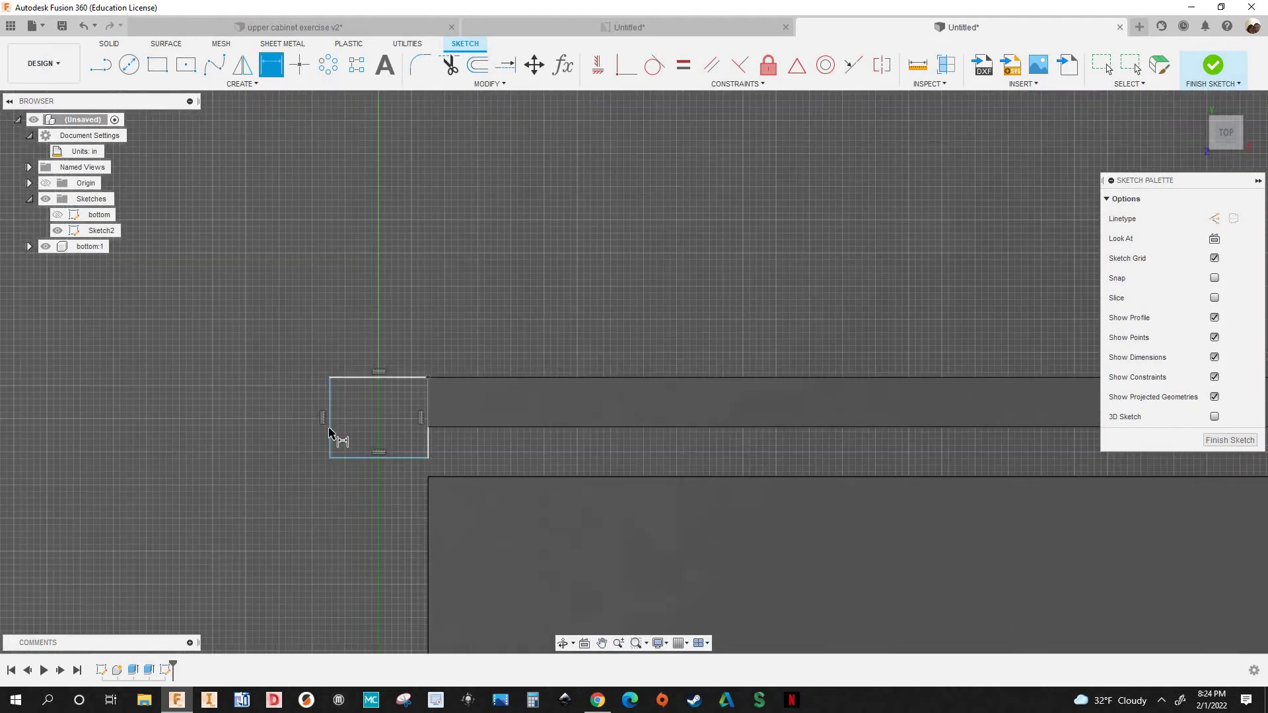
{"action": "left_click", "coordinate": [181, 428]}
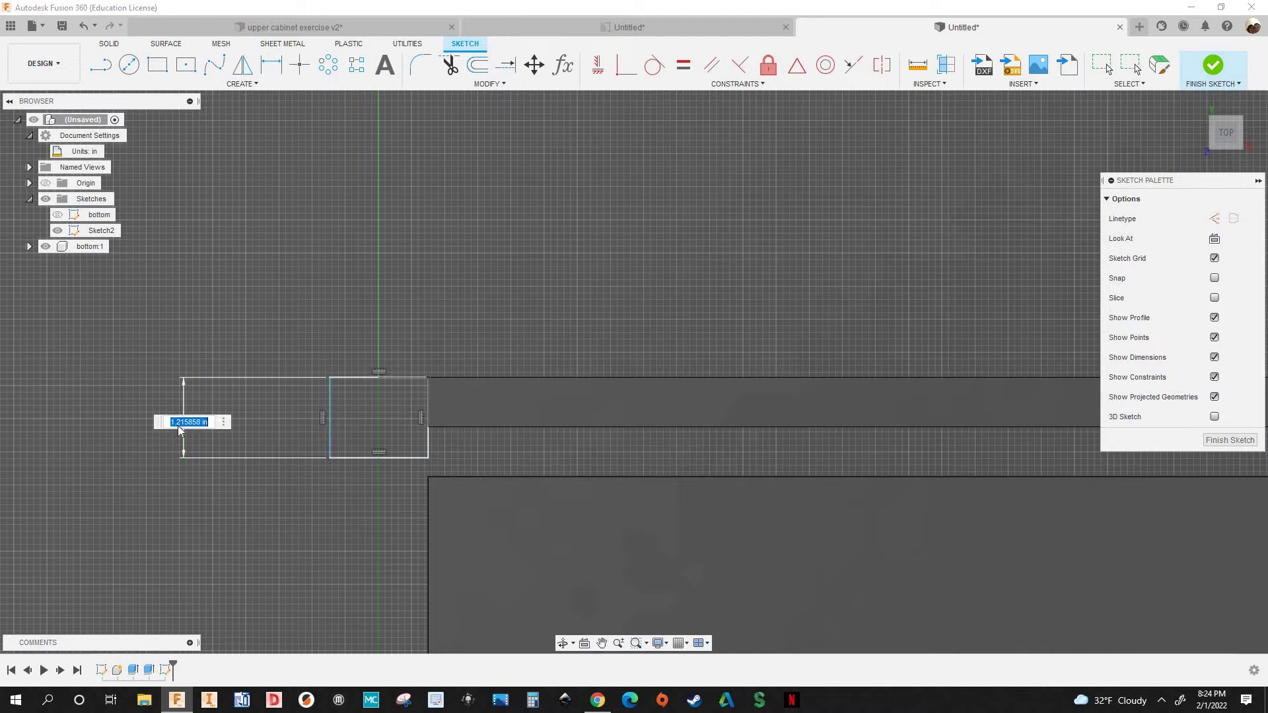
{"action": "type", "text": "de"}
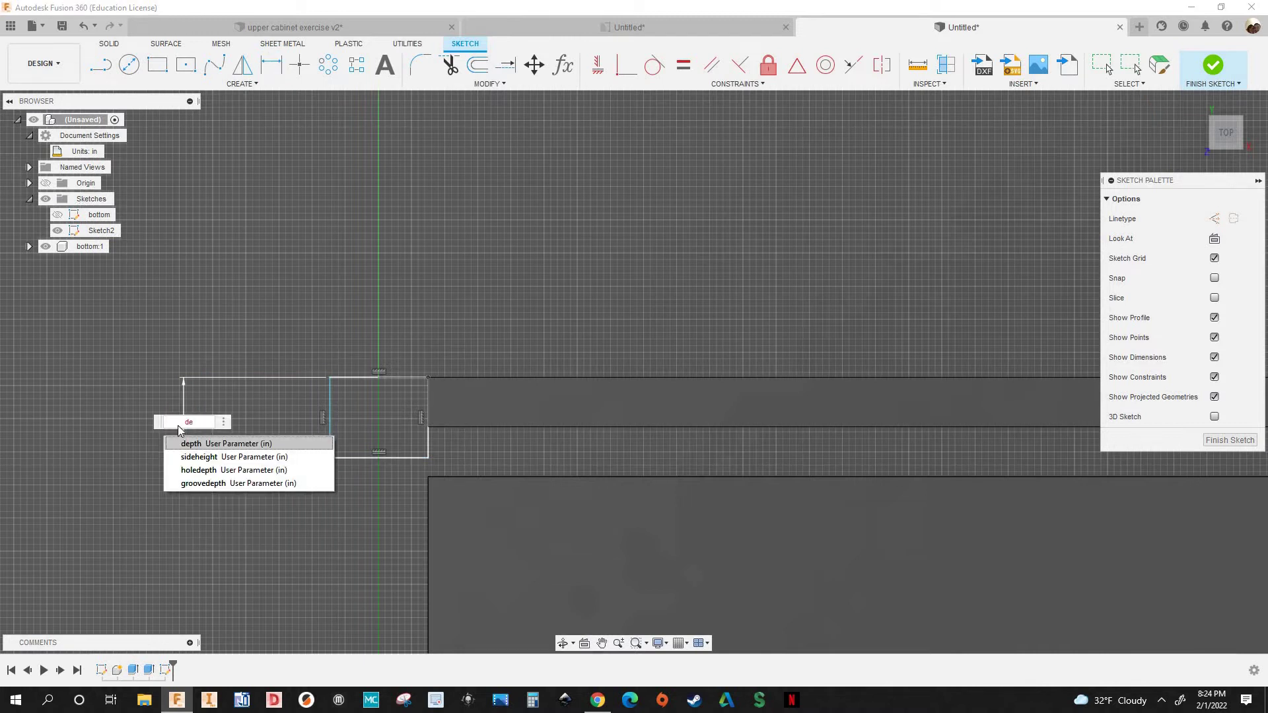
{"action": "type", "text": "p"}
{"action": "key", "text": "Return"}
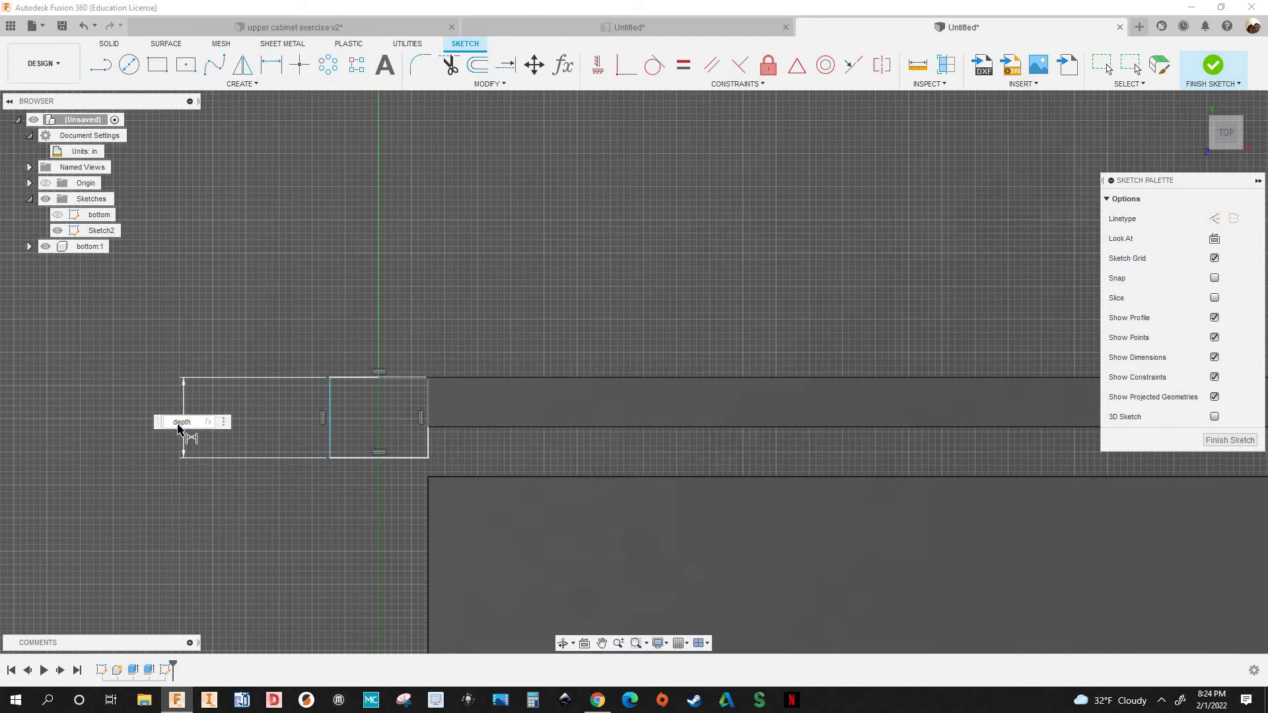
{"action": "key", "text": "Return"}
Dimension the rectangle's width at its back edge with the thickness user parameter, giving 0.75 in
{"action": "scroll", "coordinate": [354, 391], "scroll_direction": "down", "scroll_amount": 6}
{"action": "mouse_move", "coordinate": [377, 385]}
{"action": "middle_mouse_down"}
{"action": "mouse_move", "coordinate": [423, 195]}
{"action": "mouse_move", "coordinate": [300, 368]}
{"action": "mouse_move", "coordinate": [309, 418]}
{"action": "middle_mouse_up"}
{"action": "scroll", "coordinate": [312, 291], "scroll_direction": "up", "scroll_amount": 2}
{"action": "scroll", "coordinate": [322, 385], "scroll_direction": "up", "scroll_amount": 5}
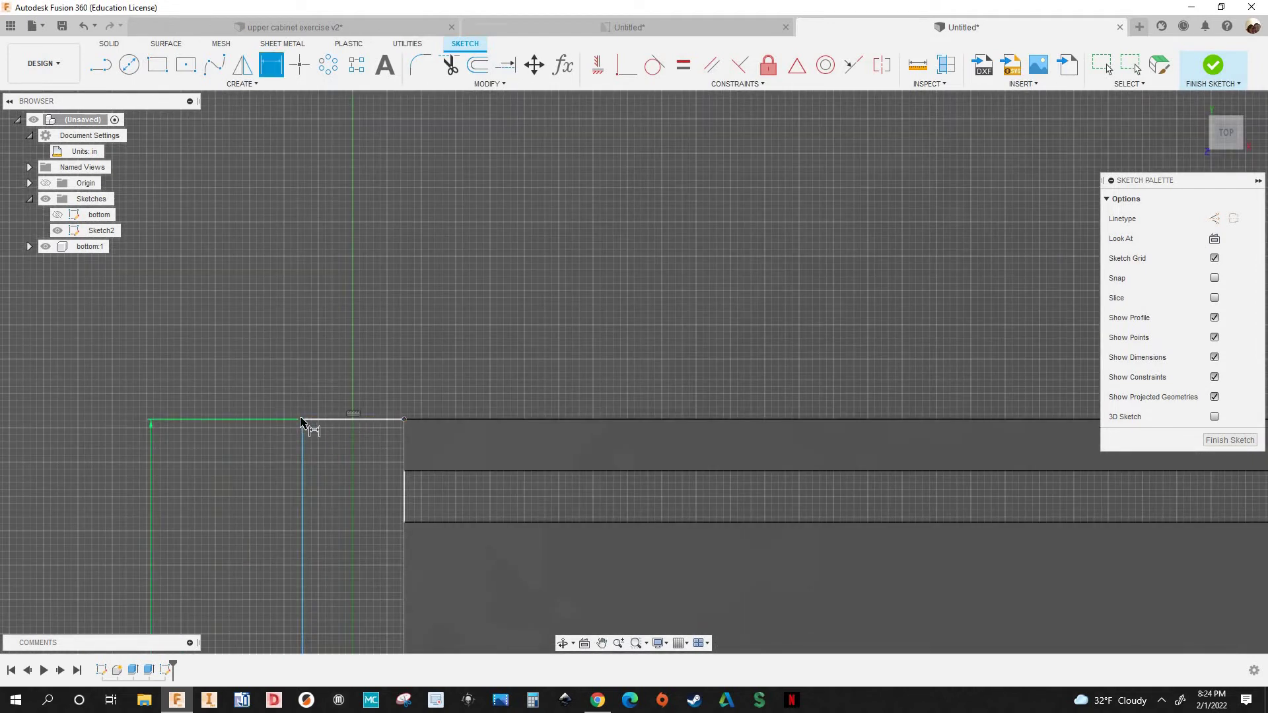
{"action": "left_click", "coordinate": [301, 420]}
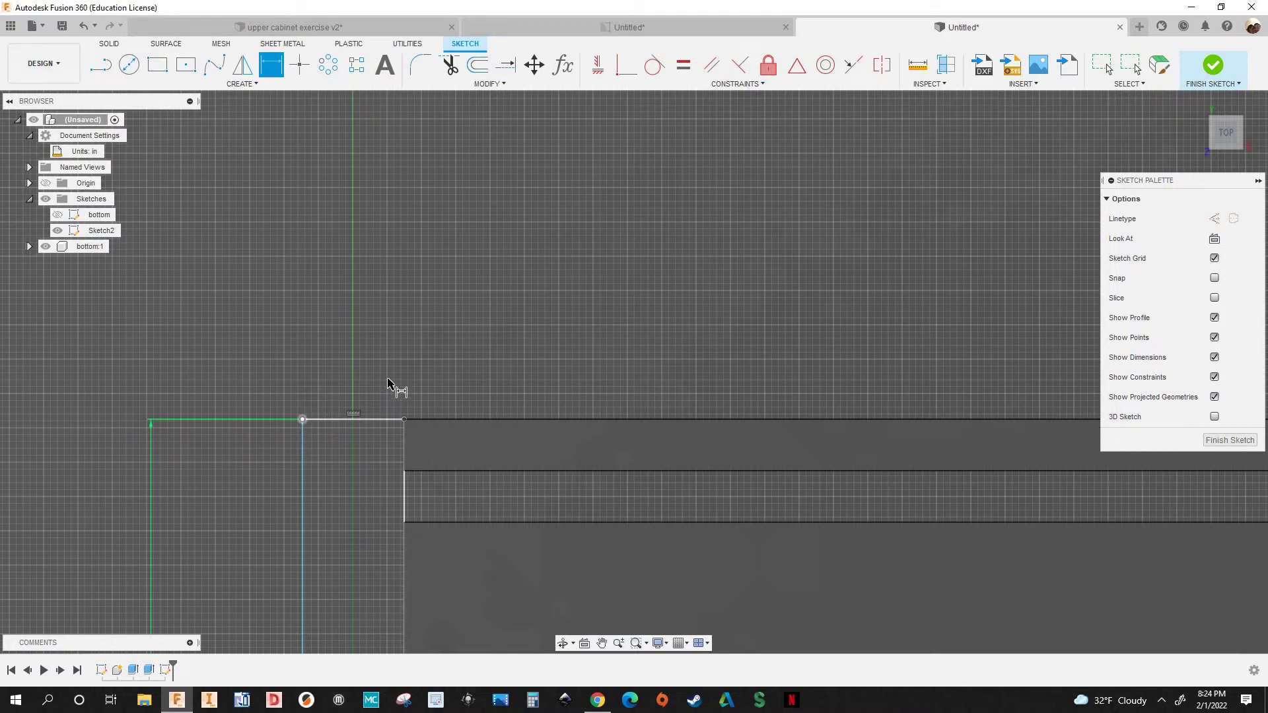
{"action": "left_click", "coordinate": [267, 323]}
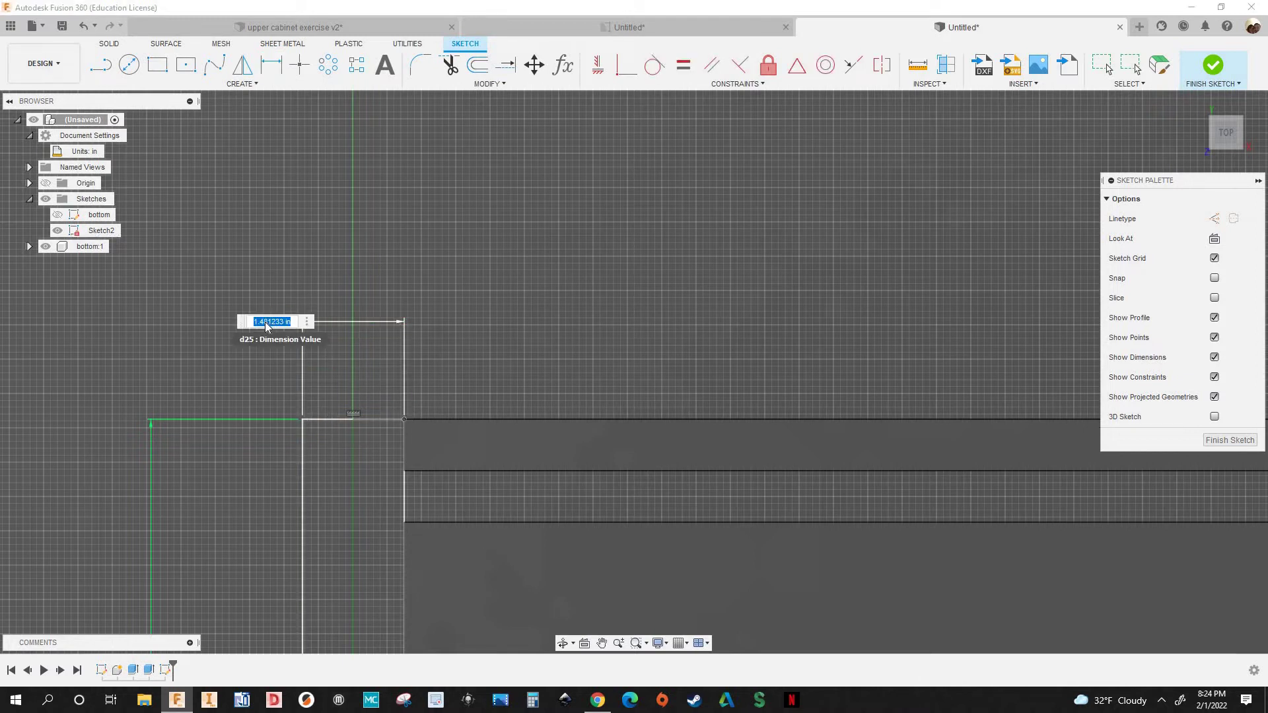
{"action": "type", "text": "th"}
{"action": "key", "text": "Return"}
{"action": "key", "text": "Return"}
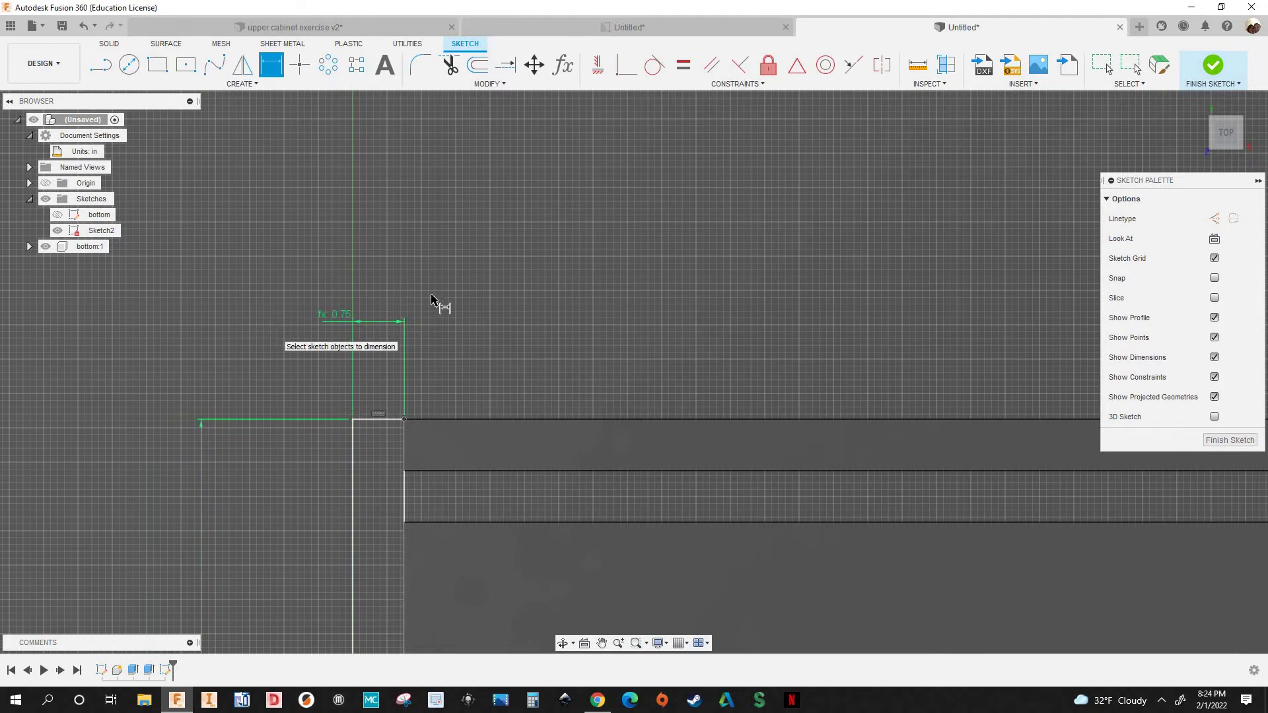
Check that the dimensioned rectangle covers the left groove from back to front, and finish the sketch
{"action": "scroll", "coordinate": [515, 289], "scroll_direction": "down", "scroll_amount": 5}
{"action": "scroll", "coordinate": [390, 372], "scroll_direction": "down", "scroll_amount": 1}
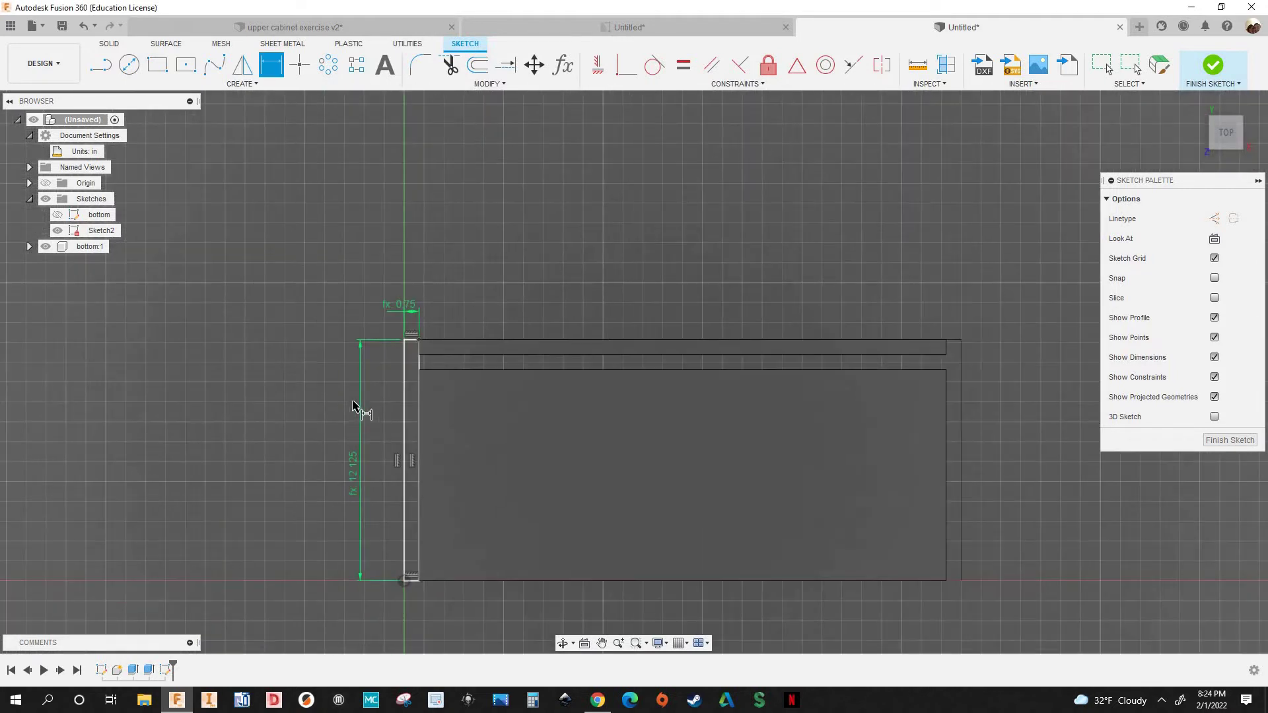
{"action": "middle_click_drag", "start_coordinate": [420, 514], "coordinate": [362, 440]}
{"action": "scroll", "coordinate": [362, 447], "scroll_direction": "up", "scroll_amount": 3}
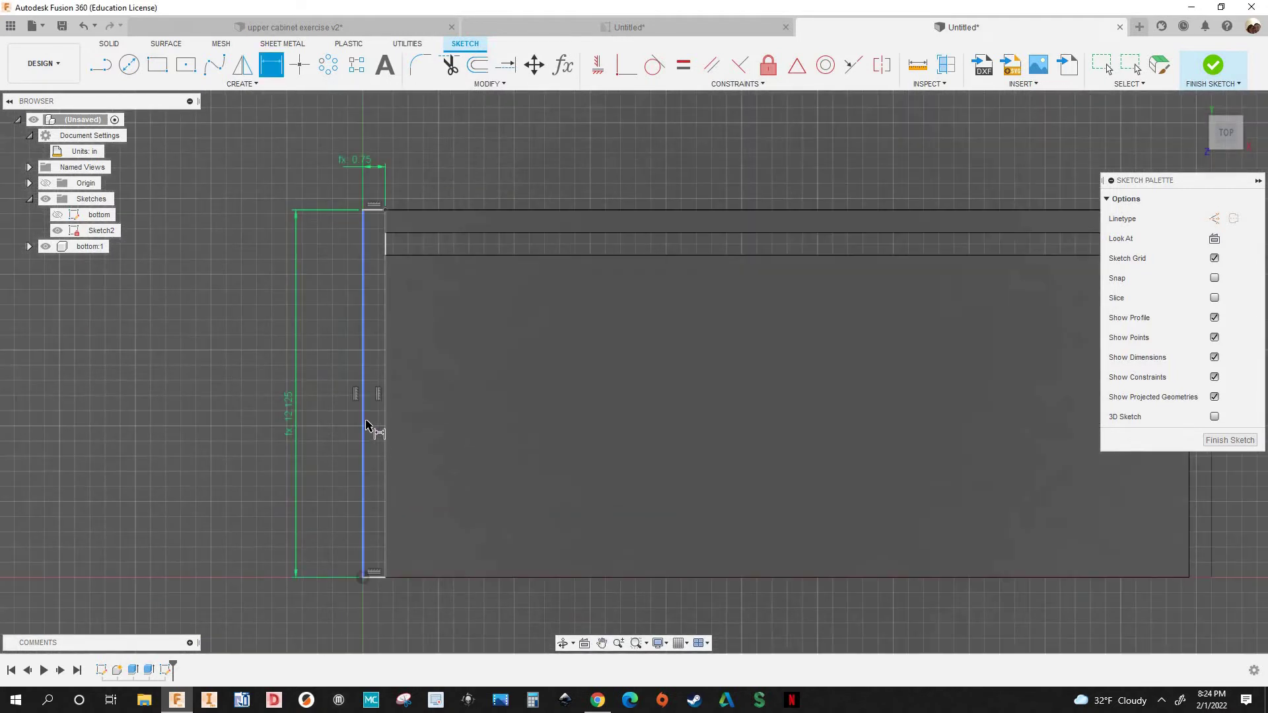
{"action": "scroll", "coordinate": [364, 412], "scroll_direction": "down", "scroll_amount": 2}
{"action": "scroll", "coordinate": [363, 413], "scroll_direction": "down", "scroll_amount": 2}
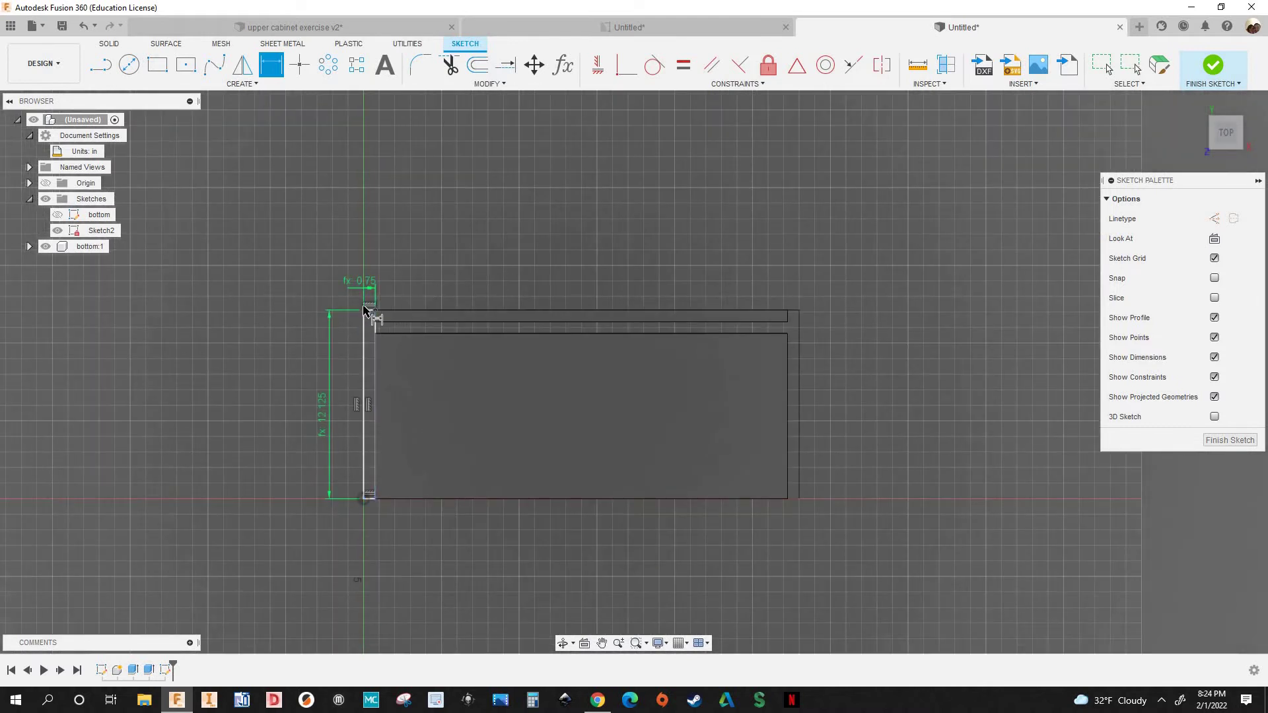
{"action": "scroll", "coordinate": [574, 253], "scroll_direction": "up", "scroll_amount": 1}
{"action": "scroll", "coordinate": [575, 253], "scroll_direction": "up", "scroll_amount": 2}
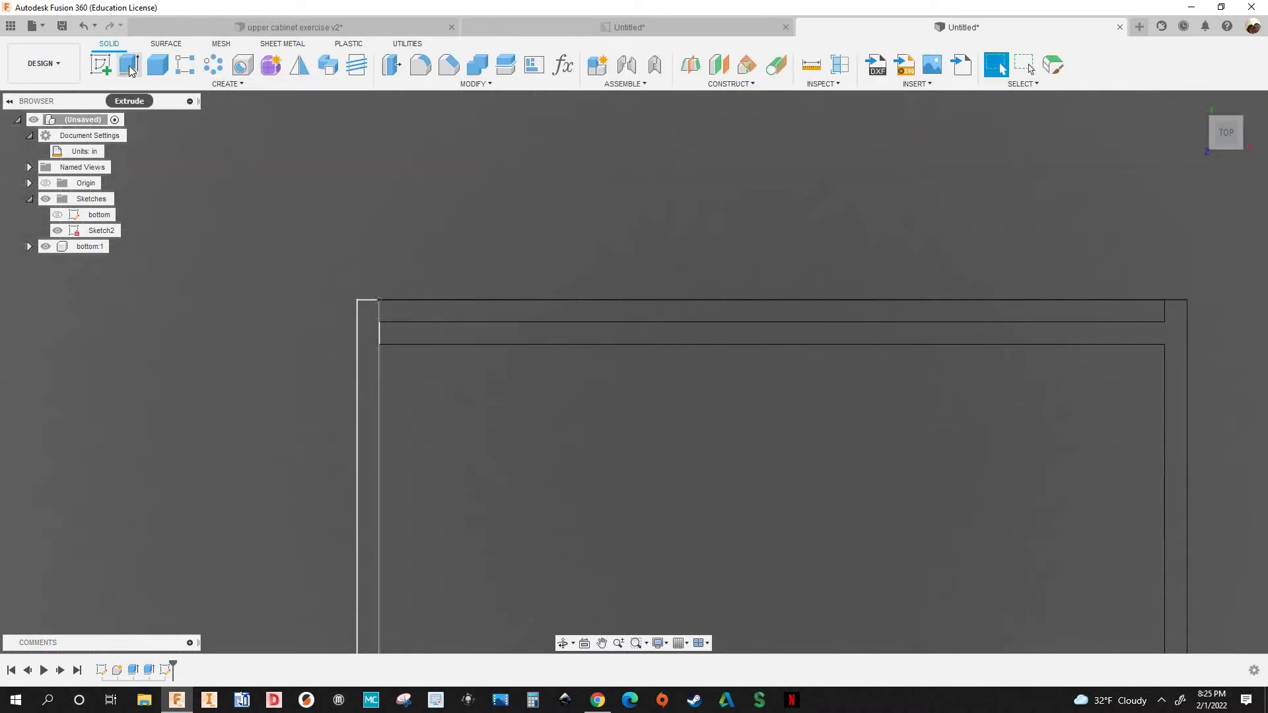
Extrude the left groove rectangle upward with the user parameter sideheight as distance
{"action": "left_click", "coordinate": [130, 70]}
{"action": "scroll", "coordinate": [368, 212], "scroll_direction": "down", "scroll_amount": 2}
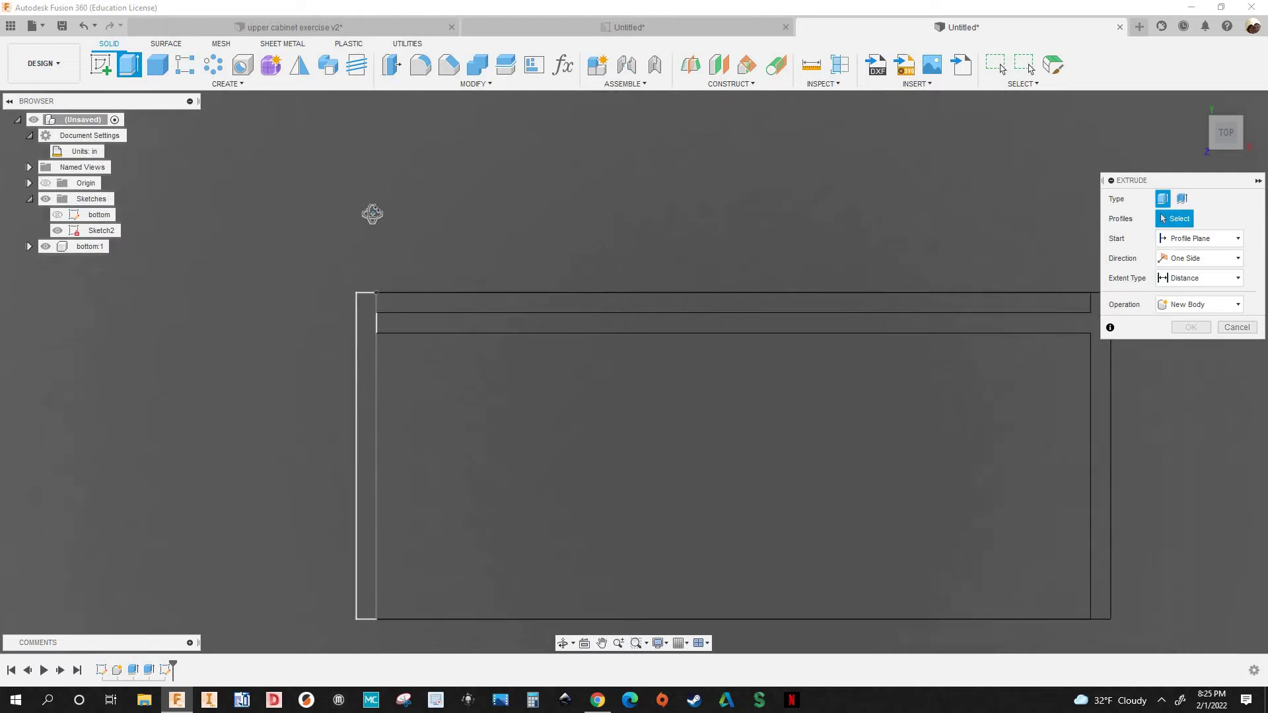
{"action": "middle_click_drag", "start_coordinate": [358, 190], "coordinate": [280, 295], "text": "shift"}
{"action": "scroll", "coordinate": [294, 294], "scroll_direction": "down", "scroll_amount": 2}
{"action": "scroll", "coordinate": [393, 351], "scroll_direction": "up", "scroll_amount": 4}
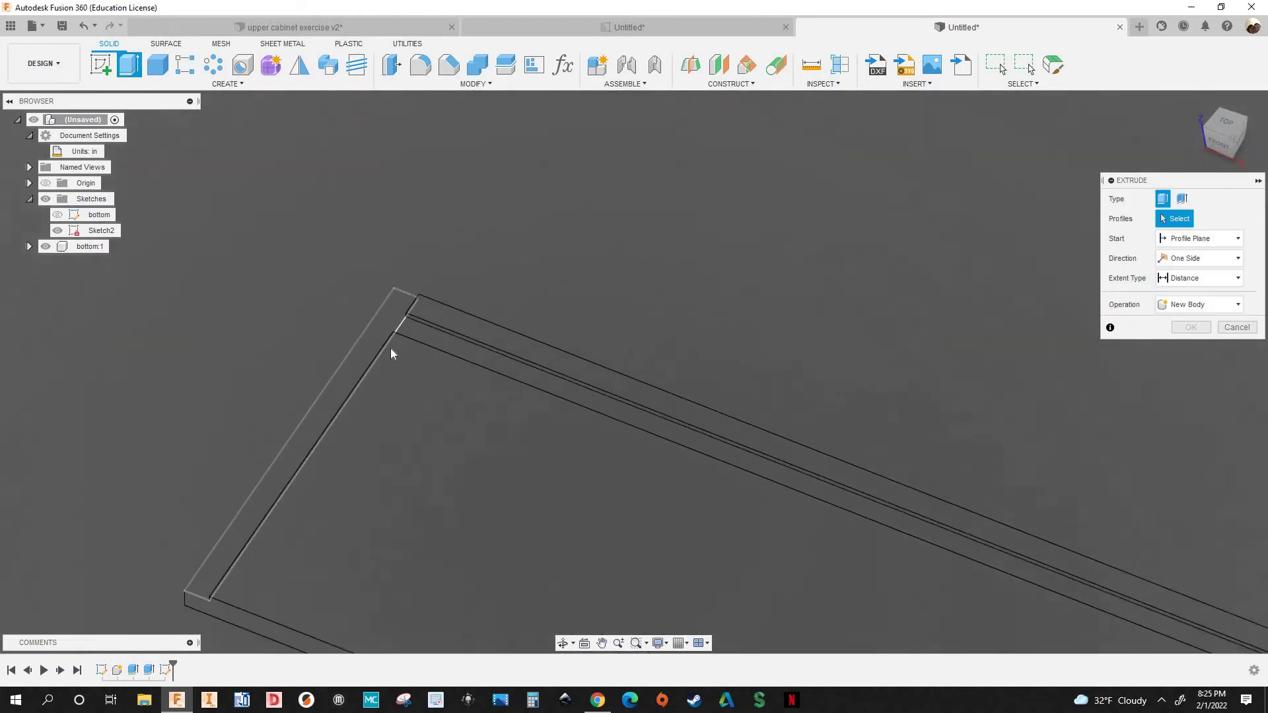
{"action": "left_click", "coordinate": [399, 358]}
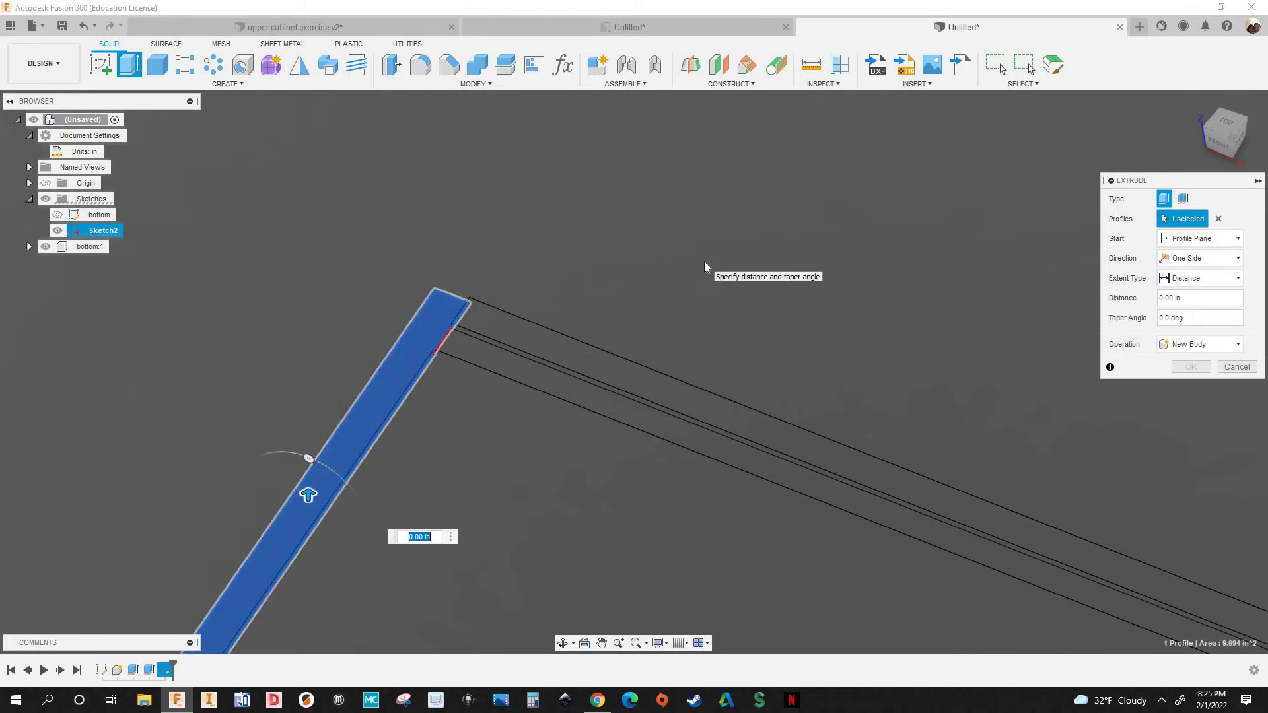
{"action": "type", "text": "side"}
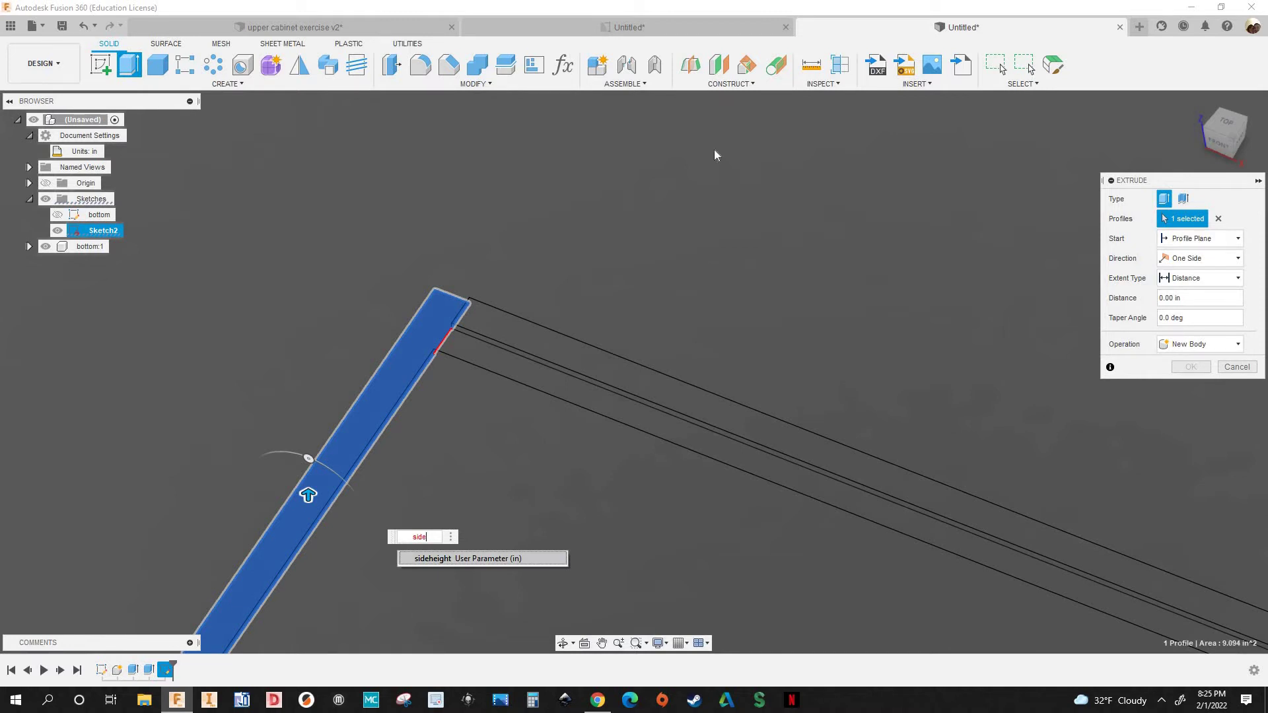
{"action": "key", "text": "Return"}
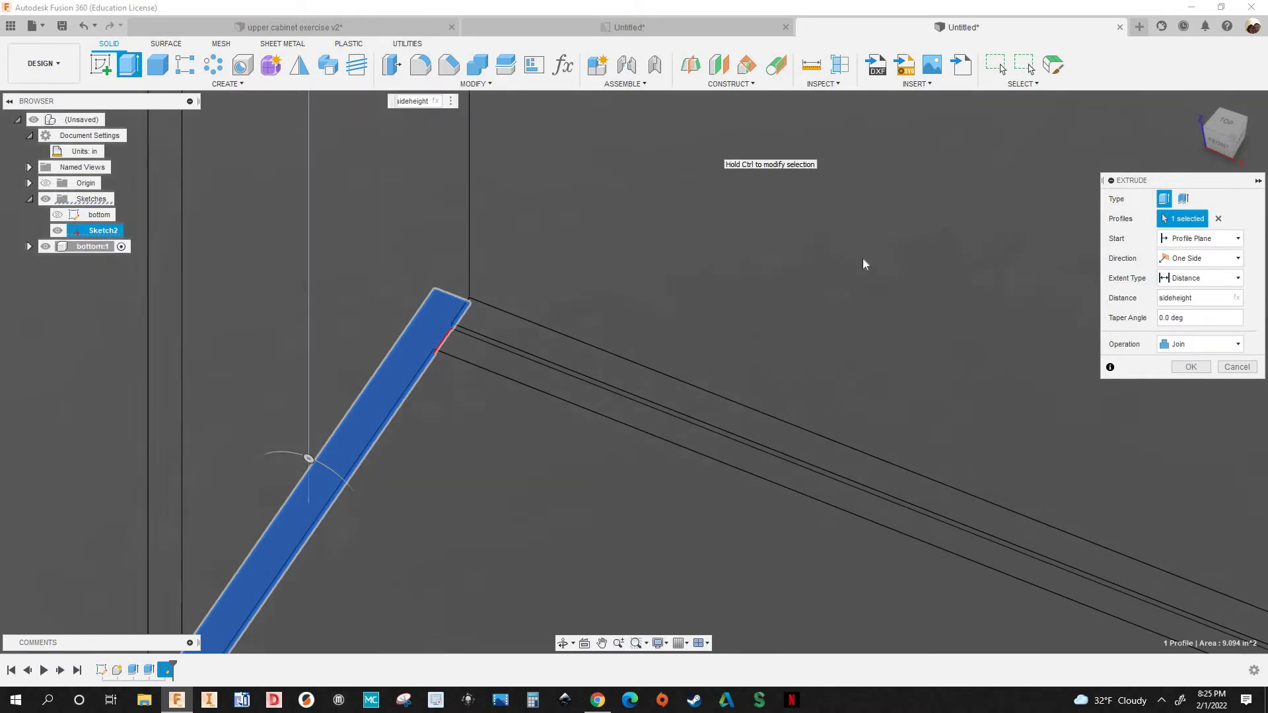
Change the side panel extrusion's operation to New Component and complete it
{"action": "scroll", "coordinate": [862, 259], "scroll_direction": "down", "scroll_amount": 5}
{"action": "scroll", "coordinate": [1036, 368], "scroll_direction": "down", "scroll_amount": 2}
{"action": "middle_click_drag", "start_coordinate": [1037, 368], "coordinate": [682, 443]}
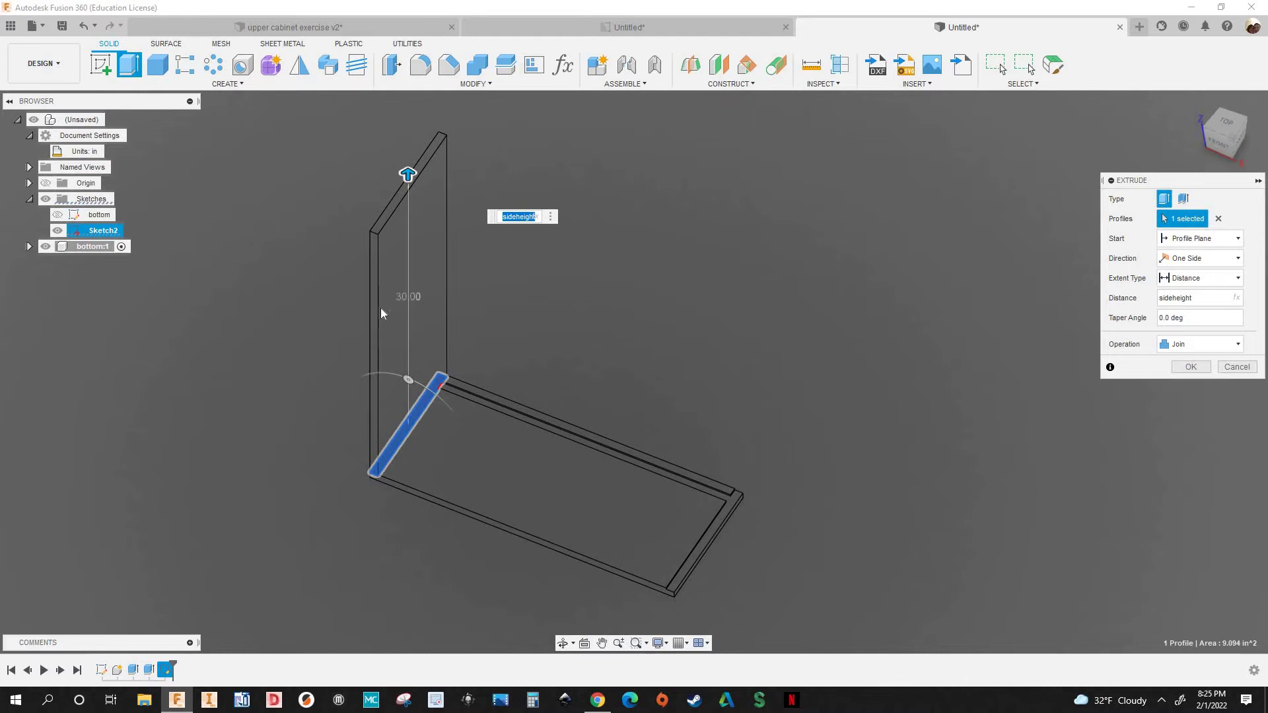
{"action": "left_click", "coordinate": [1216, 344]}
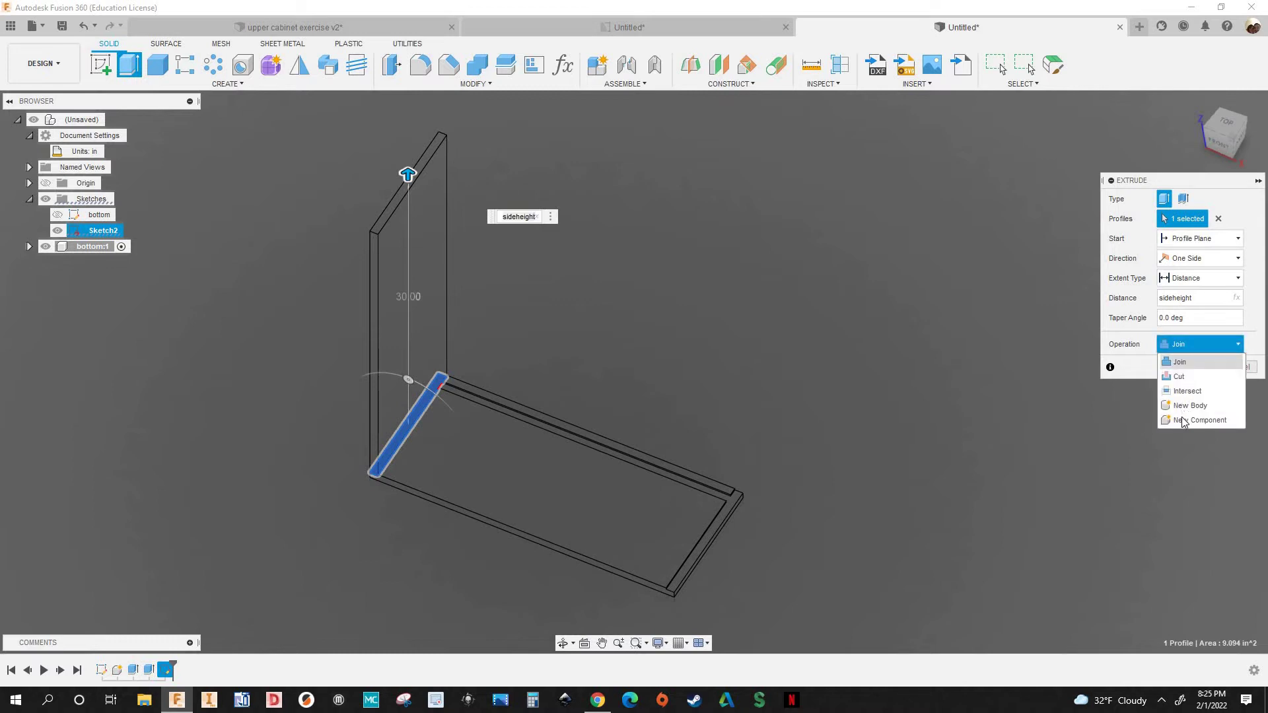
{"action": "left_click", "coordinate": [1173, 420]}
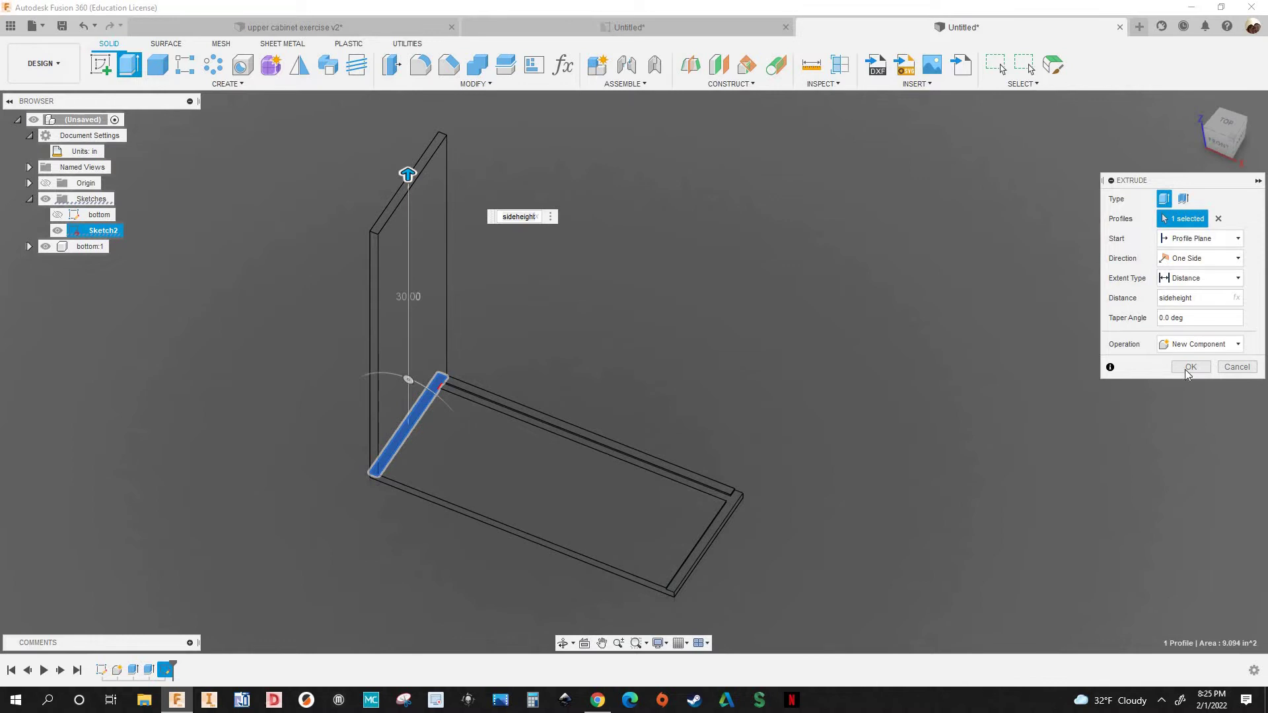
{"action": "key", "text": "Return"}
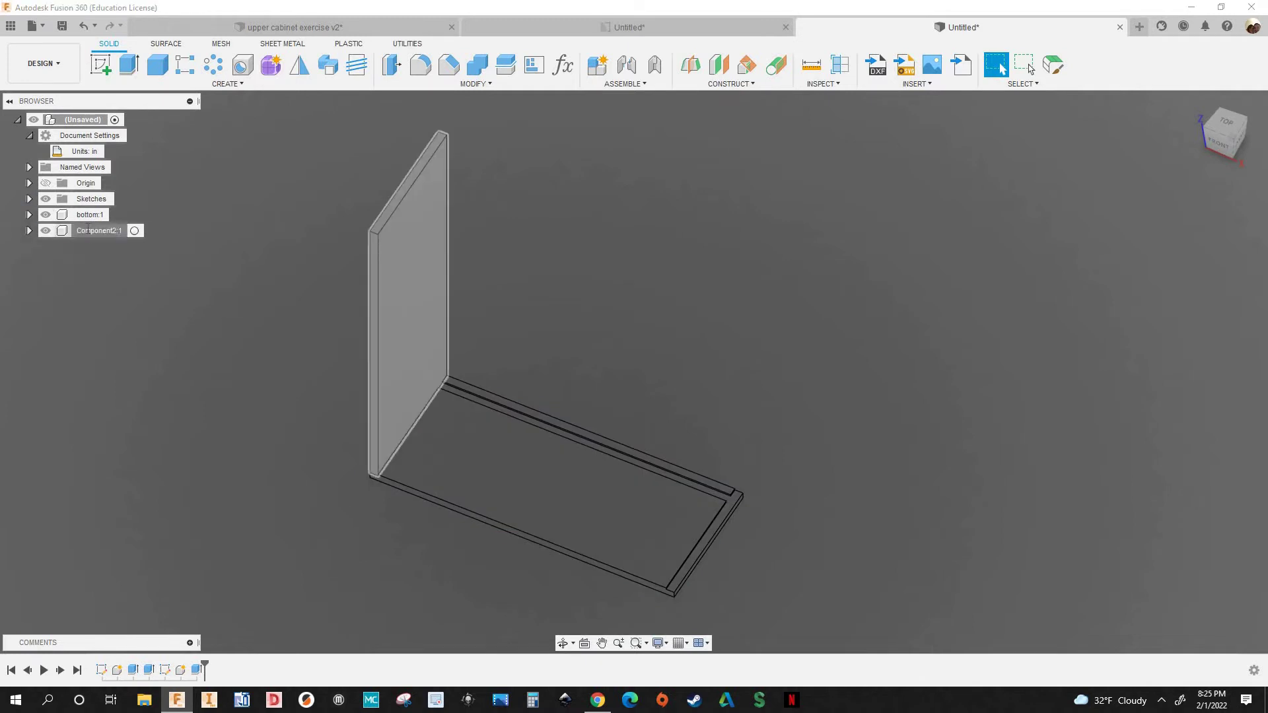
Rename the new side panel component as left side
{"action": "double_click", "coordinate": [80, 231]}
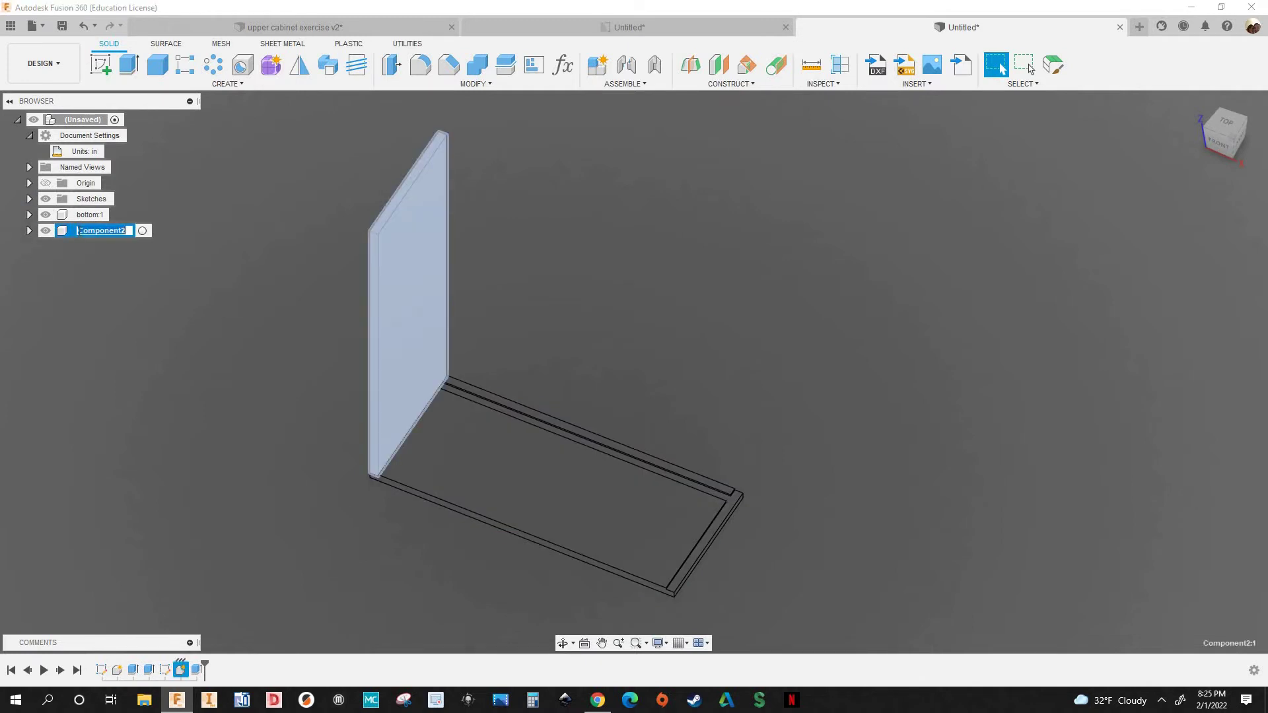
{"action": "key", "text": "BackSpace"}
{"action": "key", "text": "Return"}
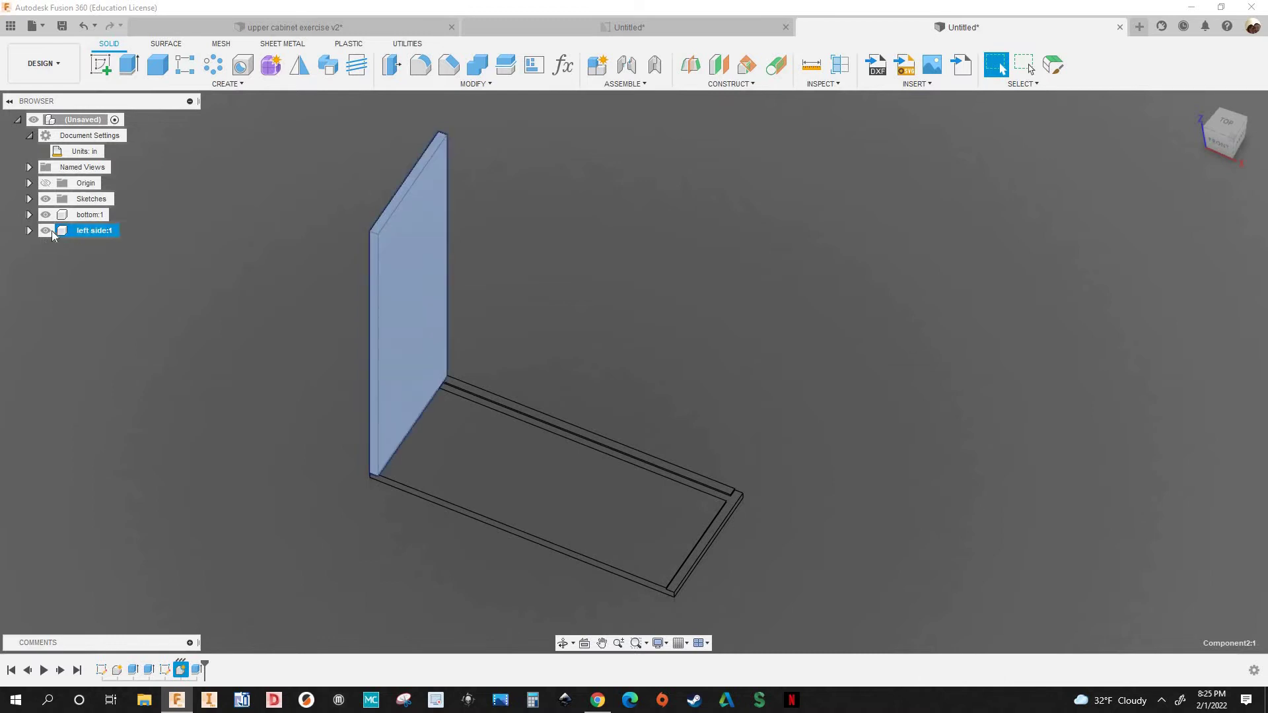
Hide the left side component to inspect the groove beneath it, and show the component again
{"action": "key", "text": "v"}
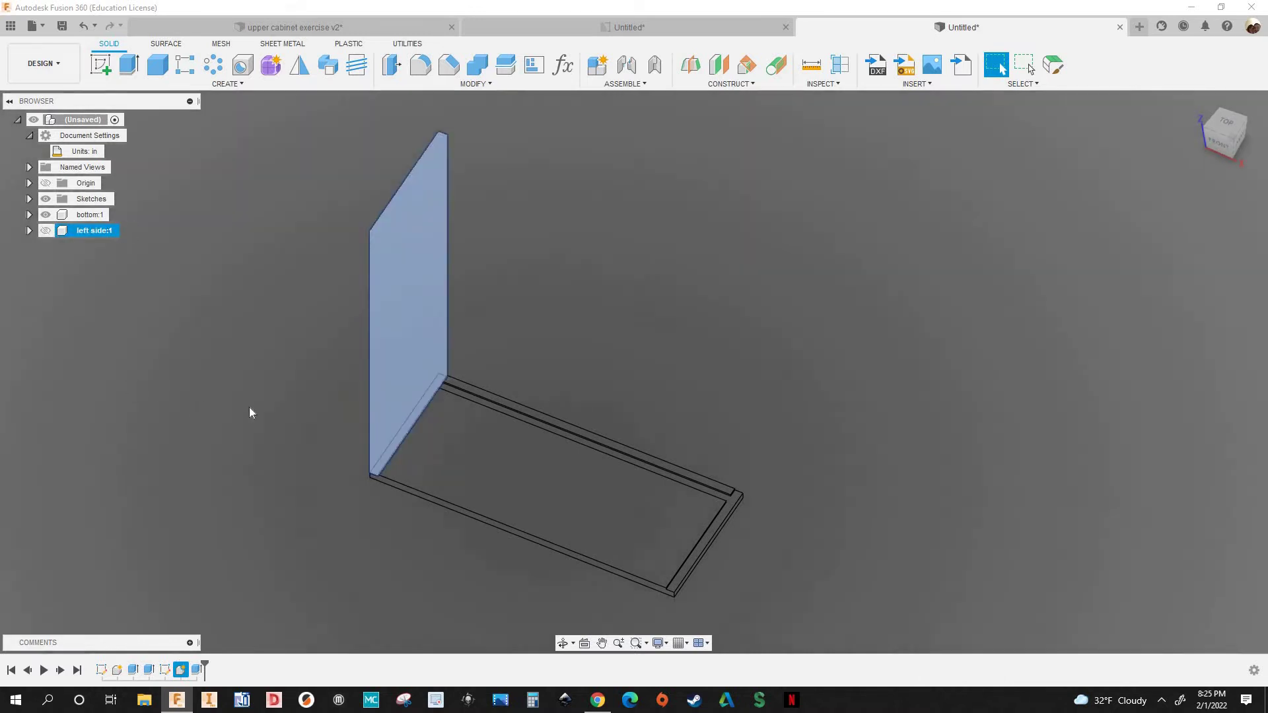
{"action": "scroll", "coordinate": [28, 241], "scroll_direction": "up", "scroll_amount": 3}
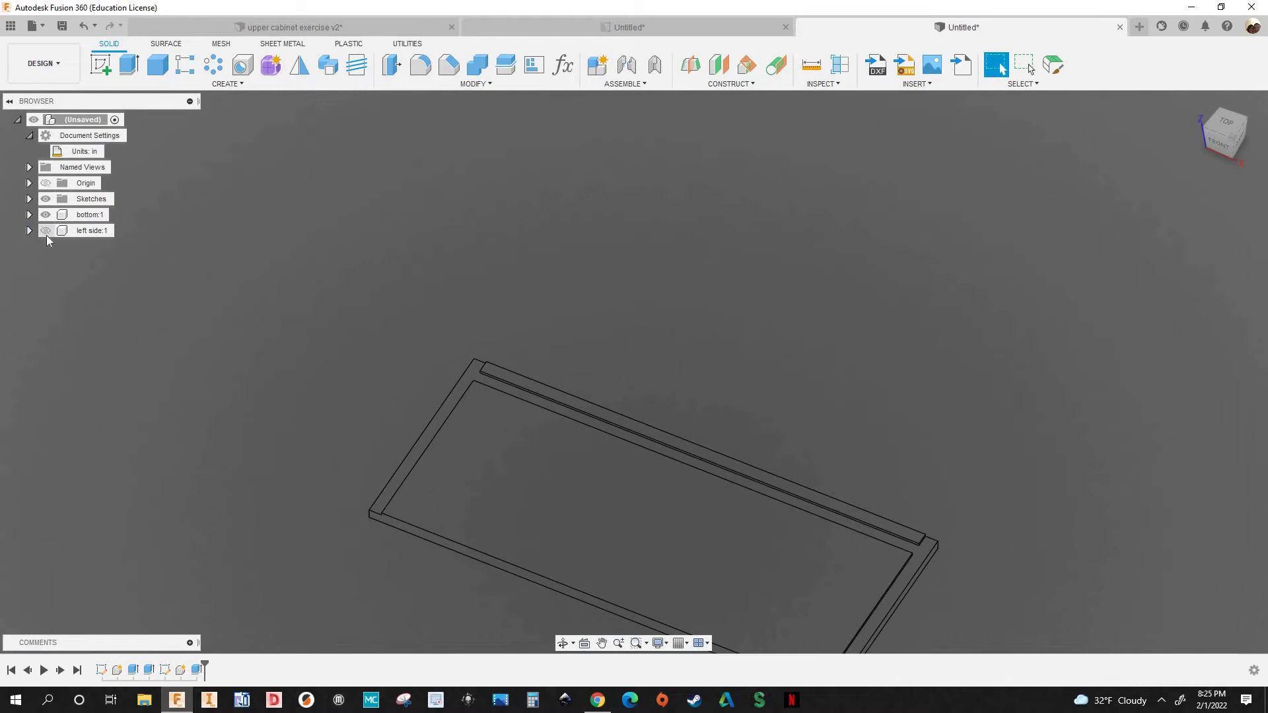
{"action": "left_click", "coordinate": [45, 231]}
{"action": "scroll", "coordinate": [548, 293], "scroll_direction": "down", "scroll_amount": 5}
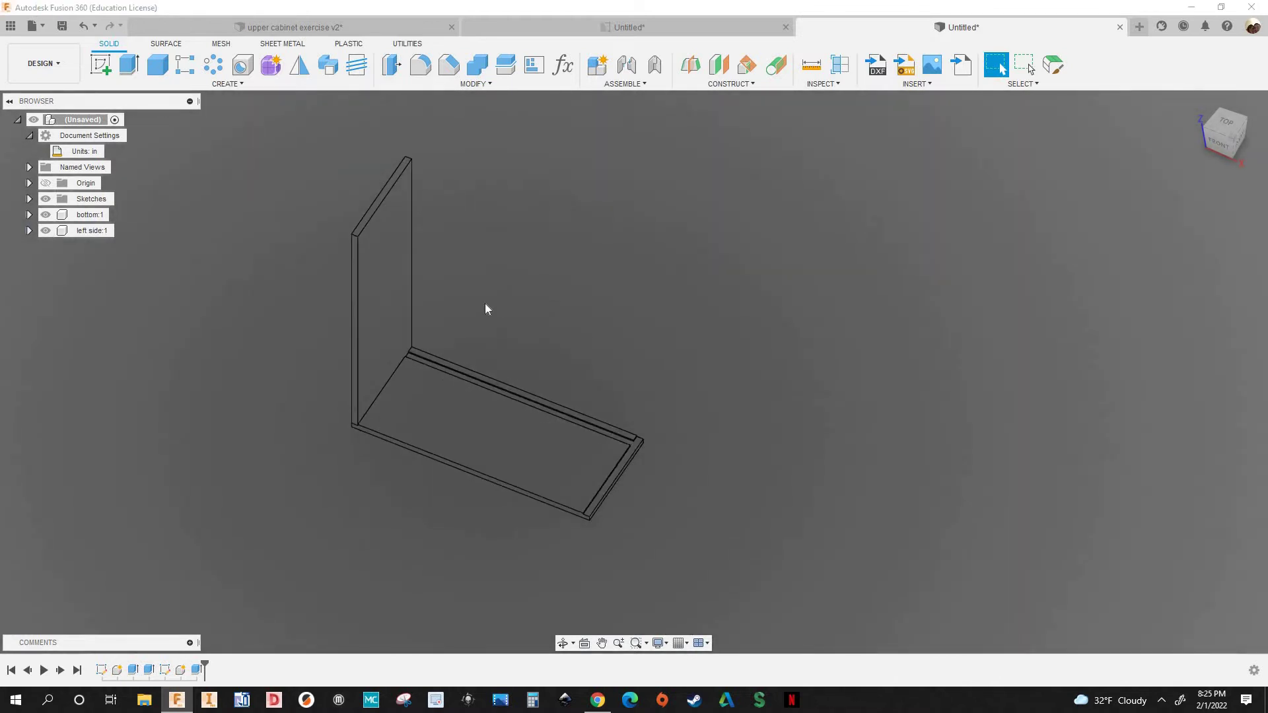
{"action": "scroll", "coordinate": [505, 483], "scroll_direction": "up", "scroll_amount": 3}
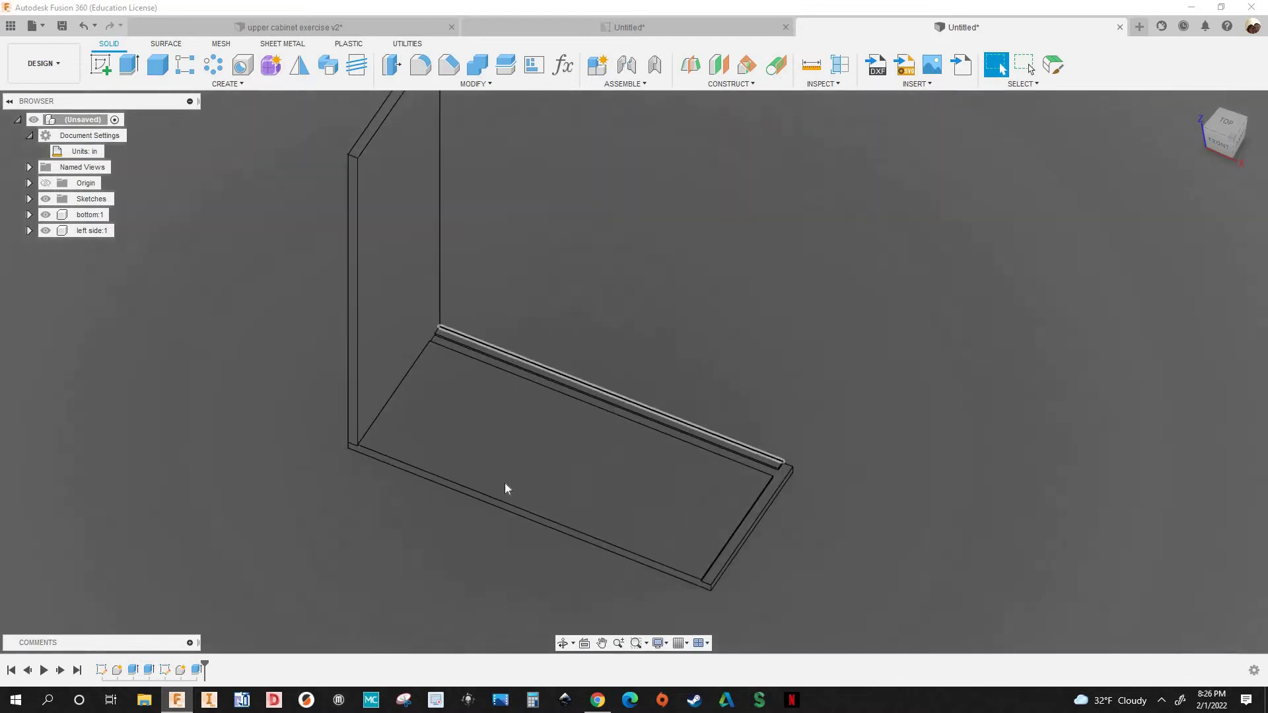
{"action": "scroll", "coordinate": [411, 288], "scroll_direction": "up", "scroll_amount": 5}
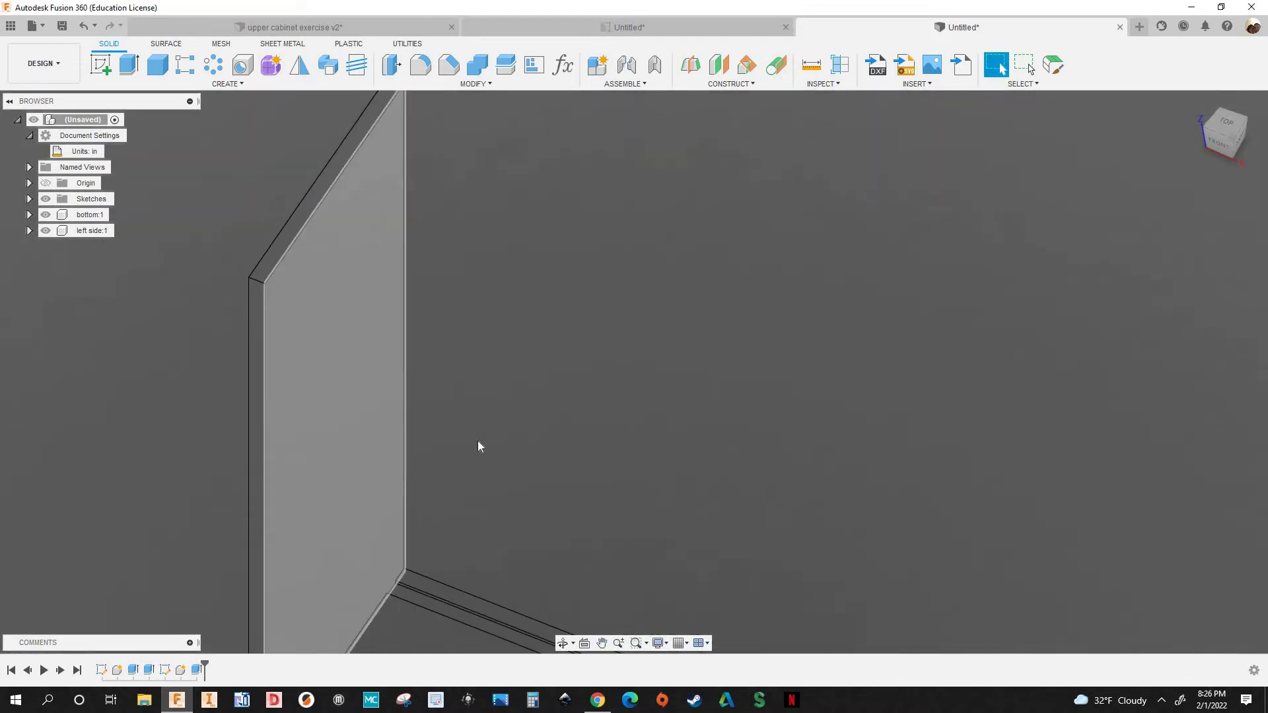
{"action": "scroll", "coordinate": [502, 356], "scroll_direction": "down", "scroll_amount": 4}
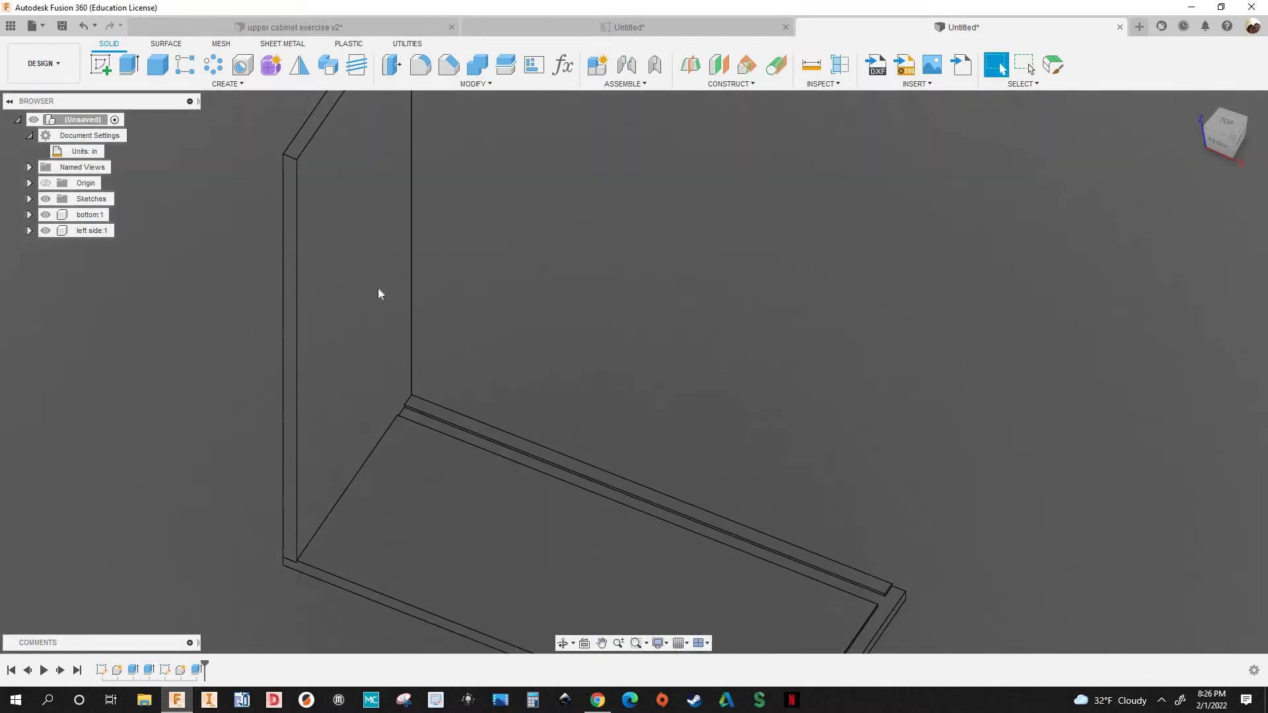
{"action": "scroll", "coordinate": [396, 264], "scroll_direction": "down", "scroll_amount": 1}
{"action": "scroll", "coordinate": [451, 357], "scroll_direction": "down", "scroll_amount": 2}
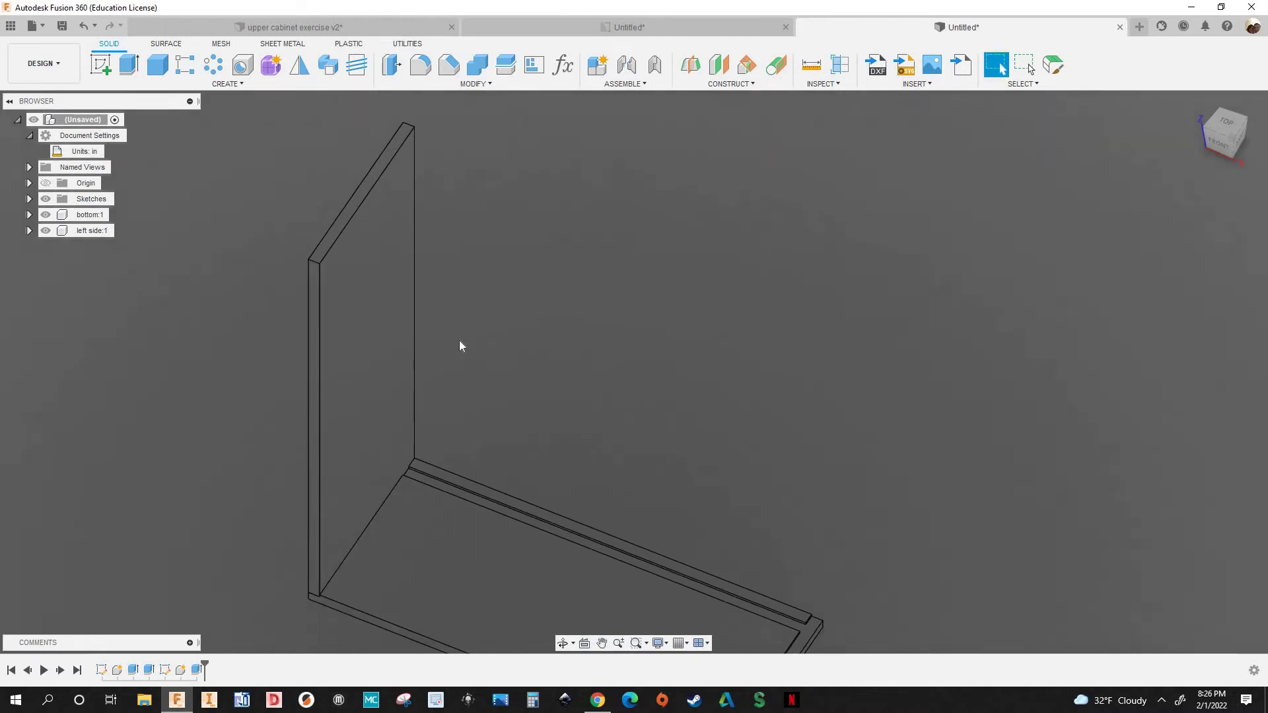
{"action": "scroll", "coordinate": [460, 311], "scroll_direction": "down", "scroll_amount": 2}
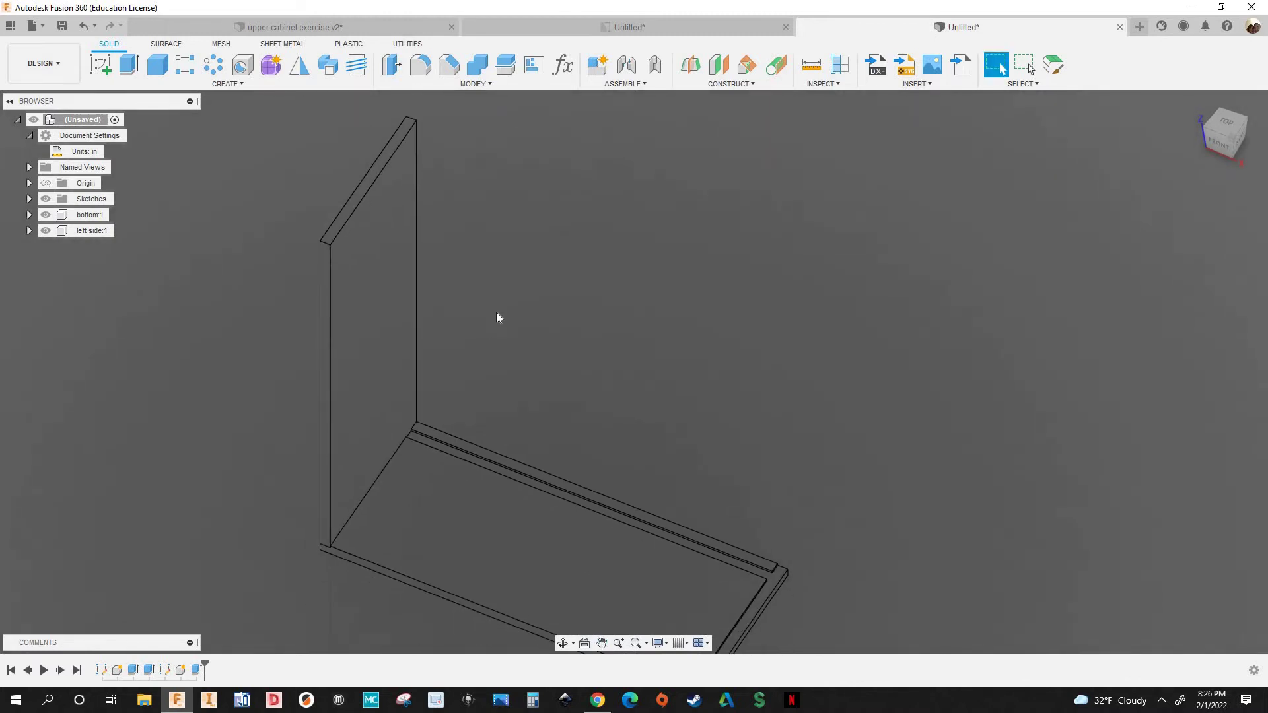
{"action": "scroll", "coordinate": [492, 290], "scroll_direction": "down", "scroll_amount": 3}
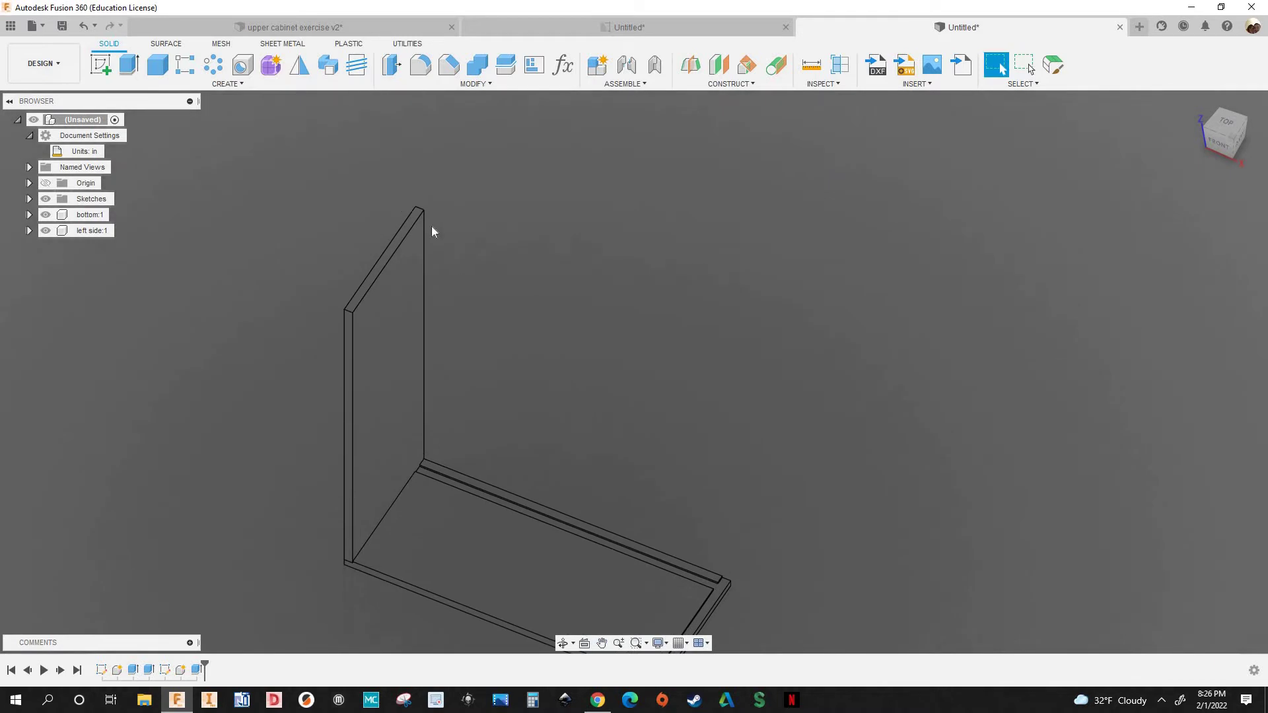
Start a line sketch on the inner face of the left side panel and hide the bottom component
{"action": "middle_click_drag", "start_coordinate": [443, 274], "coordinate": [434, 259]}
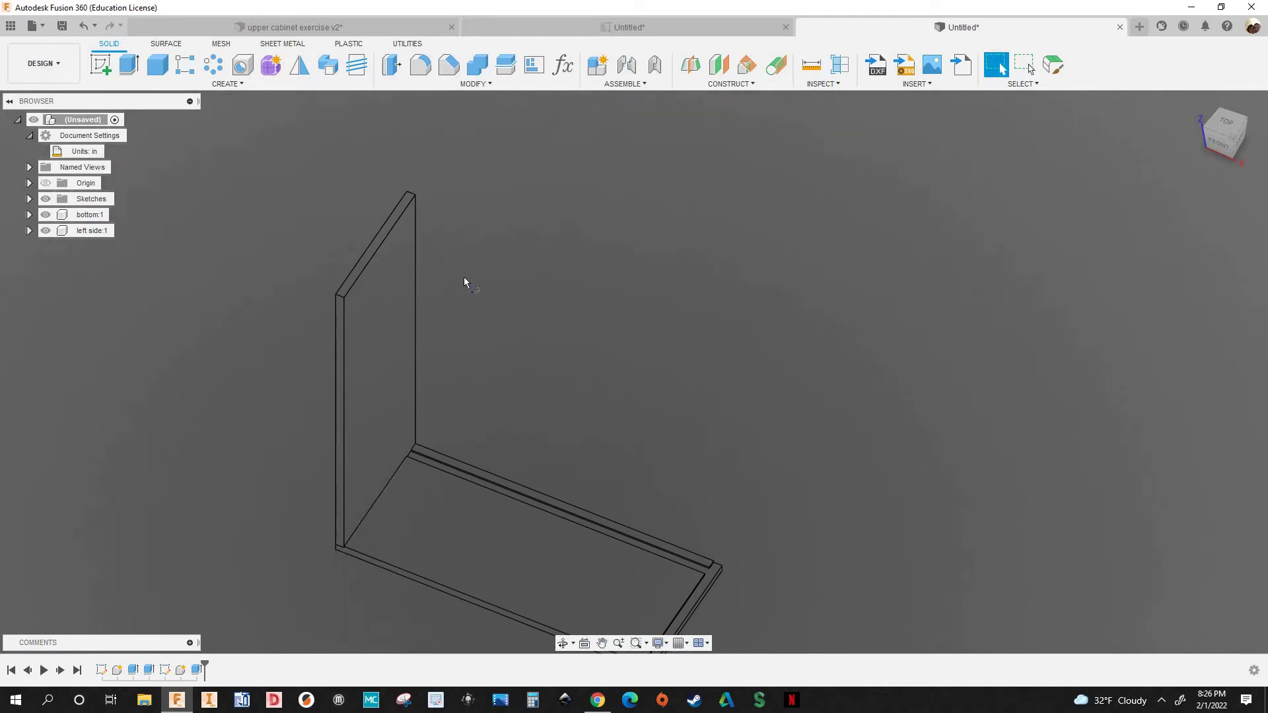
{"action": "key", "text": "l"}
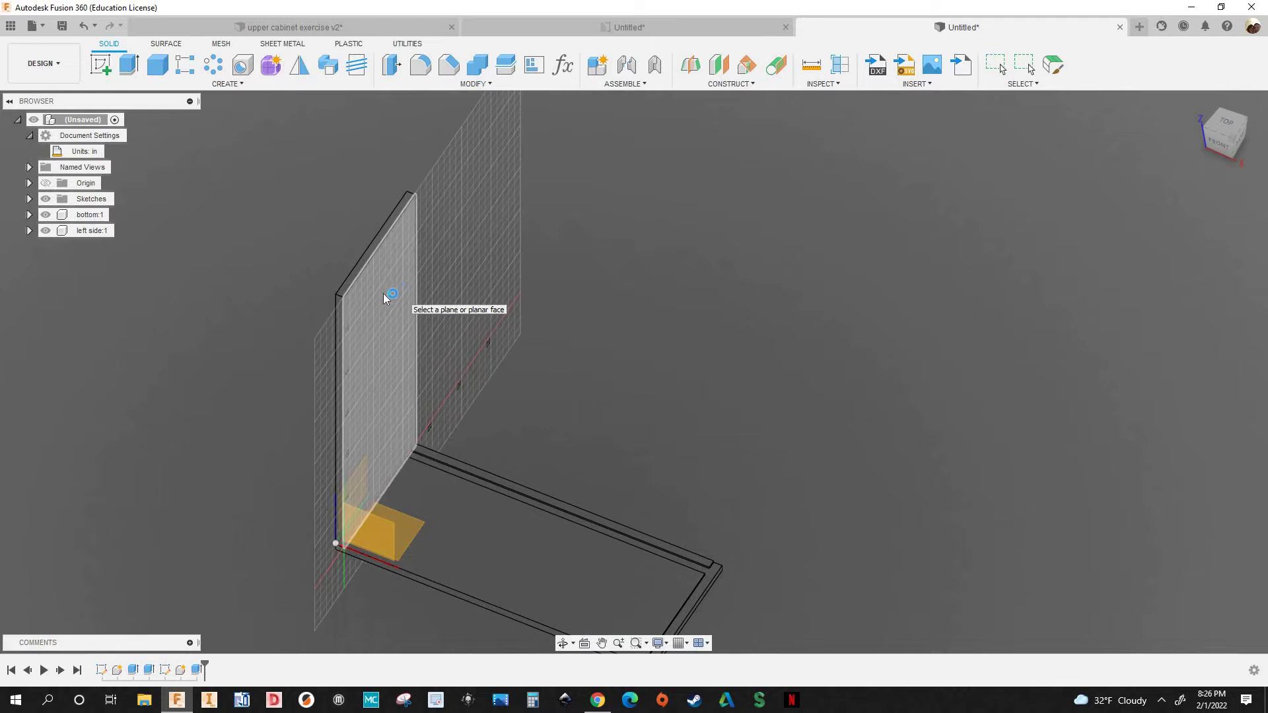
{"action": "left_click", "coordinate": [385, 293]}
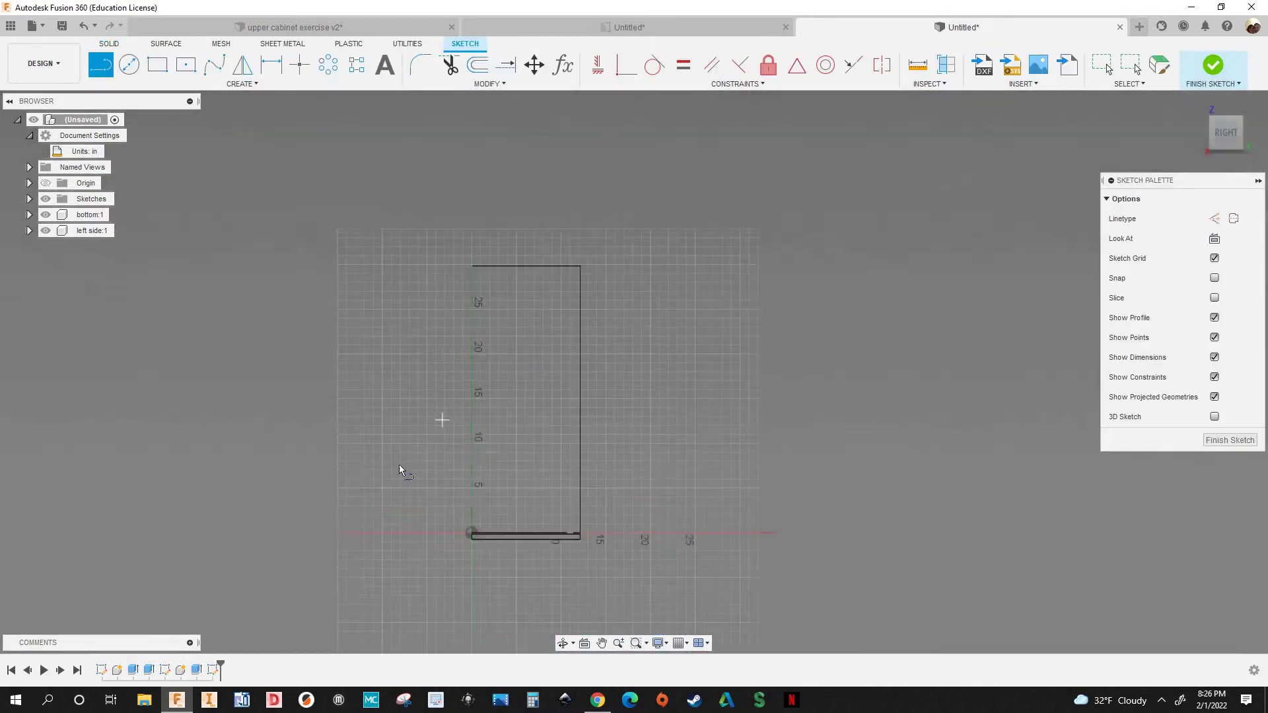
{"action": "left_click", "coordinate": [45, 215]}
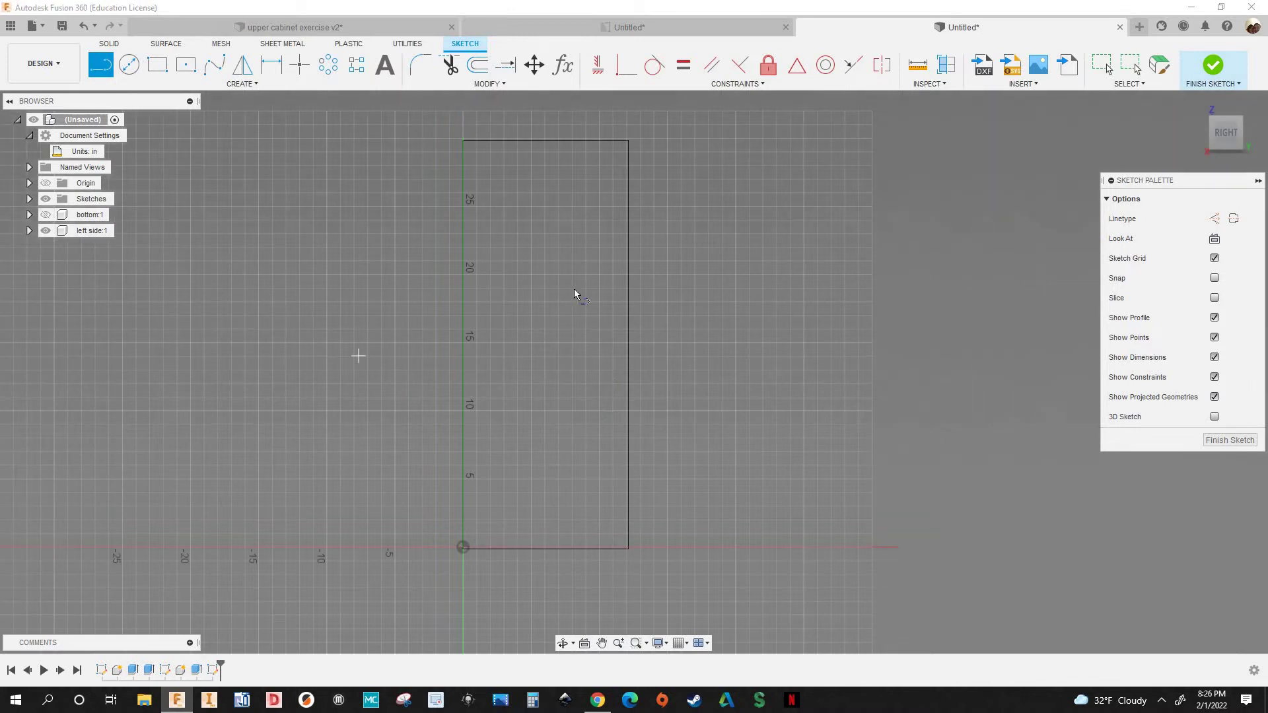
Draw a vertical line down from the panel's top edge near its back edge, with the user parameter sideheight as length
{"action": "scroll", "coordinate": [581, 218], "scroll_direction": "down", "scroll_amount": 1}
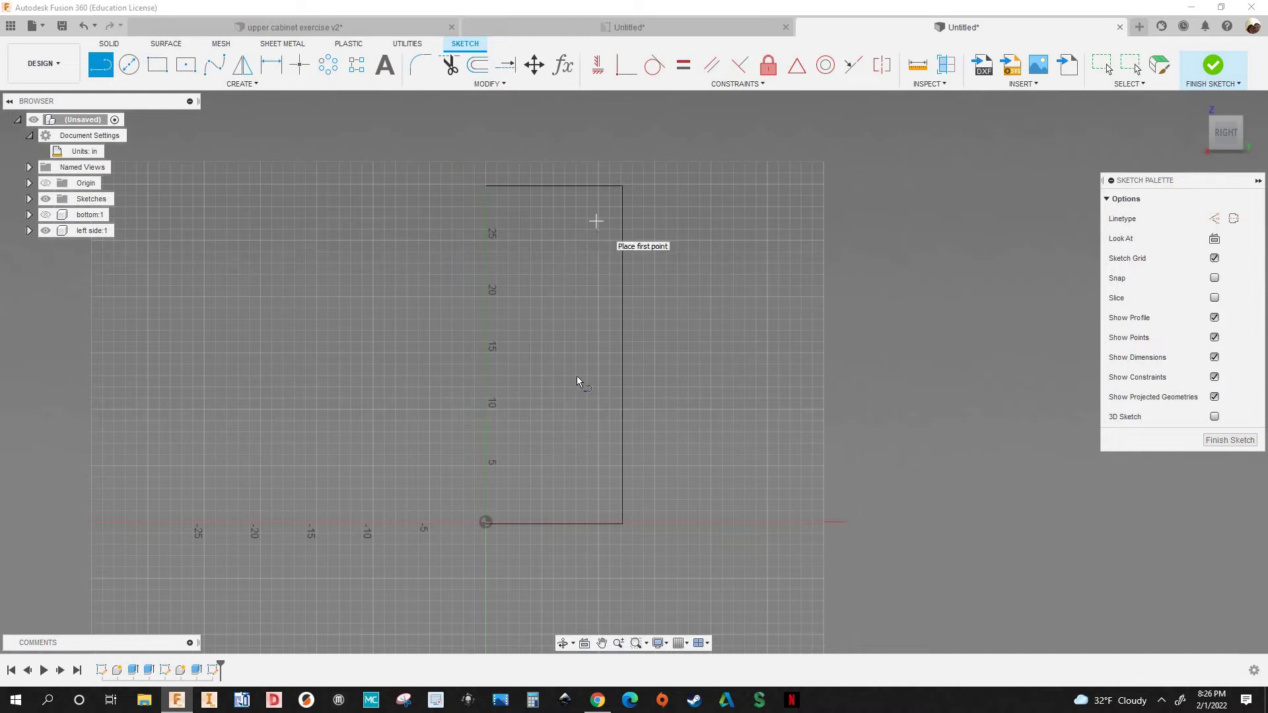
{"action": "middle_click_drag", "start_coordinate": [598, 188], "coordinate": [560, 310]}
{"action": "scroll", "coordinate": [562, 310], "scroll_direction": "up", "scroll_amount": 4}
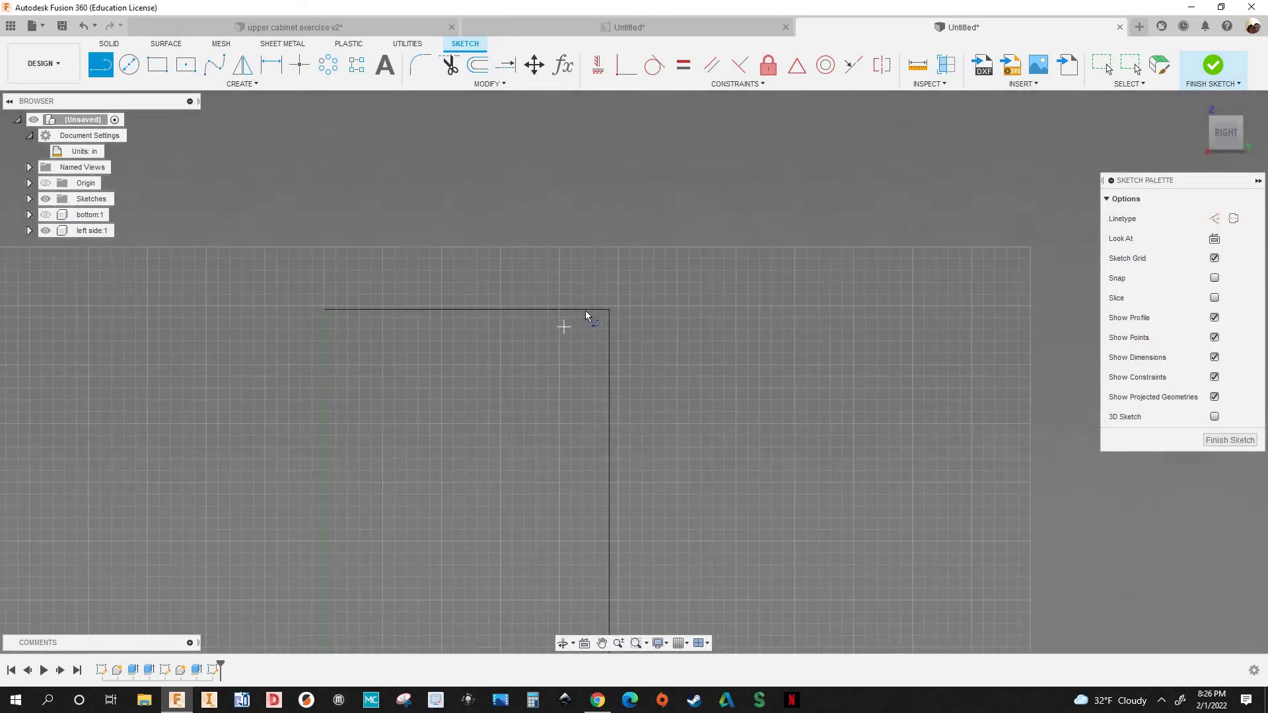
{"action": "left_click", "coordinate": [584, 309]}
{"action": "scroll", "coordinate": [576, 353], "scroll_direction": "down", "scroll_amount": 4}
{"action": "middle_click_drag", "start_coordinate": [566, 529], "coordinate": [601, 324]}
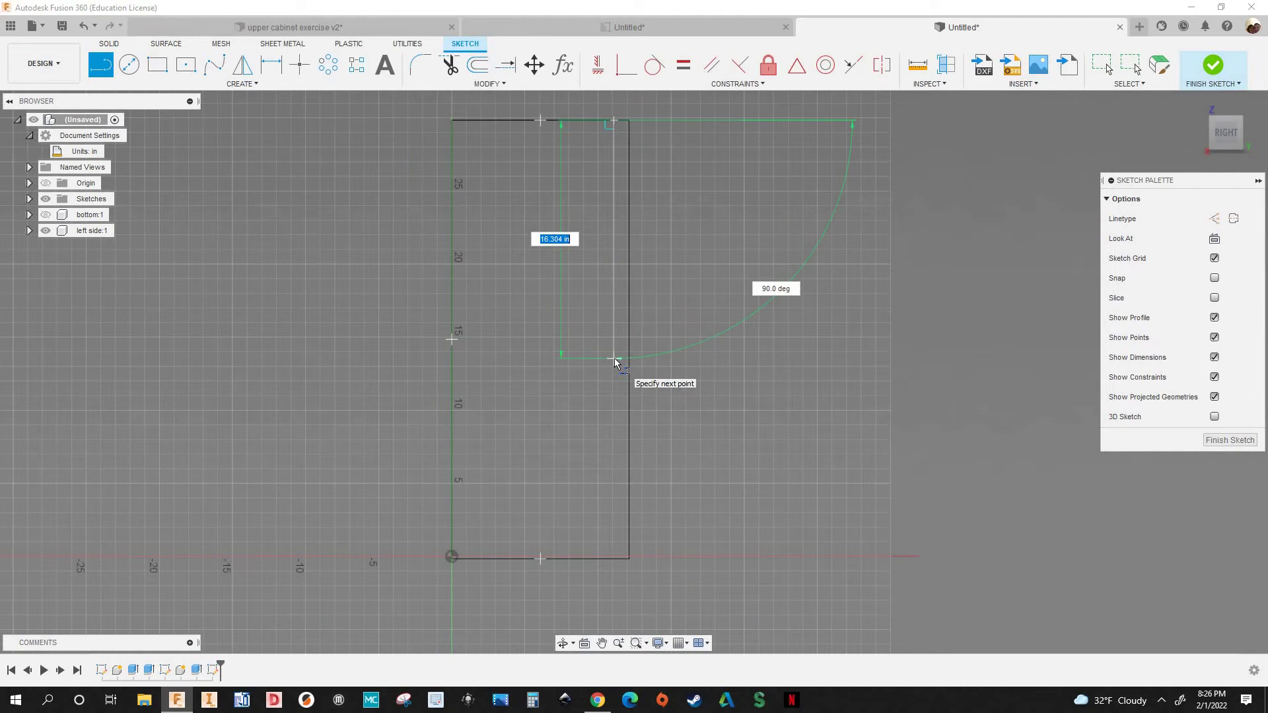
{"action": "type", "text": "side"}
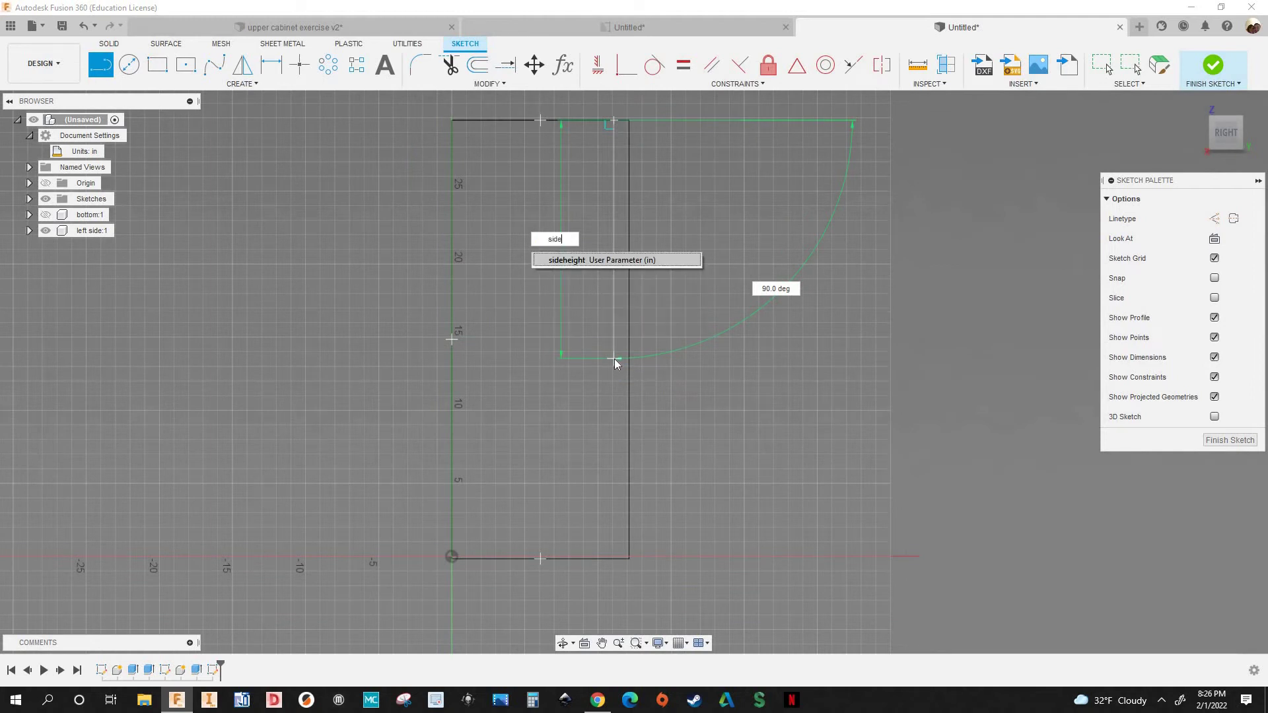
{"action": "key", "text": "Return"}
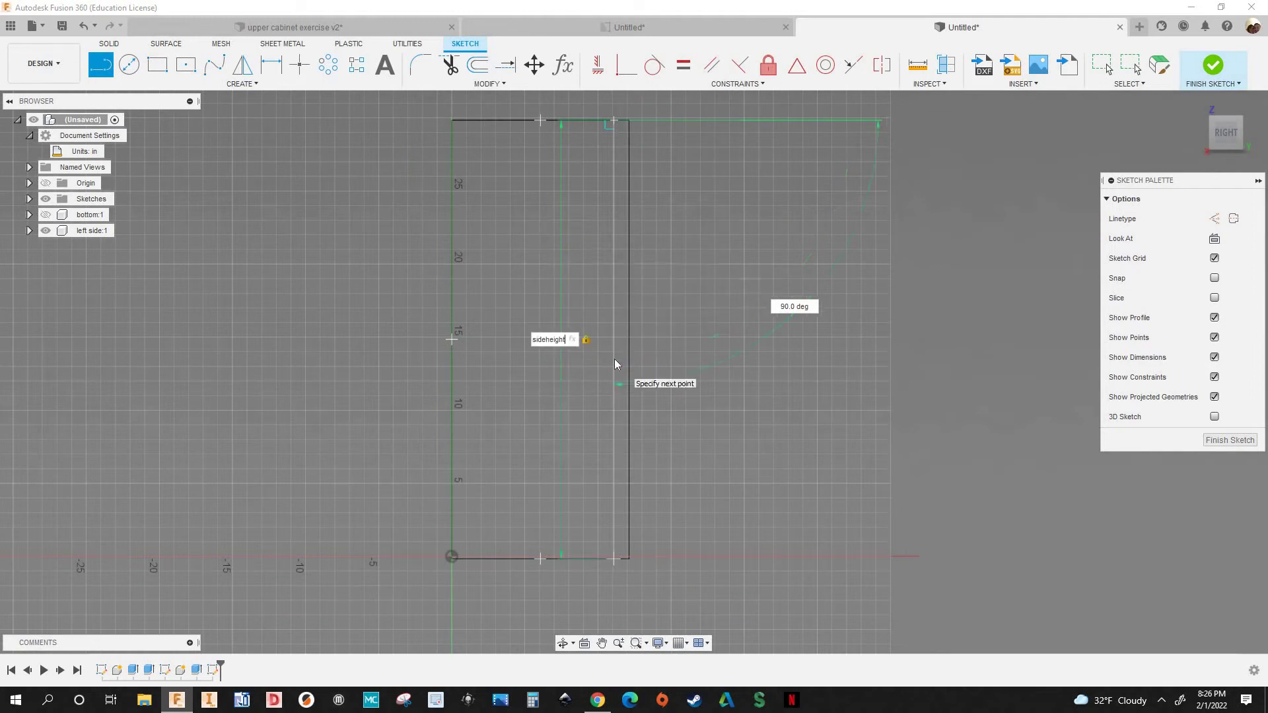
Finish the vertical line from the side panel's top edge down to its bottom edge with a length of sideheight
{"action": "key", "text": "Return"}
{"action": "scroll", "coordinate": [594, 387], "scroll_direction": "up", "scroll_amount": 5}
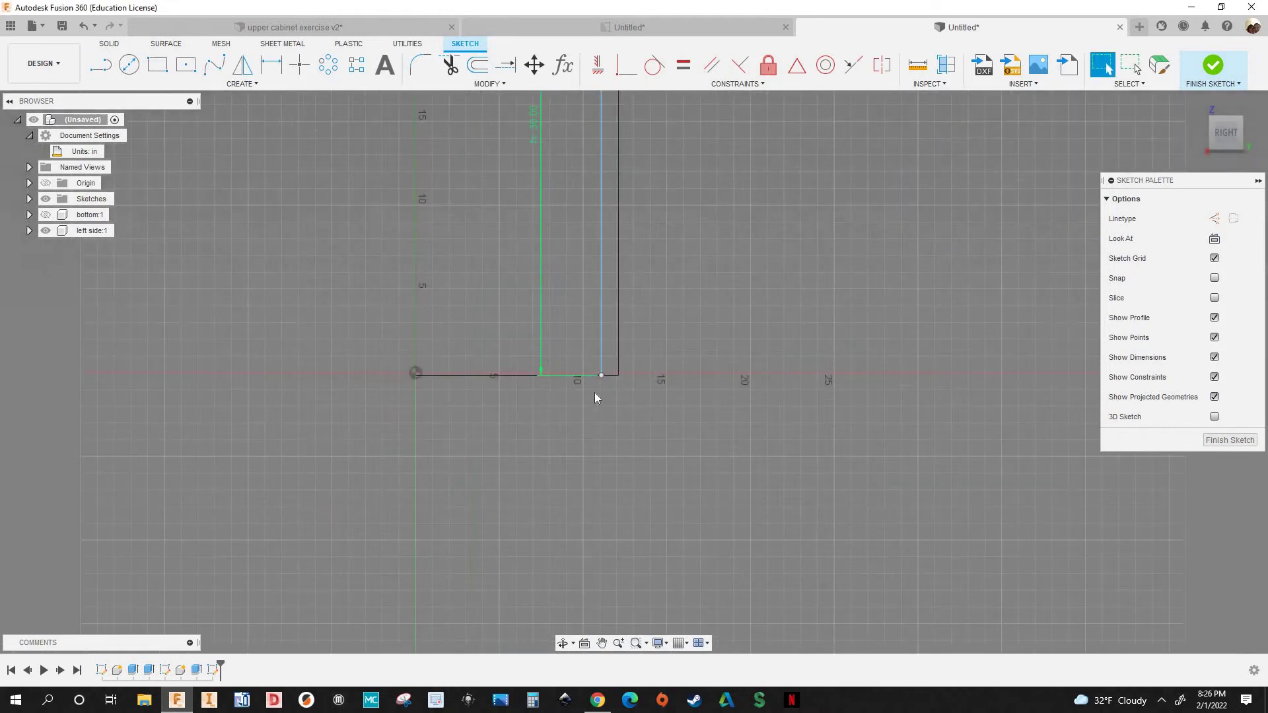
{"action": "scroll", "coordinate": [481, 415], "scroll_direction": "up", "scroll_amount": 5}
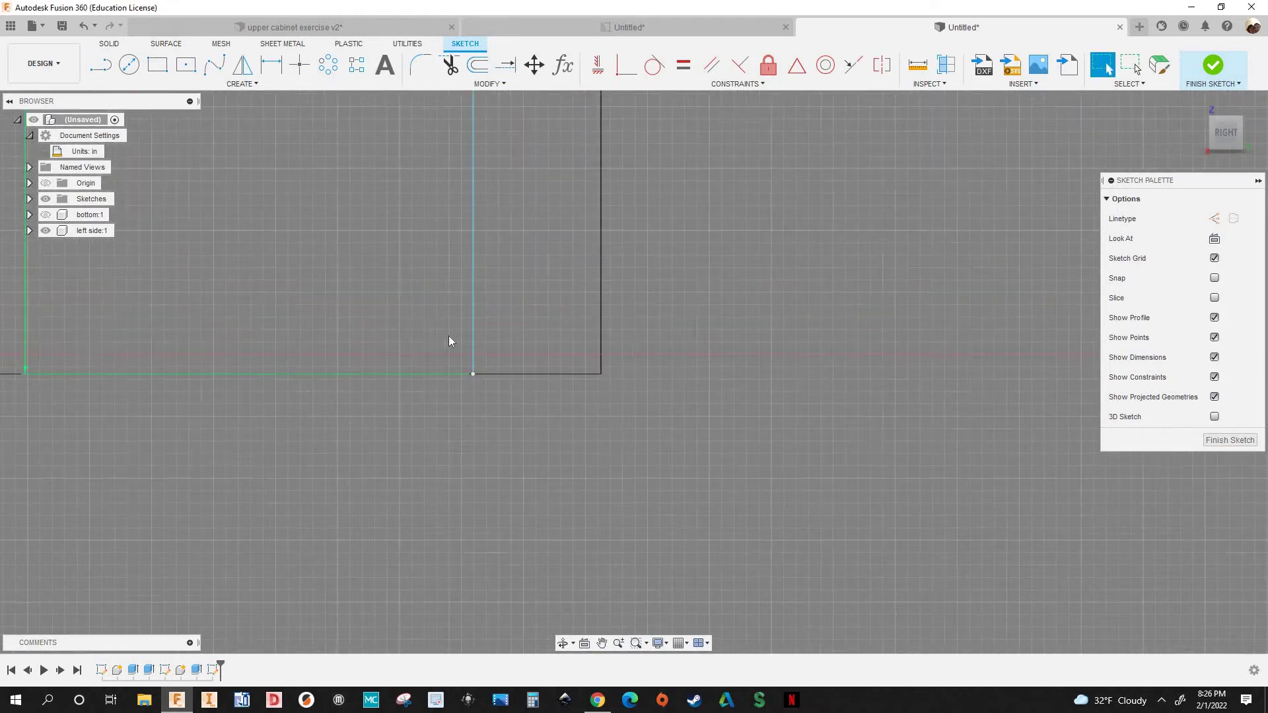
{"action": "left_click", "coordinate": [473, 318]}
{"action": "left_click_drag", "start_coordinate": [533, 267], "coordinate": [467, 310]}
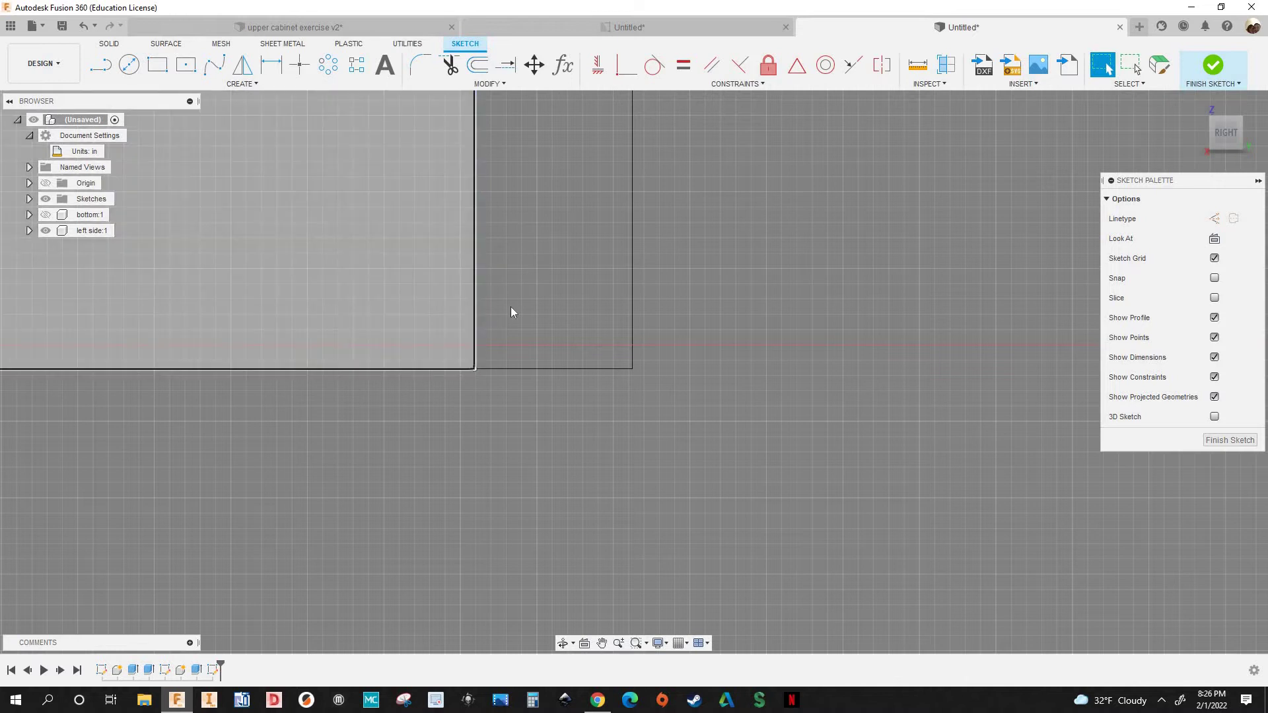
Dimension the gap between the vertical line and the panel's long edge farthest from the origin, using the setback parameter
{"action": "scroll", "coordinate": [564, 264], "scroll_direction": "down", "scroll_amount": 4}
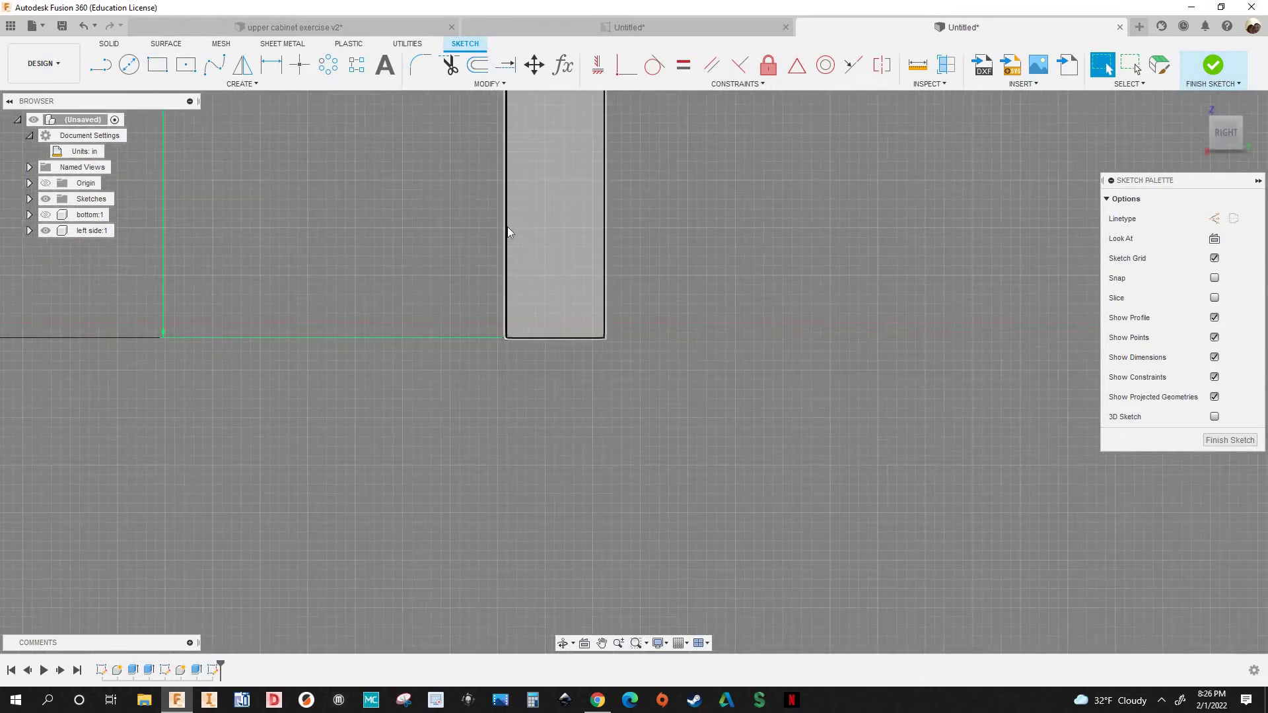
{"action": "scroll", "coordinate": [701, 255], "scroll_direction": "down", "scroll_amount": 3}
{"action": "middle_click_drag", "start_coordinate": [700, 255], "coordinate": [790, 427]}
{"action": "key", "text": "d"}
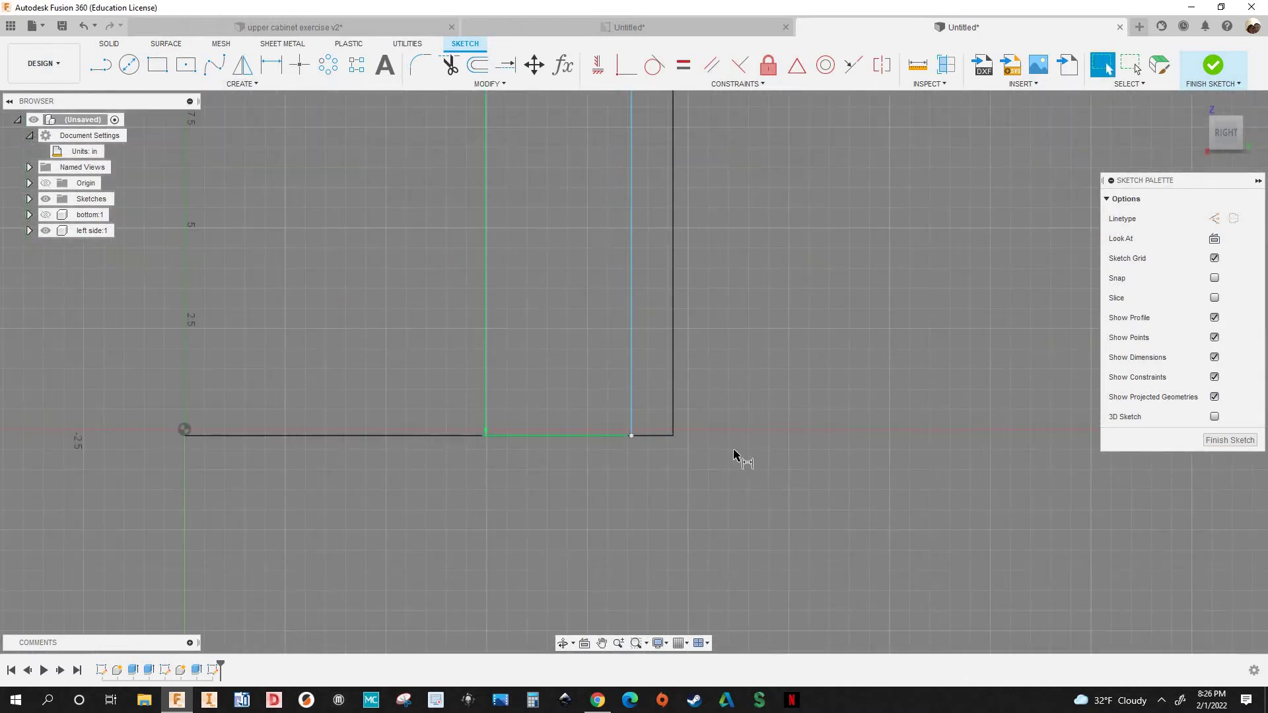
{"action": "scroll", "coordinate": [595, 428], "scroll_direction": "up", "scroll_amount": 2}
{"action": "scroll", "coordinate": [634, 421], "scroll_direction": "up", "scroll_amount": 2}
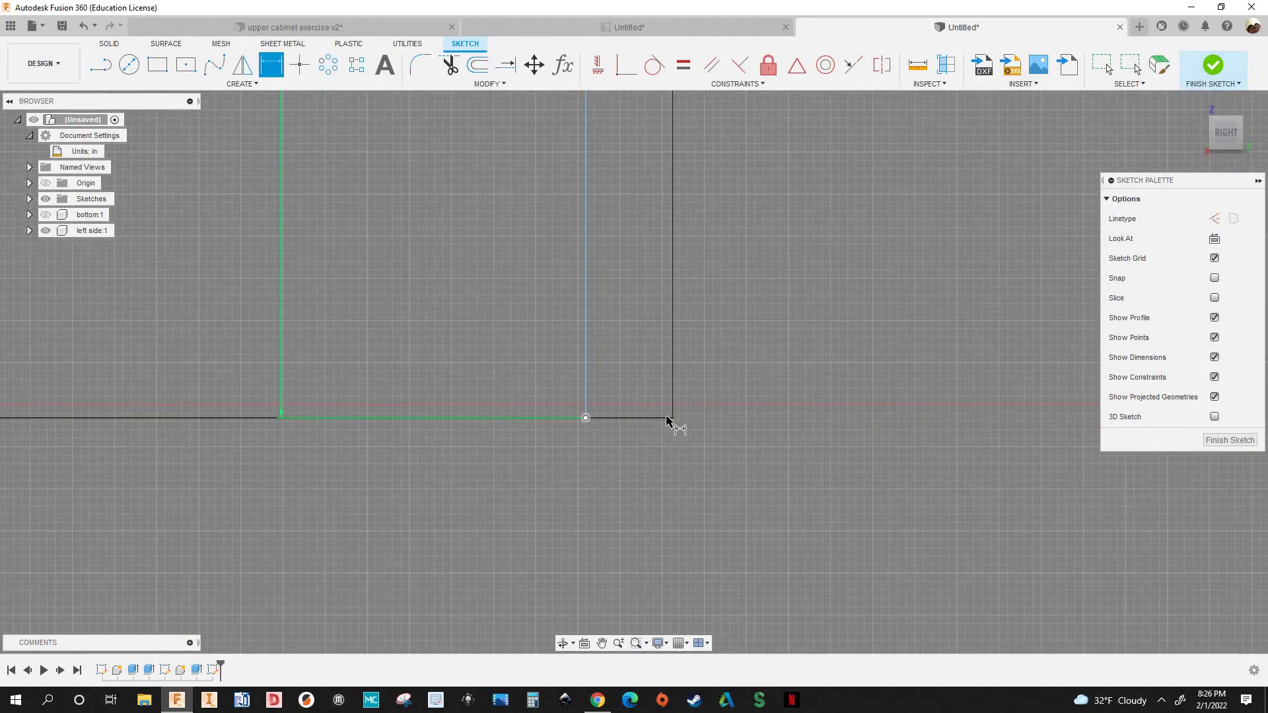
{"action": "left_click", "coordinate": [537, 509]}
{"action": "type", "text": "t"}
{"action": "key", "text": "BackSpace"}
{"action": "type", "text": "setback"}
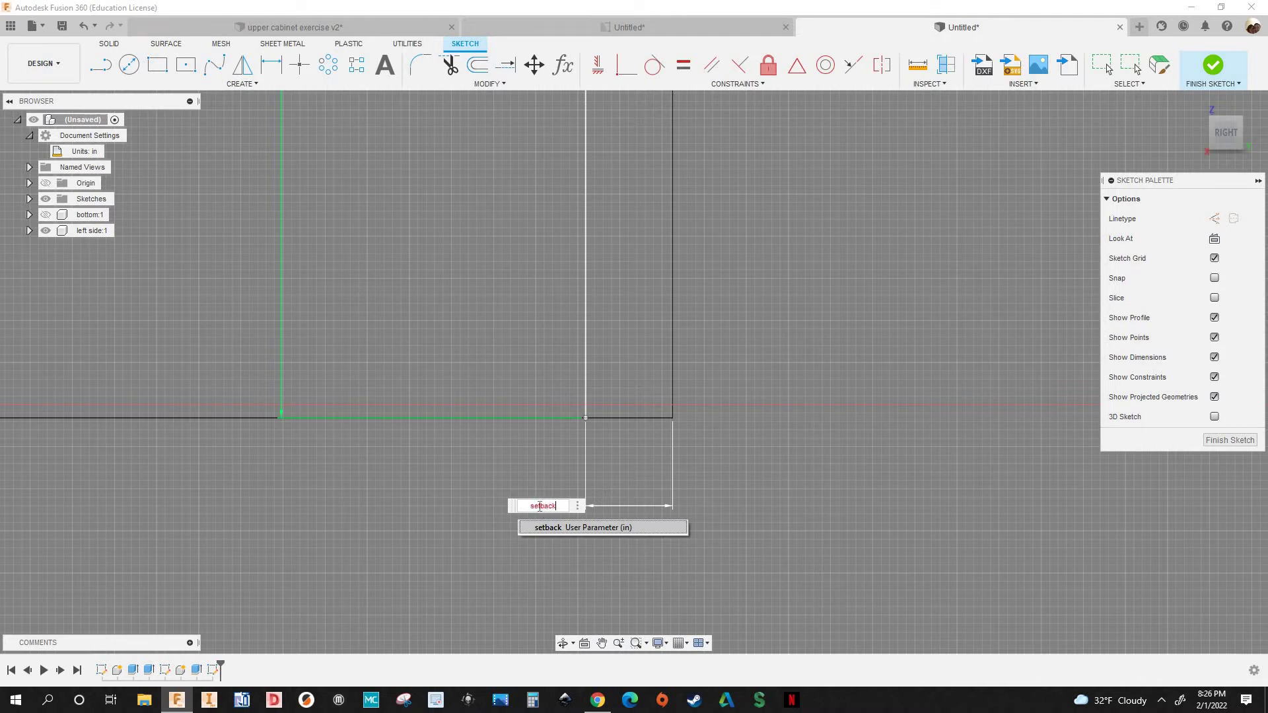
{"action": "key", "text": "Return"}
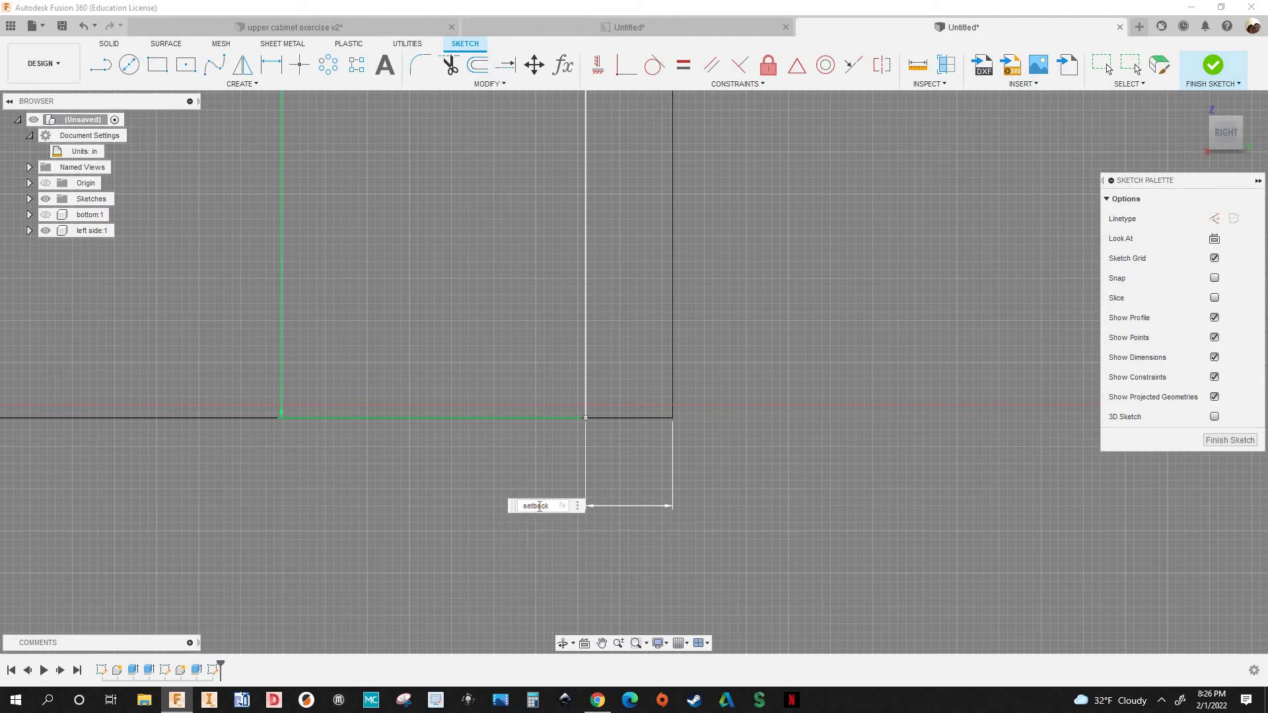
{"action": "key", "text": "Return"}
Draw a second vertical line from the panel's top edge, slightly nearer the origin than the first, with length sideheight
{"action": "scroll", "coordinate": [792, 241], "scroll_direction": "down", "scroll_amount": 4}
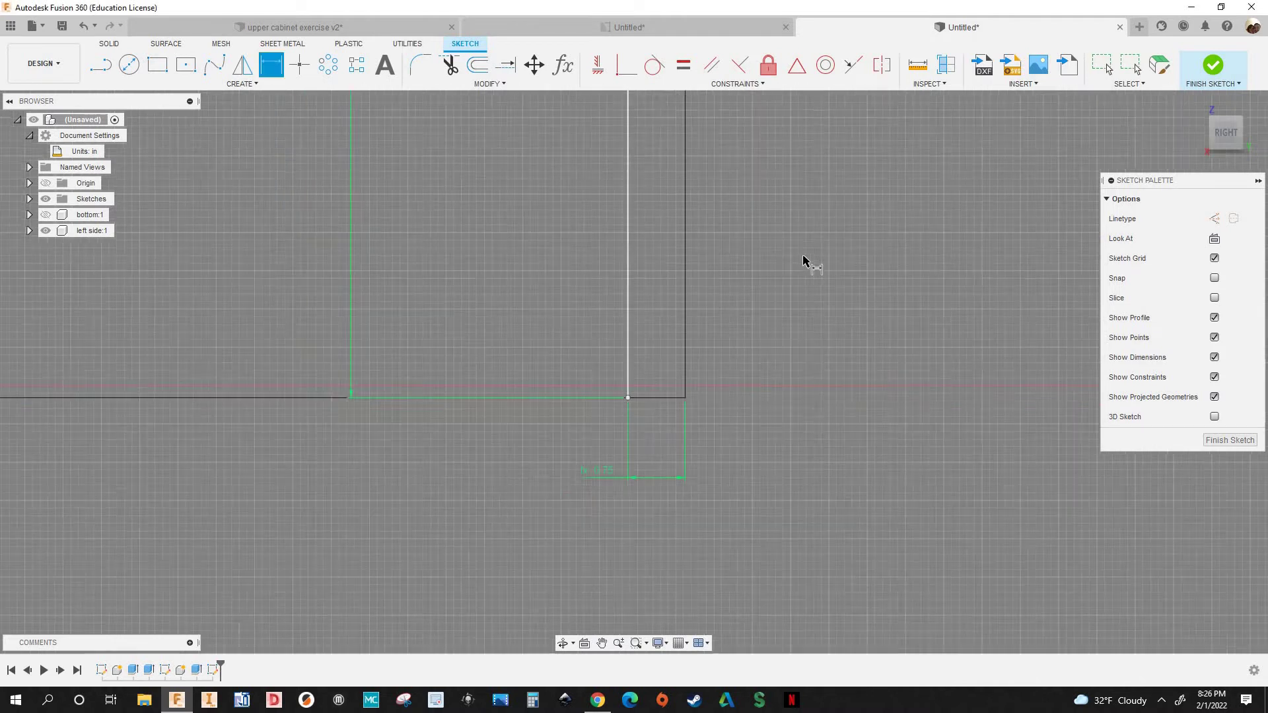
{"action": "scroll", "coordinate": [723, 317], "scroll_direction": "down", "scroll_amount": 7}
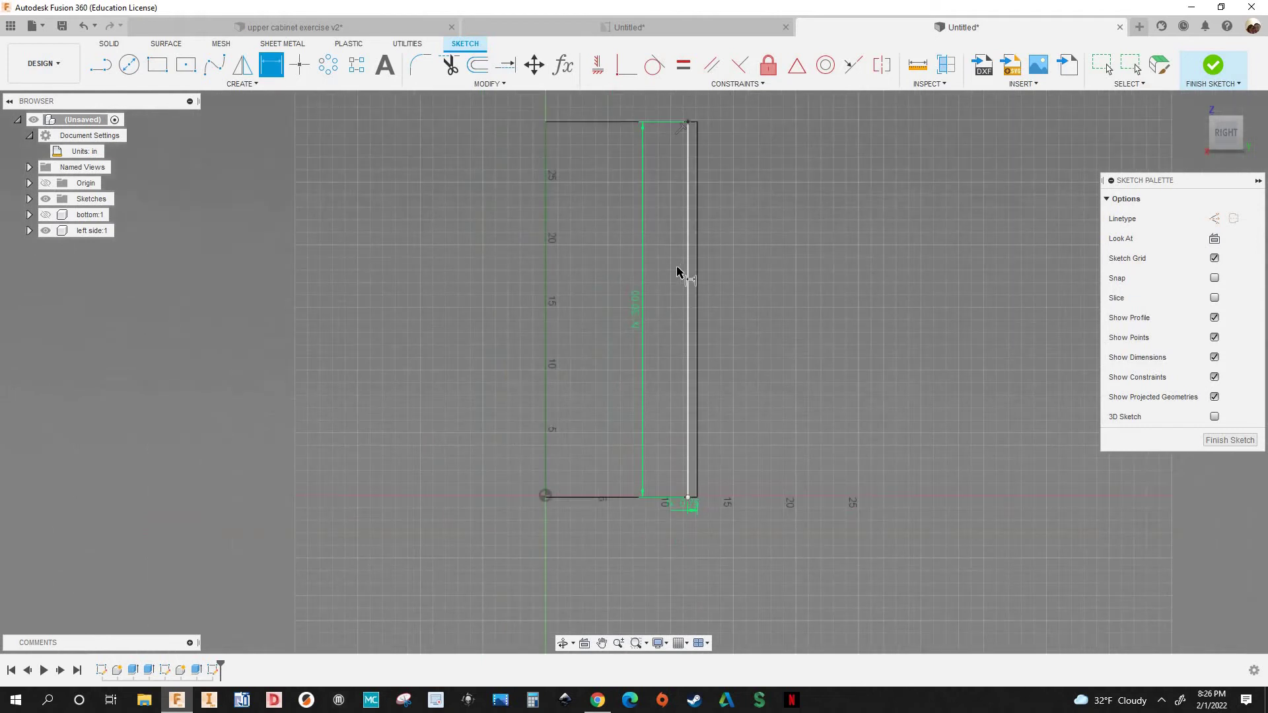
{"action": "scroll", "coordinate": [727, 267], "scroll_direction": "up", "scroll_amount": 3}
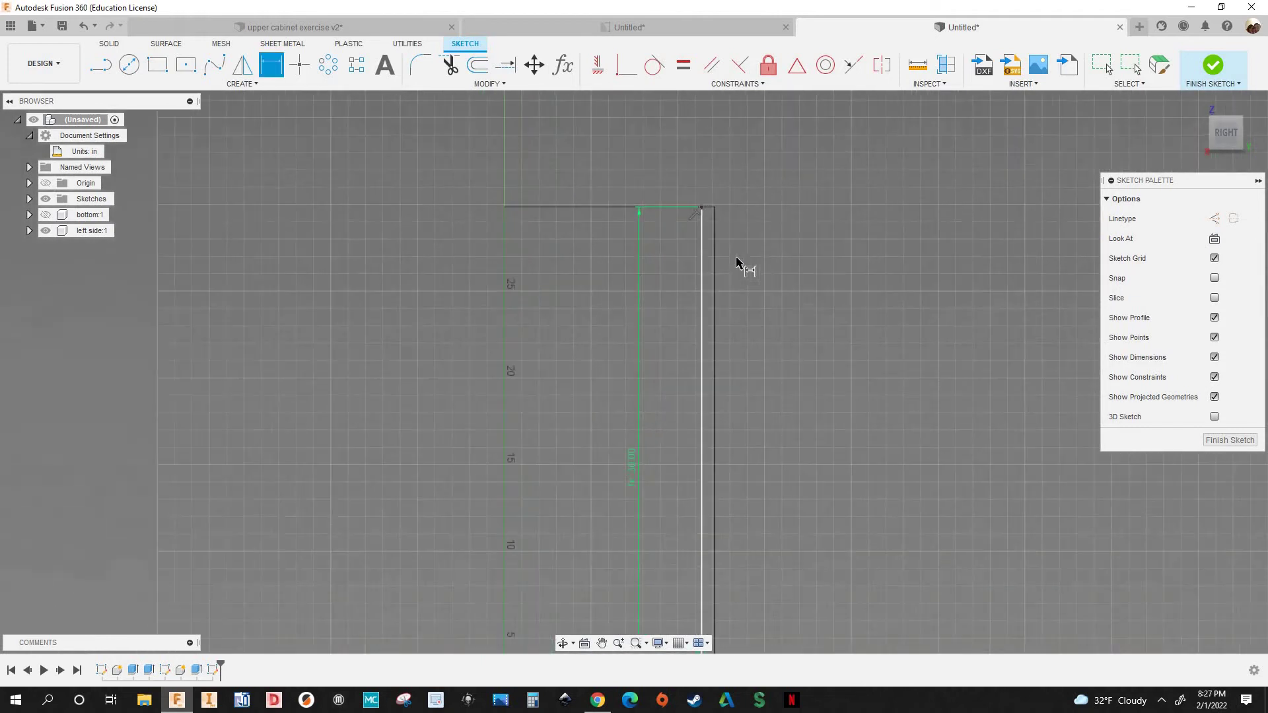
{"action": "scroll", "coordinate": [793, 225], "scroll_direction": "down", "scroll_amount": 2}
{"action": "scroll", "coordinate": [789, 219], "scroll_direction": "up", "scroll_amount": 2}
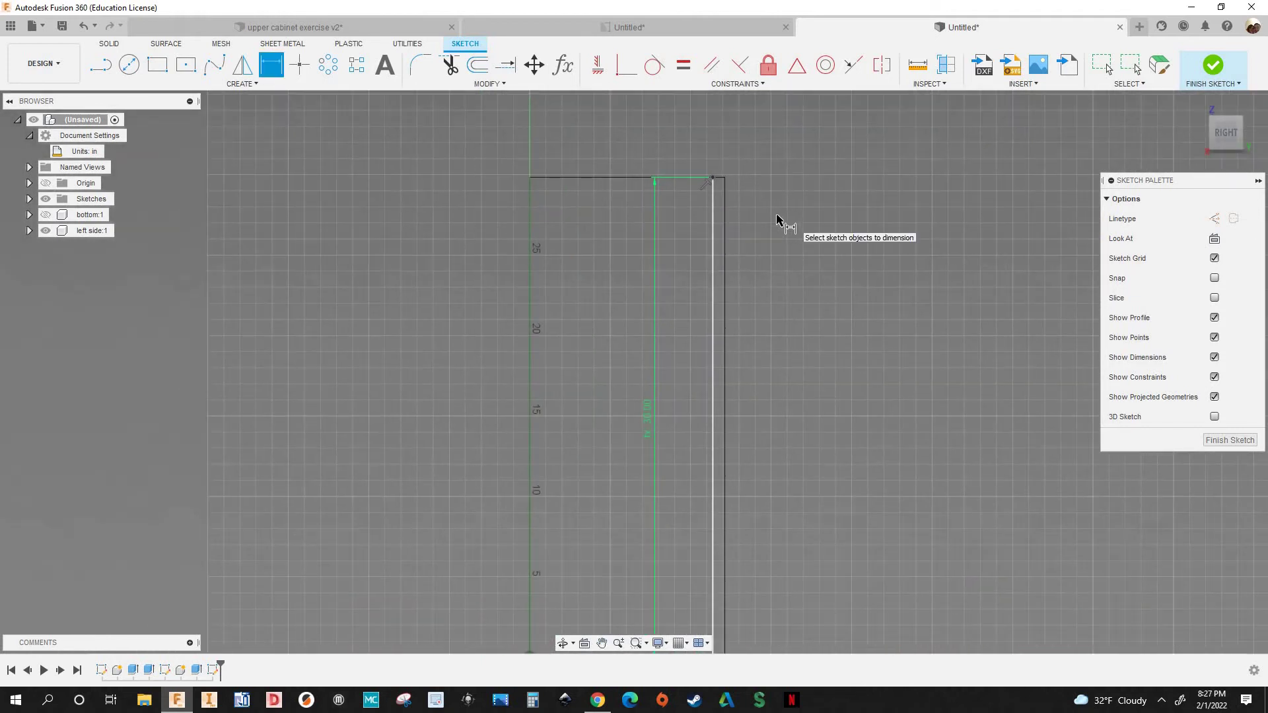
{"action": "key", "text": "l"}
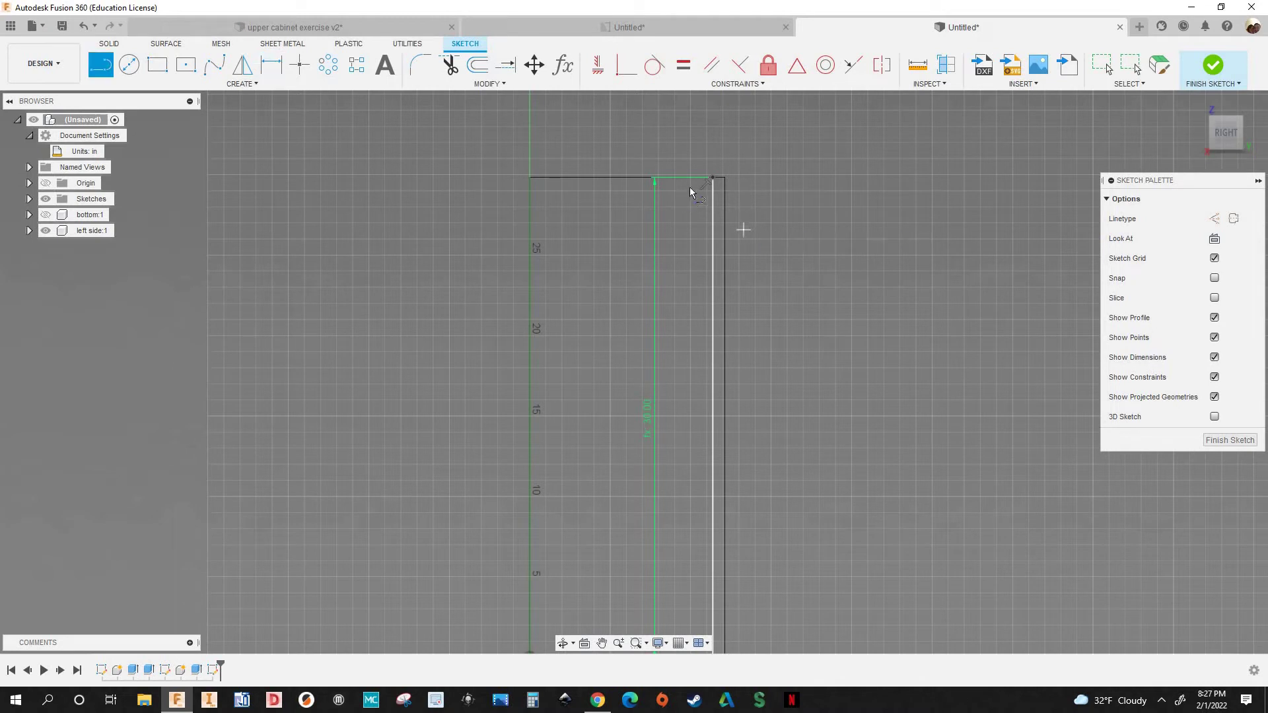
{"action": "scroll", "coordinate": [691, 195], "scroll_direction": "up", "scroll_amount": 2}
{"action": "scroll", "coordinate": [689, 189], "scroll_direction": "down", "scroll_amount": 4}
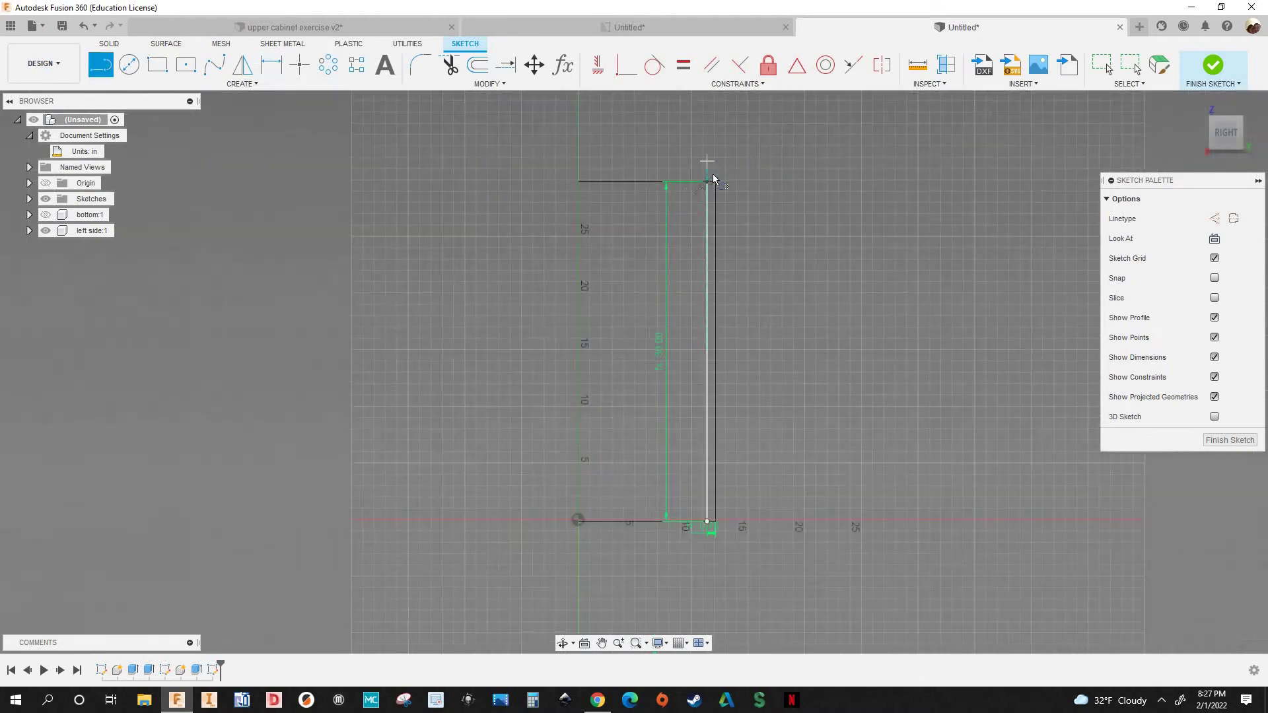
{"action": "scroll", "coordinate": [648, 198], "scroll_direction": "up", "scroll_amount": 6}
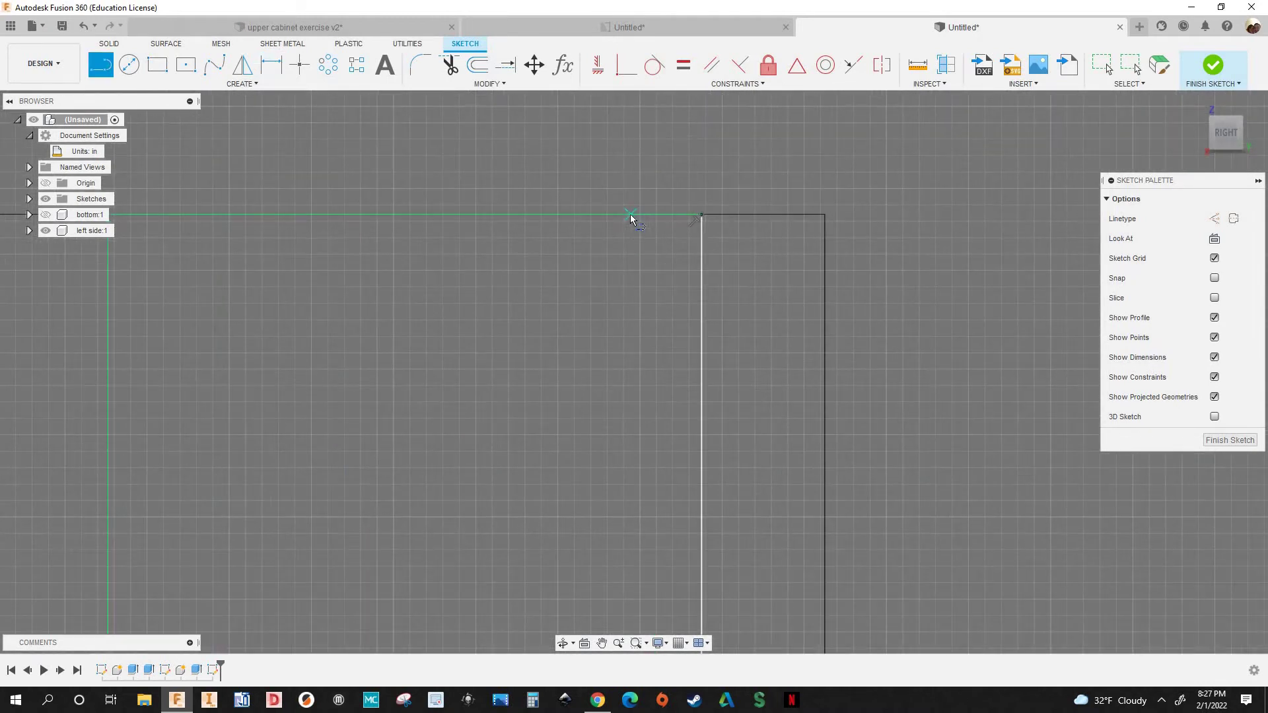
{"action": "left_click", "coordinate": [679, 234]}
{"action": "scroll", "coordinate": [688, 316], "scroll_direction": "down", "scroll_amount": 3}
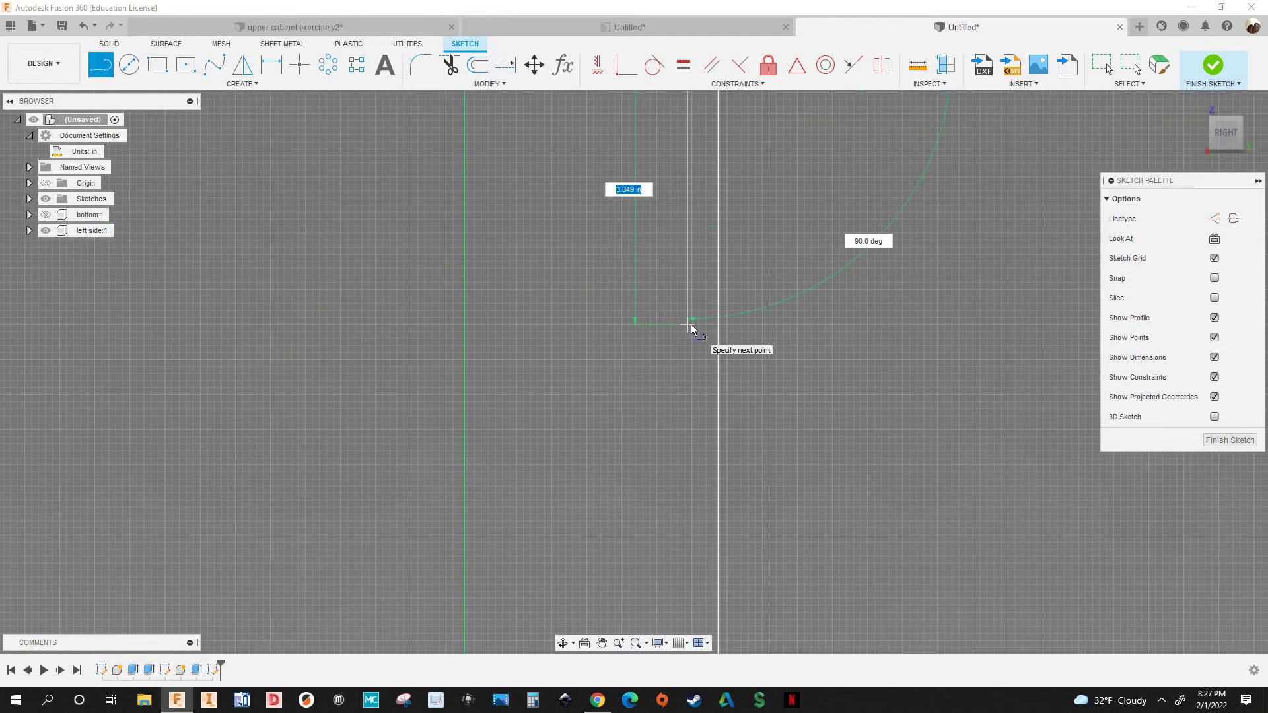
{"action": "scroll", "coordinate": [692, 328], "scroll_direction": "down", "scroll_amount": 3}
{"action": "scroll", "coordinate": [692, 329], "scroll_direction": "down", "scroll_amount": 5}
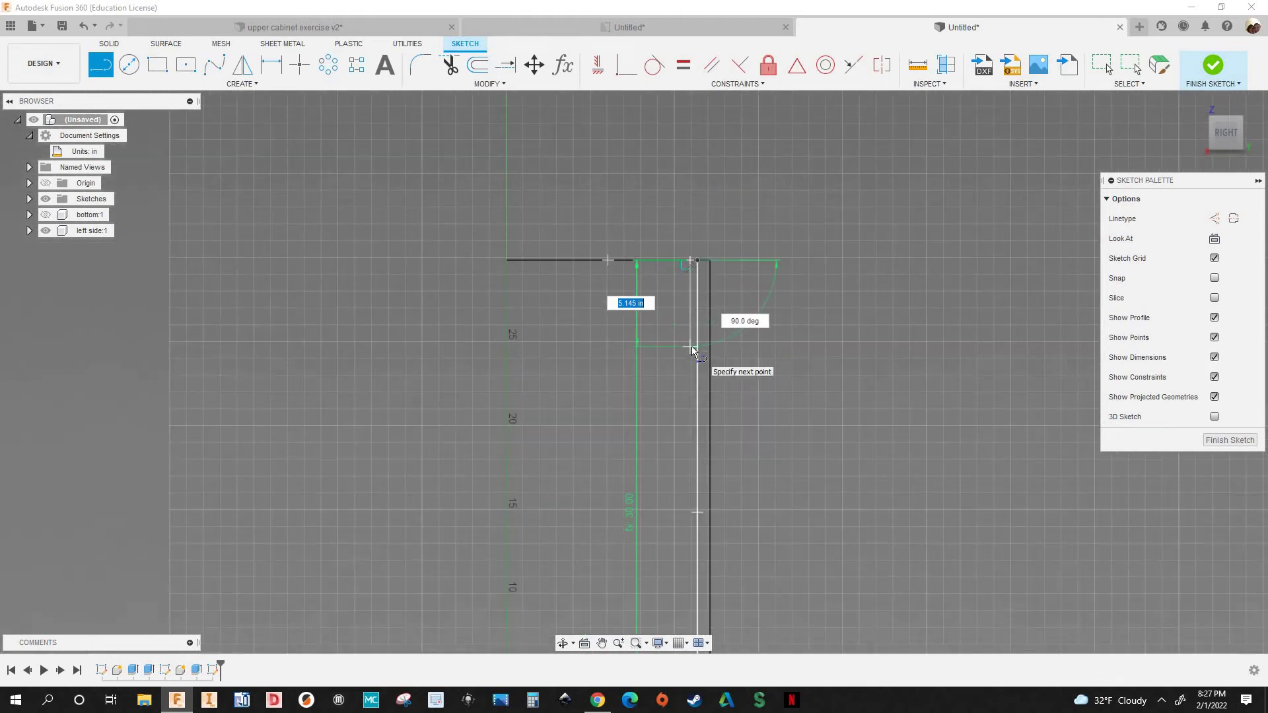
{"action": "type", "text": "sideheight"}
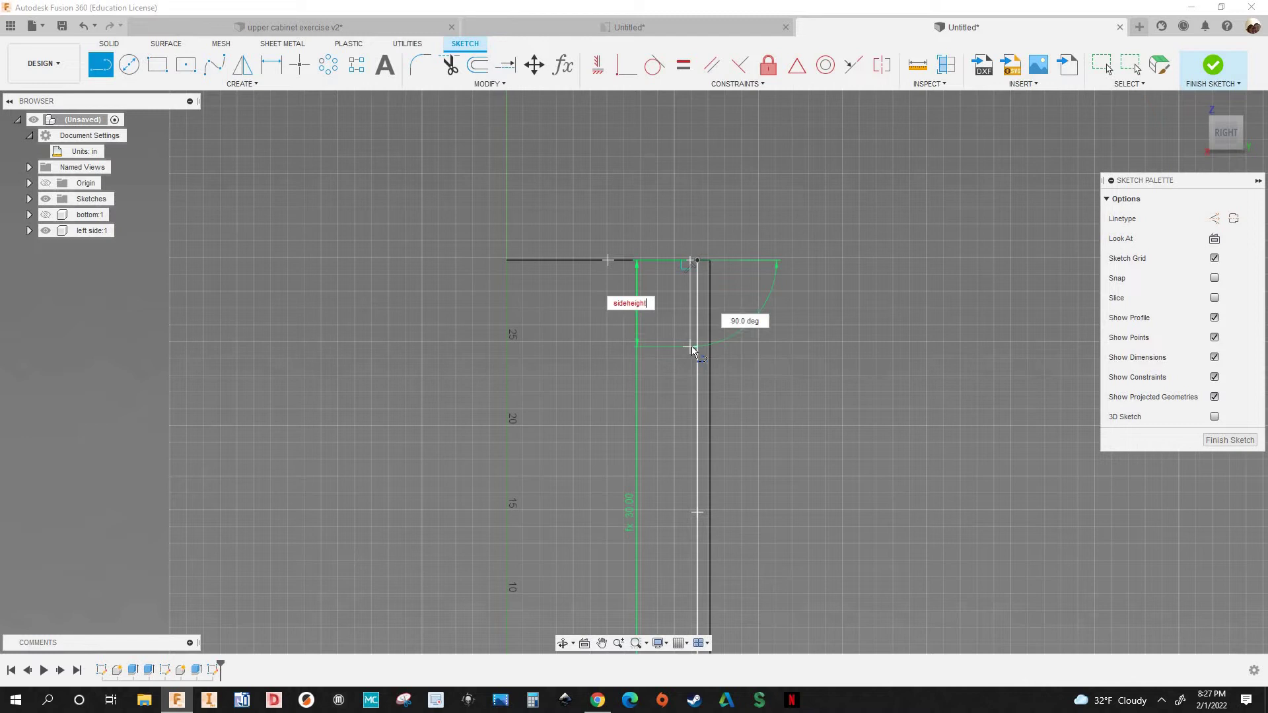
{"action": "key", "text": "Tab"}
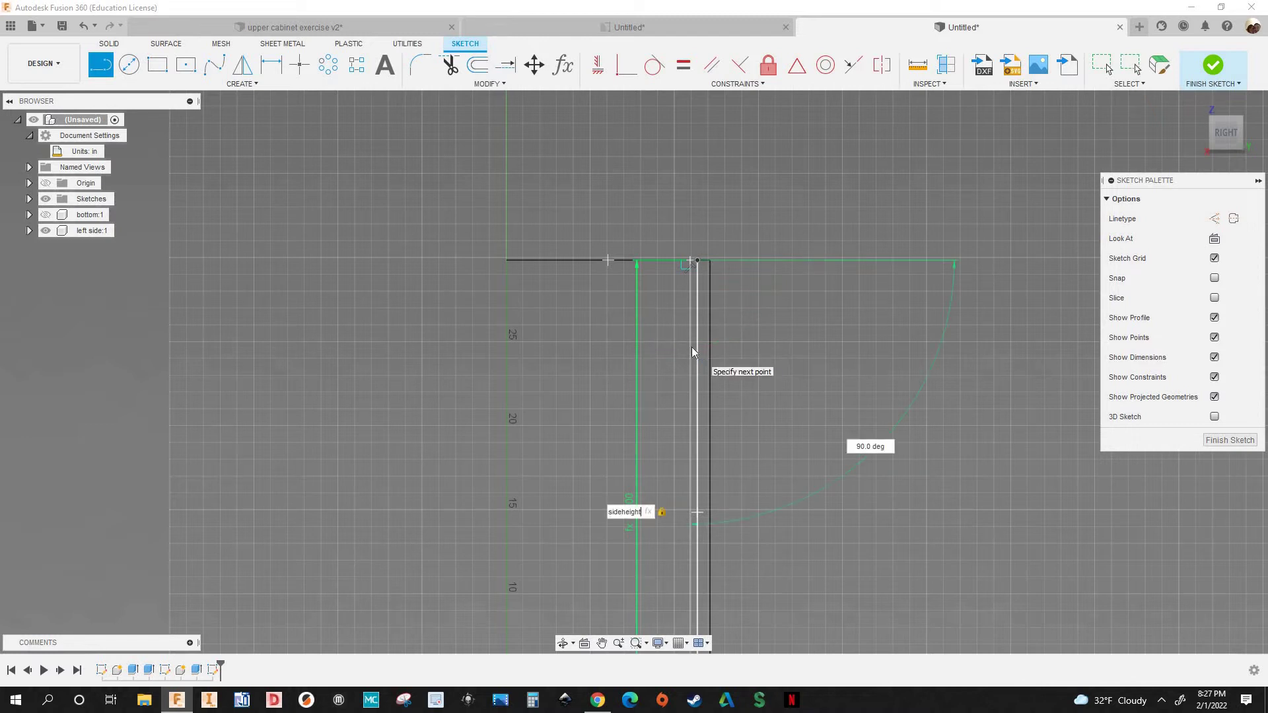
{"action": "key", "text": "Return"}
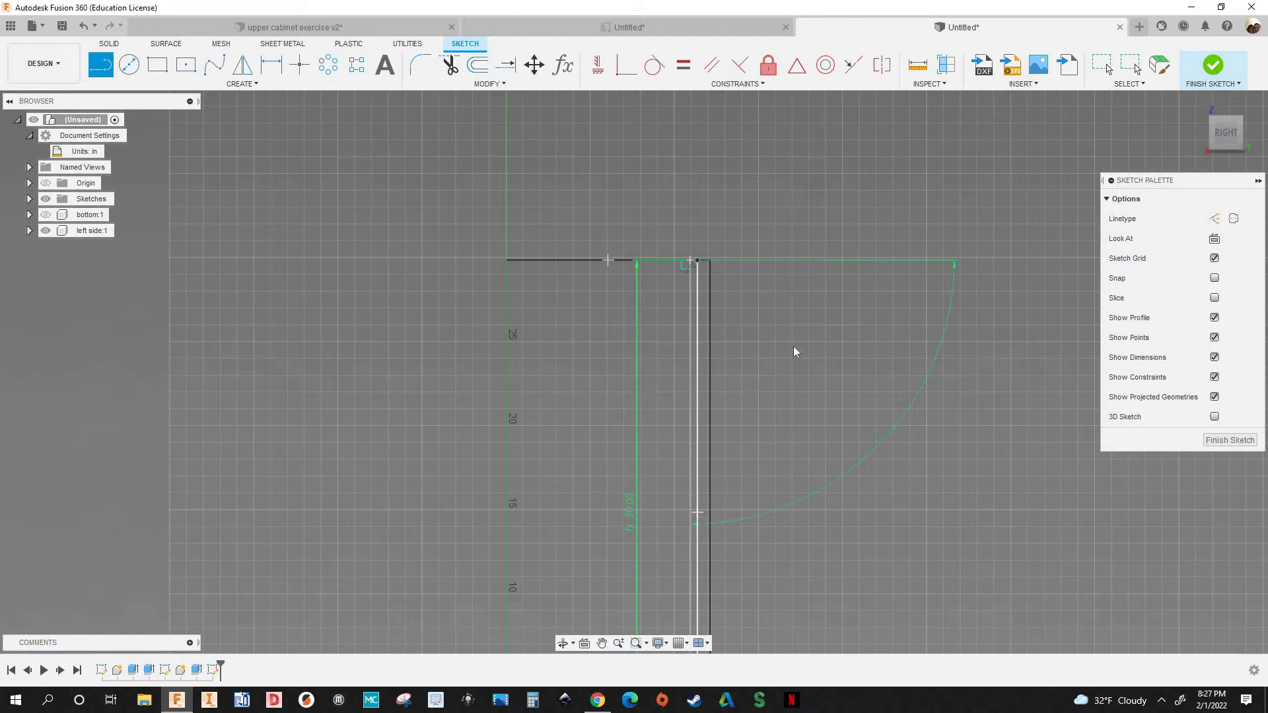
{"action": "key", "text": "Escape"}
Dimension the spacing between the lower endpoints of the two vertical lines with the thickness parameter
{"action": "scroll", "coordinate": [753, 343], "scroll_direction": "down", "scroll_amount": 3}
{"action": "scroll", "coordinate": [759, 518], "scroll_direction": "up", "scroll_amount": 6}
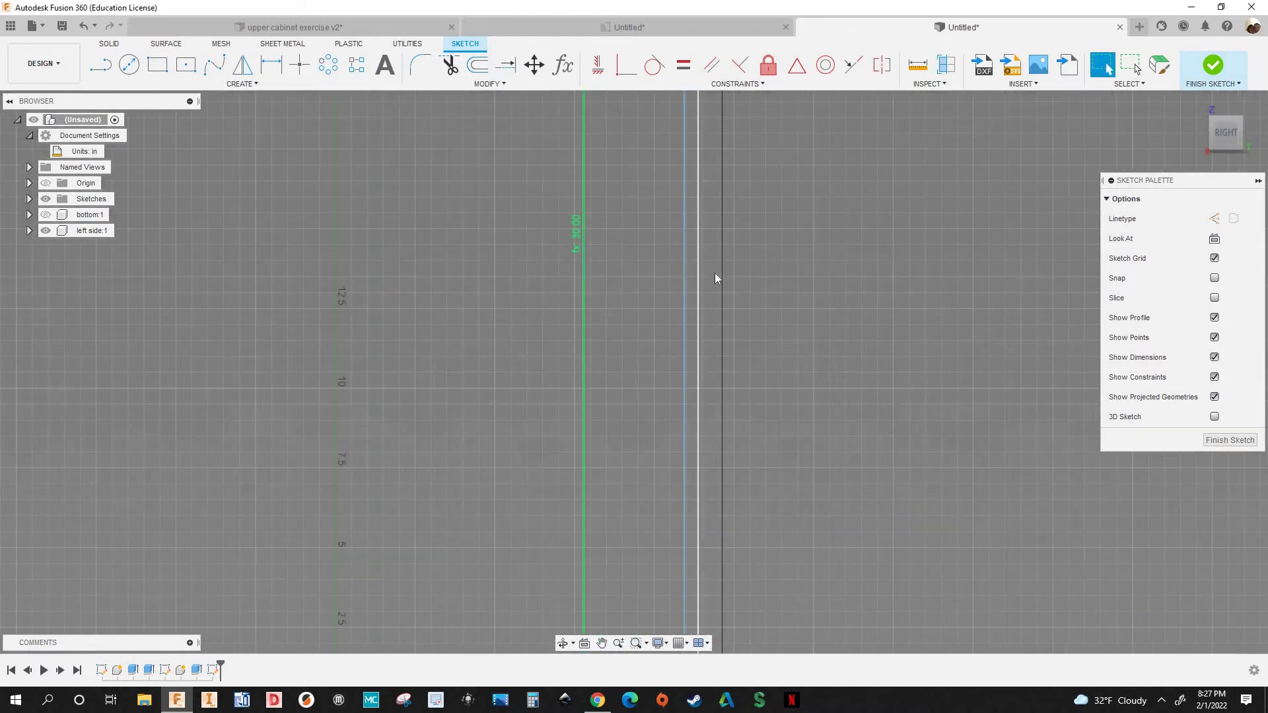
{"action": "scroll", "coordinate": [718, 278], "scroll_direction": "down", "scroll_amount": 4}
{"action": "scroll", "coordinate": [743, 161], "scroll_direction": "up", "scroll_amount": 4}
{"action": "scroll", "coordinate": [717, 277], "scroll_direction": "down", "scroll_amount": 5}
{"action": "scroll", "coordinate": [680, 462], "scroll_direction": "up", "scroll_amount": 8}
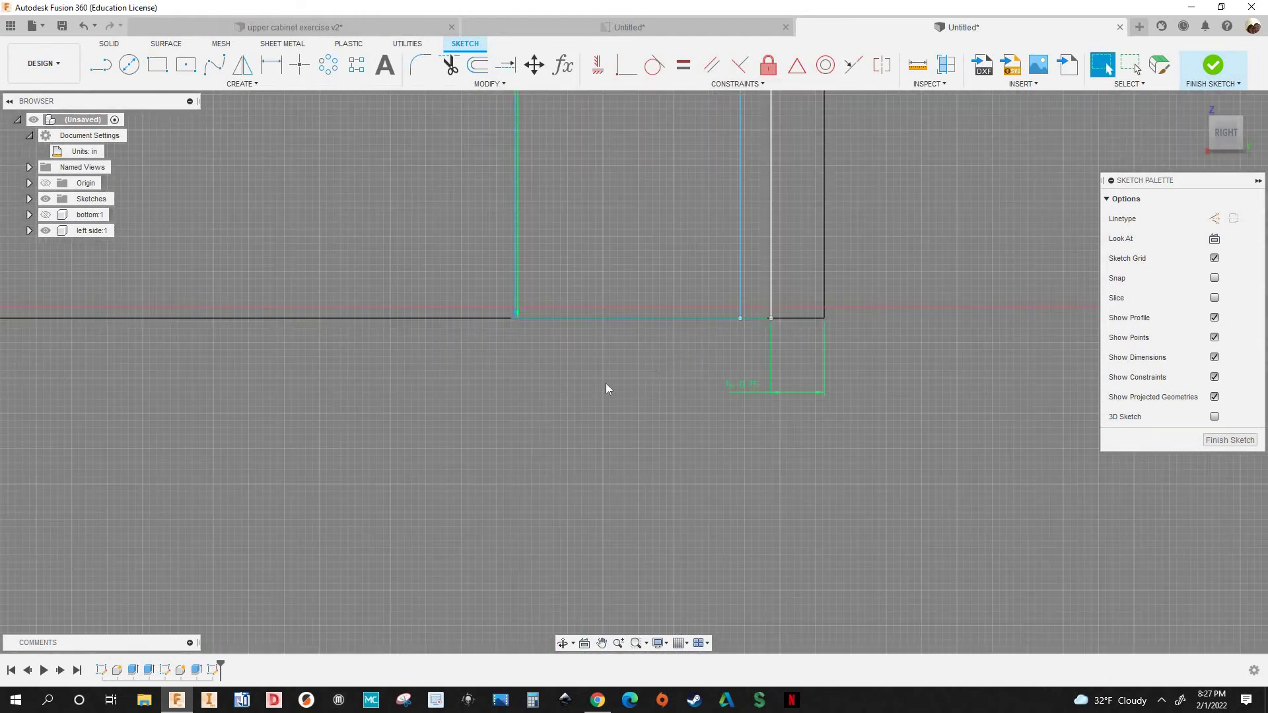
{"action": "scroll", "coordinate": [549, 407], "scroll_direction": "up", "scroll_amount": 4}
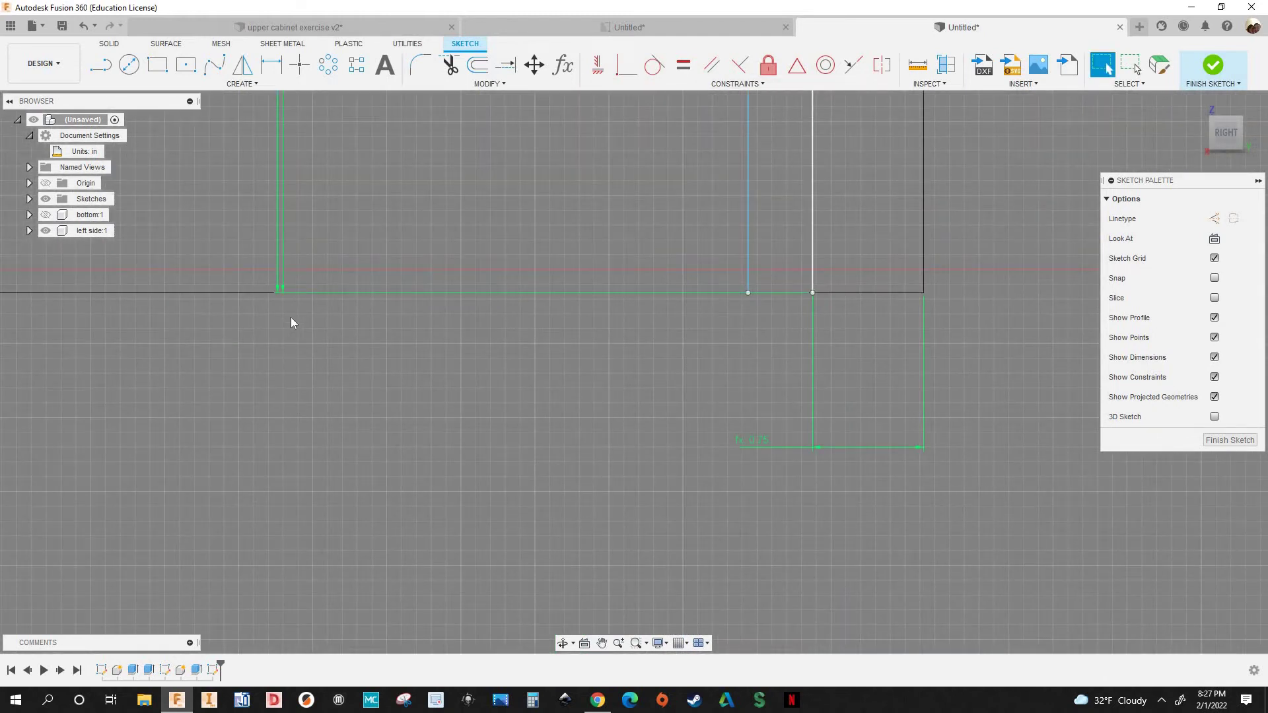
{"action": "key", "text": "d"}
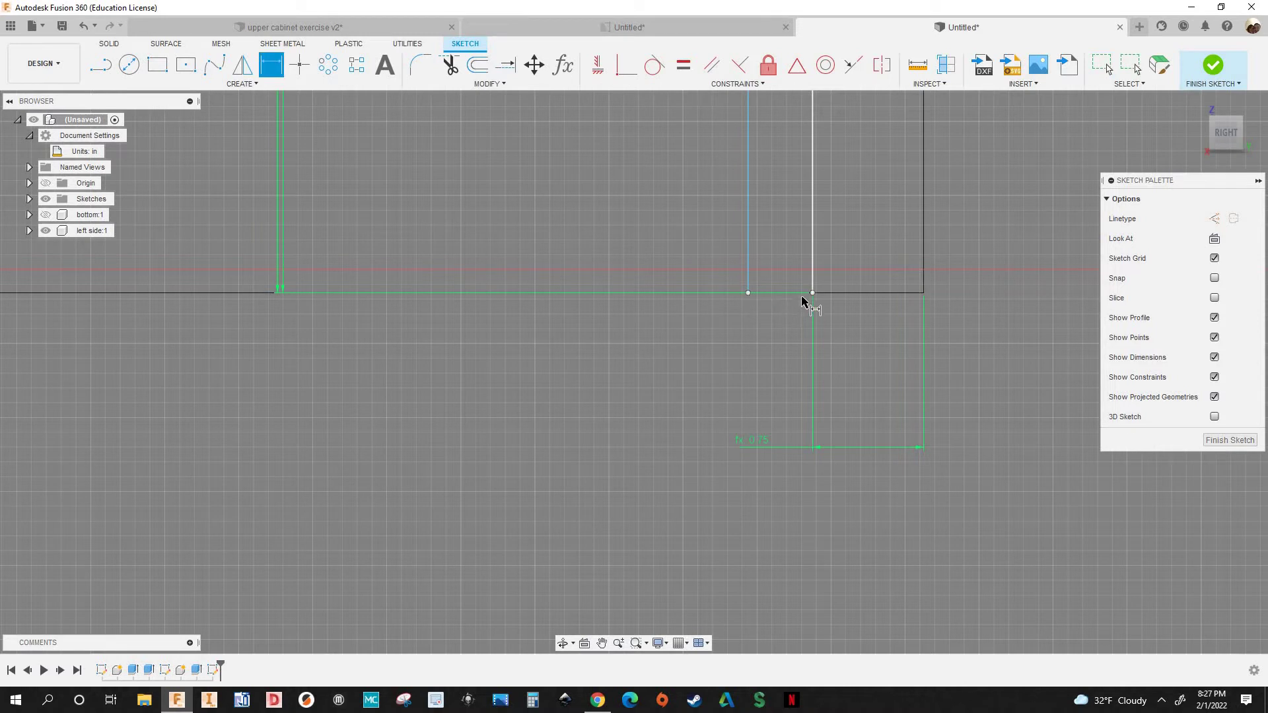
{"action": "left_click", "coordinate": [747, 396]}
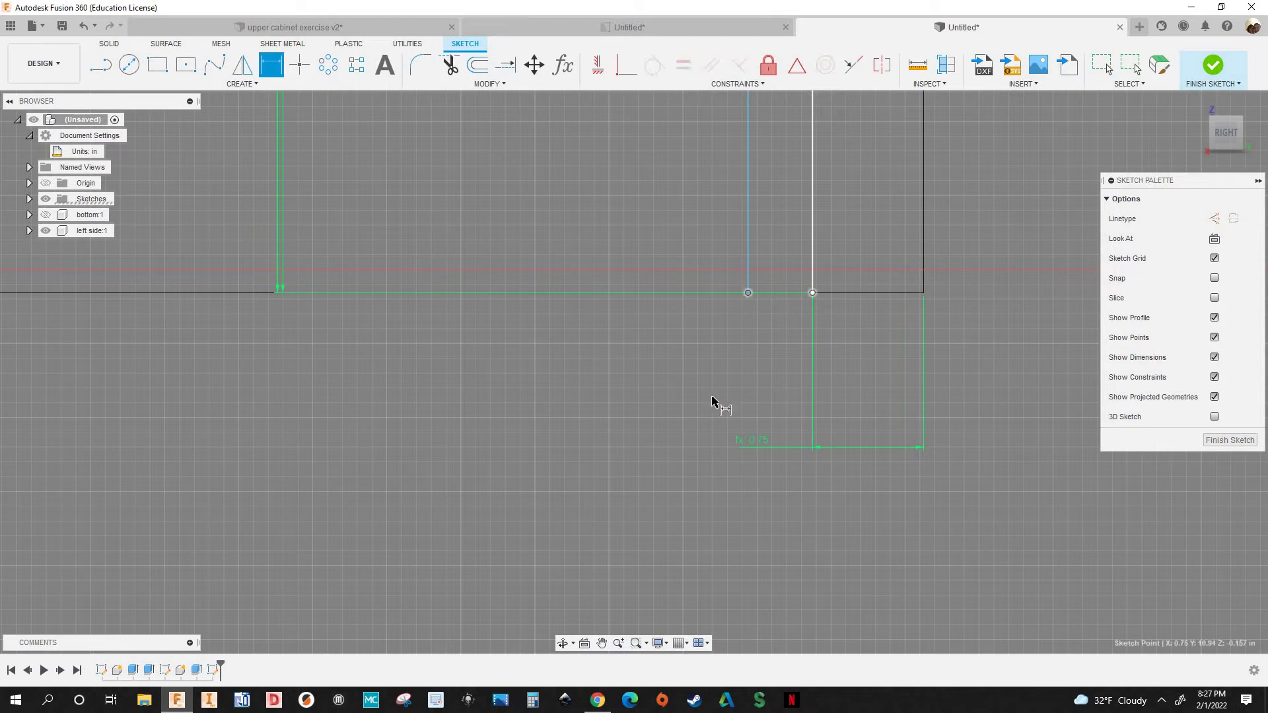
{"action": "left_click", "coordinate": [653, 401]}
{"action": "type", "text": "thickness"}
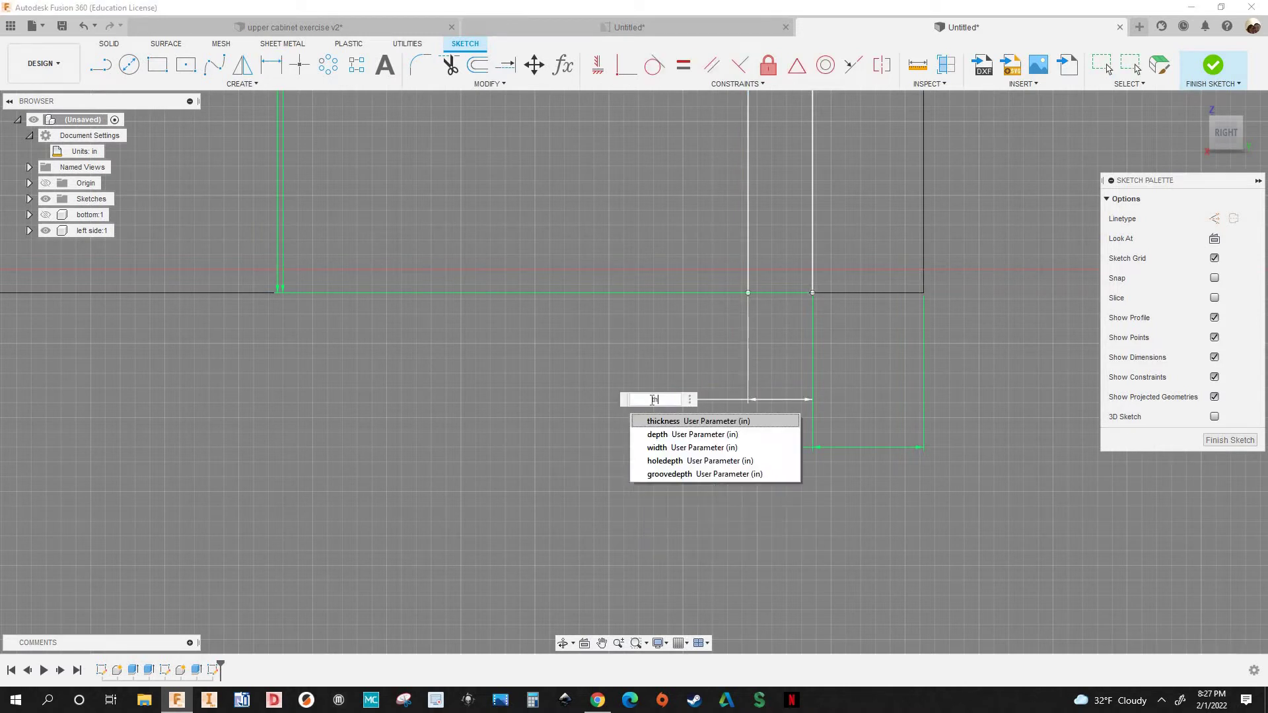
{"action": "key", "text": "Return"}
{"action": "key", "text": "Return"}
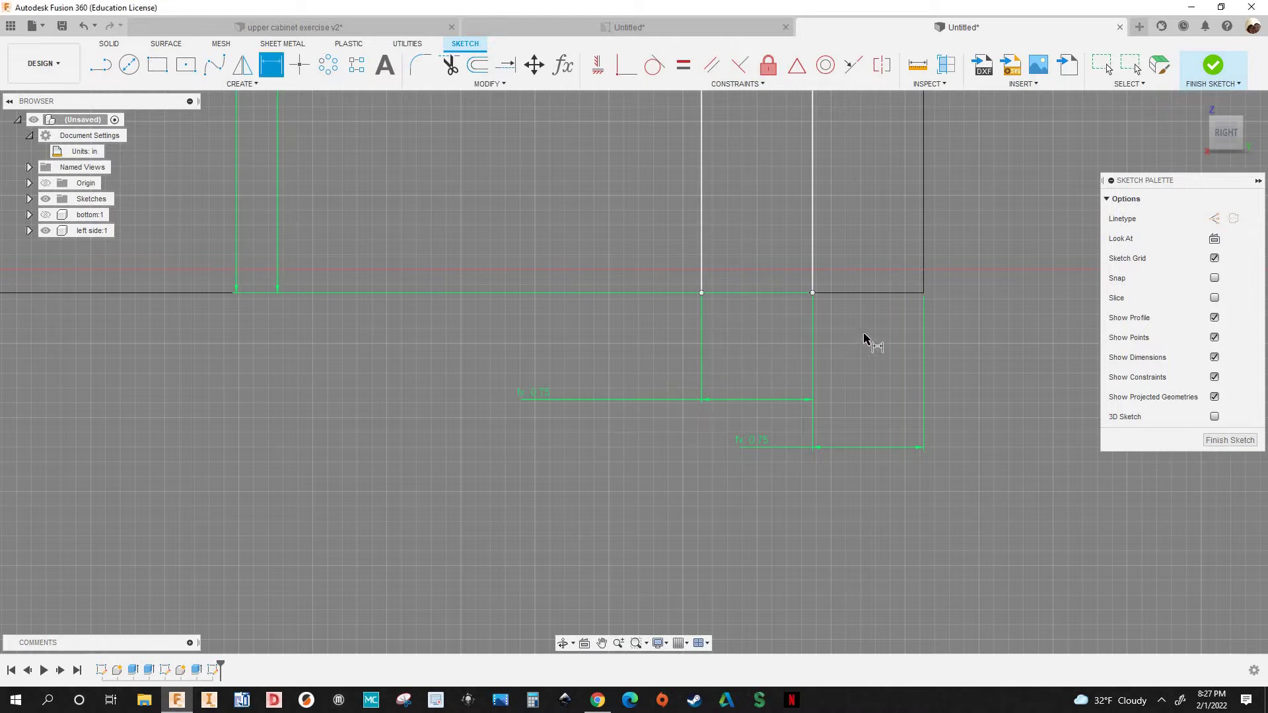
Examine the two vertical lines and their dimensions along the full height of the side panel
{"action": "scroll", "coordinate": [858, 356], "scroll_direction": "down", "scroll_amount": 5}
{"action": "scroll", "coordinate": [764, 348], "scroll_direction": "down", "scroll_amount": 3}
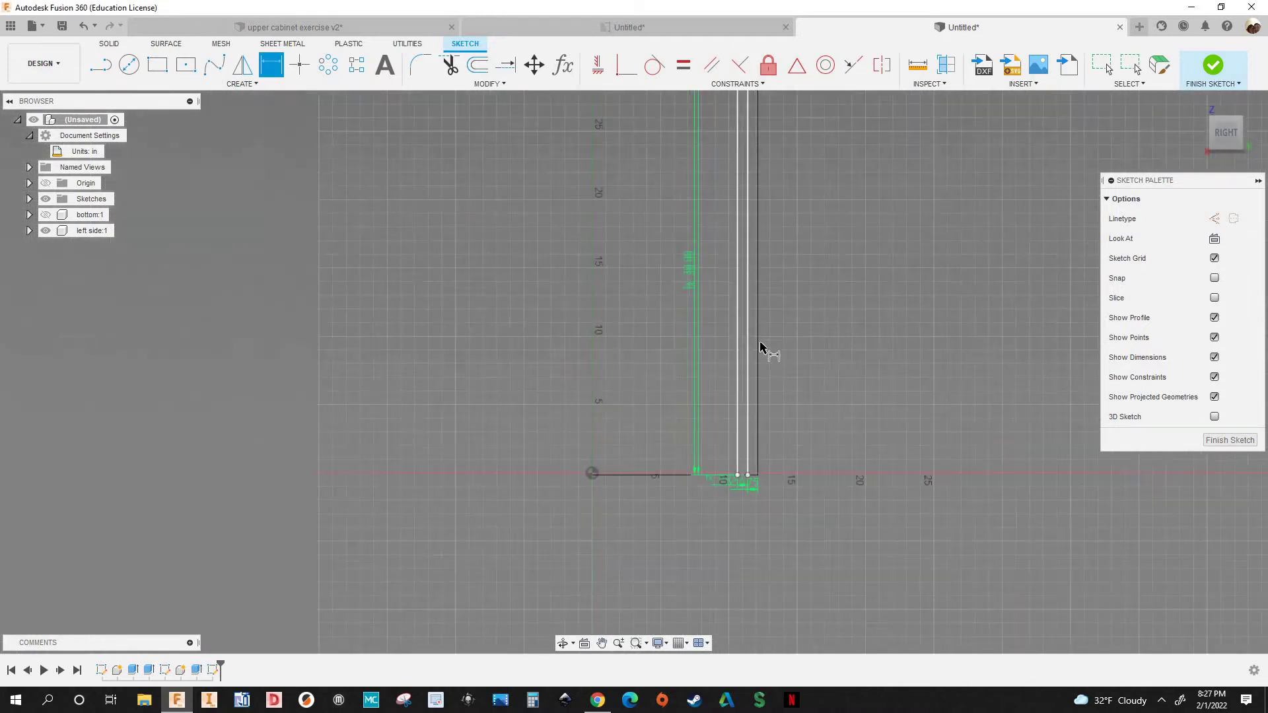
{"action": "scroll", "coordinate": [614, 340], "scroll_direction": "up", "scroll_amount": 6}
{"action": "scroll", "coordinate": [568, 248], "scroll_direction": "down", "scroll_amount": 2}
{"action": "scroll", "coordinate": [755, 487], "scroll_direction": "up", "scroll_amount": 2}
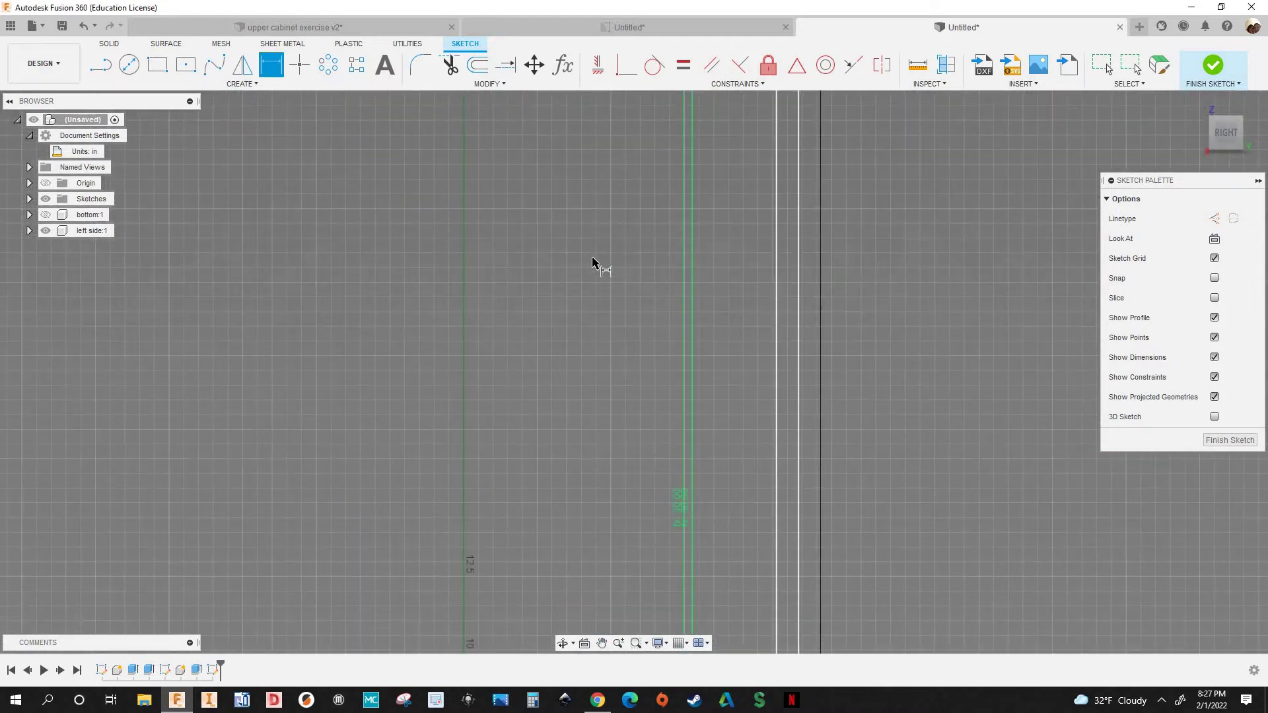
{"action": "scroll", "coordinate": [595, 264], "scroll_direction": "down", "scroll_amount": 3}
{"action": "scroll", "coordinate": [648, 165], "scroll_direction": "up", "scroll_amount": 1}
{"action": "scroll", "coordinate": [799, 284], "scroll_direction": "down", "scroll_amount": 1}
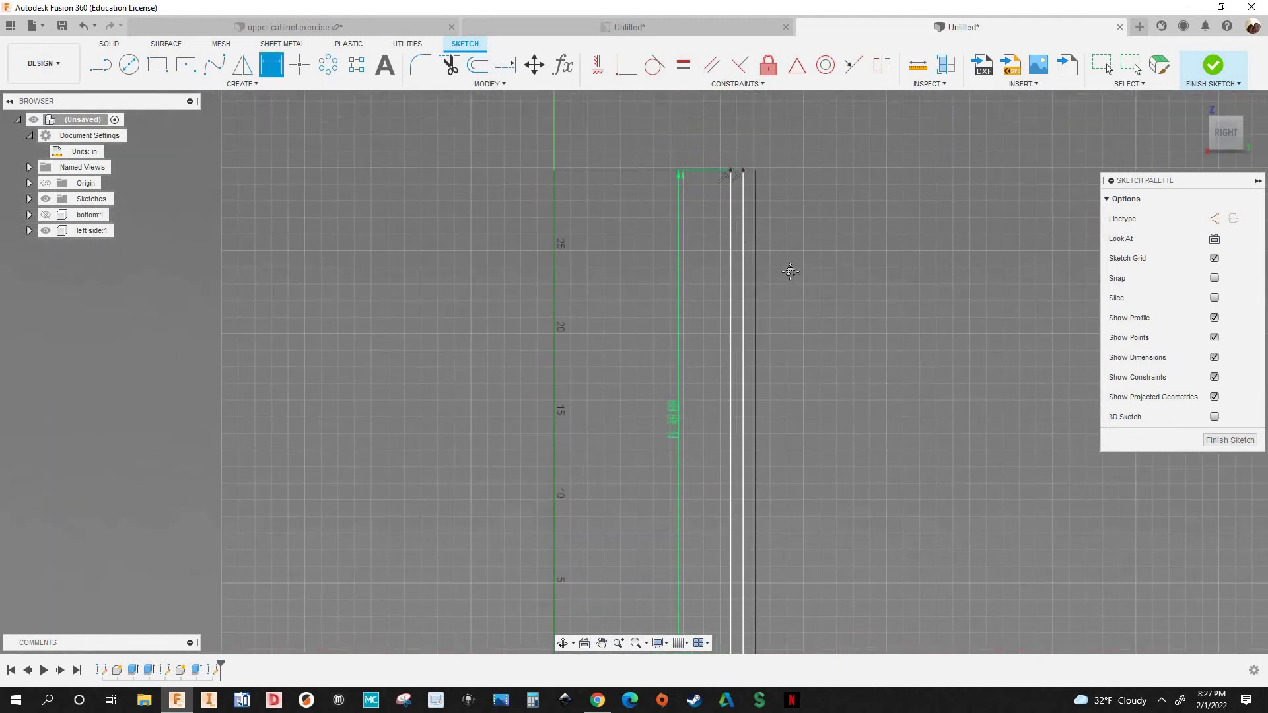
{"action": "scroll", "coordinate": [539, 204], "scroll_direction": "down", "scroll_amount": 3}
{"action": "scroll", "coordinate": [603, 226], "scroll_direction": "up", "scroll_amount": 1}
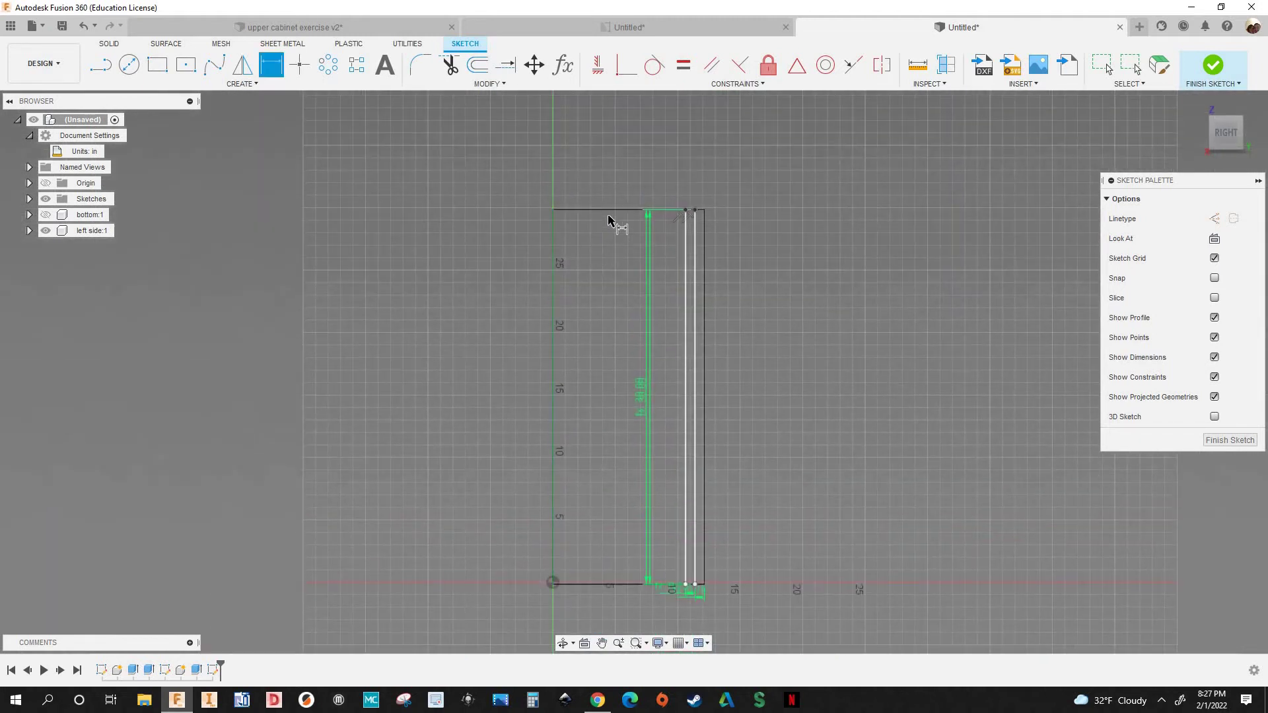
{"action": "left_click", "coordinate": [684, 263]}
{"action": "scroll", "coordinate": [560, 226], "scroll_direction": "down", "scroll_amount": 1}
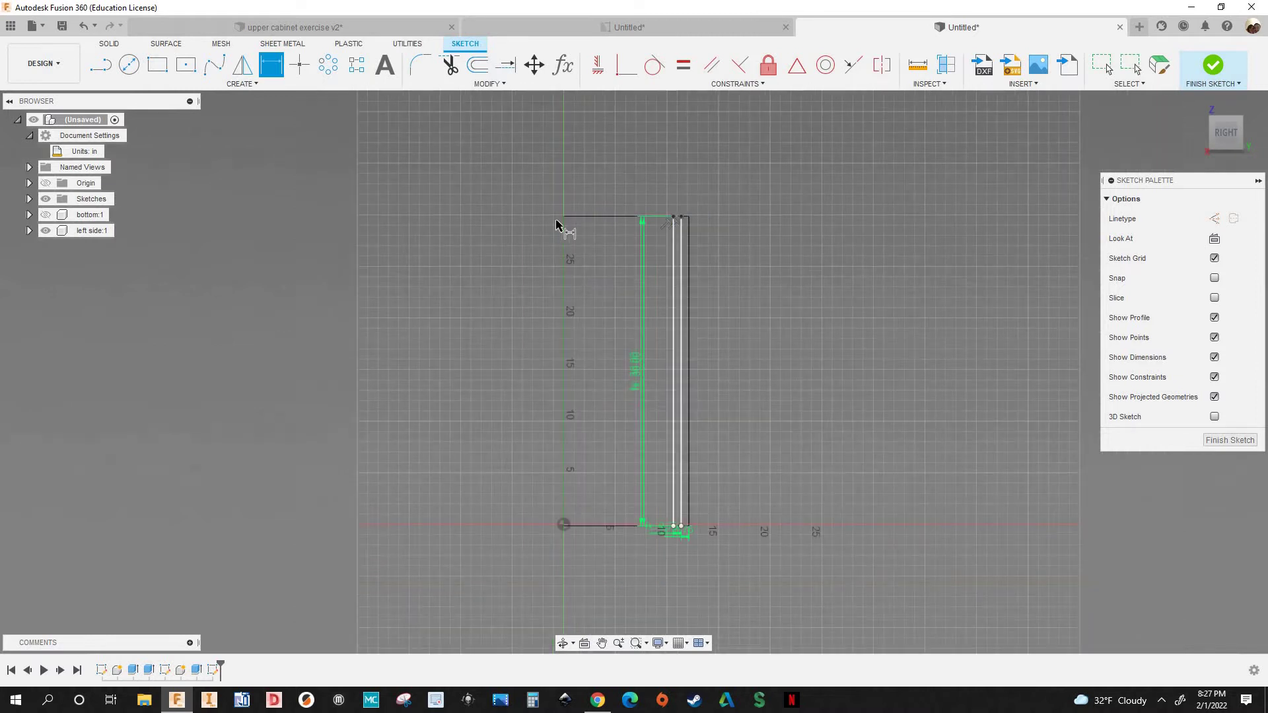
{"action": "scroll", "coordinate": [594, 235], "scroll_direction": "up", "scroll_amount": 1}
{"action": "scroll", "coordinate": [558, 209], "scroll_direction": "down", "scroll_amount": 1}
{"action": "scroll", "coordinate": [534, 270], "scroll_direction": "up", "scroll_amount": 1}
{"action": "scroll", "coordinate": [558, 275], "scroll_direction": "up", "scroll_amount": 1}
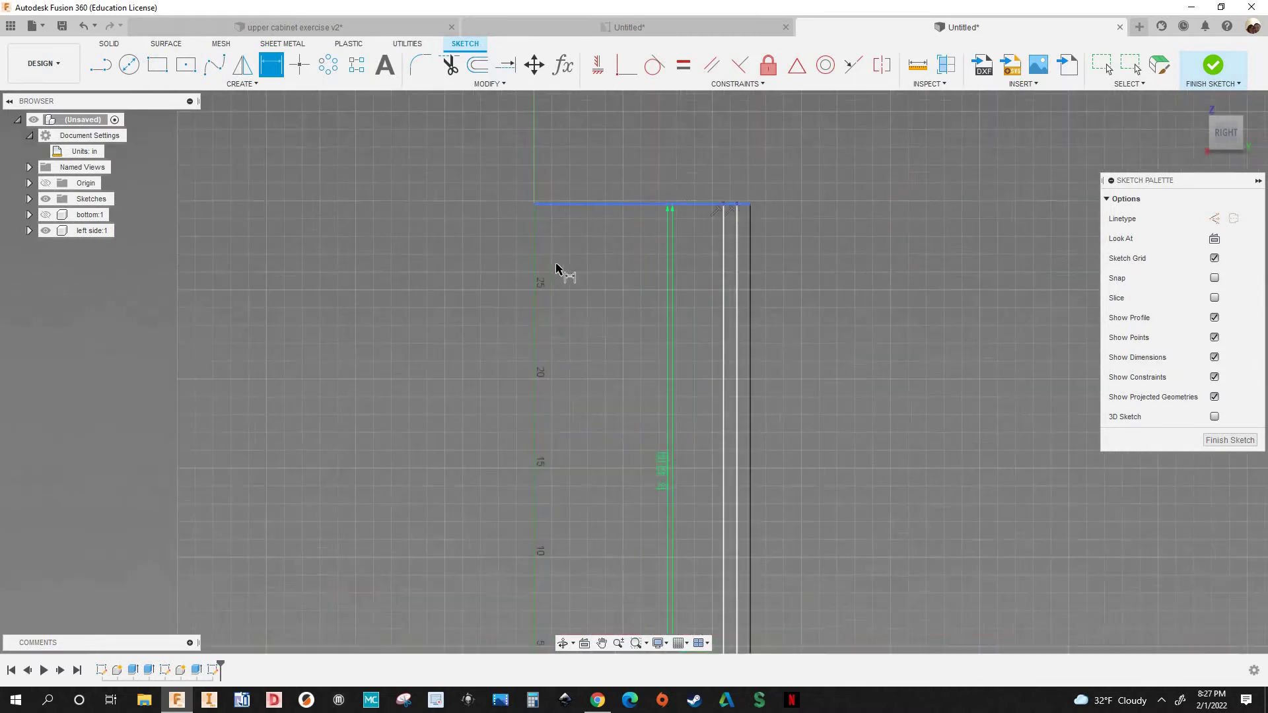
{"action": "scroll", "coordinate": [601, 286], "scroll_direction": "up", "scroll_amount": 1}
{"action": "scroll", "coordinate": [599, 330], "scroll_direction": "down", "scroll_amount": 1}
{"action": "scroll", "coordinate": [600, 316], "scroll_direction": "down", "scroll_amount": 2}
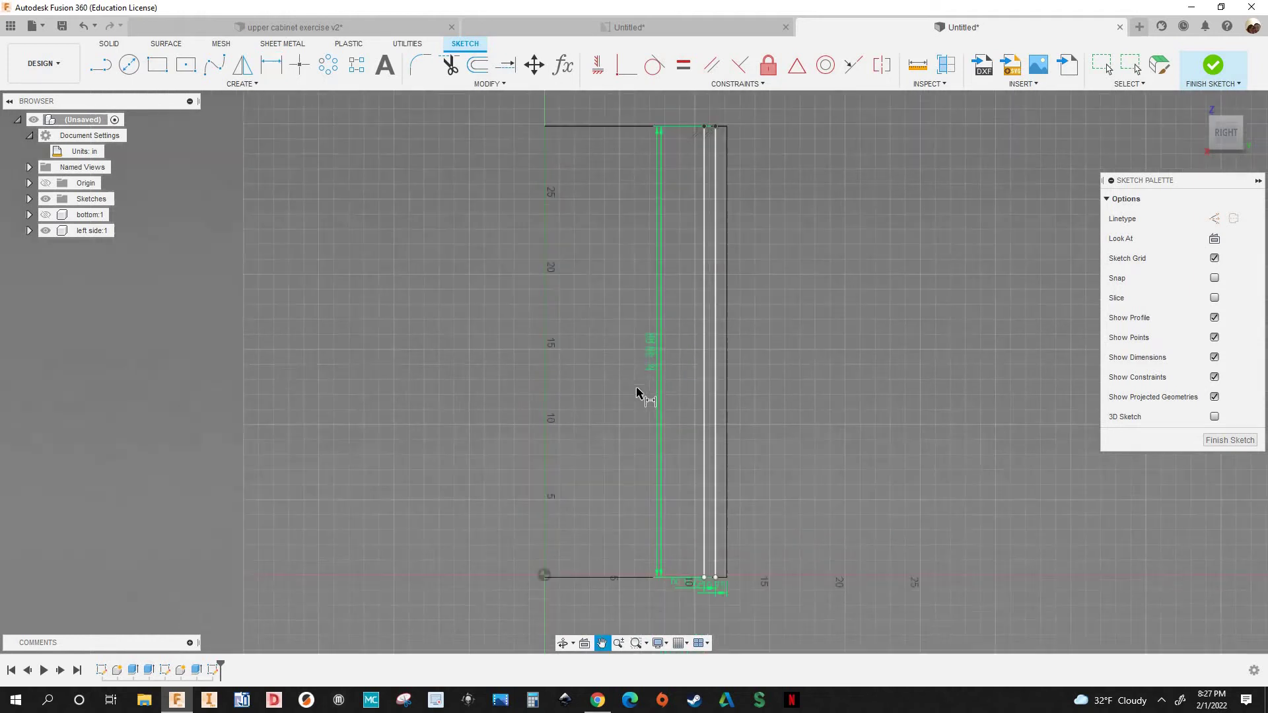
Set the display environment to Photo Booth for a light background behind the sketch
{"action": "left_click", "coordinate": [667, 644]}
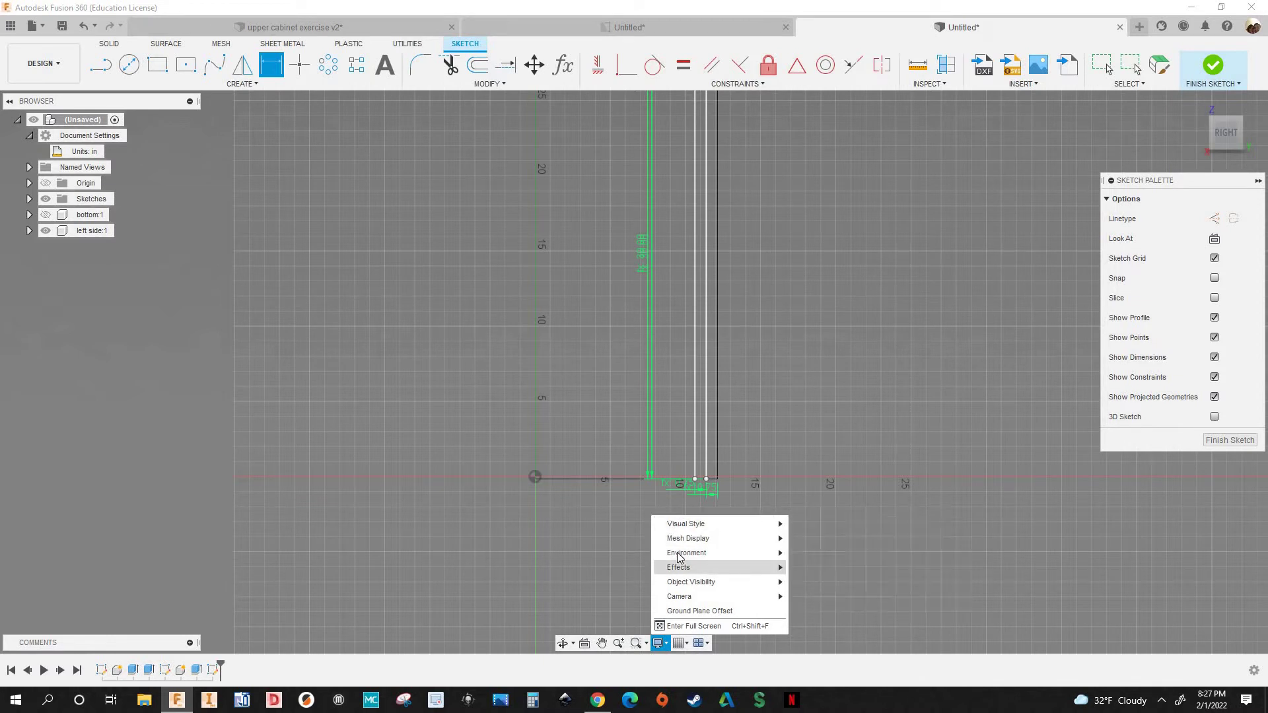
{"action": "mouse_move", "coordinate": [700, 553]}
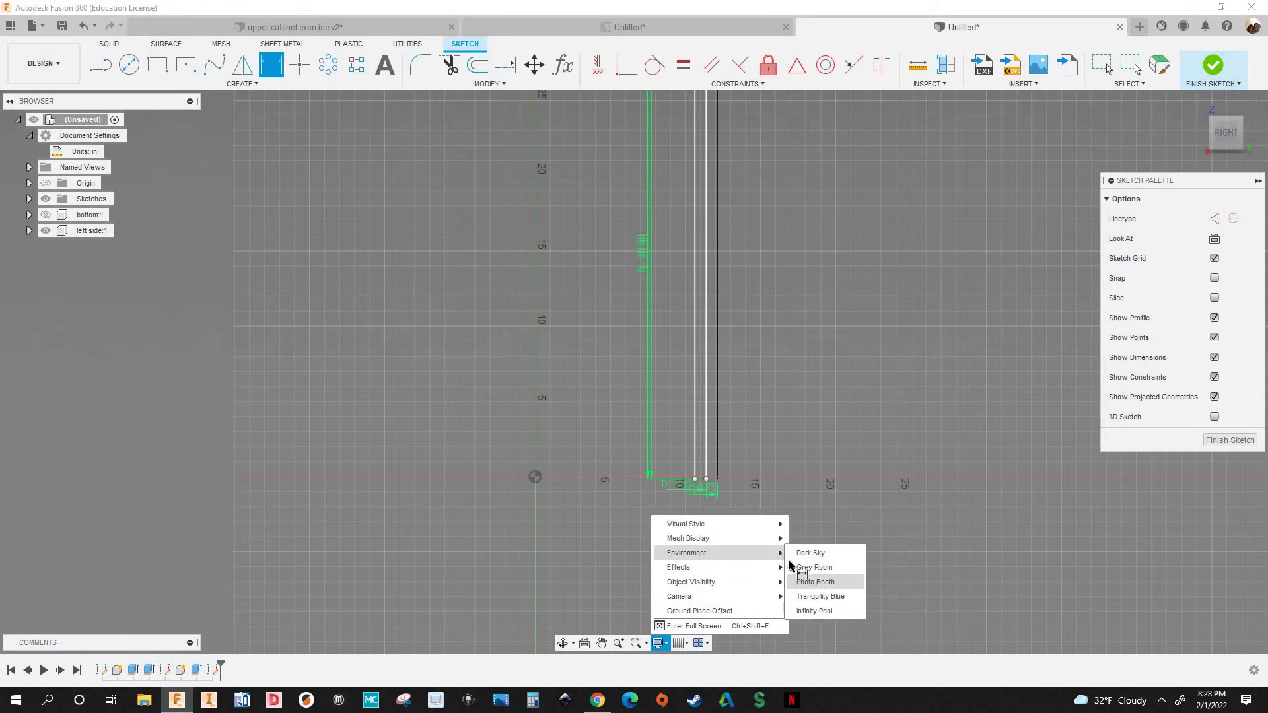
{"action": "left_click", "coordinate": [813, 582]}
{"action": "scroll", "coordinate": [697, 314], "scroll_direction": "down", "scroll_amount": 4}
{"action": "scroll", "coordinate": [693, 159], "scroll_direction": "up", "scroll_amount": 4}
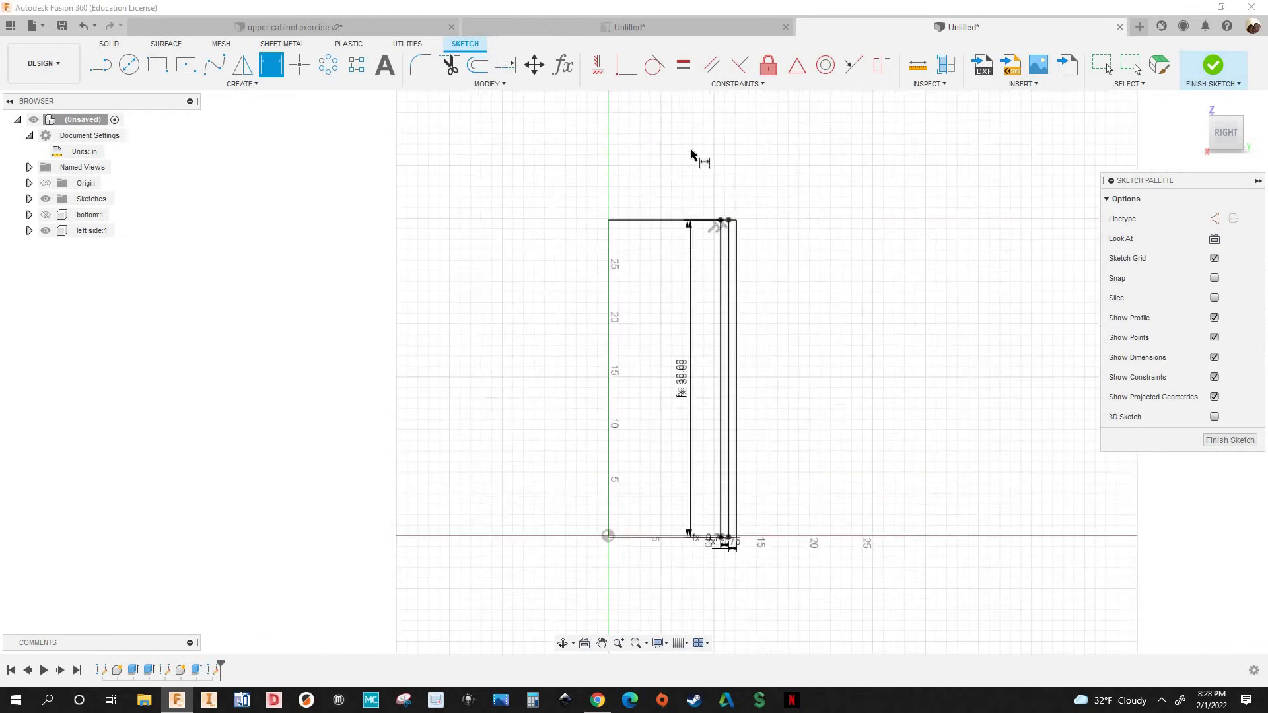
{"action": "scroll", "coordinate": [730, 439], "scroll_direction": "down", "scroll_amount": 2}
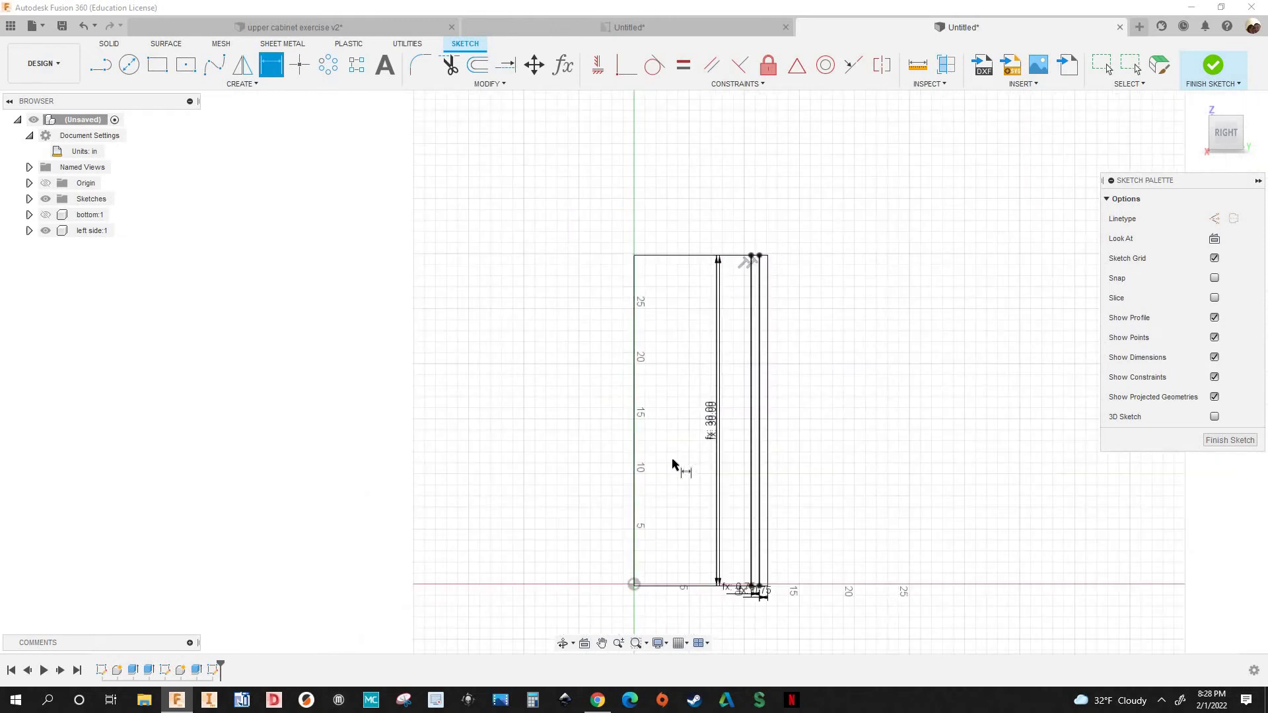
Move the two sideheight dimensions side by side outside the panel, beyond the long edge farthest from the origin
{"action": "scroll", "coordinate": [673, 467], "scroll_direction": "up", "scroll_amount": 5}
{"action": "key", "text": "Escape"}
{"action": "left_click_drag", "start_coordinate": [656, 430], "coordinate": [595, 434]}
{"action": "scroll", "coordinate": [727, 415], "scroll_direction": "down", "scroll_amount": 3}
{"action": "left_click_drag", "start_coordinate": [690, 437], "coordinate": [844, 429]}
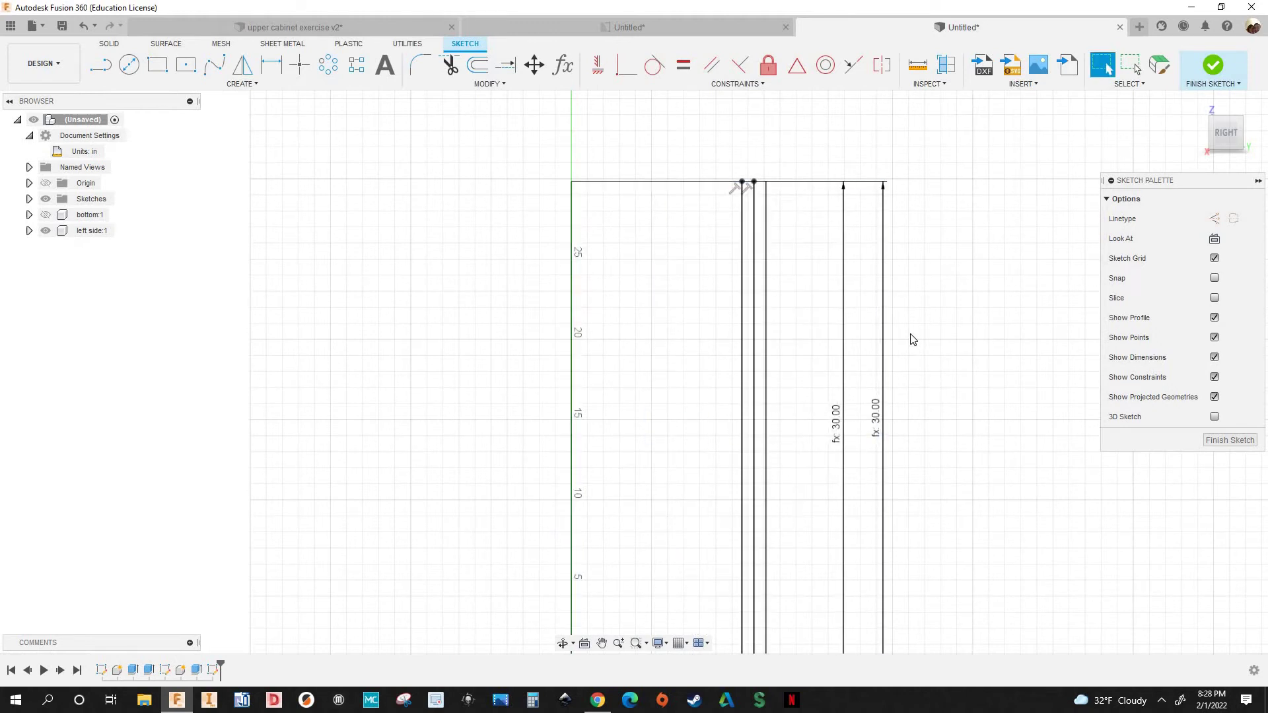
{"action": "middle_click_drag", "start_coordinate": [911, 334], "coordinate": [889, 299]}
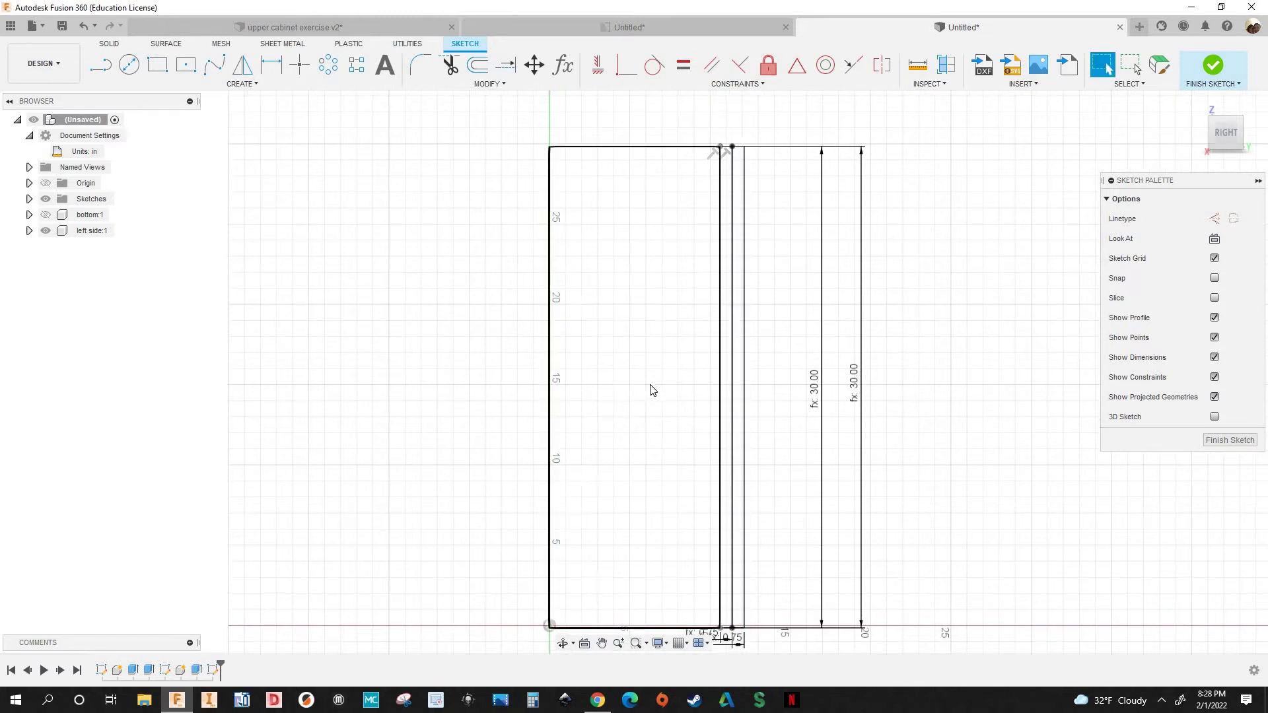
{"action": "scroll", "coordinate": [614, 400], "scroll_direction": "up", "scroll_amount": 2}
{"action": "scroll", "coordinate": [709, 375], "scroll_direction": "down", "scroll_amount": 2}
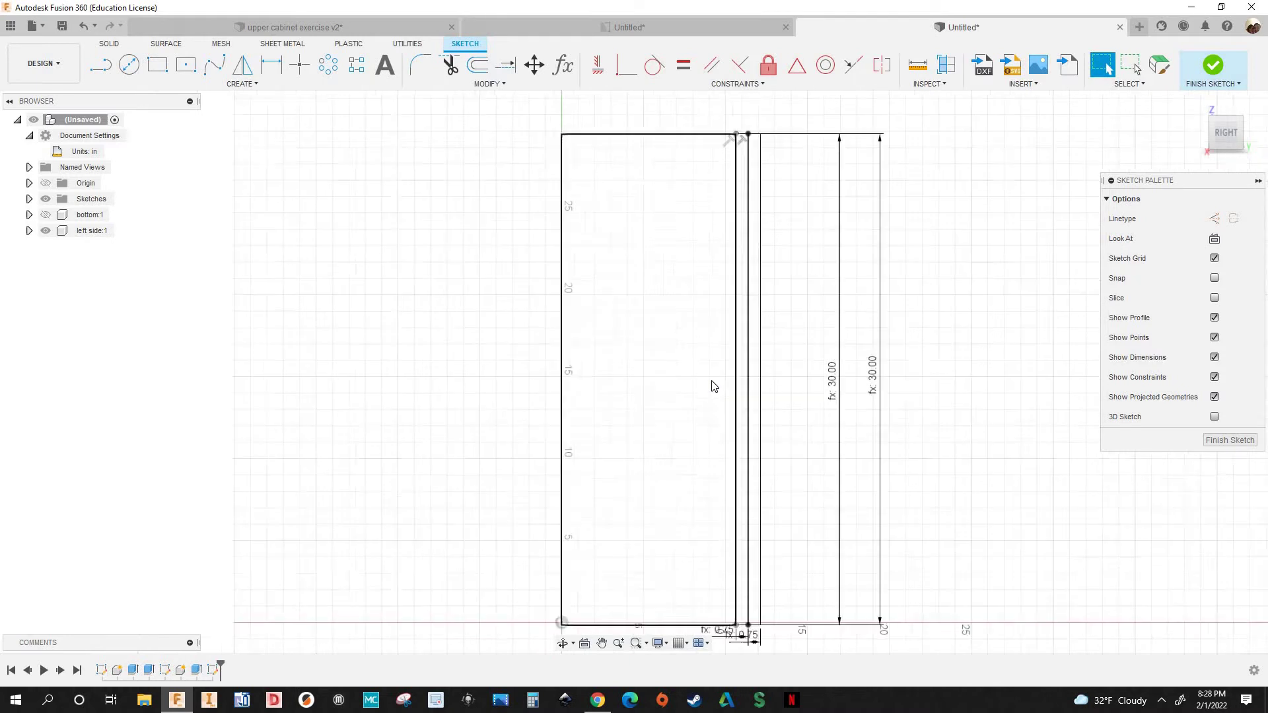
{"action": "scroll", "coordinate": [694, 377], "scroll_direction": "up", "scroll_amount": 1}
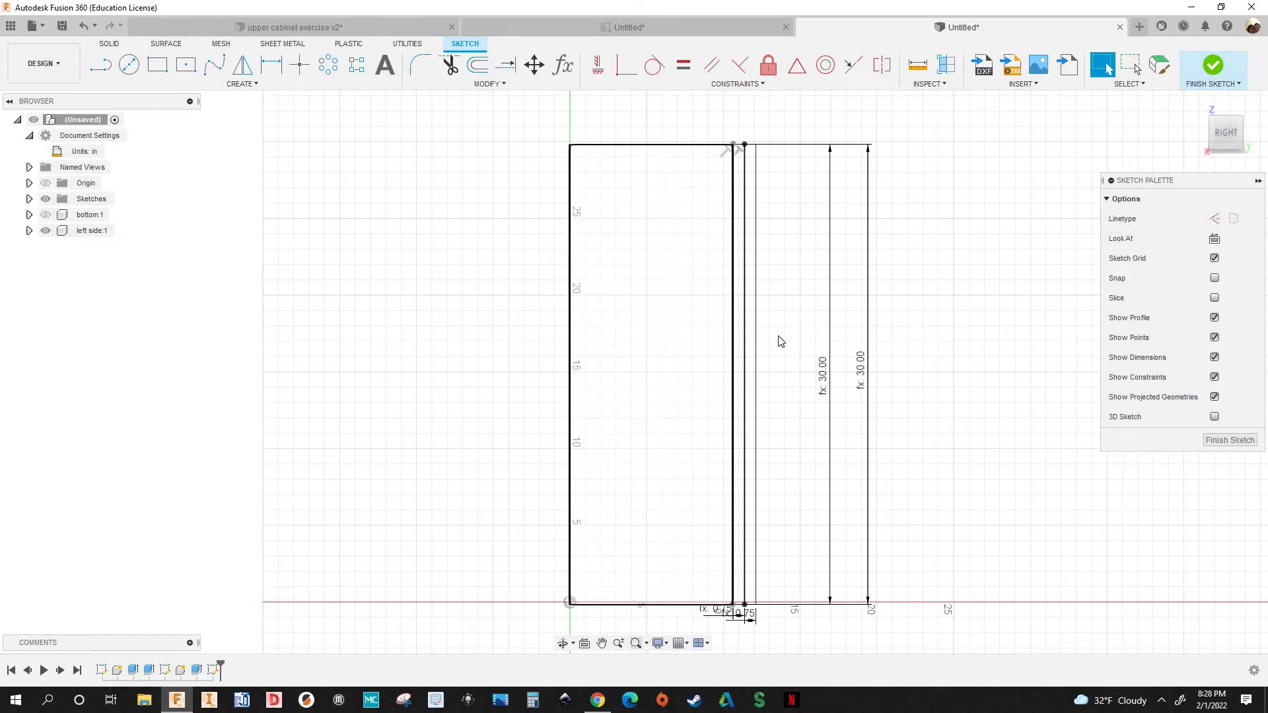
{"action": "scroll", "coordinate": [356, 218], "scroll_direction": "down", "scroll_amount": 1}
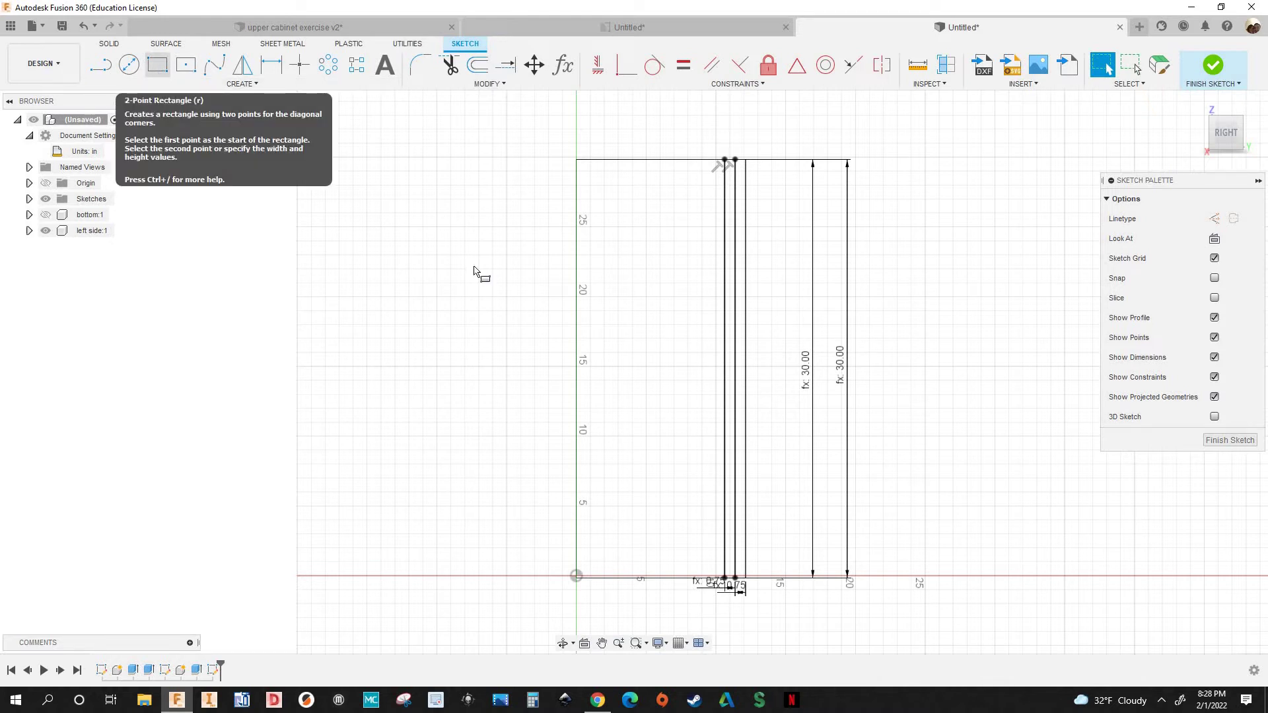
Start a two-point rectangle midway up the panel's origin-side long edge, with its height set to thickness
{"action": "key", "text": "r"}
{"action": "scroll", "coordinate": [617, 414], "scroll_direction": "up", "scroll_amount": 1}
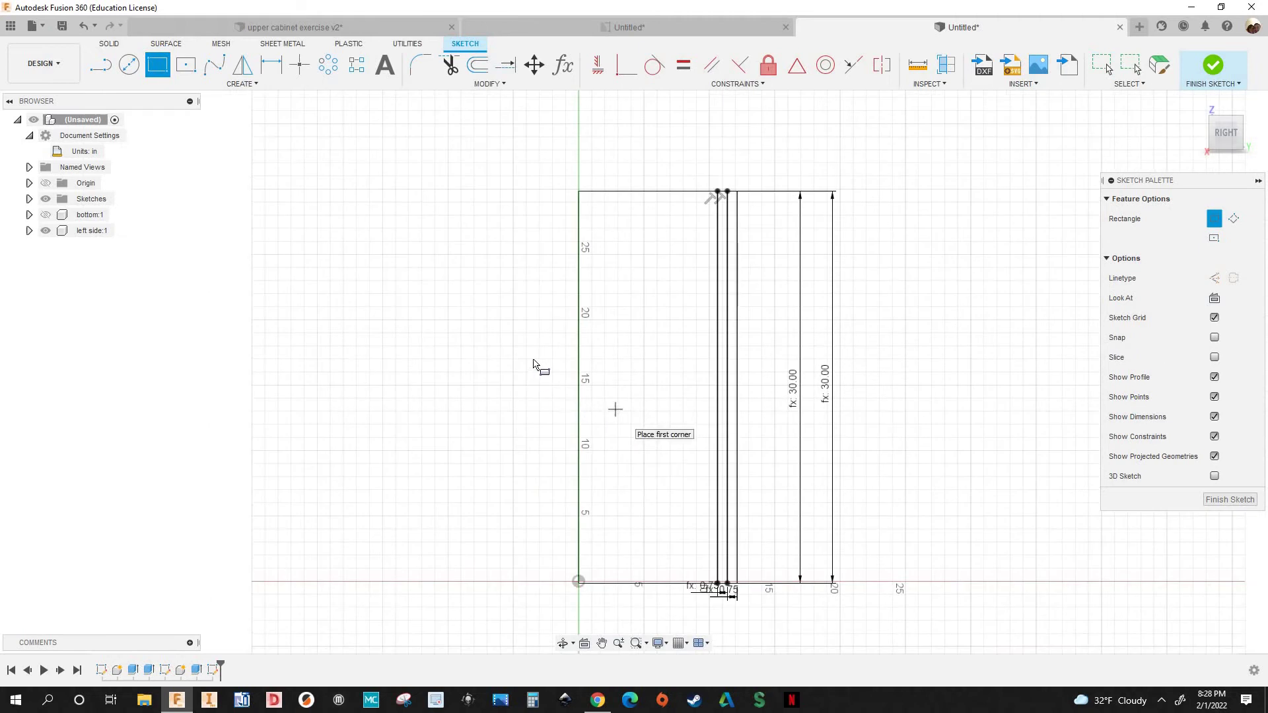
{"action": "scroll", "coordinate": [553, 345], "scroll_direction": "up", "scroll_amount": 3}
{"action": "left_click", "coordinate": [552, 338]}
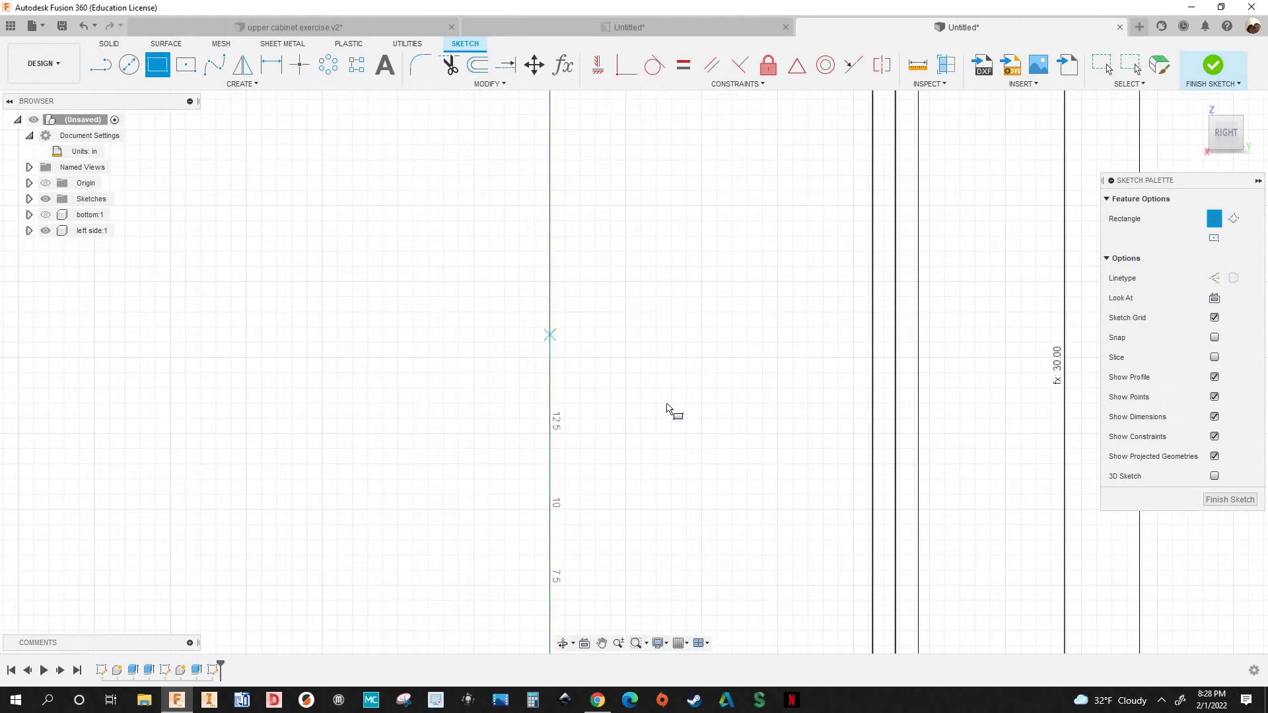
{"action": "scroll", "coordinate": [834, 416], "scroll_direction": "down", "scroll_amount": 3}
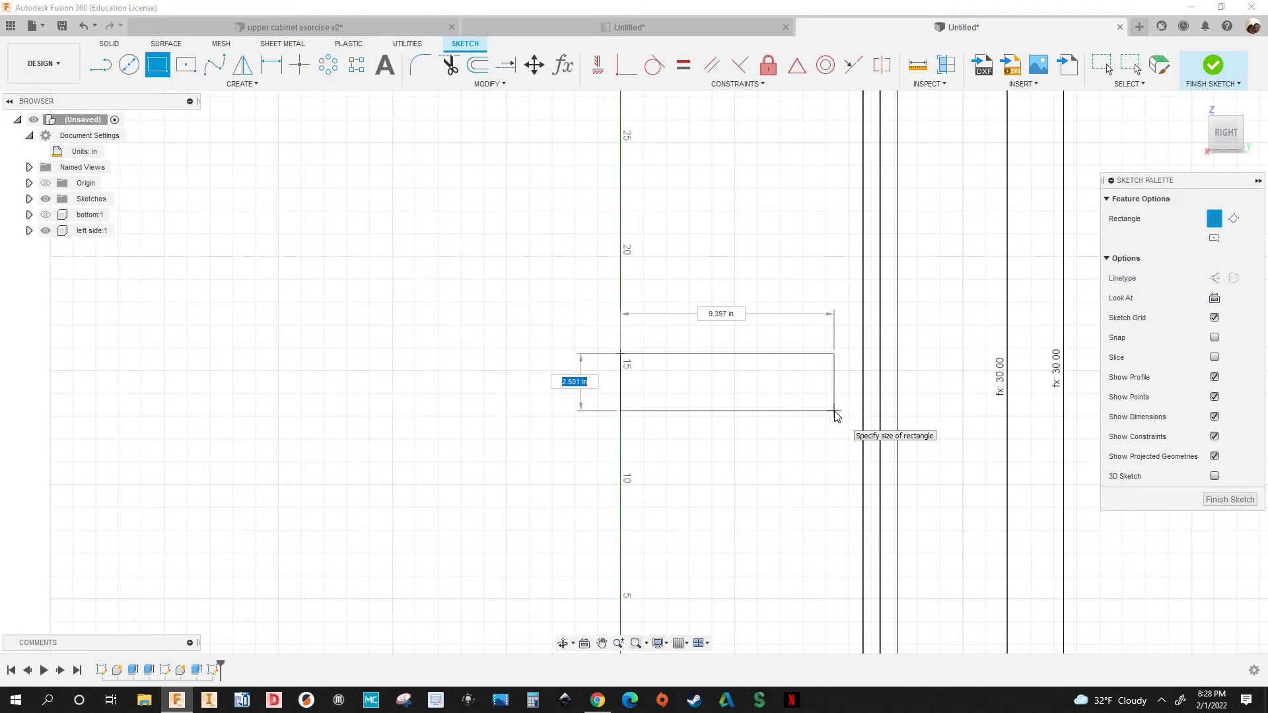
{"action": "type", "text": "th"}
{"action": "key", "text": "Tab"}
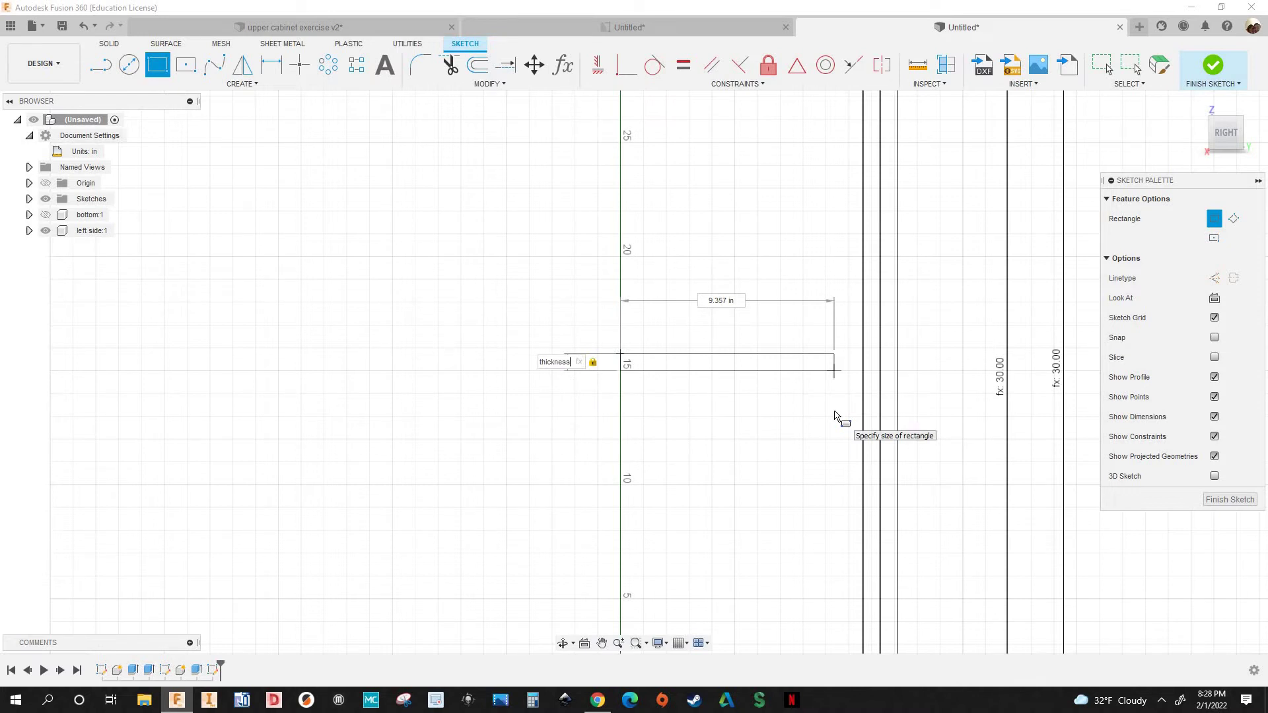
{"action": "key", "text": "Tab"}
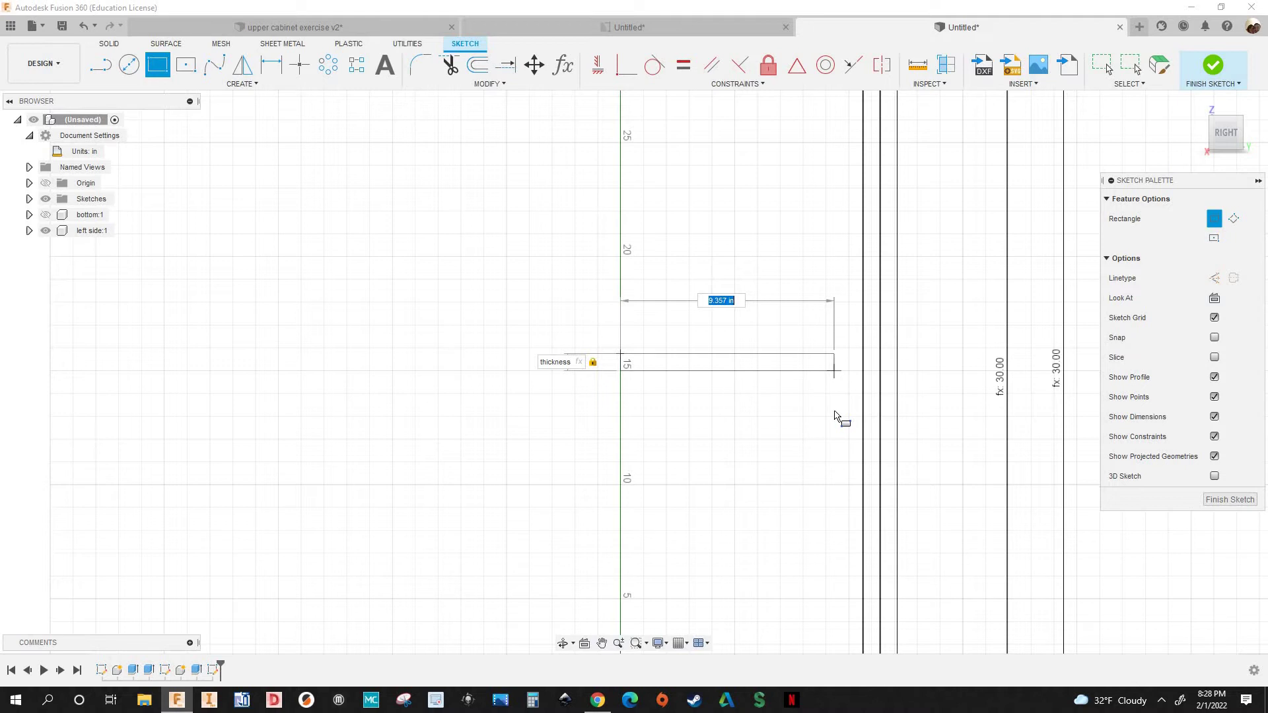
Set the shelf rectangle's width to depth-setback and complete the rectangle
{"action": "type", "text": "dep"}
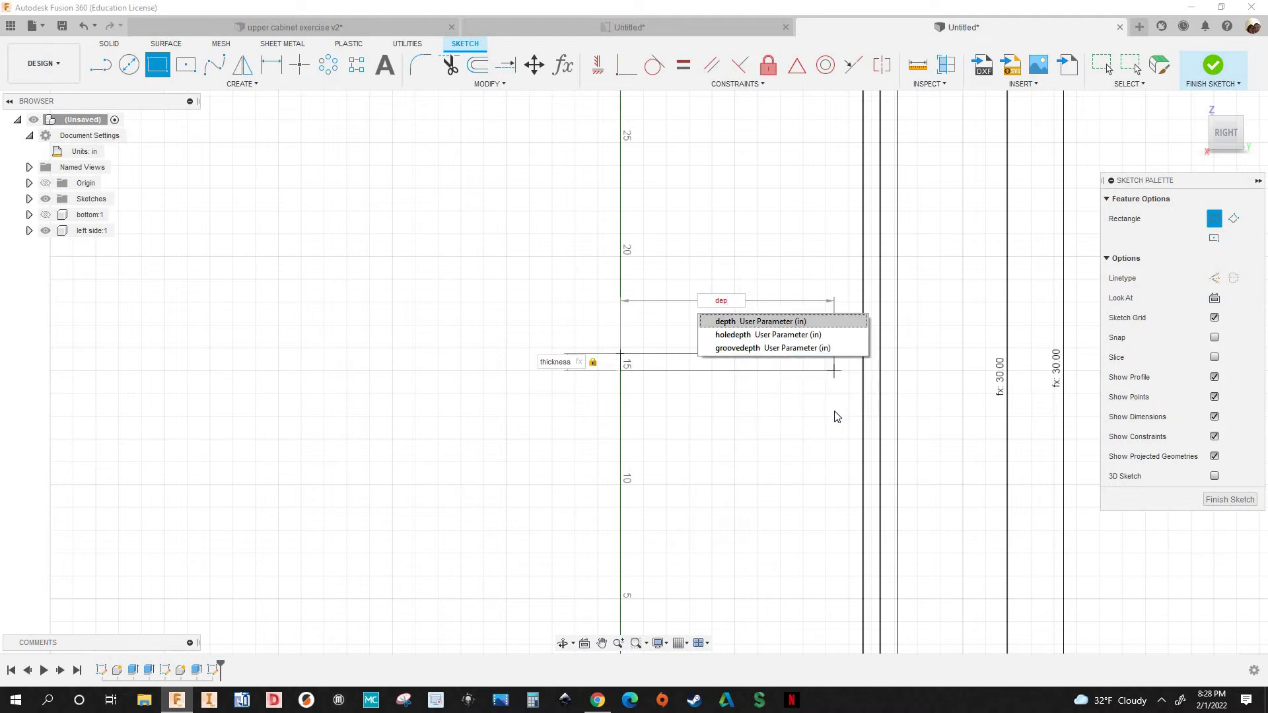
{"action": "key", "text": "Return"}
{"action": "key", "text": "Tab"}
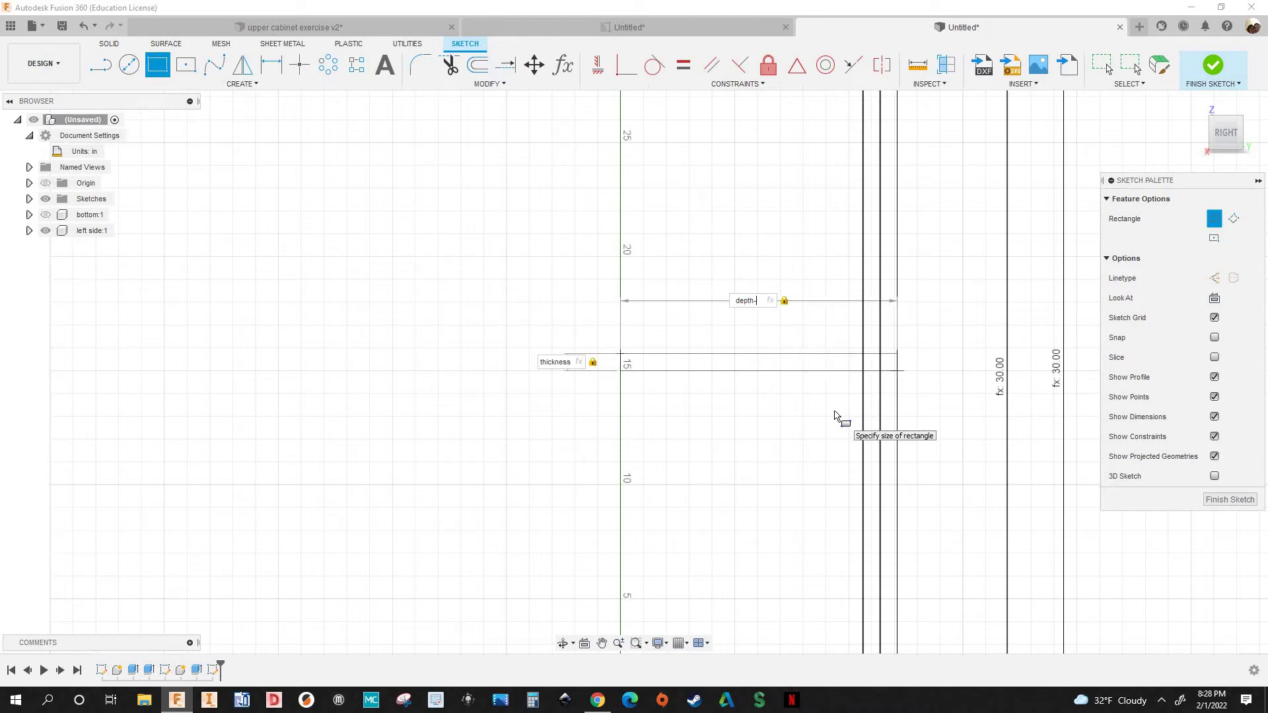
{"action": "type", "text": "-set"}
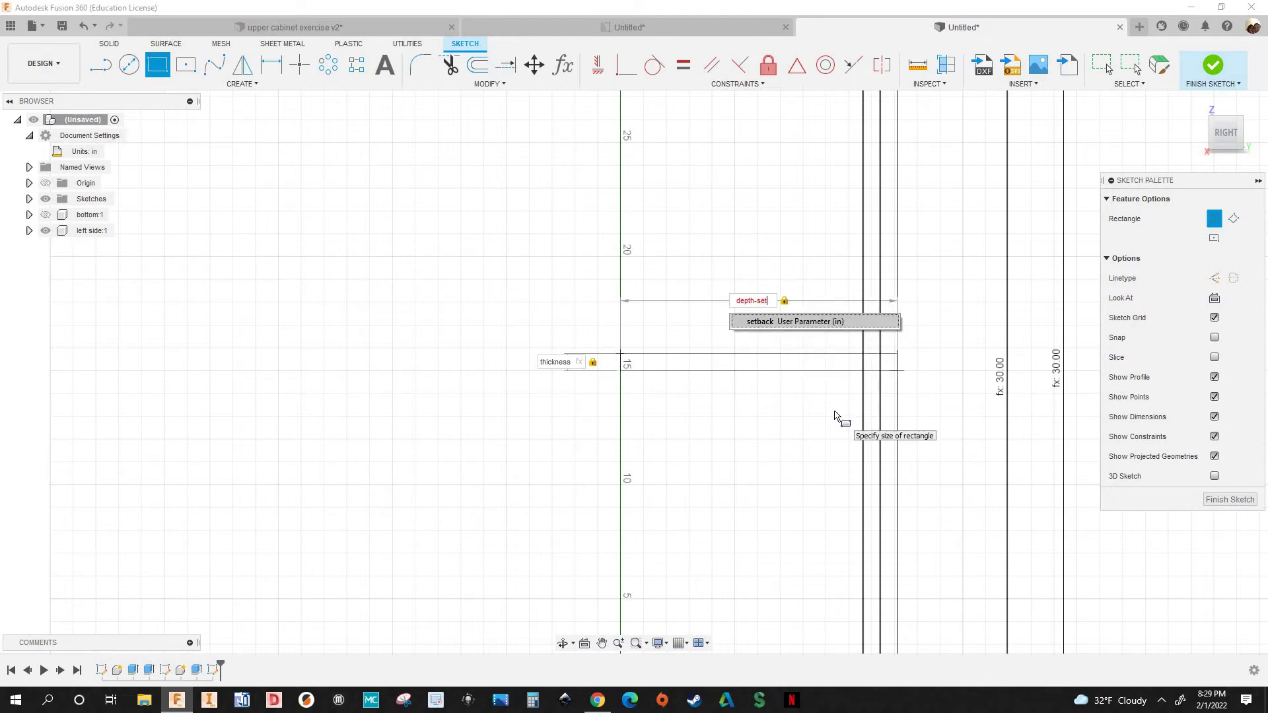
{"action": "key", "text": "Return"}
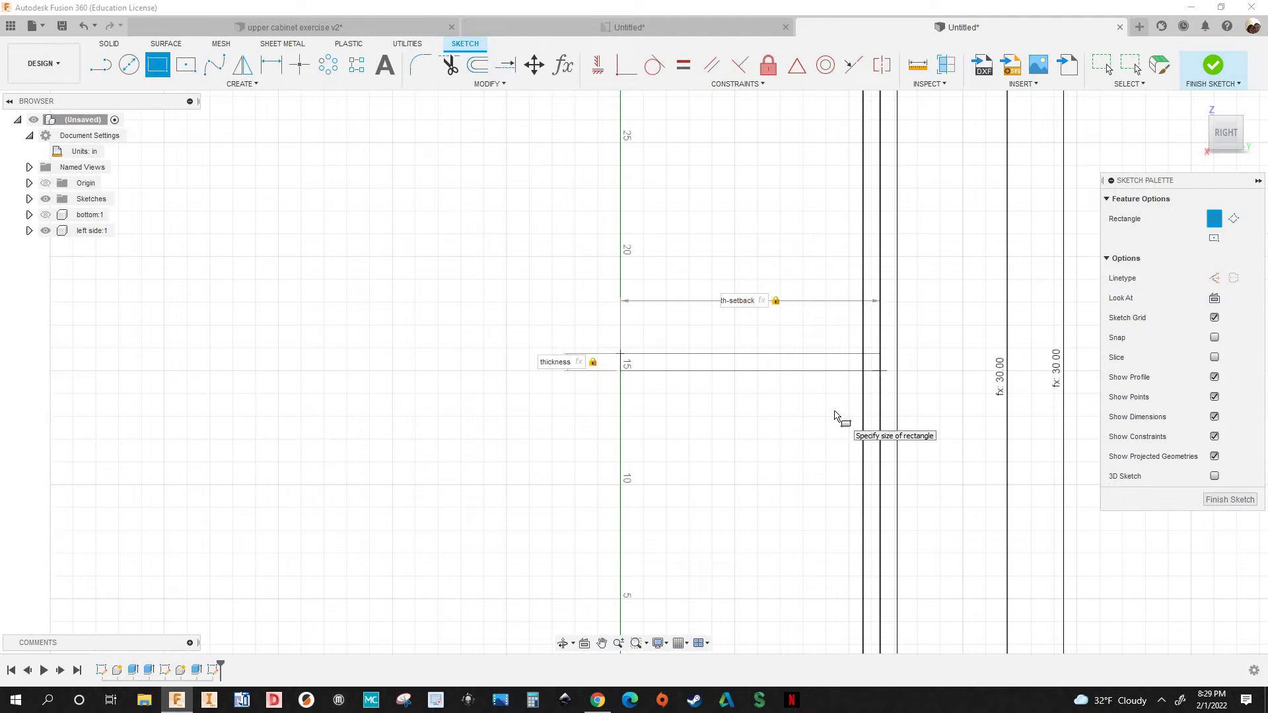
{"action": "key", "text": "Return"}
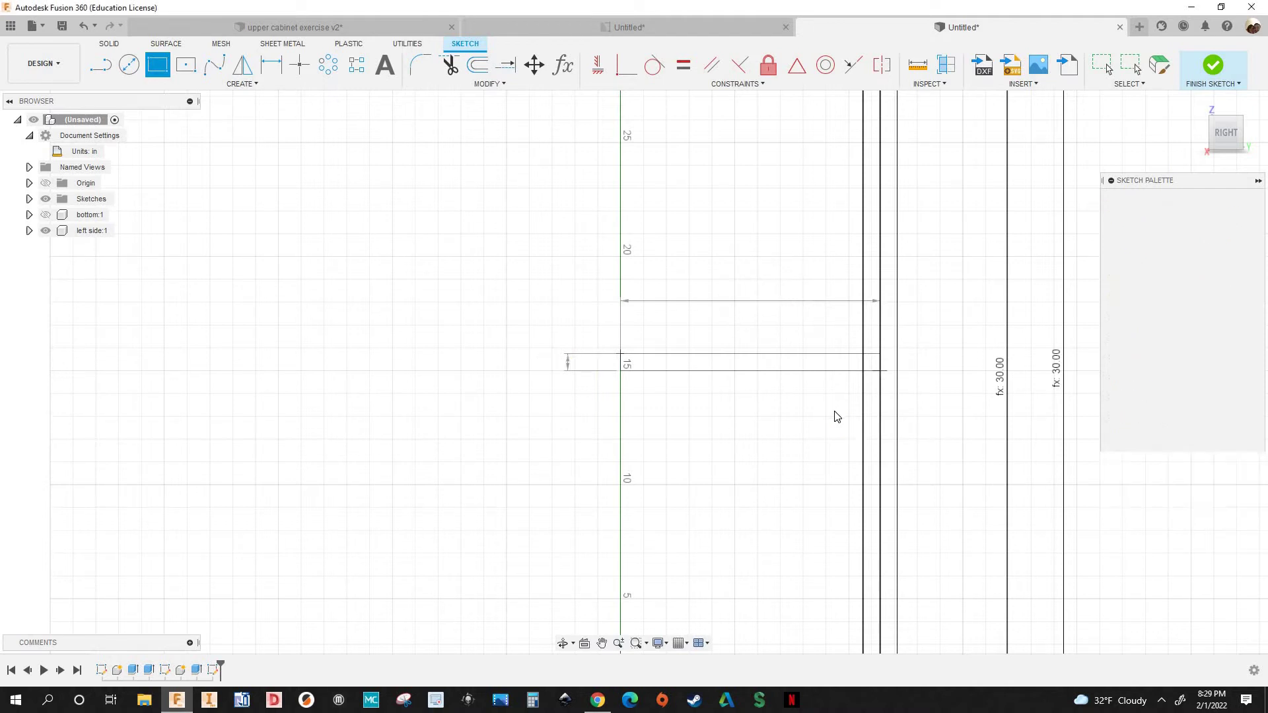
Change the shelf rectangle's width expression to depth - setback-thickness
{"action": "left_click", "coordinate": [753, 297]}
{"action": "double_click", "coordinate": [783, 302]}
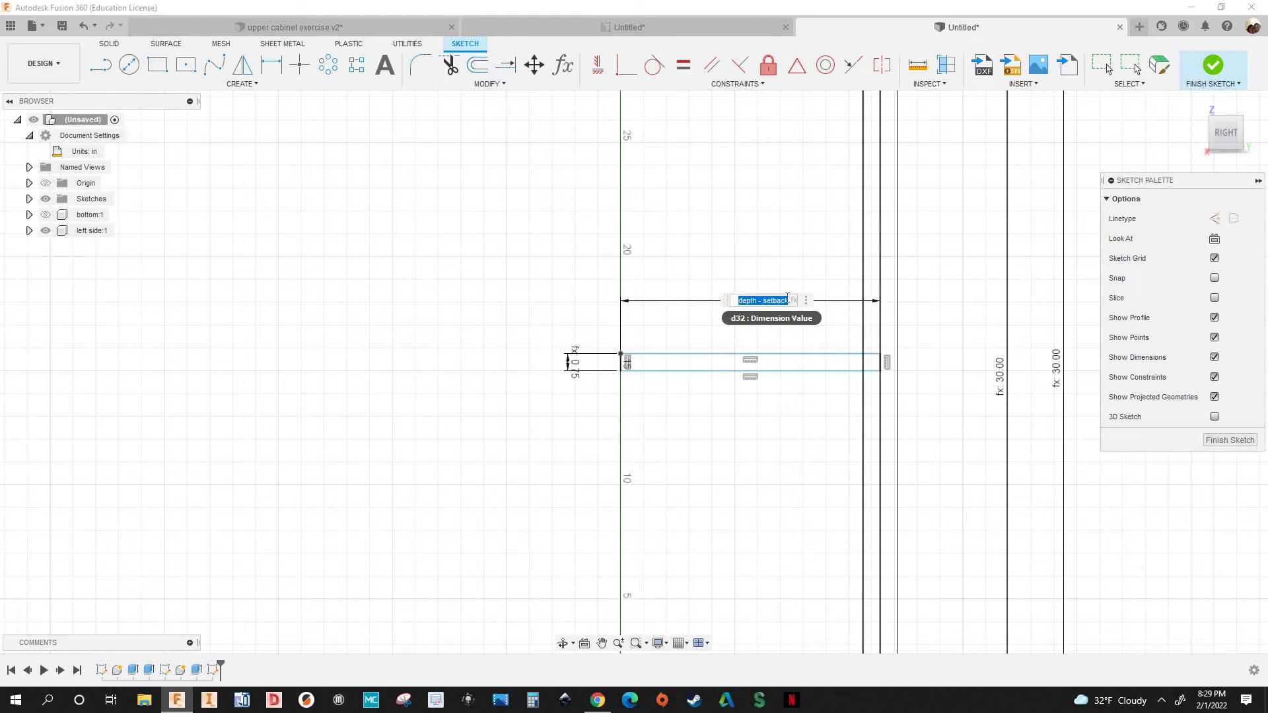
{"action": "left_click_drag", "start_coordinate": [789, 302], "coordinate": [783, 304]}
{"action": "type", "text": "-thickness"}
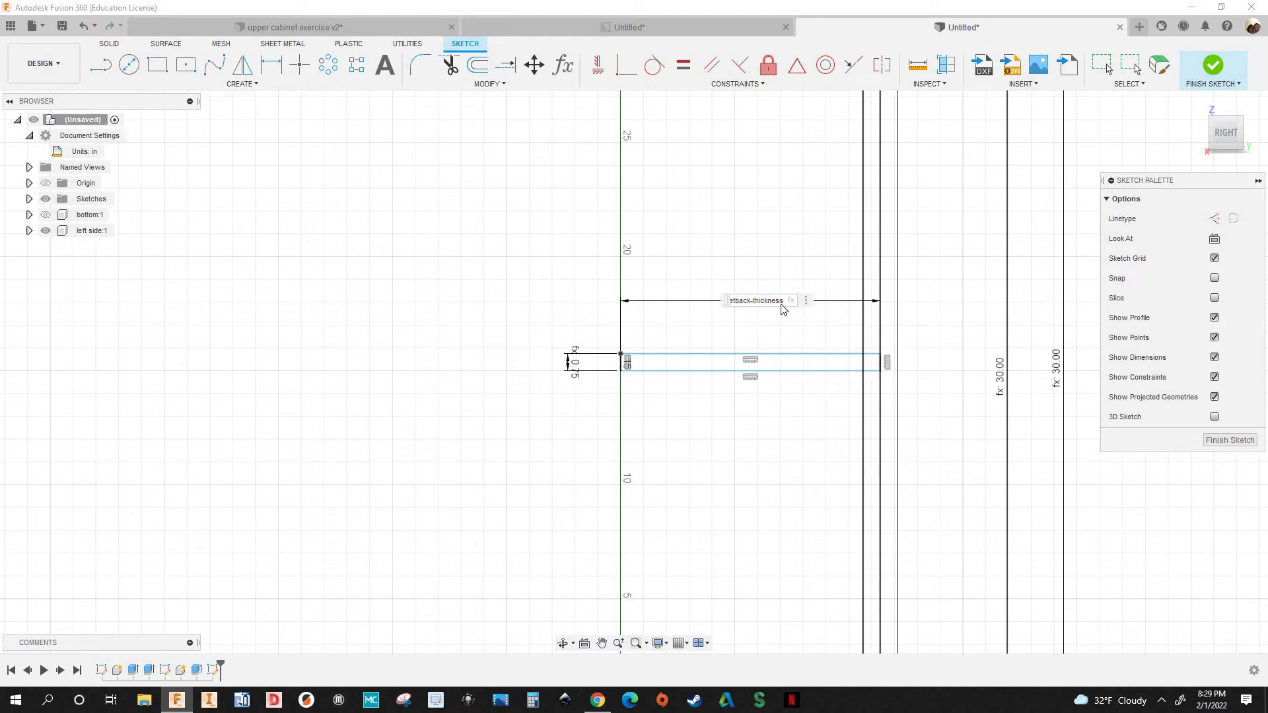
{"action": "key", "text": "Return"}
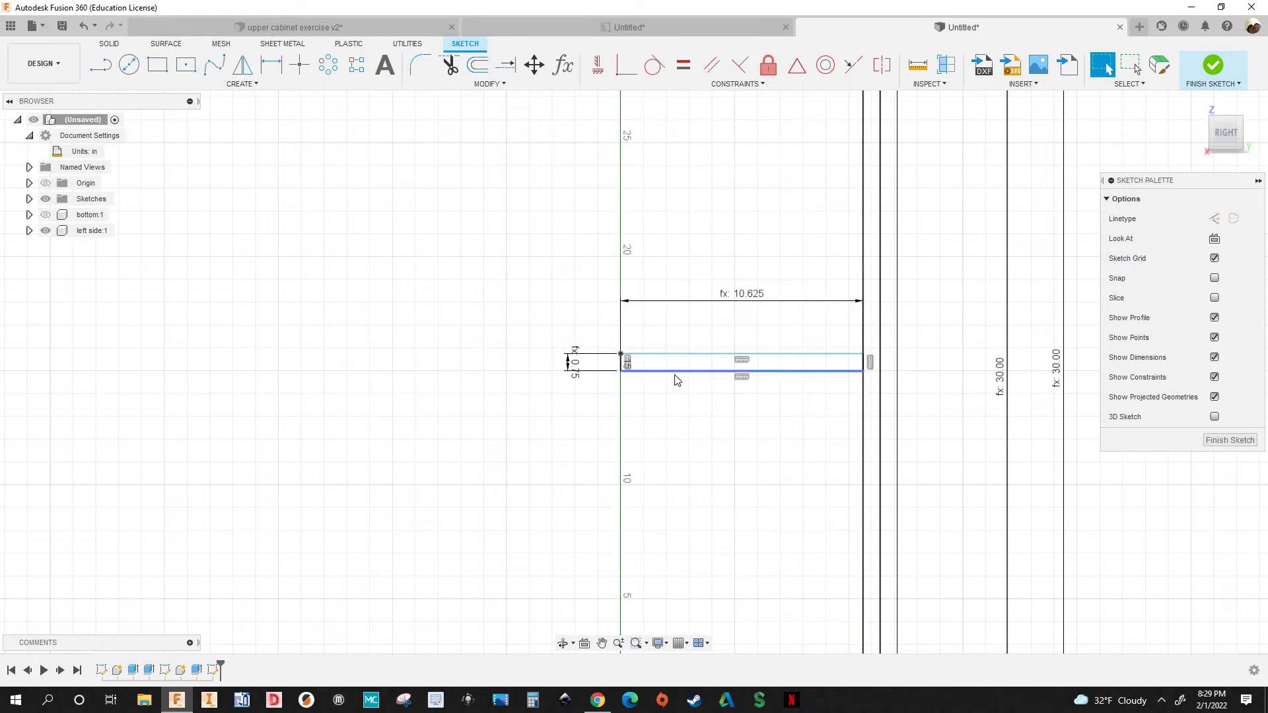
Move the shelf rectangle's thickness dimension text up so it sits clear above the rectangle
{"action": "scroll", "coordinate": [833, 364], "scroll_direction": "down", "scroll_amount": 2}
{"action": "left_click", "coordinate": [766, 369]}
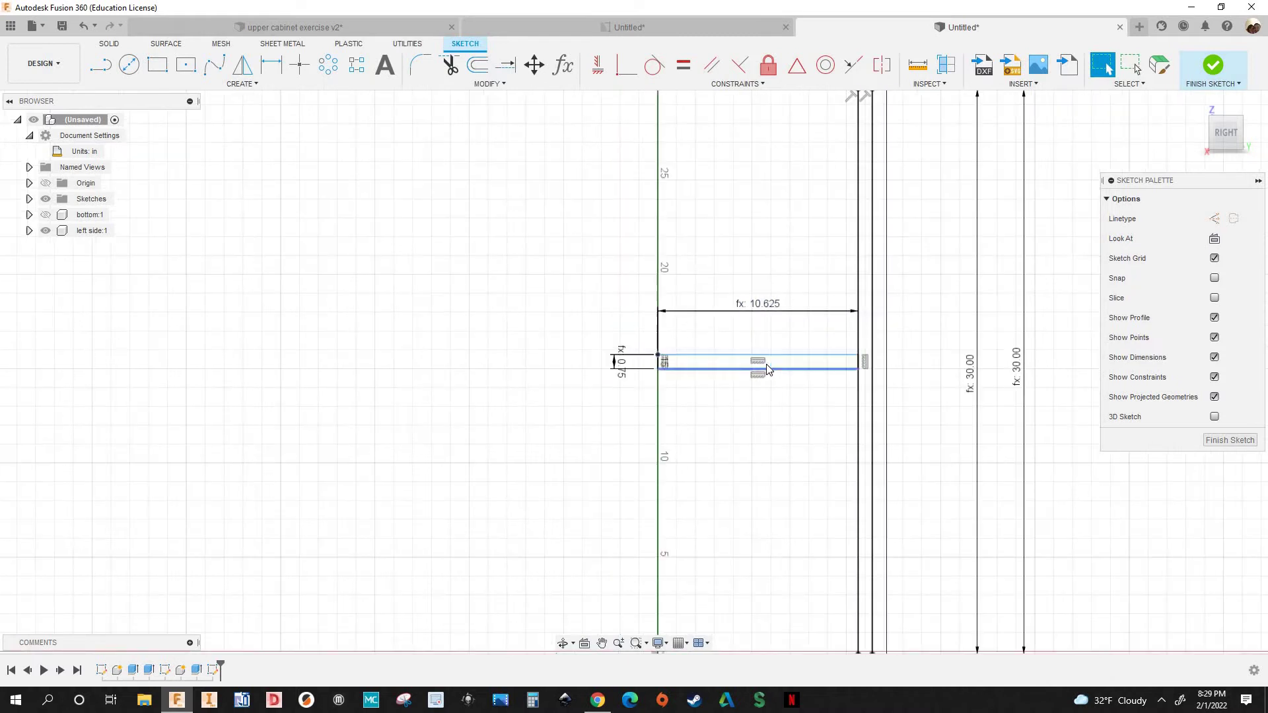
{"action": "scroll", "coordinate": [767, 368], "scroll_direction": "up", "scroll_amount": 1}
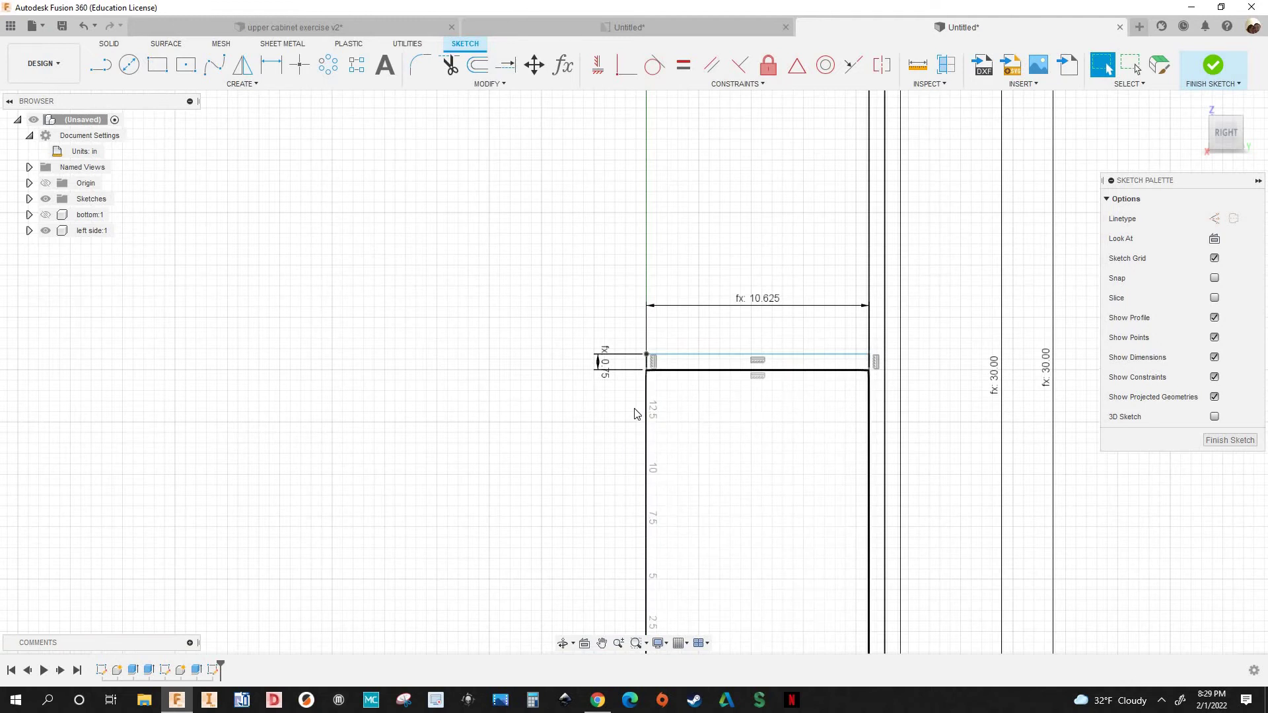
{"action": "scroll", "coordinate": [492, 262], "scroll_direction": "down", "scroll_amount": 2}
{"action": "middle_click_drag", "start_coordinate": [491, 260], "coordinate": [461, 351]}
{"action": "scroll", "coordinate": [465, 373], "scroll_direction": "up", "scroll_amount": 1}
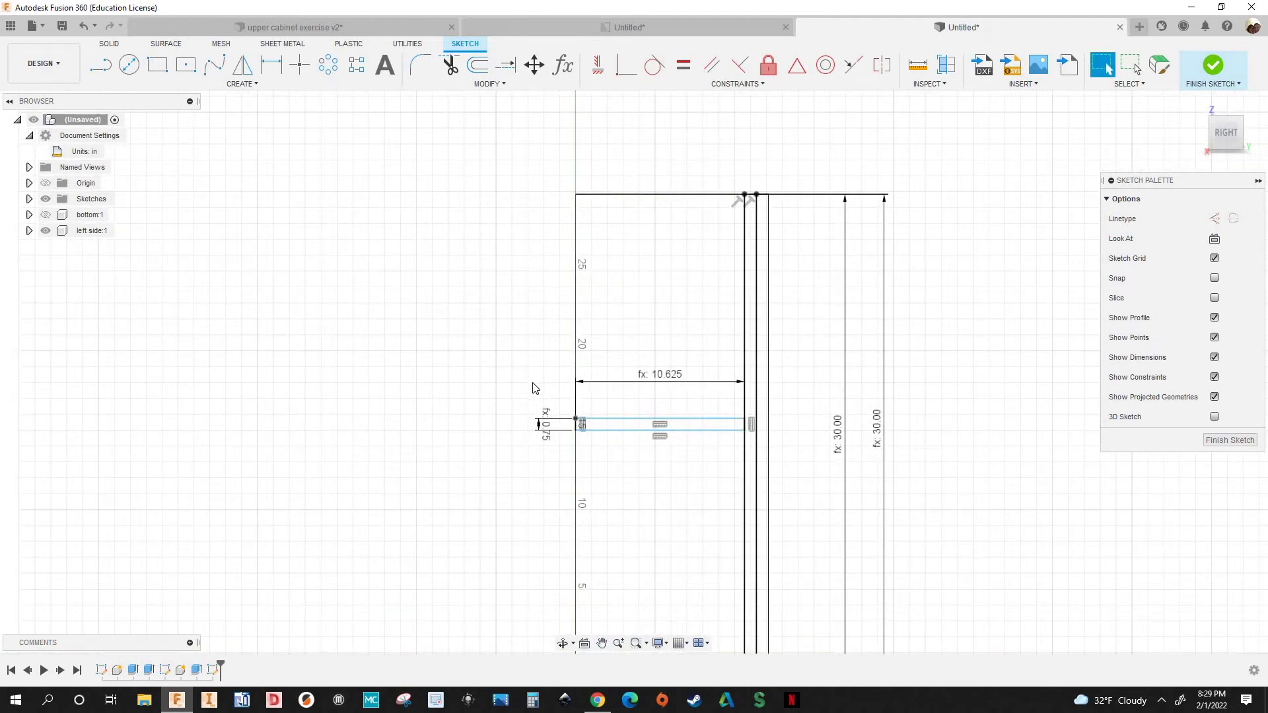
{"action": "left_click_drag", "start_coordinate": [543, 425], "coordinate": [539, 383]}
Check the fixed shelf's vertical position in the cabinet drawing's section view and return to the side panel sketch
{"action": "left_click", "coordinate": [650, 27]}
{"action": "scroll", "coordinate": [821, 301], "scroll_direction": "up", "scroll_amount": 2}
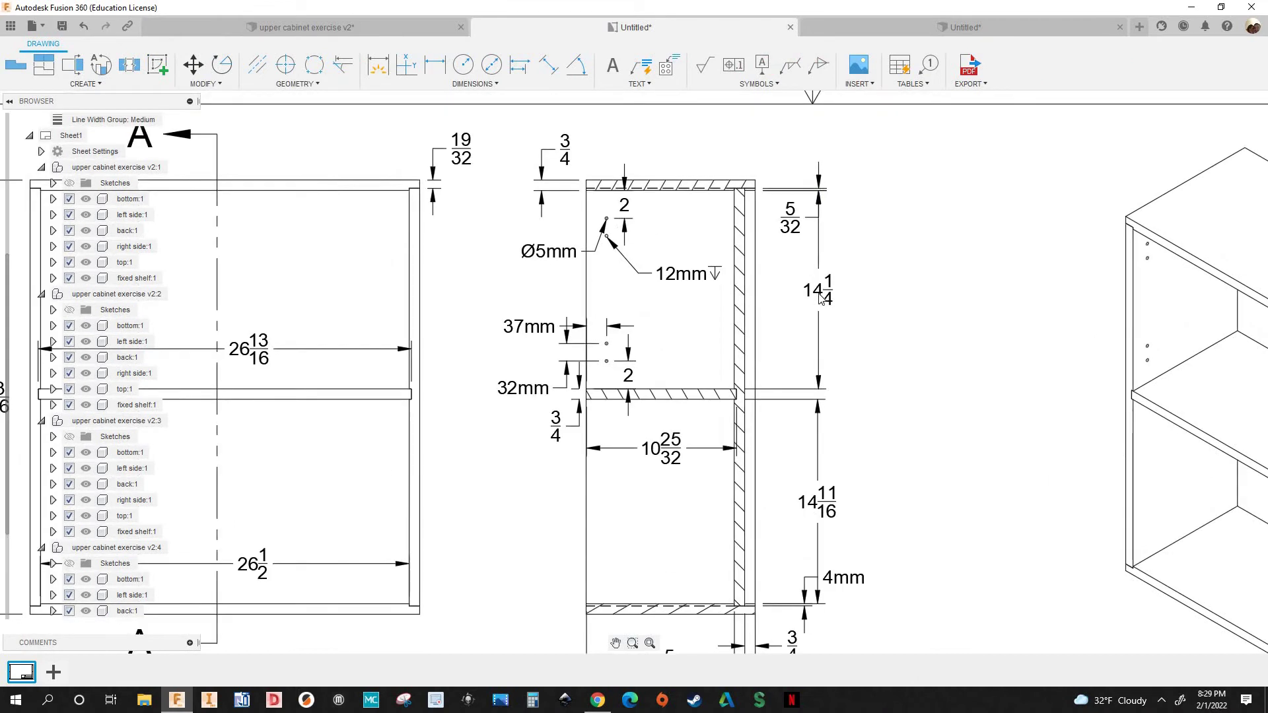
{"action": "scroll", "coordinate": [821, 297], "scroll_direction": "up", "scroll_amount": 2}
{"action": "scroll", "coordinate": [824, 299], "scroll_direction": "down", "scroll_amount": 1}
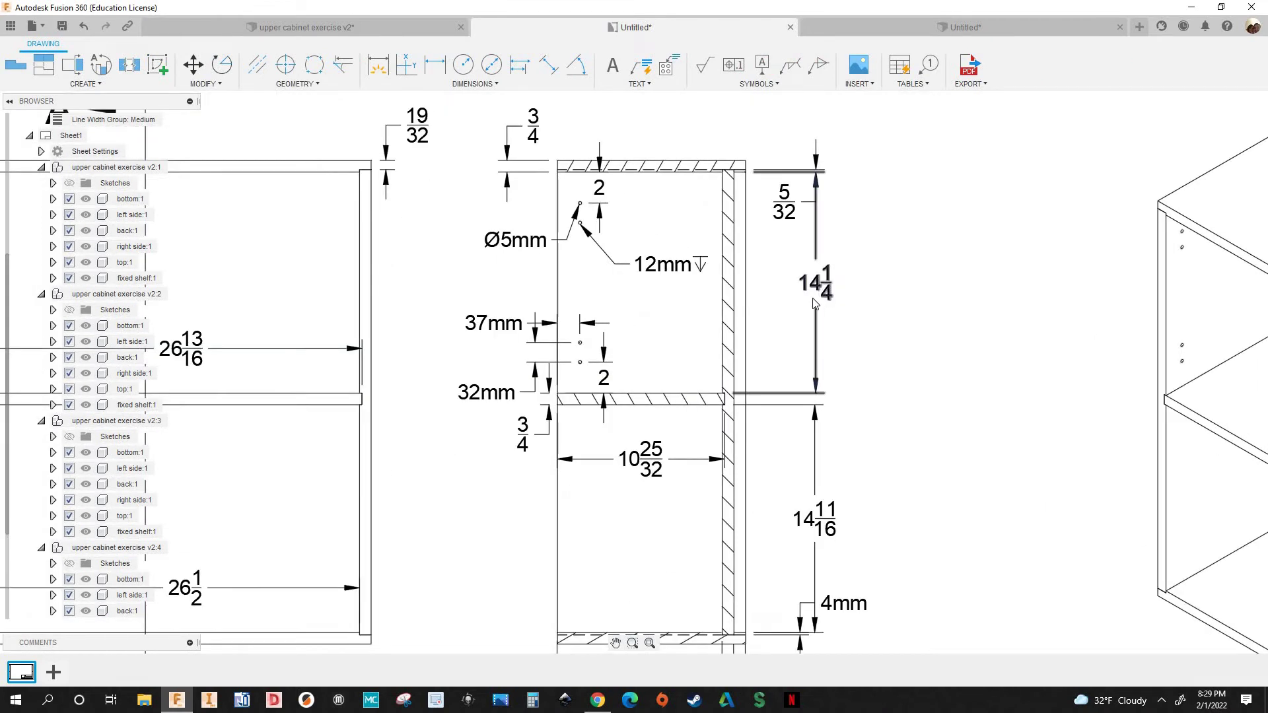
{"action": "scroll", "coordinate": [814, 303], "scroll_direction": "down", "scroll_amount": 1}
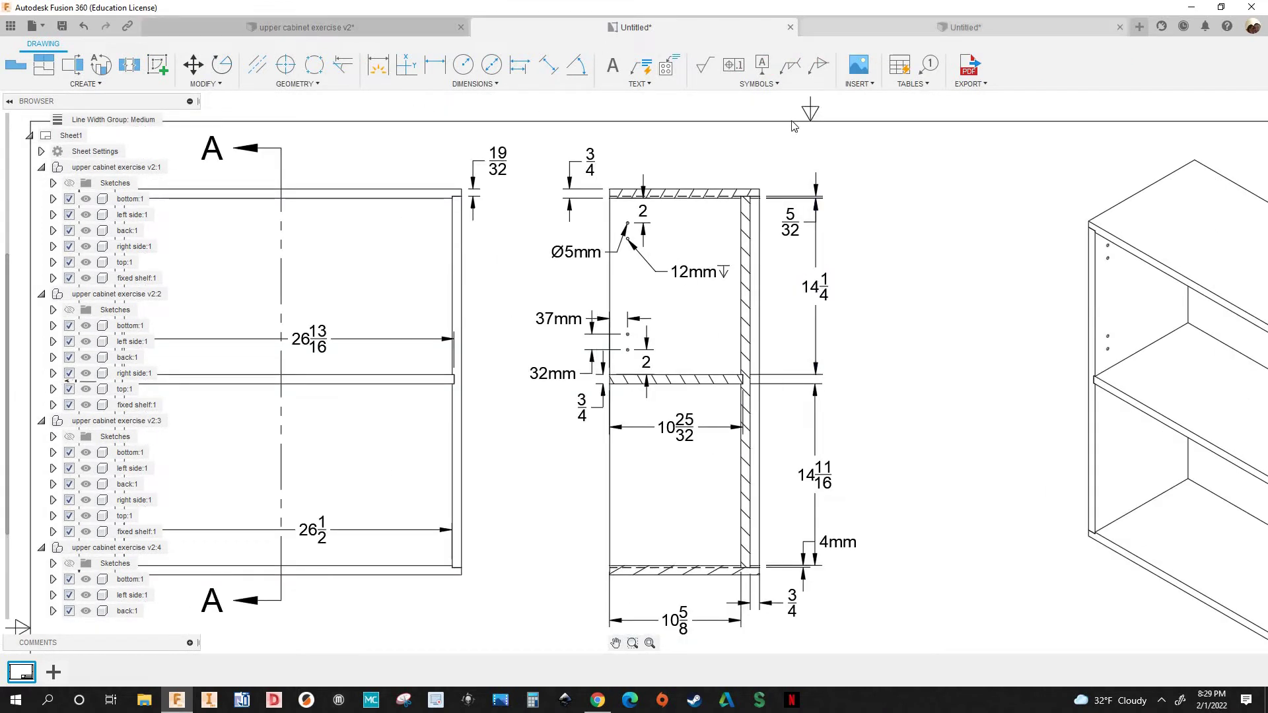
{"action": "left_click", "coordinate": [965, 27]}
{"action": "scroll", "coordinate": [574, 183], "scroll_direction": "down", "scroll_amount": 1}
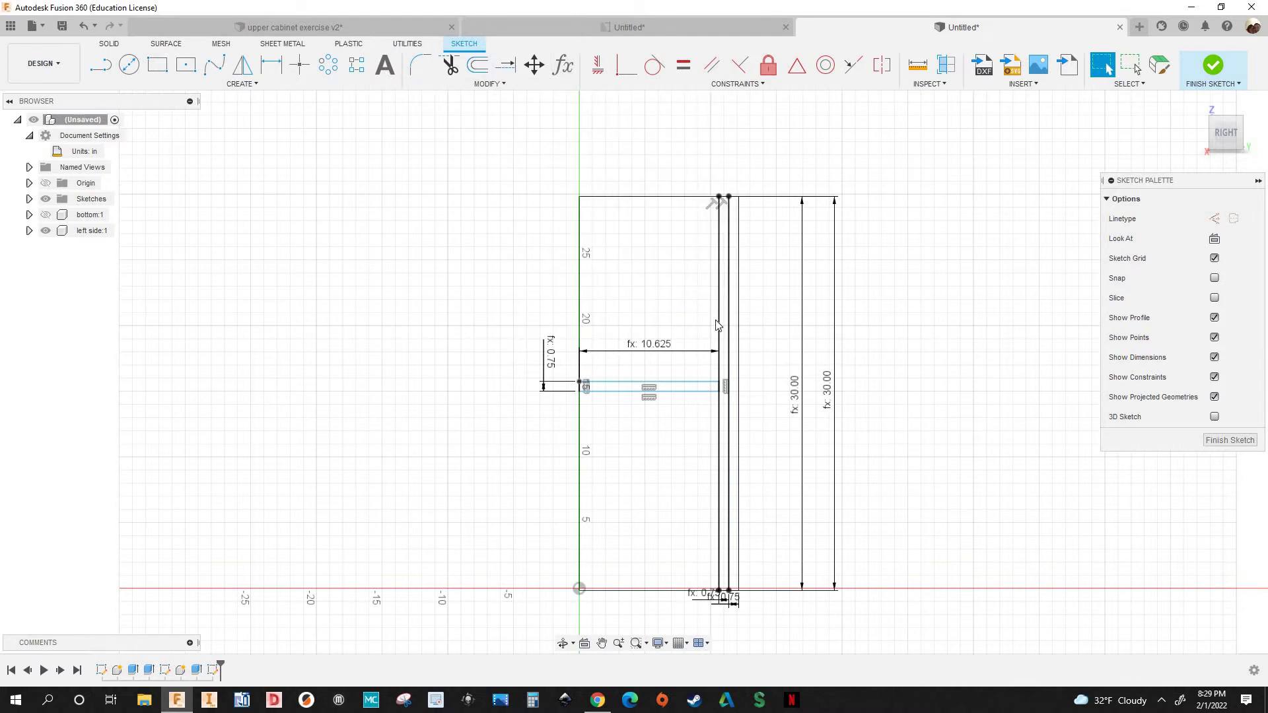
Dimension the vertical distance from the side panel's upper front corner to the shelf rectangle's upper front corner as shelfdistance
{"action": "left_click", "coordinate": [719, 324]}
{"action": "left_click", "coordinate": [473, 292]}
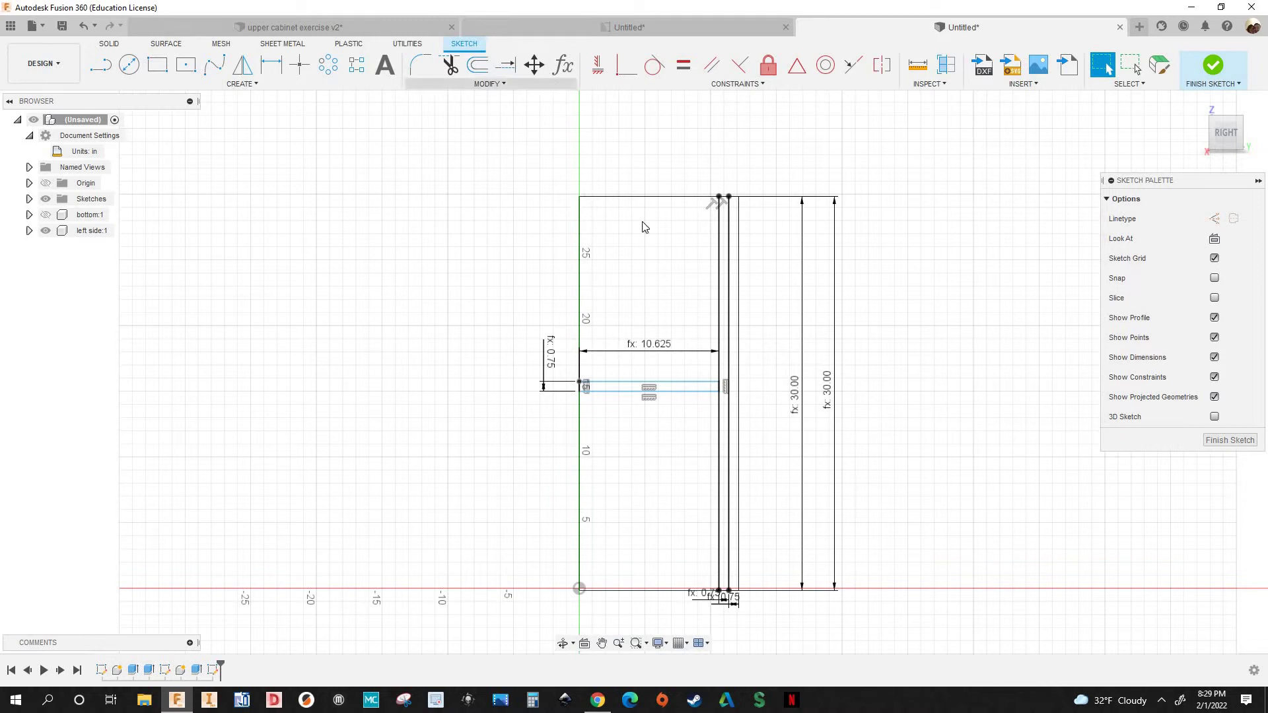
{"action": "middle_click_drag", "start_coordinate": [776, 271], "coordinate": [767, 269]}
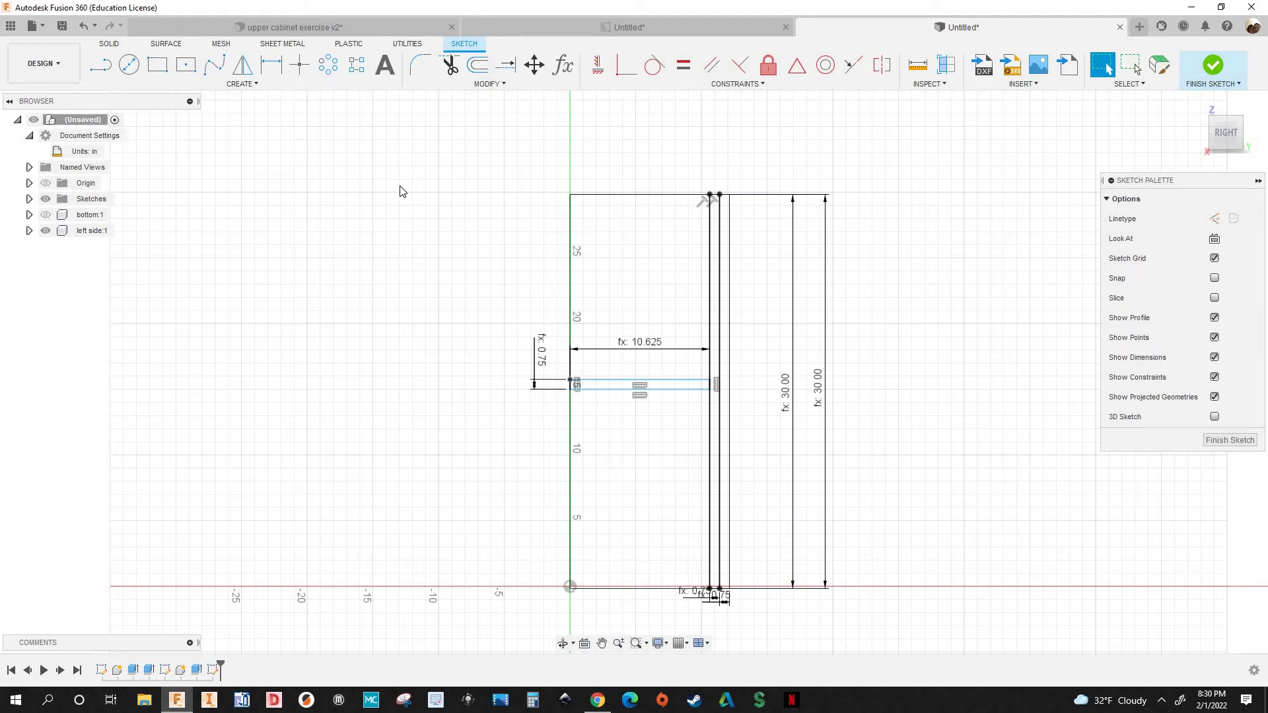
{"action": "key", "text": "d"}
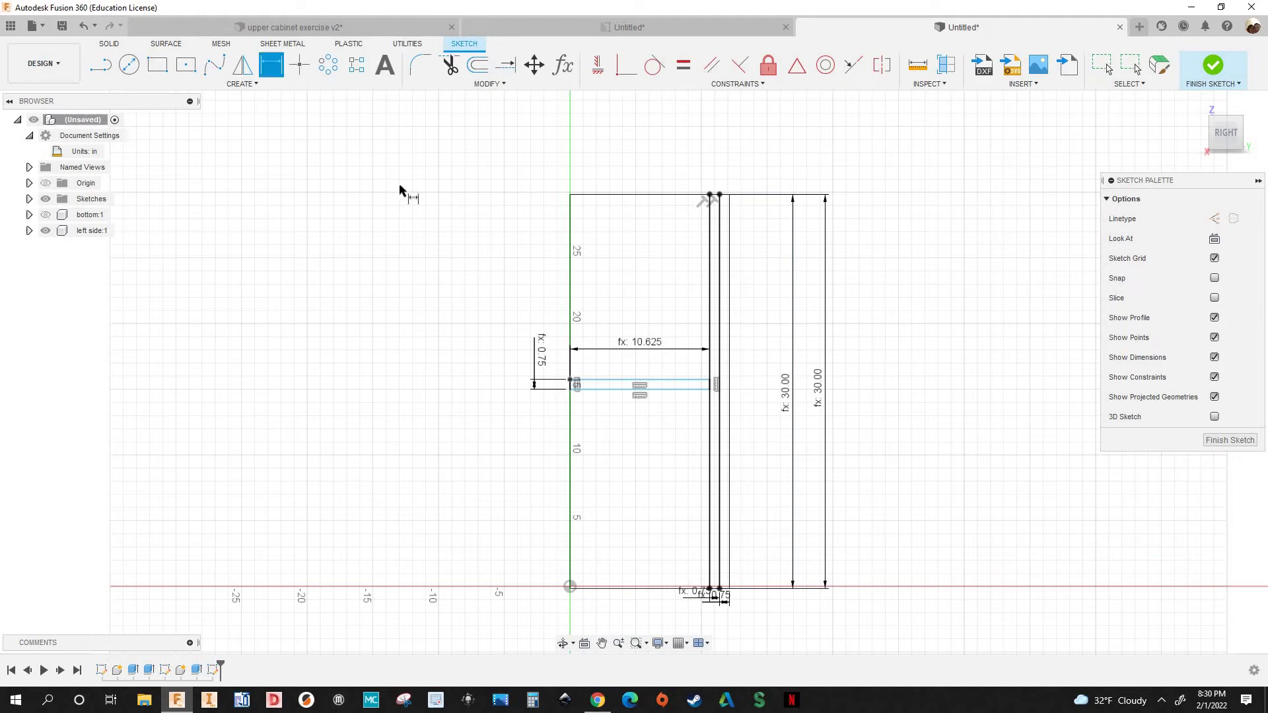
{"action": "scroll", "coordinate": [572, 210], "scroll_direction": "up", "scroll_amount": 2}
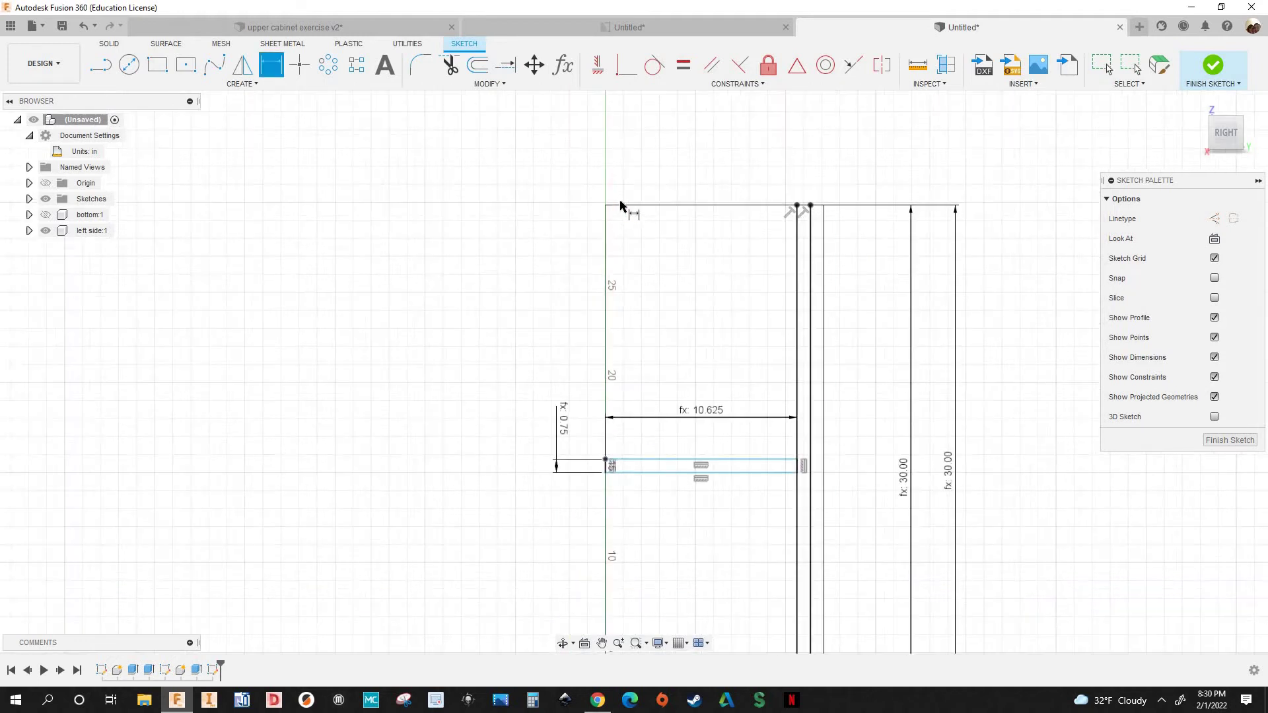
{"action": "left_click", "coordinate": [625, 554]}
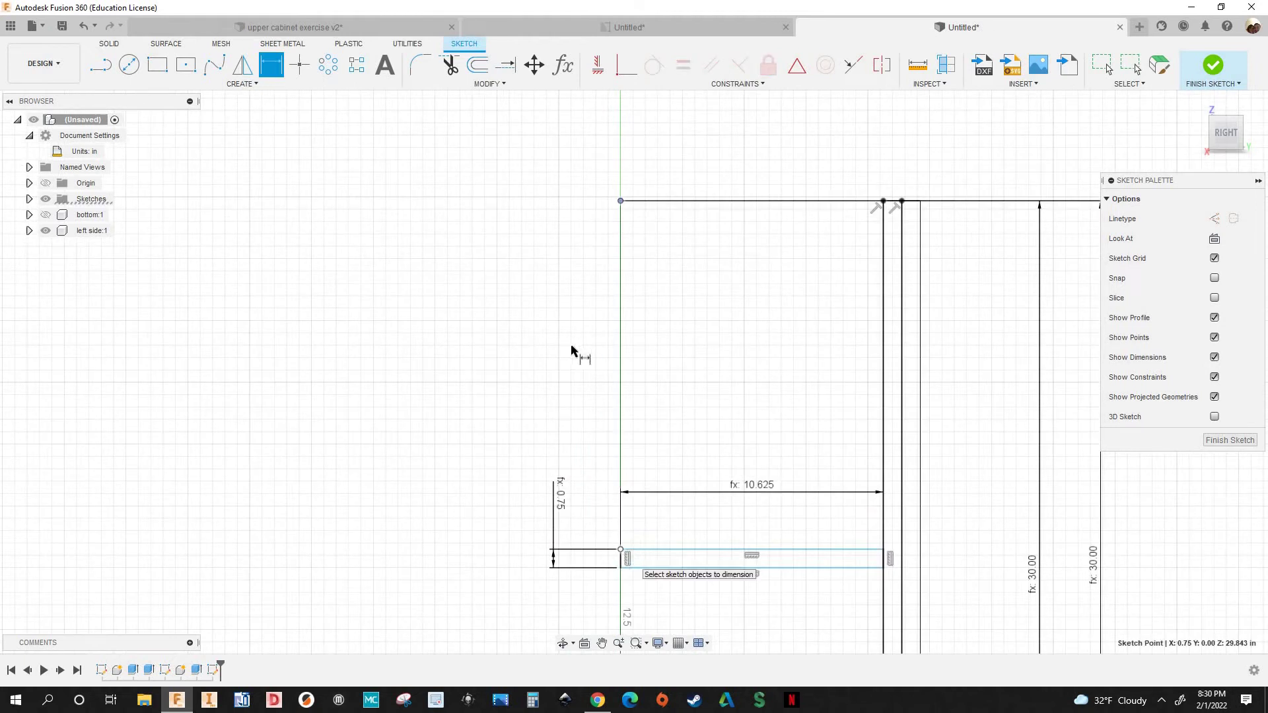
{"action": "left_click", "coordinate": [436, 391]}
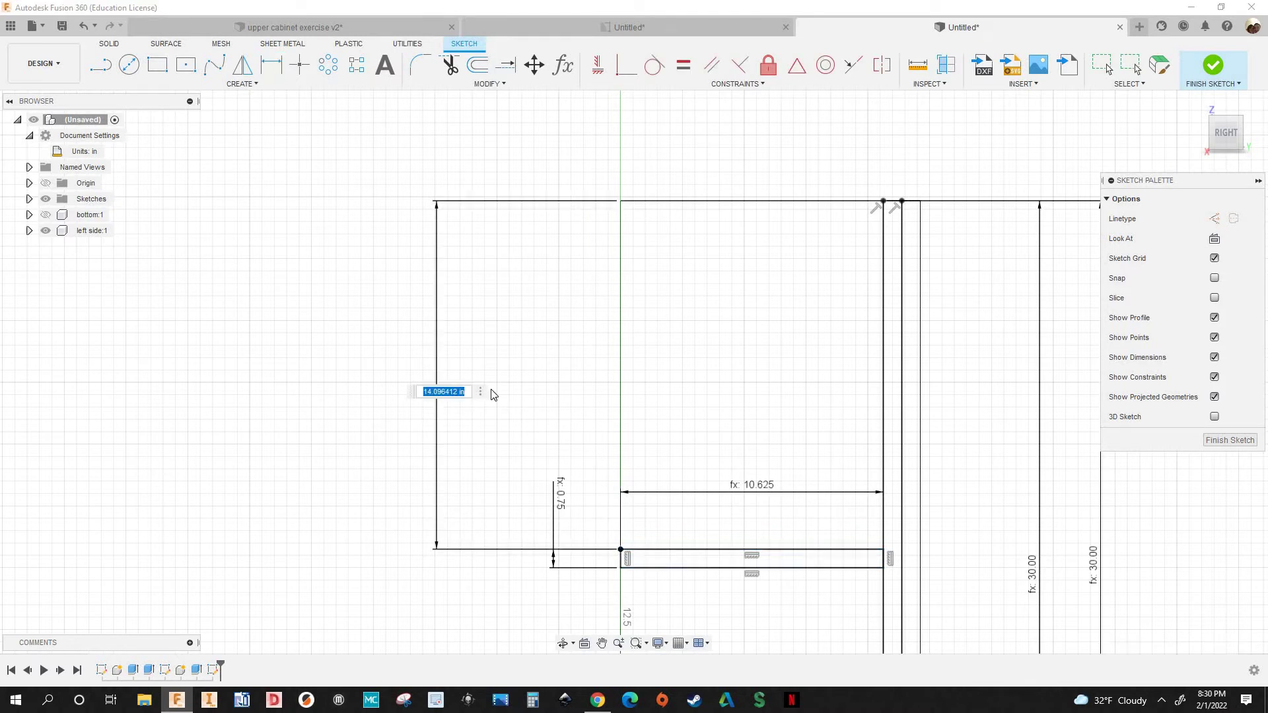
{"action": "type", "text": "she"}
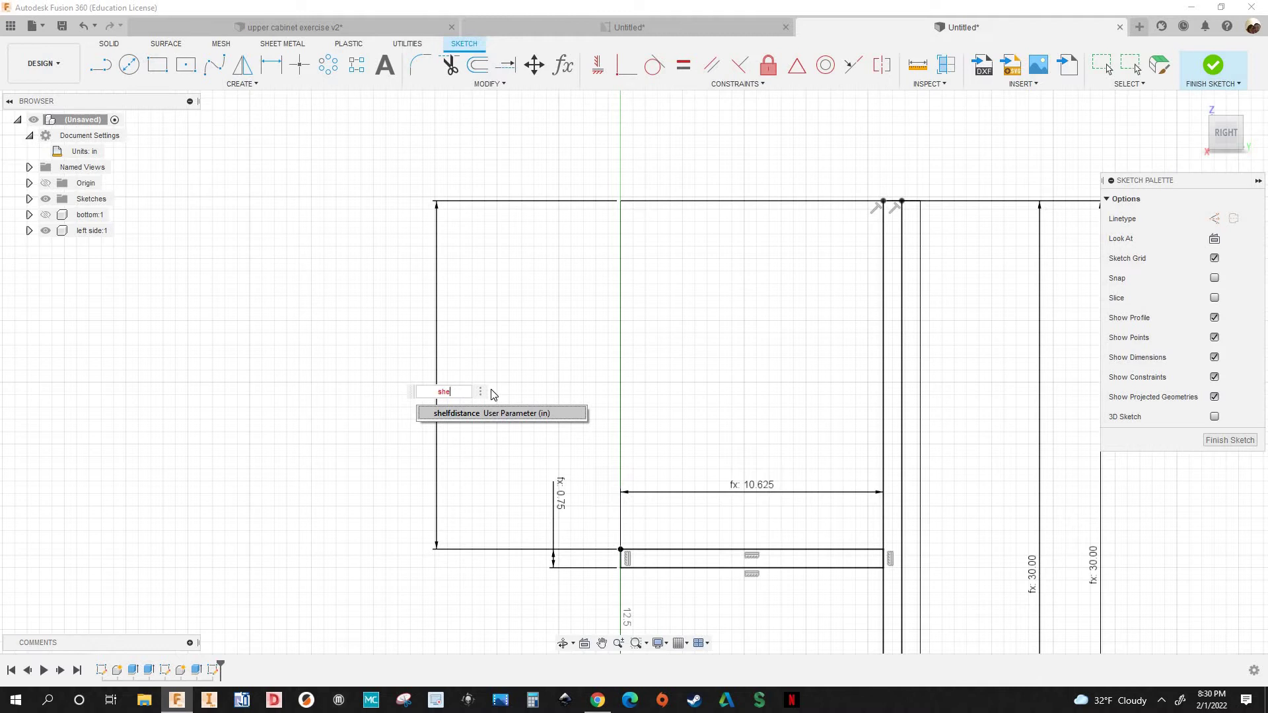
{"action": "type", "text": "lf"}
{"action": "key", "text": "Return"}
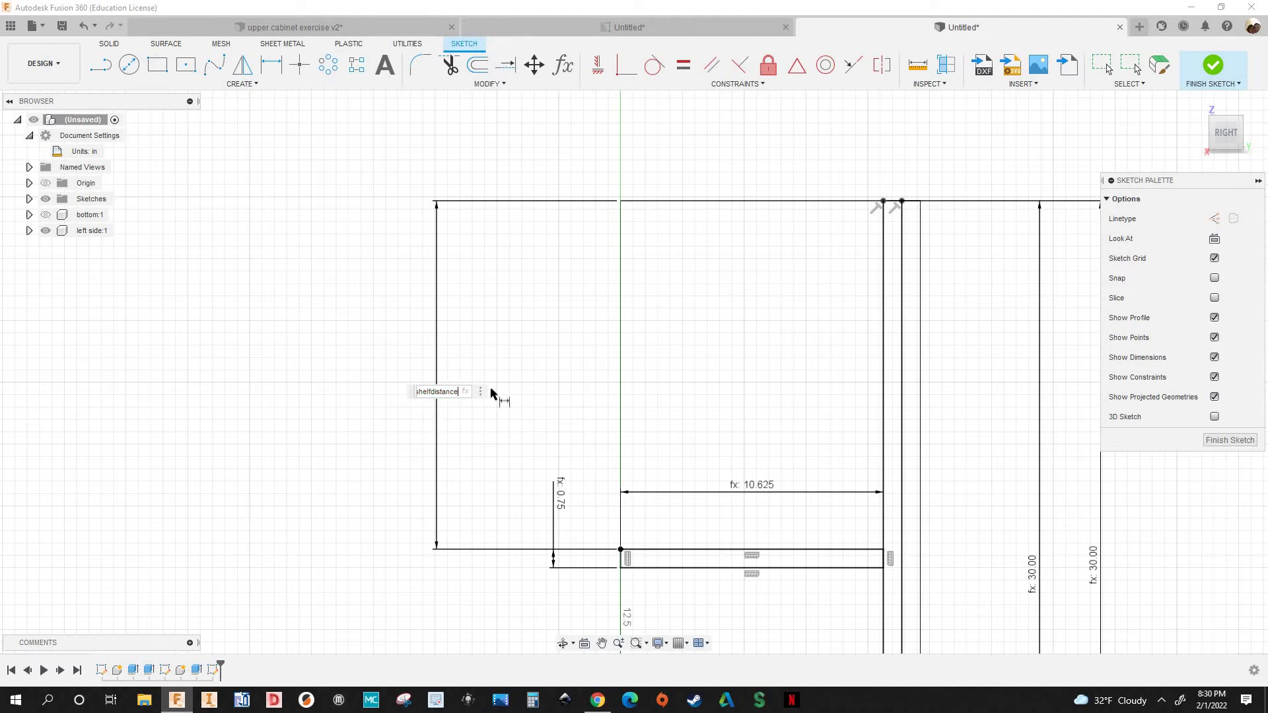
{"action": "key", "text": "Return"}
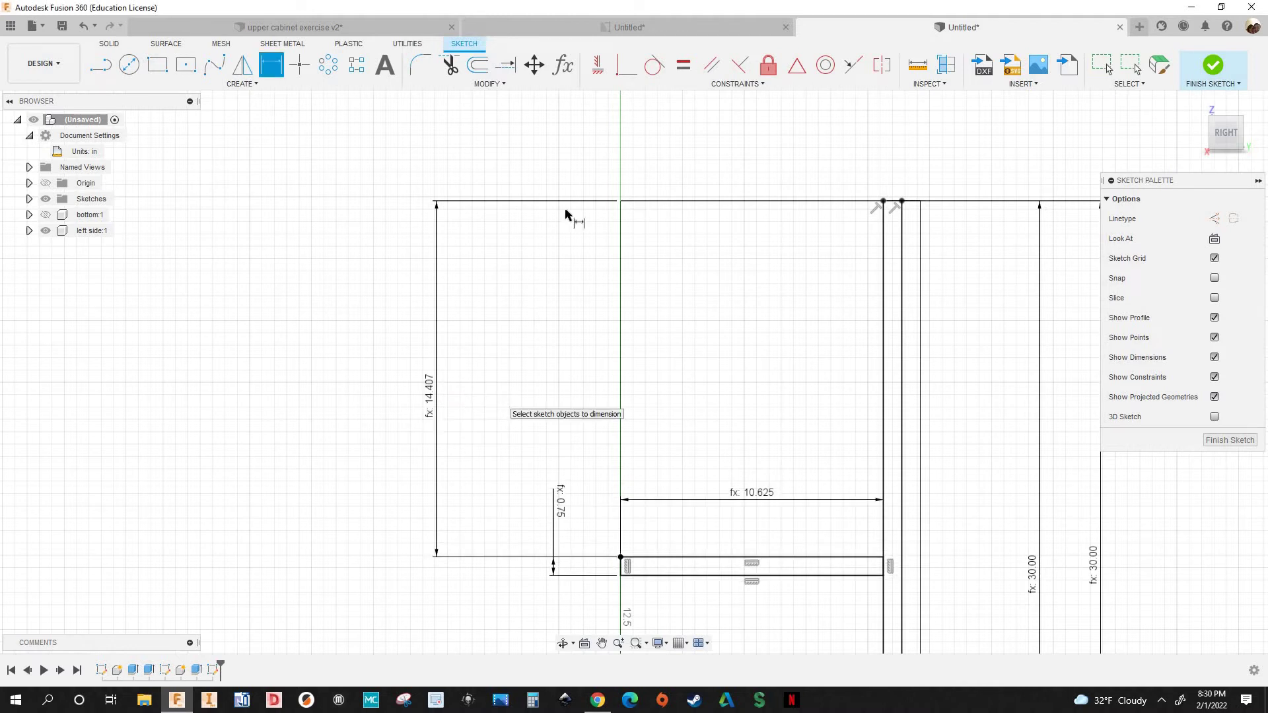
{"action": "scroll", "coordinate": [608, 320], "scroll_direction": "down", "scroll_amount": 2}
{"action": "scroll", "coordinate": [603, 341], "scroll_direction": "up", "scroll_amount": 2}
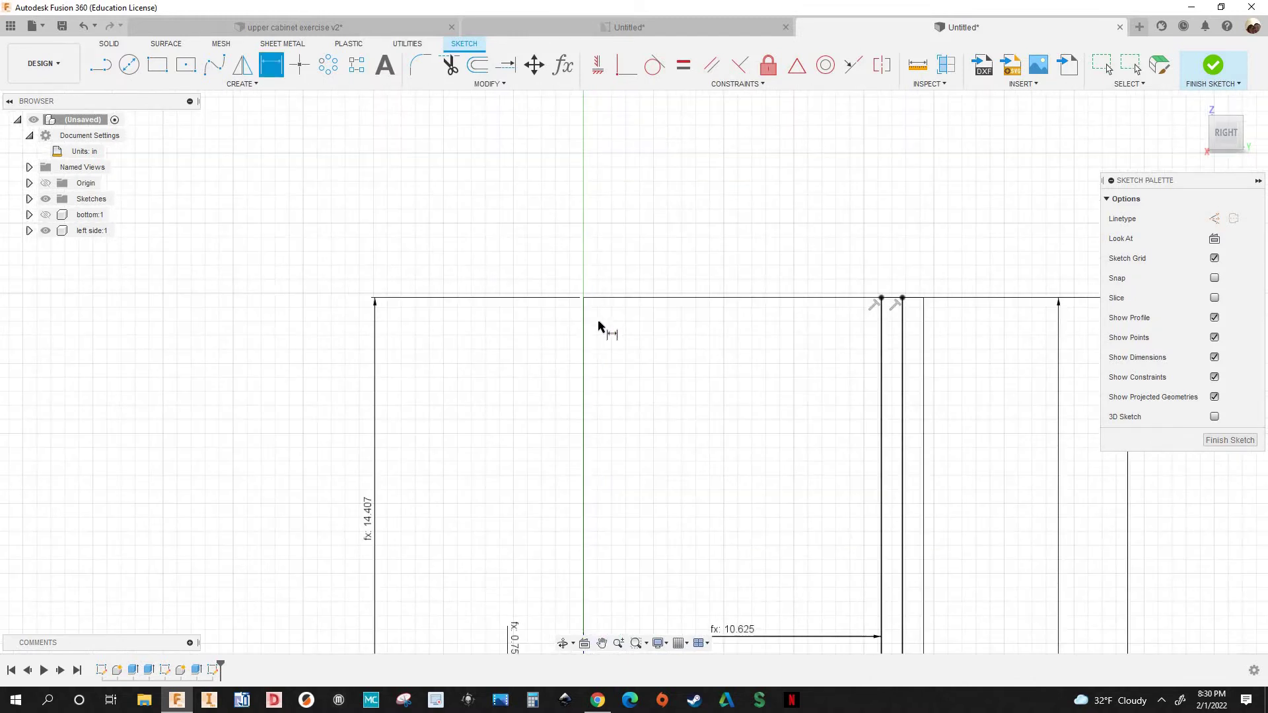
{"action": "key", "text": "Escape"}
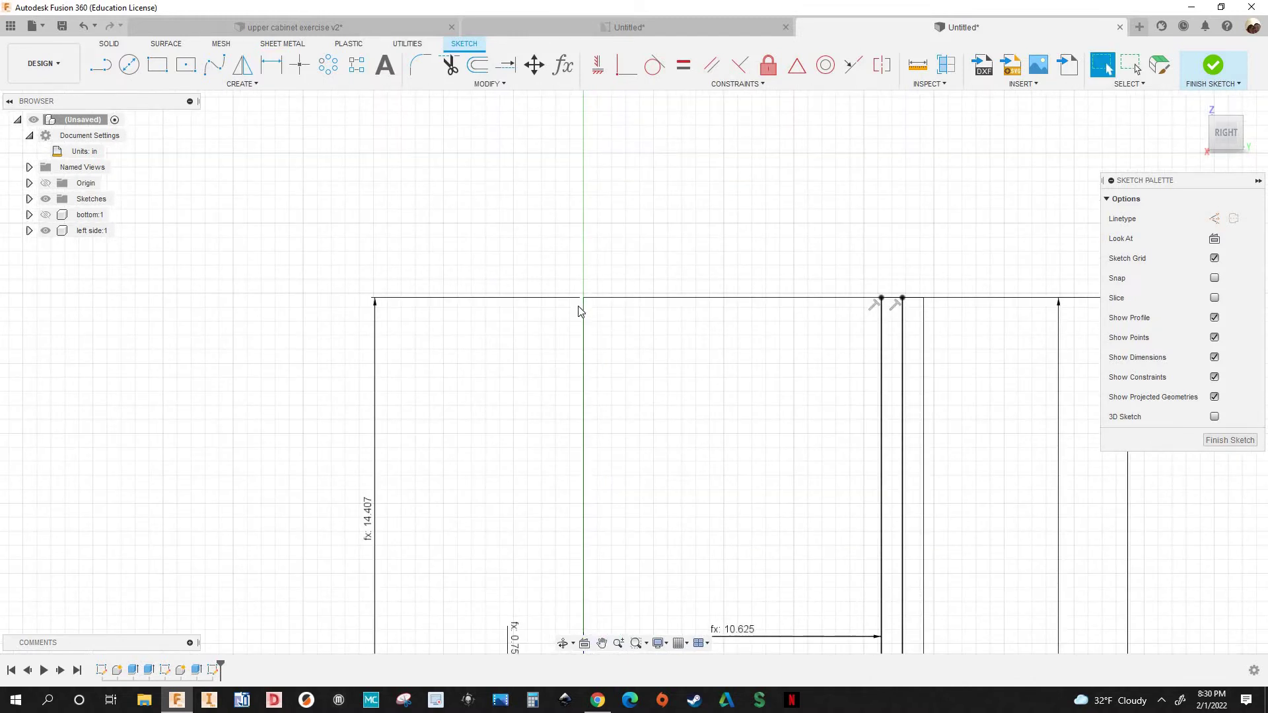
Examine the side panel's upper front corner and the open area above the fixed-shelf rectangle
{"action": "scroll", "coordinate": [578, 311], "scroll_direction": "up", "scroll_amount": 3}
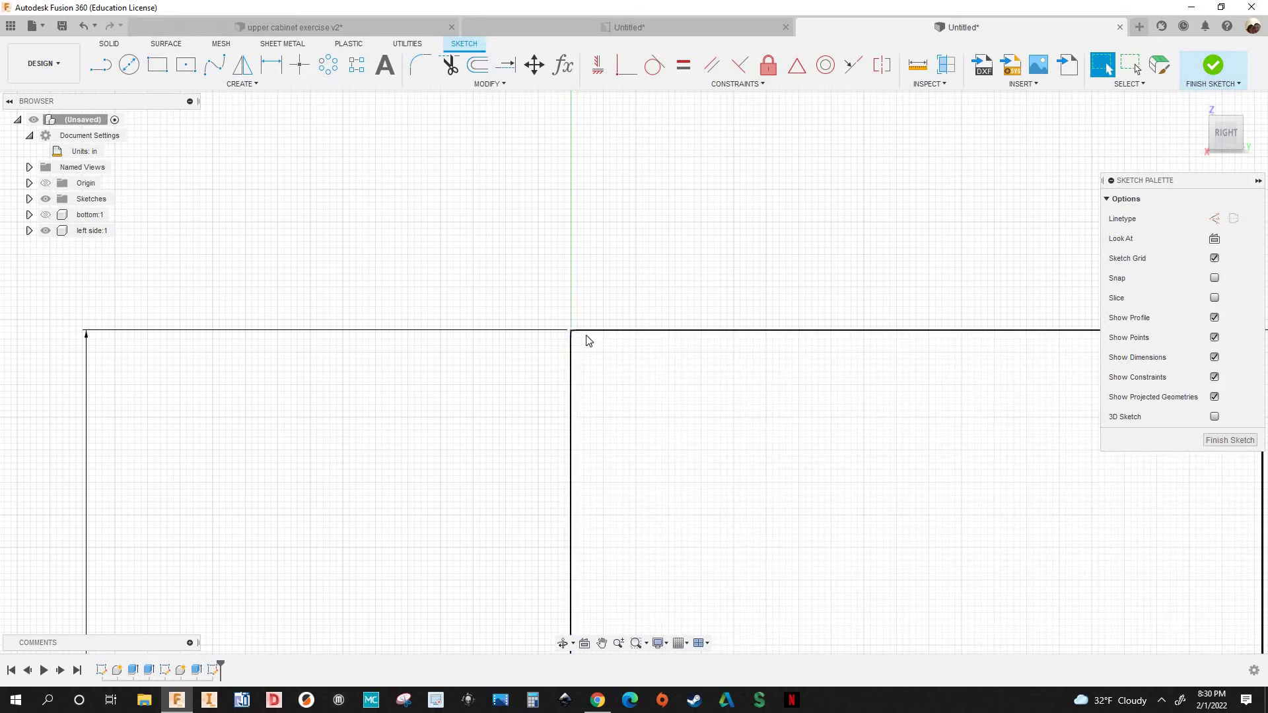
{"action": "scroll", "coordinate": [591, 337], "scroll_direction": "down", "scroll_amount": 3}
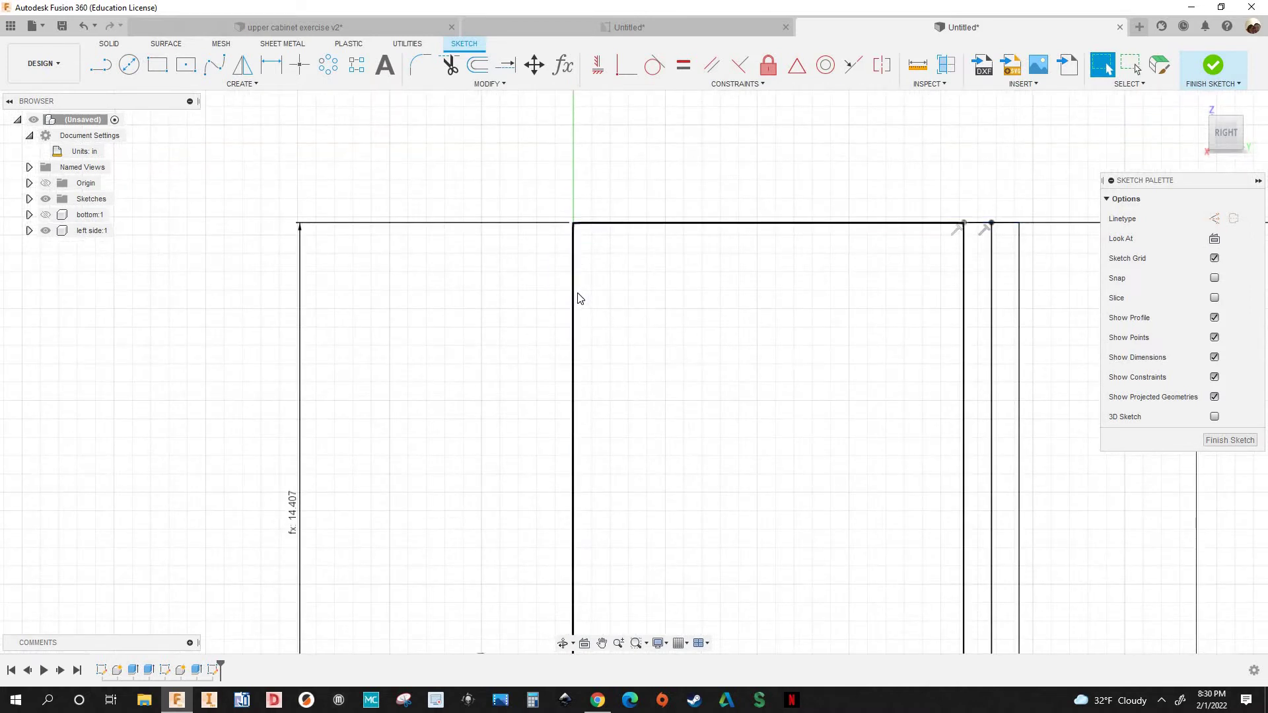
{"action": "scroll", "coordinate": [578, 299], "scroll_direction": "up", "scroll_amount": 5}
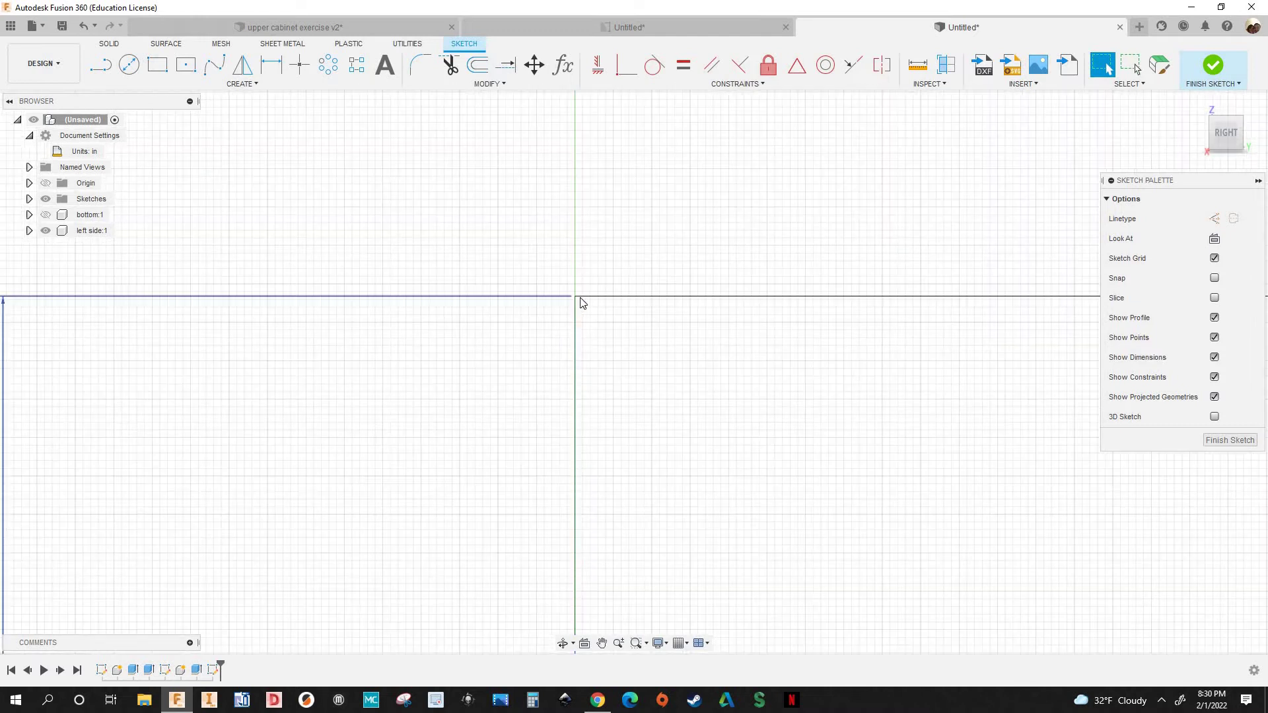
{"action": "scroll", "coordinate": [564, 310], "scroll_direction": "down", "scroll_amount": 4}
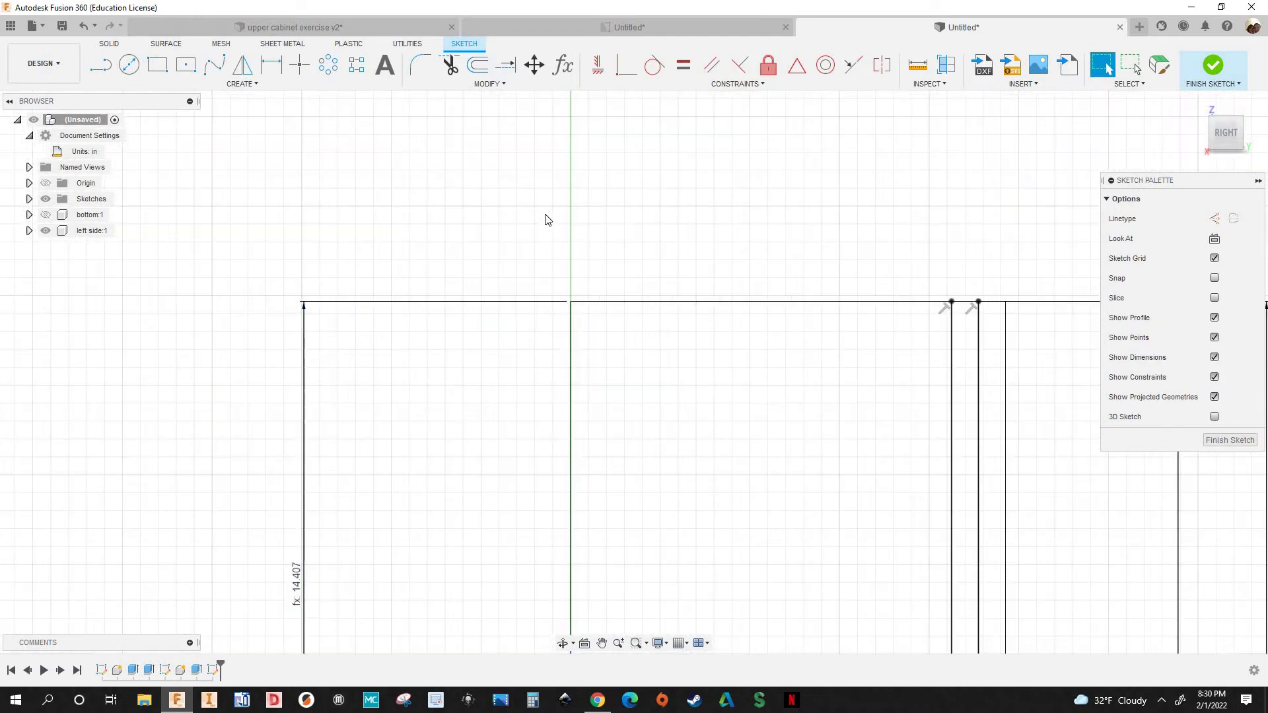
{"action": "scroll", "coordinate": [488, 258], "scroll_direction": "down", "scroll_amount": 3}
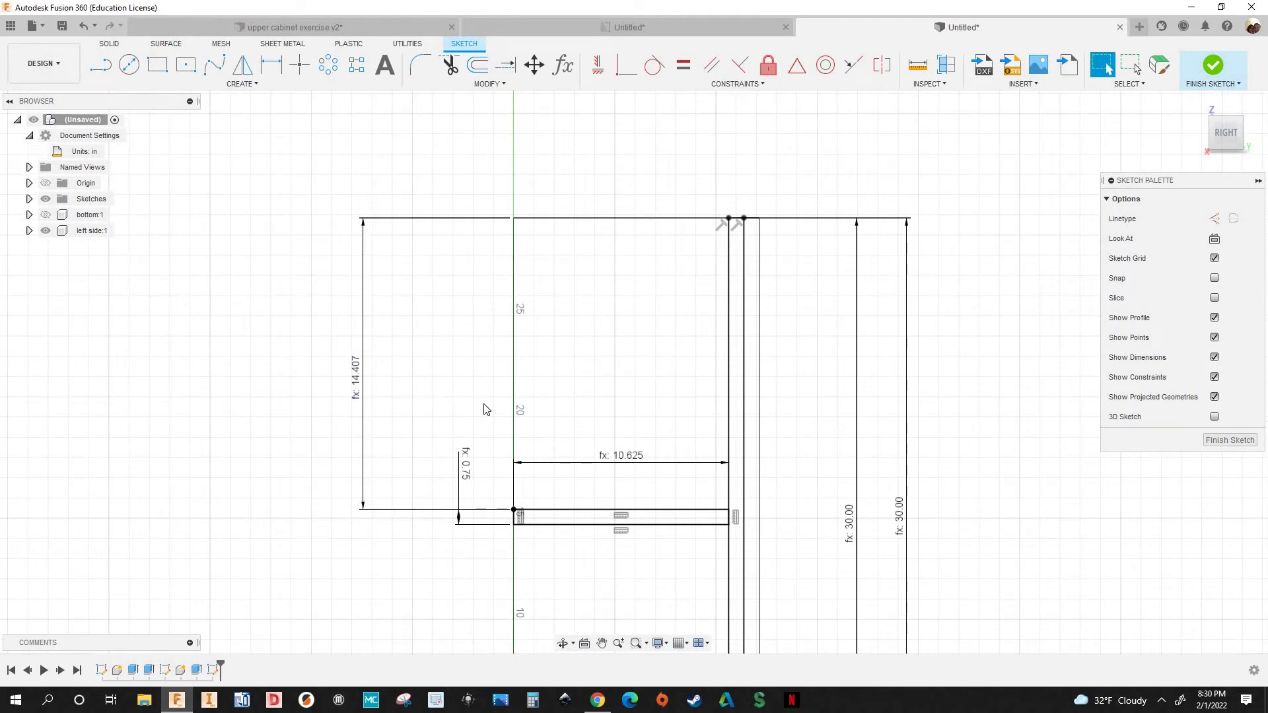
{"action": "middle_click_drag", "start_coordinate": [829, 539], "coordinate": [725, 479]}
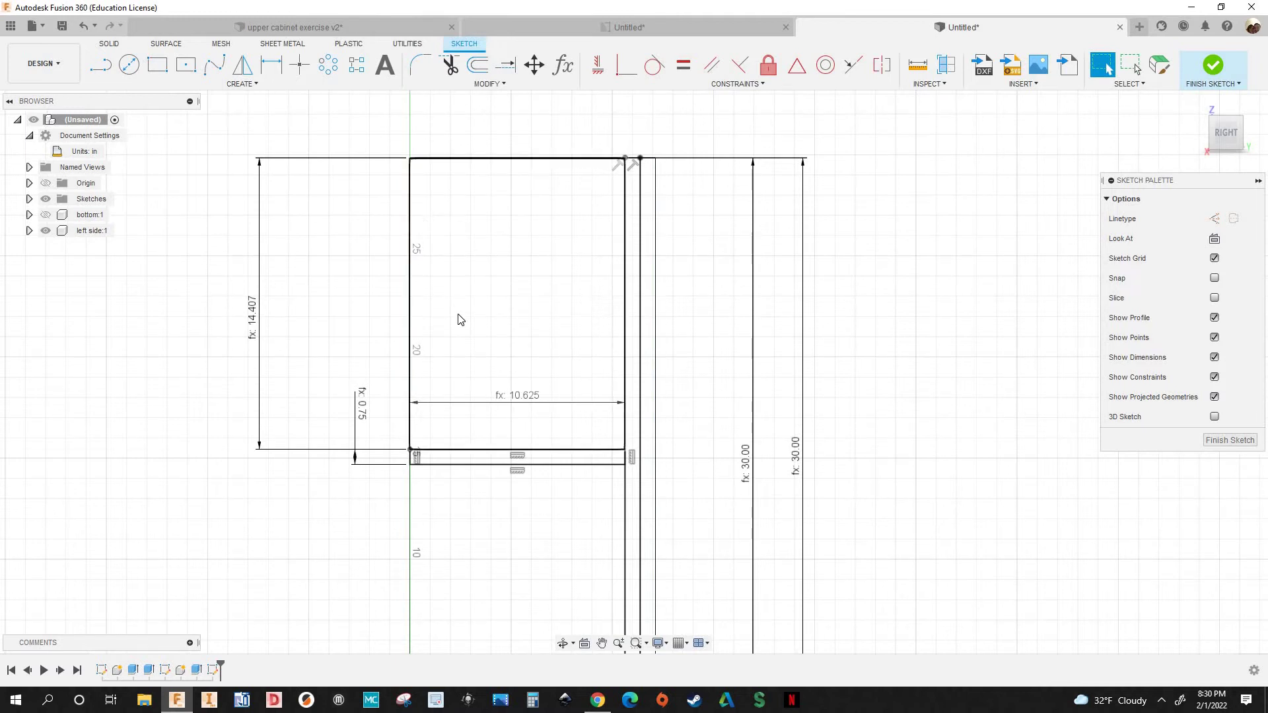
{"action": "scroll", "coordinate": [474, 274], "scroll_direction": "up", "scroll_amount": 2}
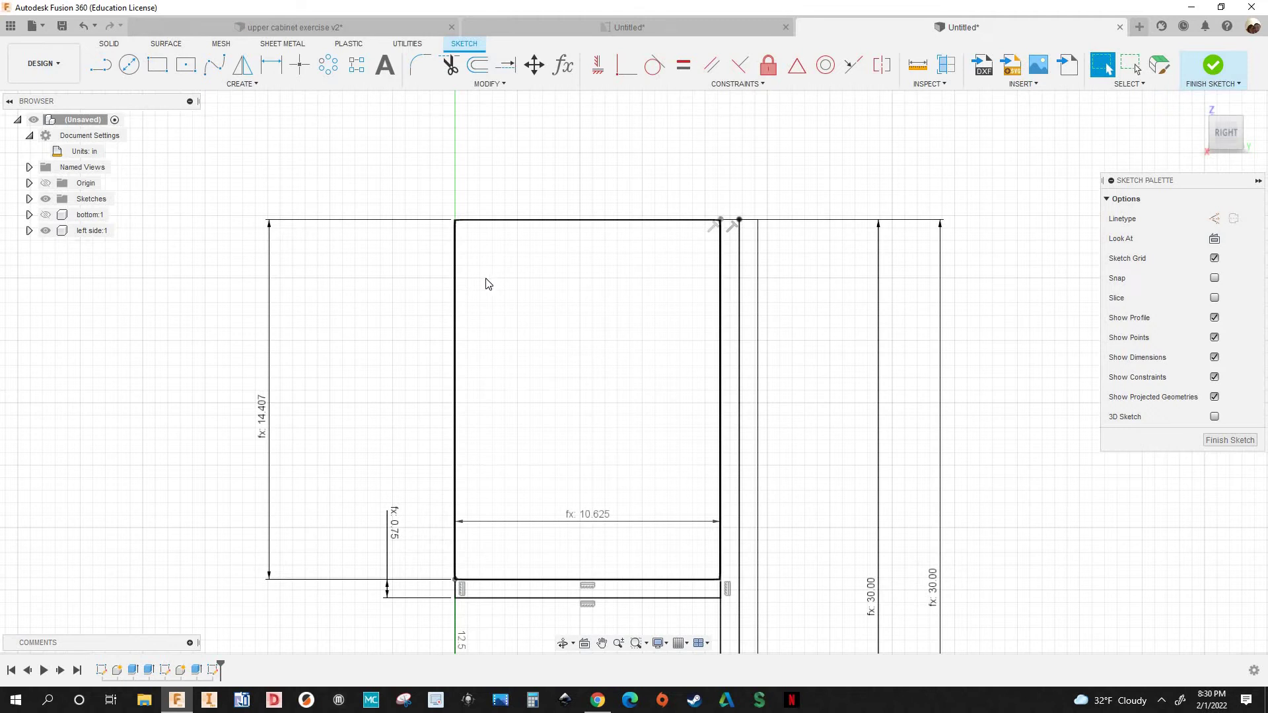
{"action": "scroll", "coordinate": [479, 297], "scroll_direction": "down", "scroll_amount": 3}
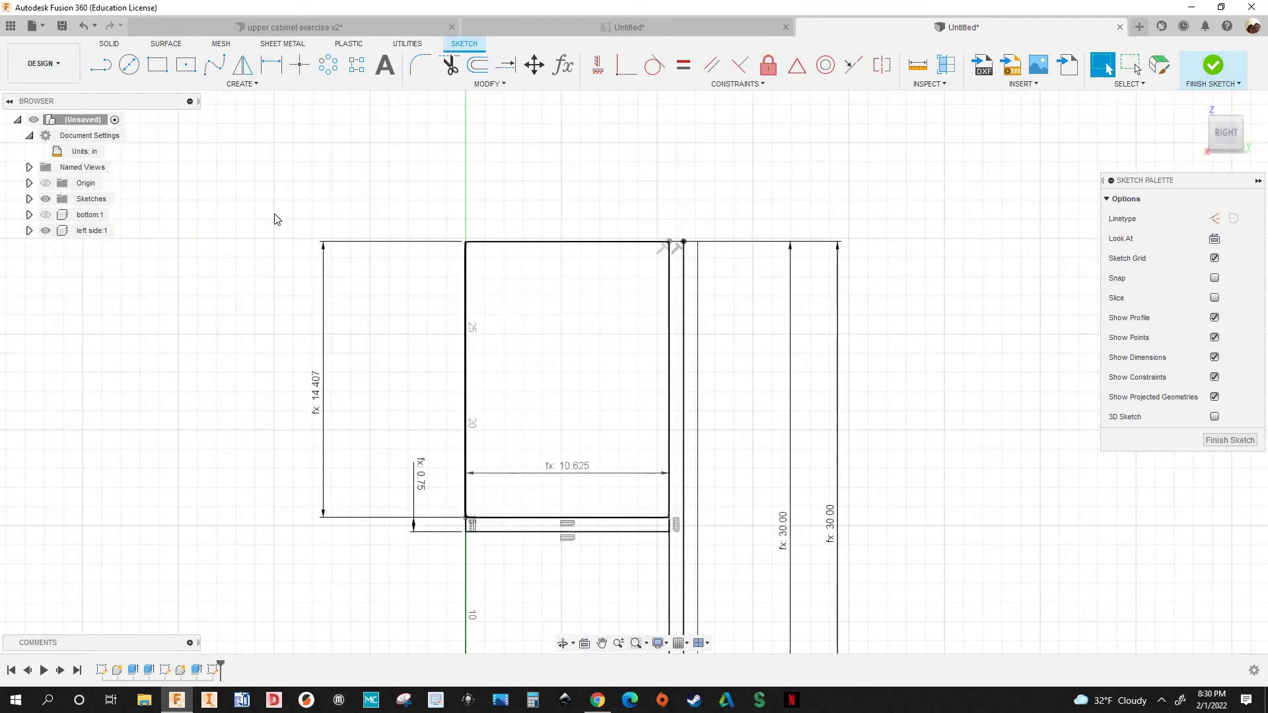
{"action": "scroll", "coordinate": [277, 219], "scroll_direction": "down", "scroll_amount": 1}
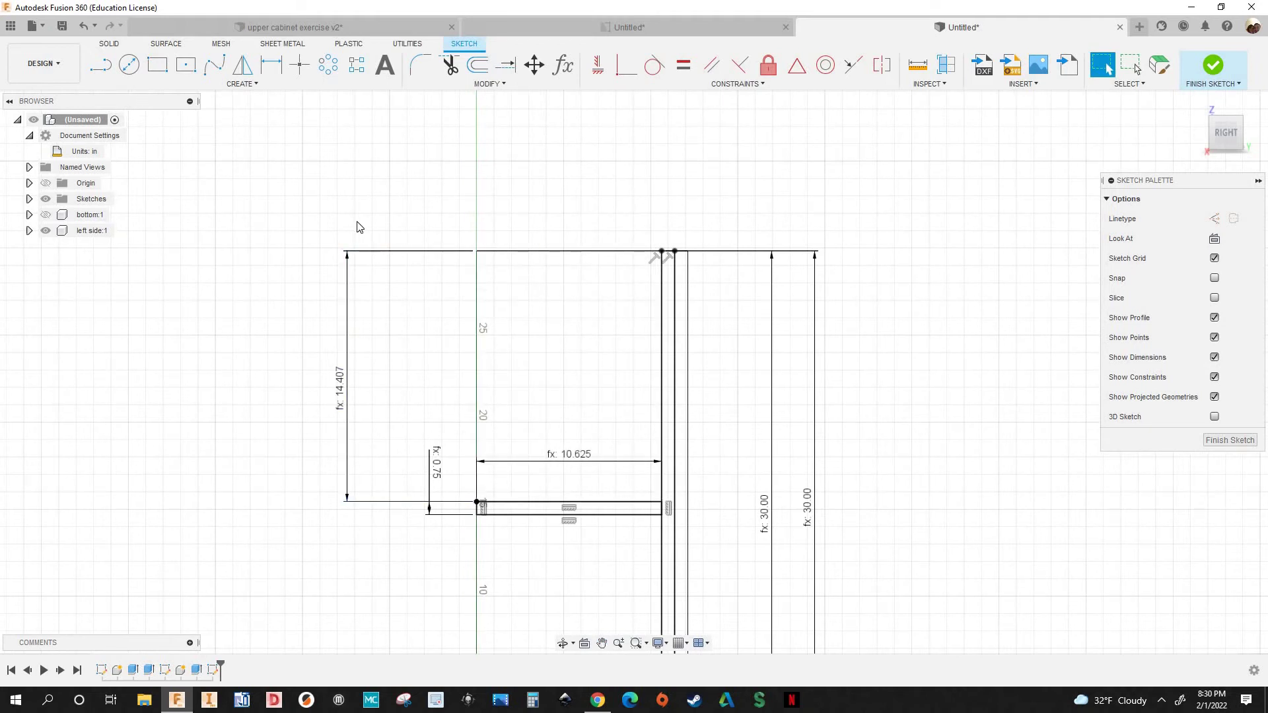
Sketch a circle about 1.82 in in diameter inside the side panel near its upper front corner
{"action": "key", "text": "c"}
{"action": "scroll", "coordinate": [509, 290], "scroll_direction": "up", "scroll_amount": 3}
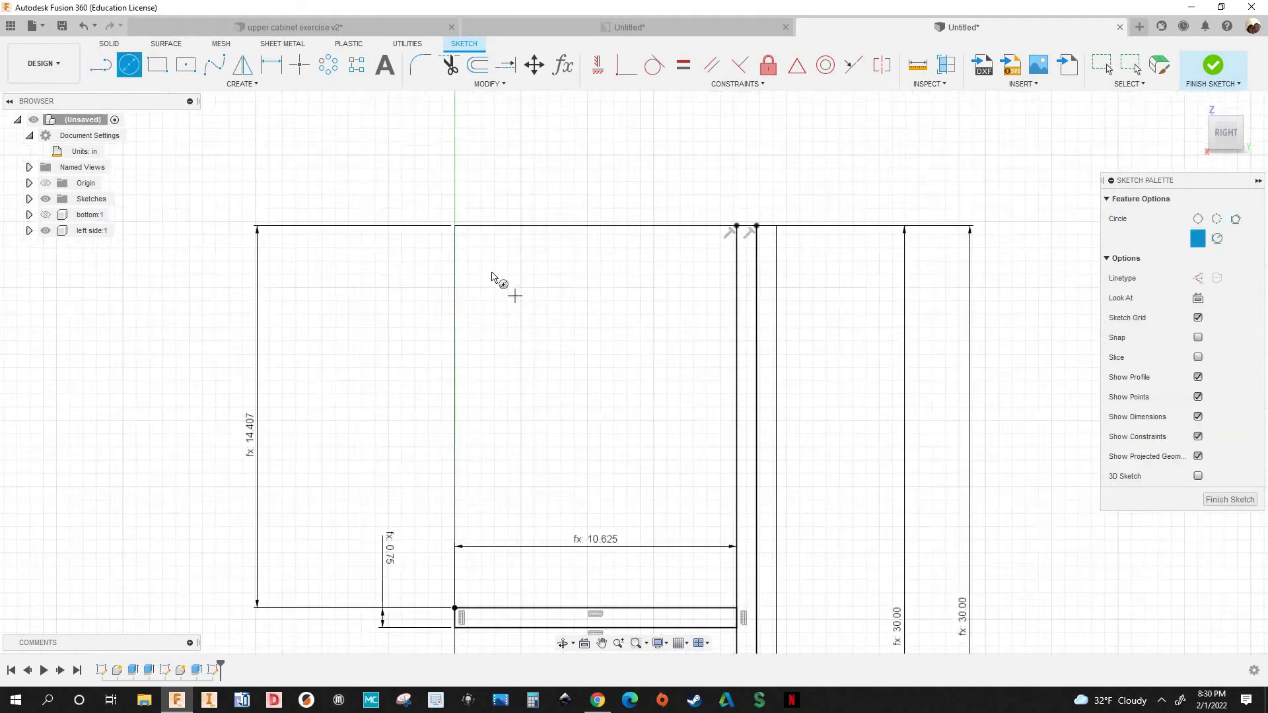
{"action": "scroll", "coordinate": [492, 276], "scroll_direction": "up", "scroll_amount": 2}
{"action": "left_click", "coordinate": [492, 272]}
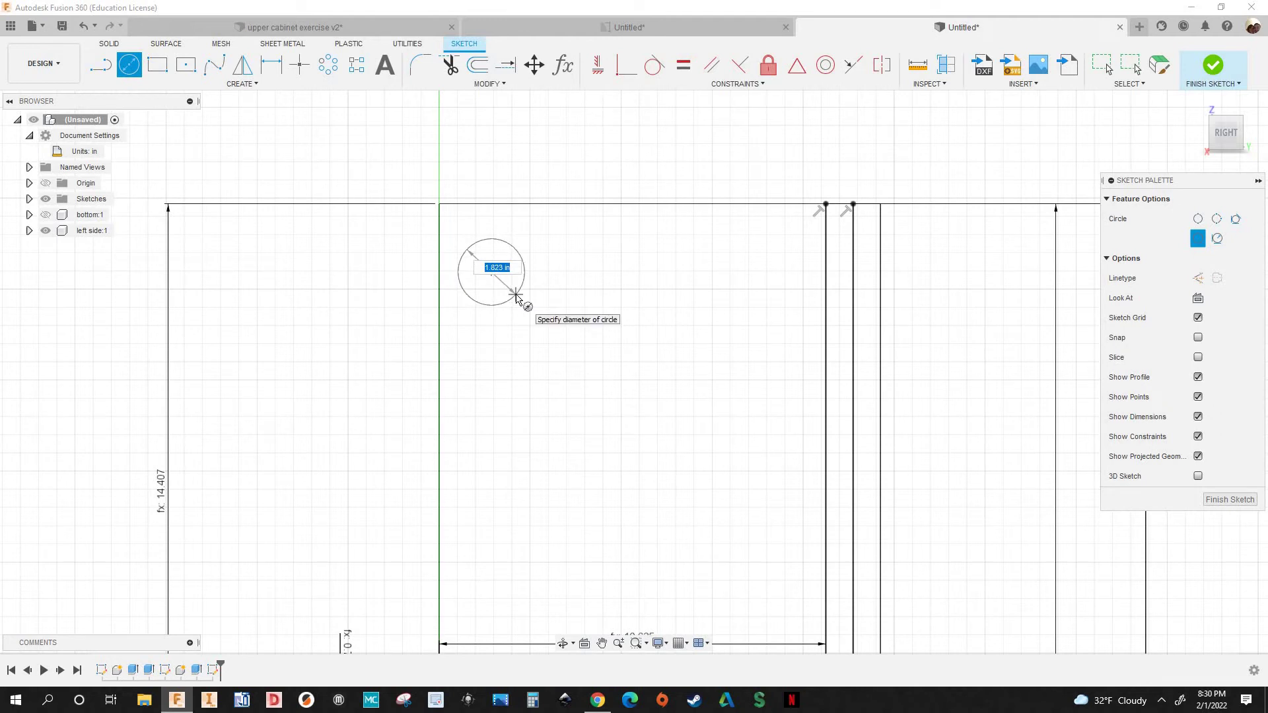
{"action": "left_click", "coordinate": [516, 295]}
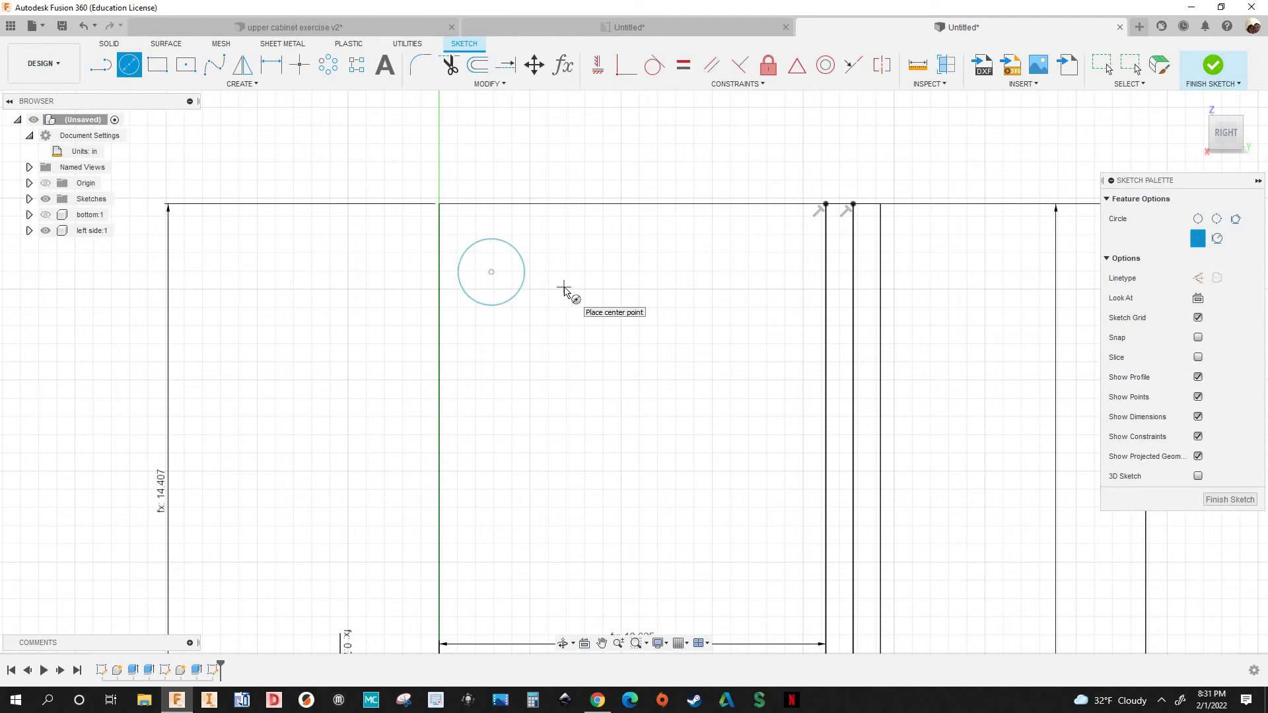
Dimension the circle's diameter and set it to the holediameter parameter
{"action": "key", "text": "d"}
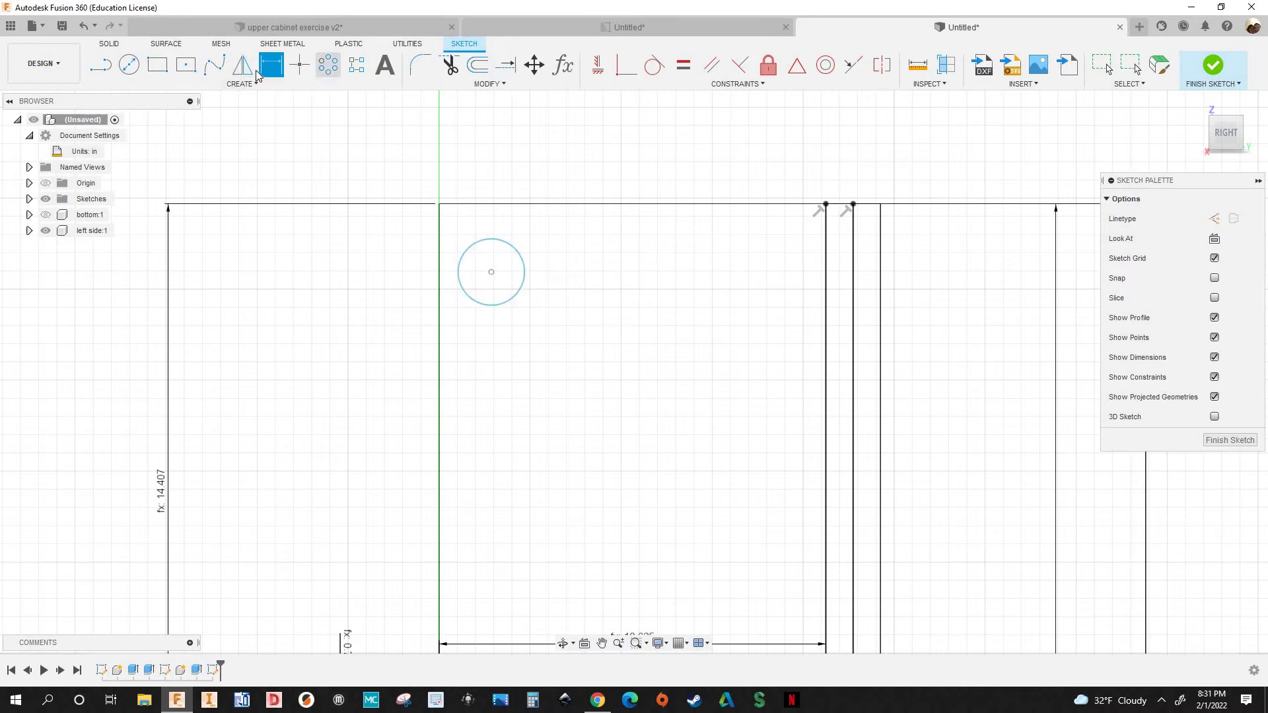
{"action": "scroll", "coordinate": [529, 305], "scroll_direction": "up", "scroll_amount": 3}
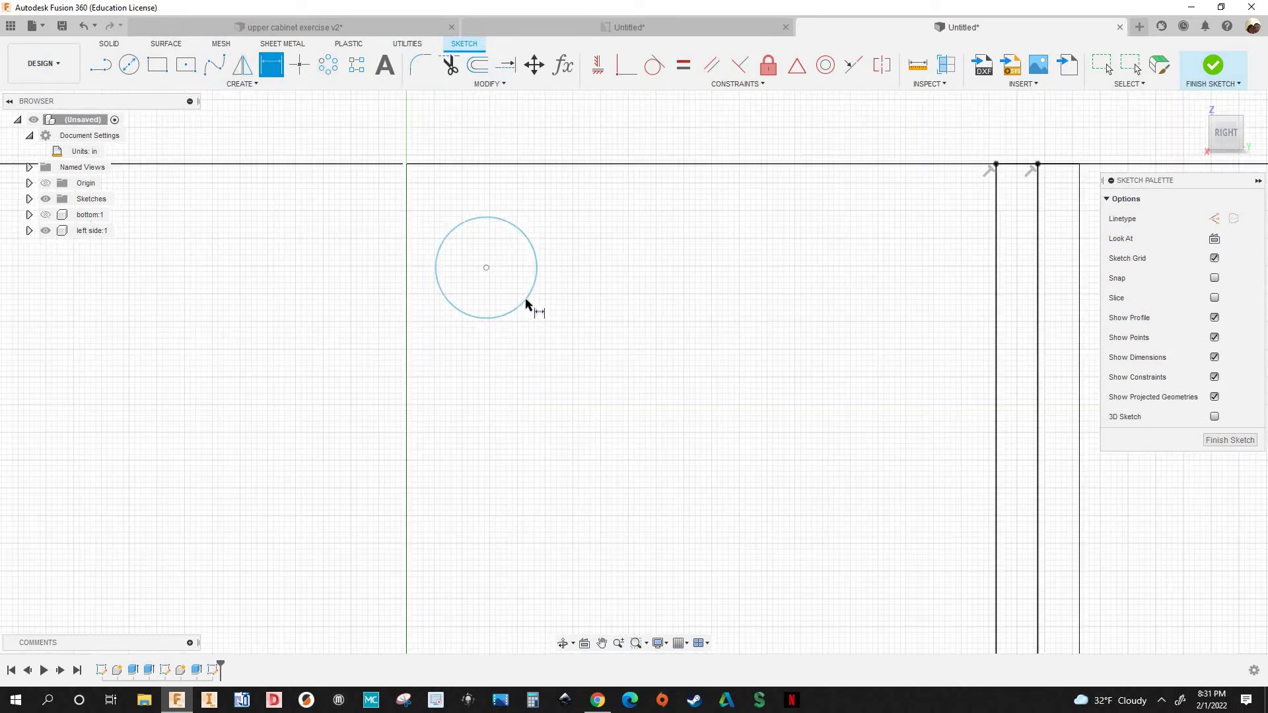
{"action": "left_click", "coordinate": [577, 357]}
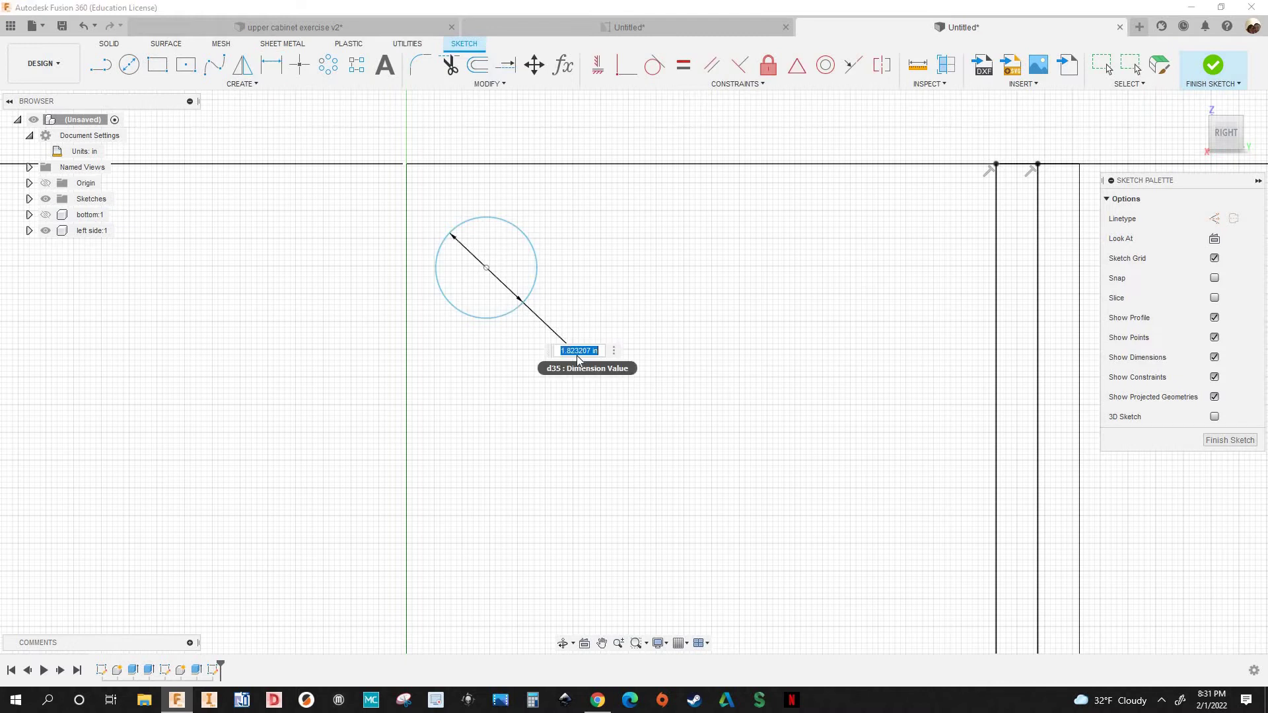
{"action": "type", "text": "holedia"}
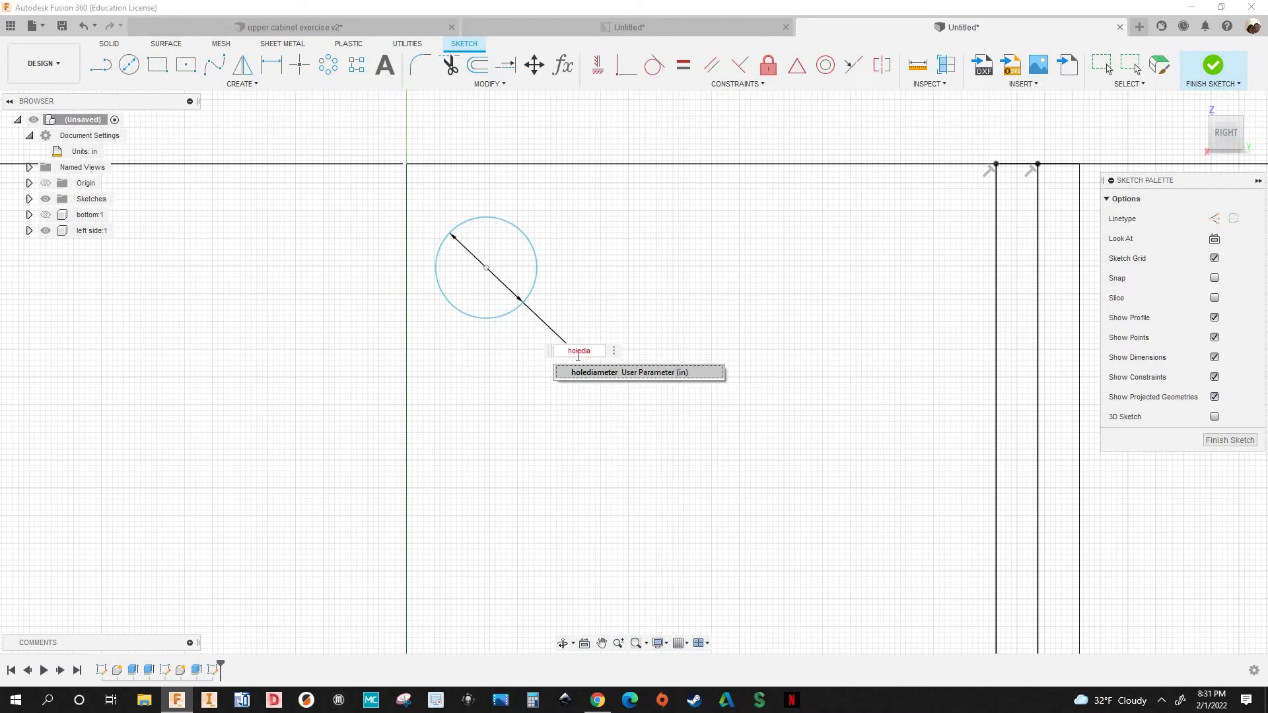
{"action": "key", "text": "Return"}
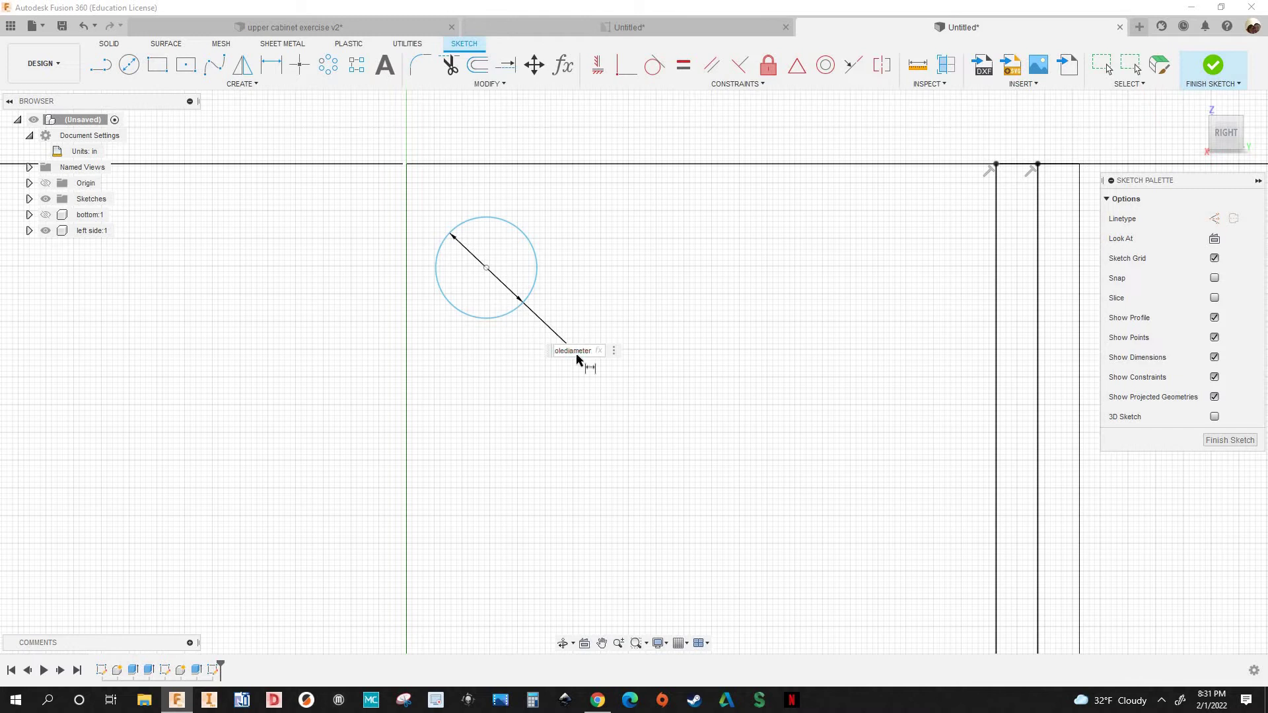
{"action": "key", "text": "Return"}
{"action": "scroll", "coordinate": [463, 322], "scroll_direction": "up", "scroll_amount": 2}
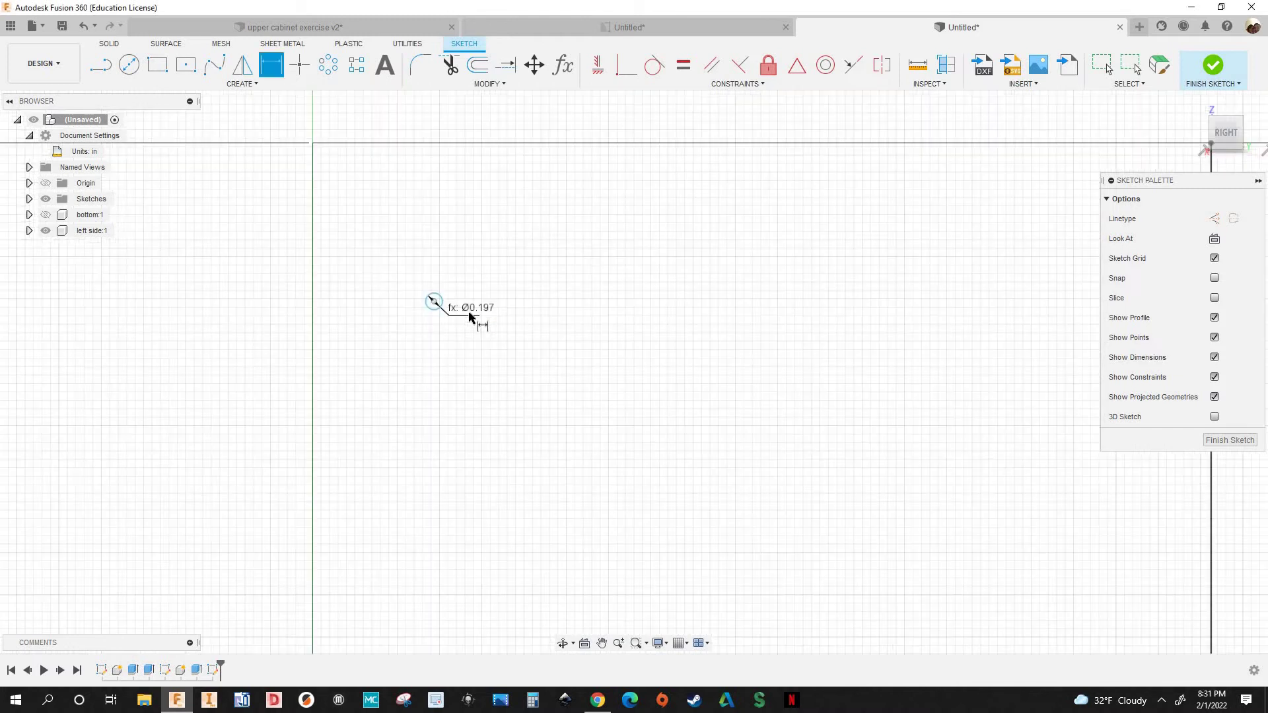
Check the holediameter entry's expression and value in the user parameters, and return to the hole circle in the sketch
{"action": "left_click", "coordinate": [564, 65]}
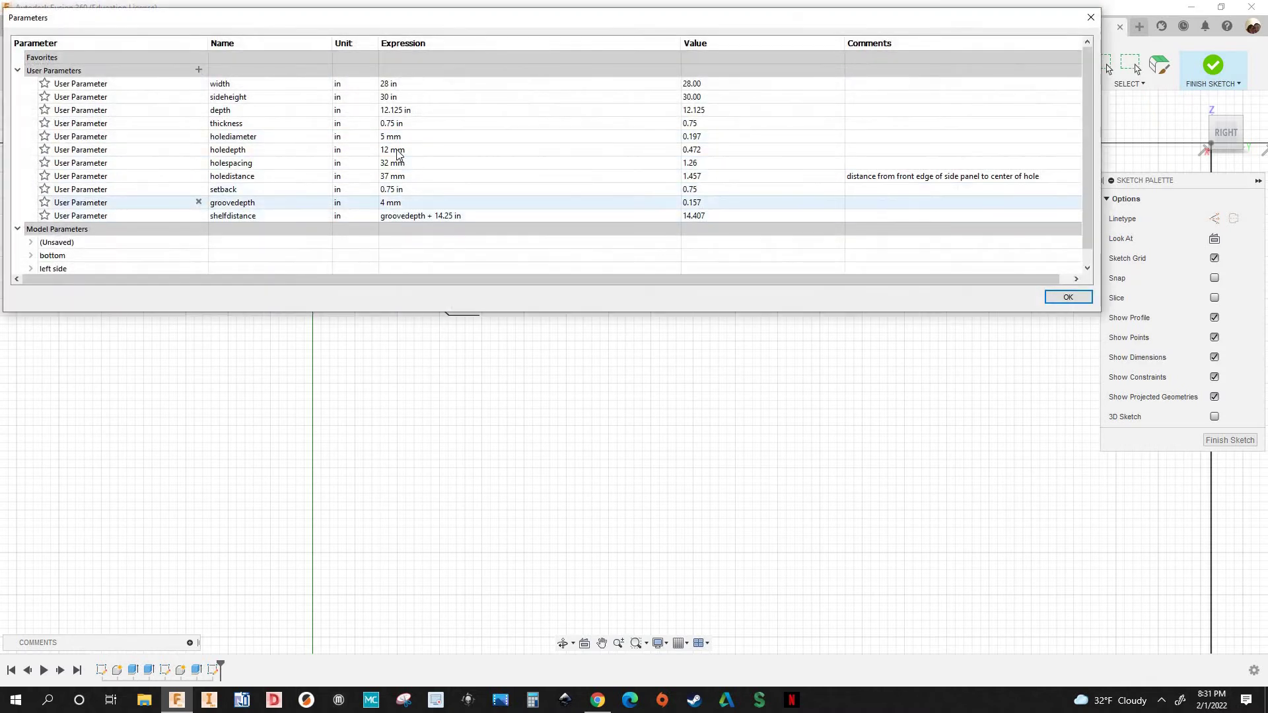
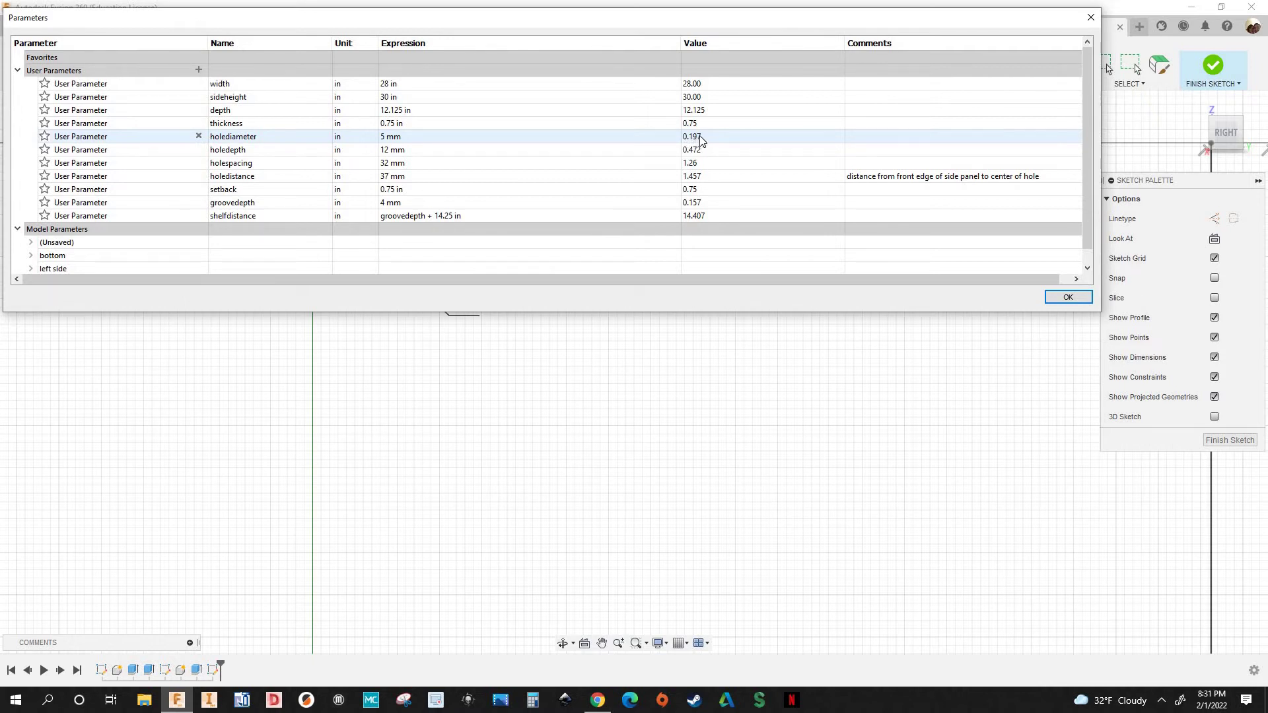
{"action": "left_click", "coordinate": [1067, 297]}
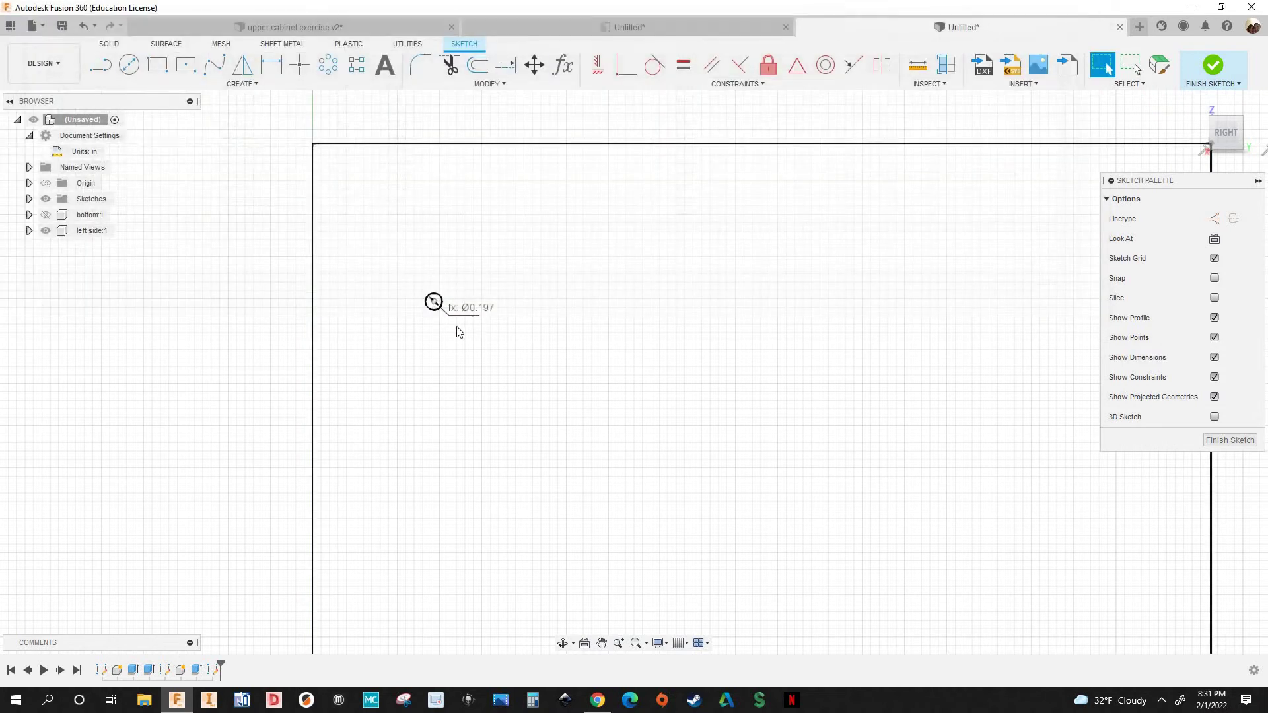
{"action": "scroll", "coordinate": [492, 349], "scroll_direction": "up", "scroll_amount": 2}
{"action": "scroll", "coordinate": [541, 339], "scroll_direction": "down", "scroll_amount": 4}
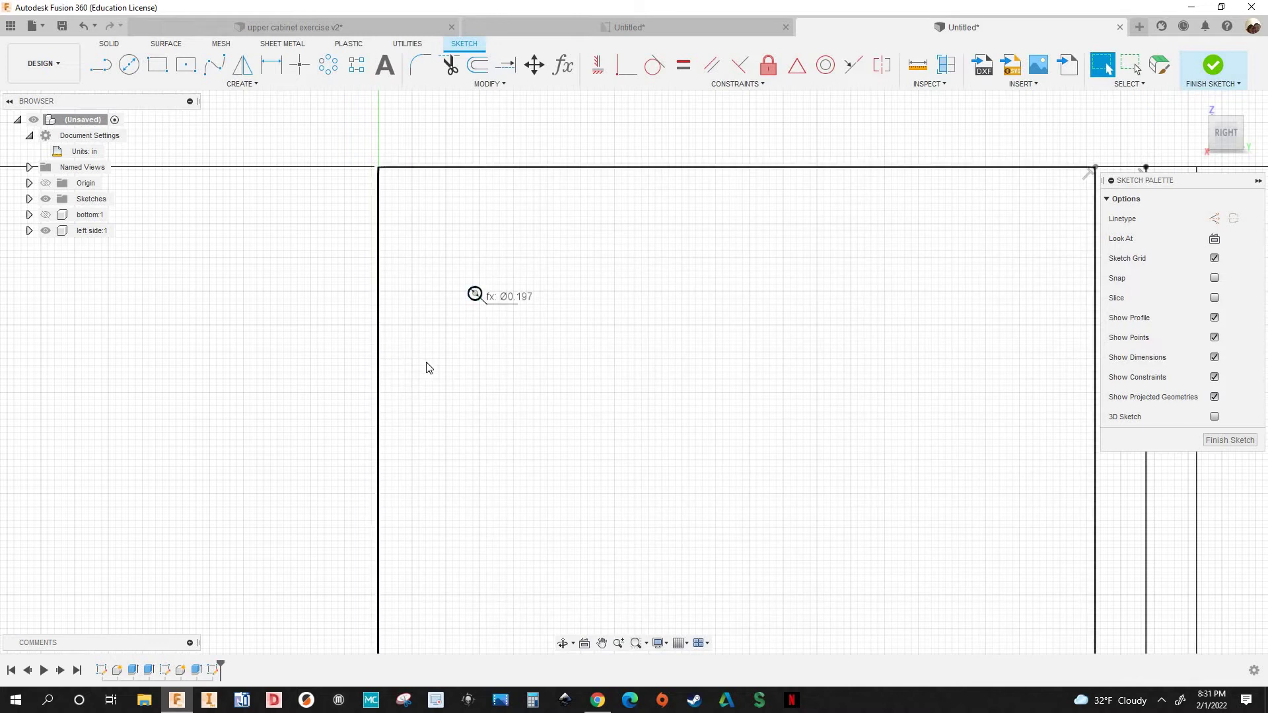
{"action": "scroll", "coordinate": [427, 368], "scroll_direction": "up", "scroll_amount": 1}
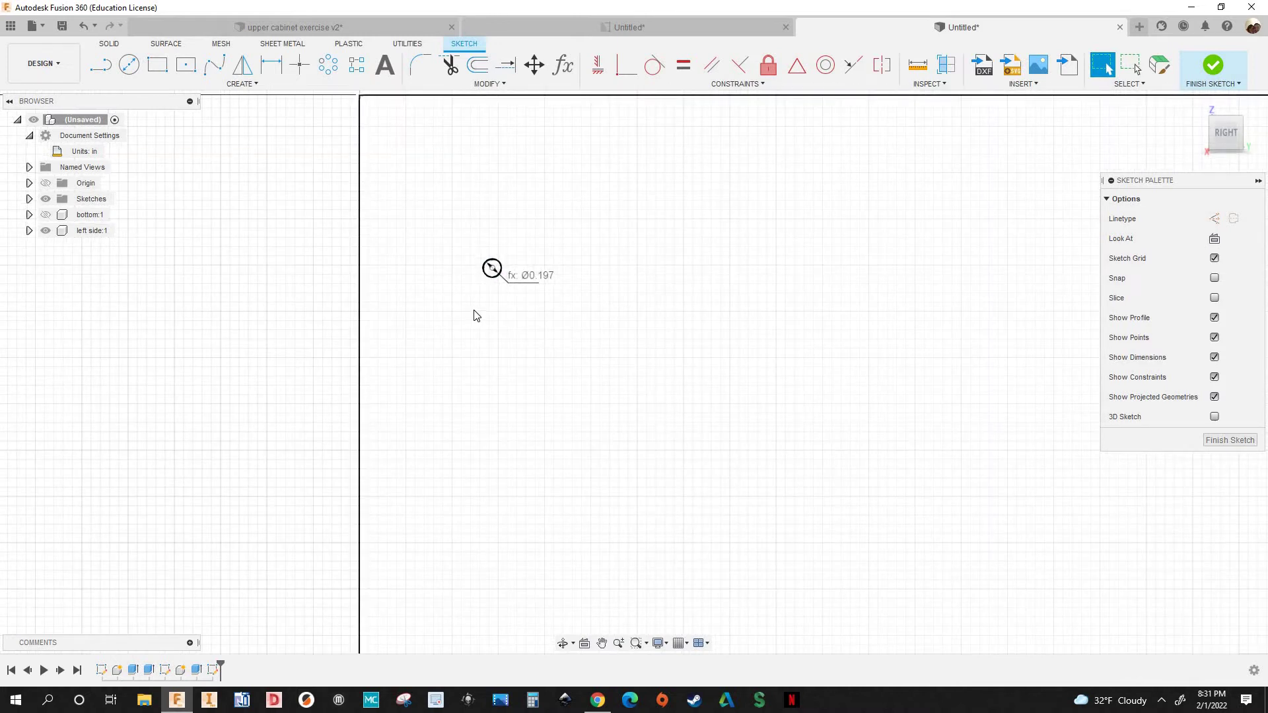
{"action": "scroll", "coordinate": [449, 327], "scroll_direction": "down", "scroll_amount": 1}
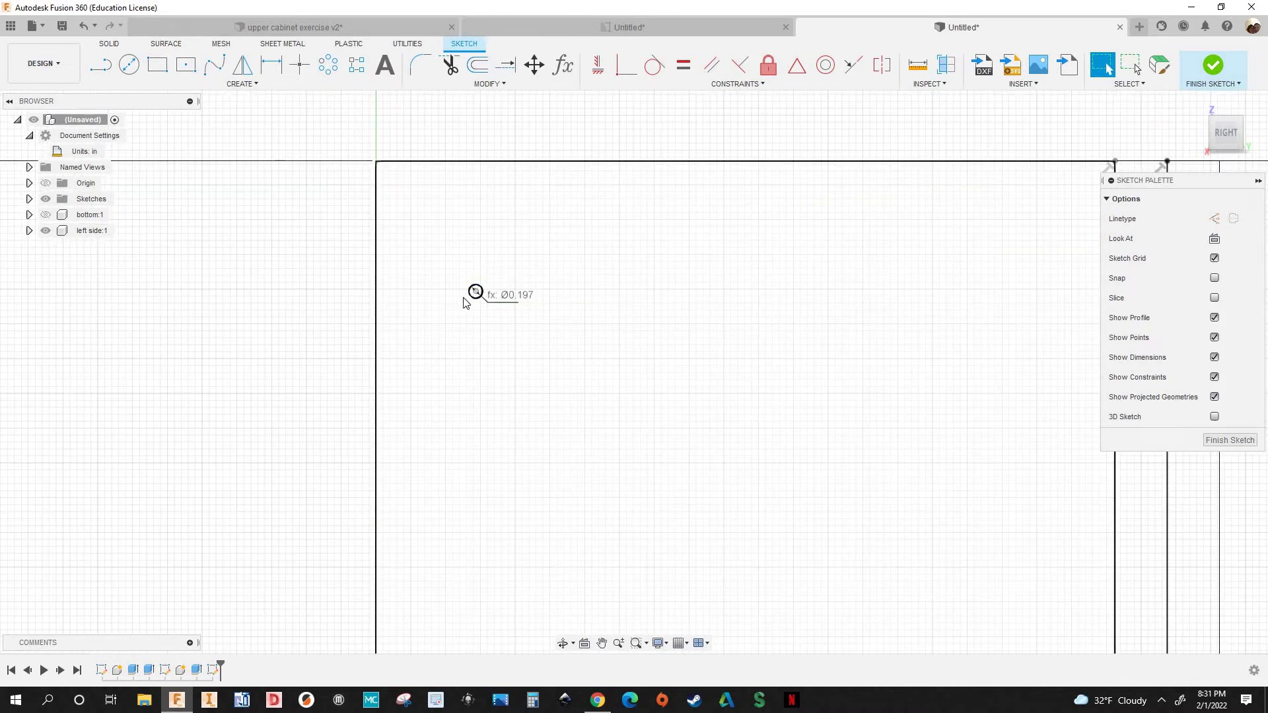
Dimension the hole circle's centre from the side panel's front edge and set the distance to the holedistance parameter
{"action": "scroll", "coordinate": [471, 305], "scroll_direction": "up", "scroll_amount": 1}
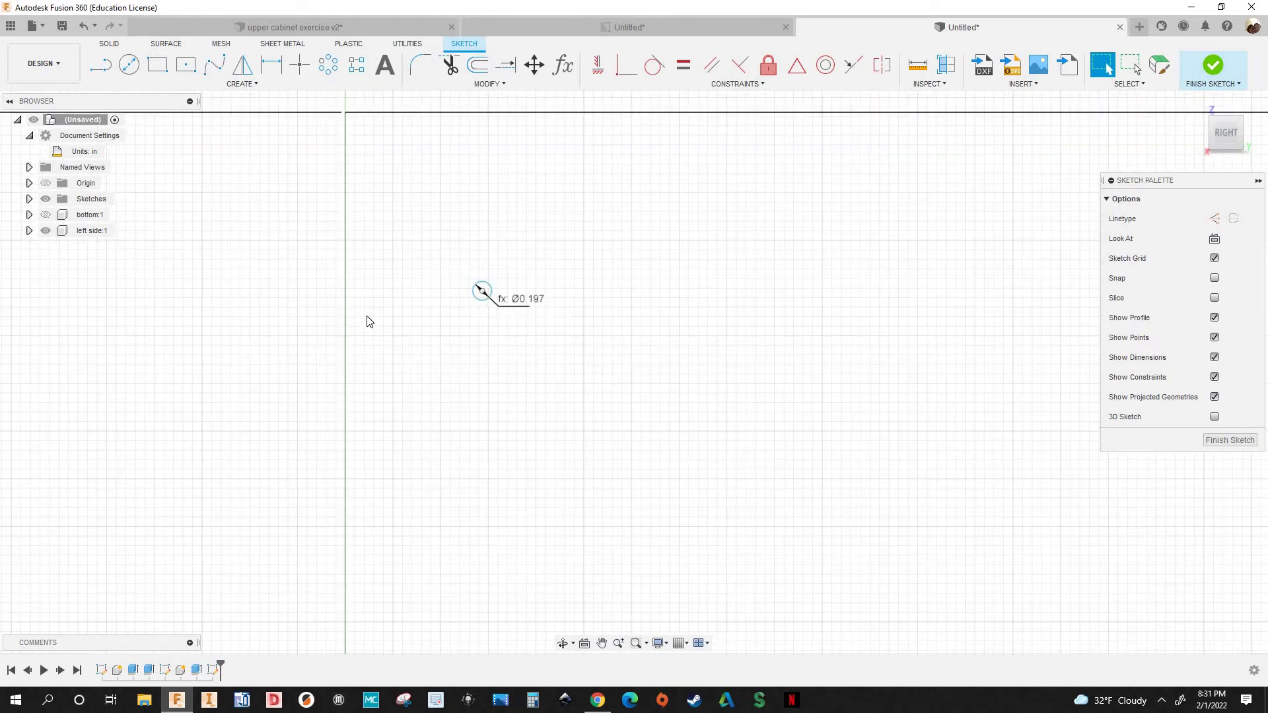
{"action": "scroll", "coordinate": [370, 313], "scroll_direction": "up", "scroll_amount": 2}
{"action": "scroll", "coordinate": [371, 312], "scroll_direction": "down", "scroll_amount": 1}
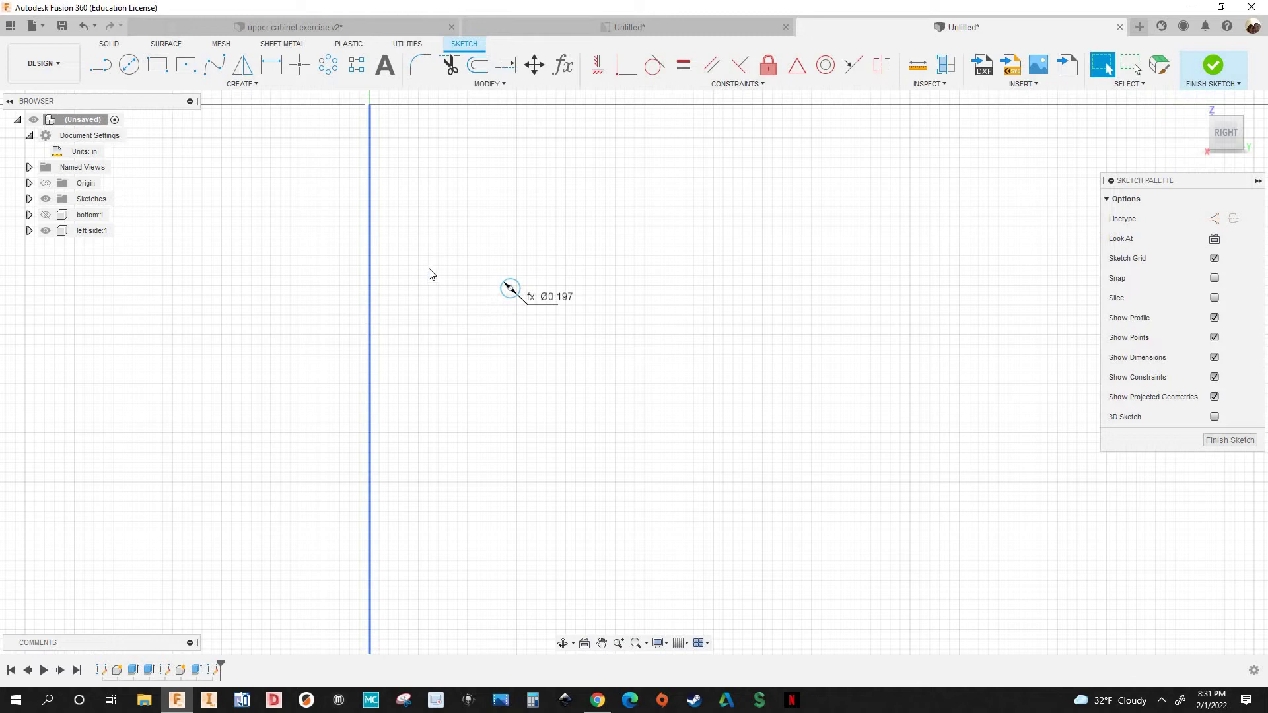
{"action": "scroll", "coordinate": [436, 328], "scroll_direction": "up", "scroll_amount": 1}
{"action": "scroll", "coordinate": [431, 297], "scroll_direction": "down", "scroll_amount": 2}
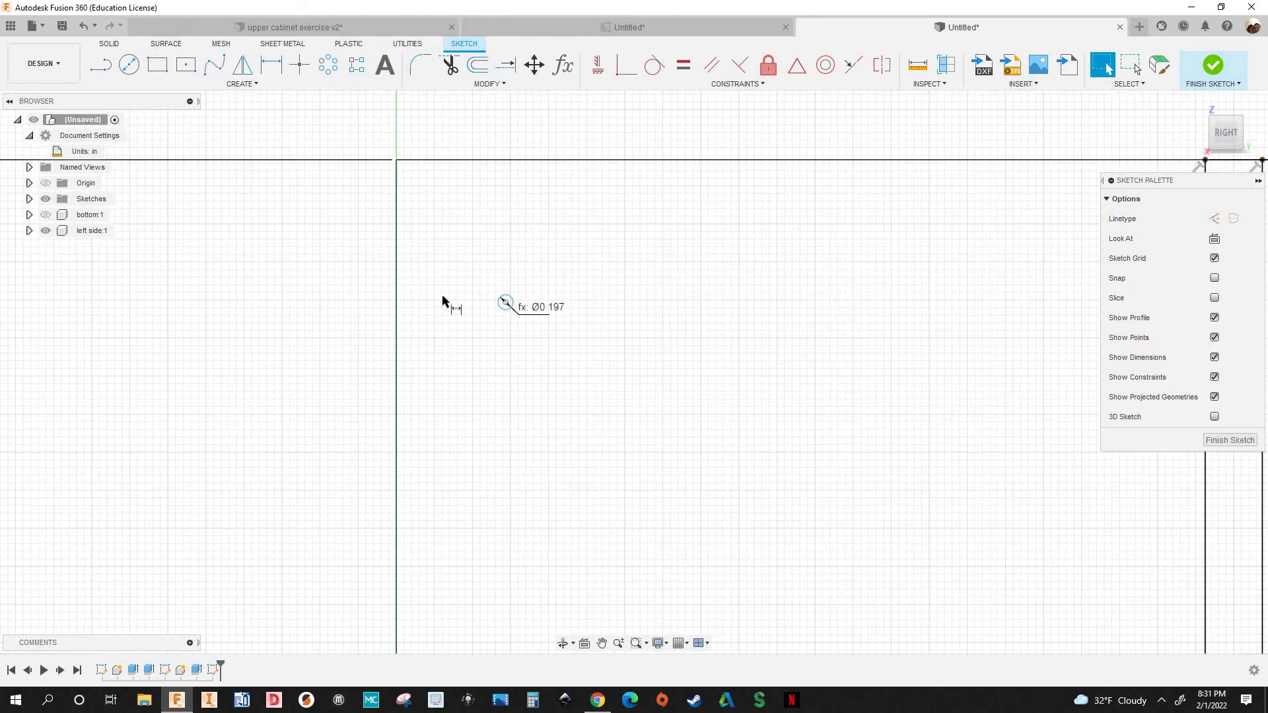
{"action": "key", "text": "d"}
{"action": "left_click", "coordinate": [391, 333]}
{"action": "scroll", "coordinate": [391, 334], "scroll_direction": "up", "scroll_amount": 1}
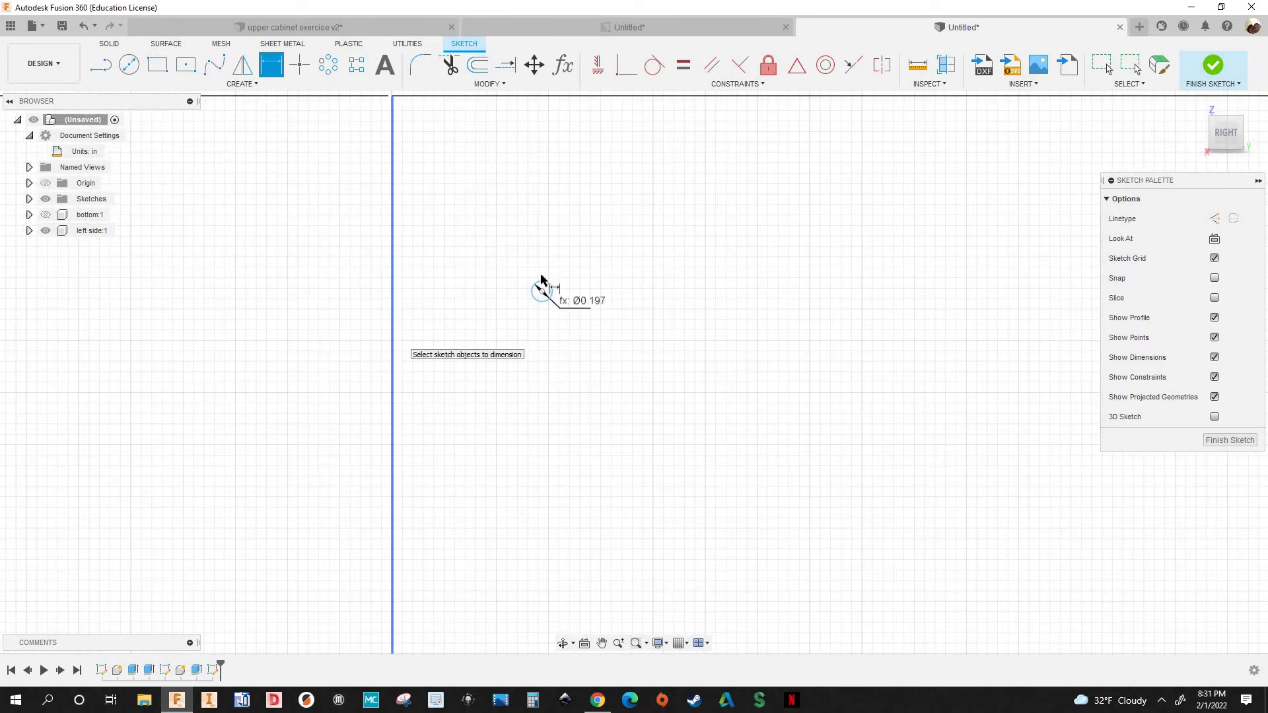
{"action": "left_click", "coordinate": [480, 231]}
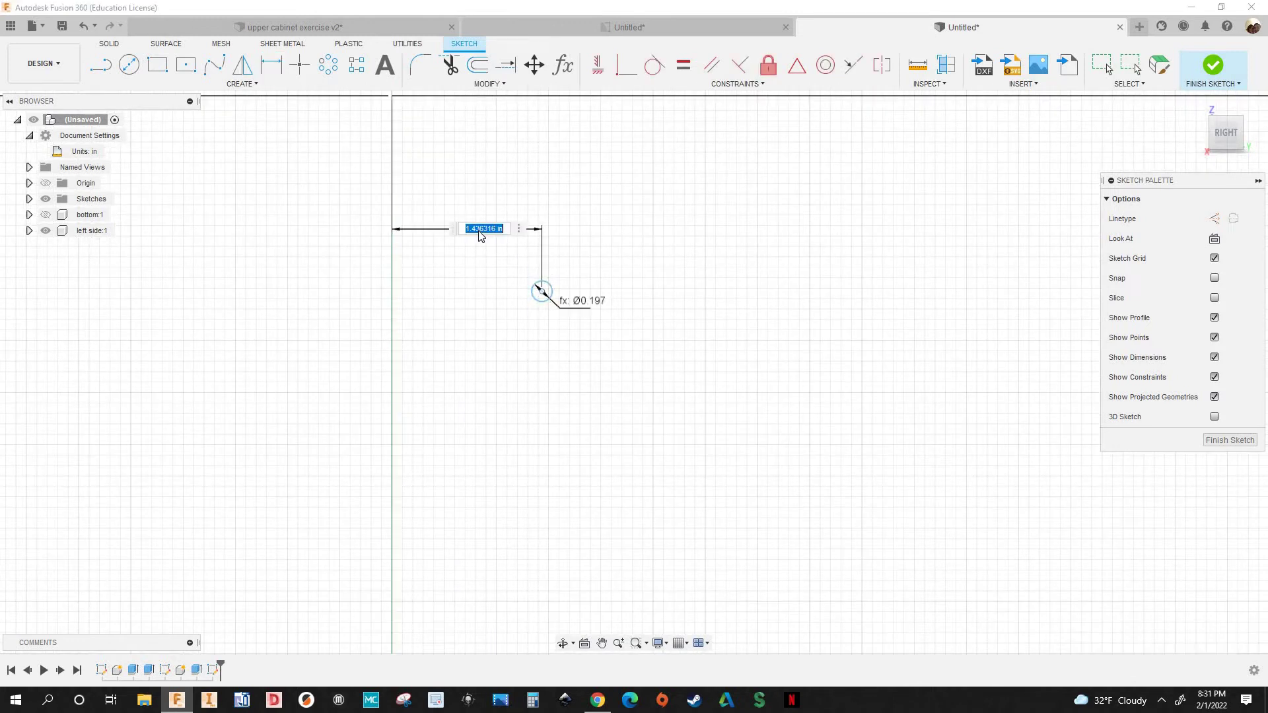
{"action": "type", "text": "s"}
{"action": "key", "text": "BackSpace"}
{"action": "type", "text": "holedis"}
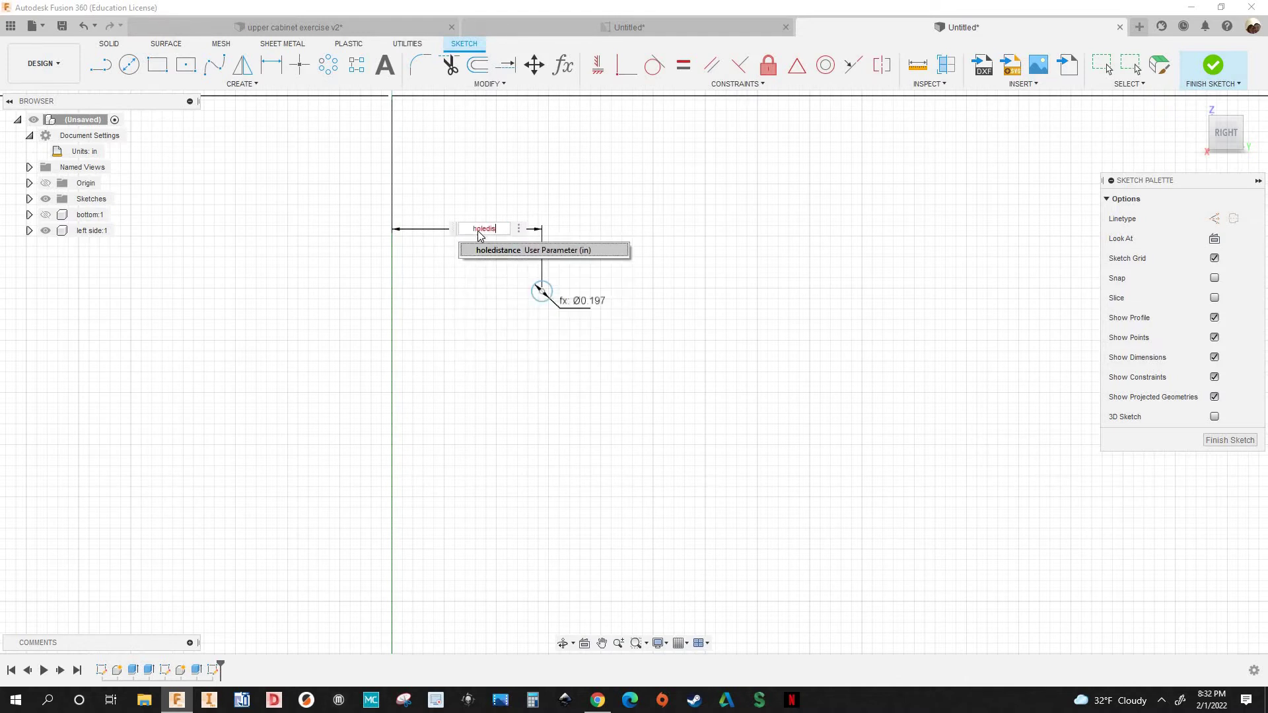
{"action": "key", "text": "Return"}
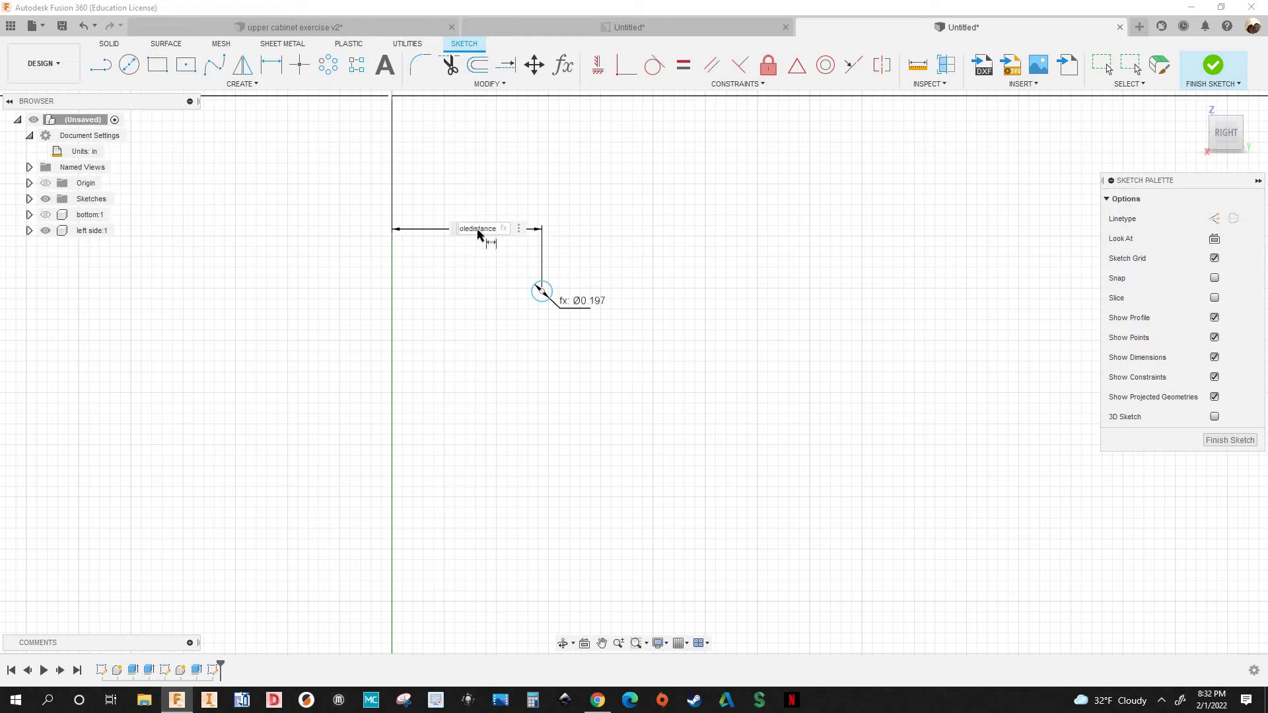
{"action": "key", "text": "Return"}
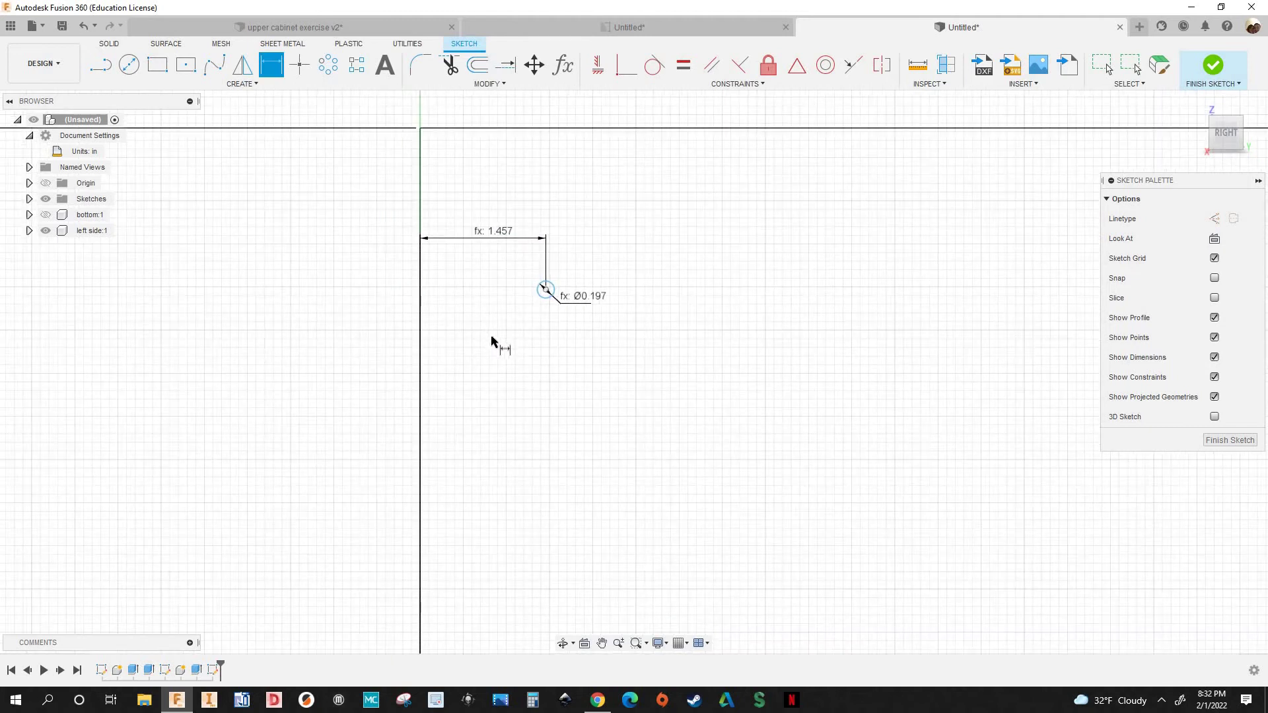
Dimension the hole centre's vertical distance from the panel's upper front corner, using a sum expression starting with groovedepth that yields 2.157 in
{"action": "scroll", "coordinate": [492, 341], "scroll_direction": "down", "scroll_amount": 1}
{"action": "middle_click_drag", "start_coordinate": [485, 345], "coordinate": [483, 440]}
{"action": "scroll", "coordinate": [483, 439], "scroll_direction": "down", "scroll_amount": 1}
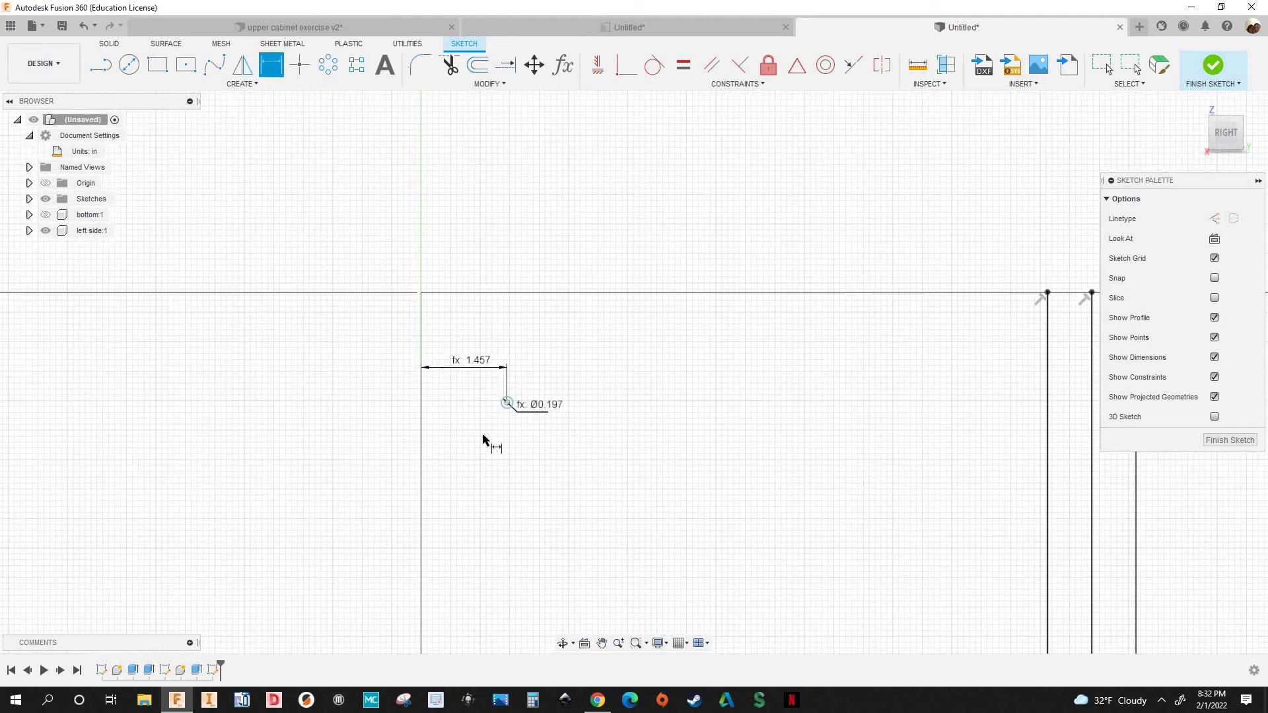
{"action": "scroll", "coordinate": [506, 405], "scroll_direction": "up", "scroll_amount": 2}
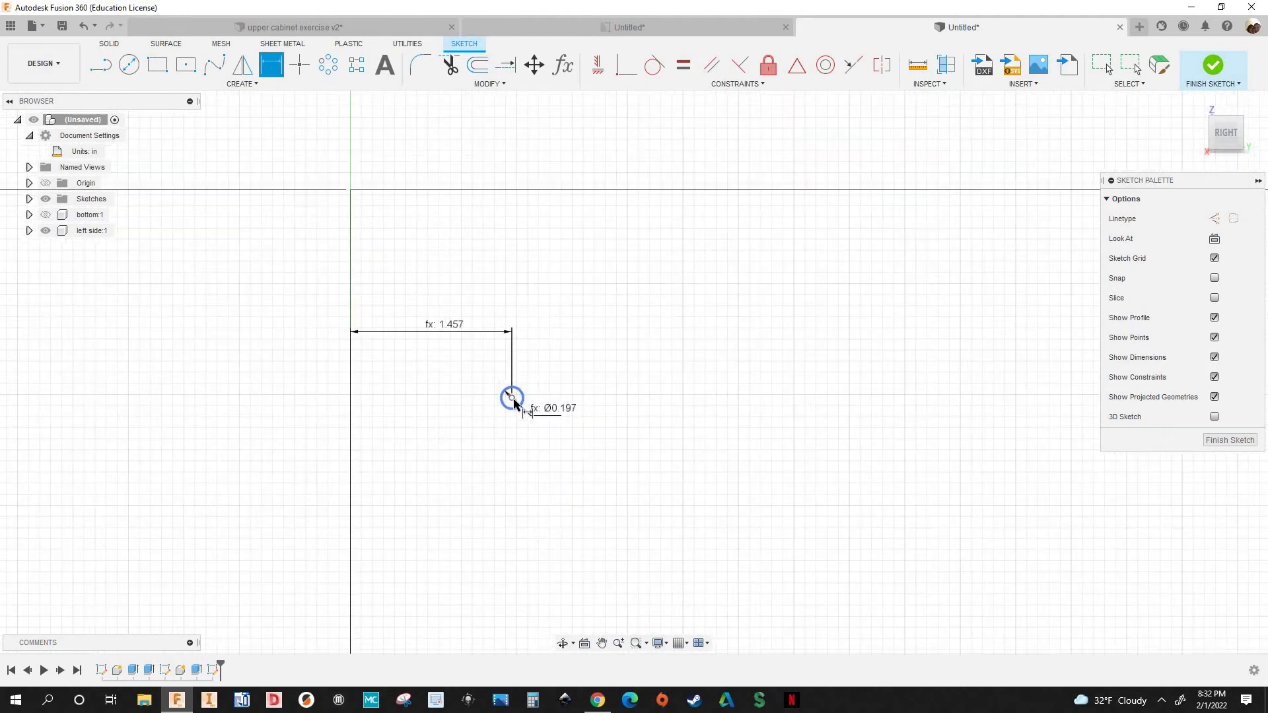
{"action": "scroll", "coordinate": [512, 405], "scroll_direction": "down", "scroll_amount": 1}
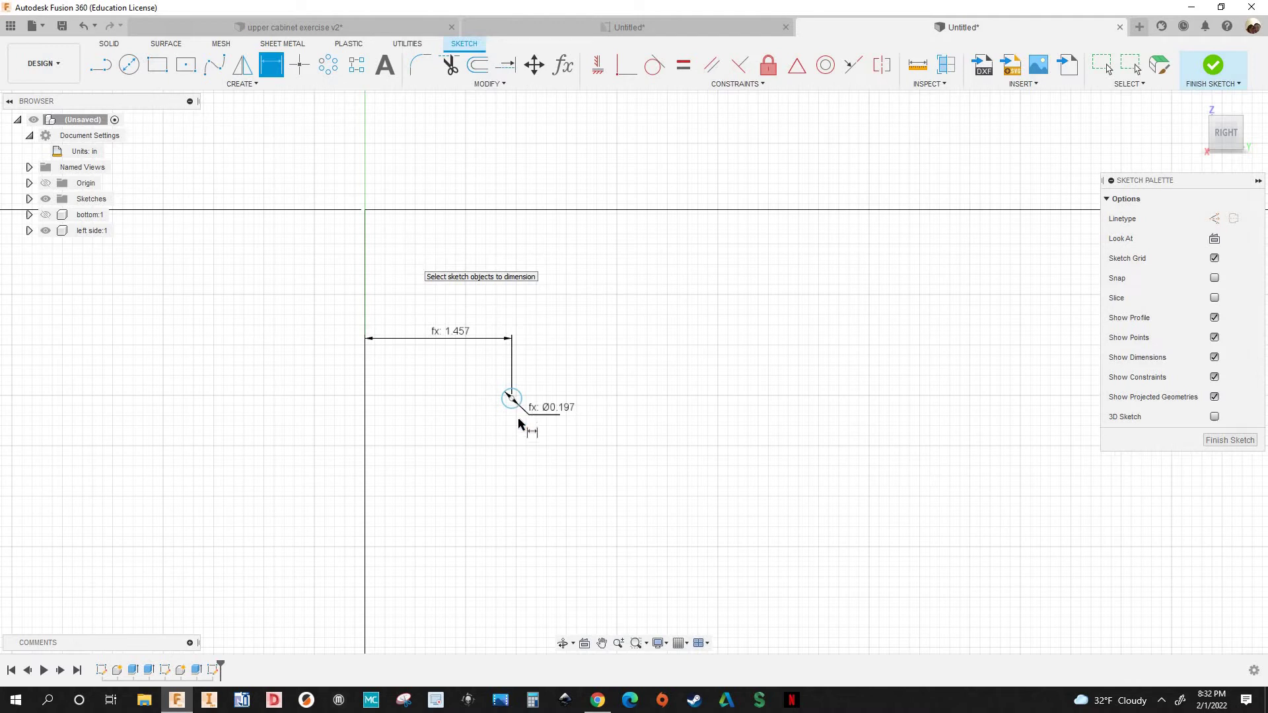
{"action": "left_click", "coordinate": [367, 365]}
{"action": "scroll", "coordinate": [283, 387], "scroll_direction": "down", "scroll_amount": 1}
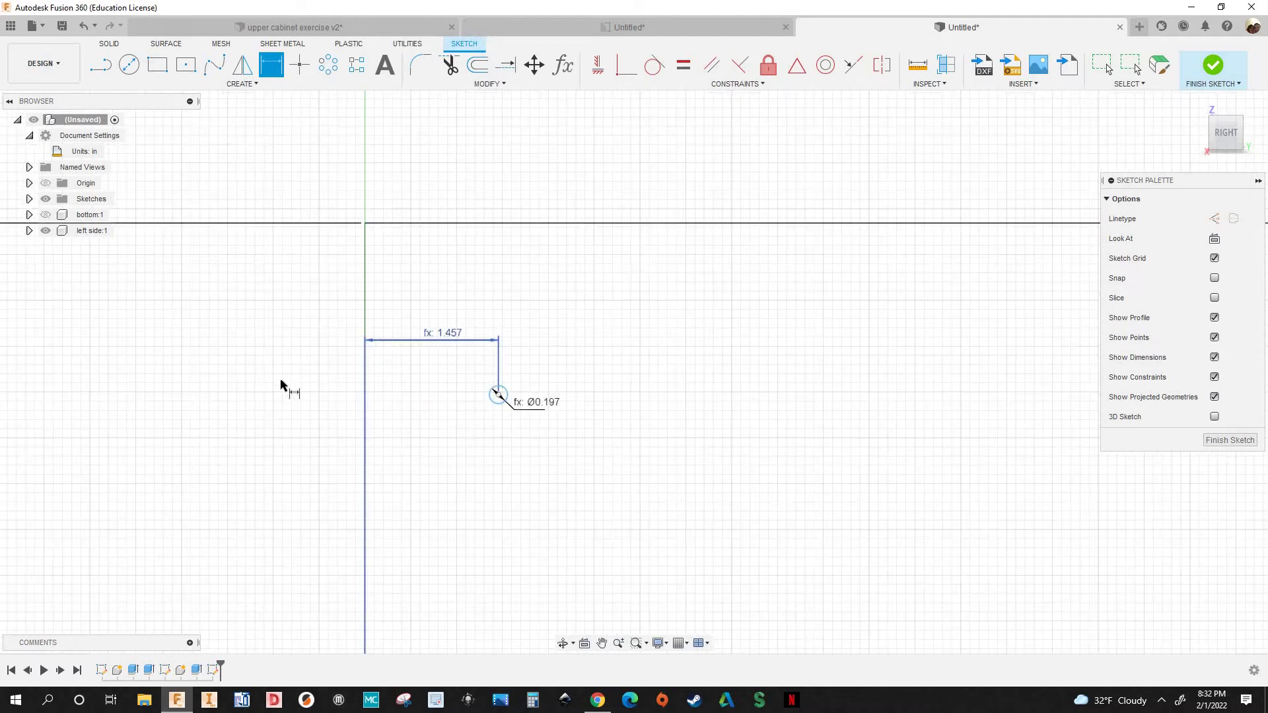
{"action": "left_click", "coordinate": [364, 223]}
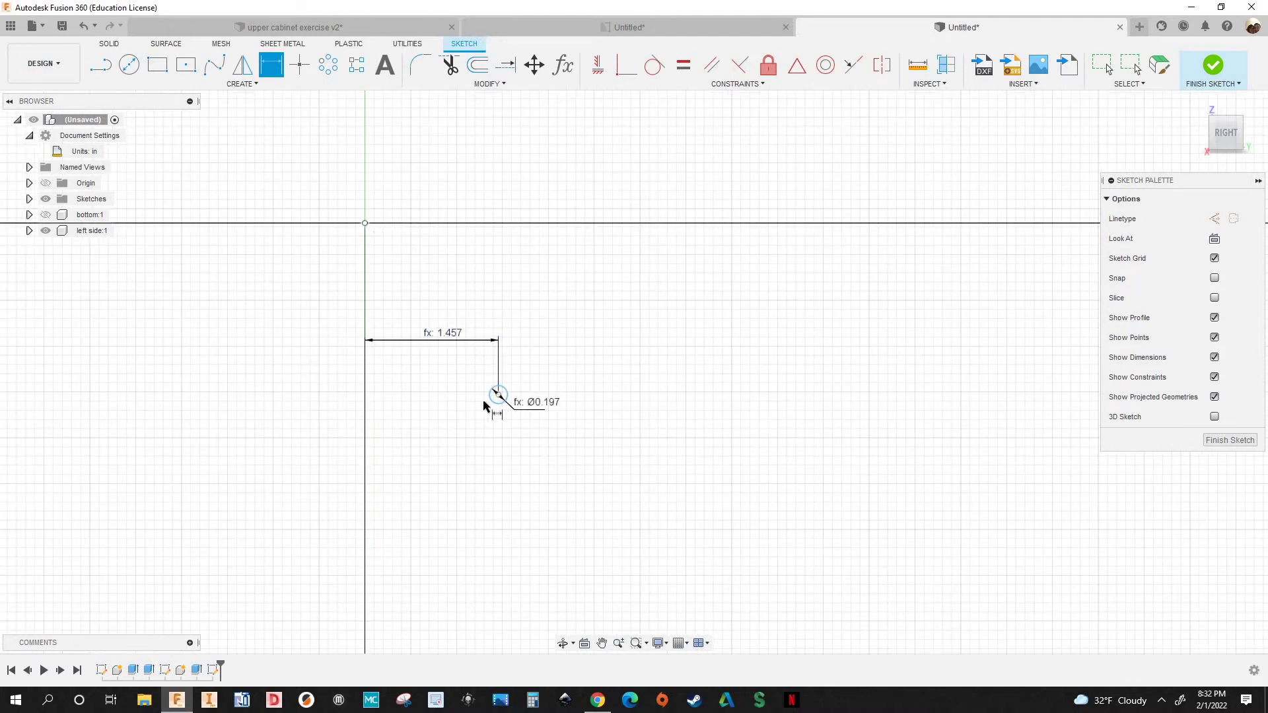
{"action": "left_click", "coordinate": [500, 396]}
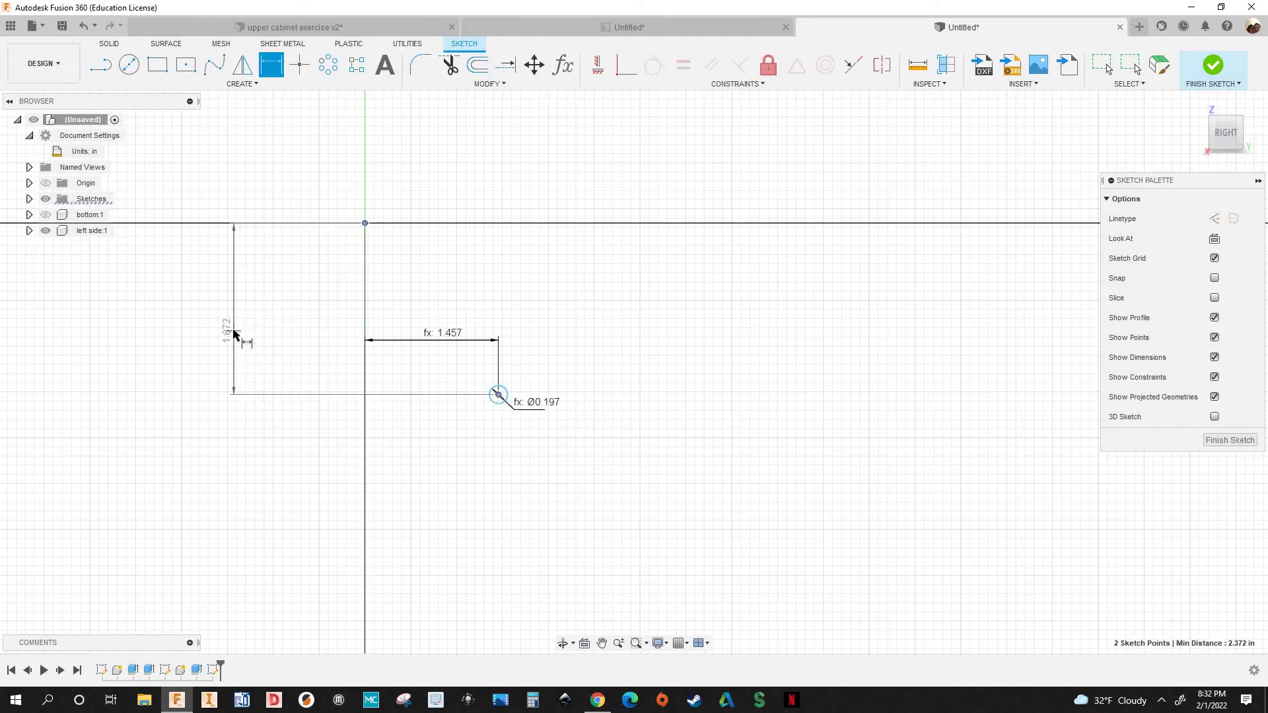
{"action": "left_click", "coordinate": [236, 339]}
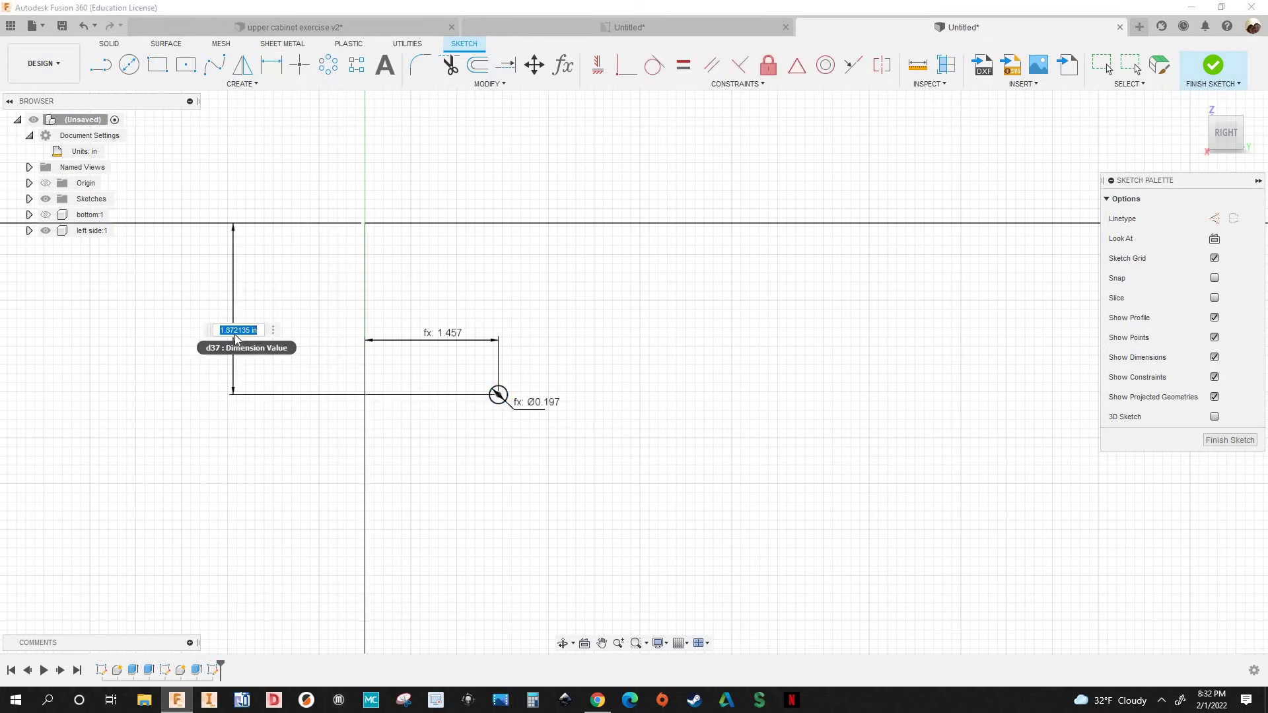
{"action": "type", "text": "gro"}
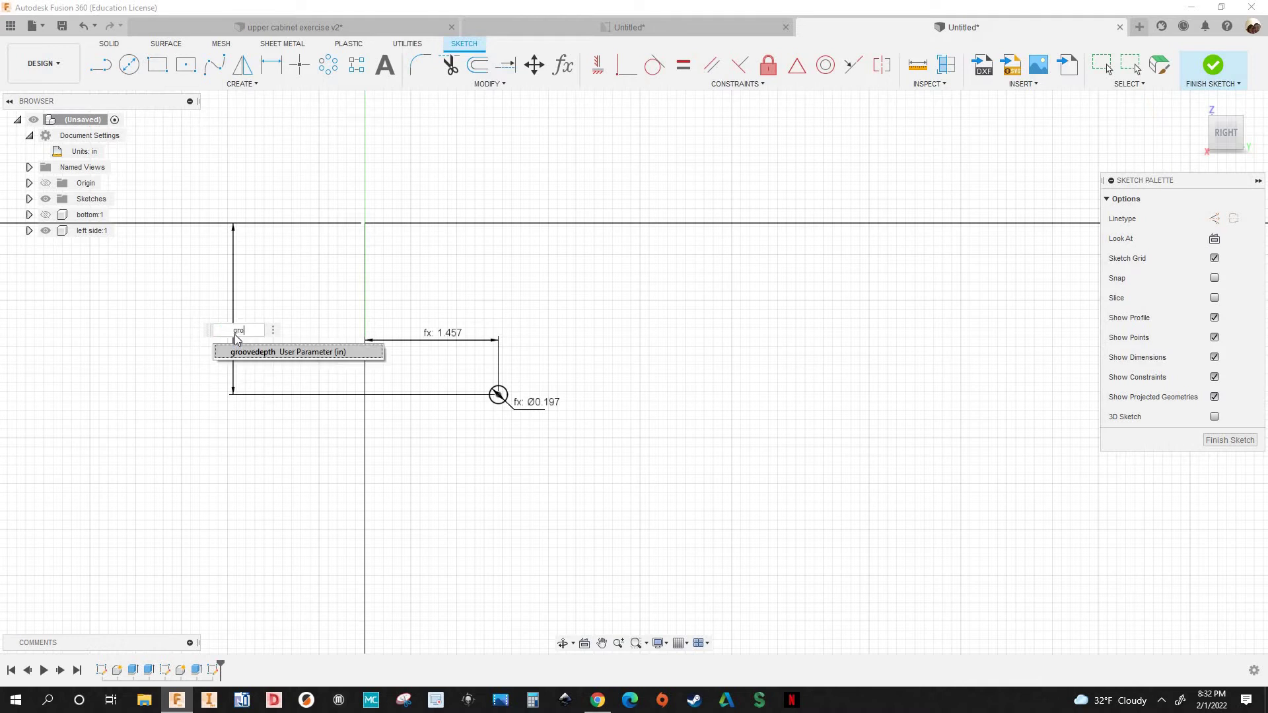
{"action": "key", "text": "Return"}
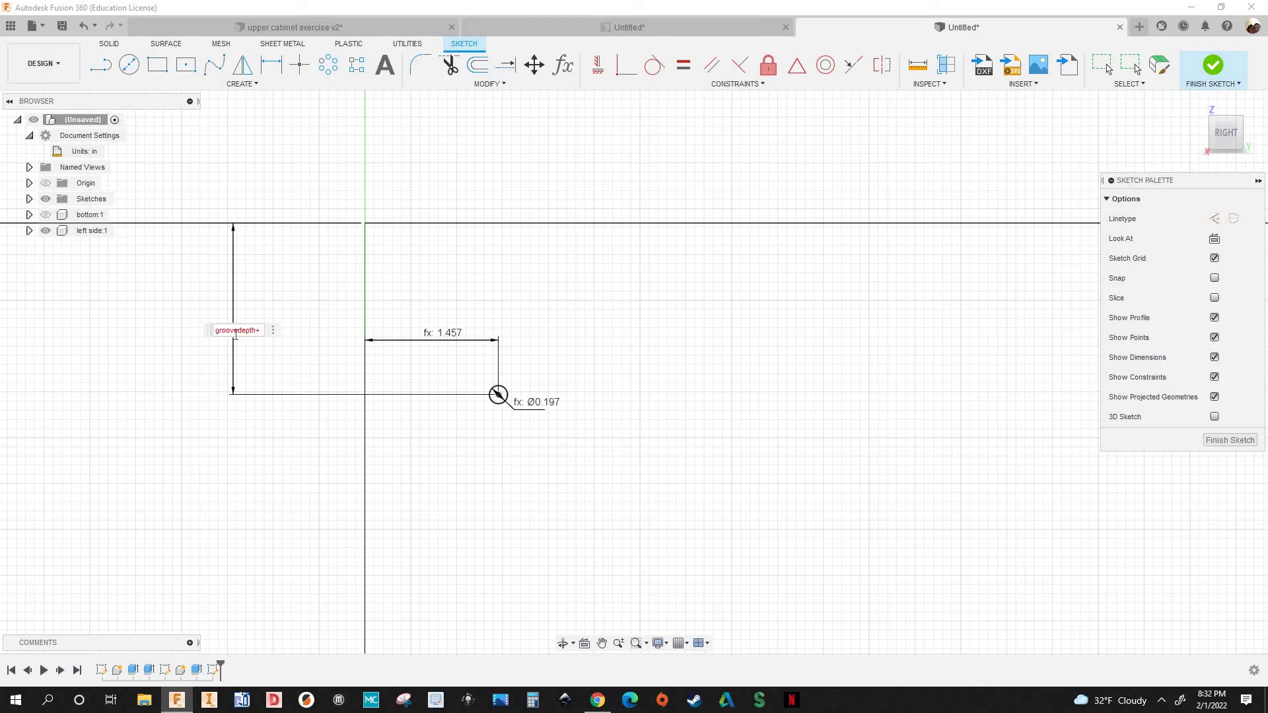
{"action": "key", "text": "Return"}
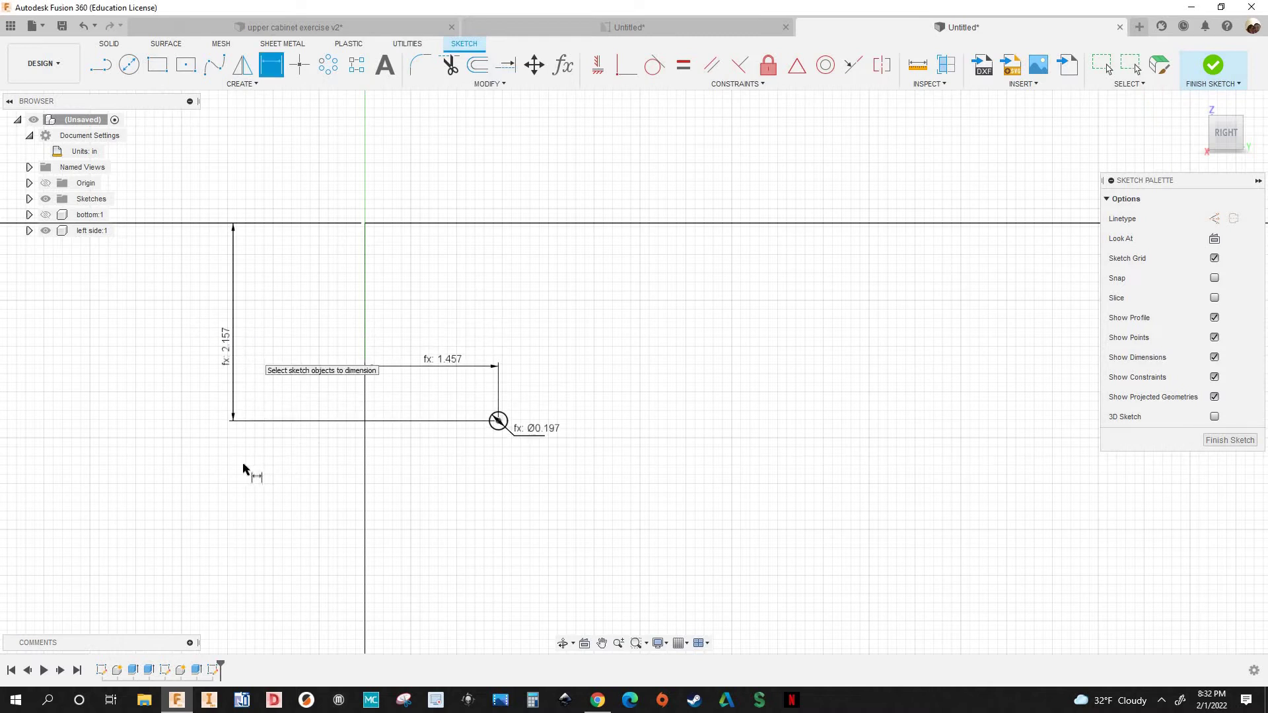
Sketch a second circle about 0.52 in in diameter below the first hole, slightly nearer the panel's front edge
{"action": "scroll", "coordinate": [249, 470], "scroll_direction": "down", "scroll_amount": 3}
{"action": "middle_click_drag", "start_coordinate": [400, 353], "coordinate": [373, 417]}
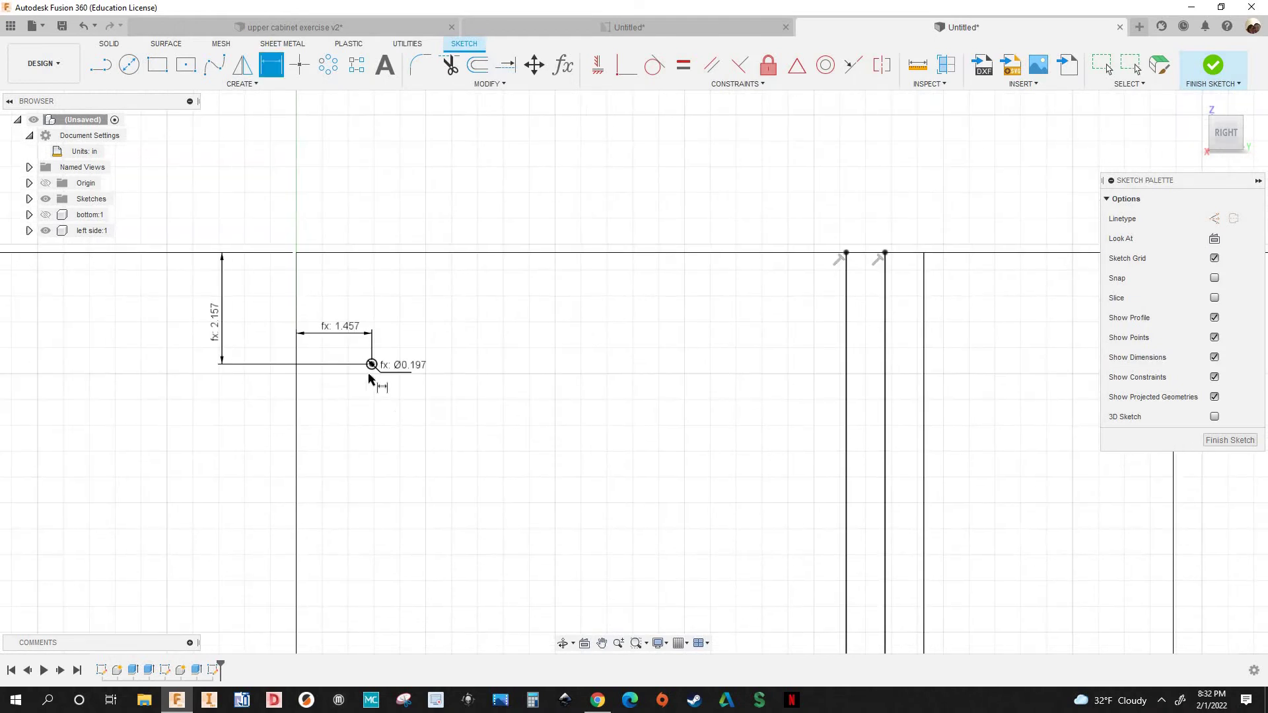
{"action": "scroll", "coordinate": [348, 430], "scroll_direction": "up", "scroll_amount": 6}
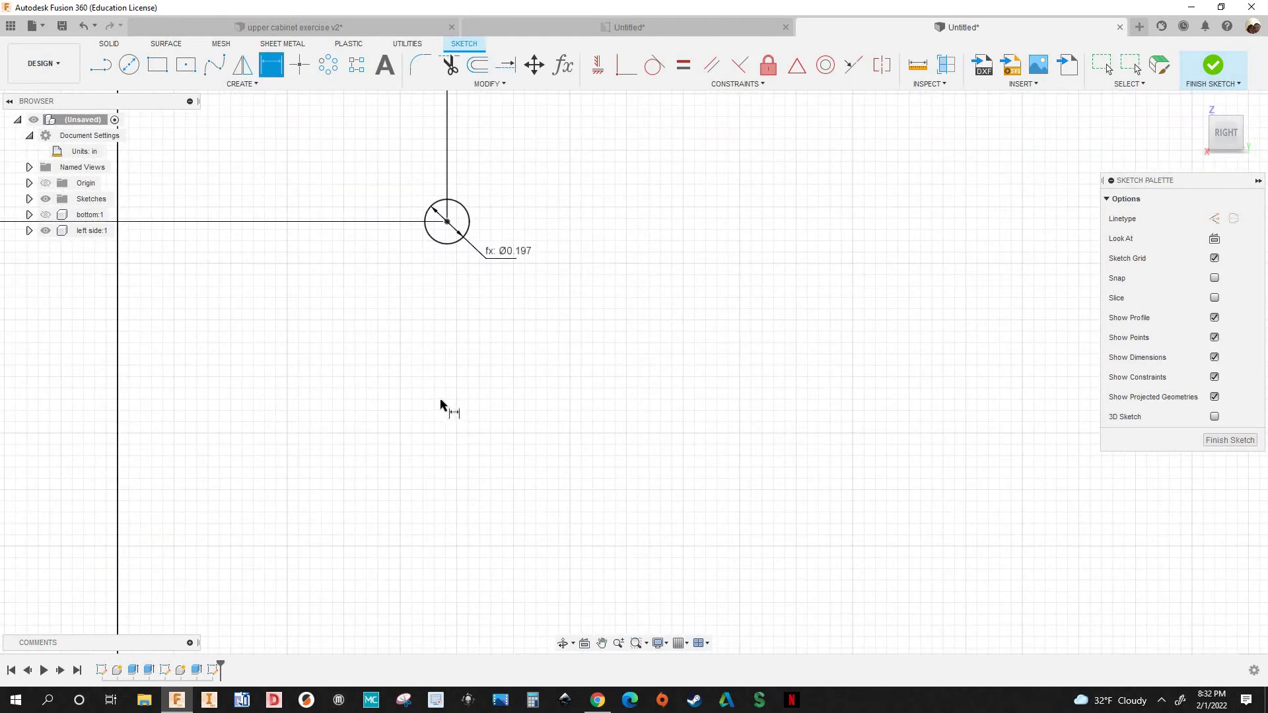
{"action": "scroll", "coordinate": [441, 405], "scroll_direction": "down", "scroll_amount": 2}
{"action": "scroll", "coordinate": [259, 362], "scroll_direction": "down", "scroll_amount": 1}
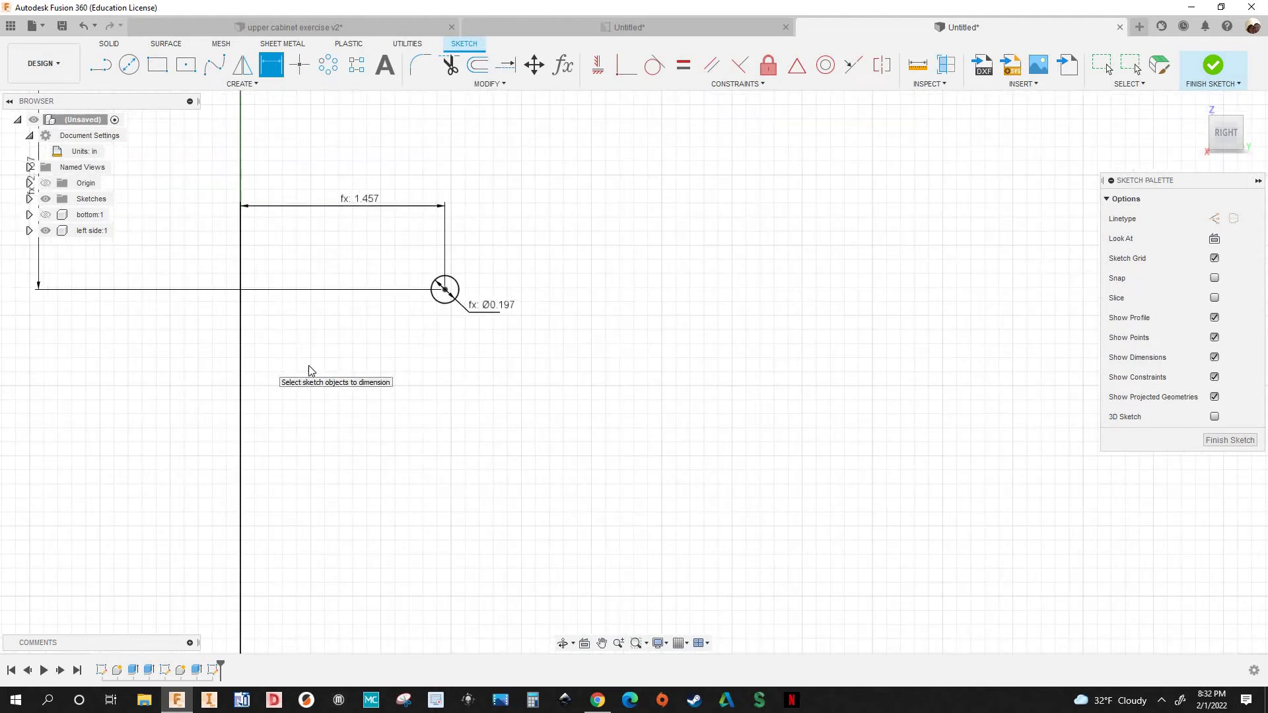
{"action": "key", "text": "c"}
{"action": "scroll", "coordinate": [370, 365], "scroll_direction": "up", "scroll_amount": 1}
{"action": "scroll", "coordinate": [378, 356], "scroll_direction": "up", "scroll_amount": 1}
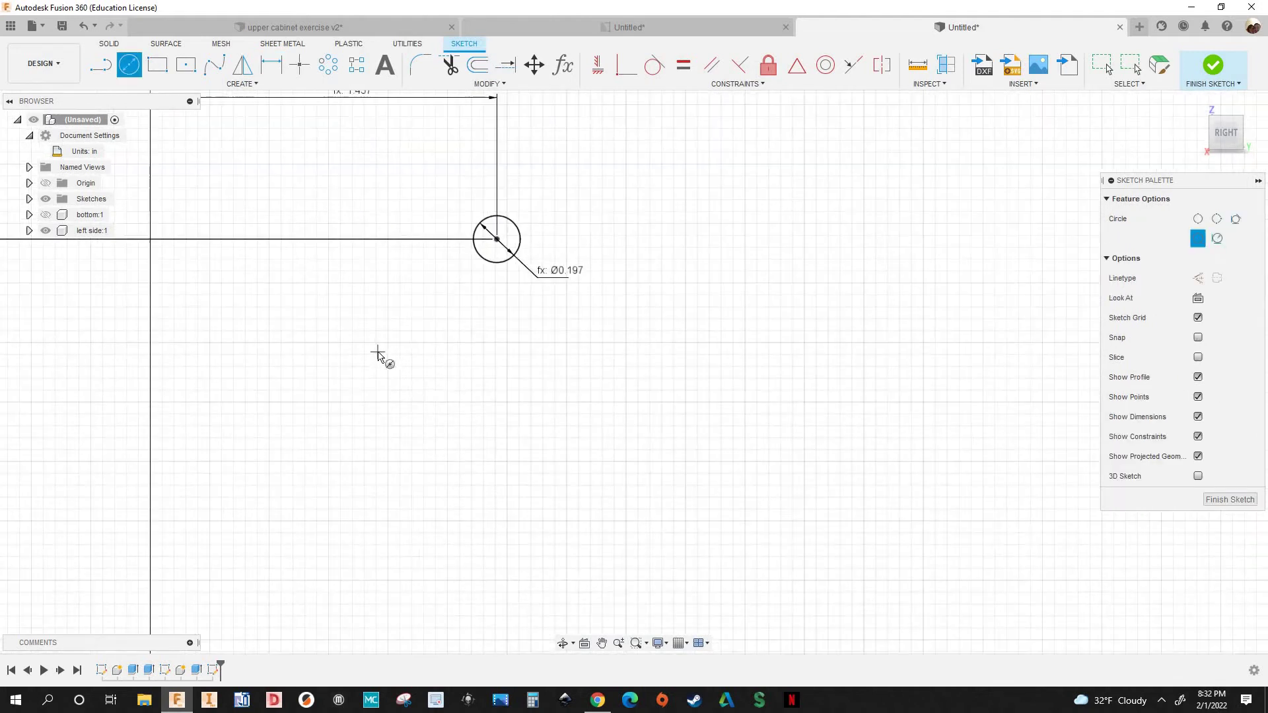
{"action": "scroll", "coordinate": [378, 358], "scroll_direction": "down", "scroll_amount": 2}
{"action": "scroll", "coordinate": [376, 352], "scroll_direction": "up", "scroll_amount": 1}
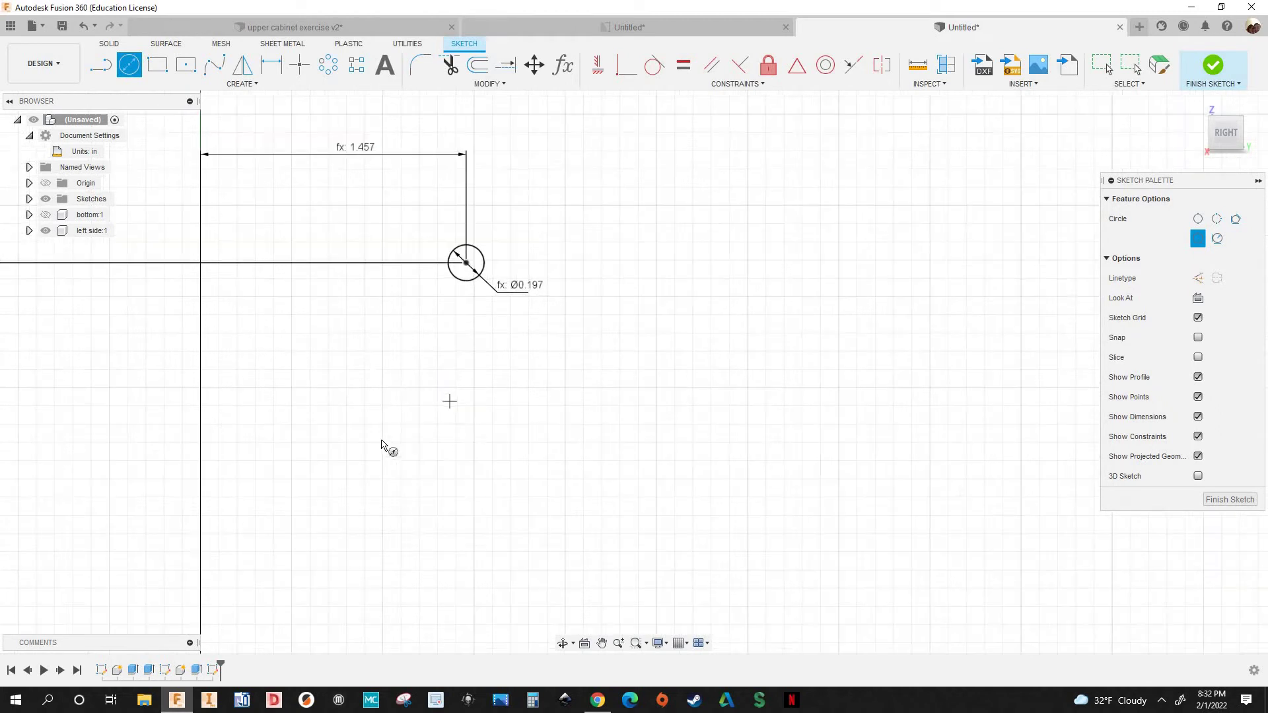
{"action": "left_click", "coordinate": [381, 440]}
{"action": "left_click", "coordinate": [415, 473]}
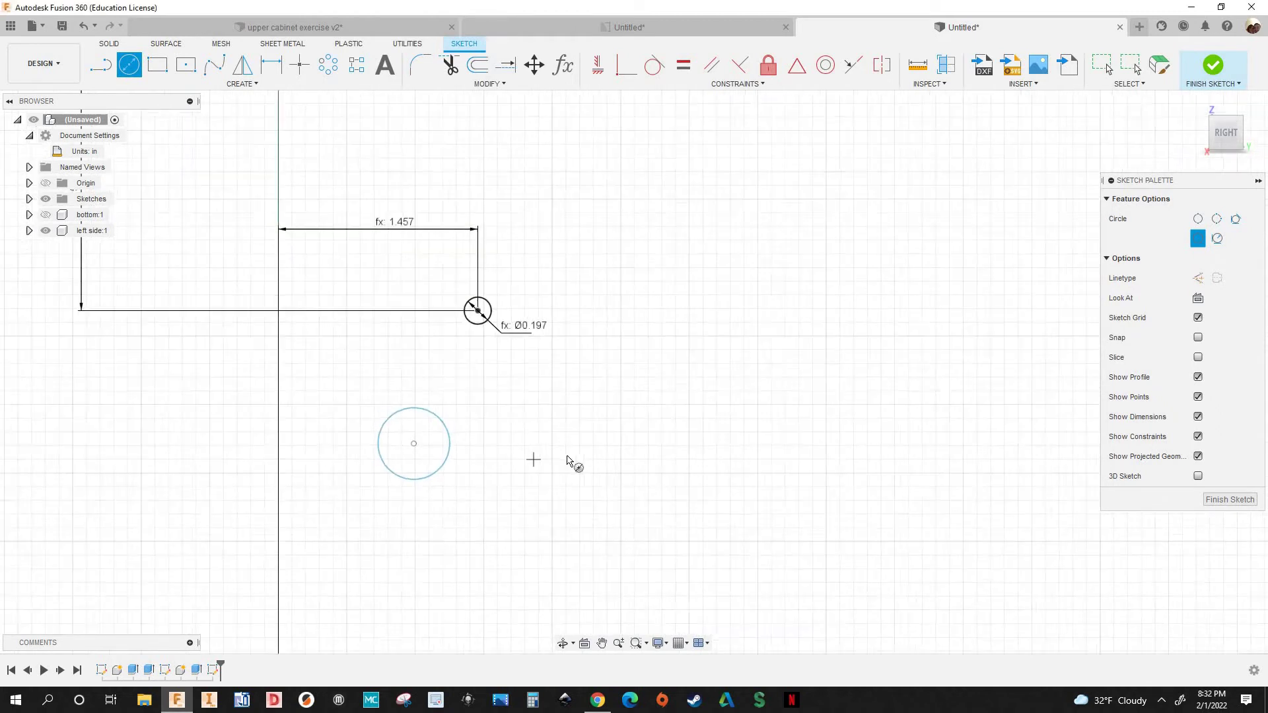
Dimension the second circle's diameter and link it to the first hole's diameter dimension
{"action": "scroll", "coordinate": [572, 461], "scroll_direction": "down", "scroll_amount": 2}
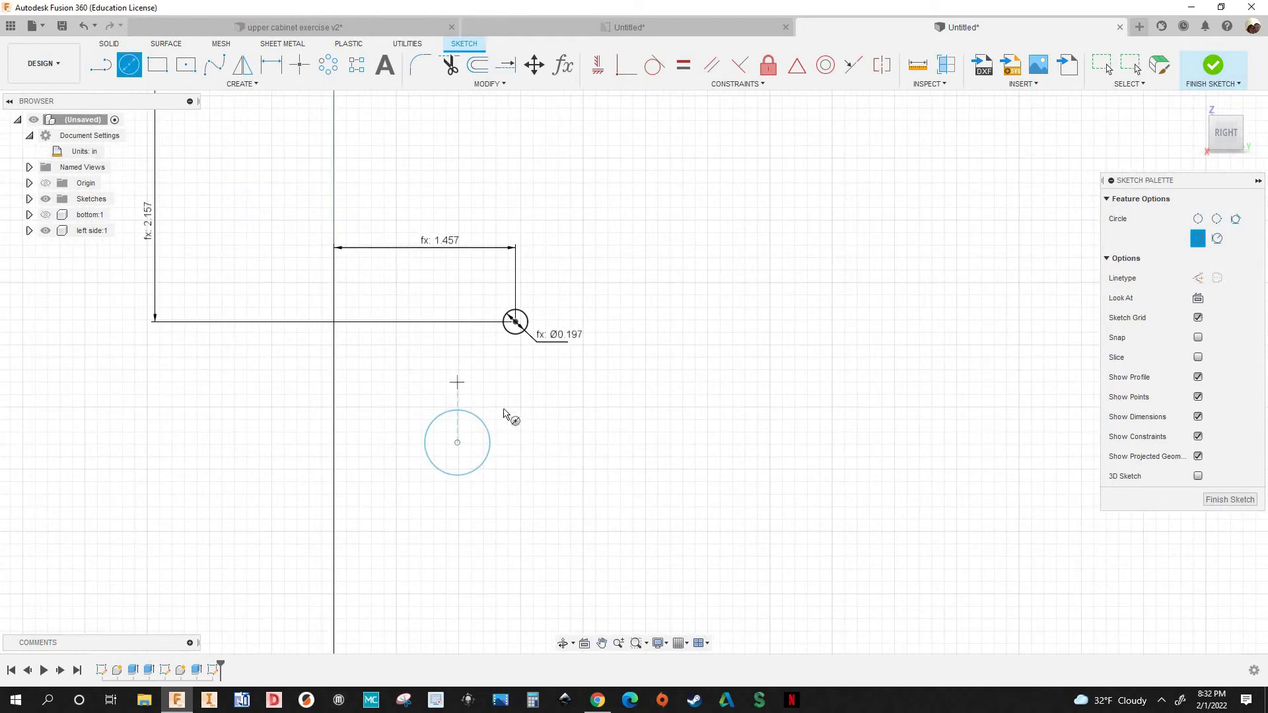
{"action": "scroll", "coordinate": [463, 449], "scroll_direction": "up", "scroll_amount": 3}
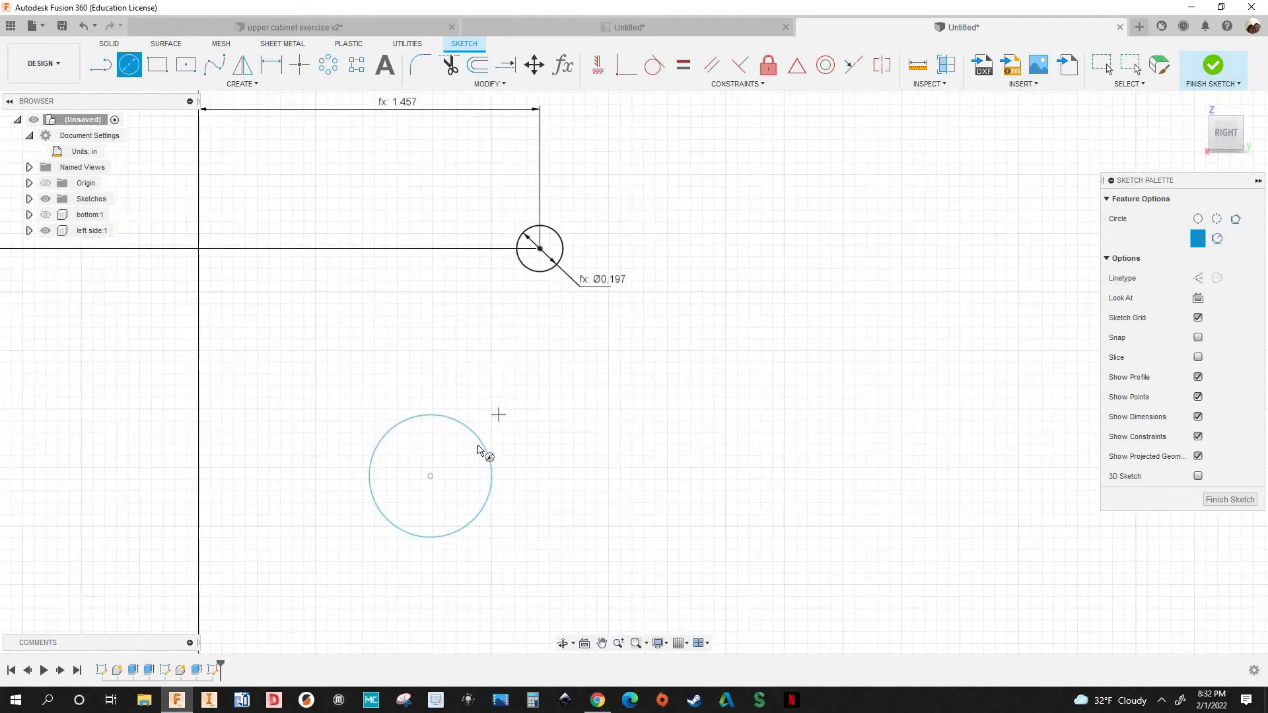
{"action": "scroll", "coordinate": [482, 459], "scroll_direction": "down", "scroll_amount": 2}
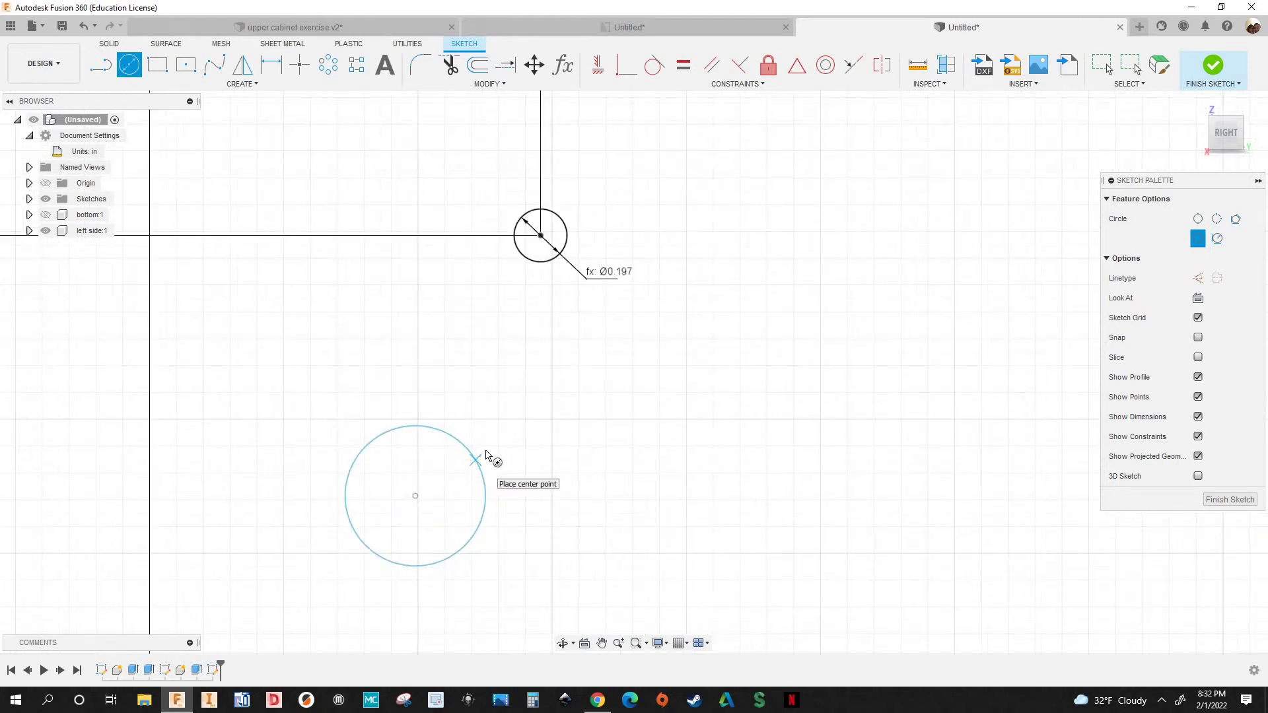
{"action": "scroll", "coordinate": [486, 455], "scroll_direction": "up", "scroll_amount": 2}
{"action": "scroll", "coordinate": [536, 437], "scroll_direction": "down", "scroll_amount": 3}
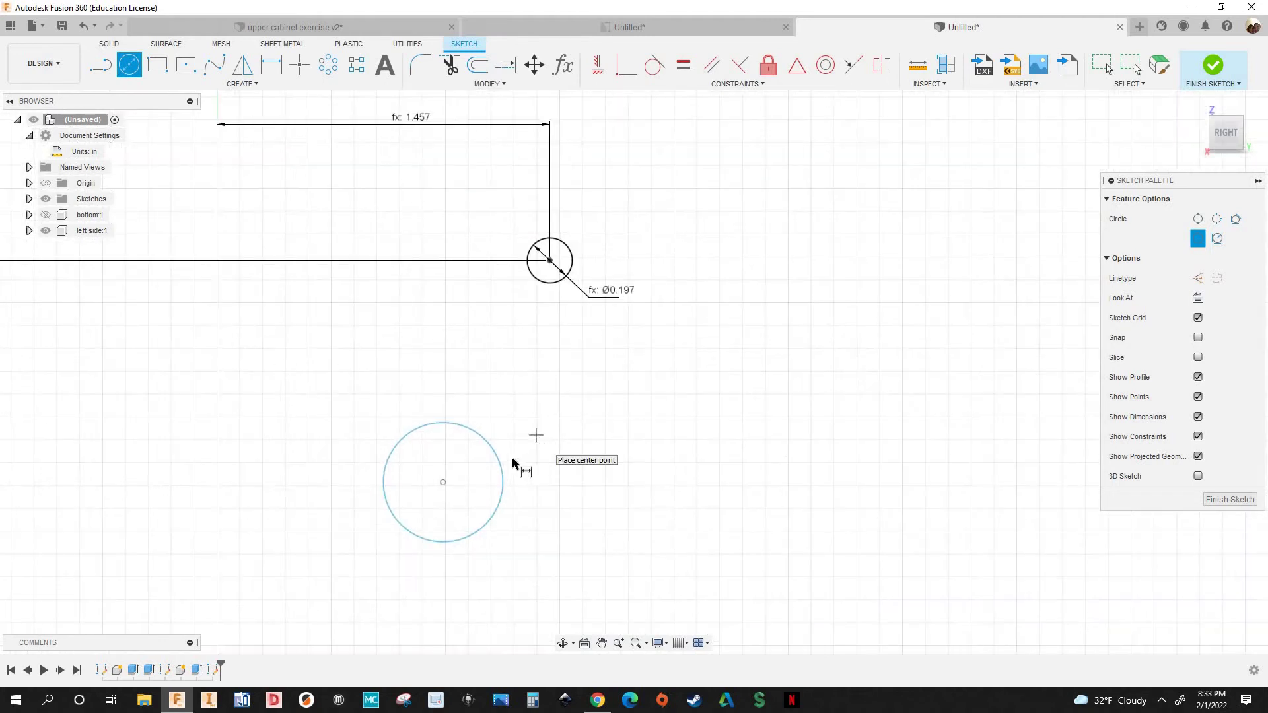
{"action": "key", "text": "d"}
{"action": "left_click", "coordinate": [501, 503]}
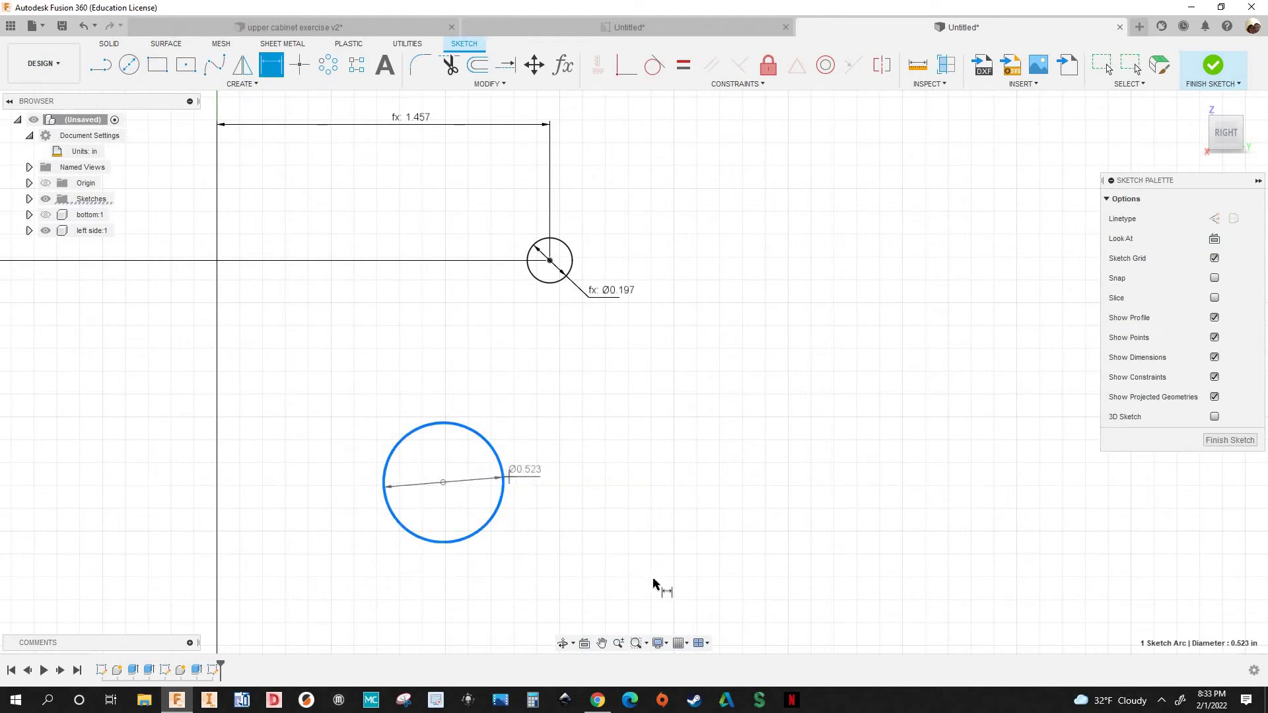
{"action": "left_click", "coordinate": [650, 580]}
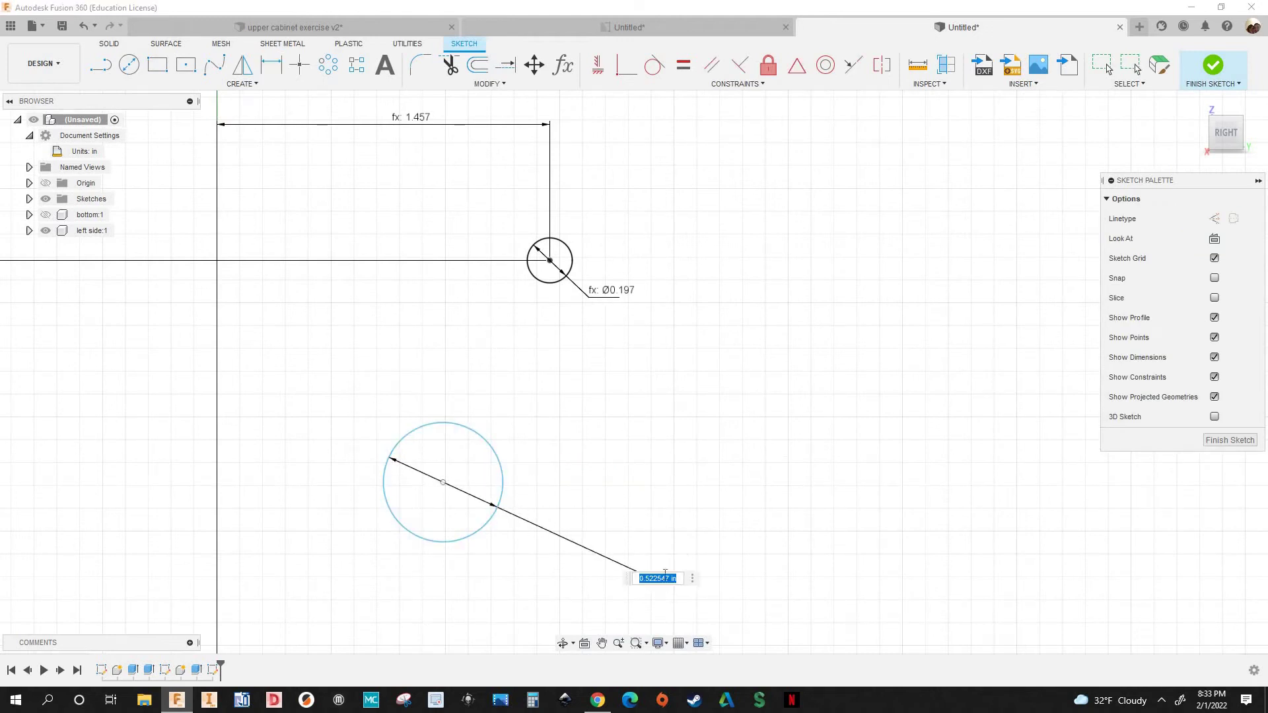
{"action": "left_click", "coordinate": [611, 291]}
{"action": "key", "text": "Return"}
{"action": "scroll", "coordinate": [381, 386], "scroll_direction": "down", "scroll_amount": 2}
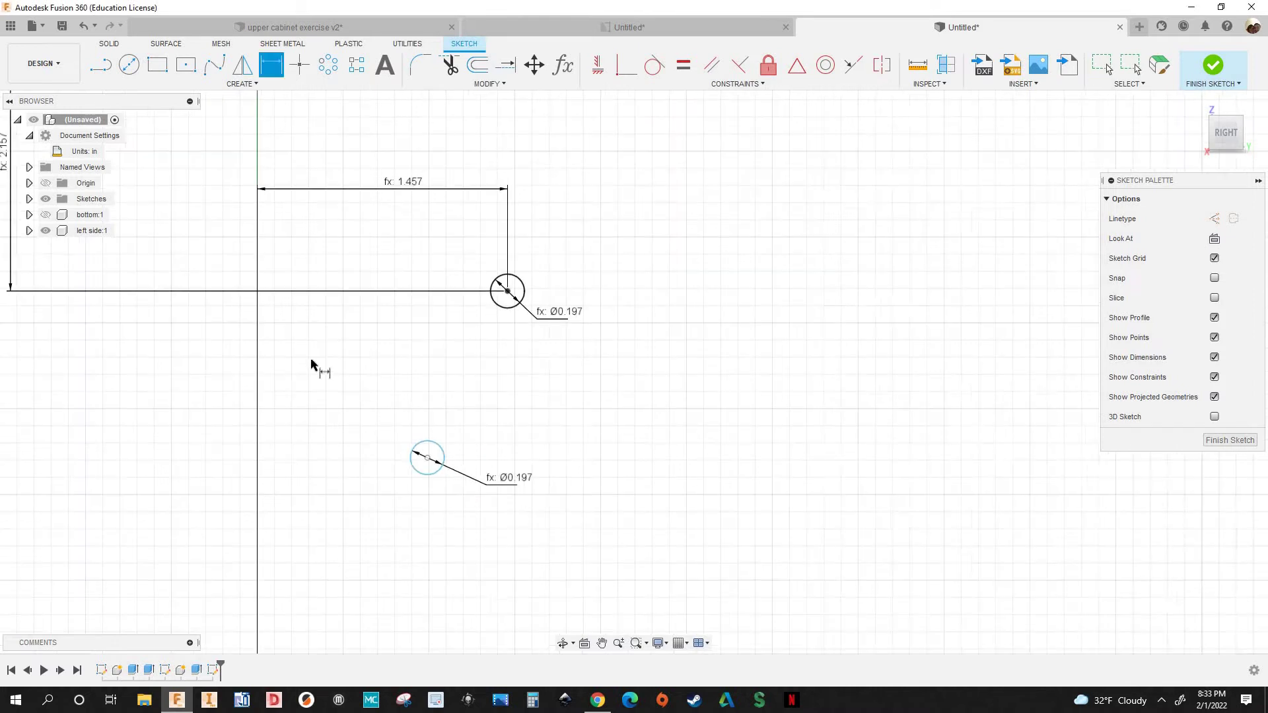
Dimension the second circle's centre from the side panel's front edge and link the distance to the first hole's matching dimension
{"action": "scroll", "coordinate": [383, 383], "scroll_direction": "up", "scroll_amount": 2}
{"action": "scroll", "coordinate": [389, 251], "scroll_direction": "down", "scroll_amount": 2}
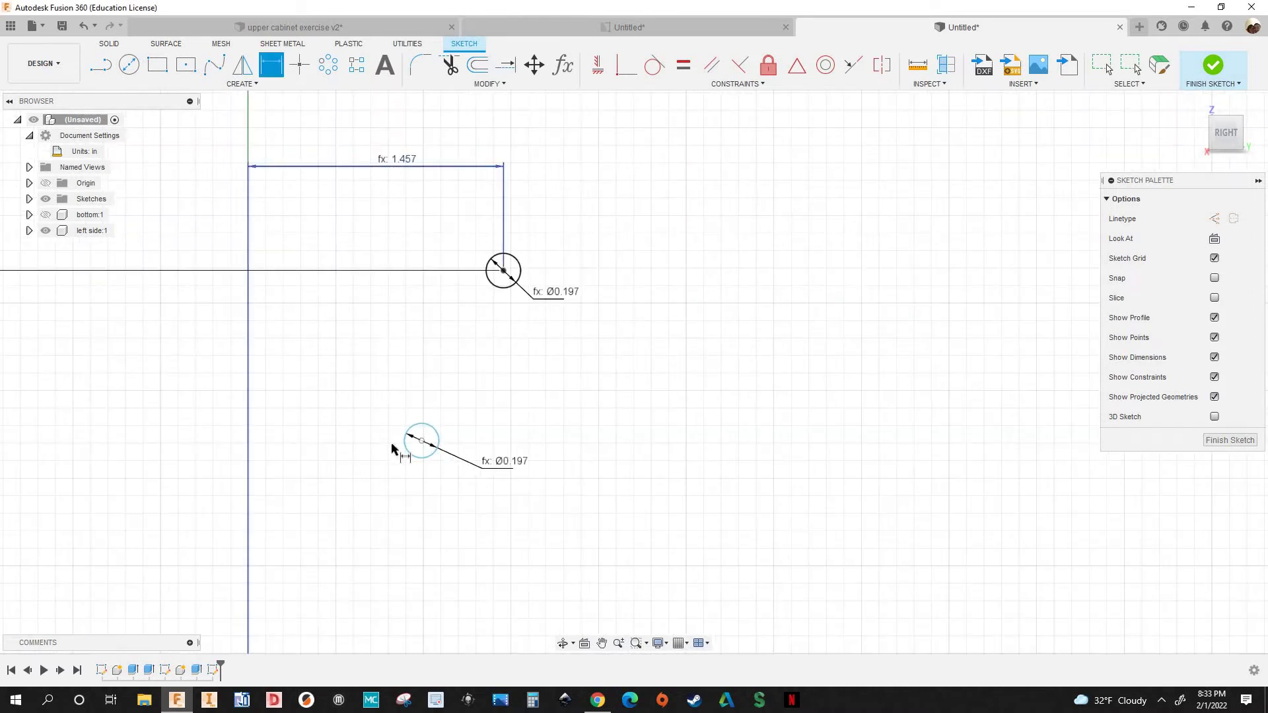
{"action": "scroll", "coordinate": [433, 453], "scroll_direction": "up", "scroll_amount": 3}
{"action": "left_click", "coordinate": [437, 447]}
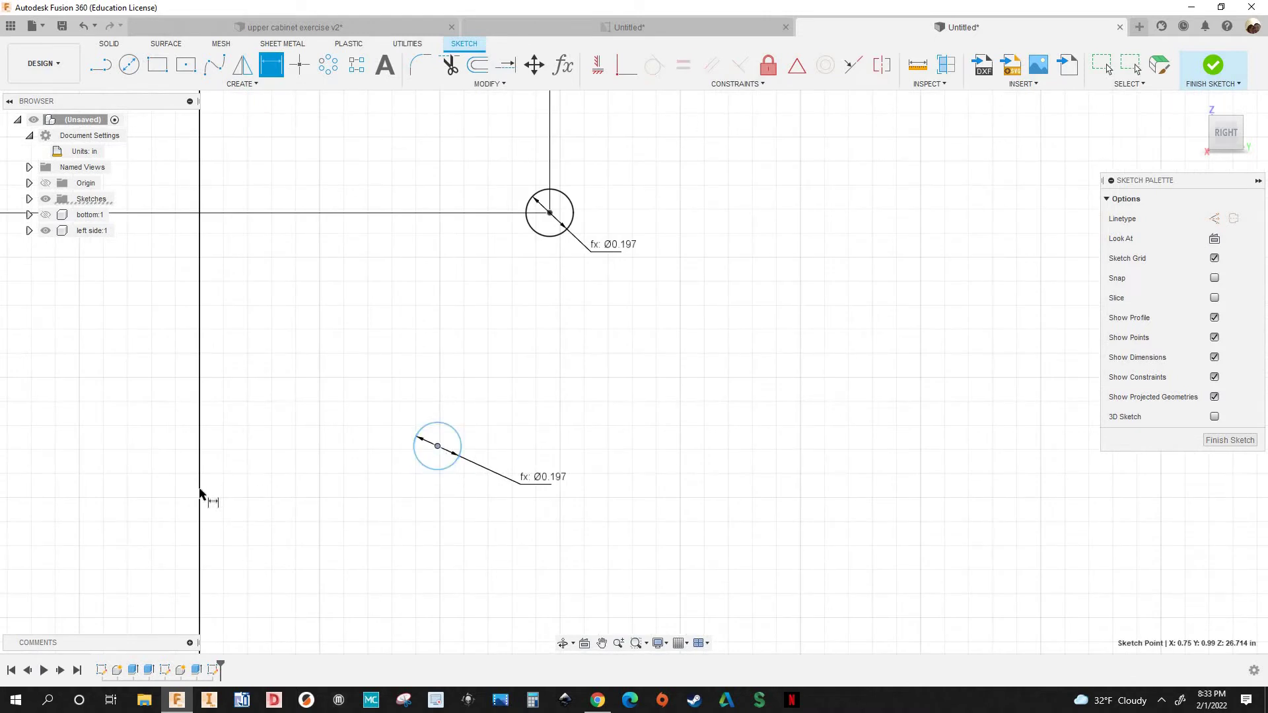
{"action": "left_click", "coordinate": [218, 551]}
{"action": "left_click", "coordinate": [312, 591]}
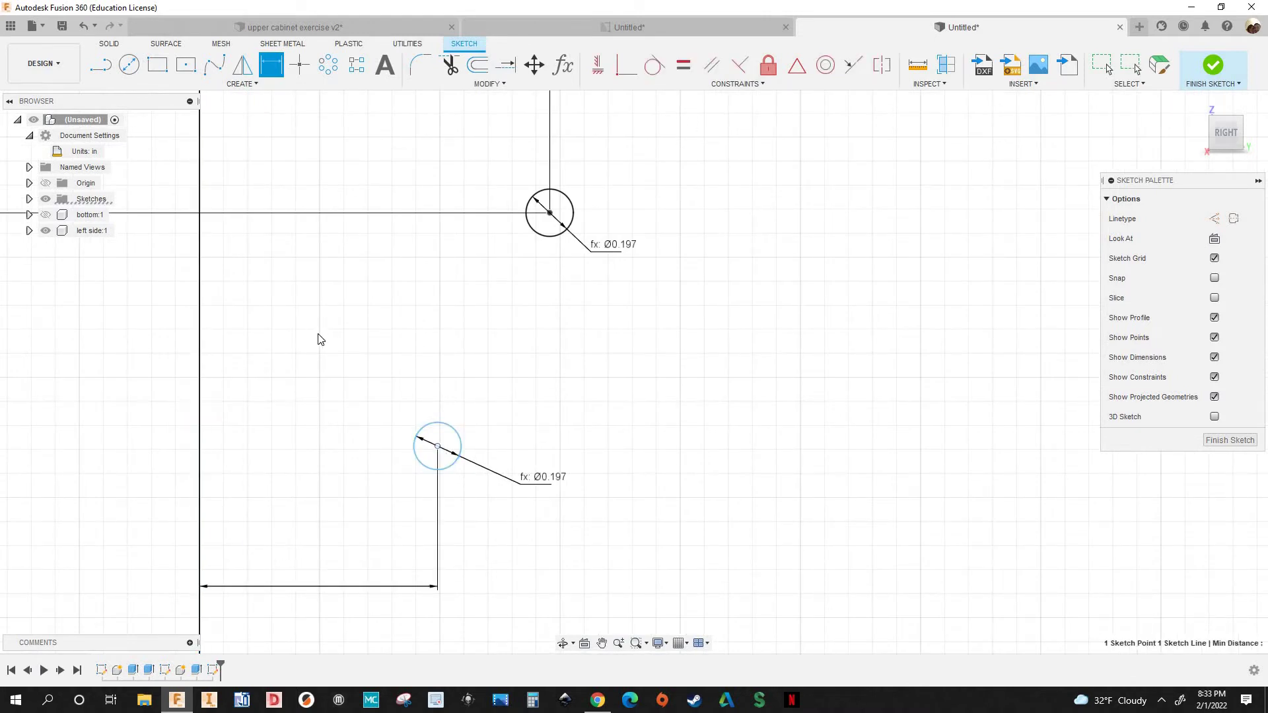
{"action": "scroll", "coordinate": [320, 340], "scroll_direction": "down", "scroll_amount": 2}
{"action": "scroll", "coordinate": [351, 246], "scroll_direction": "down", "scroll_amount": 2}
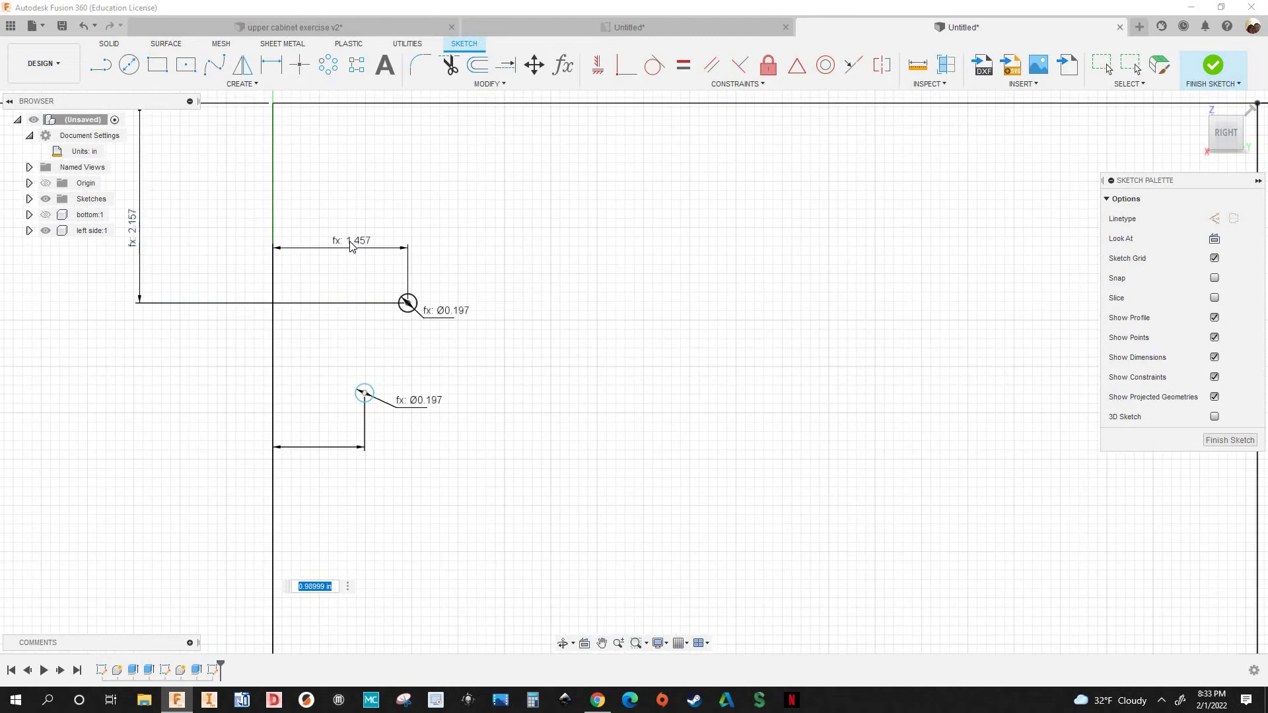
{"action": "left_click", "coordinate": [352, 244]}
{"action": "key", "text": "Return"}
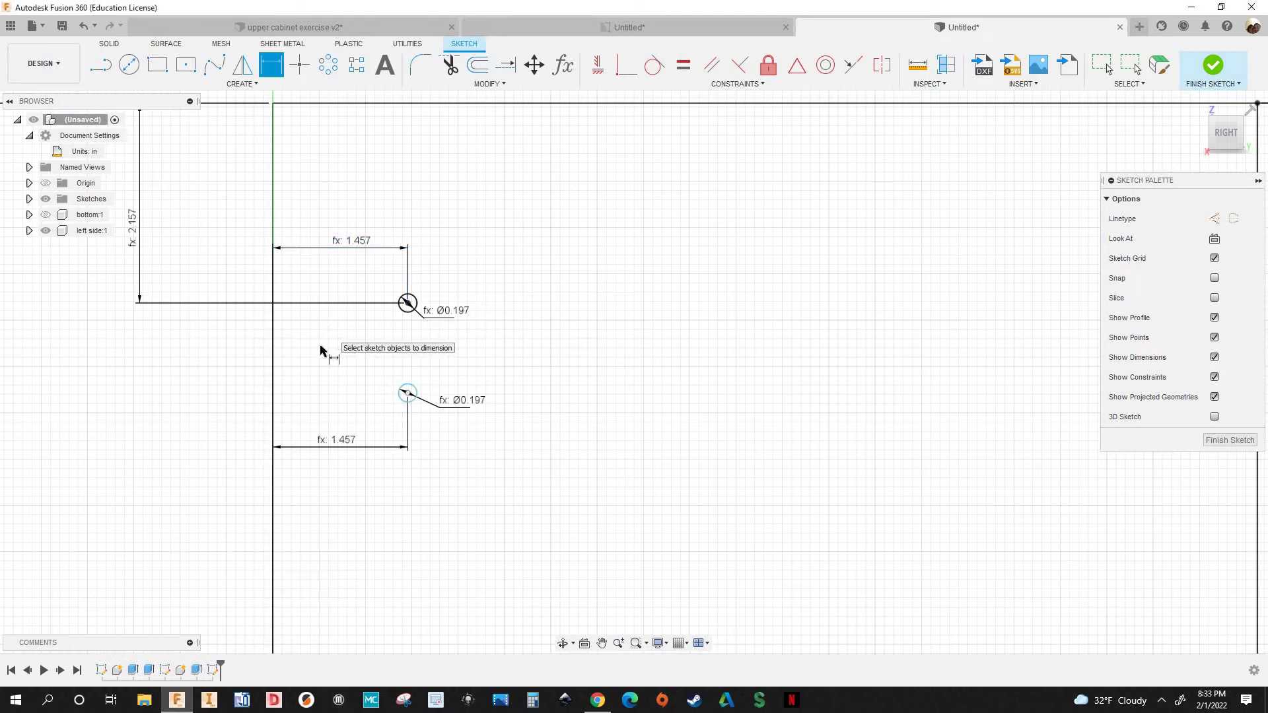
Dimension the vertical distance between the two hole centres and set it to the holespacing parameter
{"action": "scroll", "coordinate": [290, 270], "scroll_direction": "up", "scroll_amount": 4}
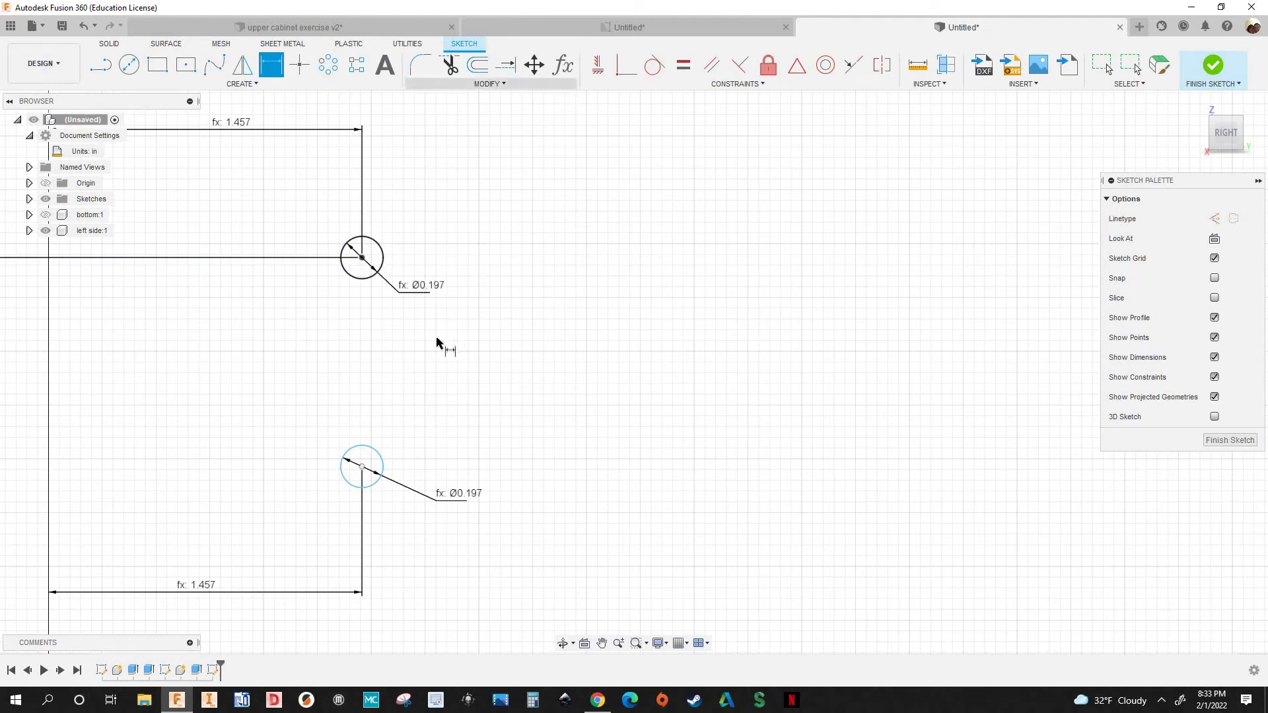
{"action": "scroll", "coordinate": [345, 286], "scroll_direction": "up", "scroll_amount": 2}
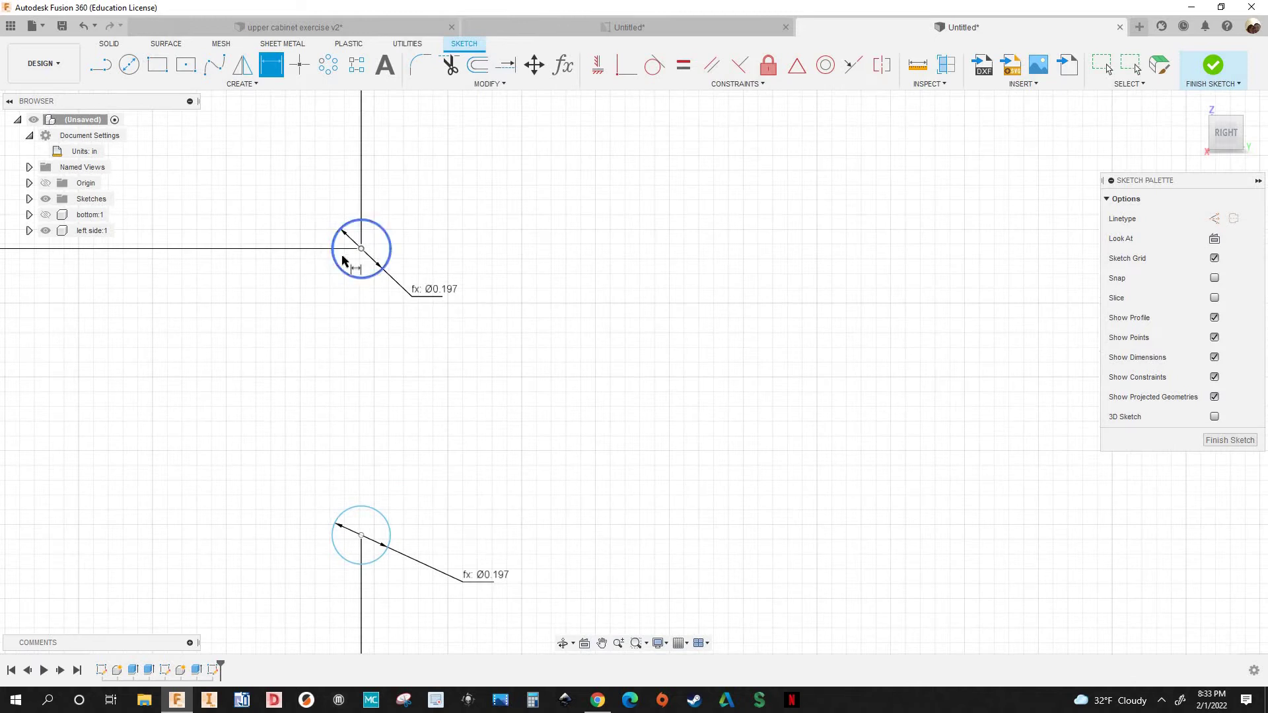
{"action": "scroll", "coordinate": [347, 254], "scroll_direction": "up", "scroll_amount": 1}
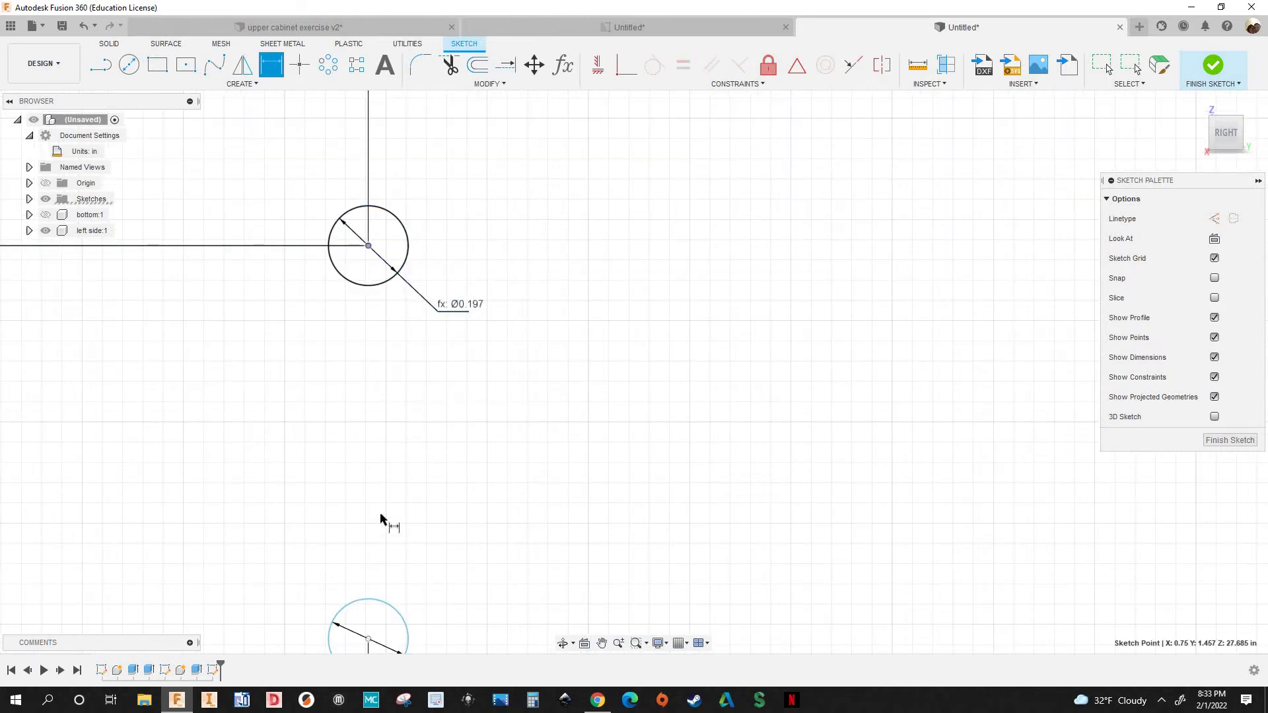
{"action": "scroll", "coordinate": [388, 521], "scroll_direction": "down", "scroll_amount": 2}
{"action": "left_click", "coordinate": [398, 499]}
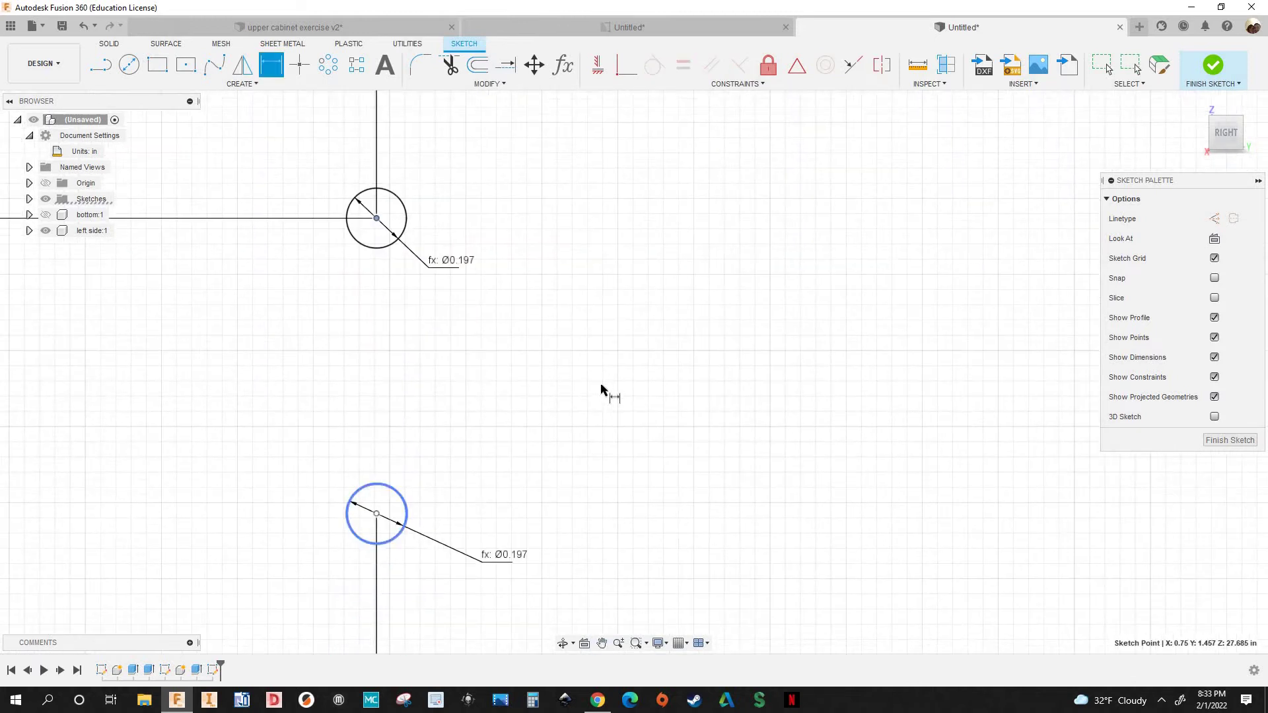
{"action": "left_click", "coordinate": [668, 378]}
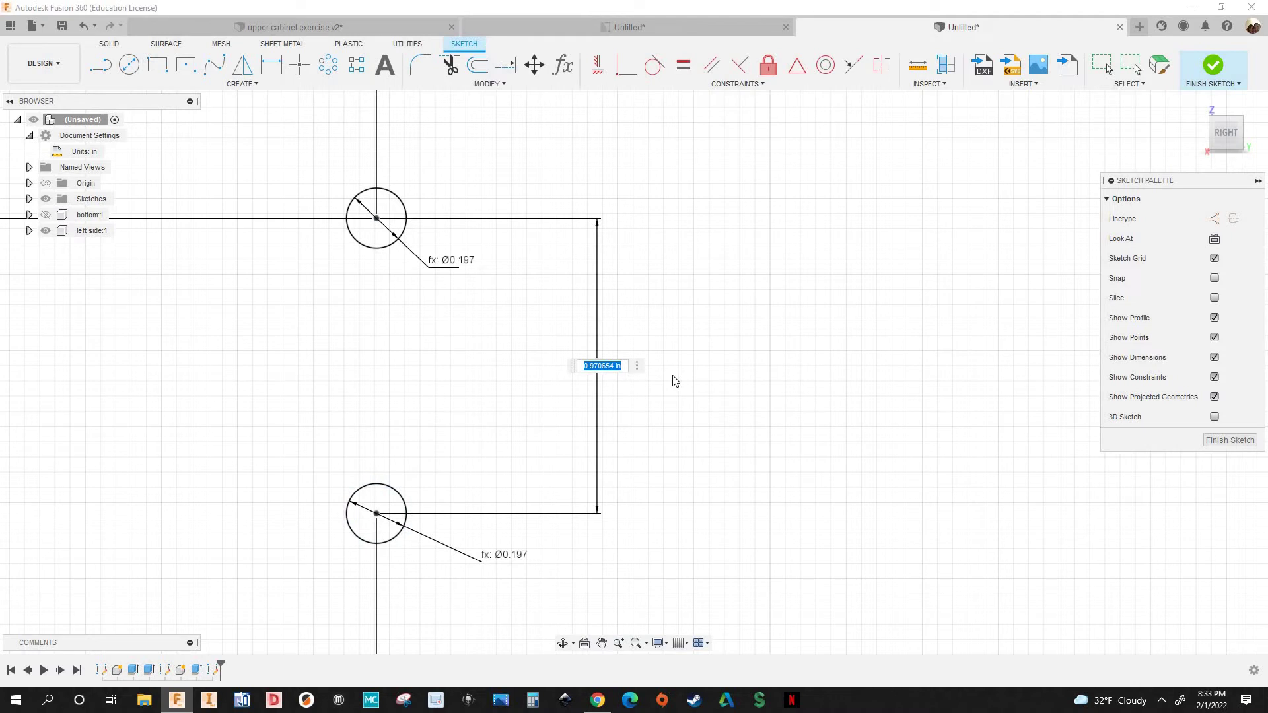
{"action": "type", "text": "hole"}
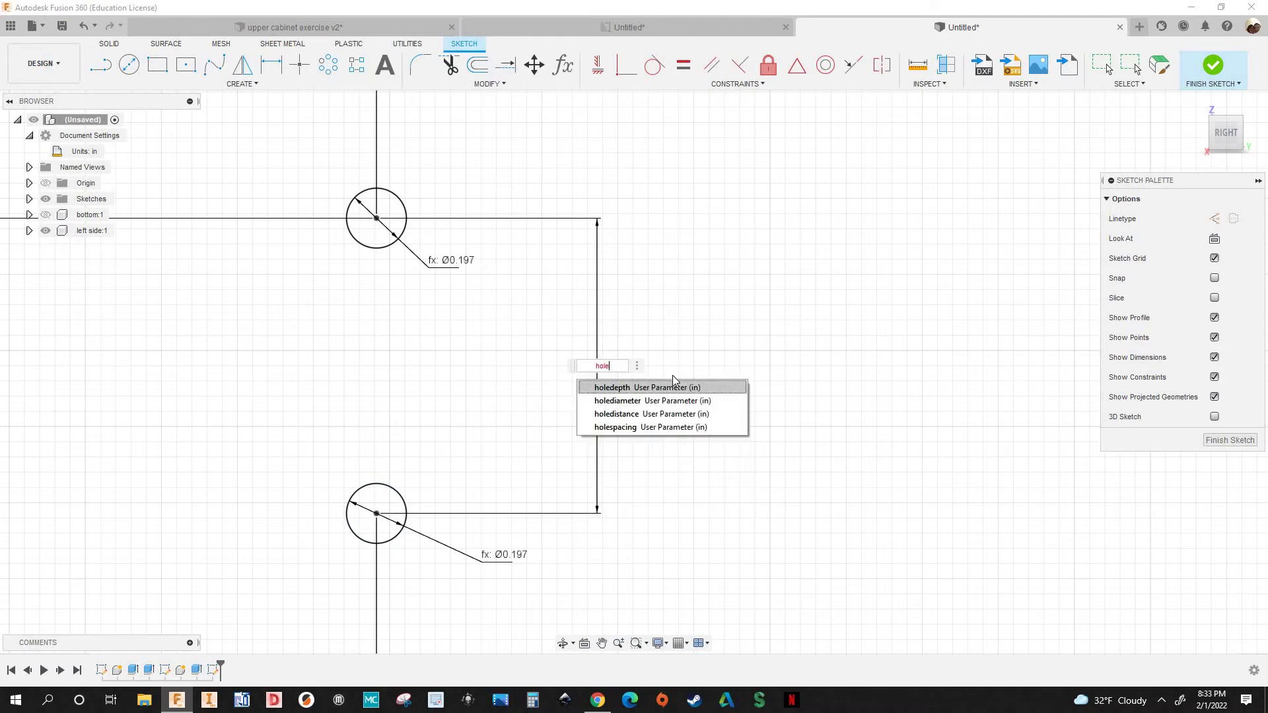
{"action": "type", "text": "s"}
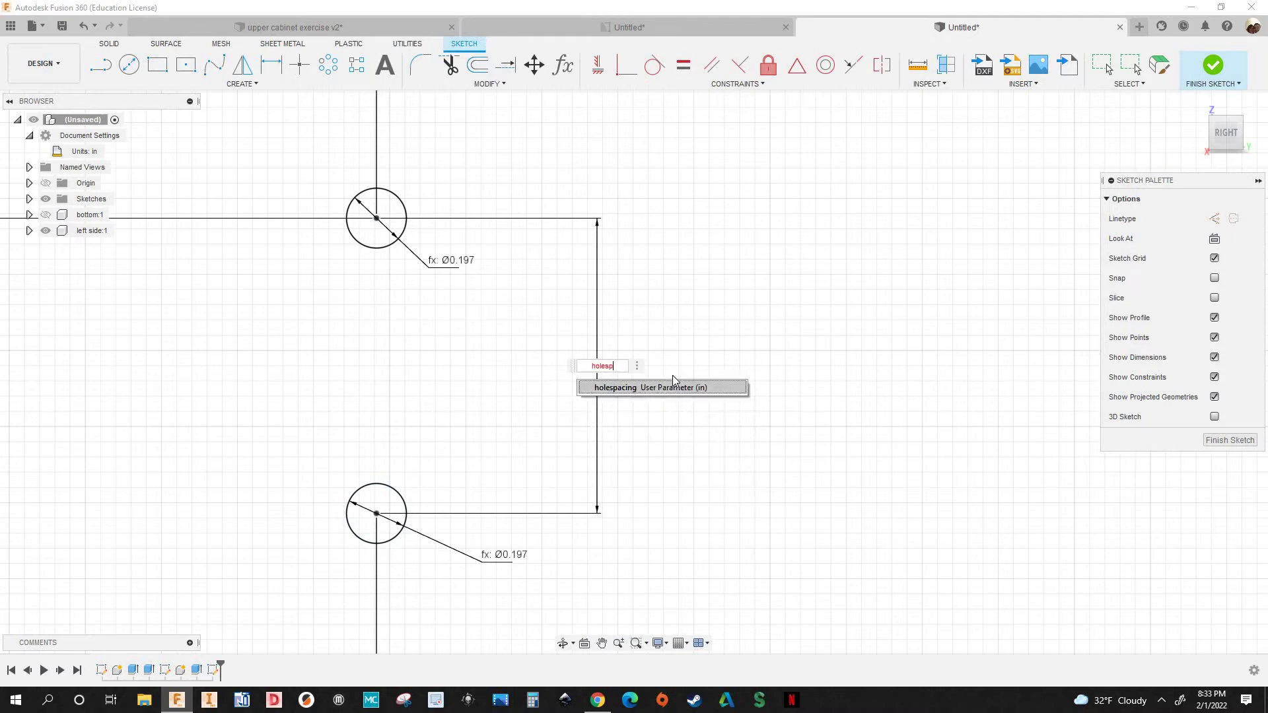
{"action": "type", "text": "p"}
{"action": "key", "text": "Return"}
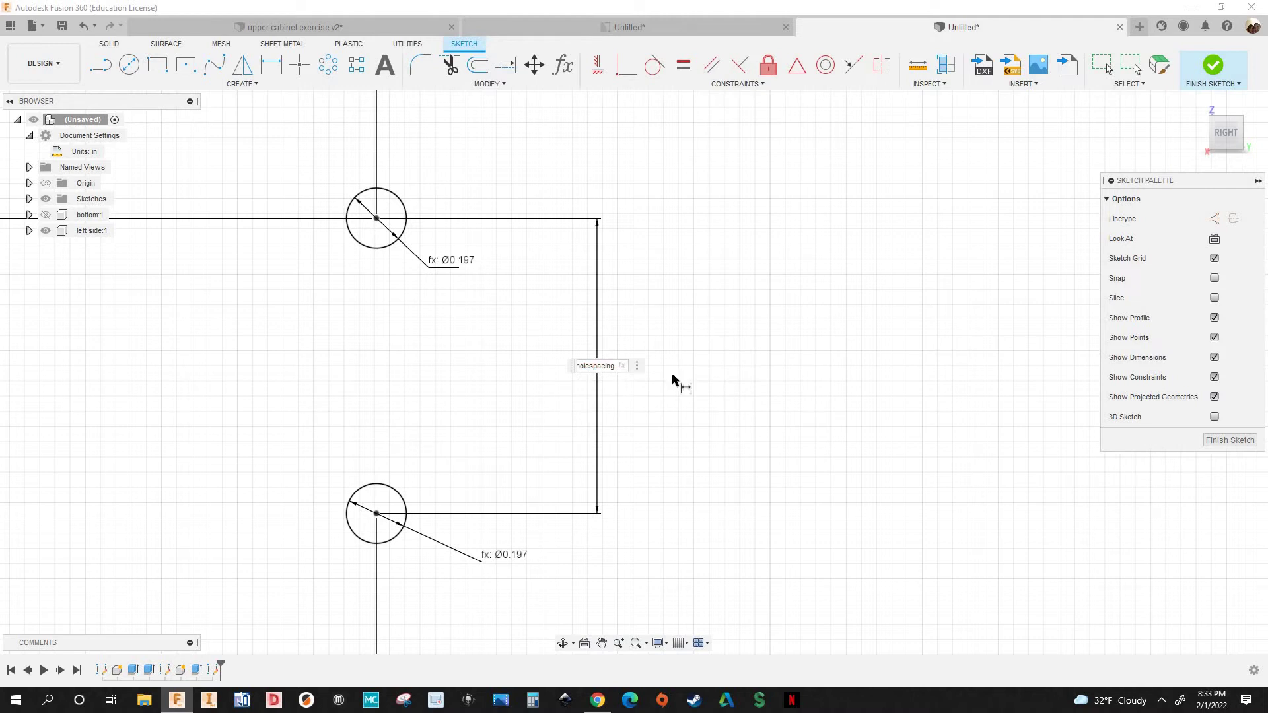
{"action": "key", "text": "Return"}
Sketch a third circle about 1.45 in in diameter just above the fixed-shelf rectangle, near the panel's front edge
{"action": "scroll", "coordinate": [590, 409], "scroll_direction": "down", "scroll_amount": 1}
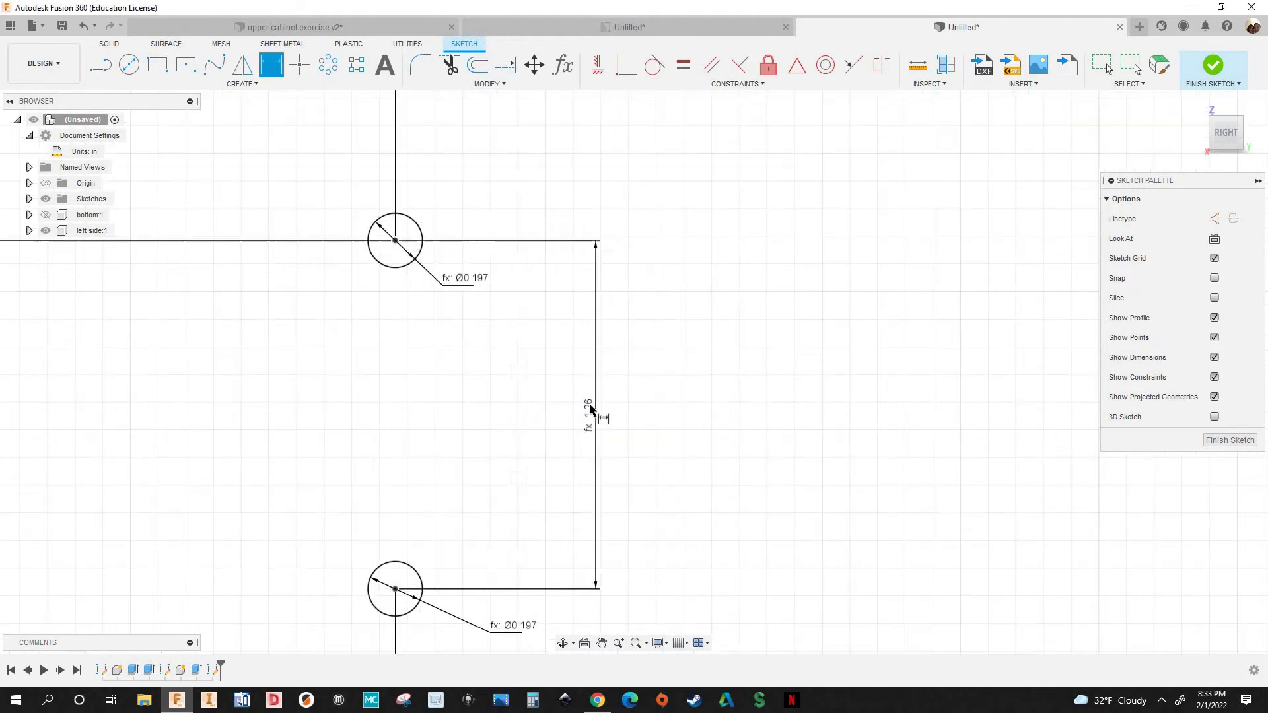
{"action": "scroll", "coordinate": [607, 397], "scroll_direction": "down", "scroll_amount": 1}
{"action": "scroll", "coordinate": [641, 429], "scroll_direction": "down", "scroll_amount": 1}
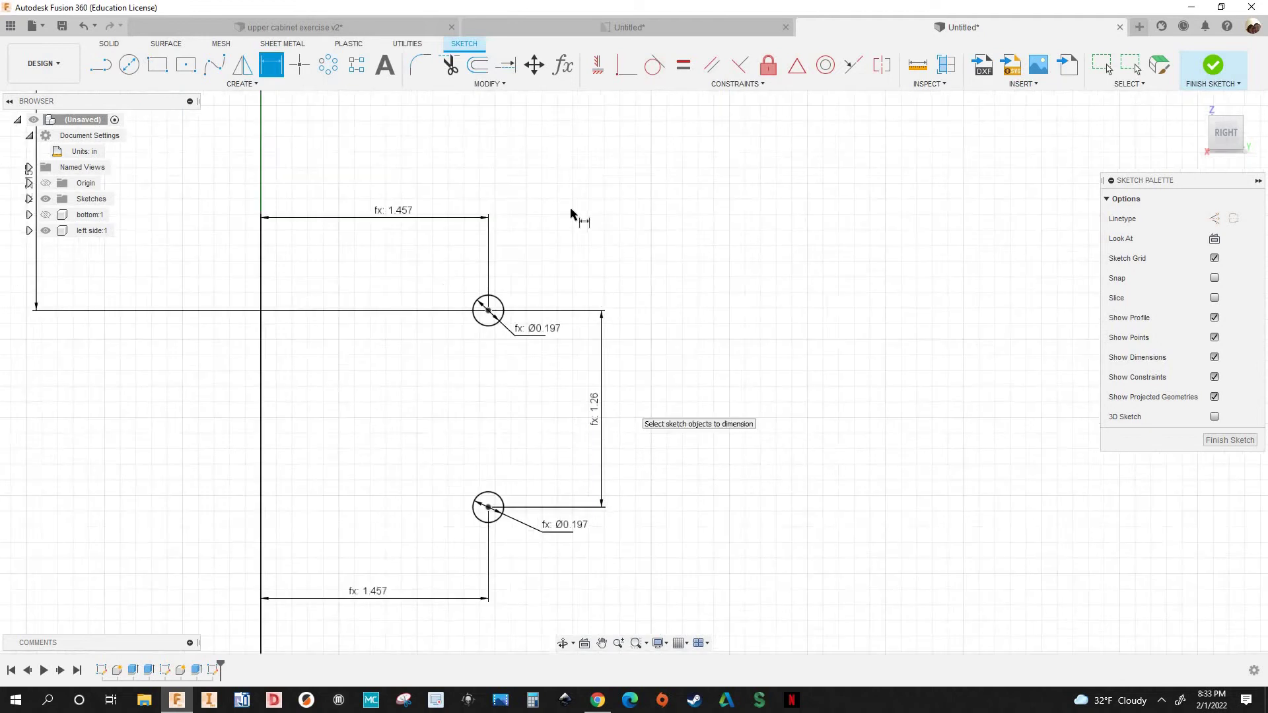
{"action": "scroll", "coordinate": [611, 284], "scroll_direction": "down", "scroll_amount": 1}
{"action": "scroll", "coordinate": [652, 323], "scroll_direction": "down", "scroll_amount": 1}
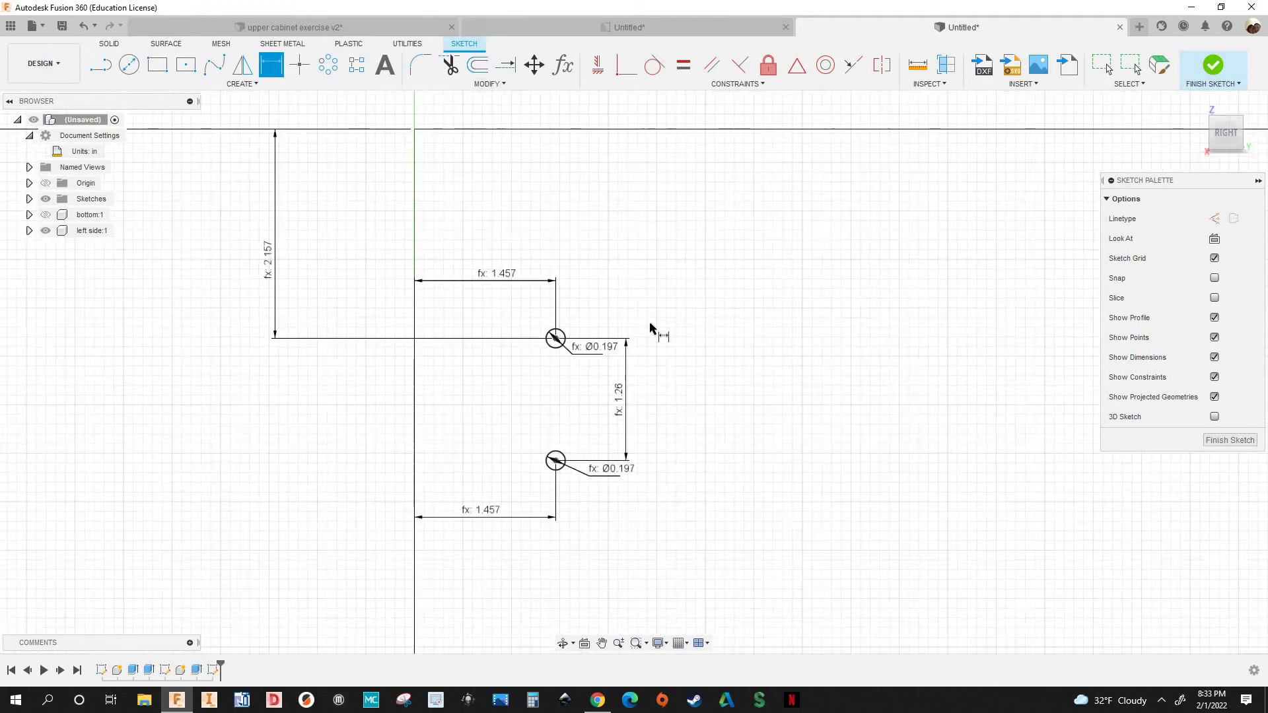
{"action": "scroll", "coordinate": [654, 409], "scroll_direction": "down", "scroll_amount": 5}
{"action": "mouse_move", "coordinate": [595, 423]}
{"action": "middle_mouse_down"}
{"action": "mouse_move", "coordinate": [592, 365]}
{"action": "mouse_move", "coordinate": [561, 295]}
{"action": "mouse_move", "coordinate": [580, 312]}
{"action": "middle_mouse_up"}
{"action": "scroll", "coordinate": [566, 434], "scroll_direction": "up", "scroll_amount": 2}
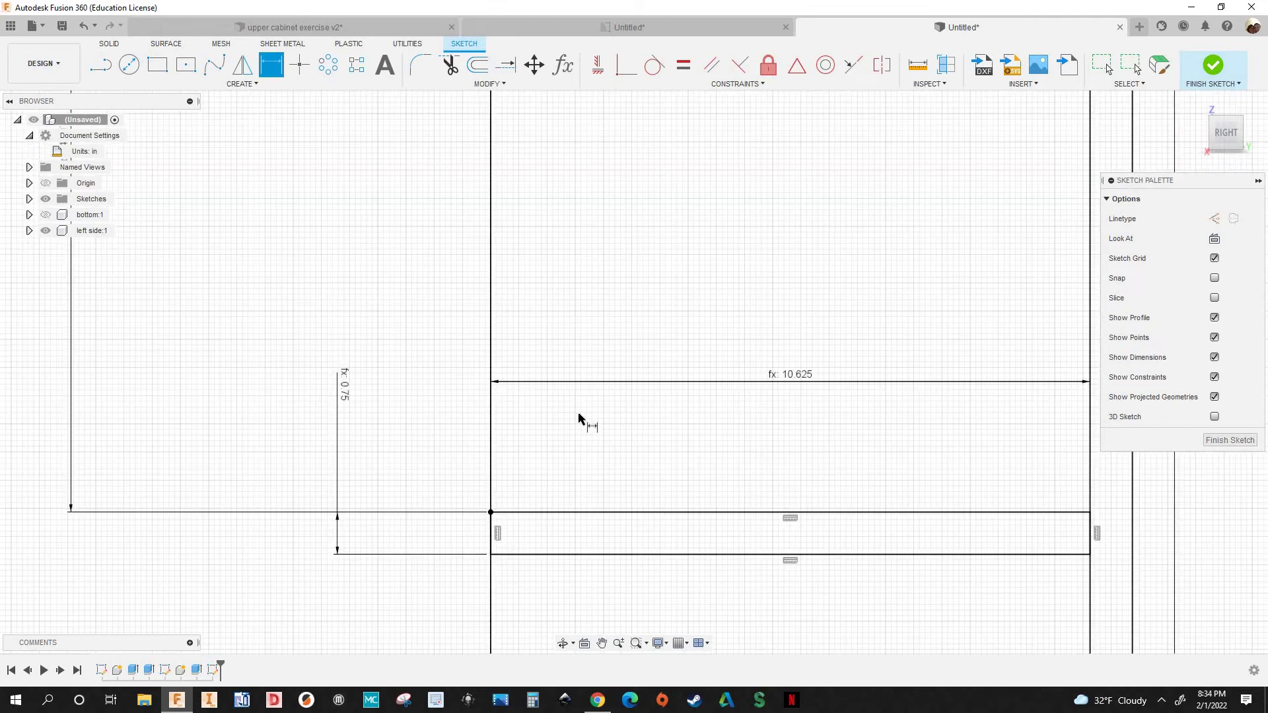
{"action": "scroll", "coordinate": [495, 368], "scroll_direction": "down", "scroll_amount": 4}
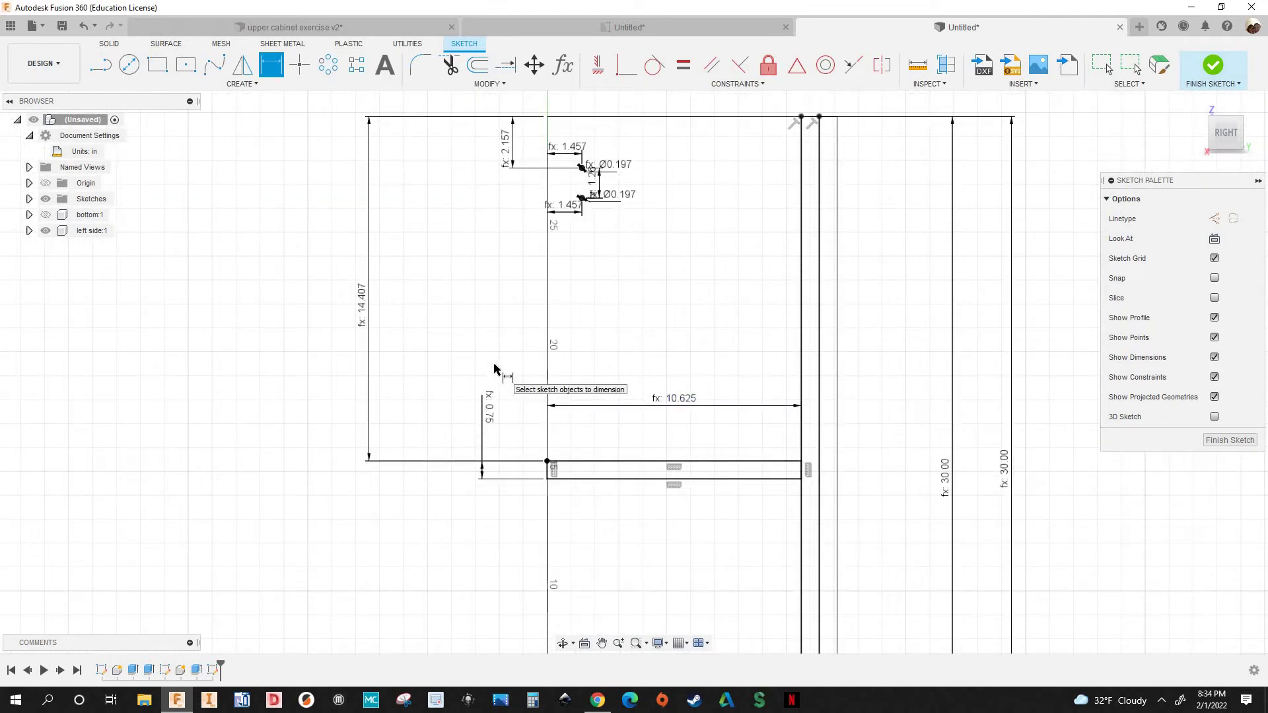
{"action": "key", "text": "Escape"}
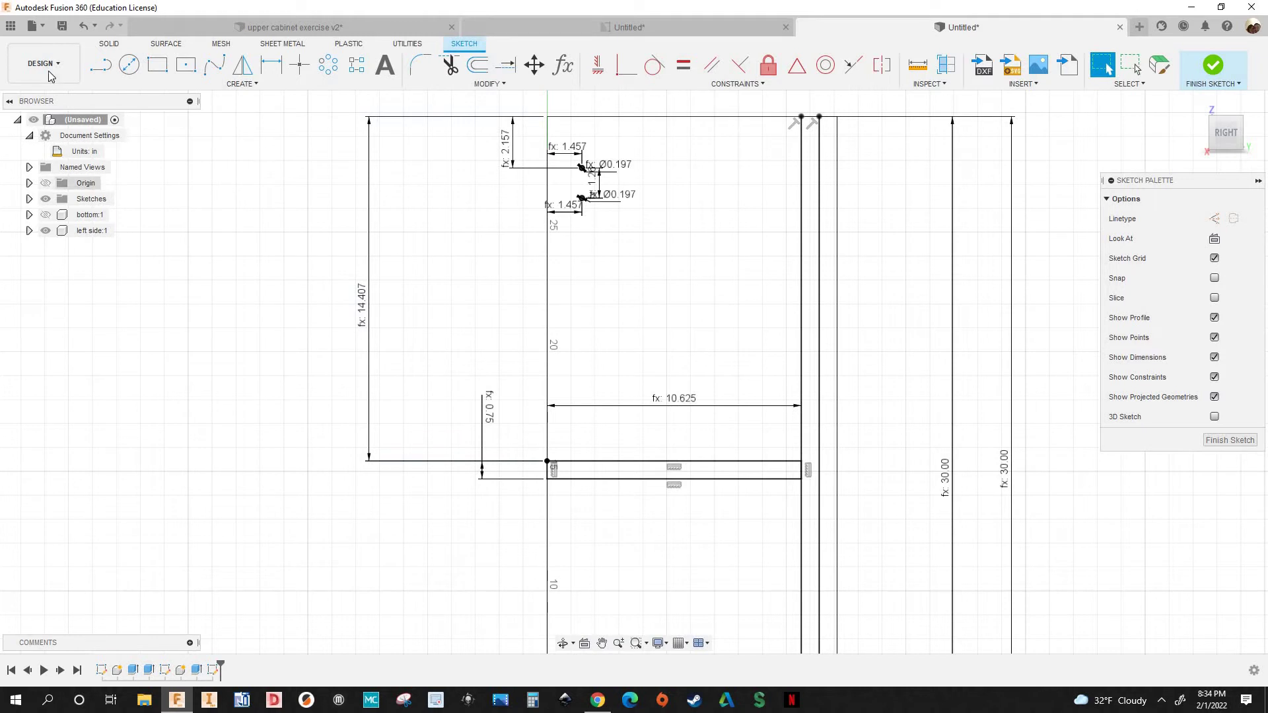
{"action": "left_click", "coordinate": [130, 74]}
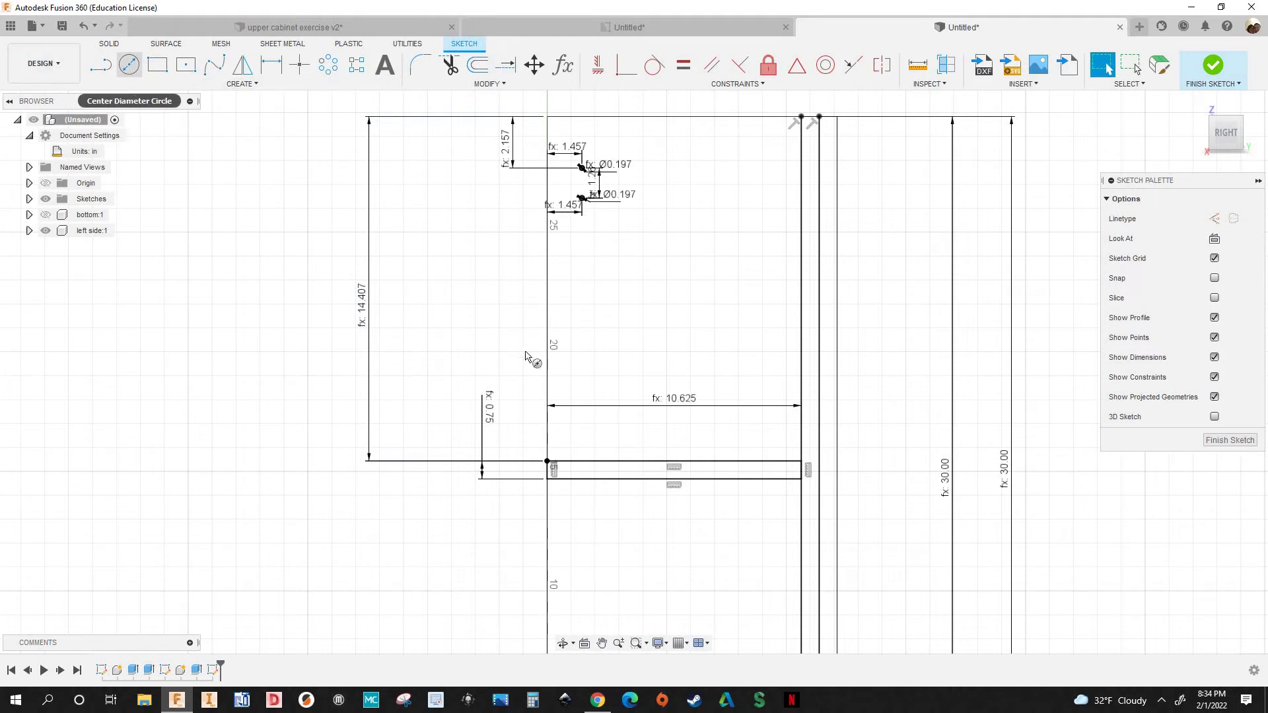
{"action": "scroll", "coordinate": [591, 456], "scroll_direction": "up", "scroll_amount": 5}
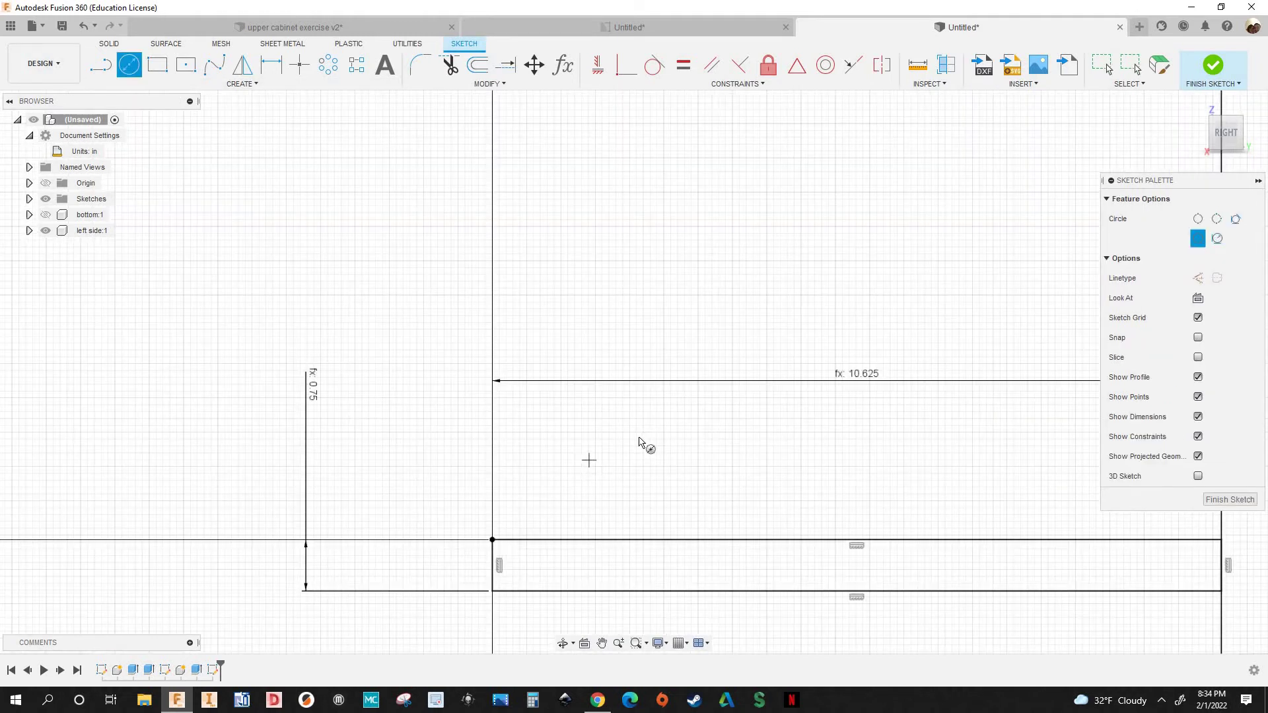
{"action": "left_click", "coordinate": [591, 454]}
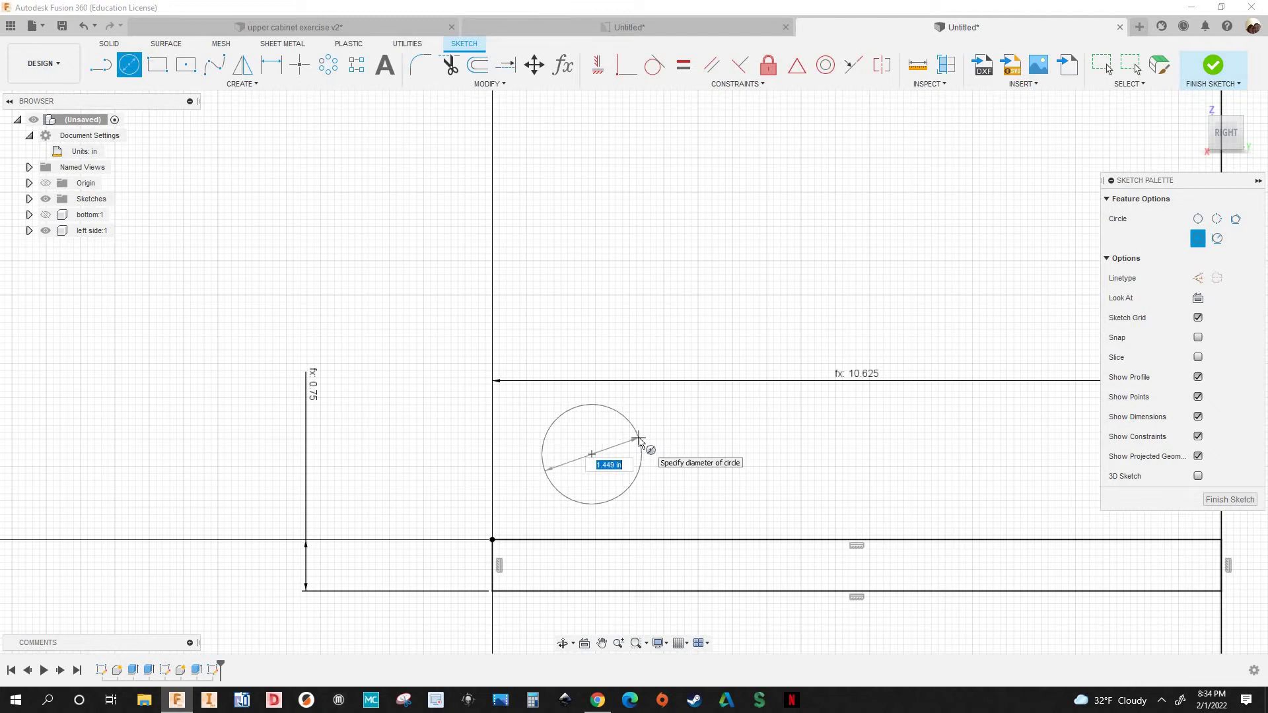
{"action": "left_click", "coordinate": [685, 467]}
Dimension the third circle's diameter and link it to the second hole's diameter dimension, d38
{"action": "key", "text": "d"}
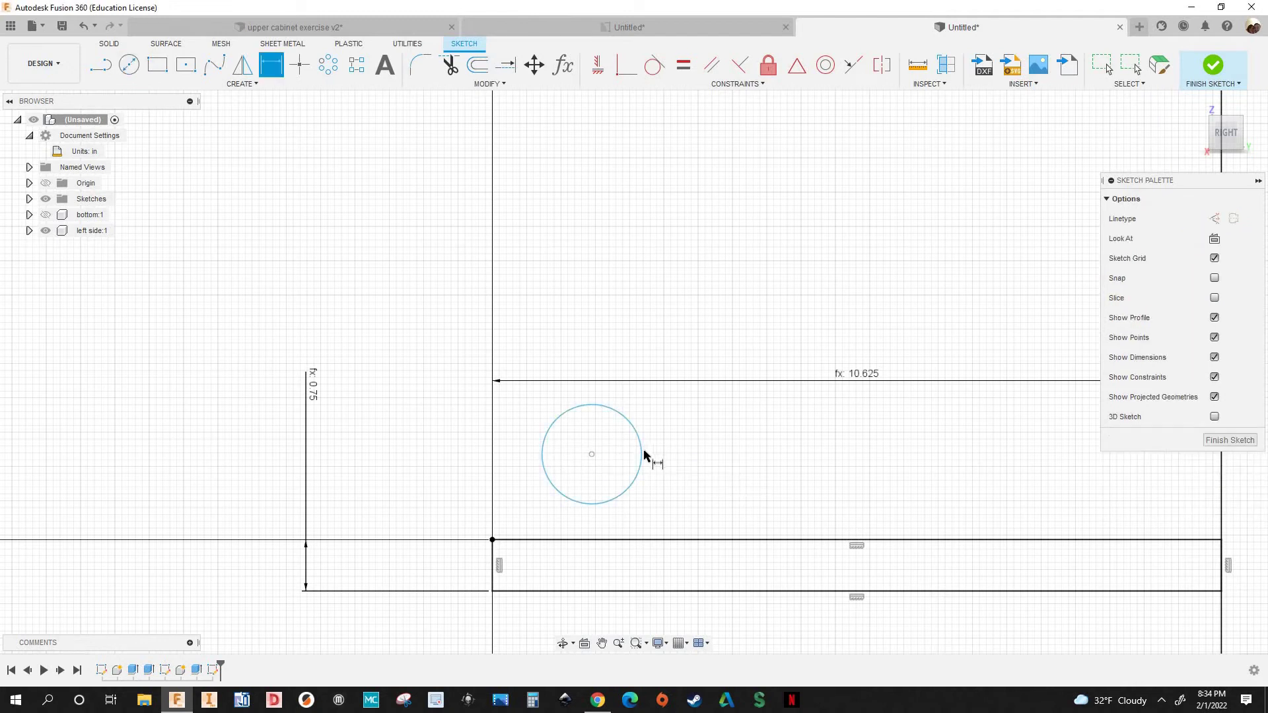
{"action": "left_click", "coordinate": [691, 308]}
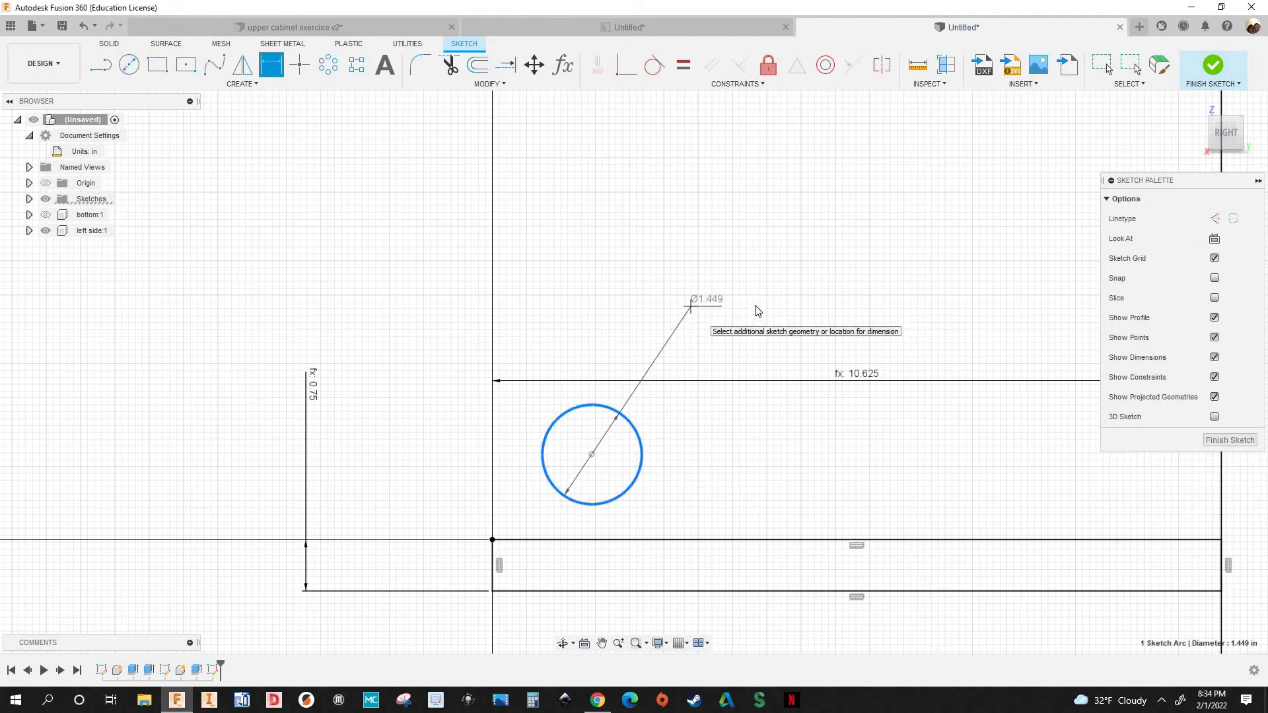
{"action": "scroll", "coordinate": [762, 311], "scroll_direction": "down", "scroll_amount": 5}
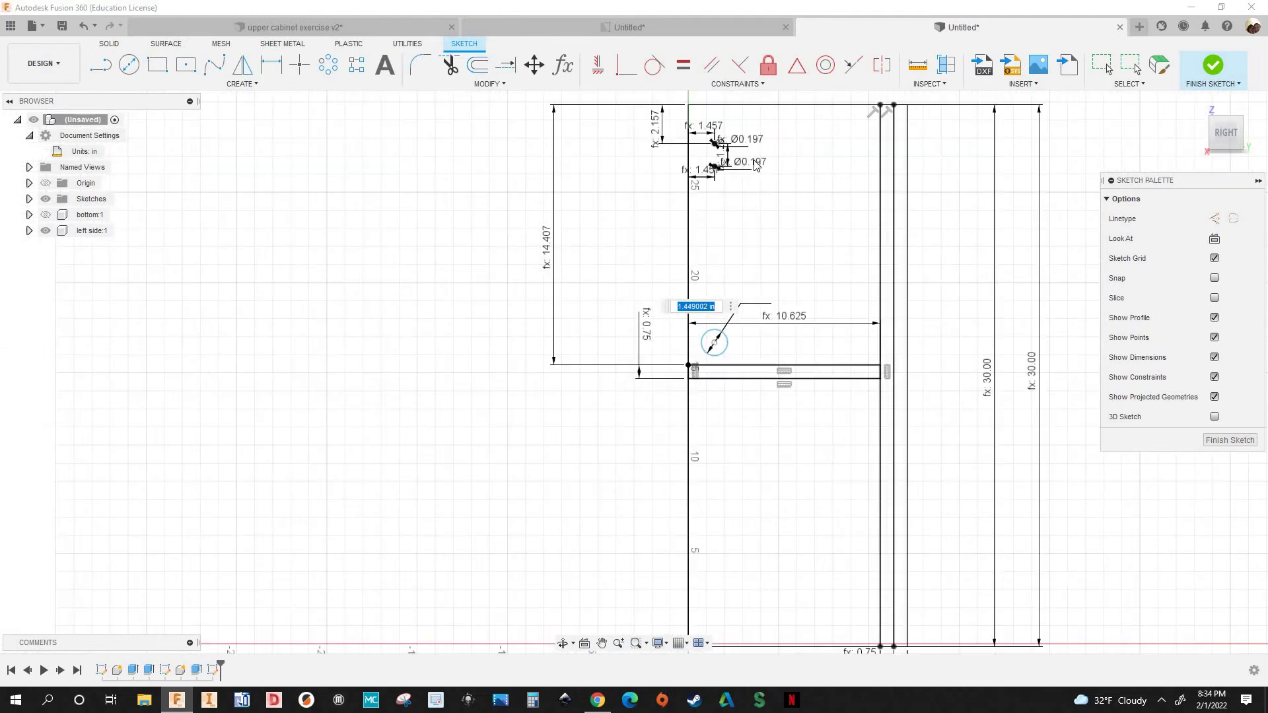
{"action": "type", "text": "d38"}
{"action": "key", "text": "Return"}
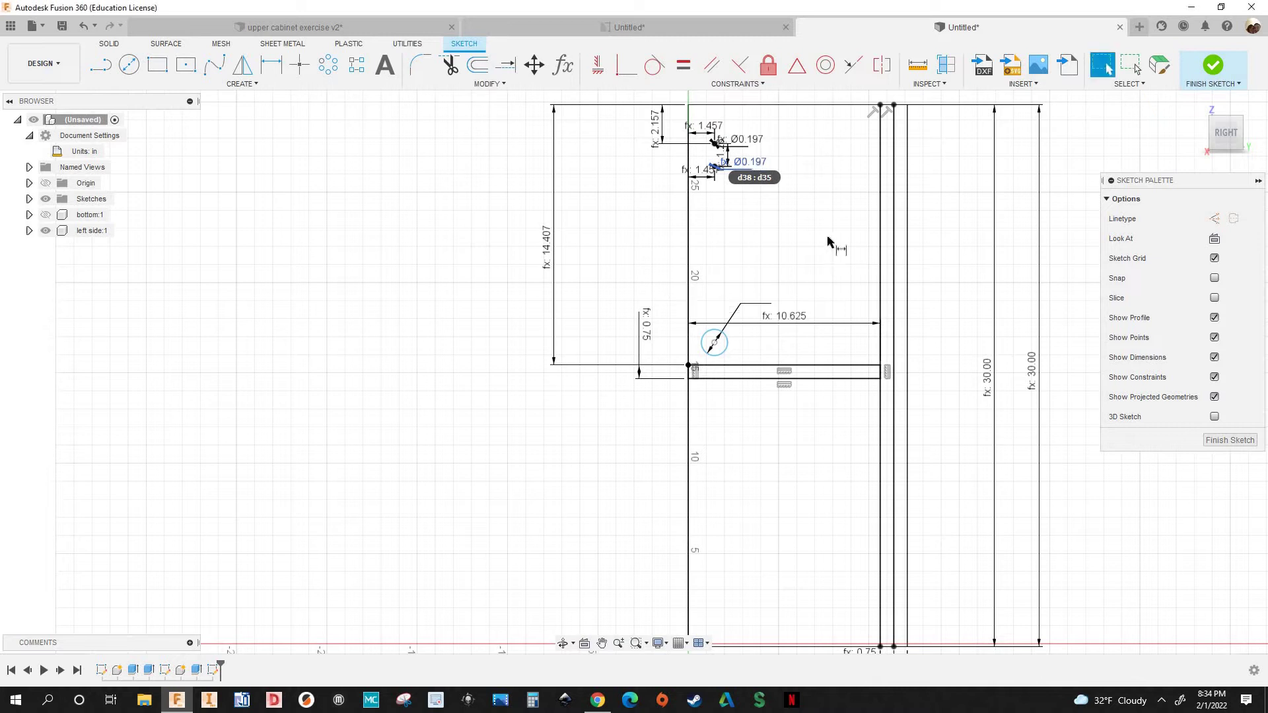
Dimension the third circle's centre vertically from the fixed shelf's upper edge and set the distance to 2 in
{"action": "scroll", "coordinate": [681, 370], "scroll_direction": "up", "scroll_amount": 6}
{"action": "scroll", "coordinate": [852, 470], "scroll_direction": "up", "scroll_amount": 5}
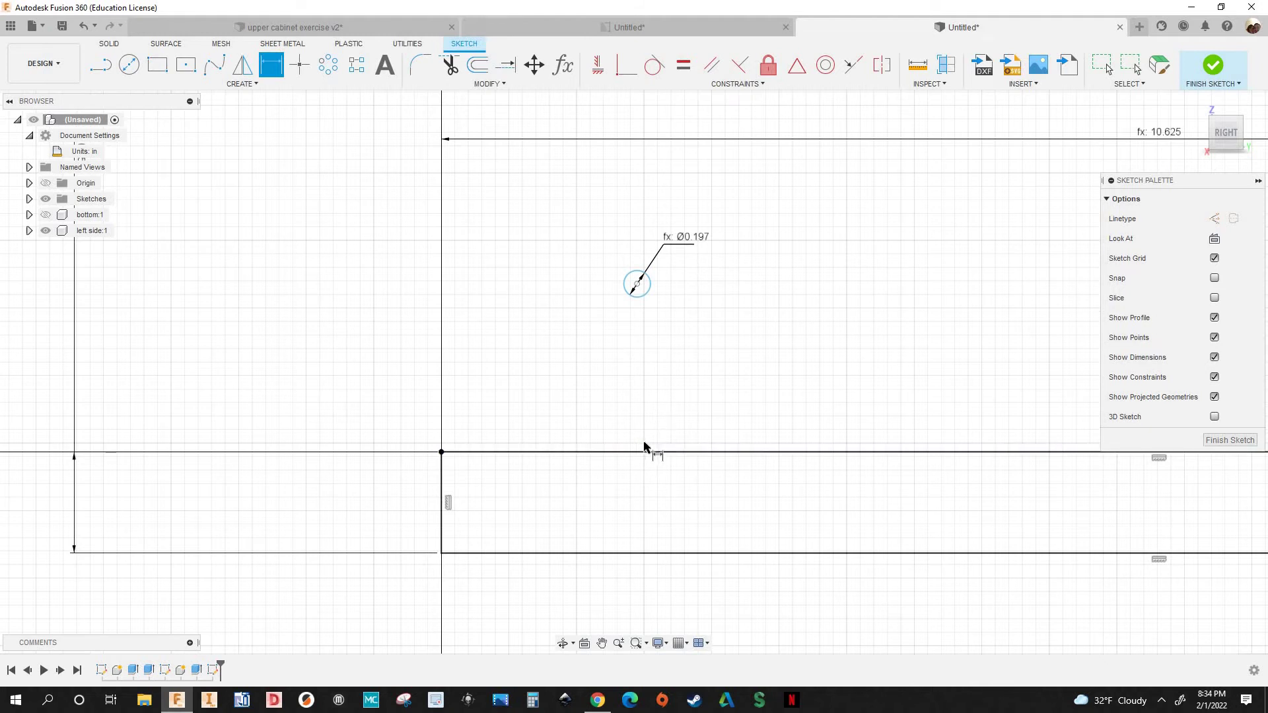
{"action": "scroll", "coordinate": [644, 450], "scroll_direction": "down", "scroll_amount": 2}
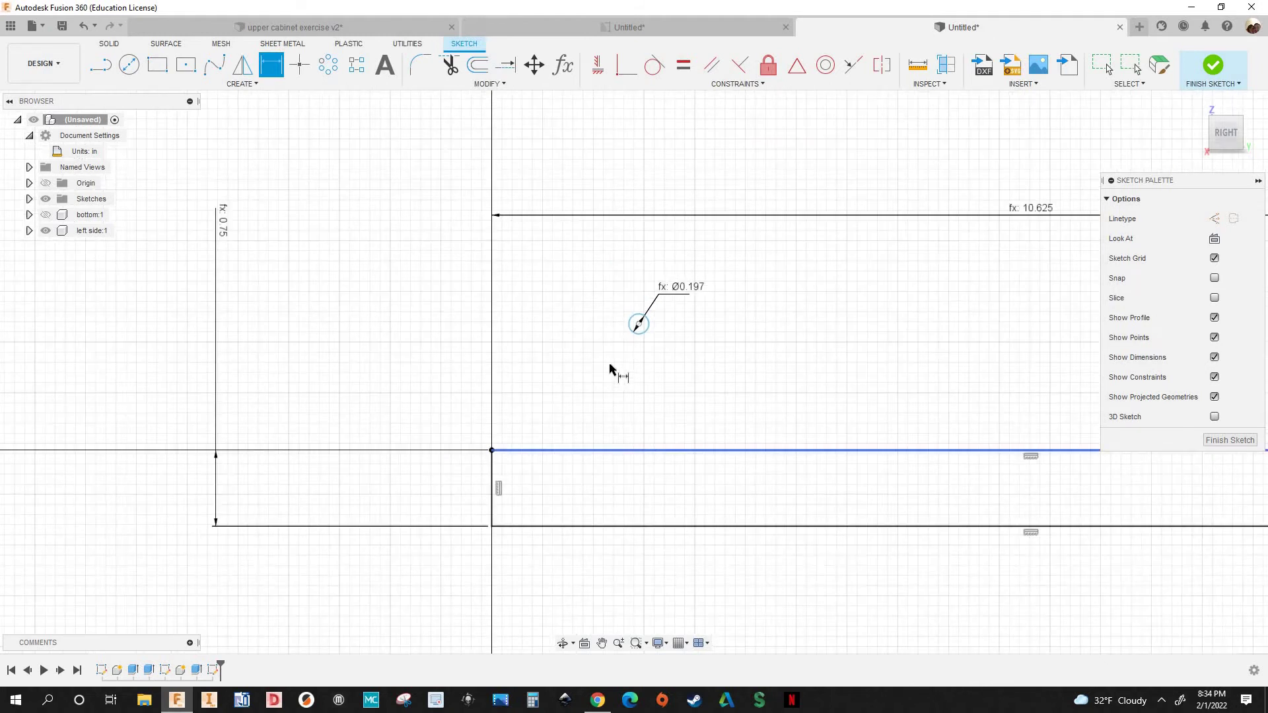
{"action": "scroll", "coordinate": [650, 300], "scroll_direction": "up", "scroll_amount": 2}
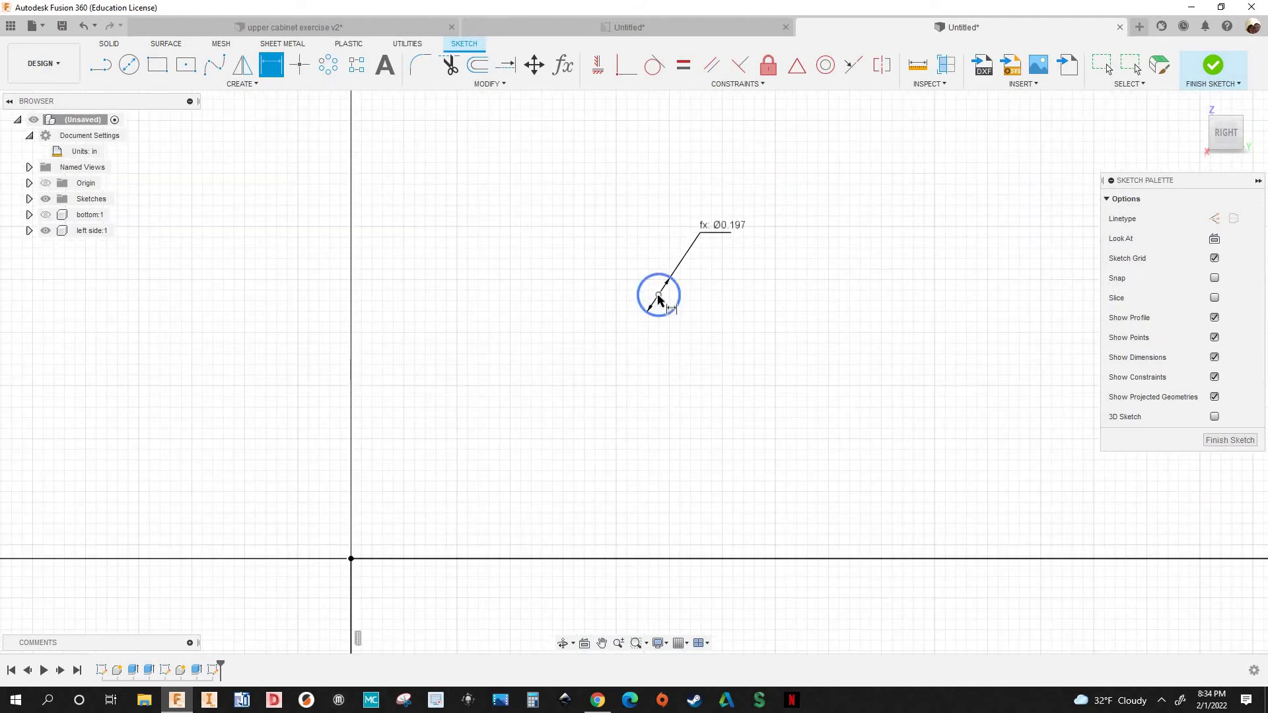
{"action": "scroll", "coordinate": [646, 453], "scroll_direction": "down", "scroll_amount": 1}
{"action": "scroll", "coordinate": [600, 541], "scroll_direction": "up", "scroll_amount": 1}
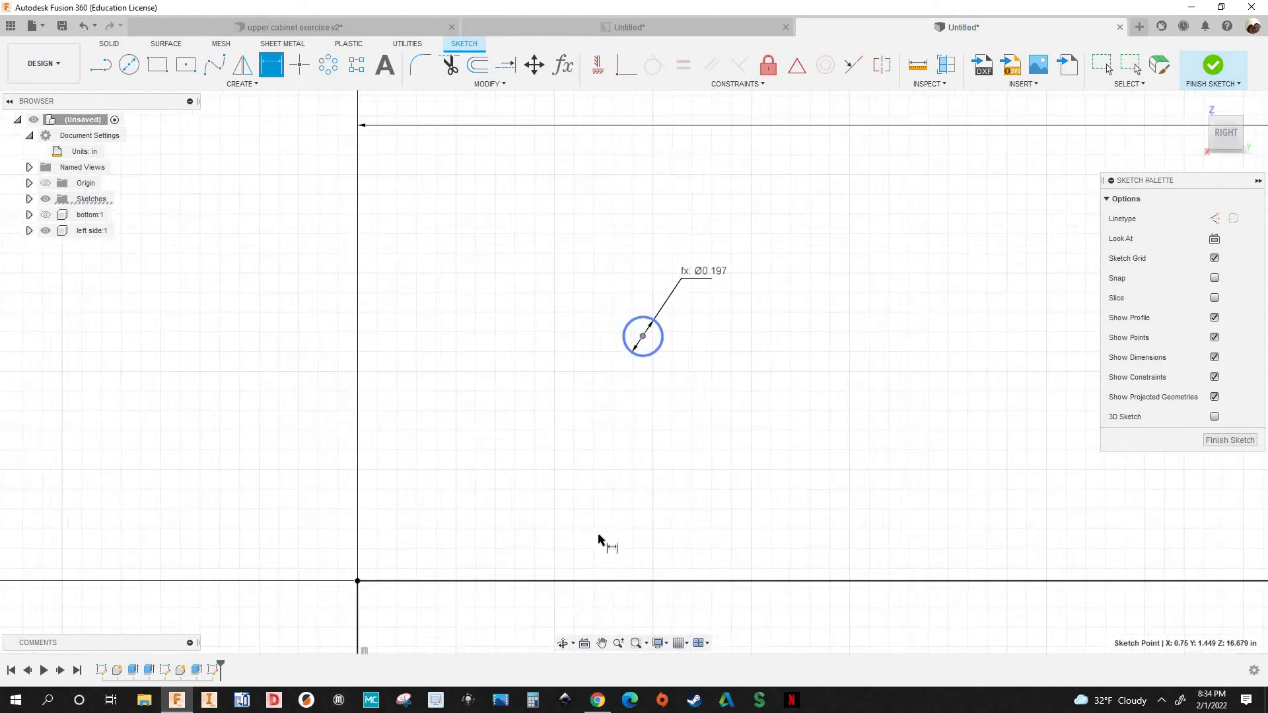
{"action": "scroll", "coordinate": [603, 561], "scroll_direction": "down", "scroll_amount": 1}
{"action": "left_click", "coordinate": [602, 559]}
{"action": "scroll", "coordinate": [288, 456], "scroll_direction": "down", "scroll_amount": 2}
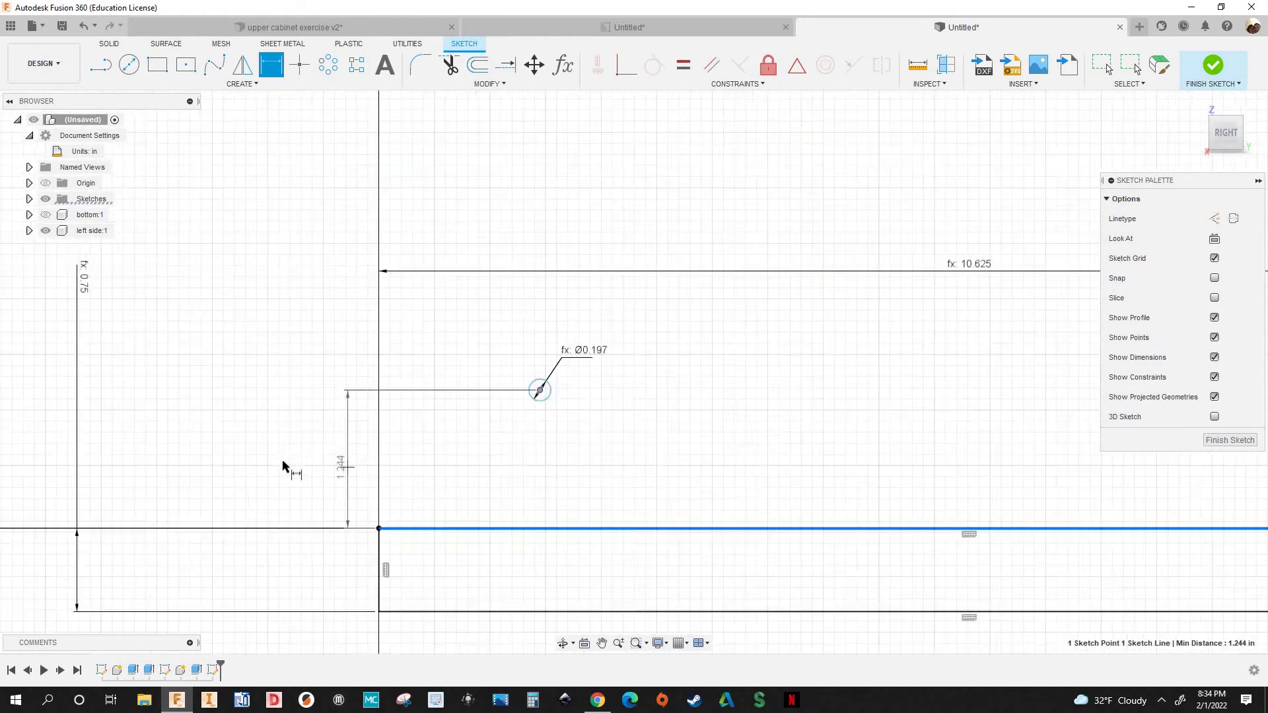
{"action": "left_click", "coordinate": [277, 474]}
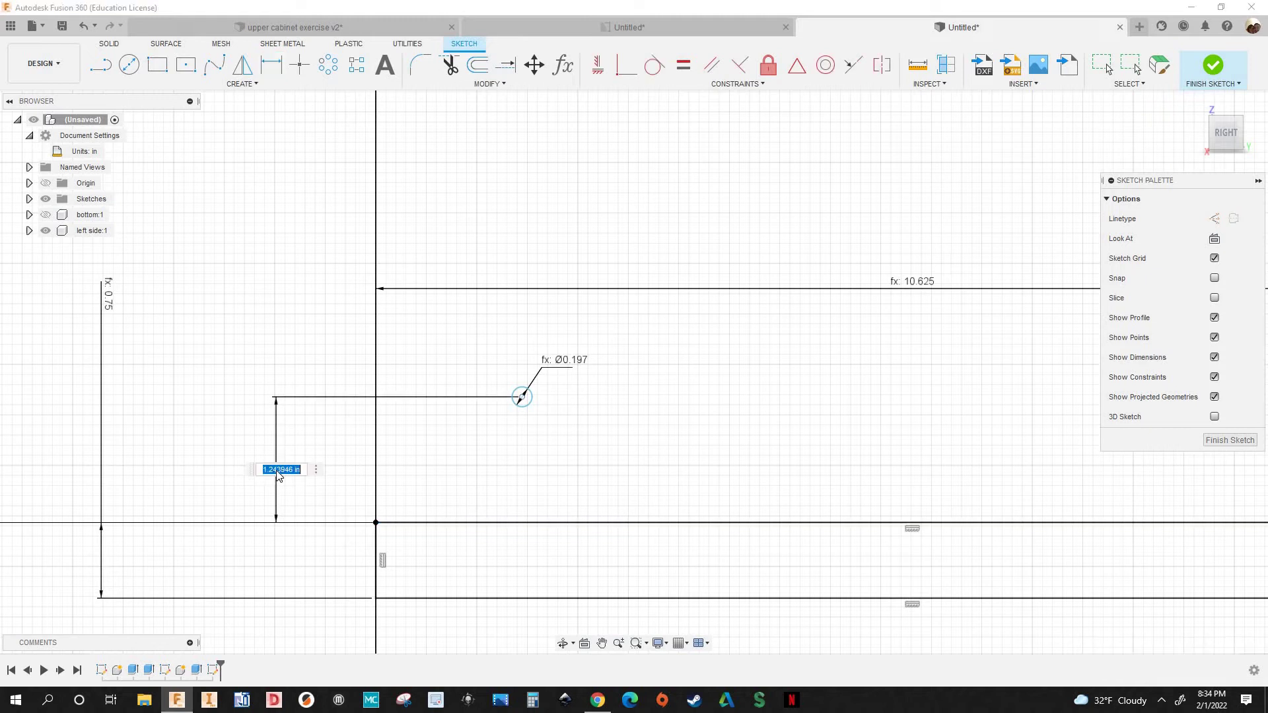
{"action": "type", "text": "2"}
{"action": "key", "text": "Return"}
Move the shelf rectangle's 10.625 width dimension higher, clear of the third hole and its diameter label
{"action": "scroll", "coordinate": [292, 430], "scroll_direction": "down", "scroll_amount": 2}
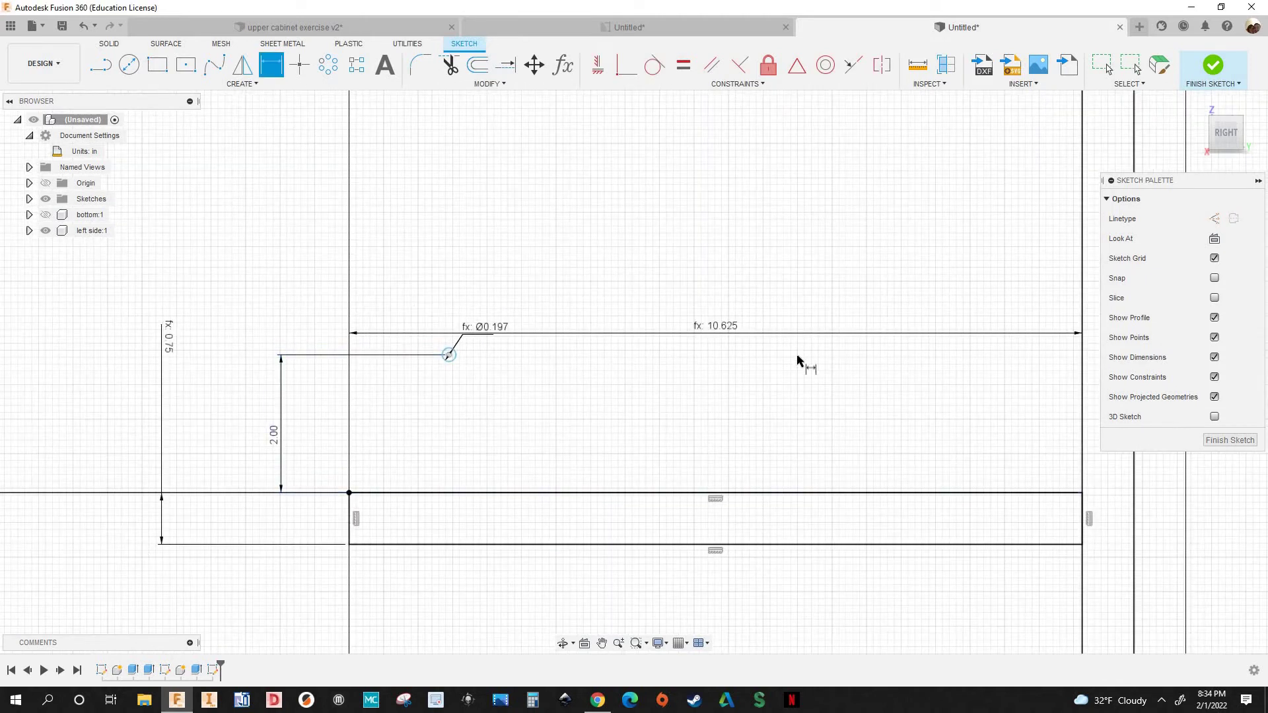
{"action": "scroll", "coordinate": [687, 345], "scroll_direction": "up", "scroll_amount": 3}
{"action": "middle_click_drag", "start_coordinate": [686, 345], "coordinate": [905, 355]}
{"action": "scroll", "coordinate": [798, 349], "scroll_direction": "up", "scroll_amount": 2}
{"action": "scroll", "coordinate": [859, 355], "scroll_direction": "down", "scroll_amount": 3}
{"action": "scroll", "coordinate": [693, 410], "scroll_direction": "down", "scroll_amount": 3}
{"action": "middle_click_drag", "start_coordinate": [700, 404], "coordinate": [767, 385]}
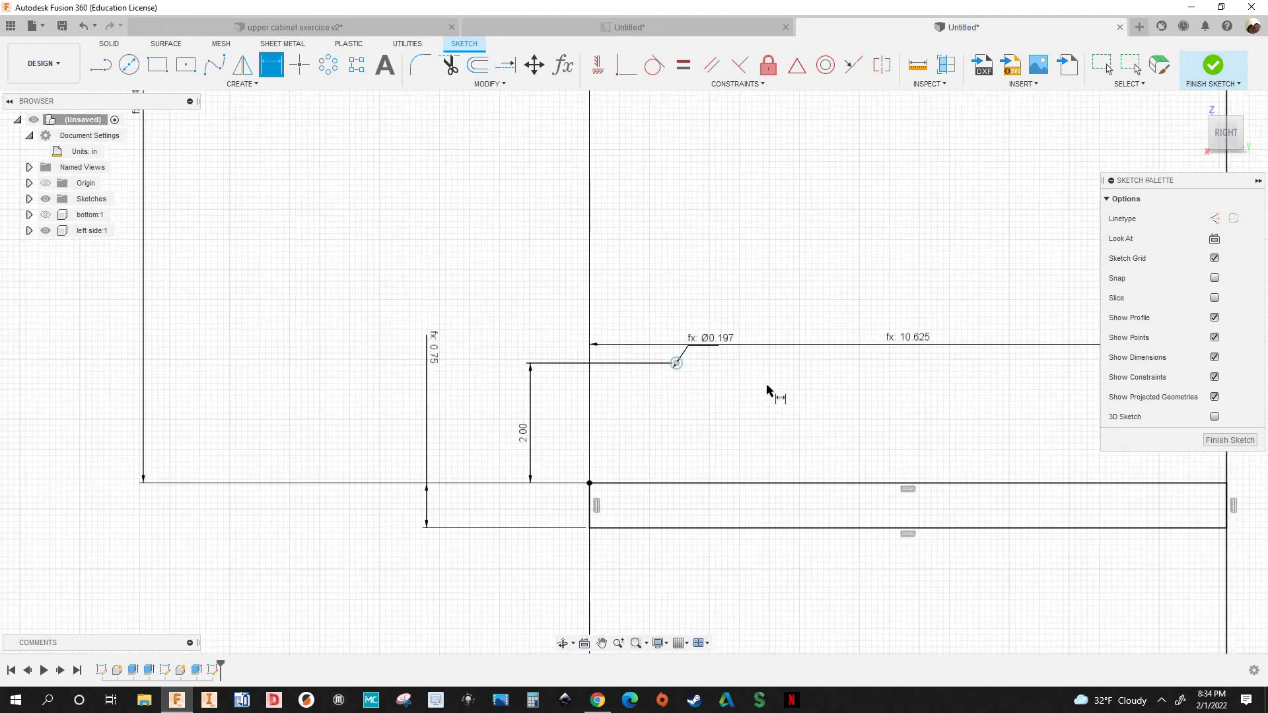
{"action": "middle_click_drag", "start_coordinate": [911, 339], "coordinate": [770, 387]}
{"action": "key", "text": "Escape"}
{"action": "left_click_drag", "start_coordinate": [771, 392], "coordinate": [764, 250]}
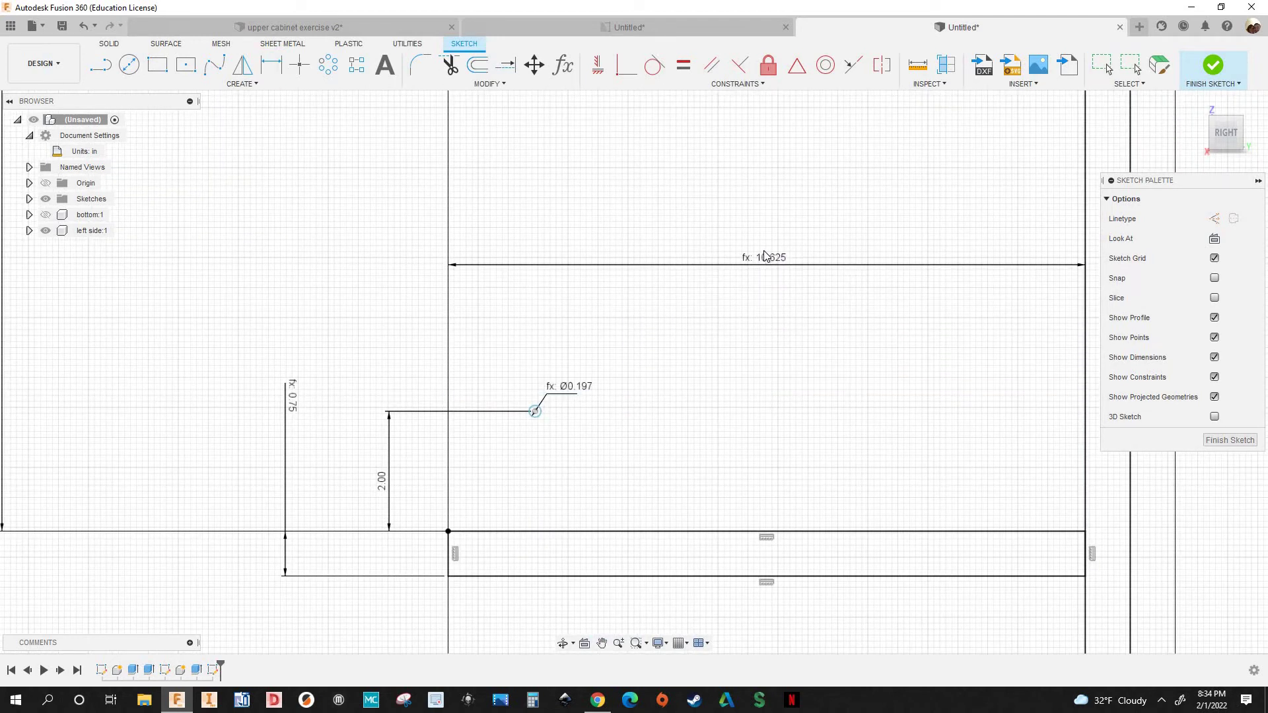
{"action": "scroll", "coordinate": [388, 353], "scroll_direction": "down", "scroll_amount": 3}
{"action": "scroll", "coordinate": [490, 354], "scroll_direction": "up", "scroll_amount": 2}
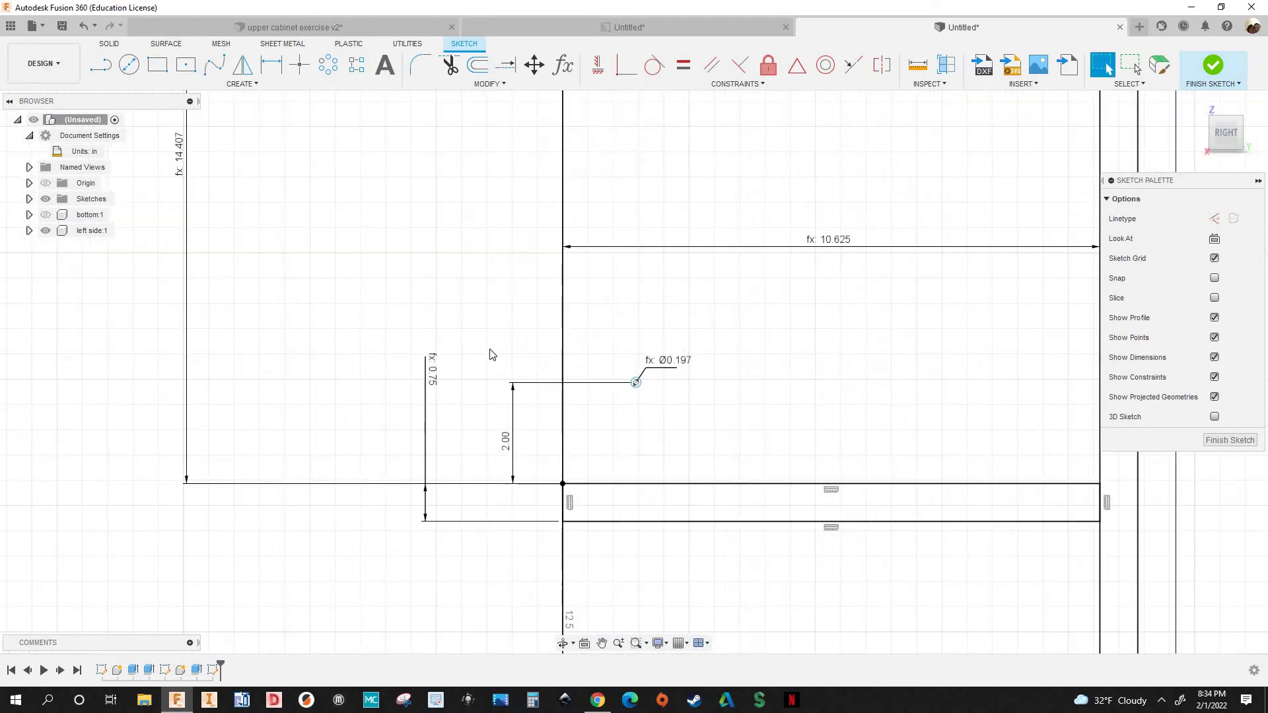
{"action": "scroll", "coordinate": [580, 406], "scroll_direction": "up", "scroll_amount": 5}
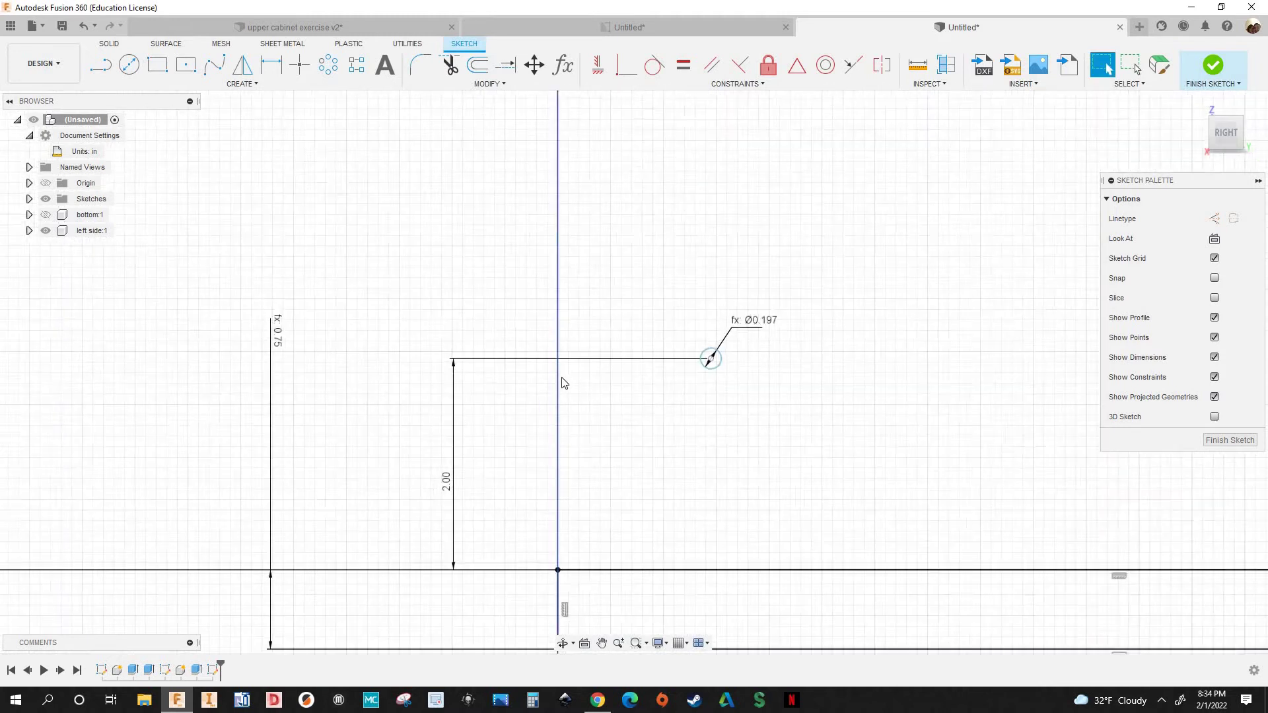
{"action": "scroll", "coordinate": [561, 387], "scroll_direction": "up", "scroll_amount": 2}
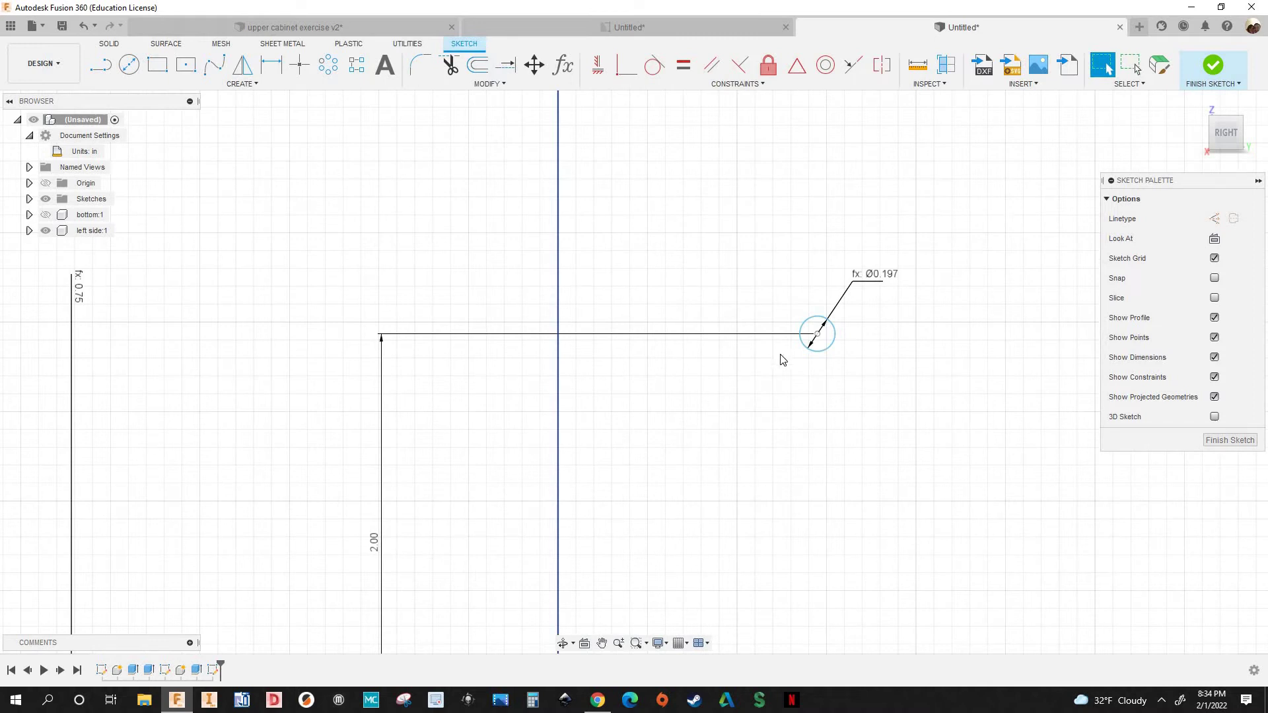
{"action": "scroll", "coordinate": [604, 347], "scroll_direction": "down", "scroll_amount": 5}
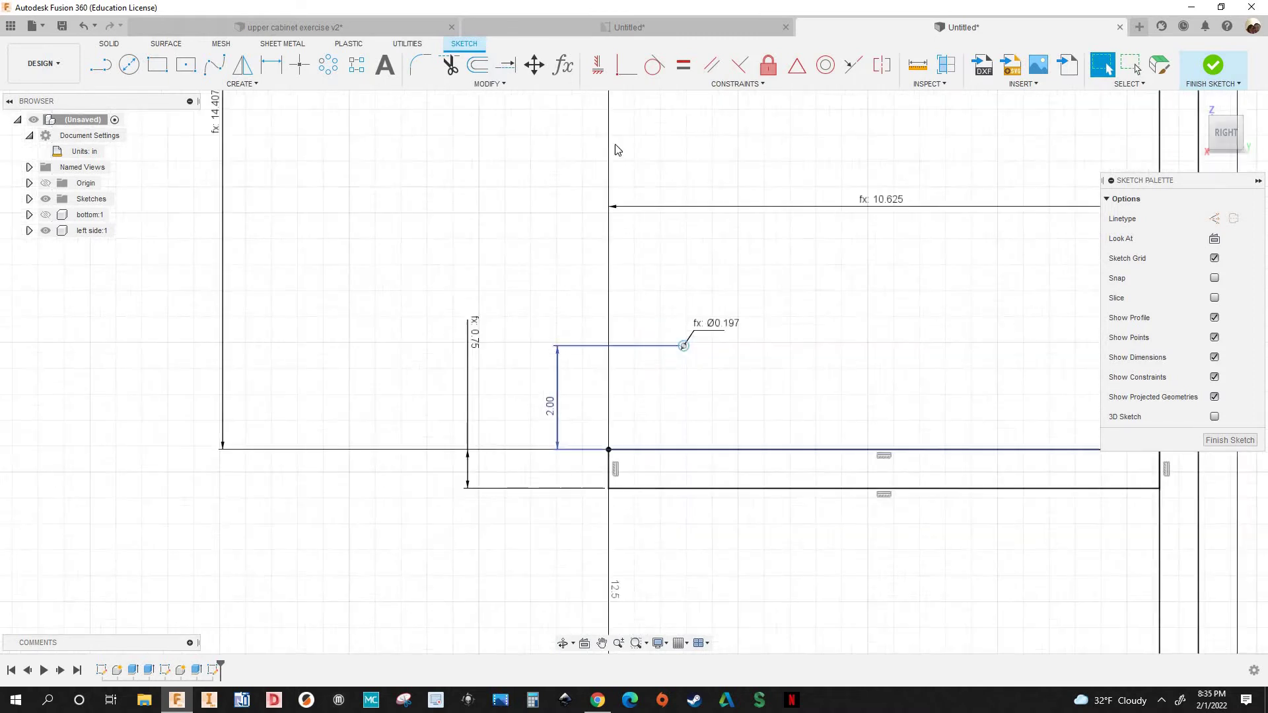
{"action": "scroll", "coordinate": [617, 151], "scroll_direction": "down", "scroll_amount": 3}
{"action": "middle_click_drag", "start_coordinate": [618, 151], "coordinate": [579, 359]}
{"action": "middle_click_drag", "start_coordinate": [448, 368], "coordinate": [448, 344]}
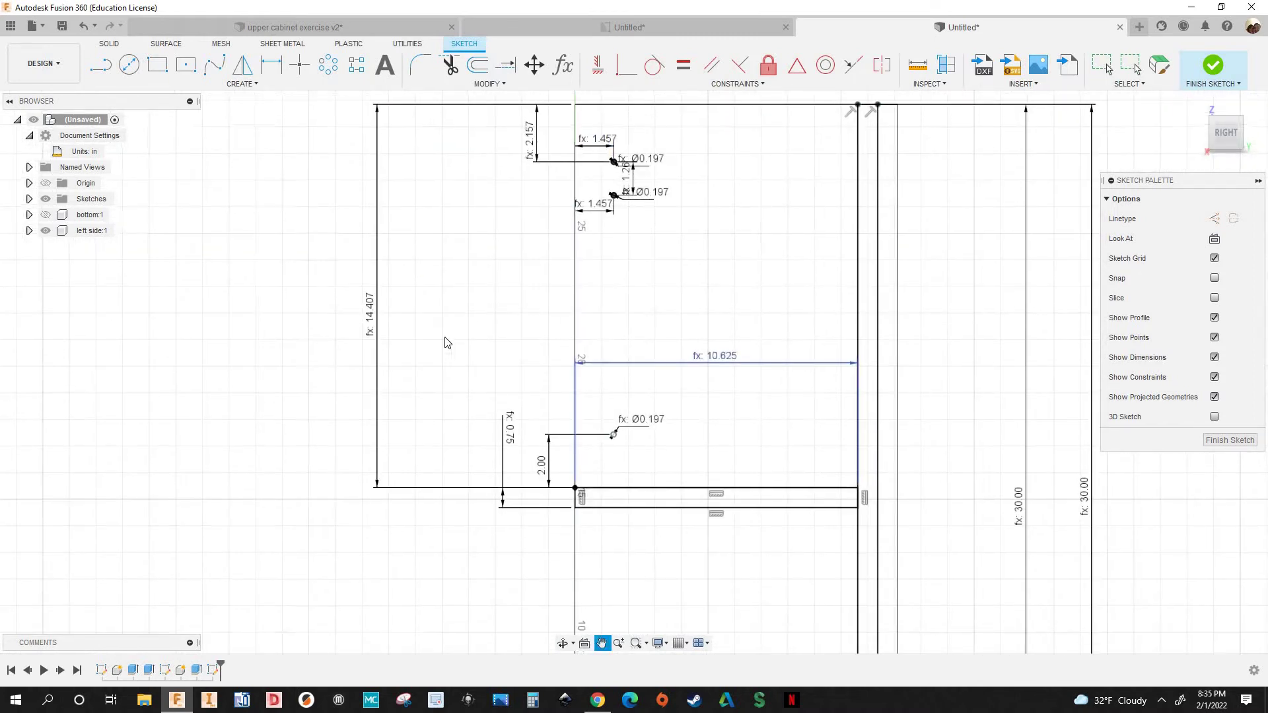
Dimension the third hole's centre horizontally from the panel's front edge and link it to the second hole's 1.457 offset dimension
{"action": "key", "text": "d"}
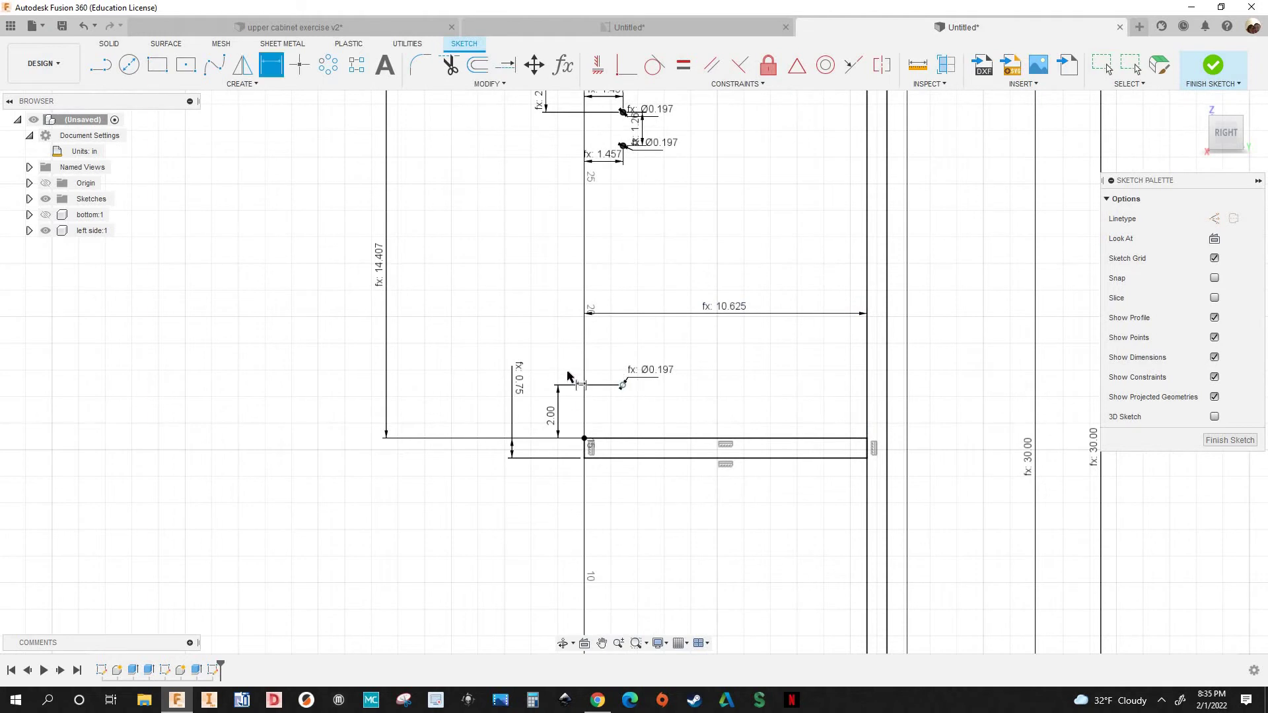
{"action": "scroll", "coordinate": [568, 376], "scroll_direction": "up", "scroll_amount": 8}
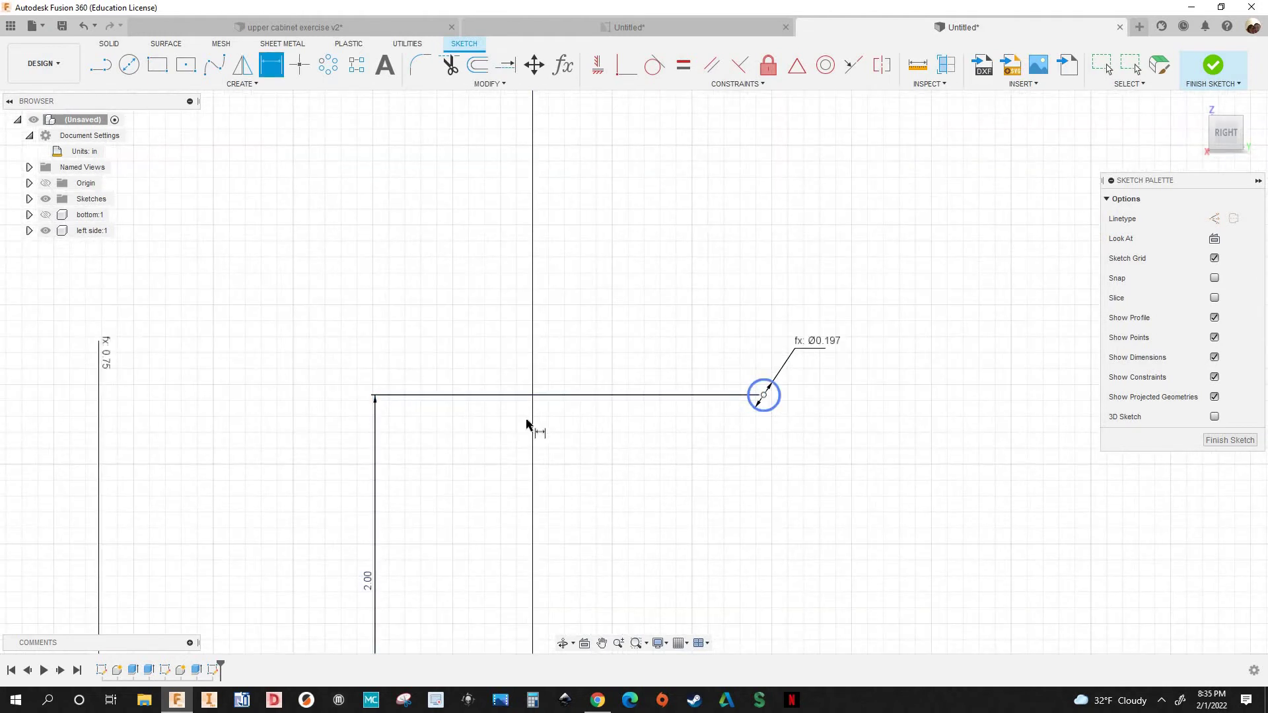
{"action": "left_click", "coordinate": [533, 291]}
{"action": "scroll", "coordinate": [614, 317], "scroll_direction": "down", "scroll_amount": 2}
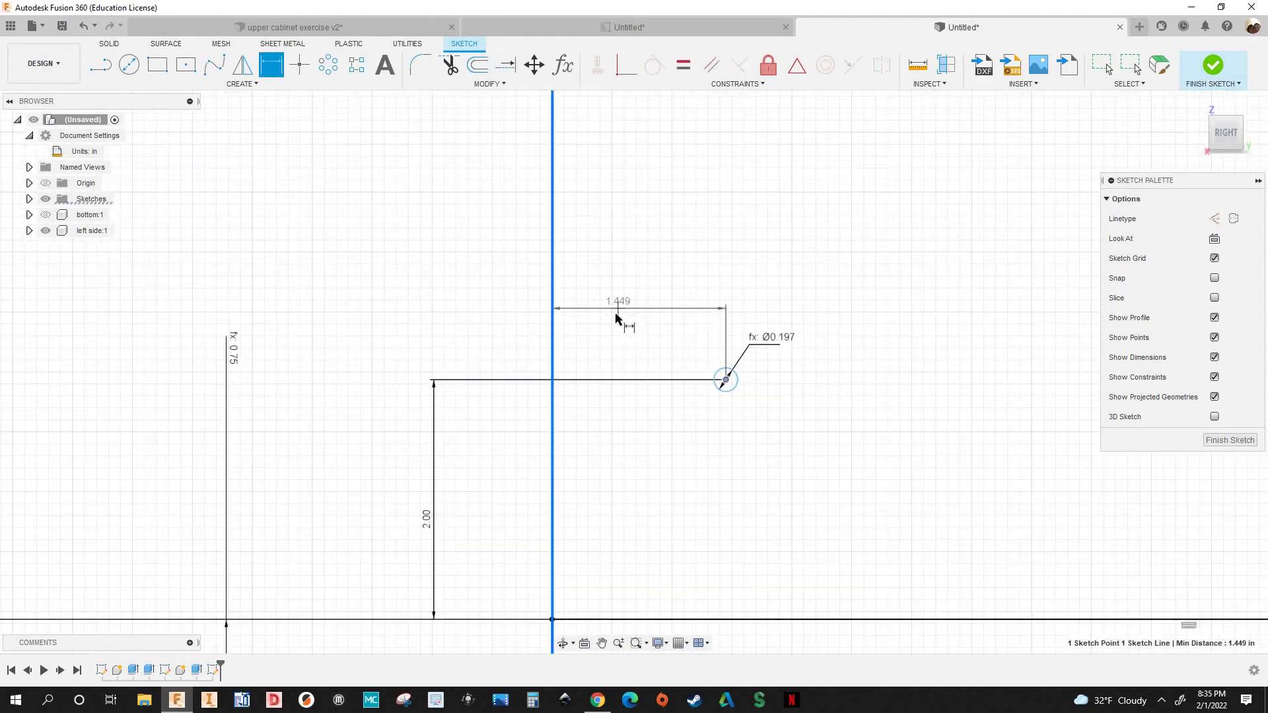
{"action": "left_click", "coordinate": [635, 262]}
{"action": "scroll", "coordinate": [647, 178], "scroll_direction": "down", "scroll_amount": 6}
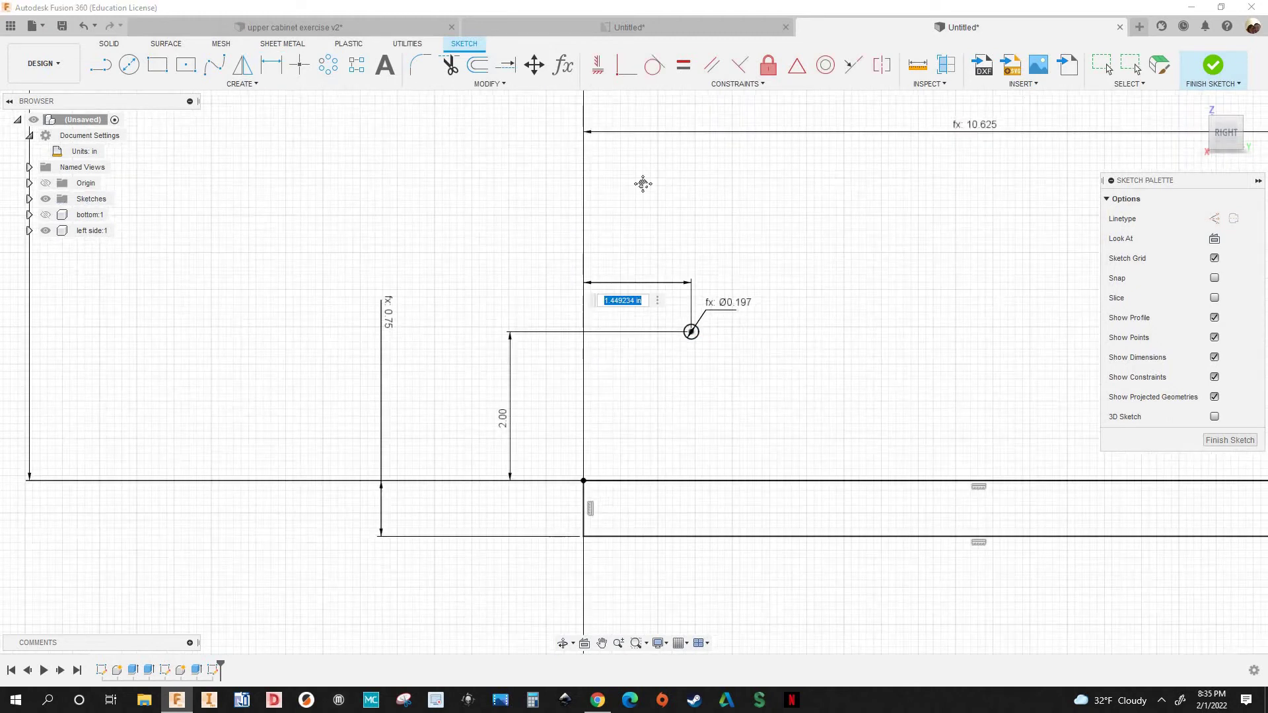
{"action": "middle_click_drag", "start_coordinate": [647, 179], "coordinate": [599, 194]}
{"action": "scroll", "coordinate": [599, 194], "scroll_direction": "down", "scroll_amount": 2}
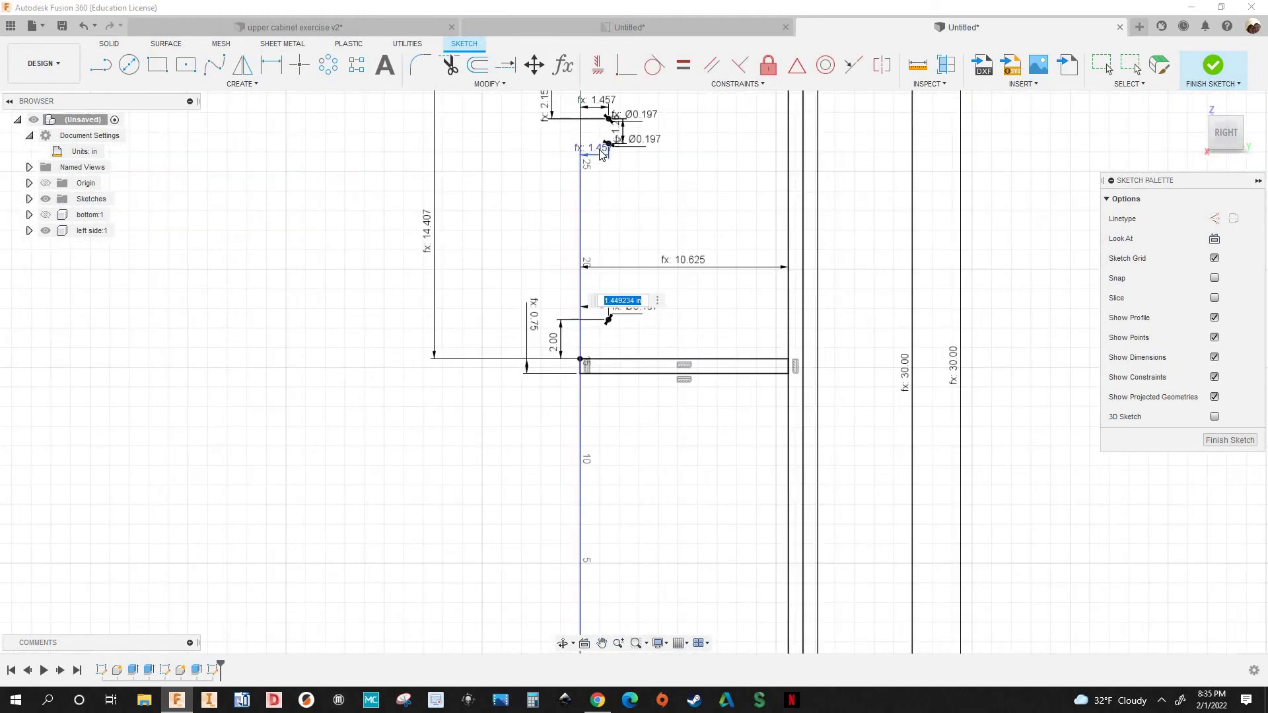
{"action": "left_click", "coordinate": [602, 152]}
{"action": "key", "text": "Return"}
Sketch a fourth circle about 0.83 in in diameter directly above the third hole
{"action": "key", "text": "d"}
{"action": "scroll", "coordinate": [605, 198], "scroll_direction": "up", "scroll_amount": 3}
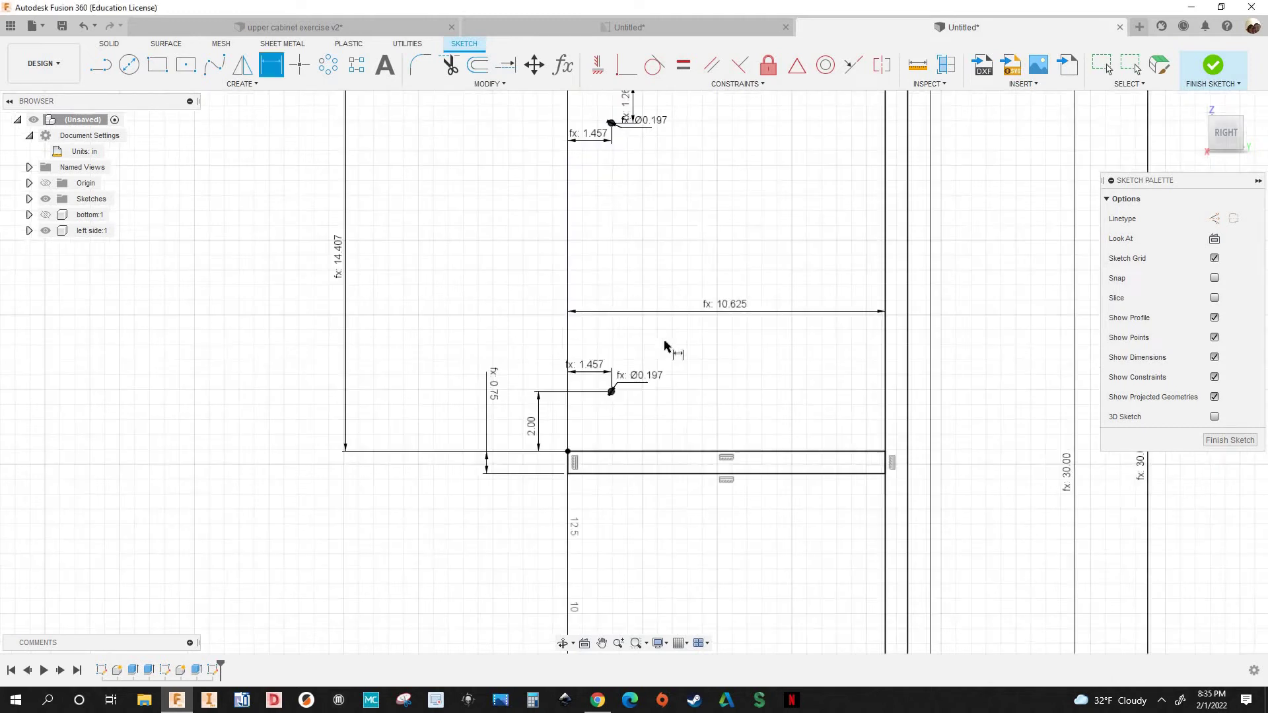
{"action": "scroll", "coordinate": [658, 345], "scroll_direction": "up", "scroll_amount": 2}
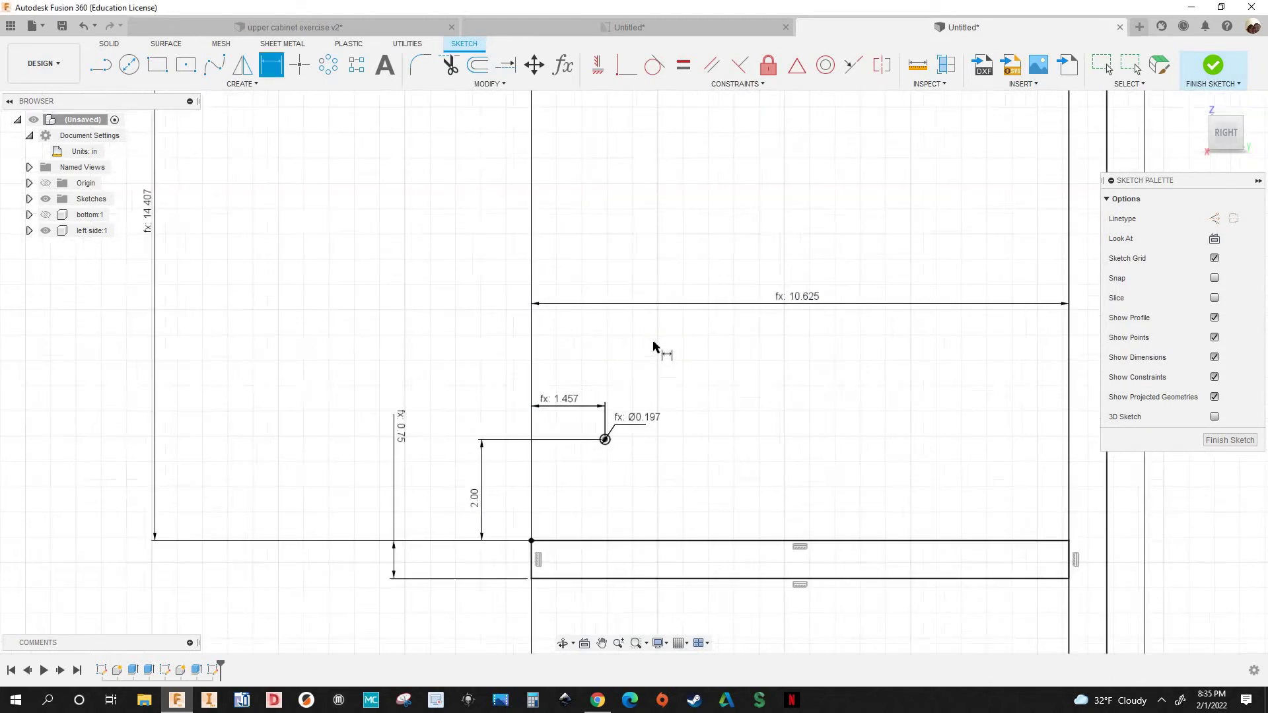
{"action": "key", "text": "c"}
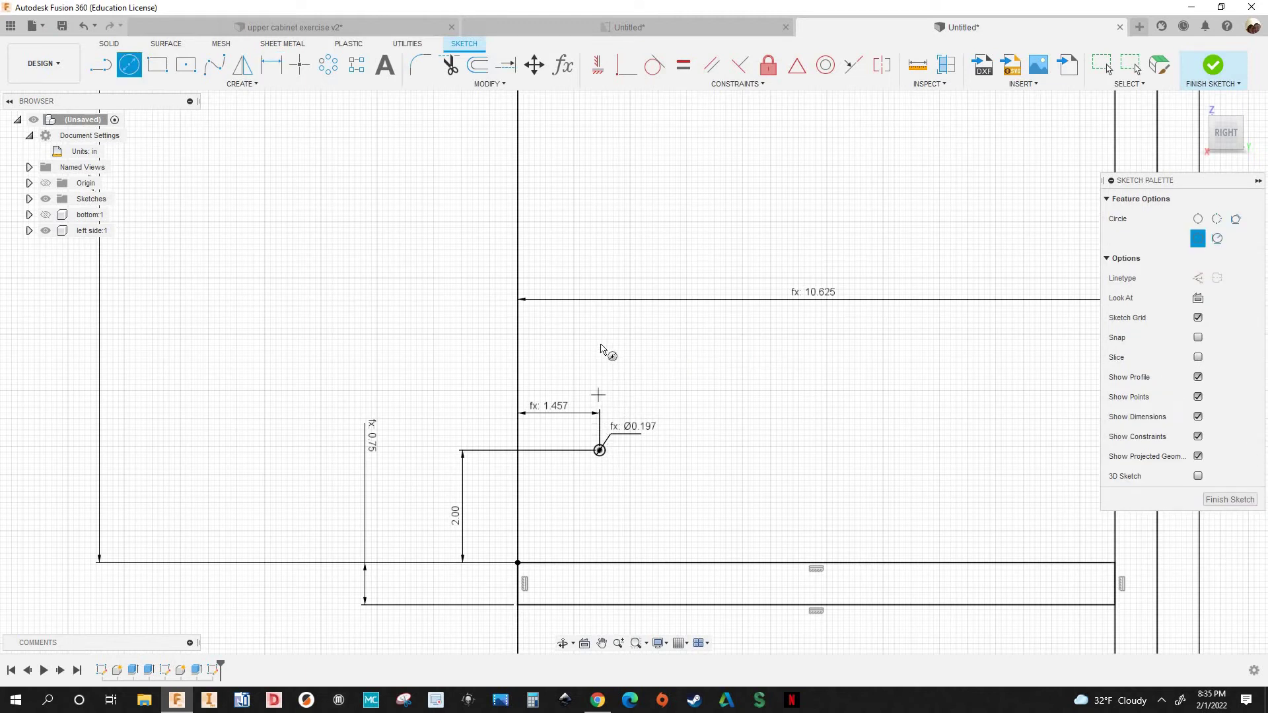
{"action": "left_click", "coordinate": [601, 344]}
{"action": "left_click", "coordinate": [617, 362]}
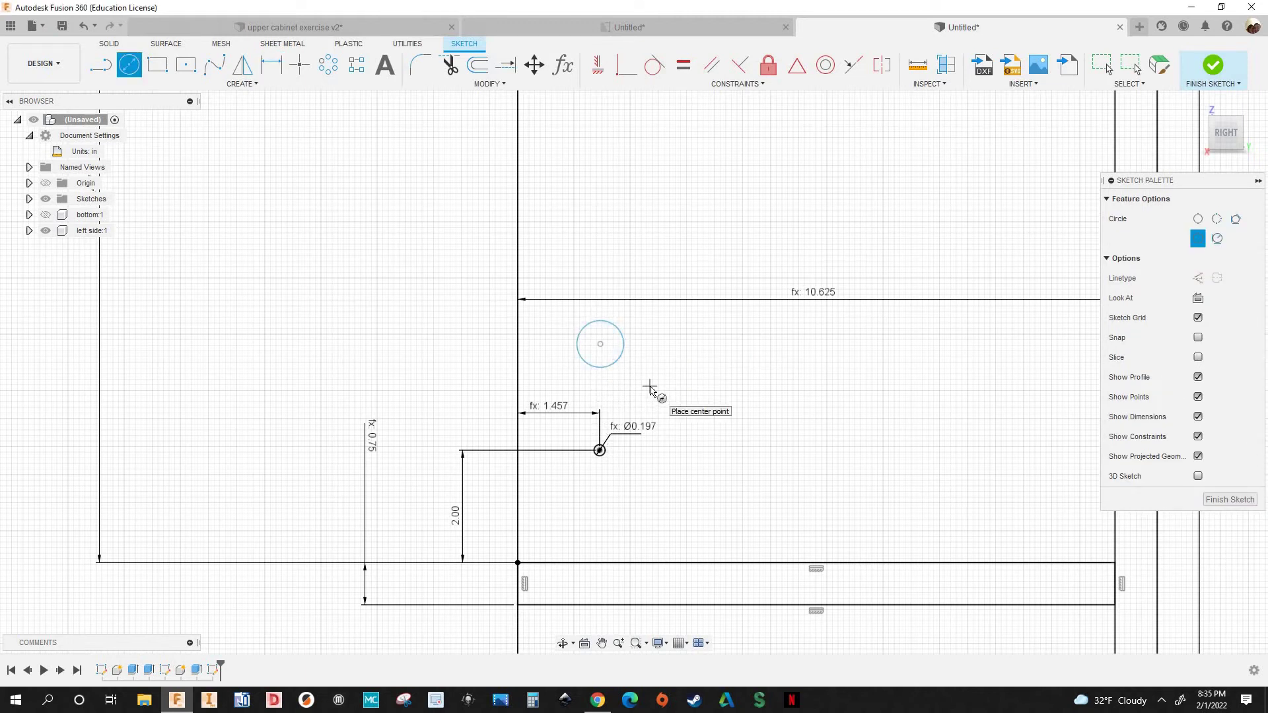
Dimension the fourth circle's centre horizontally from the panel's front edge and link it to the third hole's 1.457 offset dimension
{"action": "key", "text": "d"}
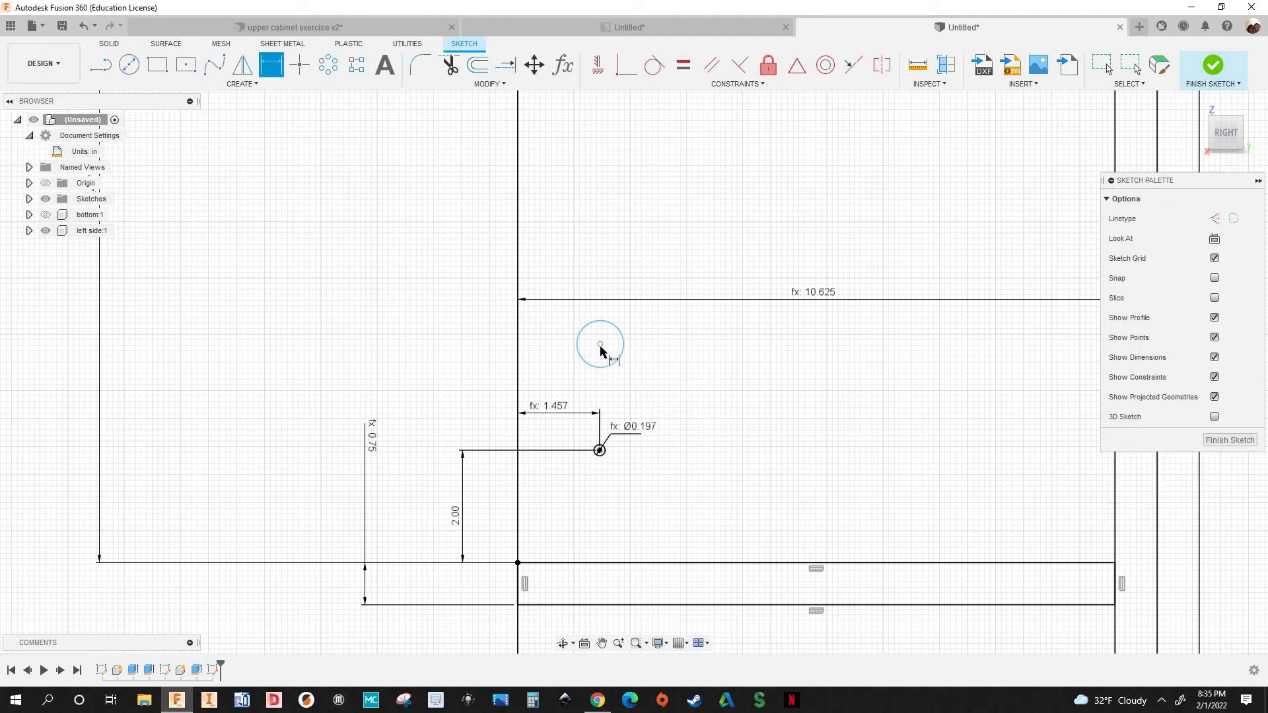
{"action": "left_click", "coordinate": [599, 344]}
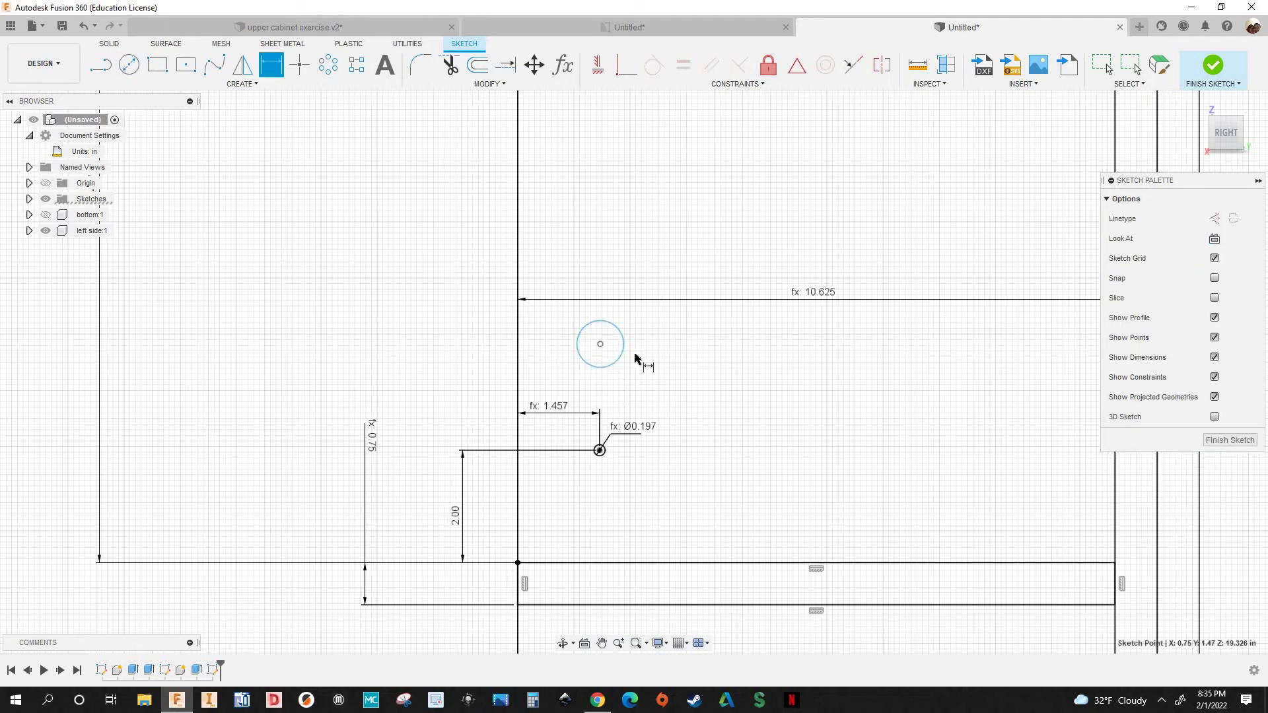
{"action": "left_click", "coordinate": [519, 368]}
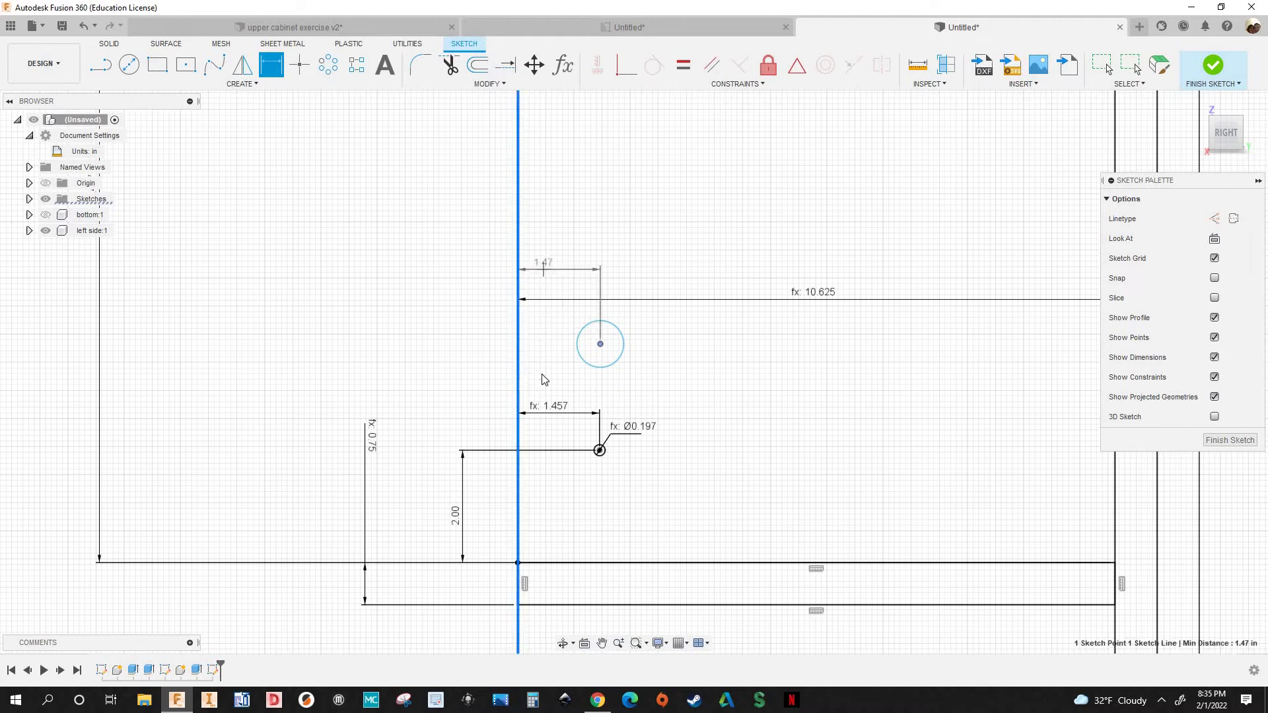
{"action": "left_click", "coordinate": [550, 255]}
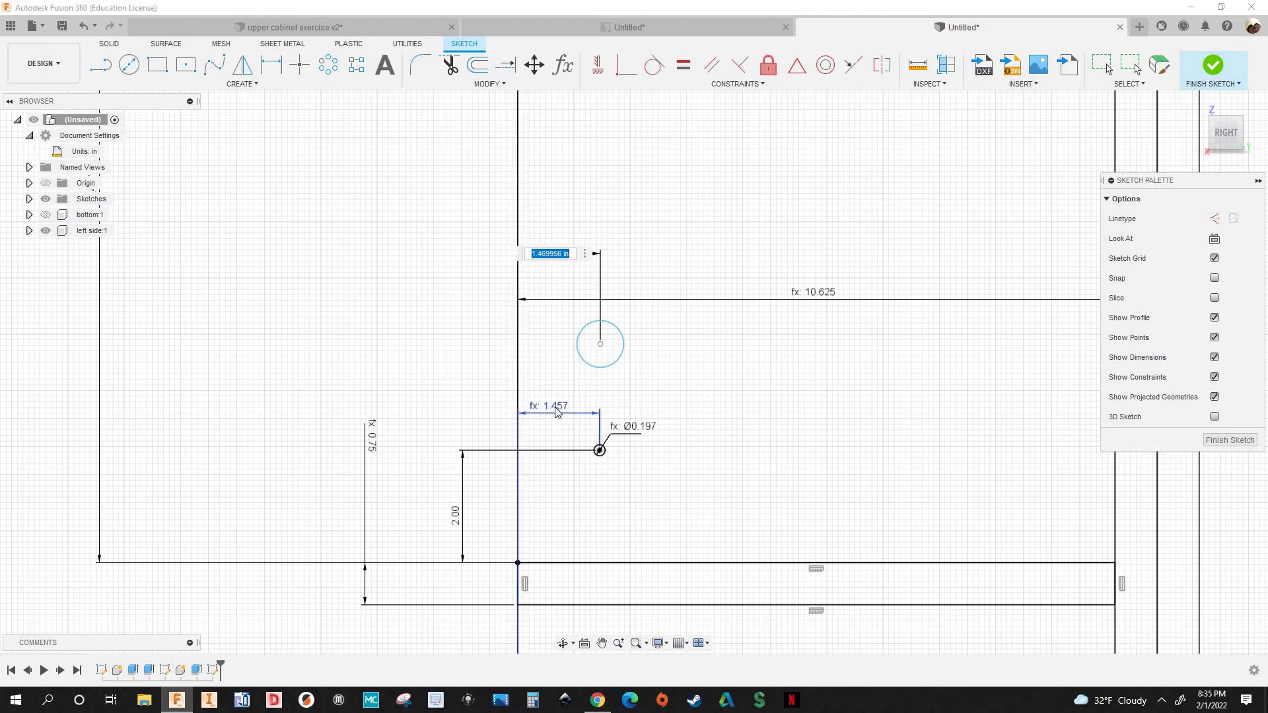
{"action": "left_click", "coordinate": [557, 412]}
{"action": "key", "text": "Return"}
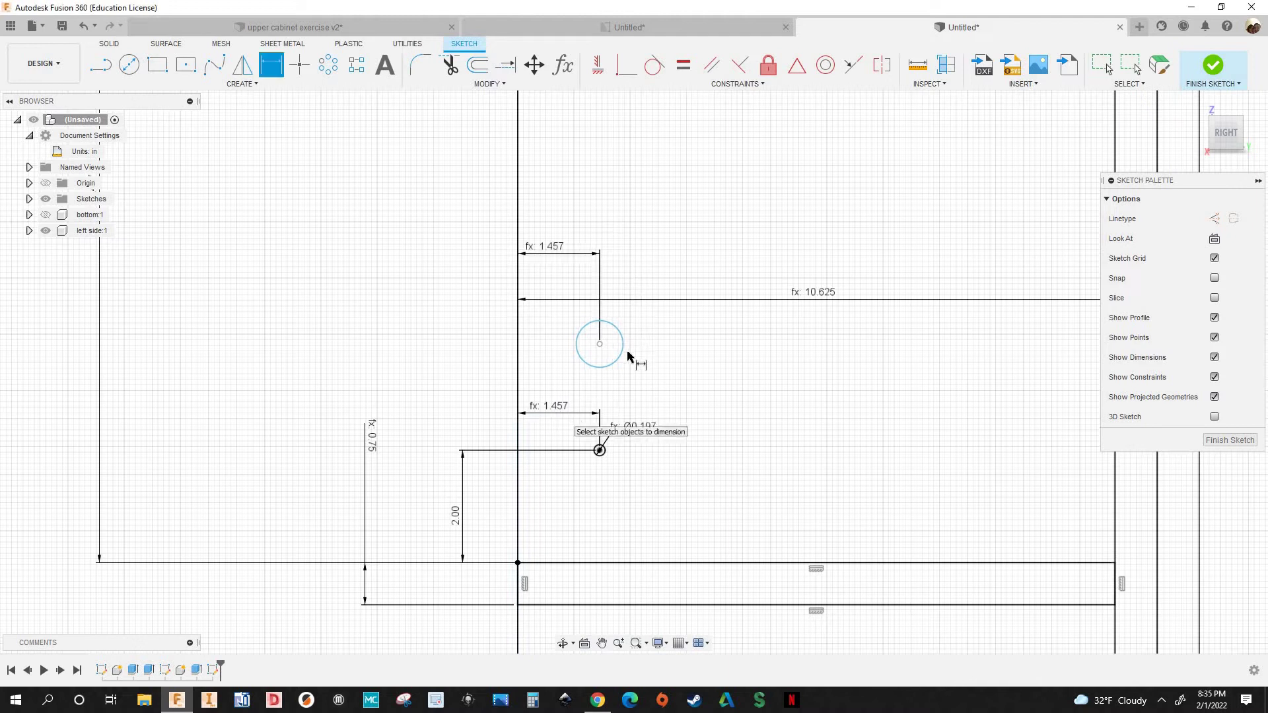
Dimension the fourth circle's diameter and link it to the third hole's diameter dimension, d41
{"action": "scroll", "coordinate": [621, 384], "scroll_direction": "up", "scroll_amount": 2}
{"action": "left_click", "coordinate": [623, 386]}
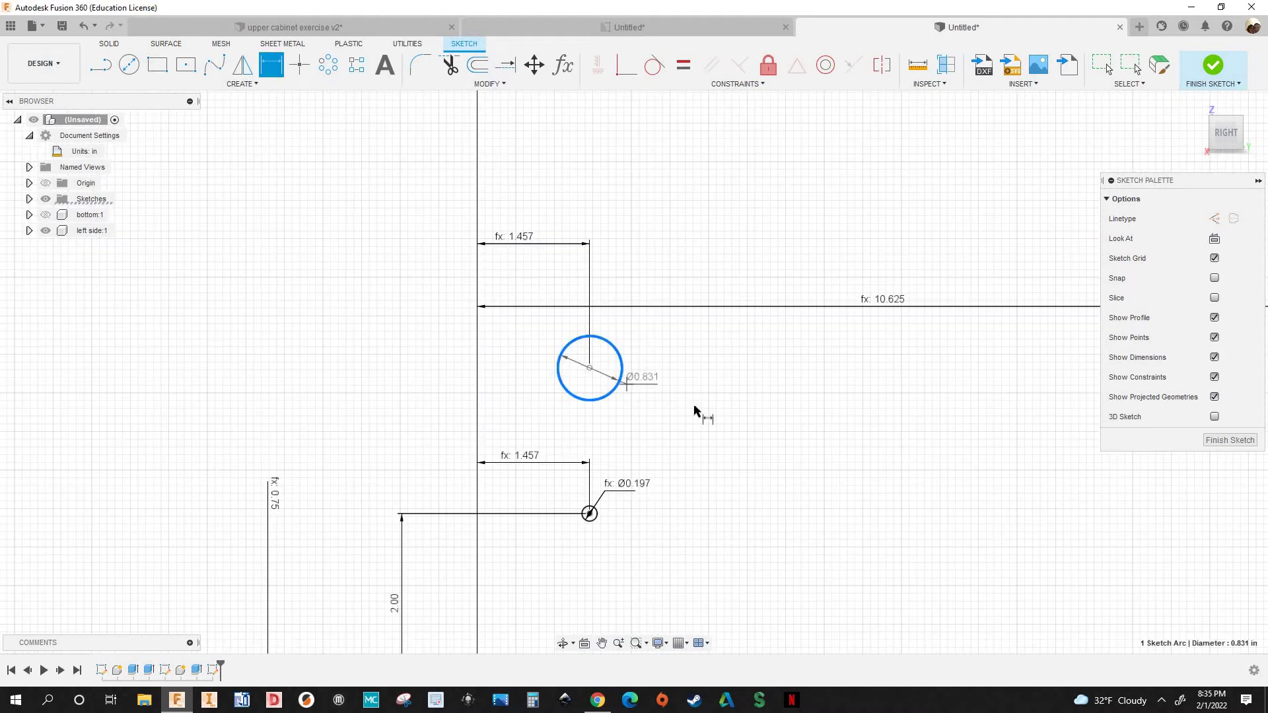
{"action": "left_click", "coordinate": [664, 404]}
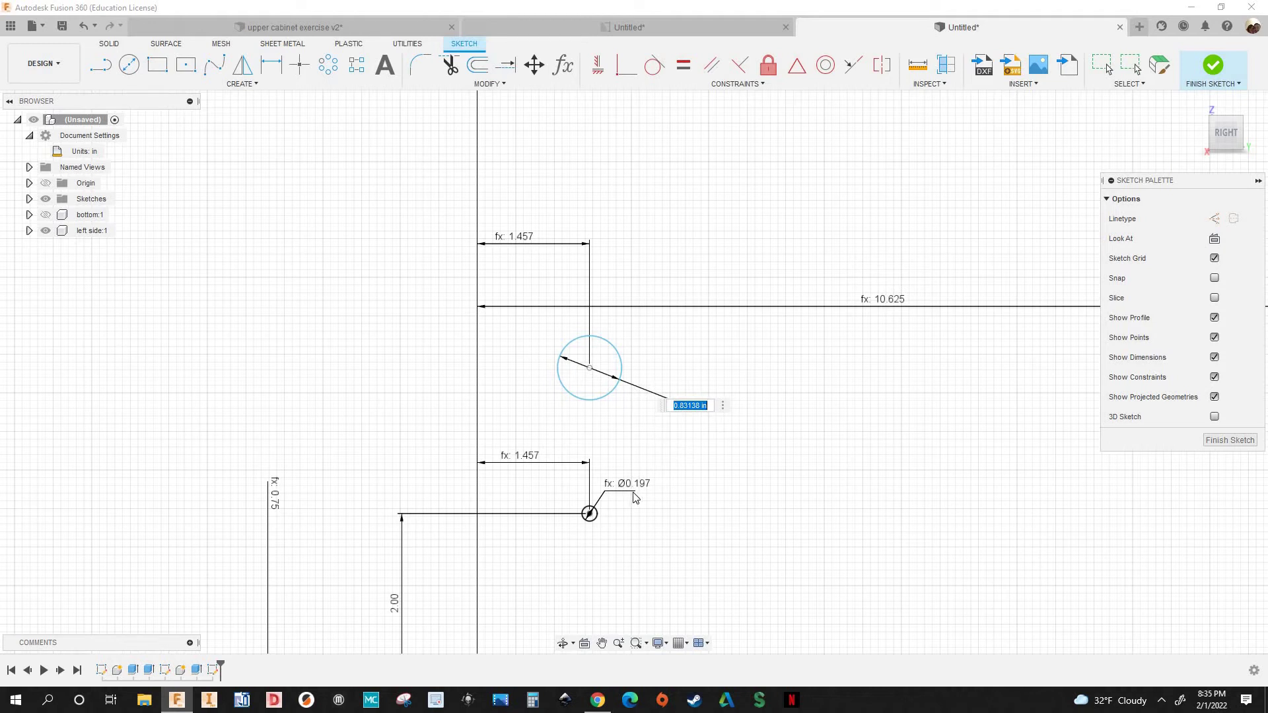
{"action": "type", "text": "d41"}
{"action": "key", "text": "Return"}
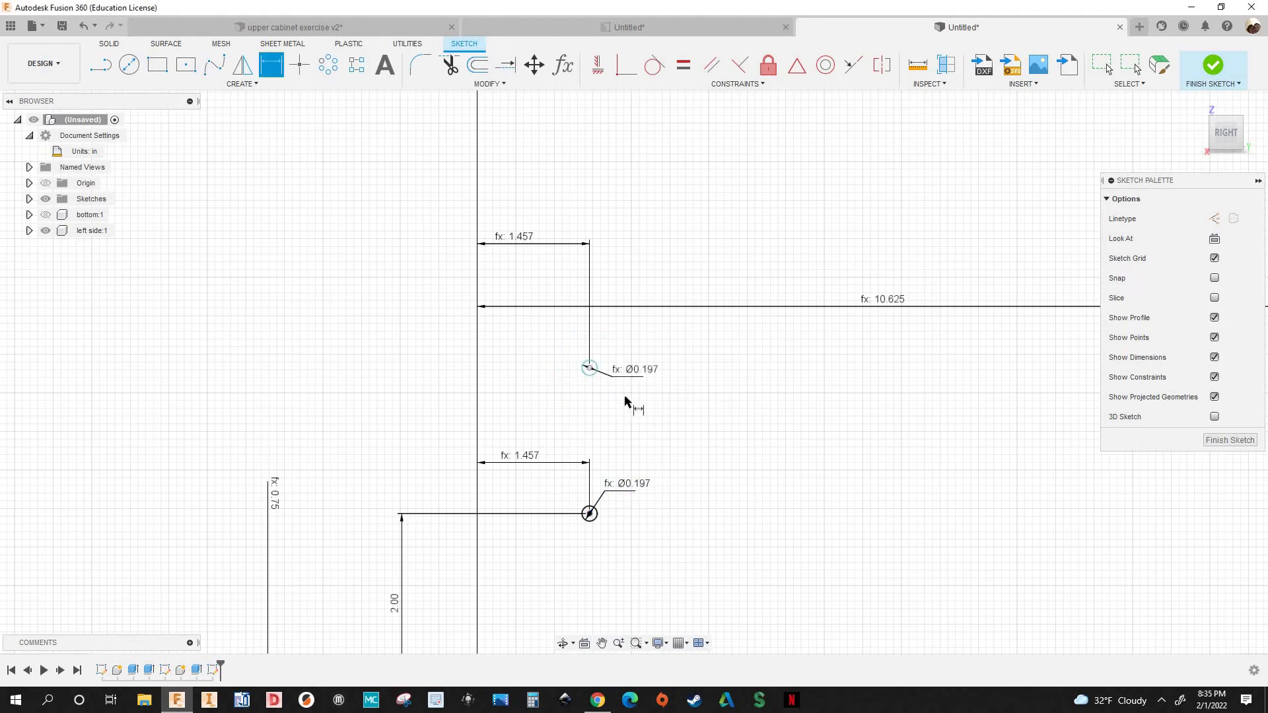
Dimension the vertical spacing between the third and fourth holes and link it to the upper hole pair's spacing dimension, d40
{"action": "scroll", "coordinate": [625, 398], "scroll_direction": "down", "scroll_amount": 3}
{"action": "scroll", "coordinate": [574, 422], "scroll_direction": "up", "scroll_amount": 2}
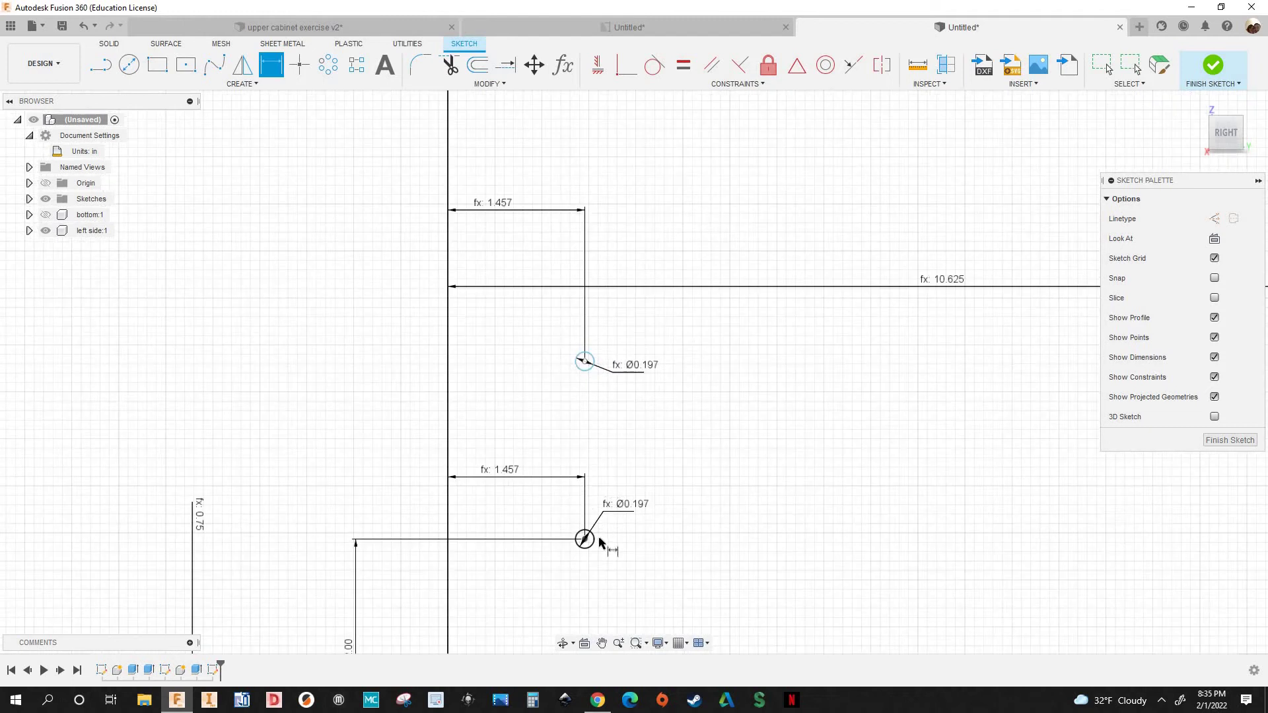
{"action": "scroll", "coordinate": [582, 359], "scroll_direction": "up", "scroll_amount": 3}
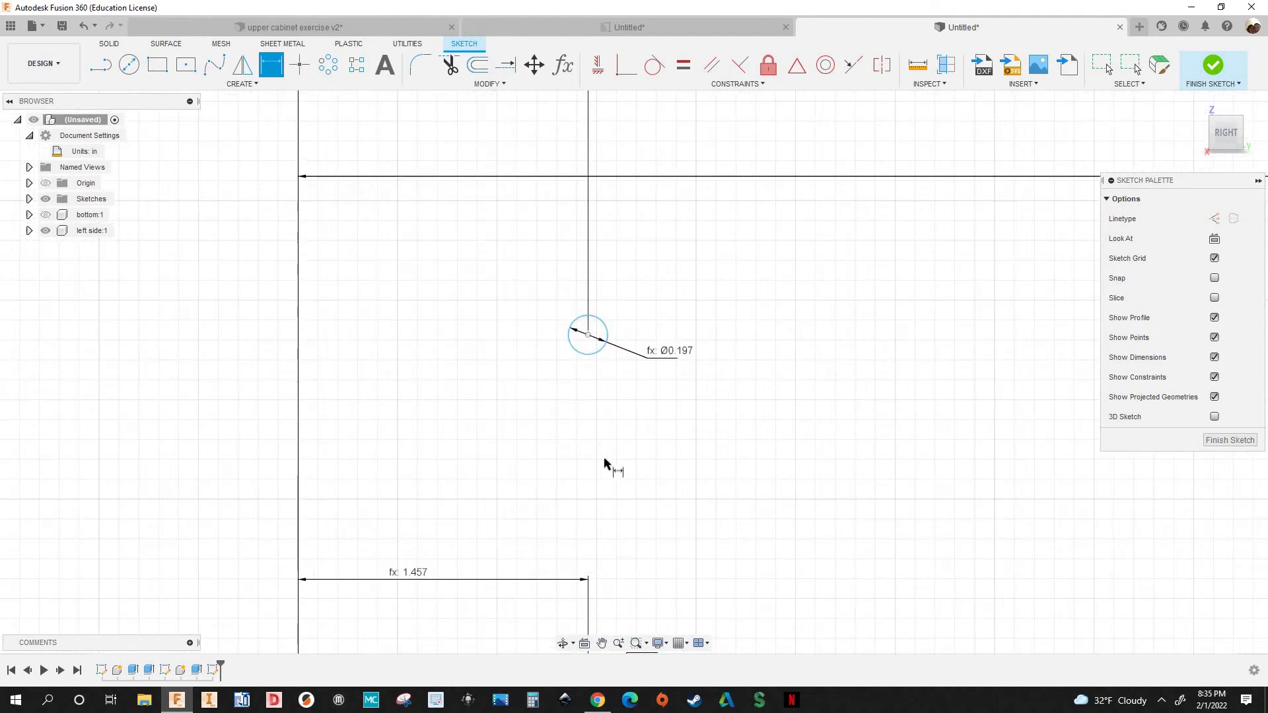
{"action": "scroll", "coordinate": [605, 492], "scroll_direction": "down", "scroll_amount": 2}
{"action": "left_click", "coordinate": [589, 562]}
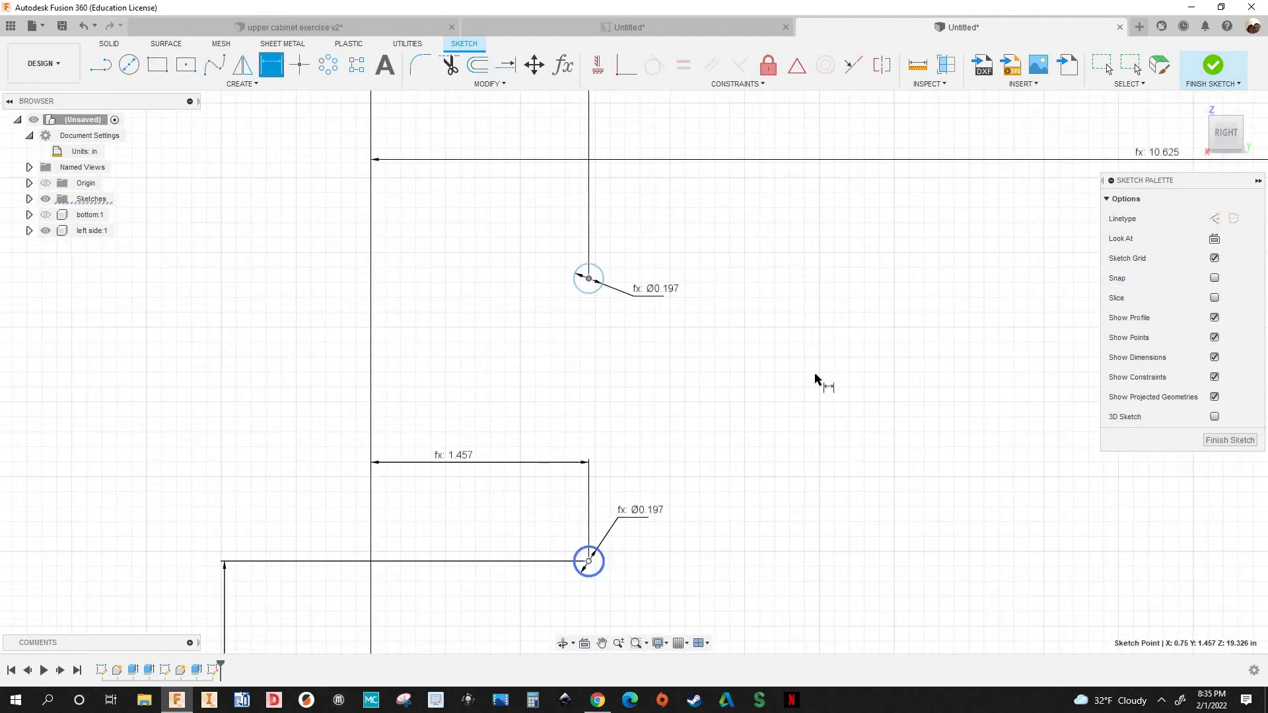
{"action": "left_click", "coordinate": [798, 382]}
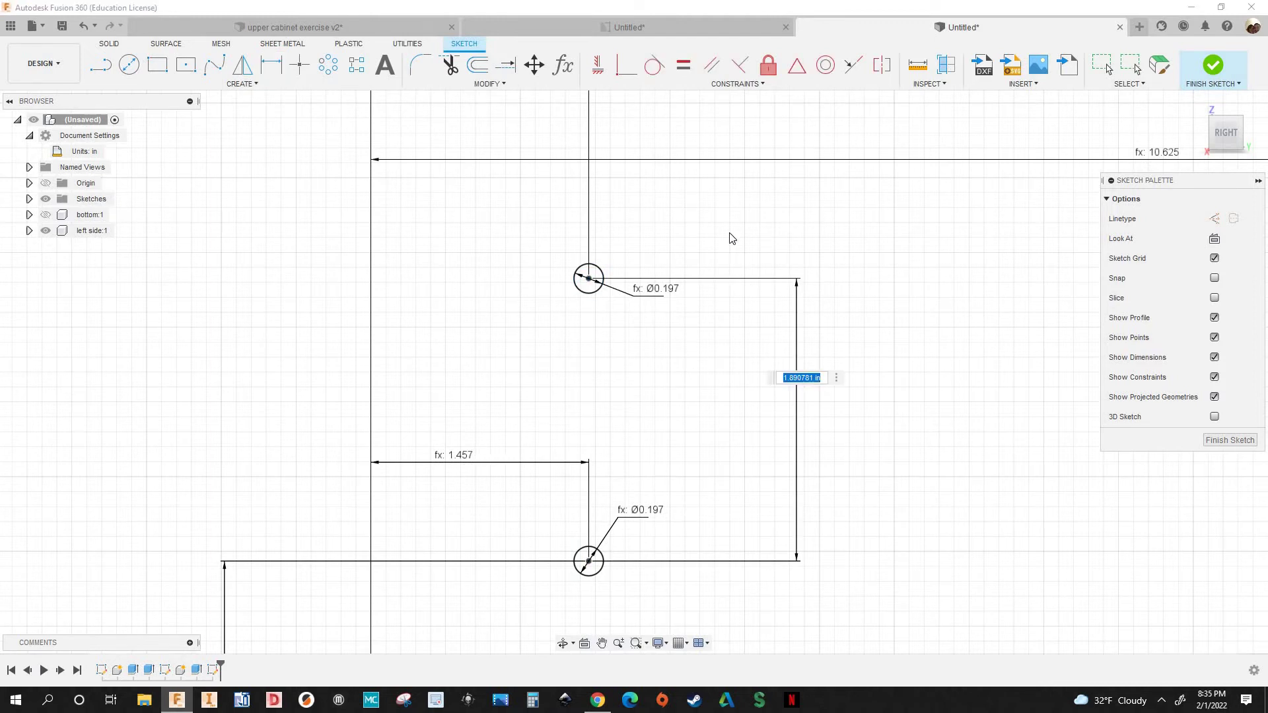
{"action": "scroll", "coordinate": [721, 169], "scroll_direction": "down", "scroll_amount": 5}
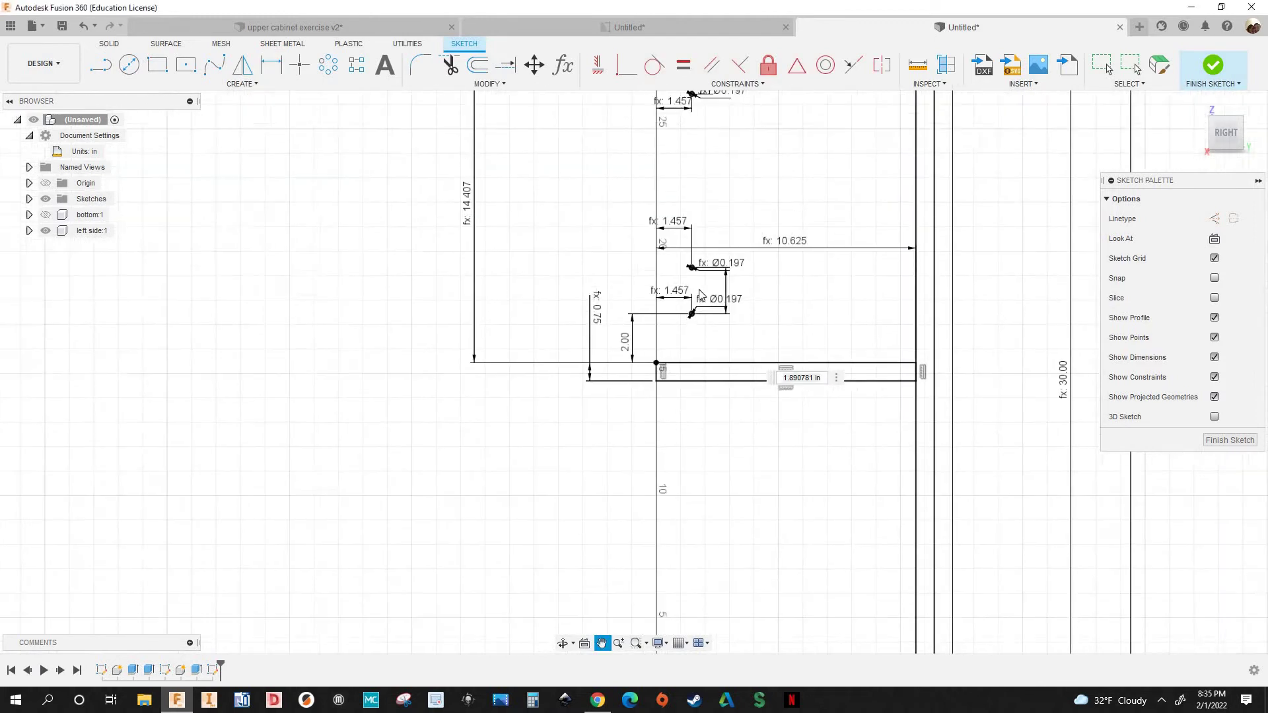
{"action": "scroll", "coordinate": [753, 185], "scroll_direction": "up", "scroll_amount": 5}
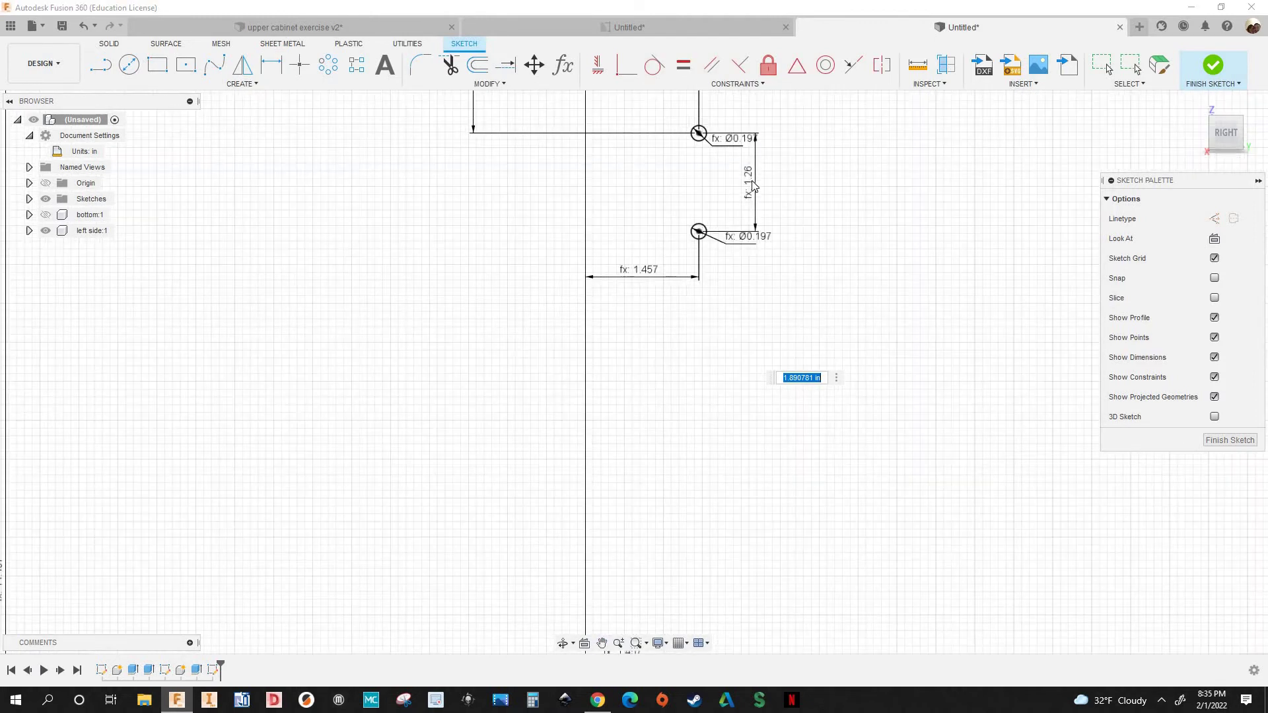
{"action": "key", "text": "BackSpace"}
{"action": "scroll", "coordinate": [844, 270], "scroll_direction": "down", "scroll_amount": 4}
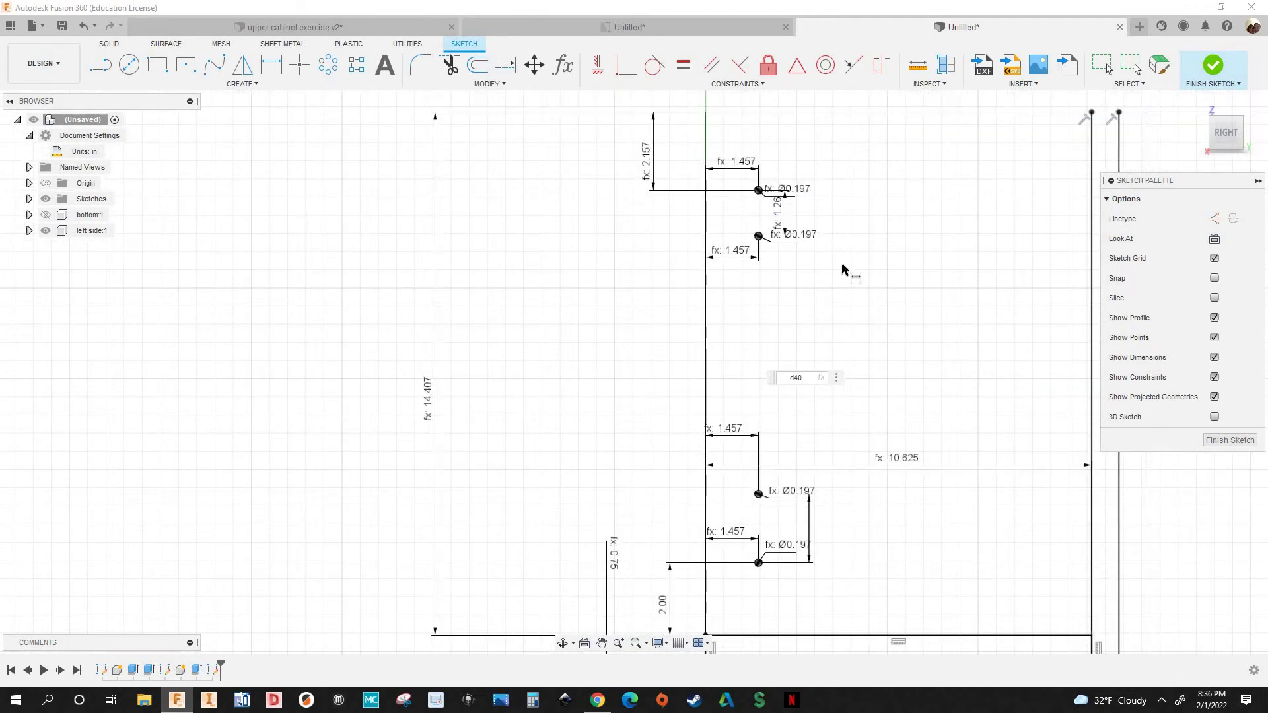
{"action": "key", "text": "Escape"}
{"action": "scroll", "coordinate": [717, 445], "scroll_direction": "up", "scroll_amount": 5}
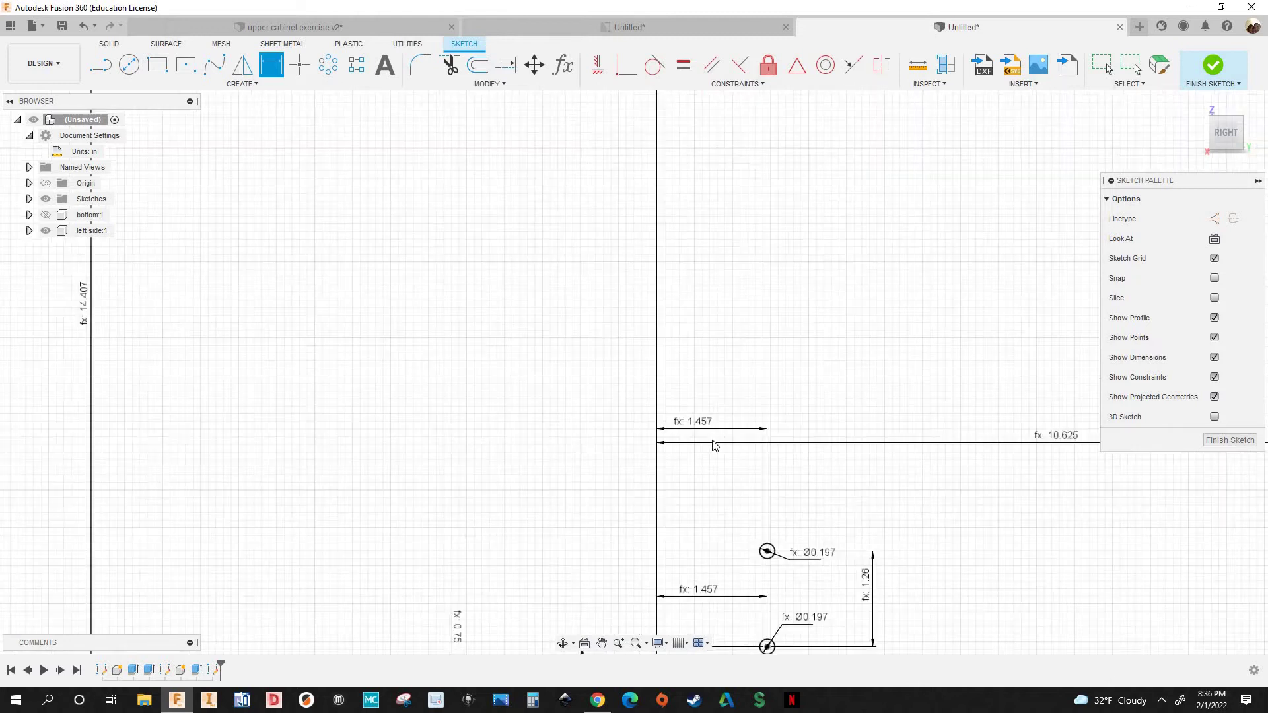
{"action": "key", "text": "Escape"}
Move the two 0.75 back-panel dimensions at the panel's bottom edge apart so their labels no longer overlap
{"action": "scroll", "coordinate": [771, 450], "scroll_direction": "down", "scroll_amount": 5}
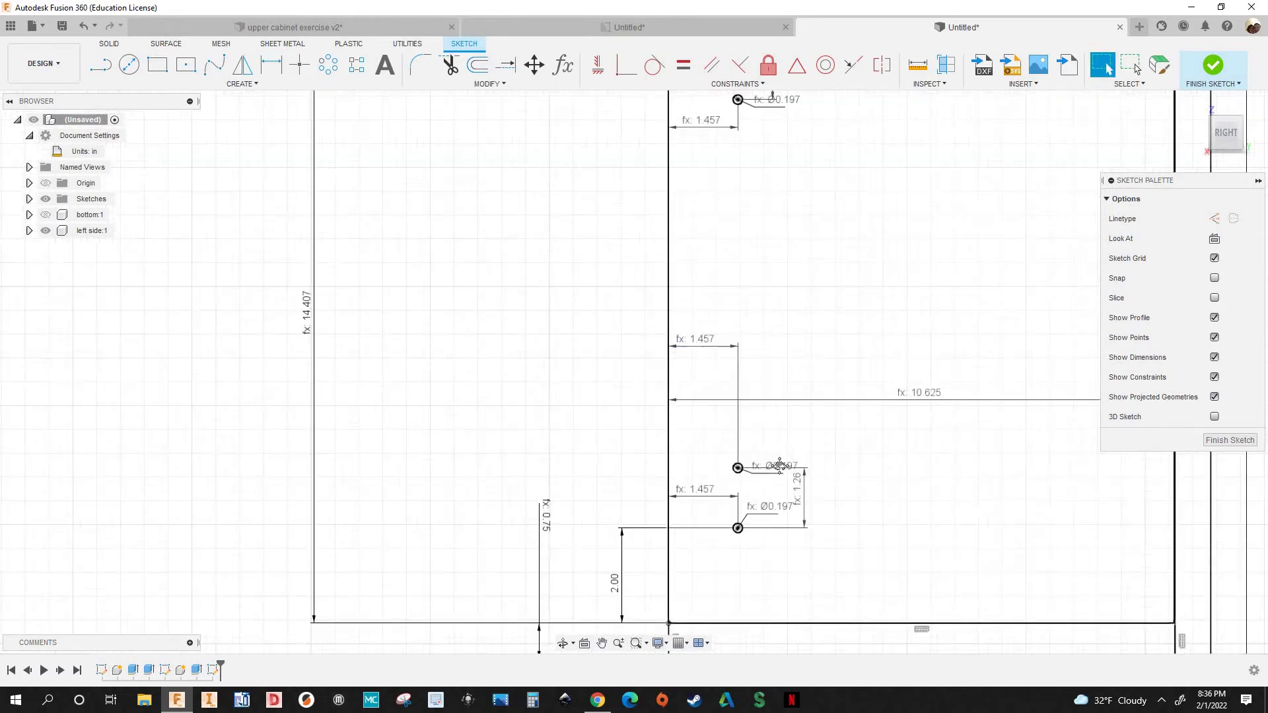
{"action": "mouse_move", "coordinate": [771, 451]}
{"action": "middle_mouse_down"}
{"action": "mouse_move", "coordinate": [598, 400]}
{"action": "mouse_move", "coordinate": [516, 331]}
{"action": "middle_mouse_up"}
{"action": "scroll", "coordinate": [595, 396], "scroll_direction": "down", "scroll_amount": 2}
{"action": "scroll", "coordinate": [684, 369], "scroll_direction": "down", "scroll_amount": 1}
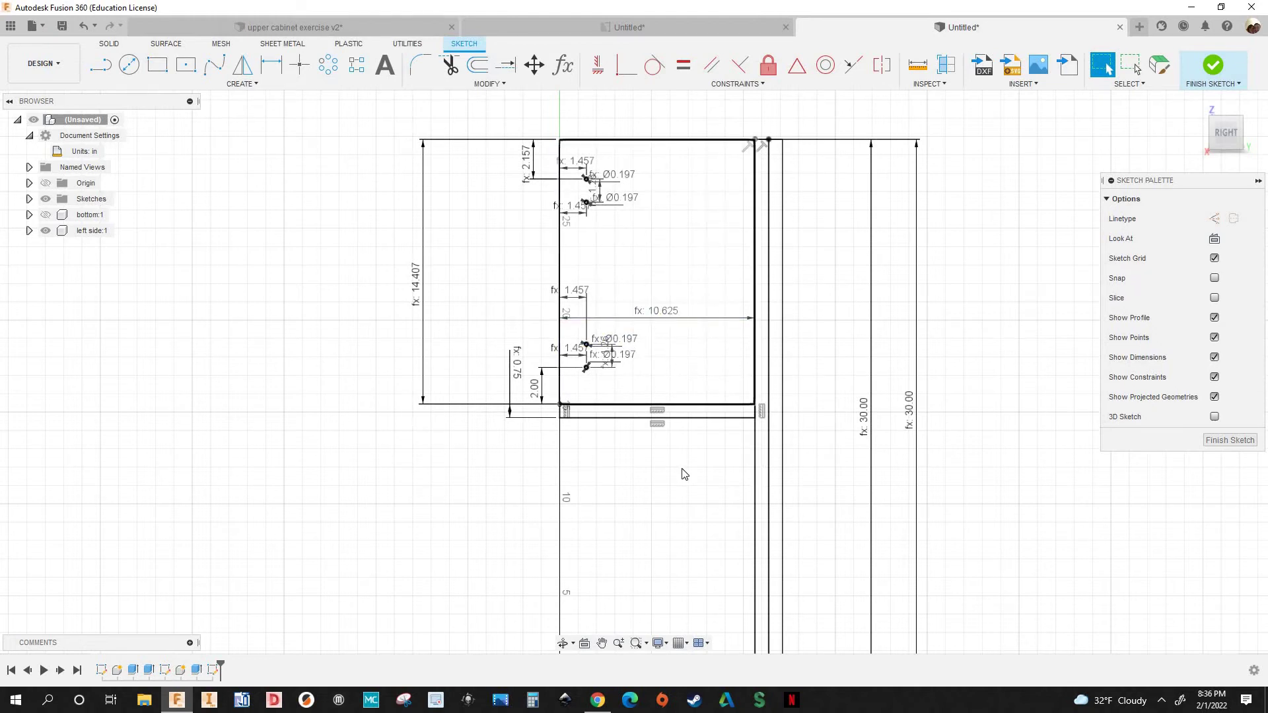
{"action": "middle_click_drag", "start_coordinate": [682, 470], "coordinate": [640, 281]}
{"action": "scroll", "coordinate": [640, 280], "scroll_direction": "down", "scroll_amount": 1}
{"action": "scroll", "coordinate": [676, 510], "scroll_direction": "up", "scroll_amount": 5}
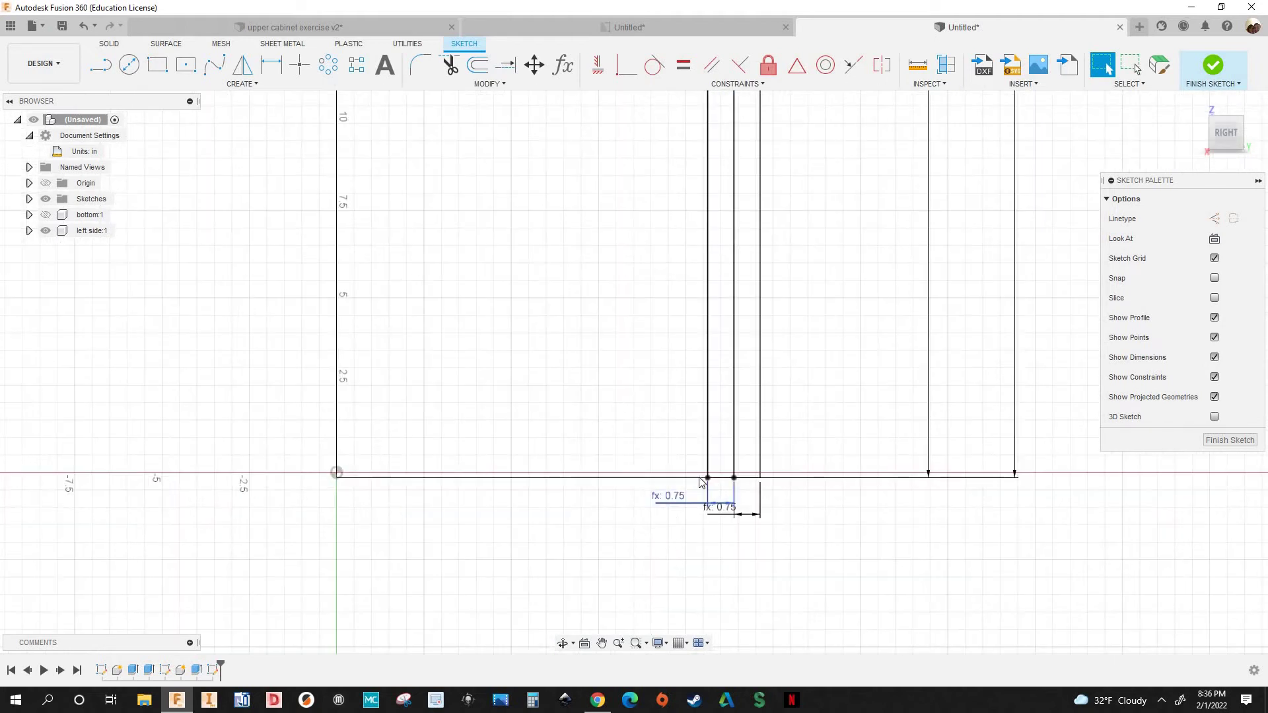
{"action": "left_click_drag", "start_coordinate": [669, 497], "coordinate": [662, 552]}
{"action": "left_click_drag", "start_coordinate": [721, 507], "coordinate": [807, 517]}
{"action": "scroll", "coordinate": [800, 430], "scroll_direction": "down", "scroll_amount": 5}
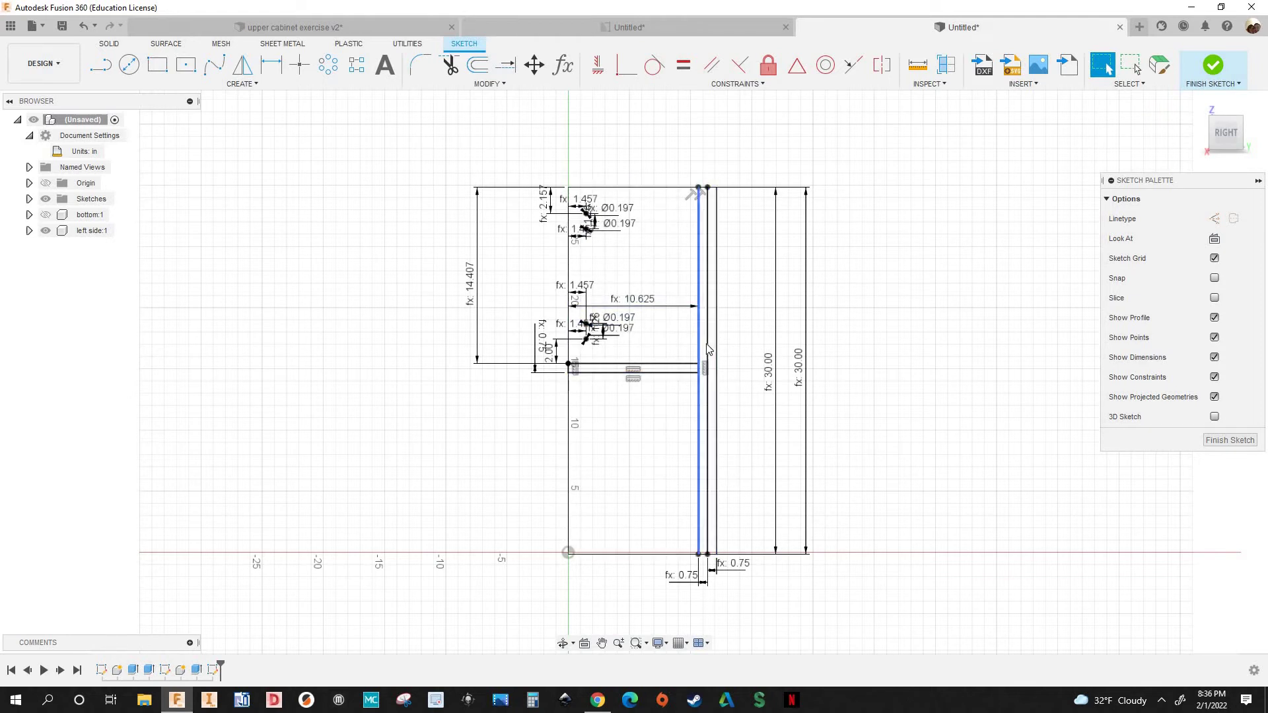
{"action": "scroll", "coordinate": [707, 348], "scroll_direction": "up", "scroll_amount": 1}
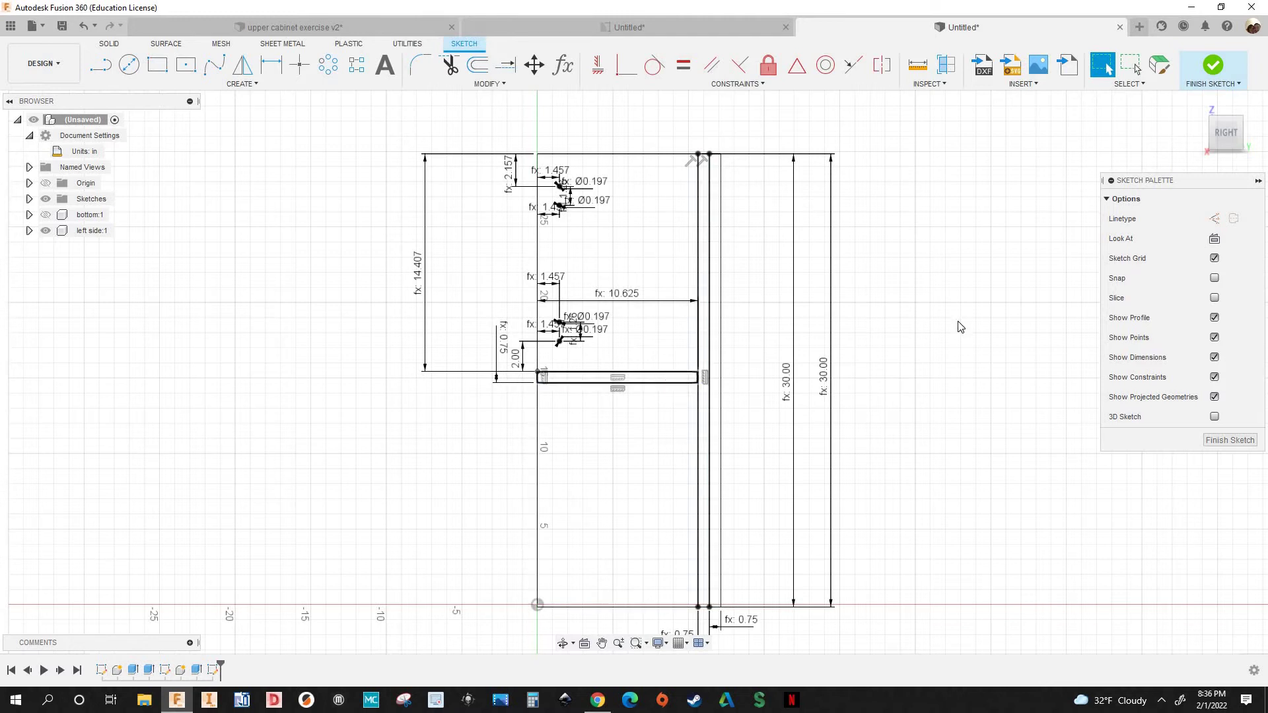
{"action": "scroll", "coordinate": [906, 286], "scroll_direction": "down", "scroll_amount": 2}
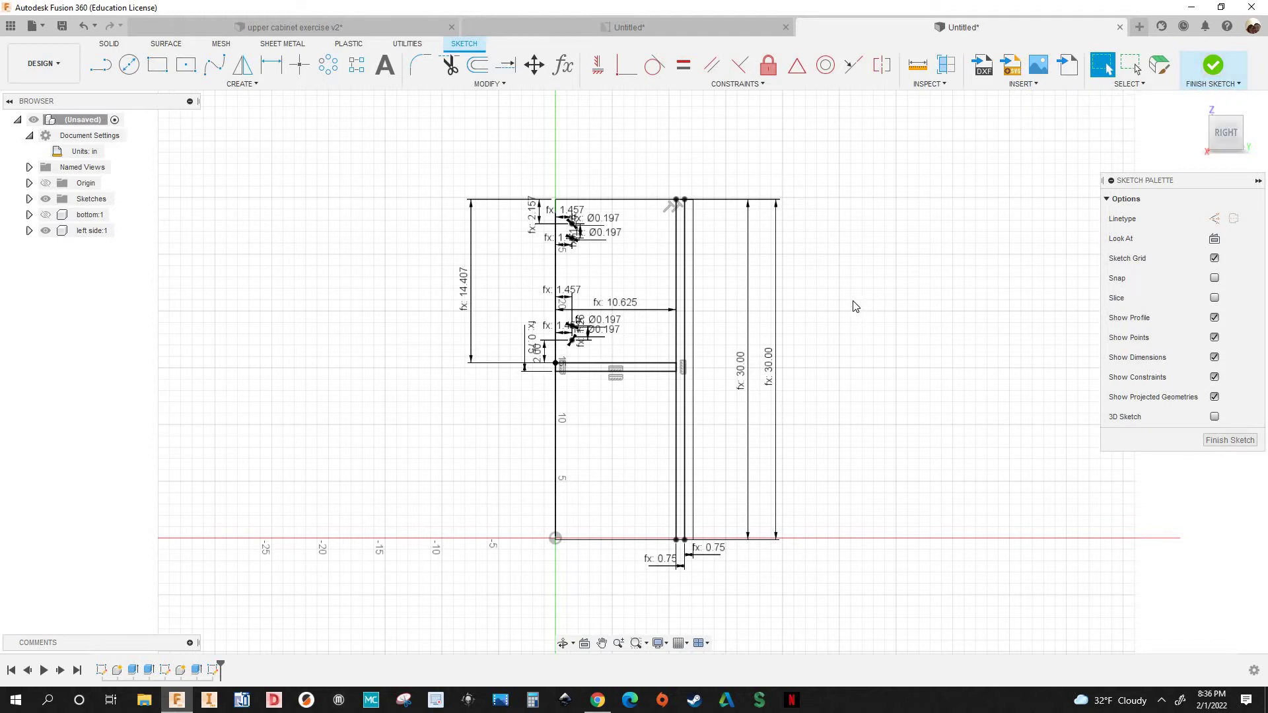
{"action": "key", "text": "e"}
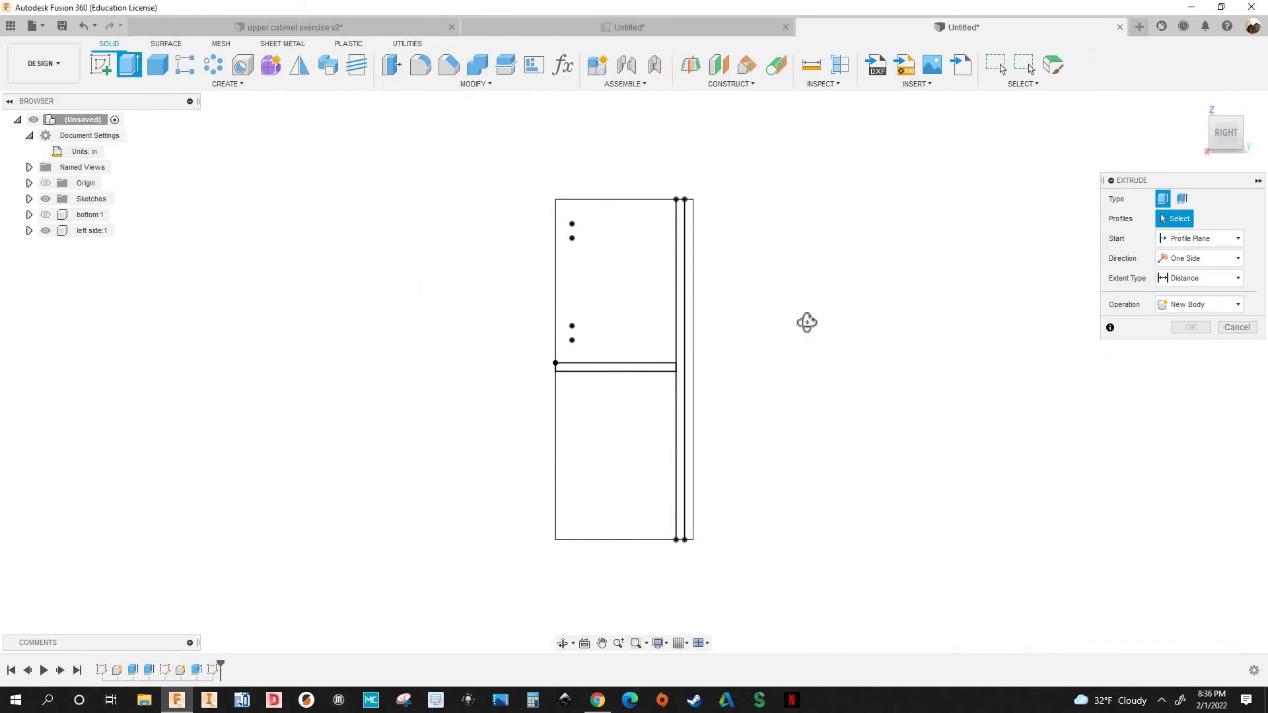
{"action": "mouse_move", "coordinate": [807, 322]}
{"action": "middle_mouse_down", "text": "shift"}
{"action": "mouse_move", "coordinate": [821, 328]}
{"action": "mouse_move", "coordinate": [801, 331]}
{"action": "middle_mouse_up", "text": "shift"}
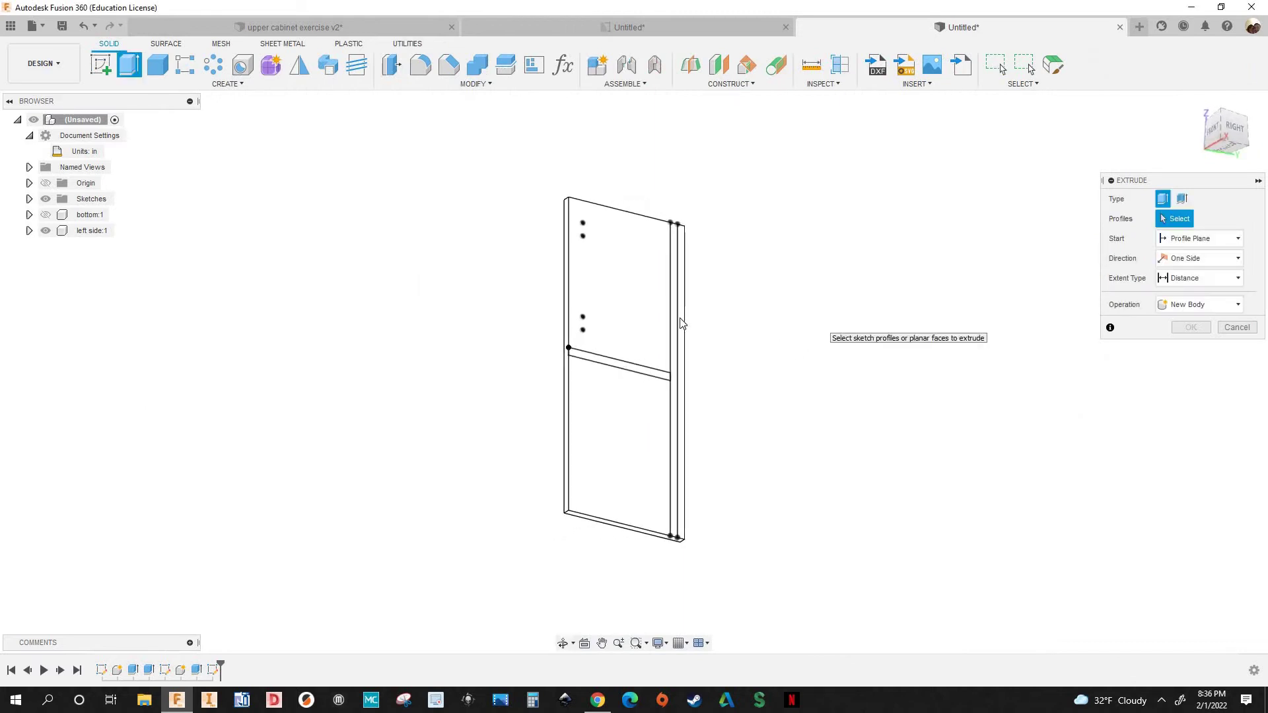
{"action": "left_click", "coordinate": [1234, 328]}
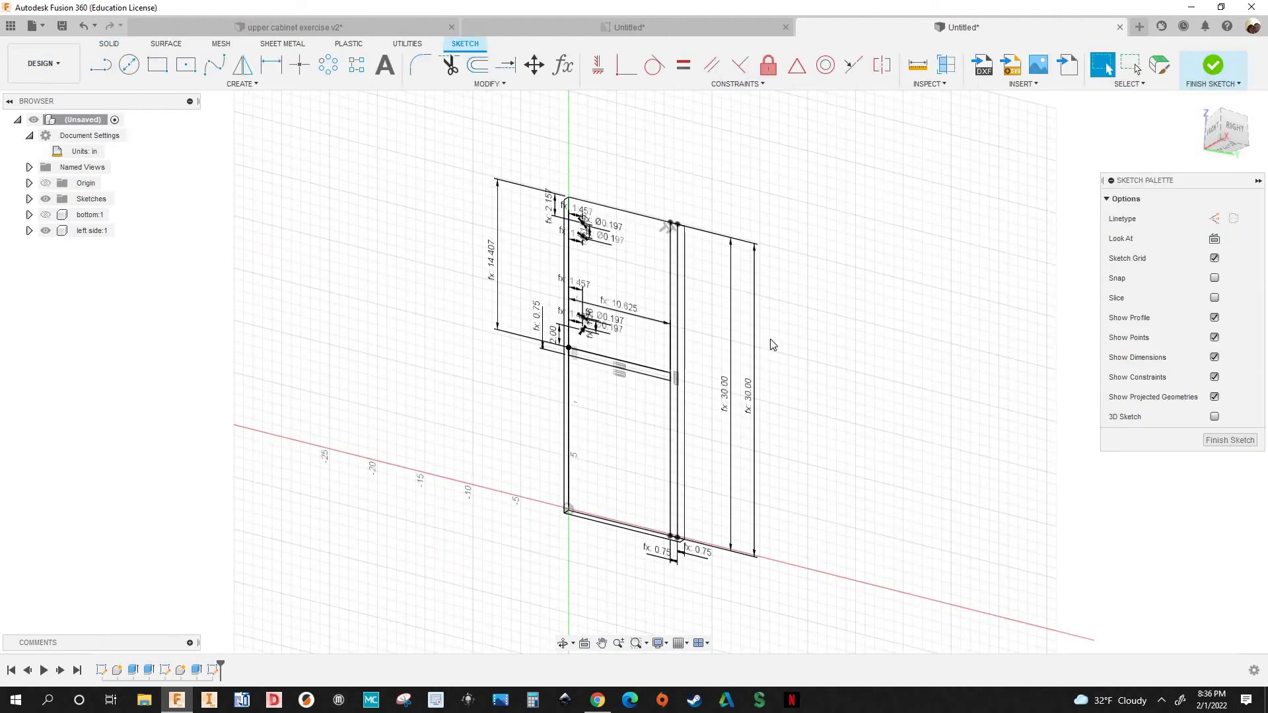
Examine the fixed-shelf rectangle and check how its back end meets the back-panel lines on the left side panel
{"action": "scroll", "coordinate": [774, 345], "scroll_direction": "down", "scroll_amount": 1}
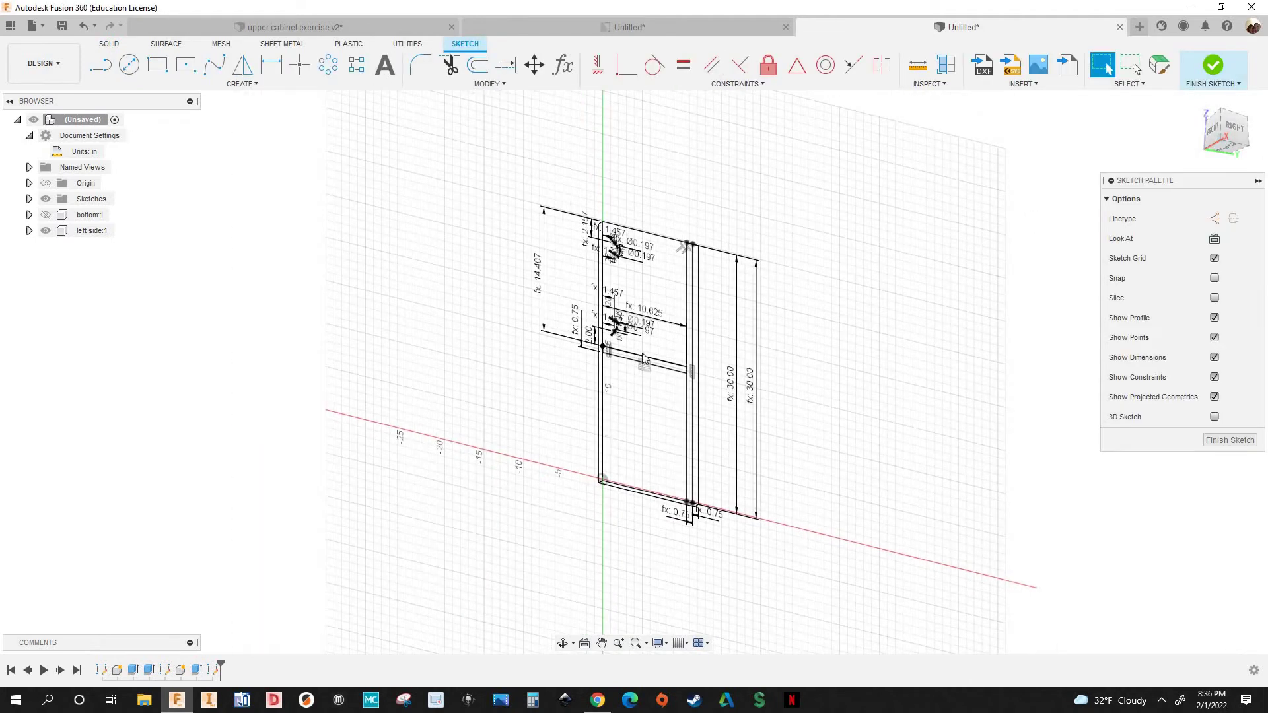
{"action": "scroll", "coordinate": [786, 294], "scroll_direction": "up", "scroll_amount": 2}
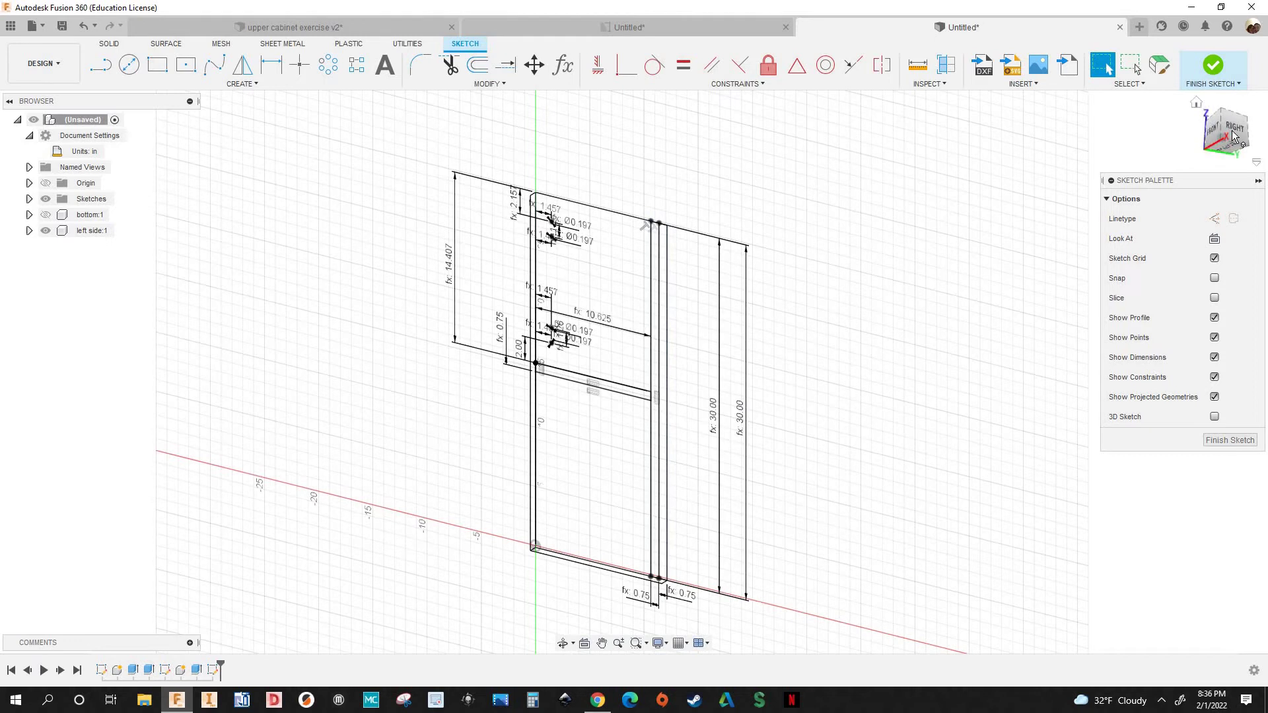
{"action": "scroll", "coordinate": [515, 449], "scroll_direction": "up", "scroll_amount": 2}
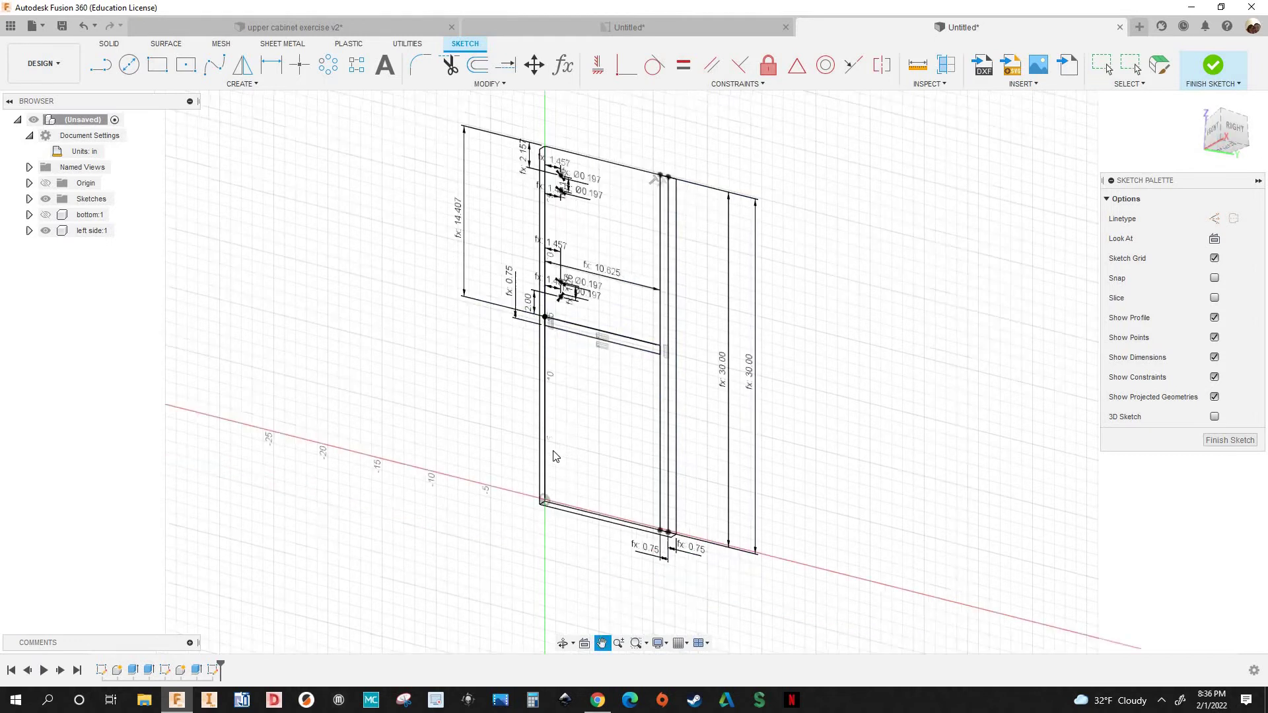
{"action": "scroll", "coordinate": [470, 388], "scroll_direction": "down", "scroll_amount": 2}
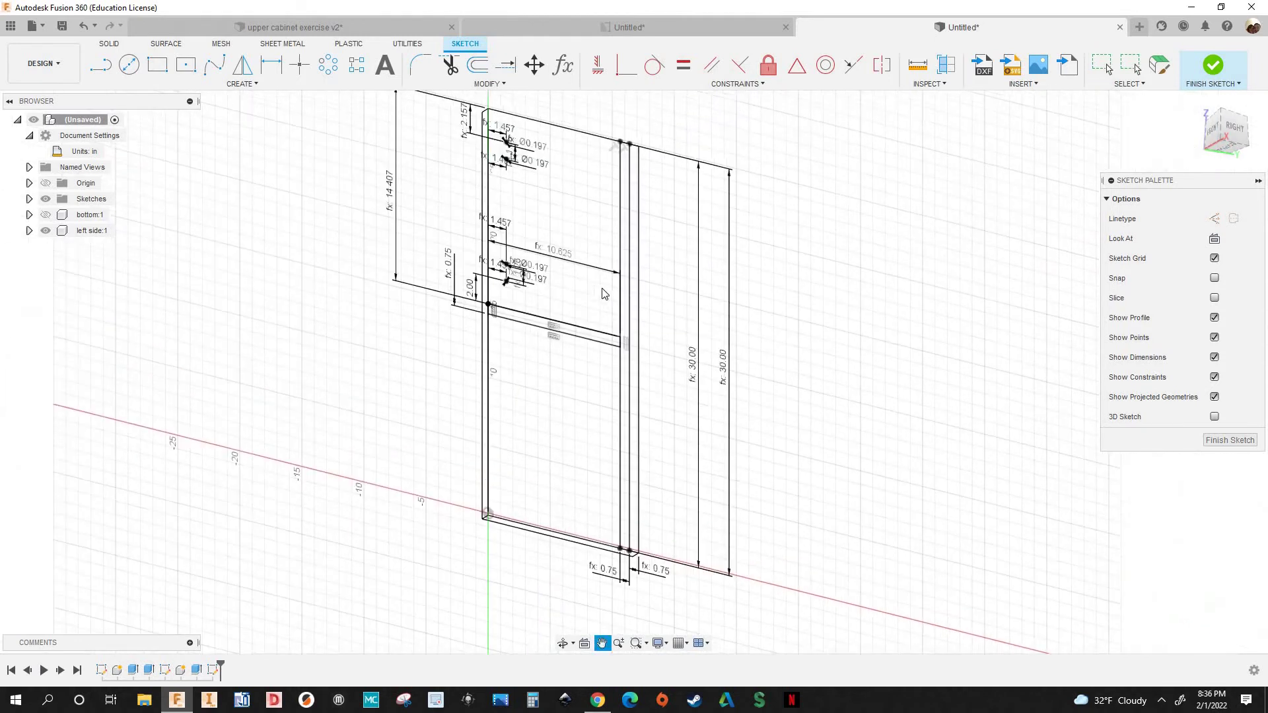
{"action": "scroll", "coordinate": [636, 372], "scroll_direction": "up", "scroll_amount": 4}
{"action": "scroll", "coordinate": [636, 372], "scroll_direction": "up", "scroll_amount": 2}
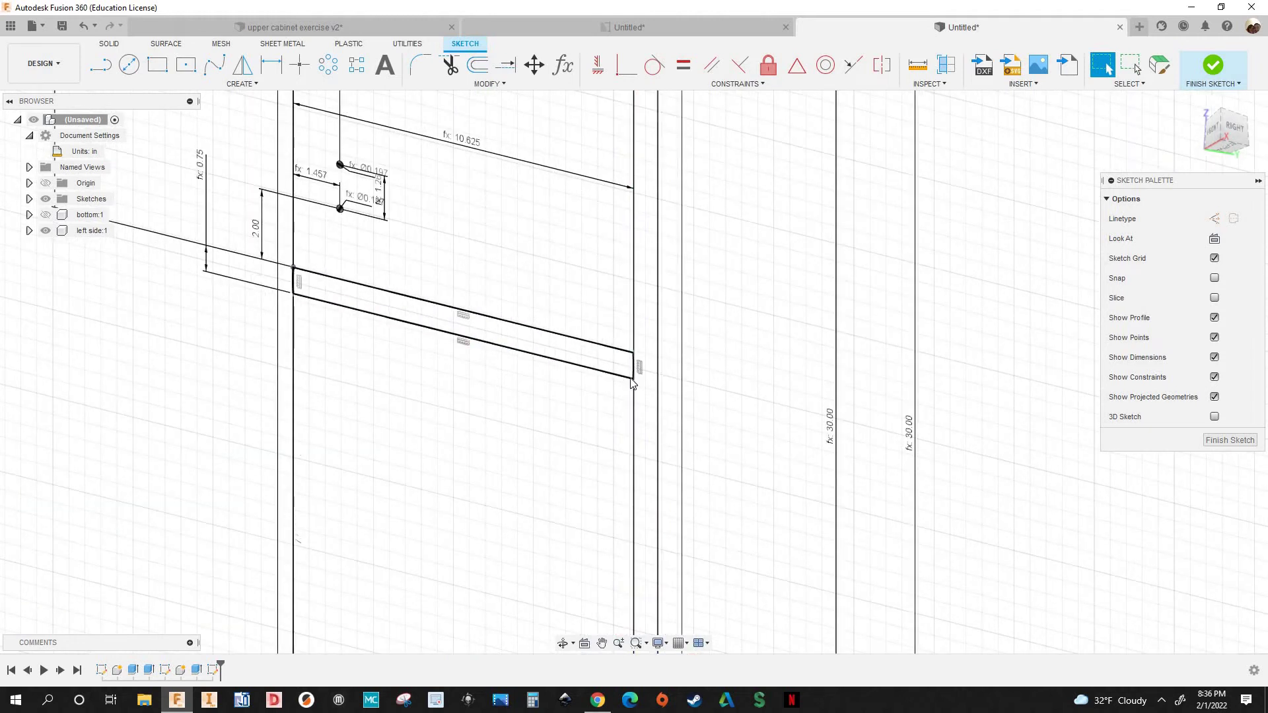
{"action": "scroll", "coordinate": [636, 388], "scroll_direction": "up", "scroll_amount": 2}
{"action": "scroll", "coordinate": [644, 373], "scroll_direction": "down", "scroll_amount": 2}
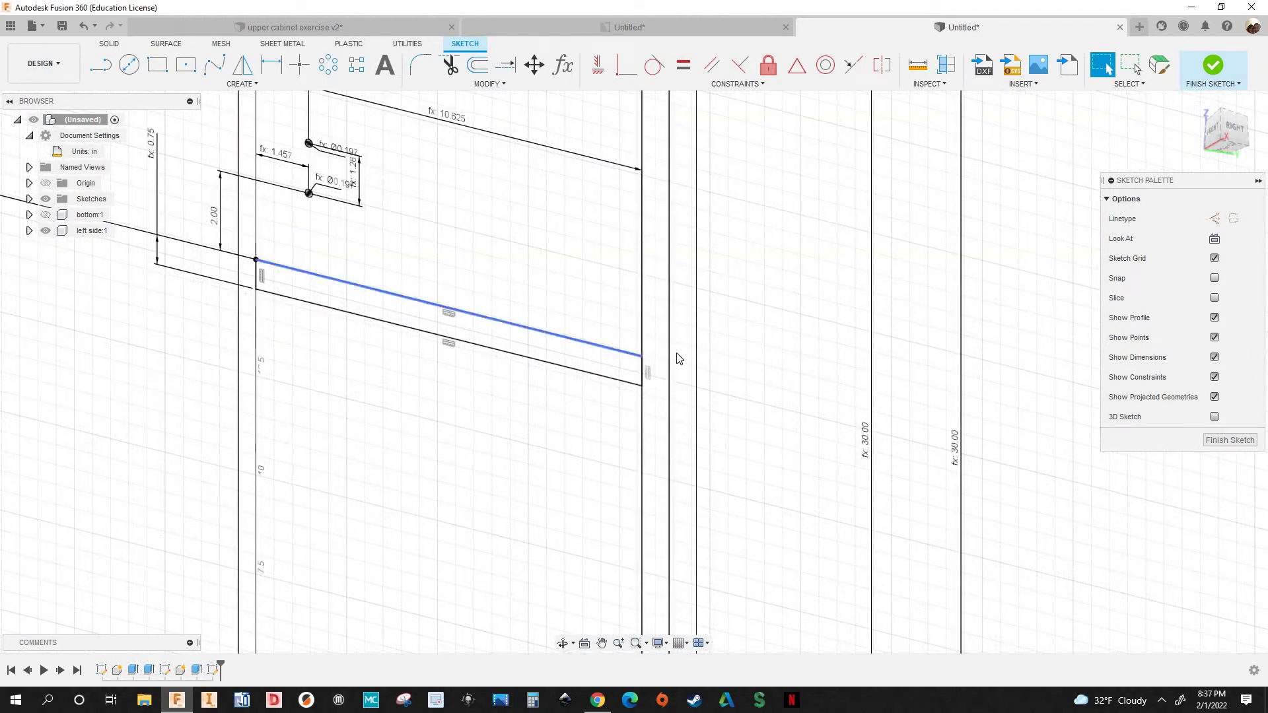
{"action": "scroll", "coordinate": [824, 328], "scroll_direction": "down", "scroll_amount": 4}
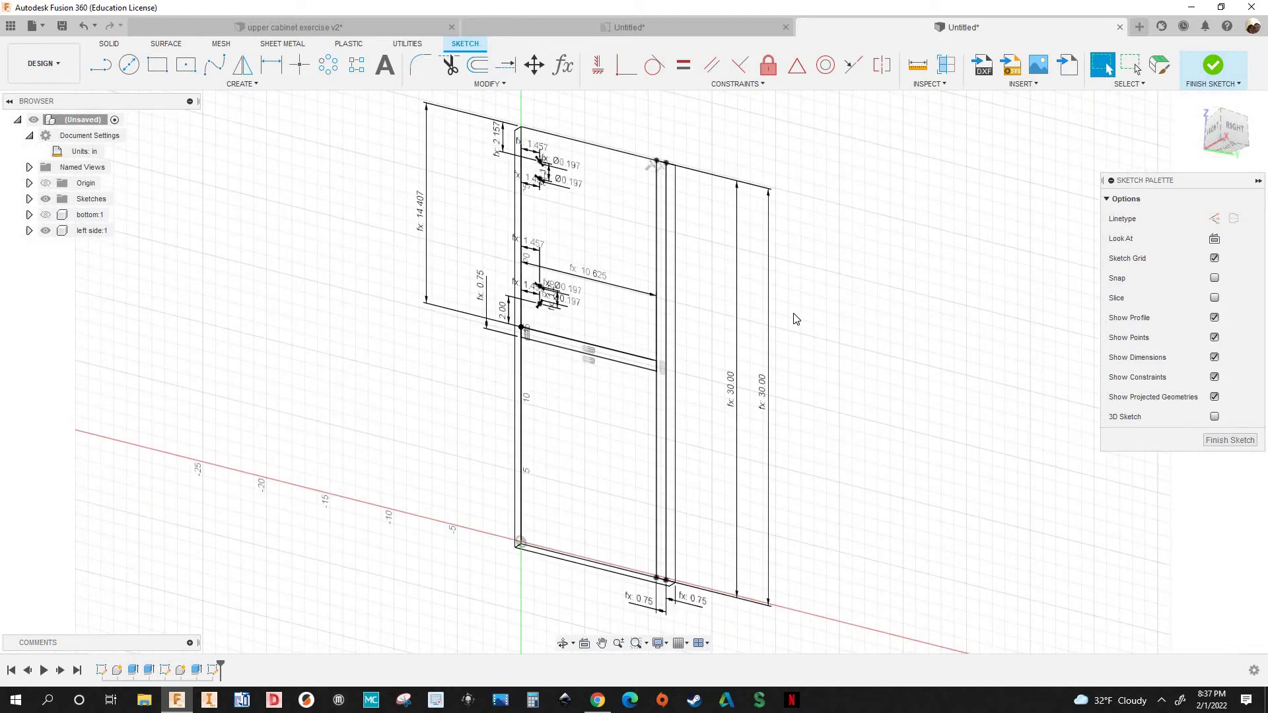
Extrude the back-panel strip and the fixed-shelf rectangle as a cut into the left side panel with a distance of -groovedepth
{"action": "key", "text": "e"}
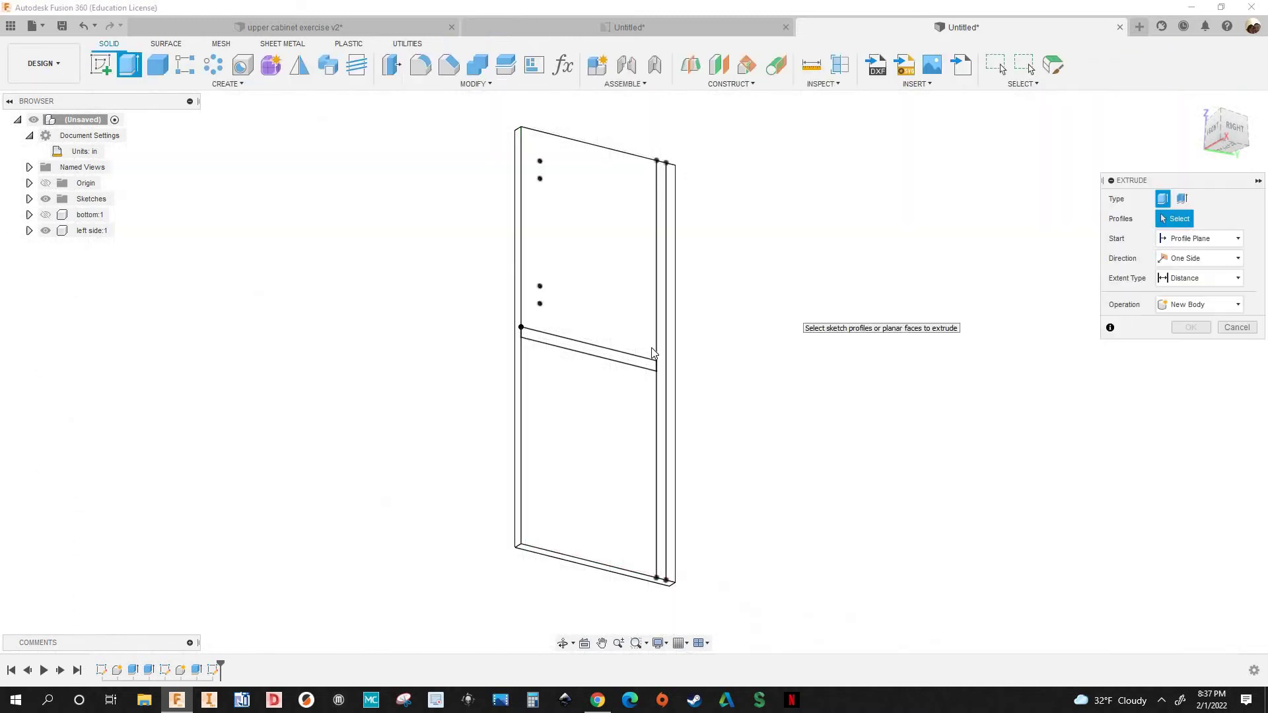
{"action": "scroll", "coordinate": [675, 388], "scroll_direction": "up", "scroll_amount": 3}
{"action": "left_click", "coordinate": [678, 395]}
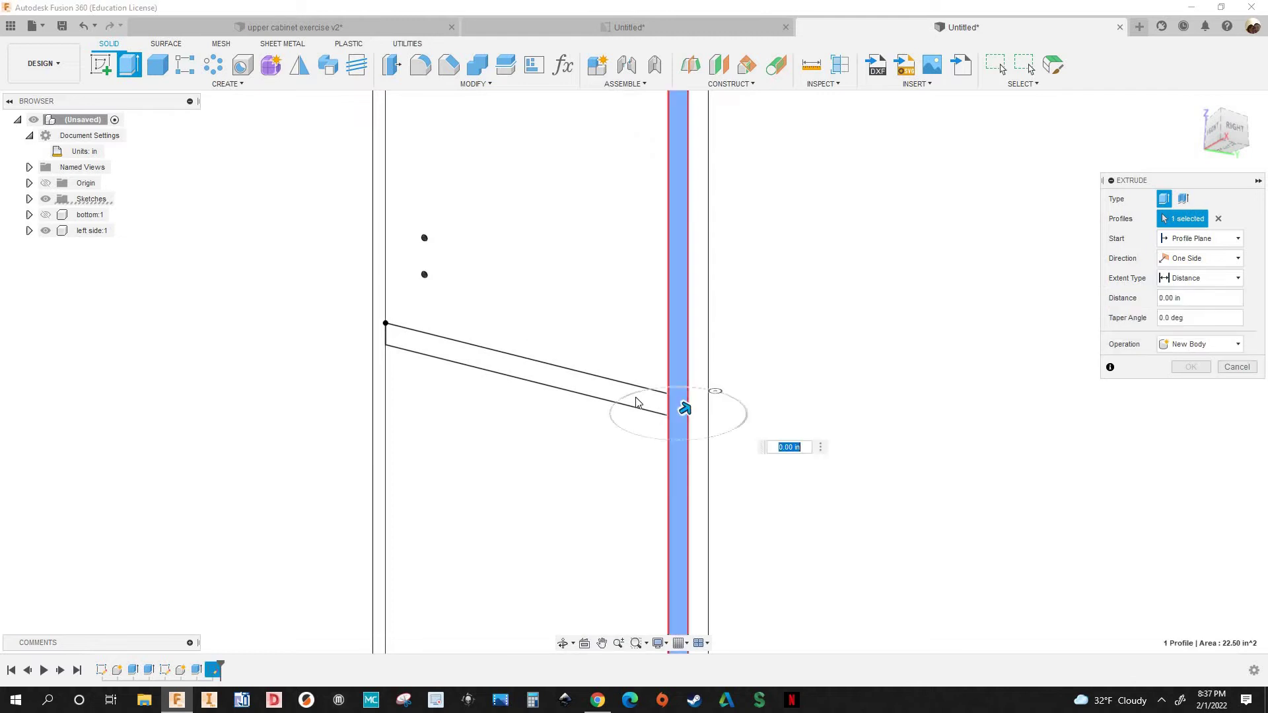
{"action": "left_click", "coordinate": [636, 403]}
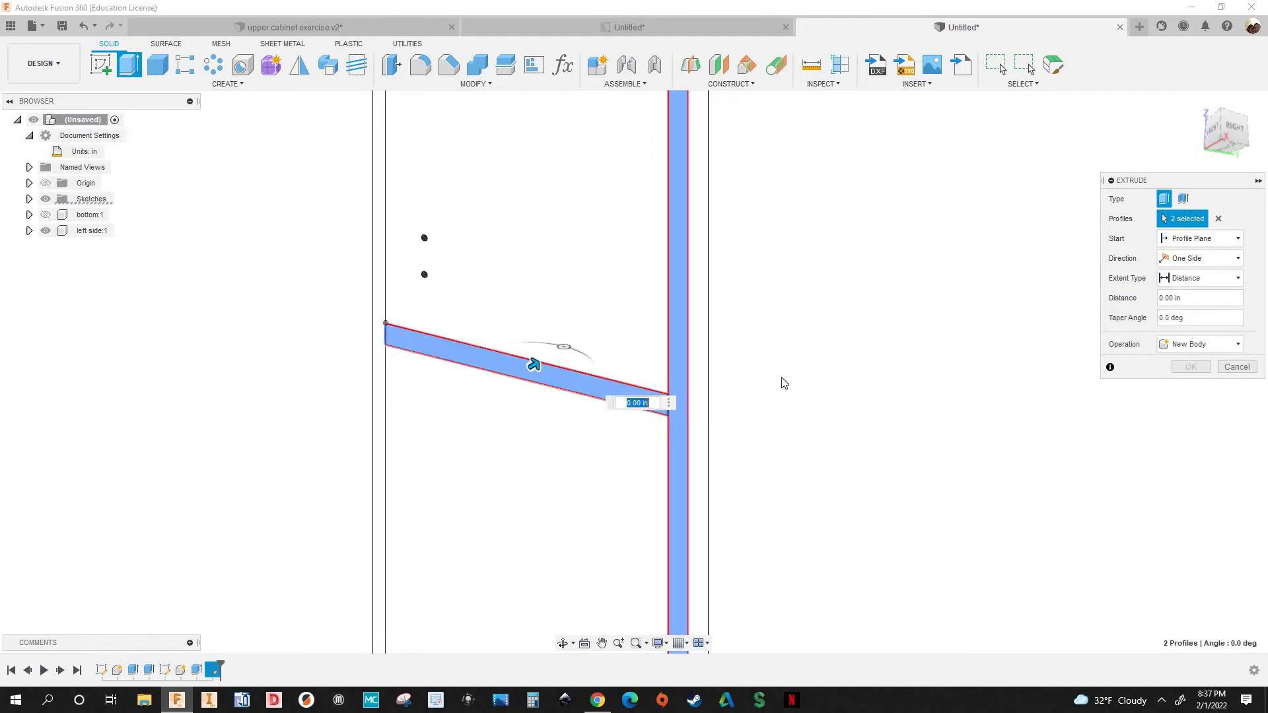
{"action": "scroll", "coordinate": [782, 379], "scroll_direction": "down", "scroll_amount": 3}
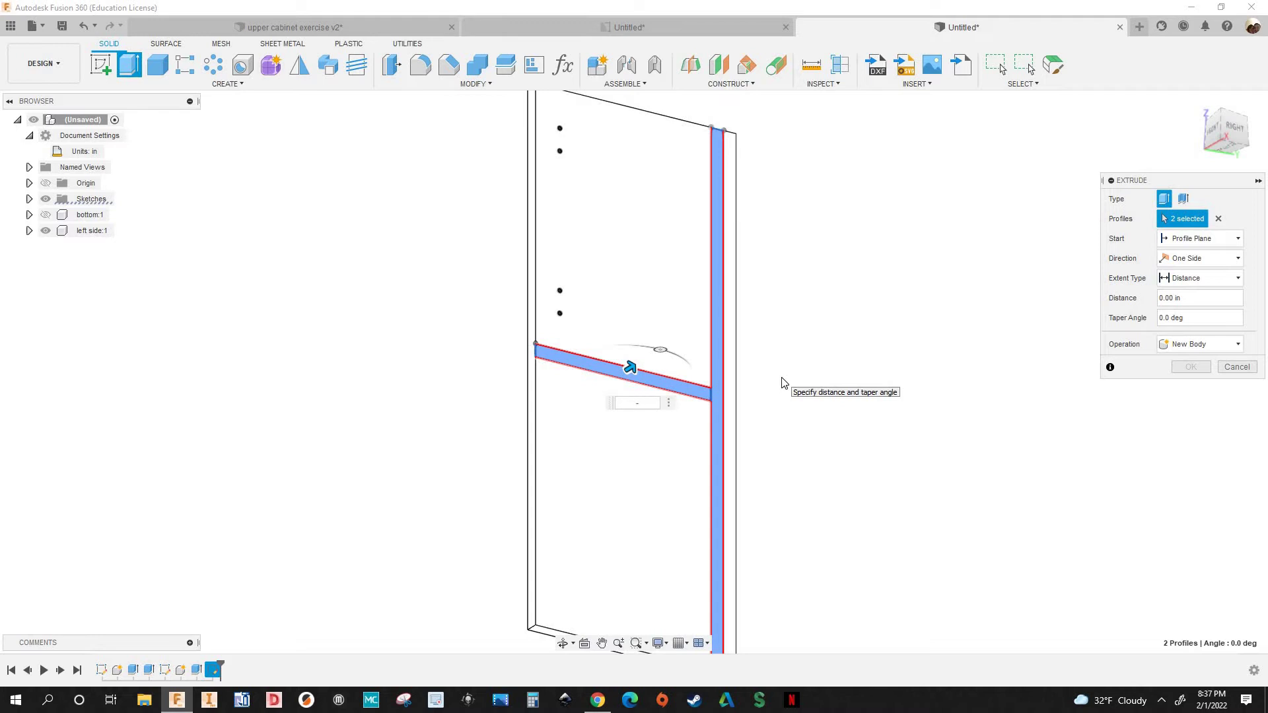
{"action": "type", "text": "-gr"}
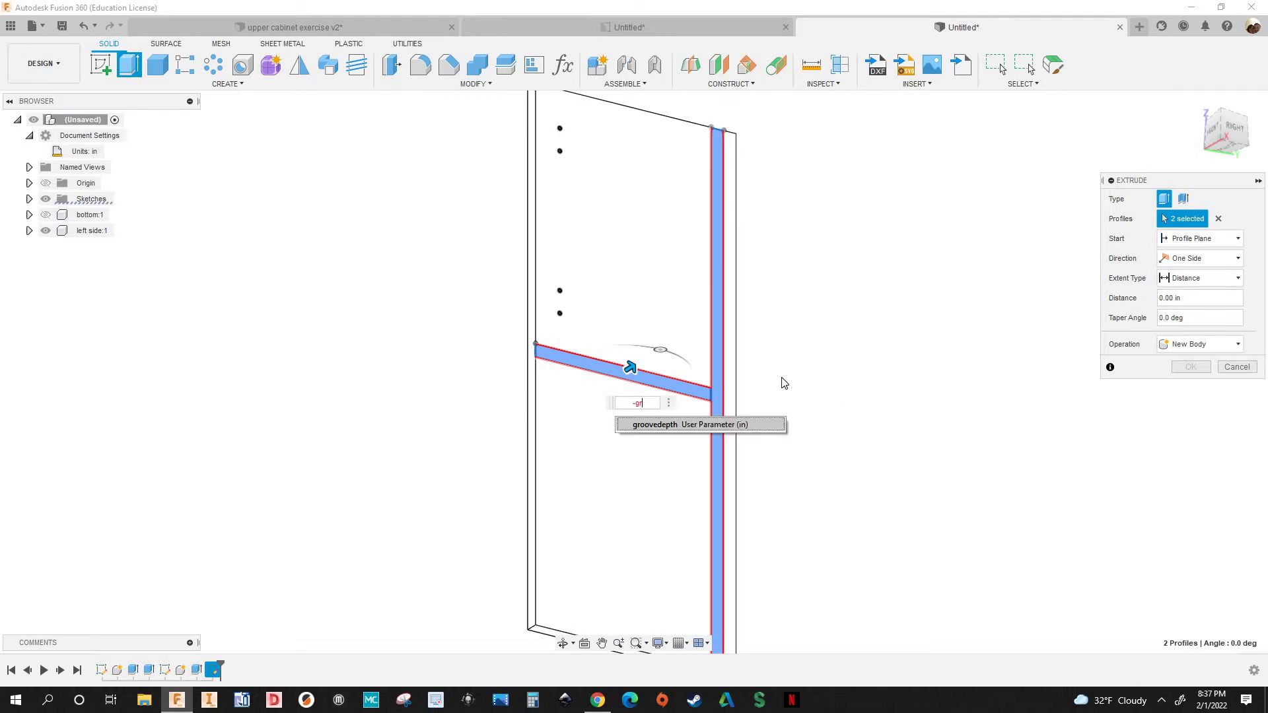
{"action": "type", "text": "o"}
{"action": "key", "text": "Return"}
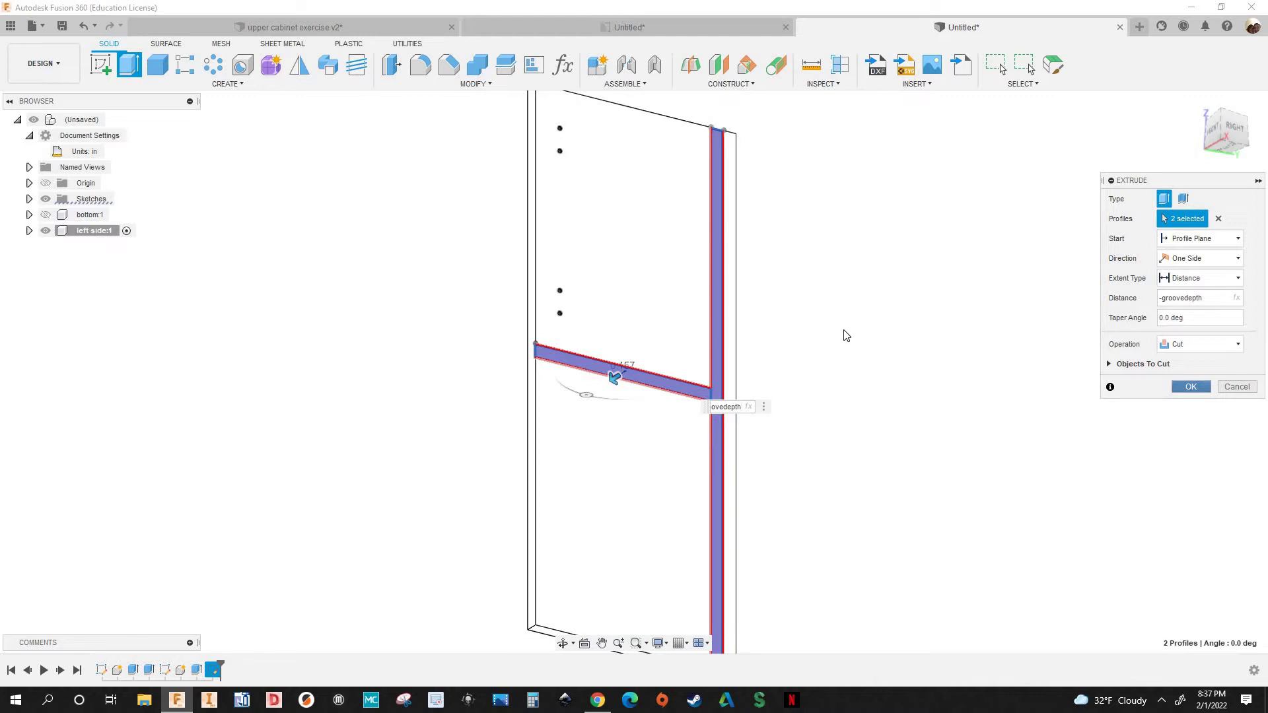
{"action": "key", "text": "Return"}
{"action": "scroll", "coordinate": [744, 370], "scroll_direction": "down", "scroll_amount": 3}
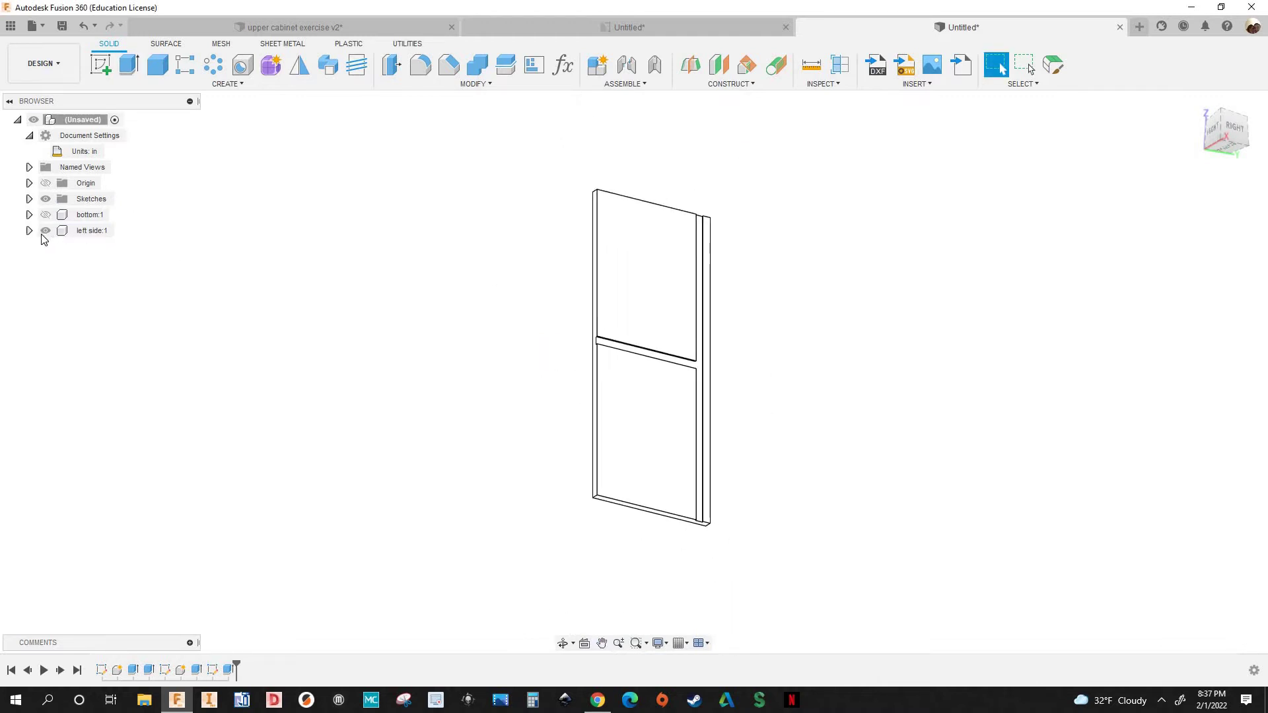
Identify which sketch belongs to the side panel's base profile and rename Sketch2 as "left side"
{"action": "left_click", "coordinate": [29, 199]}
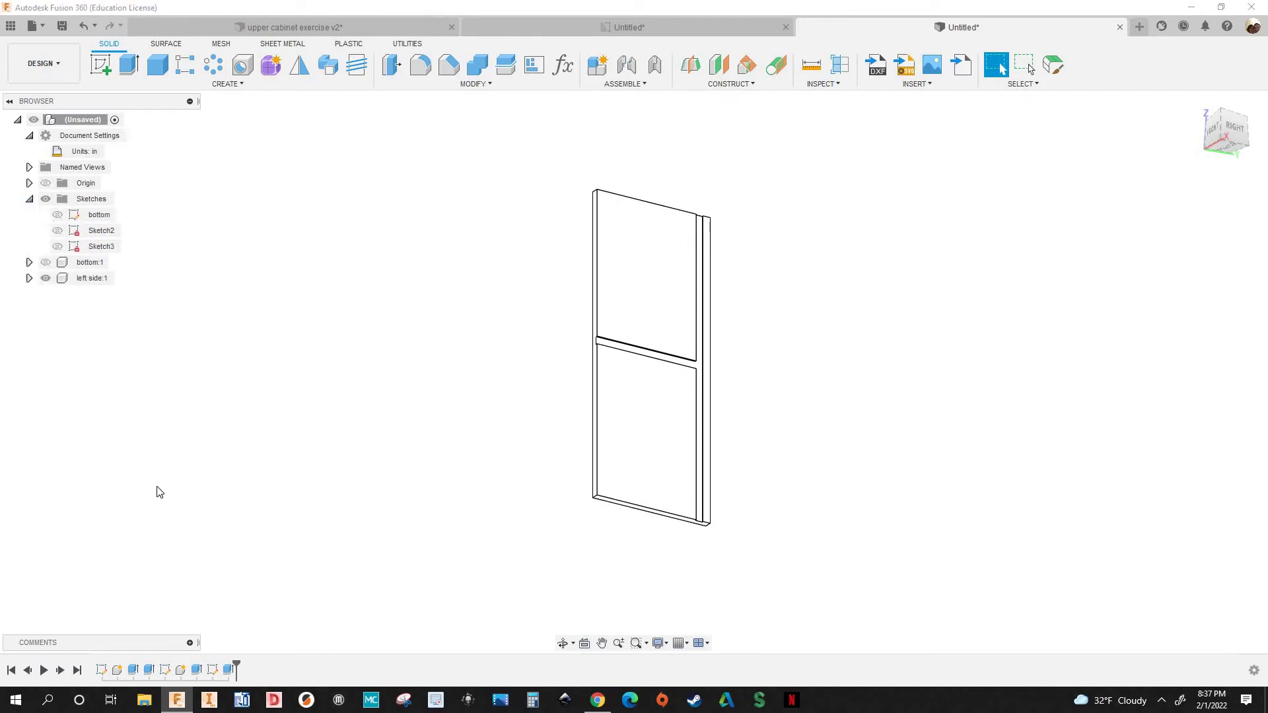
{"action": "left_click", "coordinate": [93, 231]}
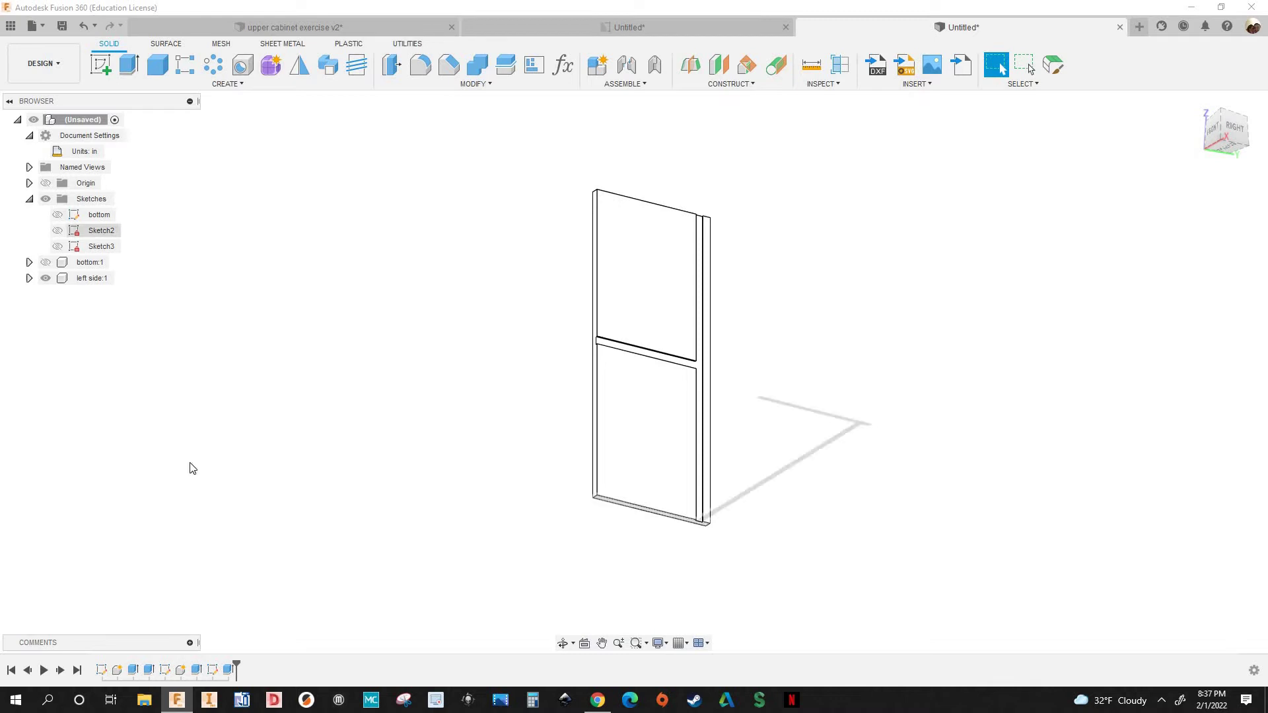
{"action": "left_click", "coordinate": [165, 671]}
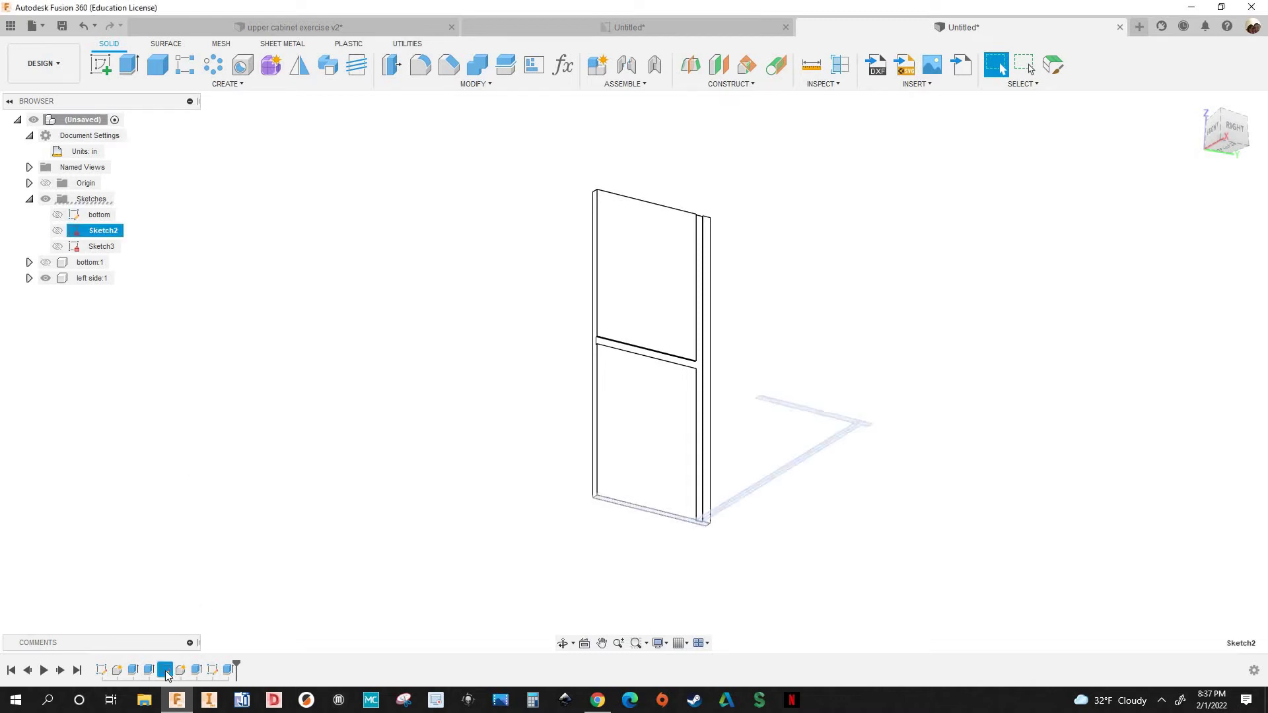
{"action": "left_click", "coordinate": [211, 671]}
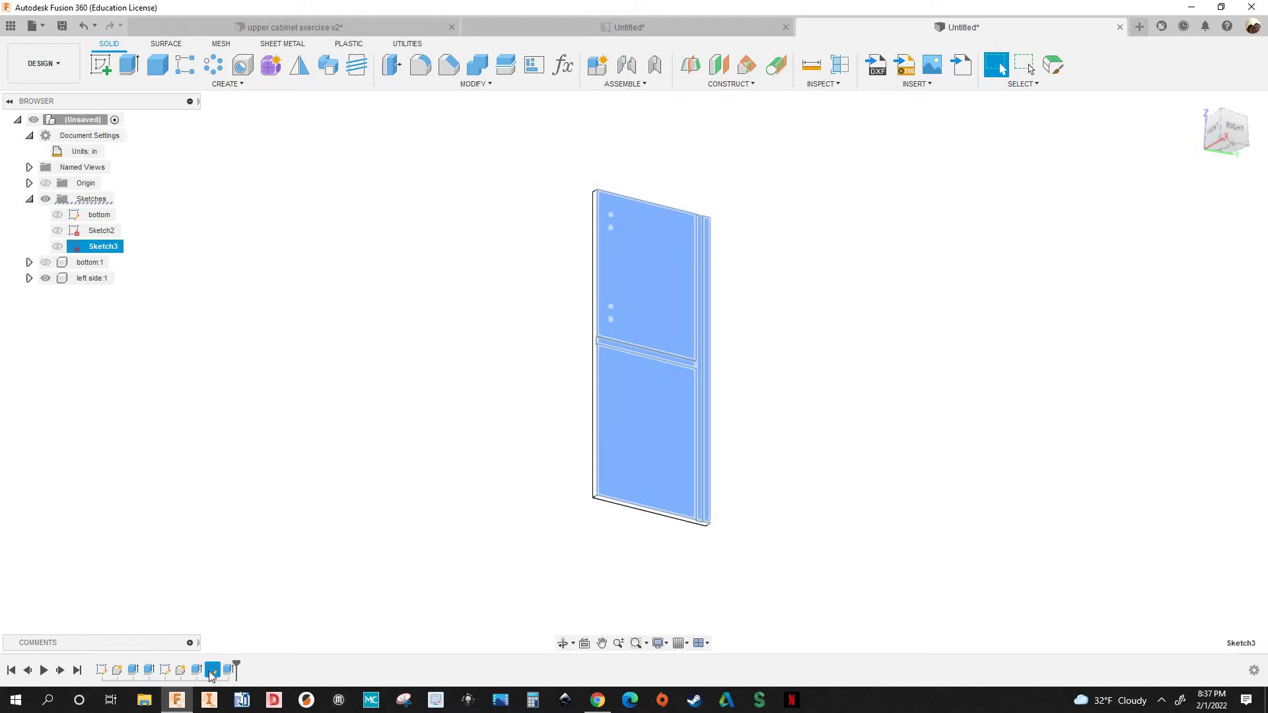
{"action": "right_click", "coordinate": [210, 672]}
{"action": "left_click", "coordinate": [196, 672]}
{"action": "left_click", "coordinate": [259, 619]}
{"action": "right_click", "coordinate": [167, 672]}
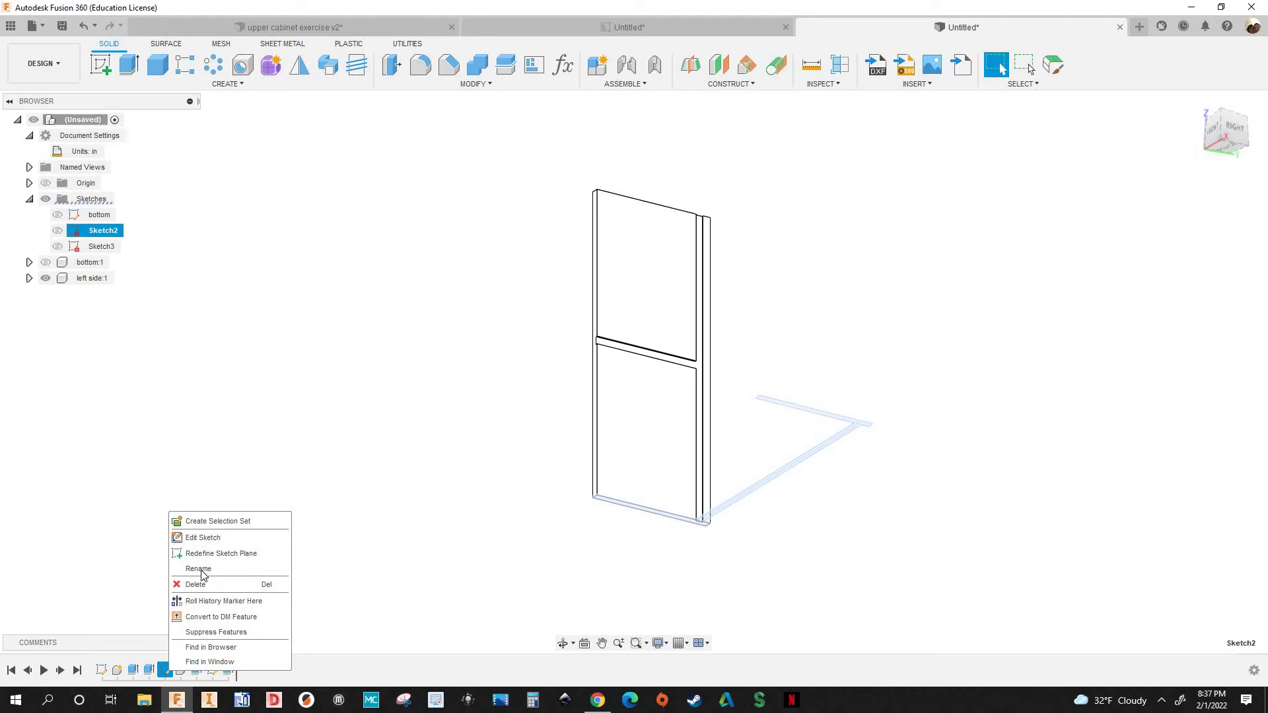
{"action": "left_click", "coordinate": [201, 570]}
{"action": "type", "text": "left side"}
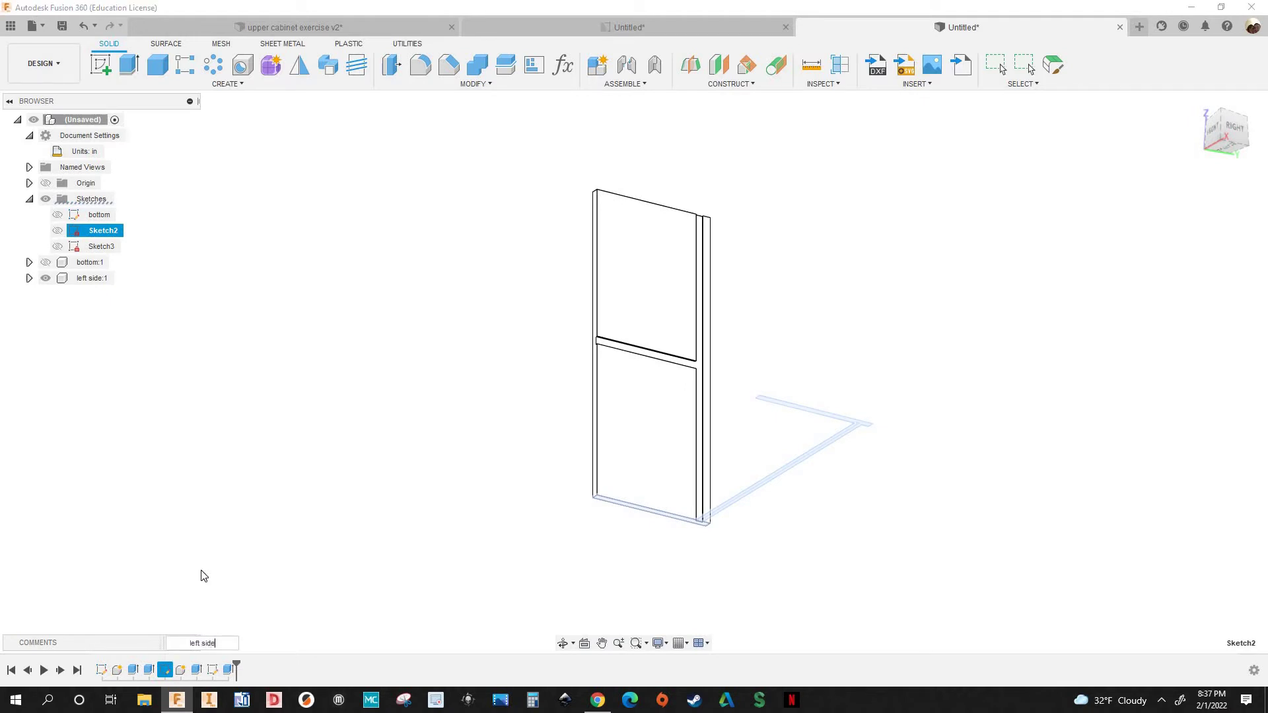
{"action": "key", "text": "Return"}
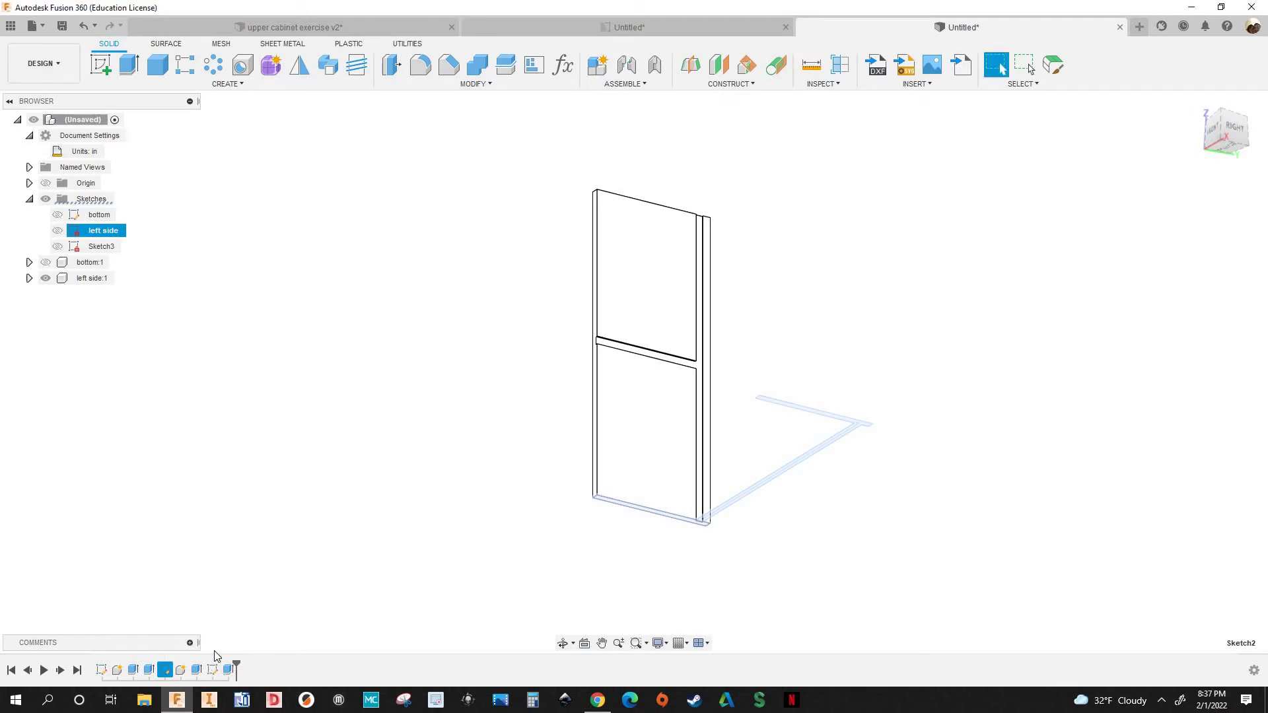
Rename the extrude feature that forms the side panel's body as "left side"
{"action": "left_click", "coordinate": [197, 670]}
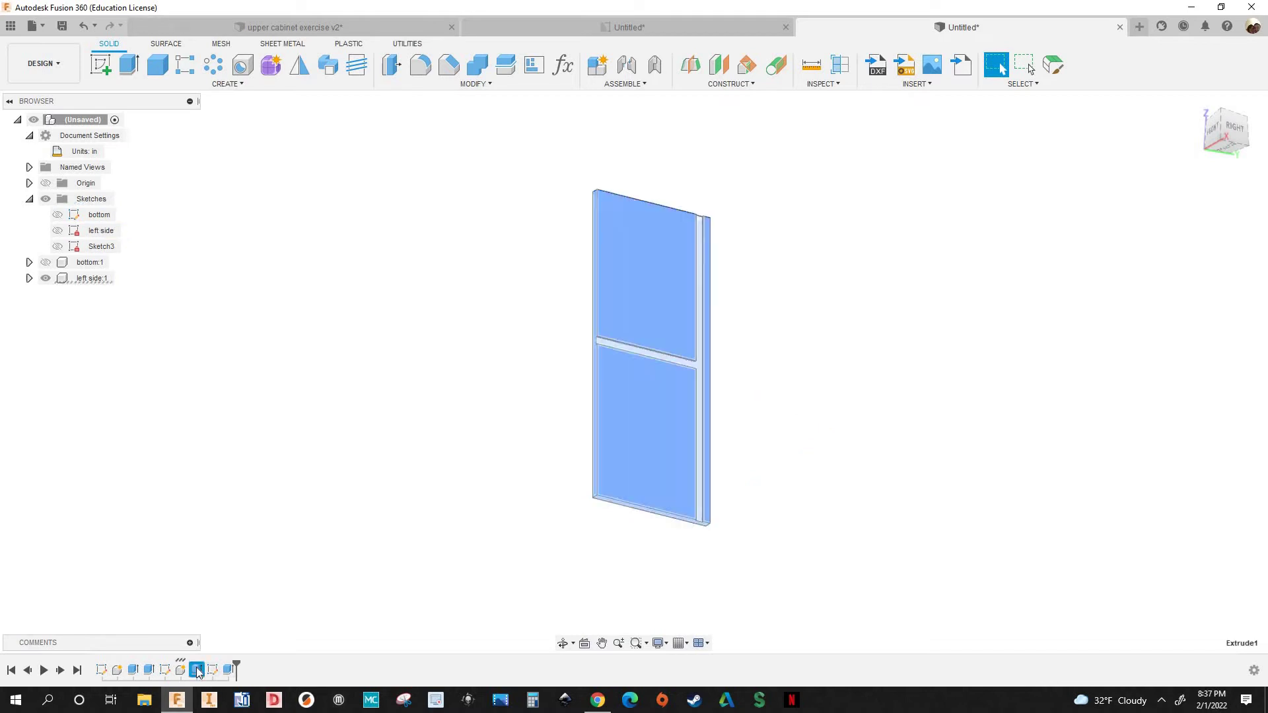
{"action": "right_click", "coordinate": [198, 670]}
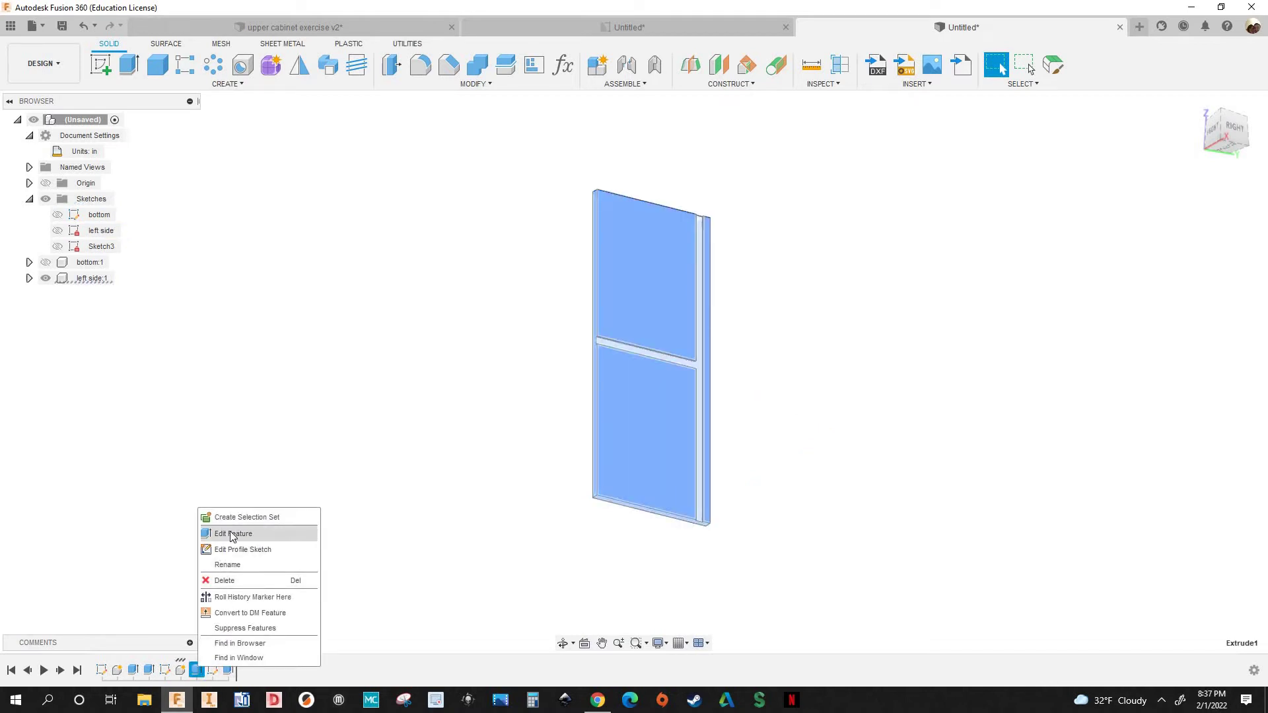
{"action": "left_click", "coordinate": [232, 567]}
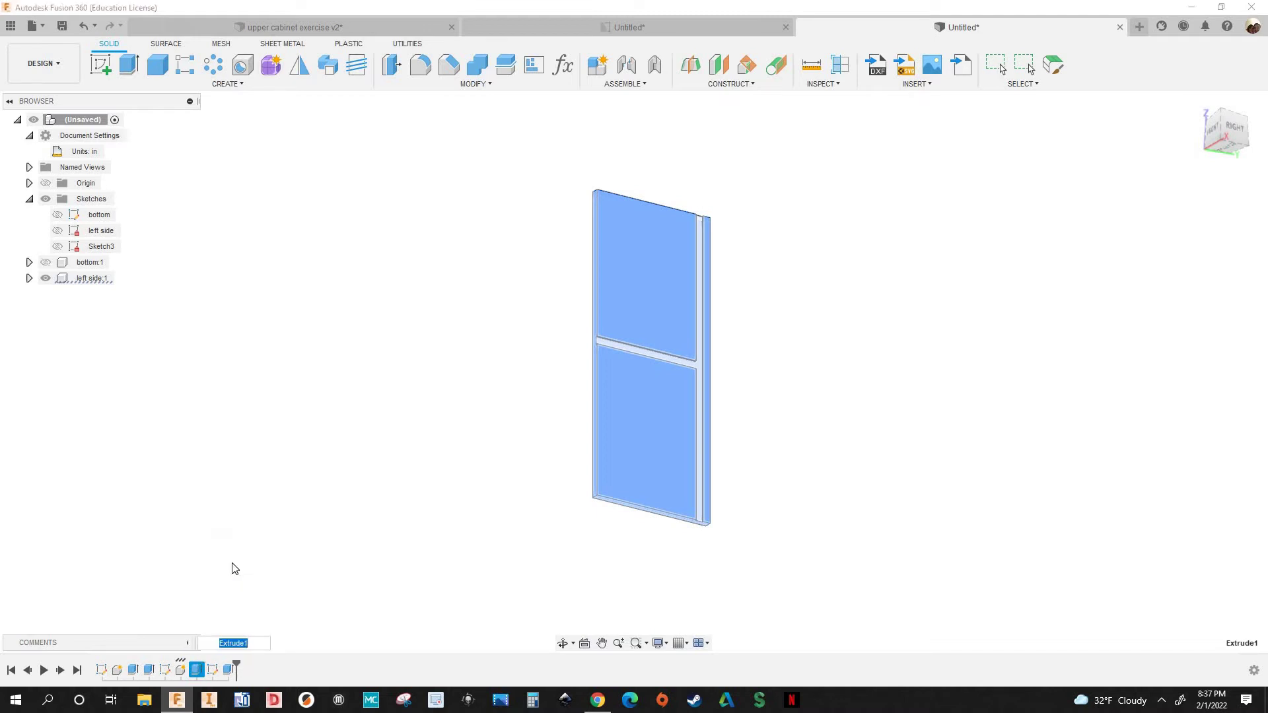
{"action": "type", "text": "left side"}
{"action": "key", "text": "Return"}
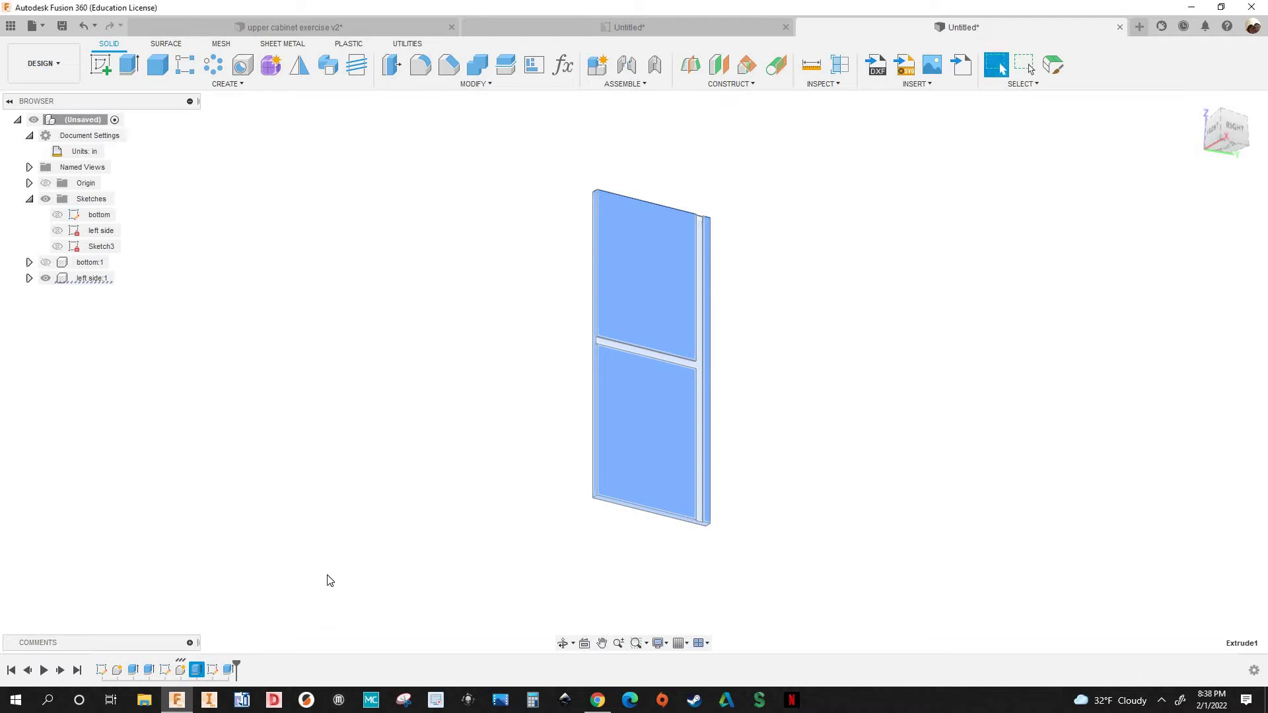
Rename Sketch3, which contains the shelf-pin circles and groove outlines, as "holes and grooves"
{"action": "left_click", "coordinate": [213, 671]}
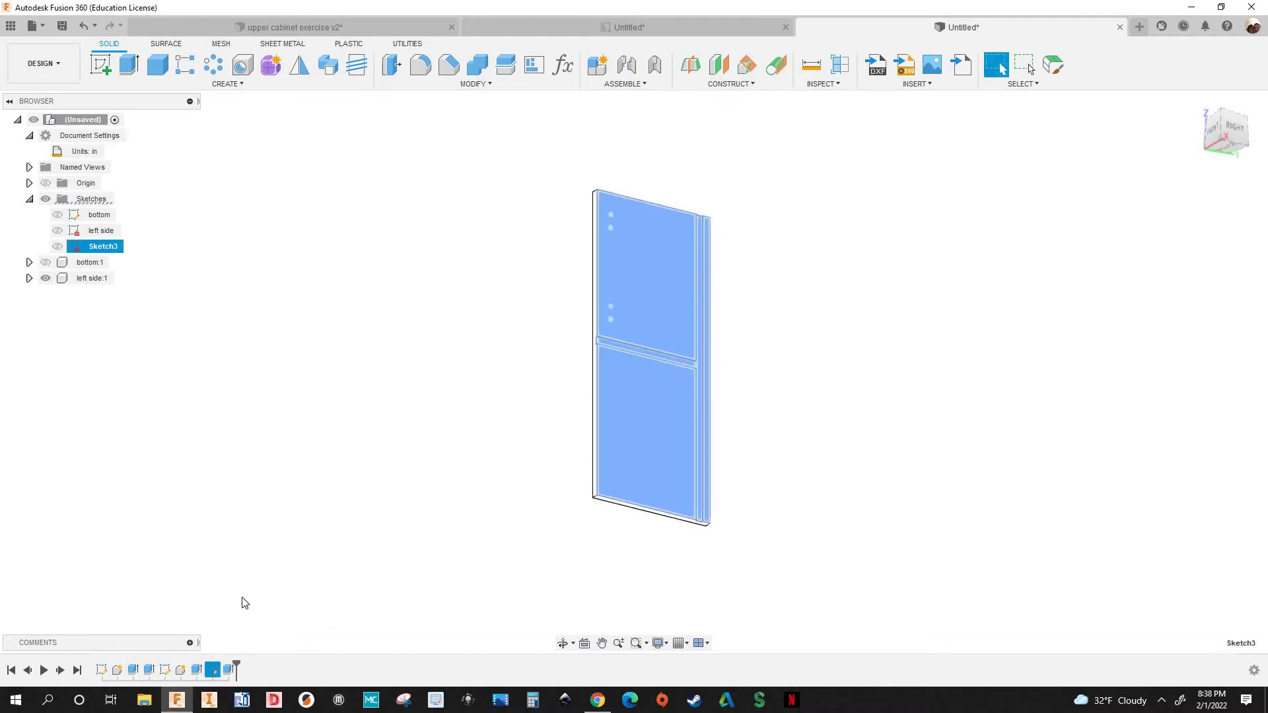
{"action": "right_click", "coordinate": [212, 671]}
{"action": "left_click", "coordinate": [257, 569]}
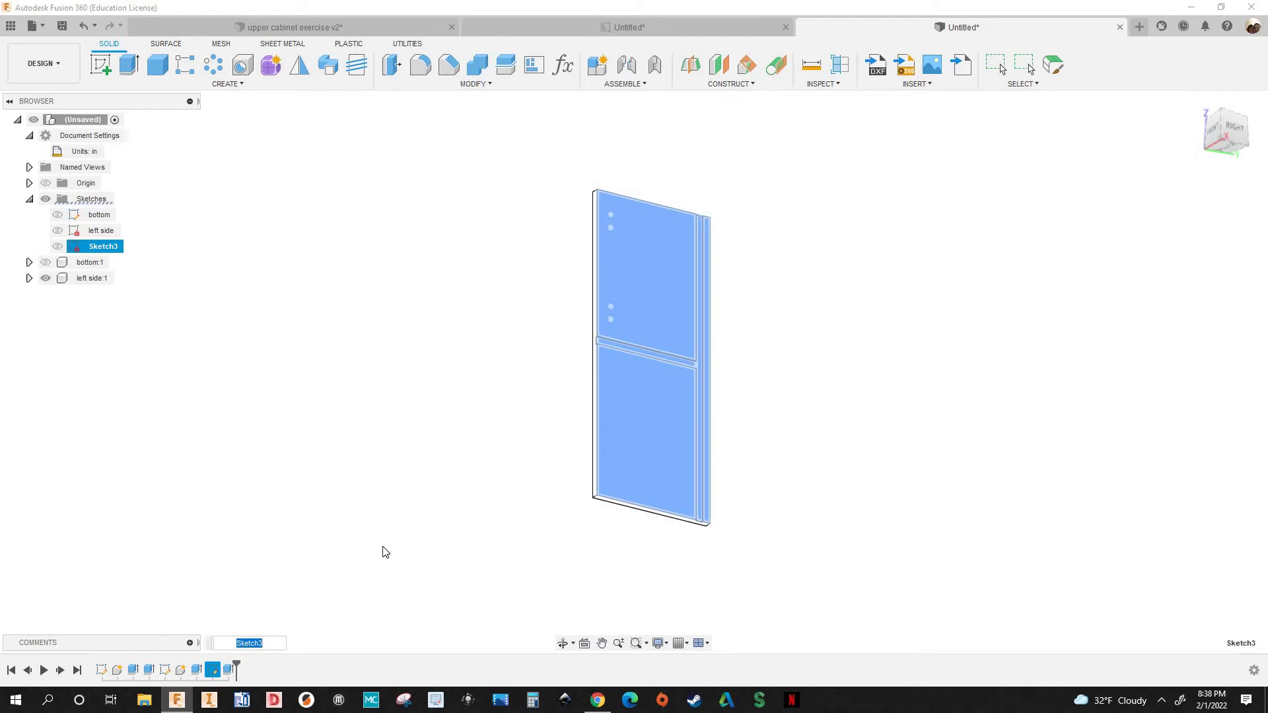
{"action": "type", "text": "holes and grooves"}
{"action": "key", "text": "Return"}
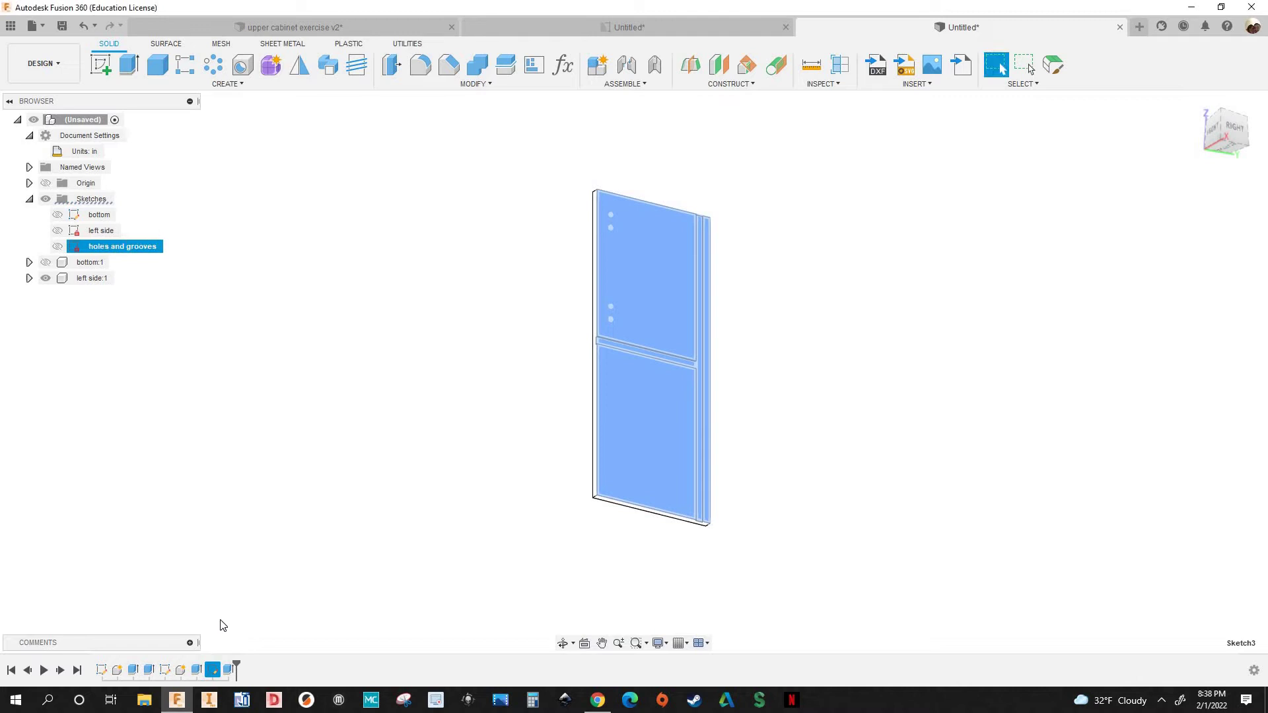
Rename the extrude feature that cuts the shelf and back-panel grooves as "holes and grooves"
{"action": "right_click", "coordinate": [228, 671]}
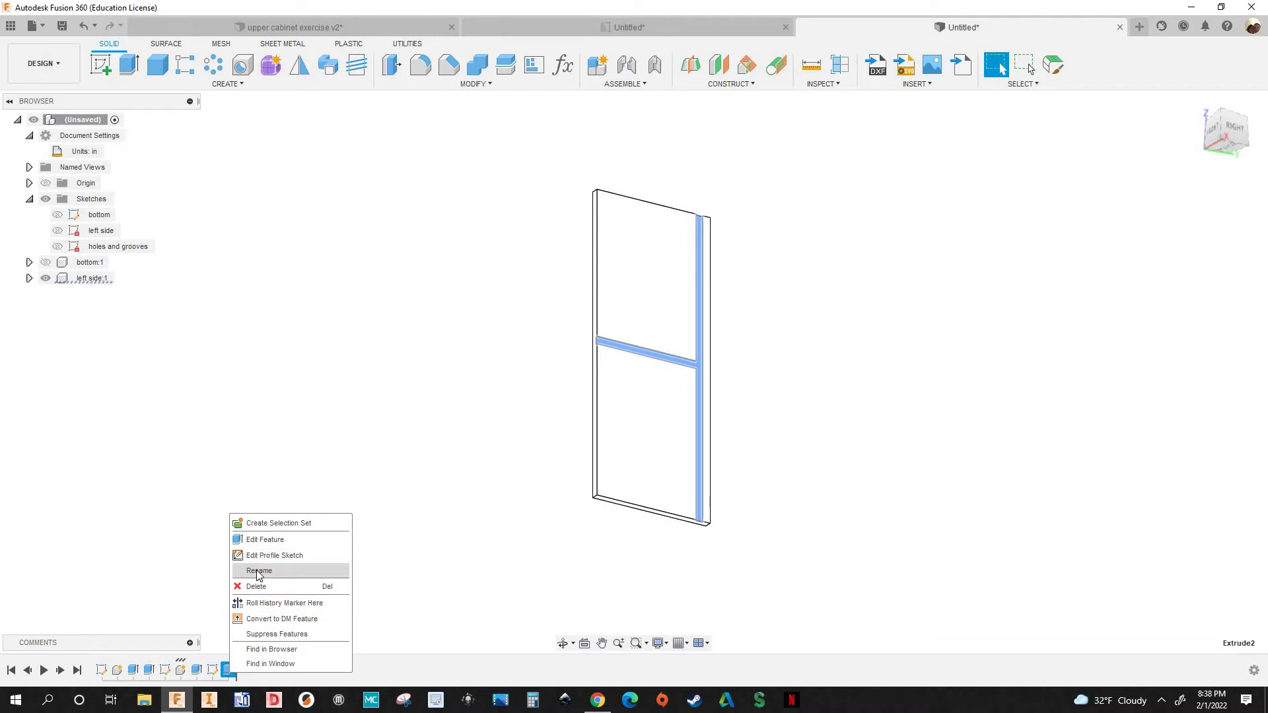
{"action": "left_click", "coordinate": [258, 571]}
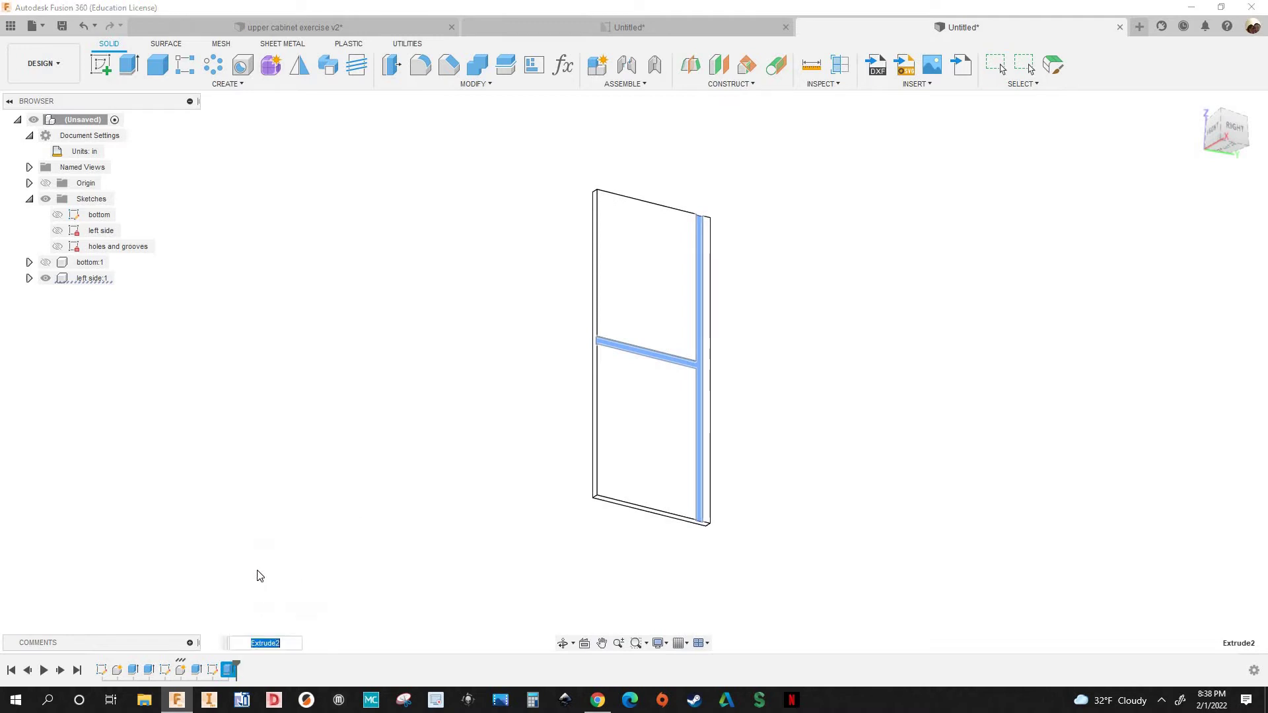
{"action": "type", "text": "holes and grooves"}
{"action": "key", "text": "Return"}
{"action": "left_click", "coordinate": [329, 297]}
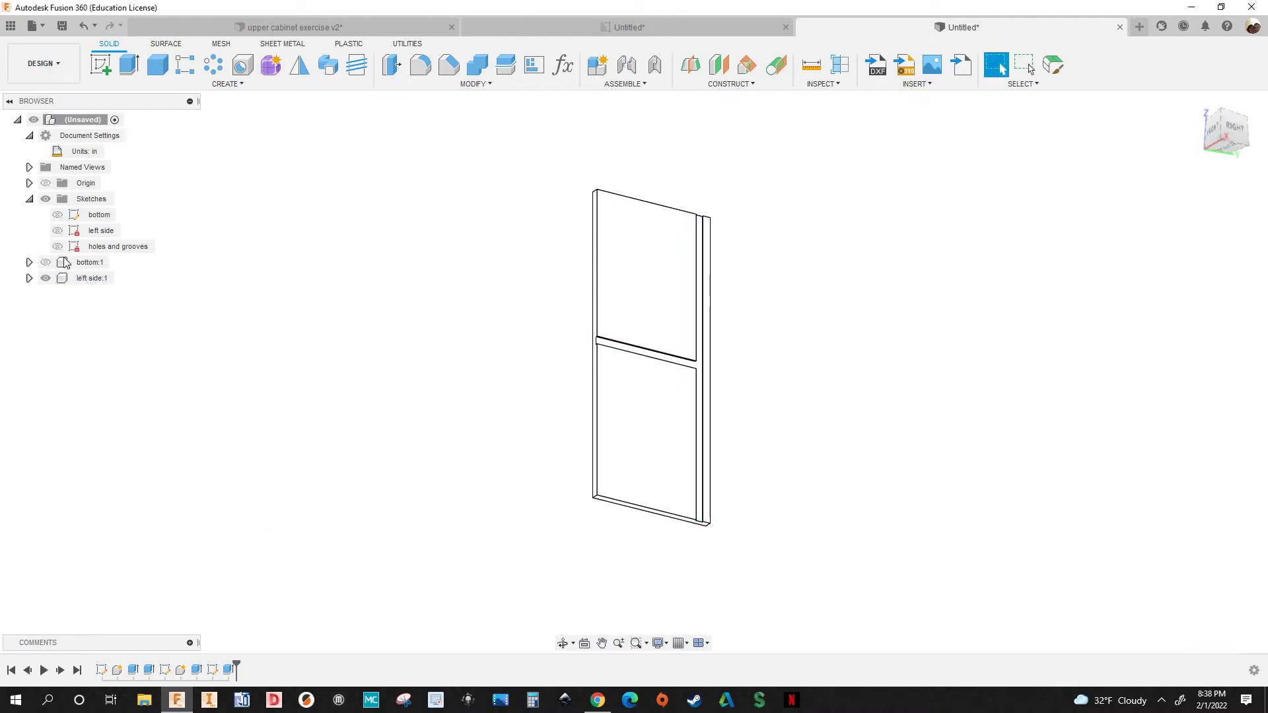
Show the "holes and grooves" sketch so its shelf-pin circles can be used on the left side panel
{"action": "left_click", "coordinate": [58, 246]}
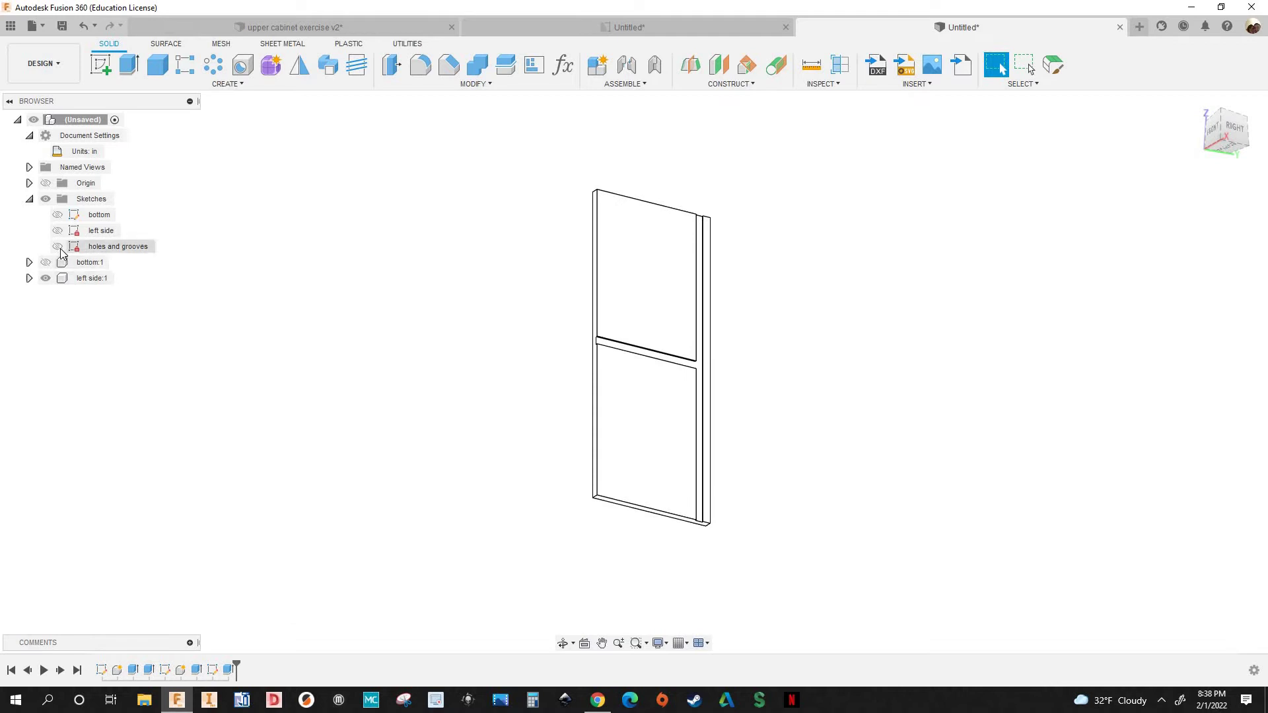
{"action": "scroll", "coordinate": [608, 238], "scroll_direction": "up", "scroll_amount": 10}
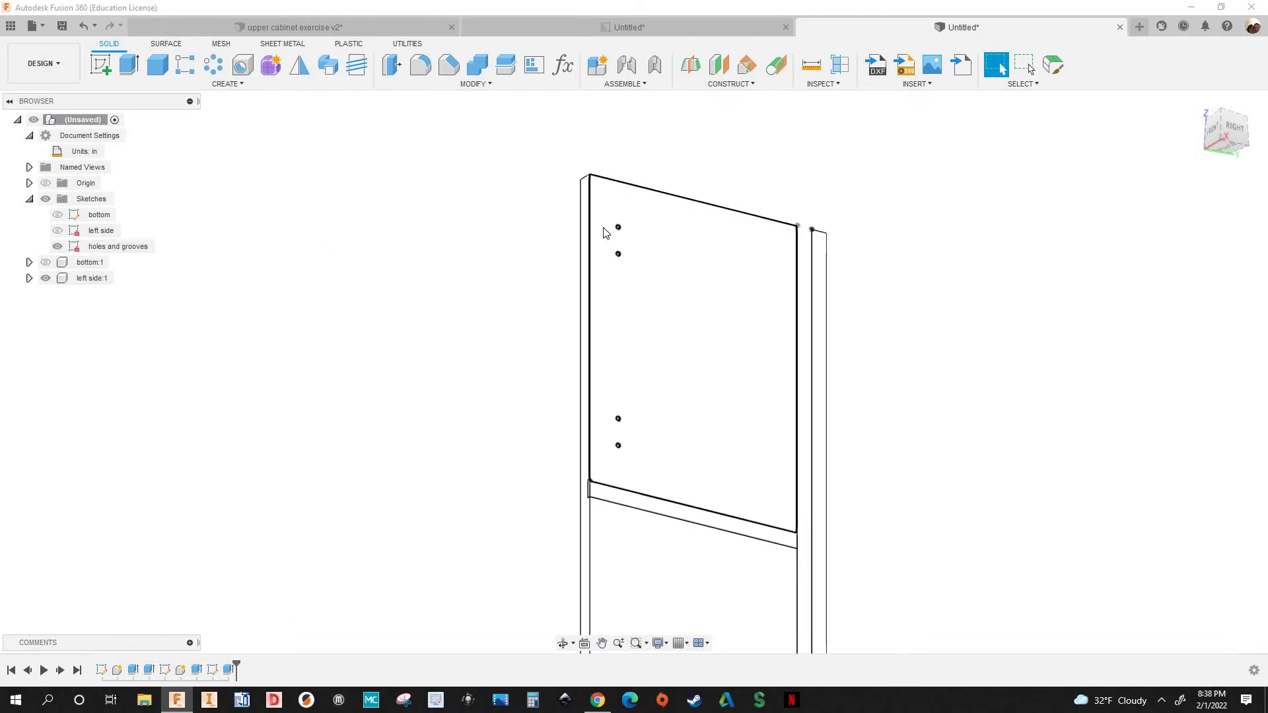
{"action": "scroll", "coordinate": [328, 221], "scroll_direction": "down", "scroll_amount": 6}
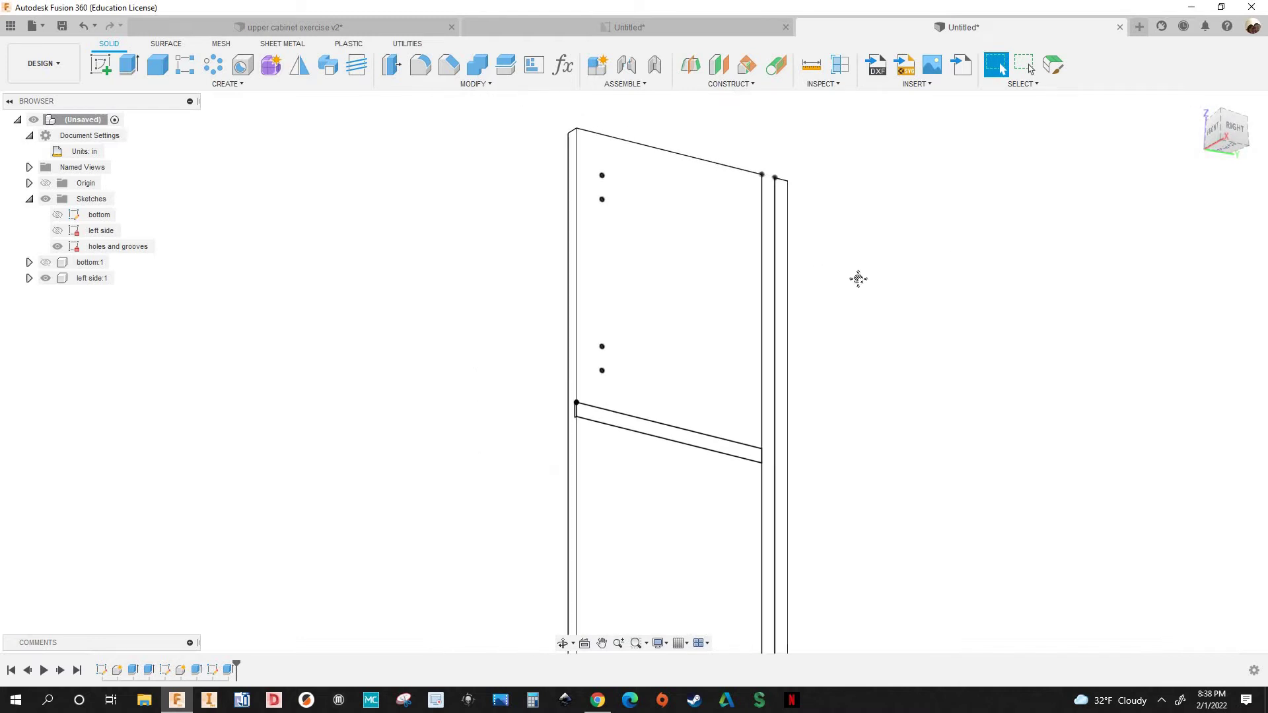
{"action": "scroll", "coordinate": [317, 156], "scroll_direction": "up", "scroll_amount": 3}
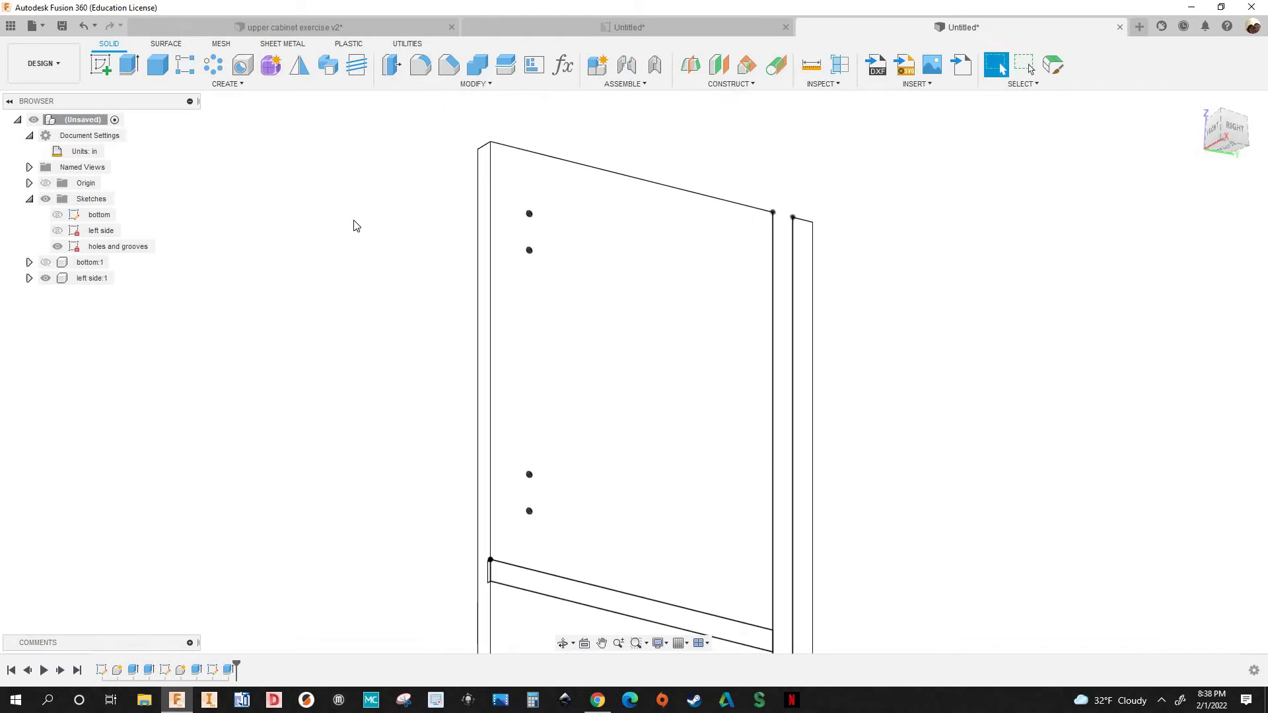
Extrude the four shelf-pin circles as a cut into the left side panel with a distance of -holedepth
{"action": "key", "text": "e"}
{"action": "scroll", "coordinate": [530, 205], "scroll_direction": "up", "scroll_amount": 10}
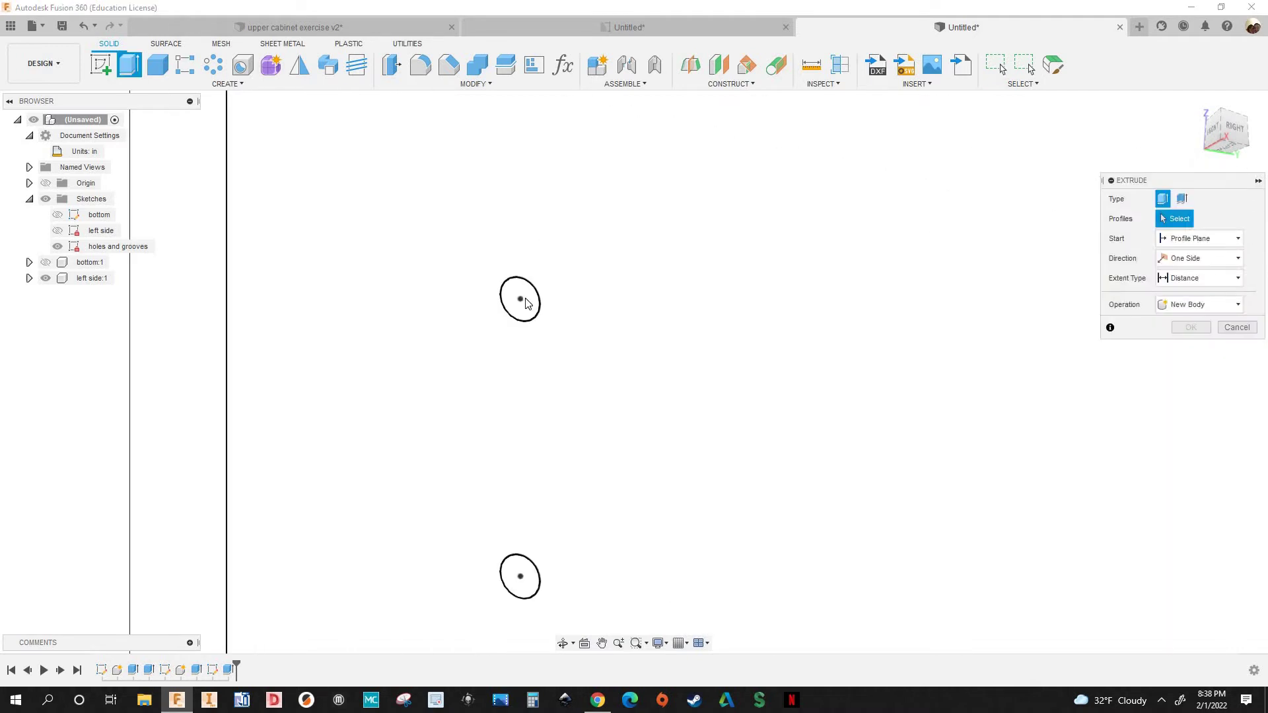
{"action": "scroll", "coordinate": [532, 522], "scroll_direction": "down", "scroll_amount": 2}
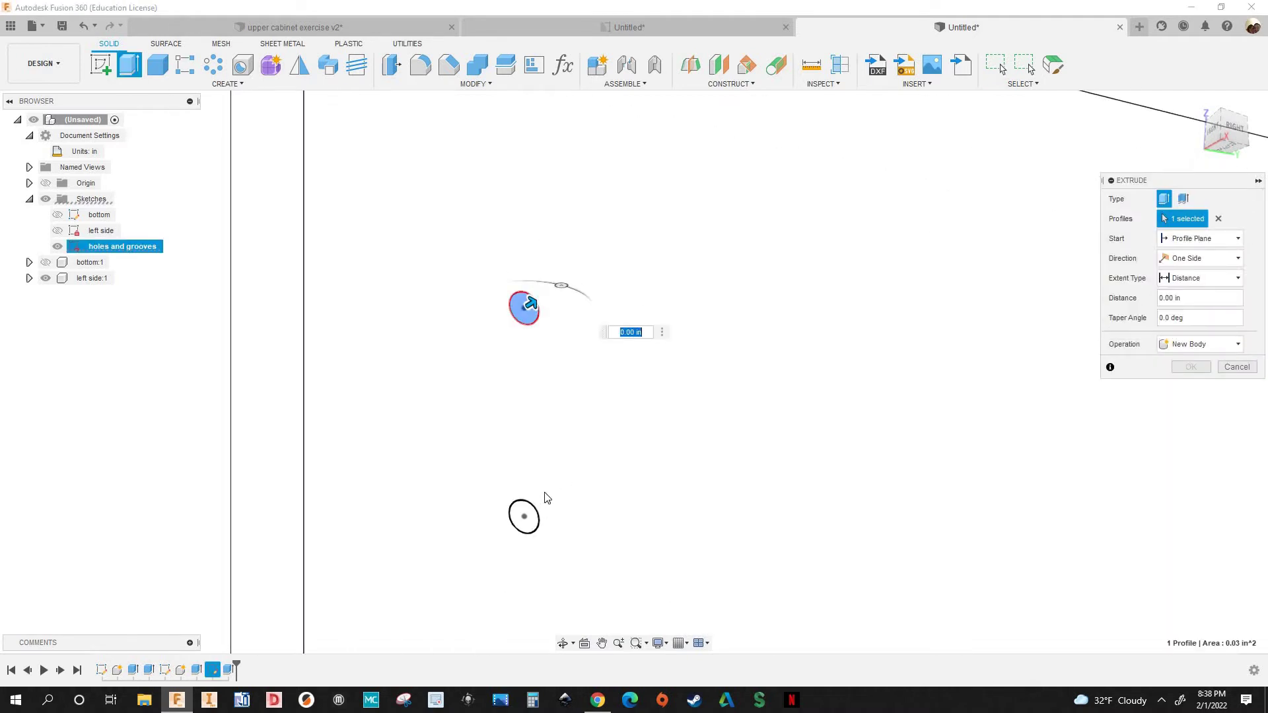
{"action": "left_click", "coordinate": [526, 516]}
{"action": "scroll", "coordinate": [500, 354], "scroll_direction": "up", "scroll_amount": 4}
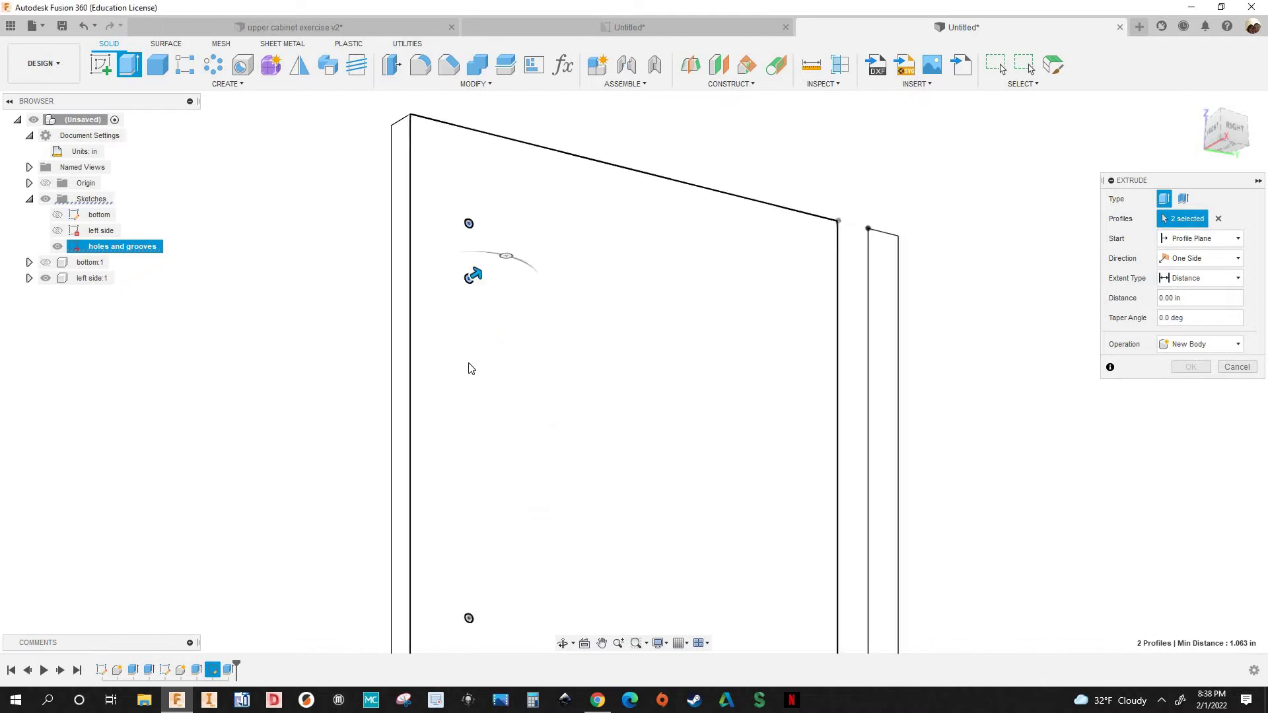
{"action": "middle_click_drag", "start_coordinate": [469, 368], "coordinate": [470, 127]}
{"action": "scroll", "coordinate": [481, 371], "scroll_direction": "up", "scroll_amount": 5}
{"action": "left_click", "coordinate": [483, 364]}
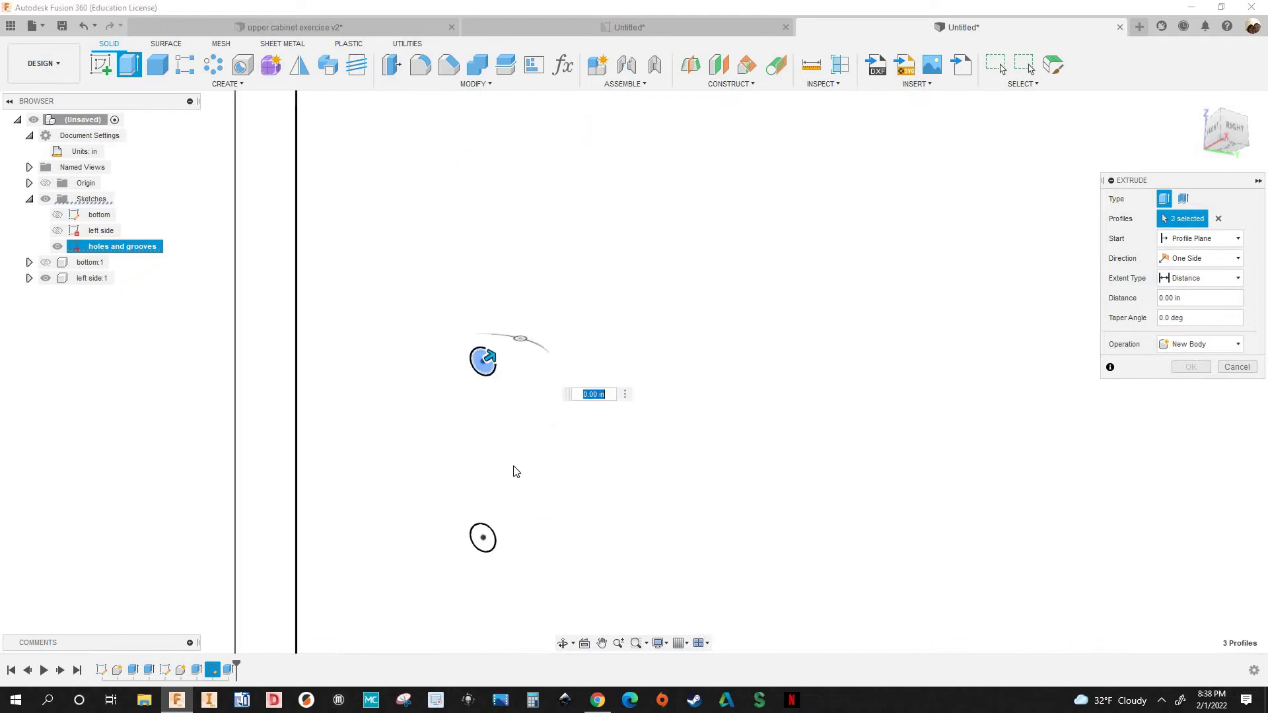
{"action": "left_click", "coordinate": [483, 537]}
{"action": "scroll", "coordinate": [575, 396], "scroll_direction": "down", "scroll_amount": 5}
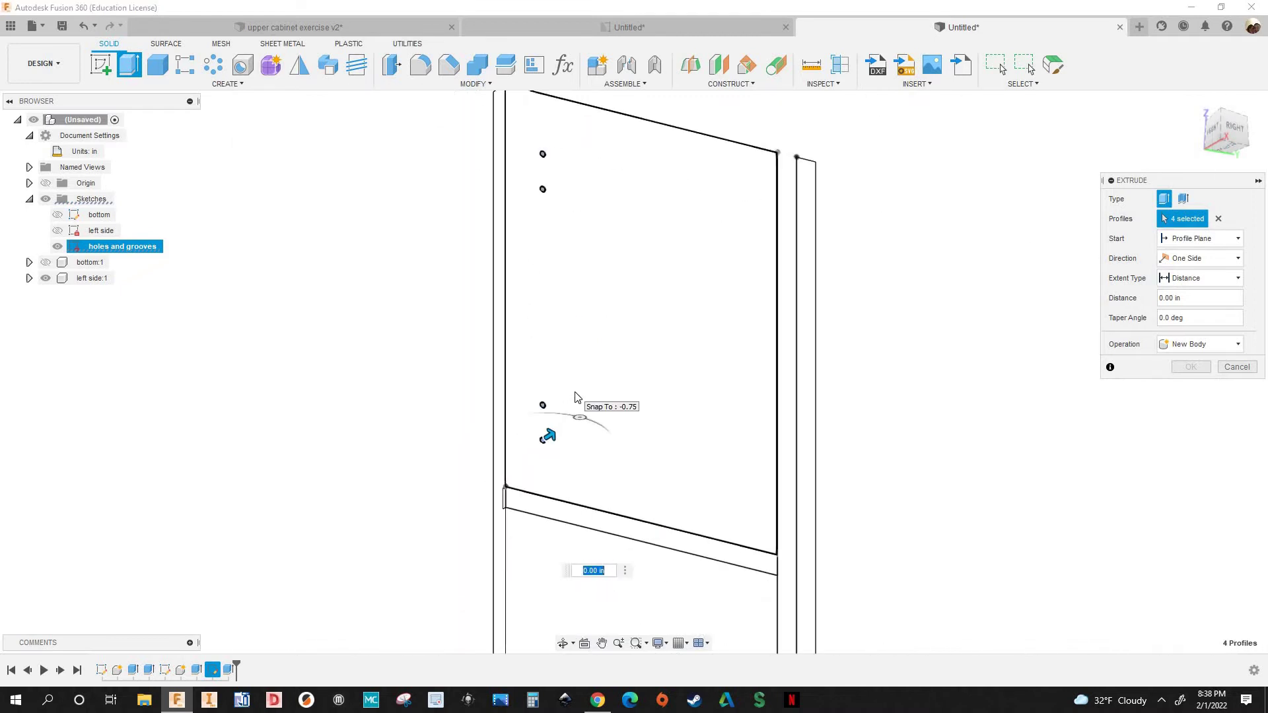
{"action": "type", "text": "-ho"}
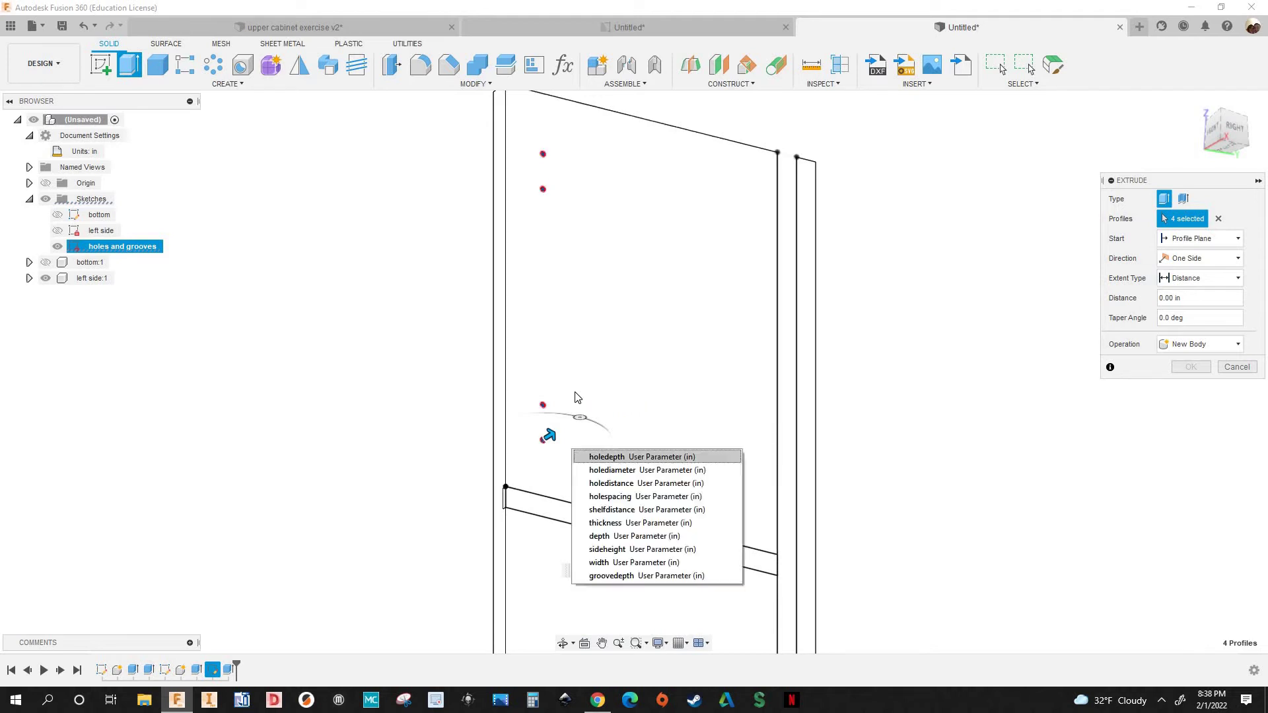
{"action": "type", "text": "ledep"}
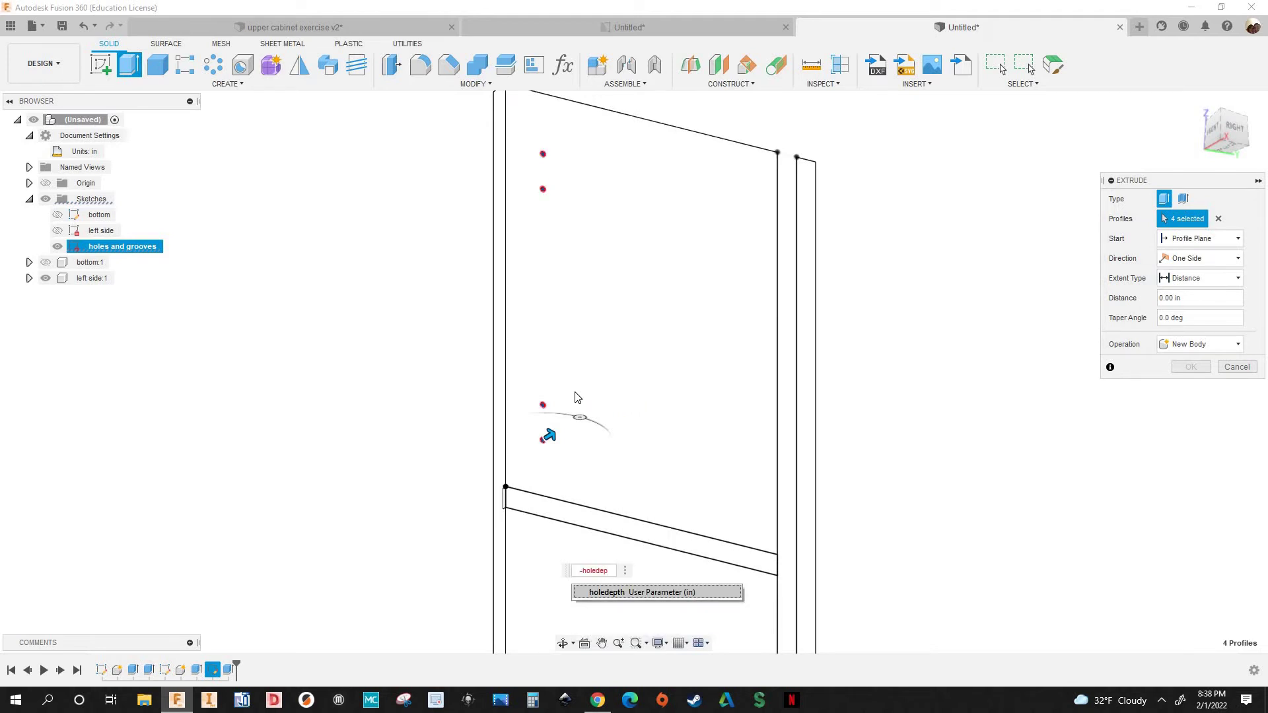
{"action": "key", "text": "Return"}
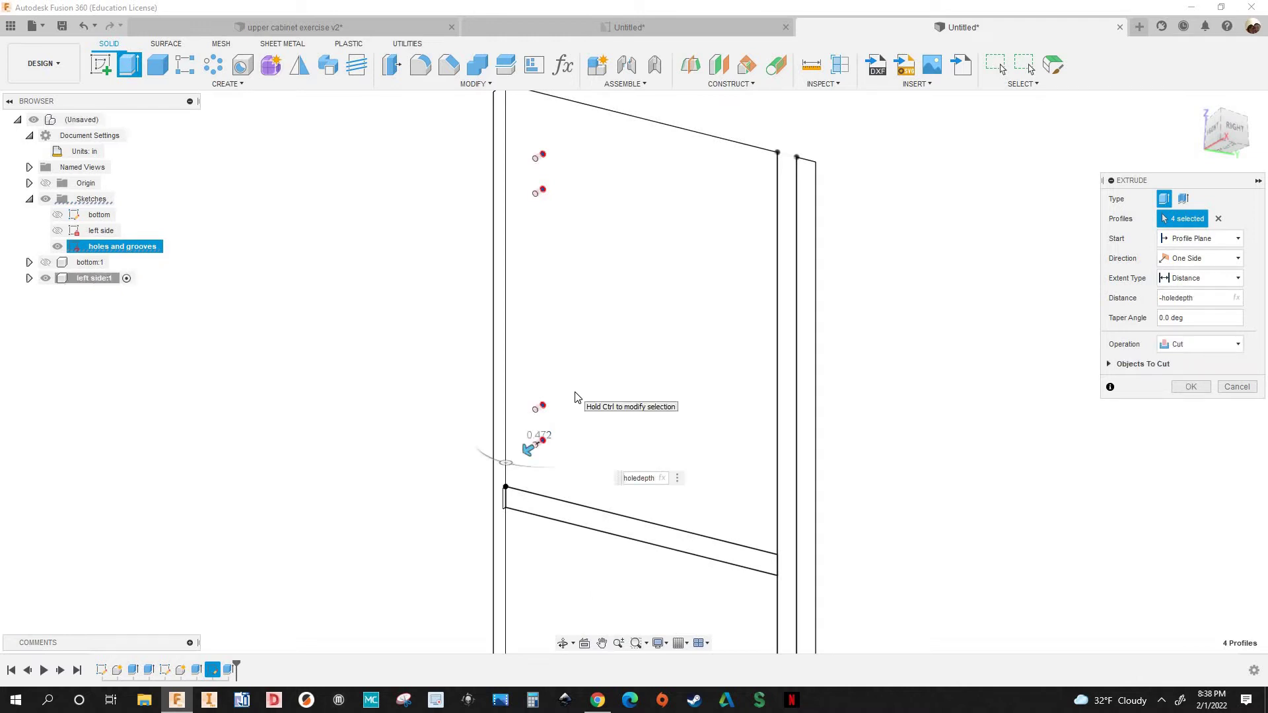
{"action": "key", "text": "Return"}
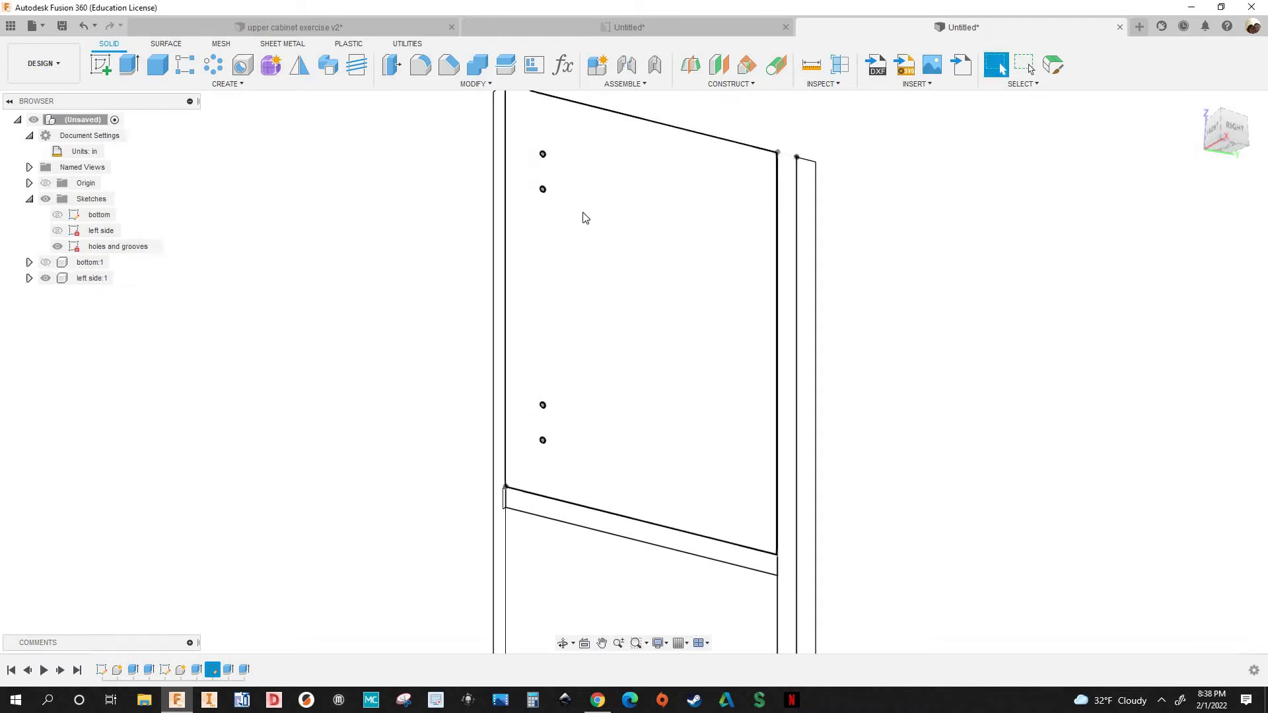
Hide the "holes and grooves" sketch and collapse the list of sketches
{"action": "left_click", "coordinate": [57, 248]}
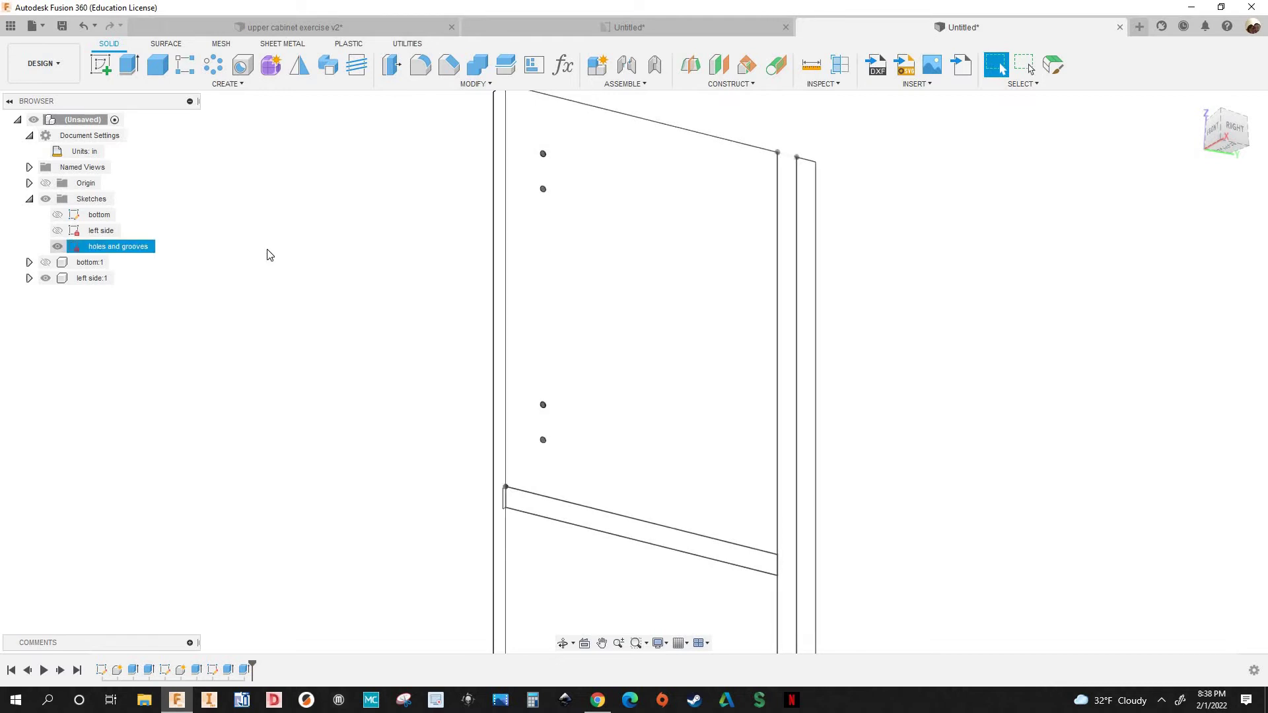
{"action": "scroll", "coordinate": [658, 290], "scroll_direction": "down", "scroll_amount": 3}
{"action": "scroll", "coordinate": [693, 332], "scroll_direction": "down", "scroll_amount": 2}
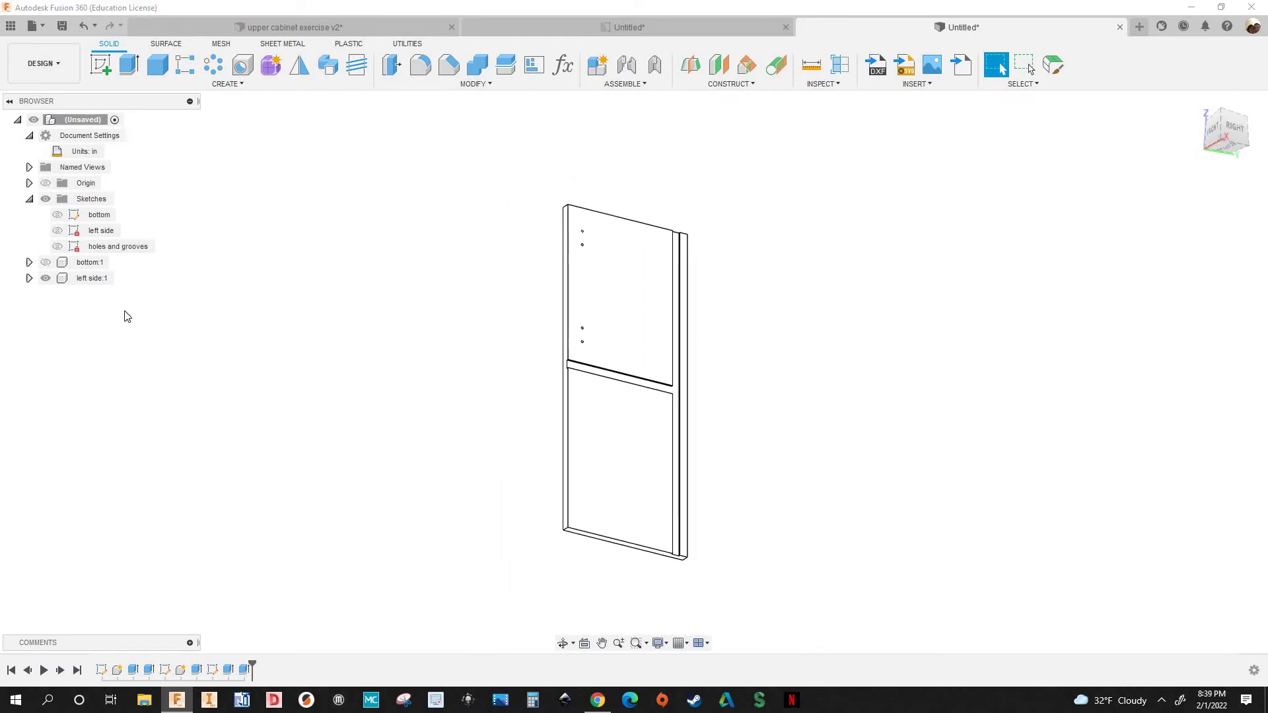
{"action": "left_click", "coordinate": [29, 199]}
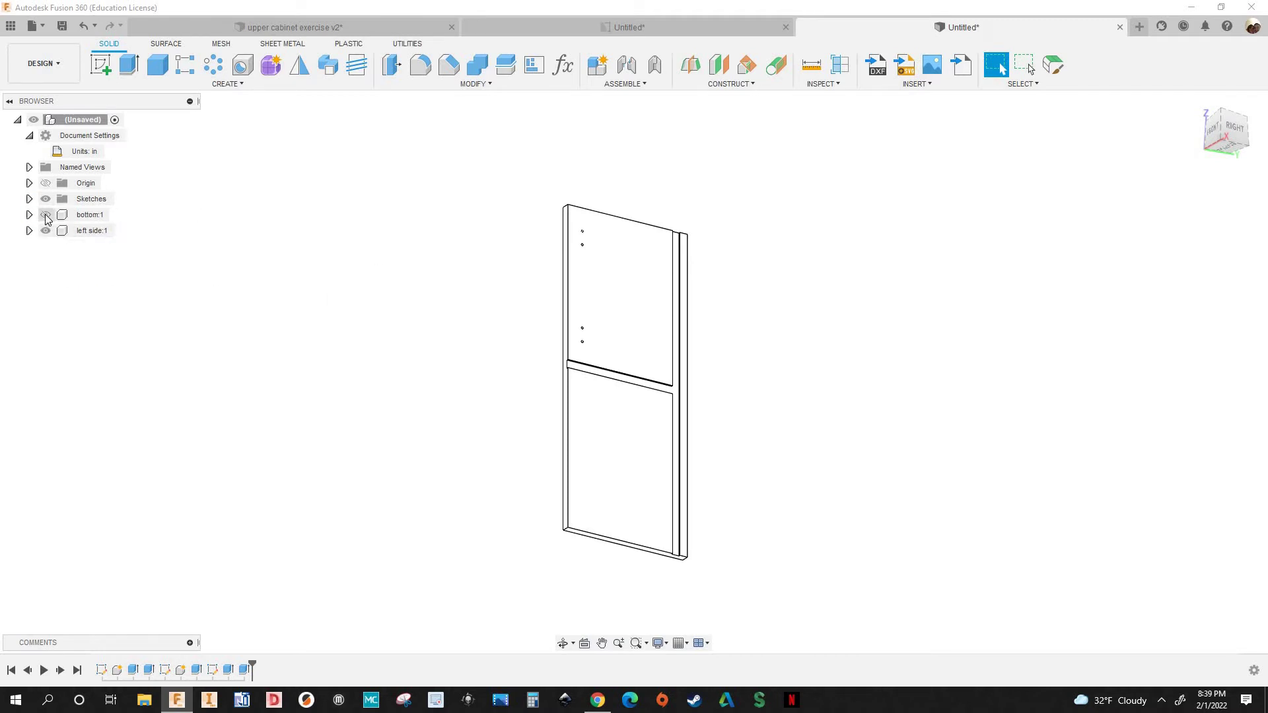
Show the bottom component and examine how it meets the left side panel in the home view
{"action": "left_click", "coordinate": [45, 215]}
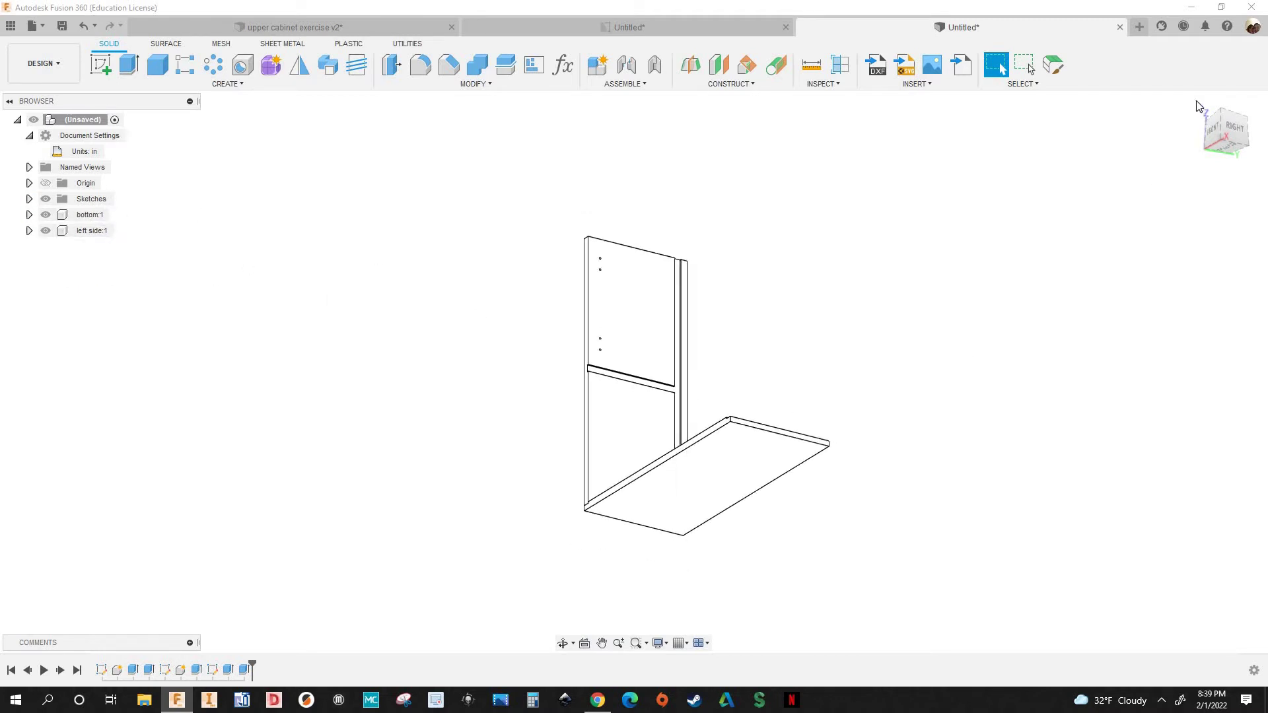
{"action": "left_click", "coordinate": [1204, 113]}
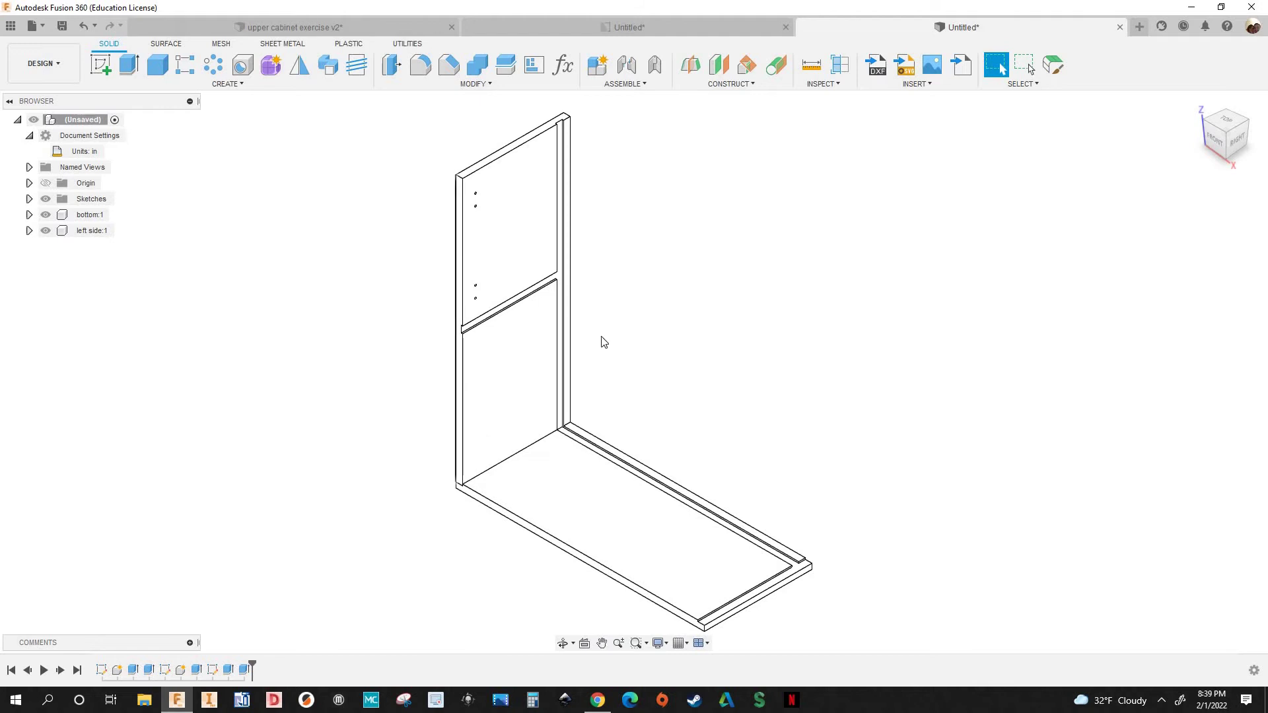
{"action": "scroll", "coordinate": [675, 400], "scroll_direction": "down", "scroll_amount": 2}
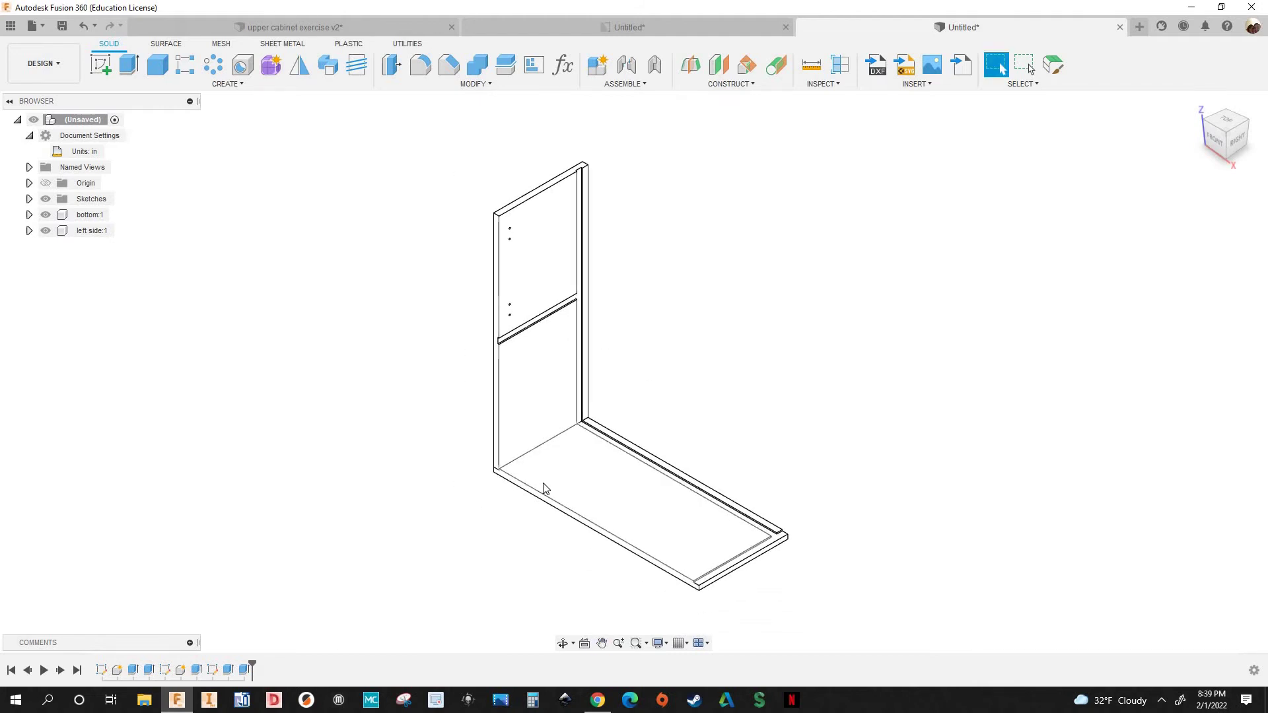
{"action": "middle_click_drag", "start_coordinate": [547, 452], "coordinate": [497, 406]}
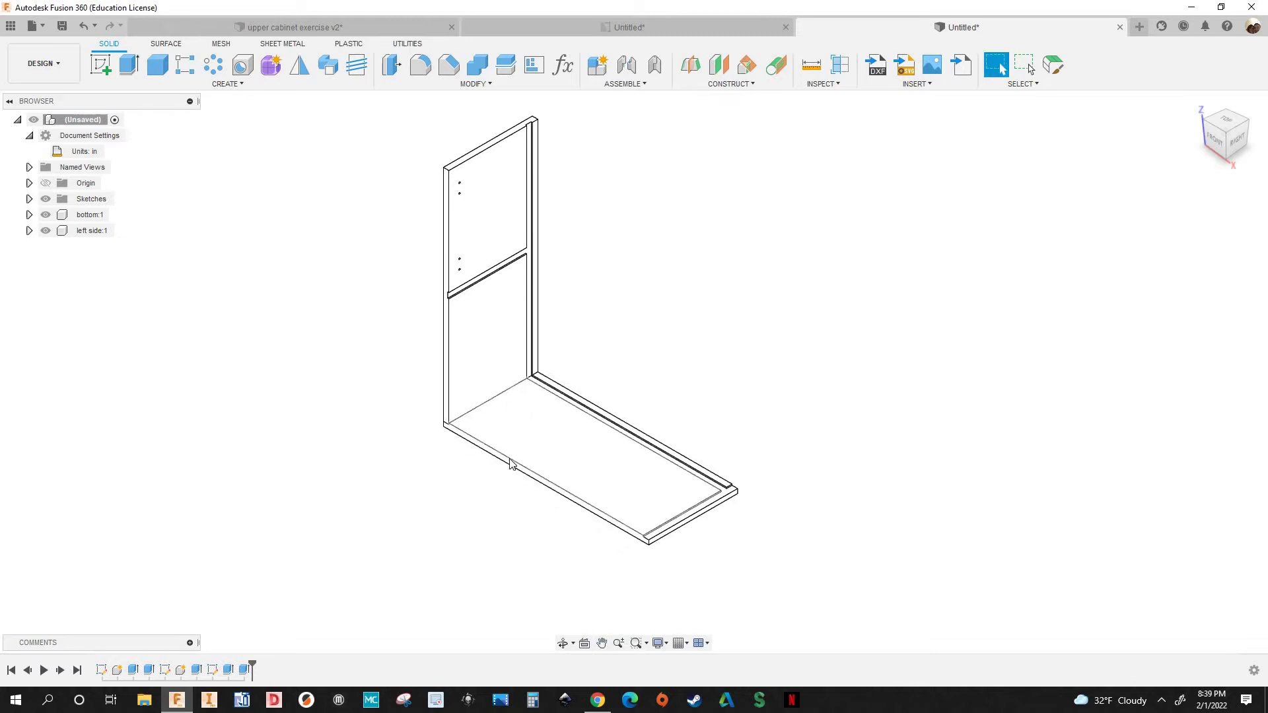
{"action": "scroll", "coordinate": [519, 459], "scroll_direction": "up", "scroll_amount": 2}
{"action": "middle_click_drag", "start_coordinate": [462, 469], "coordinate": [489, 506]}
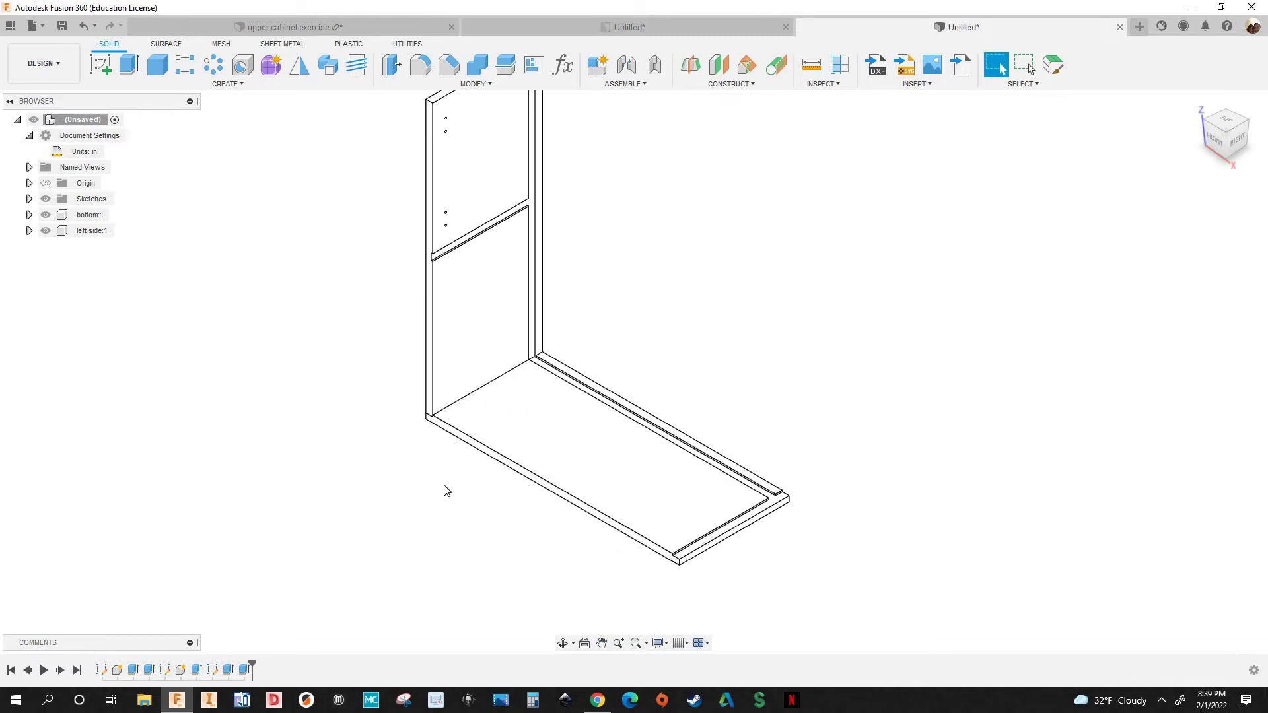
{"action": "scroll", "coordinate": [385, 462], "scroll_direction": "down", "scroll_amount": 1}
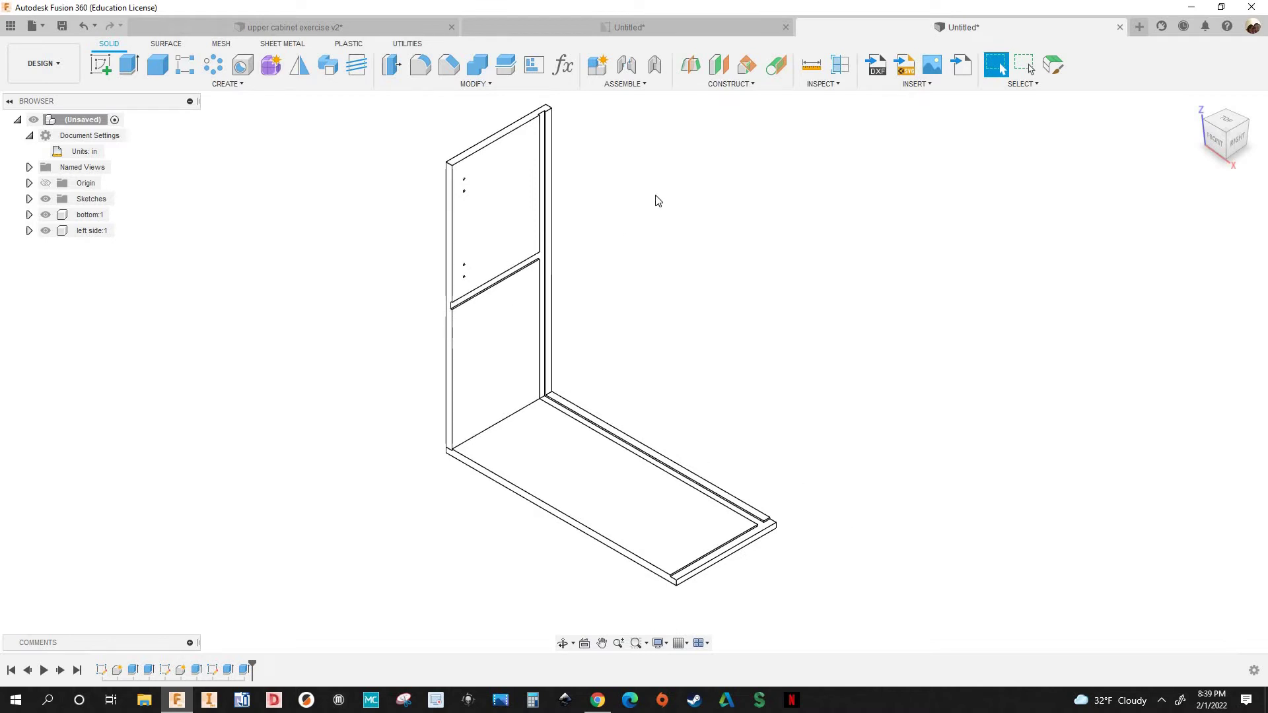
{"action": "scroll", "coordinate": [656, 198], "scroll_direction": "down", "scroll_amount": 1}
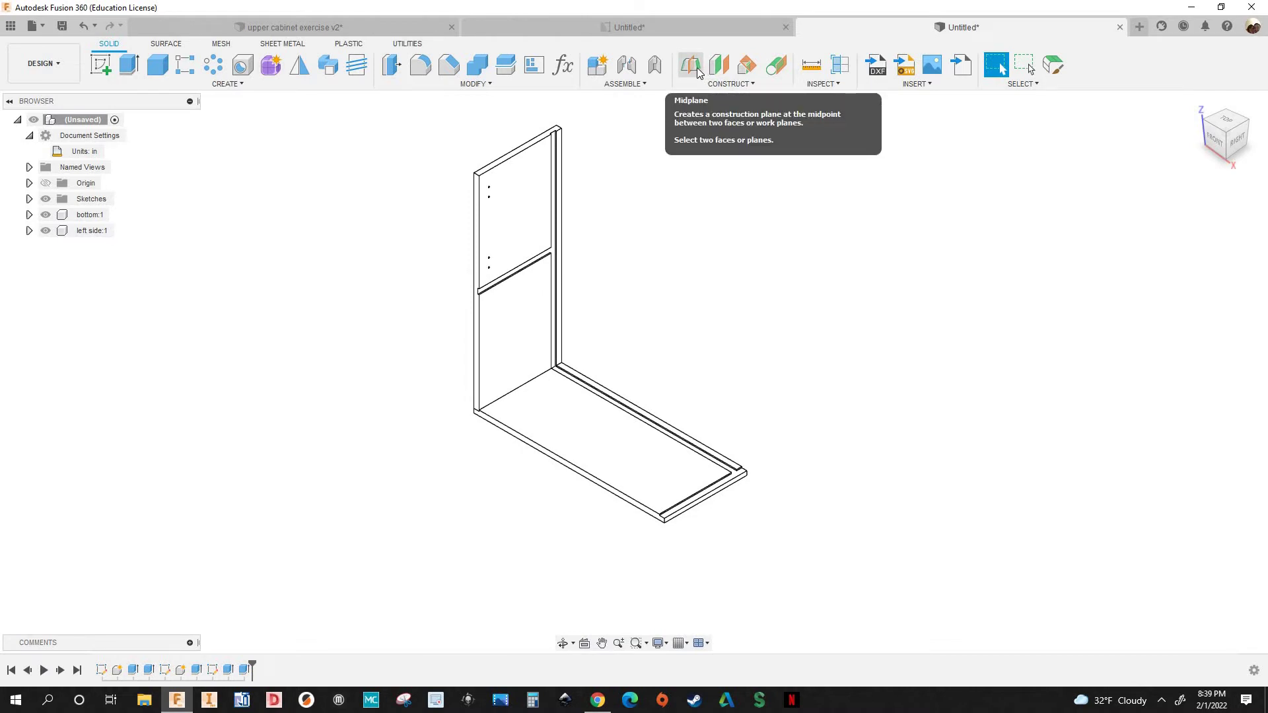
Construct a midplane between the left side panel's top and bottom end faces, hiding the bottom component to reach the lower face
{"action": "scroll", "coordinate": [515, 202], "scroll_direction": "up", "scroll_amount": 5}
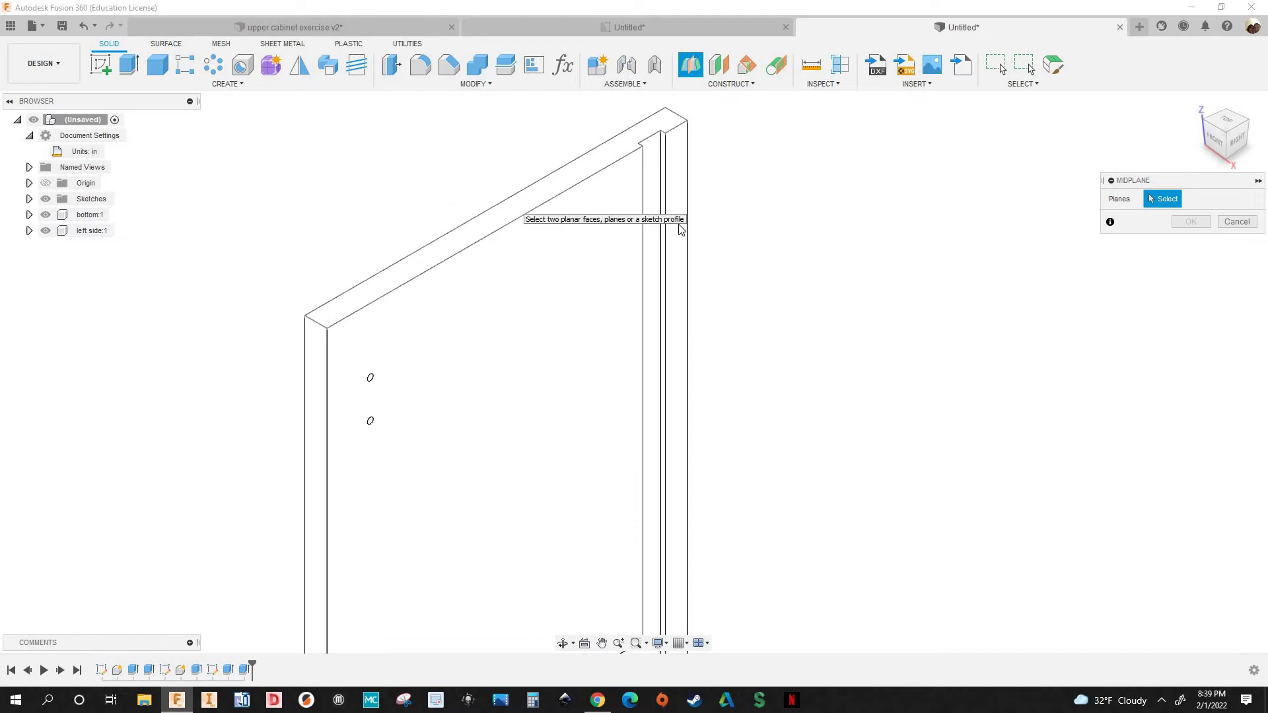
{"action": "left_click", "coordinate": [515, 209]}
{"action": "scroll", "coordinate": [623, 246], "scroll_direction": "down", "scroll_amount": 5}
{"action": "scroll", "coordinate": [720, 277], "scroll_direction": "down", "scroll_amount": 3}
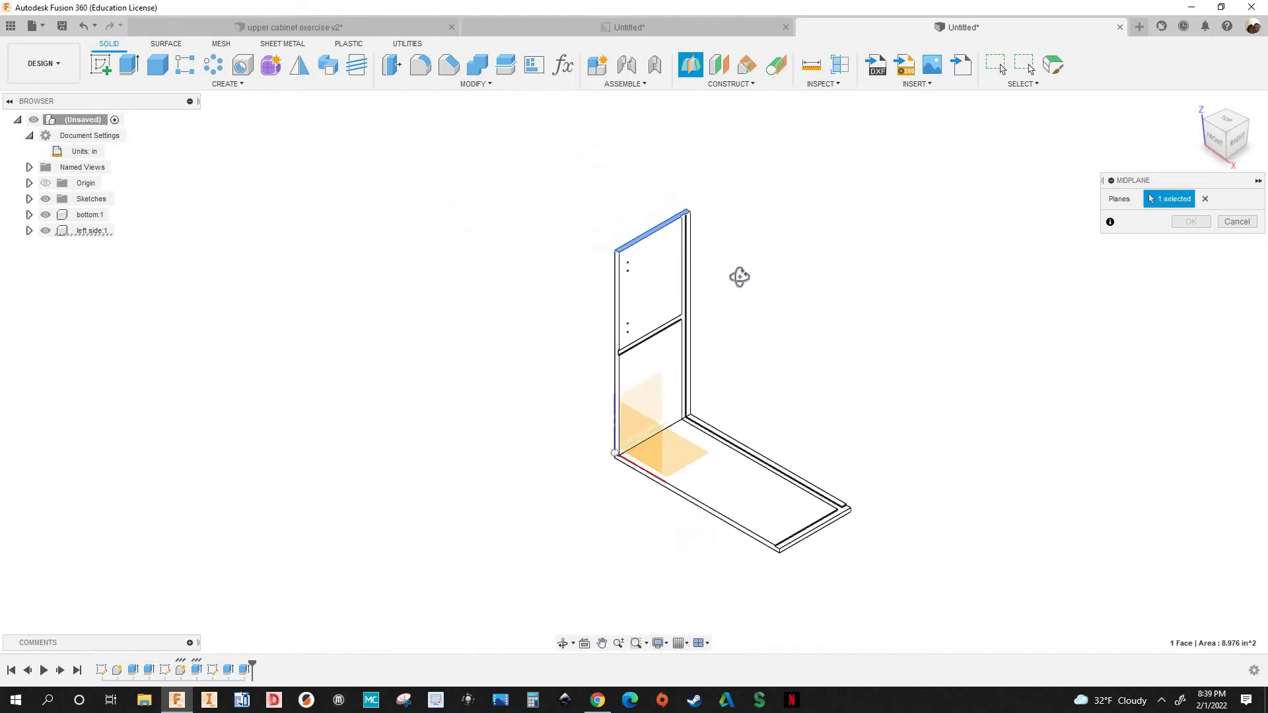
{"action": "mouse_move", "coordinate": [739, 275]}
{"action": "middle_mouse_down", "text": "shift"}
{"action": "mouse_move", "coordinate": [742, 249]}
{"action": "mouse_move", "coordinate": [750, 254]}
{"action": "middle_mouse_up", "text": "shift"}
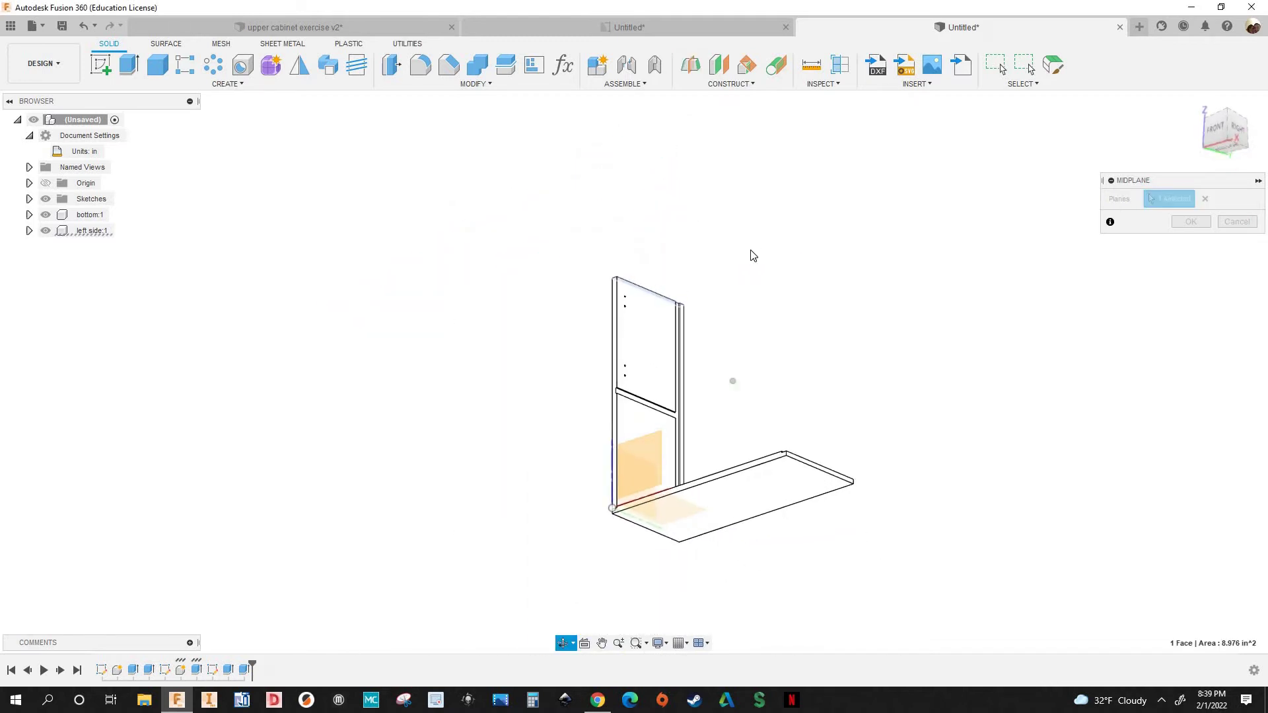
{"action": "left_click", "coordinate": [47, 216]}
{"action": "scroll", "coordinate": [720, 580], "scroll_direction": "up", "scroll_amount": 6}
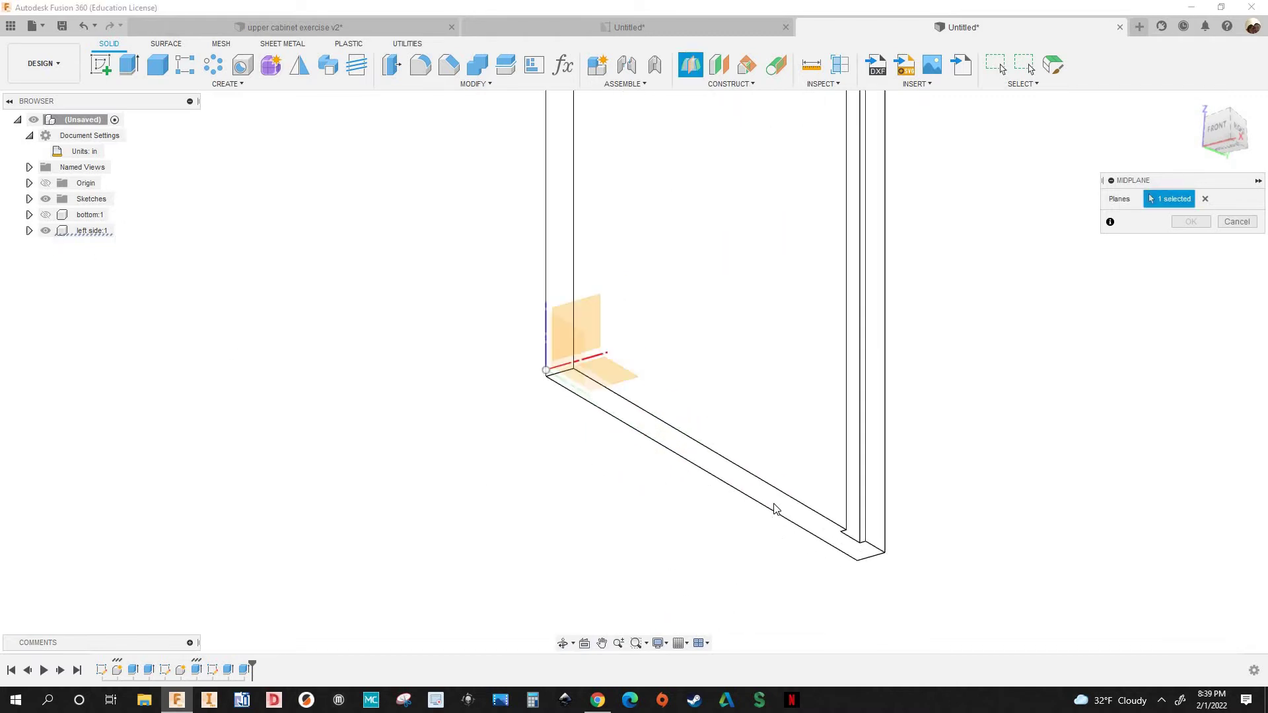
{"action": "left_click", "coordinate": [774, 505]}
{"action": "scroll", "coordinate": [407, 472], "scroll_direction": "down", "scroll_amount": 8}
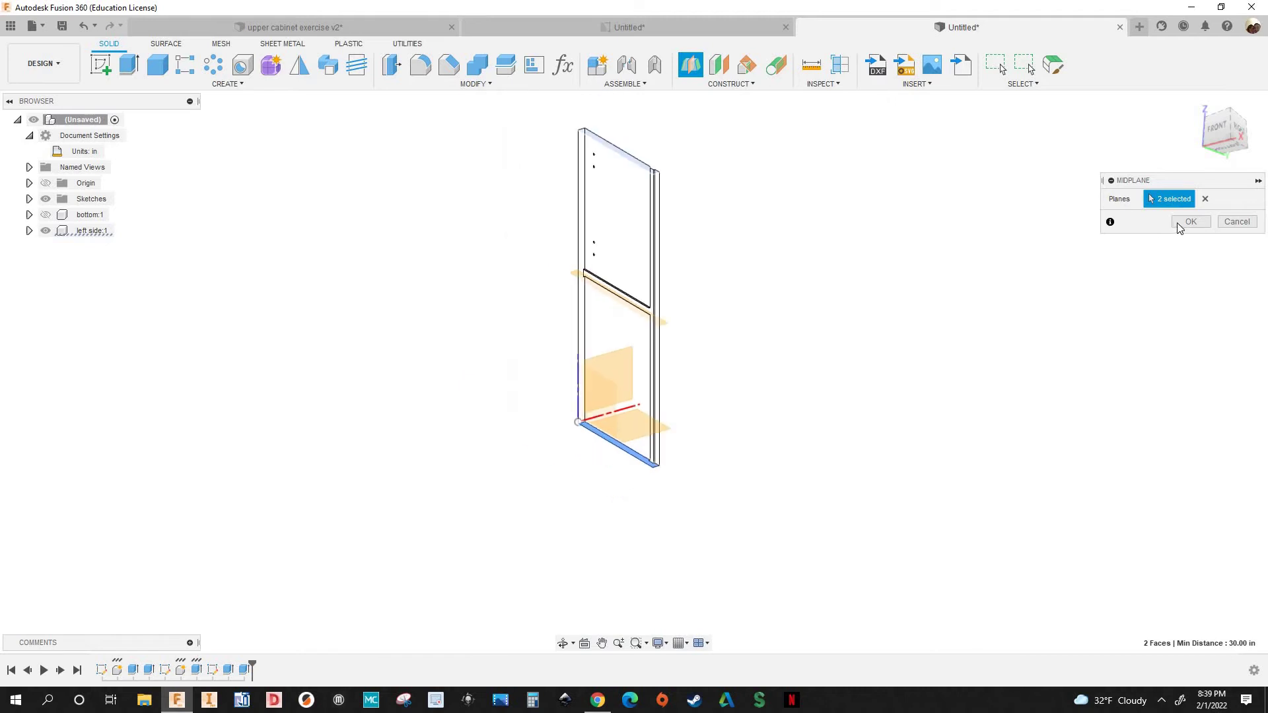
{"action": "key", "text": "Return"}
{"action": "middle_click_drag", "start_coordinate": [656, 444], "coordinate": [697, 317], "text": "shift"}
{"action": "scroll", "coordinate": [696, 318], "scroll_direction": "up", "scroll_amount": 2}
{"action": "scroll", "coordinate": [779, 383], "scroll_direction": "down", "scroll_amount": 1}
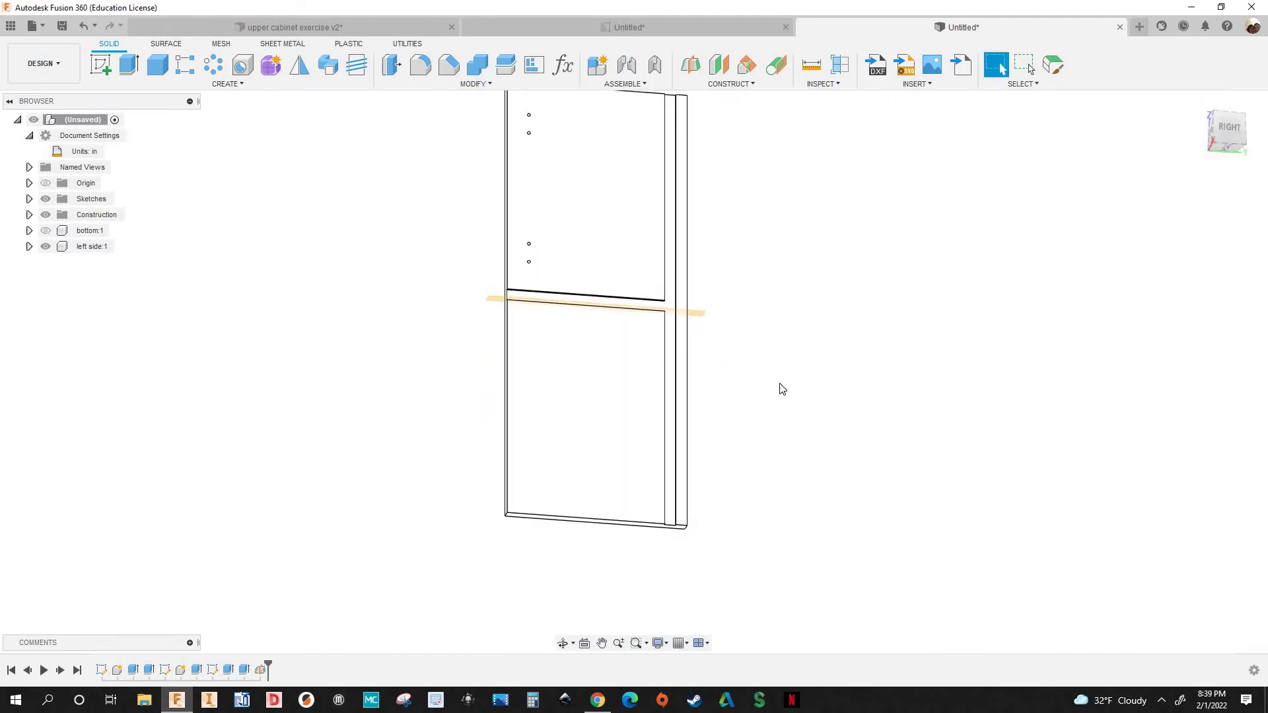
Show the bottom component together with the left side panel again
{"action": "middle_click_drag", "start_coordinate": [114, 263], "coordinate": [48, 242], "text": "shift"}
{"action": "left_click", "coordinate": [43, 235]}
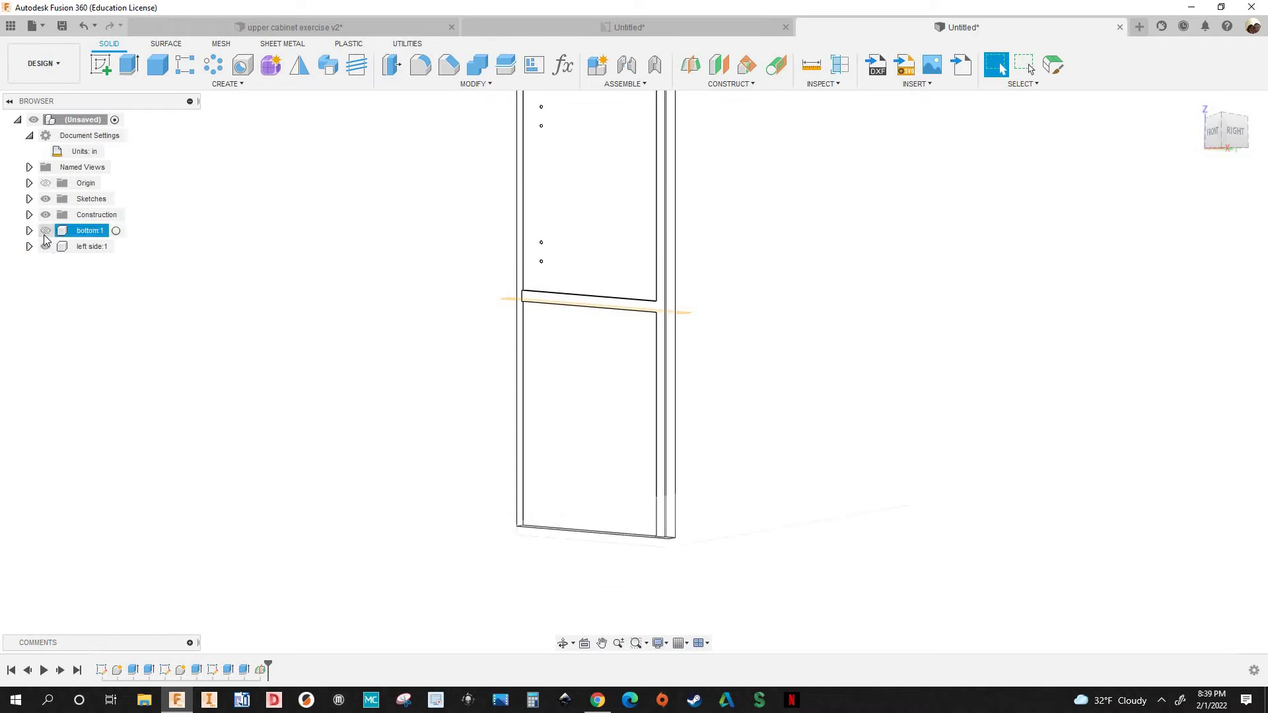
{"action": "left_click", "coordinate": [44, 234]}
{"action": "scroll", "coordinate": [99, 287], "scroll_direction": "down", "scroll_amount": 2}
{"action": "mouse_move", "coordinate": [329, 420]}
{"action": "middle_mouse_down", "text": "shift"}
{"action": "mouse_move", "coordinate": [348, 456]}
{"action": "mouse_move", "coordinate": [329, 426]}
{"action": "middle_mouse_up", "text": "shift"}
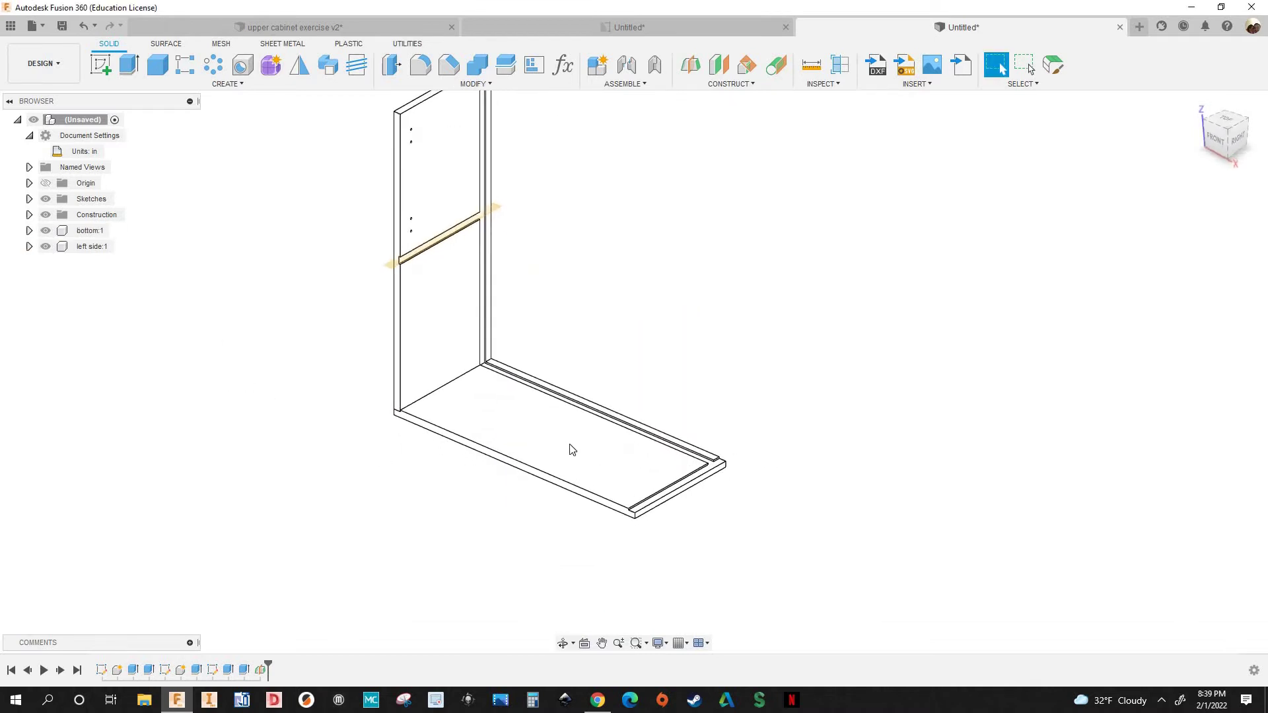
Mirror the bottom component across the midplane of the left side panel, with components as the mirror type
{"action": "middle_click_drag", "start_coordinate": [572, 450], "coordinate": [571, 489]}
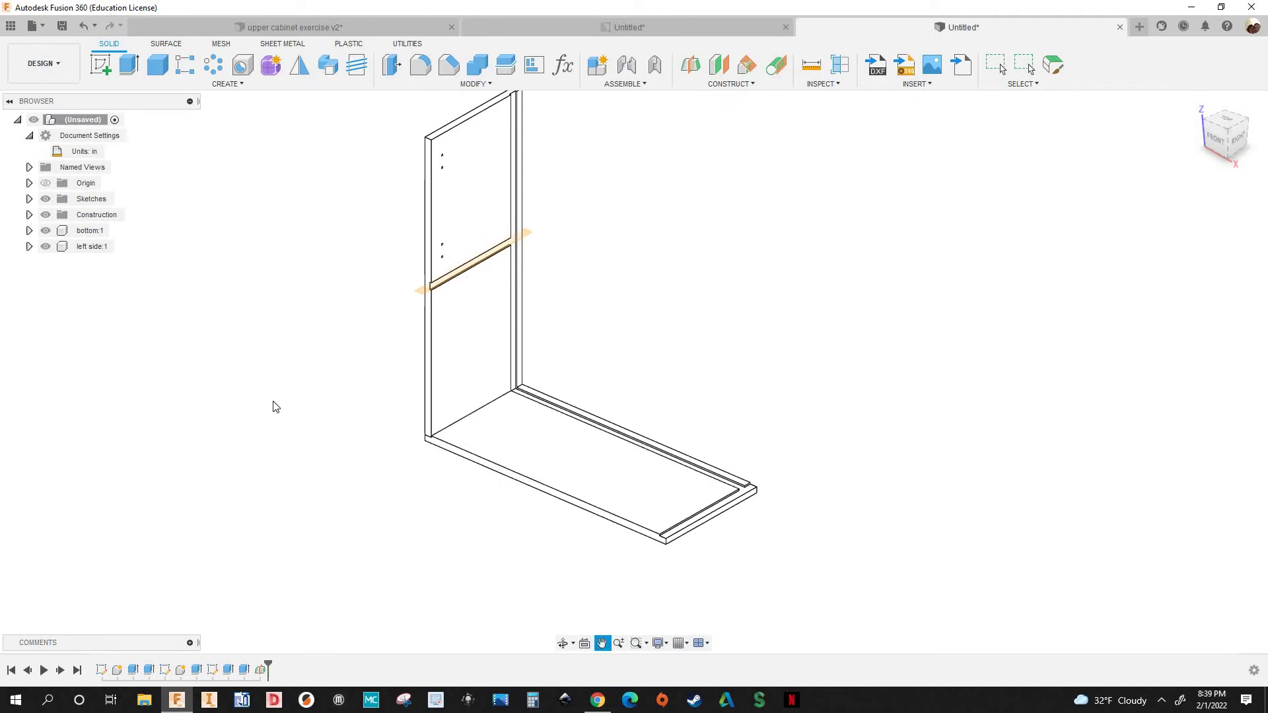
{"action": "middle_click_drag", "start_coordinate": [276, 406], "coordinate": [284, 424]}
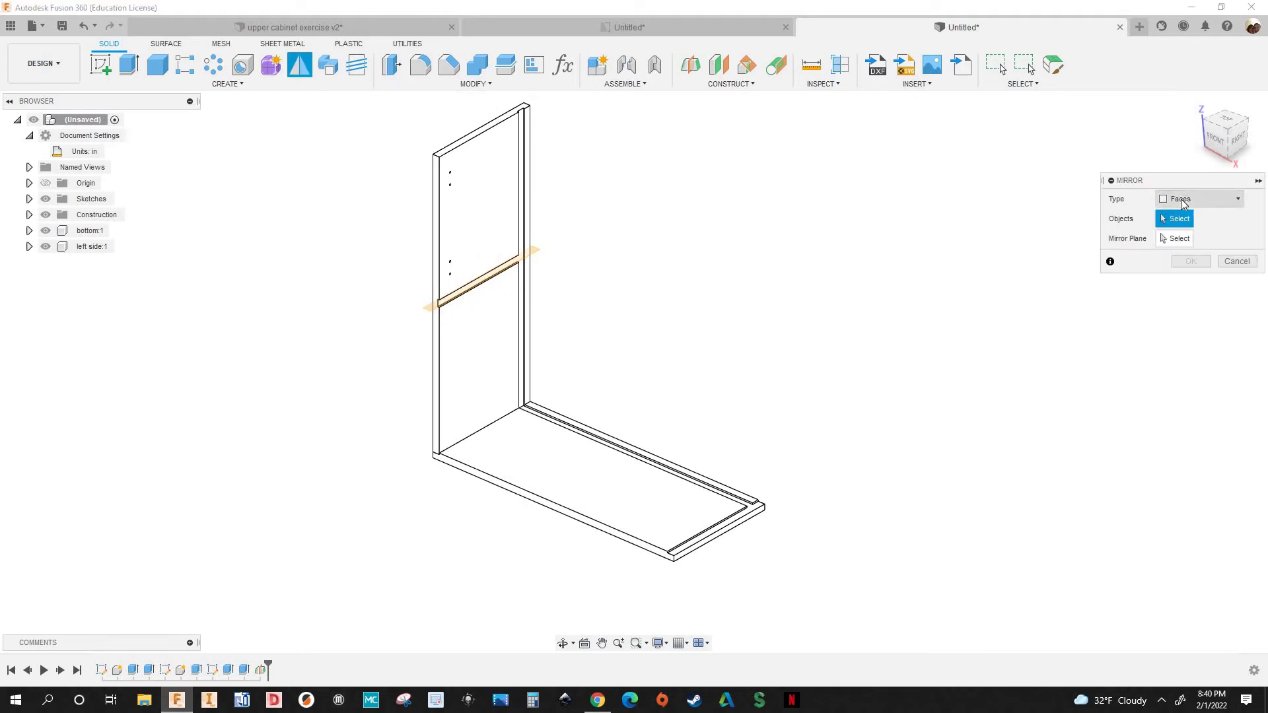
{"action": "left_click", "coordinate": [1181, 200]}
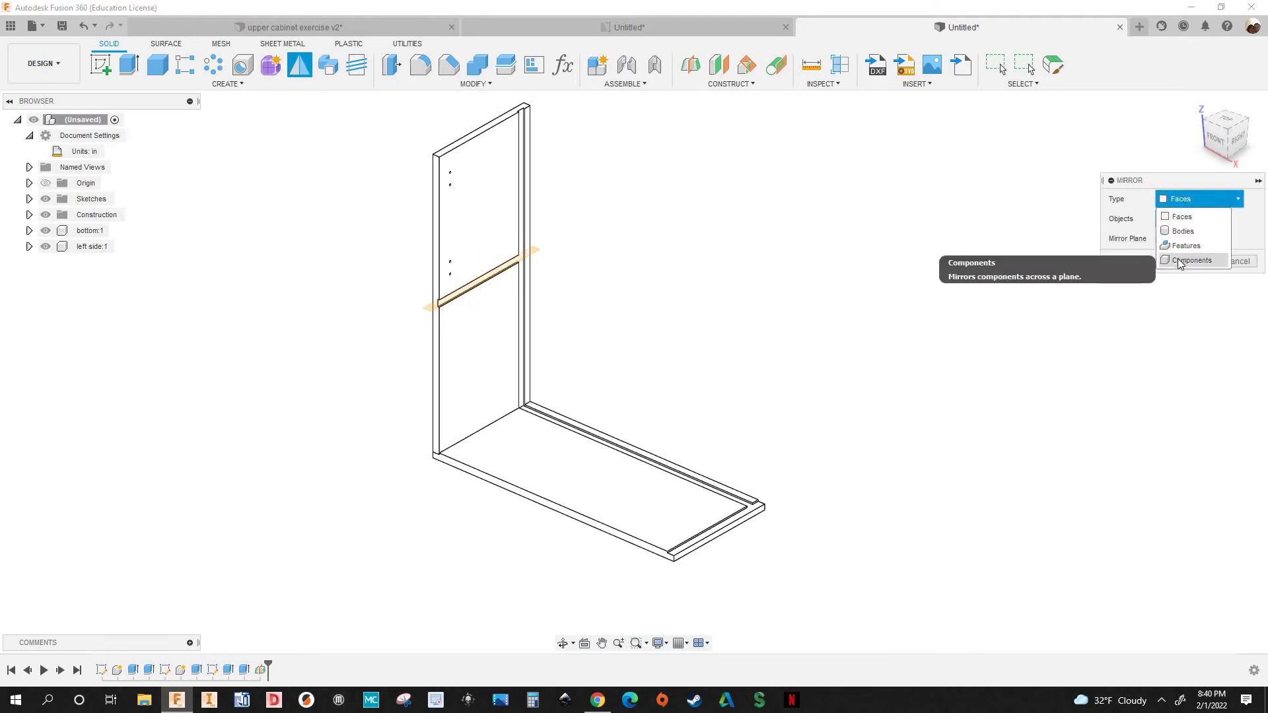
{"action": "left_click", "coordinate": [1180, 261]}
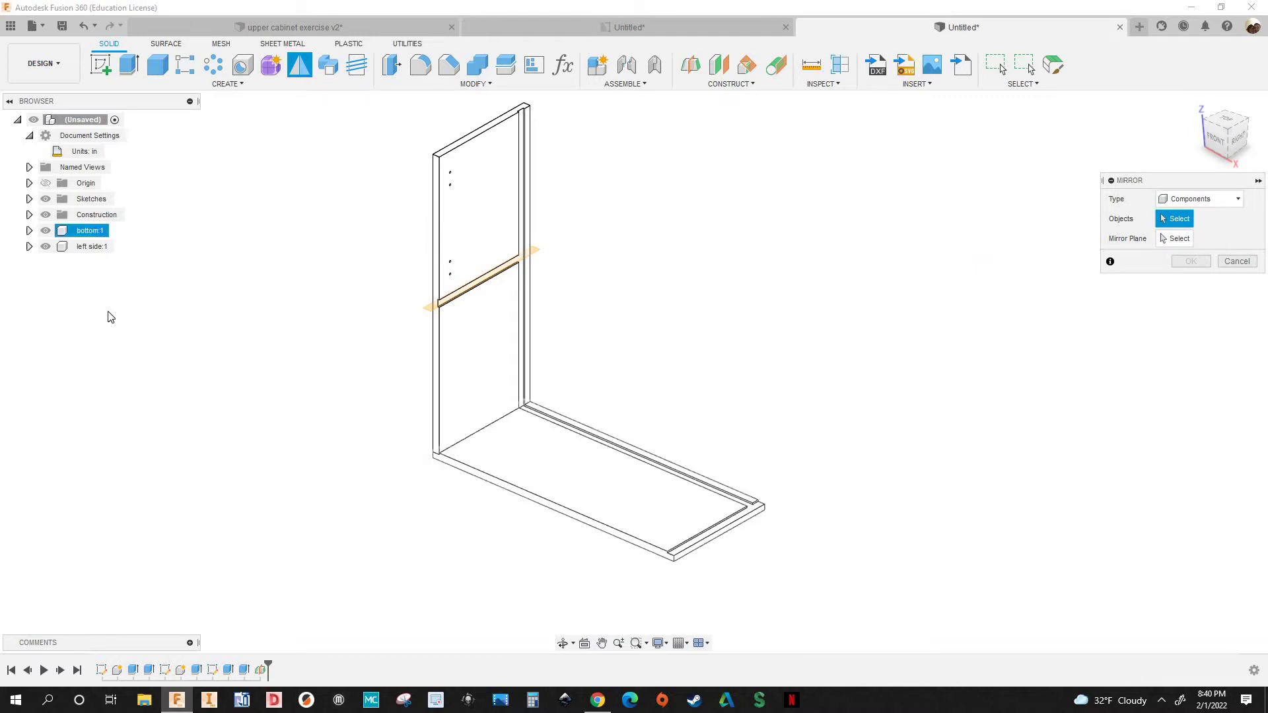
{"action": "left_click", "coordinate": [86, 233]}
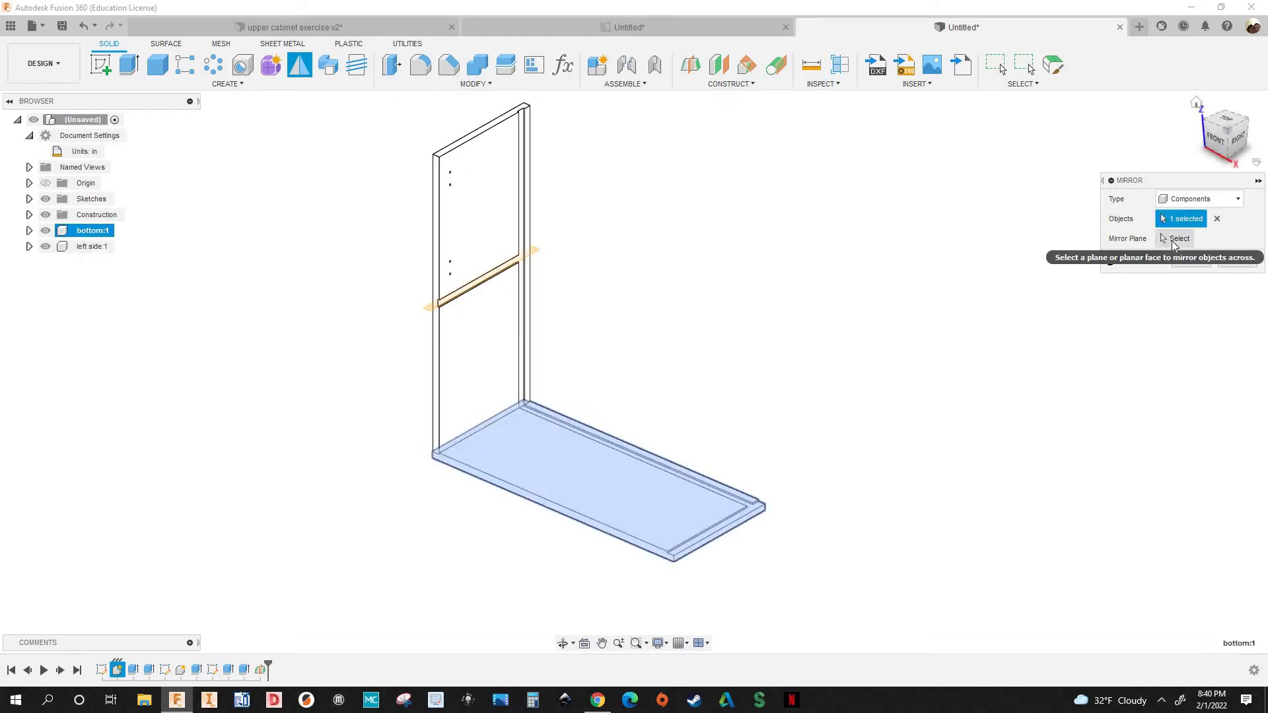
{"action": "scroll", "coordinate": [515, 257], "scroll_direction": "up", "scroll_amount": 5}
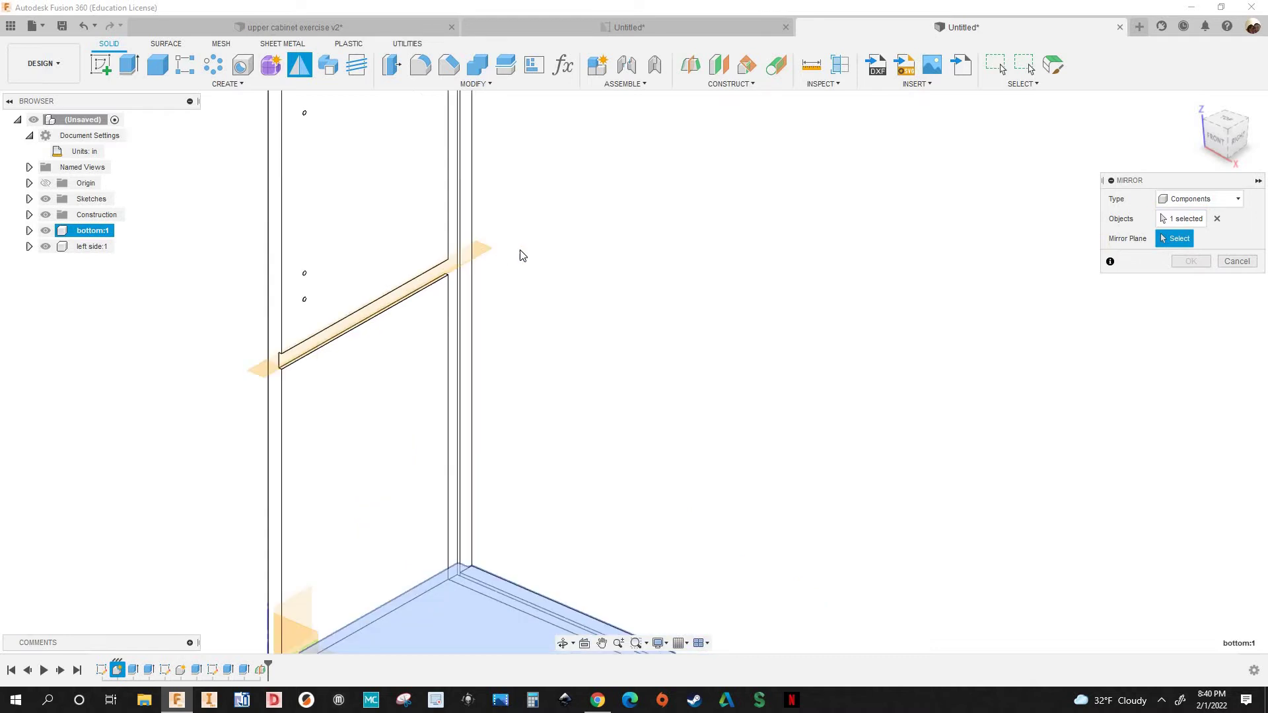
{"action": "left_click", "coordinate": [481, 249]}
{"action": "scroll", "coordinate": [528, 250], "scroll_direction": "down", "scroll_amount": 4}
{"action": "scroll", "coordinate": [413, 152], "scroll_direction": "up", "scroll_amount": 6}
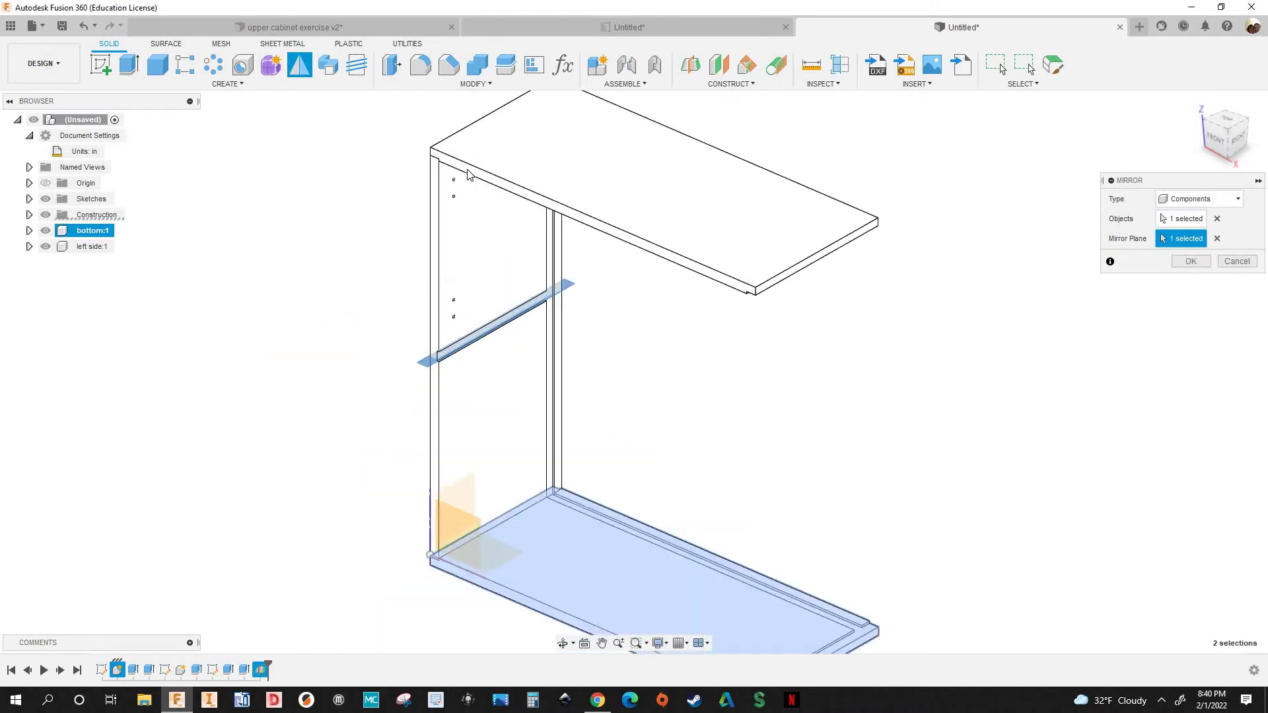
{"action": "scroll", "coordinate": [380, 198], "scroll_direction": "down", "scroll_amount": 5}
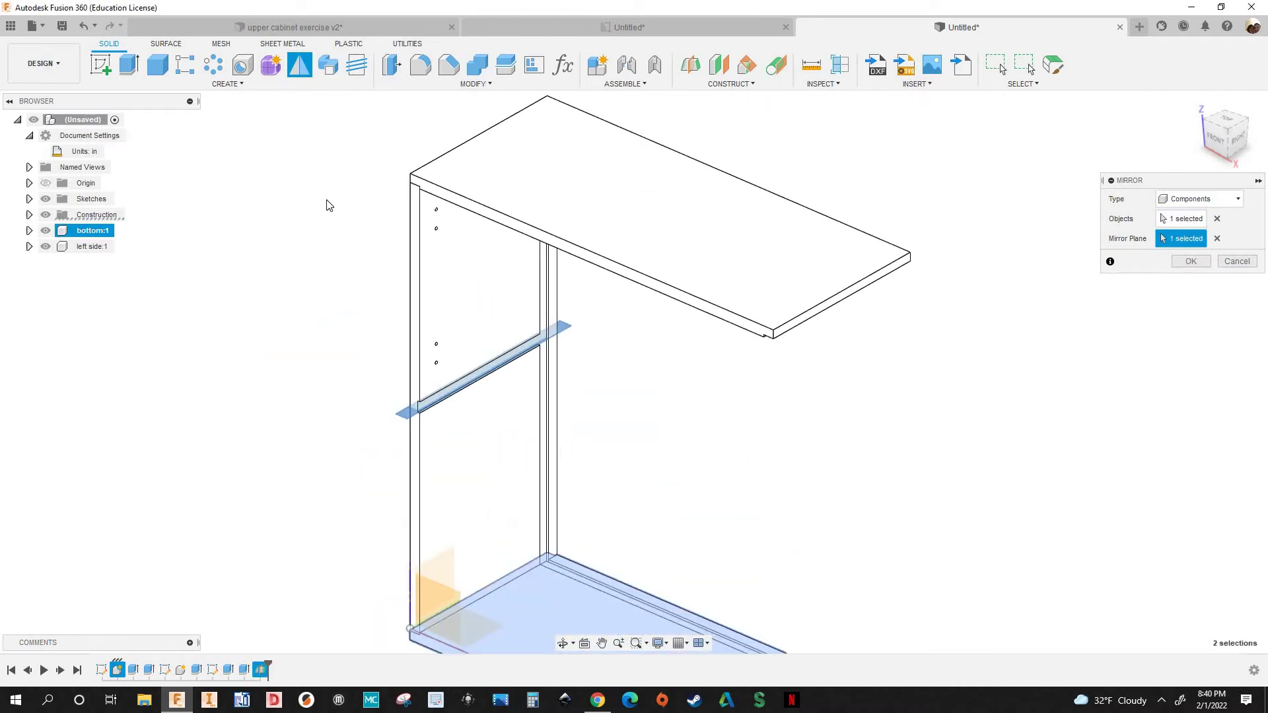
{"action": "scroll", "coordinate": [420, 218], "scroll_direction": "down", "scroll_amount": 2}
{"action": "scroll", "coordinate": [702, 342], "scroll_direction": "down", "scroll_amount": 3}
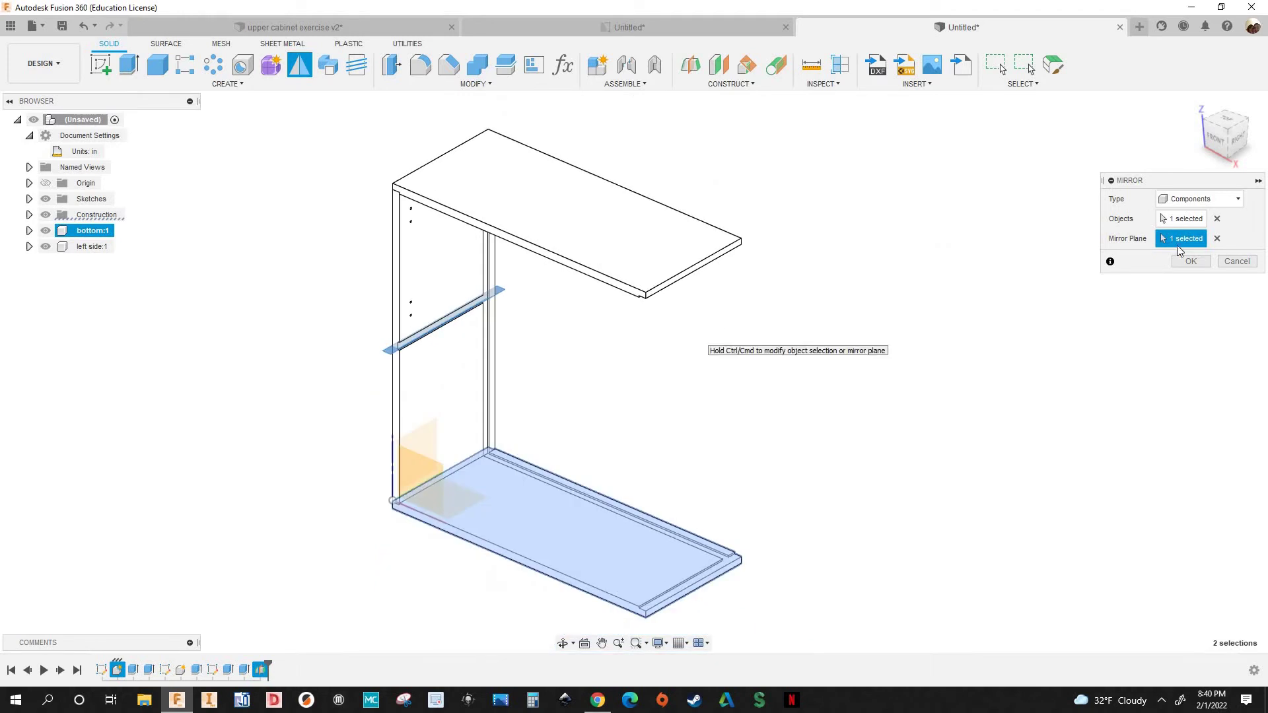
{"action": "left_click", "coordinate": [1190, 261]}
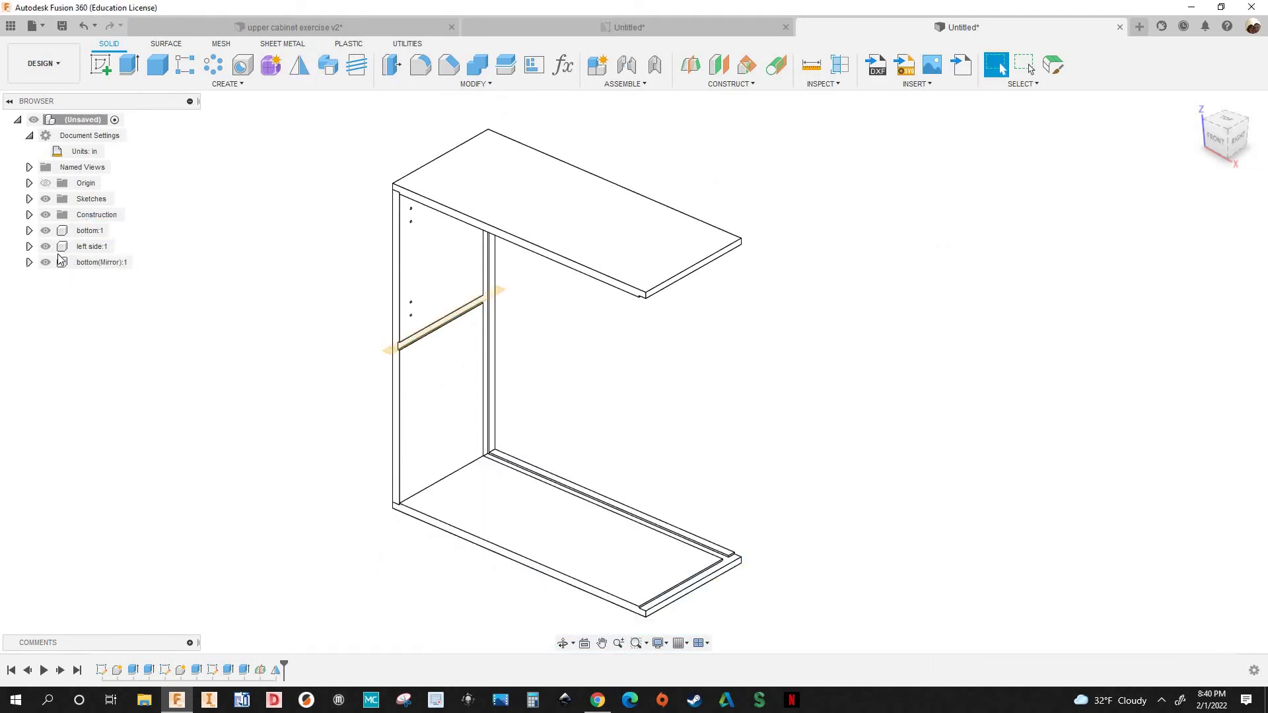
Hide the midplane used for the mirror and collapse the list of construction geometry
{"action": "left_click", "coordinate": [29, 215]}
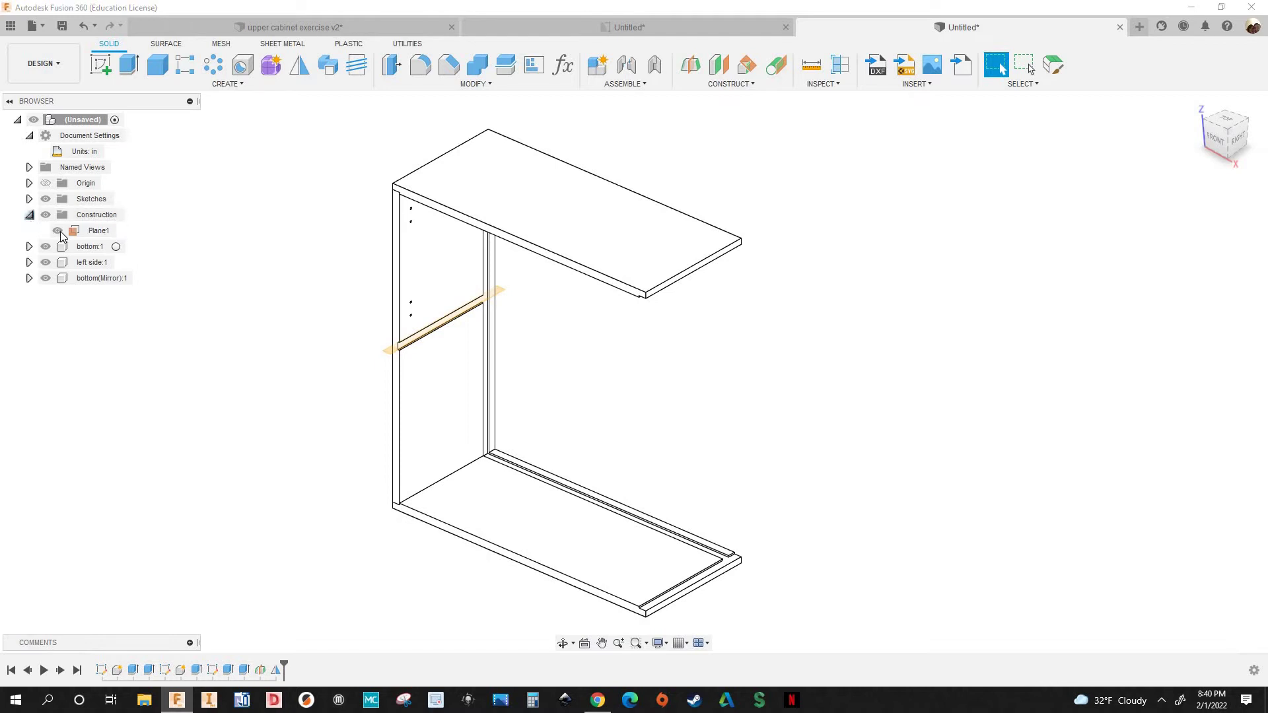
{"action": "left_click", "coordinate": [57, 231]}
{"action": "left_click", "coordinate": [30, 215]}
Rename the mirrored bottom component as "top"
{"action": "middle_click_drag", "start_coordinate": [783, 467], "coordinate": [838, 447], "text": "shift"}
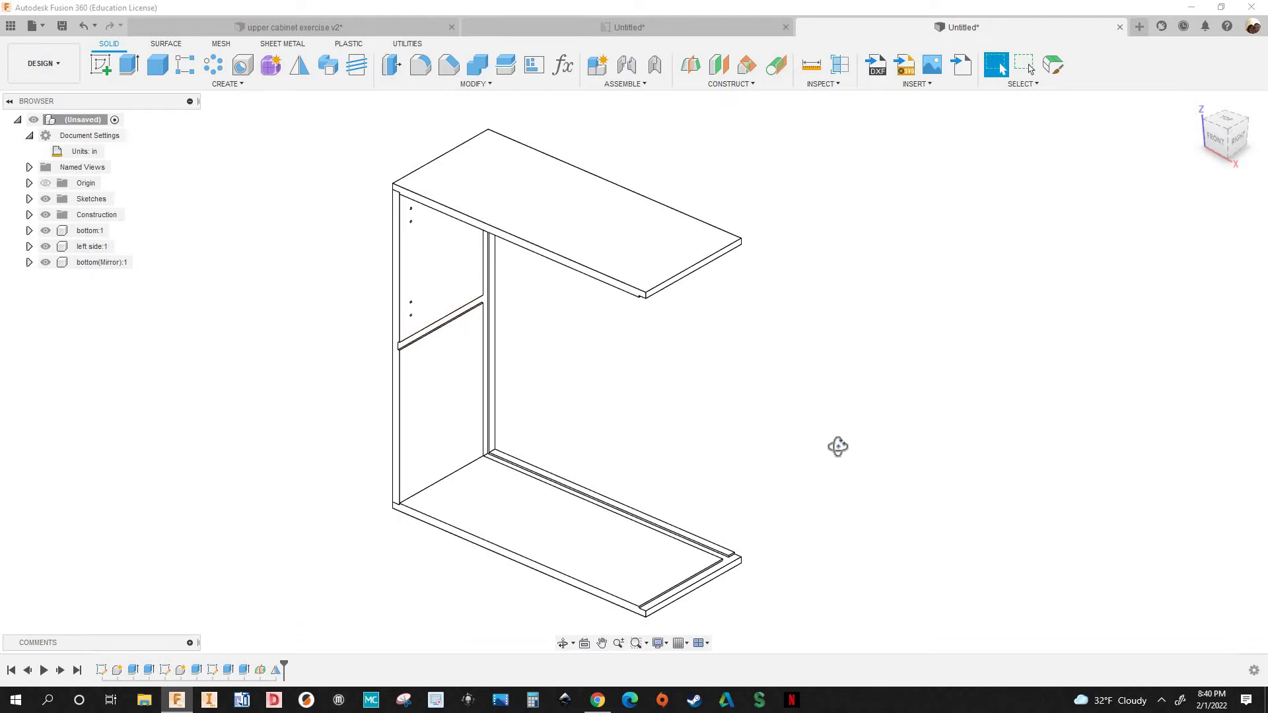
{"action": "double_click", "coordinate": [89, 264]}
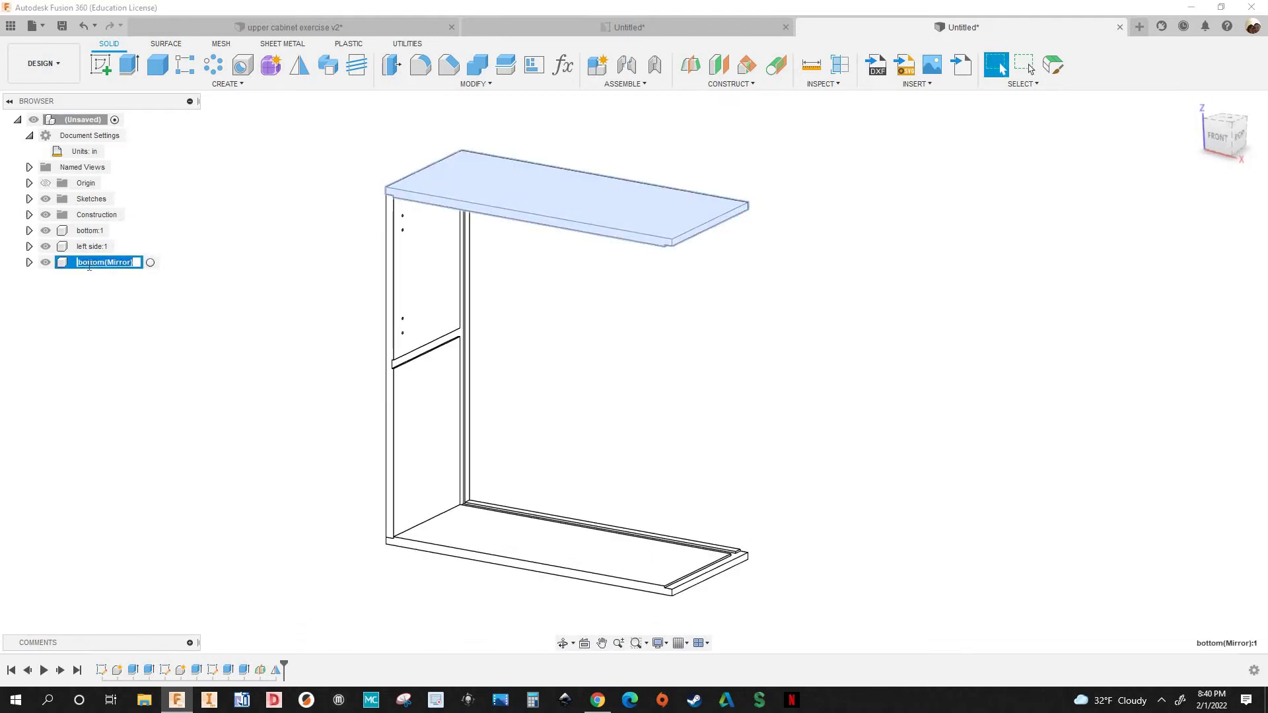
{"action": "type", "text": "top"}
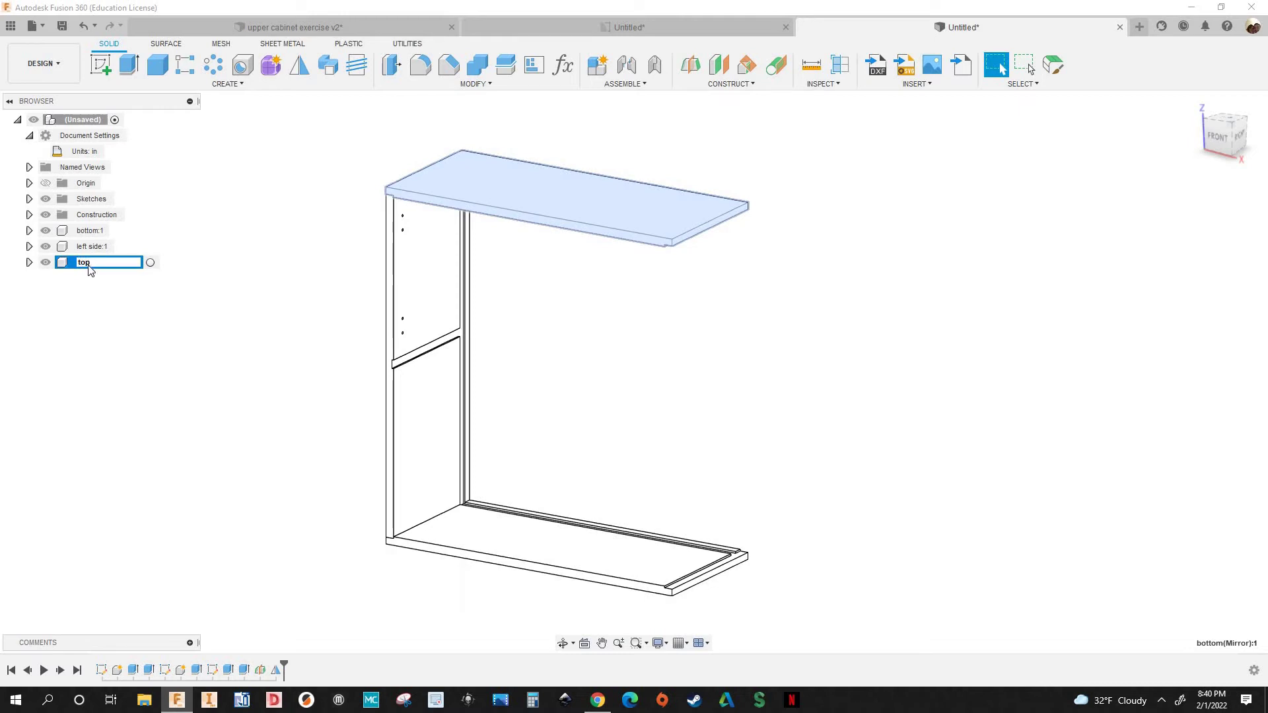
{"action": "key", "text": "Return"}
Rename the mirror feature in the design history as "top"
{"action": "left_click", "coordinate": [275, 670]}
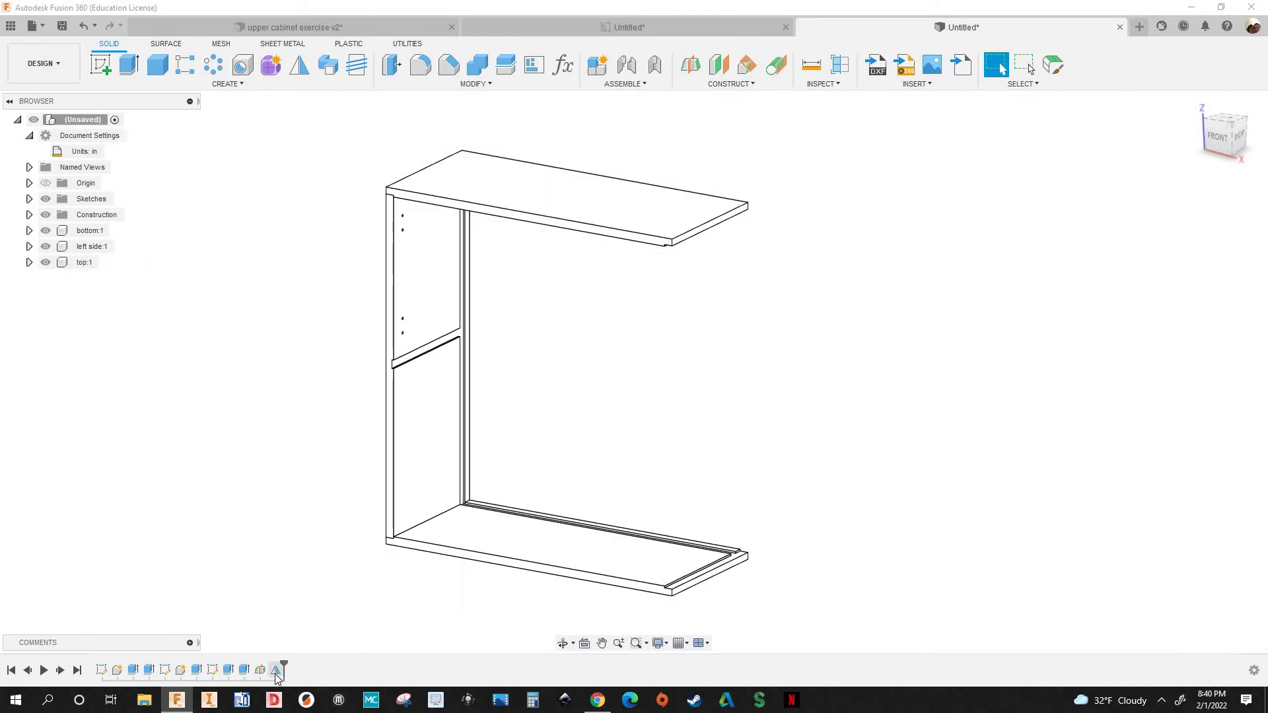
{"action": "right_click", "coordinate": [276, 670]}
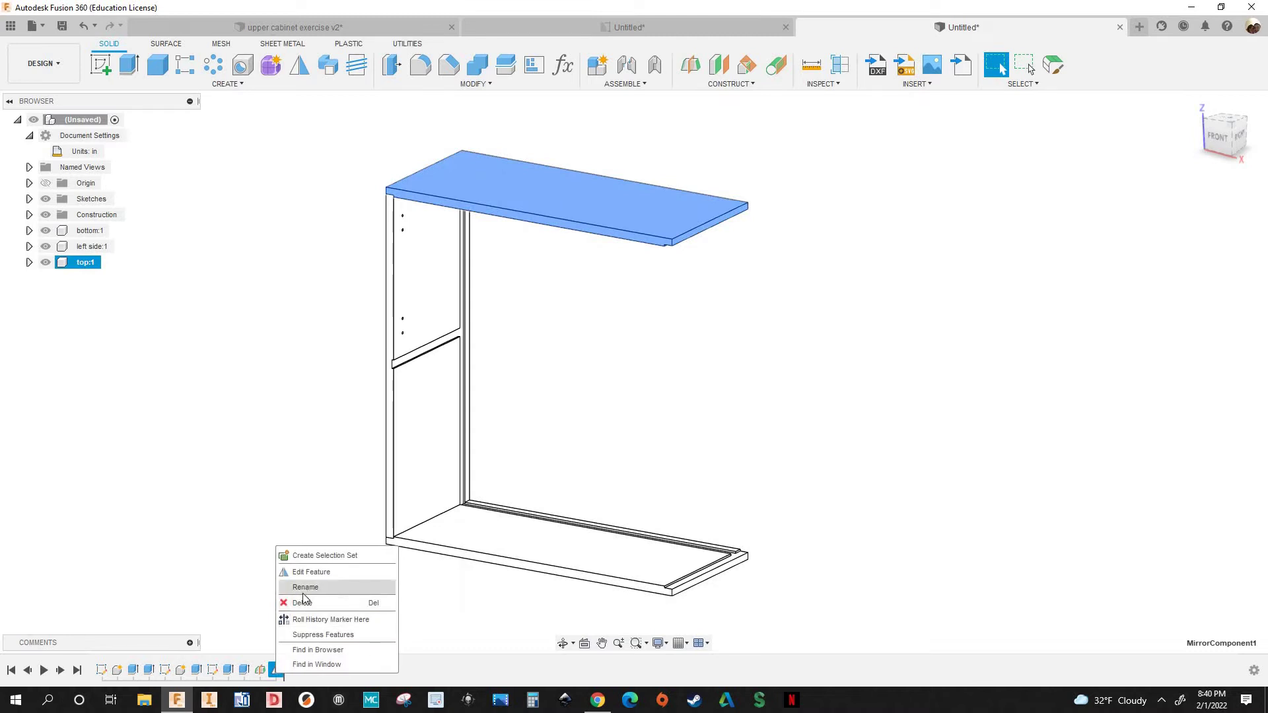
{"action": "left_click", "coordinate": [304, 587]}
{"action": "type", "text": "t"}
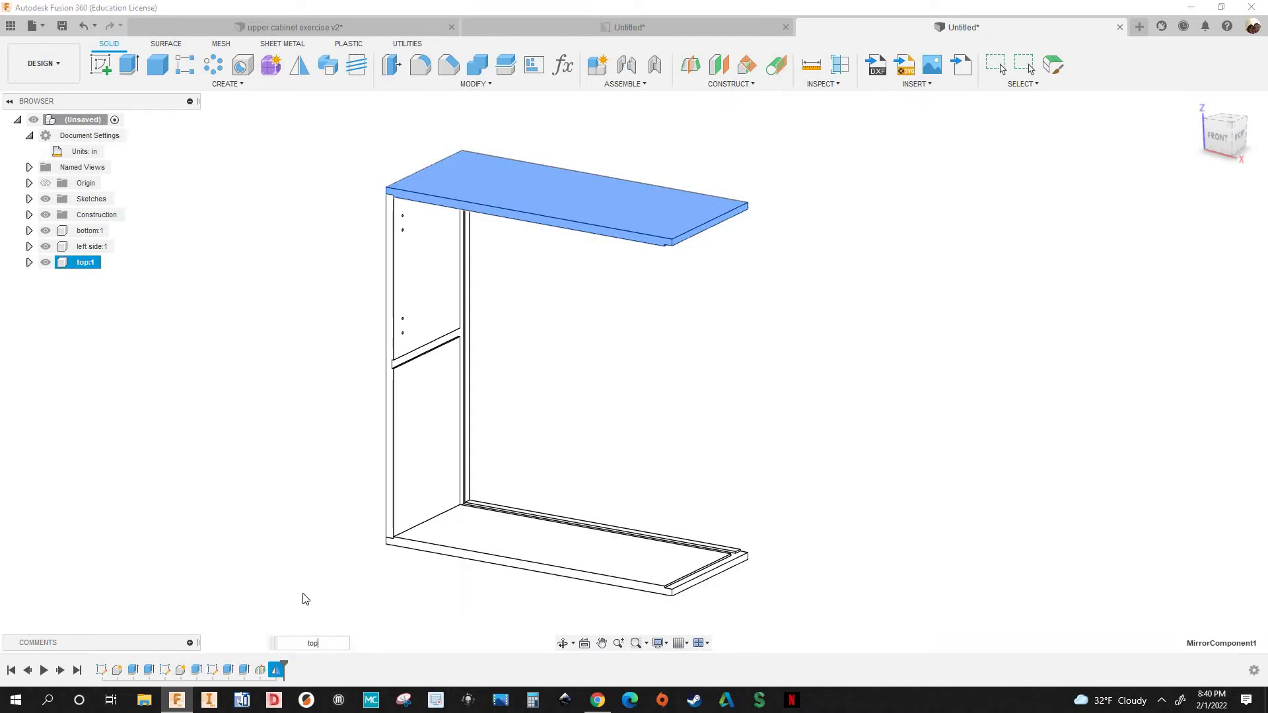
{"action": "type", "text": "op"}
{"action": "key", "text": "Return"}
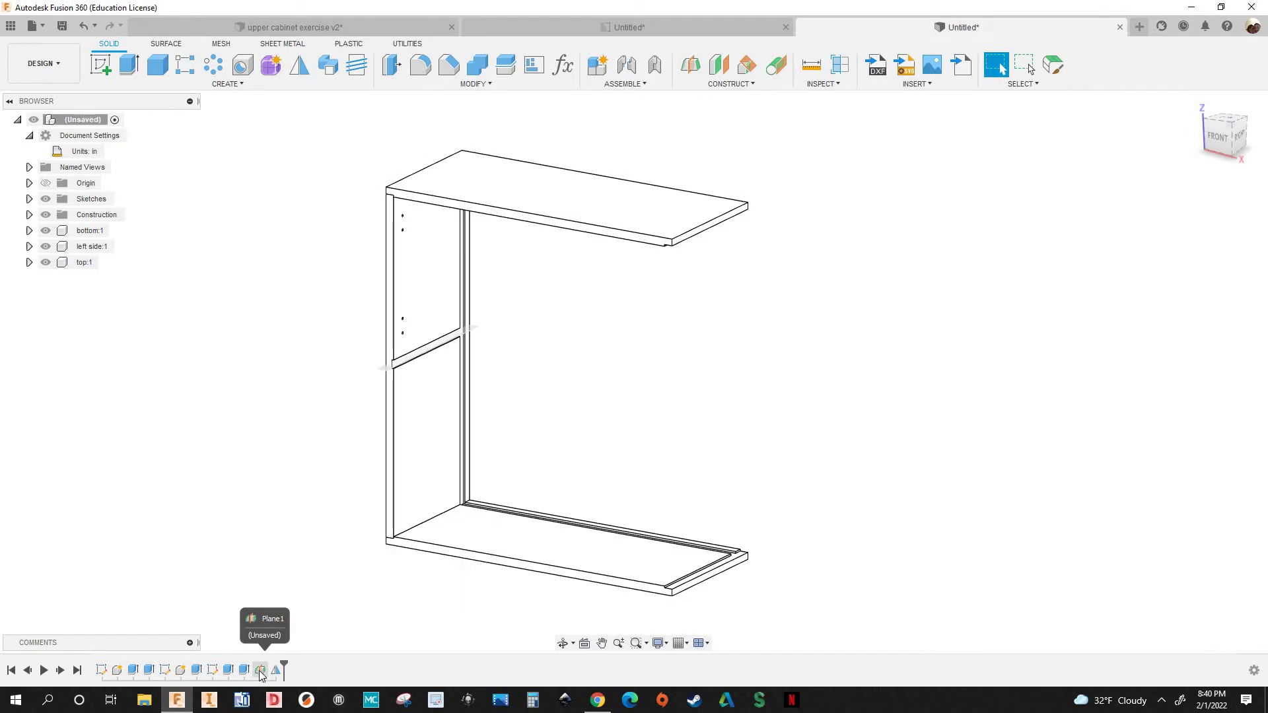
Rename the midplane feature in the design history as "top"
{"action": "right_click", "coordinate": [260, 671]}
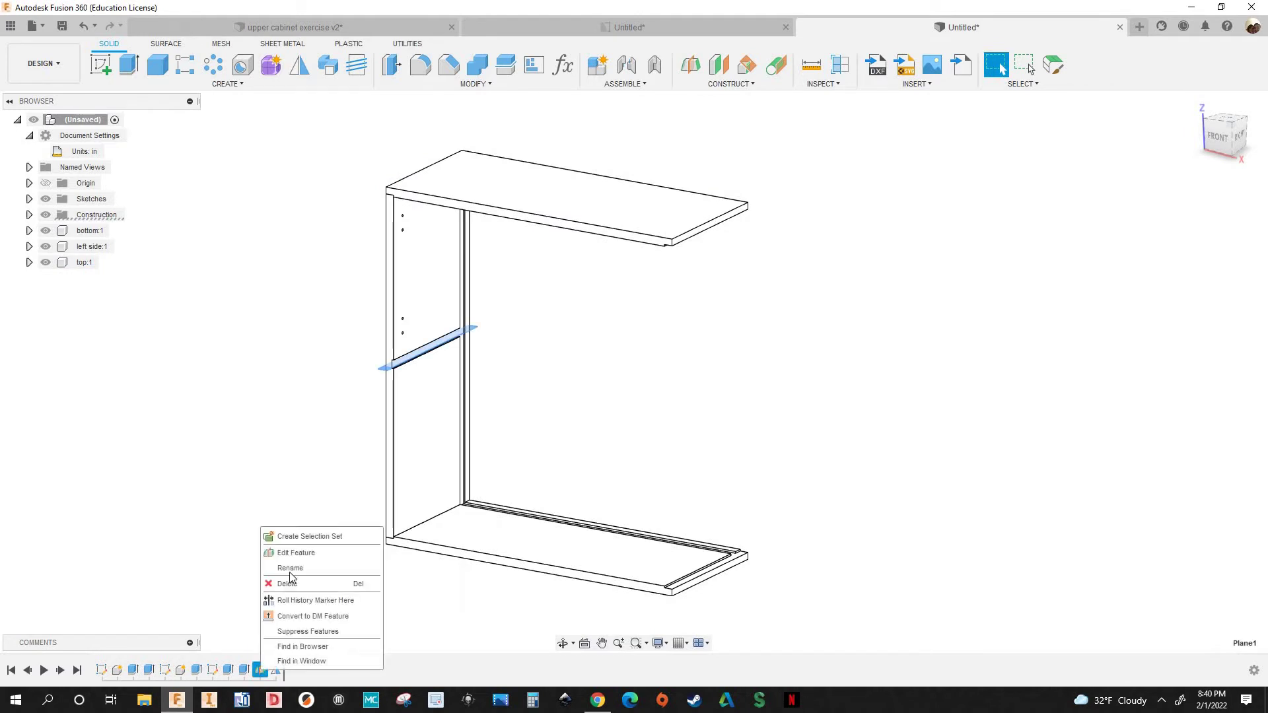
{"action": "left_click", "coordinate": [295, 569]}
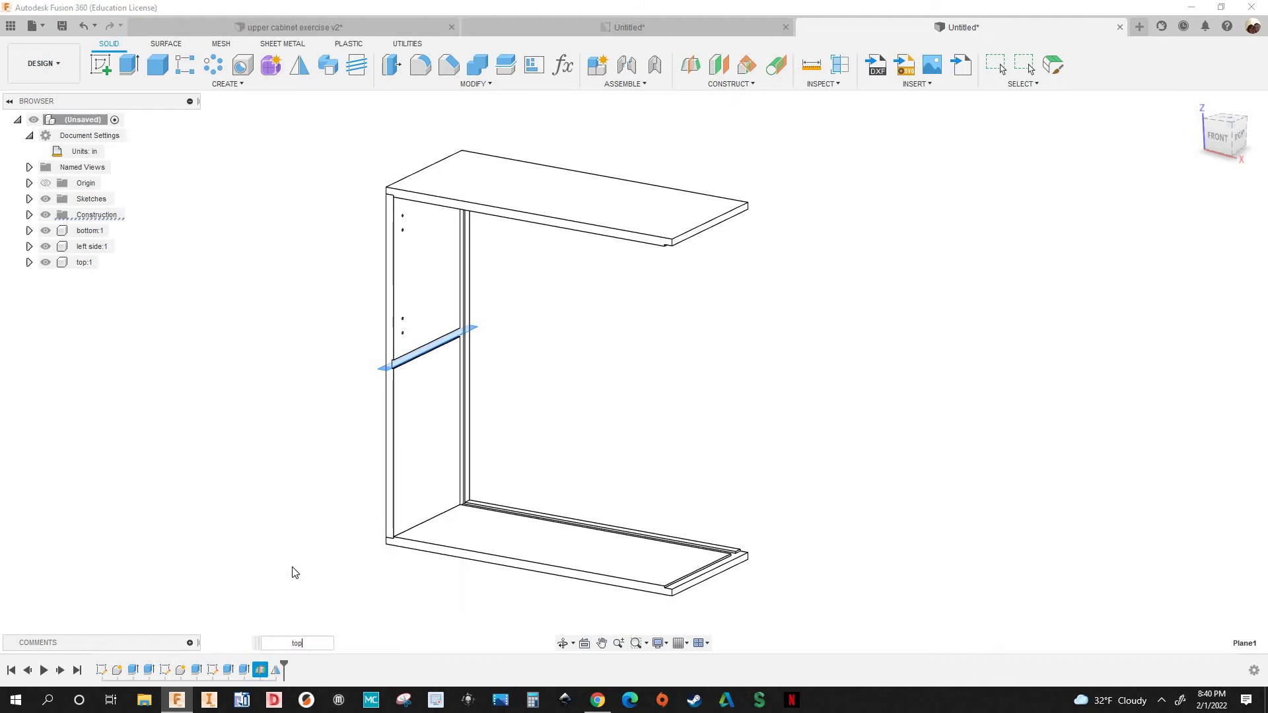
{"action": "type", "text": "top"}
{"action": "key", "text": "Return"}
{"action": "left_click", "coordinate": [676, 425]}
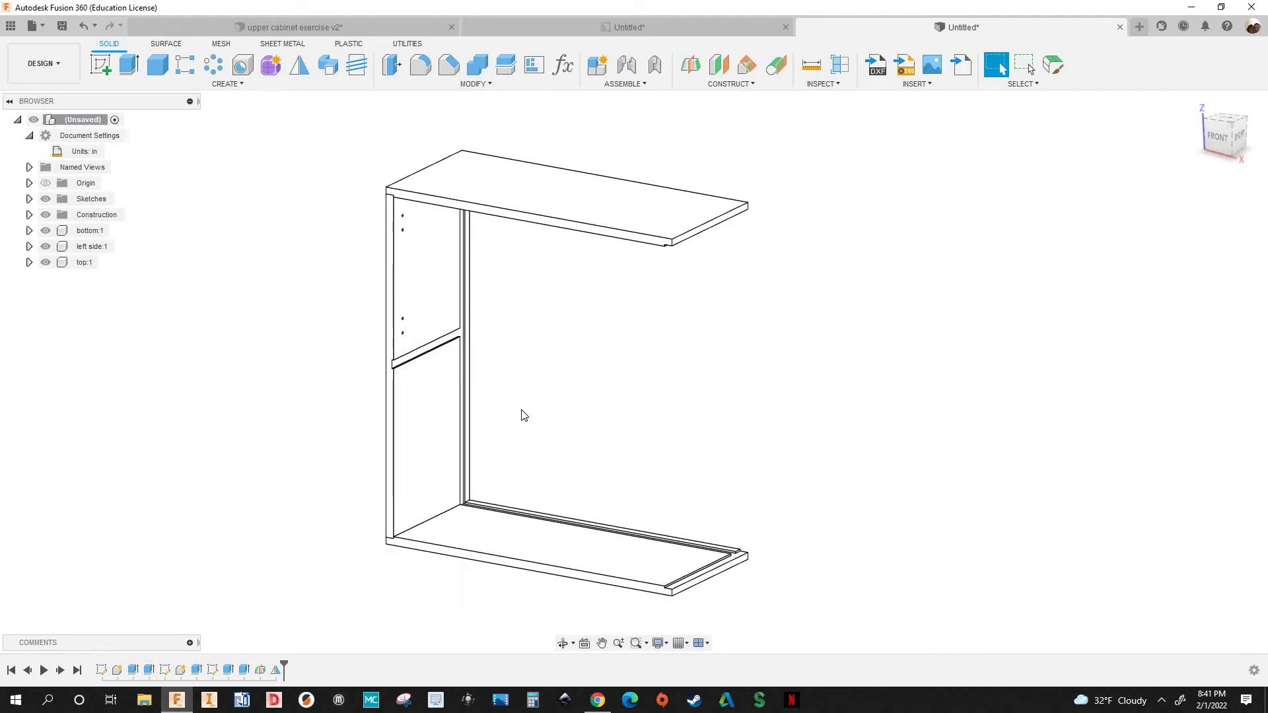
{"action": "middle_click_drag", "start_coordinate": [737, 473], "coordinate": [689, 443]}
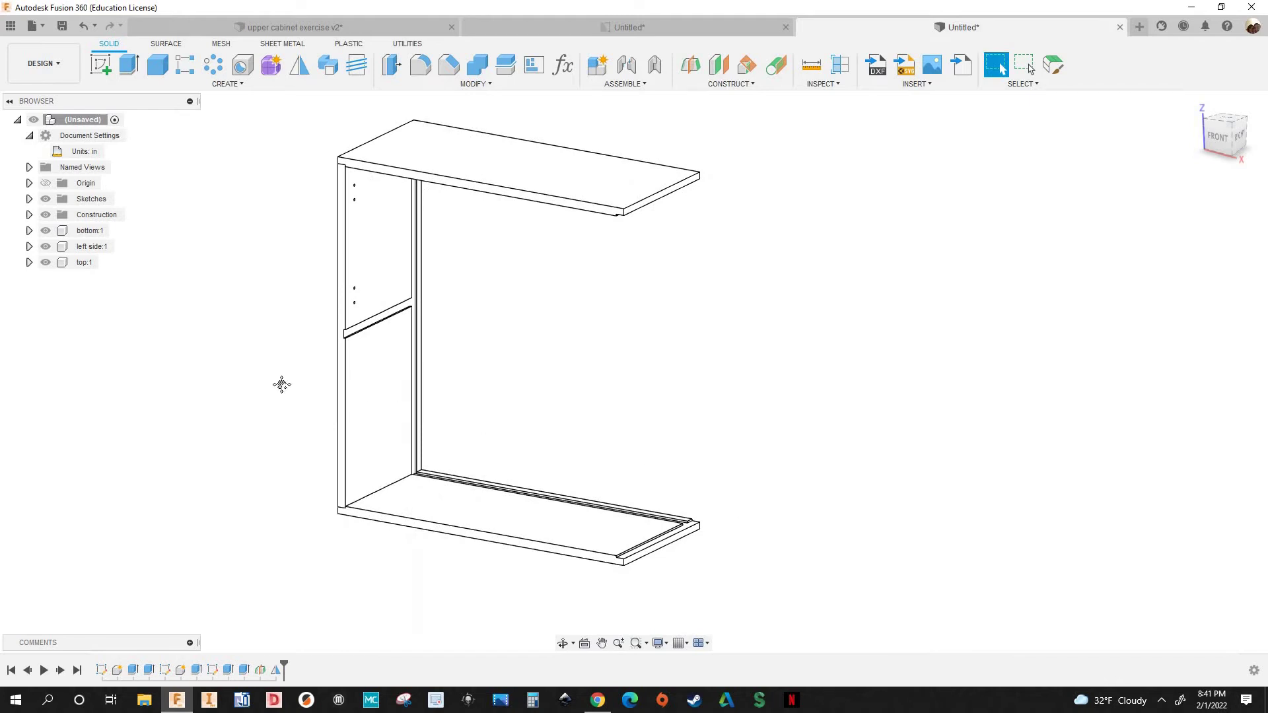
{"action": "scroll", "coordinate": [371, 348], "scroll_direction": "up", "scroll_amount": 2}
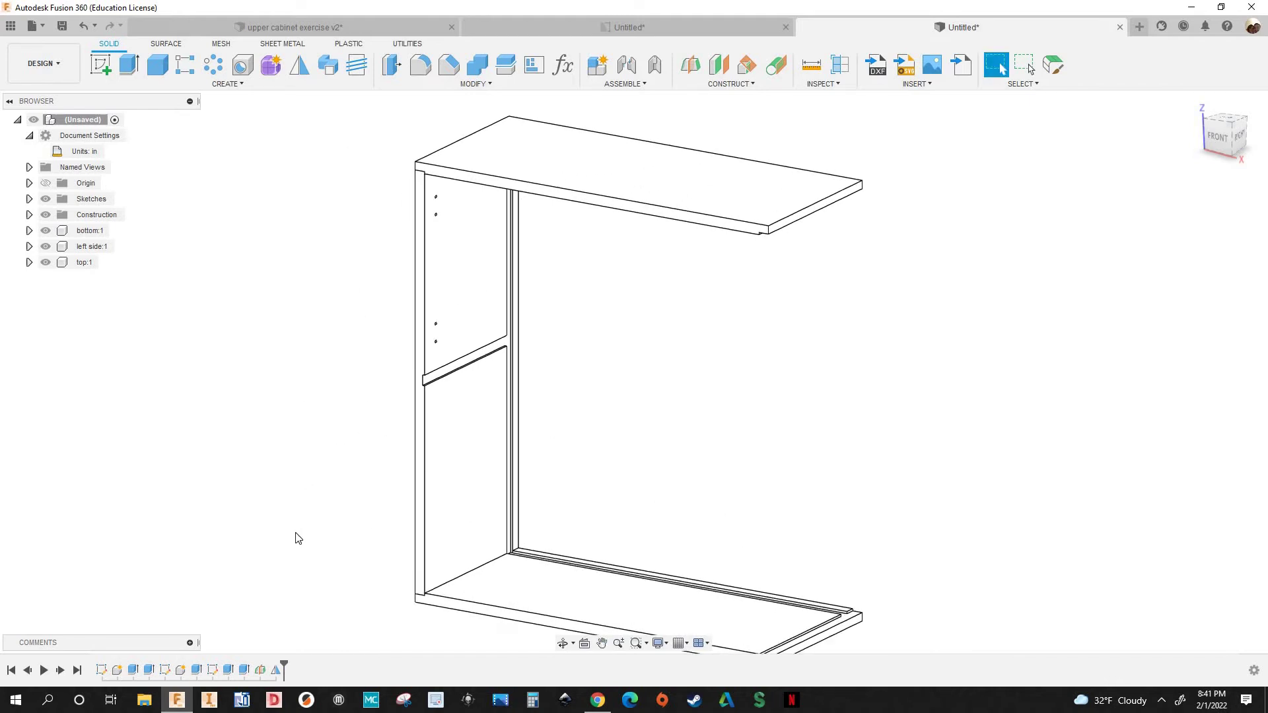
{"action": "scroll", "coordinate": [322, 470], "scroll_direction": "down", "scroll_amount": 2}
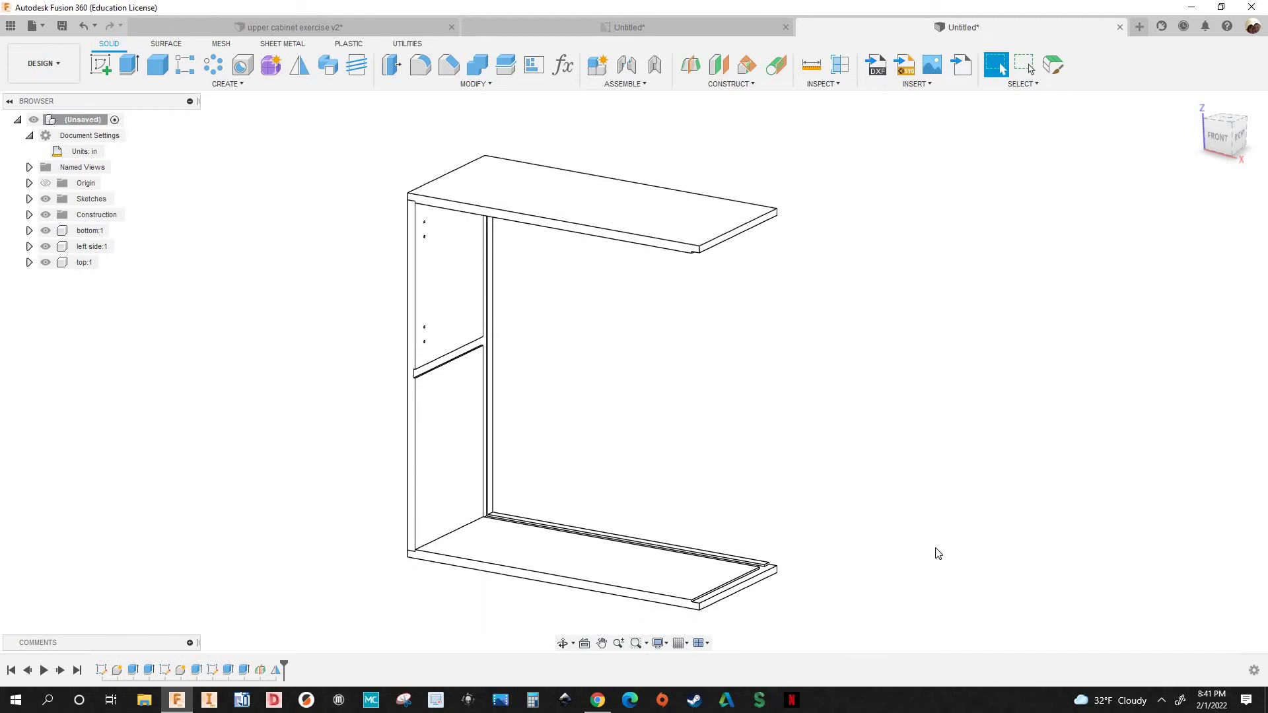
{"action": "middle_click_drag", "start_coordinate": [639, 520], "coordinate": [507, 415]}
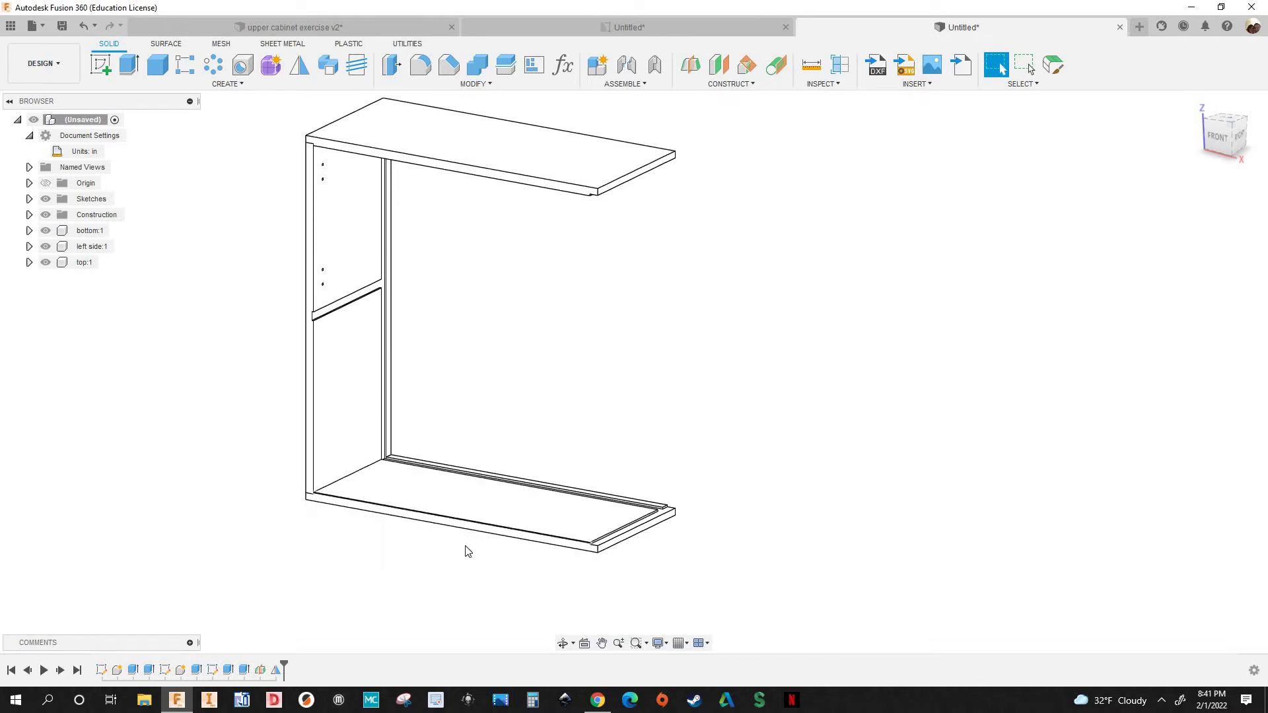
{"action": "scroll", "coordinate": [685, 267], "scroll_direction": "down", "scroll_amount": 2}
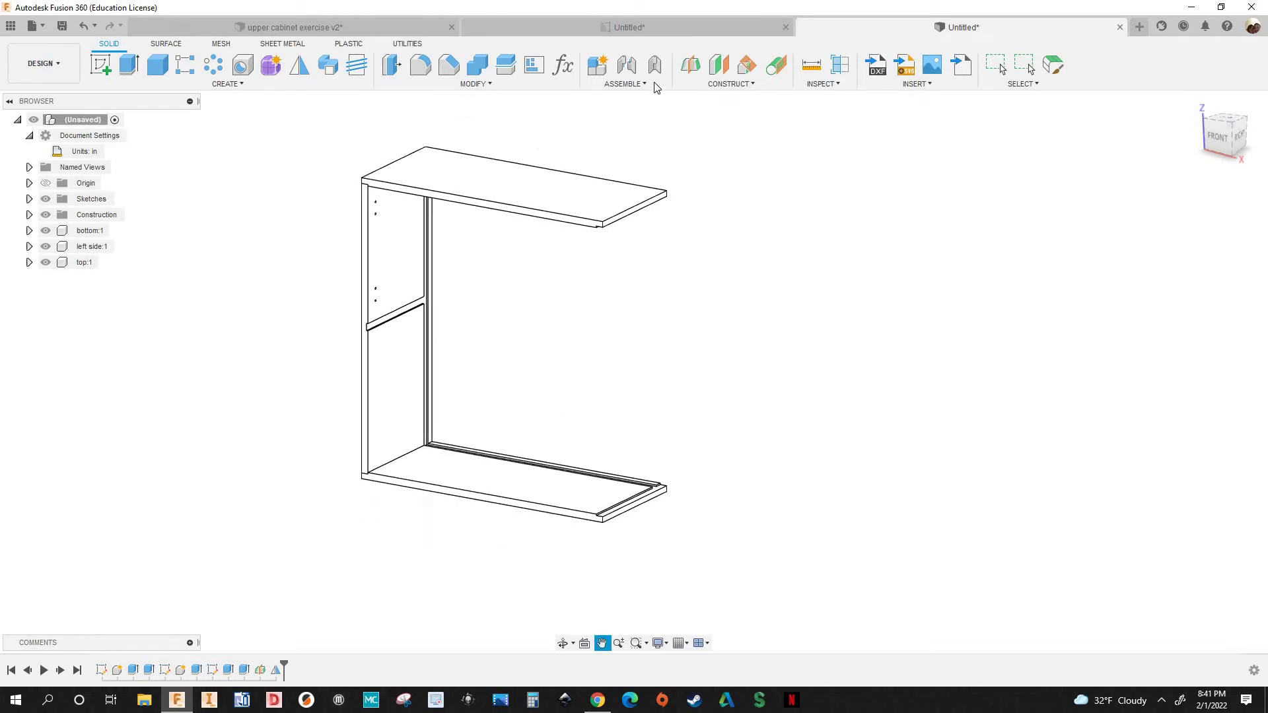
Try to construct a midplane from the left end faces of the top and bottom components, and clear the selection
{"action": "left_click", "coordinate": [690, 66]}
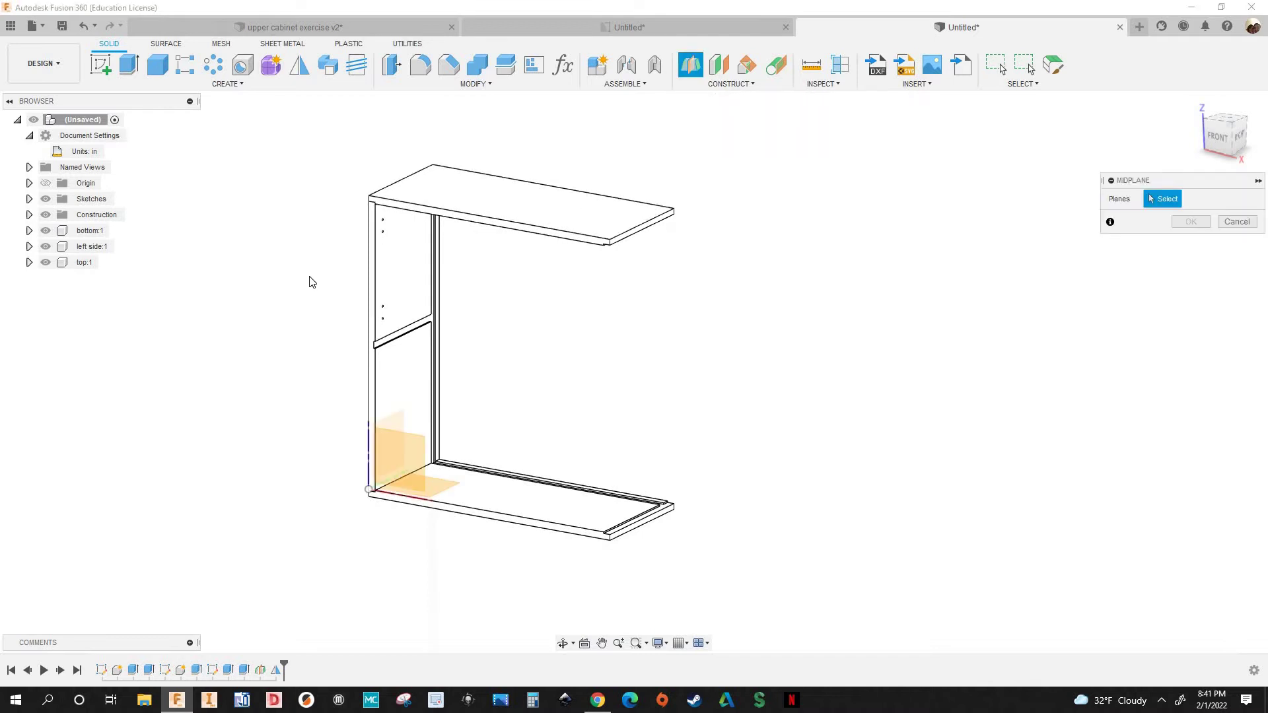
{"action": "middle_click_drag", "start_coordinate": [351, 277], "coordinate": [393, 267], "text": "shift"}
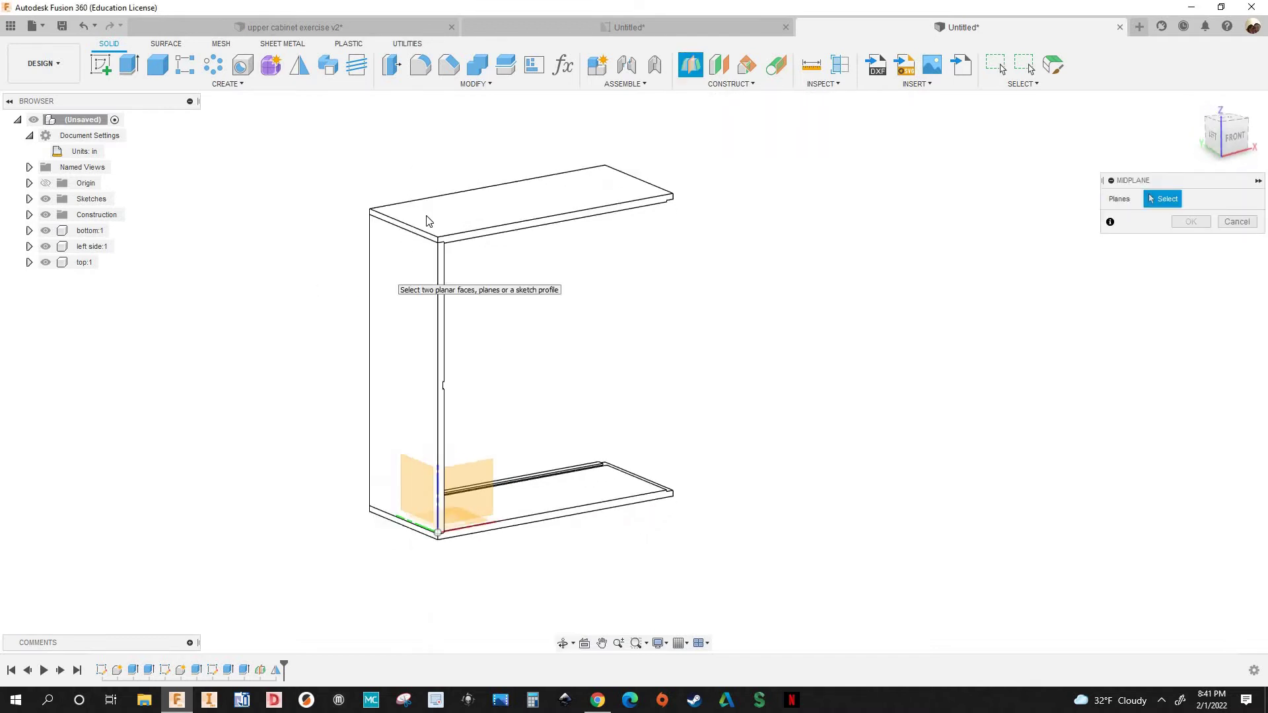
{"action": "scroll", "coordinate": [463, 198], "scroll_direction": "up", "scroll_amount": 6}
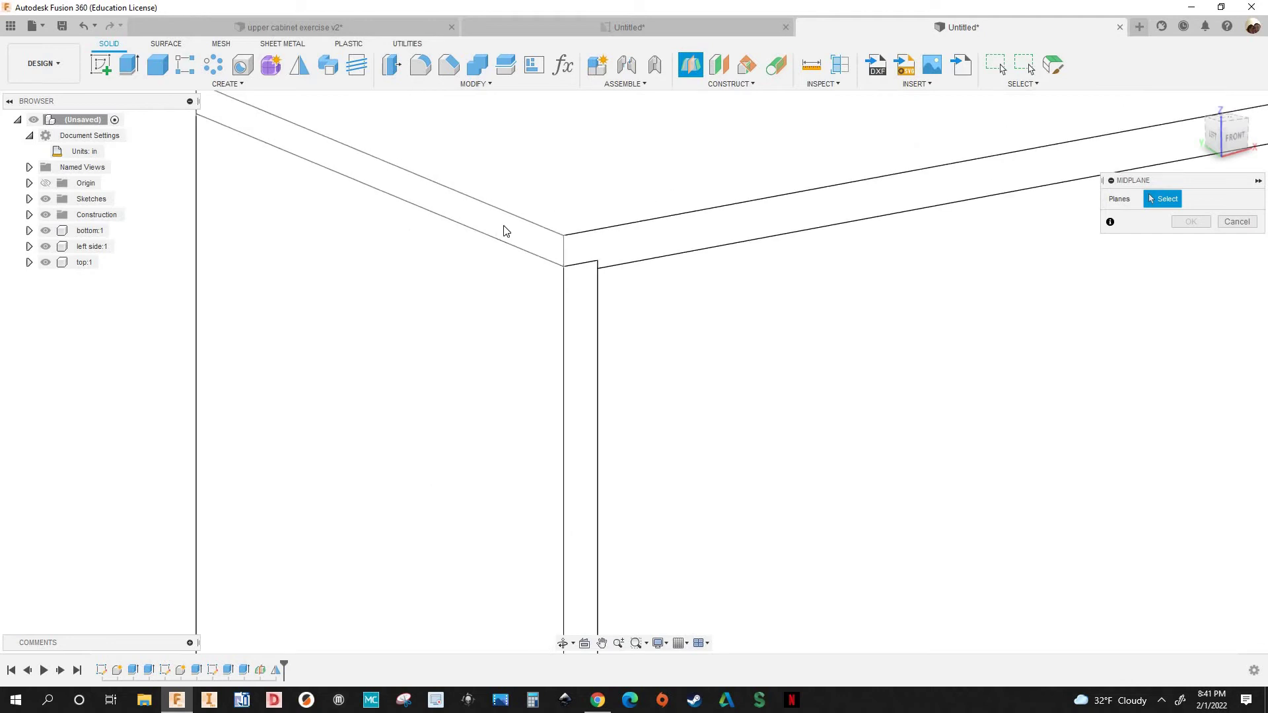
{"action": "left_click", "coordinate": [504, 232]}
{"action": "scroll", "coordinate": [628, 218], "scroll_direction": "down", "scroll_amount": 6}
{"action": "scroll", "coordinate": [595, 191], "scroll_direction": "down", "scroll_amount": 4}
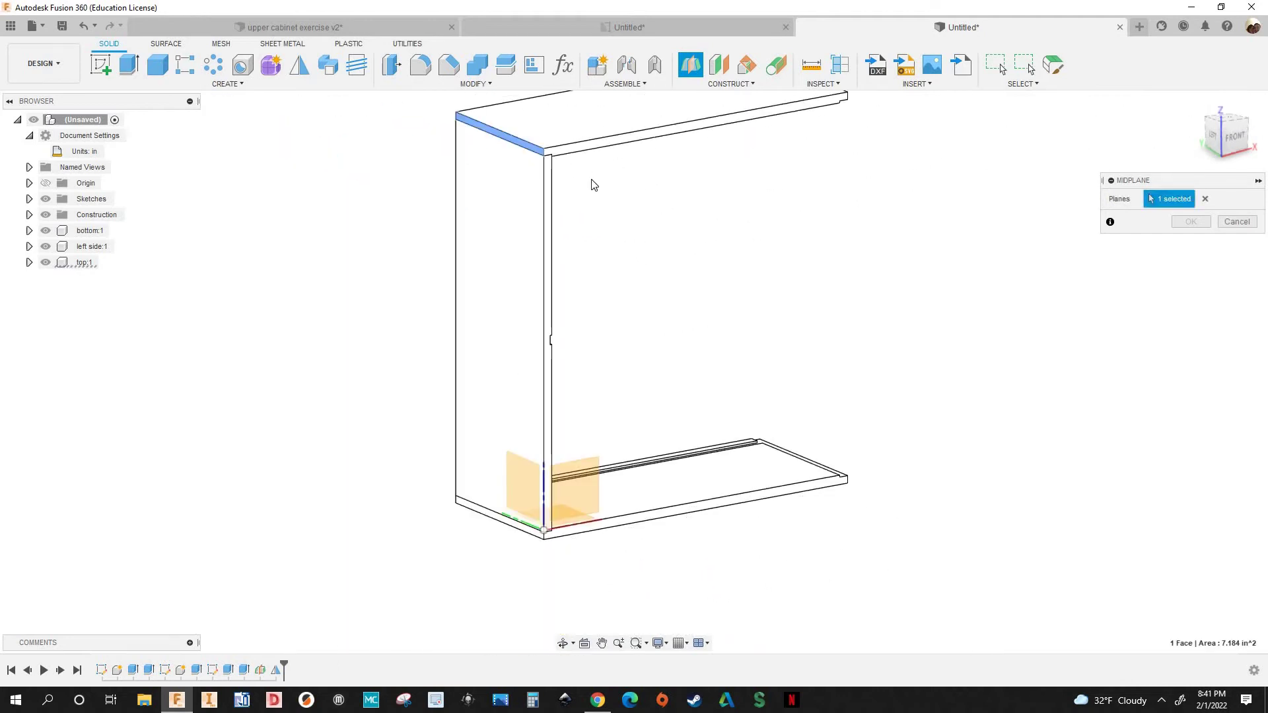
{"action": "scroll", "coordinate": [481, 487], "scroll_direction": "up", "scroll_amount": 5}
{"action": "scroll", "coordinate": [522, 429], "scroll_direction": "up", "scroll_amount": 8}
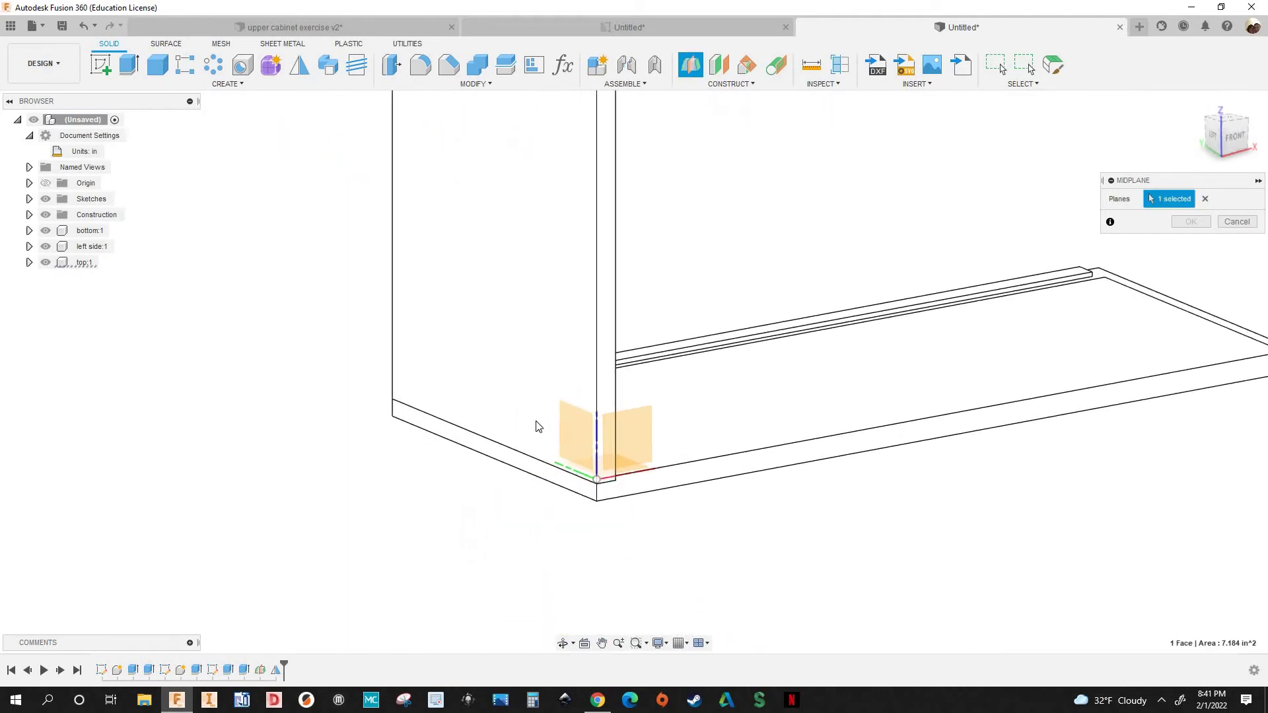
{"action": "left_click", "coordinate": [442, 444]}
{"action": "scroll", "coordinate": [443, 447], "scroll_direction": "down", "scroll_amount": 2}
{"action": "scroll", "coordinate": [441, 446], "scroll_direction": "down", "scroll_amount": 8}
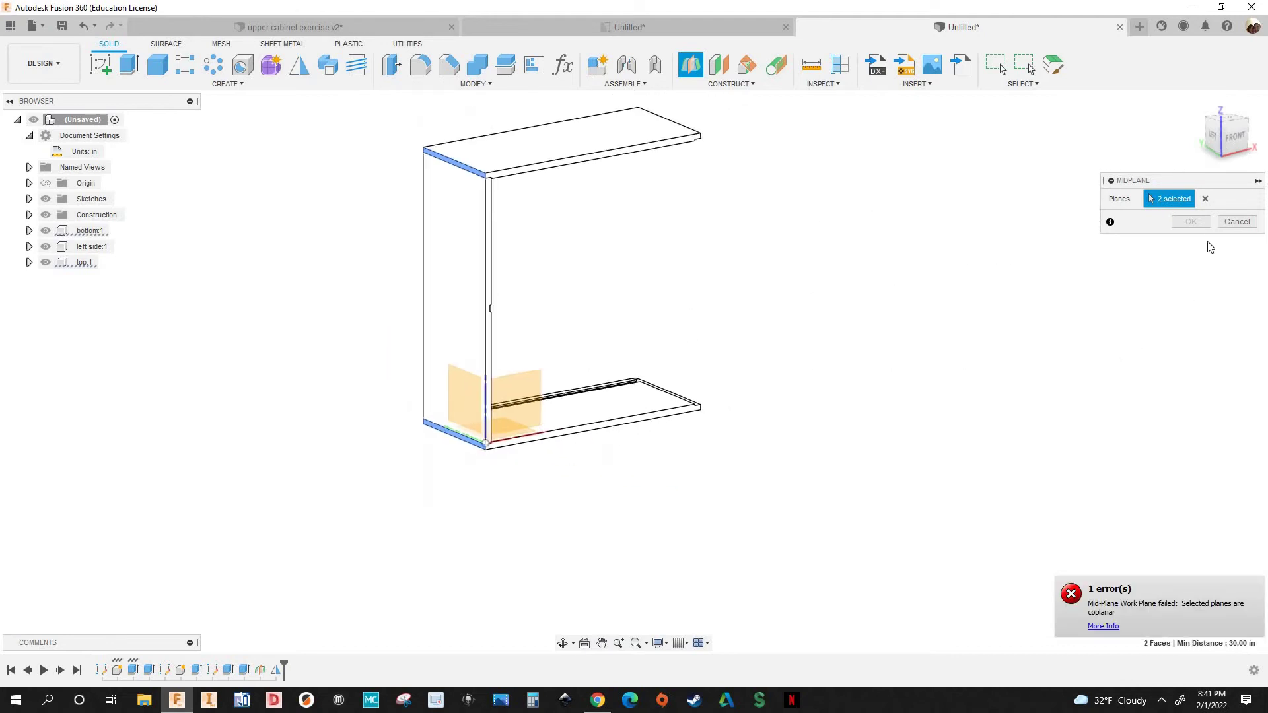
{"action": "left_click", "coordinate": [1205, 199]}
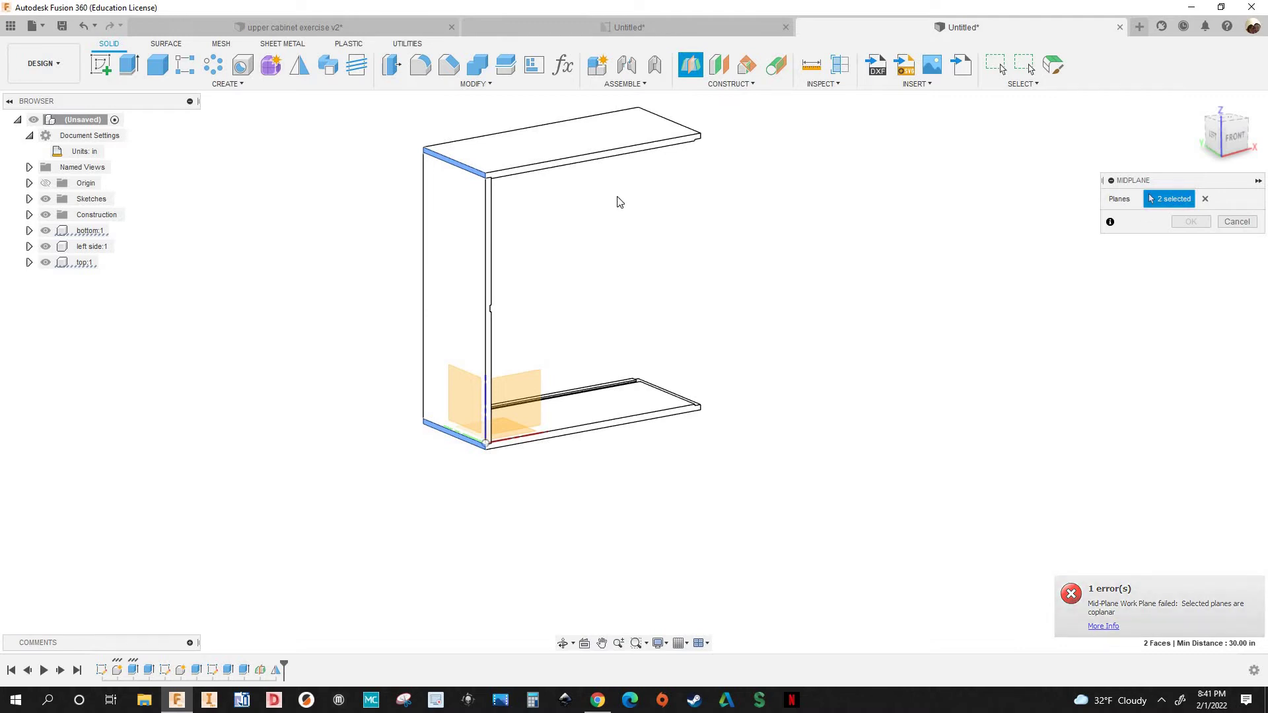
Construct a midplane between the left and right end faces of the bottom component
{"action": "scroll", "coordinate": [727, 416], "scroll_direction": "up", "scroll_amount": 2}
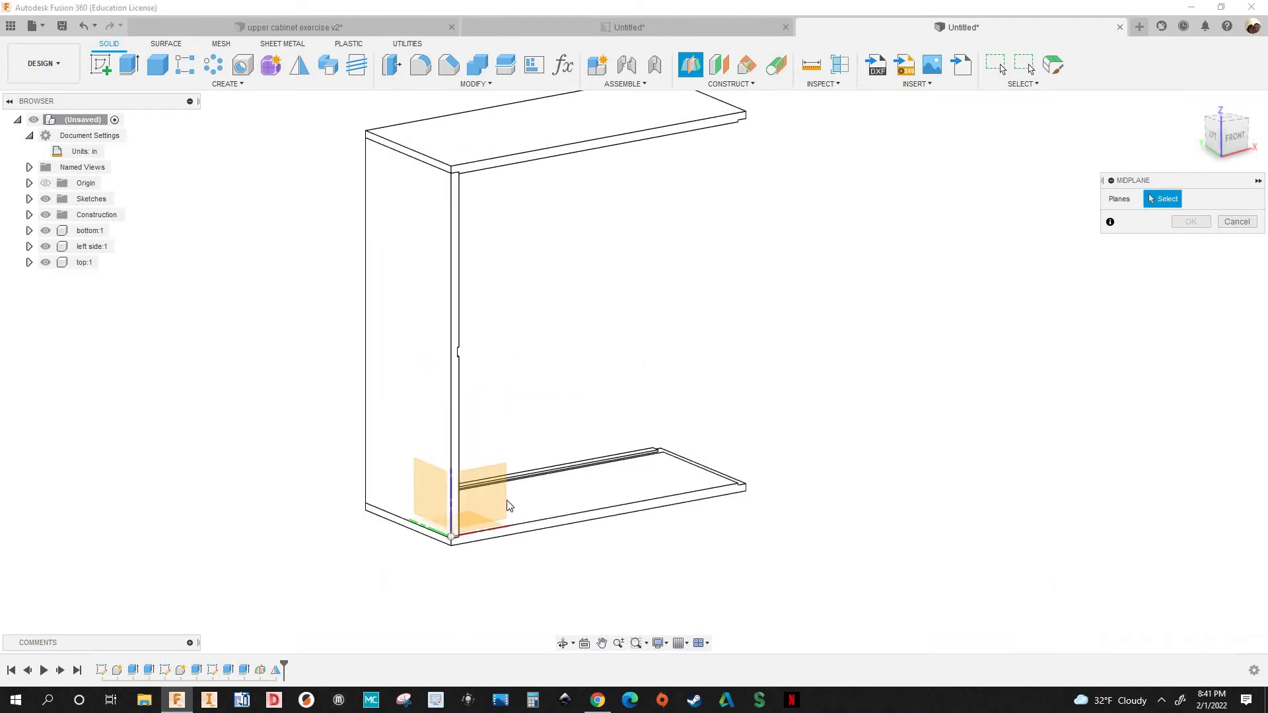
{"action": "scroll", "coordinate": [512, 500], "scroll_direction": "up", "scroll_amount": 4}
{"action": "left_click", "coordinate": [404, 449]}
{"action": "scroll", "coordinate": [753, 459], "scroll_direction": "down", "scroll_amount": 4}
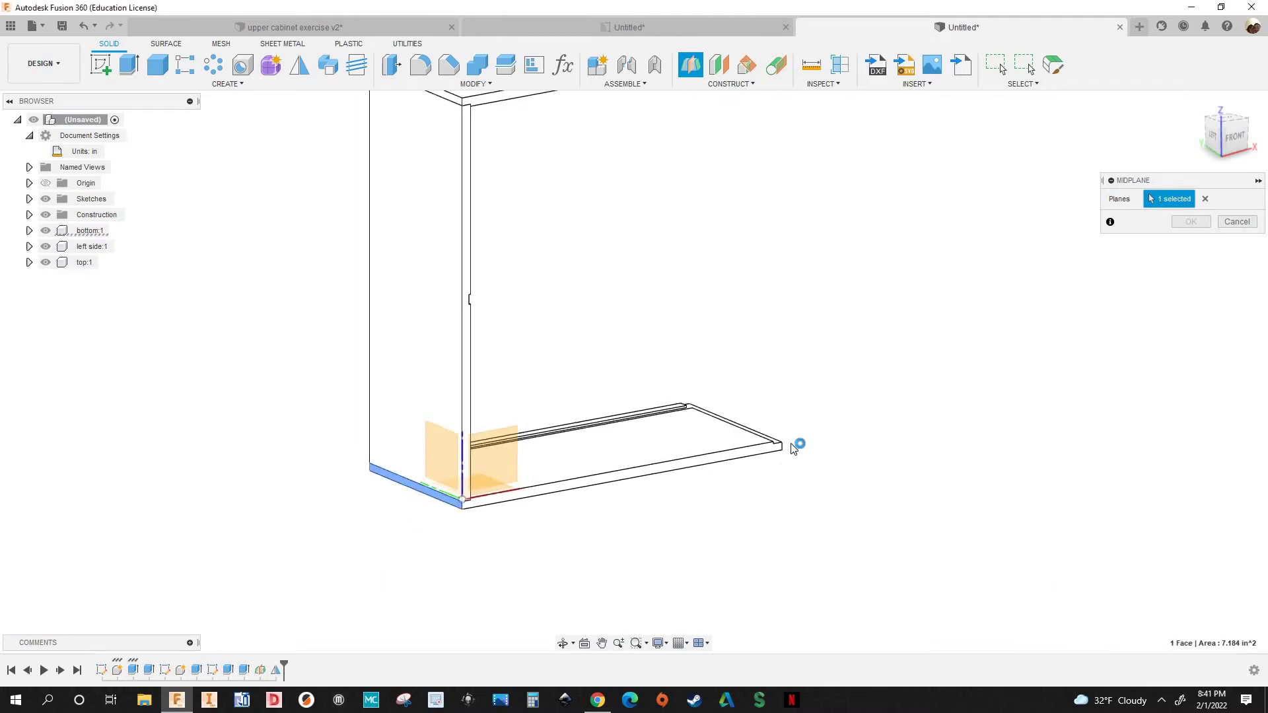
{"action": "scroll", "coordinate": [734, 447], "scroll_direction": "up", "scroll_amount": 3}
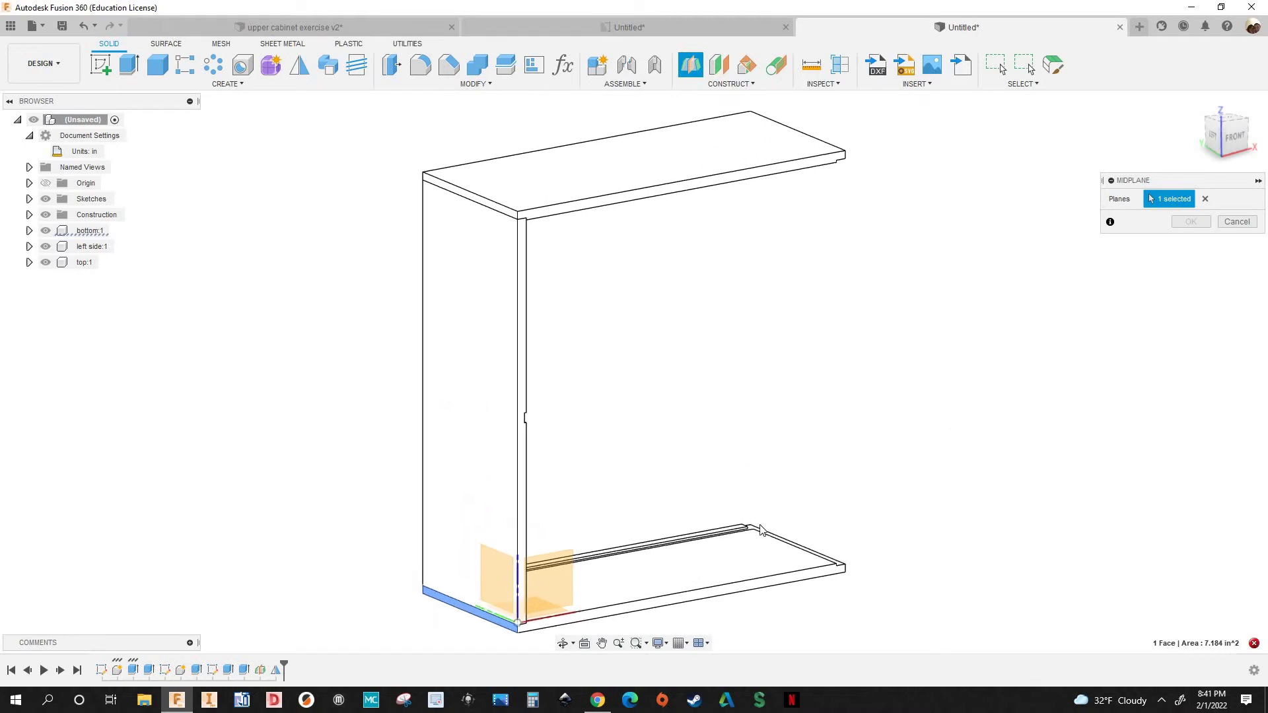
{"action": "middle_click_drag", "start_coordinate": [761, 531], "coordinate": [646, 584], "text": "shift"}
{"action": "left_click", "coordinate": [819, 584]}
{"action": "scroll", "coordinate": [860, 561], "scroll_direction": "down", "scroll_amount": 4}
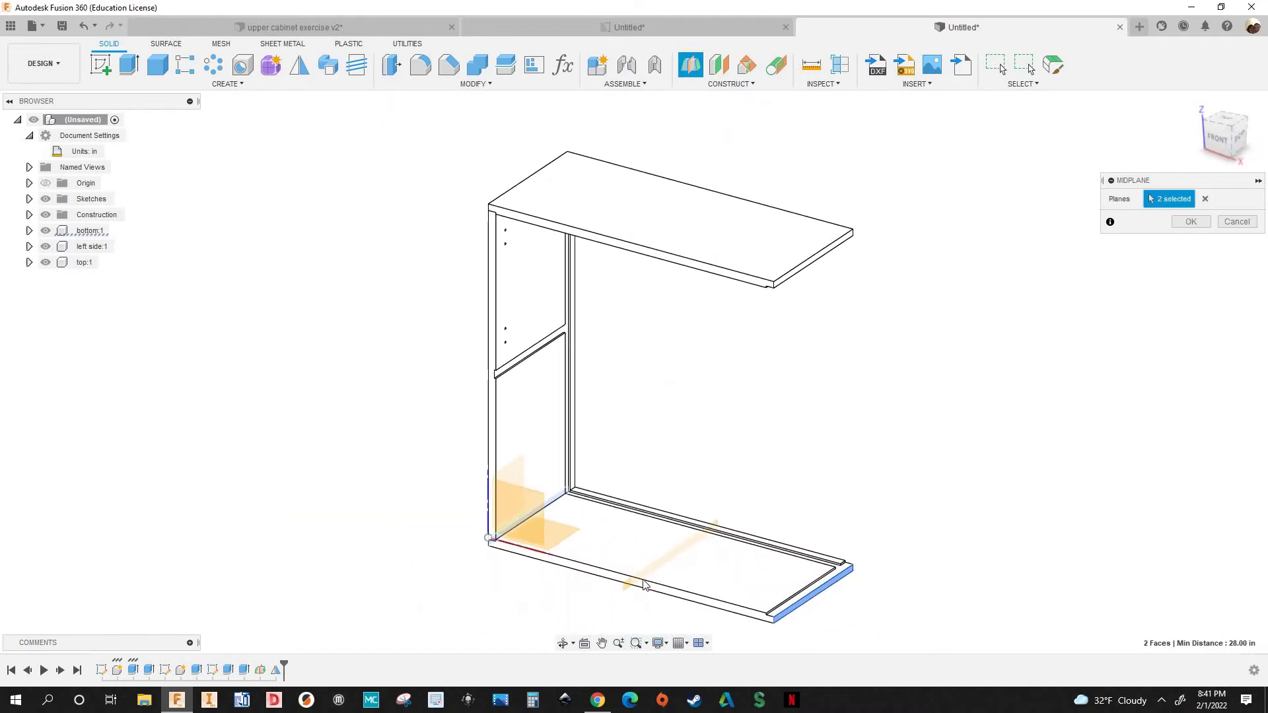
{"action": "left_click", "coordinate": [1183, 223]}
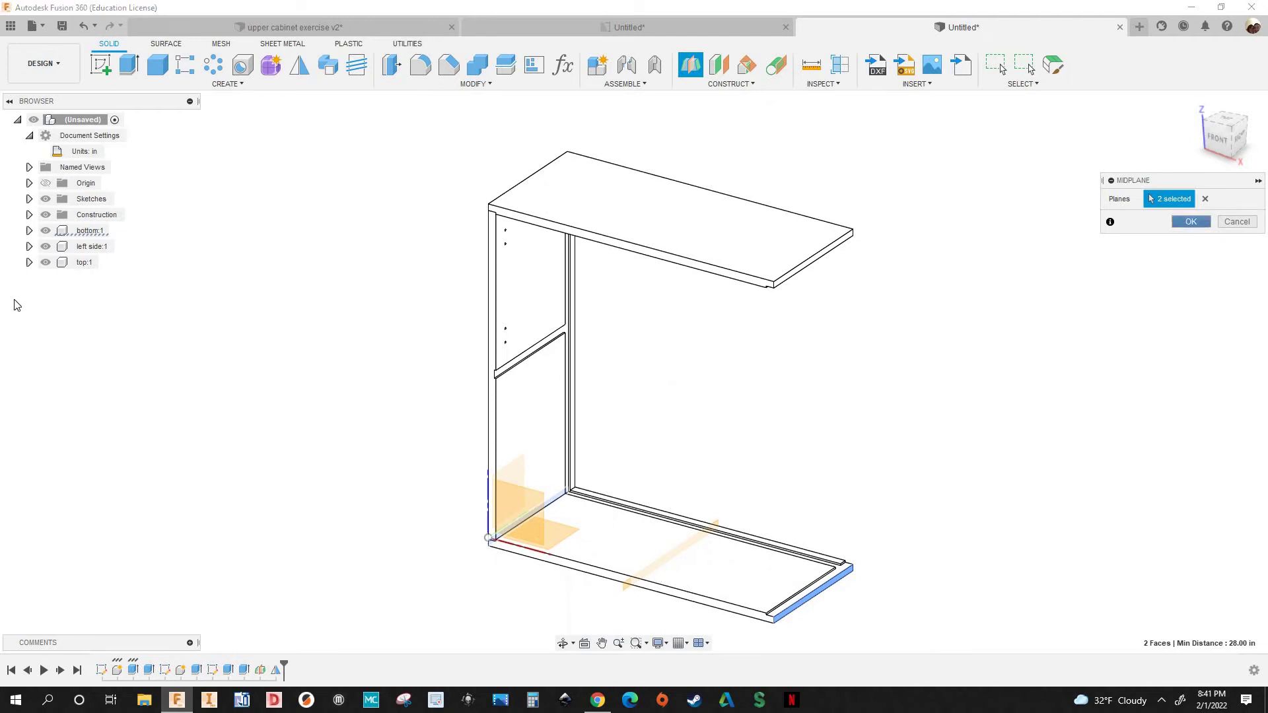
Mirror the left side component across the new vertical midplane to form the opposite side
{"action": "scroll", "coordinate": [211, 116], "scroll_direction": "down", "scroll_amount": 2}
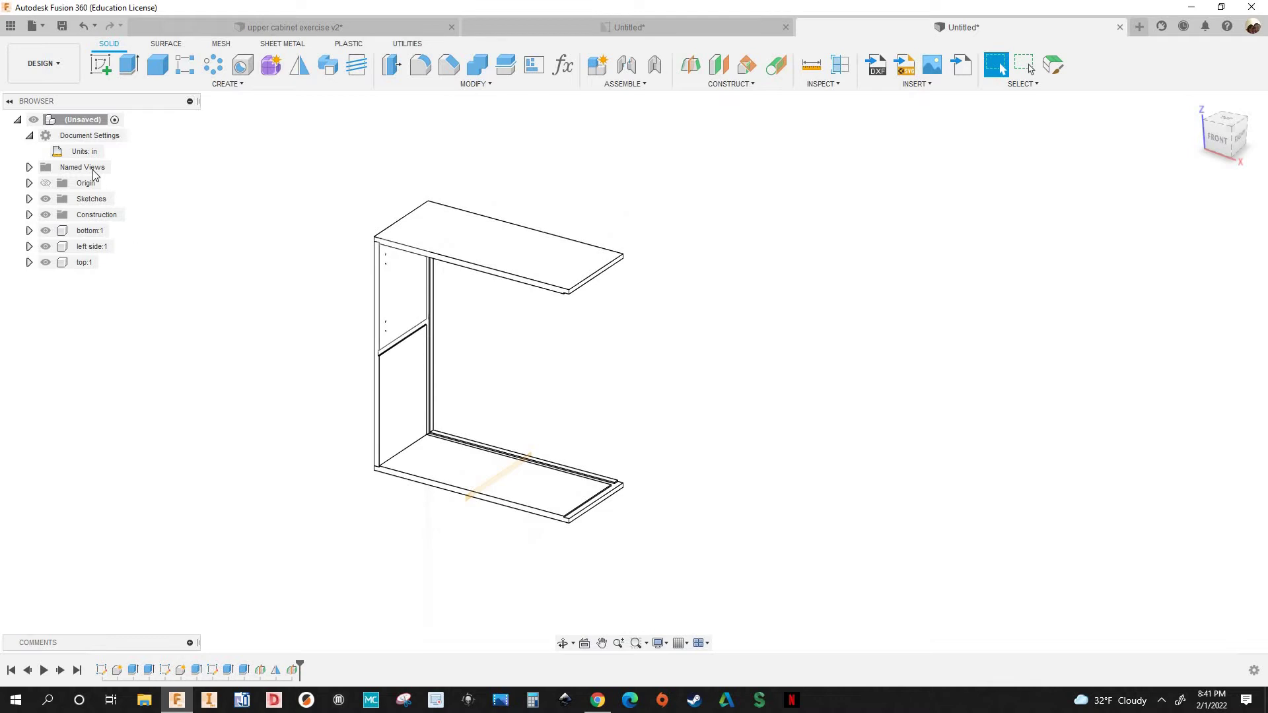
{"action": "left_click", "coordinate": [301, 65]}
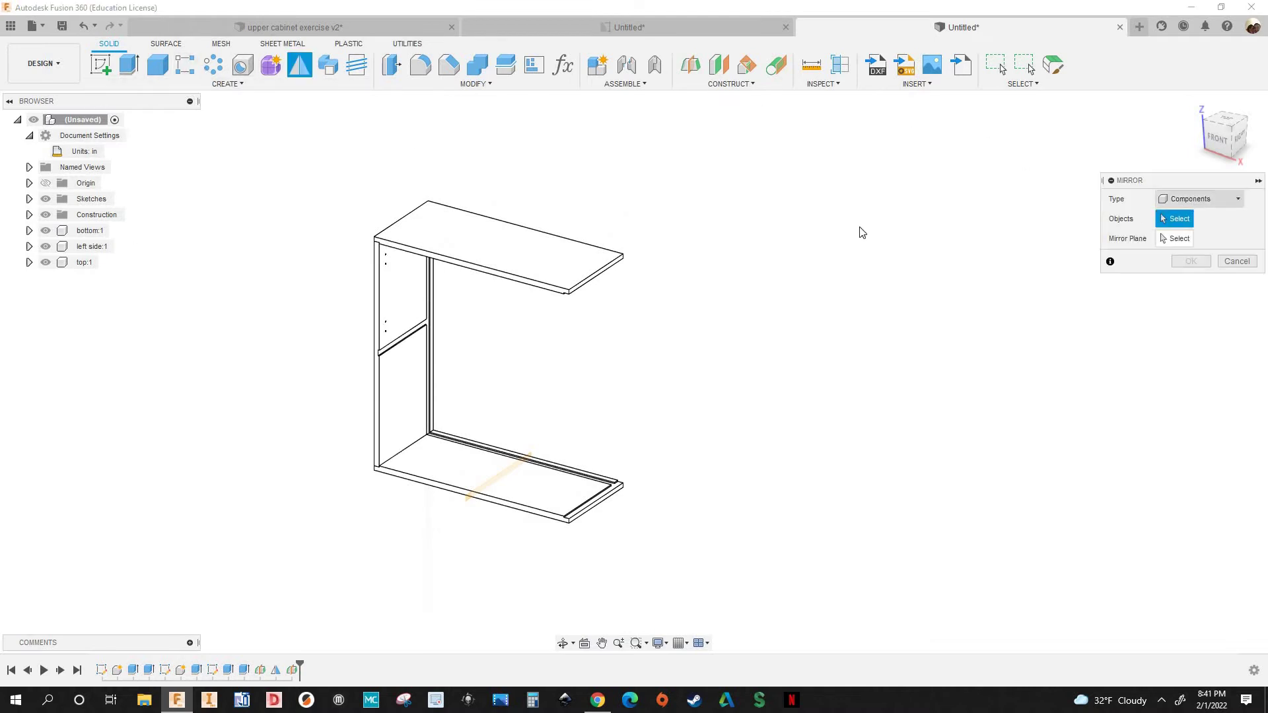
{"action": "left_click", "coordinate": [82, 250]}
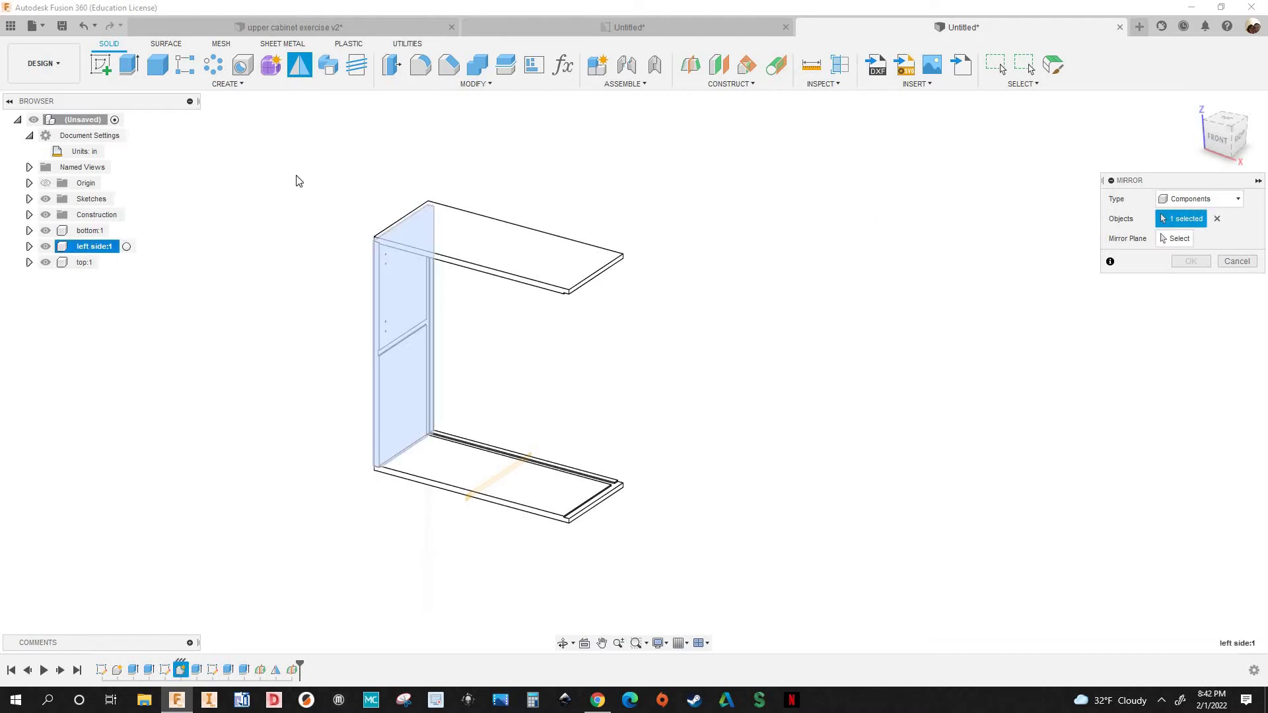
{"action": "left_click", "coordinate": [1174, 239]}
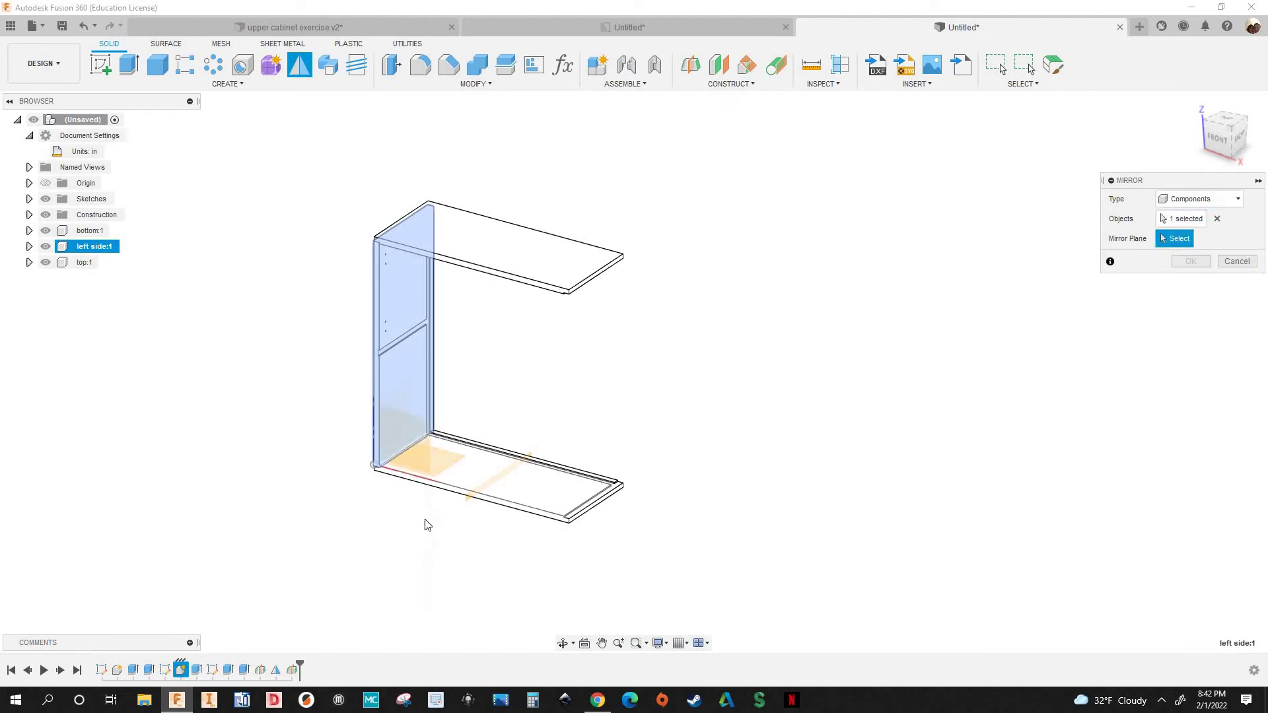
{"action": "scroll", "coordinate": [462, 504], "scroll_direction": "up", "scroll_amount": 4}
{"action": "scroll", "coordinate": [462, 503], "scroll_direction": "up", "scroll_amount": 2}
{"action": "left_click", "coordinate": [497, 460]}
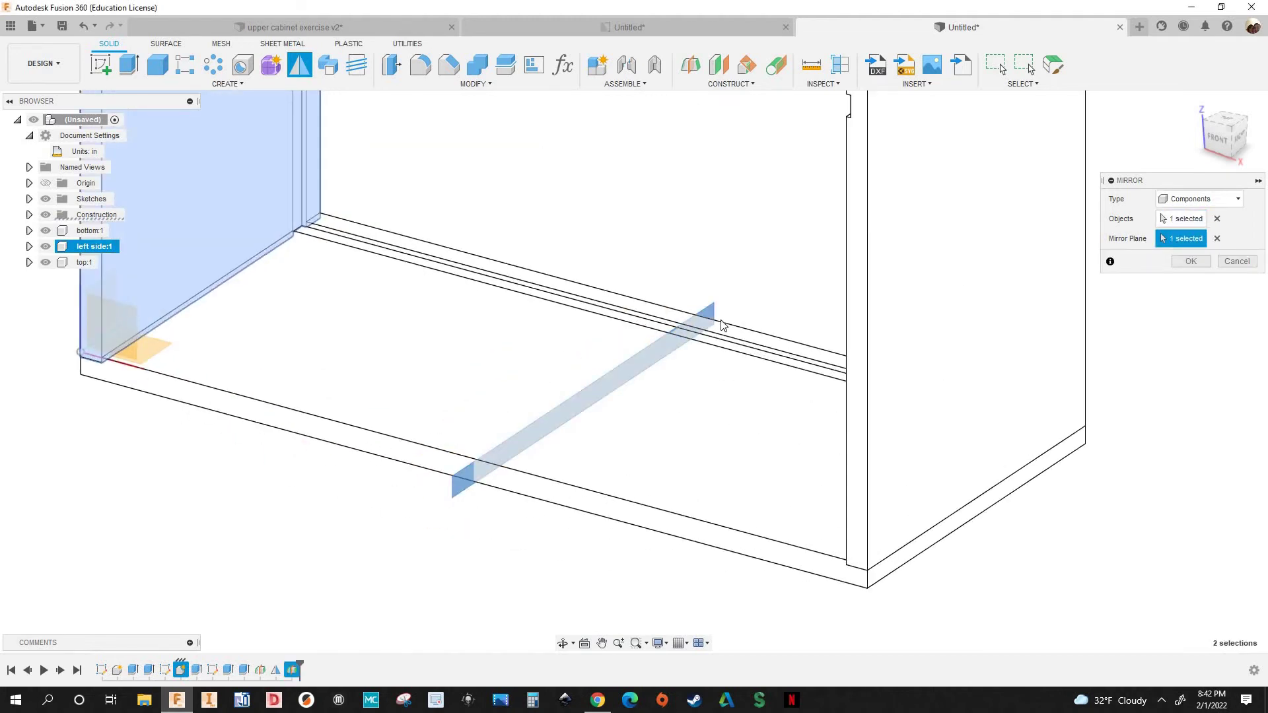
{"action": "scroll", "coordinate": [721, 321], "scroll_direction": "down", "scroll_amount": 4}
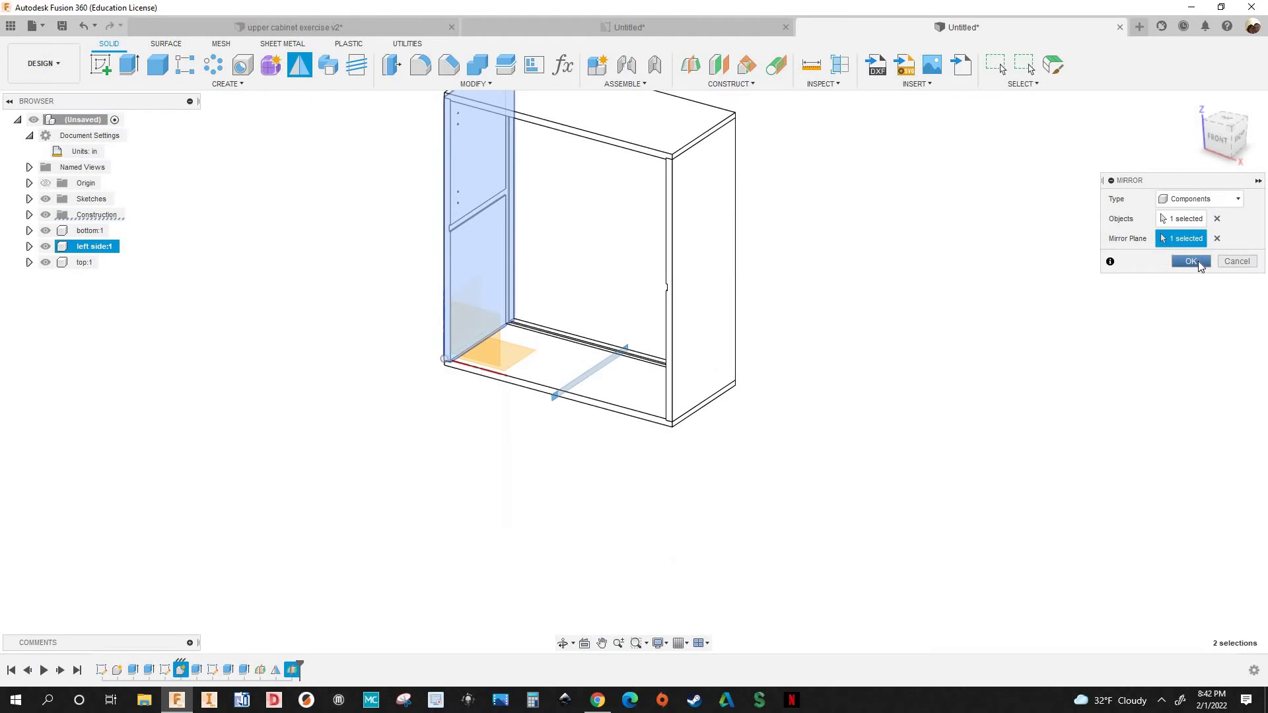
{"action": "key", "text": "Return"}
Hide the vertical midplane Plane2 among the construction geometry and collapse that group
{"action": "middle_click_drag", "start_coordinate": [883, 320], "coordinate": [810, 348], "text": "shift"}
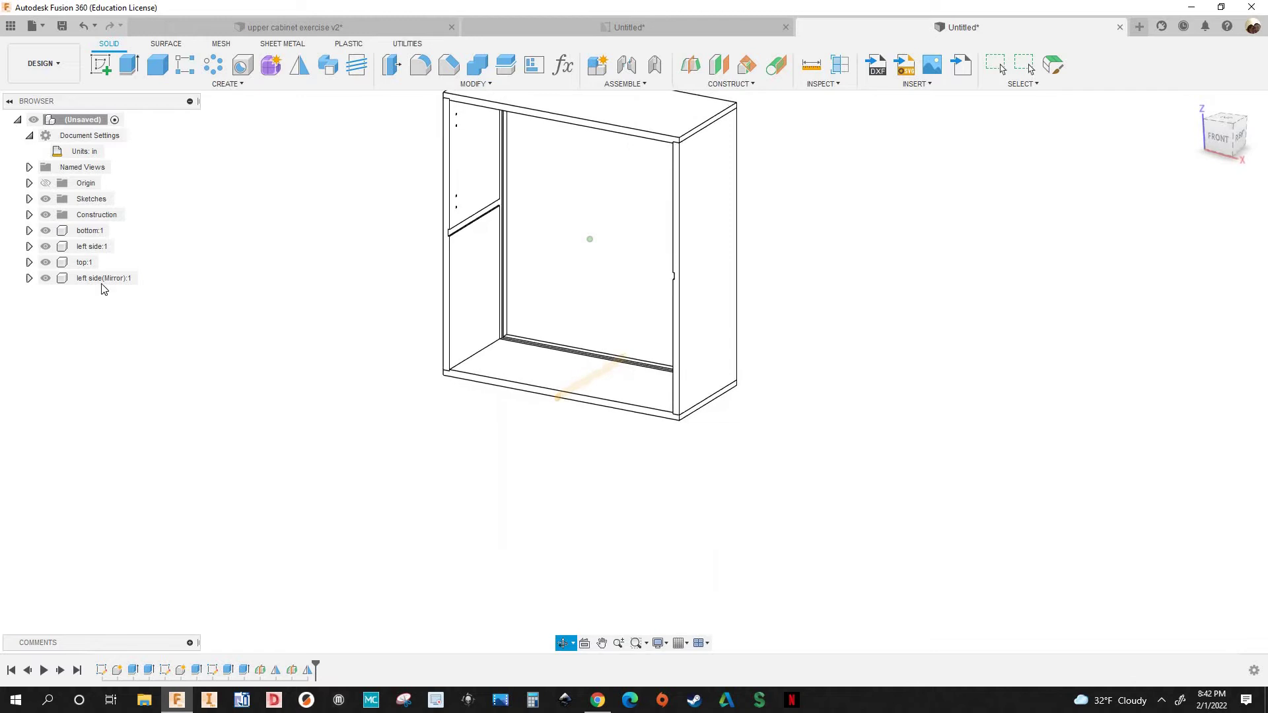
{"action": "left_click", "coordinate": [29, 215]}
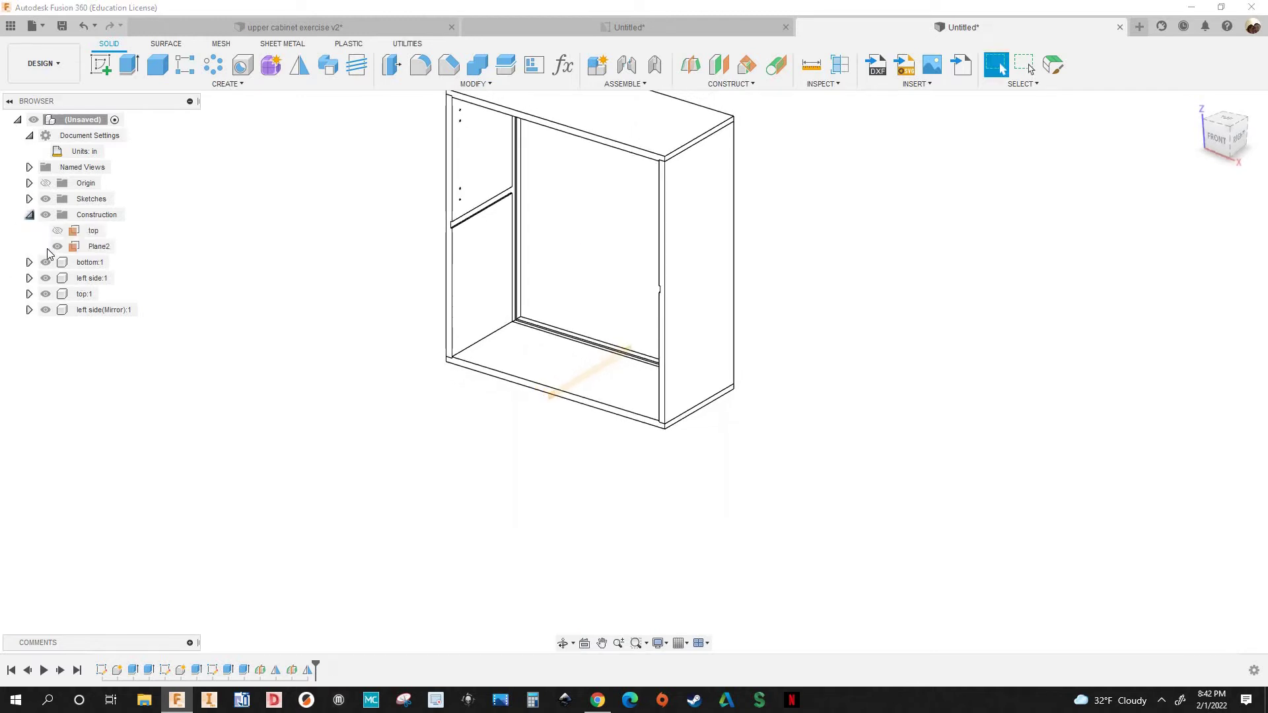
{"action": "left_click", "coordinate": [55, 247]}
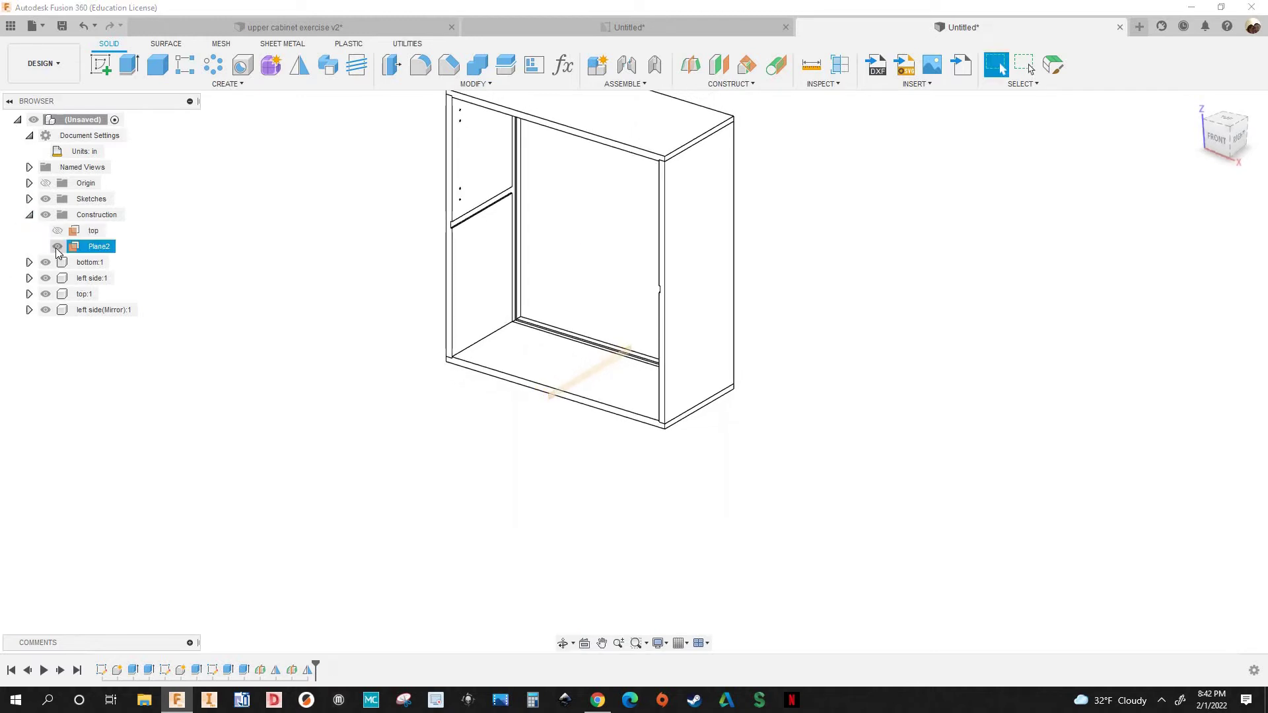
{"action": "left_click", "coordinate": [34, 216]}
Examine the cabinet from the front, back and underside to check the mirrored side, grooves and shelf-pin holes
{"action": "middle_click_drag", "start_coordinate": [370, 449], "coordinate": [444, 428], "text": "shift"}
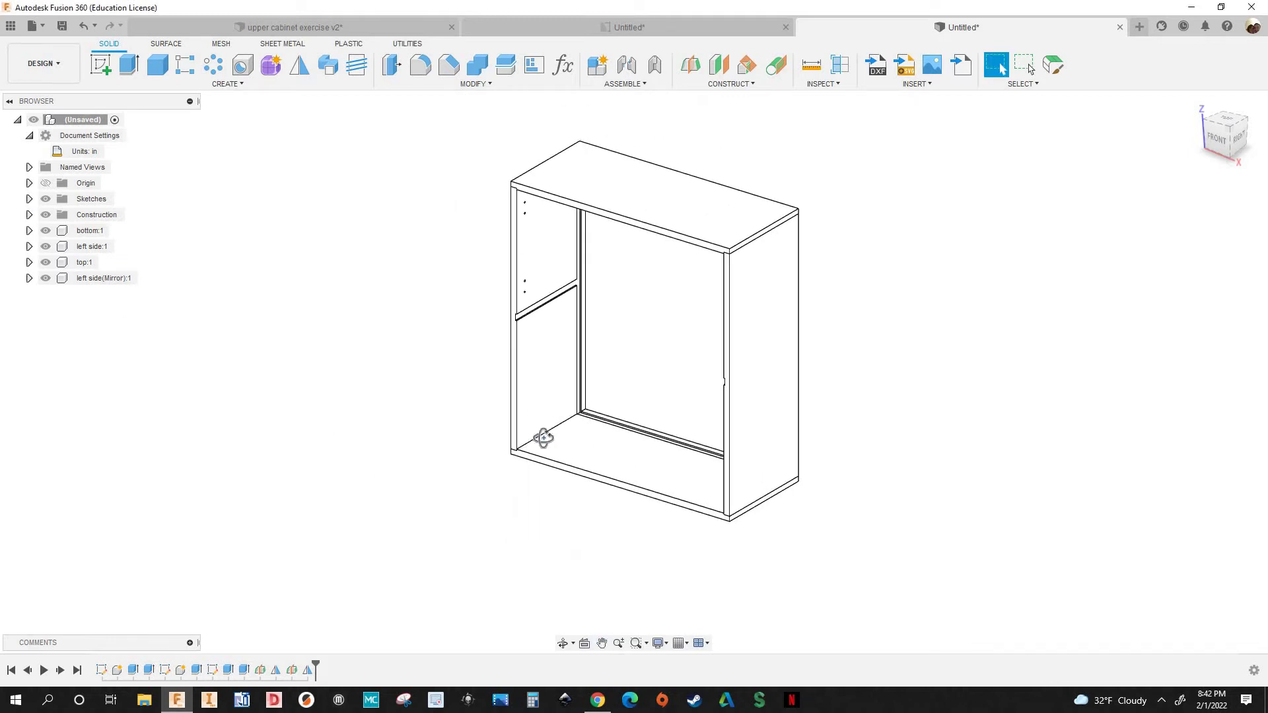
{"action": "middle_click_drag", "start_coordinate": [543, 438], "coordinate": [997, 294], "text": "shift"}
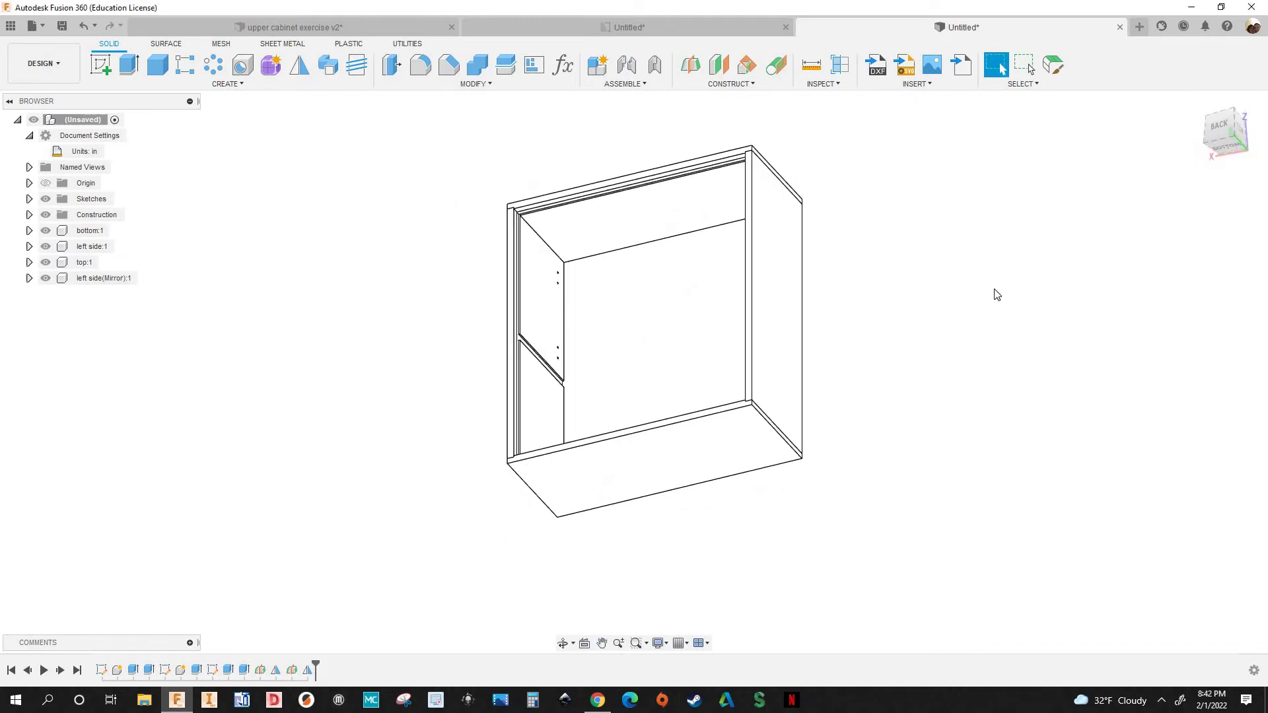
{"action": "scroll", "coordinate": [997, 295], "scroll_direction": "up", "scroll_amount": 5}
{"action": "scroll", "coordinate": [1010, 363], "scroll_direction": "down", "scroll_amount": 4}
{"action": "middle_click_drag", "start_coordinate": [984, 367], "coordinate": [439, 363], "text": "shift"}
{"action": "middle_click_drag", "start_coordinate": [1241, 331], "coordinate": [900, 322]}
{"action": "scroll", "coordinate": [687, 297], "scroll_direction": "down", "scroll_amount": 3}
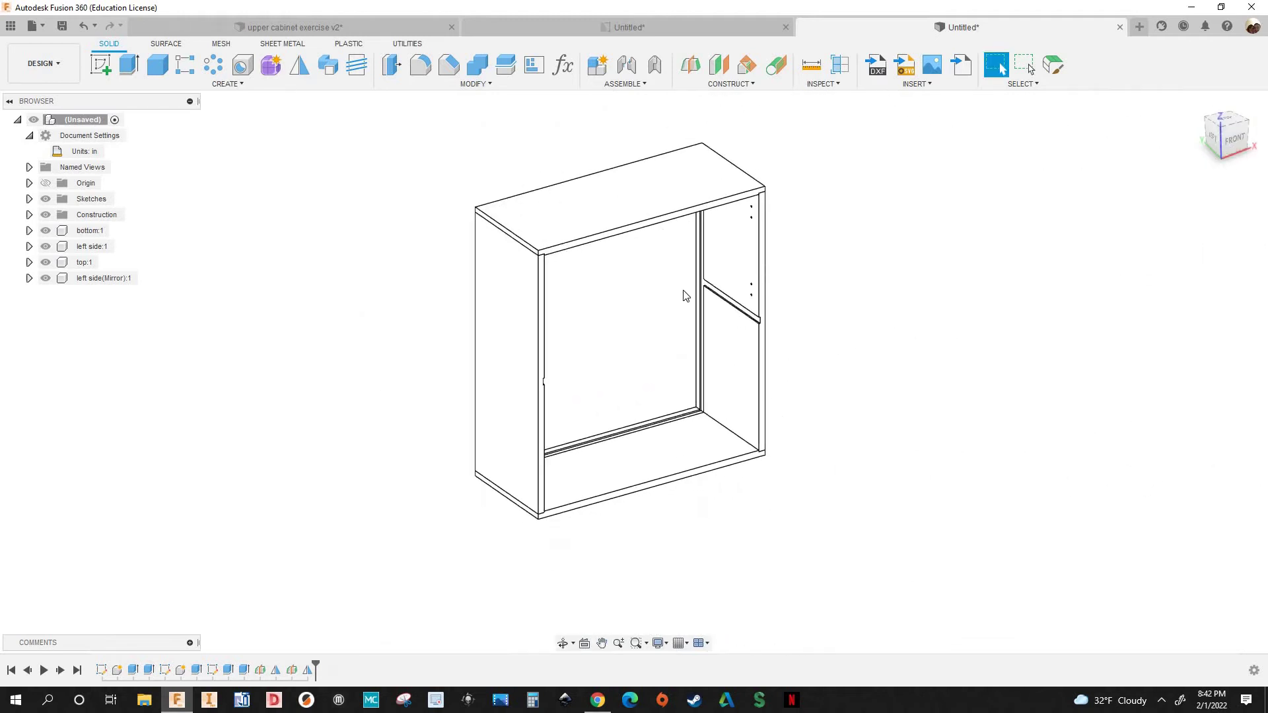
{"action": "middle_click_drag", "start_coordinate": [905, 256], "coordinate": [835, 320]}
{"action": "scroll", "coordinate": [797, 367], "scroll_direction": "up", "scroll_amount": 3}
{"action": "middle_click_drag", "start_coordinate": [924, 407], "coordinate": [760, 277], "text": "shift"}
{"action": "middle_click_drag", "start_coordinate": [727, 361], "coordinate": [615, 256]}
{"action": "scroll", "coordinate": [639, 312], "scroll_direction": "down", "scroll_amount": 4}
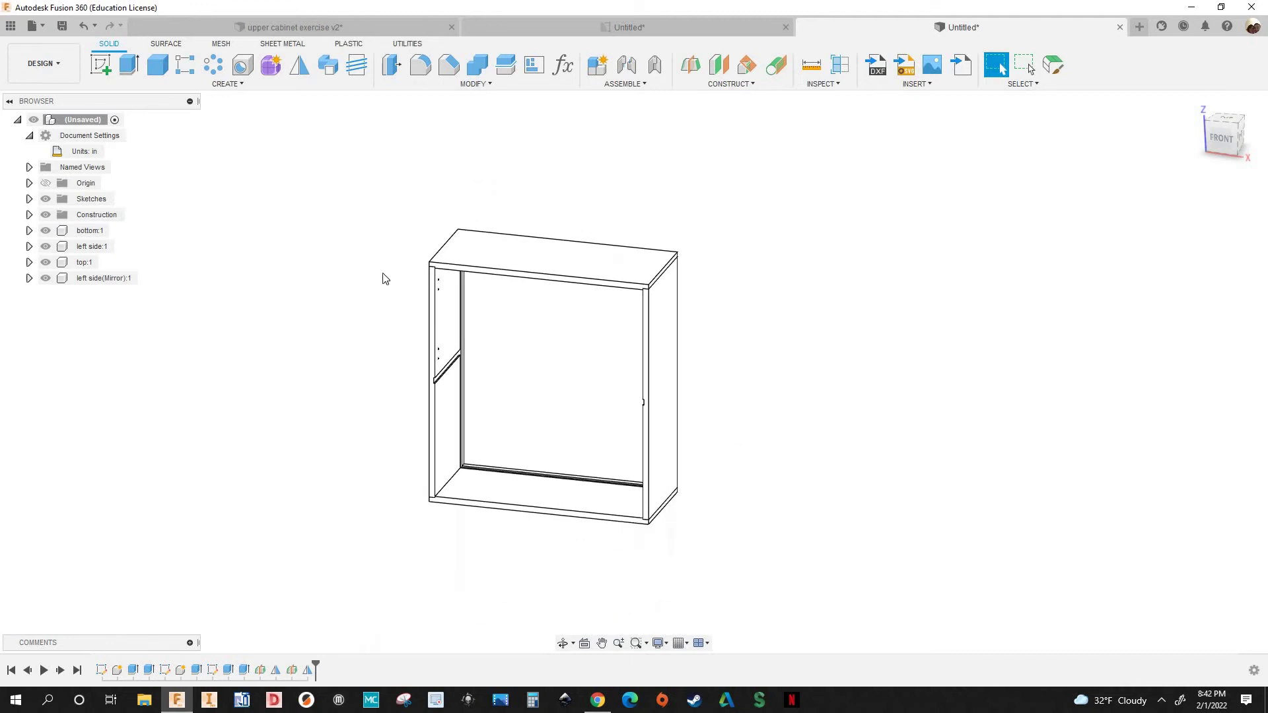
{"action": "scroll", "coordinate": [396, 274], "scroll_direction": "up", "scroll_amount": 2}
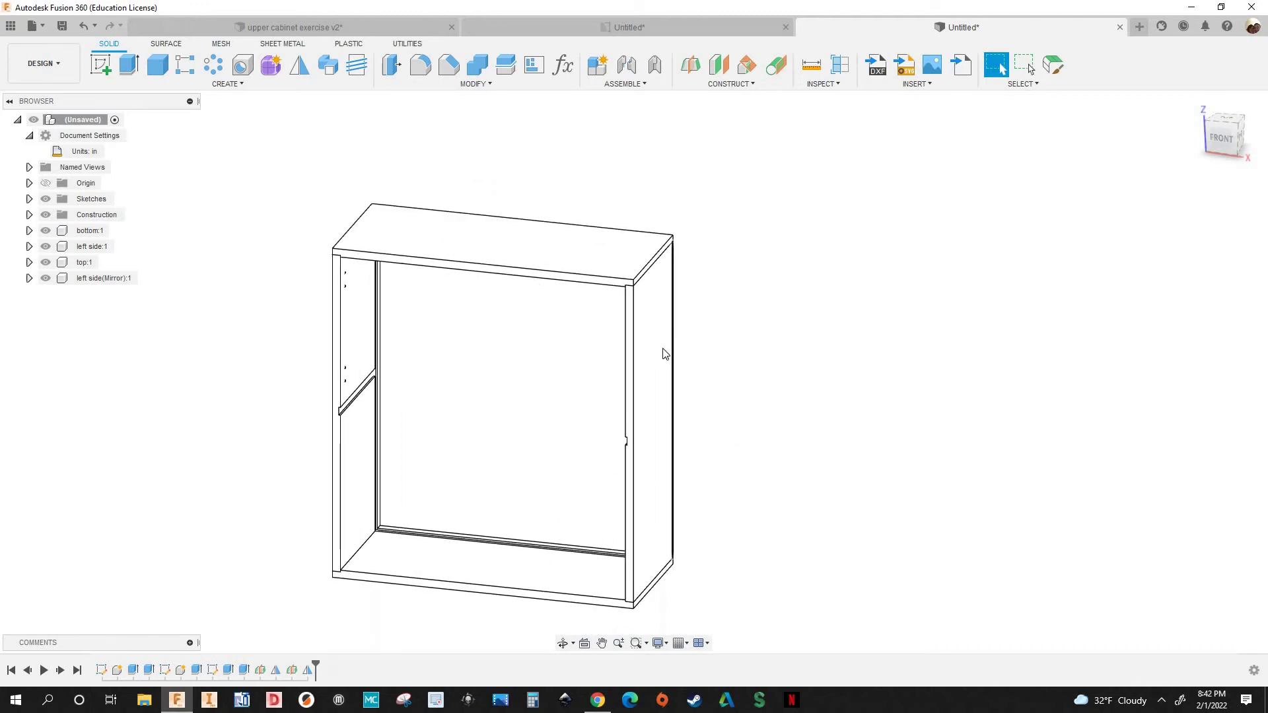
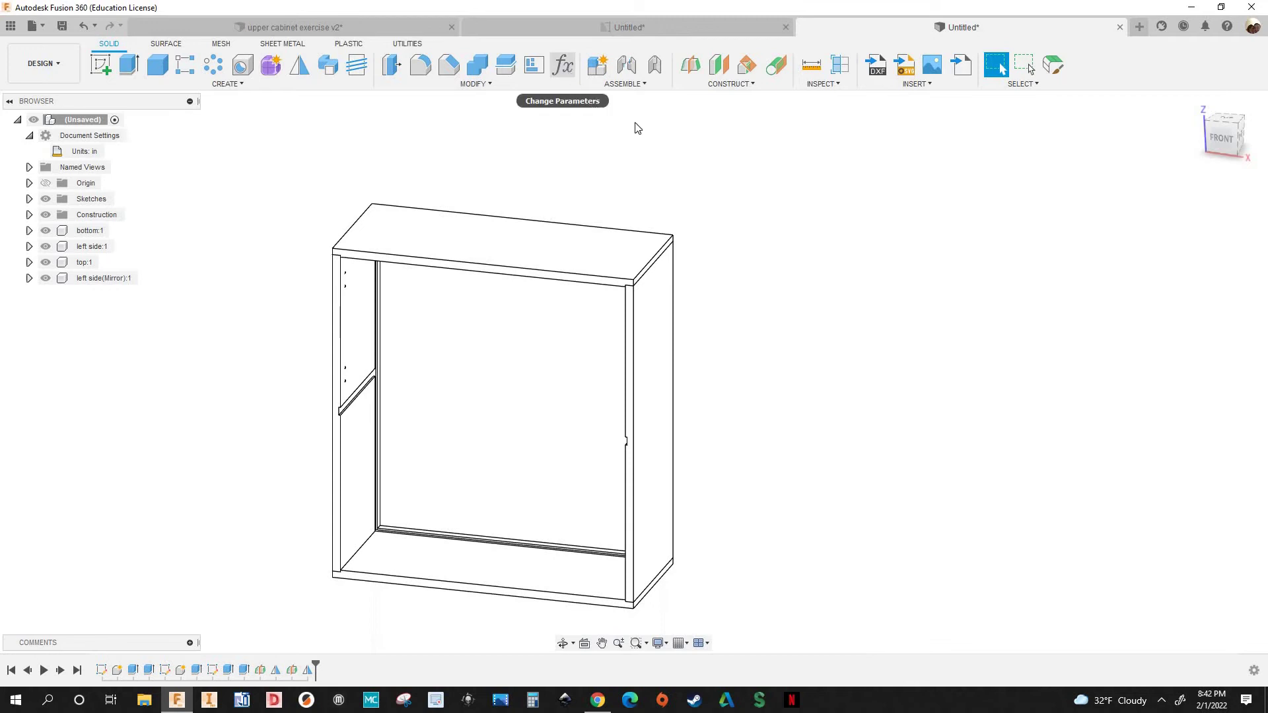
Set the user parameters width to 20 in and depth to 16 in
{"action": "left_click", "coordinate": [564, 66]}
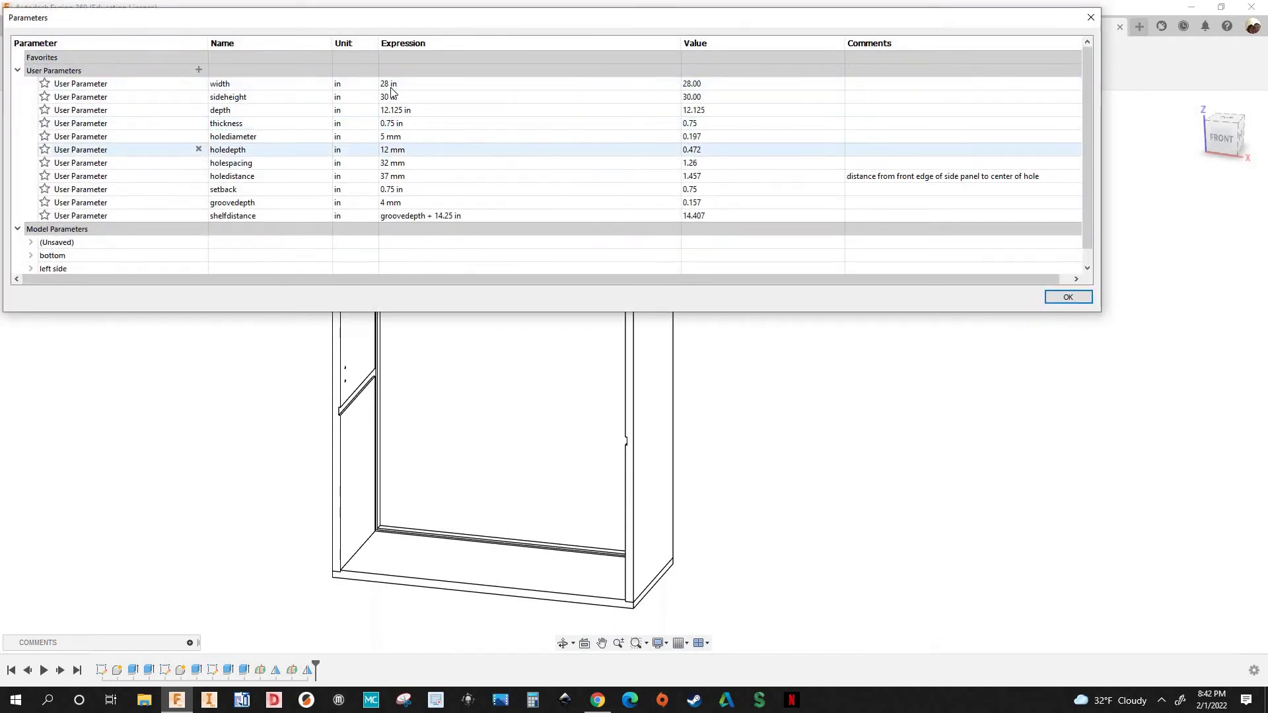
{"action": "left_click", "coordinate": [388, 84]}
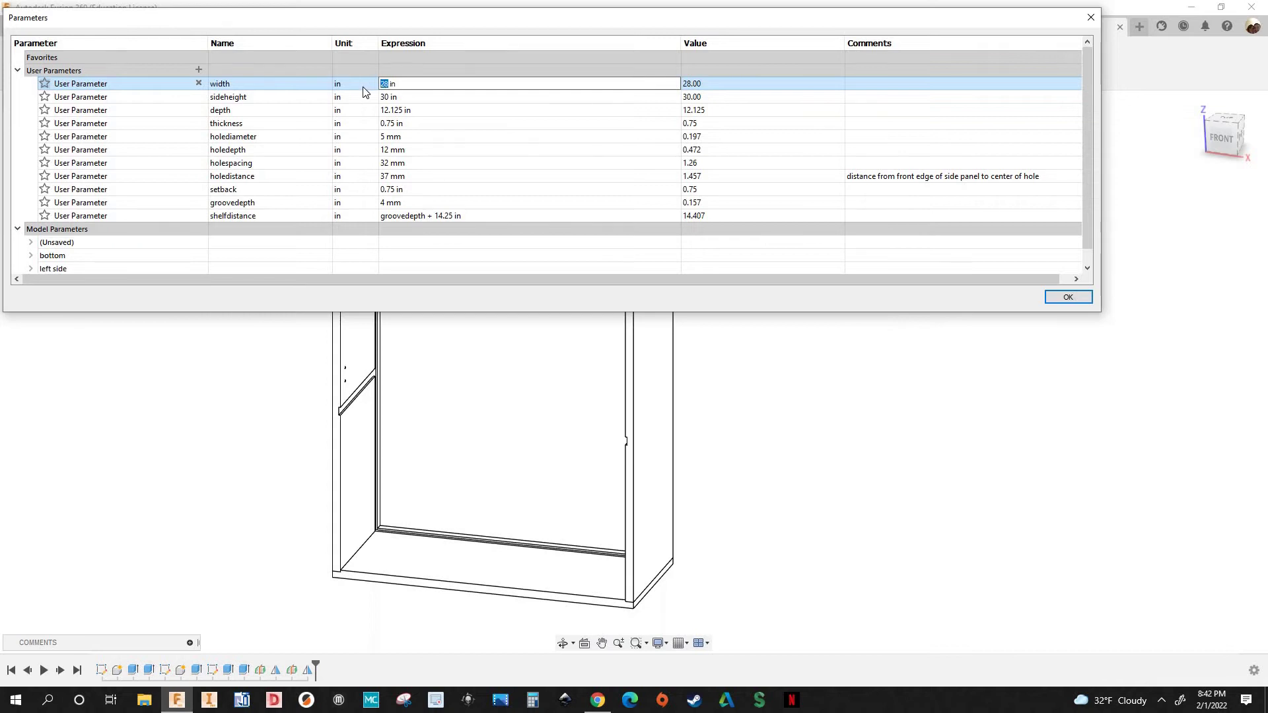
{"action": "key", "text": "Return"}
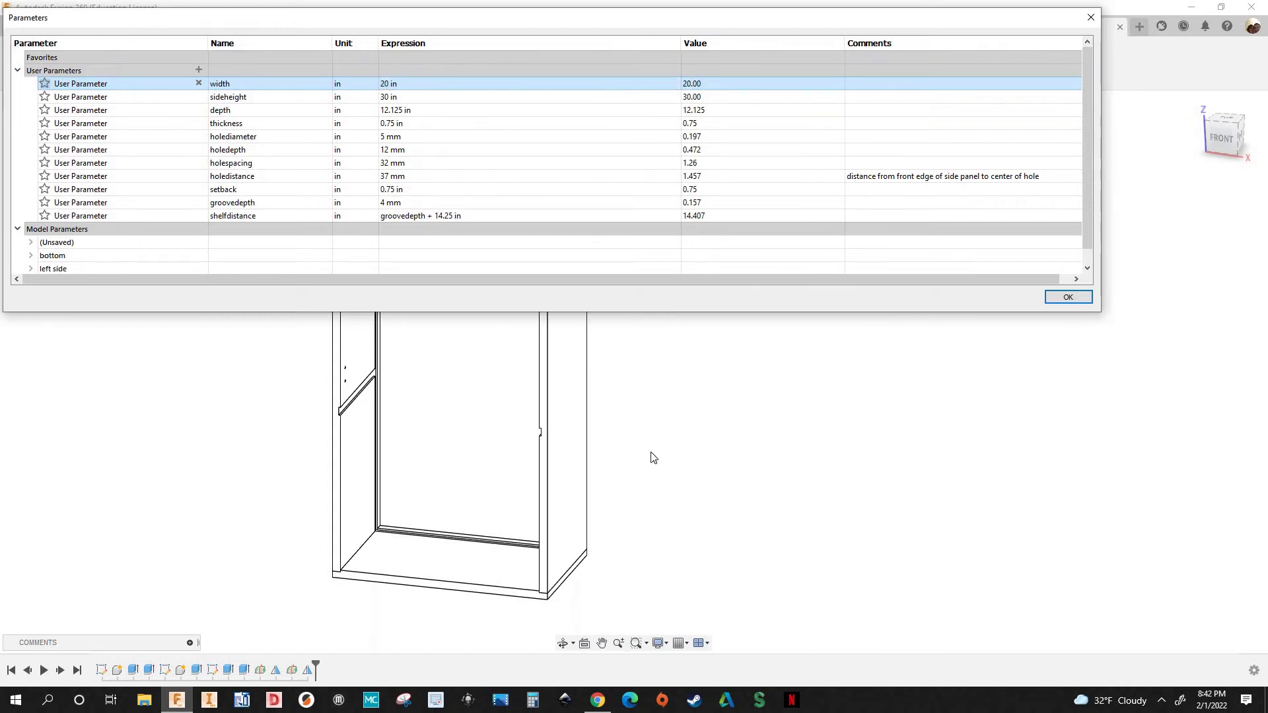
{"action": "left_click", "coordinate": [397, 110]}
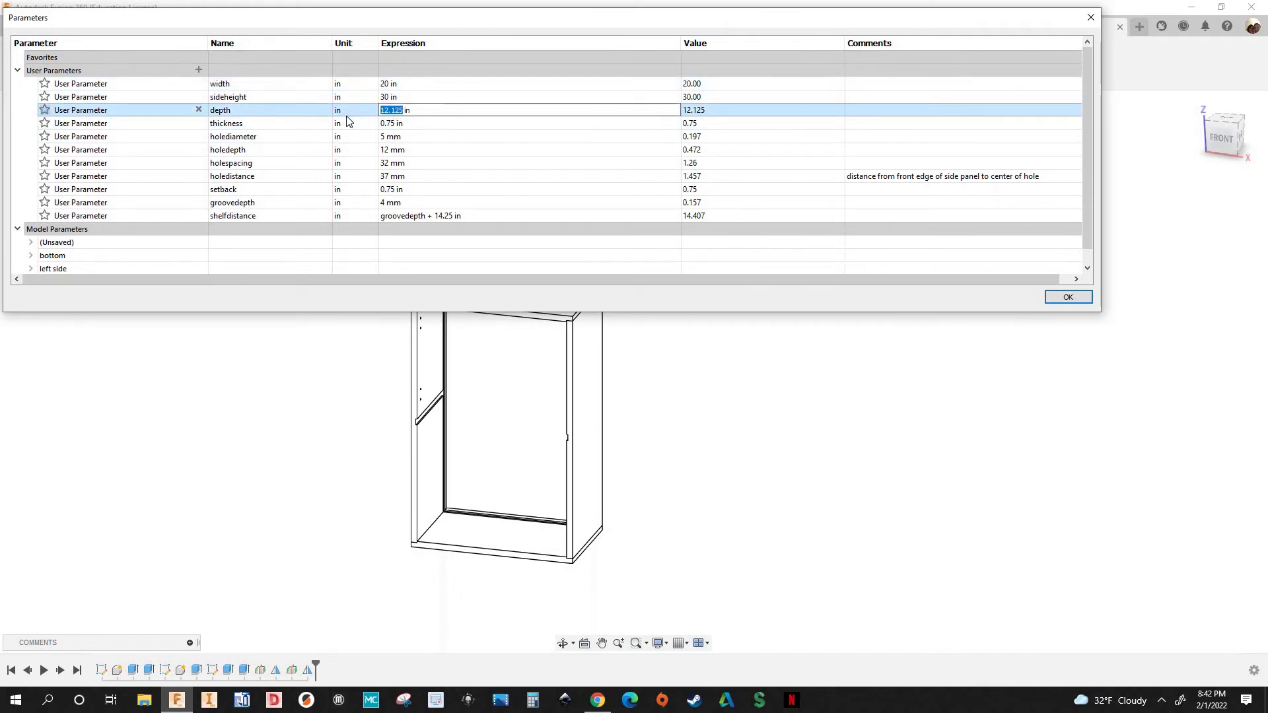
{"action": "key", "text": "Return"}
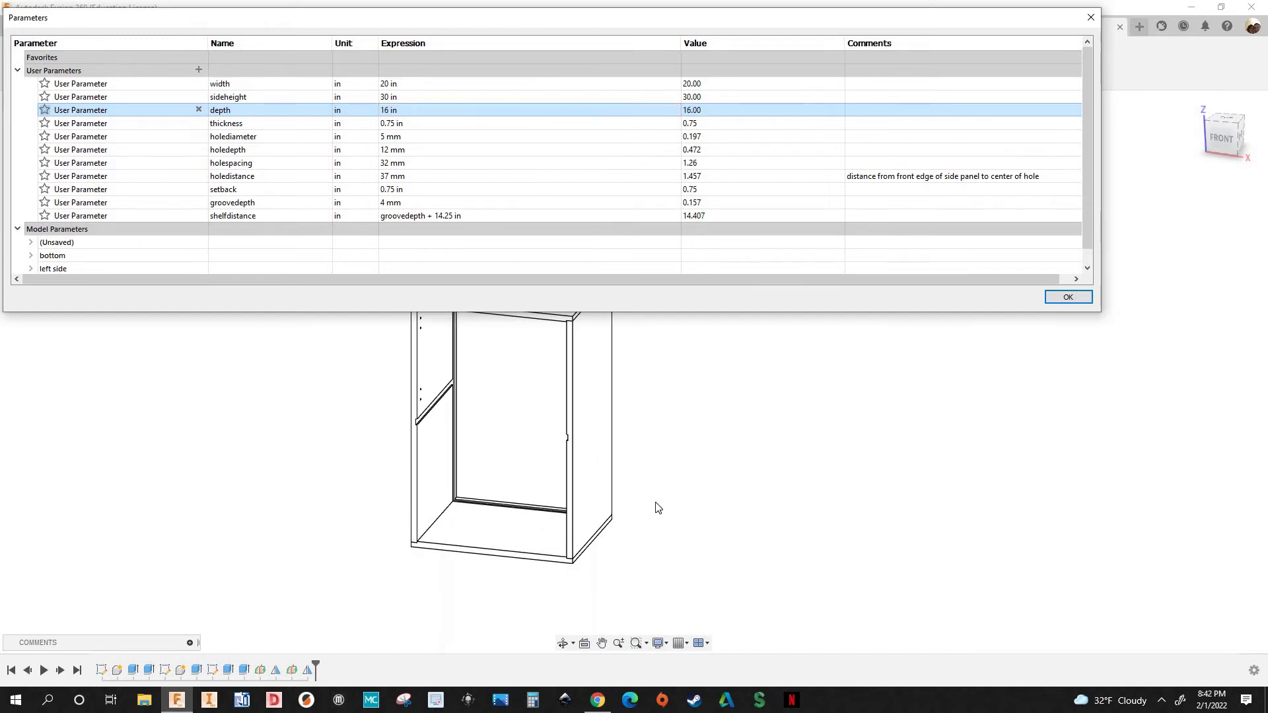
Set the thickness user parameter to 0.5 in and close the parameters
{"action": "scroll", "coordinate": [628, 515], "scroll_direction": "down", "scroll_amount": 3}
{"action": "middle_click_drag", "start_coordinate": [631, 509], "coordinate": [472, 603]}
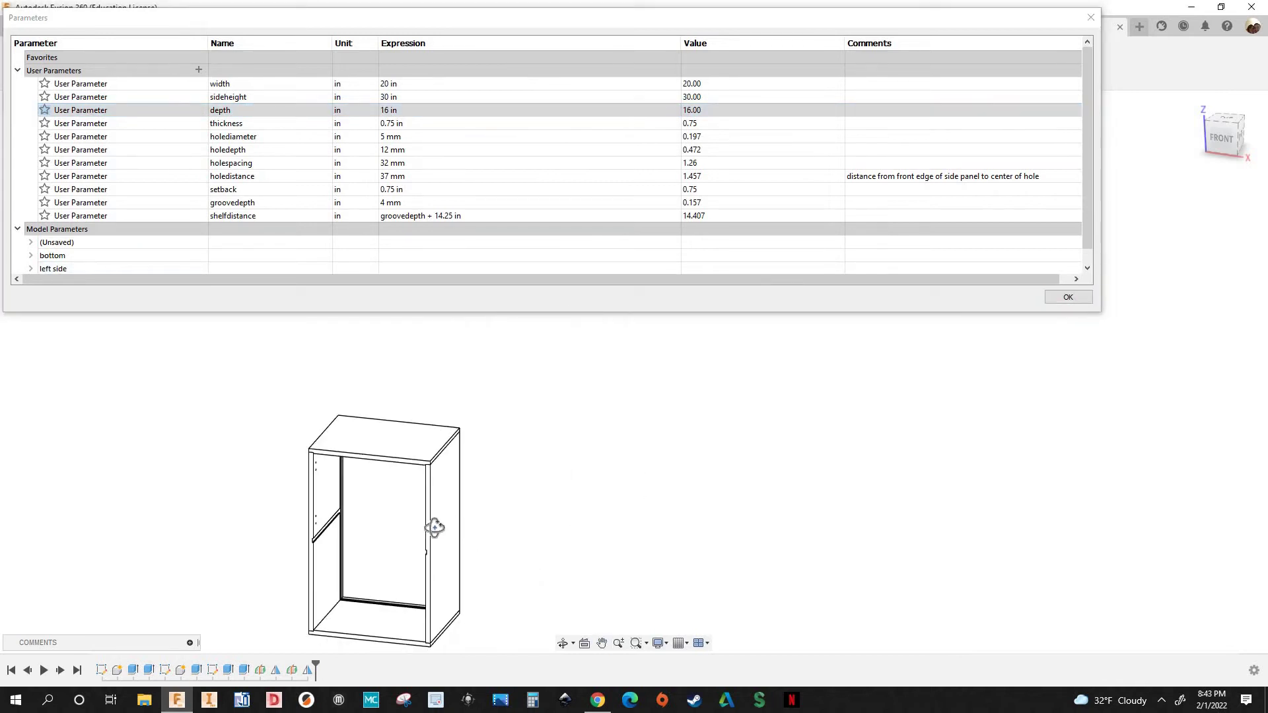
{"action": "middle_click_drag", "start_coordinate": [434, 527], "coordinate": [158, 570], "text": "shift"}
{"action": "scroll", "coordinate": [398, 518], "scroll_direction": "up", "scroll_amount": 5}
{"action": "scroll", "coordinate": [423, 505], "scroll_direction": "down", "scroll_amount": 3}
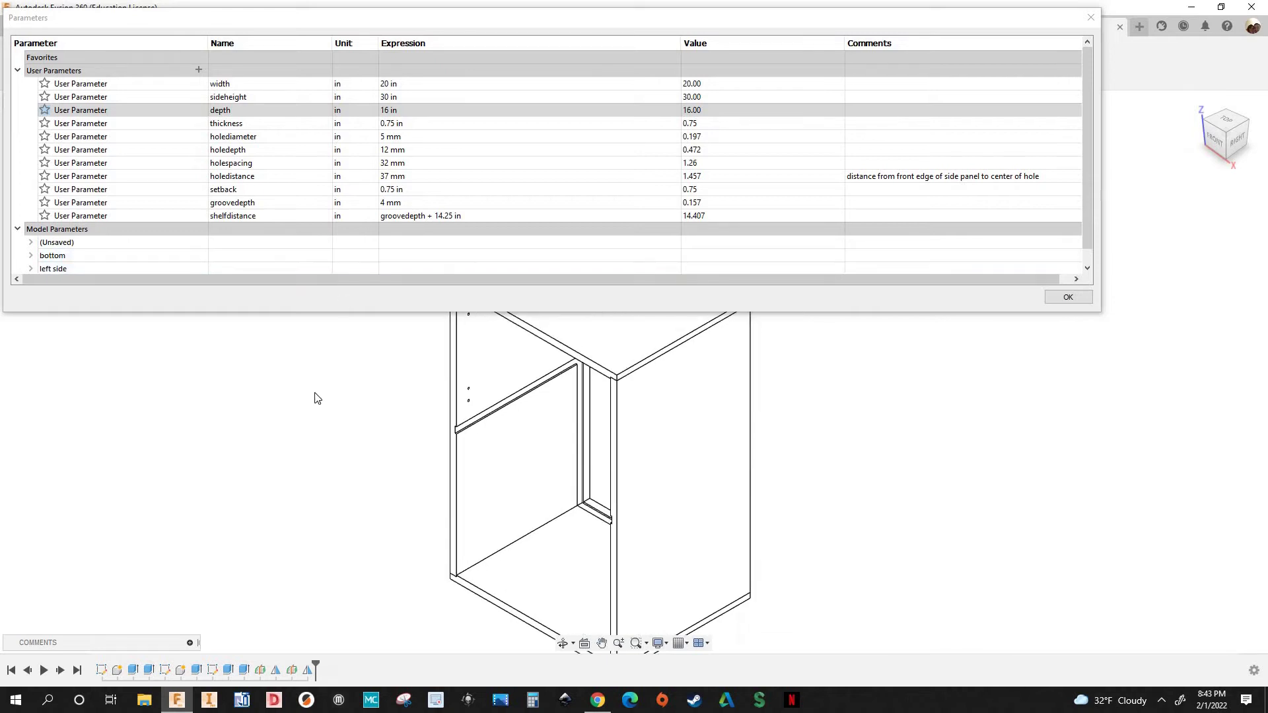
{"action": "left_click", "coordinate": [423, 125]}
{"action": "left_click", "coordinate": [424, 125]}
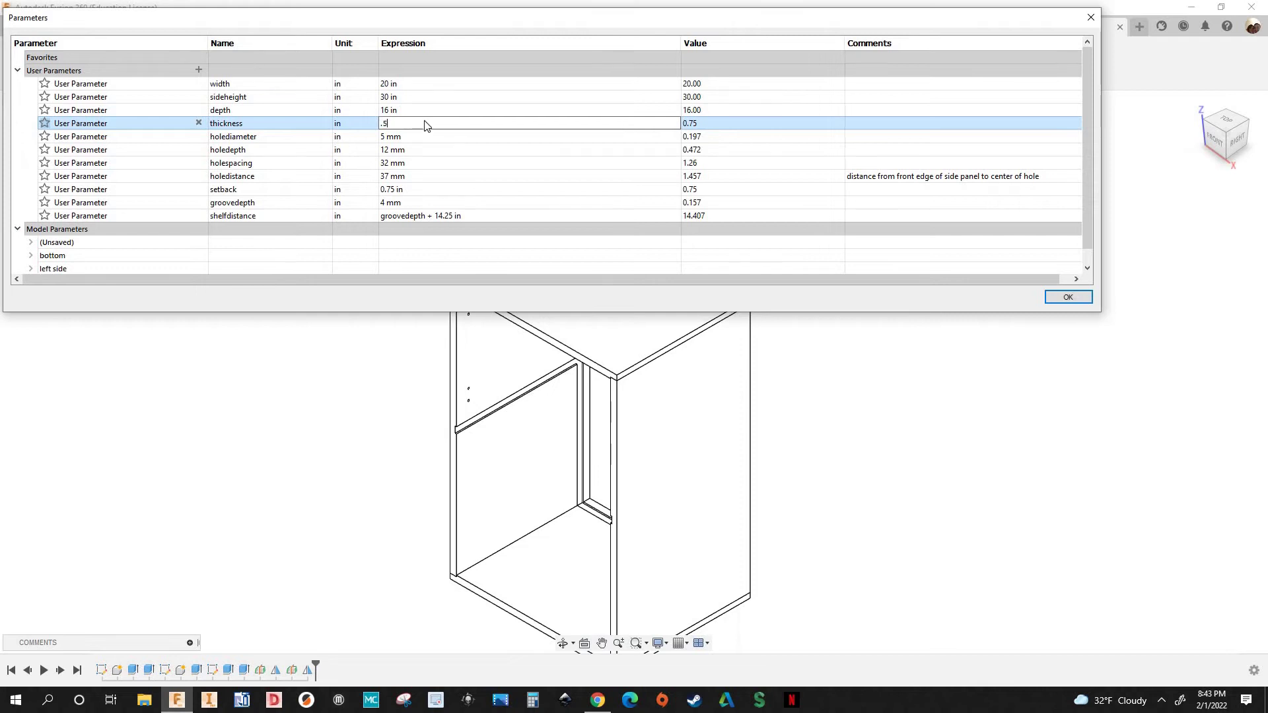
{"action": "key", "text": "Return"}
{"action": "middle_click_drag", "start_coordinate": [417, 487], "coordinate": [691, 453], "text": "shift"}
{"action": "middle_click_drag", "start_coordinate": [684, 573], "coordinate": [702, 473]}
{"action": "scroll", "coordinate": [702, 447], "scroll_direction": "up", "scroll_amount": 5}
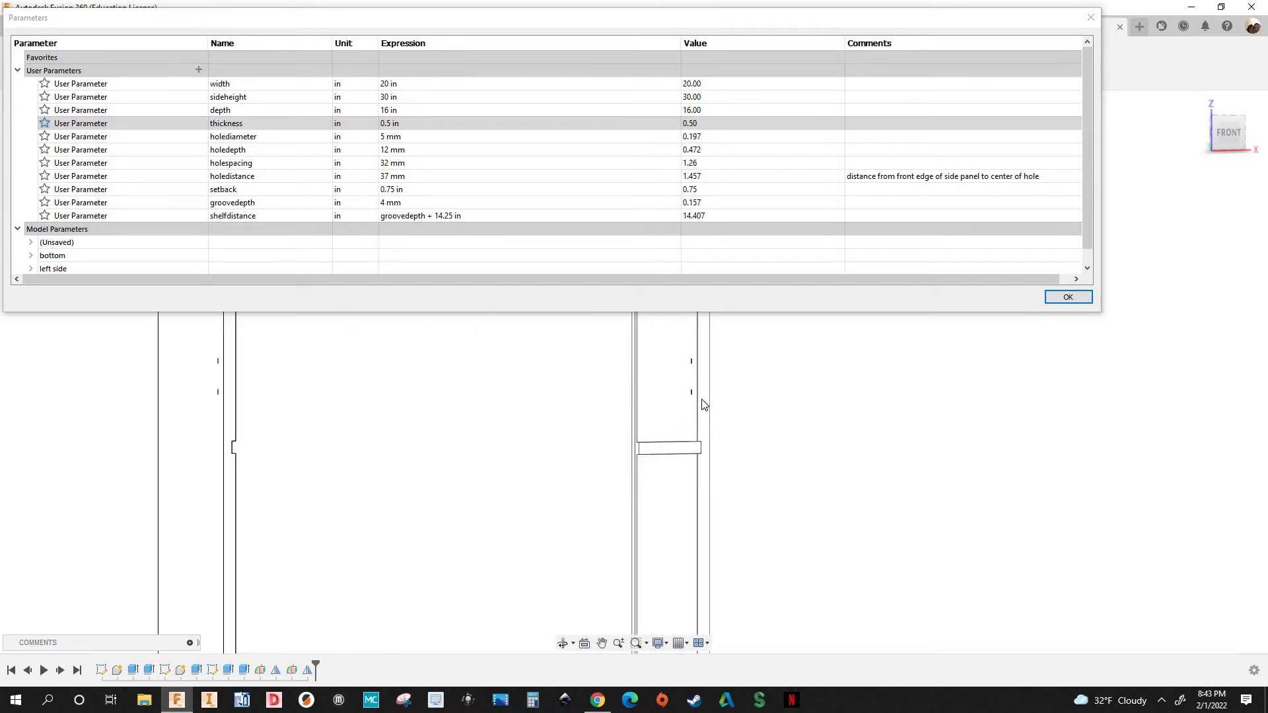
{"action": "scroll", "coordinate": [697, 409], "scroll_direction": "up", "scroll_amount": 4}
{"action": "middle_click_drag", "start_coordinate": [713, 420], "coordinate": [579, 414], "text": "shift"}
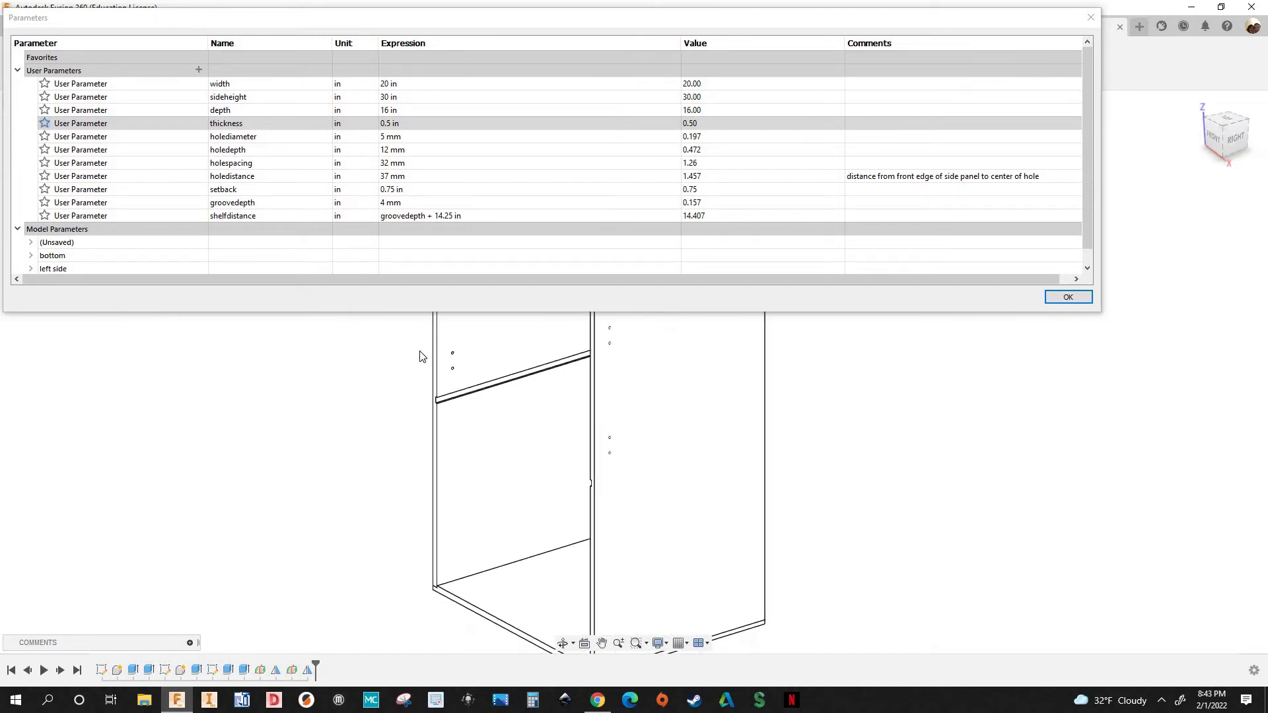
{"action": "key", "text": "Return"}
Measure the height of the shelf groove at the front edge of the left side panel
{"action": "scroll", "coordinate": [438, 414], "scroll_direction": "up", "scroll_amount": 2}
{"action": "scroll", "coordinate": [437, 414], "scroll_direction": "up", "scroll_amount": 4}
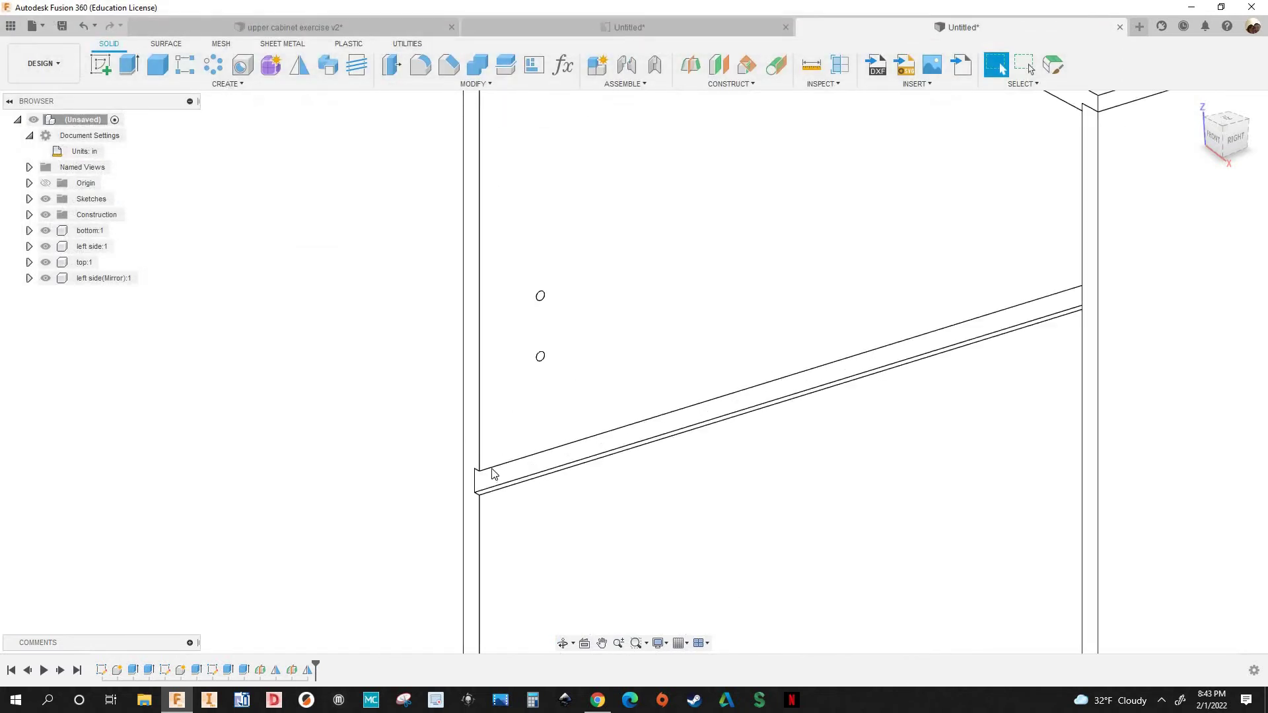
{"action": "scroll", "coordinate": [492, 473], "scroll_direction": "up", "scroll_amount": 3}
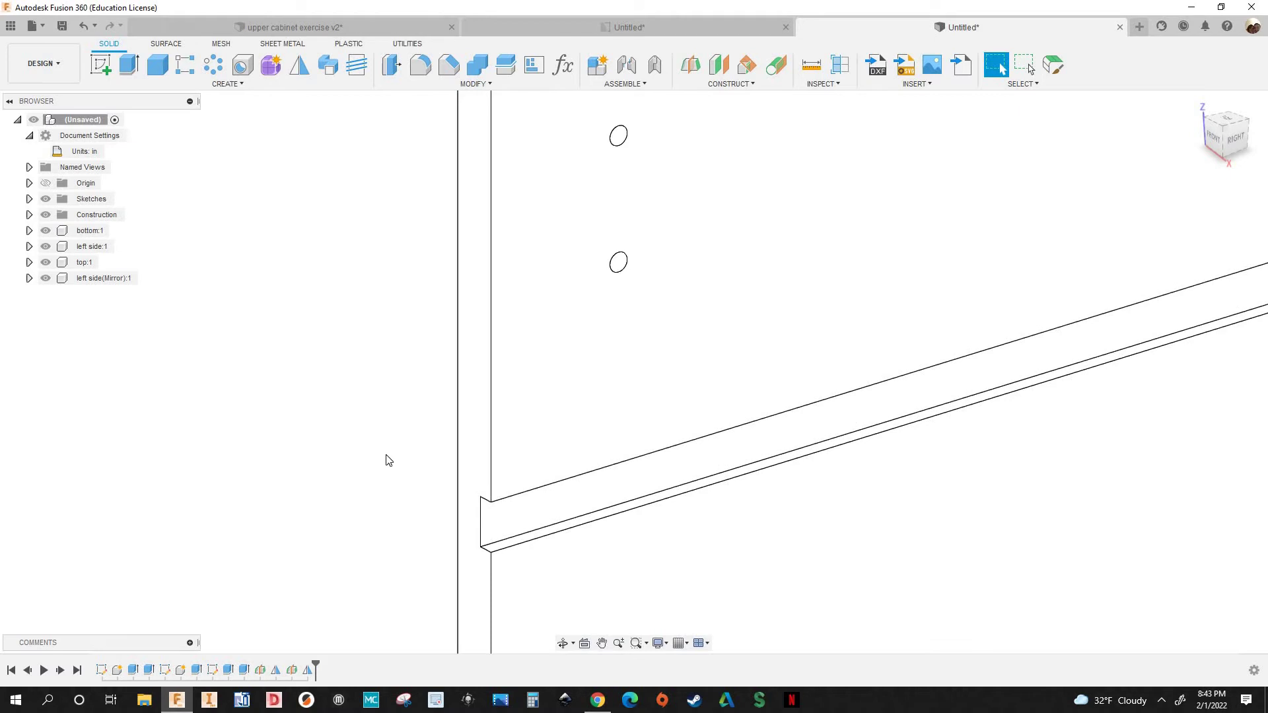
{"action": "scroll", "coordinate": [449, 383], "scroll_direction": "up", "scroll_amount": 3}
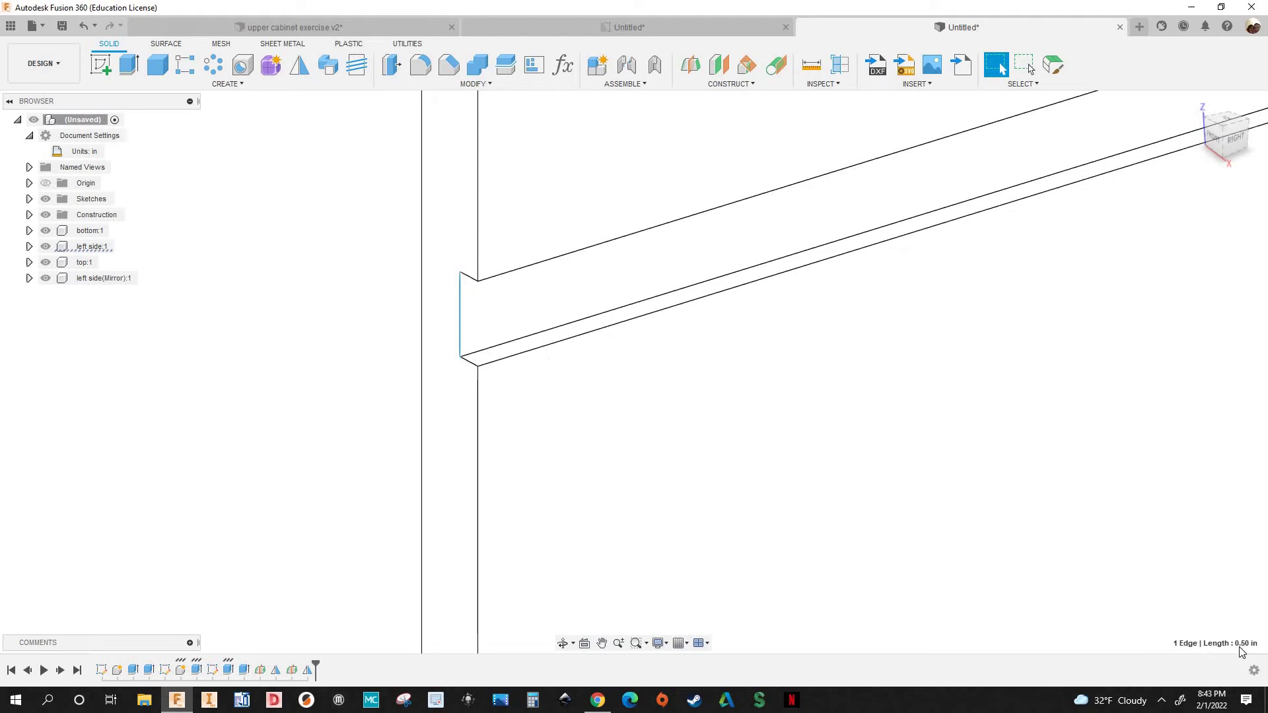
{"action": "scroll", "coordinate": [507, 410], "scroll_direction": "down", "scroll_amount": 2}
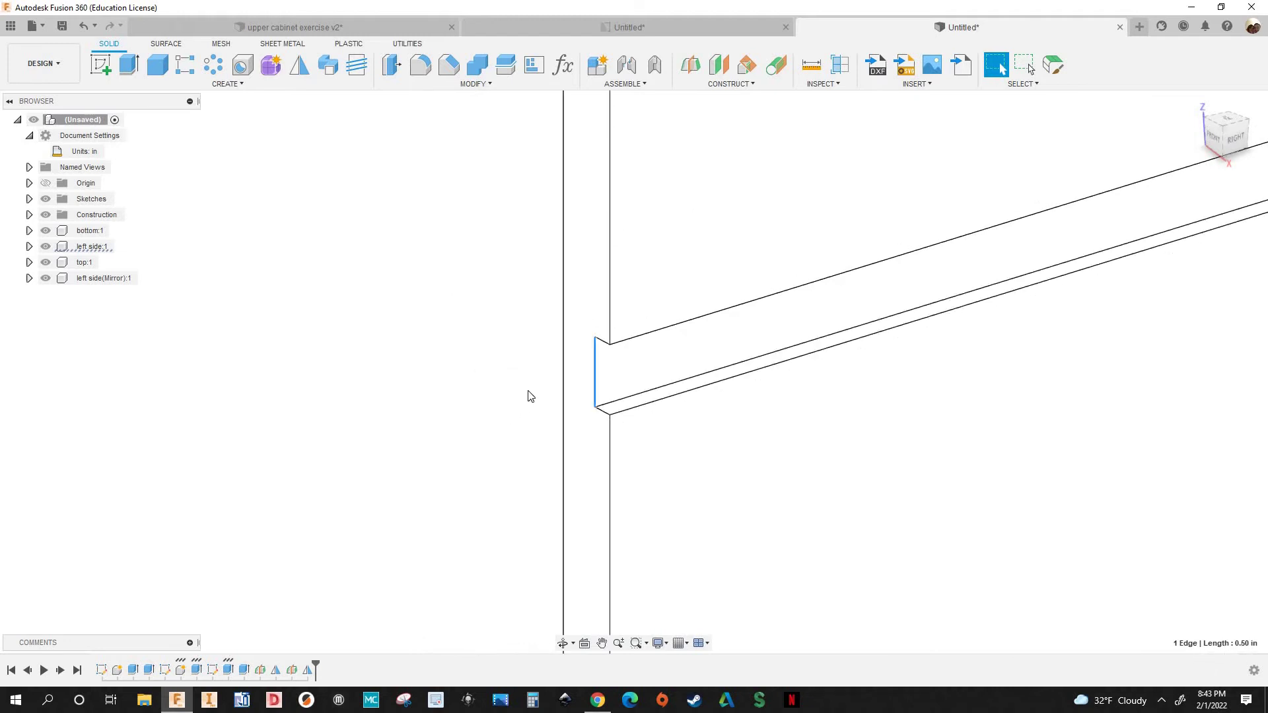
{"action": "scroll", "coordinate": [547, 358], "scroll_direction": "down", "scroll_amount": 3}
{"action": "scroll", "coordinate": [547, 358], "scroll_direction": "down", "scroll_amount": 5}
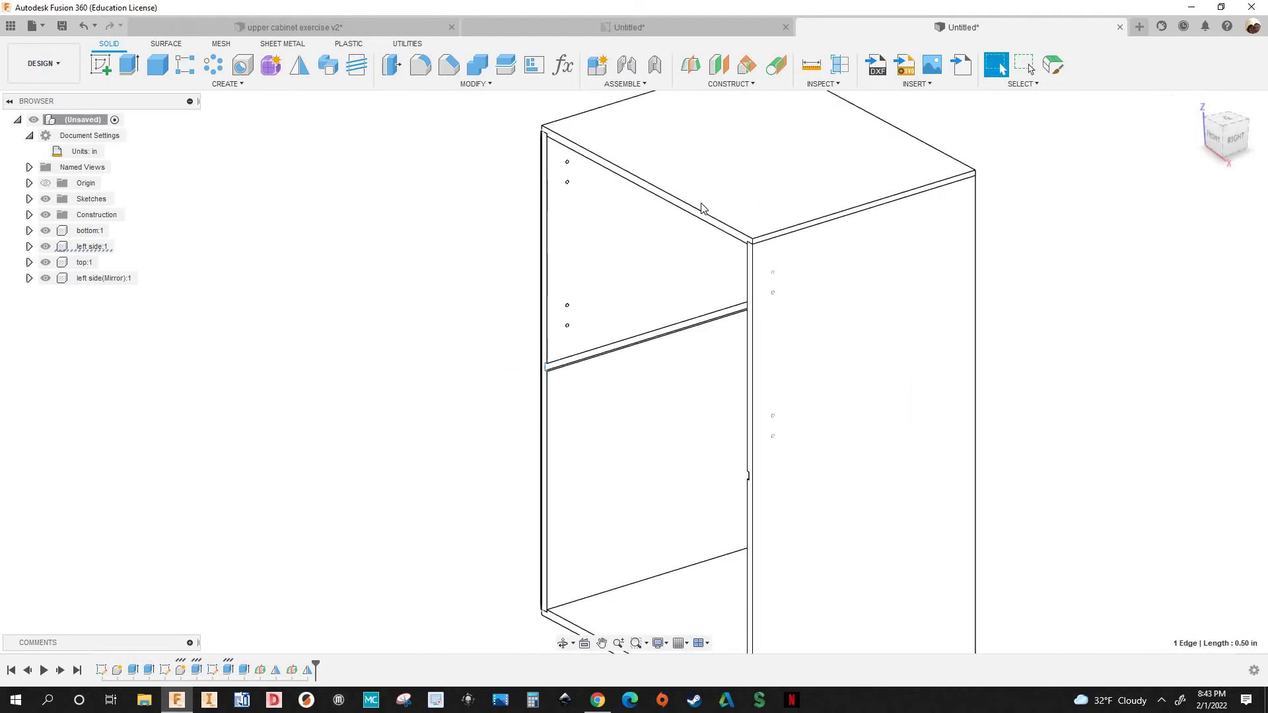
Examine the cabinet's front, then the groove and setback at the lower rear corner of the bottom and side panels
{"action": "scroll", "coordinate": [769, 276], "scroll_direction": "up", "scroll_amount": 4}
{"action": "scroll", "coordinate": [588, 288], "scroll_direction": "down", "scroll_amount": 2}
{"action": "scroll", "coordinate": [906, 419], "scroll_direction": "down", "scroll_amount": 4}
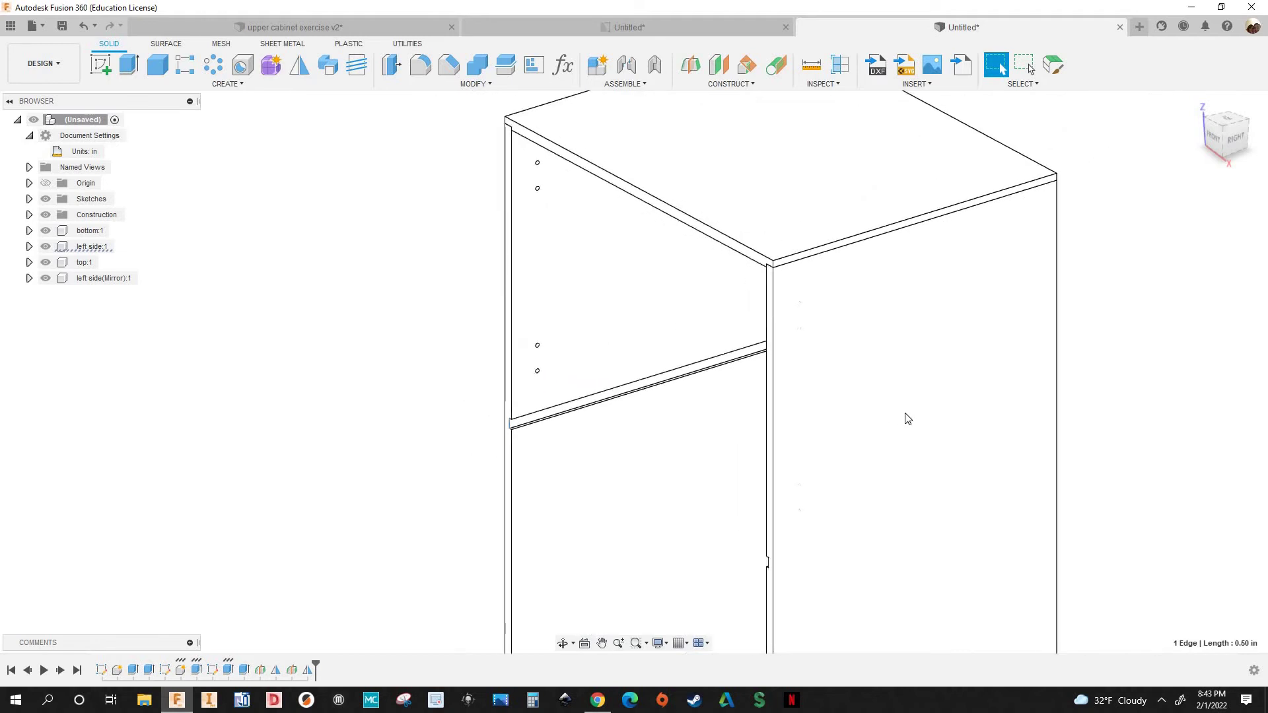
{"action": "middle_click_drag", "start_coordinate": [848, 396], "coordinate": [820, 416]}
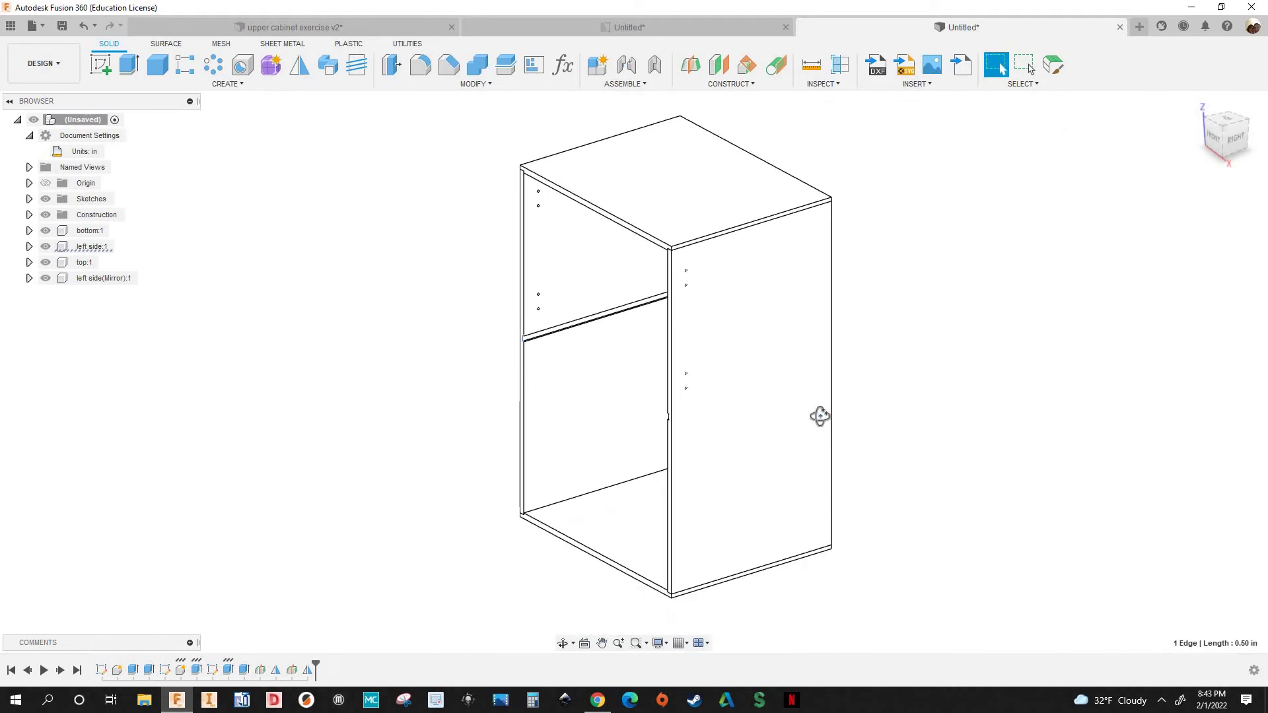
{"action": "middle_click_drag", "start_coordinate": [733, 418], "coordinate": [843, 570], "text": "shift"}
{"action": "scroll", "coordinate": [865, 574], "scroll_direction": "up", "scroll_amount": 5}
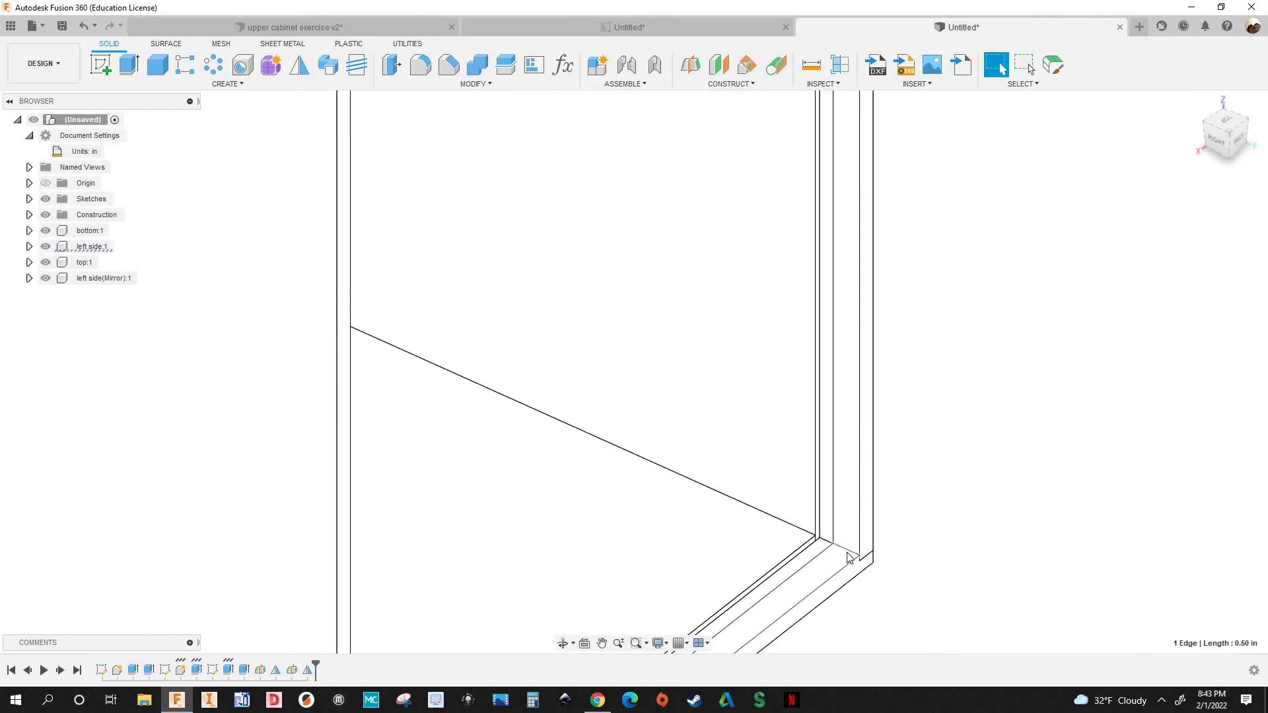
{"action": "scroll", "coordinate": [848, 558], "scroll_direction": "up", "scroll_amount": 2}
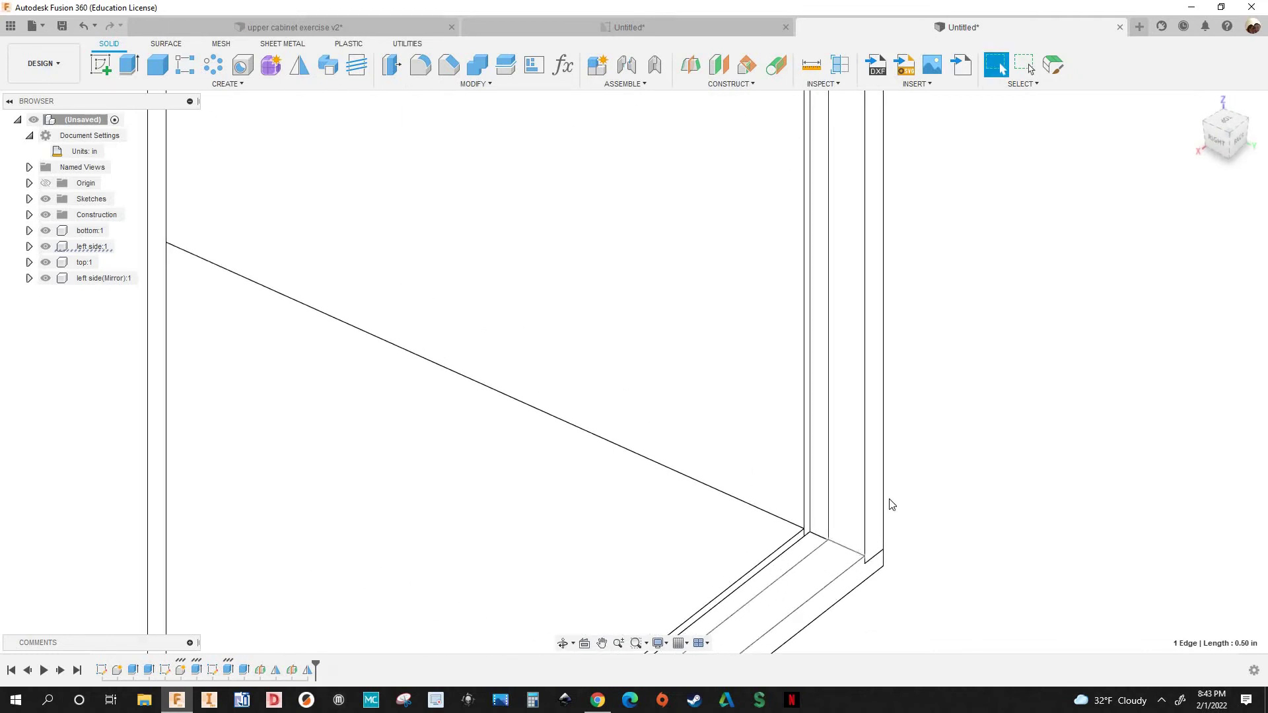
{"action": "scroll", "coordinate": [660, 145], "scroll_direction": "down", "scroll_amount": 6}
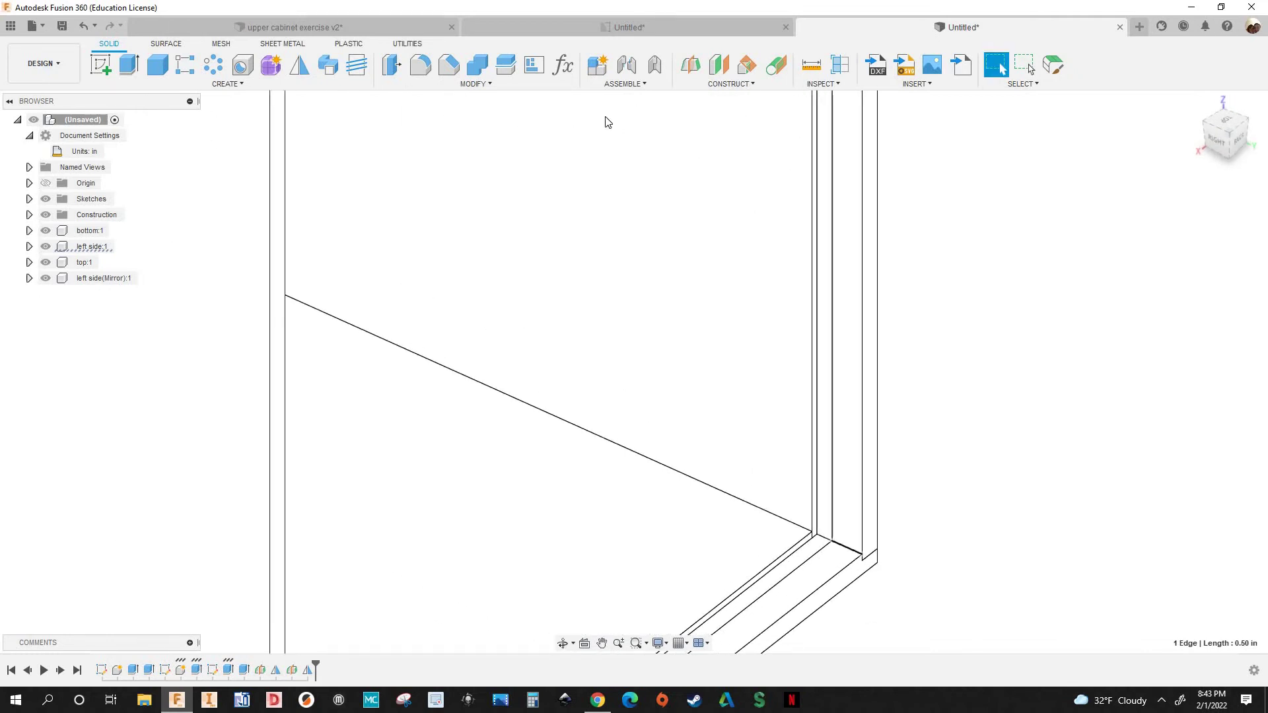
Set the setback user parameter to 0.5 in and check the back groove at the cabinet's lower rear corner
{"action": "left_click", "coordinate": [562, 69]}
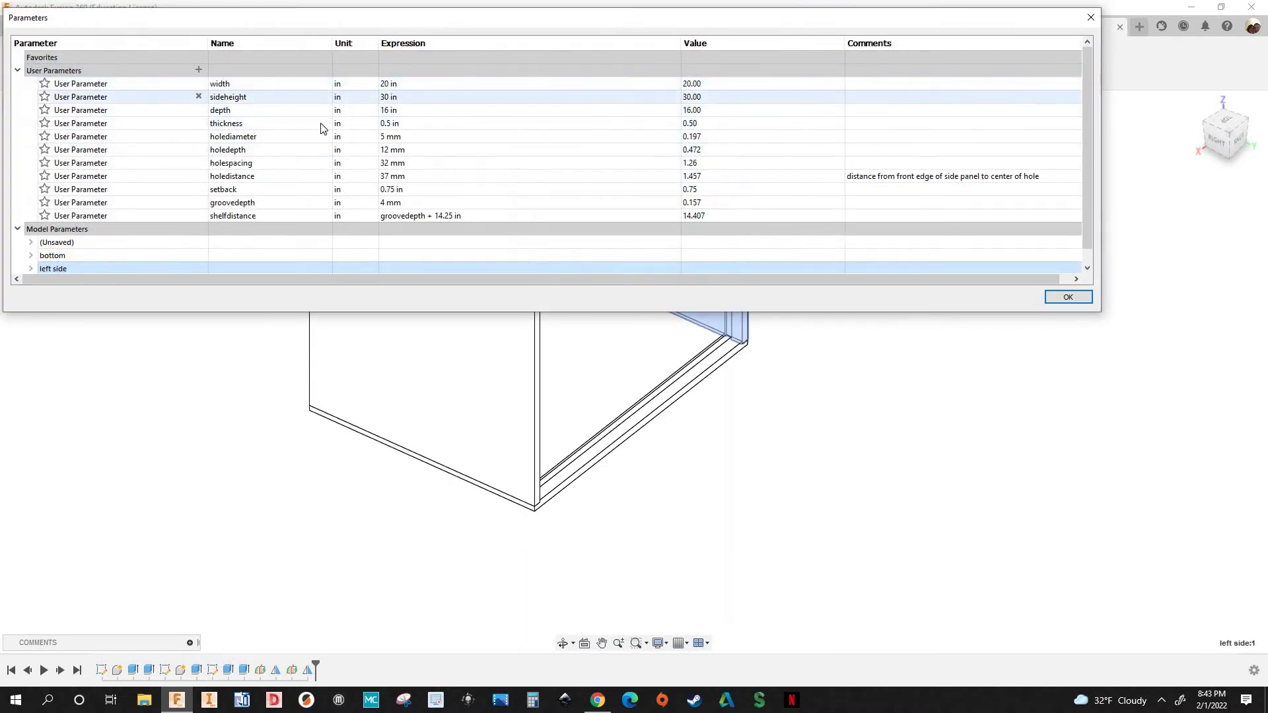
{"action": "left_click", "coordinate": [402, 196]}
{"action": "type", "text": ".5"}
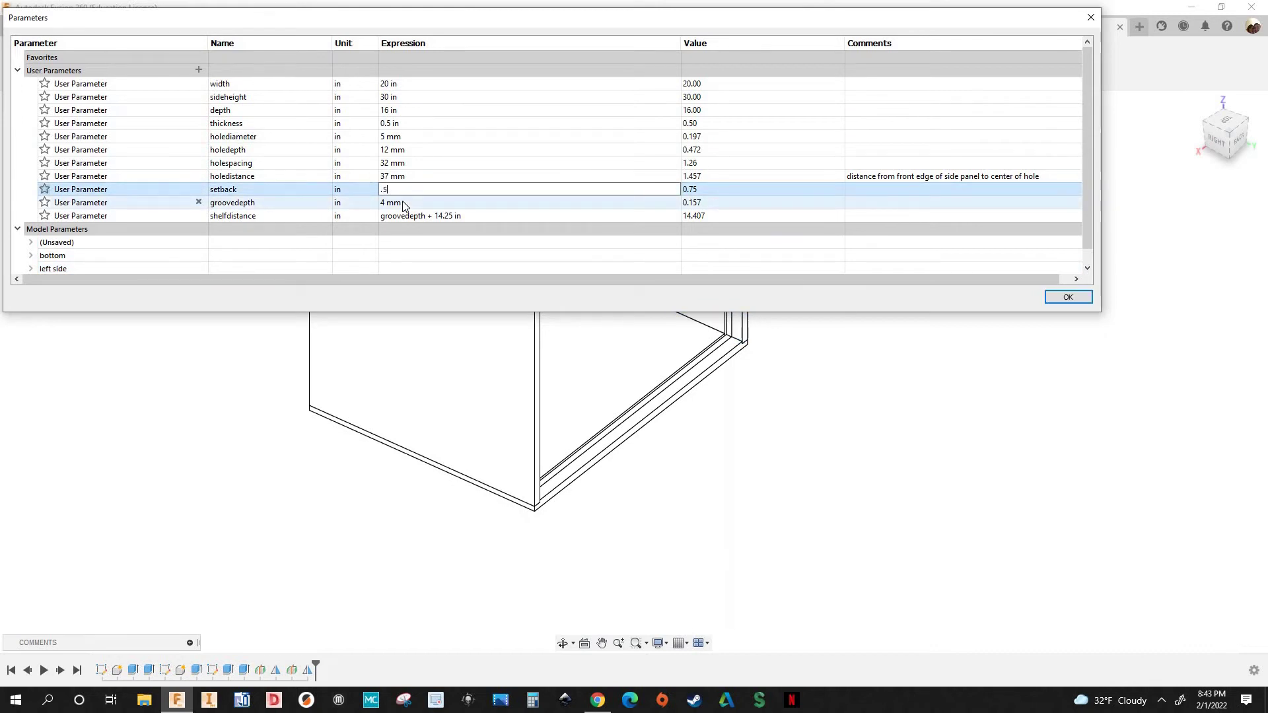
{"action": "key", "text": "Return"}
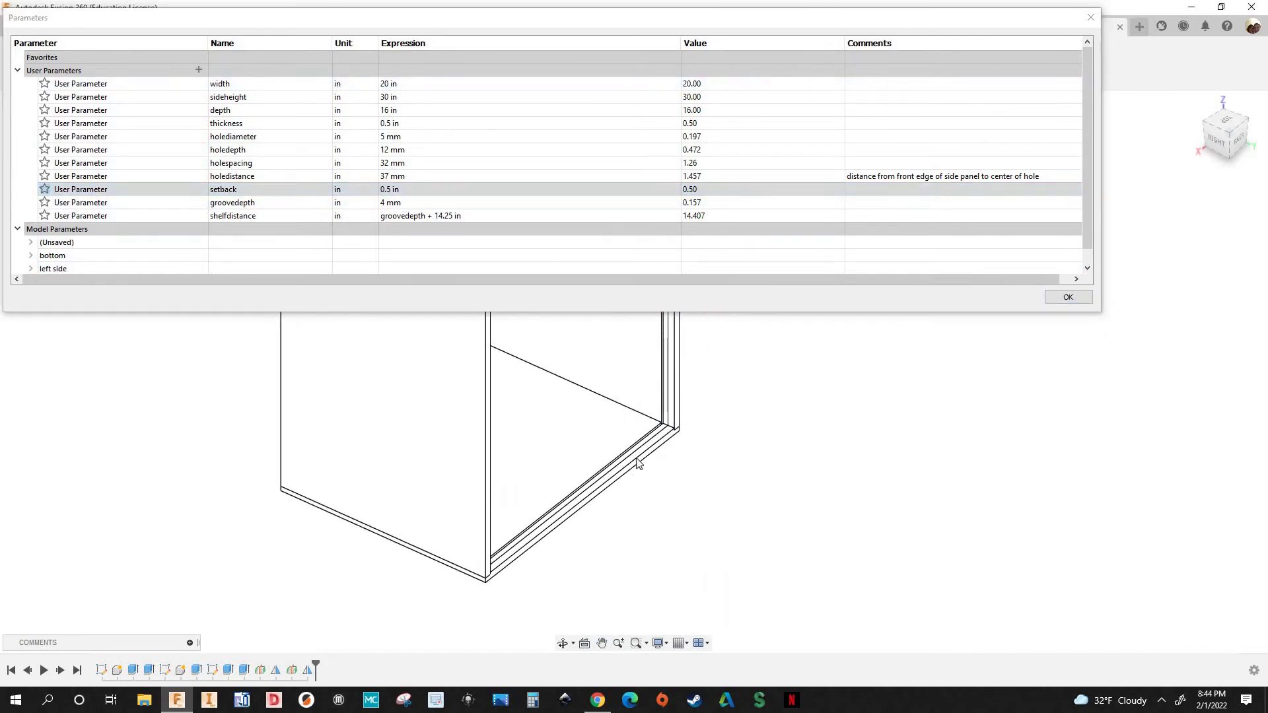
{"action": "scroll", "coordinate": [637, 462], "scroll_direction": "up", "scroll_amount": 3}
{"action": "scroll", "coordinate": [646, 455], "scroll_direction": "up", "scroll_amount": 2}
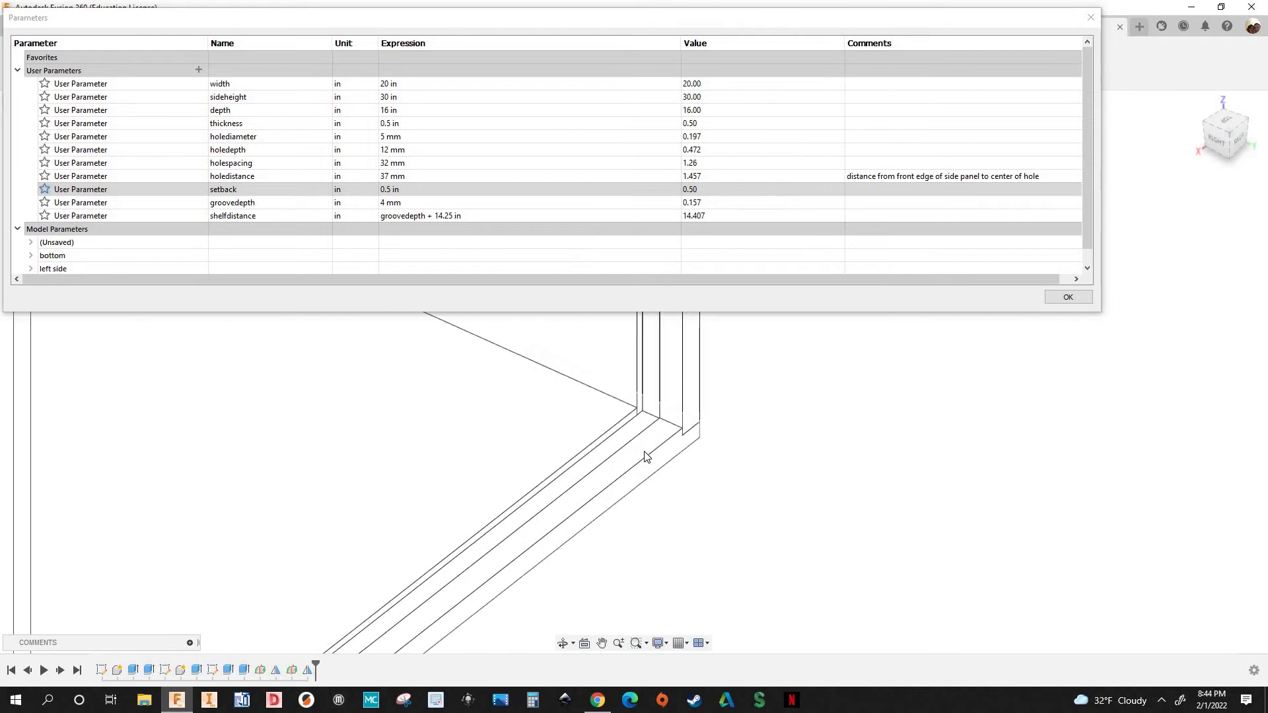
{"action": "scroll", "coordinate": [646, 456], "scroll_direction": "down", "scroll_amount": 5}
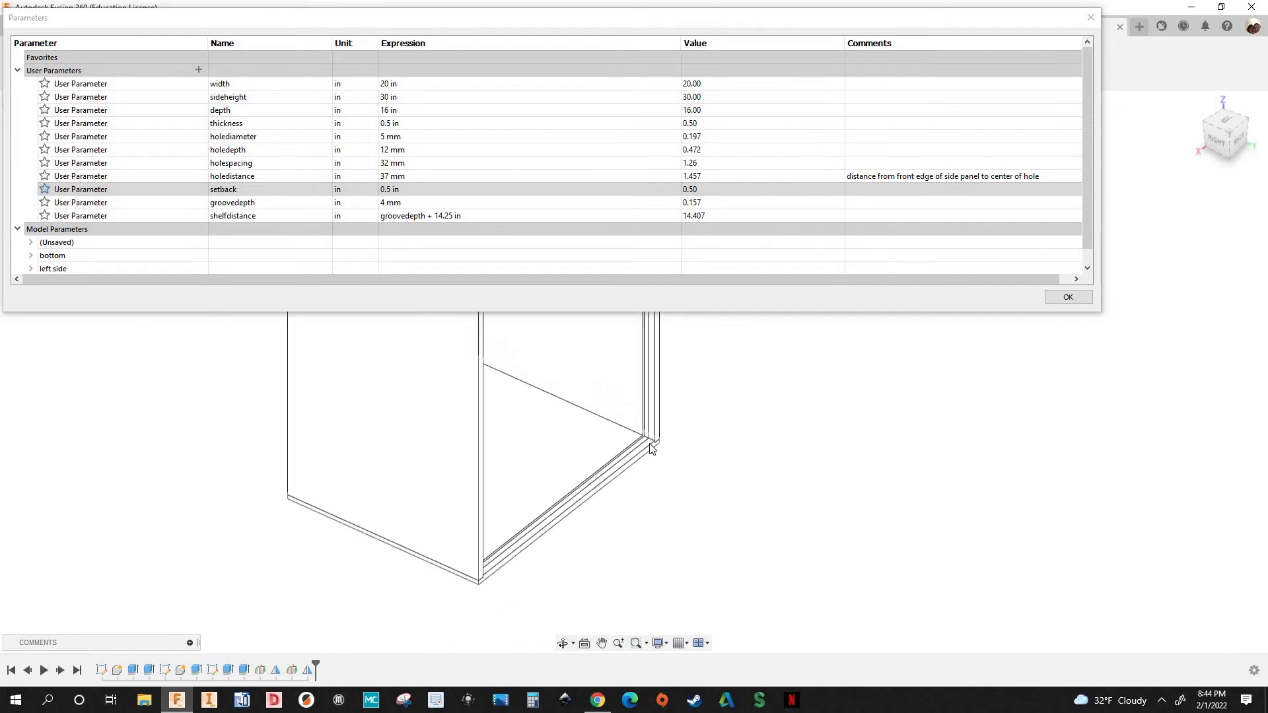
{"action": "scroll", "coordinate": [674, 482], "scroll_direction": "up", "scroll_amount": 5}
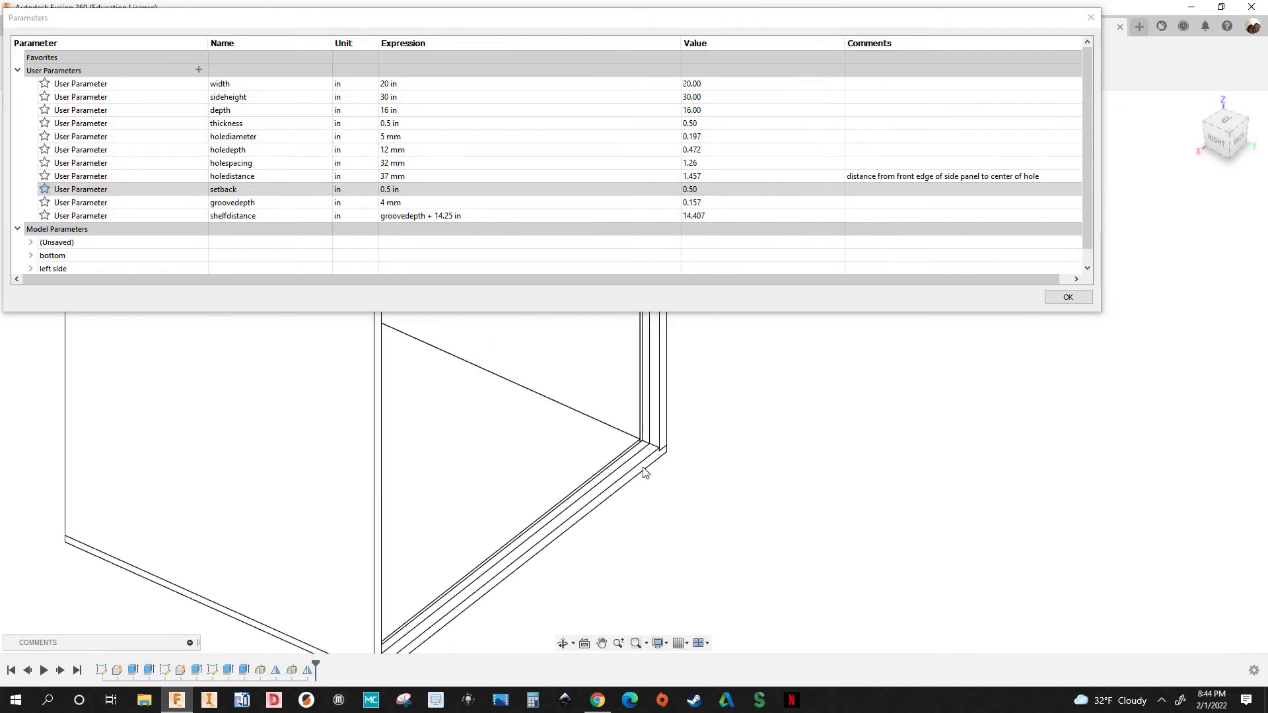
{"action": "scroll", "coordinate": [684, 475], "scroll_direction": "up", "scroll_amount": 3}
{"action": "scroll", "coordinate": [681, 432], "scroll_direction": "down", "scroll_amount": 4}
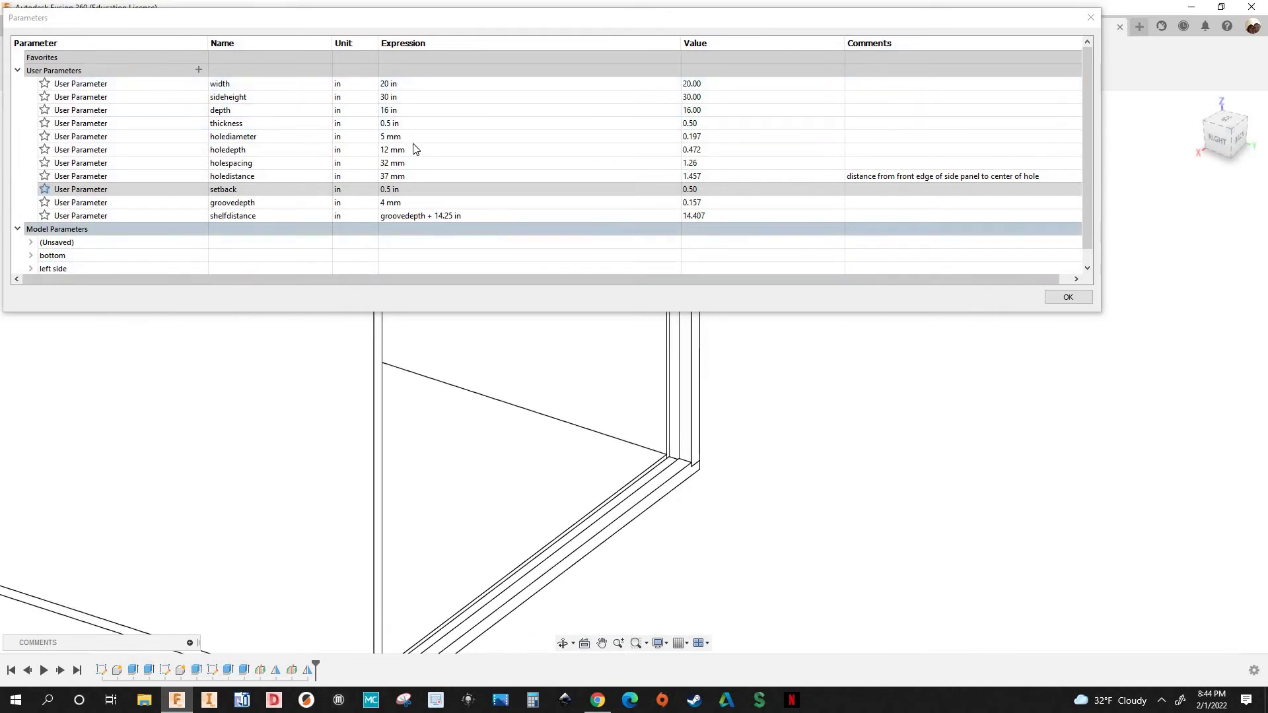
Set both the thickness and setback user parameters to 0.75 in
{"action": "left_click", "coordinate": [409, 126]}
{"action": "left_click", "coordinate": [410, 126]}
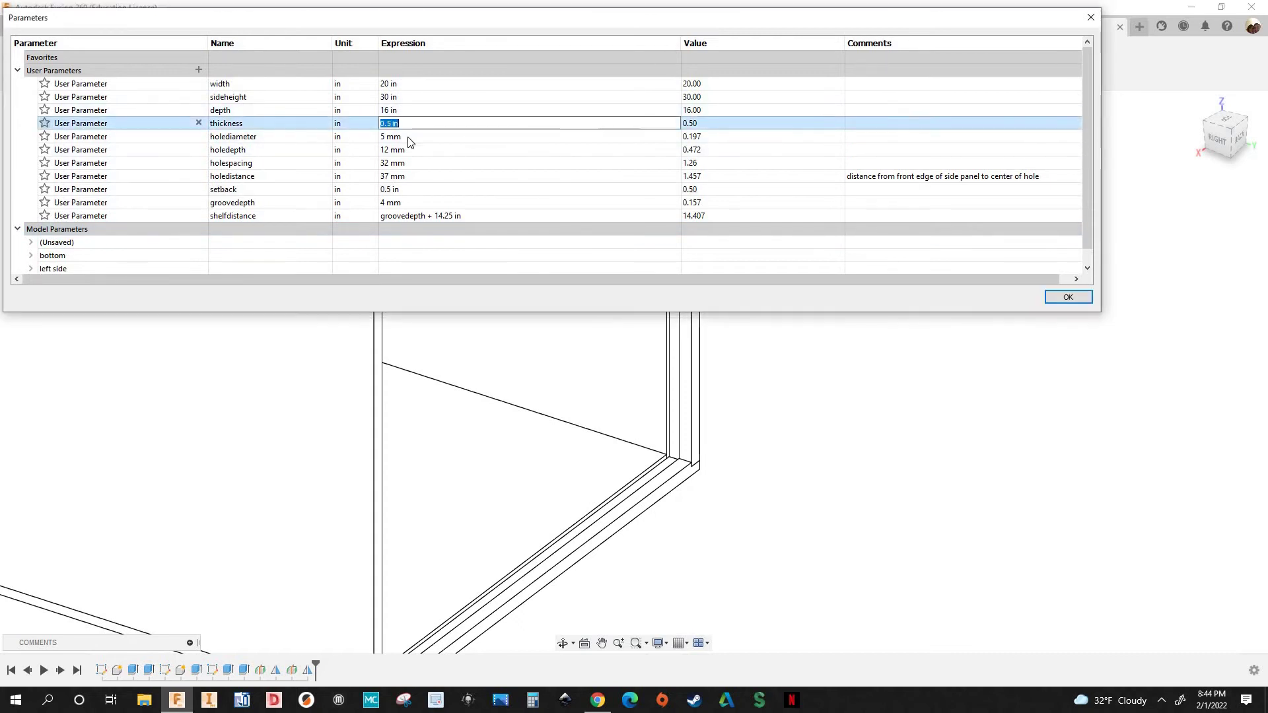
{"action": "type", "text": ".75"}
{"action": "key", "text": "Return"}
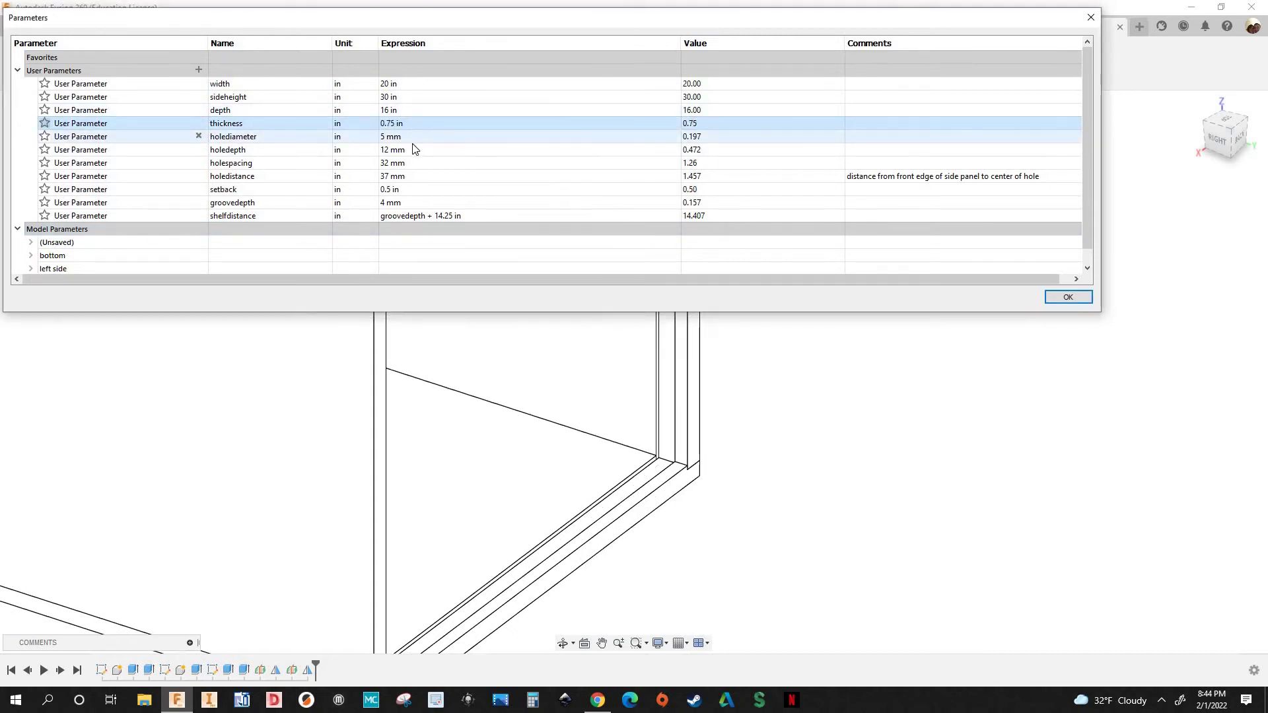
{"action": "double_click", "coordinate": [425, 189]}
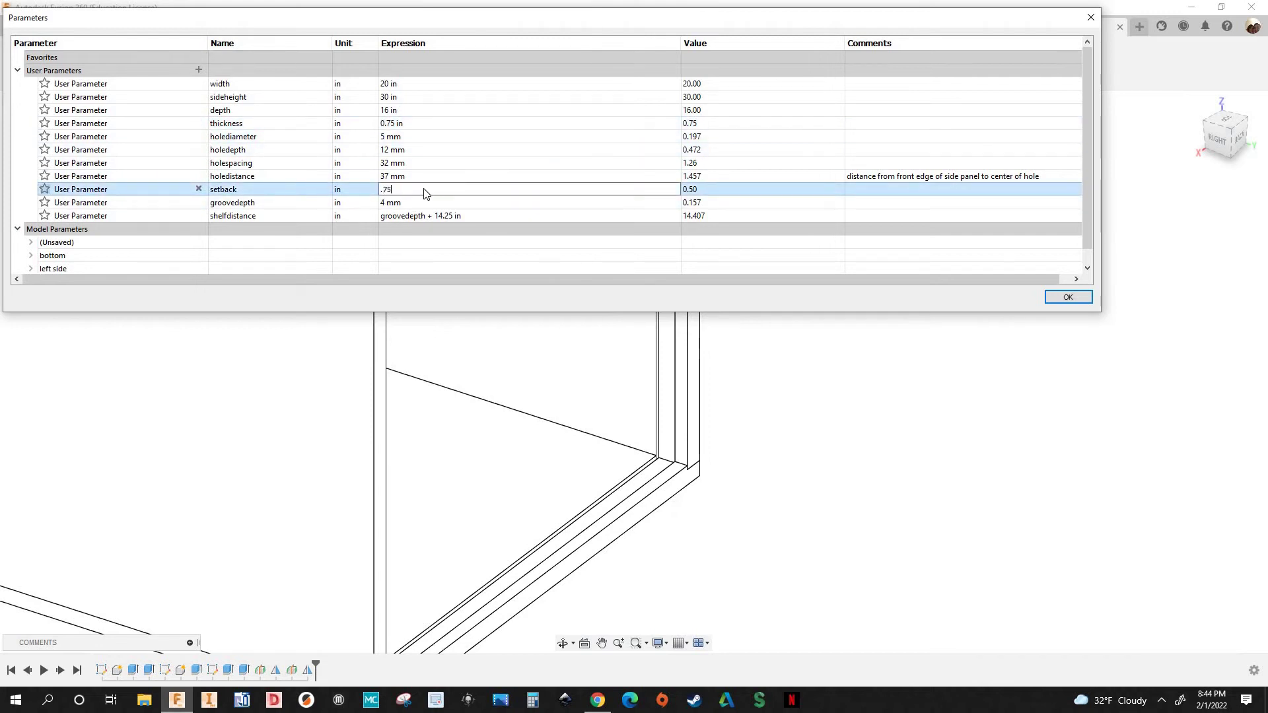
{"action": "type", "text": ".75"}
{"action": "key", "text": "Return"}
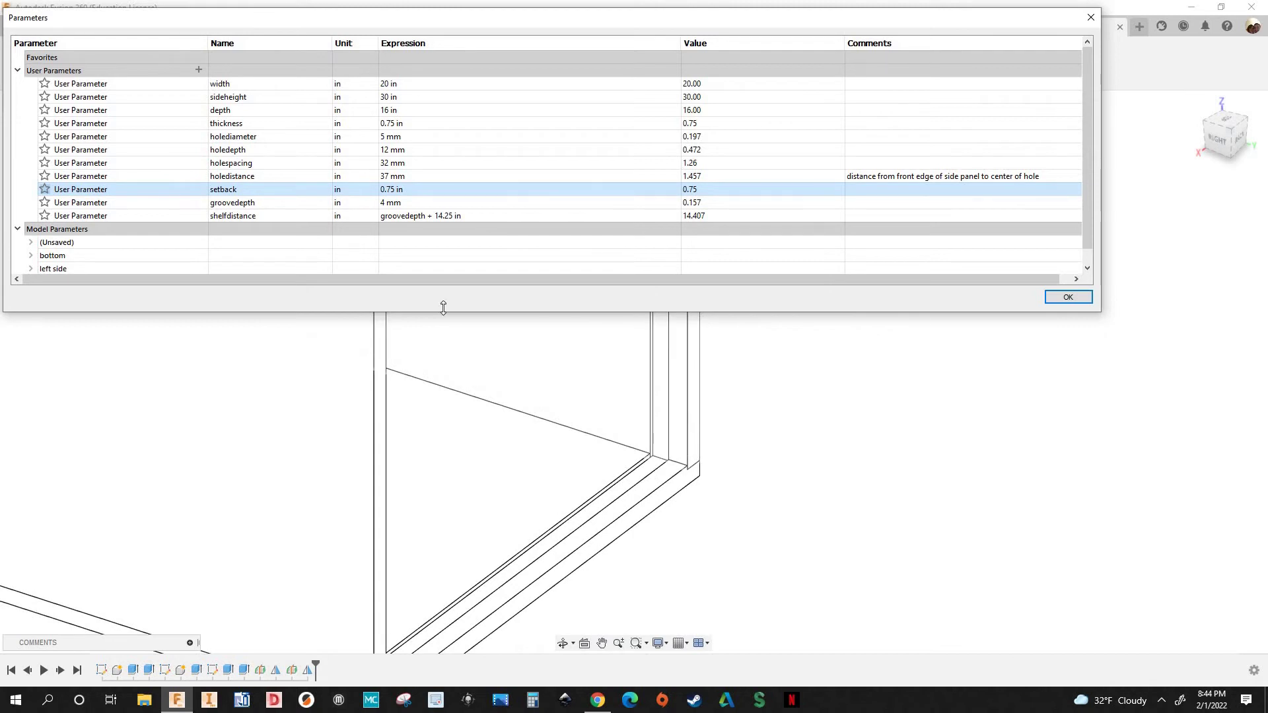
Set the setback user parameter to 0.71 in and measure the setback edge on the bottom panel's rear corner
{"action": "double_click", "coordinate": [423, 190]}
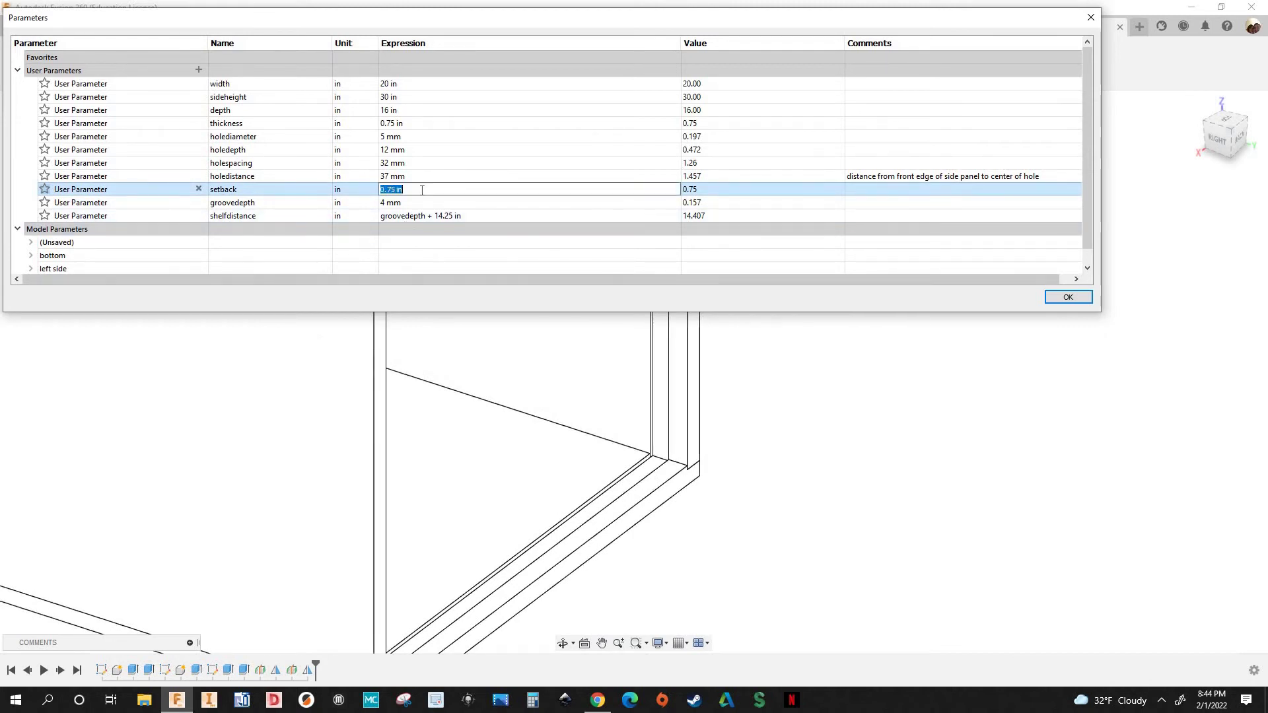
{"action": "type", "text": "0.4"}
{"action": "key", "text": "Return"}
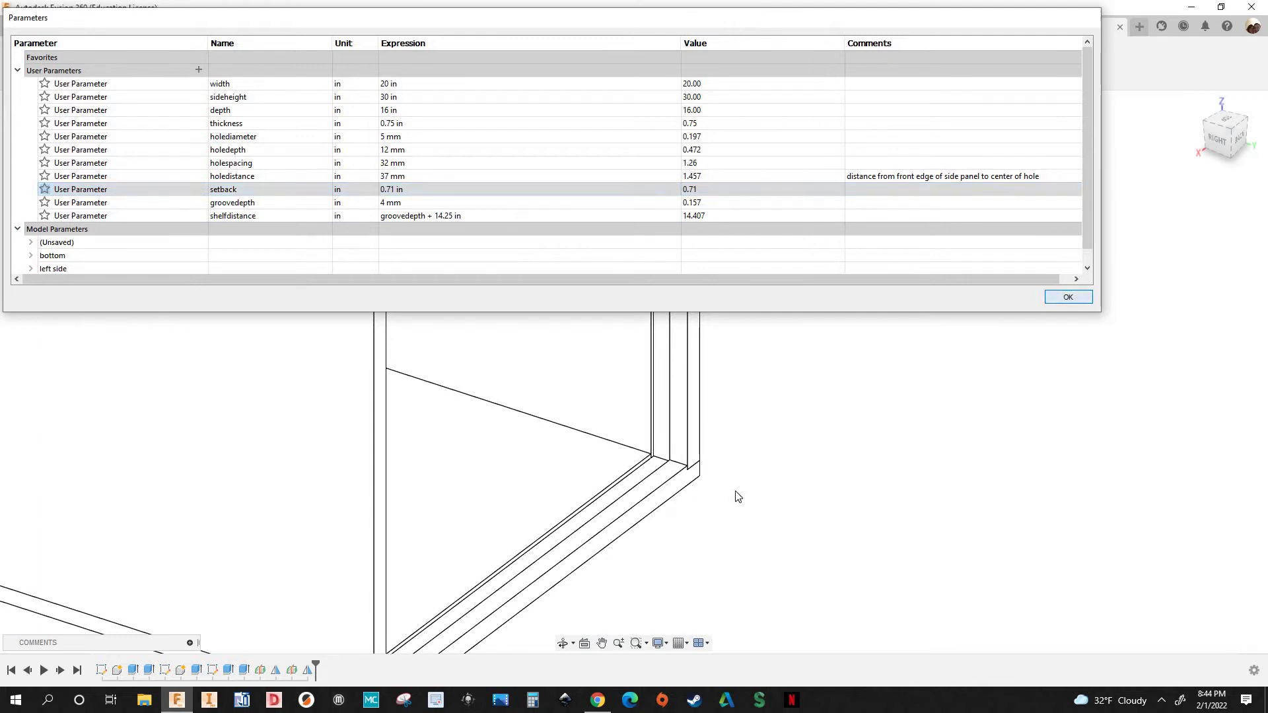
{"action": "scroll", "coordinate": [747, 489], "scroll_direction": "up", "scroll_amount": 3}
{"action": "left_click", "coordinate": [753, 480]}
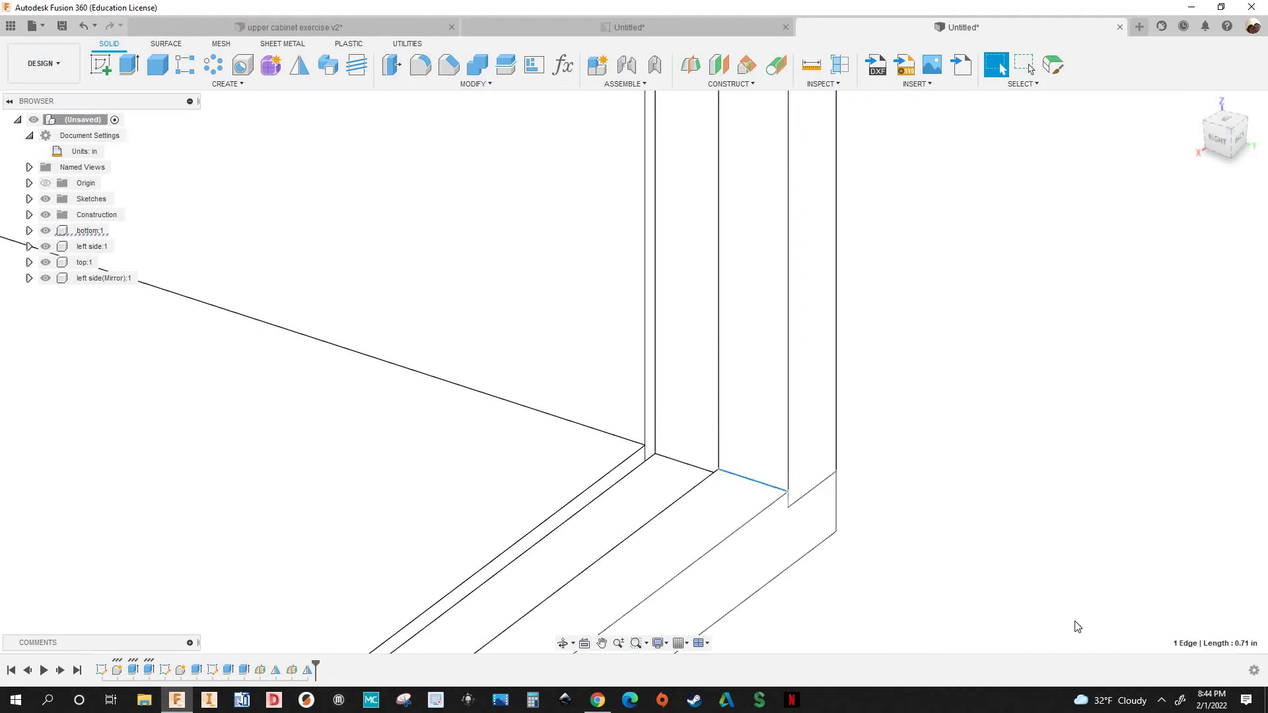
{"action": "scroll", "coordinate": [943, 513], "scroll_direction": "down", "scroll_amount": 1}
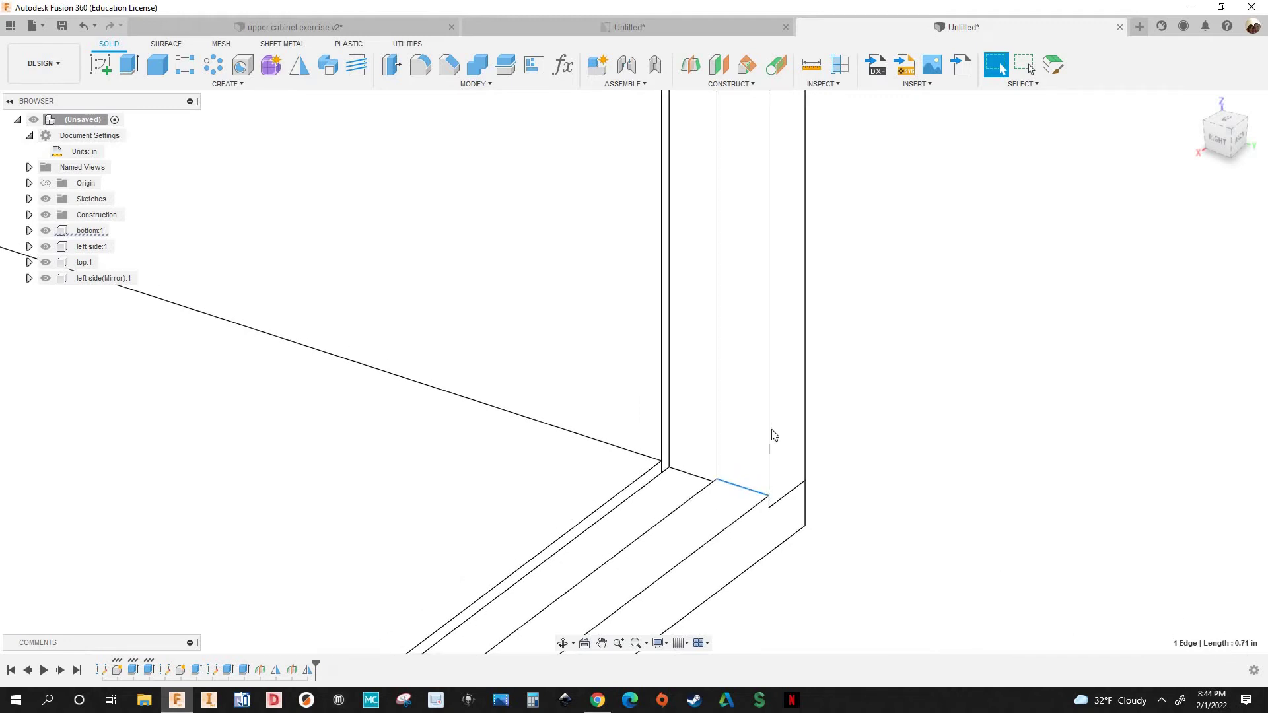
Set the setback user parameter to 17 mm and measure the bottom panel's setback edge again
{"action": "scroll", "coordinate": [774, 434], "scroll_direction": "down", "scroll_amount": 3}
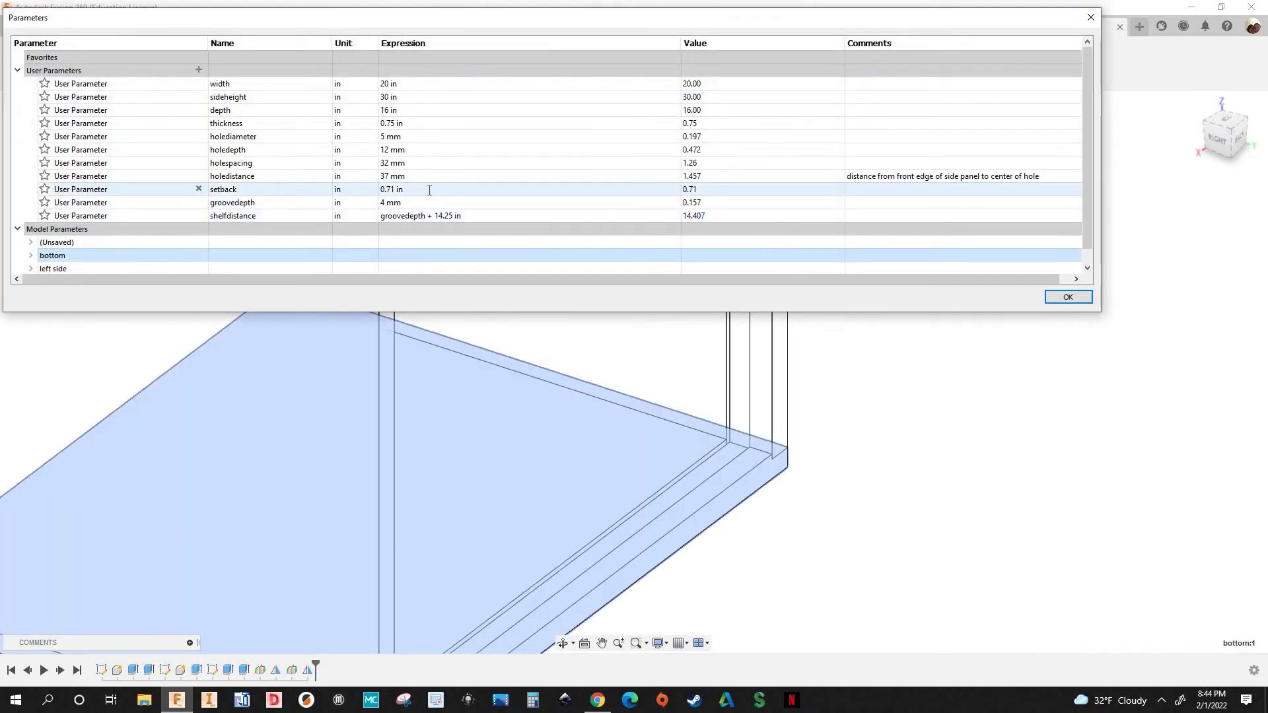
{"action": "left_click", "coordinate": [429, 191]}
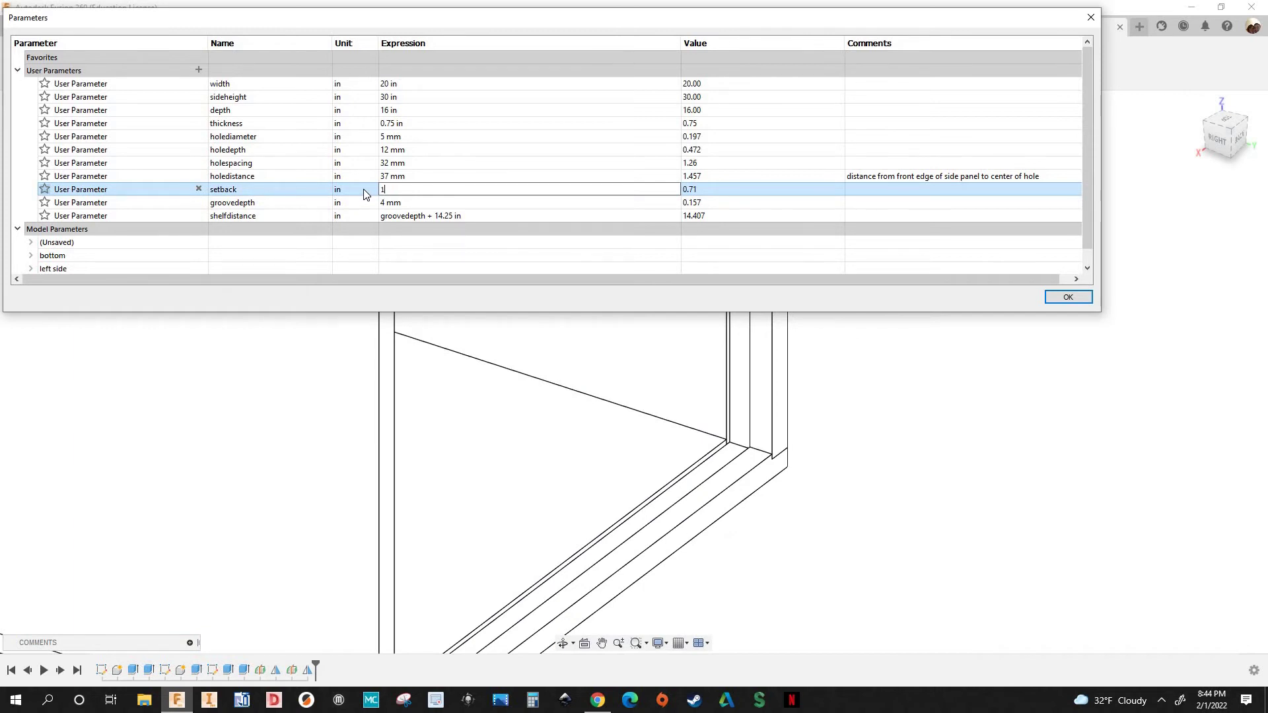
{"action": "type", "text": "17 mm"}
{"action": "key", "text": "Return"}
{"action": "key", "text": "Return"}
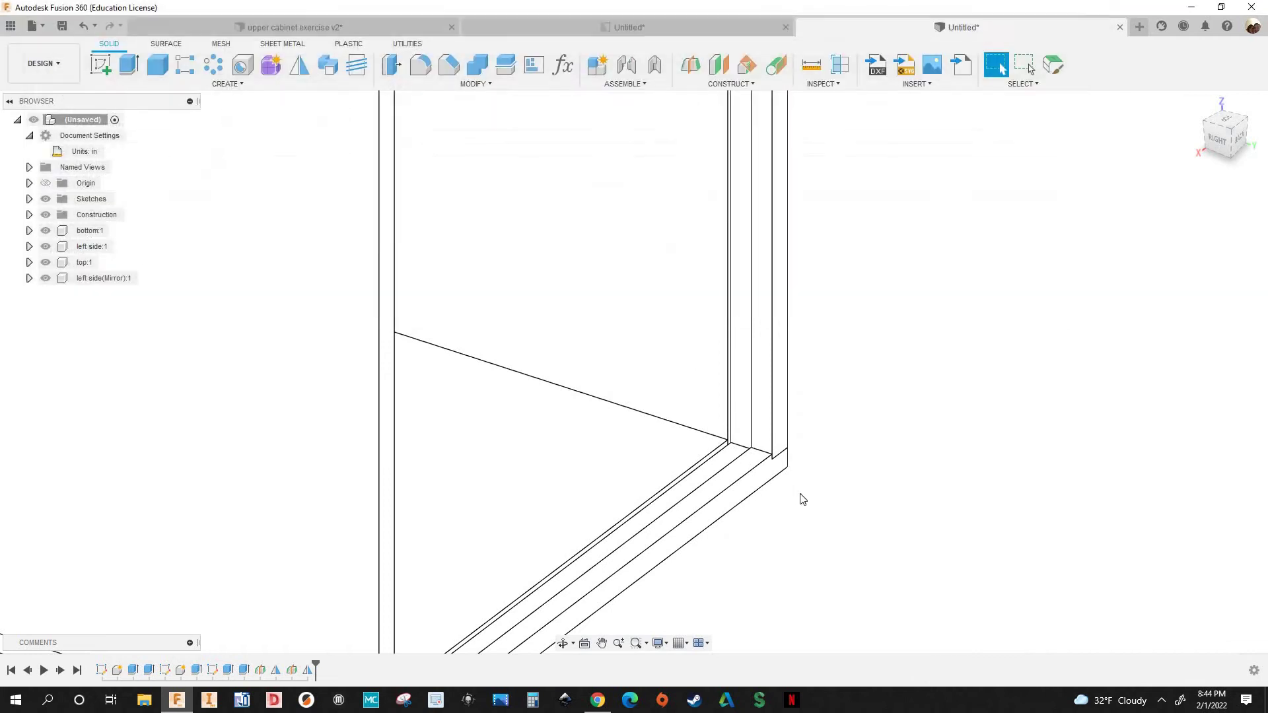
{"action": "scroll", "coordinate": [819, 515], "scroll_direction": "up", "scroll_amount": 5}
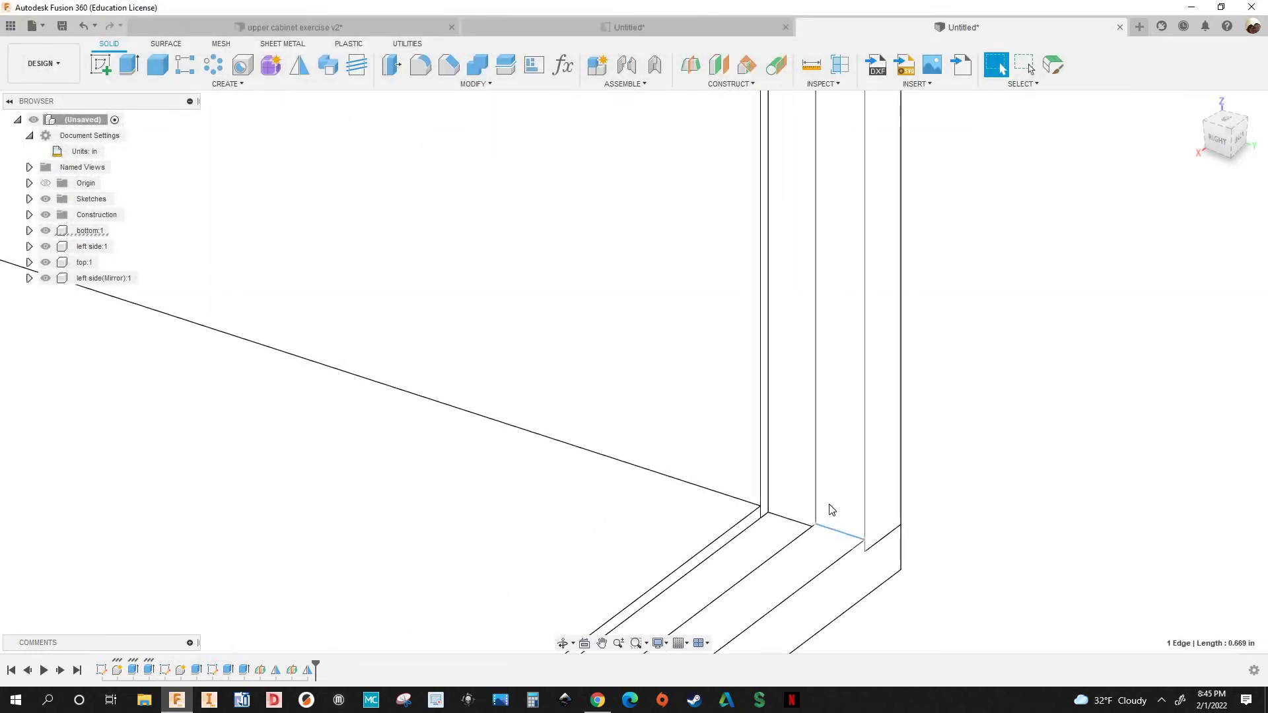
Set the setback user parameter to 0.75 in and close the parameters
{"action": "left_click", "coordinate": [561, 69]}
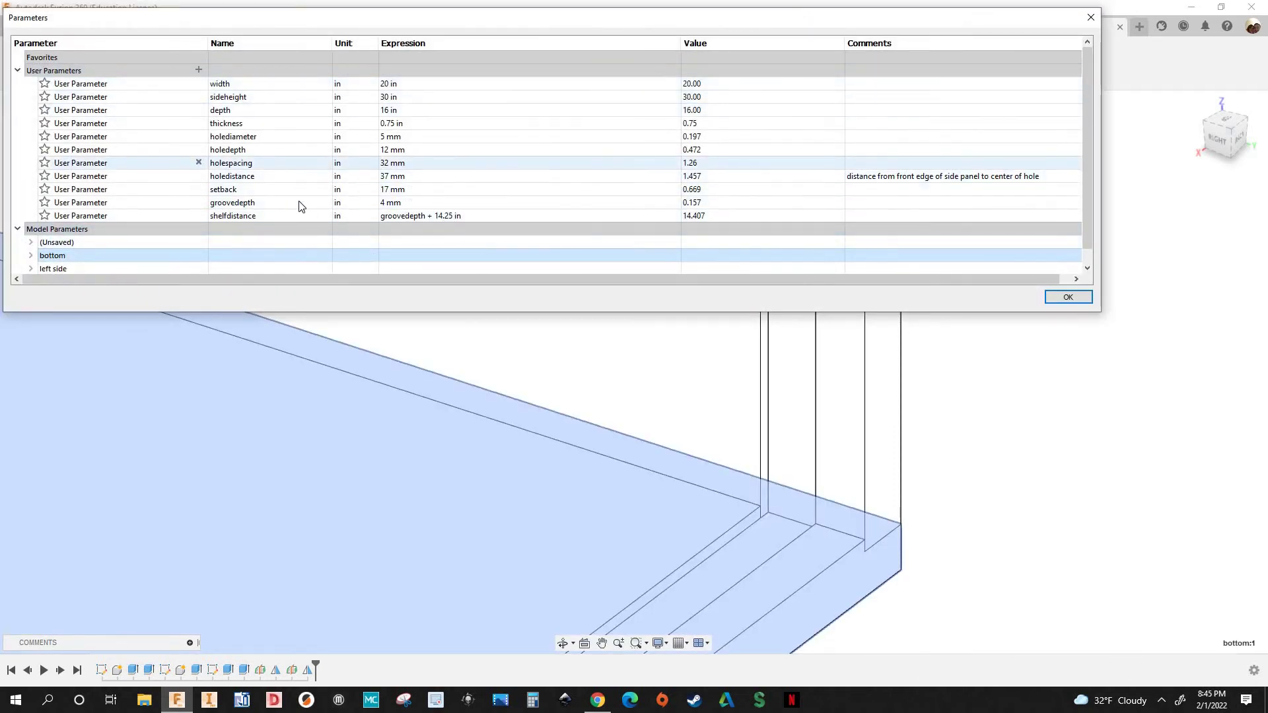
{"action": "left_click", "coordinate": [354, 194]}
{"action": "left_click", "coordinate": [354, 194]}
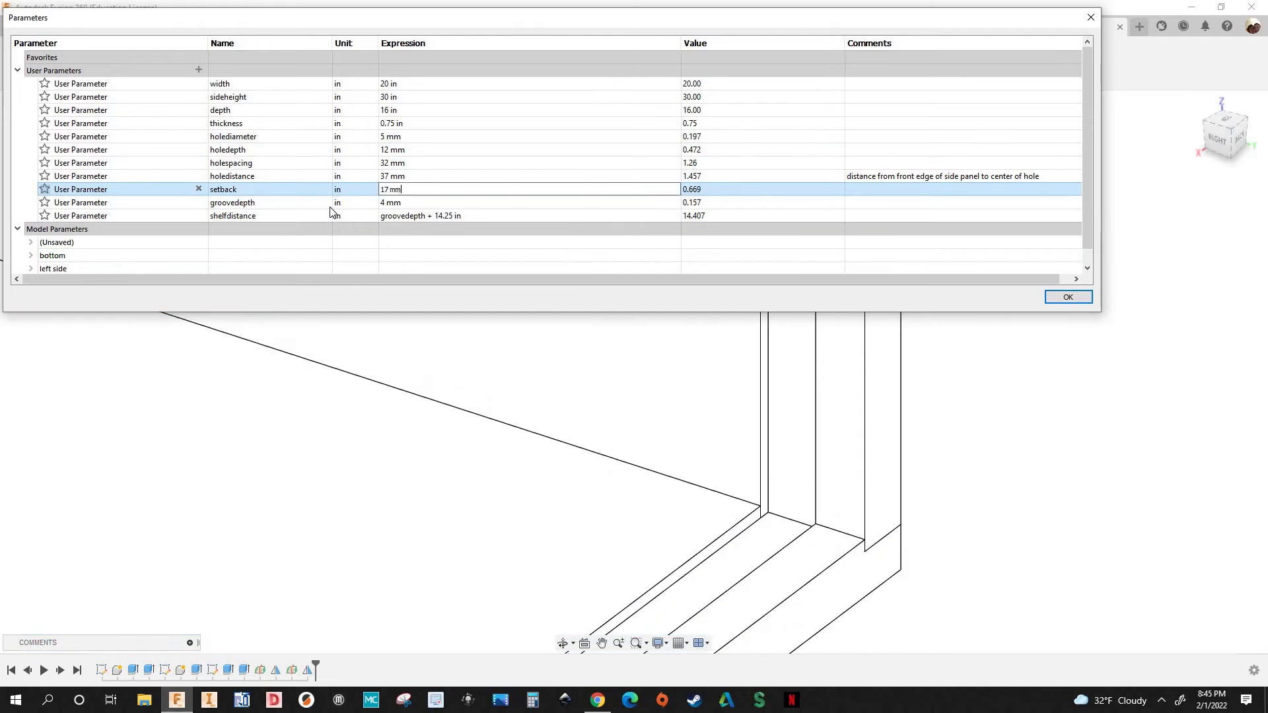
{"action": "key", "text": "Return"}
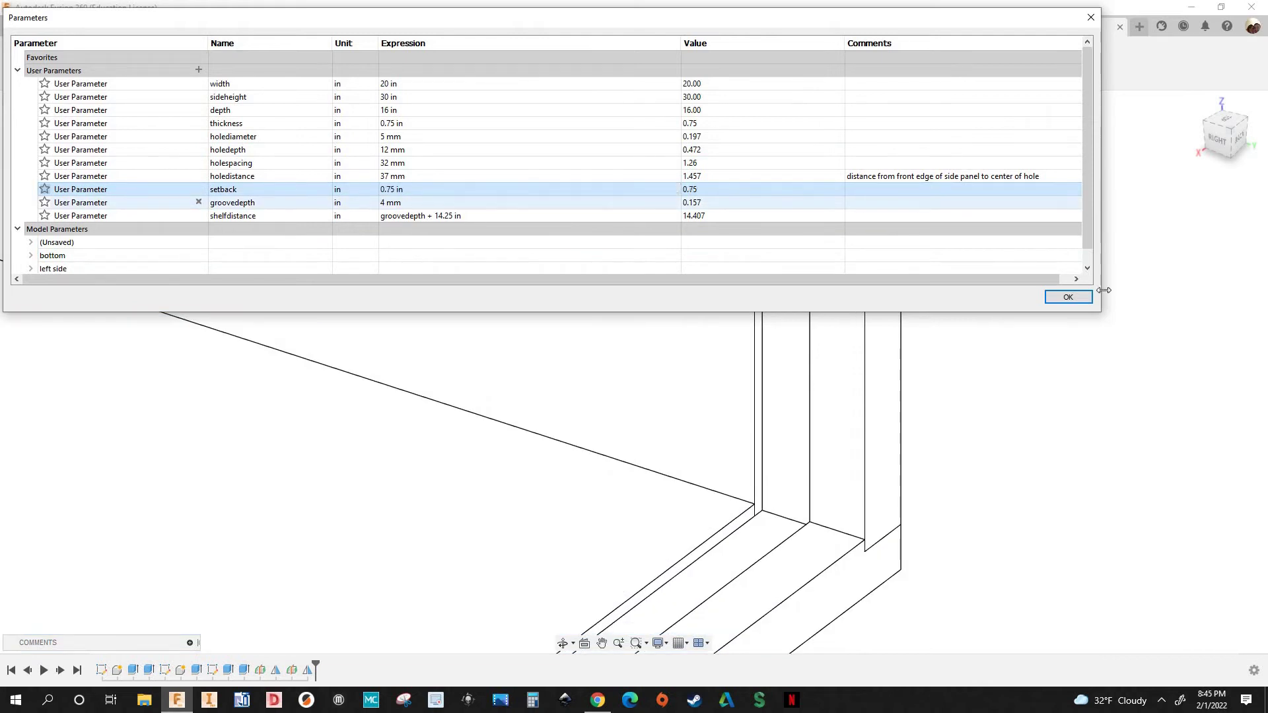
{"action": "left_click", "coordinate": [1068, 296]}
Set the sideheight user parameter to 40 in, close the parameters and view the whole cabinet from the front
{"action": "scroll", "coordinate": [212, 289], "scroll_direction": "down", "scroll_amount": 5}
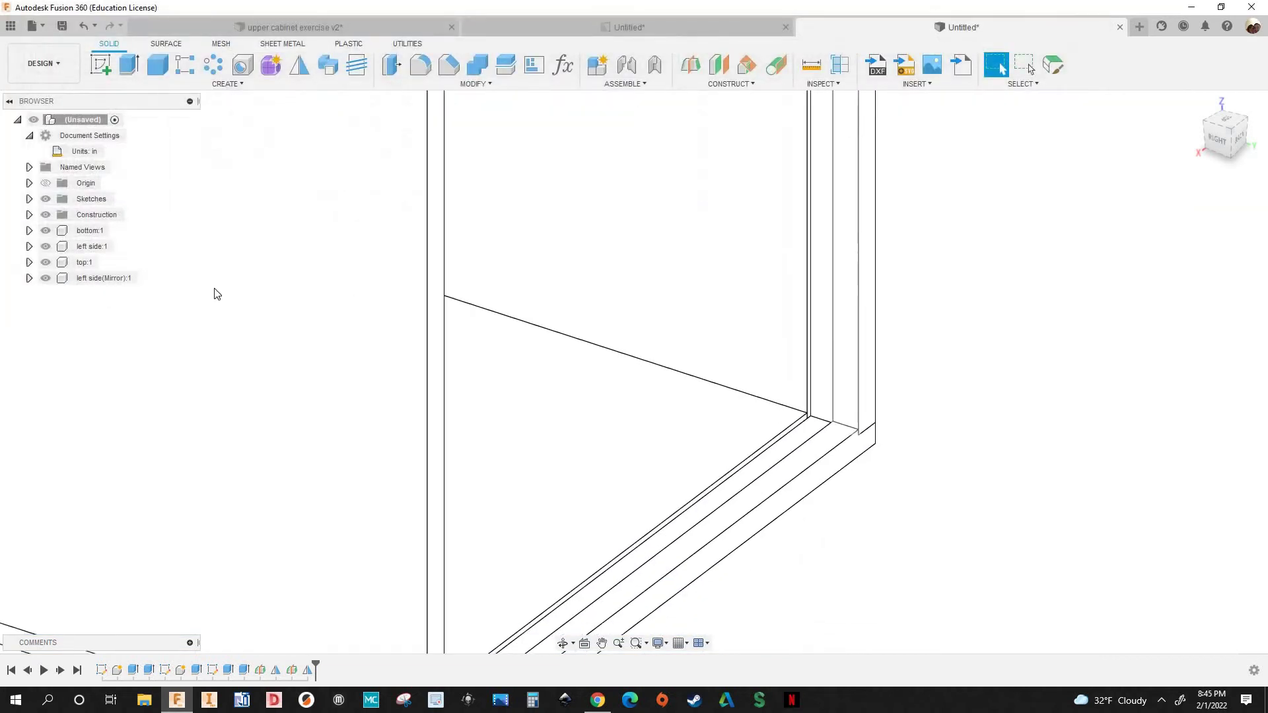
{"action": "middle_click_drag", "start_coordinate": [697, 399], "coordinate": [731, 321]}
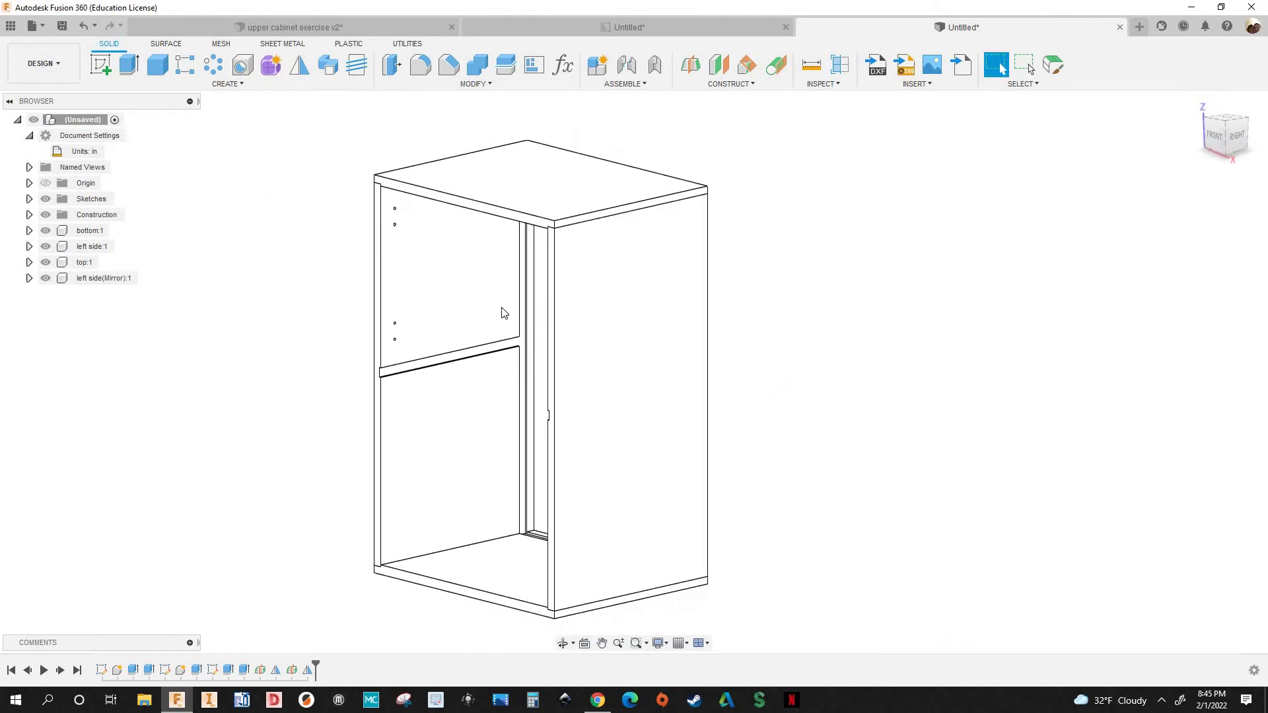
{"action": "middle_click_drag", "start_coordinate": [330, 395], "coordinate": [235, 391]}
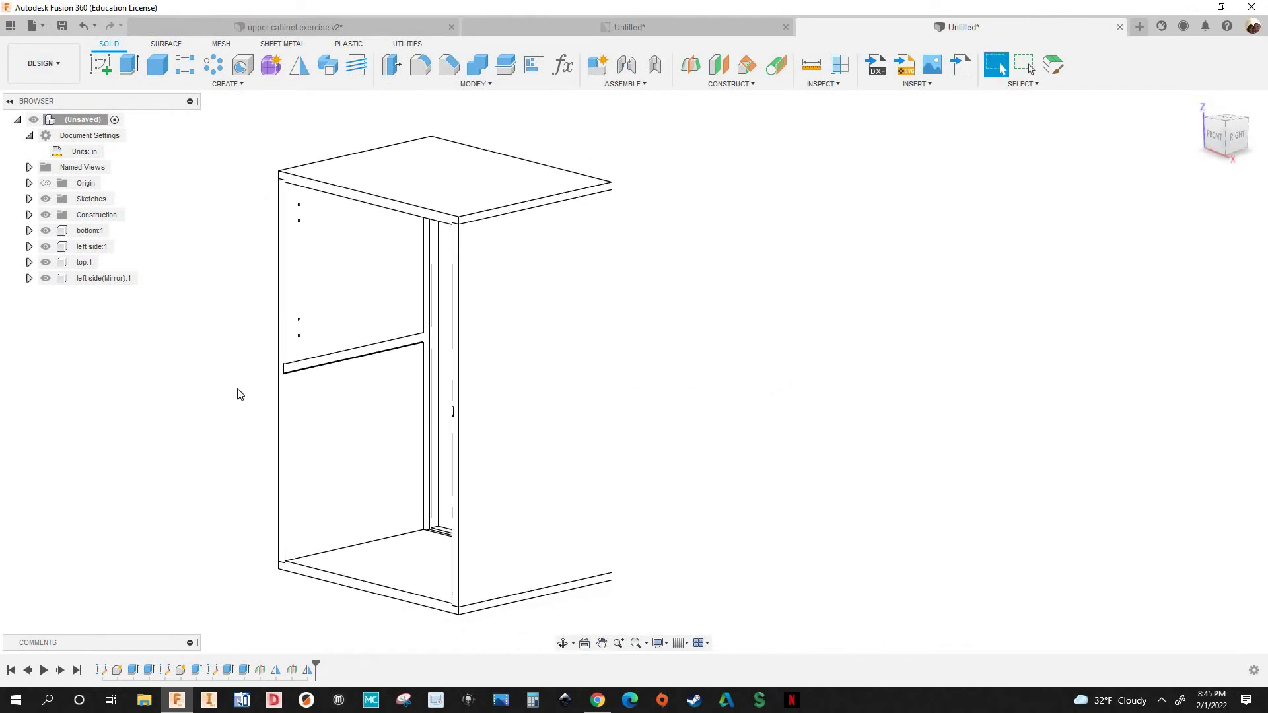
{"action": "scroll", "coordinate": [236, 393], "scroll_direction": "up", "scroll_amount": 3}
{"action": "scroll", "coordinate": [221, 369], "scroll_direction": "down", "scroll_amount": 3}
{"action": "middle_click_drag", "start_coordinate": [472, 421], "coordinate": [521, 434]}
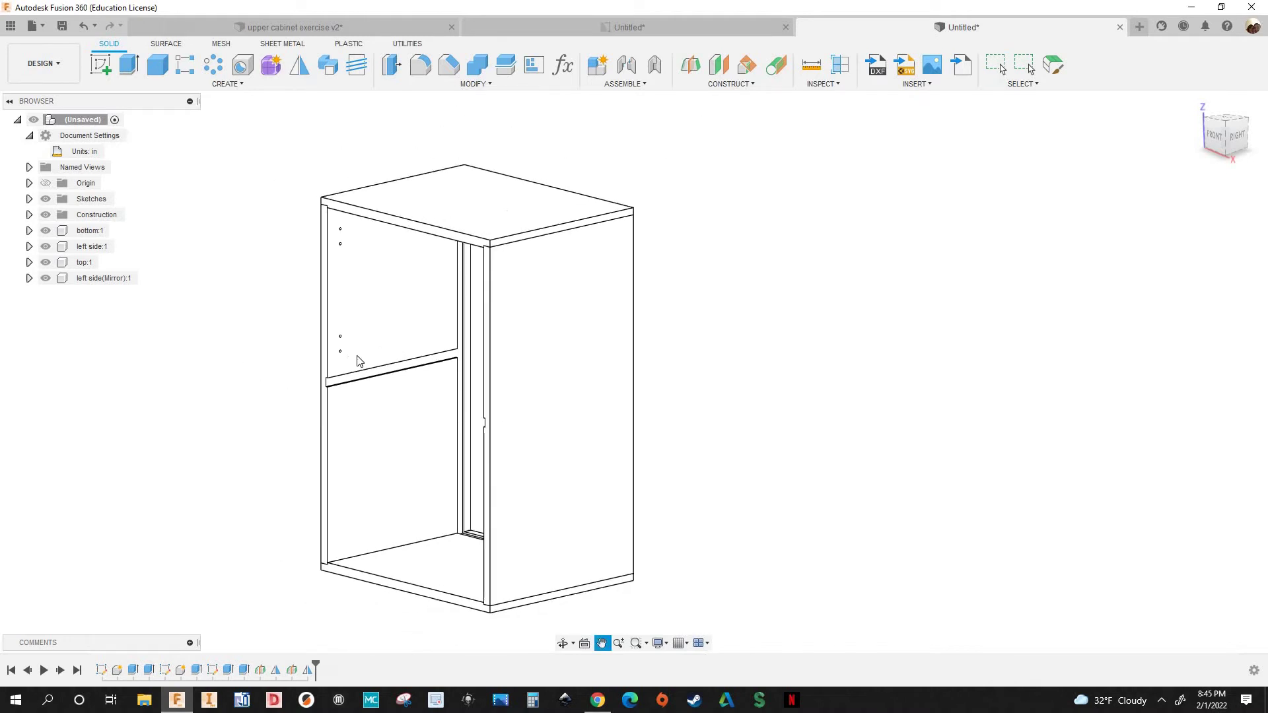
{"action": "scroll", "coordinate": [333, 377], "scroll_direction": "up", "scroll_amount": 1}
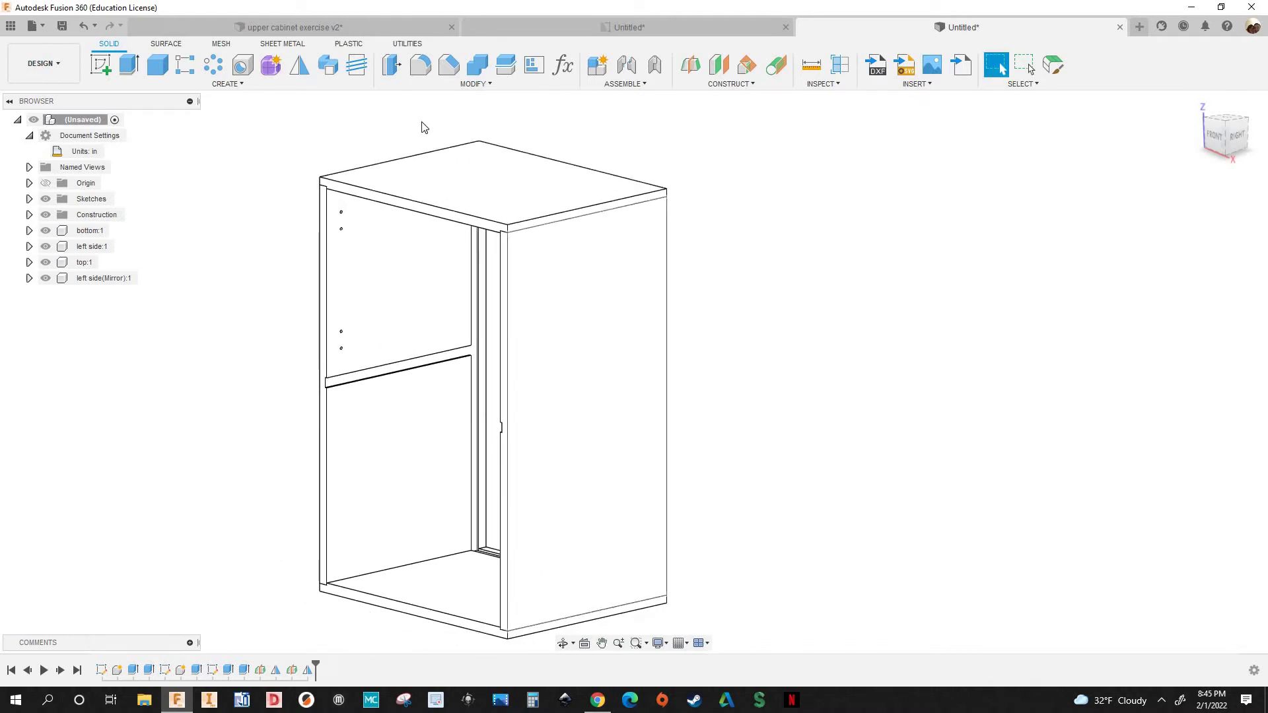
{"action": "left_click", "coordinate": [560, 67]}
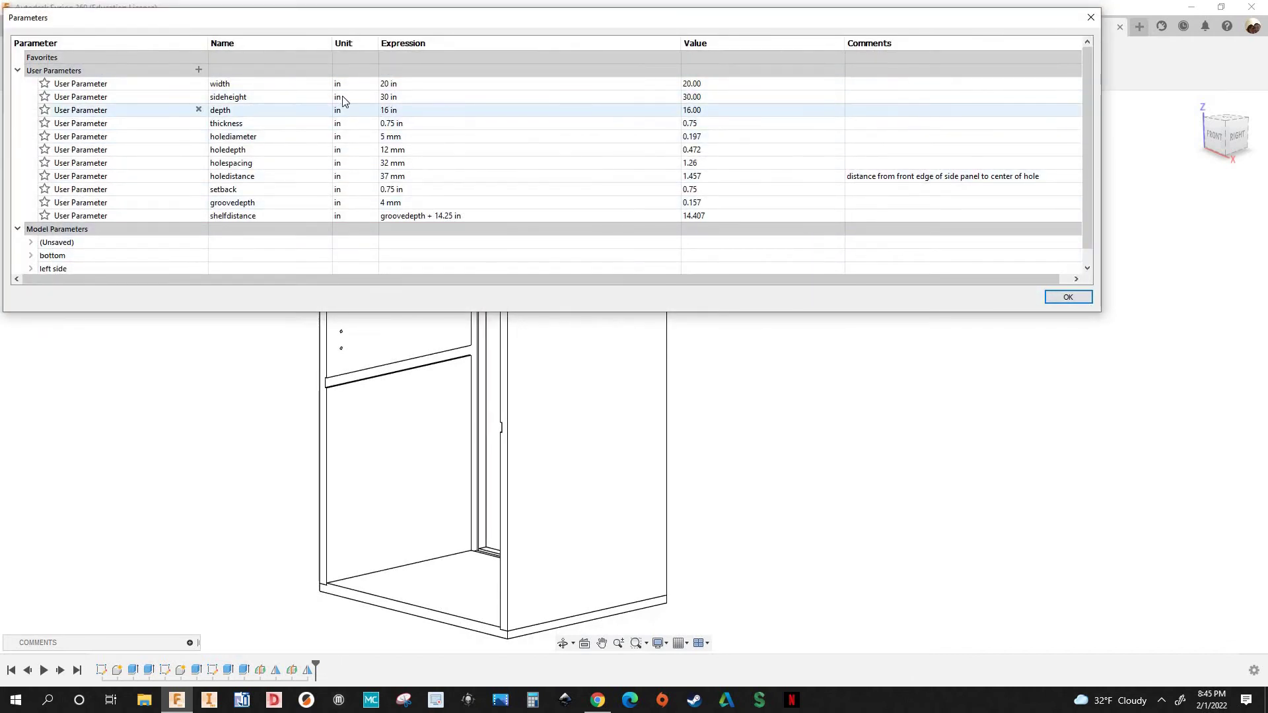
{"action": "double_click", "coordinate": [390, 96]}
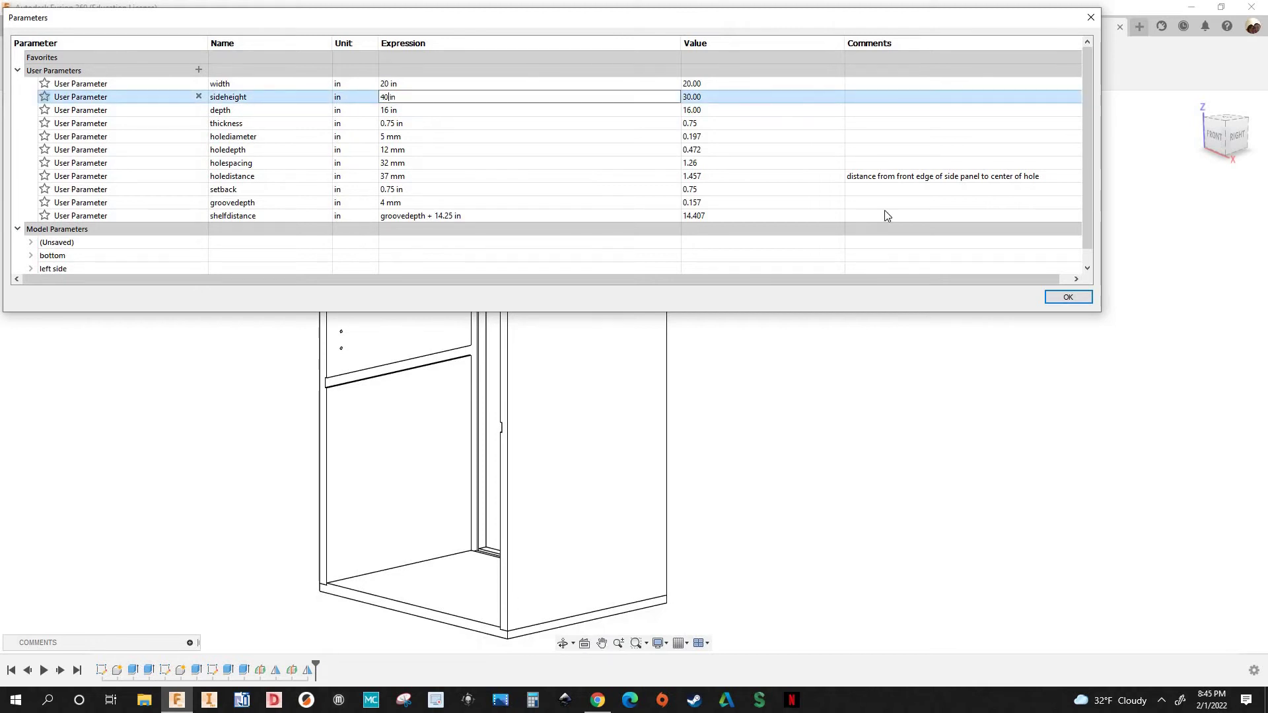
{"action": "left_click", "coordinate": [1070, 297]}
{"action": "scroll", "coordinate": [576, 600], "scroll_direction": "down", "scroll_amount": 2}
{"action": "middle_click_drag", "start_coordinate": [576, 600], "coordinate": [639, 521]}
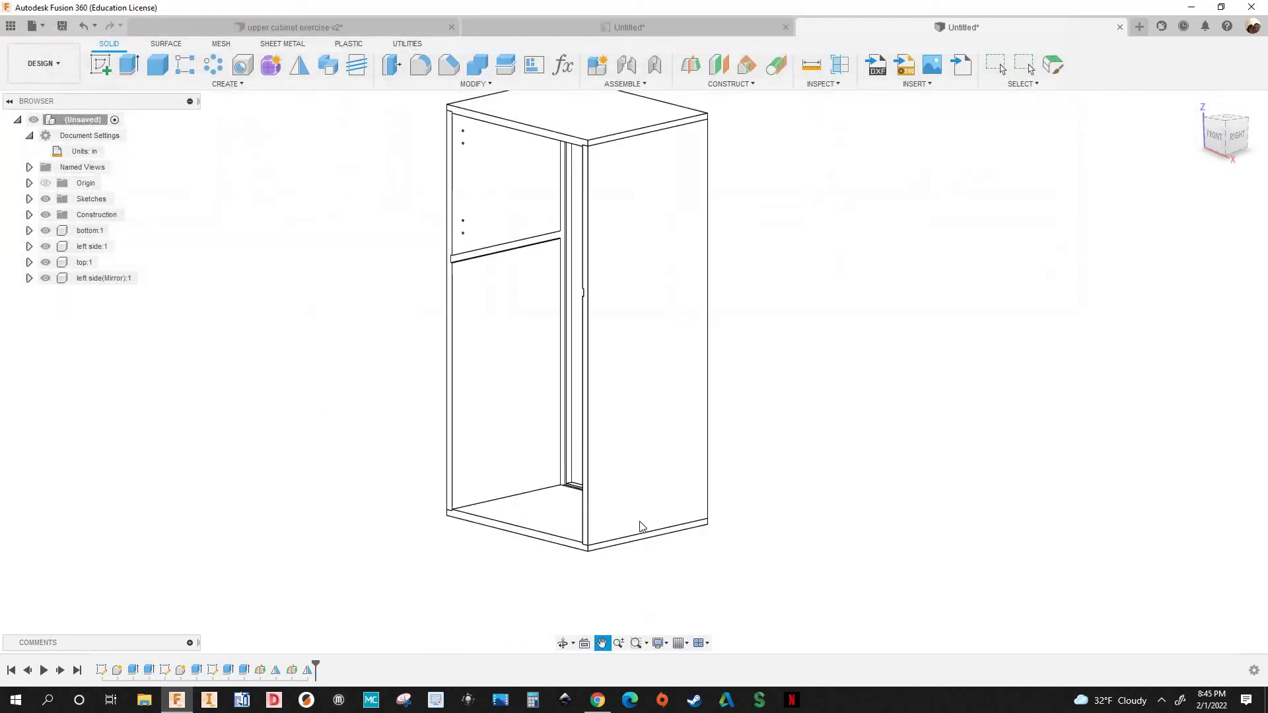
Measure the distance along the left side's front edge from the top panel's underside to the upper edge of the shelf groove
{"action": "scroll", "coordinate": [552, 396], "scroll_direction": "up", "scroll_amount": 3}
{"action": "scroll", "coordinate": [496, 317], "scroll_direction": "up", "scroll_amount": 2}
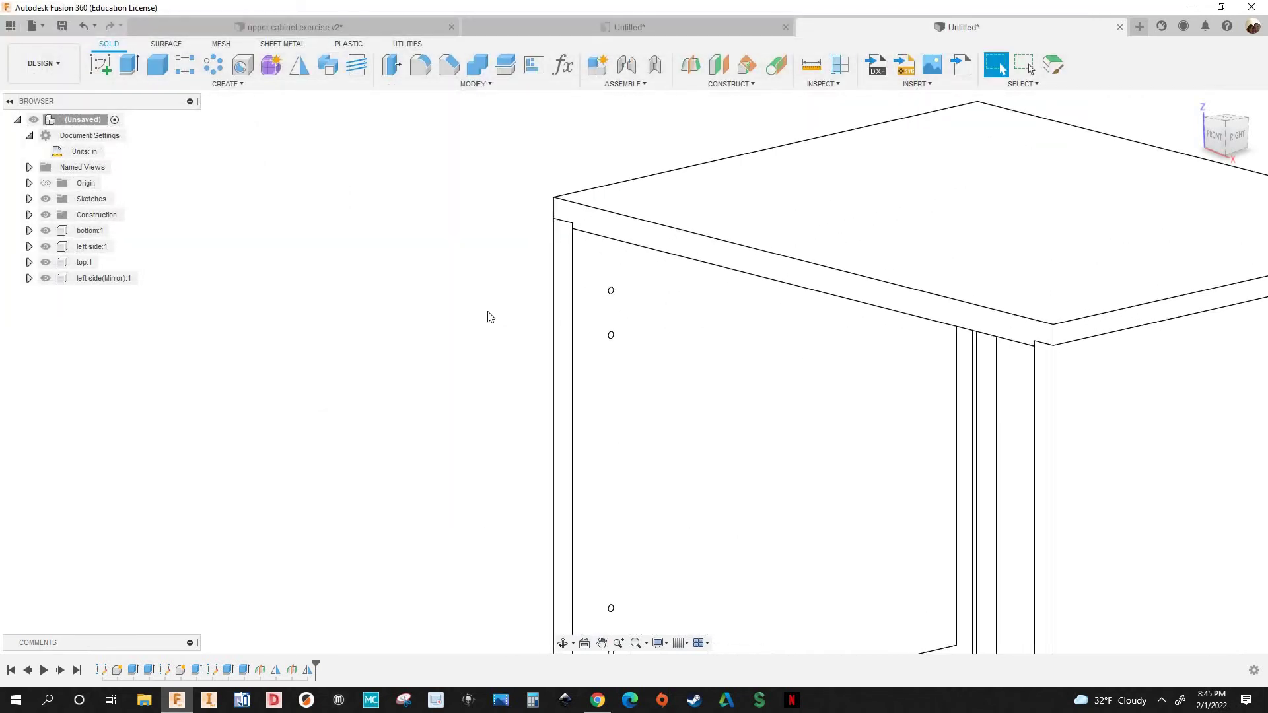
{"action": "scroll", "coordinate": [491, 311], "scroll_direction": "up", "scroll_amount": 1}
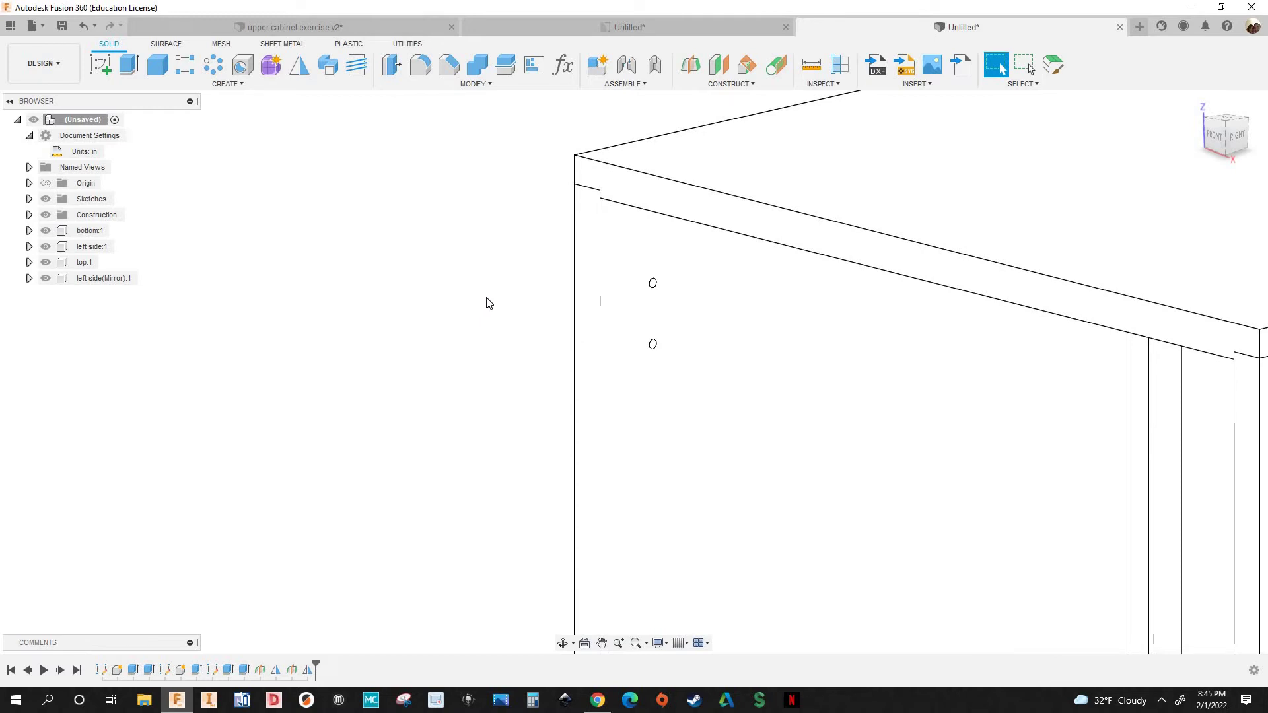
{"action": "key", "text": "i"}
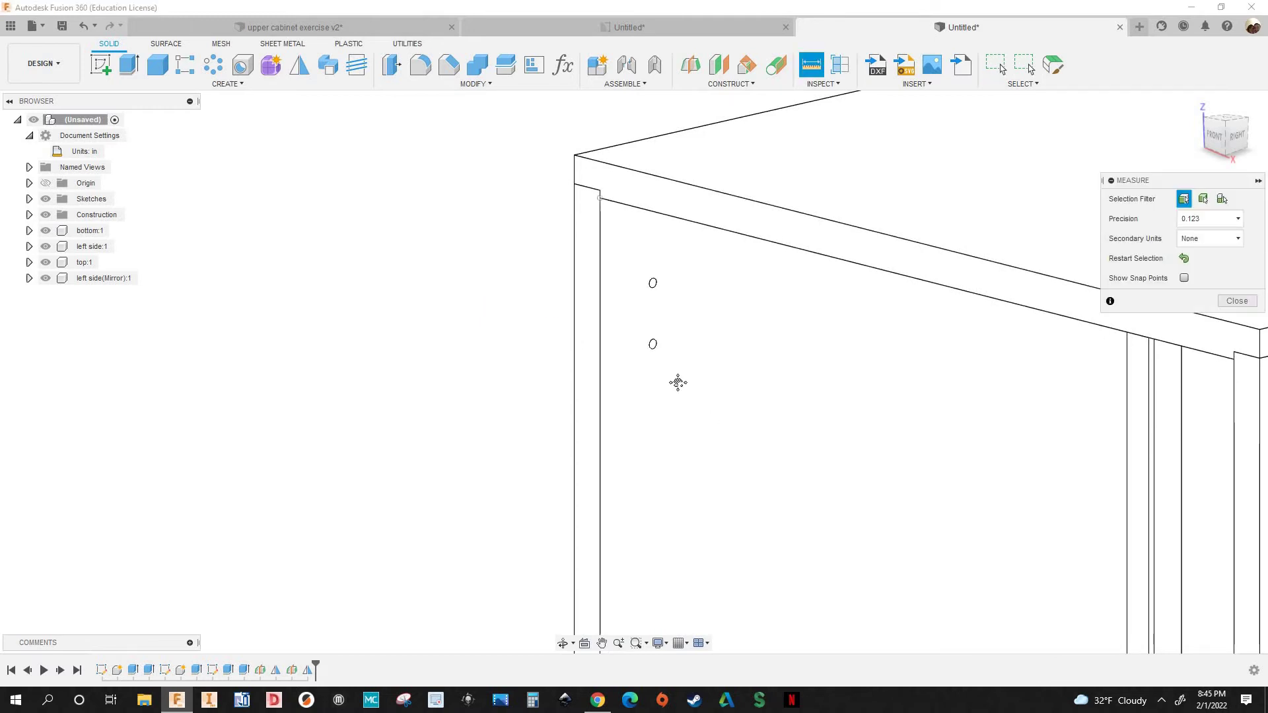
{"action": "left_click", "coordinate": [600, 197]}
{"action": "scroll", "coordinate": [594, 369], "scroll_direction": "down", "scroll_amount": 4}
{"action": "scroll", "coordinate": [571, 555], "scroll_direction": "up", "scroll_amount": 7}
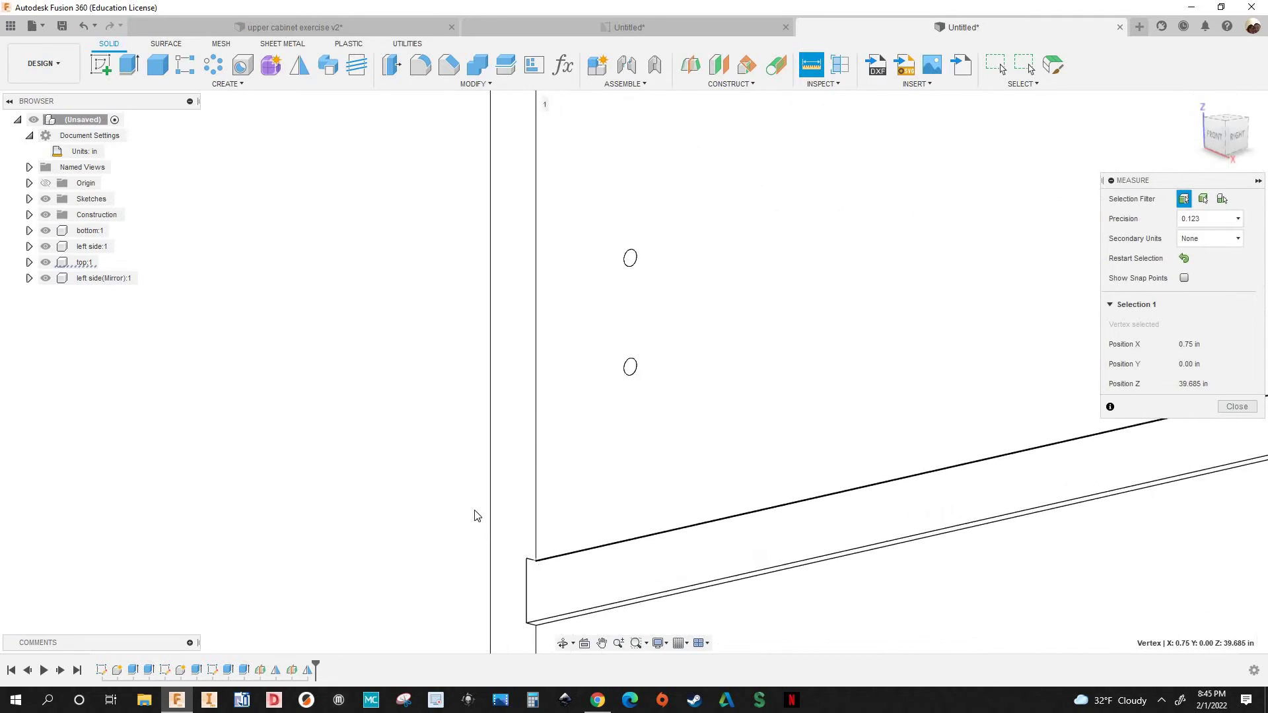
{"action": "left_click", "coordinate": [536, 560]}
{"action": "scroll", "coordinate": [468, 481], "scroll_direction": "down", "scroll_amount": 3}
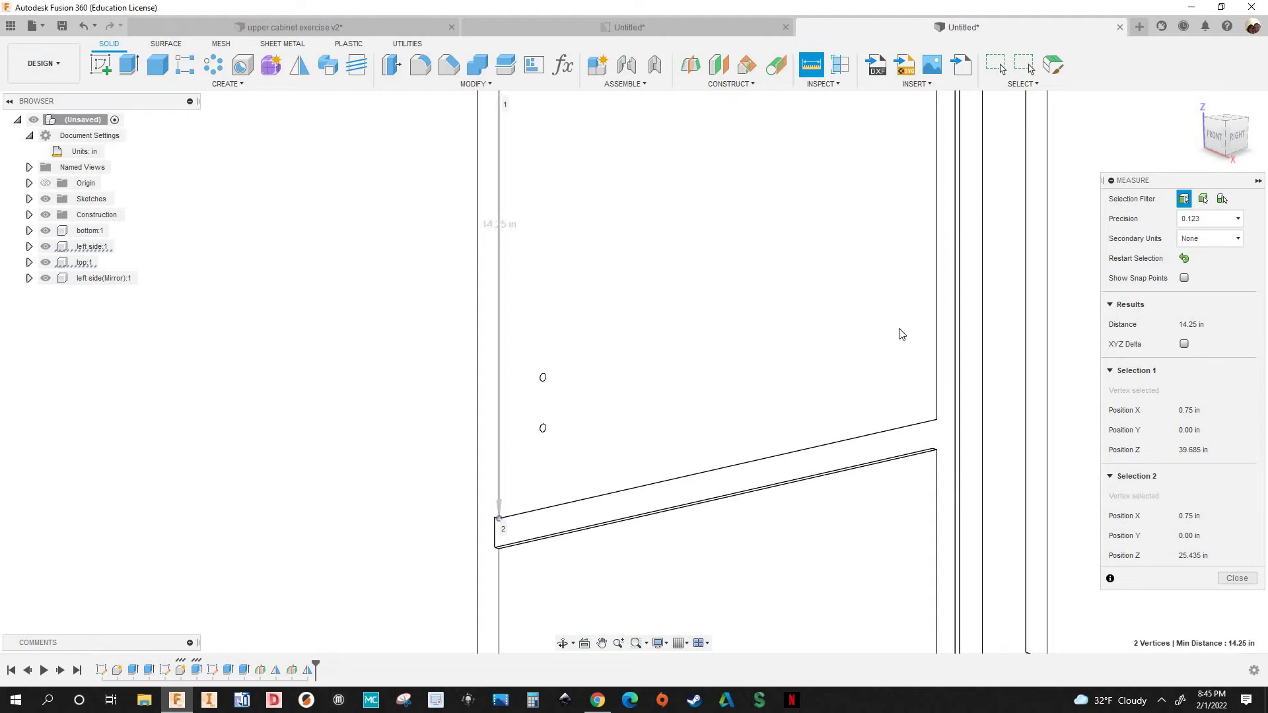
{"action": "scroll", "coordinate": [478, 259], "scroll_direction": "down", "scroll_amount": 5}
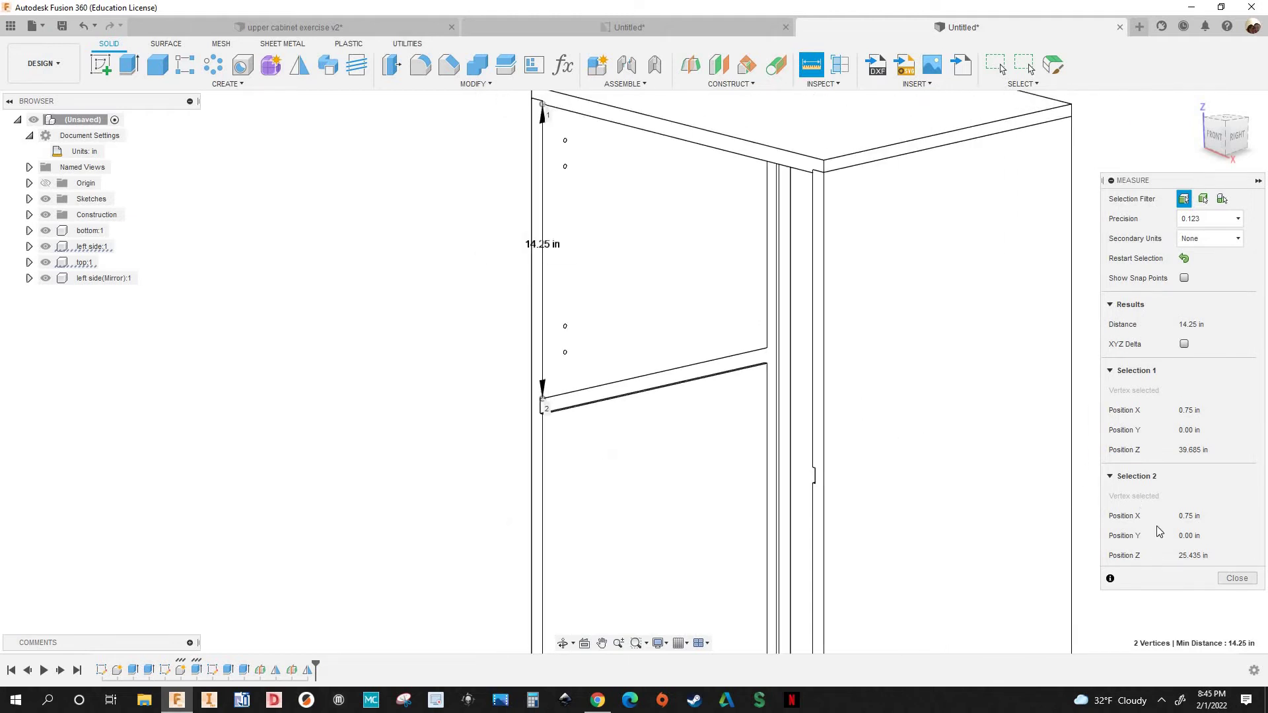
{"action": "left_click", "coordinate": [1237, 579]}
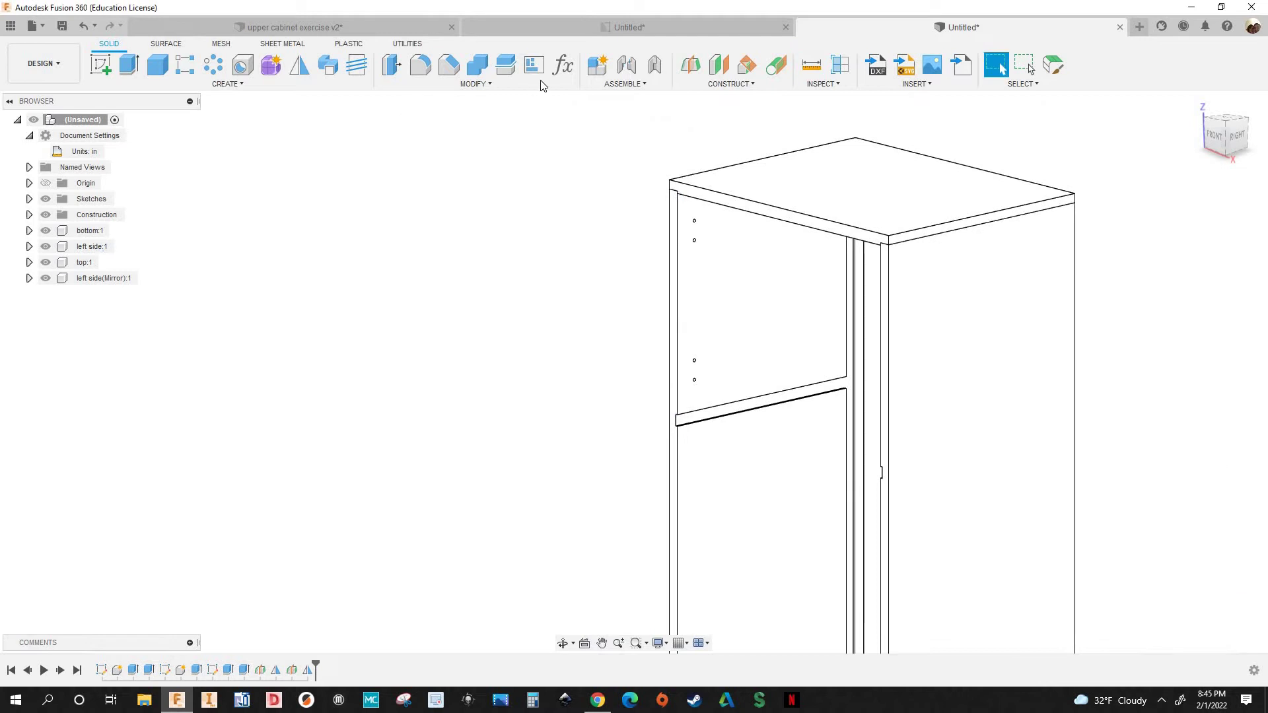
Set the width user parameter to 28 in
{"action": "scroll", "coordinate": [572, 356], "scroll_direction": "down", "scroll_amount": 1}
{"action": "middle_click_drag", "start_coordinate": [572, 357], "coordinate": [431, 294]}
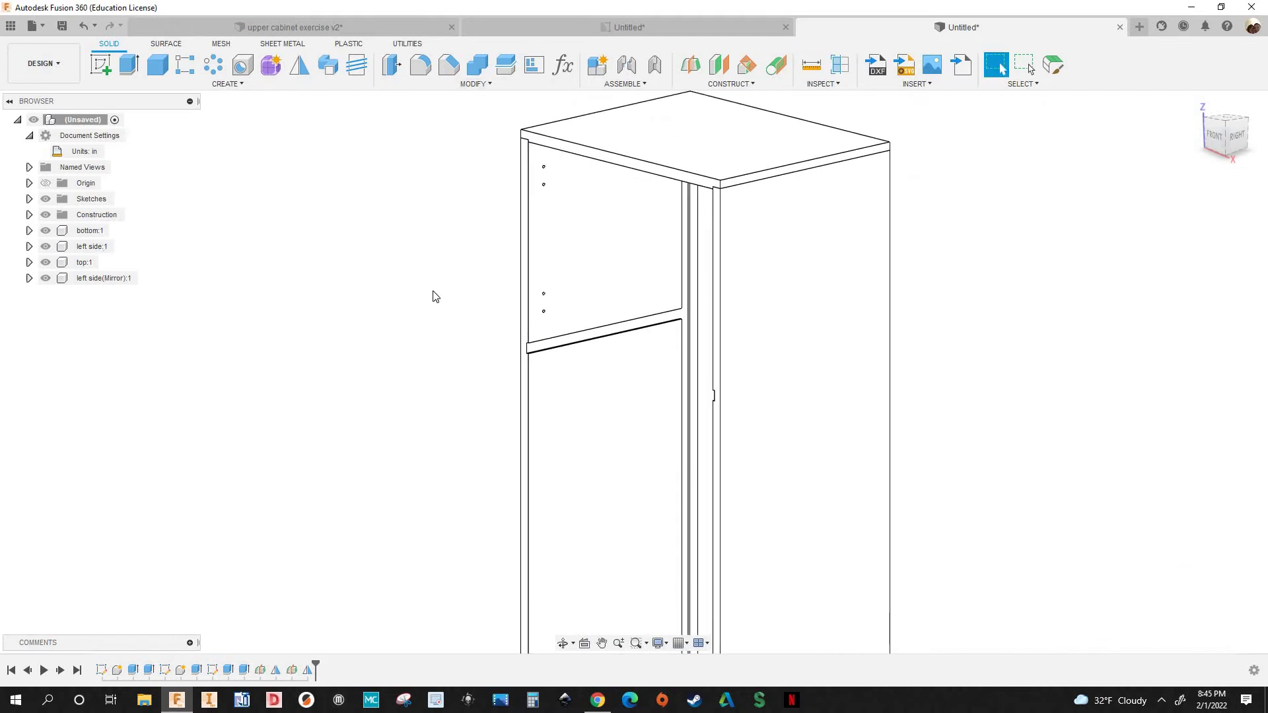
{"action": "scroll", "coordinate": [426, 316], "scroll_direction": "down", "scroll_amount": 2}
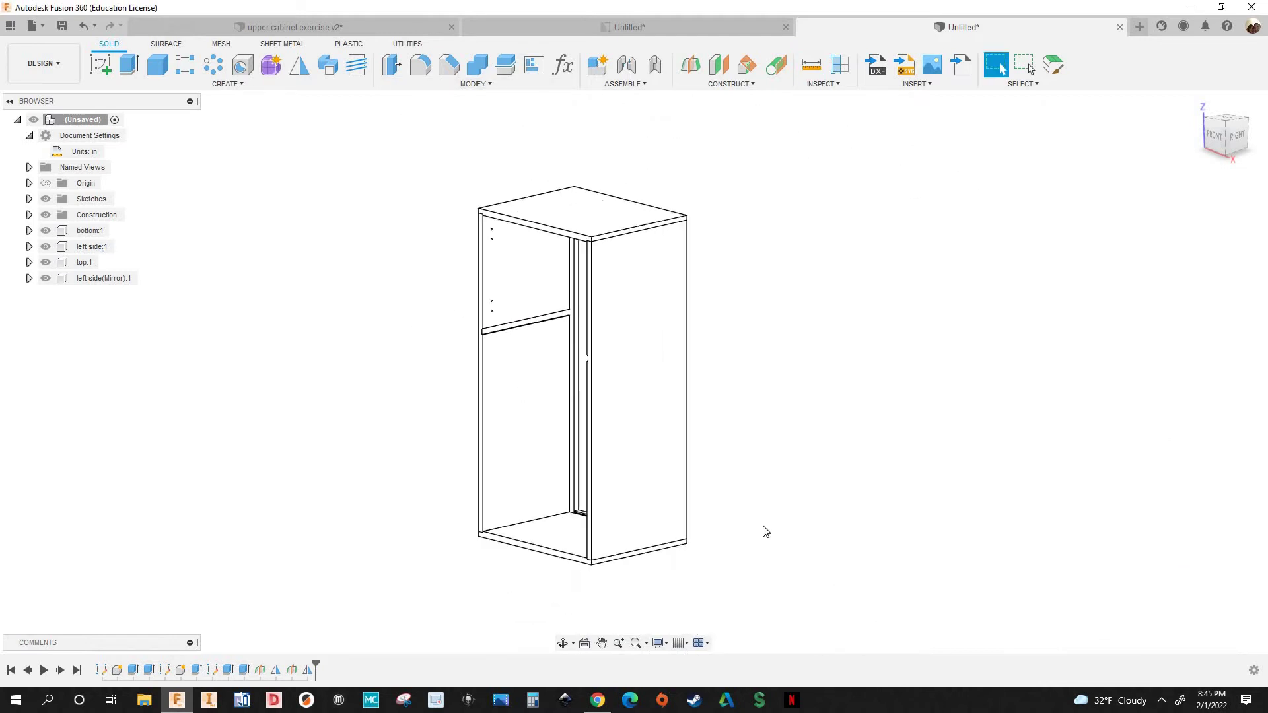
{"action": "left_click", "coordinate": [564, 66]}
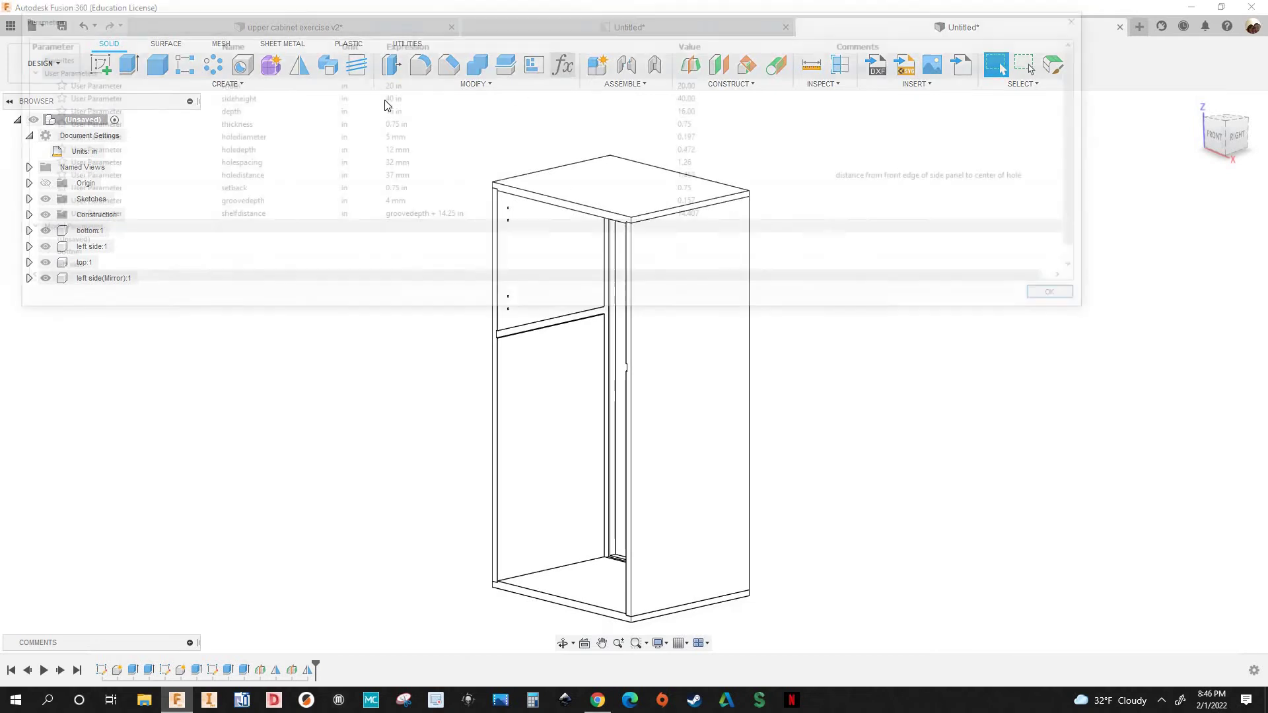
{"action": "left_click", "coordinate": [388, 85]}
{"action": "left_click", "coordinate": [390, 85]}
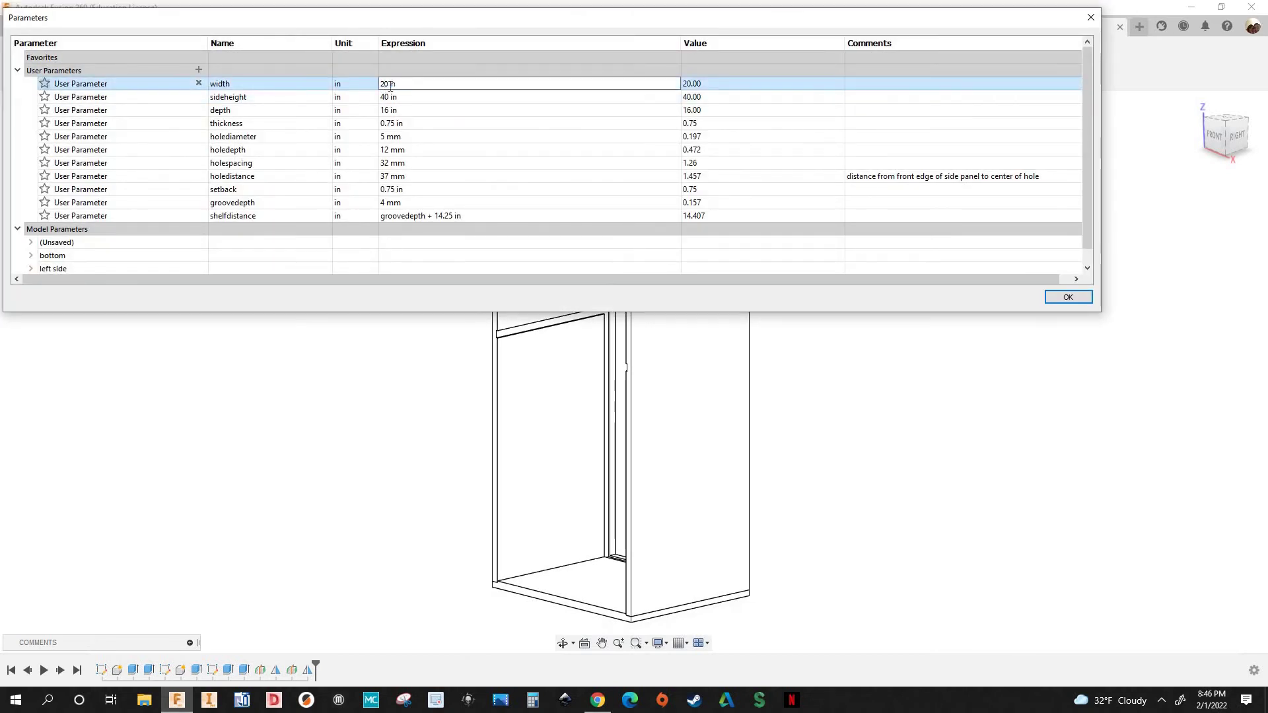
{"action": "key", "text": "shift+Home"}
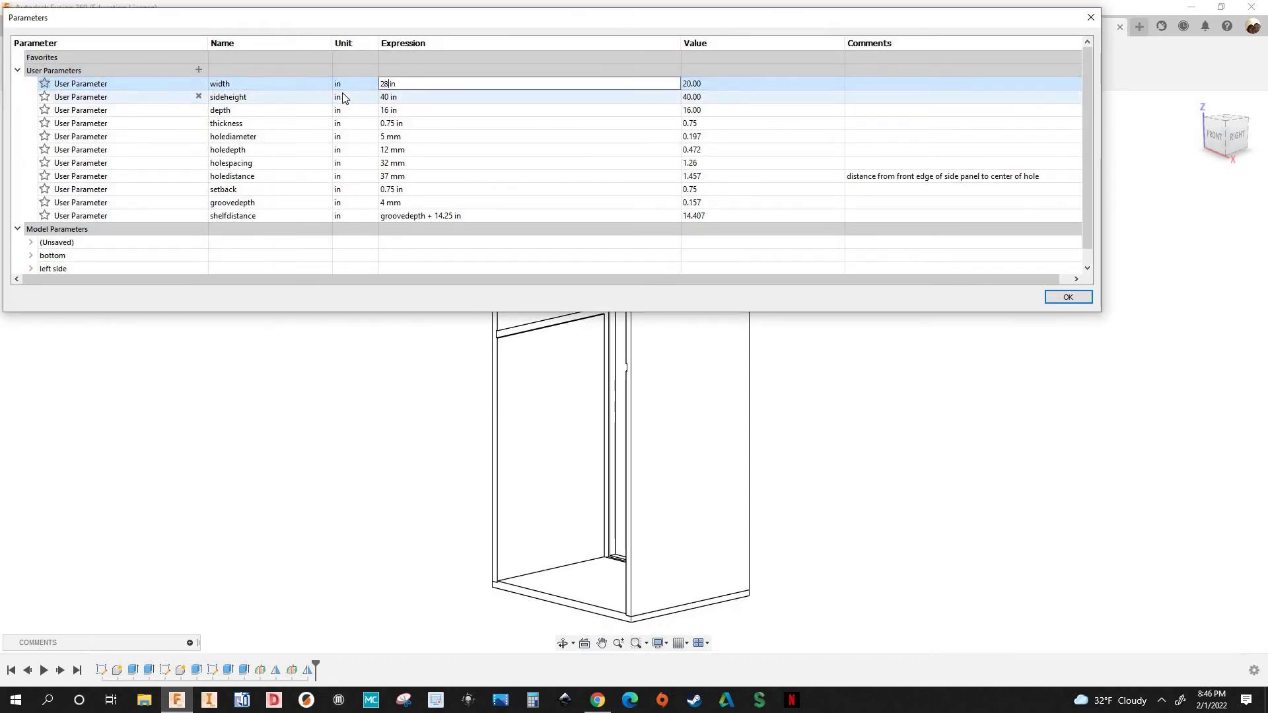
{"action": "type", "text": "28"}
{"action": "key", "text": "Return"}
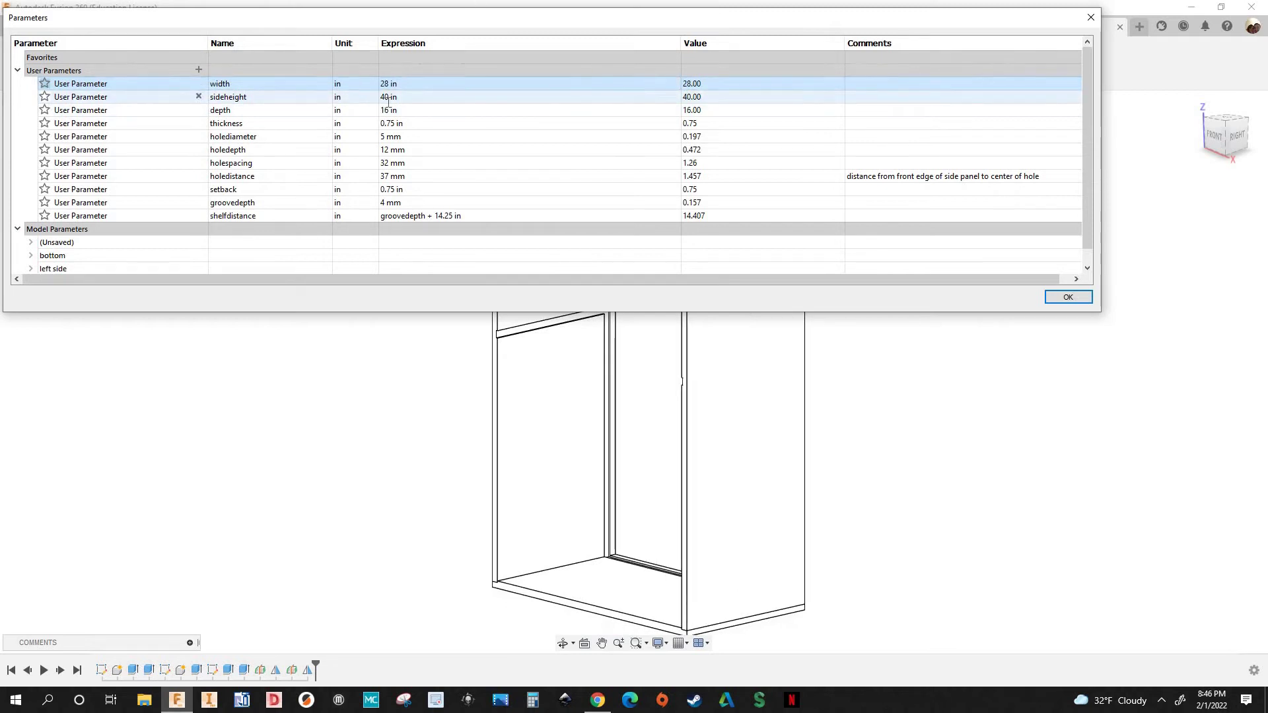
Set the sideheight user parameter to 30 in and the depth user parameter to 12.125 in
{"action": "left_click", "coordinate": [389, 102]}
{"action": "left_click_drag", "start_coordinate": [388, 102], "coordinate": [282, 58]}
{"action": "type", "text": "30"}
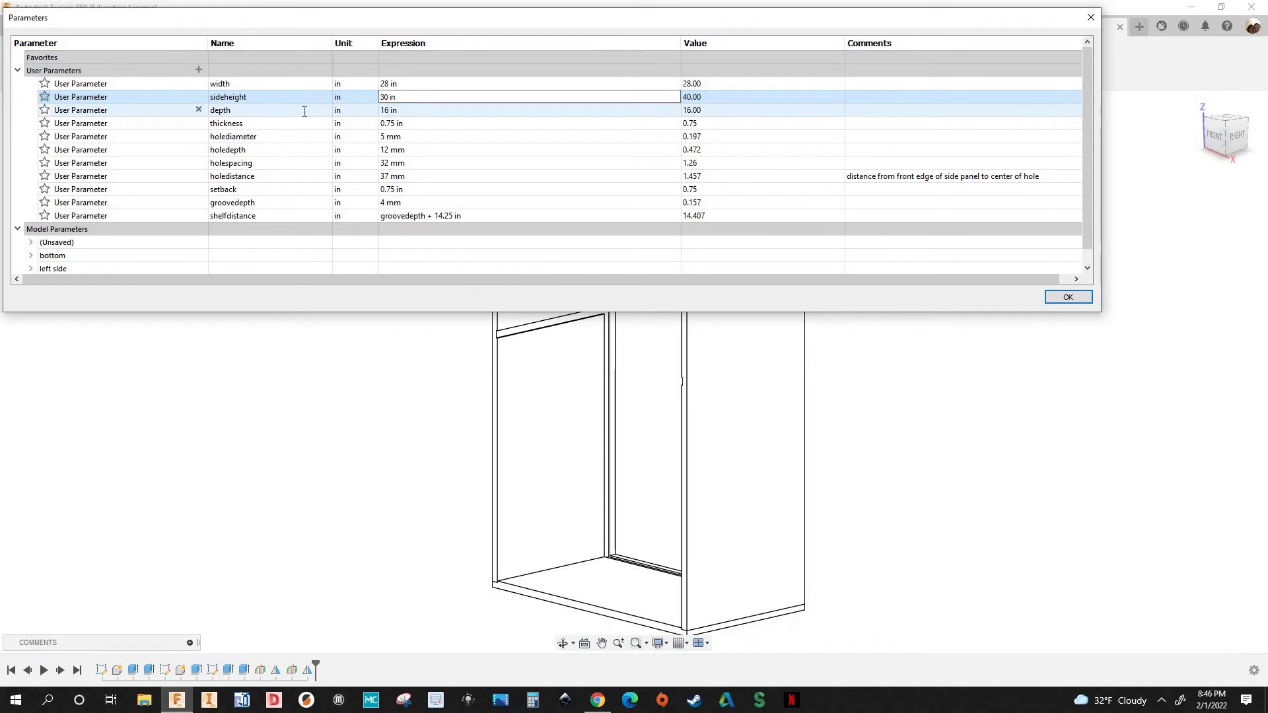
{"action": "left_click", "coordinate": [278, 112]}
{"action": "type", "text": "12."}
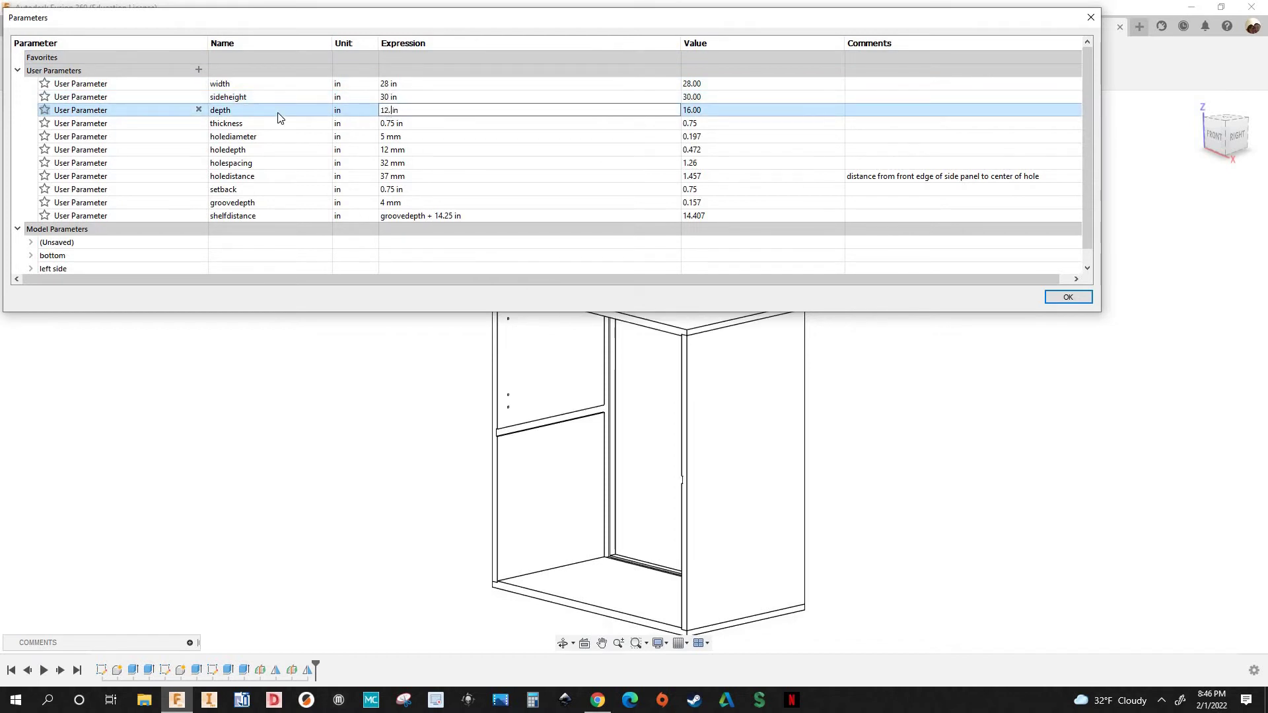
{"action": "type", "text": "125"}
{"action": "key", "text": "Return"}
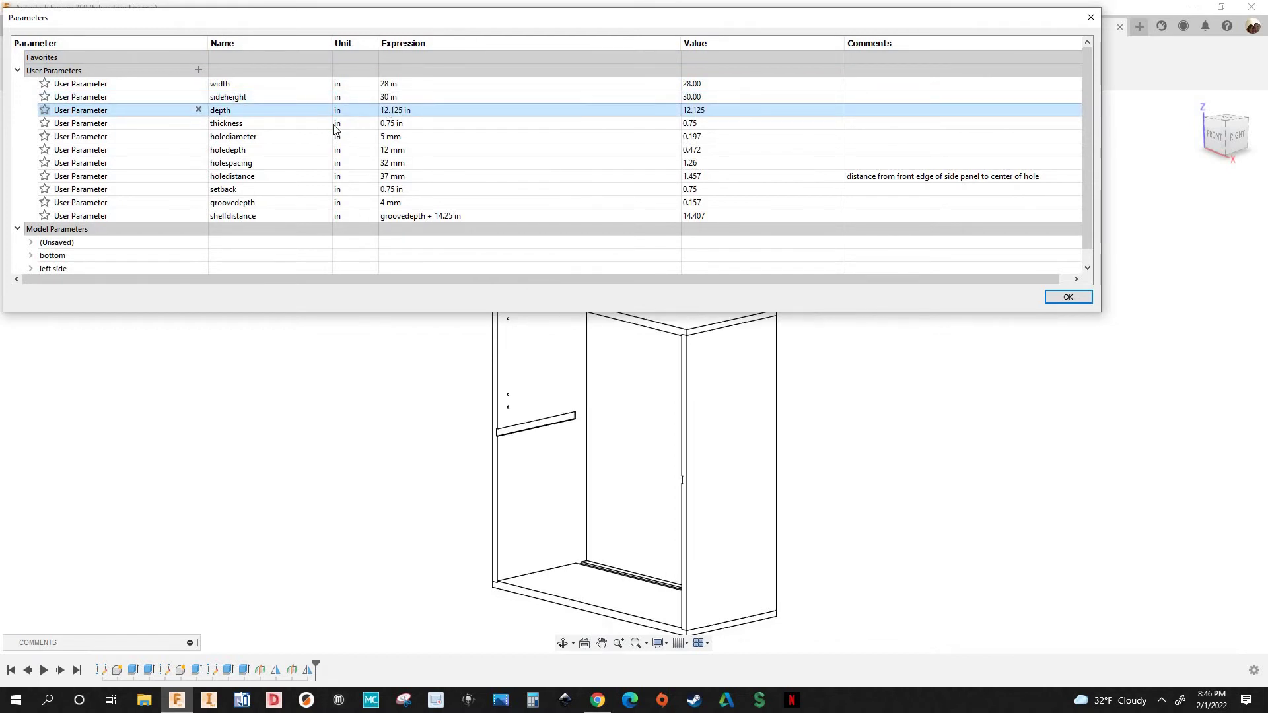
Close the parameters list and inspect the cabinet's side-panel shelf grooves and the groove across the bottom panel
{"action": "scroll", "coordinate": [724, 362], "scroll_direction": "down", "scroll_amount": 3}
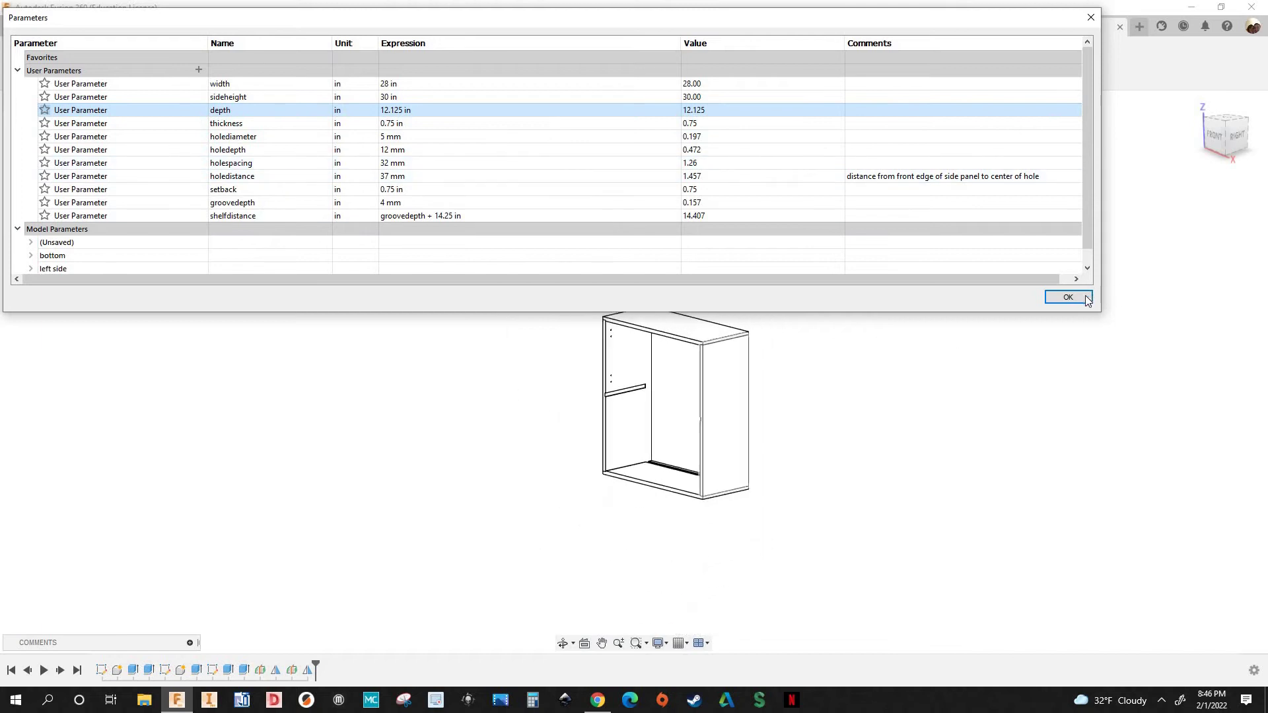
{"action": "left_click", "coordinate": [1050, 296]}
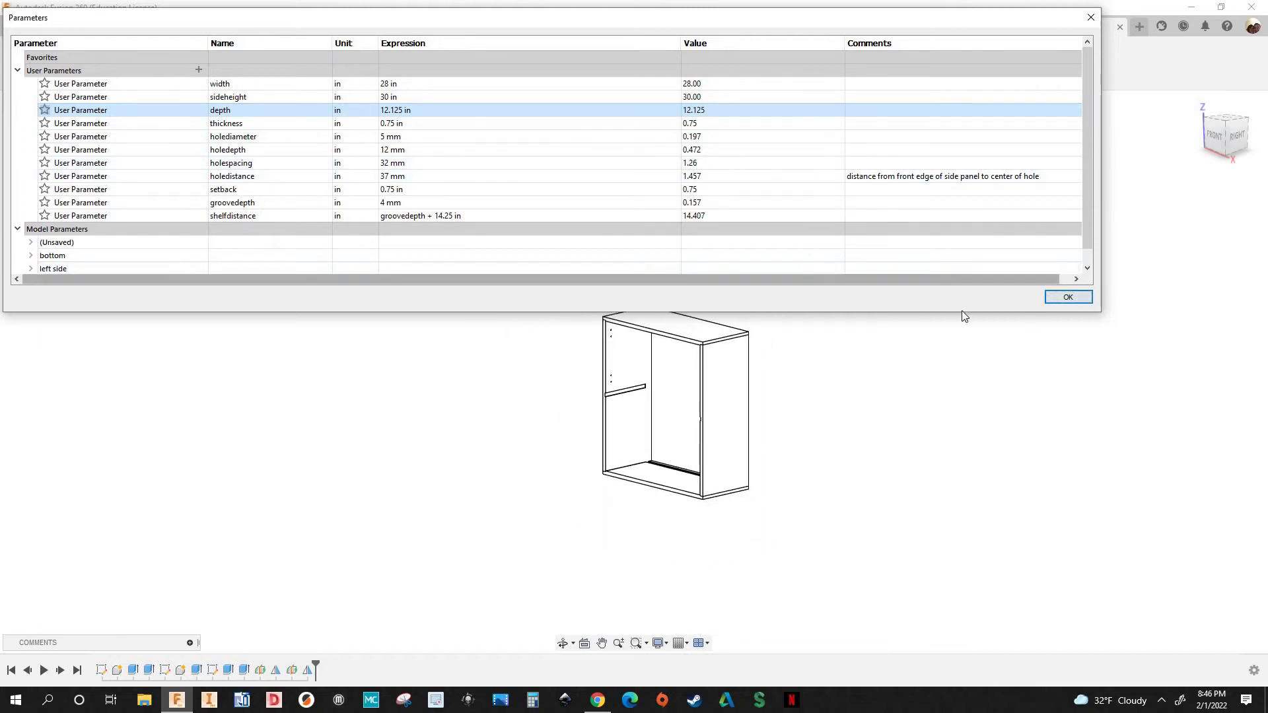
{"action": "scroll", "coordinate": [760, 350], "scroll_direction": "up", "scroll_amount": 8}
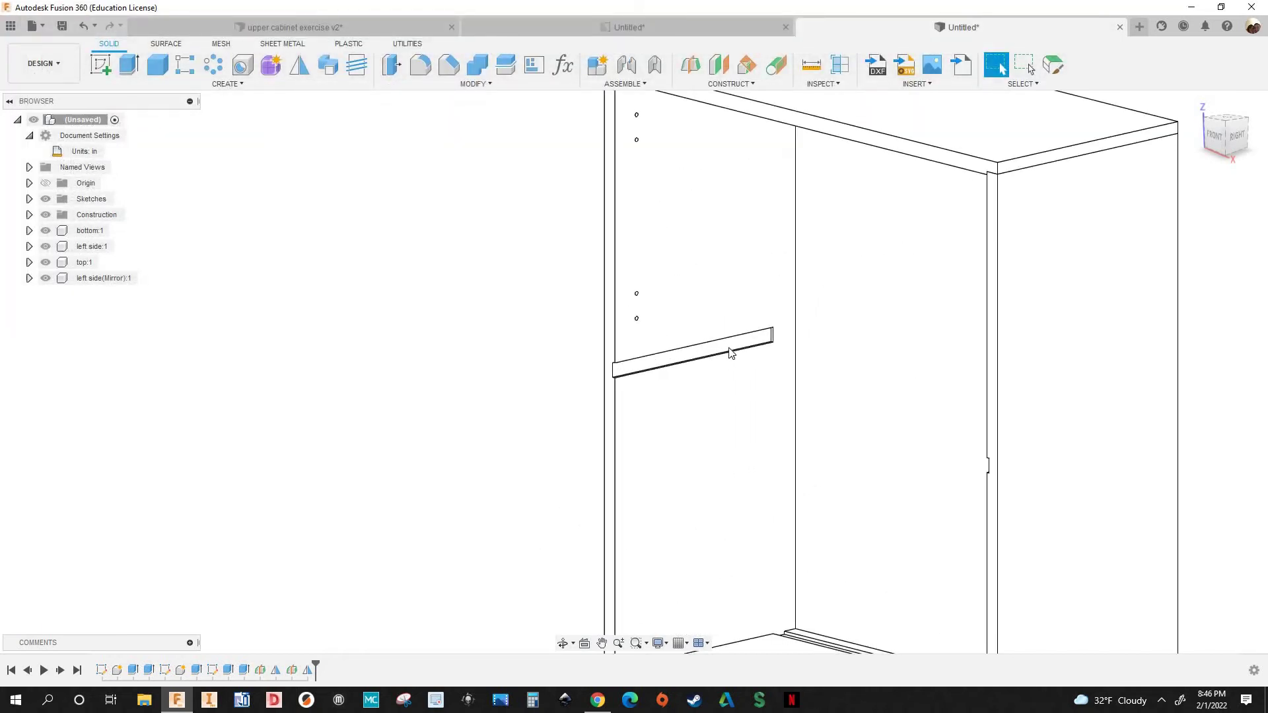
{"action": "scroll", "coordinate": [758, 350], "scroll_direction": "down", "scroll_amount": 8}
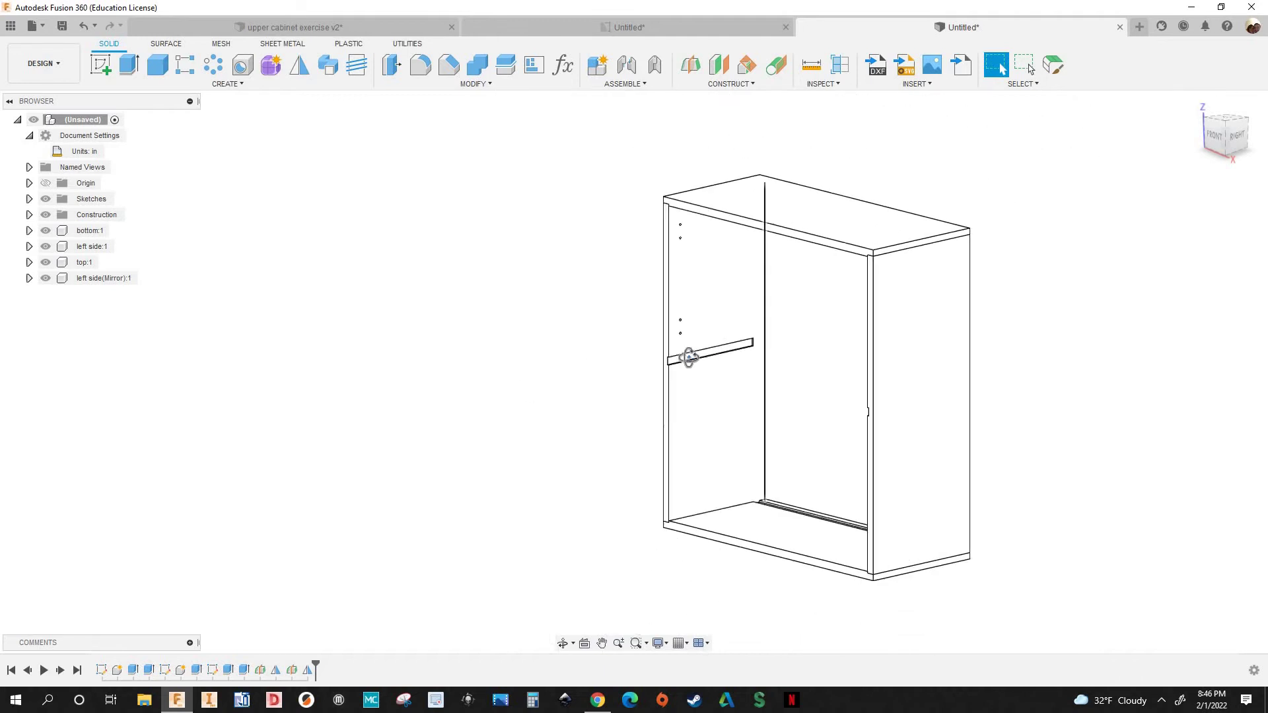
{"action": "middle_click_drag", "start_coordinate": [682, 360], "coordinate": [905, 362], "text": "shift"}
{"action": "scroll", "coordinate": [893, 360], "scroll_direction": "up", "scroll_amount": 5}
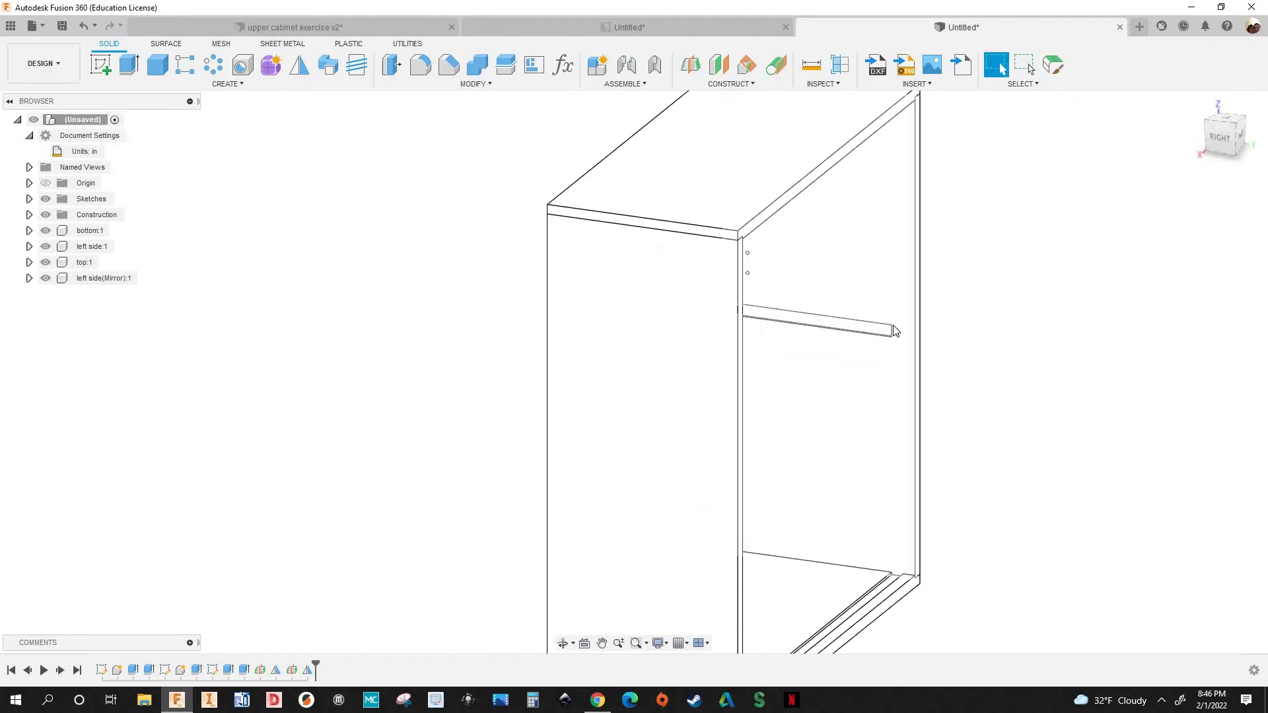
{"action": "middle_click_drag", "start_coordinate": [878, 304], "coordinate": [864, 390], "text": "shift"}
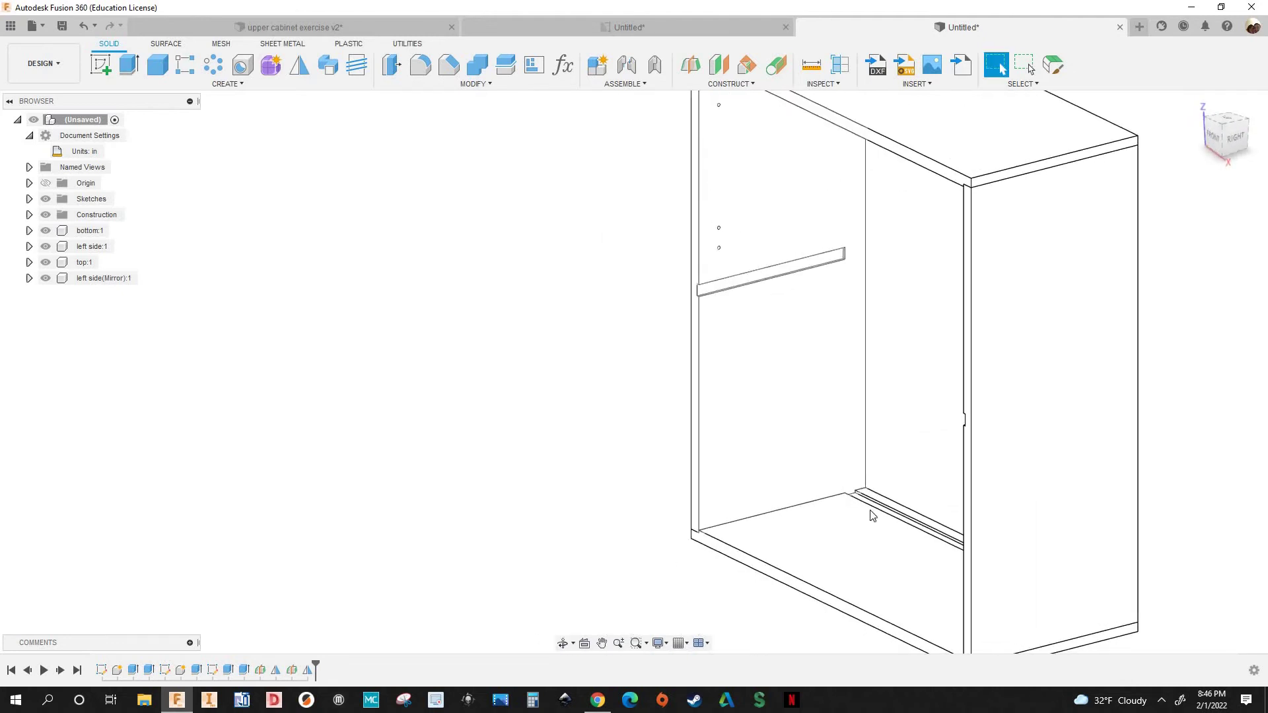
{"action": "scroll", "coordinate": [877, 518], "scroll_direction": "up", "scroll_amount": 3}
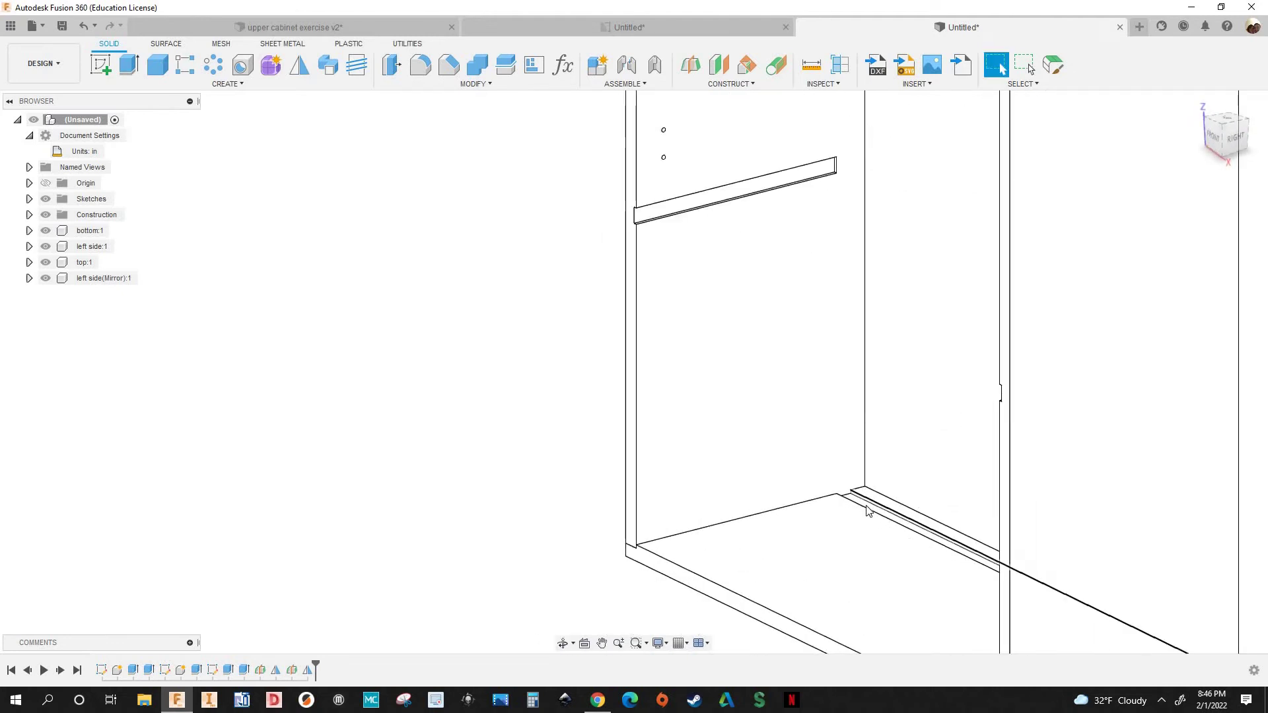
{"action": "scroll", "coordinate": [839, 226], "scroll_direction": "down", "scroll_amount": 1}
{"action": "scroll", "coordinate": [776, 323], "scroll_direction": "down", "scroll_amount": 3}
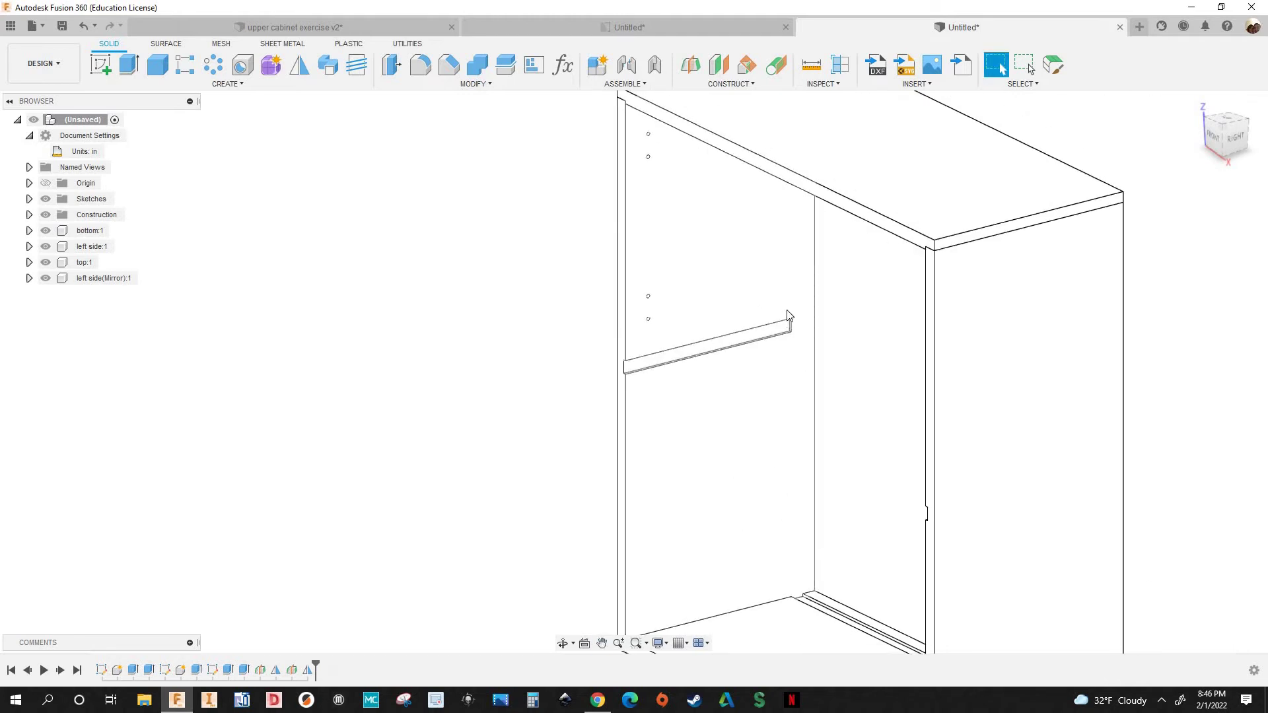
Examine where the shelf groove stops short of the back edge on the left side panel
{"action": "scroll", "coordinate": [790, 334], "scroll_direction": "up", "scroll_amount": 1}
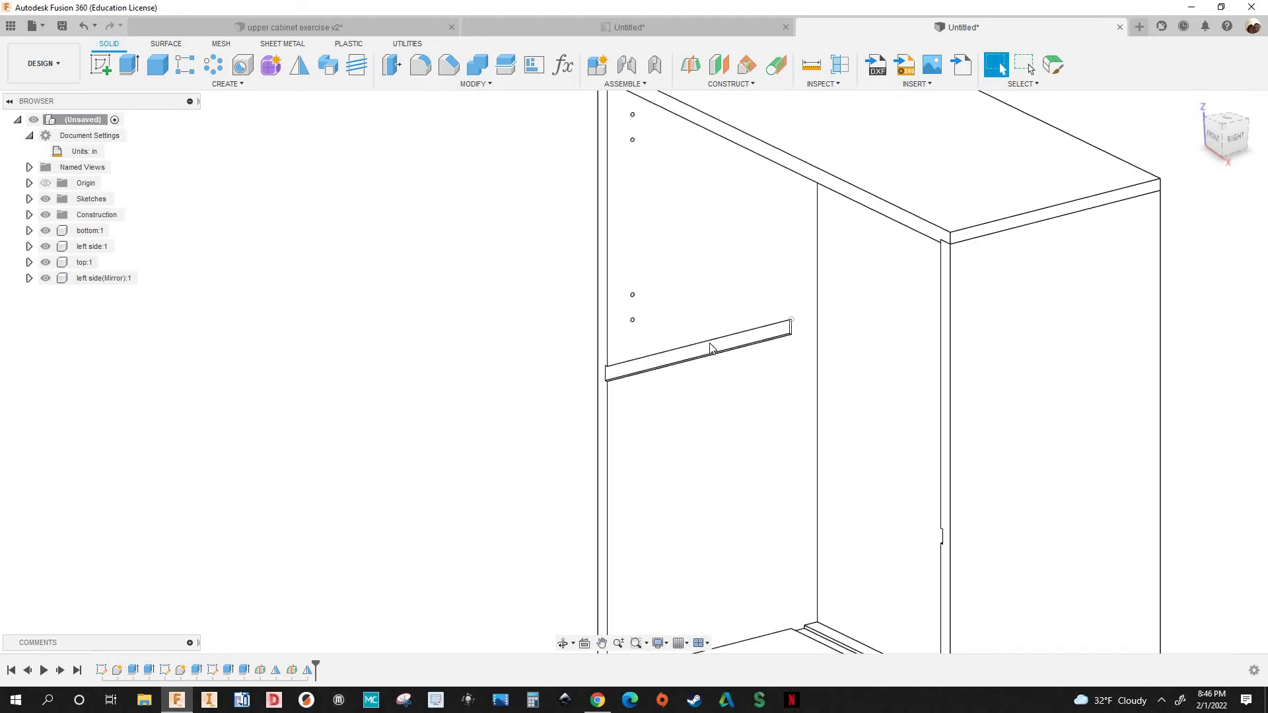
{"action": "scroll", "coordinate": [752, 345], "scroll_direction": "down", "scroll_amount": 2}
{"action": "scroll", "coordinate": [776, 330], "scroll_direction": "up", "scroll_amount": 2}
{"action": "scroll", "coordinate": [772, 329], "scroll_direction": "down", "scroll_amount": 4}
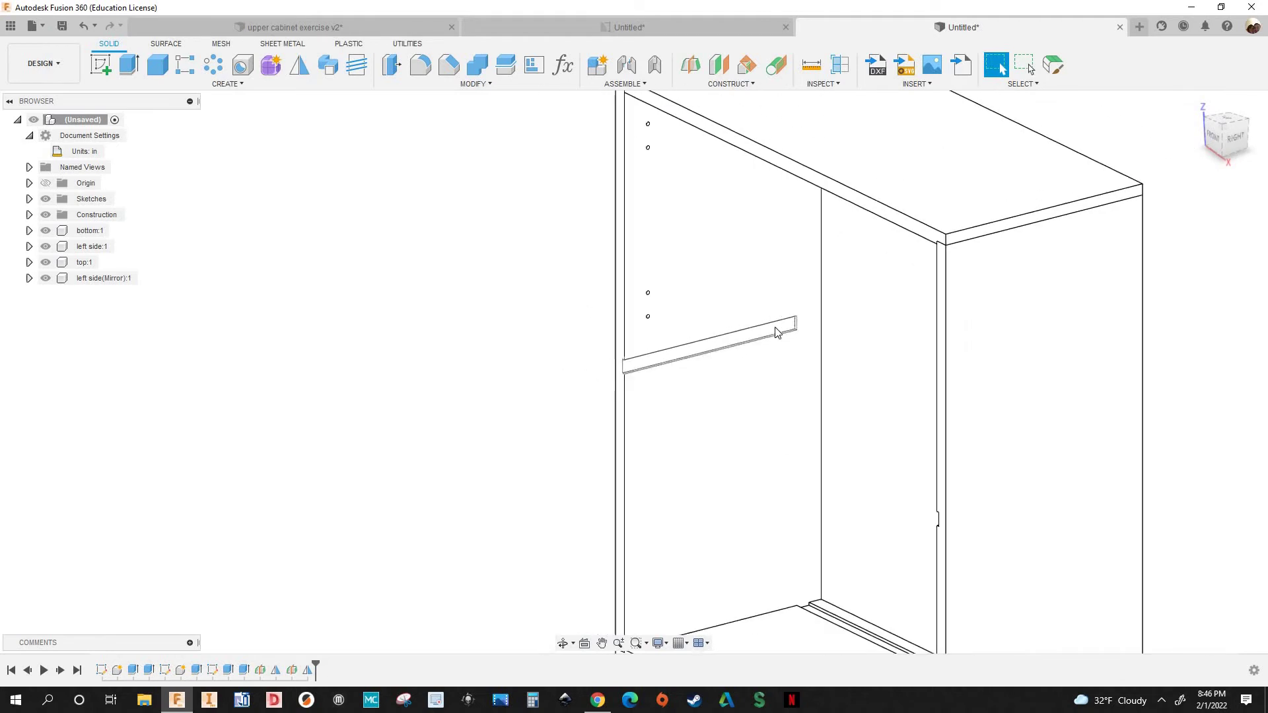
{"action": "scroll", "coordinate": [792, 326], "scroll_direction": "up", "scroll_amount": 3}
{"action": "scroll", "coordinate": [796, 325], "scroll_direction": "down", "scroll_amount": 3}
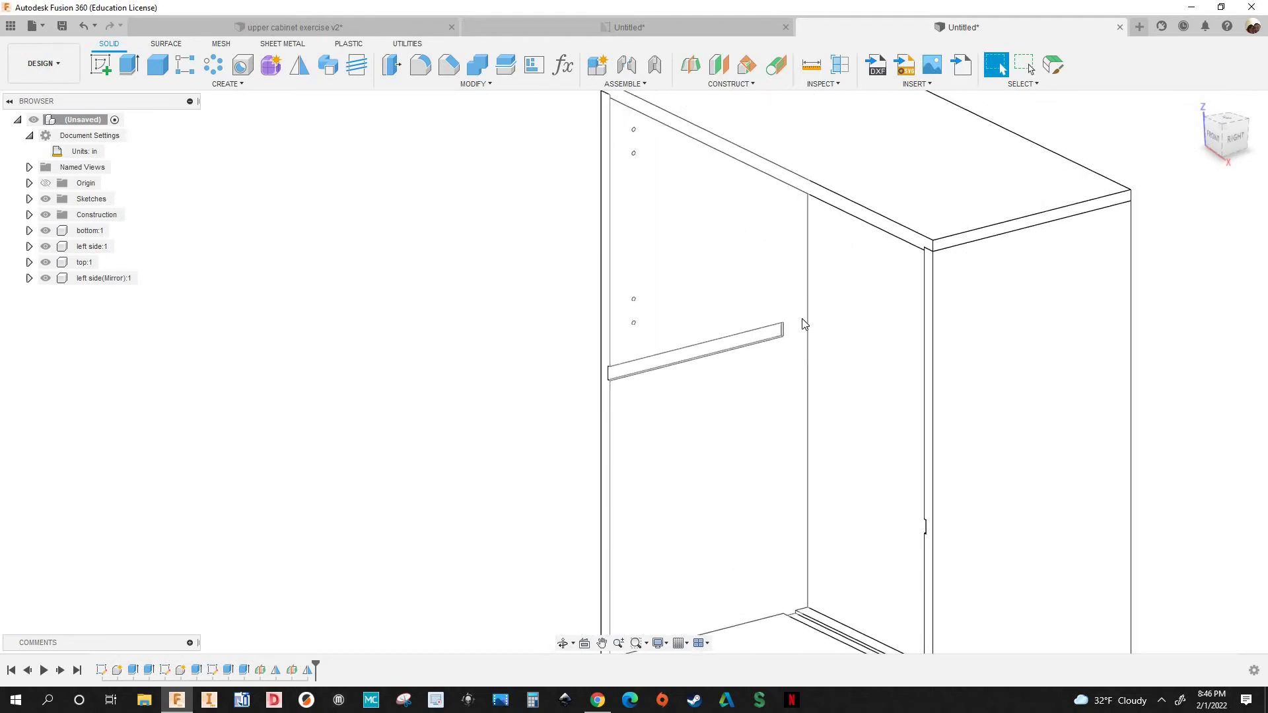
{"action": "scroll", "coordinate": [805, 327], "scroll_direction": "up", "scroll_amount": 4}
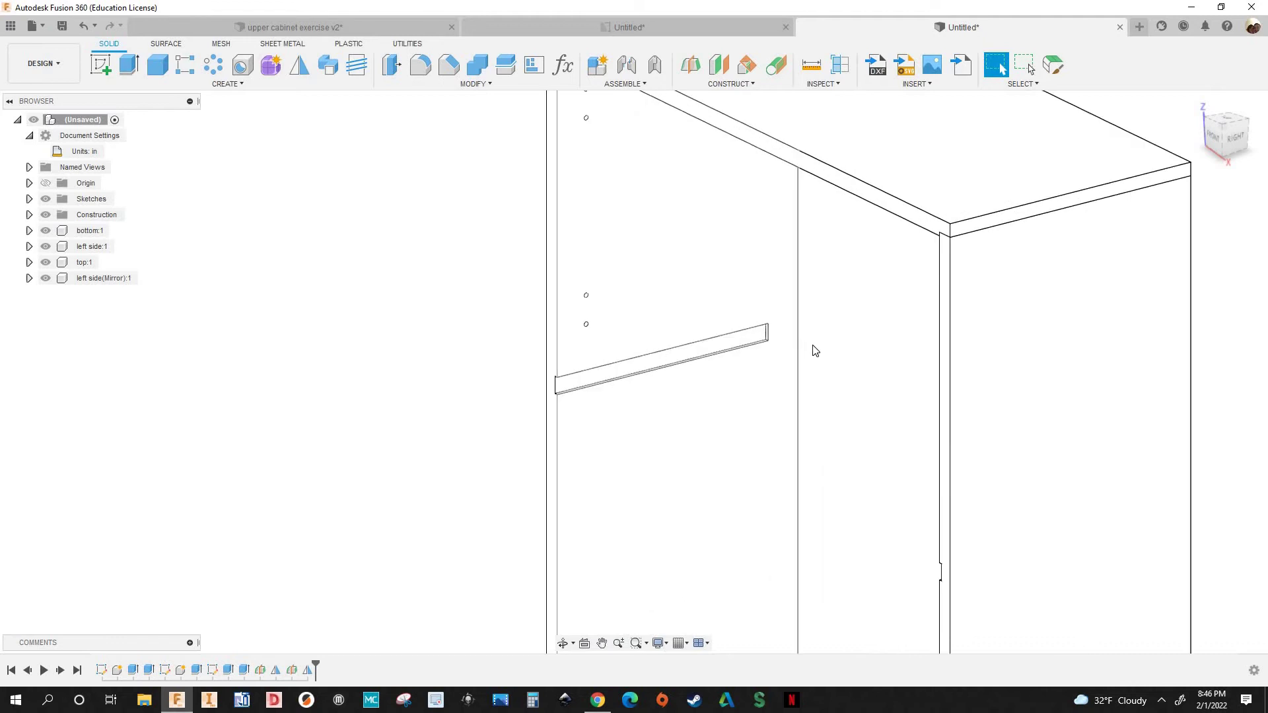
{"action": "scroll", "coordinate": [796, 325], "scroll_direction": "down", "scroll_amount": 1}
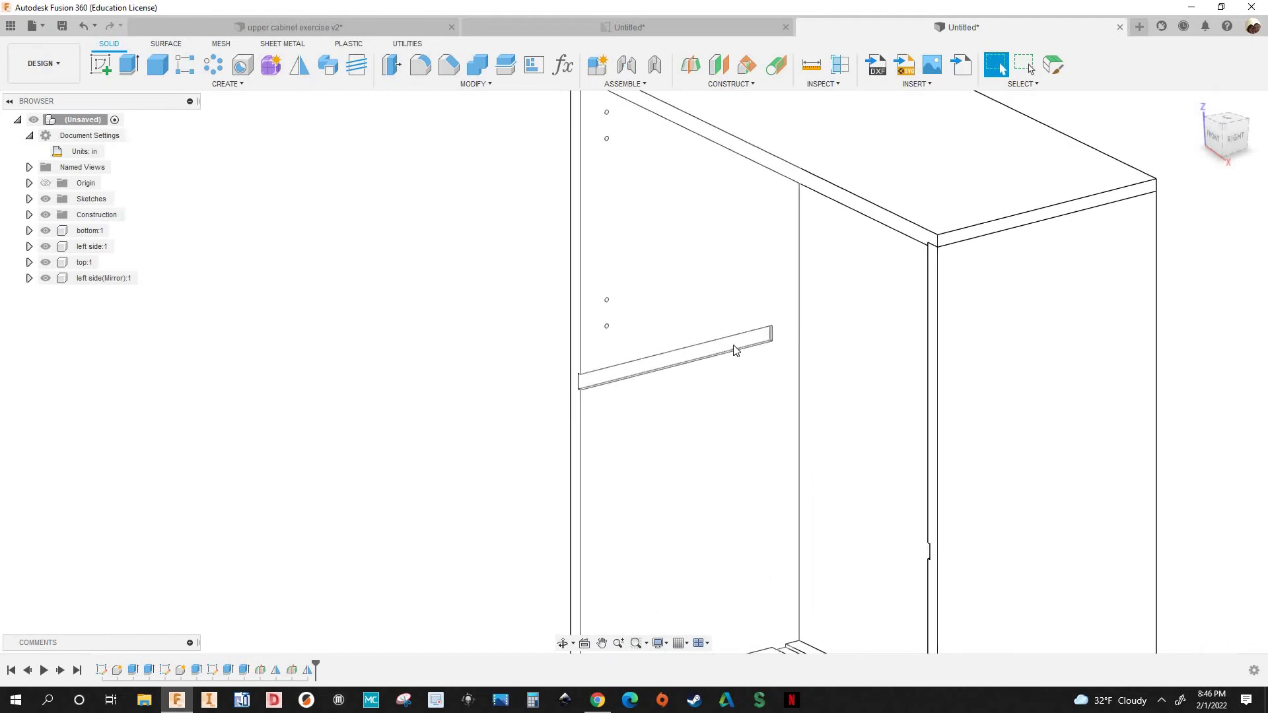
{"action": "scroll", "coordinate": [749, 344], "scroll_direction": "up", "scroll_amount": 1}
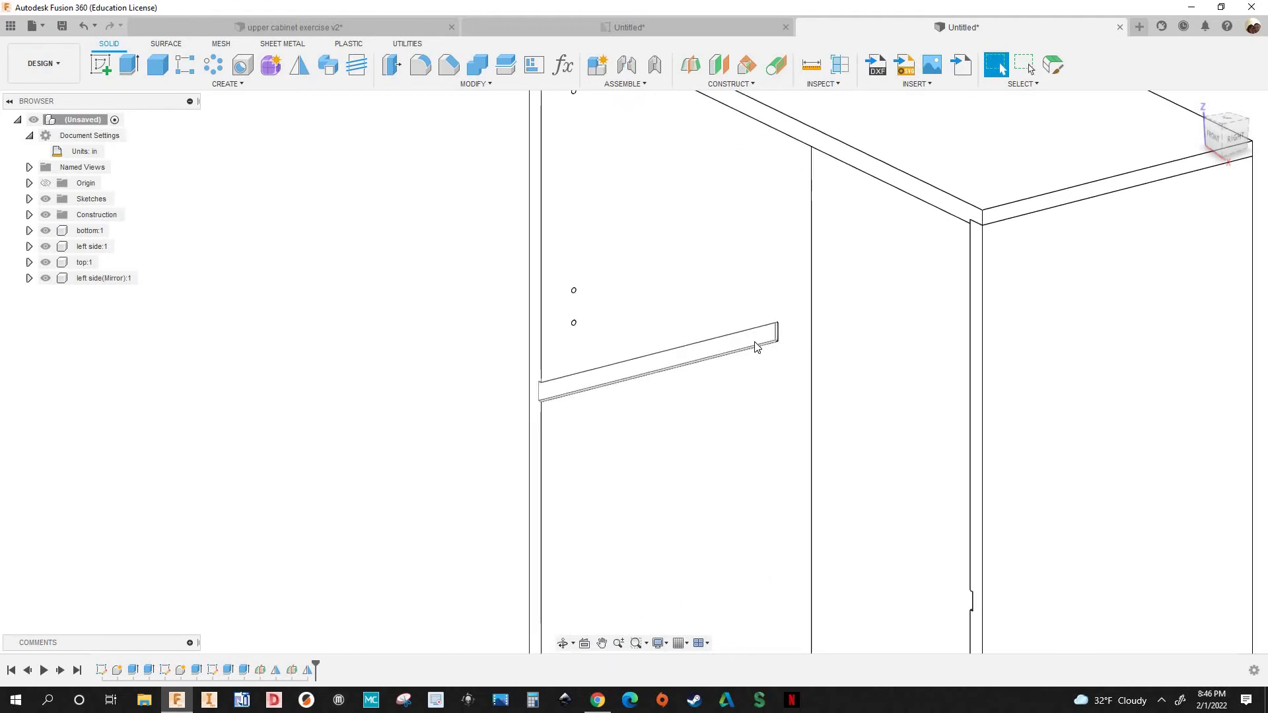
{"action": "scroll", "coordinate": [798, 329], "scroll_direction": "down", "scroll_amount": 2}
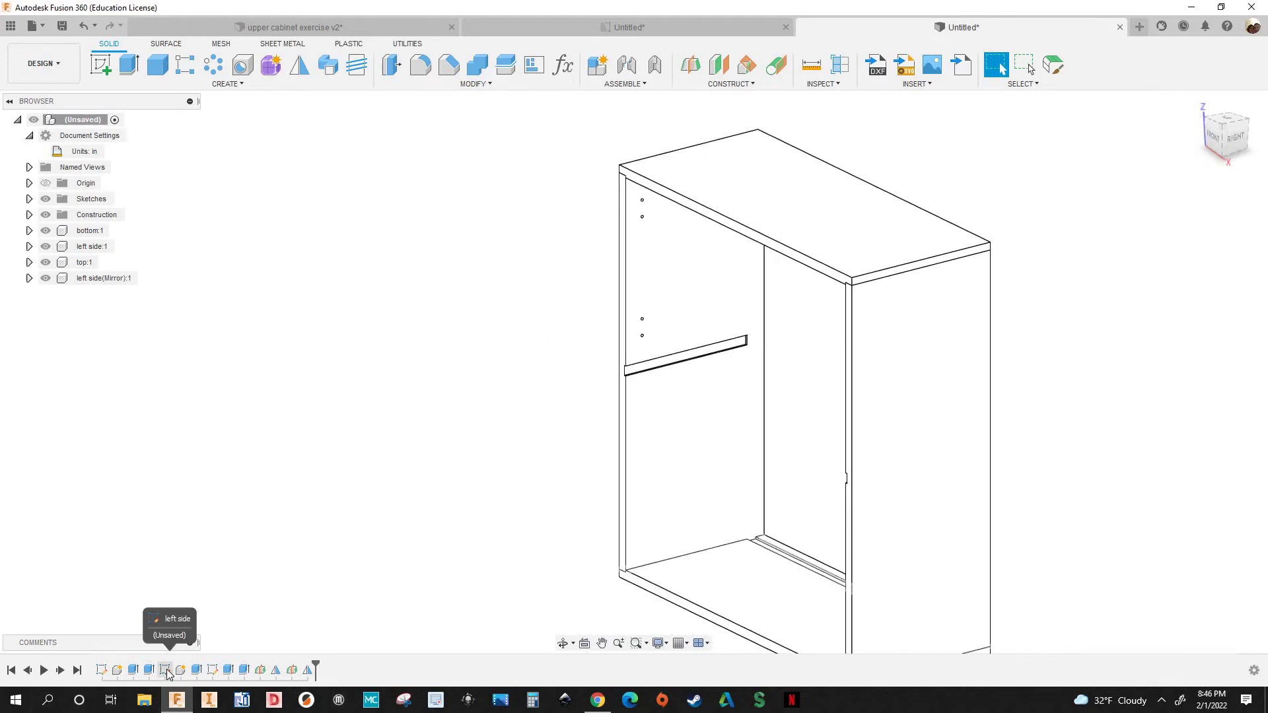
Open the holes and grooves sketch of the left side panel for editing
{"action": "right_click", "coordinate": [213, 671]}
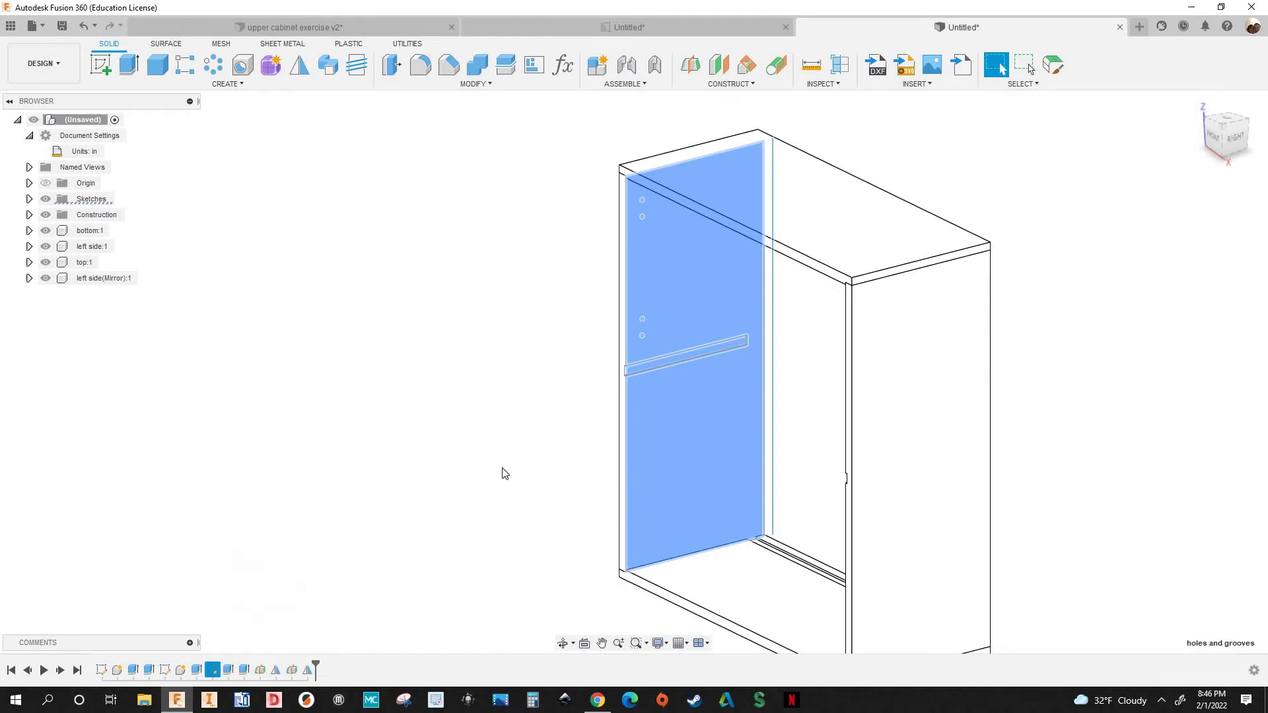
{"action": "scroll", "coordinate": [633, 442], "scroll_direction": "up", "scroll_amount": 5}
{"action": "middle_click_drag", "start_coordinate": [620, 333], "coordinate": [614, 313]}
Set the shelf groove's length dimension to the expression depth - setback
{"action": "double_click", "coordinate": [609, 312]}
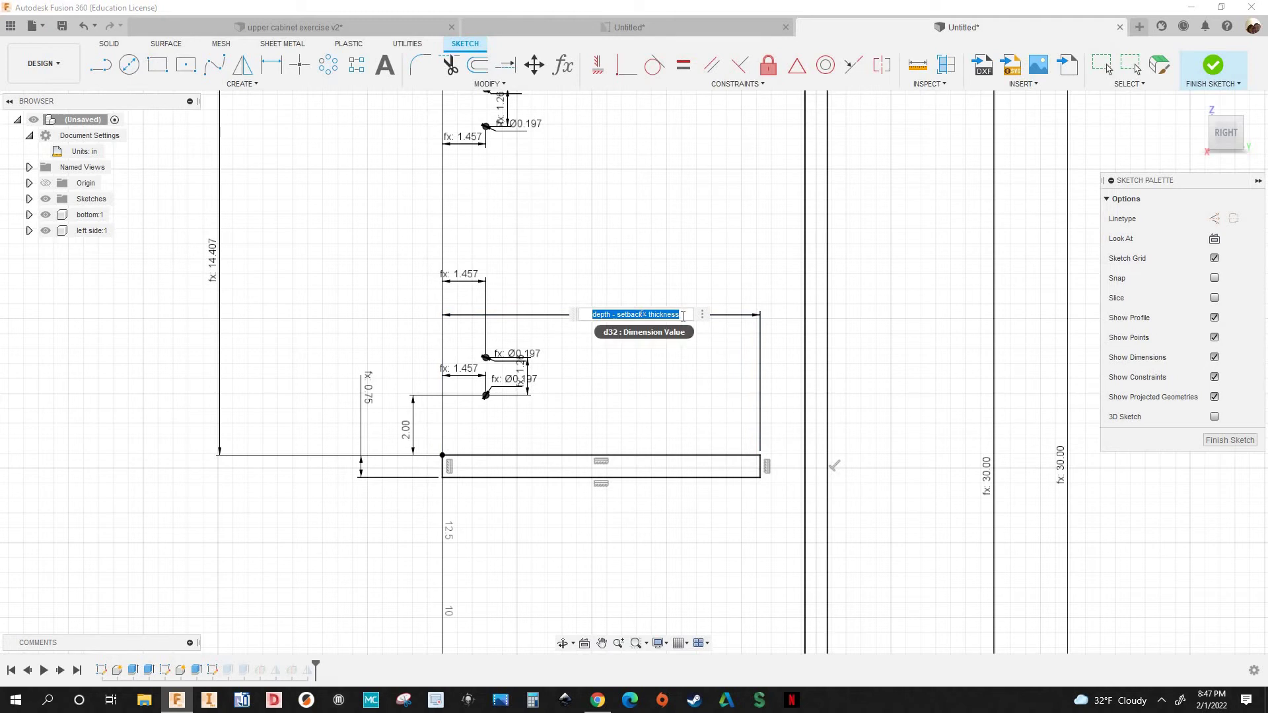
{"action": "left_click", "coordinate": [683, 316]}
{"action": "key", "text": "BackSpace"}
{"action": "key", "text": "BackSpace"}
{"action": "key", "text": "BackSpace"}
{"action": "key", "text": "BackSpace"}
{"action": "key", "text": "BackSpace"}
{"action": "key", "text": "BackSpace"}
{"action": "key", "text": "BackSpace"}
{"action": "key", "text": "BackSpace"}
{"action": "key", "text": "BackSpace"}
{"action": "key", "text": "BackSpace"}
{"action": "key", "text": "BackSpace"}
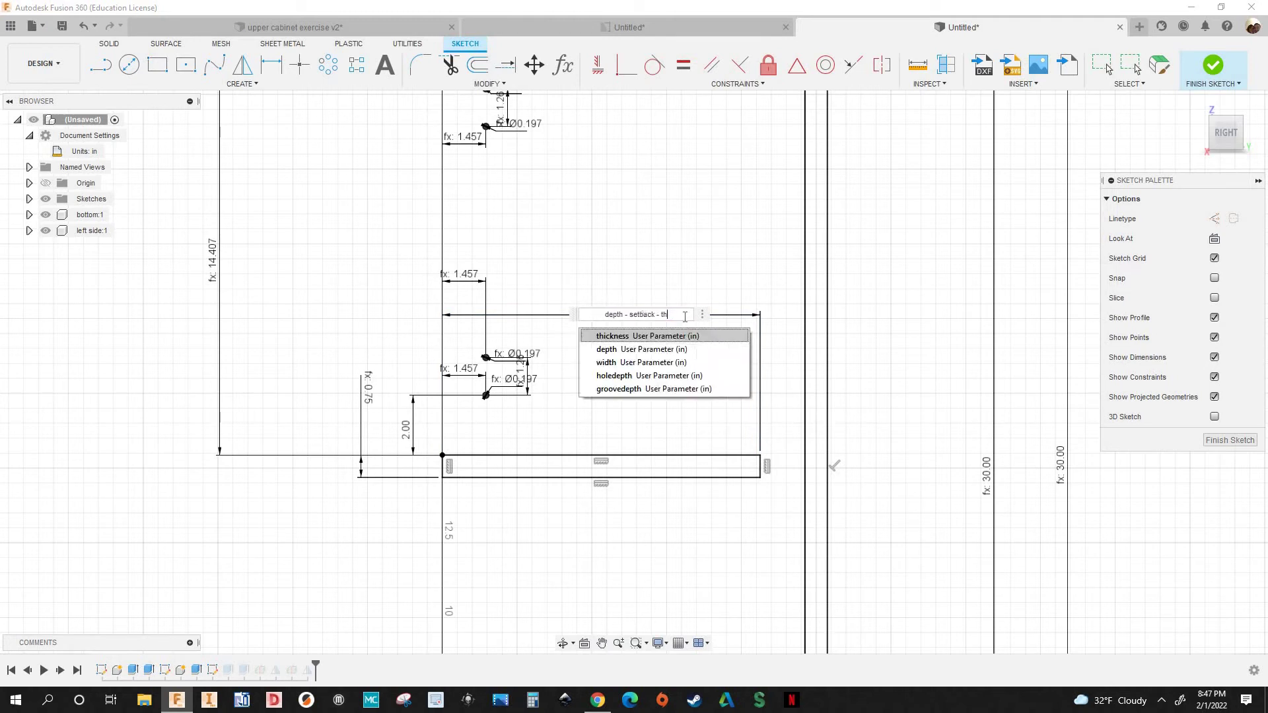
{"action": "key", "text": "Return"}
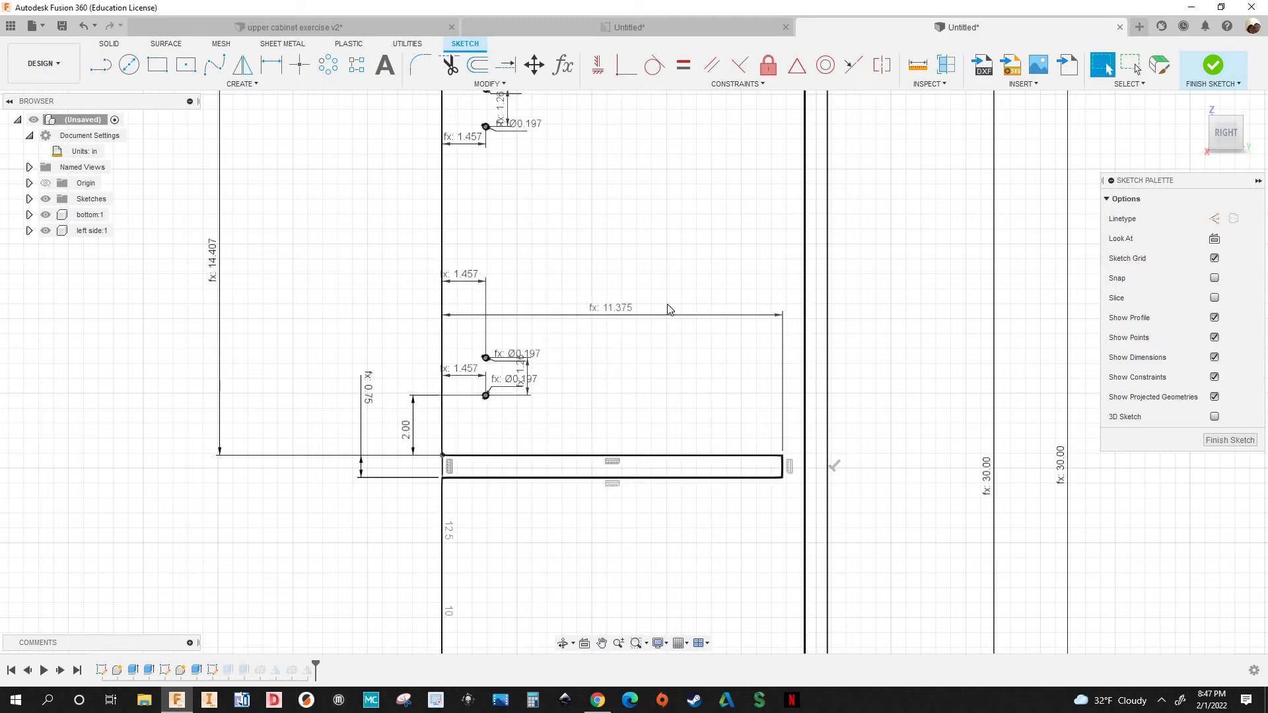
Set the shelf groove's length dimension to the depth parameter alone
{"action": "double_click", "coordinate": [623, 310]}
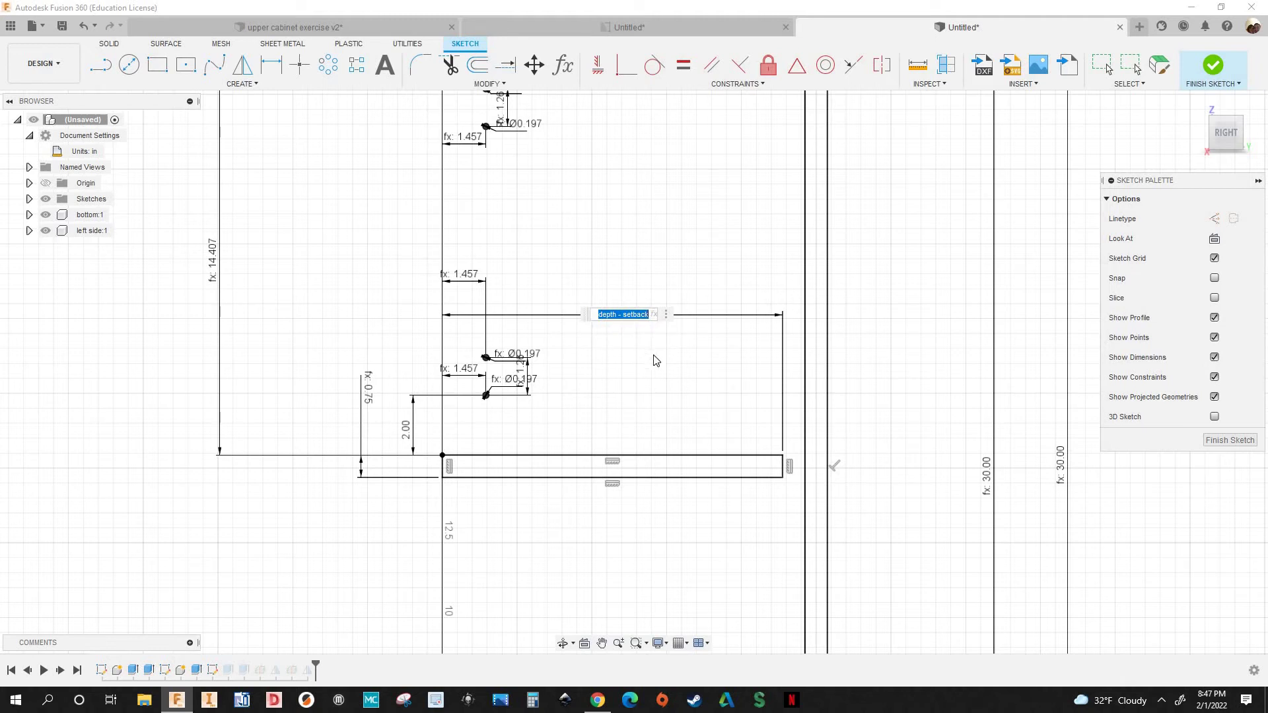
{"action": "key", "text": "BackSpace"}
{"action": "type", "text": "dep"}
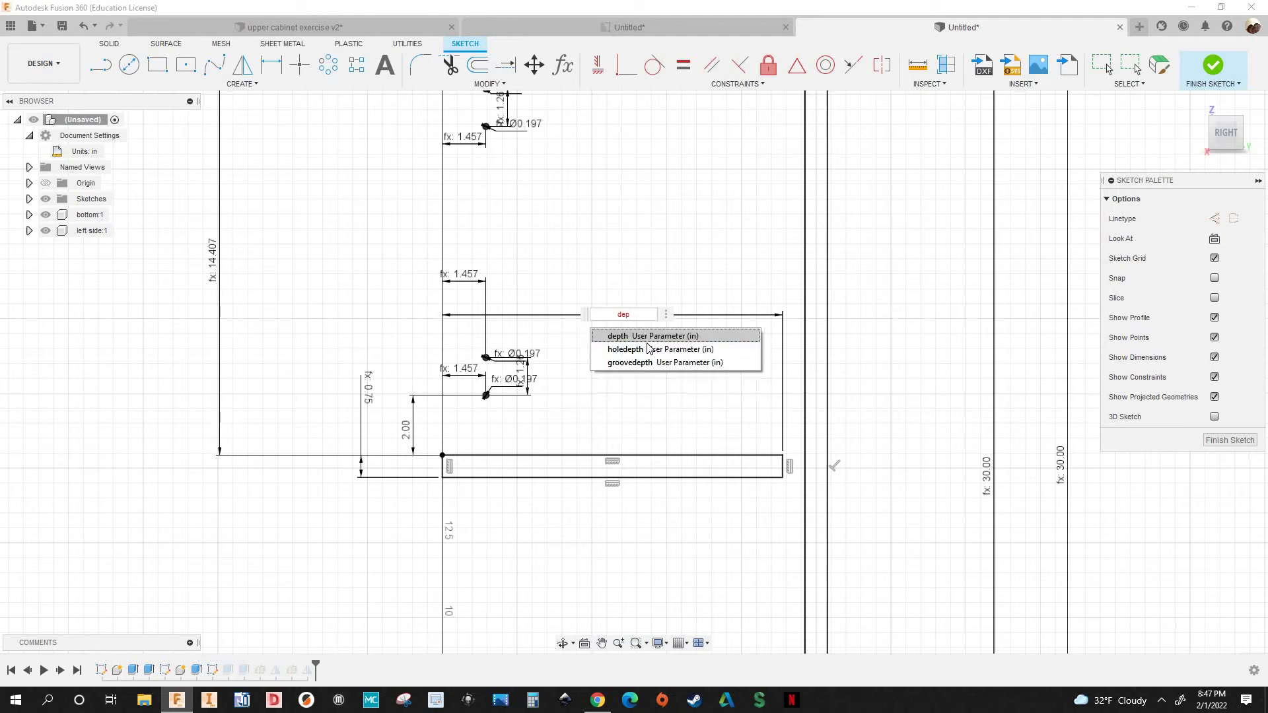
{"action": "key", "text": "Return"}
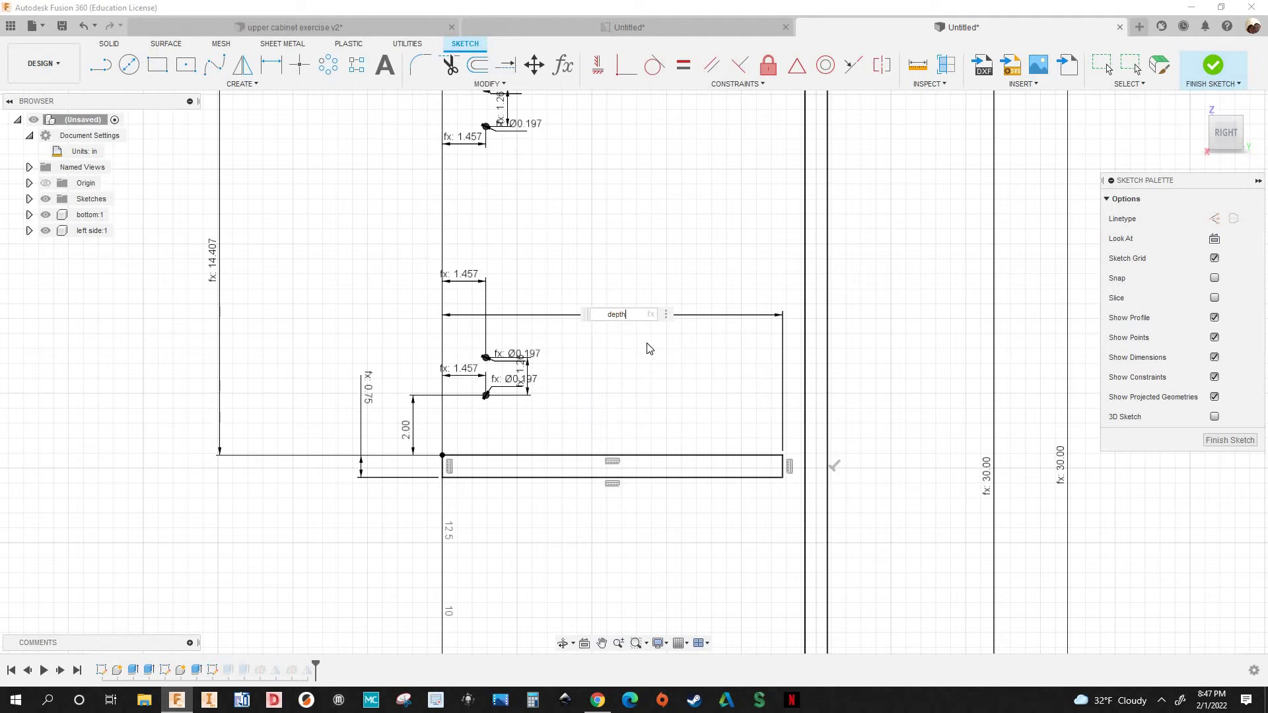
{"action": "key", "text": "Return"}
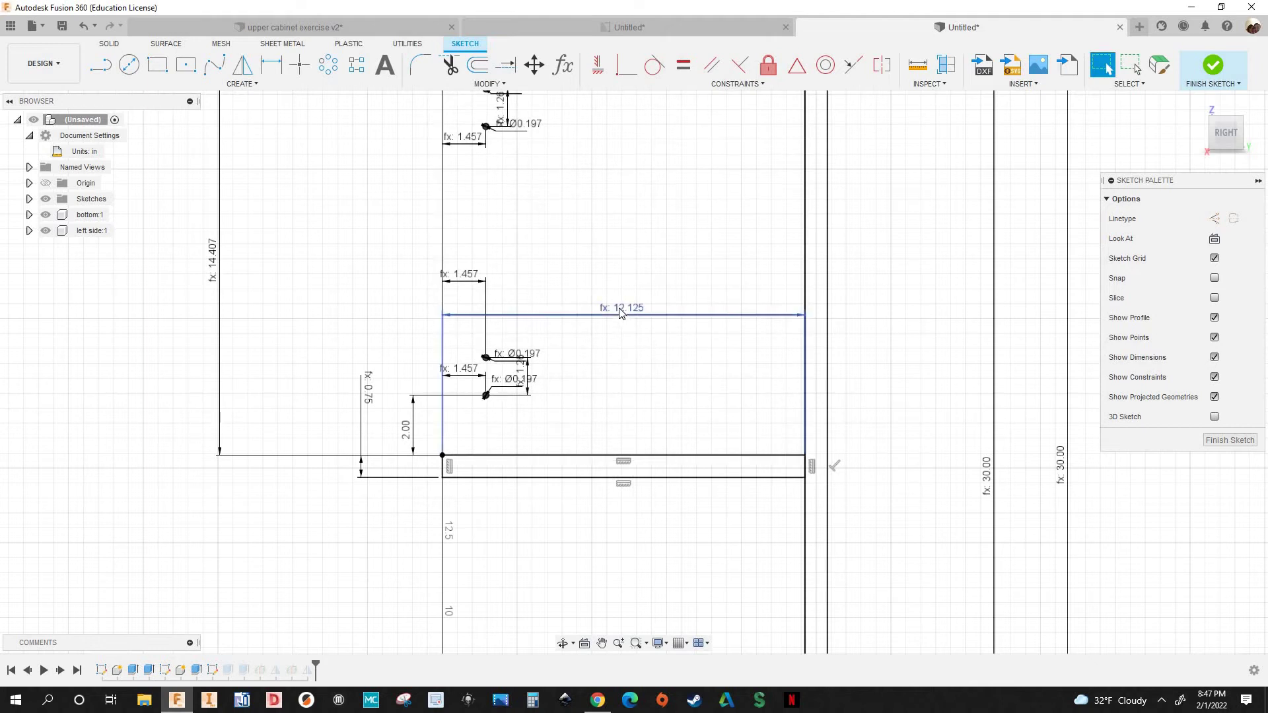
{"action": "scroll", "coordinate": [619, 313], "scroll_direction": "down", "scroll_amount": 2}
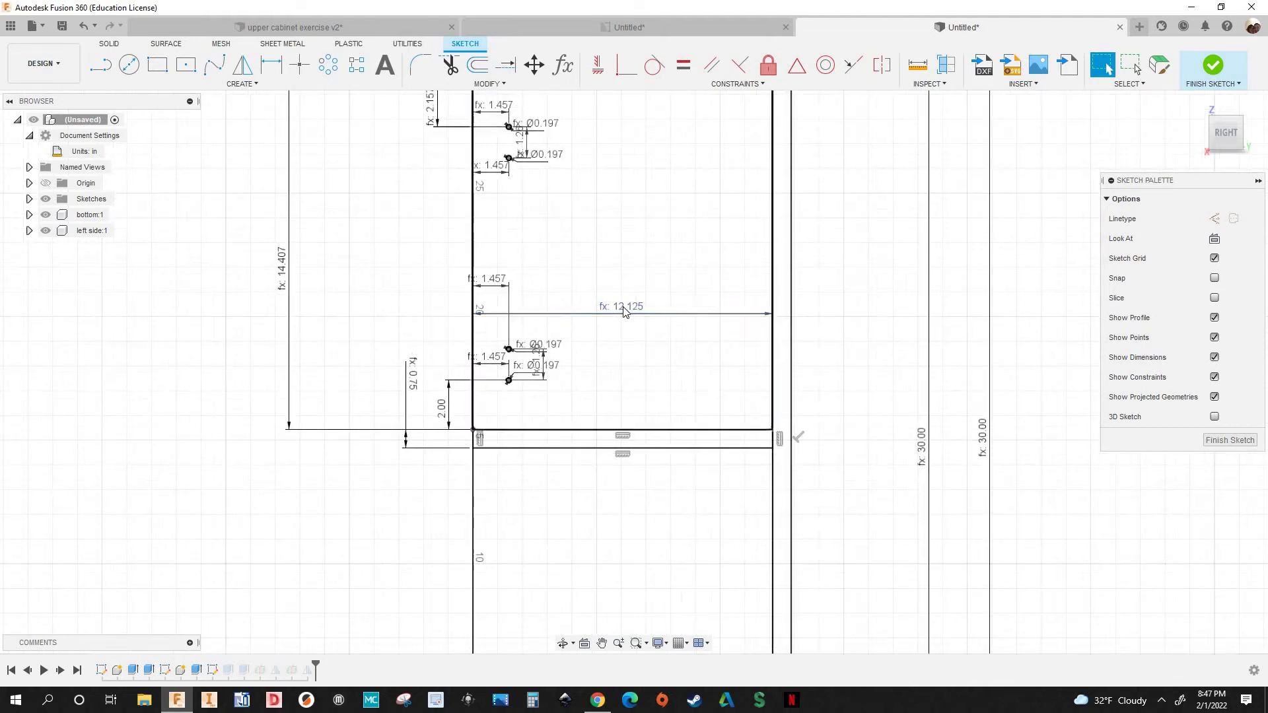
Subtract the setback parameter from the shelf groove's length so its expression reads depth - setback
{"action": "left_click", "coordinate": [625, 312]}
{"action": "double_click", "coordinate": [644, 319]}
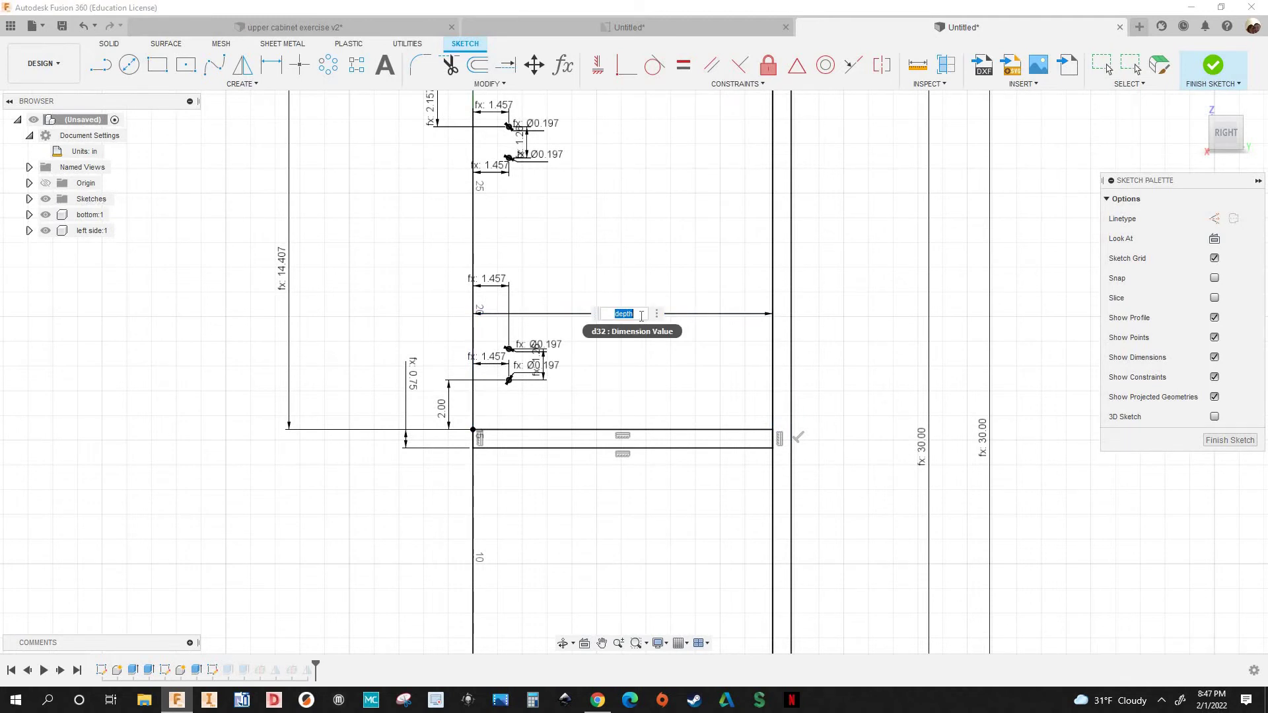
{"action": "left_click", "coordinate": [641, 316]}
{"action": "type", "text": "-setback"}
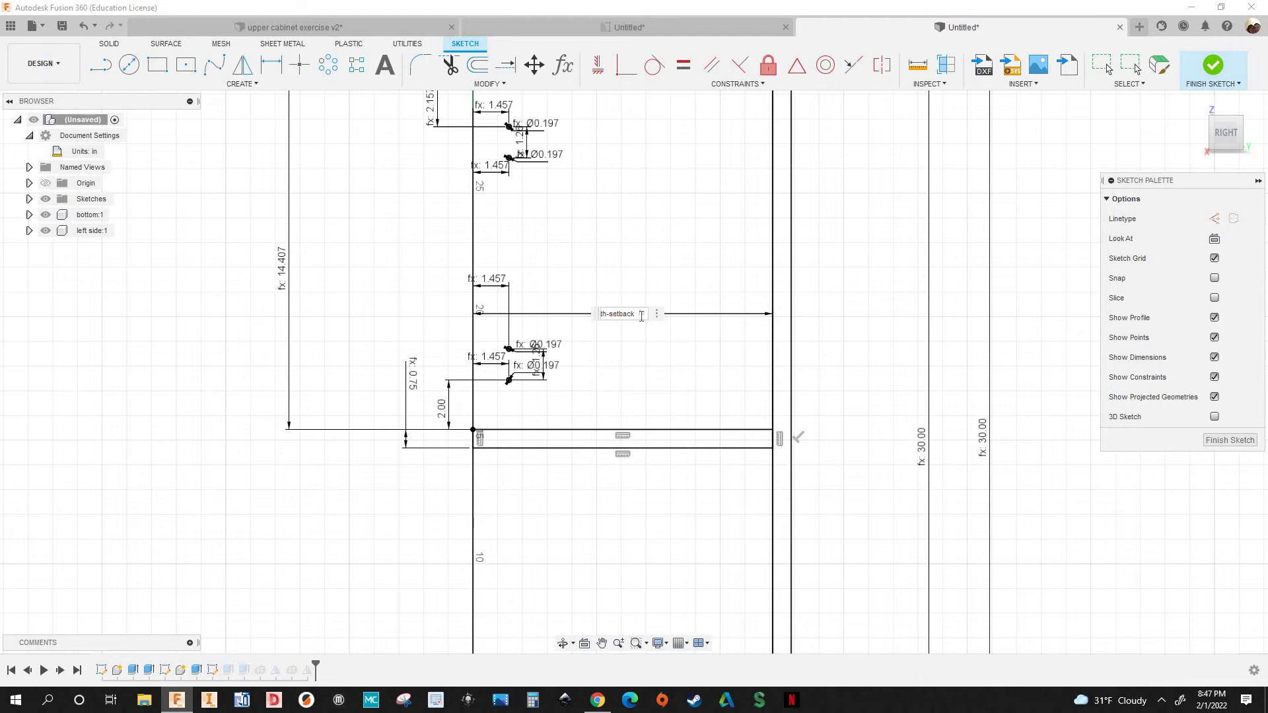
{"action": "scroll", "coordinate": [877, 321], "scroll_direction": "down", "scroll_amount": 3}
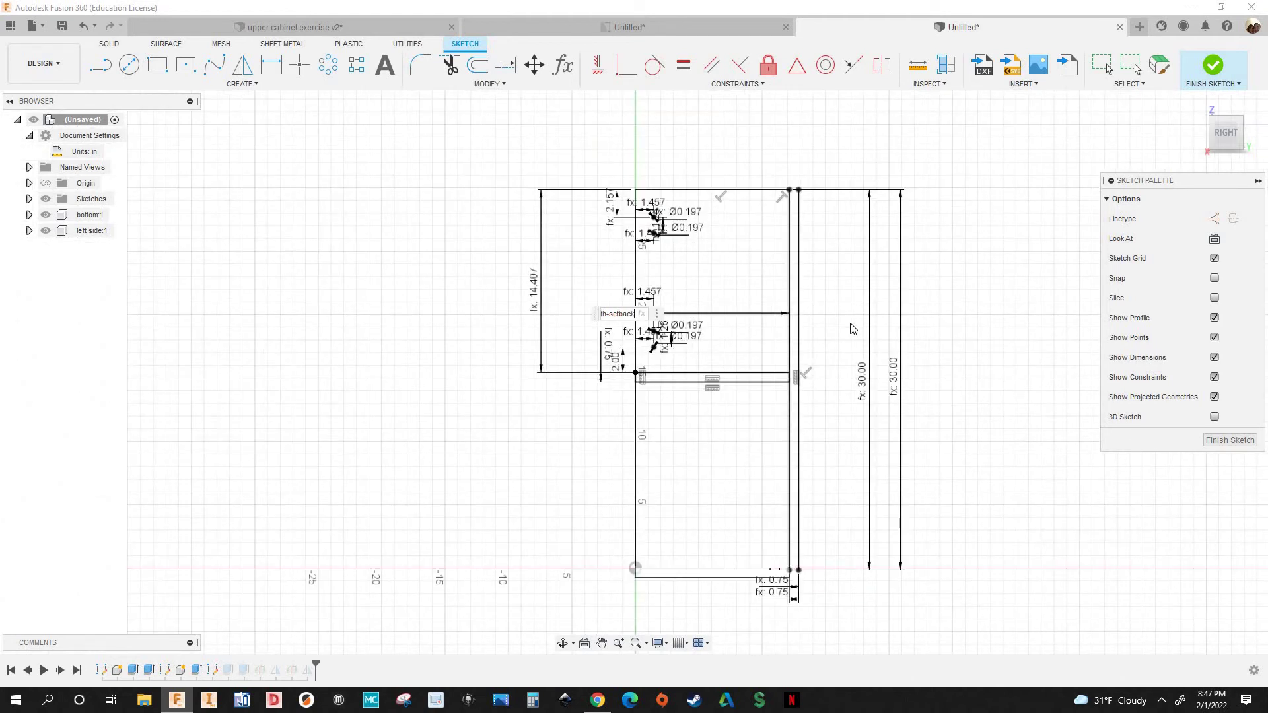
{"action": "key", "text": "Return"}
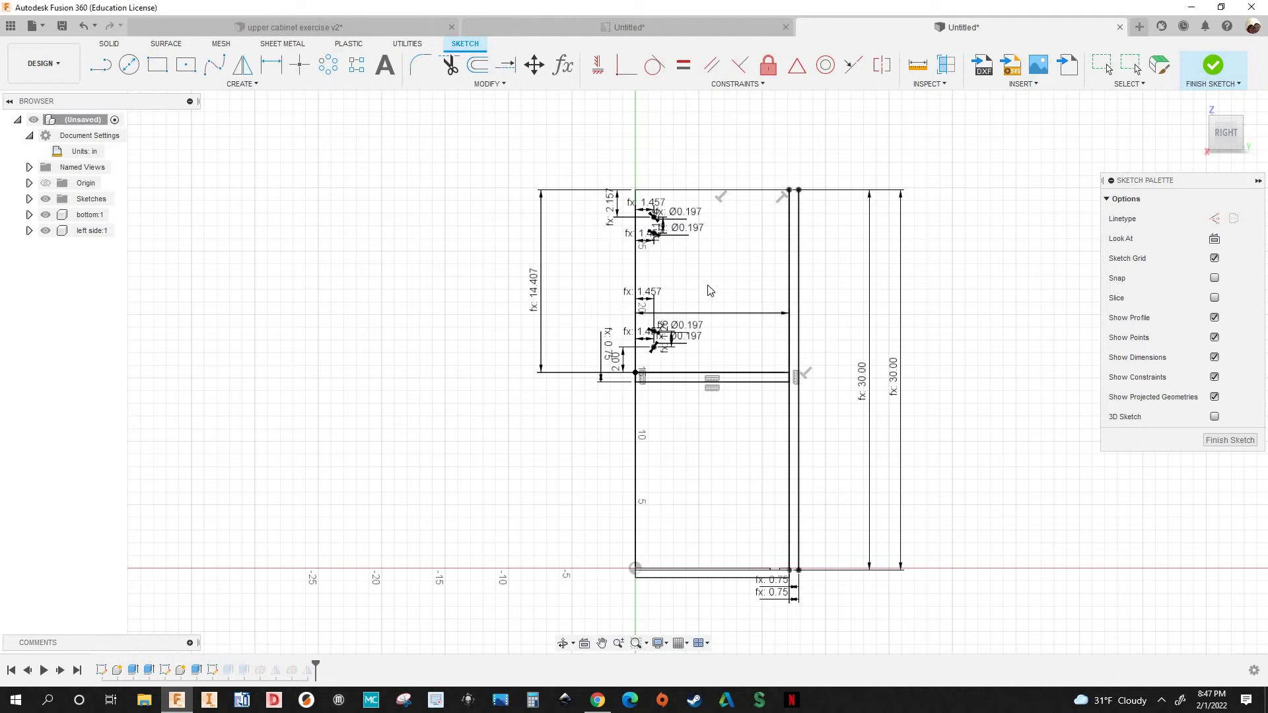
{"action": "scroll", "coordinate": [723, 331], "scroll_direction": "up", "scroll_amount": 4}
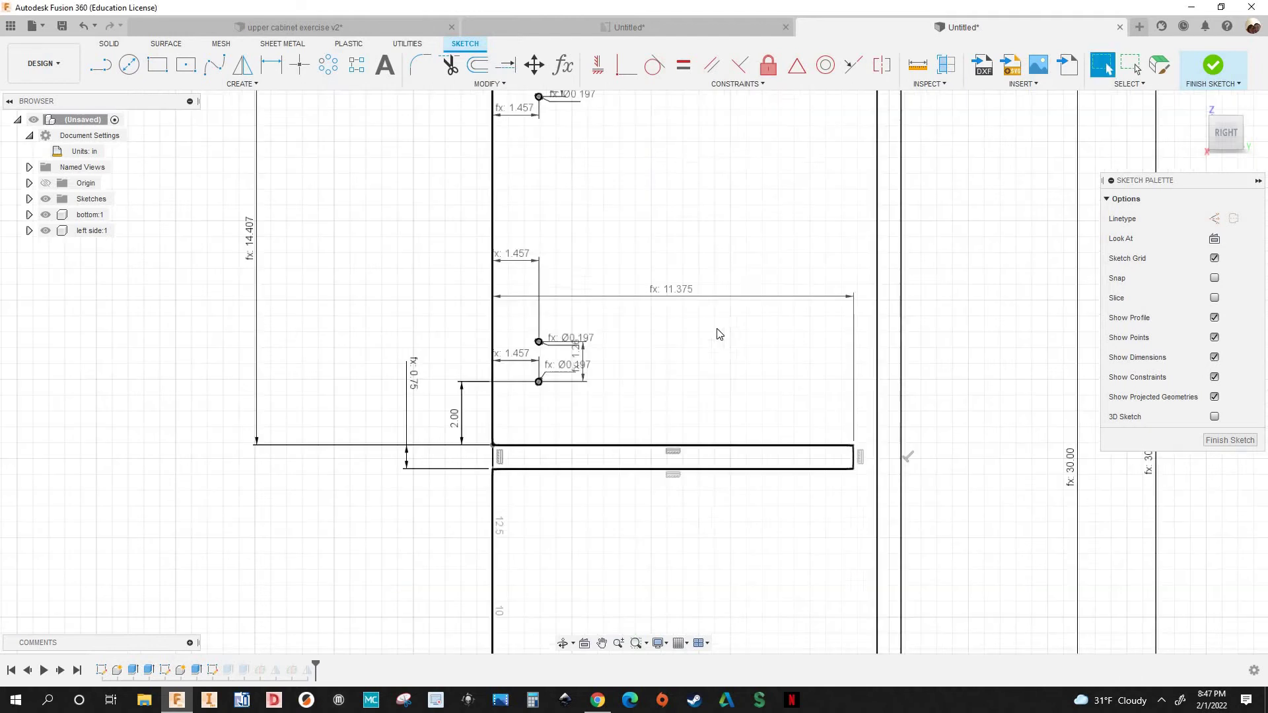
Replace the shelf groove's length expression with the depth parameter
{"action": "double_click", "coordinate": [670, 294]}
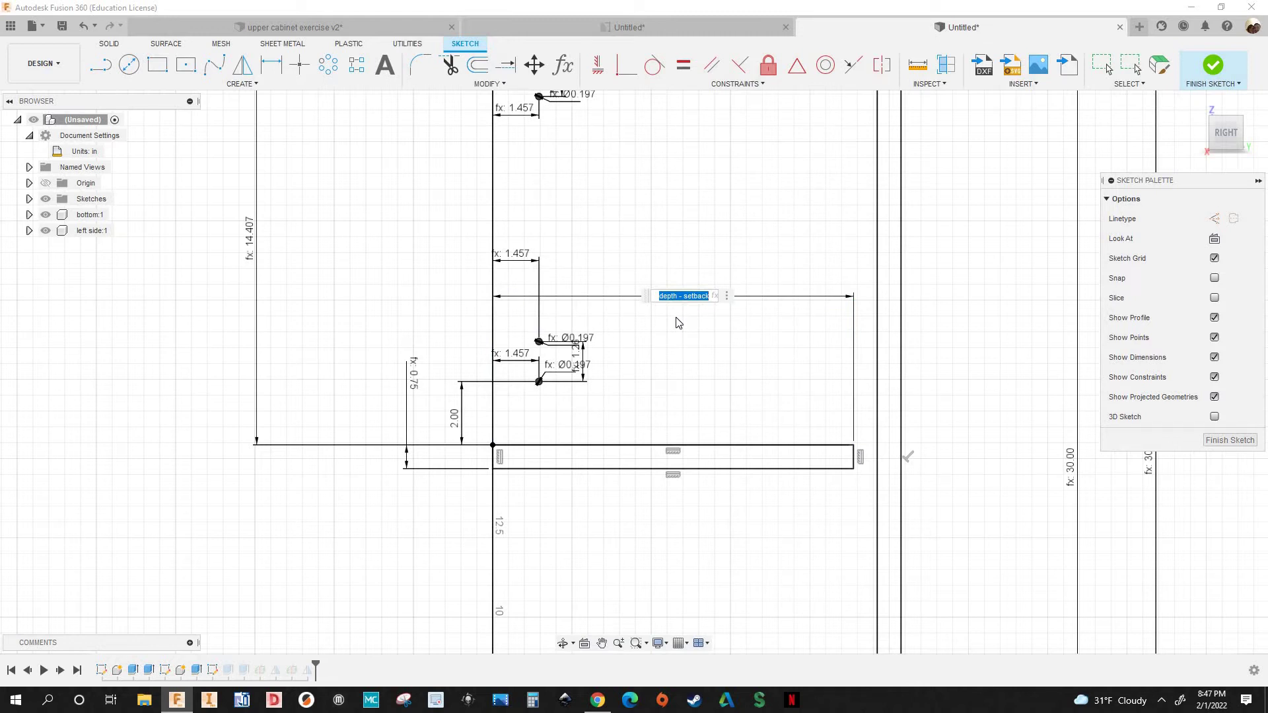
{"action": "type", "text": "depth"}
{"action": "left_click", "coordinate": [677, 318]}
{"action": "key", "text": "Return"}
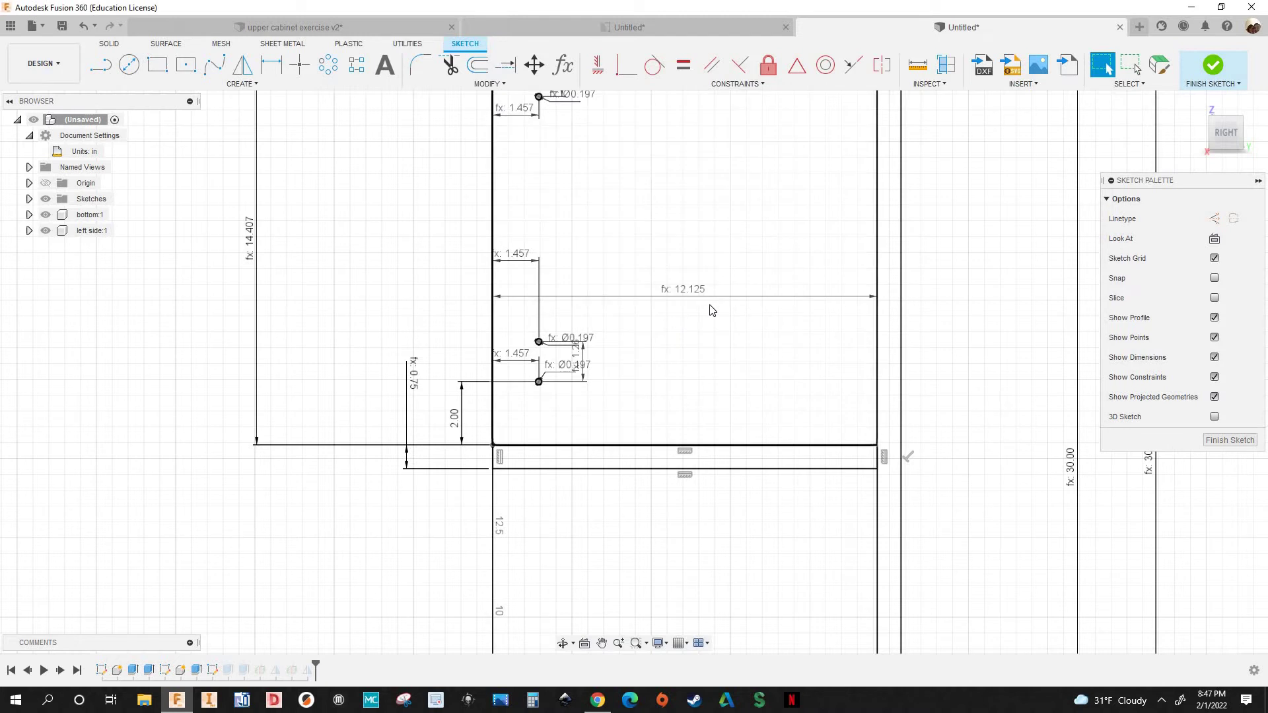
{"action": "scroll", "coordinate": [712, 311], "scroll_direction": "down", "scroll_amount": 5}
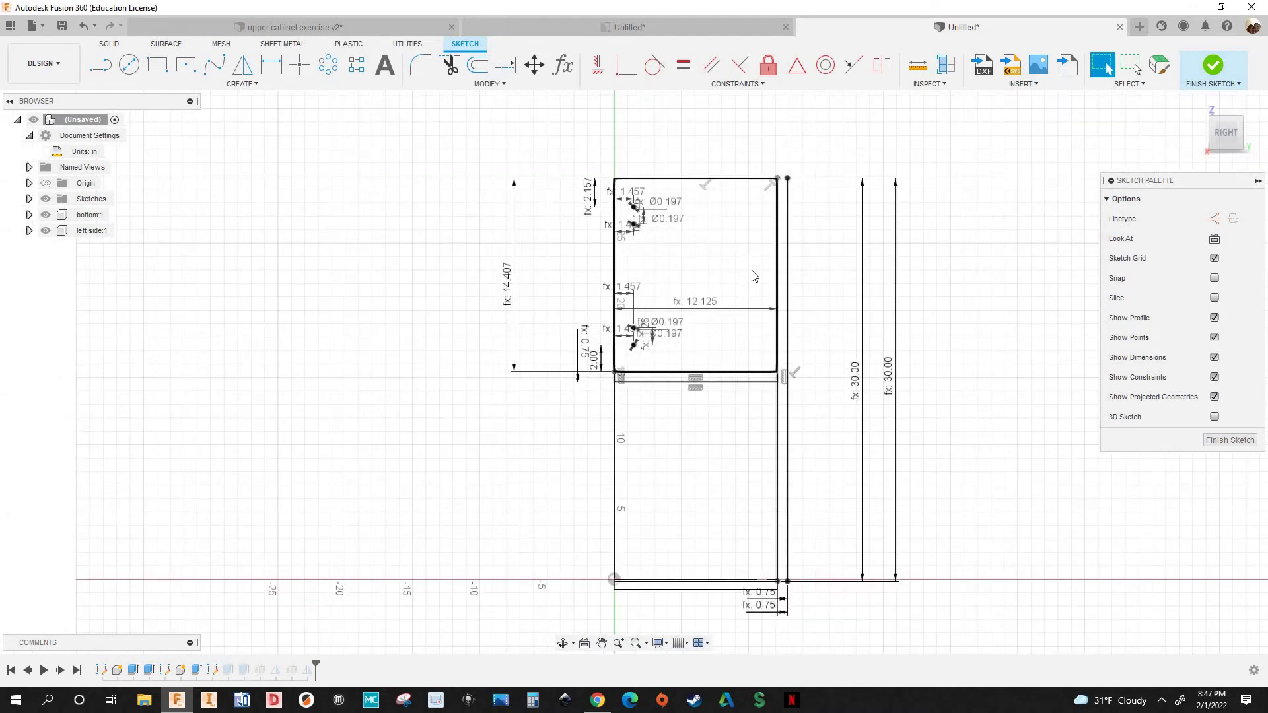
Examine the two 0.75 dimensions at the lower back corner of the side panel sketch
{"action": "scroll", "coordinate": [788, 589], "scroll_direction": "up", "scroll_amount": 5}
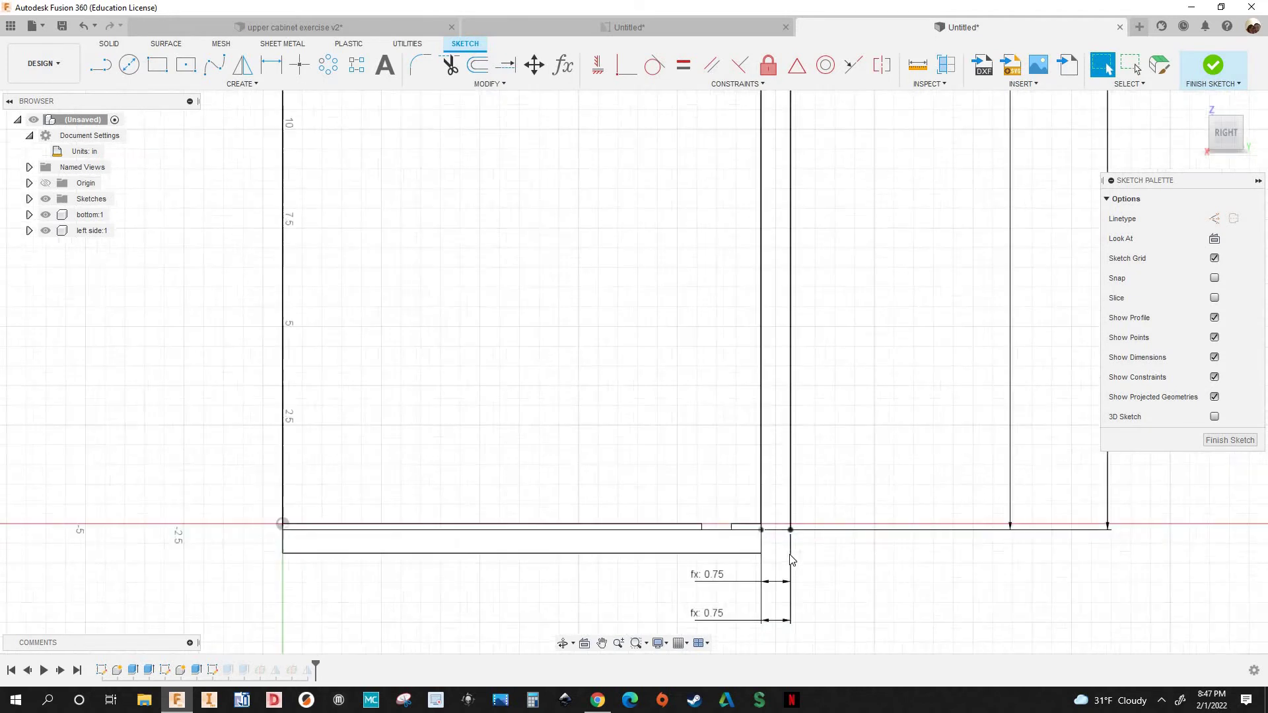
{"action": "scroll", "coordinate": [790, 555], "scroll_direction": "up", "scroll_amount": 2}
{"action": "middle_click_drag", "start_coordinate": [790, 555], "coordinate": [741, 401]}
{"action": "scroll", "coordinate": [743, 487], "scroll_direction": "down", "scroll_amount": 1}
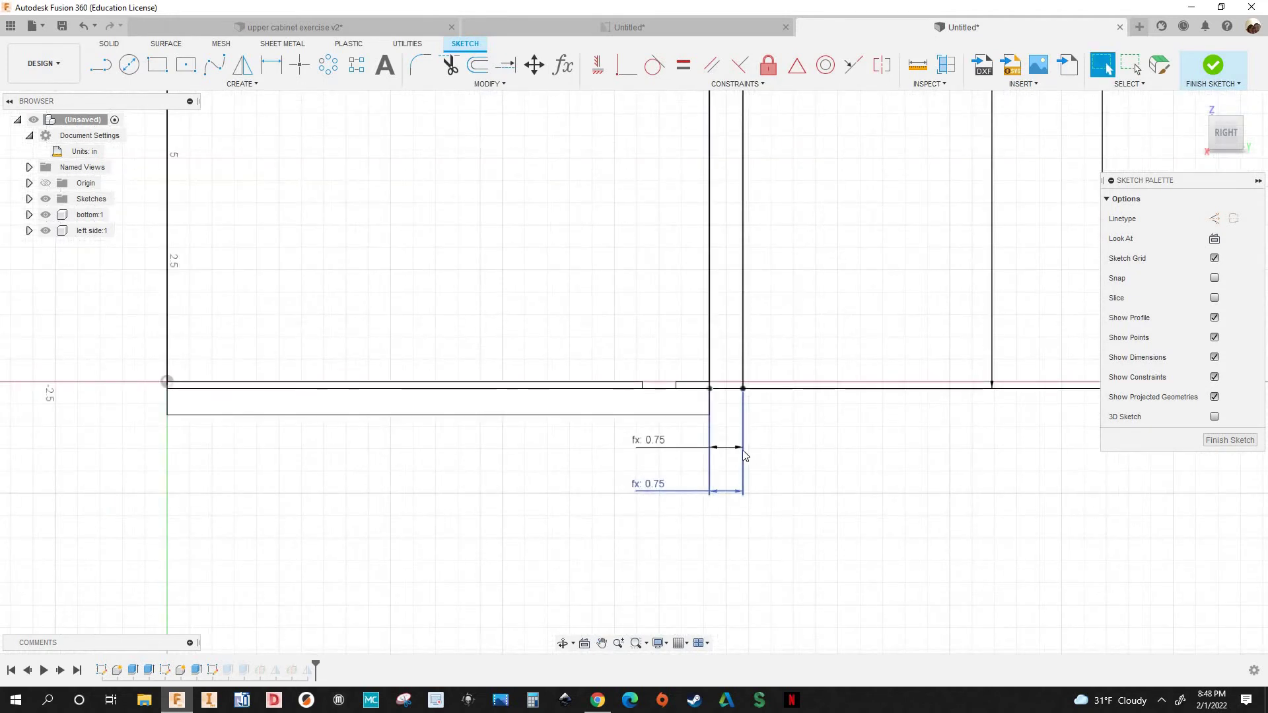
{"action": "scroll", "coordinate": [743, 528], "scroll_direction": "down", "scroll_amount": 4}
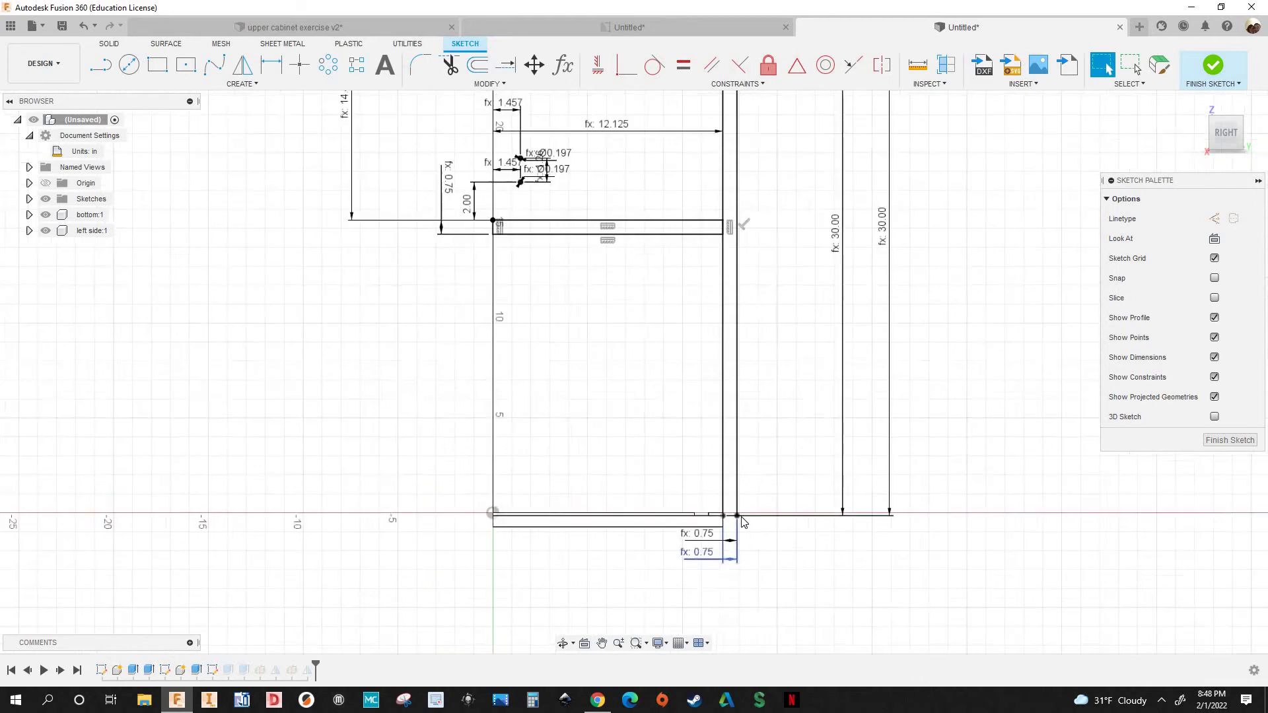
Try to flip the offset at the sketch's lower back corner by changing the lower 0.75 dimension's expression to -thickness
{"action": "scroll", "coordinate": [743, 522], "scroll_direction": "down", "scroll_amount": 1}
{"action": "scroll", "coordinate": [706, 519], "scroll_direction": "up", "scroll_amount": 5}
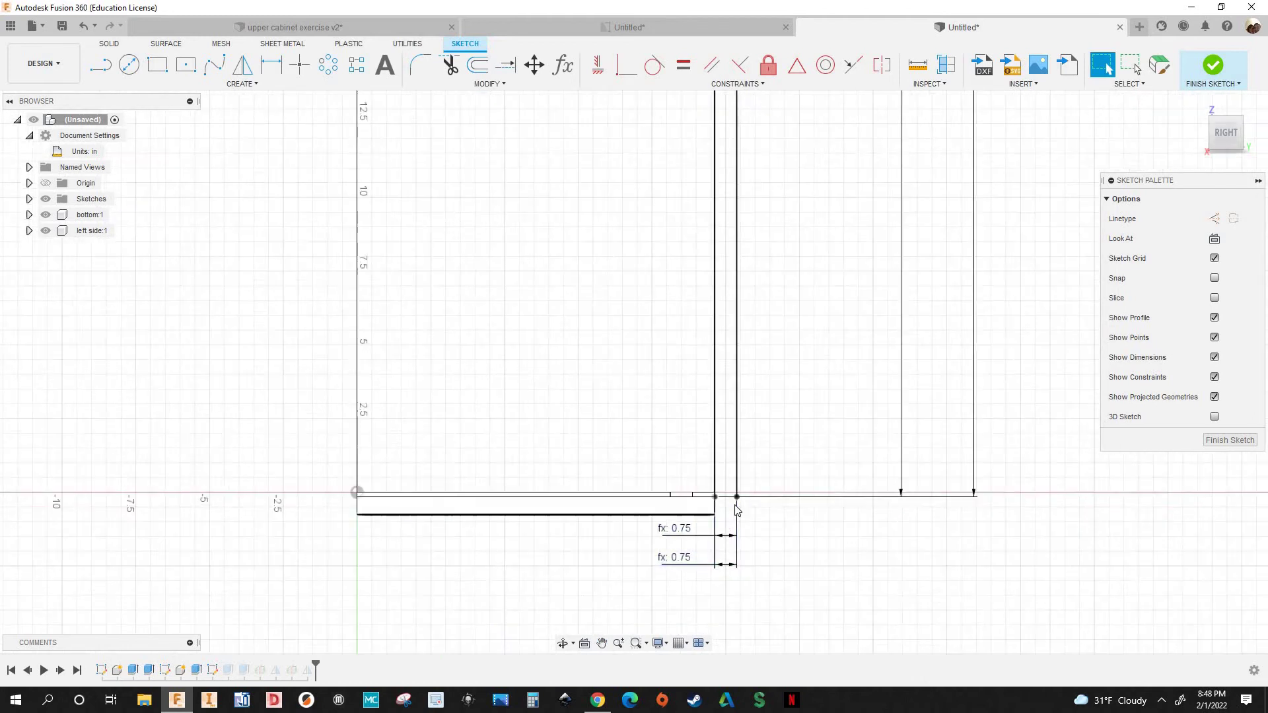
{"action": "scroll", "coordinate": [743, 375], "scroll_direction": "down", "scroll_amount": 1}
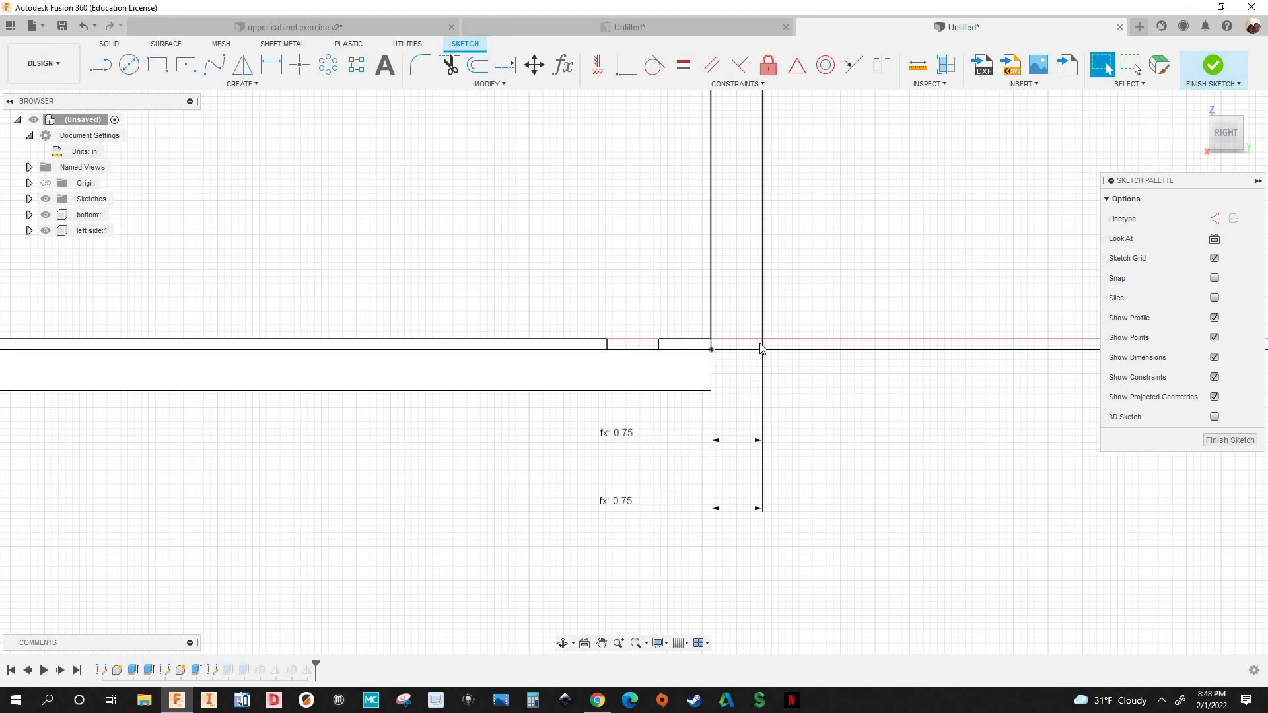
{"action": "middle_click_drag", "start_coordinate": [760, 344], "coordinate": [738, 428]}
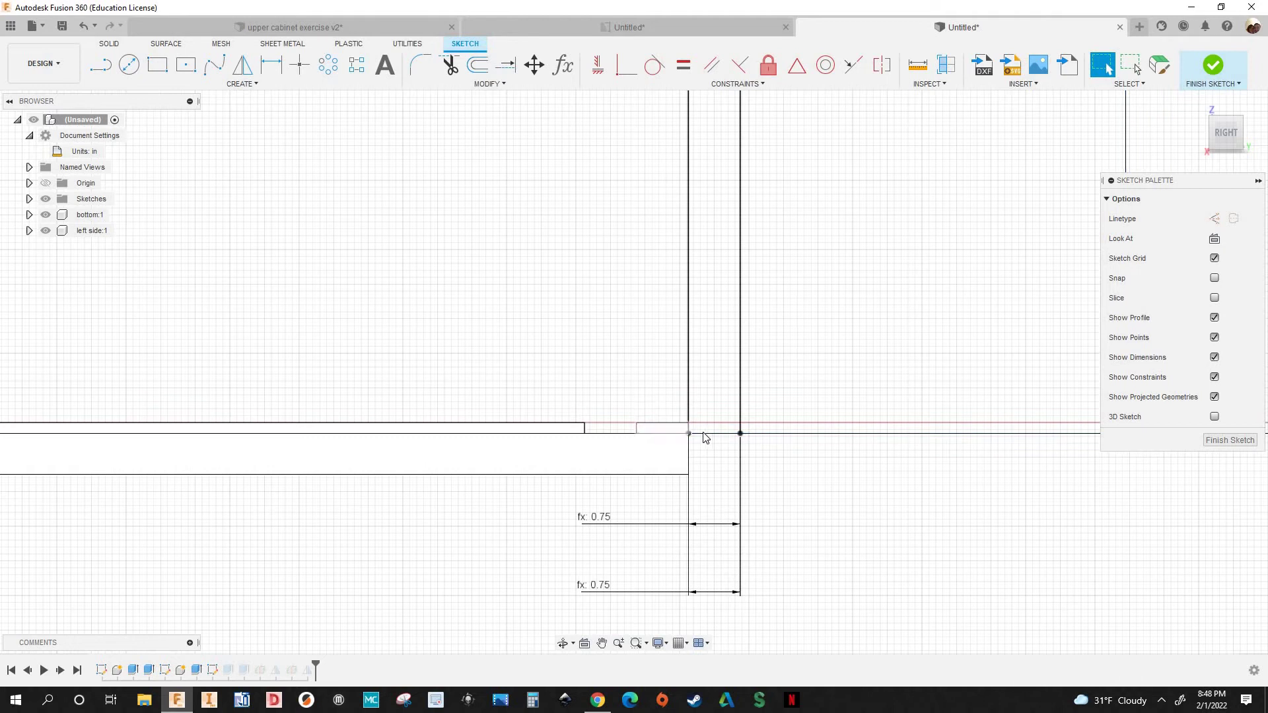
{"action": "double_click", "coordinate": [591, 586]}
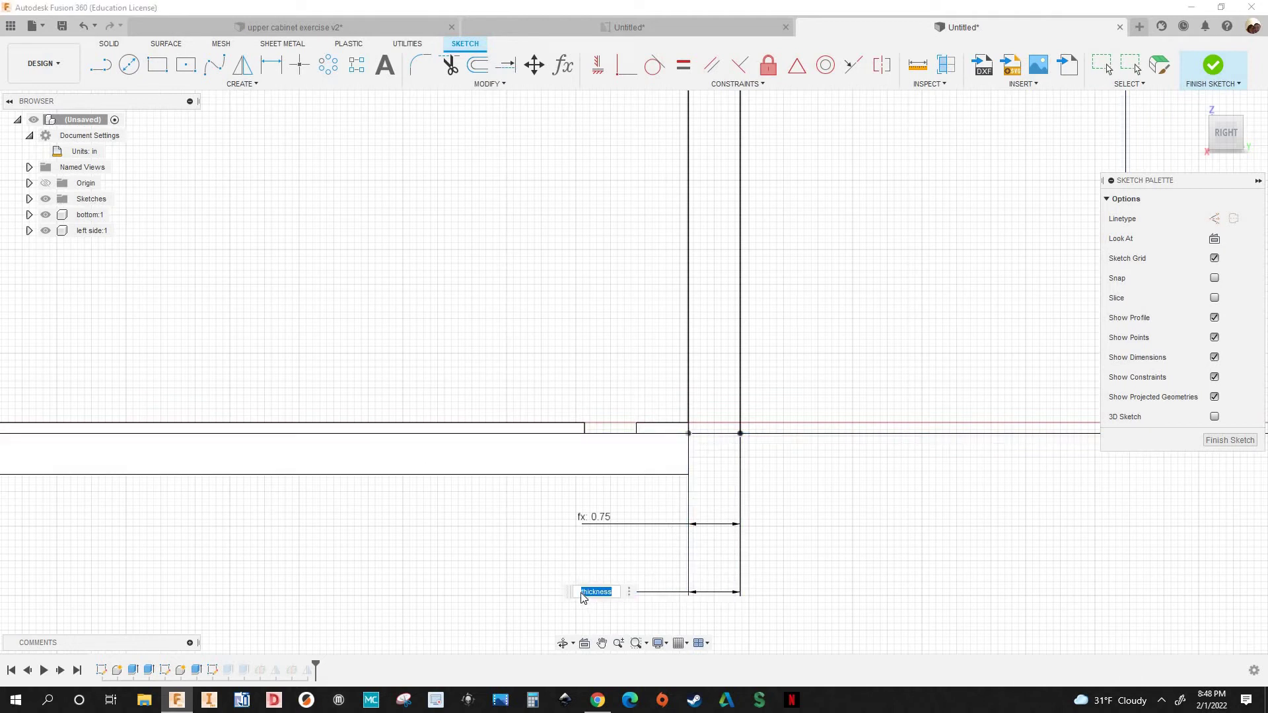
{"action": "left_click", "coordinate": [583, 594]}
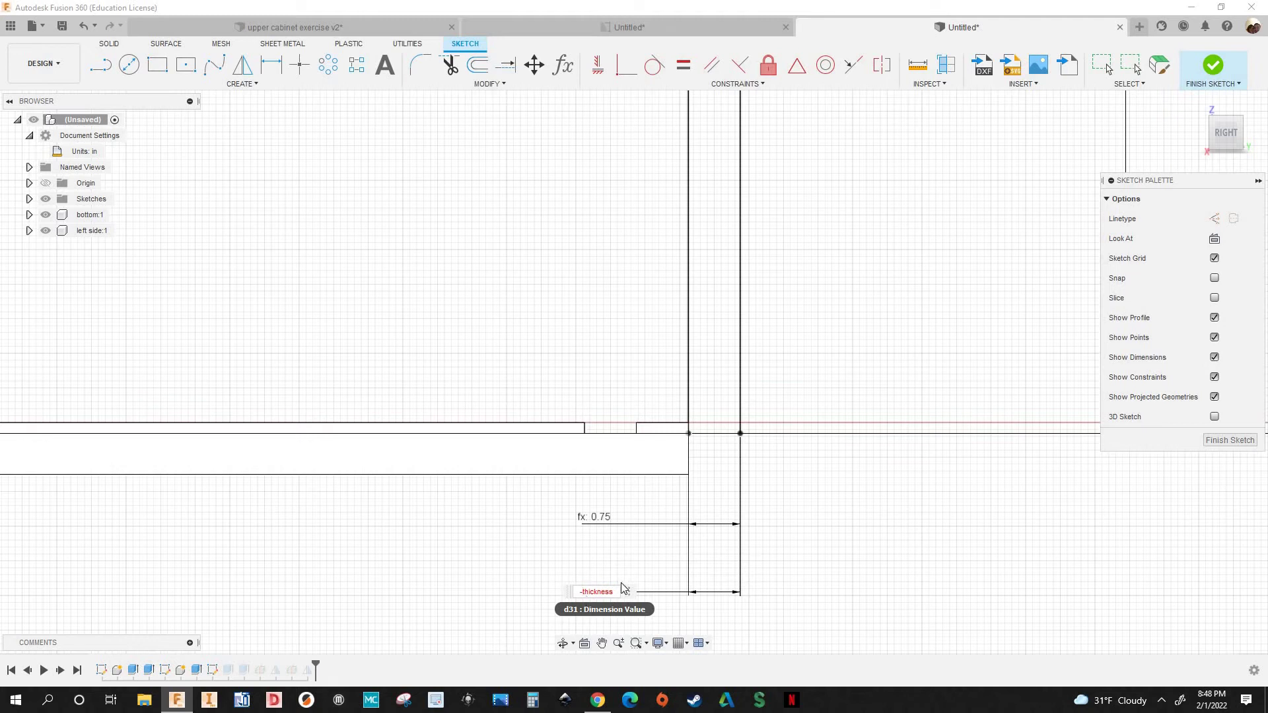
{"action": "left_click", "coordinate": [772, 521]}
Check the side panel sketch as a whole and at its lower back corner, and finish the sketch
{"action": "scroll", "coordinate": [777, 503], "scroll_direction": "down", "scroll_amount": 5}
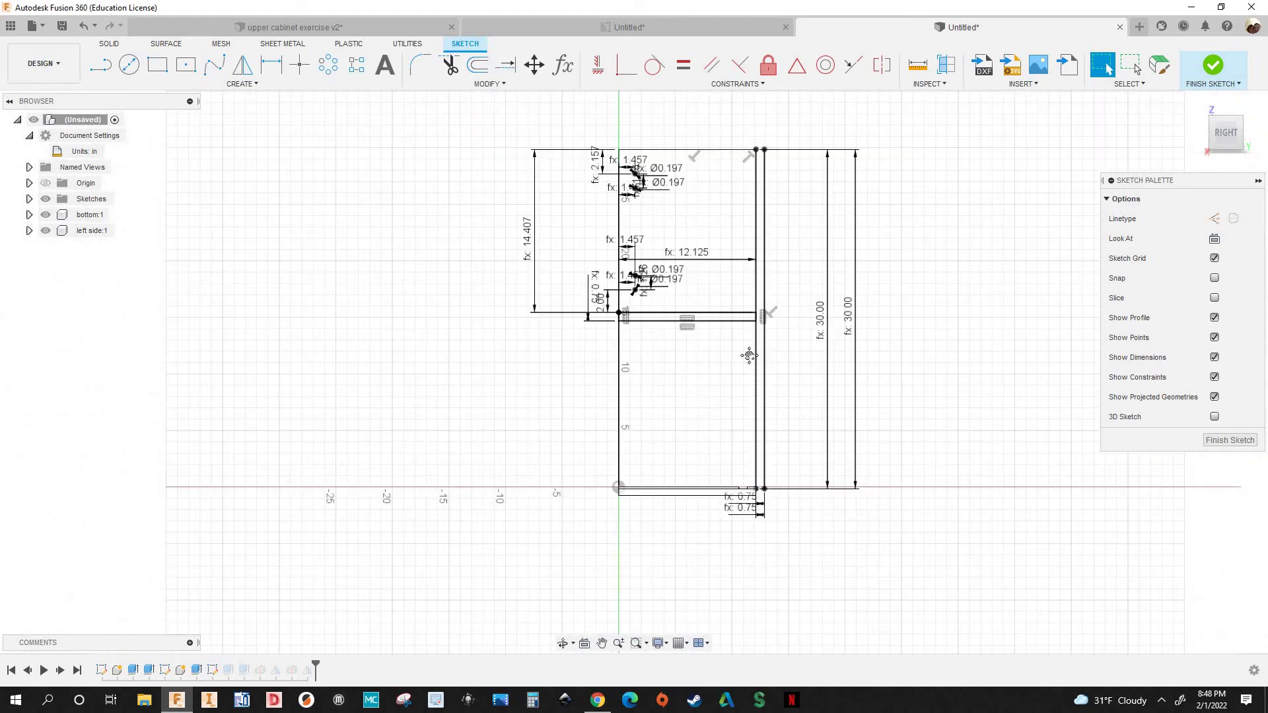
{"action": "mouse_move", "coordinate": [741, 348]}
{"action": "middle_mouse_down"}
{"action": "mouse_move", "coordinate": [703, 430]}
{"action": "mouse_move", "coordinate": [683, 377]}
{"action": "middle_mouse_up"}
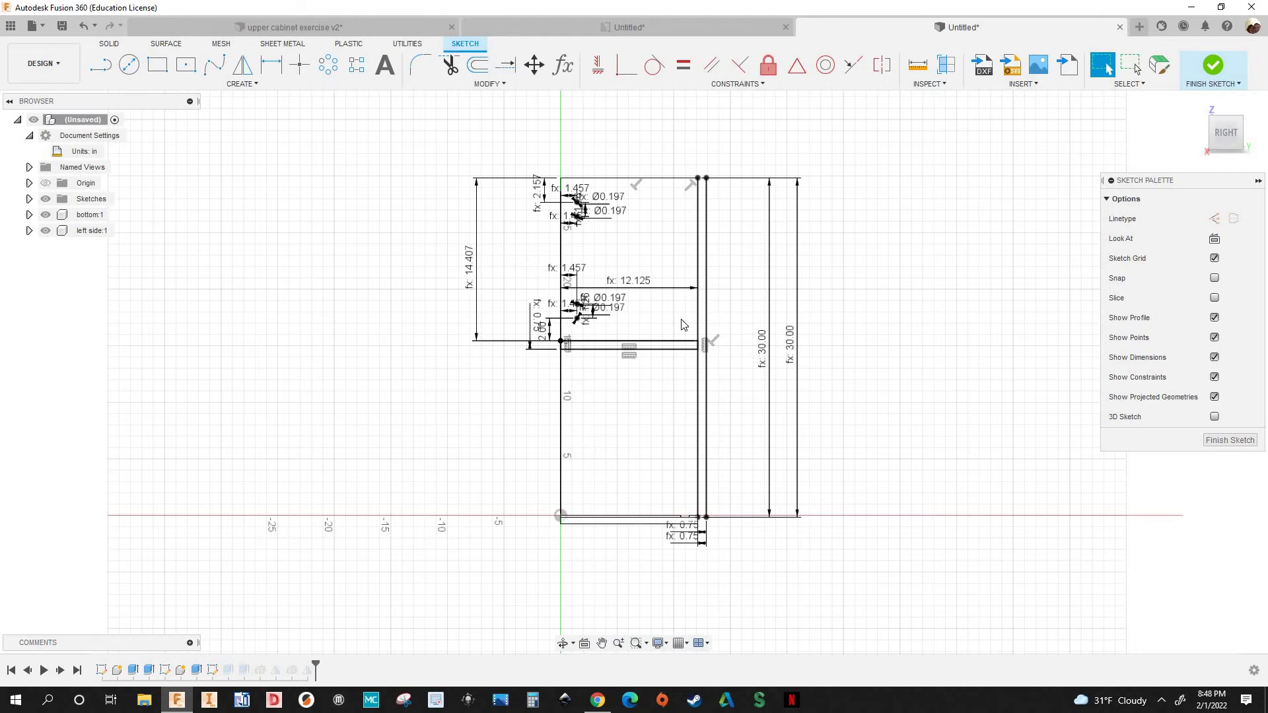
{"action": "scroll", "coordinate": [717, 299], "scroll_direction": "up", "scroll_amount": 1}
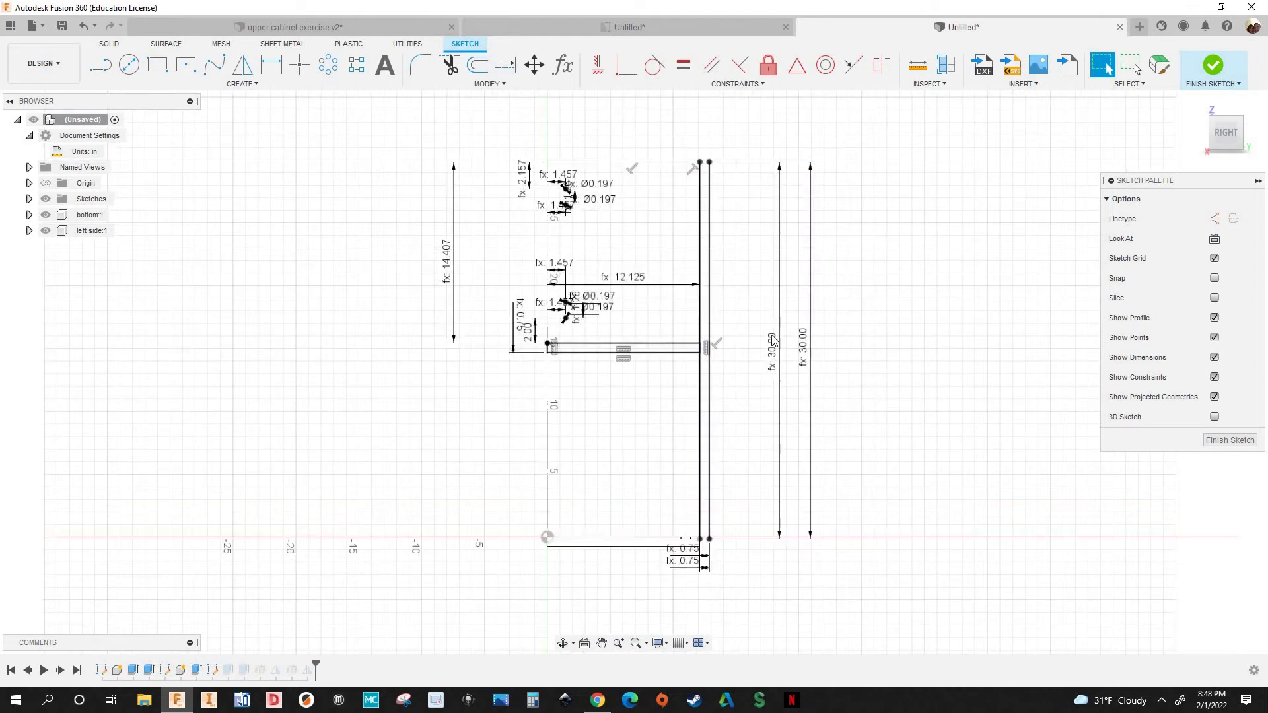
{"action": "scroll", "coordinate": [773, 396], "scroll_direction": "up", "scroll_amount": 10}
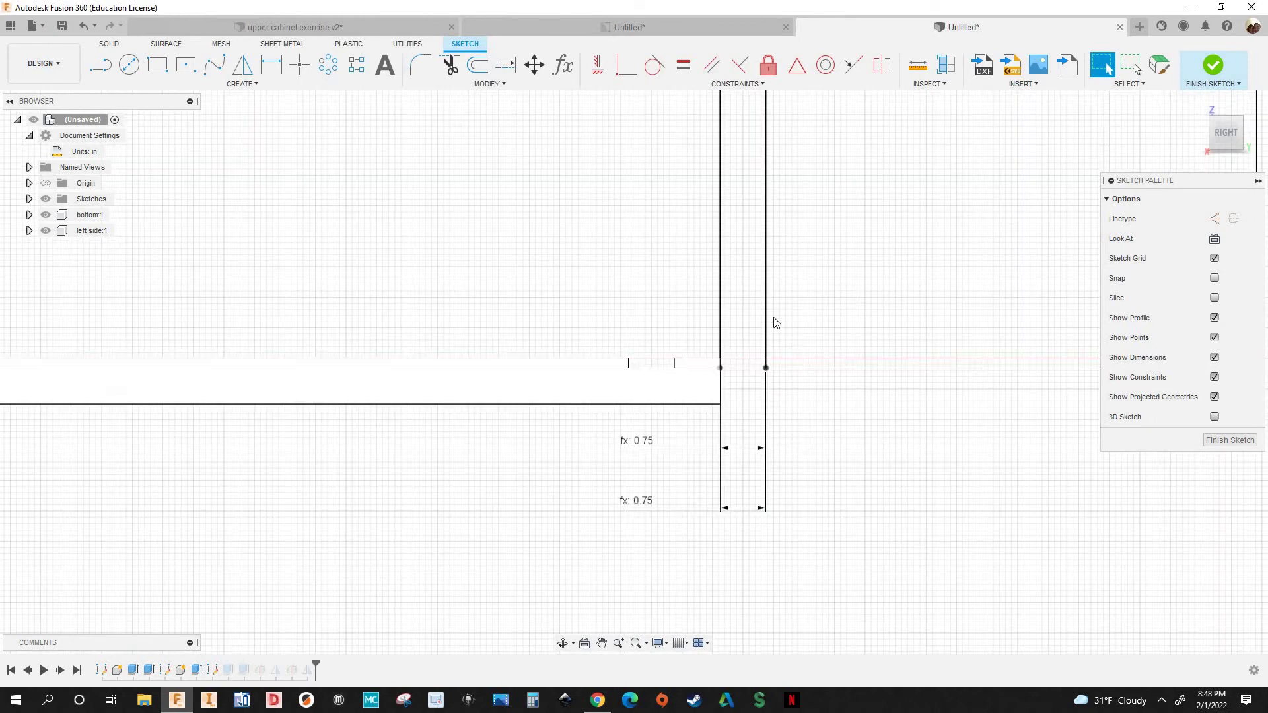
{"action": "scroll", "coordinate": [773, 396], "scroll_direction": "down", "scroll_amount": 3}
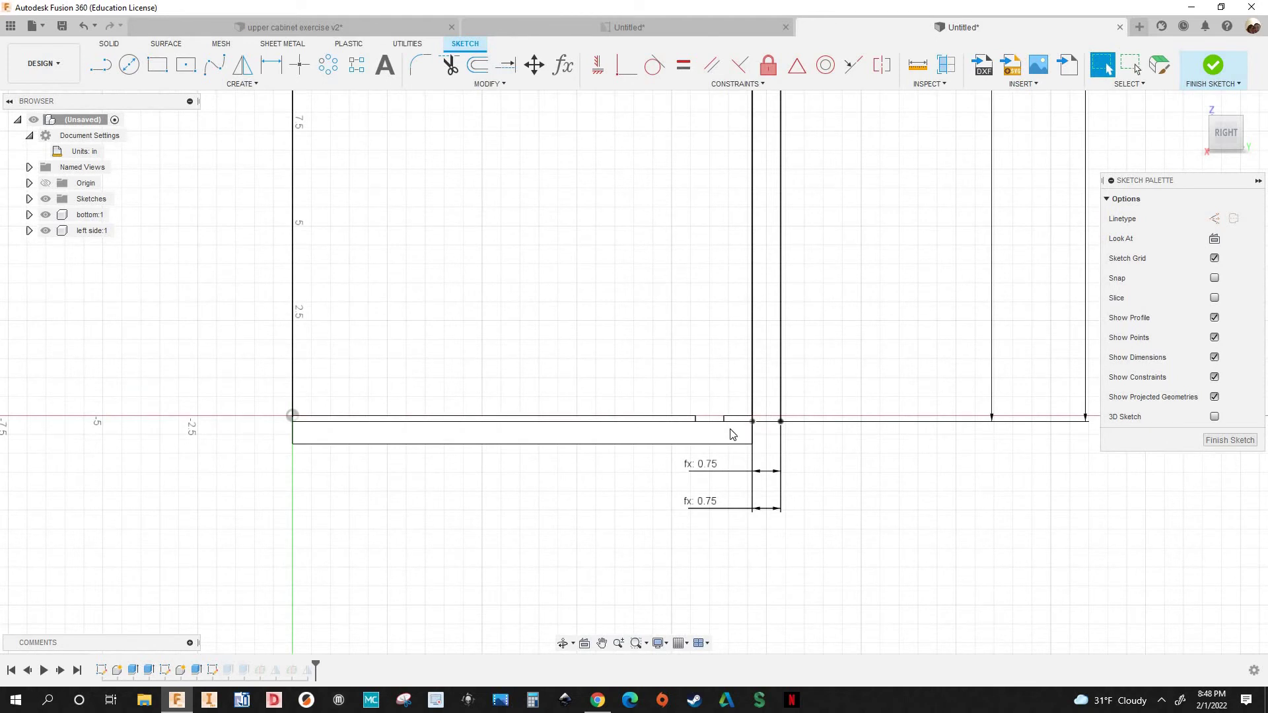
{"action": "scroll", "coordinate": [760, 429], "scroll_direction": "up", "scroll_amount": 4}
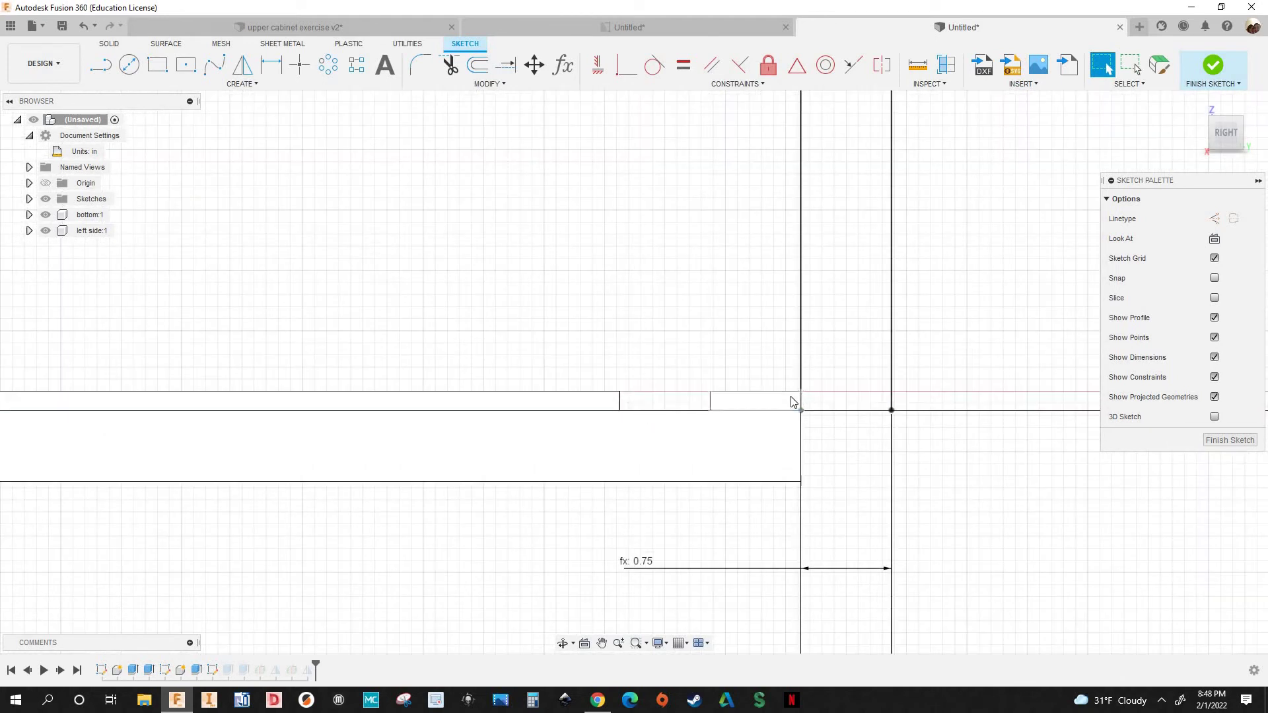
{"action": "scroll", "coordinate": [793, 400], "scroll_direction": "down", "scroll_amount": 2}
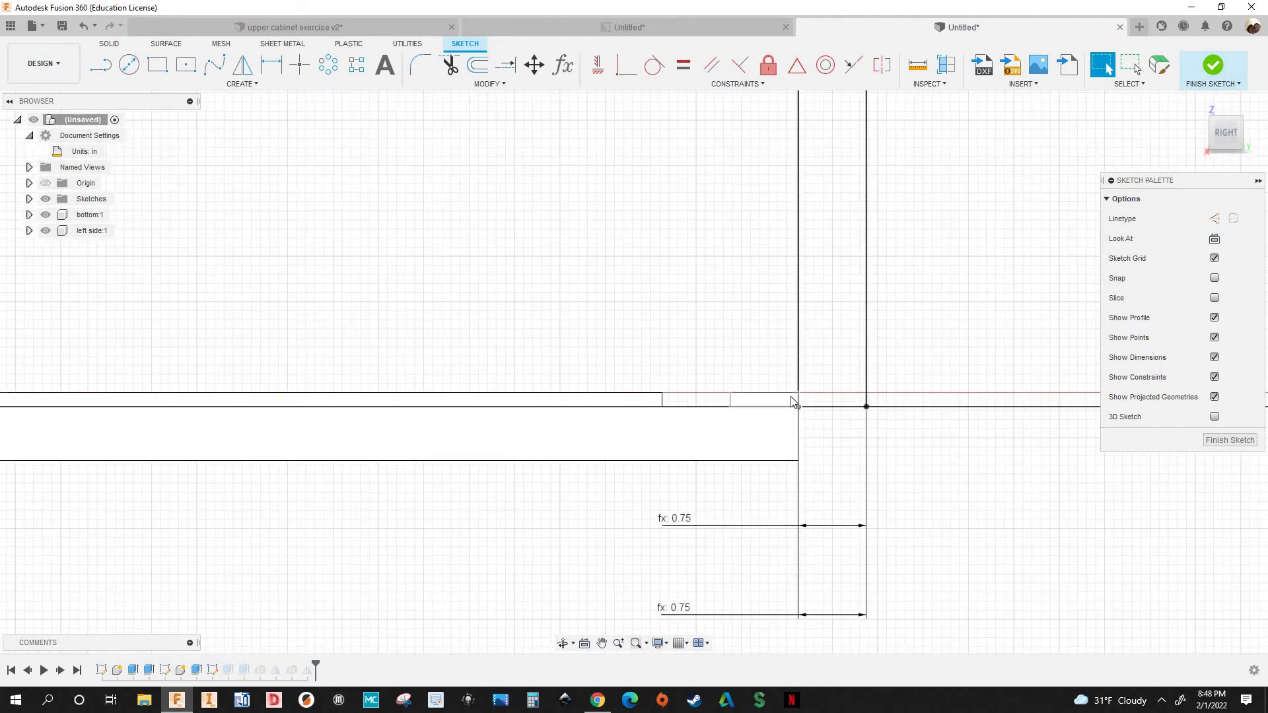
{"action": "scroll", "coordinate": [794, 401], "scroll_direction": "down", "scroll_amount": 3}
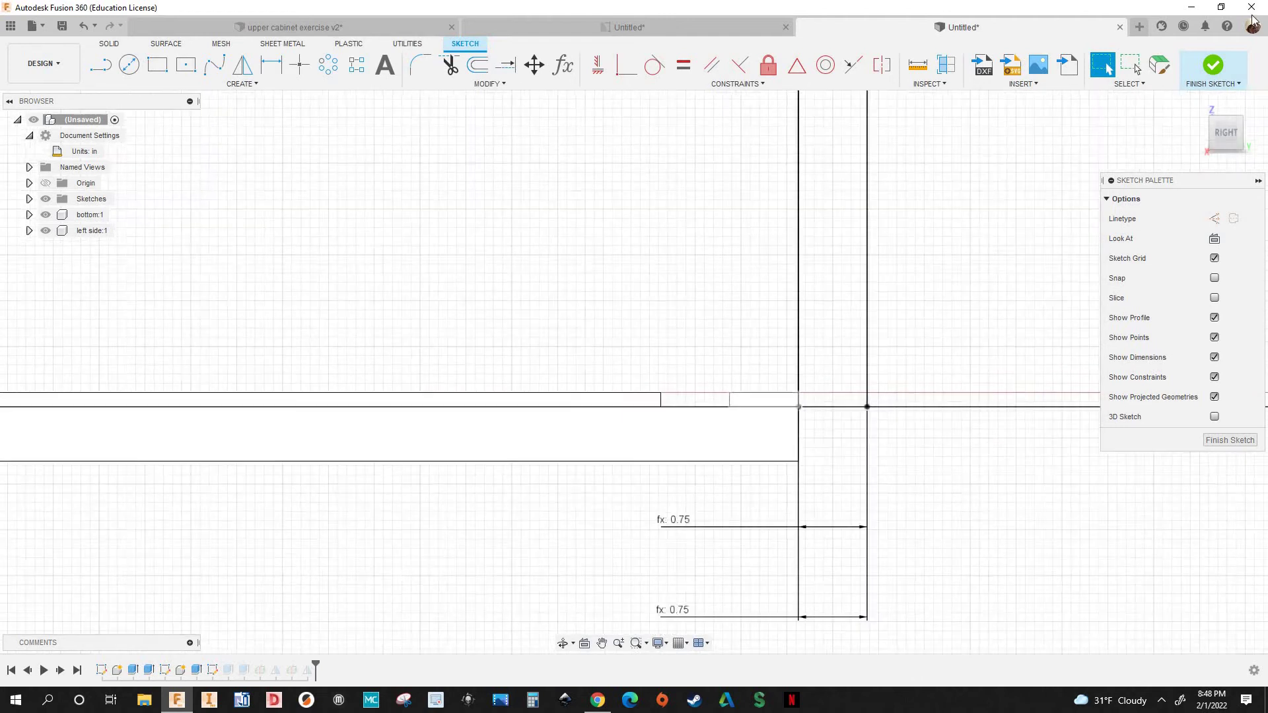
{"action": "left_click", "coordinate": [1213, 65]}
Examine the cabinet's side panels, shelf grooves and bottom back groove from several angles
{"action": "scroll", "coordinate": [841, 354], "scroll_direction": "down", "scroll_amount": 3}
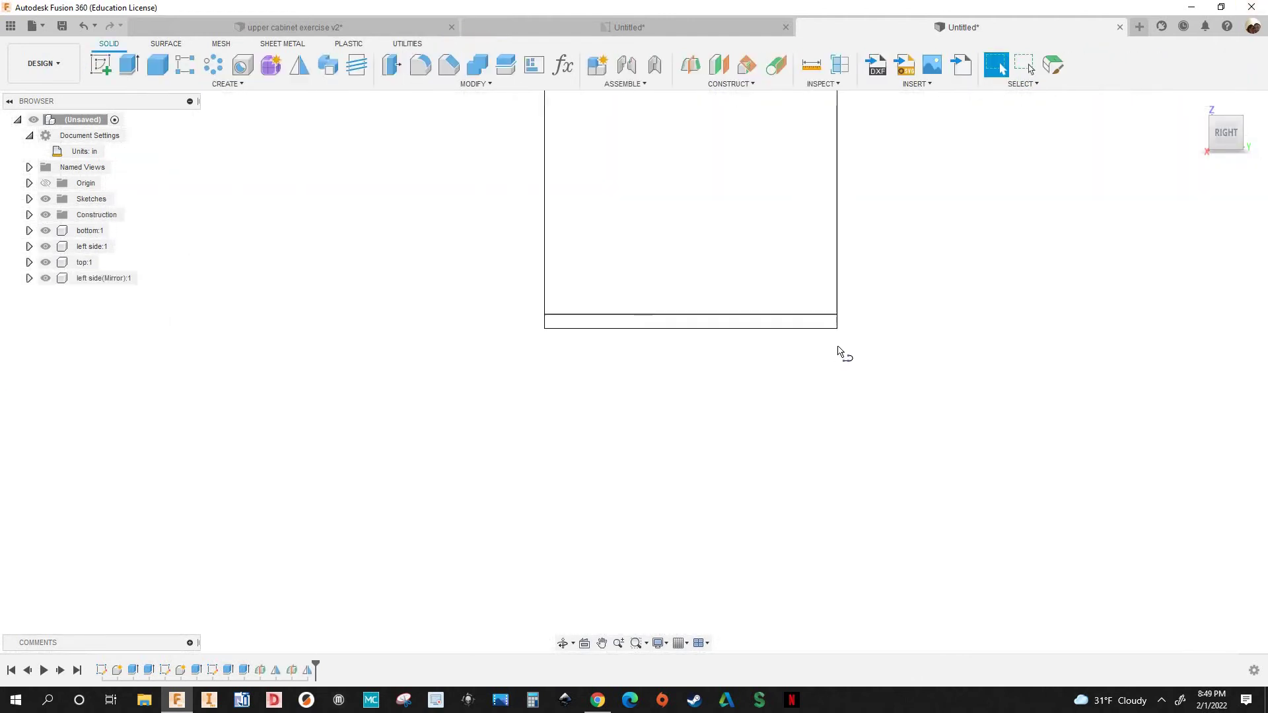
{"action": "scroll", "coordinate": [871, 326], "scroll_direction": "down", "scroll_amount": 3}
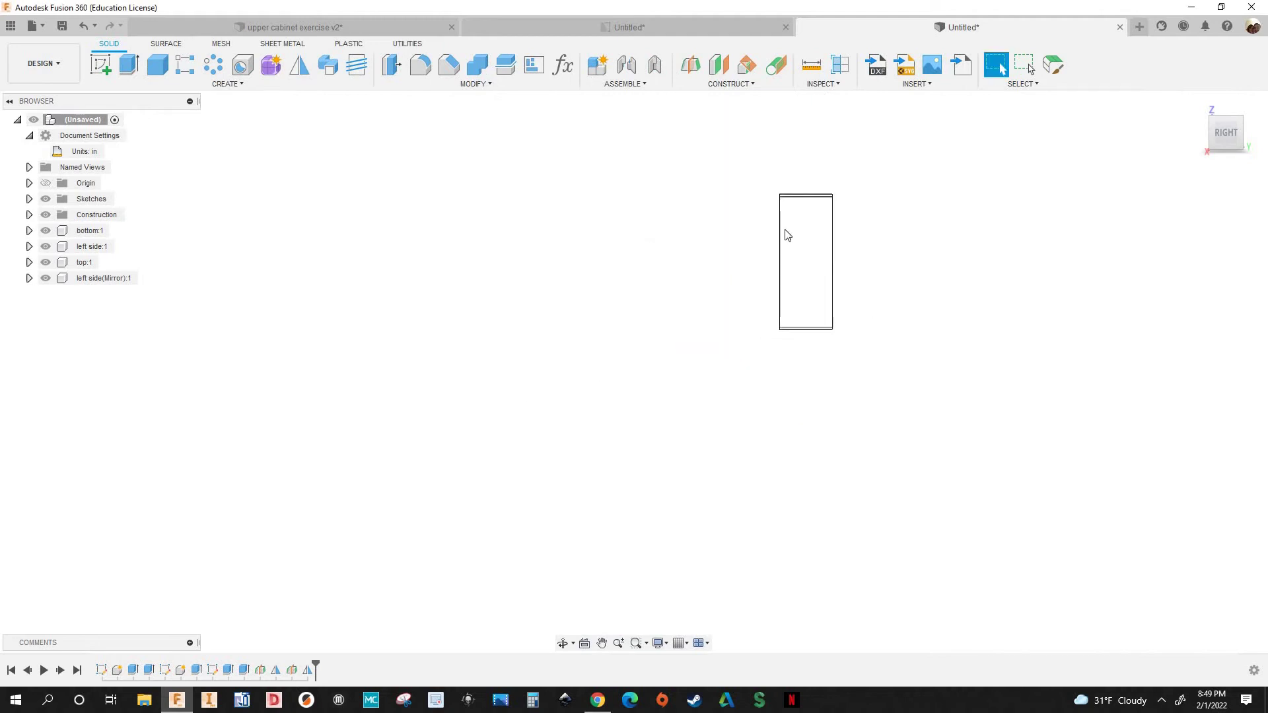
{"action": "middle_click_drag", "start_coordinate": [786, 235], "coordinate": [834, 302], "text": "shift"}
{"action": "key", "text": "Escape"}
{"action": "scroll", "coordinate": [864, 348], "scroll_direction": "up", "scroll_amount": 5}
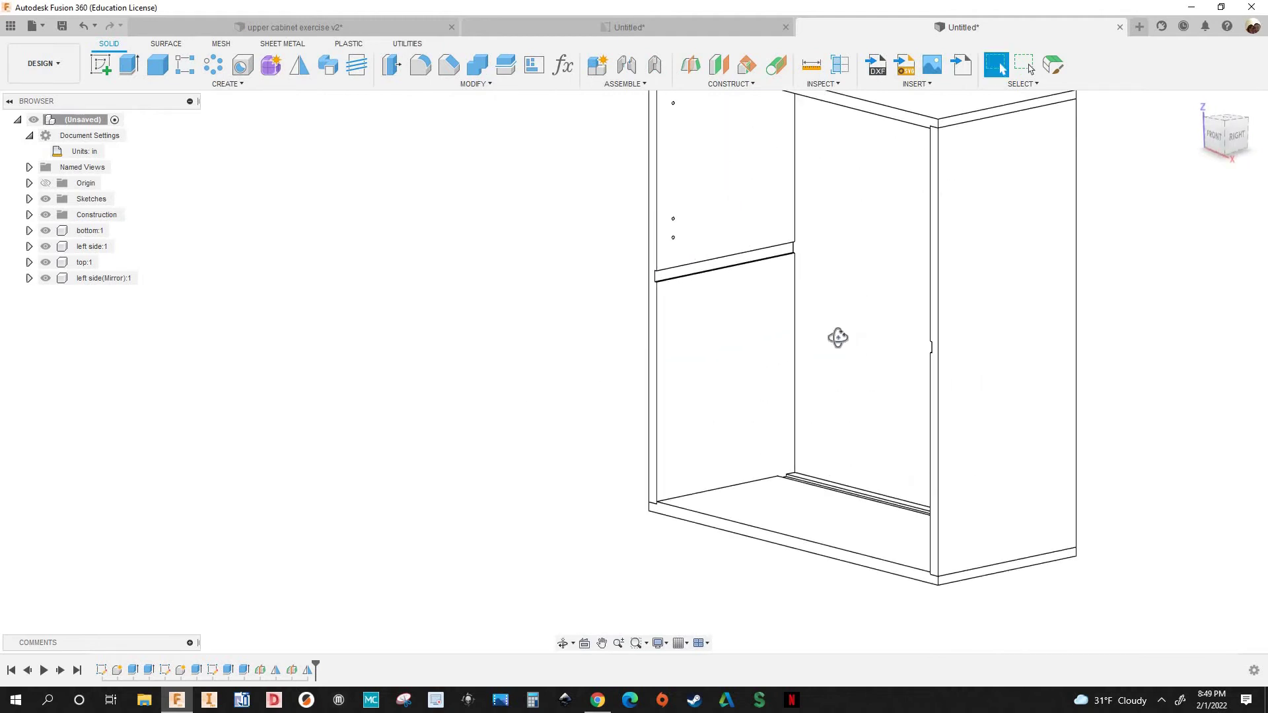
{"action": "middle_click_drag", "start_coordinate": [791, 344], "coordinate": [945, 438], "text": "shift"}
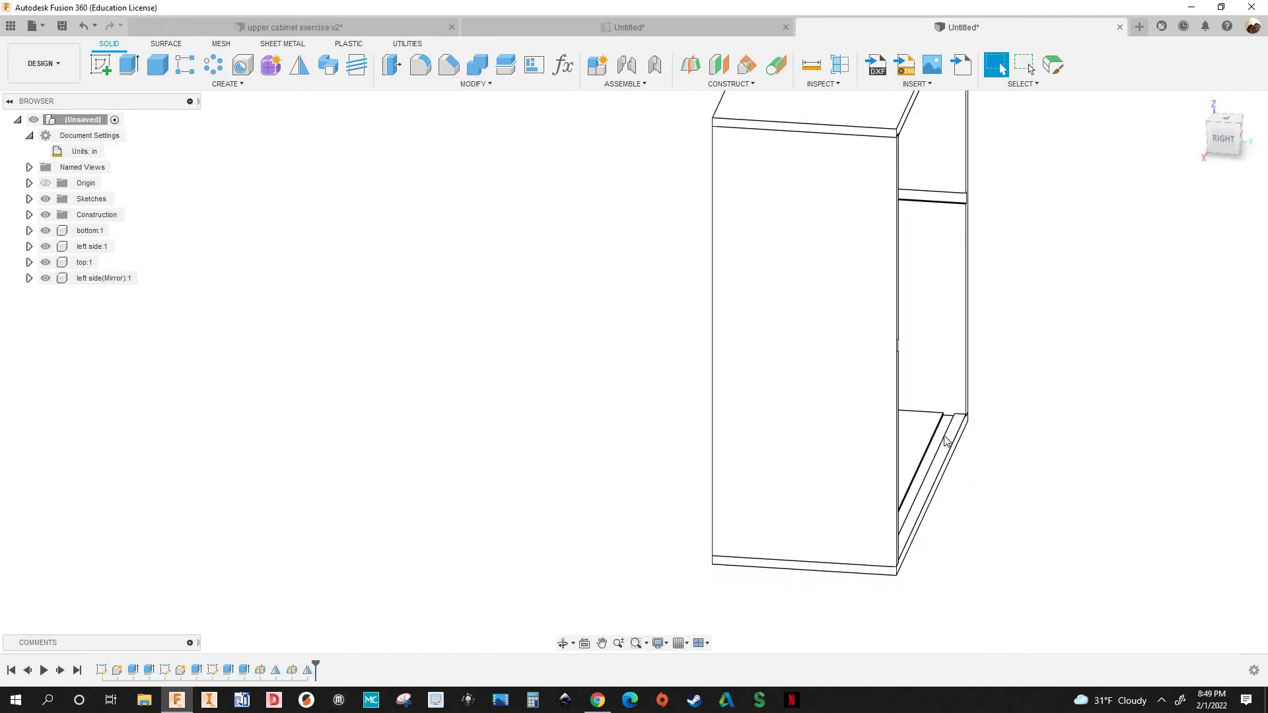
{"action": "scroll", "coordinate": [980, 416], "scroll_direction": "up", "scroll_amount": 5}
{"action": "scroll", "coordinate": [951, 406], "scroll_direction": "down", "scroll_amount": 4}
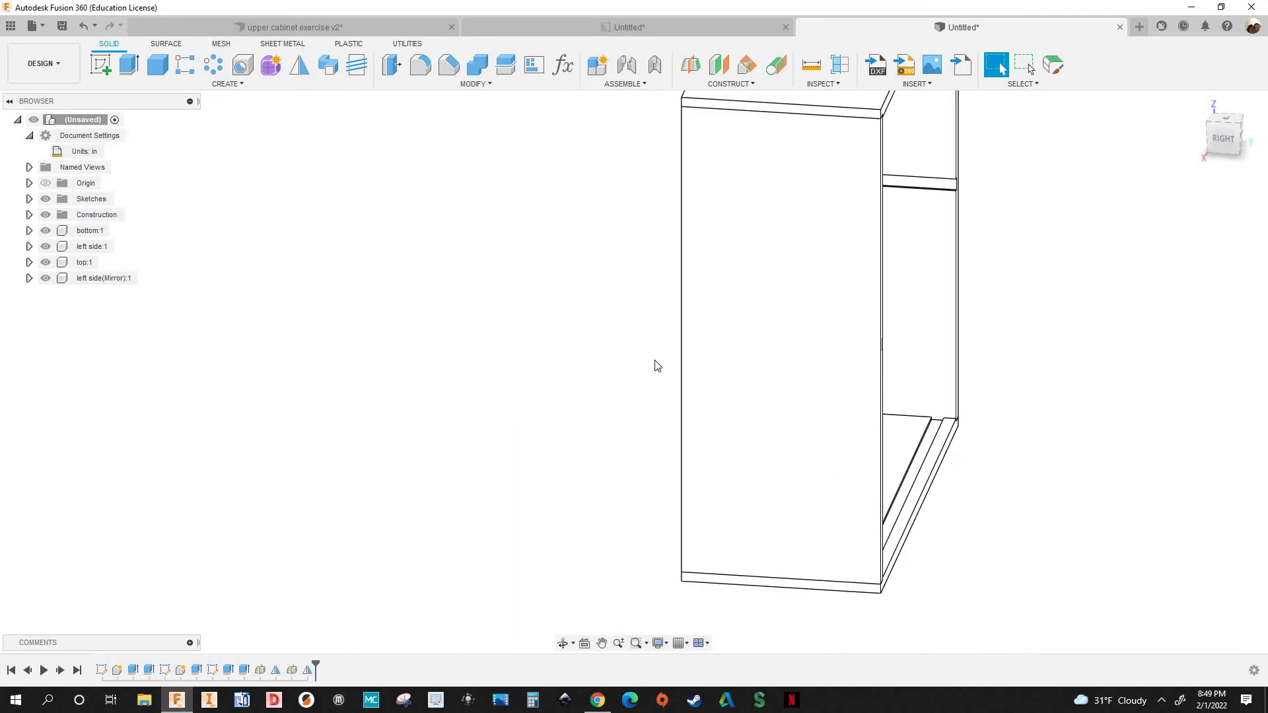
{"action": "middle_click_drag", "start_coordinate": [657, 365], "coordinate": [718, 304], "text": "shift"}
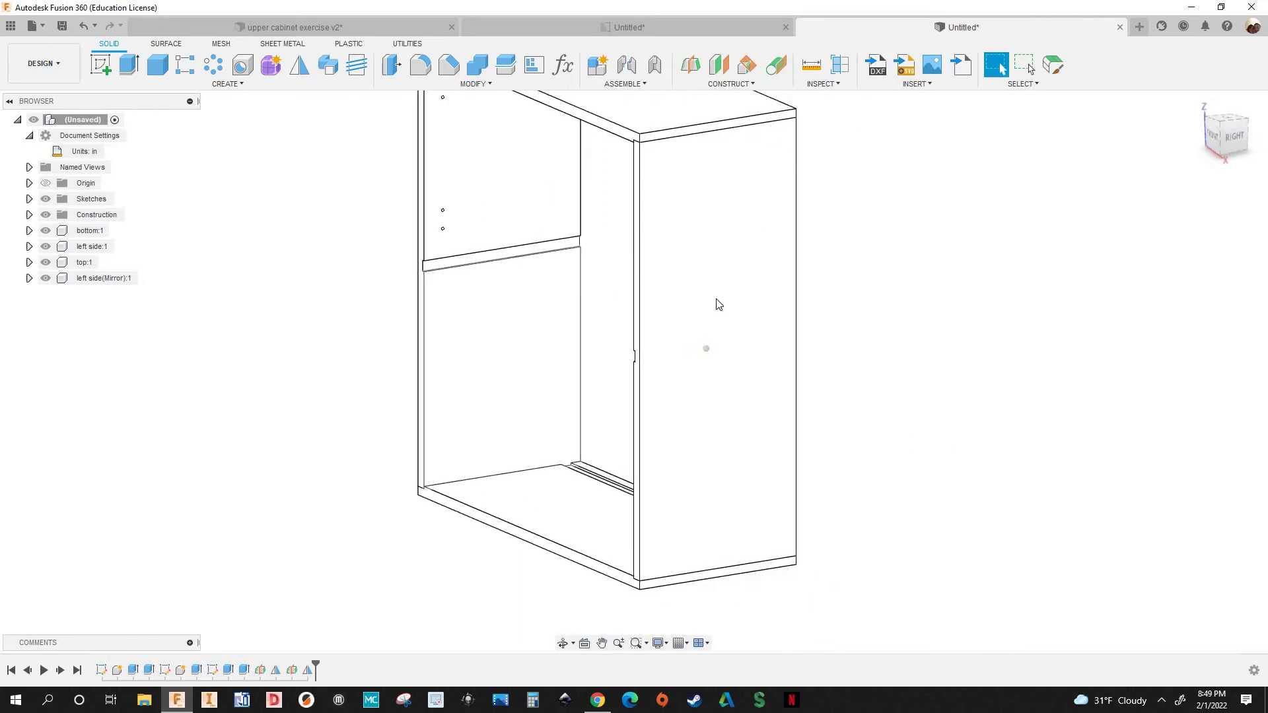
{"action": "middle_click_drag", "start_coordinate": [808, 317], "coordinate": [563, 78], "text": "shift"}
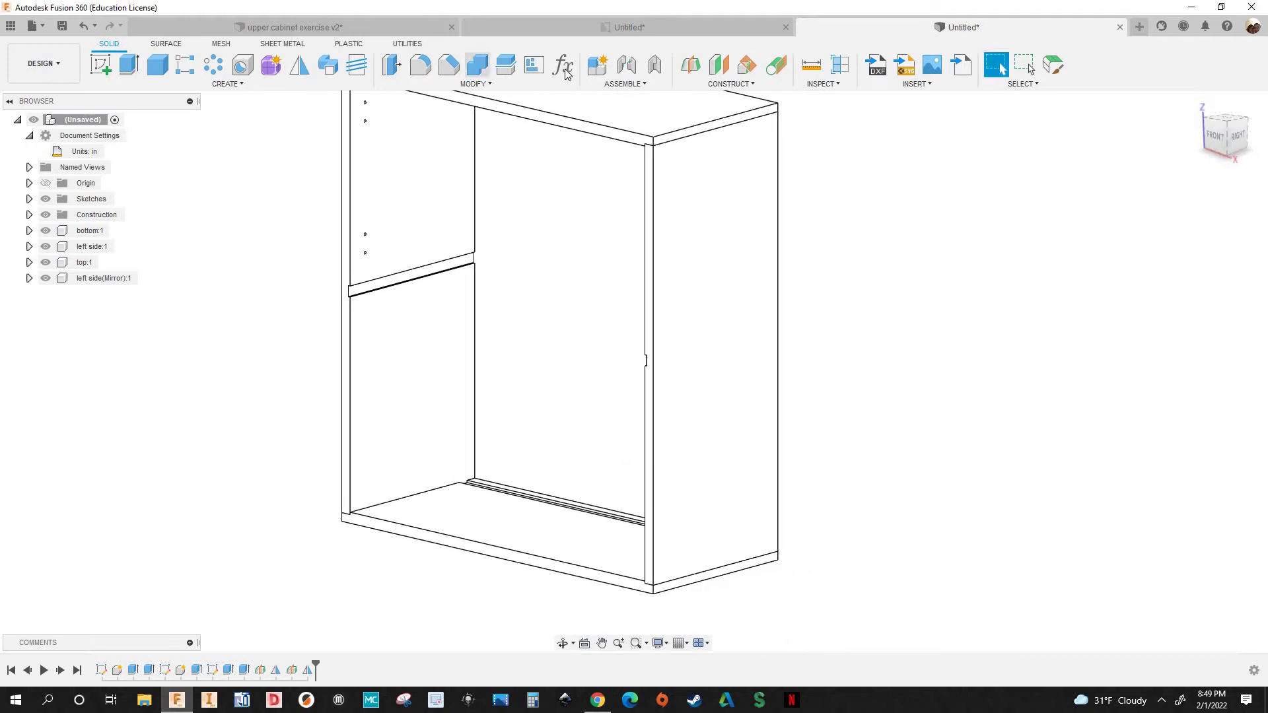
Set the depth parameter to 16 in and inspect how the cabinet's panels and back grooves follow
{"action": "left_click", "coordinate": [563, 66]}
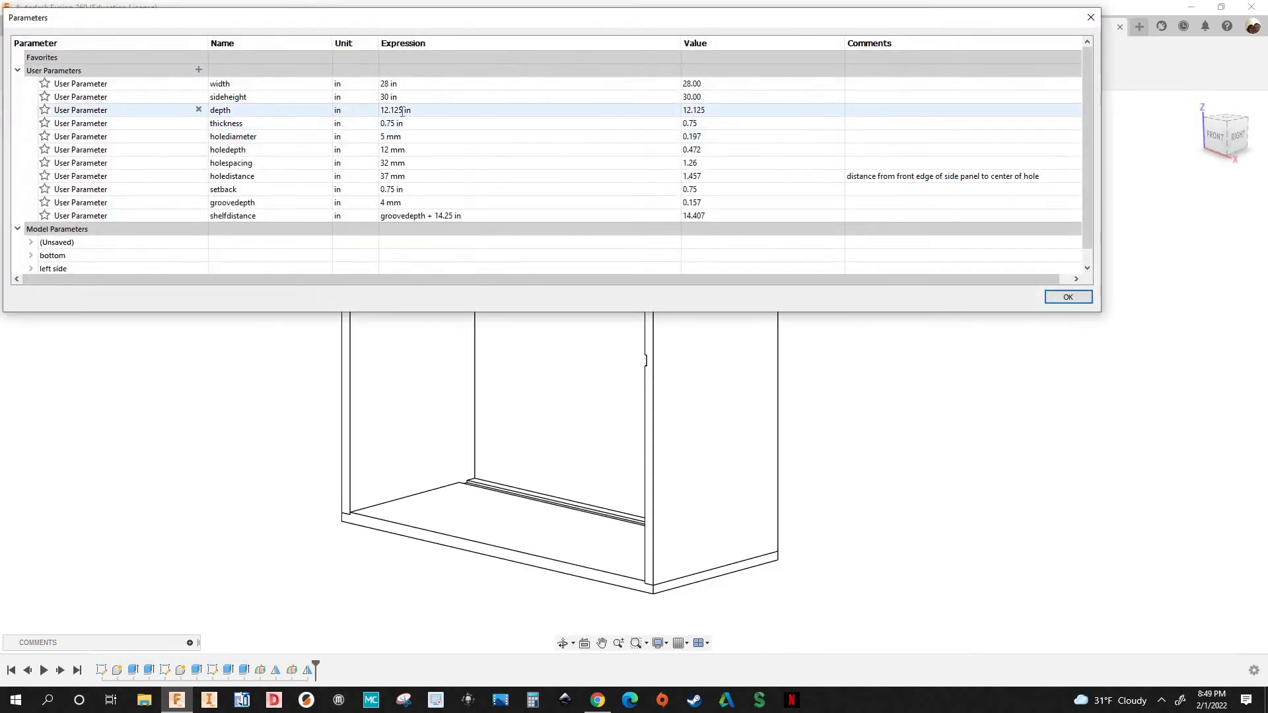
{"action": "left_click", "coordinate": [402, 111]}
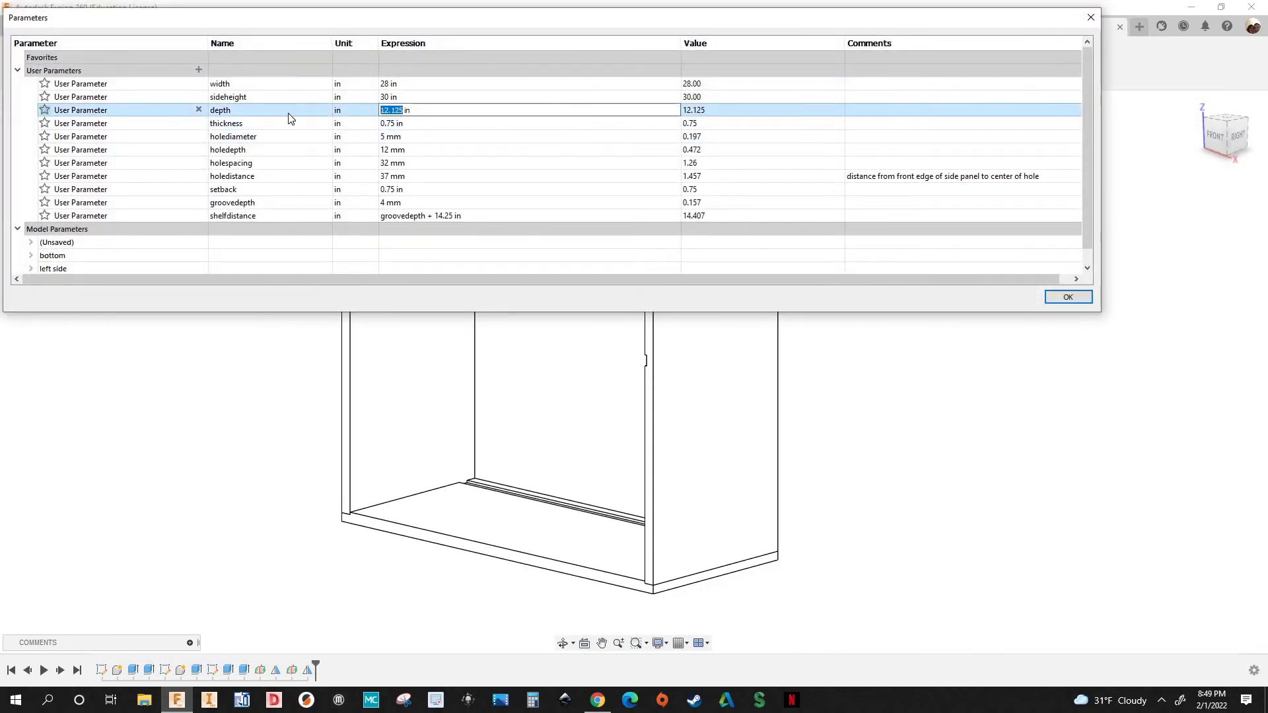
{"action": "type", "text": "16"}
{"action": "key", "text": "Return"}
{"action": "left_click", "coordinate": [1066, 296]}
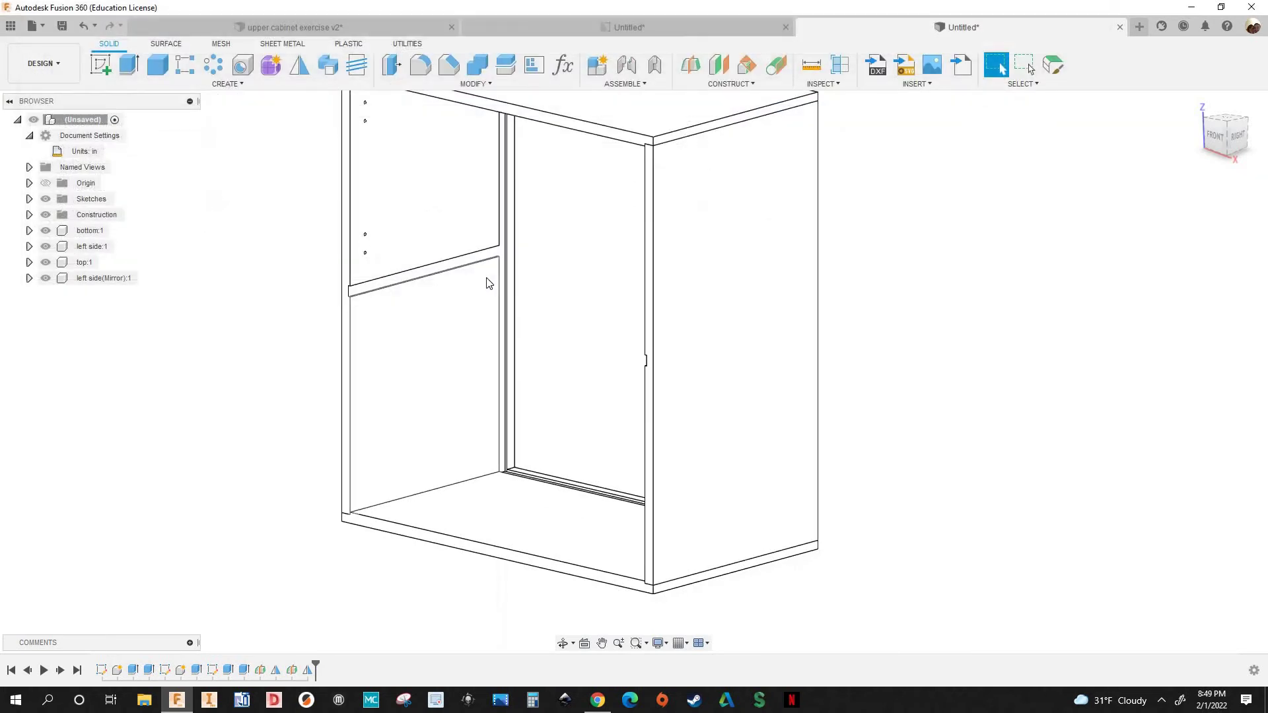
{"action": "scroll", "coordinate": [461, 267], "scroll_direction": "down", "scroll_amount": 3}
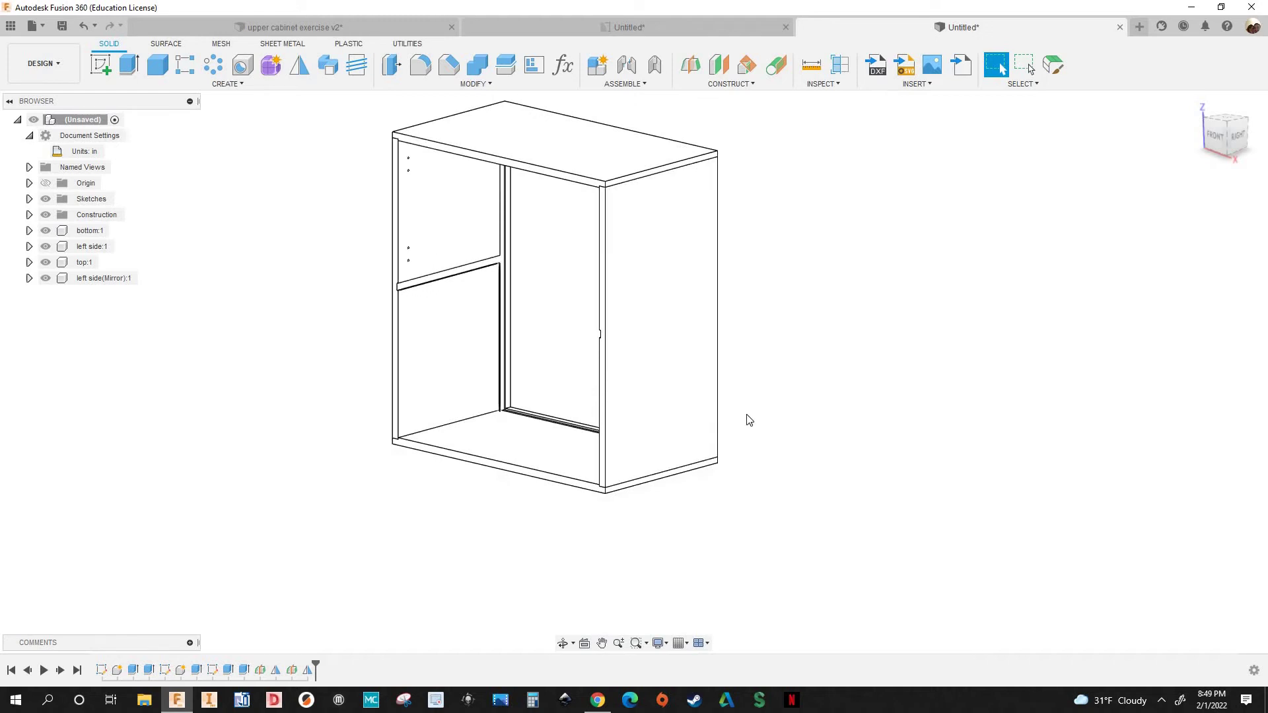
{"action": "middle_click_drag", "start_coordinate": [840, 419], "coordinate": [567, 111], "text": "shift"}
Set the depth parameter to 12.125 in
{"action": "left_click", "coordinate": [563, 64]}
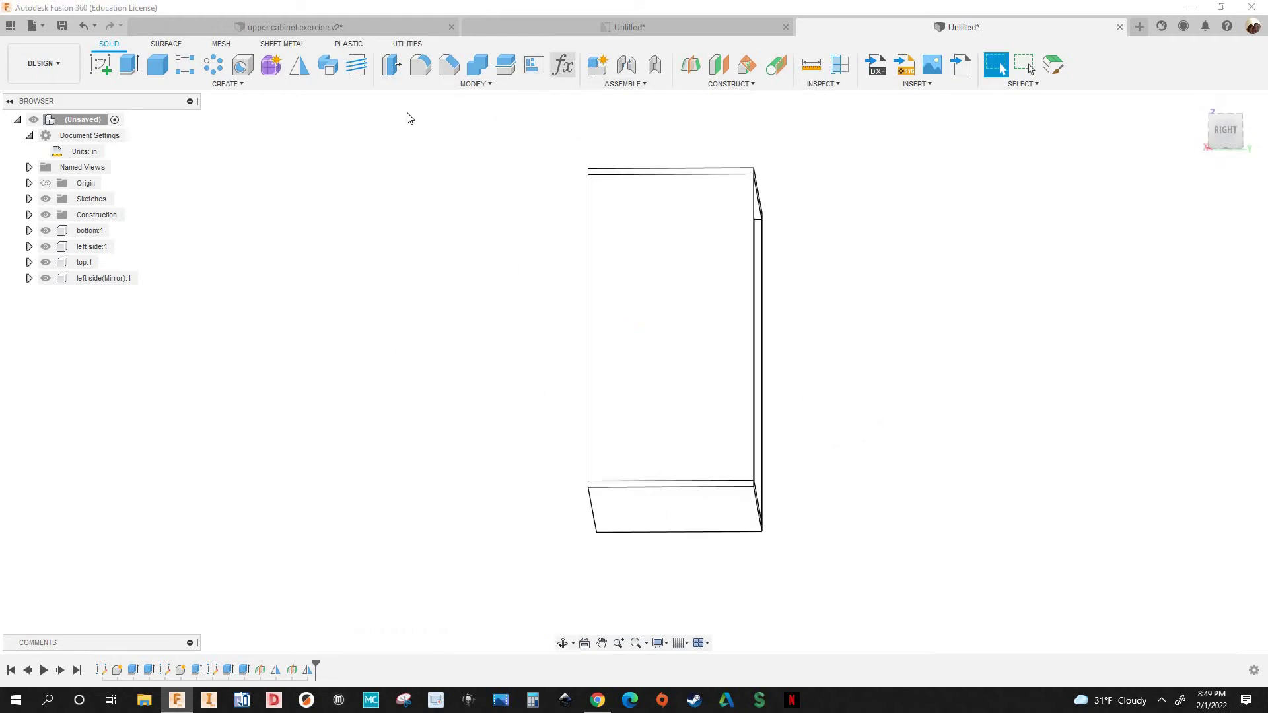
{"action": "left_click", "coordinate": [403, 113]}
{"action": "left_click", "coordinate": [403, 112]}
{"action": "type", "text": "1"}
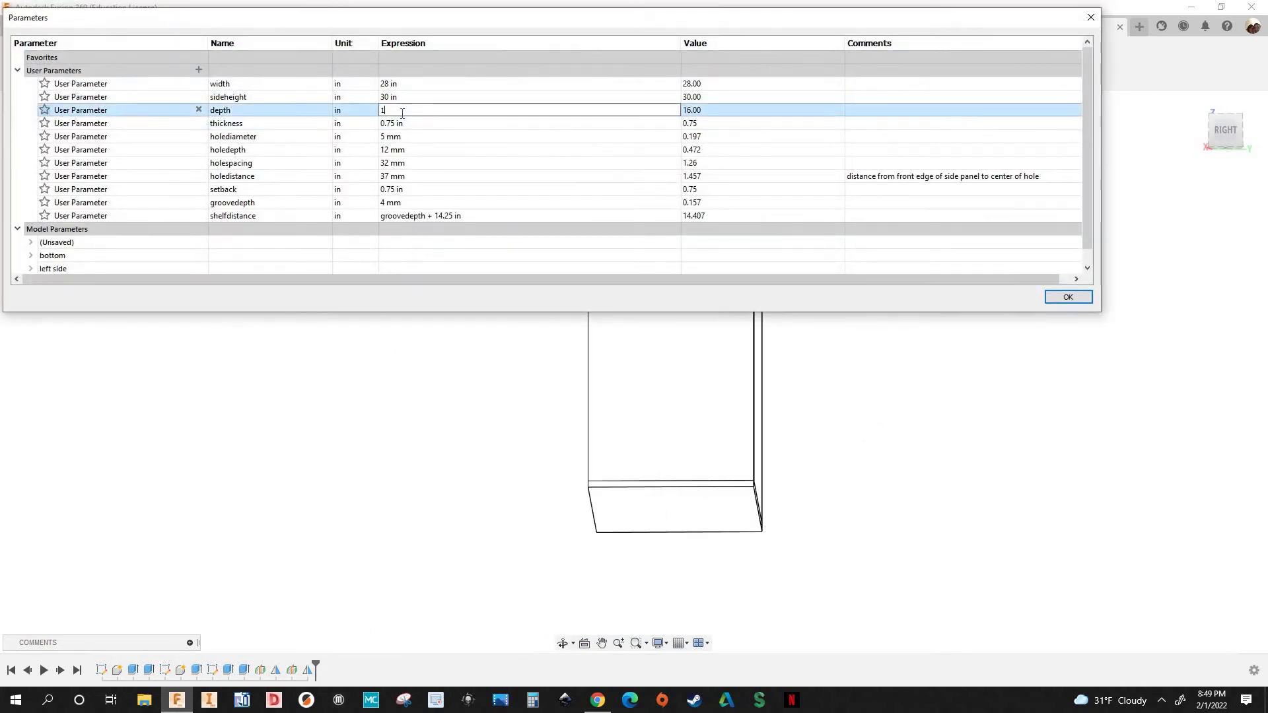
{"action": "type", "text": "2.125"}
{"action": "key", "text": "Return"}
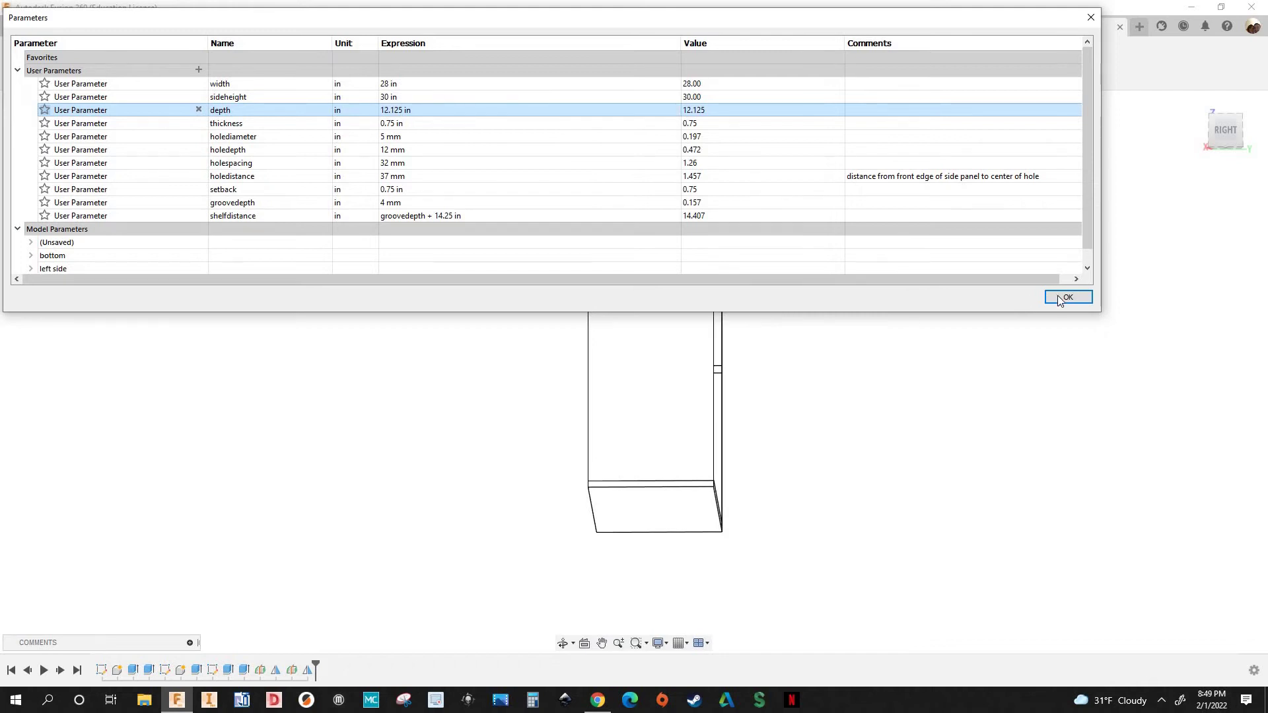
{"action": "key", "text": "Return"}
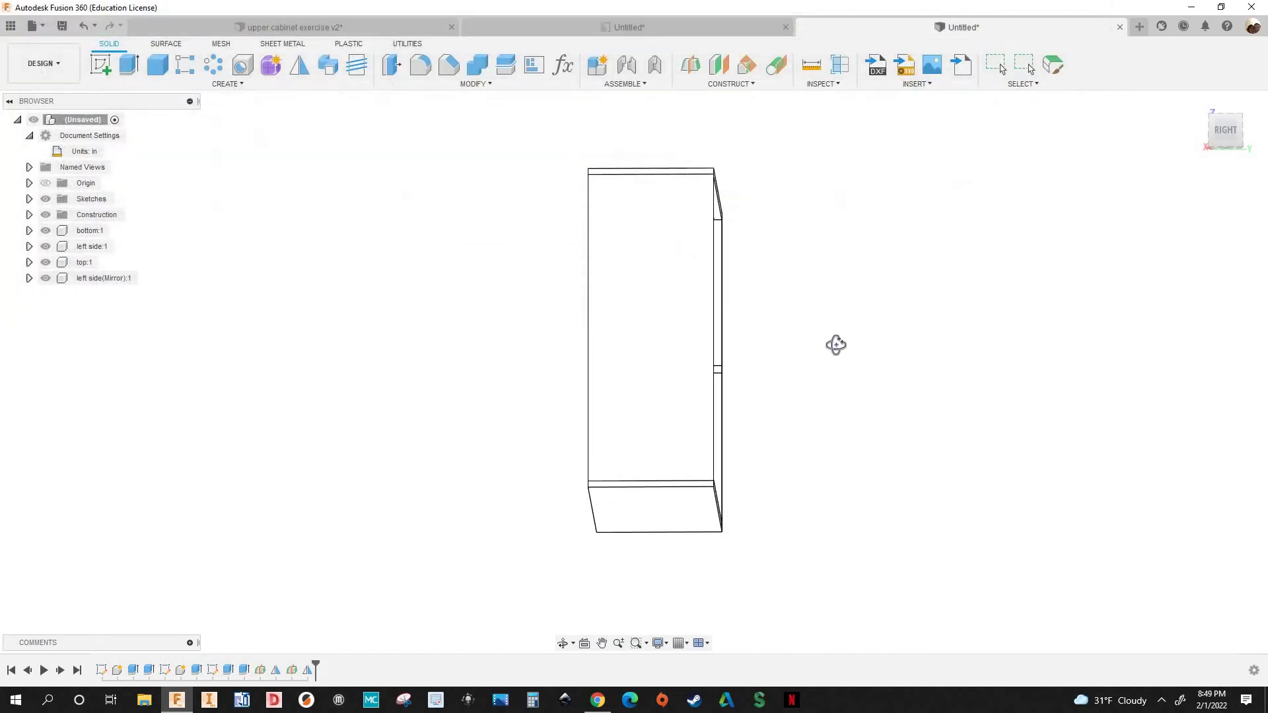
Inspect the cabinet from the front and back, and check the length of the top panel's side edge
{"action": "middle_click_drag", "start_coordinate": [835, 342], "coordinate": [1129, 147], "text": "shift"}
{"action": "scroll", "coordinate": [1181, 122], "scroll_direction": "up", "scroll_amount": 2}
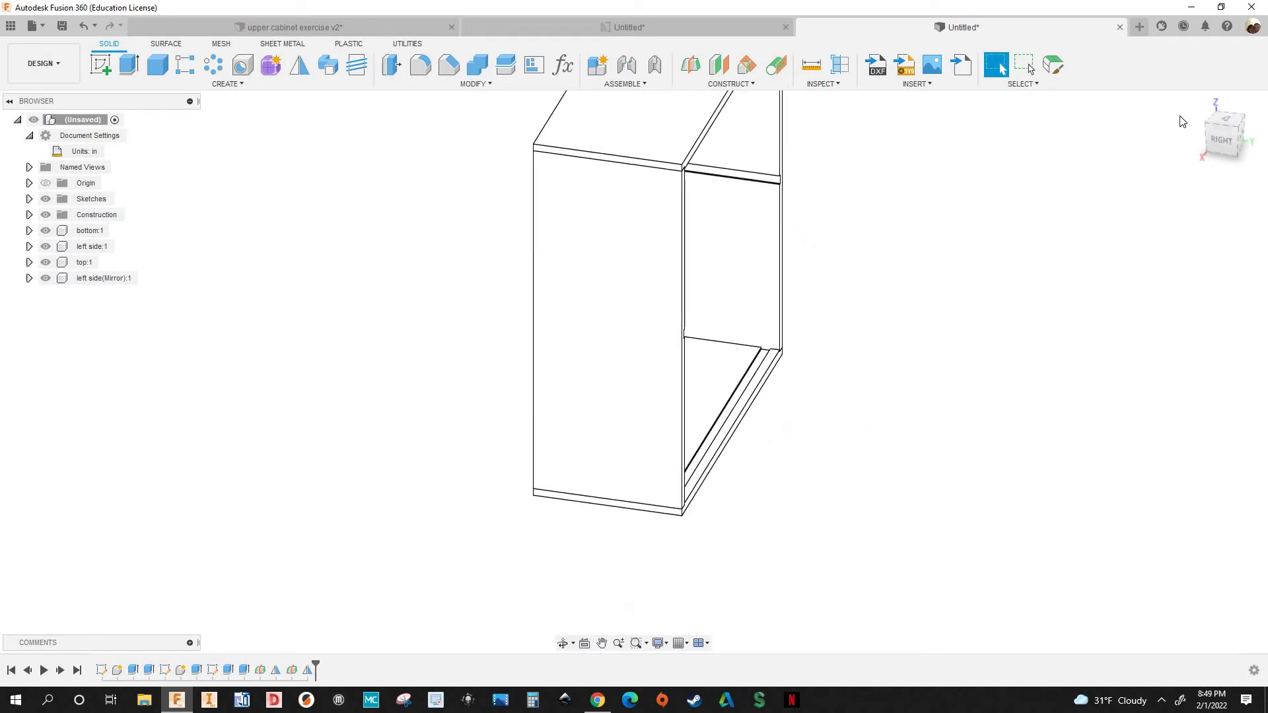
{"action": "scroll", "coordinate": [1189, 114], "scroll_direction": "down", "scroll_amount": 3}
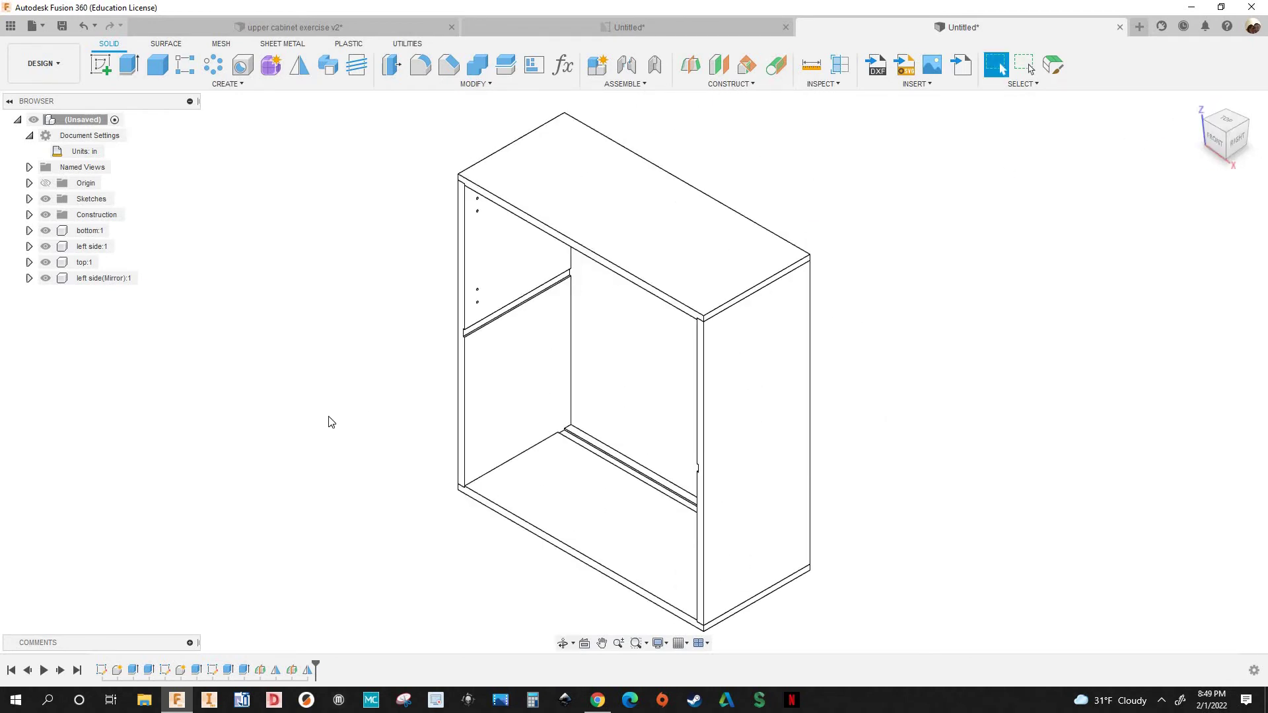
{"action": "middle_click_drag", "start_coordinate": [546, 405], "coordinate": [784, 476], "text": "shift"}
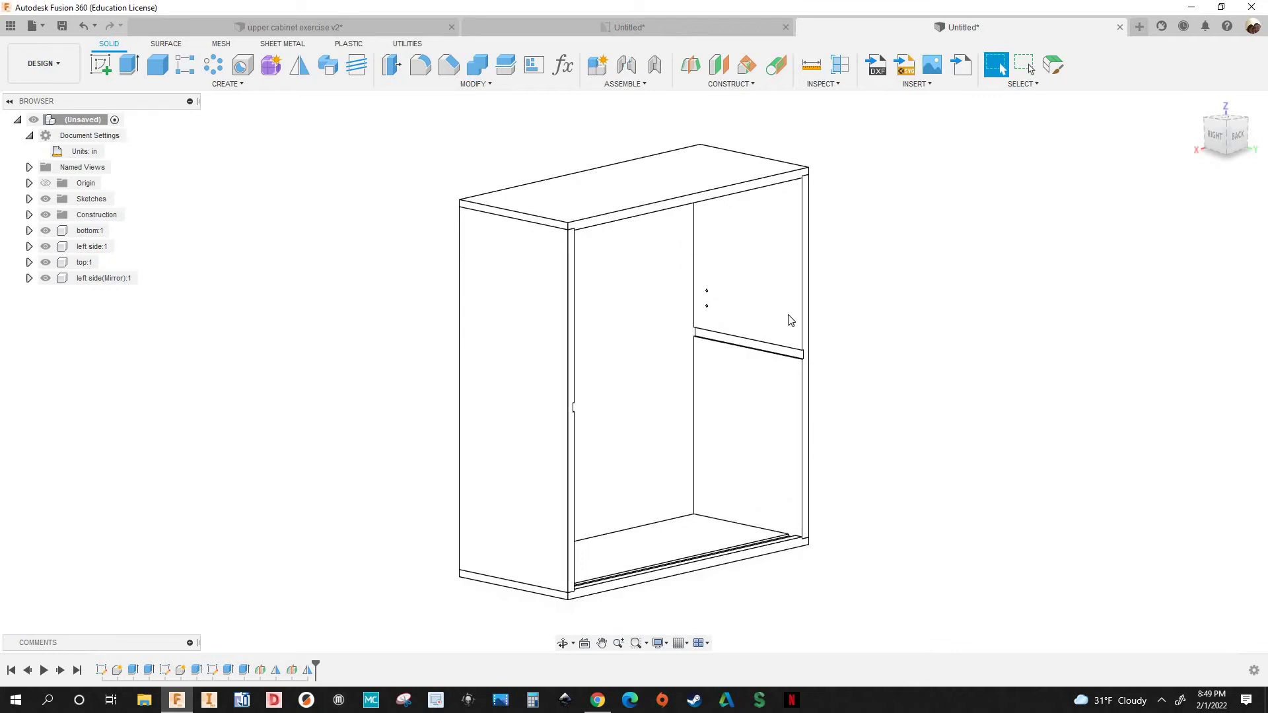
{"action": "scroll", "coordinate": [778, 374], "scroll_direction": "up", "scroll_amount": 1}
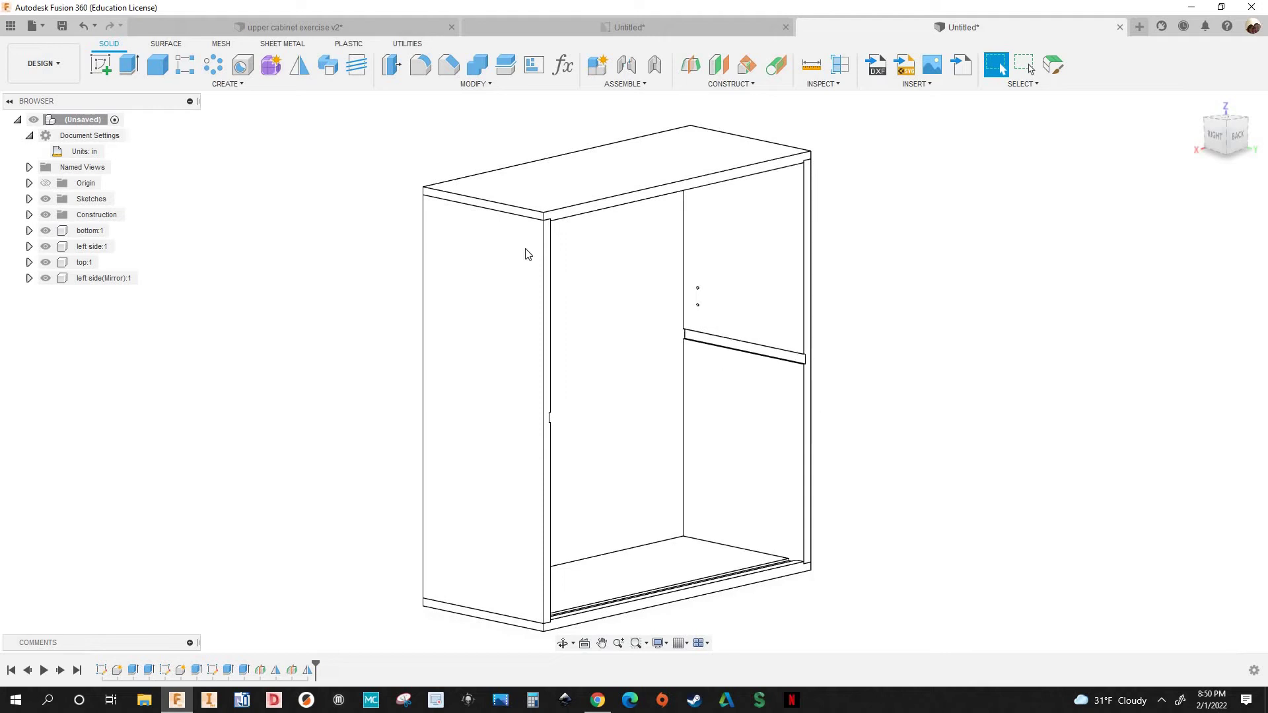
{"action": "left_click", "coordinate": [526, 211]}
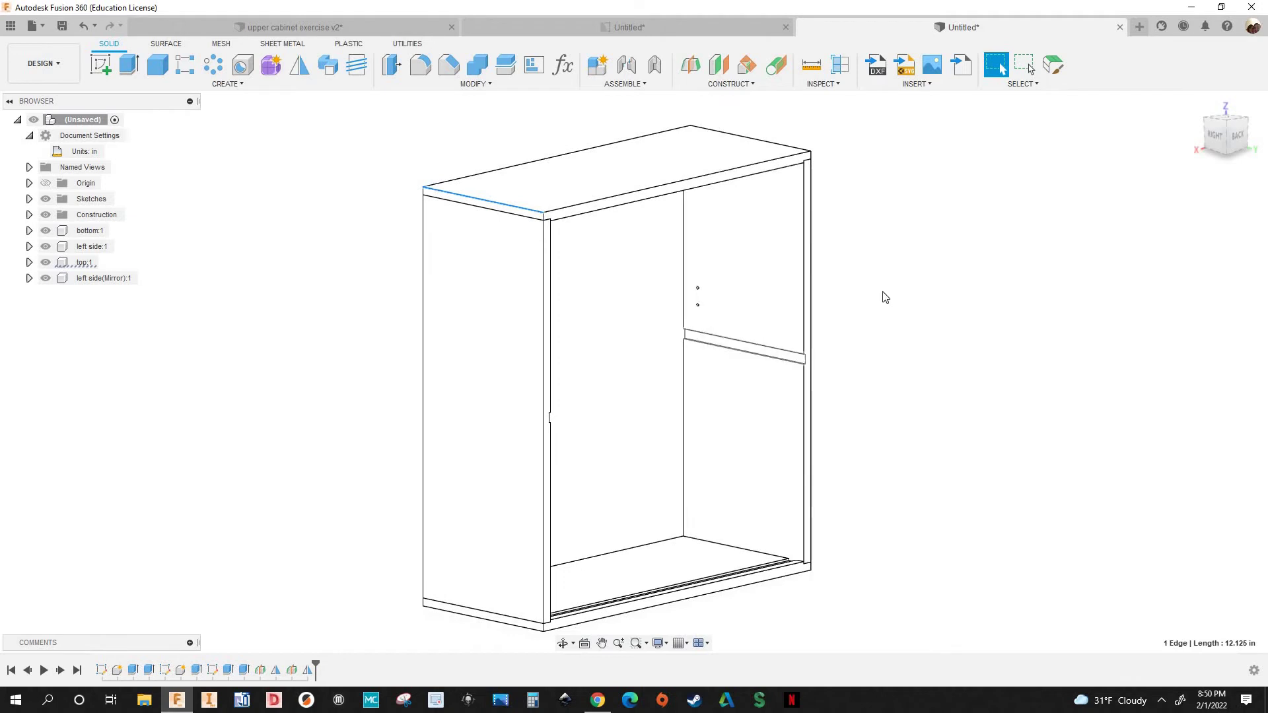
{"action": "left_click", "coordinate": [819, 387]}
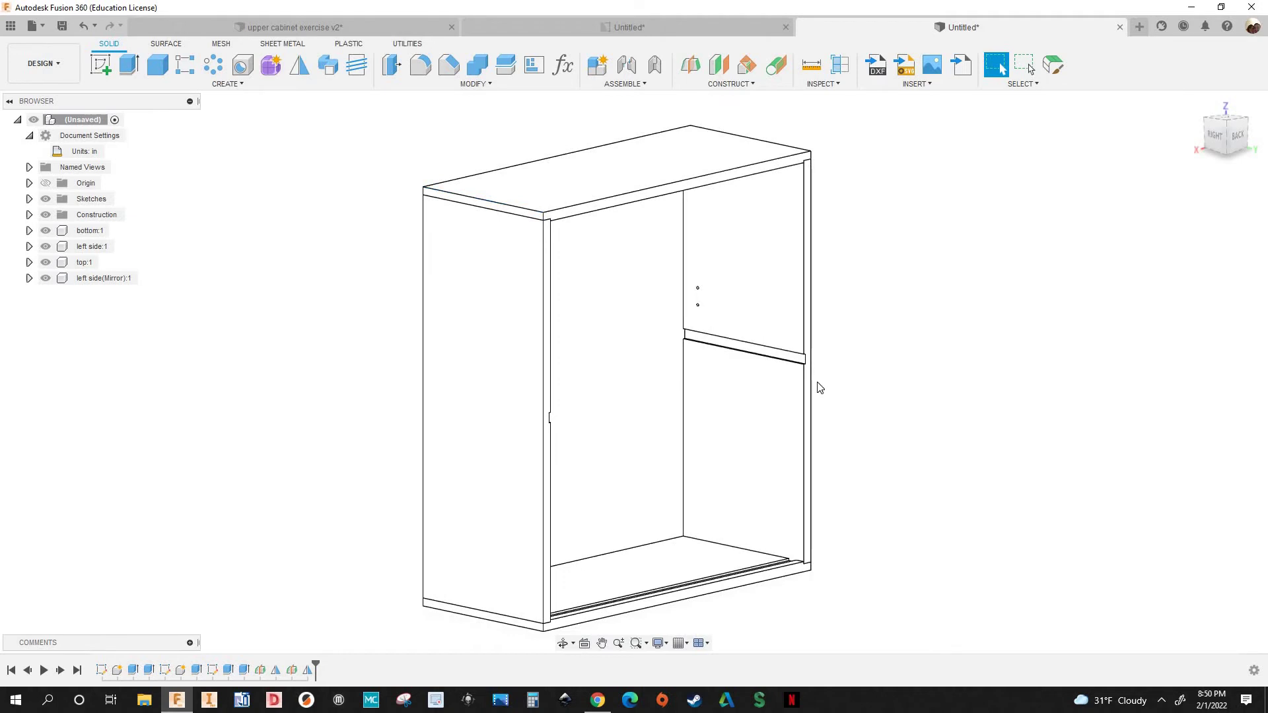
Open the side panel's holes and grooves sketch for editing
{"action": "left_click", "coordinate": [213, 670]}
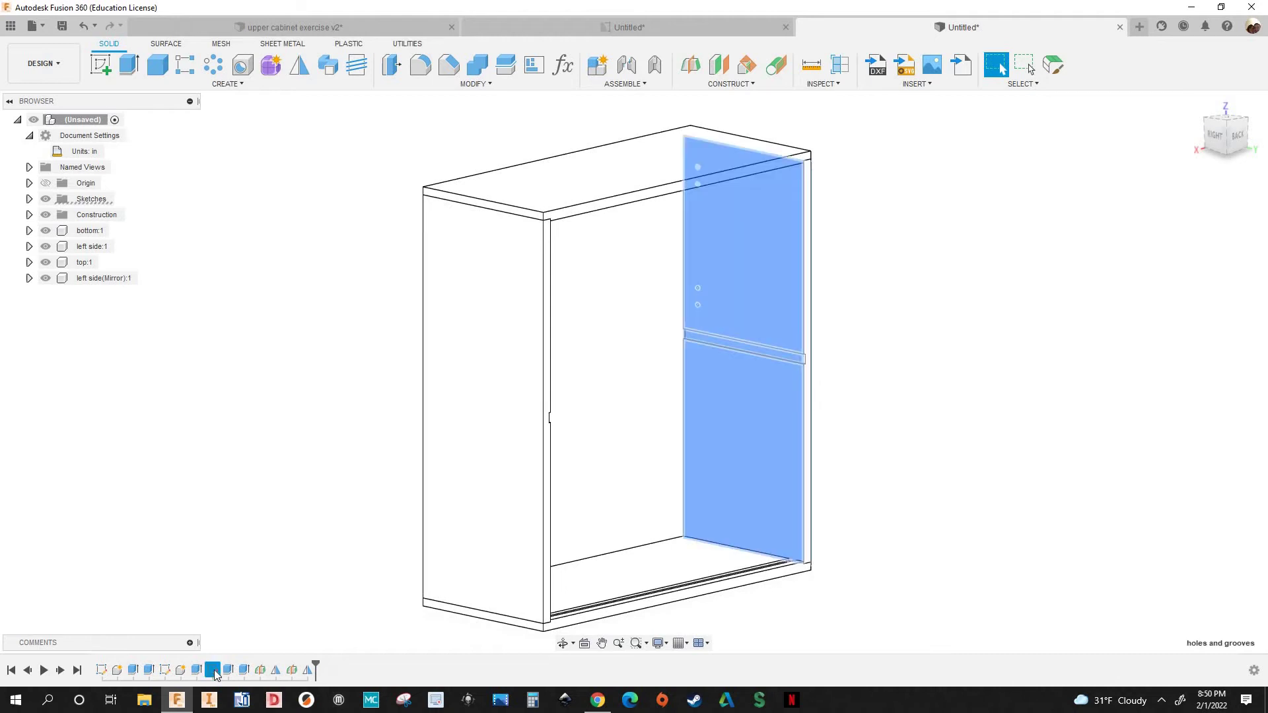
{"action": "left_click", "coordinate": [165, 670]}
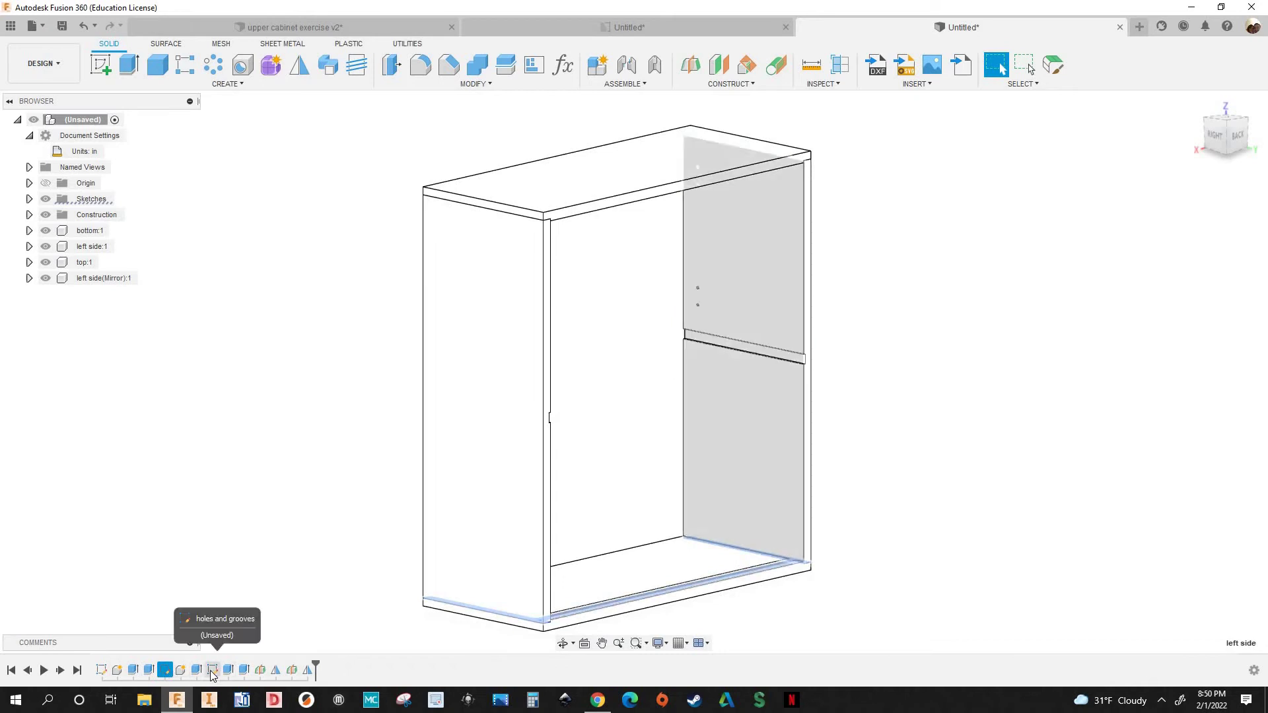
{"action": "left_click", "coordinate": [212, 670]}
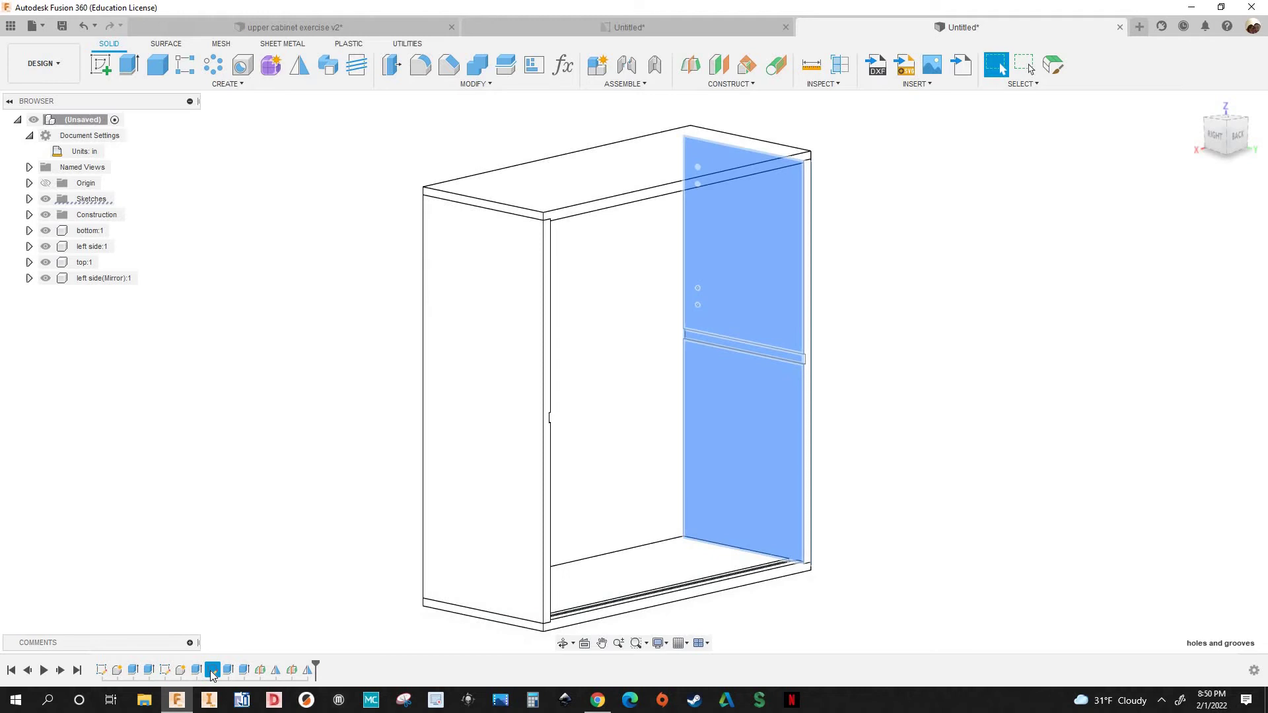
{"action": "right_click", "coordinate": [211, 671]}
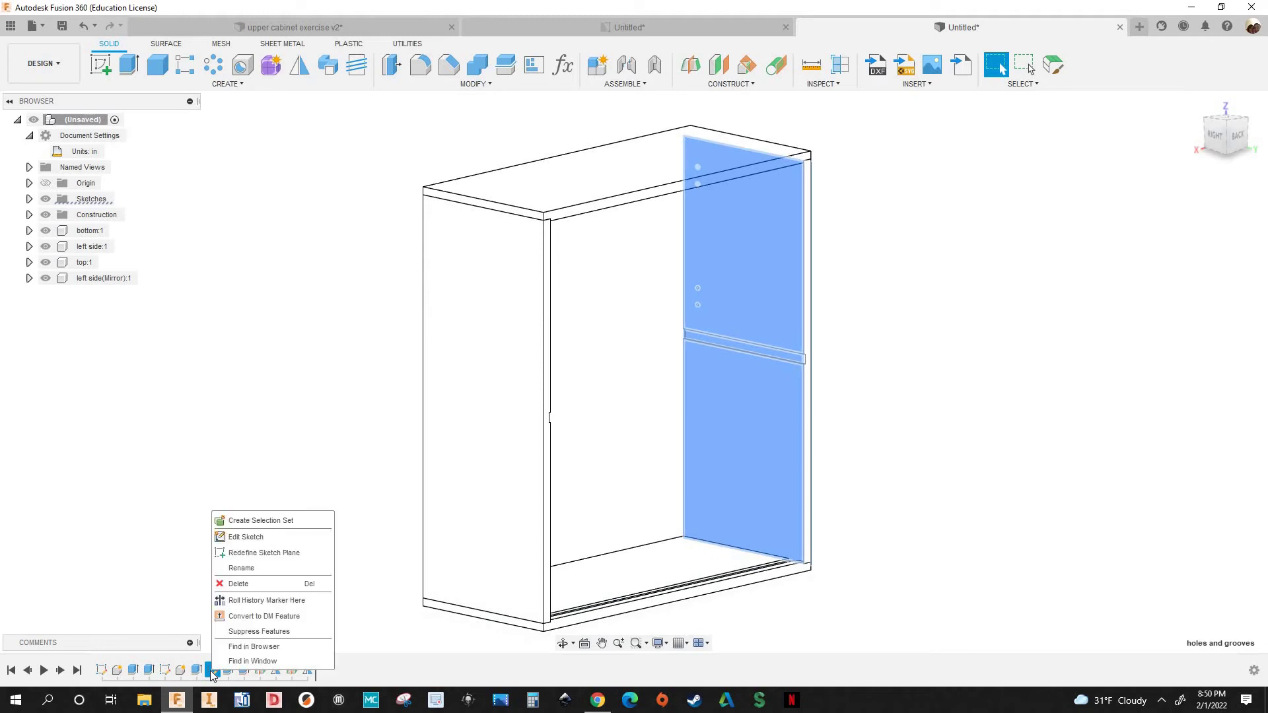
{"action": "left_click", "coordinate": [267, 536]}
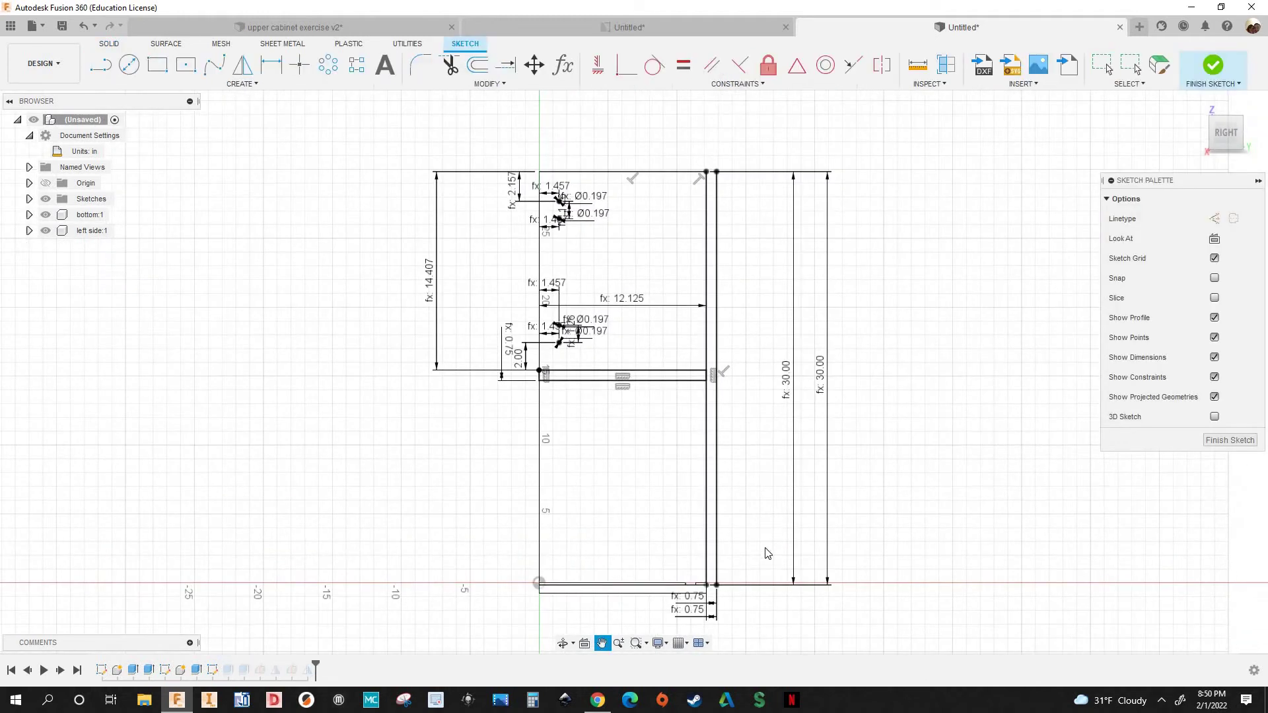
Delete the two vertical back-groove lines at and beyond the side panel's back edge
{"action": "scroll", "coordinate": [768, 554], "scroll_direction": "up", "scroll_amount": 5}
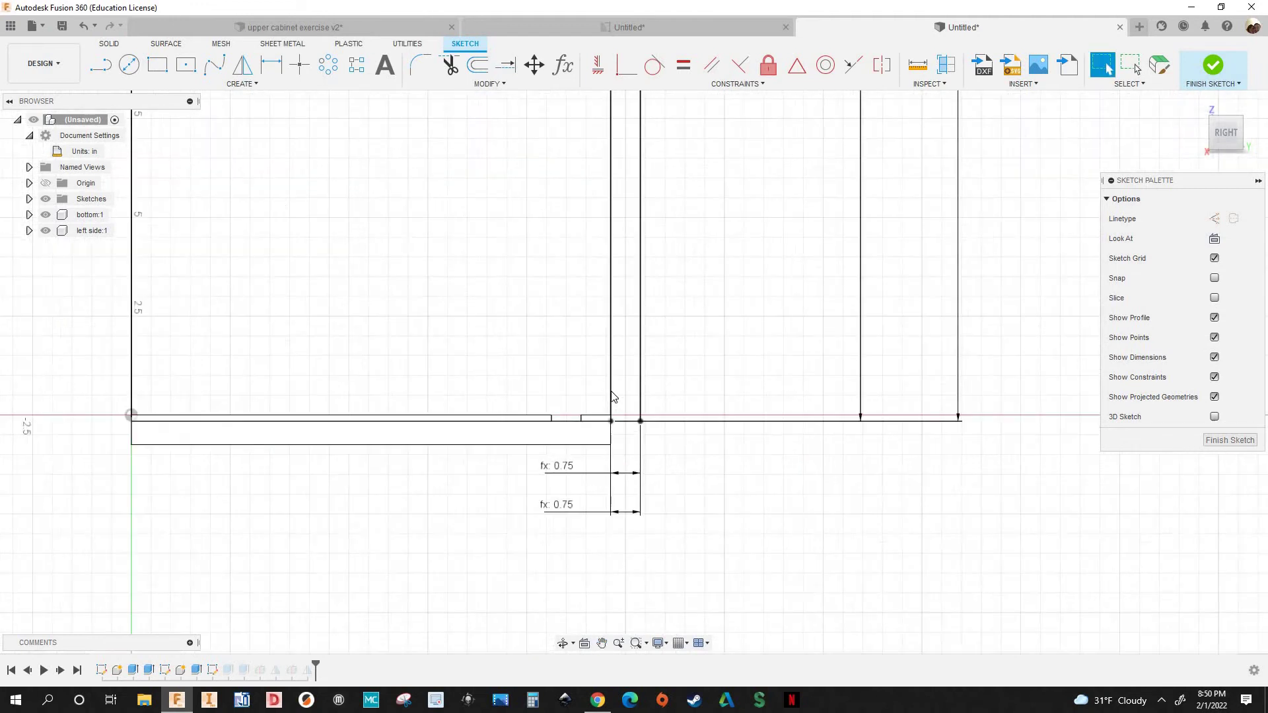
{"action": "scroll", "coordinate": [667, 522], "scroll_direction": "down", "scroll_amount": 4}
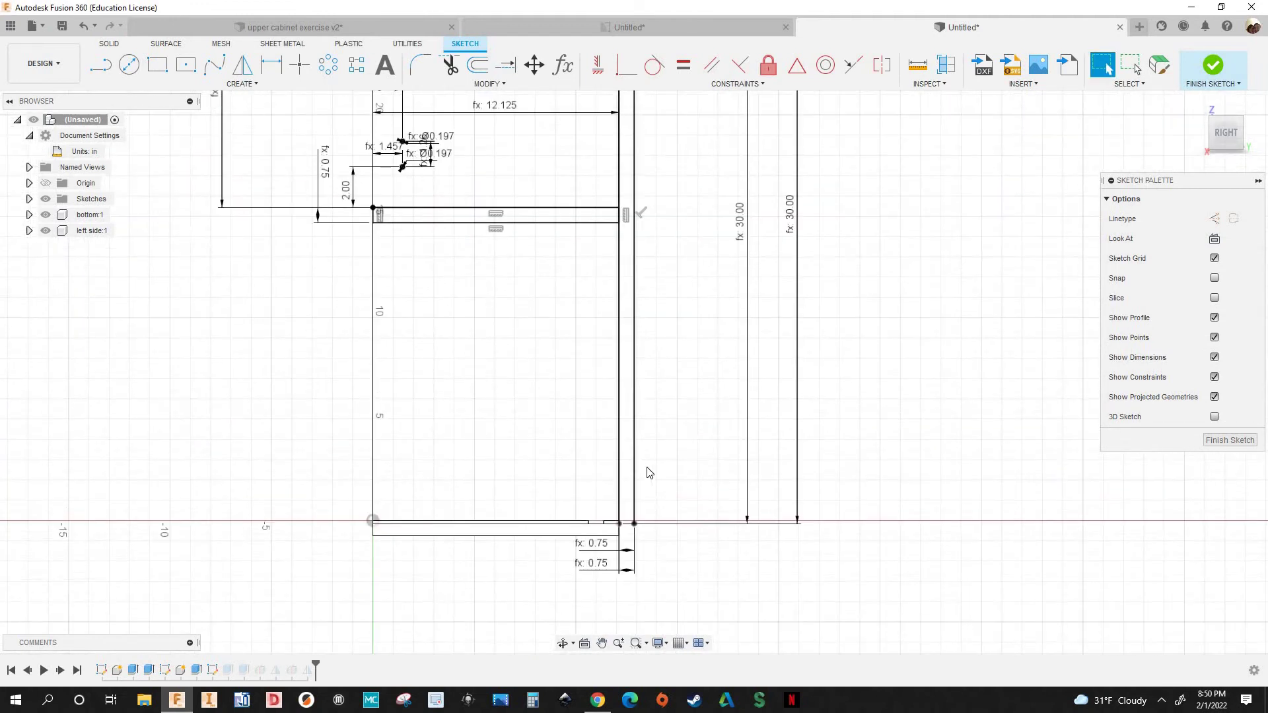
{"action": "scroll", "coordinate": [649, 473], "scroll_direction": "down", "scroll_amount": 2}
{"action": "left_click", "coordinate": [644, 462]}
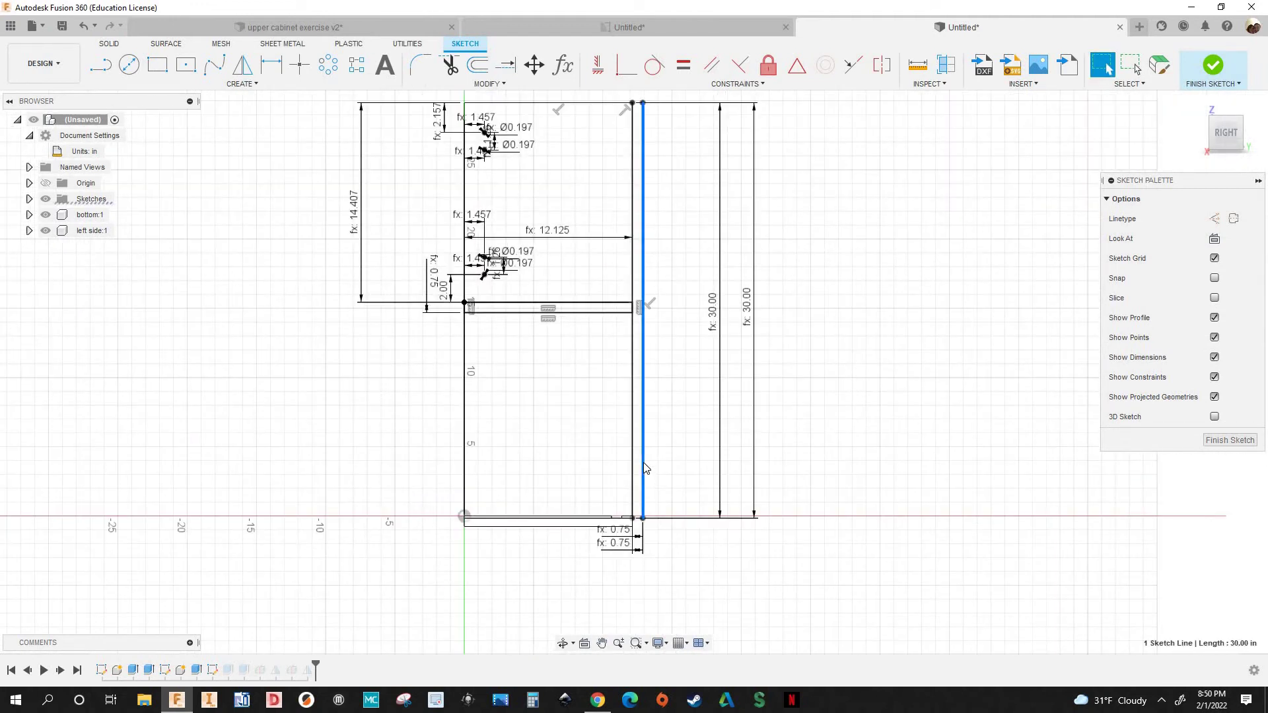
{"action": "key", "text": "Delete"}
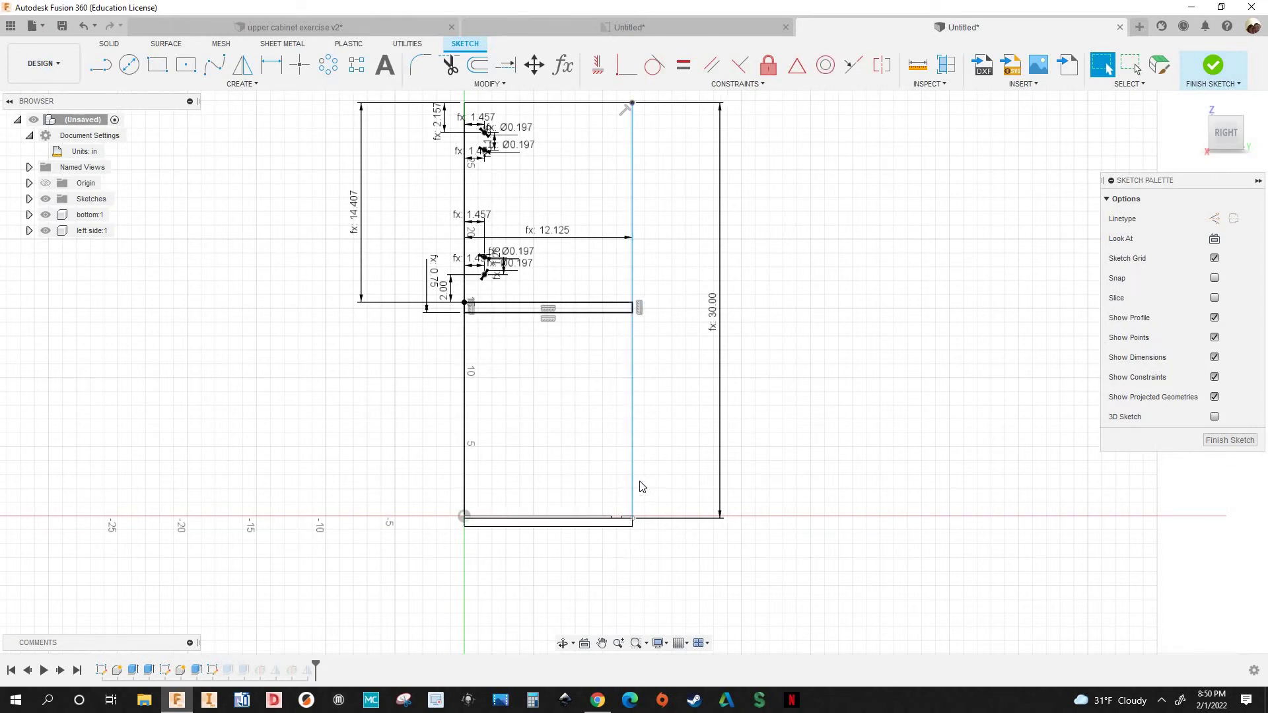
{"action": "scroll", "coordinate": [641, 469], "scroll_direction": "down", "scroll_amount": 1}
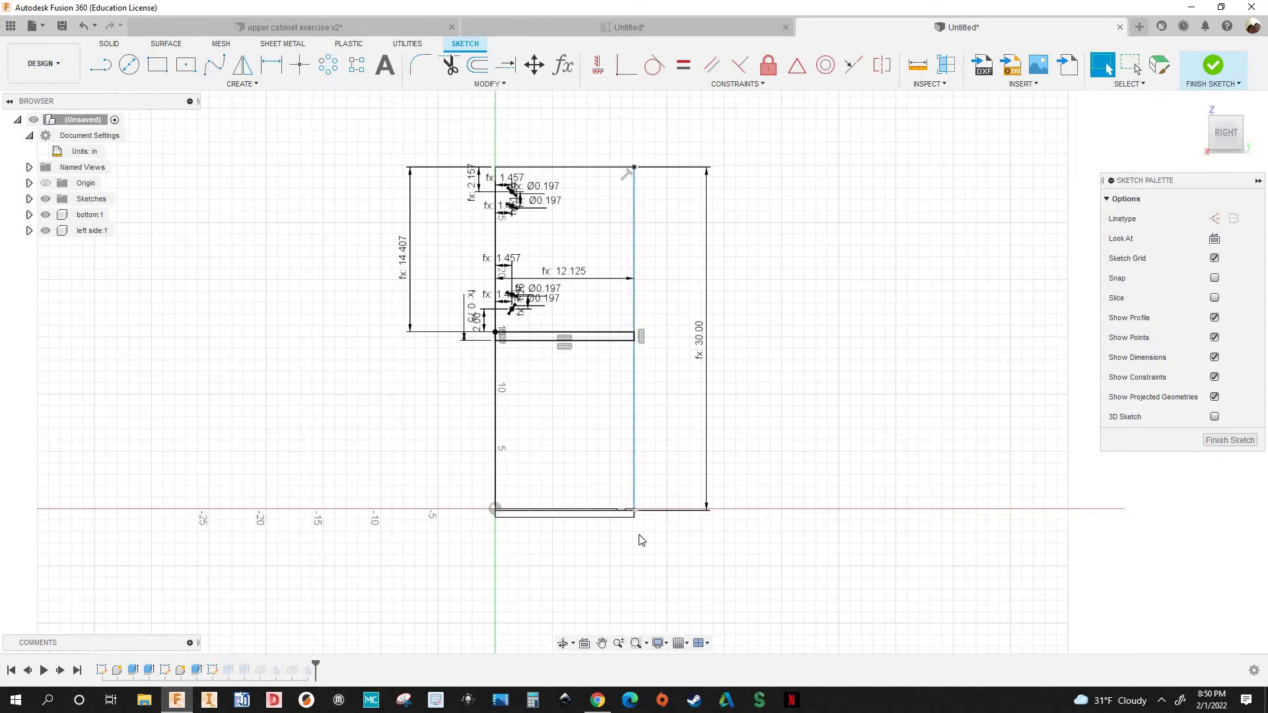
{"action": "scroll", "coordinate": [633, 493], "scroll_direction": "up", "scroll_amount": 5}
{"action": "left_click", "coordinate": [633, 492]}
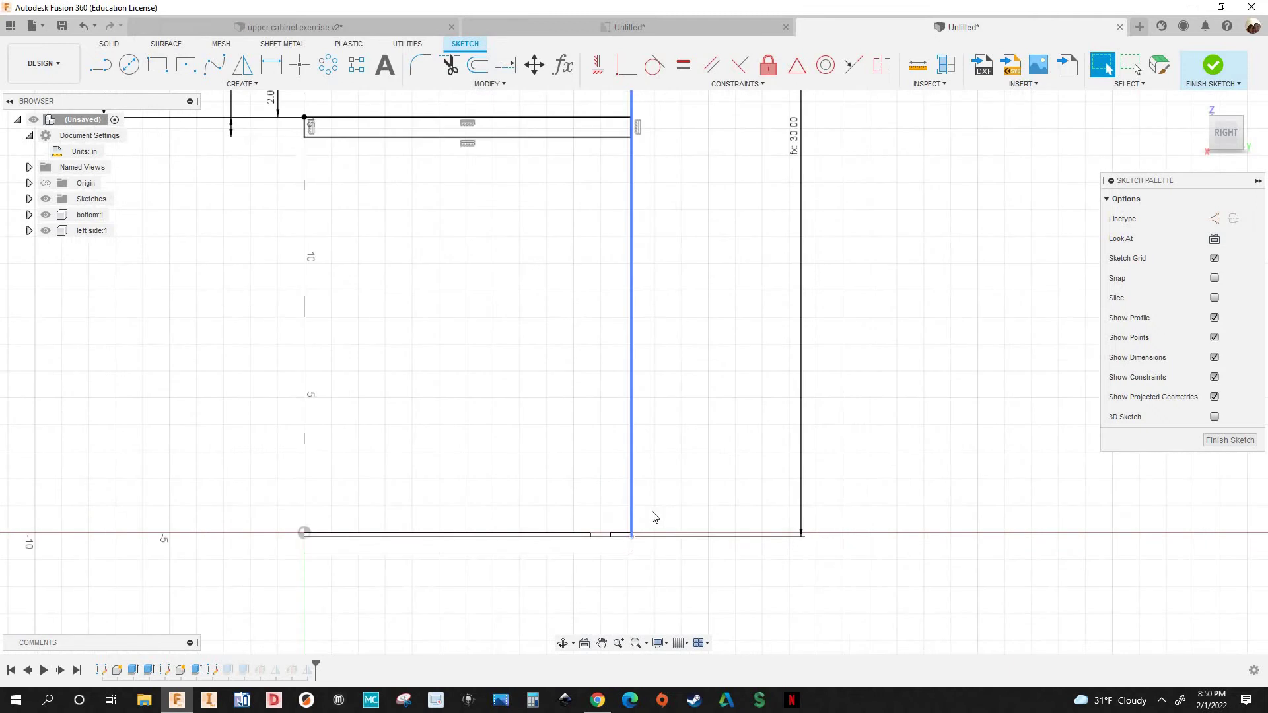
{"action": "key", "text": "Delete"}
Hide the bottom component and draw a 30 in vertical line from the side panel's bottom edge to its top edge, just inside the back edge
{"action": "scroll", "coordinate": [652, 434], "scroll_direction": "down", "scroll_amount": 5}
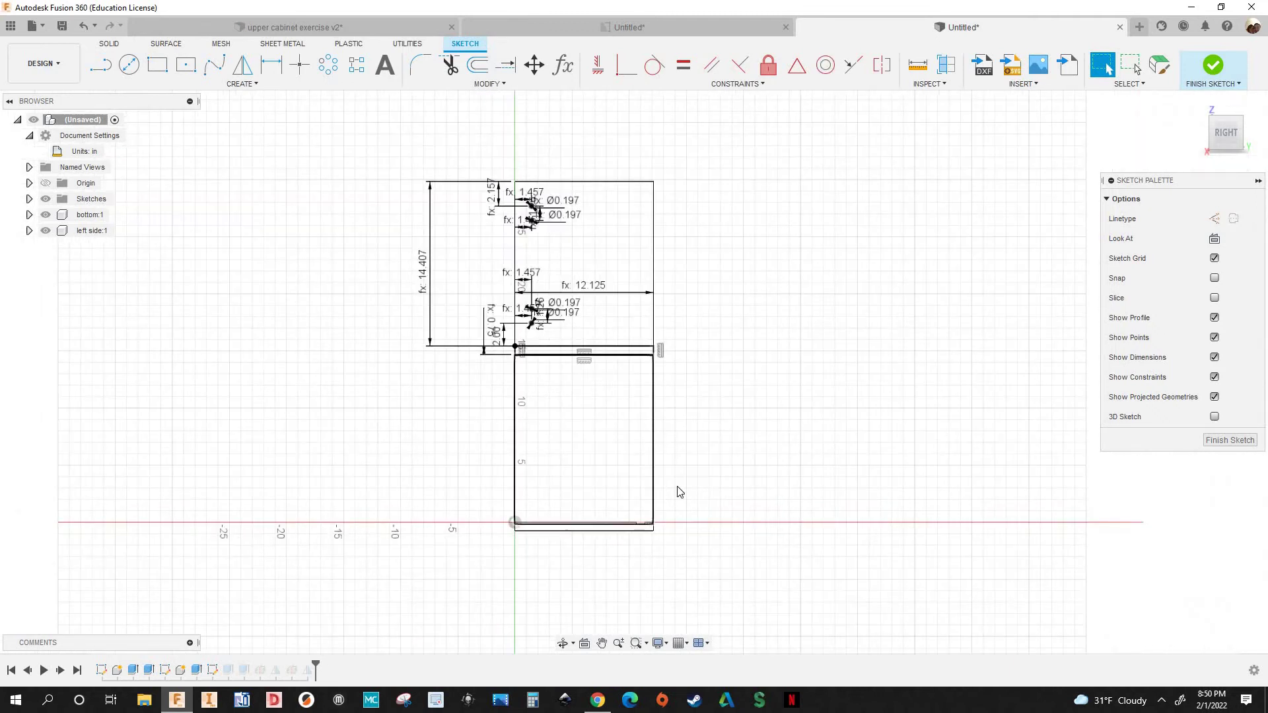
{"action": "scroll", "coordinate": [659, 538], "scroll_direction": "up", "scroll_amount": 5}
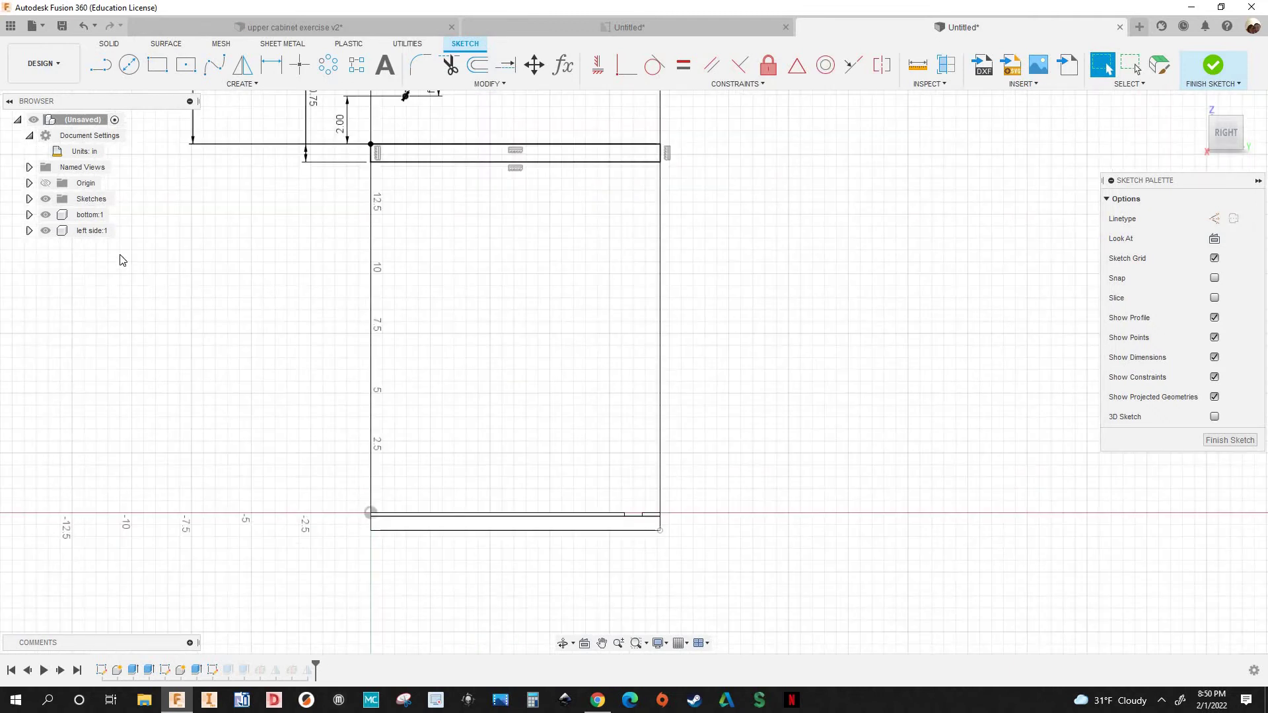
{"action": "left_click", "coordinate": [46, 215]}
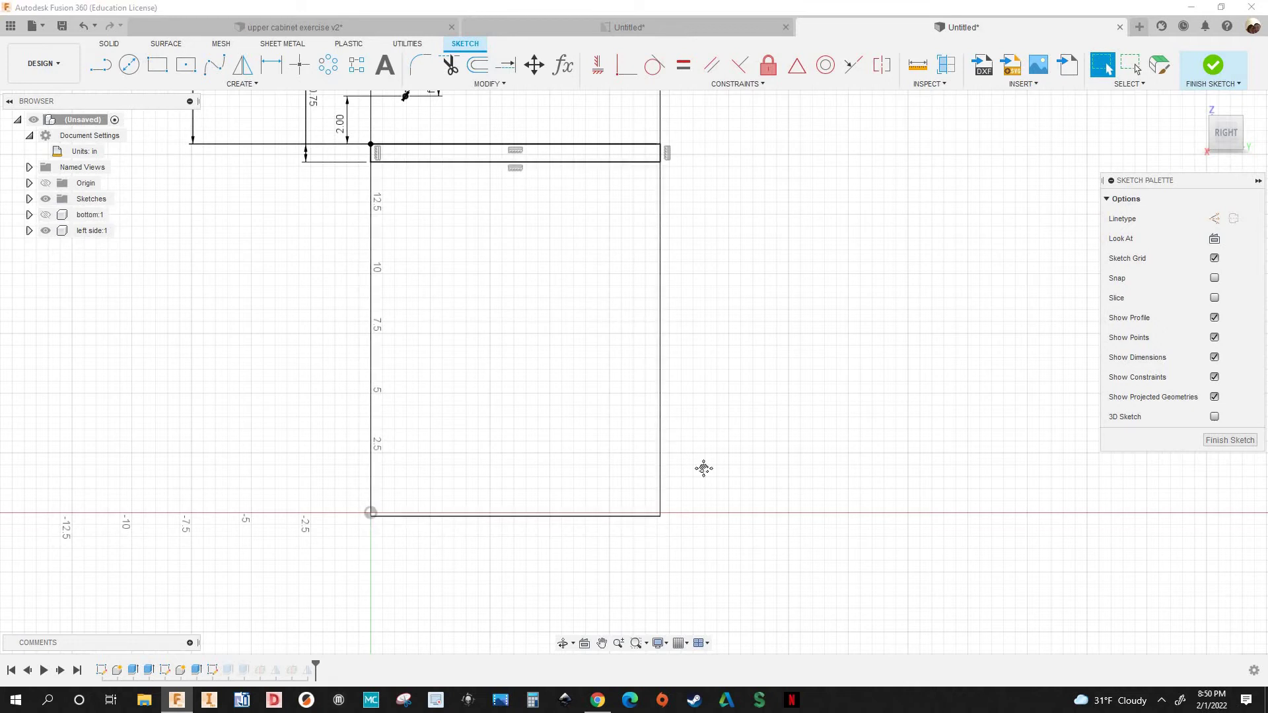
{"action": "scroll", "coordinate": [690, 495], "scroll_direction": "down", "scroll_amount": 3}
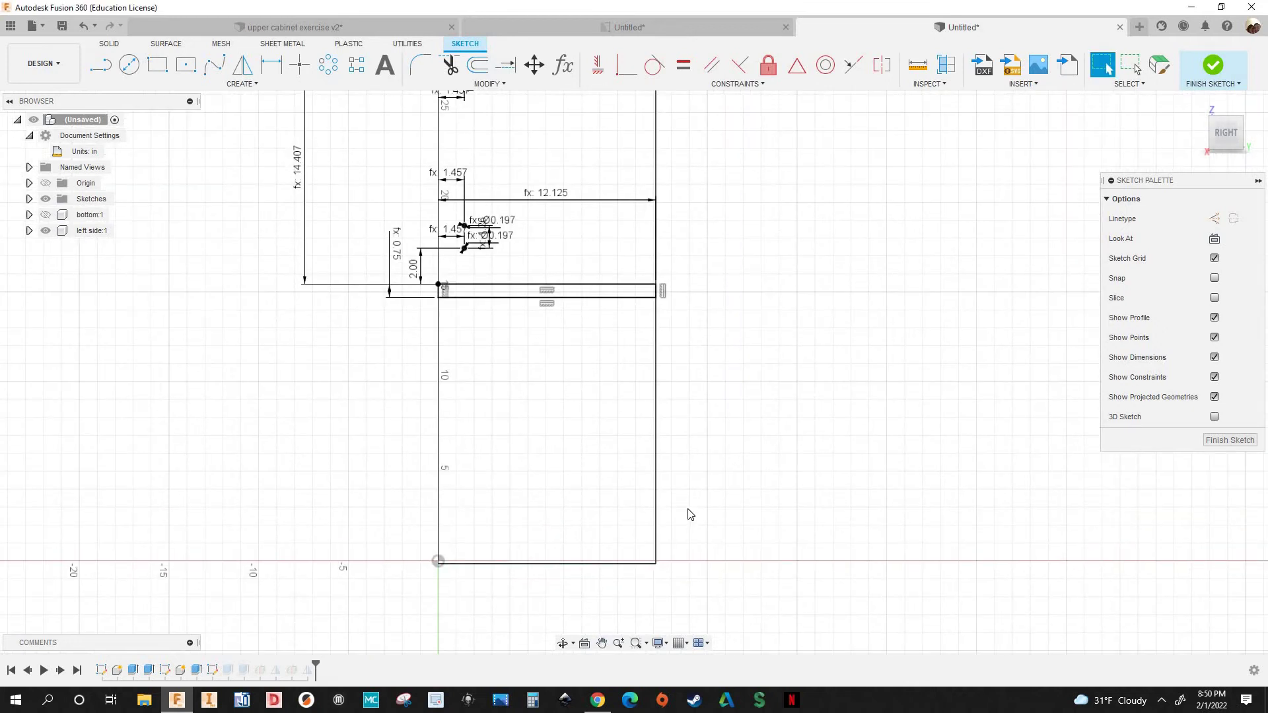
{"action": "key", "text": "l"}
{"action": "scroll", "coordinate": [644, 567], "scroll_direction": "up", "scroll_amount": 2}
{"action": "left_click", "coordinate": [643, 566]}
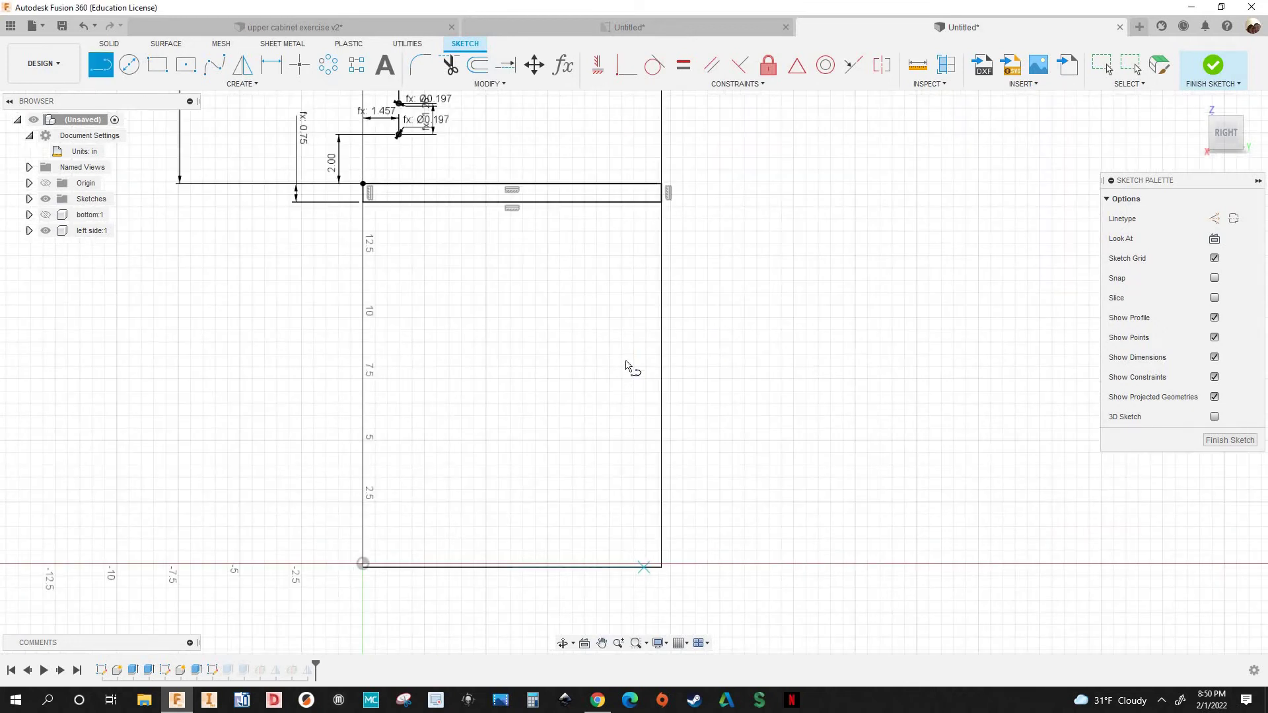
{"action": "middle_click_drag", "start_coordinate": [632, 382], "coordinate": [644, 518]}
{"action": "middle_click_drag", "start_coordinate": [644, 306], "coordinate": [651, 496]}
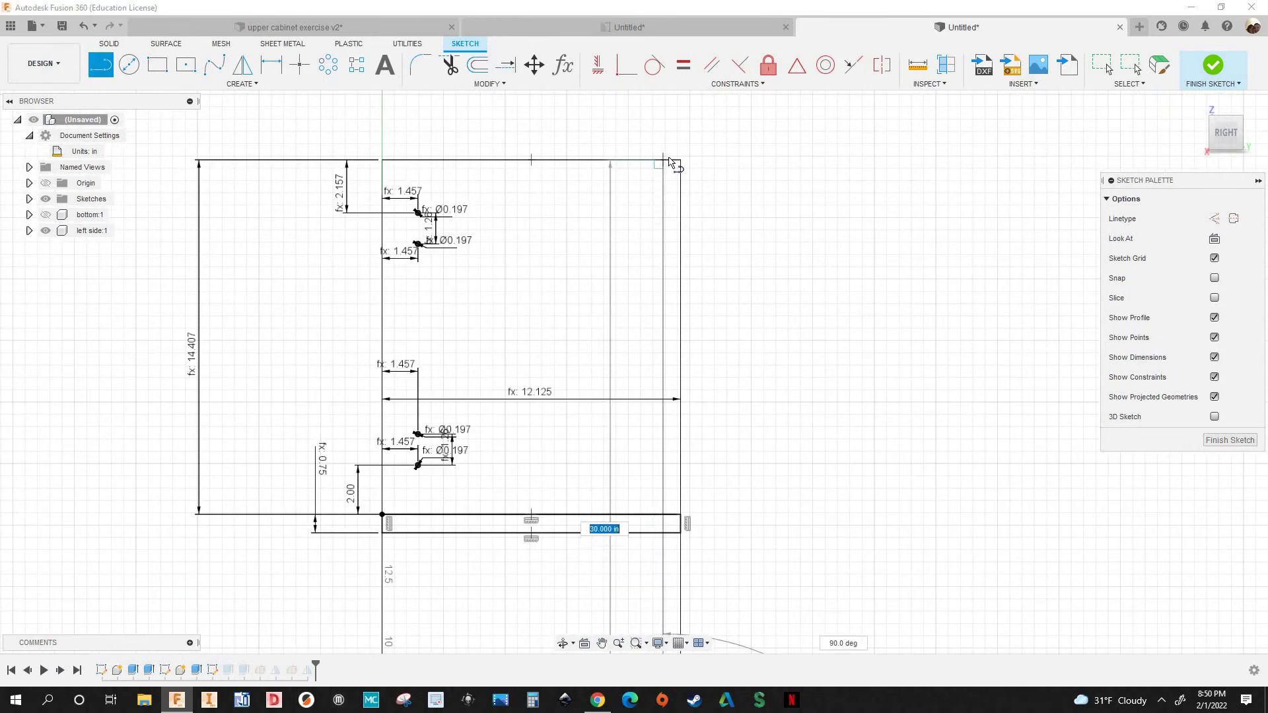
{"action": "key", "text": "Return"}
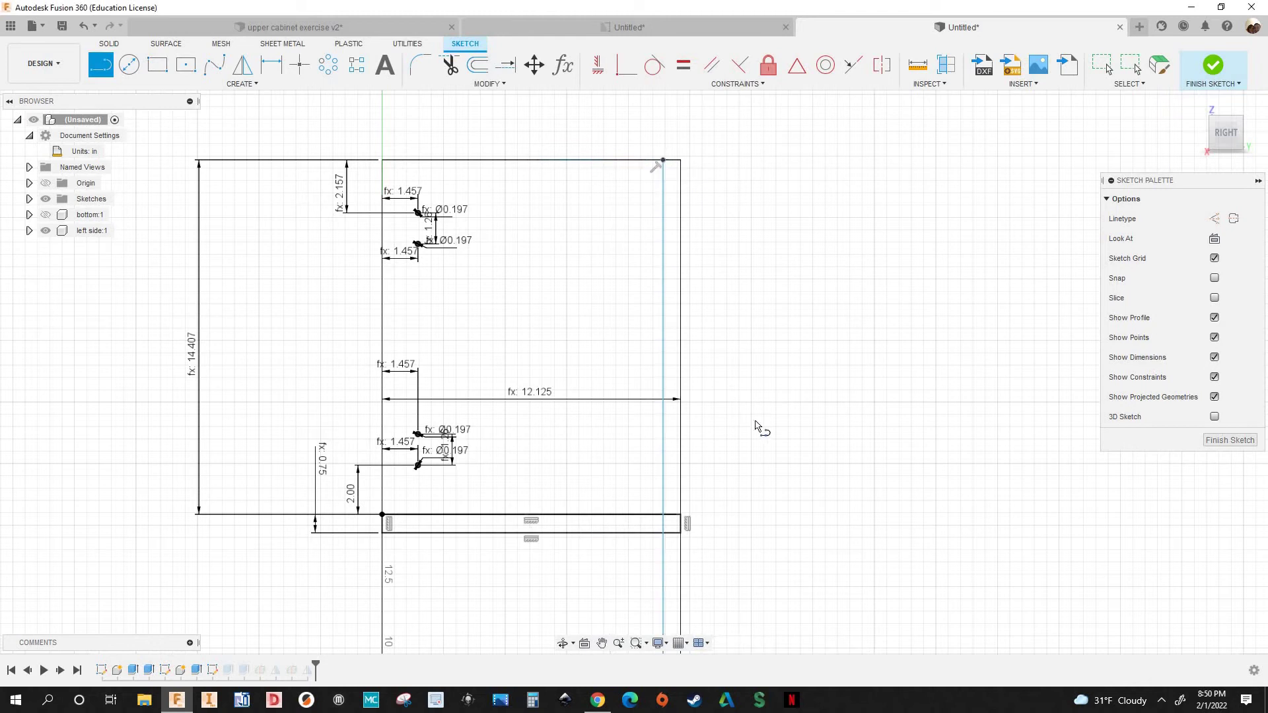
Dimension the distance from the new vertical line to the panel's back edge with the setback parameter
{"action": "scroll", "coordinate": [657, 396], "scroll_direction": "down", "scroll_amount": 2}
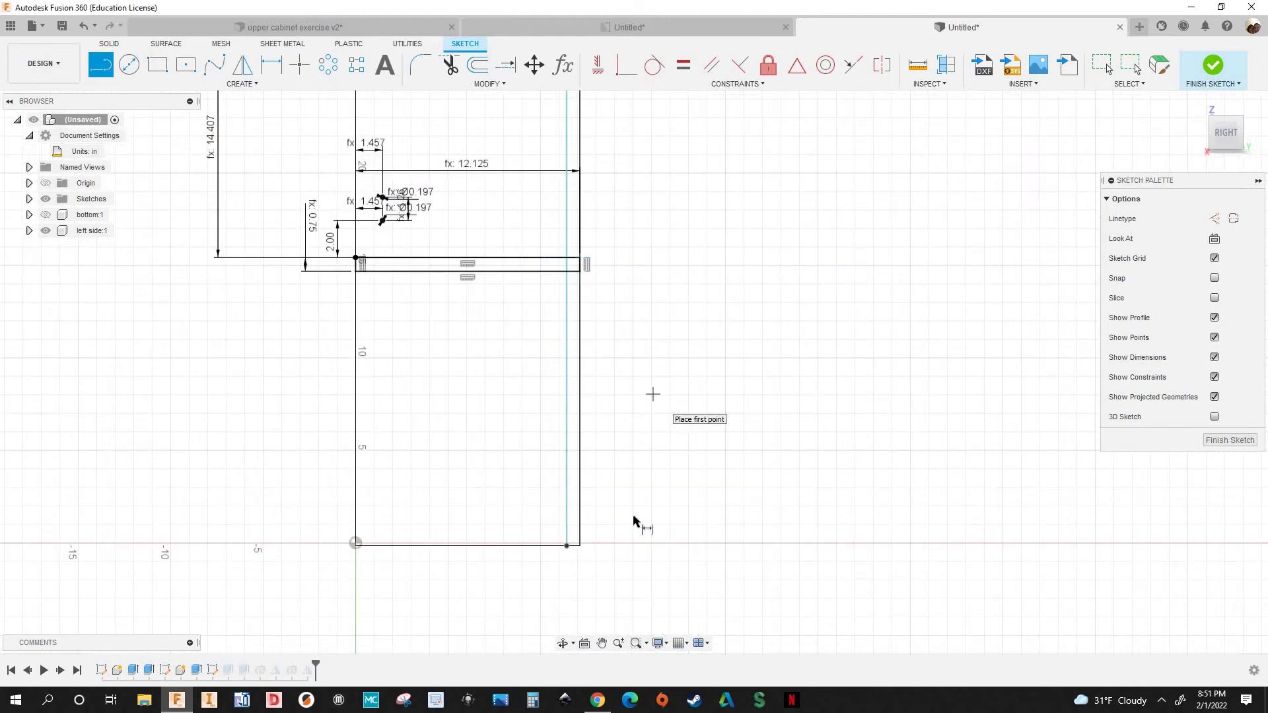
{"action": "key", "text": "d"}
{"action": "scroll", "coordinate": [552, 541], "scroll_direction": "up", "scroll_amount": 5}
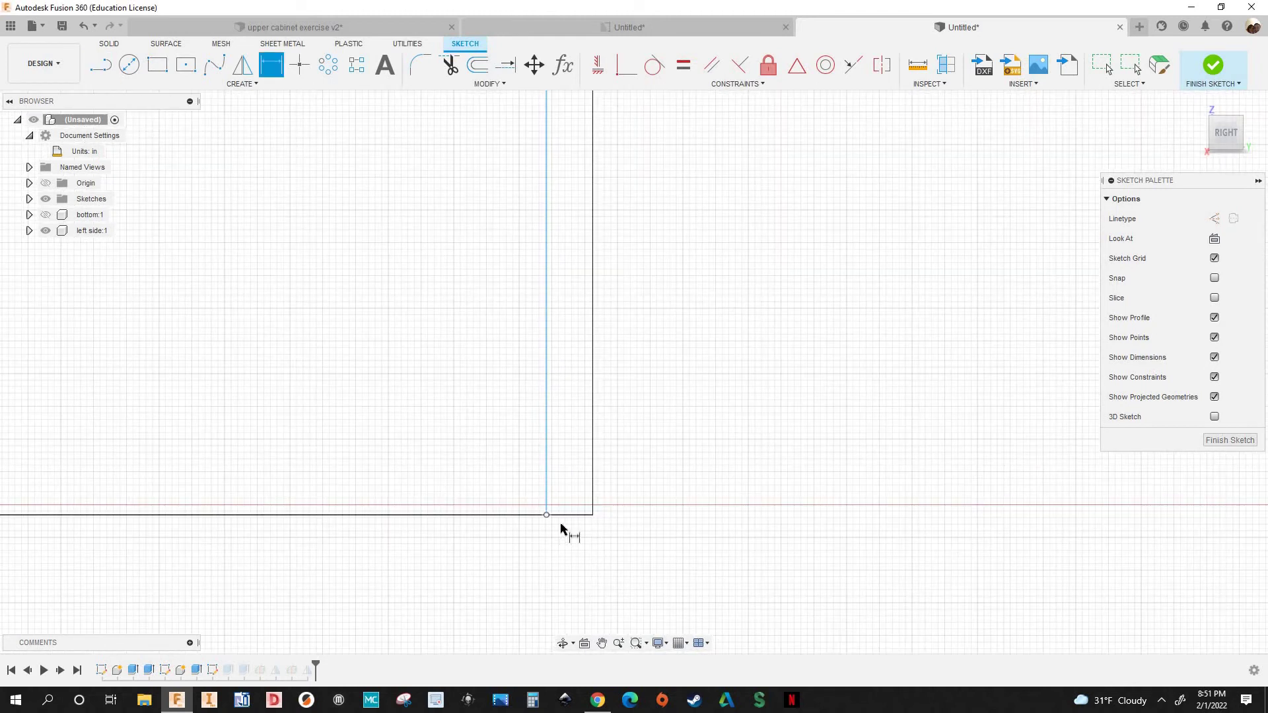
{"action": "left_click", "coordinate": [683, 570]}
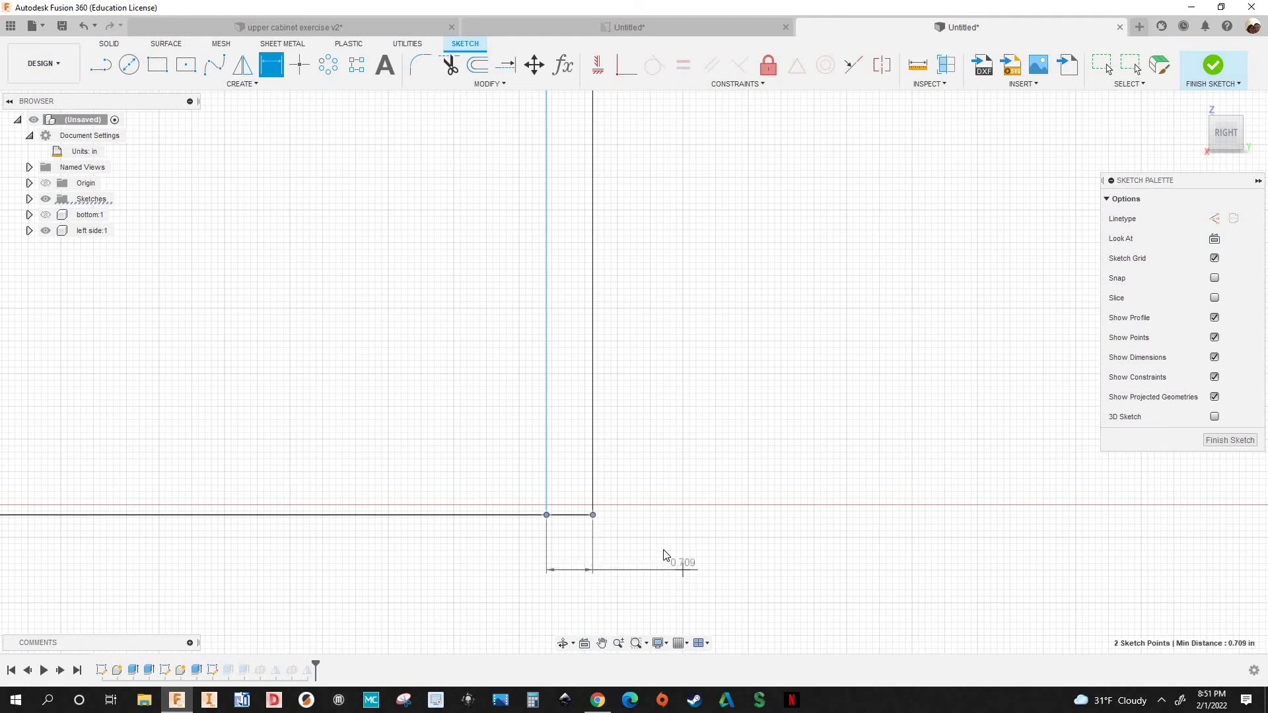
{"action": "type", "text": "se"}
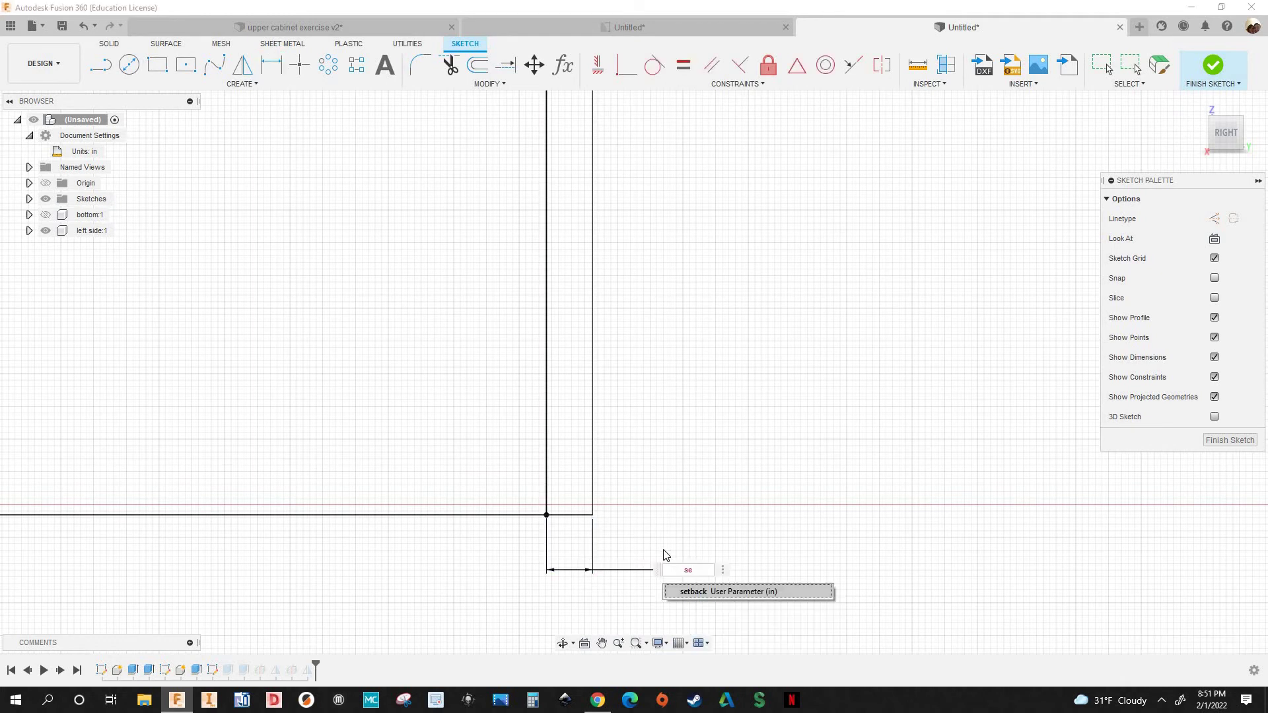
{"action": "key", "text": "Return"}
{"action": "key", "text": "Return"}
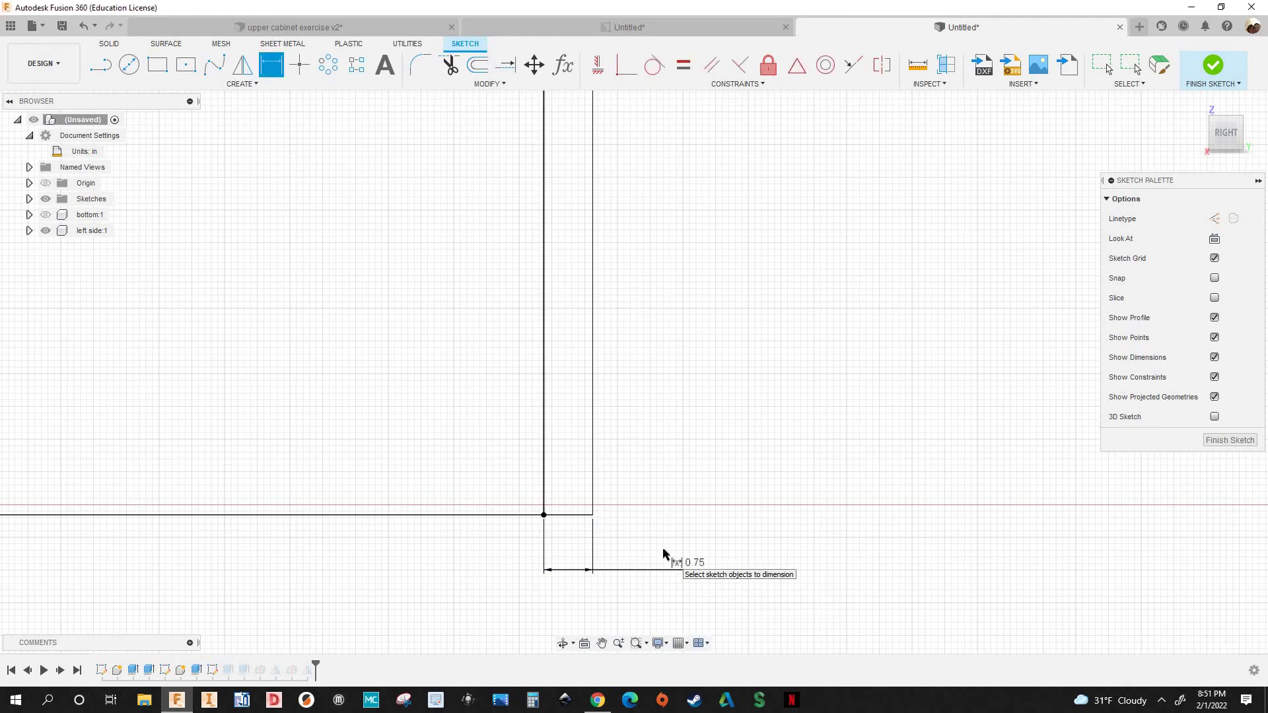
Draw a second vertical line from the panel's bottom edge to its top edge, on the front side of the setback line
{"action": "scroll", "coordinate": [704, 473], "scroll_direction": "down", "scroll_amount": 8}
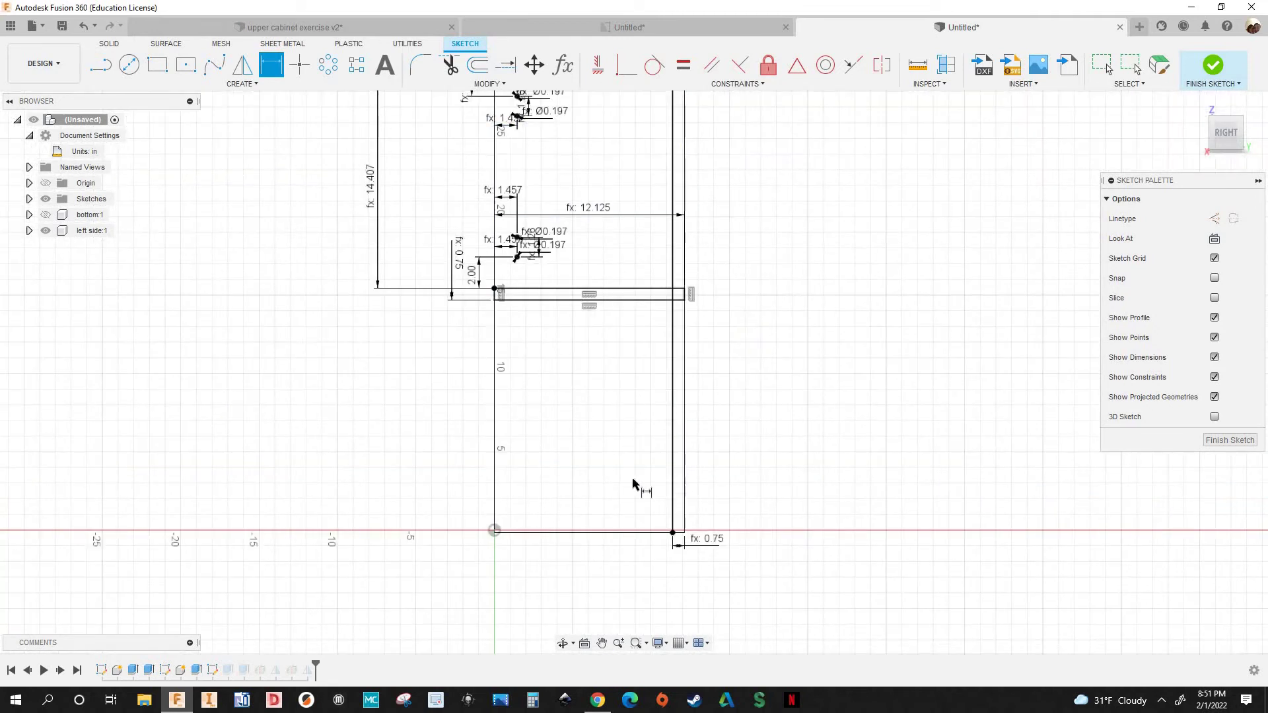
{"action": "key", "text": "l"}
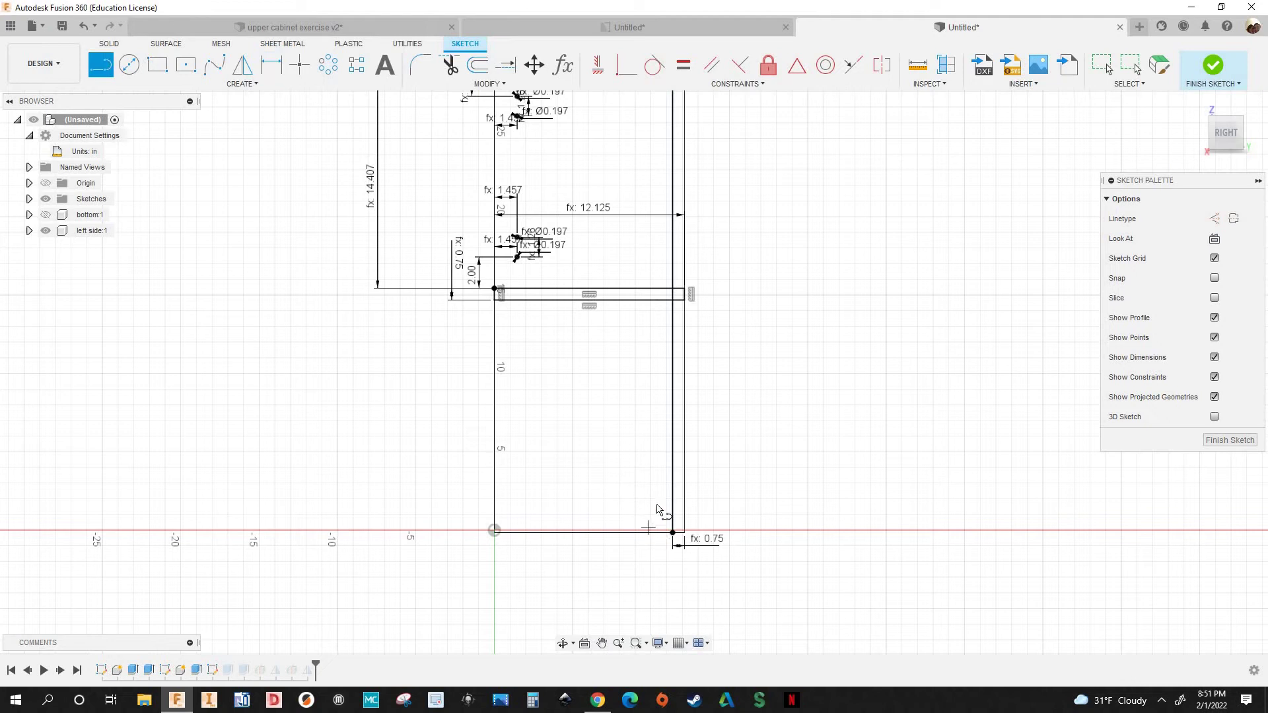
{"action": "left_click", "coordinate": [657, 533]}
{"action": "middle_click_drag", "start_coordinate": [644, 396], "coordinate": [640, 505]}
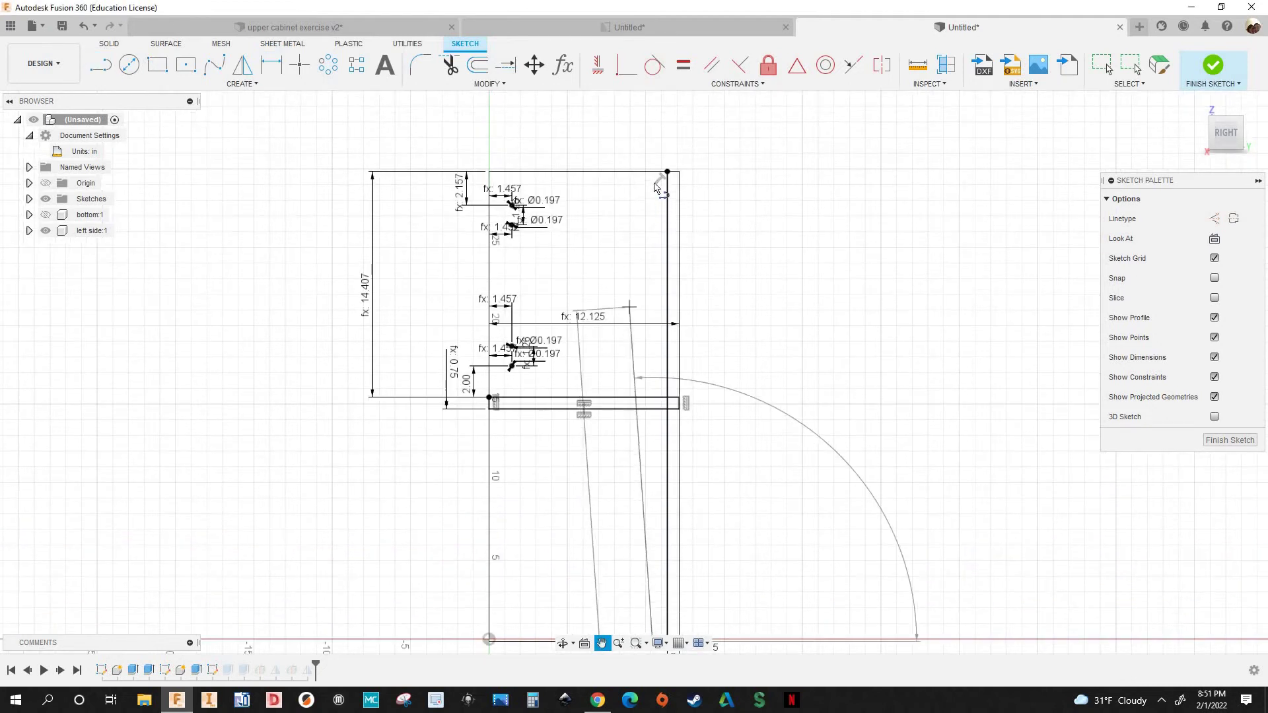
{"action": "double_click", "coordinate": [655, 173]}
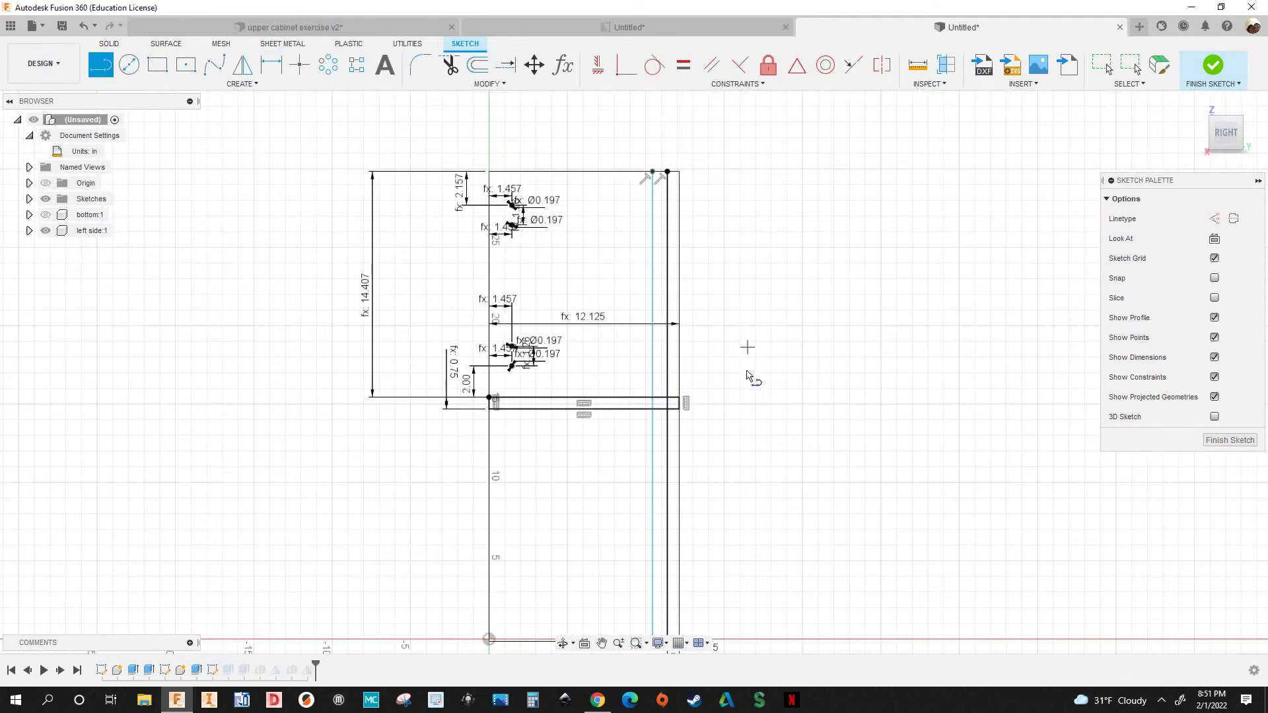
Dimension the gap between the two vertical groove lines with the thickness parameter and finish the sketch
{"action": "key", "text": "d"}
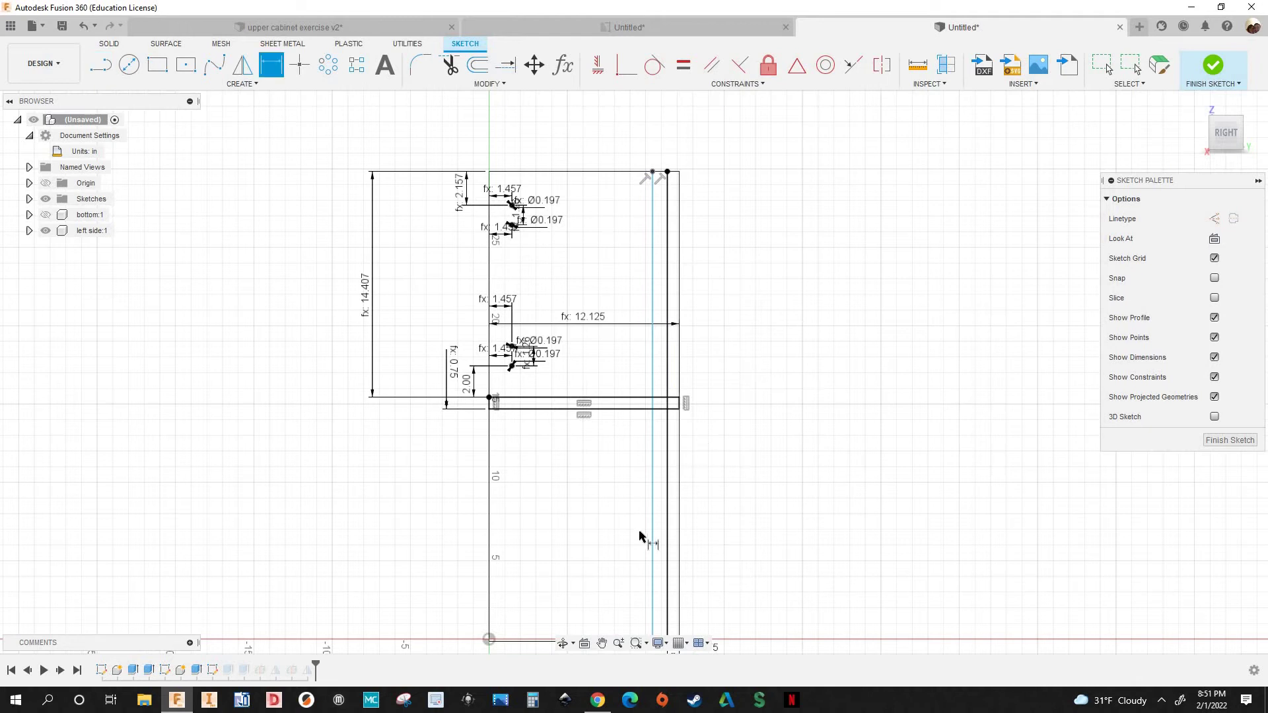
{"action": "scroll", "coordinate": [640, 537], "scroll_direction": "up", "scroll_amount": 8}
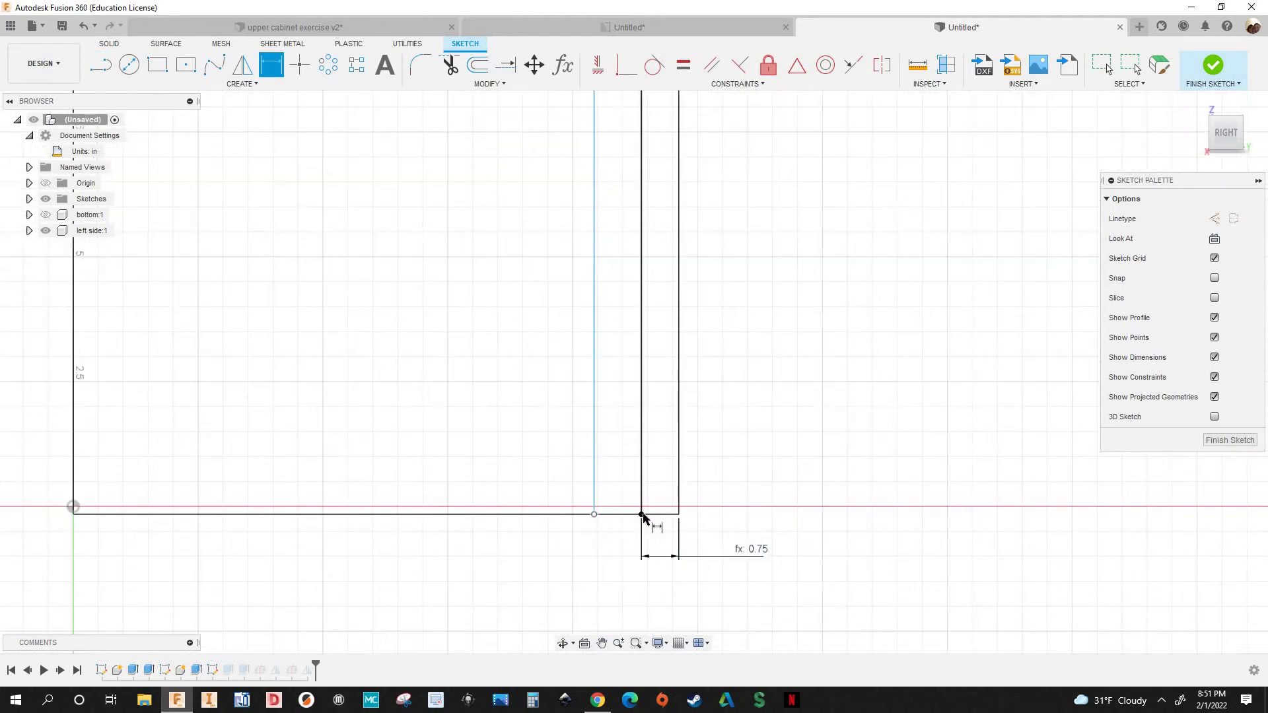
{"action": "left_click", "coordinate": [639, 515]}
{"action": "left_click", "coordinate": [563, 569]}
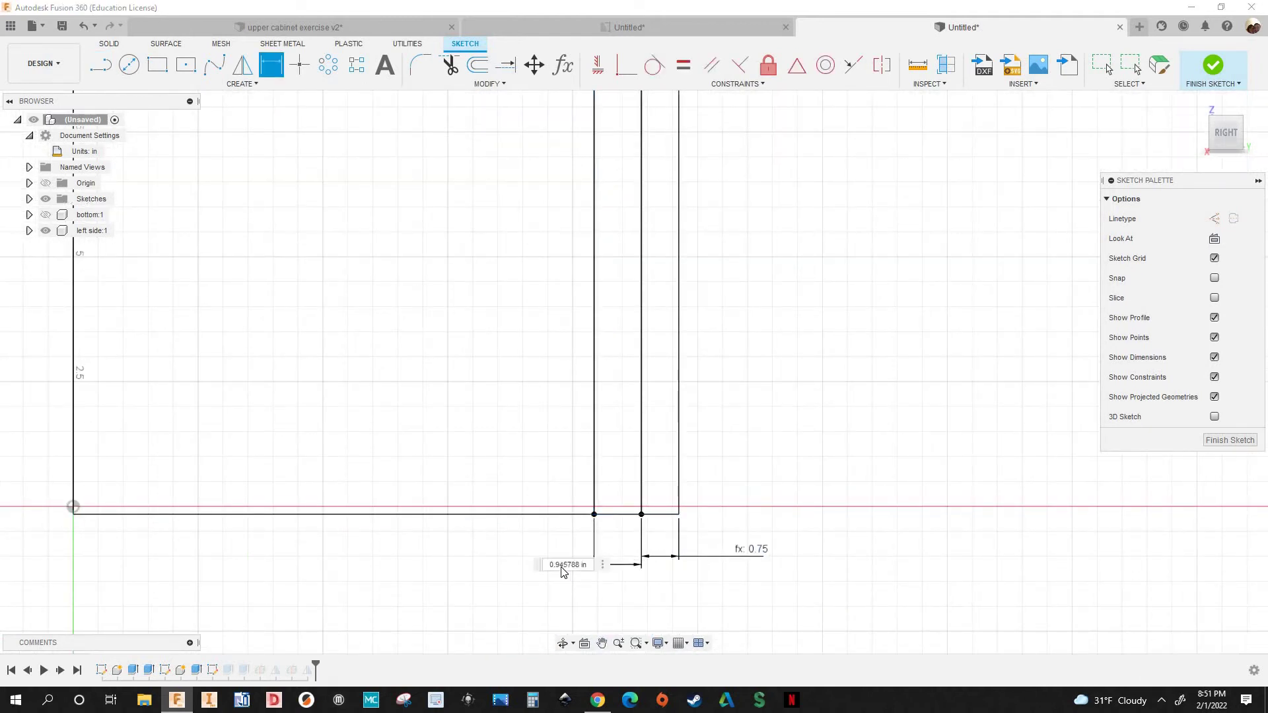
{"action": "type", "text": "th"}
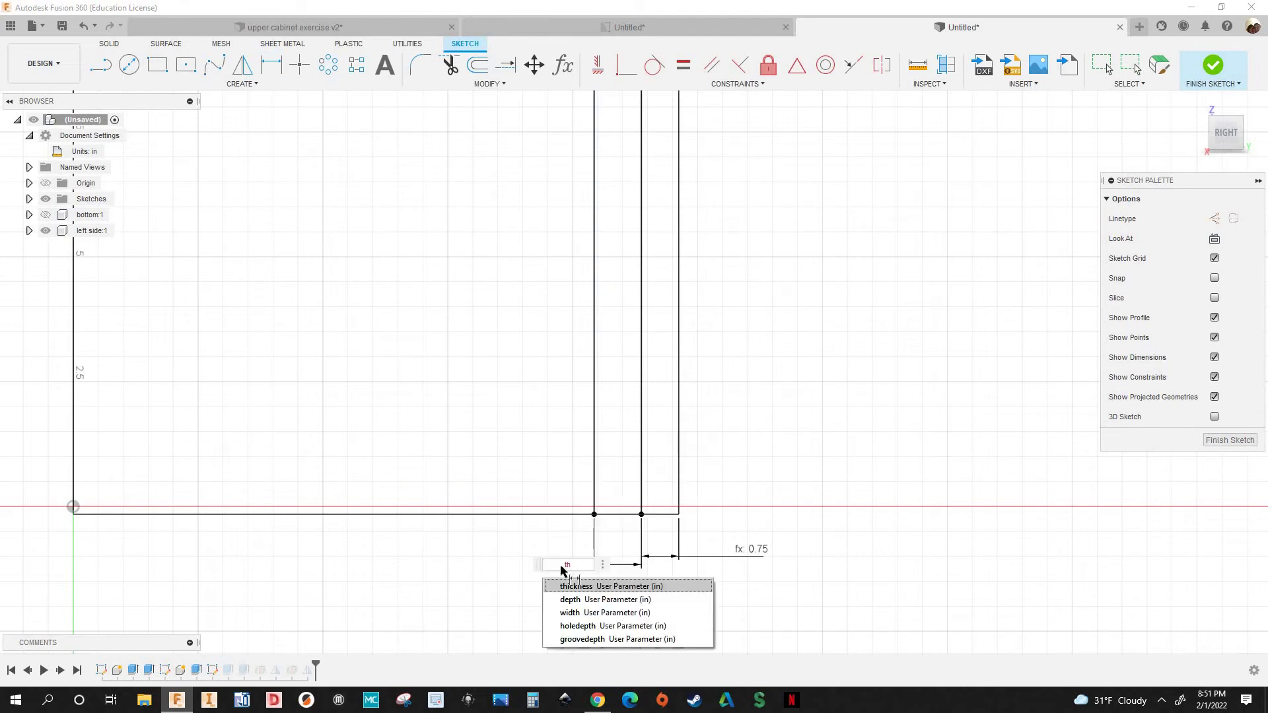
{"action": "key", "text": "Return"}
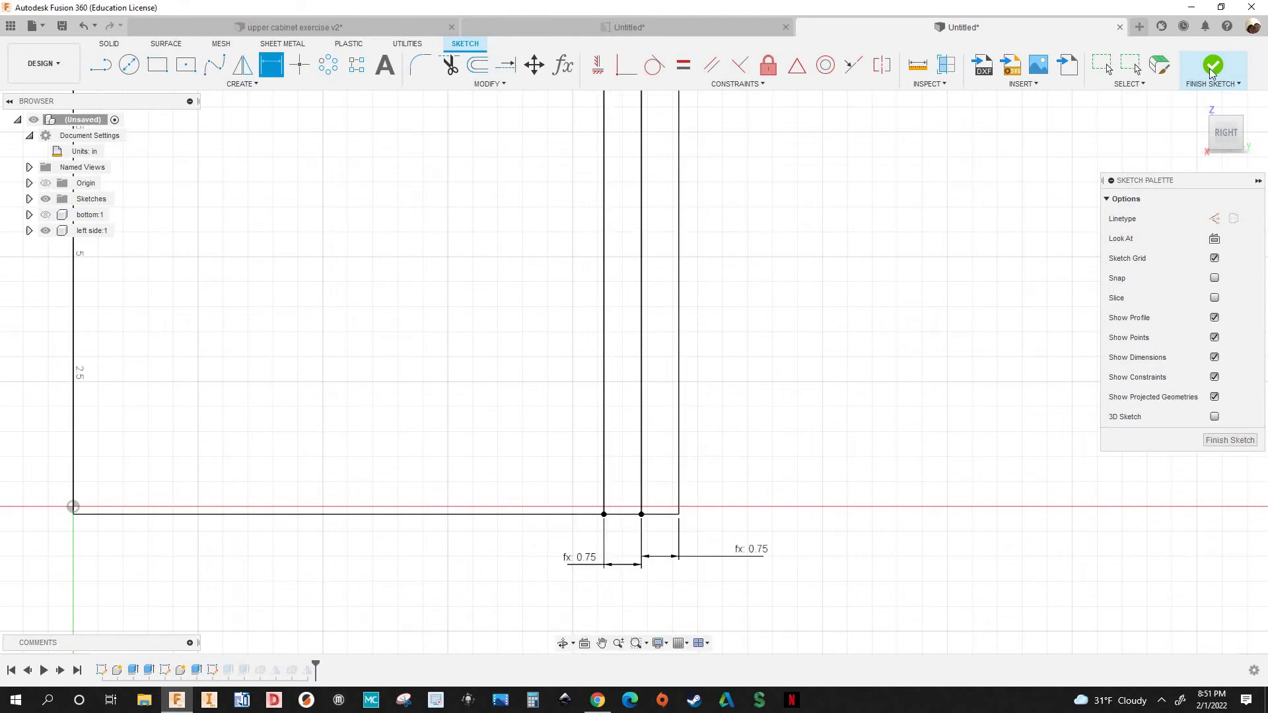
{"action": "scroll", "coordinate": [828, 222], "scroll_direction": "down", "scroll_amount": 6}
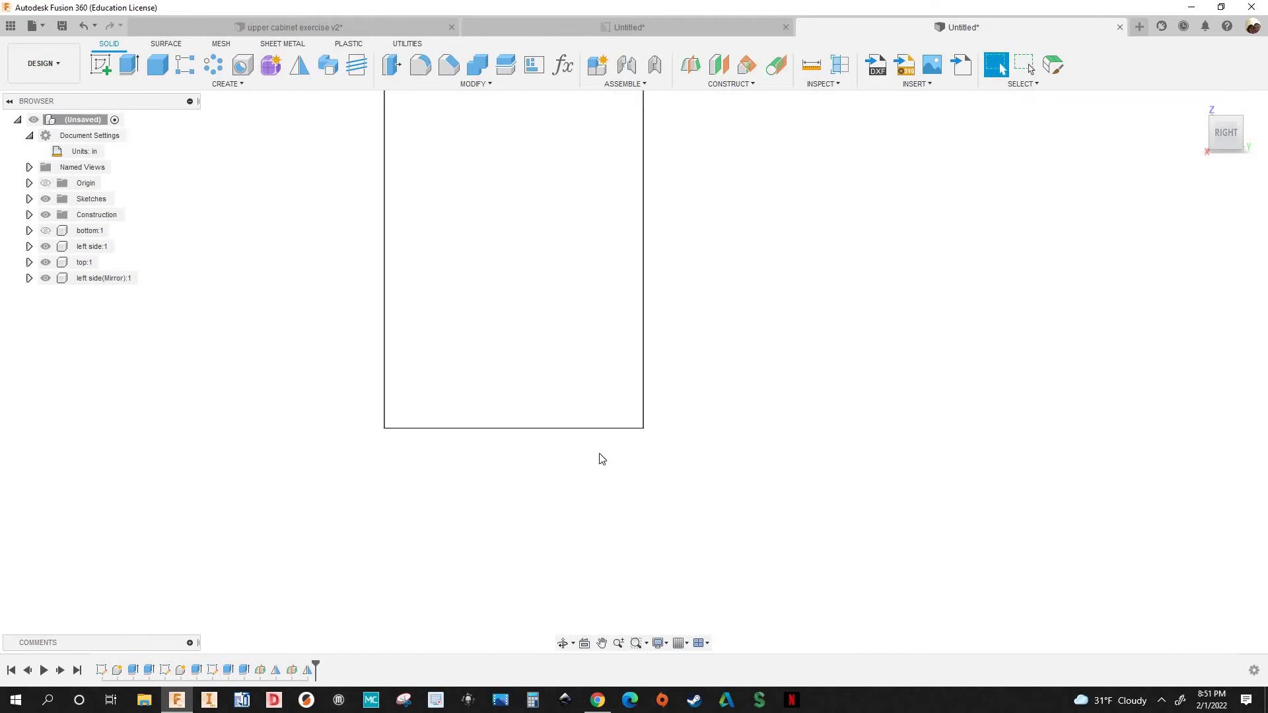
{"action": "scroll", "coordinate": [397, 496], "scroll_direction": "down", "scroll_amount": 5}
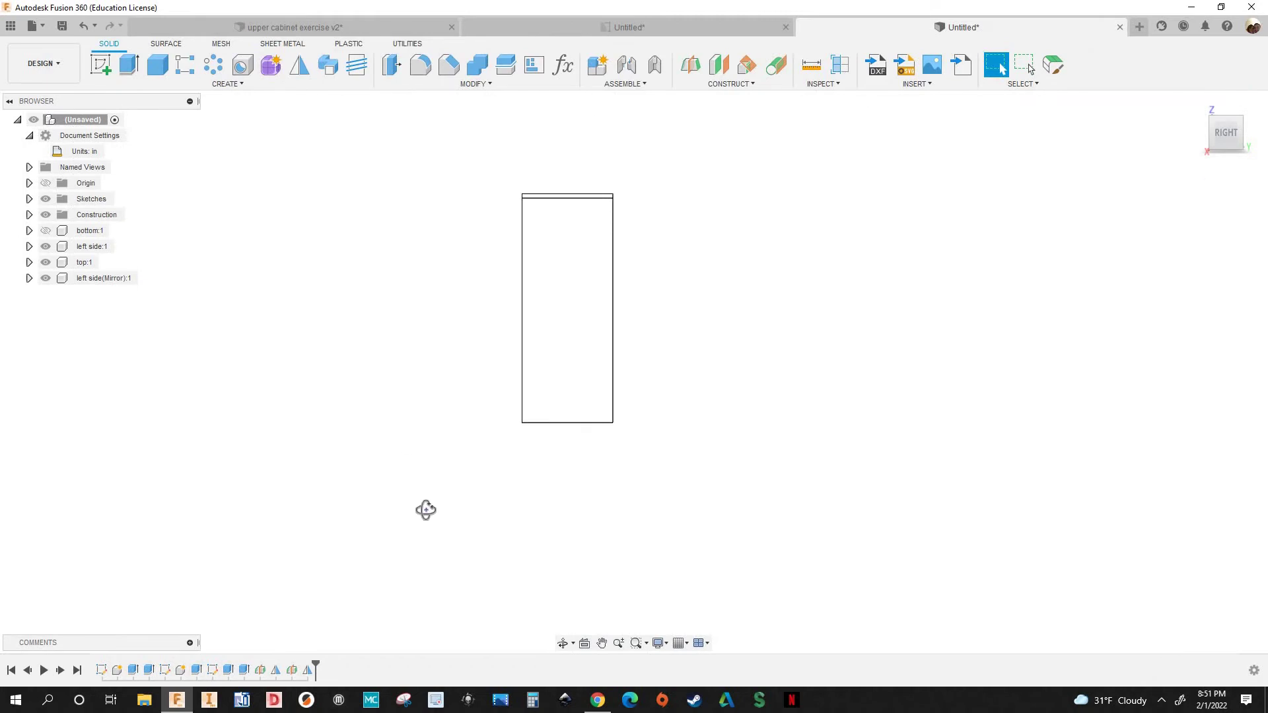
{"action": "middle_click_drag", "start_coordinate": [426, 510], "coordinate": [419, 569], "text": "shift"}
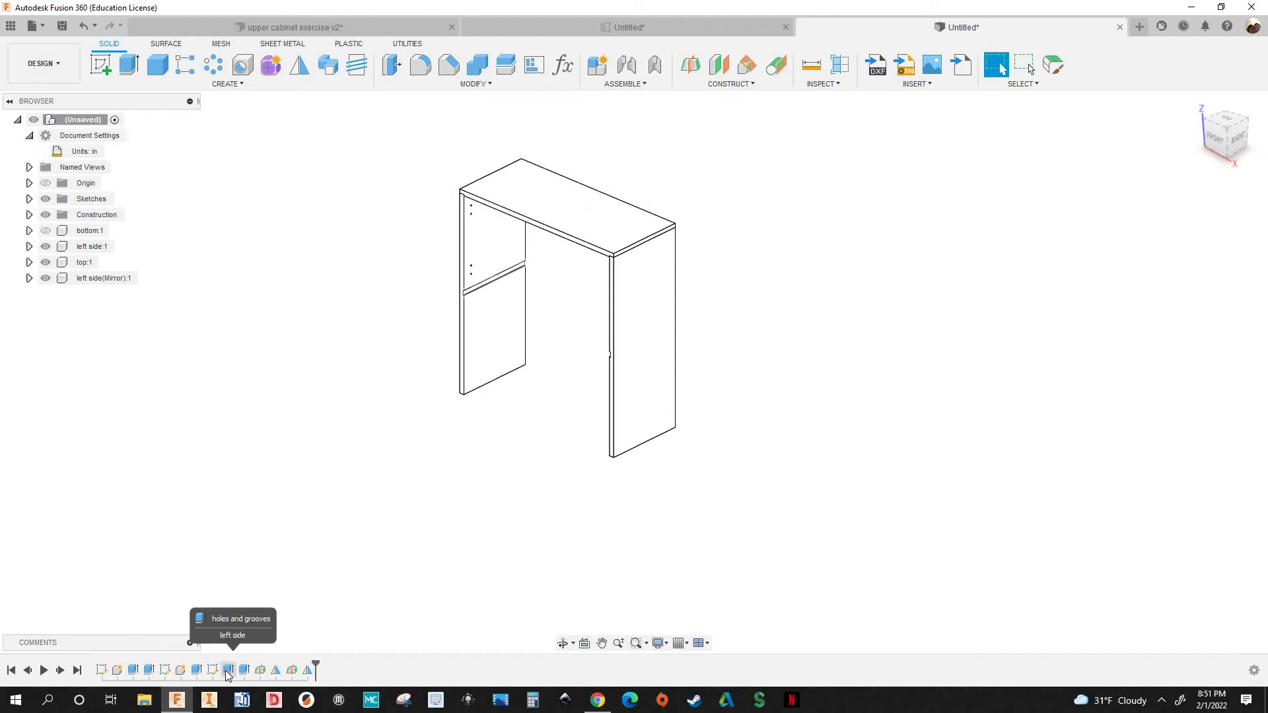
Edit the holes and grooves cut to add the vertical back groove profiles above and below the horizontal groove, keeping the -groovedepth distance
{"action": "right_click", "coordinate": [228, 671]}
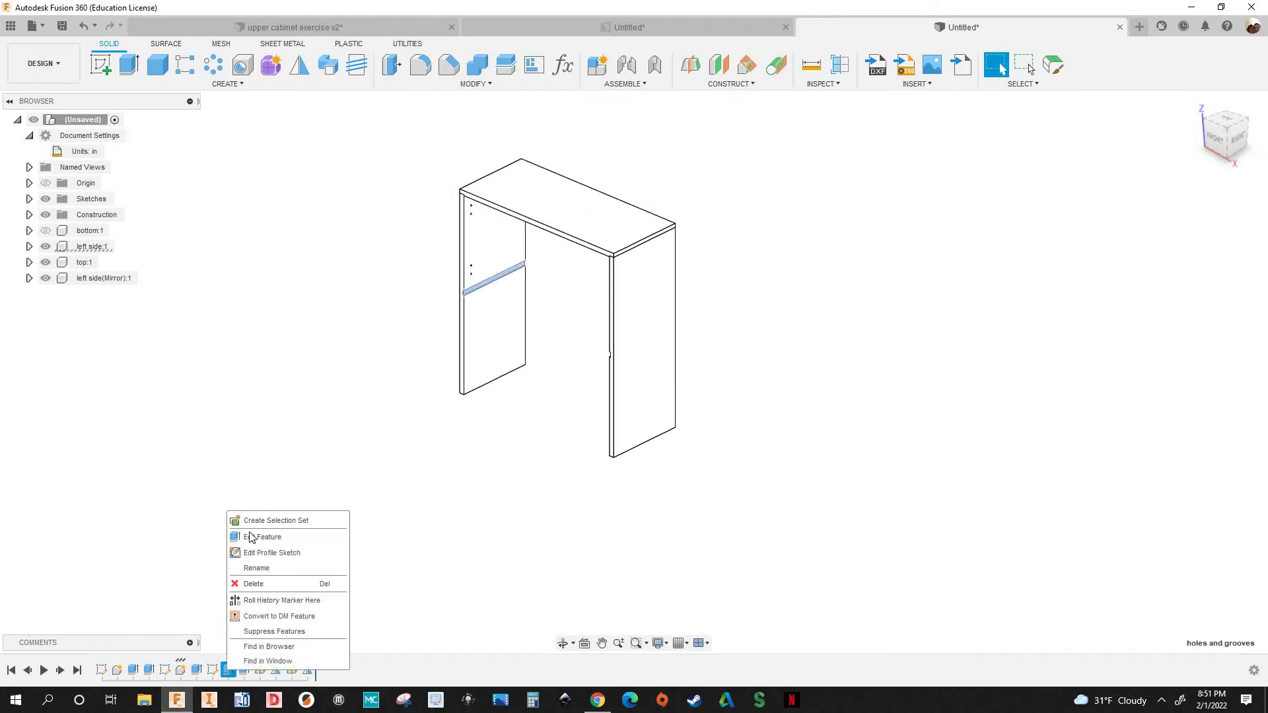
{"action": "left_click", "coordinate": [290, 537]}
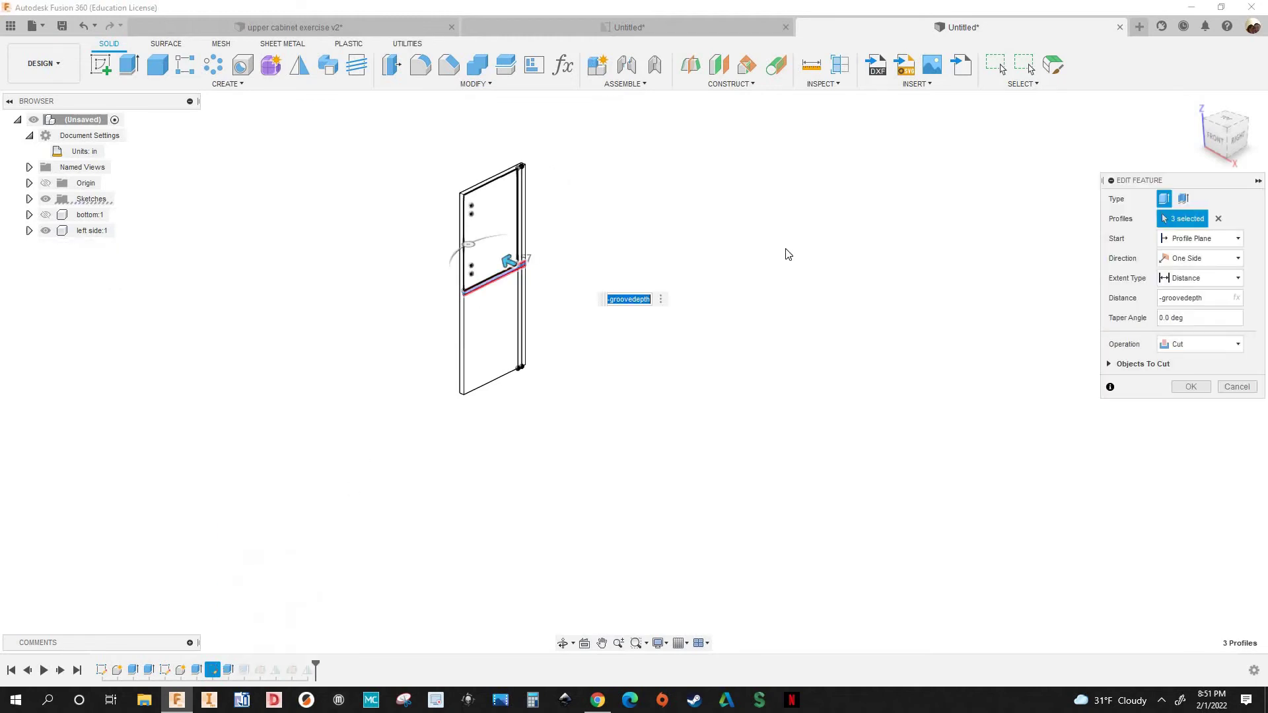
{"action": "scroll", "coordinate": [786, 255], "scroll_direction": "up", "scroll_amount": 4}
{"action": "scroll", "coordinate": [342, 241], "scroll_direction": "up", "scroll_amount": 3}
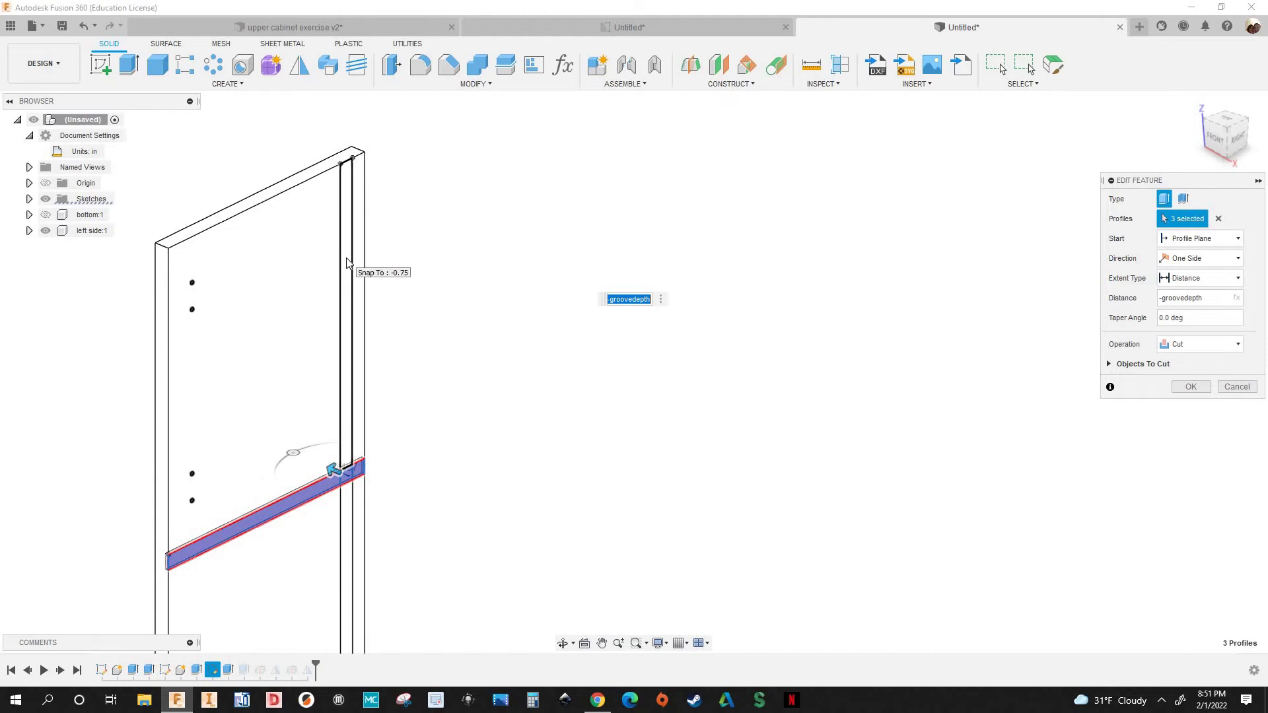
{"action": "left_click", "coordinate": [348, 265]}
{"action": "scroll", "coordinate": [362, 403], "scroll_direction": "down", "scroll_amount": 5}
{"action": "scroll", "coordinate": [345, 416], "scroll_direction": "up", "scroll_amount": 2}
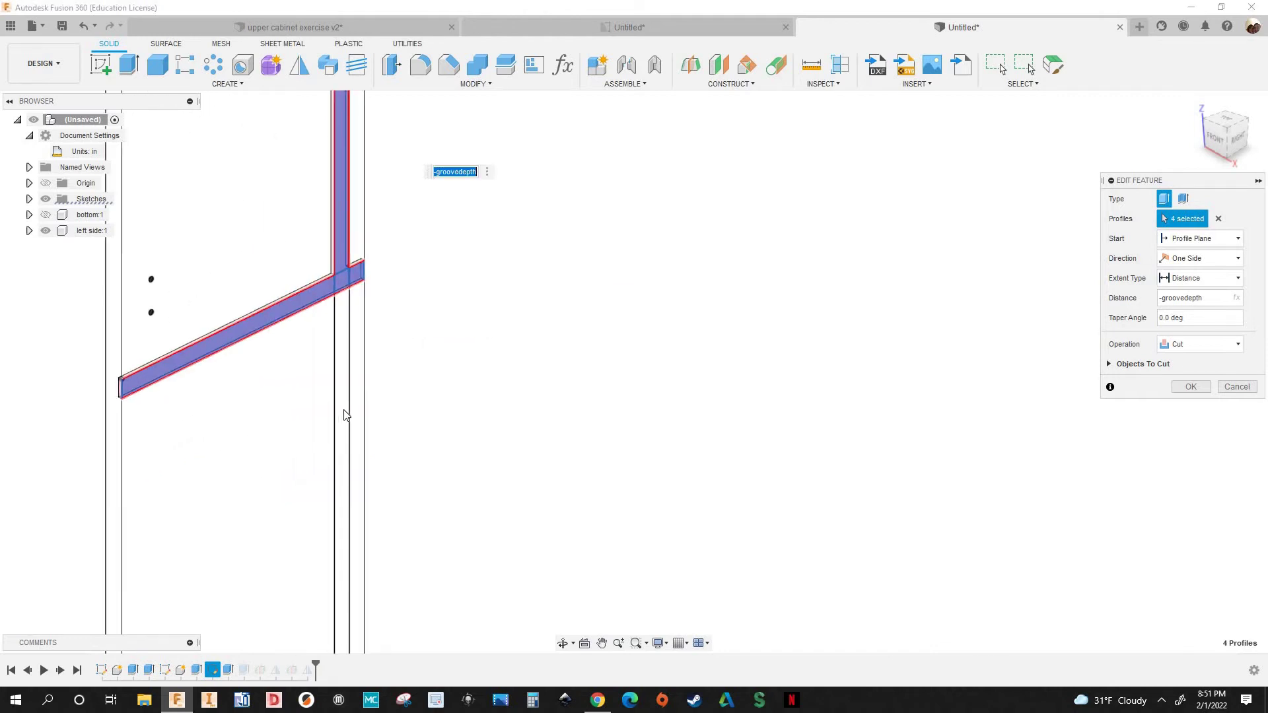
{"action": "left_click", "coordinate": [340, 416]}
{"action": "scroll", "coordinate": [594, 376], "scroll_direction": "down", "scroll_amount": 3}
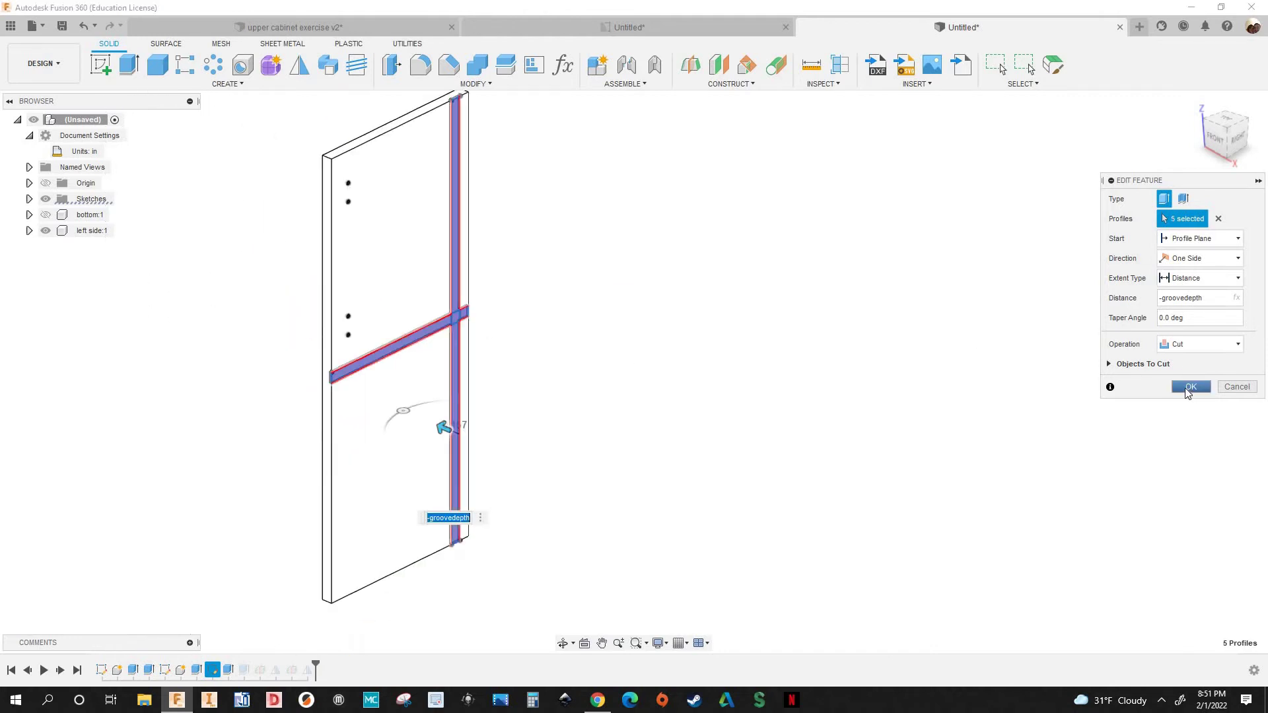
{"action": "left_click", "coordinate": [1190, 386]}
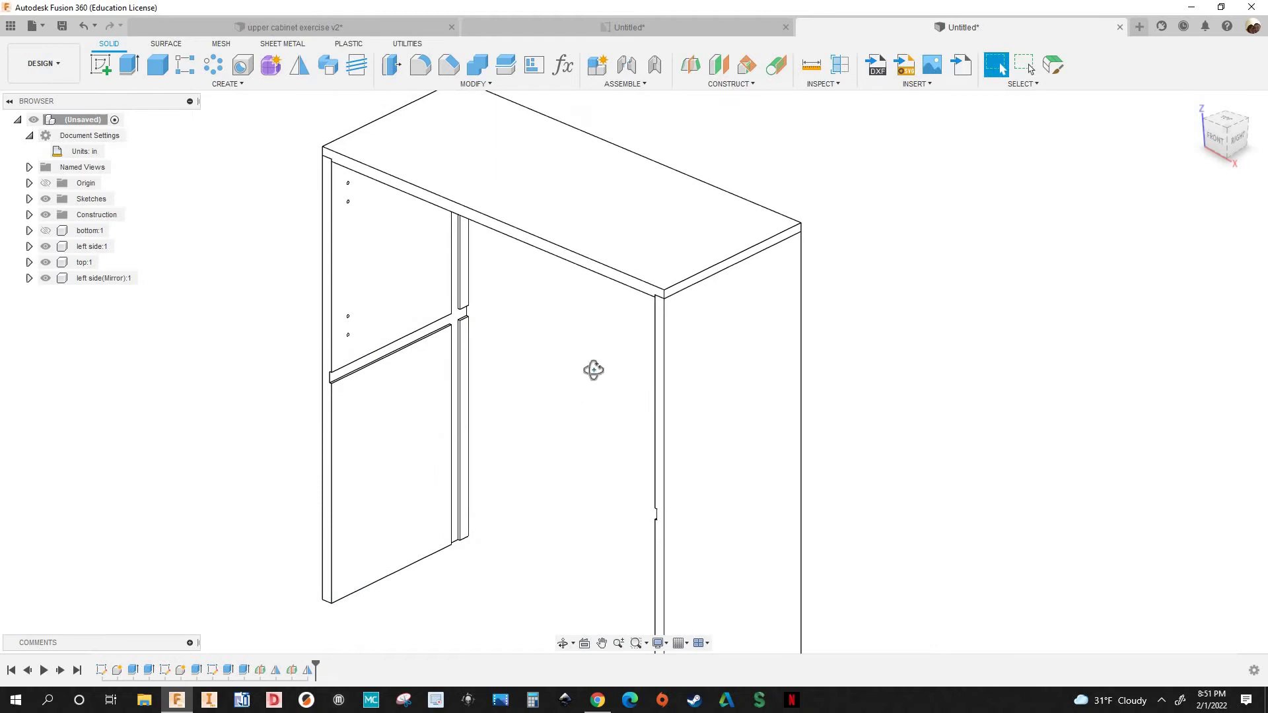
Examine the crossing of the vertical and horizontal grooves on the inner faces of both side panels
{"action": "middle_click_drag", "start_coordinate": [592, 370], "coordinate": [666, 375], "text": "shift"}
{"action": "mouse_move", "coordinate": [671, 363]}
{"action": "middle_mouse_down", "text": "shift"}
{"action": "mouse_move", "coordinate": [657, 371]}
{"action": "mouse_move", "coordinate": [667, 367]}
{"action": "middle_mouse_up", "text": "shift"}
{"action": "scroll", "coordinate": [739, 382], "scroll_direction": "up", "scroll_amount": 5}
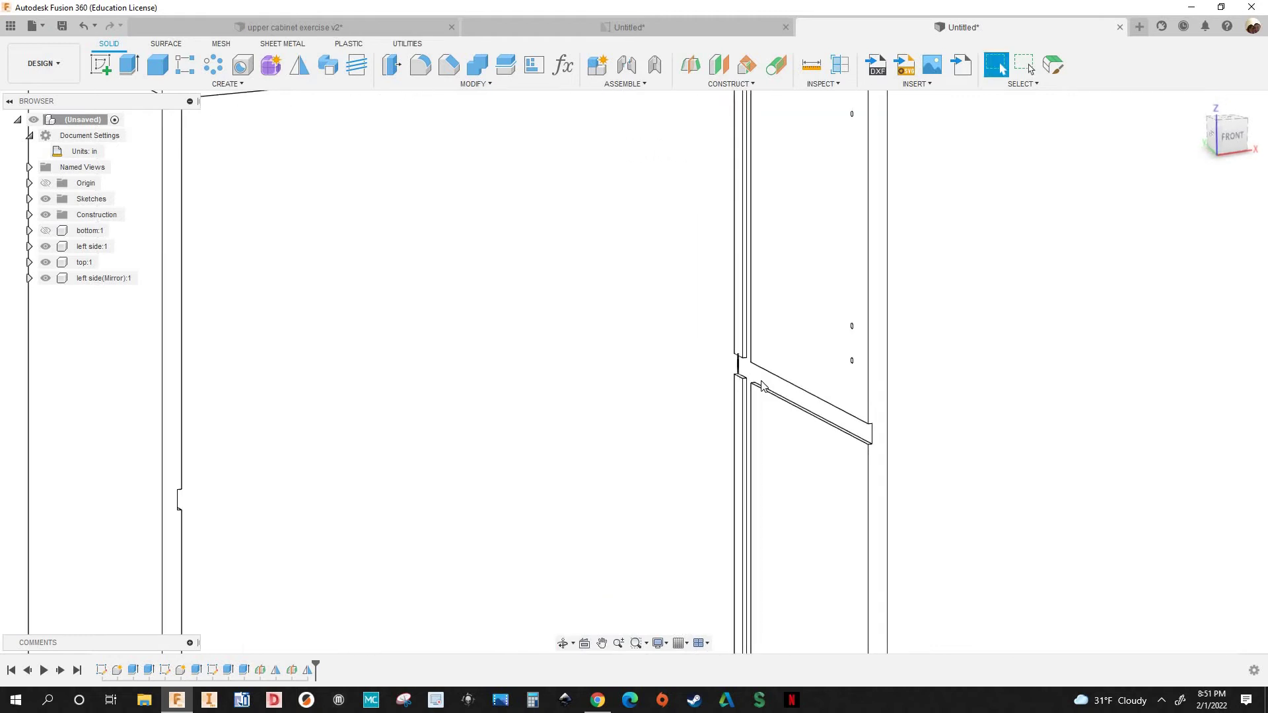
{"action": "scroll", "coordinate": [739, 382], "scroll_direction": "up", "scroll_amount": 2}
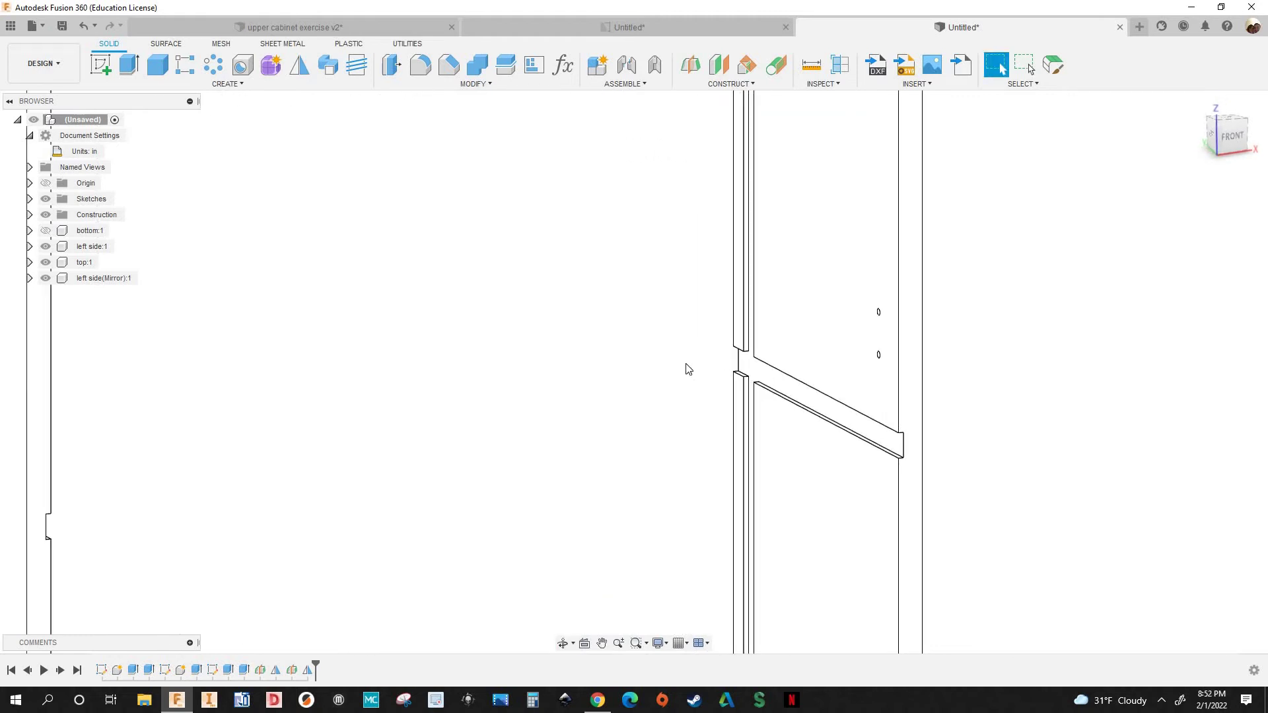
{"action": "scroll", "coordinate": [740, 367], "scroll_direction": "down", "scroll_amount": 3}
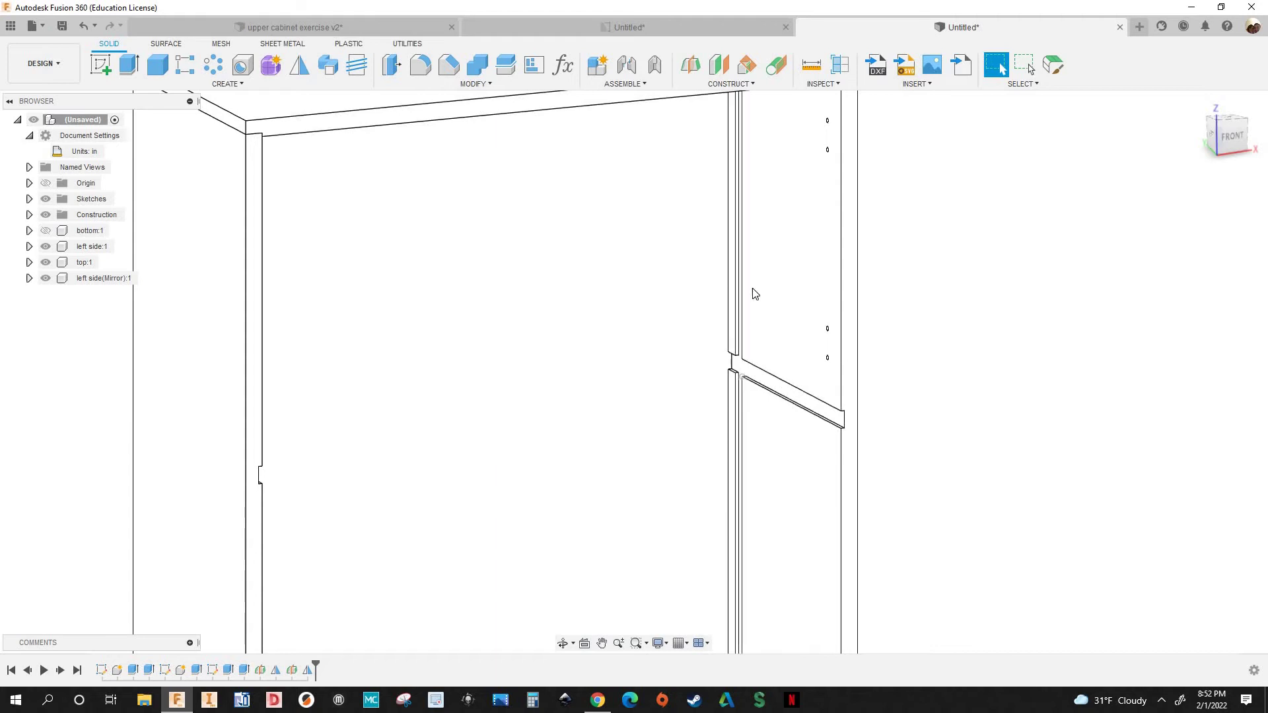
{"action": "scroll", "coordinate": [825, 317], "scroll_direction": "down", "scroll_amount": 3}
{"action": "middle_click_drag", "start_coordinate": [804, 376], "coordinate": [655, 389]}
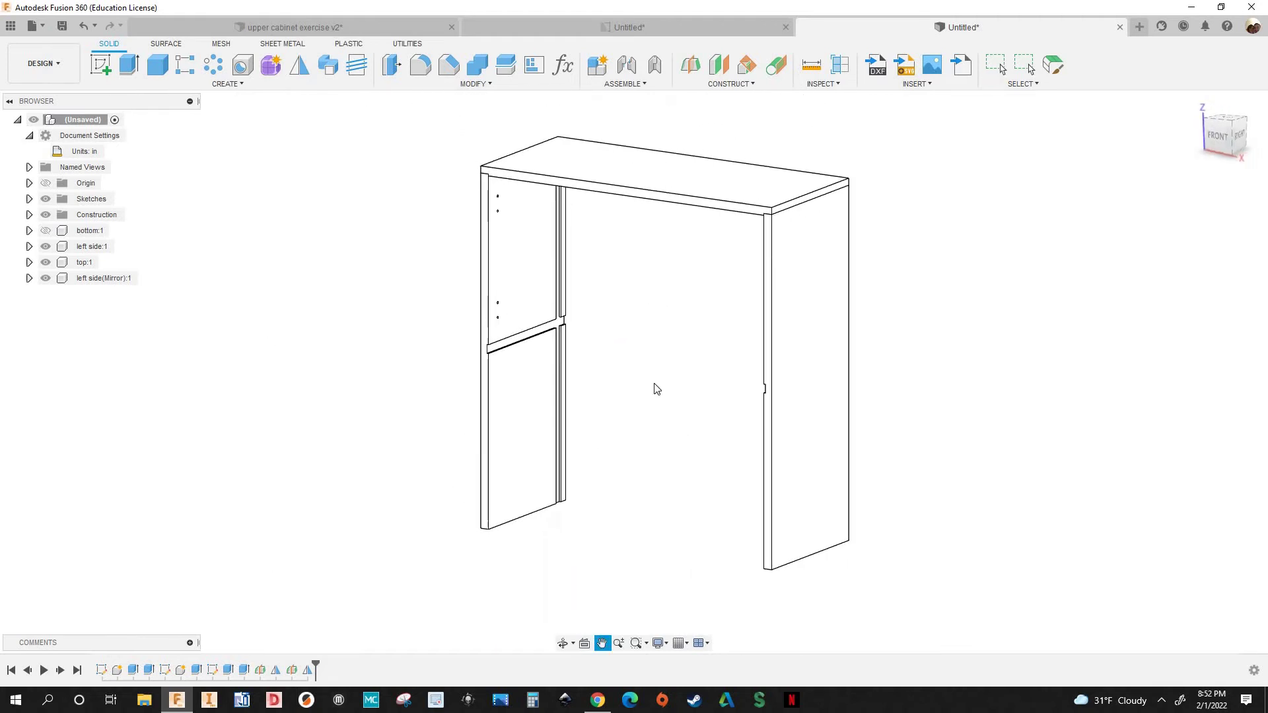
{"action": "key", "text": "Escape"}
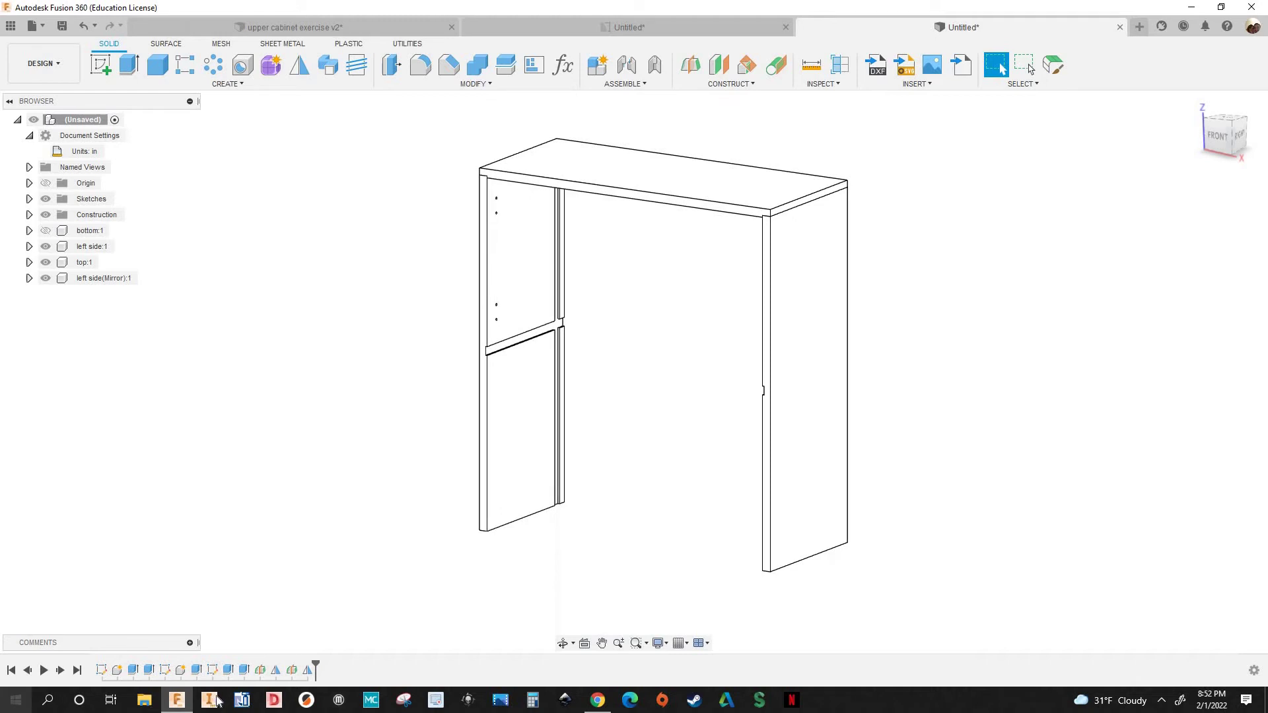
Edit the holes and grooves sketch, set the horizontal groove's length dimension to depth-setback, and finish the sketch
{"action": "left_click", "coordinate": [213, 672]}
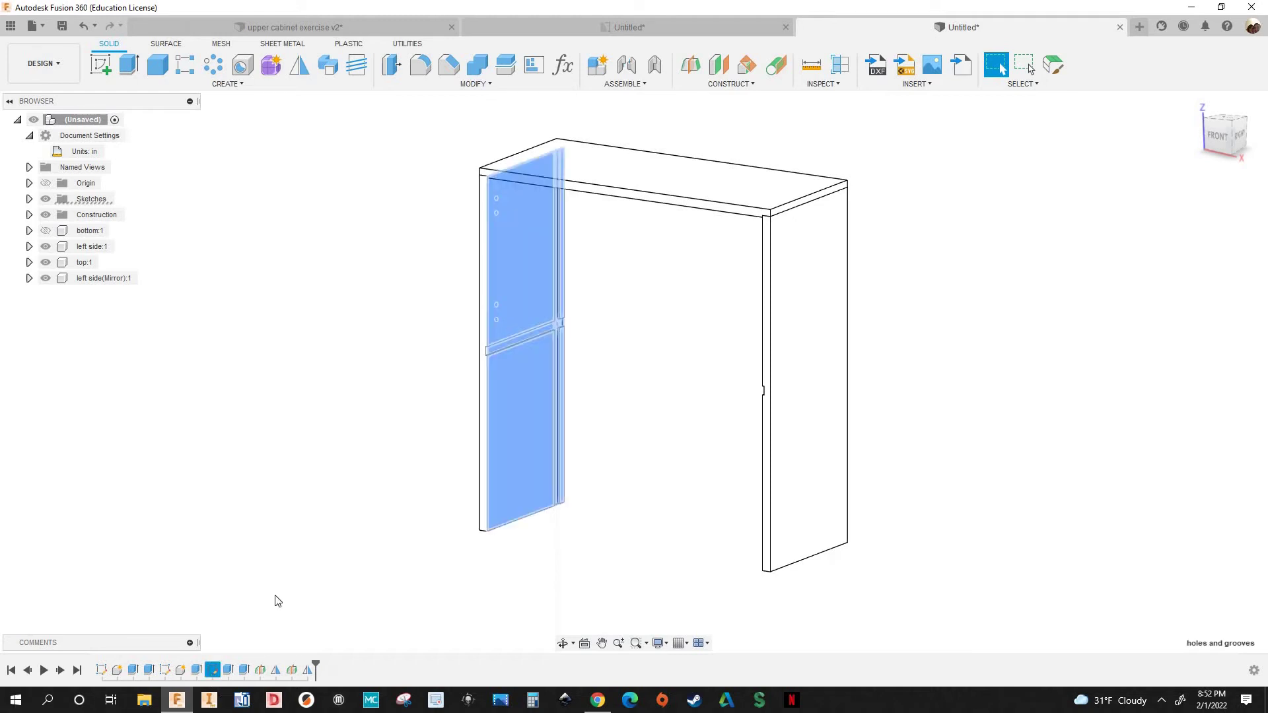
{"action": "key", "text": "Escape"}
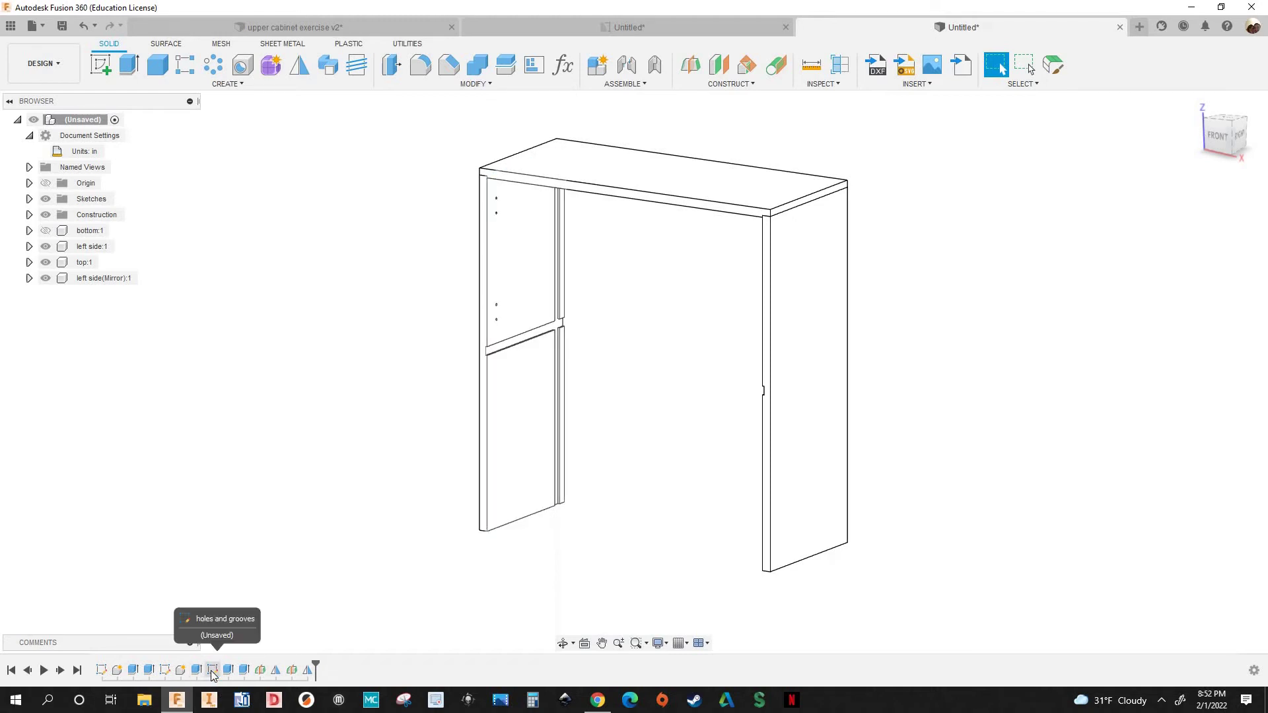
{"action": "right_click", "coordinate": [212, 671]}
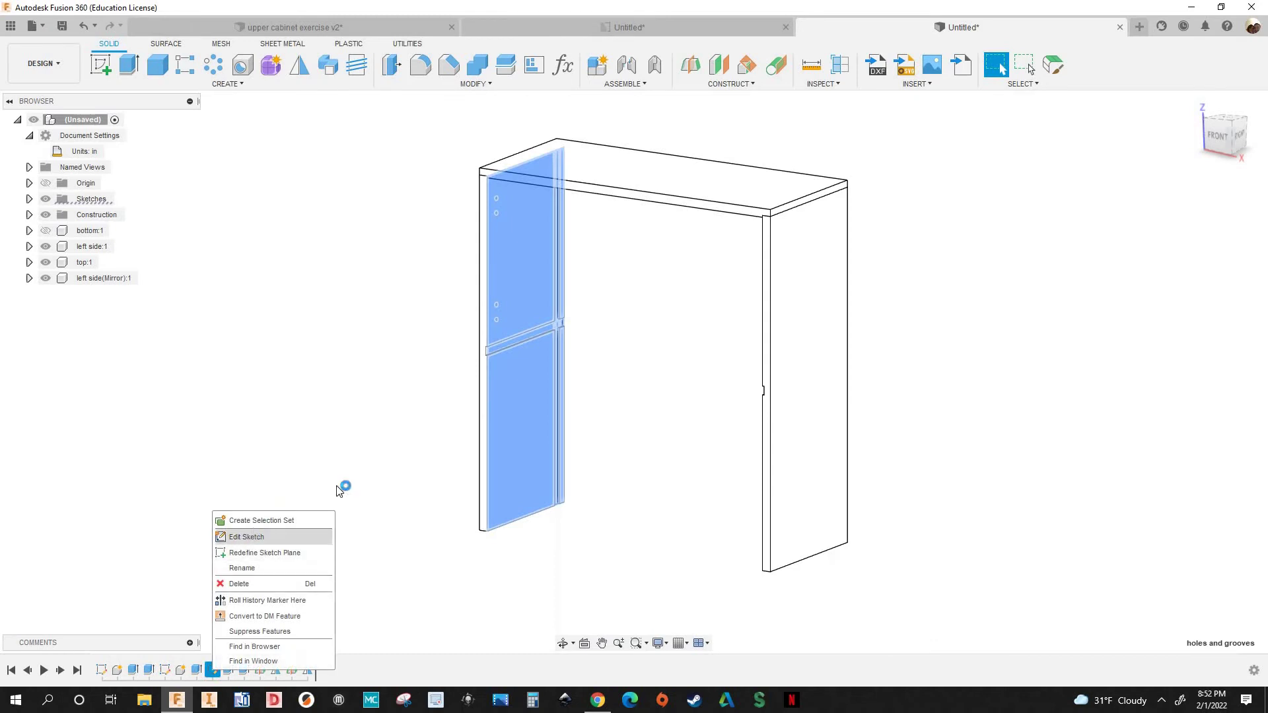
{"action": "left_click", "coordinate": [246, 537]}
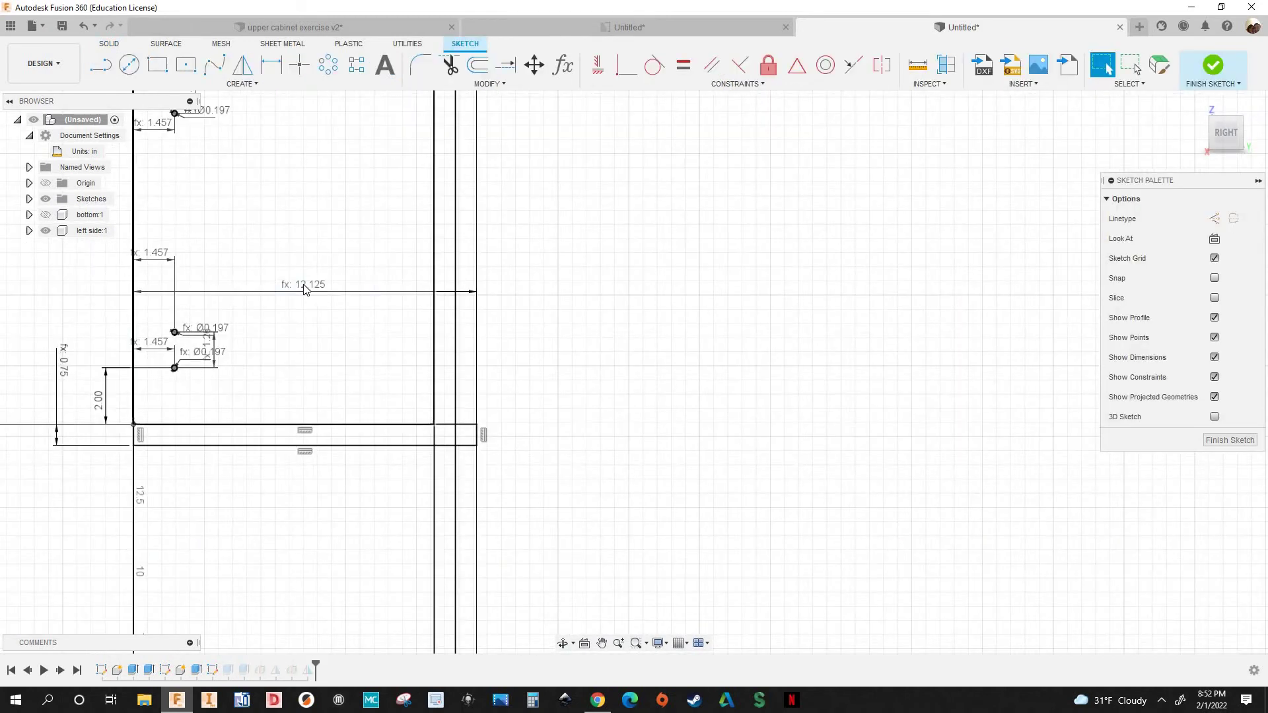
{"action": "double_click", "coordinate": [304, 287]}
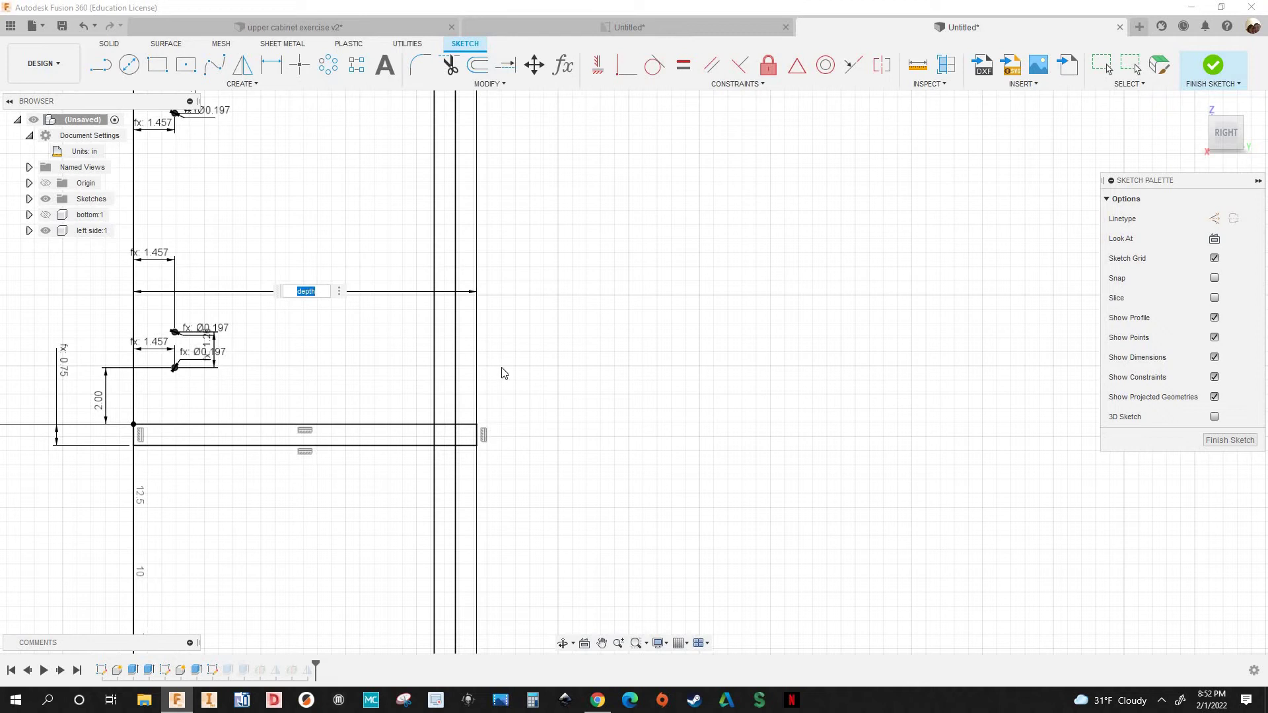
{"action": "scroll", "coordinate": [502, 360], "scroll_direction": "down", "scroll_amount": 2}
{"action": "scroll", "coordinate": [318, 295], "scroll_direction": "up", "scroll_amount": 1}
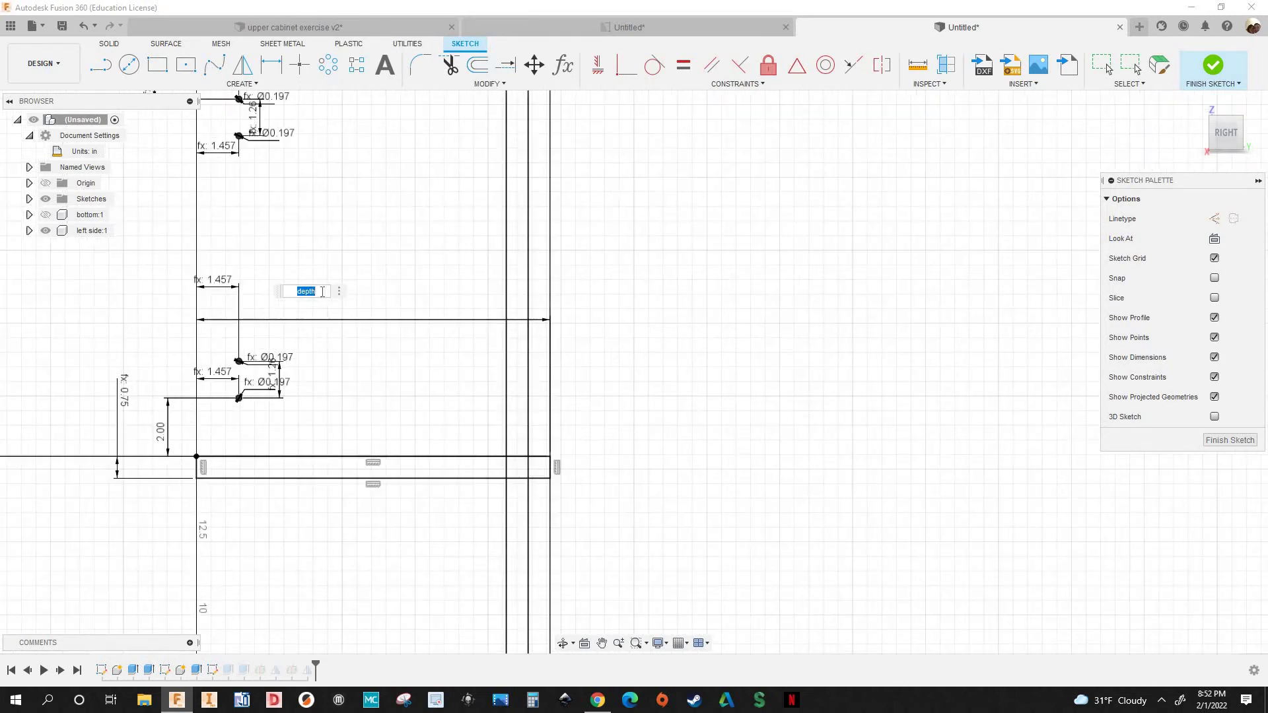
{"action": "left_click", "coordinate": [321, 295]}
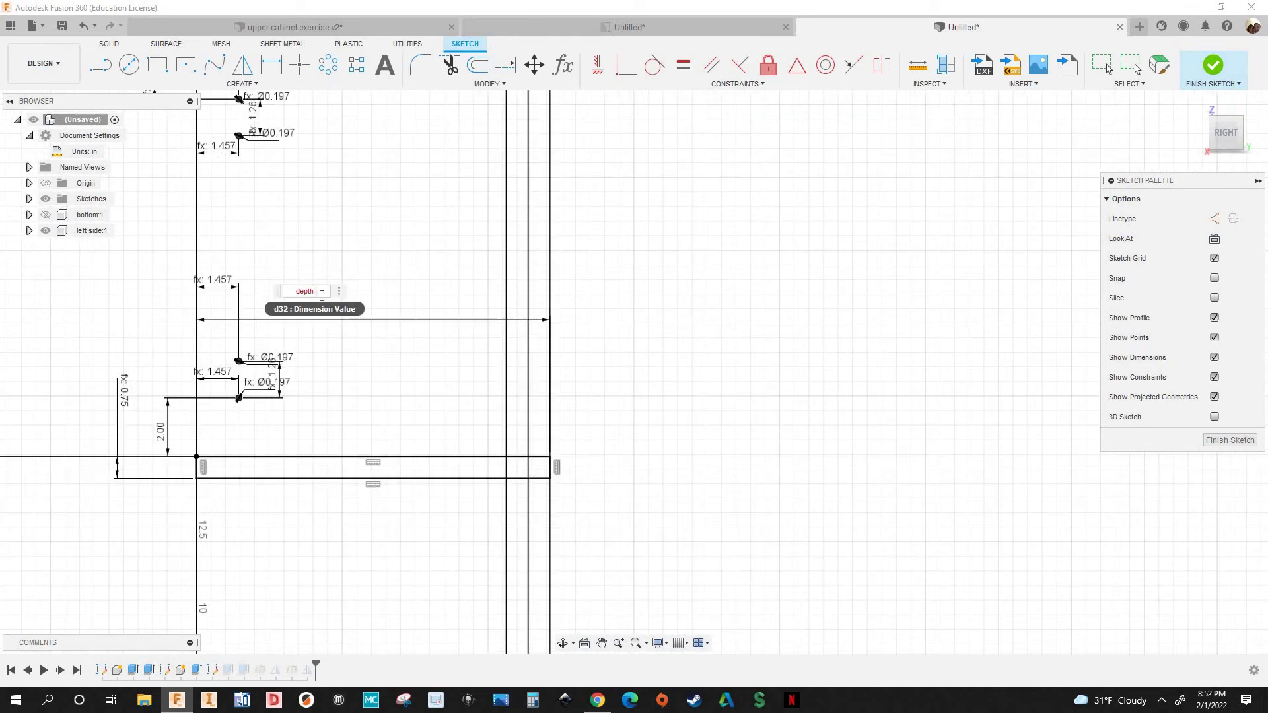
{"action": "type", "text": "-set"}
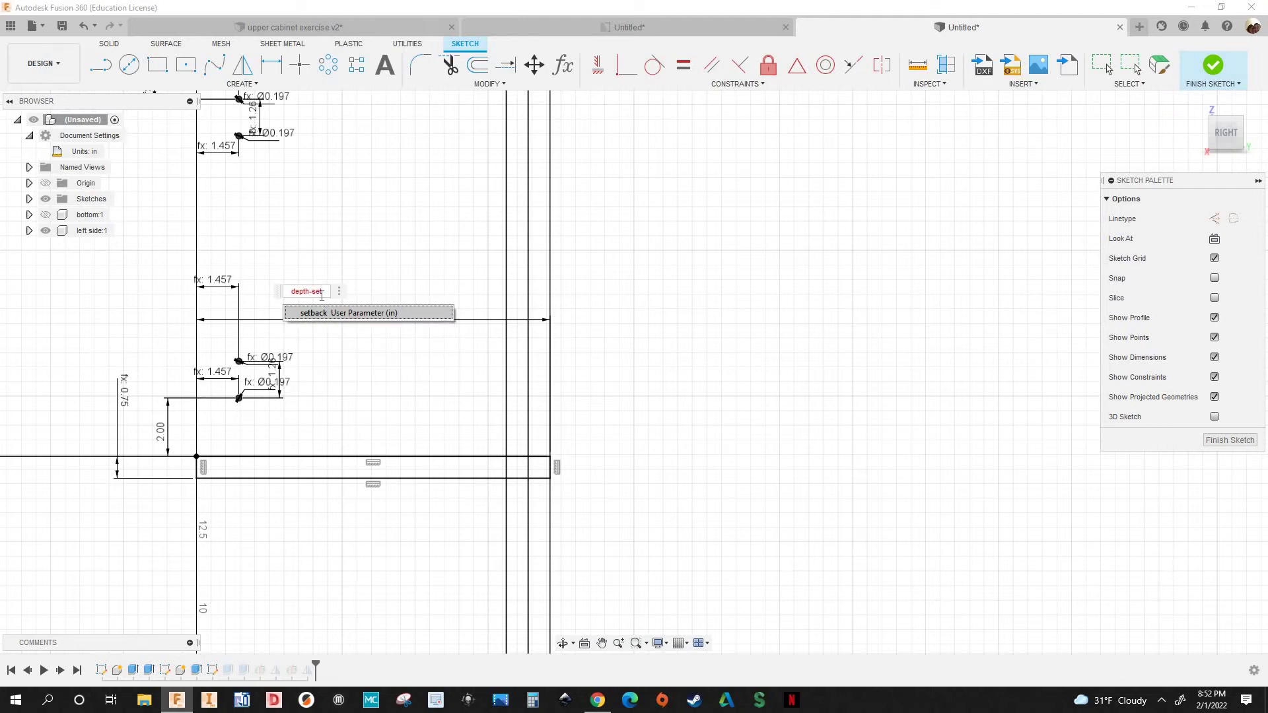
{"action": "type", "text": "back"}
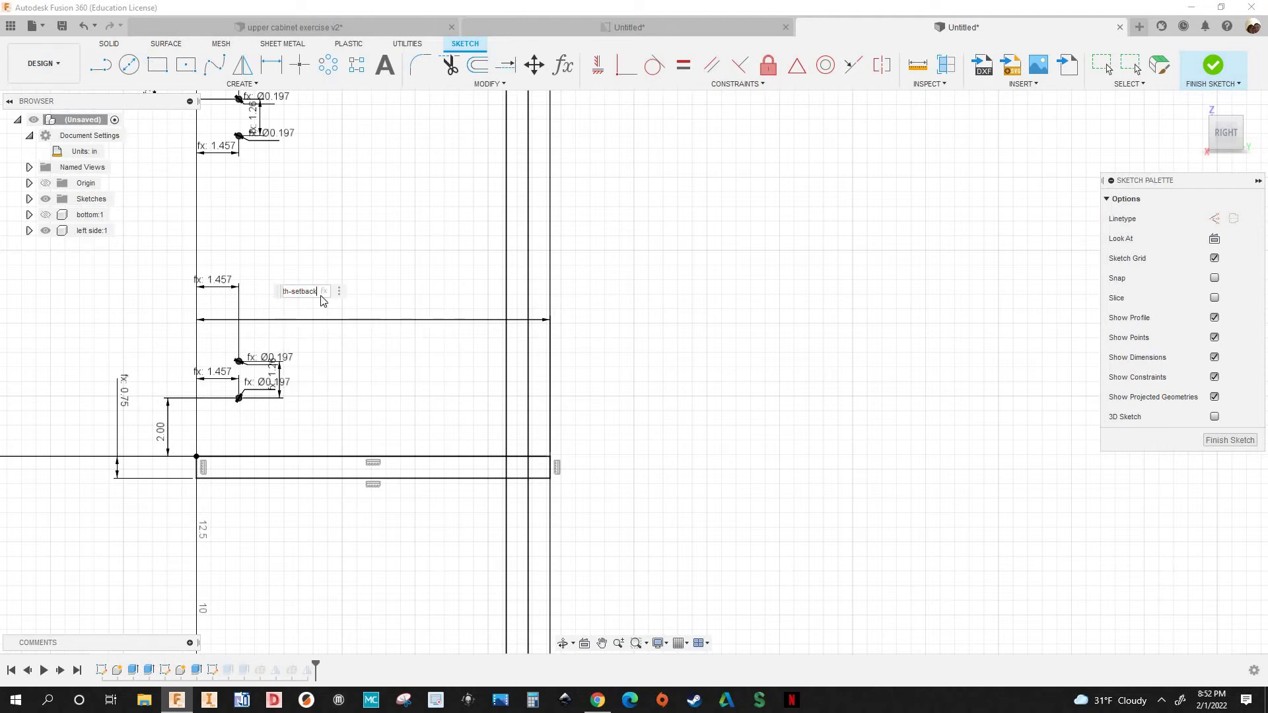
{"action": "key", "text": "Return"}
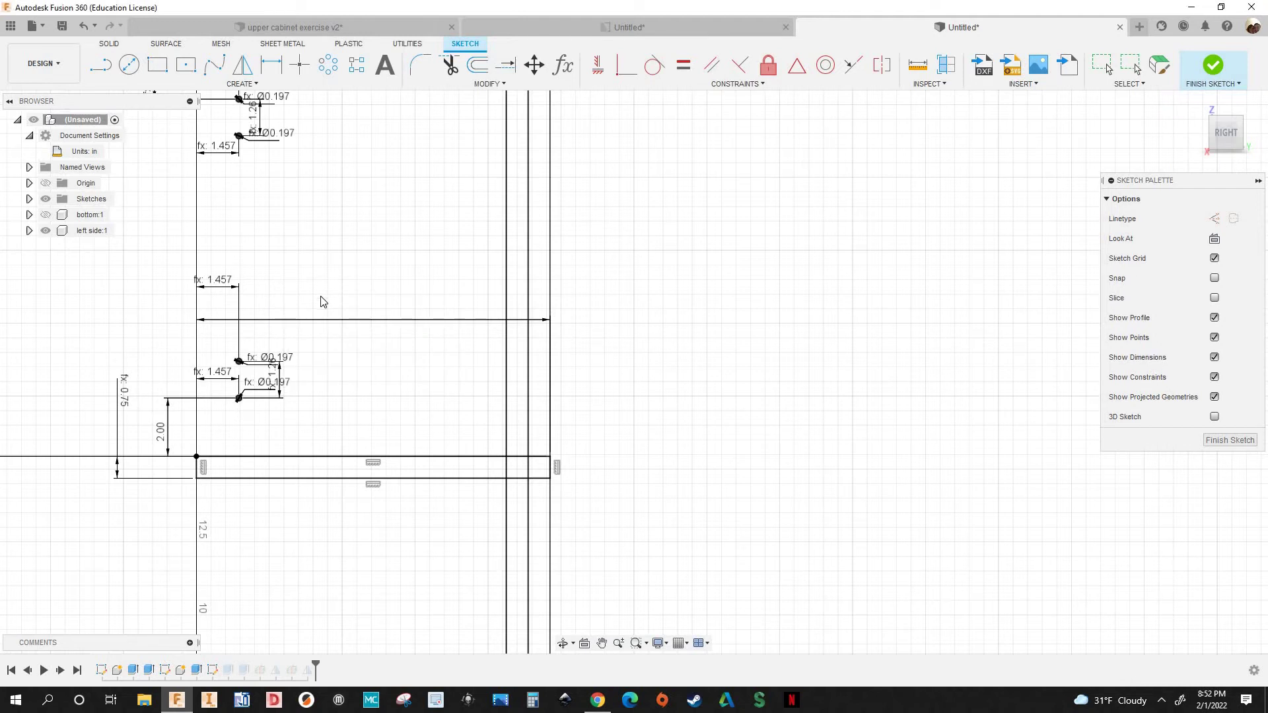
{"action": "left_click", "coordinate": [1217, 73]}
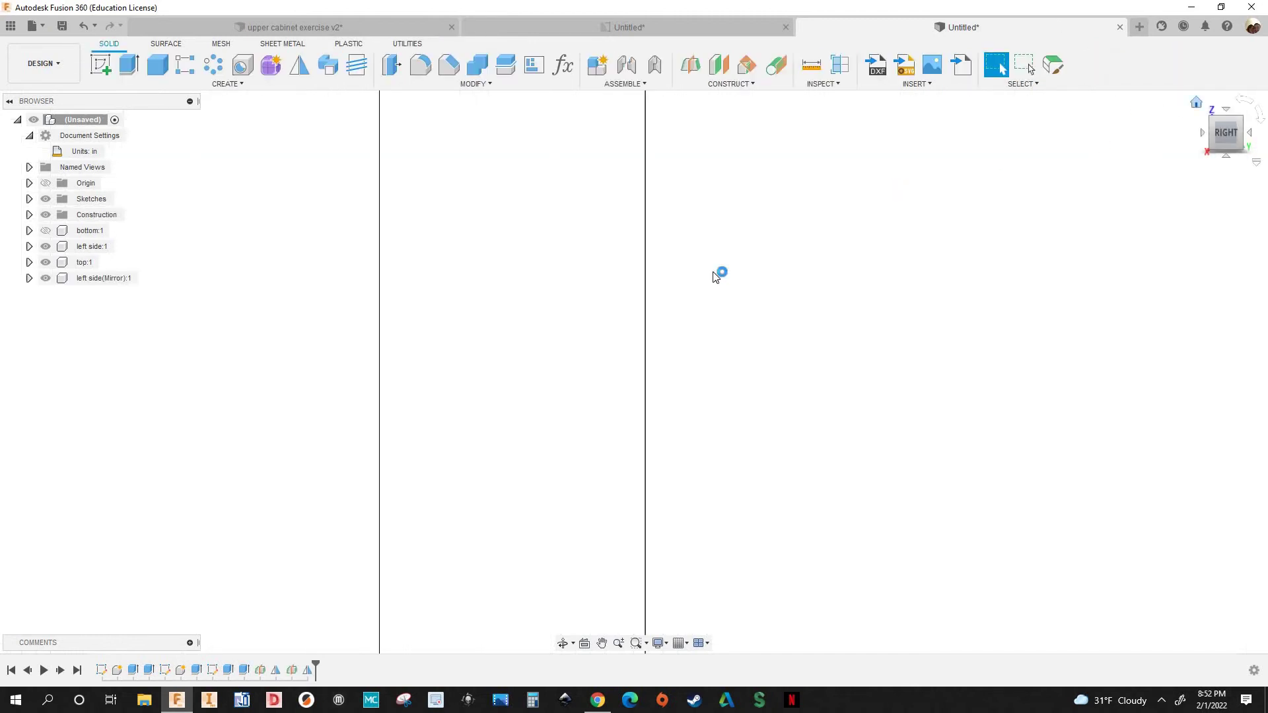
Reopen the holes and grooves cut for editing and deselect the horizontal groove strip and its crossing with the vertical groove
{"action": "scroll", "coordinate": [592, 283], "scroll_direction": "up", "scroll_amount": 4}
{"action": "middle_click_drag", "start_coordinate": [619, 345], "coordinate": [632, 290], "text": "shift"}
{"action": "scroll", "coordinate": [789, 376], "scroll_direction": "down", "scroll_amount": 2}
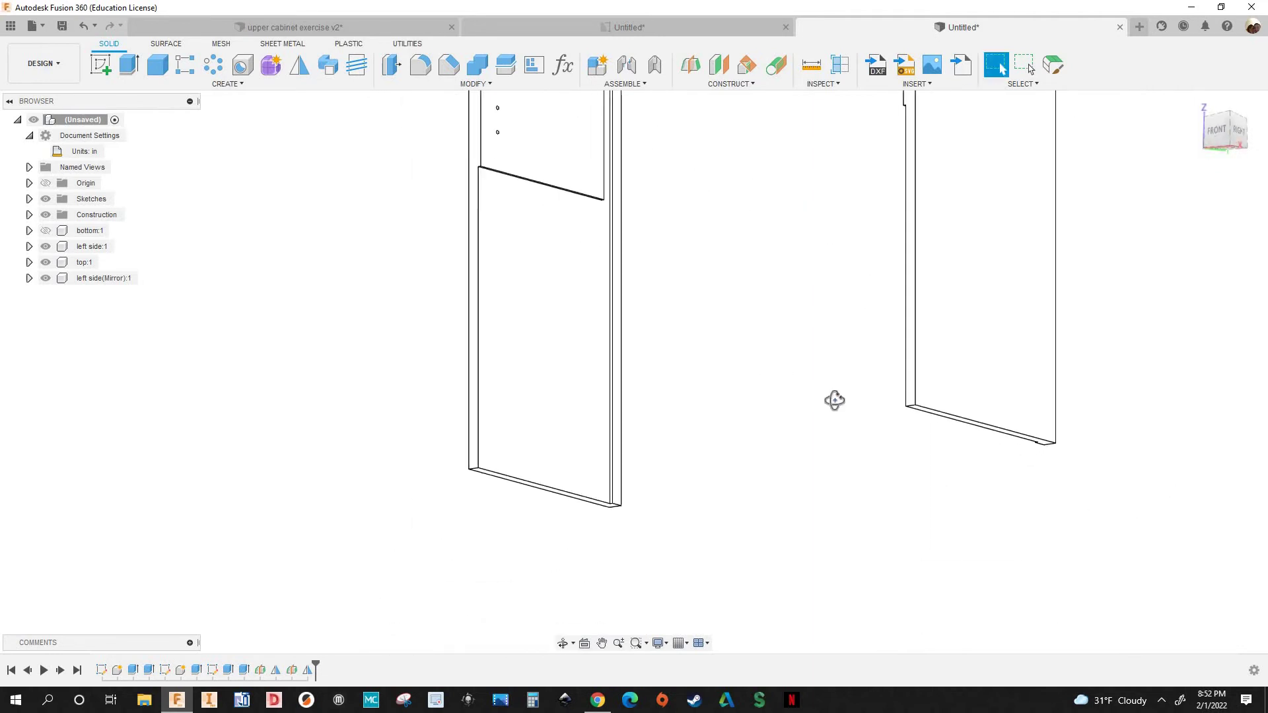
{"action": "middle_click_drag", "start_coordinate": [834, 400], "coordinate": [663, 311], "text": "shift"}
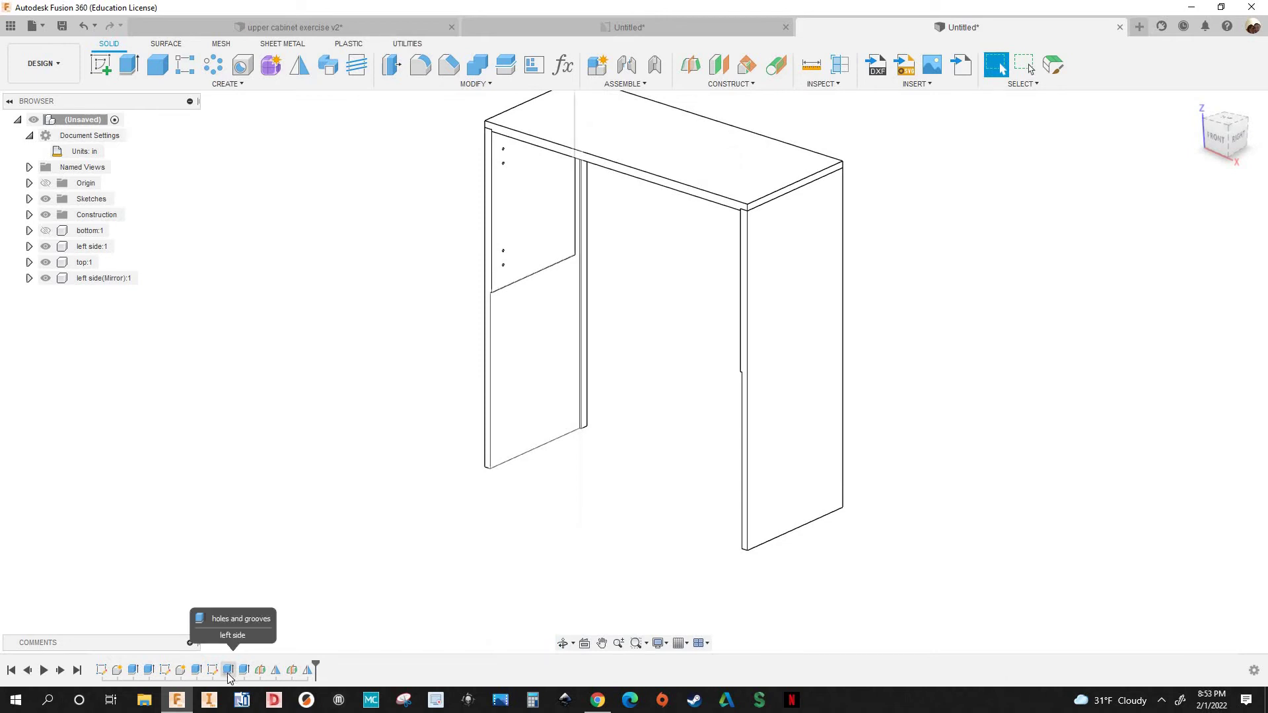
{"action": "right_click", "coordinate": [229, 671]}
{"action": "left_click", "coordinate": [271, 538]}
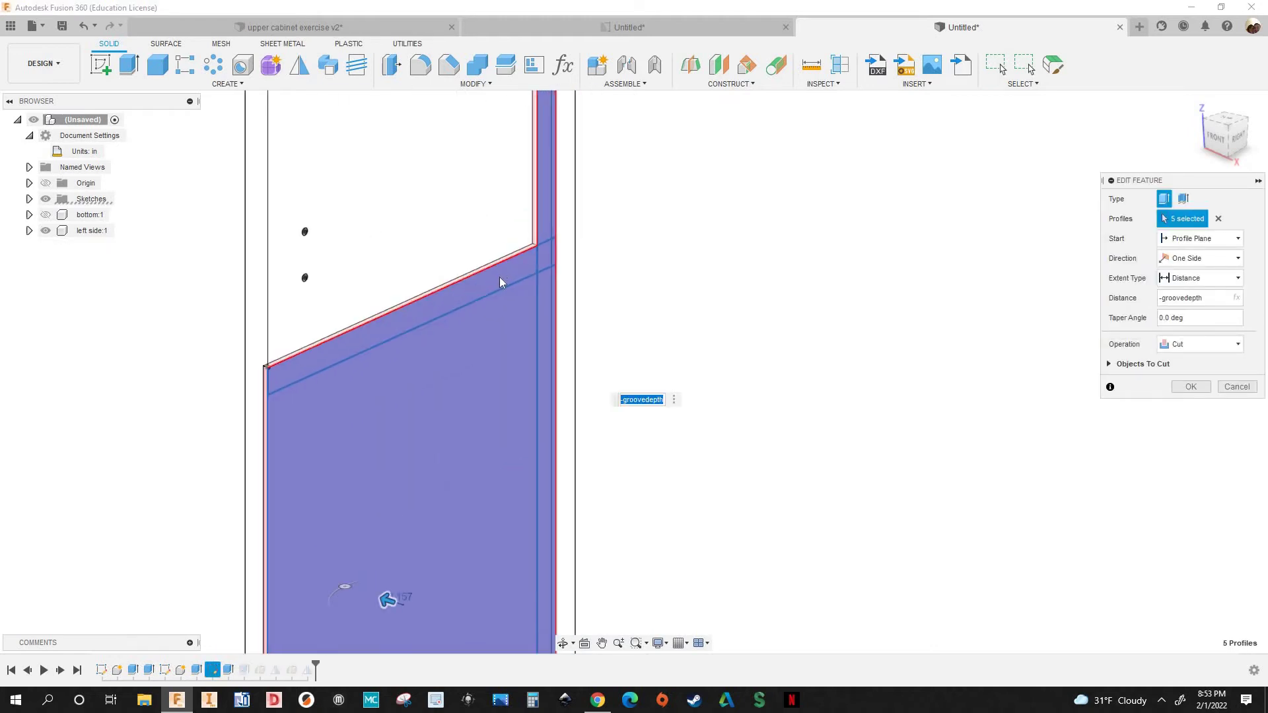
{"action": "left_click", "coordinate": [543, 268]}
{"action": "left_click", "coordinate": [545, 255]}
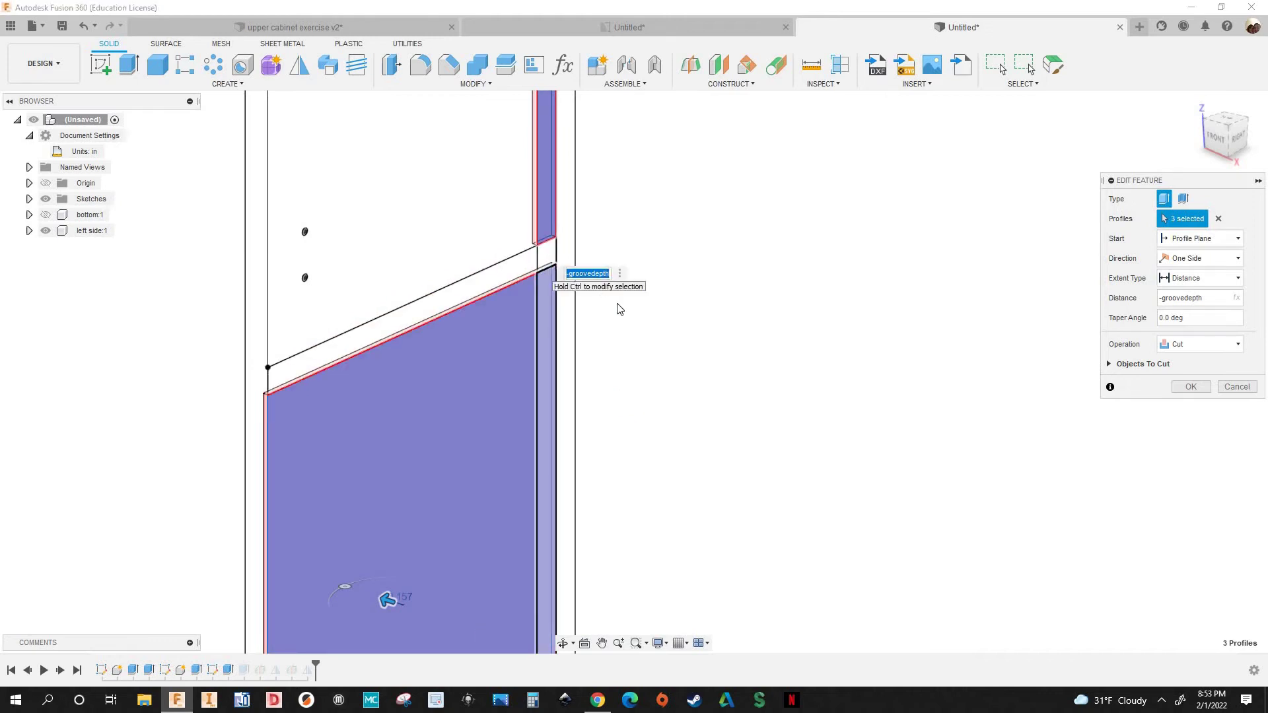
Add the small crossing profile and the horizontal groove strip back to the cut's profile selection
{"action": "scroll", "coordinate": [614, 334], "scroll_direction": "down", "scroll_amount": 2}
{"action": "middle_click_drag", "start_coordinate": [606, 326], "coordinate": [558, 255], "text": "shift"}
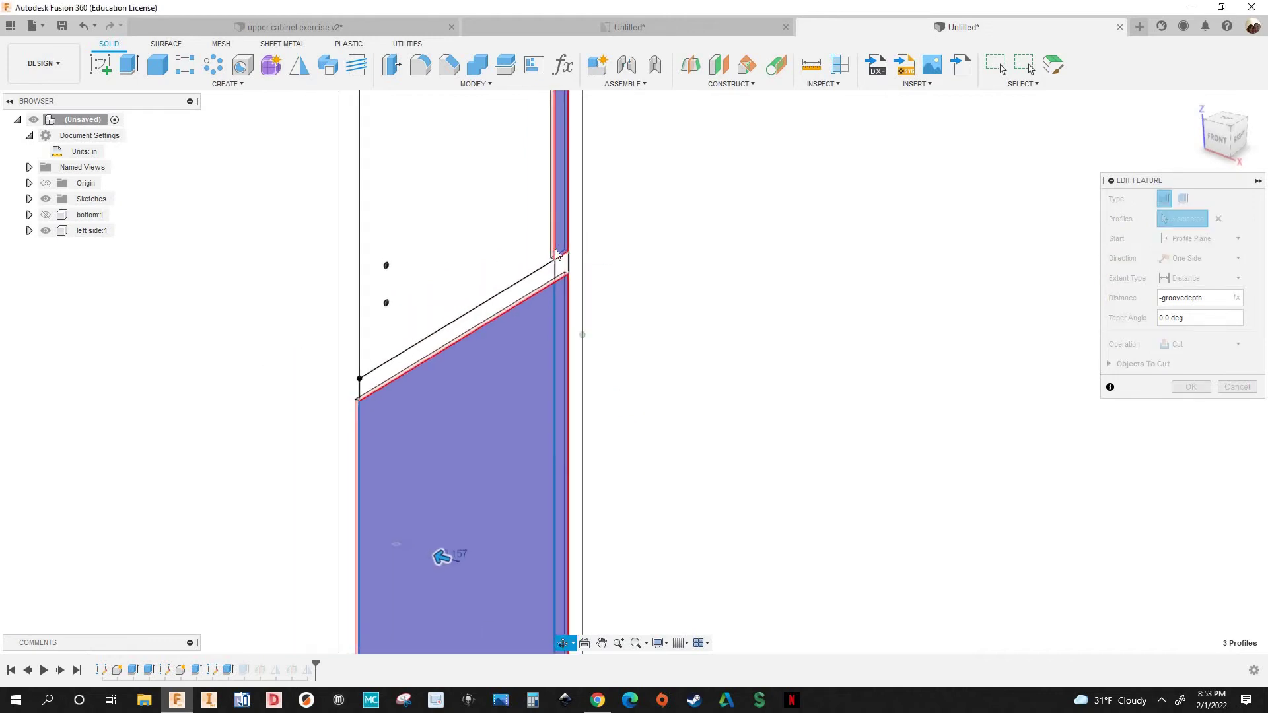
{"action": "scroll", "coordinate": [545, 296], "scroll_direction": "up", "scroll_amount": 4}
{"action": "left_click", "coordinate": [546, 306]}
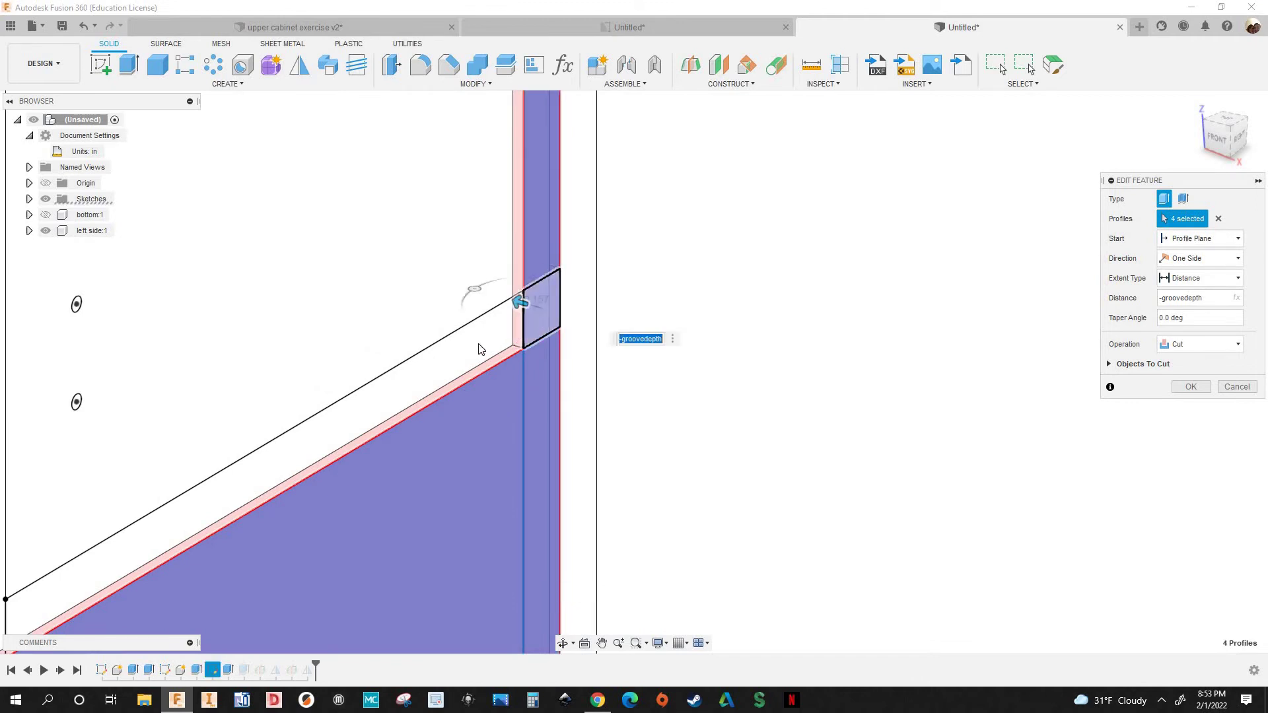
{"action": "left_click", "coordinate": [480, 348]}
{"action": "scroll", "coordinate": [631, 334], "scroll_direction": "down", "scroll_amount": 3}
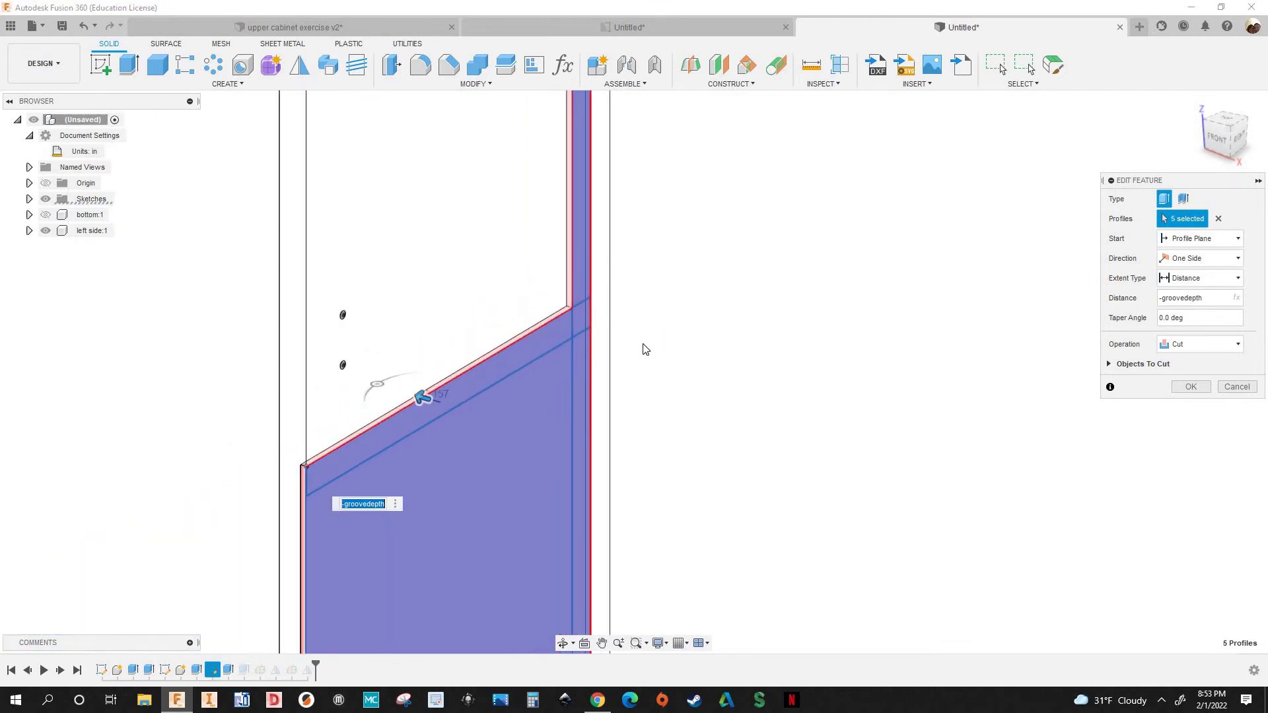
Remove the large panel area below the horizontal groove from the cut's profiles and apply the edited cut
{"action": "scroll", "coordinate": [649, 352], "scroll_direction": "down", "scroll_amount": 1}
{"action": "middle_click_drag", "start_coordinate": [649, 352], "coordinate": [476, 99]}
{"action": "left_click", "coordinate": [393, 287]}
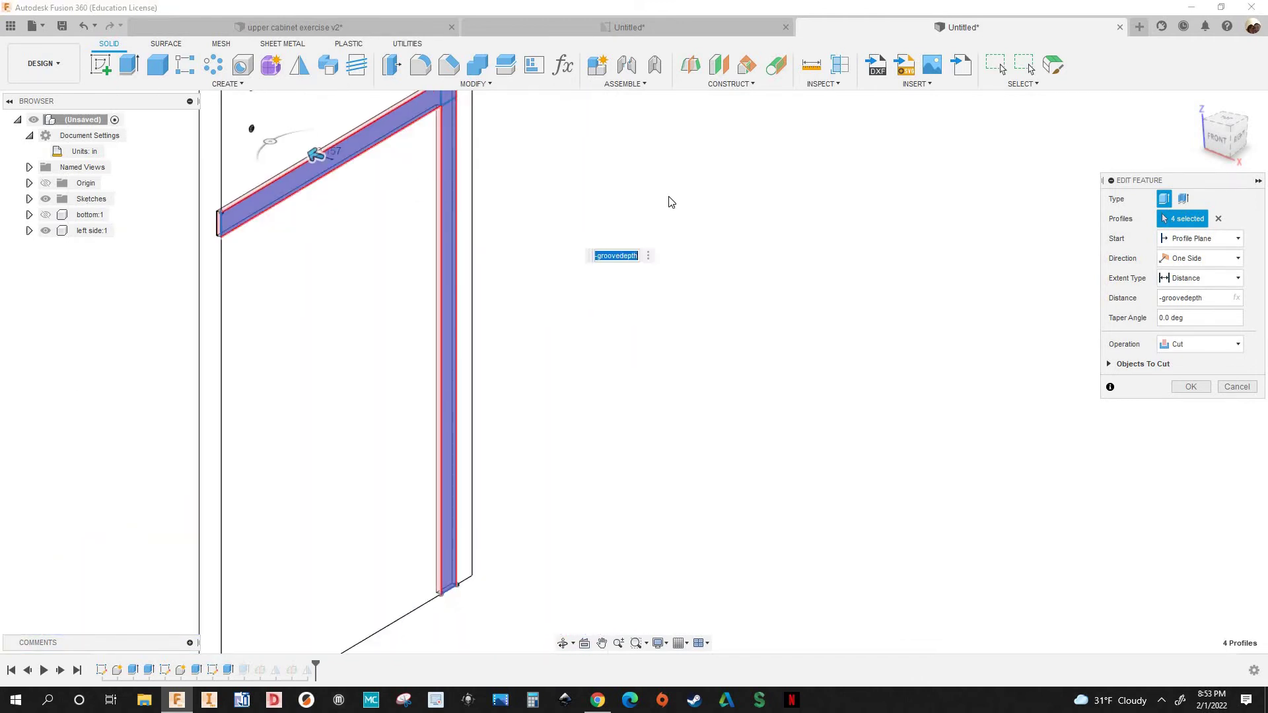
{"action": "scroll", "coordinate": [759, 164], "scroll_direction": "down", "scroll_amount": 1}
{"action": "scroll", "coordinate": [538, 274], "scroll_direction": "down", "scroll_amount": 2}
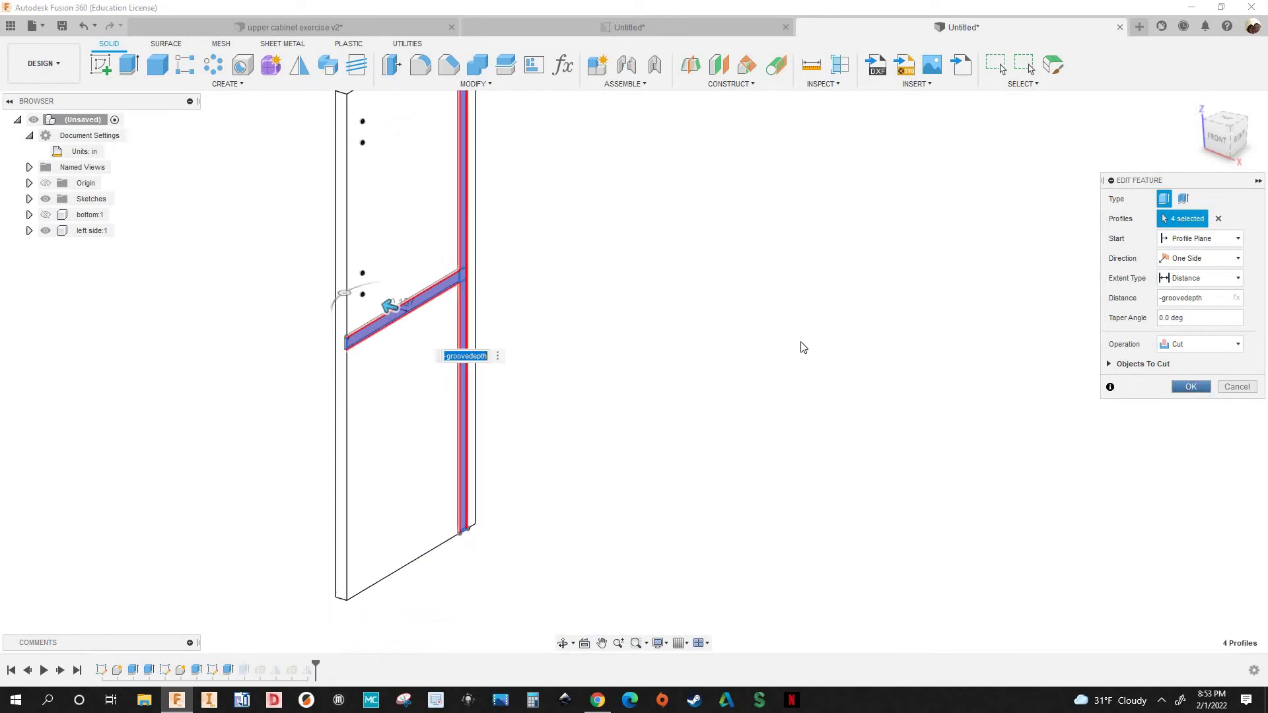
{"action": "left_click", "coordinate": [1190, 387]}
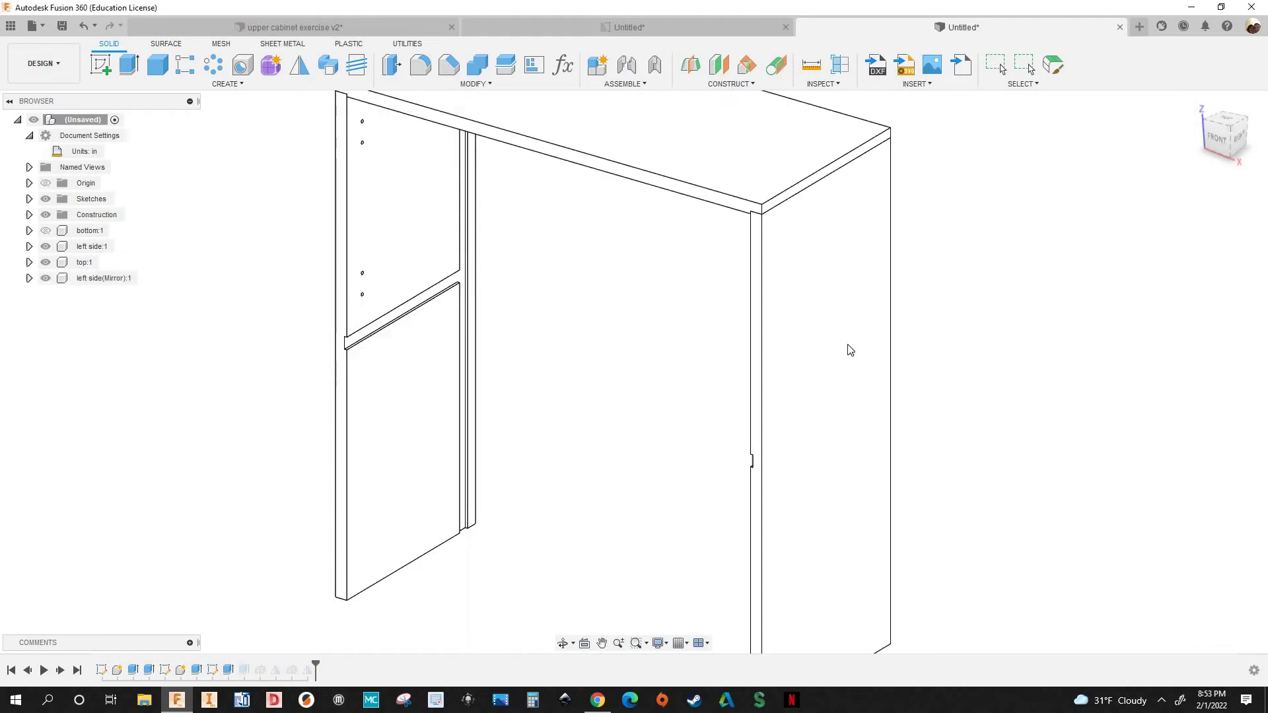
Show the bottom component again and view the whole cabinet from the front
{"action": "middle_click_drag", "start_coordinate": [729, 281], "coordinate": [646, 256], "text": "shift"}
{"action": "scroll", "coordinate": [660, 289], "scroll_direction": "up", "scroll_amount": 5}
{"action": "scroll", "coordinate": [659, 309], "scroll_direction": "down", "scroll_amount": 4}
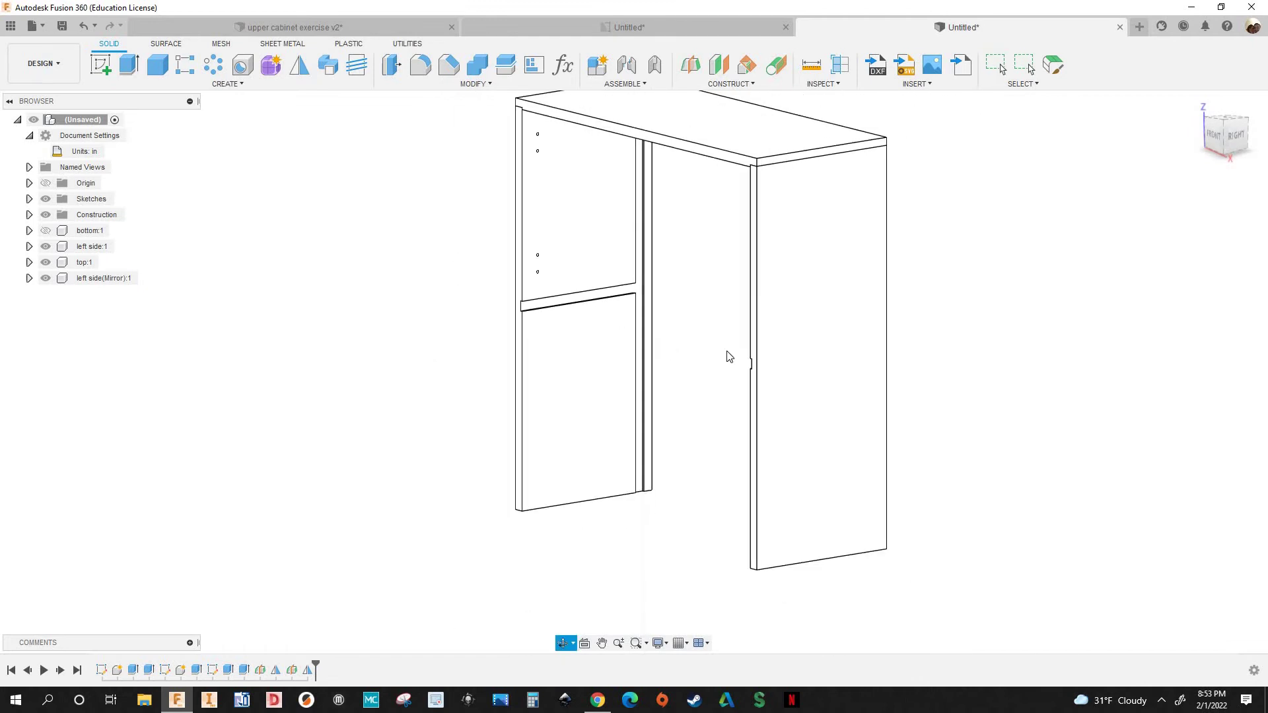
{"action": "middle_click_drag", "start_coordinate": [727, 356], "coordinate": [661, 334], "text": "shift"}
{"action": "middle_click_drag", "start_coordinate": [59, 321], "coordinate": [41, 252], "text": "shift"}
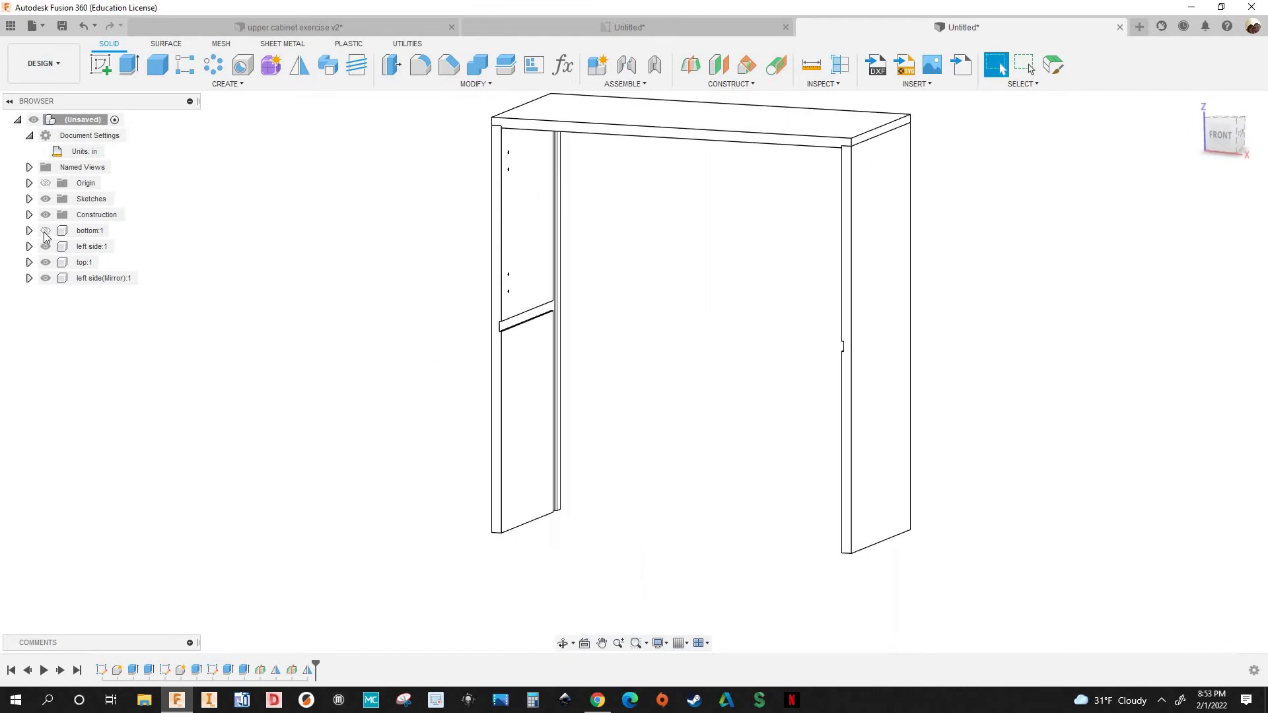
{"action": "left_click", "coordinate": [44, 232]}
{"action": "middle_click_drag", "start_coordinate": [463, 548], "coordinate": [858, 450], "text": "shift"}
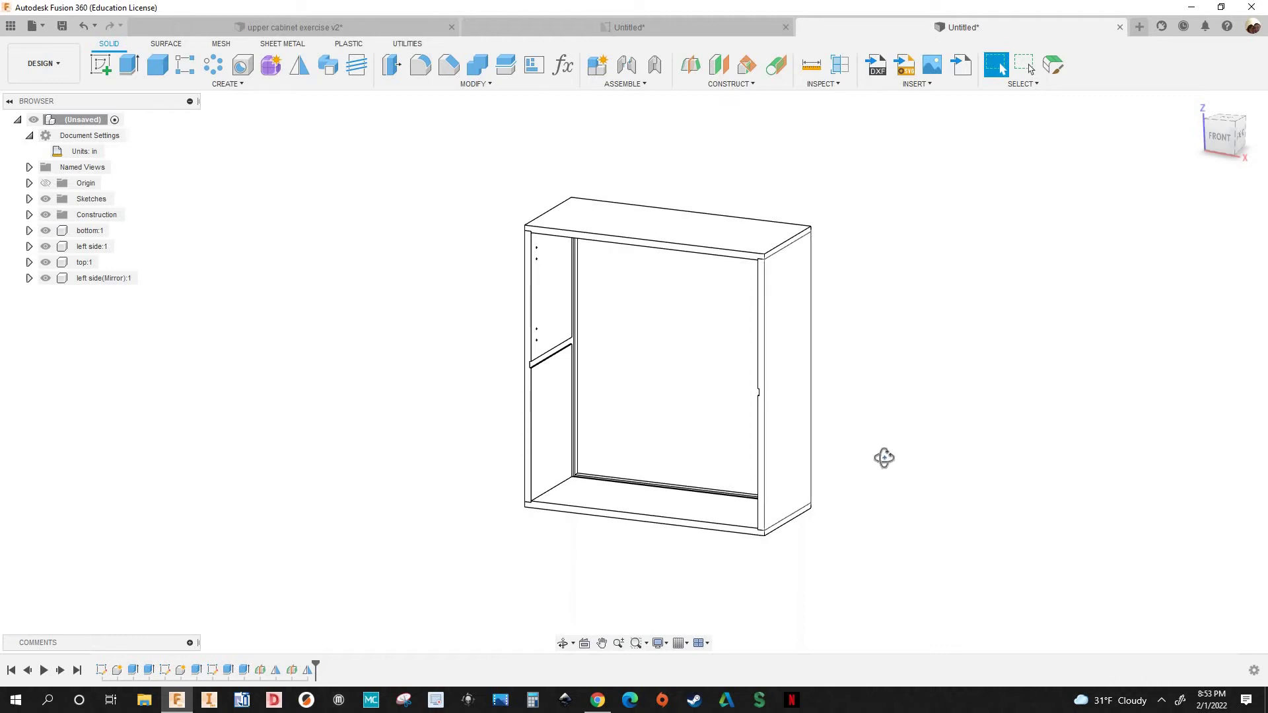
Rename the mirrored left side component as right sie
{"action": "middle_click_drag", "start_coordinate": [932, 463], "coordinate": [642, 425], "text": "shift"}
{"action": "scroll", "coordinate": [691, 463], "scroll_direction": "up", "scroll_amount": 4}
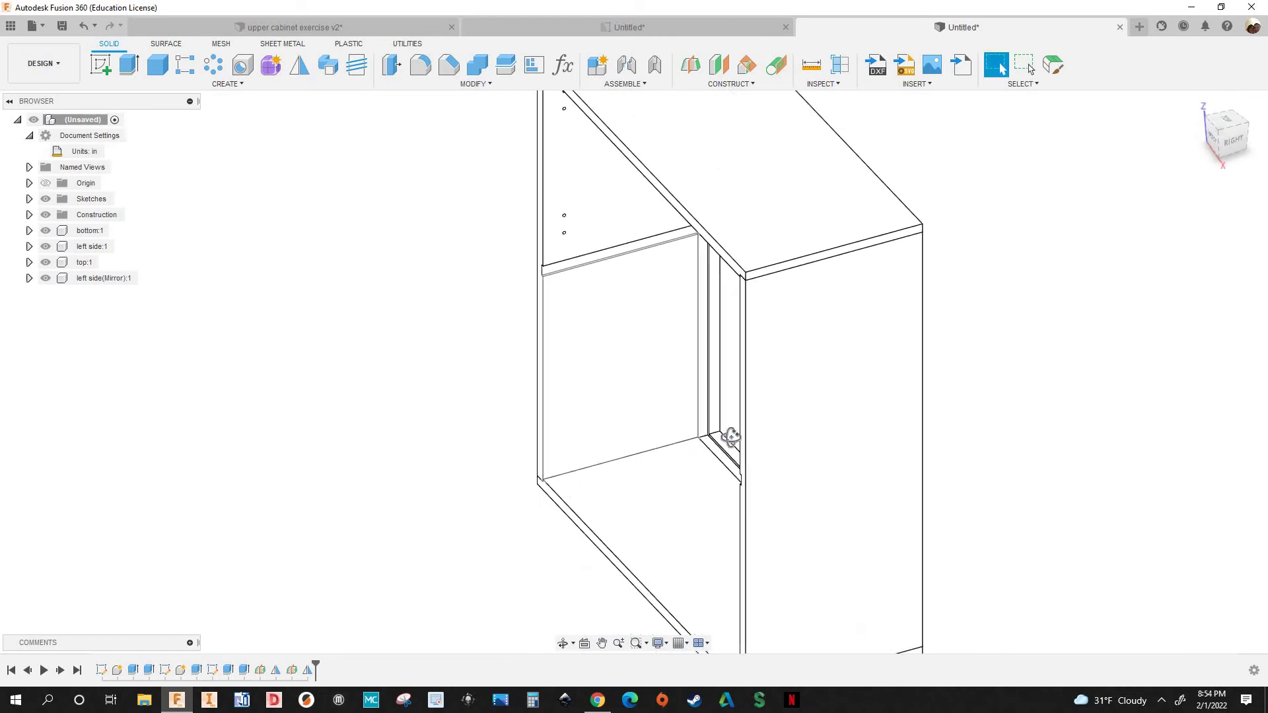
{"action": "middle_click_drag", "start_coordinate": [731, 436], "coordinate": [704, 448], "text": "shift"}
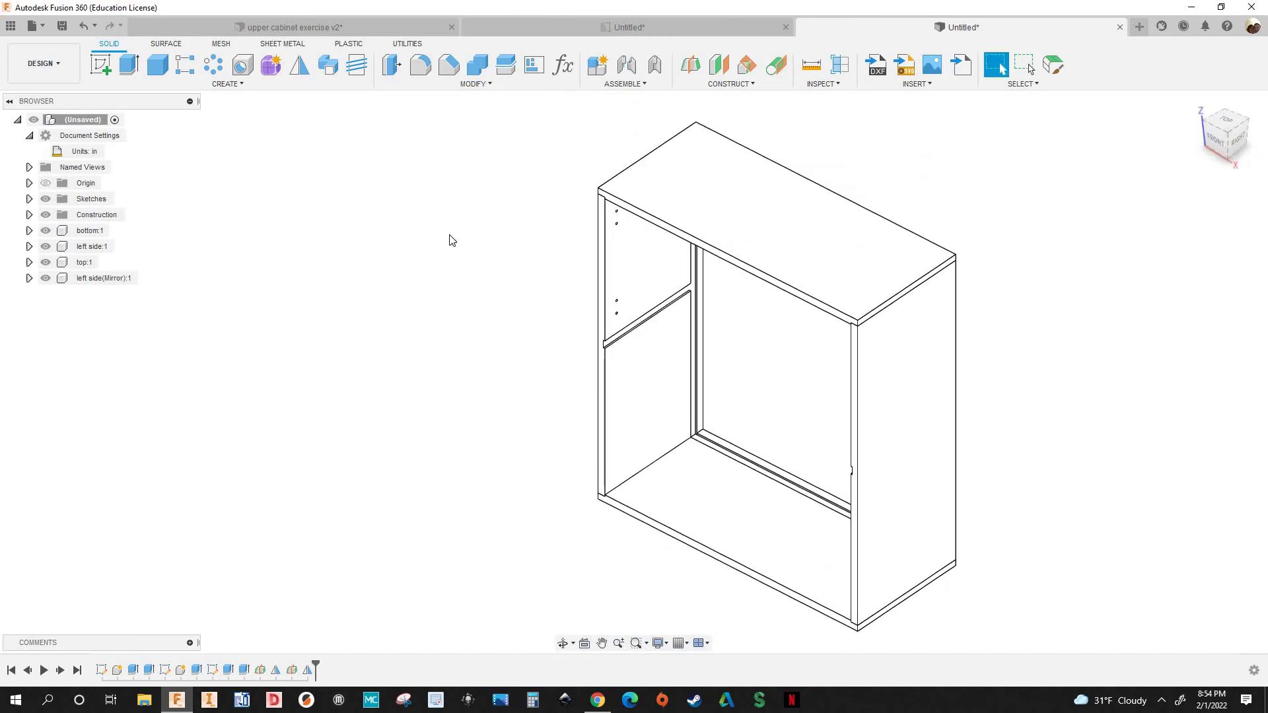
{"action": "scroll", "coordinate": [664, 158], "scroll_direction": "down", "scroll_amount": 1}
{"action": "middle_click_drag", "start_coordinate": [663, 158], "coordinate": [555, 142]}
{"action": "middle_click_drag", "start_coordinate": [175, 231], "coordinate": [148, 253]}
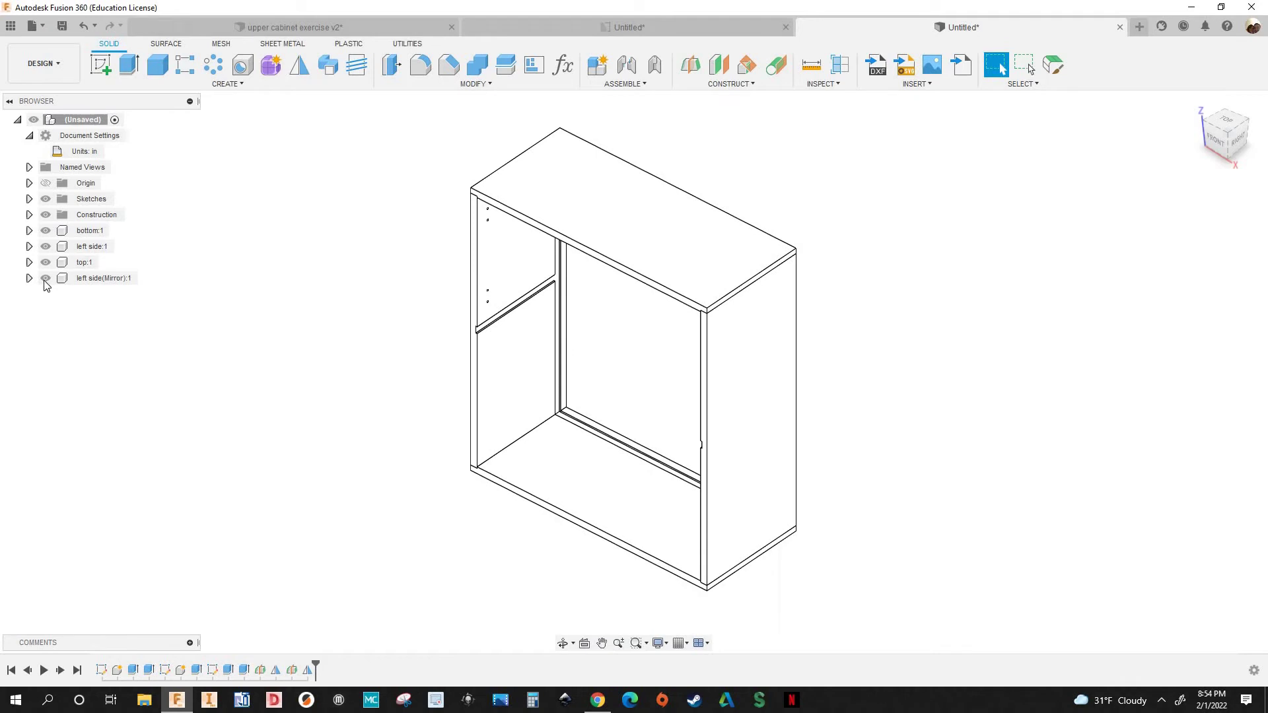
{"action": "left_click", "coordinate": [91, 280]}
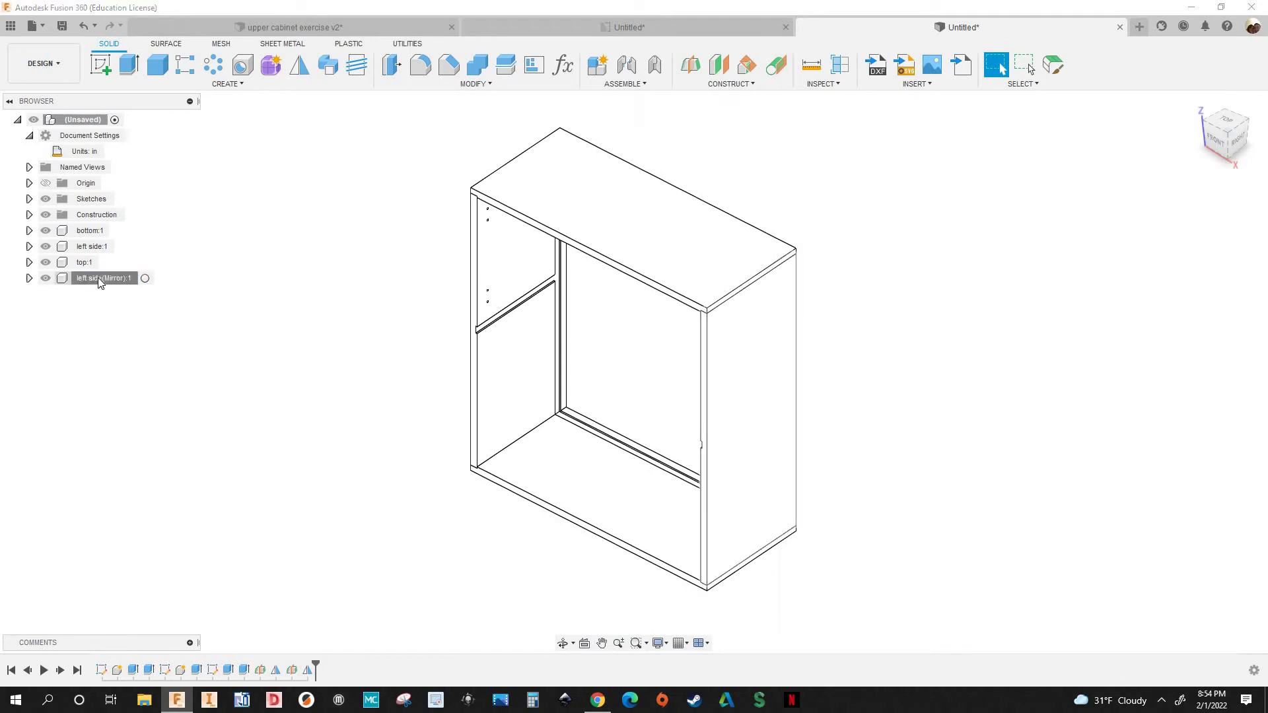
{"action": "double_click", "coordinate": [98, 277]}
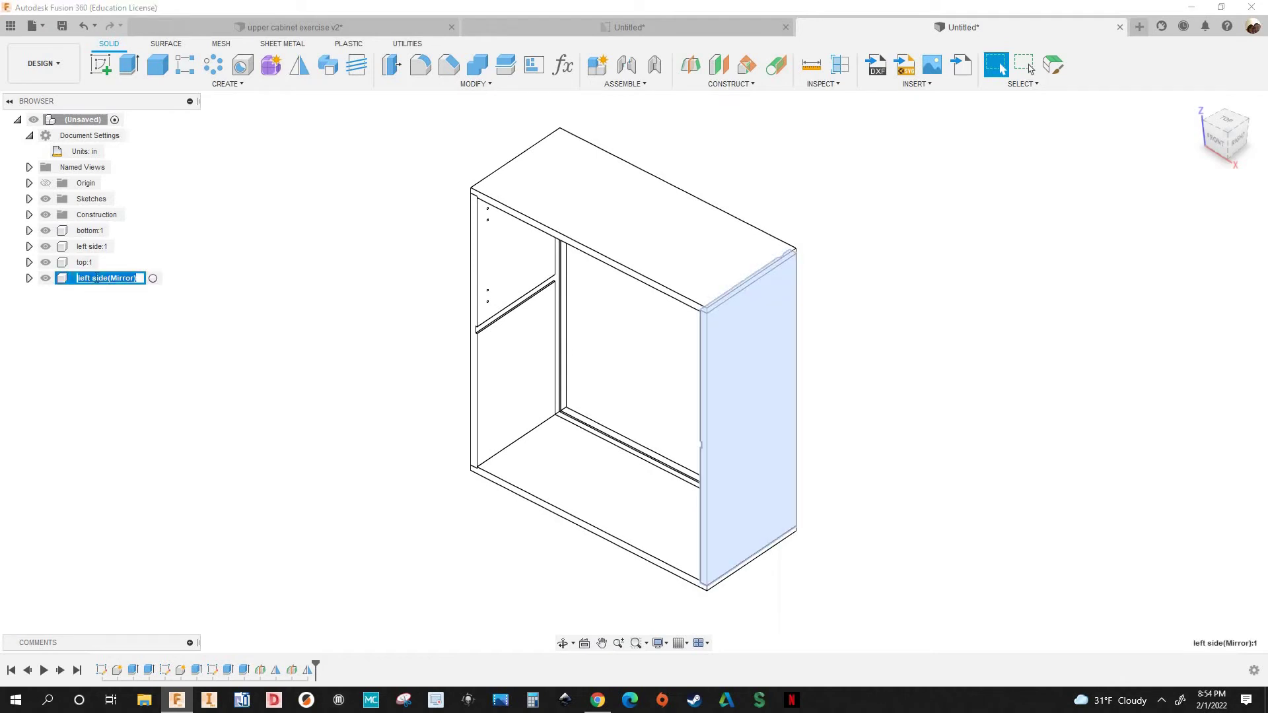
{"action": "type", "text": "right sie"}
{"action": "key", "text": "Return"}
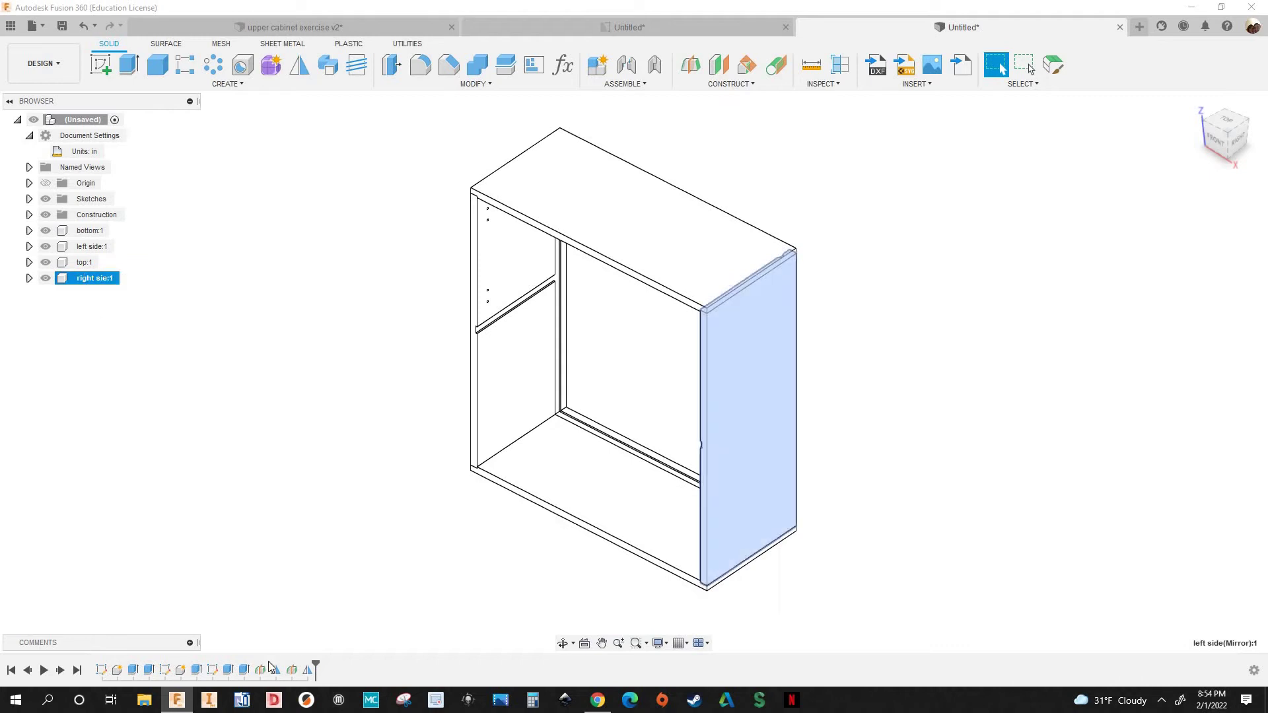
Rename the component mirror feature at the end of the design history as right side
{"action": "right_click", "coordinate": [308, 671]}
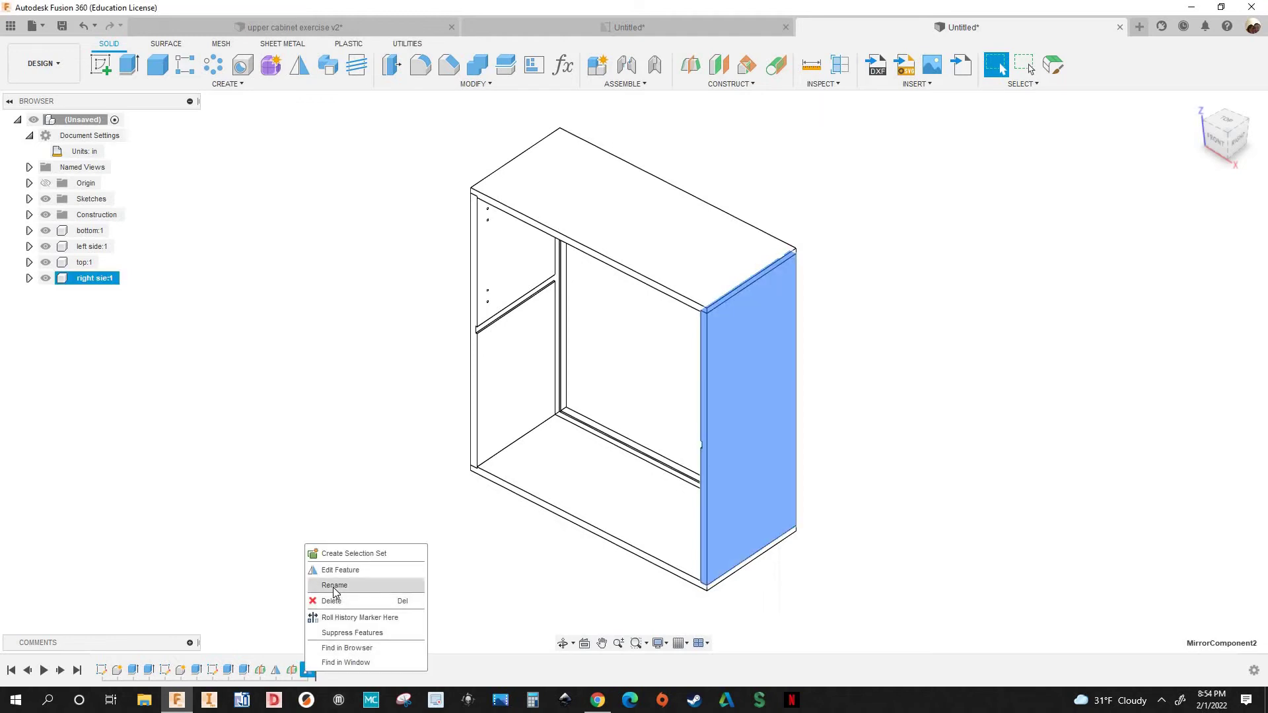
{"action": "left_click", "coordinate": [334, 588]}
{"action": "type", "text": "righ"}
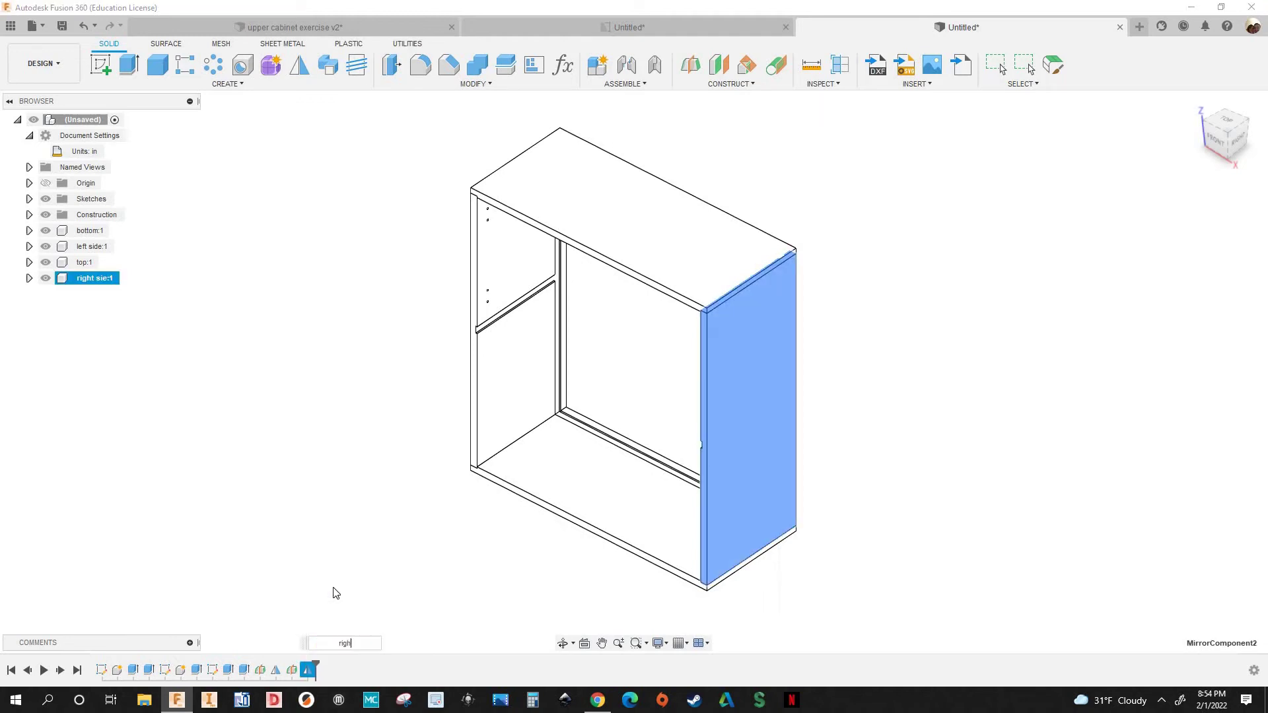
{"action": "type", "text": "t side"}
{"action": "key", "text": "Return"}
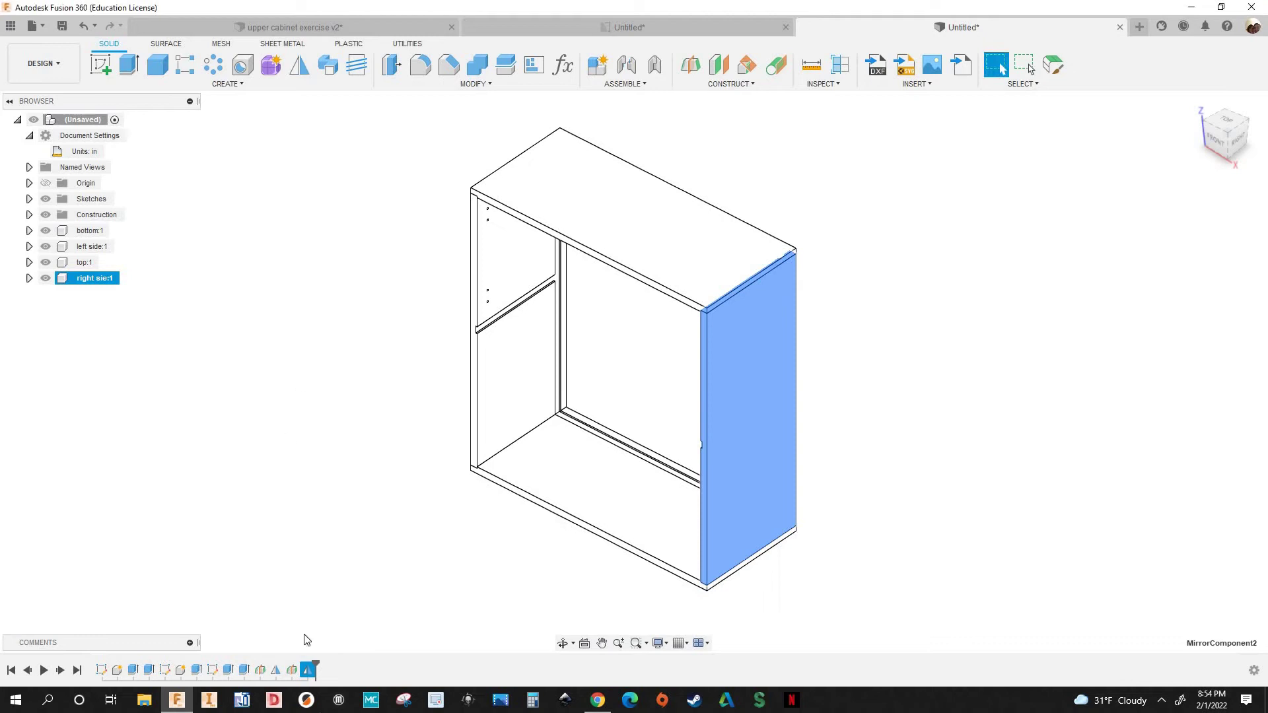
Rename the construction plane used for mirroring the side panel as right side in the design history
{"action": "right_click", "coordinate": [296, 671]}
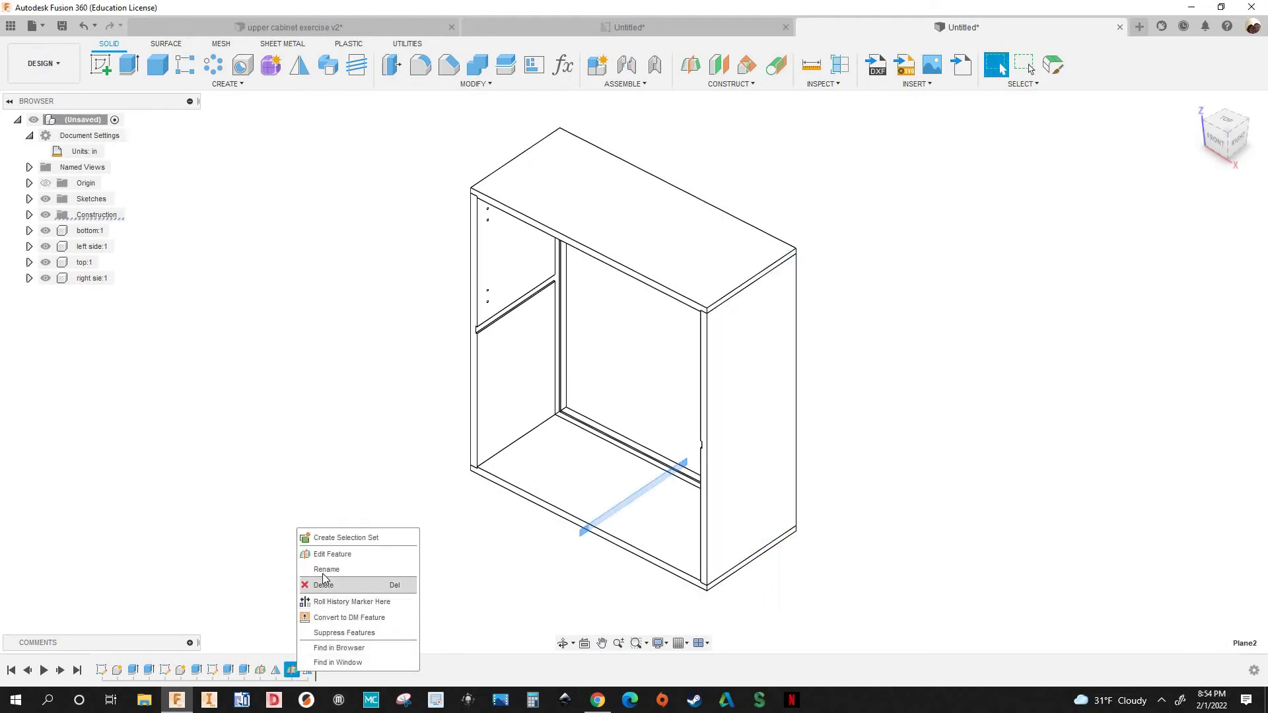
{"action": "left_click", "coordinate": [328, 570]}
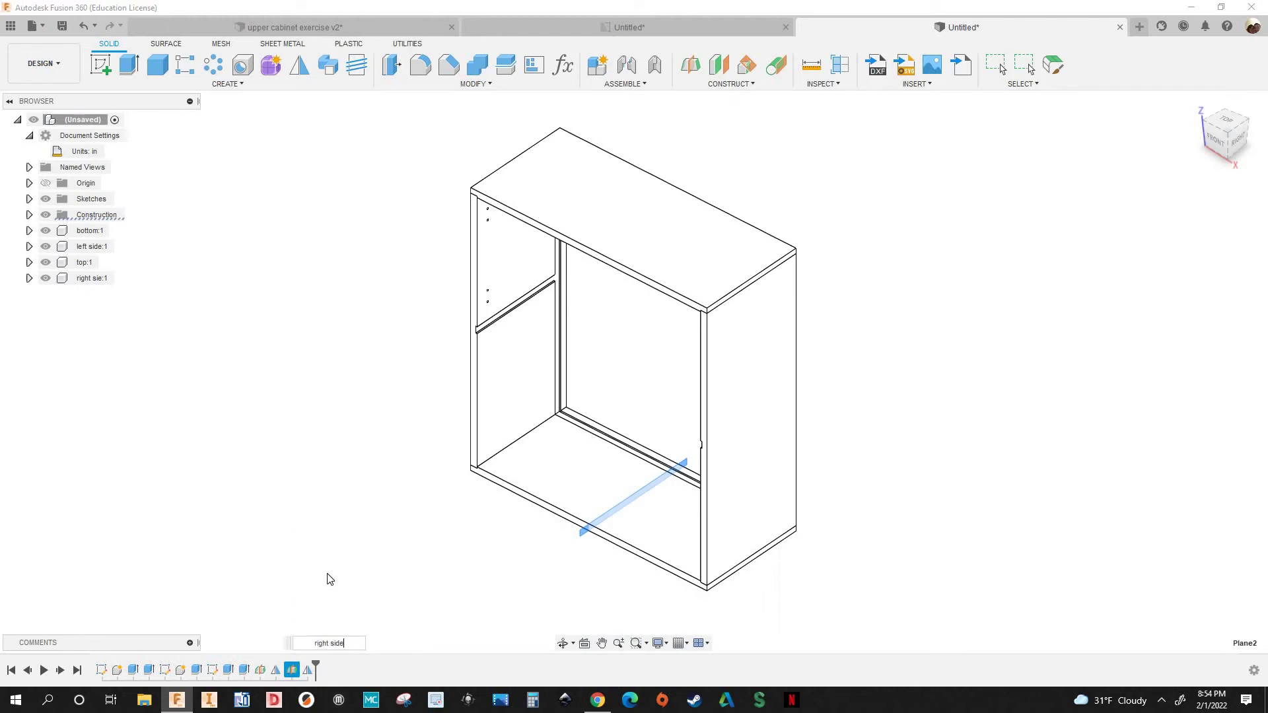
{"action": "type", "text": "right side"}
{"action": "key", "text": "Return"}
{"action": "left_click", "coordinate": [362, 569]}
Correct the spelling of the mirrored side panel component's name to right side
{"action": "scroll", "coordinate": [362, 569], "scroll_direction": "down", "scroll_amount": 1}
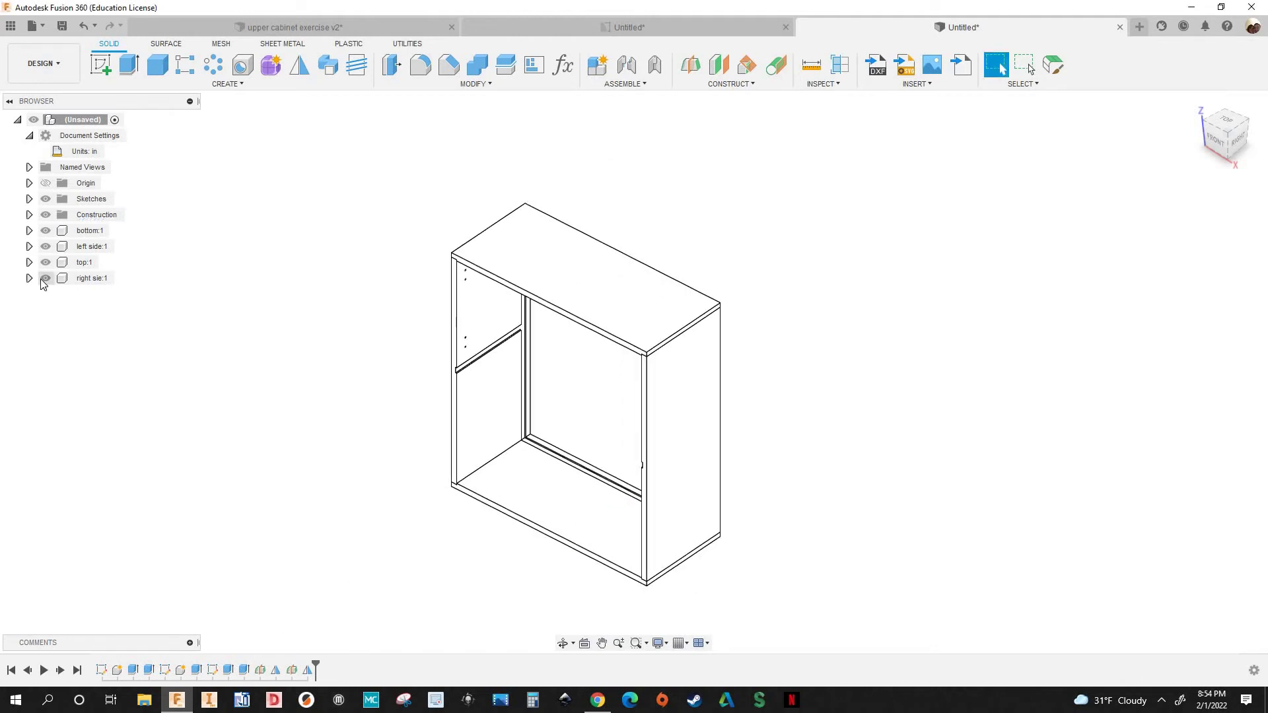
{"action": "left_click", "coordinate": [88, 280]}
{"action": "double_click", "coordinate": [94, 280]}
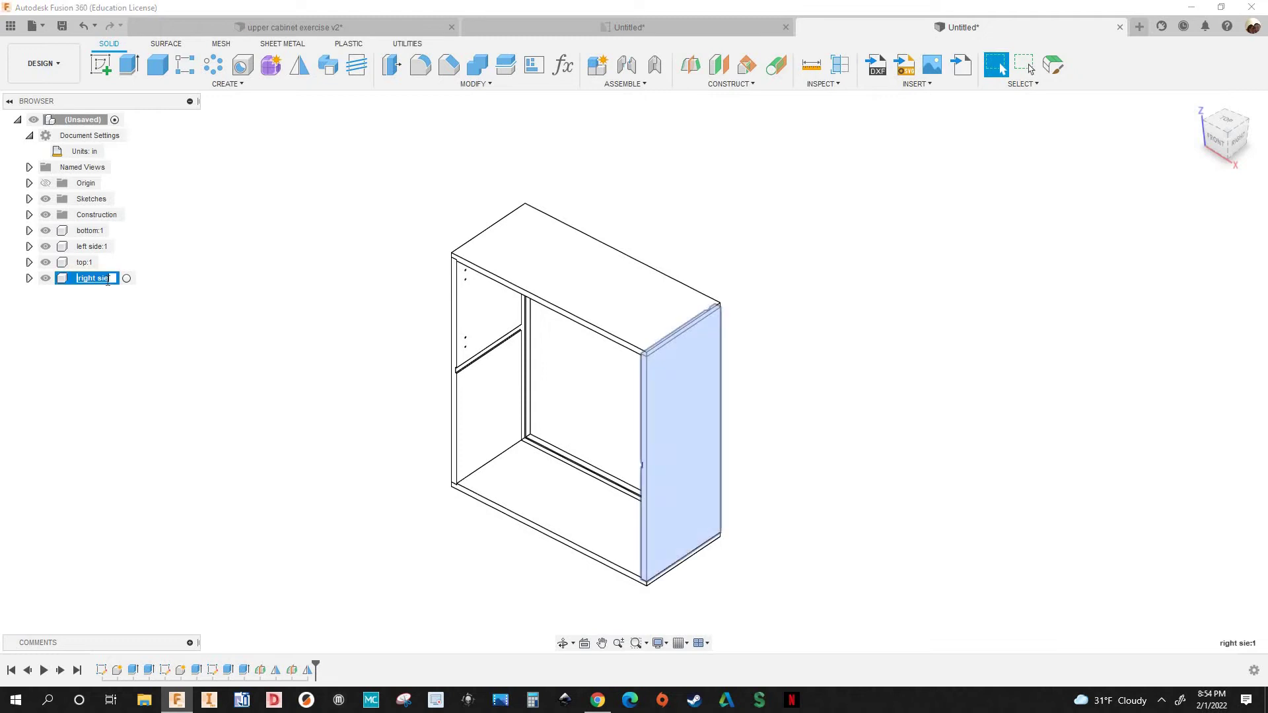
{"action": "left_click", "coordinate": [107, 279]}
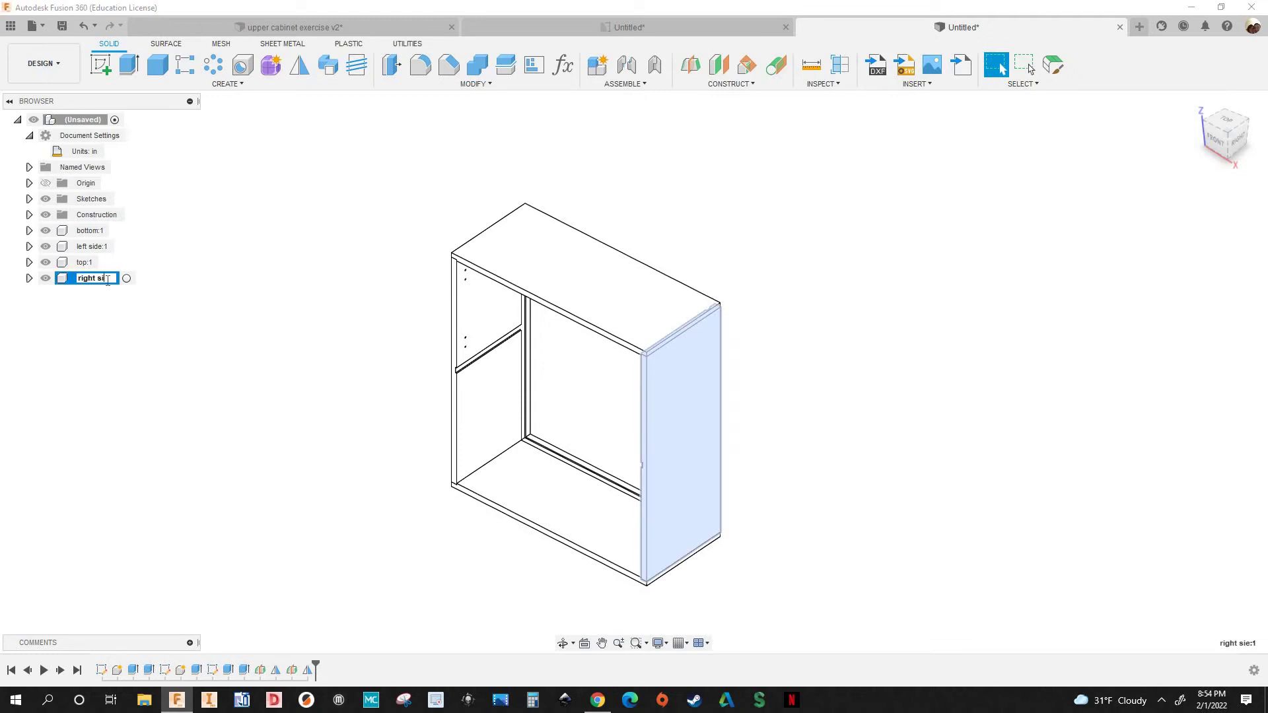
{"action": "type", "text": "de"}
{"action": "key", "text": "Return"}
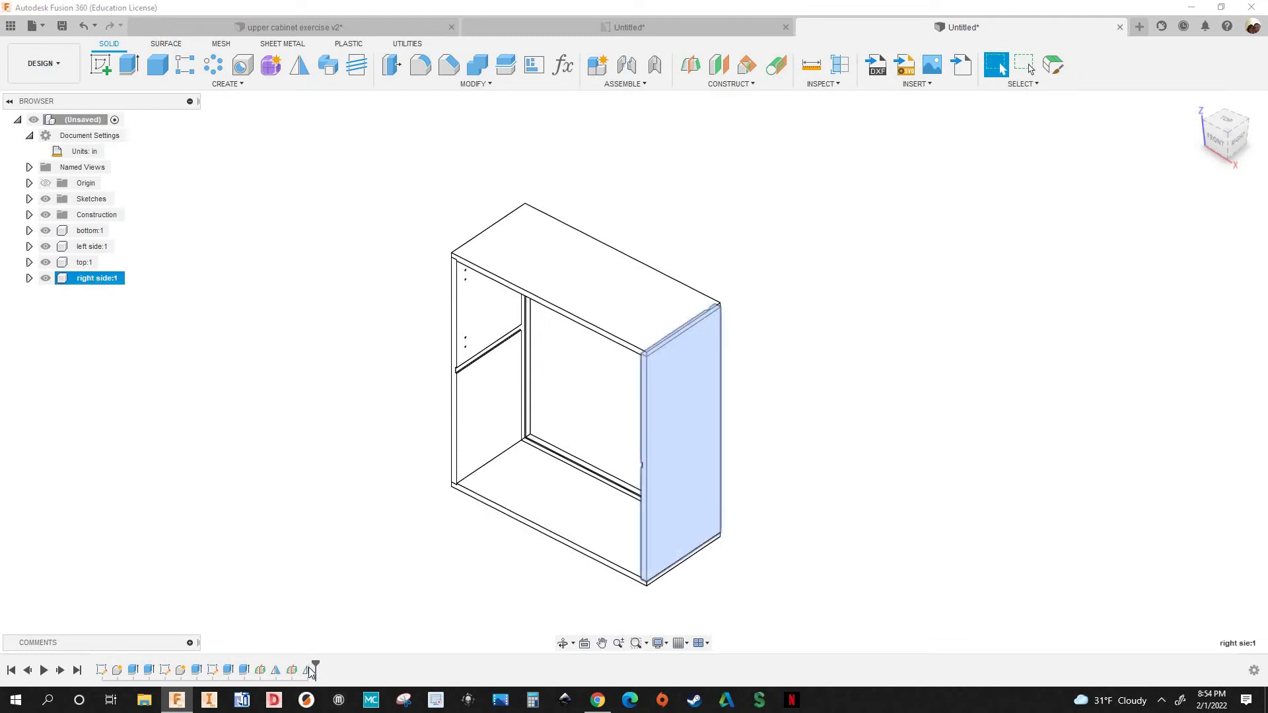
Hide the right side, bottom and top components, leaving only the left side panel displayed
{"action": "left_click", "coordinate": [45, 279]}
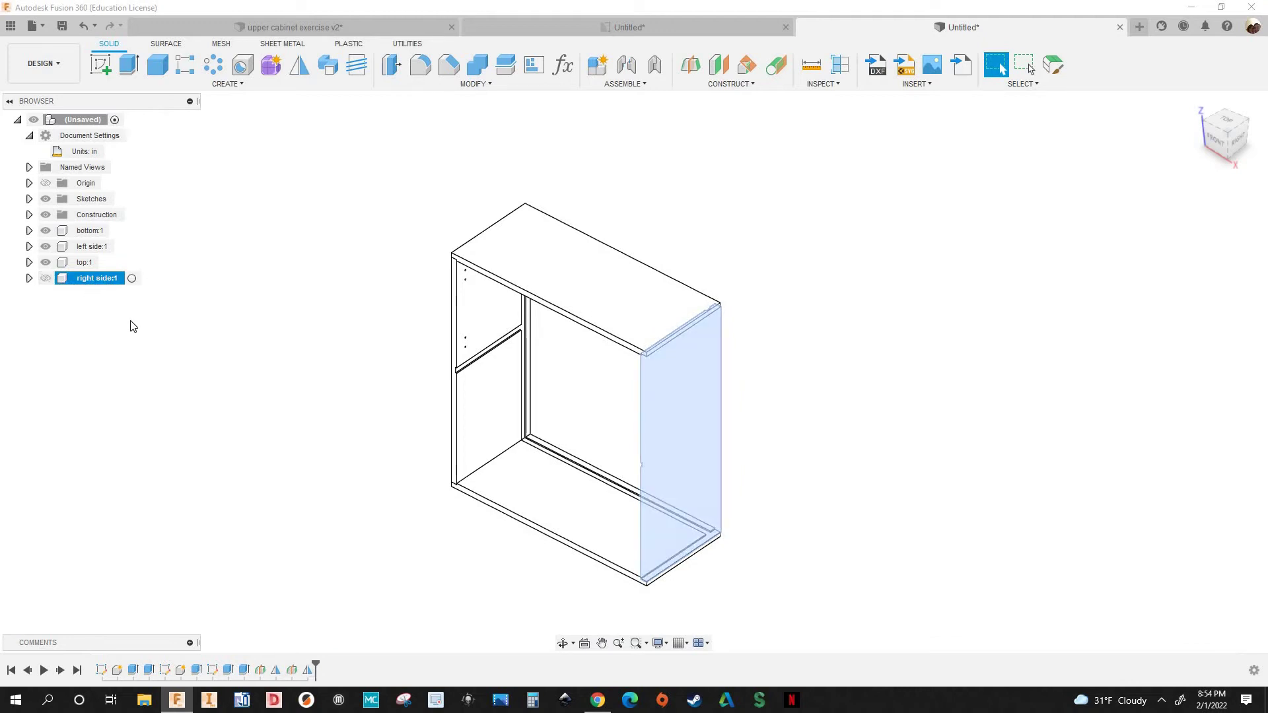
{"action": "left_click", "coordinate": [232, 375]}
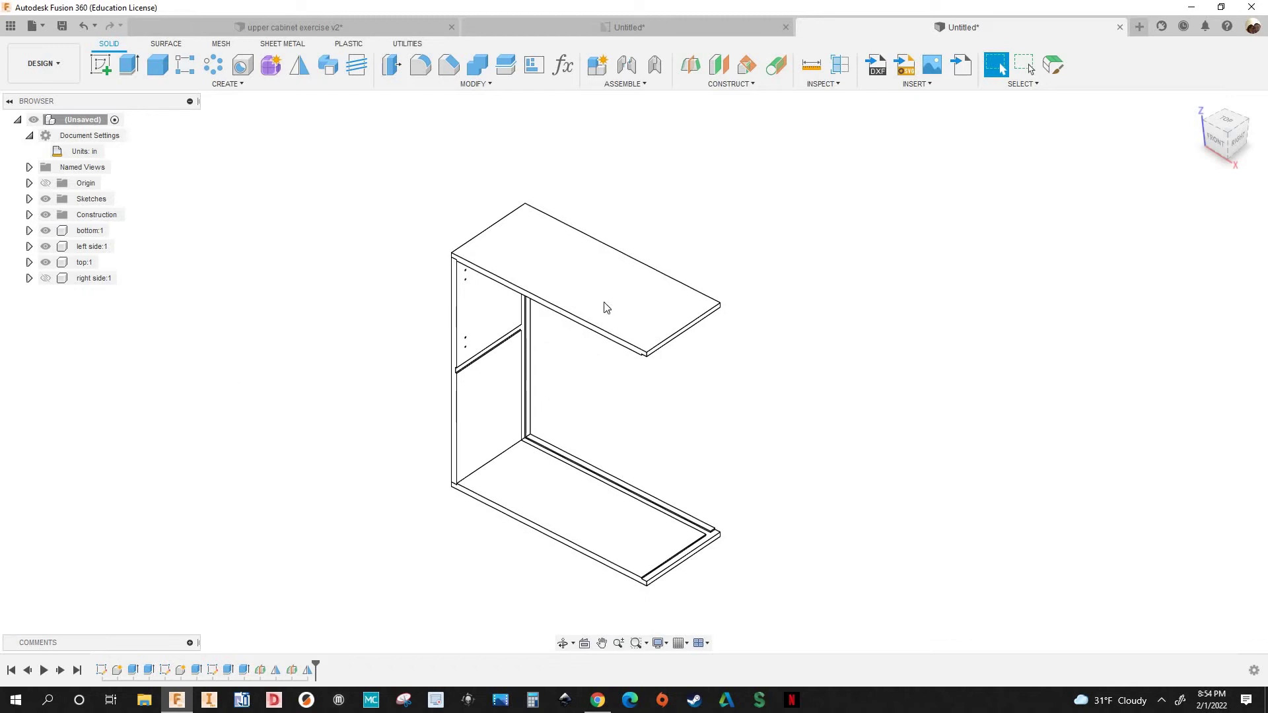
{"action": "middle_click_drag", "start_coordinate": [700, 405], "coordinate": [450, 357], "text": "shift"}
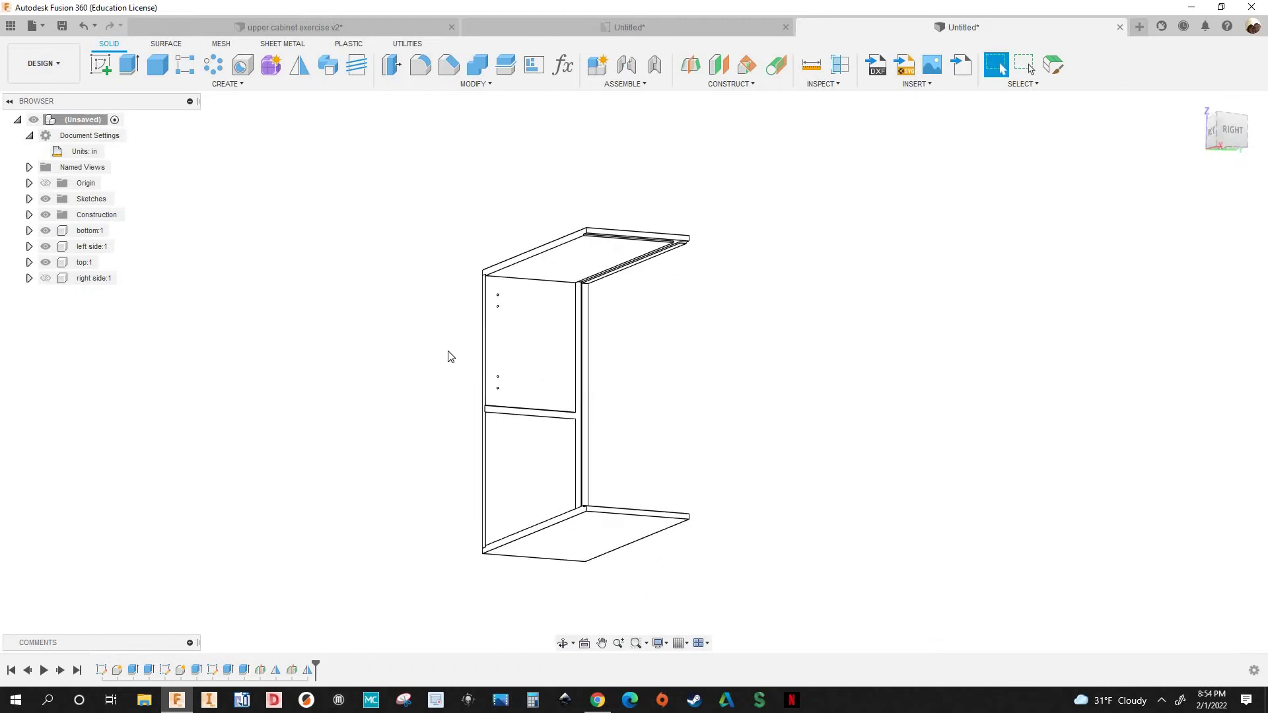
{"action": "left_click", "coordinate": [46, 231]}
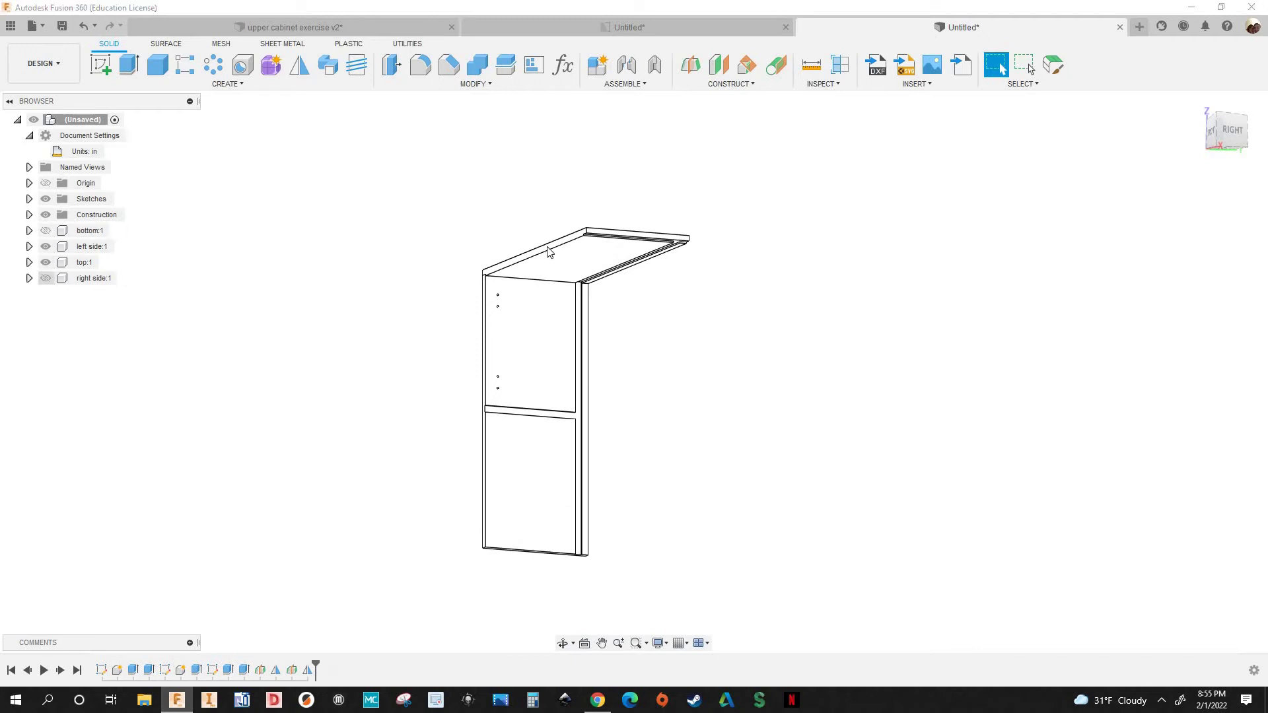
{"action": "left_click", "coordinate": [45, 278]}
{"action": "left_click", "coordinate": [45, 278]}
{"action": "left_click", "coordinate": [92, 246]}
{"action": "left_click", "coordinate": [680, 246]}
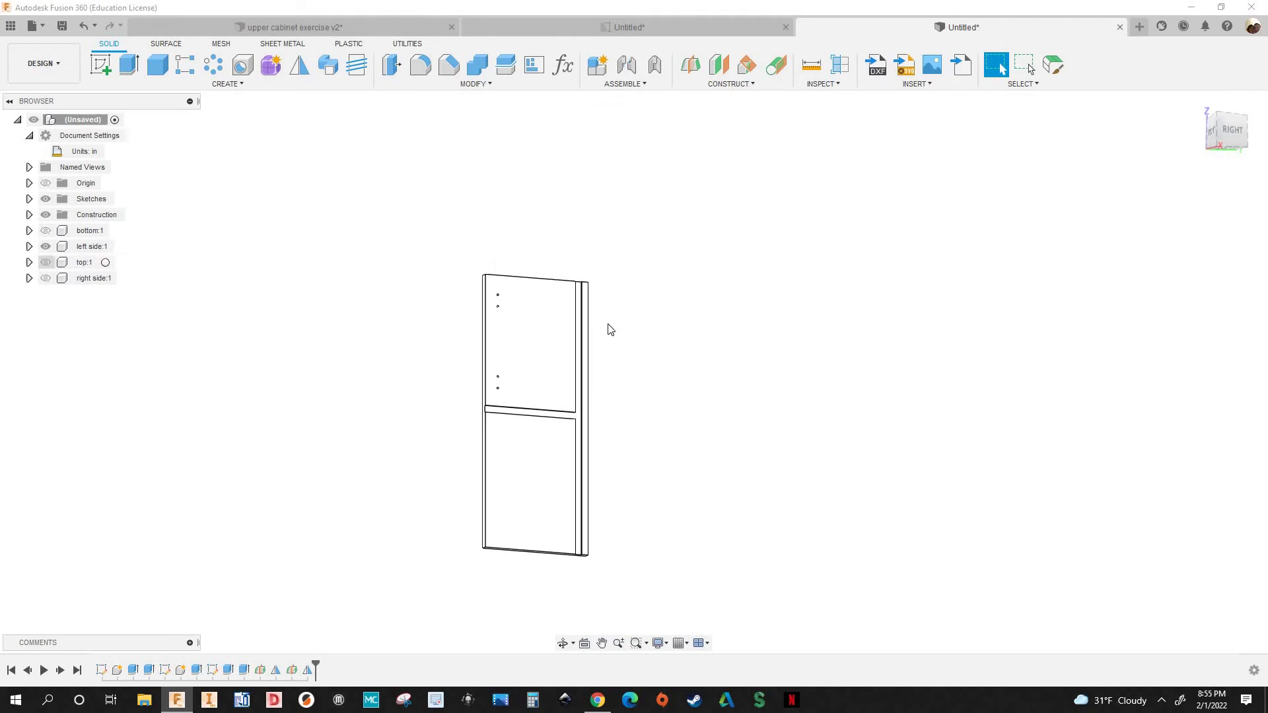
{"action": "key", "text": "v"}
Start a sketch on the floor of the vertical back groove in the left side panel
{"action": "middle_click_drag", "start_coordinate": [617, 320], "coordinate": [626, 298], "text": "shift"}
{"action": "scroll", "coordinate": [626, 298], "scroll_direction": "up", "scroll_amount": 4}
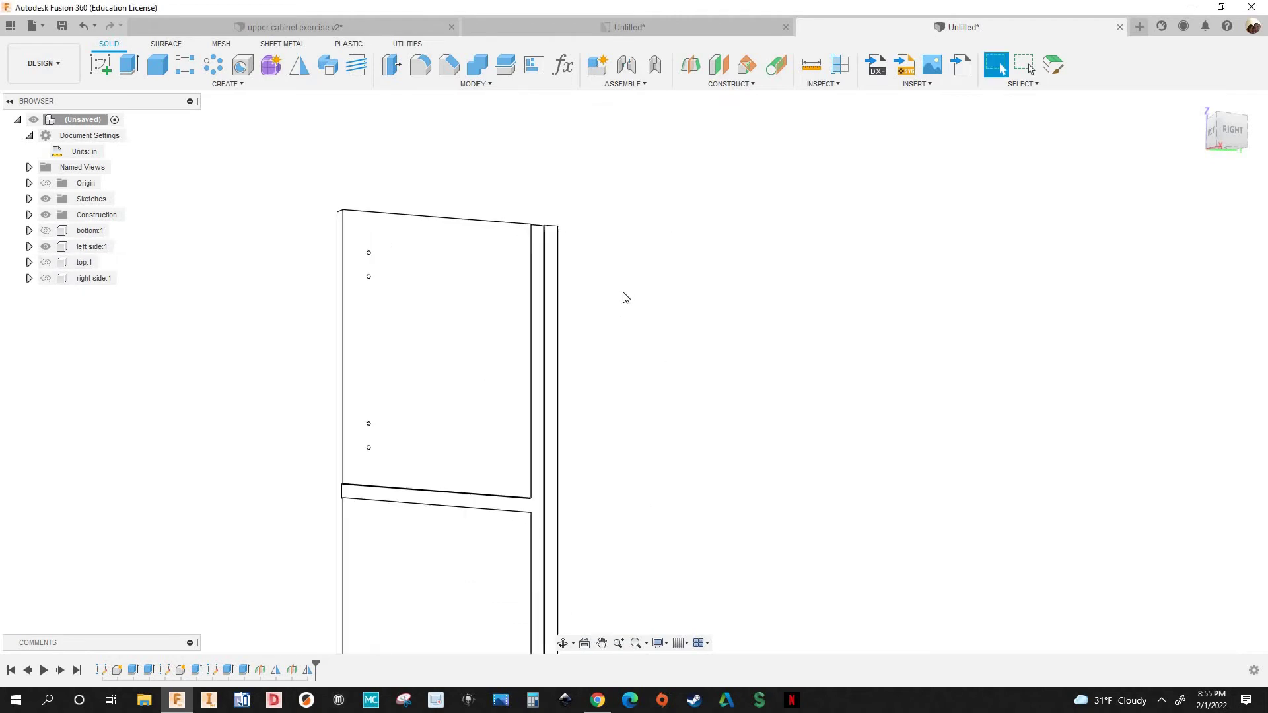
{"action": "scroll", "coordinate": [523, 291], "scroll_direction": "up", "scroll_amount": 2}
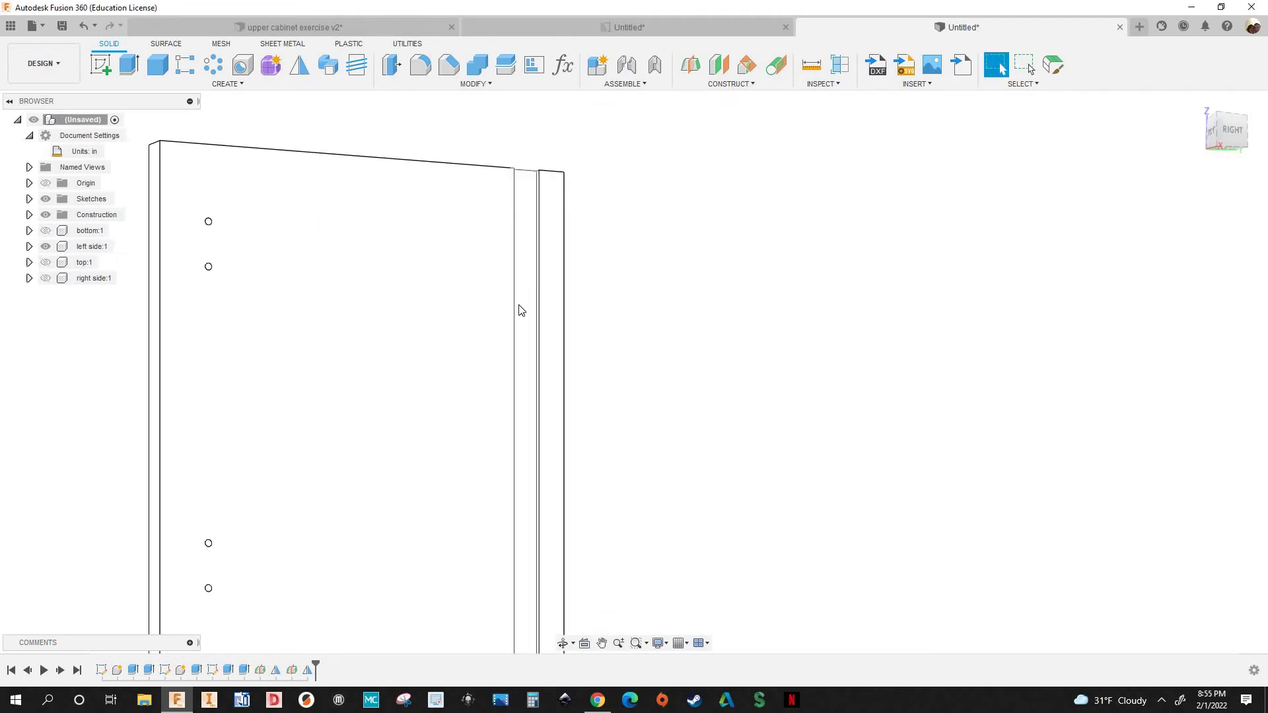
{"action": "scroll", "coordinate": [523, 338], "scroll_direction": "down", "scroll_amount": 2}
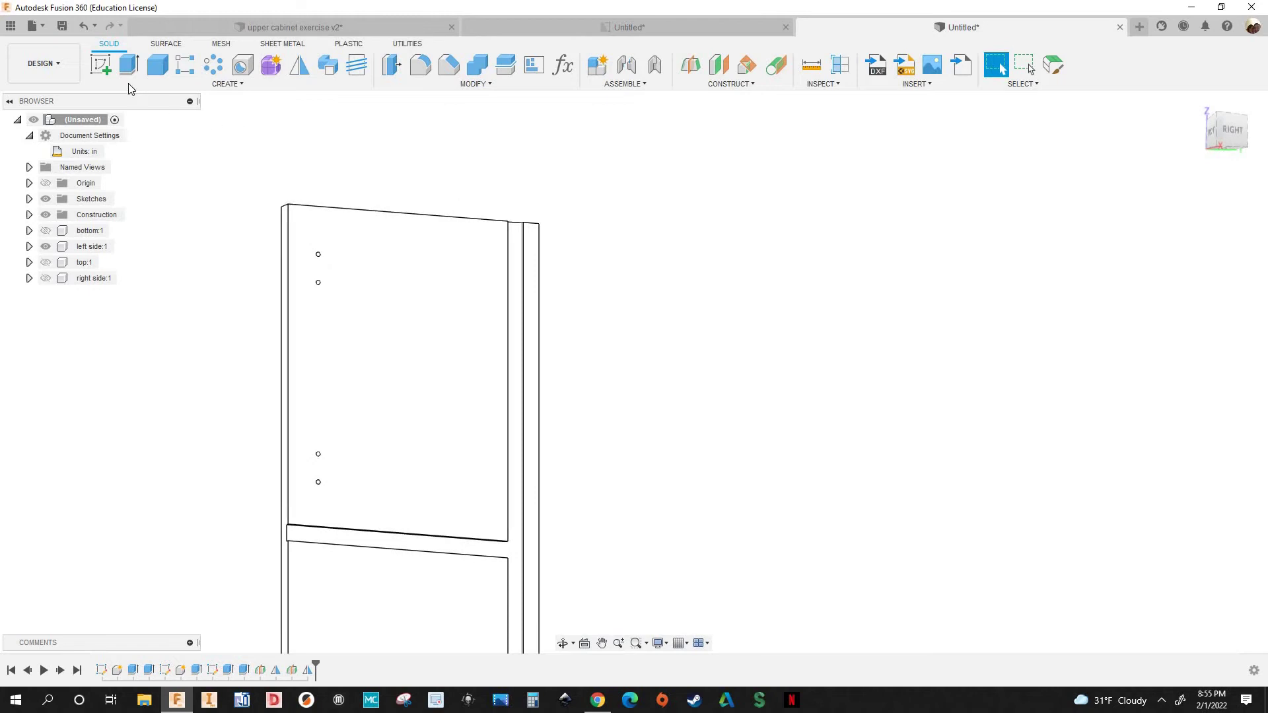
{"action": "left_click", "coordinate": [101, 65]}
{"action": "left_click", "coordinate": [455, 461]}
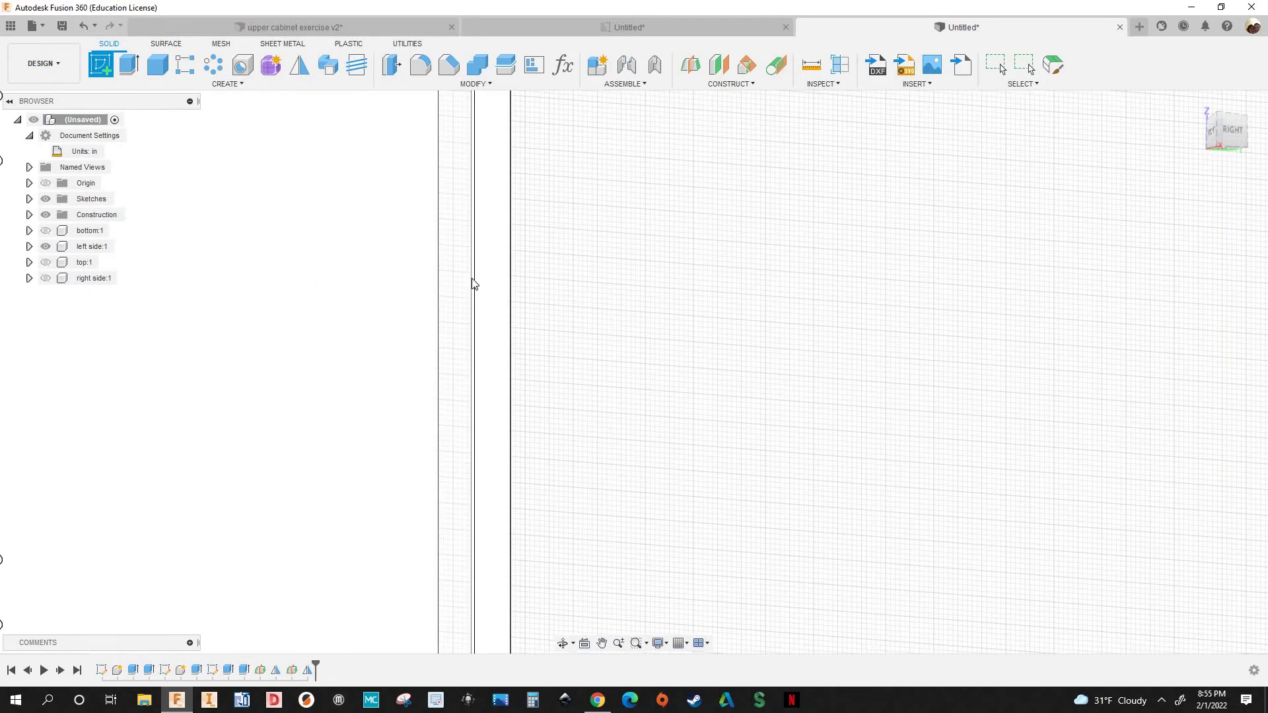
{"action": "scroll", "coordinate": [447, 317], "scroll_direction": "down", "scroll_amount": 3}
{"action": "middle_click_drag", "start_coordinate": [454, 330], "coordinate": [486, 433]}
{"action": "scroll", "coordinate": [486, 436], "scroll_direction": "up", "scroll_amount": 5}
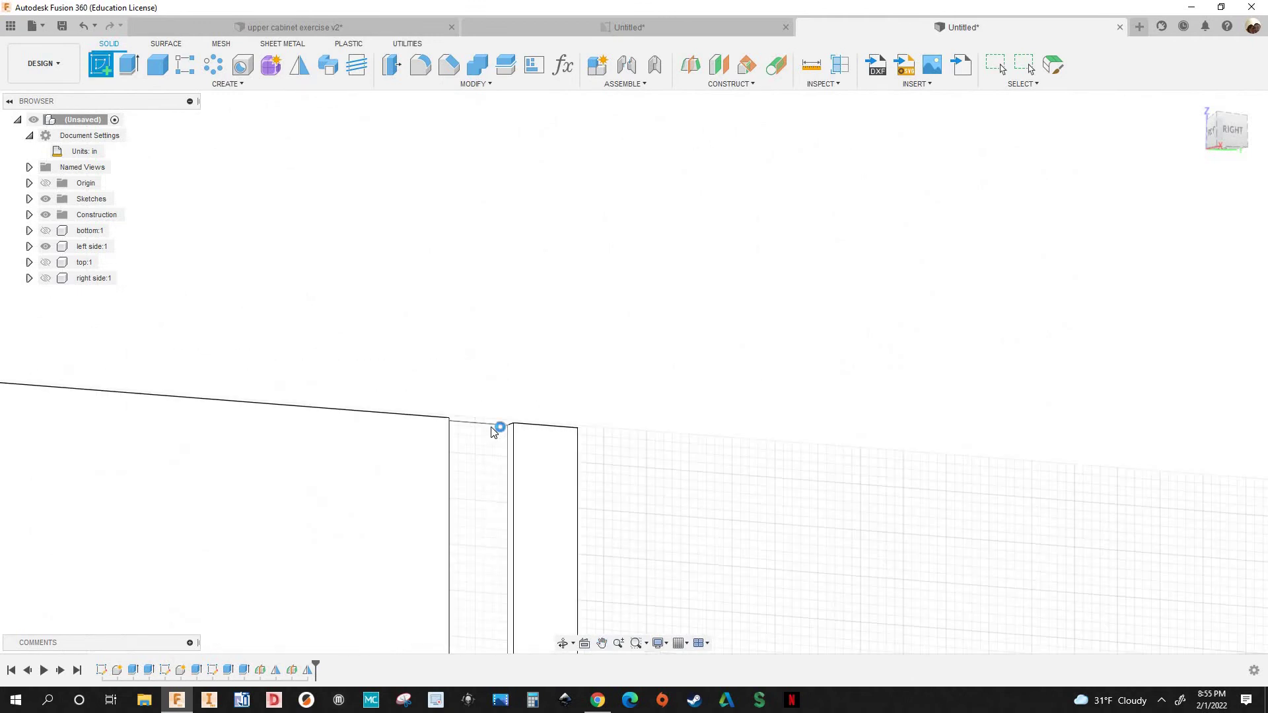
{"action": "left_click", "coordinate": [492, 432]}
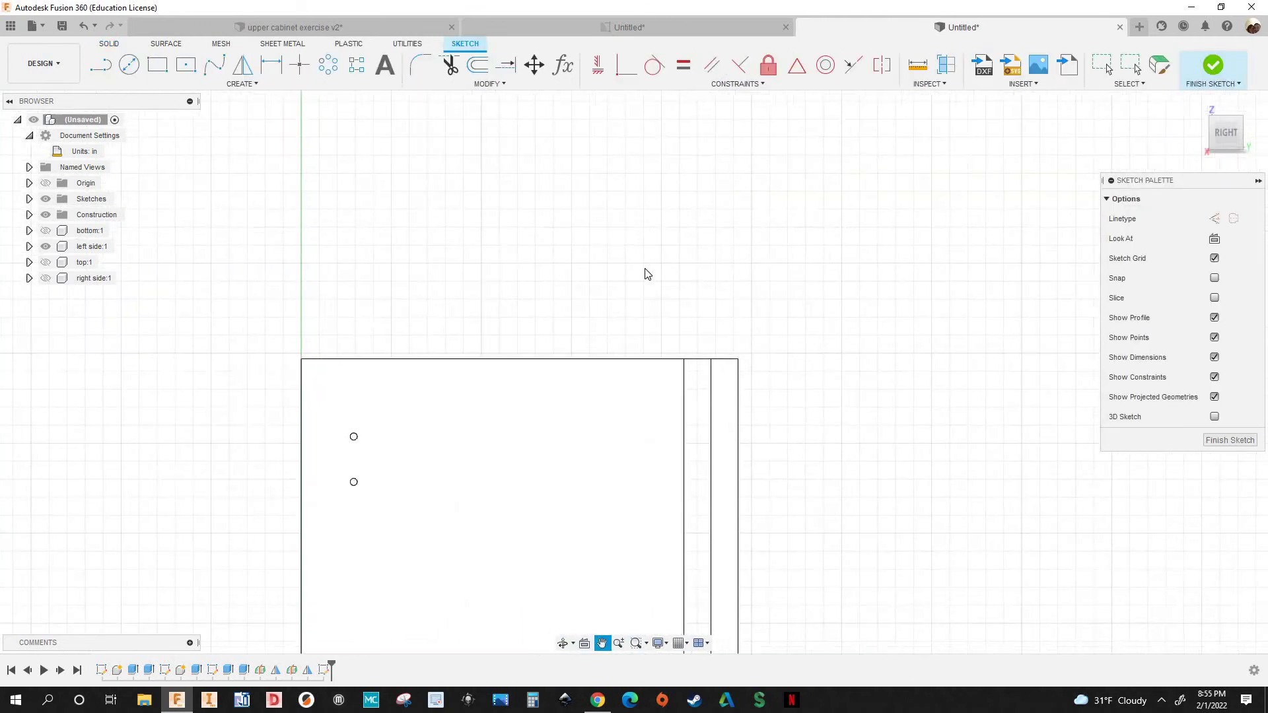
Sketch a rectangle about 7.45 in wide and 15.33 in high from the vertical groove's upper front corner, extending past the panel's back edge
{"action": "scroll", "coordinate": [632, 242], "scroll_direction": "down", "scroll_amount": 4}
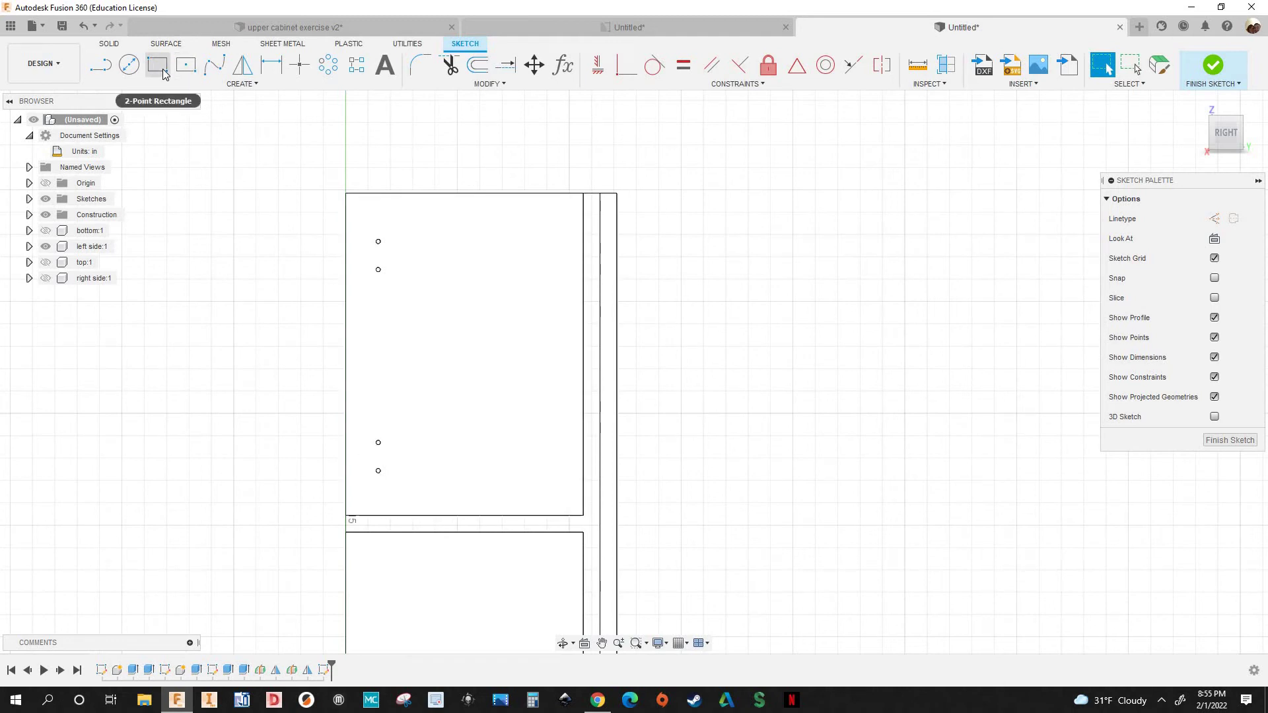
{"action": "key", "text": "r"}
{"action": "scroll", "coordinate": [601, 181], "scroll_direction": "up", "scroll_amount": 2}
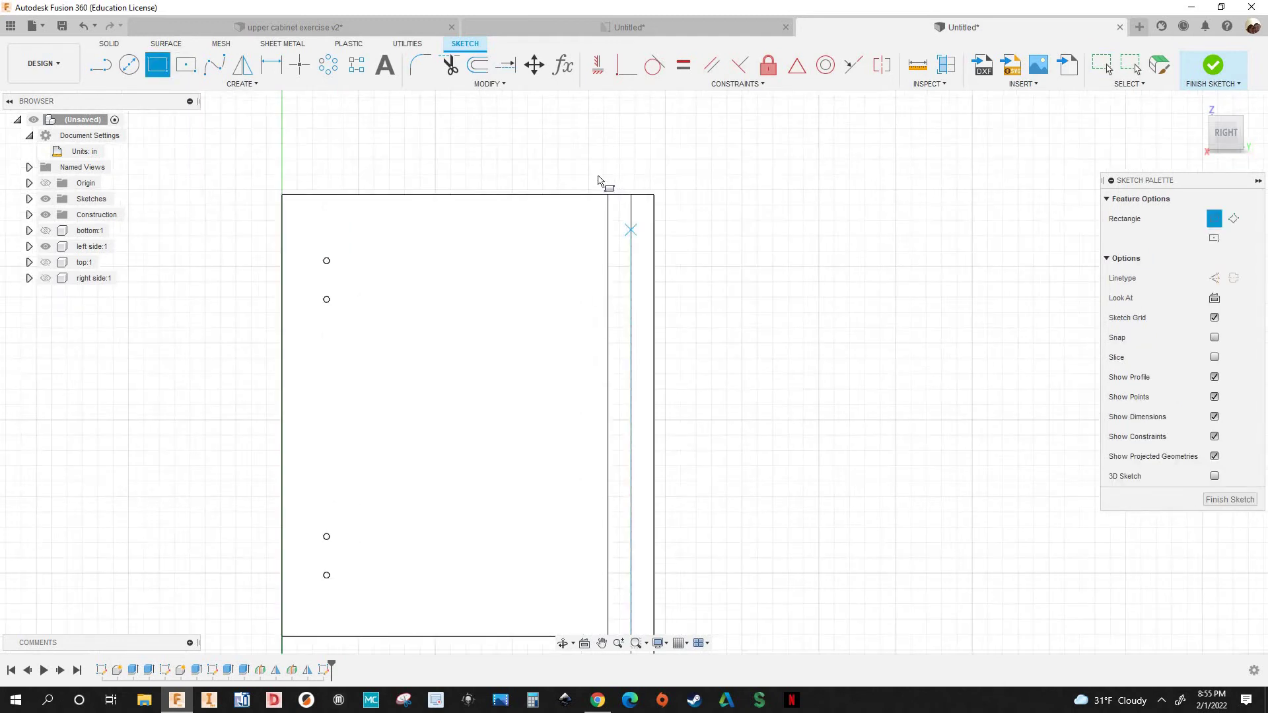
{"action": "scroll", "coordinate": [600, 180], "scroll_direction": "up", "scroll_amount": 2}
{"action": "left_click", "coordinate": [600, 182]}
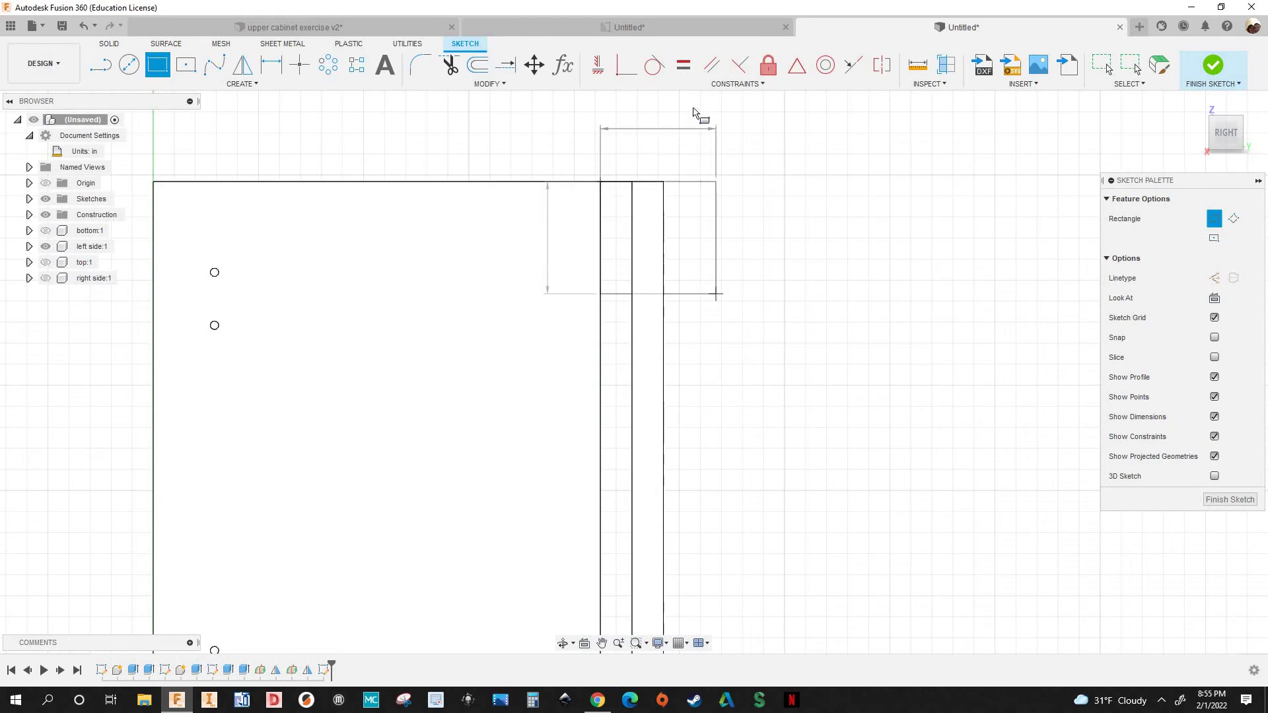
{"action": "scroll", "coordinate": [758, 367], "scroll_direction": "down", "scroll_amount": 3}
{"action": "left_click", "coordinate": [790, 368]}
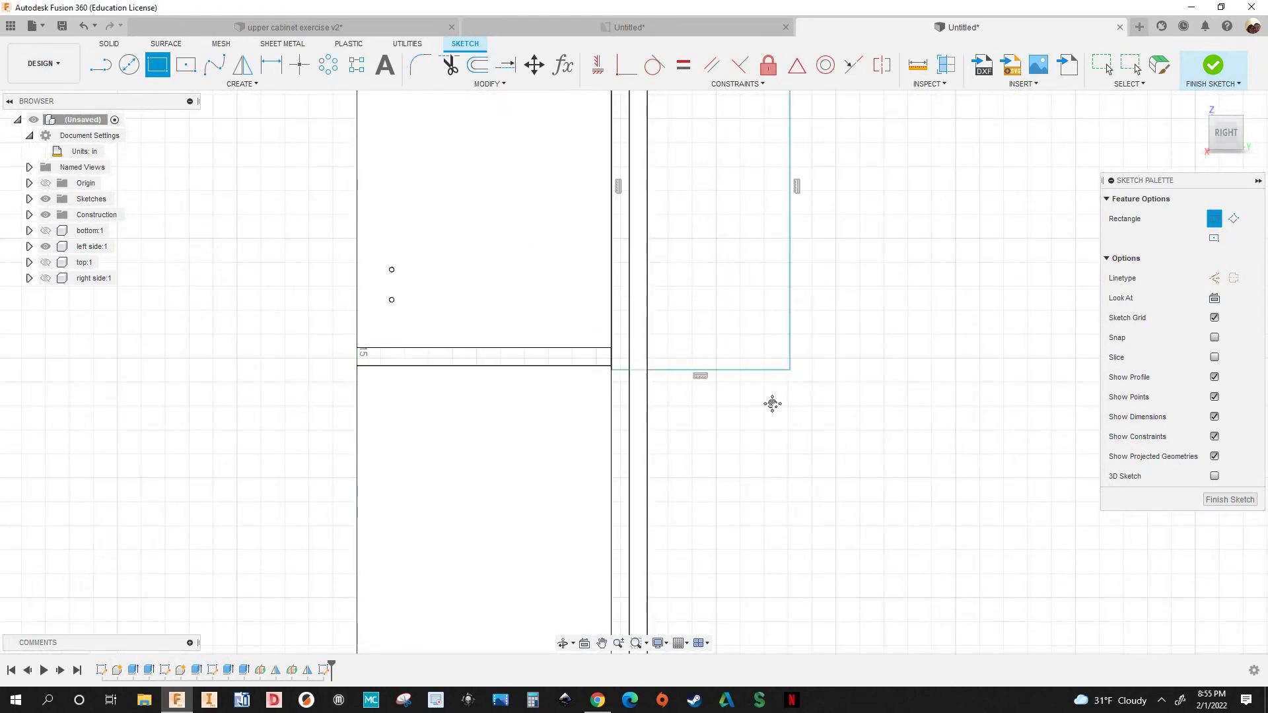
{"action": "scroll", "coordinate": [772, 404], "scroll_direction": "down", "scroll_amount": 2}
{"action": "middle_click_drag", "start_coordinate": [738, 90], "coordinate": [708, 207]}
{"action": "scroll", "coordinate": [707, 207], "scroll_direction": "up", "scroll_amount": 2}
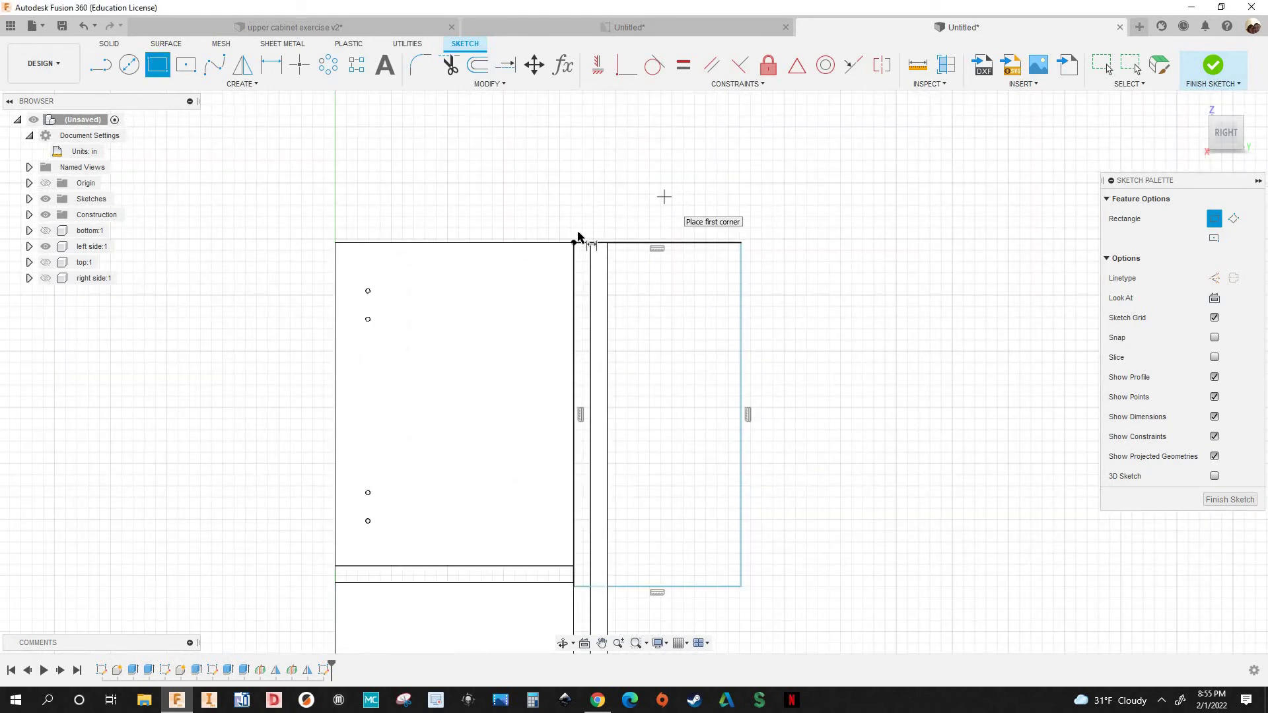
Dimension the rectangle's width with the thickness parameter
{"action": "key", "text": "d"}
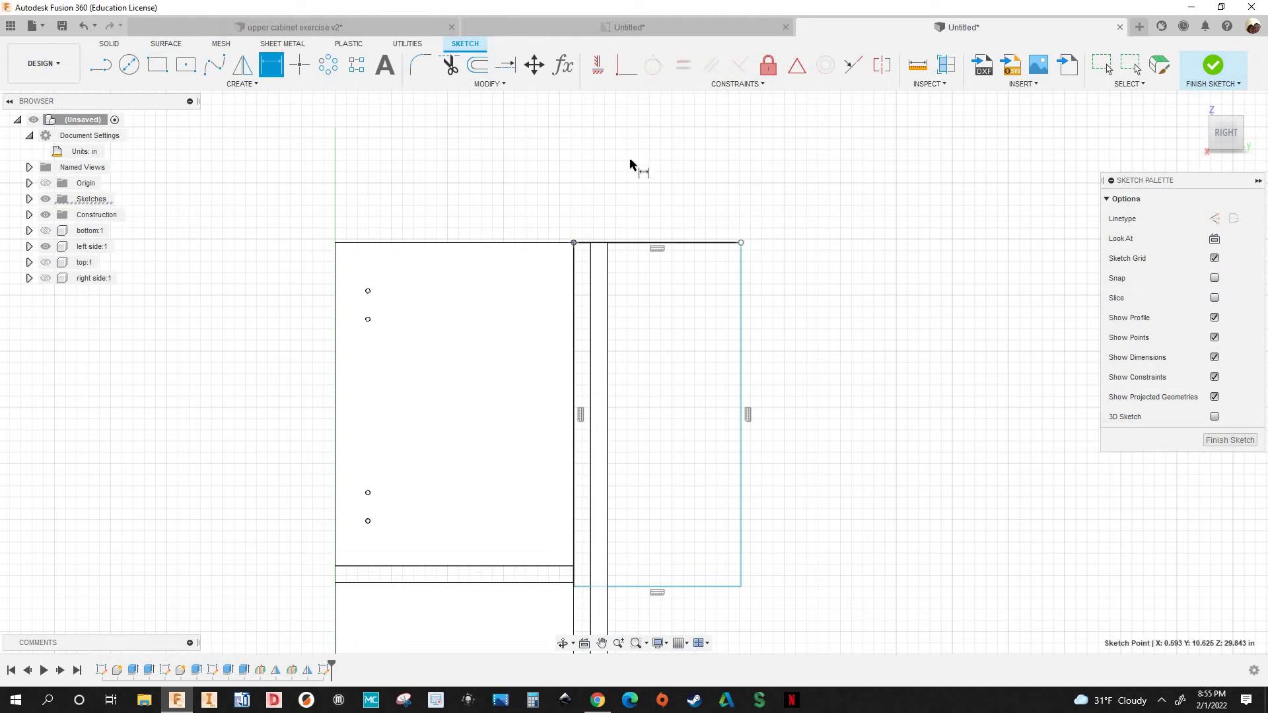
{"action": "left_click", "coordinate": [630, 242]}
{"action": "left_click", "coordinate": [631, 173]}
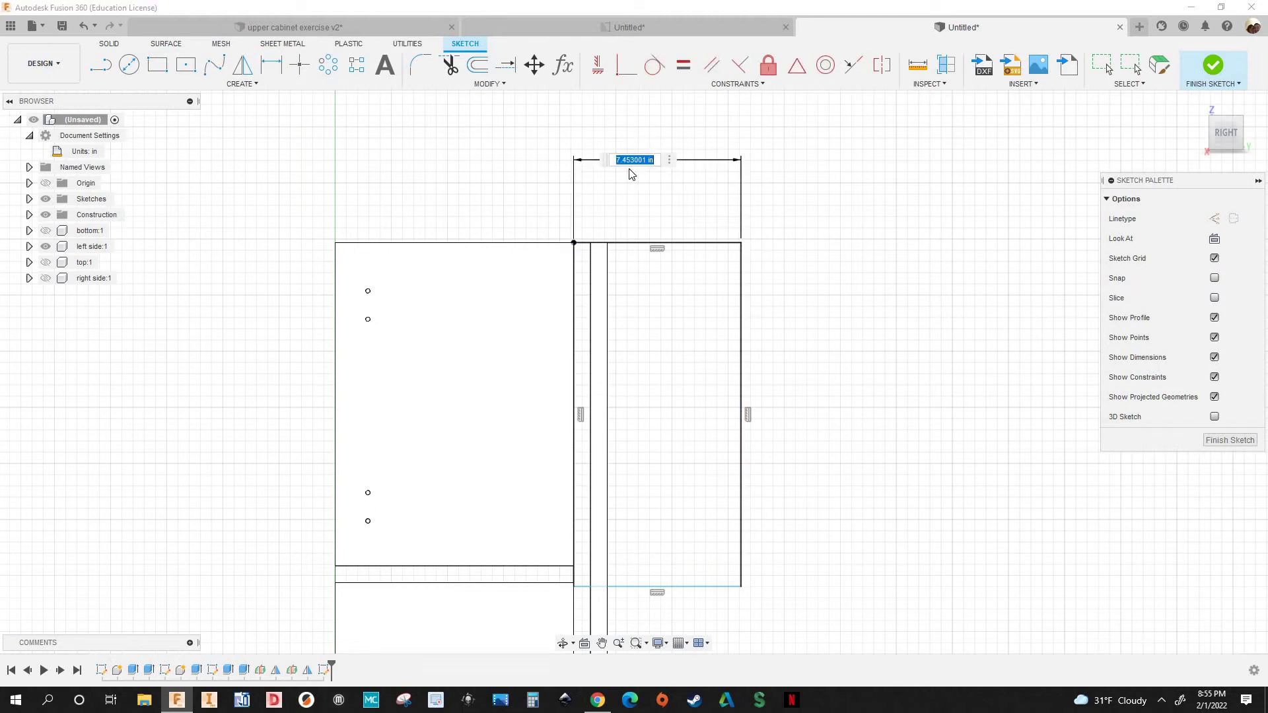
{"action": "type", "text": "thickness"}
{"action": "key", "text": "Return"}
Dimension the rectangle's height with the sideheight parameter
{"action": "left_click", "coordinate": [591, 413]}
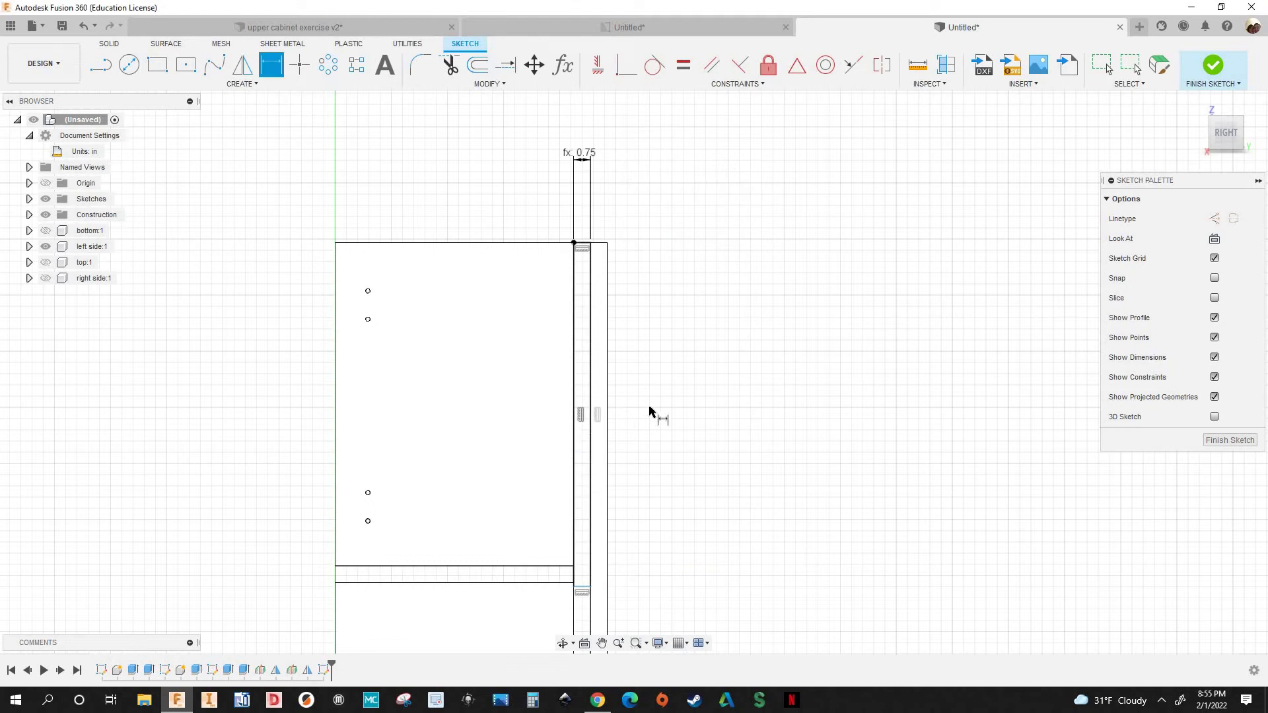
{"action": "left_click", "coordinate": [722, 429]}
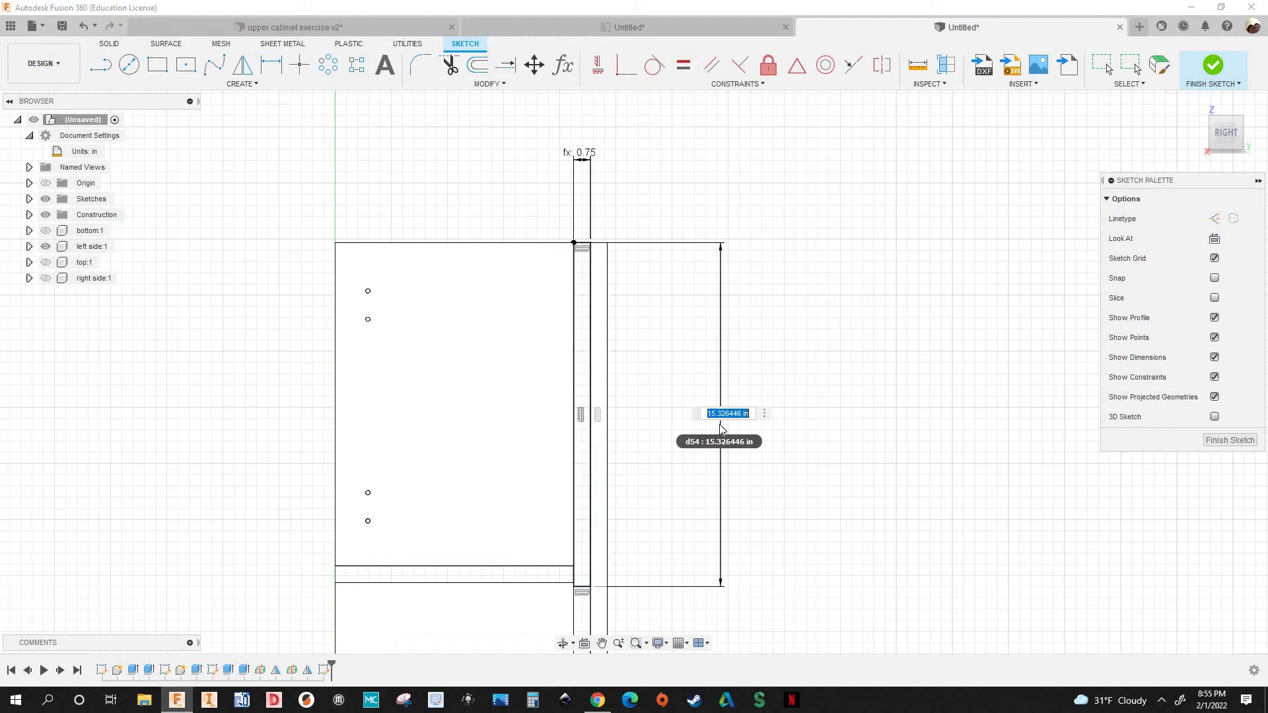
{"action": "type", "text": "side"}
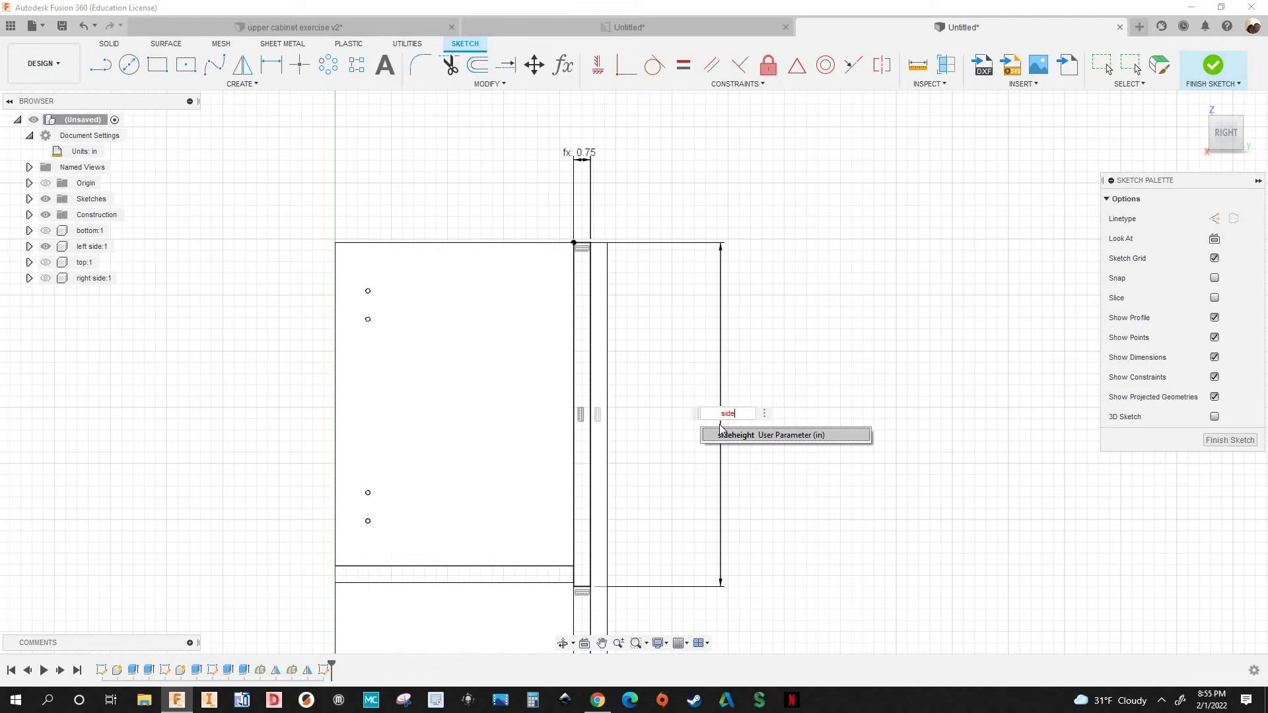
{"action": "left_click", "coordinate": [721, 434]}
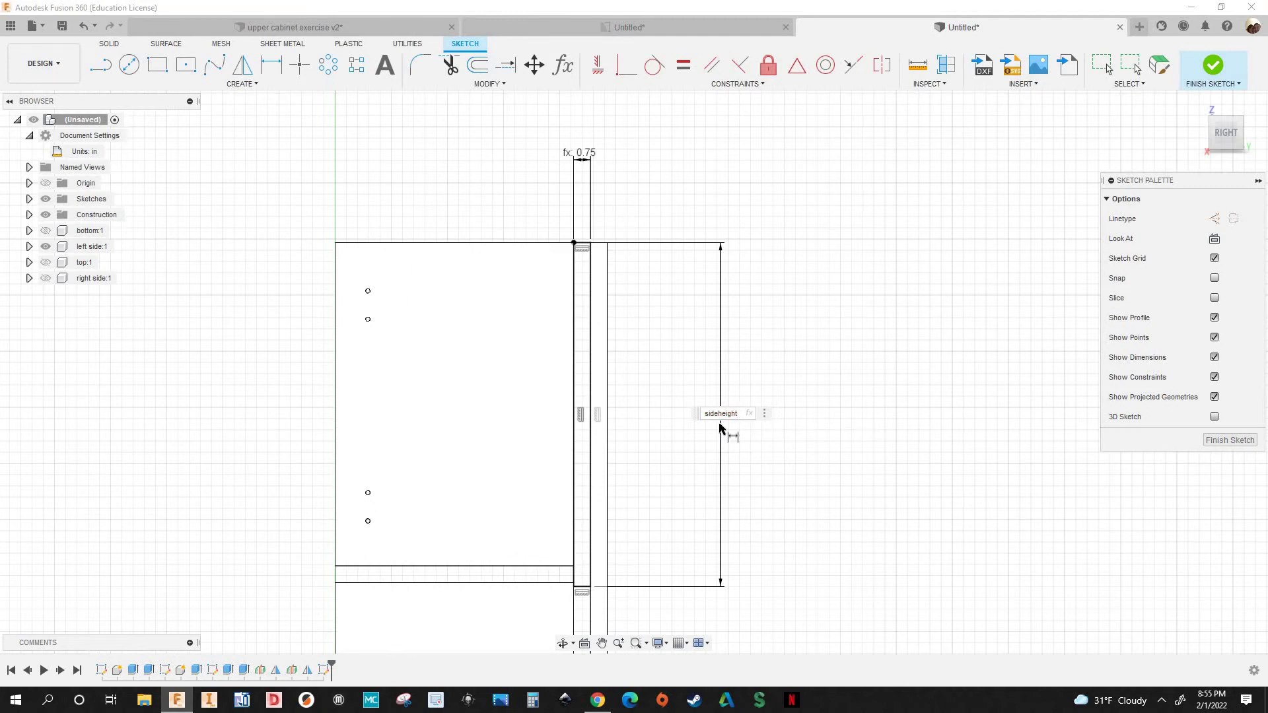
{"action": "key", "text": "Return"}
{"action": "scroll", "coordinate": [708, 277], "scroll_direction": "down", "scroll_amount": 5}
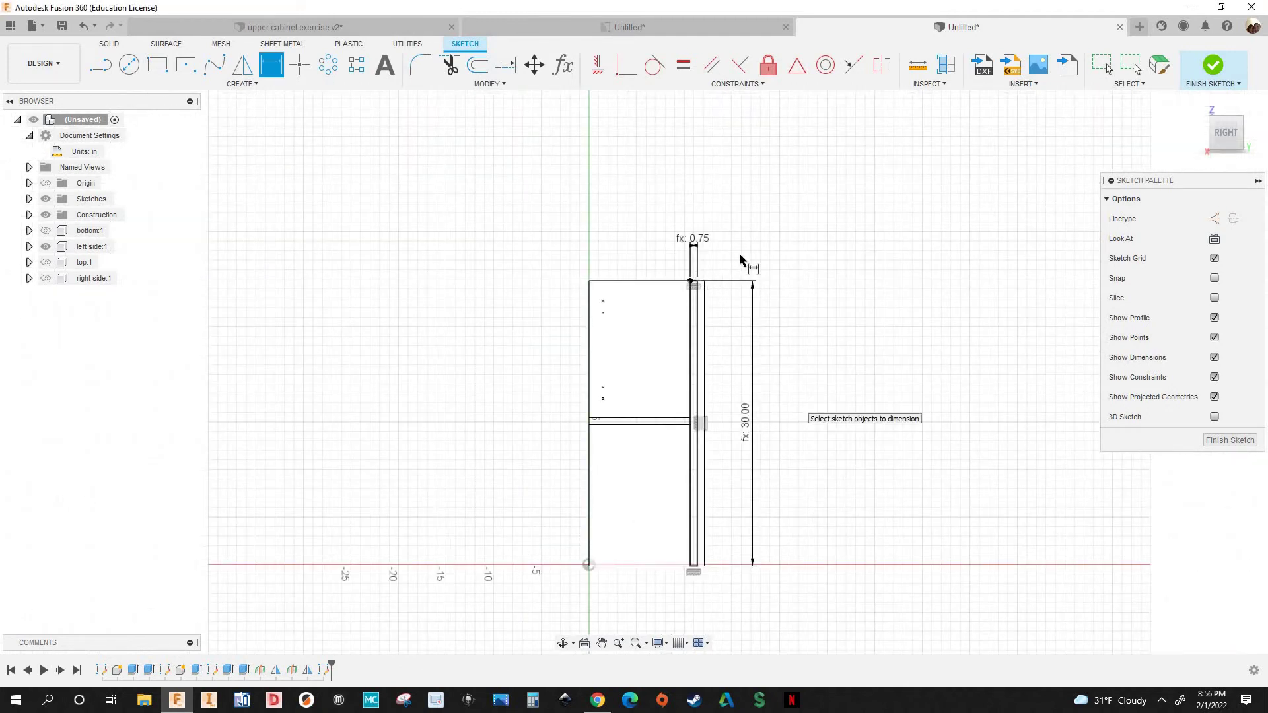
Start an Extrude of the narrow full-height rectangle profile in the left side's vertical groove
{"action": "scroll", "coordinate": [745, 260], "scroll_direction": "up", "scroll_amount": 4}
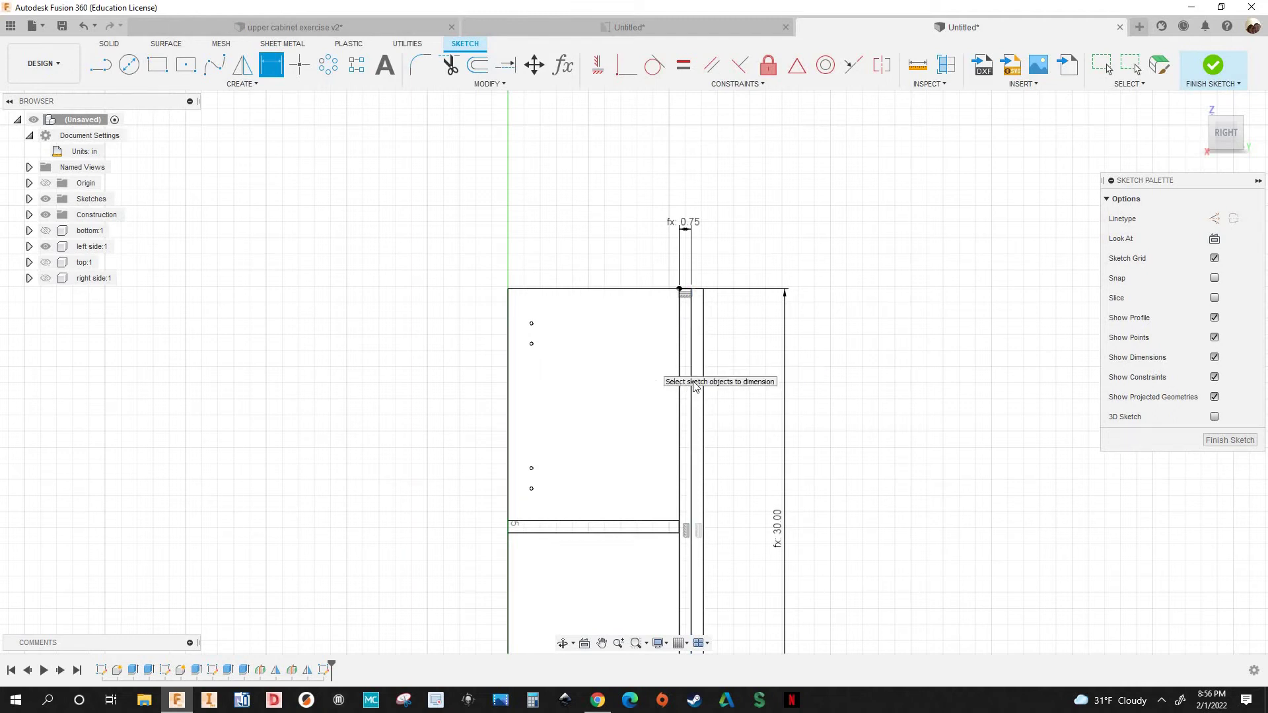
{"action": "key", "text": "e"}
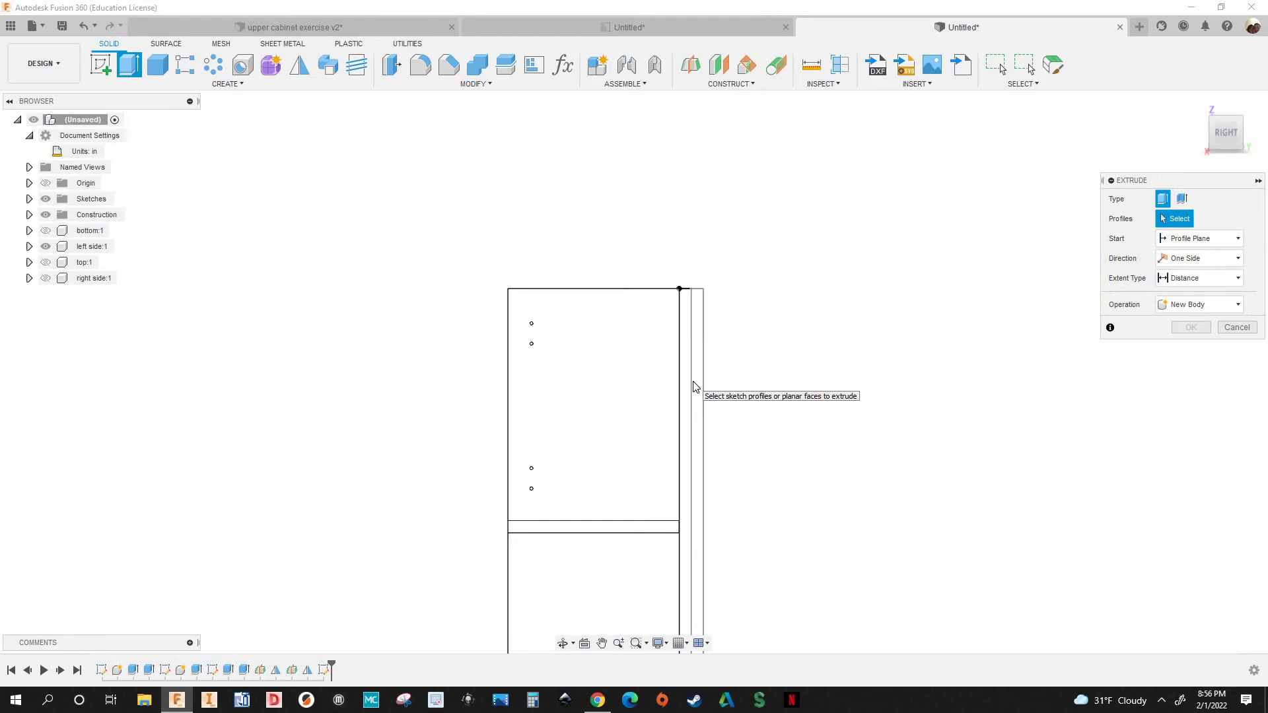
{"action": "scroll", "coordinate": [691, 447], "scroll_direction": "up", "scroll_amount": 2}
{"action": "scroll", "coordinate": [689, 449], "scroll_direction": "up", "scroll_amount": 2}
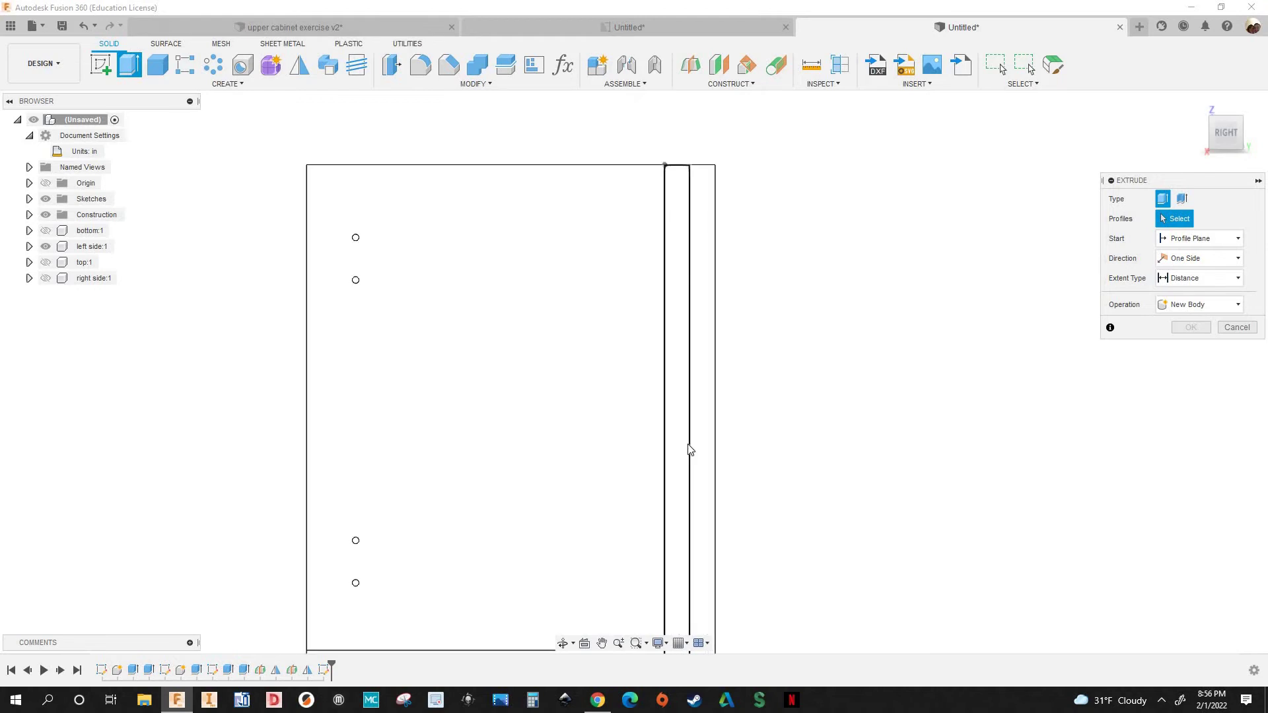
{"action": "left_click", "coordinate": [689, 449]}
{"action": "scroll", "coordinate": [792, 470], "scroll_direction": "down", "scroll_amount": 3}
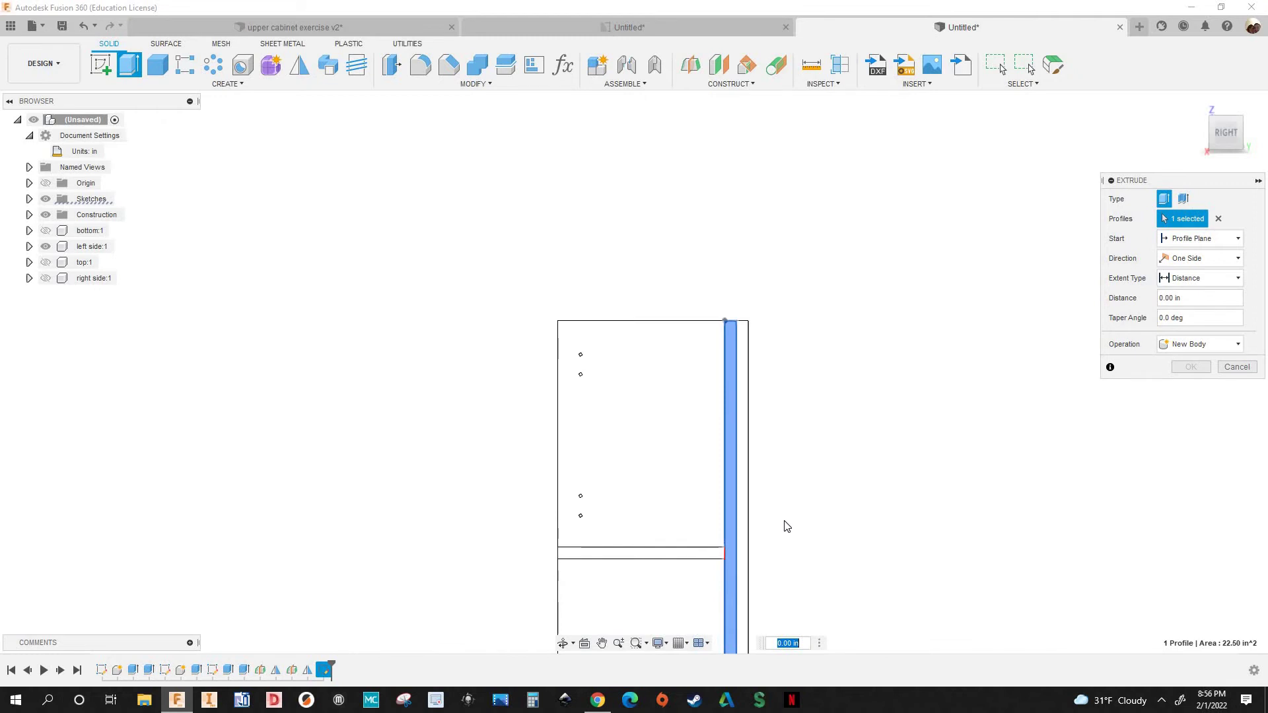
{"action": "scroll", "coordinate": [759, 549], "scroll_direction": "up", "scroll_amount": 8}
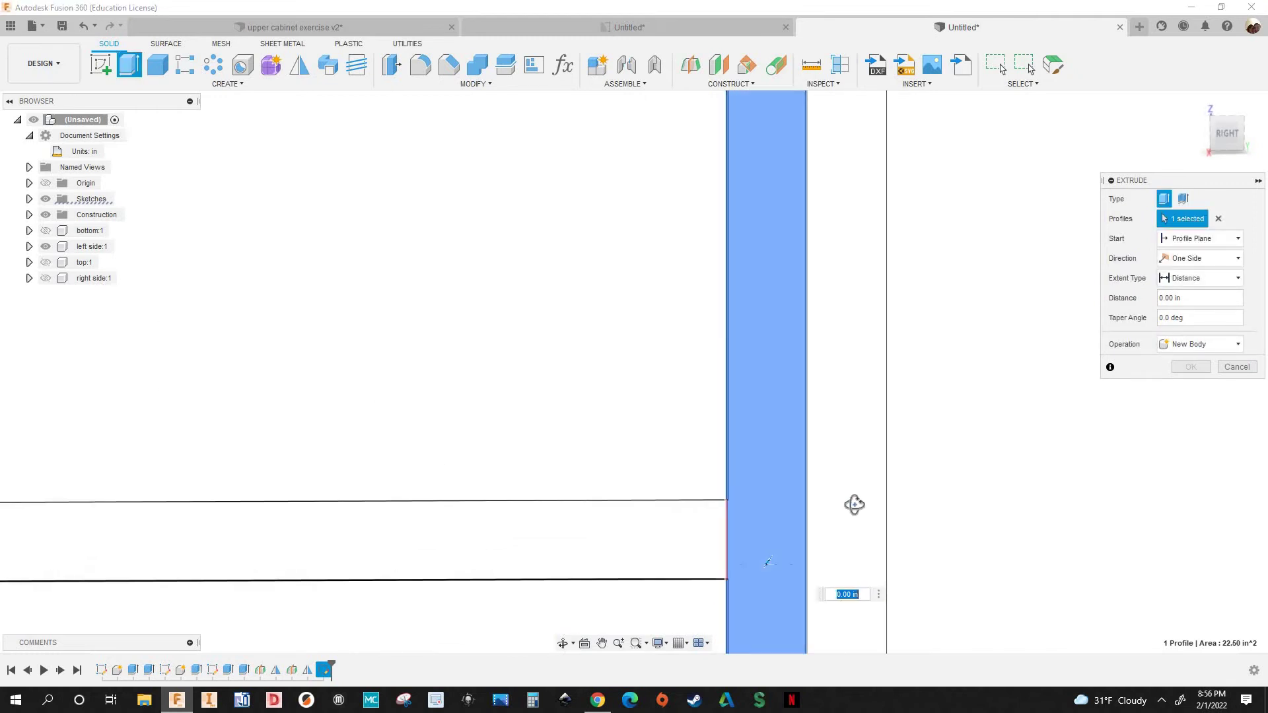
{"action": "scroll", "coordinate": [854, 505], "scroll_direction": "up", "scroll_amount": 2}
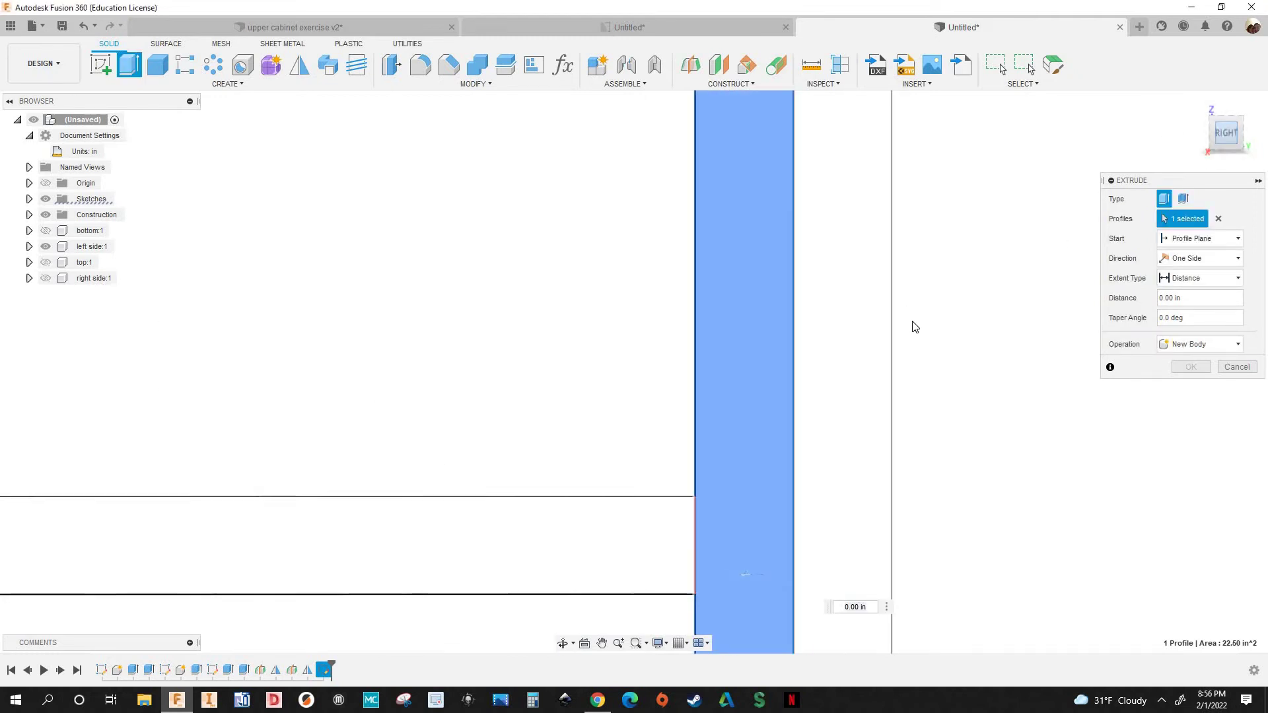
{"action": "scroll", "coordinate": [948, 419], "scroll_direction": "down", "scroll_amount": 5}
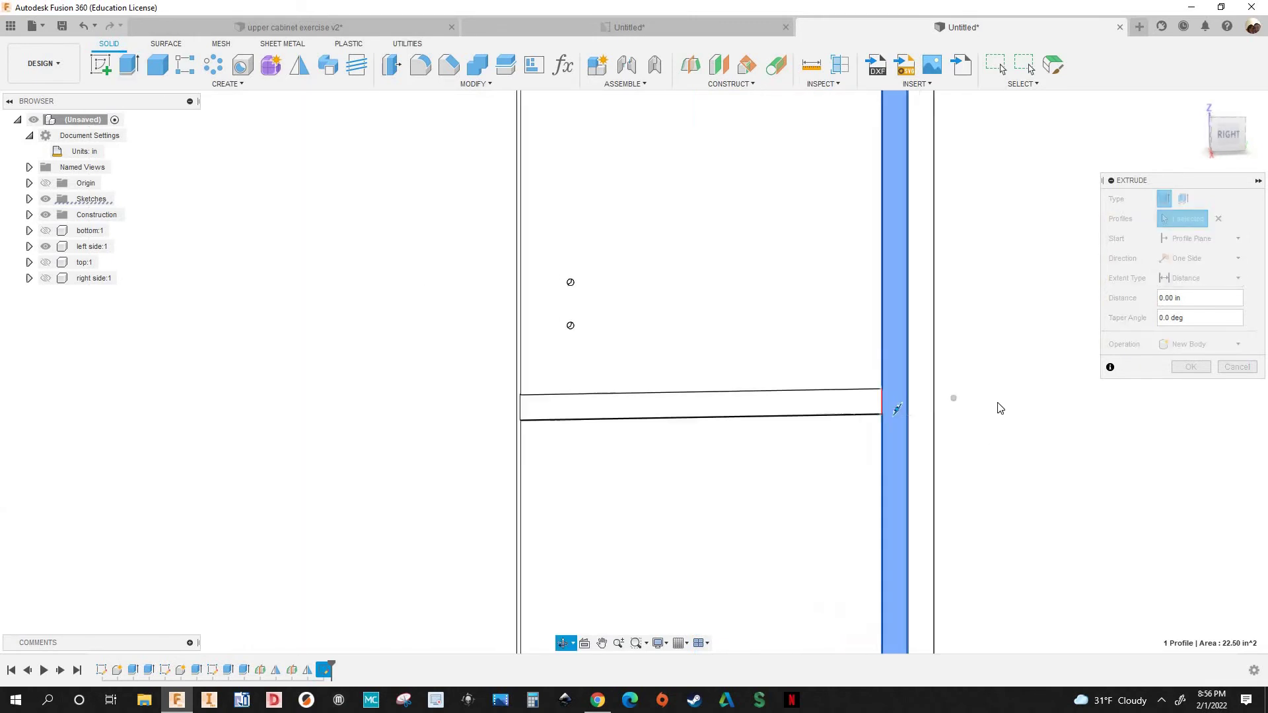
{"action": "scroll", "coordinate": [716, 332], "scroll_direction": "down", "scroll_amount": 4}
{"action": "middle_click_drag", "start_coordinate": [750, 329], "coordinate": [781, 320], "text": "shift"}
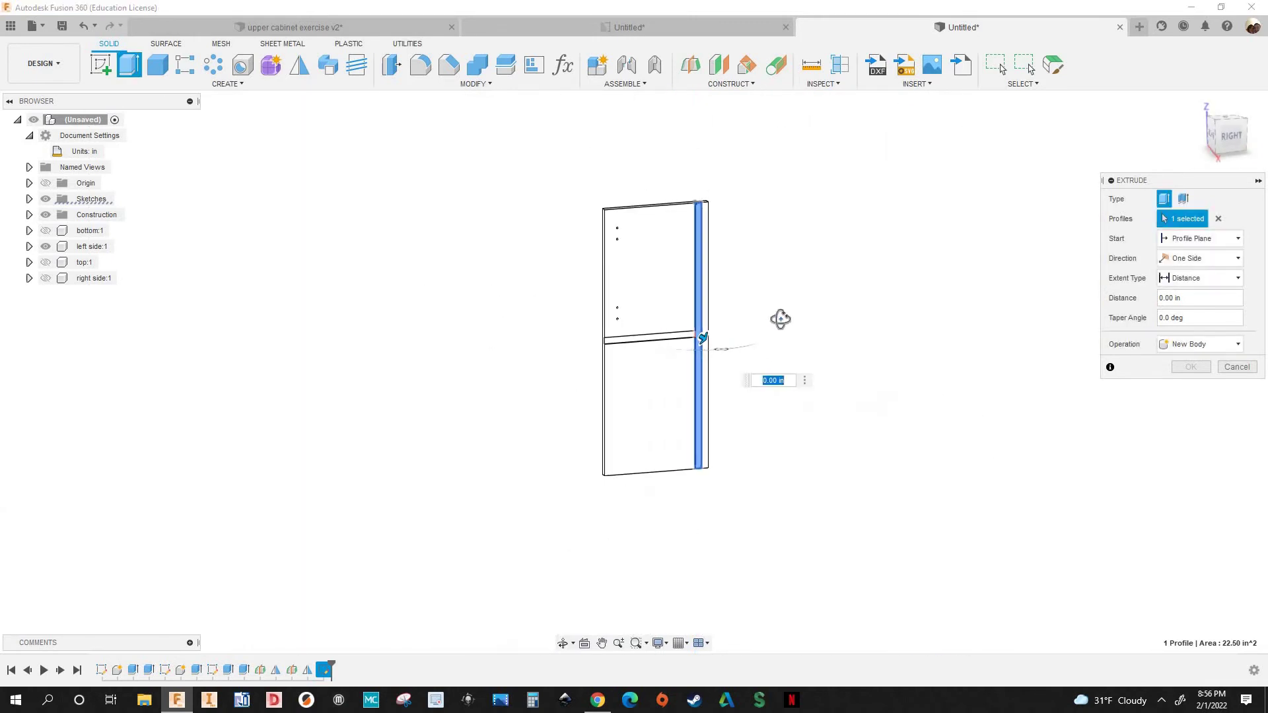
Show the right side component and set the extrude distance to width - thickness
{"action": "left_click", "coordinate": [46, 279]}
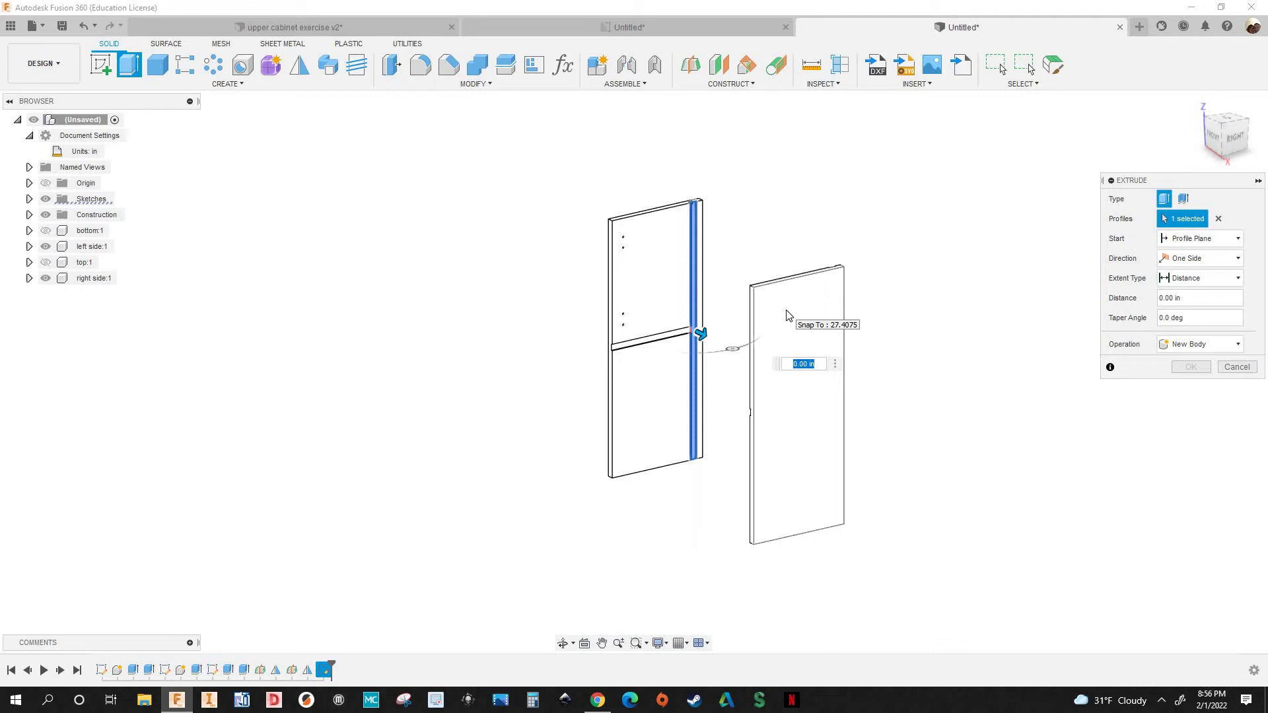
{"action": "type", "text": "w"}
{"action": "key", "text": "Return"}
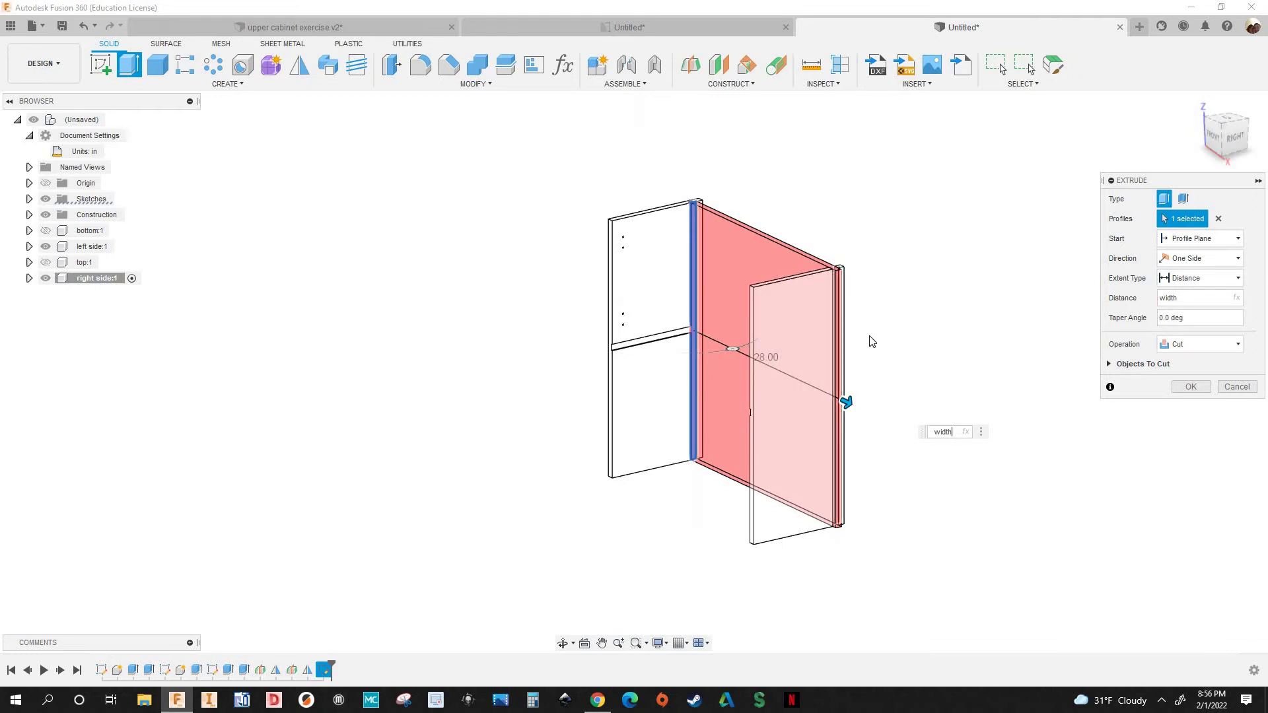
{"action": "middle_click_drag", "start_coordinate": [934, 425], "coordinate": [894, 314], "text": "shift"}
{"action": "scroll", "coordinate": [905, 356], "scroll_direction": "up", "scroll_amount": 2}
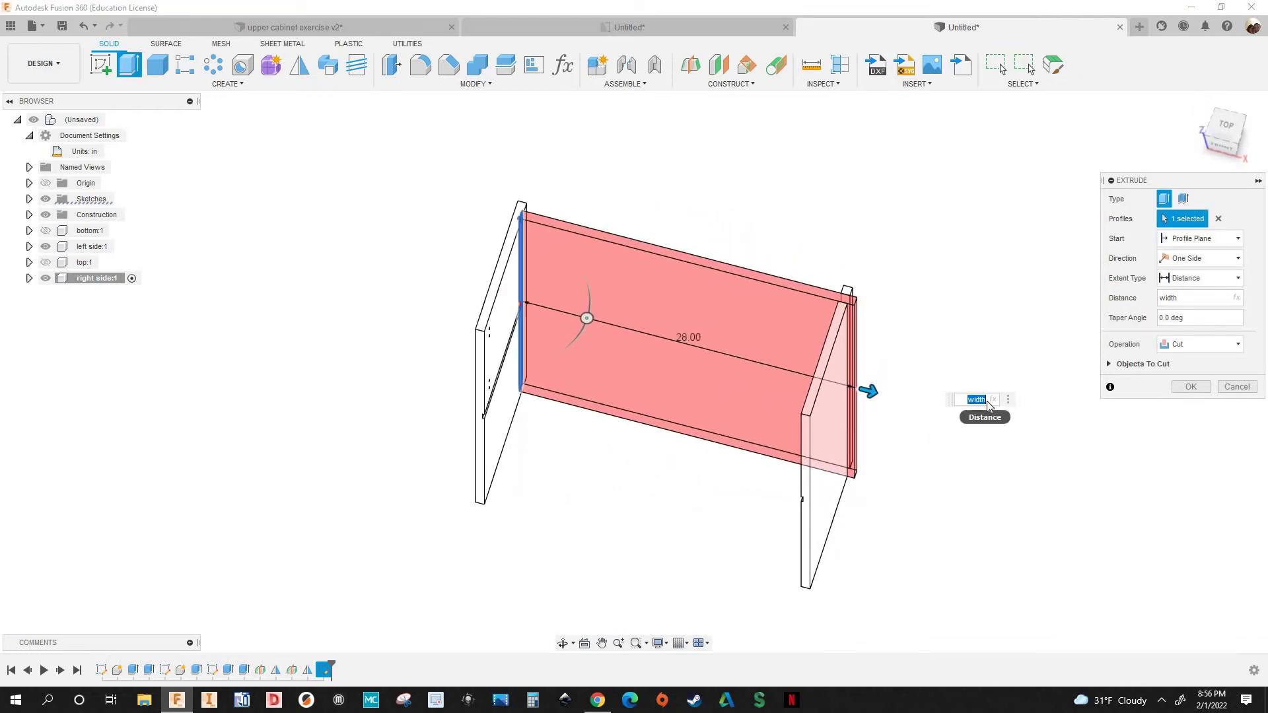
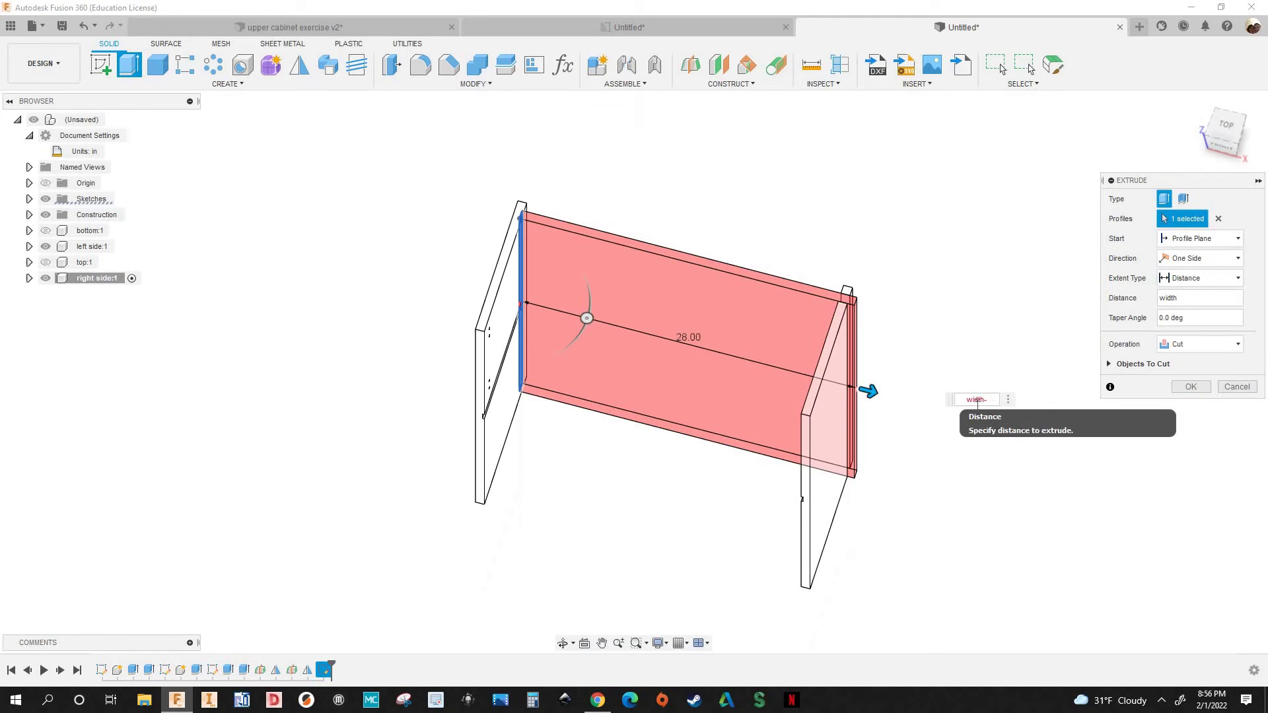
{"action": "type", "text": "th"}
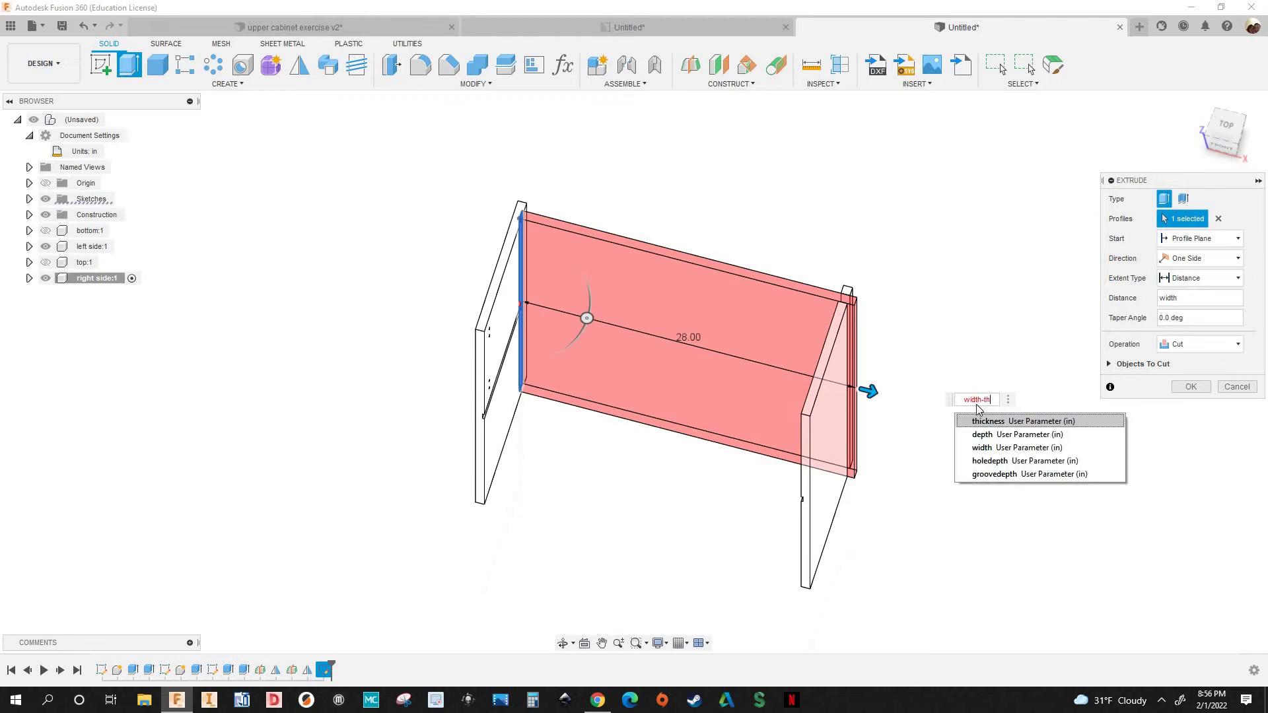
{"action": "key", "text": "Return"}
{"action": "key", "text": "Return"}
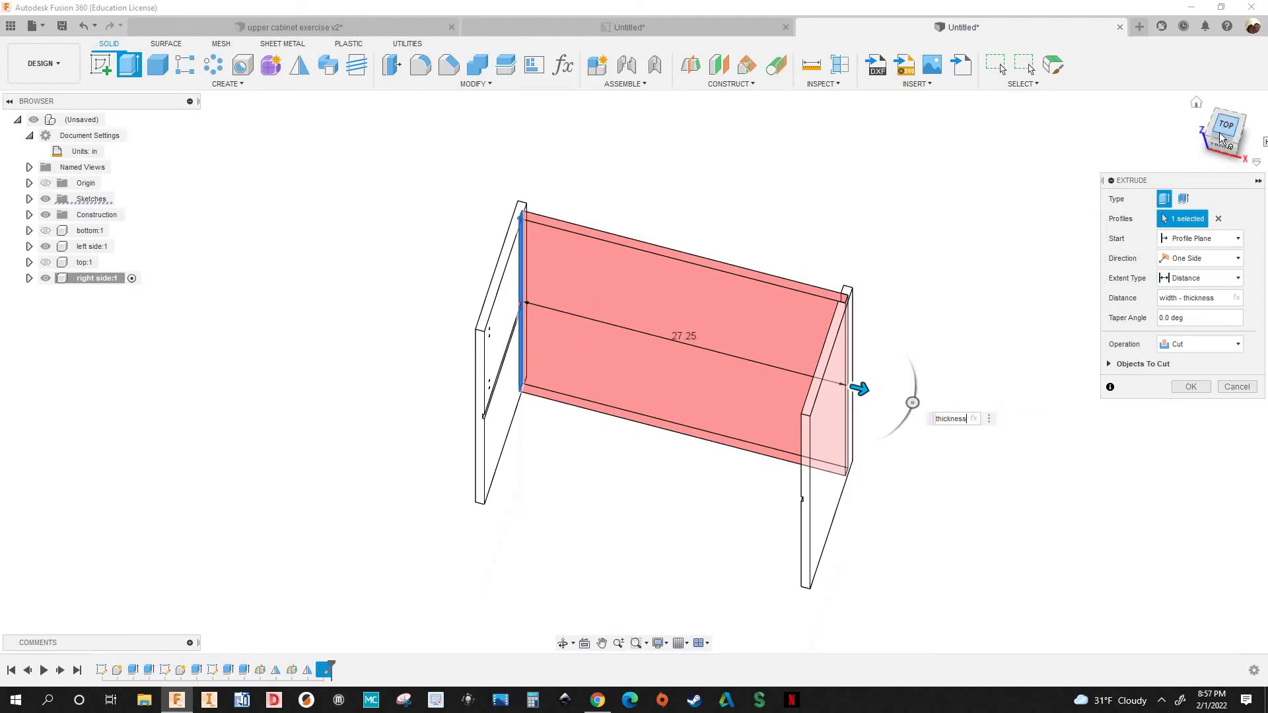
Examine from above and at an angle where the extrusion's end meets the groove in the right side panel
{"action": "middle_click_drag", "start_coordinate": [851, 304], "coordinate": [852, 392], "text": "shift"}
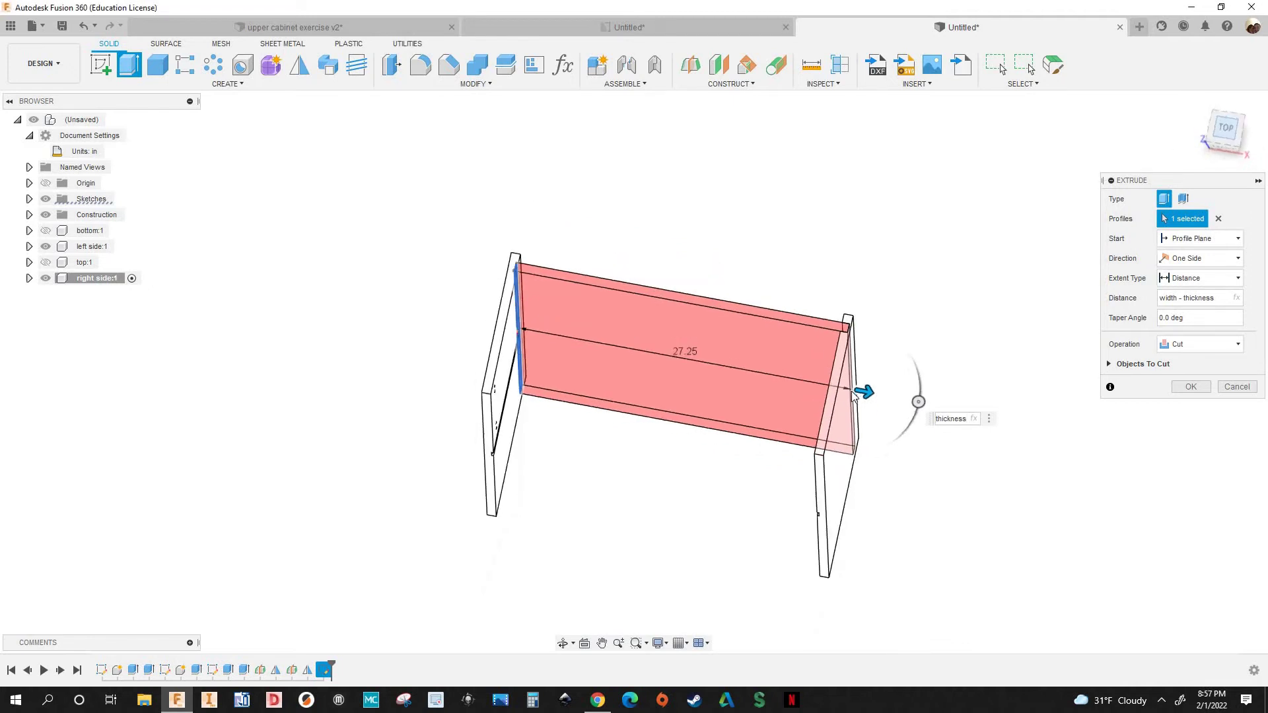
{"action": "scroll", "coordinate": [918, 397], "scroll_direction": "up", "scroll_amount": 5}
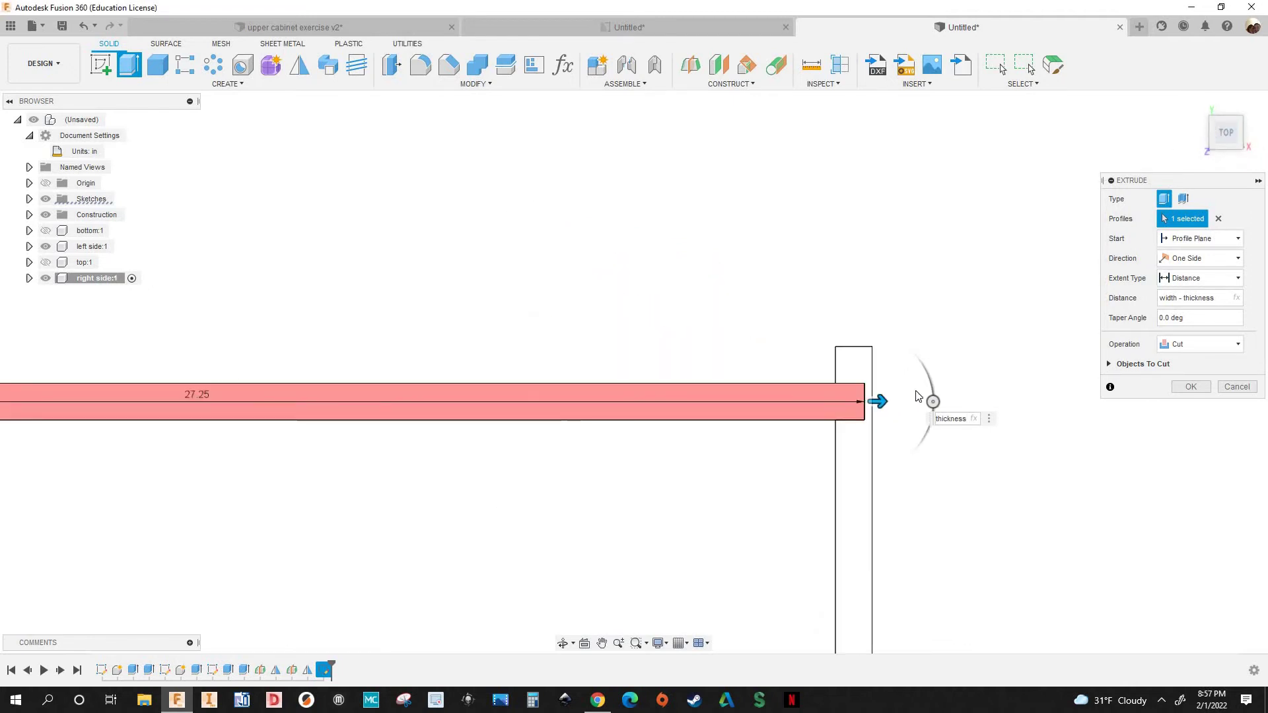
{"action": "scroll", "coordinate": [917, 396], "scroll_direction": "up", "scroll_amount": 4}
{"action": "scroll", "coordinate": [970, 377], "scroll_direction": "down", "scroll_amount": 3}
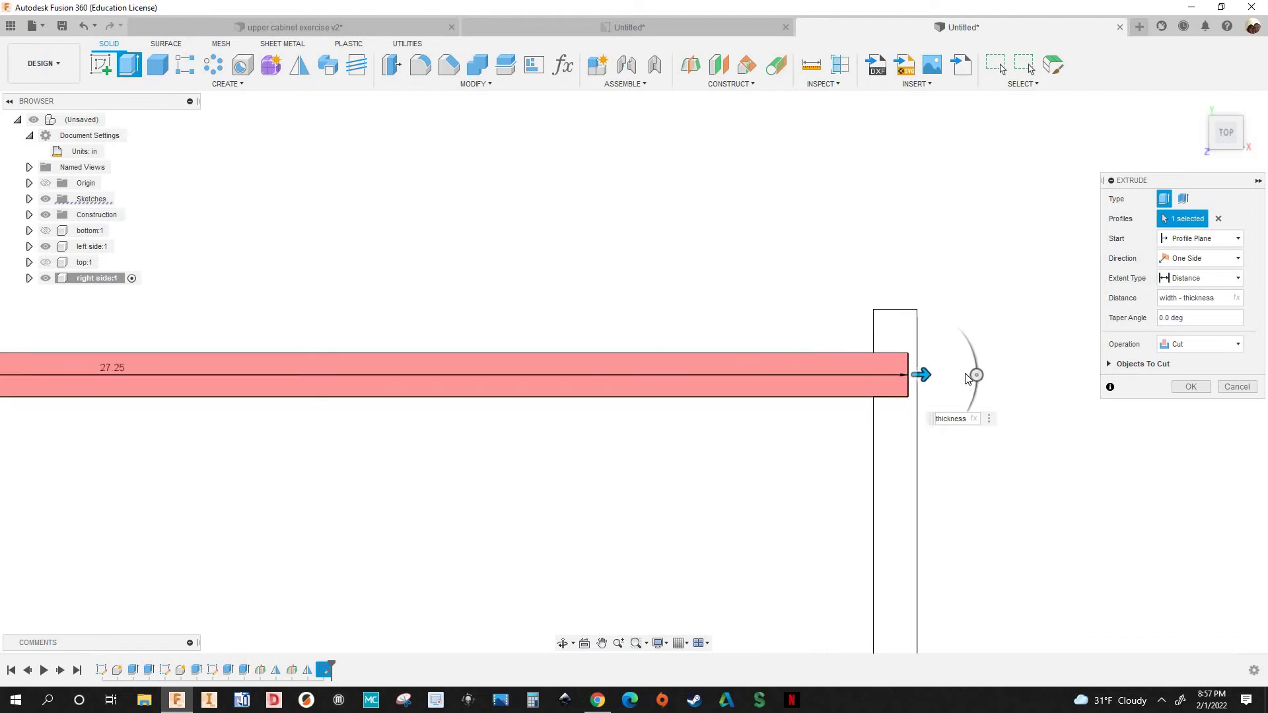
{"action": "scroll", "coordinate": [966, 378], "scroll_direction": "down", "scroll_amount": 1}
{"action": "middle_click_drag", "start_coordinate": [963, 464], "coordinate": [999, 390], "text": "shift"}
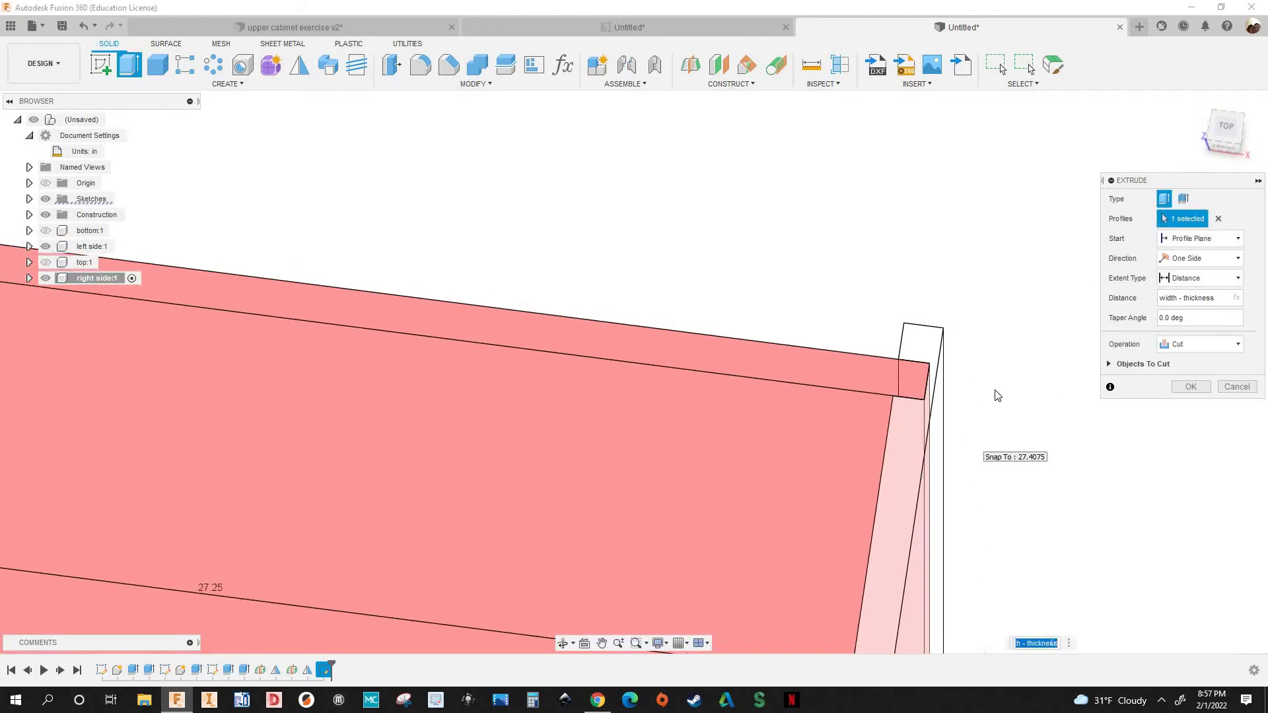
{"action": "scroll", "coordinate": [1000, 395], "scroll_direction": "down", "scroll_amount": 3}
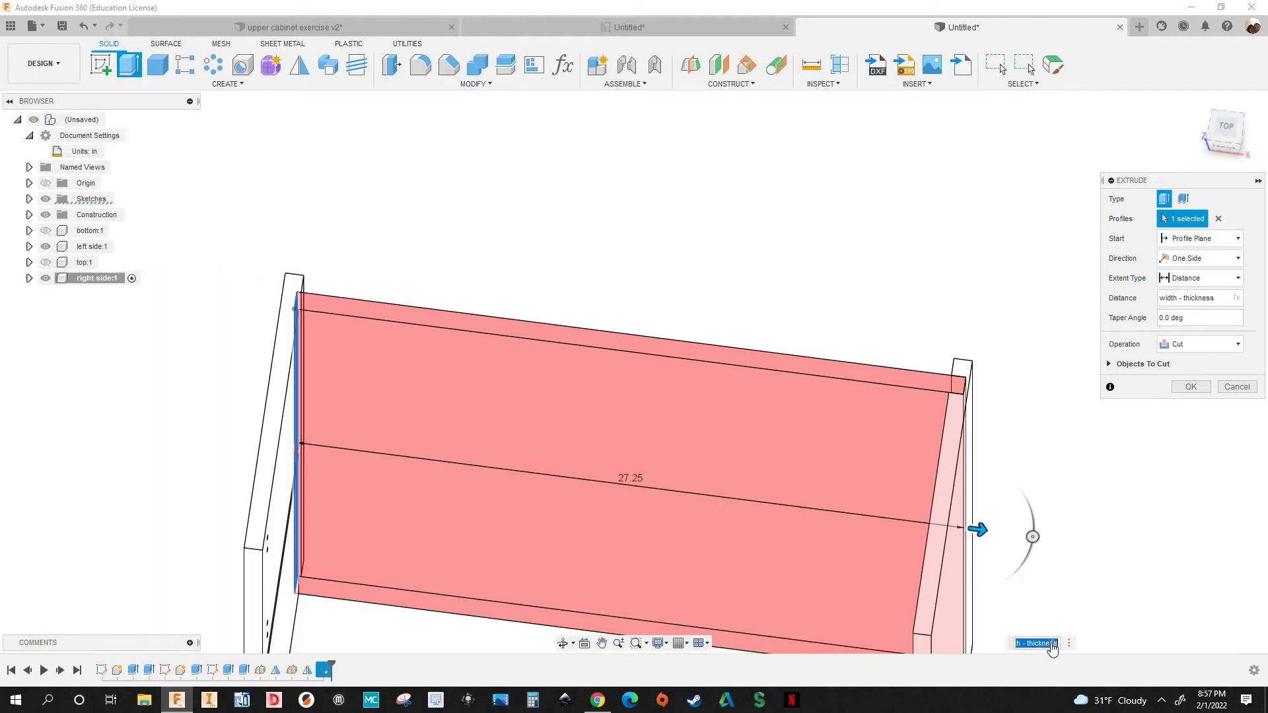
{"action": "scroll", "coordinate": [1017, 528], "scroll_direction": "down", "scroll_amount": 2}
{"action": "middle_click_drag", "start_coordinate": [1000, 561], "coordinate": [893, 466]}
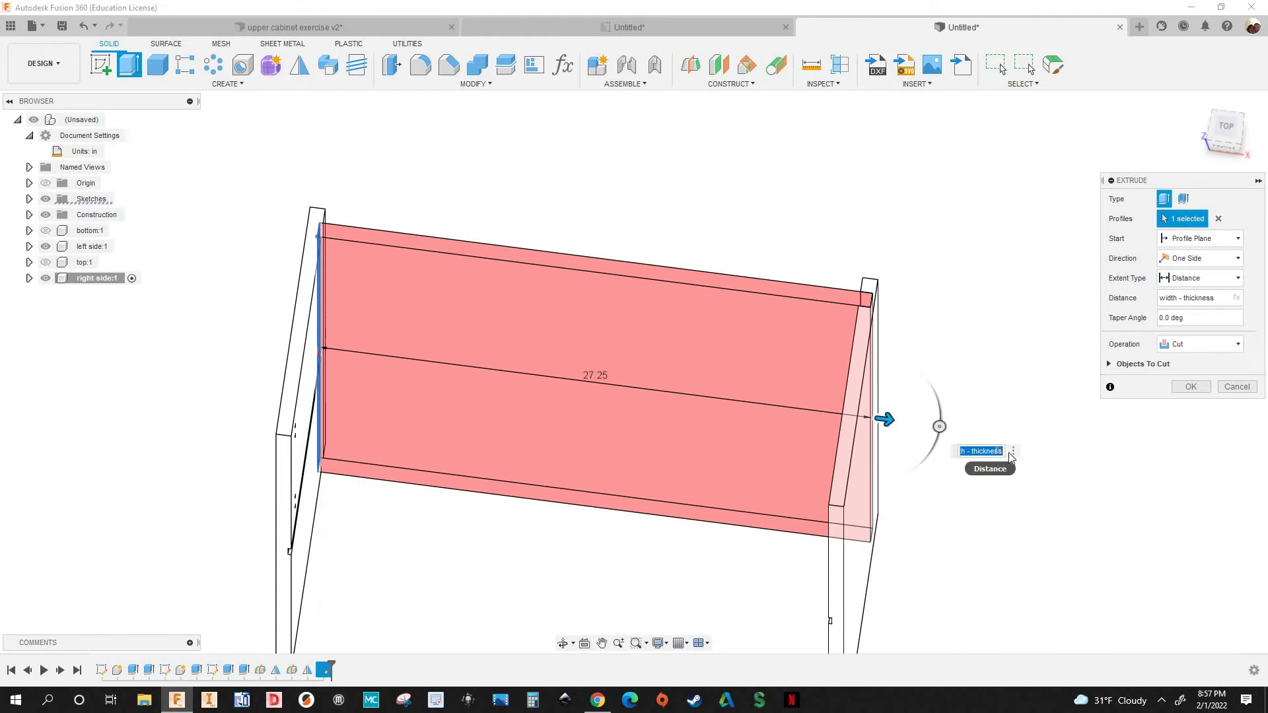
Re-enter the extrude distance as the parameter expression width - thickness
{"action": "left_click", "coordinate": [984, 453]}
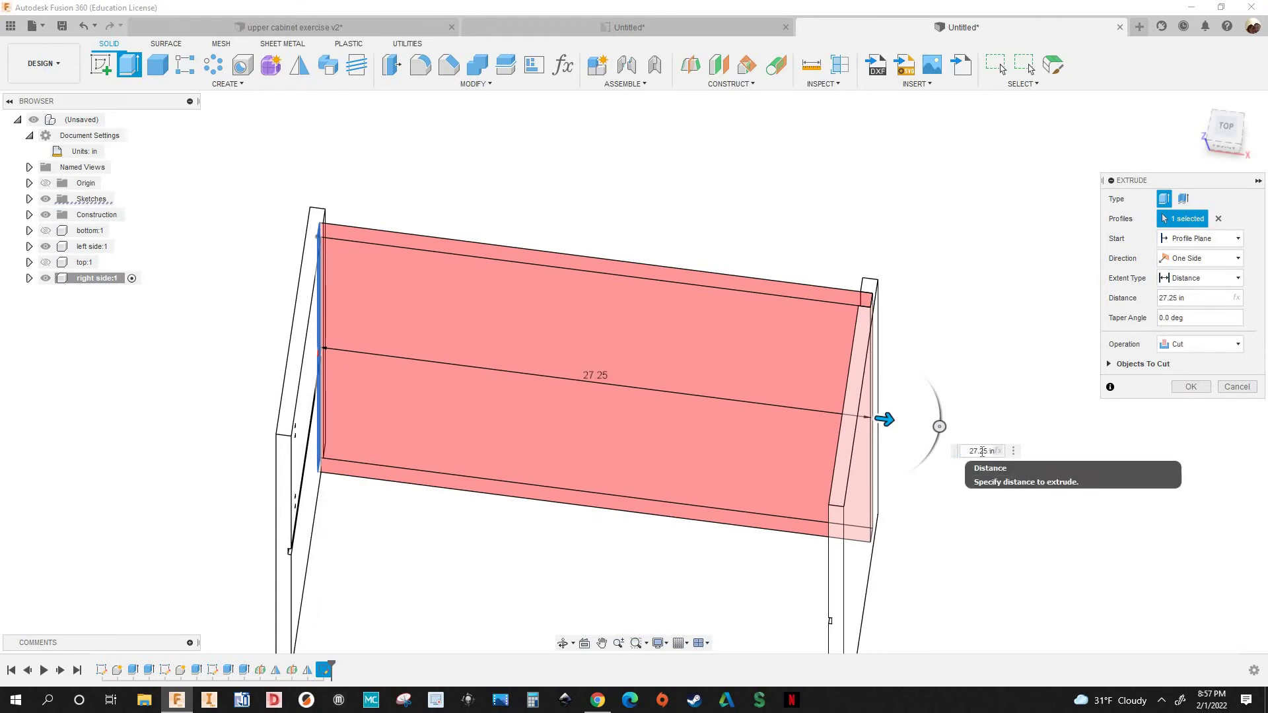
{"action": "left_click_drag", "start_coordinate": [971, 451], "coordinate": [988, 467]}
{"action": "type", "text": "w"}
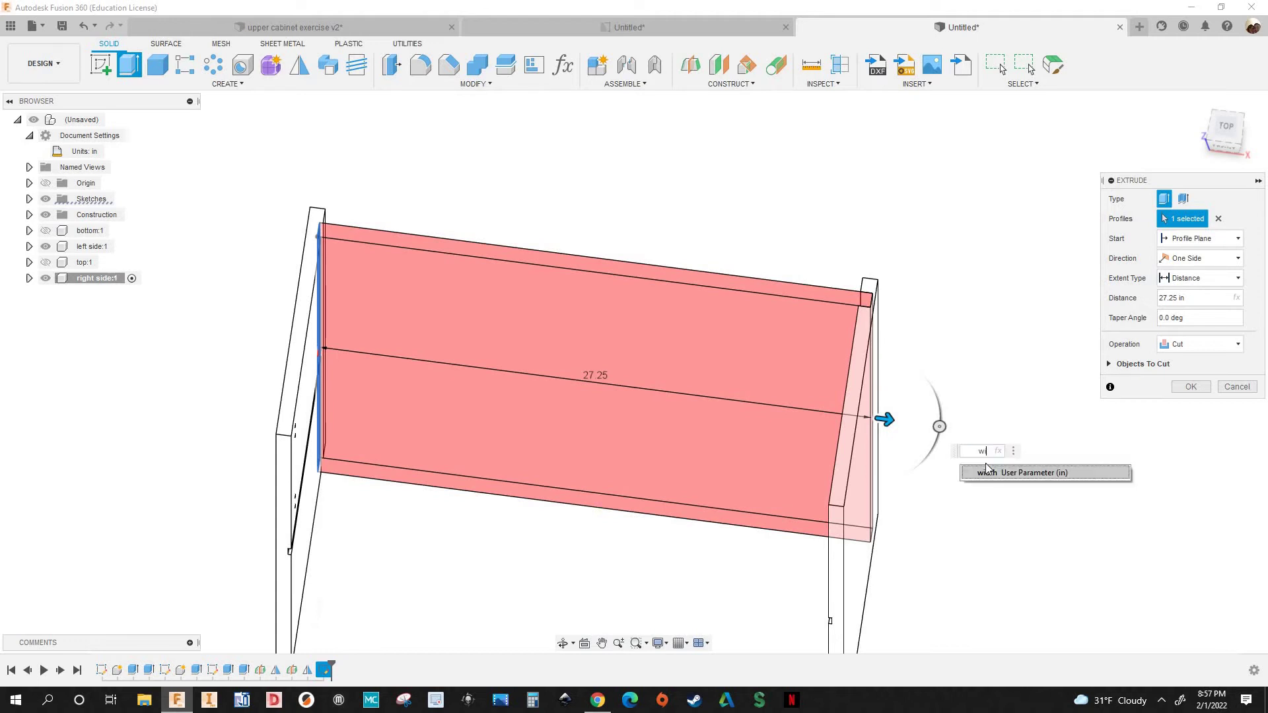
{"action": "type", "text": "i"}
{"action": "left_click", "coordinate": [987, 472]}
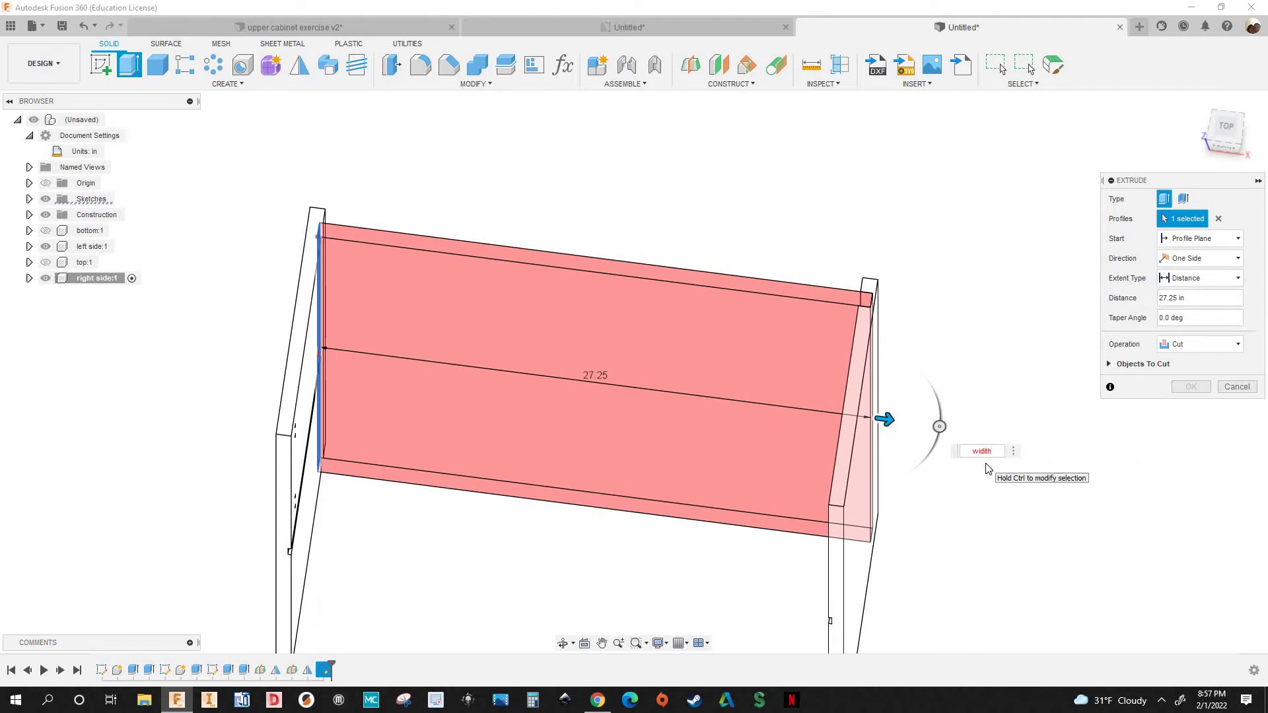
{"action": "key", "text": "BackSpace"}
{"action": "key", "text": "BackSpace"}
{"action": "left_click", "coordinate": [986, 472]}
{"action": "type", "text": "-th"}
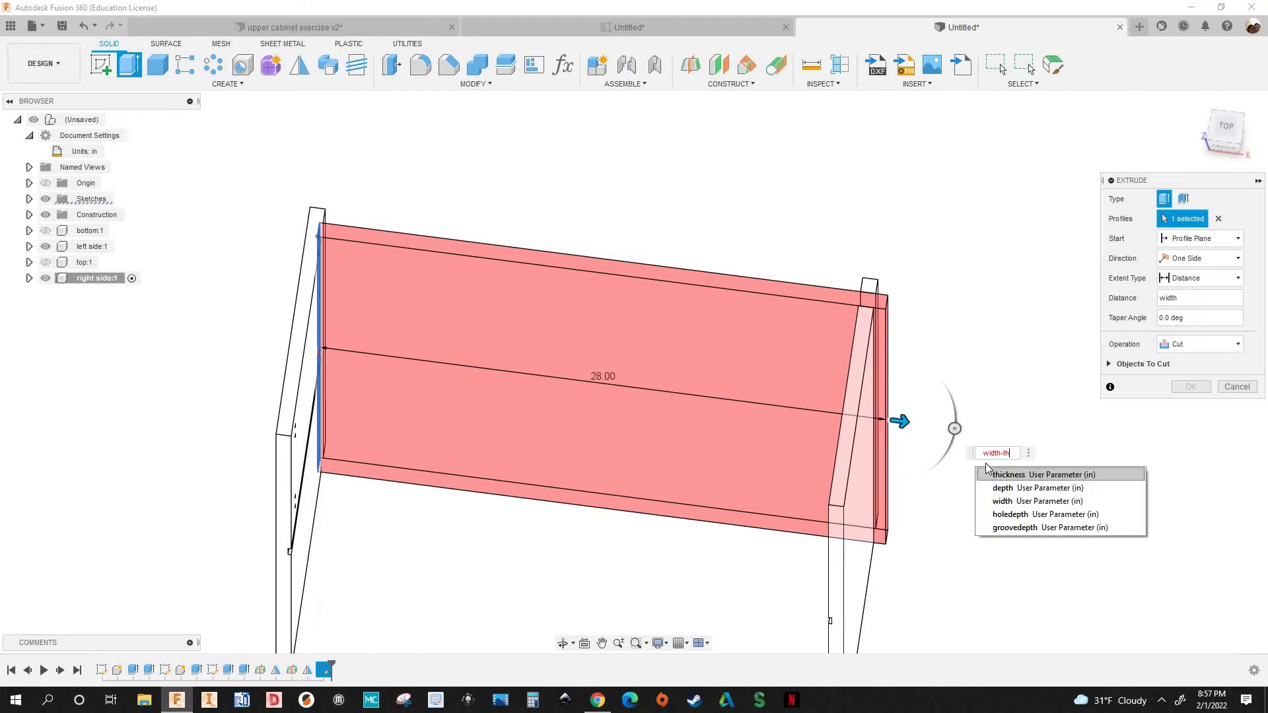
{"action": "left_click", "coordinate": [987, 471]}
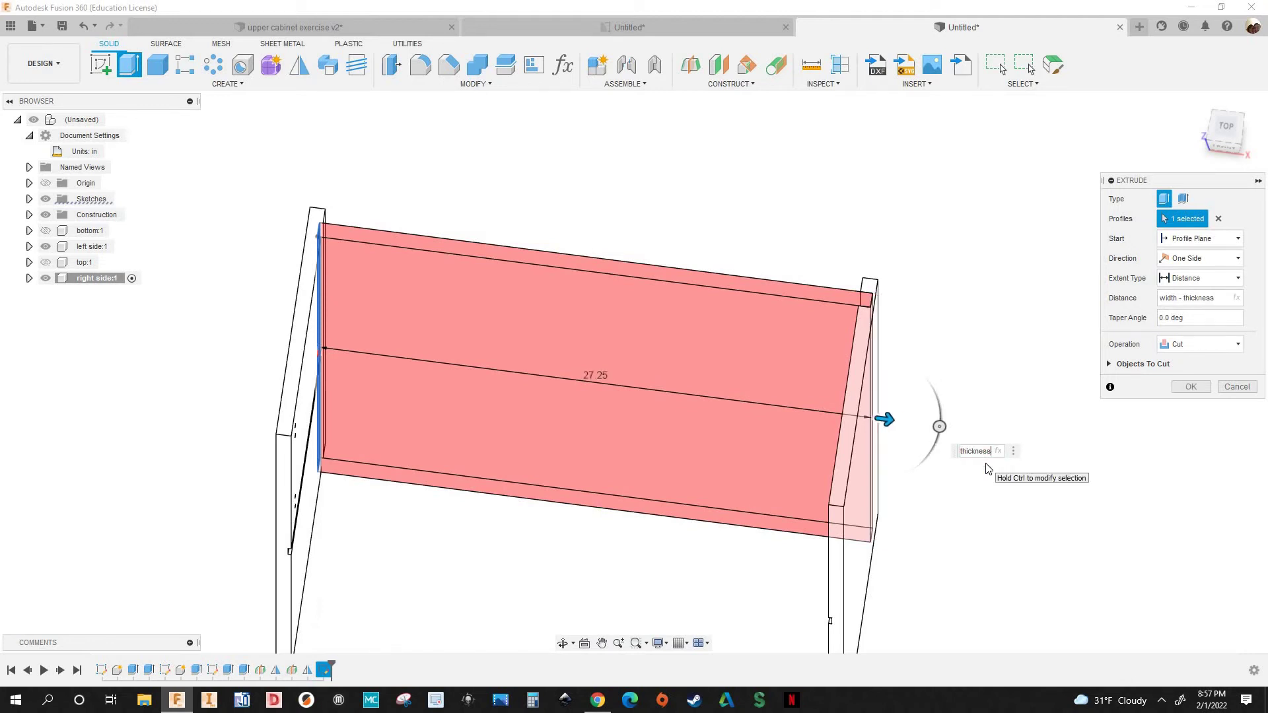
Add the groovedepth parameter to the extrude distance, making it width - thickness + groovedepth
{"action": "scroll", "coordinate": [873, 322], "scroll_direction": "up", "scroll_amount": 5}
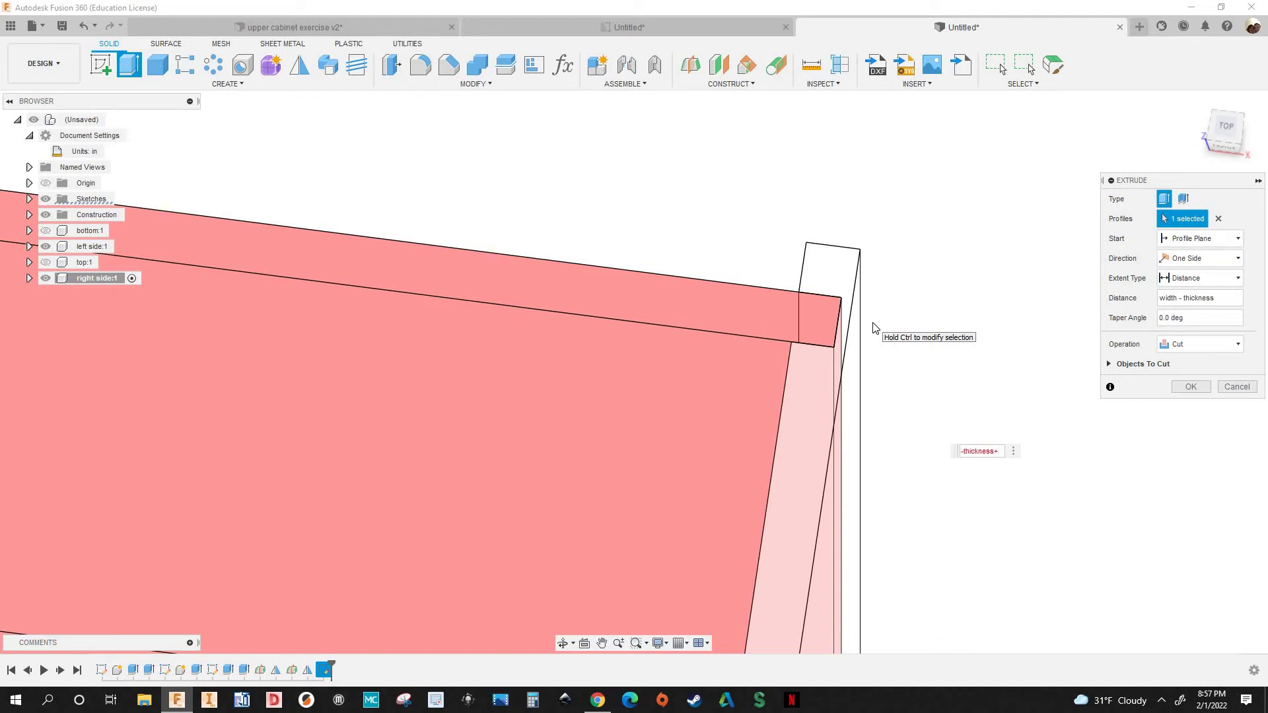
{"action": "type", "text": "gro"}
{"action": "key", "text": "Return"}
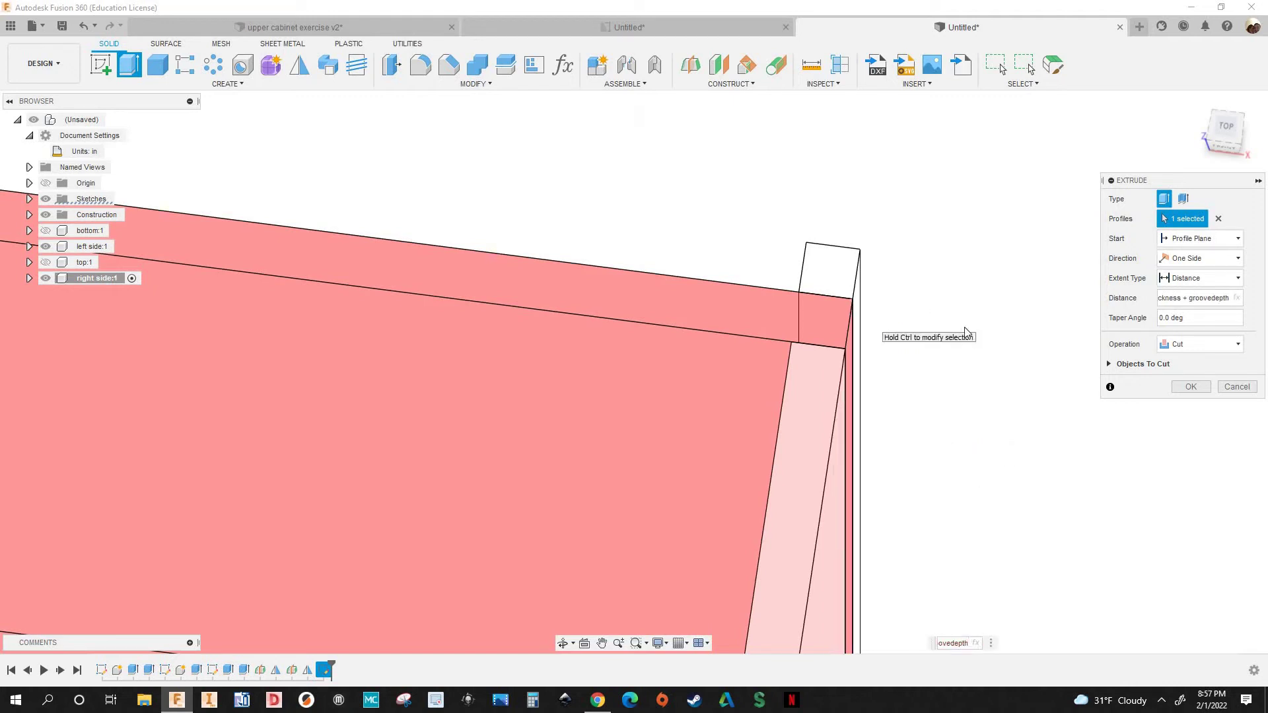
Make the groovedepth term negative in the extrude distance, giving width - thickness + -groovedepth
{"action": "scroll", "coordinate": [819, 367], "scroll_direction": "down", "scroll_amount": 5}
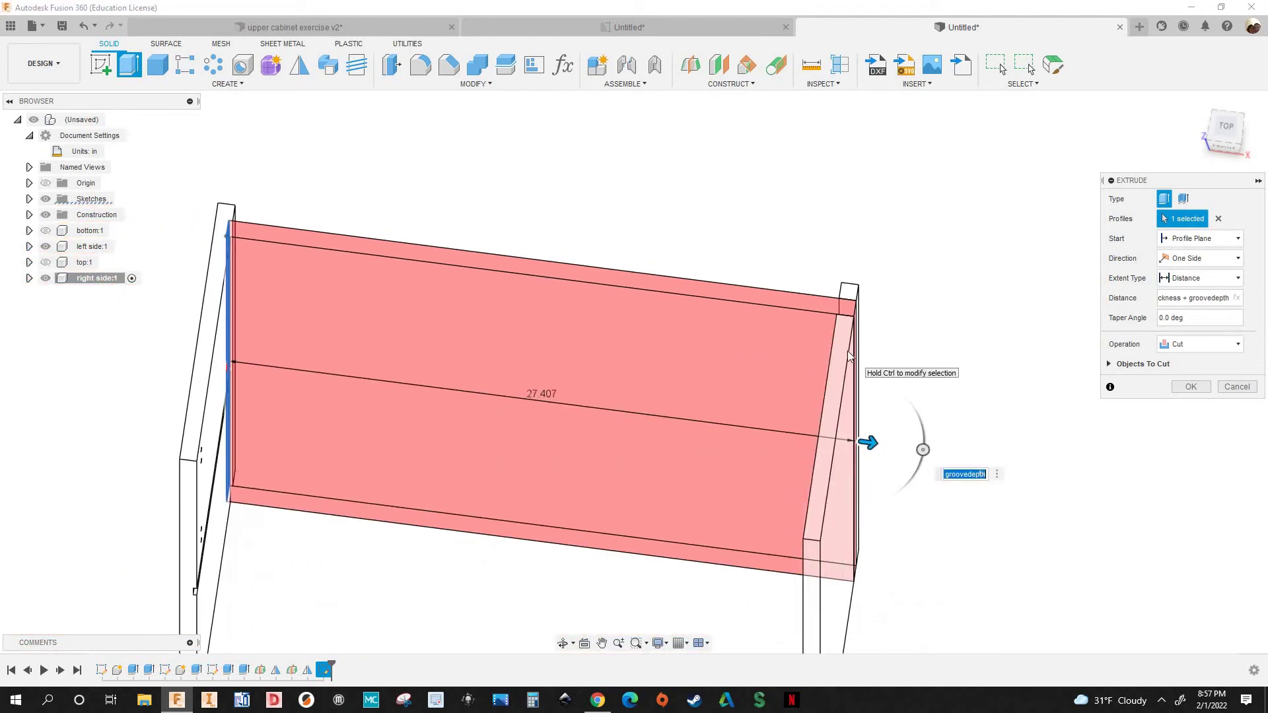
{"action": "scroll", "coordinate": [855, 365], "scroll_direction": "up", "scroll_amount": 5}
{"action": "left_click", "coordinate": [948, 477]}
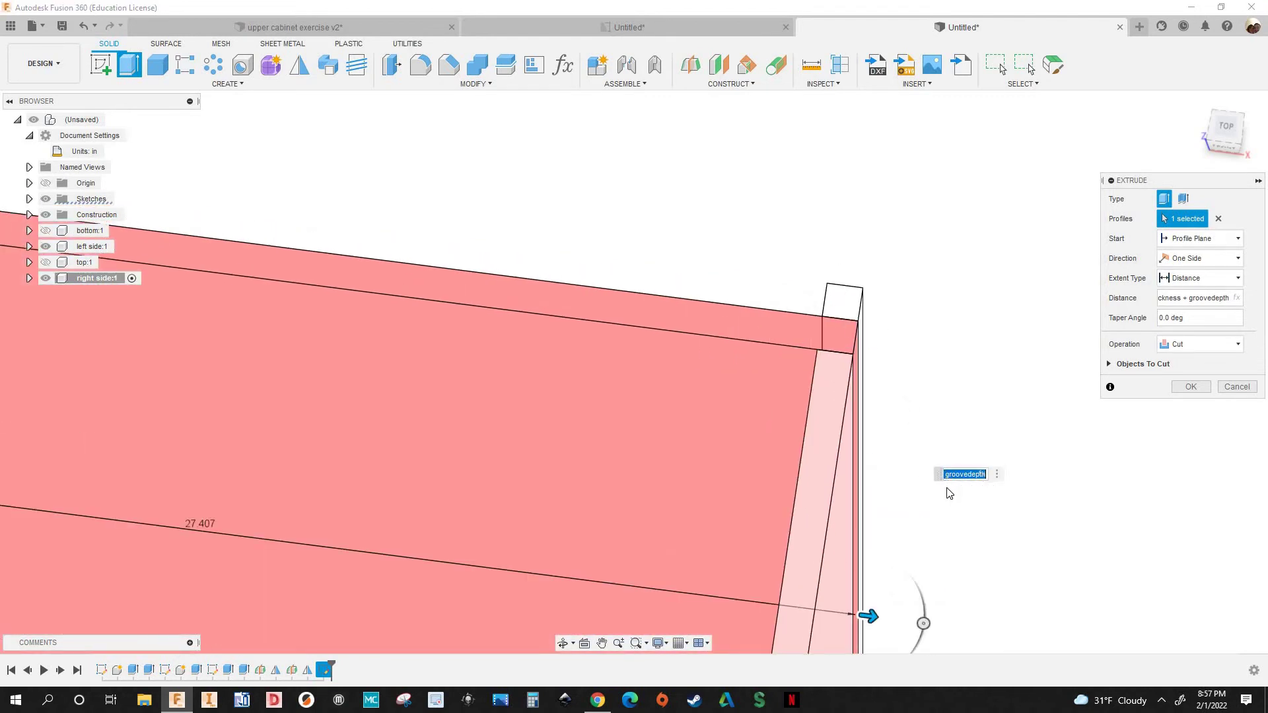
{"action": "type", "text": "-"}
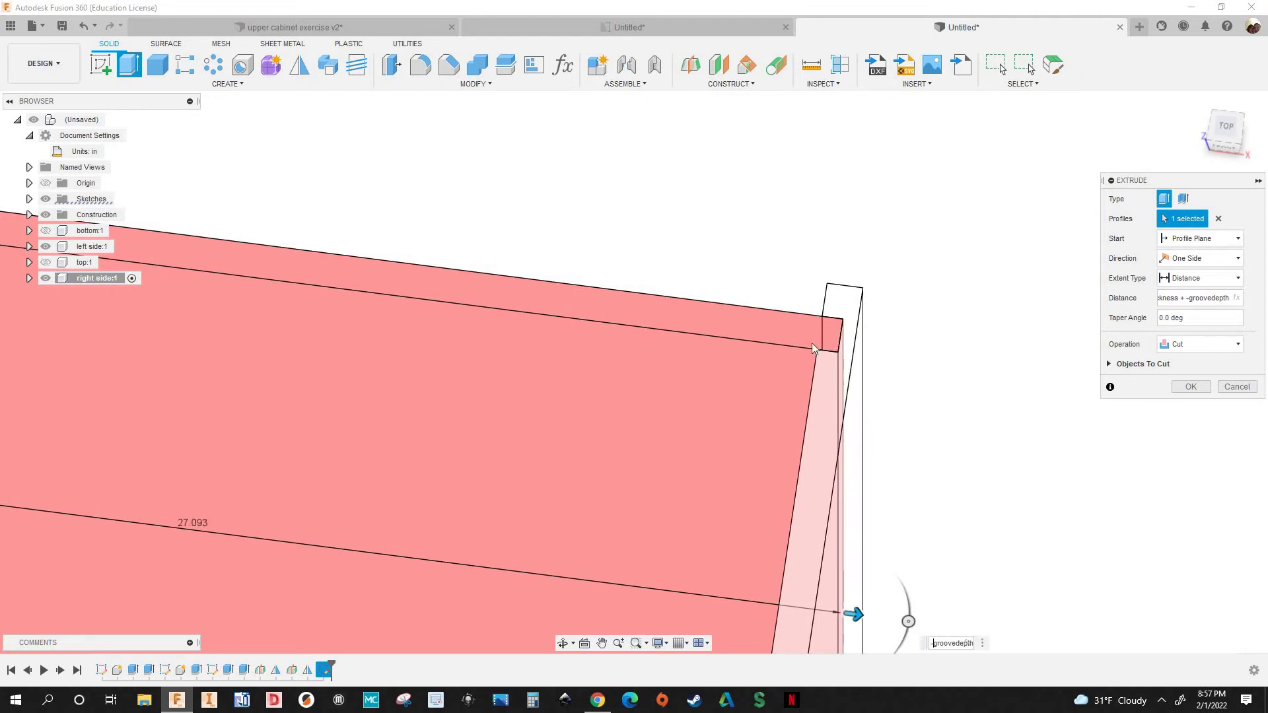
Set the extrusion's operation to New Component
{"action": "scroll", "coordinate": [811, 342], "scroll_direction": "down", "scroll_amount": 2}
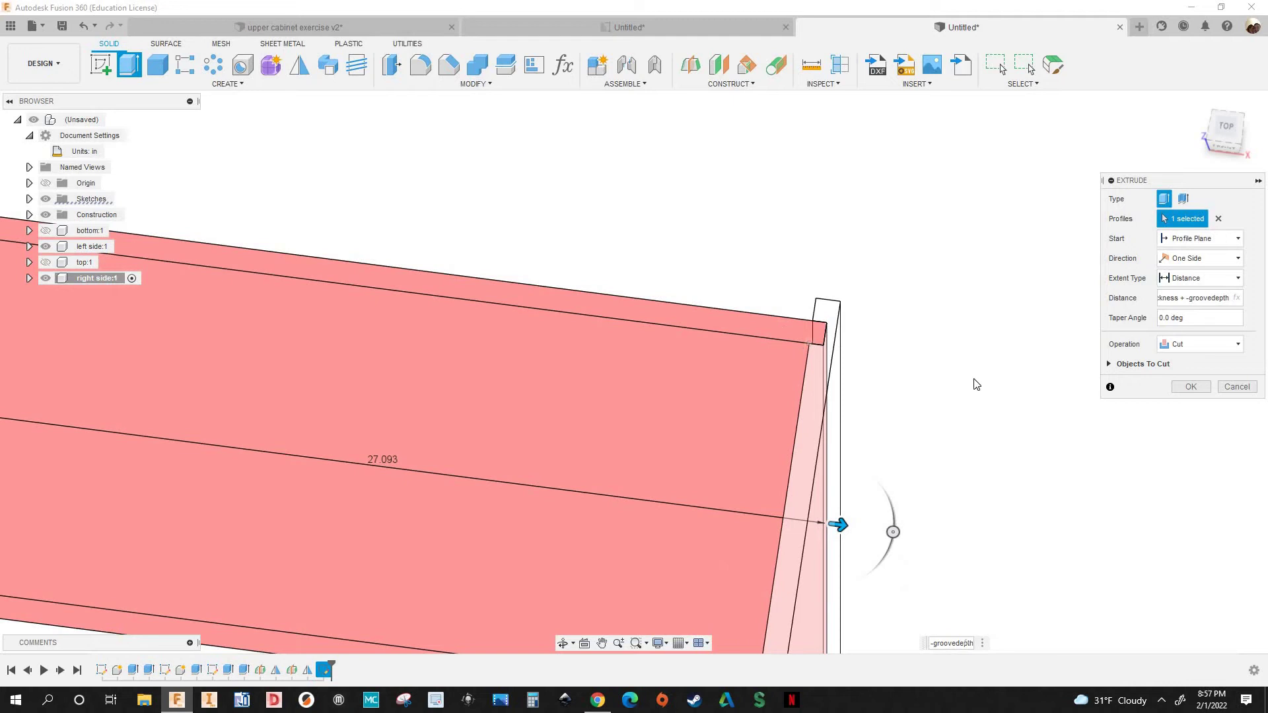
{"action": "scroll", "coordinate": [978, 385], "scroll_direction": "down", "scroll_amount": 1}
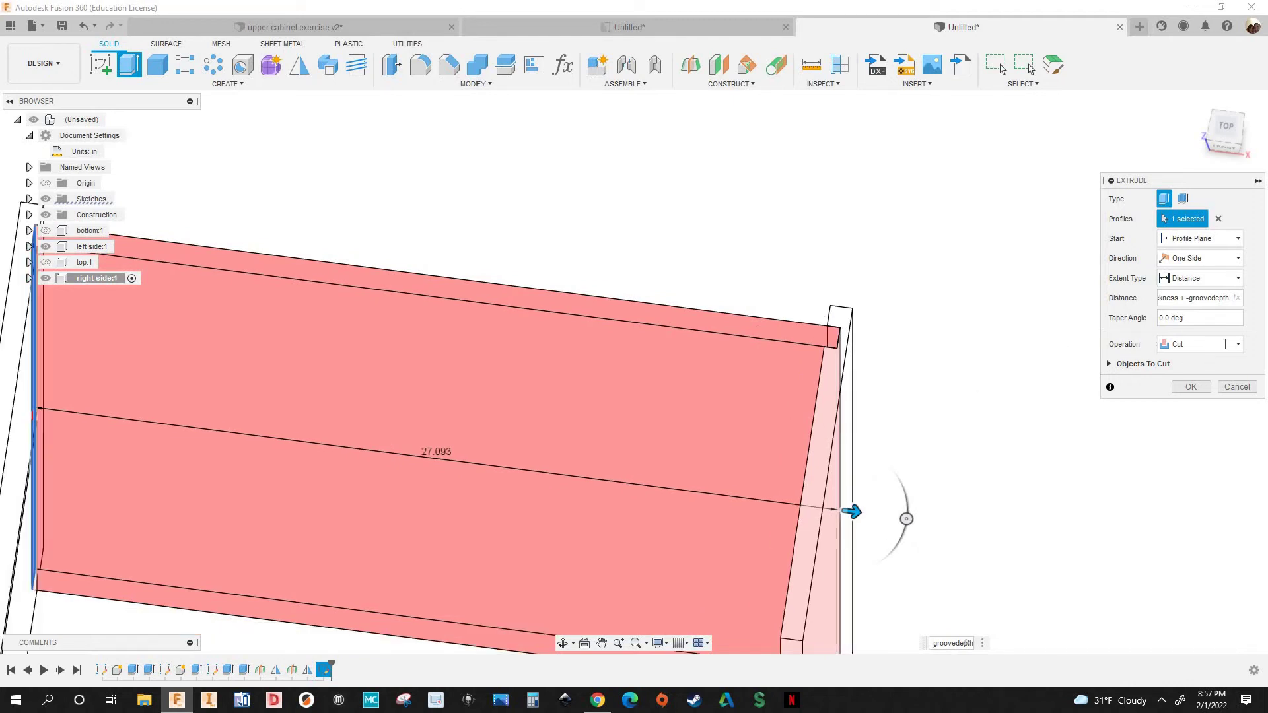
{"action": "left_click", "coordinate": [1199, 345]}
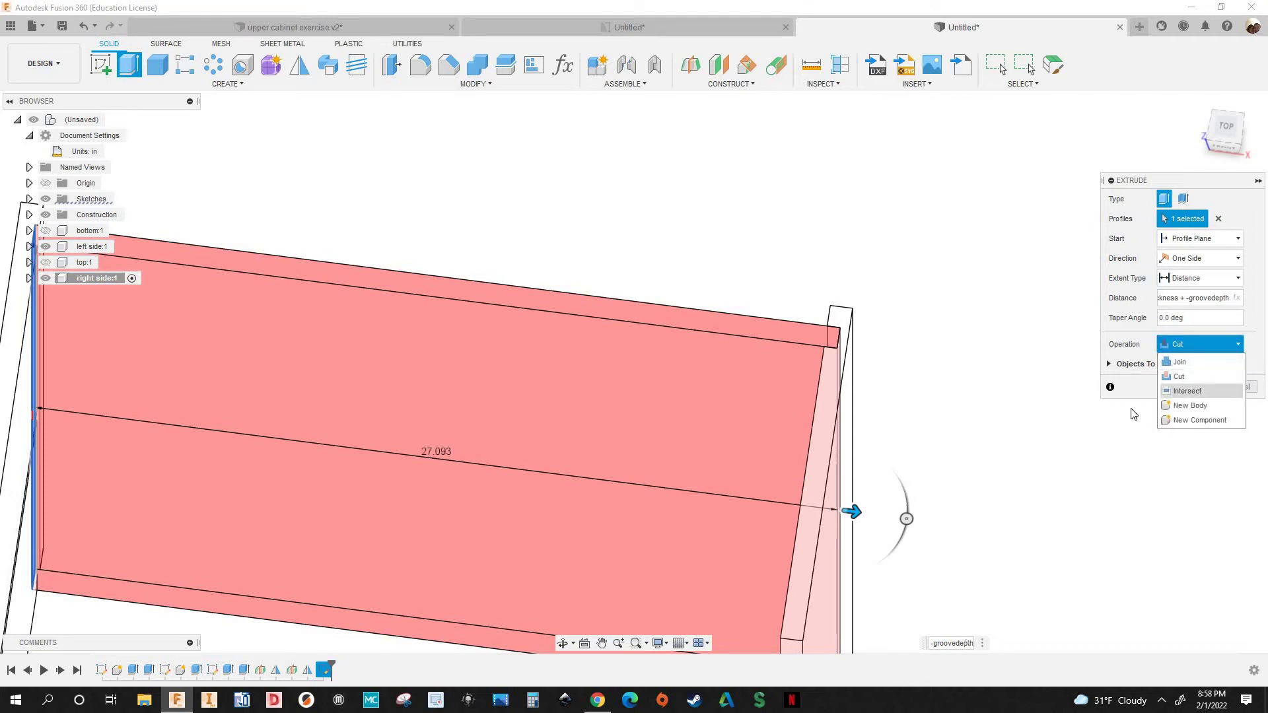
{"action": "left_click", "coordinate": [1189, 420]}
Remove the plus sign from the extrude distance expression, making it width - thickness - groovedepth
{"action": "scroll", "coordinate": [831, 359], "scroll_direction": "up", "scroll_amount": 3}
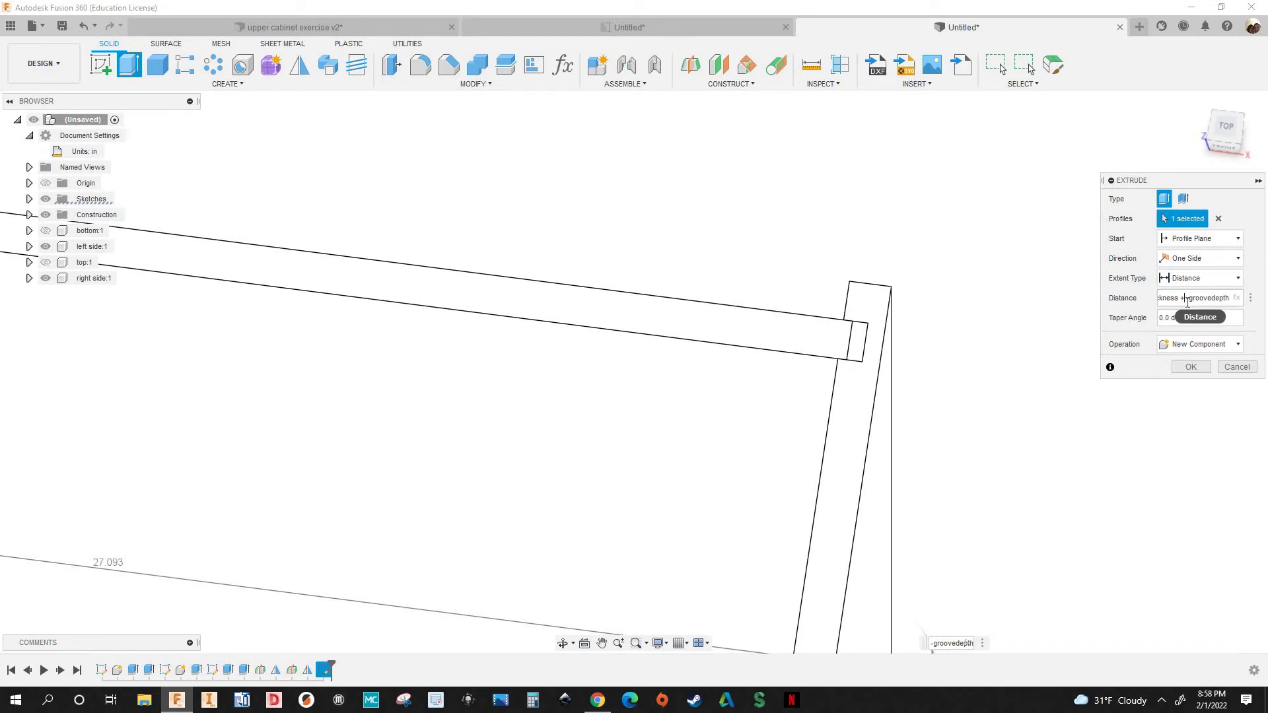
{"action": "key", "text": "BackSpace"}
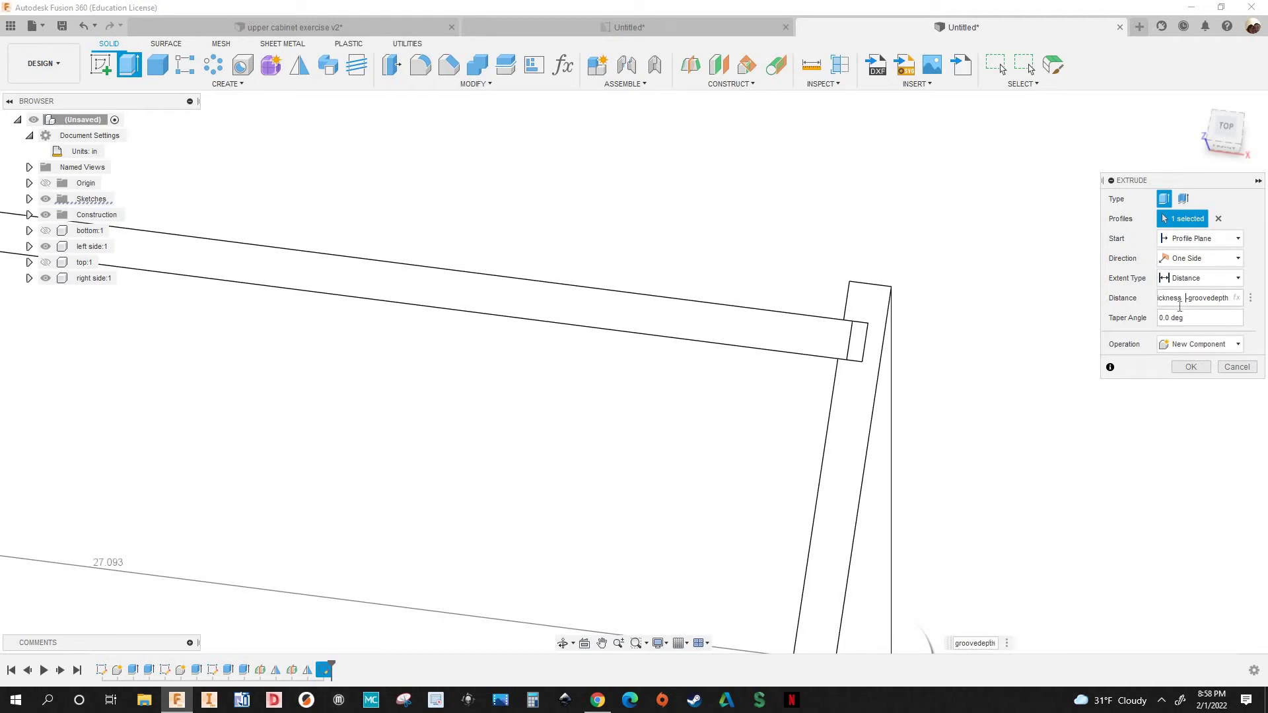
{"action": "key", "text": "BackSpace"}
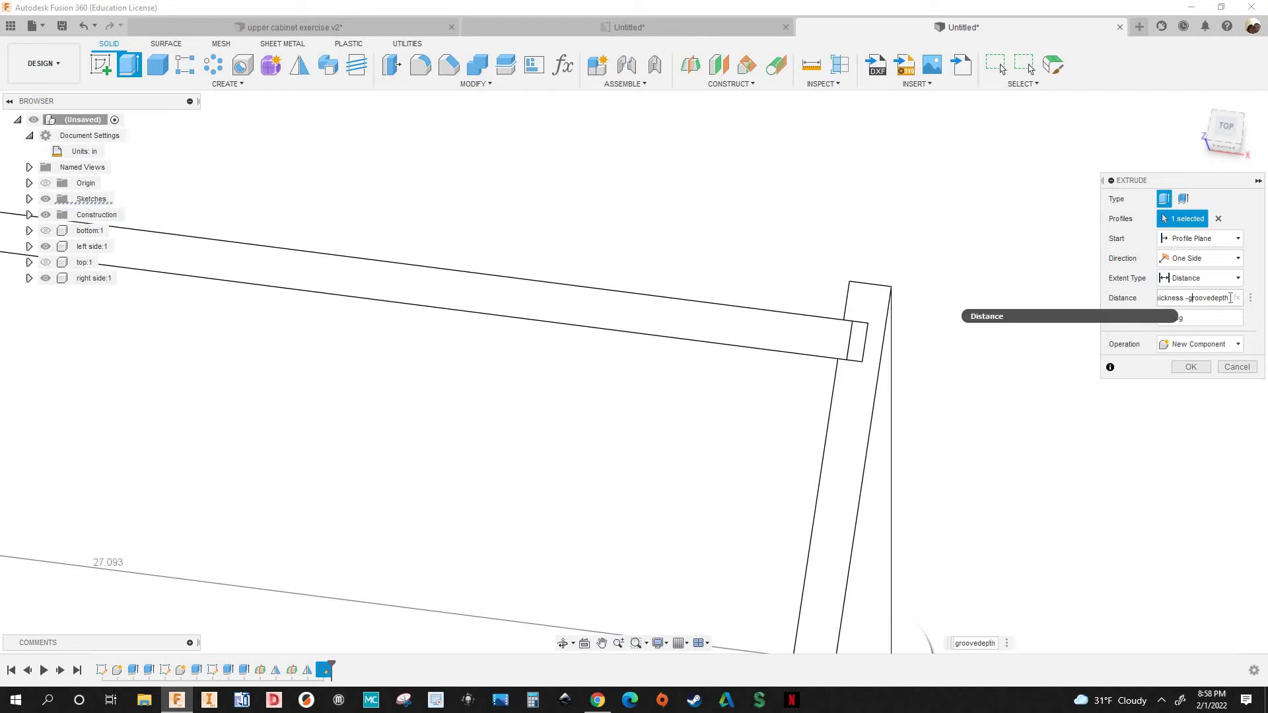
{"action": "double_click", "coordinate": [1192, 299]}
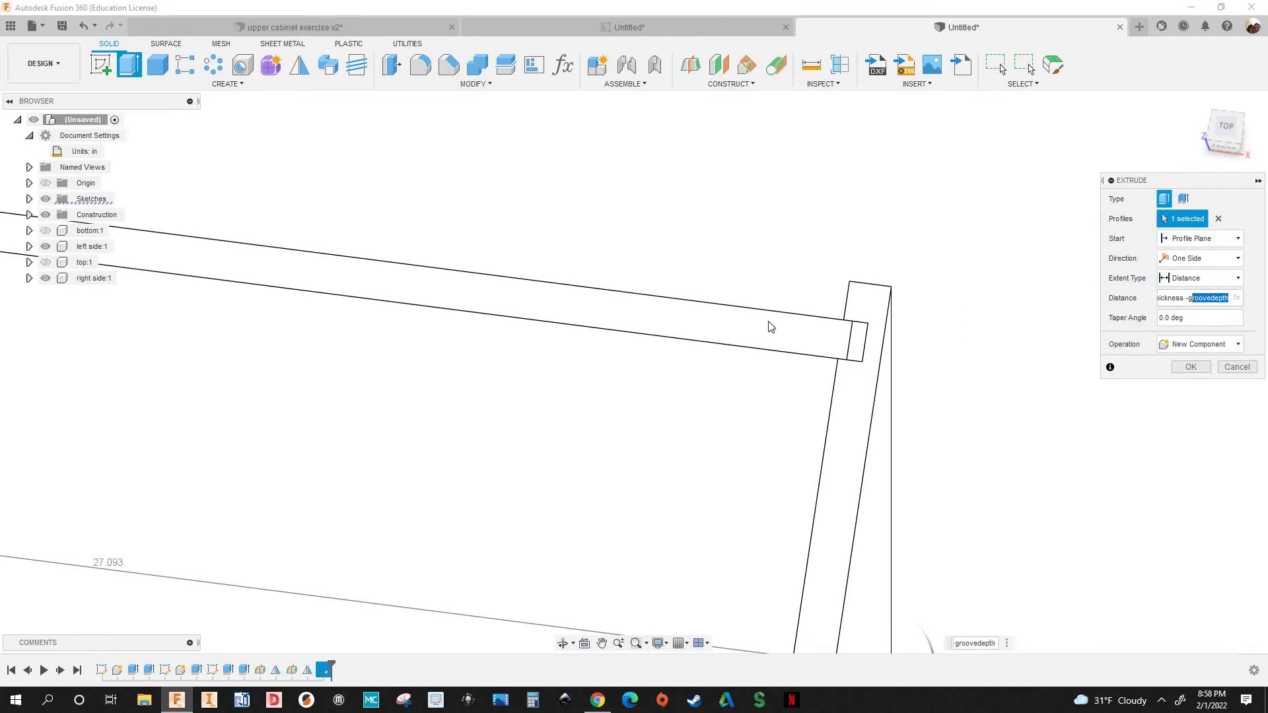
{"action": "scroll", "coordinate": [997, 333], "scroll_direction": "down", "scroll_amount": 3}
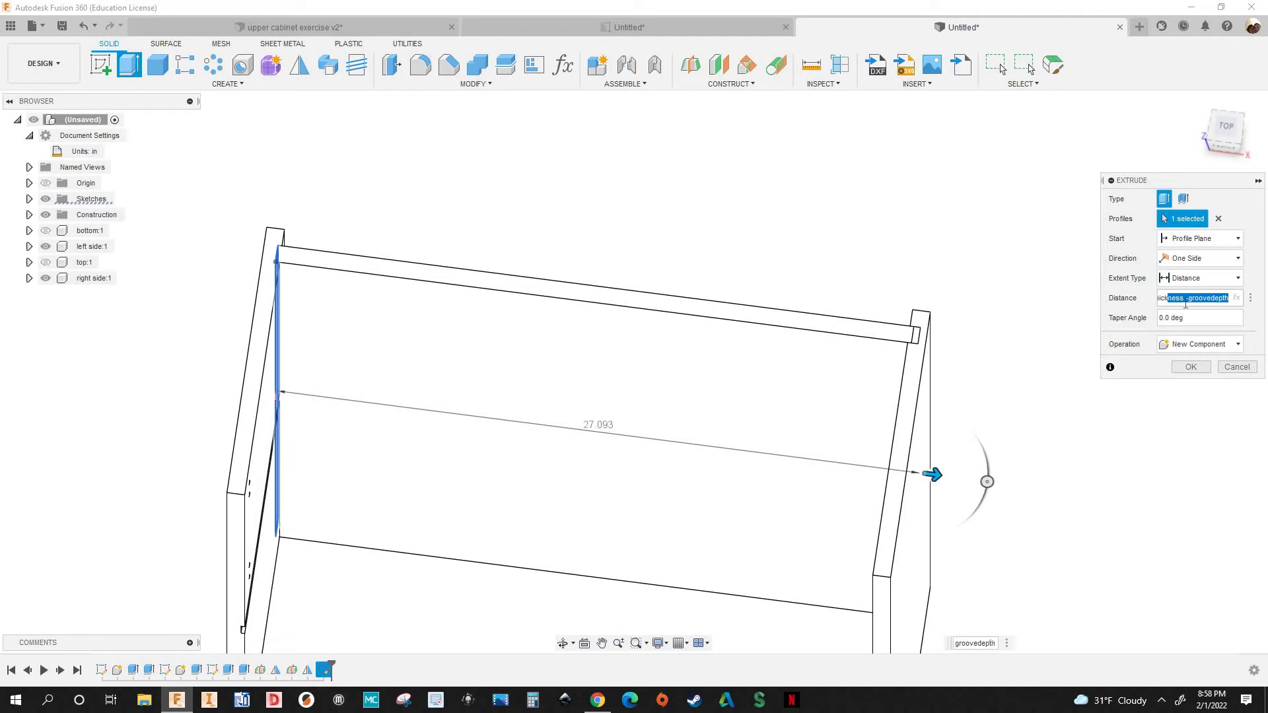
Try width - thickness * 2 as the extrude distance, and cut the expression back to width
{"action": "left_click_drag", "start_coordinate": [1228, 299], "coordinate": [1184, 299]}
{"action": "type", "text": "-"}
{"action": "key", "text": "BackSpace"}
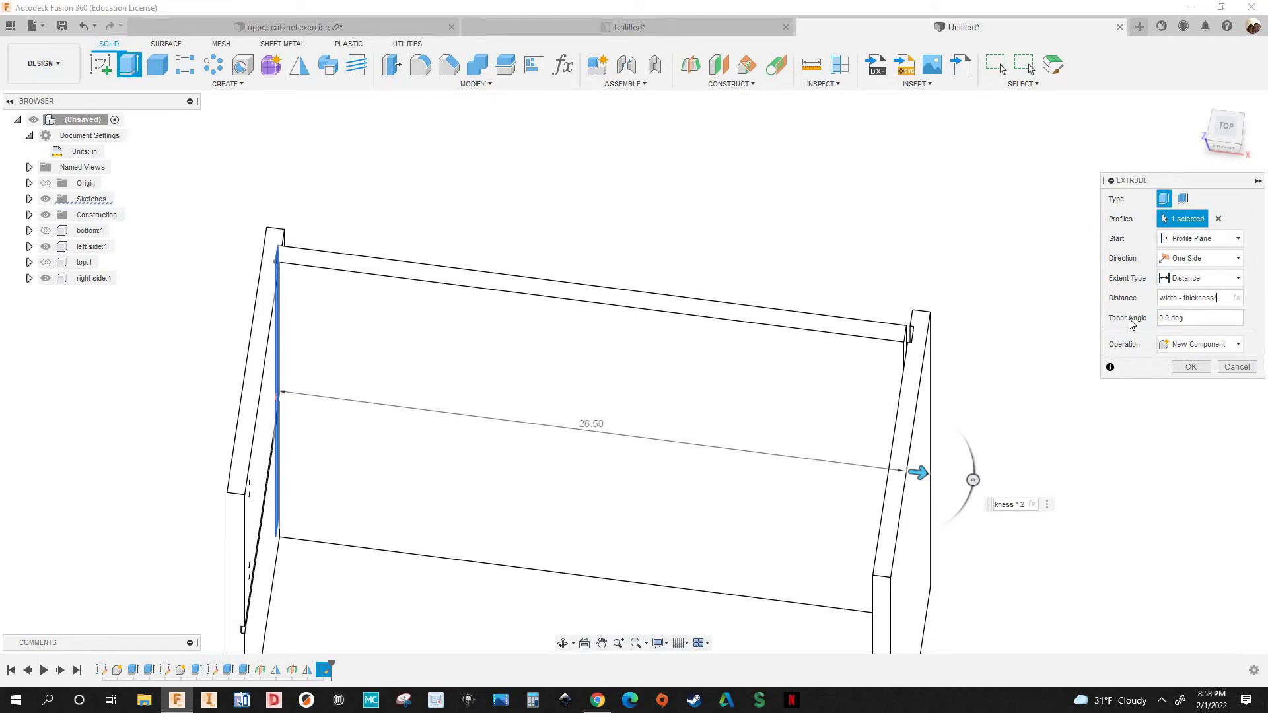
{"action": "key", "text": "BackSpace"}
{"action": "key", "text": "BackSpace"}
{"action": "key", "text": "BackSpace"}
{"action": "key", "text": "BackSpace"}
{"action": "key", "text": "BackSpace"}
{"action": "key", "text": "BackSpace"}
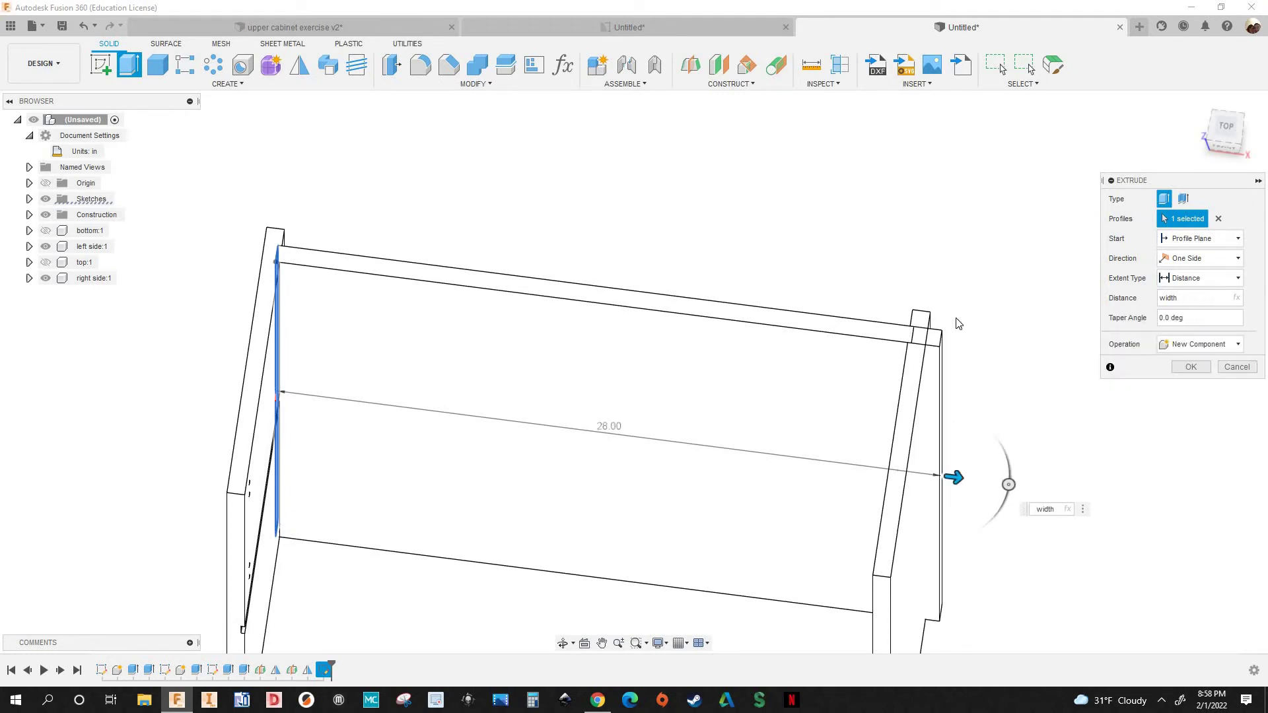
Complete the extrude distance expression as width - thickness - groovedepth using the cabinet's parameters
{"action": "scroll", "coordinate": [938, 360], "scroll_direction": "up", "scroll_amount": 3}
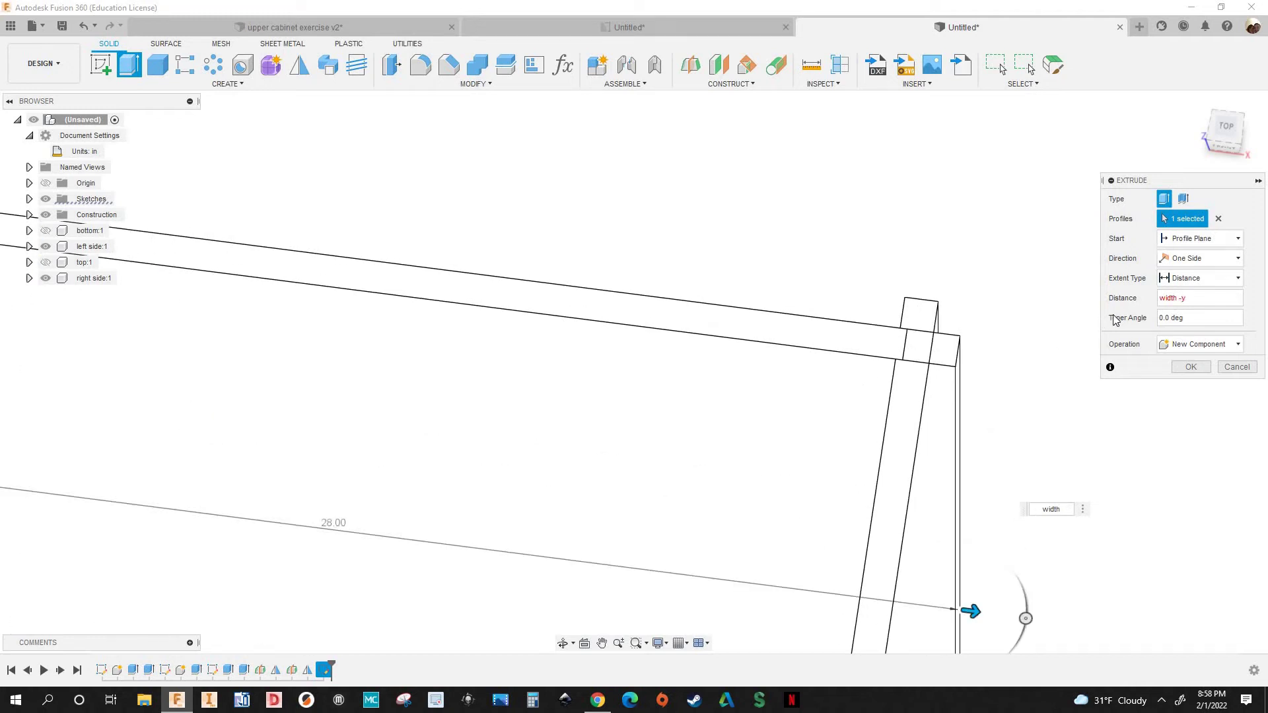
{"action": "key", "text": "BackSpace"}
{"action": "type", "text": "t"}
{"action": "left_click", "coordinate": [1116, 320]}
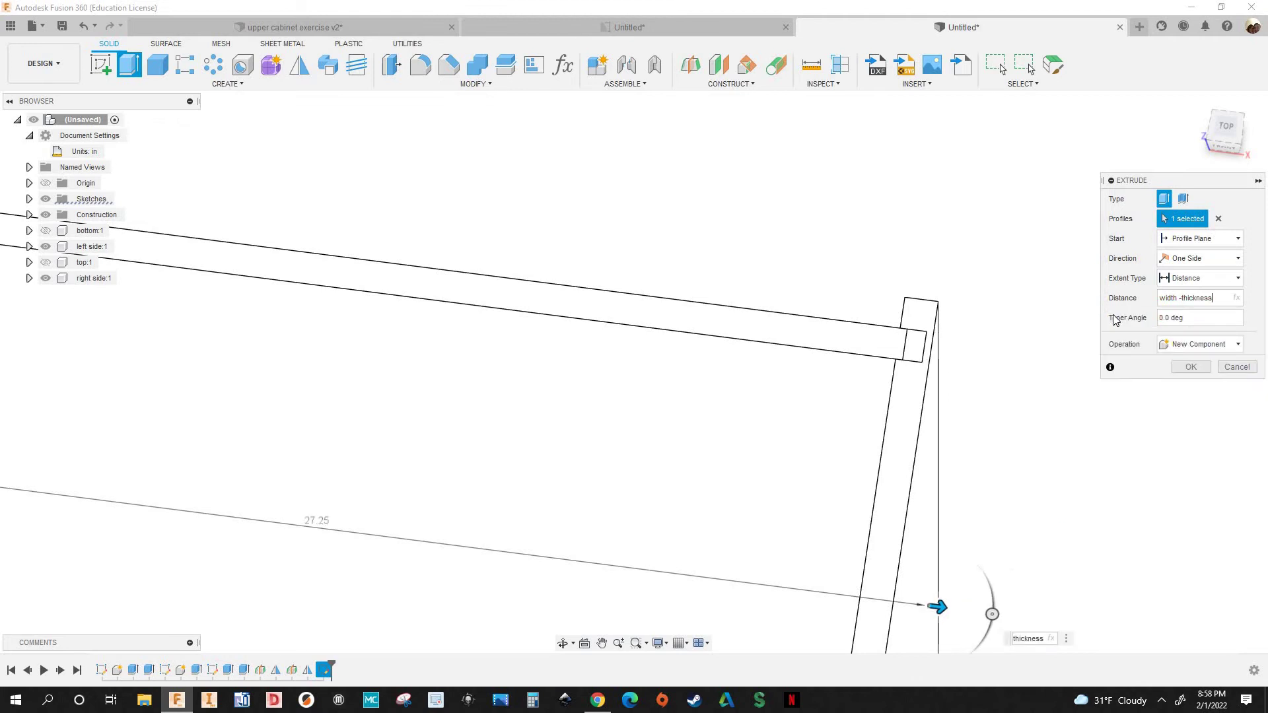
{"action": "type", "text": "-gro"}
{"action": "left_click", "coordinate": [1115, 320]}
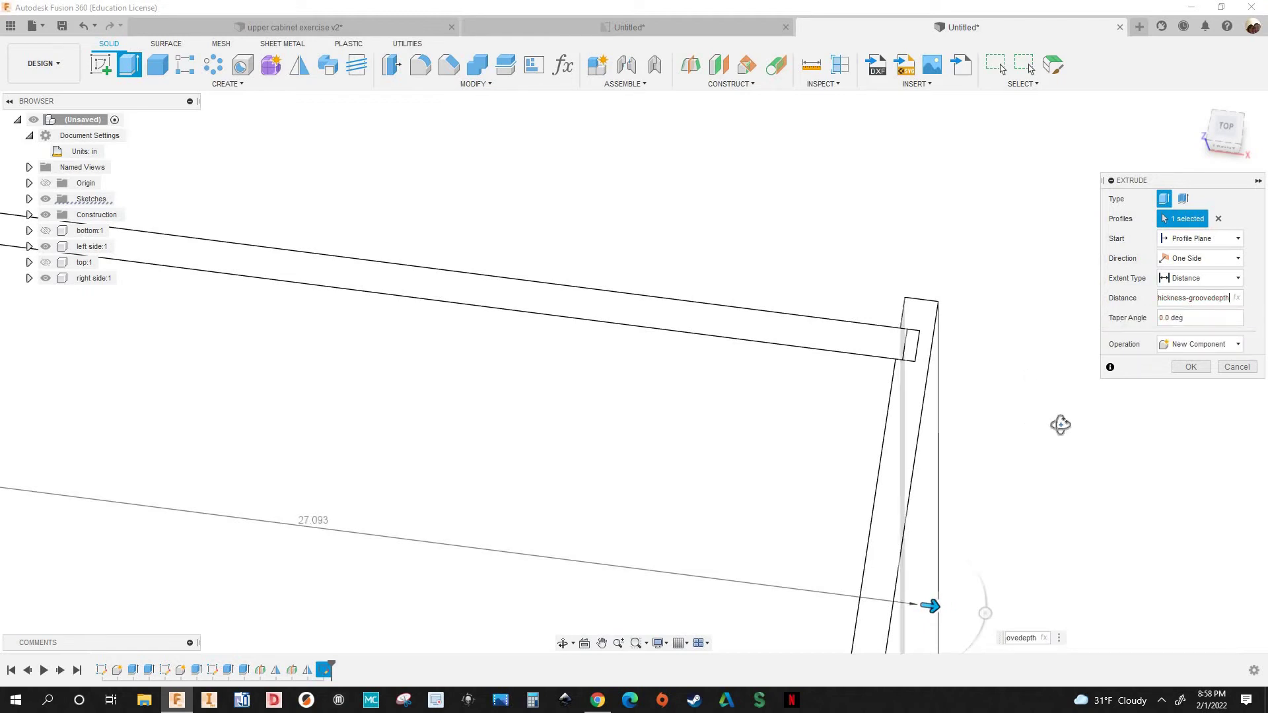
Create the back part as a new component, and toggle its visibility off and on to check its fit in the groove
{"action": "middle_click_drag", "start_coordinate": [1058, 425], "coordinate": [841, 447], "text": "shift"}
{"action": "scroll", "coordinate": [841, 447], "scroll_direction": "up", "scroll_amount": 2}
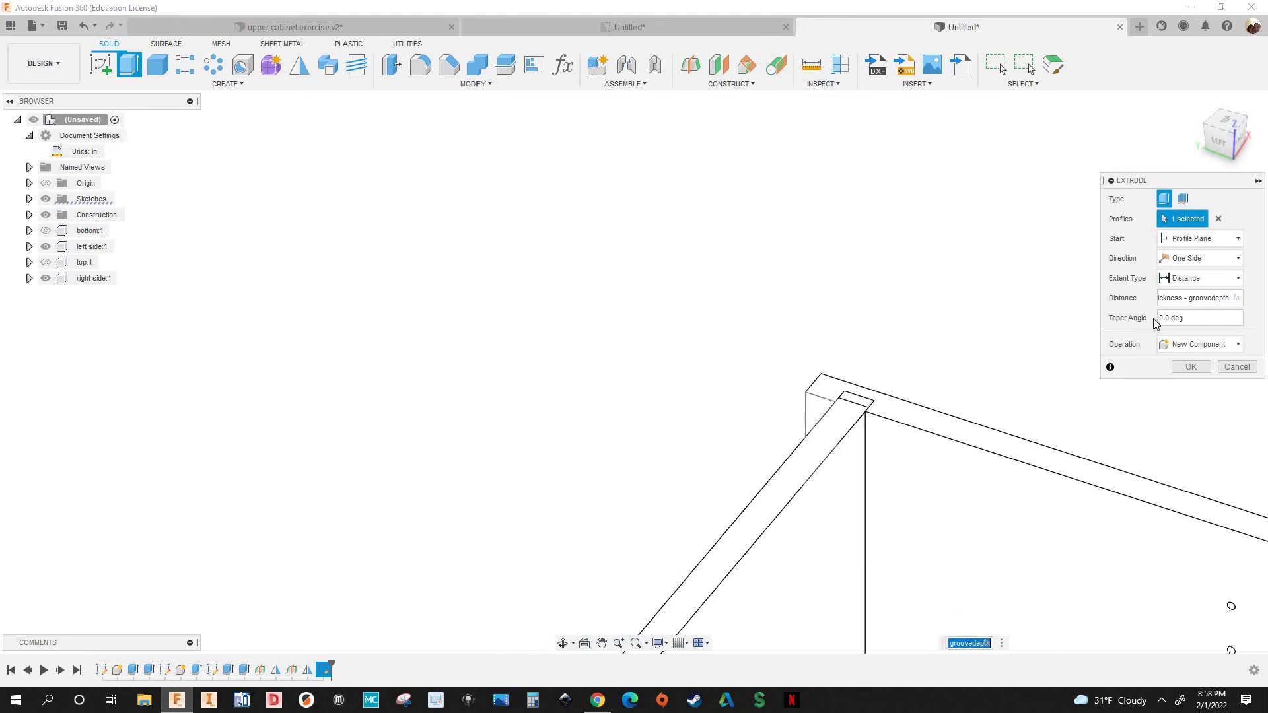
{"action": "left_click", "coordinate": [1194, 370]}
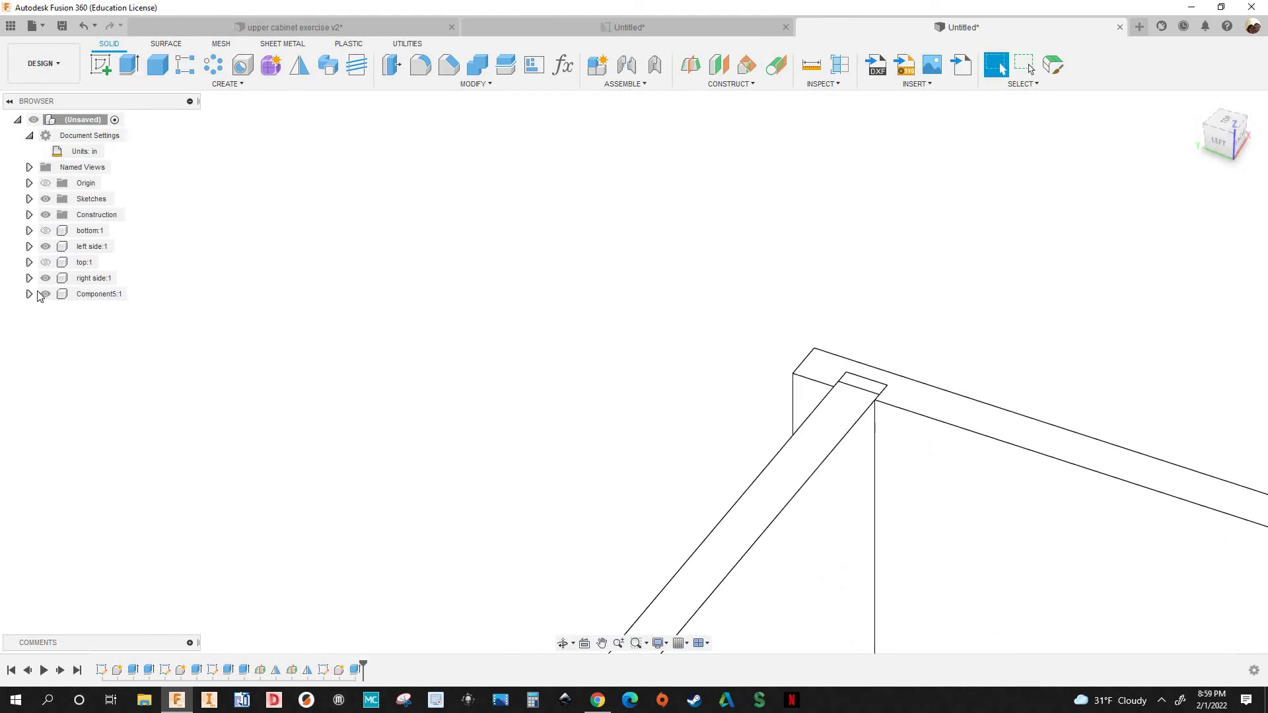
{"action": "left_click", "coordinate": [45, 294]}
{"action": "left_click", "coordinate": [45, 295]}
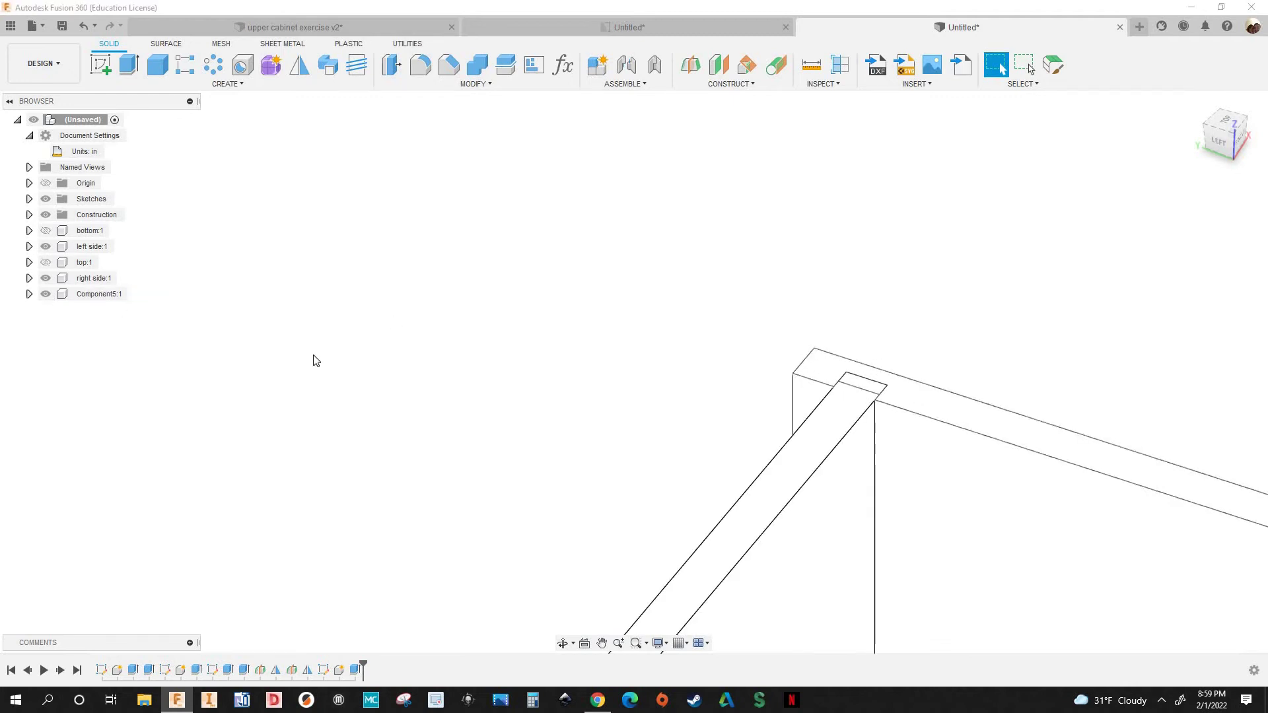
{"action": "scroll", "coordinate": [885, 393], "scroll_direction": "up", "scroll_amount": 2}
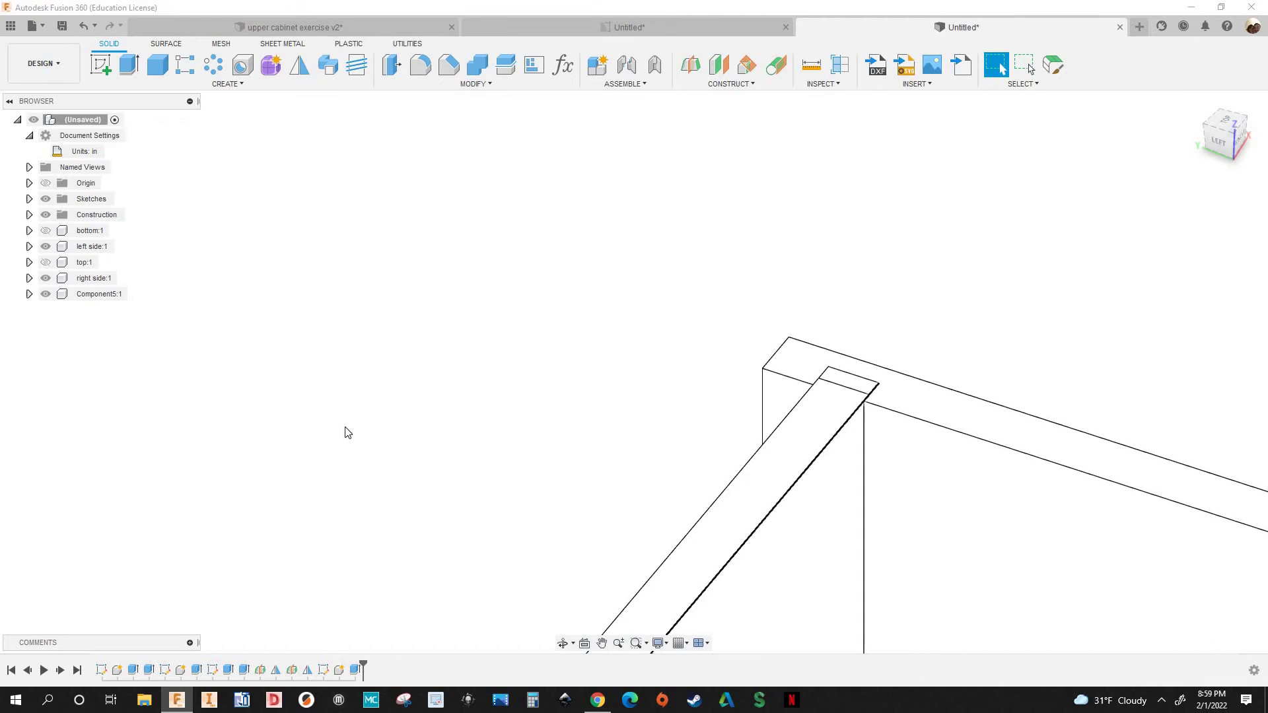
Reopen the back part's extrusion for editing and multiply the groovedepth term by 2 in its distance
{"action": "left_click", "coordinate": [354, 671]}
{"action": "right_click", "coordinate": [355, 671]}
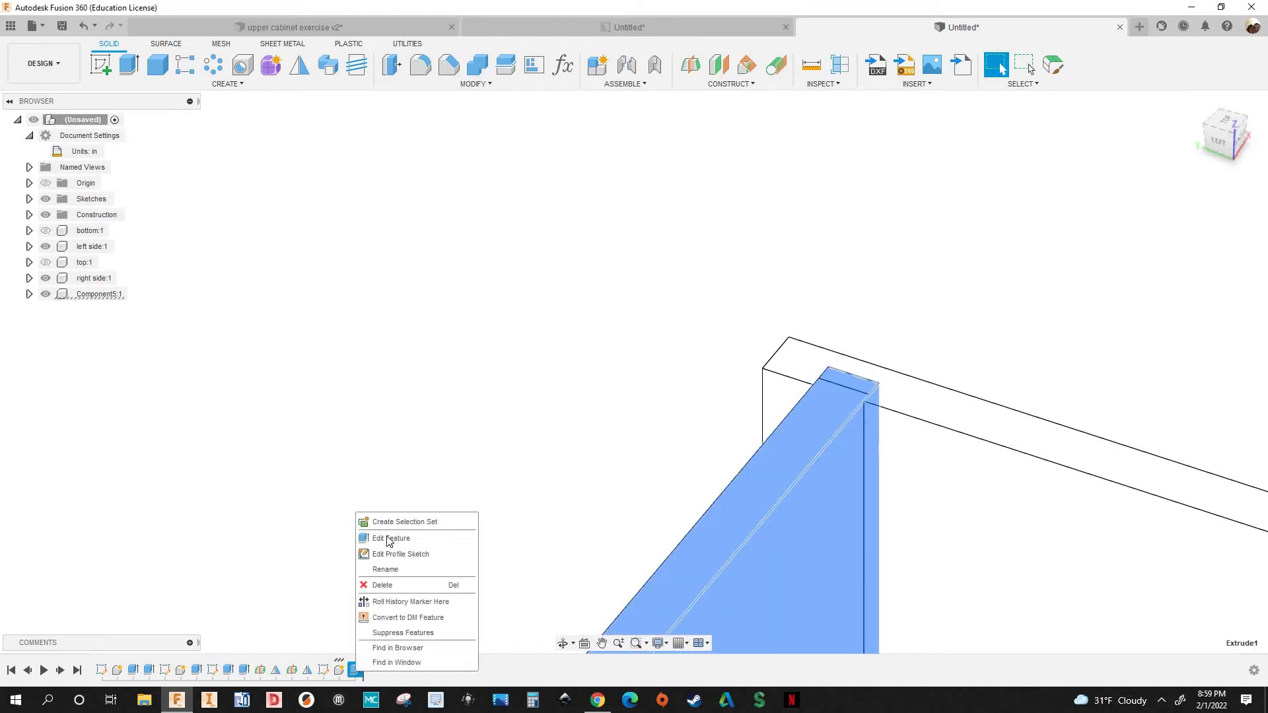
{"action": "left_click", "coordinate": [390, 537]}
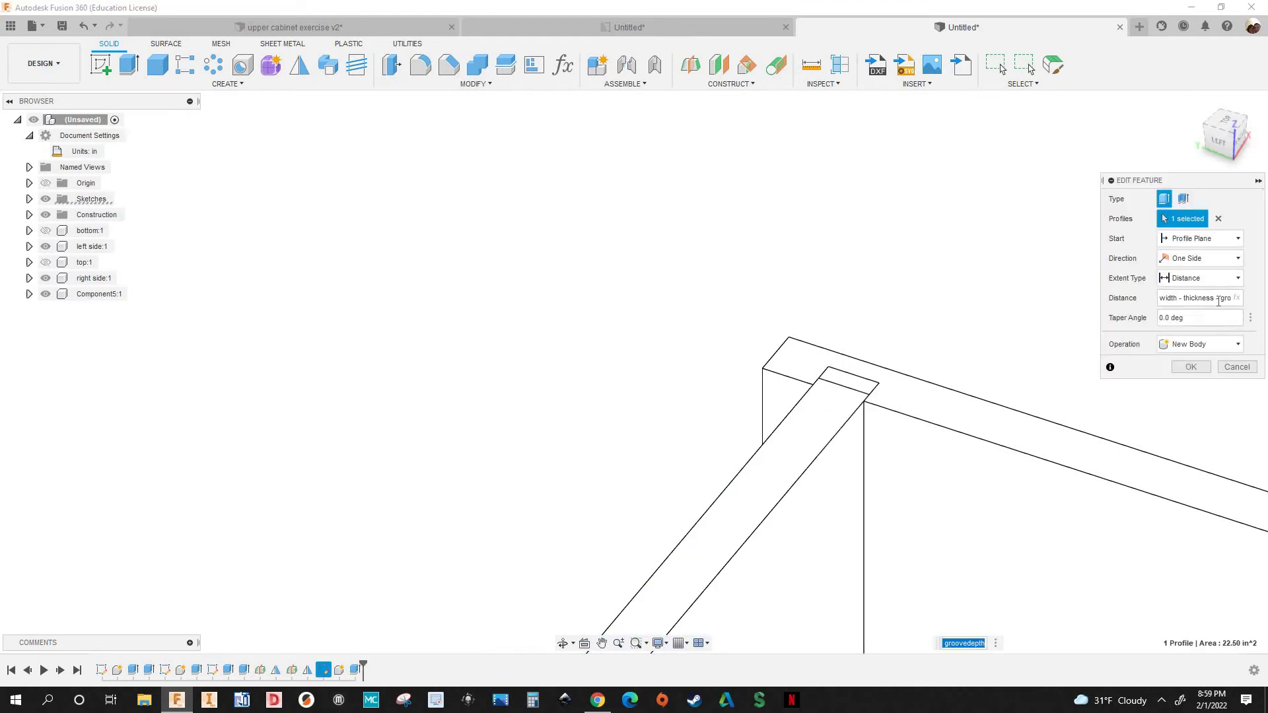
{"action": "mouse_move", "coordinate": [1217, 298]}
{"action": "left_mouse_down"}
{"action": "mouse_move", "coordinate": [1237, 310]}
{"action": "mouse_move", "coordinate": [1231, 301]}
{"action": "left_mouse_up"}
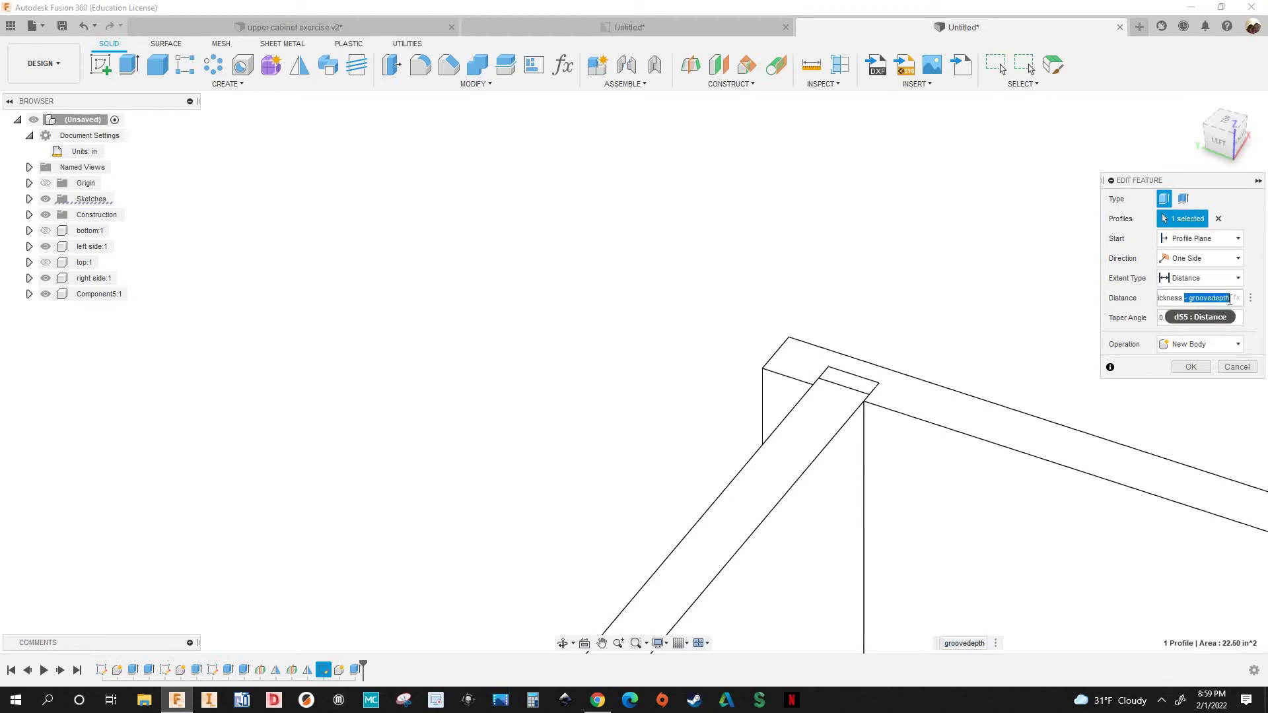
{"action": "left_click", "coordinate": [1232, 300]}
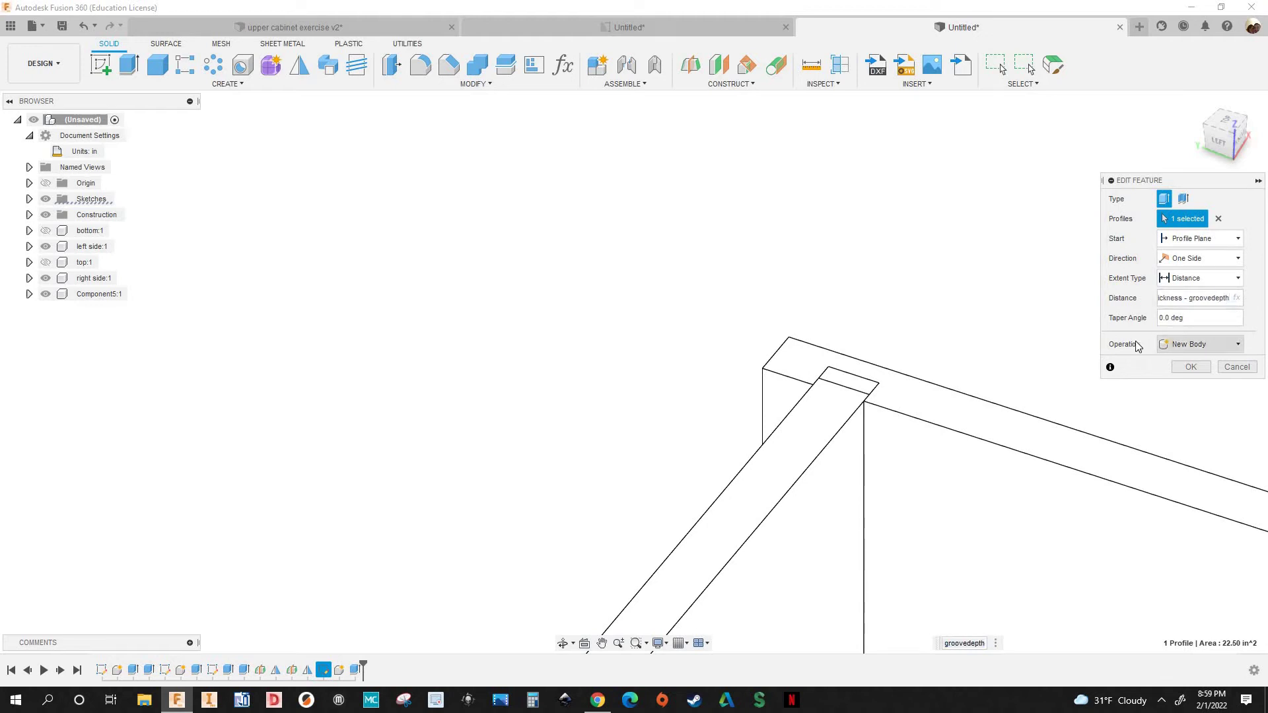
{"action": "type", "text": "*2"}
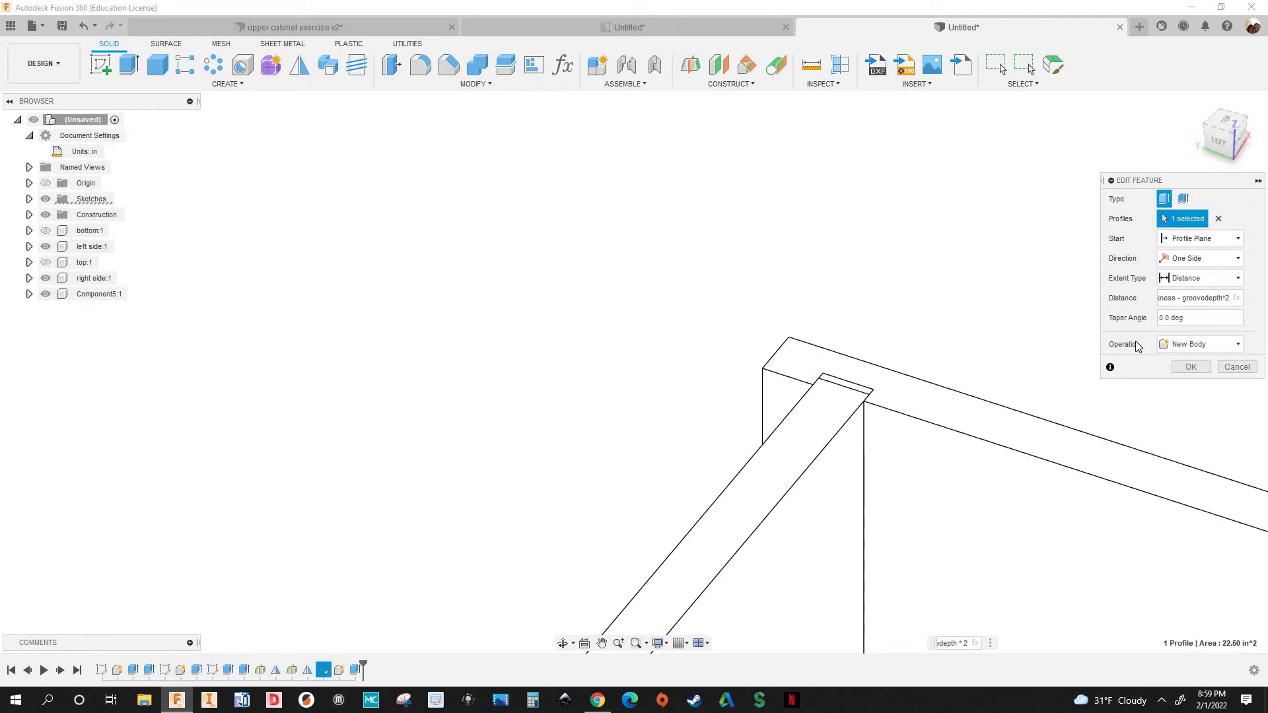
Replace the multiplication with a second subtraction, making the distance width - thickness - groovedepth - groovedepth, and check the part's visibility
{"action": "key", "text": "BackSpace"}
{"action": "key", "text": "BackSpace"}
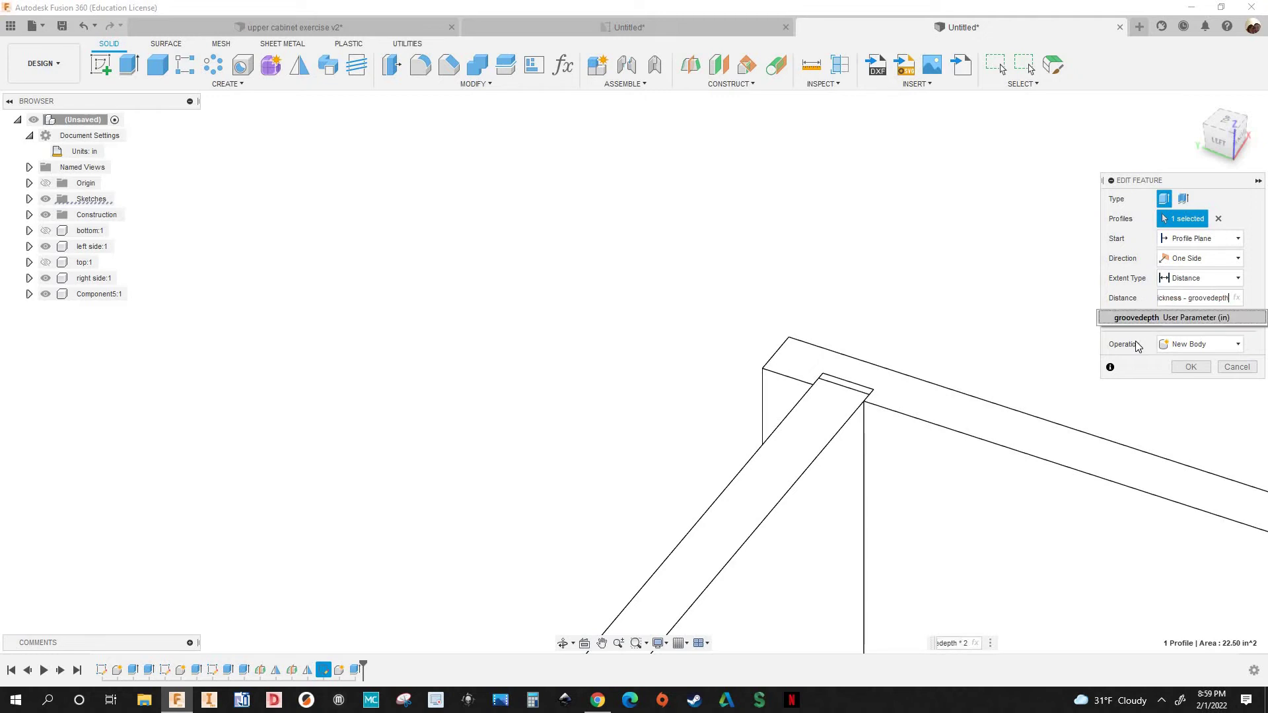
{"action": "type", "text": "-gr"}
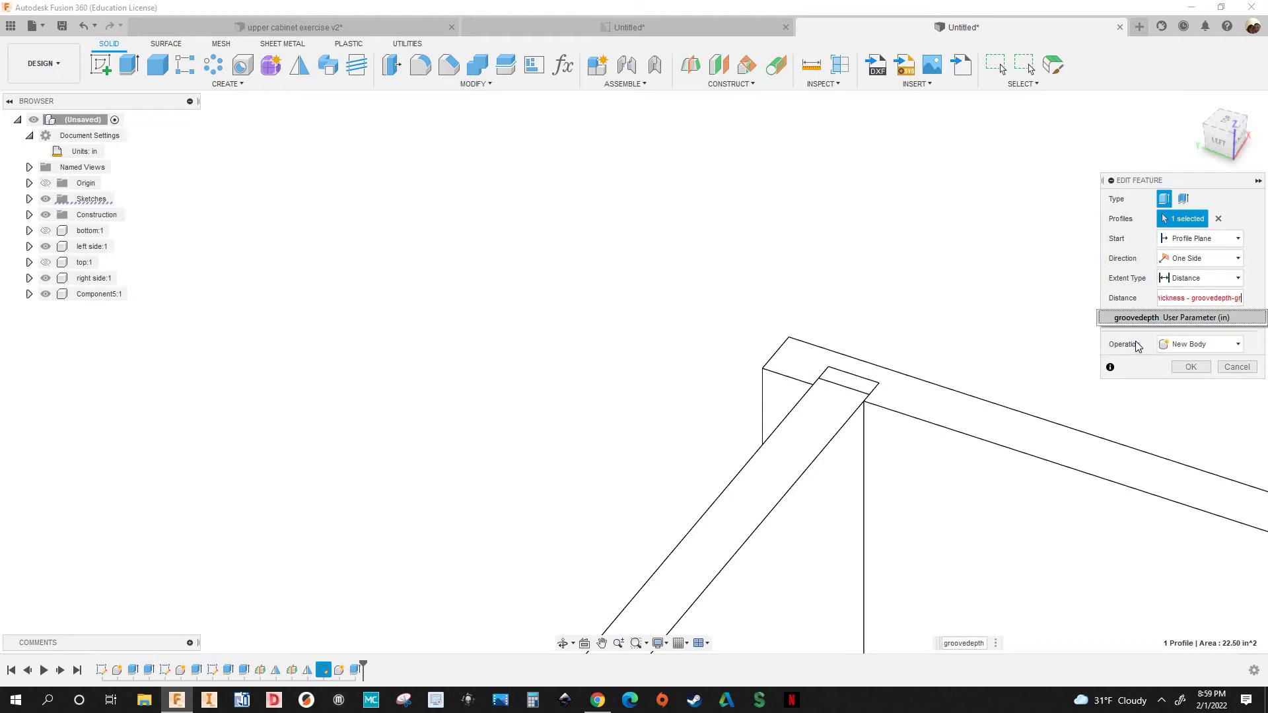
{"action": "type", "text": "oovedepth"}
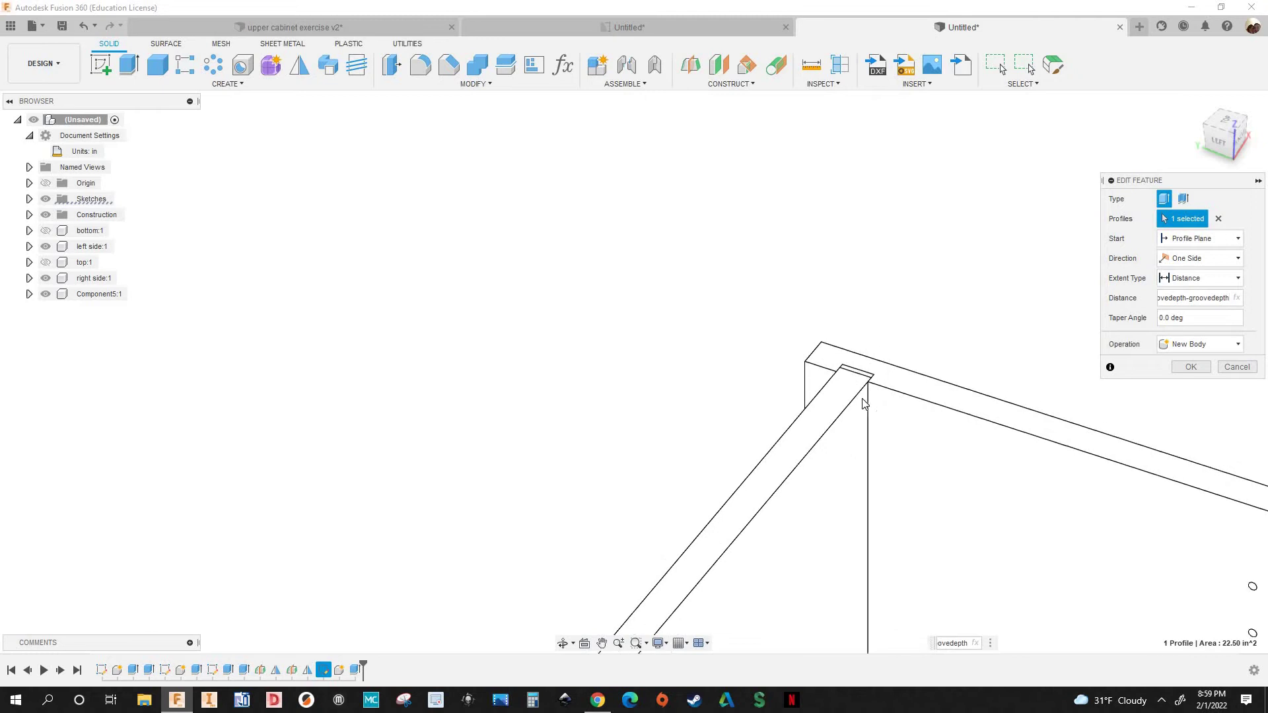
{"action": "left_click", "coordinate": [48, 295]}
{"action": "left_click", "coordinate": [47, 295]}
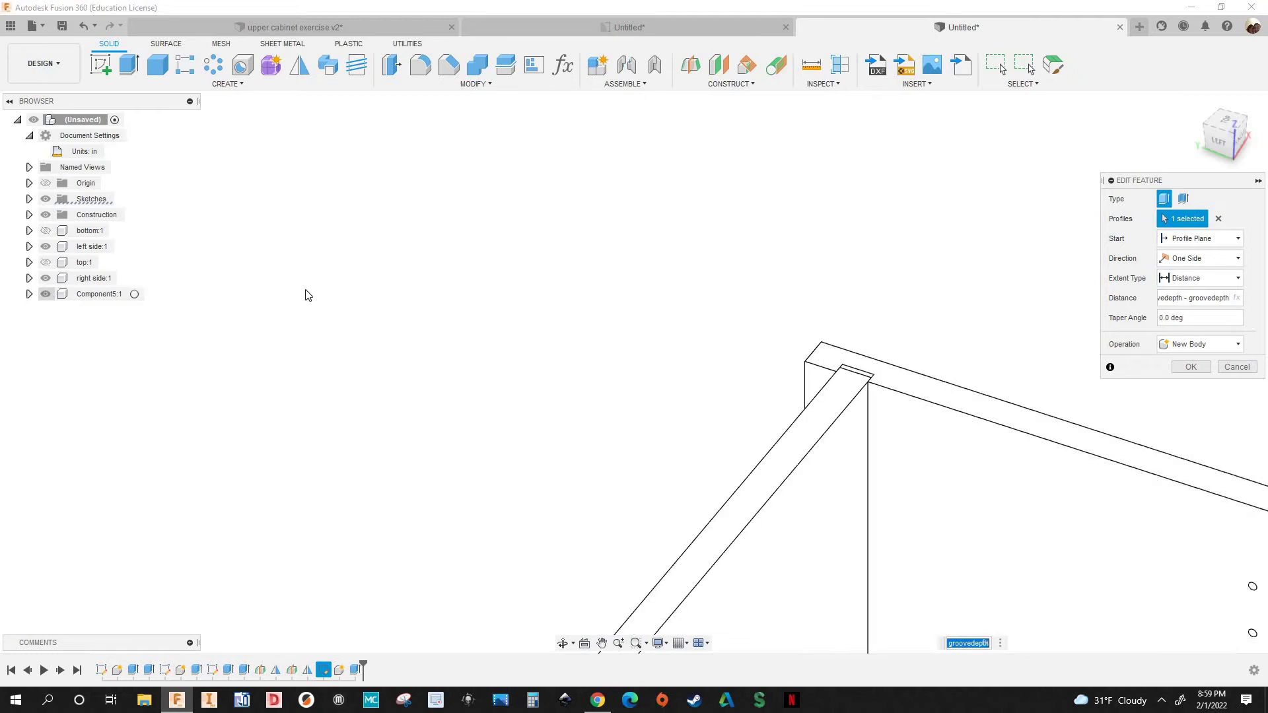
Set the back part's extrude distance to width - thickness - groovedepth*3
{"action": "left_click", "coordinate": [1228, 301]}
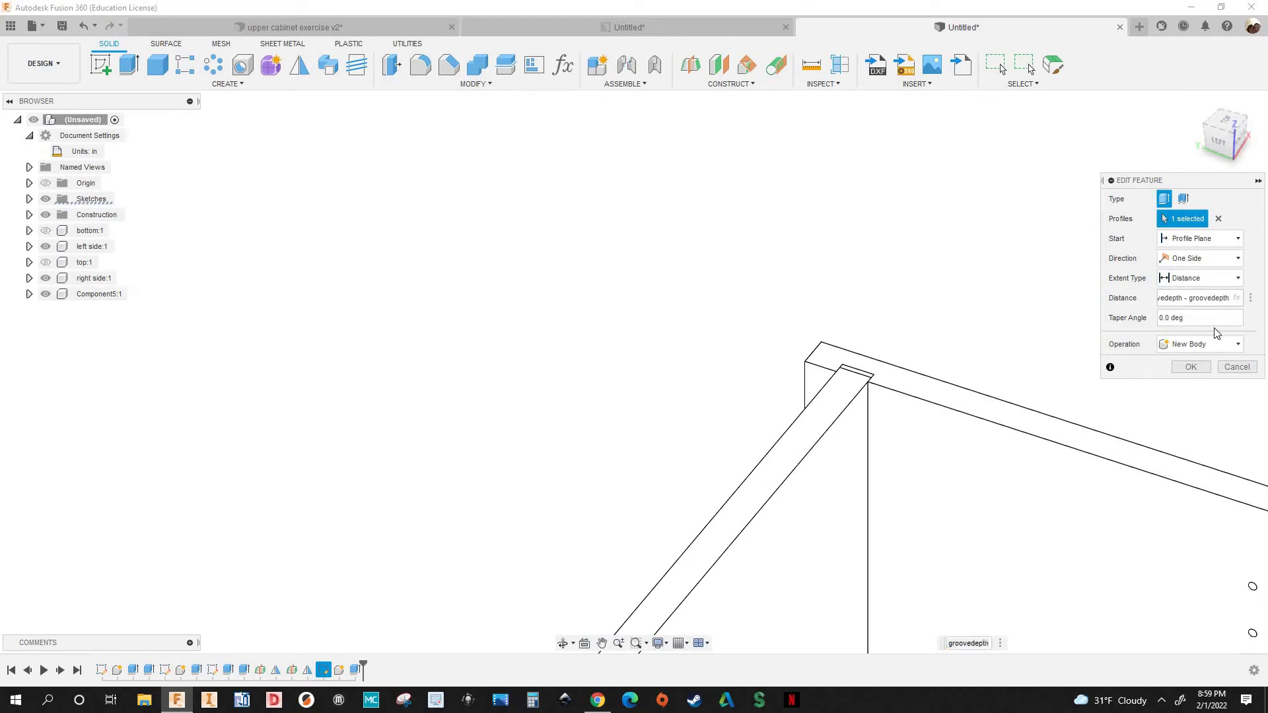
{"action": "type", "text": "-"}
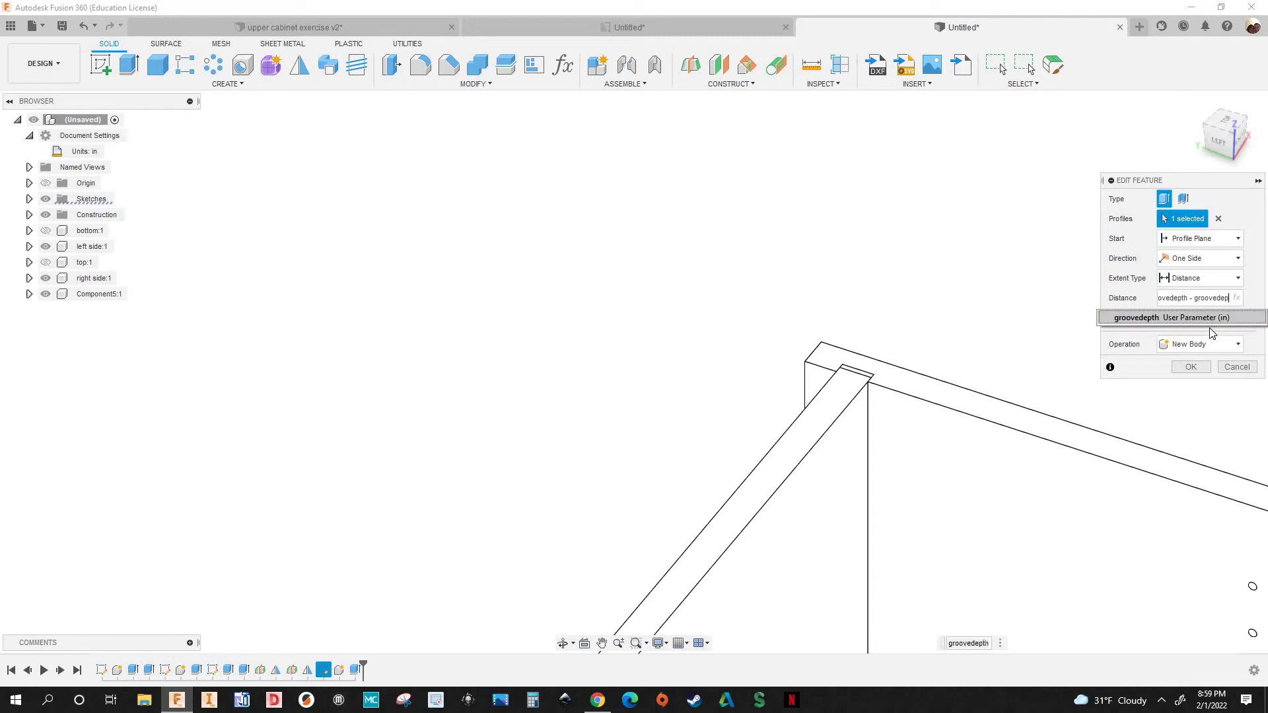
{"action": "key", "text": "BackSpace"}
{"action": "key", "text": "BackSpace"}
{"action": "key", "text": "BackSpace"}
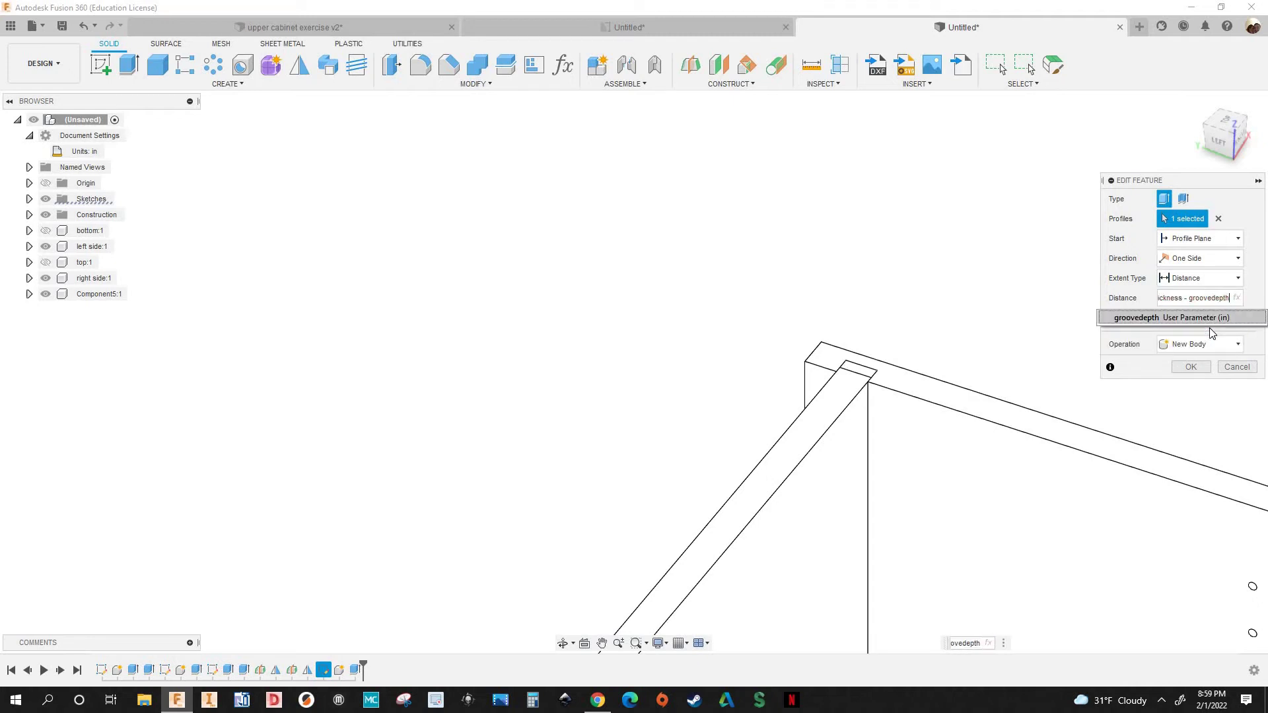
{"action": "type", "text": "*63"}
{"action": "key", "text": "BackSpace"}
{"action": "key", "text": "BackSpace"}
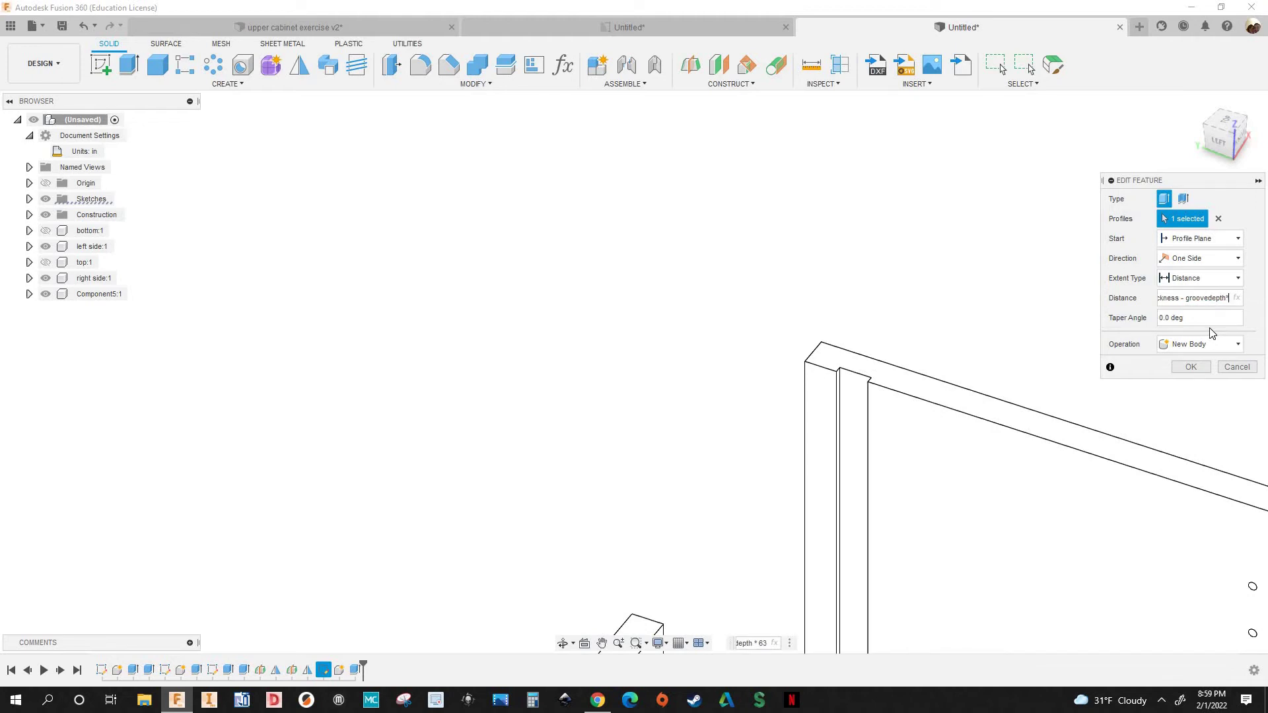
{"action": "type", "text": "3"}
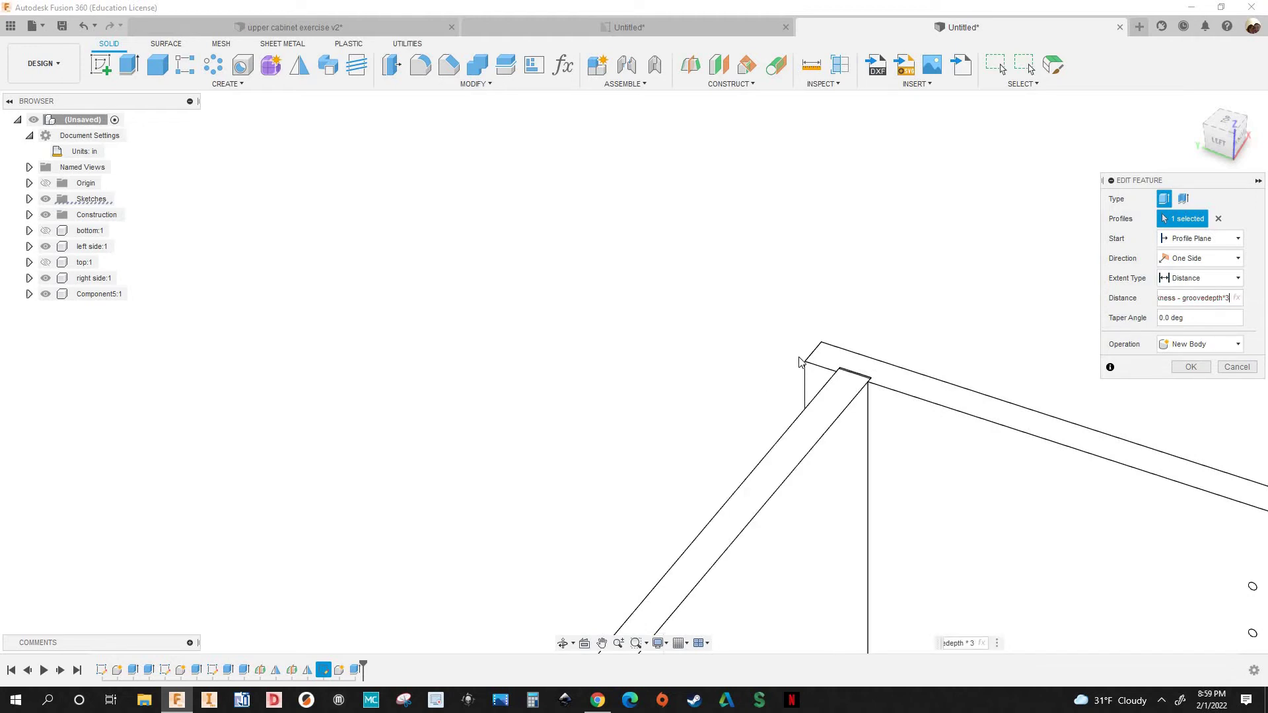
Examine how both ends of the back part meet the grooves in the left and right side panels
{"action": "scroll", "coordinate": [825, 380], "scroll_direction": "up", "scroll_amount": 6}
{"action": "scroll", "coordinate": [717, 317], "scroll_direction": "down", "scroll_amount": 3}
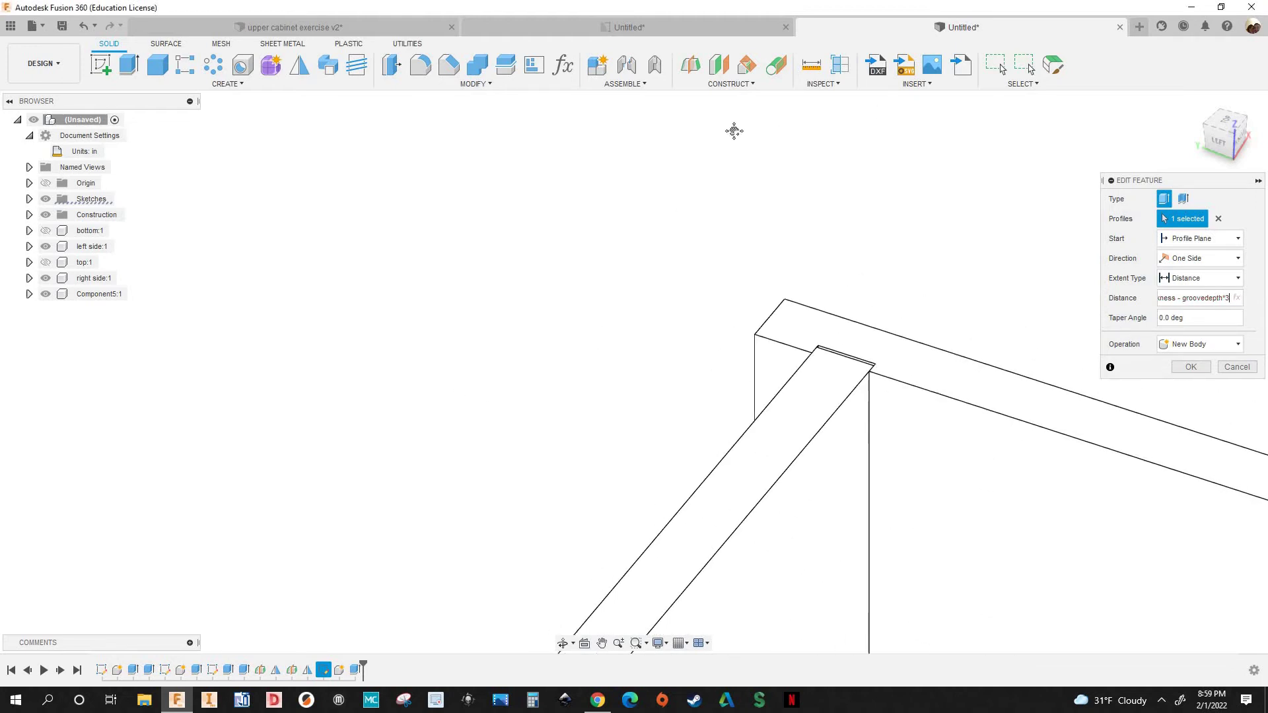
{"action": "middle_click_drag", "start_coordinate": [459, 397], "coordinate": [734, 130]}
{"action": "scroll", "coordinate": [555, 541], "scroll_direction": "down", "scroll_amount": 3}
{"action": "middle_click_drag", "start_coordinate": [555, 540], "coordinate": [634, 324]}
{"action": "scroll", "coordinate": [425, 481], "scroll_direction": "up", "scroll_amount": 4}
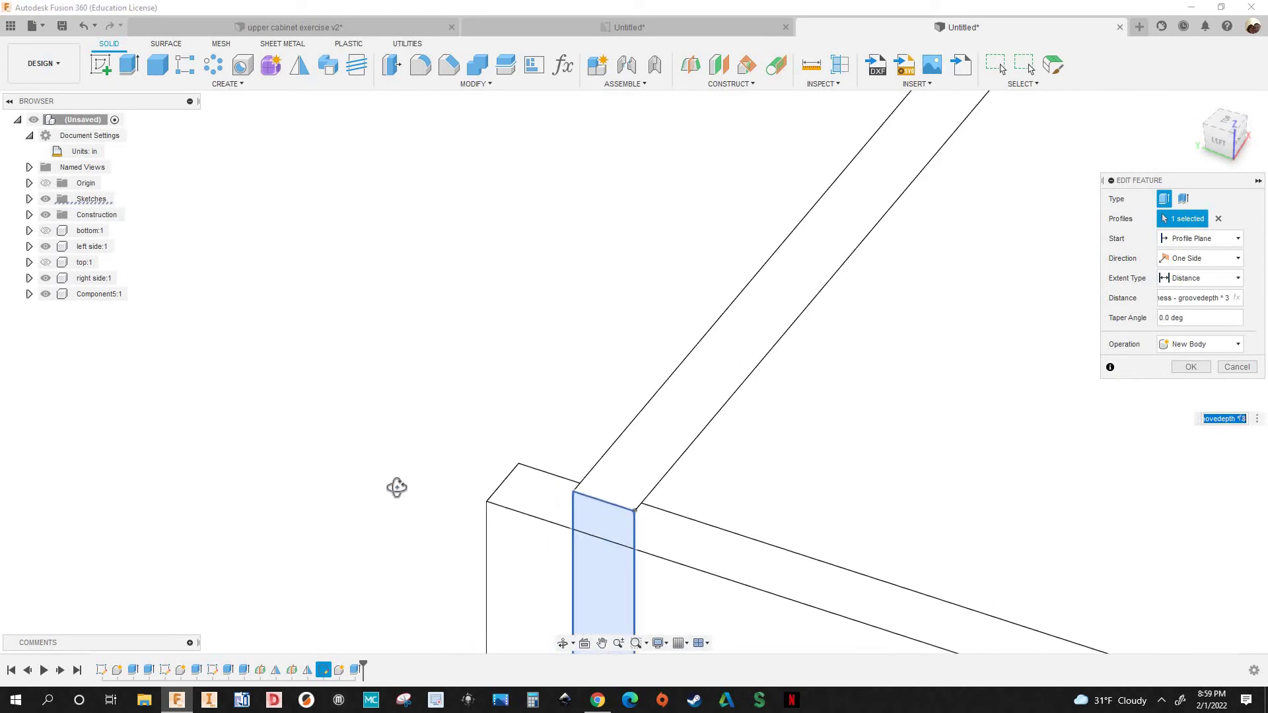
{"action": "middle_click_drag", "start_coordinate": [326, 510], "coordinate": [390, 398], "text": "shift"}
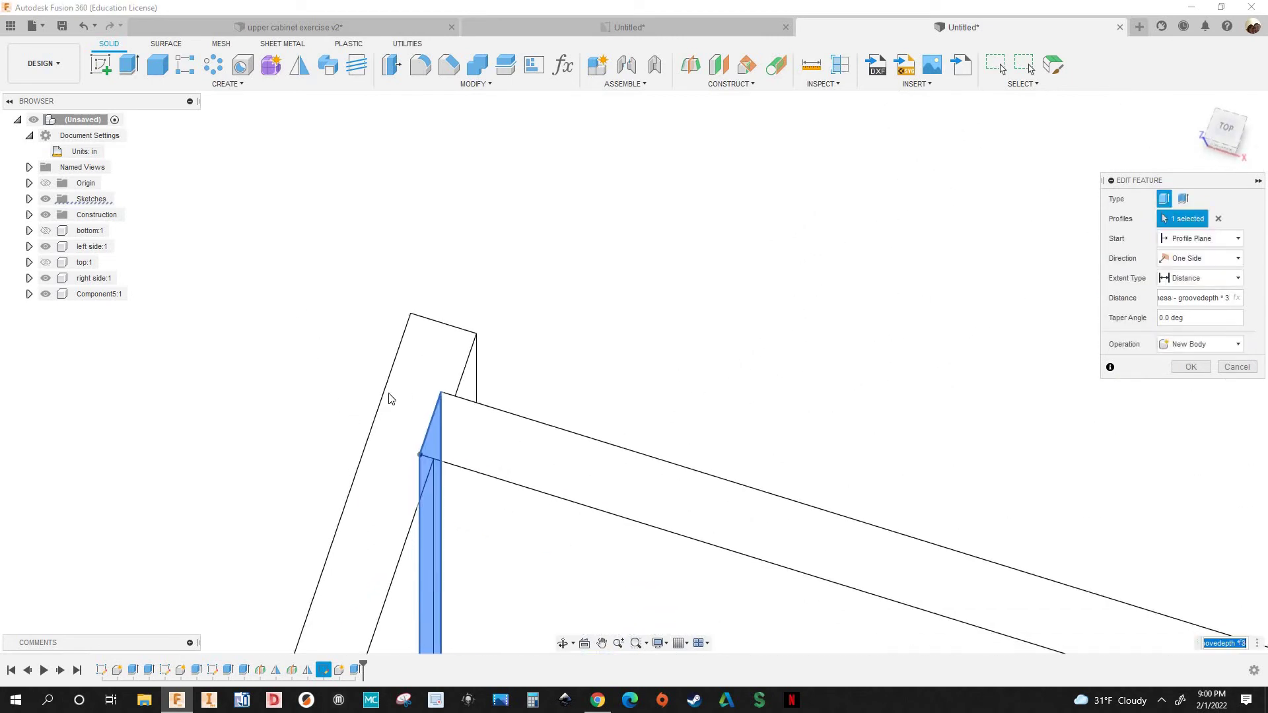
{"action": "scroll", "coordinate": [447, 453], "scroll_direction": "down", "scroll_amount": 3}
{"action": "scroll", "coordinate": [351, 303], "scroll_direction": "down", "scroll_amount": 2}
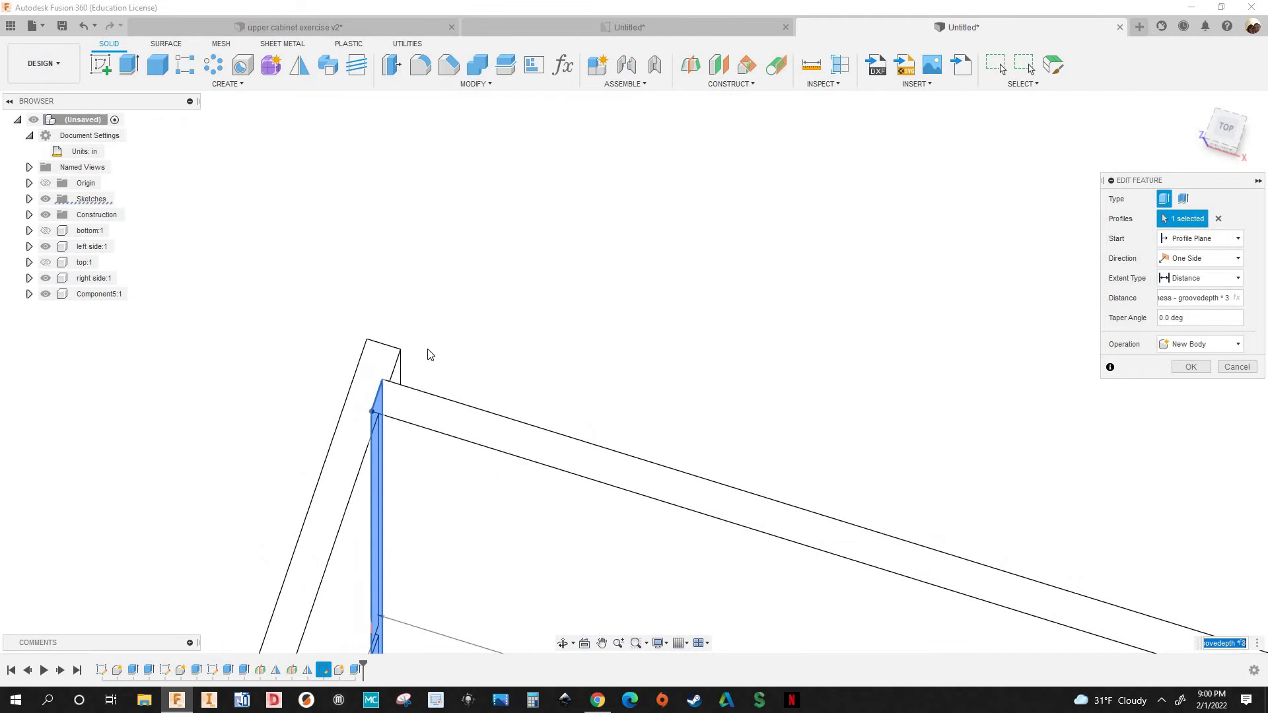
Accept the back part's extrusion edit and examine how its right end sits inside the right side panel's groove
{"action": "scroll", "coordinate": [436, 370], "scroll_direction": "down", "scroll_amount": 3}
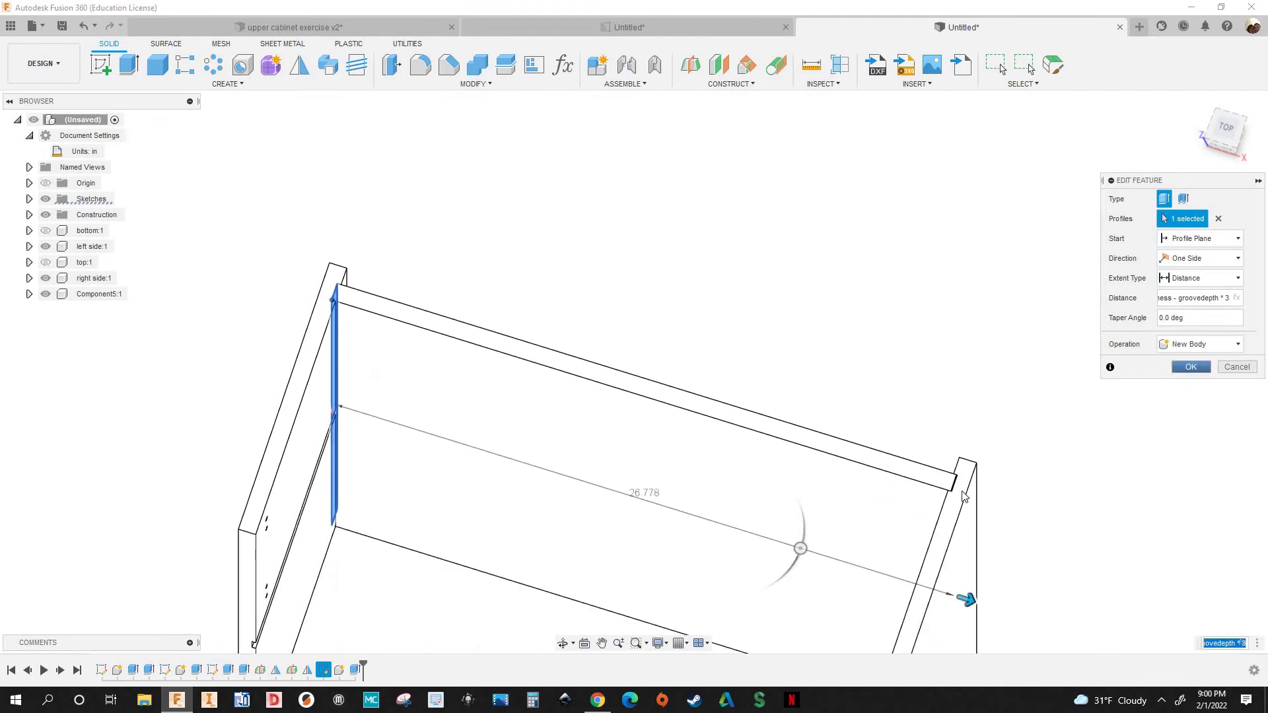
{"action": "left_click", "coordinate": [1191, 367]}
{"action": "scroll", "coordinate": [961, 502], "scroll_direction": "up", "scroll_amount": 5}
{"action": "scroll", "coordinate": [960, 508], "scroll_direction": "up", "scroll_amount": 1}
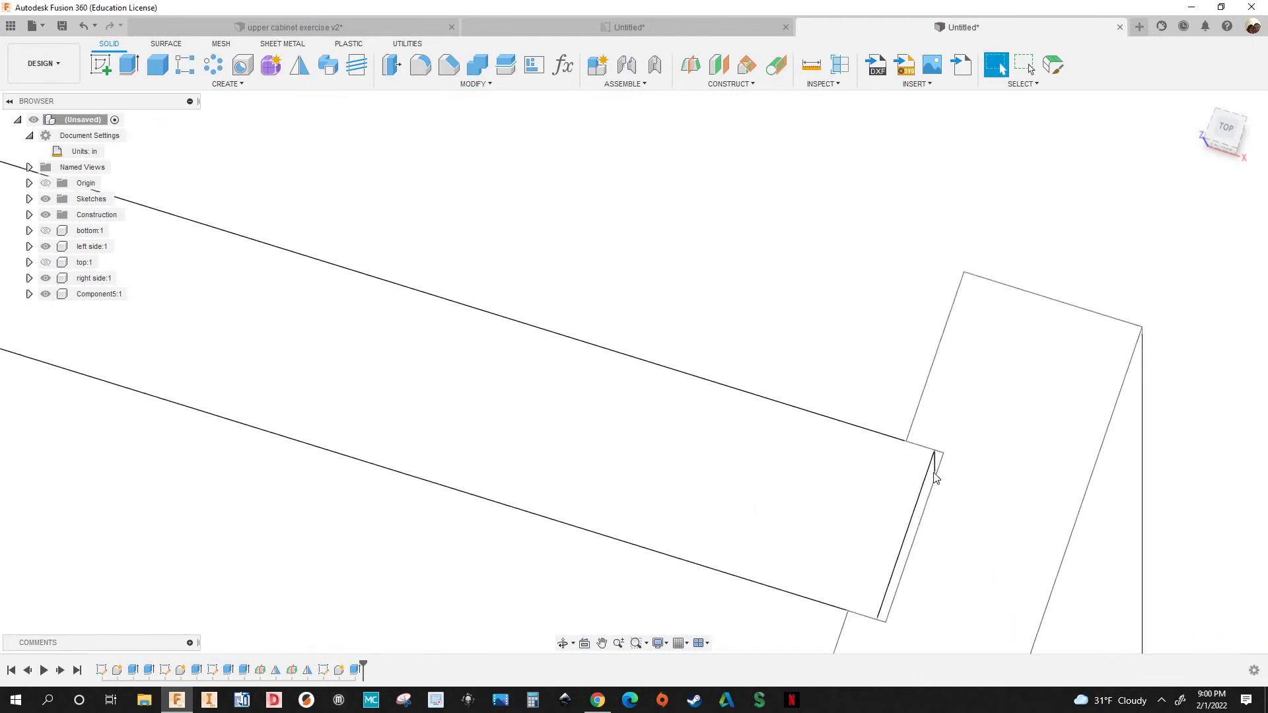
{"action": "middle_click_drag", "start_coordinate": [936, 475], "coordinate": [926, 453], "text": "shift"}
{"action": "scroll", "coordinate": [924, 444], "scroll_direction": "up", "scroll_amount": 2}
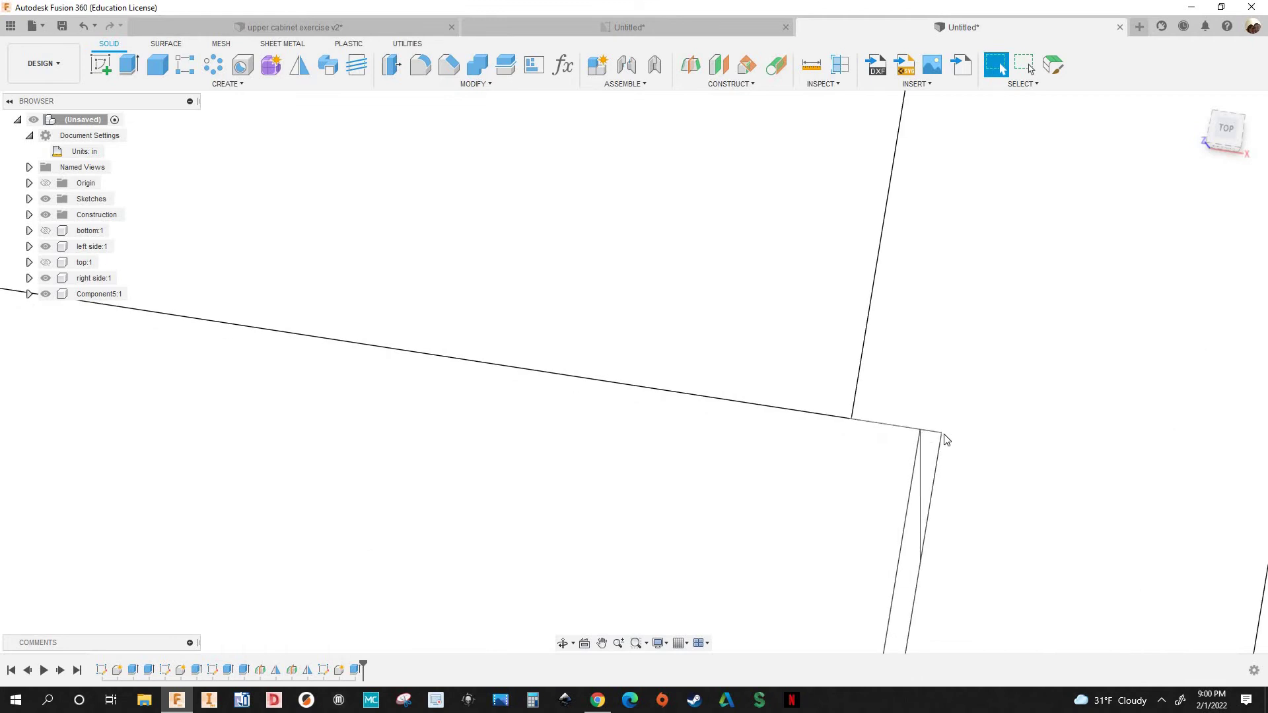
{"action": "left_click", "coordinate": [915, 420]}
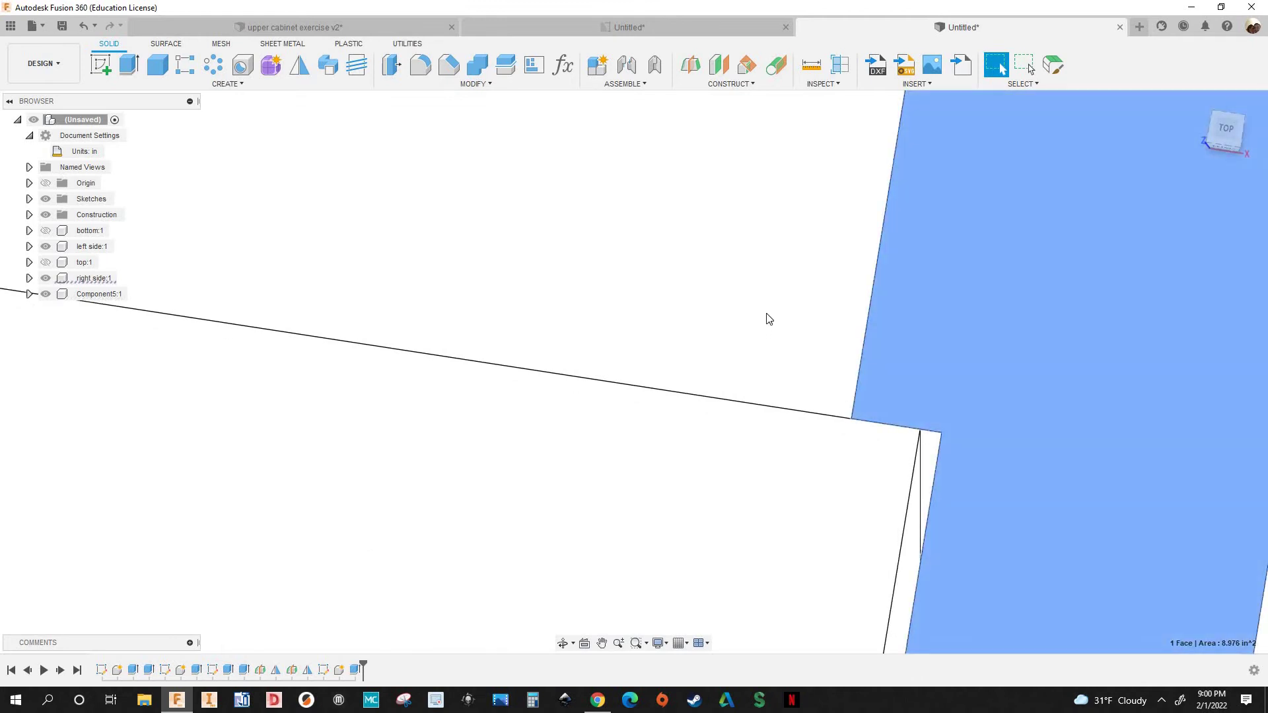
{"action": "right_click", "coordinate": [768, 319]}
{"action": "left_click", "coordinate": [922, 437]}
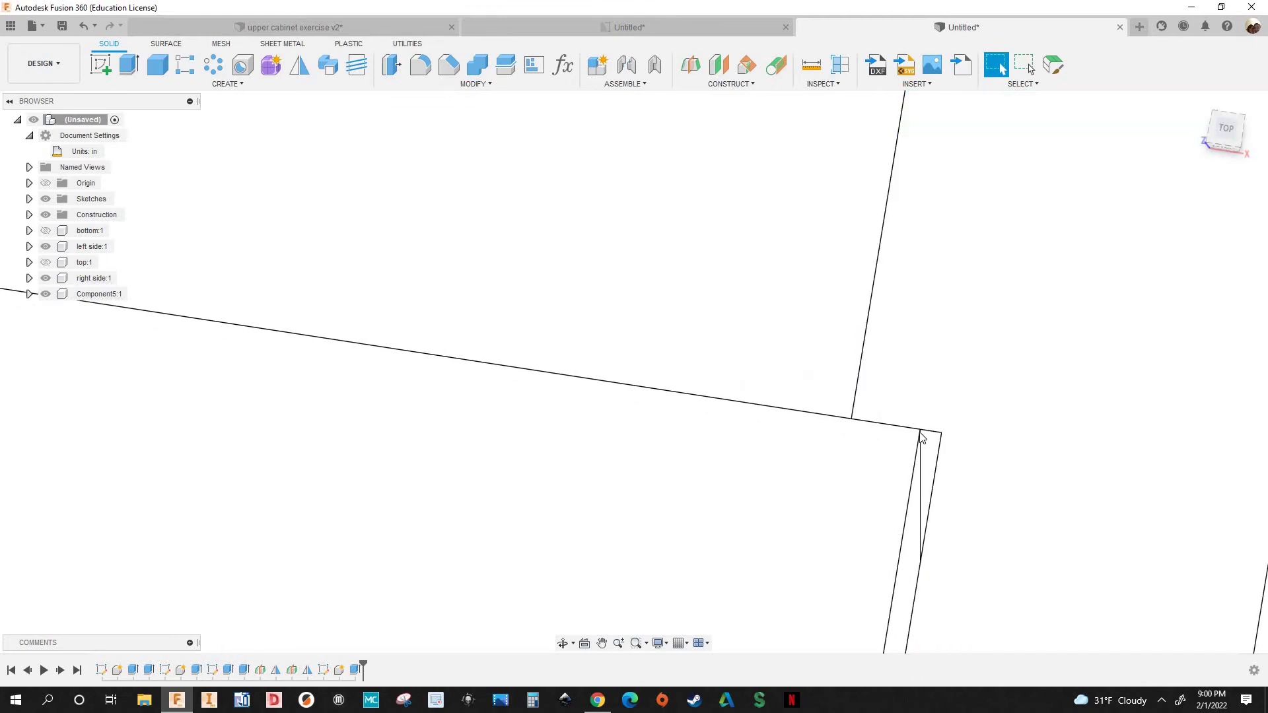
{"action": "left_click", "coordinate": [942, 436]}
{"action": "left_click", "coordinate": [942, 434]}
{"action": "key", "text": "Escape"}
Measure the gap between the back part's upper end corner and the inner corner of the right panel's groove
{"action": "key", "text": "i"}
{"action": "left_click", "coordinate": [934, 436]}
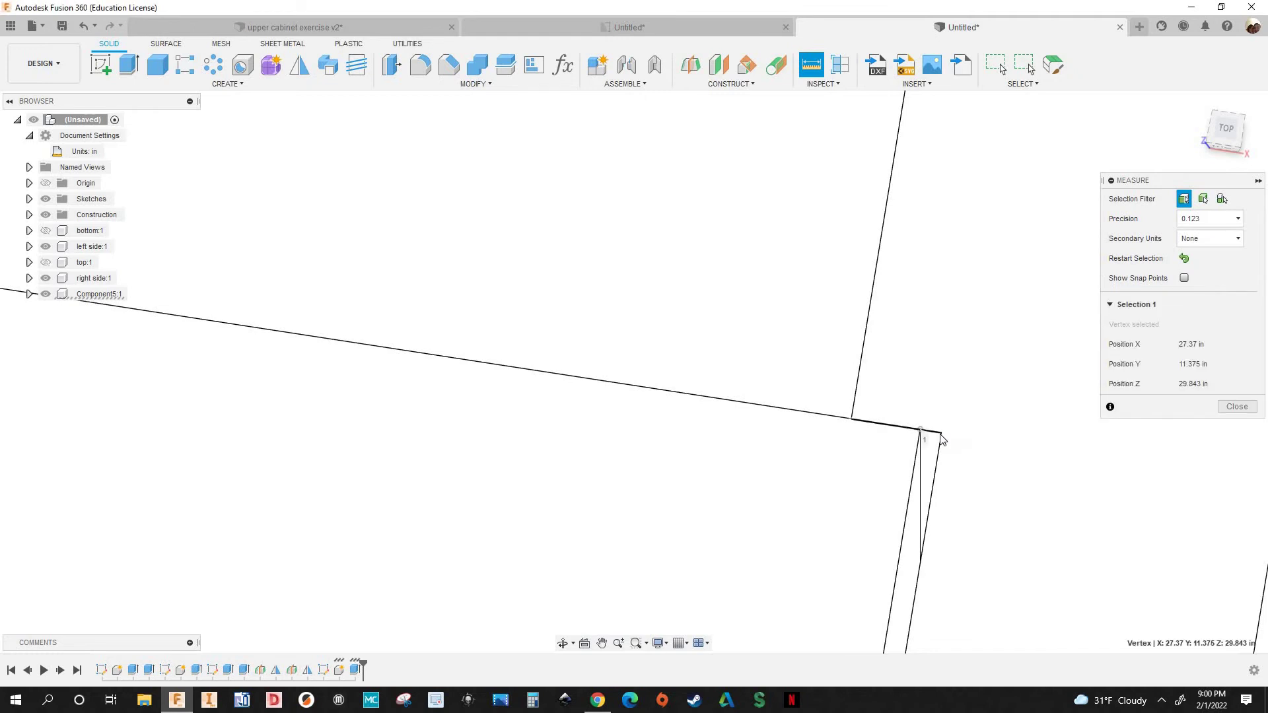
{"action": "left_click", "coordinate": [942, 436]}
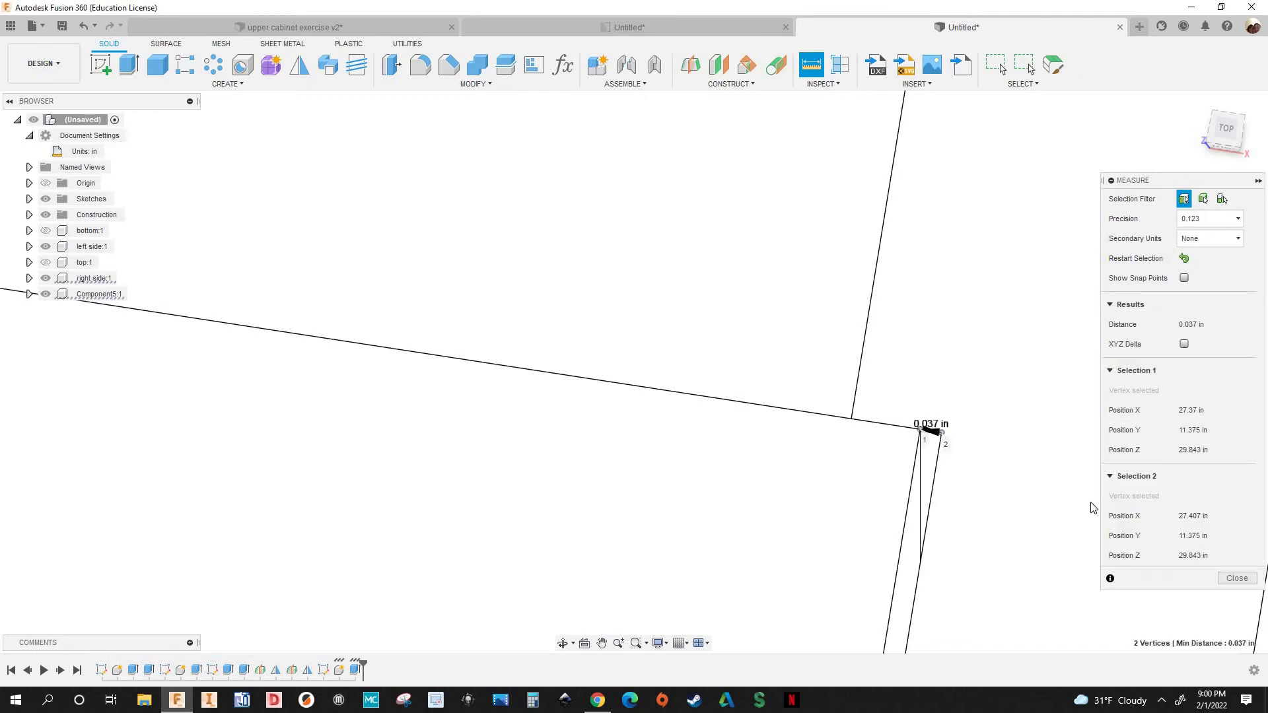
{"action": "scroll", "coordinate": [1040, 485], "scroll_direction": "down", "scroll_amount": 1}
{"action": "scroll", "coordinate": [867, 368], "scroll_direction": "down", "scroll_amount": 5}
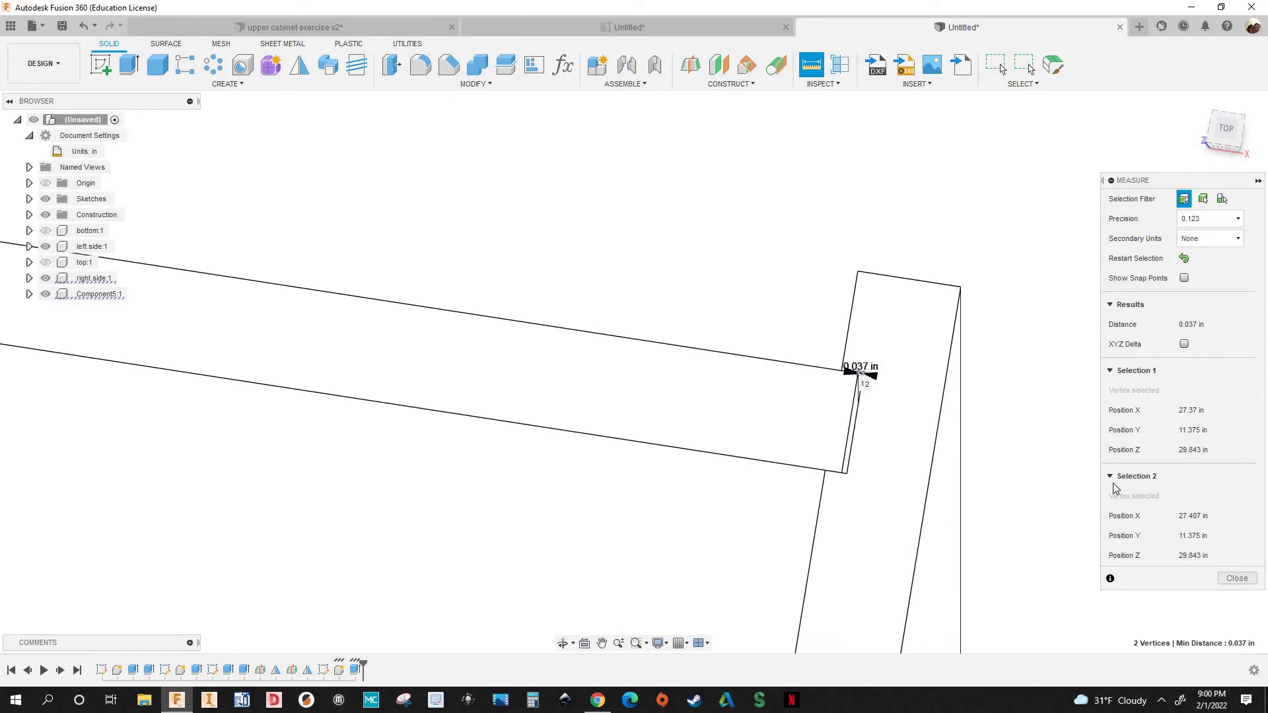
{"action": "left_click", "coordinate": [1237, 578]}
Review the user parameter expressions for width, thickness and groovedepth without changing them
{"action": "left_click", "coordinate": [561, 82]}
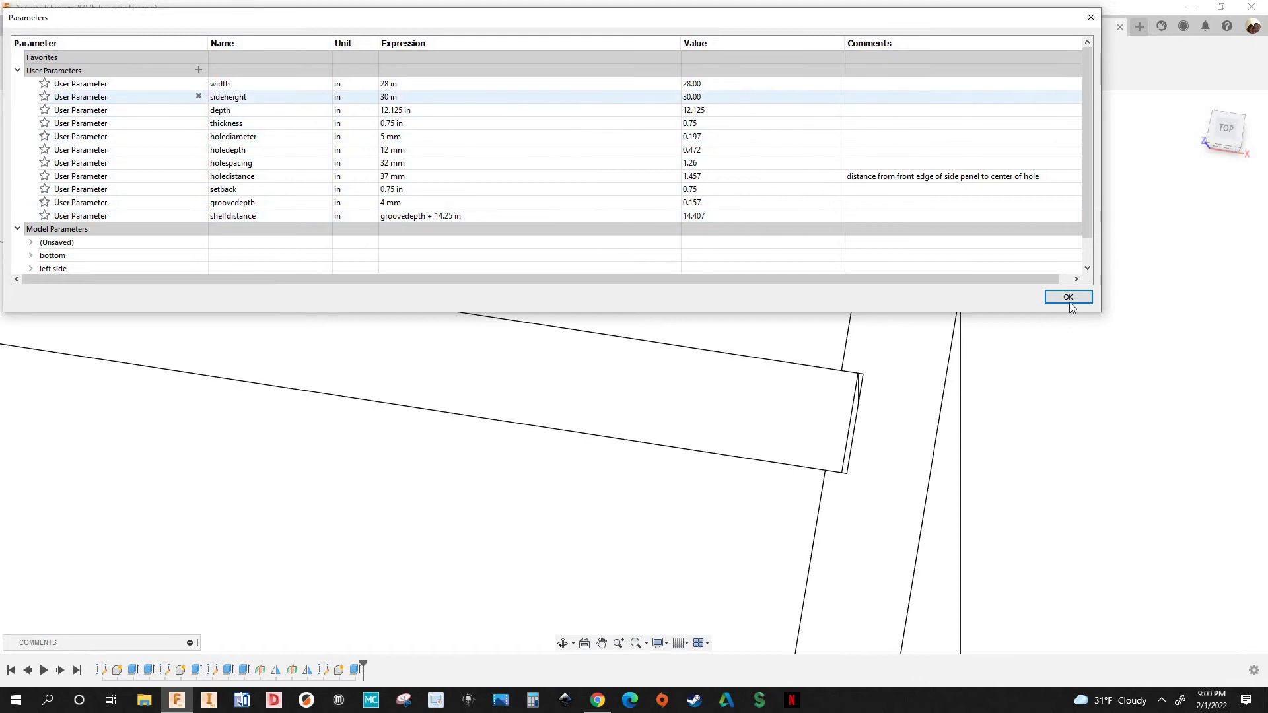
{"action": "key", "text": "Return"}
{"action": "scroll", "coordinate": [971, 334], "scroll_direction": "down", "scroll_amount": 3}
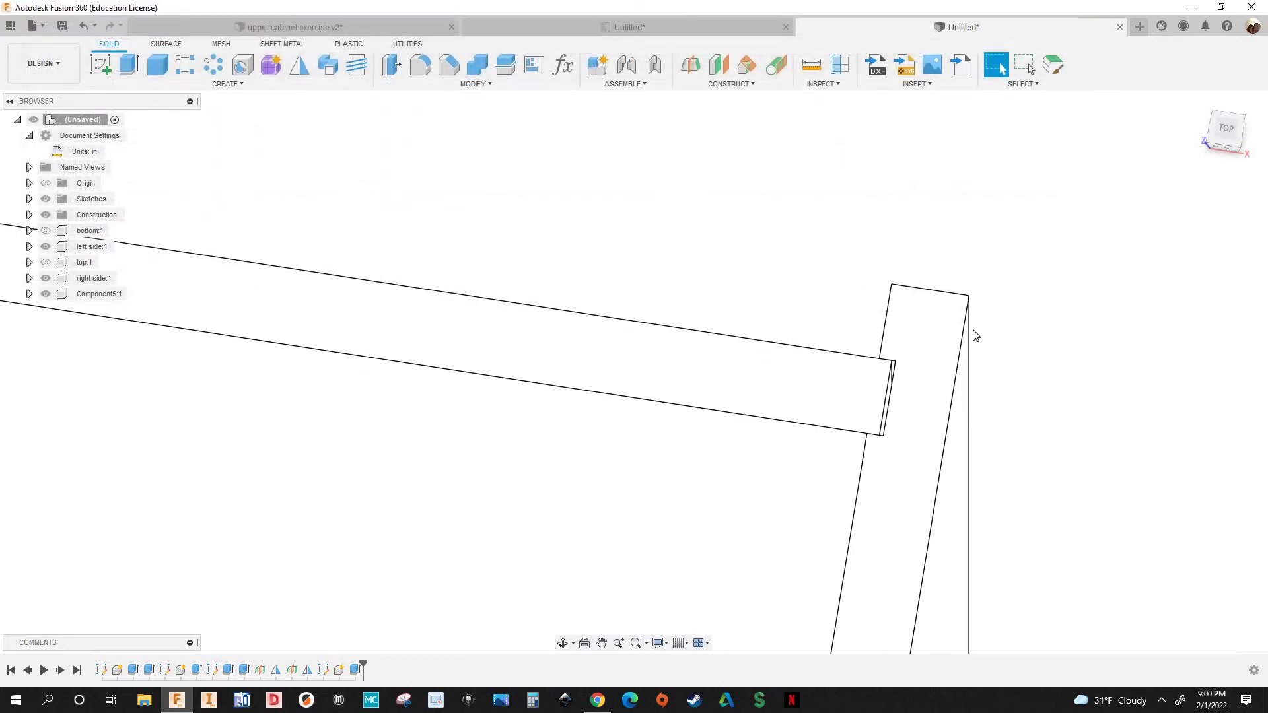
{"action": "scroll", "coordinate": [976, 339], "scroll_direction": "down", "scroll_amount": 1}
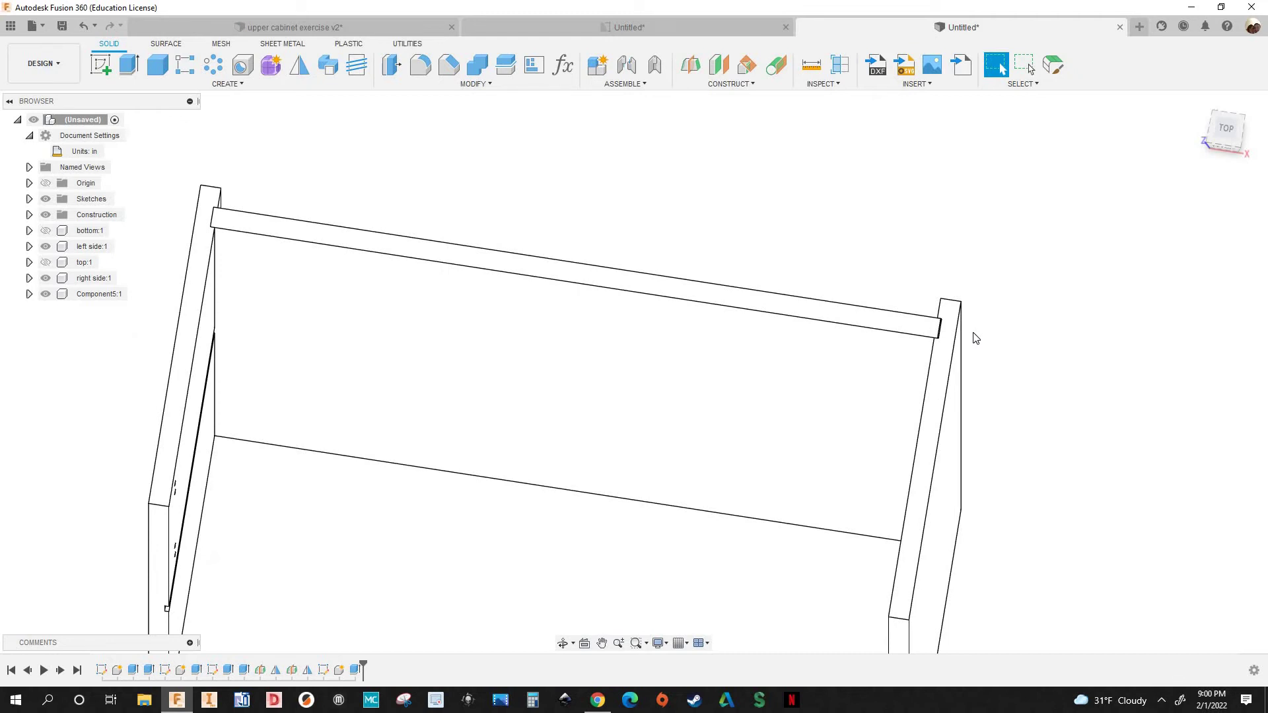
Examine the back part's fit between both side panels in the top view
{"action": "middle_click_drag", "start_coordinate": [681, 318], "coordinate": [605, 273]}
{"action": "middle_click_drag", "start_coordinate": [721, 329], "coordinate": [739, 254]}
{"action": "scroll", "coordinate": [759, 256], "scroll_direction": "down", "scroll_amount": 2}
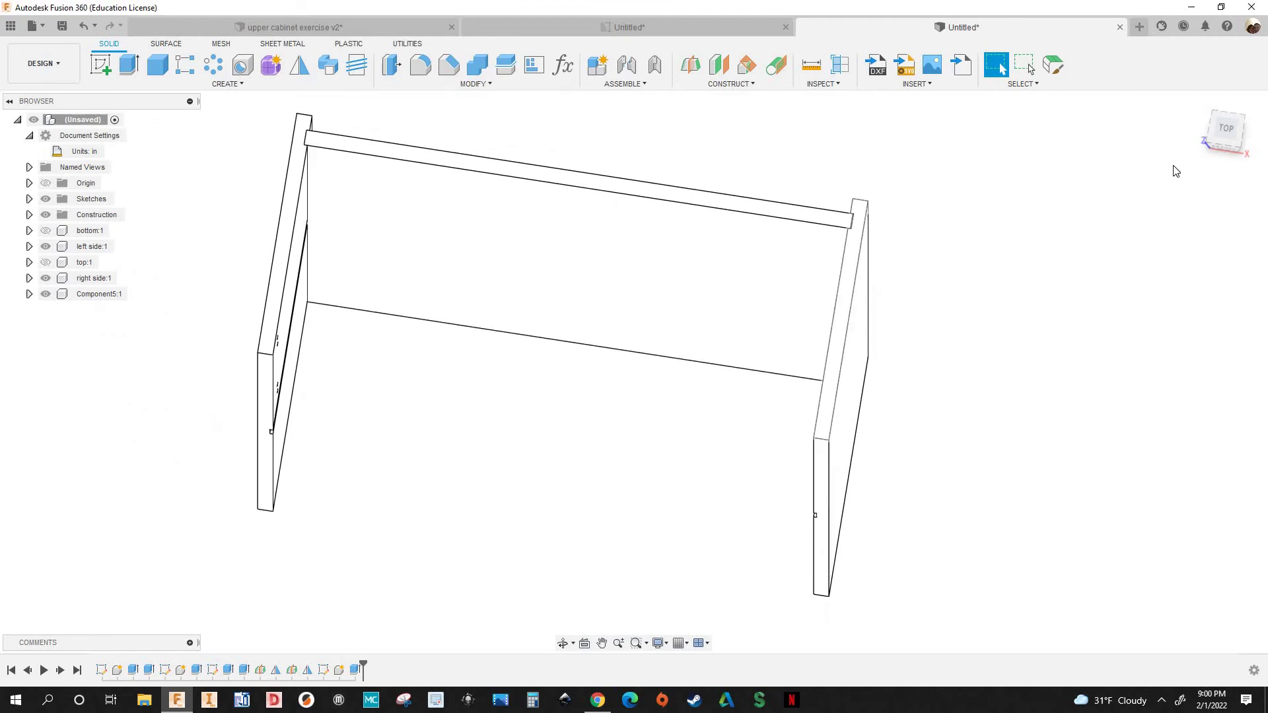
{"action": "left_click", "coordinate": [1219, 134]}
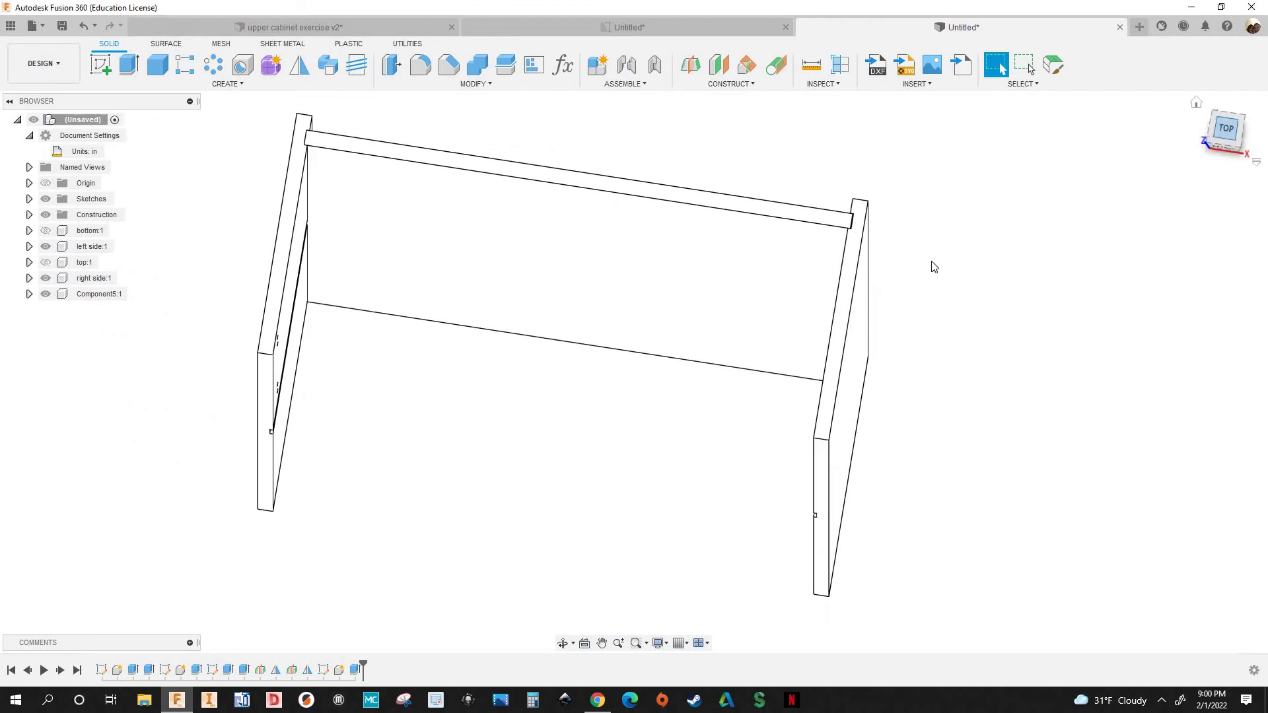
{"action": "scroll", "coordinate": [915, 325], "scroll_direction": "up", "scroll_amount": 5}
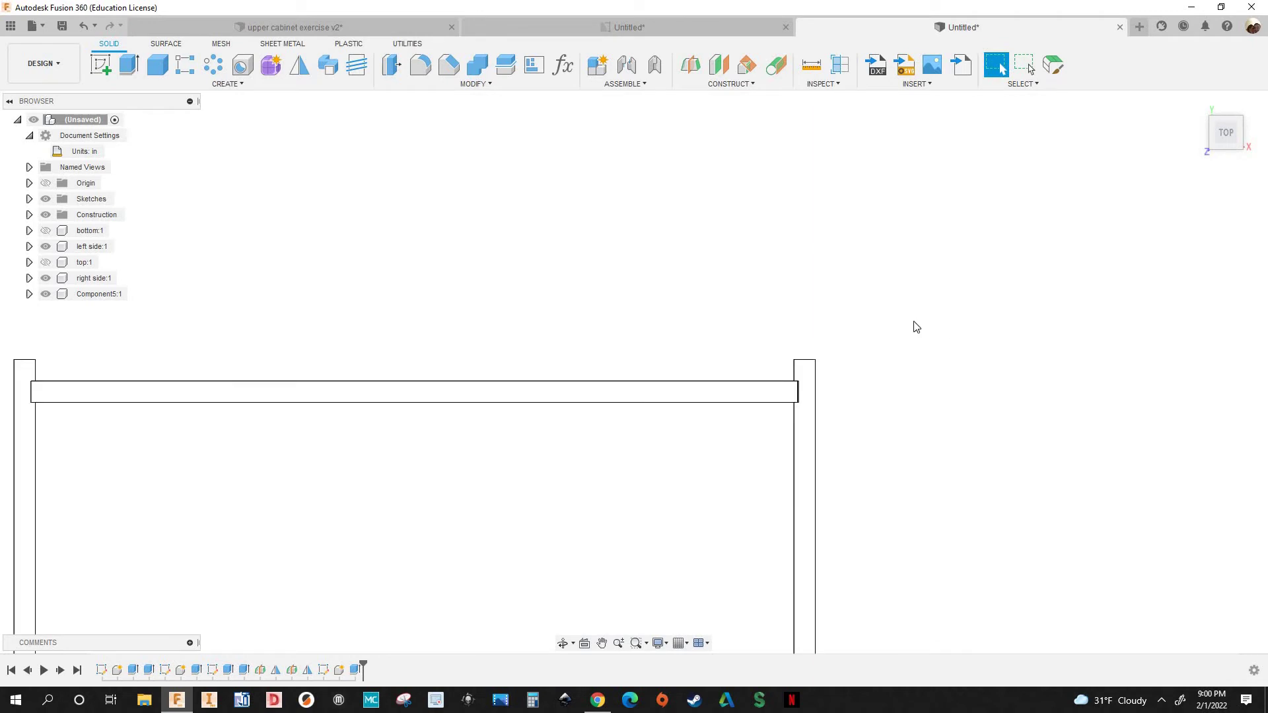
{"action": "middle_click_drag", "start_coordinate": [810, 330], "coordinate": [382, 323]}
{"action": "scroll", "coordinate": [508, 315], "scroll_direction": "down", "scroll_amount": 5}
{"action": "middle_click_drag", "start_coordinate": [784, 311], "coordinate": [931, 312]}
{"action": "scroll", "coordinate": [839, 327], "scroll_direction": "up", "scroll_amount": 1}
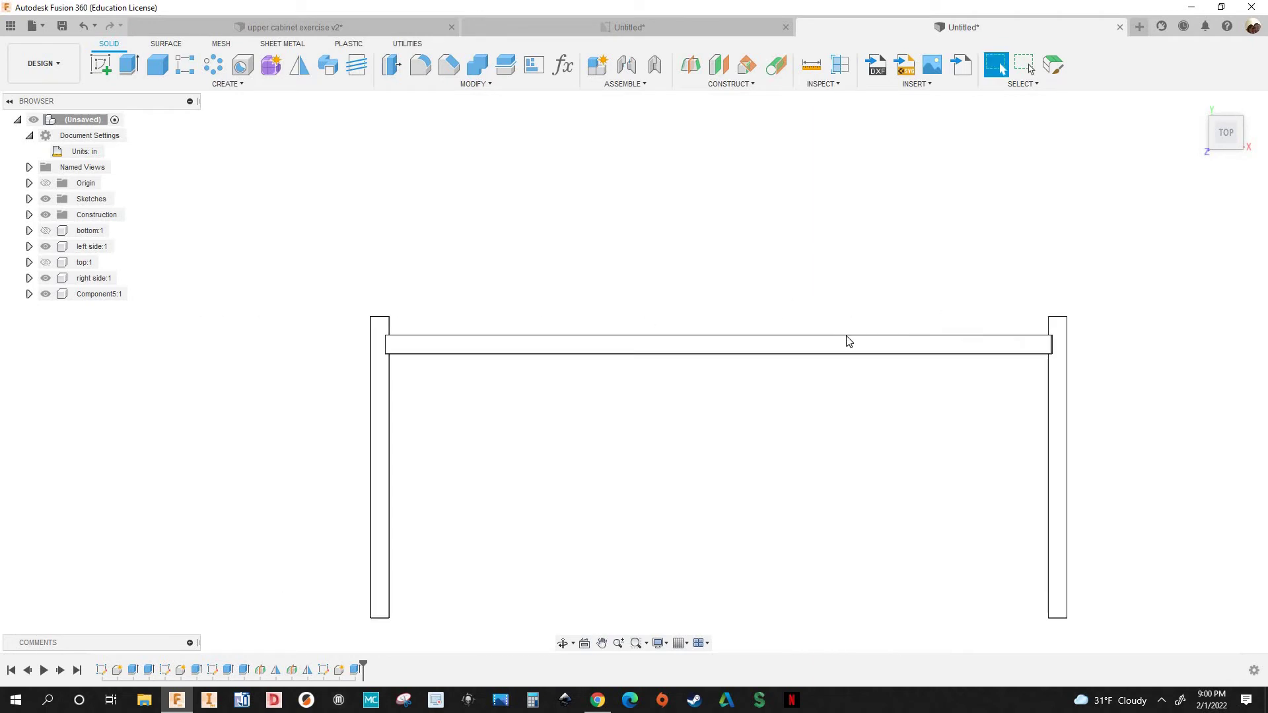
{"action": "middle_click_drag", "start_coordinate": [847, 341], "coordinate": [689, 345]}
{"action": "scroll", "coordinate": [224, 325], "scroll_direction": "down", "scroll_amount": 3}
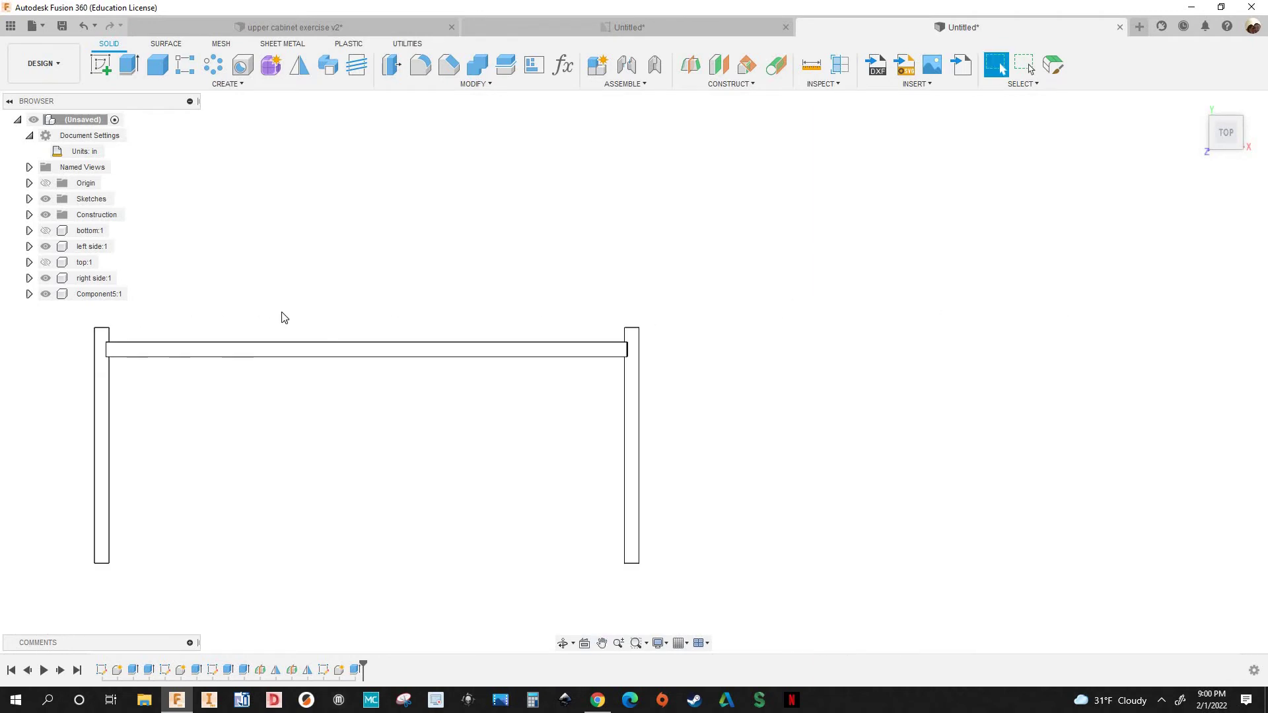
Measure the cabinet's overall width between the outer rear corners of the right and left side panels
{"action": "key", "text": "i"}
{"action": "scroll", "coordinate": [835, 337], "scroll_direction": "up", "scroll_amount": 3}
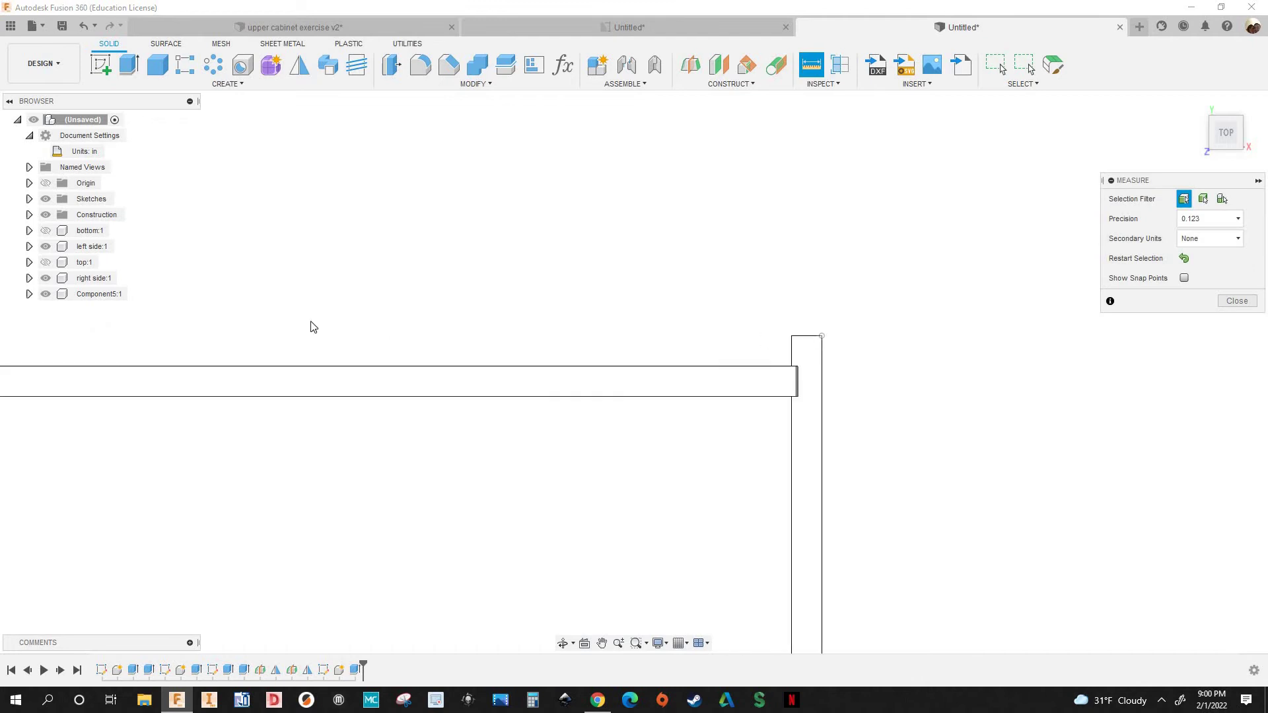
{"action": "scroll", "coordinate": [311, 322], "scroll_direction": "down", "scroll_amount": 3}
{"action": "middle_click_drag", "start_coordinate": [177, 318], "coordinate": [326, 344]}
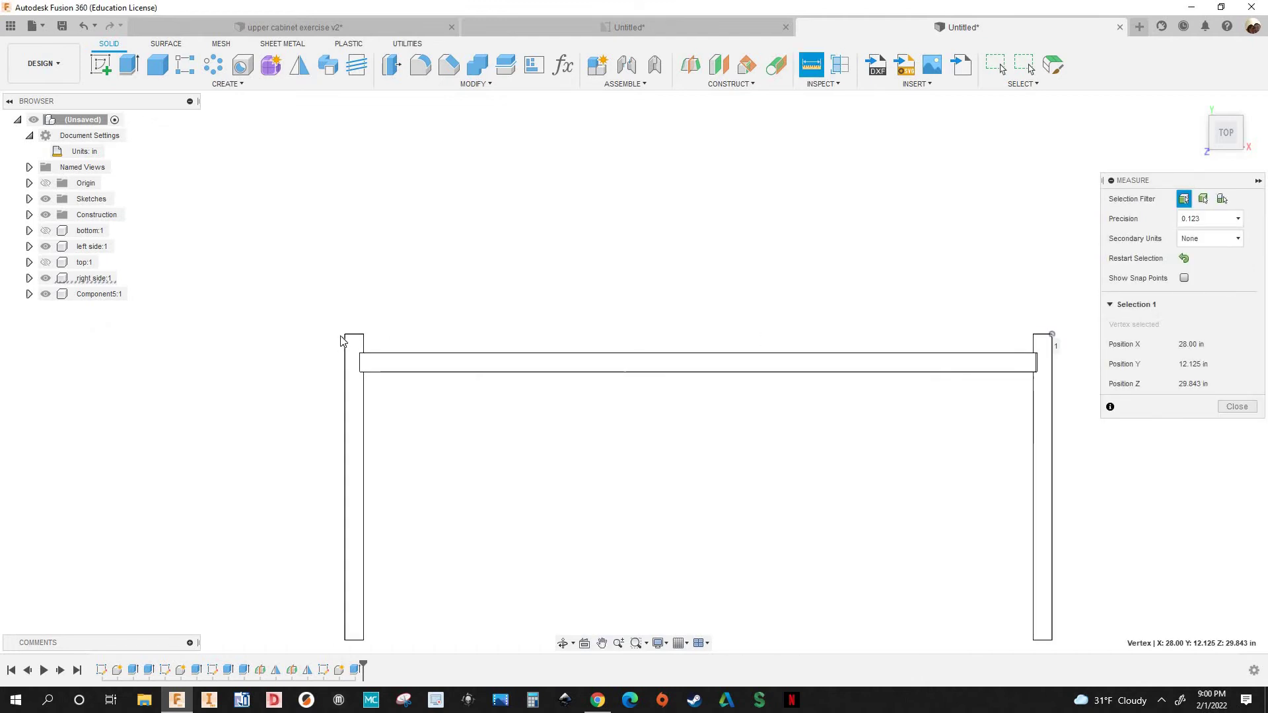
{"action": "left_click", "coordinate": [344, 336]}
{"action": "scroll", "coordinate": [779, 376], "scroll_direction": "down", "scroll_amount": 1}
{"action": "middle_click_drag", "start_coordinate": [786, 378], "coordinate": [602, 336]}
{"action": "scroll", "coordinate": [638, 351], "scroll_direction": "up", "scroll_amount": 2}
{"action": "middle_click_drag", "start_coordinate": [366, 337], "coordinate": [330, 344]}
{"action": "scroll", "coordinate": [330, 344], "scroll_direction": "up", "scroll_amount": 2}
{"action": "middle_click_drag", "start_coordinate": [609, 379], "coordinate": [645, 385]}
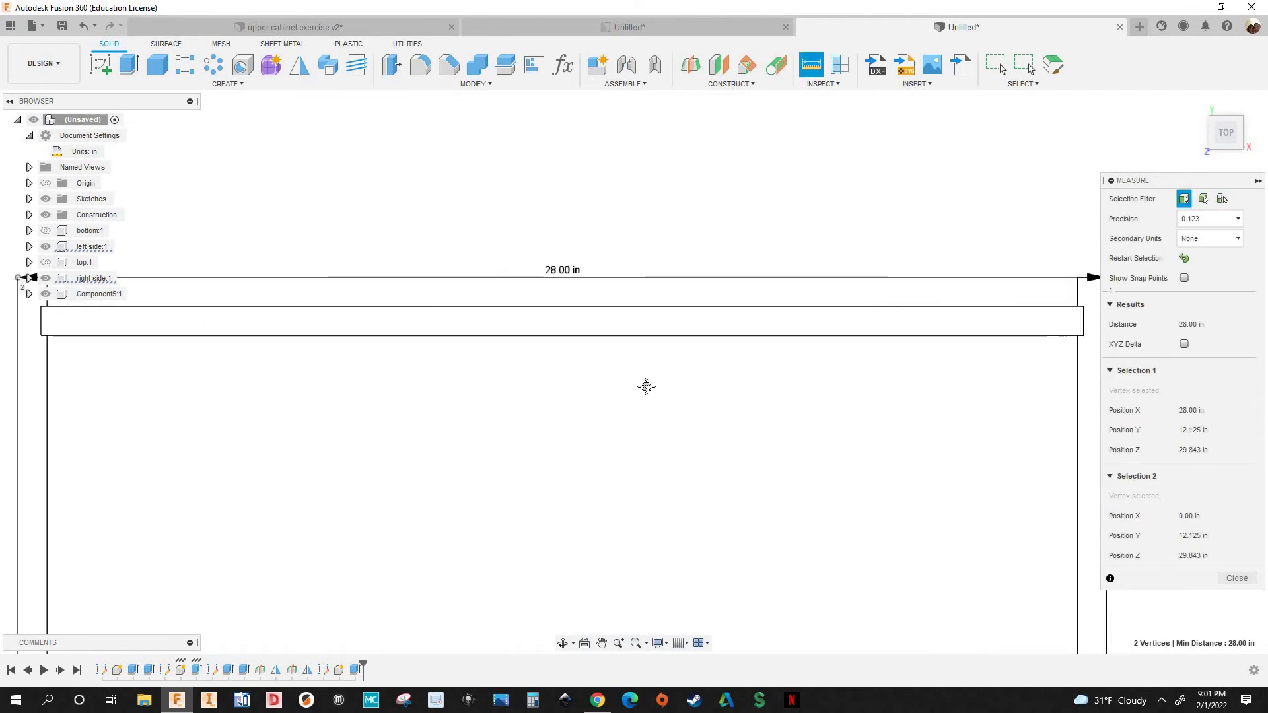
Examine the back part's right end against the groove and the overall width dimension, and close the measurement
{"action": "middle_click_drag", "start_coordinate": [1079, 339], "coordinate": [936, 336]}
{"action": "scroll", "coordinate": [937, 336], "scroll_direction": "up", "scroll_amount": 4}
{"action": "scroll", "coordinate": [898, 319], "scroll_direction": "up", "scroll_amount": 2}
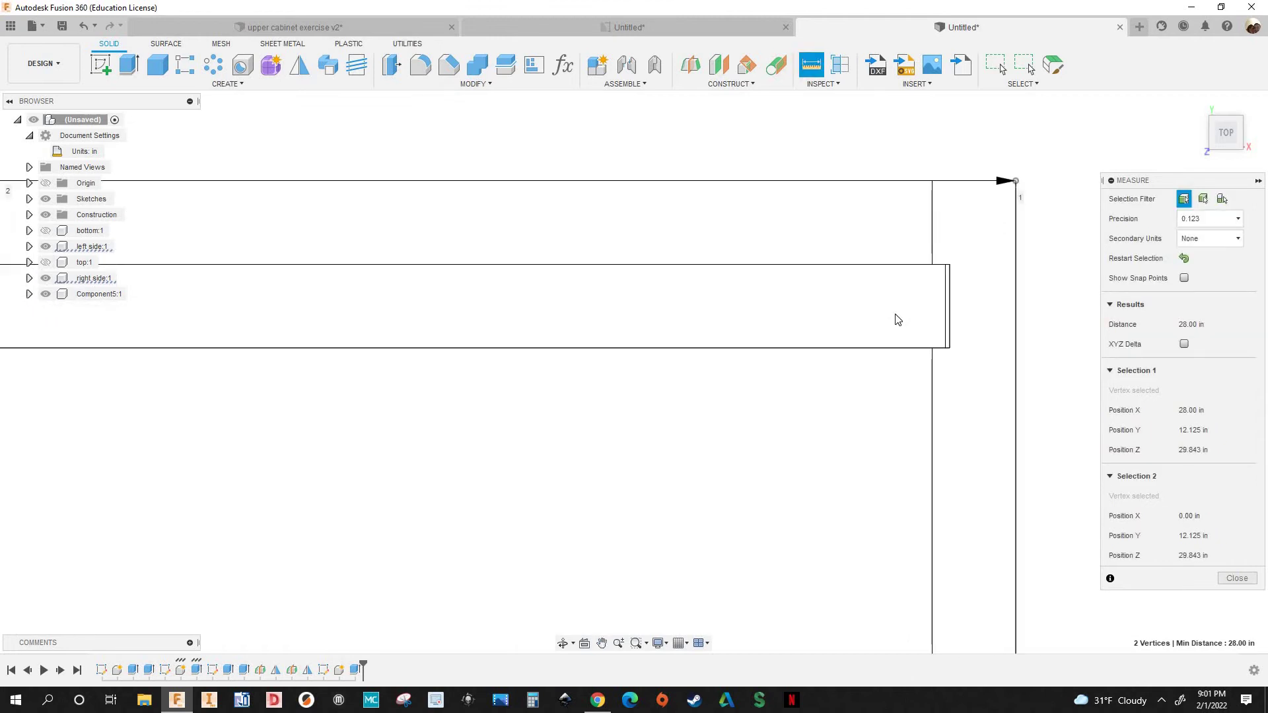
{"action": "scroll", "coordinate": [897, 320], "scroll_direction": "down", "scroll_amount": 3}
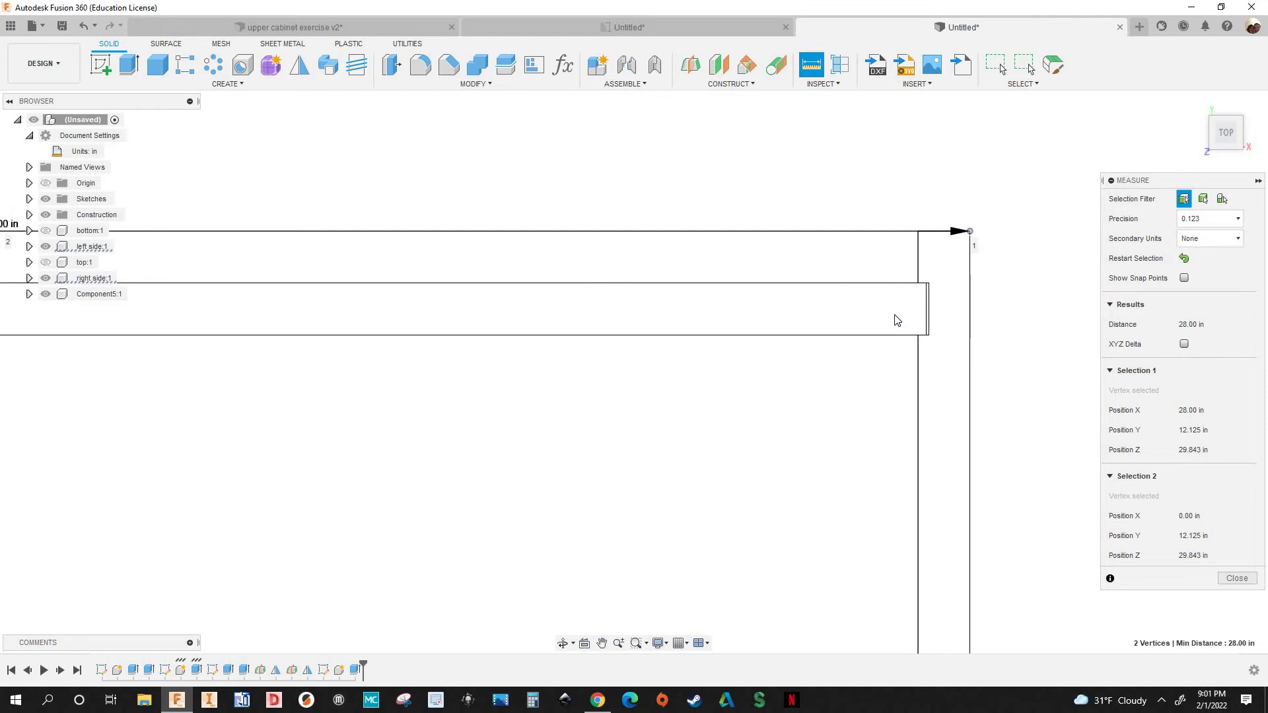
{"action": "scroll", "coordinate": [897, 320], "scroll_direction": "down", "scroll_amount": 3}
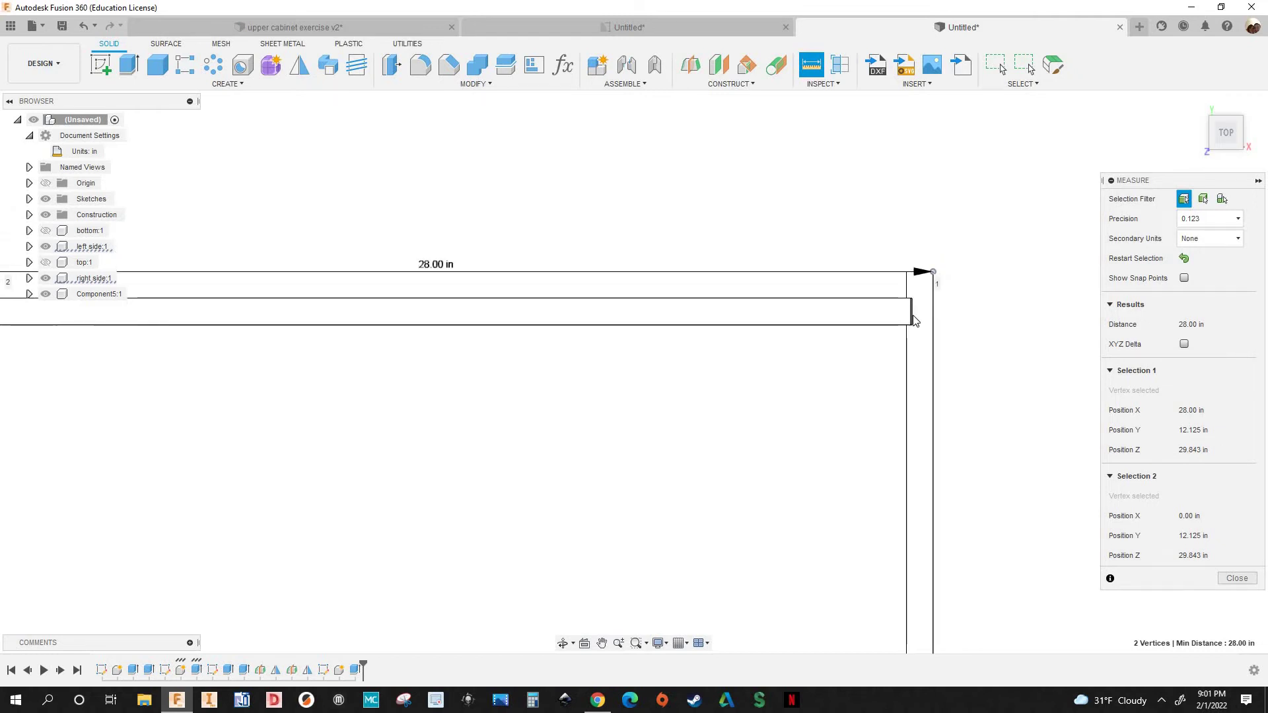
{"action": "scroll", "coordinate": [915, 320], "scroll_direction": "up", "scroll_amount": 3}
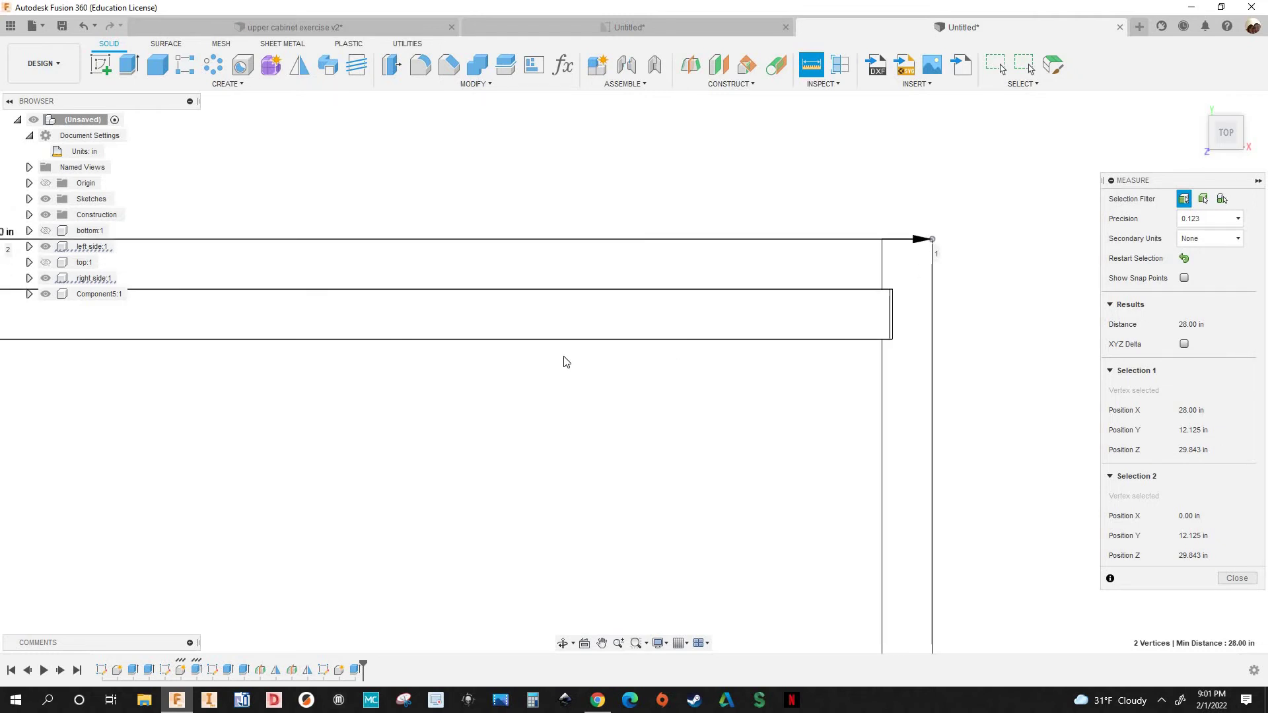
{"action": "scroll", "coordinate": [640, 356], "scroll_direction": "down", "scroll_amount": 2}
{"action": "scroll", "coordinate": [642, 361], "scroll_direction": "down", "scroll_amount": 2}
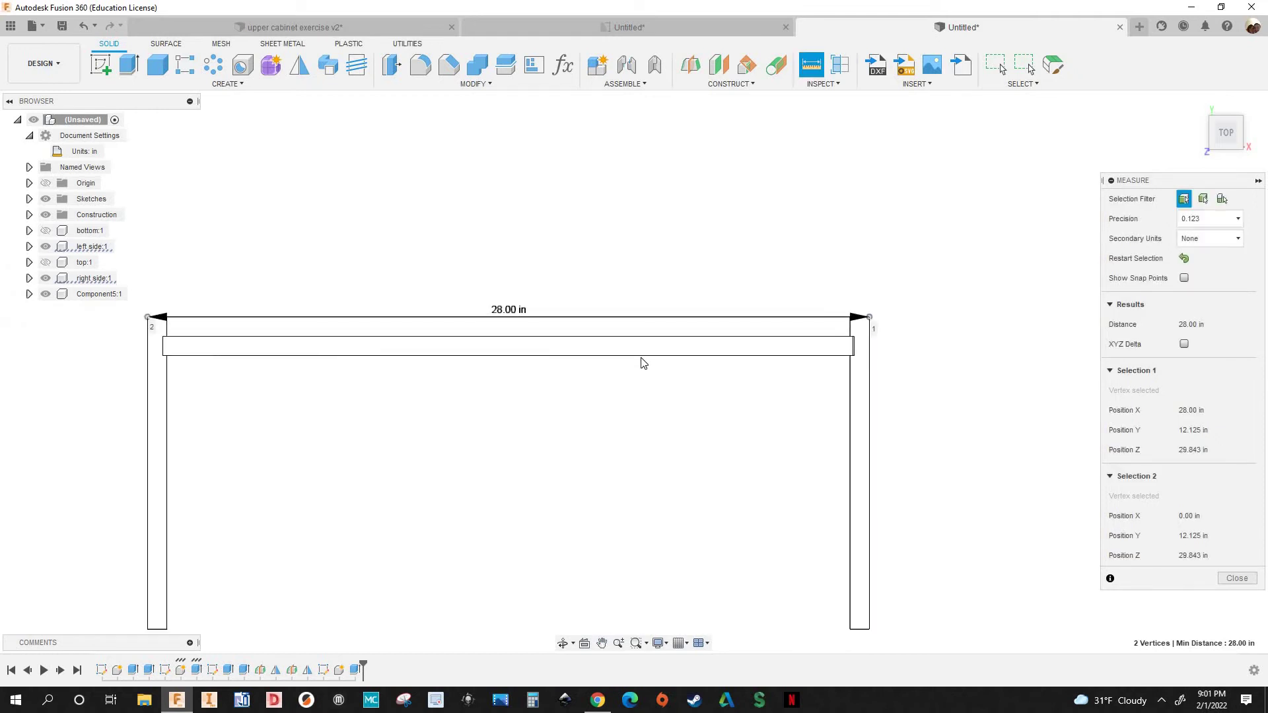
{"action": "scroll", "coordinate": [693, 359], "scroll_direction": "up", "scroll_amount": 1}
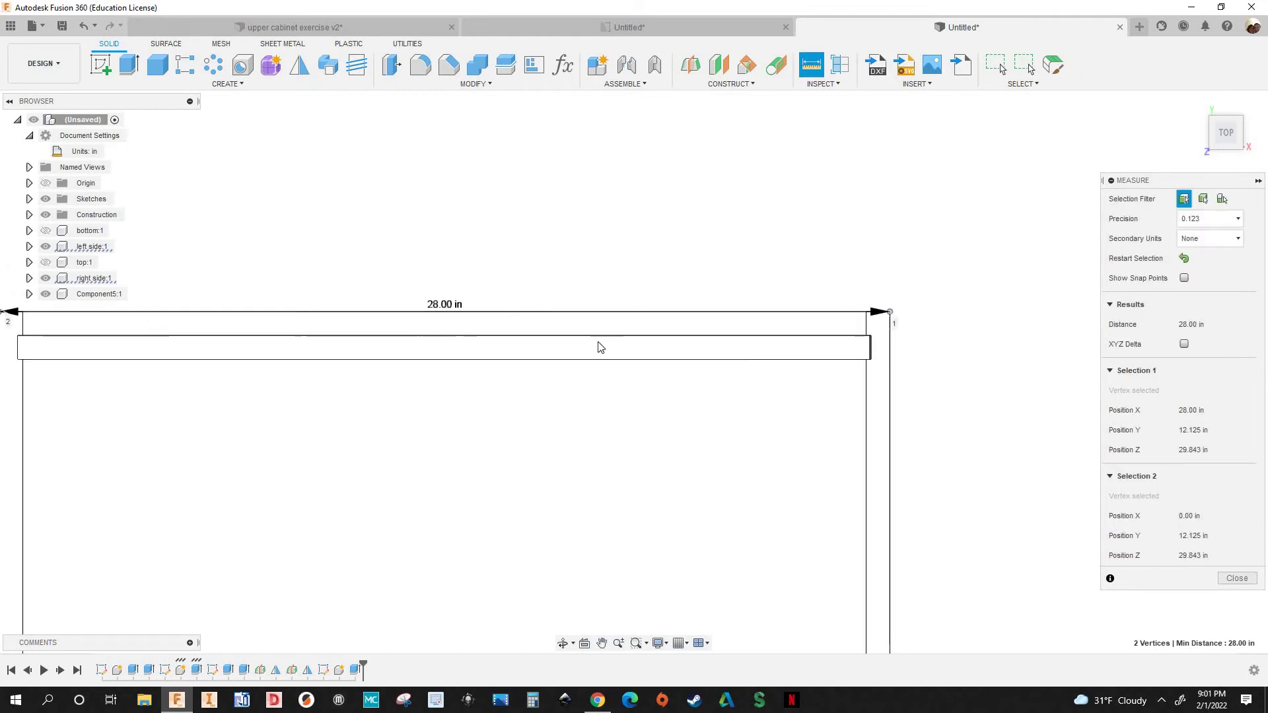
{"action": "scroll", "coordinate": [879, 357], "scroll_direction": "up", "scroll_amount": 3}
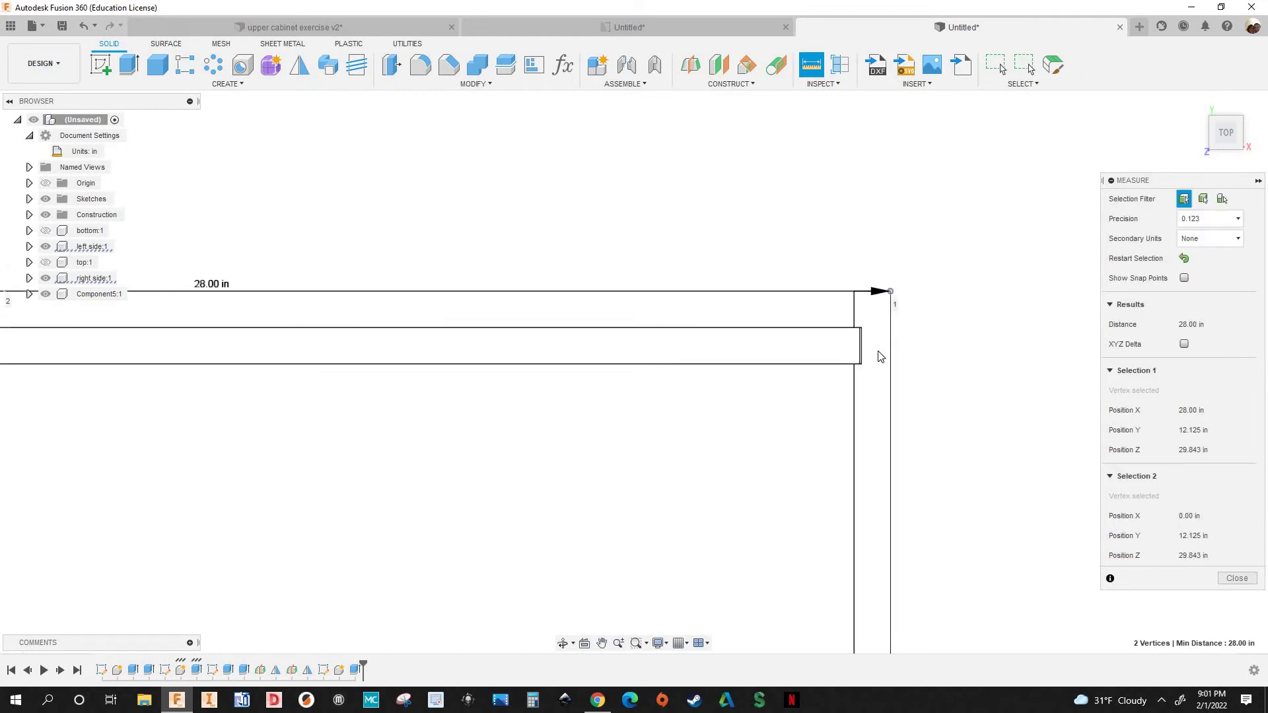
{"action": "left_click", "coordinate": [1237, 579]}
{"action": "scroll", "coordinate": [940, 379], "scroll_direction": "up", "scroll_amount": 3}
{"action": "scroll", "coordinate": [940, 382], "scroll_direction": "down", "scroll_amount": 2}
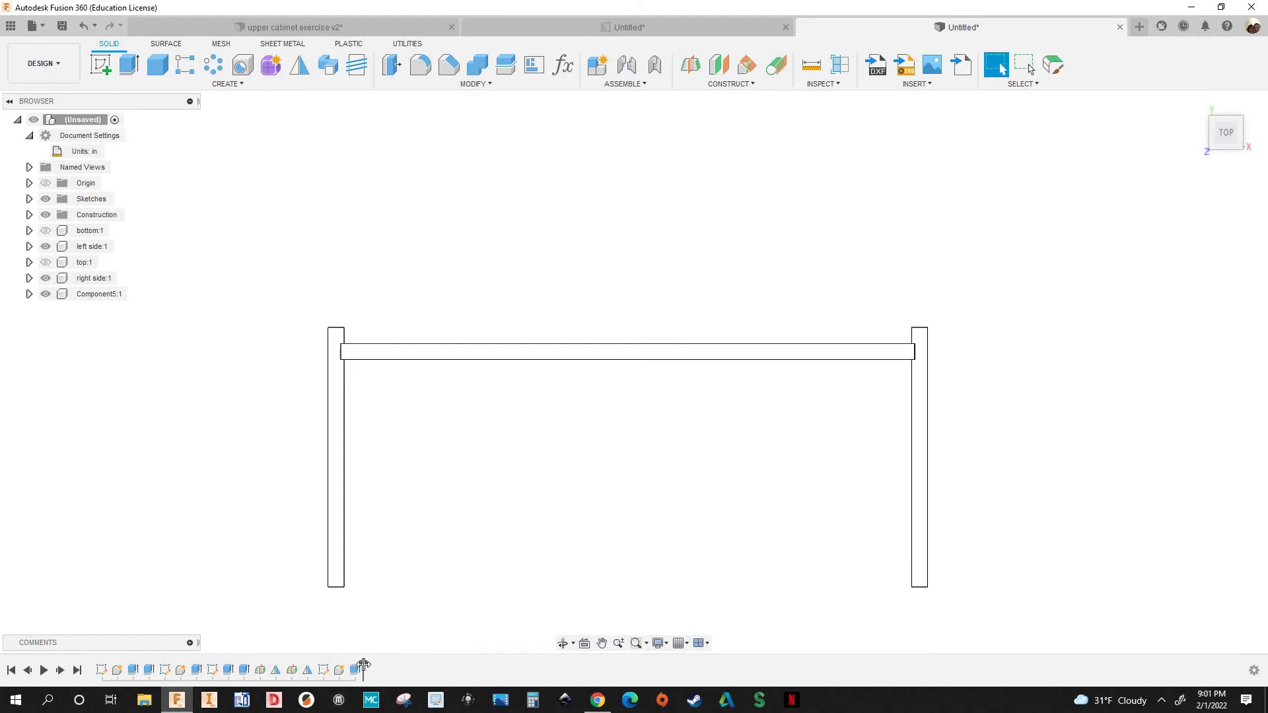
Roll the timeline back to just before the back component and delete all features after the history marker
{"action": "left_click_drag", "start_coordinate": [346, 664], "coordinate": [333, 664]}
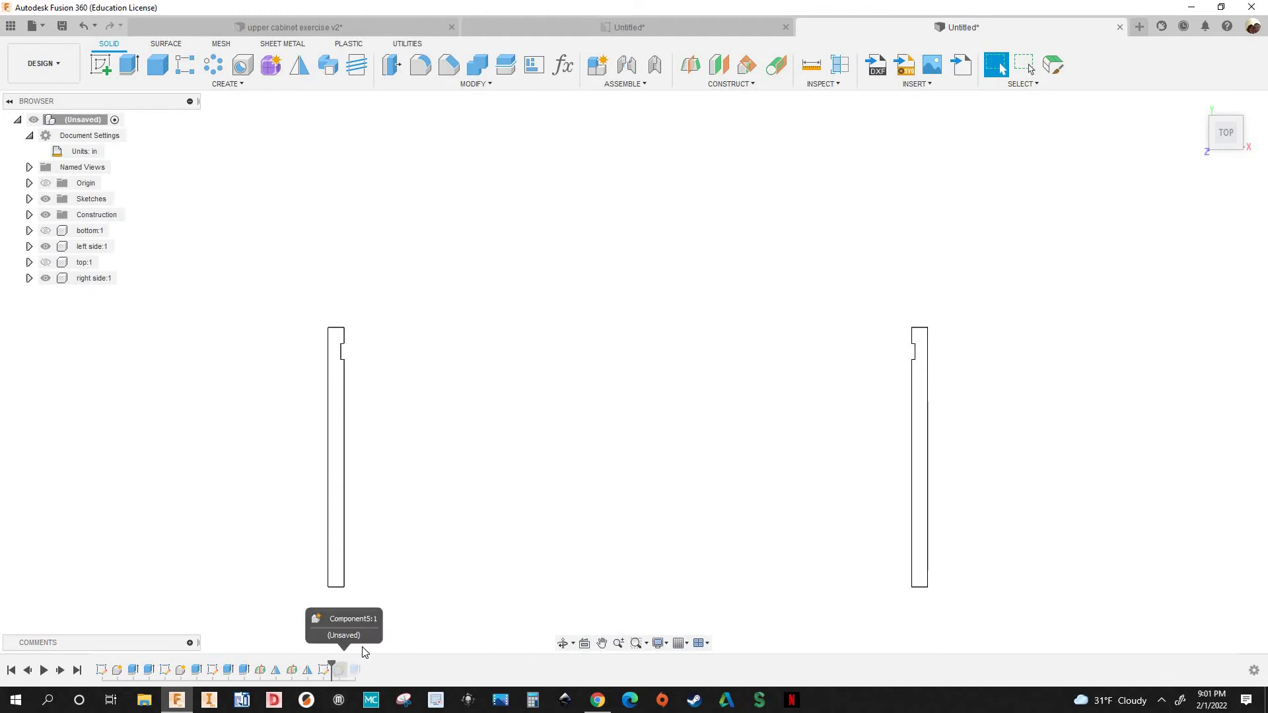
{"action": "right_click", "coordinate": [339, 669]}
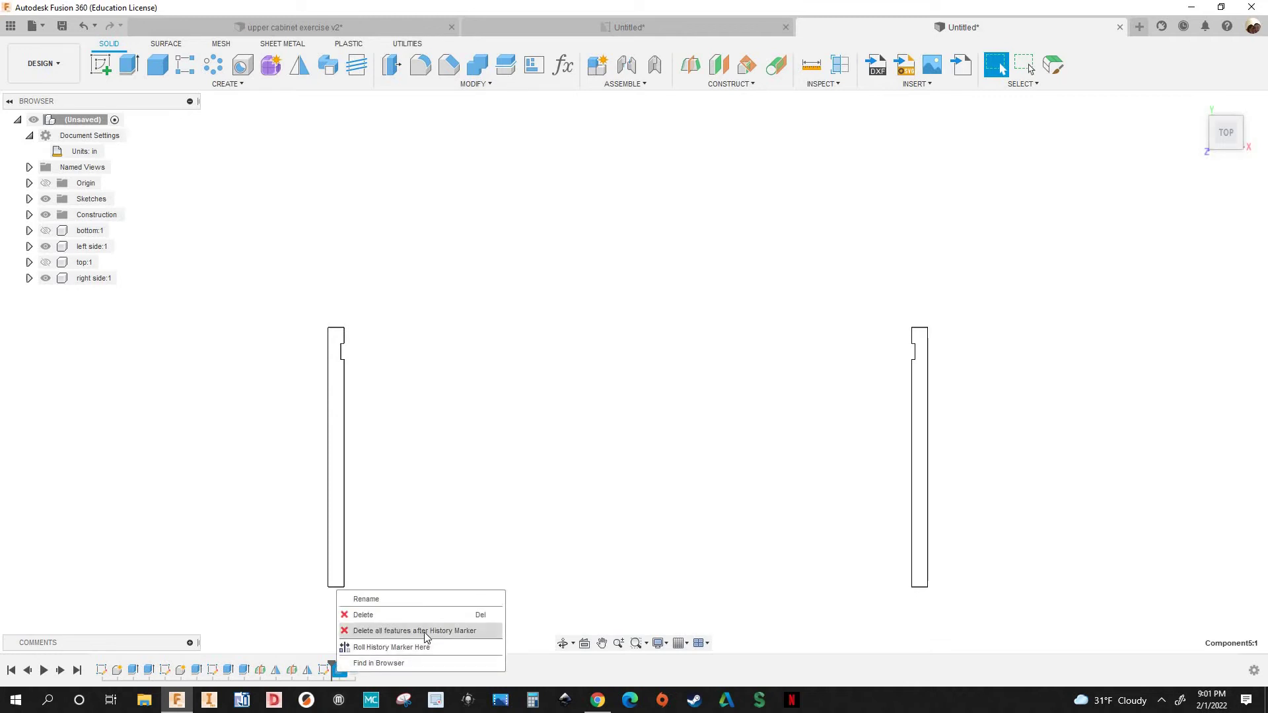
{"action": "left_click", "coordinate": [447, 633]}
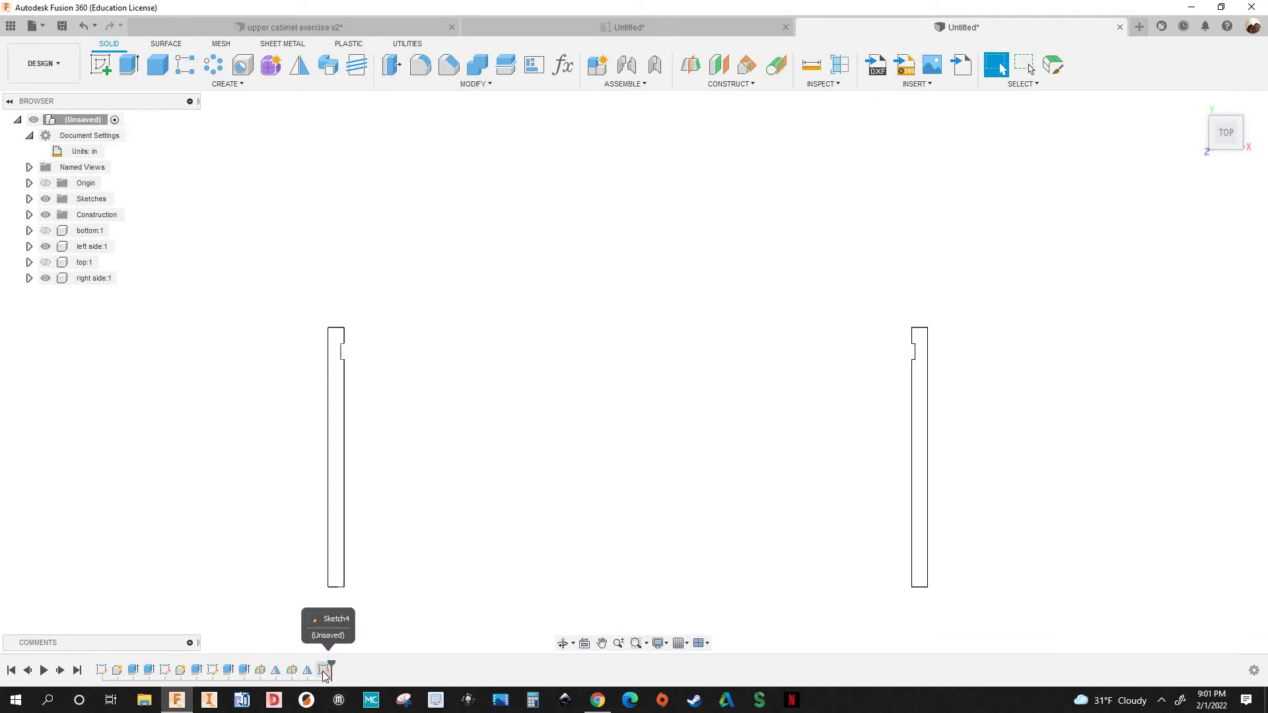
Open Sketch4 for editing and inspect the back part's profile at the left side panel's groove in an angled view
{"action": "right_click", "coordinate": [324, 670]}
{"action": "left_click", "coordinate": [362, 539]}
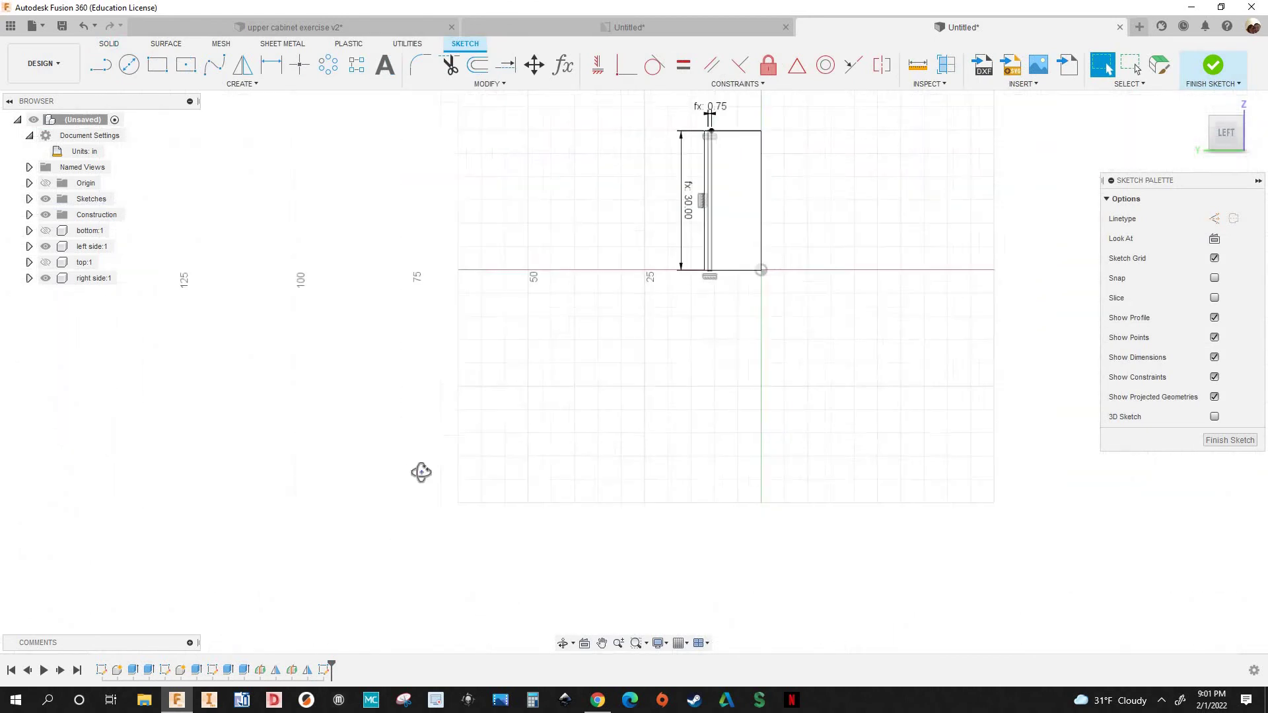
{"action": "mouse_move", "coordinate": [399, 353]}
{"action": "middle_mouse_down", "text": "shift"}
{"action": "mouse_move", "coordinate": [275, 438]}
{"action": "mouse_move", "coordinate": [272, 397]}
{"action": "mouse_move", "coordinate": [334, 471]}
{"action": "mouse_move", "coordinate": [334, 504]}
{"action": "mouse_move", "coordinate": [300, 509]}
{"action": "mouse_move", "coordinate": [313, 559]}
{"action": "mouse_move", "coordinate": [362, 586]}
{"action": "mouse_move", "coordinate": [237, 453]}
{"action": "mouse_move", "coordinate": [244, 461]}
{"action": "middle_mouse_up", "text": "shift"}
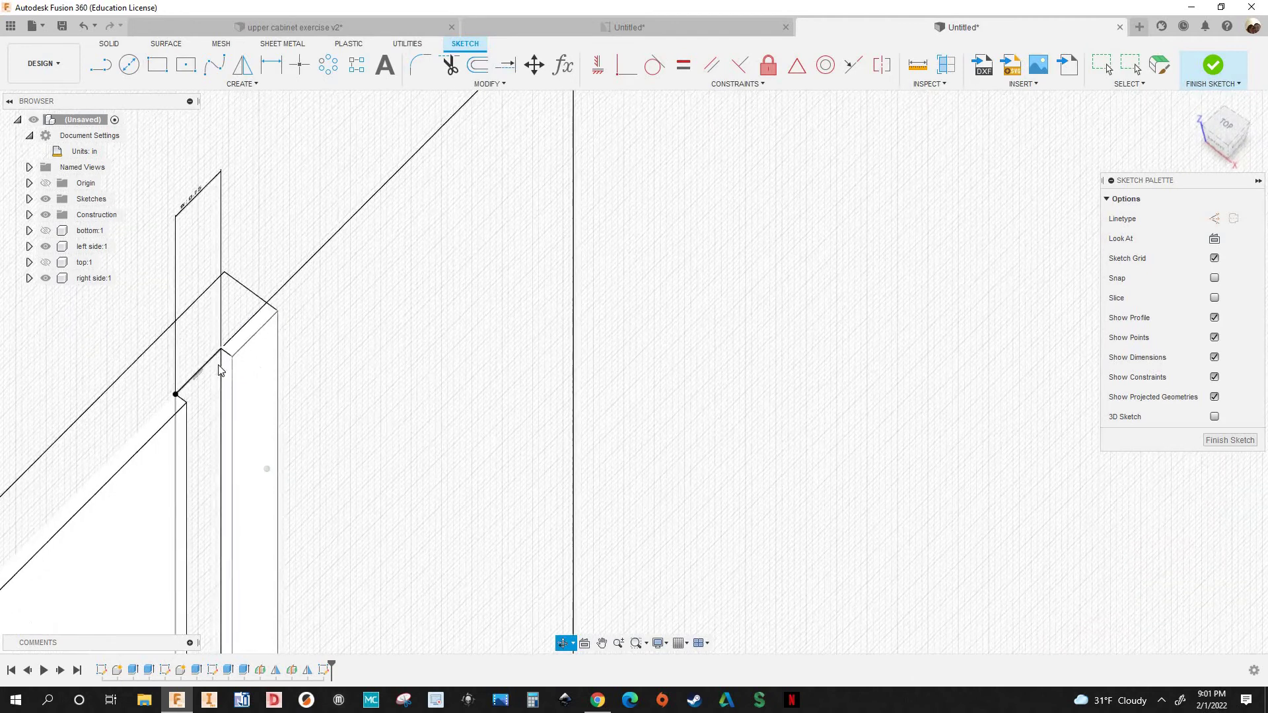
{"action": "scroll", "coordinate": [558, 343], "scroll_direction": "down", "scroll_amount": 5}
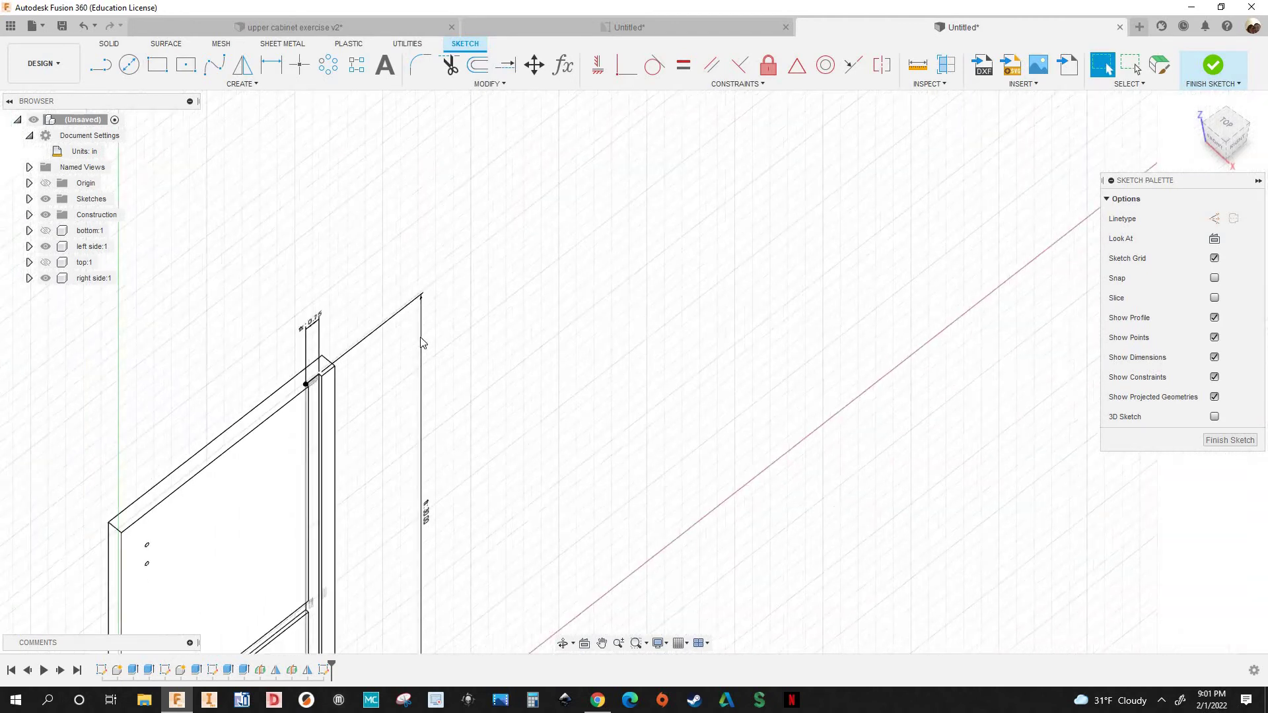
{"action": "scroll", "coordinate": [392, 325], "scroll_direction": "up", "scroll_amount": 3}
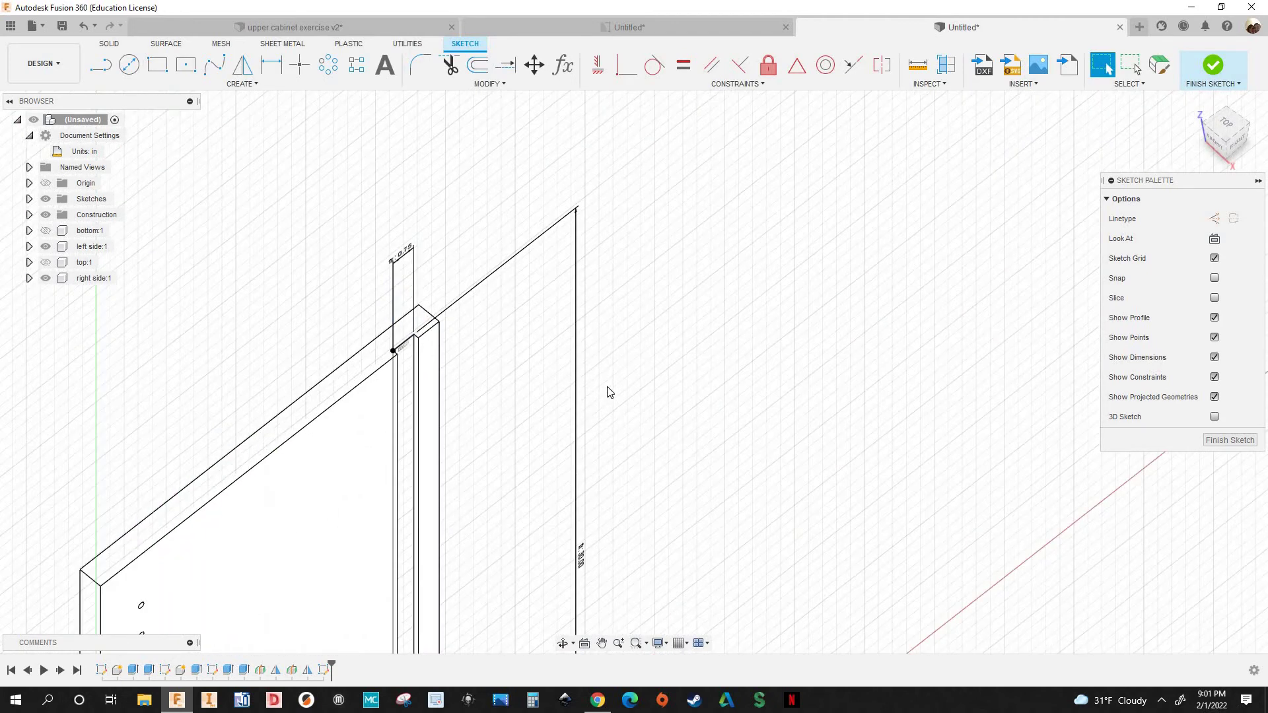
{"action": "scroll", "coordinate": [598, 376], "scroll_direction": "down", "scroll_amount": 5}
{"action": "middle_click_drag", "start_coordinate": [522, 365], "coordinate": [500, 322]}
{"action": "scroll", "coordinate": [500, 321], "scroll_direction": "down", "scroll_amount": 1}
{"action": "middle_click_drag", "start_coordinate": [599, 462], "coordinate": [507, 336]}
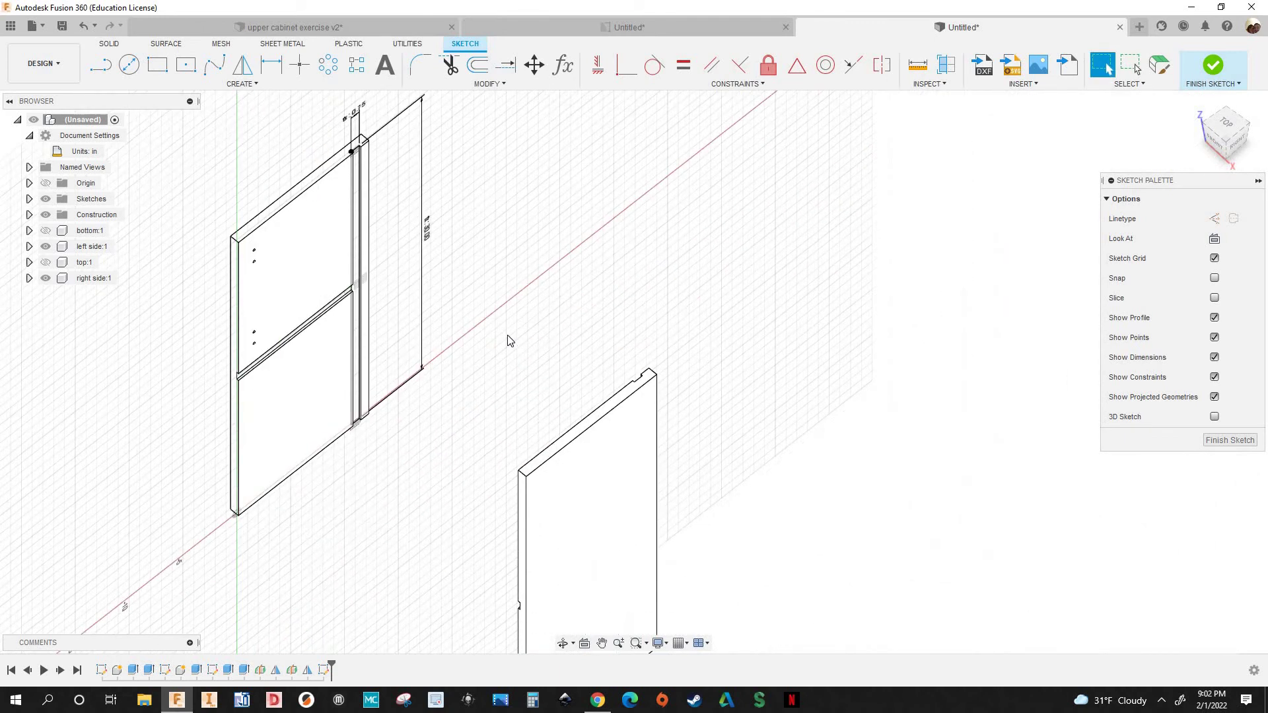
Leave the sketch and begin an extrusion of the back profile in the left side panel's groove
{"action": "middle_click_drag", "start_coordinate": [444, 361], "coordinate": [473, 411]}
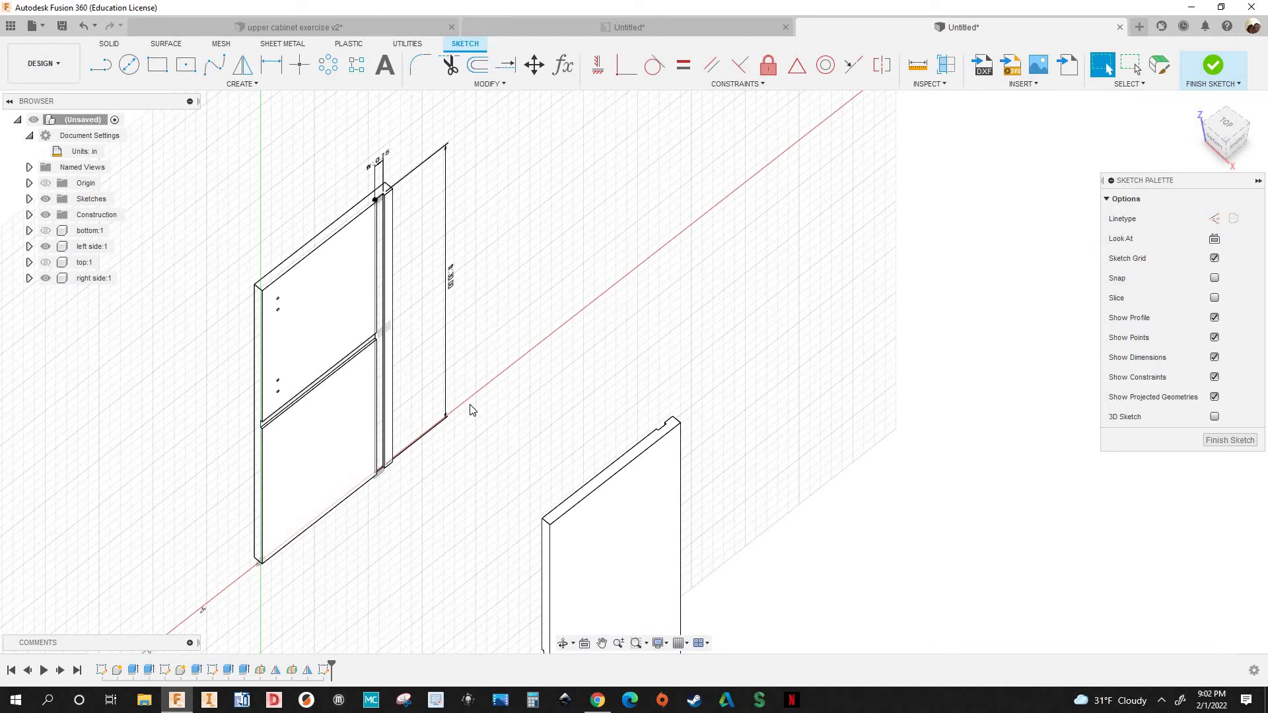
{"action": "scroll", "coordinate": [472, 410], "scroll_direction": "up", "scroll_amount": 2}
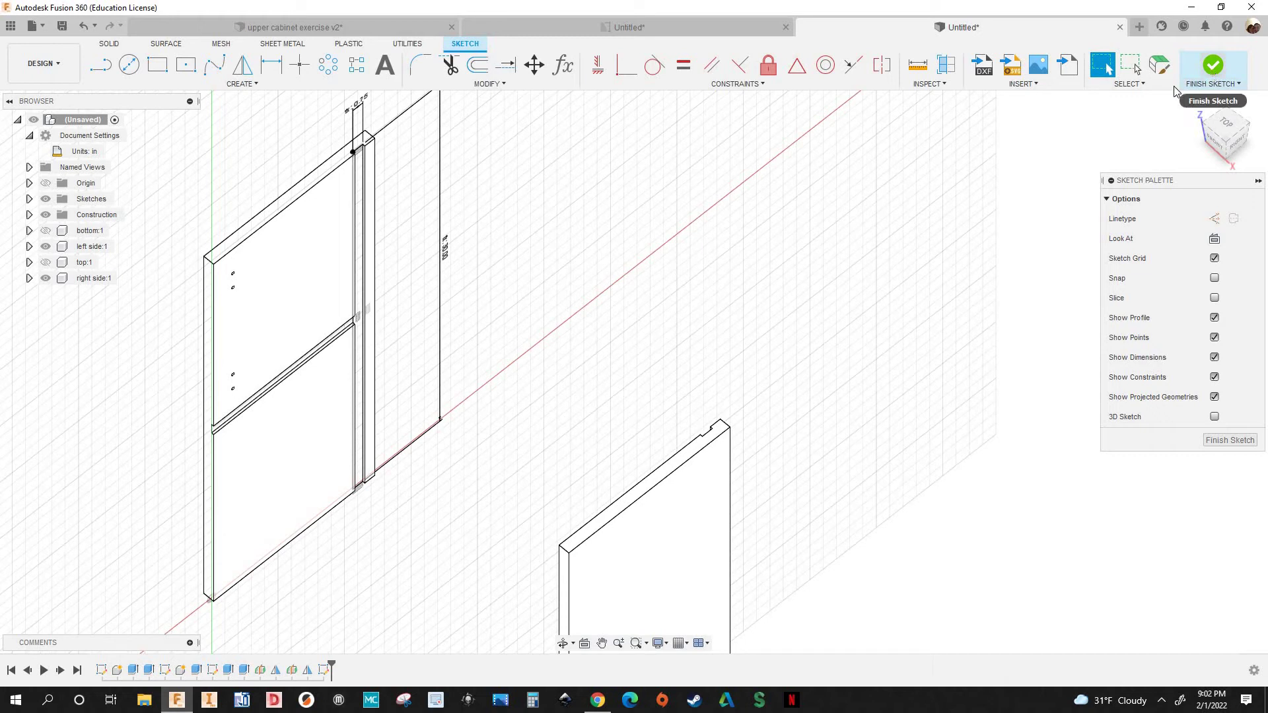
{"action": "key", "text": "e"}
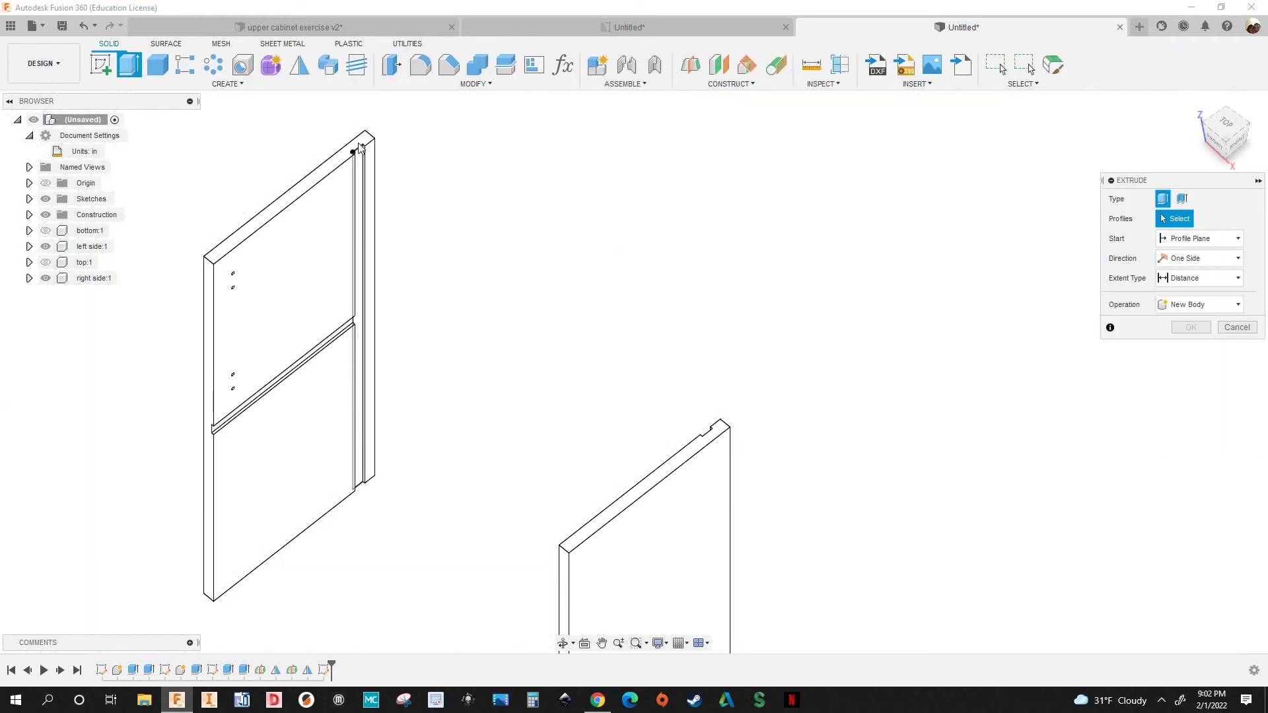
{"action": "scroll", "coordinate": [429, 230], "scroll_direction": "up", "scroll_amount": 6}
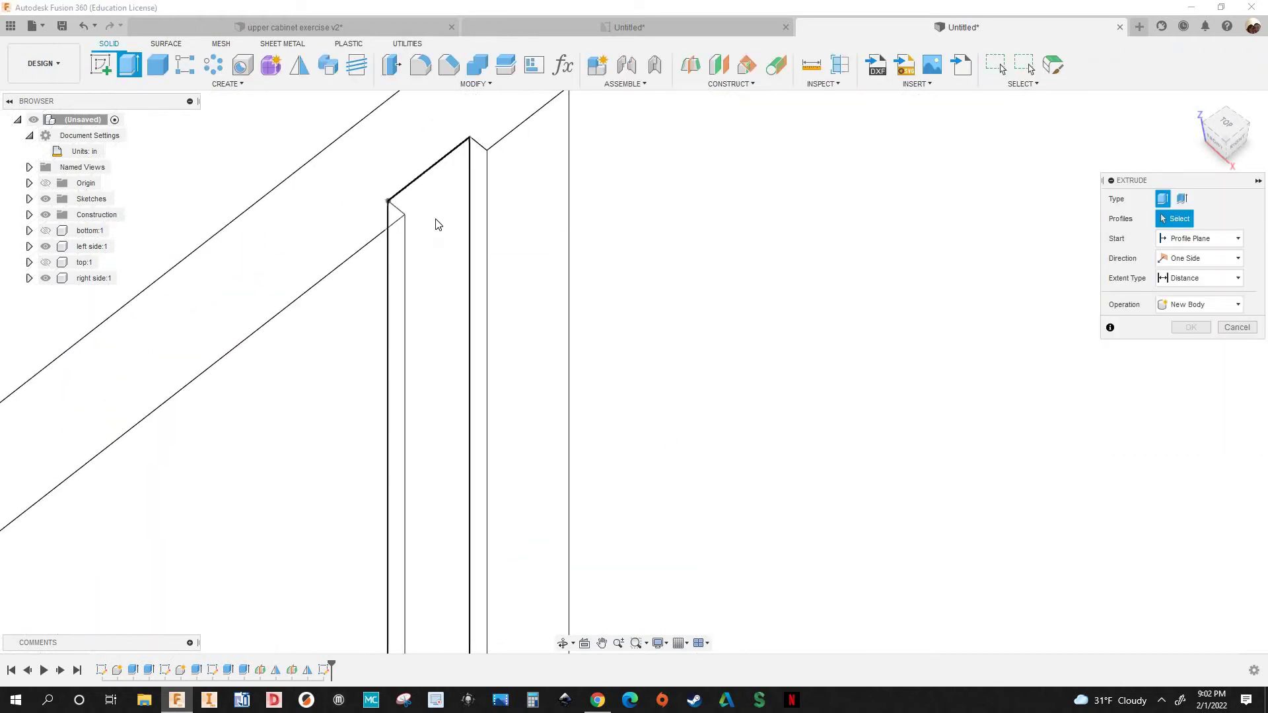
{"action": "left_click", "coordinate": [440, 214]}
{"action": "scroll", "coordinate": [641, 303], "scroll_direction": "down", "scroll_amount": 6}
{"action": "scroll", "coordinate": [720, 371], "scroll_direction": "down", "scroll_amount": 5}
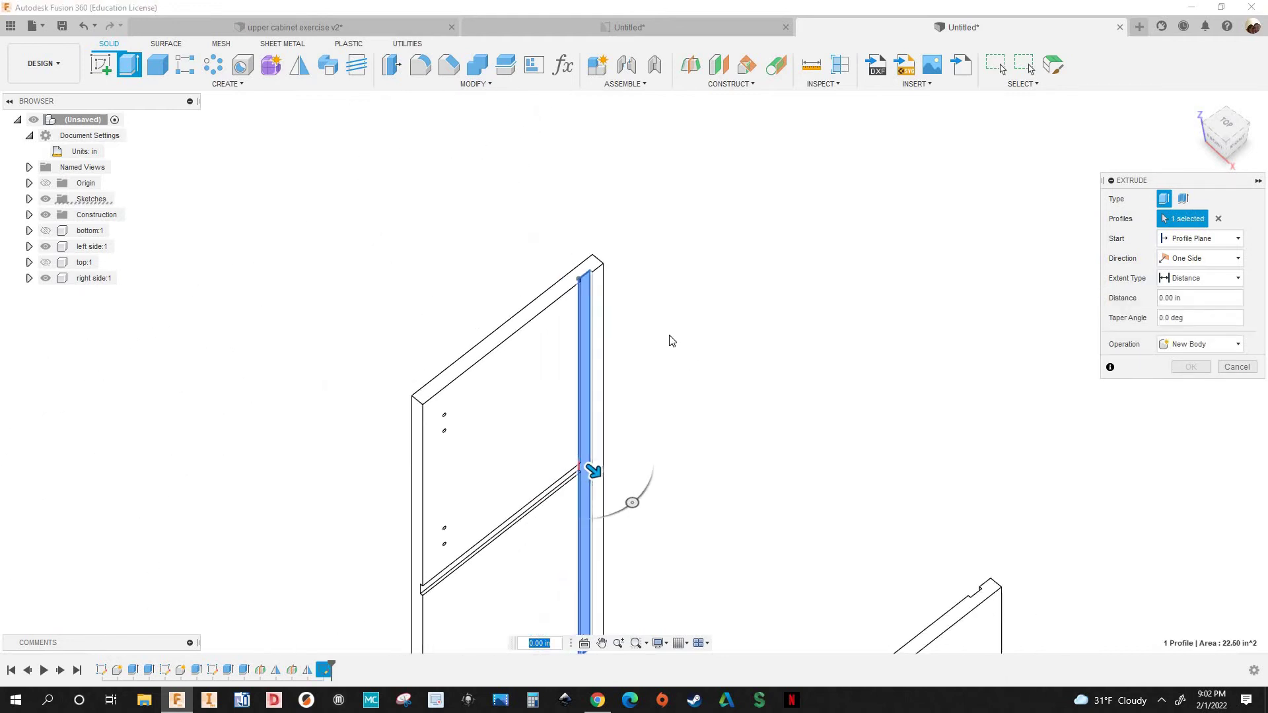
Try the width parameter as the extrusion distance and check the extrusion's far end in top view
{"action": "middle_click_drag", "start_coordinate": [700, 373], "coordinate": [693, 352], "text": "shift"}
{"action": "type", "text": "w"}
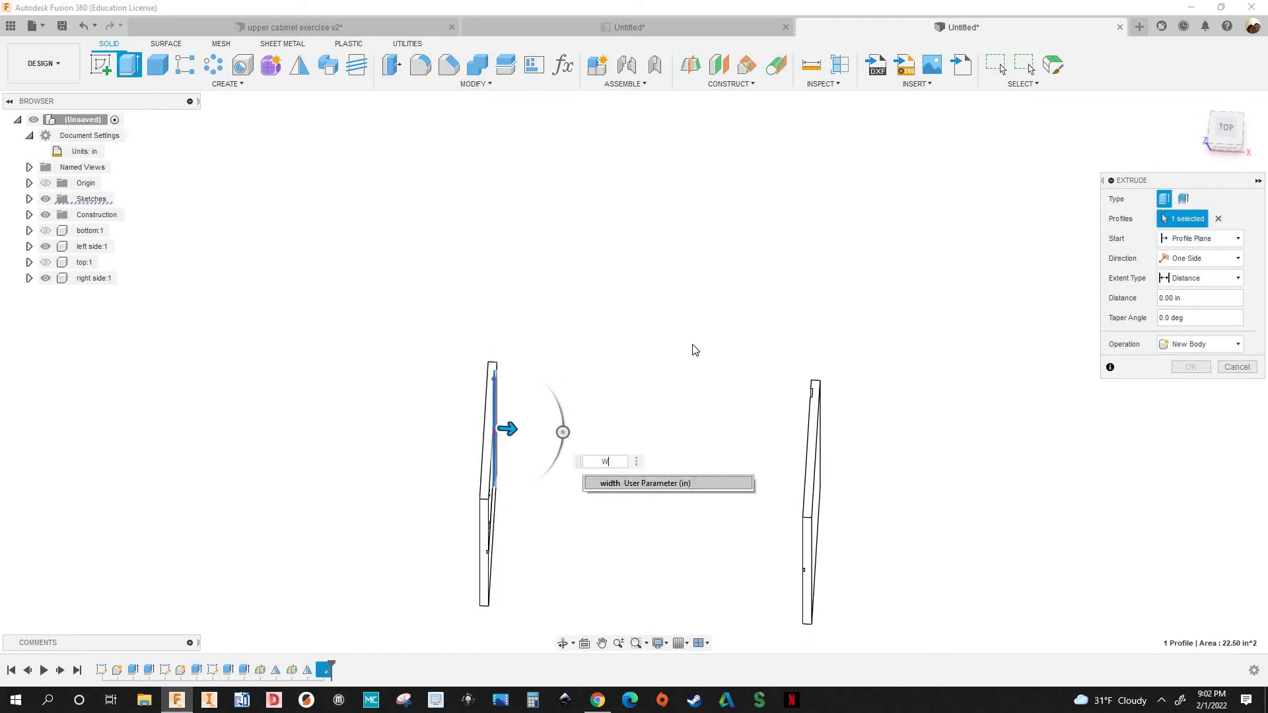
{"action": "type", "text": "idth"}
{"action": "key", "text": "Return"}
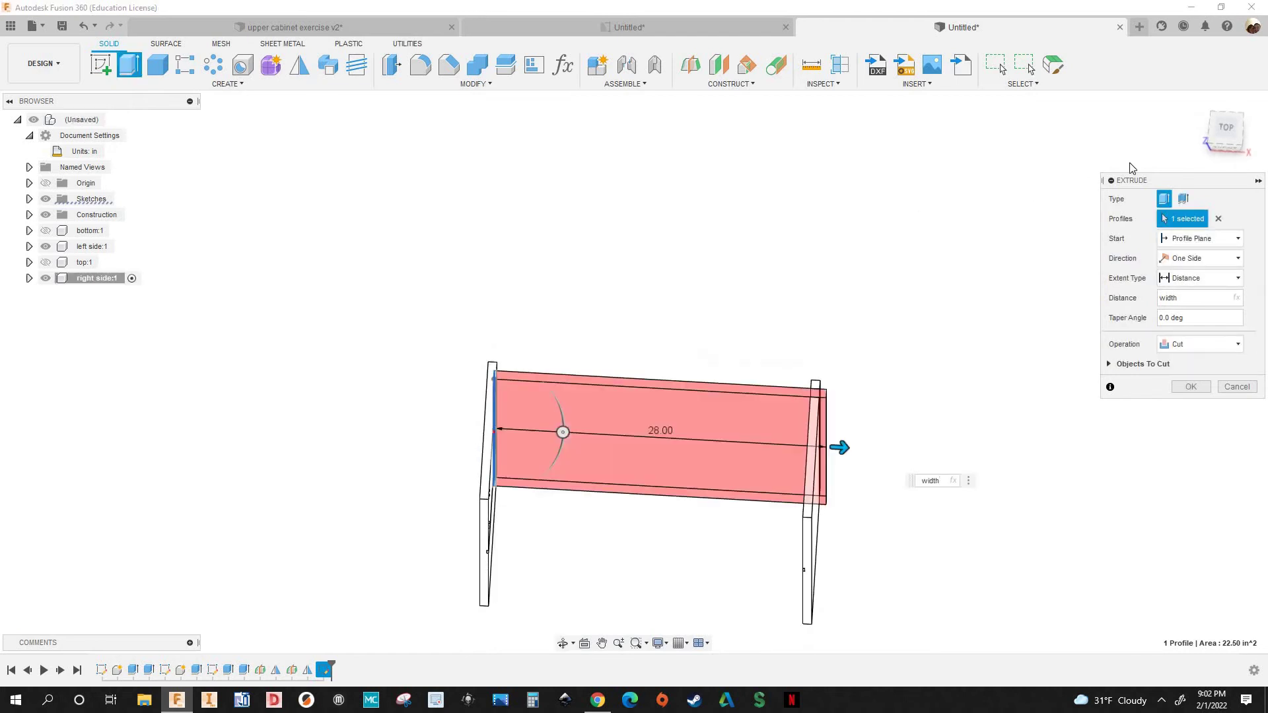
{"action": "left_click", "coordinate": [1226, 128]}
{"action": "scroll", "coordinate": [831, 489], "scroll_direction": "up", "scroll_amount": 5}
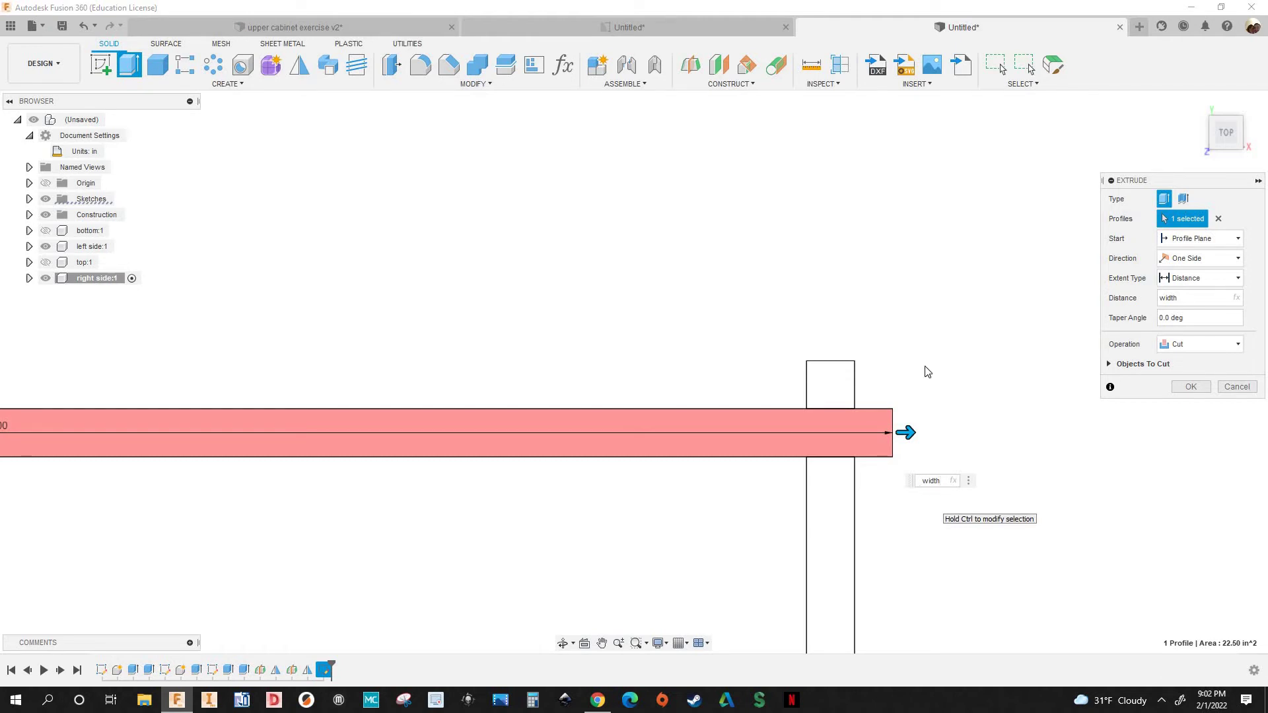
Try the expression width - thickness as the extrusion distance
{"action": "type", "text": "-"}
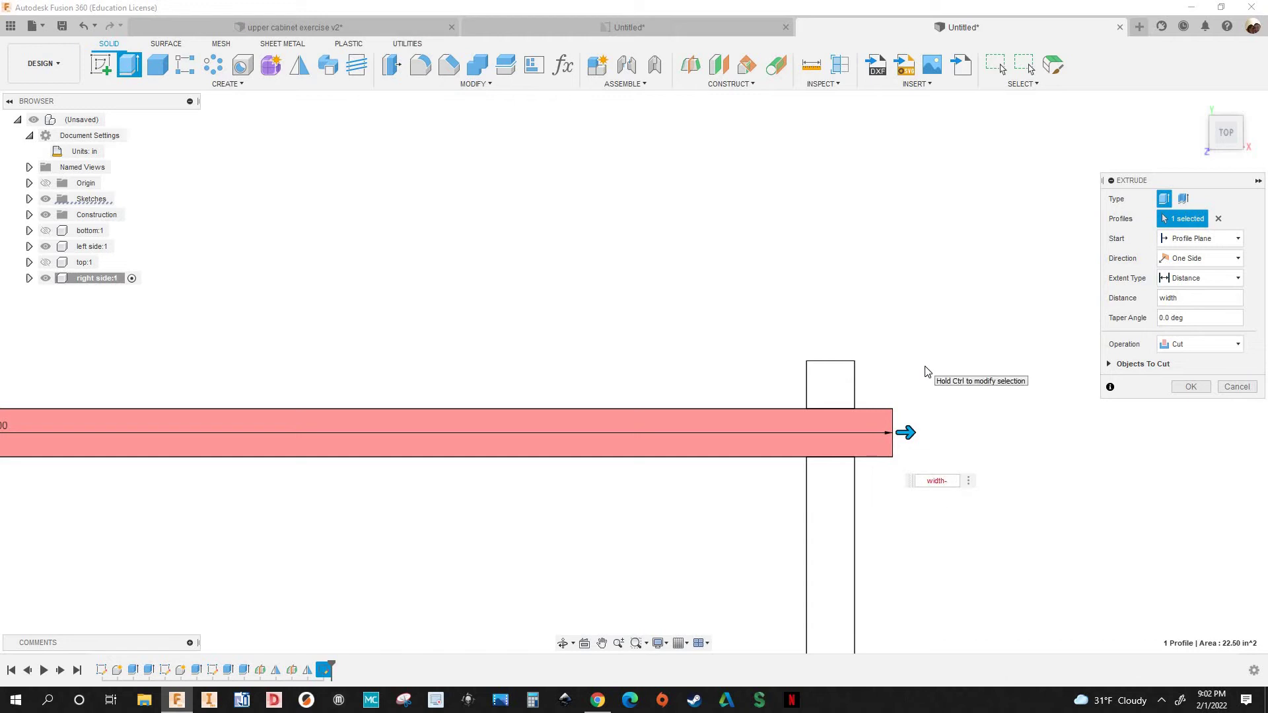
{"action": "type", "text": "TH"}
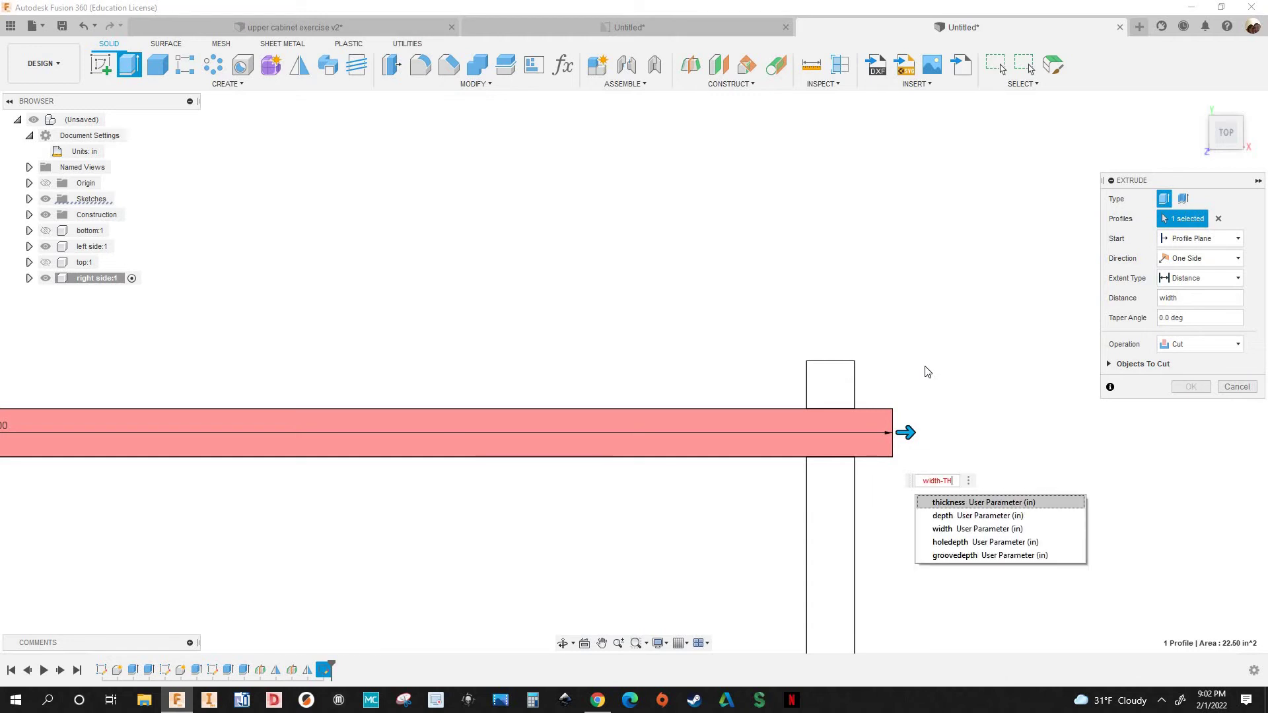
{"action": "key", "text": "Return"}
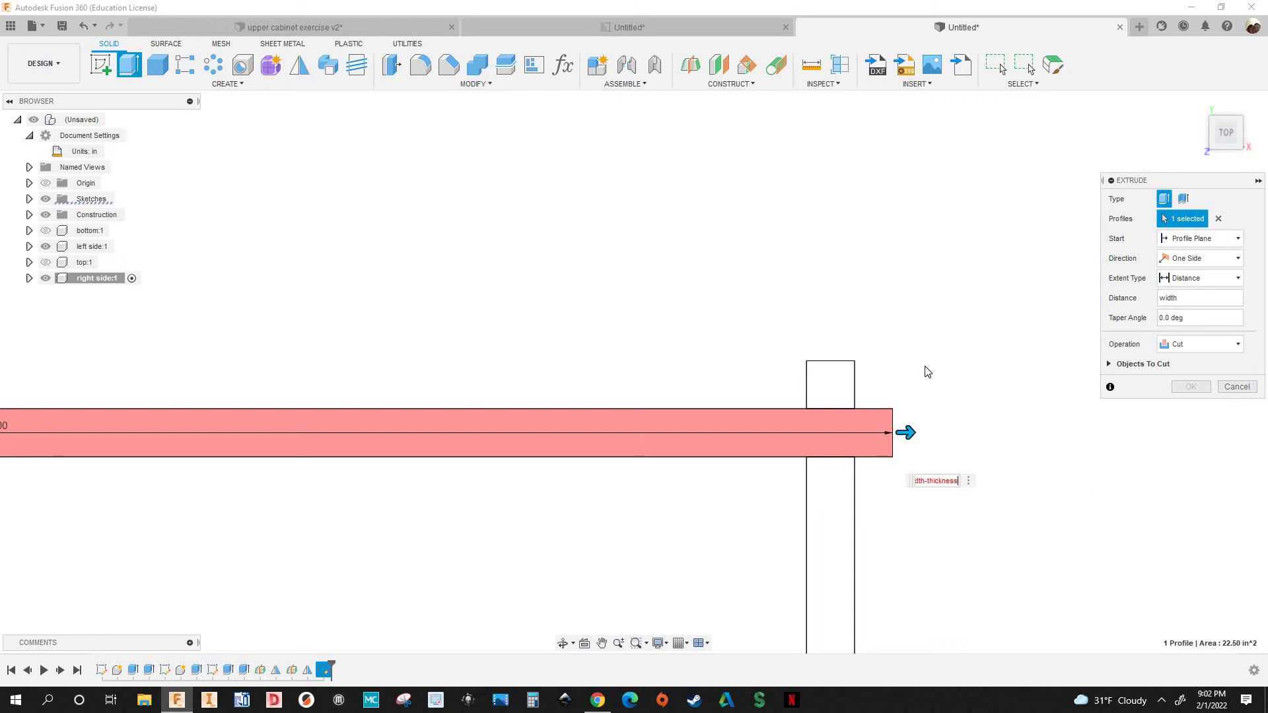
{"action": "key", "text": "Return"}
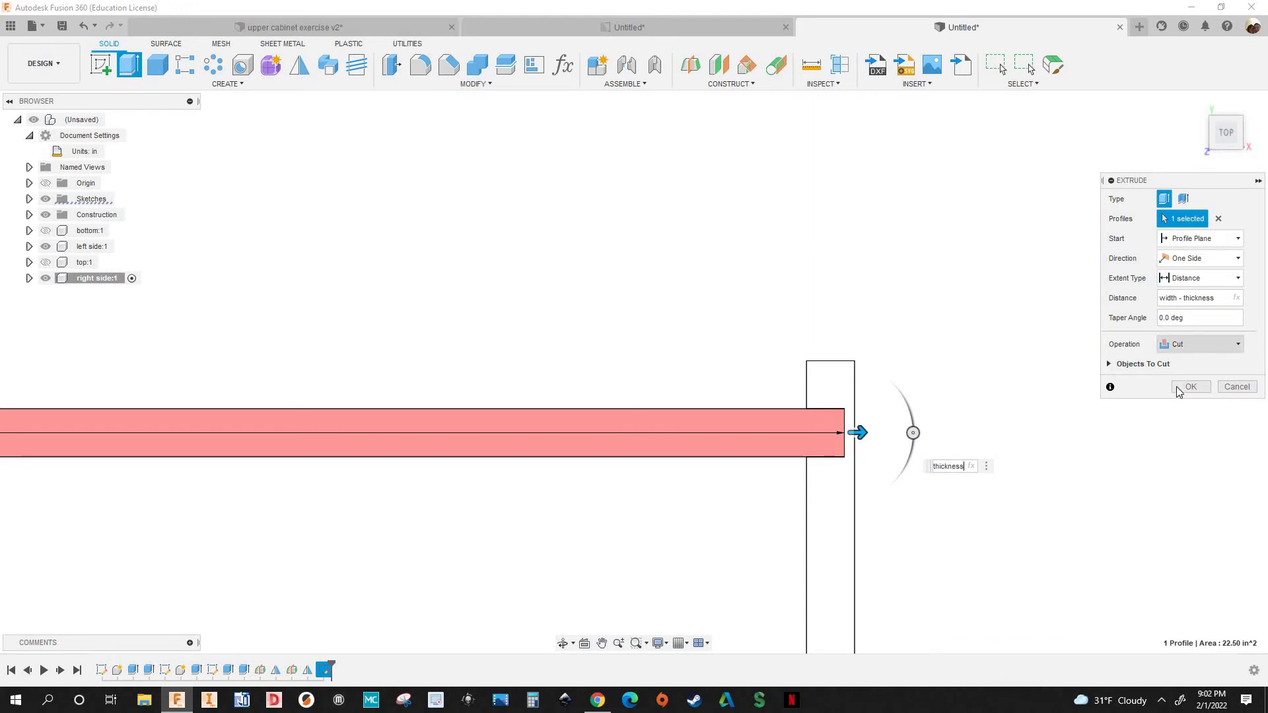
Set the back extrusion's operation to New Component
{"action": "left_click", "coordinate": [1201, 344]}
{"action": "left_click", "coordinate": [1177, 418]}
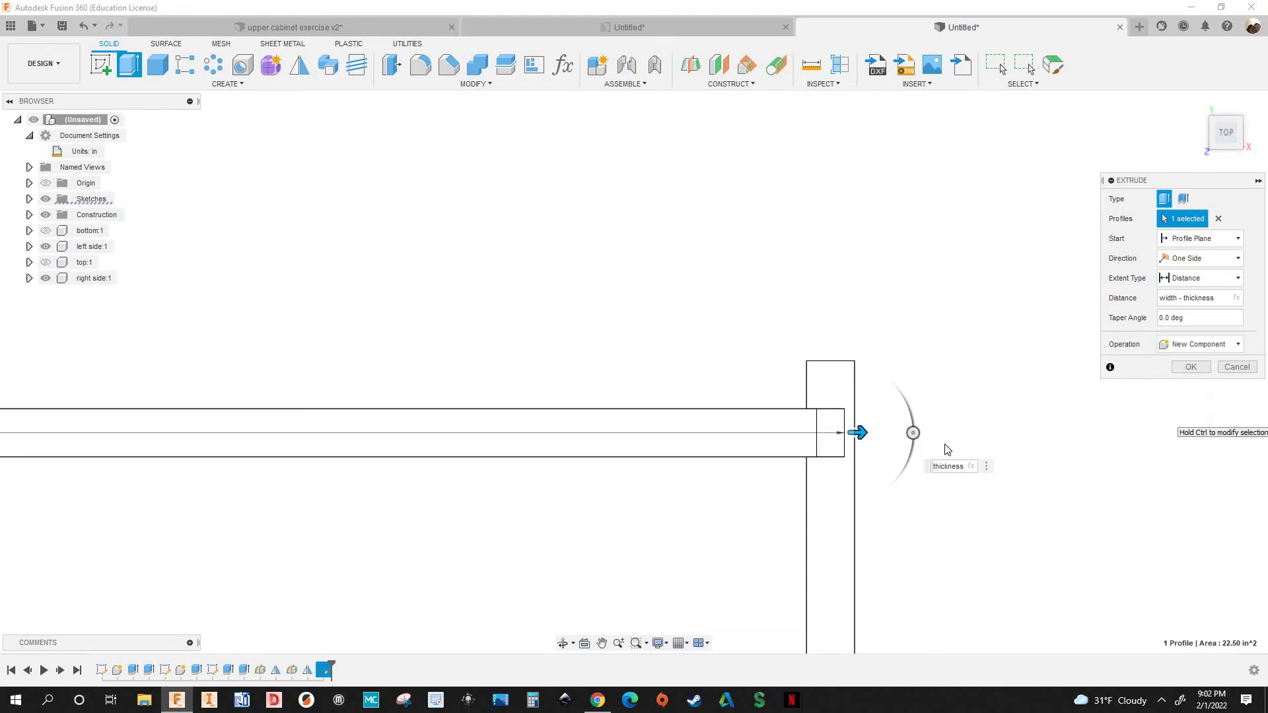
{"action": "middle_click_drag", "start_coordinate": [1005, 377], "coordinate": [836, 444], "text": "shift"}
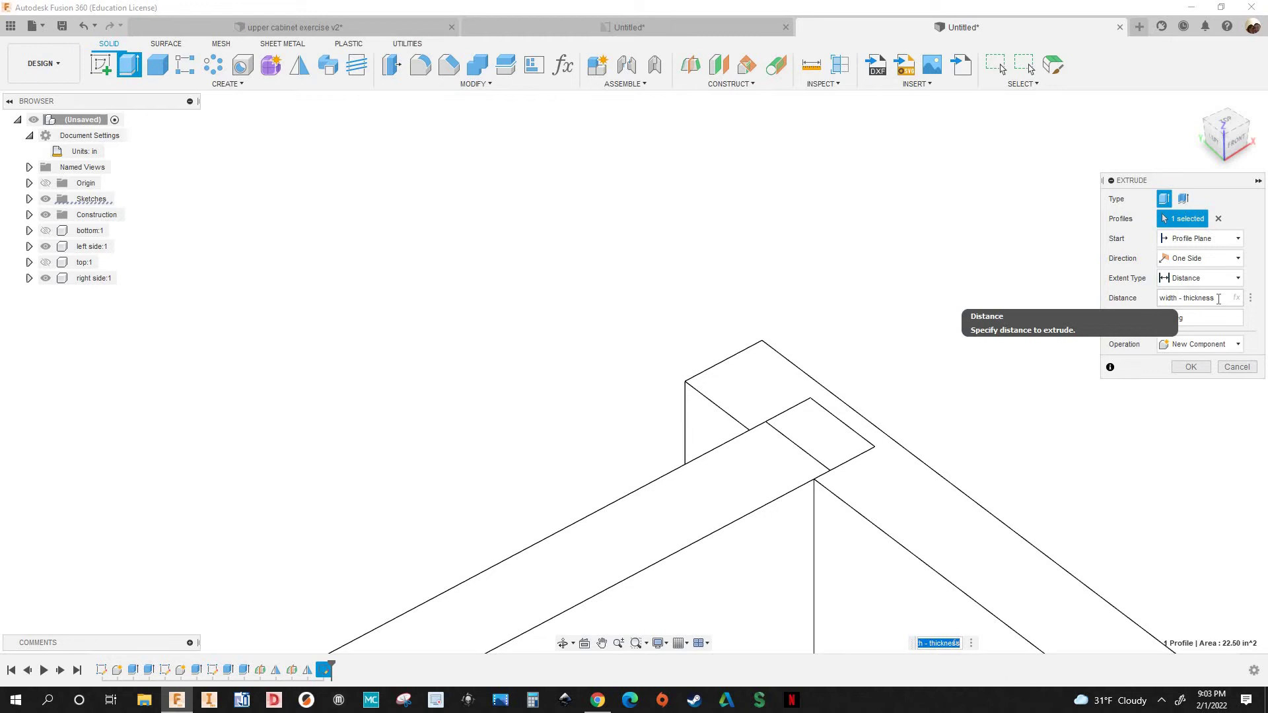
Replace the distance with a To Object extent ending at the right side panel's groove floor and complete the back extrusion
{"action": "left_click", "coordinate": [1215, 300]}
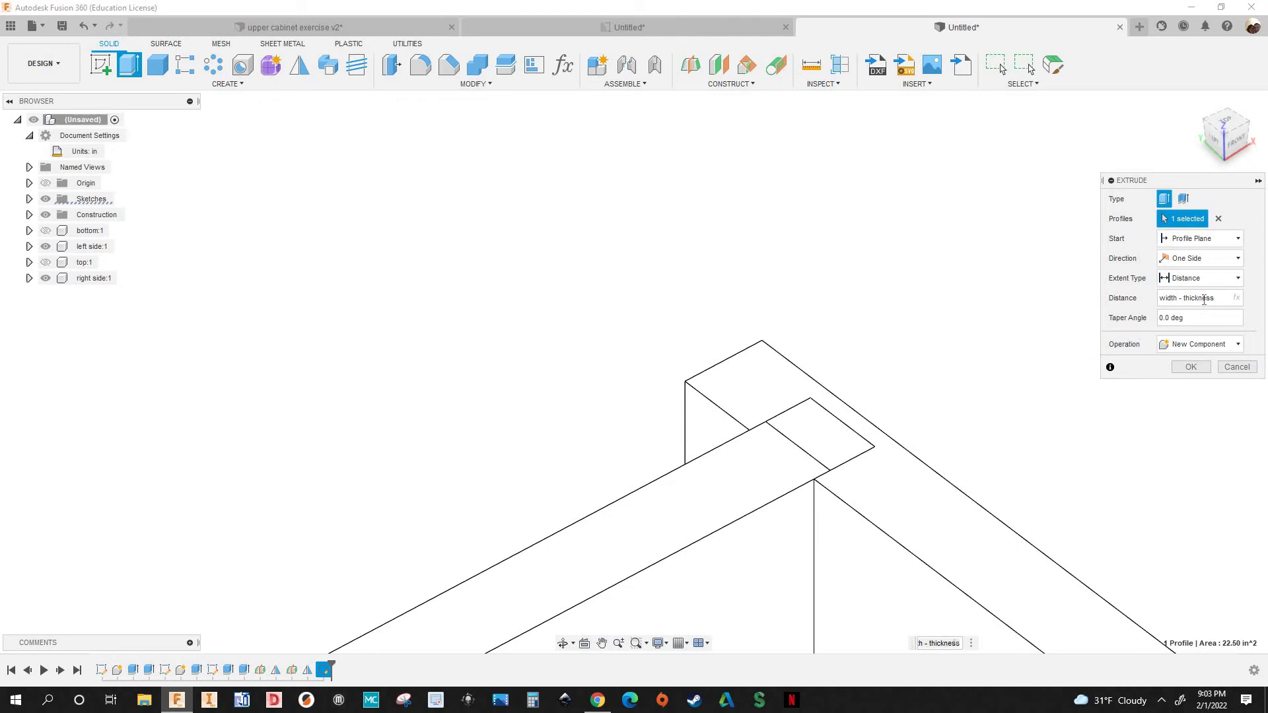
{"action": "triple_click", "coordinate": [1162, 297]}
{"action": "key", "text": "BackSpace"}
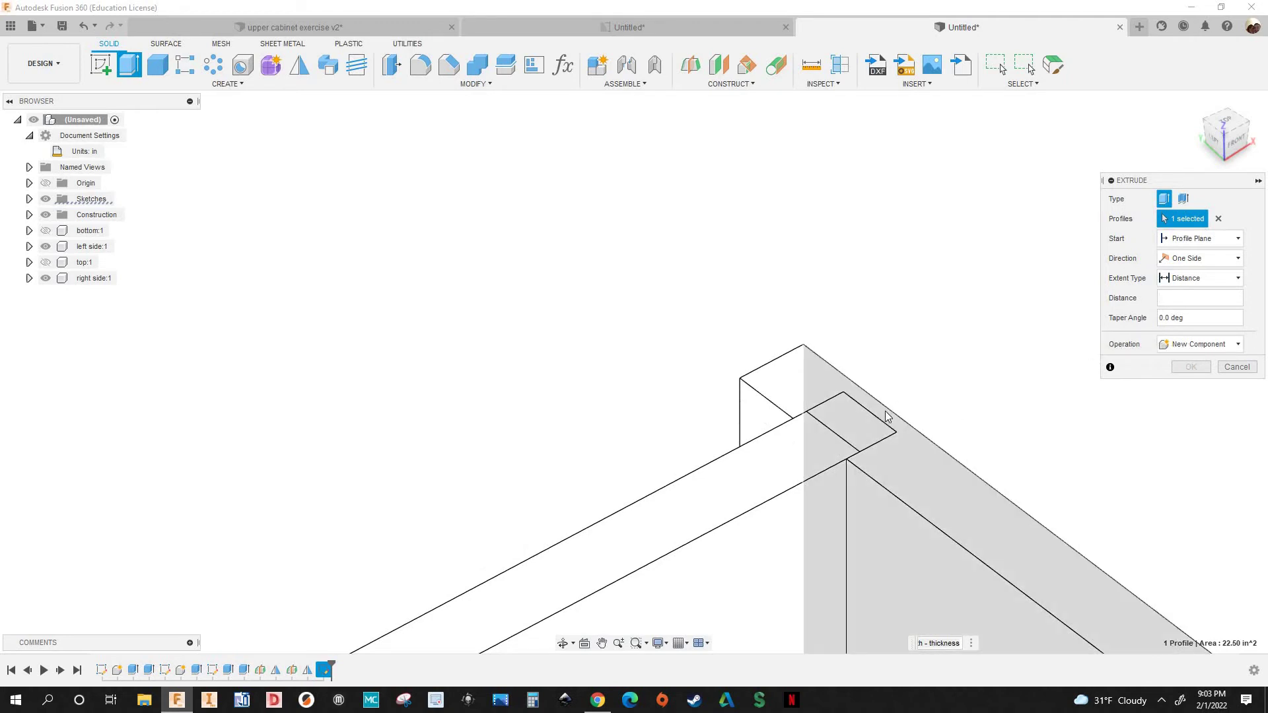
{"action": "scroll", "coordinate": [552, 405], "scroll_direction": "down", "scroll_amount": 3}
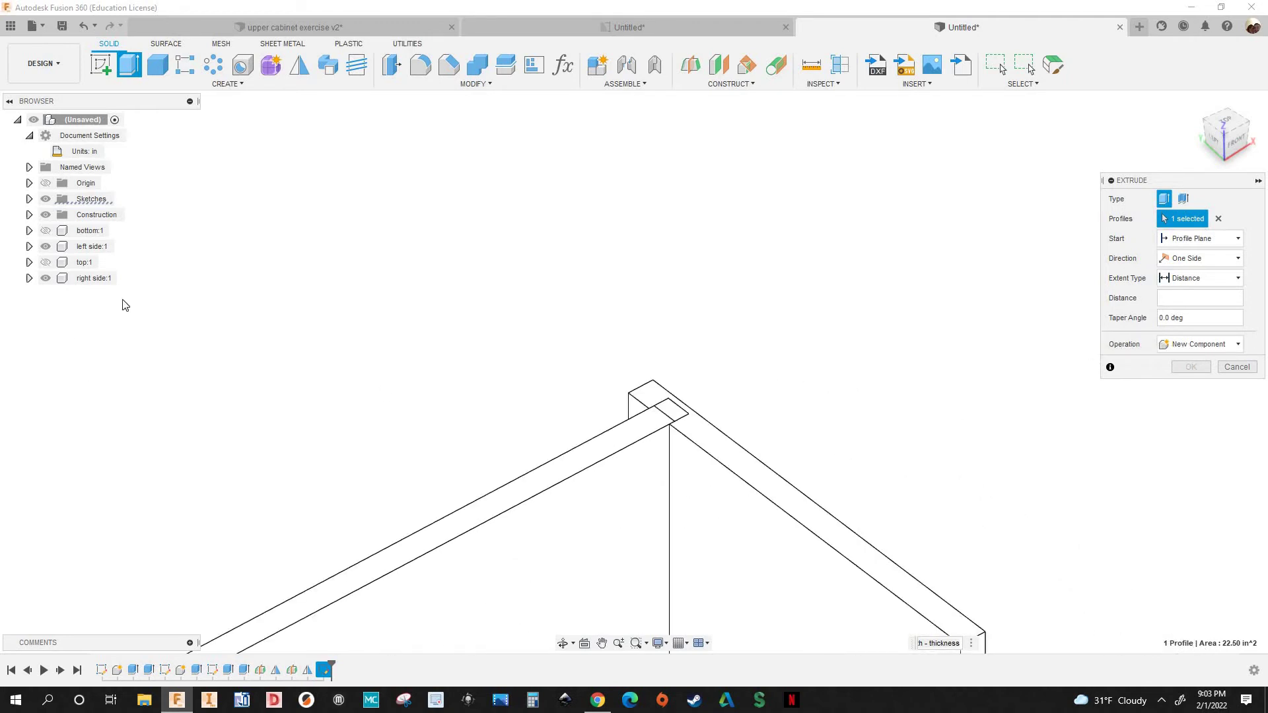
{"action": "scroll", "coordinate": [644, 410], "scroll_direction": "up", "scroll_amount": 2}
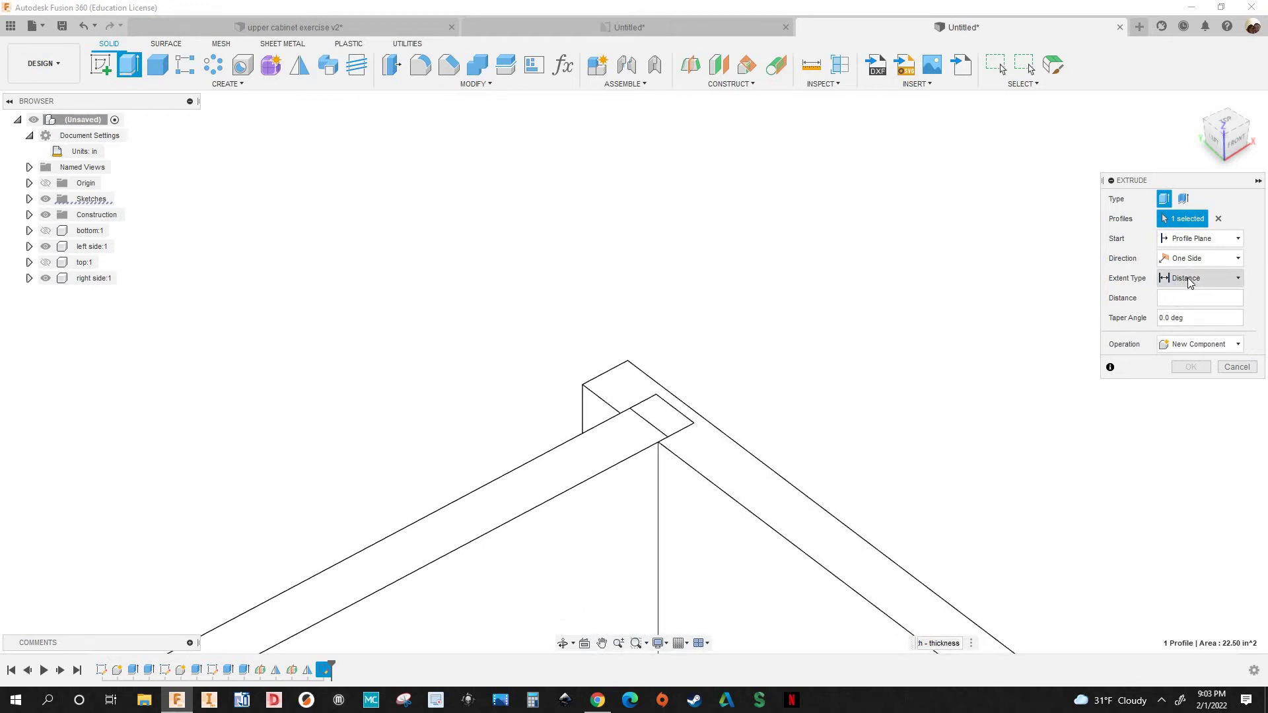
{"action": "left_click", "coordinate": [1189, 282]}
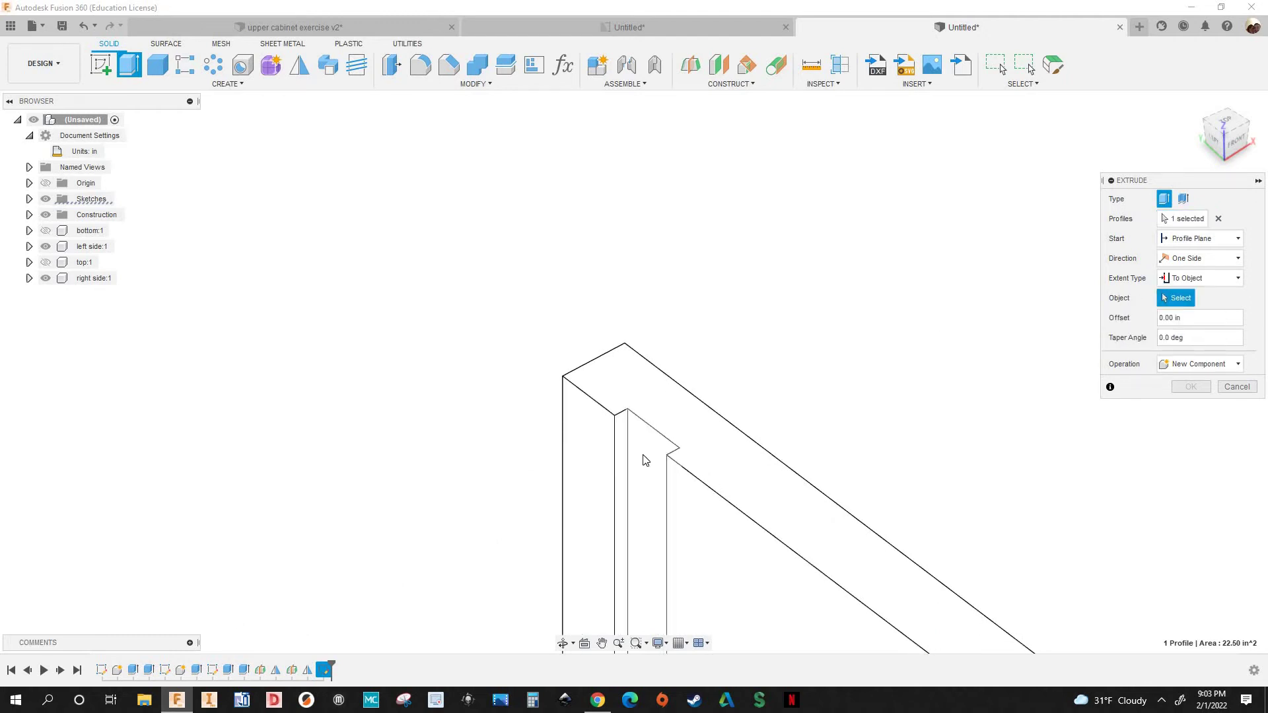
{"action": "left_click", "coordinate": [646, 454]}
{"action": "scroll", "coordinate": [948, 360], "scroll_direction": "down", "scroll_amount": 3}
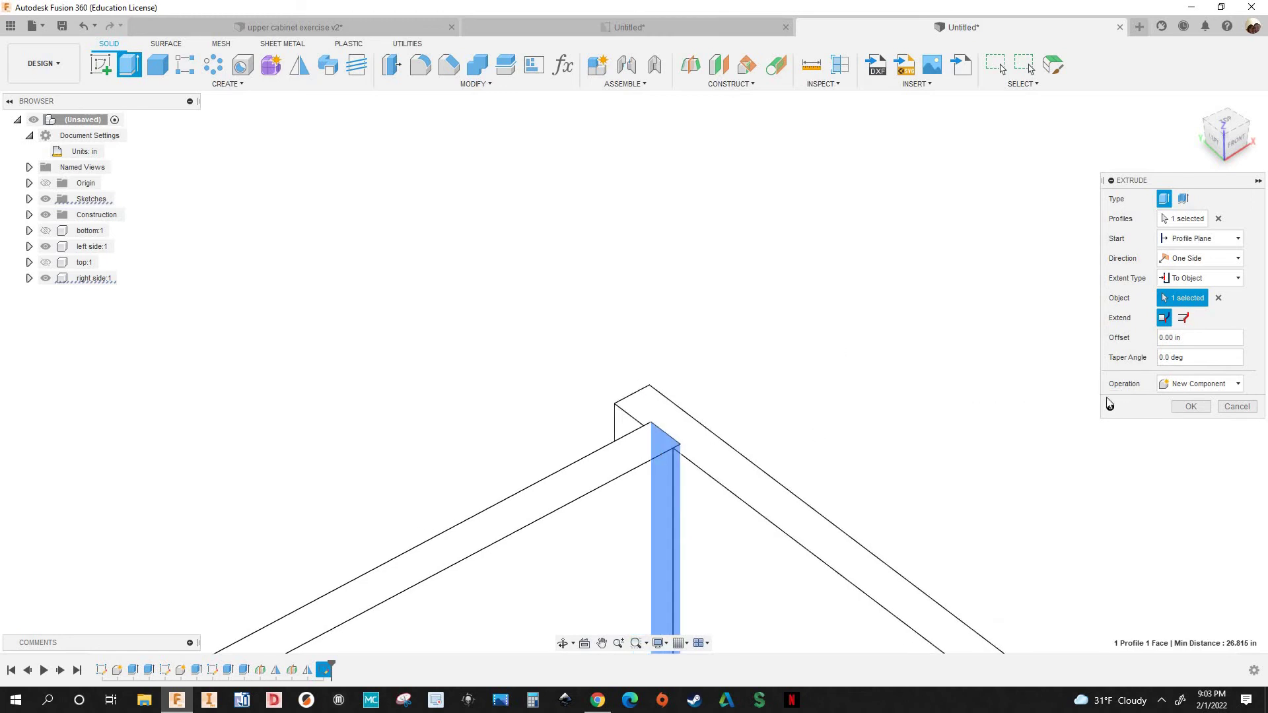
{"action": "left_click", "coordinate": [1191, 407]}
{"action": "scroll", "coordinate": [760, 417], "scroll_direction": "down", "scroll_amount": 6}
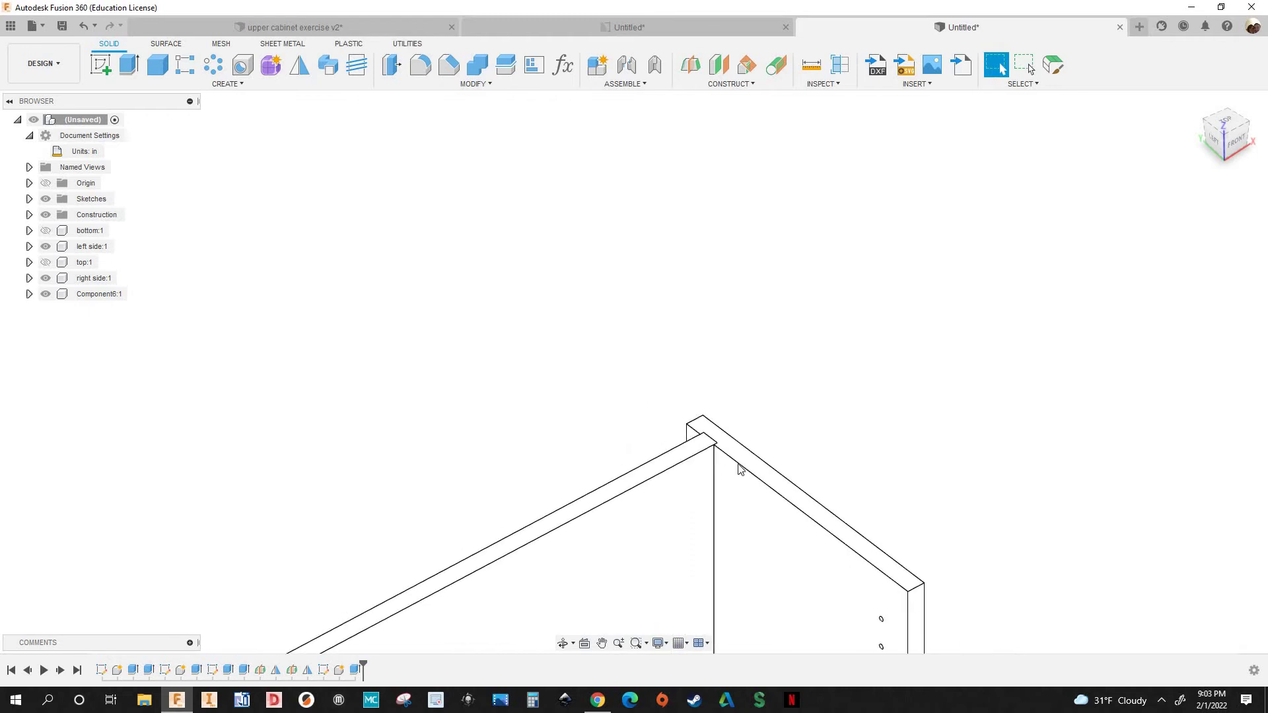
Set the width user parameter to 40 in and check the back's fit in the side panel grooves
{"action": "middle_click_drag", "start_coordinate": [853, 485], "coordinate": [795, 399]}
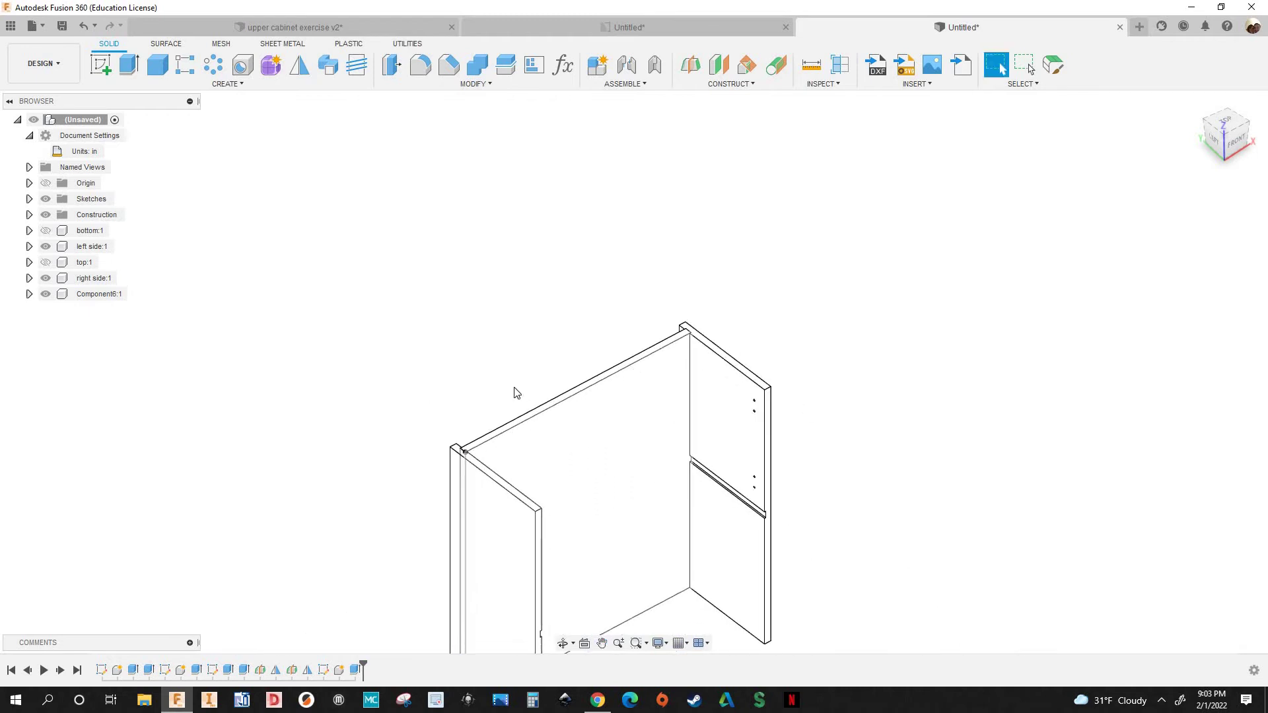
{"action": "scroll", "coordinate": [551, 443], "scroll_direction": "up", "scroll_amount": 3}
{"action": "scroll", "coordinate": [560, 433], "scroll_direction": "up", "scroll_amount": 2}
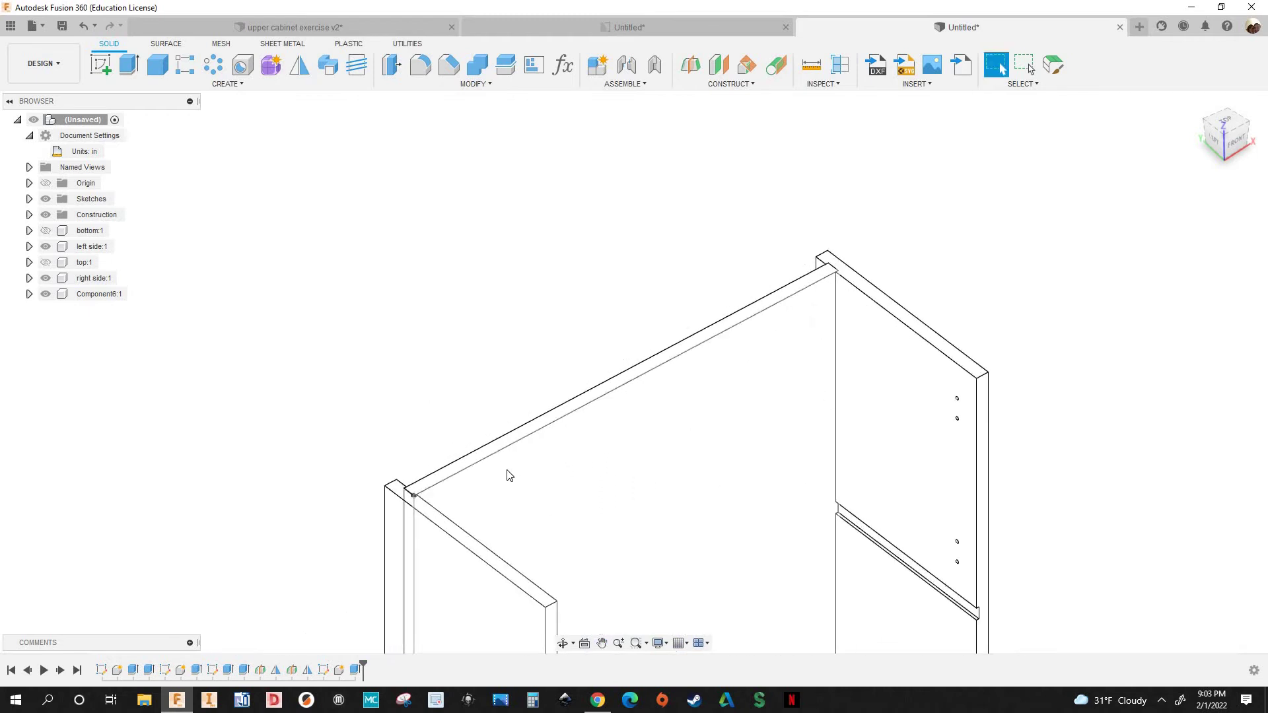
{"action": "scroll", "coordinate": [563, 264], "scroll_direction": "up", "scroll_amount": 2}
{"action": "scroll", "coordinate": [570, 152], "scroll_direction": "down", "scroll_amount": 1}
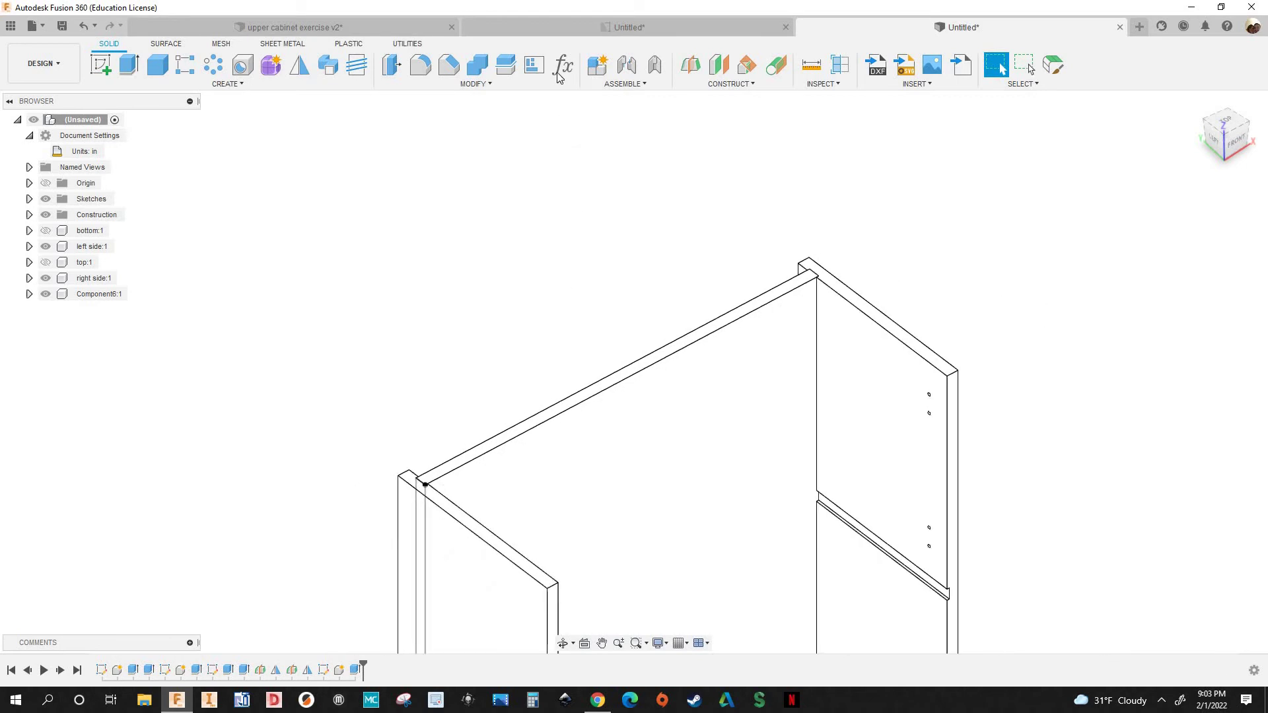
{"action": "left_click", "coordinate": [560, 66]}
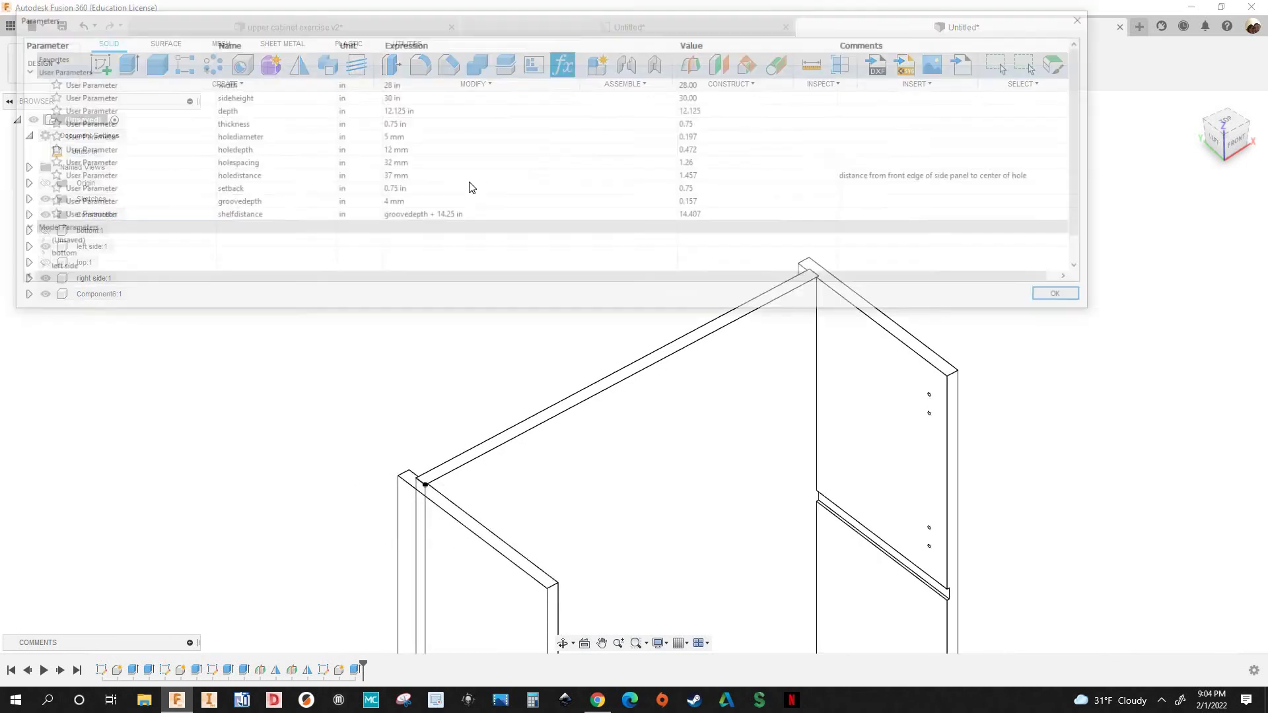
{"action": "double_click", "coordinate": [385, 85]}
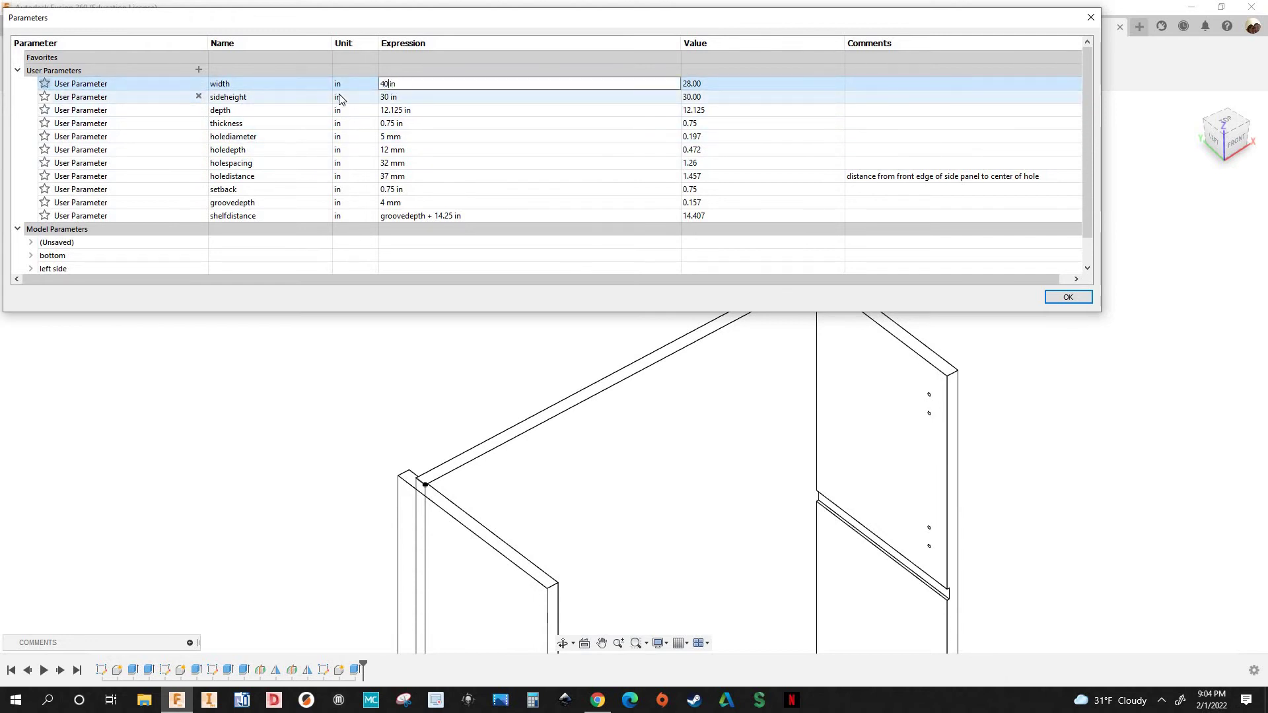
{"action": "key", "text": "Return"}
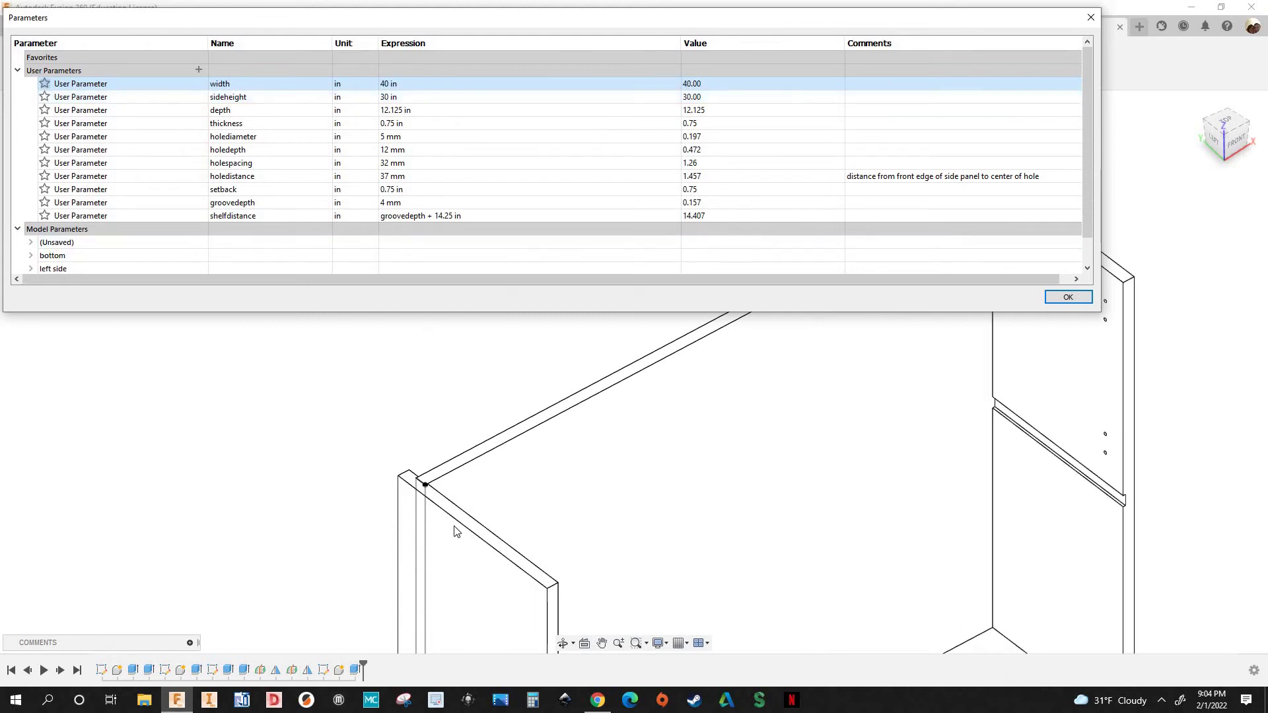
{"action": "middle_click_drag", "start_coordinate": [412, 477], "coordinate": [500, 536]}
{"action": "scroll", "coordinate": [497, 494], "scroll_direction": "up", "scroll_amount": 5}
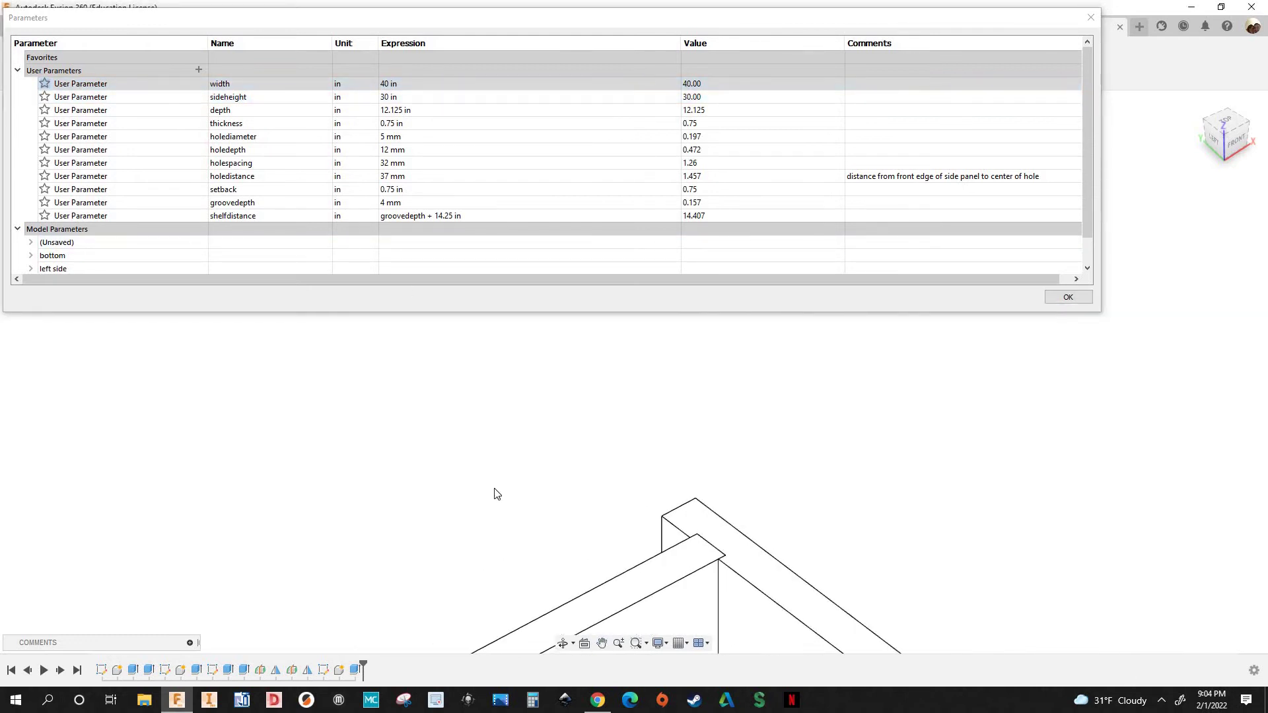
{"action": "scroll", "coordinate": [482, 535], "scroll_direction": "down", "scroll_amount": 3}
{"action": "middle_click_drag", "start_coordinate": [467, 557], "coordinate": [466, 449]}
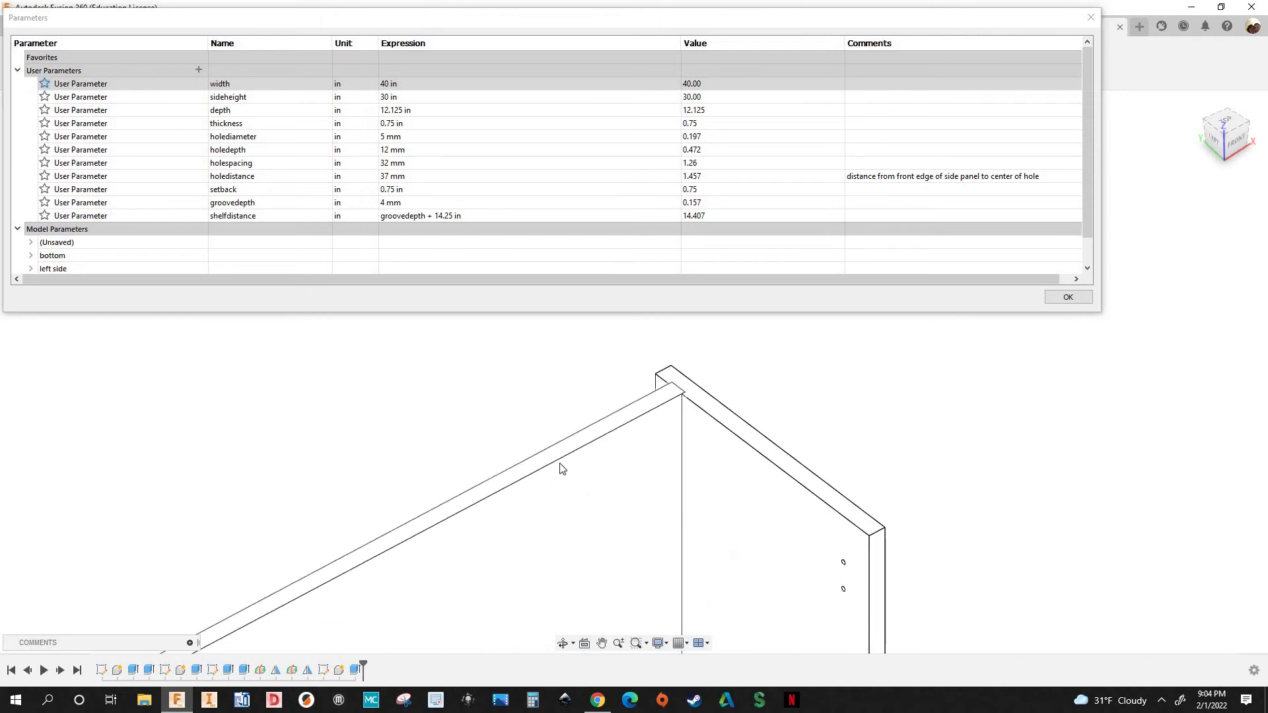
{"action": "scroll", "coordinate": [580, 458], "scroll_direction": "down", "scroll_amount": 2}
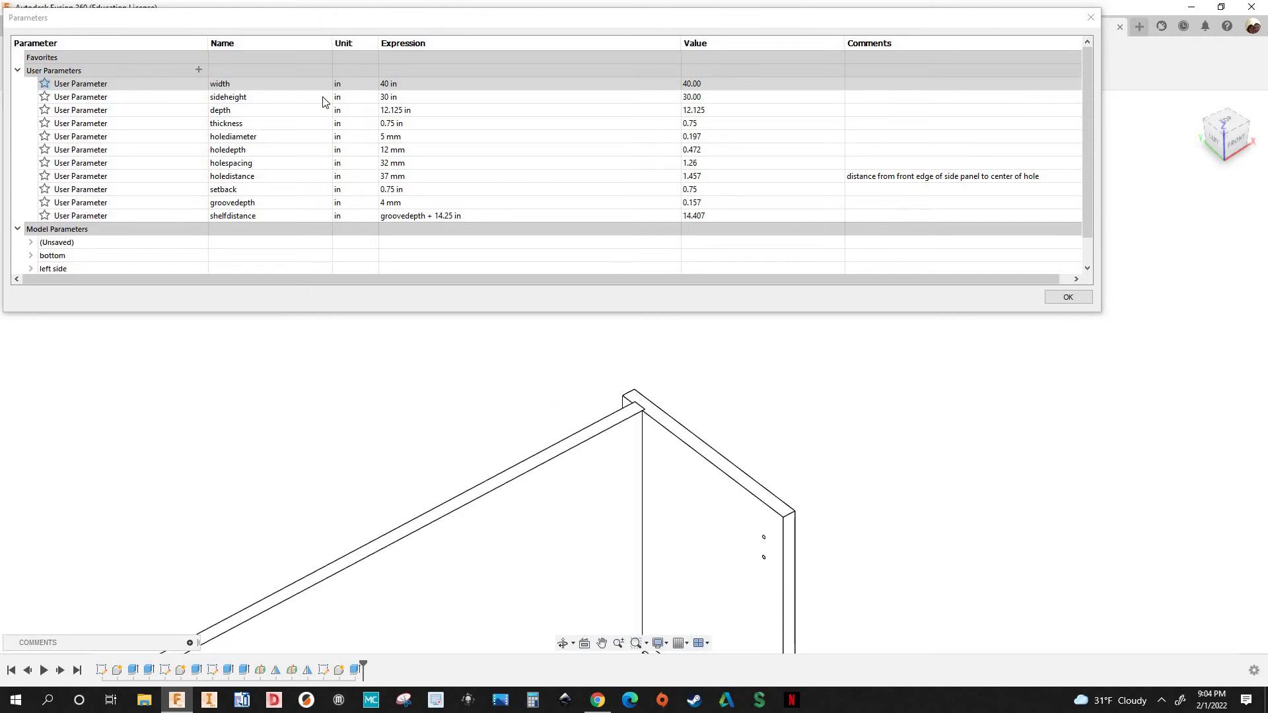
Set the width user parameter to 28 in, view the whole cabinet and close the parameters
{"action": "left_click", "coordinate": [386, 94]}
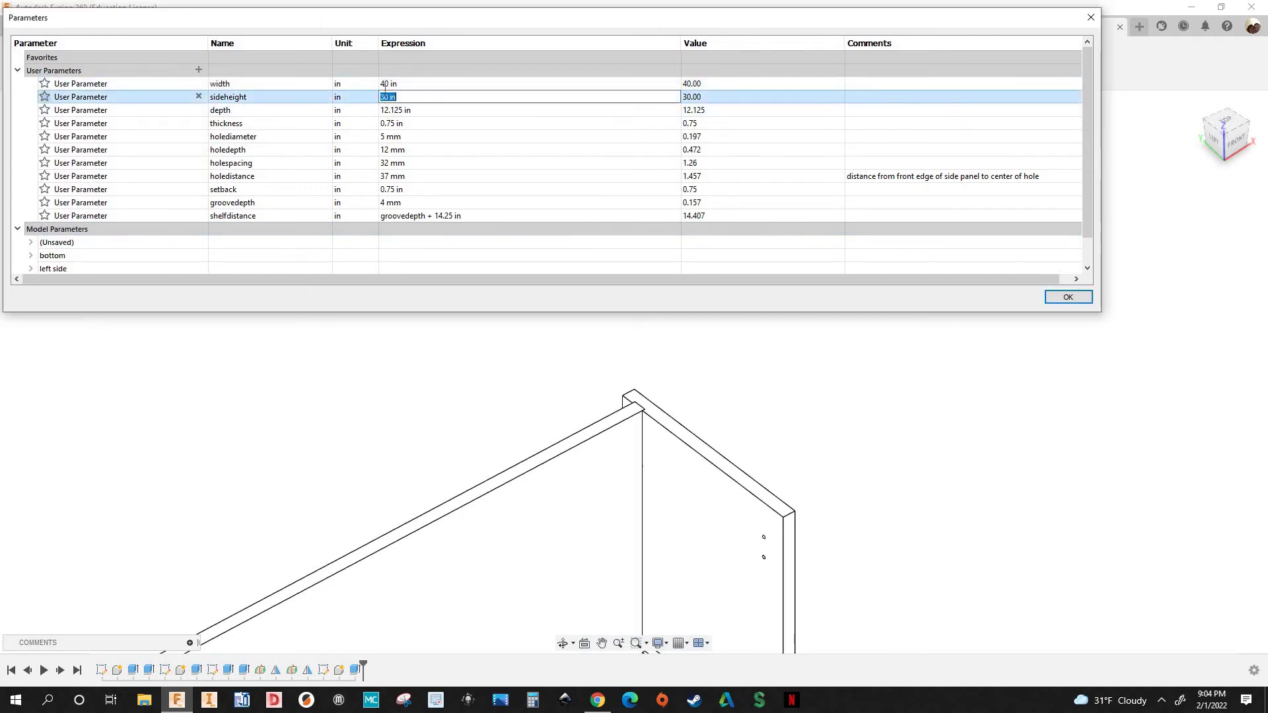
{"action": "left_click", "coordinate": [388, 86]}
{"action": "left_click_drag", "start_coordinate": [389, 86], "coordinate": [320, 91]}
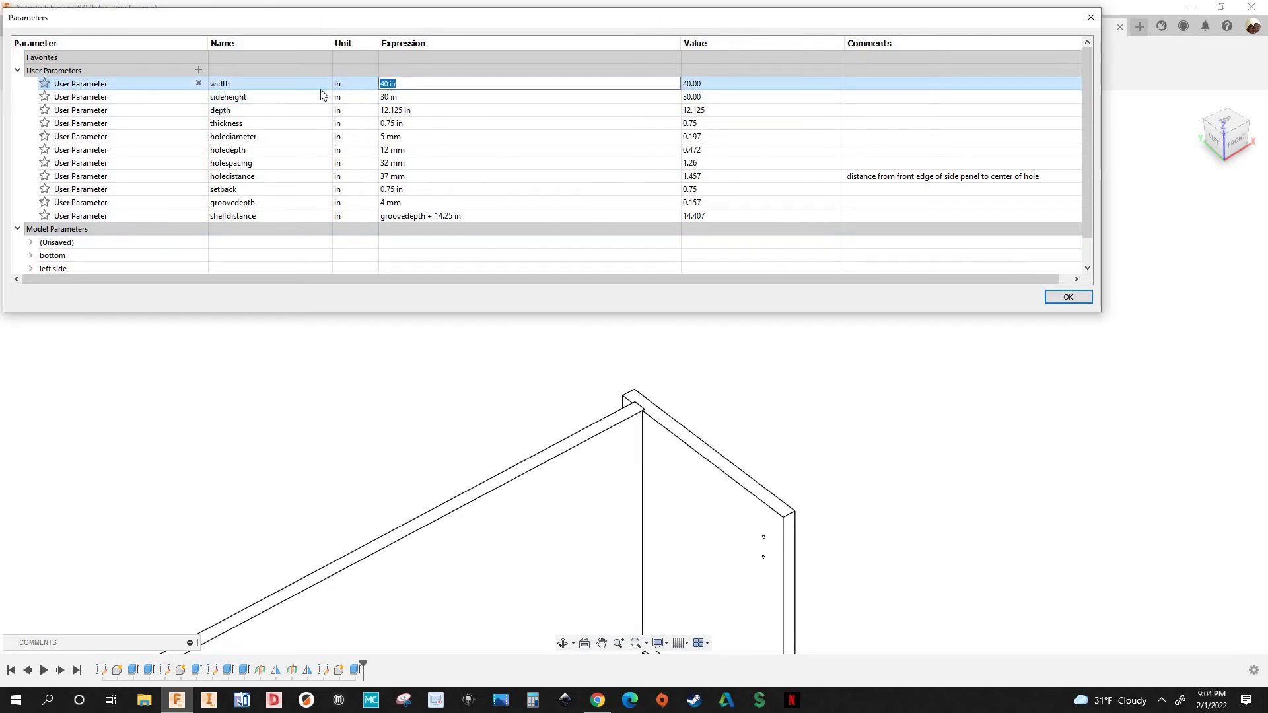
{"action": "key", "text": "Return"}
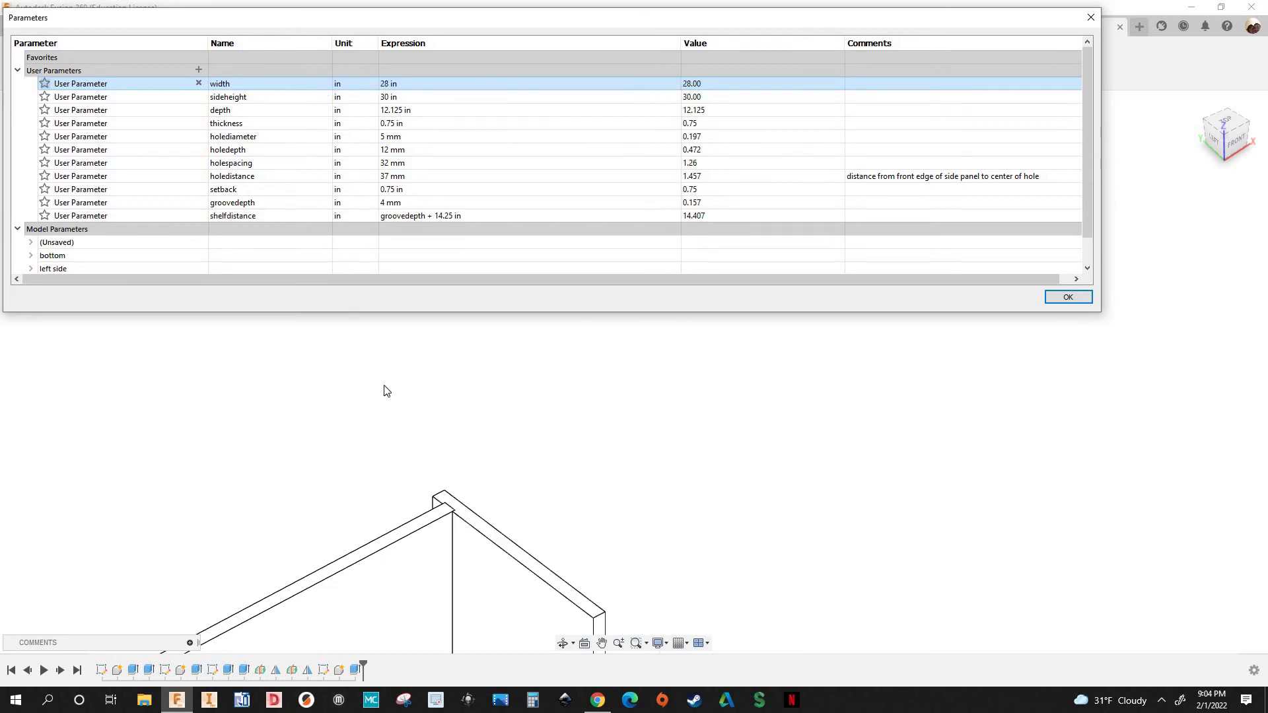
{"action": "scroll", "coordinate": [385, 391], "scroll_direction": "down", "scroll_amount": 2}
{"action": "middle_click_drag", "start_coordinate": [428, 422], "coordinate": [530, 364]}
{"action": "left_click", "coordinate": [1060, 296]}
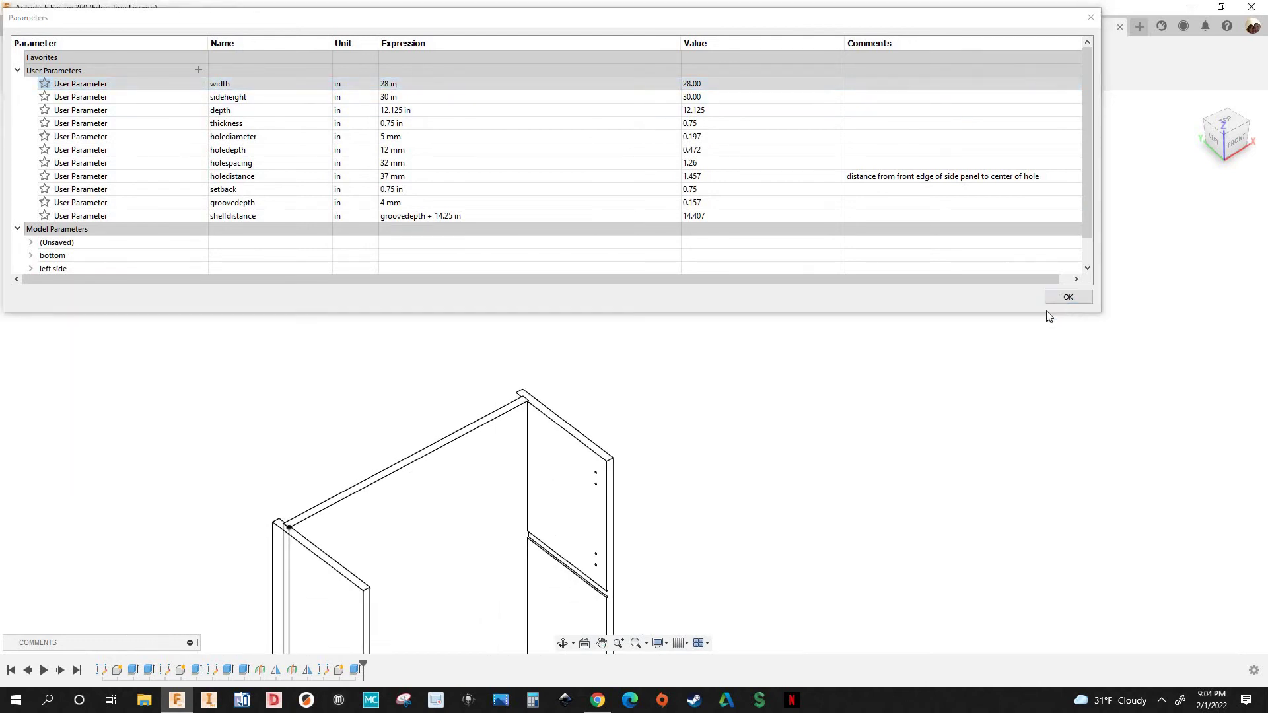
{"action": "left_click", "coordinate": [1063, 299]}
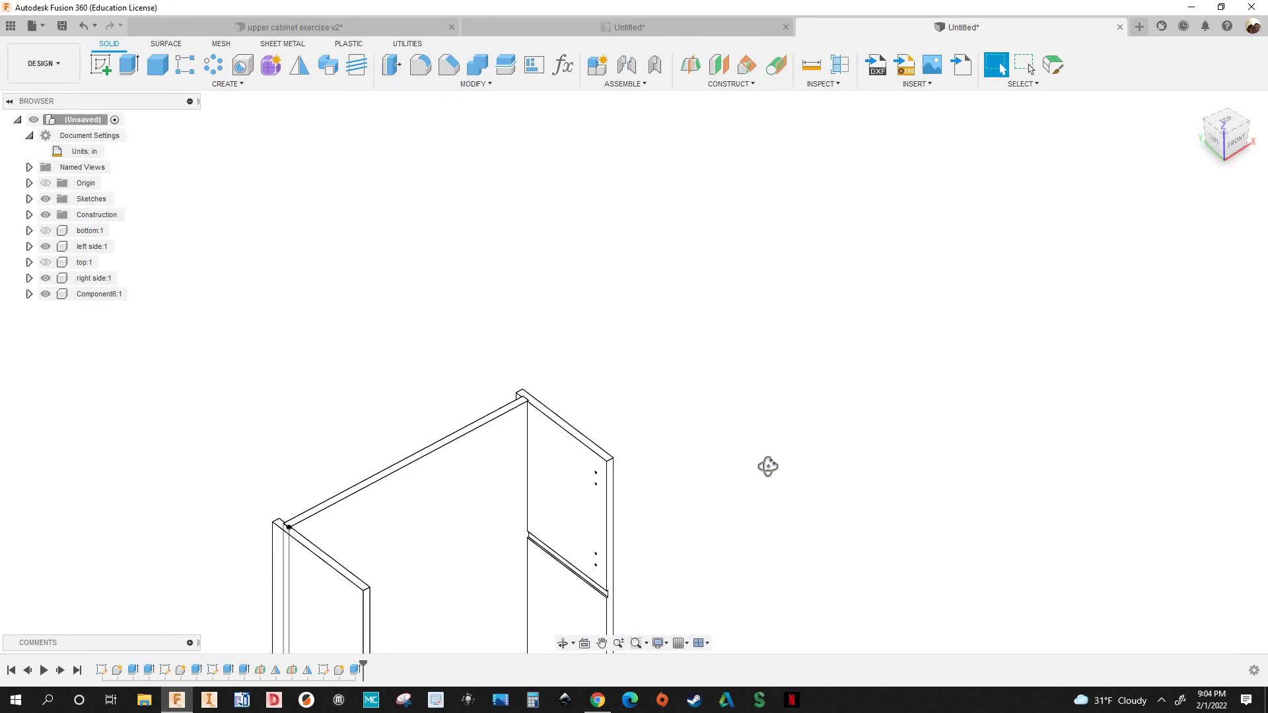
Return to the home view and hide the back panel's sketch, Sketch4
{"action": "middle_click_drag", "start_coordinate": [764, 464], "coordinate": [727, 462], "text": "shift"}
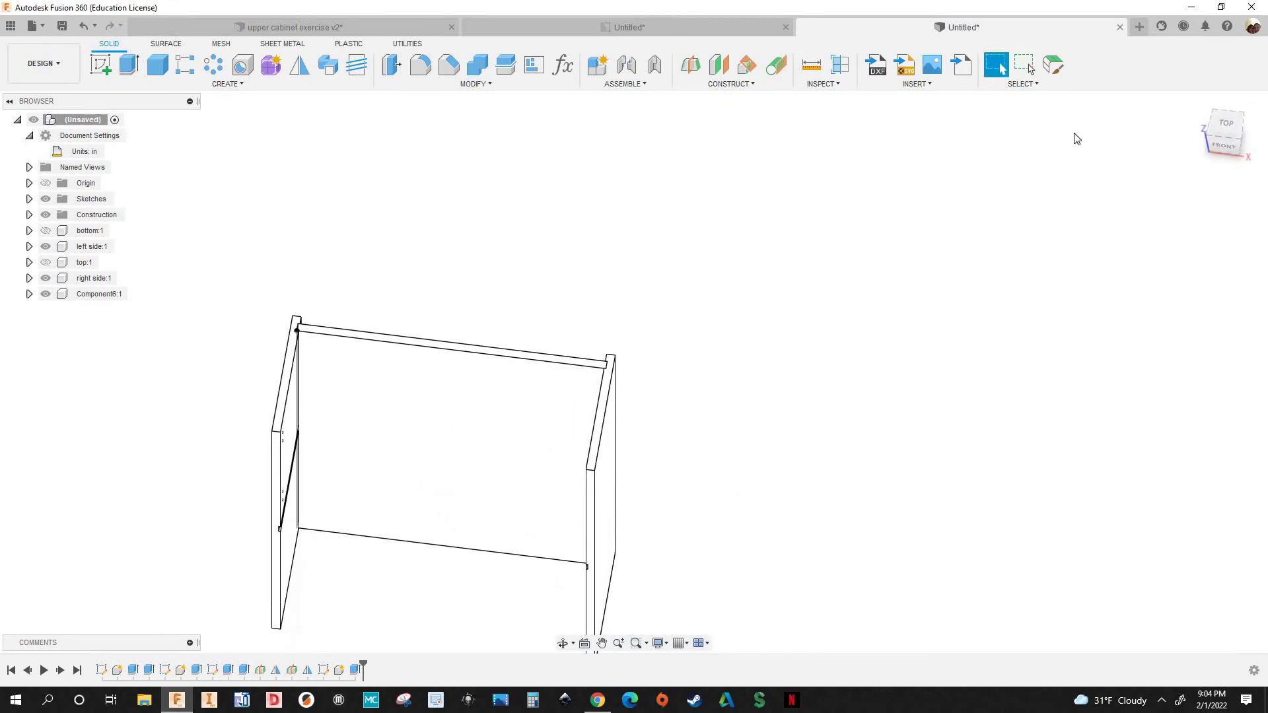
{"action": "left_click", "coordinate": [1195, 100]}
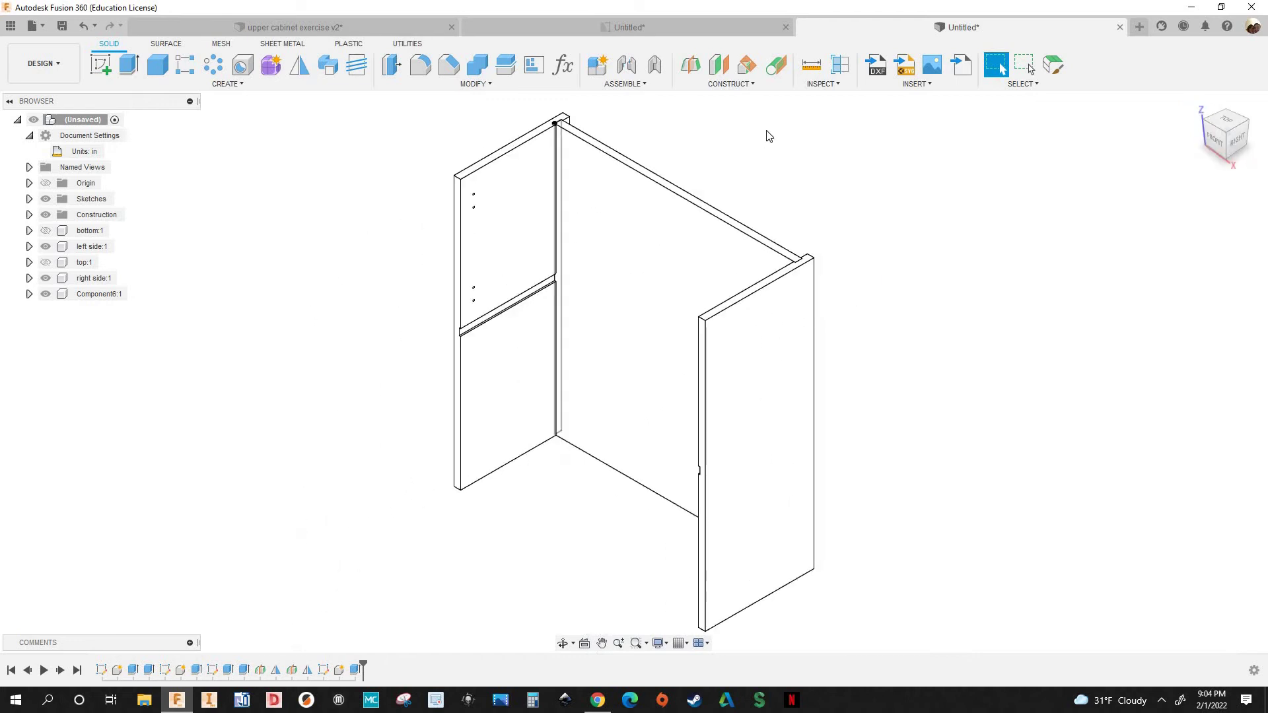
{"action": "left_click", "coordinate": [29, 214]}
{"action": "left_click", "coordinate": [29, 214]}
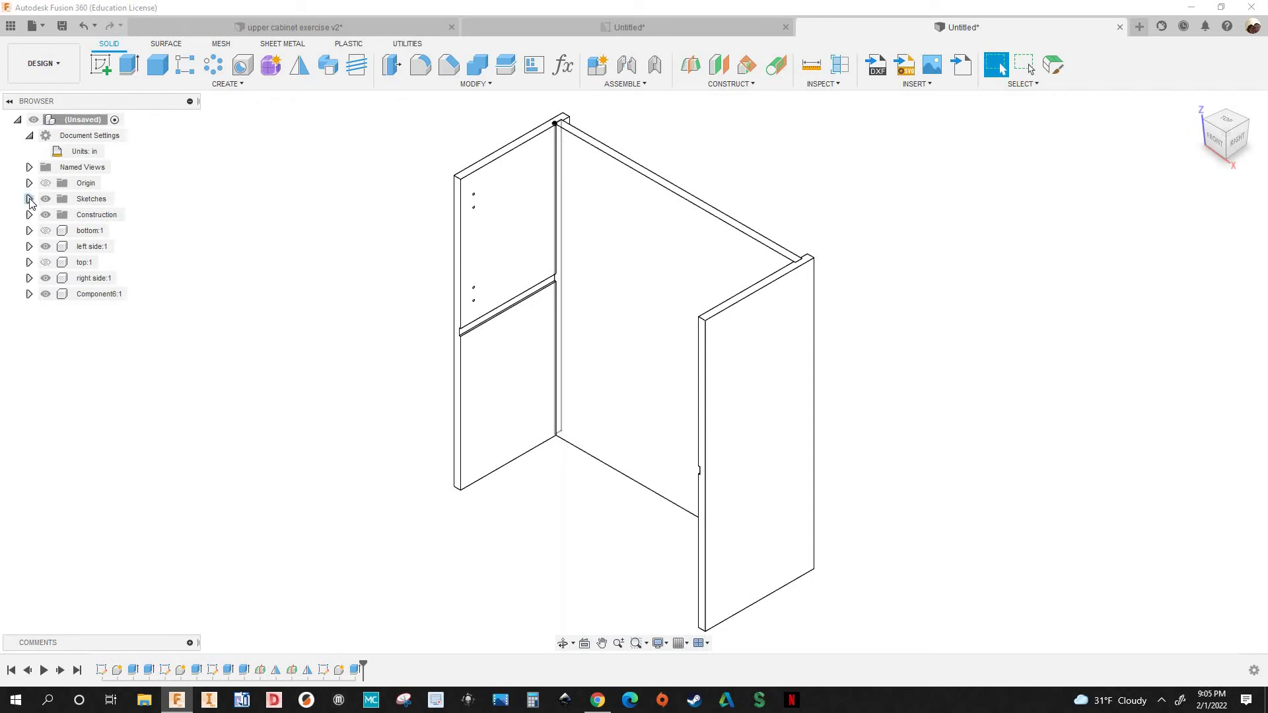
{"action": "left_click", "coordinate": [29, 199]}
{"action": "left_click", "coordinate": [59, 264]}
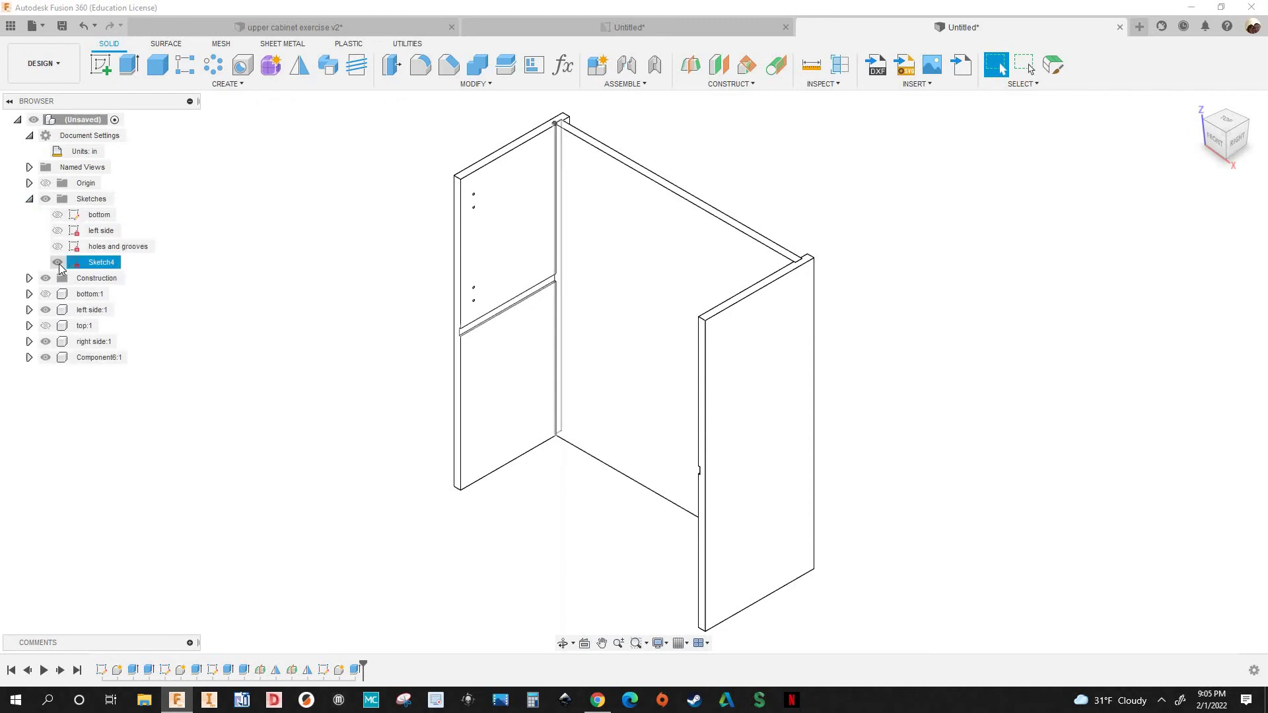
{"action": "left_click", "coordinate": [58, 263]}
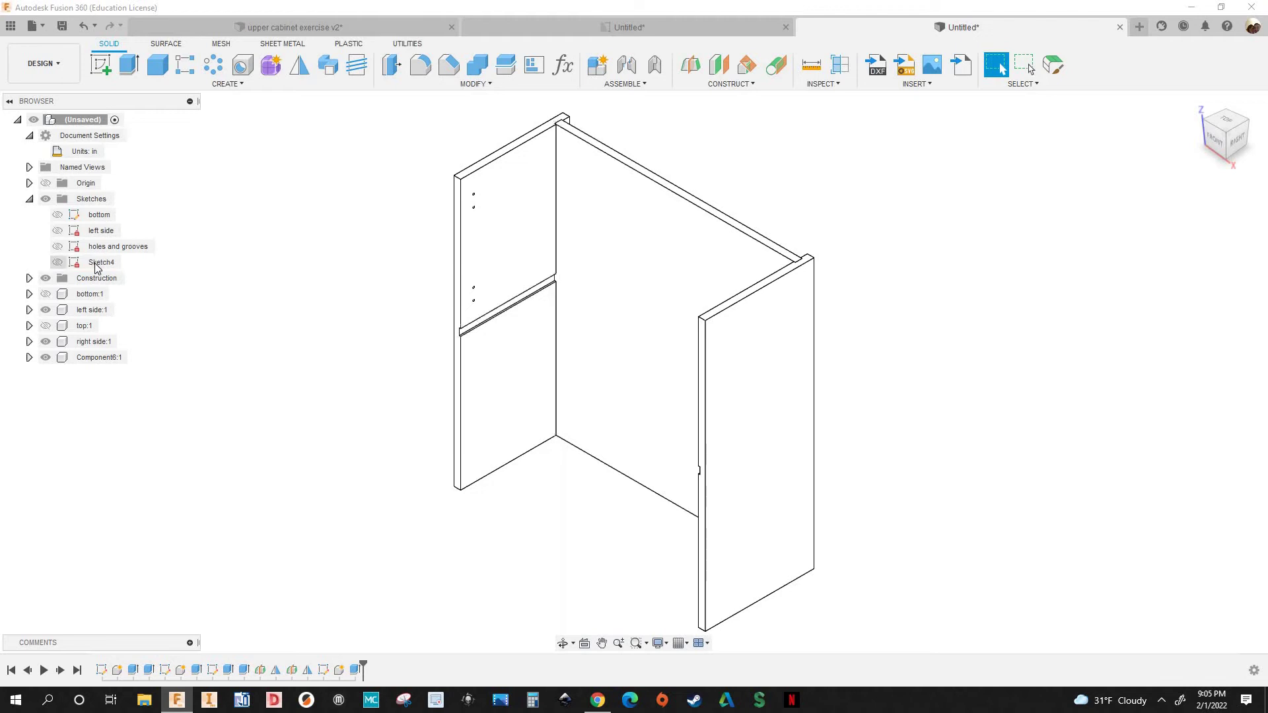
Rename the back panel's sketch, Sketch4, as back
{"action": "right_click", "coordinate": [96, 264]}
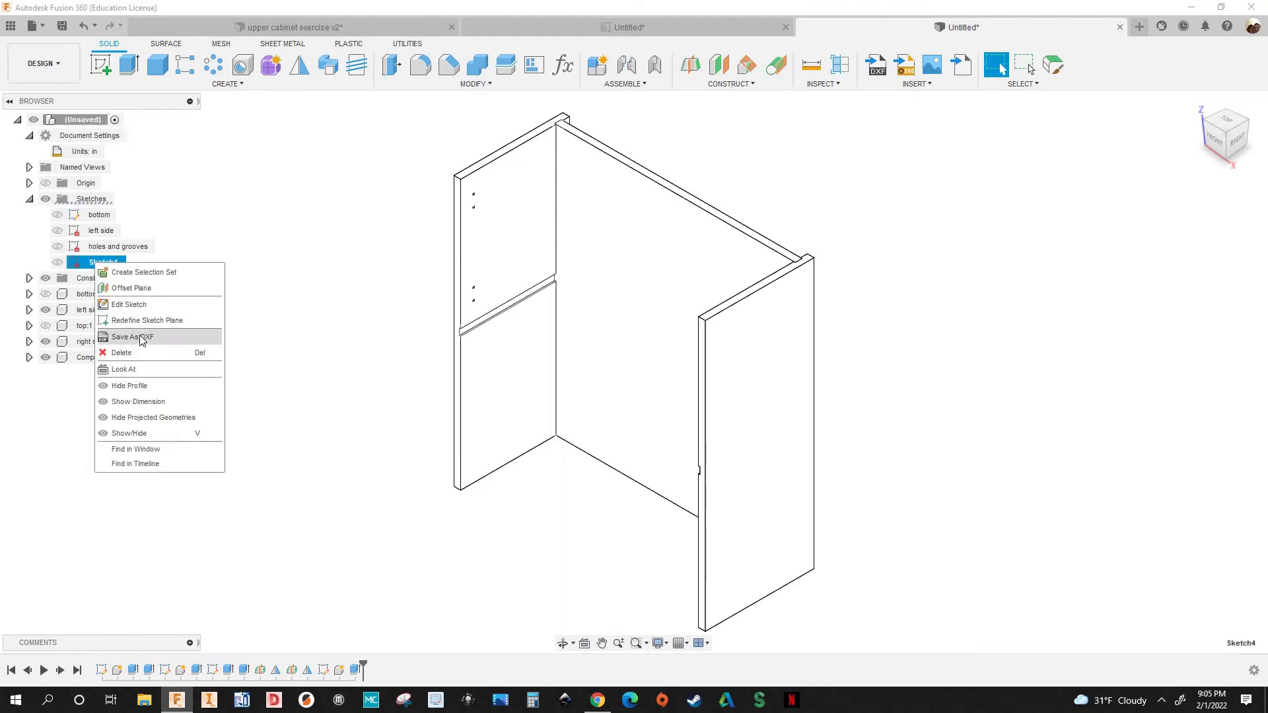
{"action": "right_click", "coordinate": [93, 265]}
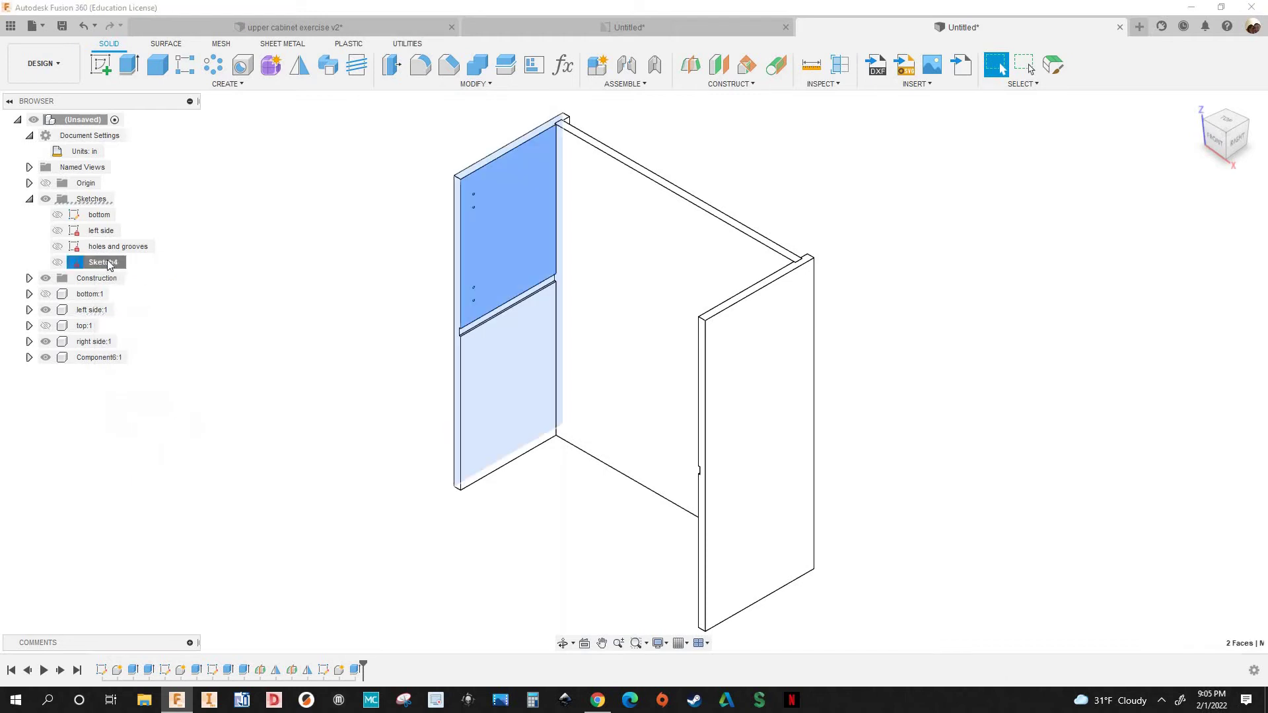
{"action": "right_click", "coordinate": [91, 267]}
{"action": "left_click", "coordinate": [322, 672]}
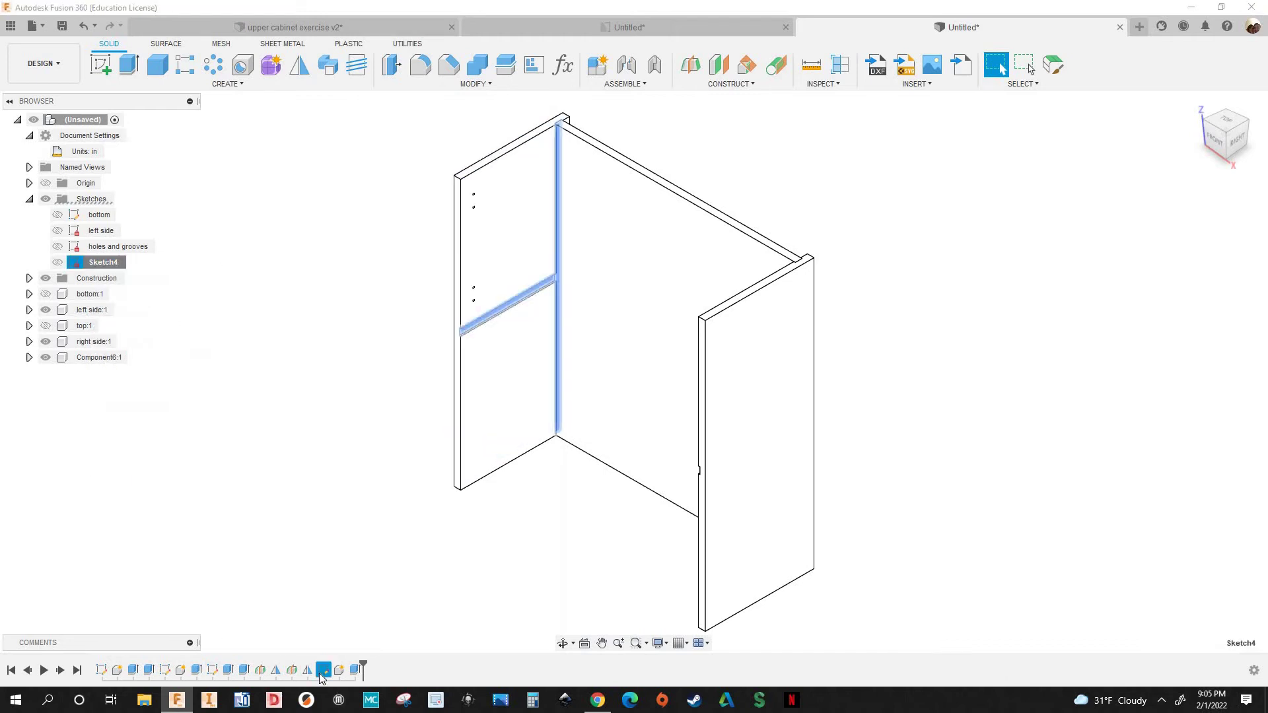
{"action": "right_click", "coordinate": [323, 671]}
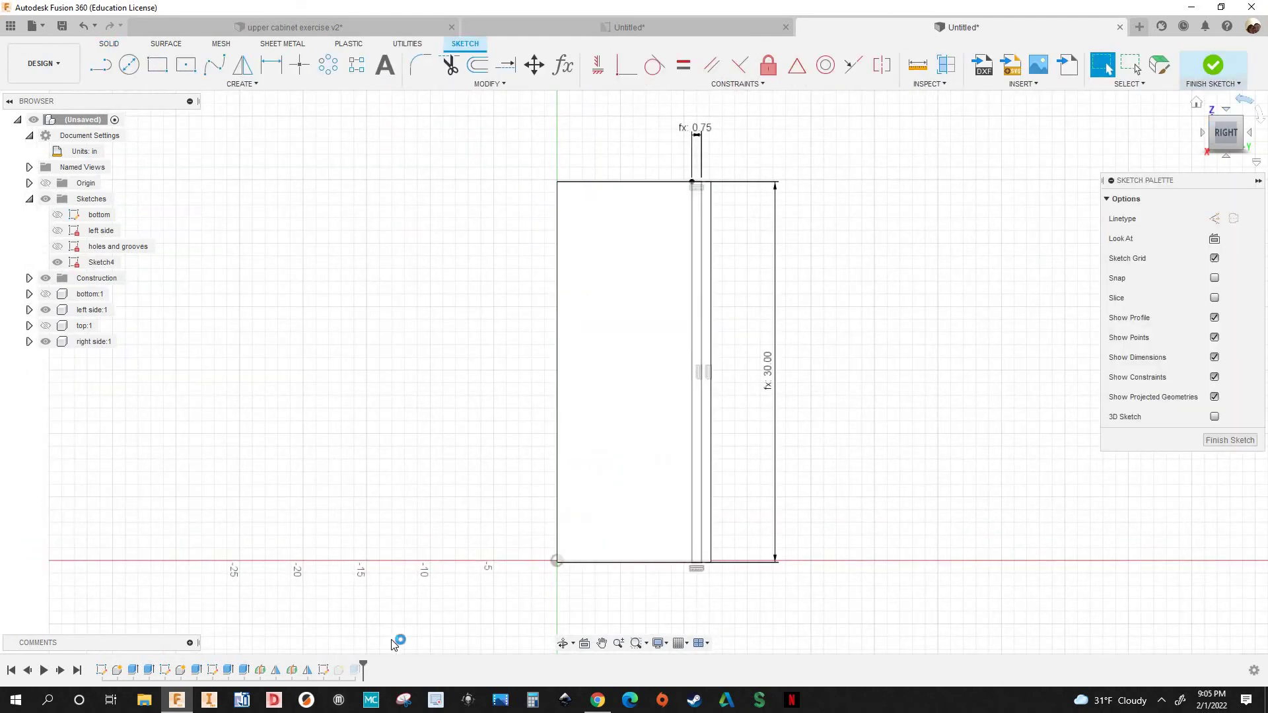
{"action": "key", "text": "ctrl+z"}
{"action": "right_click", "coordinate": [323, 671]}
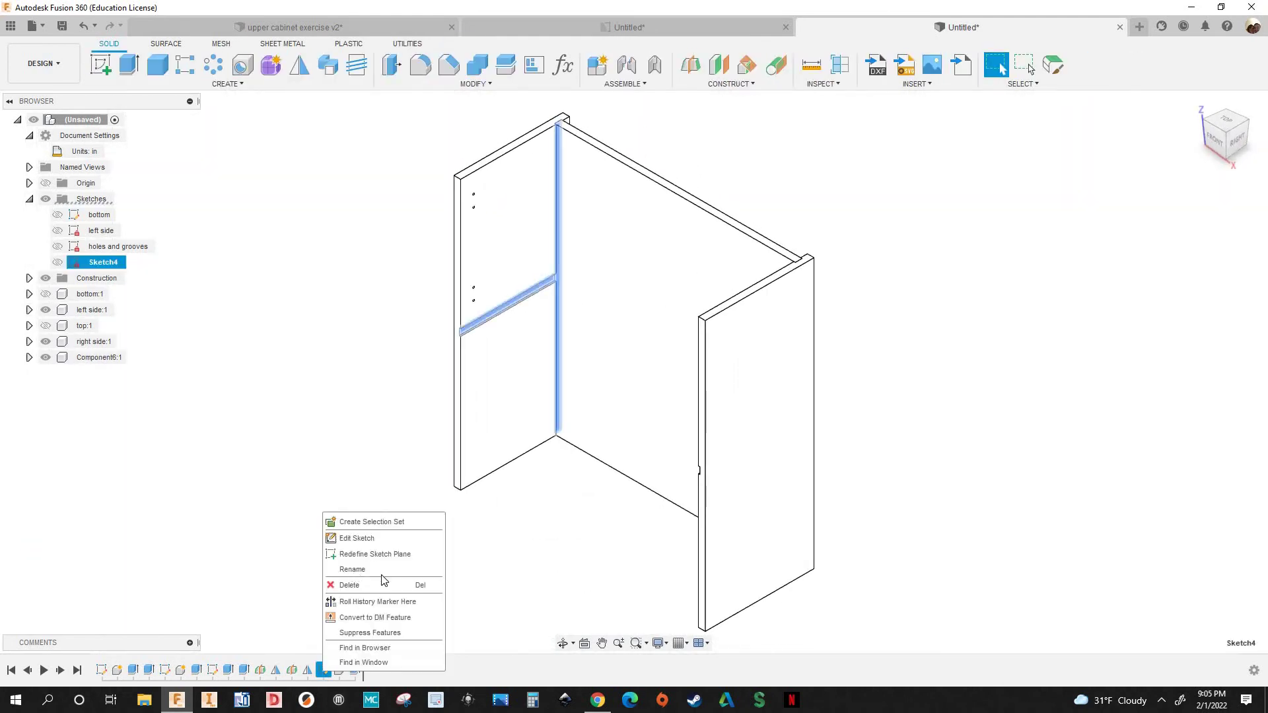
{"action": "left_click", "coordinate": [410, 568]}
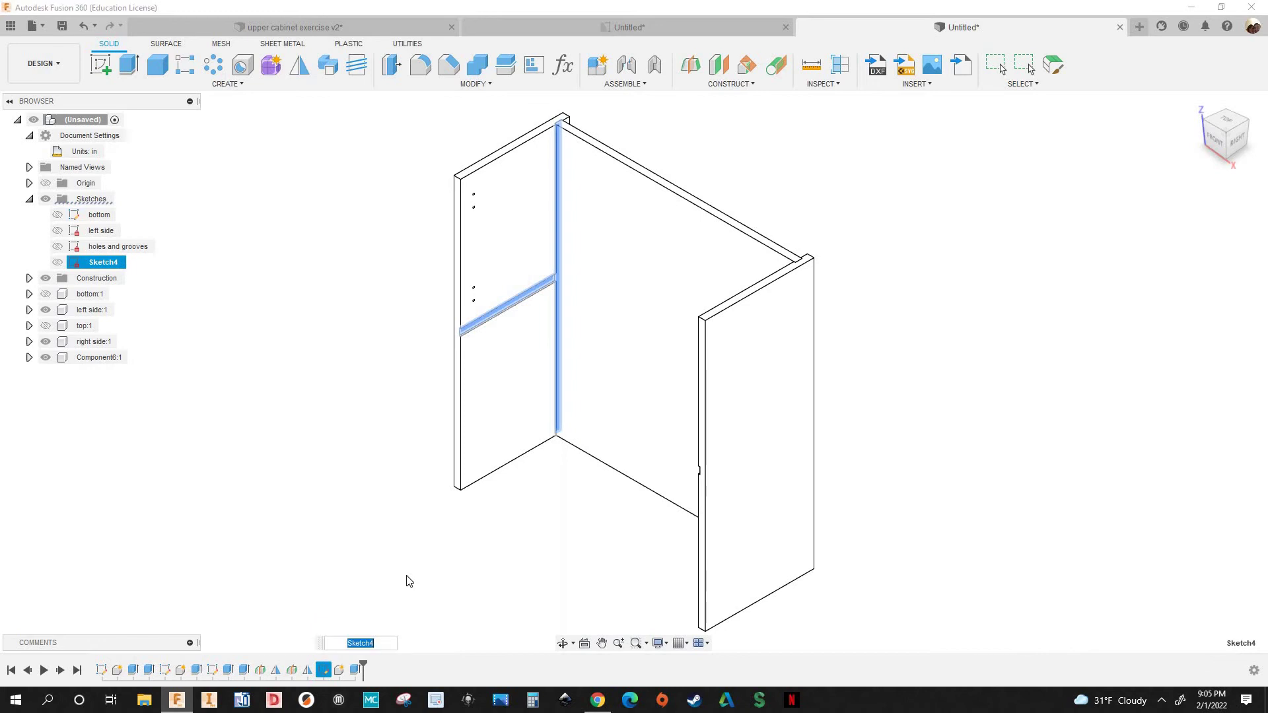
{"action": "type", "text": "back"}
{"action": "key", "text": "Return"}
Rename the extrude feature that created the back panel
{"action": "left_click", "coordinate": [356, 671]}
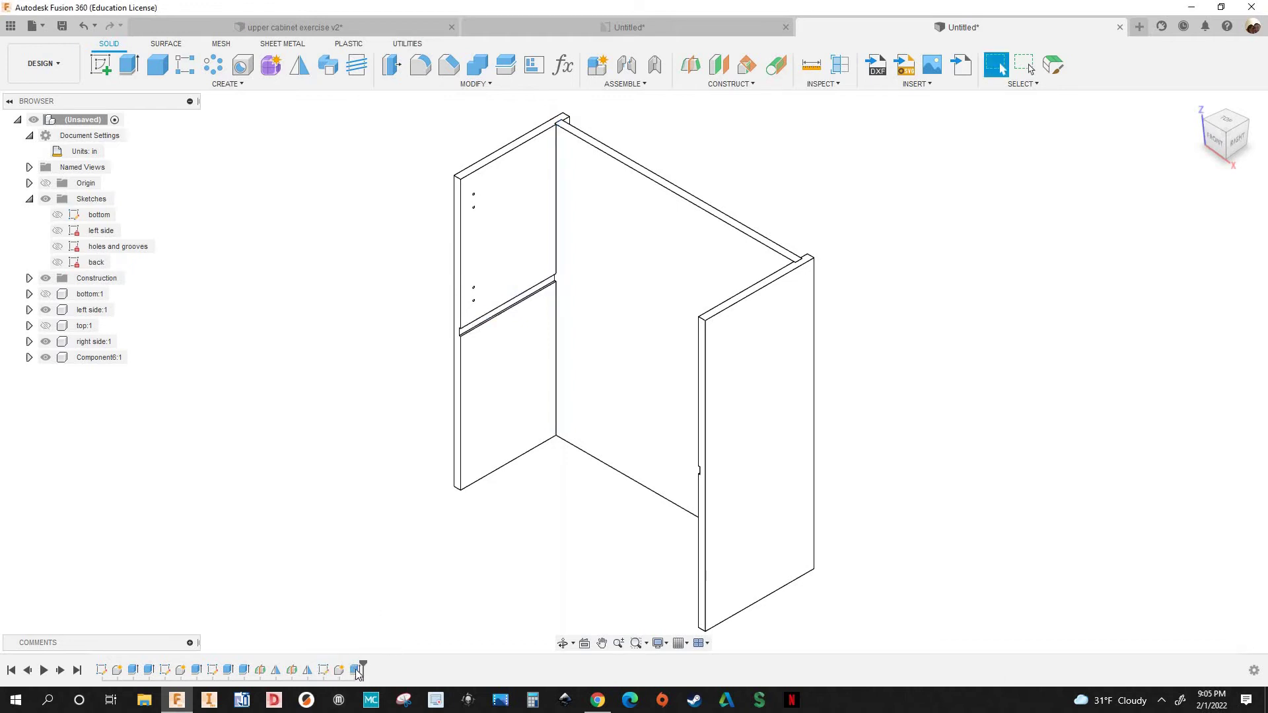
{"action": "right_click", "coordinate": [357, 671]}
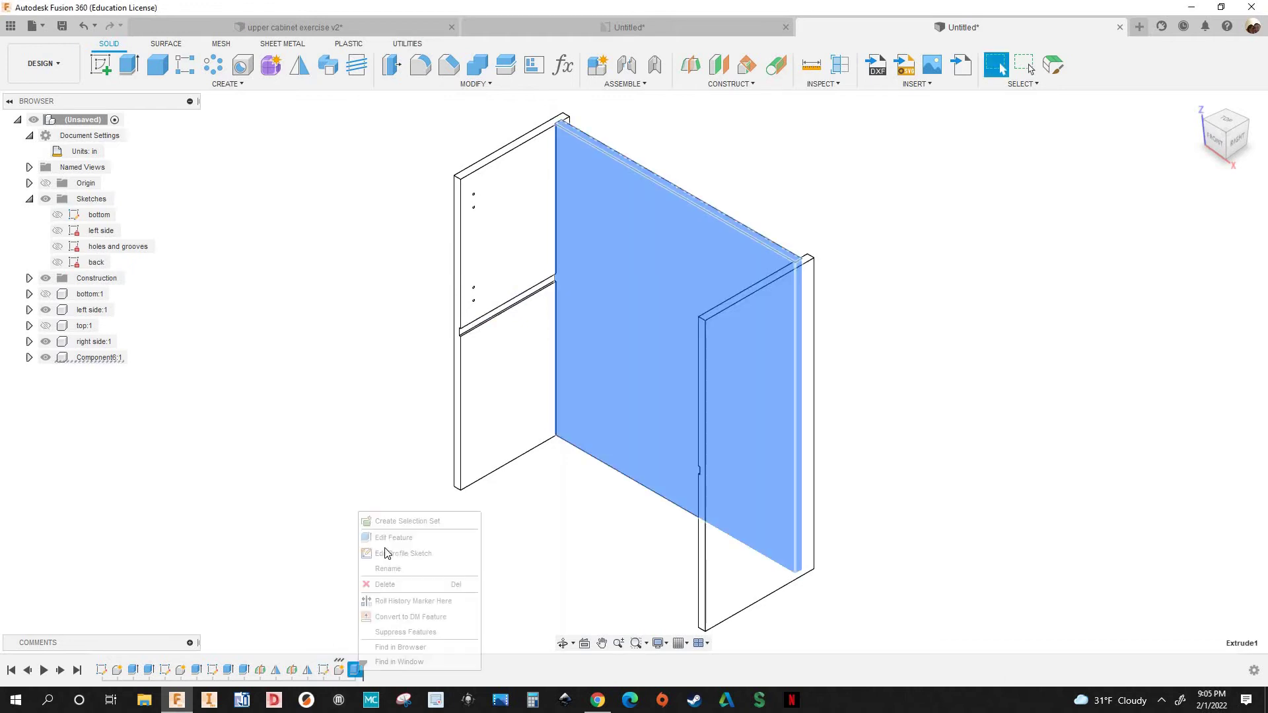
{"action": "left_click", "coordinate": [399, 570]}
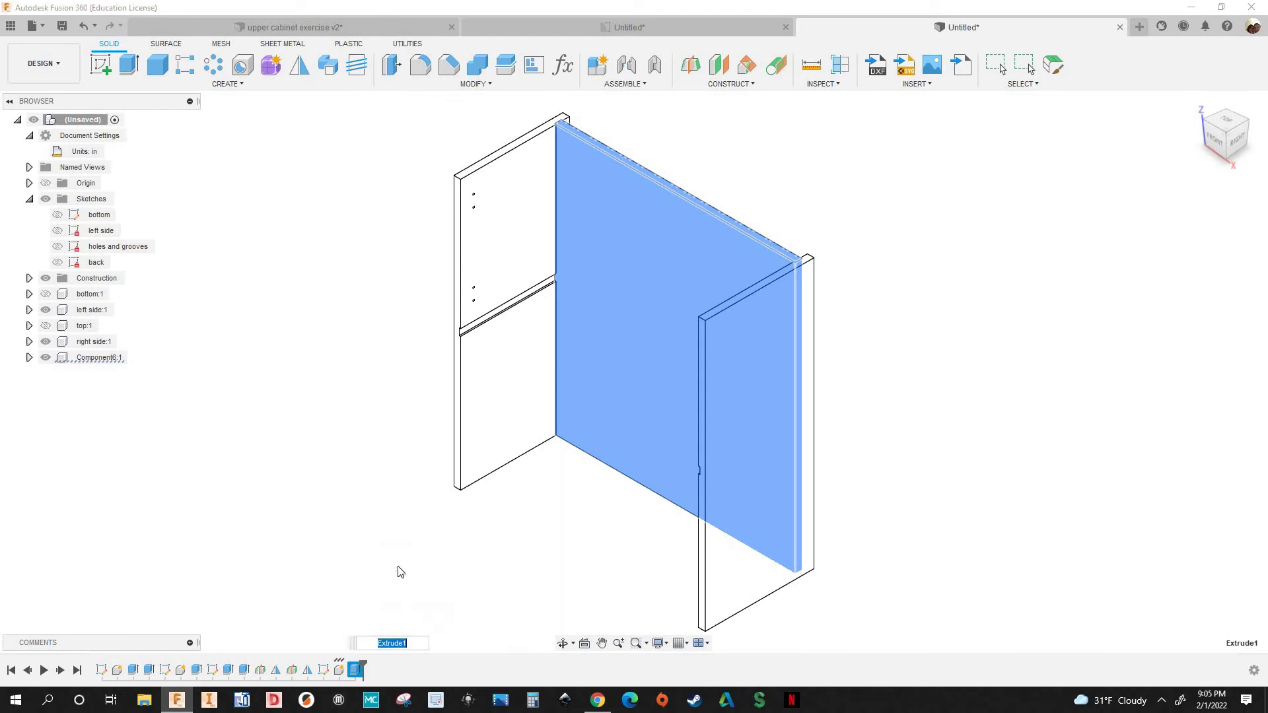
{"action": "type", "text": "bha"}
{"action": "key", "text": "Return"}
{"action": "left_click", "coordinate": [358, 670]}
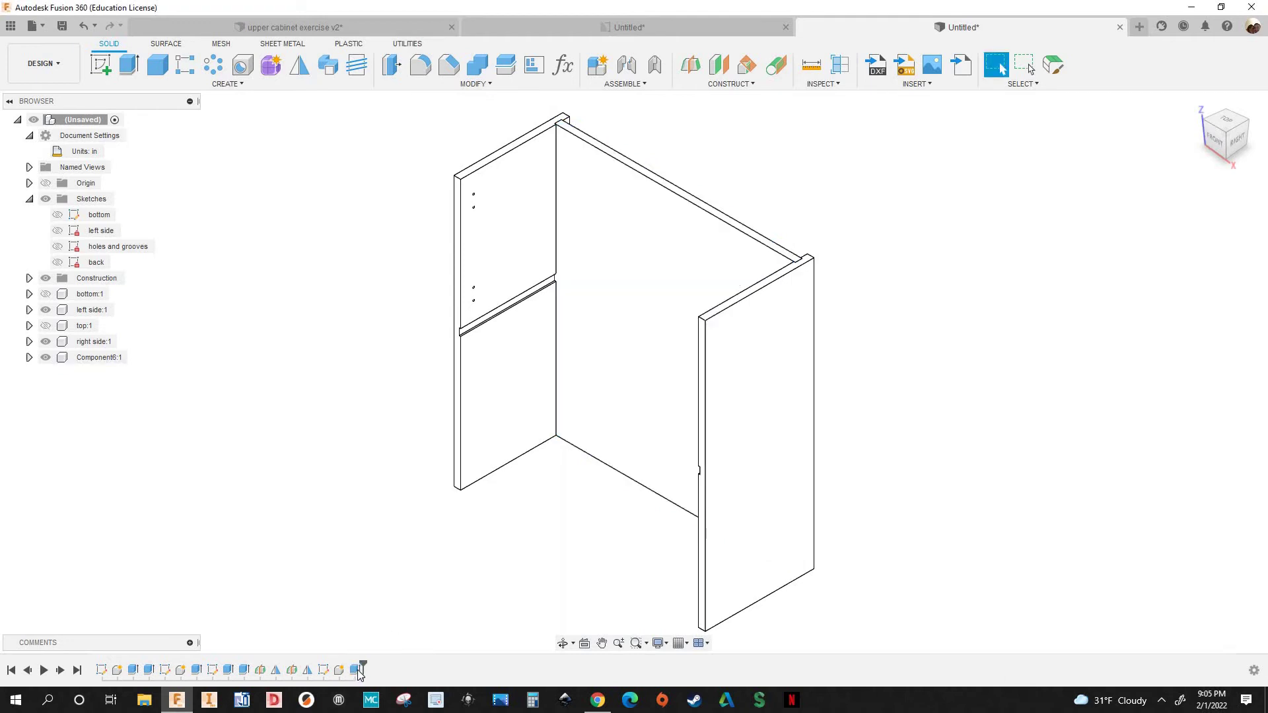
Show the top and bottom components and view the assembled cabinet from the front
{"action": "scroll", "coordinate": [410, 580], "scroll_direction": "down", "scroll_amount": 2}
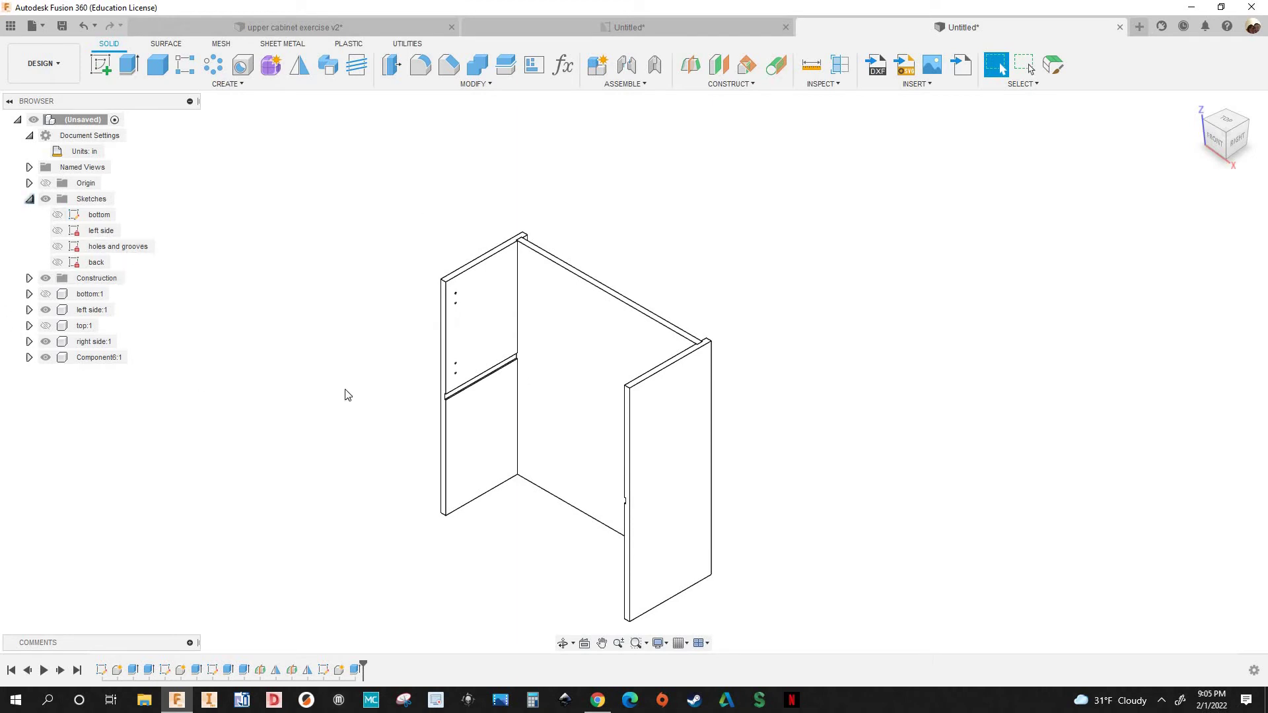
{"action": "left_click", "coordinate": [29, 199]}
{"action": "left_click", "coordinate": [45, 265]}
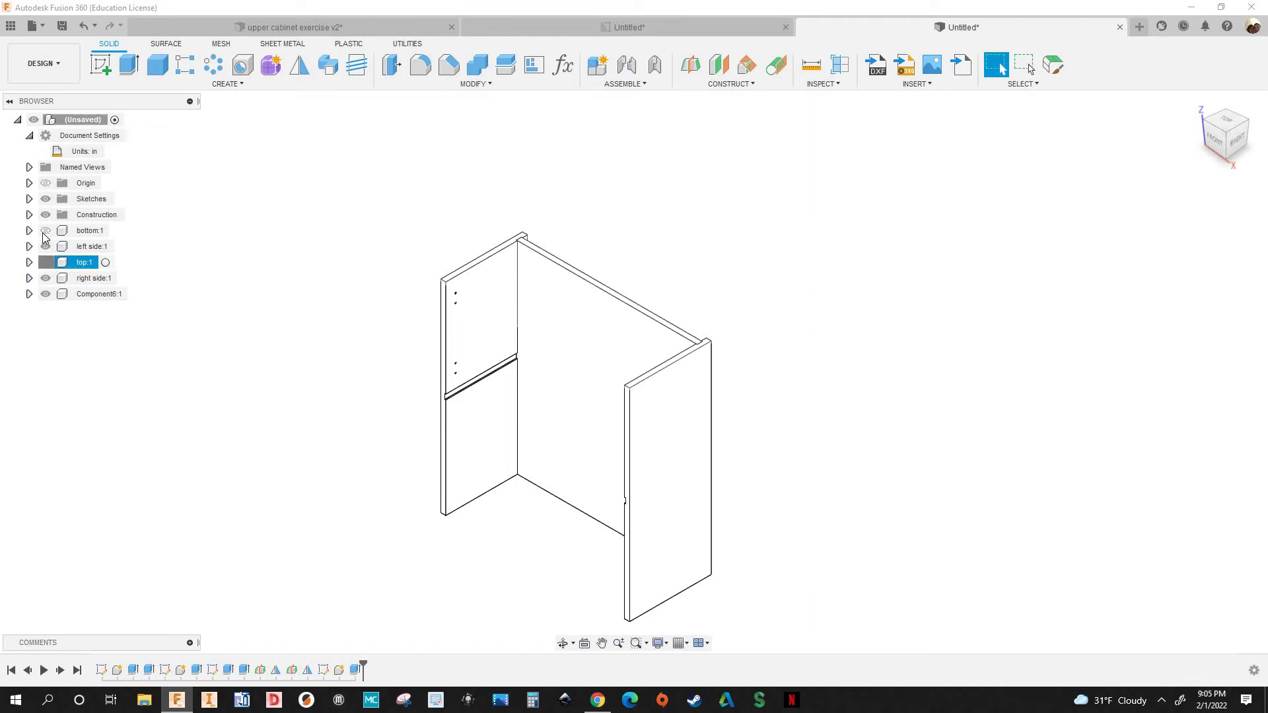
{"action": "left_click", "coordinate": [45, 232]}
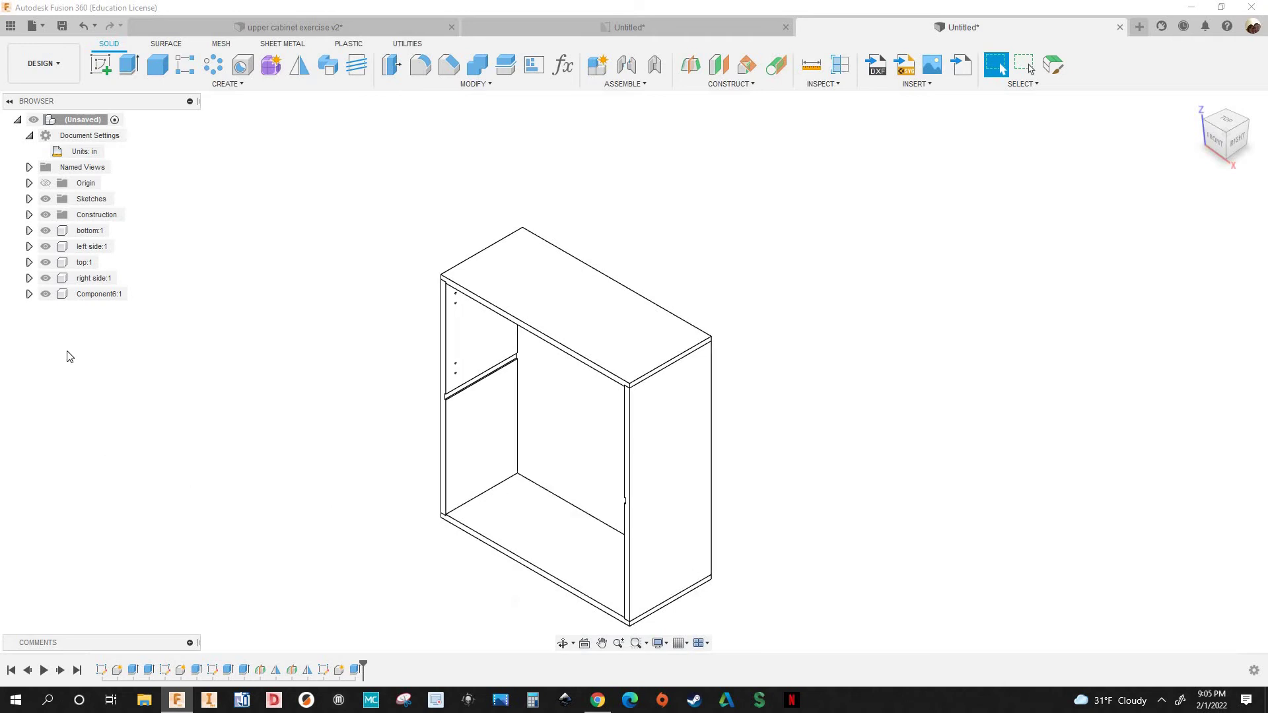
{"action": "middle_click_drag", "start_coordinate": [720, 594], "coordinate": [604, 586], "text": "shift"}
{"action": "scroll", "coordinate": [573, 603], "scroll_direction": "up", "scroll_amount": 4}
{"action": "middle_click_drag", "start_coordinate": [690, 562], "coordinate": [306, 453], "text": "shift"}
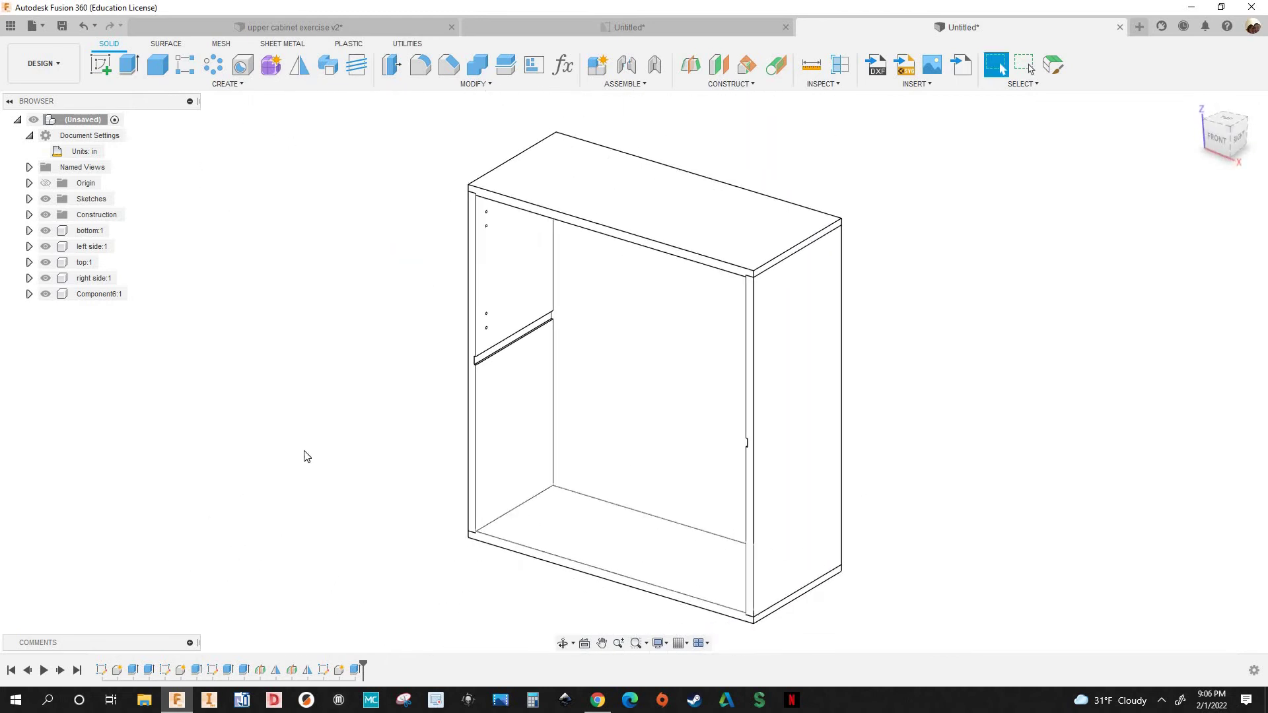
{"action": "middle_click_drag", "start_coordinate": [362, 319], "coordinate": [821, 475], "text": "shift"}
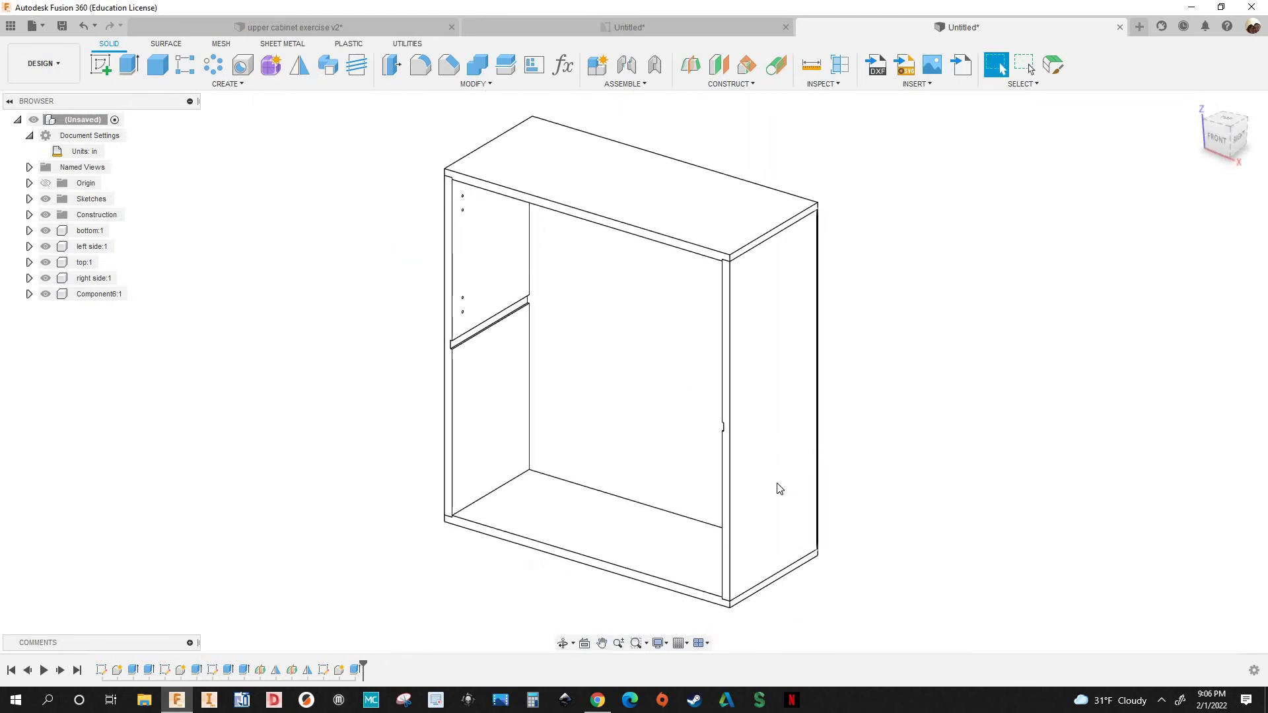
{"action": "middle_click_drag", "start_coordinate": [717, 375], "coordinate": [640, 339], "text": "shift"}
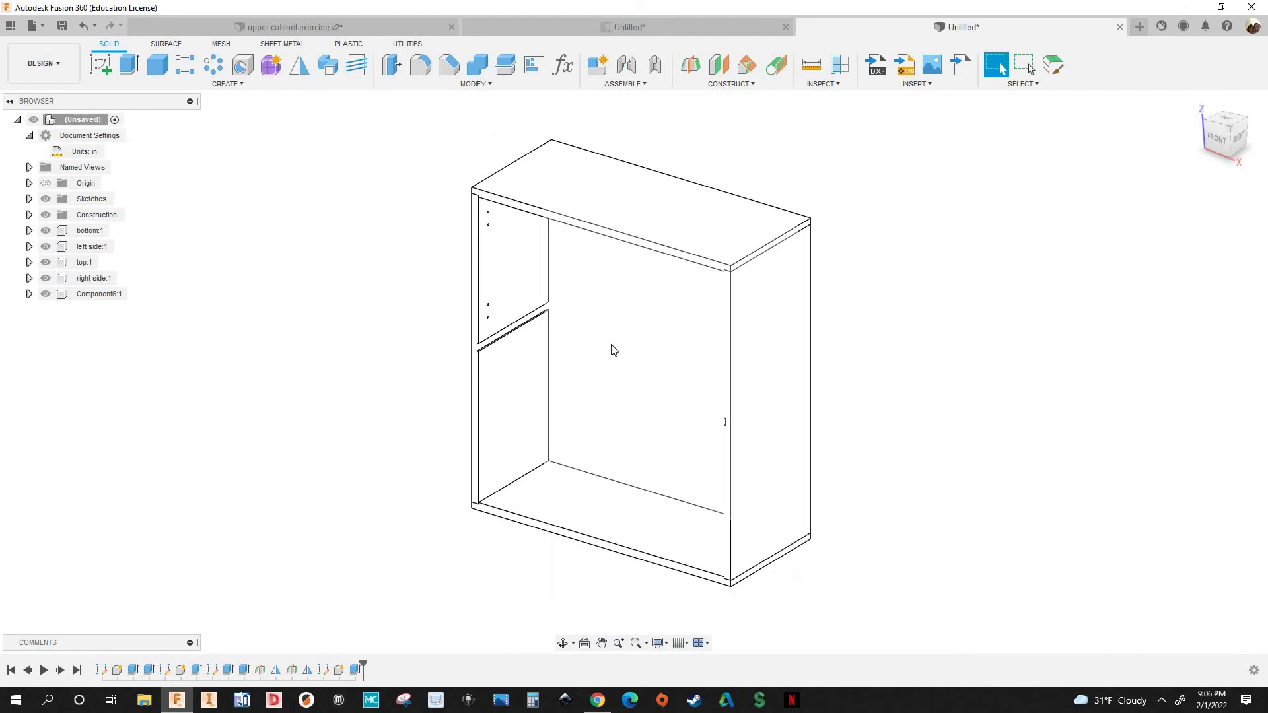
Hide the right side component and view the cabinet from its right side
{"action": "left_click", "coordinate": [45, 279]}
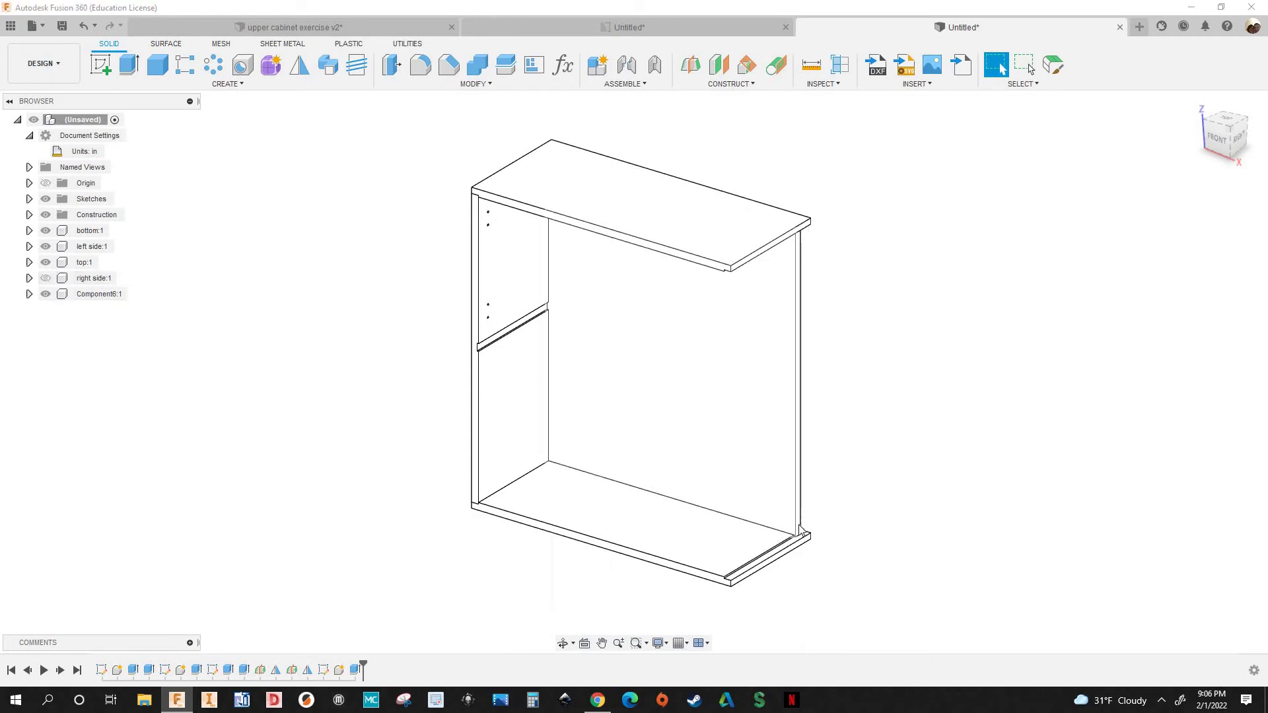
{"action": "scroll", "coordinate": [788, 570], "scroll_direction": "up", "scroll_amount": 2}
{"action": "scroll", "coordinate": [788, 566], "scroll_direction": "up", "scroll_amount": 3}
{"action": "scroll", "coordinate": [866, 337], "scroll_direction": "down", "scroll_amount": 5}
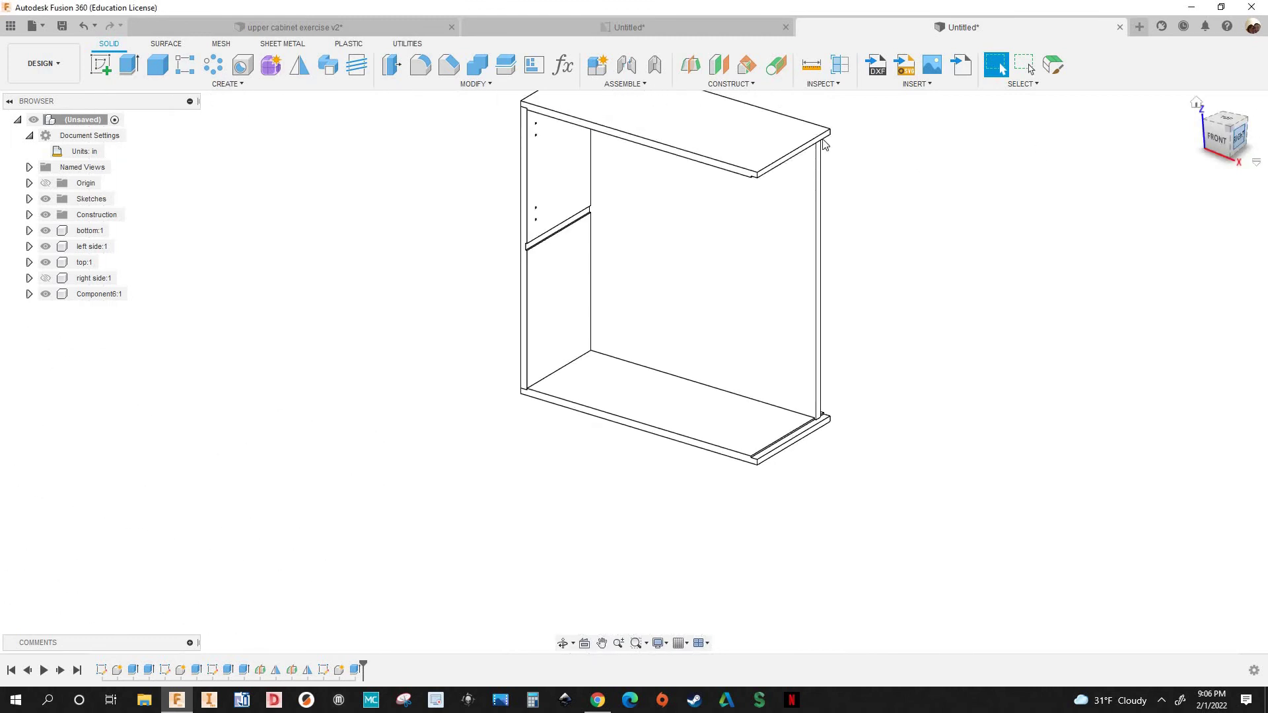
{"action": "left_click", "coordinate": [1242, 140]}
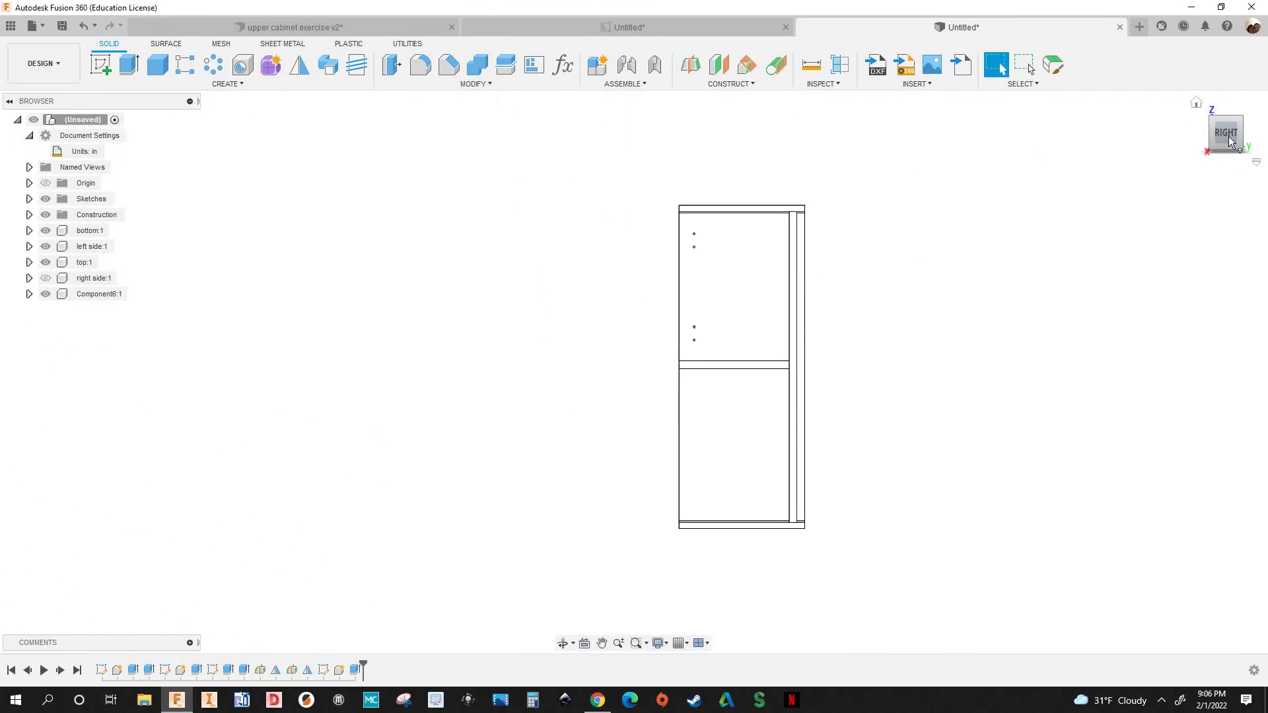
{"action": "scroll", "coordinate": [356, 249], "scroll_direction": "up", "scroll_amount": 5}
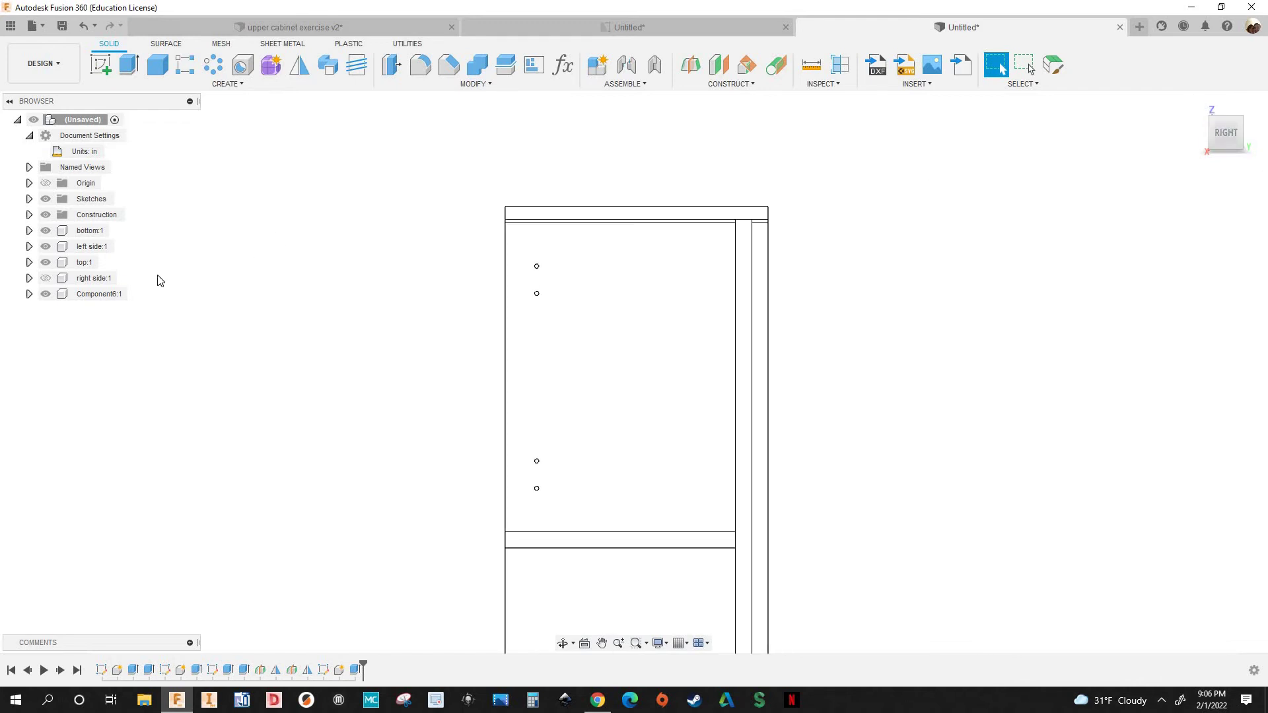
Examine how the back panel's upper and lower ends meet the top and bottom panels
{"action": "left_click", "coordinate": [47, 253]}
{"action": "left_click", "coordinate": [198, 328]}
{"action": "scroll", "coordinate": [200, 328], "scroll_direction": "down", "scroll_amount": 4}
{"action": "scroll", "coordinate": [449, 277], "scroll_direction": "up", "scroll_amount": 4}
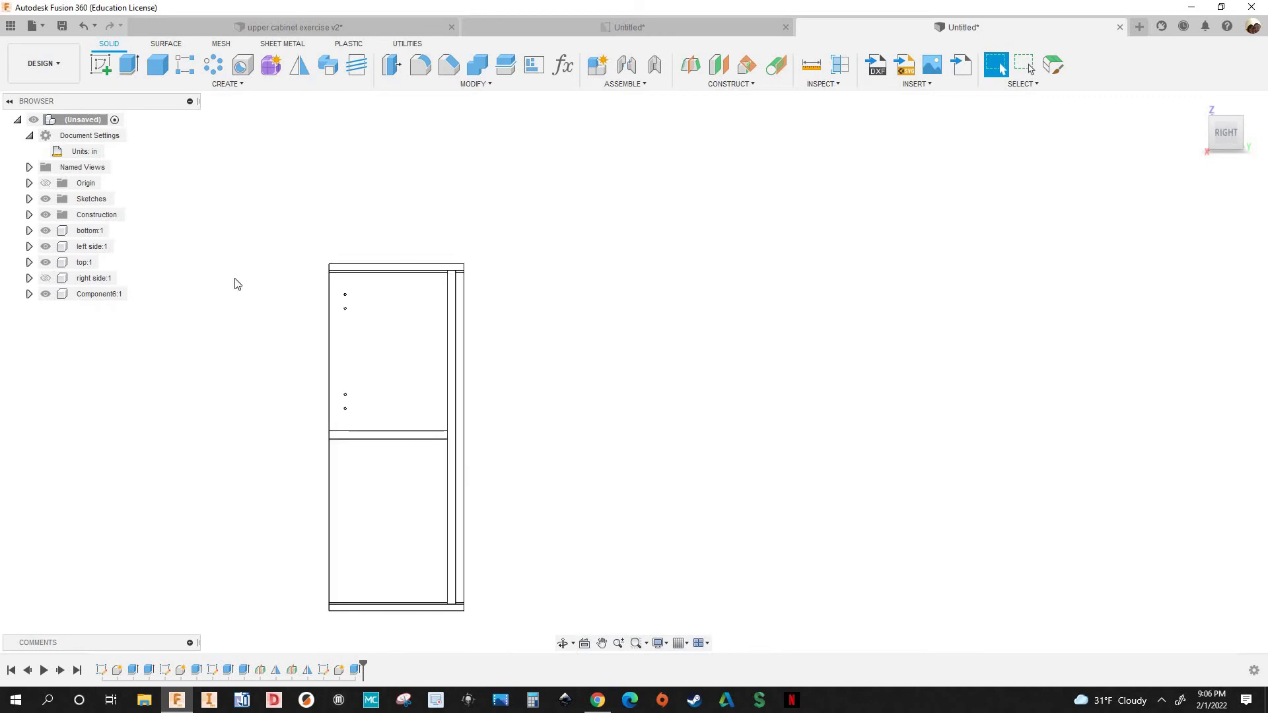
{"action": "left_click", "coordinate": [48, 265]}
{"action": "left_click", "coordinate": [774, 203]}
{"action": "scroll", "coordinate": [650, 294], "scroll_direction": "down", "scroll_amount": 1}
{"action": "scroll", "coordinate": [612, 528], "scroll_direction": "down", "scroll_amount": 2}
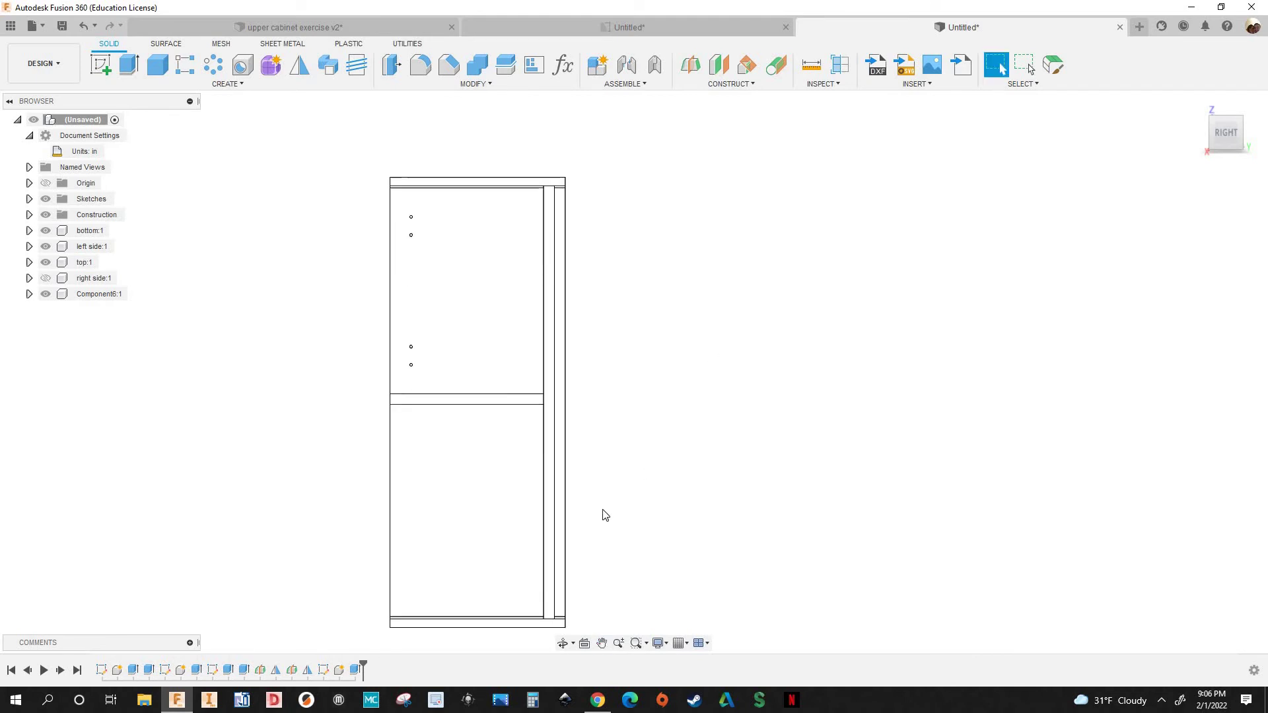
{"action": "scroll", "coordinate": [593, 462], "scroll_direction": "down", "scroll_amount": 1}
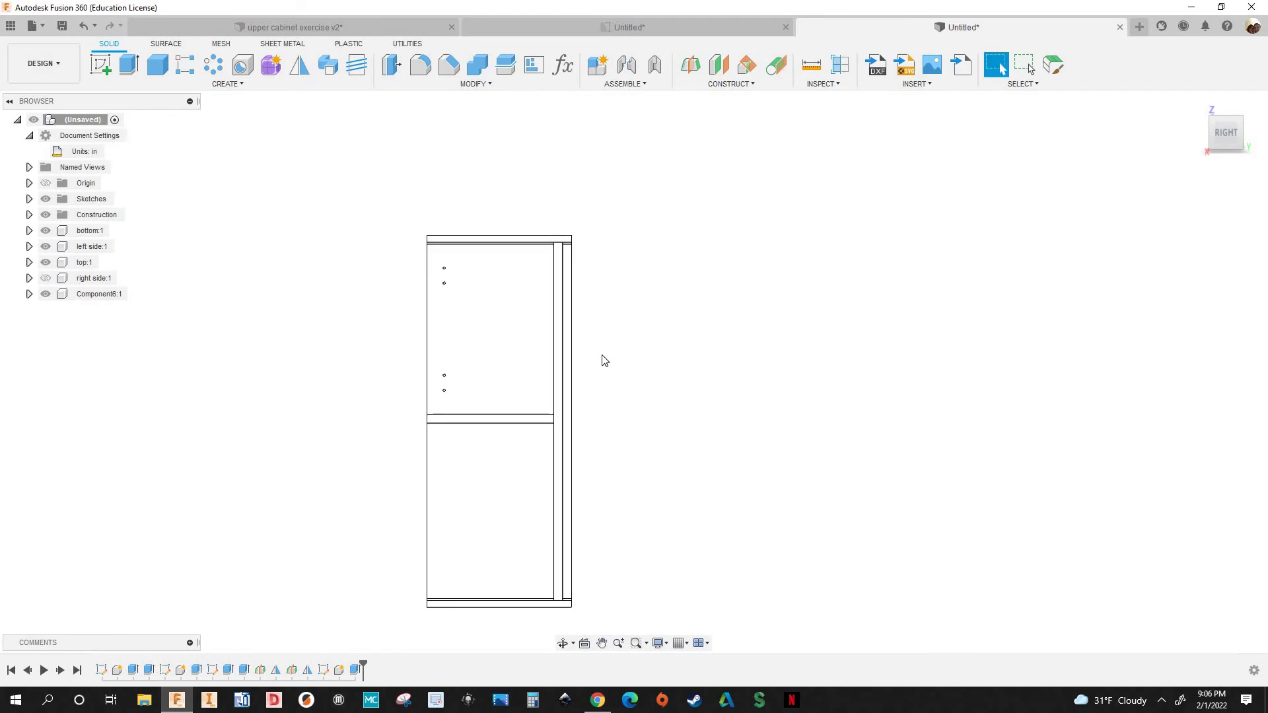
Set the sideheight user parameter to 35 in and check the back's fit against the top and bottom panels
{"action": "left_click", "coordinate": [563, 66]}
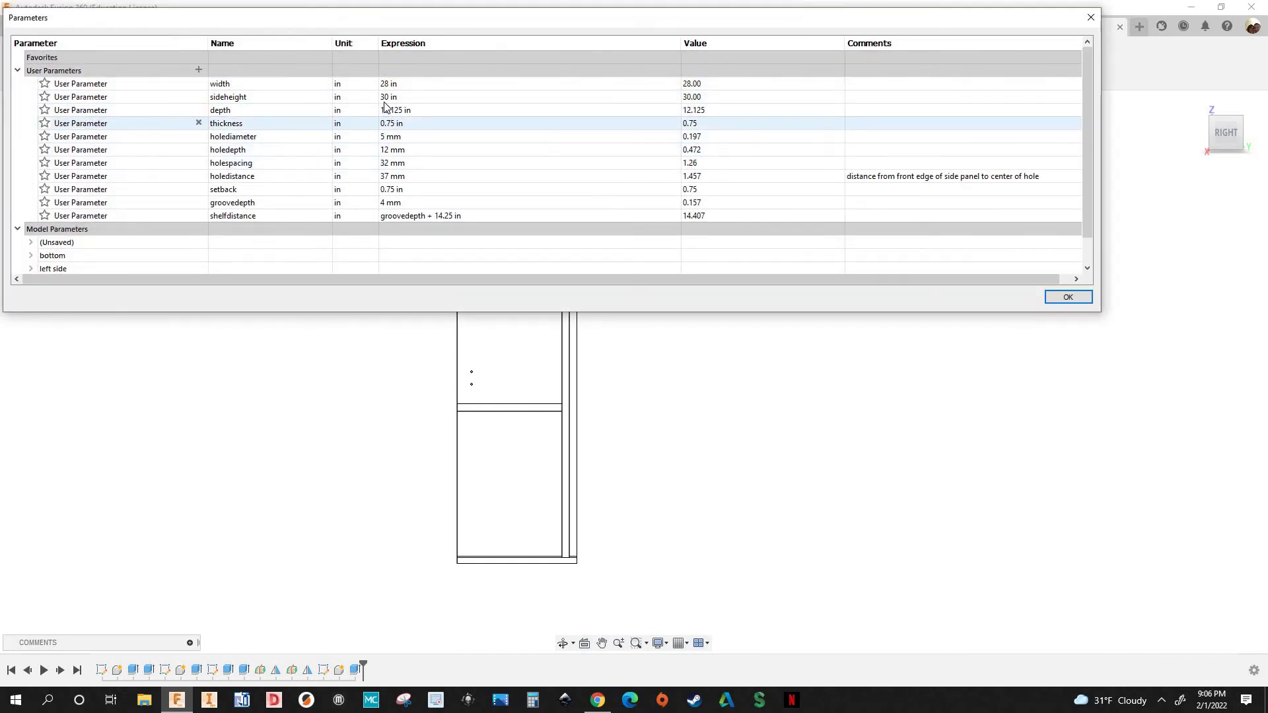
{"action": "left_click", "coordinate": [389, 97]}
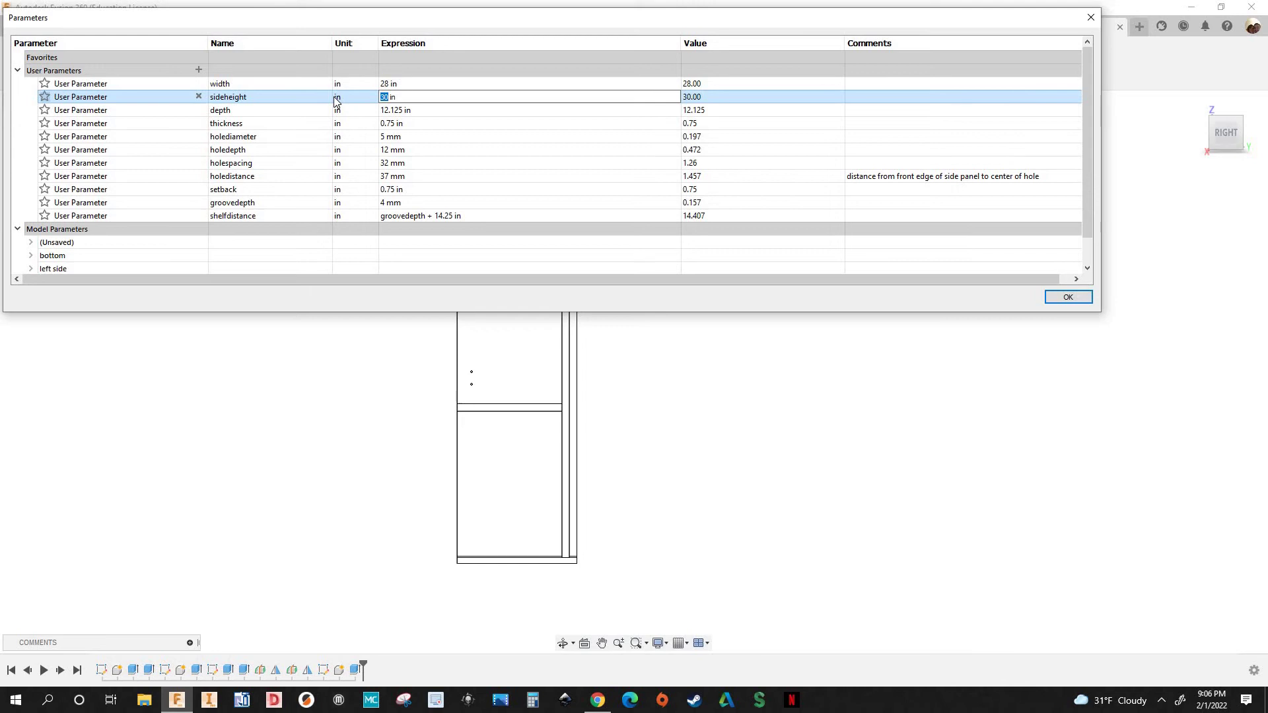
{"action": "type", "text": "35"}
{"action": "key", "text": "Return"}
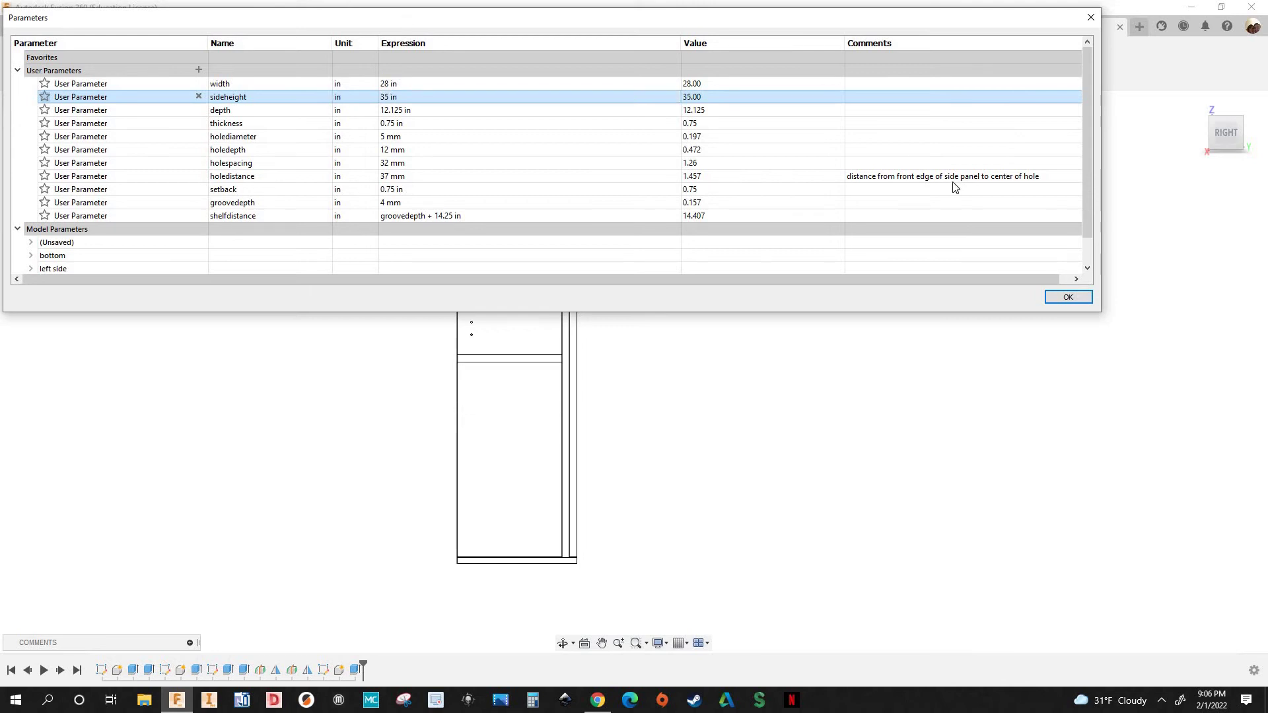
{"action": "left_click", "coordinate": [1068, 297]}
{"action": "scroll", "coordinate": [609, 216], "scroll_direction": "up", "scroll_amount": 3}
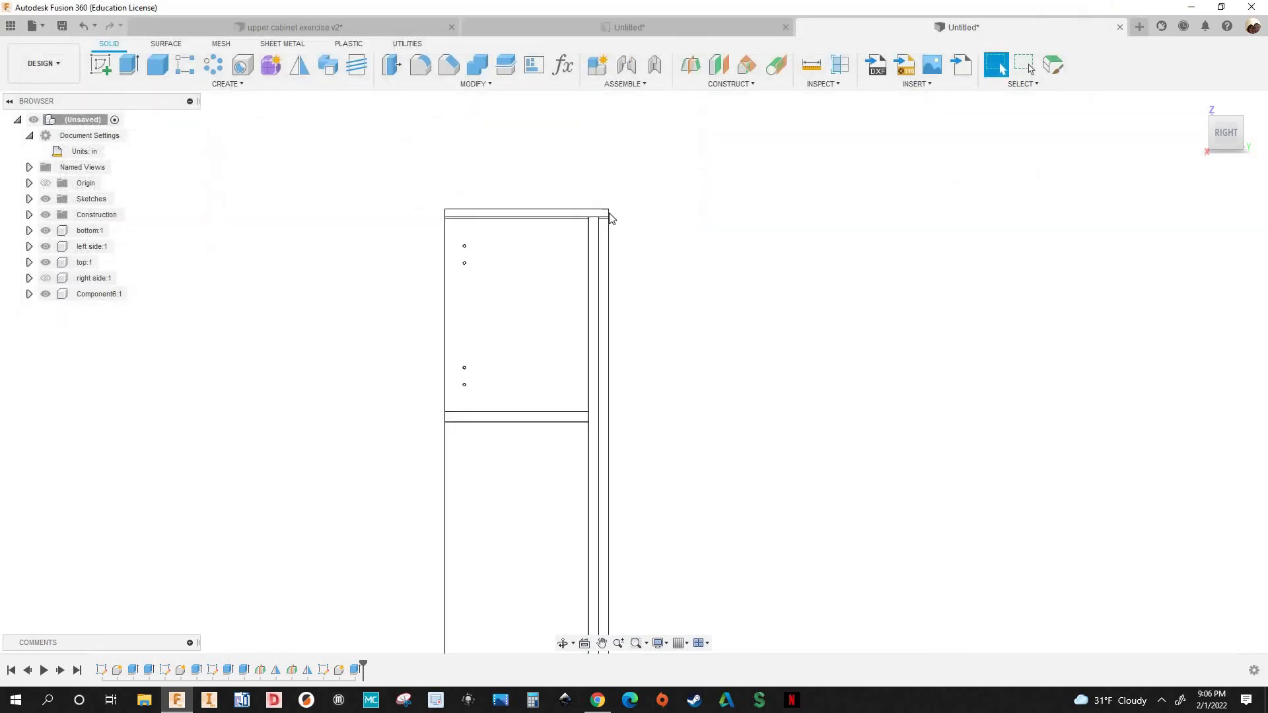
{"action": "scroll", "coordinate": [611, 269], "scroll_direction": "up", "scroll_amount": 3}
{"action": "middle_click_drag", "start_coordinate": [625, 269], "coordinate": [573, 521], "text": "shift"}
{"action": "scroll", "coordinate": [416, 495], "scroll_direction": "up", "scroll_amount": 3}
{"action": "scroll", "coordinate": [323, 496], "scroll_direction": "down", "scroll_amount": 4}
{"action": "scroll", "coordinate": [704, 478], "scroll_direction": "down", "scroll_amount": 5}
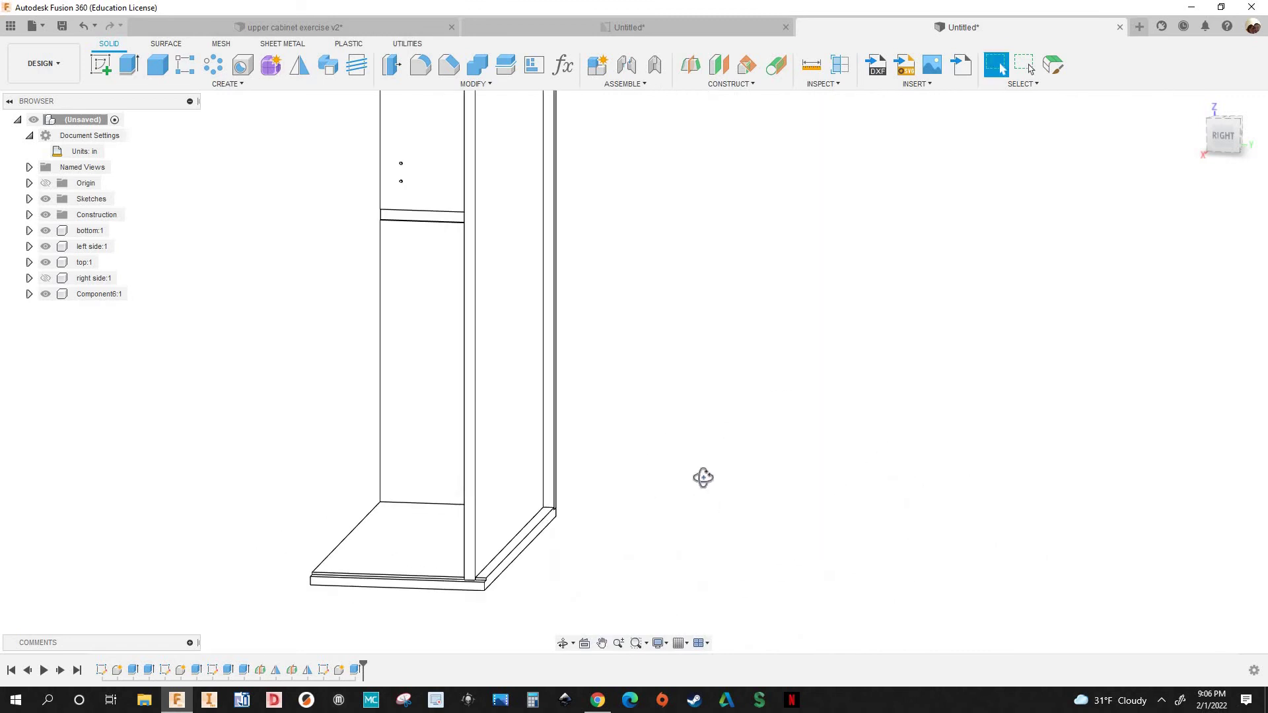
{"action": "middle_click_drag", "start_coordinate": [609, 172], "coordinate": [566, 77], "text": "shift"}
Set the sideheight user parameter to 30 in
{"action": "left_click", "coordinate": [563, 66]}
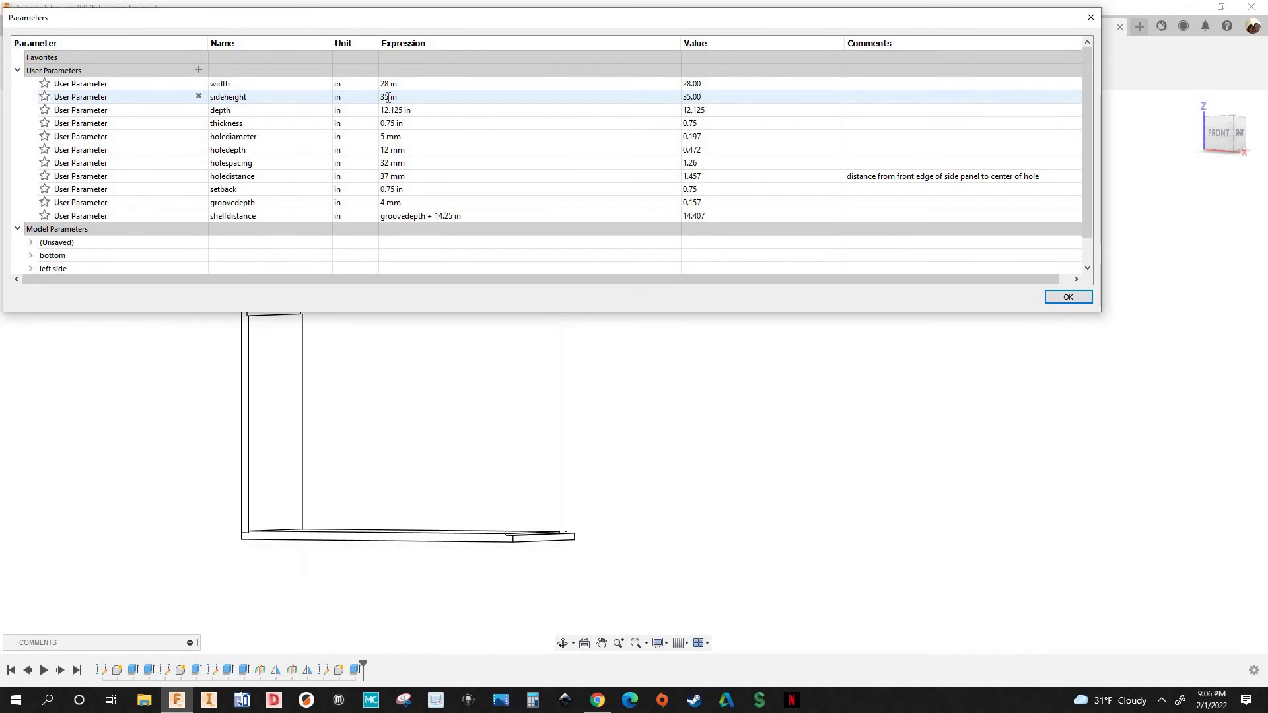
{"action": "left_click", "coordinate": [388, 97]}
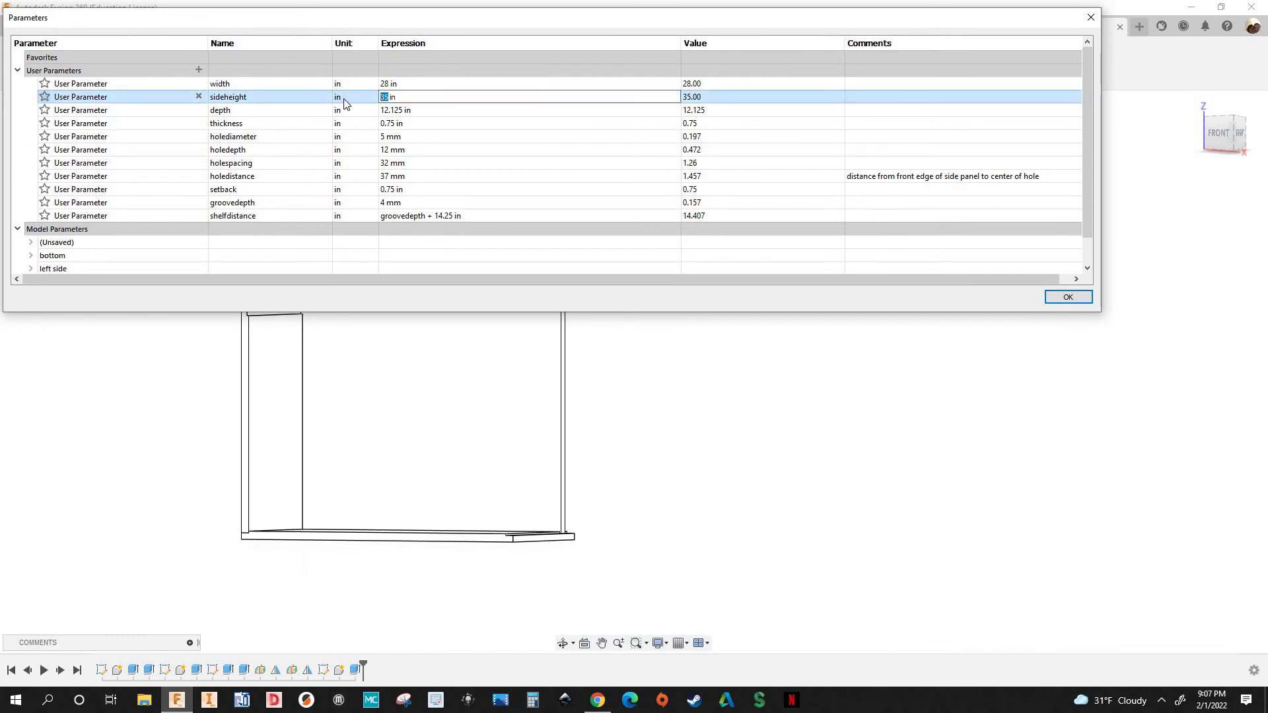
{"action": "type", "text": "30"}
{"action": "key", "text": "Return"}
{"action": "left_click", "coordinate": [1050, 297]}
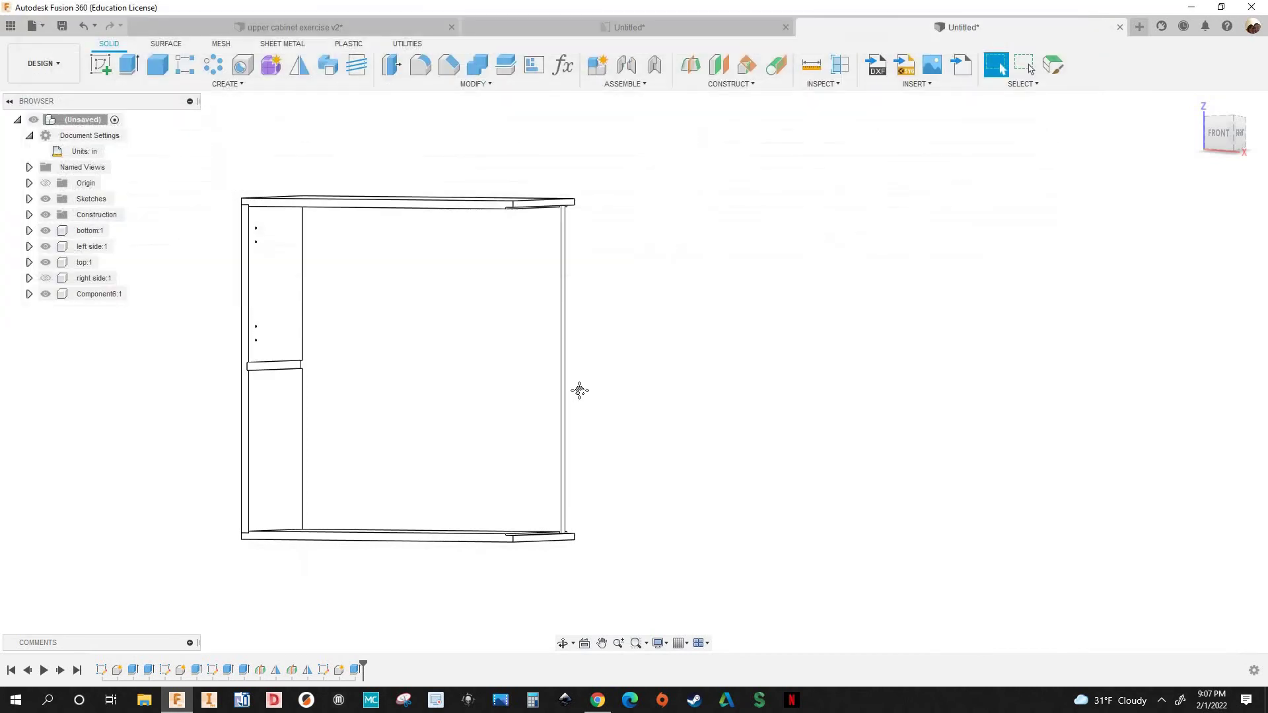
Show the right side component and view the shelf grooves inside the cabinet
{"action": "middle_click_drag", "start_coordinate": [579, 391], "coordinate": [607, 422], "text": "shift"}
{"action": "scroll", "coordinate": [607, 422], "scroll_direction": "down", "scroll_amount": 2}
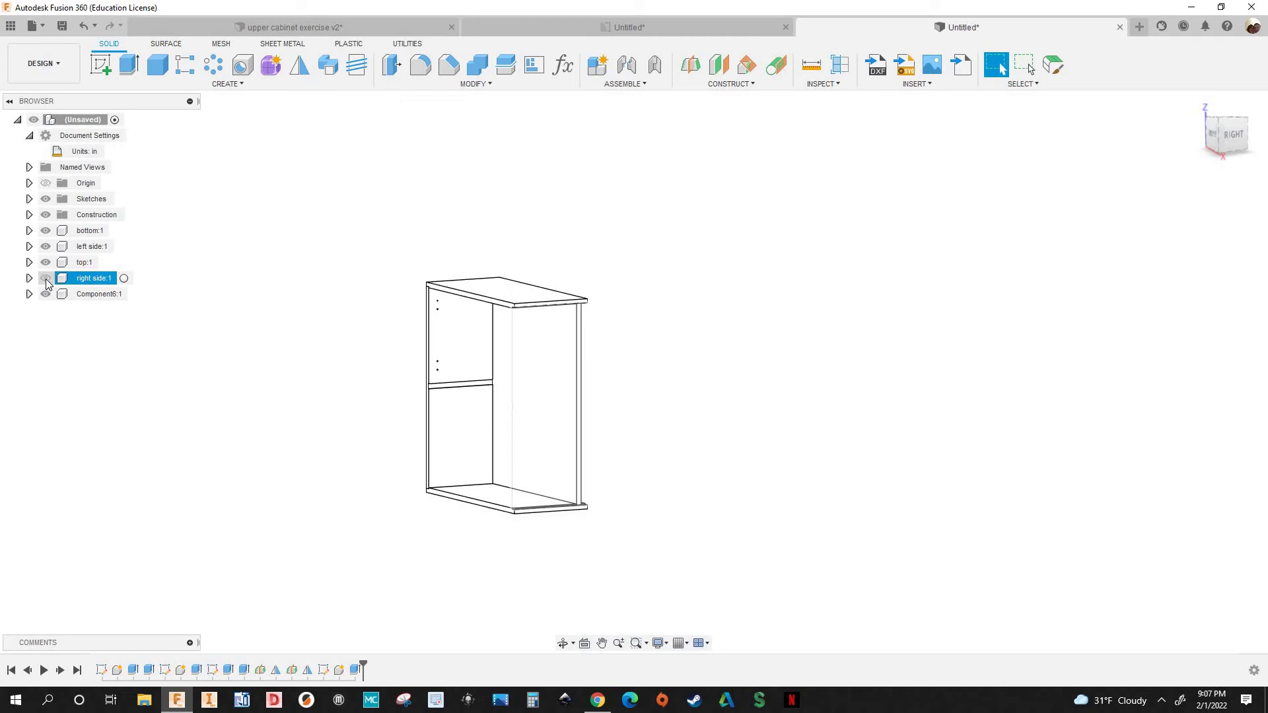
{"action": "key", "text": "v"}
{"action": "left_click", "coordinate": [265, 436]}
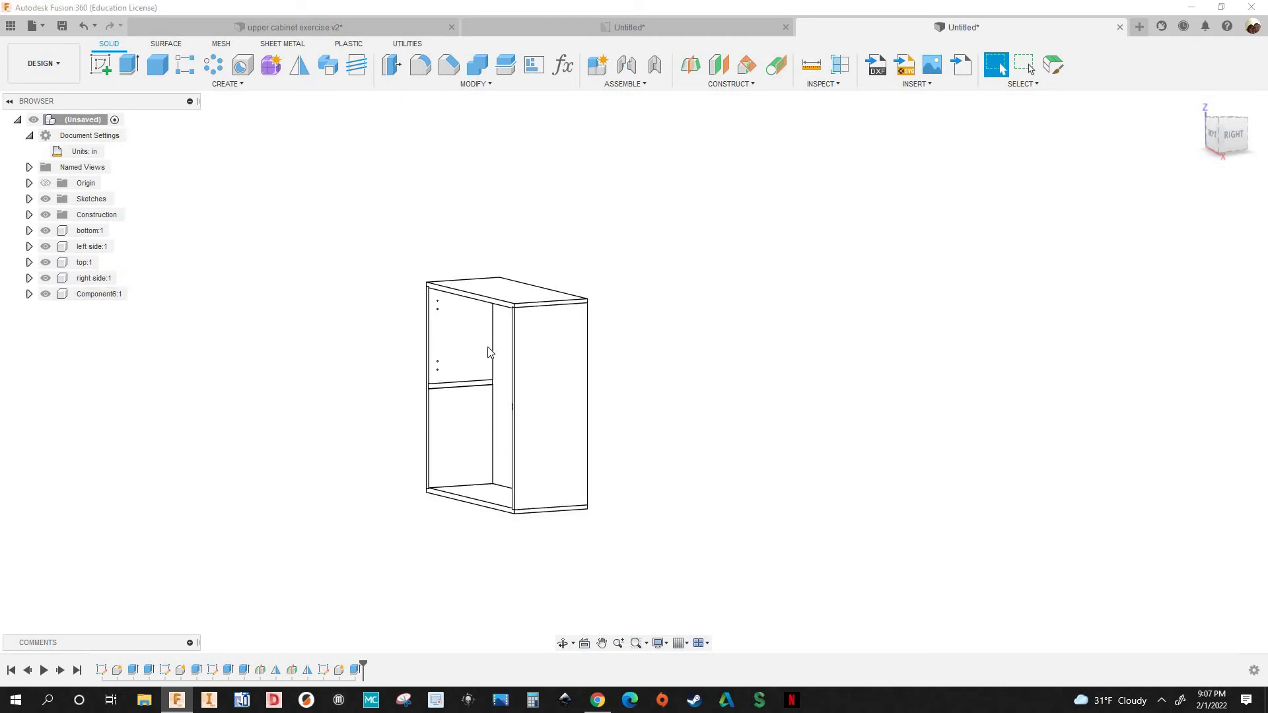
{"action": "scroll", "coordinate": [482, 362], "scroll_direction": "up", "scroll_amount": 6}
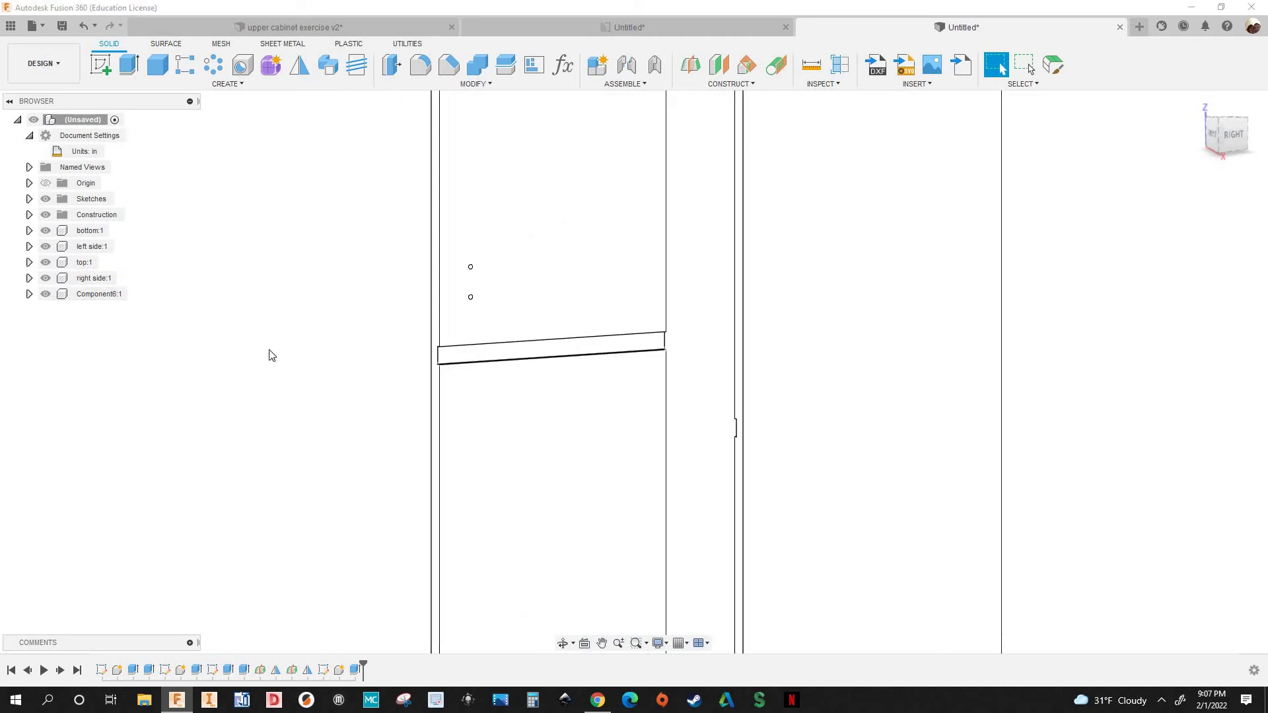
{"action": "scroll", "coordinate": [478, 358], "scroll_direction": "down", "scroll_amount": 3}
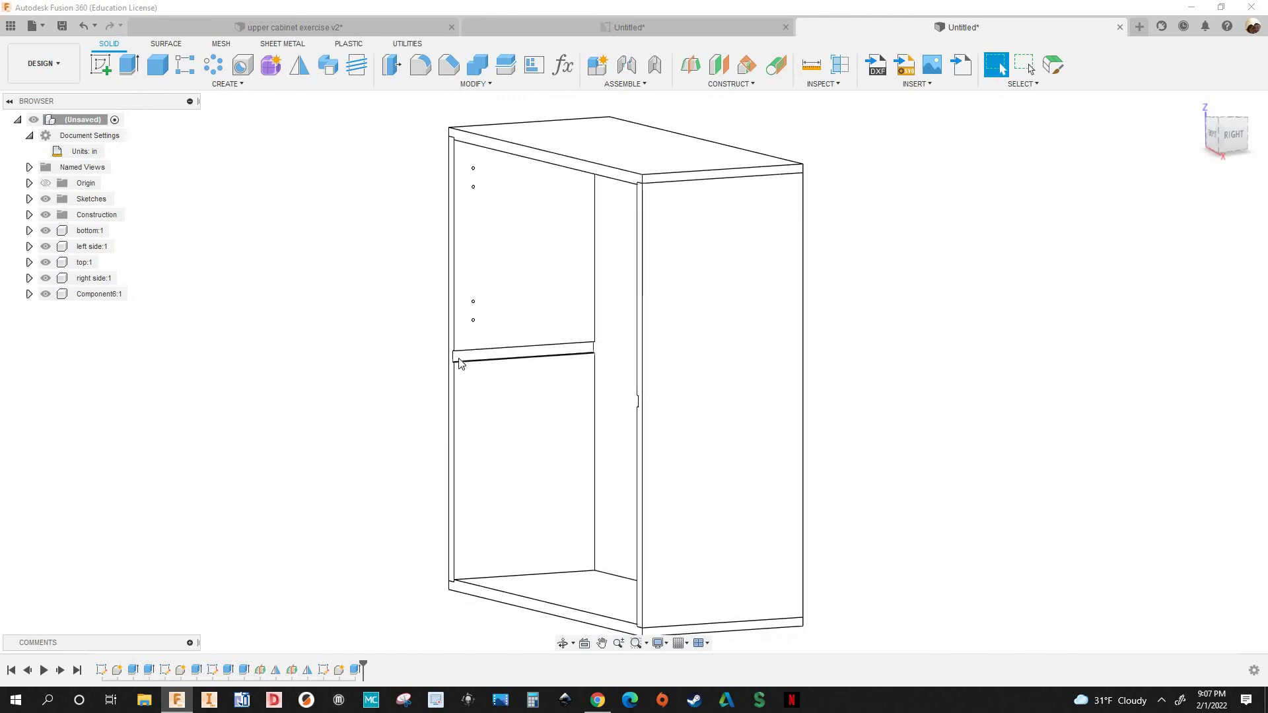
Rename the back panel component Component6 as back
{"action": "double_click", "coordinate": [99, 295]}
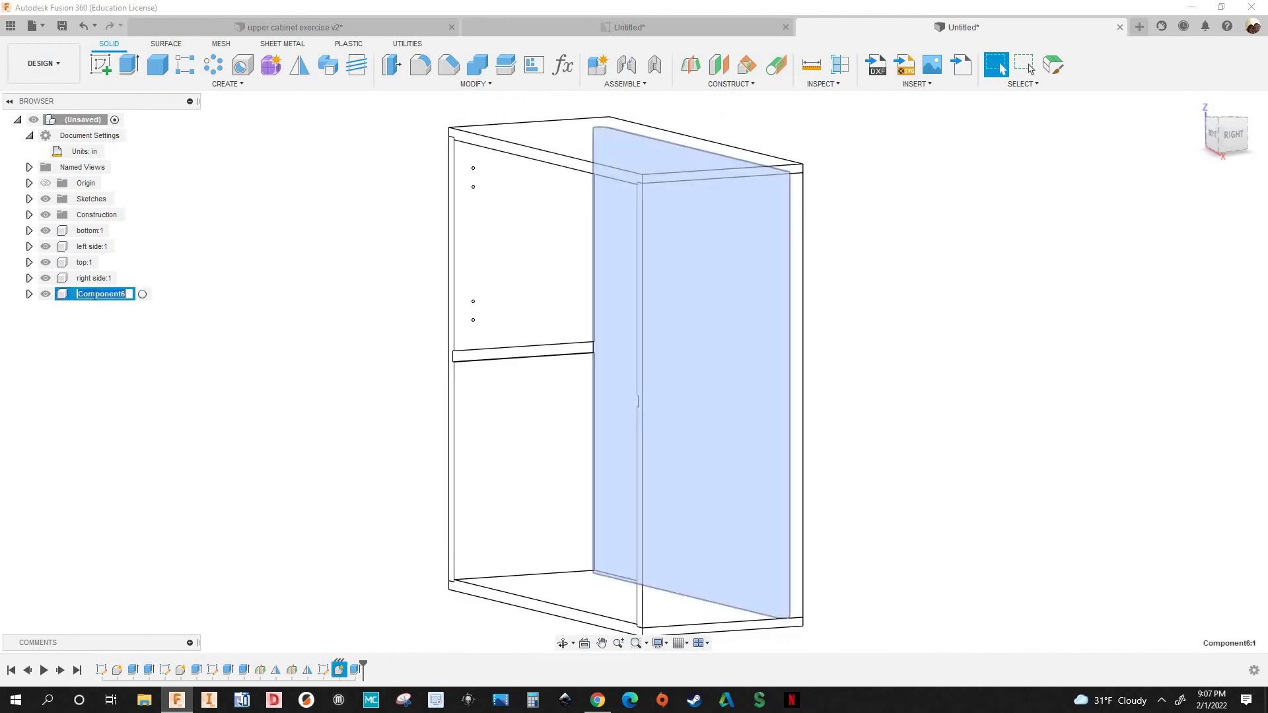
{"action": "type", "text": "back"}
{"action": "key", "text": "Return"}
{"action": "left_click", "coordinate": [447, 274]}
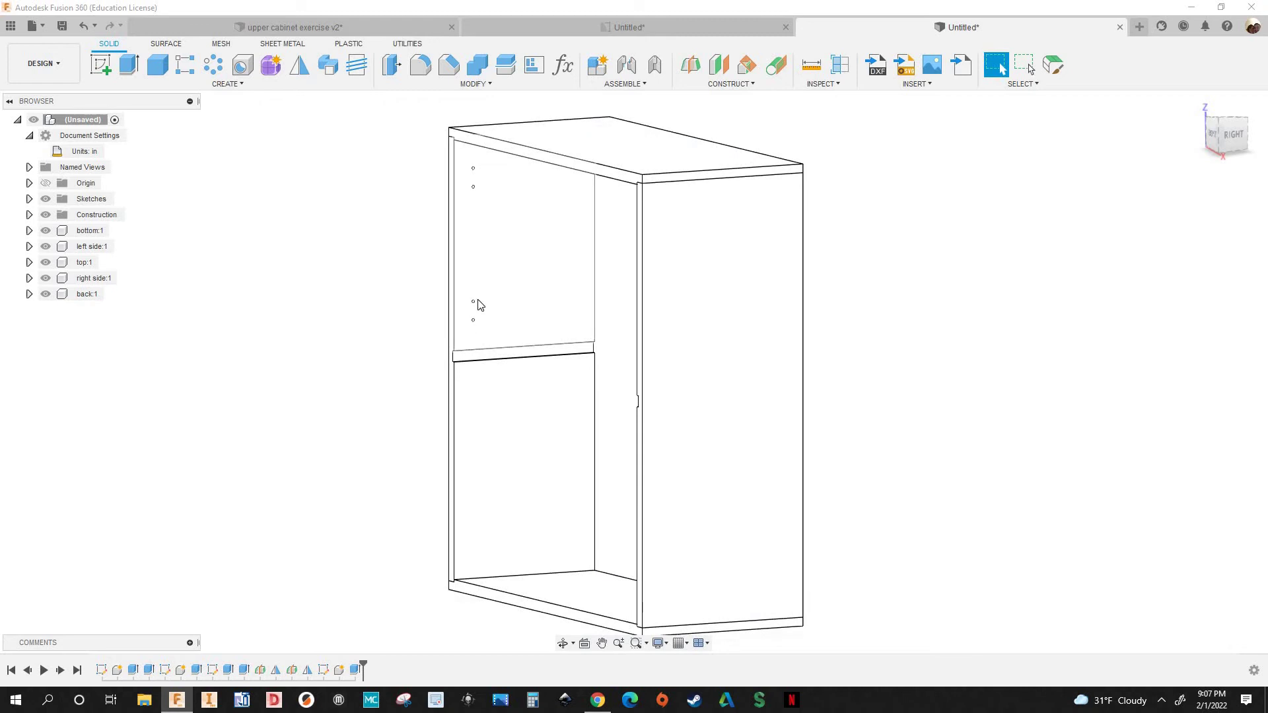
{"action": "left_click", "coordinate": [88, 278]}
{"action": "right_click", "coordinate": [91, 278]}
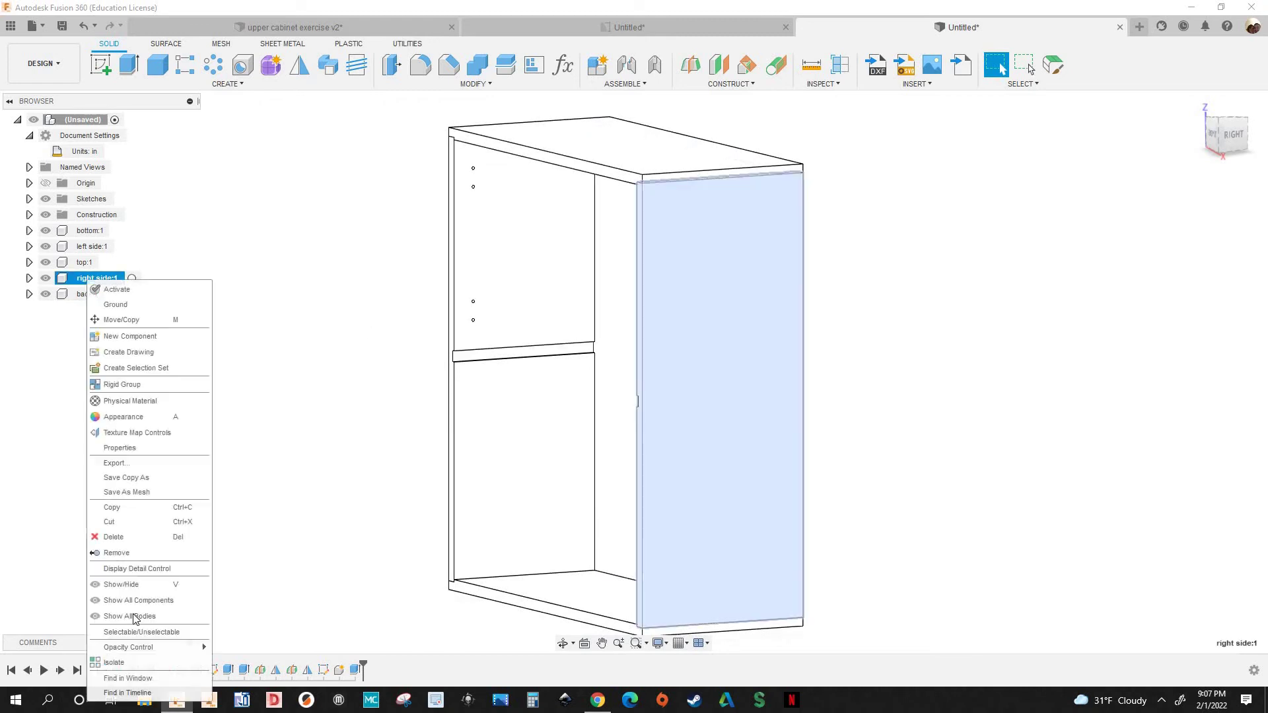
{"action": "left_click", "coordinate": [122, 663]}
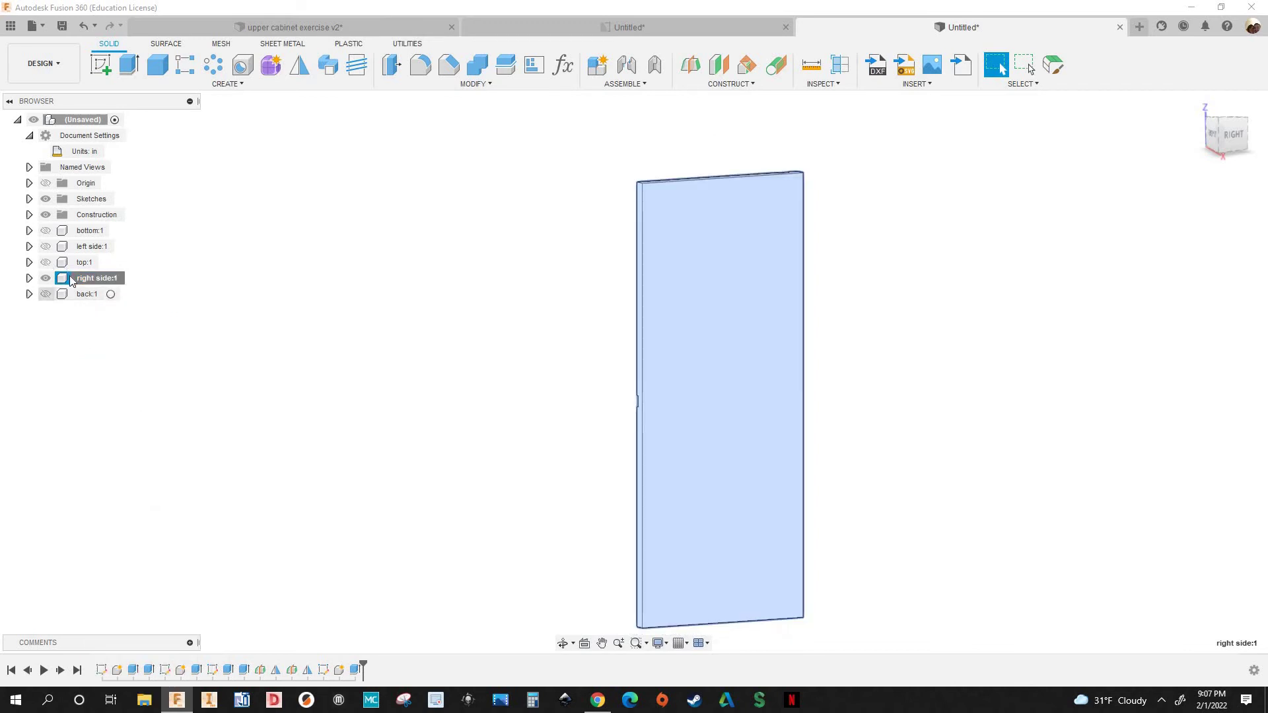
{"action": "right_click", "coordinate": [88, 280]}
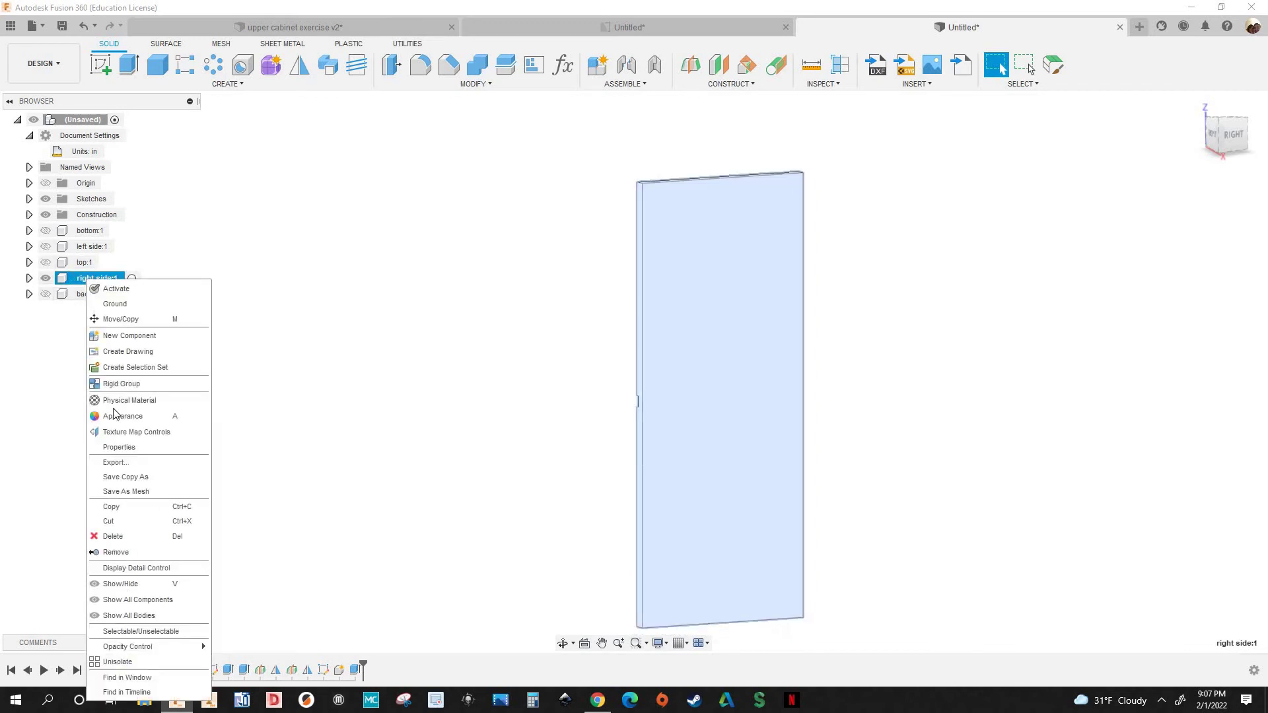
{"action": "left_click", "coordinate": [117, 662]}
Isolate the left side component to expose its shelf groove
{"action": "left_click", "coordinate": [94, 247]}
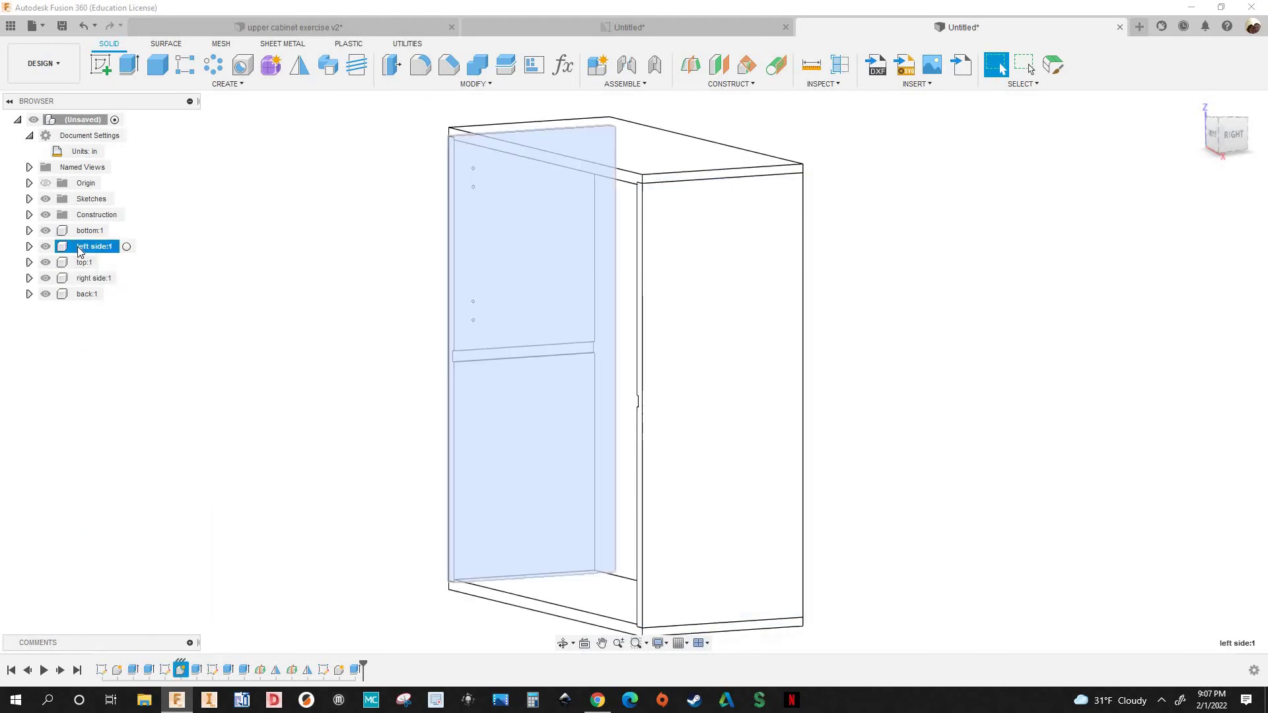
{"action": "left_click", "coordinate": [108, 631]}
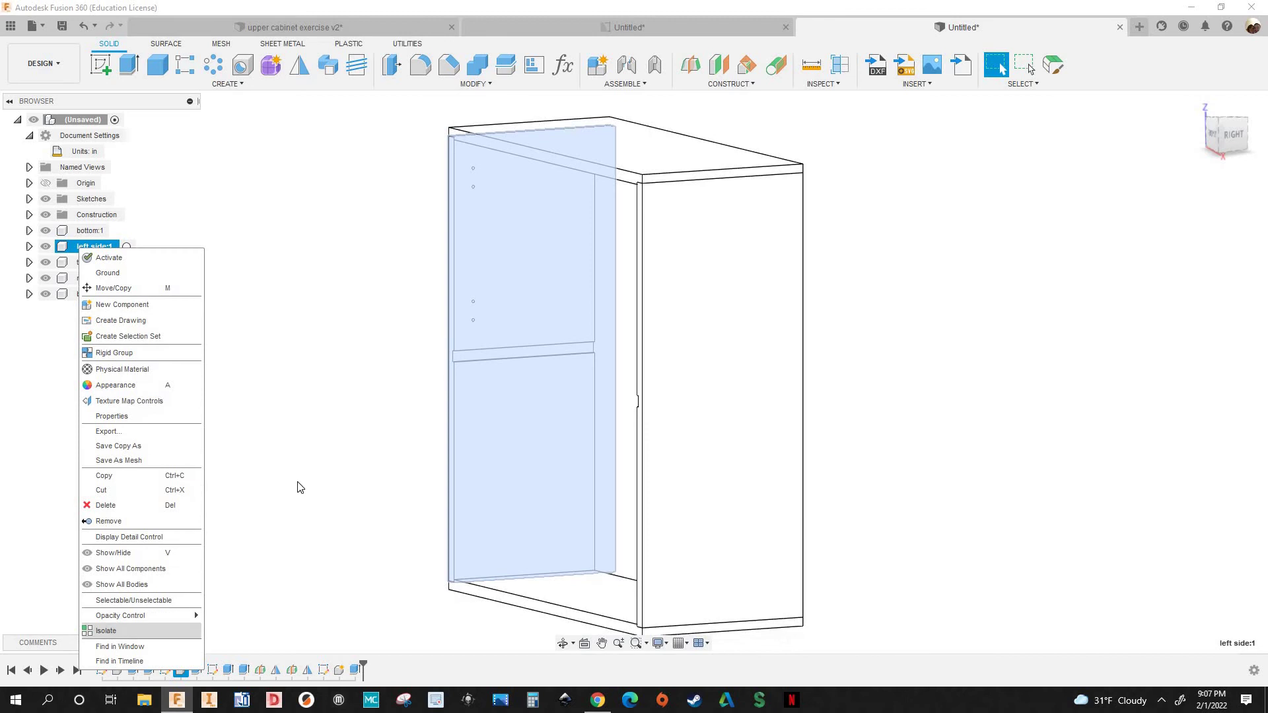
{"action": "key", "text": "Escape"}
{"action": "scroll", "coordinate": [394, 394], "scroll_direction": "up", "scroll_amount": 5}
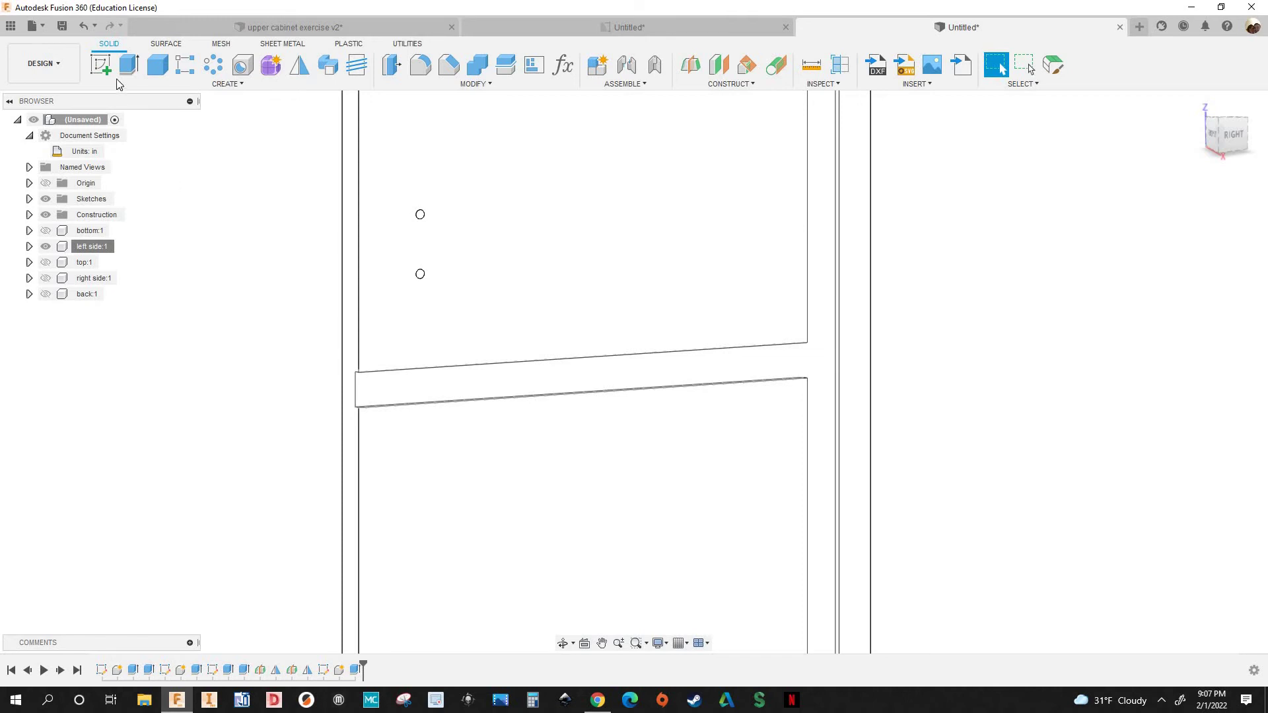
Sketch a two-point rectangle about 11 in long on the left side's groove floor, starting at the groove's upper front corner
{"action": "left_click", "coordinate": [103, 69]}
{"action": "left_click", "coordinate": [379, 384]}
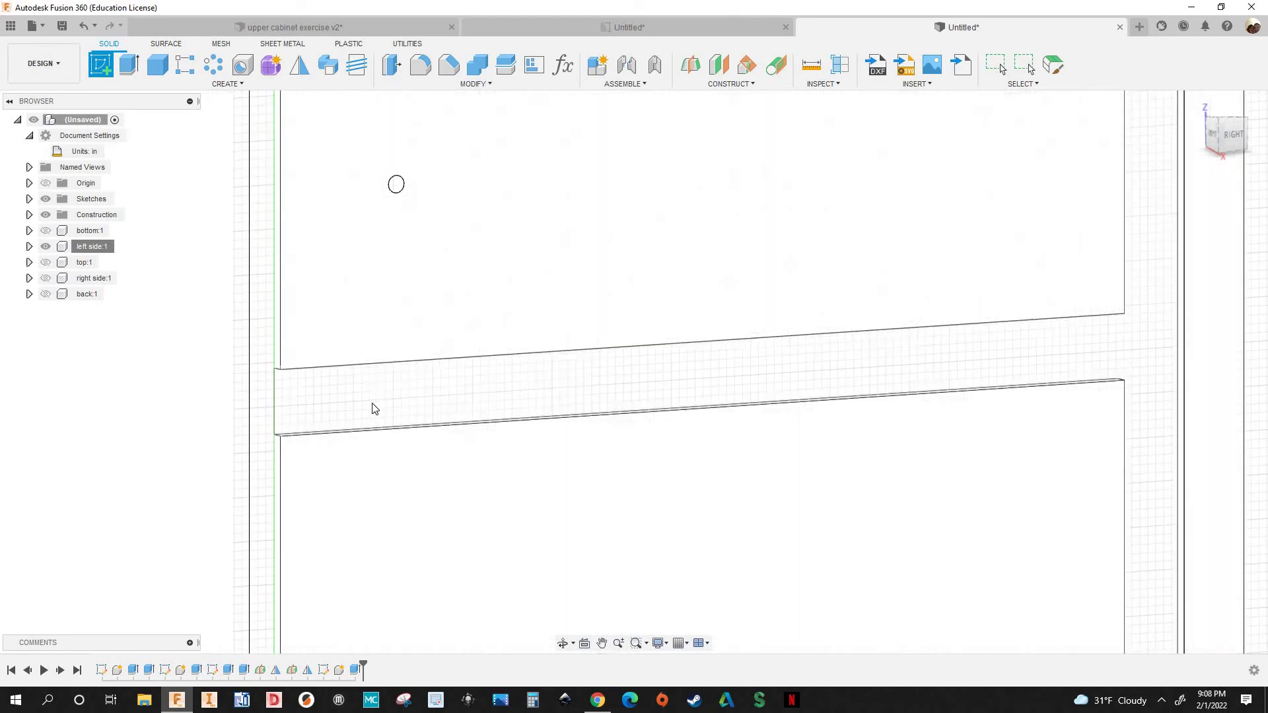
{"action": "left_click", "coordinate": [354, 407]}
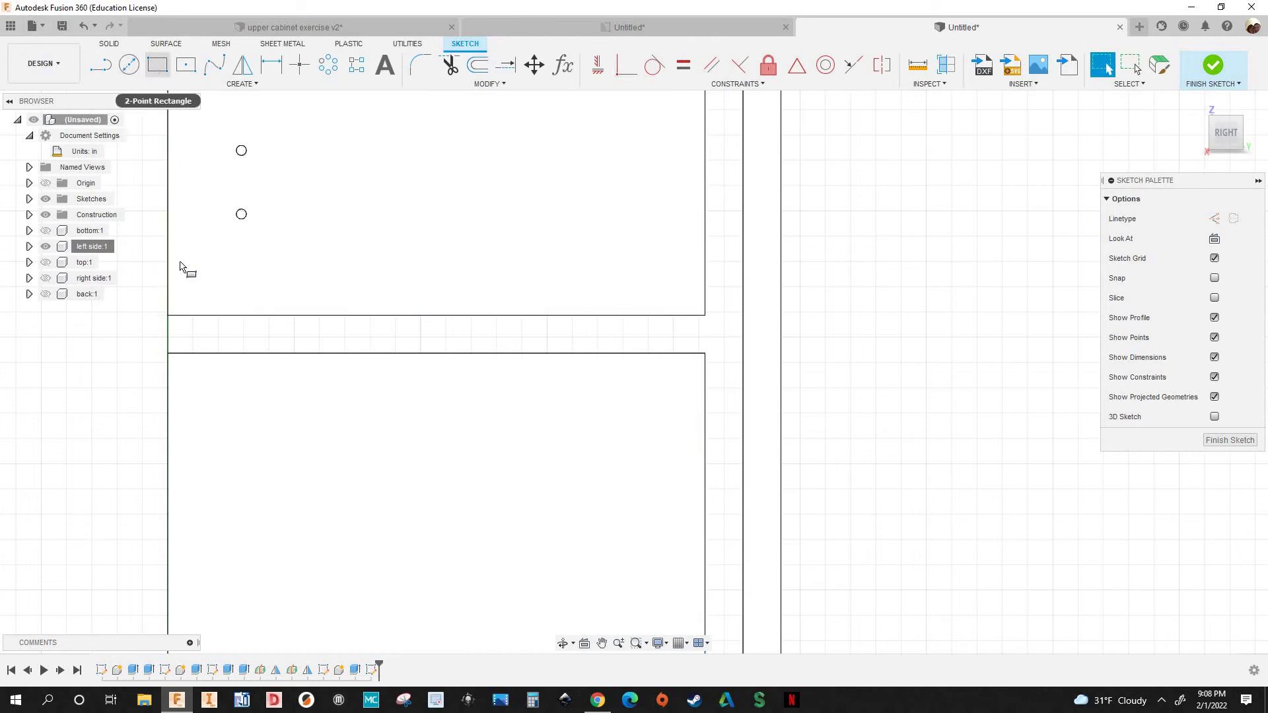
{"action": "left_click", "coordinate": [168, 316]}
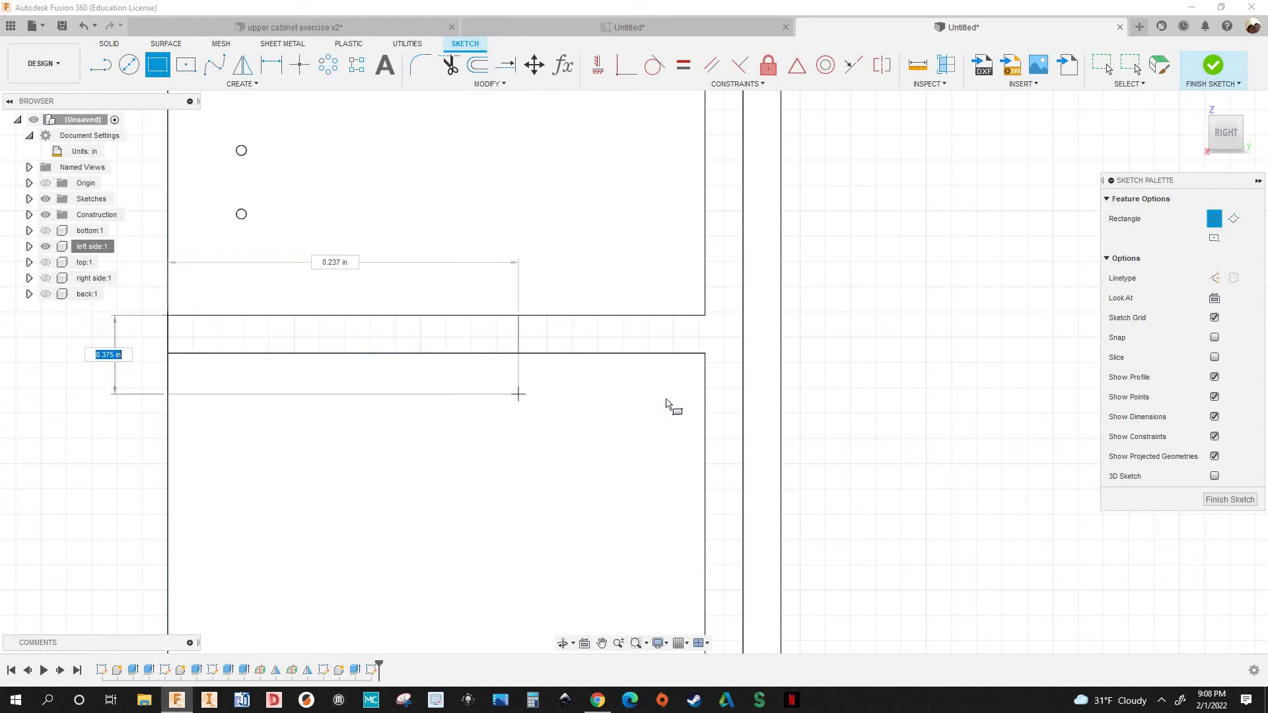
{"action": "left_click", "coordinate": [722, 401]}
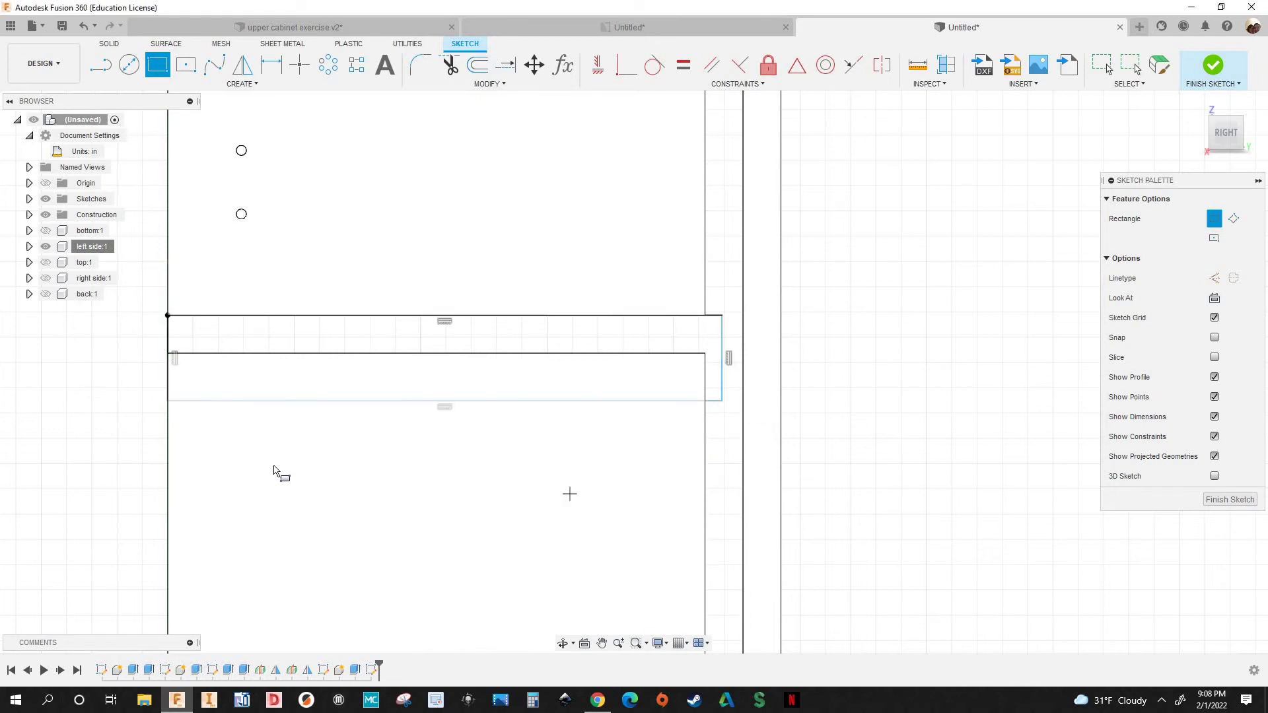
Dimension the shelf rectangle's height with the thickness parameter
{"action": "key", "text": "d"}
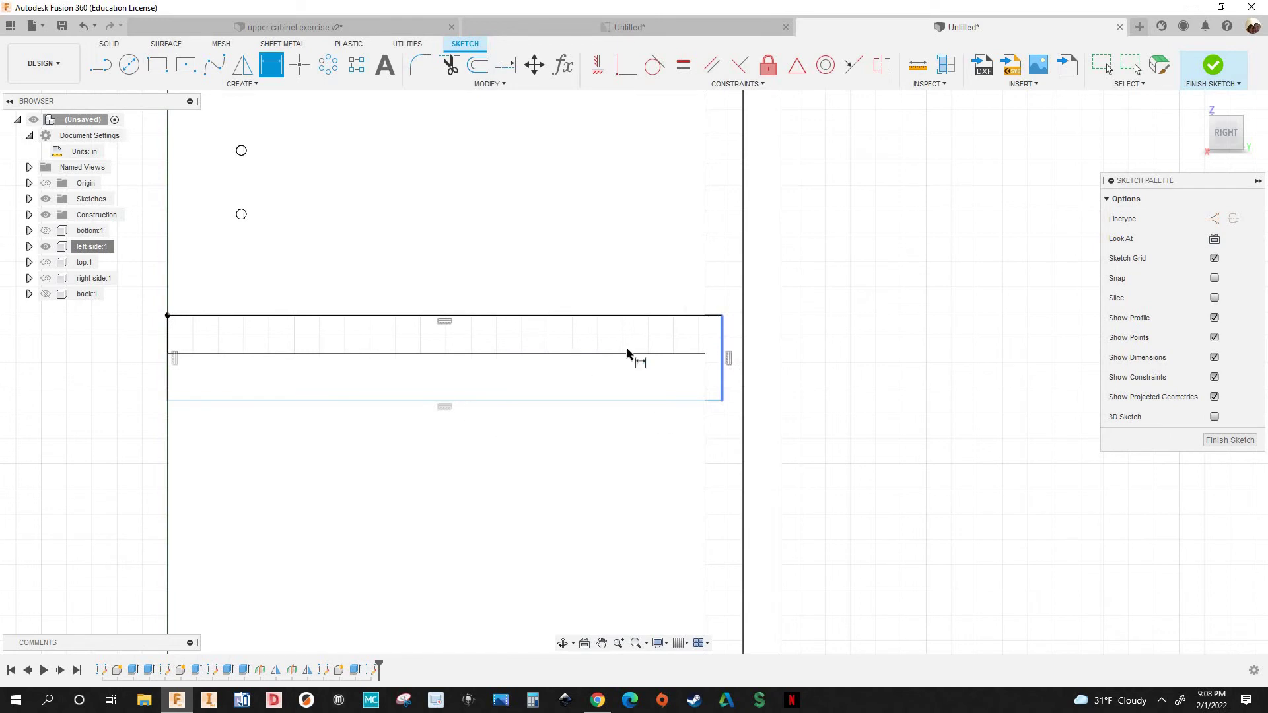
{"action": "scroll", "coordinate": [165, 316], "scroll_direction": "up", "scroll_amount": 1}
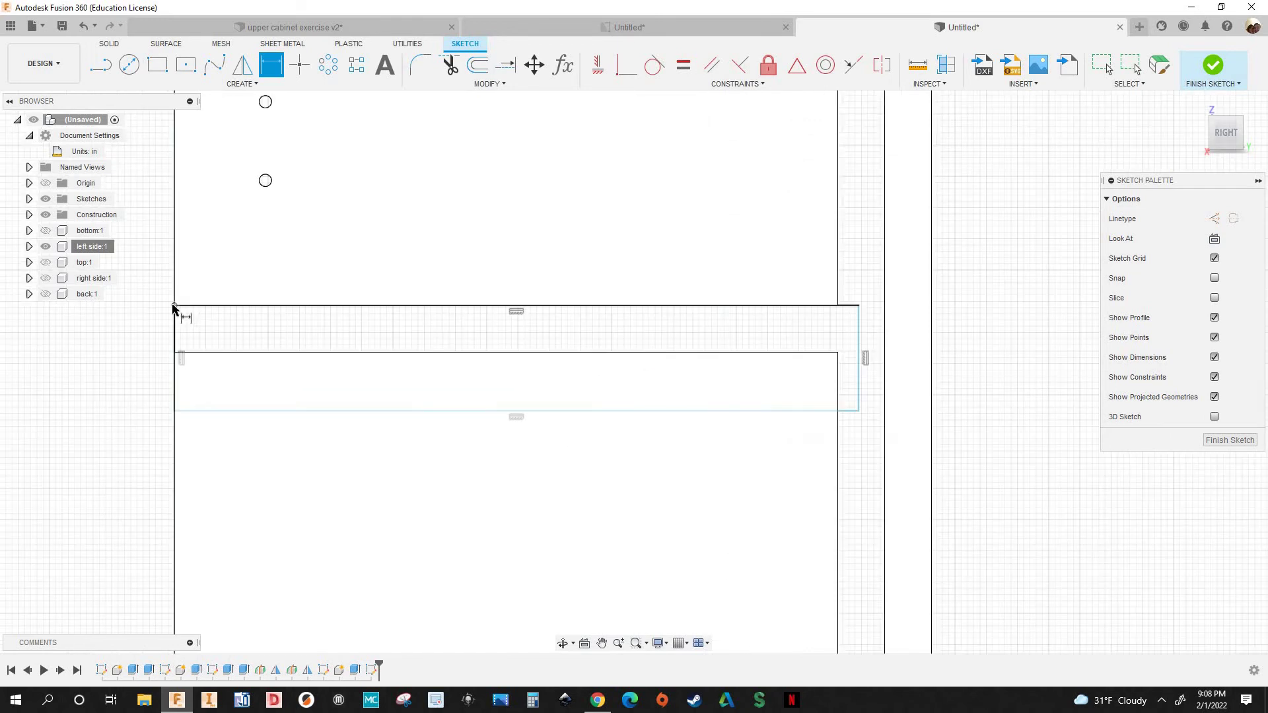
{"action": "left_click", "coordinate": [174, 306]}
{"action": "left_click", "coordinate": [174, 411]}
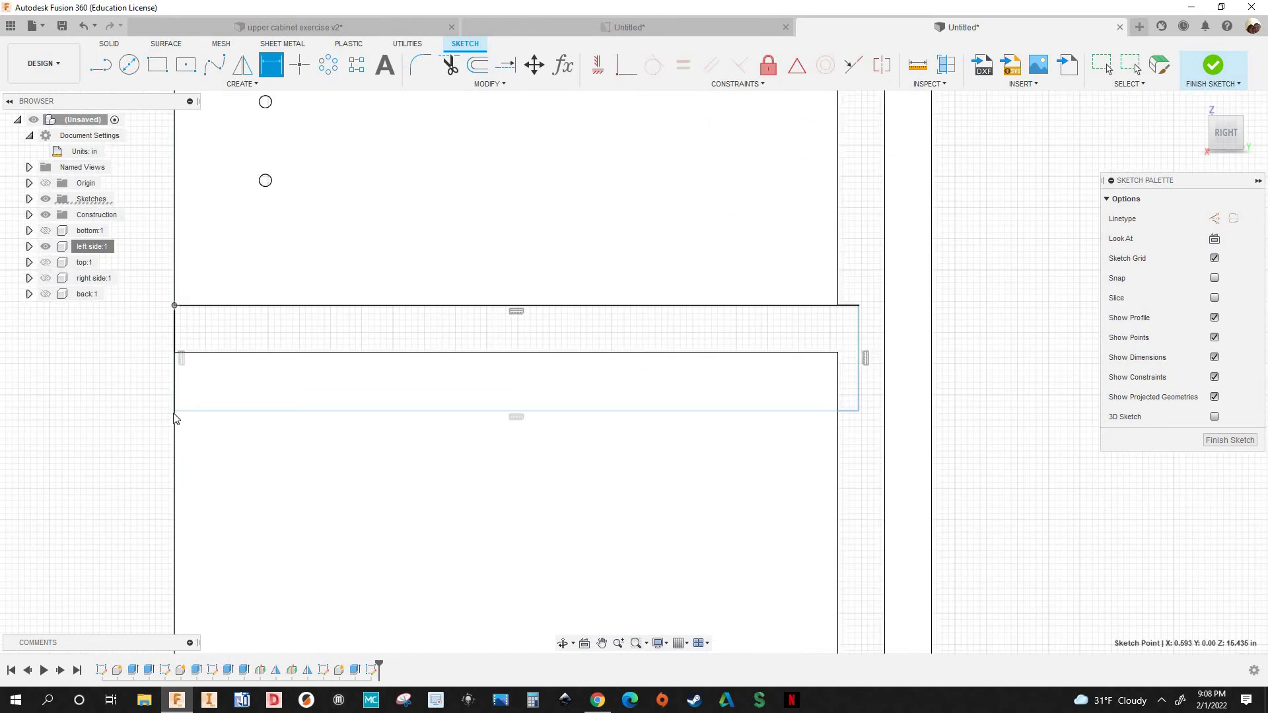
{"action": "left_click", "coordinate": [99, 371]}
{"action": "type", "text": "th"}
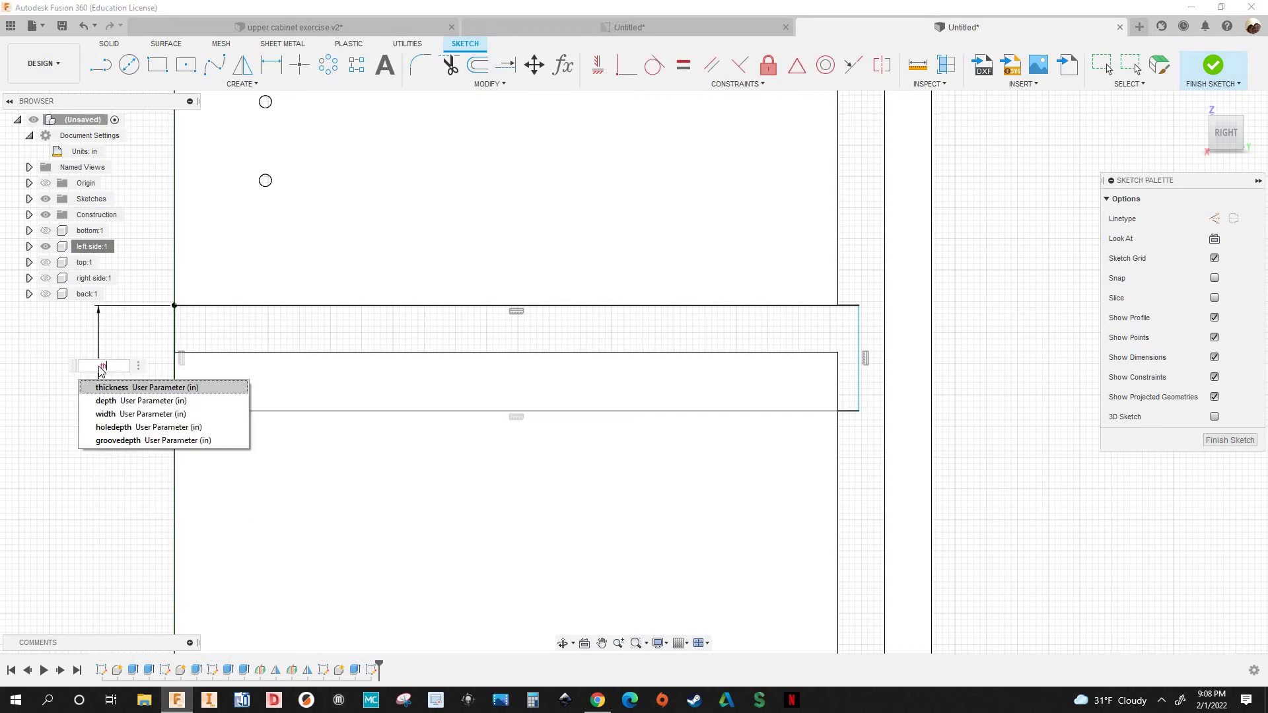
{"action": "key", "text": "Return"}
{"action": "key", "text": "Return"}
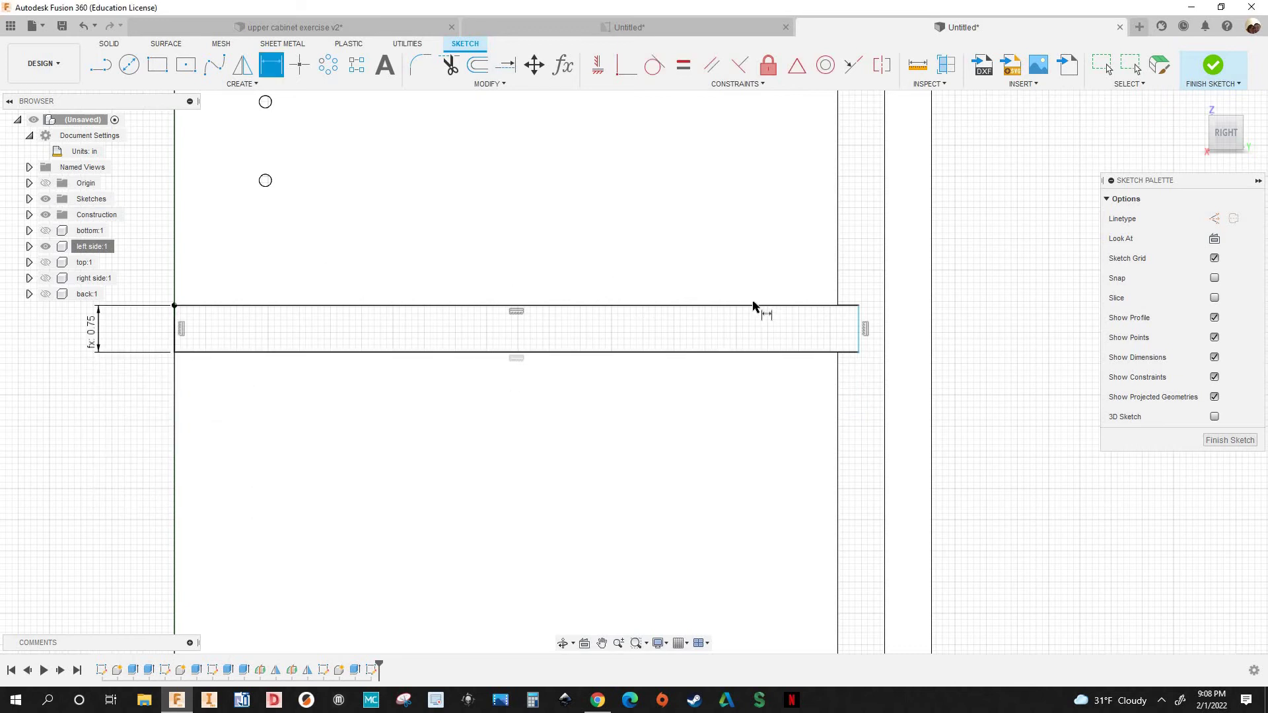
Dimension the shelf rectangle's length with the depth parameter
{"action": "left_click", "coordinate": [693, 352]}
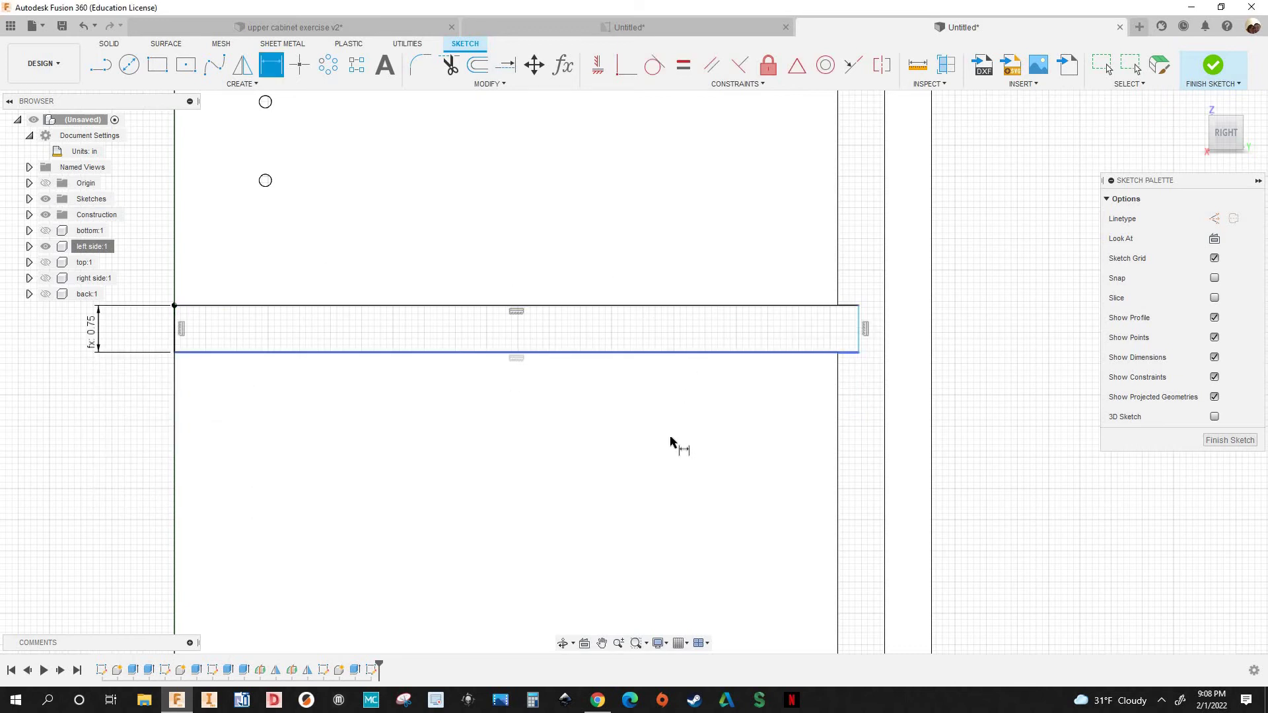
{"action": "left_click", "coordinate": [859, 506]}
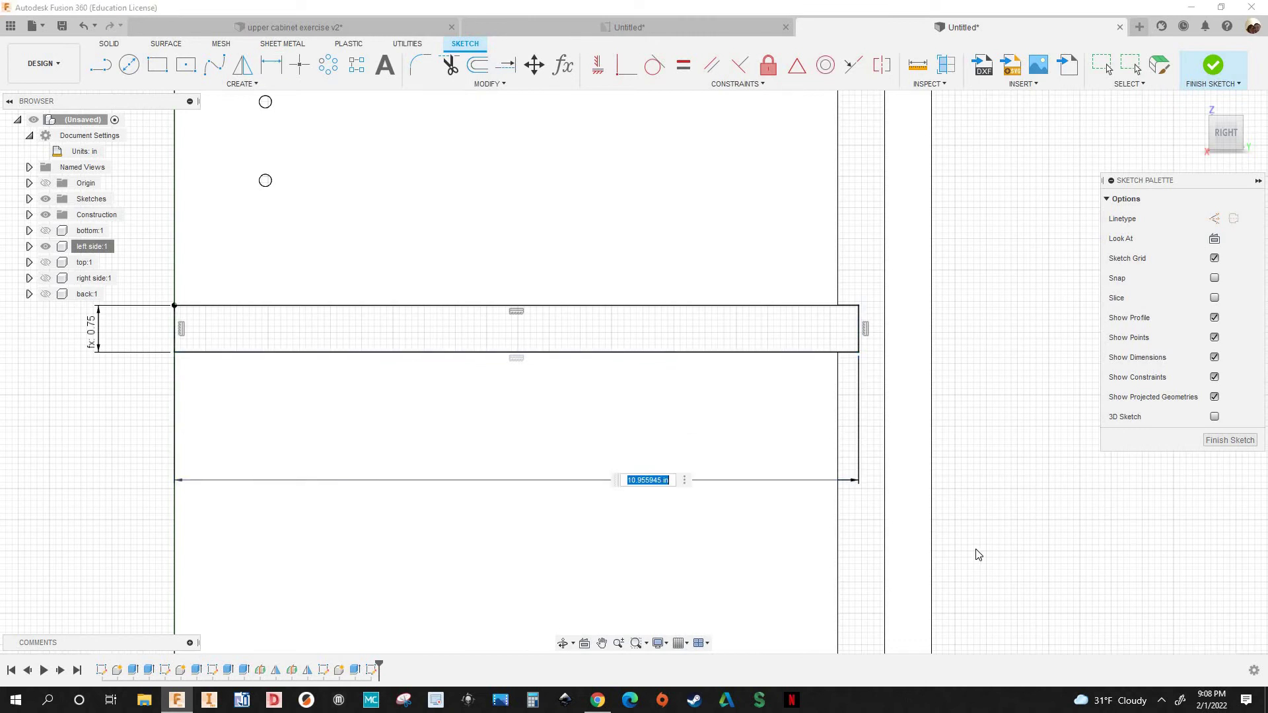
{"action": "type", "text": "depth"}
{"action": "key", "text": "Return"}
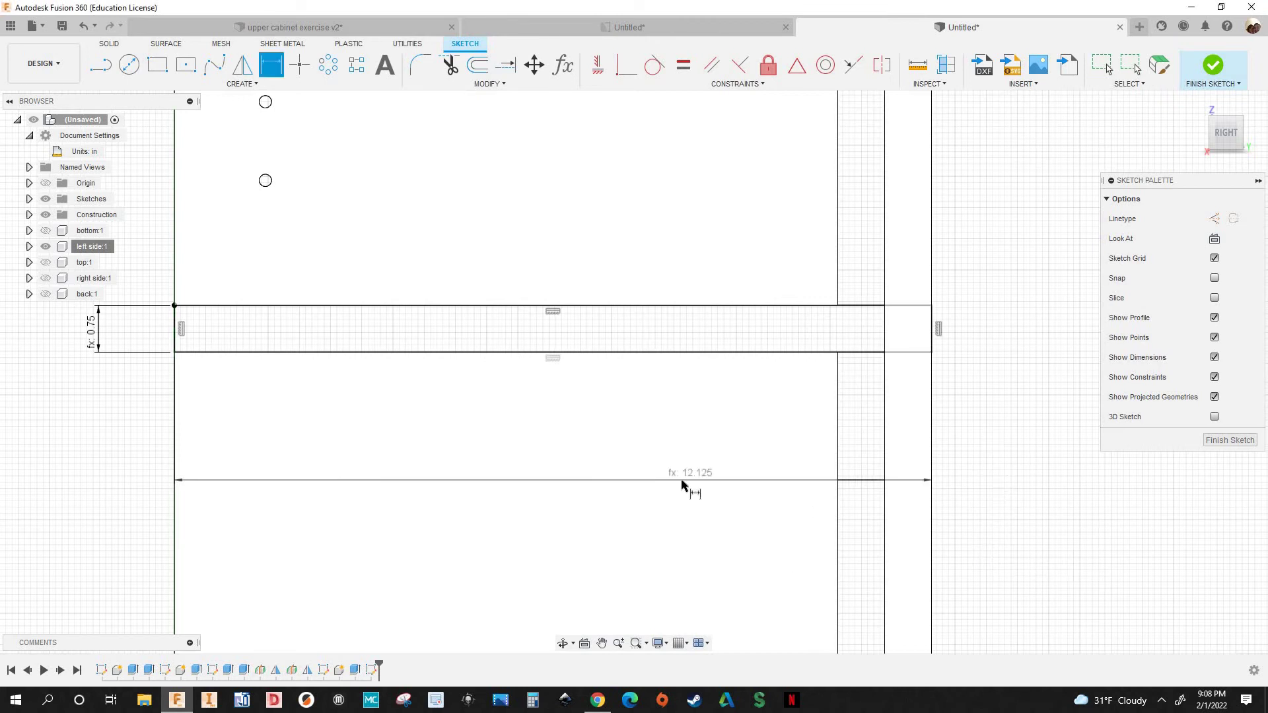
{"action": "key", "text": "Escape"}
{"action": "left_click", "coordinate": [929, 352]}
{"action": "key", "text": "Escape"}
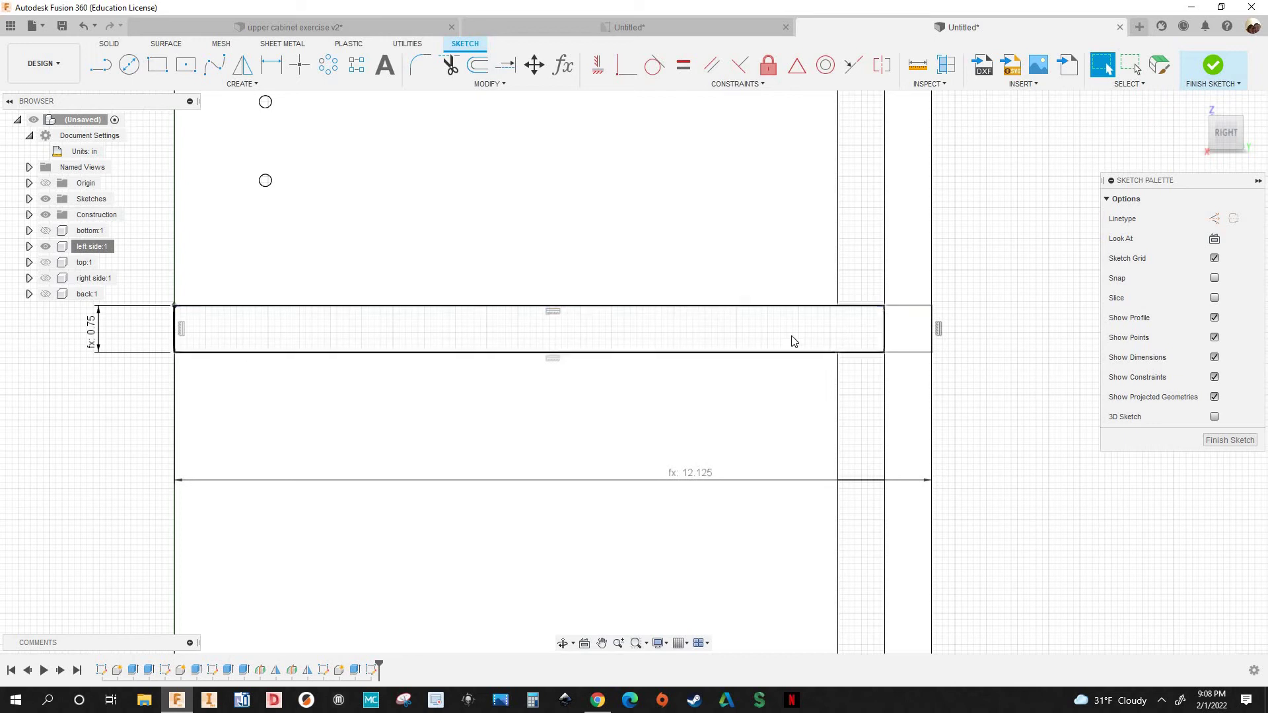
Set the shelf rectangle's length to depth - setback - thickness
{"action": "scroll", "coordinate": [829, 330], "scroll_direction": "down", "scroll_amount": 1}
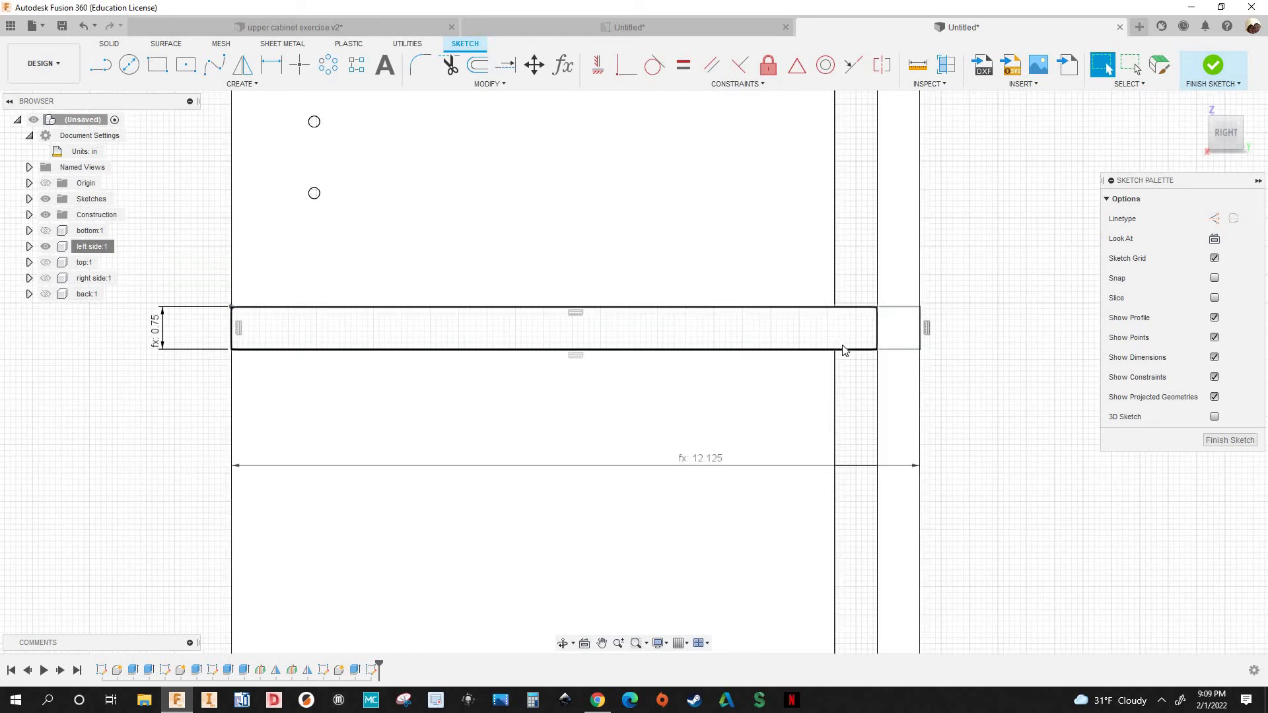
{"action": "left_click", "coordinate": [704, 464]}
{"action": "double_click", "coordinate": [704, 464]}
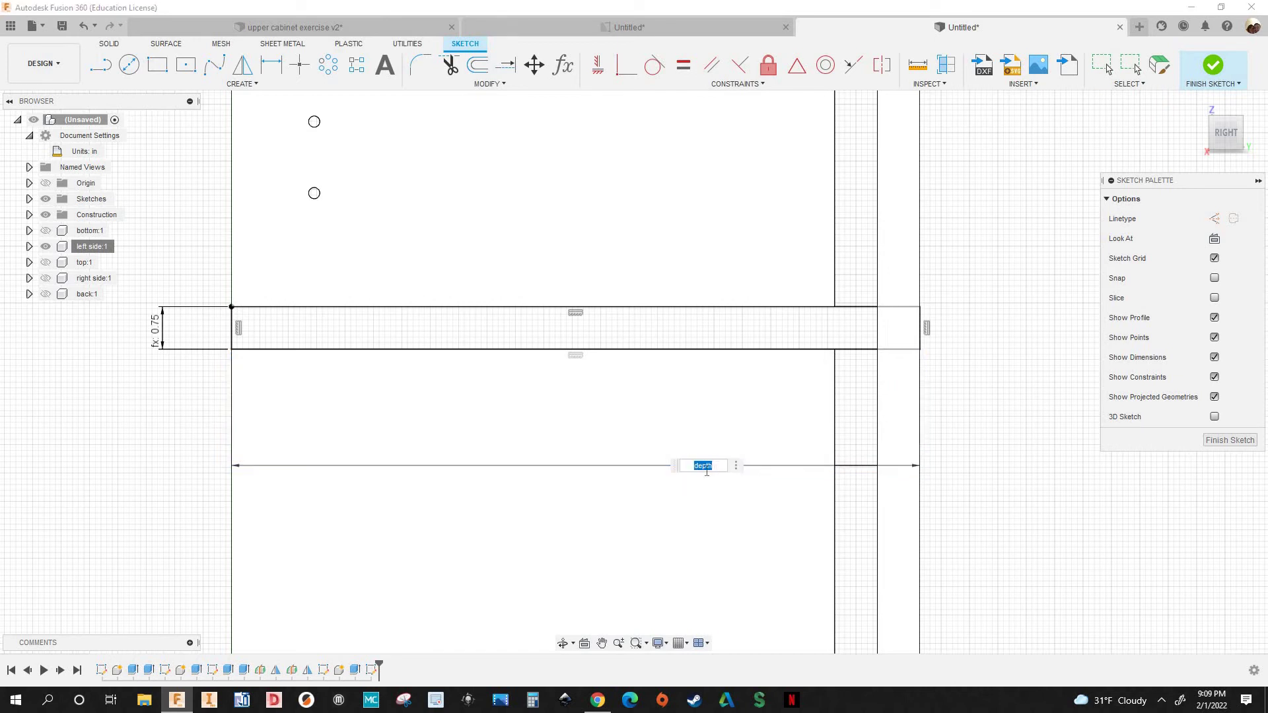
{"action": "key", "text": "End"}
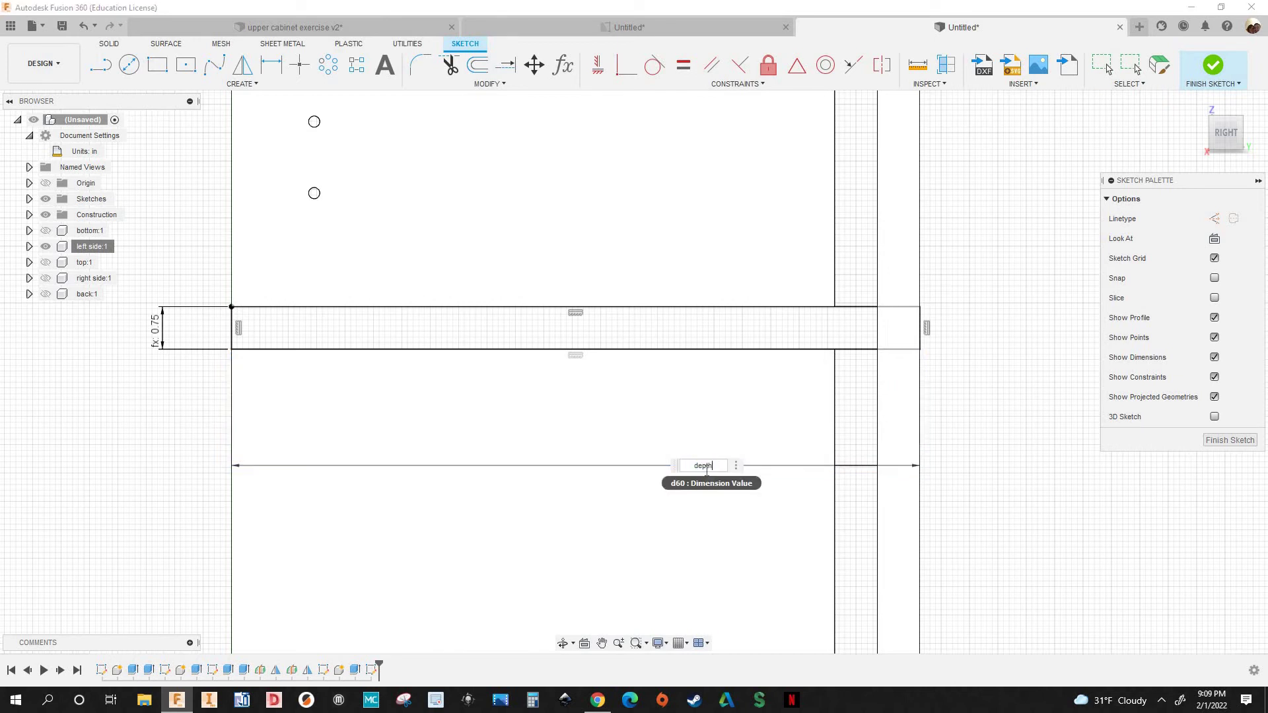
{"action": "type", "text": "-"}
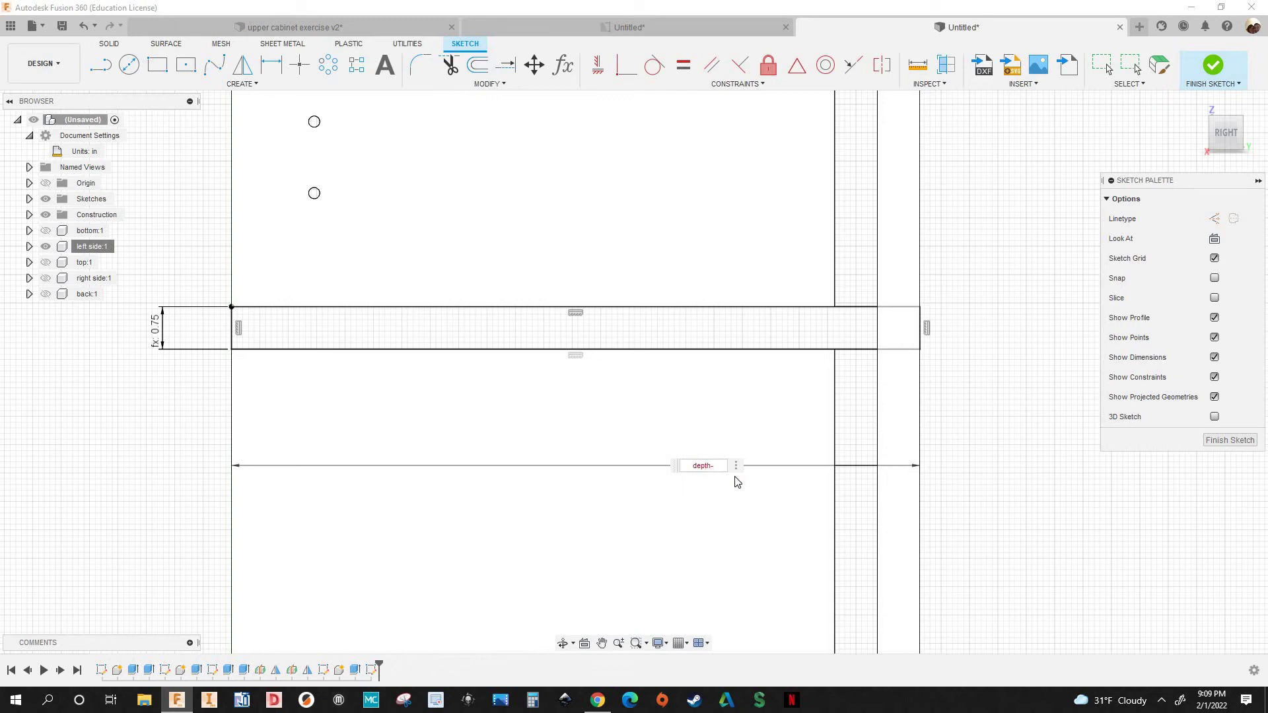
{"action": "type", "text": "se"}
{"action": "key", "text": "Return"}
{"action": "type", "text": "-"}
{"action": "type", "text": "g"}
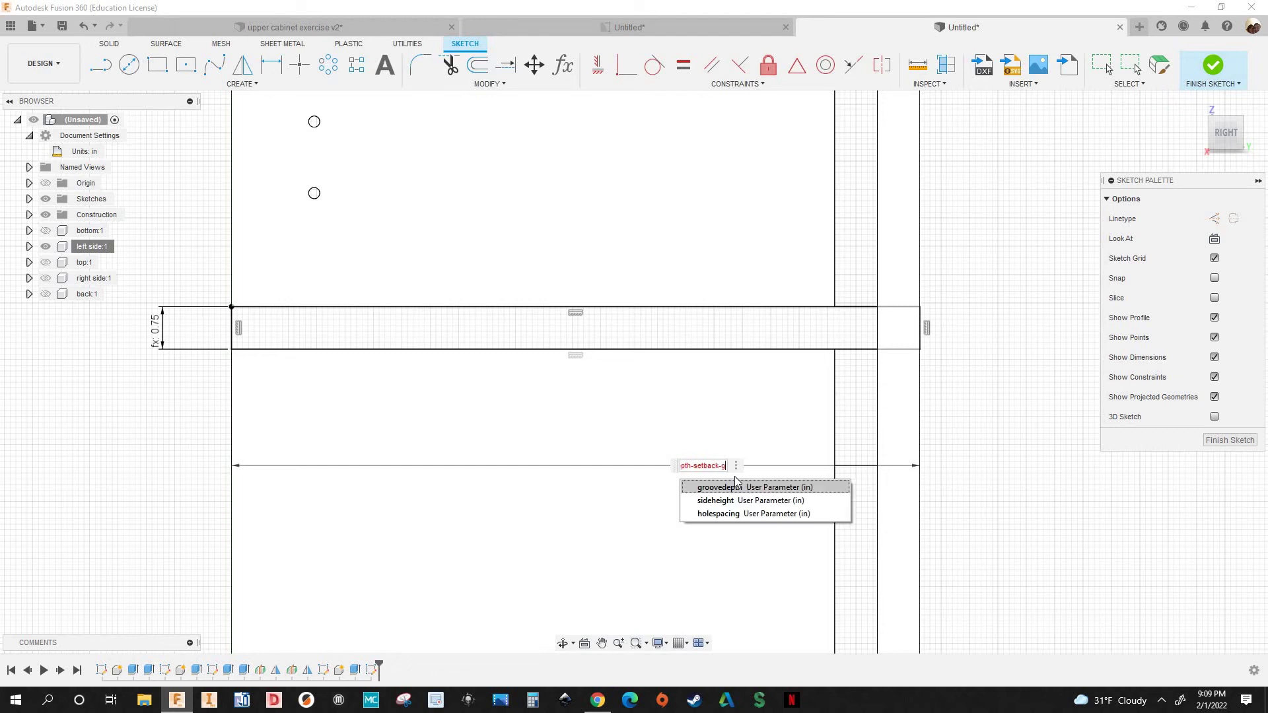
{"action": "key", "text": "BackSpace"}
{"action": "key", "text": "BackSpace"}
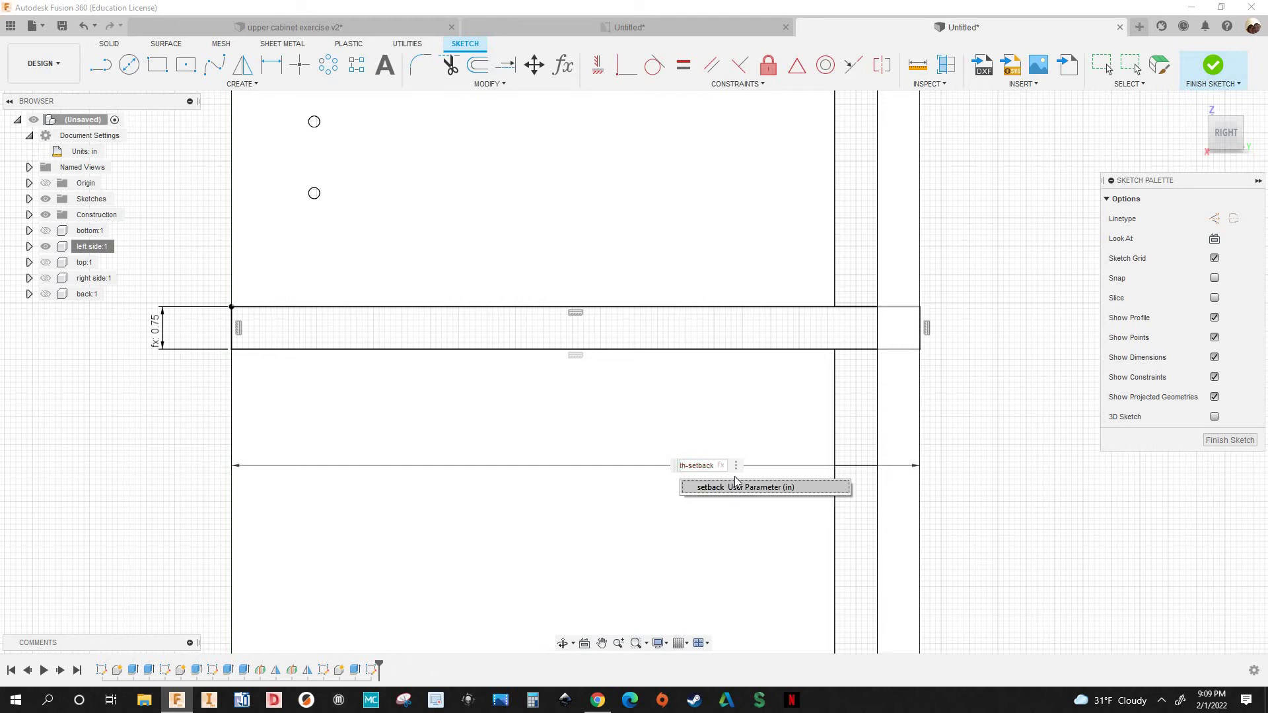
{"action": "type", "text": "-"}
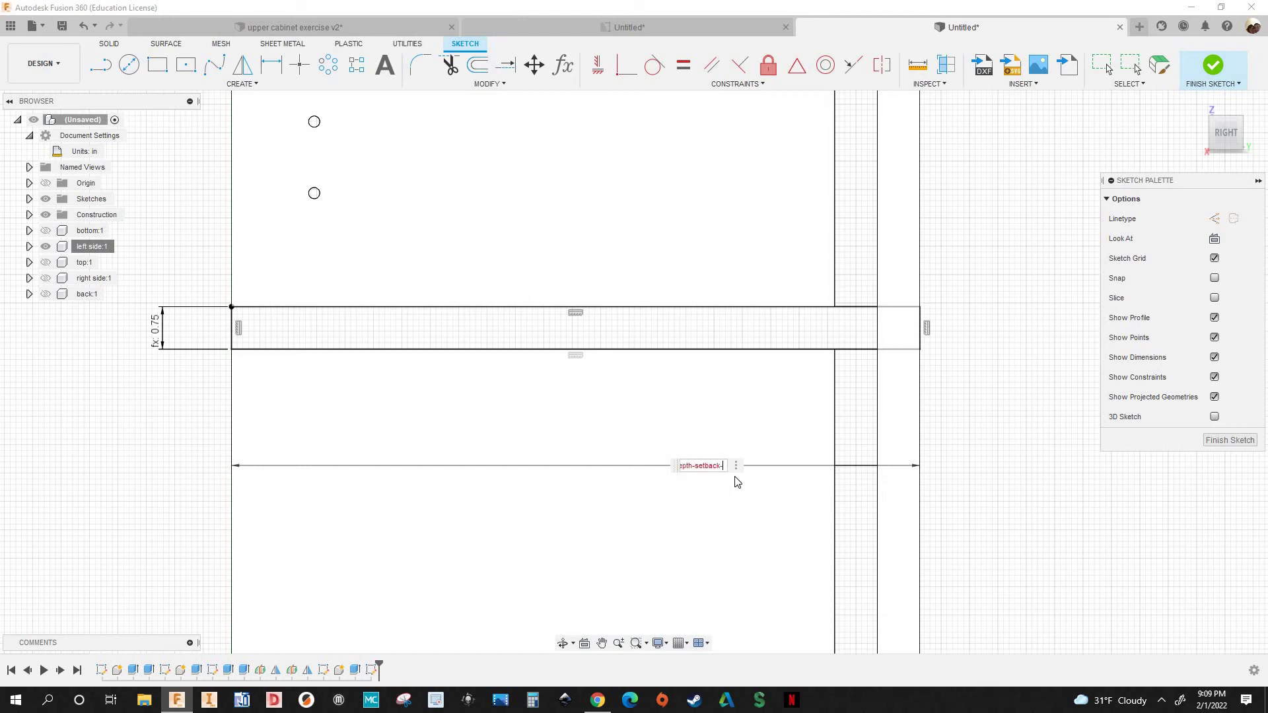
{"action": "type", "text": "thickness"}
{"action": "key", "text": "Return"}
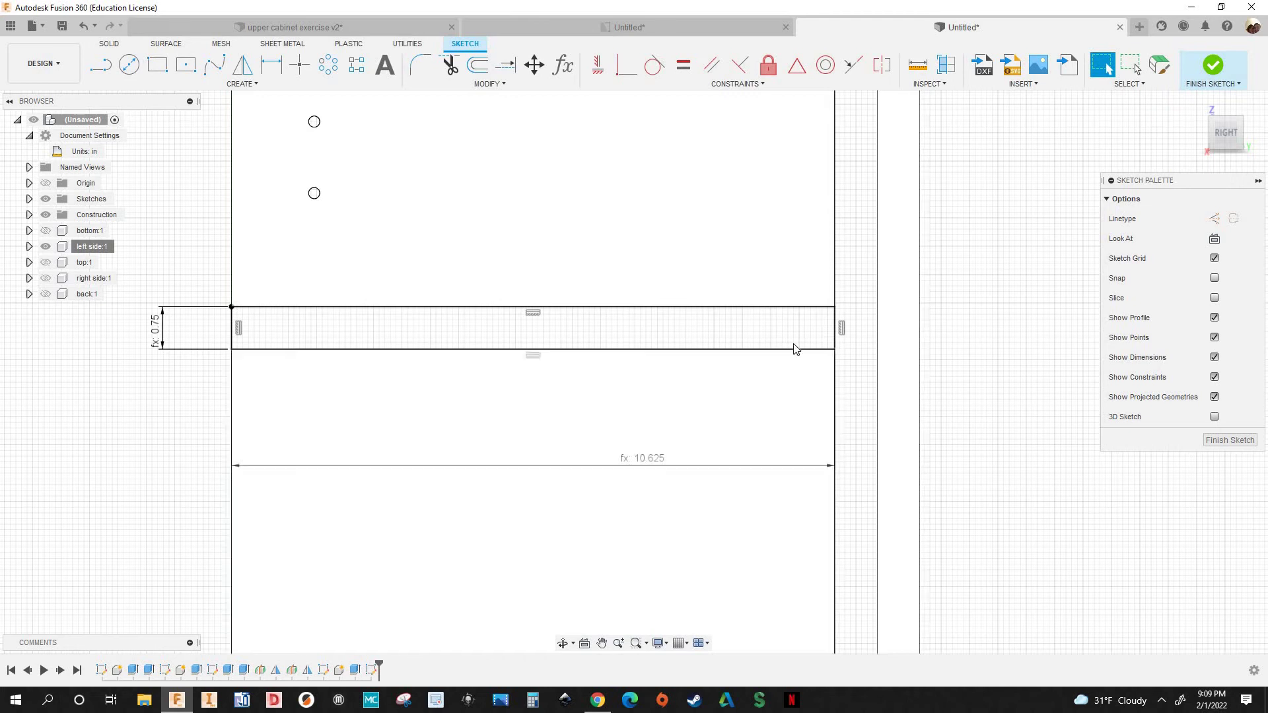
Extend the shelf rectangle's length expression to depth - setback - thickness + groovedepth
{"action": "double_click", "coordinate": [731, 467]}
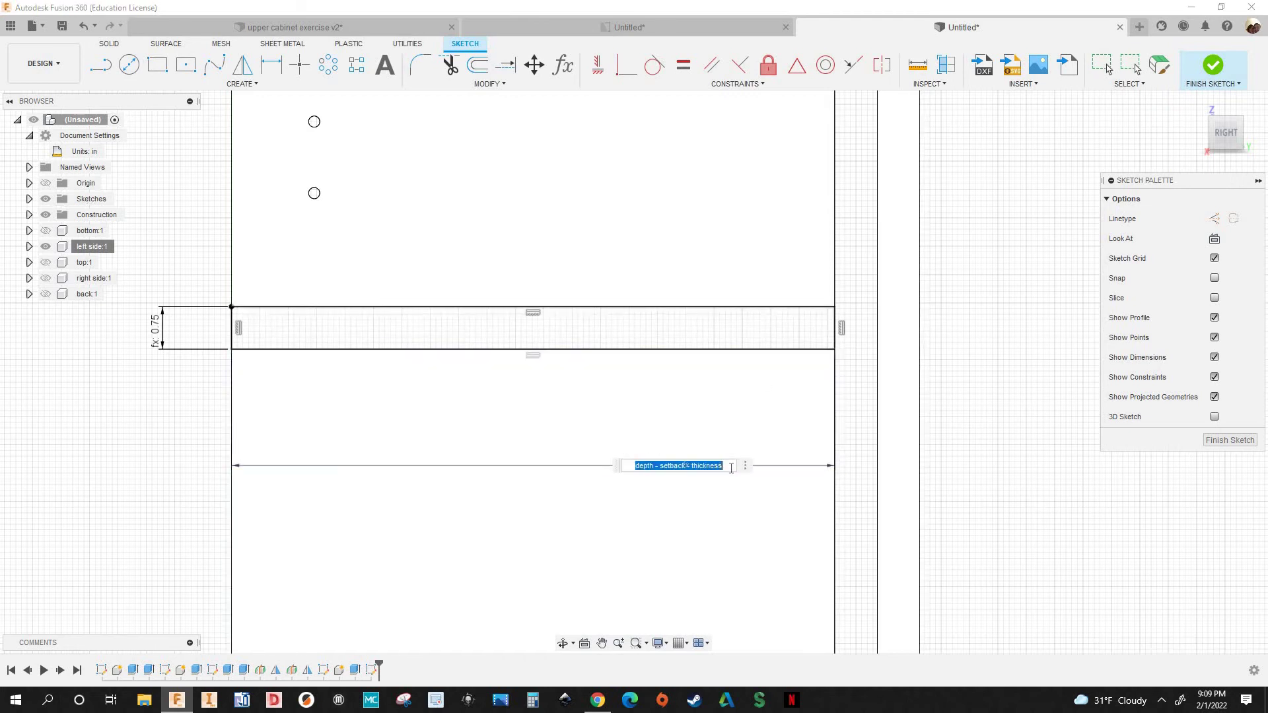
{"action": "left_click", "coordinate": [726, 467]}
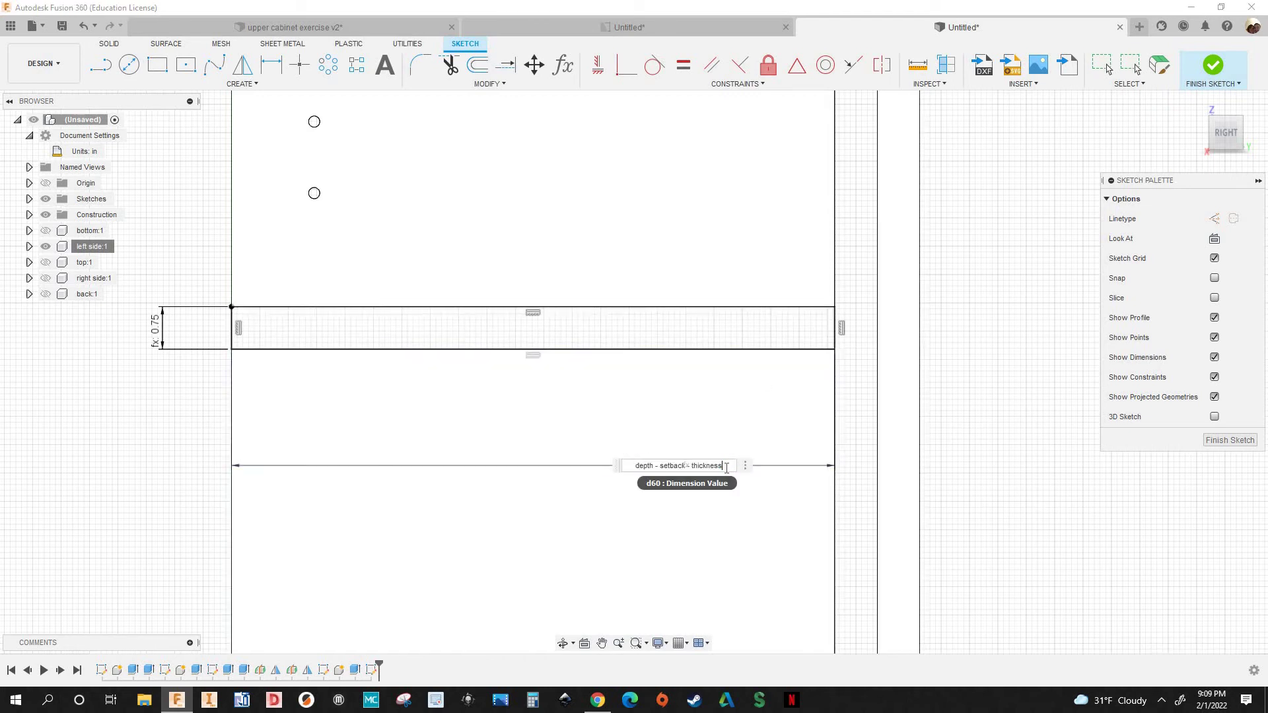
{"action": "type", "text": "+groovedepth"}
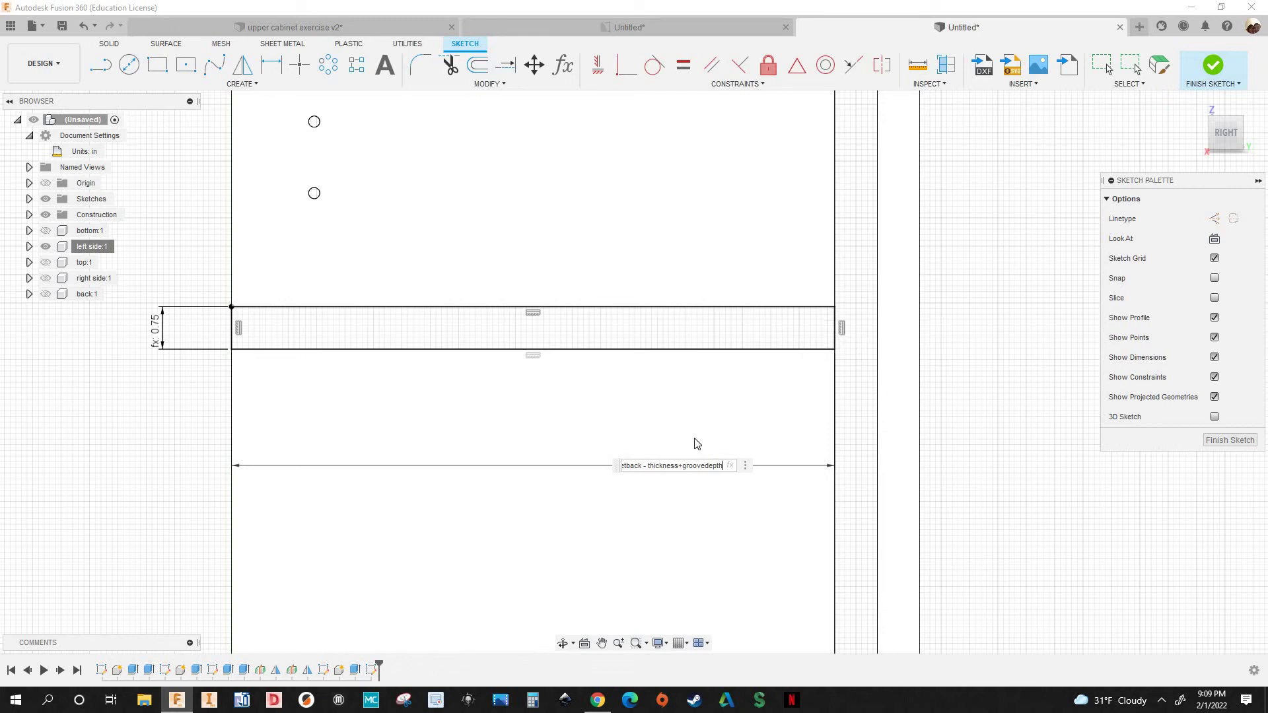
Set the shelf rectangle's length to the expression ending in "- thickness+groovedepth" and finish the sketch
{"action": "key", "text": "Return"}
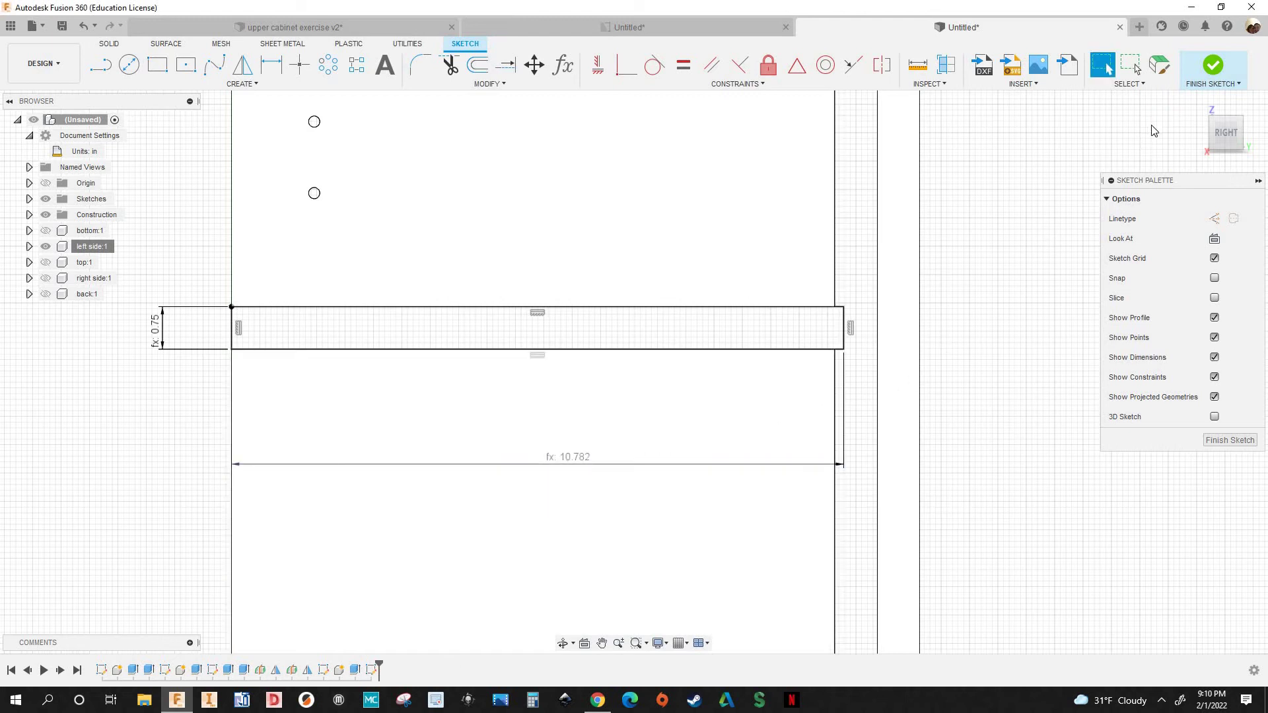
{"action": "left_click", "coordinate": [1212, 64]}
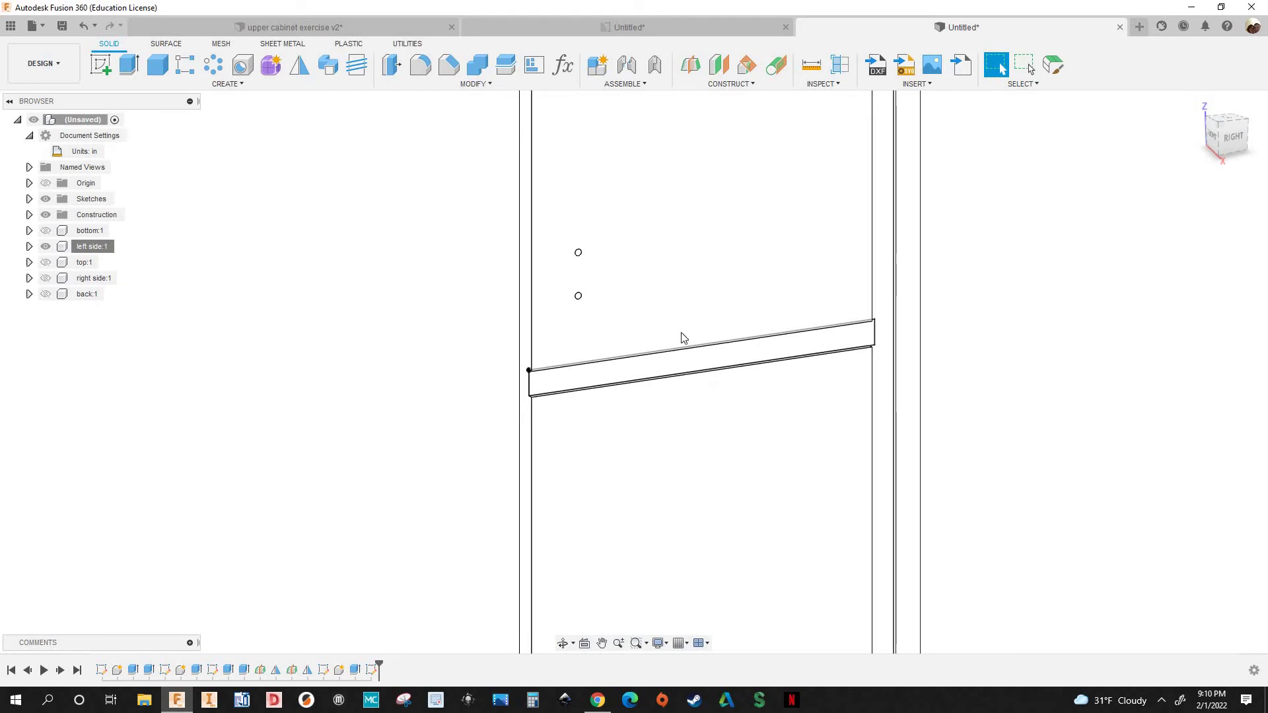
Extrude the shelf profile with a To Object extent, showing the right side and picking its groove floor face as the target
{"action": "left_click", "coordinate": [128, 69]}
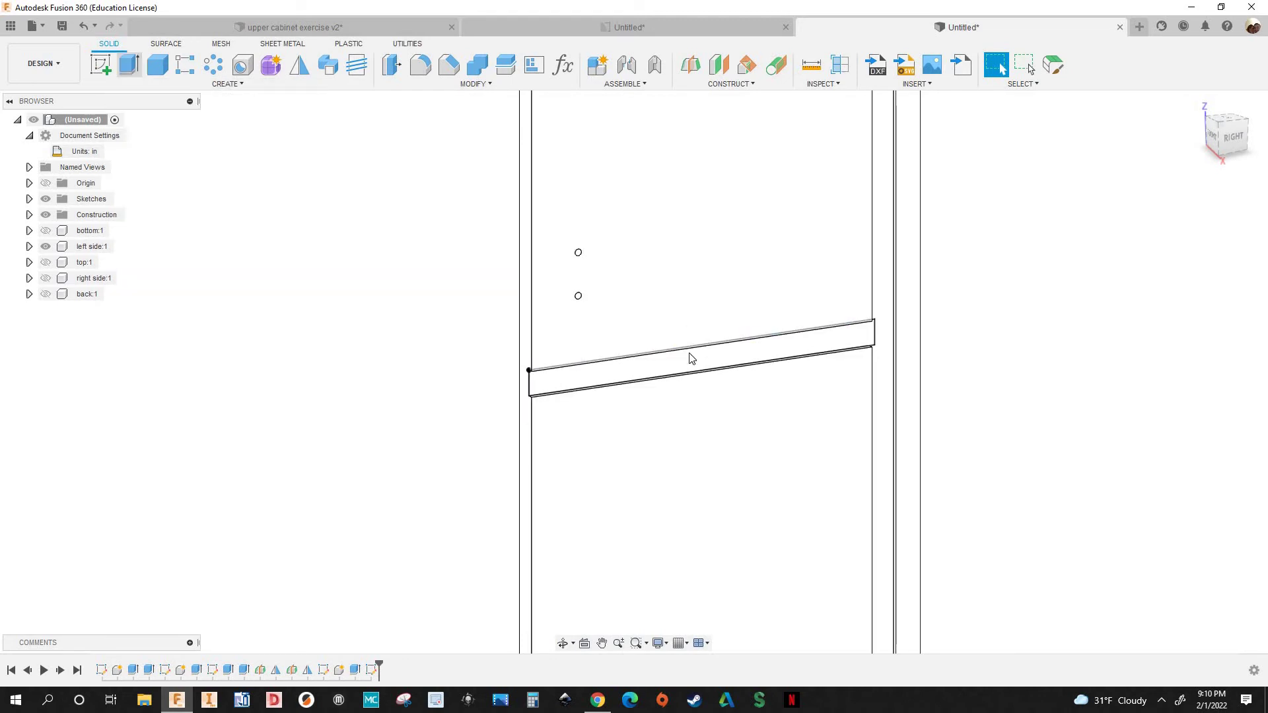
{"action": "left_click", "coordinate": [703, 392]}
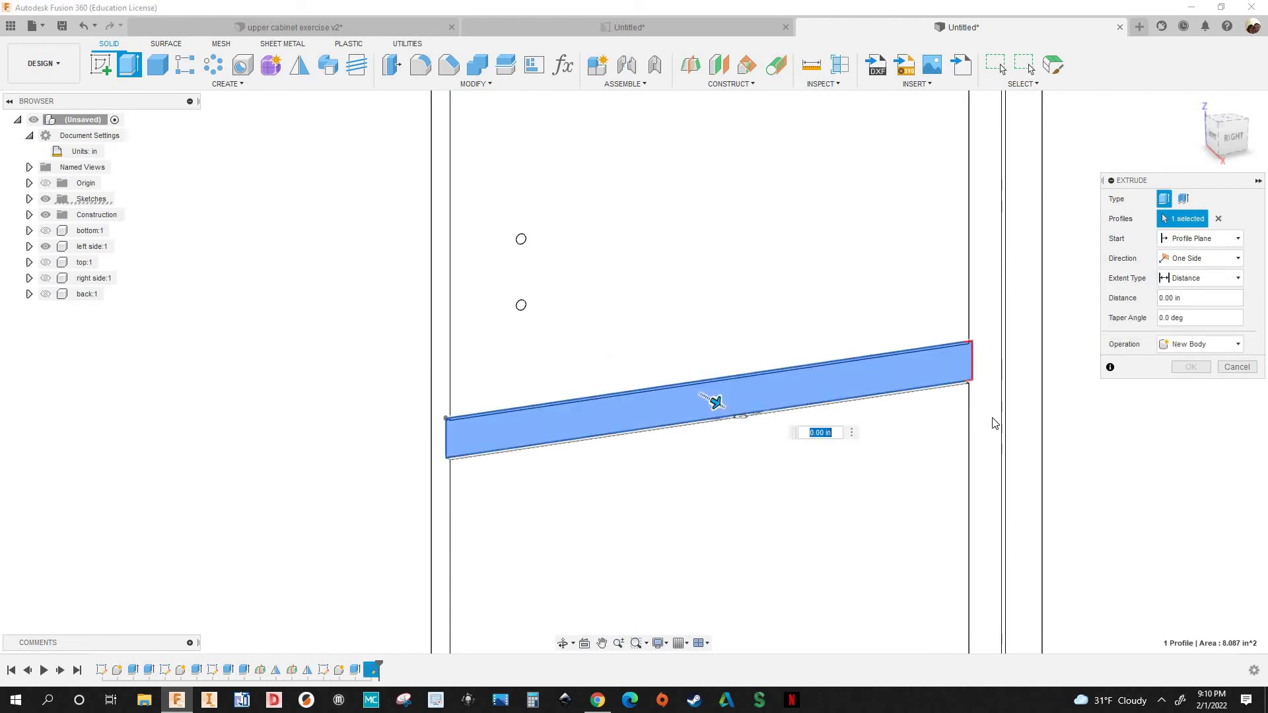
{"action": "middle_click_drag", "start_coordinate": [983, 415], "coordinate": [85, 314], "text": "shift"}
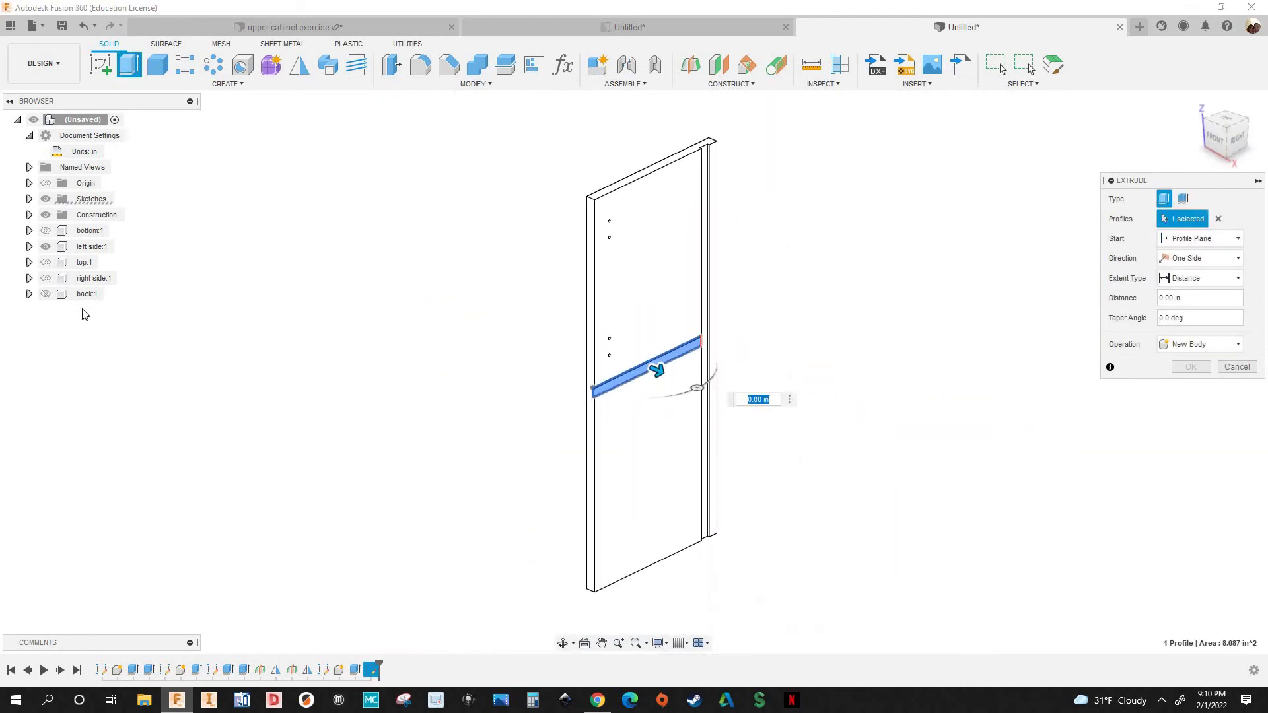
{"action": "left_click", "coordinate": [46, 279]}
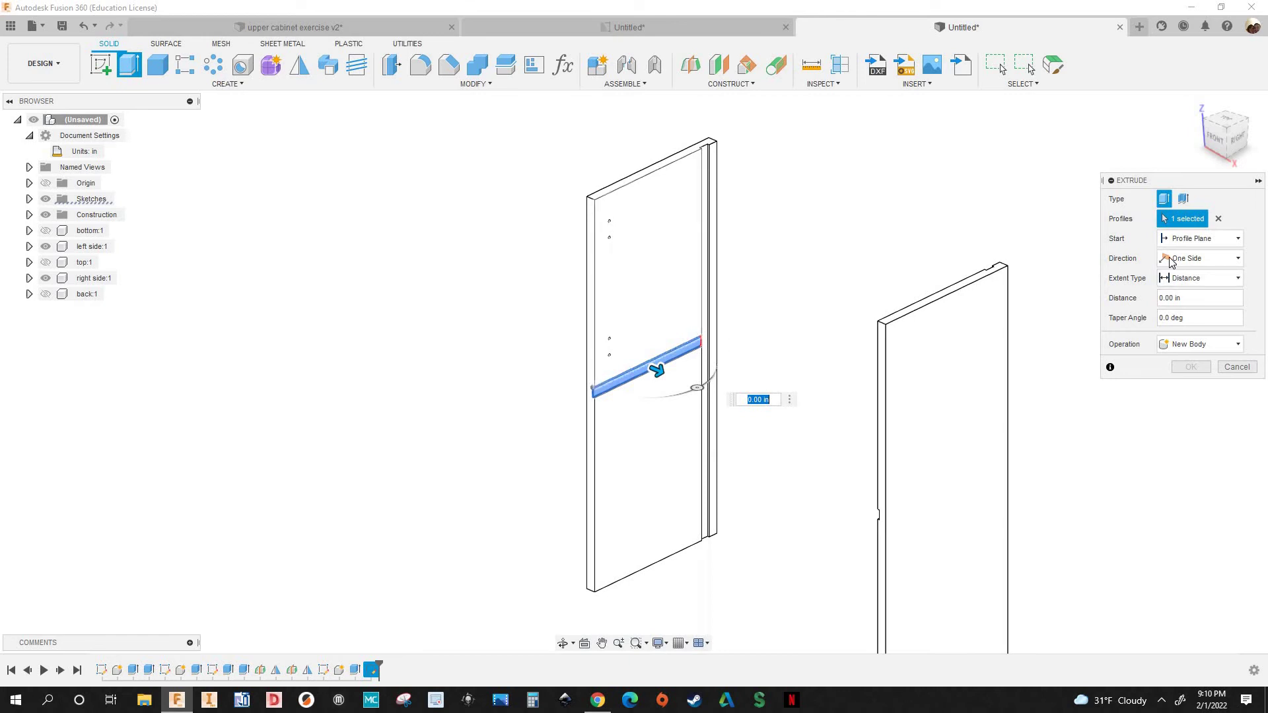
{"action": "left_click", "coordinate": [1193, 283]}
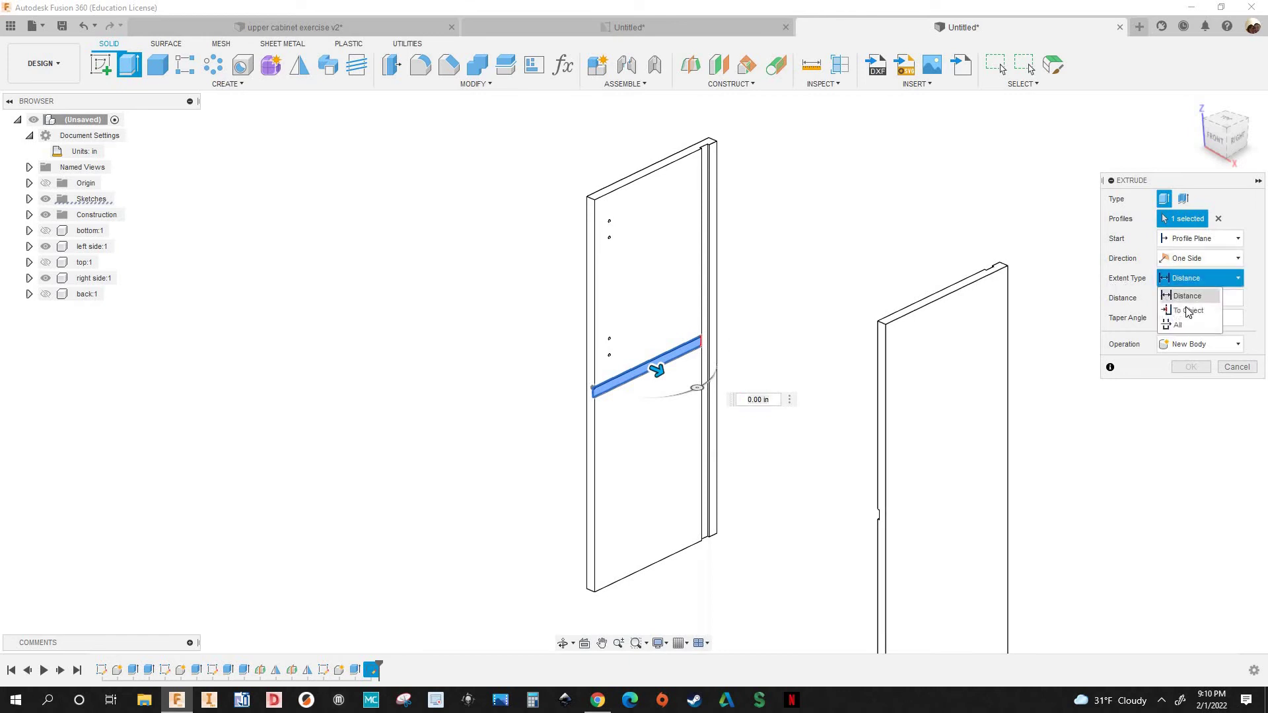
{"action": "left_click", "coordinate": [1183, 311]}
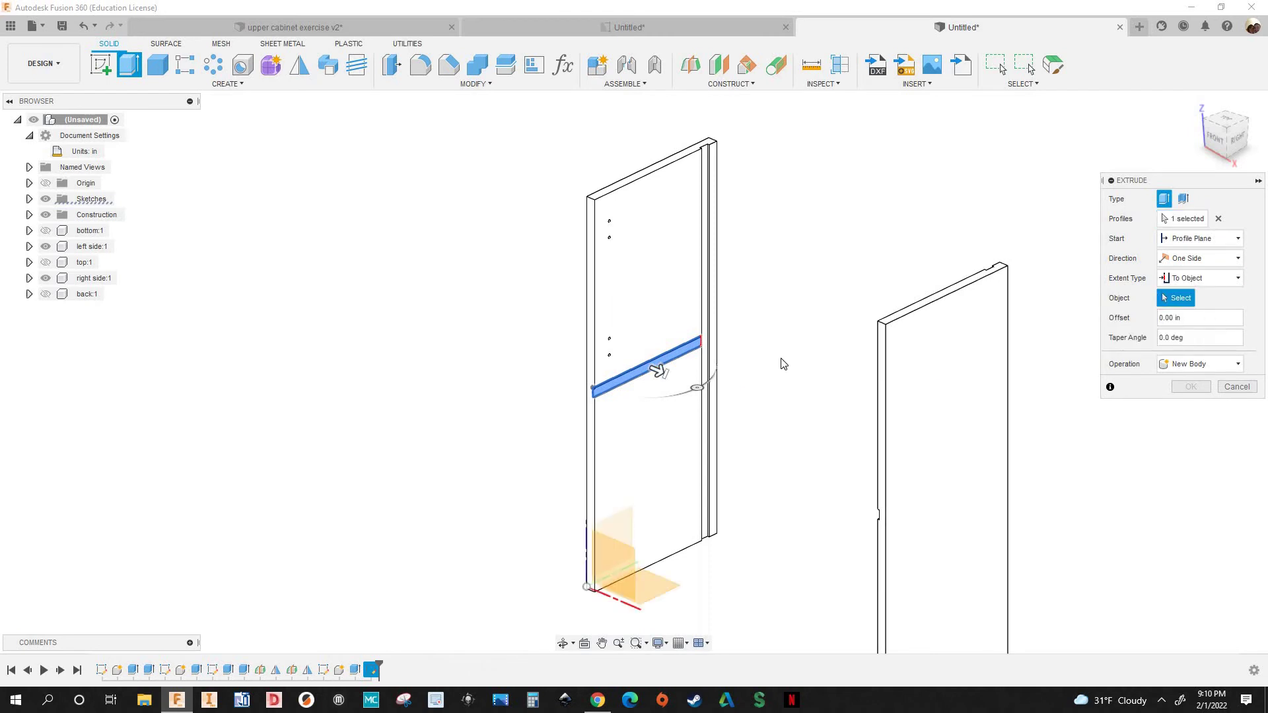
{"action": "middle_click_drag", "start_coordinate": [782, 363], "coordinate": [937, 417], "text": "shift"}
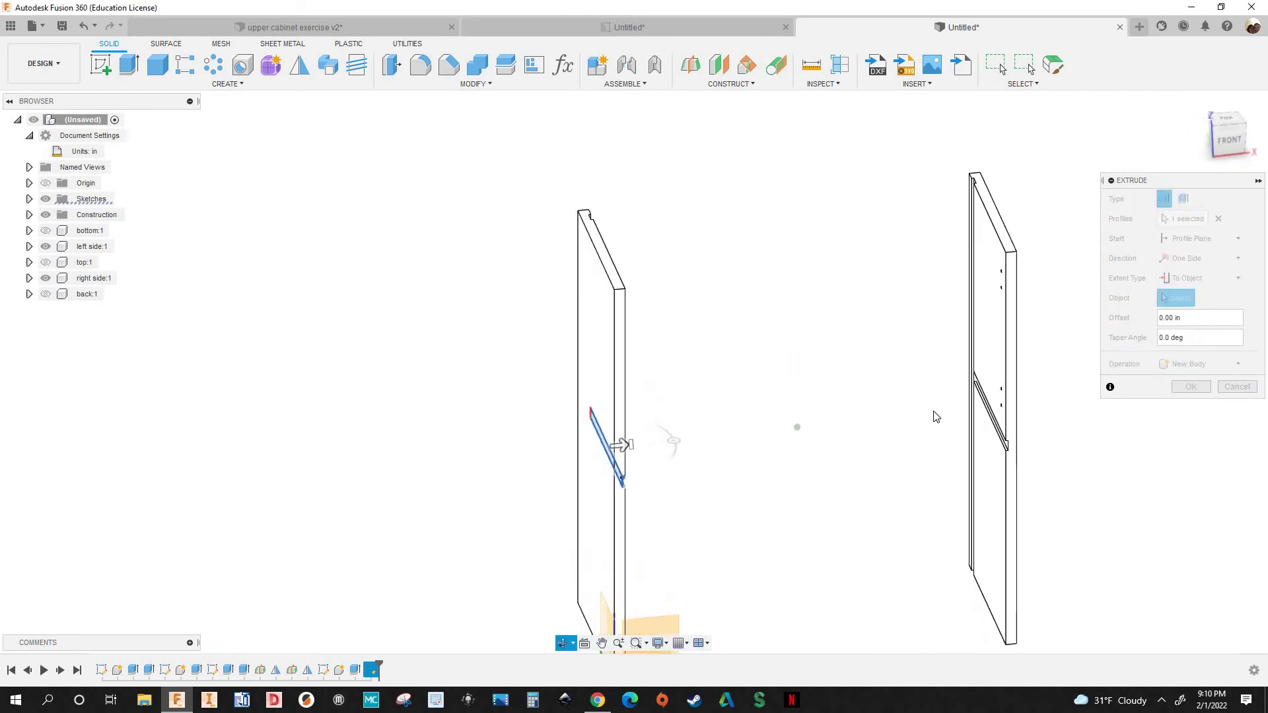
{"action": "scroll", "coordinate": [936, 413], "scroll_direction": "up", "scroll_amount": 10}
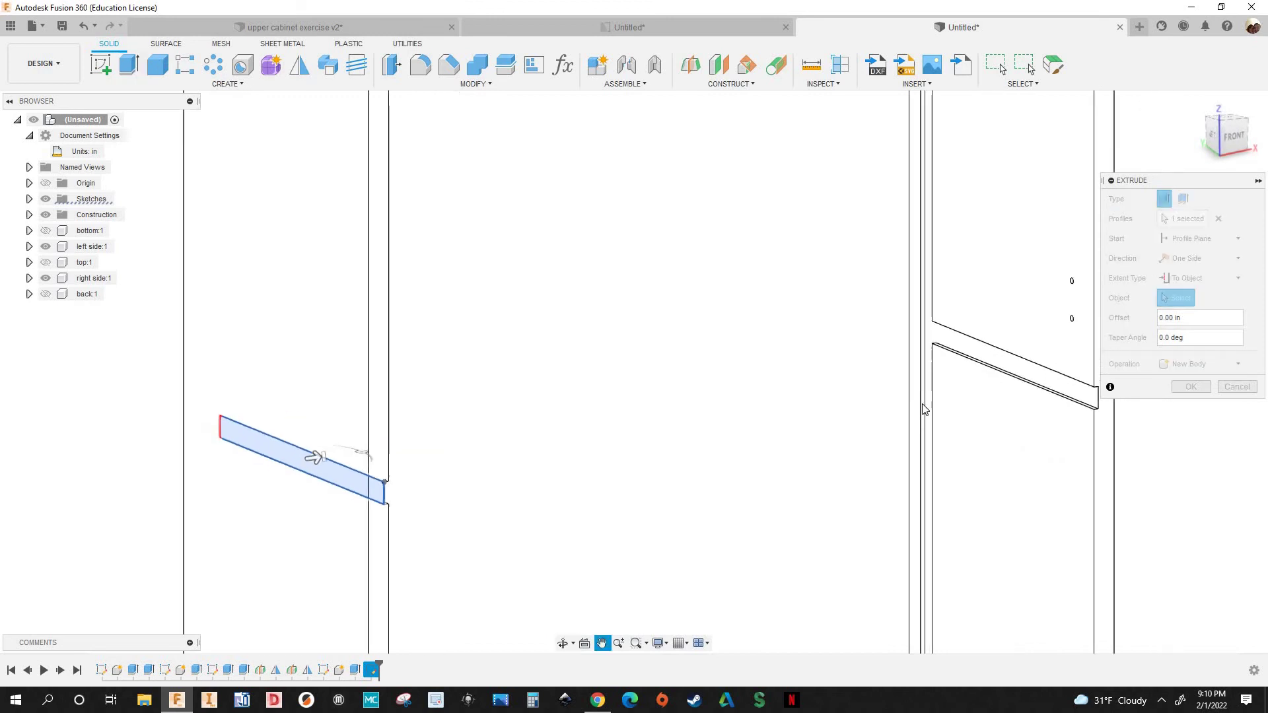
{"action": "scroll", "coordinate": [928, 413], "scroll_direction": "up", "scroll_amount": 5}
{"action": "left_click", "coordinate": [832, 410]}
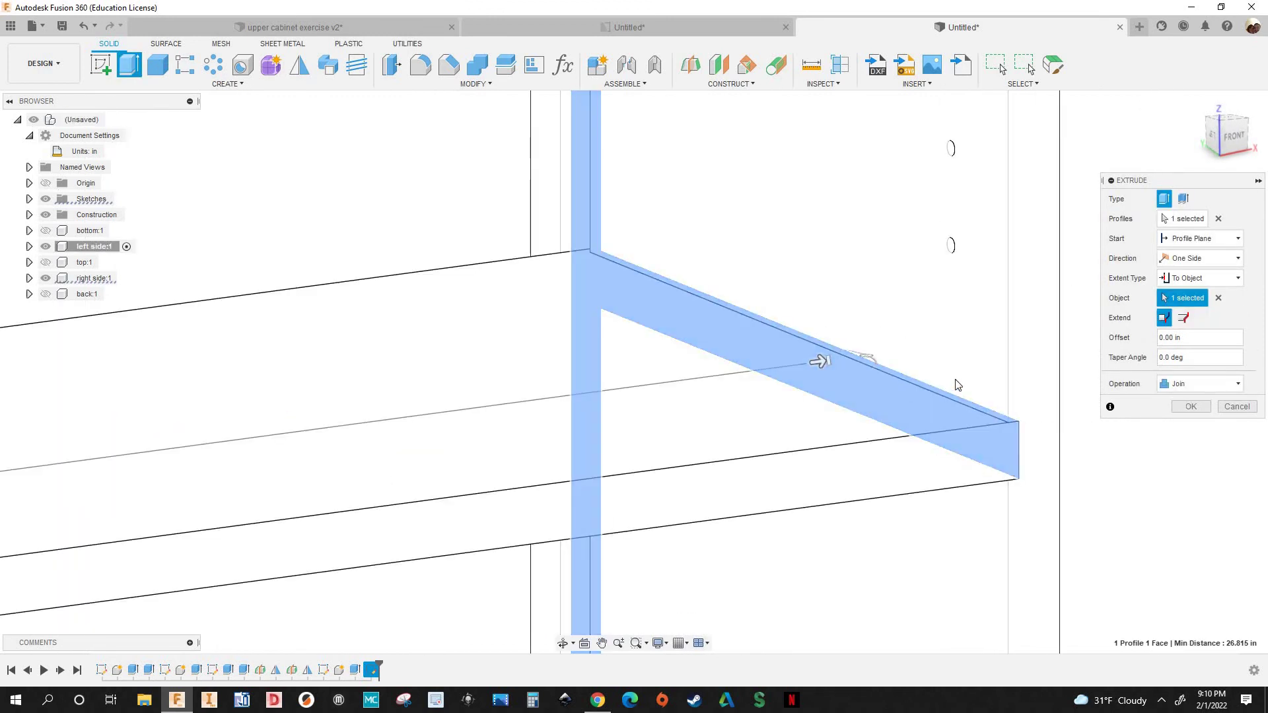
Set the shelf extrusion's operation to New Component and complete the extrusion
{"action": "scroll", "coordinate": [885, 382], "scroll_direction": "down", "scroll_amount": 5}
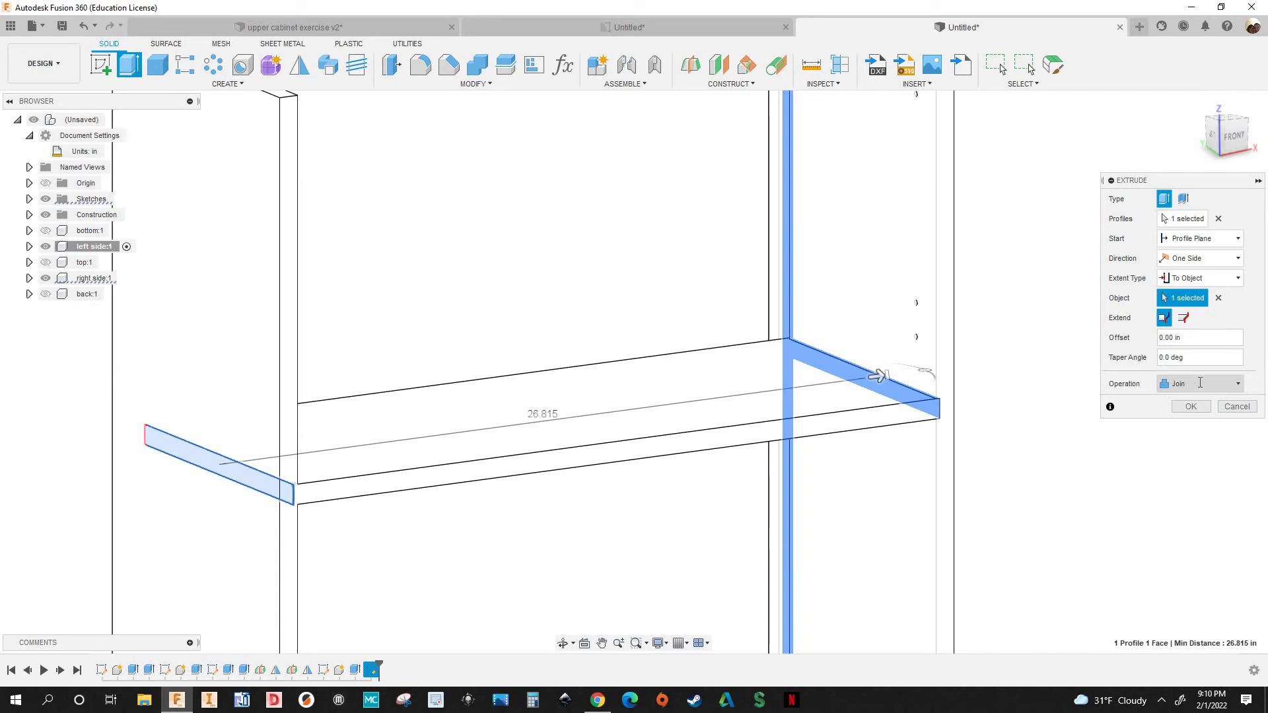
{"action": "left_click", "coordinate": [1200, 383]}
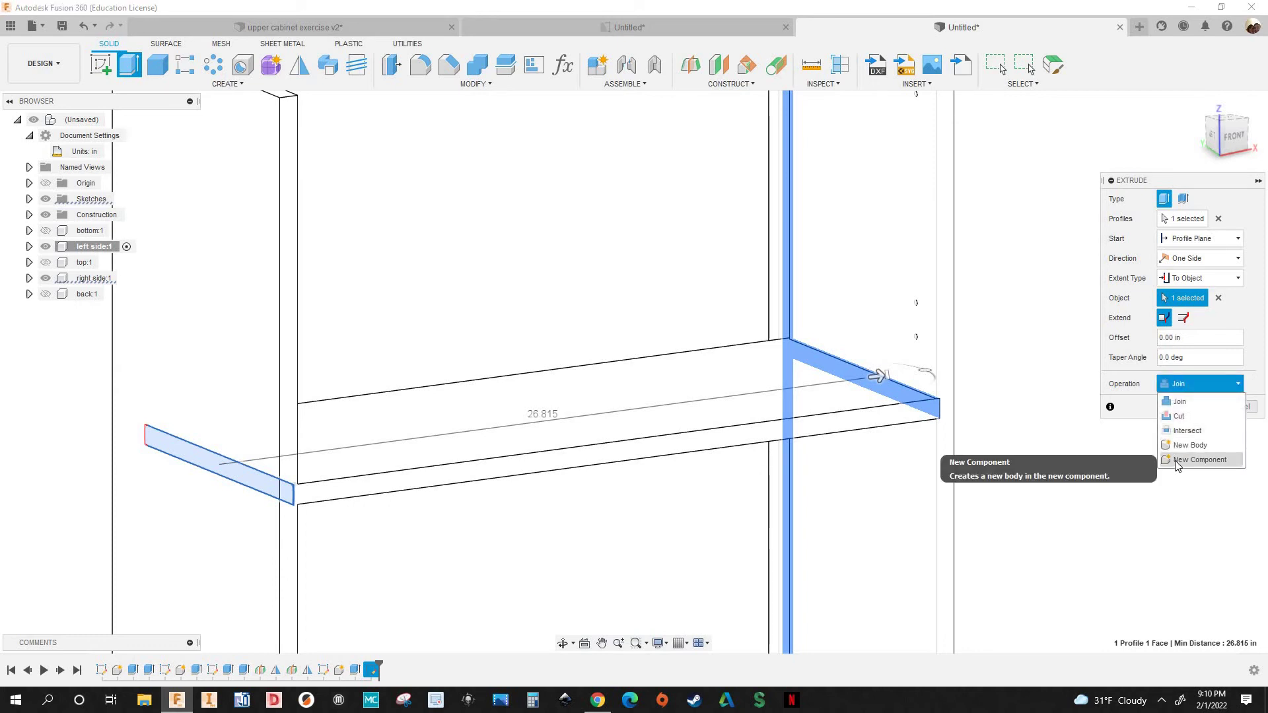
{"action": "left_click", "coordinate": [1177, 466]}
{"action": "scroll", "coordinate": [978, 393], "scroll_direction": "down", "scroll_amount": 4}
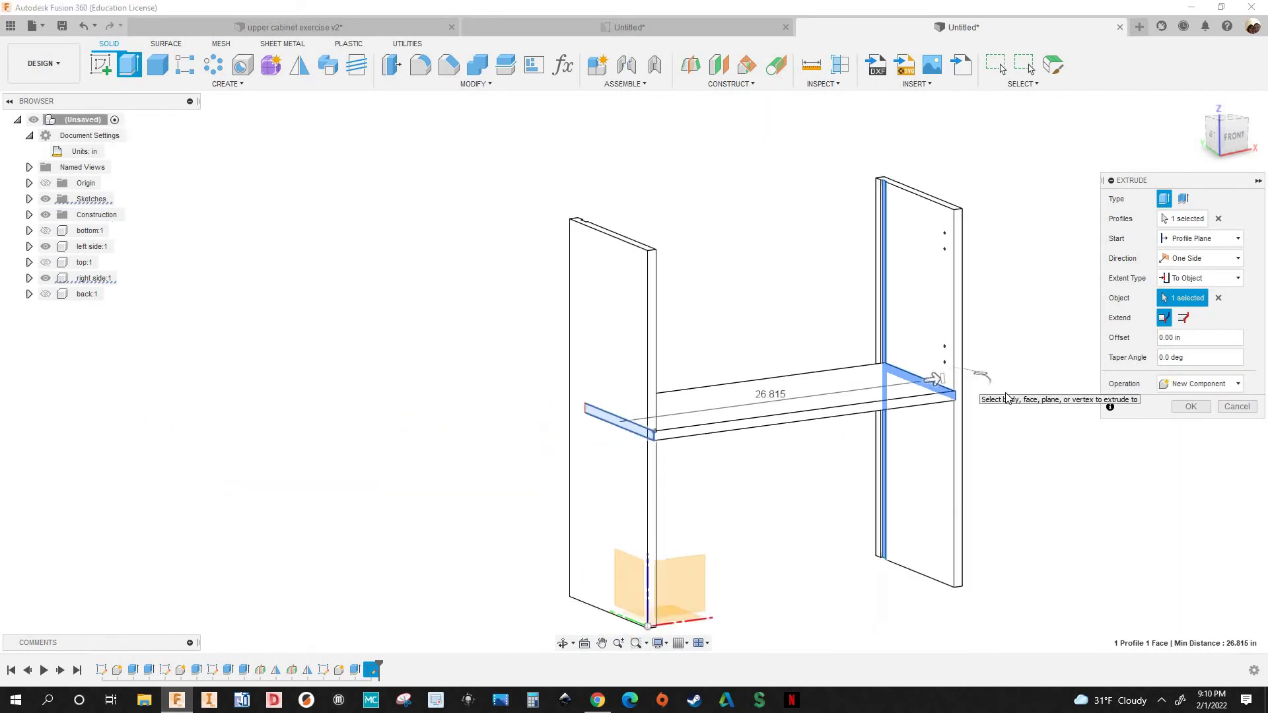
{"action": "scroll", "coordinate": [1007, 398], "scroll_direction": "down", "scroll_amount": 2}
{"action": "middle_click_drag", "start_coordinate": [891, 333], "coordinate": [918, 350], "text": "shift"}
{"action": "scroll", "coordinate": [757, 331], "scroll_direction": "up", "scroll_amount": 5}
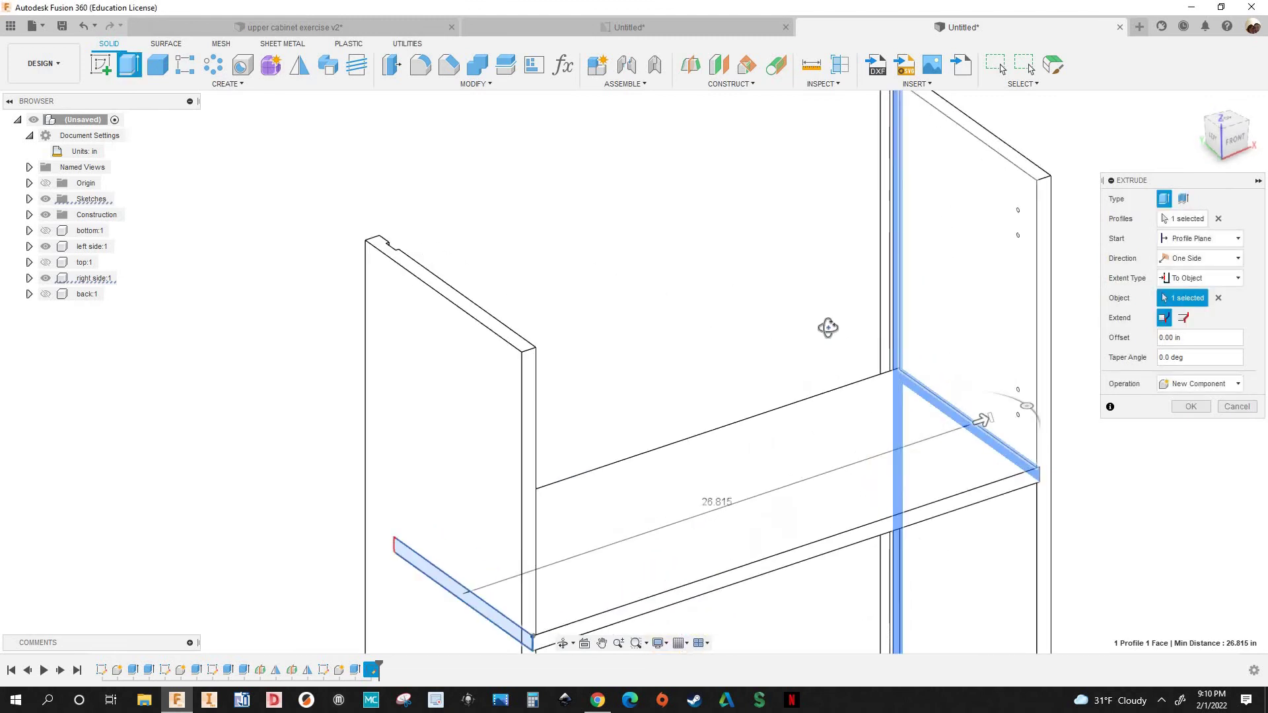
{"action": "middle_click_drag", "start_coordinate": [828, 327], "coordinate": [467, 309], "text": "shift"}
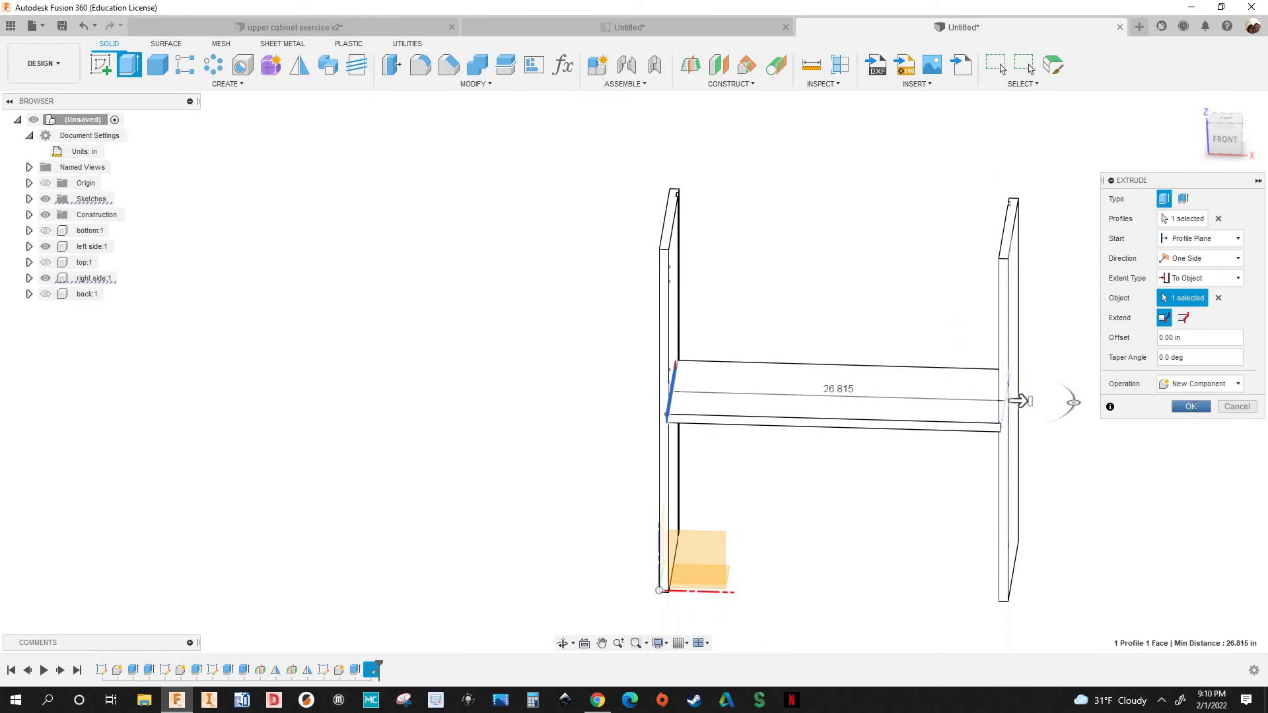
{"action": "left_click", "coordinate": [1191, 406]}
Rename the new shelf component as fixed shelf
{"action": "middle_click_drag", "start_coordinate": [1096, 396], "coordinate": [132, 354], "text": "shift"}
{"action": "double_click", "coordinate": [100, 312]}
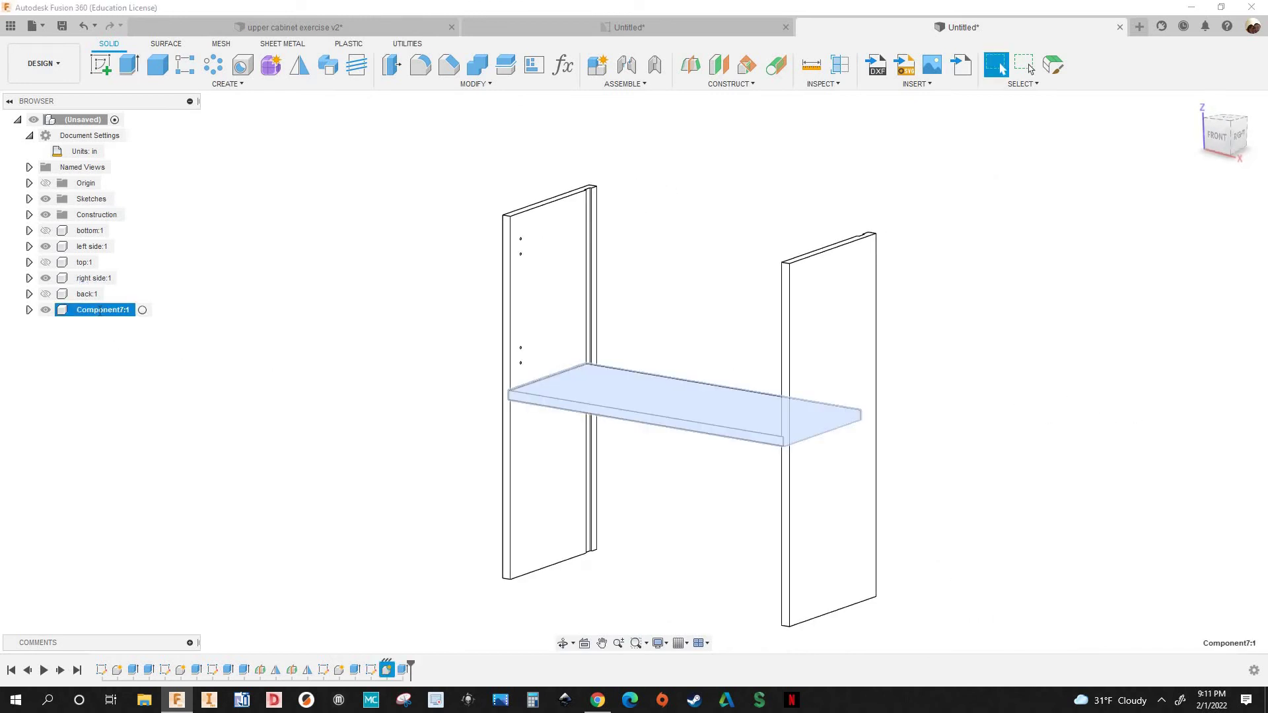
{"action": "type", "text": "fixed shelf"}
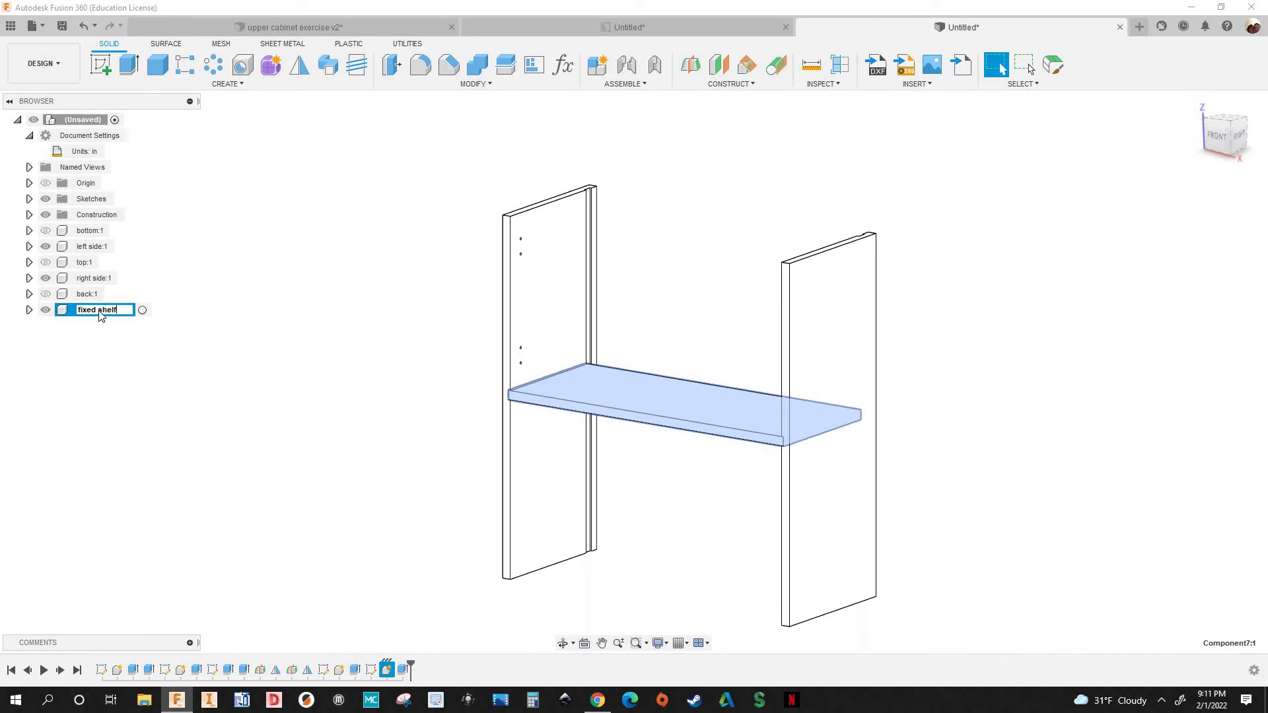
{"action": "key", "text": "Return"}
{"action": "left_click", "coordinate": [374, 548]}
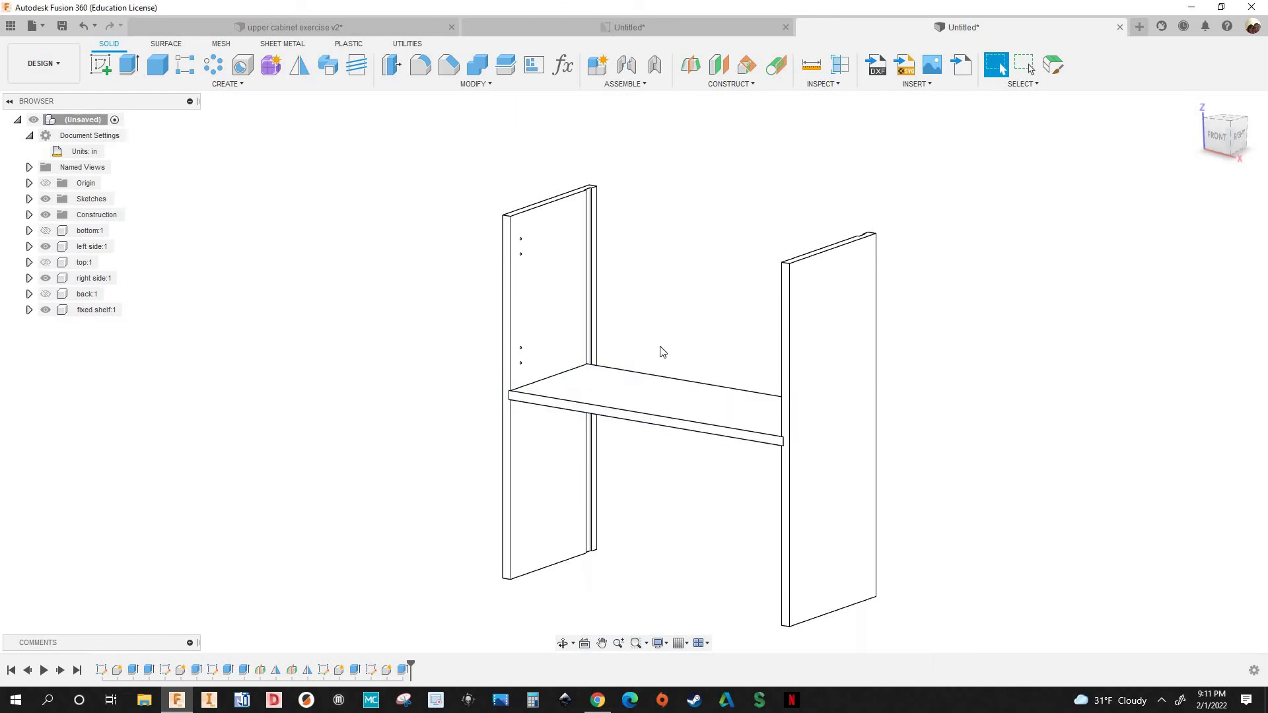
Examine how the fixed shelf's rear corner meets the left side near the back groove
{"action": "scroll", "coordinate": [661, 349], "scroll_direction": "up", "scroll_amount": 4}
{"action": "middle_click_drag", "start_coordinate": [584, 377], "coordinate": [218, 499], "text": "shift"}
{"action": "middle_click_drag", "start_coordinate": [219, 498], "coordinate": [552, 453]}
{"action": "scroll", "coordinate": [545, 385], "scroll_direction": "up", "scroll_amount": 8}
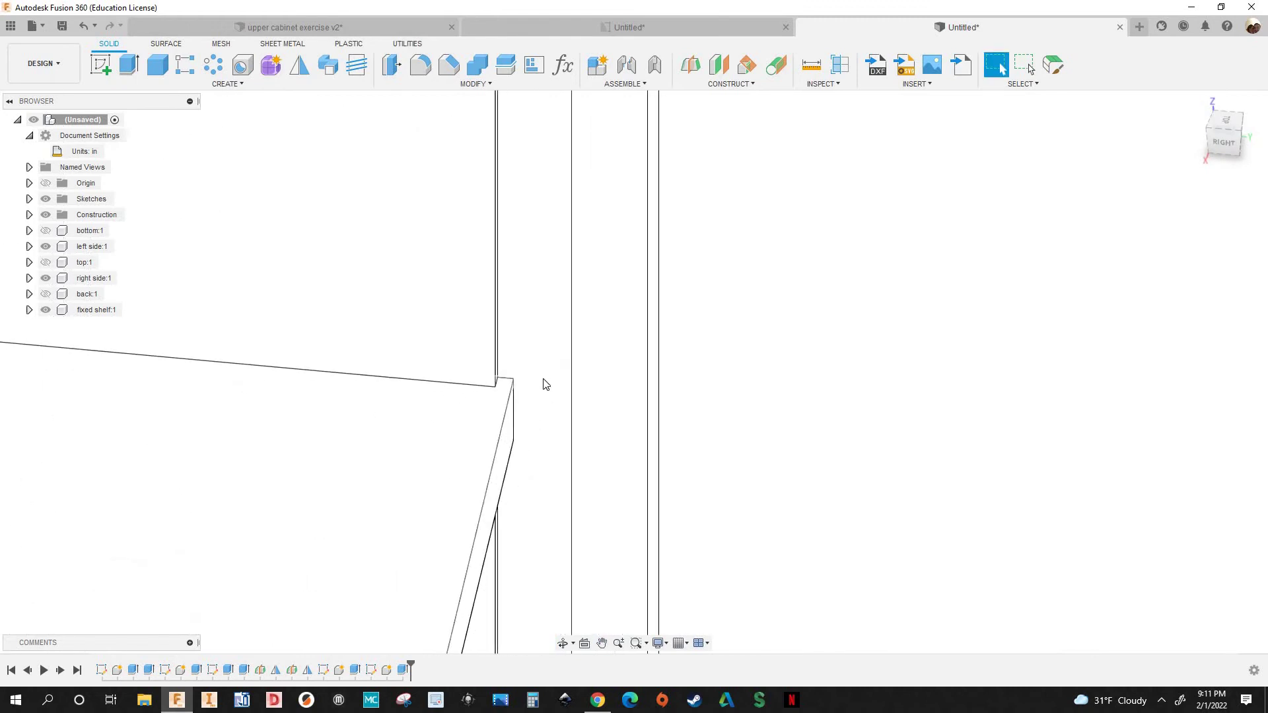
{"action": "scroll", "coordinate": [482, 458], "scroll_direction": "down", "scroll_amount": 4}
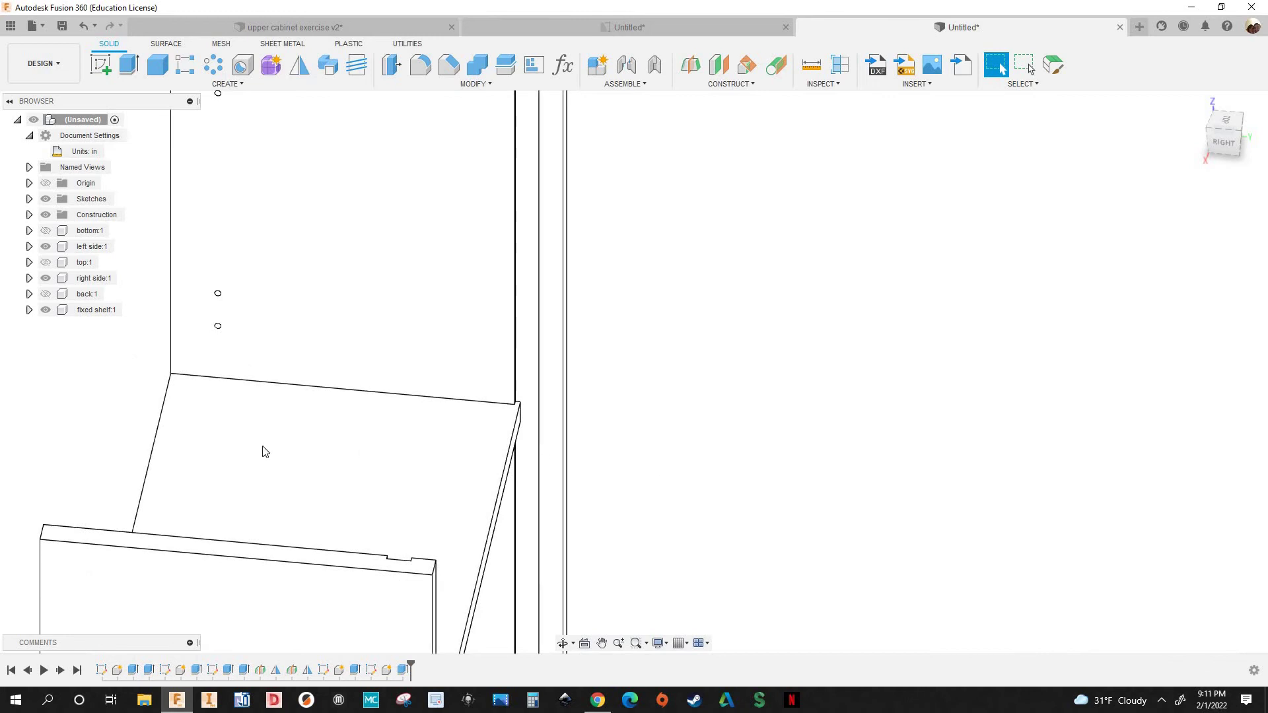
{"action": "scroll", "coordinate": [263, 452], "scroll_direction": "down", "scroll_amount": 3}
{"action": "middle_click_drag", "start_coordinate": [263, 452], "coordinate": [446, 427]}
{"action": "middle_click_drag", "start_coordinate": [230, 422], "coordinate": [266, 432], "text": "shift"}
{"action": "middle_click_drag", "start_coordinate": [266, 432], "coordinate": [130, 404]}
{"action": "scroll", "coordinate": [130, 404], "scroll_direction": "down", "scroll_amount": 2}
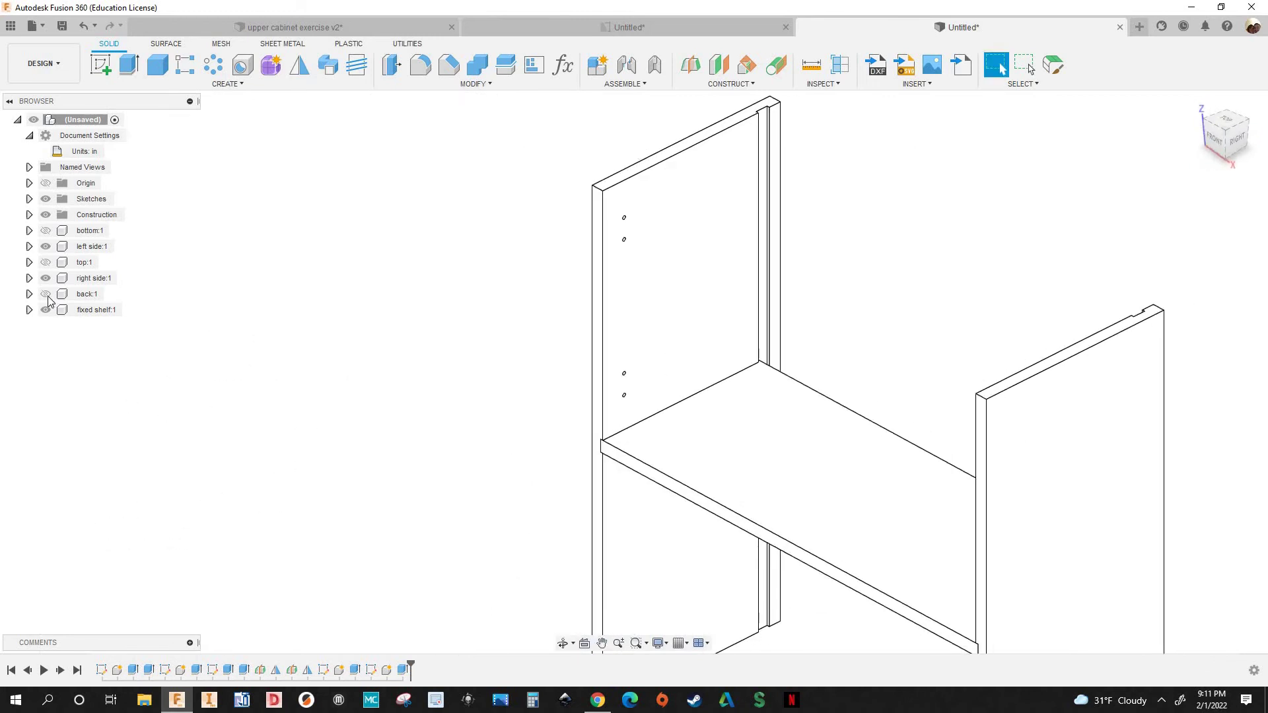
Show the back panel to inspect where it meets the fixed shelf, and hide it again
{"action": "left_click", "coordinate": [47, 297]}
{"action": "left_click", "coordinate": [45, 295]}
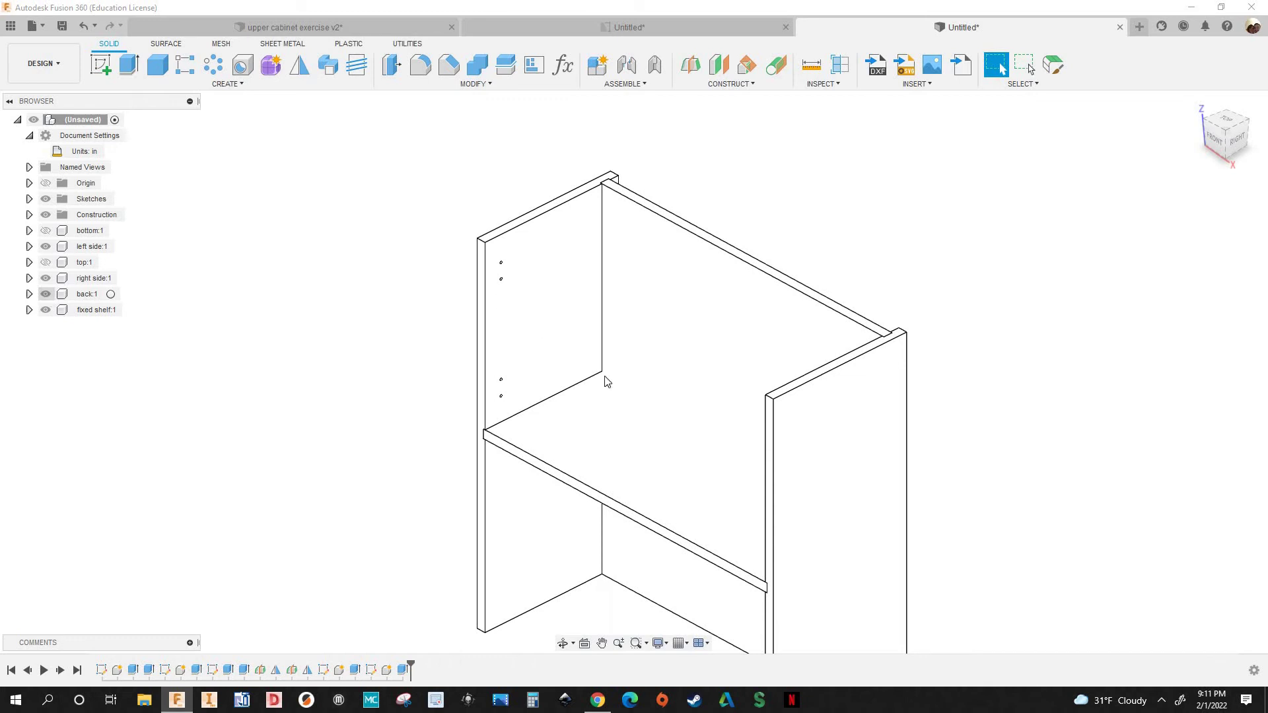
{"action": "scroll", "coordinate": [606, 381], "scroll_direction": "up", "scroll_amount": 3}
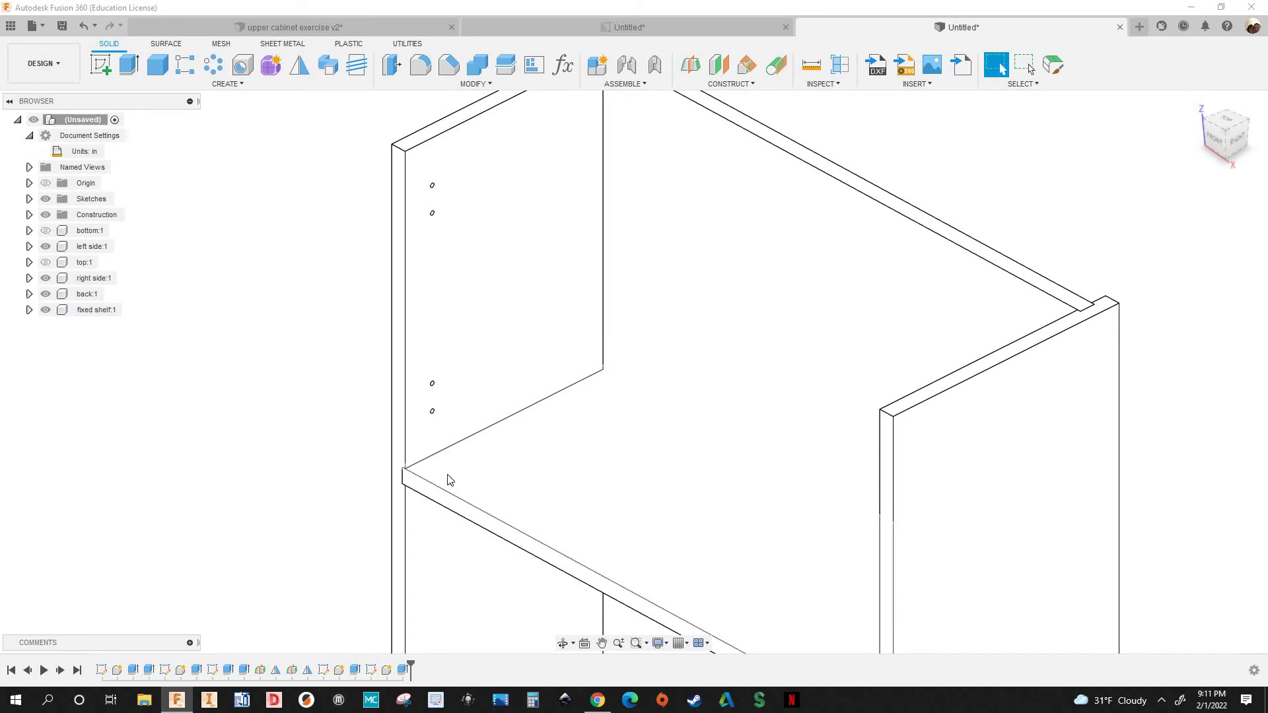
{"action": "scroll", "coordinate": [522, 466], "scroll_direction": "up", "scroll_amount": 2}
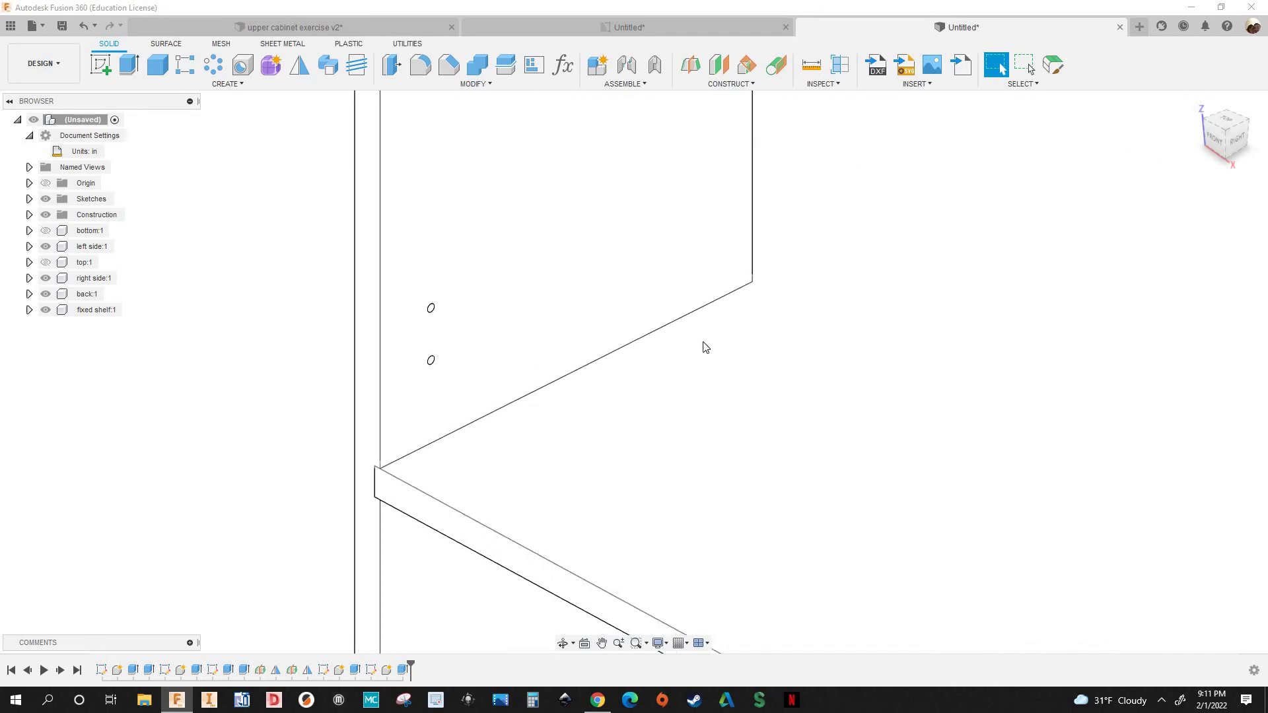
{"action": "scroll", "coordinate": [745, 296], "scroll_direction": "down", "scroll_amount": 1}
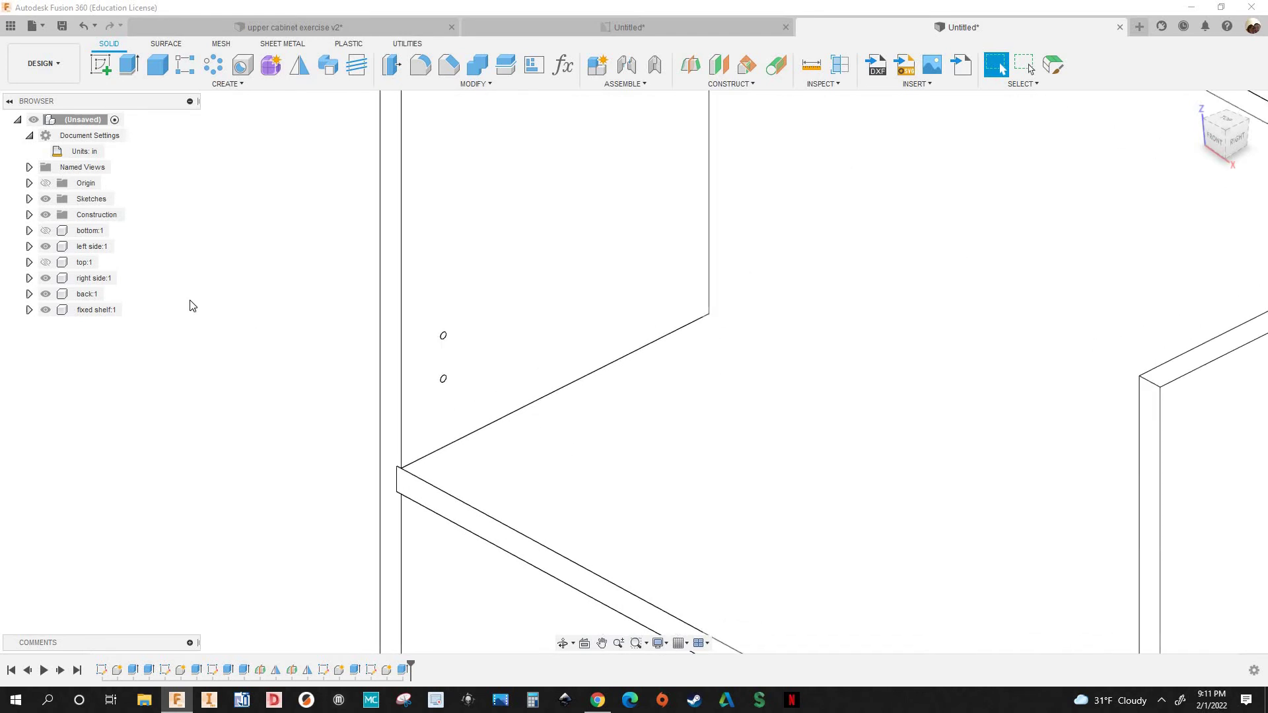
{"action": "left_click", "coordinate": [46, 297]}
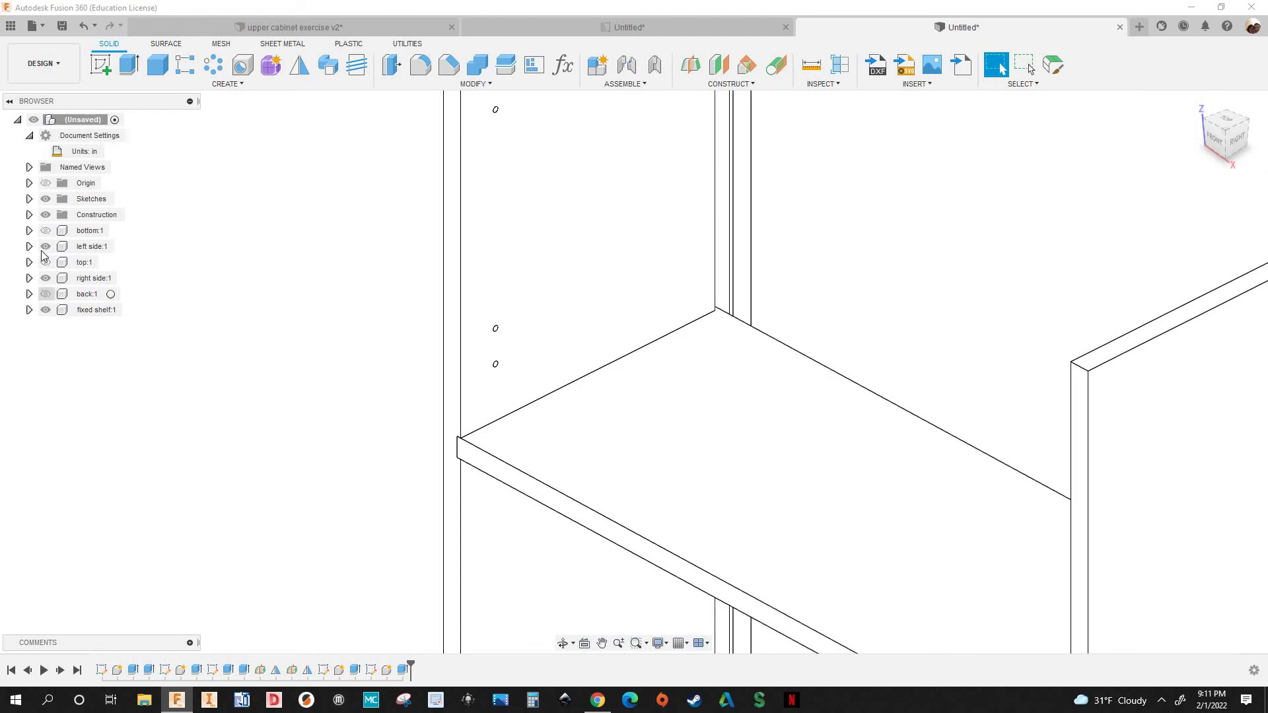
Show the bottom and top components so that only the back stays hidden
{"action": "left_click", "coordinate": [45, 230]}
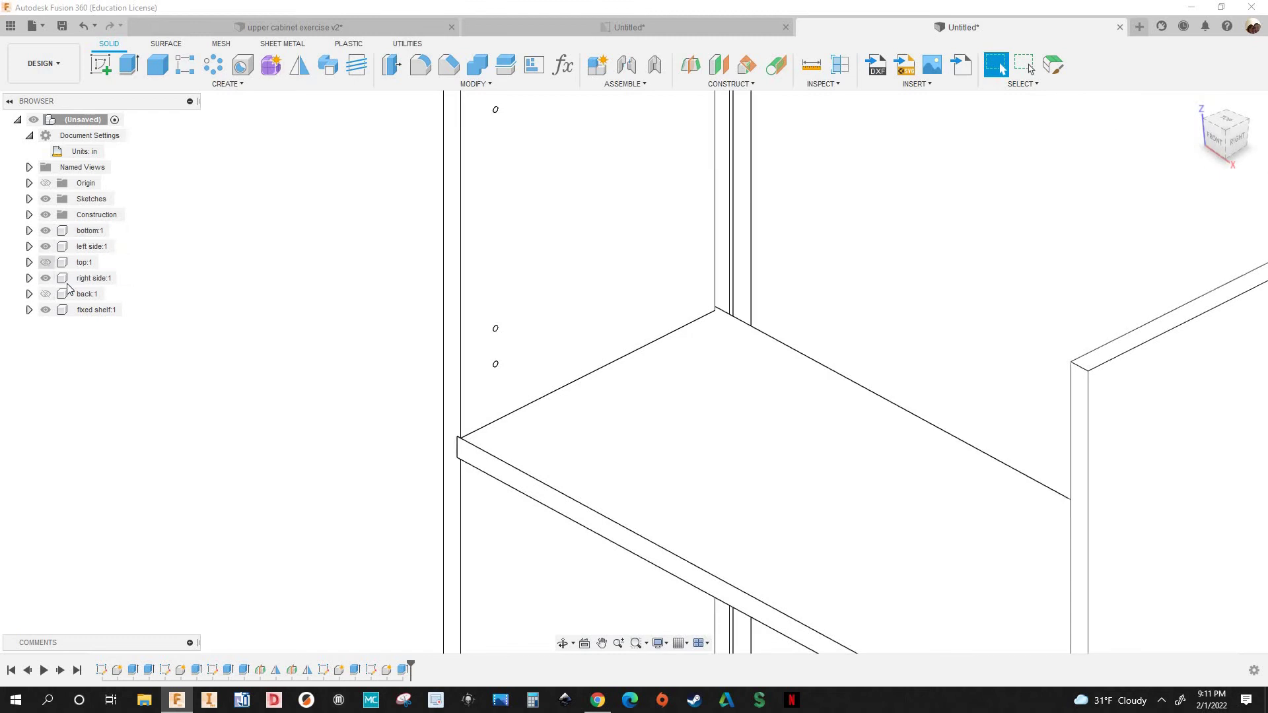
{"action": "left_click", "coordinate": [84, 262]}
{"action": "scroll", "coordinate": [563, 366], "scroll_direction": "down", "scroll_amount": 8}
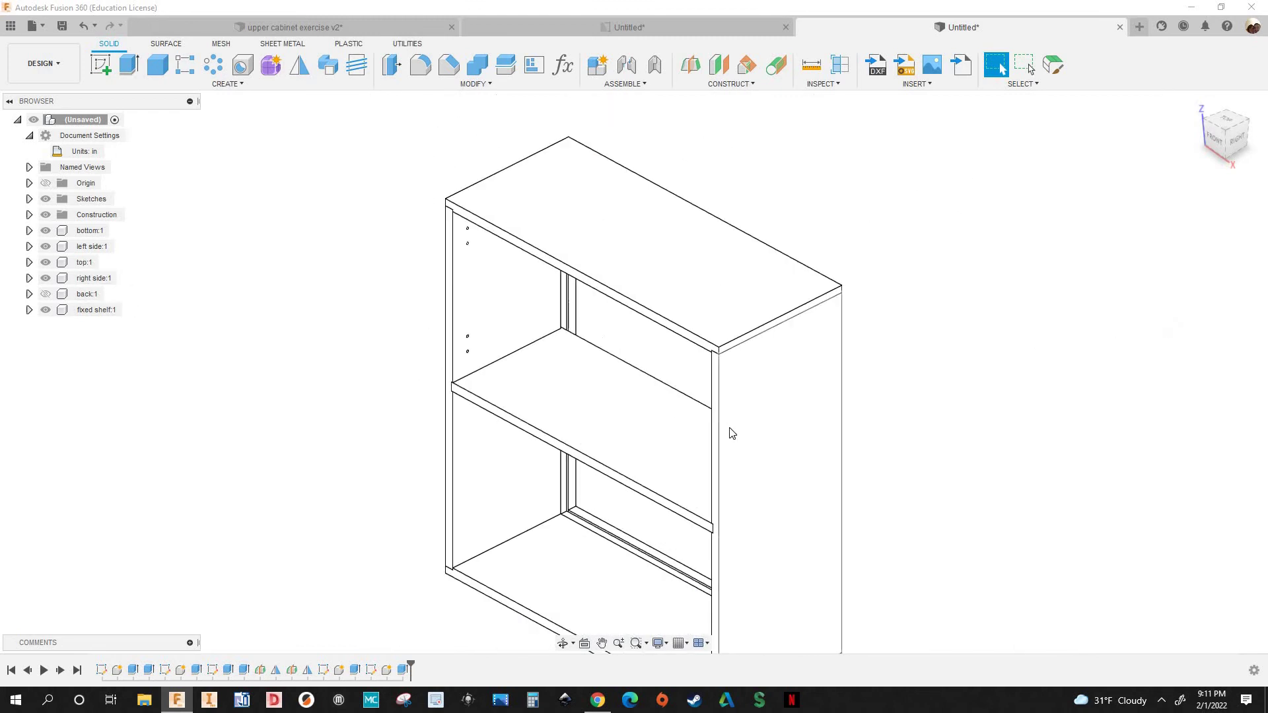
Isolate the back component
{"action": "middle_click_drag", "start_coordinate": [730, 430], "coordinate": [249, 323], "text": "shift"}
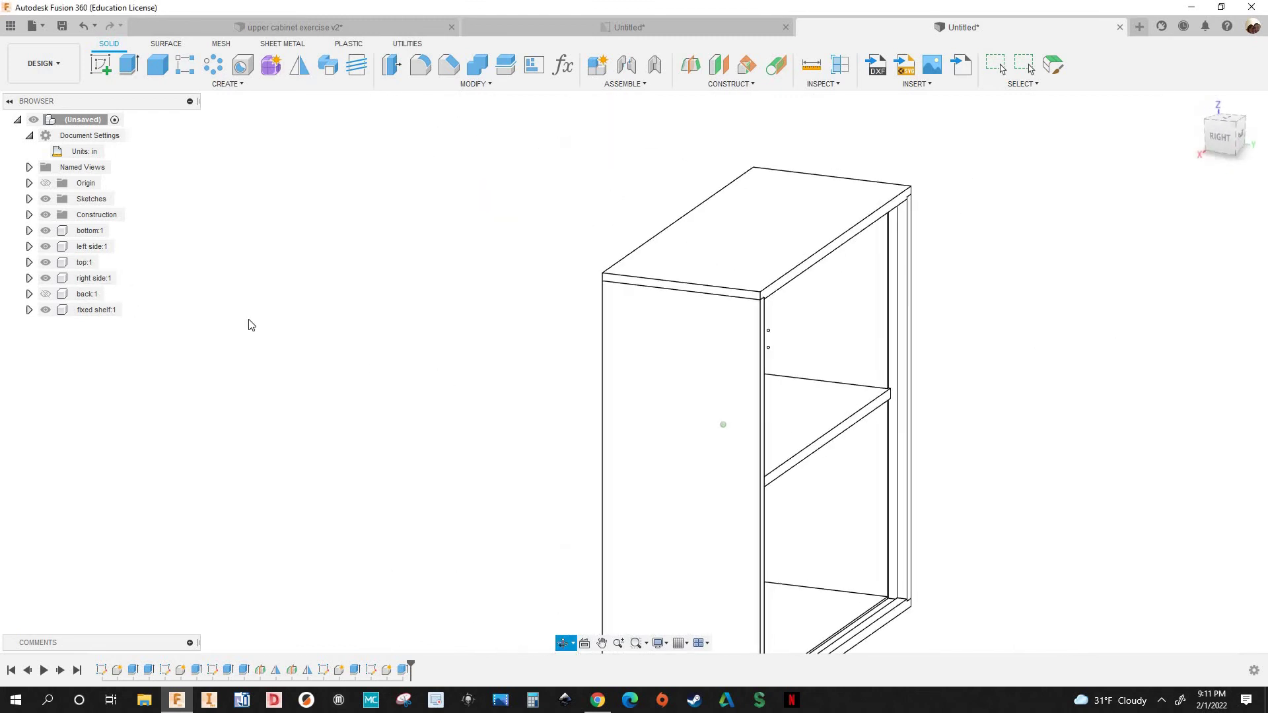
{"action": "right_click", "coordinate": [87, 297]}
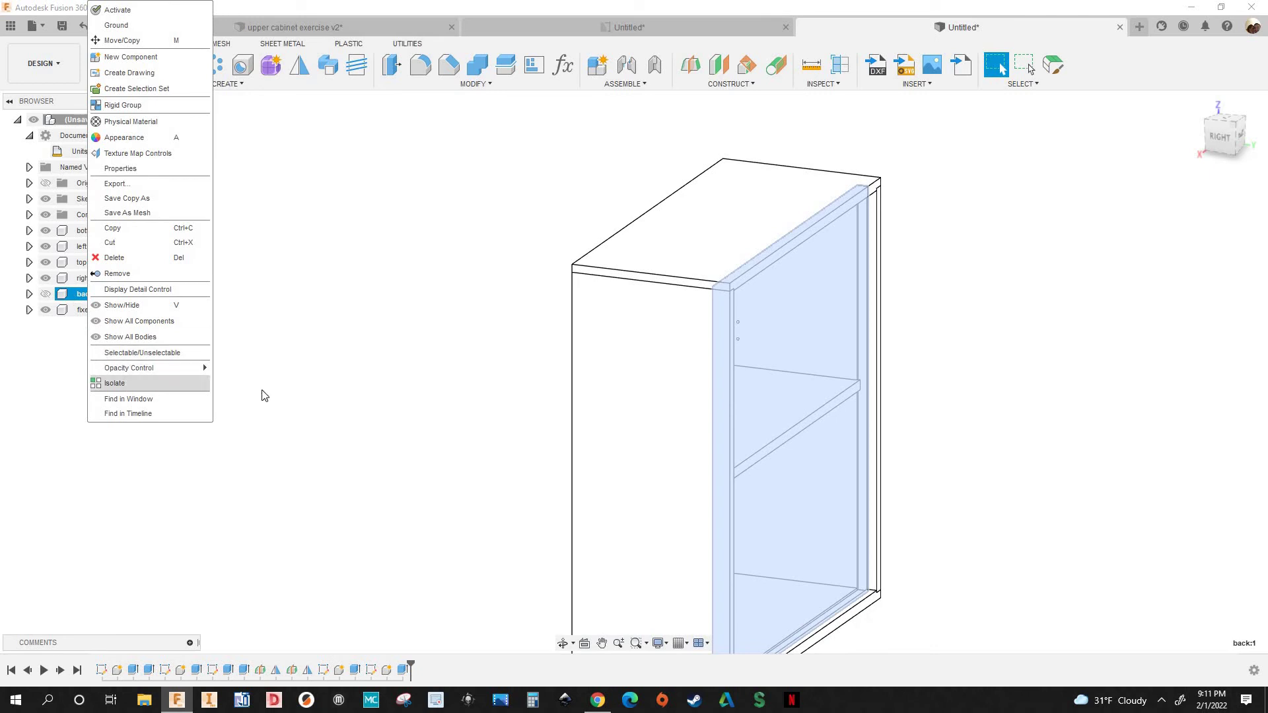
{"action": "left_click", "coordinate": [166, 383]}
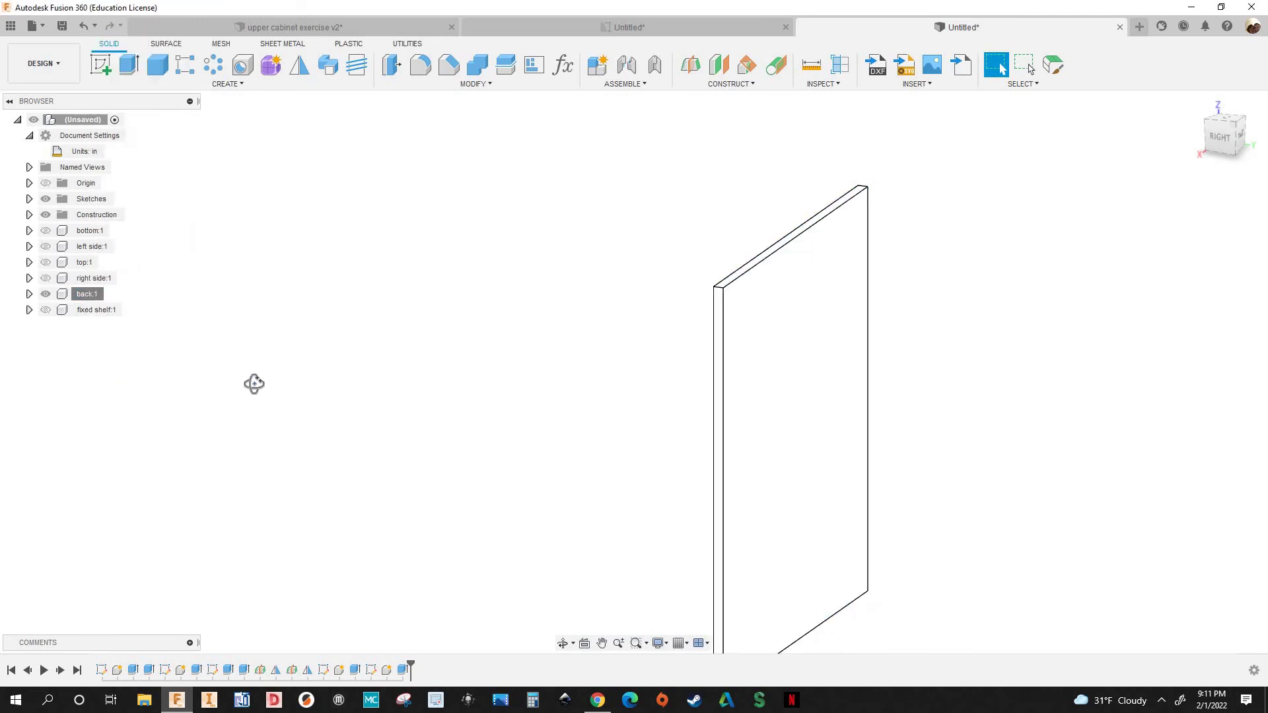
Sketch a rectangle across the full width of the back panel's front face, with its height set to the parameter thickness
{"action": "middle_click_drag", "start_coordinate": [254, 382], "coordinate": [444, 387], "text": "shift"}
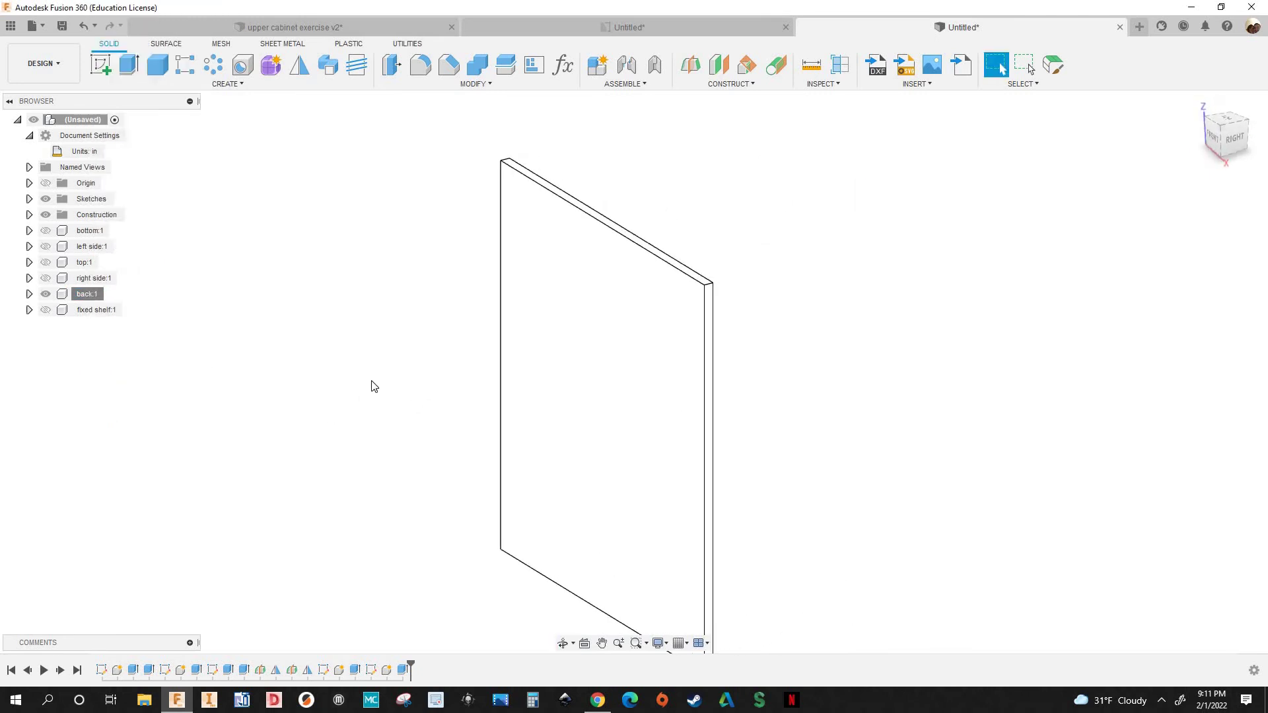
{"action": "scroll", "coordinate": [371, 385], "scroll_direction": "down", "scroll_amount": 1}
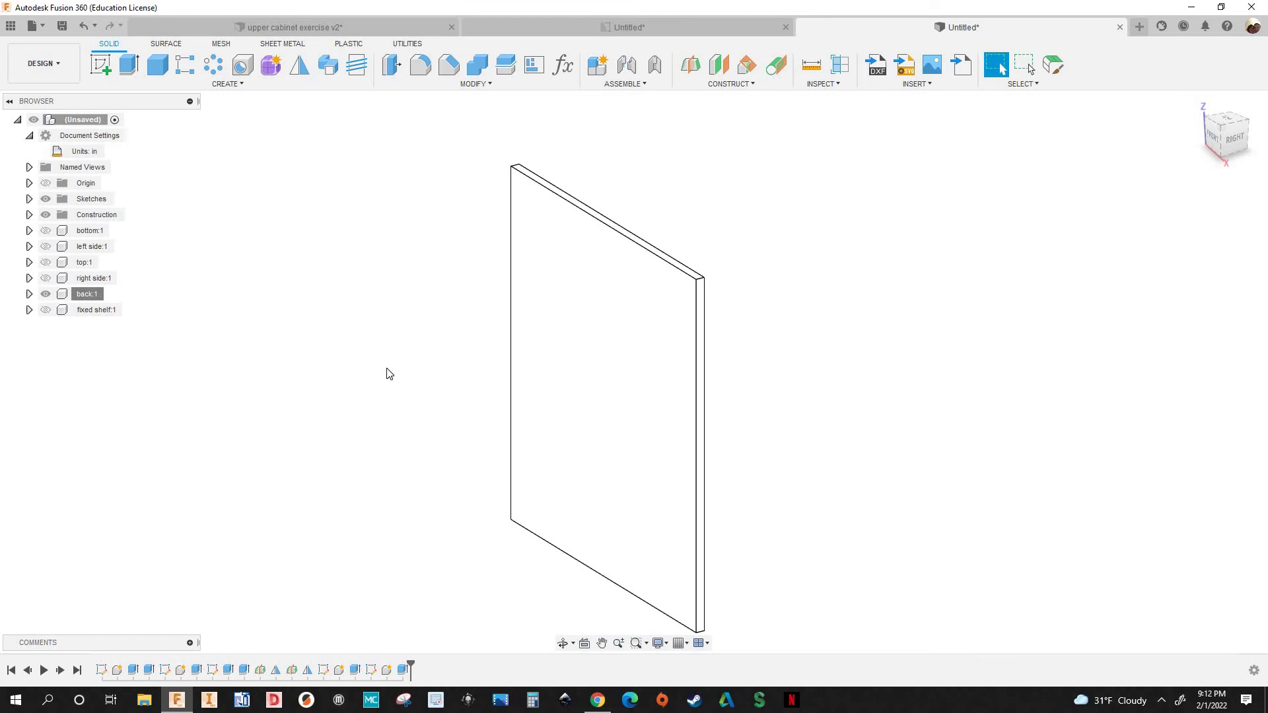
{"action": "key", "text": "r"}
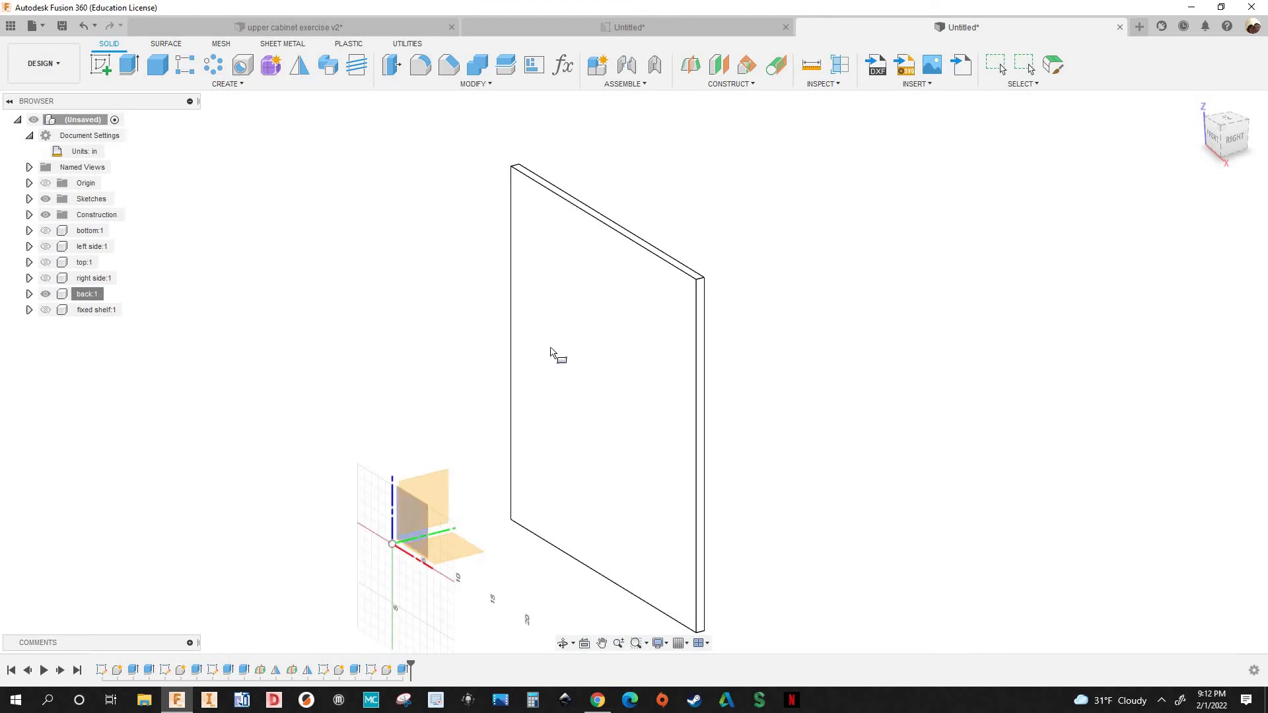
{"action": "left_click", "coordinate": [550, 350]}
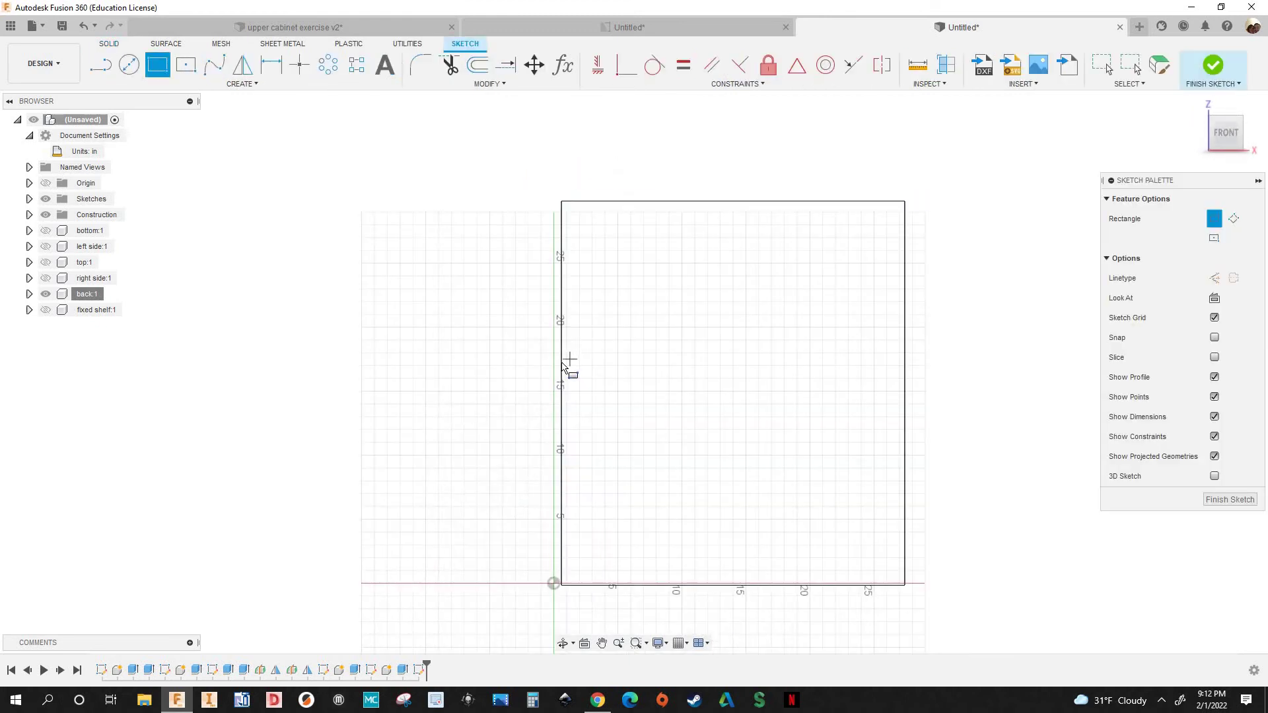
{"action": "left_click", "coordinate": [562, 362]}
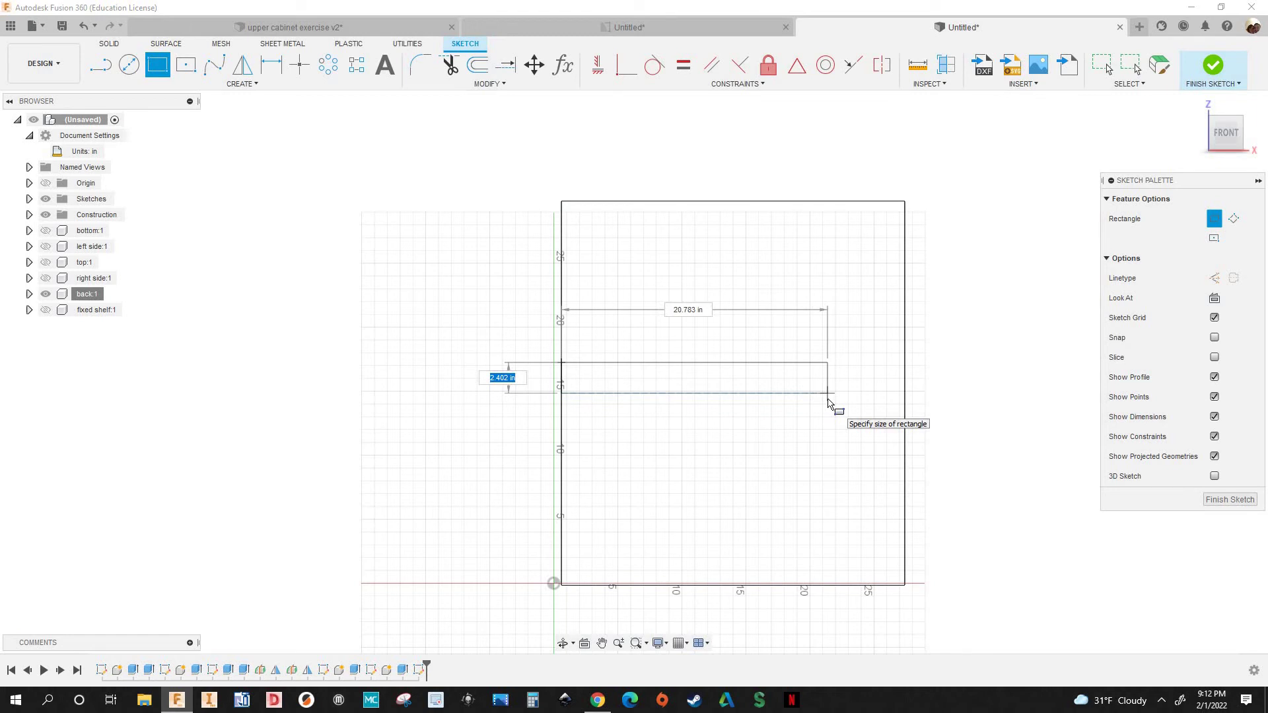
{"action": "type", "text": "thickness"}
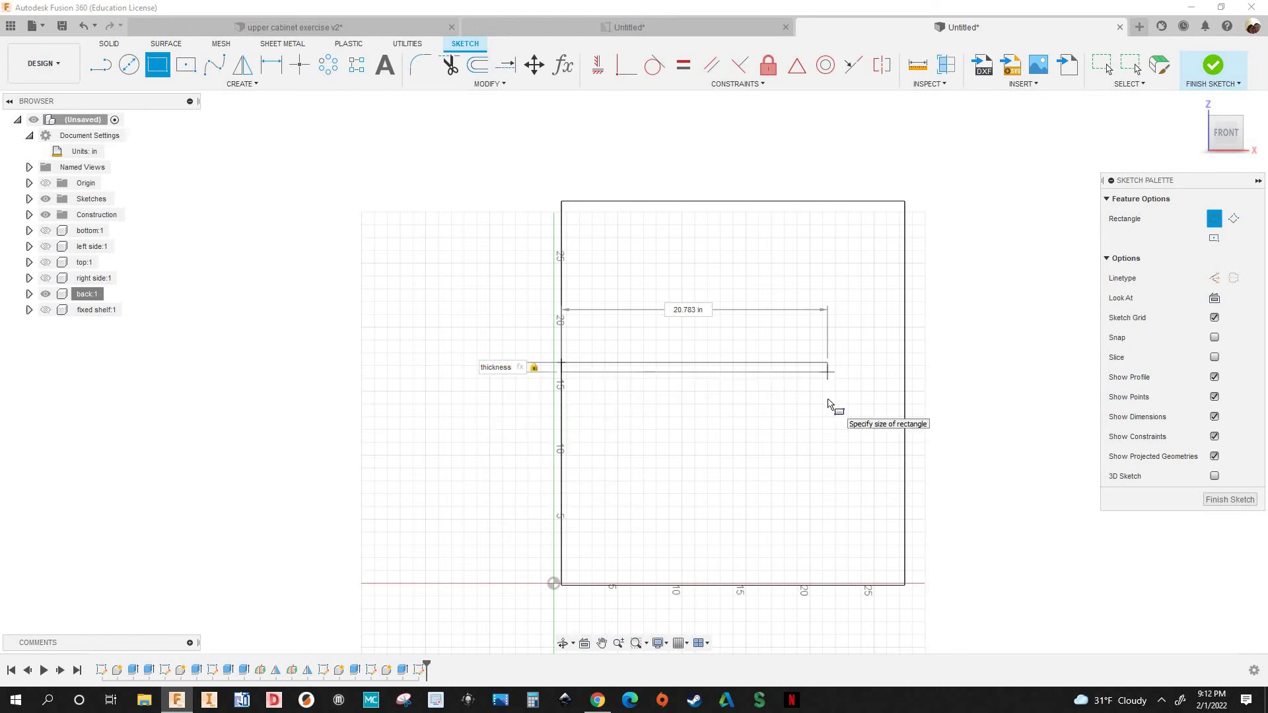
{"action": "key", "text": "Tab"}
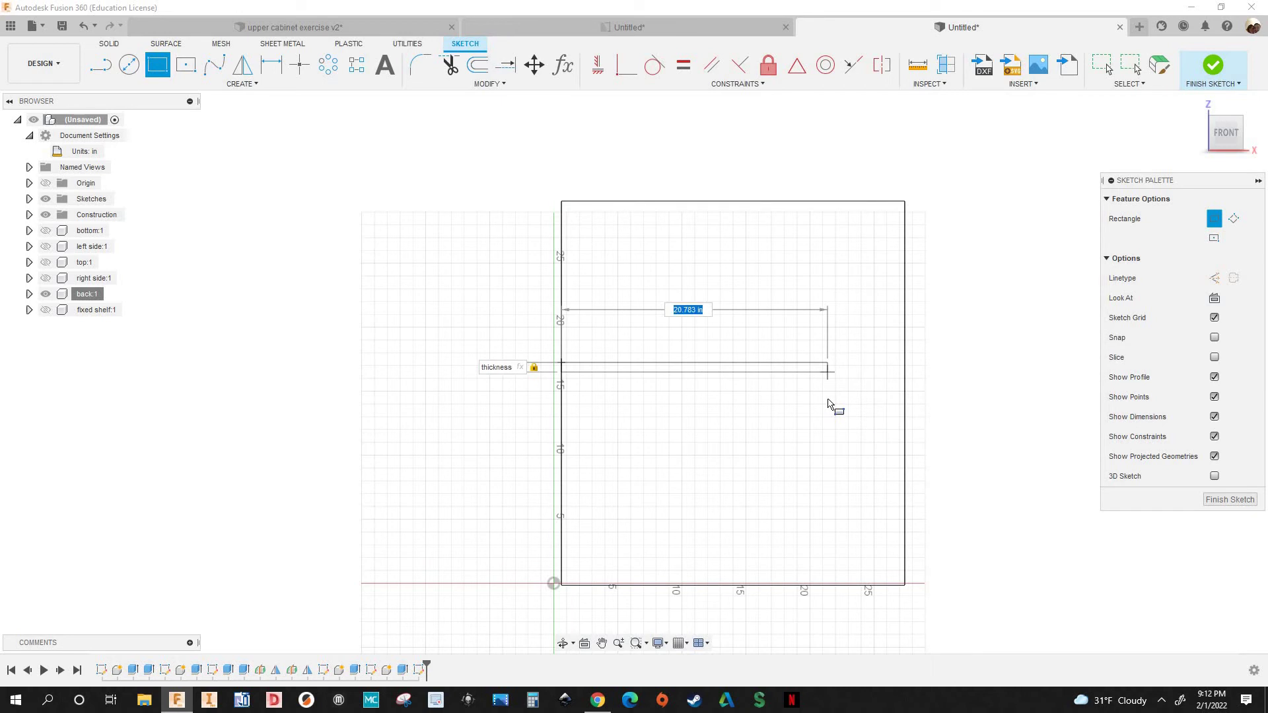
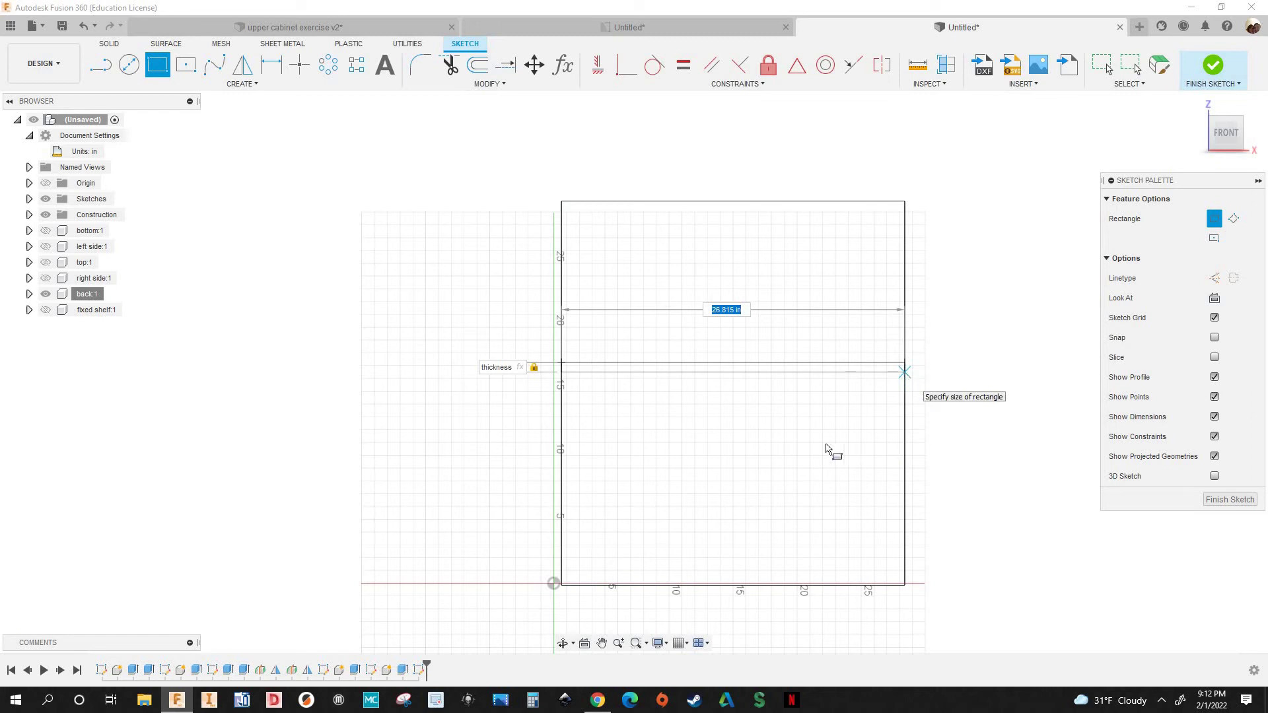
{"action": "key", "text": "Return"}
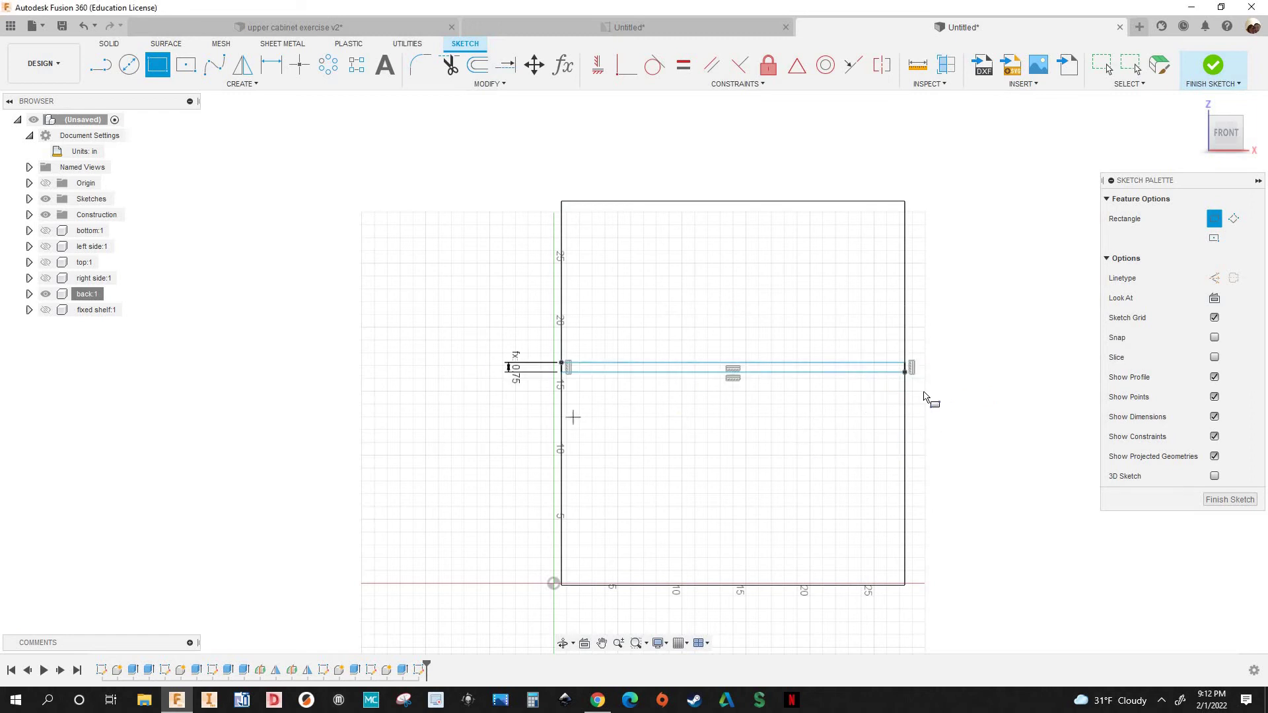
Dimension the rectangle's upper corner from the back panel's top corner as groovedepth+14.25
{"action": "middle_click_drag", "start_coordinate": [873, 365], "coordinate": [735, 371]}
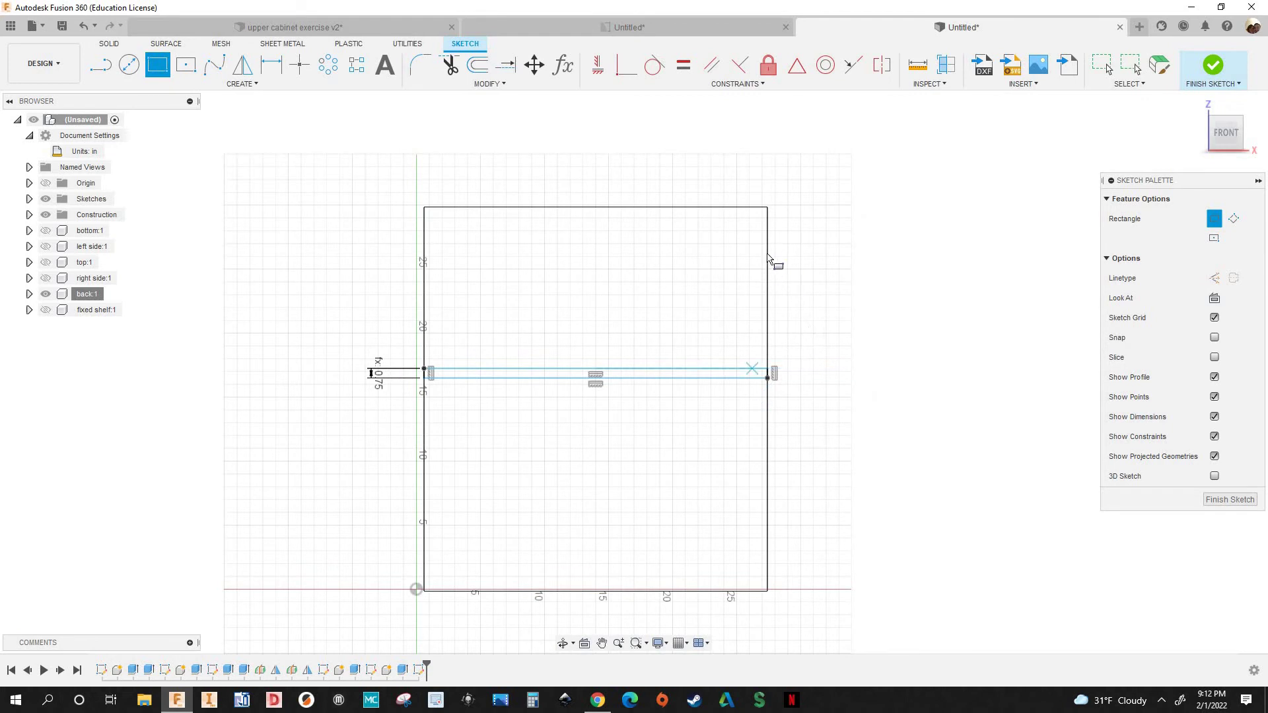
{"action": "scroll", "coordinate": [759, 294], "scroll_direction": "up", "scroll_amount": 2}
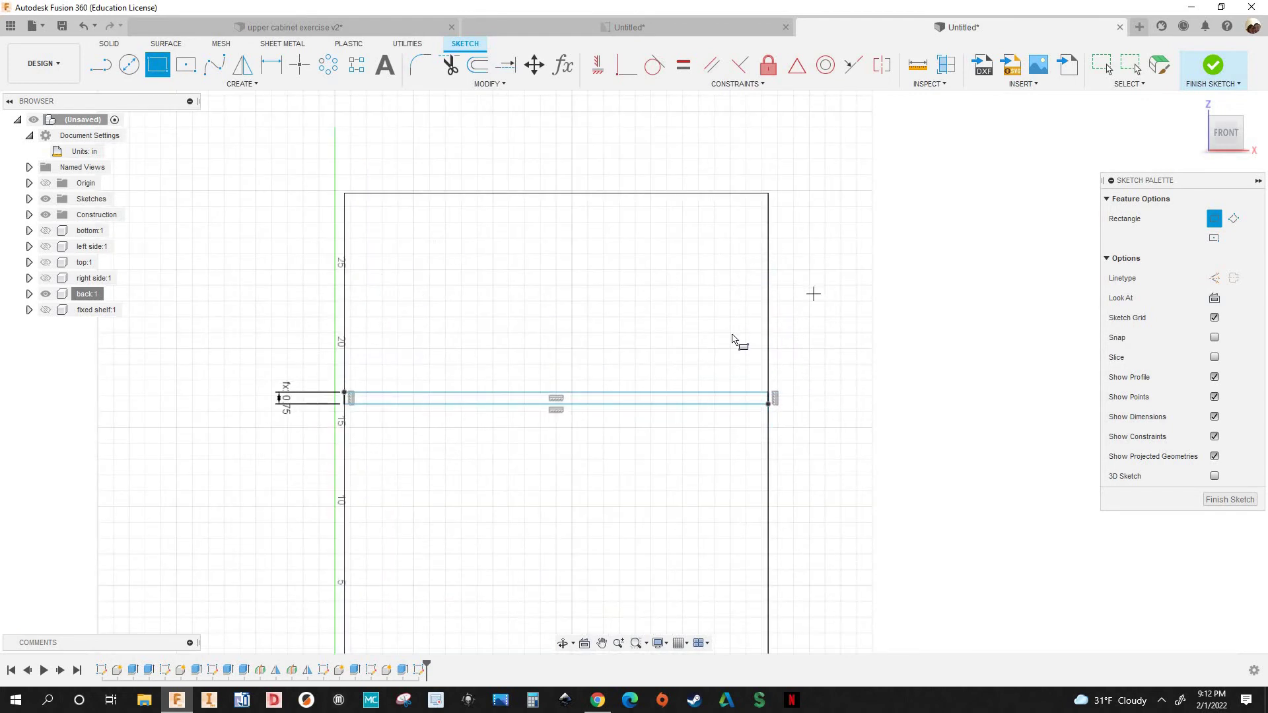
{"action": "scroll", "coordinate": [754, 346], "scroll_direction": "up", "scroll_amount": 2}
{"action": "scroll", "coordinate": [742, 357], "scroll_direction": "down", "scroll_amount": 2}
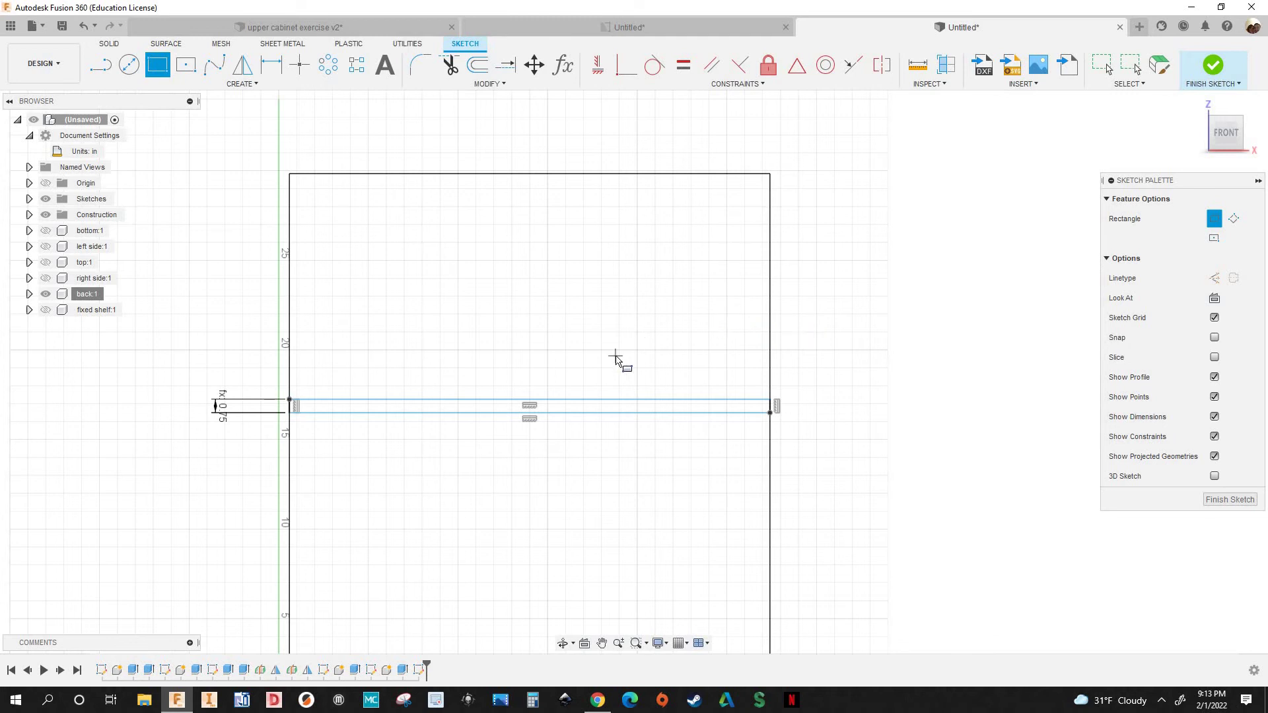
{"action": "key", "text": "d"}
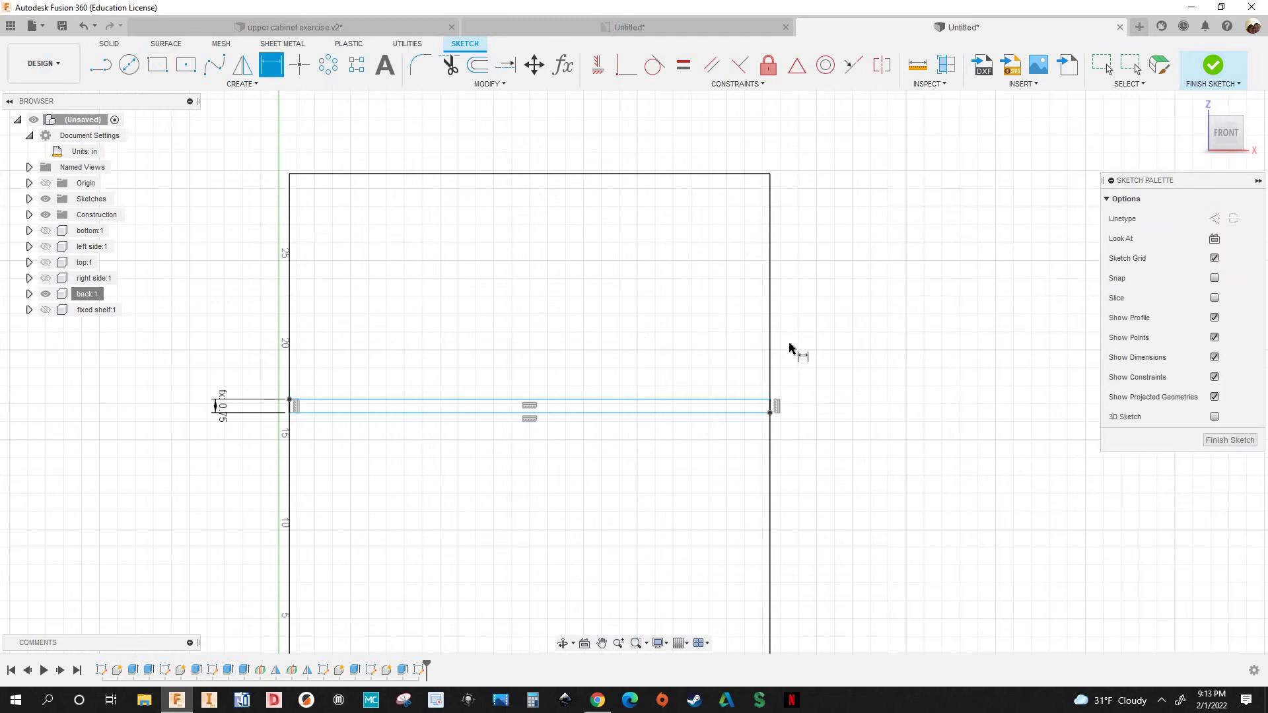
{"action": "scroll", "coordinate": [775, 419], "scroll_direction": "up", "scroll_amount": 2}
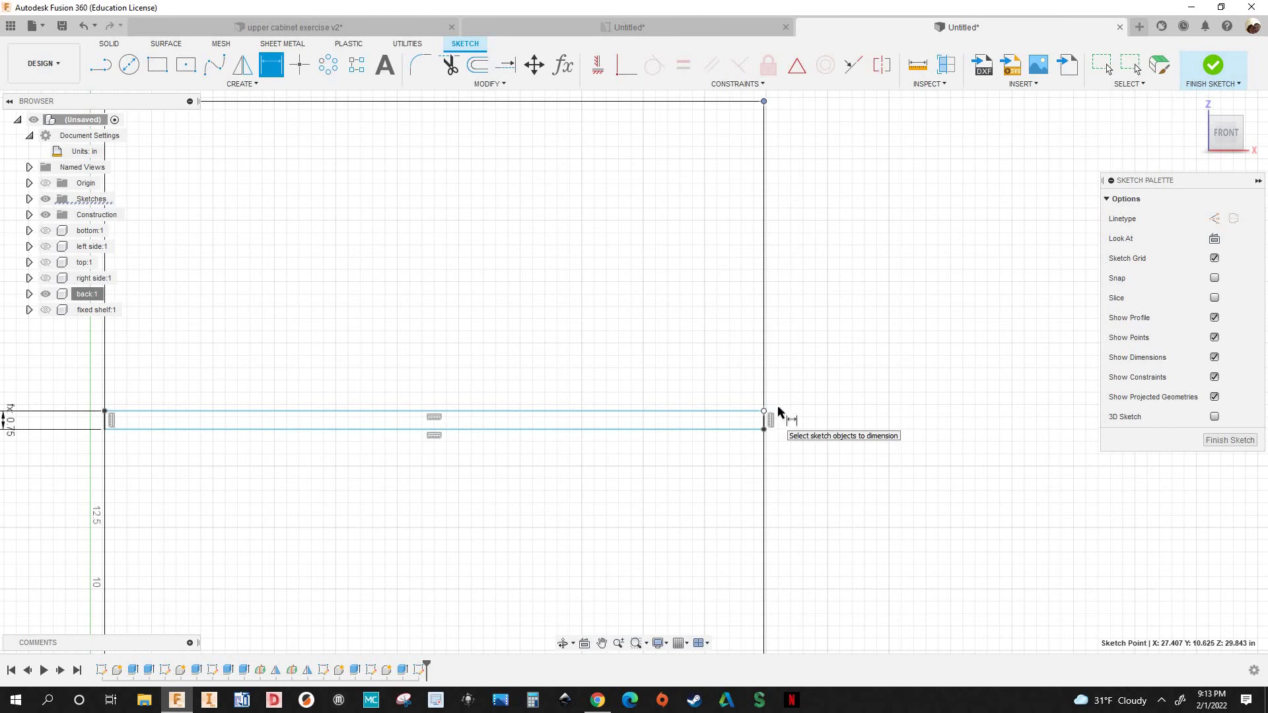
{"action": "left_click", "coordinate": [764, 410]}
{"action": "left_click", "coordinate": [867, 243]}
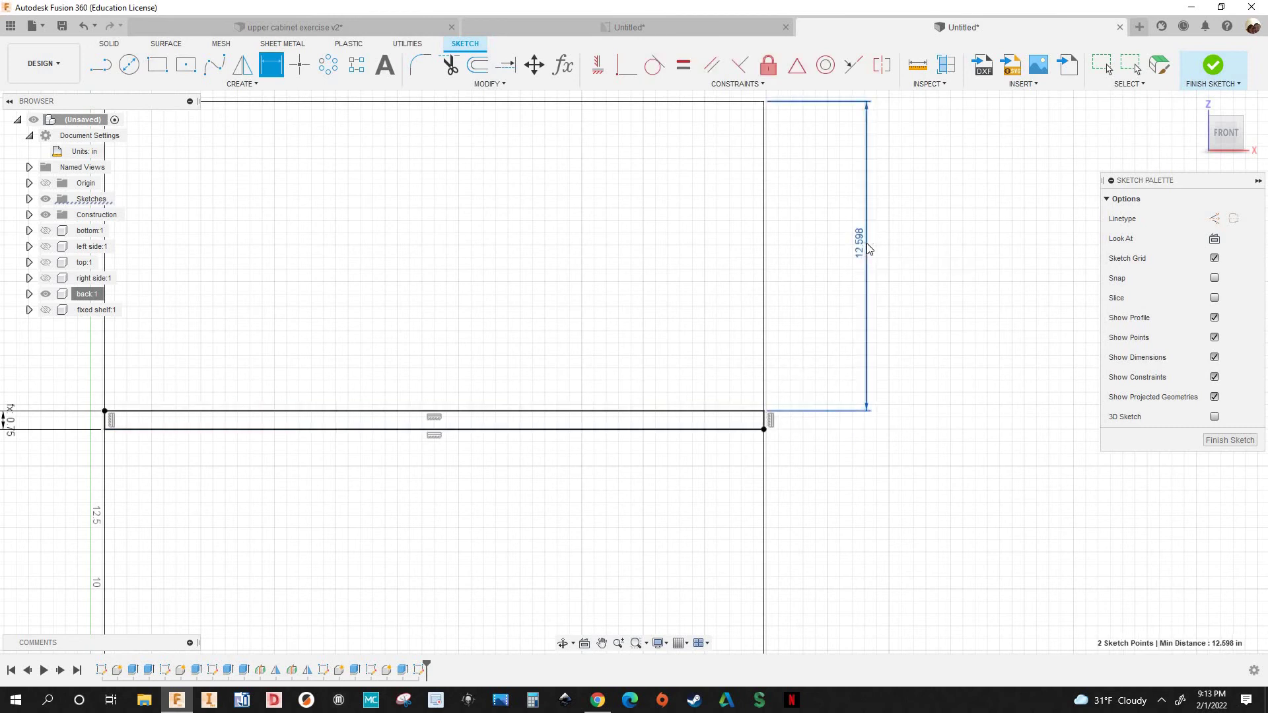
{"action": "left_click", "coordinate": [868, 248]}
{"action": "type", "text": "gr"}
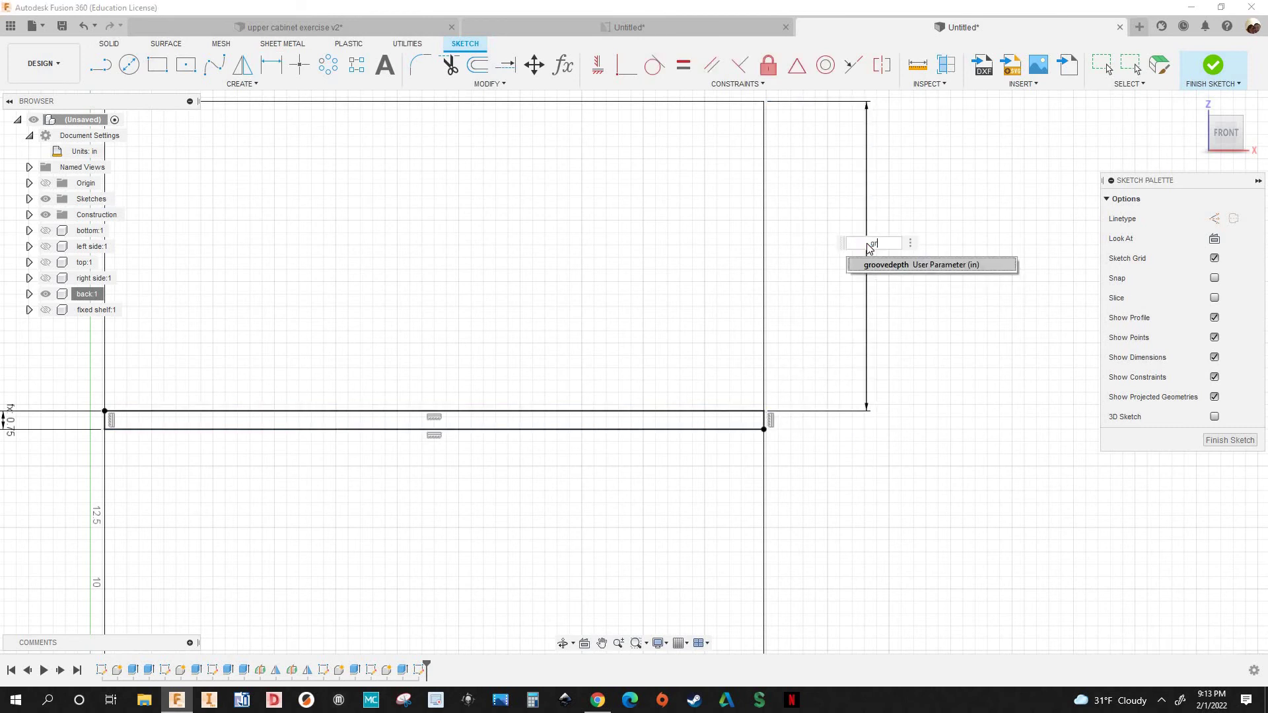
{"action": "type", "text": "o"}
{"action": "key", "text": "Return"}
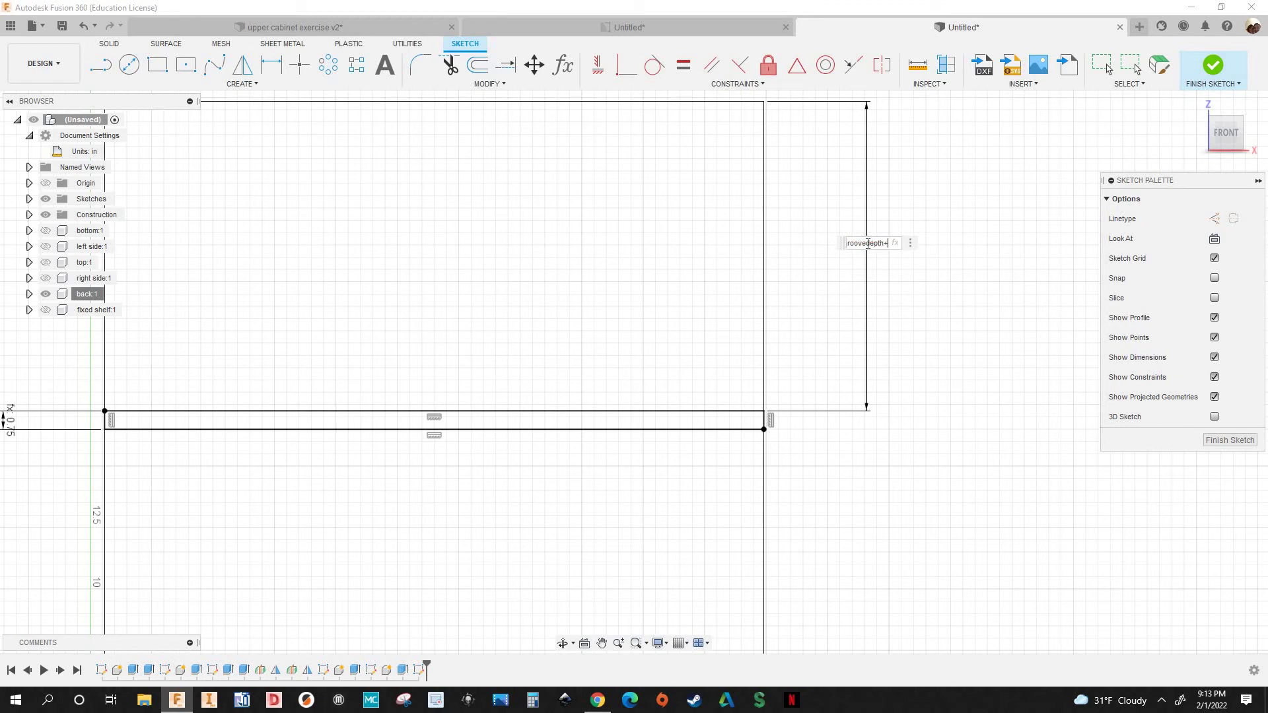
{"action": "type", "text": "+14.25"}
{"action": "key", "text": "Return"}
Extrude the rectangle profile by -groovedepth as a cut to form the shelf groove in the back panel
{"action": "scroll", "coordinate": [870, 314], "scroll_direction": "down", "scroll_amount": 2}
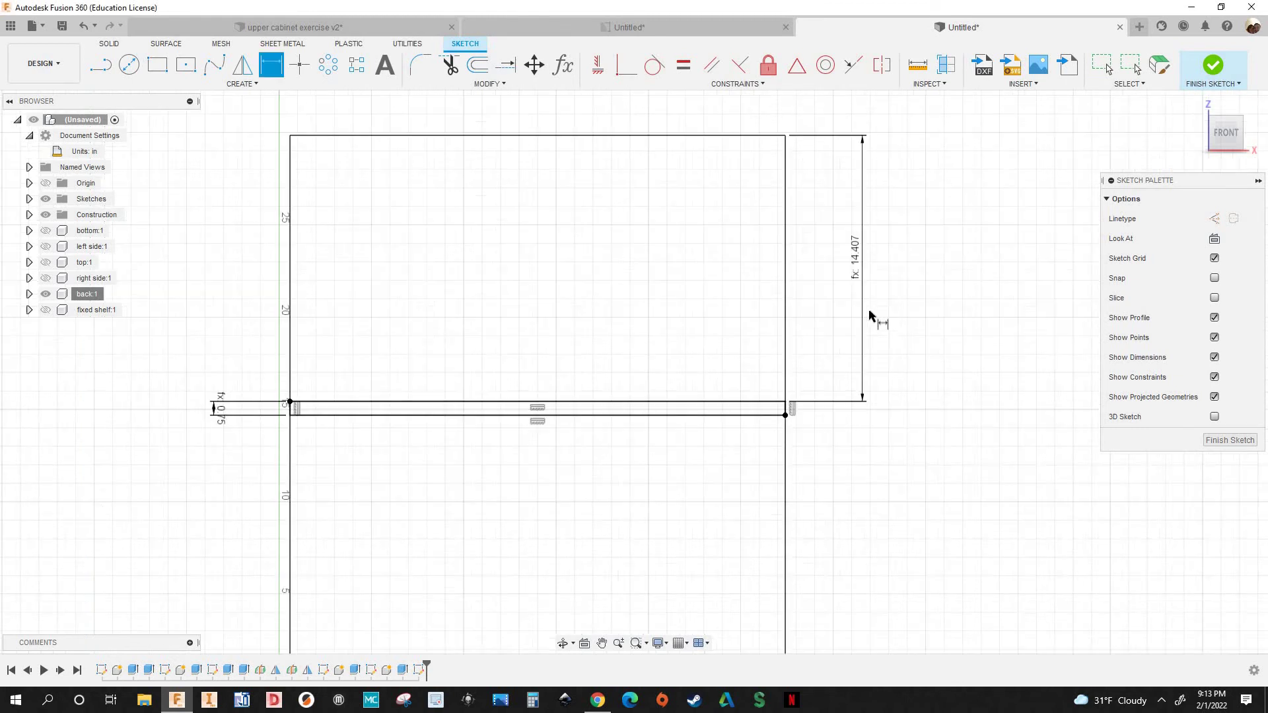
{"action": "scroll", "coordinate": [870, 317], "scroll_direction": "down", "scroll_amount": 2}
{"action": "scroll", "coordinate": [540, 386], "scroll_direction": "up", "scroll_amount": 2}
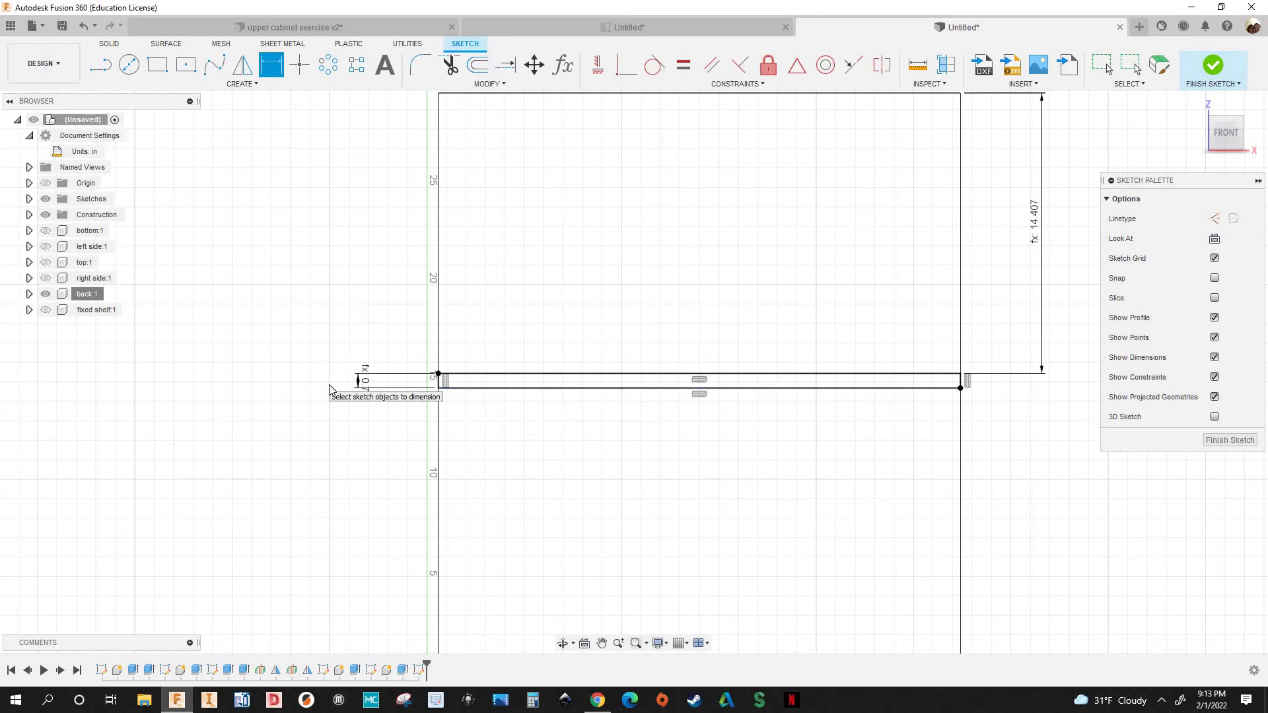
{"action": "key", "text": "e"}
{"action": "middle_click_drag", "start_coordinate": [500, 446], "coordinate": [585, 419], "text": "shift"}
{"action": "scroll", "coordinate": [586, 413], "scroll_direction": "up", "scroll_amount": 3}
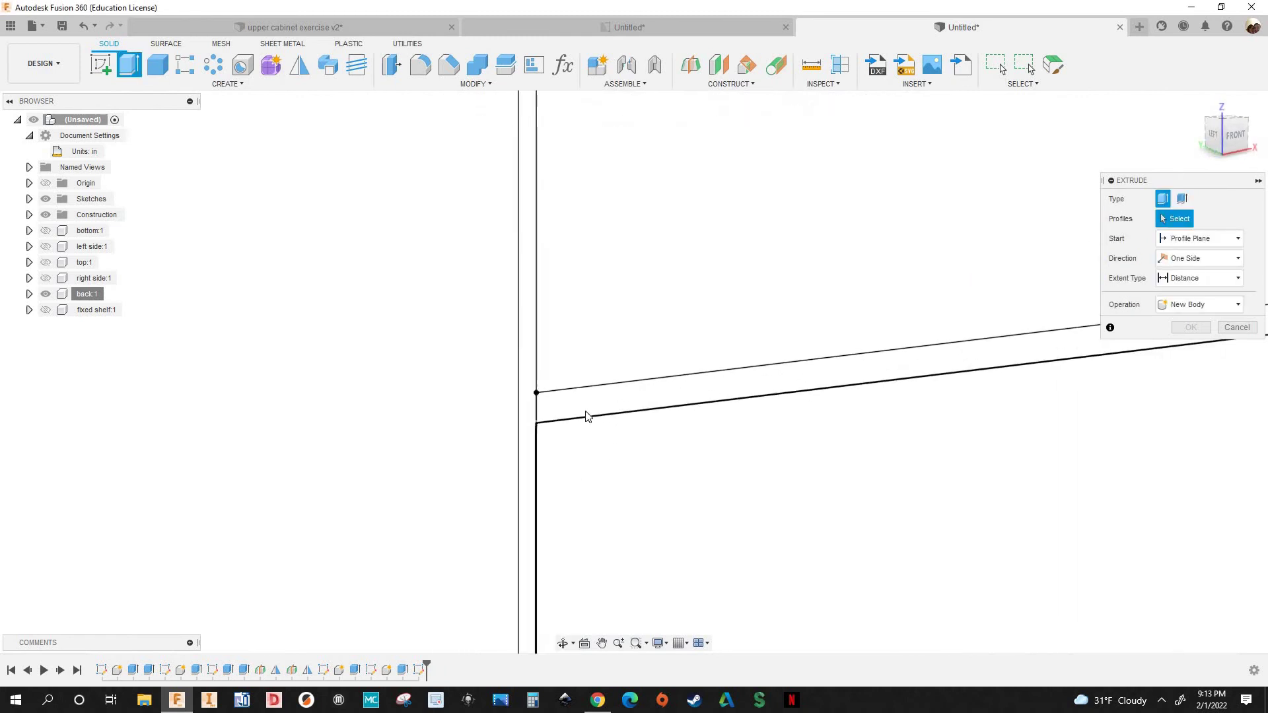
{"action": "left_click", "coordinate": [585, 412]}
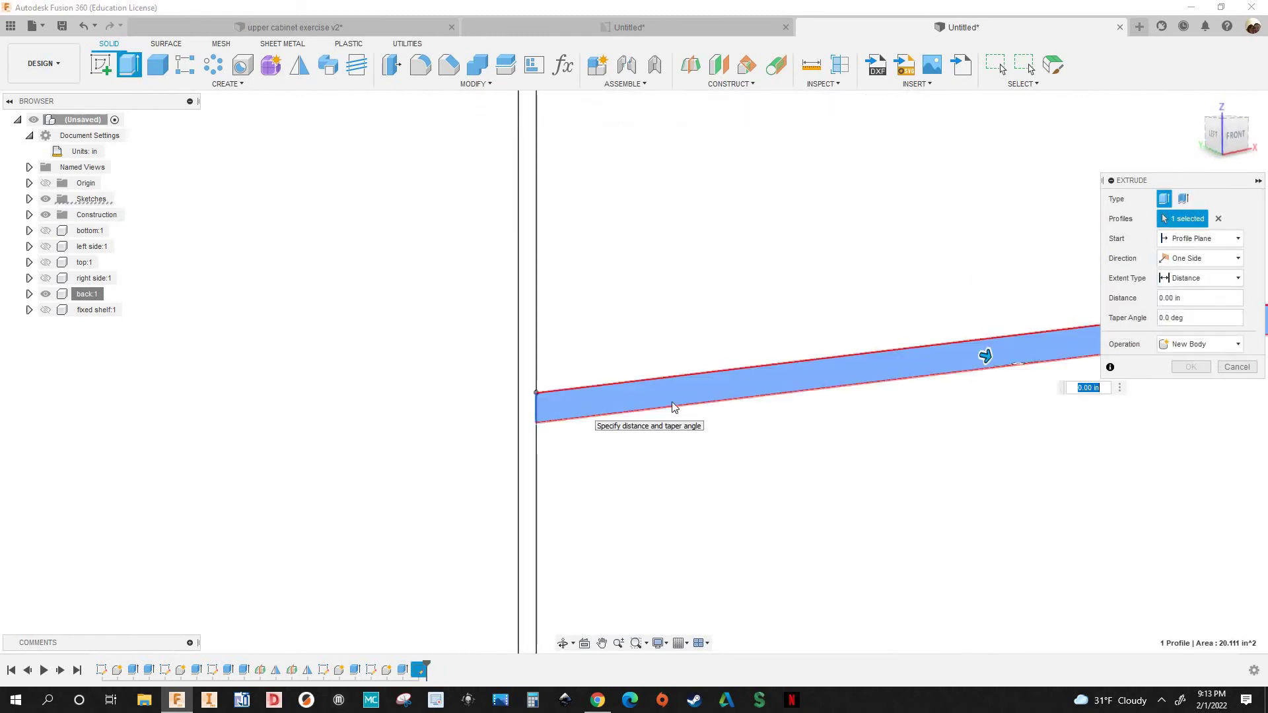
{"action": "key", "text": "BackSpace"}
{"action": "type", "text": "-groo"}
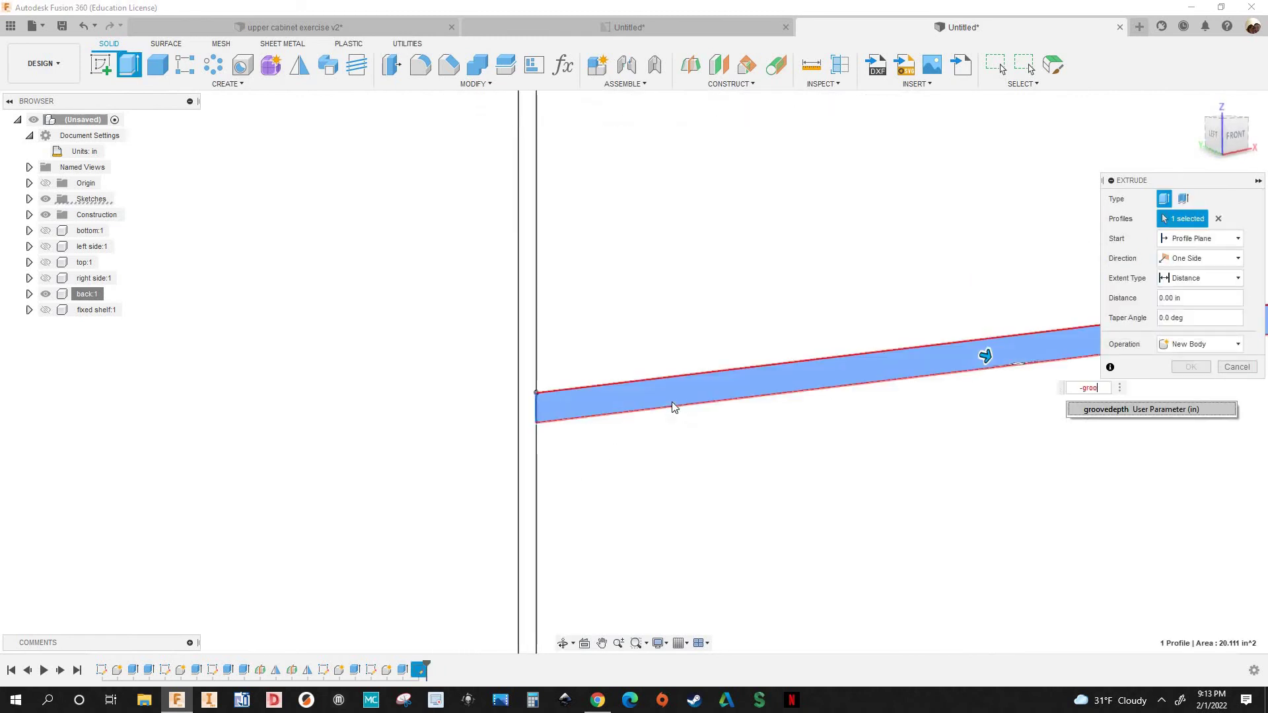
{"action": "type", "text": "vedepth"}
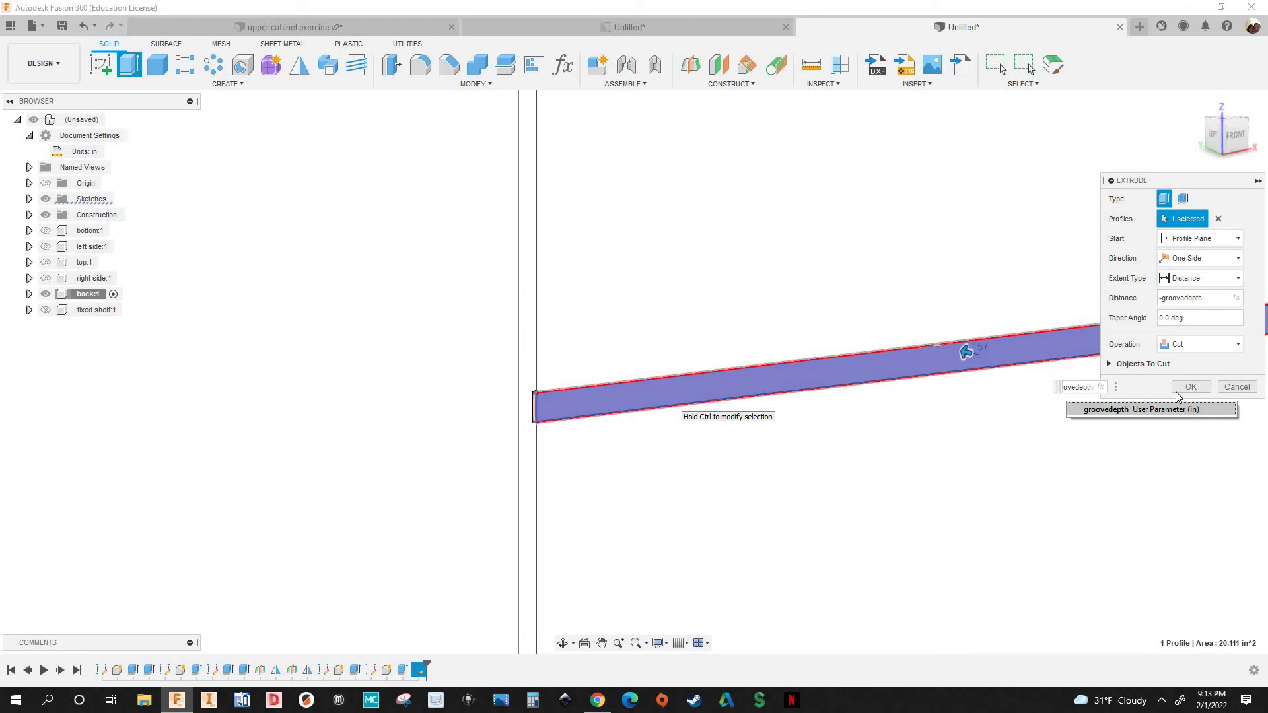
{"action": "left_click", "coordinate": [1177, 393]}
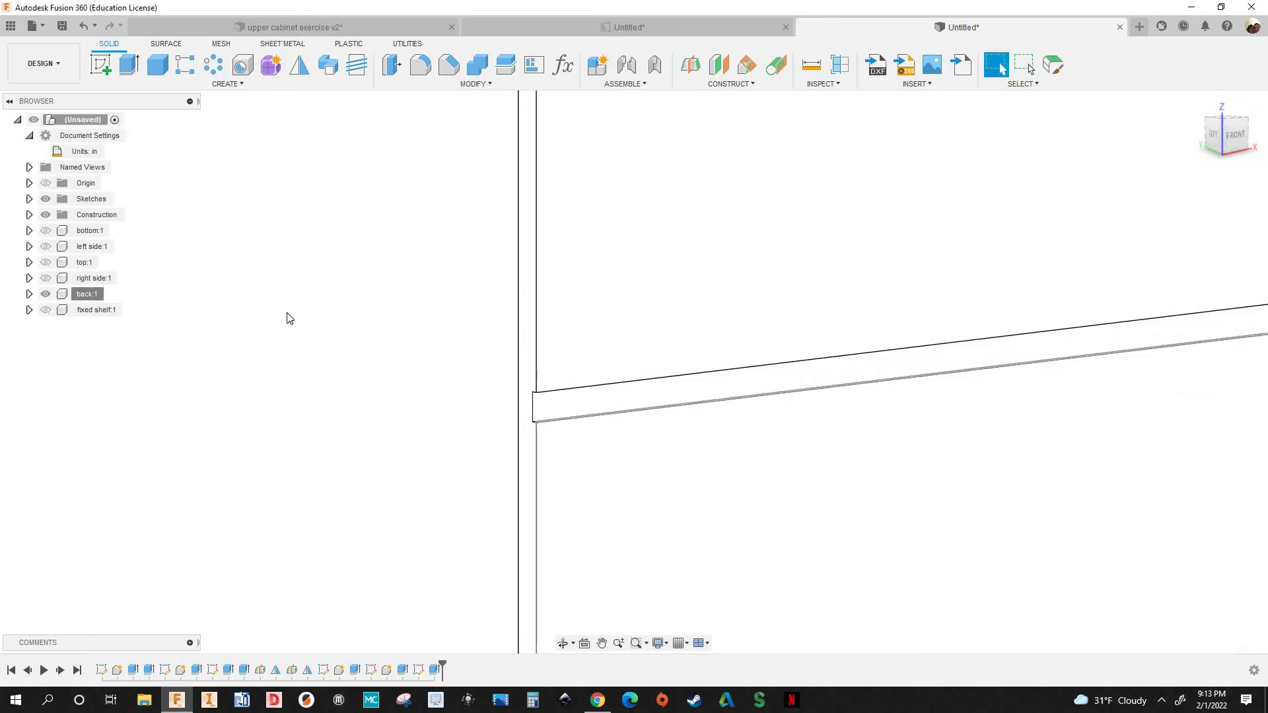
Unisolate the back component to bring back the whole cabinet, and clear the selection
{"action": "scroll", "coordinate": [385, 357], "scroll_direction": "down", "scroll_amount": 4}
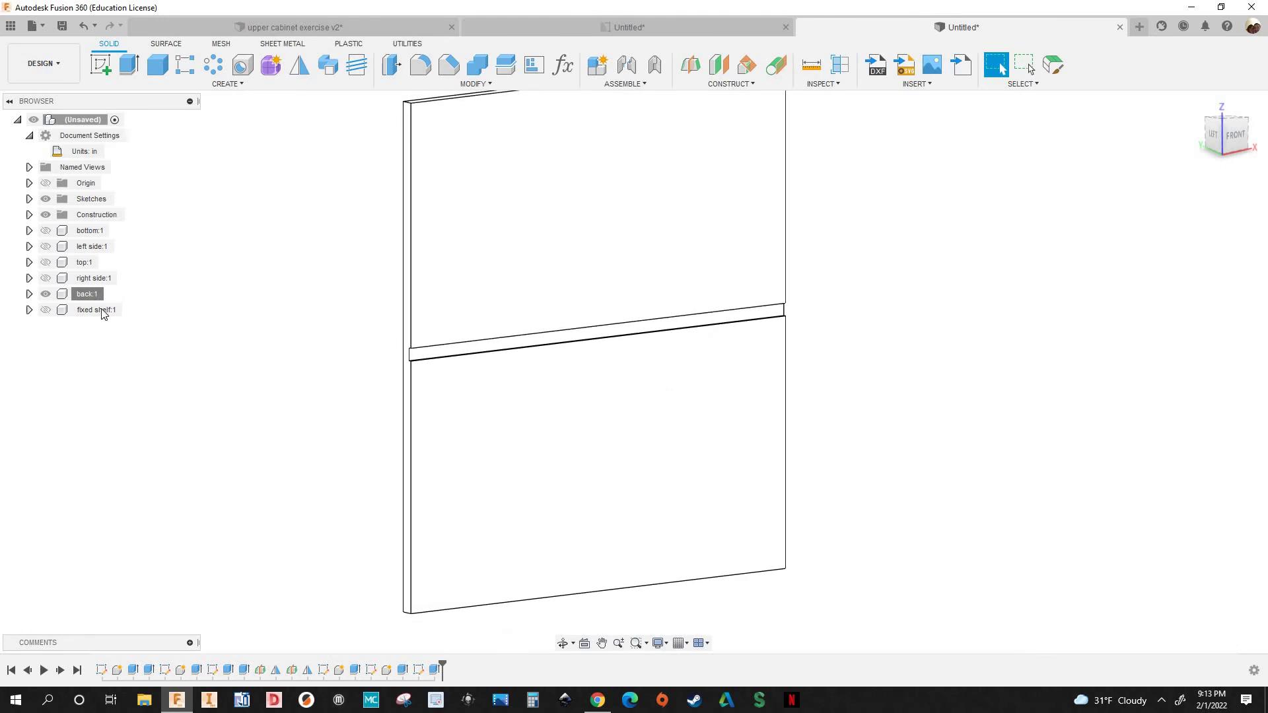
{"action": "mouse_move", "coordinate": [81, 295]}
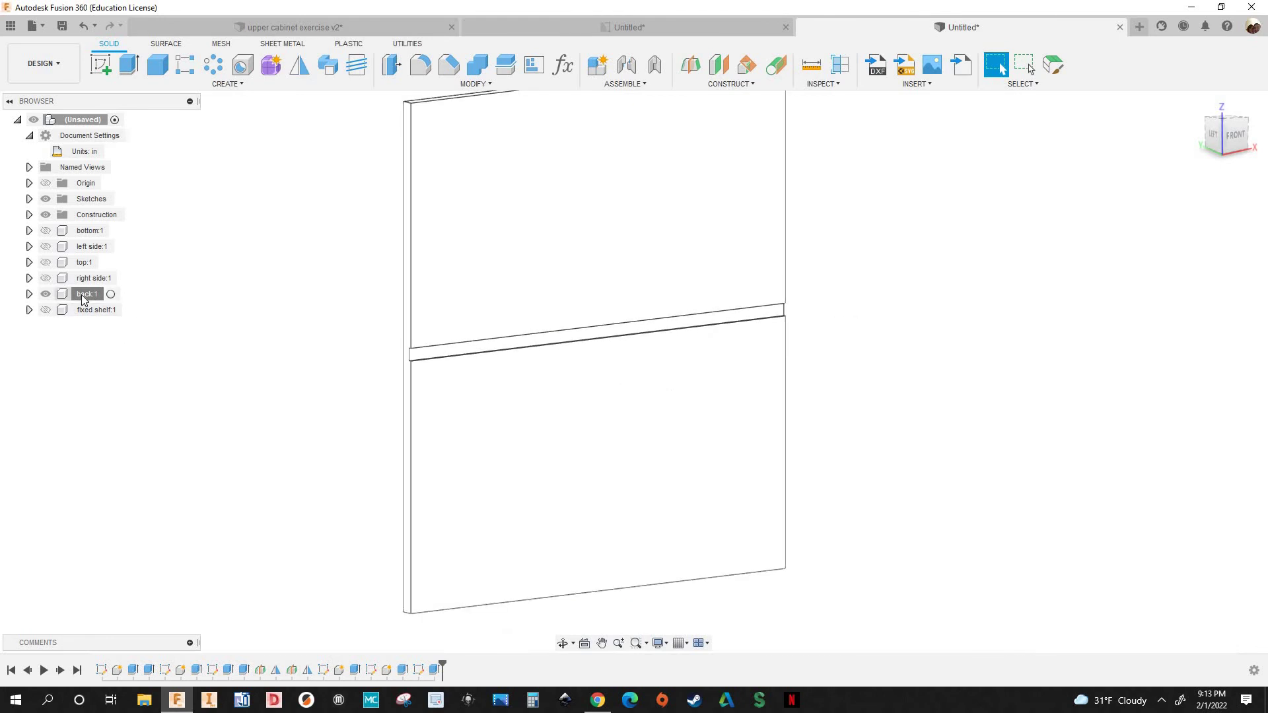
{"action": "right_click", "coordinate": [81, 295]}
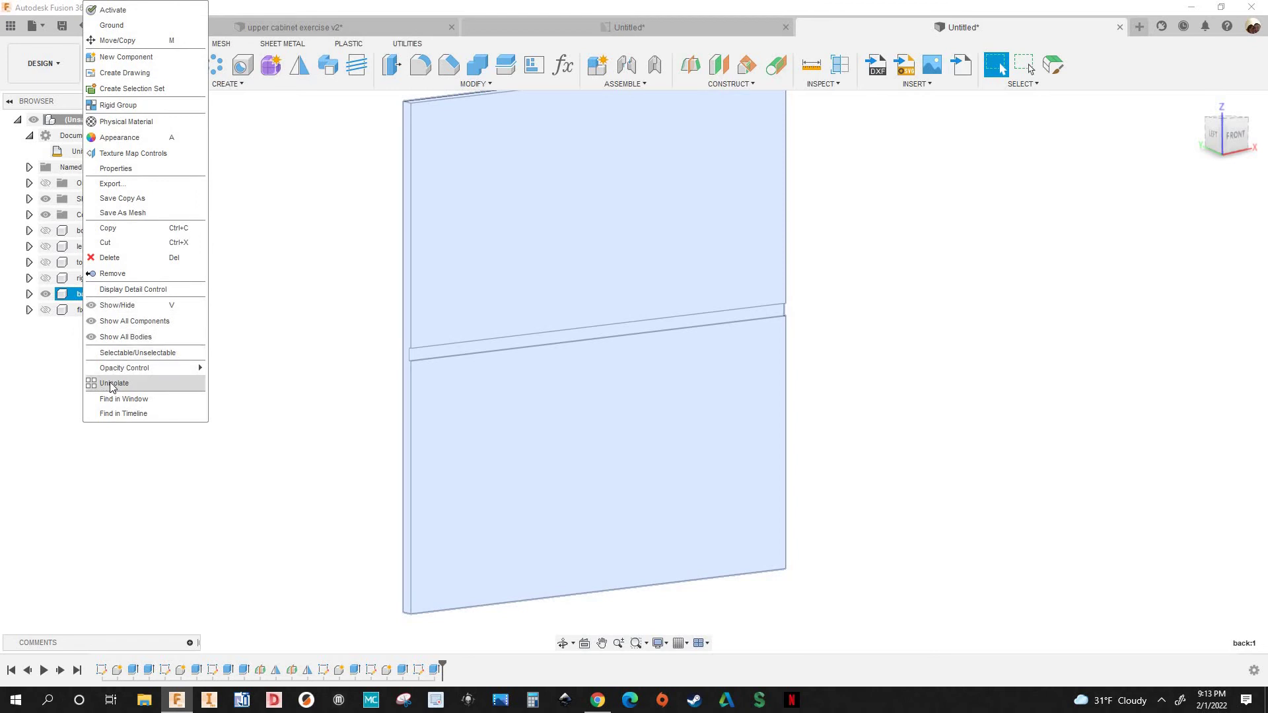
{"action": "left_click", "coordinate": [114, 384]}
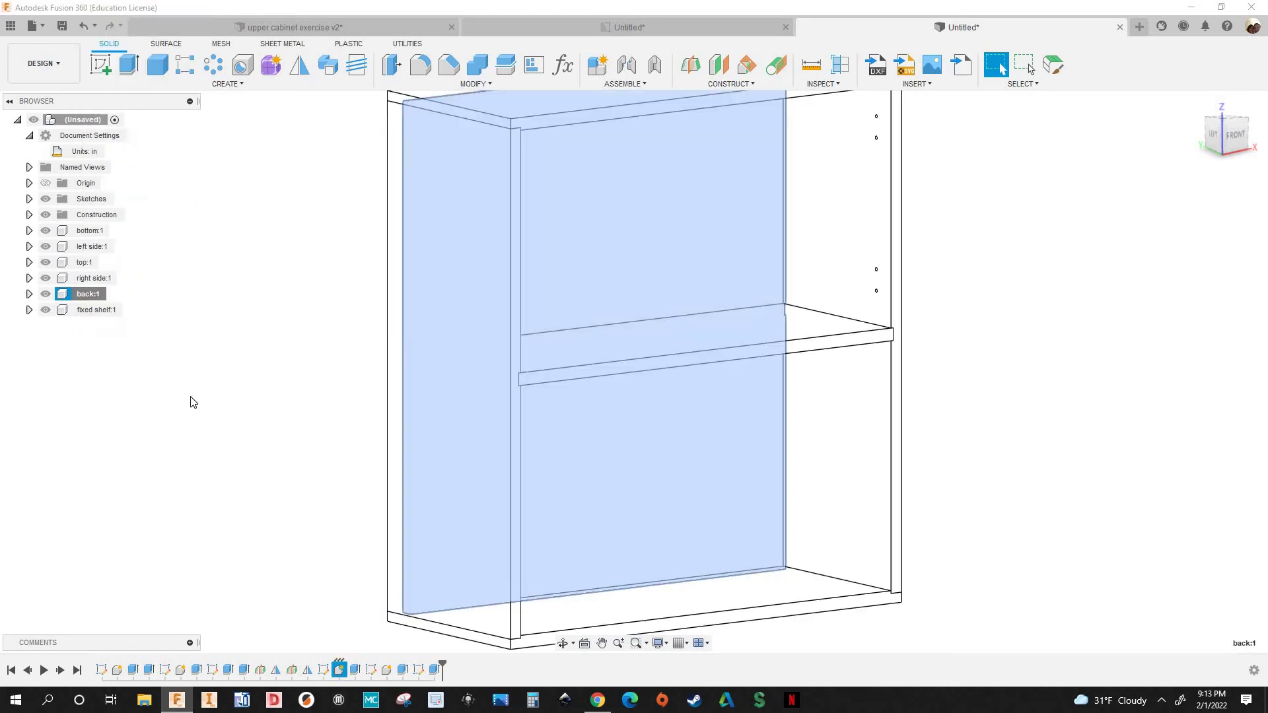
{"action": "left_click", "coordinate": [411, 397]}
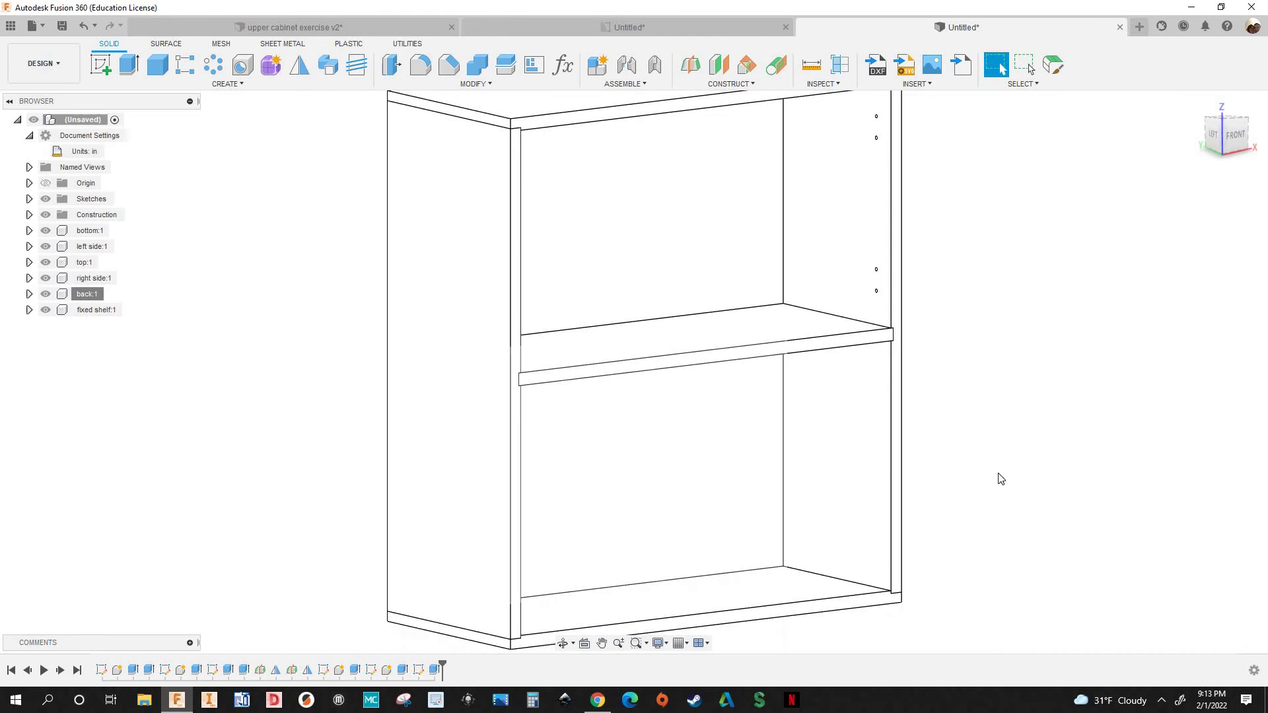
Hide the fixed shelf to inspect how the back panel's groove lines up with the side grooves, and show it again
{"action": "middle_click_drag", "start_coordinate": [962, 467], "coordinate": [991, 472], "text": "shift"}
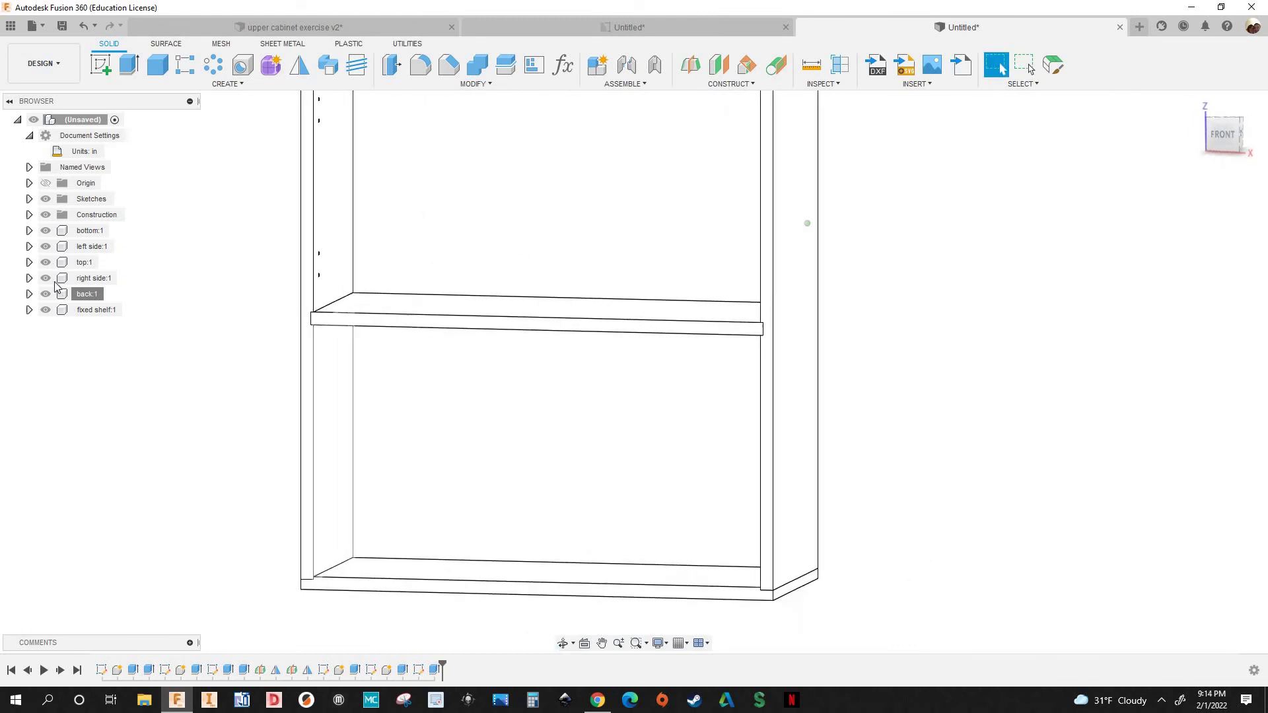
{"action": "left_click", "coordinate": [46, 311]}
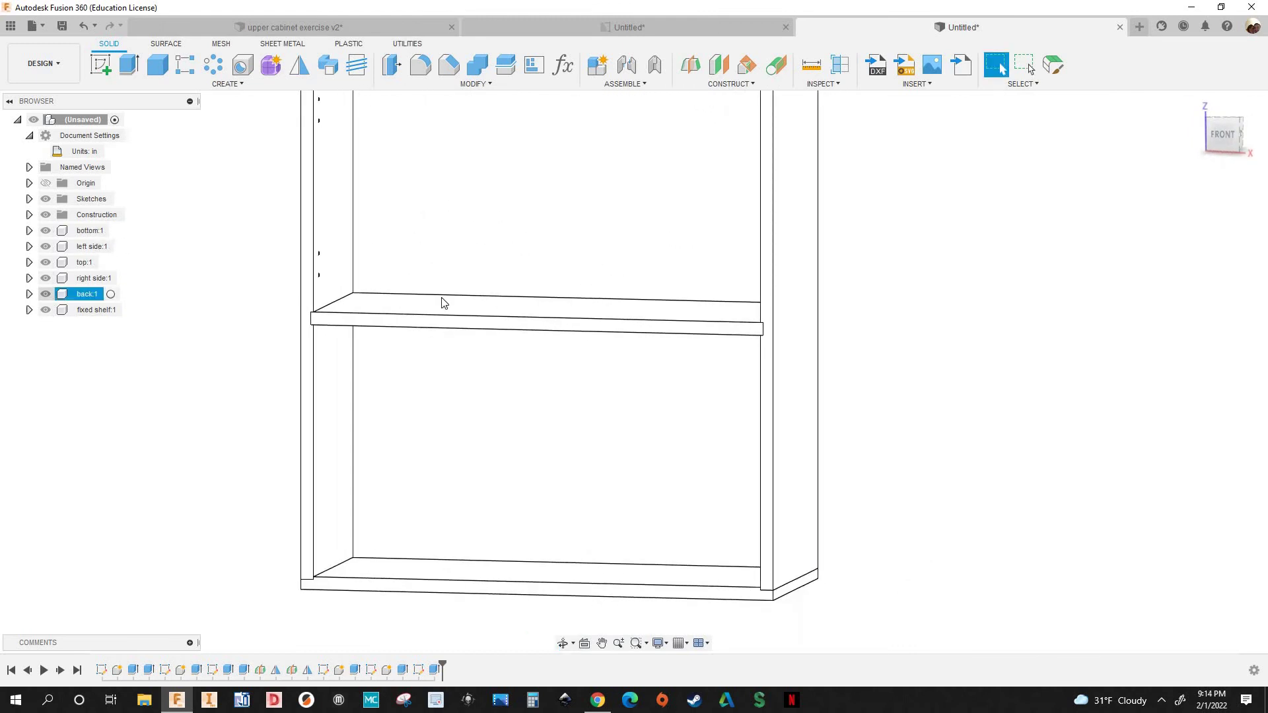
{"action": "scroll", "coordinate": [445, 301], "scroll_direction": "up", "scroll_amount": 2}
{"action": "scroll", "coordinate": [308, 317], "scroll_direction": "up", "scroll_amount": 3}
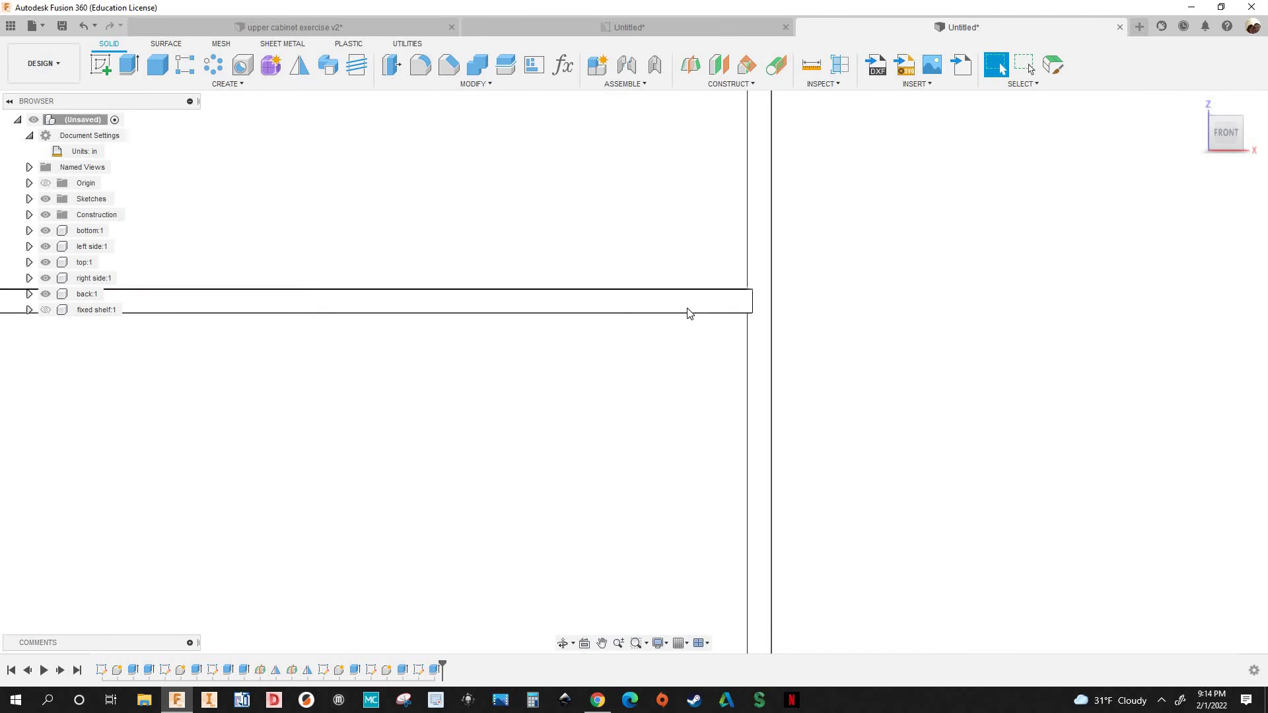
{"action": "scroll", "coordinate": [665, 312], "scroll_direction": "down", "scroll_amount": 3}
{"action": "middle_click_drag", "start_coordinate": [674, 312], "coordinate": [69, 322], "text": "shift"}
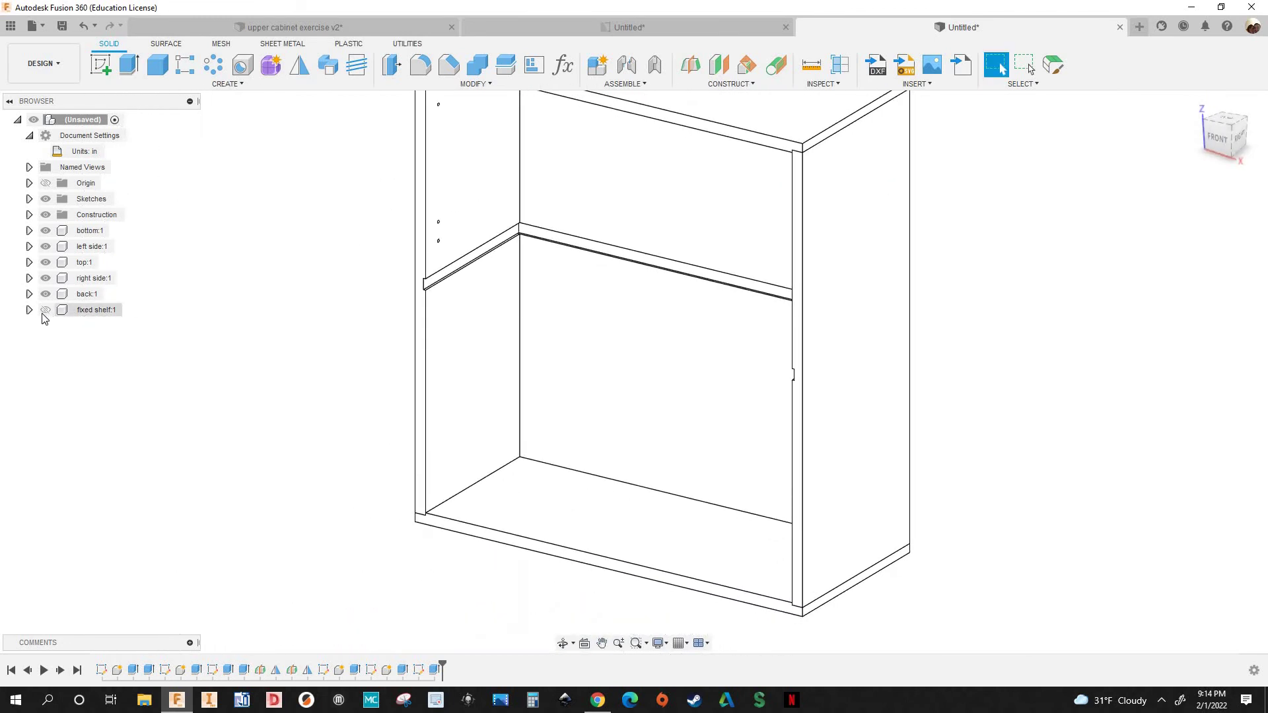
{"action": "left_click", "coordinate": [73, 310]}
{"action": "left_click", "coordinate": [30, 310]}
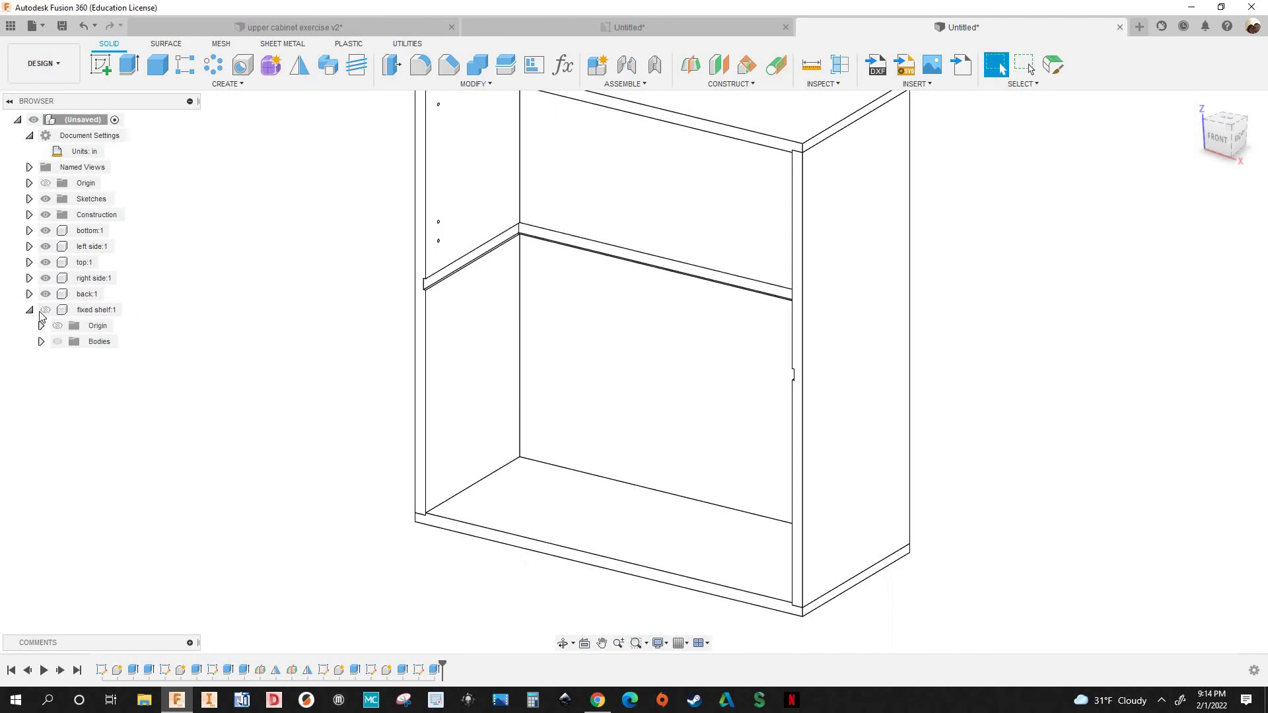
{"action": "left_click", "coordinate": [30, 310]}
{"action": "left_click", "coordinate": [337, 381]}
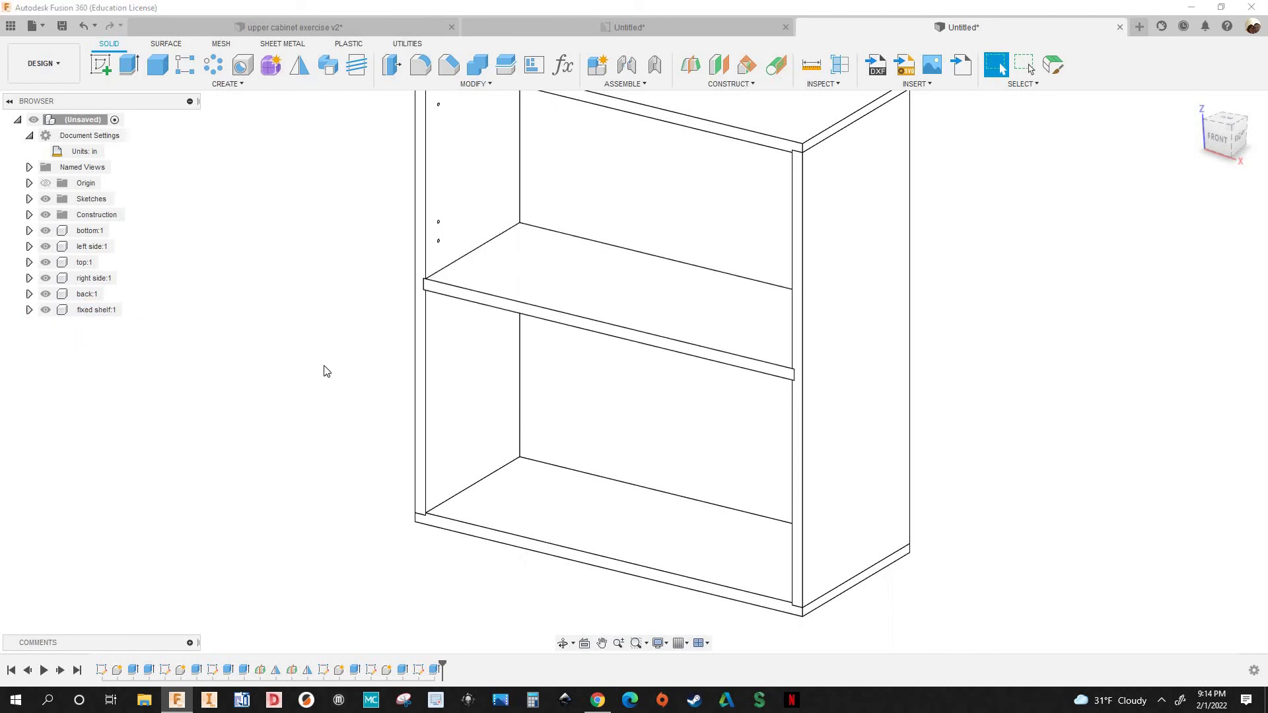
Set the width user parameter to 40 in to test how the cabinet resizes
{"action": "scroll", "coordinate": [324, 372], "scroll_direction": "down", "scroll_amount": 3}
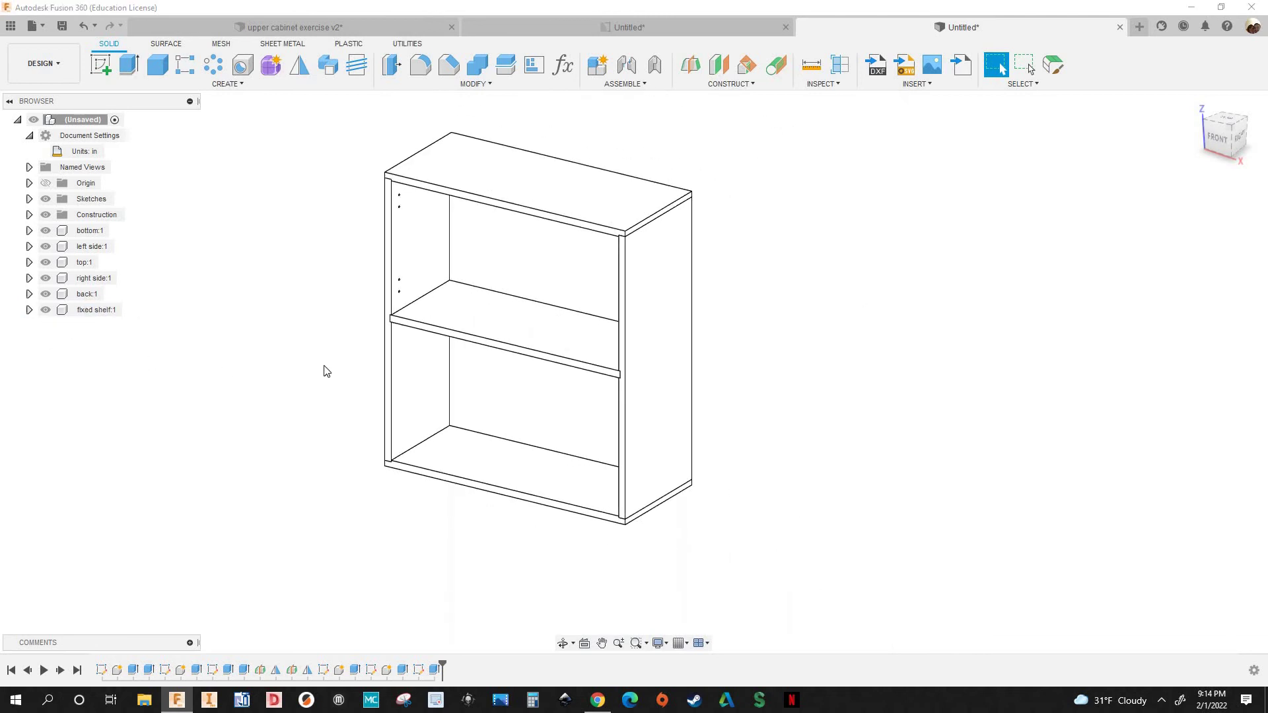
{"action": "middle_click_drag", "start_coordinate": [681, 445], "coordinate": [958, 394], "text": "shift"}
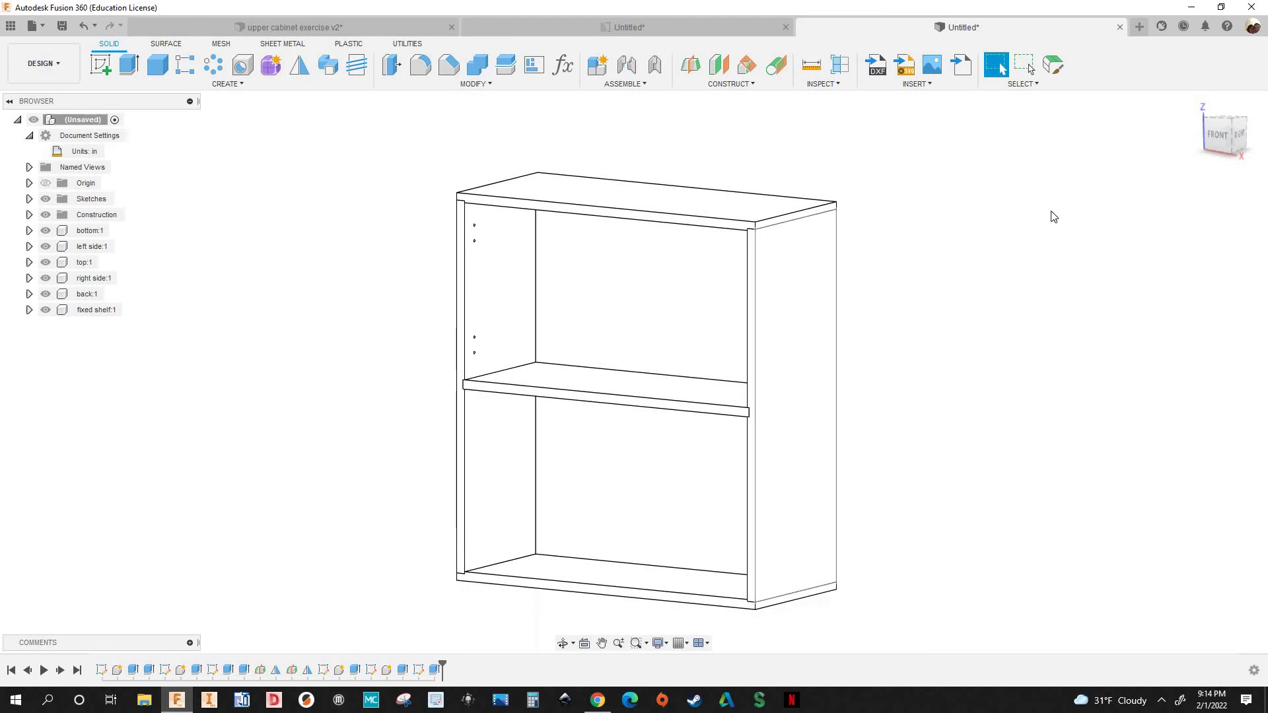
{"action": "middle_click_drag", "start_coordinate": [1055, 312], "coordinate": [974, 303]}
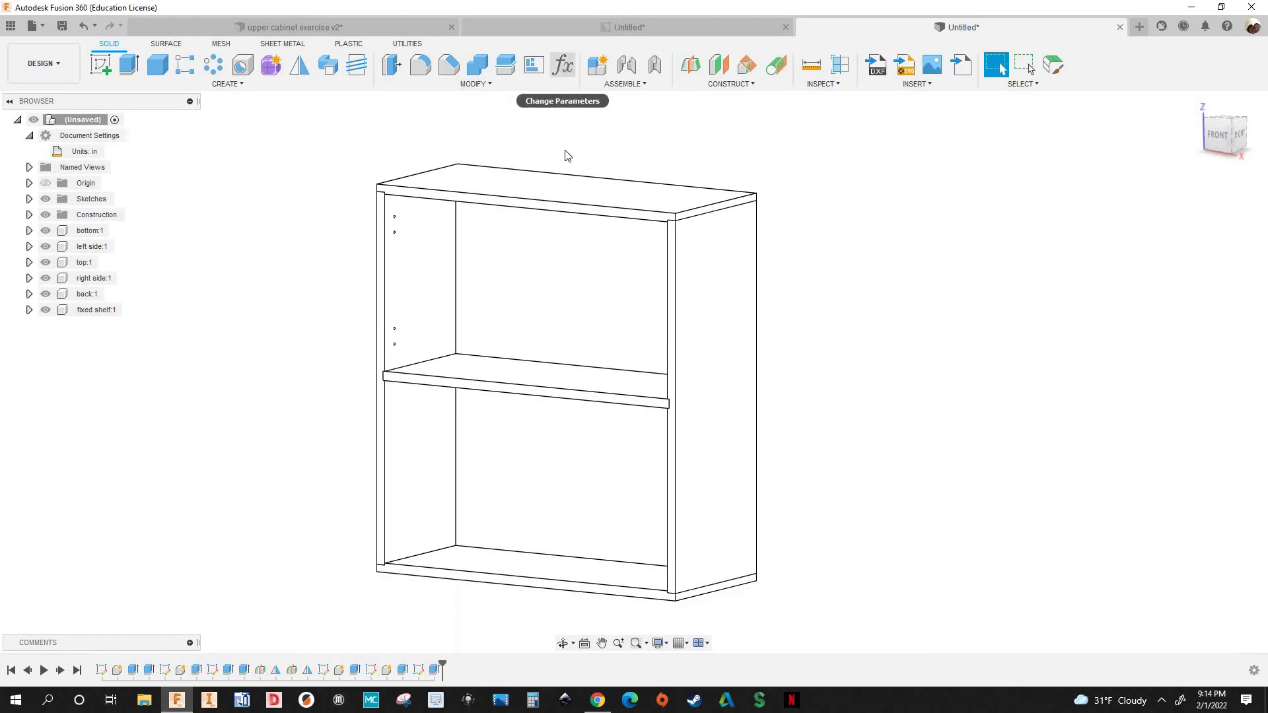
{"action": "left_click", "coordinate": [563, 64]}
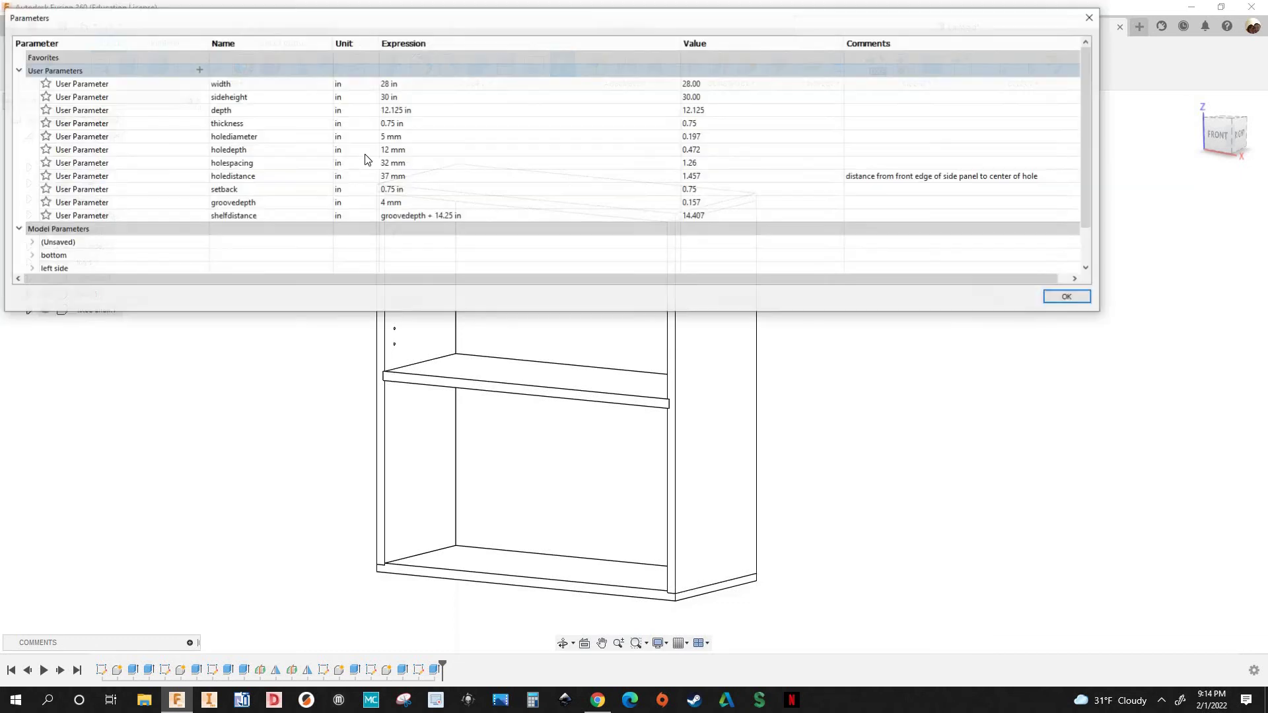
{"action": "left_click", "coordinate": [389, 84]}
{"action": "left_click", "coordinate": [366, 86]}
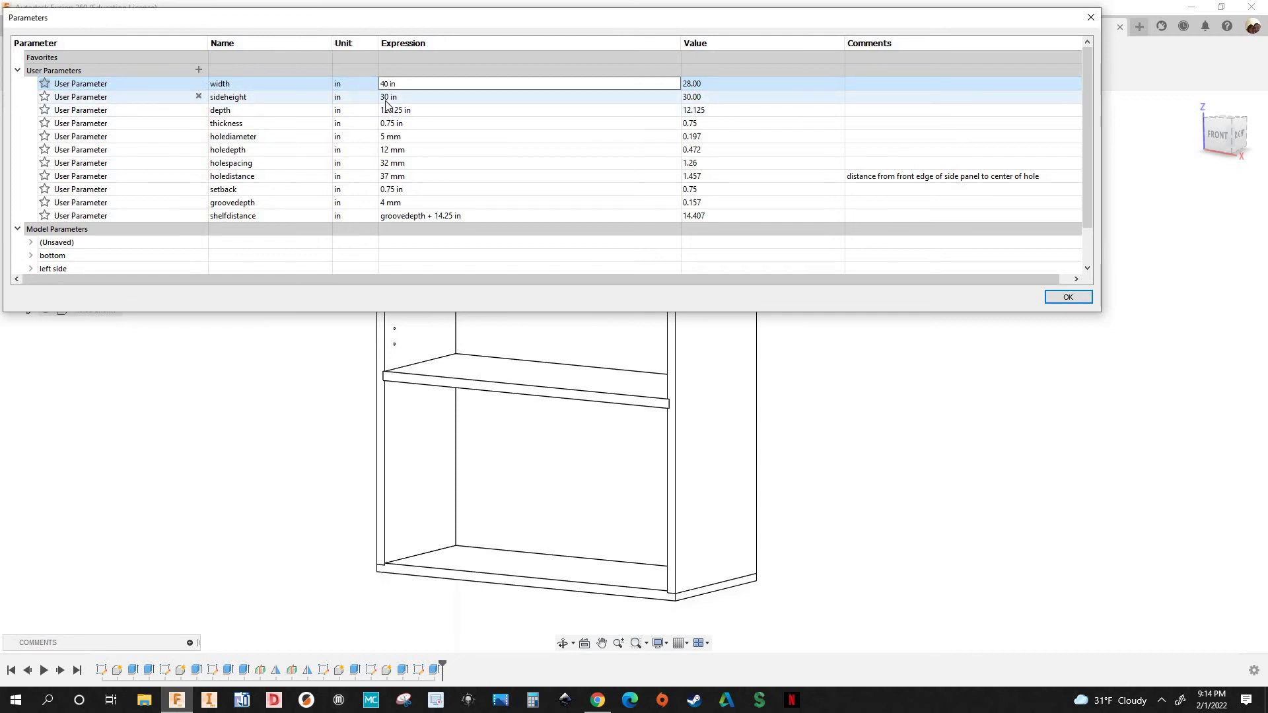
{"action": "key", "text": "Return"}
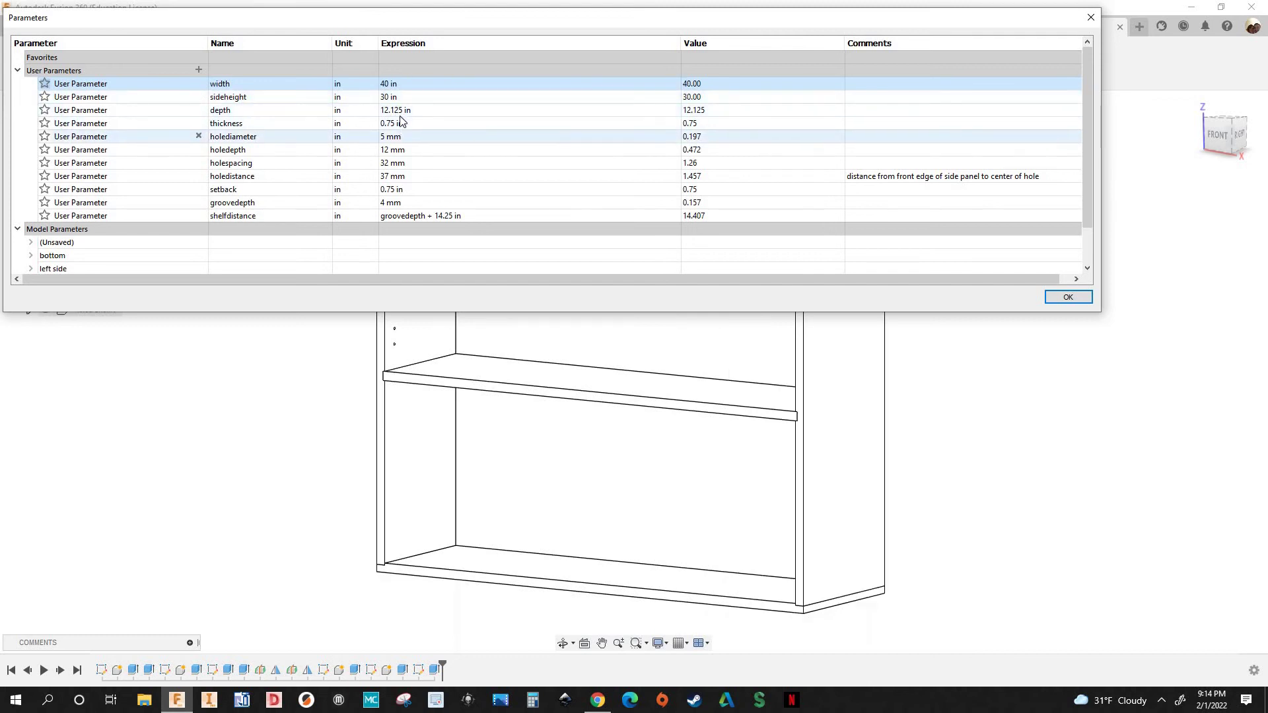
Set the depth parameter to 20 in and the sideheight parameter to 50 in
{"action": "left_click", "coordinate": [390, 113]}
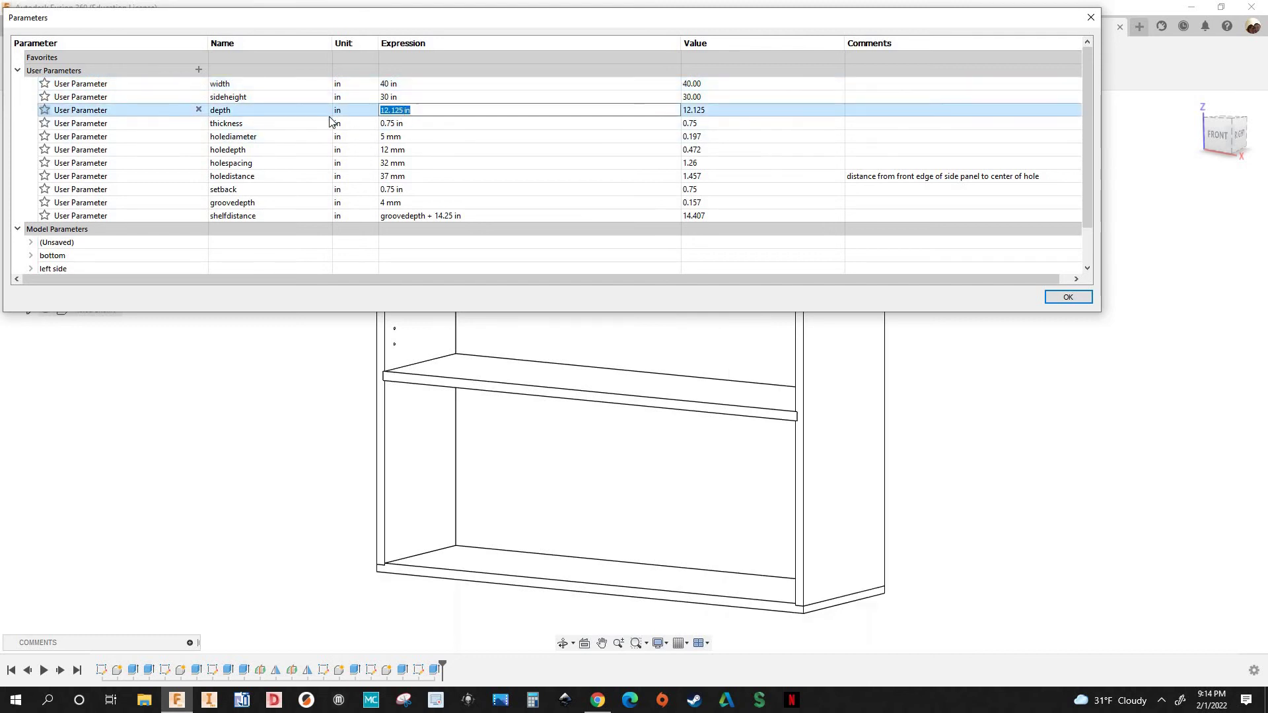
{"action": "type", "text": "20"}
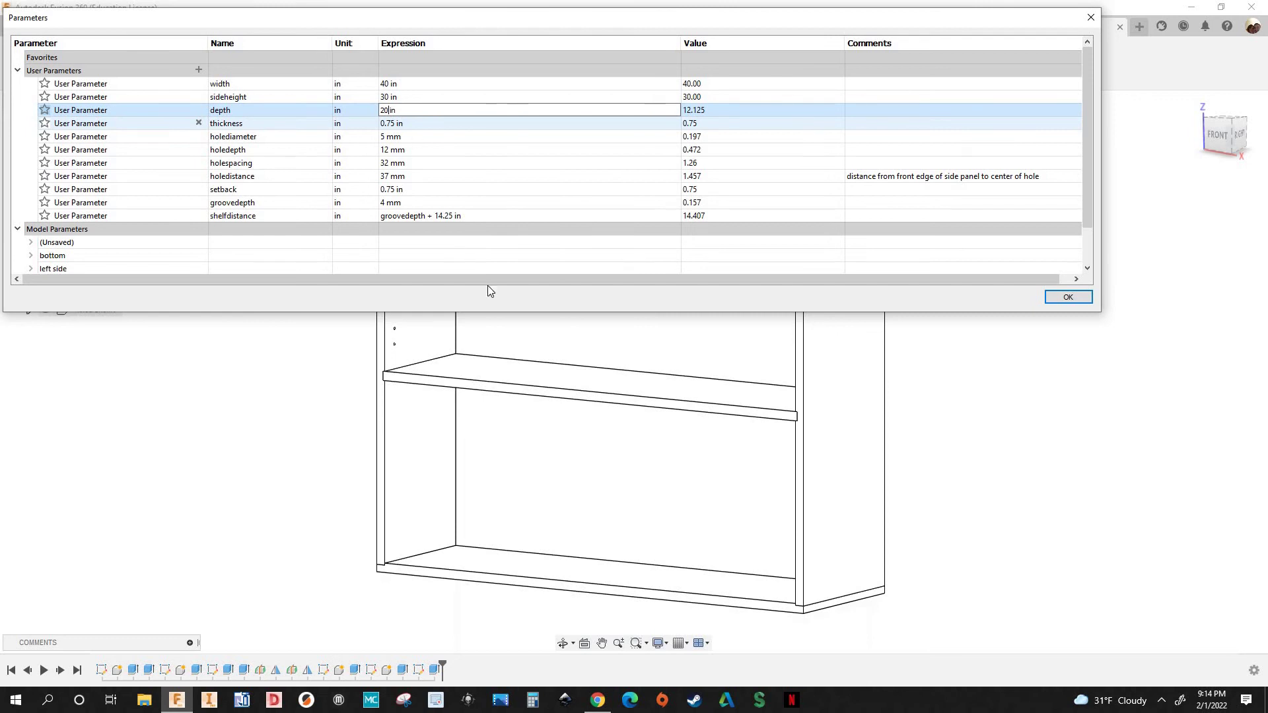
{"action": "key", "text": "Return"}
{"action": "scroll", "coordinate": [758, 547], "scroll_direction": "down", "scroll_amount": 5}
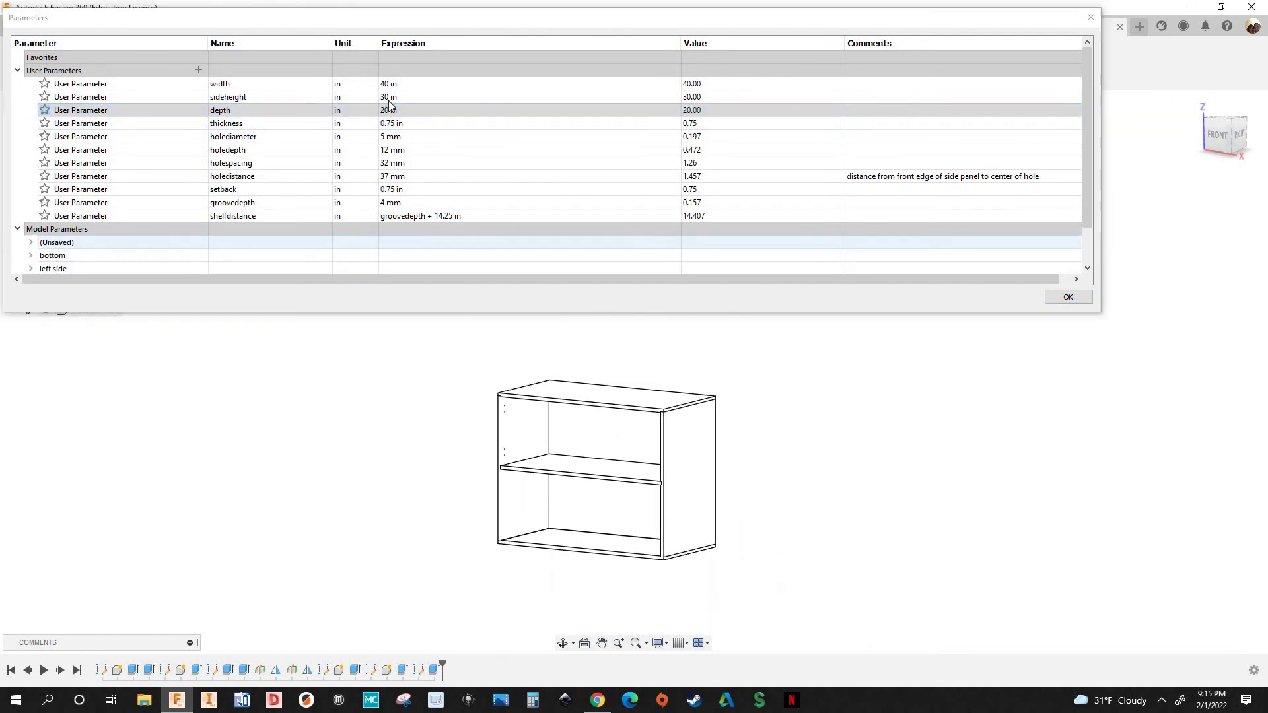
{"action": "left_click", "coordinate": [388, 97]}
{"action": "left_click", "coordinate": [387, 97]}
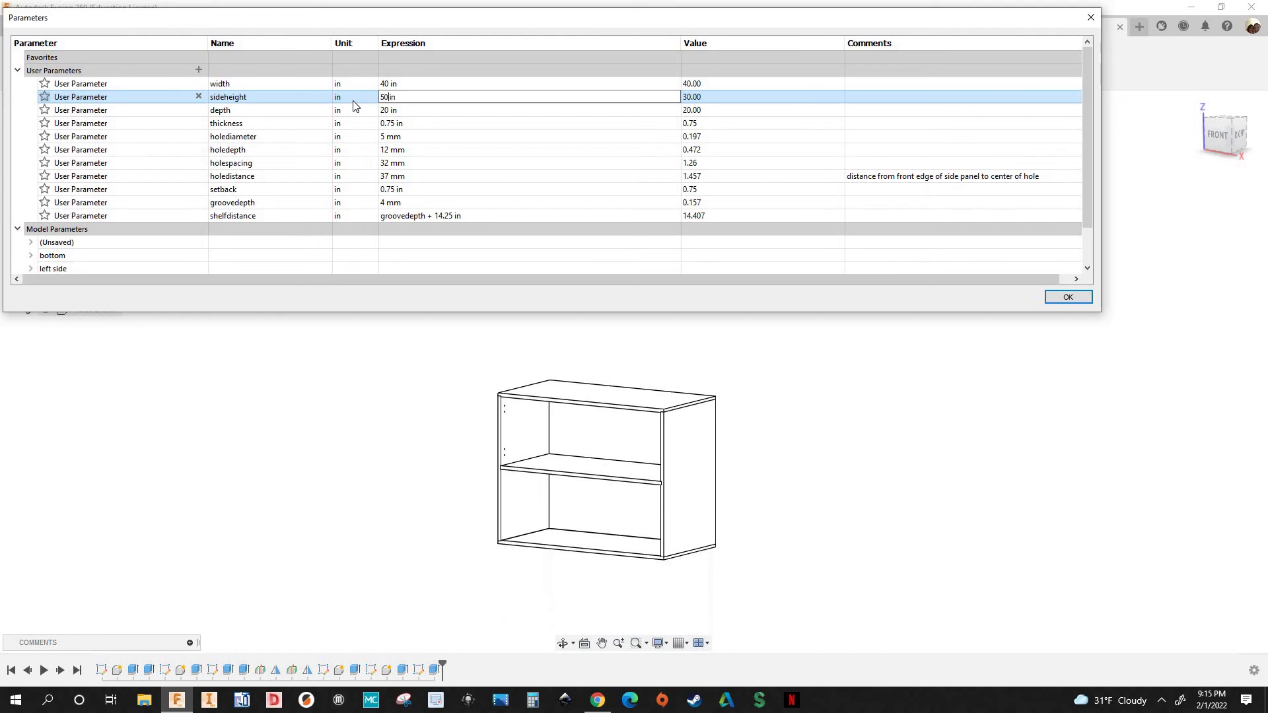
{"action": "type", "text": "50"}
{"action": "key", "text": "Return"}
{"action": "scroll", "coordinate": [687, 469], "scroll_direction": "down", "scroll_amount": 3}
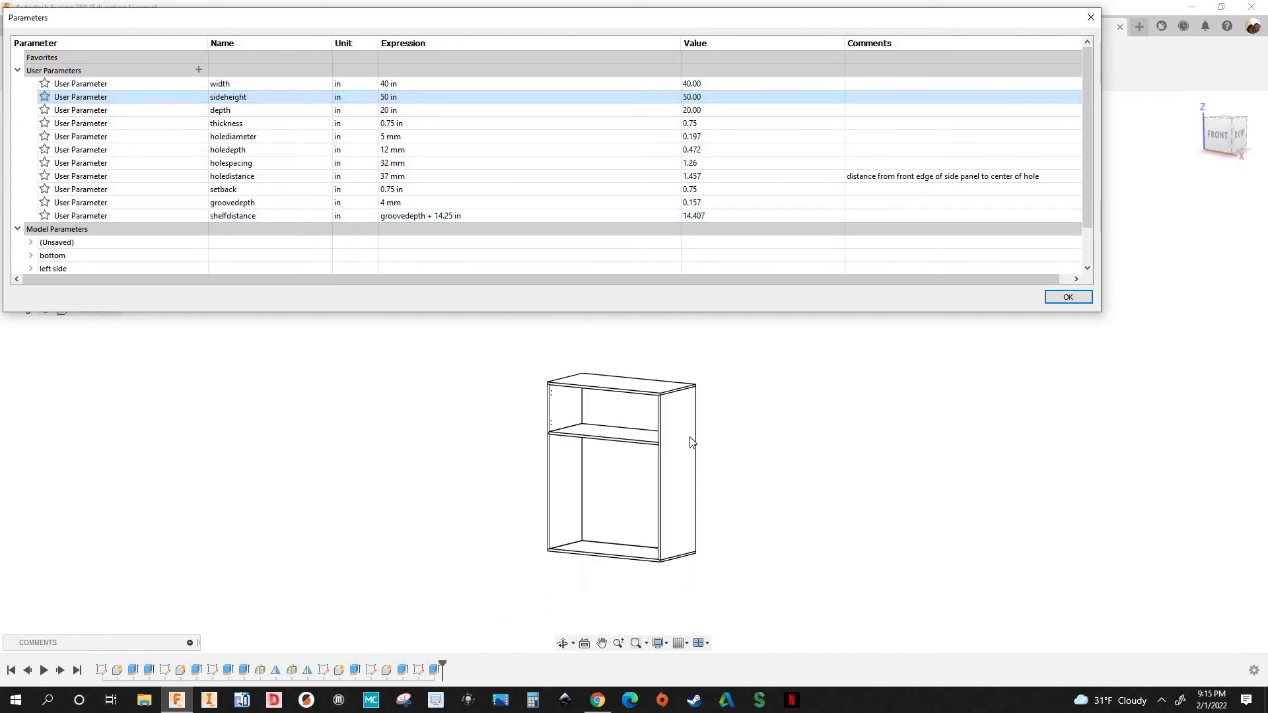
Examine the resized cabinet from the front and the back, checking the fixed shelf, the shelf-pin holes and the panel joints
{"action": "middle_click_drag", "start_coordinate": [784, 434], "coordinate": [907, 483], "text": "shift"}
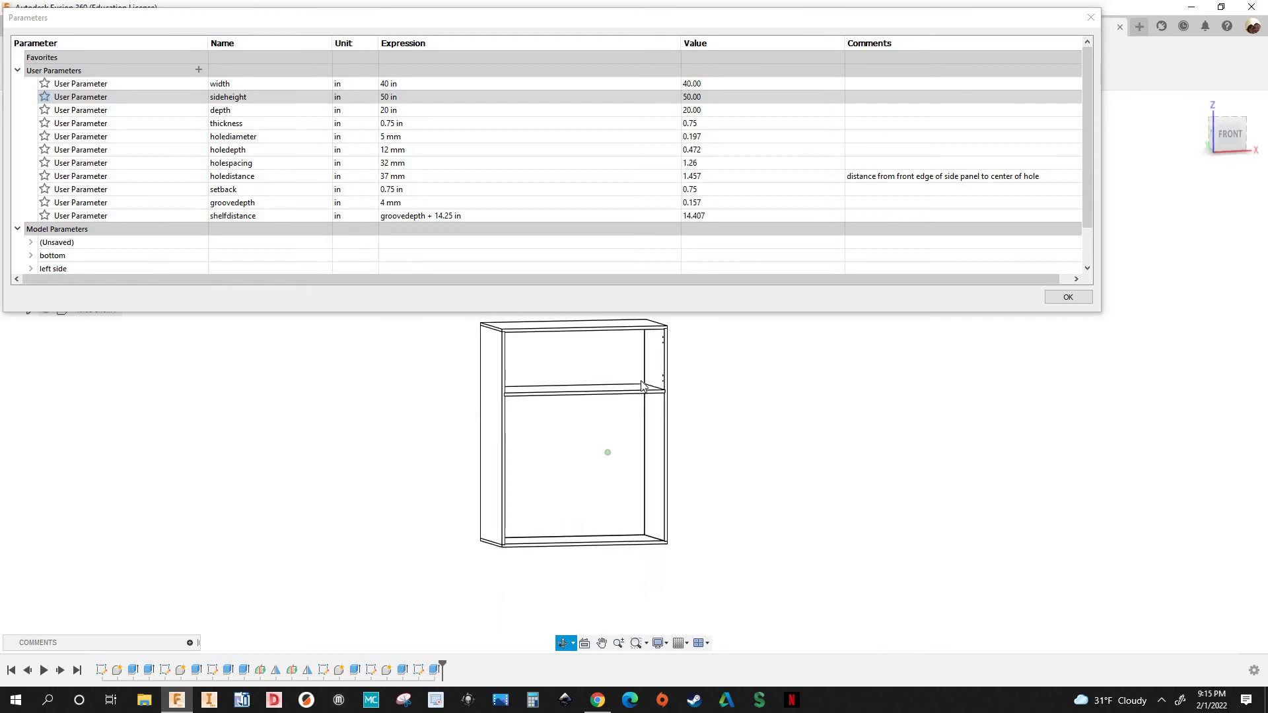
{"action": "scroll", "coordinate": [685, 529], "scroll_direction": "up", "scroll_amount": 5}
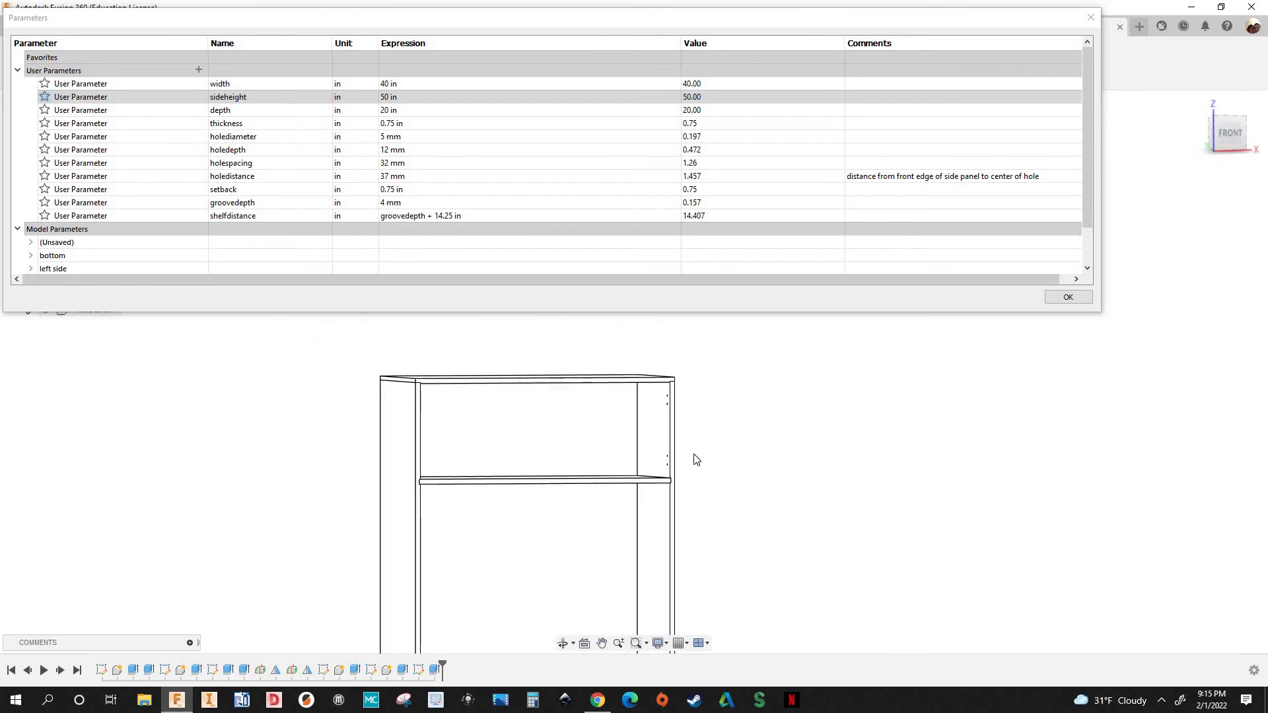
{"action": "scroll", "coordinate": [609, 436], "scroll_direction": "up", "scroll_amount": 5}
{"action": "middle_click_drag", "start_coordinate": [637, 383], "coordinate": [634, 518]}
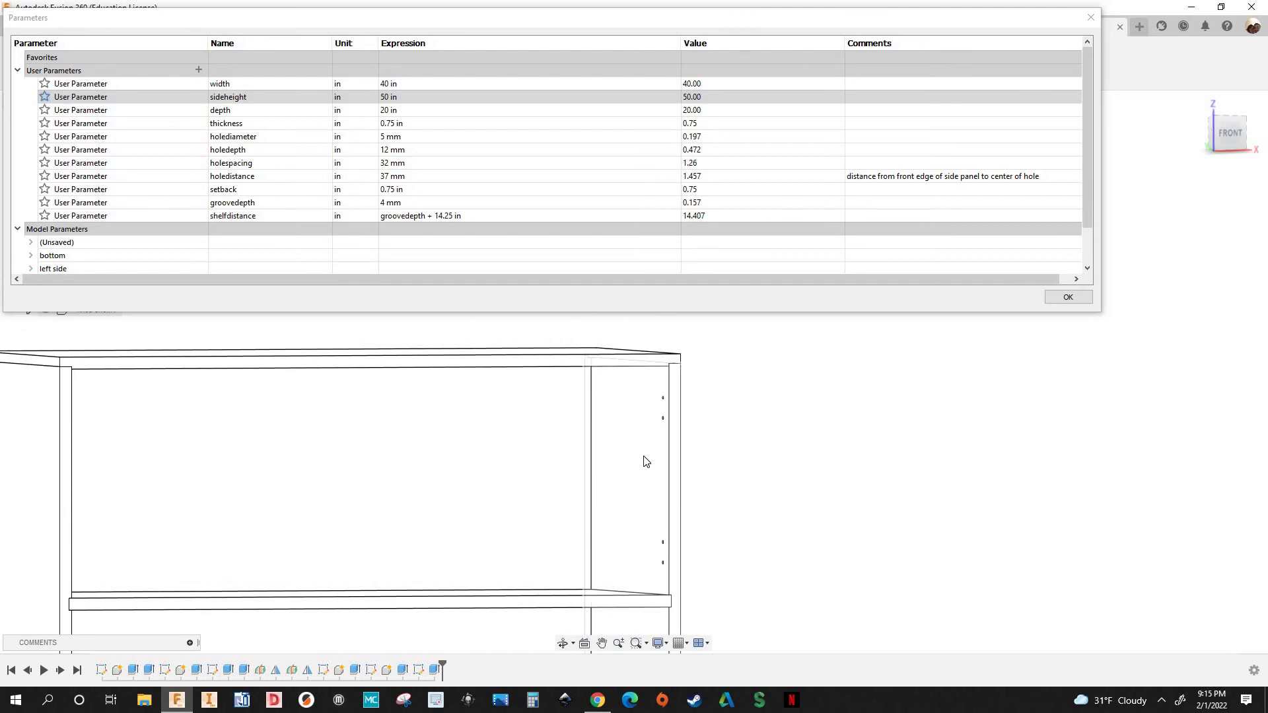
{"action": "scroll", "coordinate": [753, 496], "scroll_direction": "down", "scroll_amount": 3}
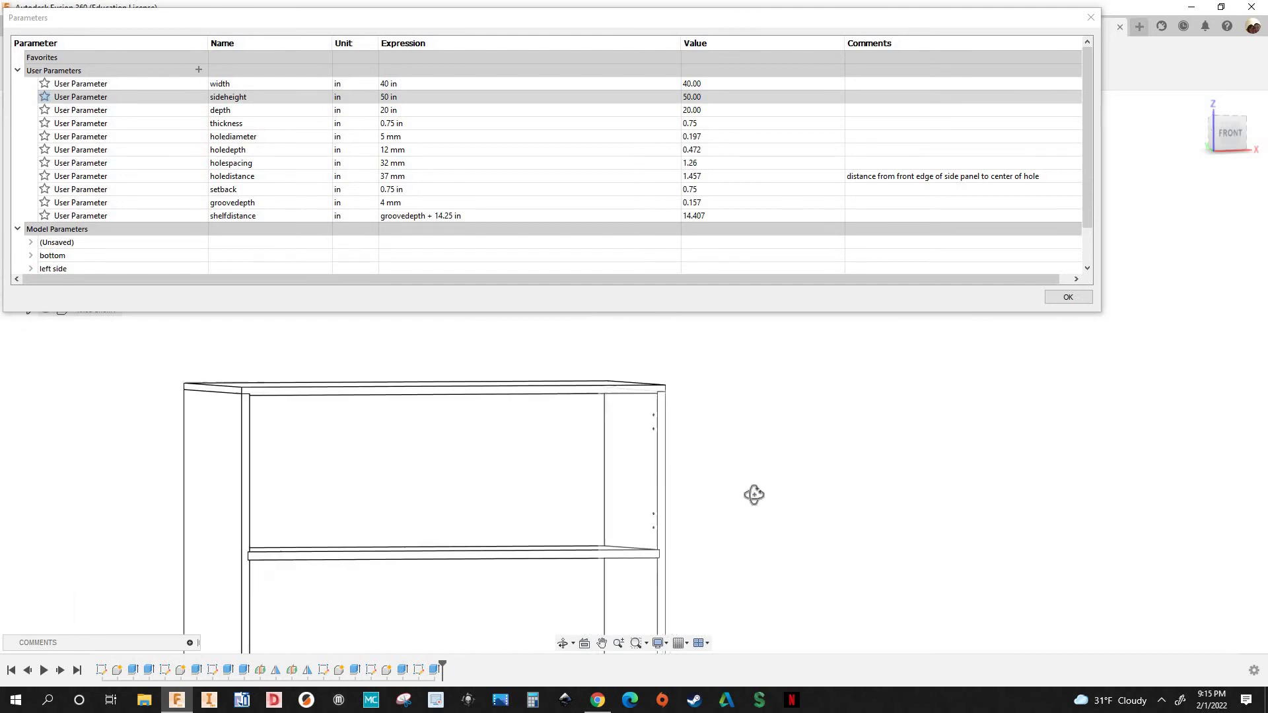
{"action": "scroll", "coordinate": [617, 504], "scroll_direction": "down", "scroll_amount": 3}
{"action": "middle_click_drag", "start_coordinate": [617, 504], "coordinate": [672, 453], "text": "shift"}
{"action": "scroll", "coordinate": [682, 444], "scroll_direction": "up", "scroll_amount": 5}
{"action": "middle_click_drag", "start_coordinate": [583, 470], "coordinate": [703, 592], "text": "shift"}
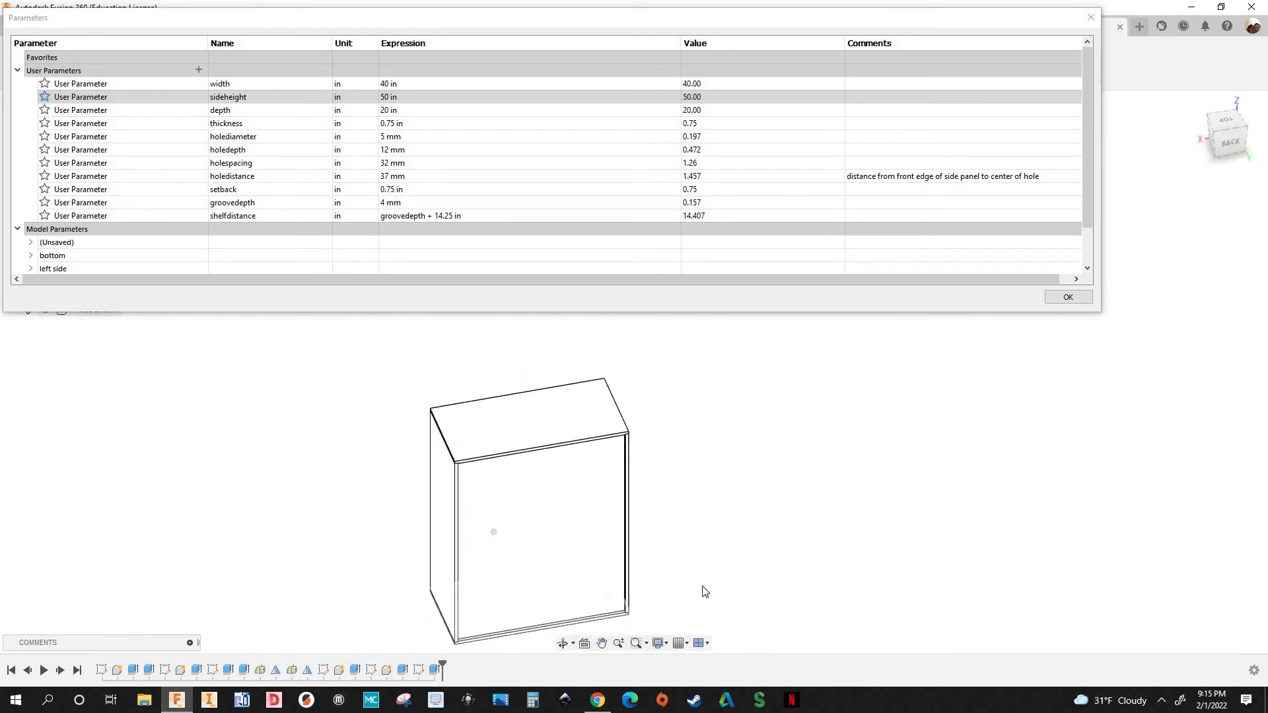
{"action": "scroll", "coordinate": [759, 529], "scroll_direction": "up", "scroll_amount": 8}
{"action": "scroll", "coordinate": [786, 367], "scroll_direction": "down", "scroll_amount": 4}
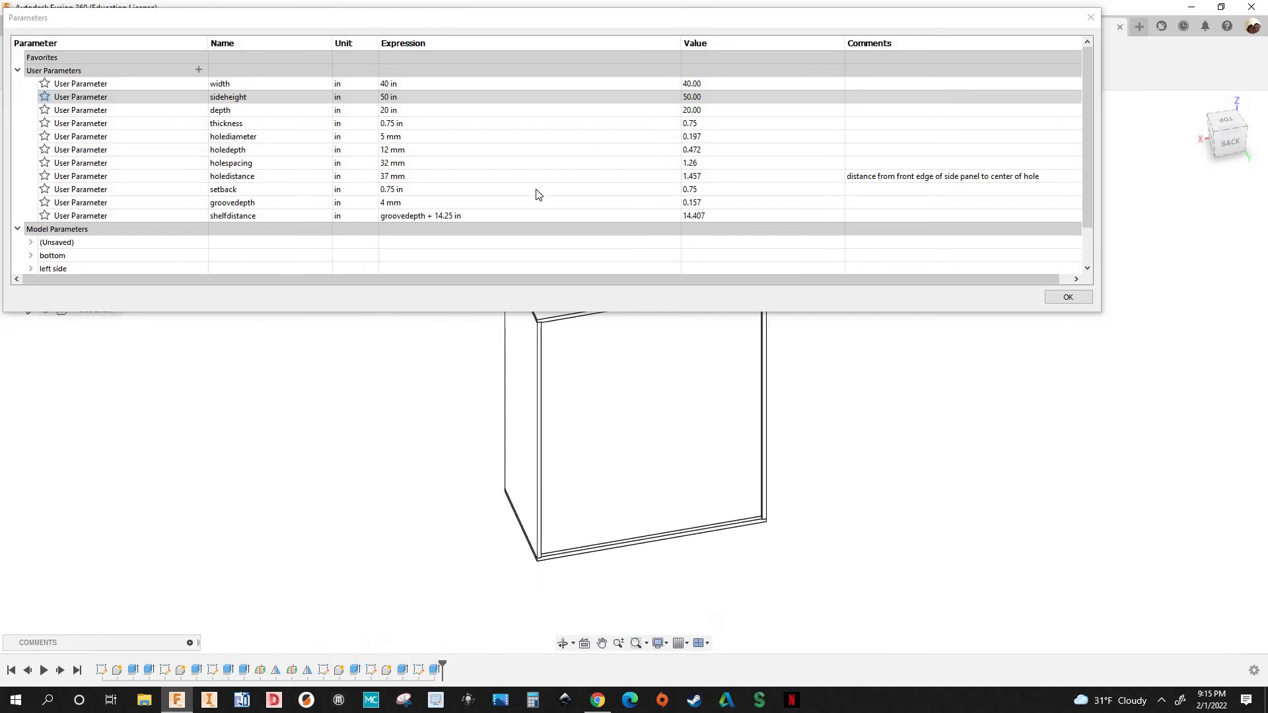
Set the width parameter to 28 in, sideheight to 30 in and depth to 12.125 in
{"action": "double_click", "coordinate": [390, 84]}
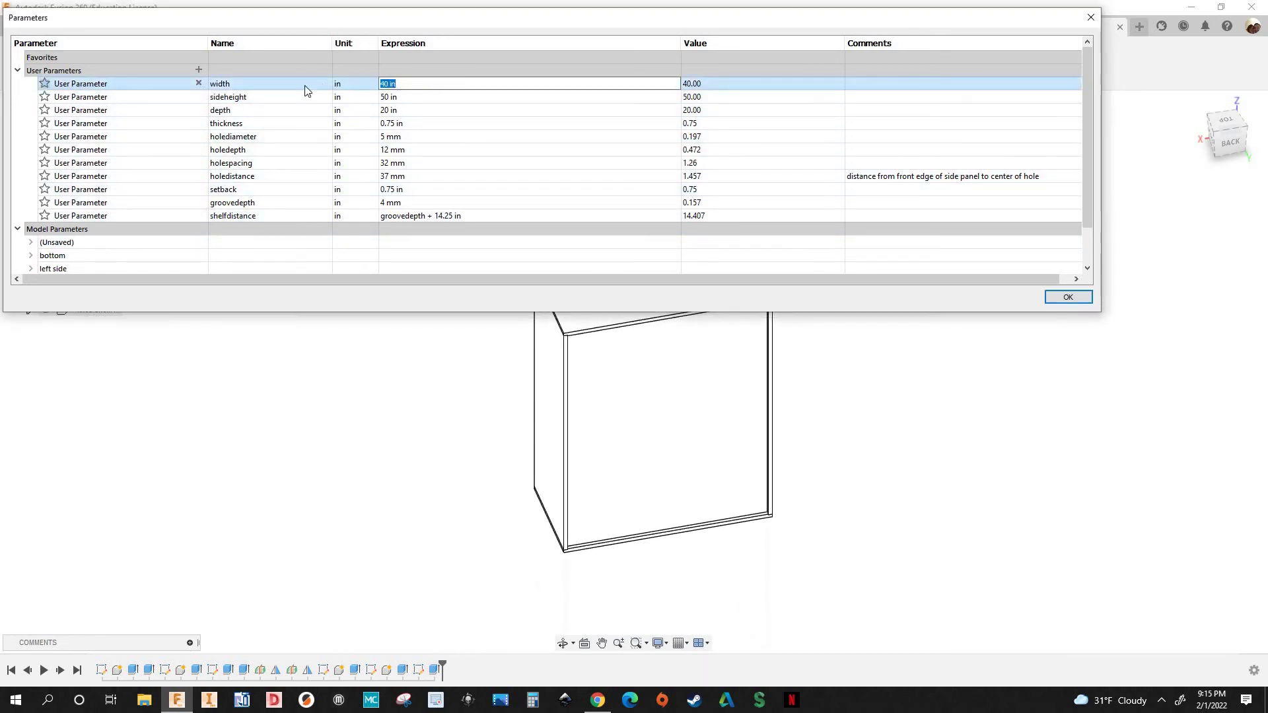
{"action": "type", "text": "28"}
{"action": "double_click", "coordinate": [419, 99]}
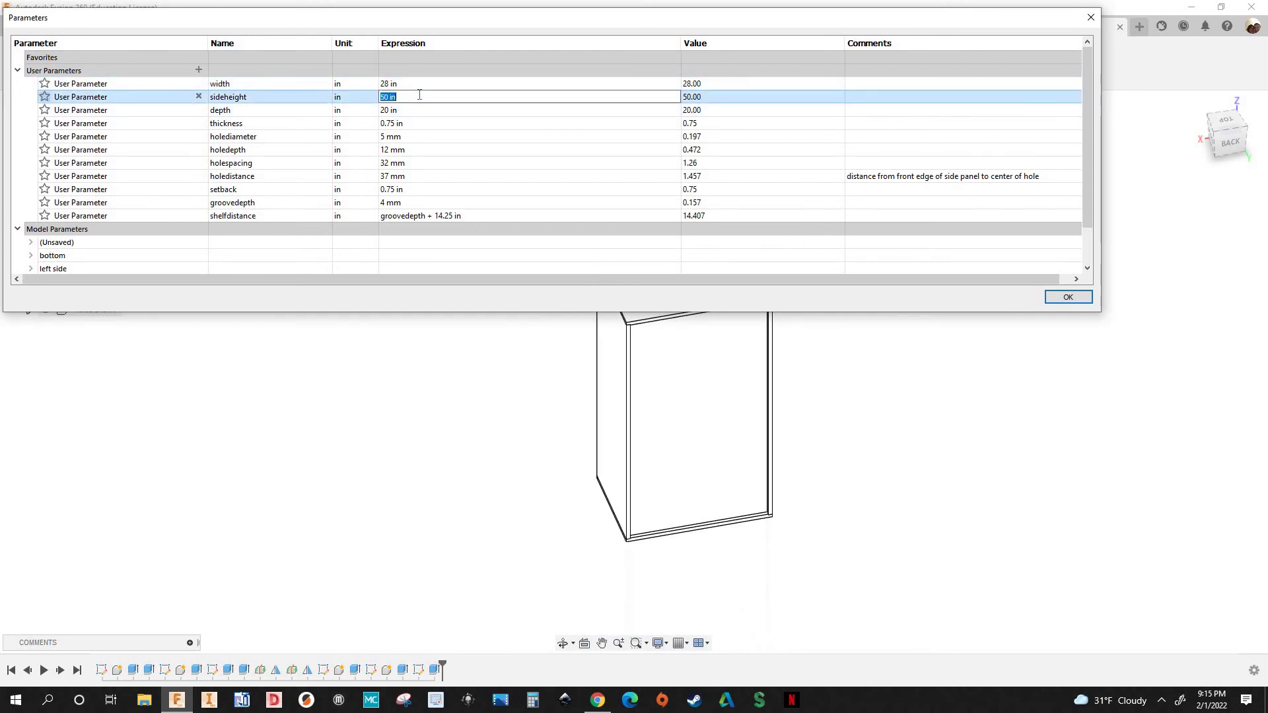
{"action": "type", "text": "30"}
{"action": "double_click", "coordinate": [414, 110]}
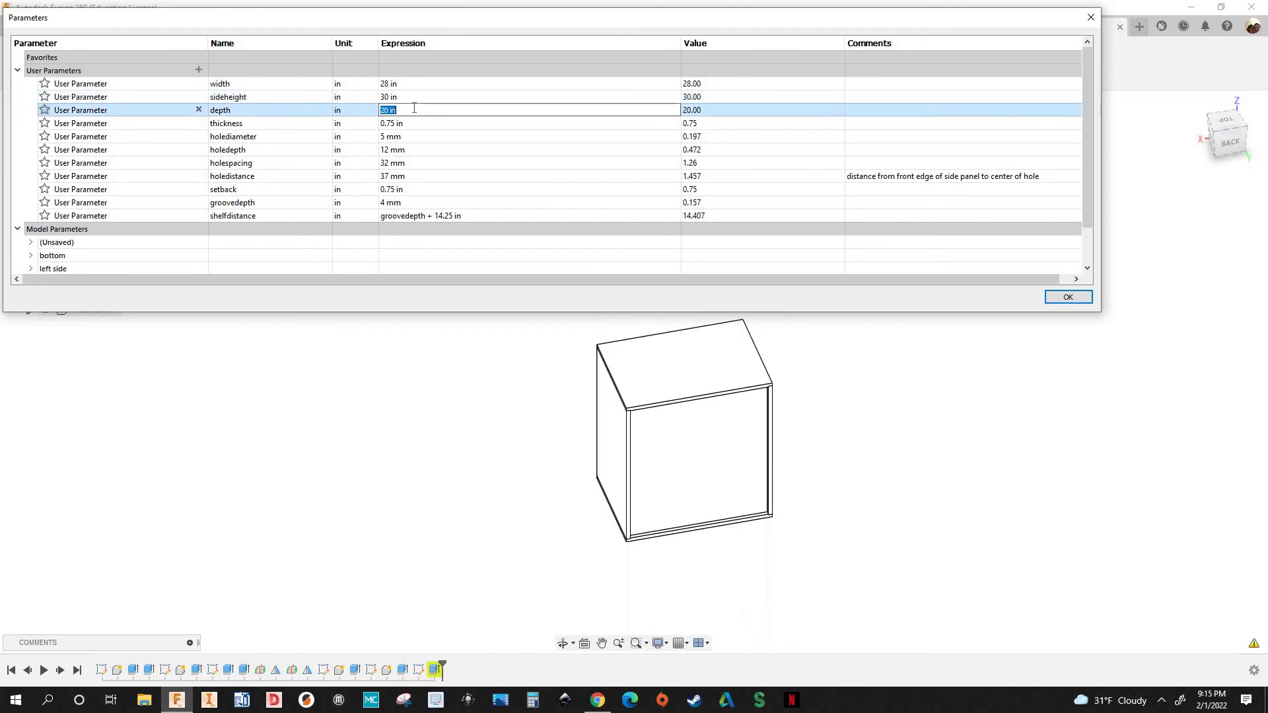
{"action": "type", "text": "12.125"}
{"action": "key", "text": "Return"}
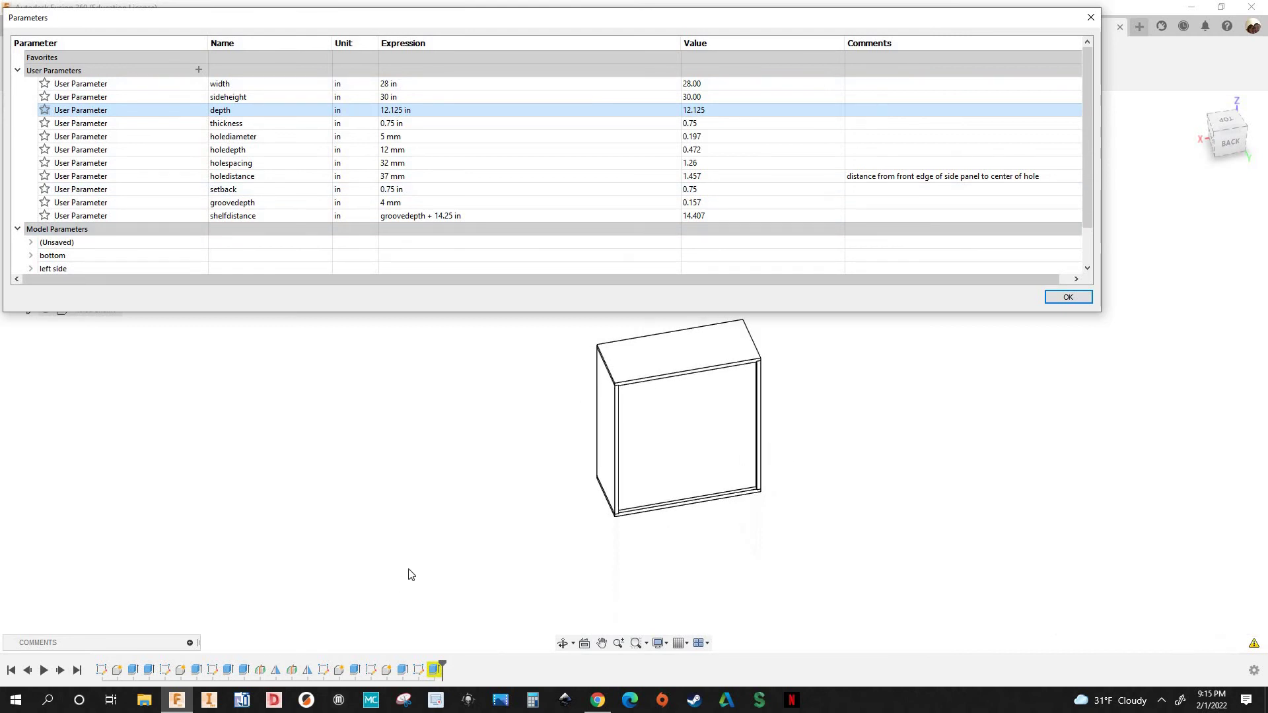
Inspect the shelf joints on the resized cabinet, close the parameters, and open the back panel's groove cut for editing
{"action": "middle_click_drag", "start_coordinate": [562, 500], "coordinate": [544, 434], "text": "shift"}
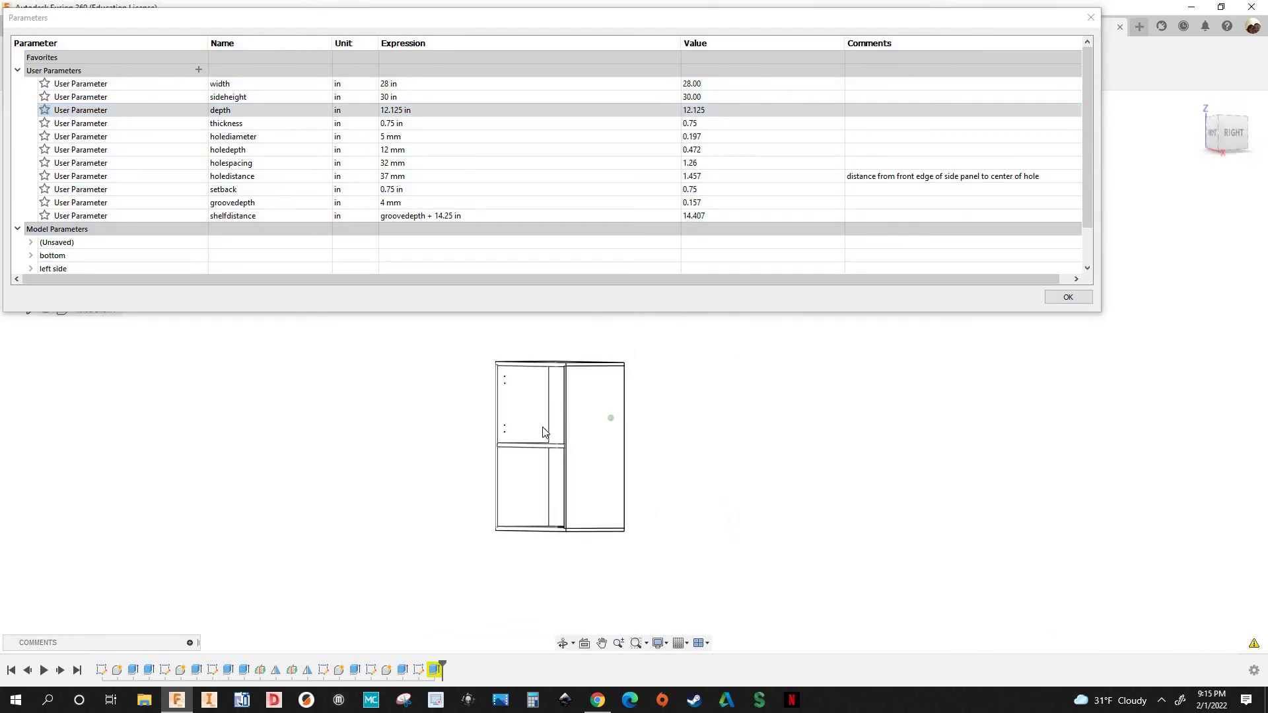
{"action": "scroll", "coordinate": [547, 438], "scroll_direction": "up", "scroll_amount": 5}
{"action": "scroll", "coordinate": [496, 520], "scroll_direction": "up", "scroll_amount": 4}
{"action": "middle_click_drag", "start_coordinate": [501, 523], "coordinate": [415, 462], "text": "shift"}
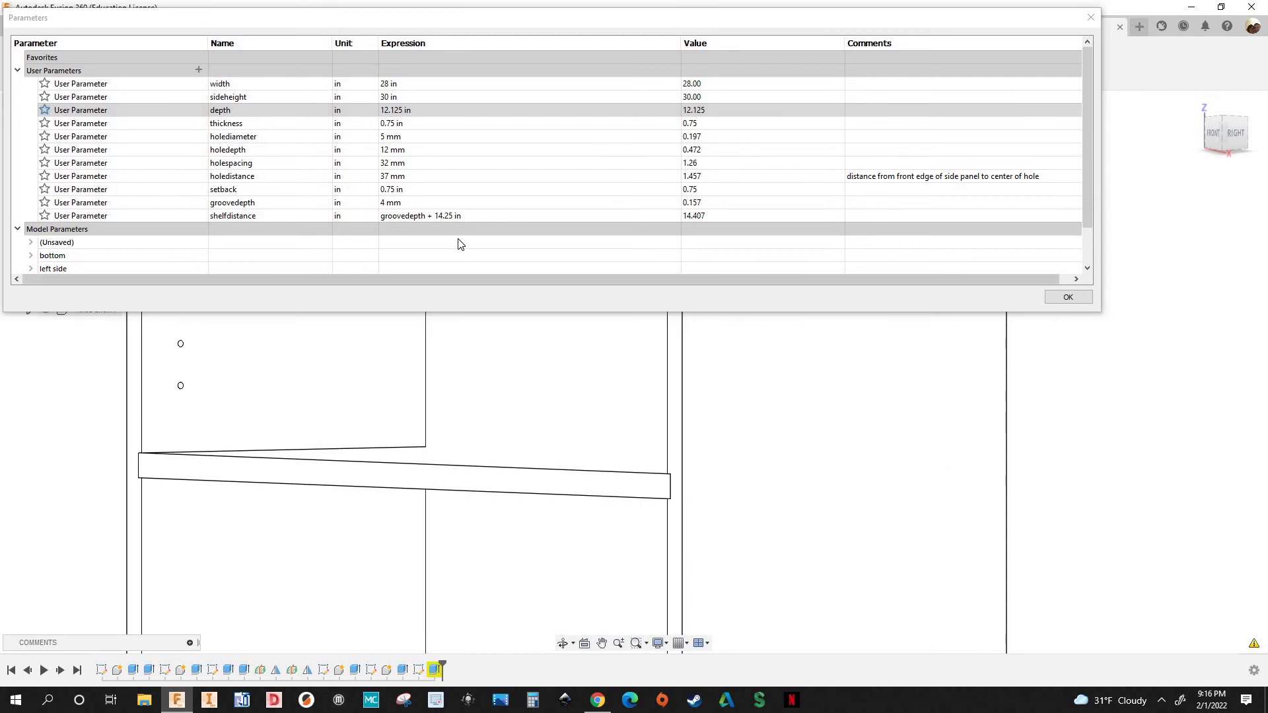
{"action": "scroll", "coordinate": [510, 456], "scroll_direction": "down", "scroll_amount": 2}
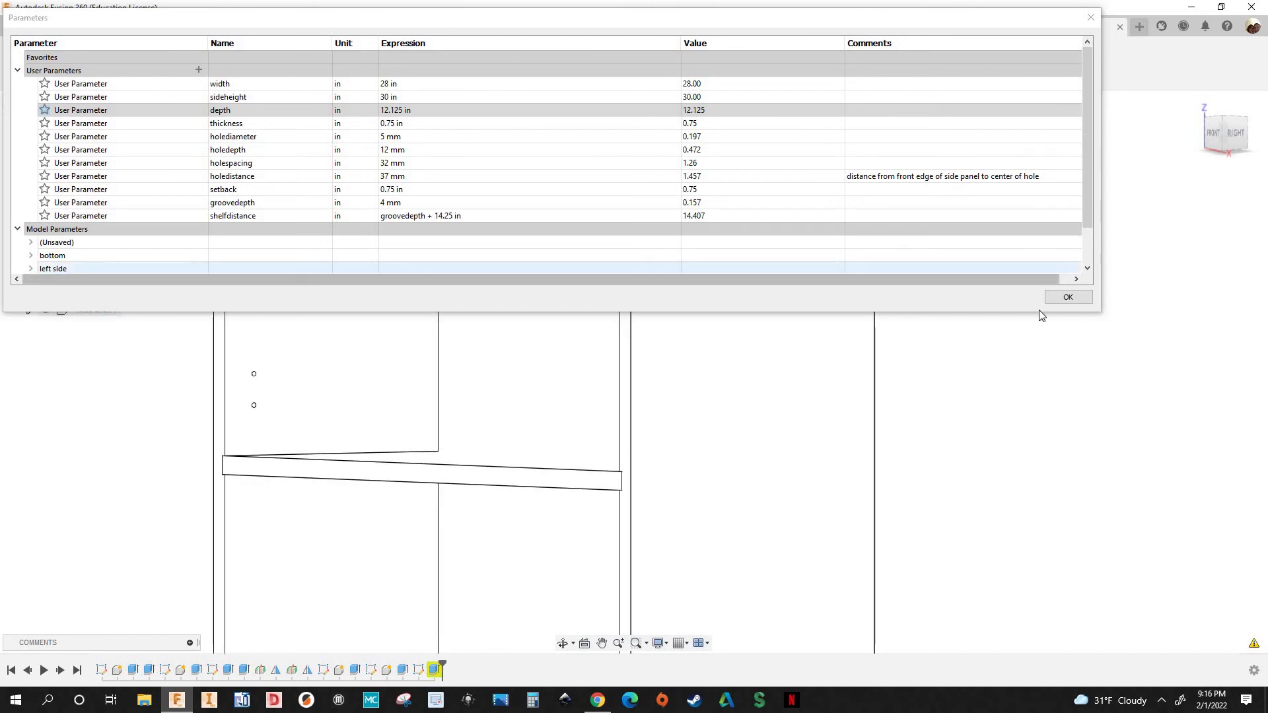
{"action": "right_click", "coordinate": [433, 671]}
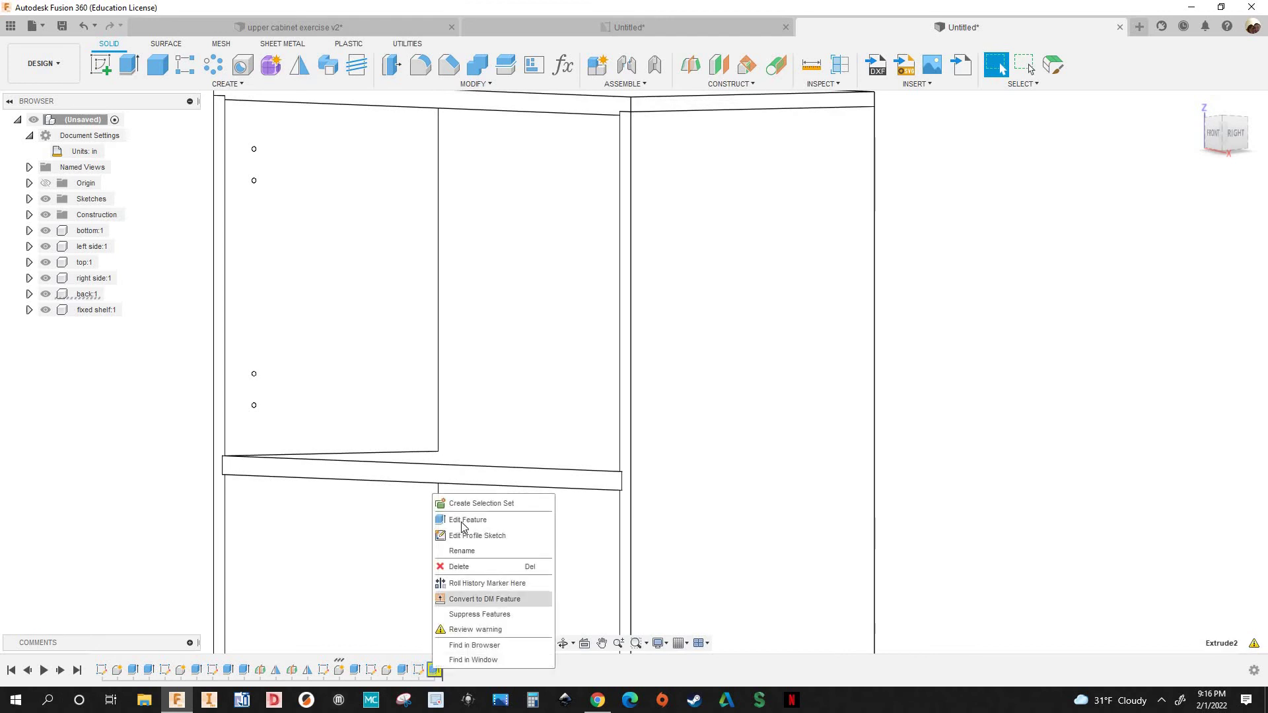
{"action": "left_click", "coordinate": [468, 520]}
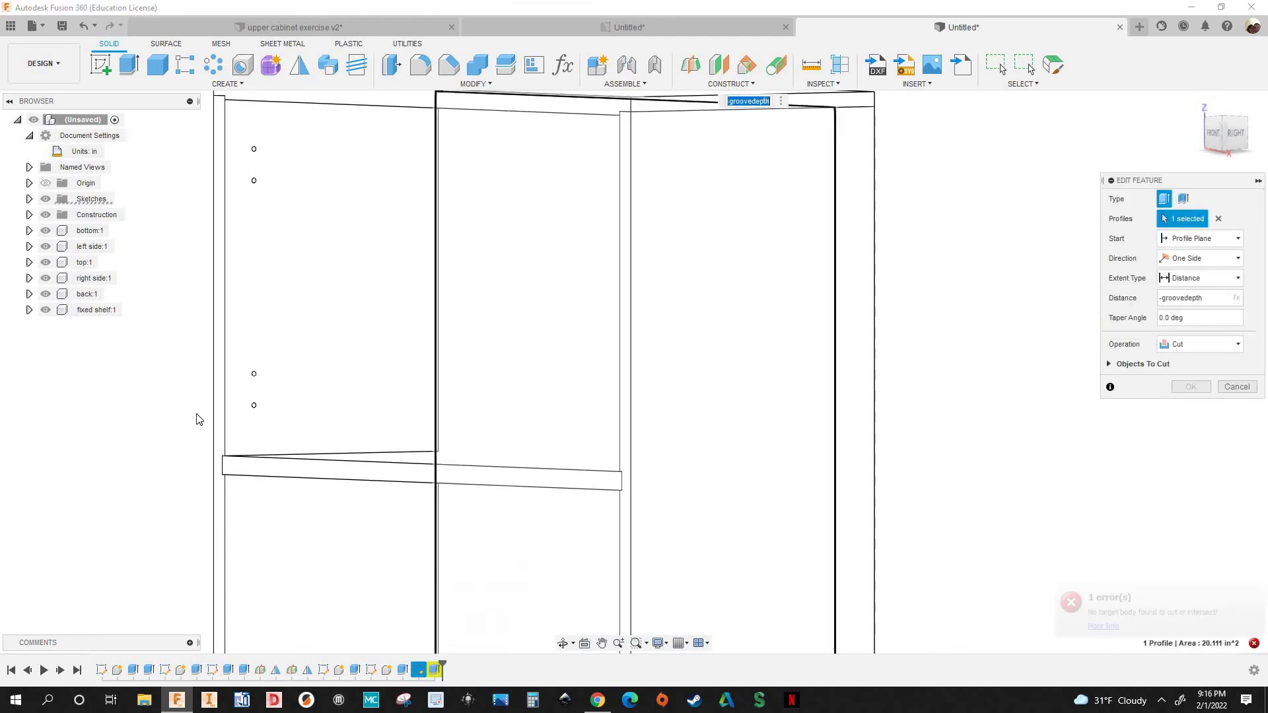
Hide the back panel to check where the groove profile lies relative to the cabinet, and cancel the feature edit
{"action": "scroll", "coordinate": [220, 451], "scroll_direction": "down", "scroll_amount": 3}
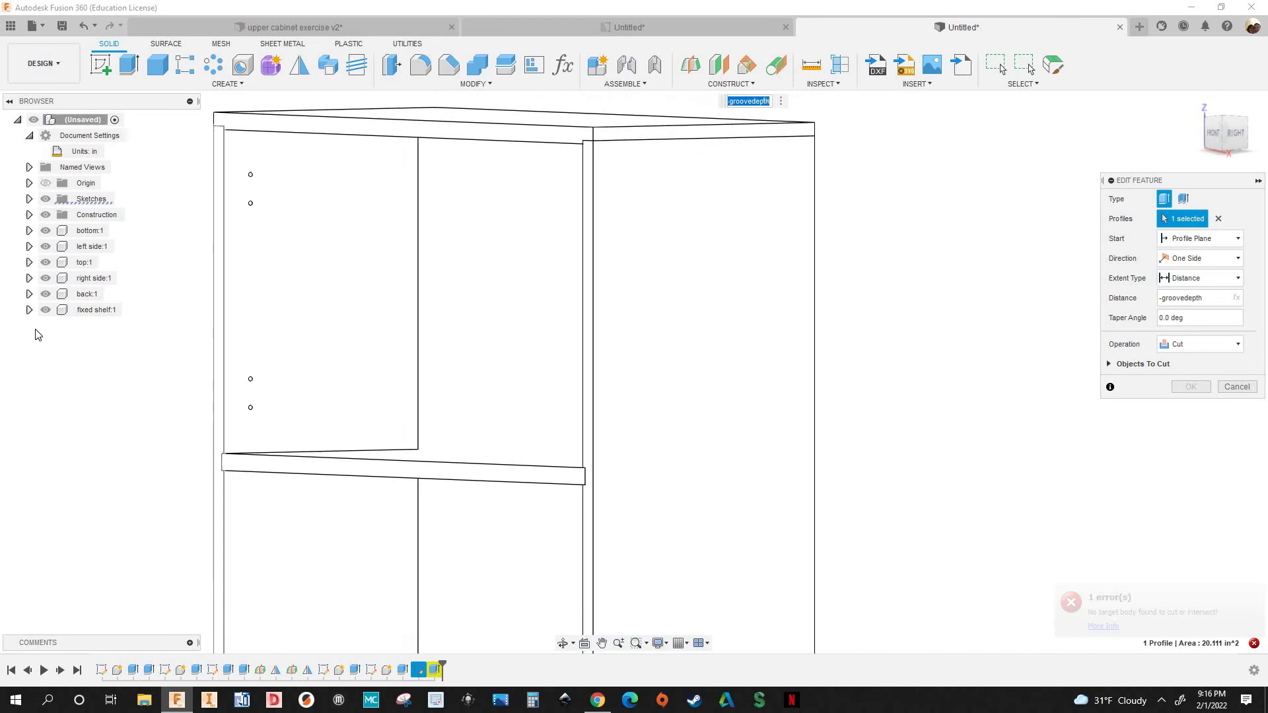
{"action": "left_click", "coordinate": [46, 294]}
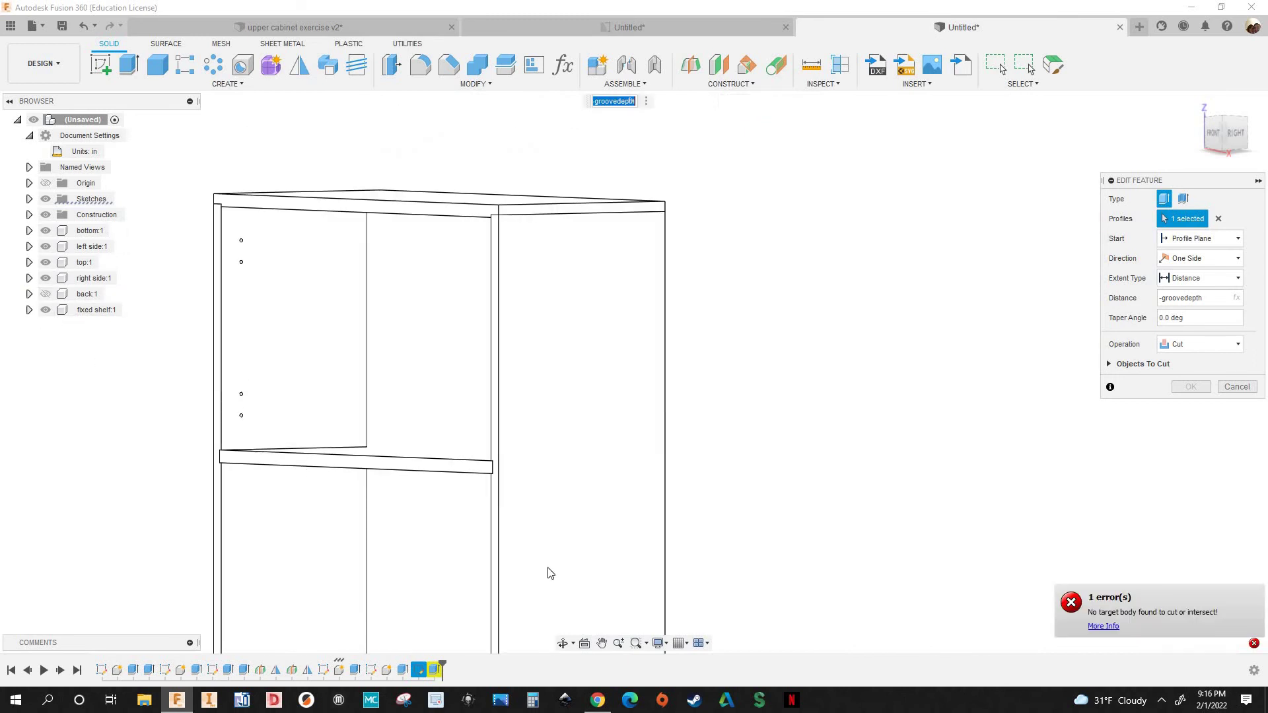
{"action": "middle_click_drag", "start_coordinate": [607, 581], "coordinate": [628, 512], "text": "shift"}
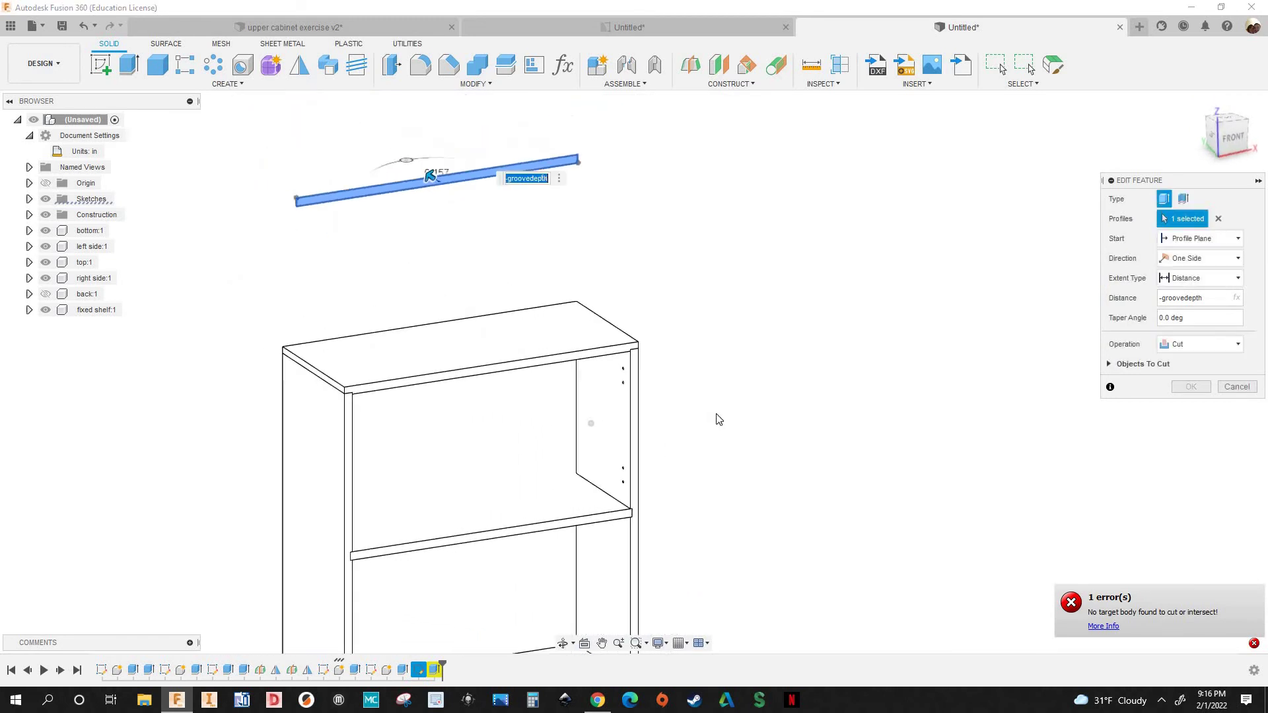
{"action": "scroll", "coordinate": [629, 512], "scroll_direction": "down", "scroll_amount": 5}
{"action": "middle_click_drag", "start_coordinate": [634, 397], "coordinate": [617, 390], "text": "shift"}
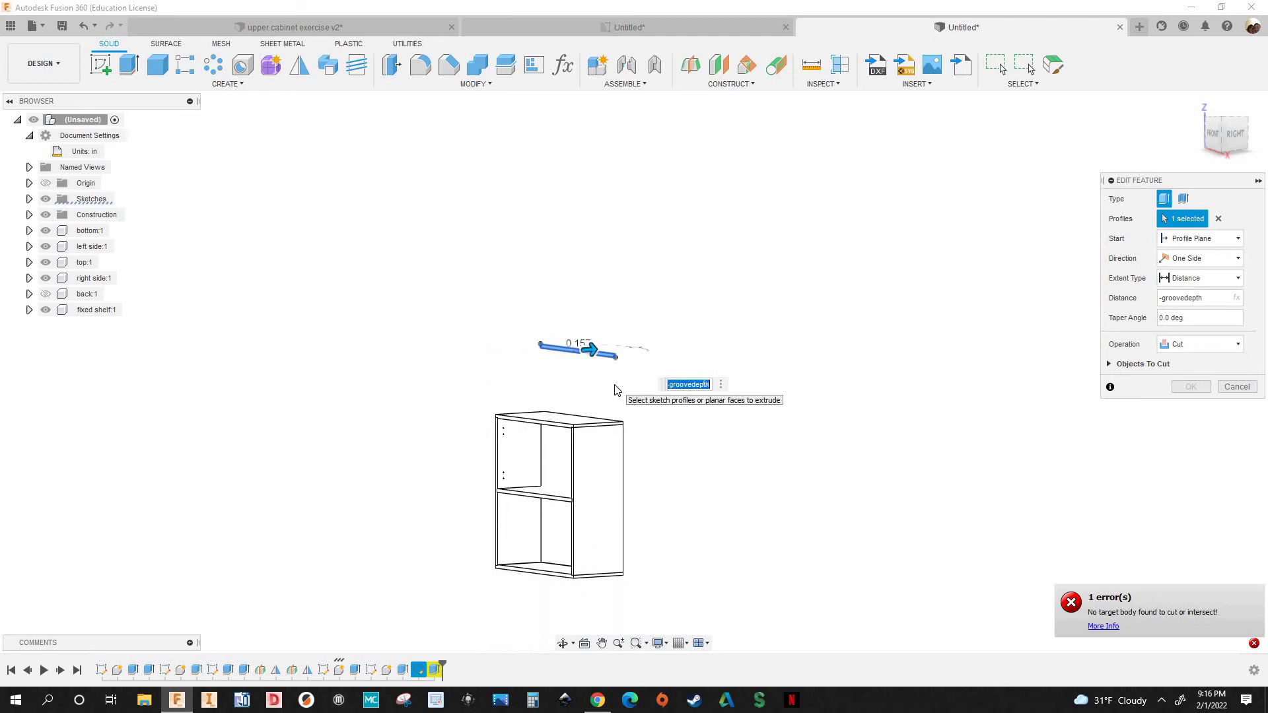
{"action": "scroll", "coordinate": [615, 390], "scroll_direction": "up", "scroll_amount": 4}
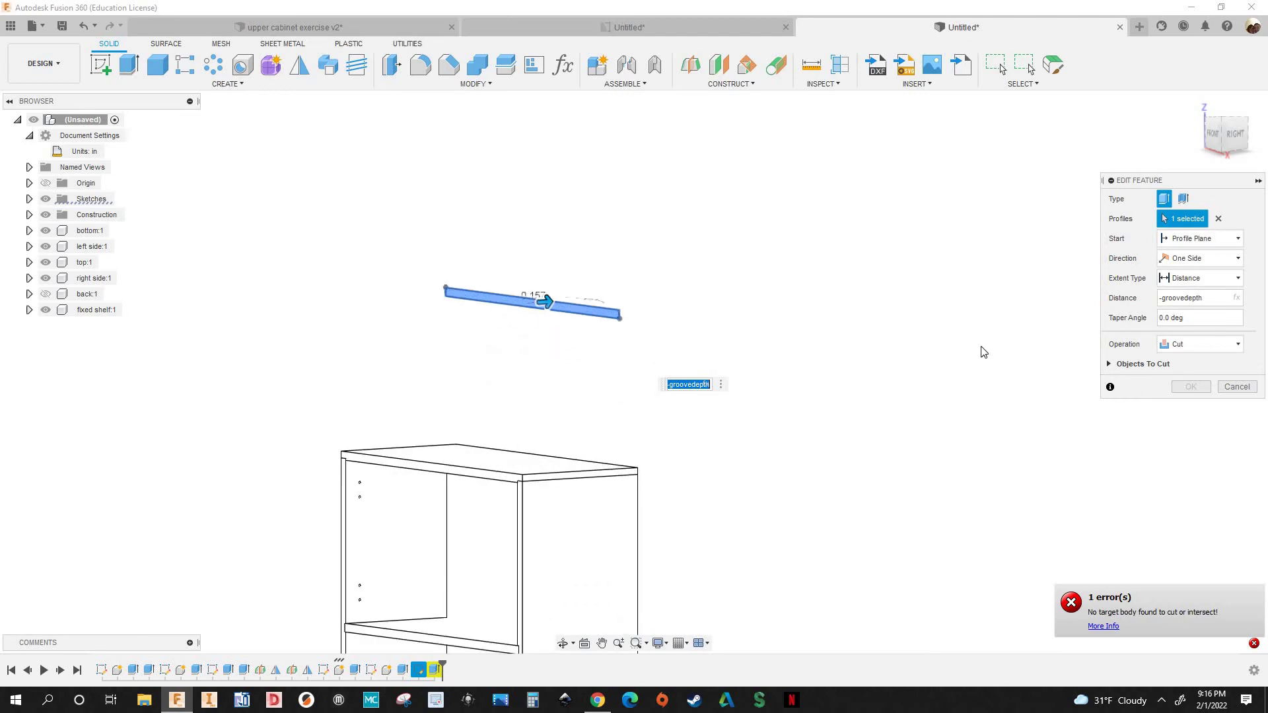
{"action": "left_click", "coordinate": [1233, 389]}
{"action": "scroll", "coordinate": [764, 405], "scroll_direction": "down", "scroll_amount": 3}
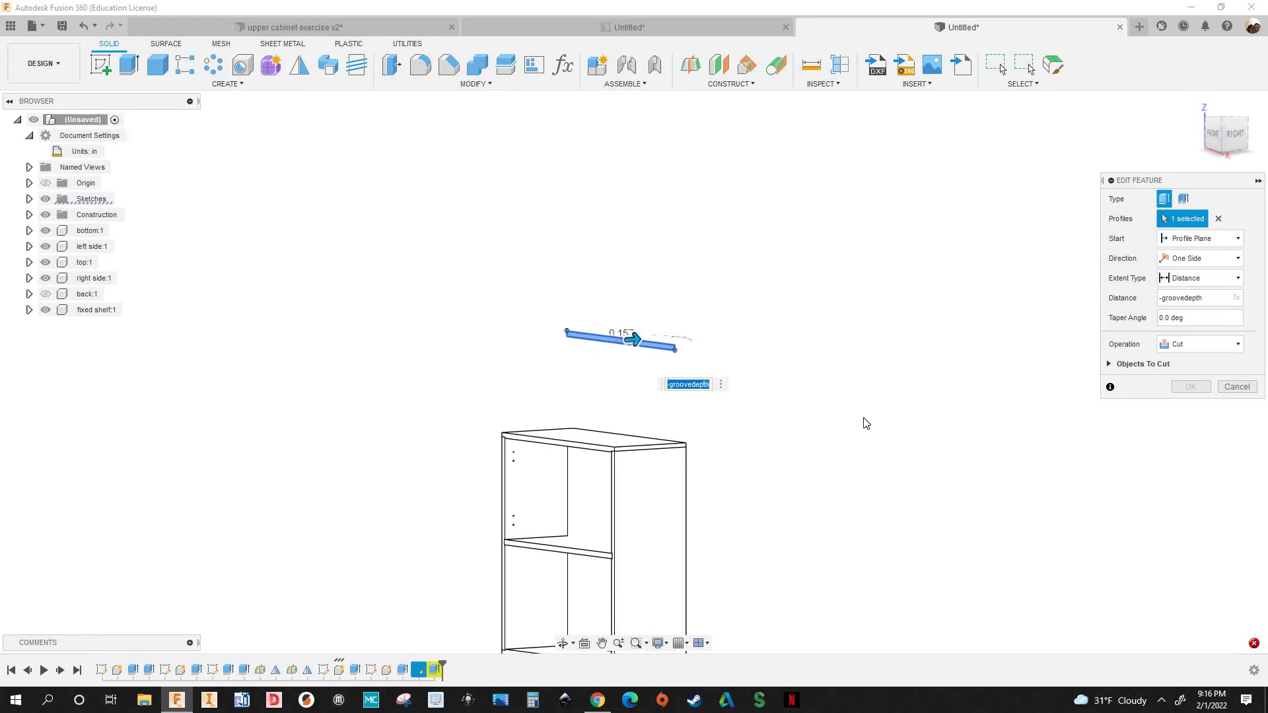
{"action": "left_click", "coordinate": [1236, 387]}
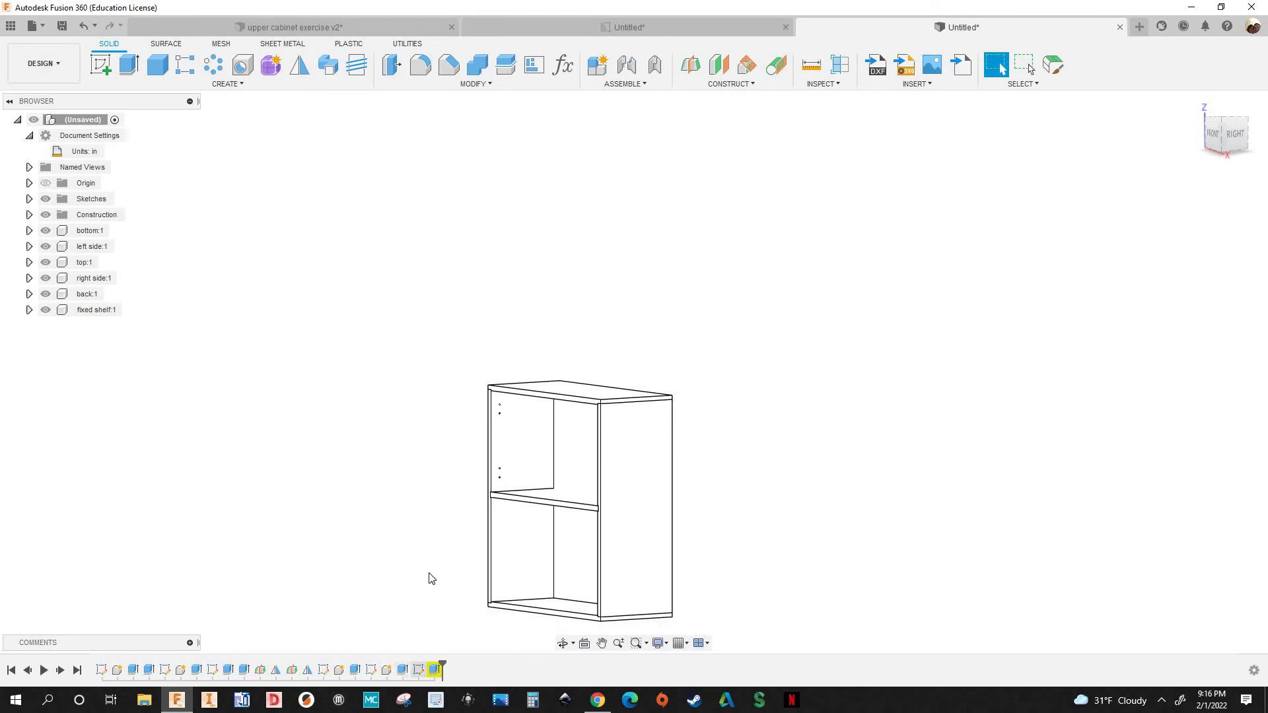
Open the back panel's groove sketch and try to rework the expression for the groove's vertical distance from the cabinet's top
{"action": "right_click", "coordinate": [419, 671]}
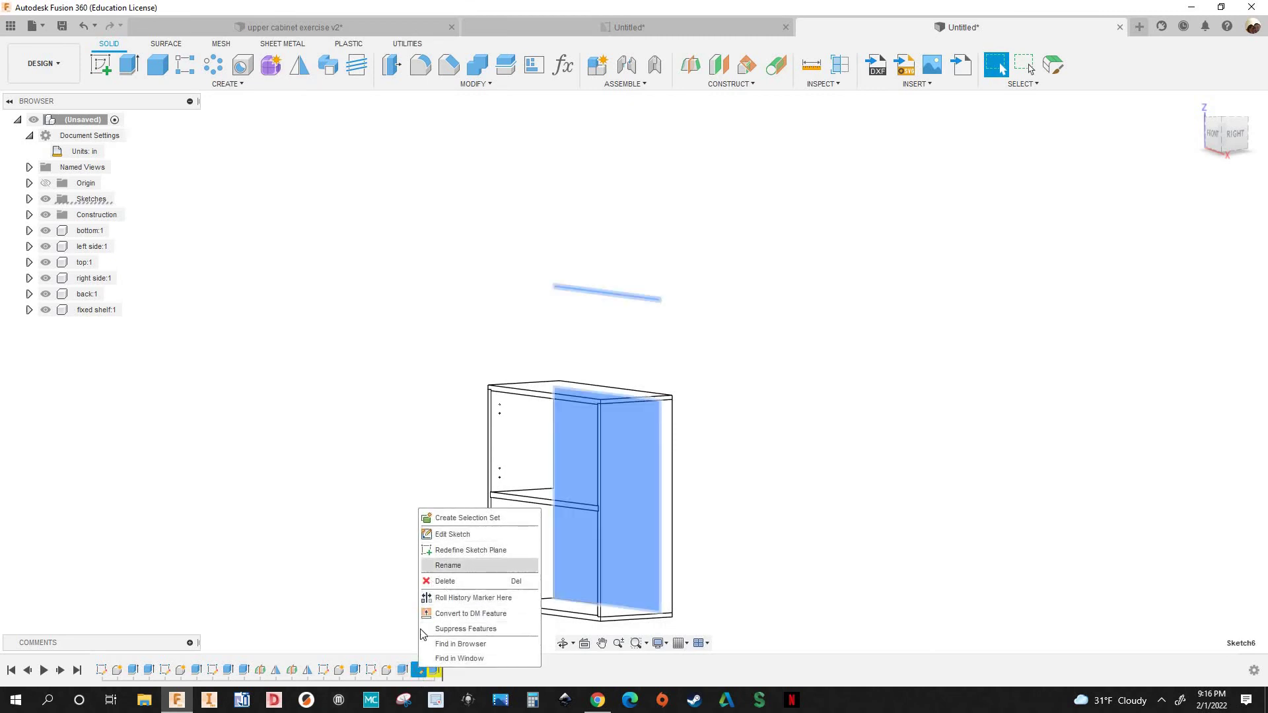
{"action": "left_click", "coordinate": [452, 534]}
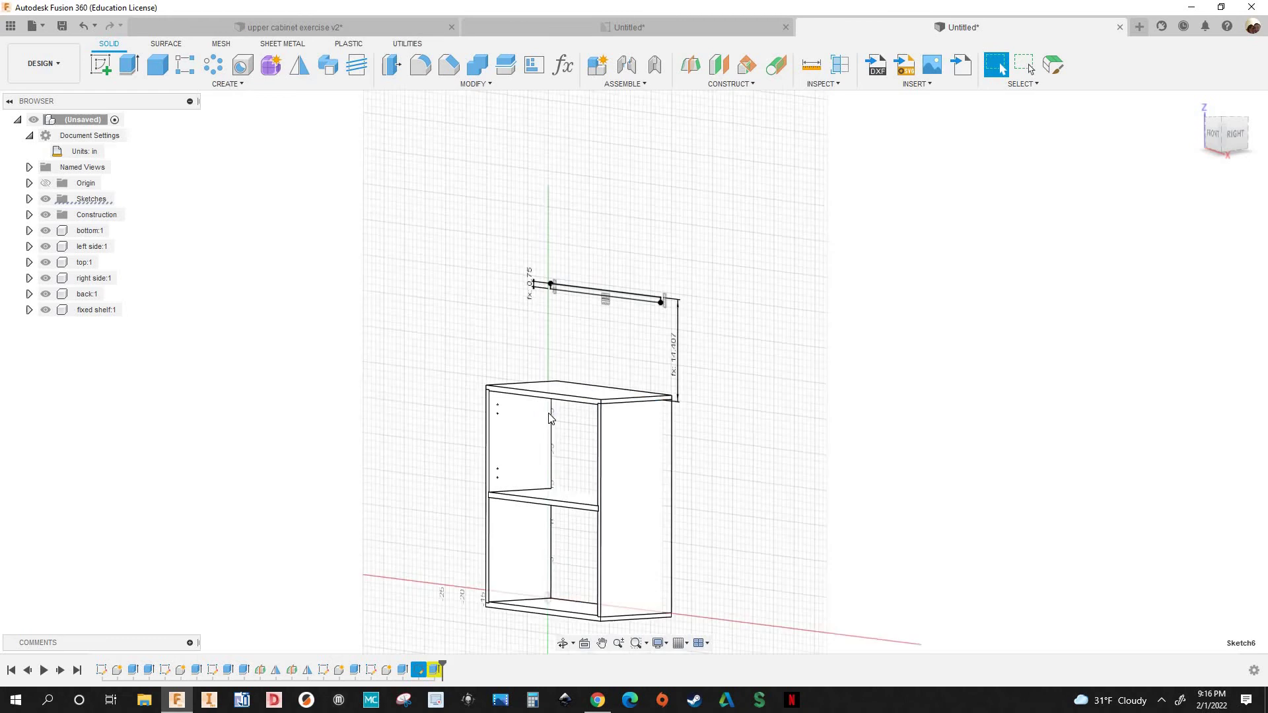
{"action": "double_click", "coordinate": [664, 364]}
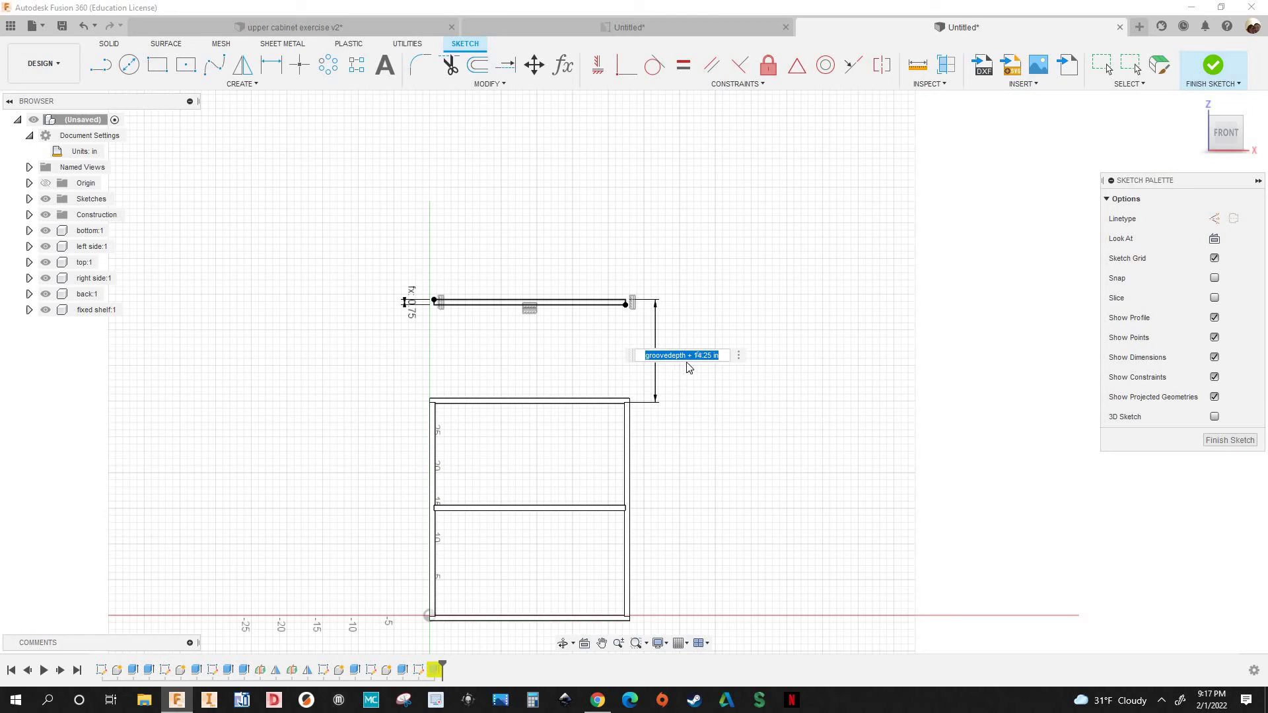
{"action": "left_click", "coordinate": [691, 357]}
{"action": "type", "text": "-"}
{"action": "key", "text": "BackSpace"}
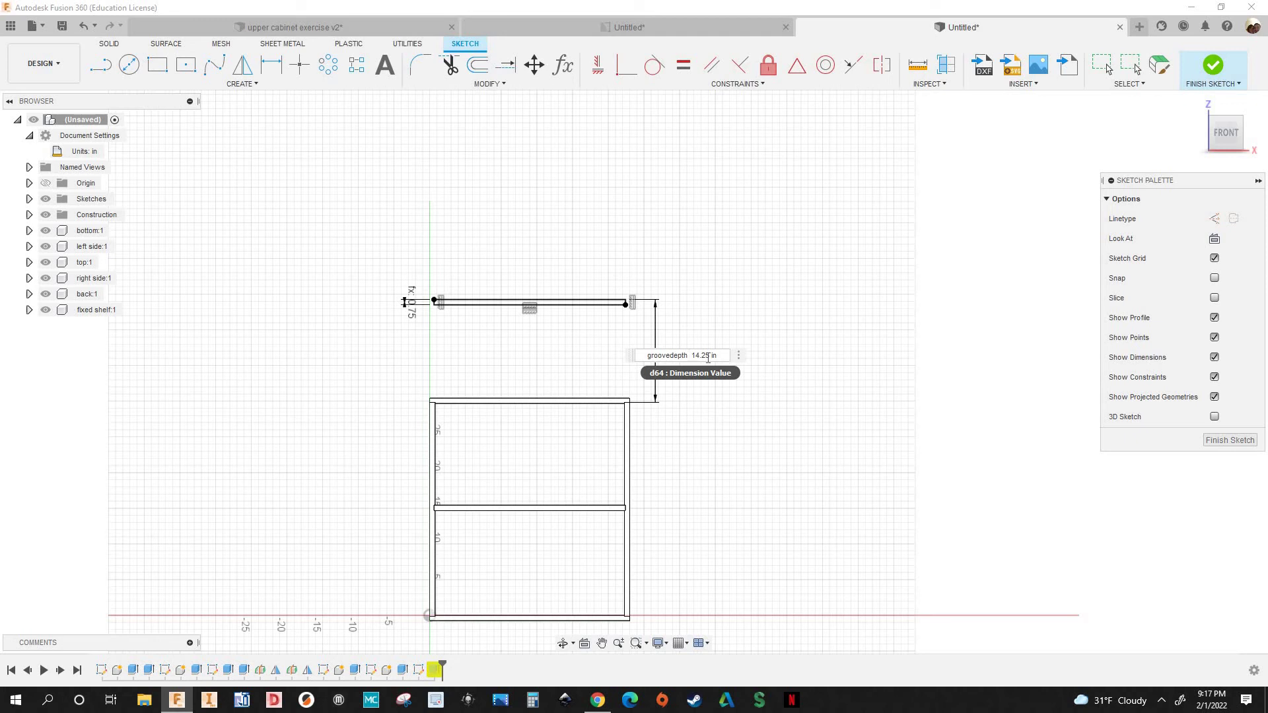
{"action": "key", "text": "ctrl+a"}
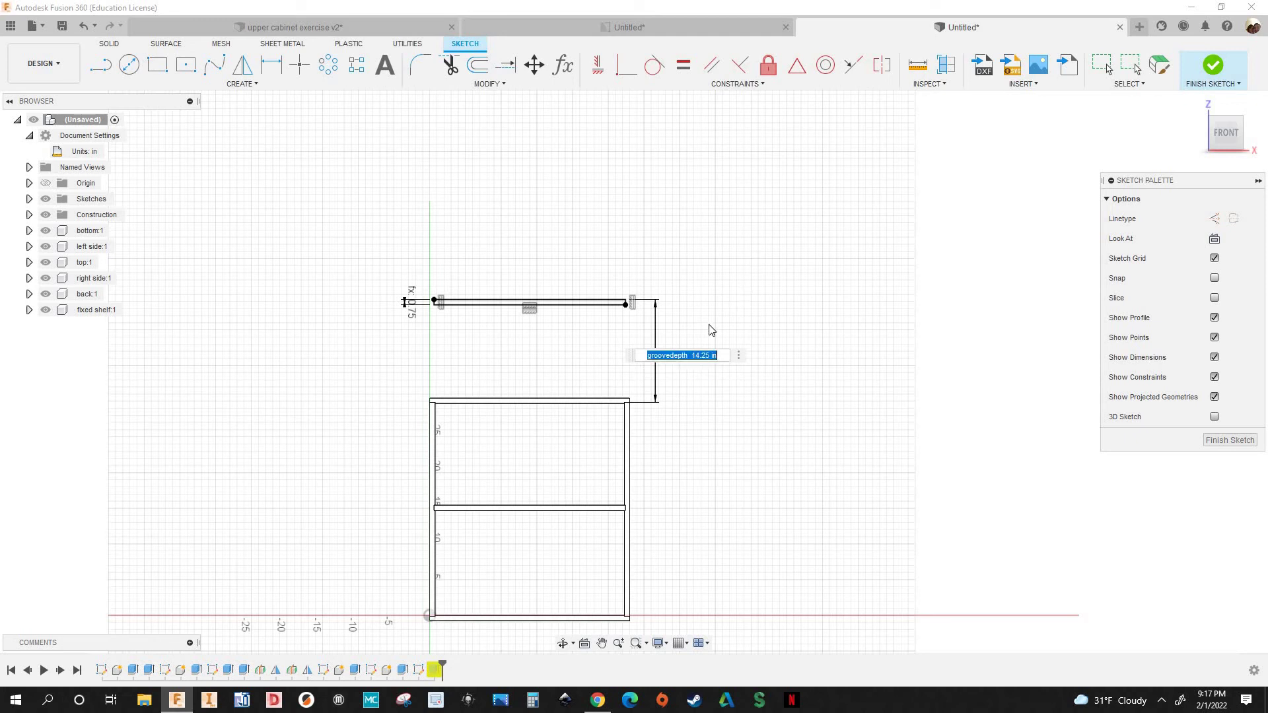
{"action": "left_click", "coordinate": [1229, 68]}
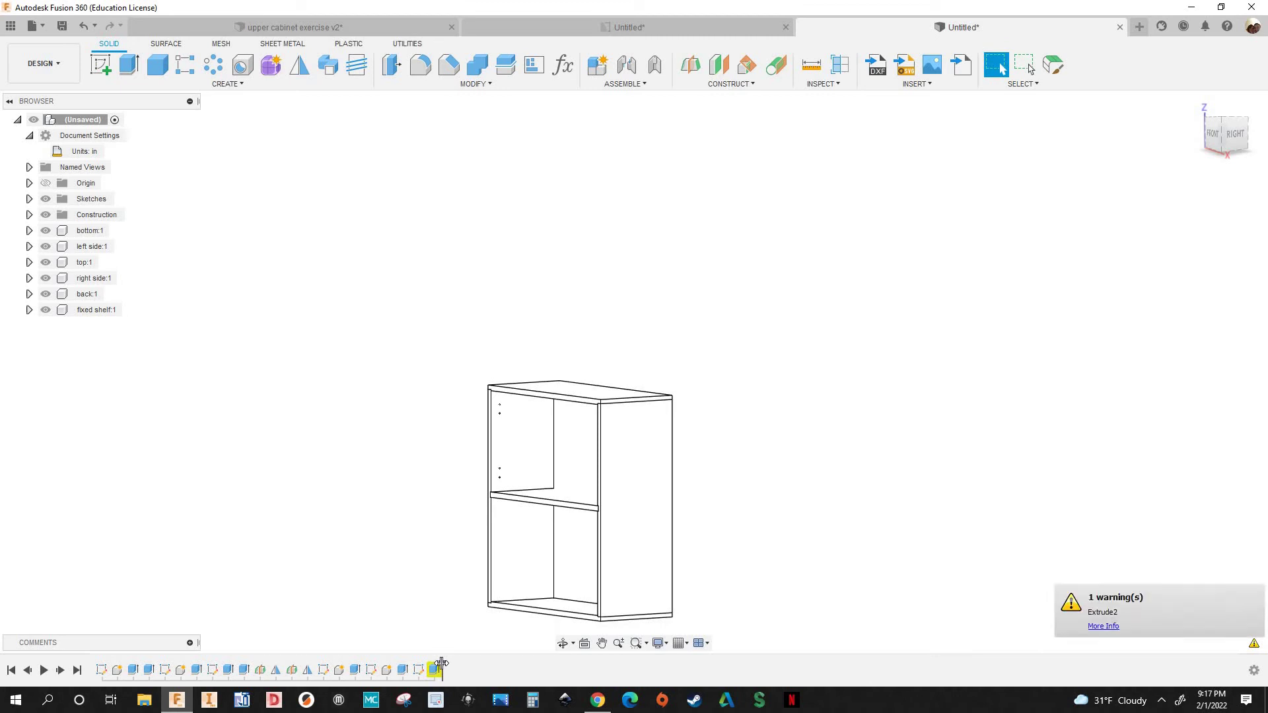
Roll the history back to before the groove cut and delete the misplaced groove rectangle with its dimensions from the sketch
{"action": "left_click_drag", "start_coordinate": [426, 664], "coordinate": [423, 667]}
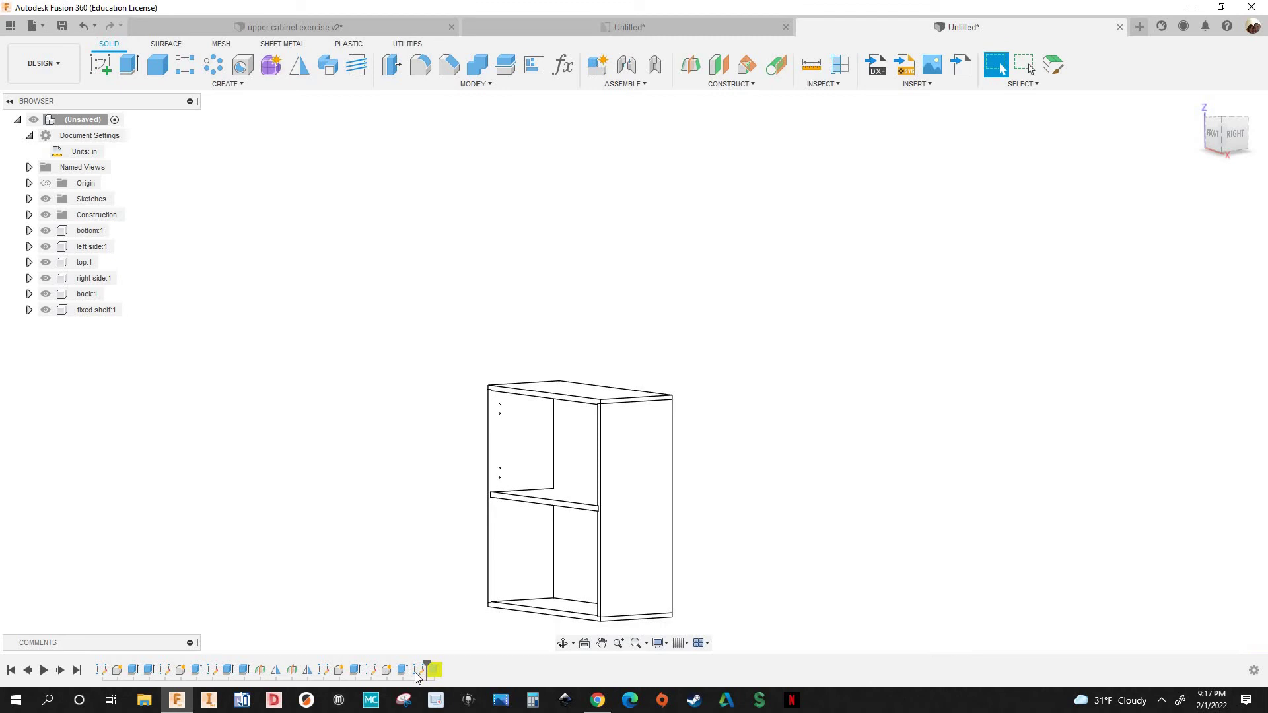
{"action": "right_click", "coordinate": [417, 677]}
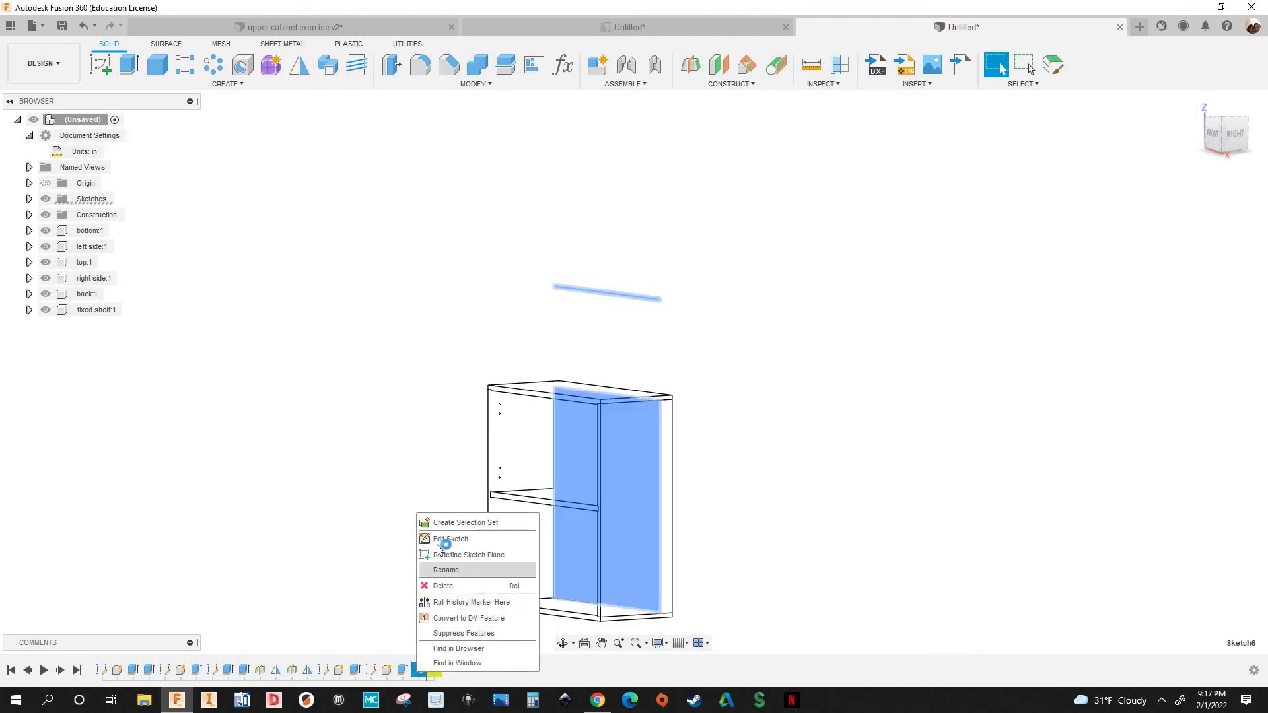
{"action": "left_click", "coordinate": [438, 539]}
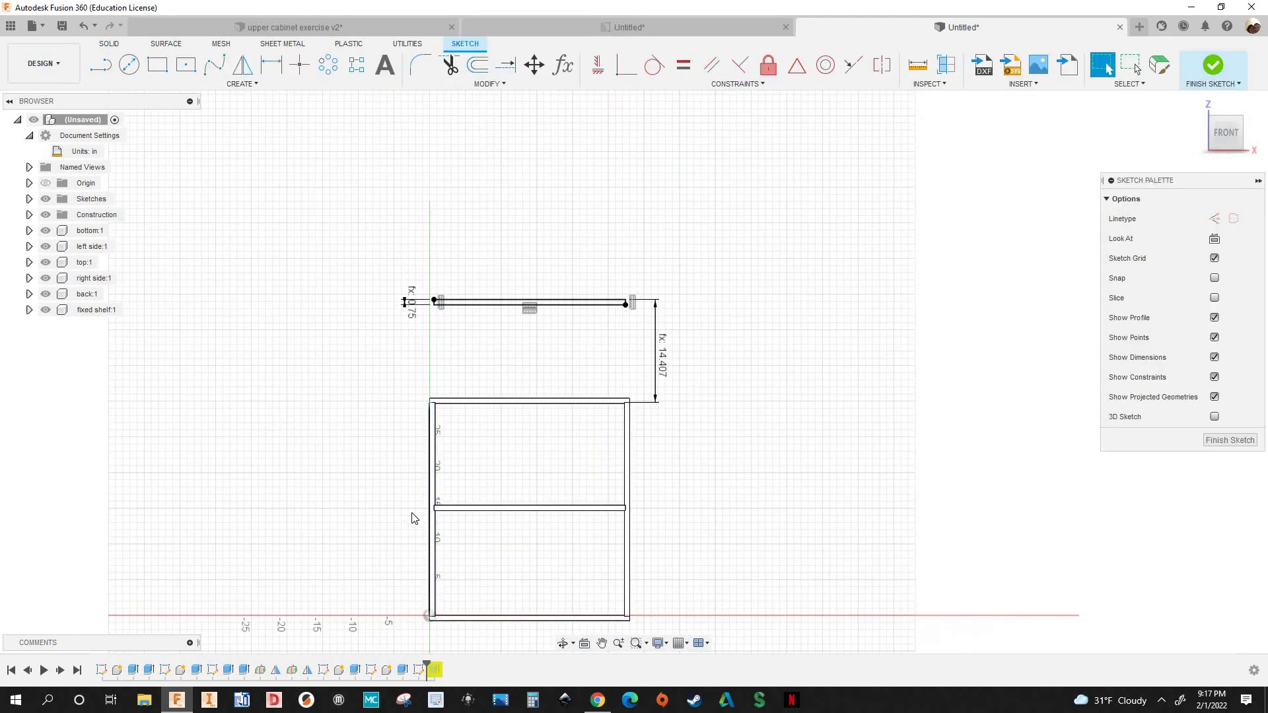
{"action": "scroll", "coordinate": [659, 327], "scroll_direction": "up", "scroll_amount": 3}
{"action": "scroll", "coordinate": [642, 415], "scroll_direction": "down", "scroll_amount": 2}
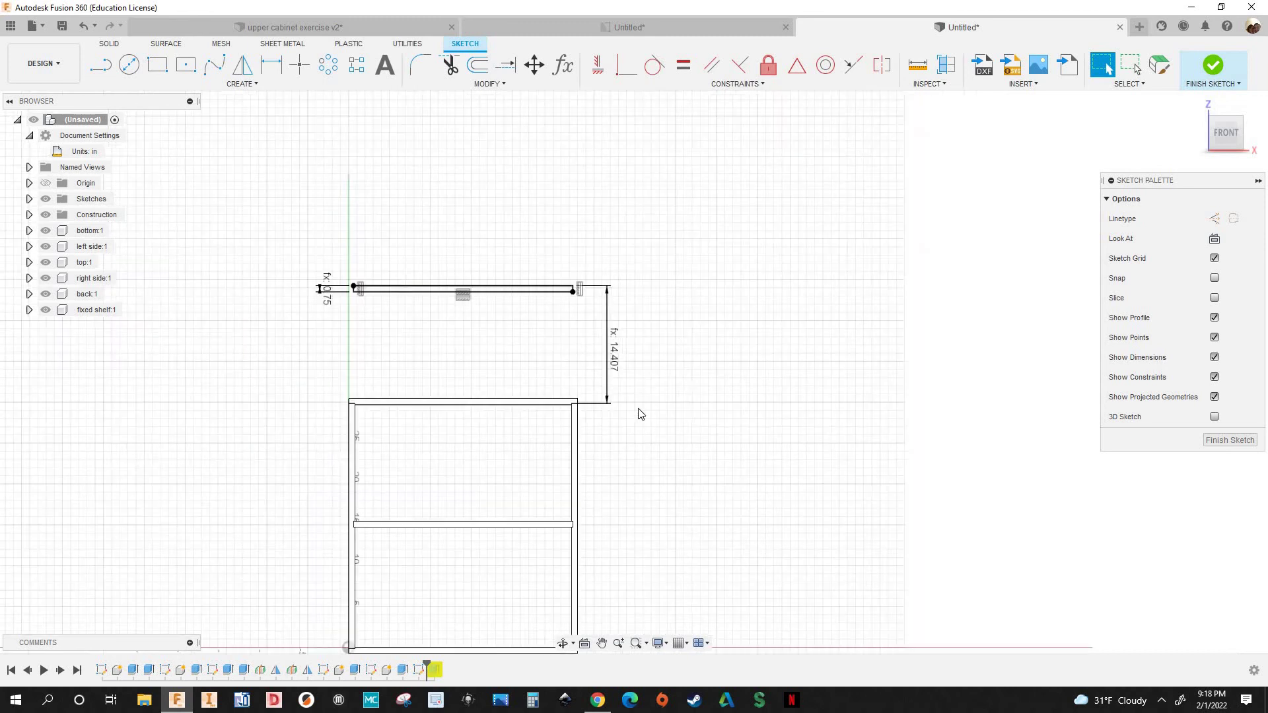
{"action": "left_click_drag", "start_coordinate": [636, 334], "coordinate": [340, 252]}
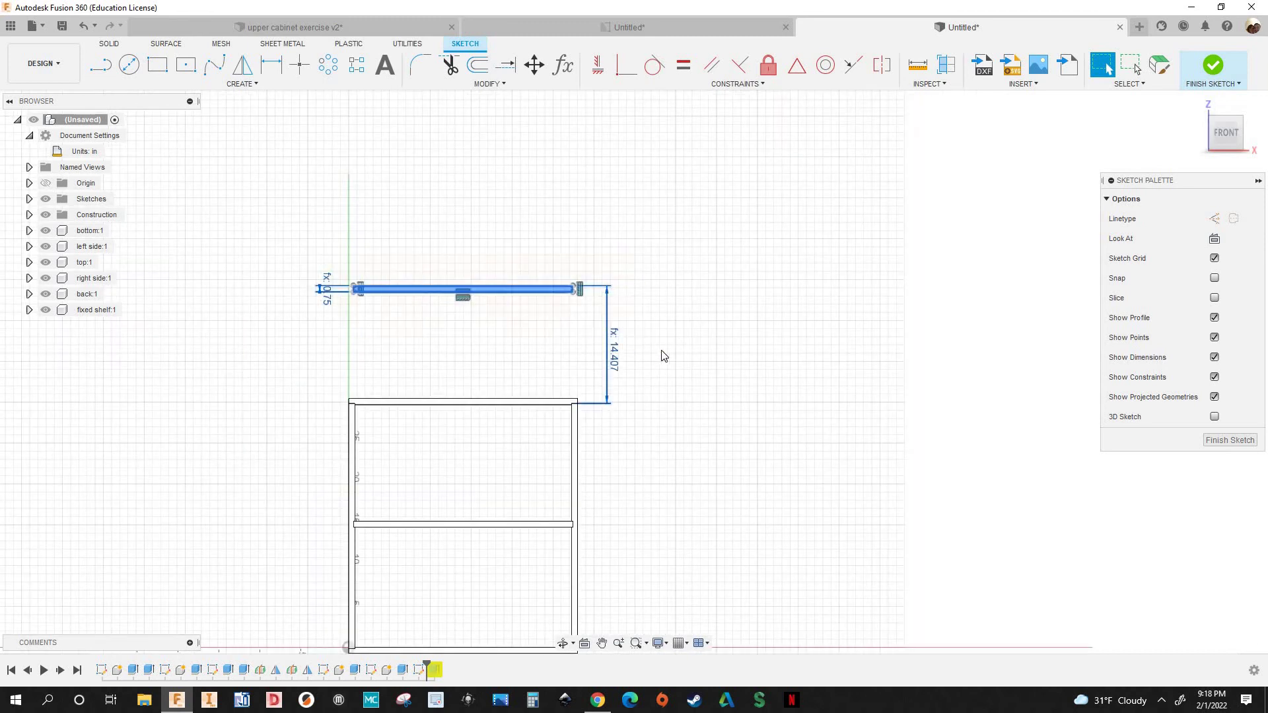
{"action": "key", "text": "Delete"}
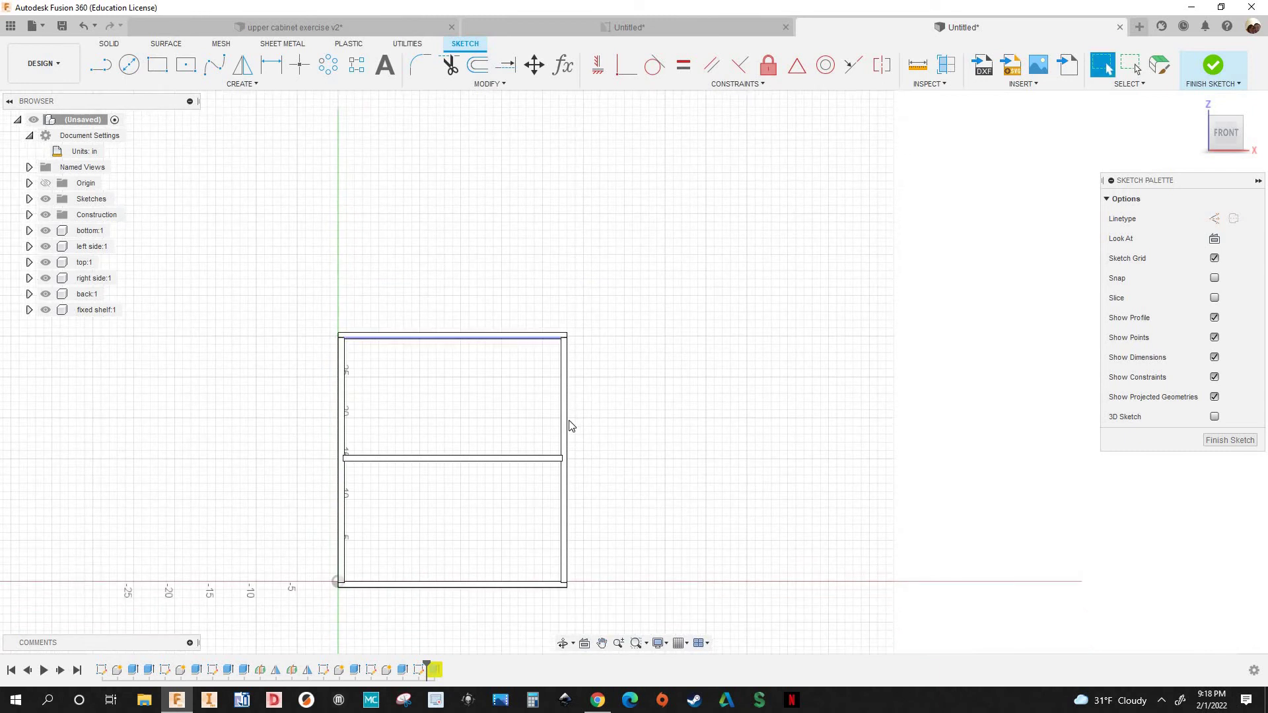
Isolate the back panel component and delete the rolled-back groove cut from the model history
{"action": "mouse_move", "coordinate": [544, 436]}
{"action": "middle_mouse_down", "text": "shift"}
{"action": "mouse_move", "coordinate": [518, 428]}
{"action": "mouse_move", "coordinate": [531, 430]}
{"action": "mouse_move", "coordinate": [516, 438]}
{"action": "middle_mouse_up", "text": "shift"}
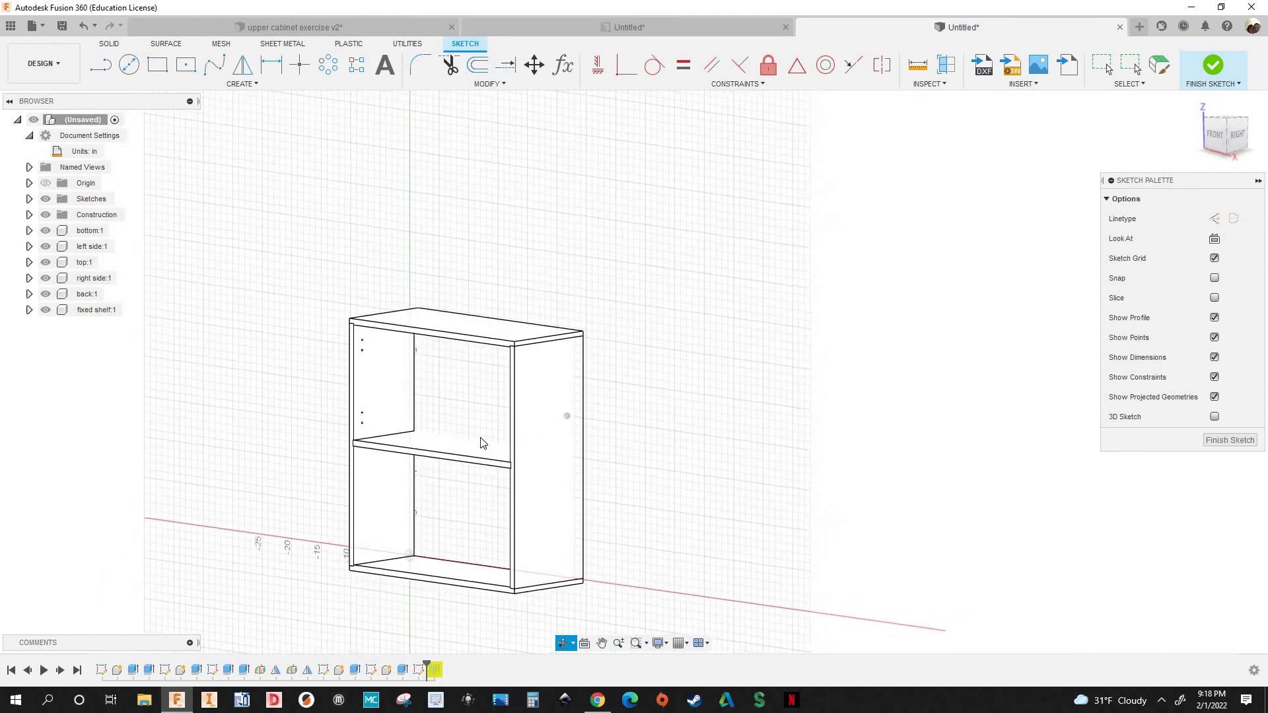
{"action": "left_click", "coordinate": [79, 299]}
{"action": "right_click", "coordinate": [79, 299]}
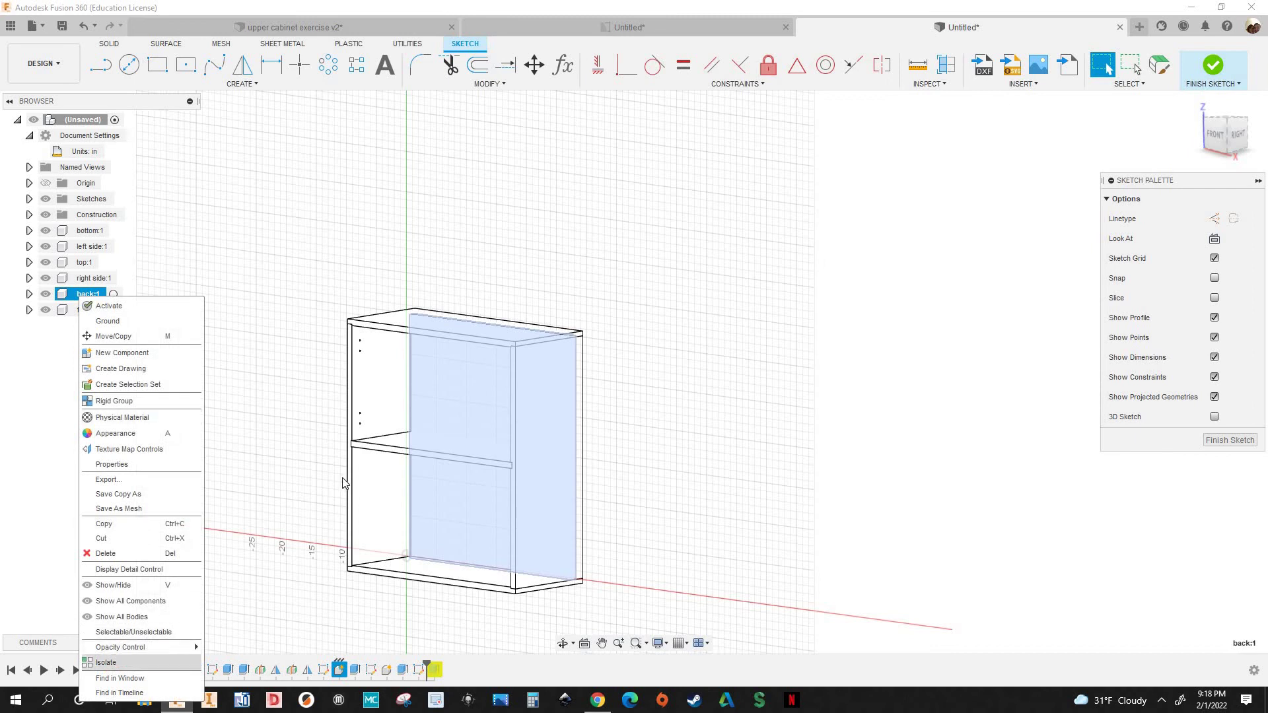
{"action": "key", "text": "Return"}
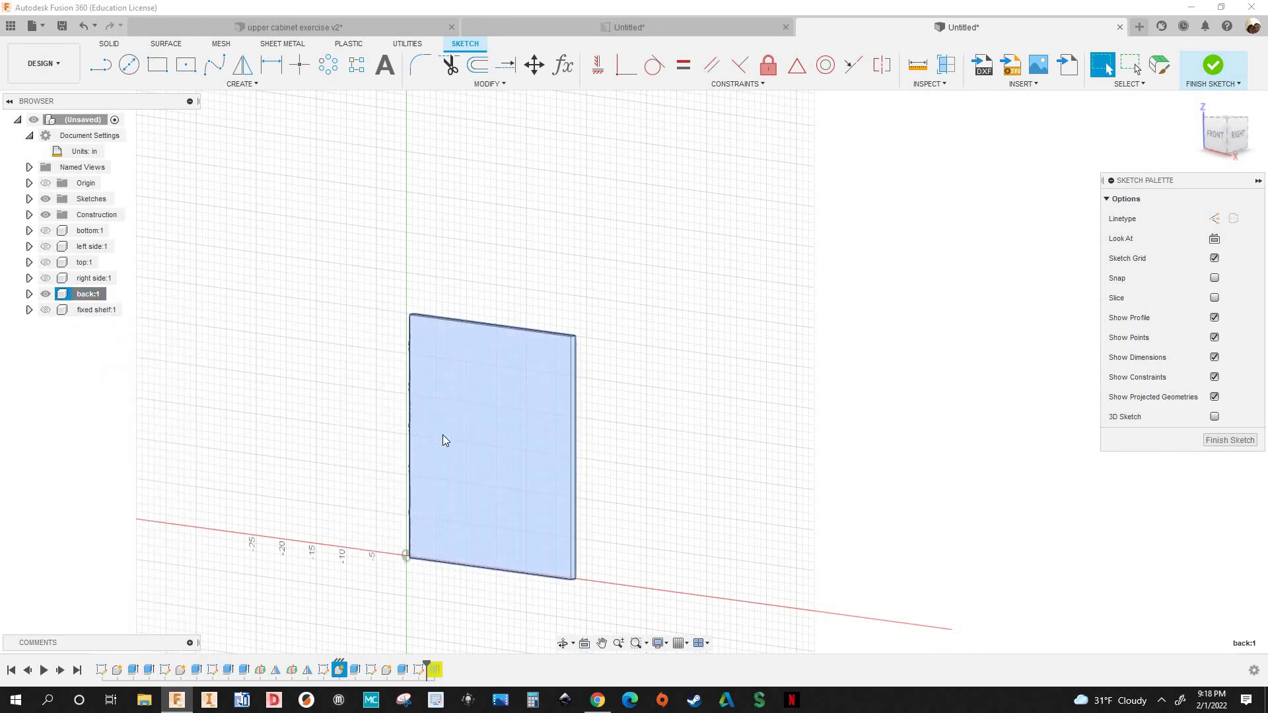
{"action": "key", "text": "Escape"}
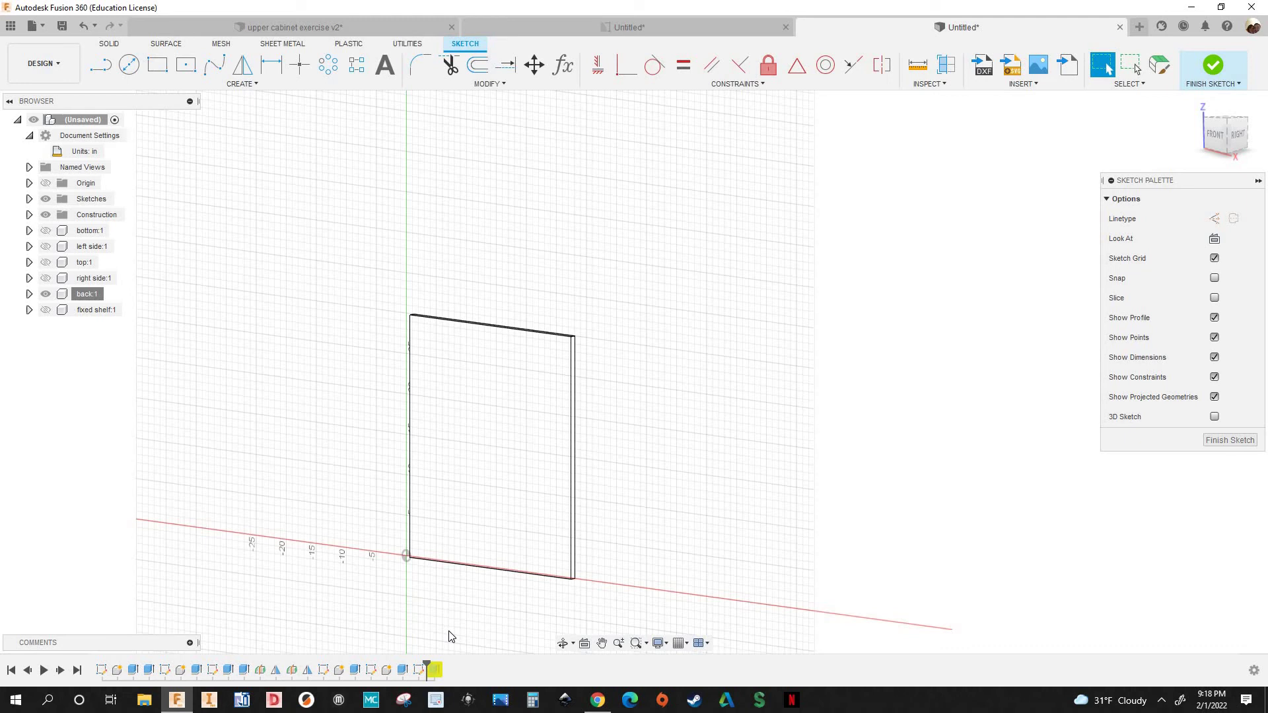
{"action": "right_click", "coordinate": [436, 672]}
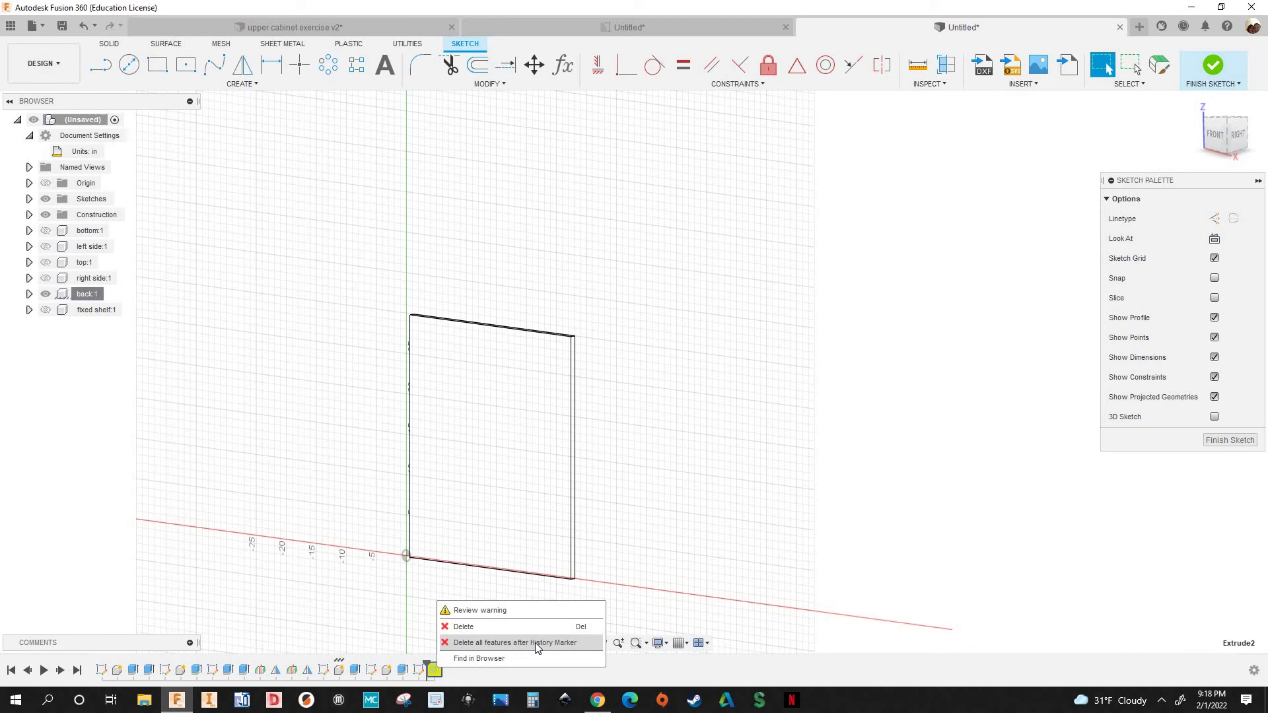
{"action": "left_click", "coordinate": [514, 644]}
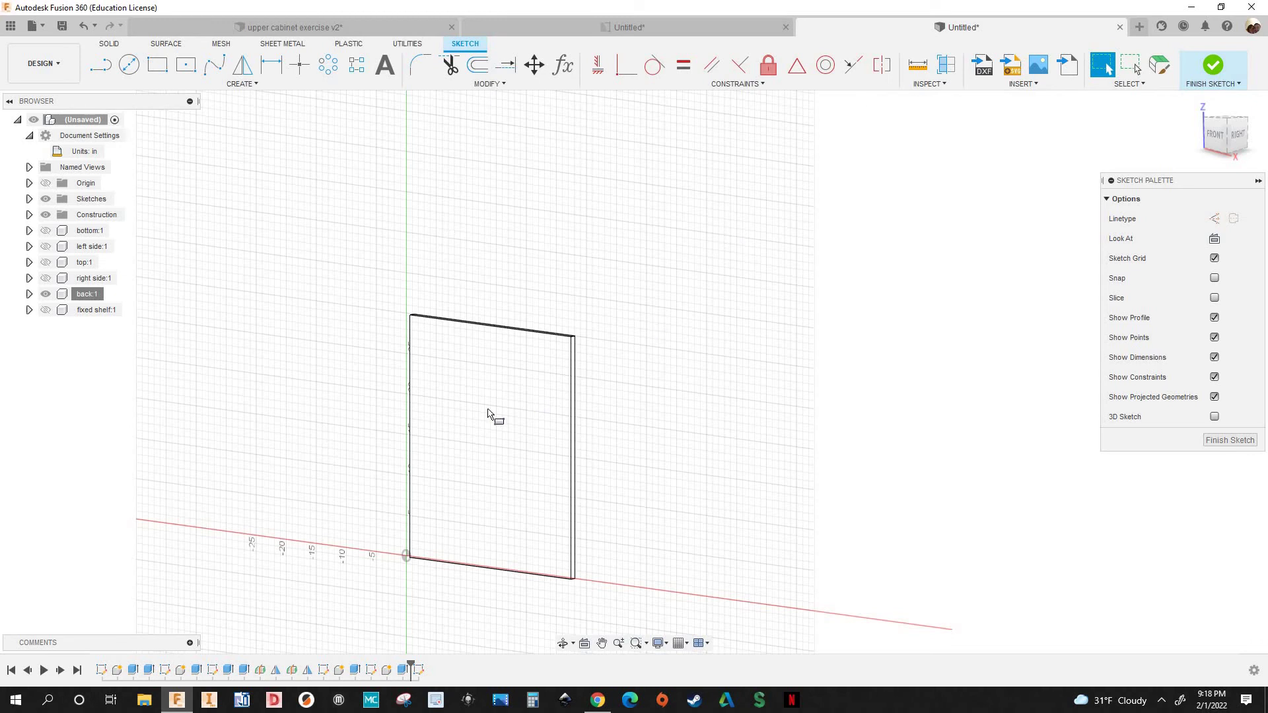
{"action": "key", "text": "r"}
{"action": "left_click", "coordinate": [457, 416]}
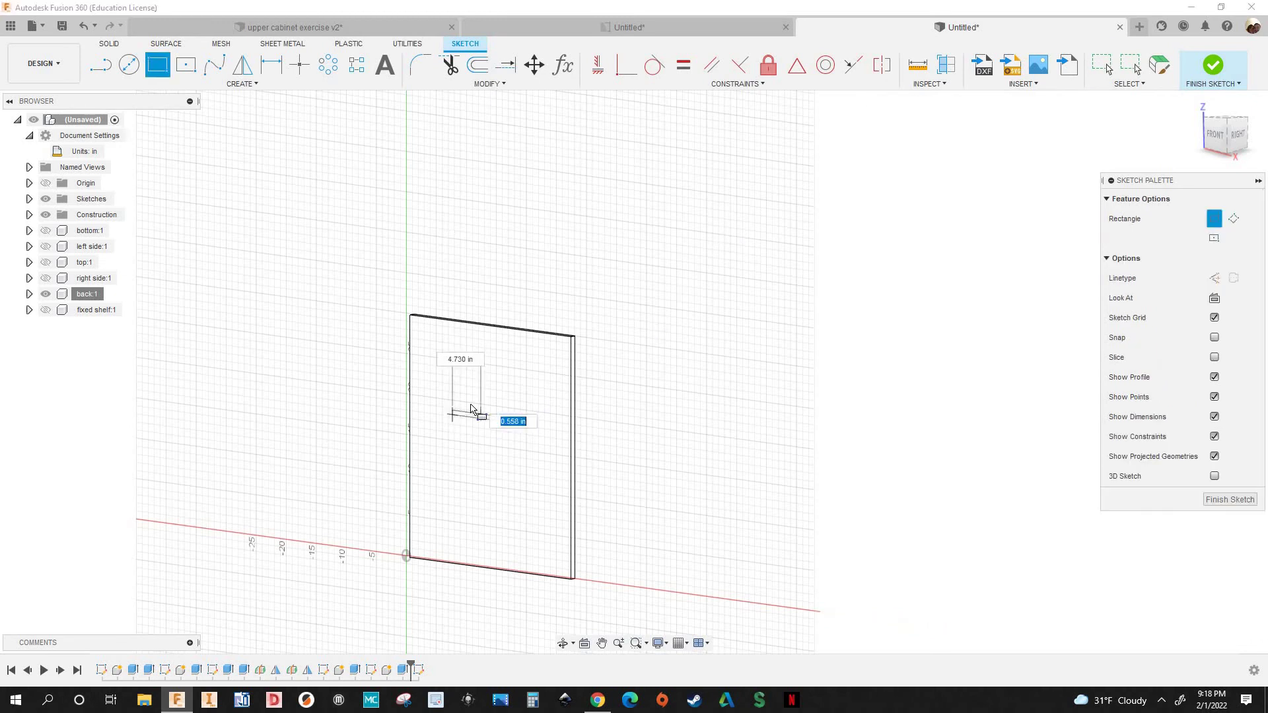
{"action": "key", "text": "Escape"}
{"action": "left_click", "coordinate": [1209, 140]}
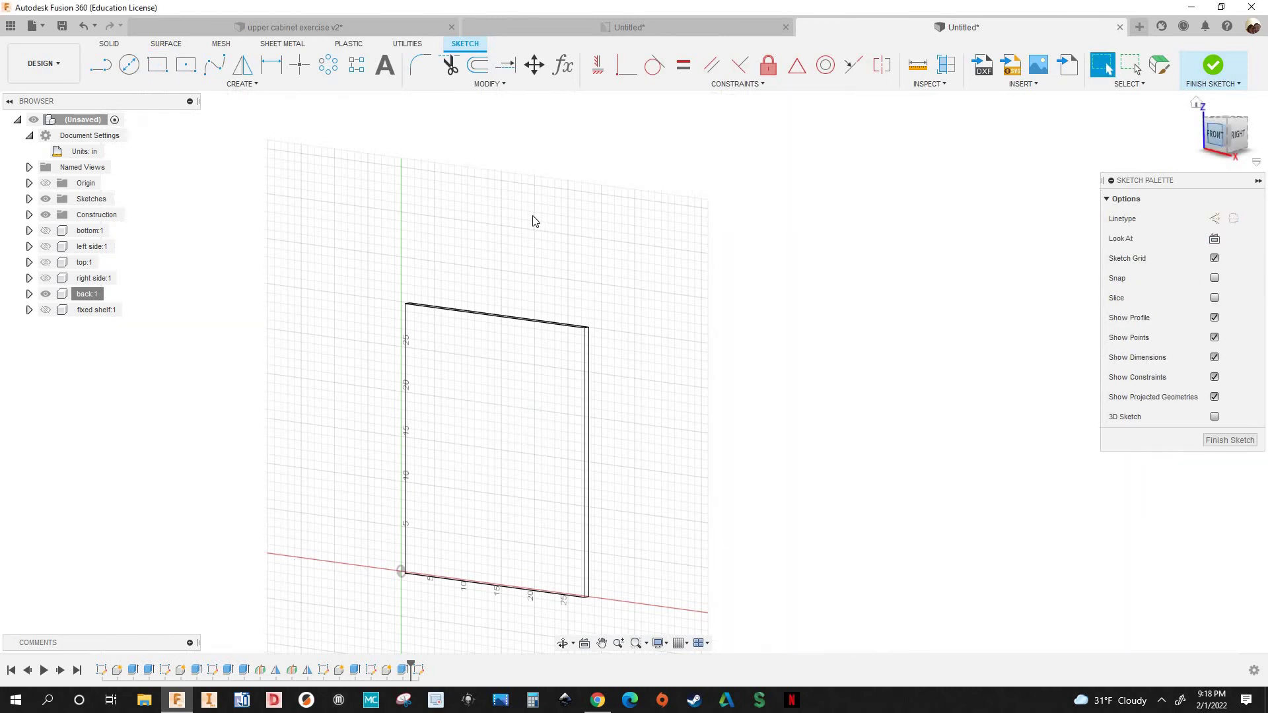
{"action": "key", "text": "r"}
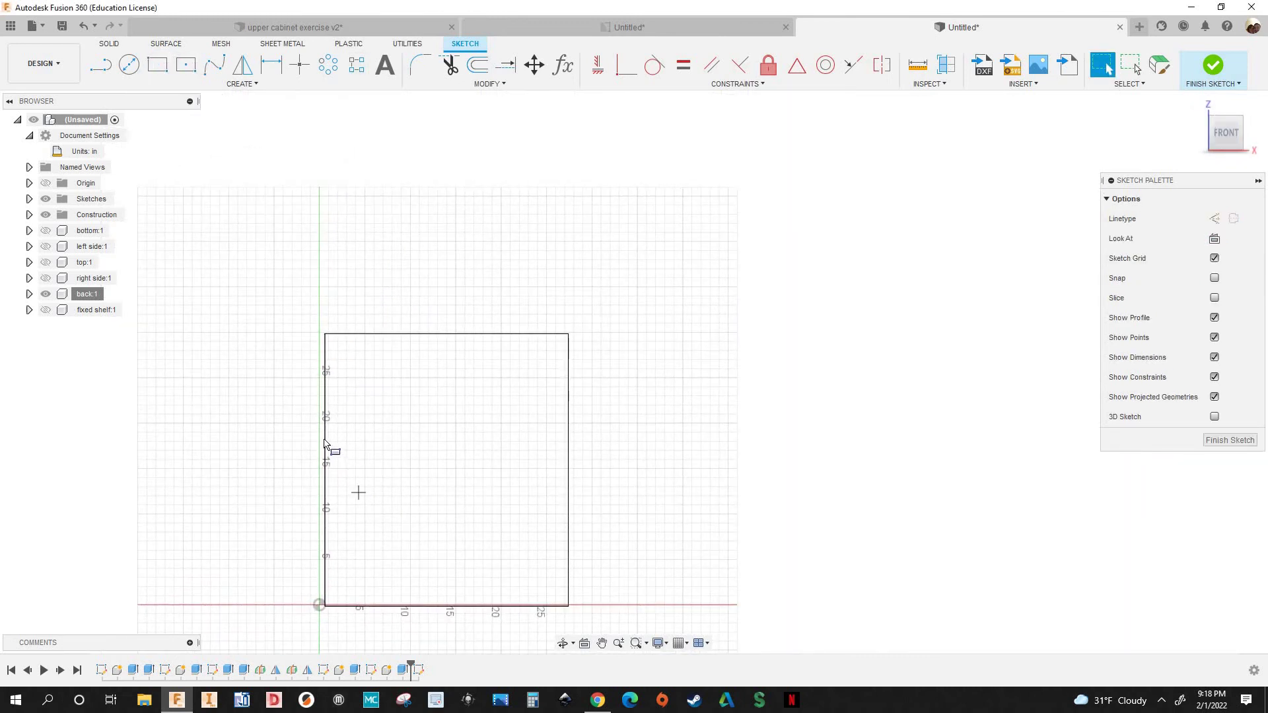
{"action": "key", "text": "Escape"}
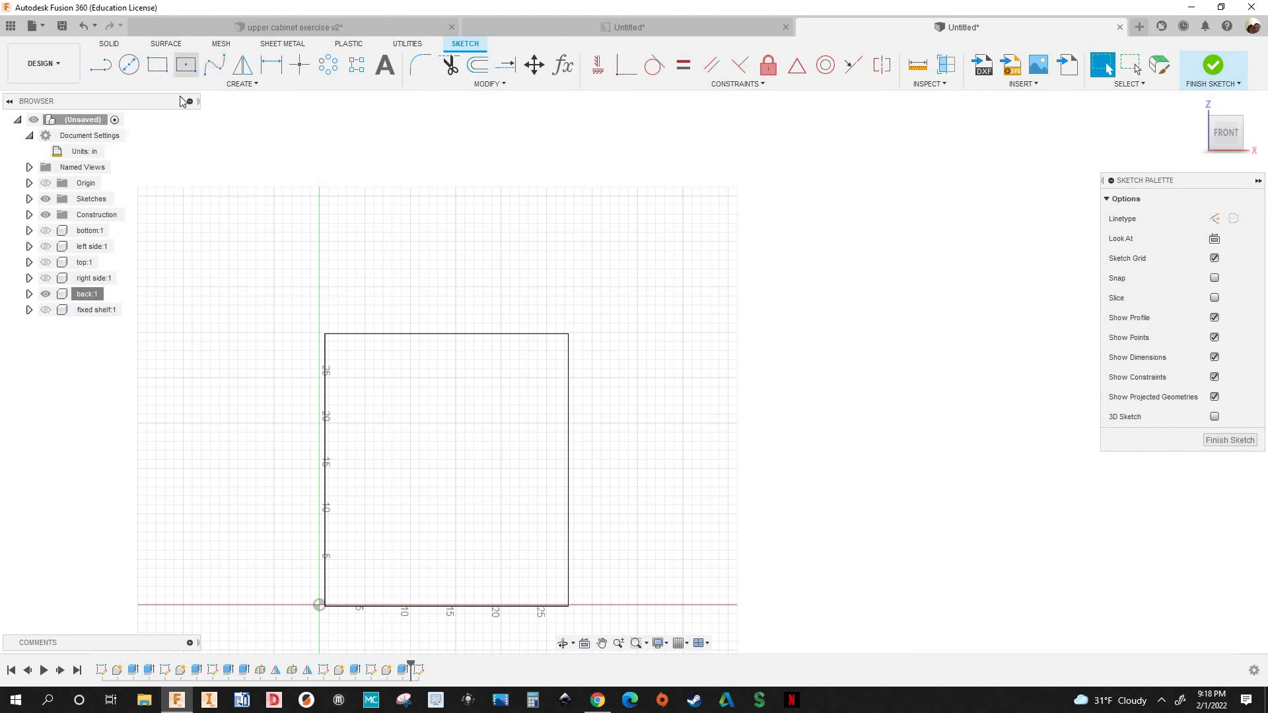
{"action": "left_click", "coordinate": [157, 64]}
{"action": "scroll", "coordinate": [343, 474], "scroll_direction": "up", "scroll_amount": 4}
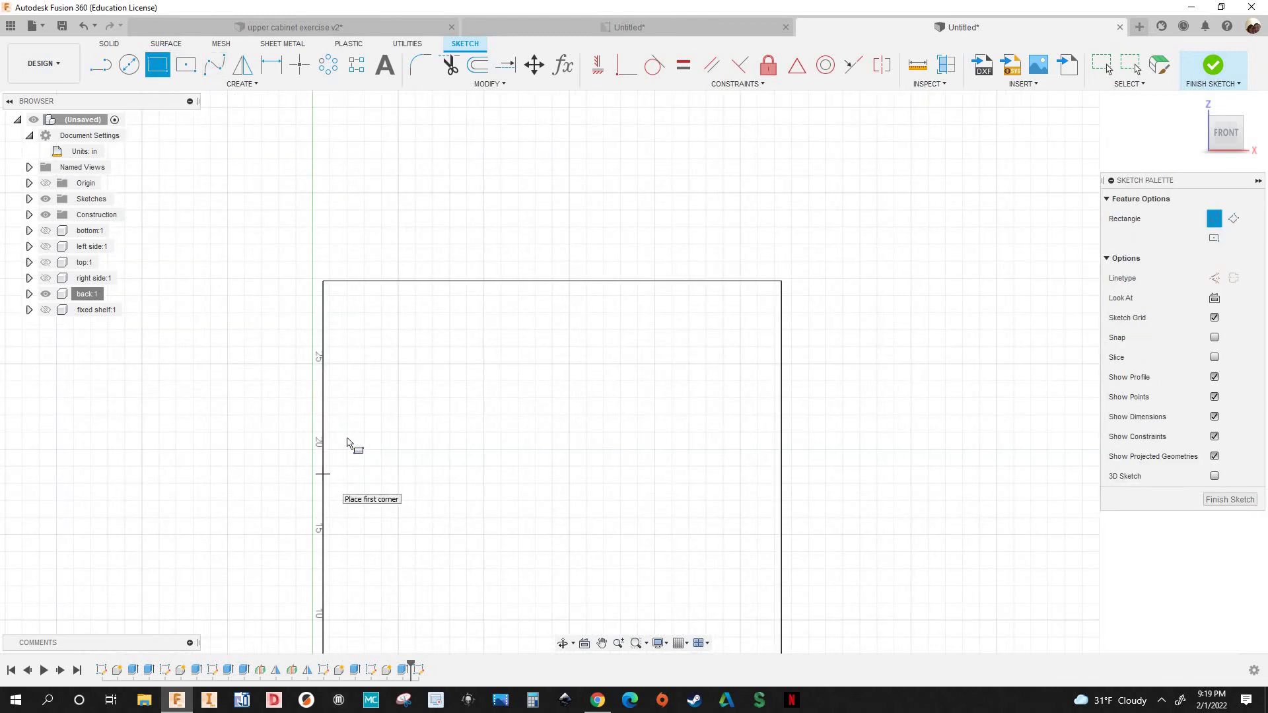
{"action": "scroll", "coordinate": [447, 482], "scroll_direction": "down", "scroll_amount": 5}
{"action": "mouse_move", "coordinate": [397, 490]}
{"action": "middle_mouse_down", "text": "shift"}
{"action": "mouse_move", "coordinate": [548, 447]}
{"action": "mouse_move", "coordinate": [553, 459]}
{"action": "mouse_move", "coordinate": [667, 367]}
{"action": "middle_mouse_up", "text": "shift"}
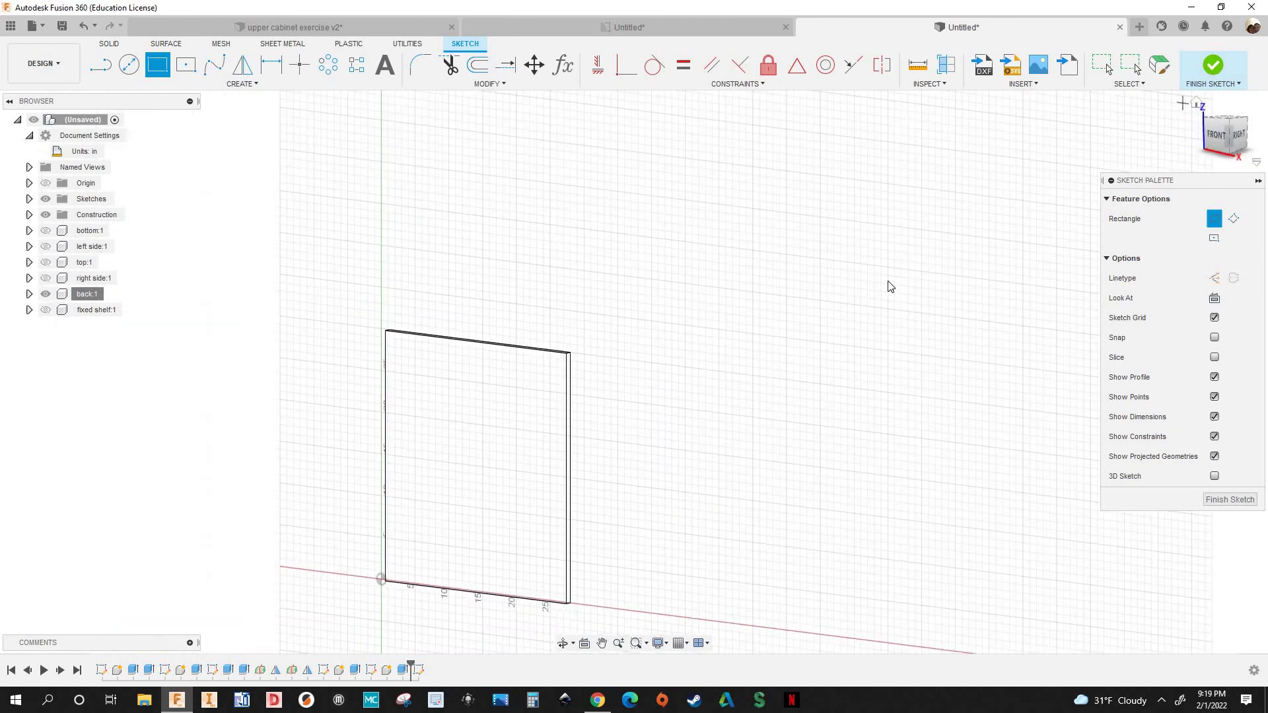
Leave the old groove sketch and delete it from the model history
{"action": "left_click", "coordinate": [410, 664]}
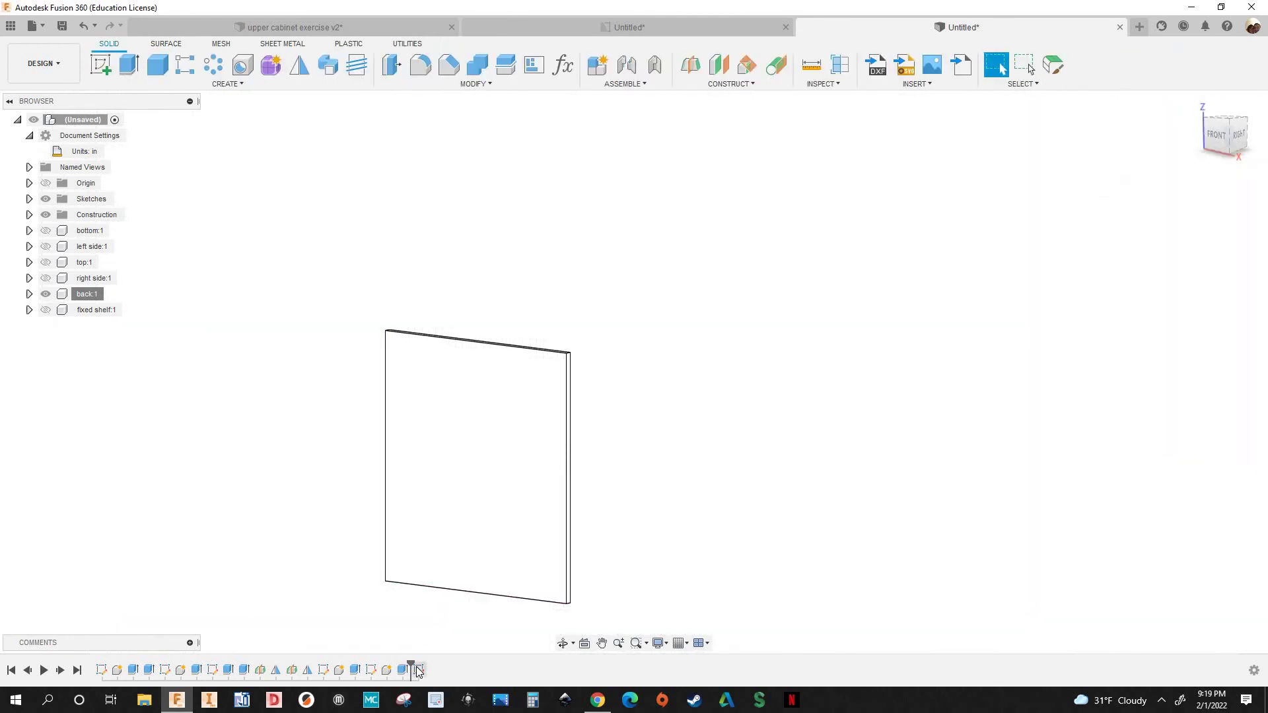
{"action": "right_click", "coordinate": [418, 670]}
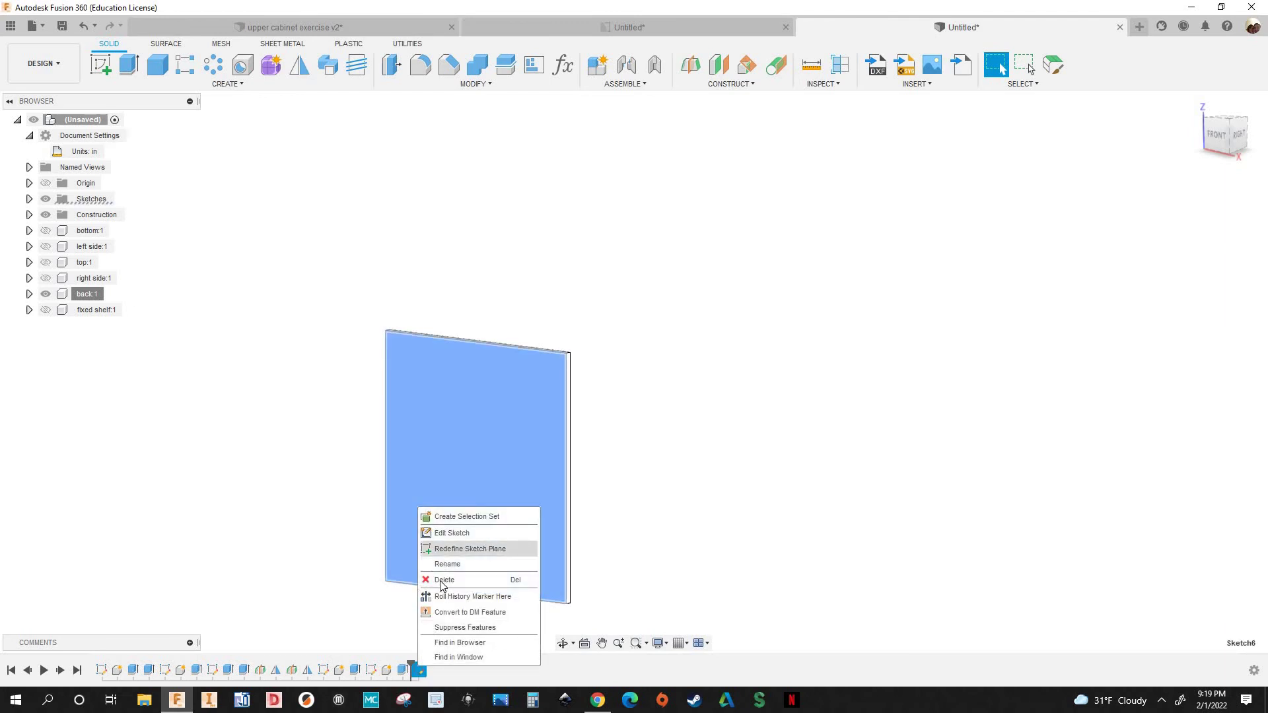
{"action": "key", "text": "Delete"}
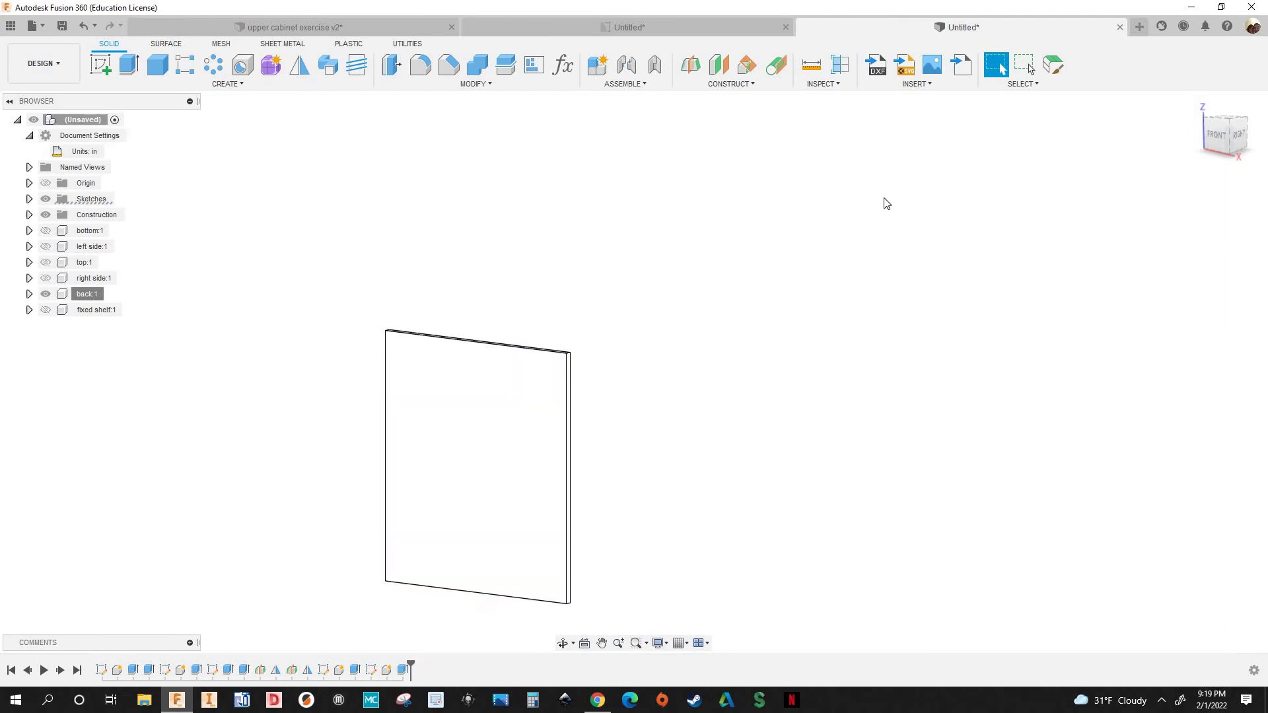
Start a new sketch on the back panel's front face and draw a groove rectangle spanning the panel's full width
{"action": "left_click", "coordinate": [1199, 105]}
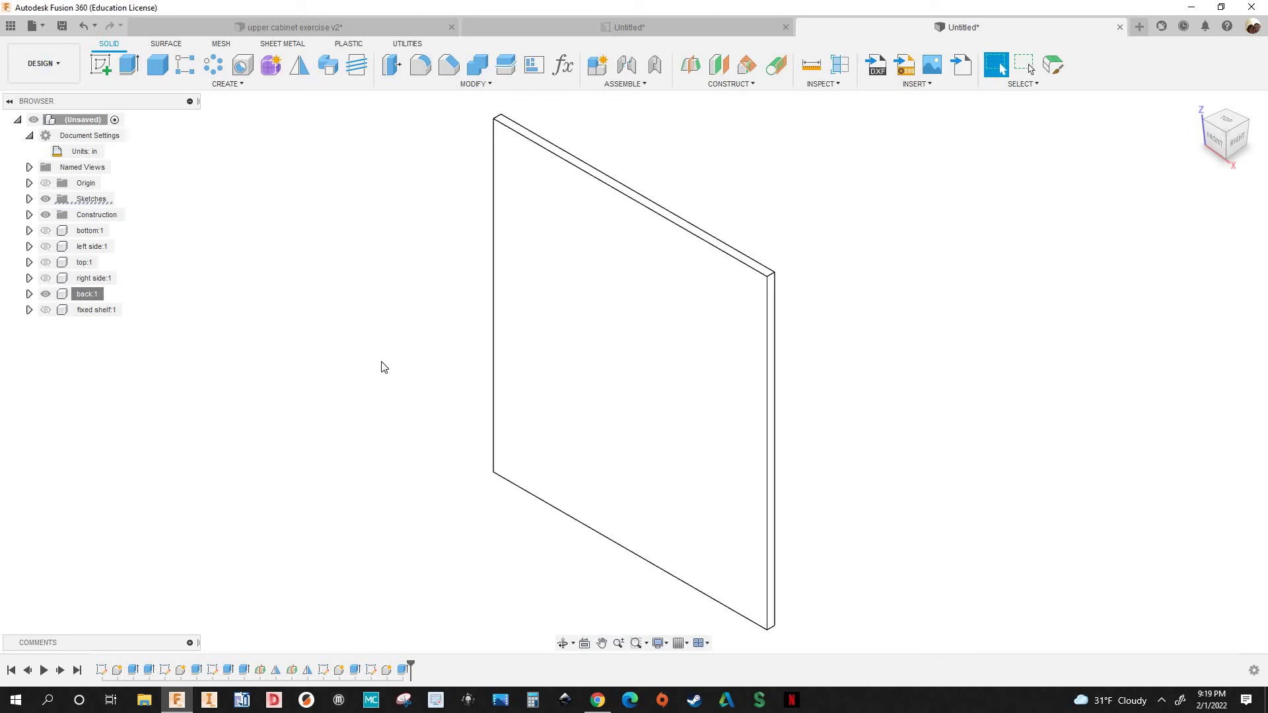
{"action": "scroll", "coordinate": [401, 360], "scroll_direction": "down", "scroll_amount": 1}
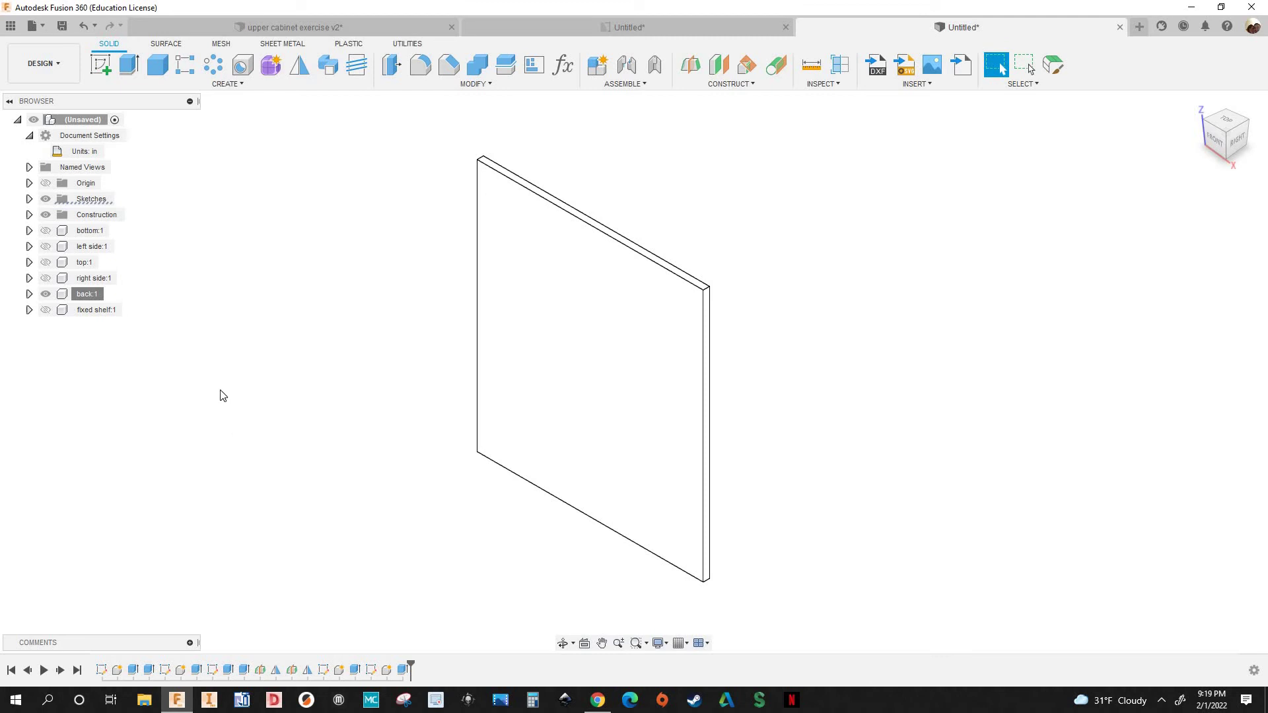
{"action": "key", "text": "r"}
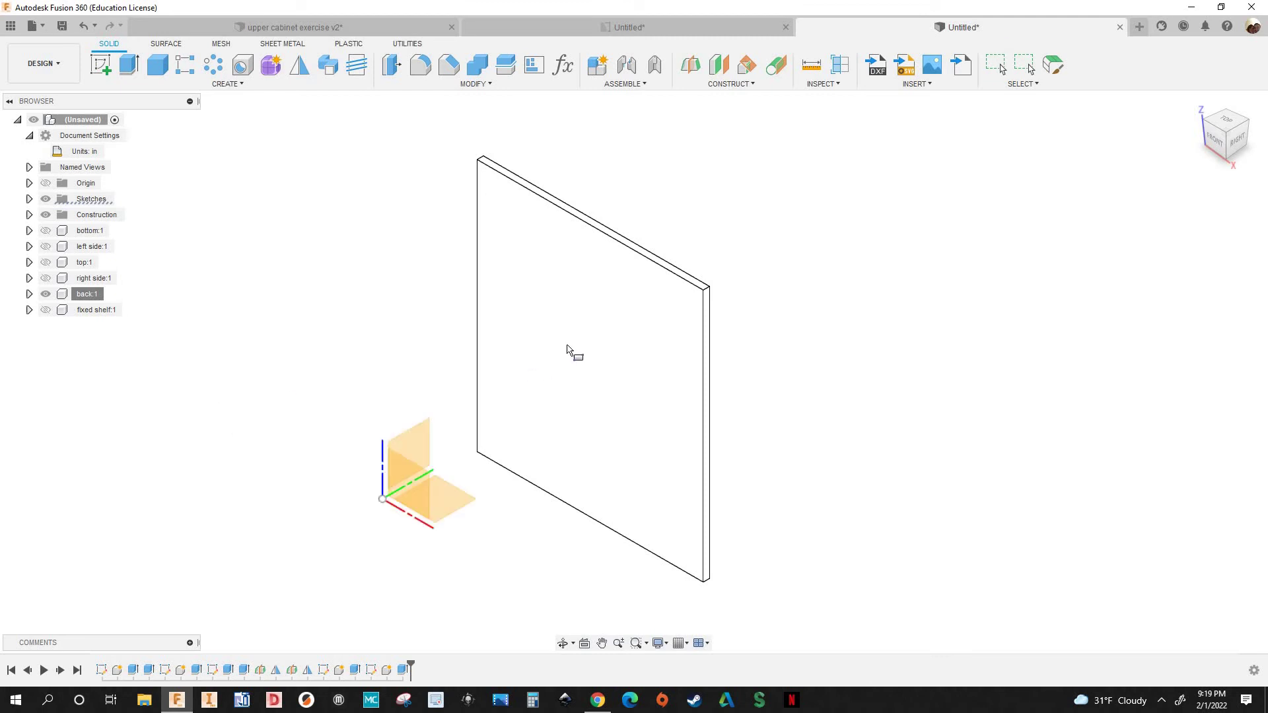
{"action": "left_click", "coordinate": [555, 330]}
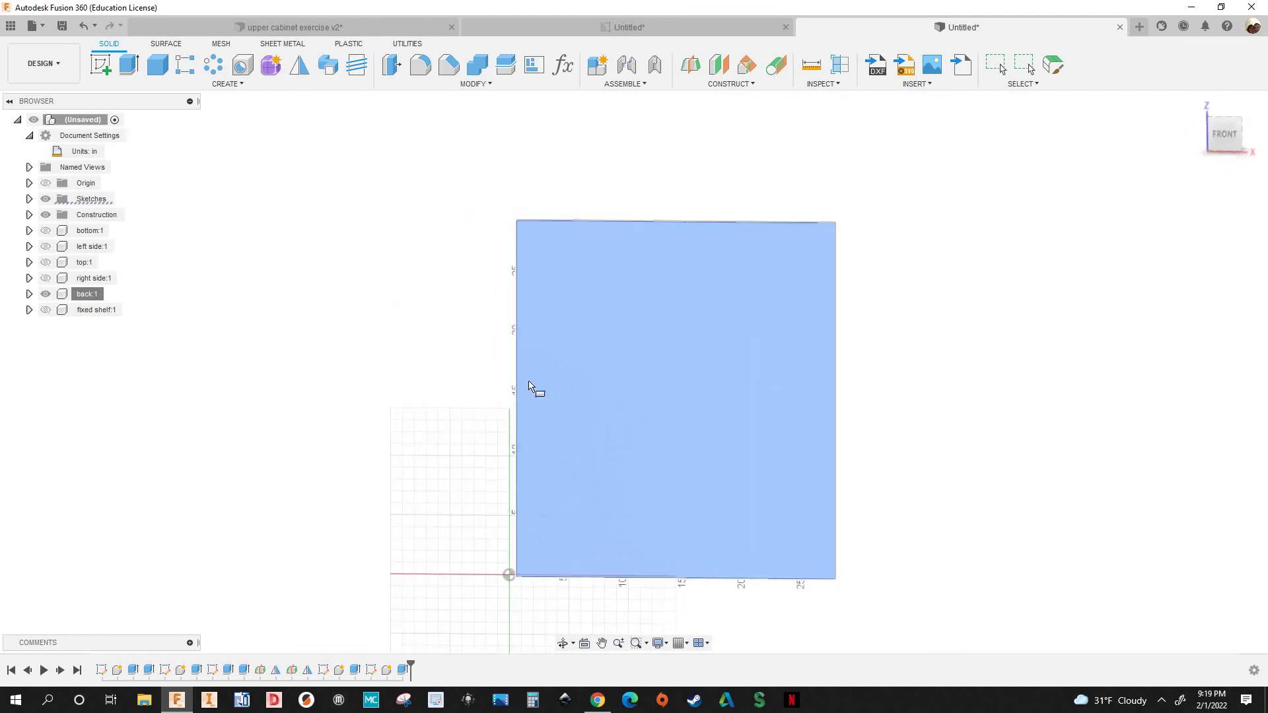
{"action": "left_click", "coordinate": [529, 381]}
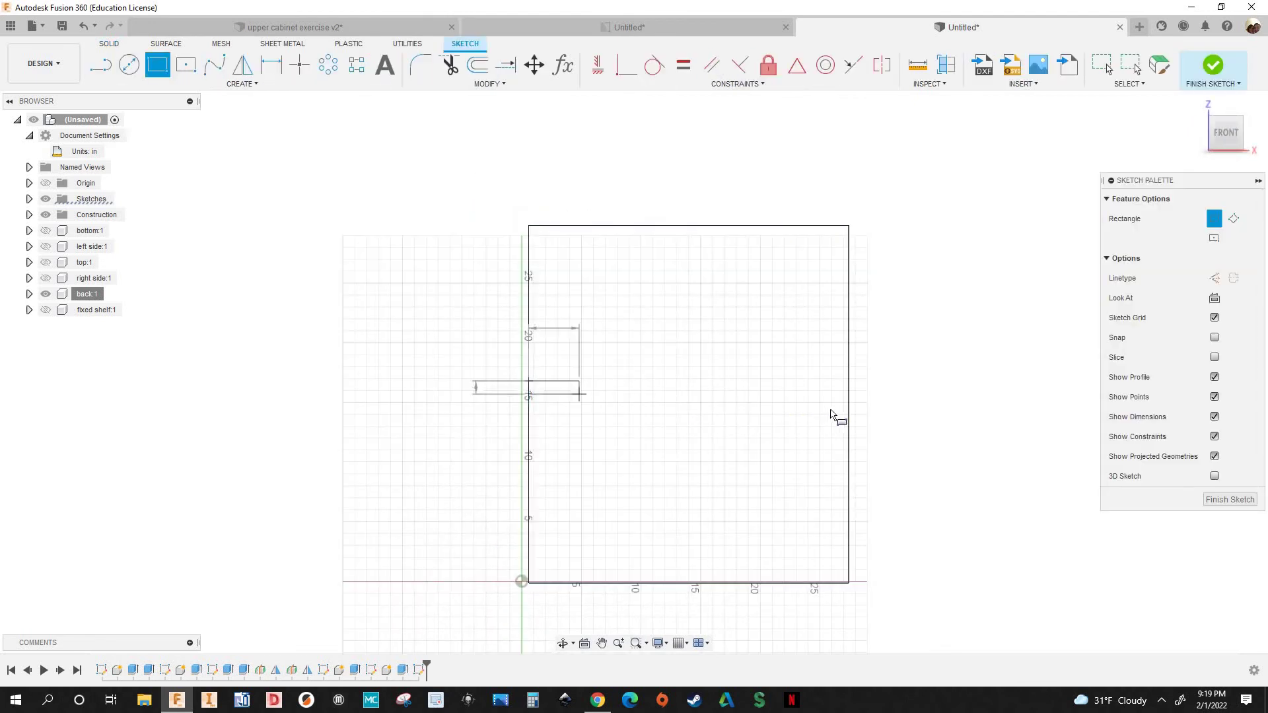
{"action": "left_click", "coordinate": [852, 417]}
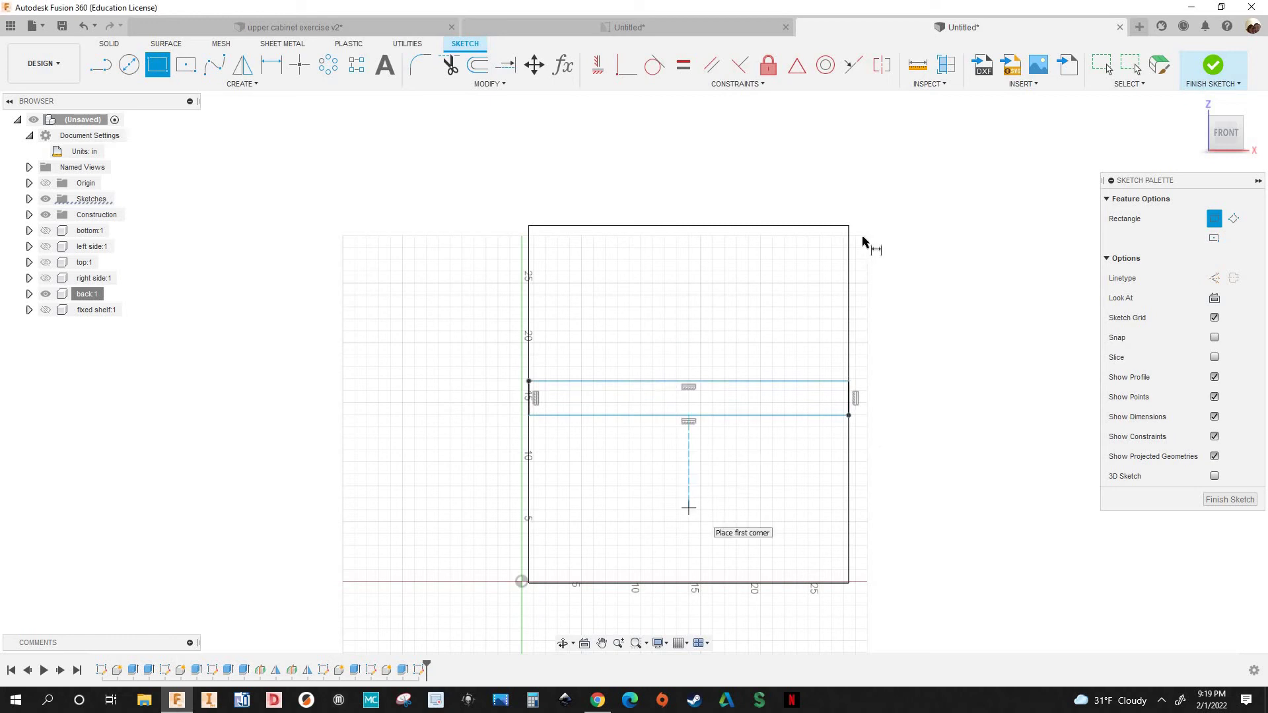
Dimension the groove rectangle's upper corner down from the back panel's top corner using the shelfdistance parameter
{"action": "key", "text": "d"}
{"action": "scroll", "coordinate": [845, 217], "scroll_direction": "up", "scroll_amount": 3}
{"action": "scroll", "coordinate": [845, 216], "scroll_direction": "up", "scroll_amount": 1}
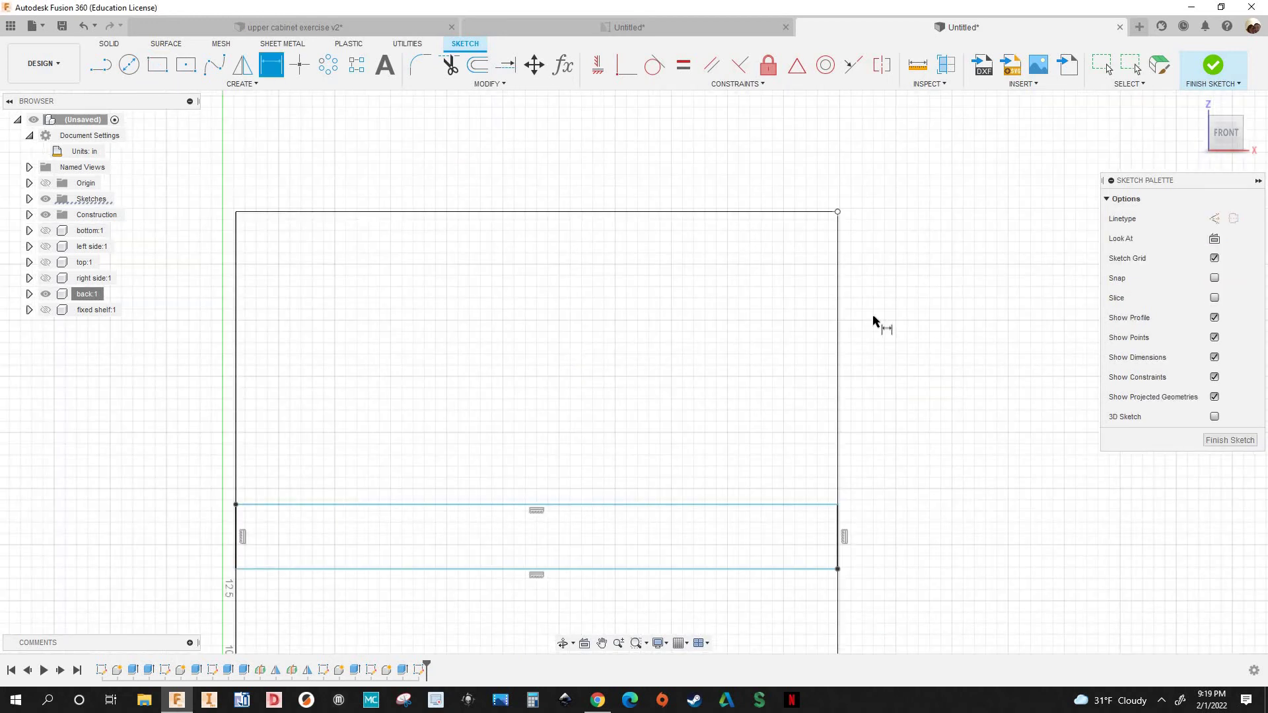
{"action": "left_click", "coordinate": [837, 505]}
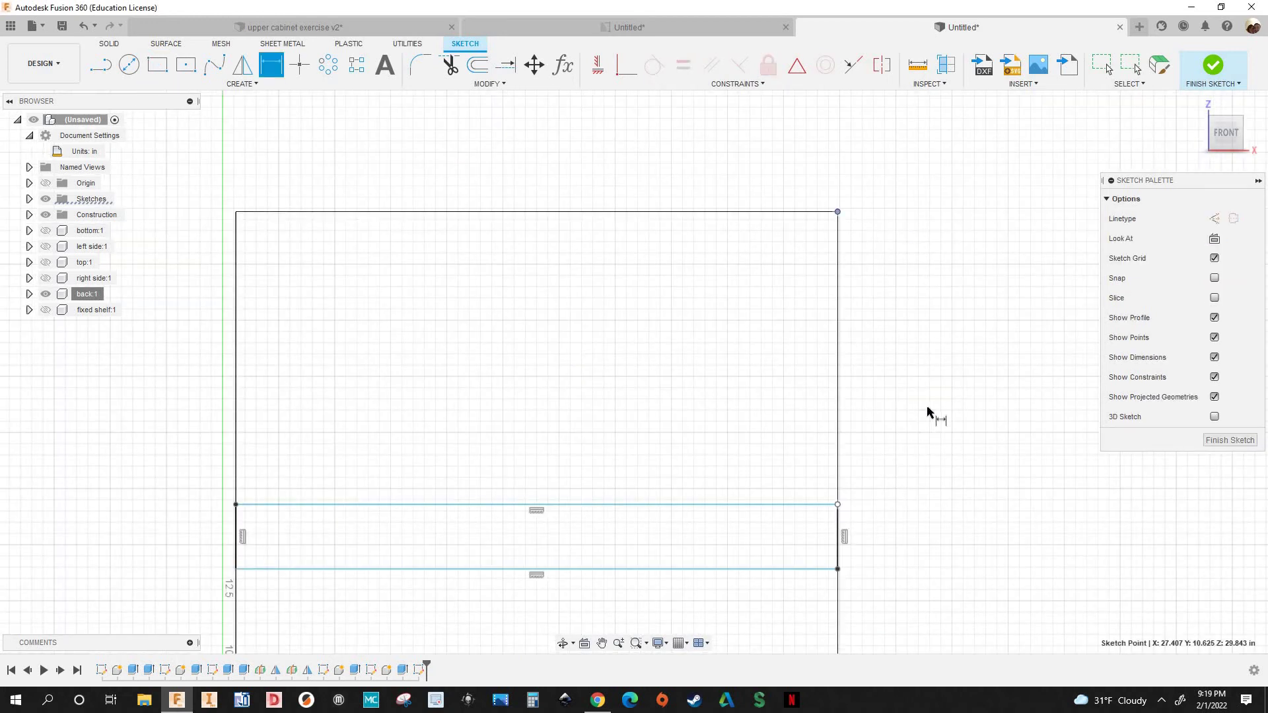
{"action": "left_click", "coordinate": [928, 370]}
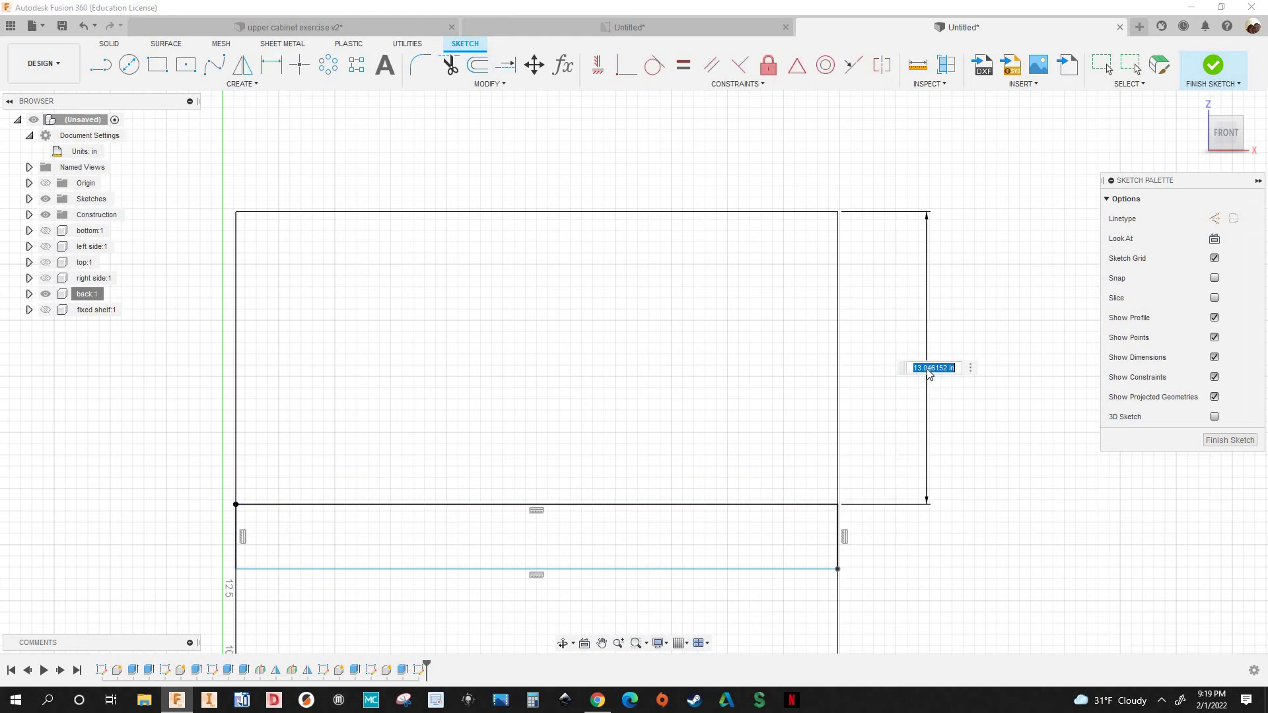
{"action": "type", "text": "groovedepth"}
{"action": "key", "text": "Return"}
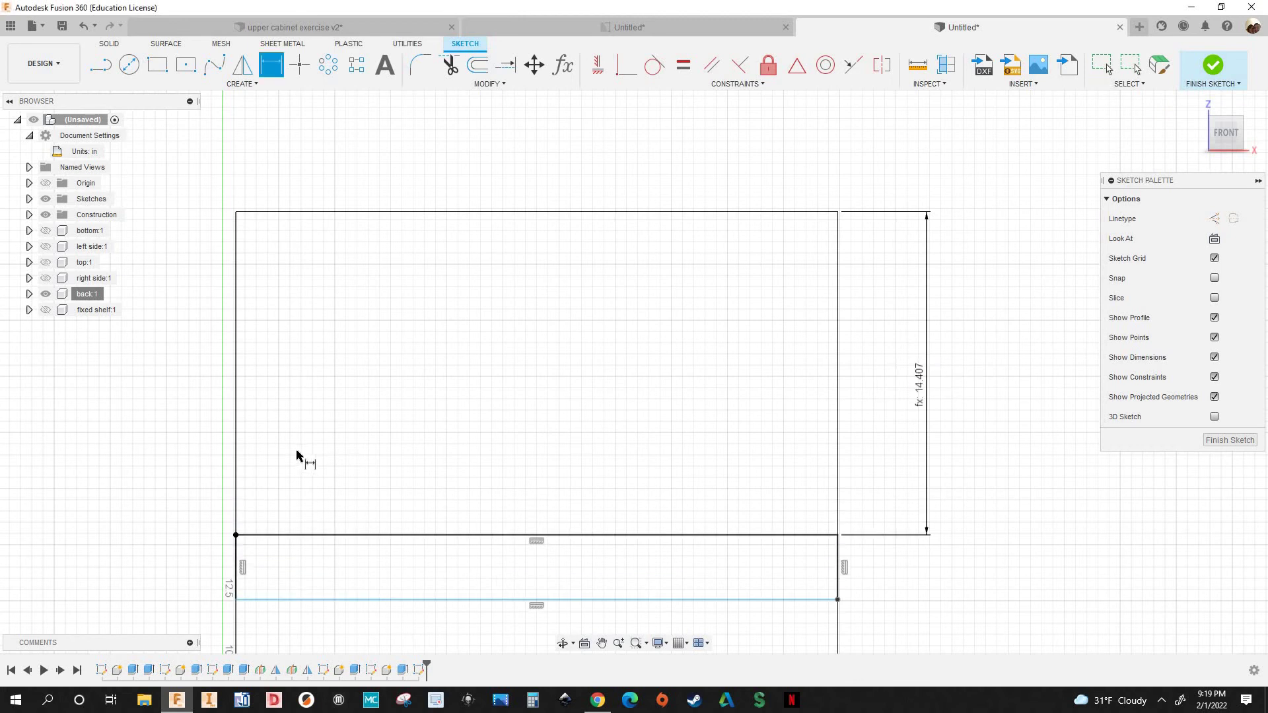
Set the groove rectangle's height to the thickness parameter and finish the sketch
{"action": "middle_click_drag", "start_coordinate": [296, 450], "coordinate": [364, 349]}
{"action": "scroll", "coordinate": [305, 432], "scroll_direction": "up", "scroll_amount": 2}
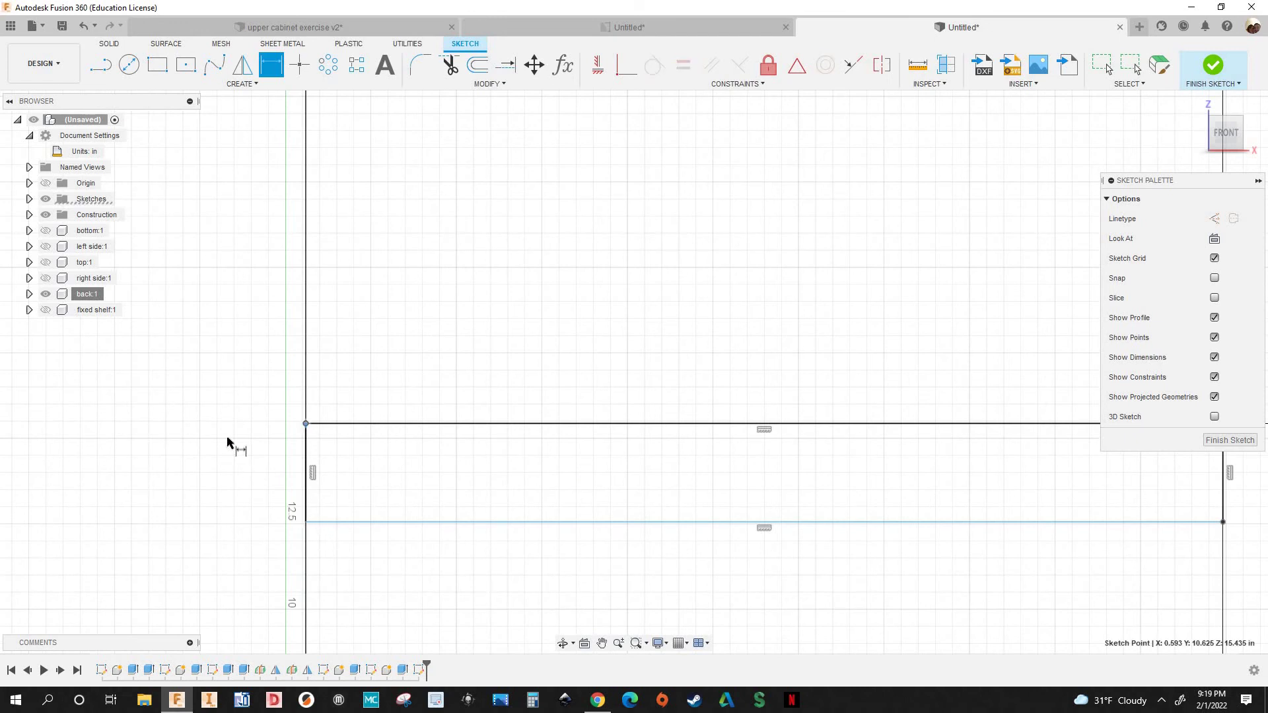
{"action": "left_click", "coordinate": [222, 372]}
{"action": "type", "text": "thickness"}
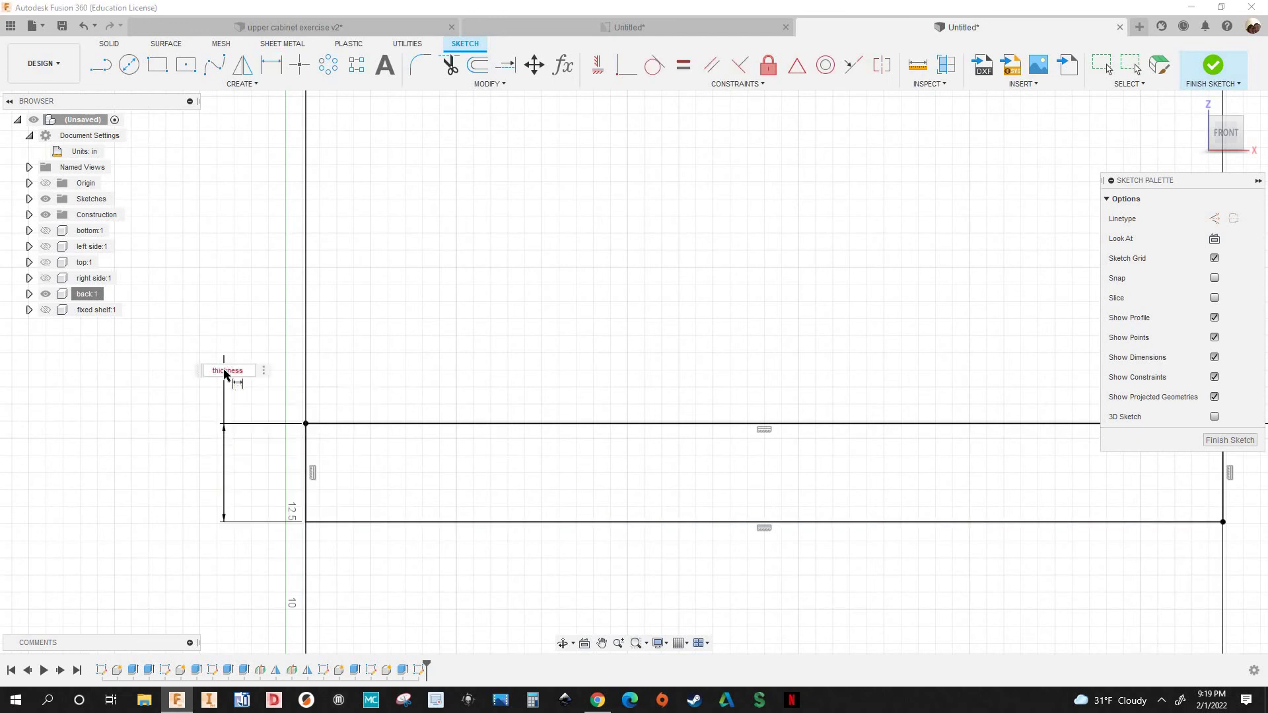
{"action": "key", "text": "Return"}
{"action": "key", "text": "F6"}
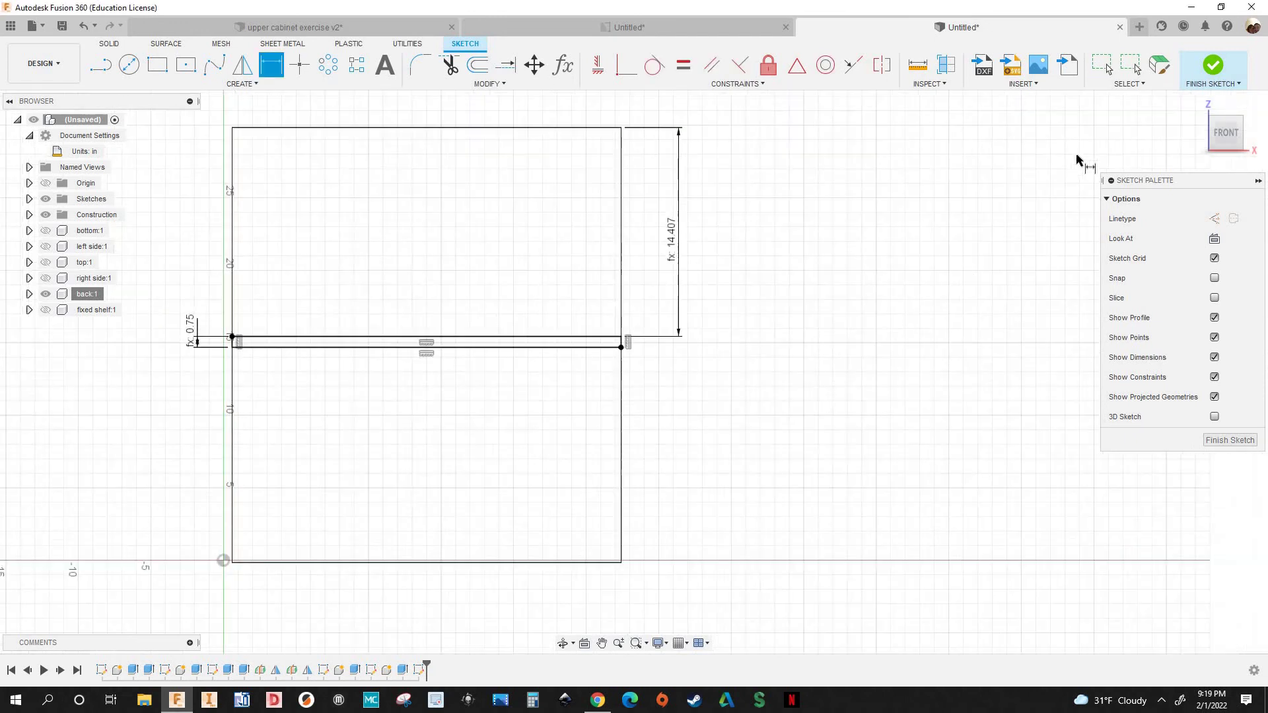
{"action": "left_click", "coordinate": [1212, 68]}
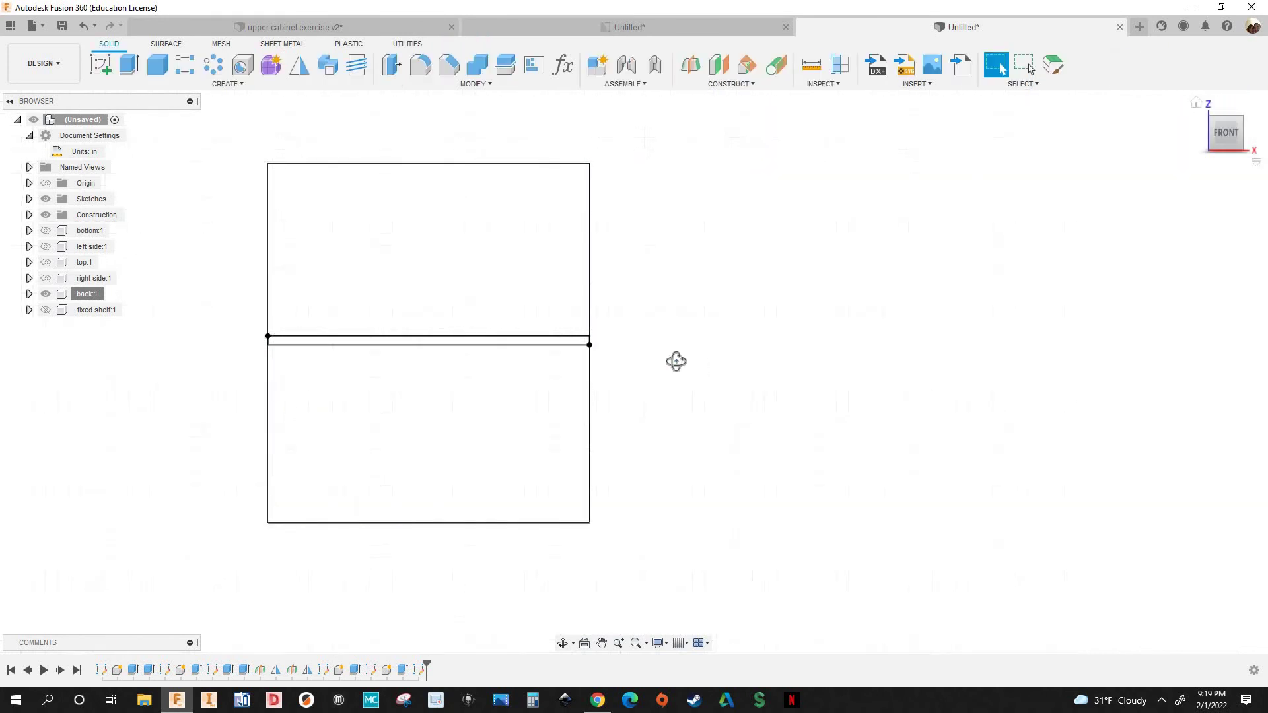
Extrude the groove profile as a cut into the back panel with a distance of -groovedepth
{"action": "middle_click_drag", "start_coordinate": [526, 320], "coordinate": [680, 407], "text": "shift"}
{"action": "middle_click_drag", "start_coordinate": [784, 395], "coordinate": [868, 376]}
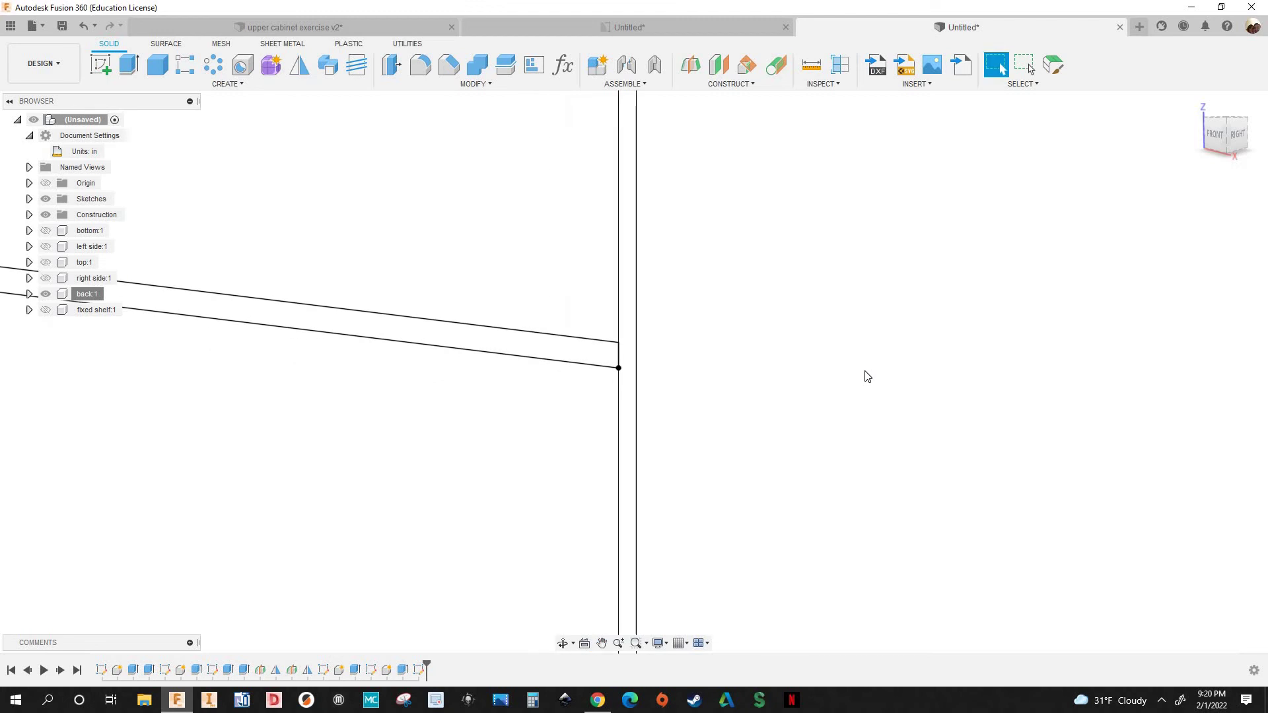
{"action": "key", "text": "e"}
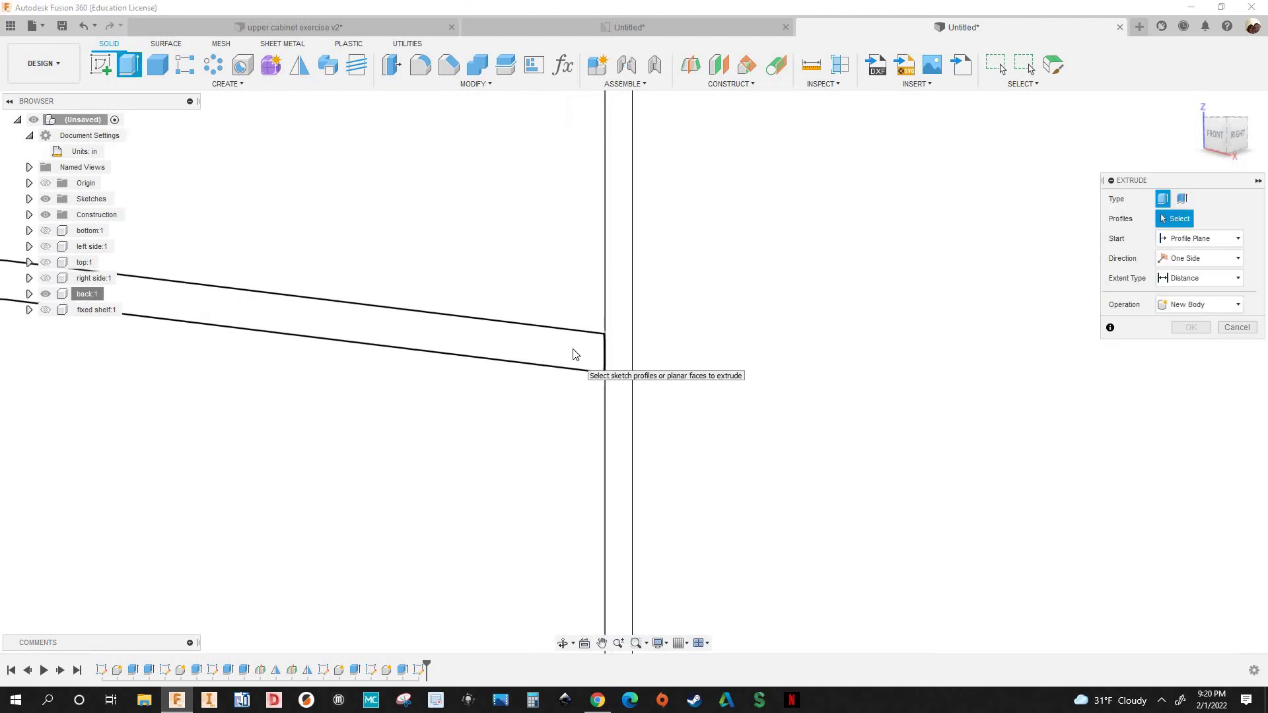
{"action": "left_click", "coordinate": [560, 355]}
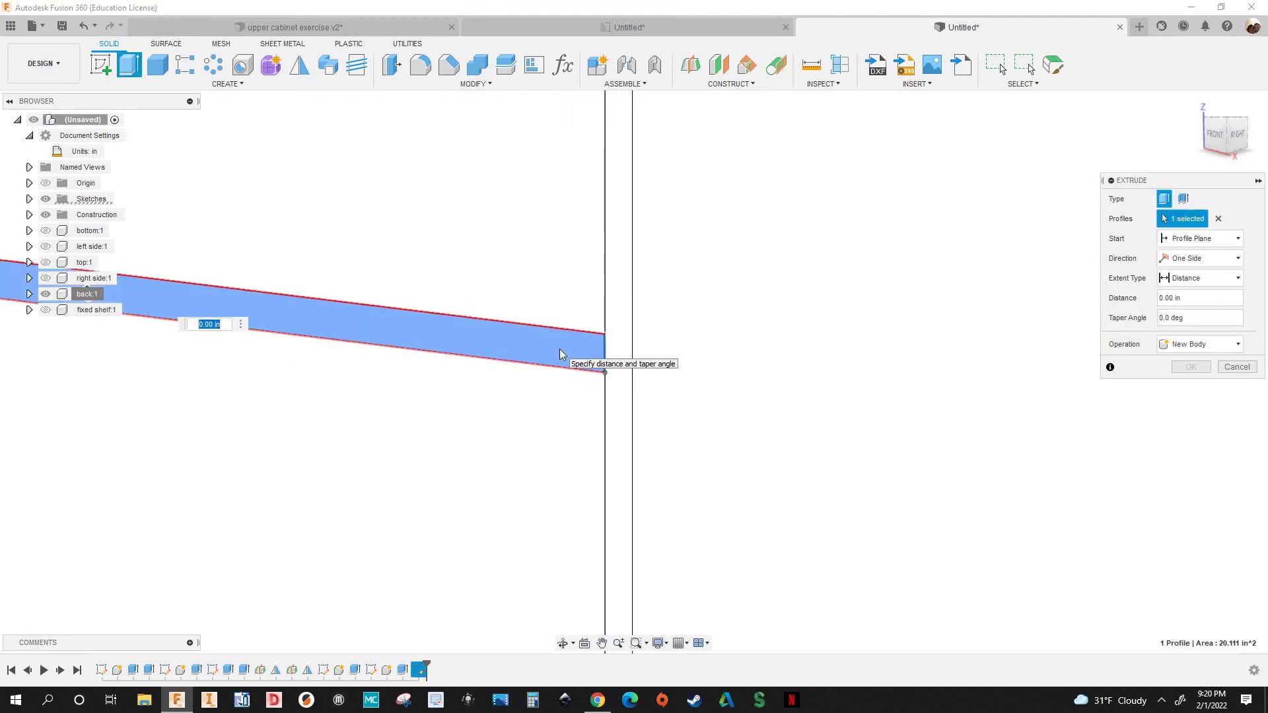
{"action": "type", "text": "-gro"}
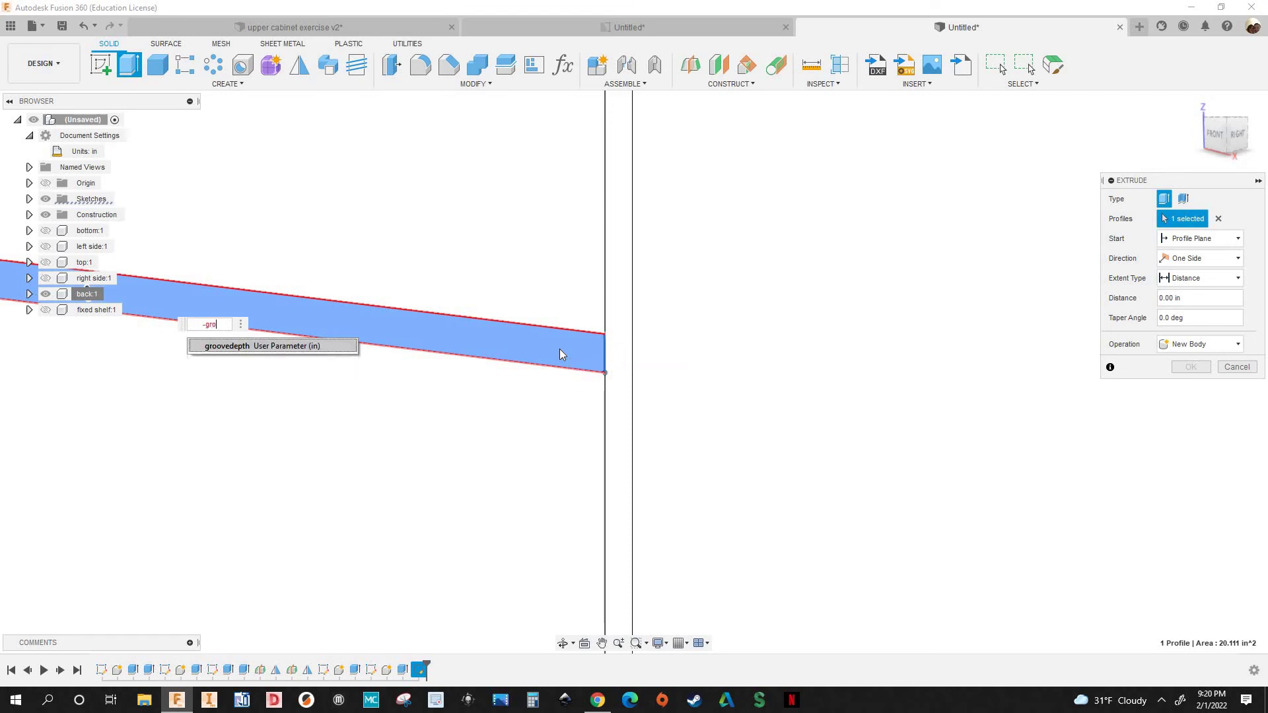
{"action": "key", "text": "Return"}
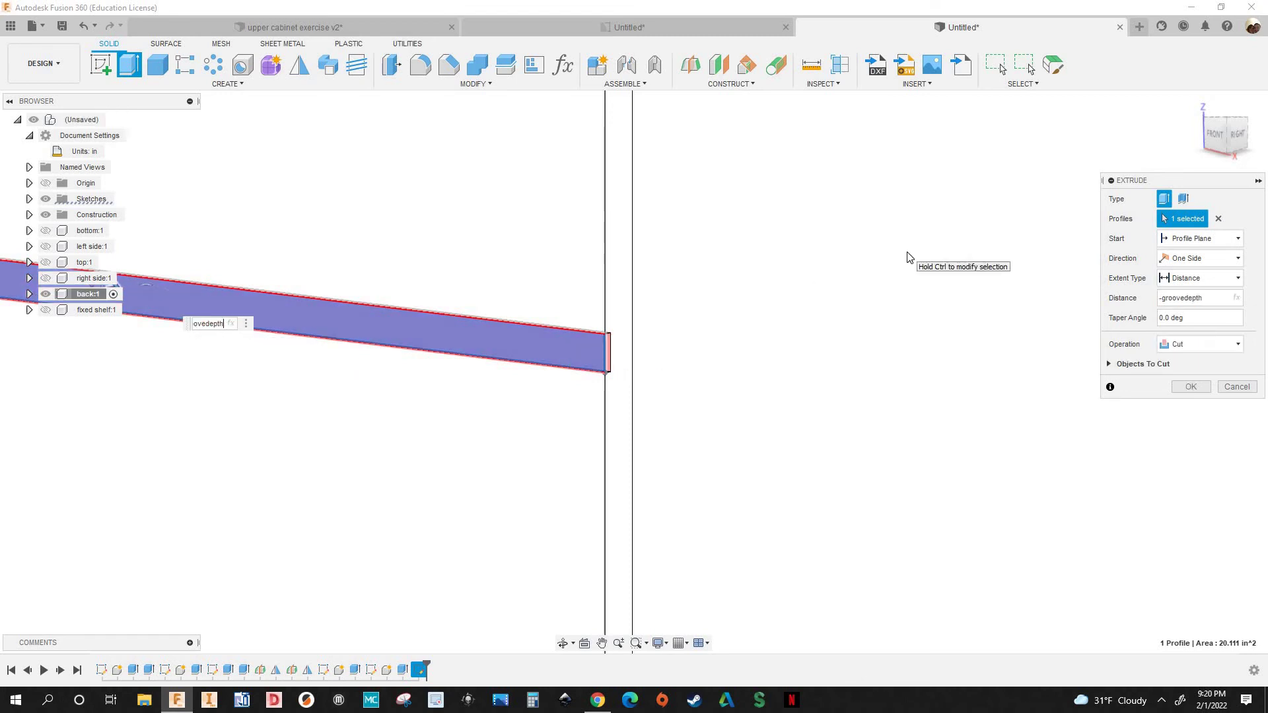
{"action": "key", "text": "Return"}
{"action": "scroll", "coordinate": [286, 303], "scroll_direction": "down", "scroll_amount": 6}
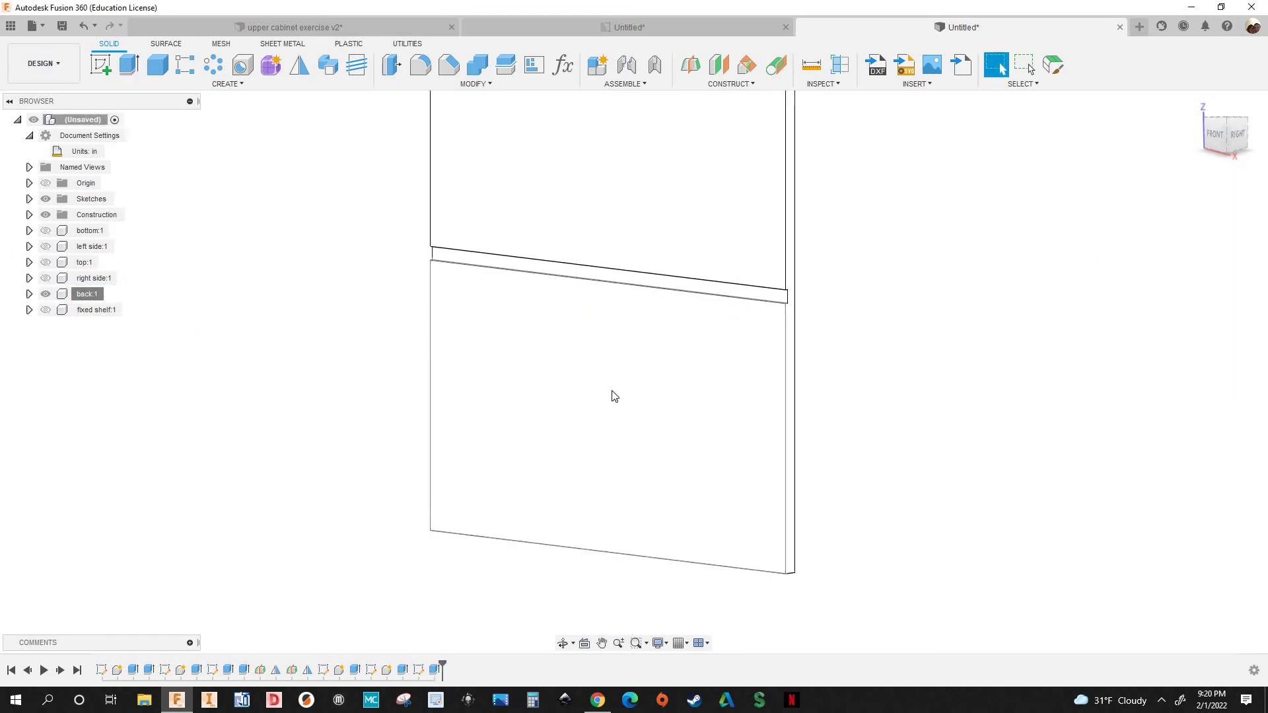
{"action": "scroll", "coordinate": [700, 278], "scroll_direction": "up", "scroll_amount": 3}
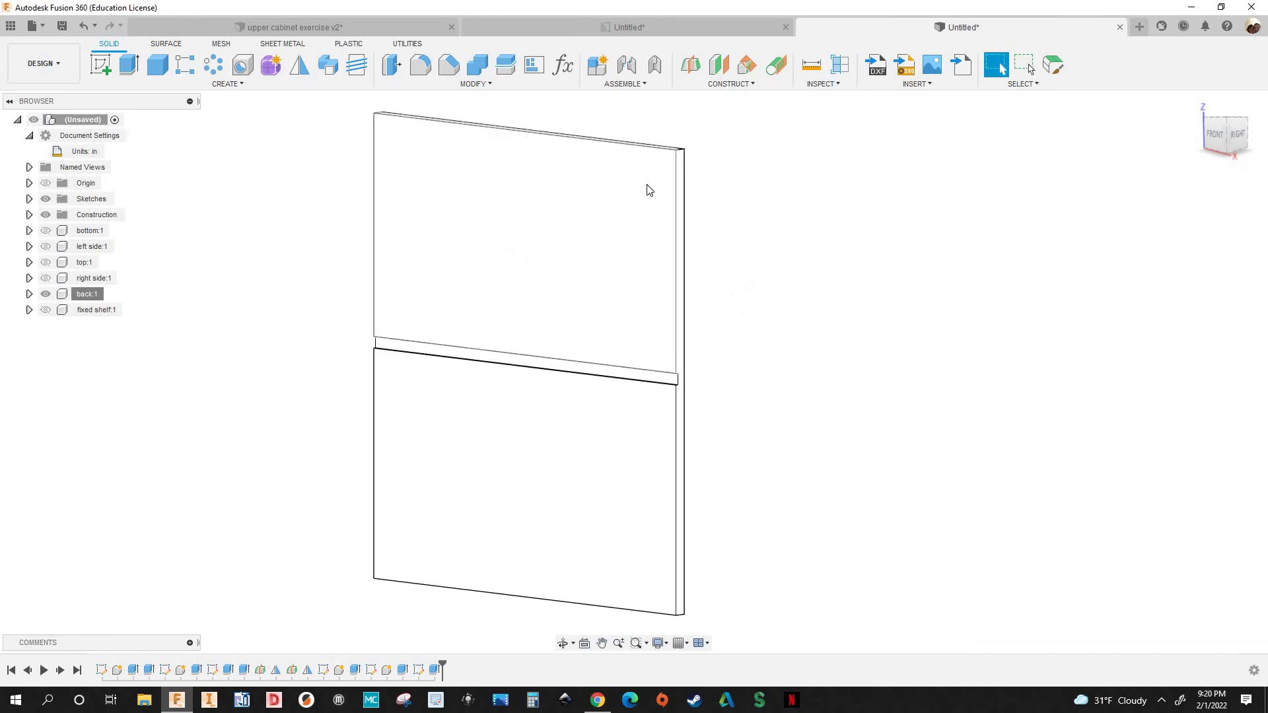
Set the sideheight user parameter to 40 in and check the groove's position on the isolated back panel
{"action": "right_click", "coordinate": [562, 69]}
{"action": "left_click", "coordinate": [561, 69]}
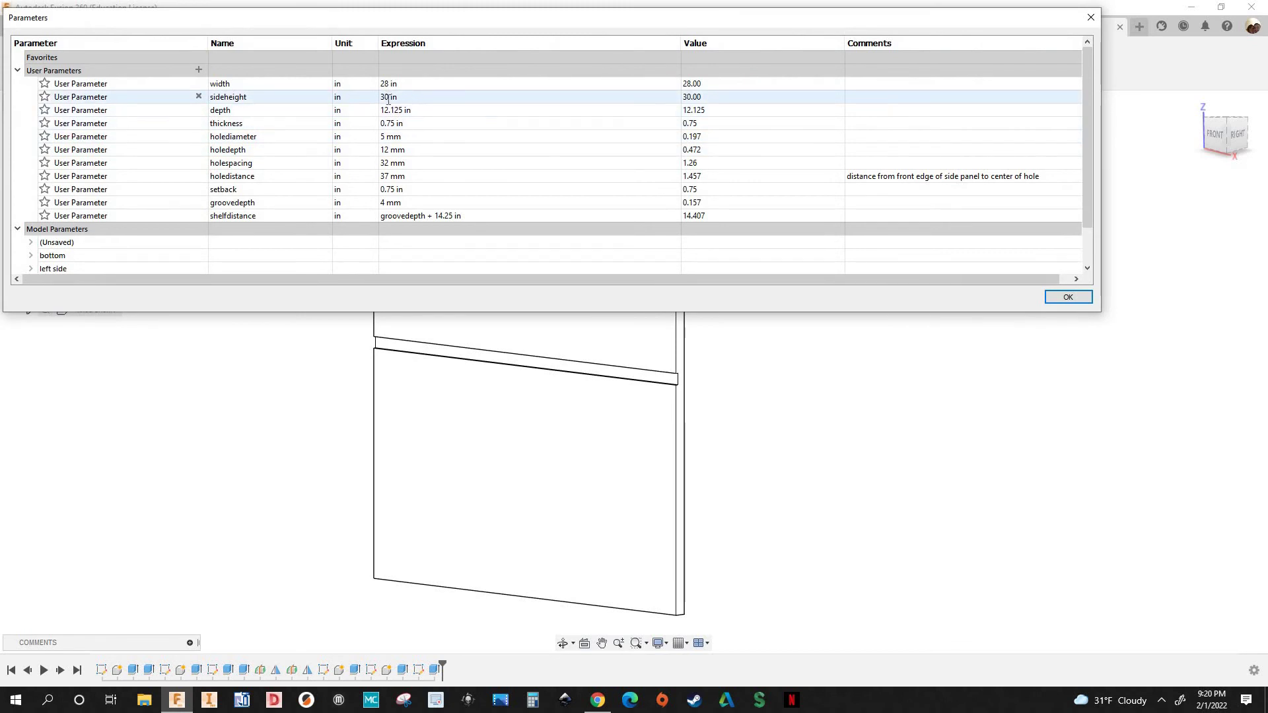
{"action": "left_click", "coordinate": [388, 98]}
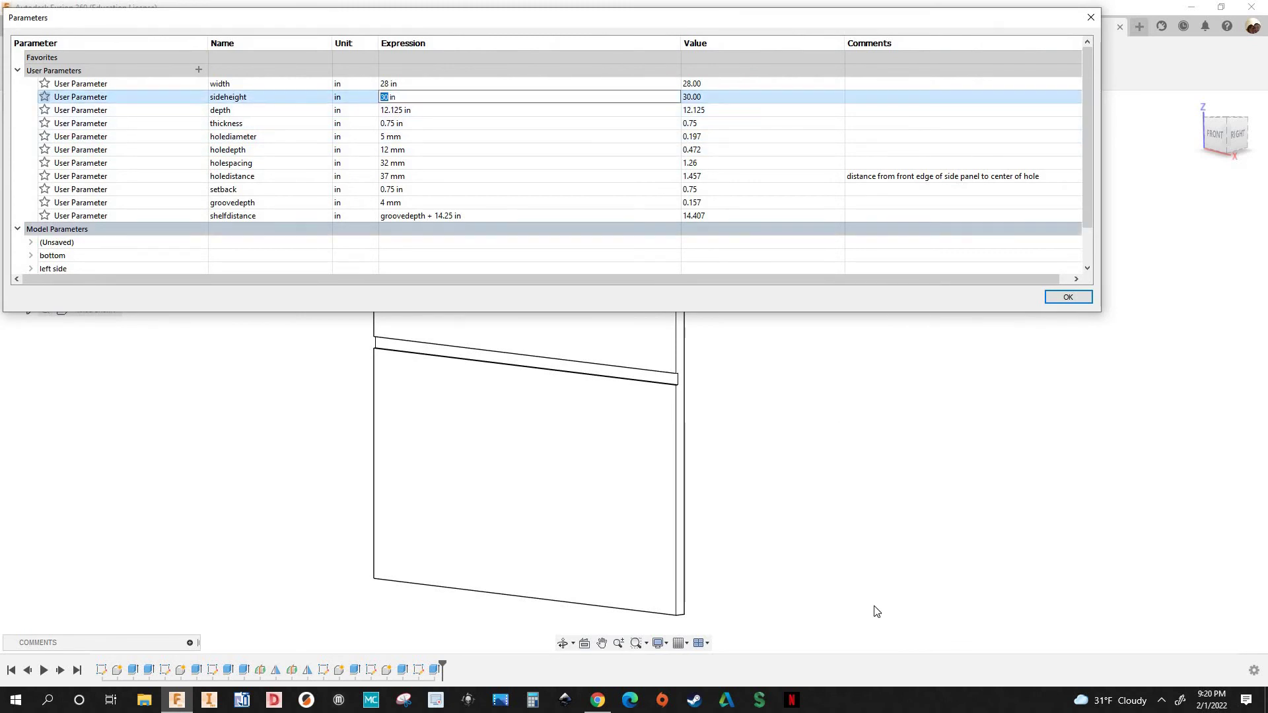
{"action": "scroll", "coordinate": [858, 582], "scroll_direction": "down", "scroll_amount": 3}
{"action": "left_click", "coordinate": [846, 521]}
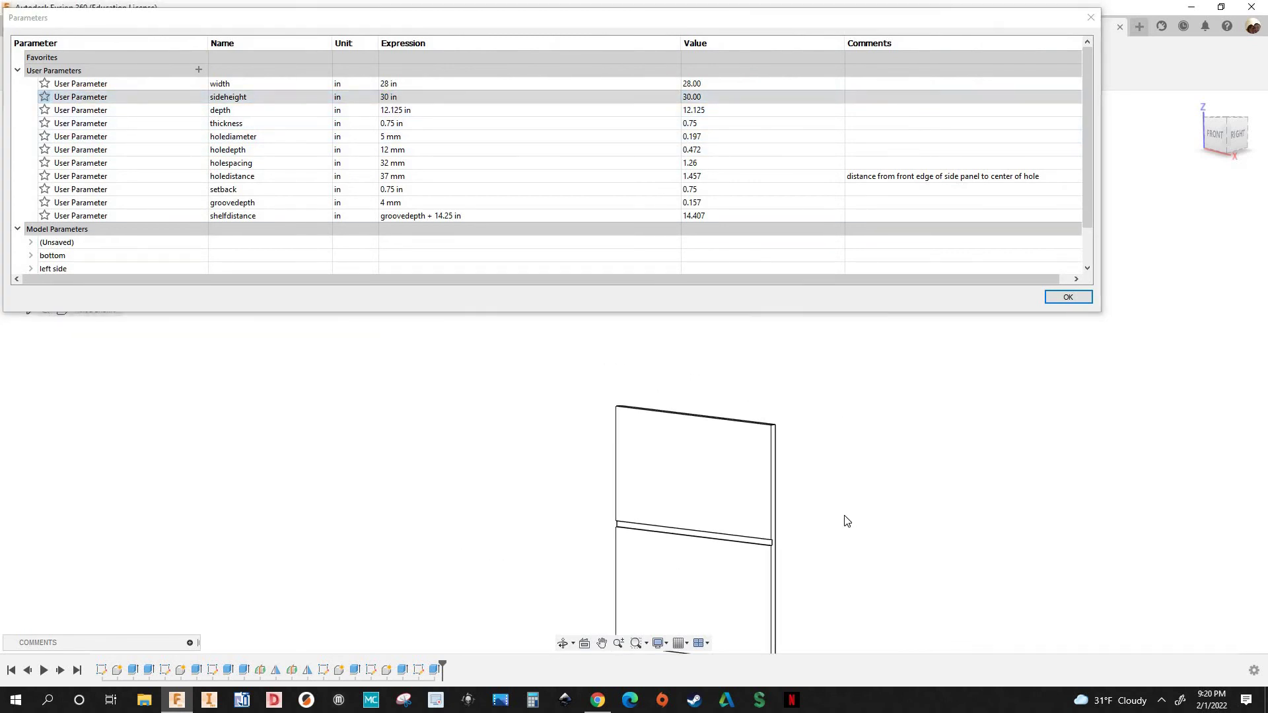
{"action": "left_click", "coordinate": [381, 97]}
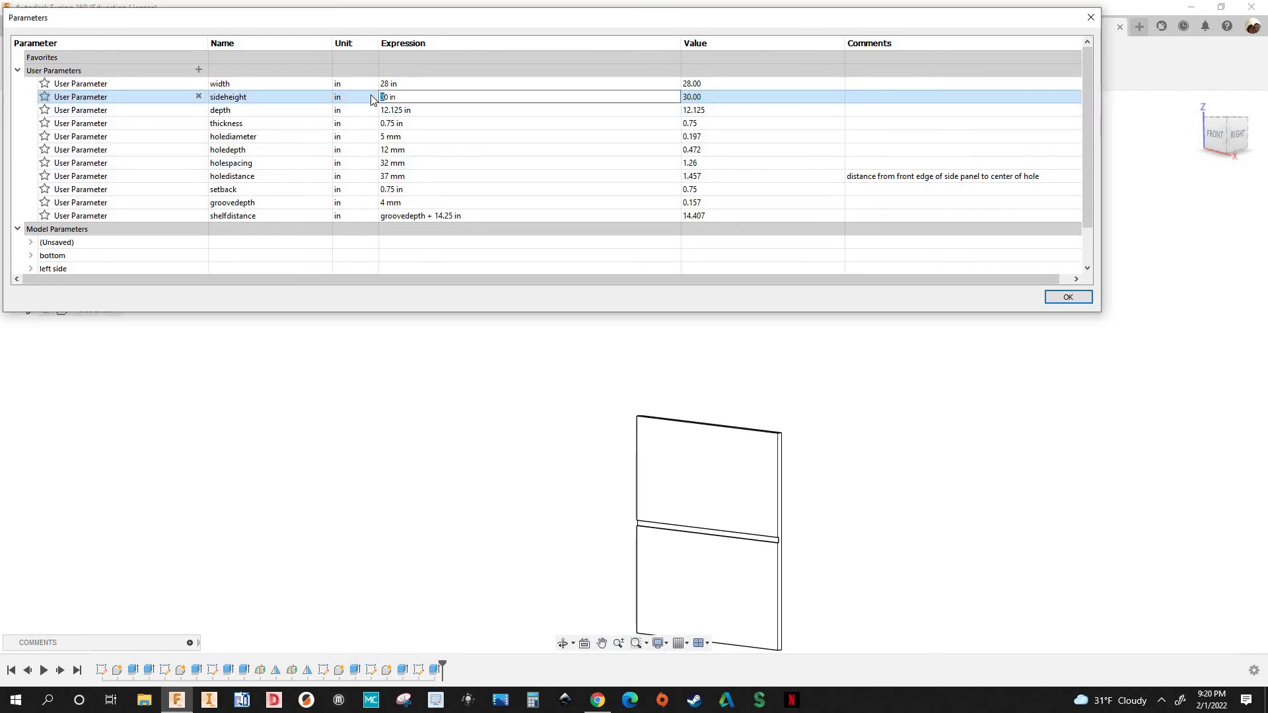
{"action": "key", "text": "Return"}
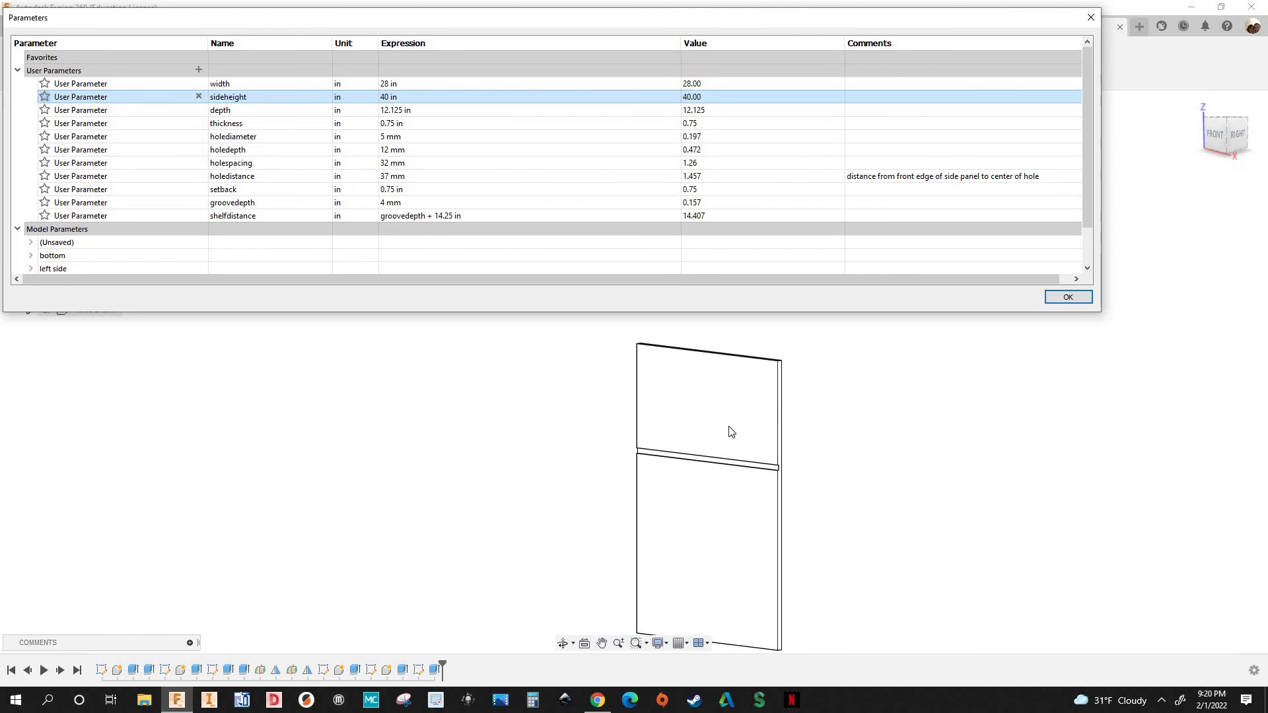
{"action": "left_click", "coordinate": [1068, 297]}
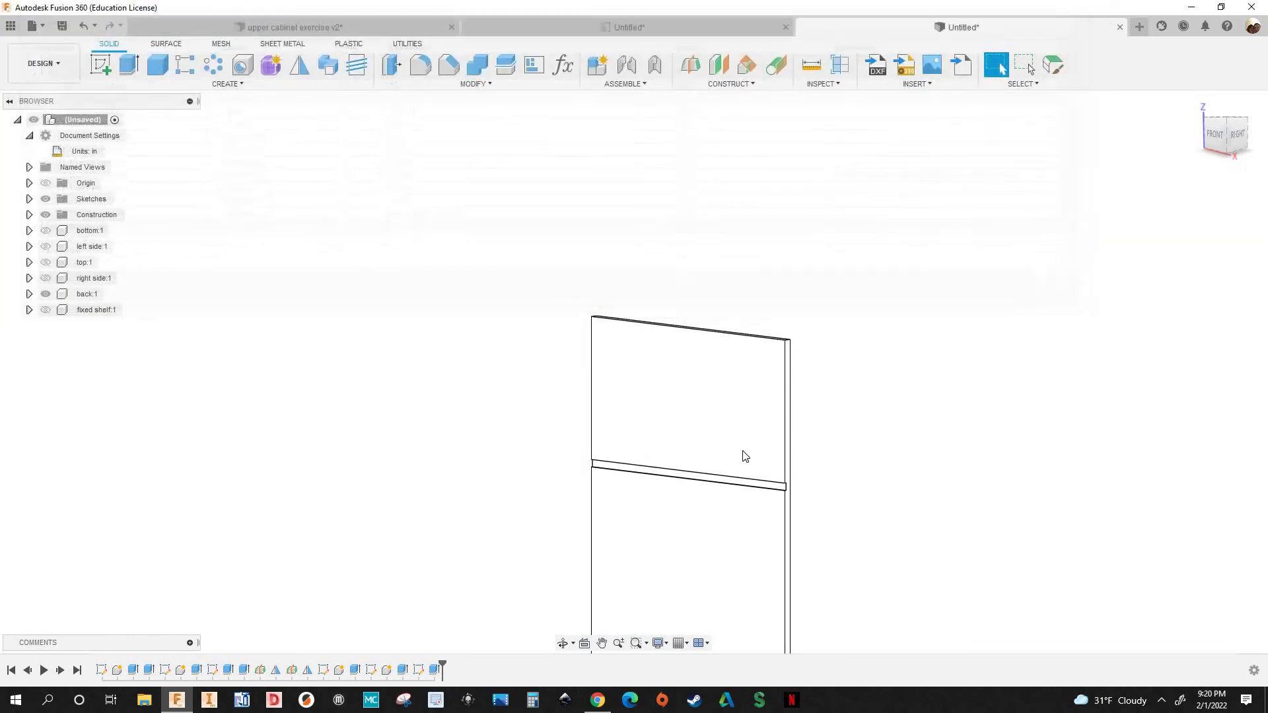
{"action": "scroll", "coordinate": [744, 456], "scroll_direction": "up", "scroll_amount": 4}
{"action": "scroll", "coordinate": [859, 404], "scroll_direction": "down", "scroll_amount": 4}
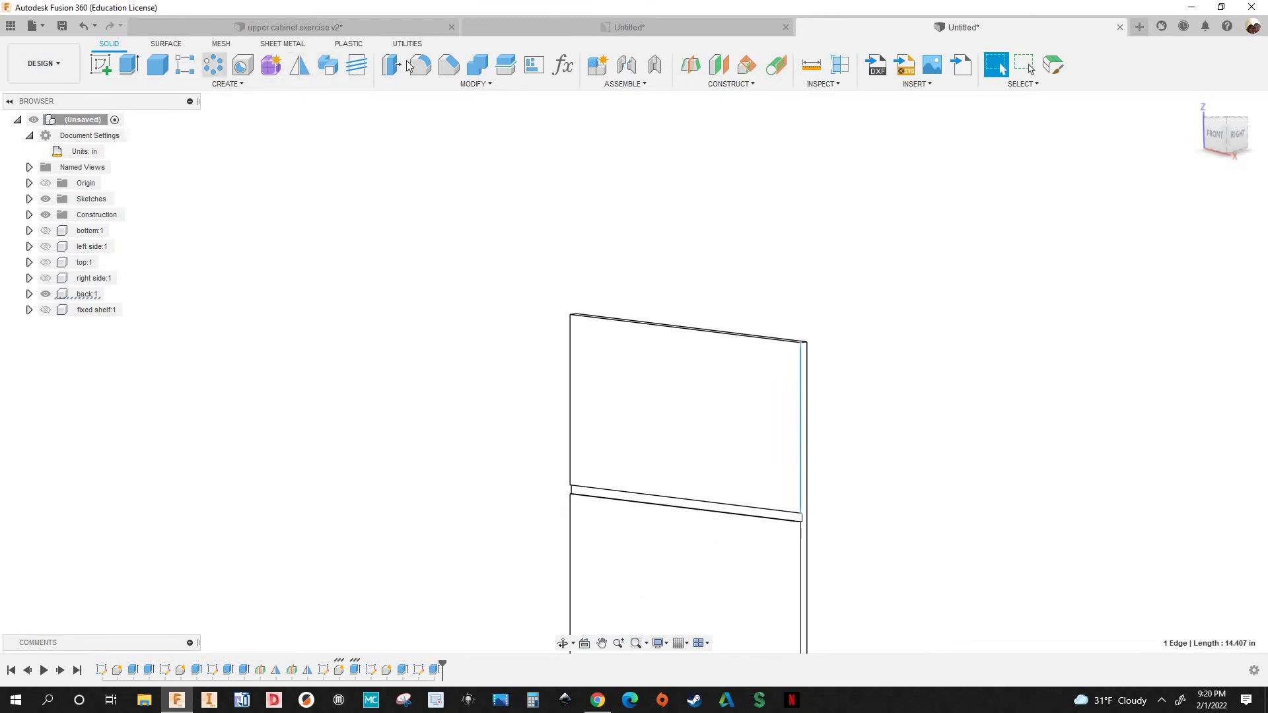
Set the sideheight user parameter back to 30 in and close the parameters
{"action": "left_click", "coordinate": [559, 68]}
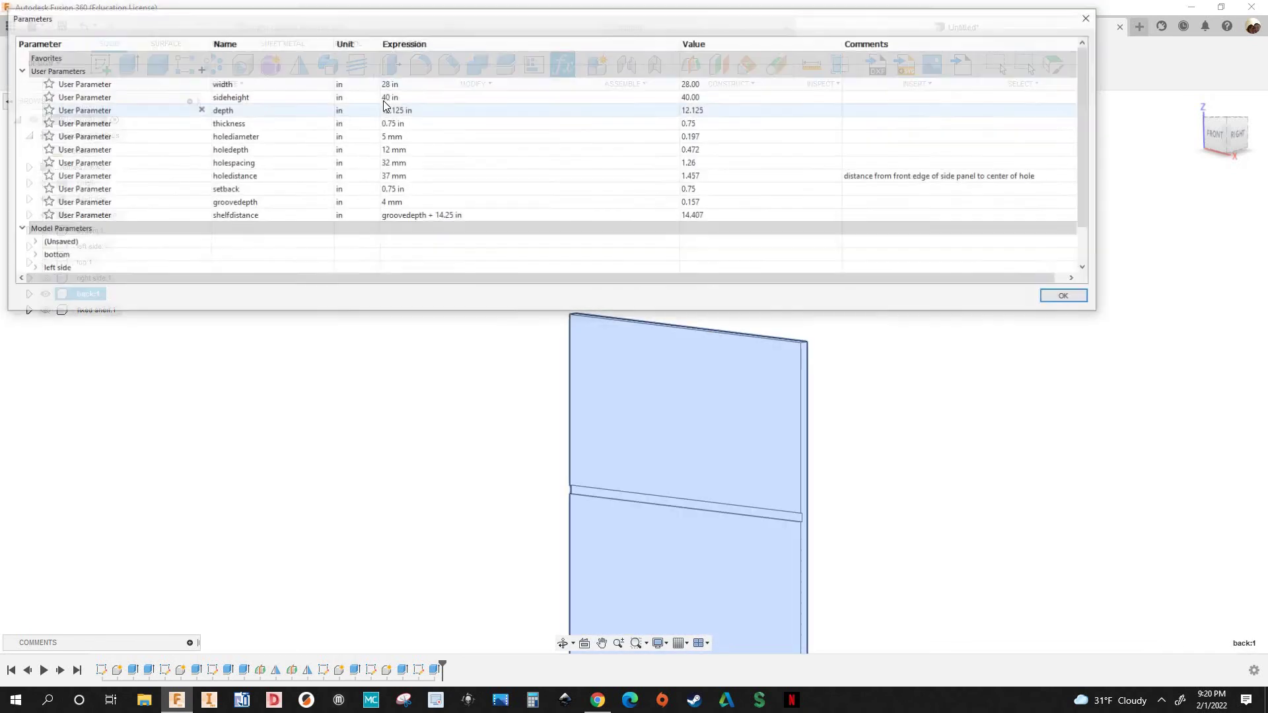
{"action": "left_click", "coordinate": [389, 97]}
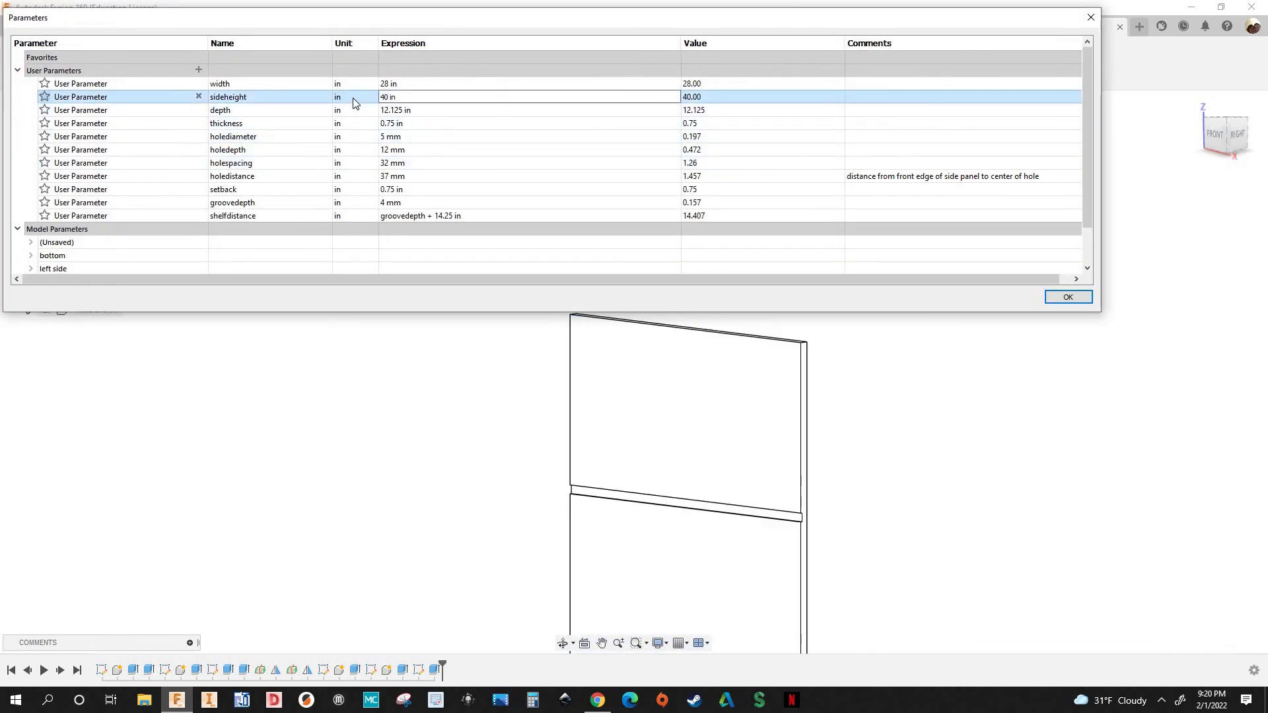
{"action": "left_click_drag", "start_coordinate": [388, 97], "coordinate": [353, 98]}
{"action": "key", "text": "Return"}
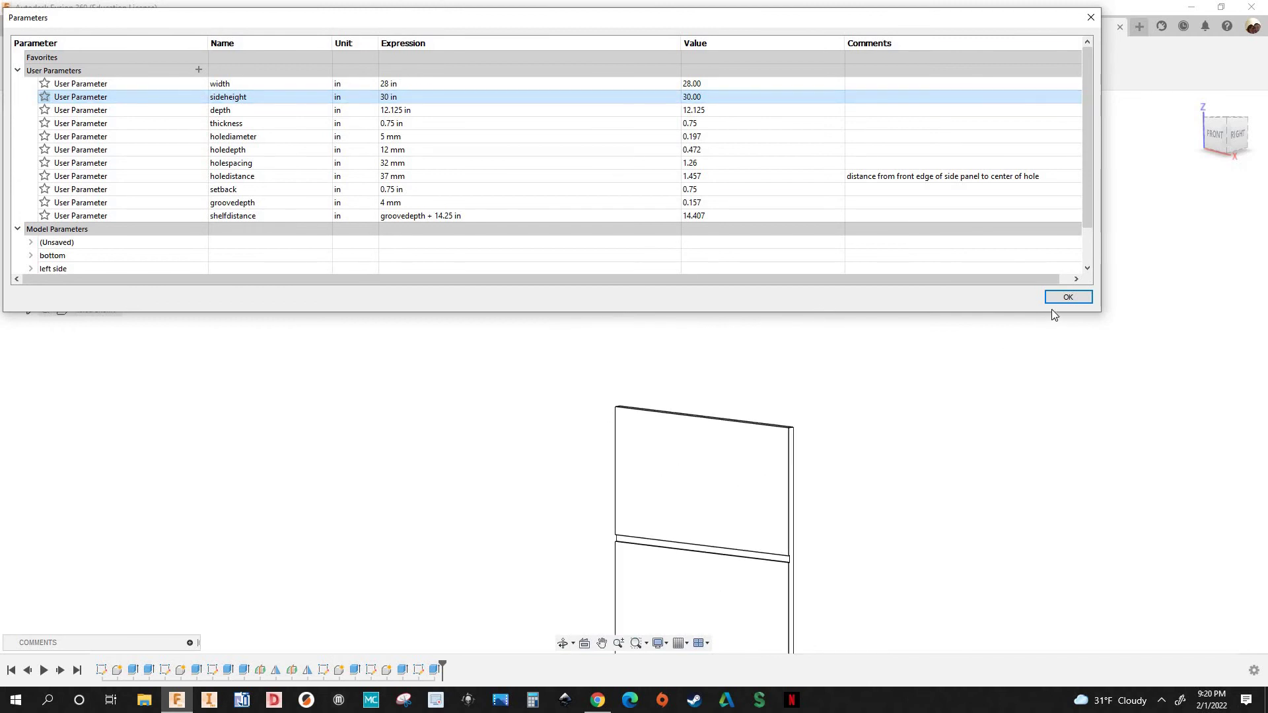
{"action": "left_click", "coordinate": [1068, 297]}
Unisolate the back panel component to show the whole cabinet again
{"action": "right_click", "coordinate": [82, 294]}
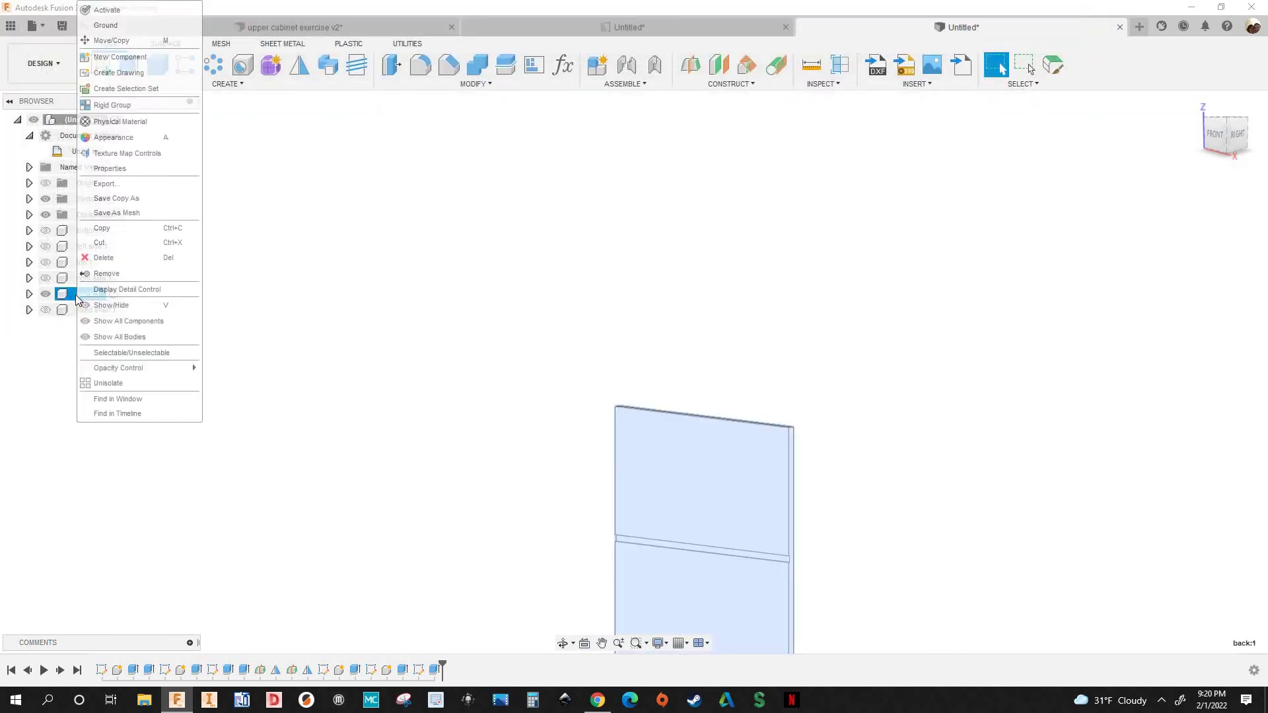
{"action": "left_click", "coordinate": [115, 389]}
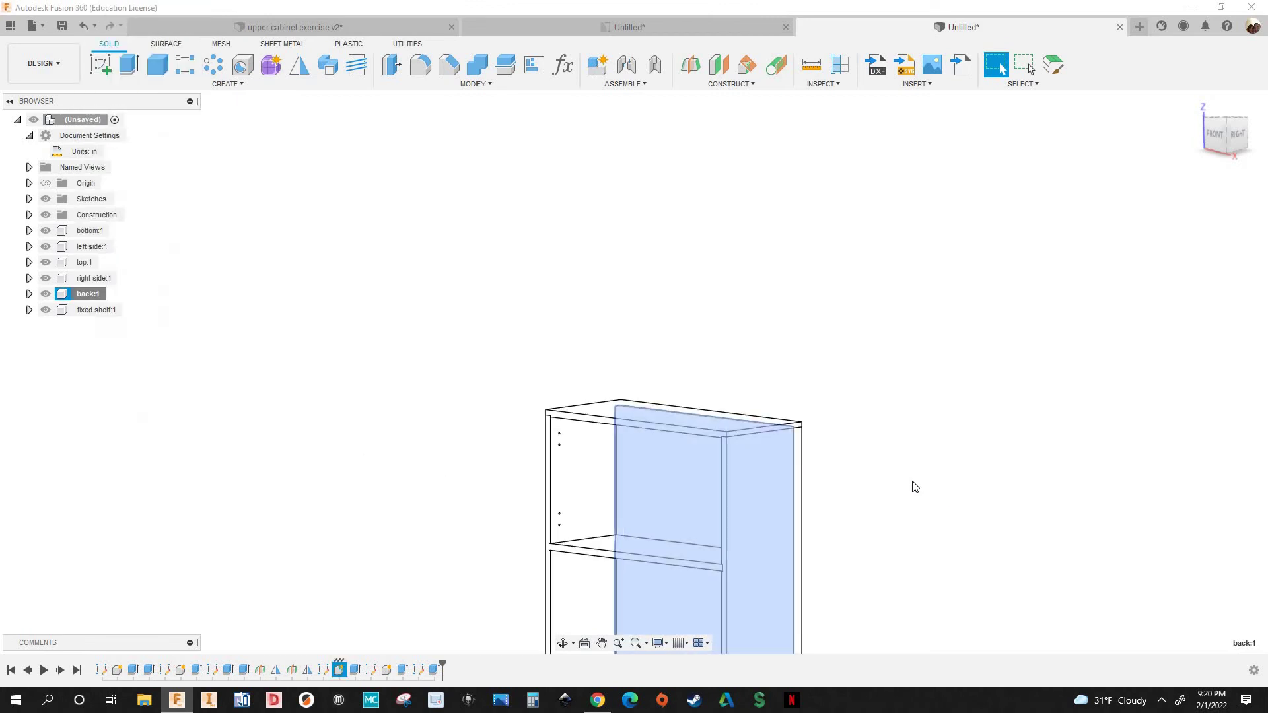
{"action": "left_click", "coordinate": [852, 502]}
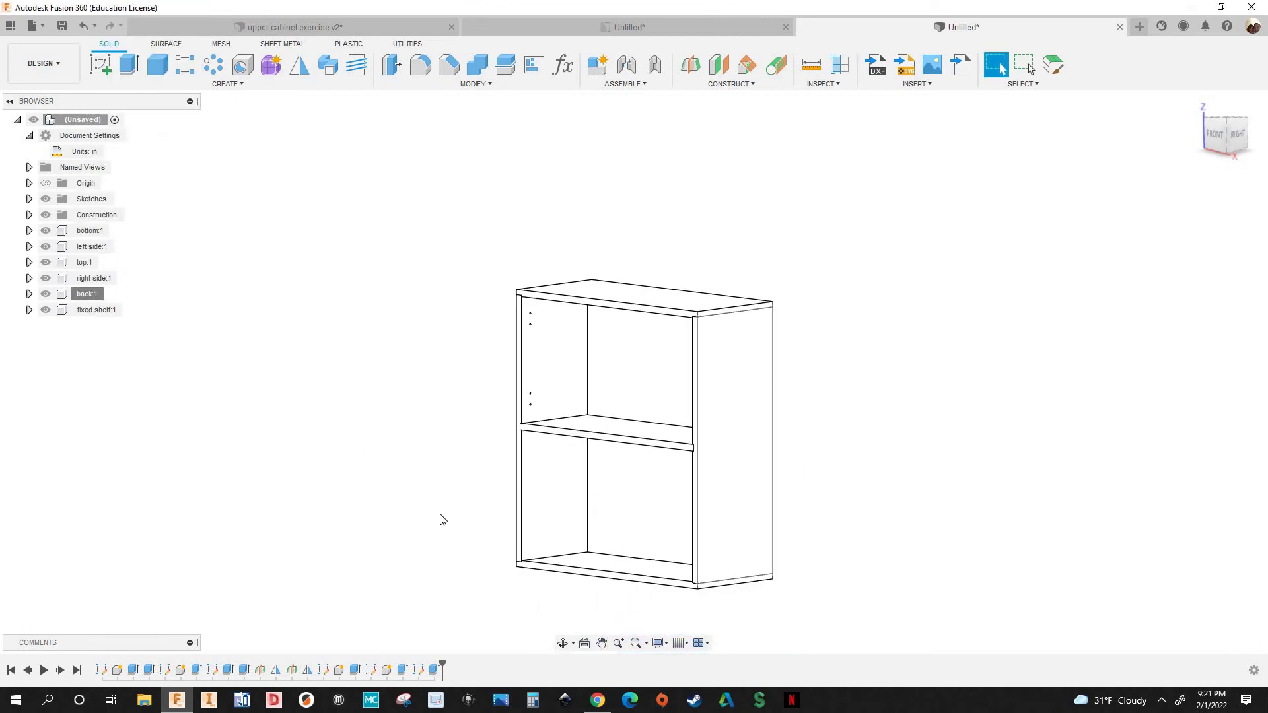
Set the sideheight user parameter to 40 in with all cabinet components shown
{"action": "middle_click_drag", "start_coordinate": [504, 526], "coordinate": [442, 513], "text": "shift"}
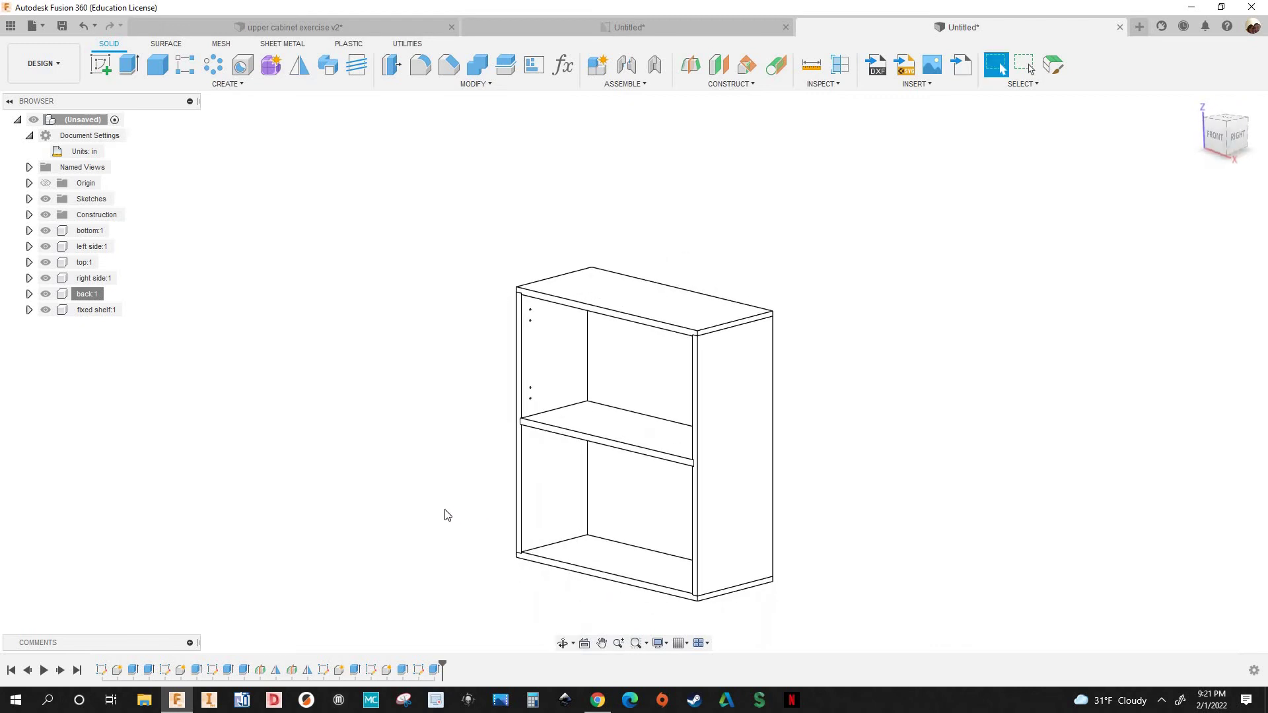
{"action": "scroll", "coordinate": [473, 366], "scroll_direction": "down", "scroll_amount": 2}
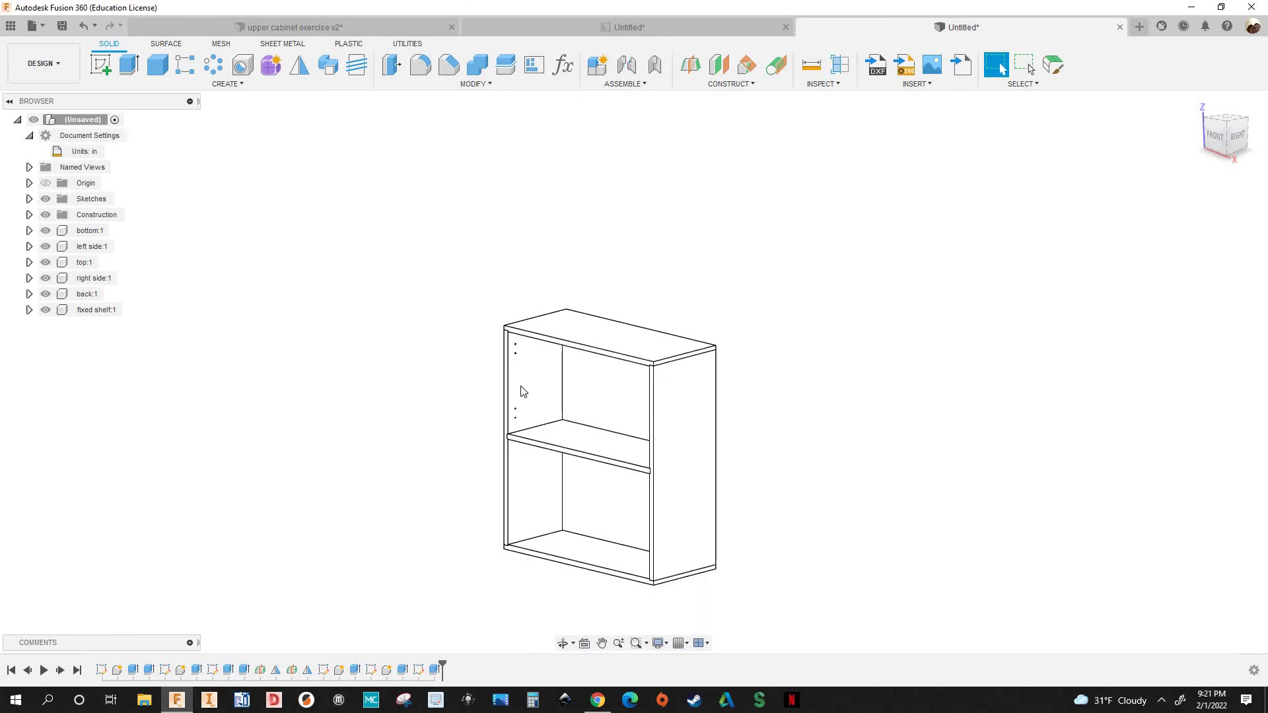
{"action": "scroll", "coordinate": [541, 330], "scroll_direction": "up", "scroll_amount": 2}
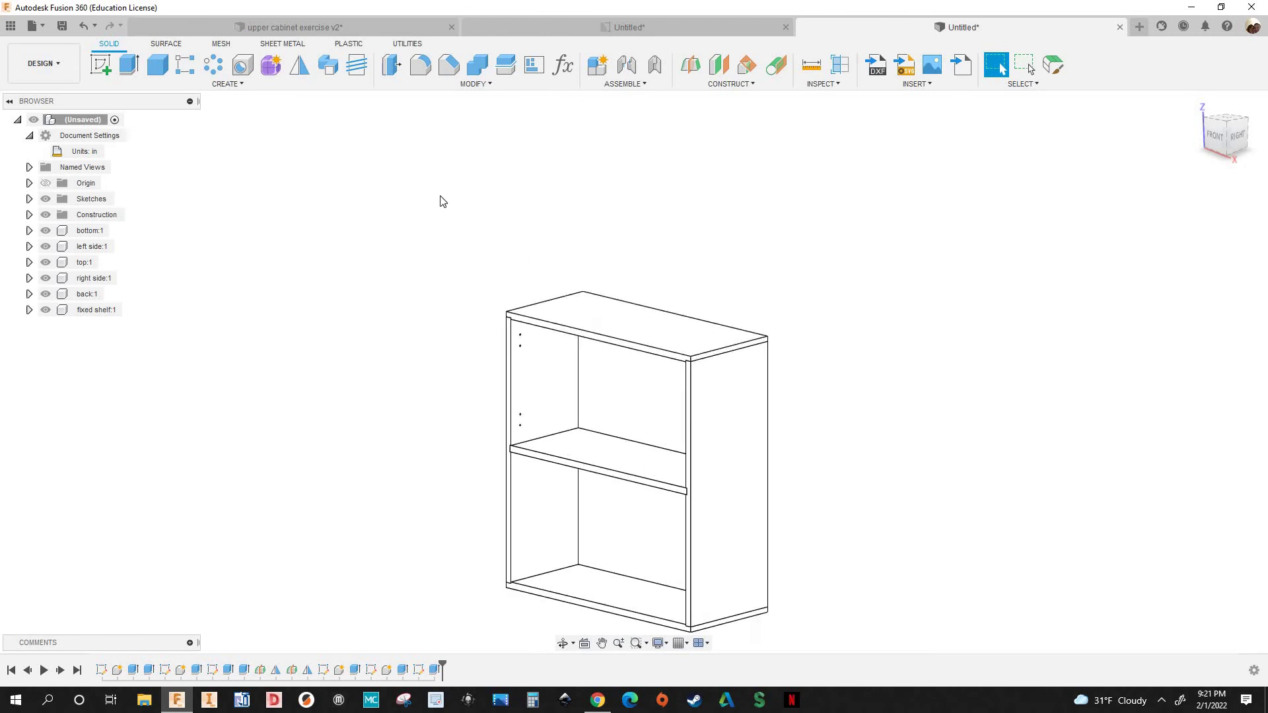
{"action": "middle_click_drag", "start_coordinate": [439, 198], "coordinate": [414, 227]}
{"action": "middle_click_drag", "start_coordinate": [365, 259], "coordinate": [456, 337]}
{"action": "scroll", "coordinate": [464, 334], "scroll_direction": "up", "scroll_amount": 2}
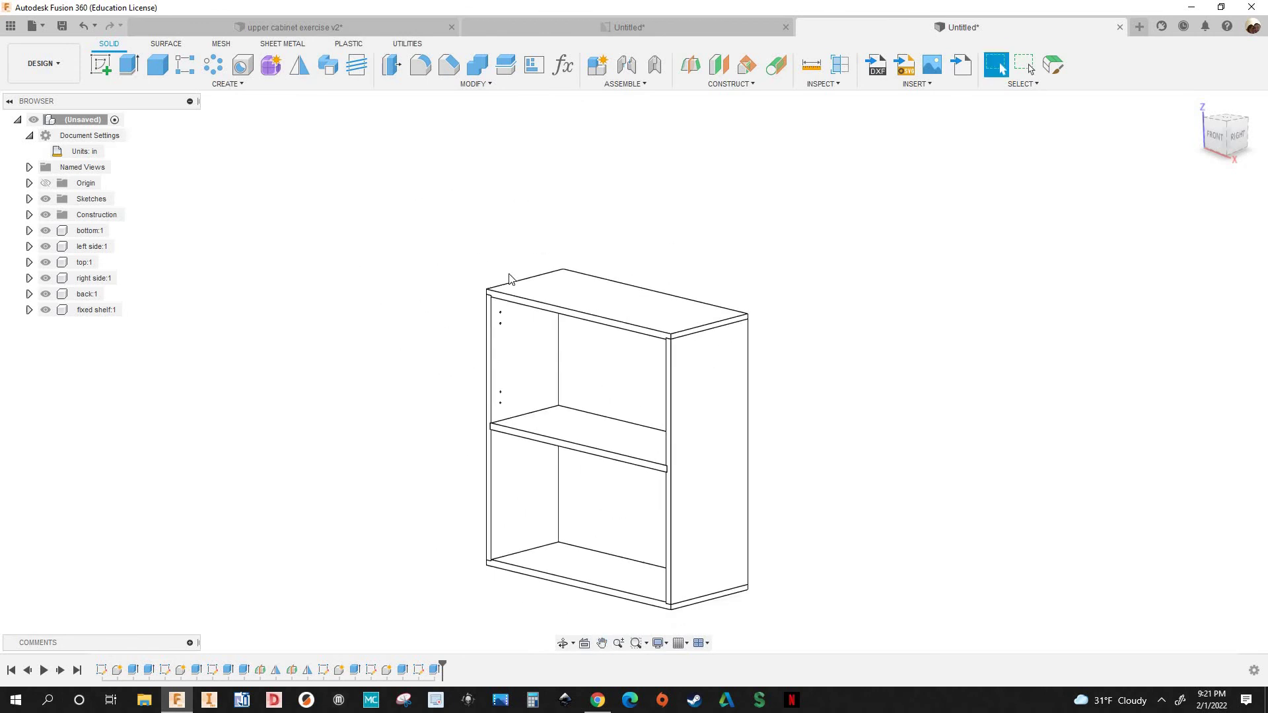
{"action": "scroll", "coordinate": [508, 251], "scroll_direction": "down", "scroll_amount": 2}
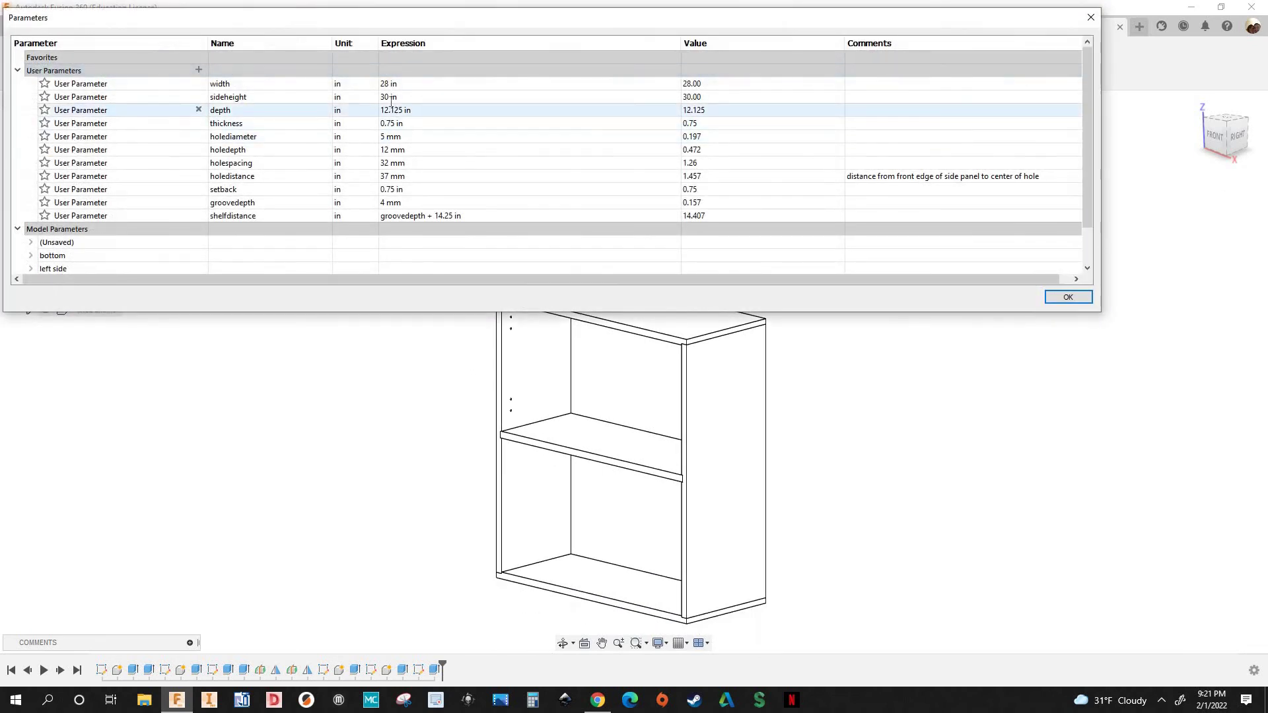
{"action": "left_click", "coordinate": [387, 97]}
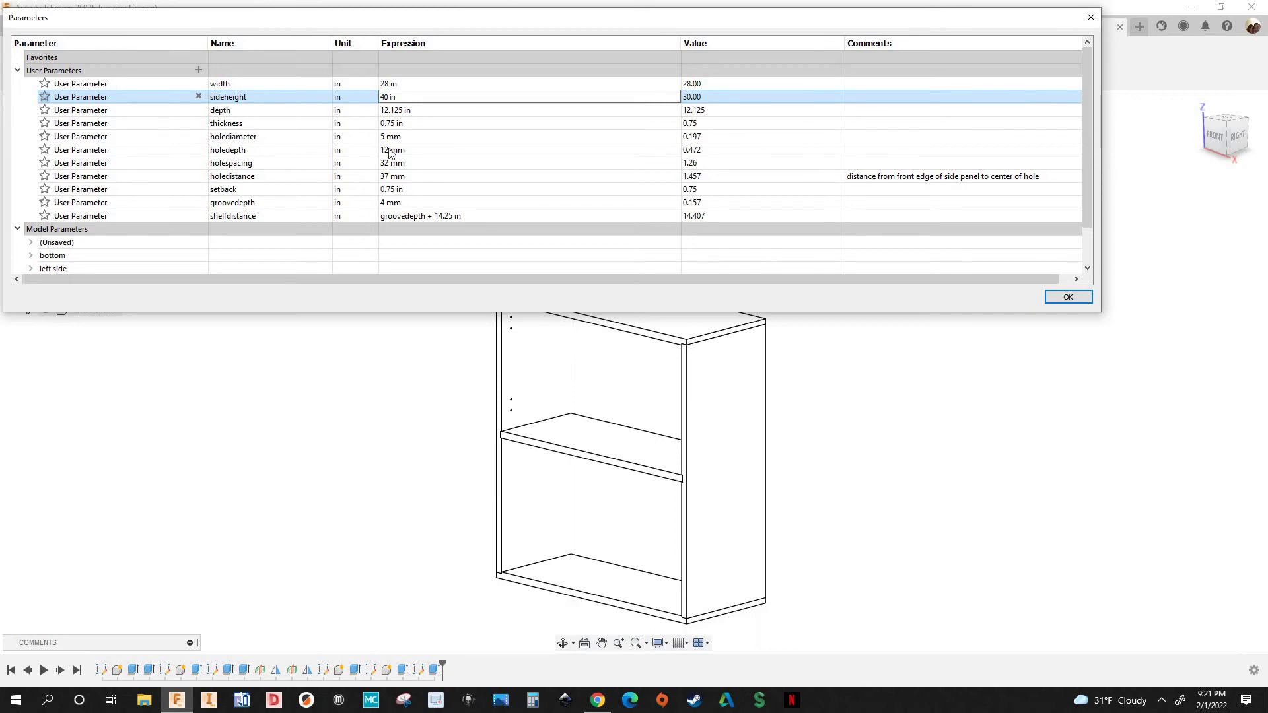
{"action": "type", "text": "40 in"}
{"action": "key", "text": "Return"}
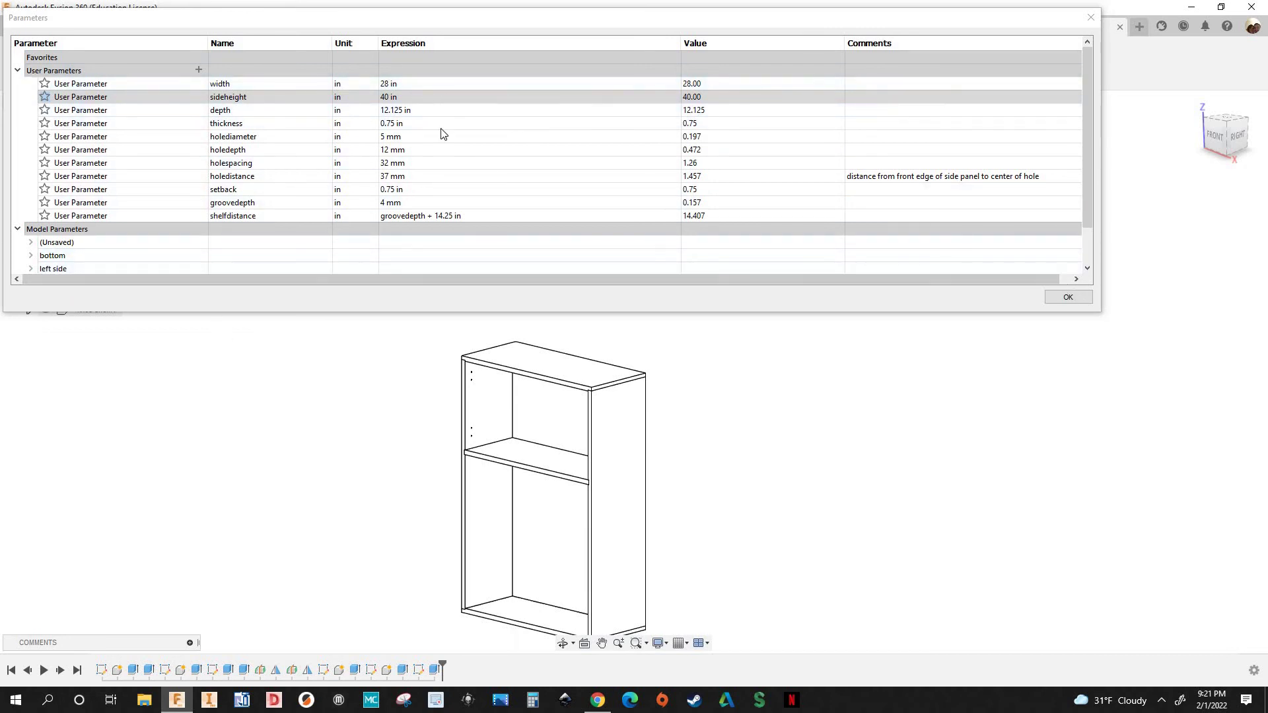
Close the parameters and hide the fixed shelf component to check the grooves in the side and back panels
{"action": "left_click", "coordinate": [1068, 297]}
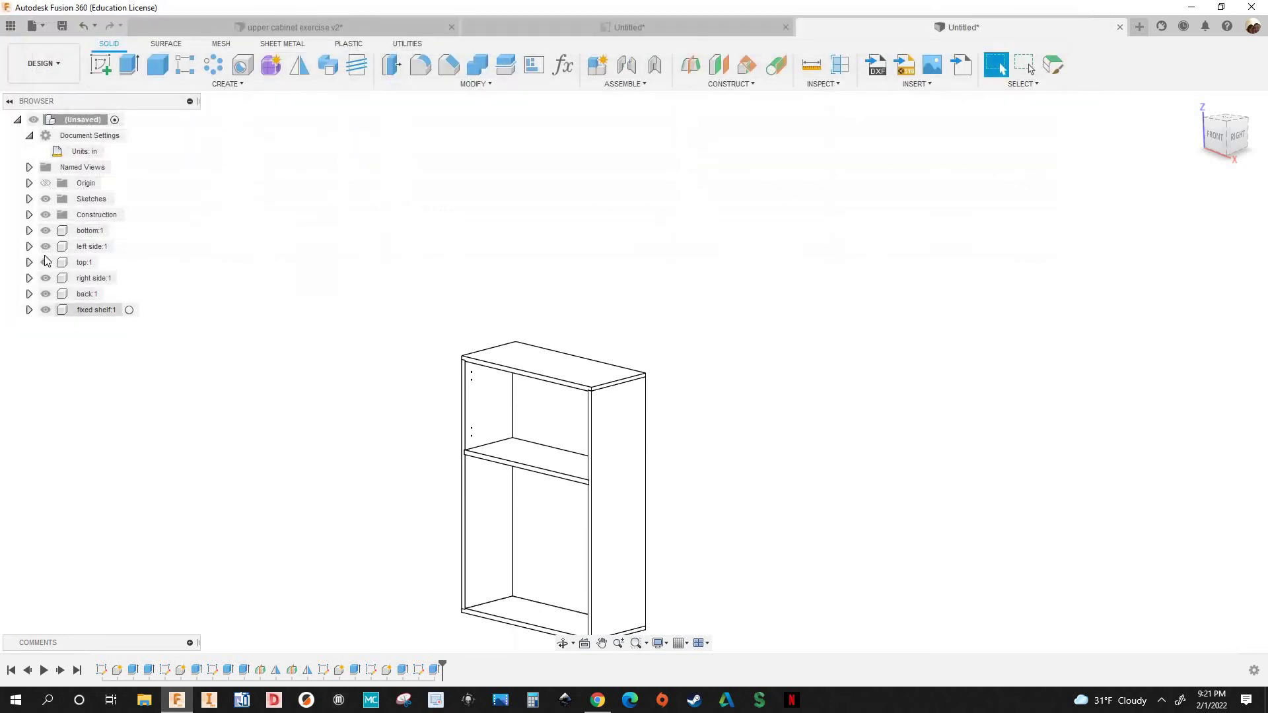
{"action": "left_click", "coordinate": [46, 309]}
{"action": "scroll", "coordinate": [479, 456], "scroll_direction": "up", "scroll_amount": 3}
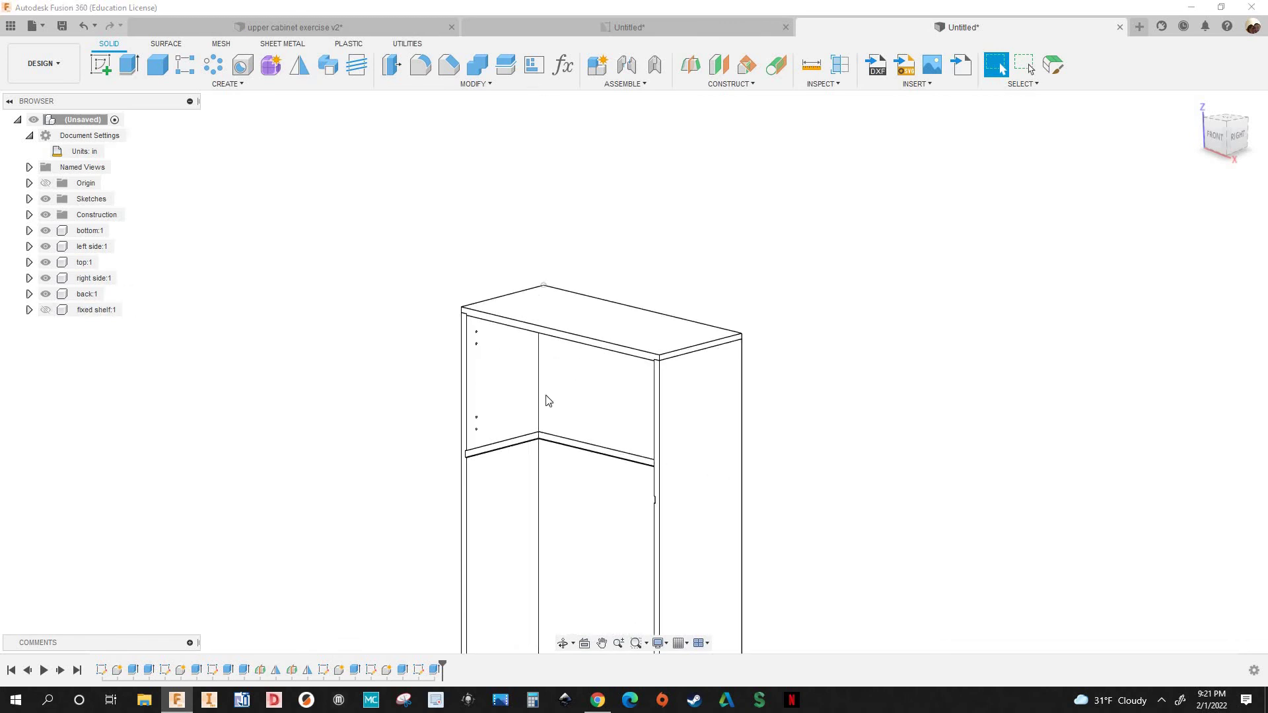
Set the sideheight user parameter to 30 in and close the parameters with the fixed shelf hidden
{"action": "left_click", "coordinate": [562, 64]}
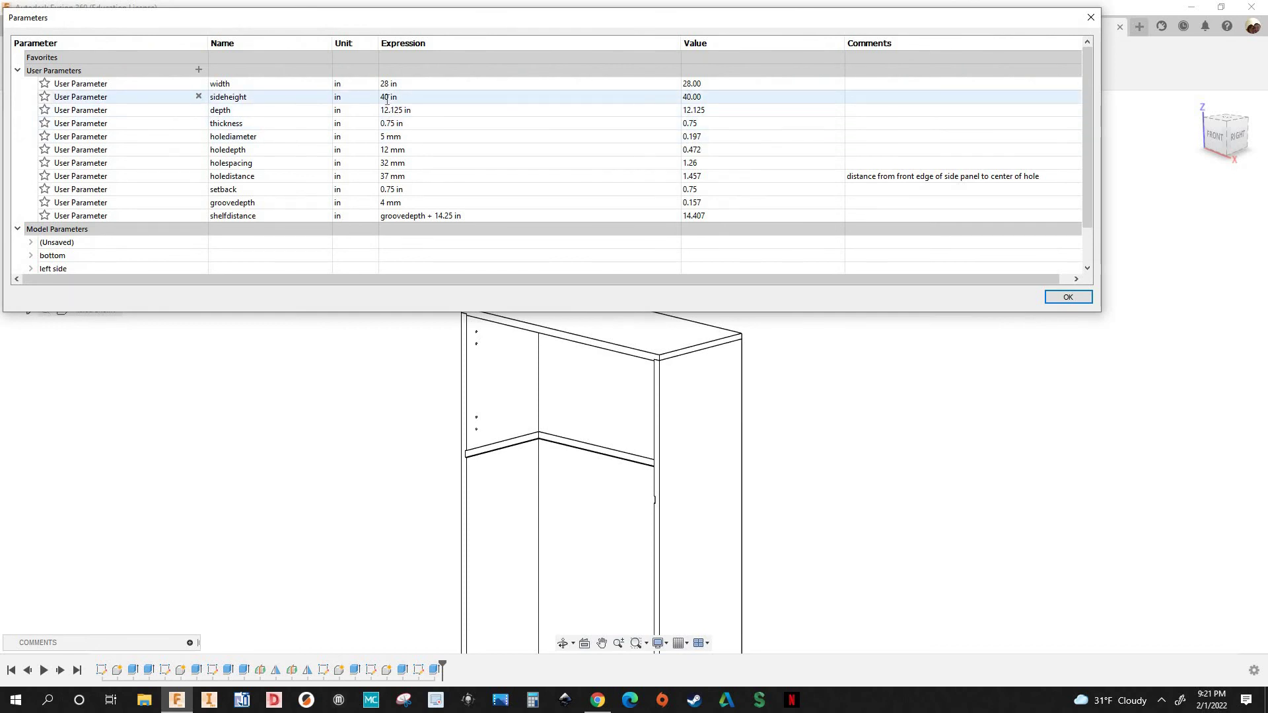
{"action": "left_click", "coordinate": [387, 97]}
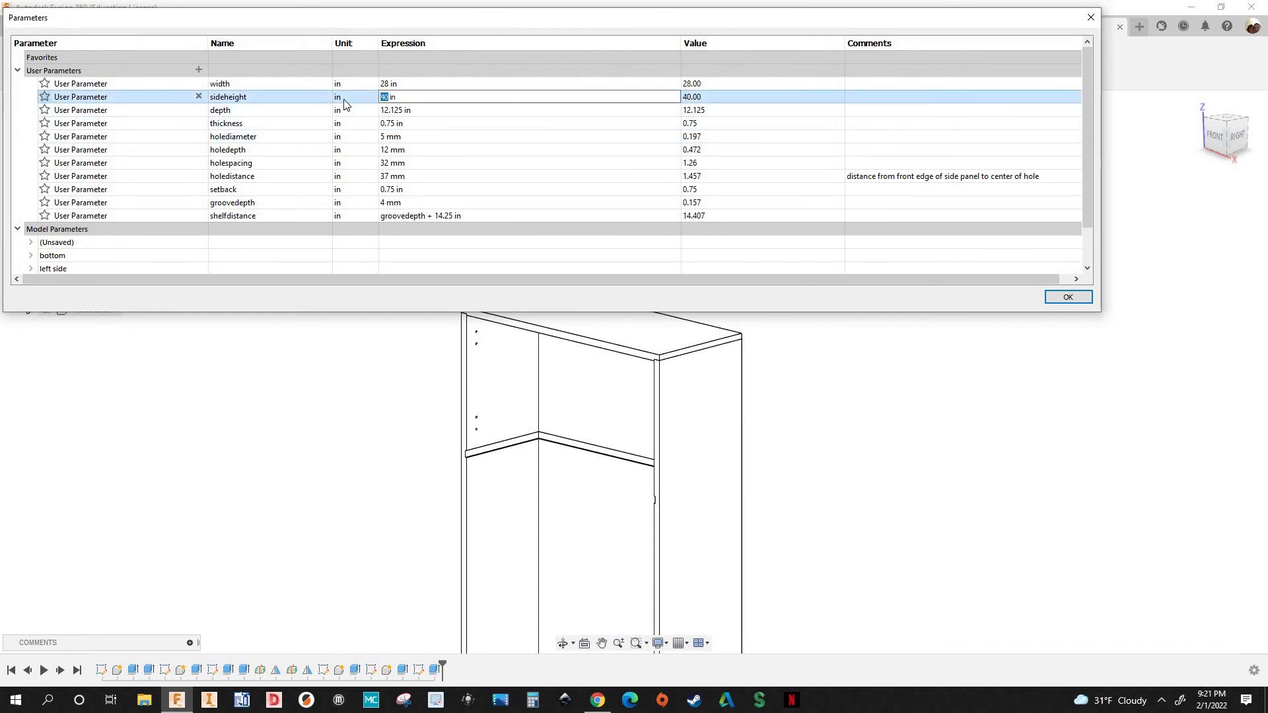
{"action": "key", "text": "Return"}
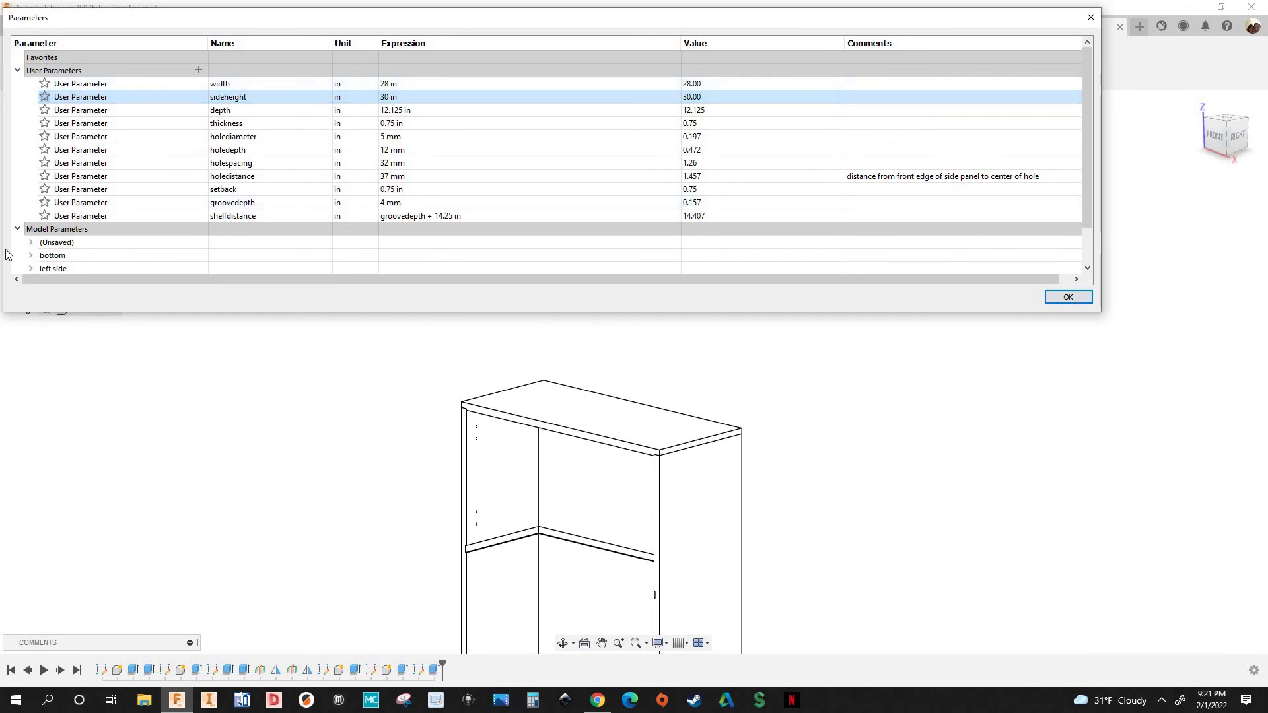
{"action": "key", "text": "Return"}
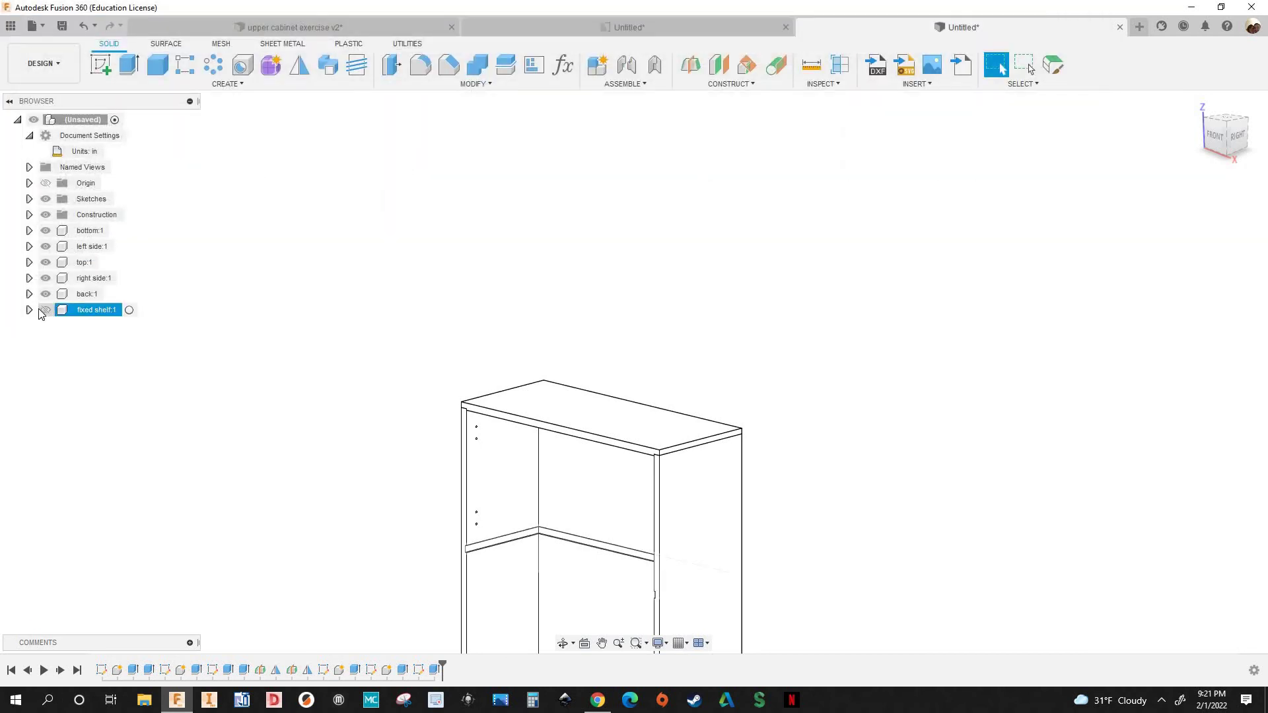
Show the fixed shelf component again and check how it fits the grooves
{"action": "left_click", "coordinate": [45, 311]}
{"action": "scroll", "coordinate": [396, 462], "scroll_direction": "up", "scroll_amount": 5}
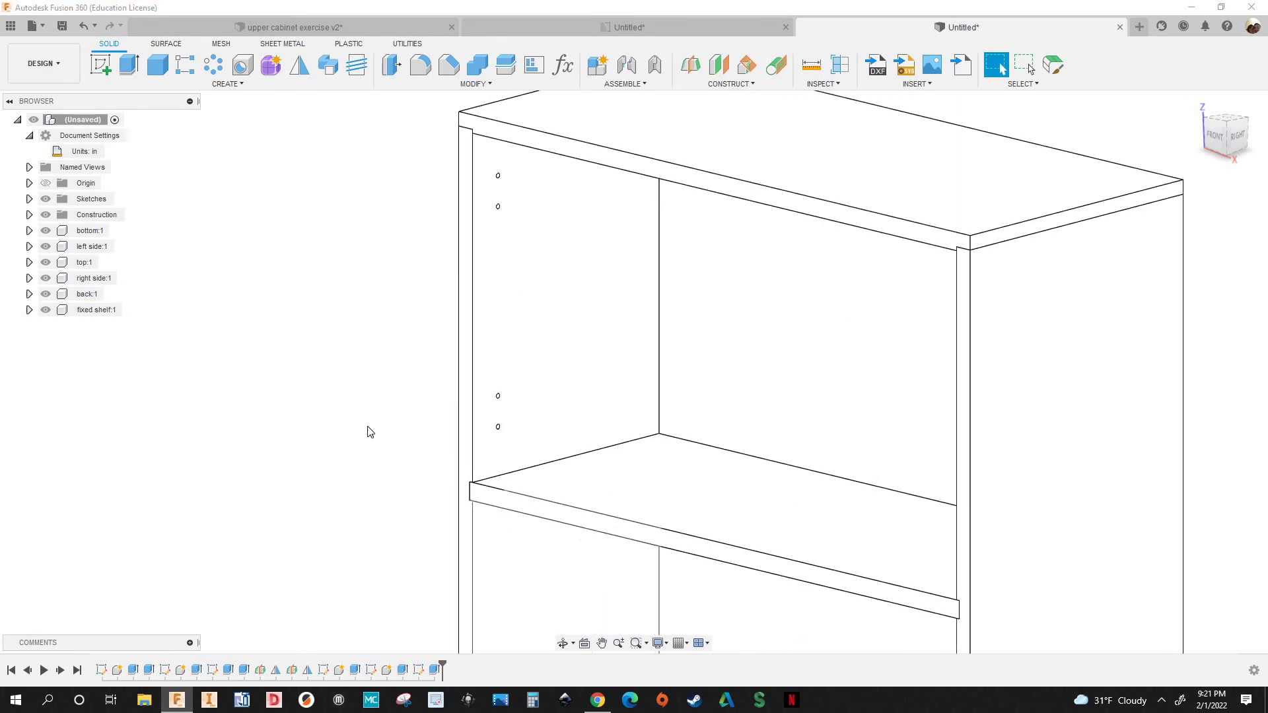
{"action": "scroll", "coordinate": [310, 410], "scroll_direction": "down", "scroll_amount": 2}
{"action": "scroll", "coordinate": [315, 399], "scroll_direction": "down", "scroll_amount": 4}
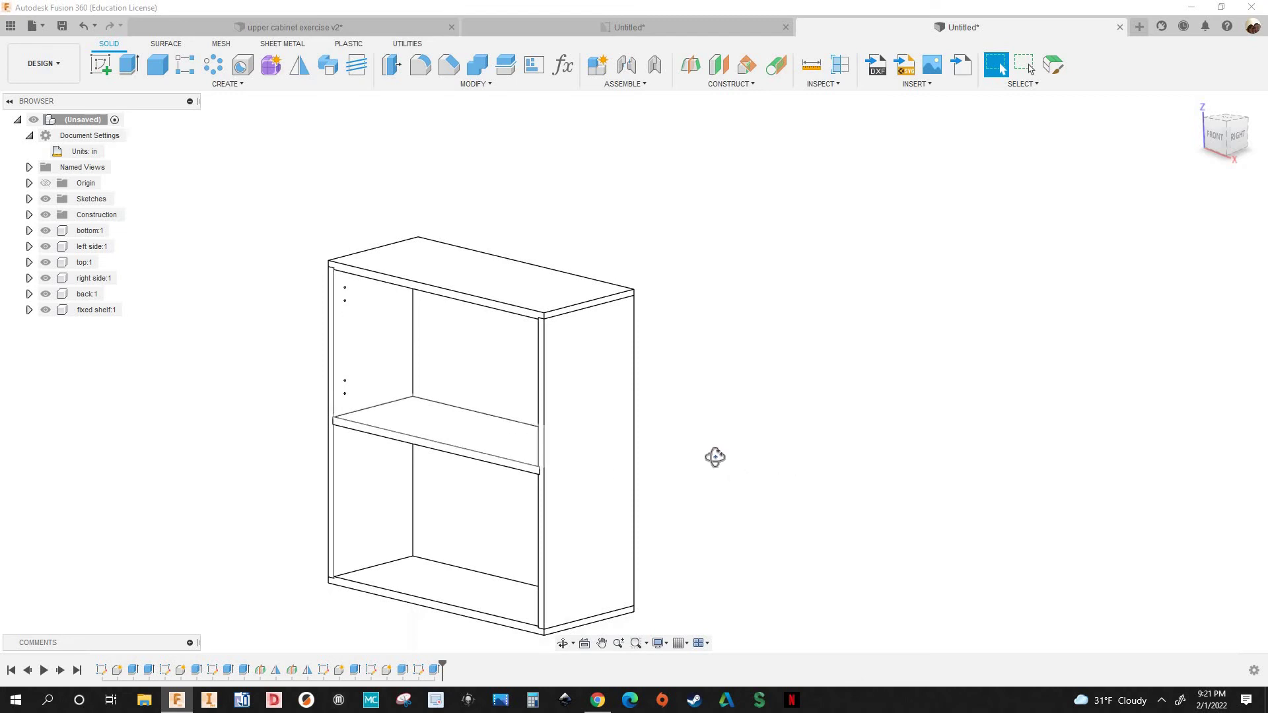
{"action": "middle_click_drag", "start_coordinate": [716, 455], "coordinate": [424, 297], "text": "shift"}
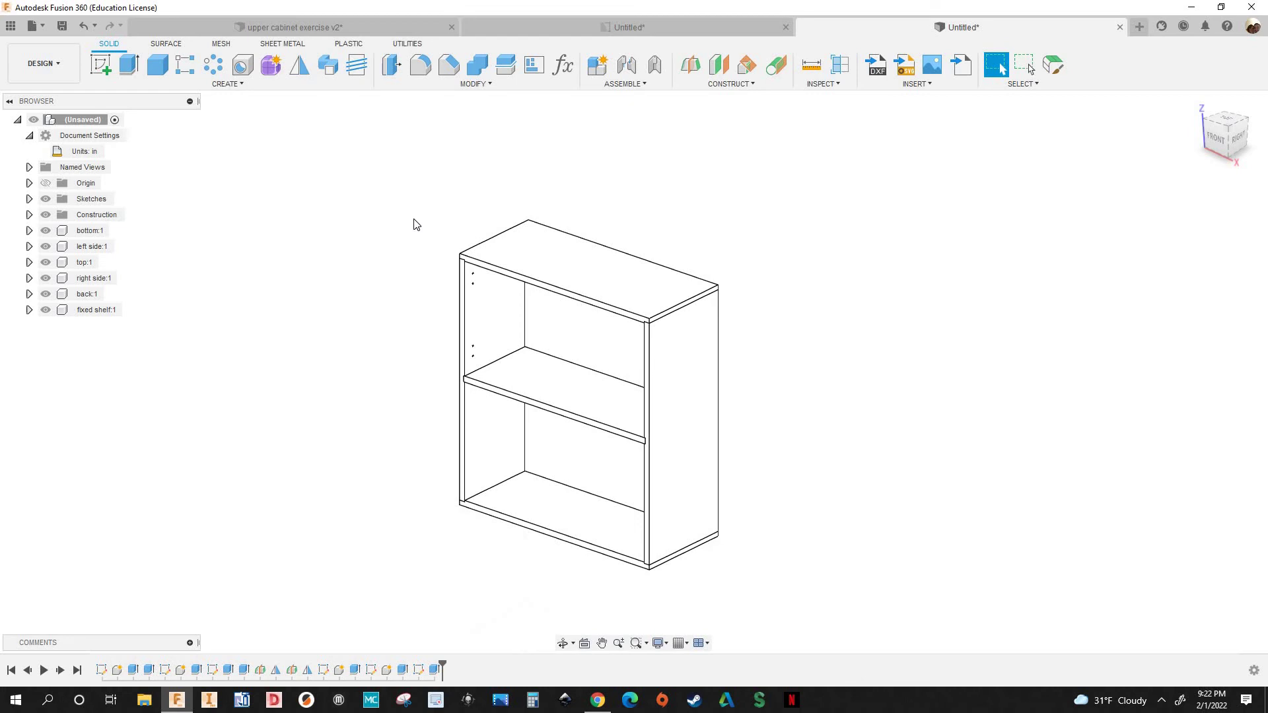
Set the thickness user parameter to 0.5 in and close the parameters
{"action": "left_click", "coordinate": [568, 65]}
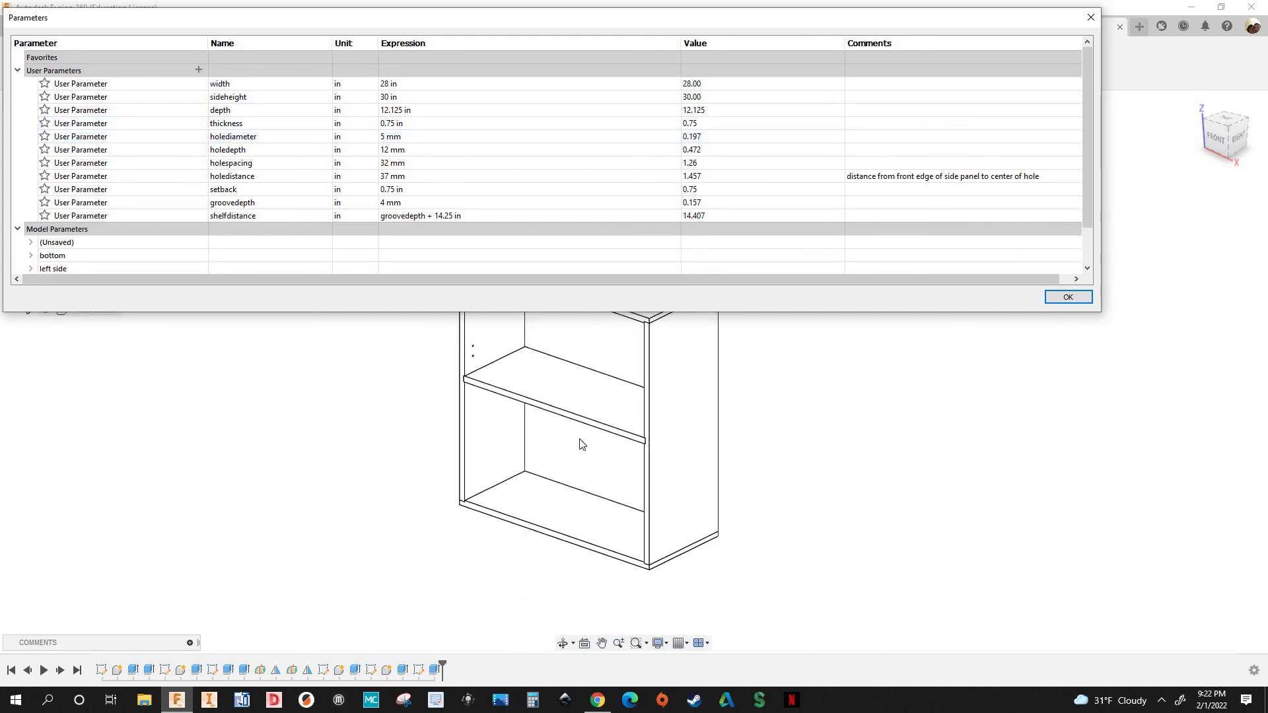
{"action": "double_click", "coordinate": [414, 123]}
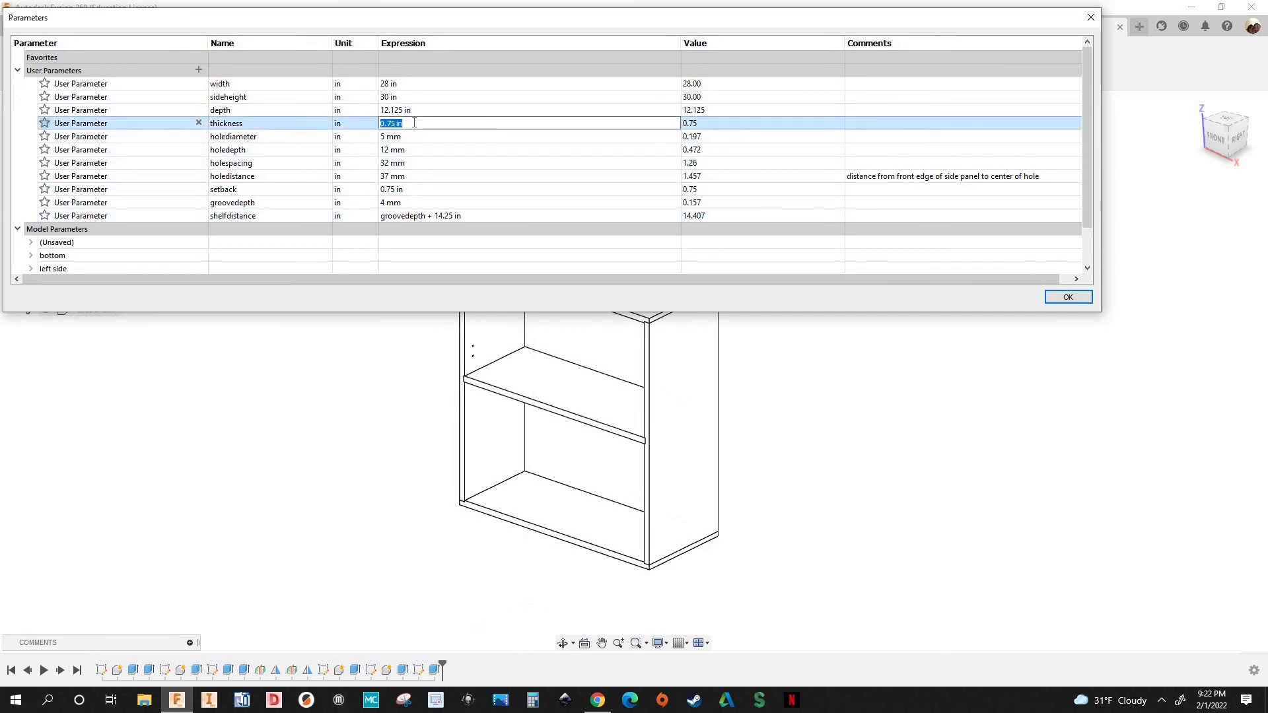
{"action": "type", "text": "0.5"}
{"action": "key", "text": "Return"}
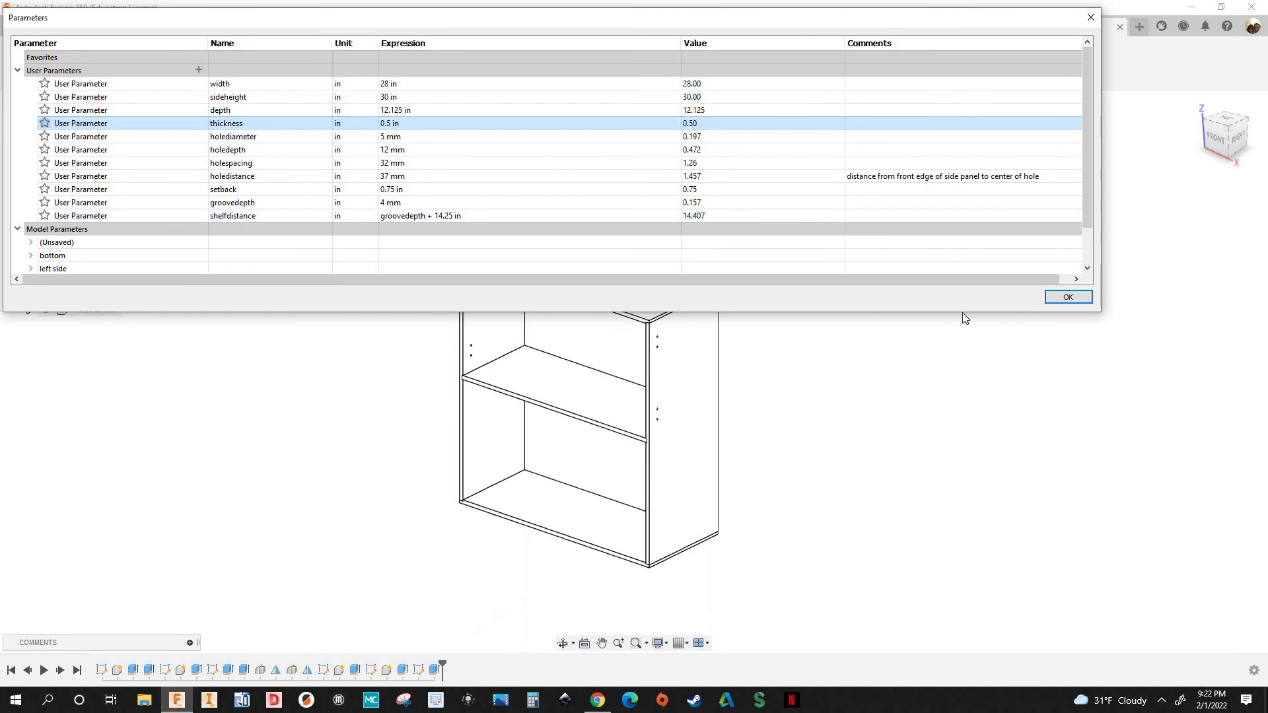
{"action": "left_click", "coordinate": [1067, 297]}
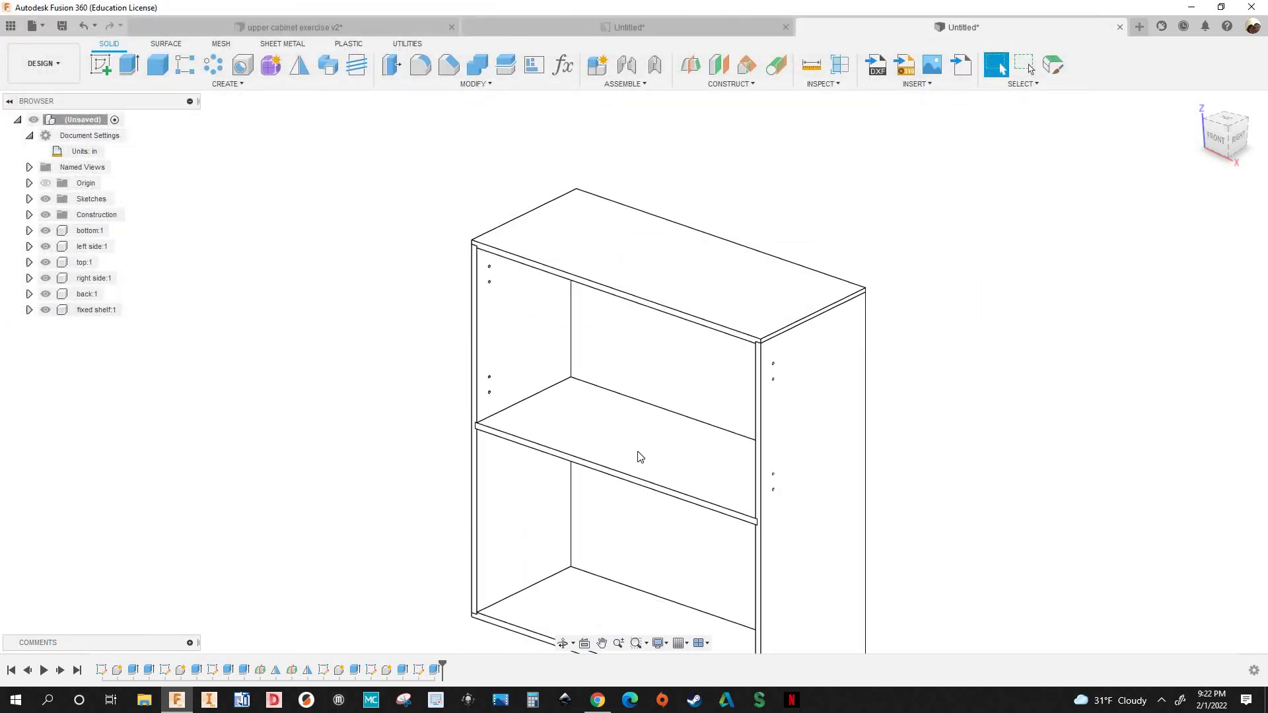
Hide the back panel component while viewing the cabinet from the rear
{"action": "scroll", "coordinate": [644, 457], "scroll_direction": "down", "scroll_amount": 2}
{"action": "middle_click_drag", "start_coordinate": [894, 506], "coordinate": [747, 547]}
{"action": "middle_click_drag", "start_coordinate": [752, 325], "coordinate": [747, 544]}
{"action": "scroll", "coordinate": [747, 545], "scroll_direction": "down", "scroll_amount": 4}
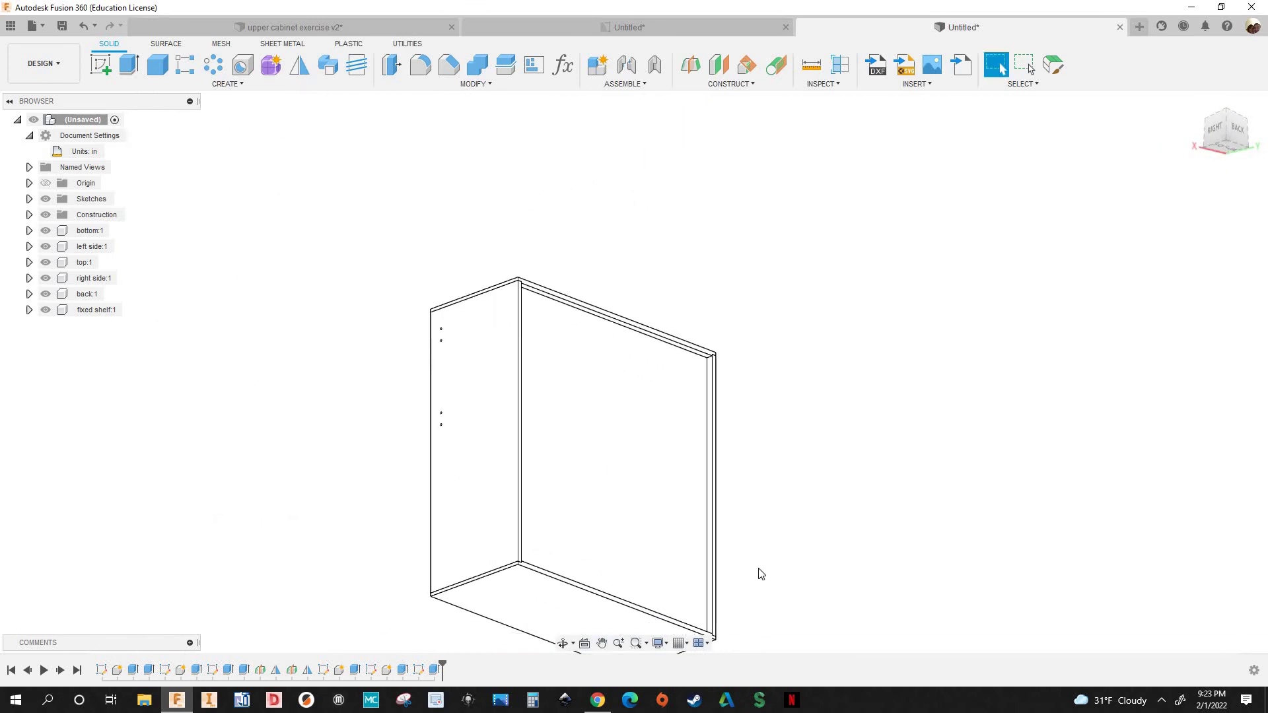
{"action": "left_click", "coordinate": [1214, 128]}
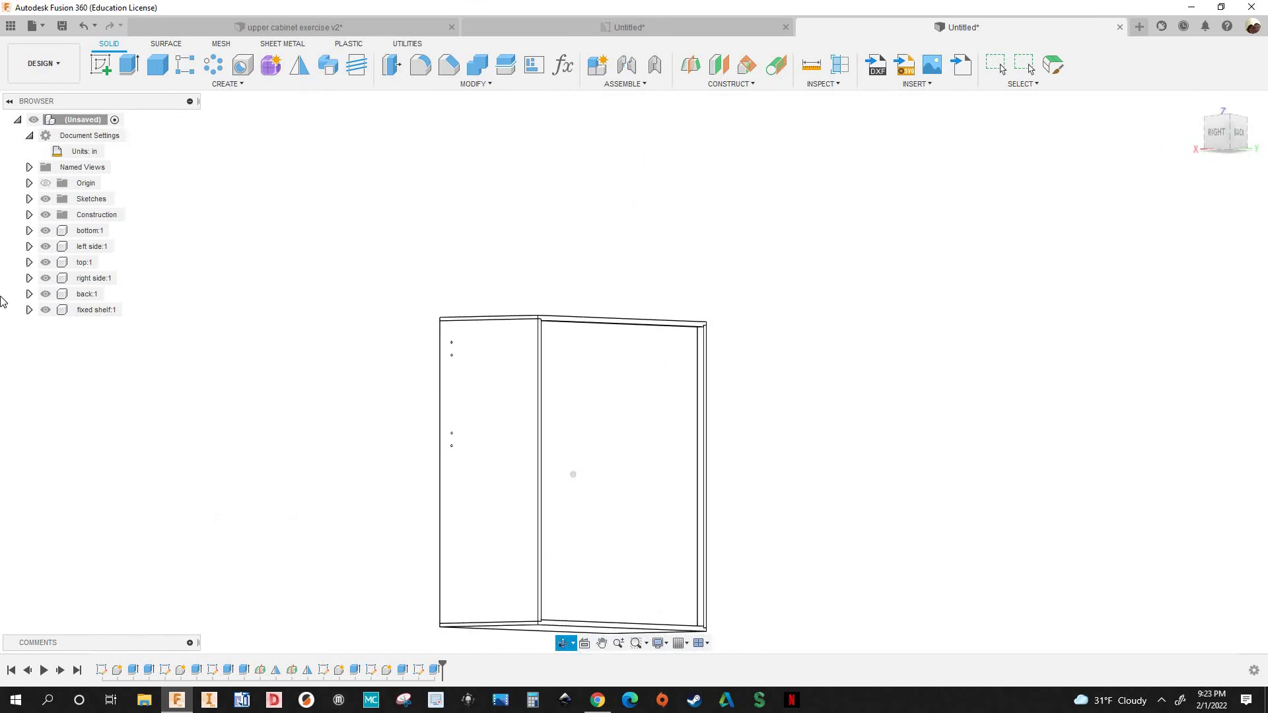
{"action": "left_click", "coordinate": [45, 294]}
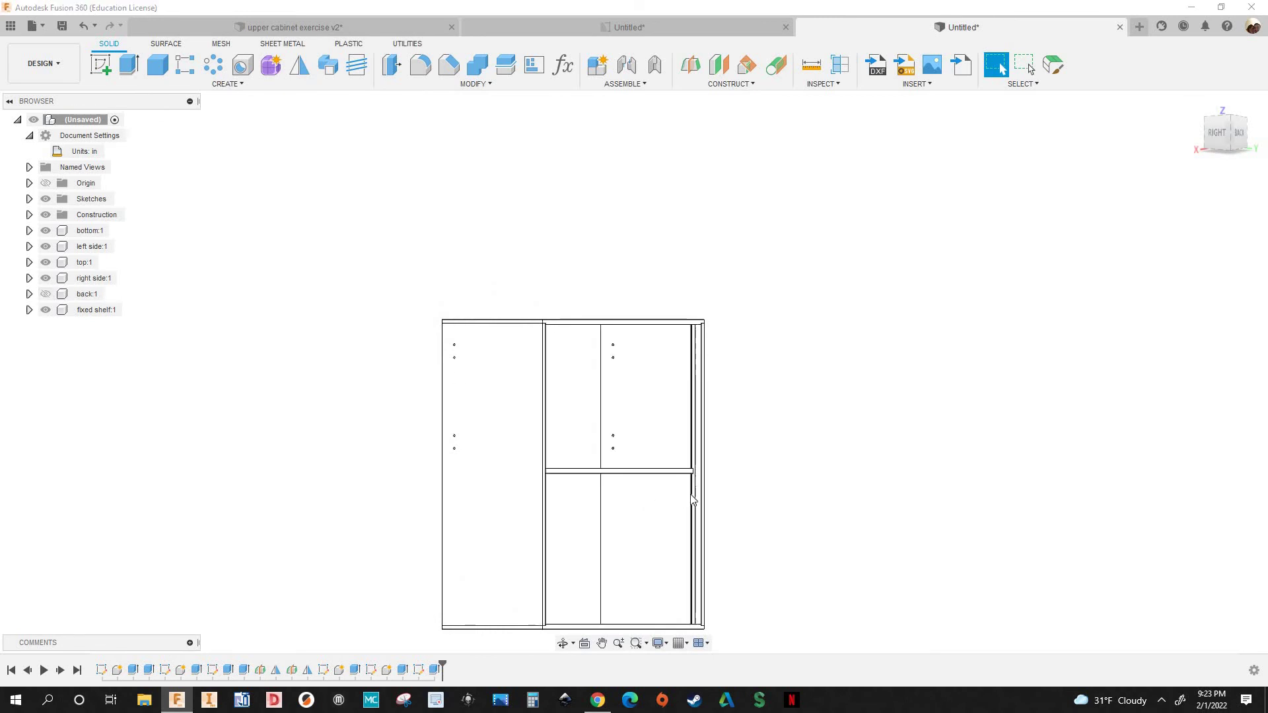
Examine the fixed shelf, side grooves and panel joints from the rear and front of the open-backed cabinet
{"action": "scroll", "coordinate": [661, 509], "scroll_direction": "up", "scroll_amount": 2}
{"action": "scroll", "coordinate": [768, 484], "scroll_direction": "up", "scroll_amount": 2}
{"action": "mouse_move", "coordinate": [767, 467]}
{"action": "middle_mouse_down", "text": "shift"}
{"action": "mouse_move", "coordinate": [787, 487]}
{"action": "mouse_move", "coordinate": [781, 502]}
{"action": "mouse_move", "coordinate": [763, 487]}
{"action": "middle_mouse_up", "text": "shift"}
{"action": "scroll", "coordinate": [758, 424], "scroll_direction": "down", "scroll_amount": 5}
{"action": "middle_click_drag", "start_coordinate": [753, 418], "coordinate": [404, 365], "text": "shift"}
{"action": "scroll", "coordinate": [368, 285], "scroll_direction": "up", "scroll_amount": 3}
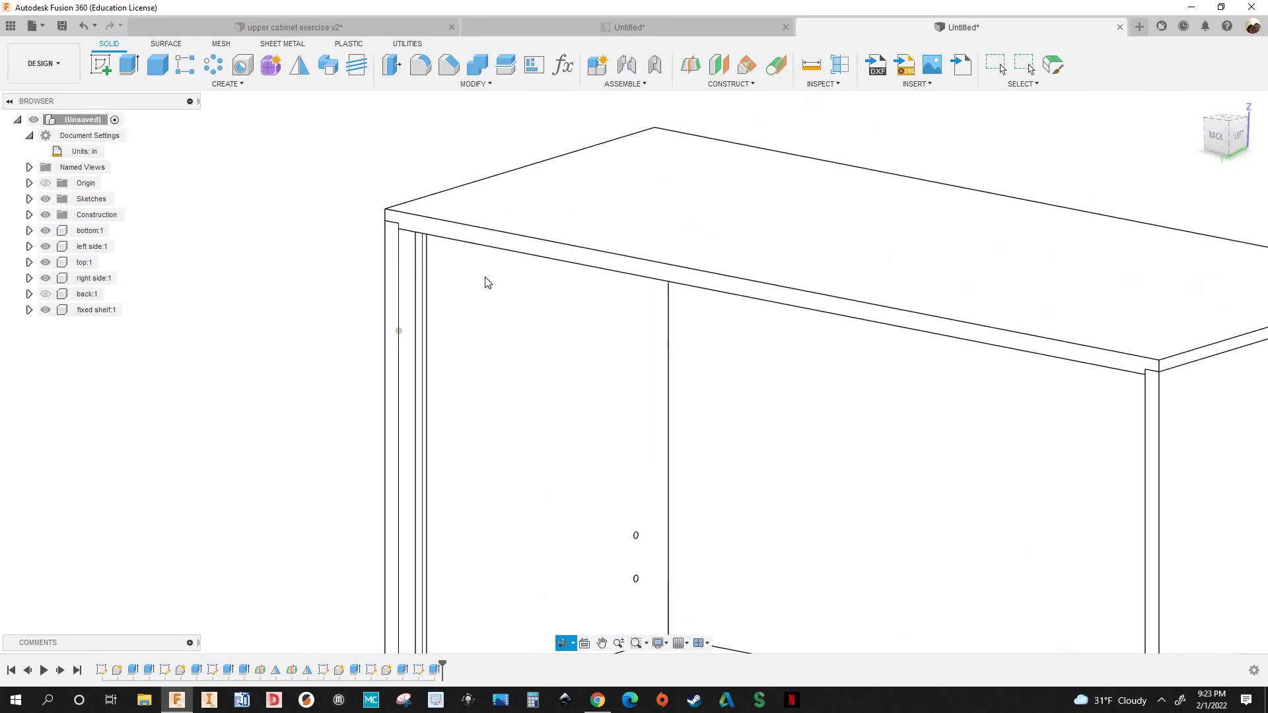
{"action": "middle_click_drag", "start_coordinate": [488, 283], "coordinate": [290, 407], "text": "shift"}
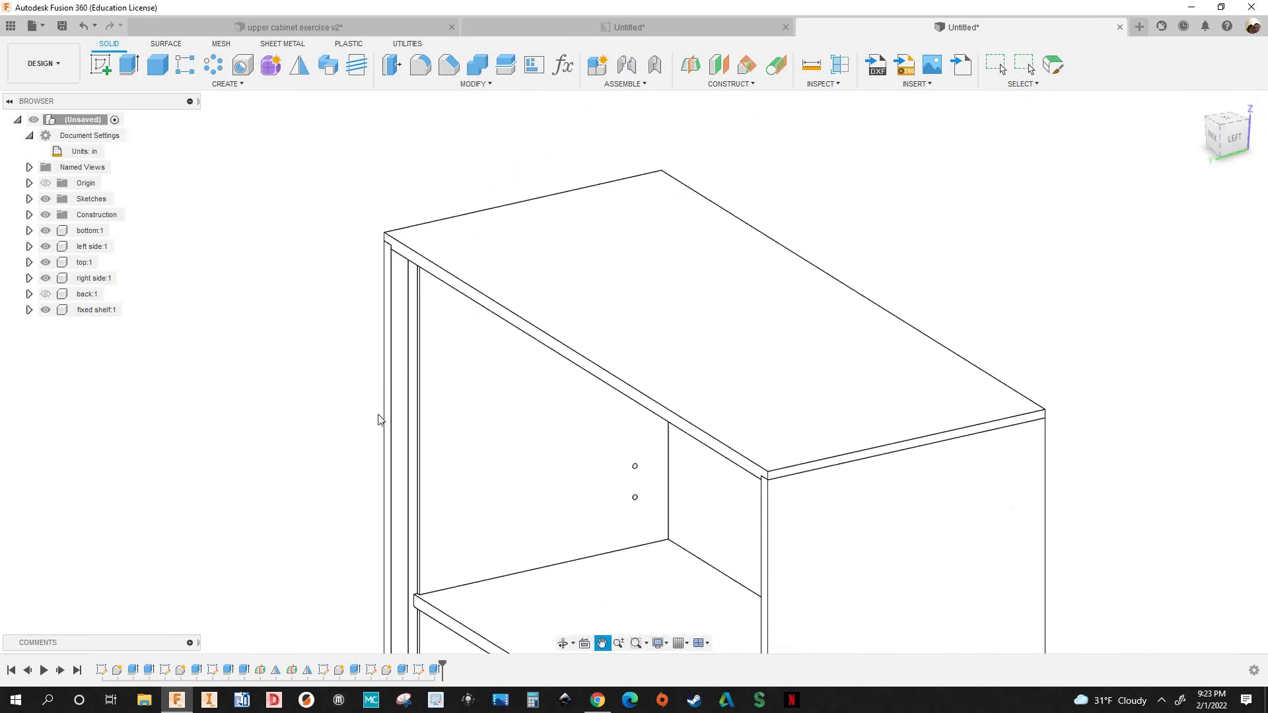
{"action": "middle_click_drag", "start_coordinate": [378, 420], "coordinate": [390, 302]}
{"action": "scroll", "coordinate": [390, 303], "scroll_direction": "down", "scroll_amount": 1}
{"action": "scroll", "coordinate": [354, 433], "scroll_direction": "down", "scroll_amount": 5}
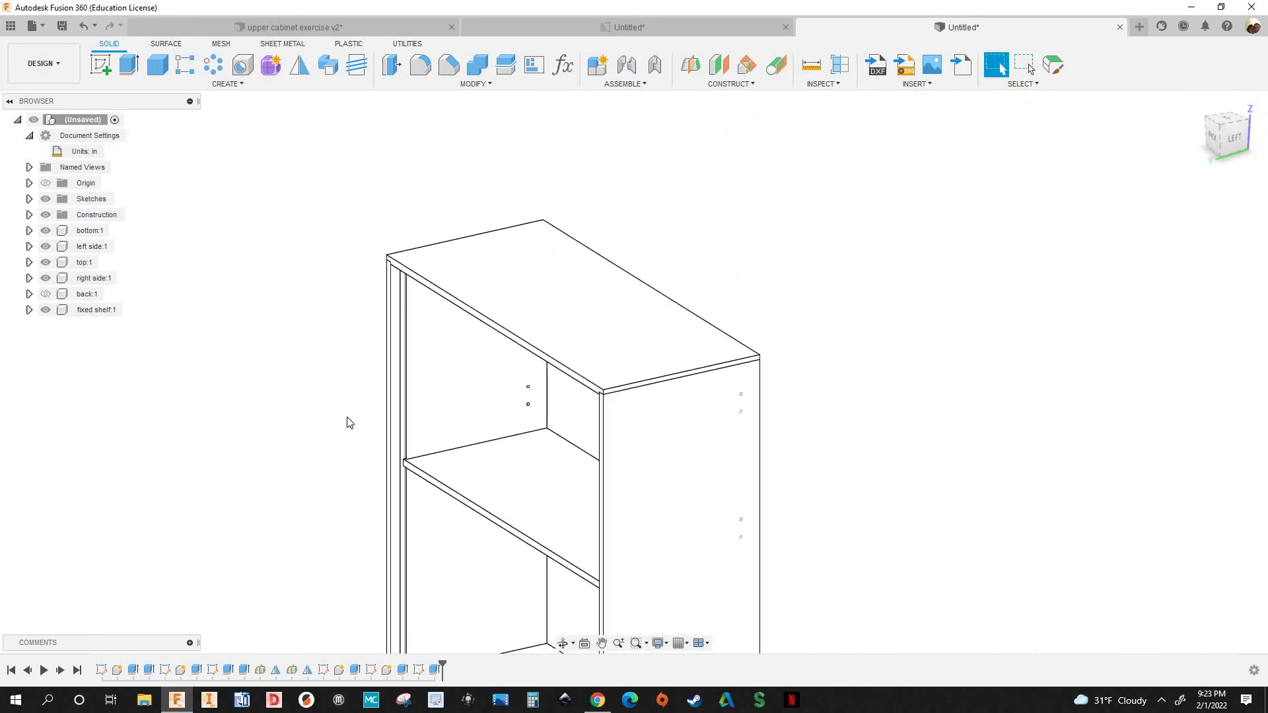
{"action": "scroll", "coordinate": [349, 423], "scroll_direction": "down", "scroll_amount": 3}
{"action": "mouse_move", "coordinate": [328, 419]}
{"action": "middle_mouse_down", "text": "shift"}
{"action": "mouse_move", "coordinate": [207, 414]}
{"action": "mouse_move", "coordinate": [325, 402]}
{"action": "middle_mouse_up", "text": "shift"}
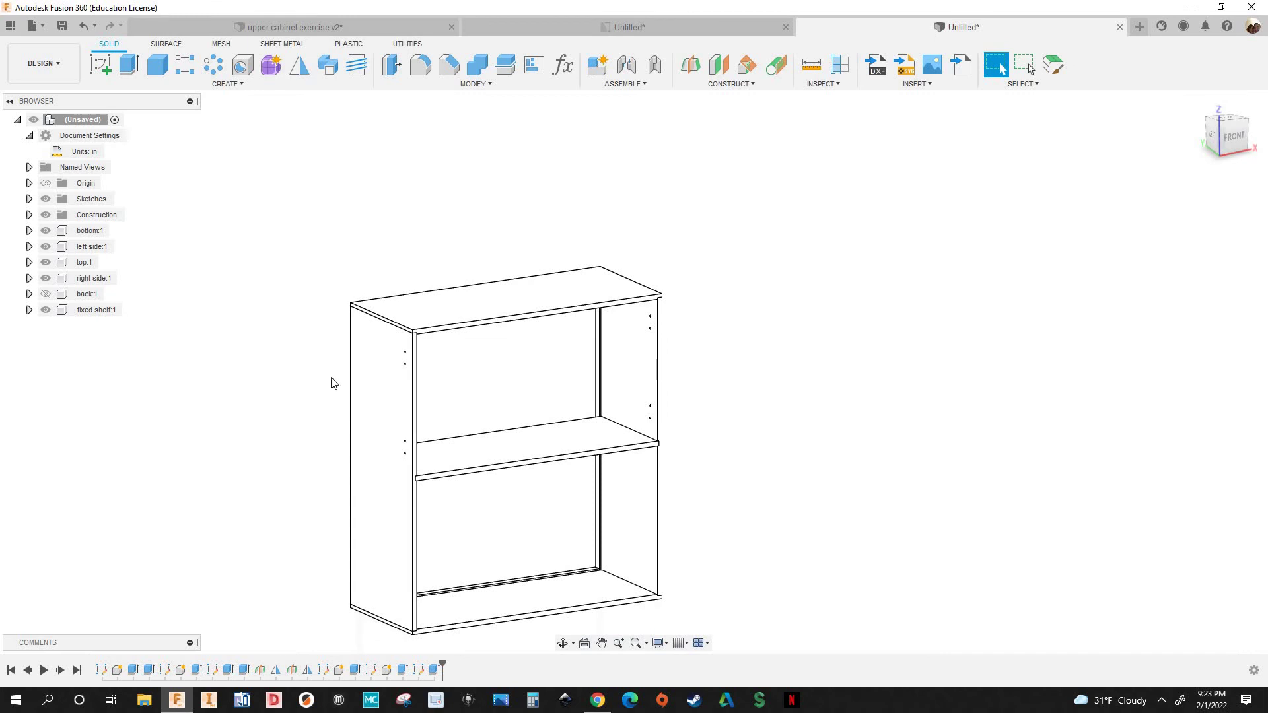
Inspect the outer faces of both side panels for shelf pin holes that pass right through
{"action": "scroll", "coordinate": [454, 359], "scroll_direction": "up", "scroll_amount": 5}
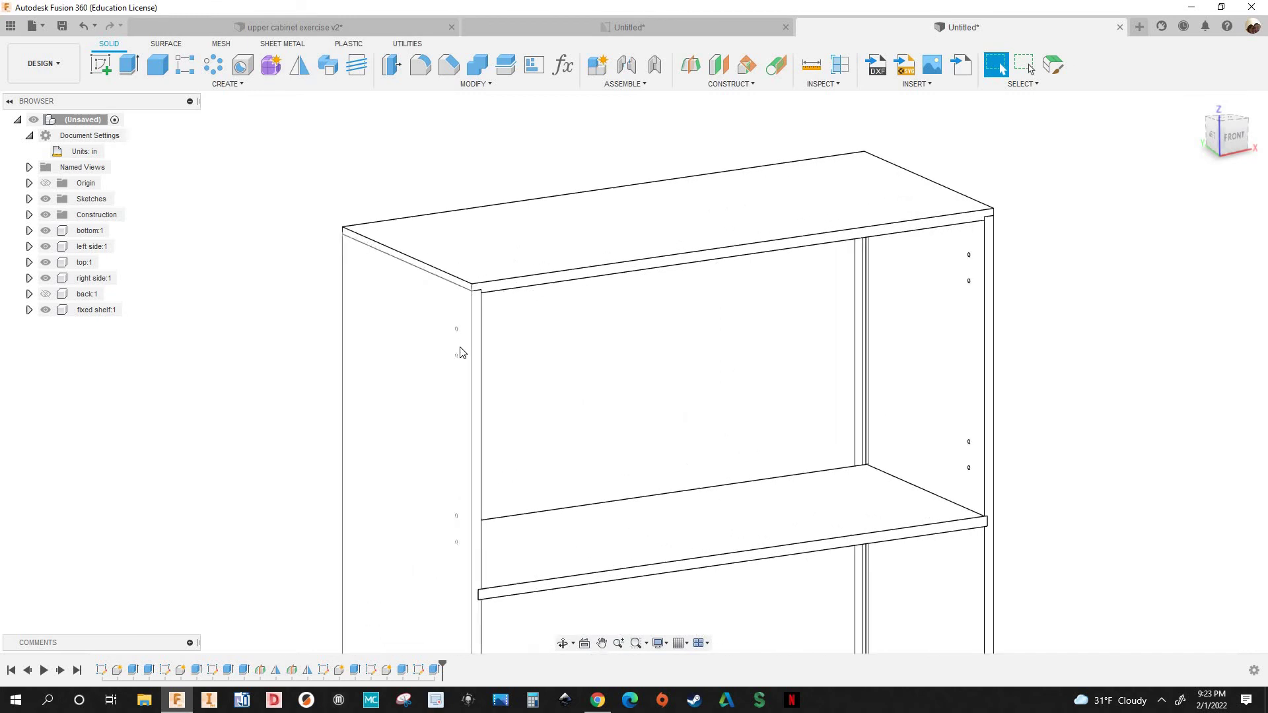
{"action": "scroll", "coordinate": [460, 352], "scroll_direction": "up", "scroll_amount": 1}
{"action": "scroll", "coordinate": [733, 367], "scroll_direction": "down", "scroll_amount": 5}
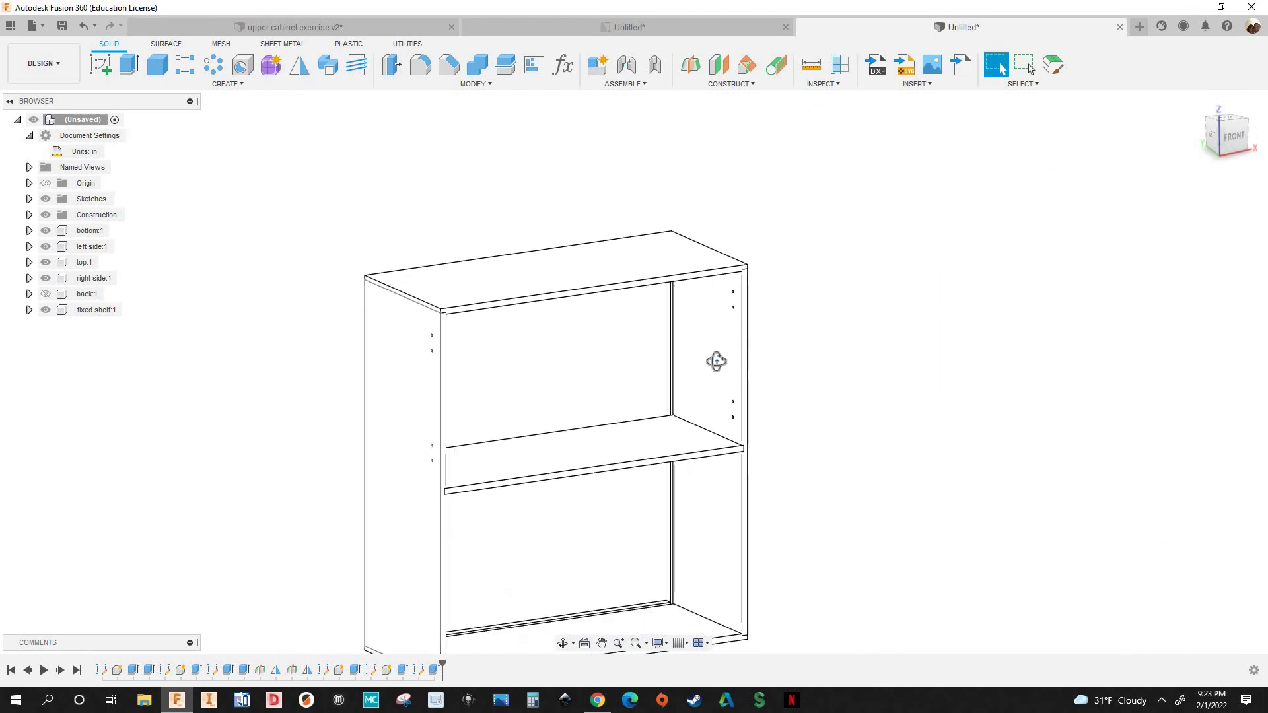
{"action": "middle_click_drag", "start_coordinate": [716, 361], "coordinate": [606, 374], "text": "shift"}
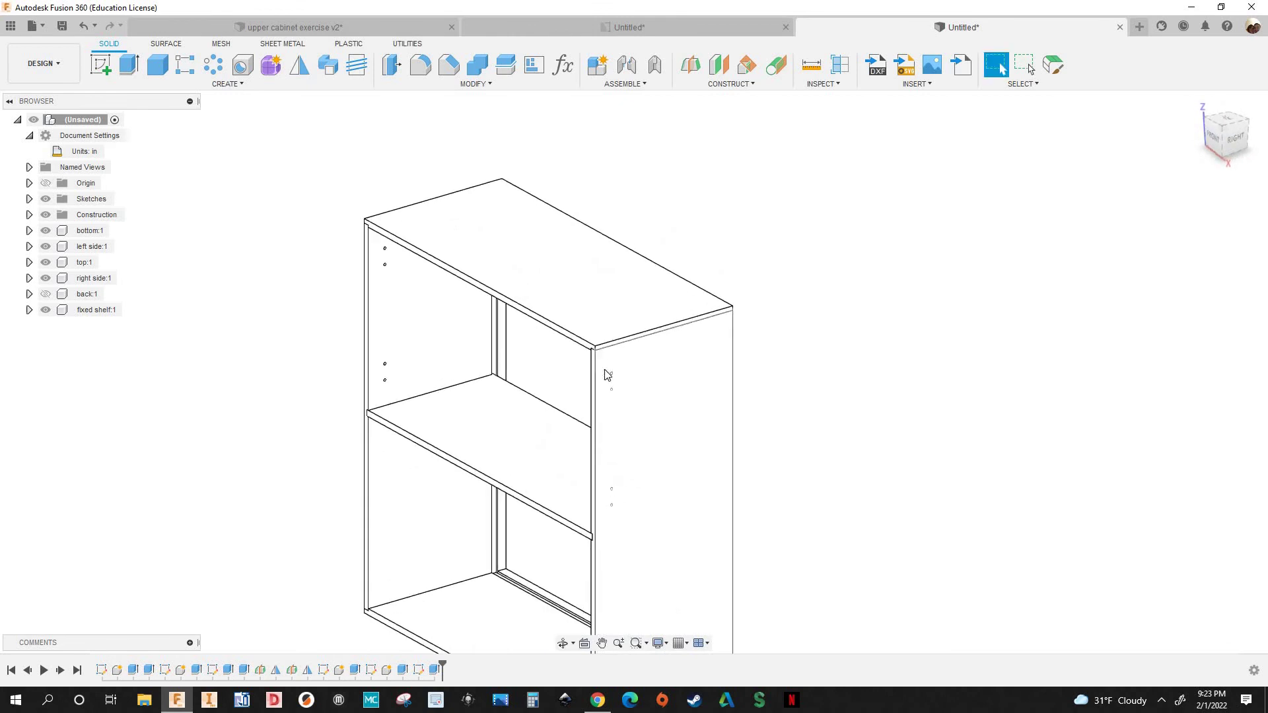
{"action": "scroll", "coordinate": [607, 374], "scroll_direction": "up", "scroll_amount": 3}
{"action": "scroll", "coordinate": [286, 306], "scroll_direction": "down", "scroll_amount": 3}
{"action": "scroll", "coordinate": [235, 264], "scroll_direction": "down", "scroll_amount": 1}
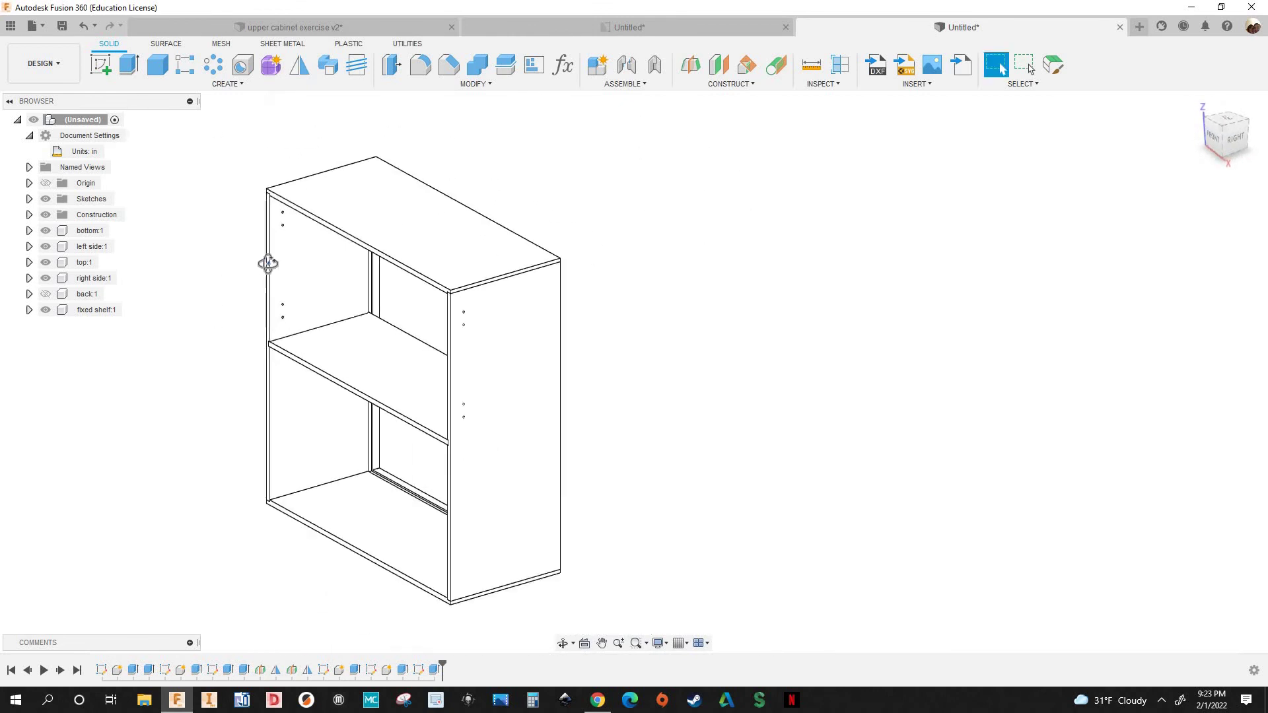
{"action": "middle_click_drag", "start_coordinate": [268, 263], "coordinate": [572, 71], "text": "shift"}
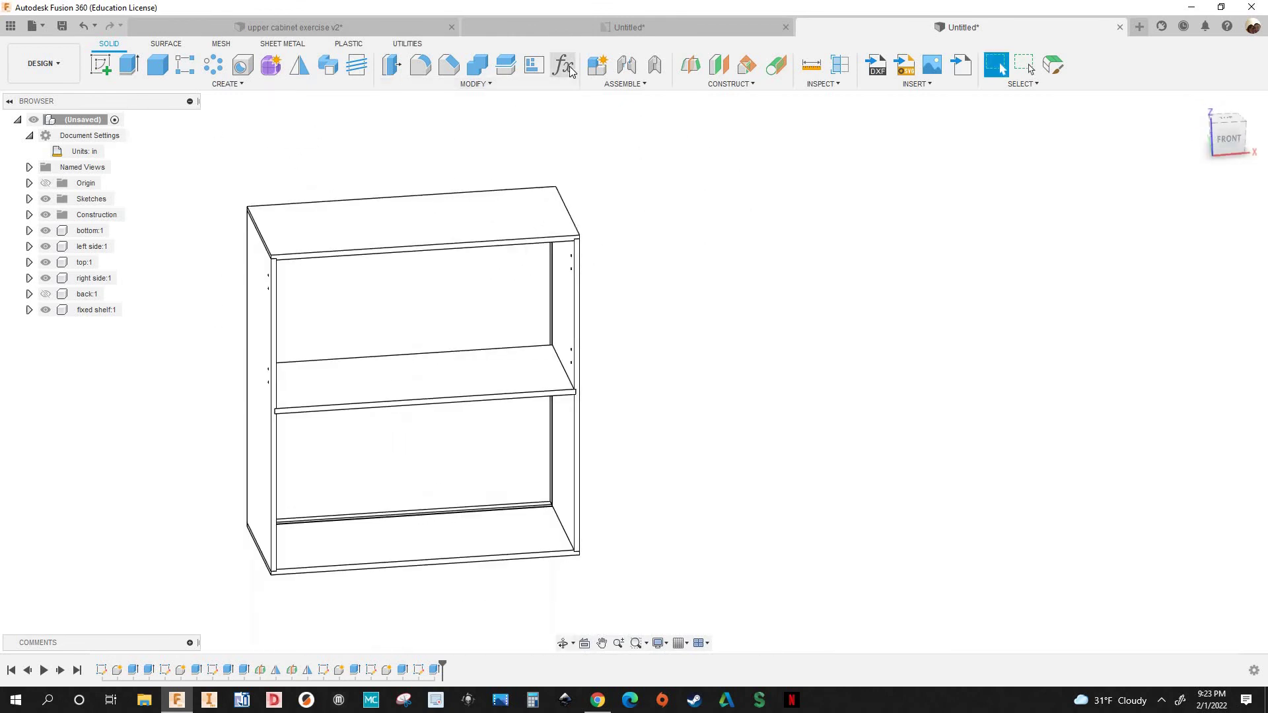
Set the holedepth user parameter to 9 mm and close the parameters
{"action": "left_click", "coordinate": [570, 66]}
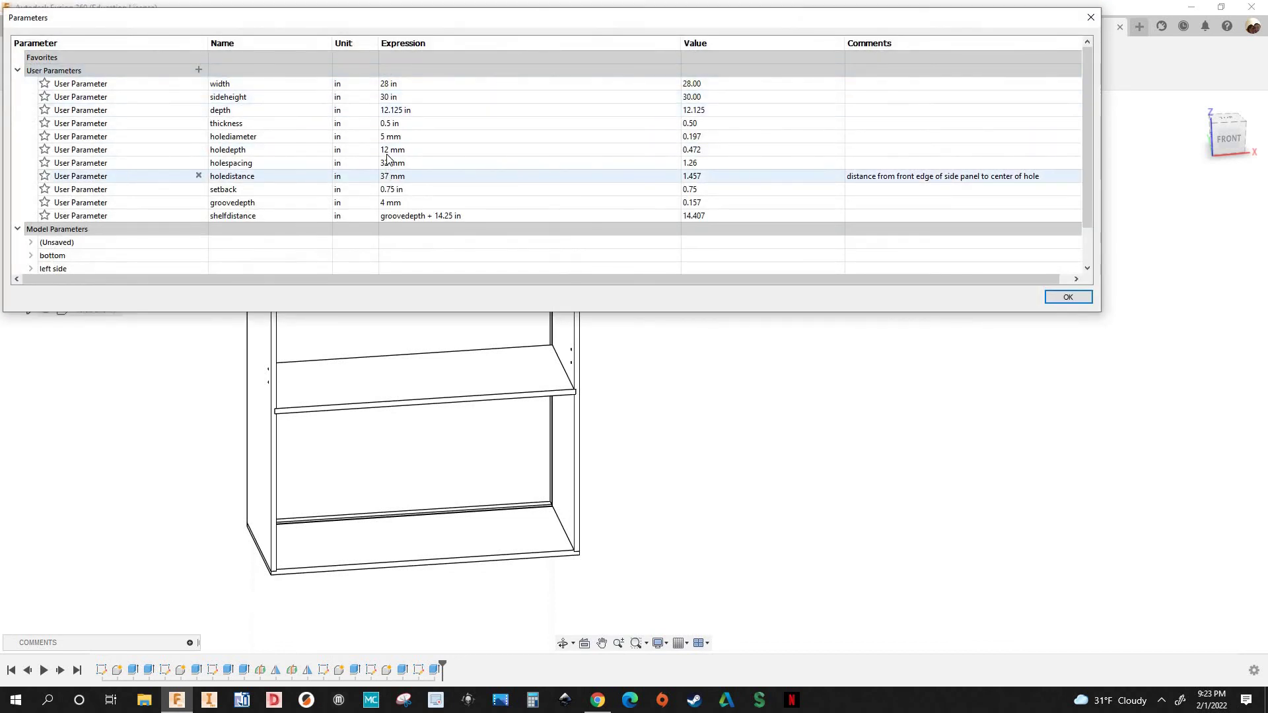
{"action": "left_click", "coordinate": [389, 154]}
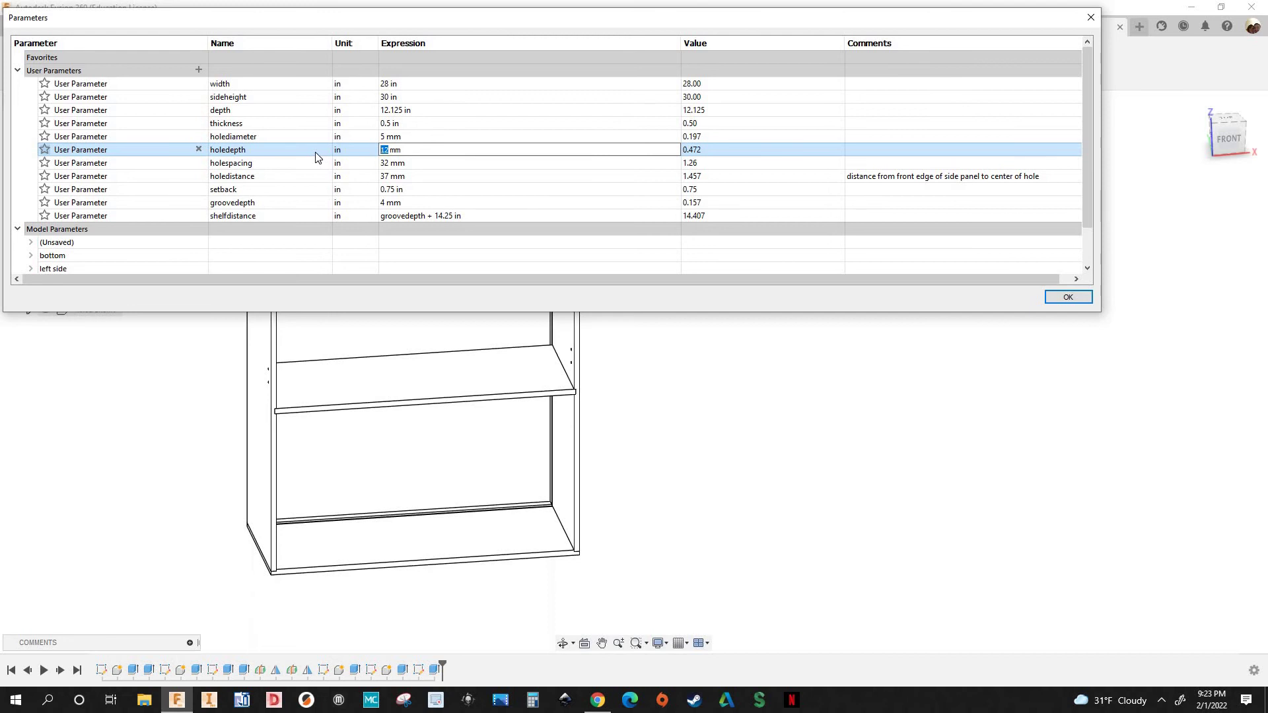
{"action": "key", "text": "Return"}
{"action": "left_click", "coordinate": [1083, 302]}
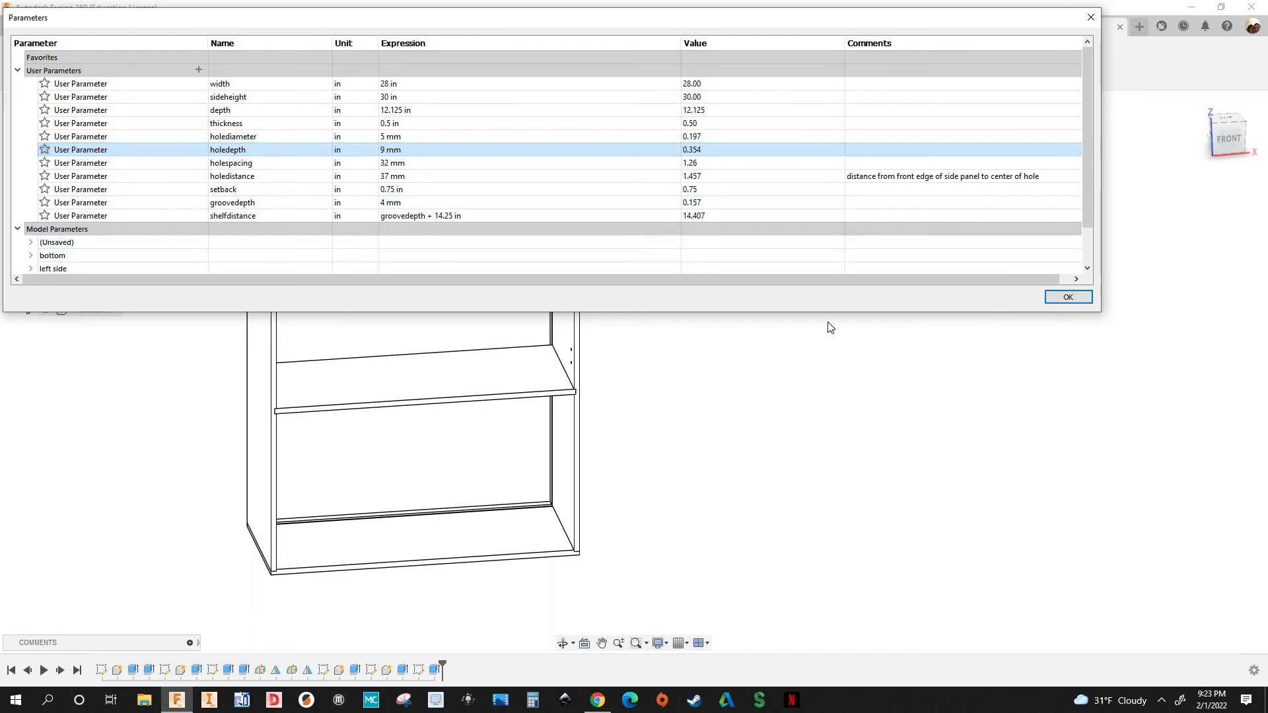
Check the outer faces of both side panels for shelf pin holes at the new hole depth
{"action": "middle_click_drag", "start_coordinate": [761, 365], "coordinate": [403, 255], "text": "shift"}
{"action": "scroll", "coordinate": [404, 275], "scroll_direction": "up", "scroll_amount": 5}
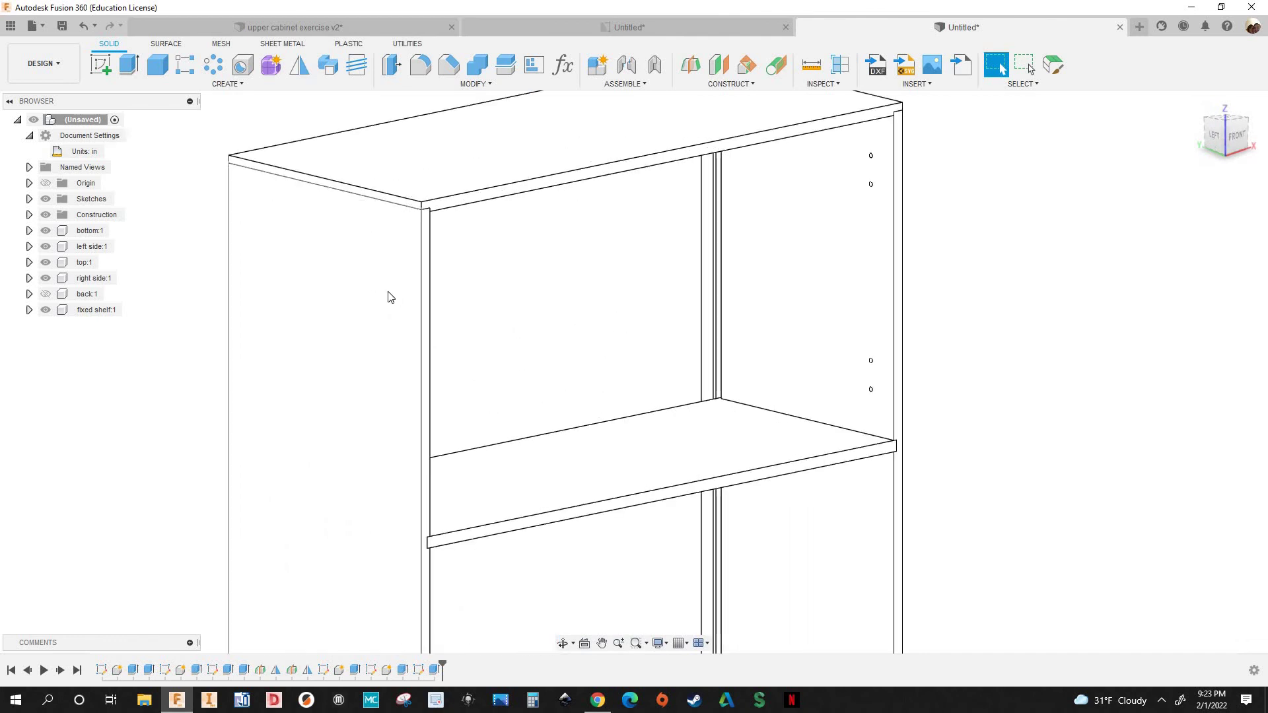
{"action": "scroll", "coordinate": [390, 294], "scroll_direction": "down", "scroll_amount": 3}
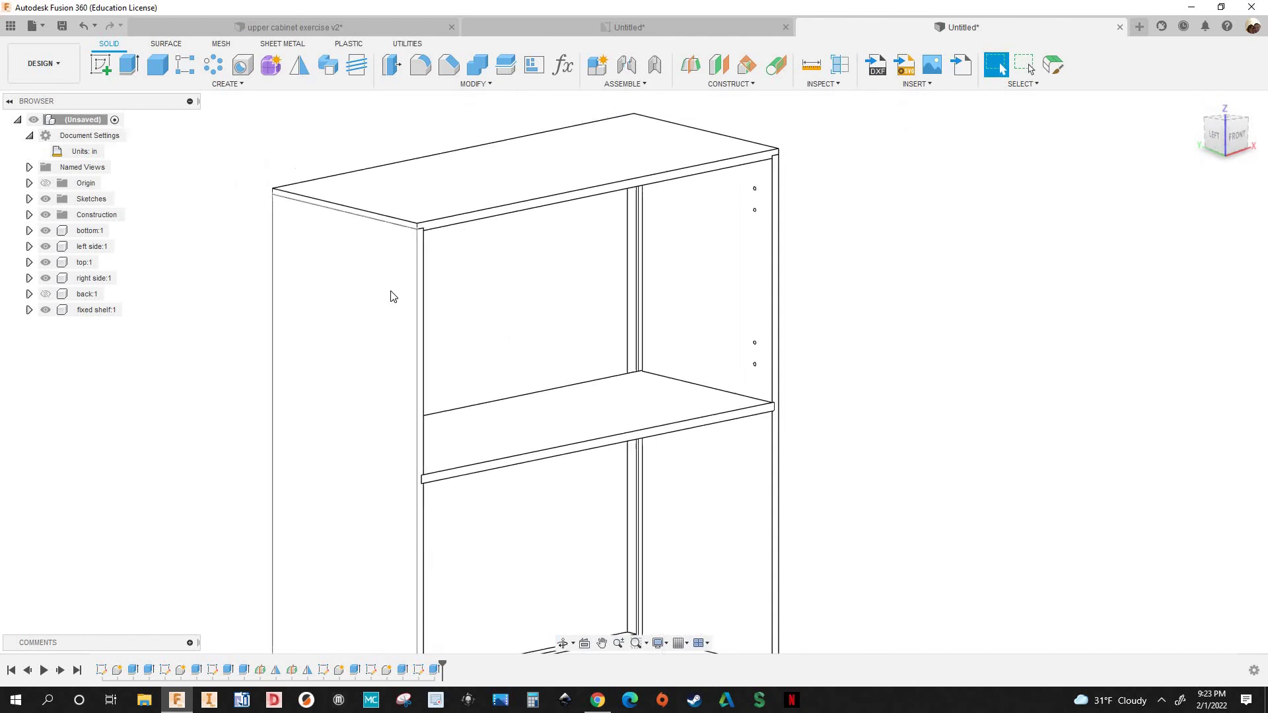
{"action": "scroll", "coordinate": [386, 298], "scroll_direction": "up", "scroll_amount": 3}
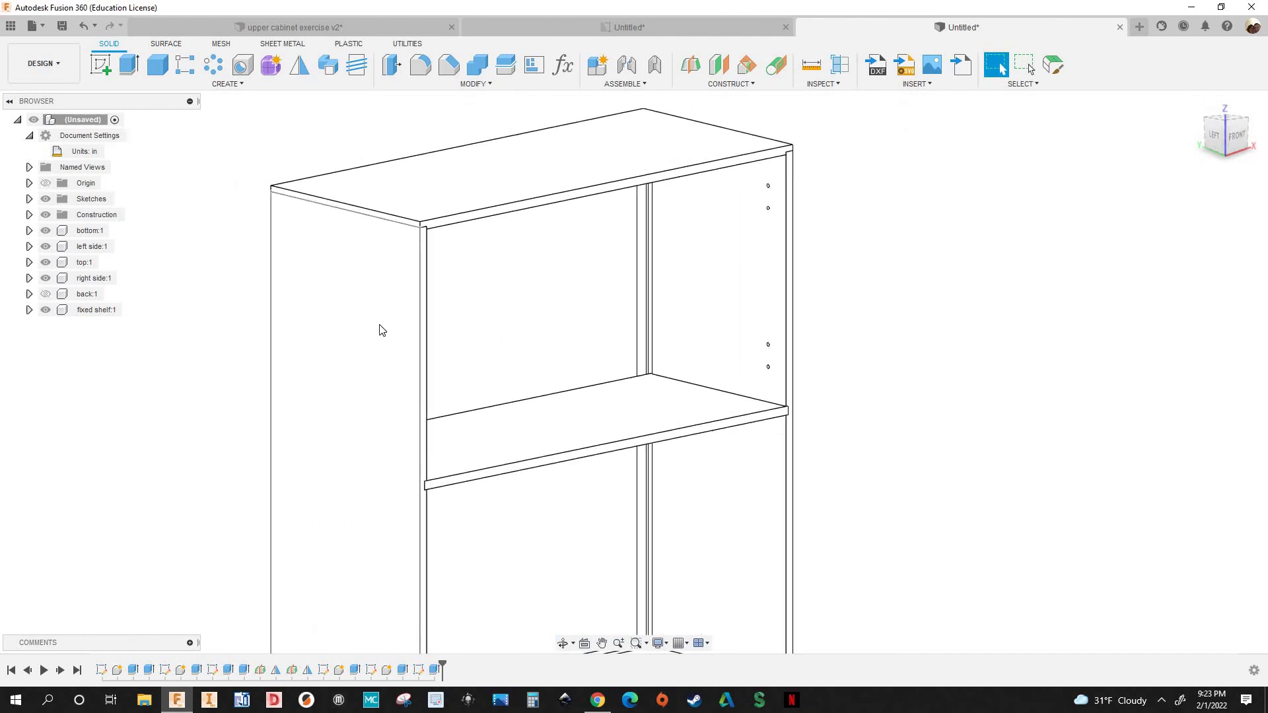
{"action": "scroll", "coordinate": [489, 357], "scroll_direction": "down", "scroll_amount": 2}
{"action": "middle_click_drag", "start_coordinate": [490, 356], "coordinate": [541, 385], "text": "shift"}
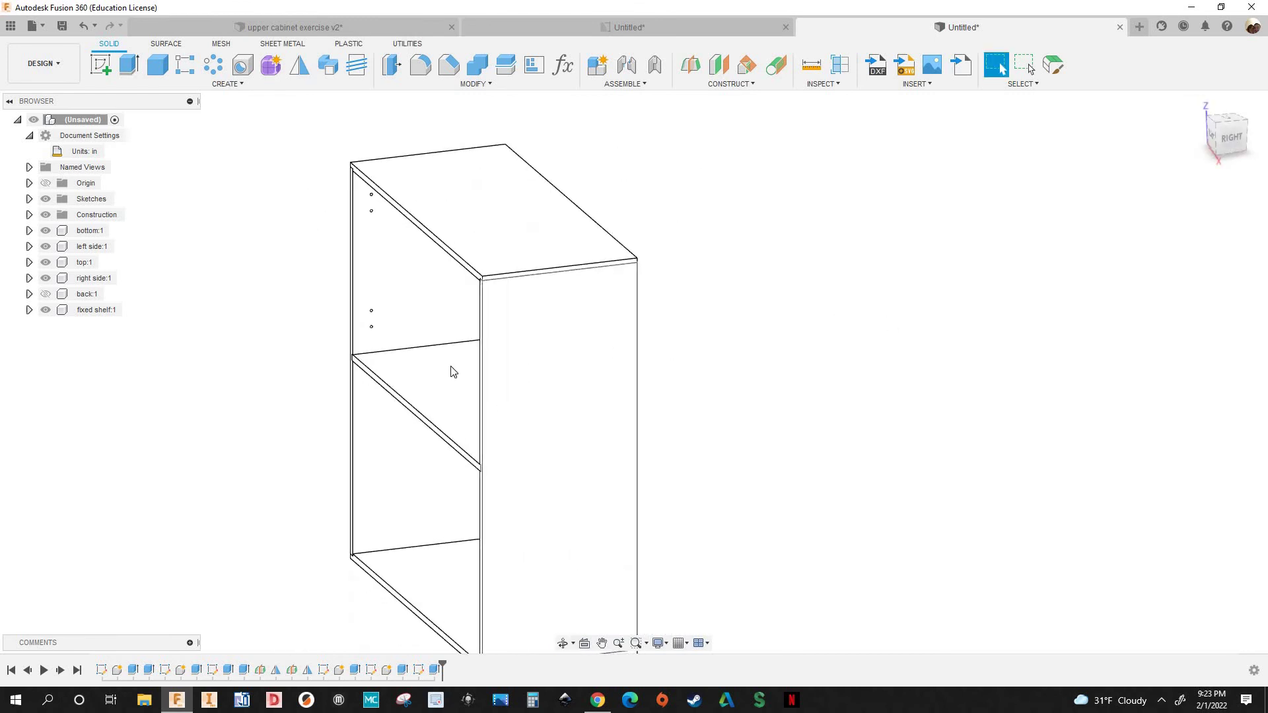
{"action": "scroll", "coordinate": [404, 306], "scroll_direction": "down", "scroll_amount": 3}
{"action": "scroll", "coordinate": [600, 410], "scroll_direction": "up", "scroll_amount": 3}
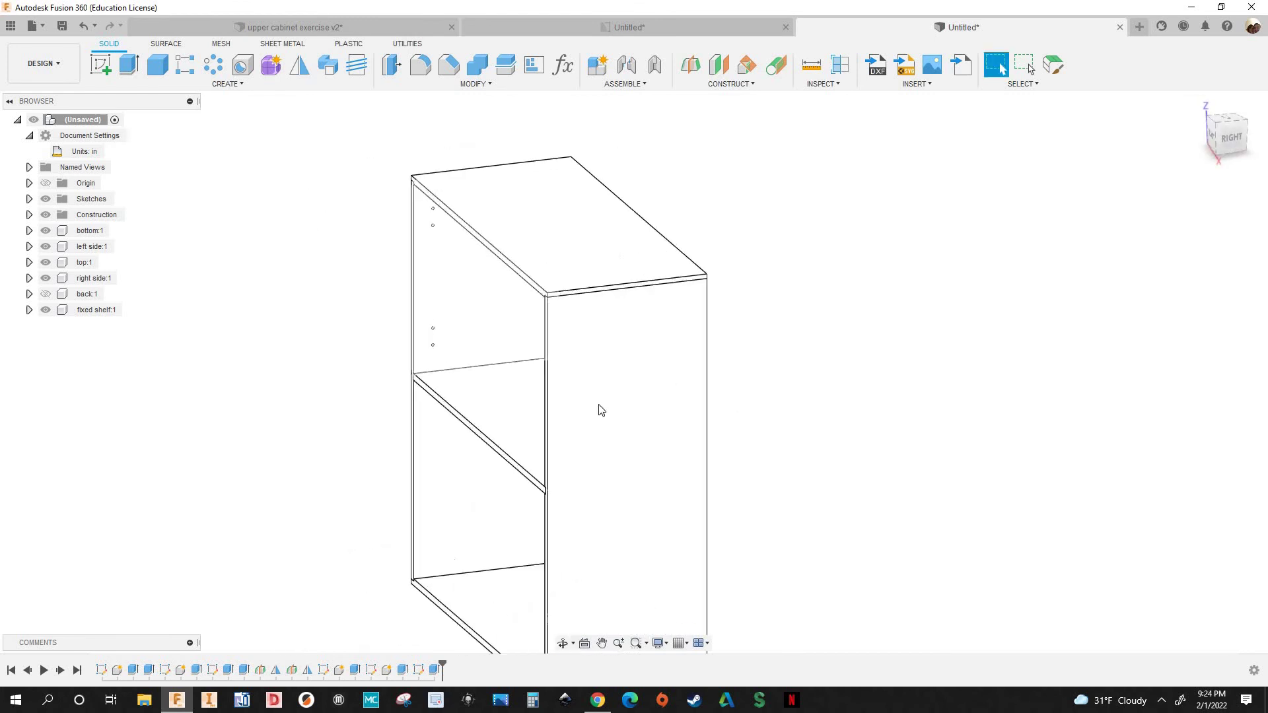
{"action": "scroll", "coordinate": [356, 418], "scroll_direction": "down", "scroll_amount": 1}
{"action": "middle_click_drag", "start_coordinate": [357, 419], "coordinate": [781, 394], "text": "shift"}
{"action": "middle_click_drag", "start_coordinate": [705, 405], "coordinate": [793, 397], "text": "shift"}
Show the back panel component again and view the cabinet from the front
{"action": "left_click", "coordinate": [46, 295]}
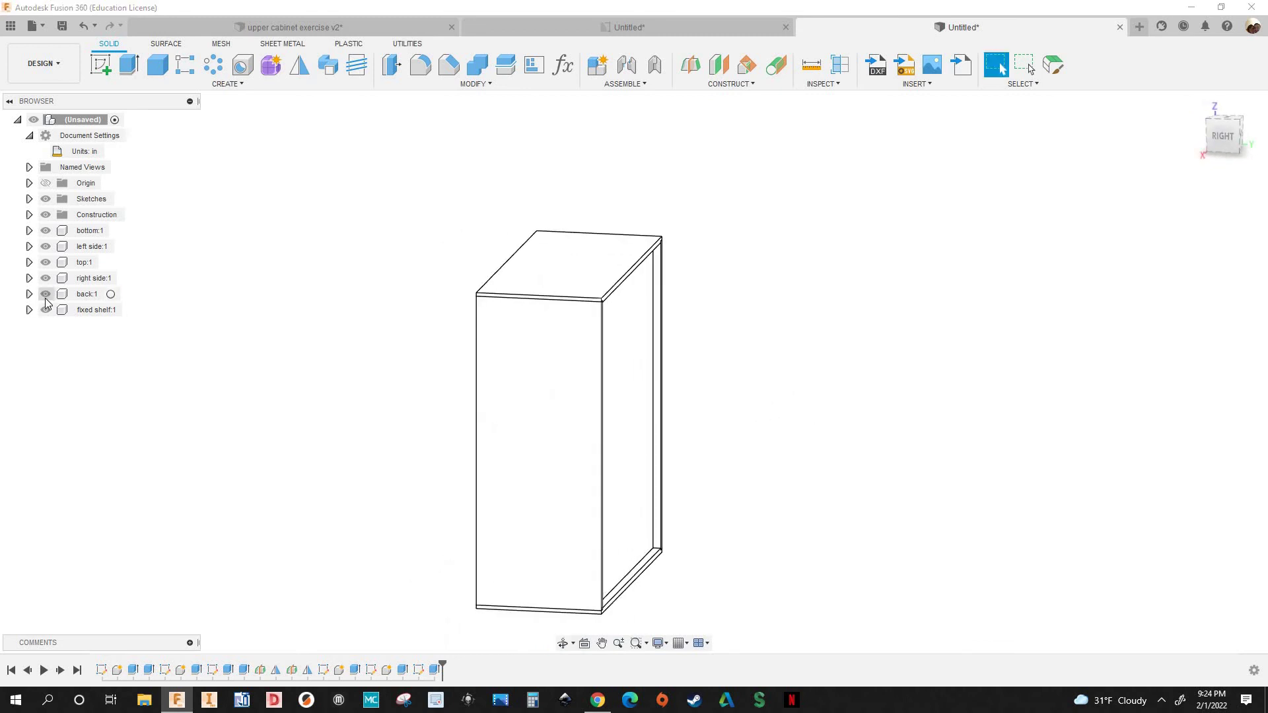
{"action": "left_click", "coordinate": [45, 299]}
{"action": "left_click", "coordinate": [45, 299]}
{"action": "middle_click_drag", "start_coordinate": [275, 313], "coordinate": [574, 65], "text": "shift"}
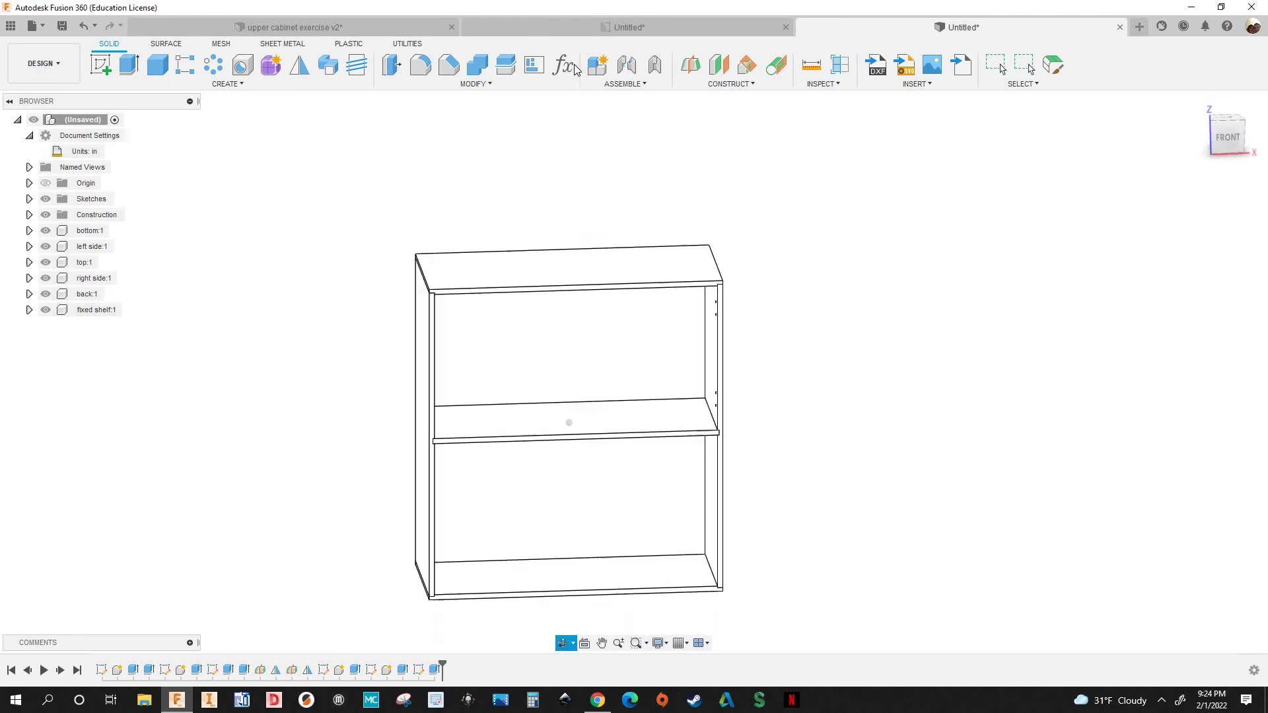
Set the thickness user parameter to 0.75 in and holedepth to 12 mm, and close the parameters
{"action": "left_click", "coordinate": [574, 66]}
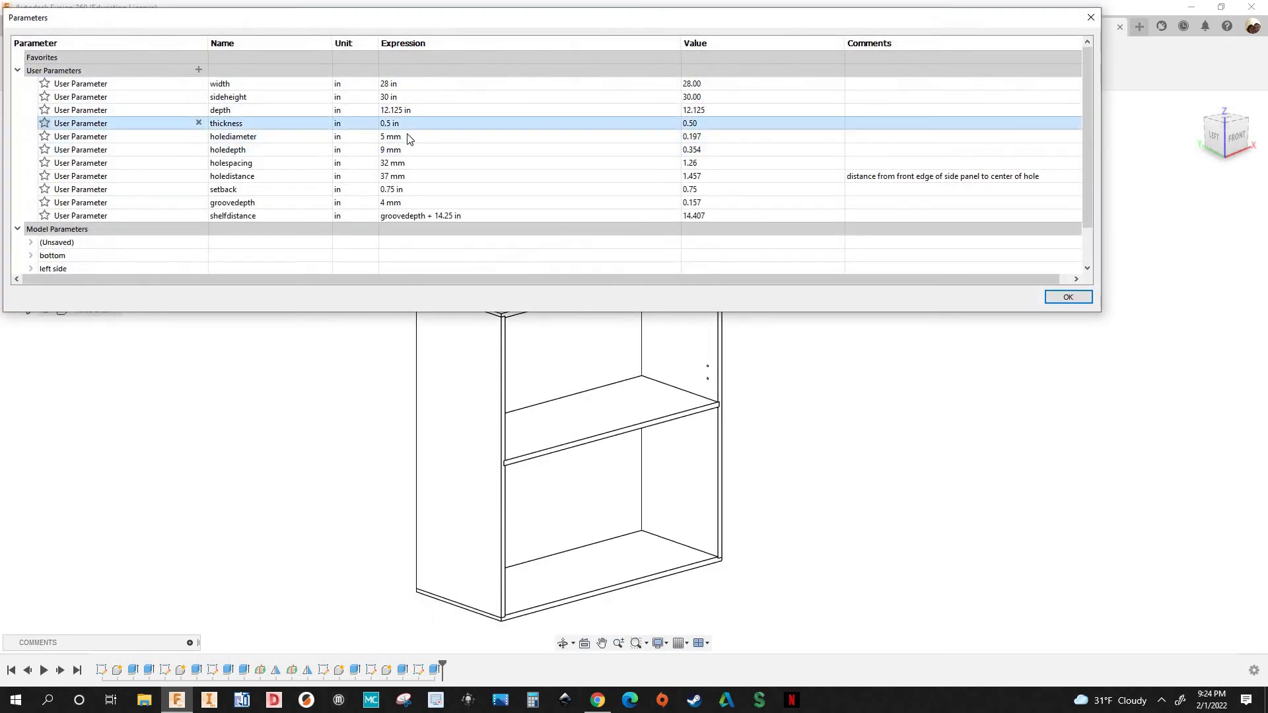
{"action": "double_click", "coordinate": [404, 126]}
{"action": "type", "text": ".75"}
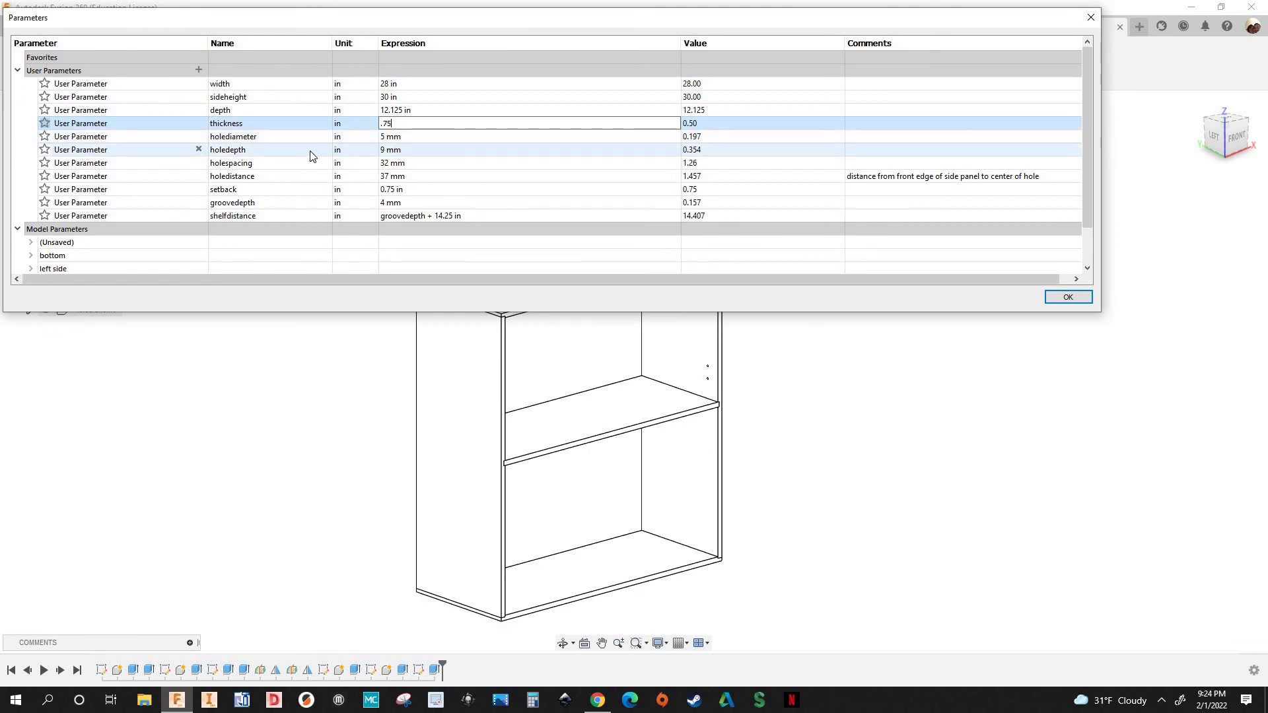
{"action": "double_click", "coordinate": [396, 151]}
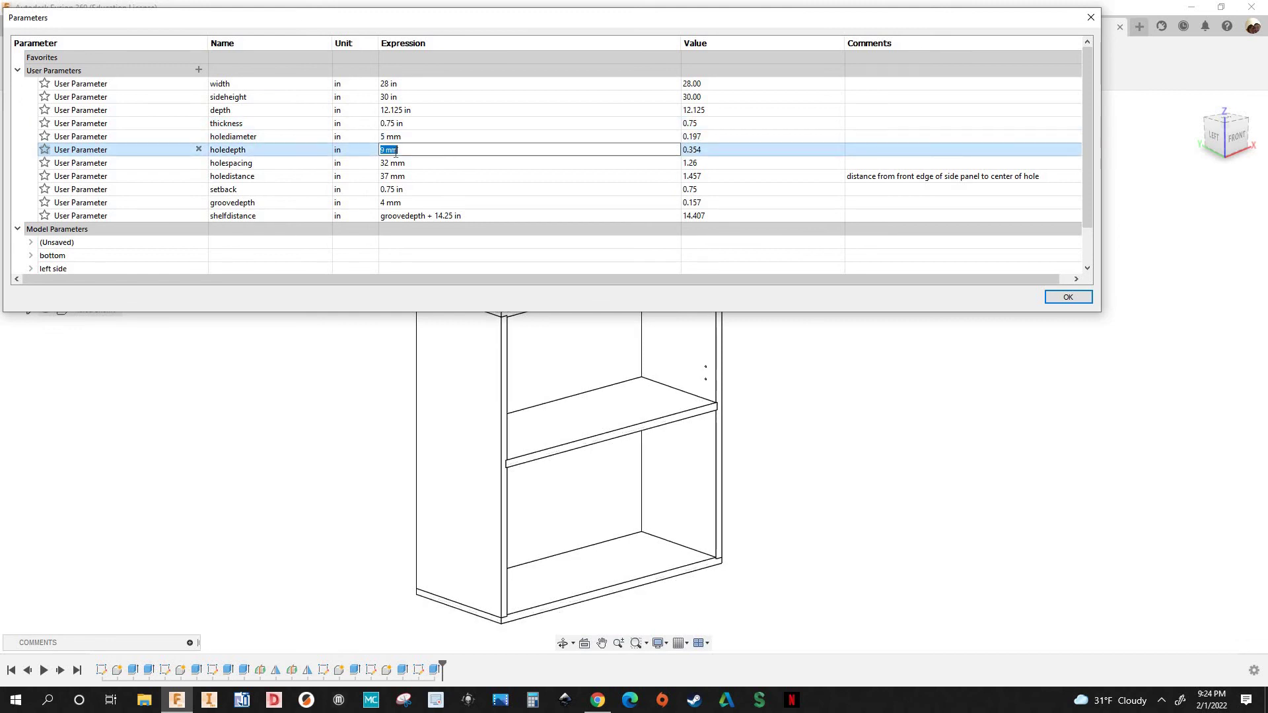
{"action": "type", "text": "12 mm"}
{"action": "key", "text": "Return"}
{"action": "left_click", "coordinate": [1060, 297]}
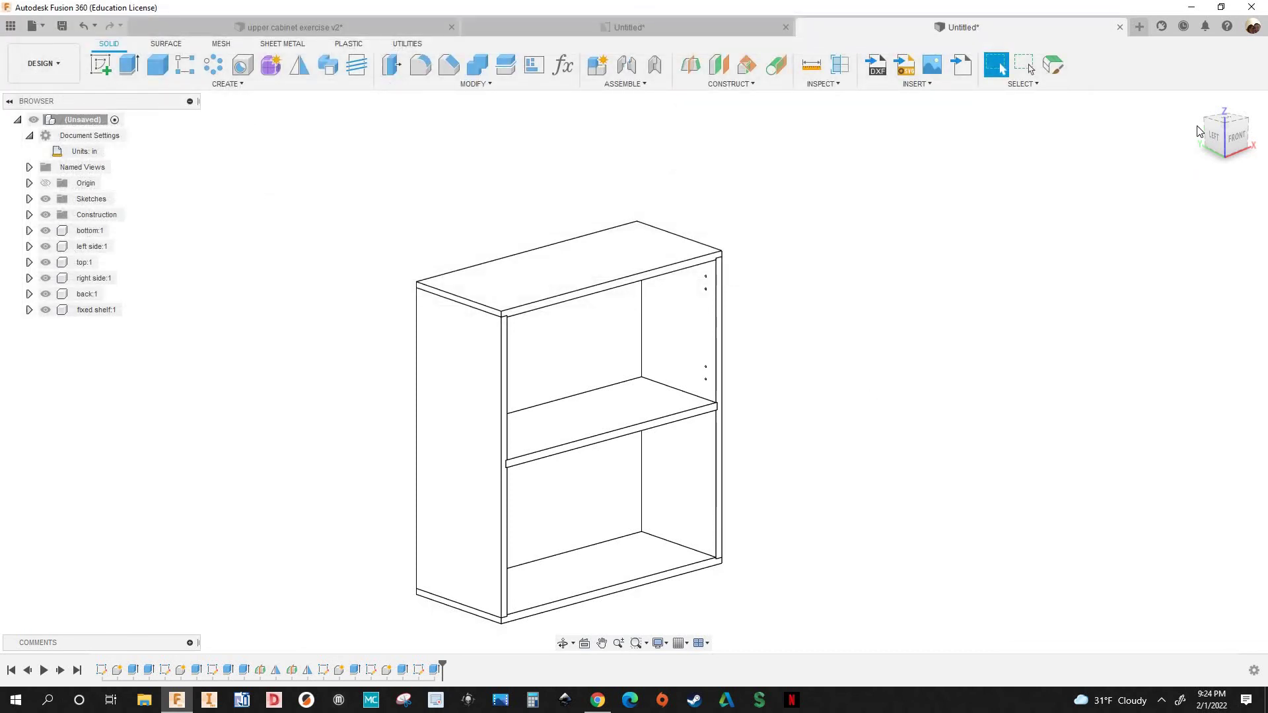
Examine the whole updated cabinet in the home view
{"action": "left_click", "coordinate": [1196, 108]}
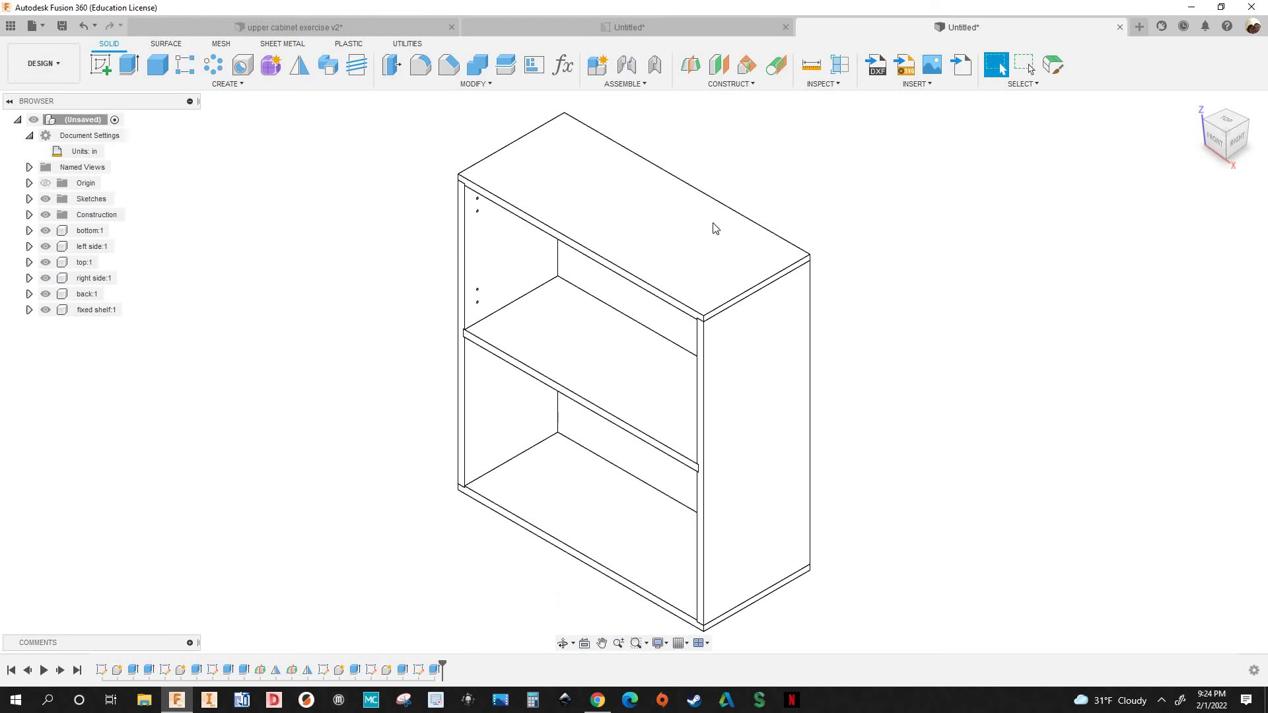
{"action": "scroll", "coordinate": [535, 260], "scroll_direction": "down", "scroll_amount": 1}
{"action": "middle_click_drag", "start_coordinate": [644, 260], "coordinate": [529, 261]}
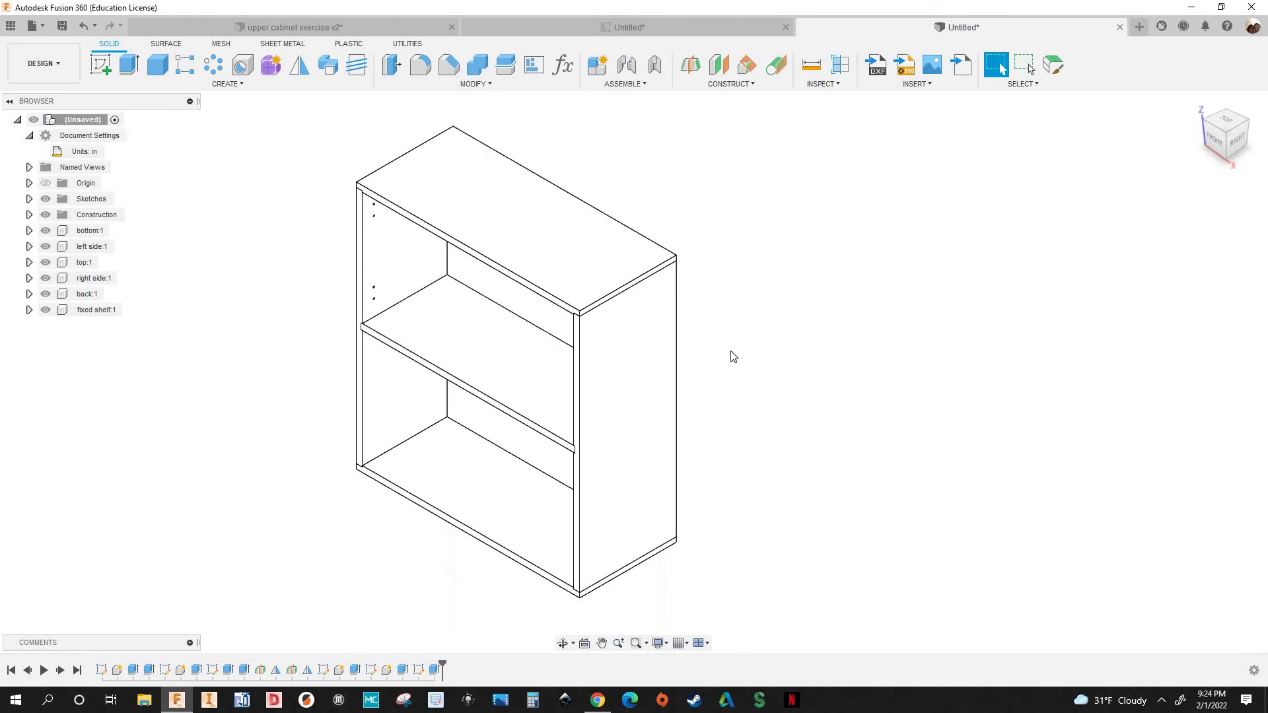
{"action": "scroll", "coordinate": [661, 382], "scroll_direction": "down", "scroll_amount": 2}
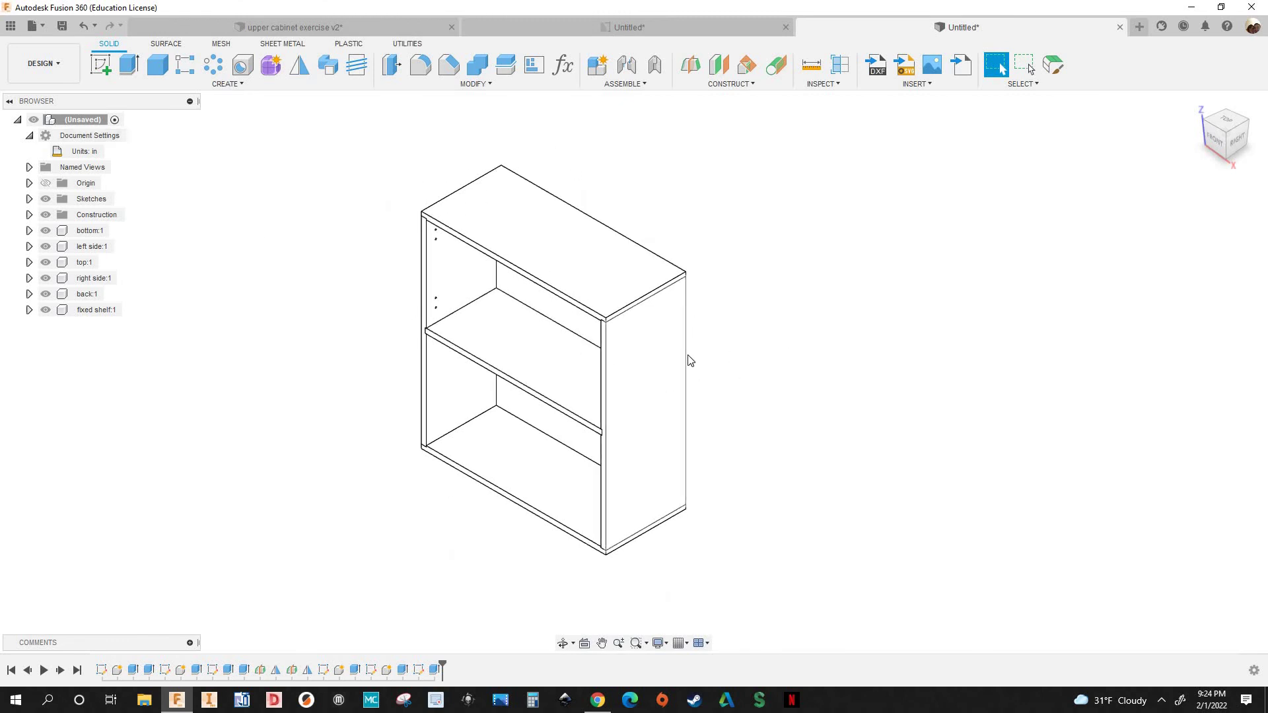
{"action": "middle_click_drag", "start_coordinate": [650, 321], "coordinate": [632, 312]}
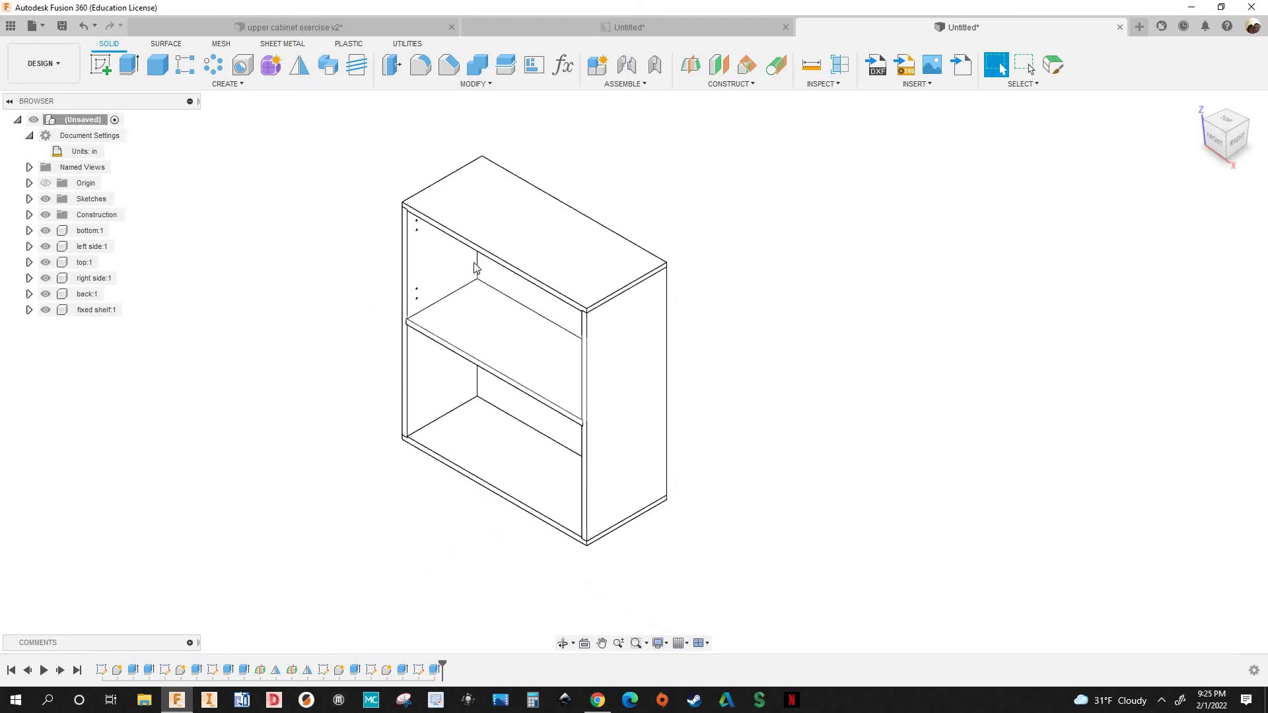
{"action": "scroll", "coordinate": [758, 361], "scroll_direction": "down", "scroll_amount": 2}
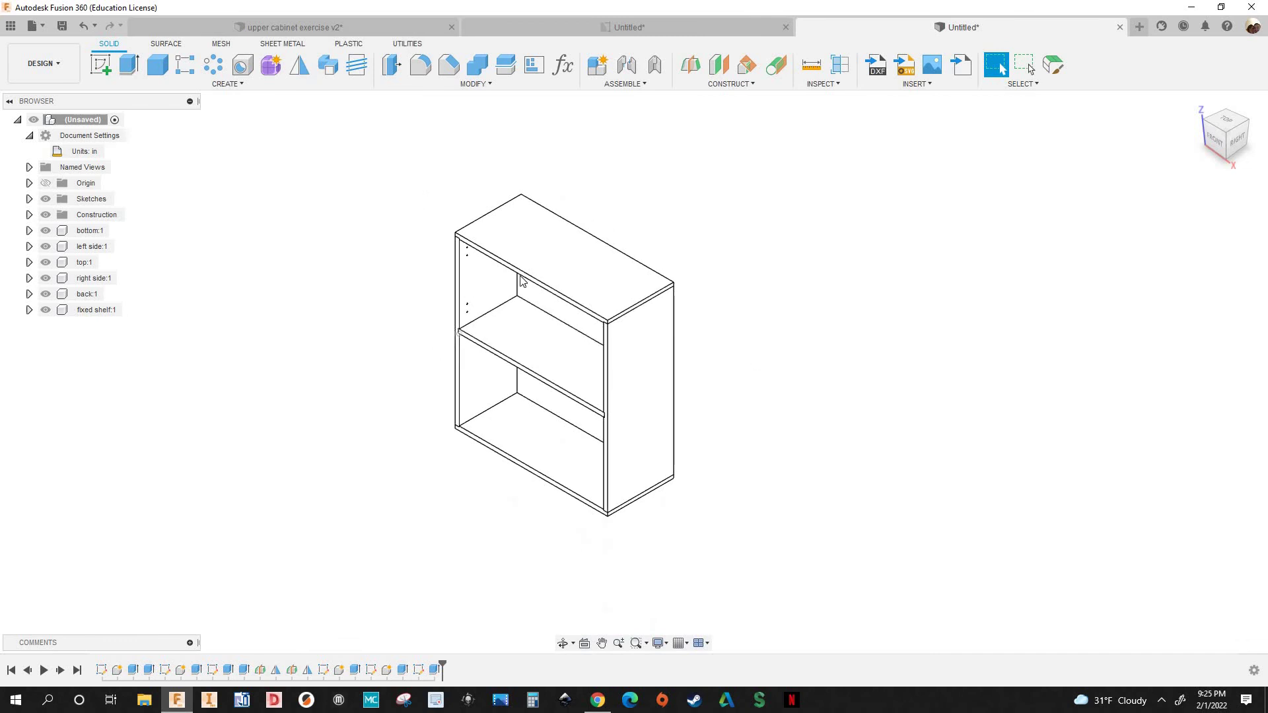
{"action": "scroll", "coordinate": [682, 320], "scroll_direction": "up", "scroll_amount": 3}
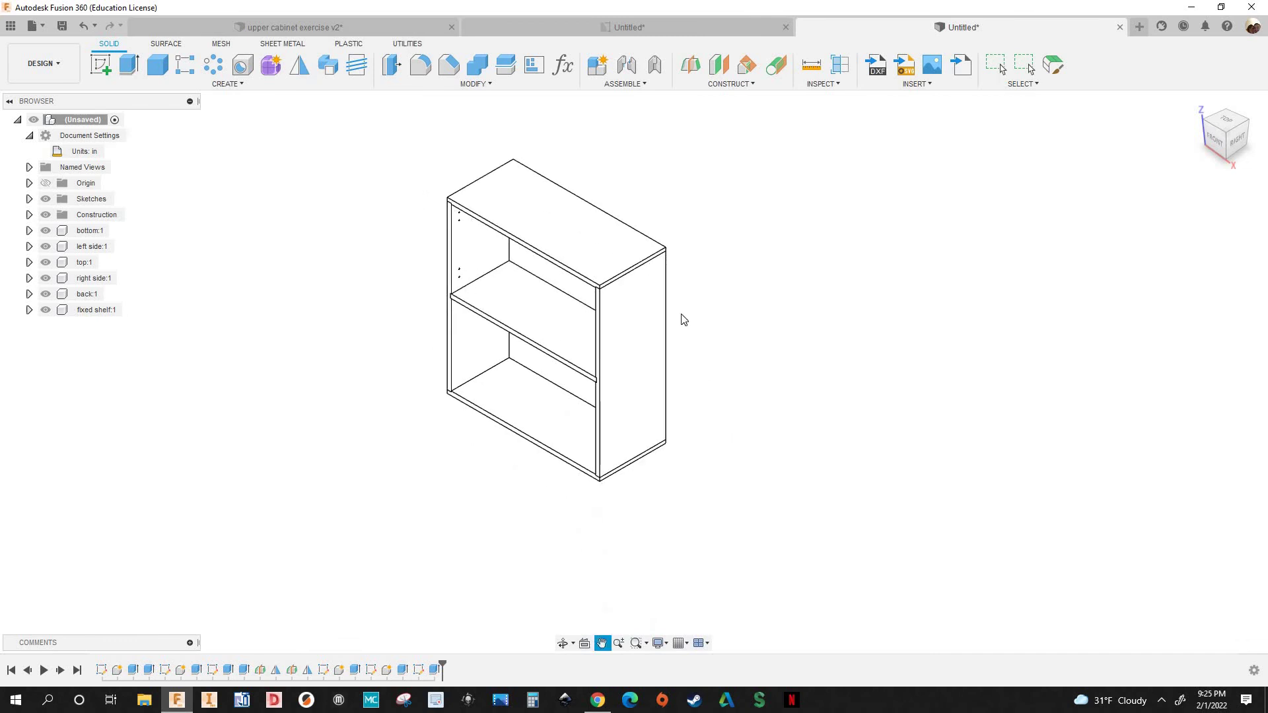
{"action": "scroll", "coordinate": [648, 377], "scroll_direction": "down", "scroll_amount": 1}
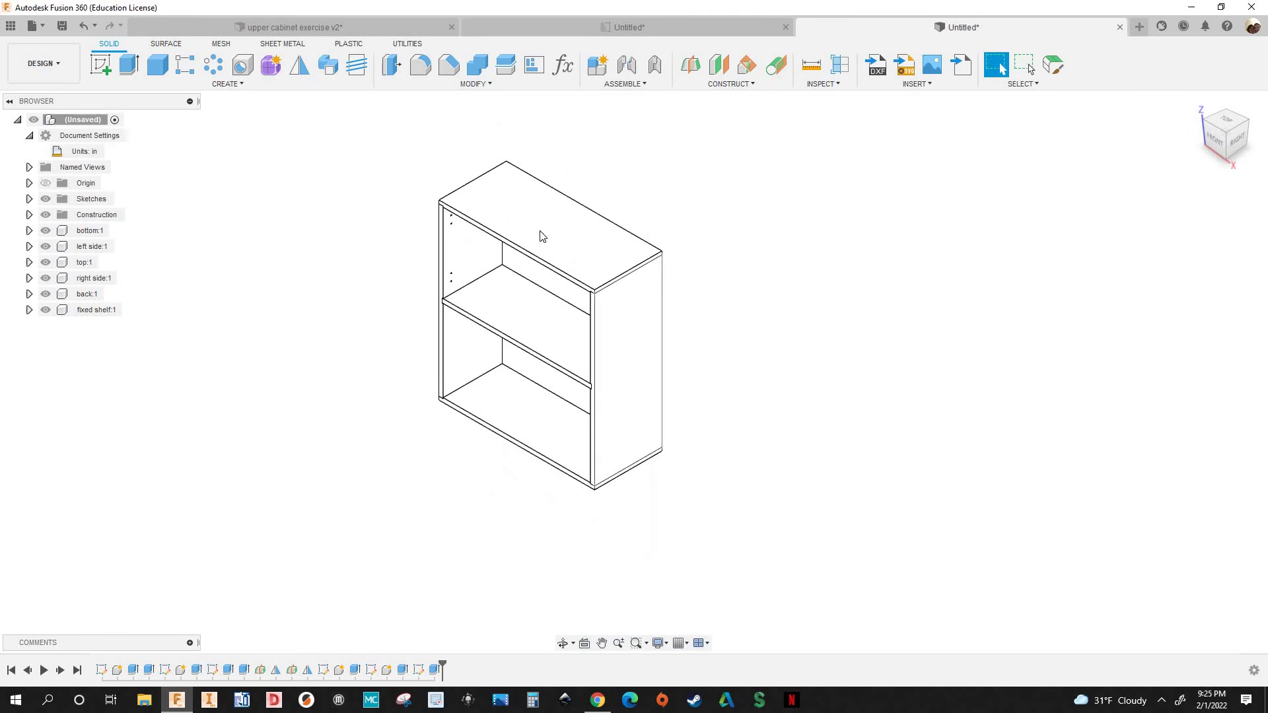
{"action": "scroll", "coordinate": [632, 329], "scroll_direction": "up", "scroll_amount": 2}
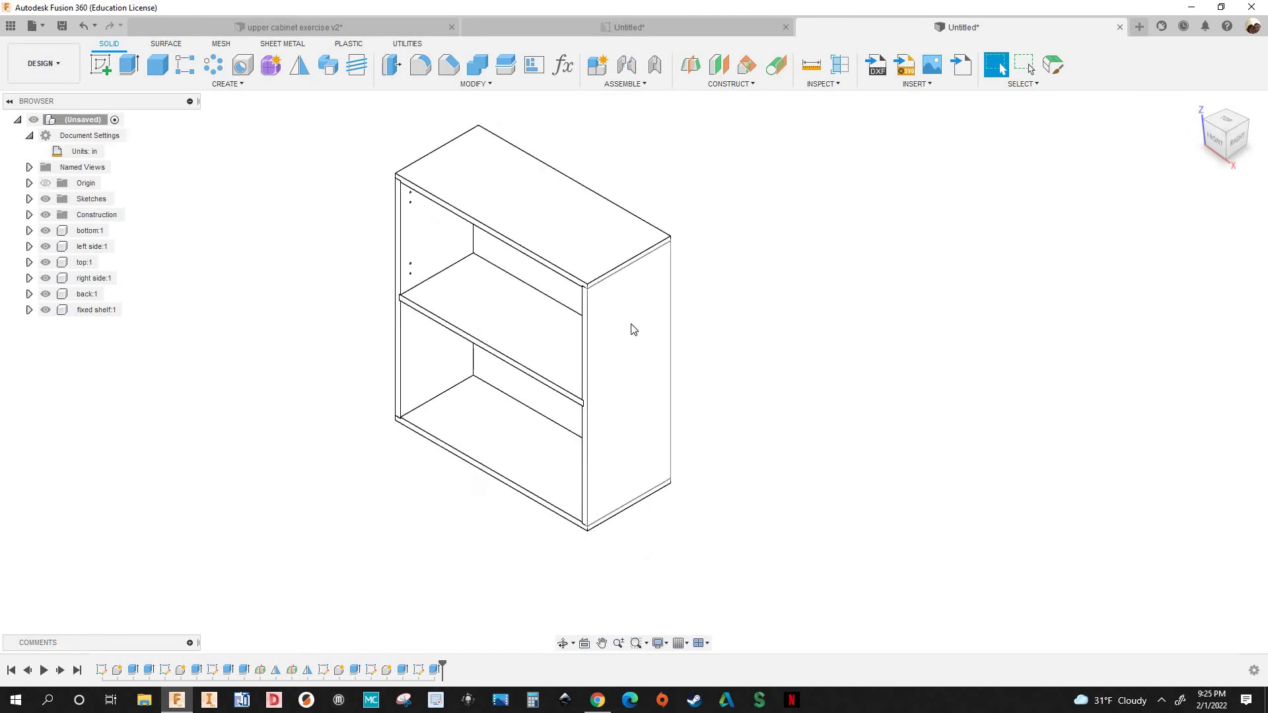
{"action": "scroll", "coordinate": [471, 380], "scroll_direction": "down", "scroll_amount": 2}
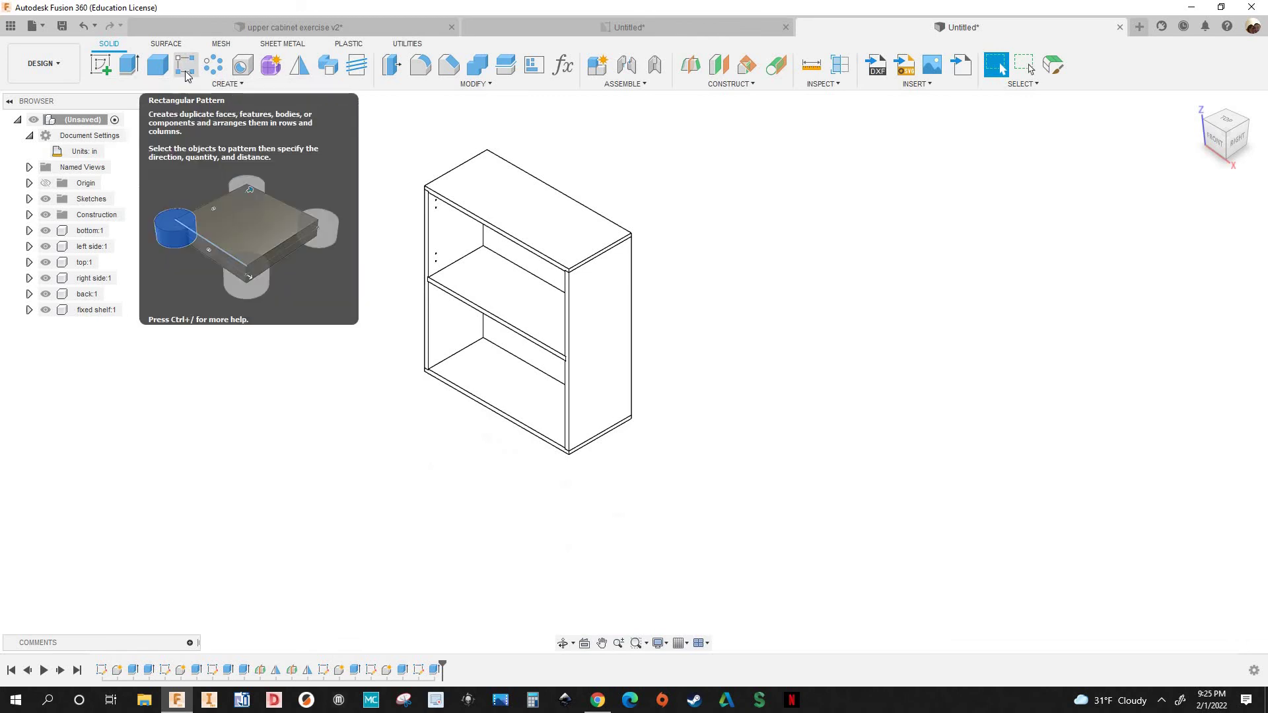
Start a rectangular pattern of components with the bottom, left side, top, right side, back and fixed shelf as objects
{"action": "left_click", "coordinate": [186, 68]}
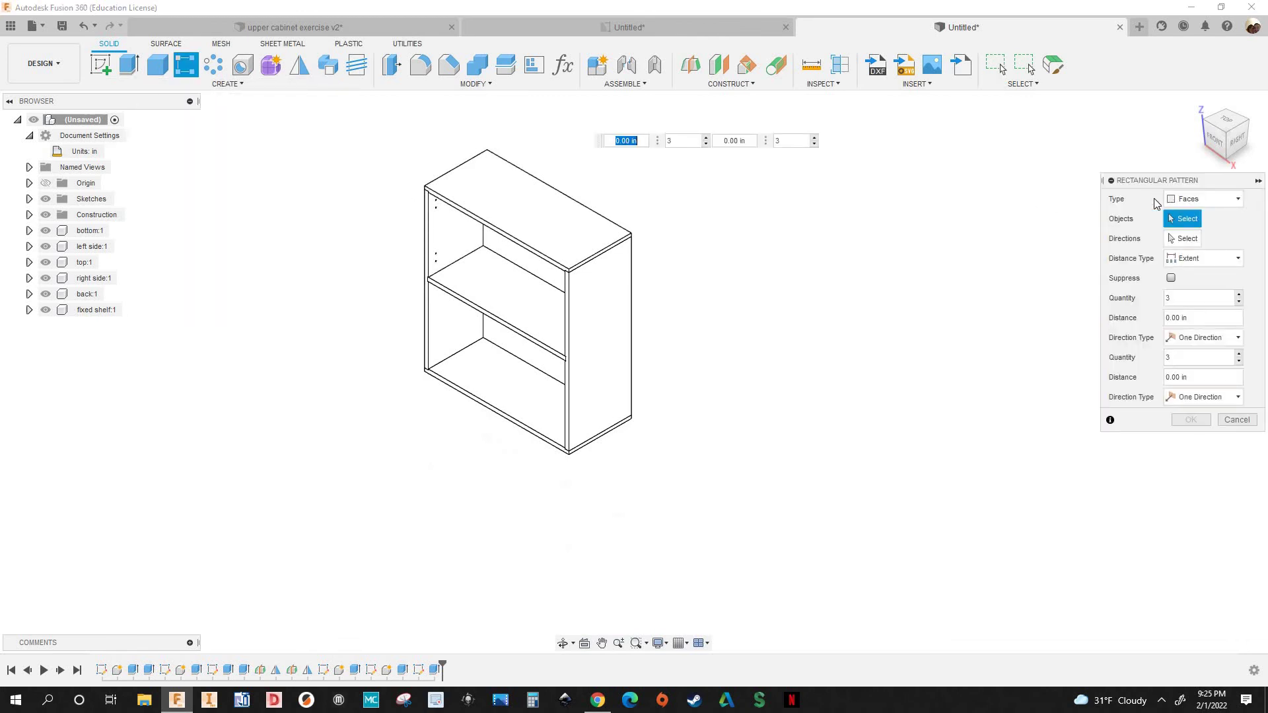
{"action": "left_click", "coordinate": [1211, 204]}
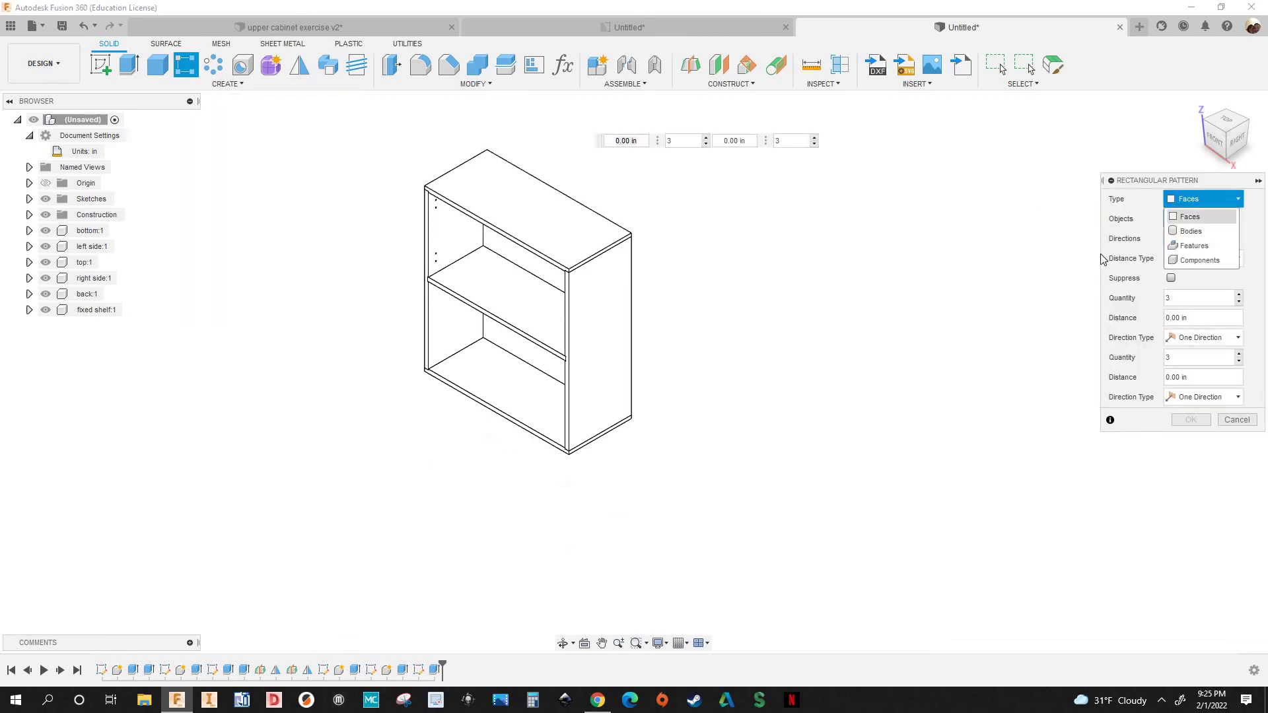
{"action": "left_click", "coordinate": [1193, 257]}
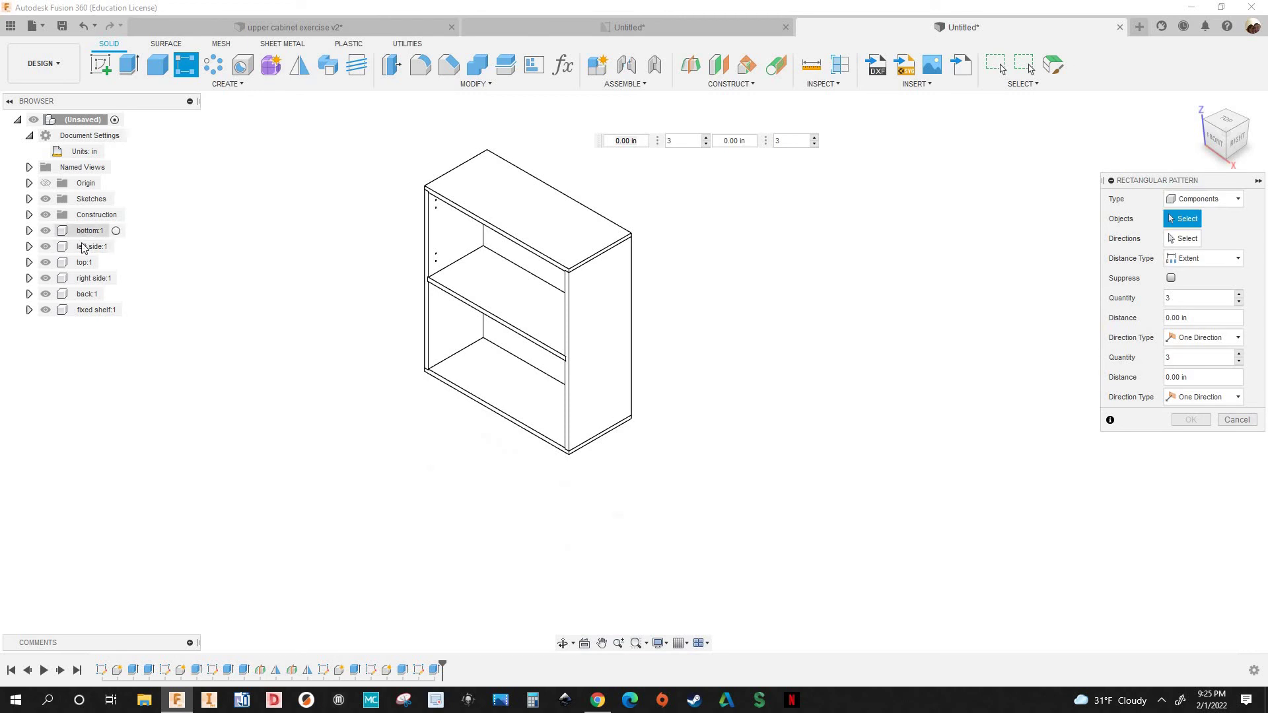
{"action": "left_click", "coordinate": [86, 232]}
{"action": "left_click", "coordinate": [89, 246]}
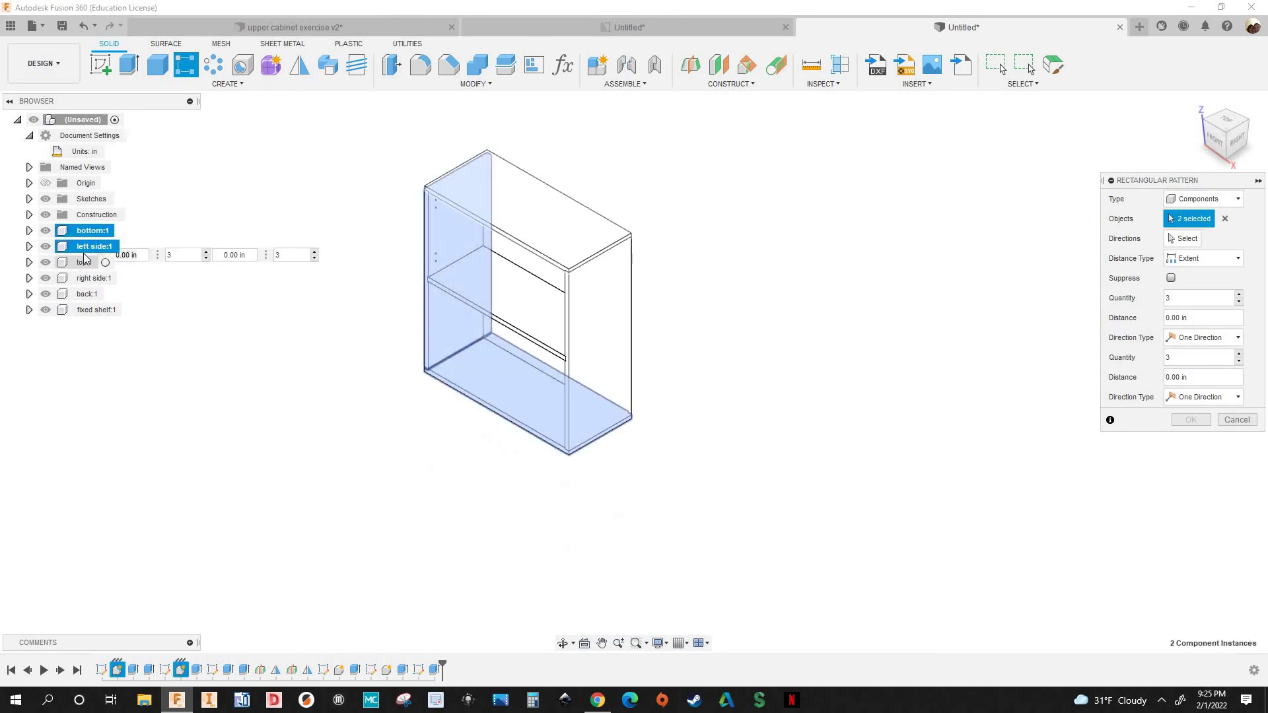
{"action": "left_click", "coordinate": [85, 262]}
{"action": "left_click", "coordinate": [84, 279]}
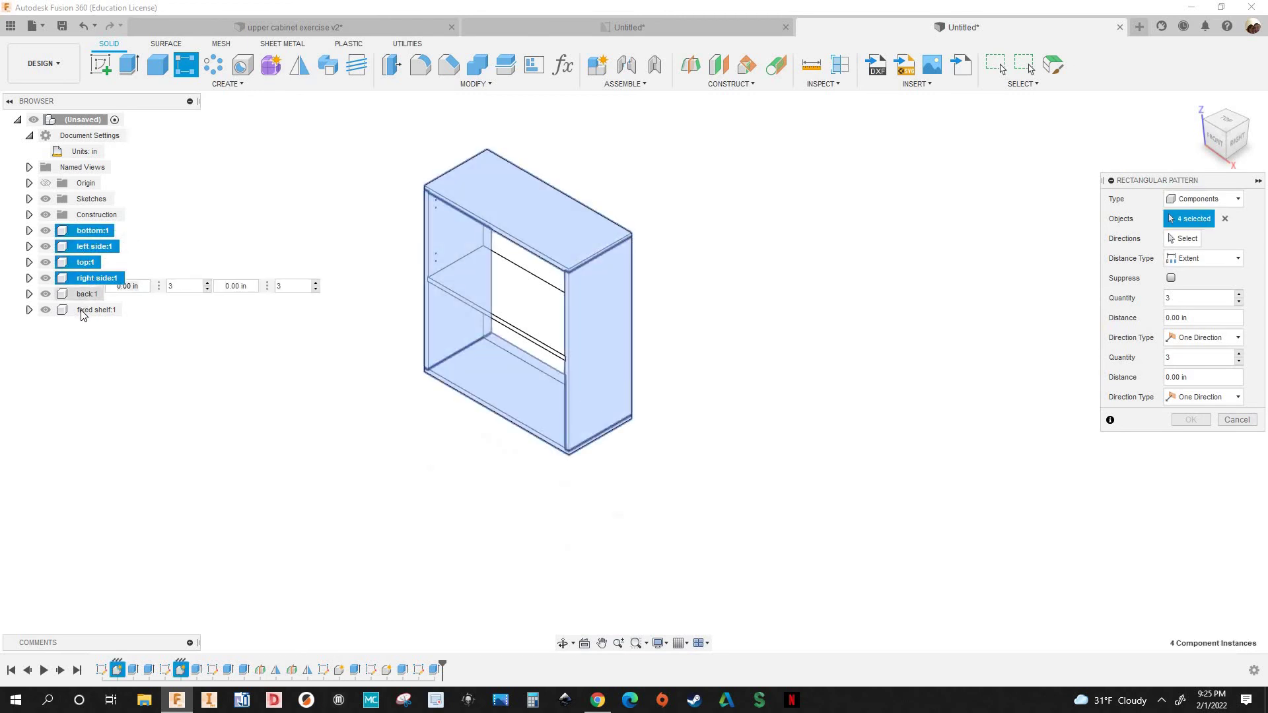
{"action": "left_click", "coordinate": [84, 294]}
{"action": "left_click", "coordinate": [119, 309]}
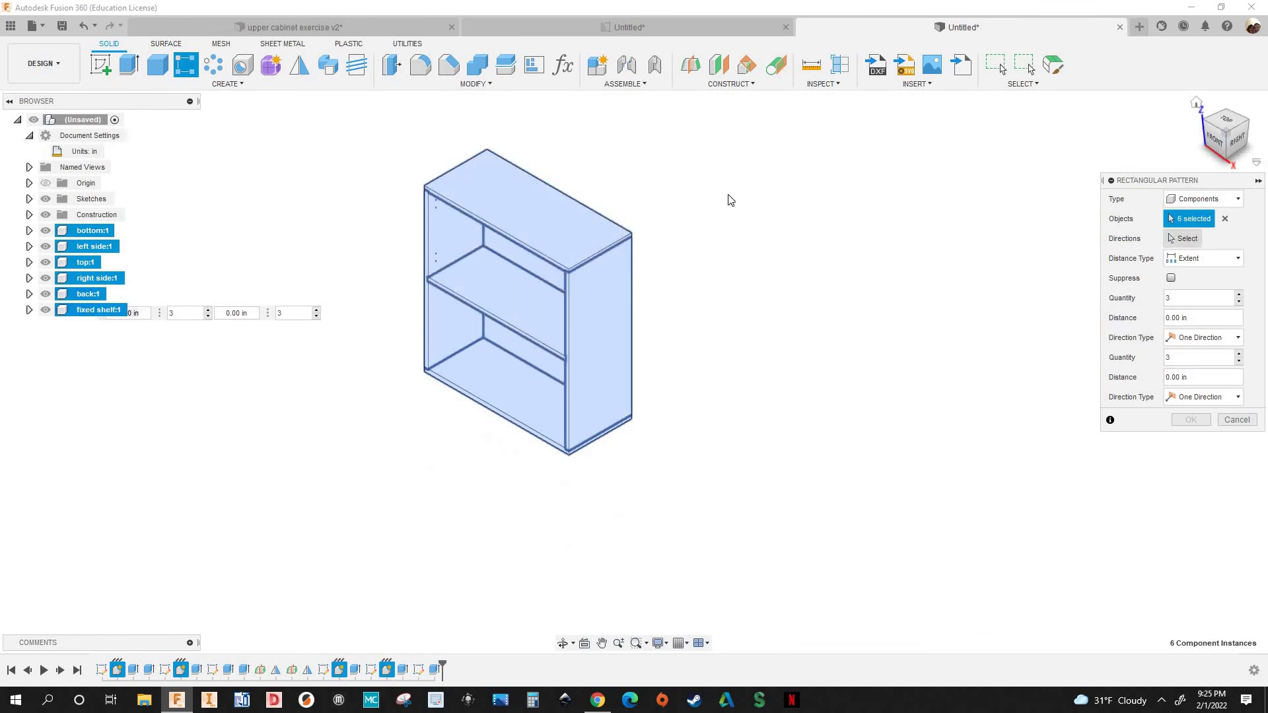
Pattern the cabinet components along the top panel's long back edge with quantity 2, Extent distance type and the distance width
{"action": "scroll", "coordinate": [575, 257], "scroll_direction": "up", "scroll_amount": 6}
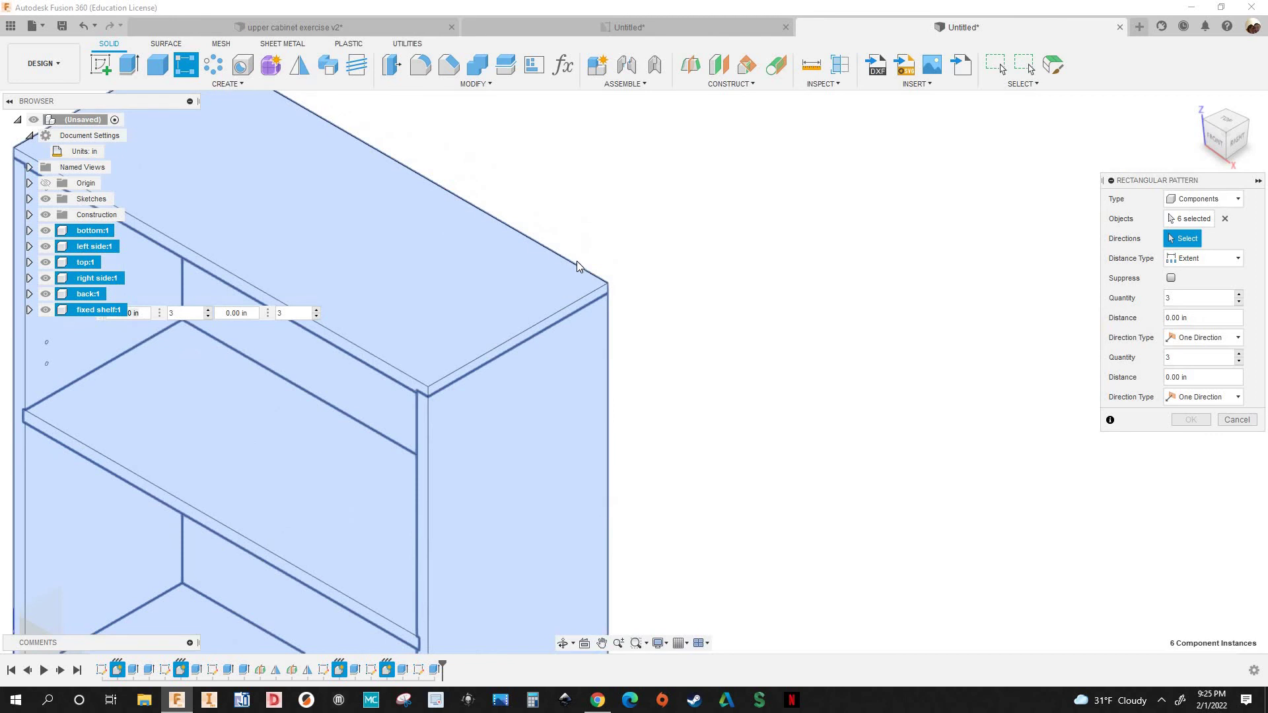
{"action": "left_click", "coordinate": [577, 265]}
{"action": "scroll", "coordinate": [702, 267], "scroll_direction": "down", "scroll_amount": 6}
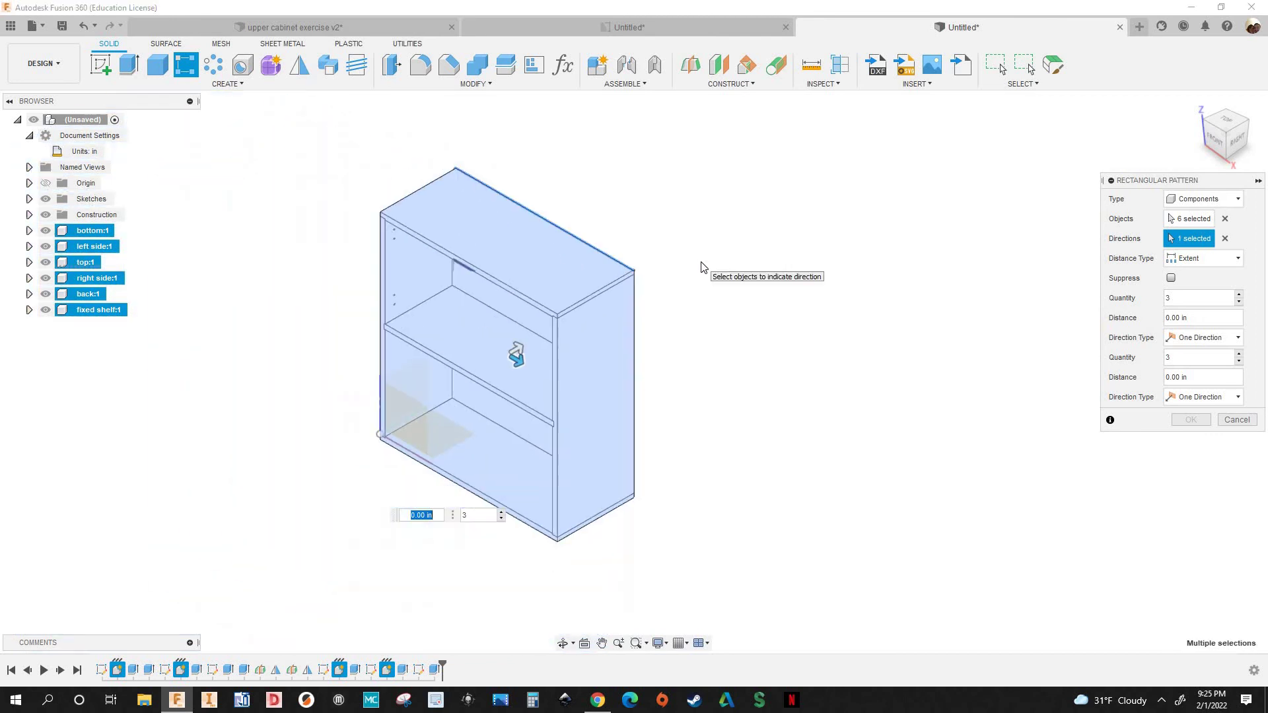
{"action": "left_click", "coordinate": [1187, 265]}
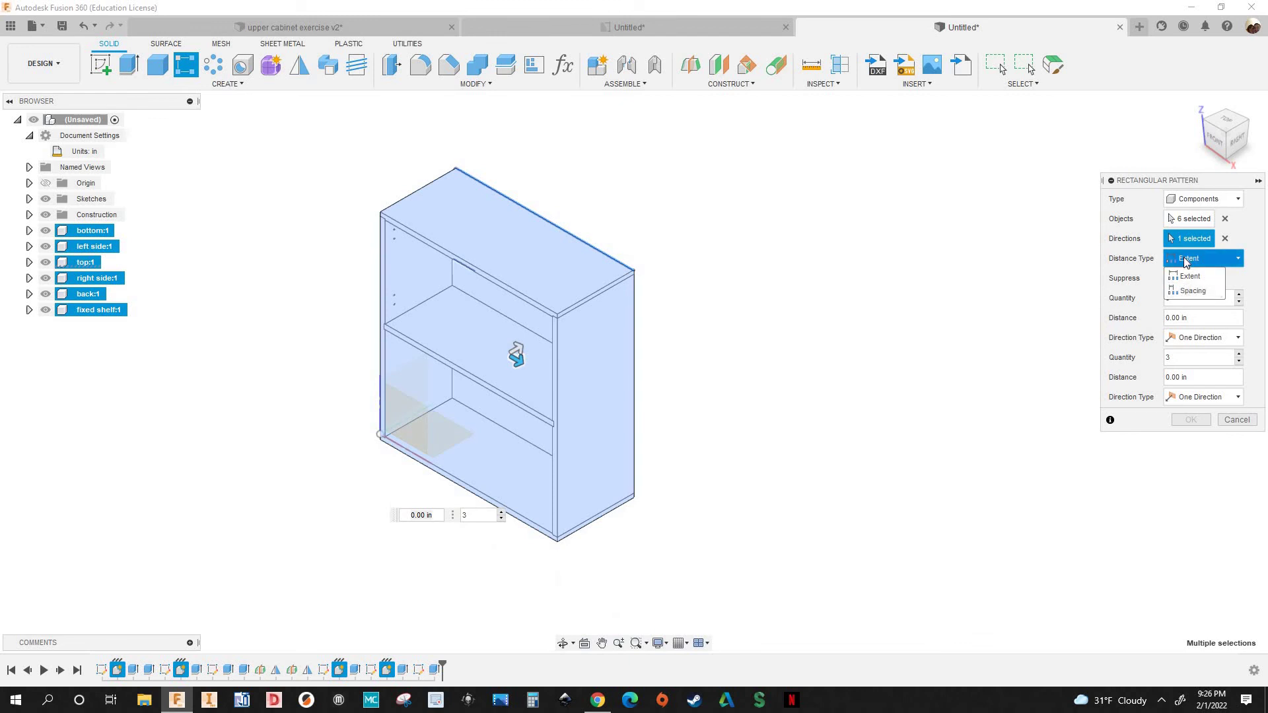
{"action": "left_click", "coordinate": [1066, 333]}
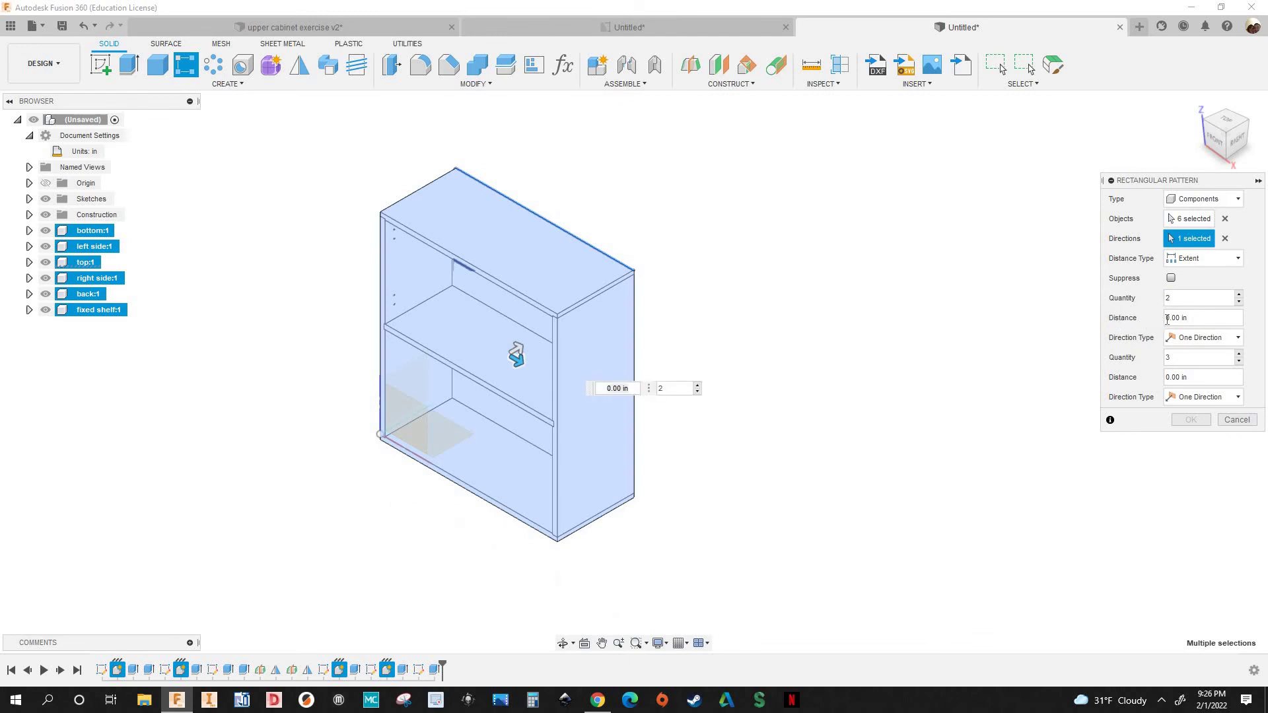
{"action": "key", "text": "Tab"}
{"action": "type", "text": "width"}
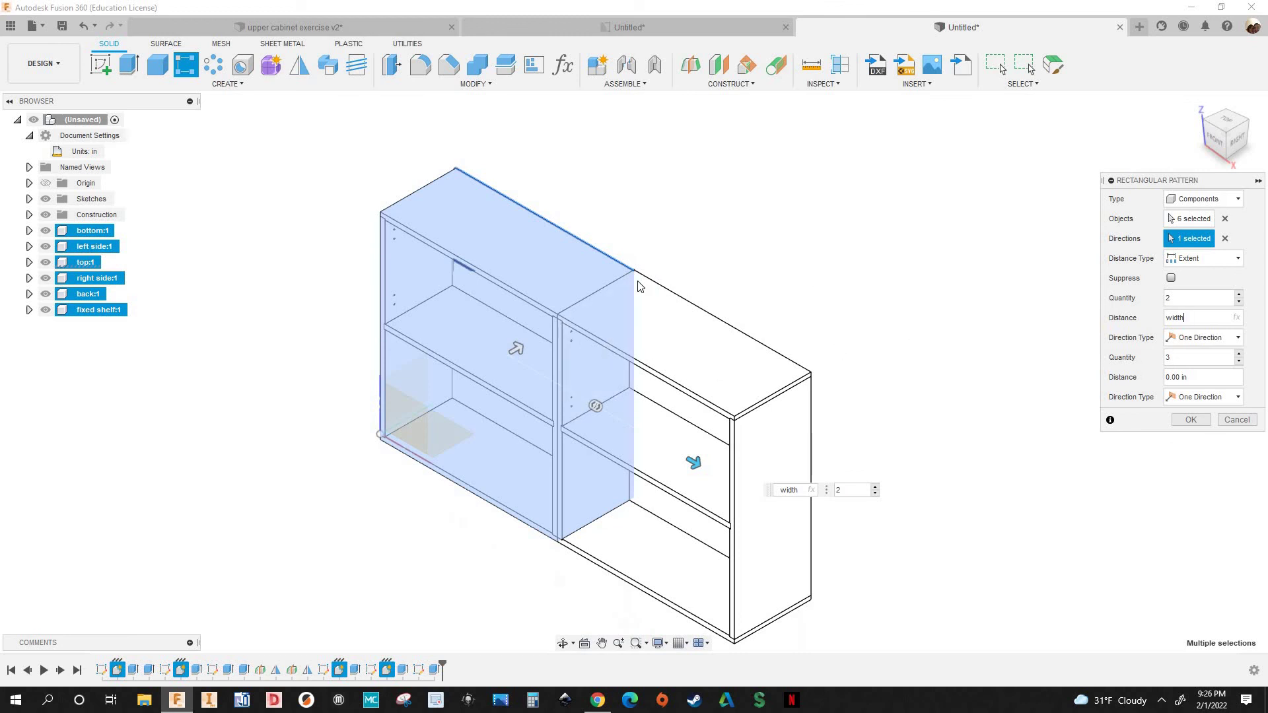
{"action": "middle_click_drag", "start_coordinate": [658, 385], "coordinate": [623, 328]}
{"action": "key", "text": "Tab"}
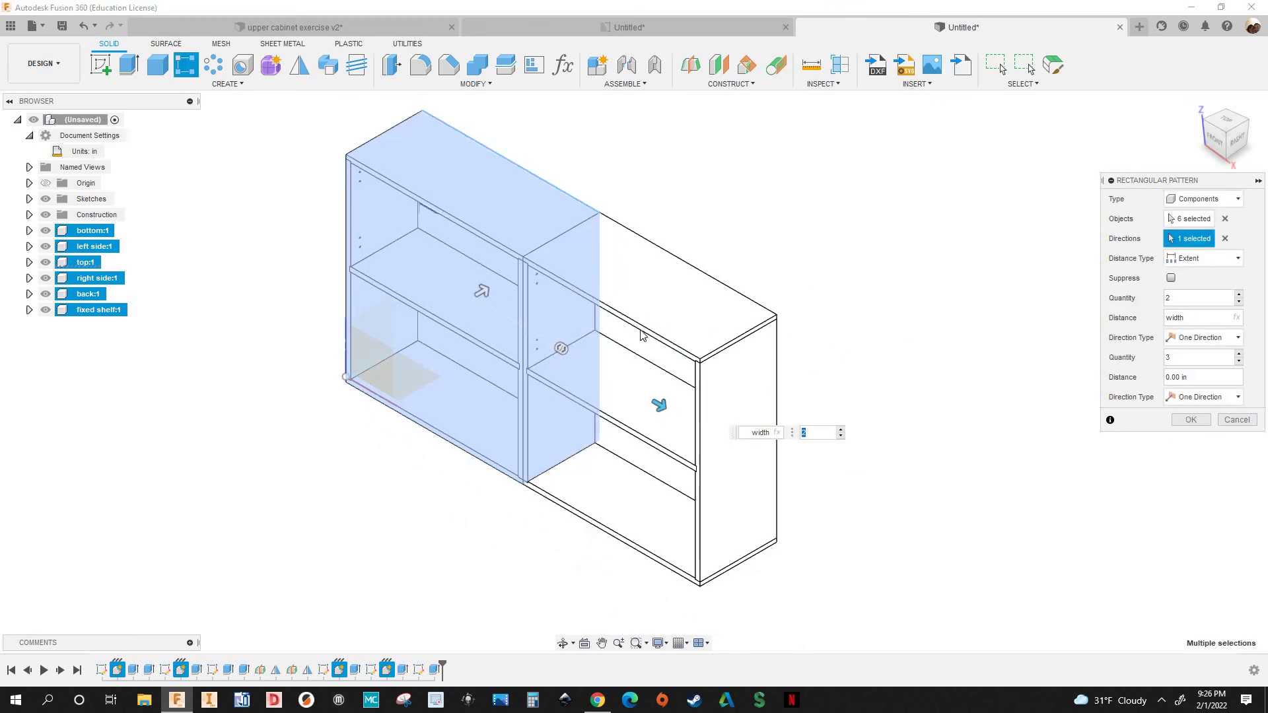
{"action": "left_click", "coordinate": [1190, 420]}
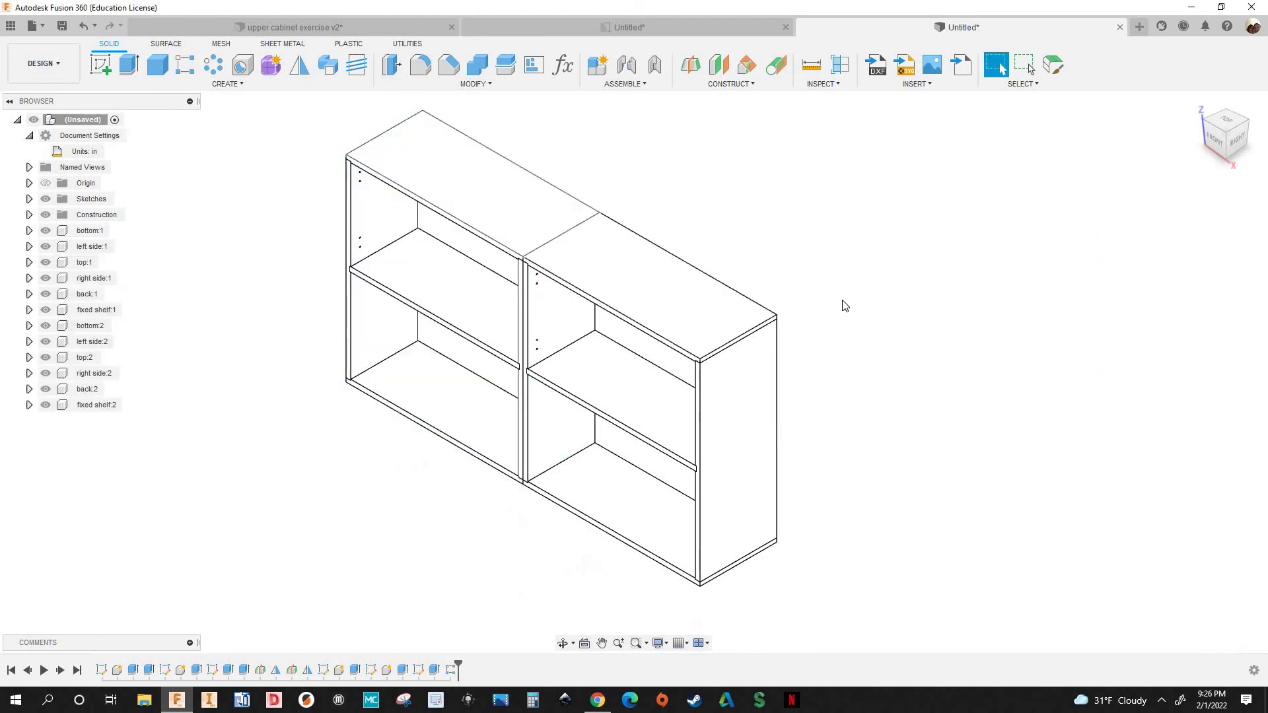
Set the width user parameter to 20 in and close the parameters
{"action": "middle_click_drag", "start_coordinate": [779, 328], "coordinate": [932, 351], "text": "shift"}
{"action": "middle_click_drag", "start_coordinate": [537, 119], "coordinate": [571, 135]}
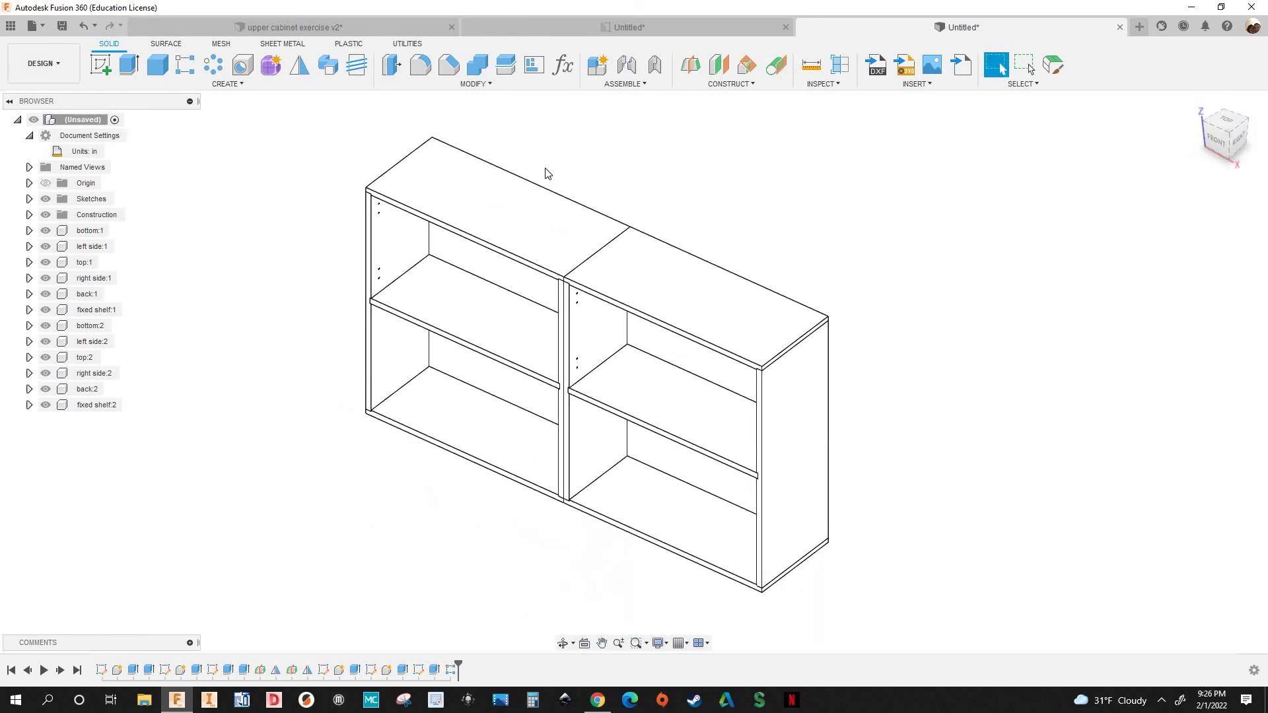
{"action": "left_click", "coordinate": [560, 70]}
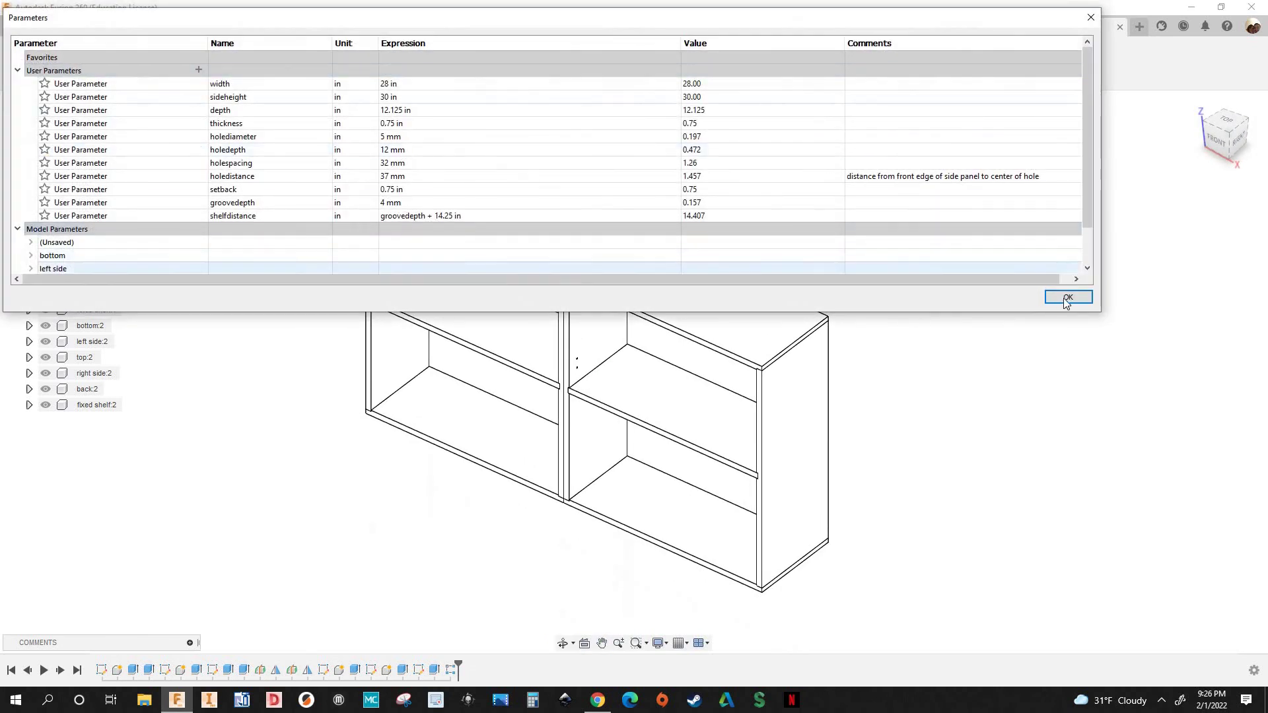
{"action": "left_click", "coordinate": [1066, 298]}
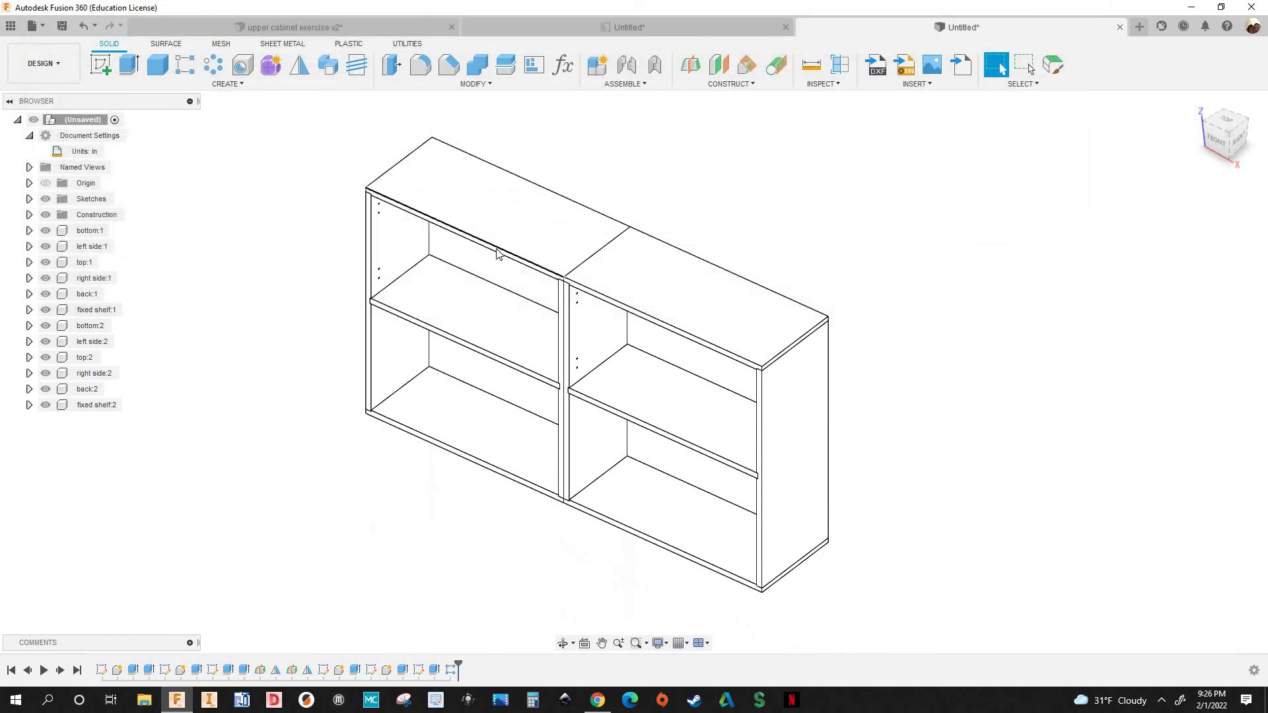
{"action": "left_click", "coordinate": [561, 67]}
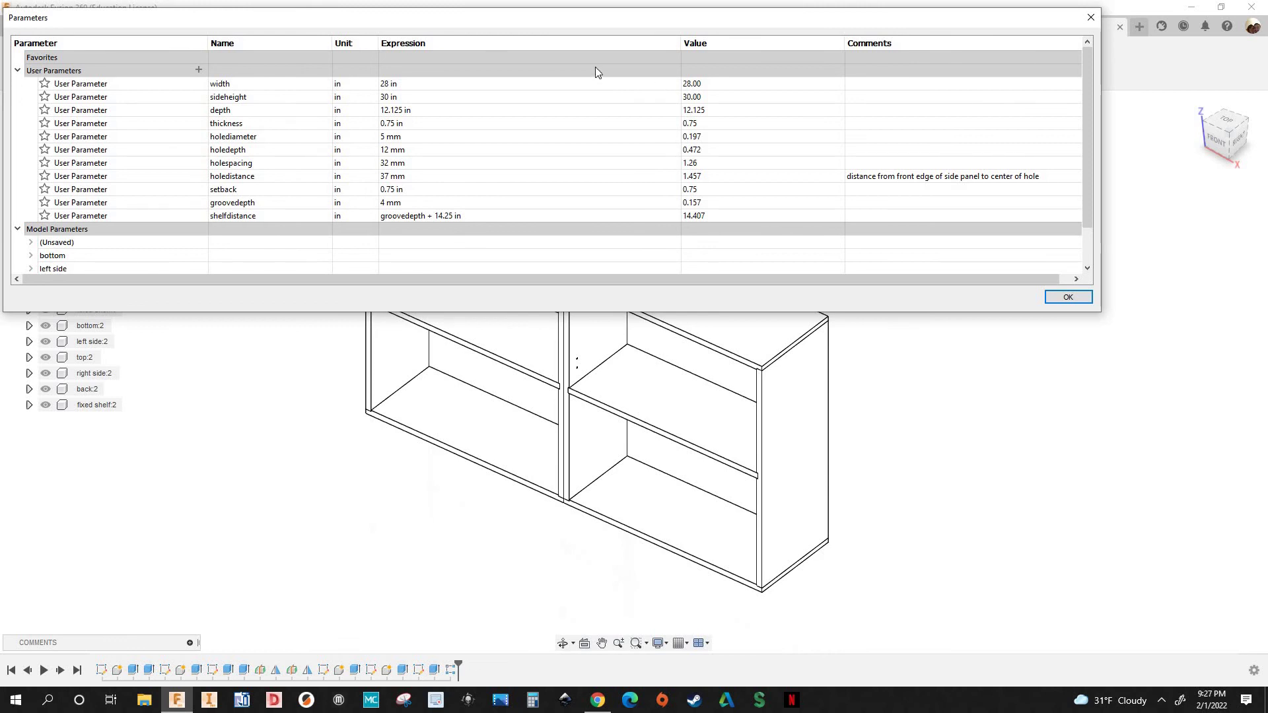
{"action": "double_click", "coordinate": [389, 84]}
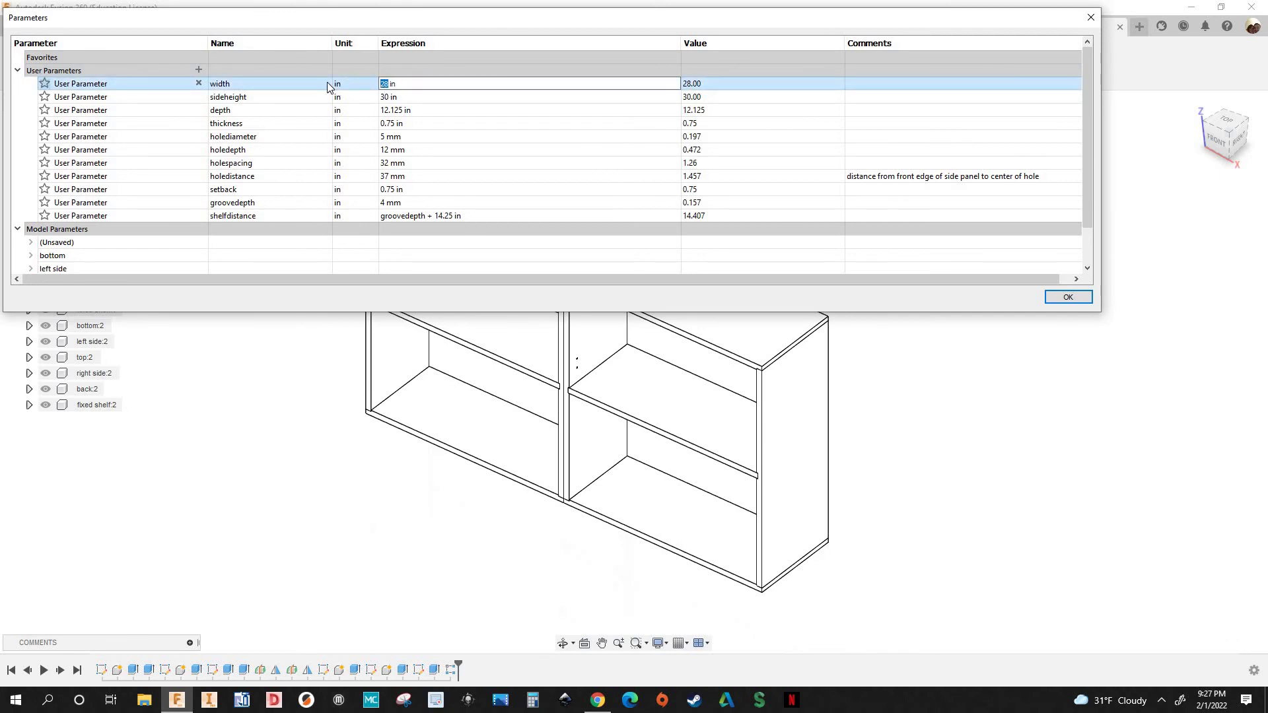
{"action": "type", "text": "20"}
{"action": "key", "text": "Return"}
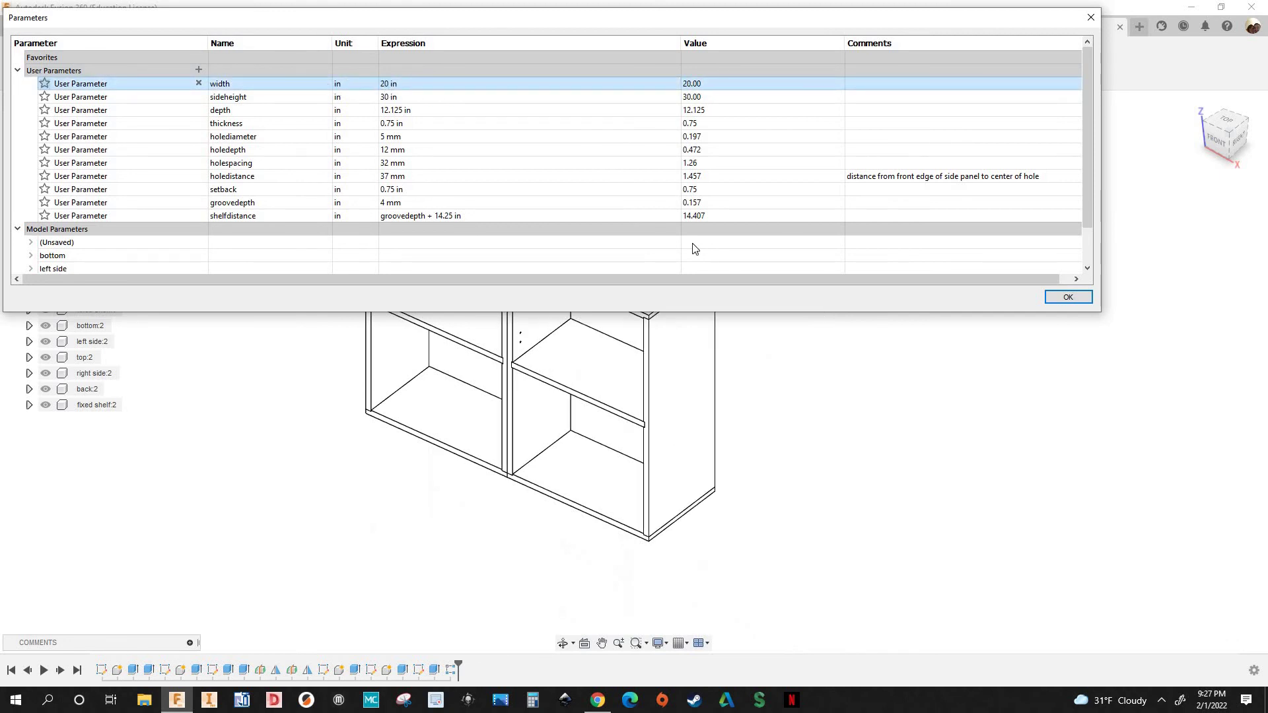
{"action": "left_click", "coordinate": [1047, 297]}
Edit the rectangular pattern of the cabinet components to use the Spacing distance type
{"action": "scroll", "coordinate": [932, 298], "scroll_direction": "up", "scroll_amount": 5}
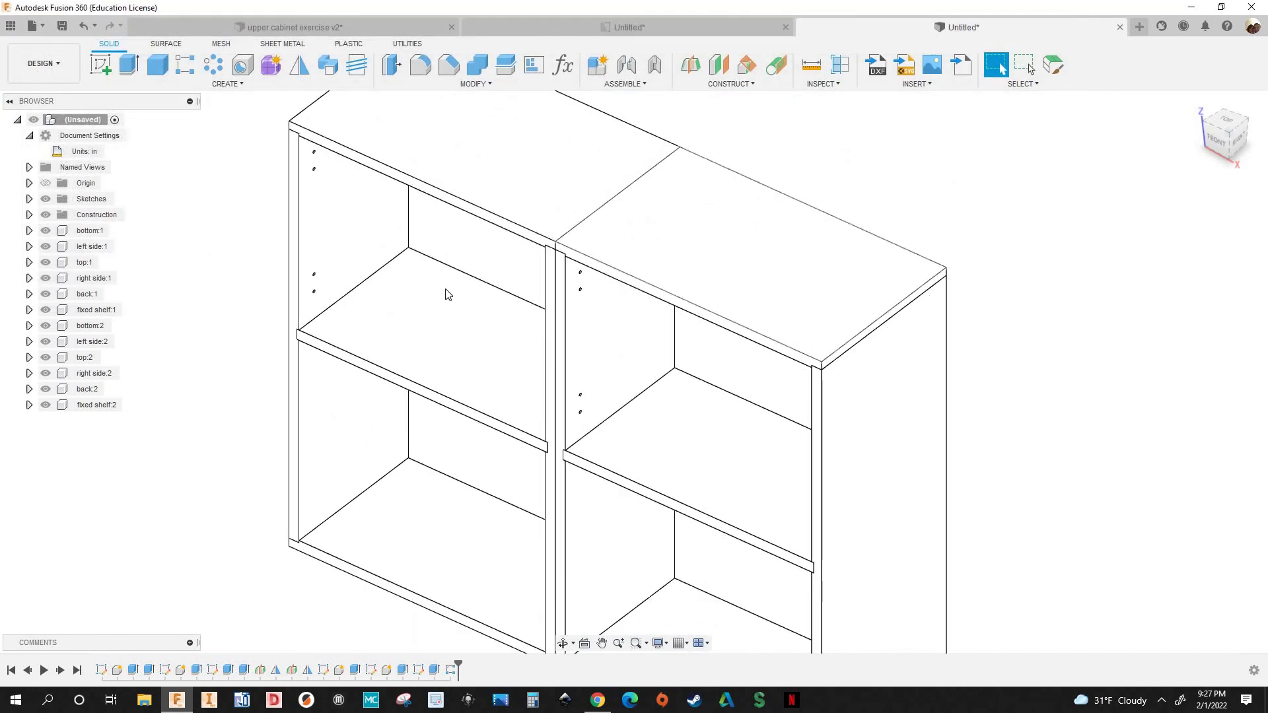
{"action": "scroll", "coordinate": [454, 288], "scroll_direction": "down", "scroll_amount": 3}
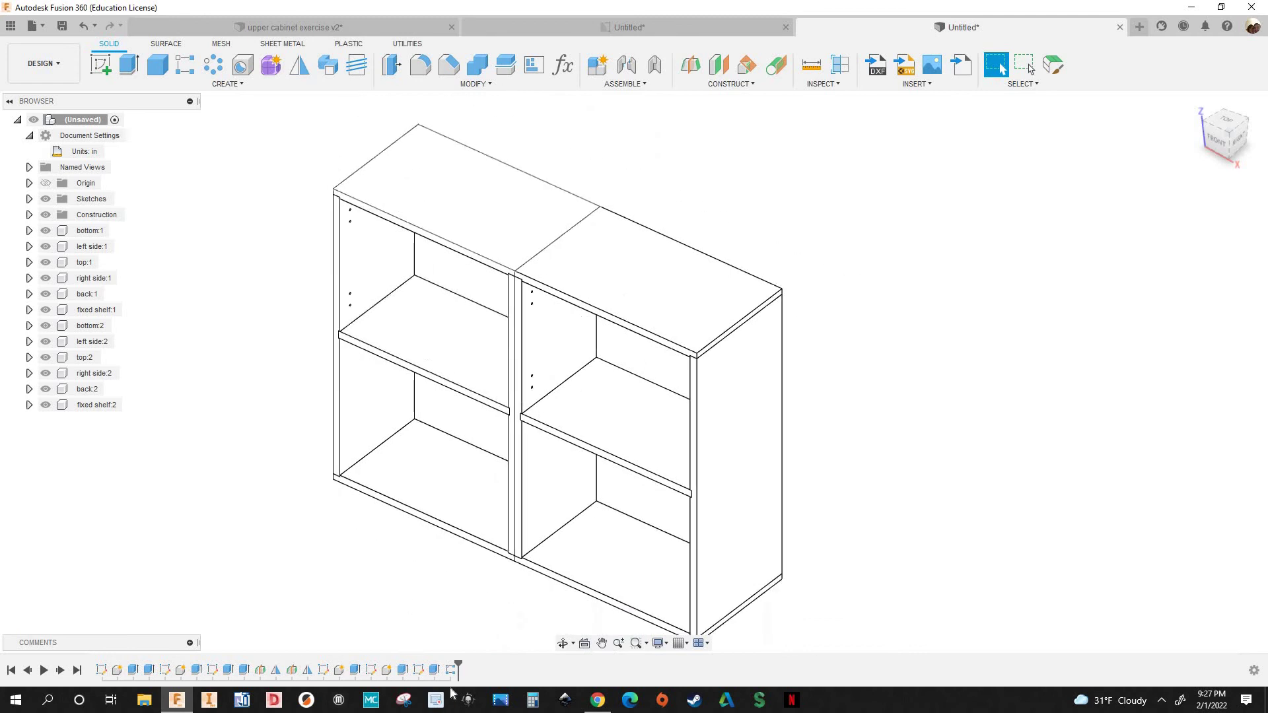
{"action": "right_click", "coordinate": [451, 670]}
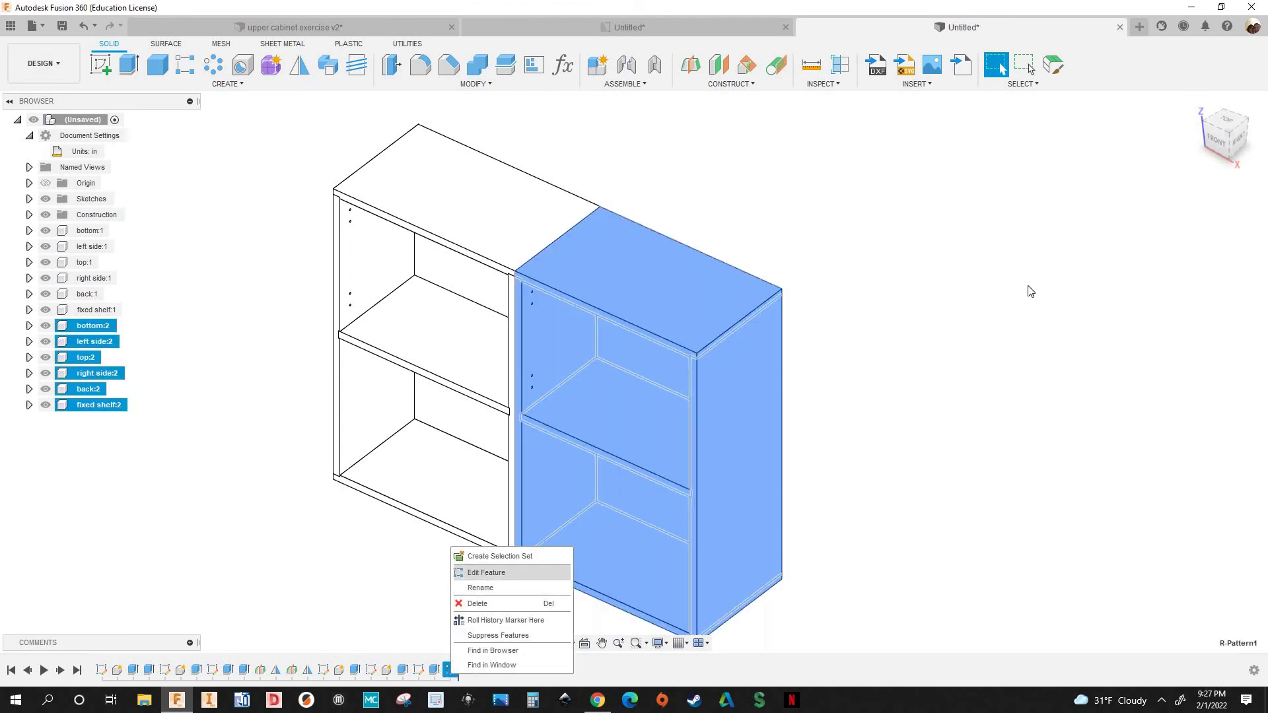
{"action": "left_click", "coordinate": [485, 573]}
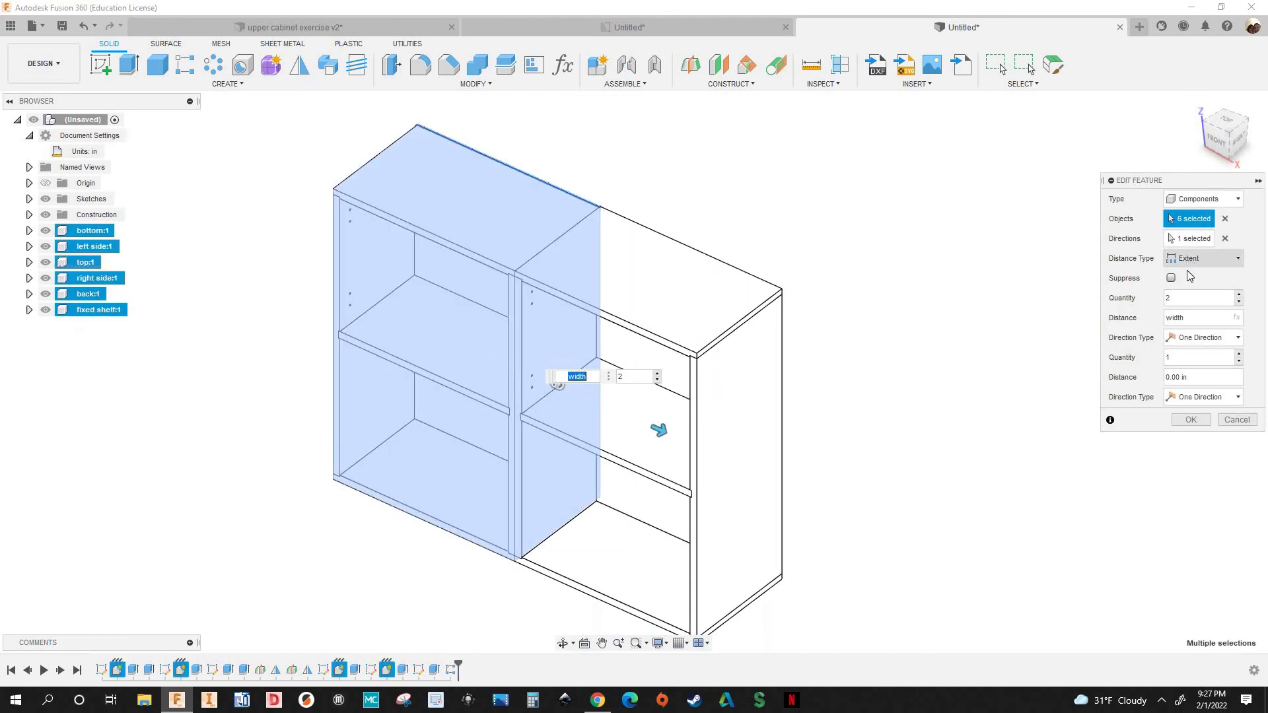
{"action": "left_click", "coordinate": [1189, 260]}
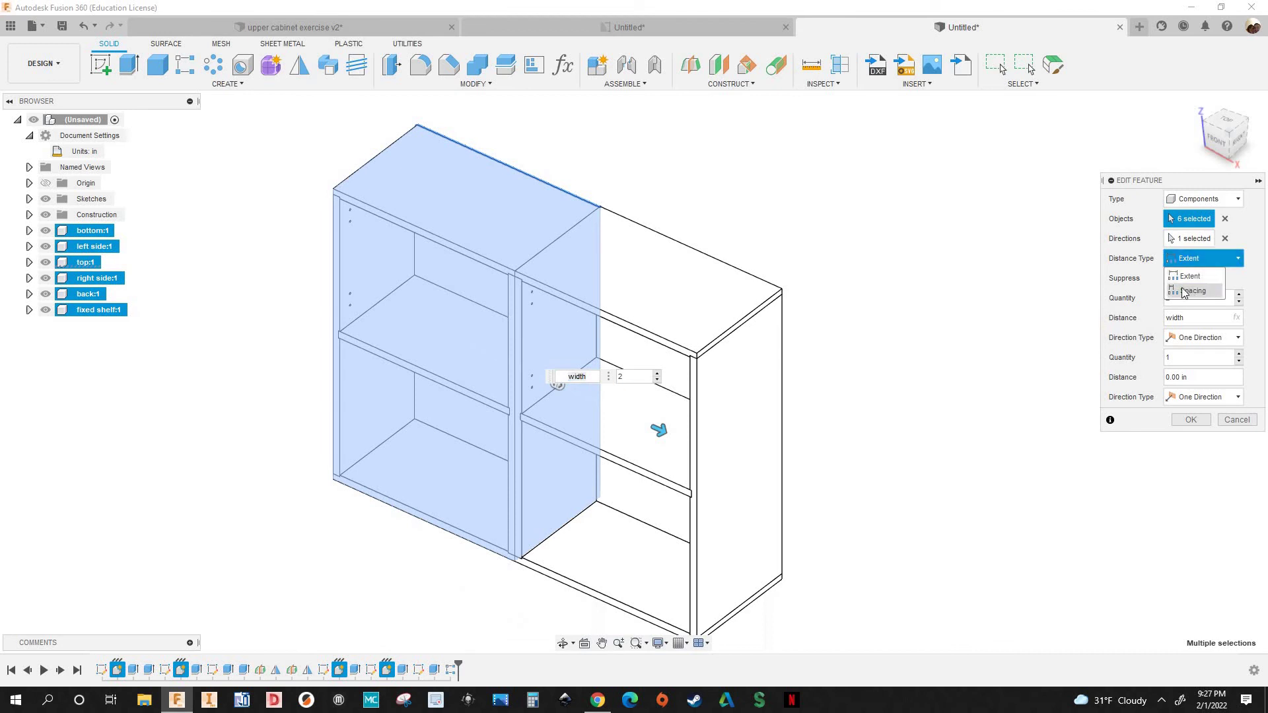
{"action": "left_click", "coordinate": [1183, 292]}
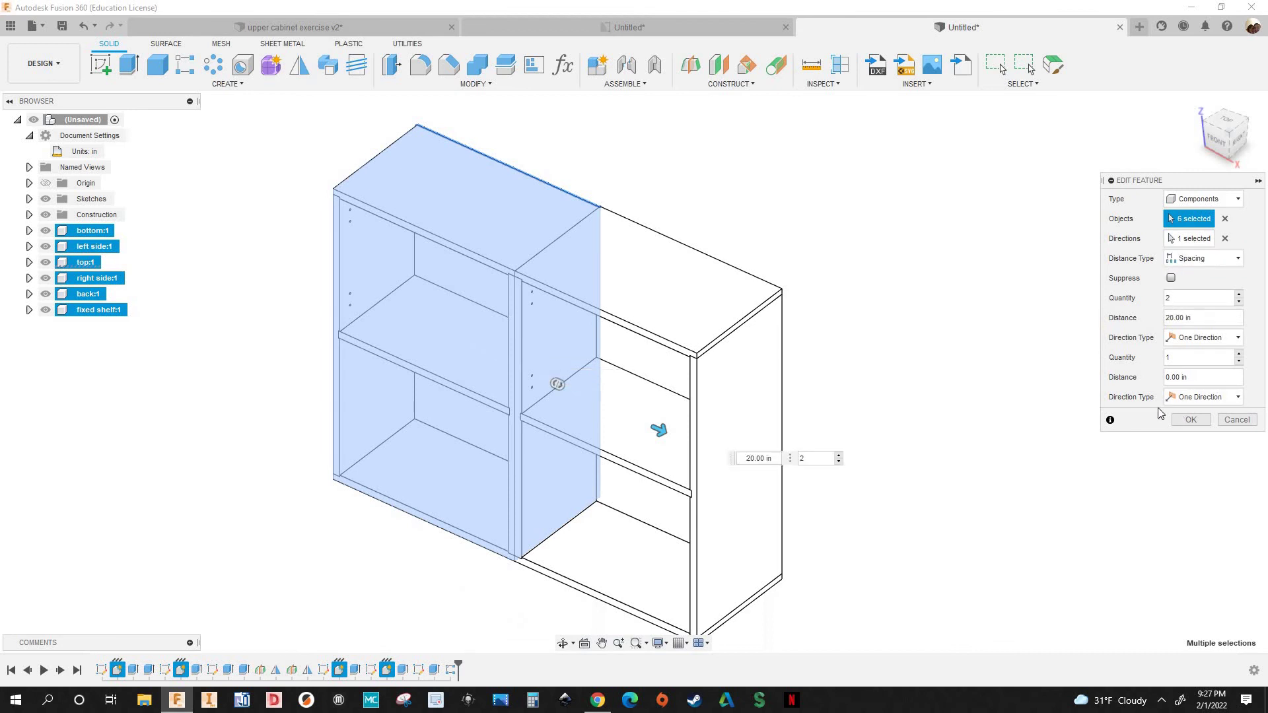
{"action": "left_click", "coordinate": [1190, 420]}
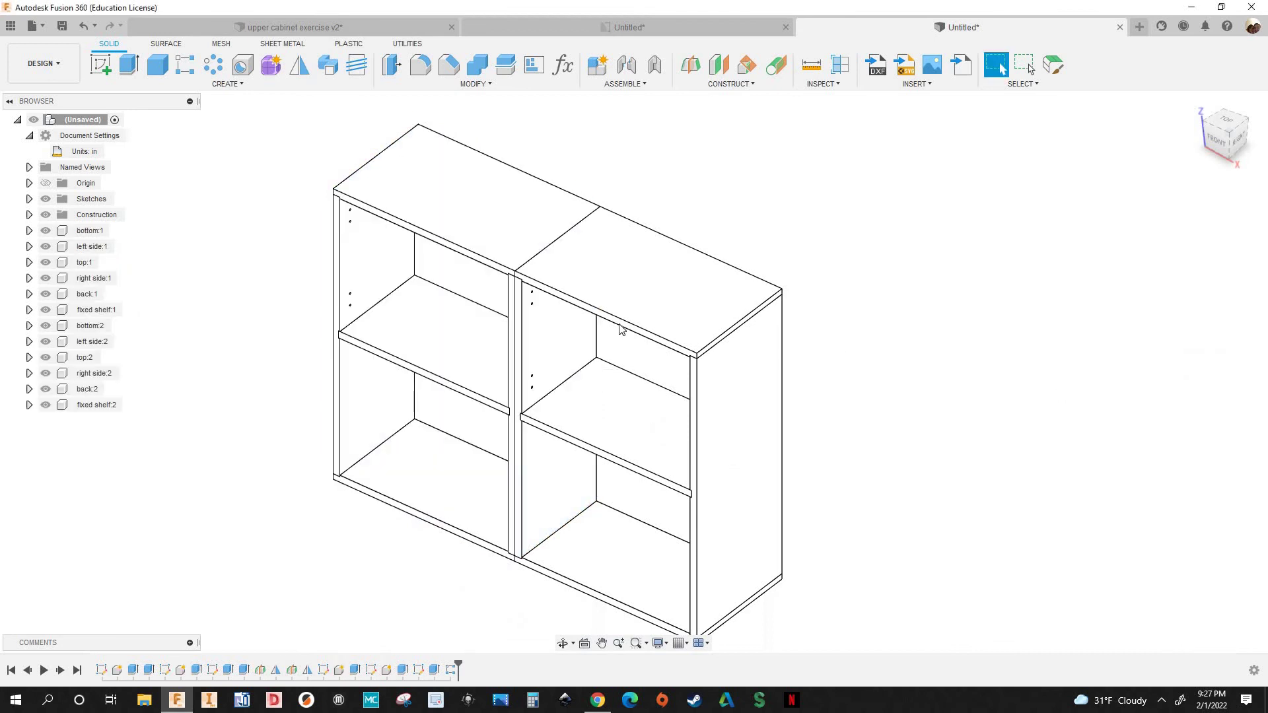
Set the width user parameter to 28 in, close the parameters and inspect both cabinets
{"action": "left_click", "coordinate": [563, 65]}
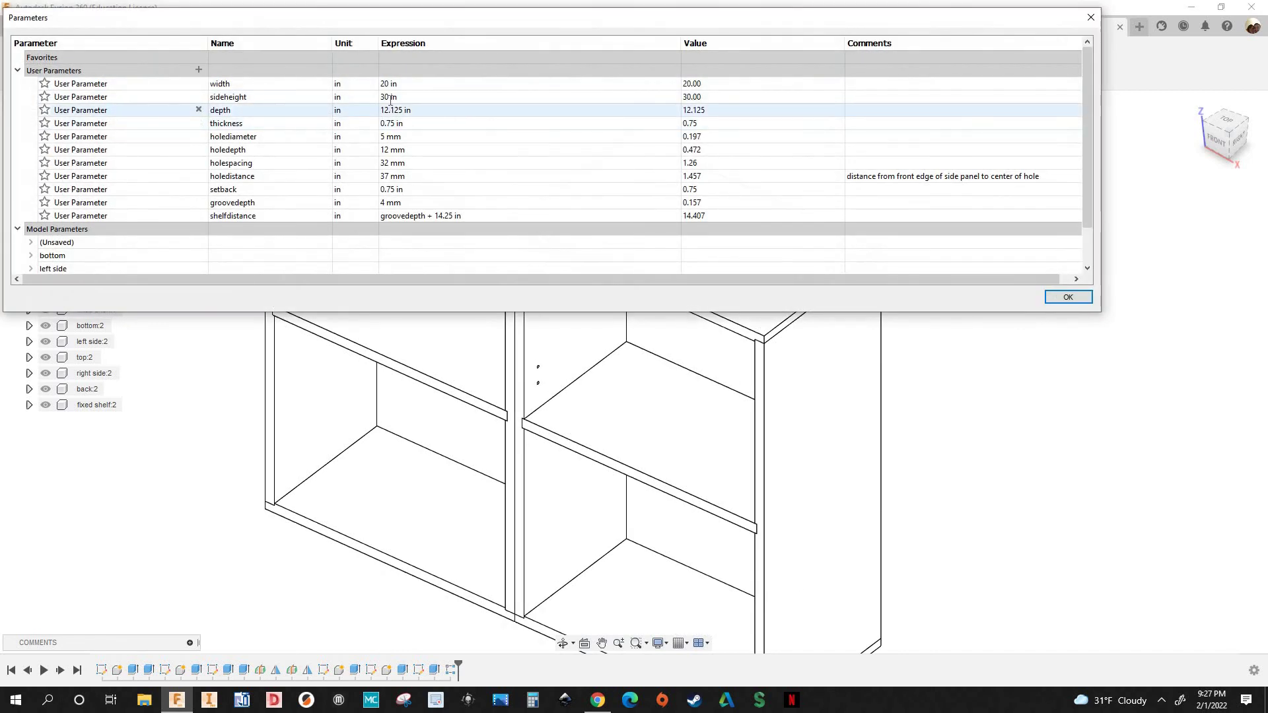
{"action": "left_click", "coordinate": [390, 97]}
{"action": "left_click", "coordinate": [389, 97]}
{"action": "left_click", "coordinate": [389, 84]}
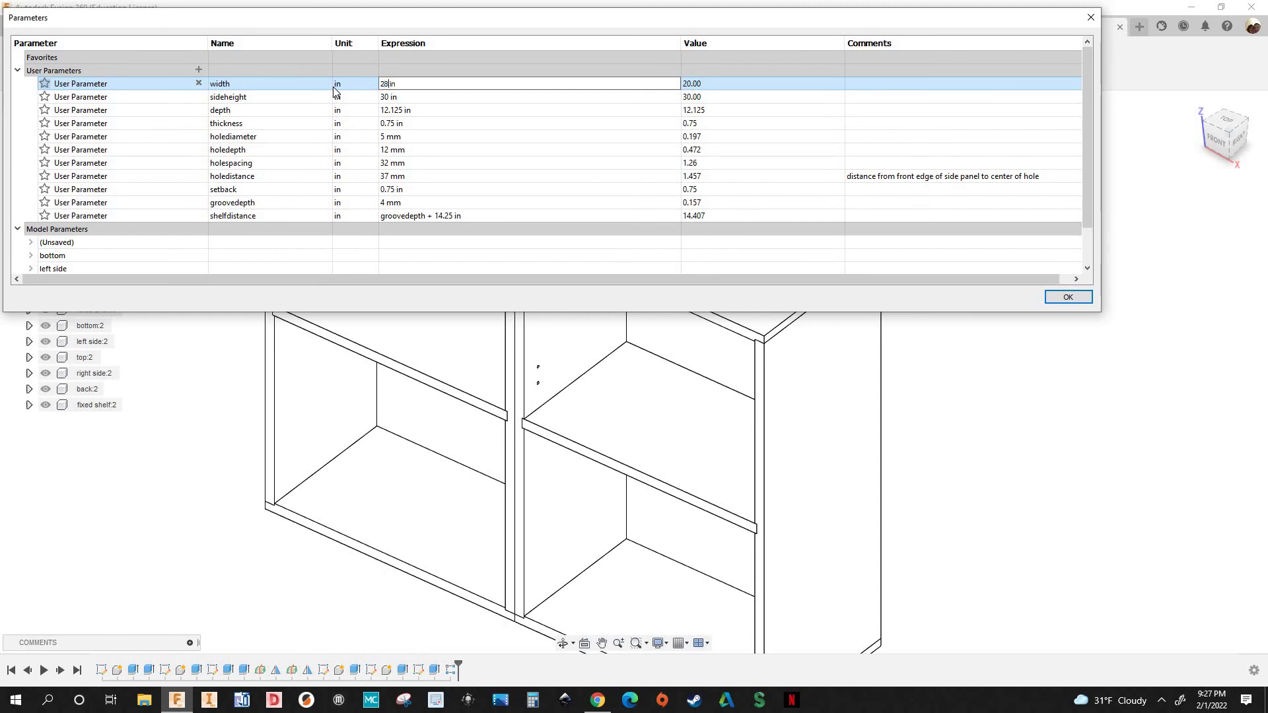
{"action": "type", "text": "28"}
{"action": "key", "text": "Return"}
{"action": "left_click", "coordinate": [553, 439]}
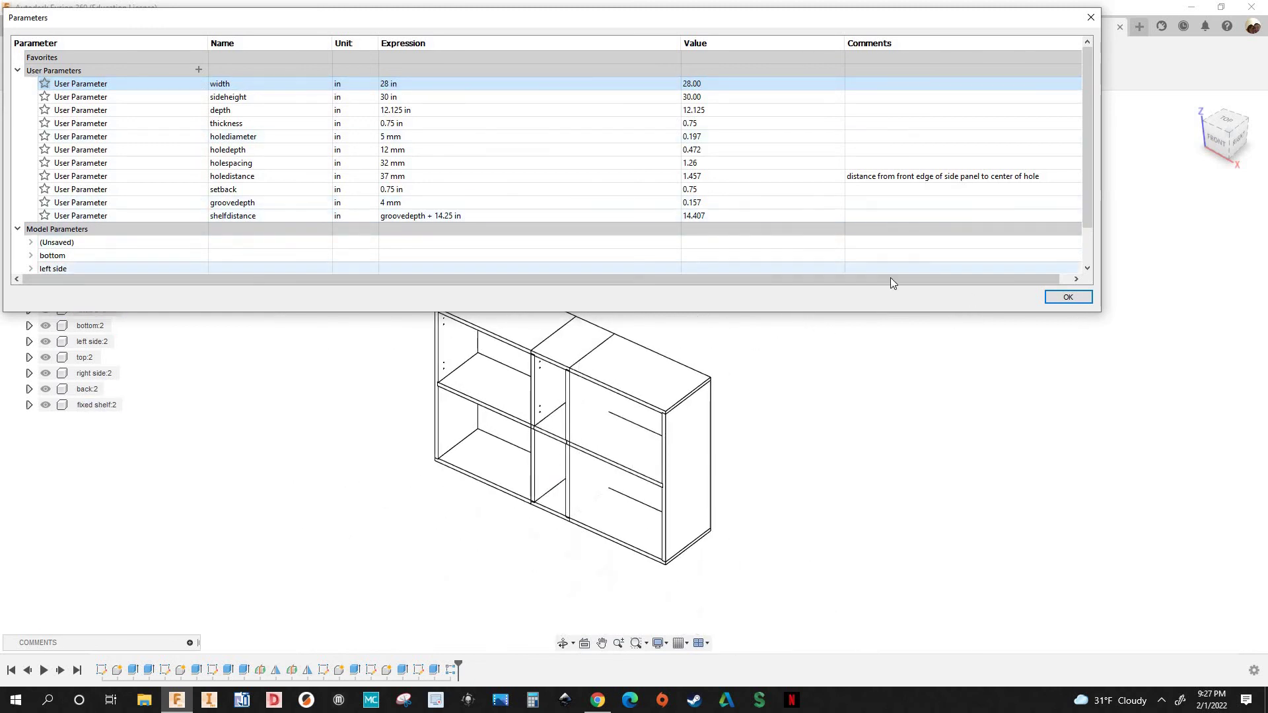
{"action": "left_click", "coordinate": [1060, 298]}
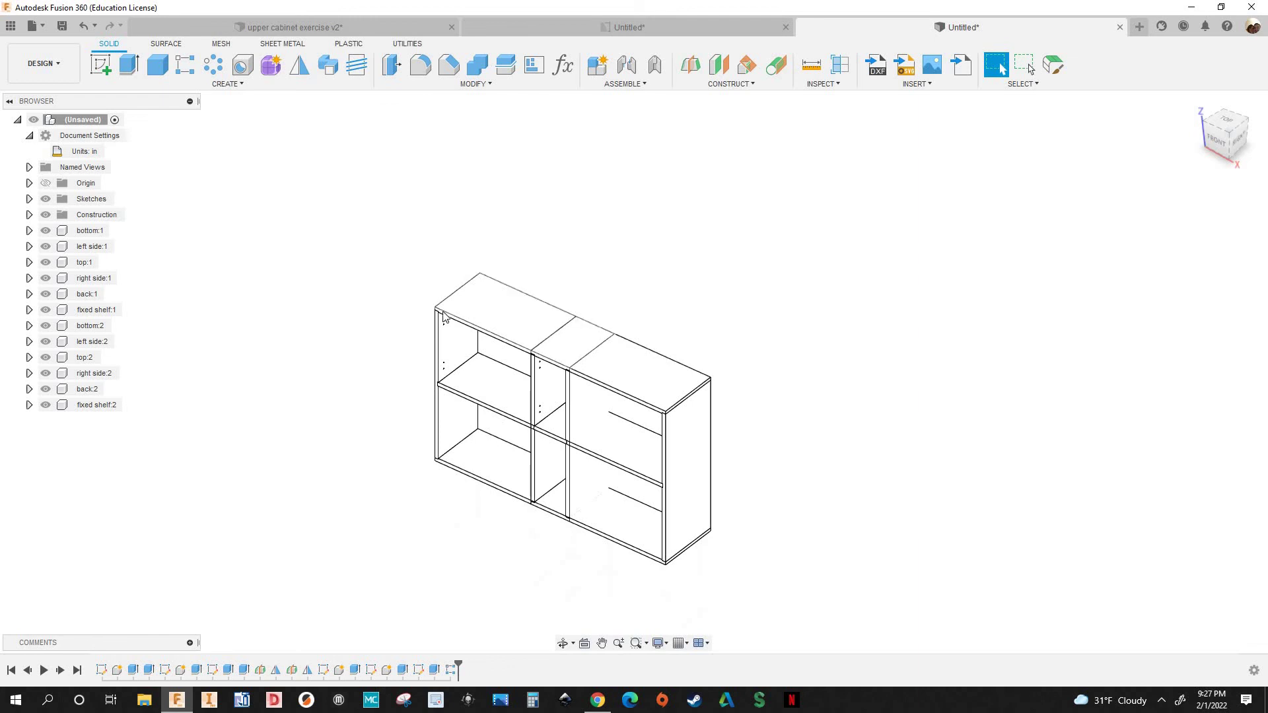
{"action": "scroll", "coordinate": [595, 367], "scroll_direction": "up", "scroll_amount": 4}
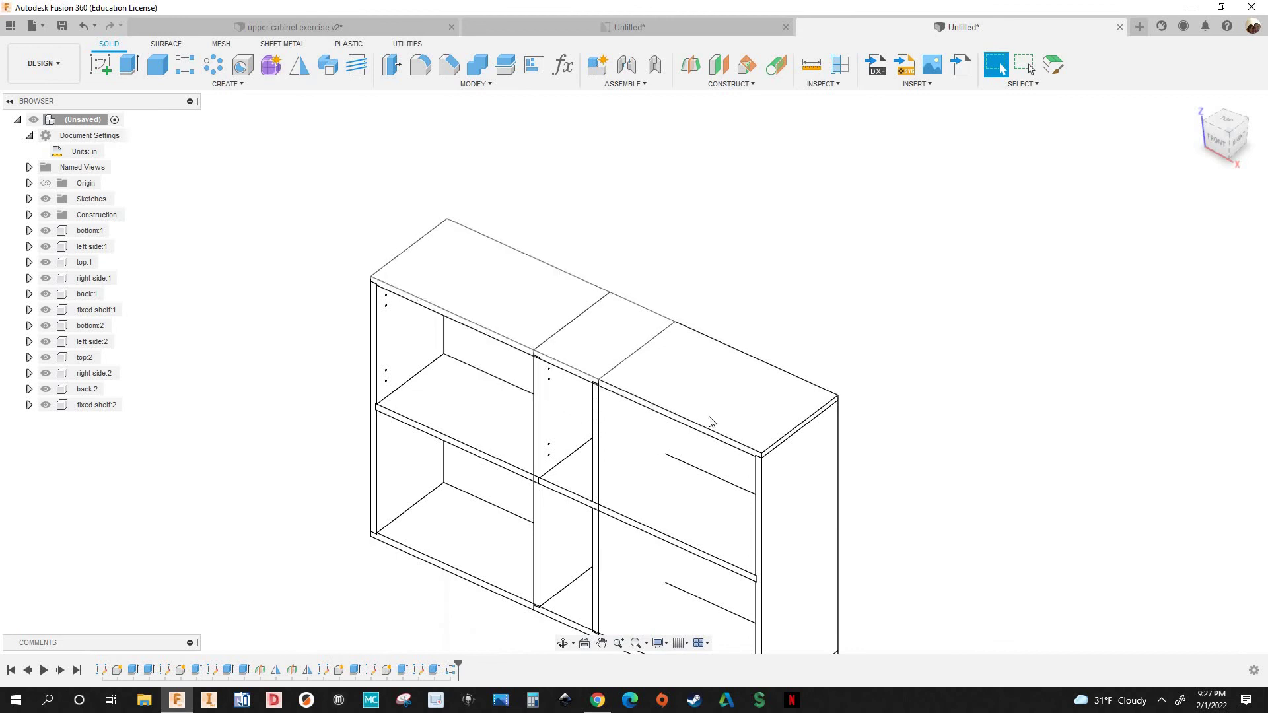
{"action": "scroll", "coordinate": [574, 364], "scroll_direction": "down", "scroll_amount": 2}
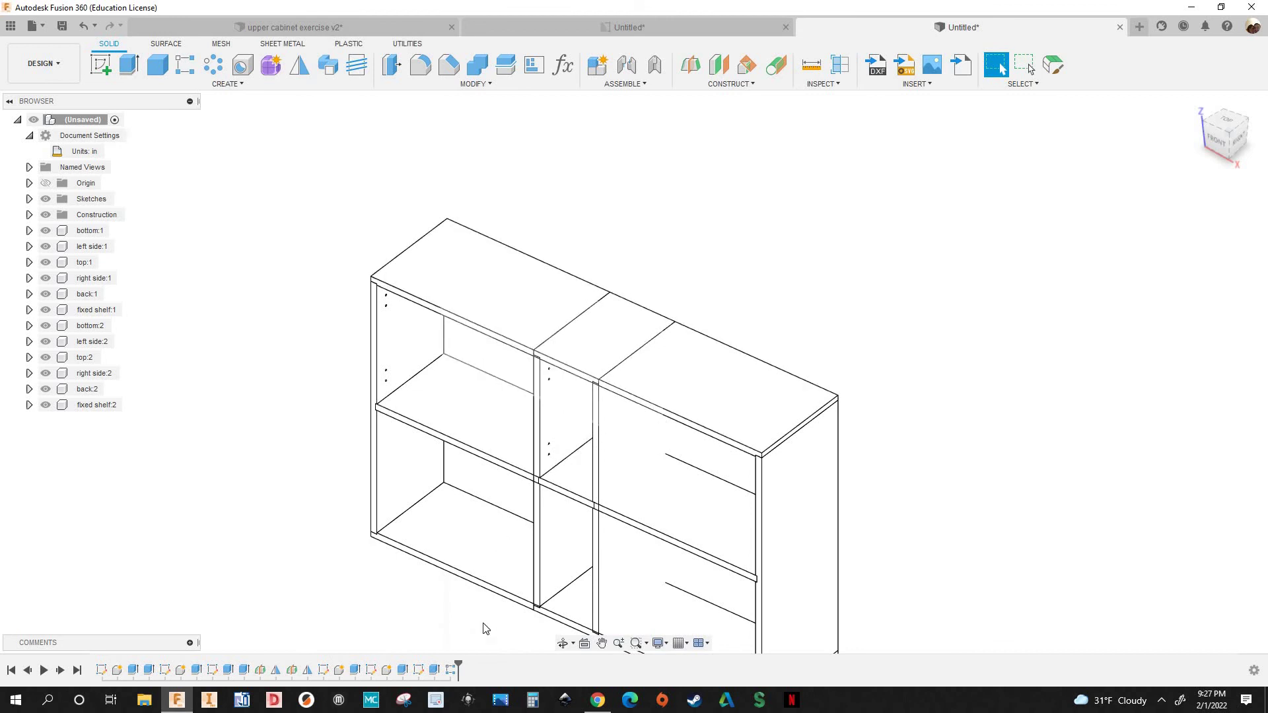
Edit the rectangular pattern, setting its distance to width and its distance type to Extent
{"action": "right_click", "coordinate": [451, 670]}
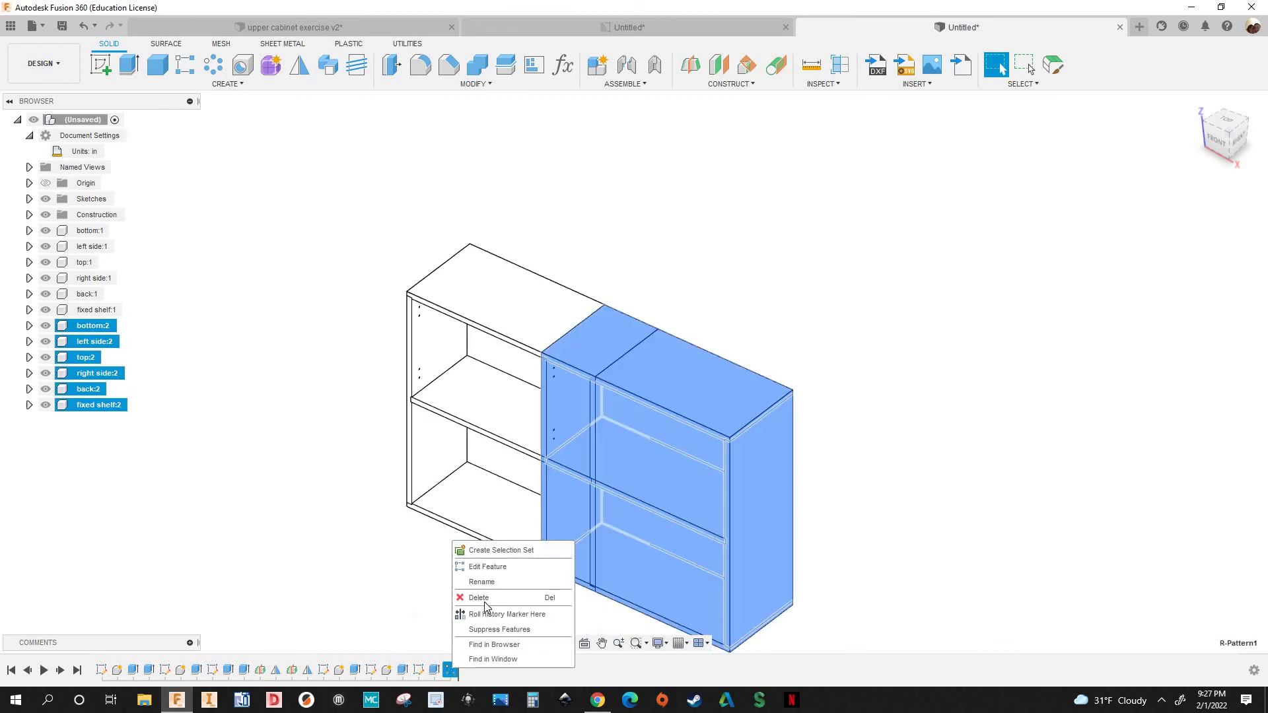
{"action": "left_click", "coordinate": [487, 567]}
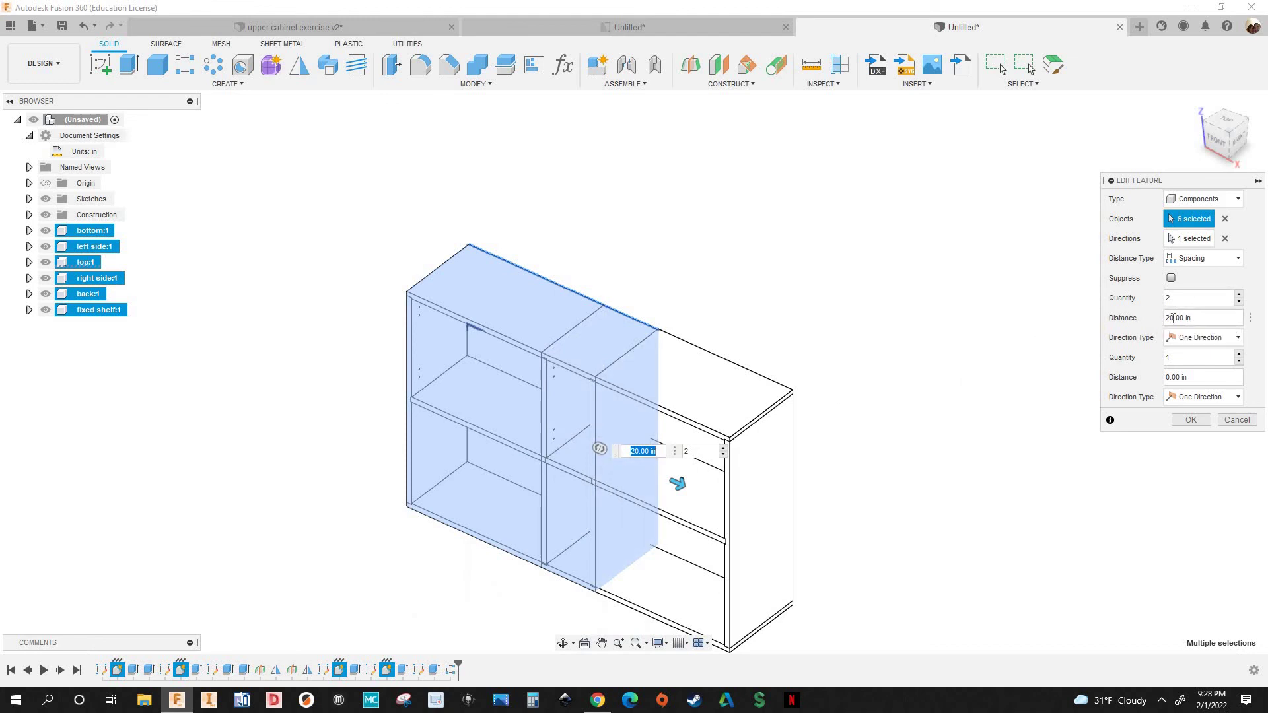
{"action": "left_click", "coordinate": [1173, 318]}
{"action": "type", "text": "width"}
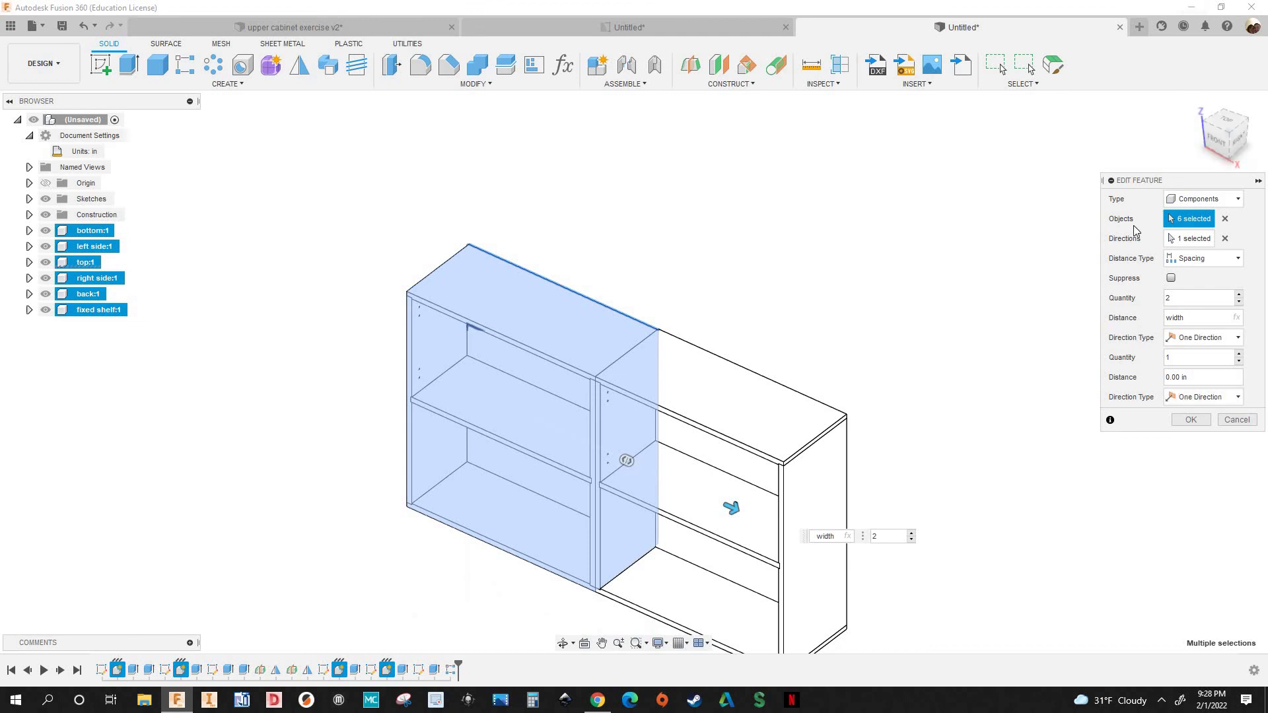
{"action": "left_click", "coordinate": [1189, 263]}
{"action": "left_click", "coordinate": [1190, 272]}
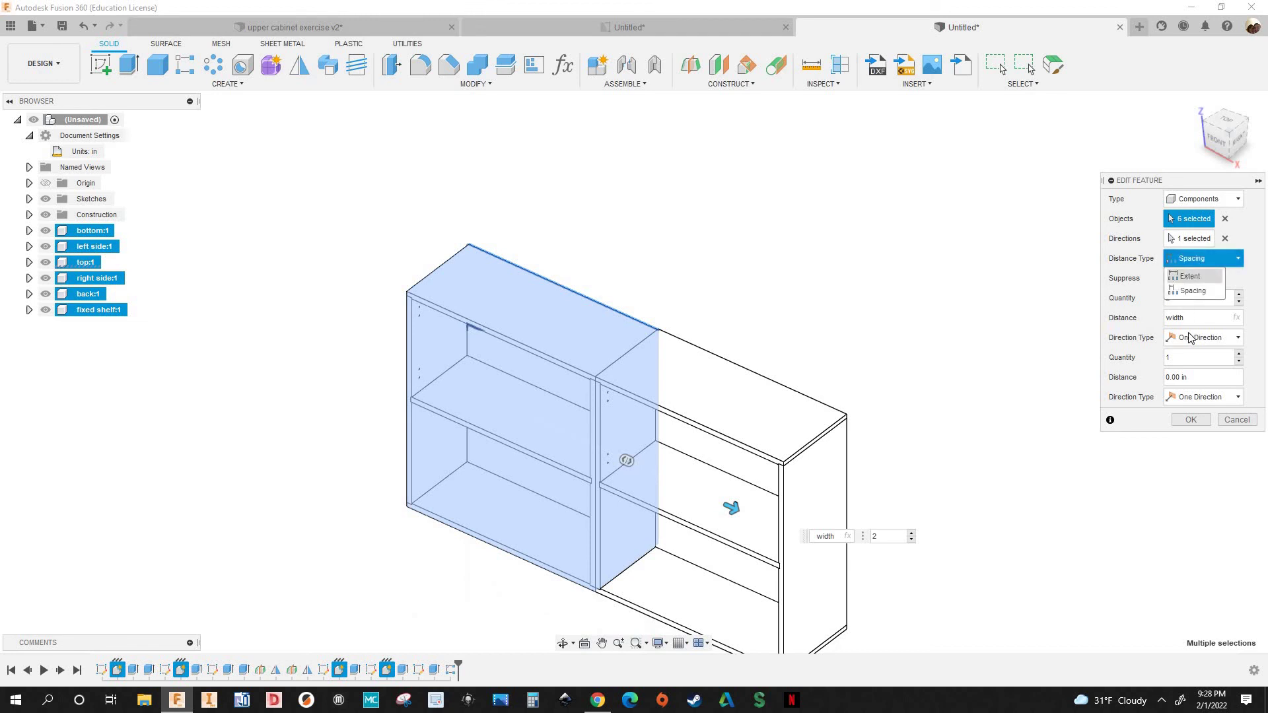
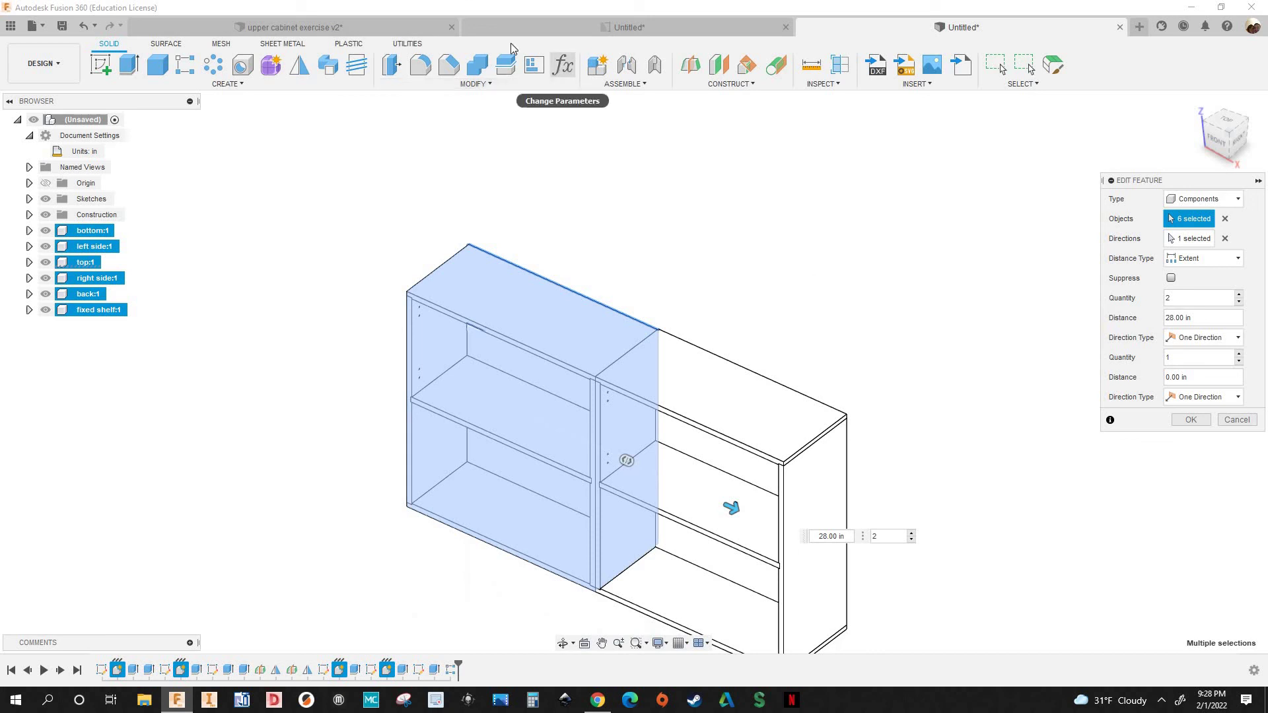
{"action": "key", "text": "Return"}
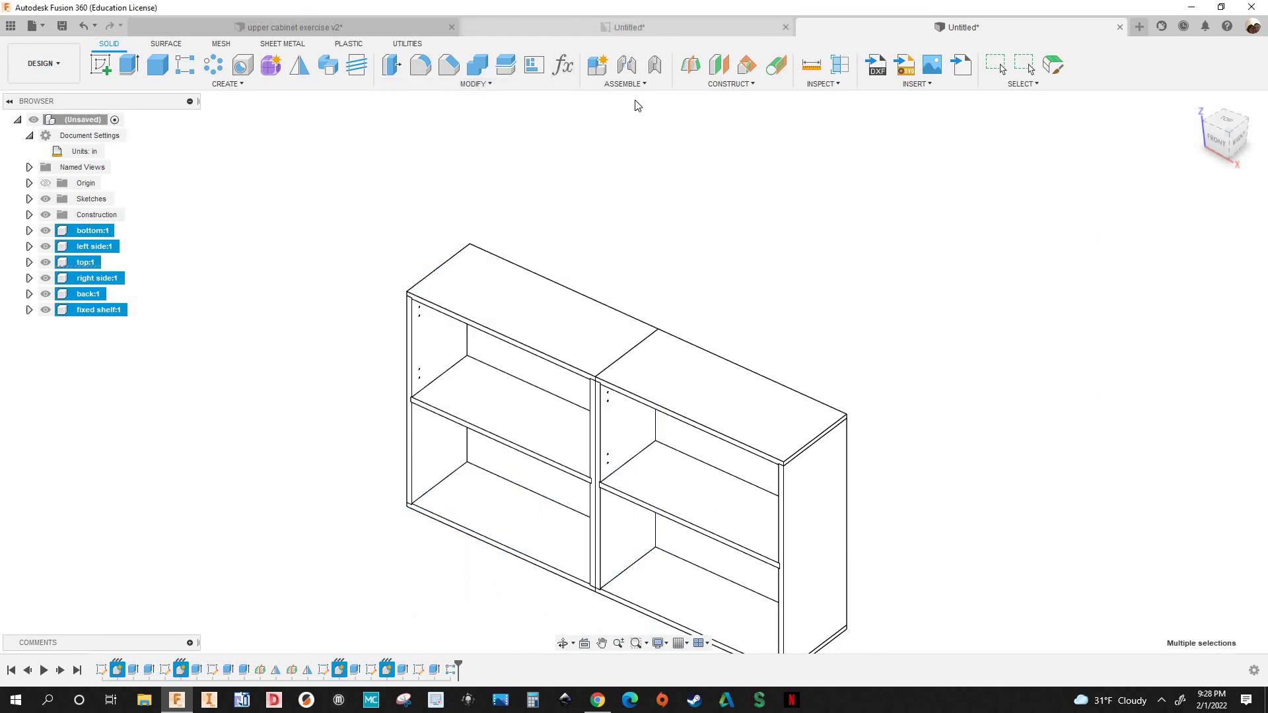
Set the width user parameter to 20 in and close the parameters
{"action": "left_click", "coordinate": [566, 73]}
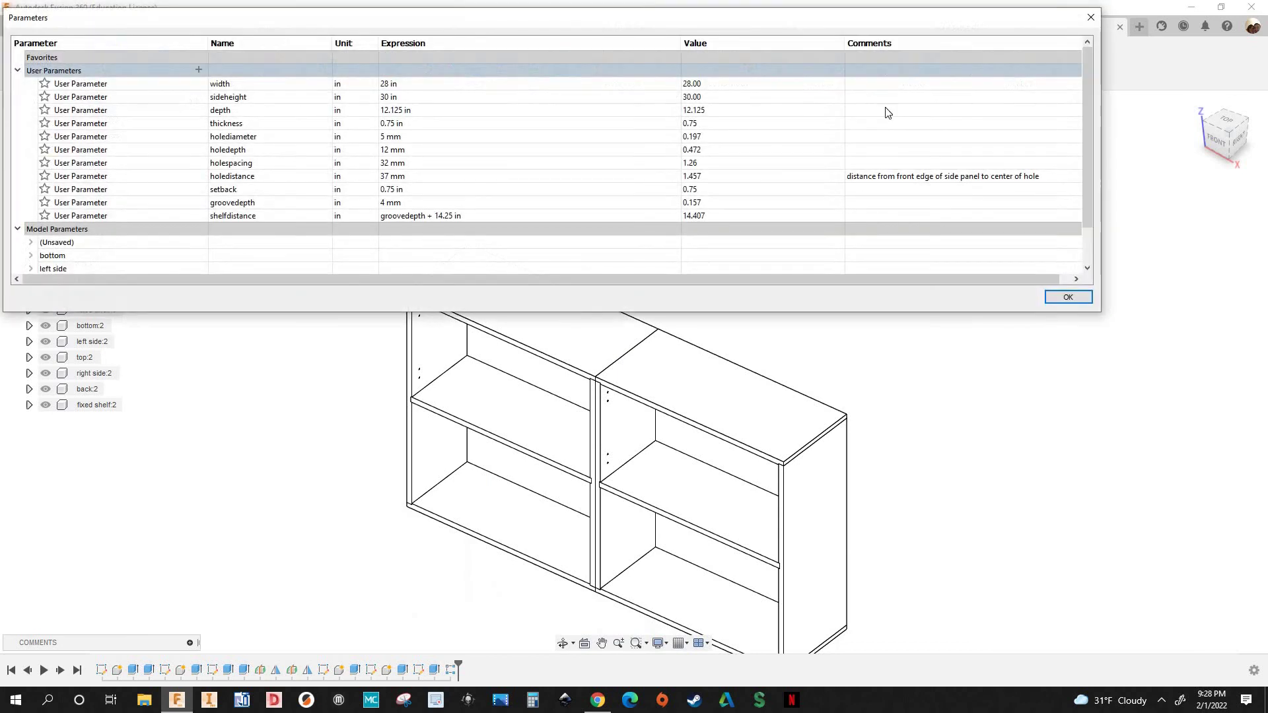
{"action": "double_click", "coordinate": [389, 84]}
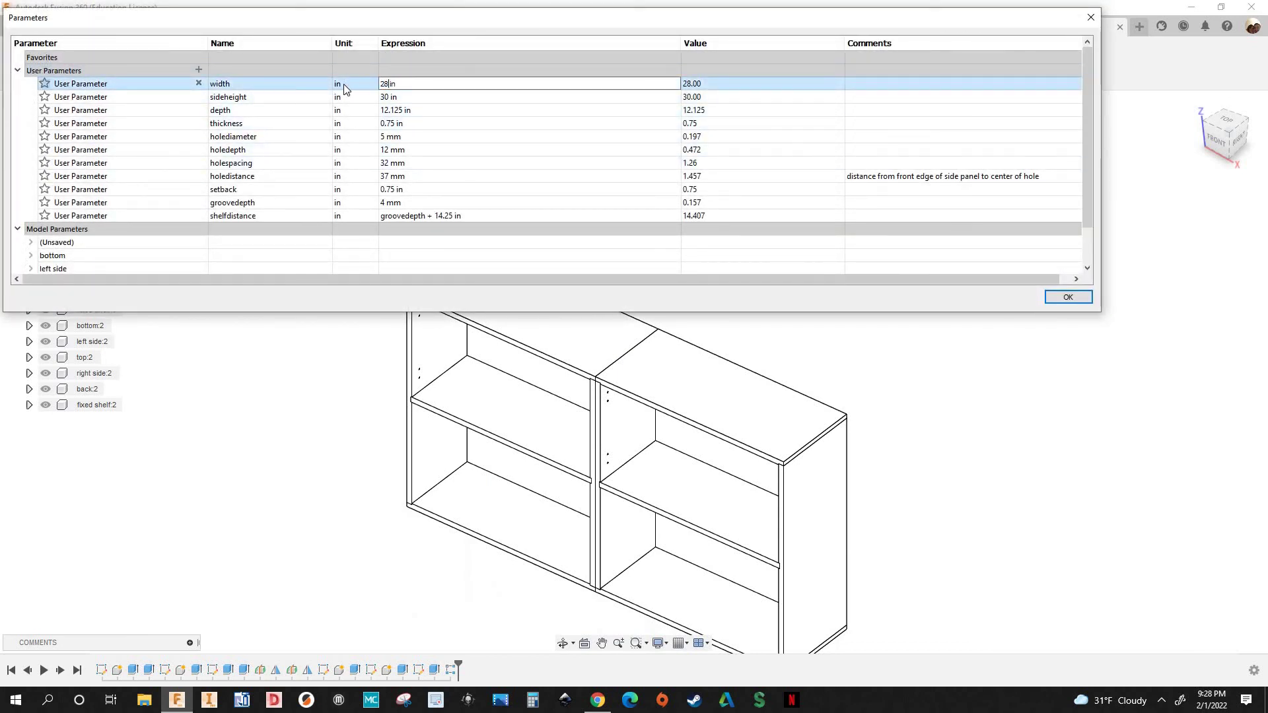
{"action": "key", "text": "shift+Home"}
{"action": "type", "text": "20"}
{"action": "key", "text": "Return"}
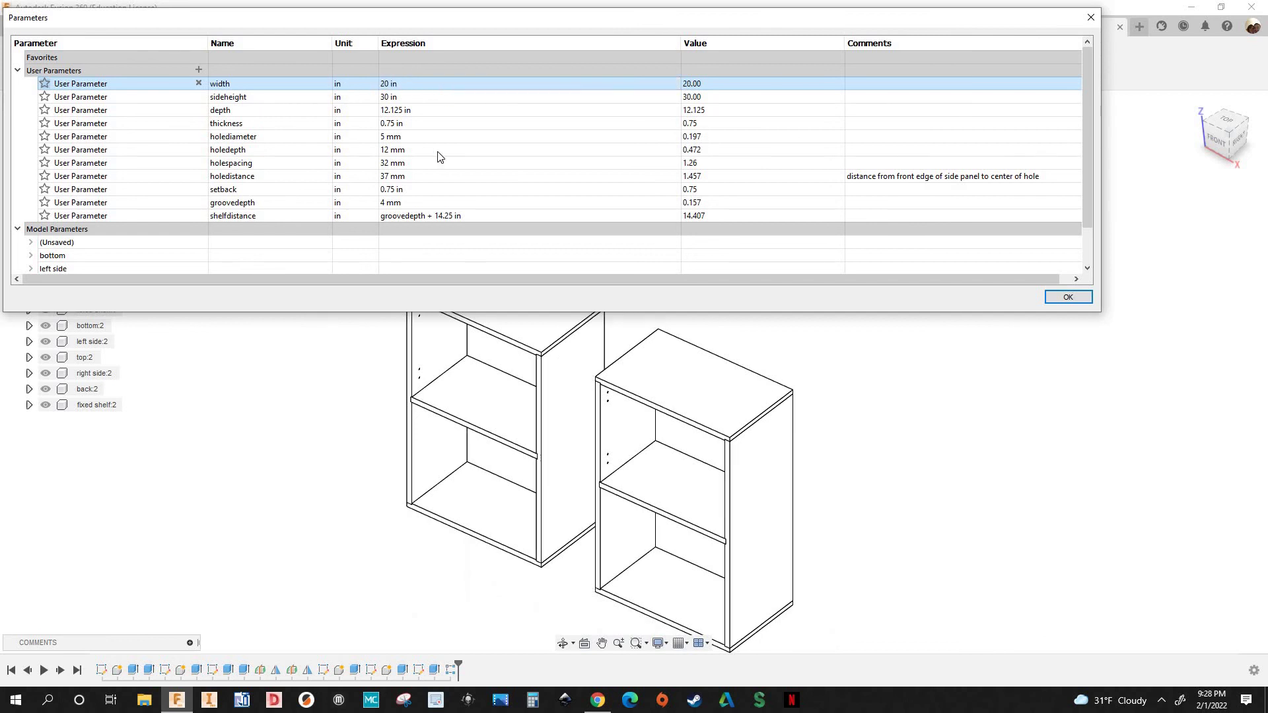
{"action": "left_click", "coordinate": [1065, 299]}
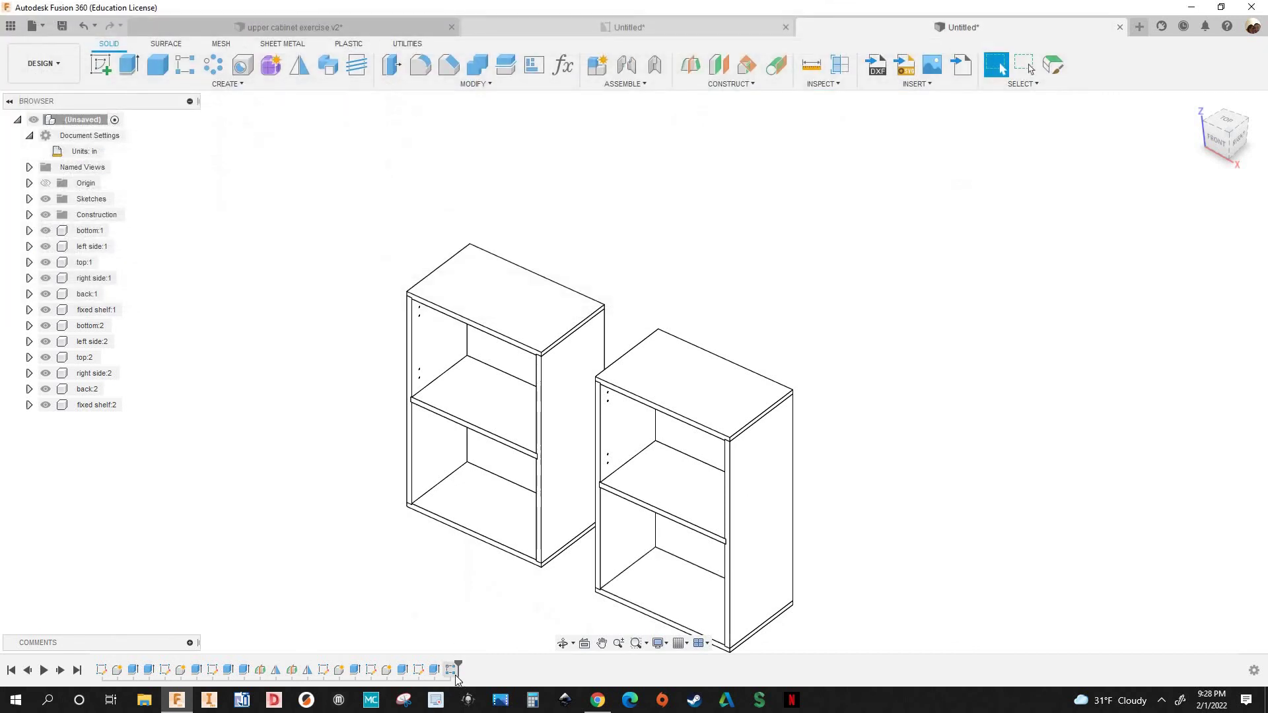
Edit the rectangular pattern so that its distance uses the width parameter with the Extent distance type
{"action": "right_click", "coordinate": [453, 671]}
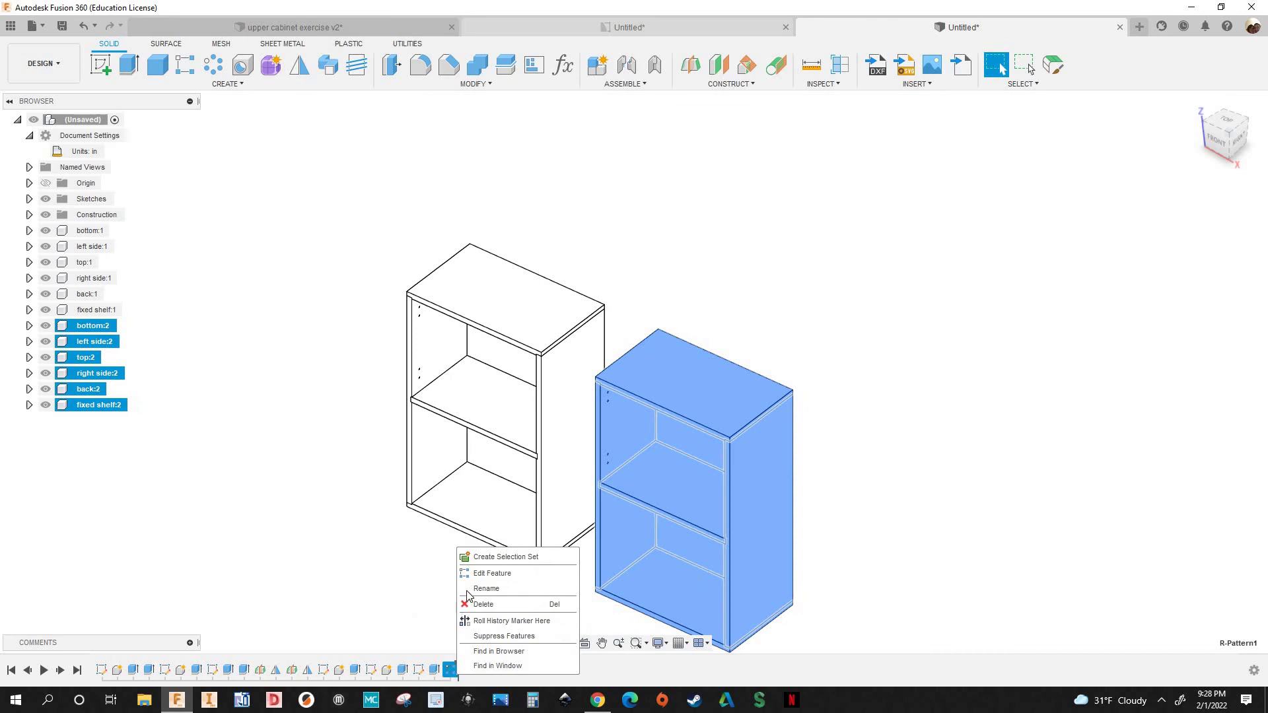
{"action": "left_click", "coordinate": [486, 575]}
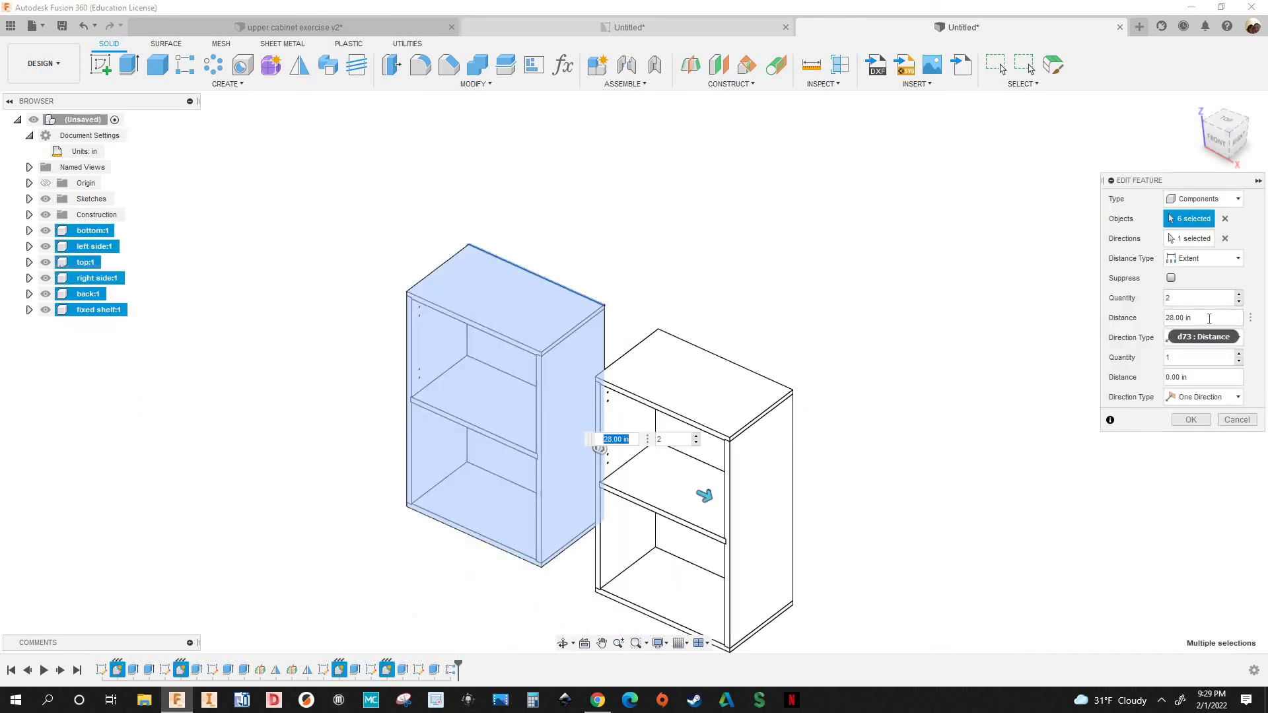
{"action": "left_click", "coordinate": [1209, 319]}
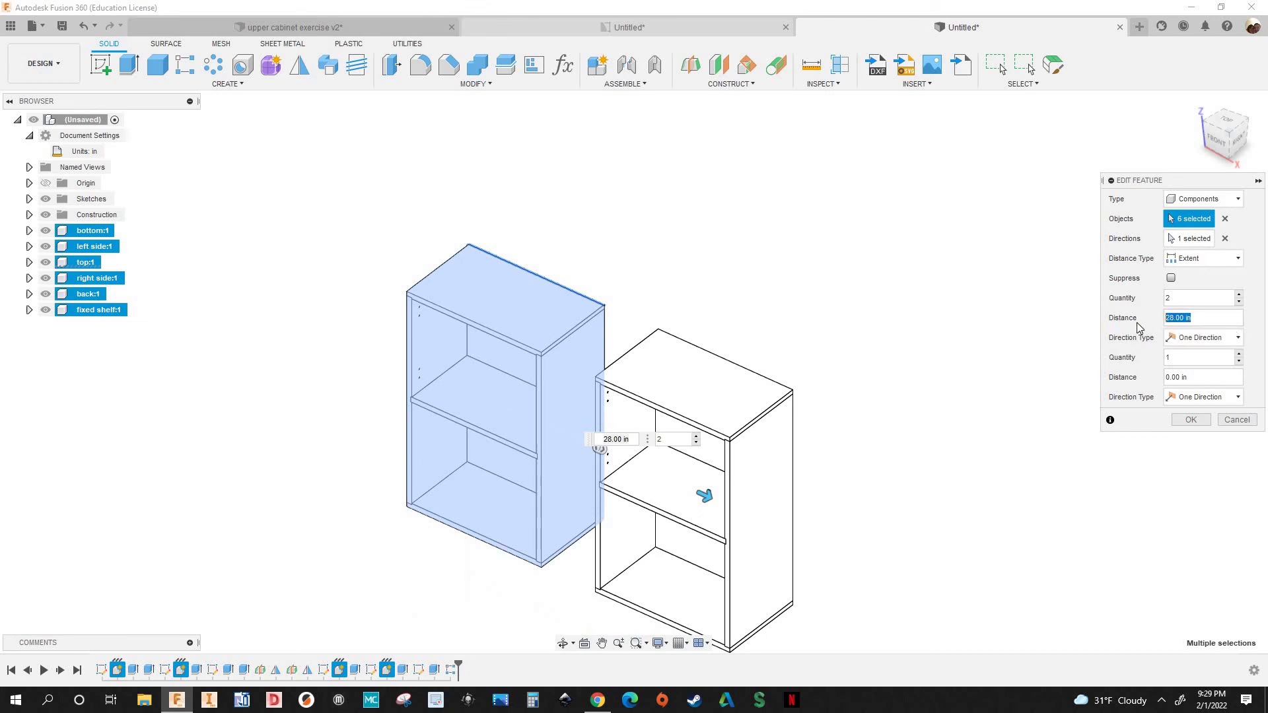
{"action": "type", "text": "w"}
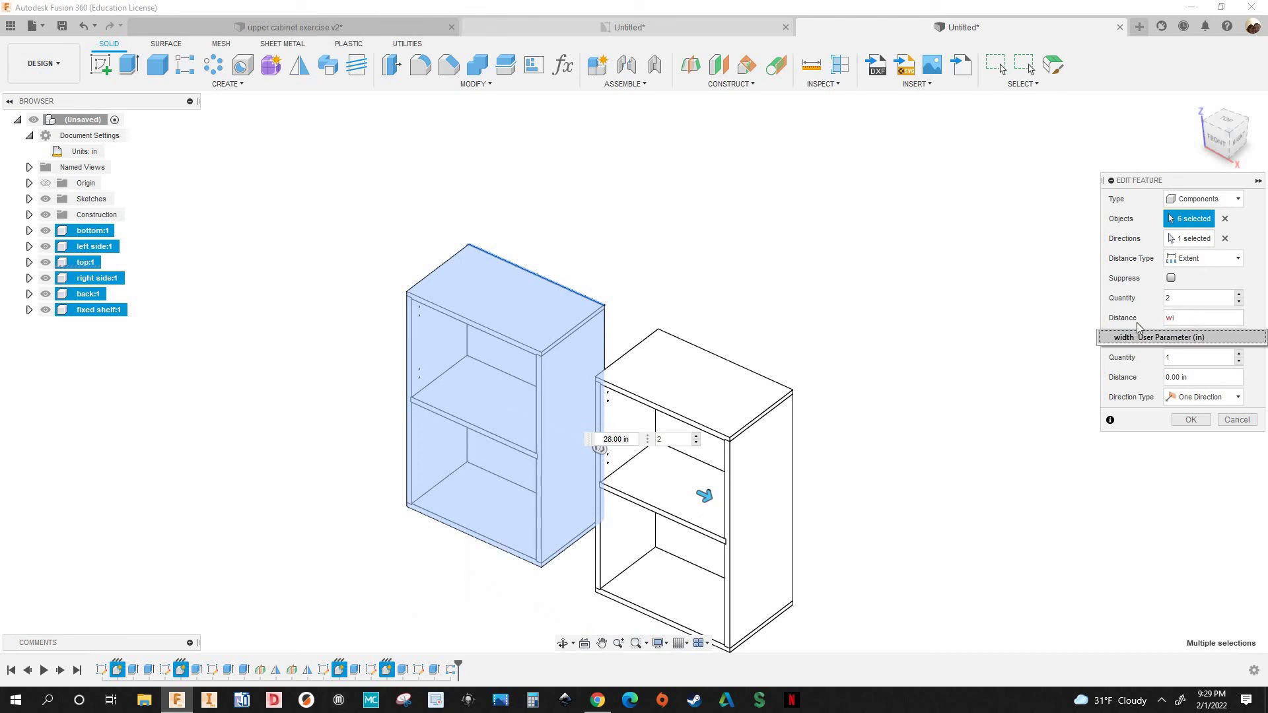
{"action": "type", "text": "i"}
{"action": "key", "text": "Return"}
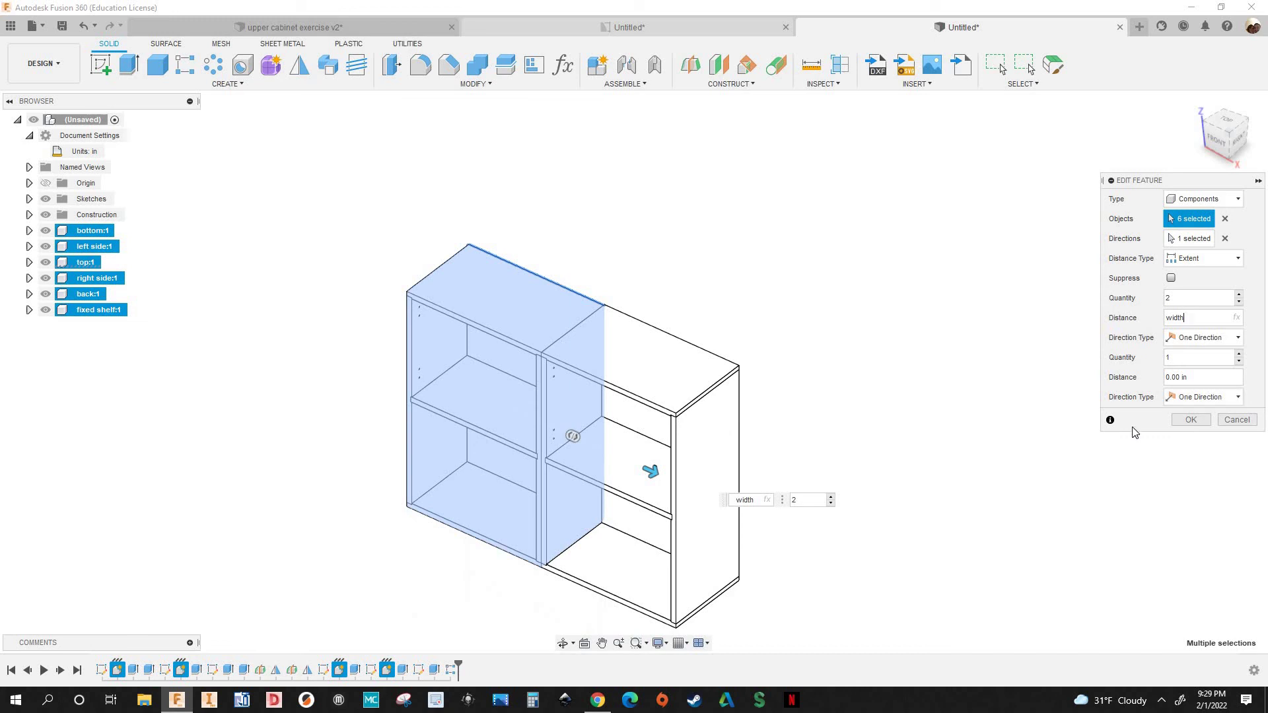
{"action": "key", "text": "Return"}
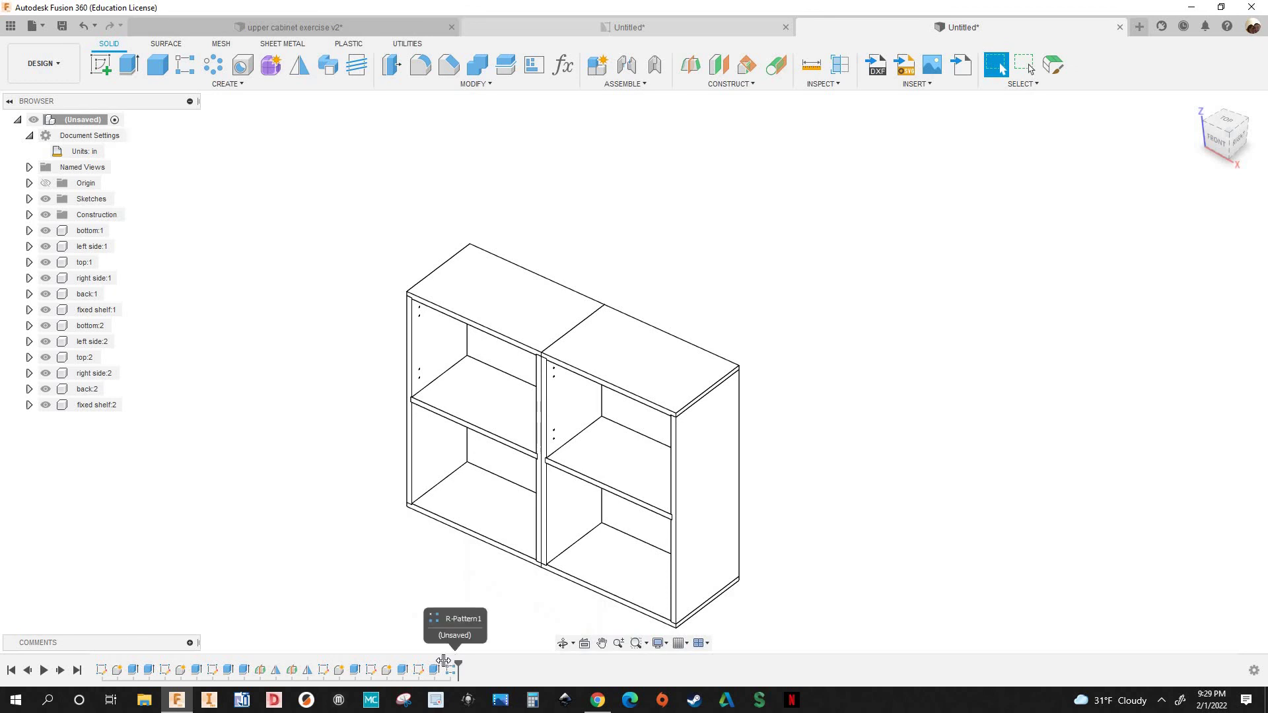
Roll the history marker back to before the rectangular pattern and delete the pattern feature
{"action": "left_click_drag", "start_coordinate": [443, 662], "coordinate": [443, 667]}
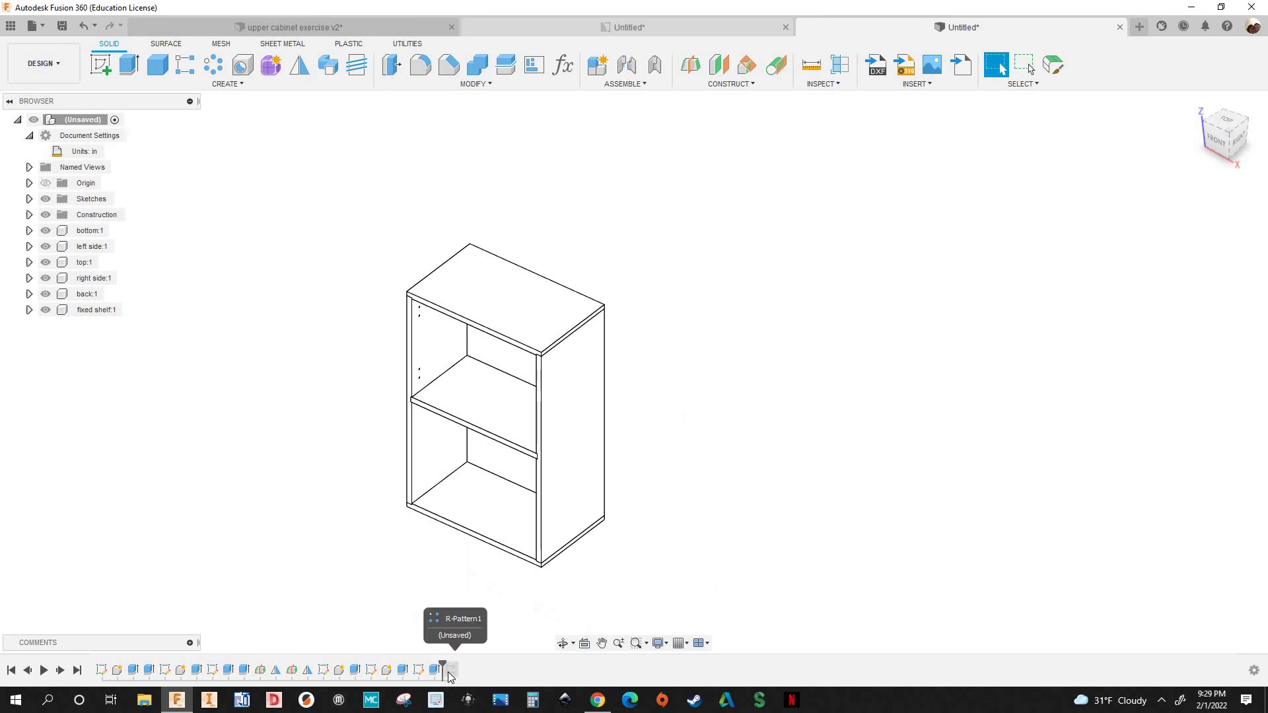
{"action": "right_click", "coordinate": [449, 672]}
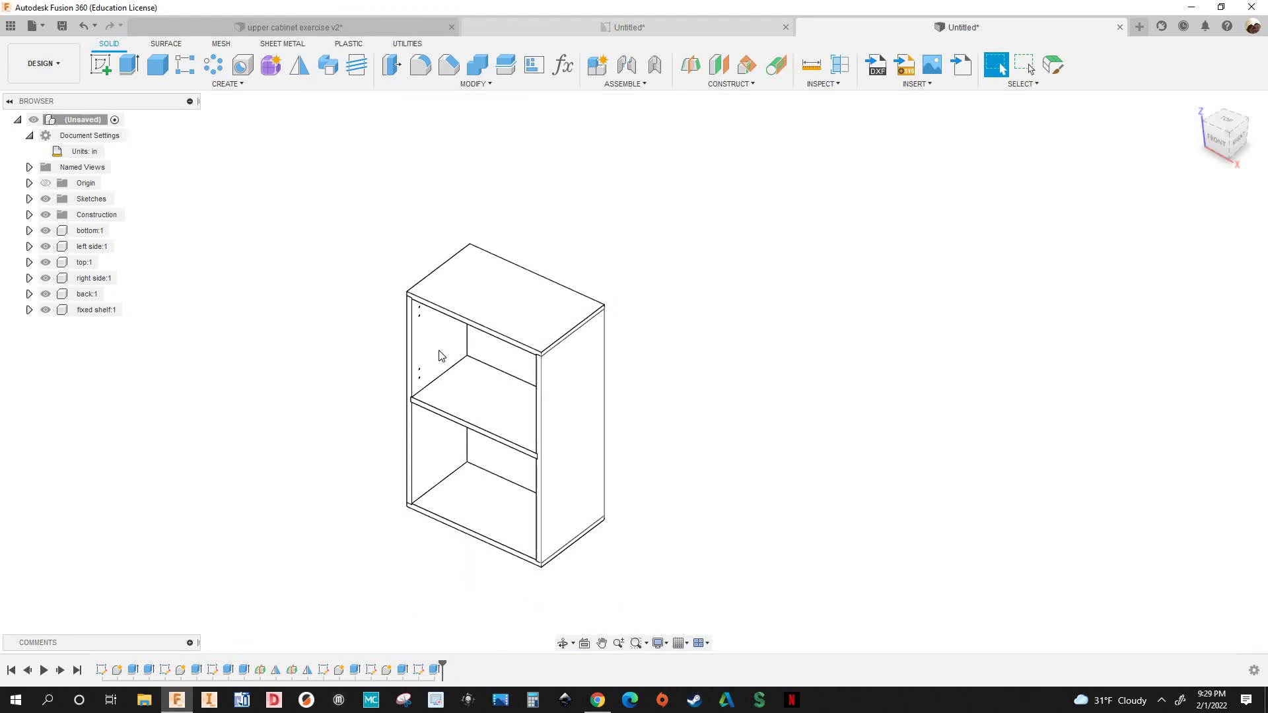
Mirror the bottom, left side, top, right side, back and fixed shelf components about the outer face of the cabinet's right side
{"action": "left_click", "coordinate": [297, 66]}
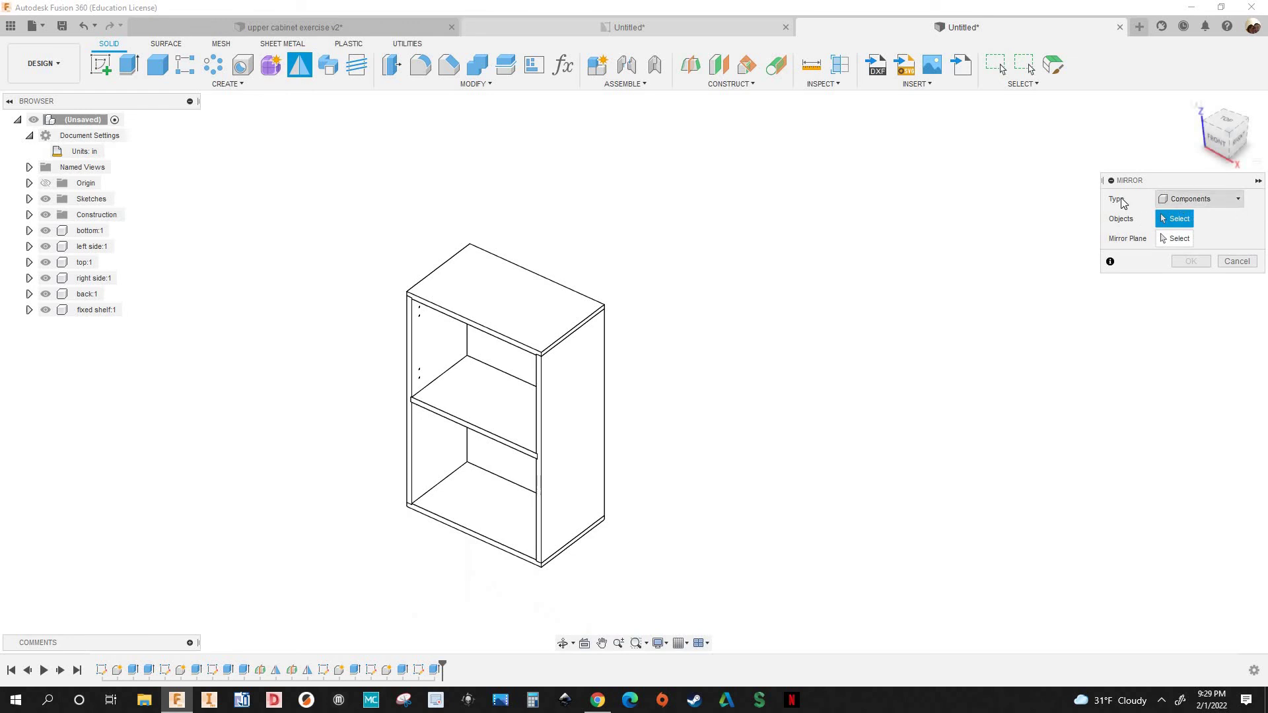
{"action": "left_click", "coordinate": [85, 231]}
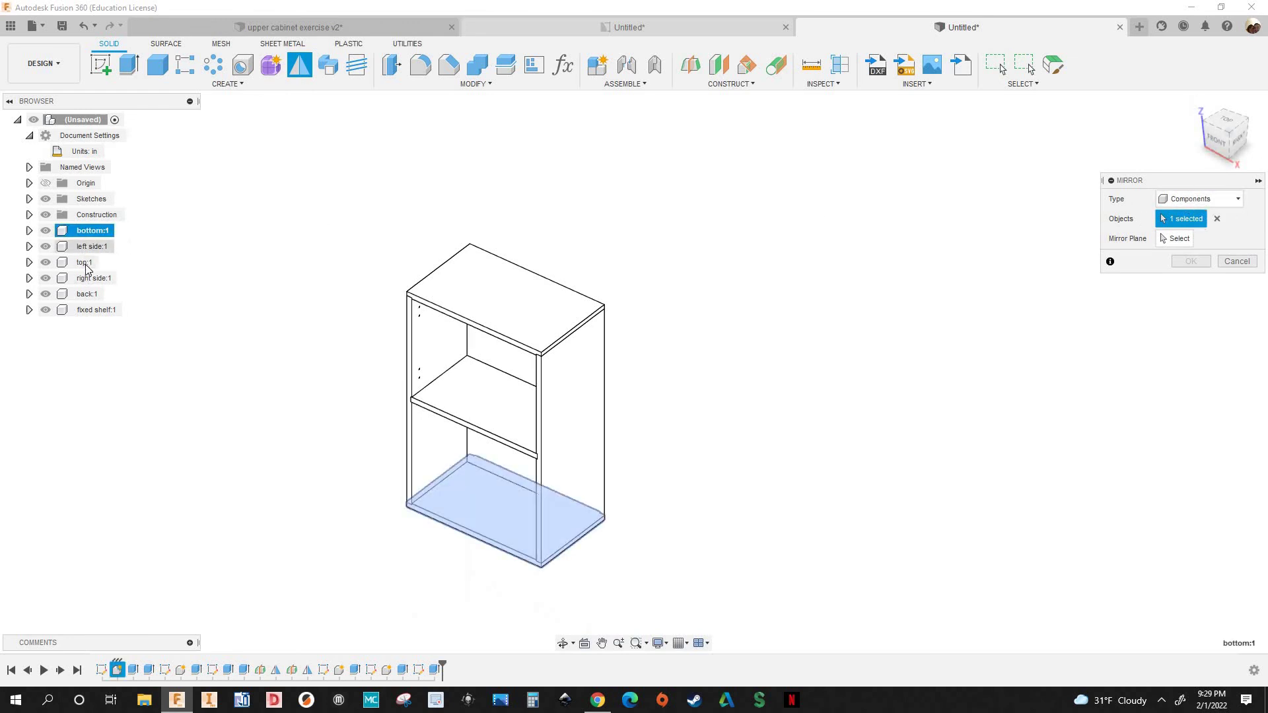
{"action": "left_click", "coordinate": [91, 247]}
{"action": "left_click", "coordinate": [85, 262]}
{"action": "left_click", "coordinate": [93, 278]}
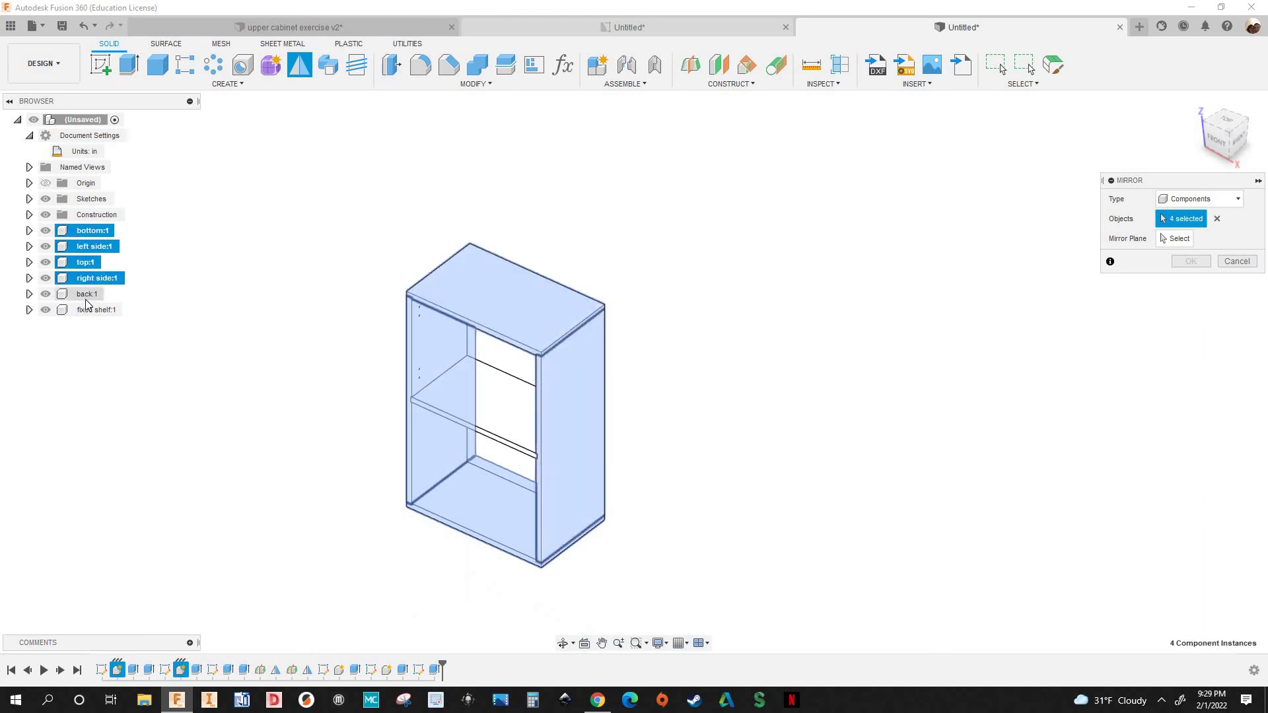
{"action": "left_click", "coordinate": [87, 294]}
{"action": "left_click", "coordinate": [596, 303]}
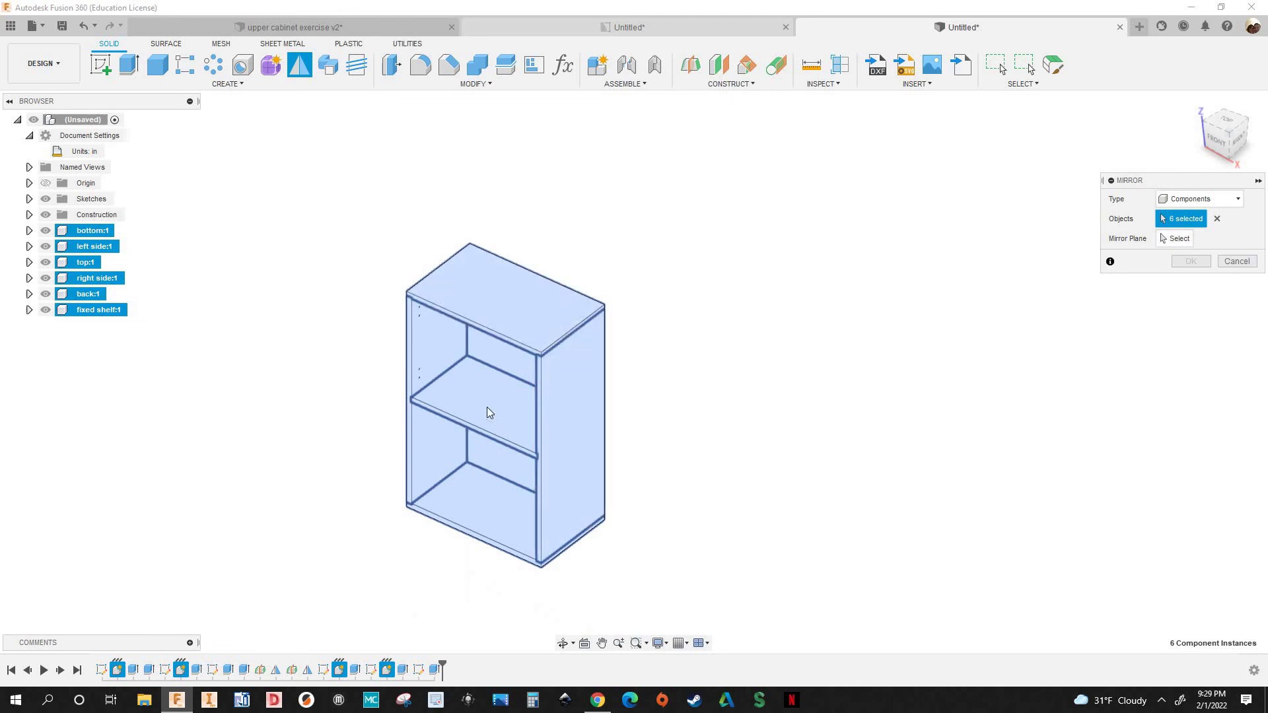
{"action": "scroll", "coordinate": [486, 406], "scroll_direction": "up", "scroll_amount": 2}
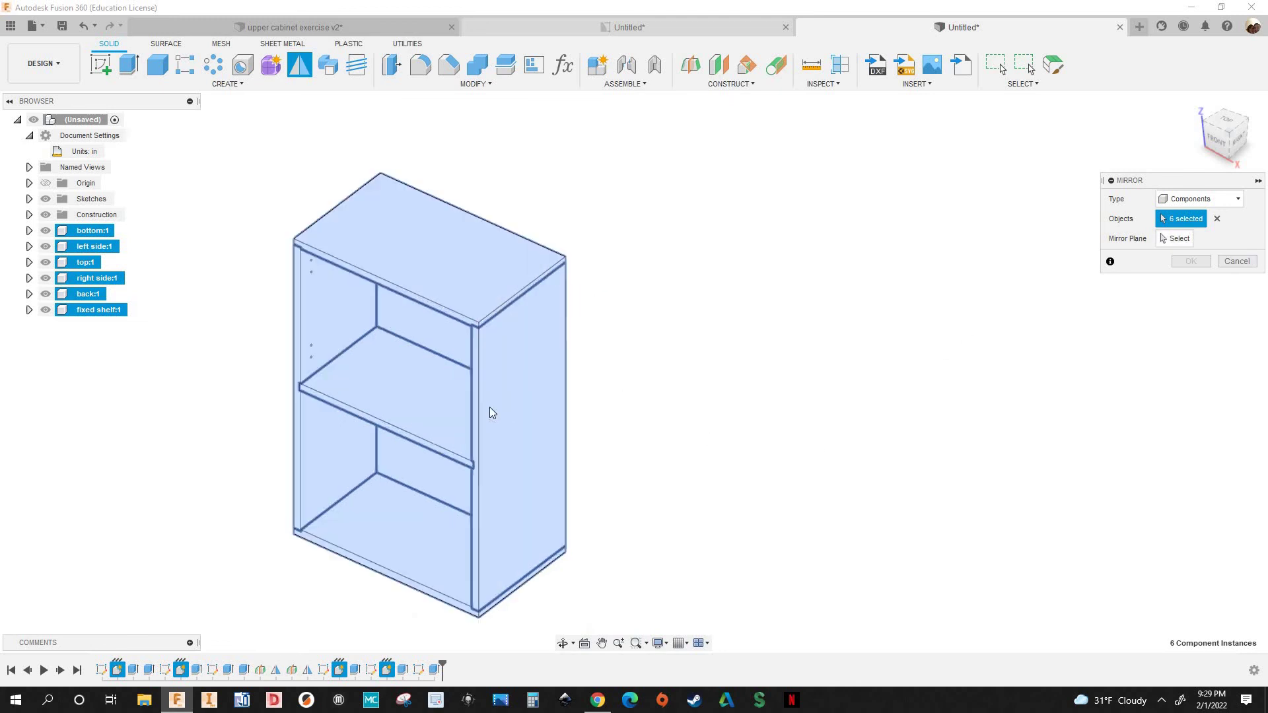
{"action": "left_click", "coordinate": [1176, 239]}
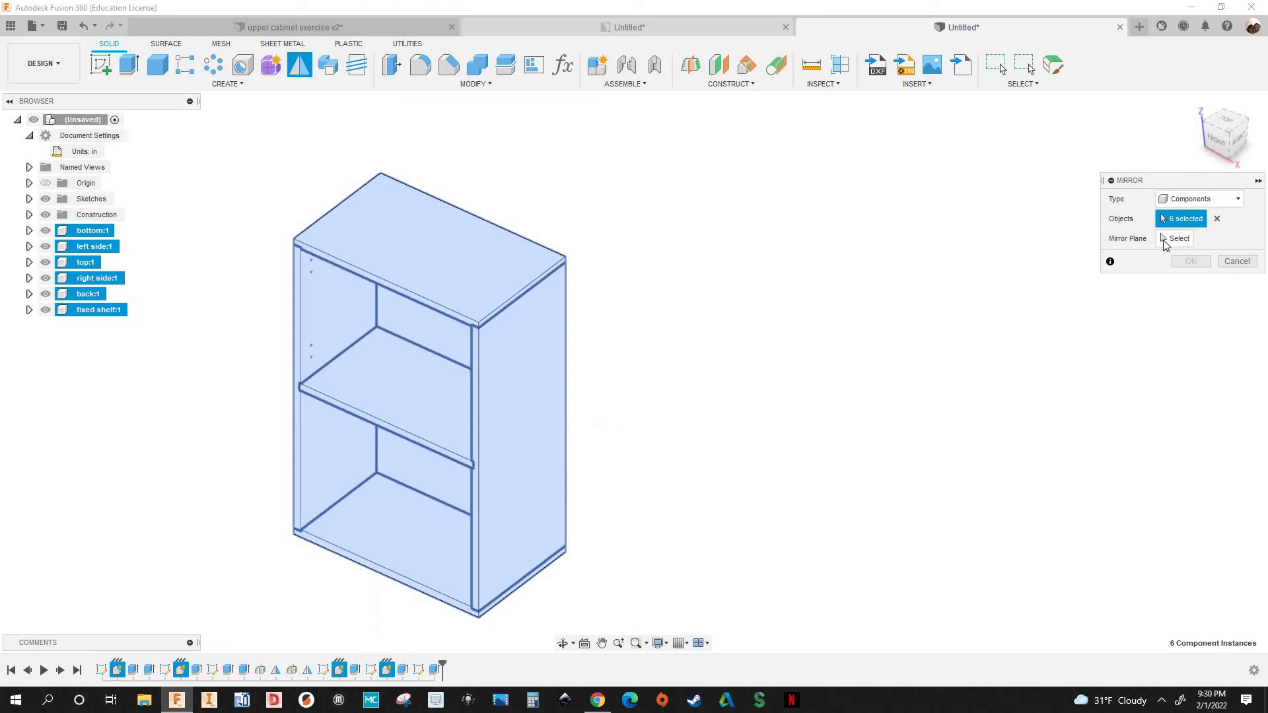
{"action": "left_click", "coordinate": [524, 351]}
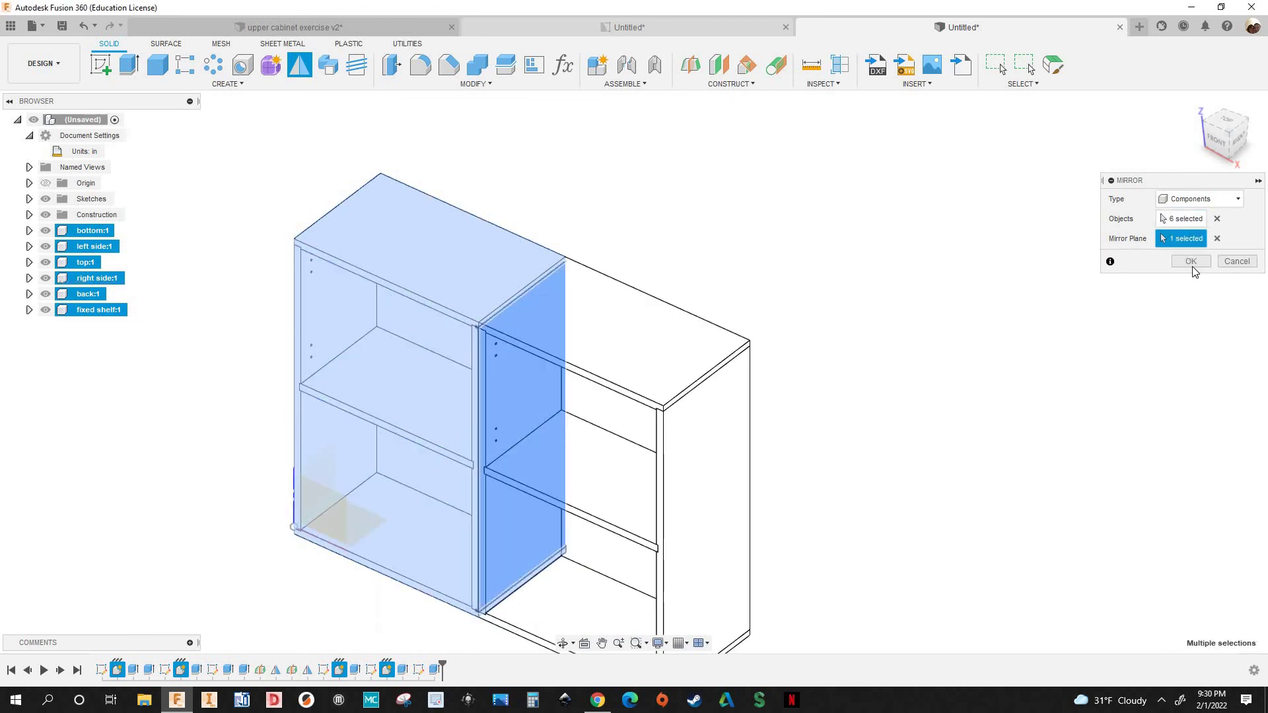
{"action": "key", "text": "Return"}
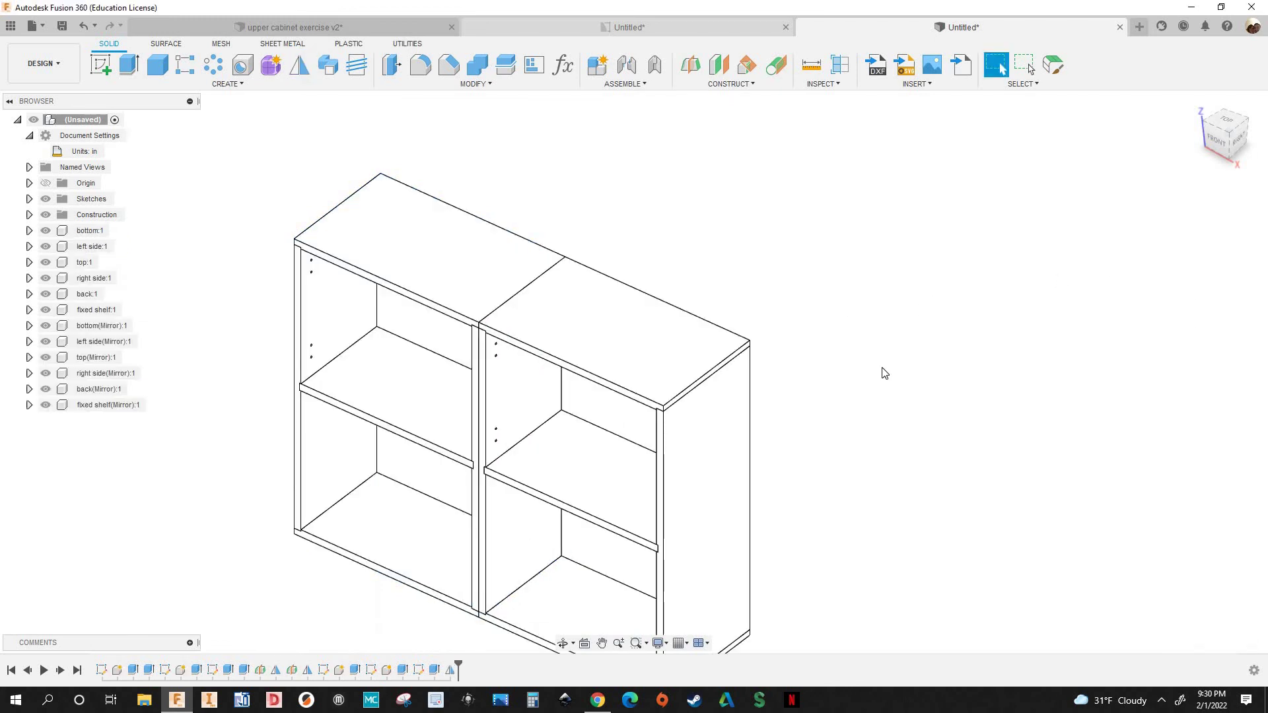
Open the parameters and set the width user parameter to 28 in
{"action": "scroll", "coordinate": [882, 357], "scroll_direction": "down", "scroll_amount": 2}
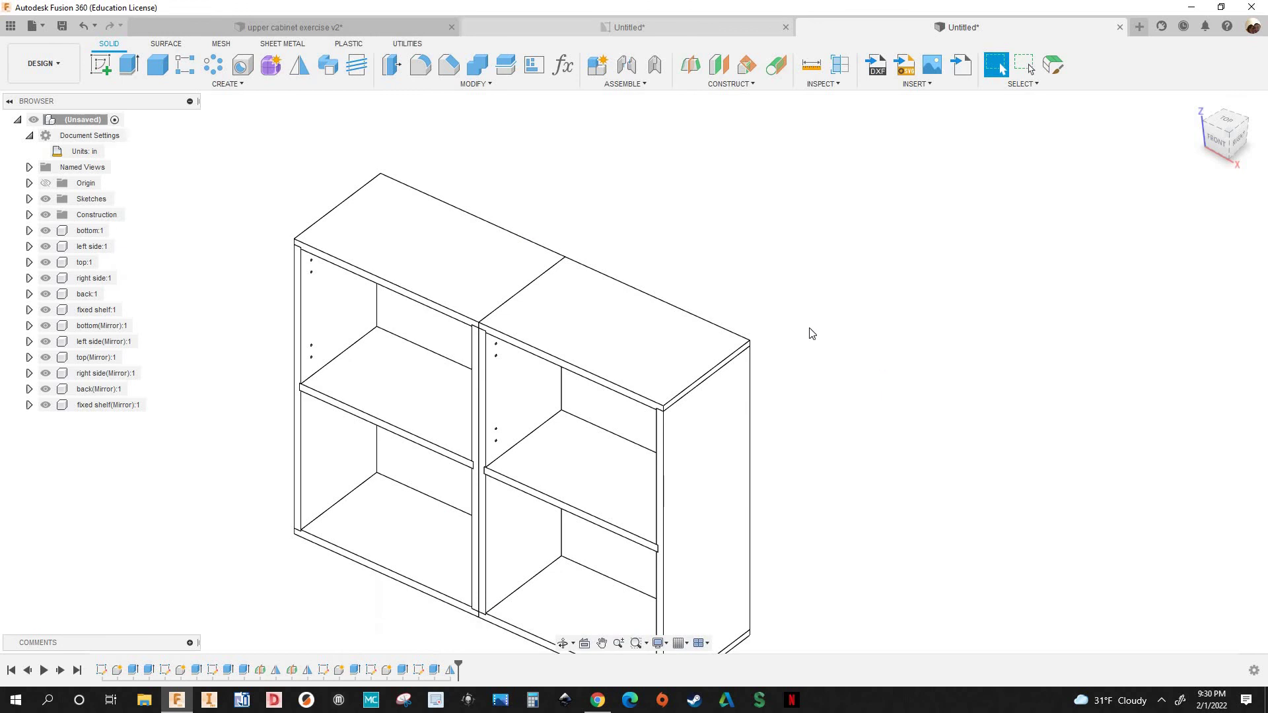
{"action": "left_click", "coordinate": [565, 69]}
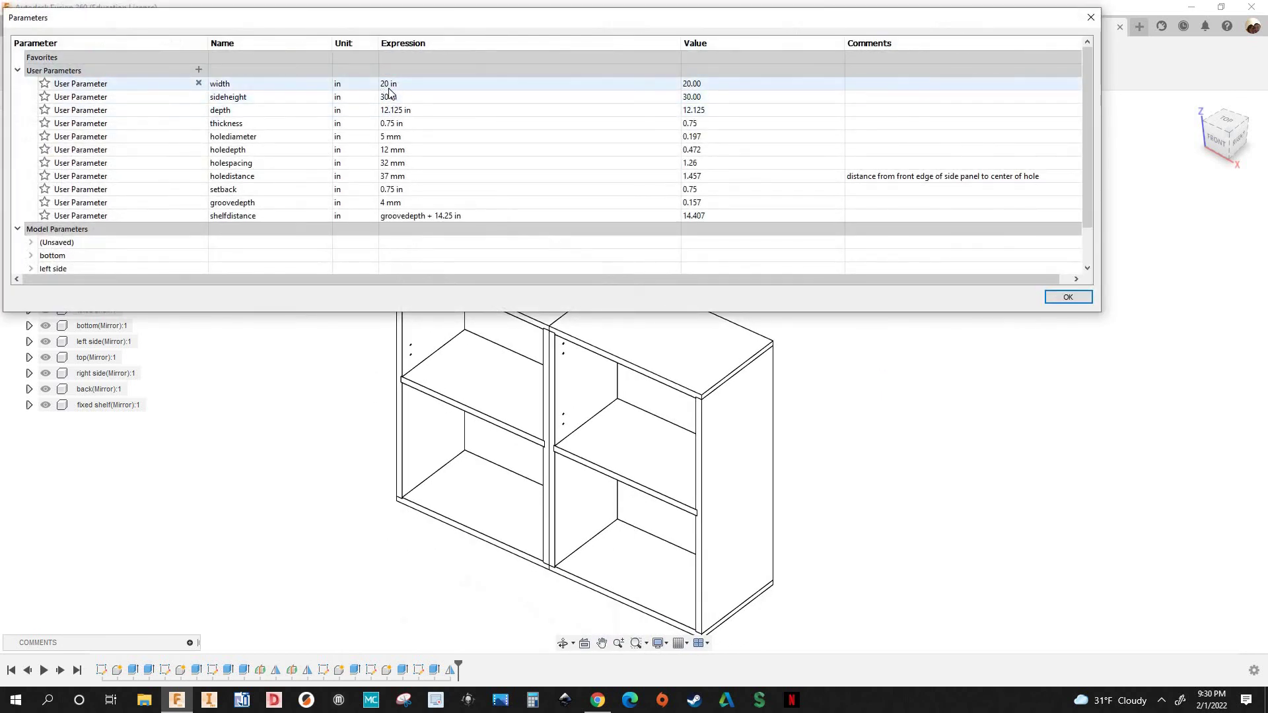
{"action": "left_click", "coordinate": [315, 89]}
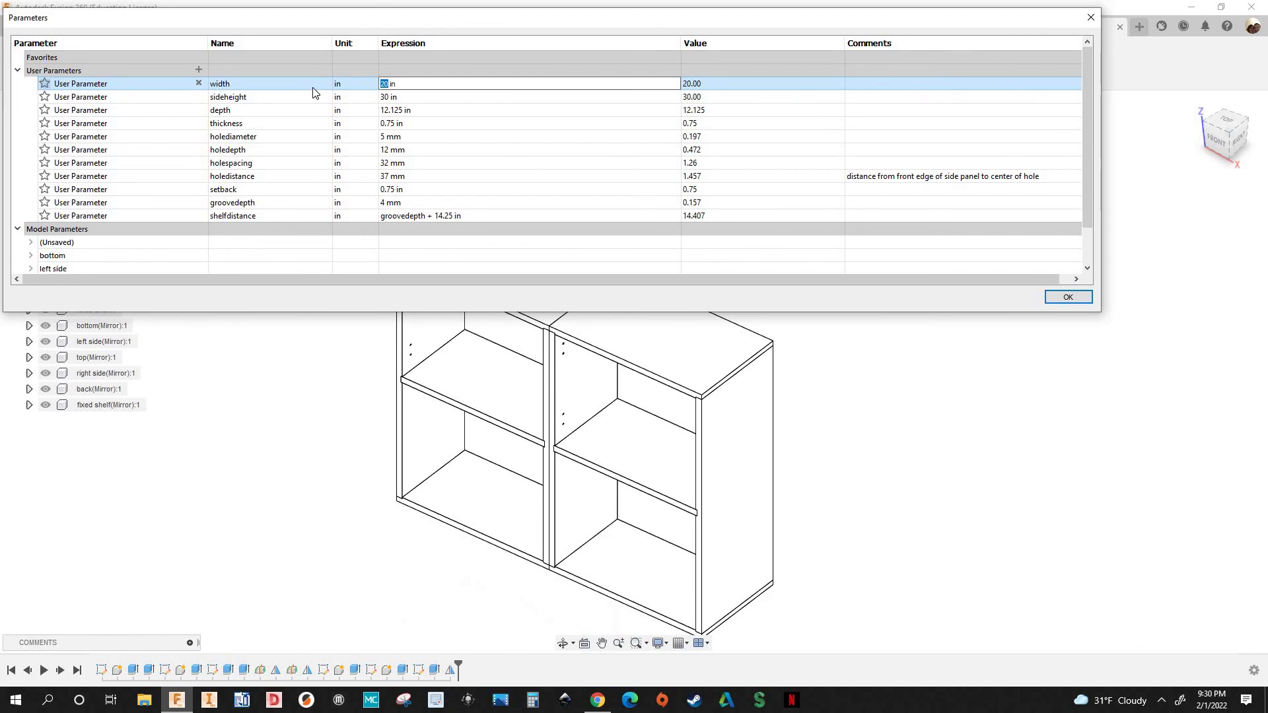
{"action": "key", "text": "Return"}
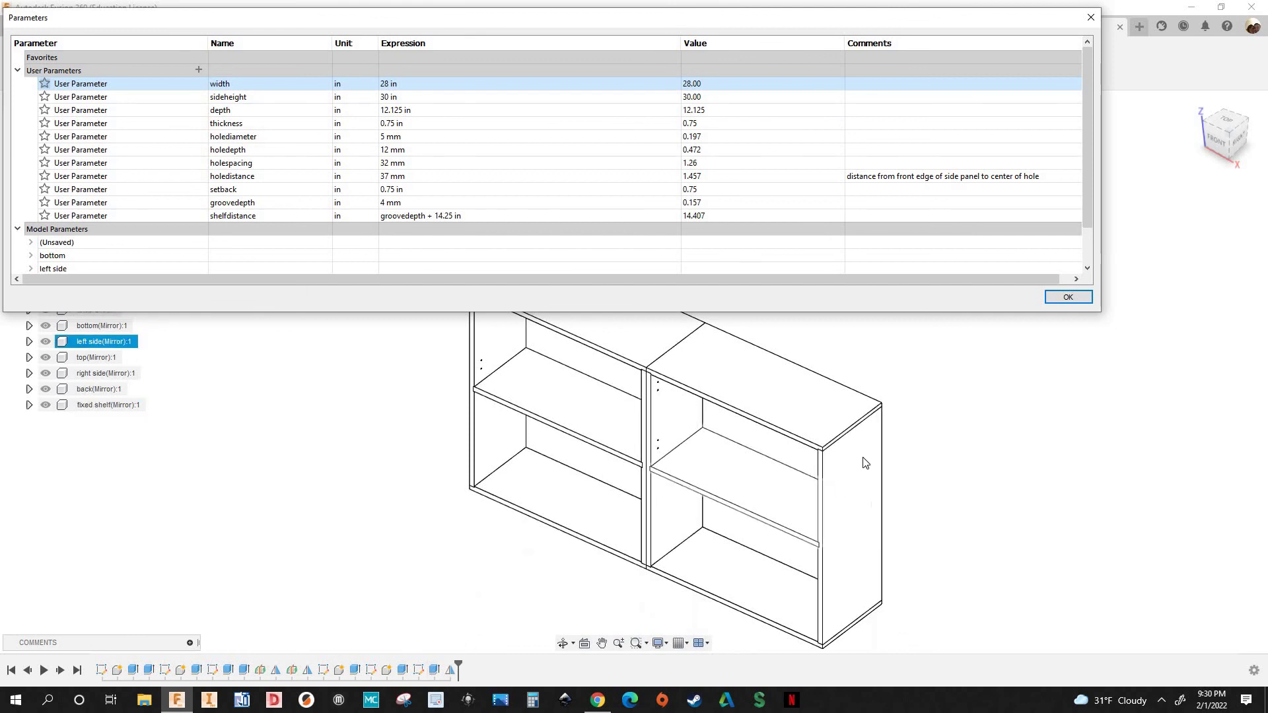
Set the width user parameter to 60 in and inspect both cabinets at that width
{"action": "double_click", "coordinate": [389, 85]}
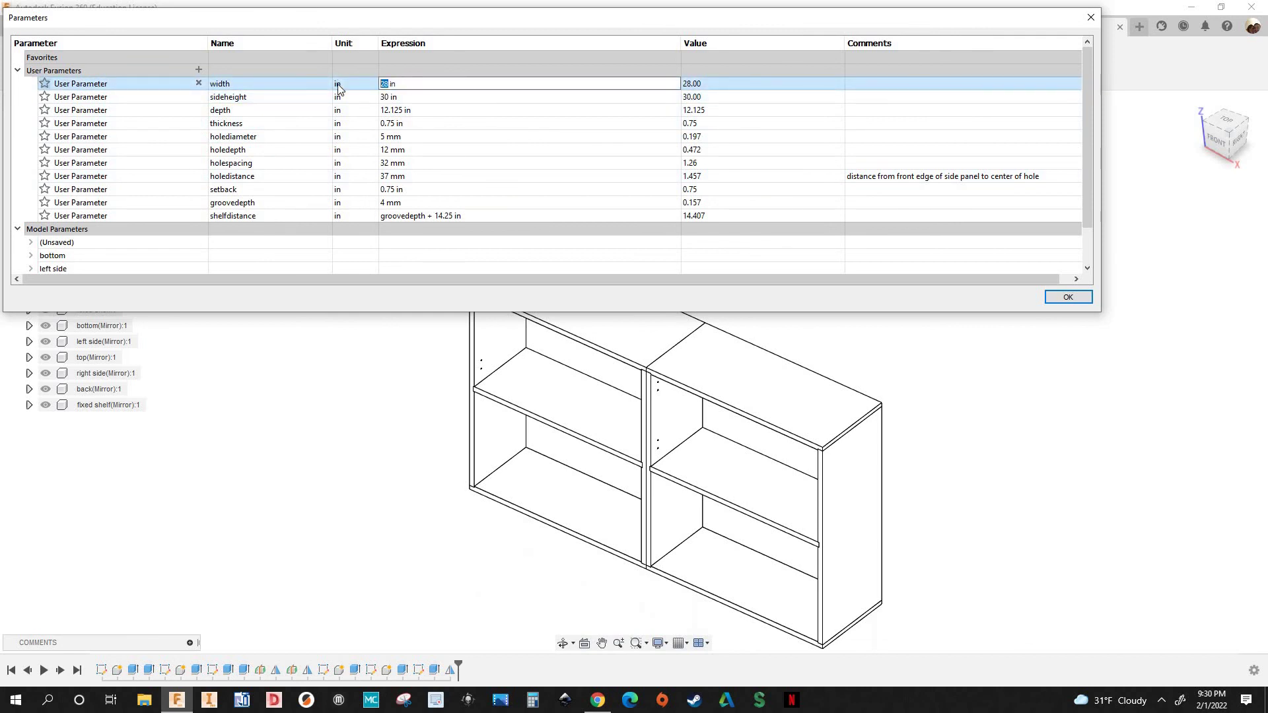
{"action": "type", "text": "60"}
{"action": "key", "text": "Return"}
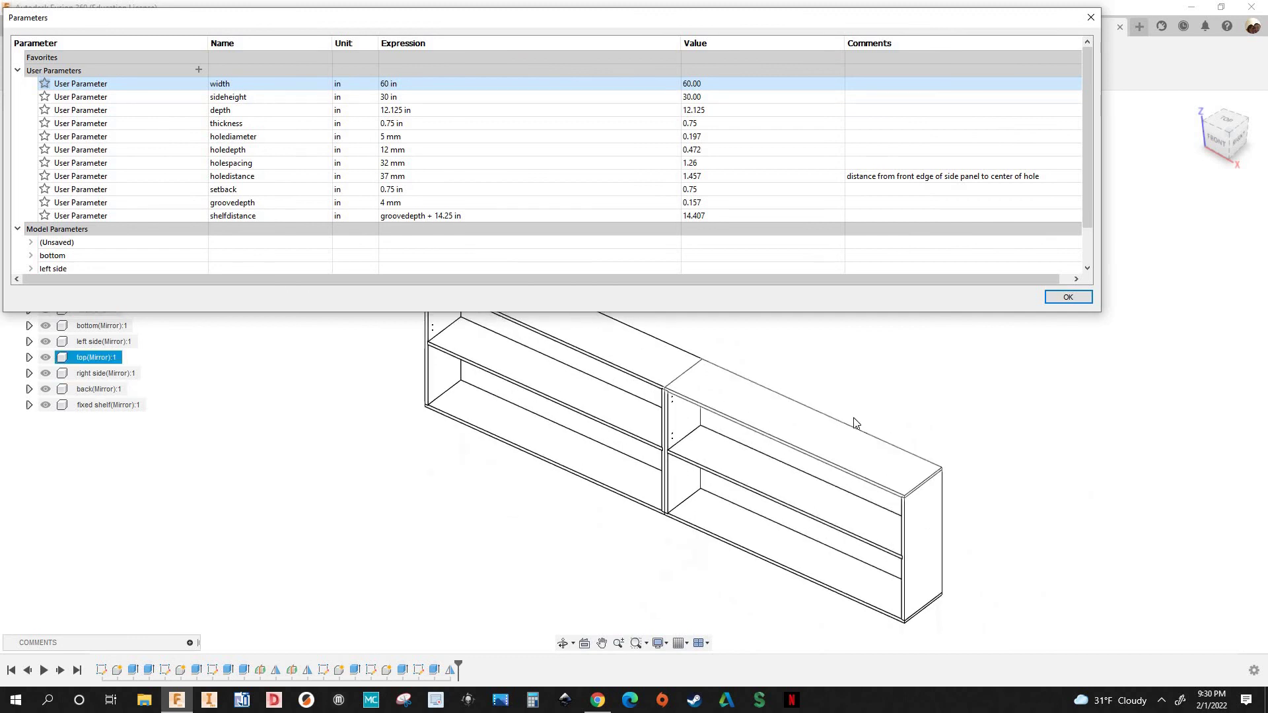
{"action": "scroll", "coordinate": [339, 519], "scroll_direction": "down", "scroll_amount": 3}
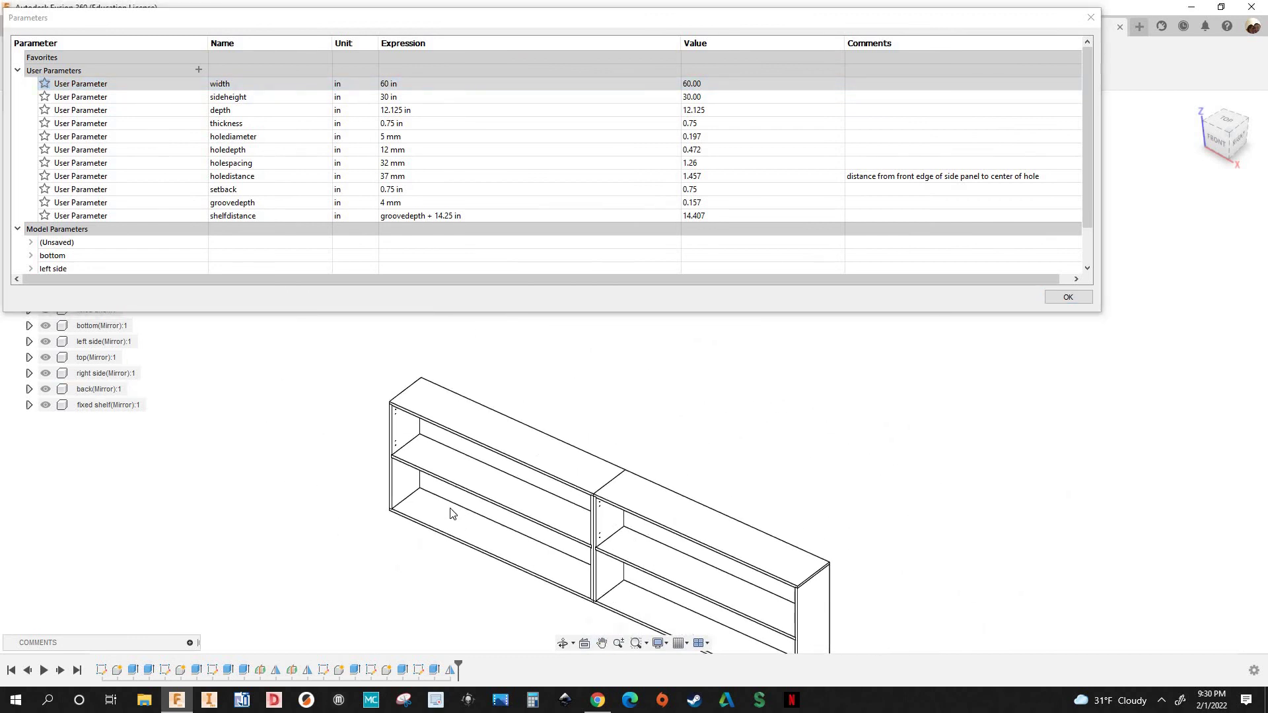
{"action": "middle_click_drag", "start_coordinate": [451, 508], "coordinate": [468, 469]}
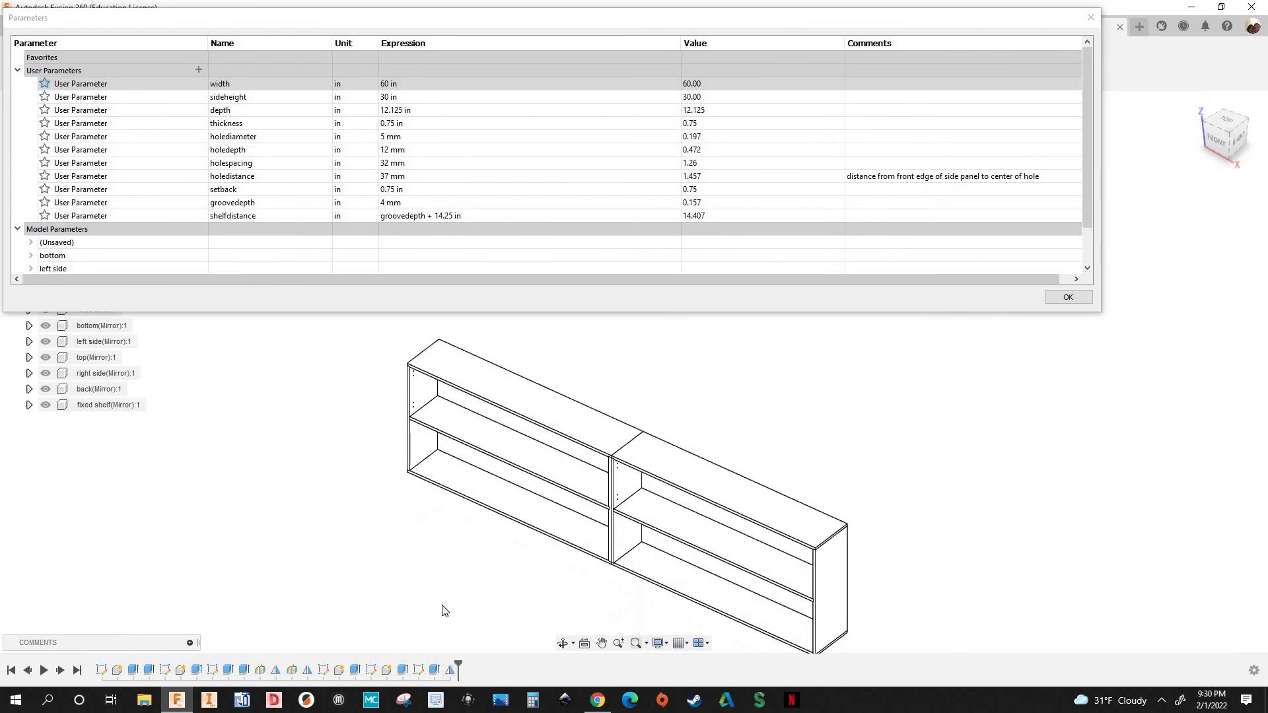
{"action": "scroll", "coordinate": [343, 553], "scroll_direction": "down", "scroll_amount": 3}
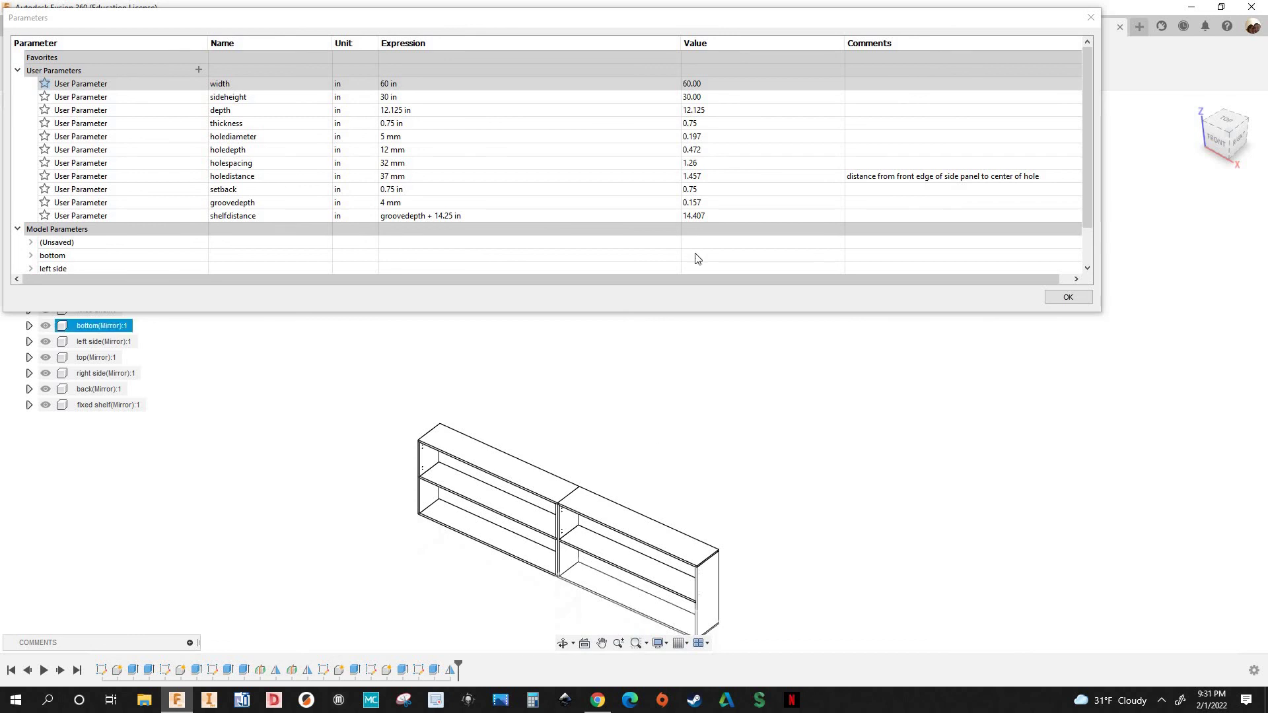
Set the width user parameter to 28 in and the sideheight user parameter to 41 in
{"action": "double_click", "coordinate": [388, 84]}
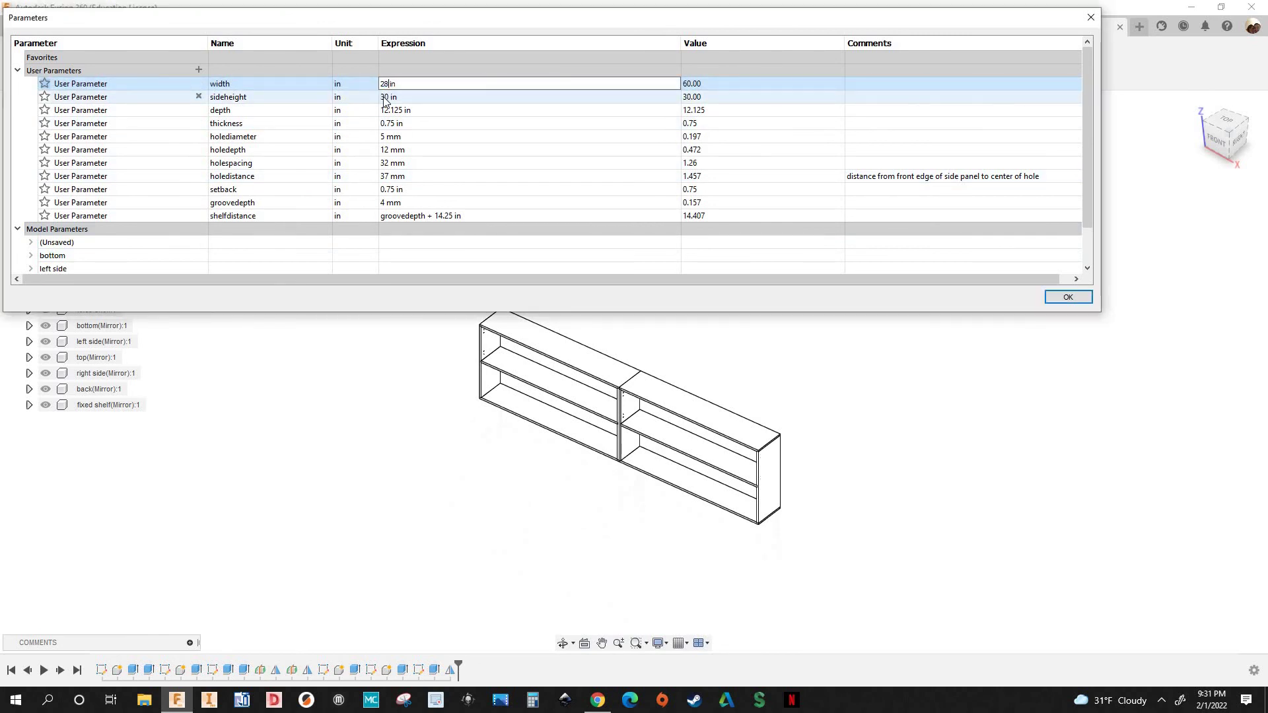
{"action": "double_click", "coordinate": [390, 97]}
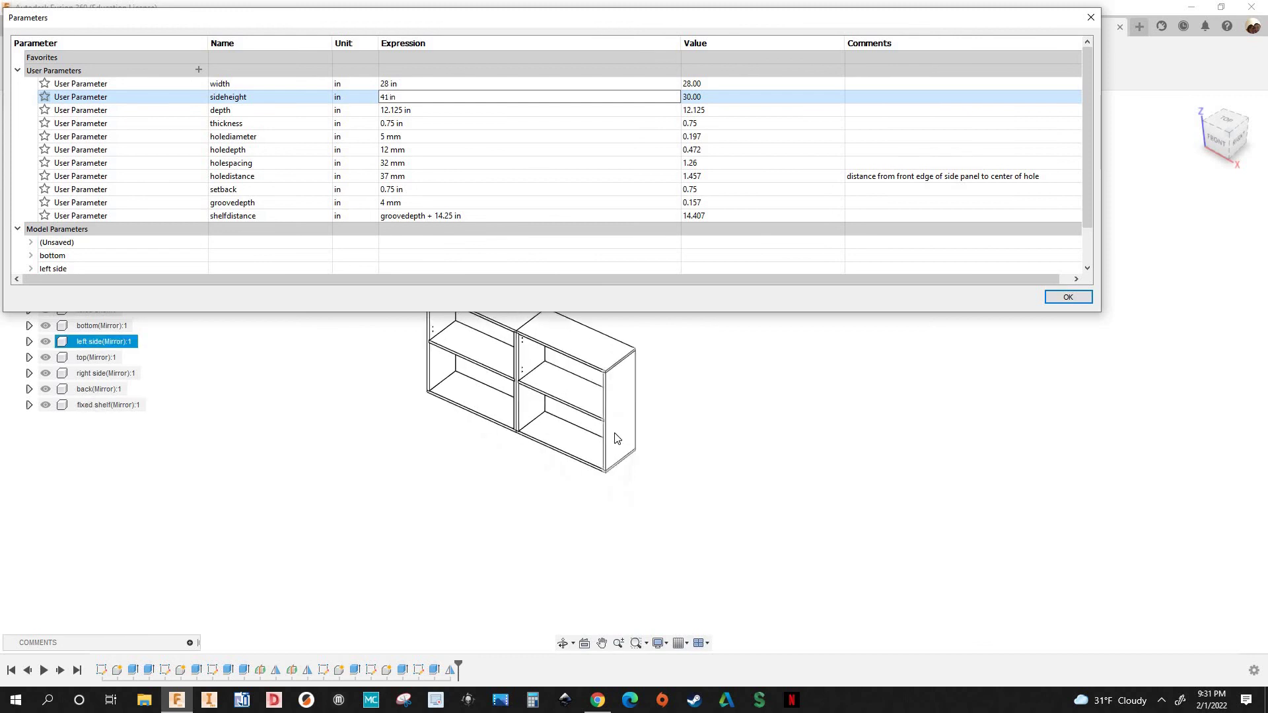
{"action": "key", "text": "Return"}
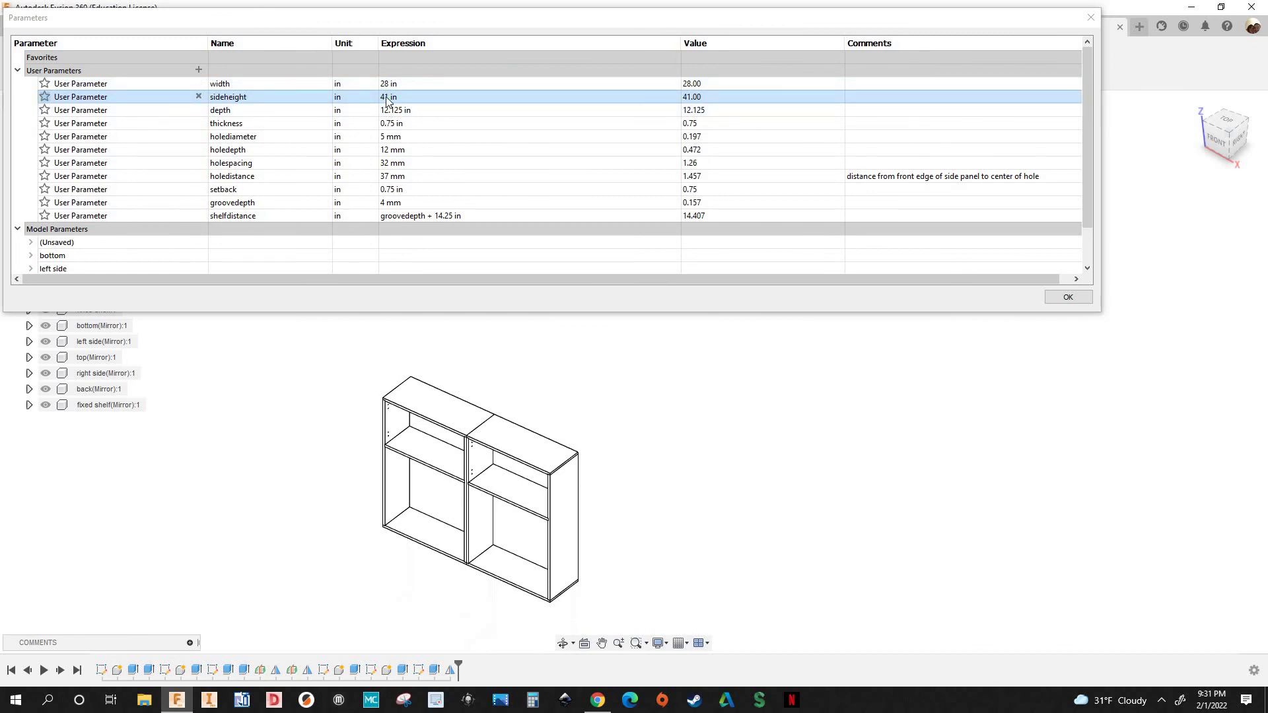
Examine how the top, side panel and fixed shelf of the mirrored cabinet meet at its outer corner
{"action": "scroll", "coordinate": [600, 517], "scroll_direction": "up", "scroll_amount": 3}
{"action": "scroll", "coordinate": [601, 518], "scroll_direction": "up", "scroll_amount": 5}
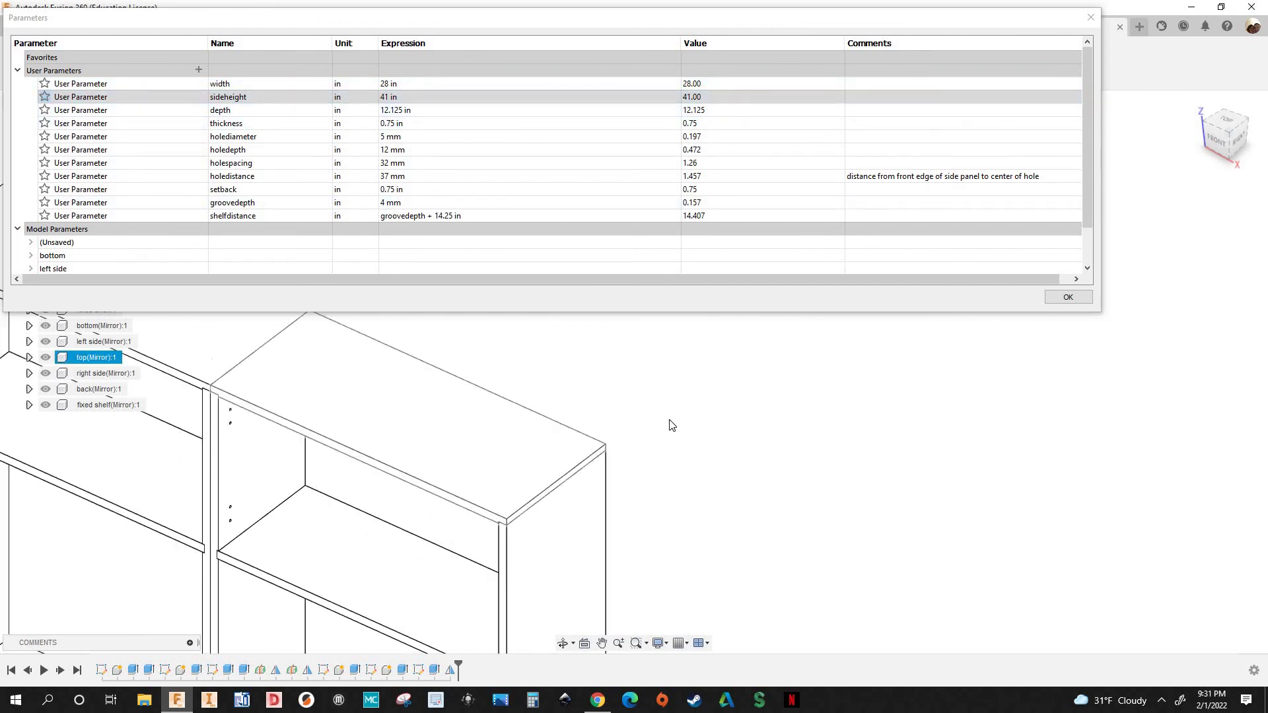
{"action": "scroll", "coordinate": [593, 430], "scroll_direction": "down", "scroll_amount": 3}
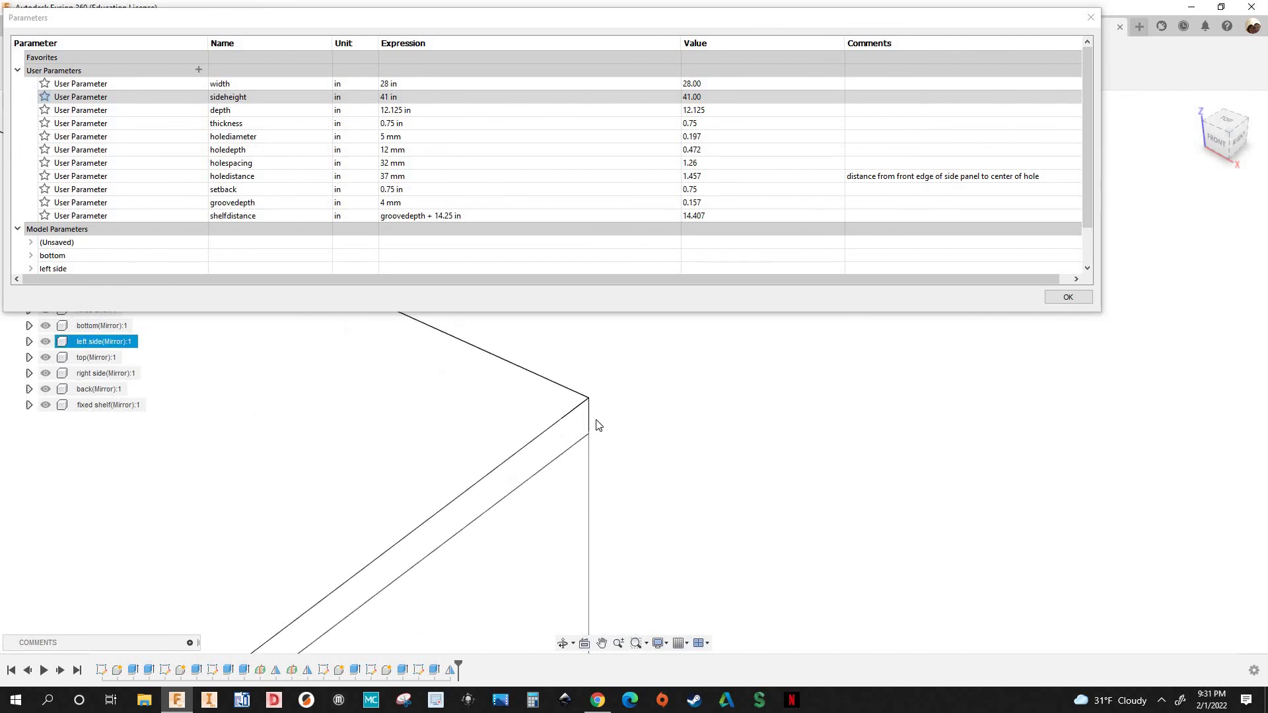
{"action": "scroll", "coordinate": [604, 390], "scroll_direction": "down", "scroll_amount": 2}
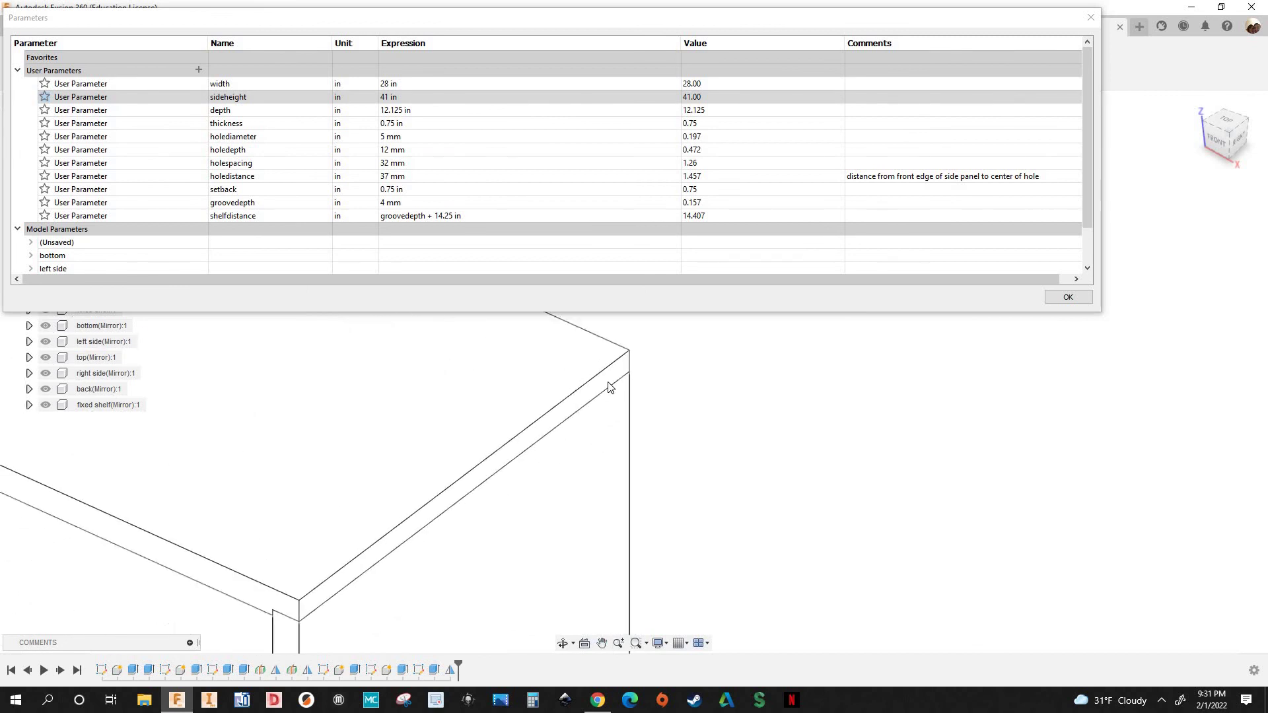
{"action": "scroll", "coordinate": [610, 387], "scroll_direction": "down", "scroll_amount": 1}
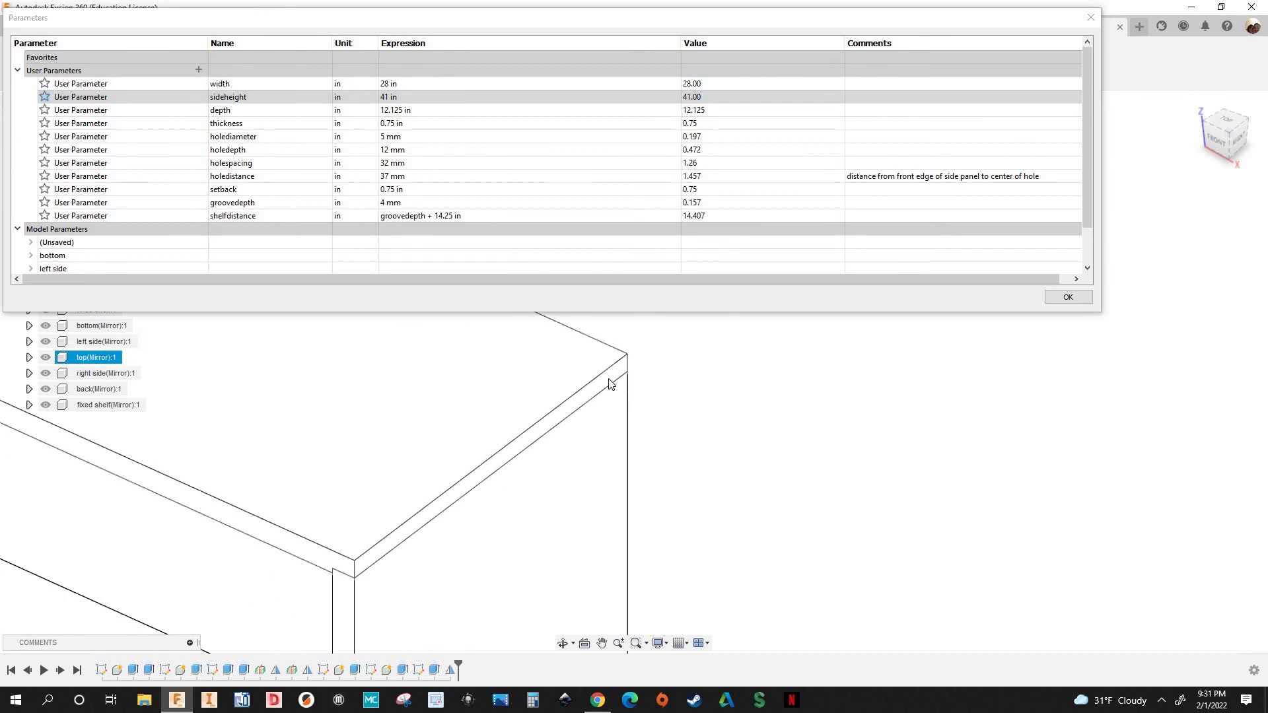
{"action": "scroll", "coordinate": [610, 385], "scroll_direction": "down", "scroll_amount": 3}
{"action": "middle_click_drag", "start_coordinate": [699, 450], "coordinate": [701, 330]}
{"action": "scroll", "coordinate": [705, 515], "scroll_direction": "down", "scroll_amount": 4}
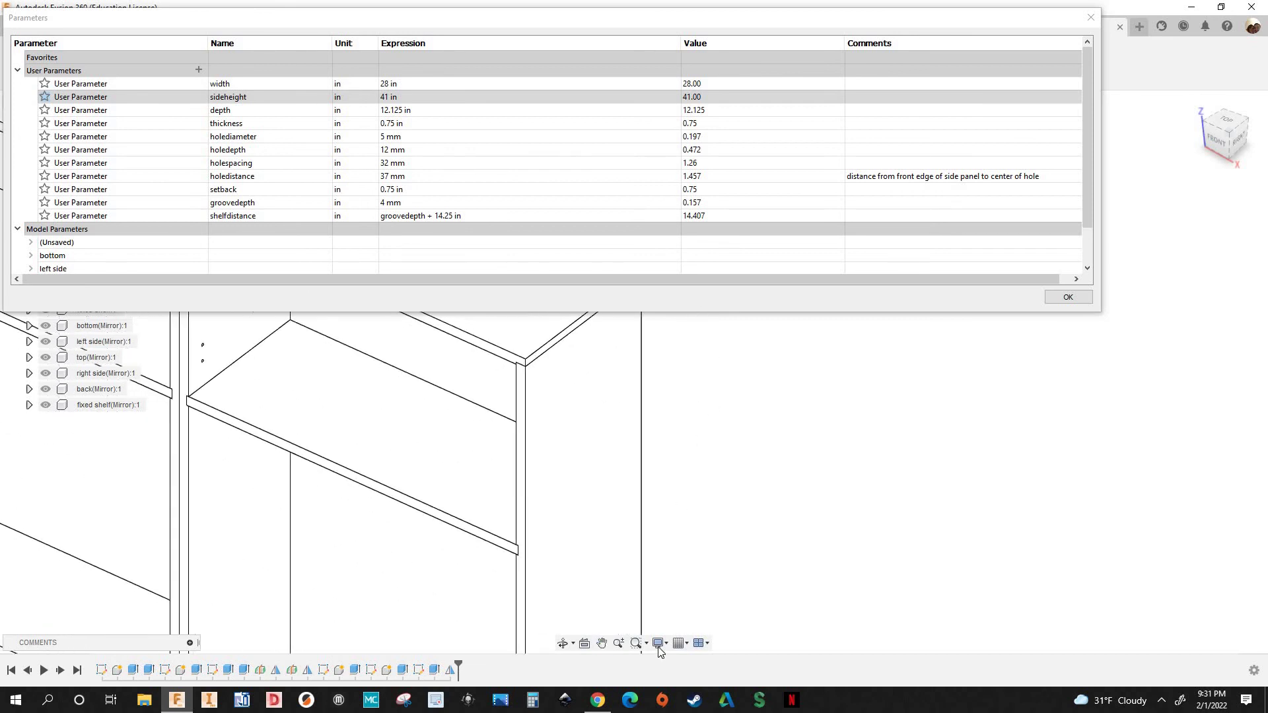
{"action": "scroll", "coordinate": [692, 490], "scroll_direction": "down", "scroll_amount": 2}
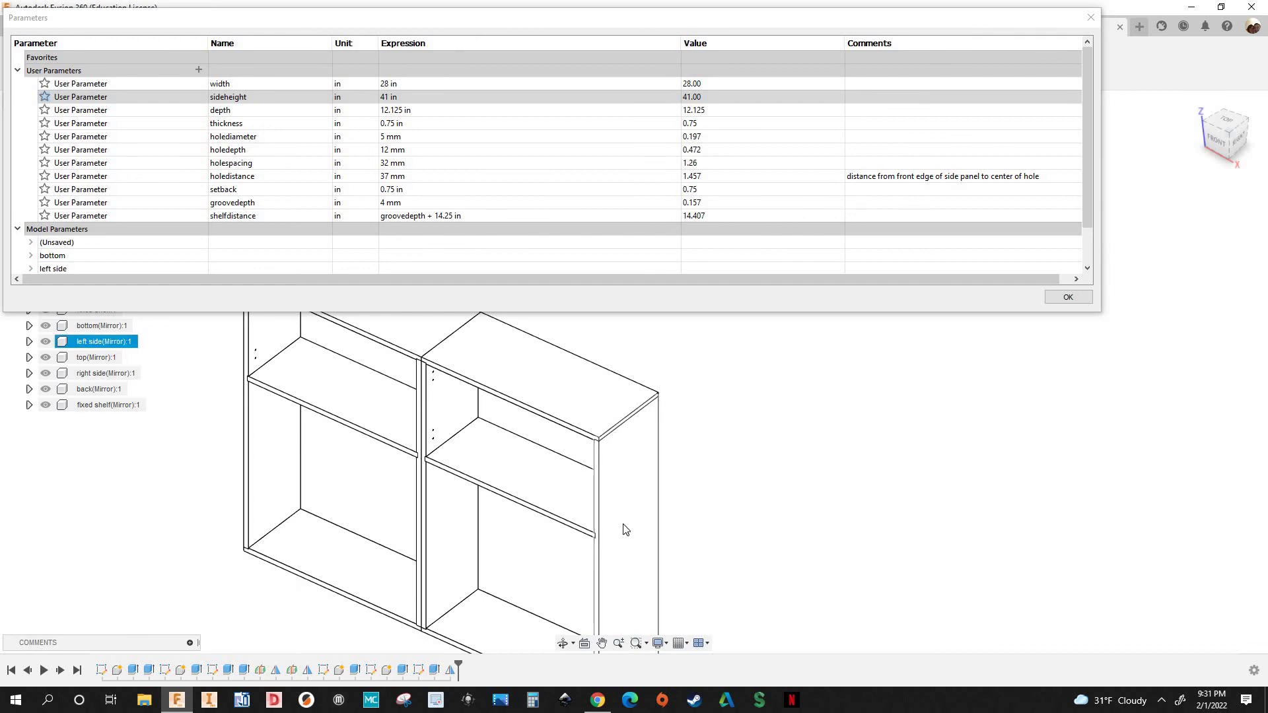
Set the groovedepth user parameter to 0.125 in and close the parameters
{"action": "left_click", "coordinate": [384, 98]}
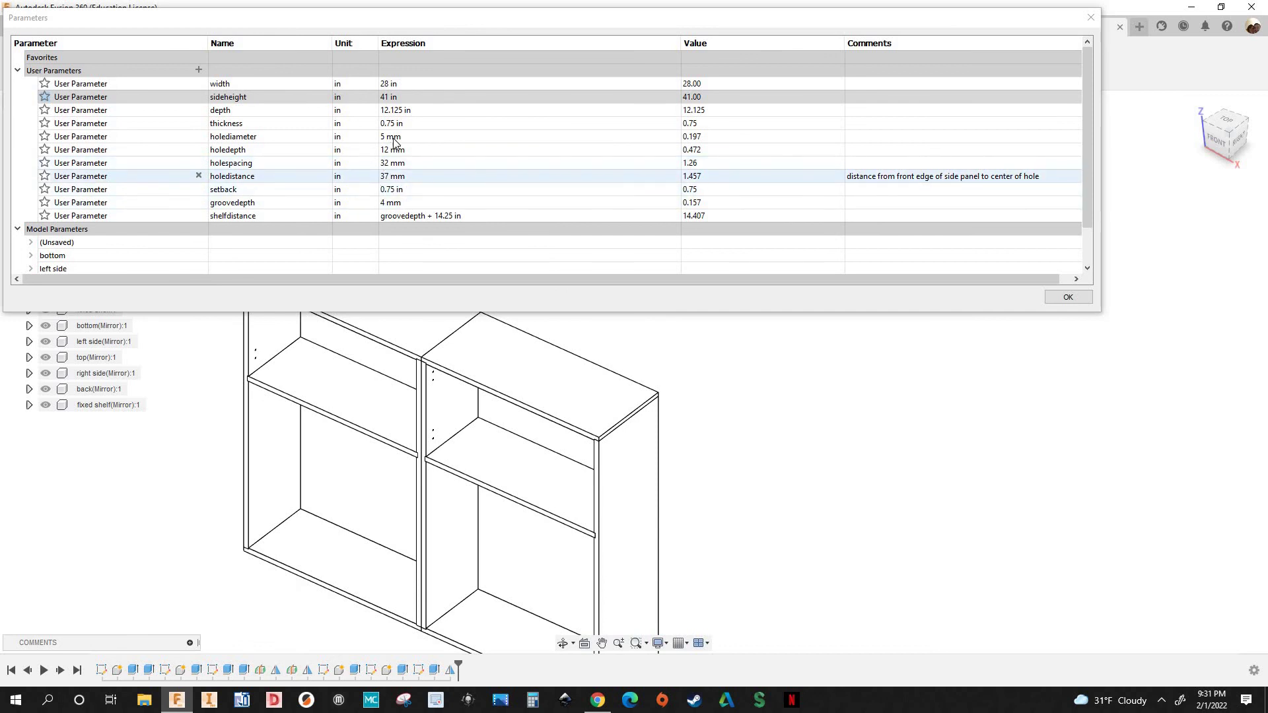
{"action": "left_click", "coordinate": [402, 203]}
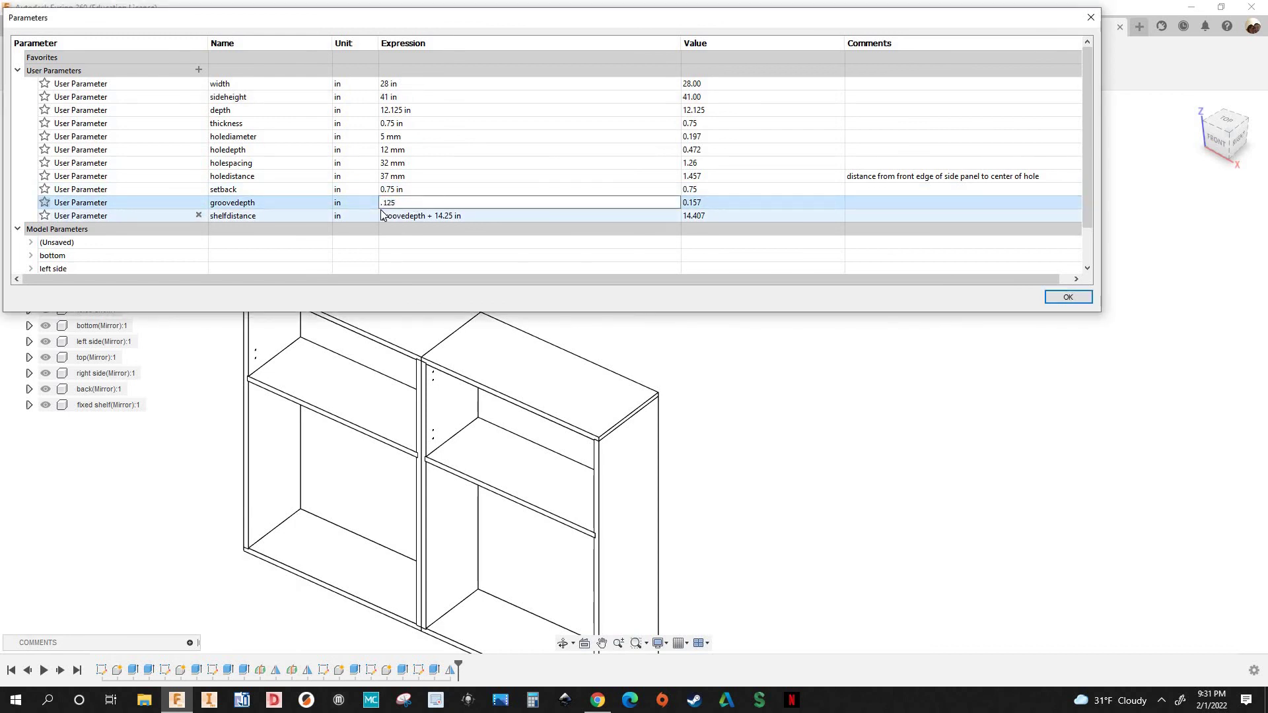
{"action": "key", "text": "Return"}
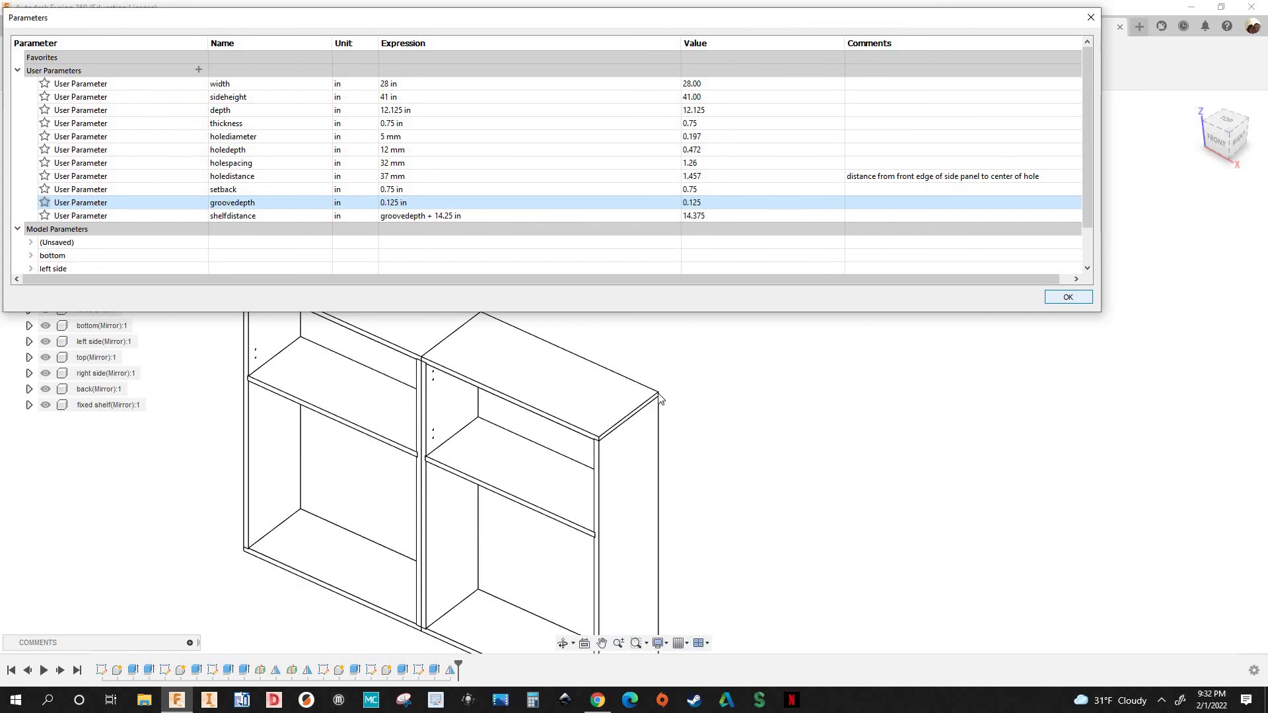
{"action": "key", "text": "Return"}
Measure the mirrored cabinet's overall height between the top and bottom vertices of its outer back corner
{"action": "scroll", "coordinate": [691, 433], "scroll_direction": "up", "scroll_amount": 5}
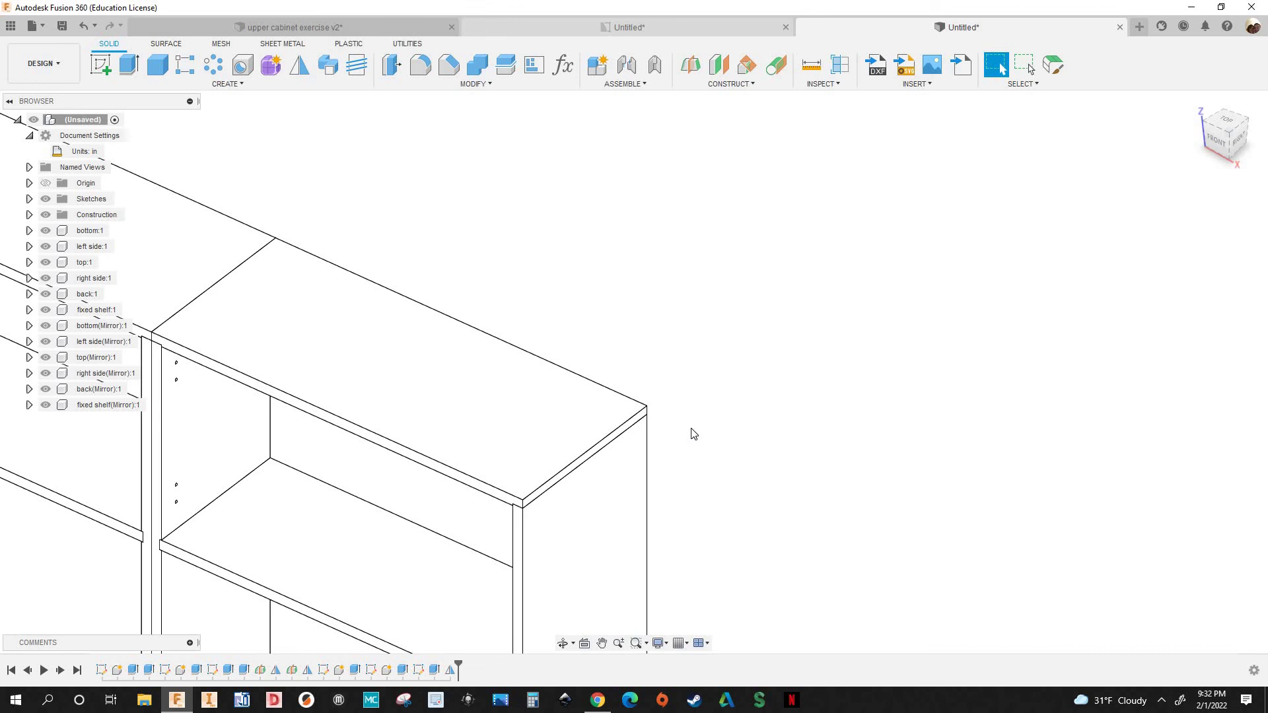
{"action": "key", "text": "i"}
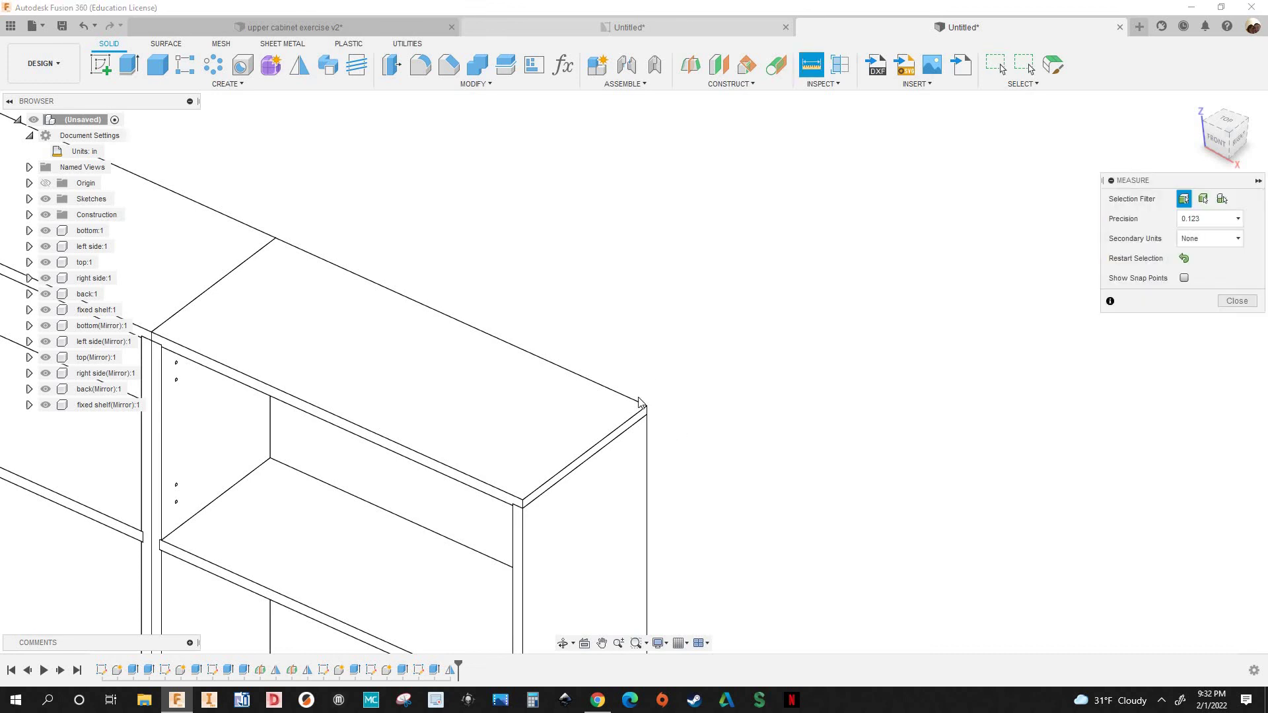
{"action": "scroll", "coordinate": [644, 397], "scroll_direction": "up", "scroll_amount": 5}
{"action": "left_click", "coordinate": [637, 425]}
{"action": "scroll", "coordinate": [645, 434], "scroll_direction": "down", "scroll_amount": 5}
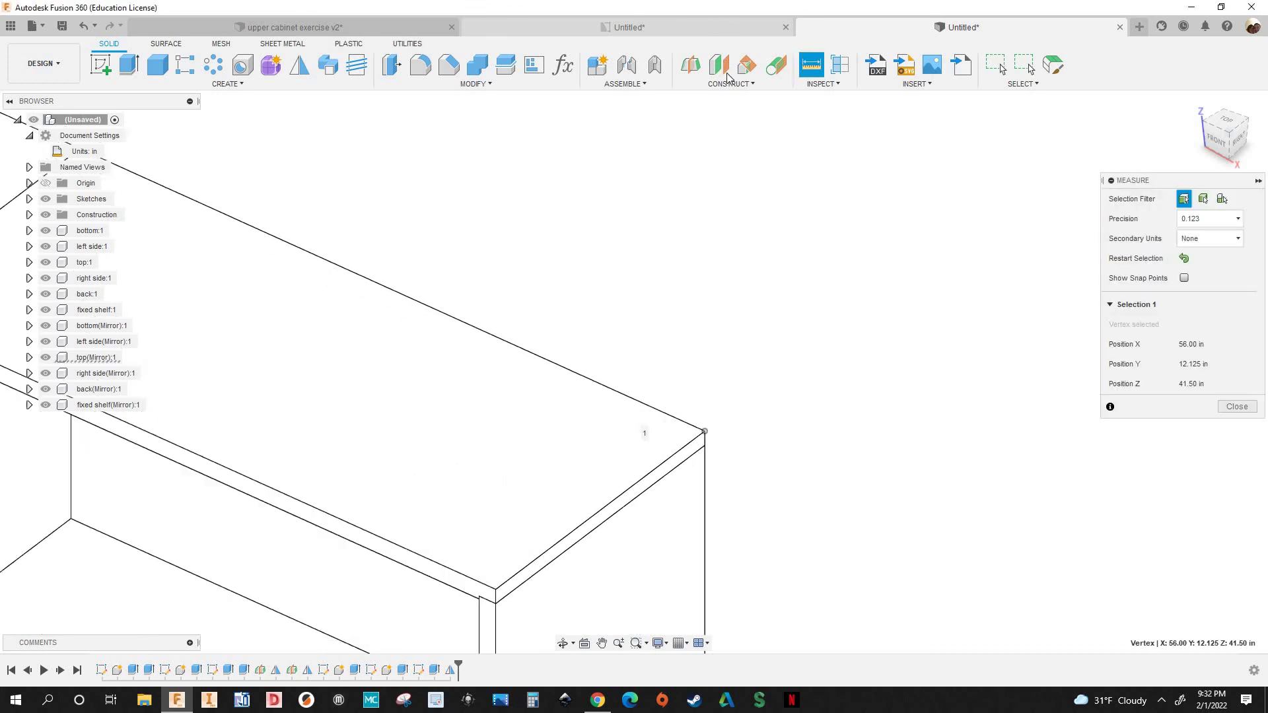
{"action": "scroll", "coordinate": [693, 348], "scroll_direction": "up", "scroll_amount": 8}
{"action": "scroll", "coordinate": [659, 421], "scroll_direction": "up", "scroll_amount": 2}
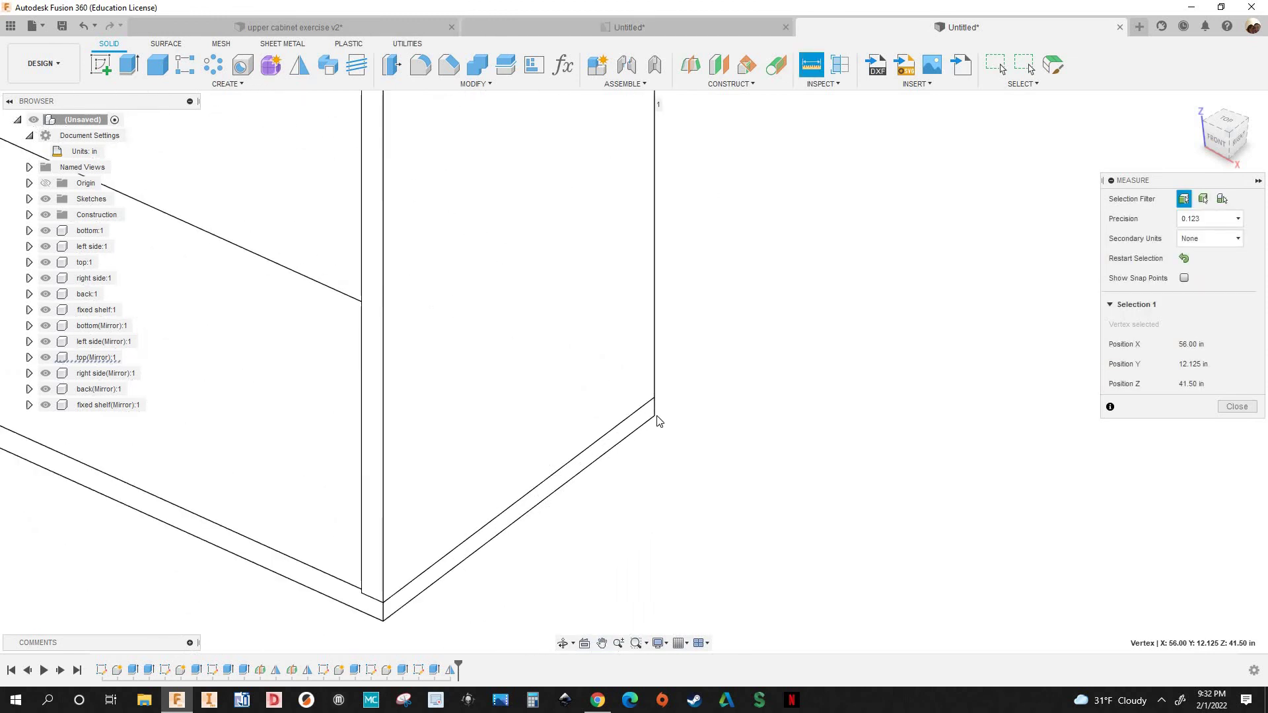
{"action": "left_click", "coordinate": [654, 416]}
{"action": "scroll", "coordinate": [713, 268], "scroll_direction": "down", "scroll_amount": 3}
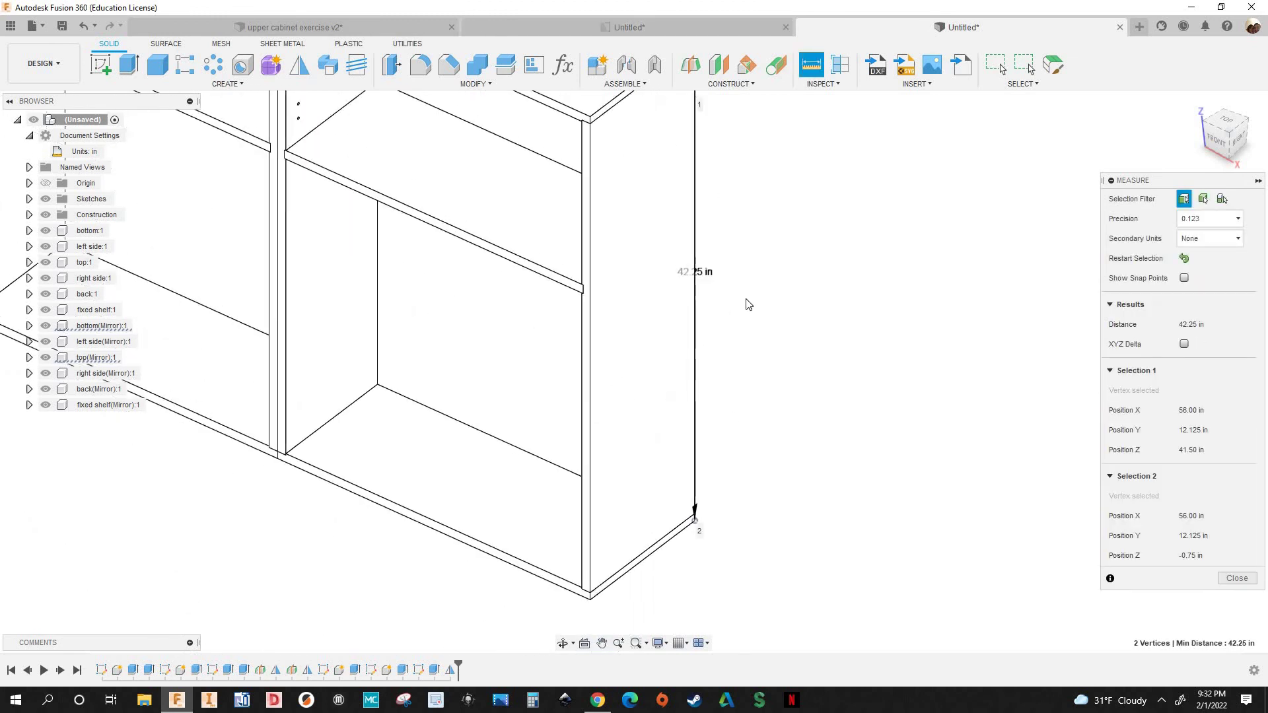
{"action": "middle_click_drag", "start_coordinate": [699, 406], "coordinate": [723, 562]}
{"action": "scroll", "coordinate": [757, 428], "scroll_direction": "up", "scroll_amount": 4}
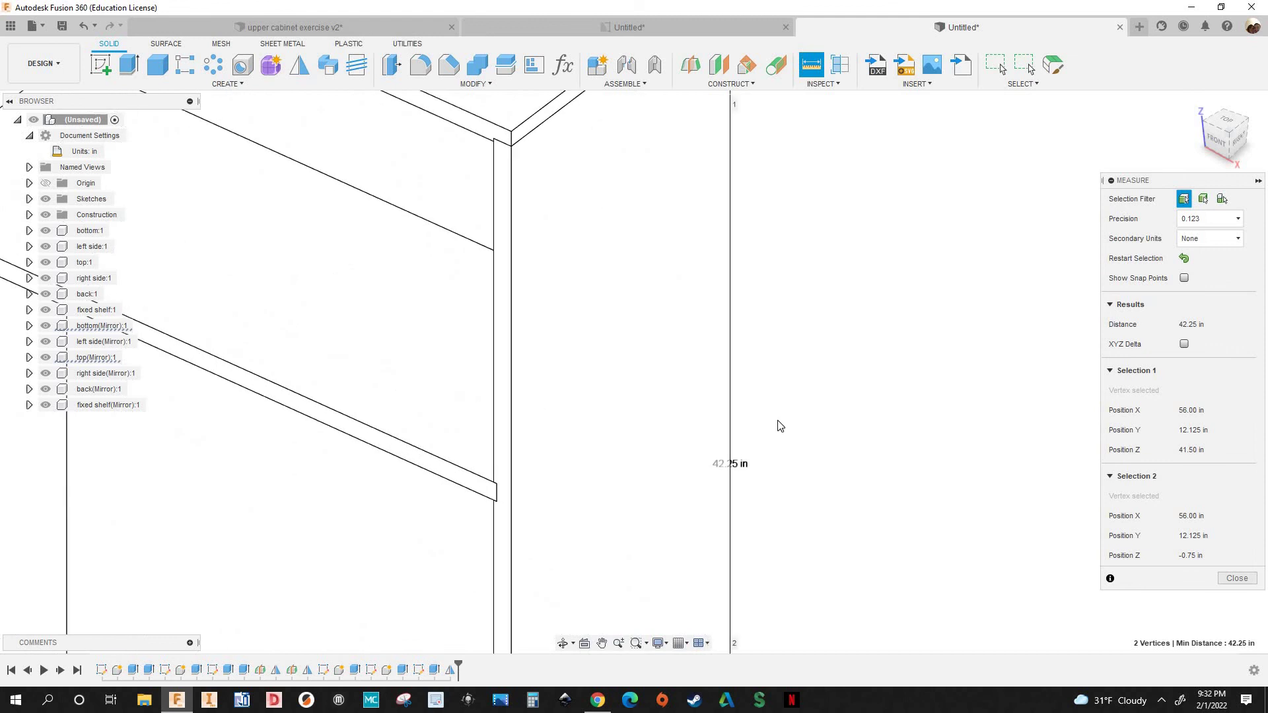
Set the groovedepth user parameter to 4 mm and close the parameters
{"action": "scroll", "coordinate": [777, 421], "scroll_direction": "down", "scroll_amount": 3}
{"action": "scroll", "coordinate": [779, 426], "scroll_direction": "down", "scroll_amount": 2}
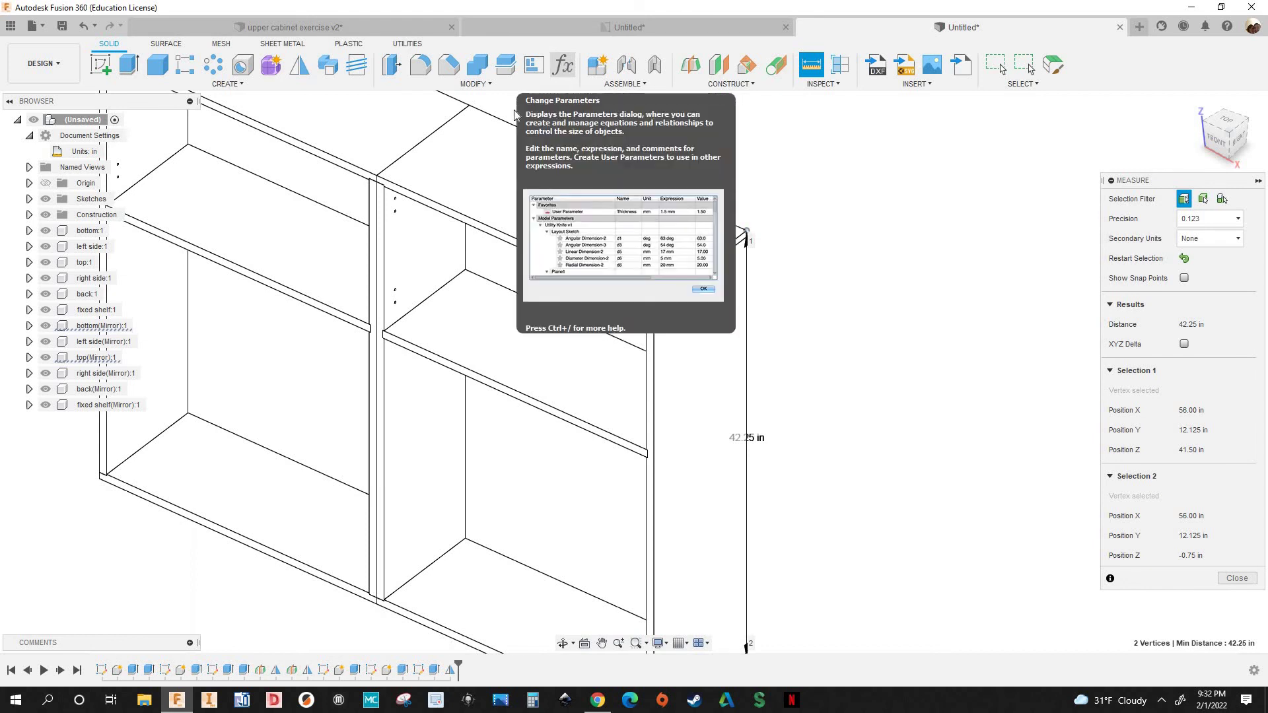
{"action": "left_click", "coordinate": [564, 68]}
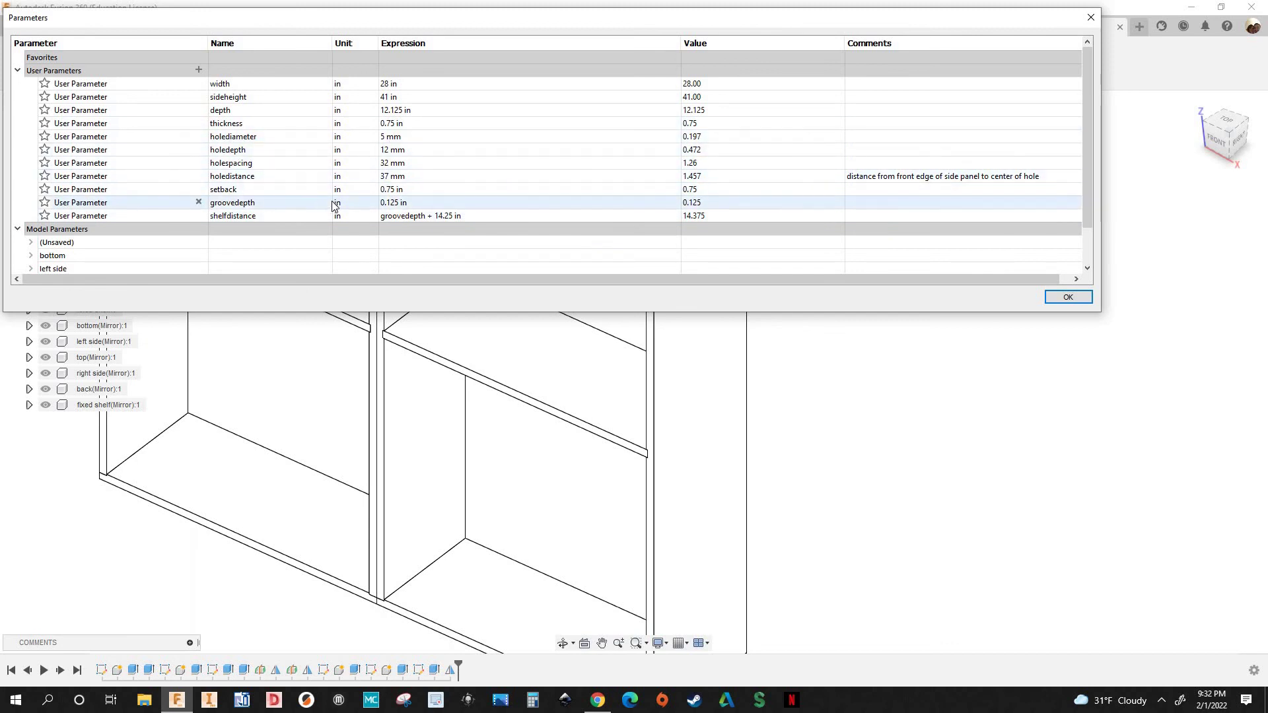
{"action": "left_click", "coordinate": [415, 201]}
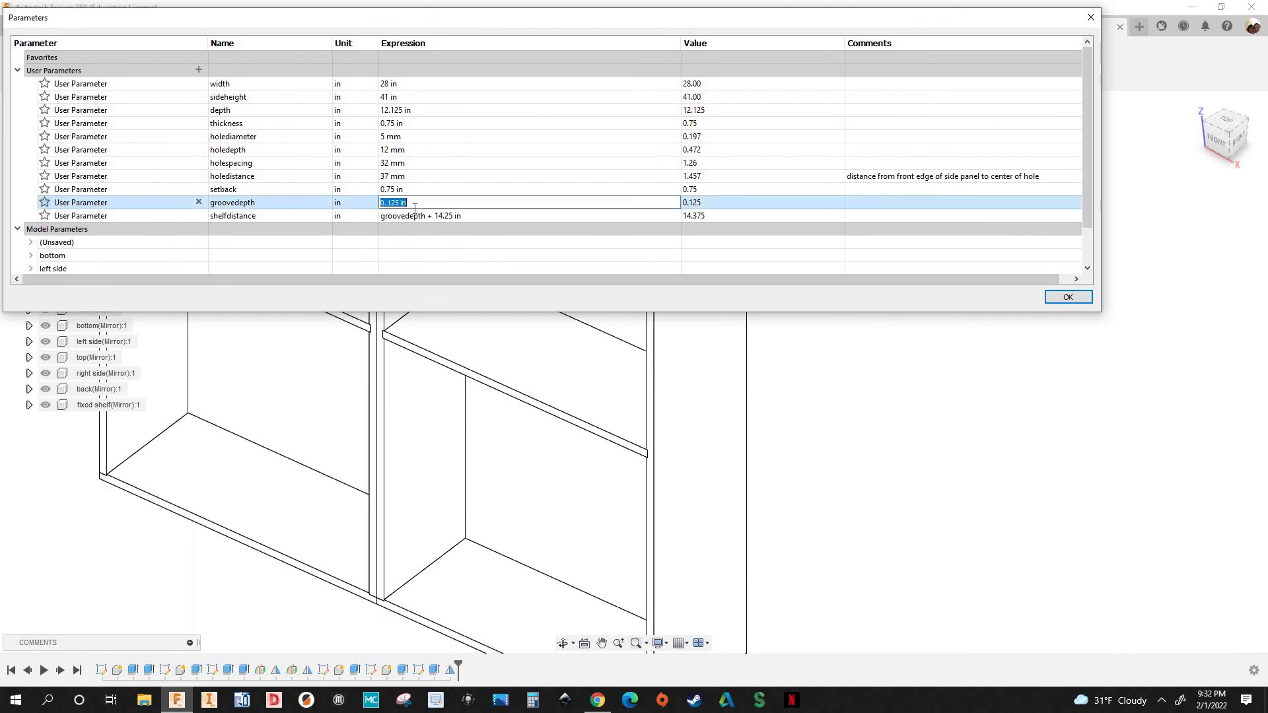
{"action": "type", "text": "4mmm"}
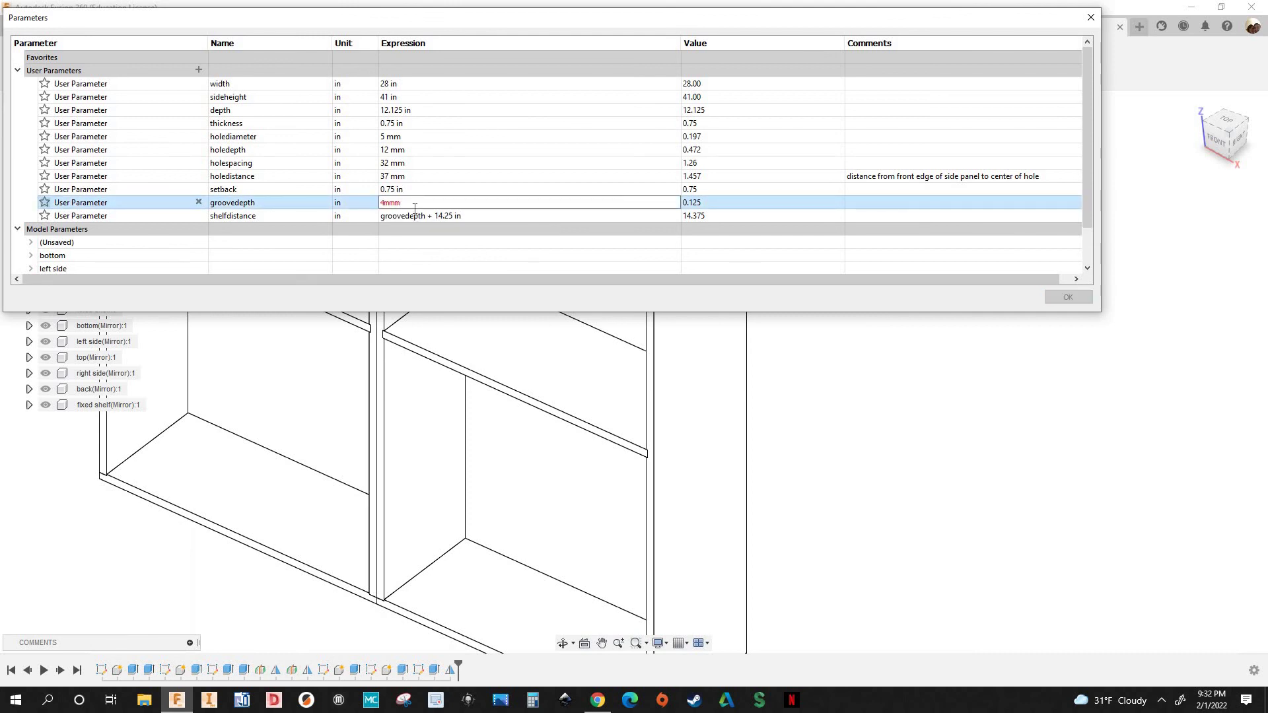
{"action": "key", "text": "BackSpace"}
{"action": "key", "text": "Return"}
{"action": "key", "text": "Return"}
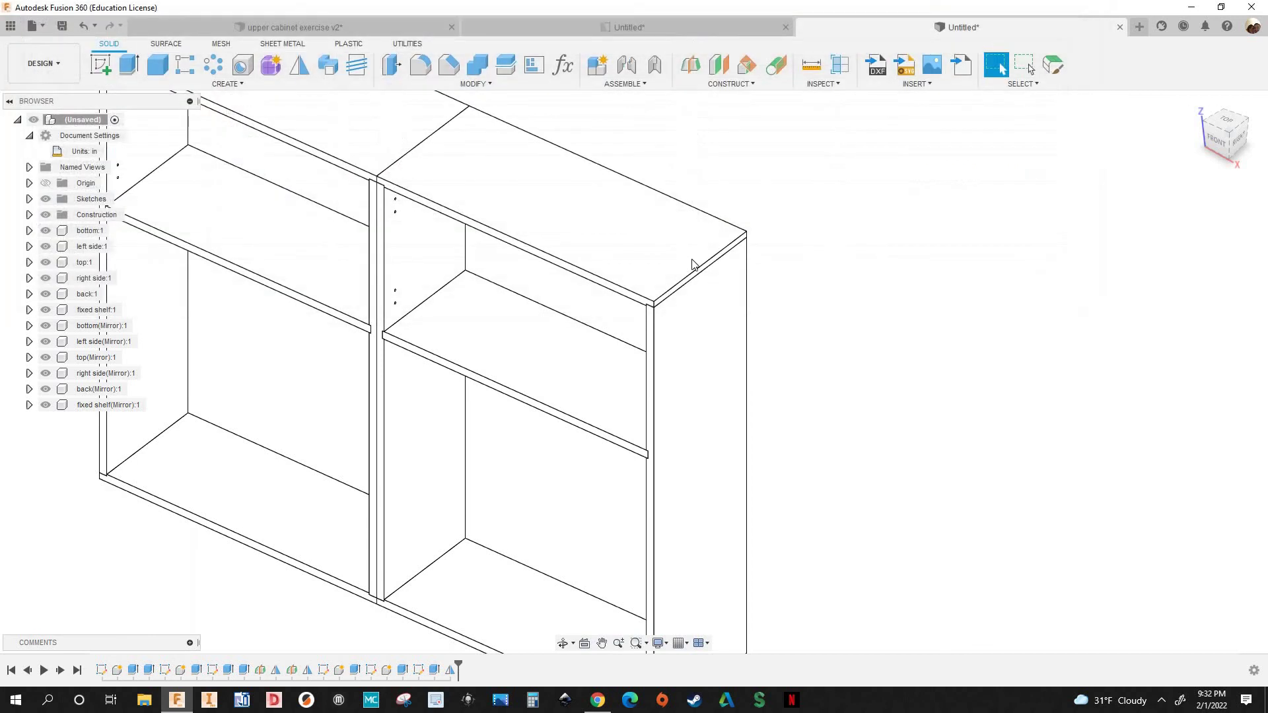
Measure the mirrored cabinet's overall height between the top and bottom vertices at its outer back corner after the groove depth change
{"action": "middle_click_drag", "start_coordinate": [710, 232], "coordinate": [684, 179]}
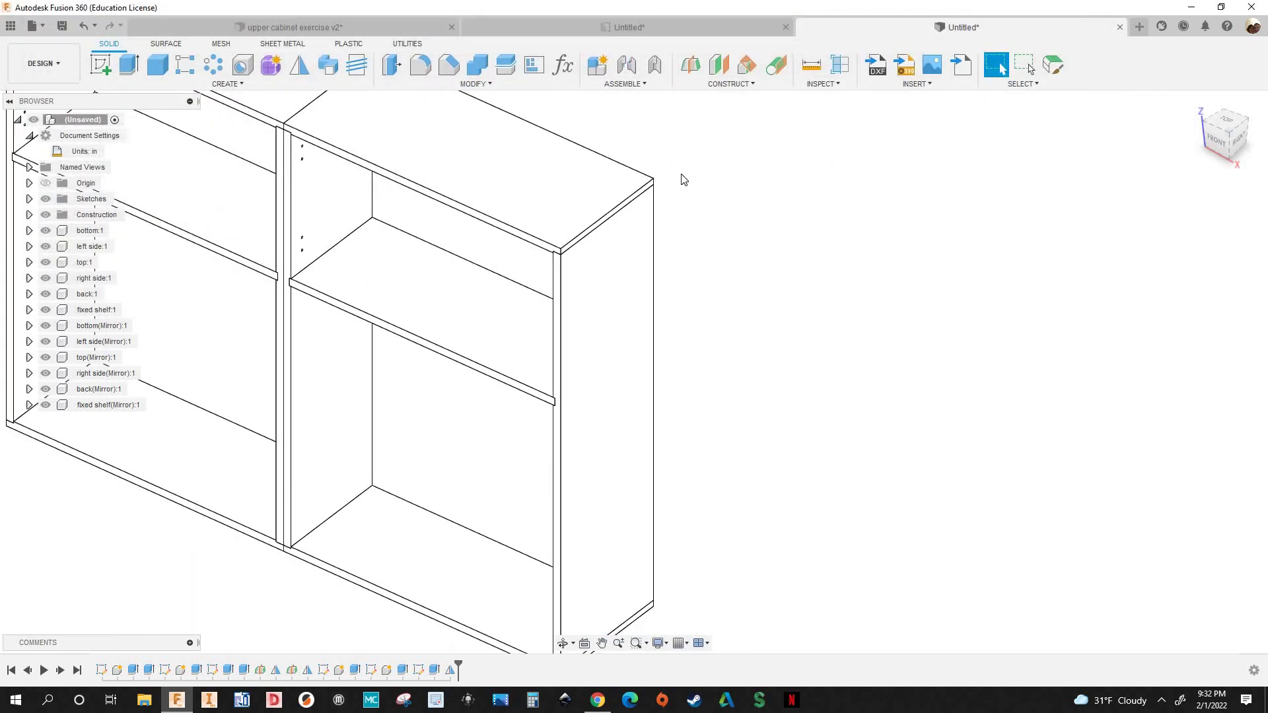
{"action": "scroll", "coordinate": [649, 188], "scroll_direction": "up", "scroll_amount": 3}
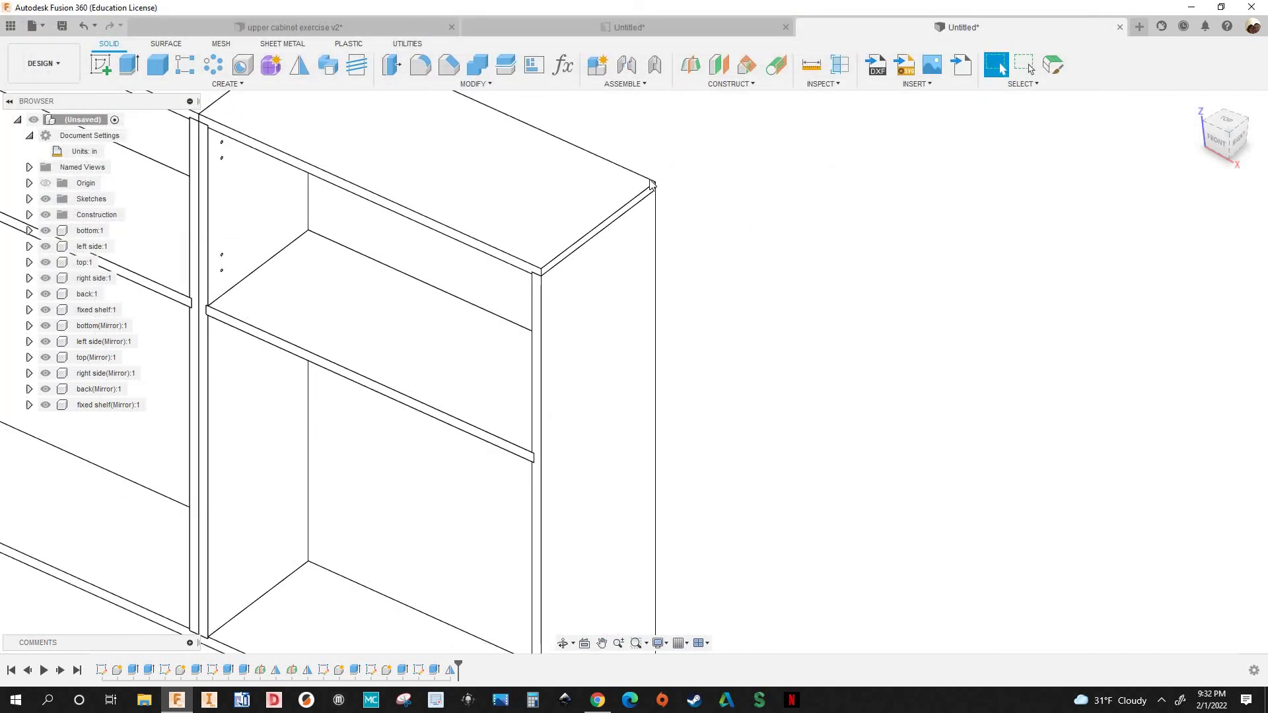
{"action": "scroll", "coordinate": [650, 191], "scroll_direction": "down", "scroll_amount": 2}
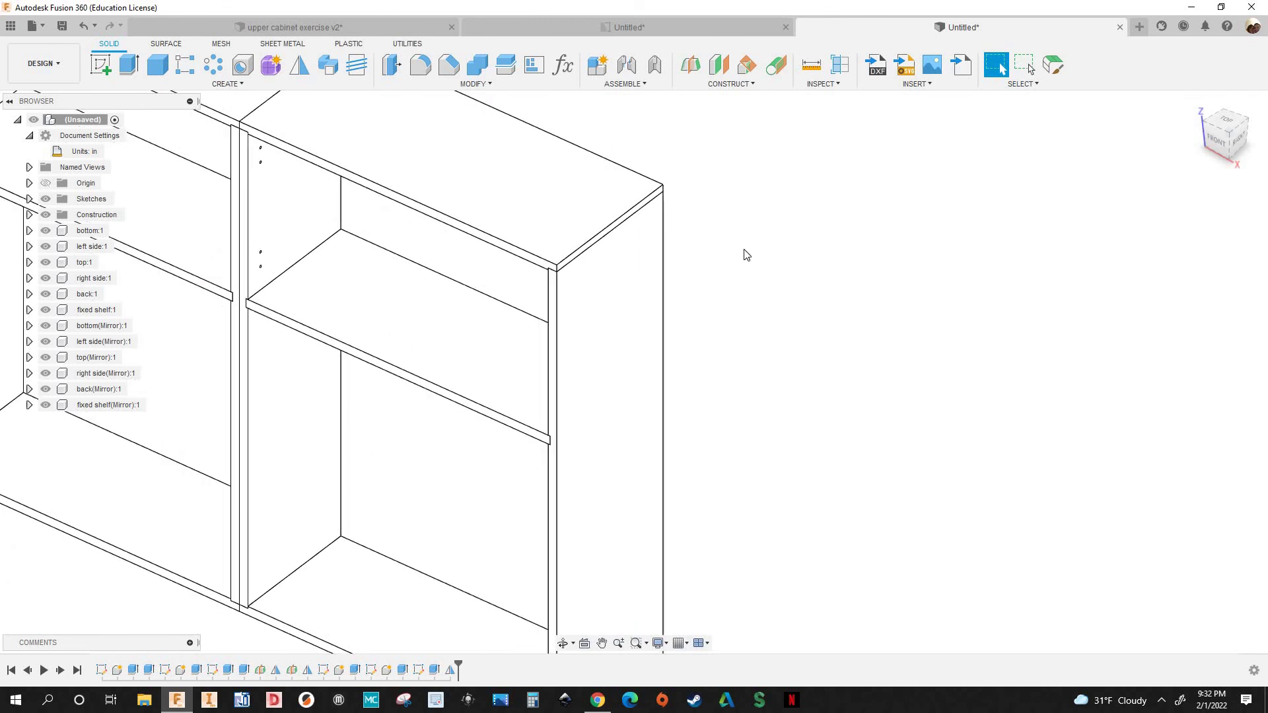
{"action": "scroll", "coordinate": [746, 255], "scroll_direction": "down", "scroll_amount": 1}
{"action": "key", "text": "i"}
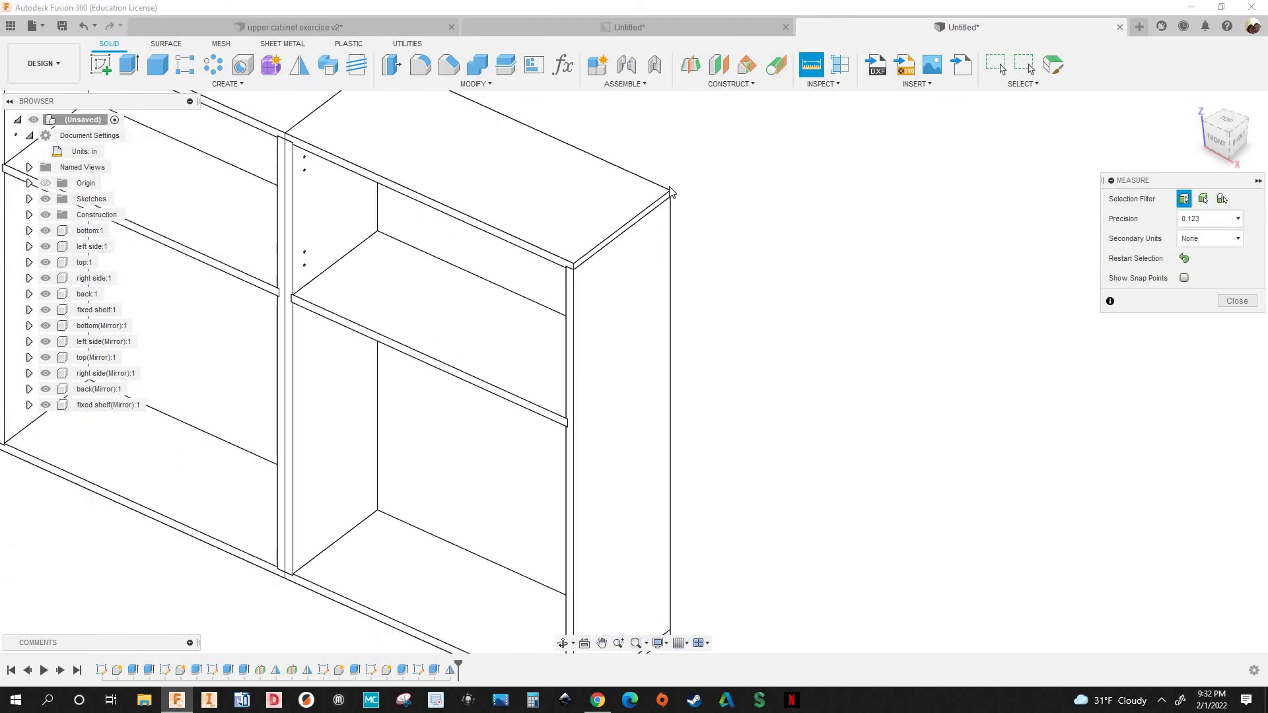
{"action": "scroll", "coordinate": [671, 192], "scroll_direction": "up", "scroll_amount": 2}
{"action": "left_click", "coordinate": [675, 198]}
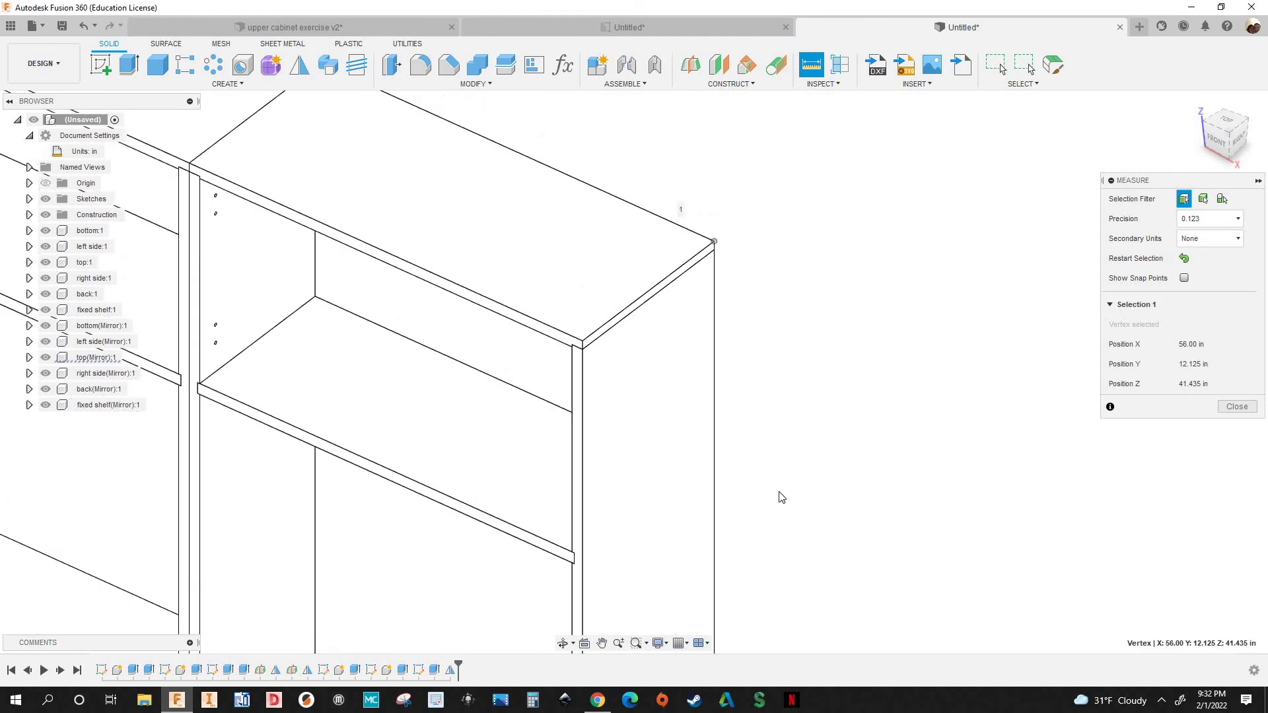
{"action": "scroll", "coordinate": [760, 535], "scroll_direction": "down", "scroll_amount": 4}
{"action": "scroll", "coordinate": [733, 581], "scroll_direction": "up", "scroll_amount": 5}
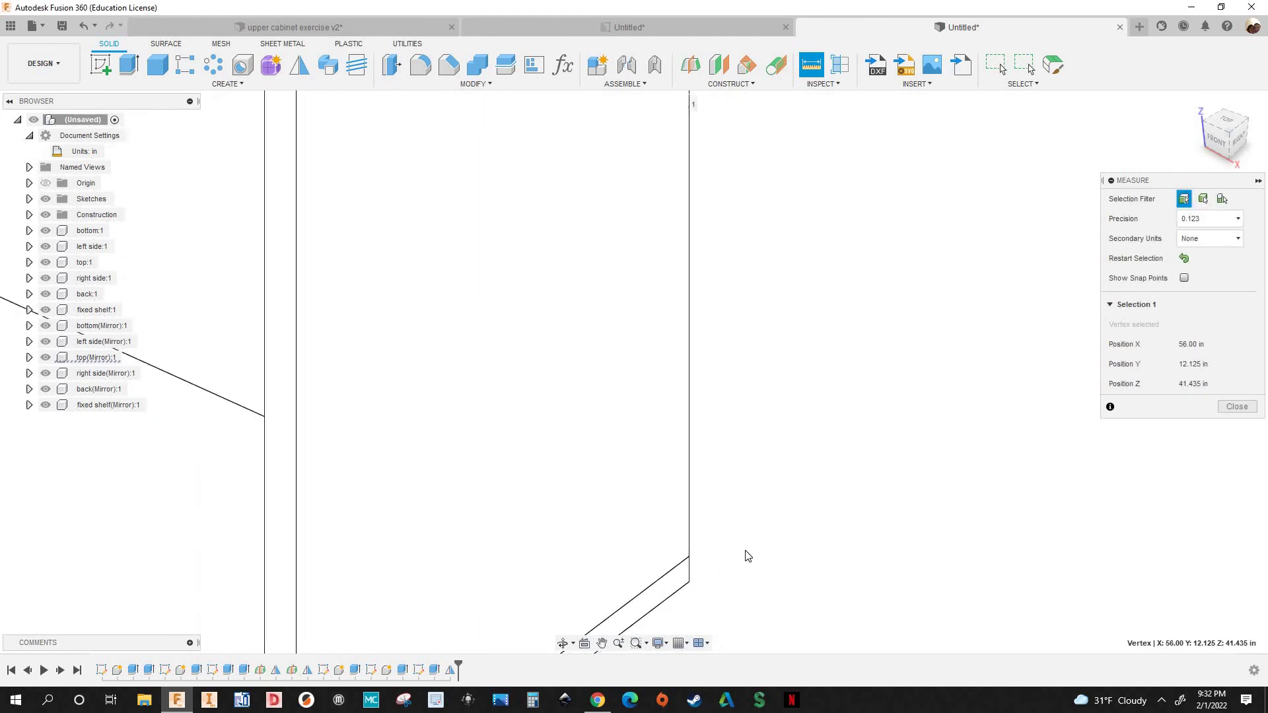
{"action": "left_click", "coordinate": [689, 582]}
{"action": "scroll", "coordinate": [801, 434], "scroll_direction": "down", "scroll_amount": 4}
{"action": "scroll", "coordinate": [755, 228], "scroll_direction": "up", "scroll_amount": 4}
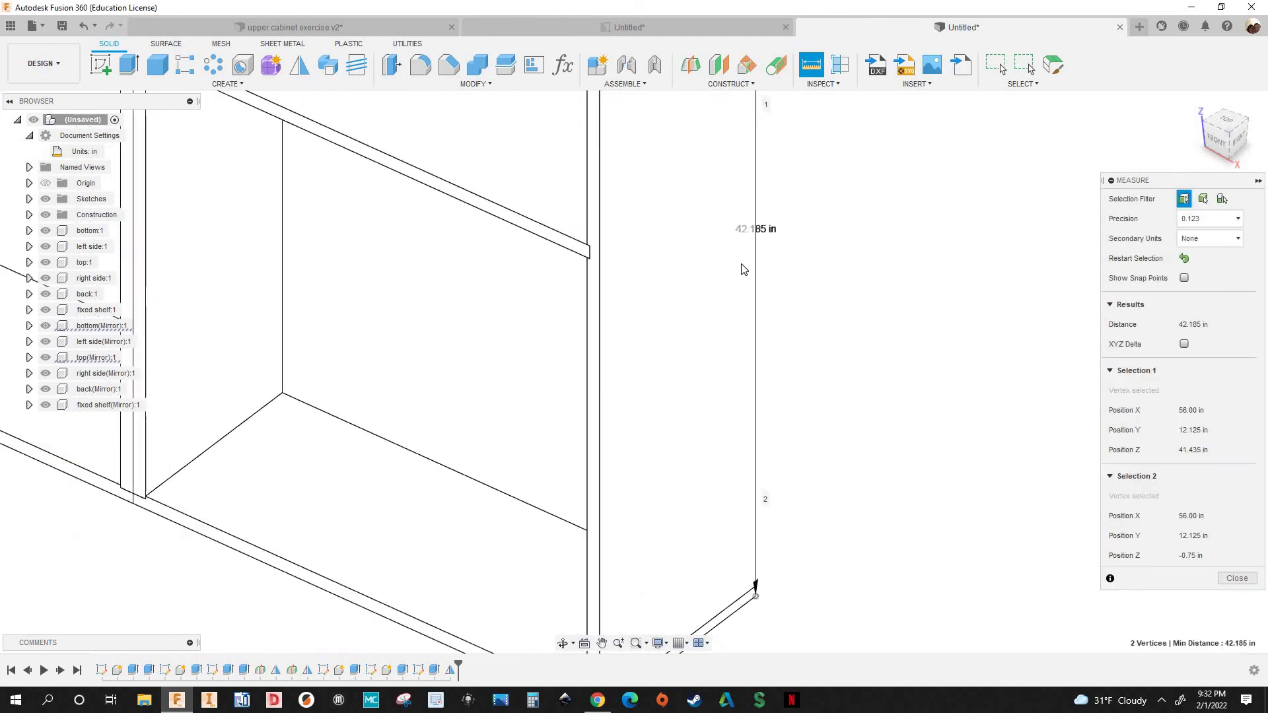
Examine the height measurement along the mirrored cabinet's outer back edge from bottom to top, and close the measurement
{"action": "scroll", "coordinate": [753, 227], "scroll_direction": "up", "scroll_amount": 2}
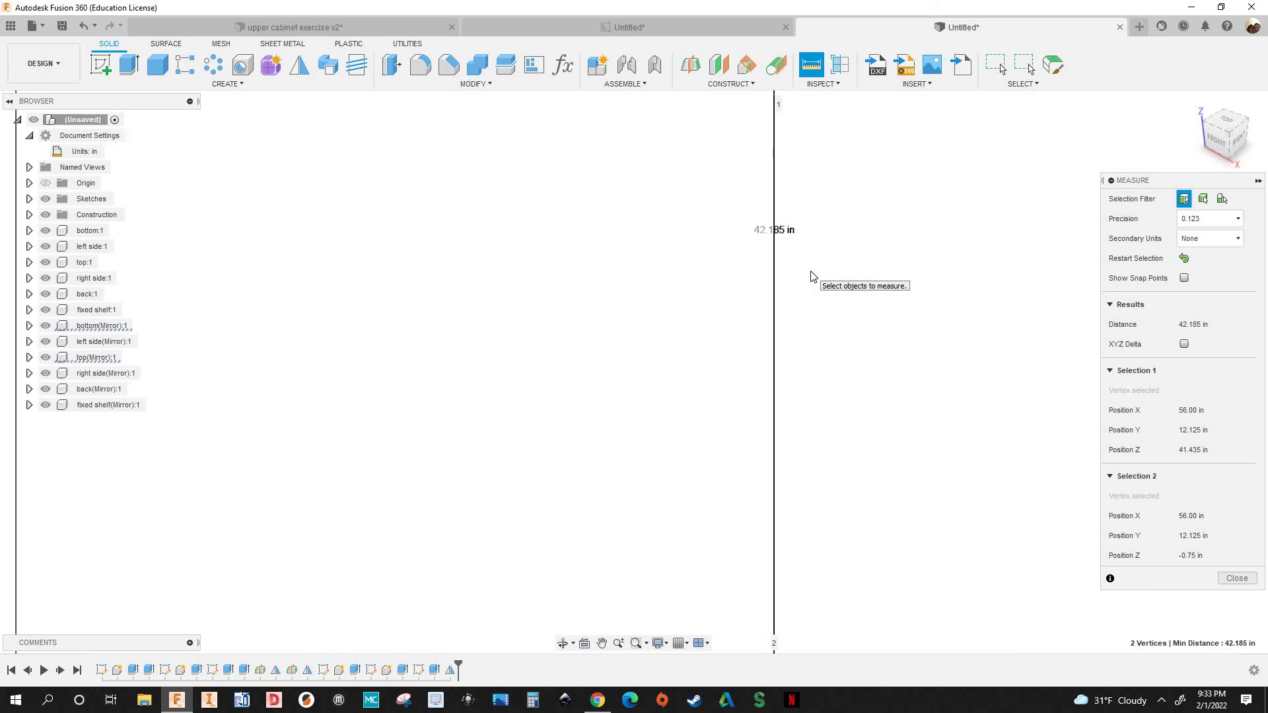
{"action": "scroll", "coordinate": [825, 280], "scroll_direction": "down", "scroll_amount": 4}
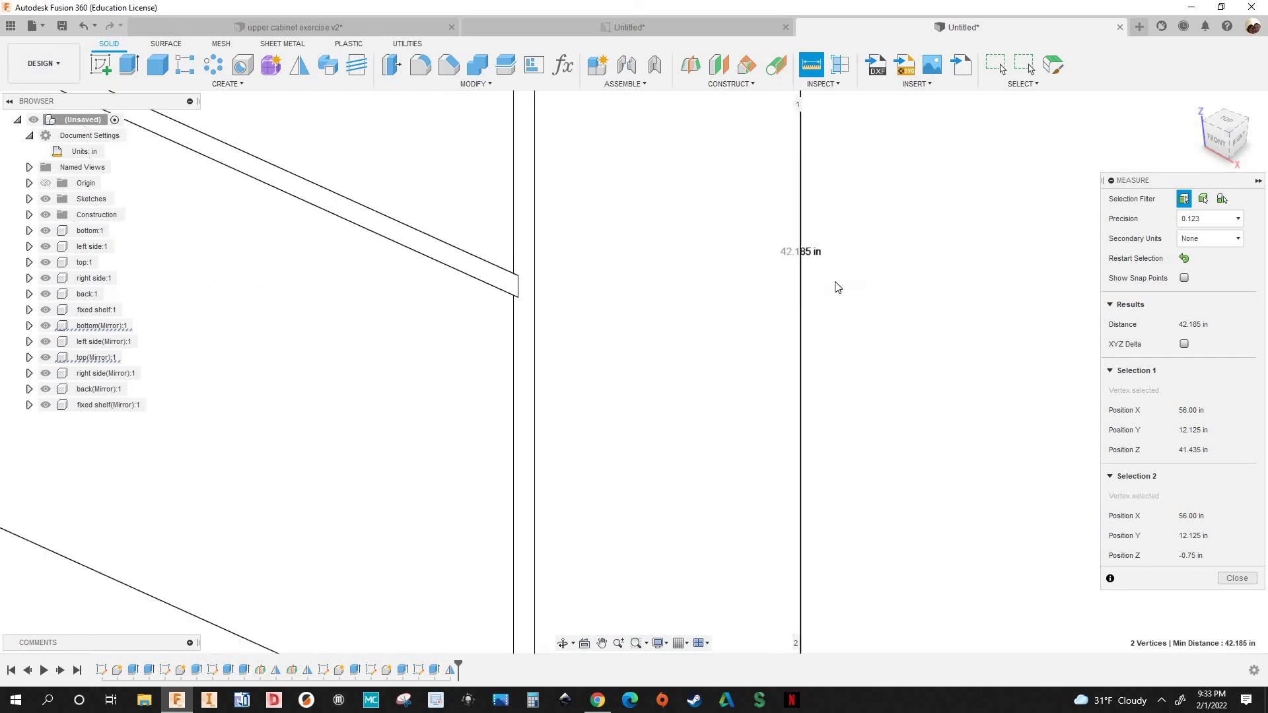
{"action": "scroll", "coordinate": [847, 388], "scroll_direction": "down", "scroll_amount": 4}
{"action": "scroll", "coordinate": [854, 456], "scroll_direction": "up", "scroll_amount": 5}
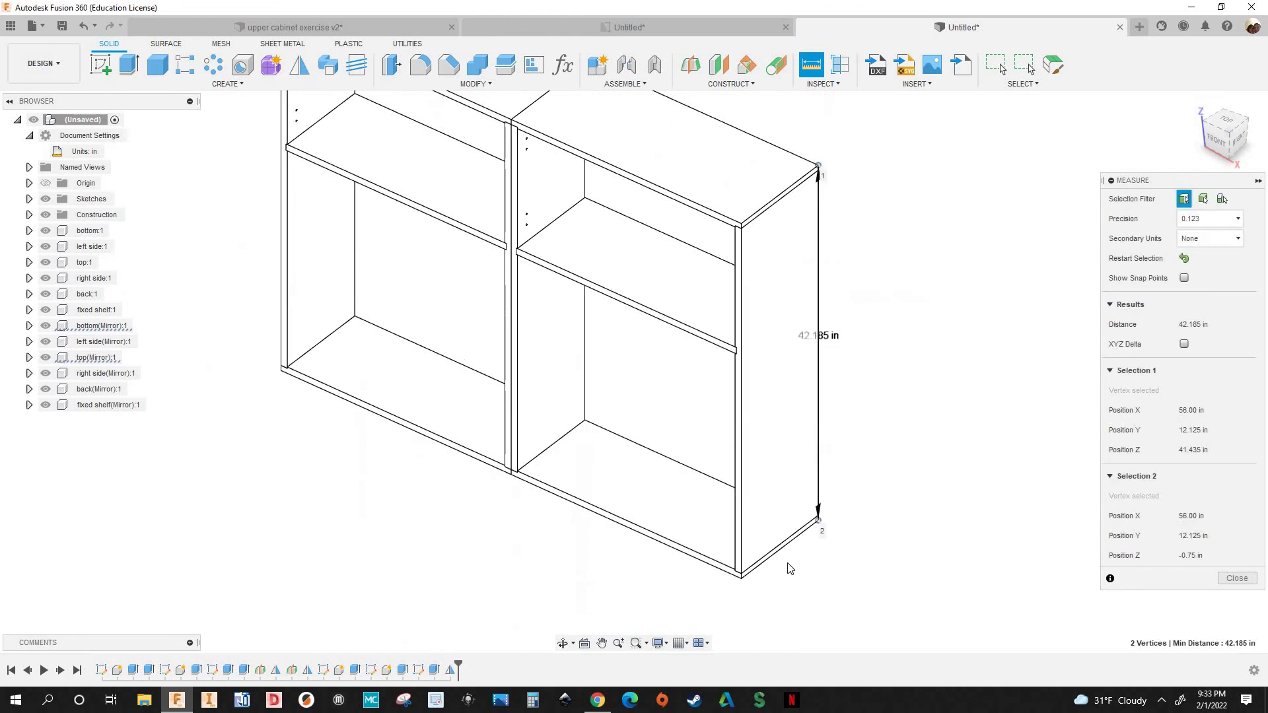
{"action": "scroll", "coordinate": [847, 393], "scroll_direction": "down", "scroll_amount": 2}
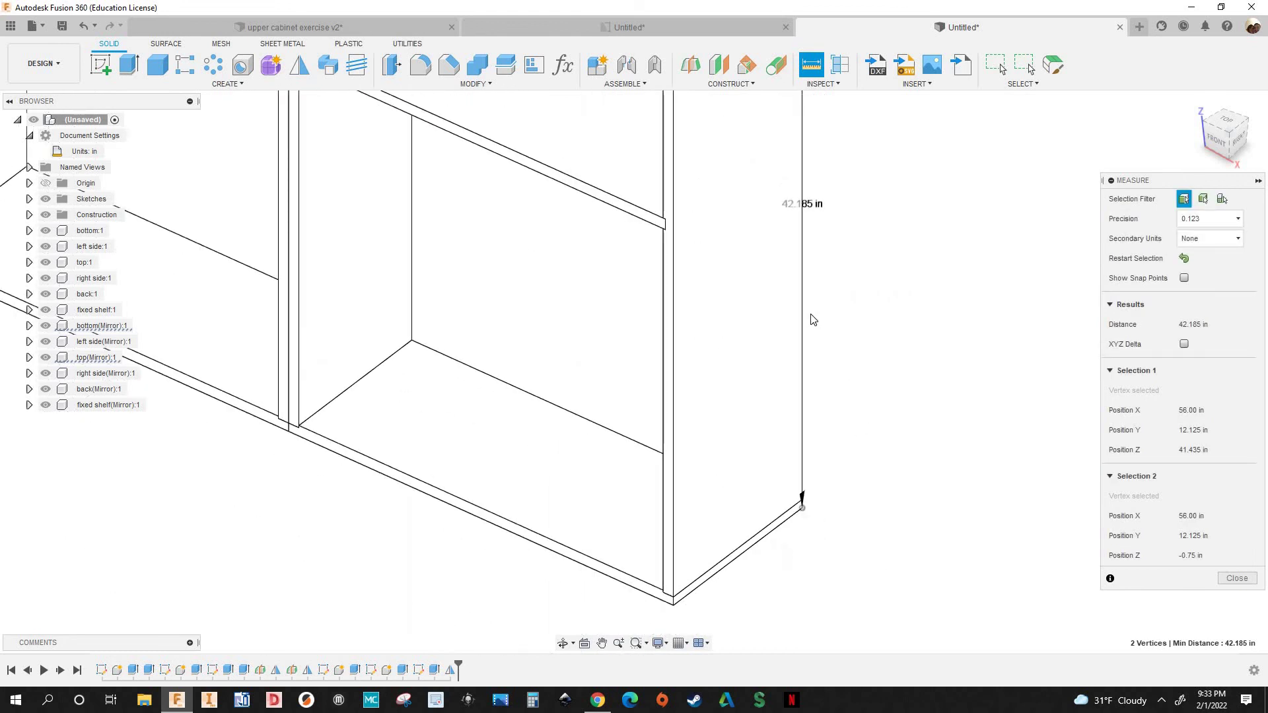
{"action": "middle_click_drag", "start_coordinate": [800, 321], "coordinate": [786, 421]}
{"action": "scroll", "coordinate": [800, 319], "scroll_direction": "down", "scroll_amount": 2}
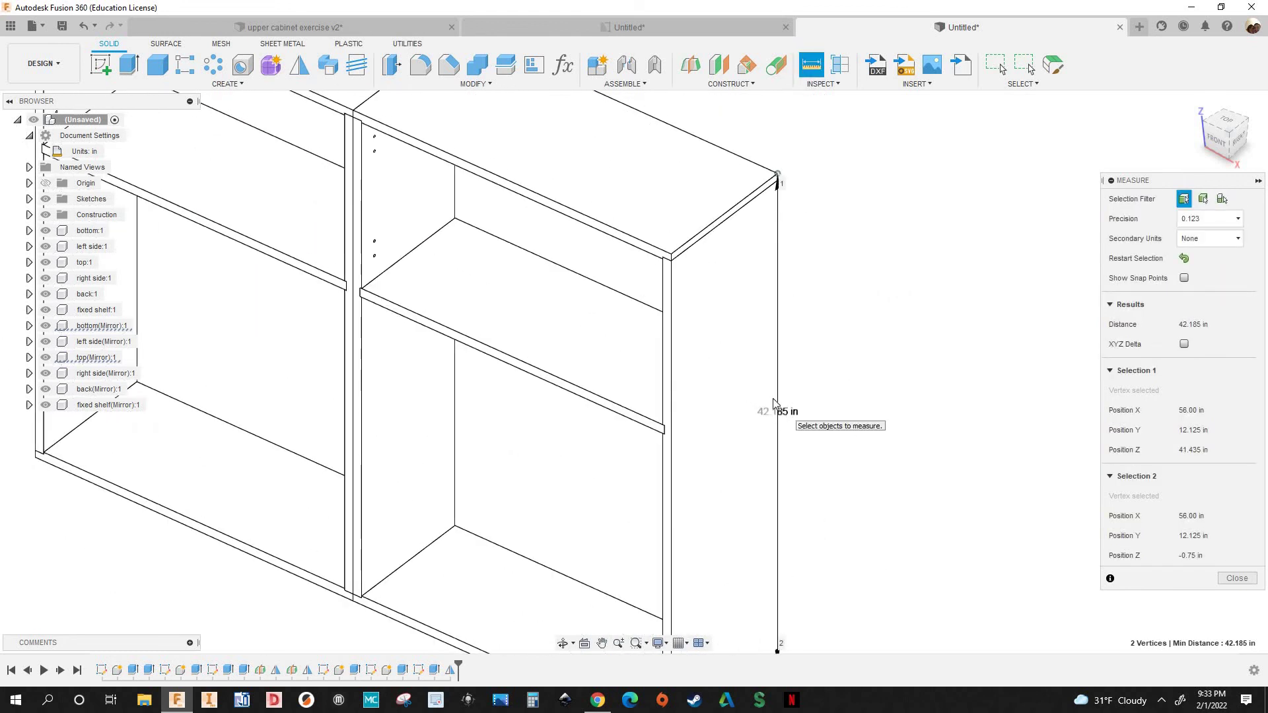
{"action": "scroll", "coordinate": [786, 410], "scroll_direction": "up", "scroll_amount": 3}
{"action": "scroll", "coordinate": [784, 416], "scroll_direction": "down", "scroll_amount": 2}
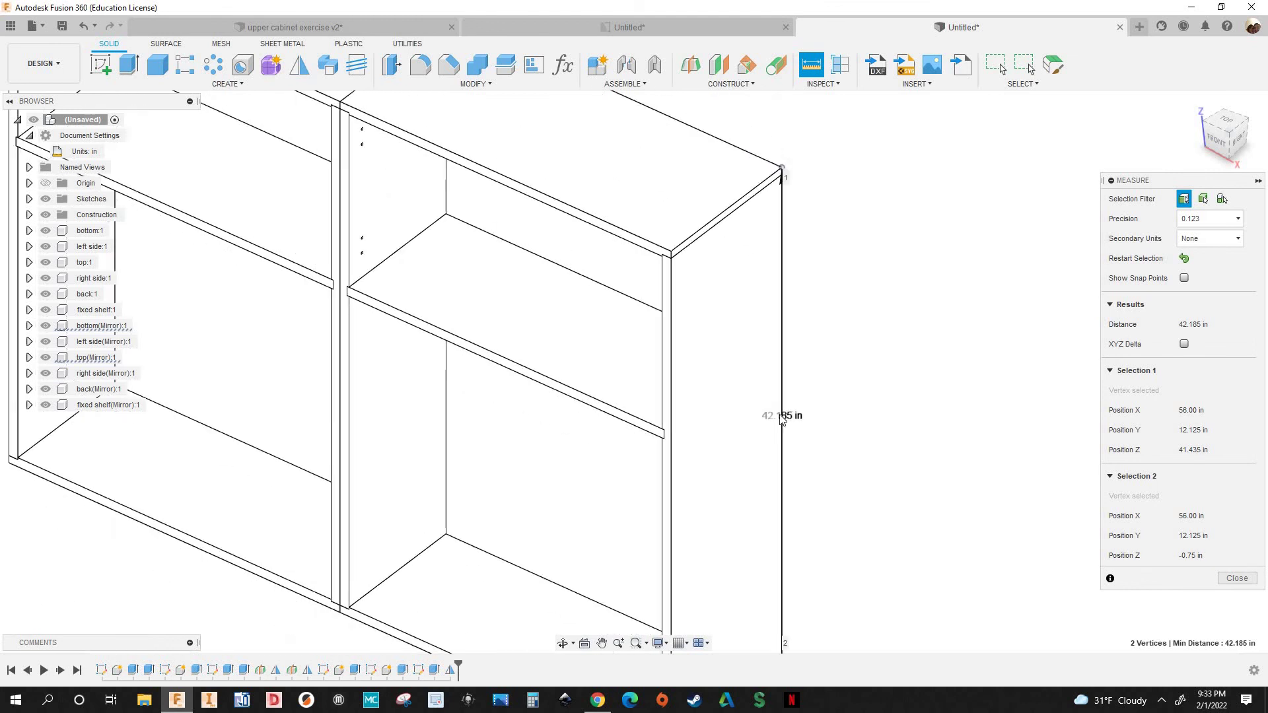
{"action": "scroll", "coordinate": [776, 426], "scroll_direction": "down", "scroll_amount": 2}
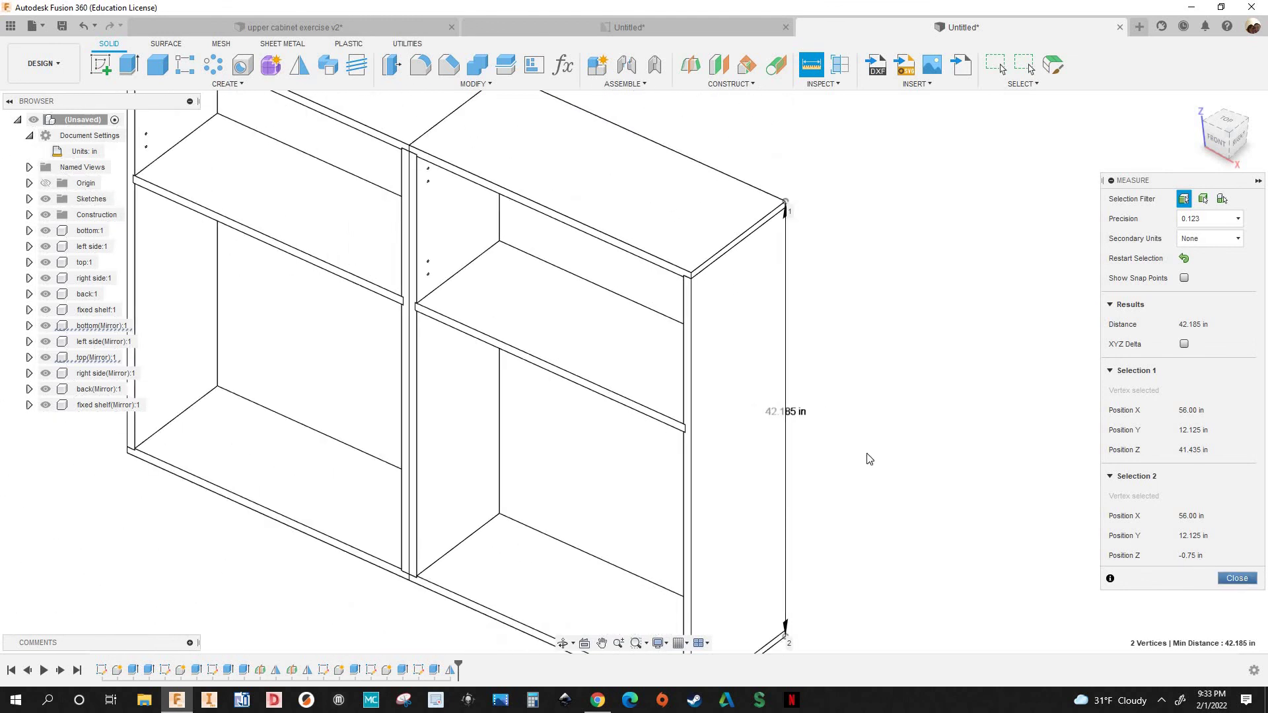
{"action": "key", "text": "Escape"}
{"action": "scroll", "coordinate": [812, 458], "scroll_direction": "down", "scroll_amount": 5}
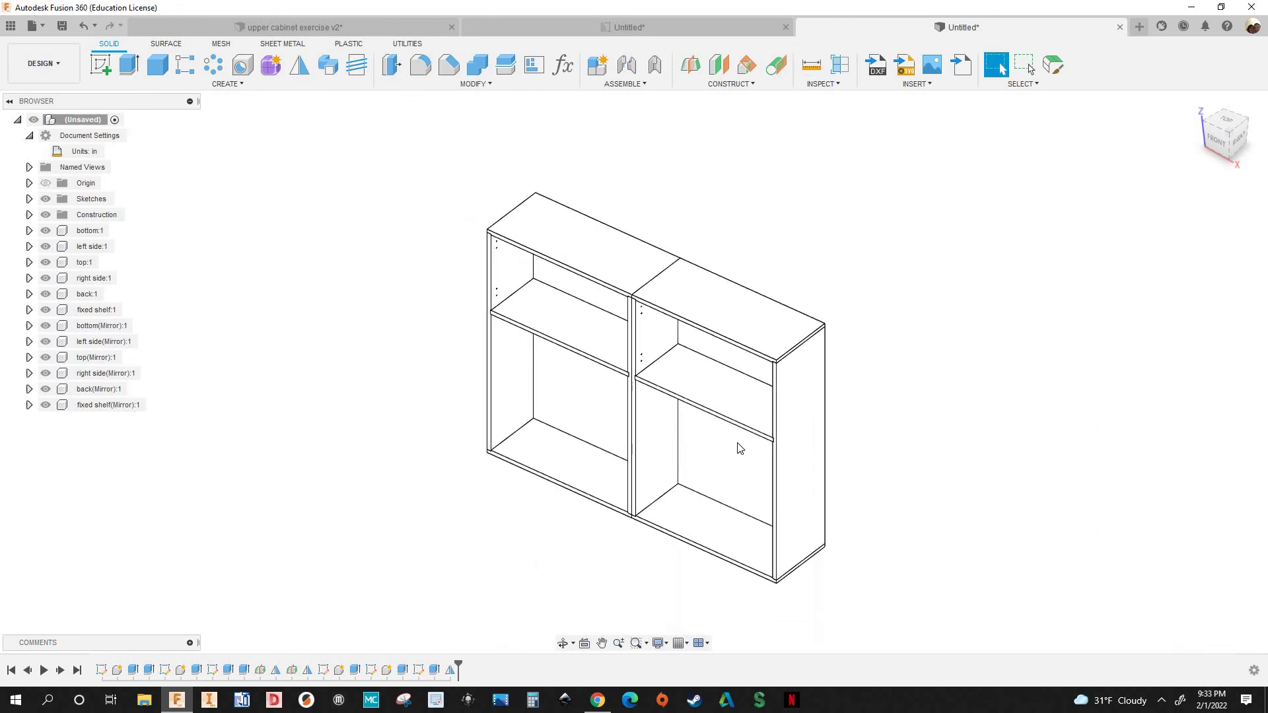
Inspect the cabinet pair from behind and highlight the mirrored back panel there and in the isometric view, leaving its name as is
{"action": "middle_click_drag", "start_coordinate": [739, 449], "coordinate": [713, 569], "text": "shift"}
{"action": "scroll", "coordinate": [934, 478], "scroll_direction": "up", "scroll_amount": 6}
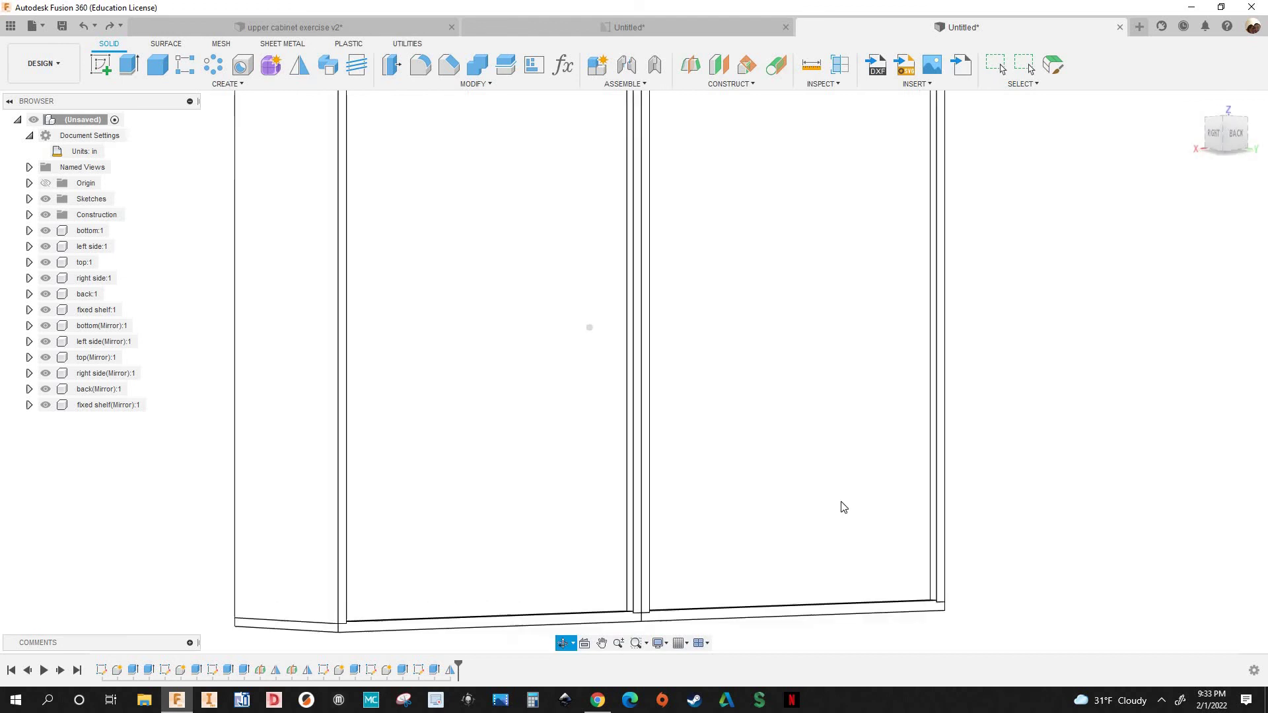
{"action": "middle_click_drag", "start_coordinate": [844, 507], "coordinate": [1008, 412], "text": "shift"}
{"action": "scroll", "coordinate": [1008, 411], "scroll_direction": "down", "scroll_amount": 2}
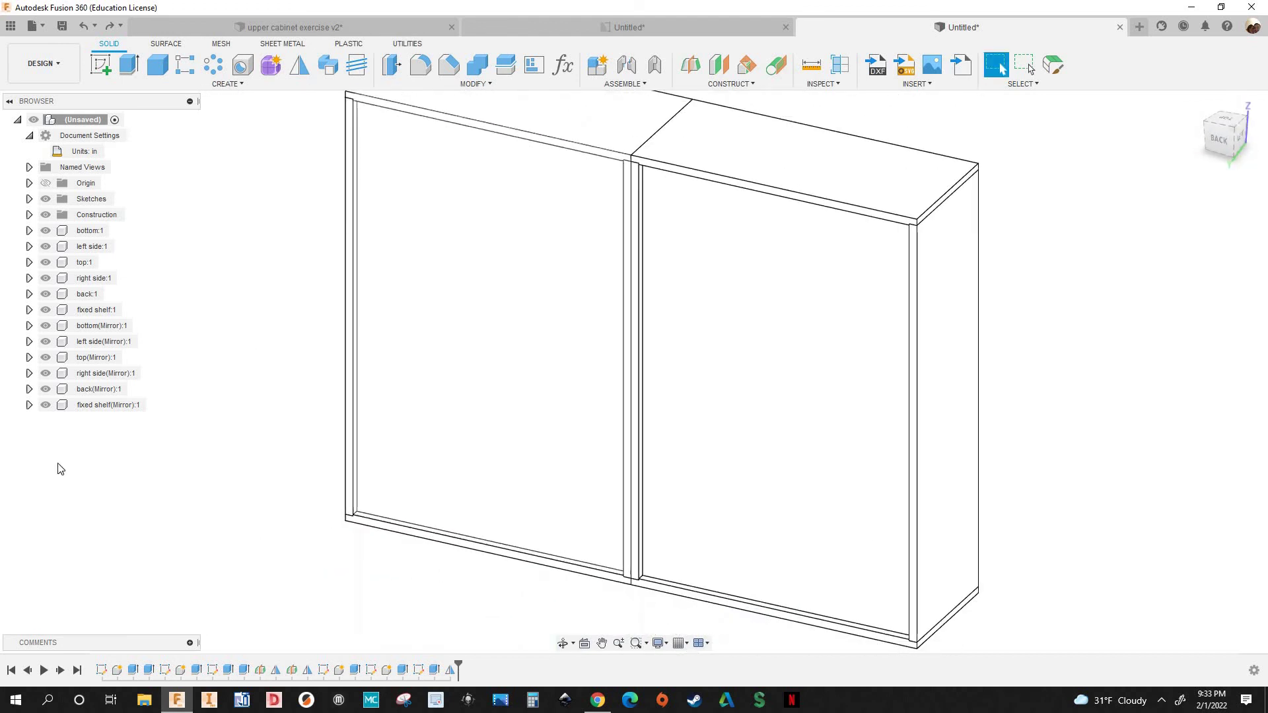
{"action": "left_click", "coordinate": [61, 393]}
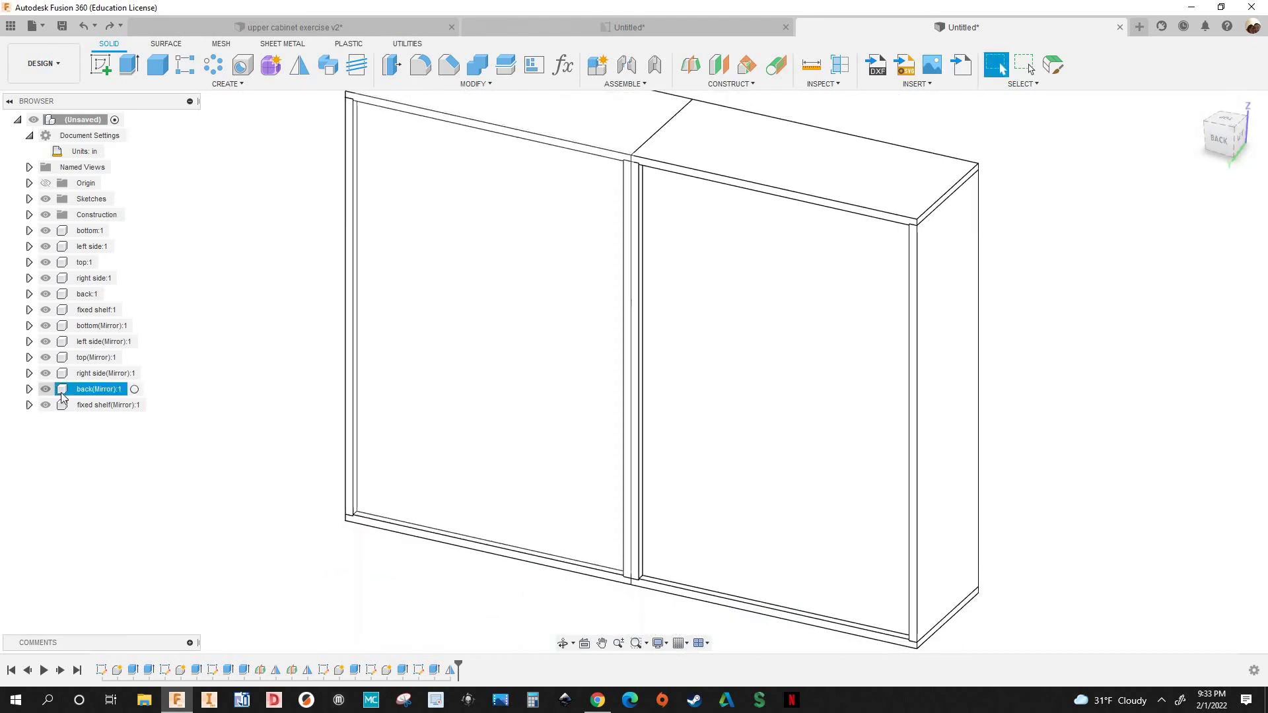
{"action": "left_click", "coordinate": [92, 394]}
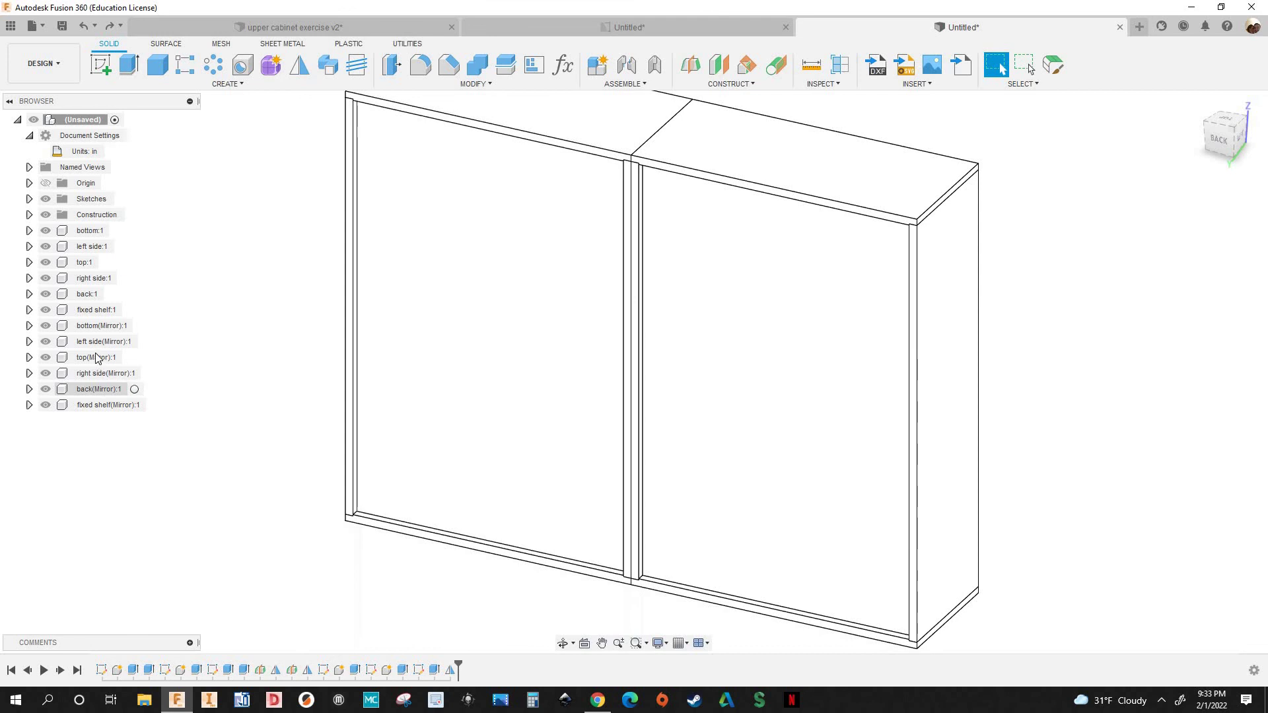
{"action": "left_click", "coordinate": [105, 396]}
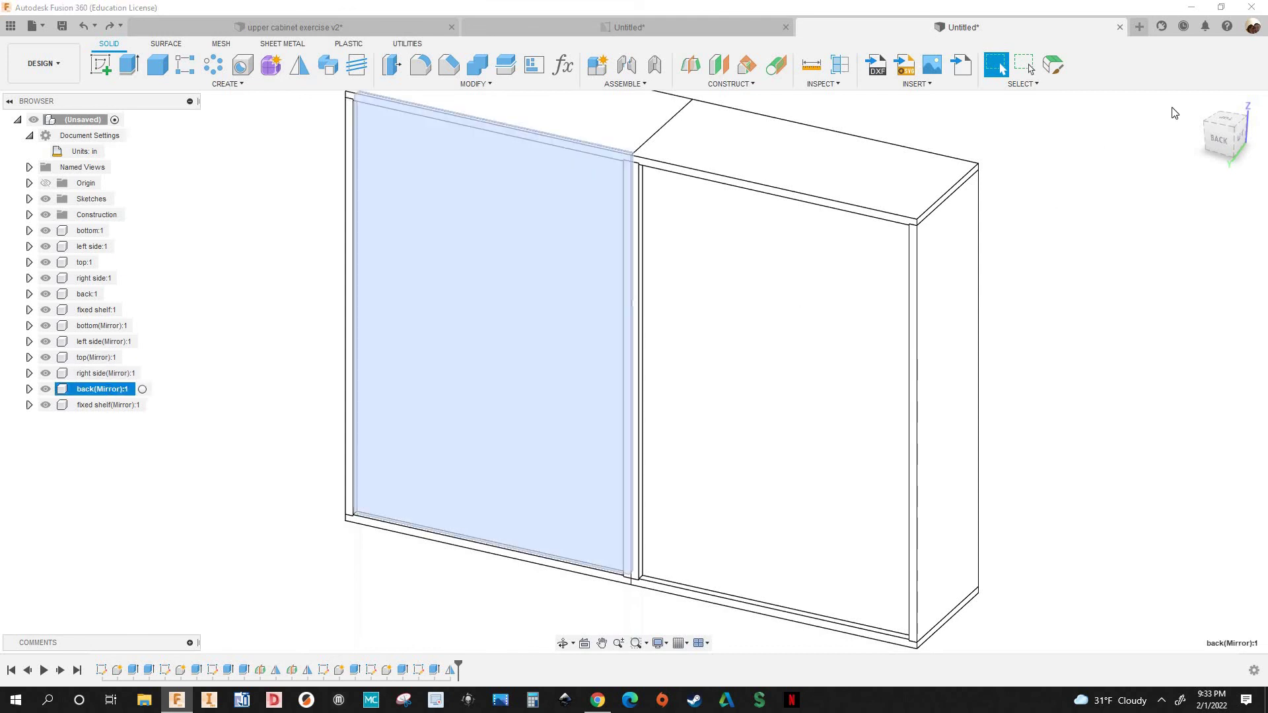
{"action": "left_click", "coordinate": [1200, 102]}
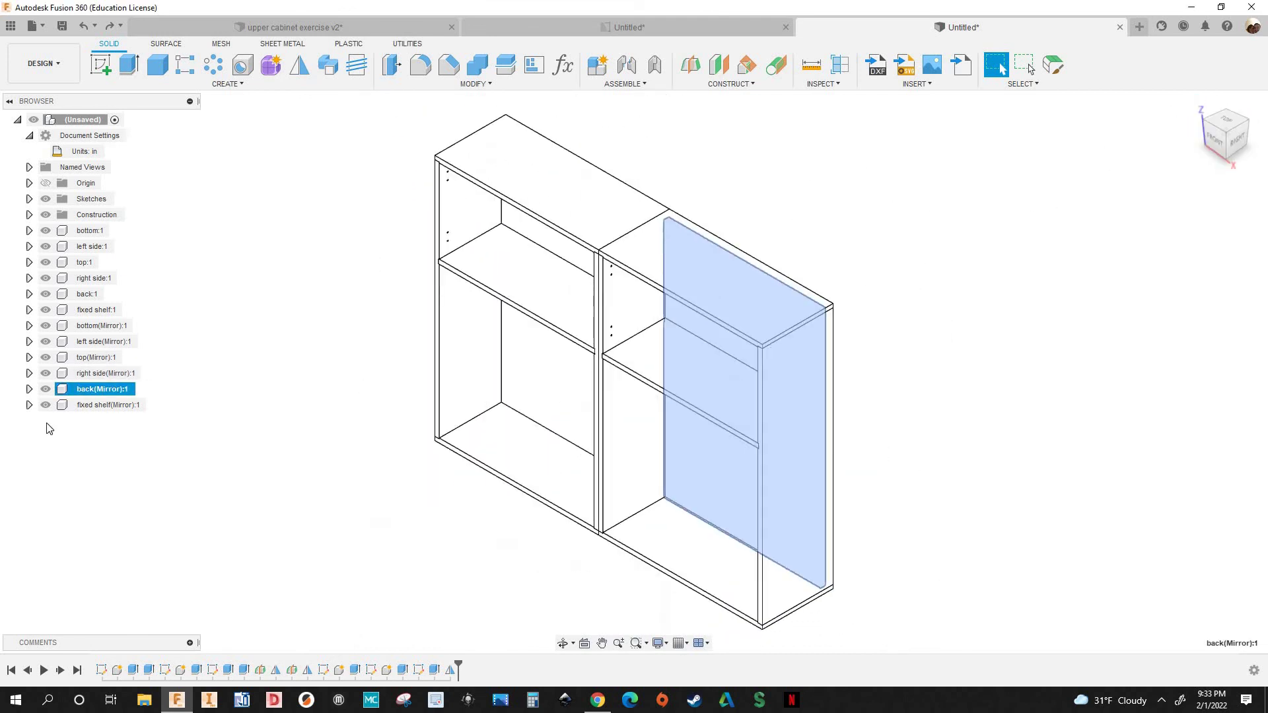
{"action": "double_click", "coordinate": [88, 390]}
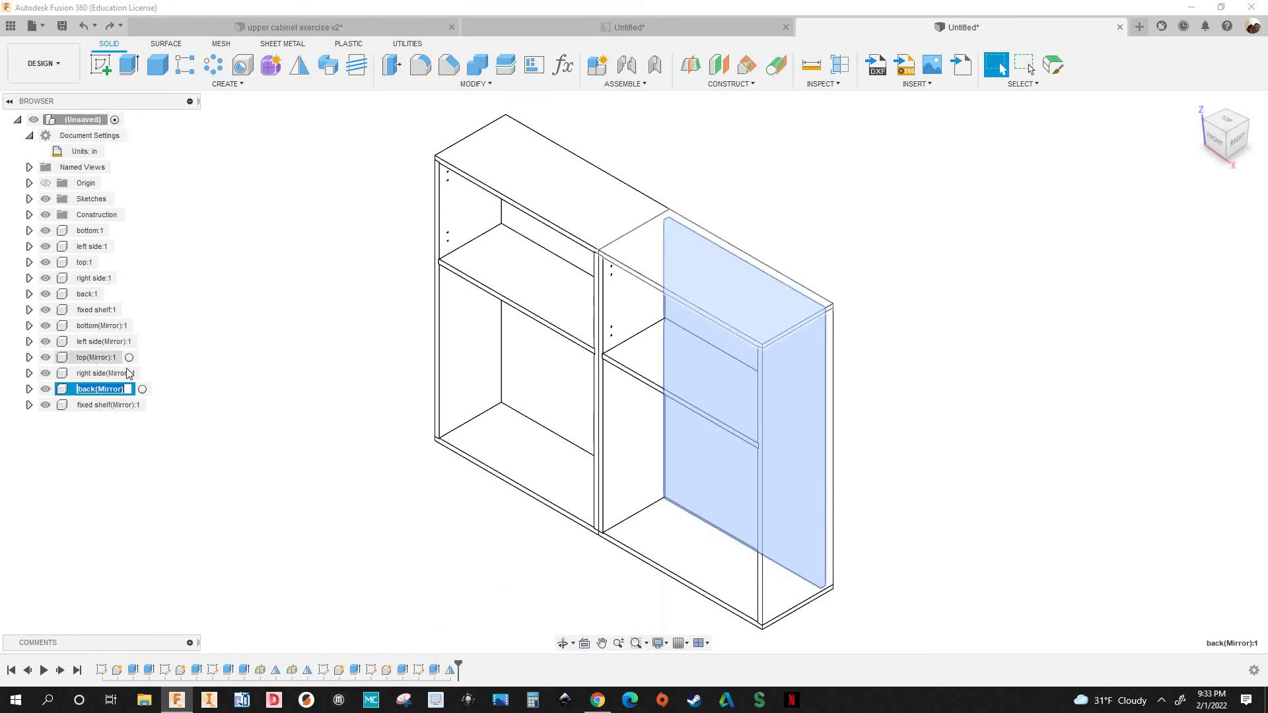
{"action": "left_click", "coordinate": [179, 391]}
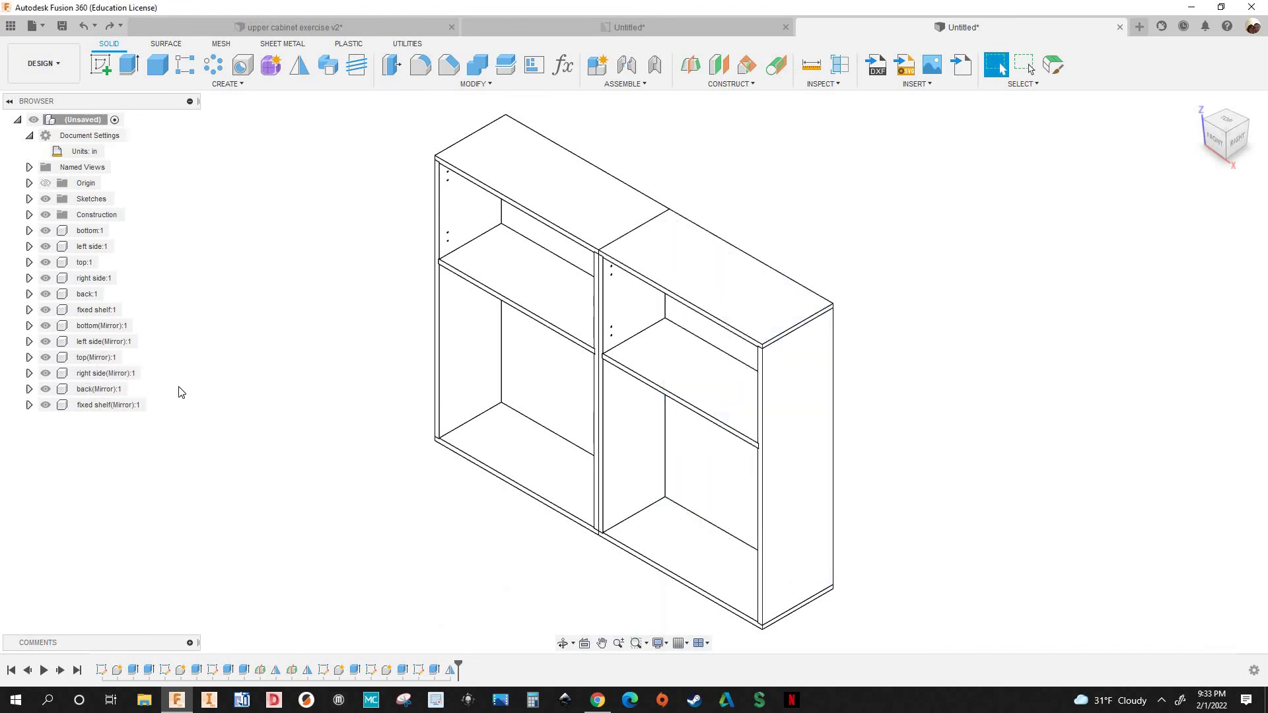
{"action": "scroll", "coordinate": [311, 412], "scroll_direction": "down", "scroll_amount": 1}
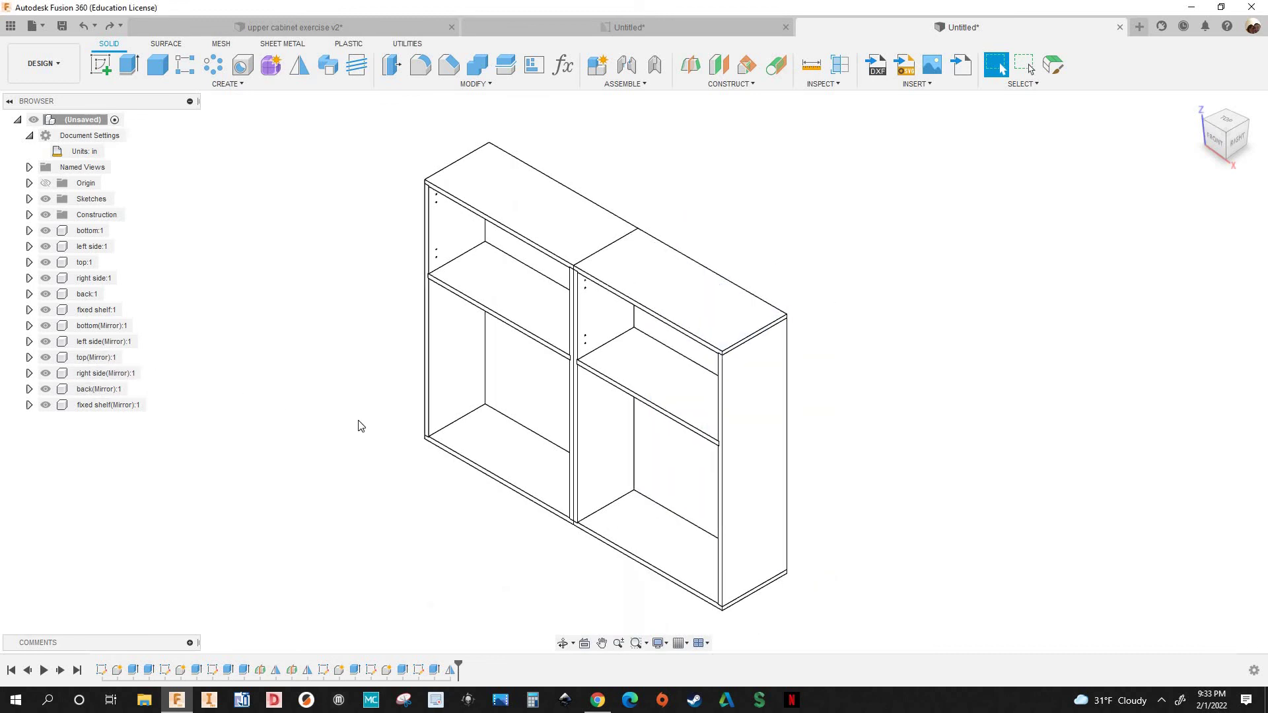
Lower the sideheight user parameter to shorten both cabinets, close the parameters and check the mirrored cabinet
{"action": "left_click", "coordinate": [563, 65]}
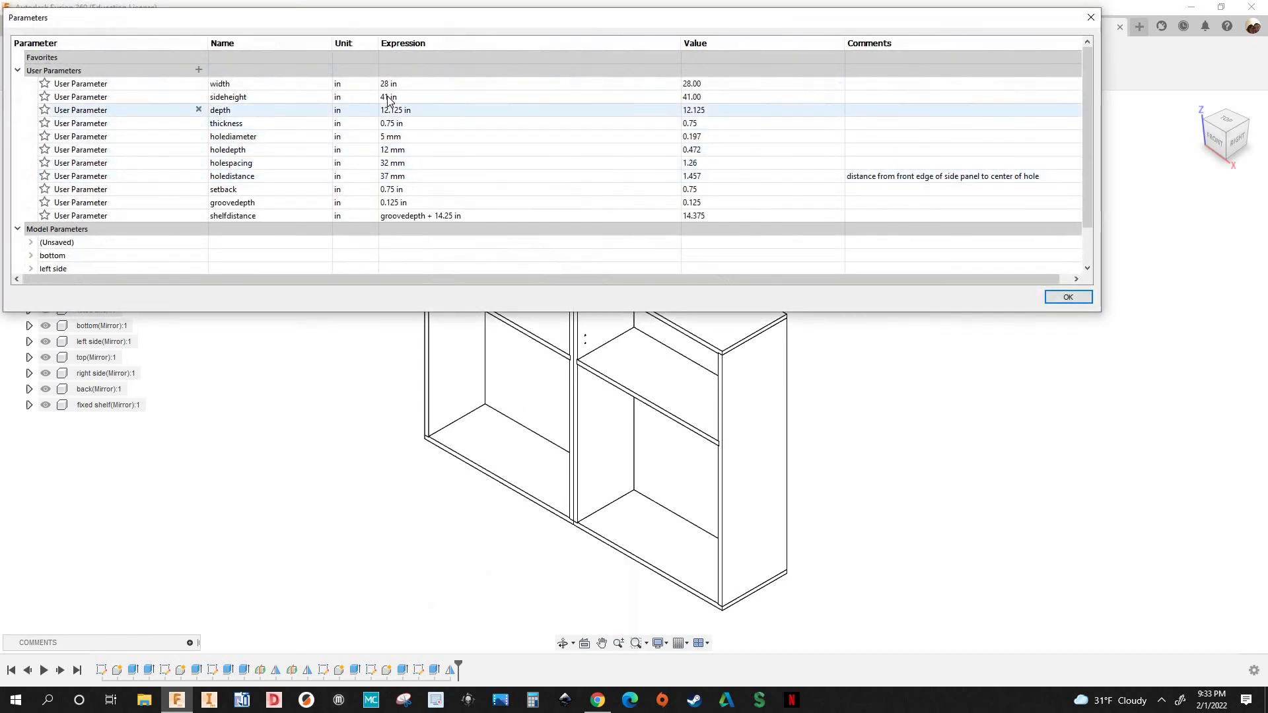
{"action": "left_click", "coordinate": [366, 97]}
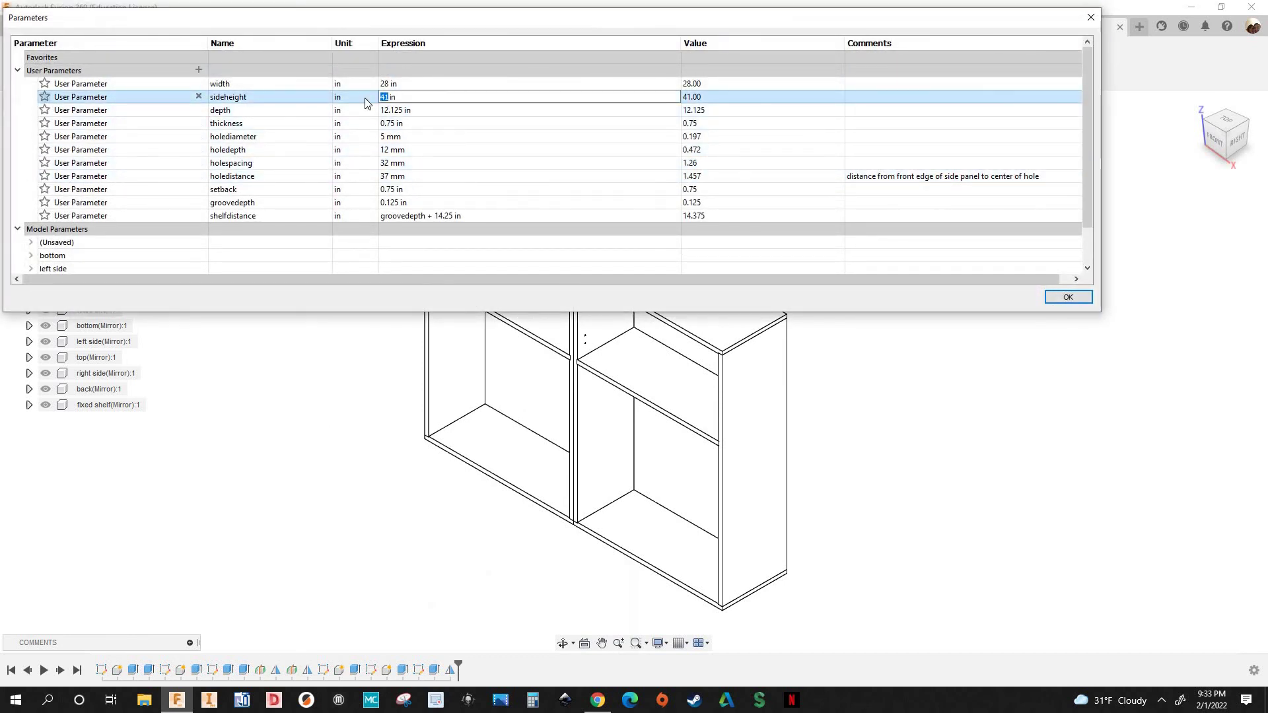
{"action": "key", "text": "Return"}
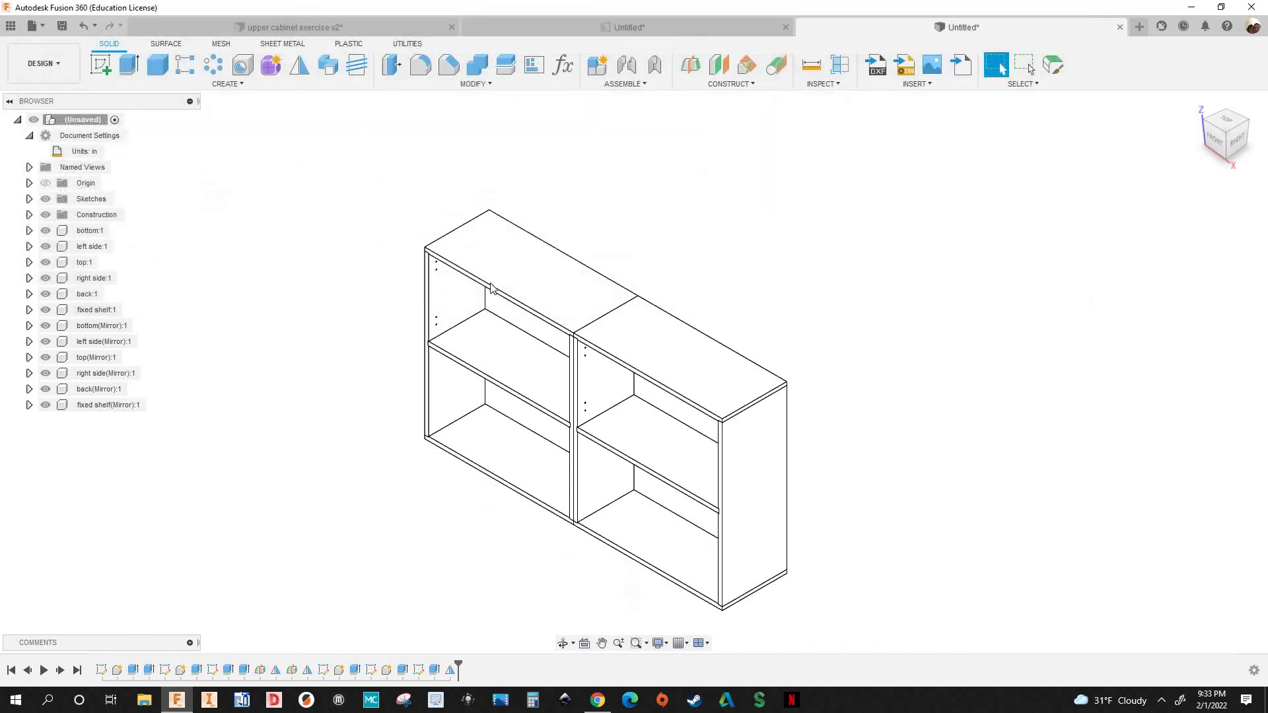
{"action": "middle_click_drag", "start_coordinate": [548, 265], "coordinate": [488, 226]}
{"action": "scroll", "coordinate": [749, 435], "scroll_direction": "up", "scroll_amount": 1}
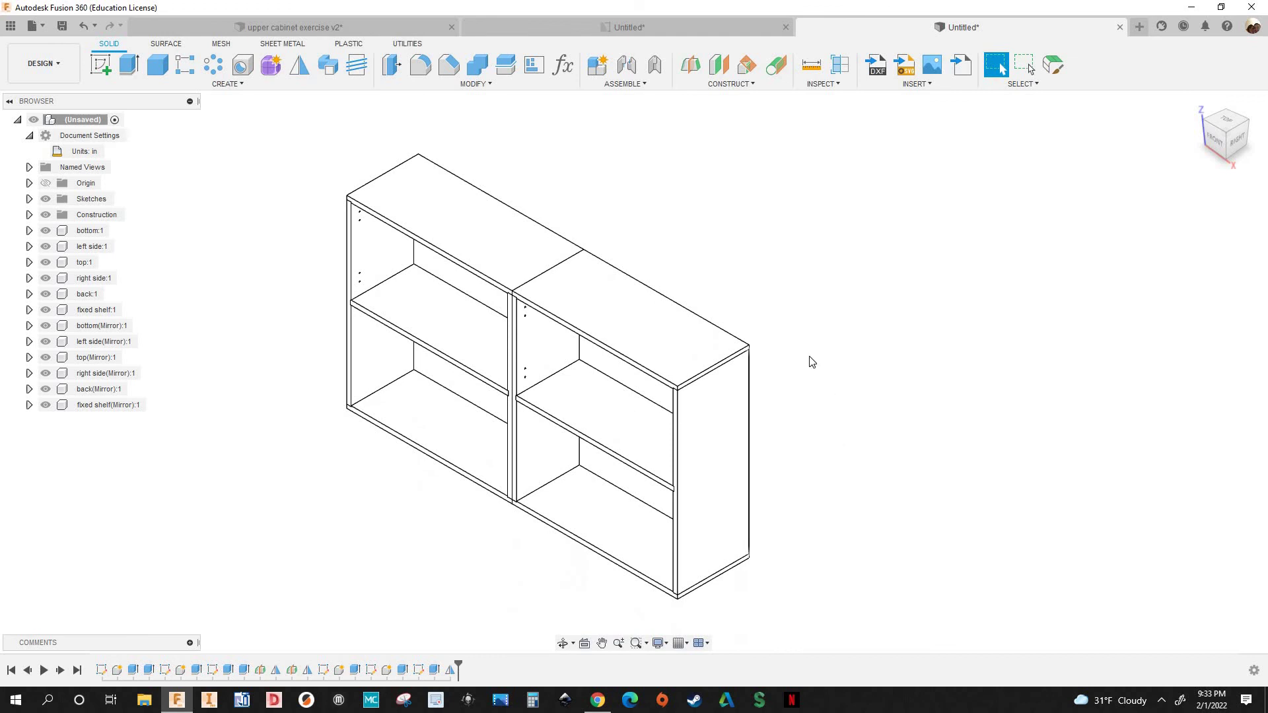
{"action": "middle_click_drag", "start_coordinate": [663, 356], "coordinate": [632, 279]}
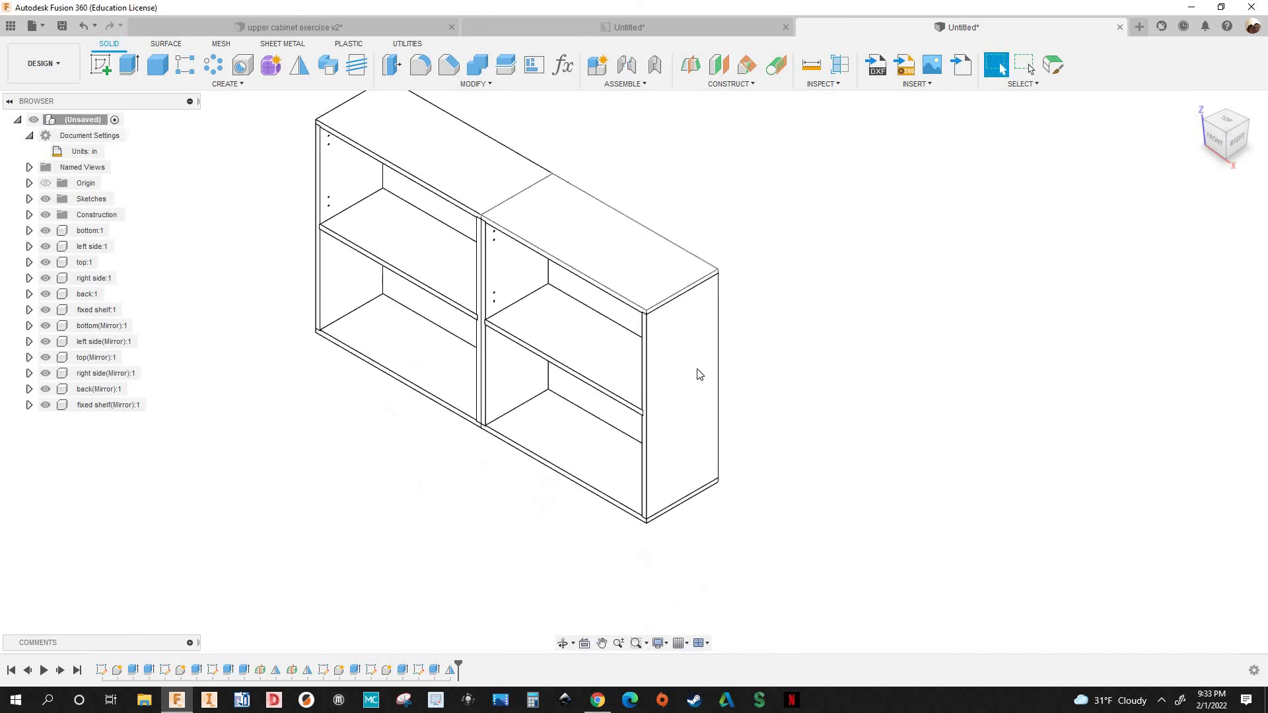
{"action": "scroll", "coordinate": [706, 405], "scroll_direction": "up", "scroll_amount": 2}
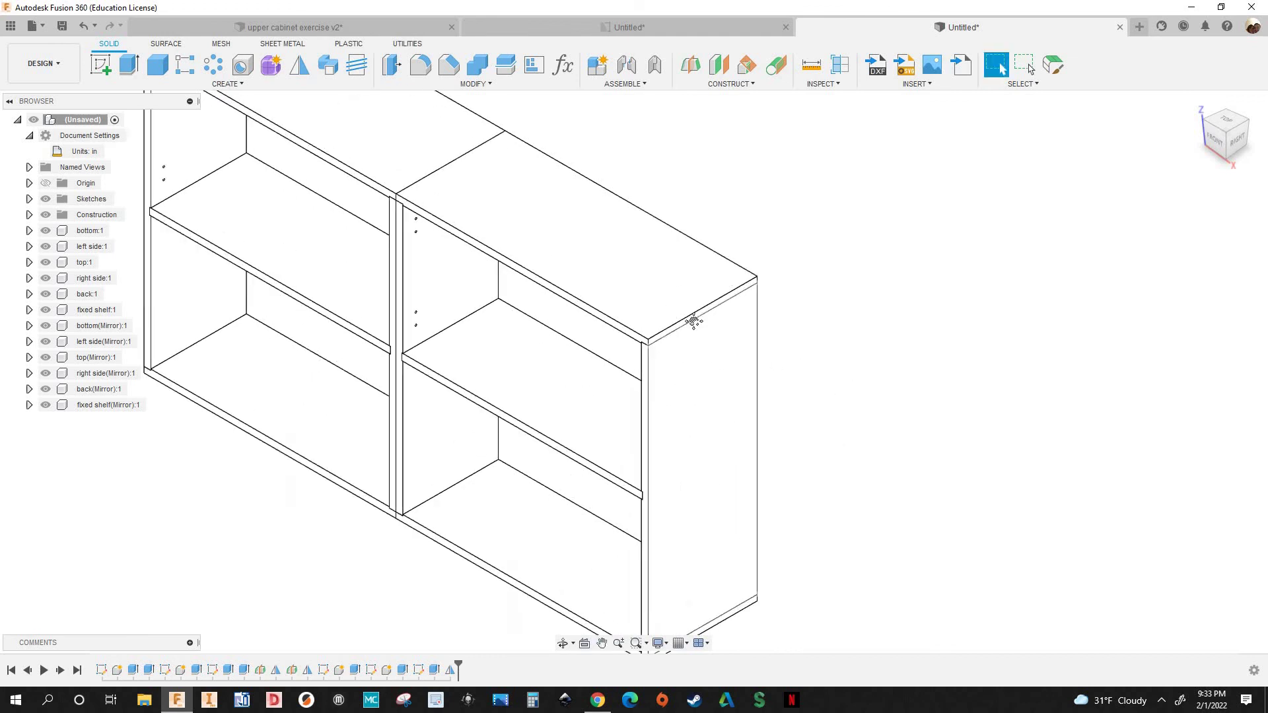
Mirror the second cabinet's bottom, left side, top, right side, back and fixed shelf components across its outer side face to form a third cabinet
{"action": "middle_click_drag", "start_coordinate": [683, 375], "coordinate": [683, 337]}
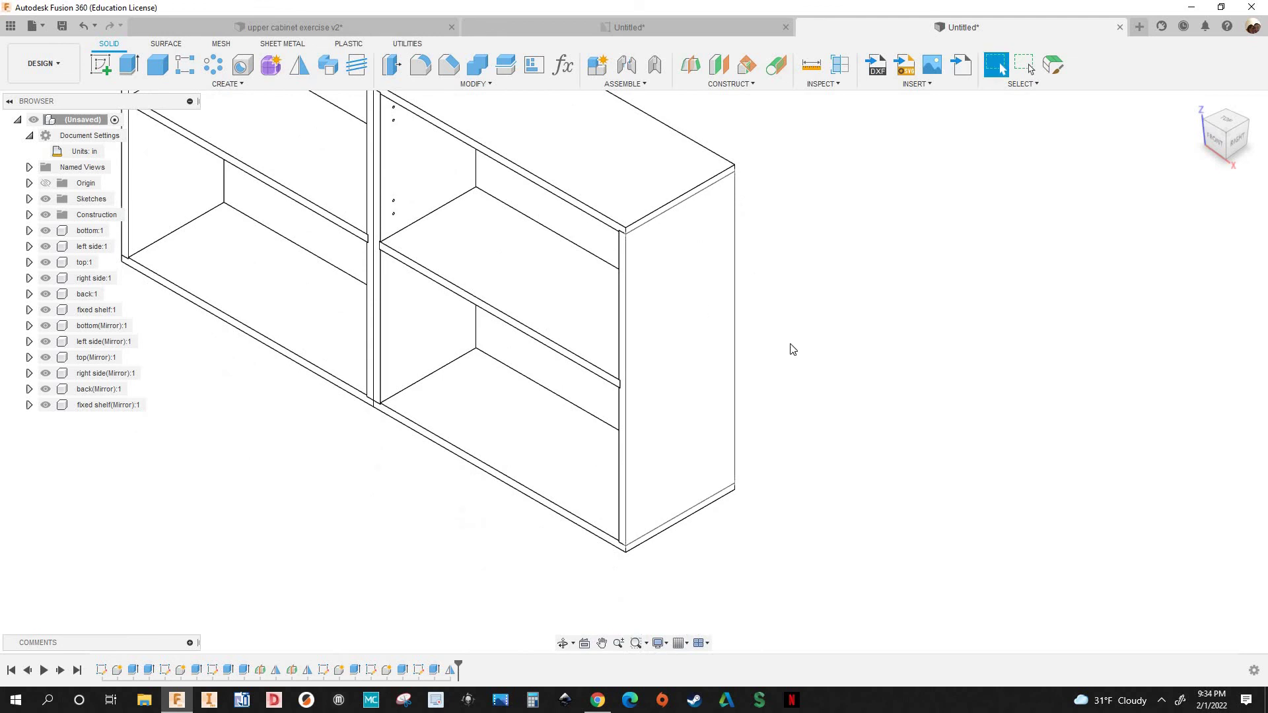
{"action": "scroll", "coordinate": [793, 349], "scroll_direction": "down", "scroll_amount": 3}
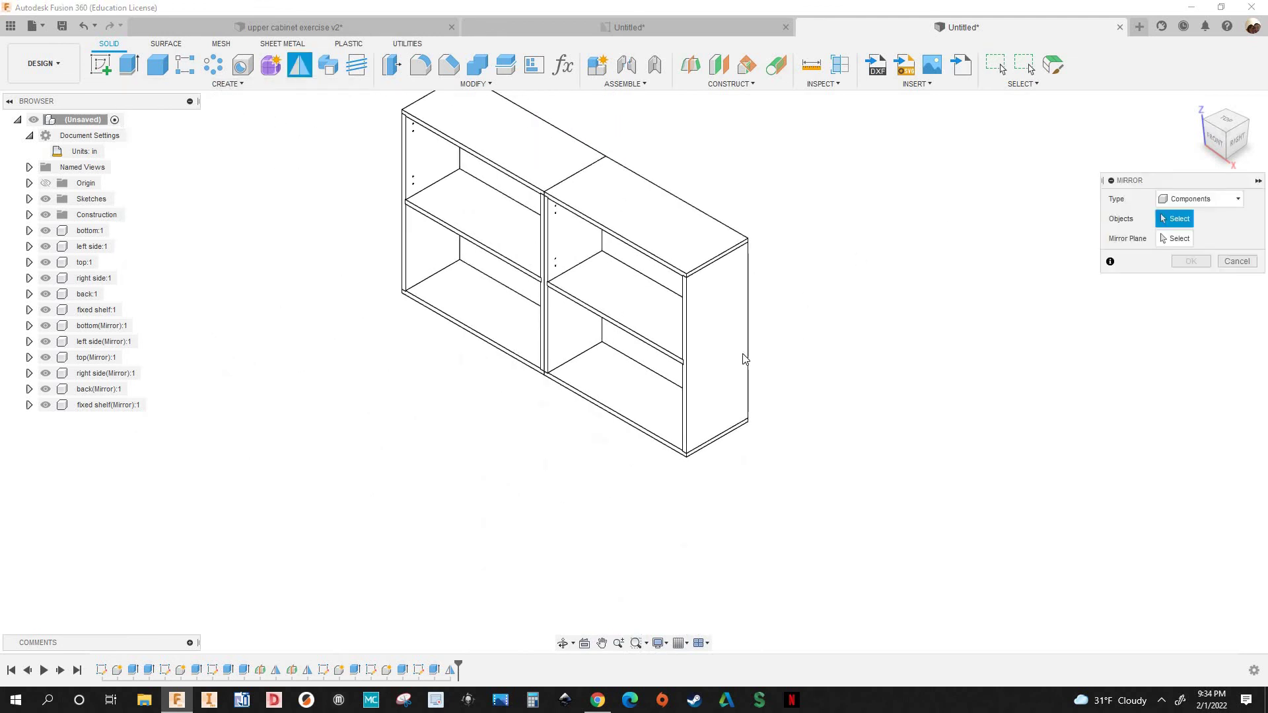
{"action": "left_click", "coordinate": [93, 326]}
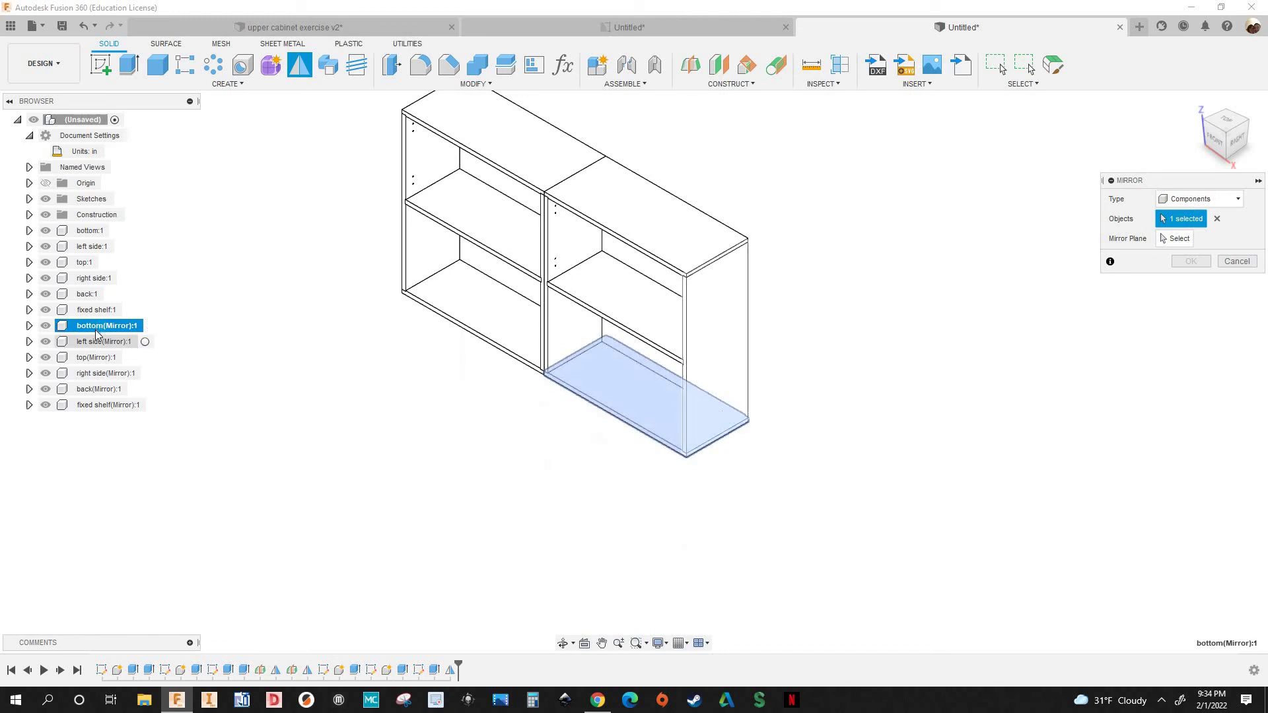
{"action": "left_click", "coordinate": [92, 341]}
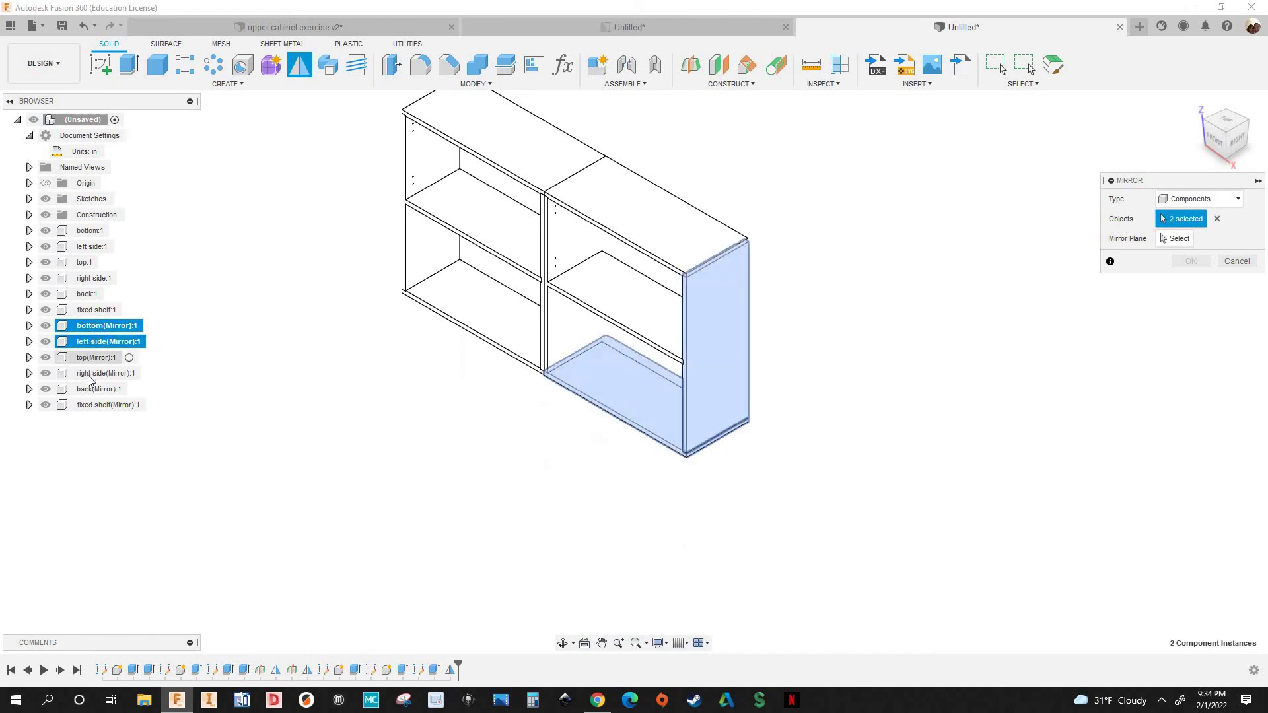
{"action": "left_click", "coordinate": [93, 358]}
{"action": "left_click", "coordinate": [92, 373]}
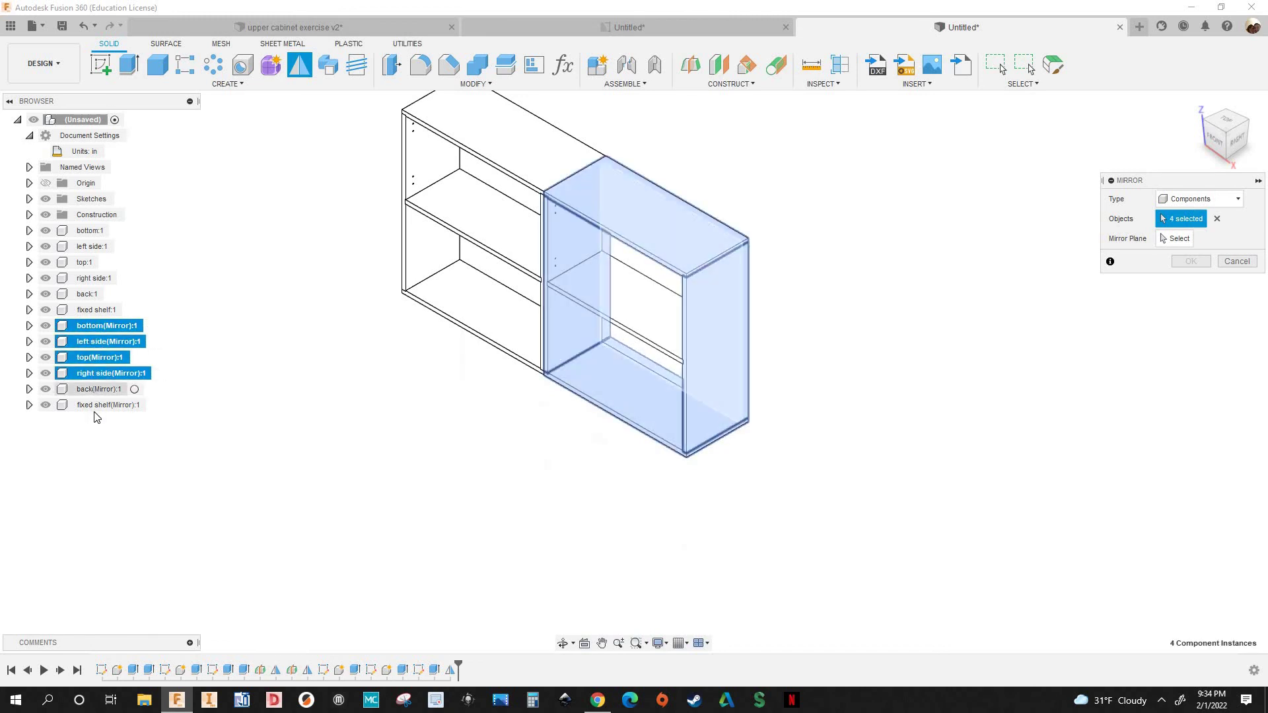
{"action": "left_click", "coordinate": [92, 390]}
{"action": "left_click", "coordinate": [96, 406]}
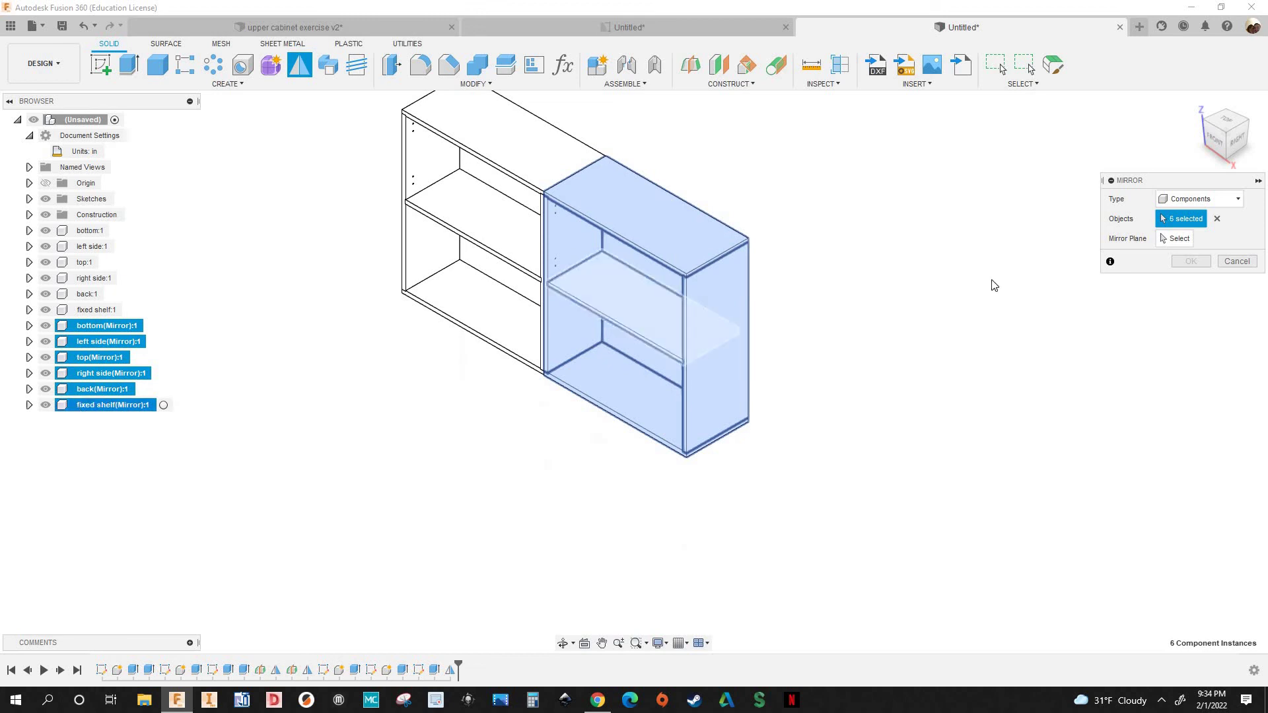
{"action": "left_click", "coordinate": [1176, 238]}
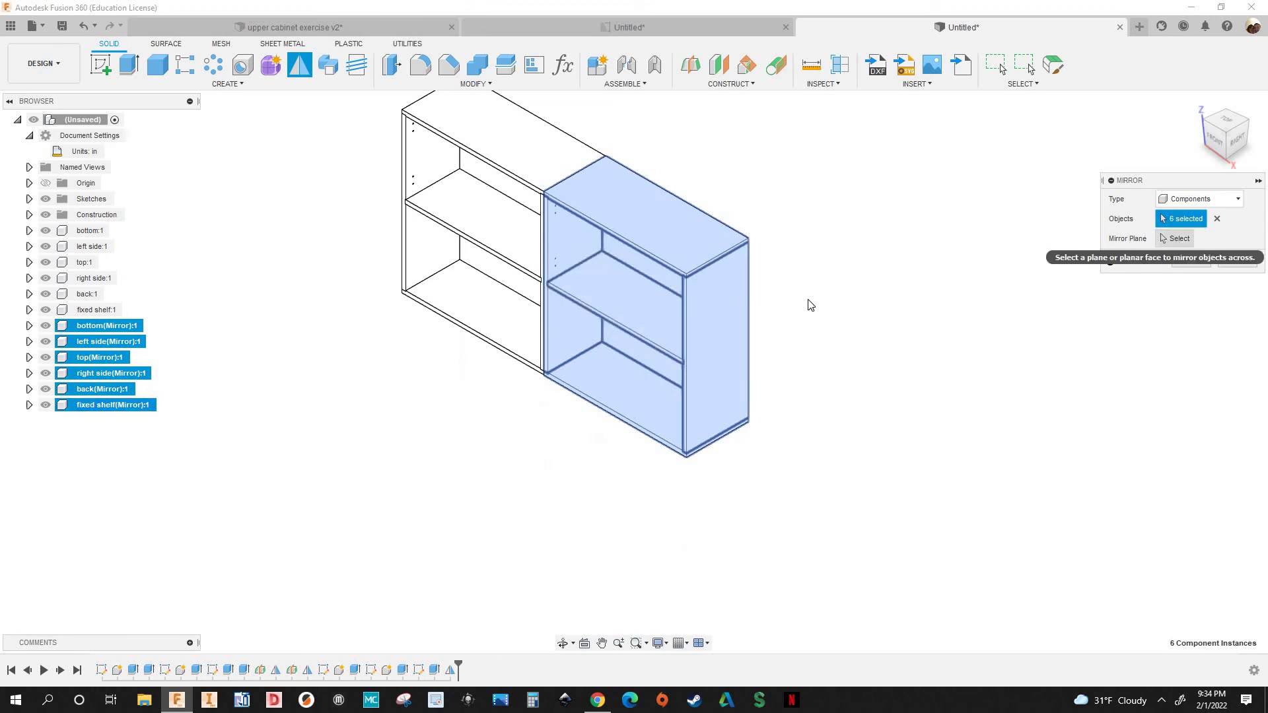
{"action": "scroll", "coordinate": [741, 349], "scroll_direction": "up", "scroll_amount": 2}
{"action": "left_click", "coordinate": [706, 344]}
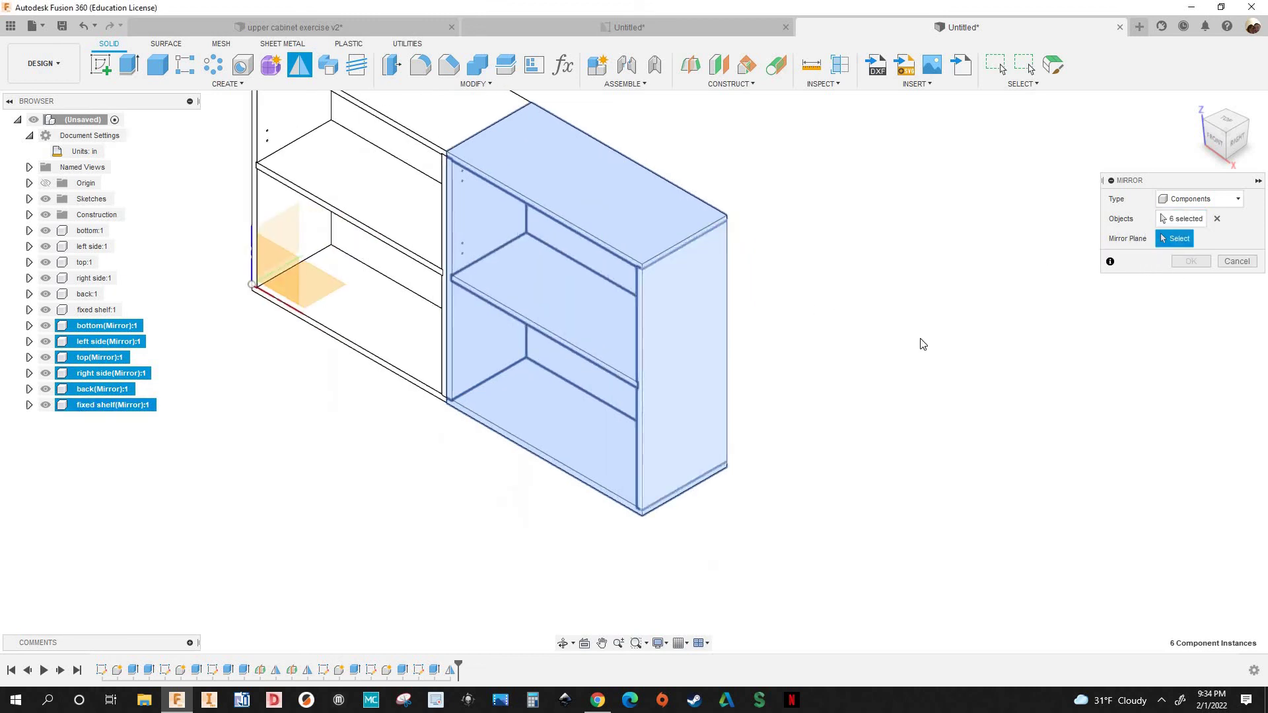
{"action": "scroll", "coordinate": [1177, 282], "scroll_direction": "down", "scroll_amount": 2}
{"action": "left_click", "coordinate": [1191, 263]}
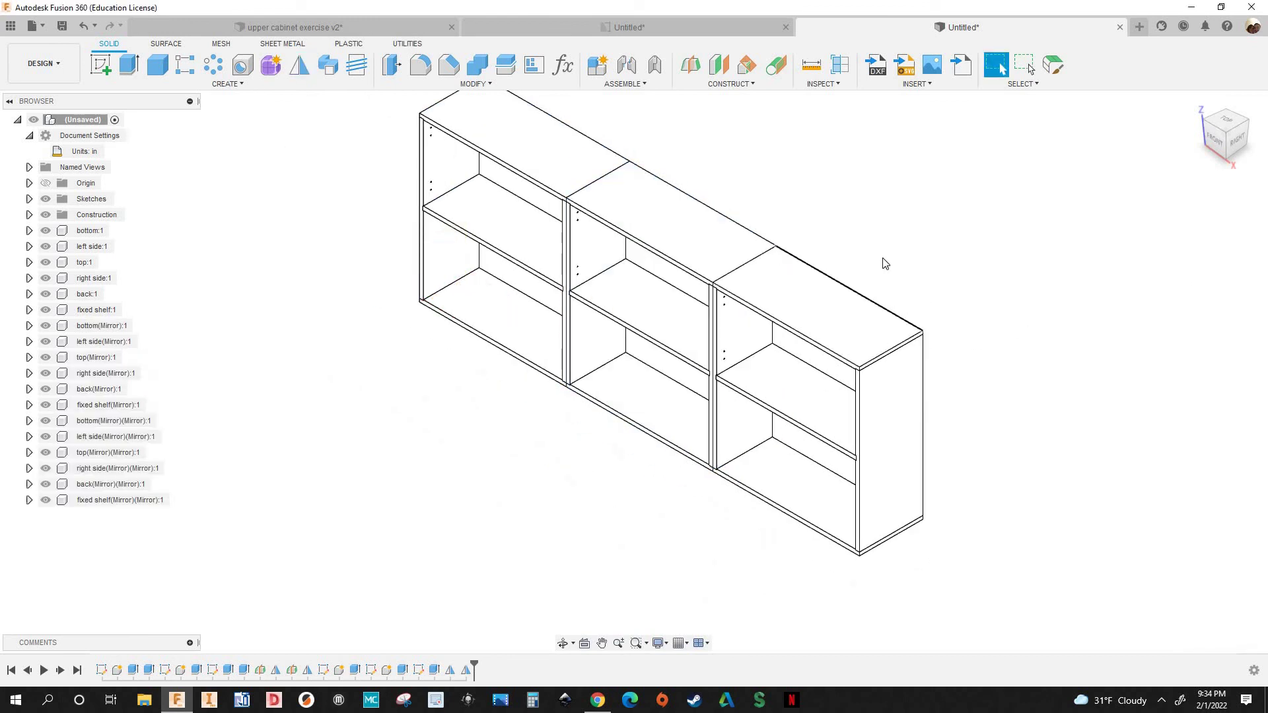
Set the width user parameter to 20 in and check the three cabinets
{"action": "middle_click_drag", "start_coordinate": [990, 236], "coordinate": [558, 74], "text": "shift"}
{"action": "left_click", "coordinate": [560, 66]}
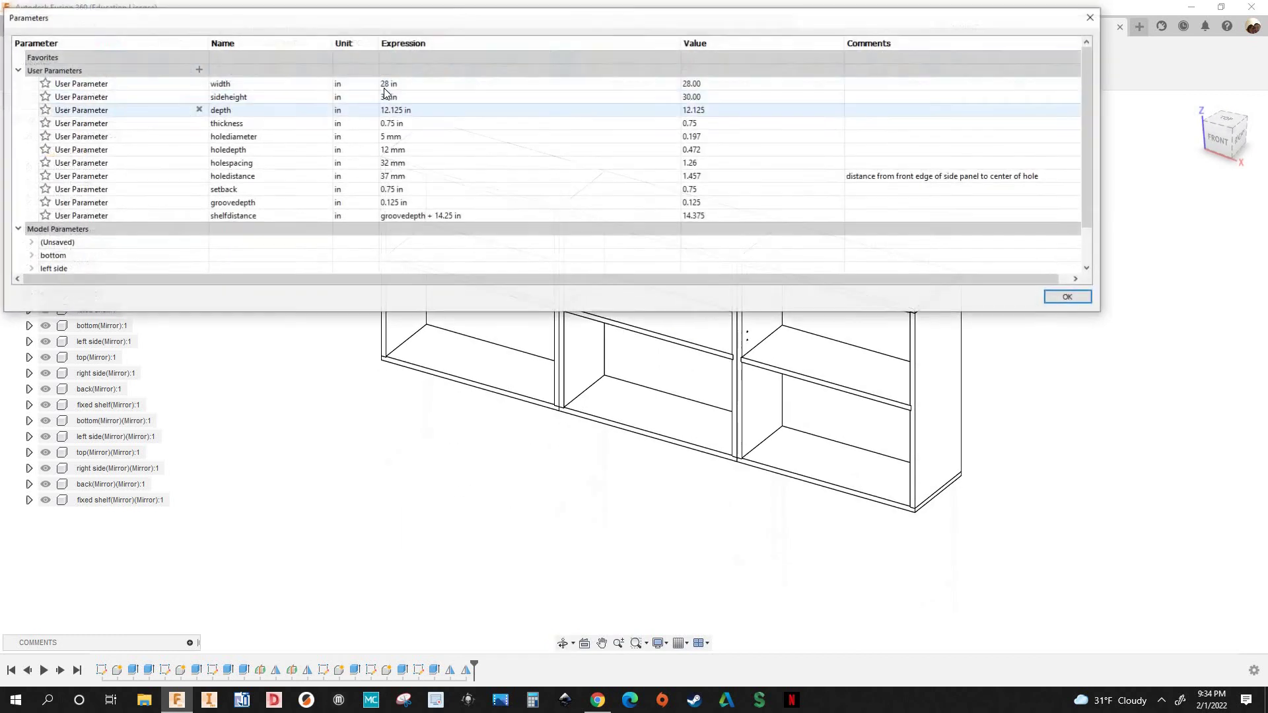
{"action": "left_click", "coordinate": [390, 84]}
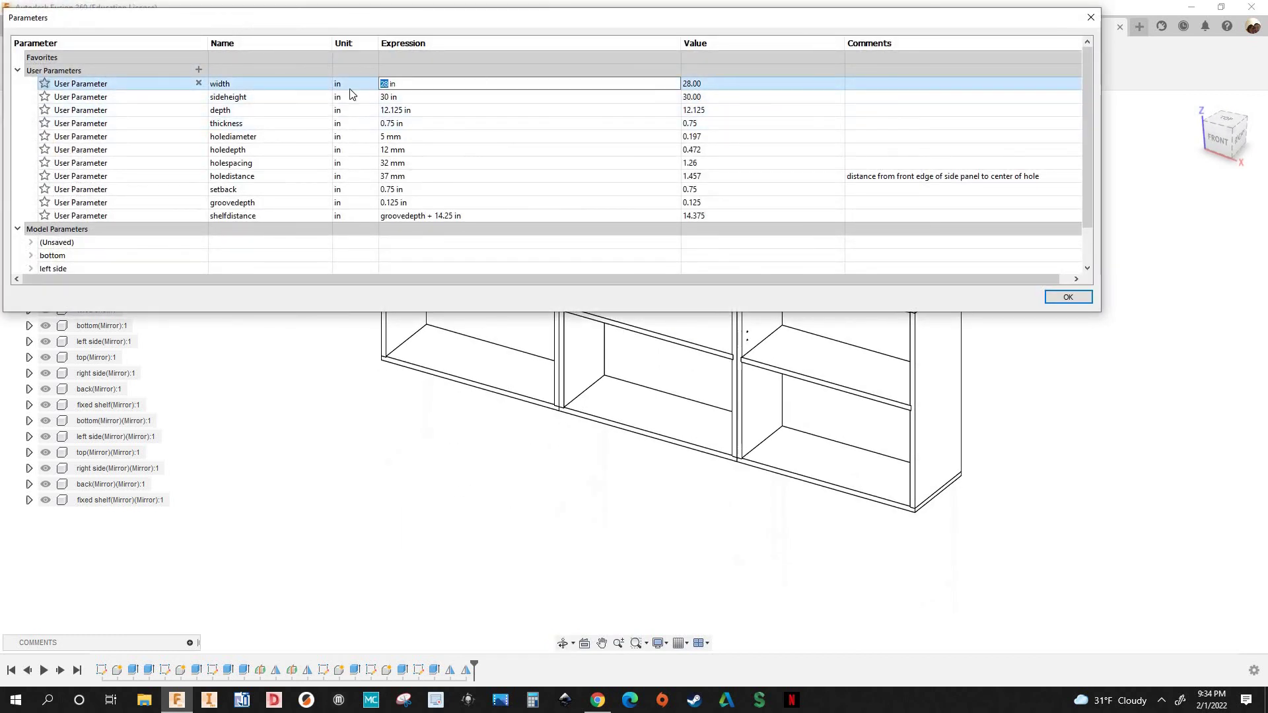
{"action": "type", "text": "2"}
{"action": "key", "text": "Return"}
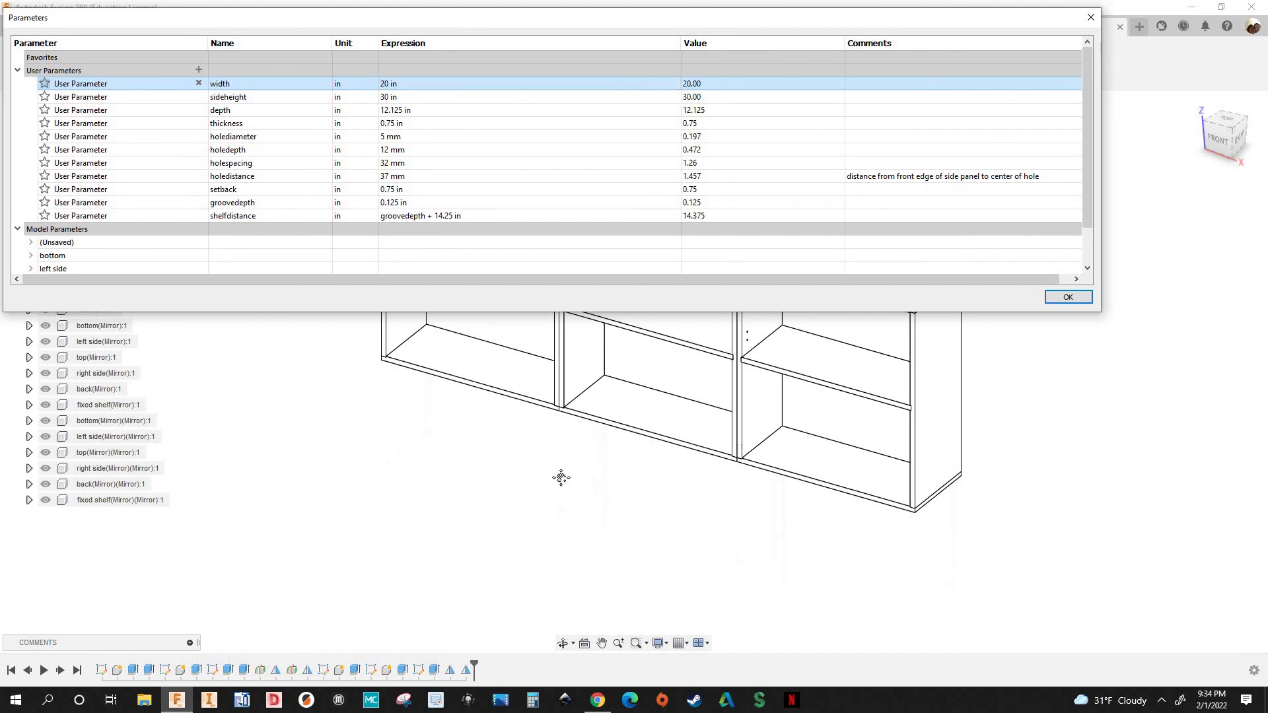
{"action": "scroll", "coordinate": [583, 467], "scroll_direction": "down", "scroll_amount": 2}
{"action": "scroll", "coordinate": [636, 389], "scroll_direction": "down", "scroll_amount": 1}
{"action": "middle_click_drag", "start_coordinate": [635, 388], "coordinate": [638, 506]}
{"action": "scroll", "coordinate": [640, 429], "scroll_direction": "up", "scroll_amount": 2}
{"action": "scroll", "coordinate": [696, 461], "scroll_direction": "up", "scroll_amount": 2}
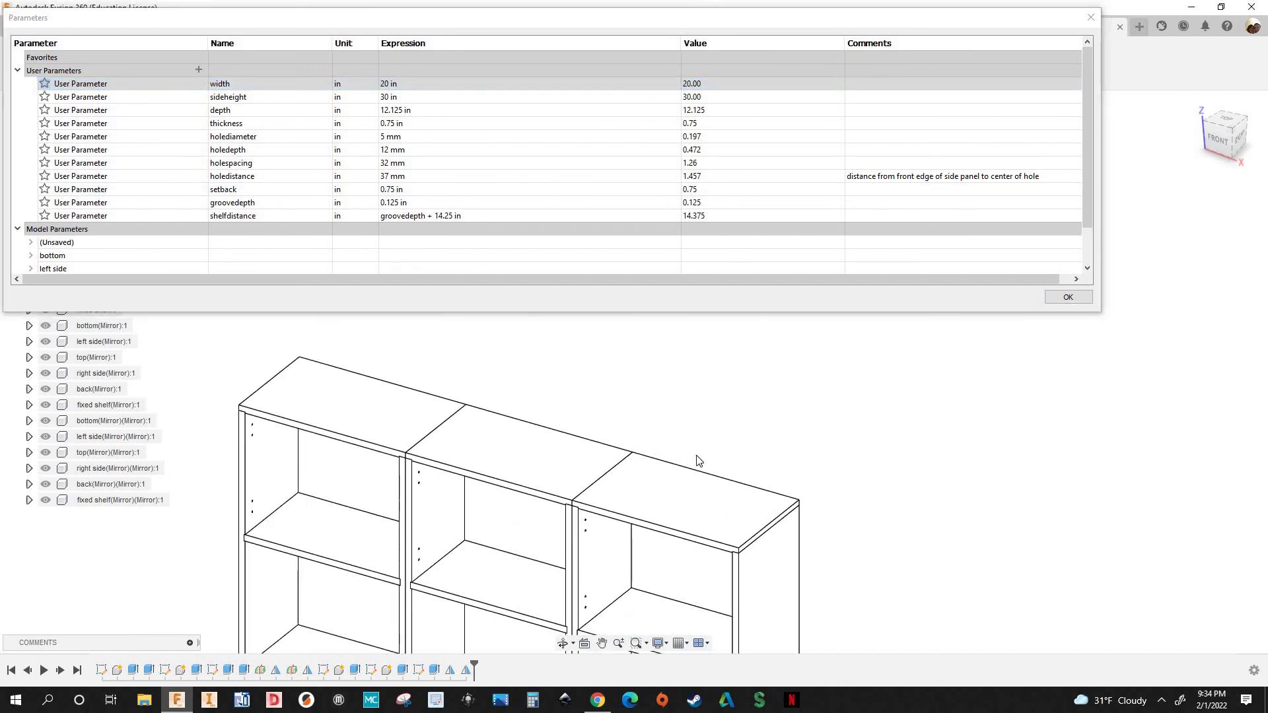
Set the depth user parameter to 16 in, inspect the cabinet row from behind and close the parameters
{"action": "left_click", "coordinate": [400, 112]}
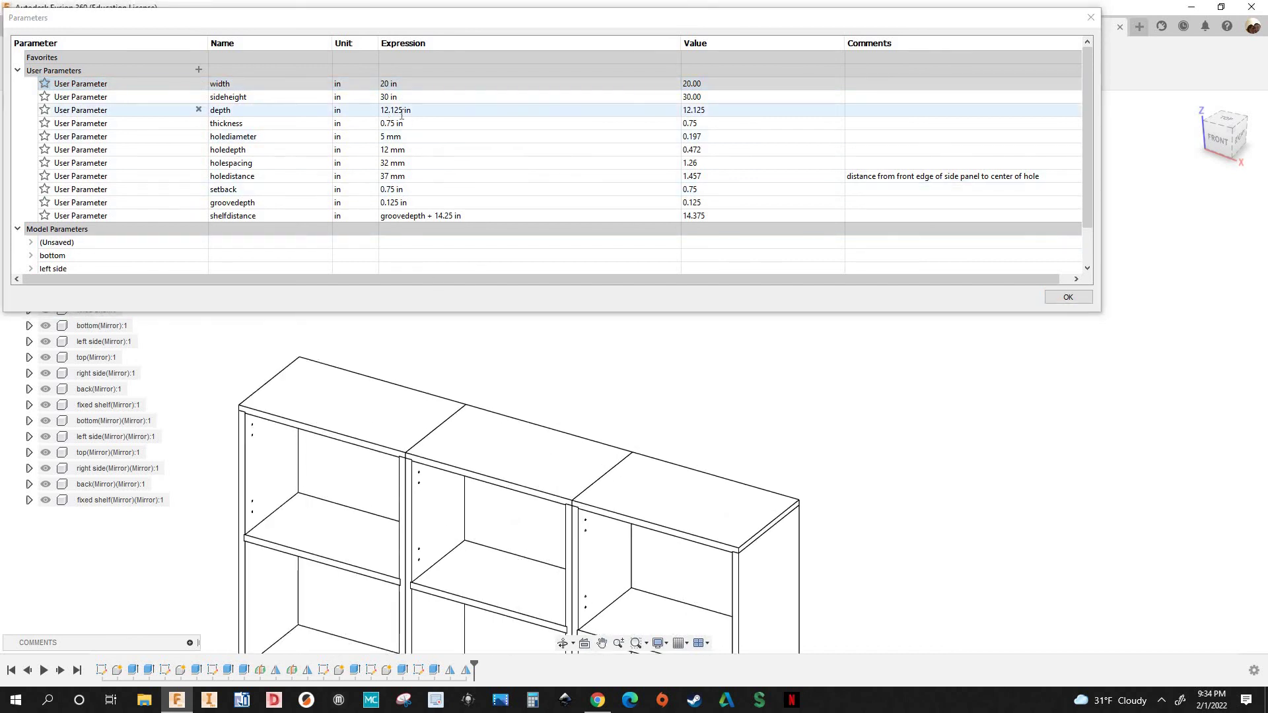
{"action": "left_click", "coordinate": [399, 111]}
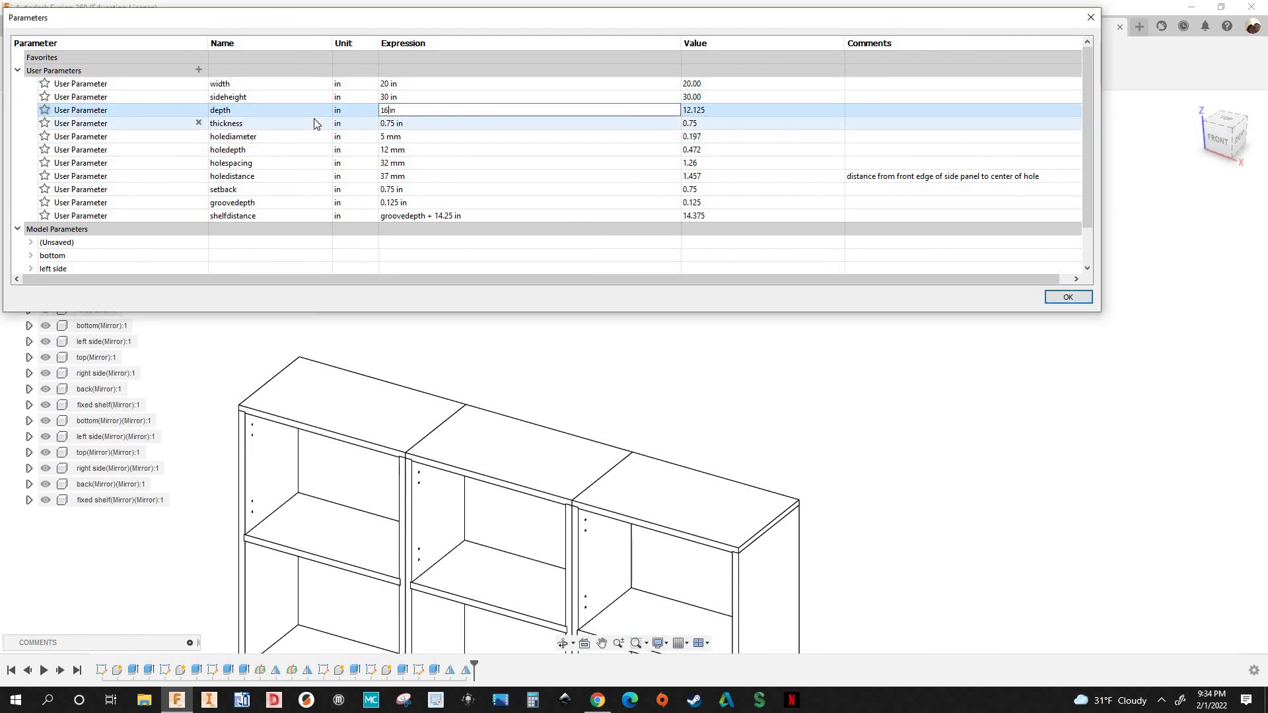
{"action": "type", "text": "16 in"}
{"action": "key", "text": "Return"}
{"action": "scroll", "coordinate": [736, 419], "scroll_direction": "down", "scroll_amount": 3}
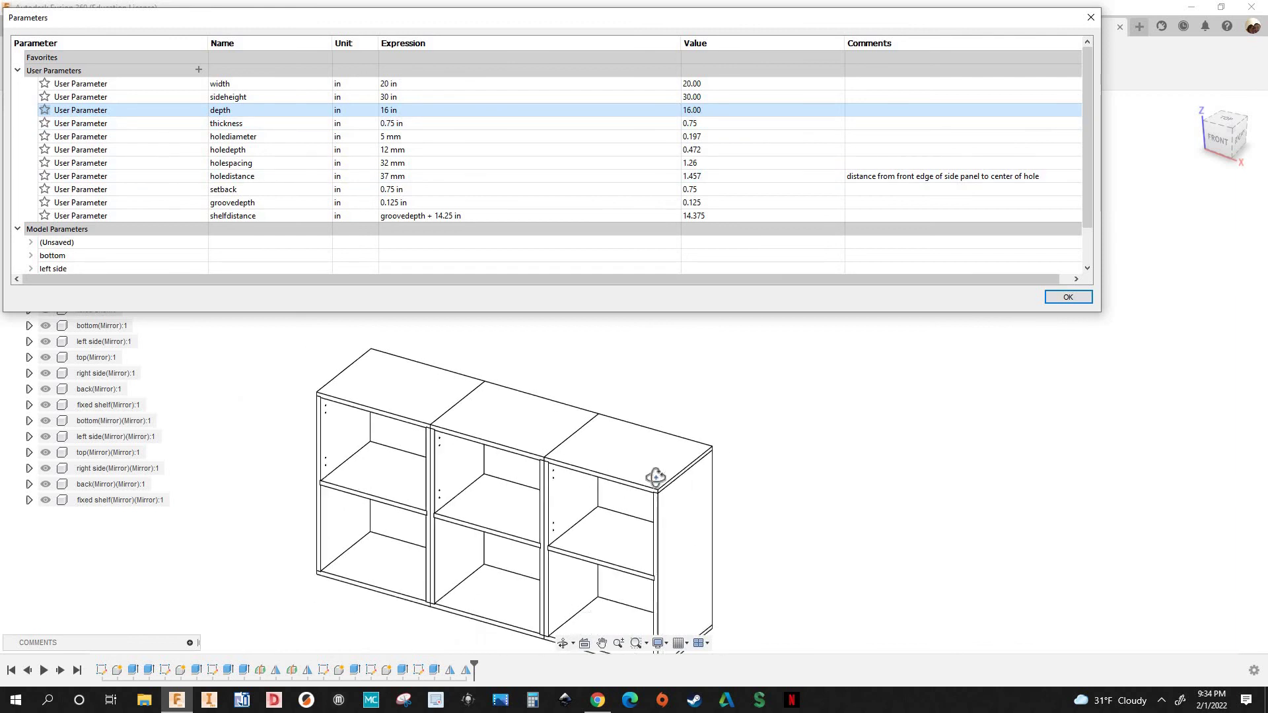
{"action": "middle_click_drag", "start_coordinate": [659, 467], "coordinate": [667, 563], "text": "shift"}
{"action": "scroll", "coordinate": [667, 563], "scroll_direction": "up", "scroll_amount": 4}
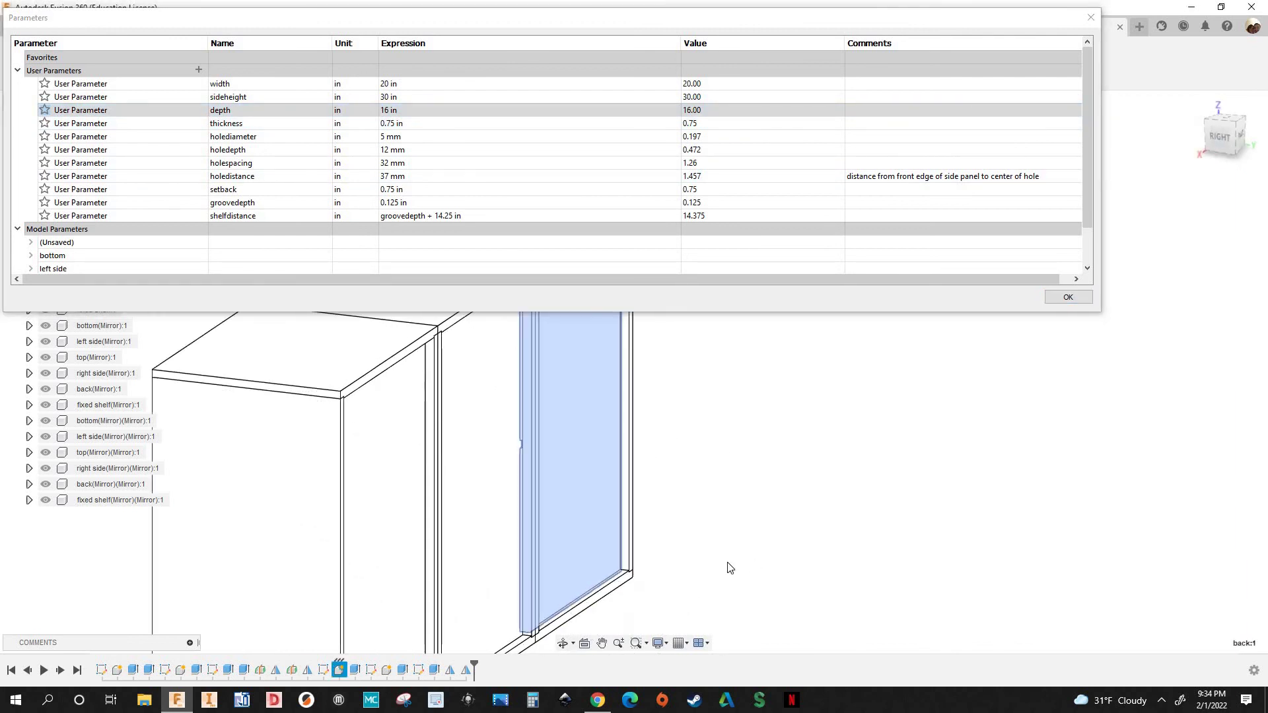
{"action": "scroll", "coordinate": [812, 516], "scroll_direction": "down", "scroll_amount": 1}
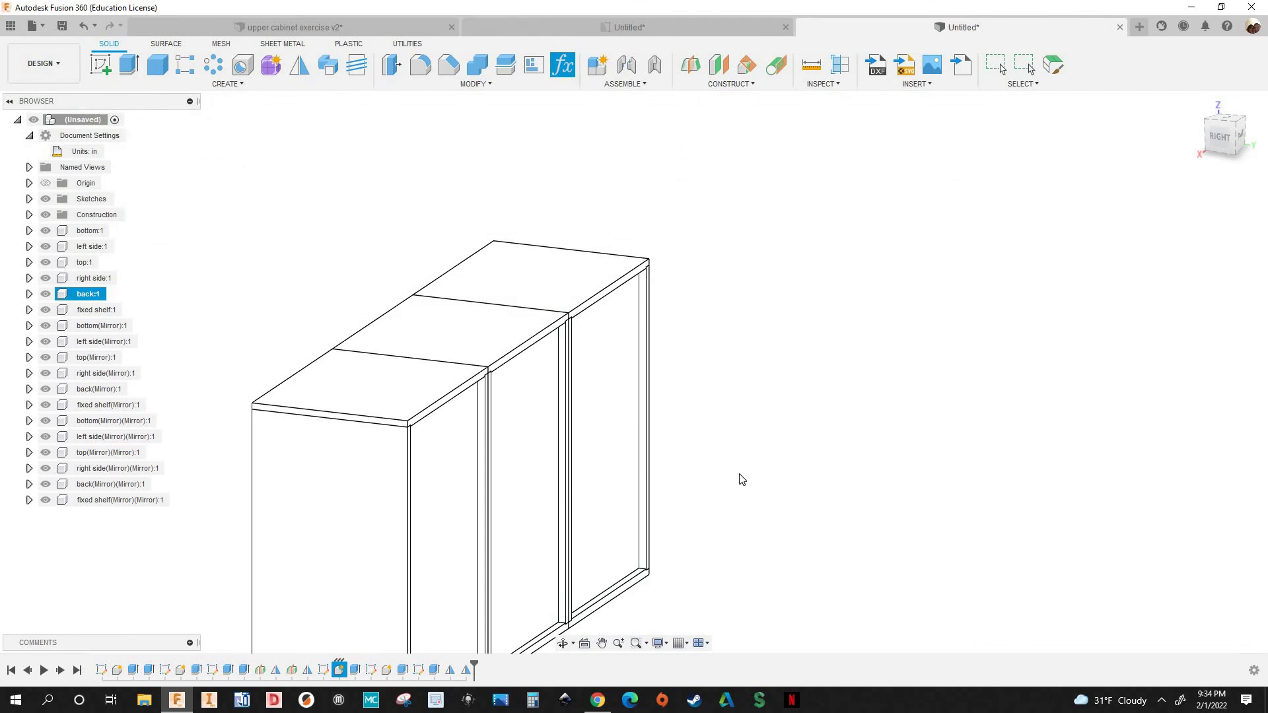
Examine the resized three-cabinet row from behind, from both ends and from the front
{"action": "mouse_move", "coordinate": [742, 480]}
{"action": "middle_mouse_down", "text": "shift"}
{"action": "mouse_move", "coordinate": [810, 504]}
{"action": "mouse_move", "coordinate": [790, 546]}
{"action": "mouse_move", "coordinate": [763, 467]}
{"action": "middle_mouse_up", "text": "shift"}
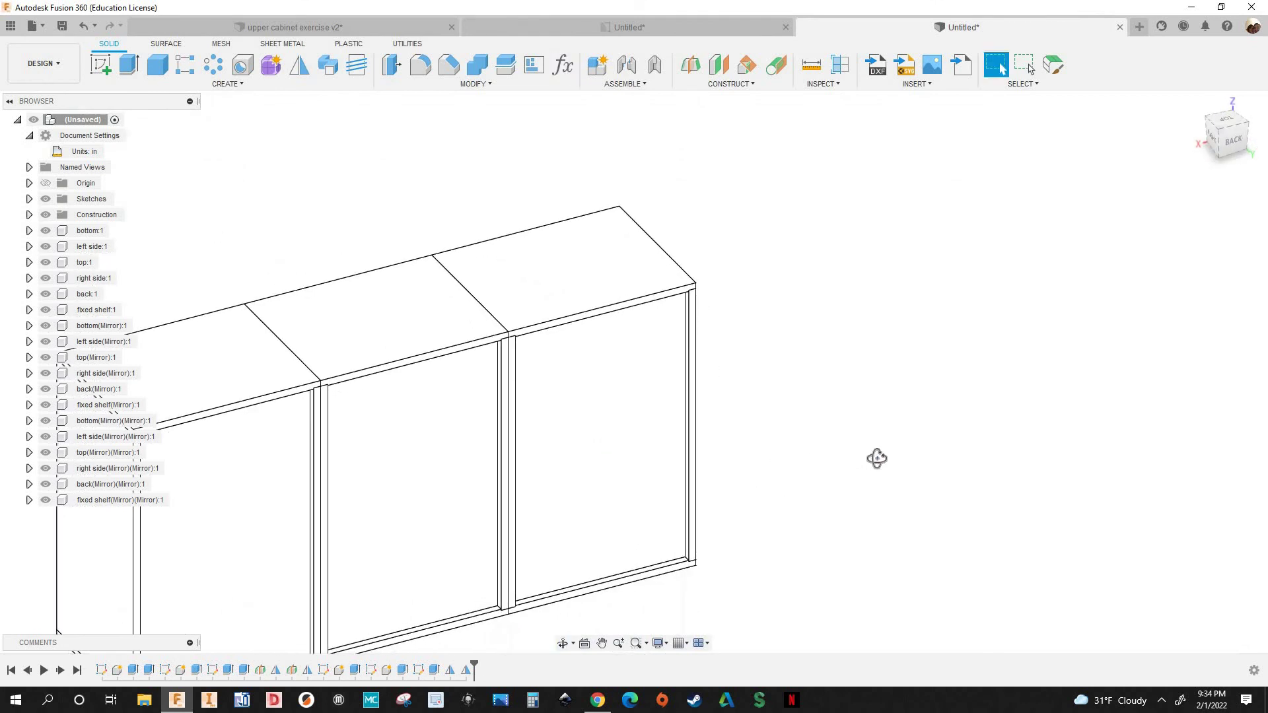
{"action": "middle_click_drag", "start_coordinate": [877, 458], "coordinate": [839, 261], "text": "shift"}
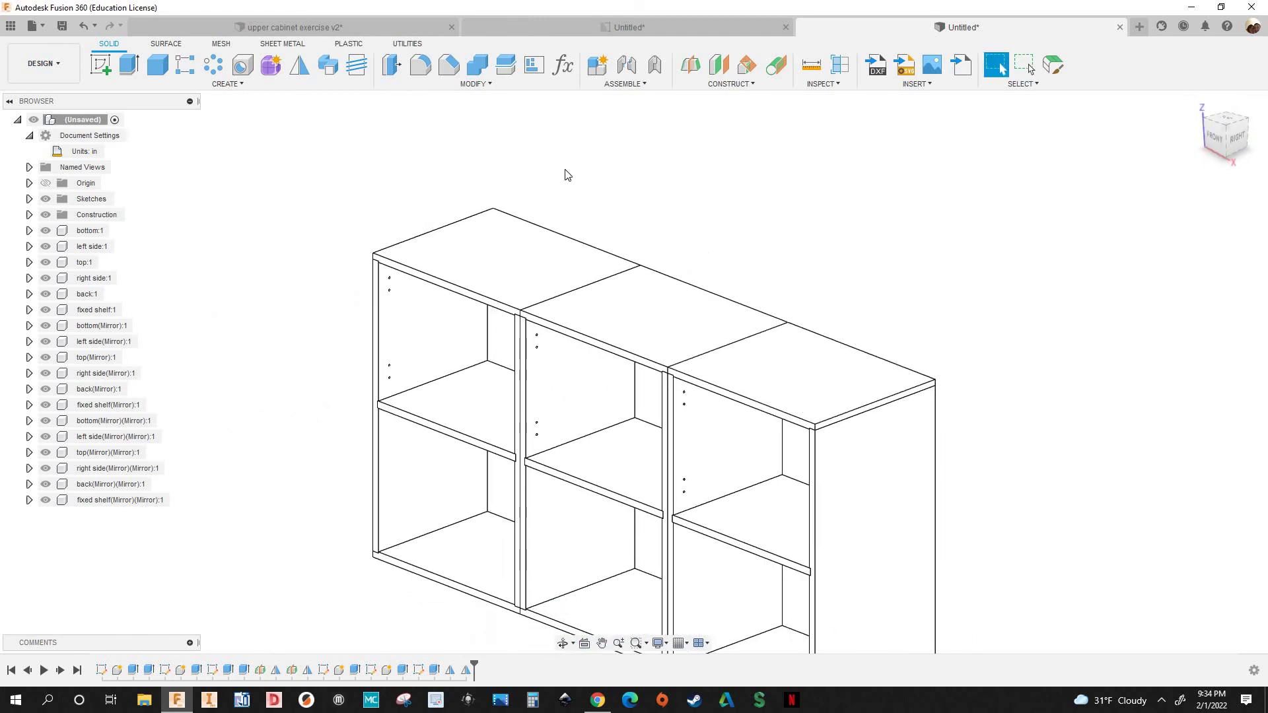
{"action": "middle_click_drag", "start_coordinate": [637, 278], "coordinate": [676, 224]}
{"action": "mouse_move", "coordinate": [387, 379]}
{"action": "middle_mouse_down", "text": "shift"}
{"action": "mouse_move", "coordinate": [462, 367]}
{"action": "mouse_move", "coordinate": [393, 368]}
{"action": "middle_mouse_up", "text": "shift"}
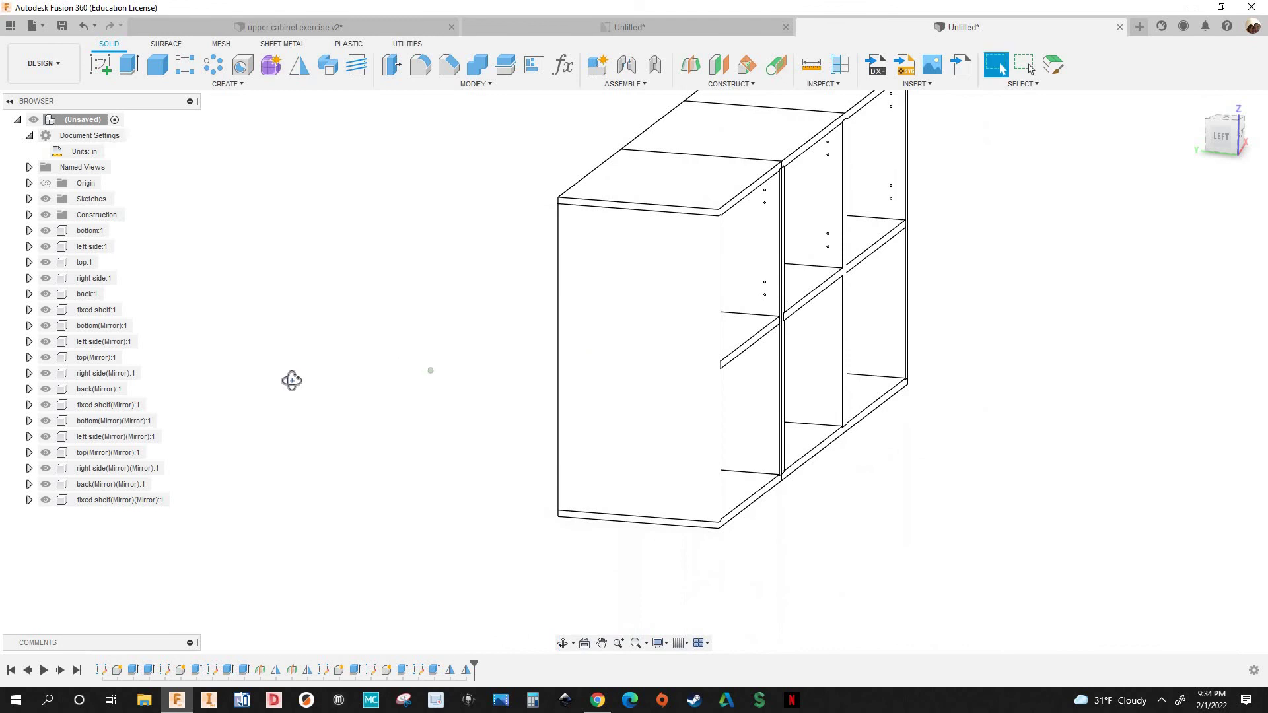
{"action": "middle_click_drag", "start_coordinate": [291, 380], "coordinate": [856, 407], "text": "shift"}
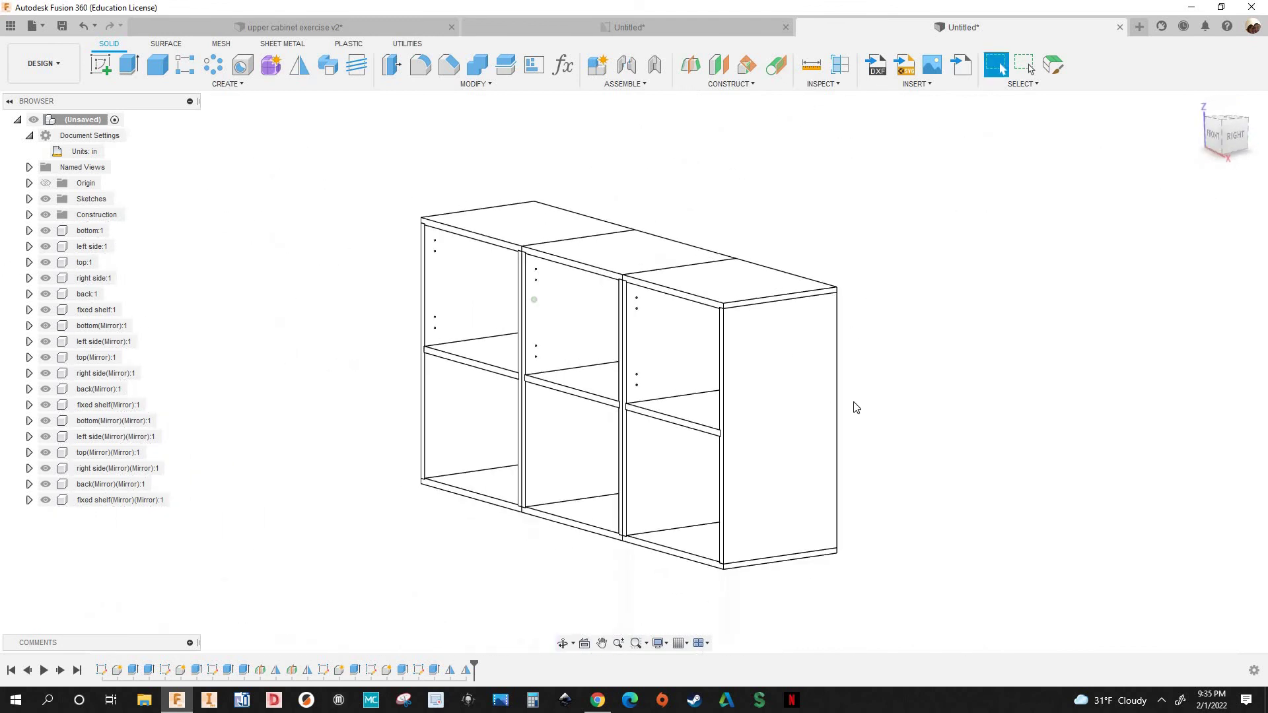
{"action": "scroll", "coordinate": [783, 382], "scroll_direction": "down", "scroll_amount": 2}
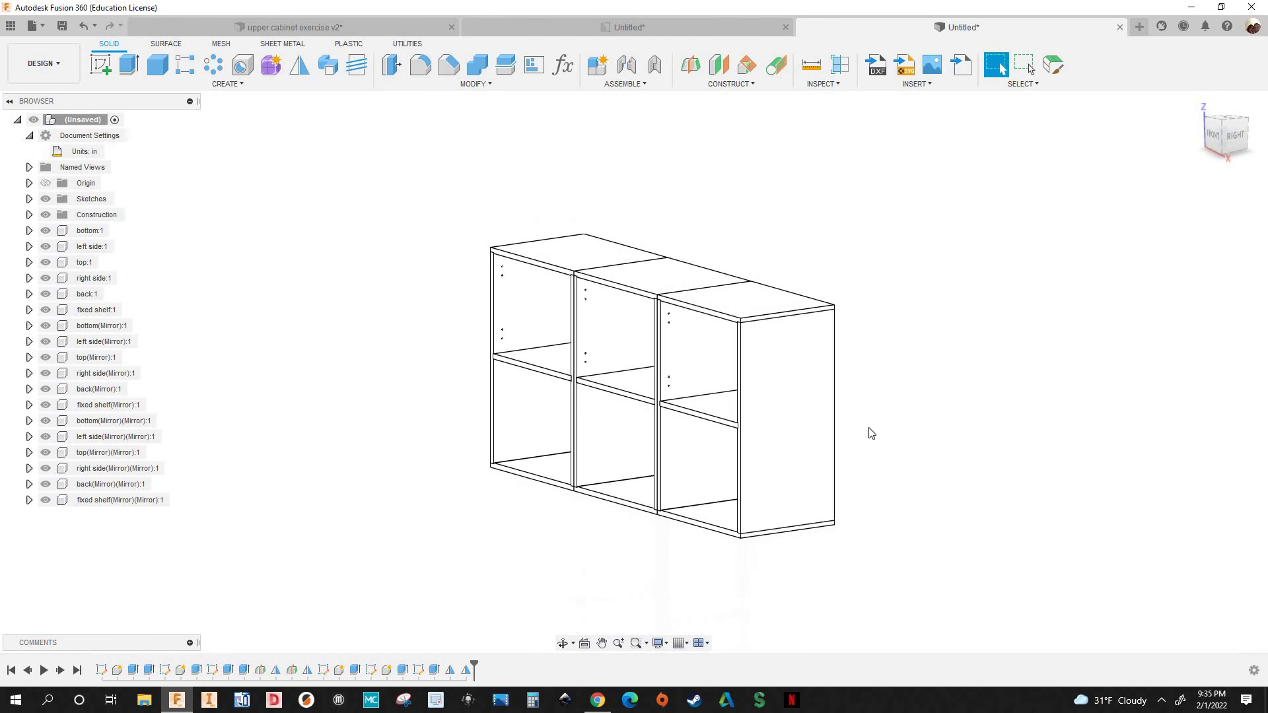
{"action": "middle_click_drag", "start_coordinate": [615, 423], "coordinate": [851, 413], "text": "shift"}
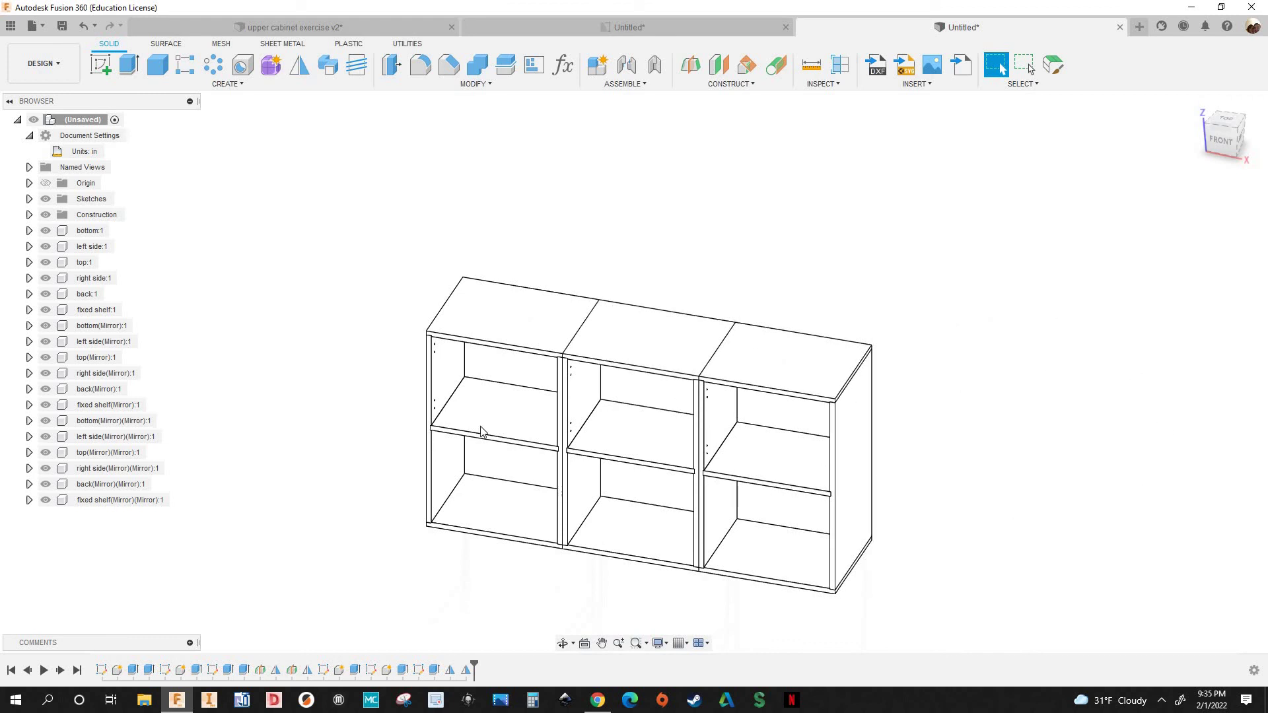
{"action": "scroll", "coordinate": [924, 423], "scroll_direction": "down", "scroll_amount": 2}
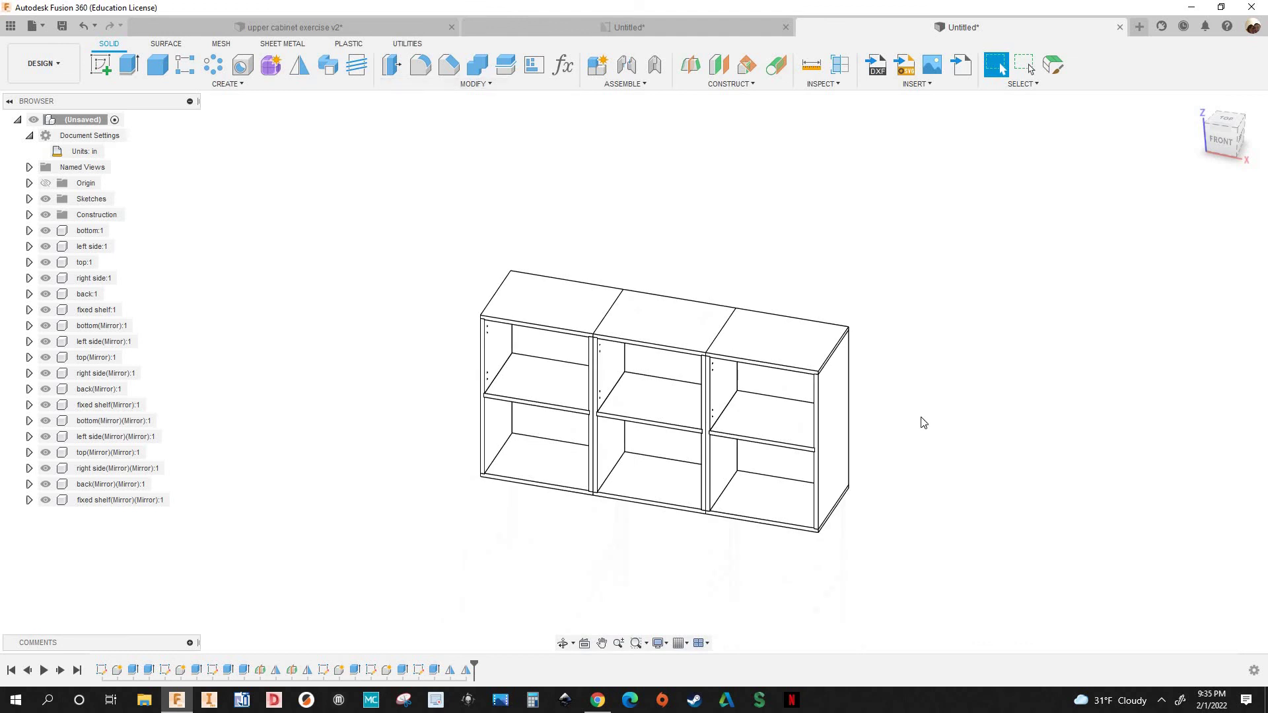
{"action": "scroll", "coordinate": [755, 353], "scroll_direction": "up", "scroll_amount": 2}
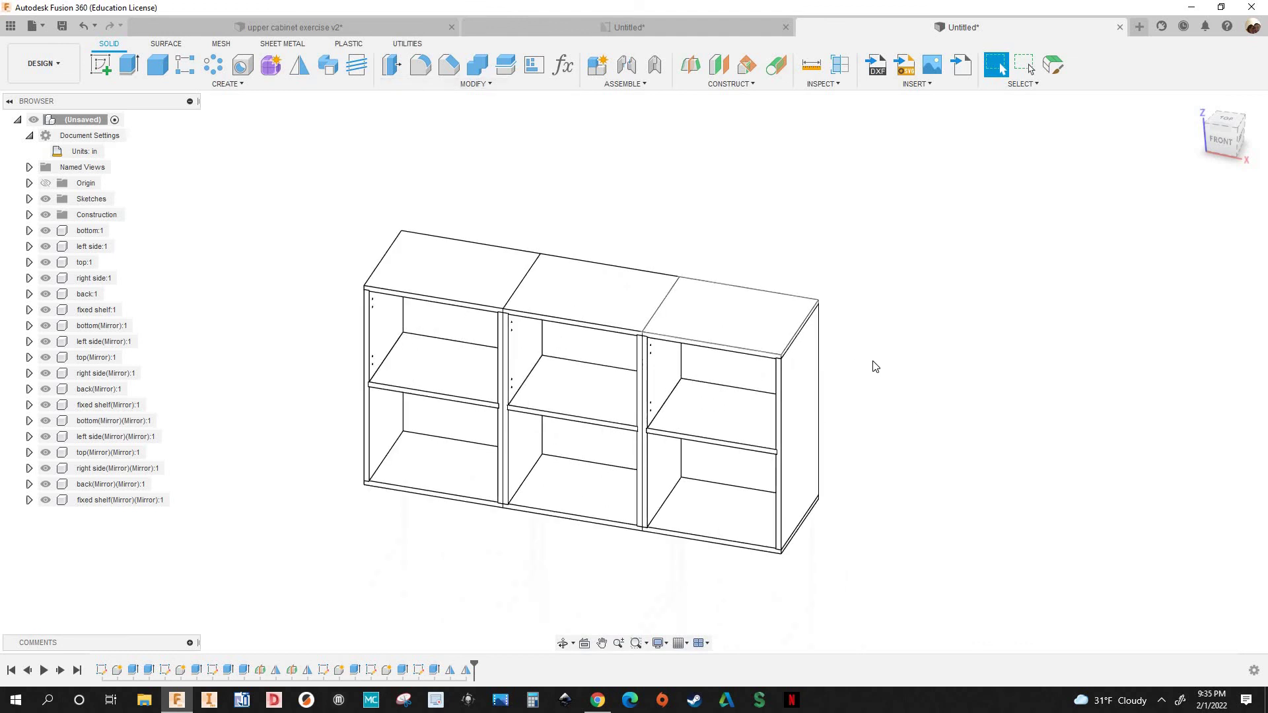
{"action": "scroll", "coordinate": [871, 365], "scroll_direction": "down", "scroll_amount": 2}
{"action": "middle_click_drag", "start_coordinate": [870, 370], "coordinate": [453, 487], "text": "shift"}
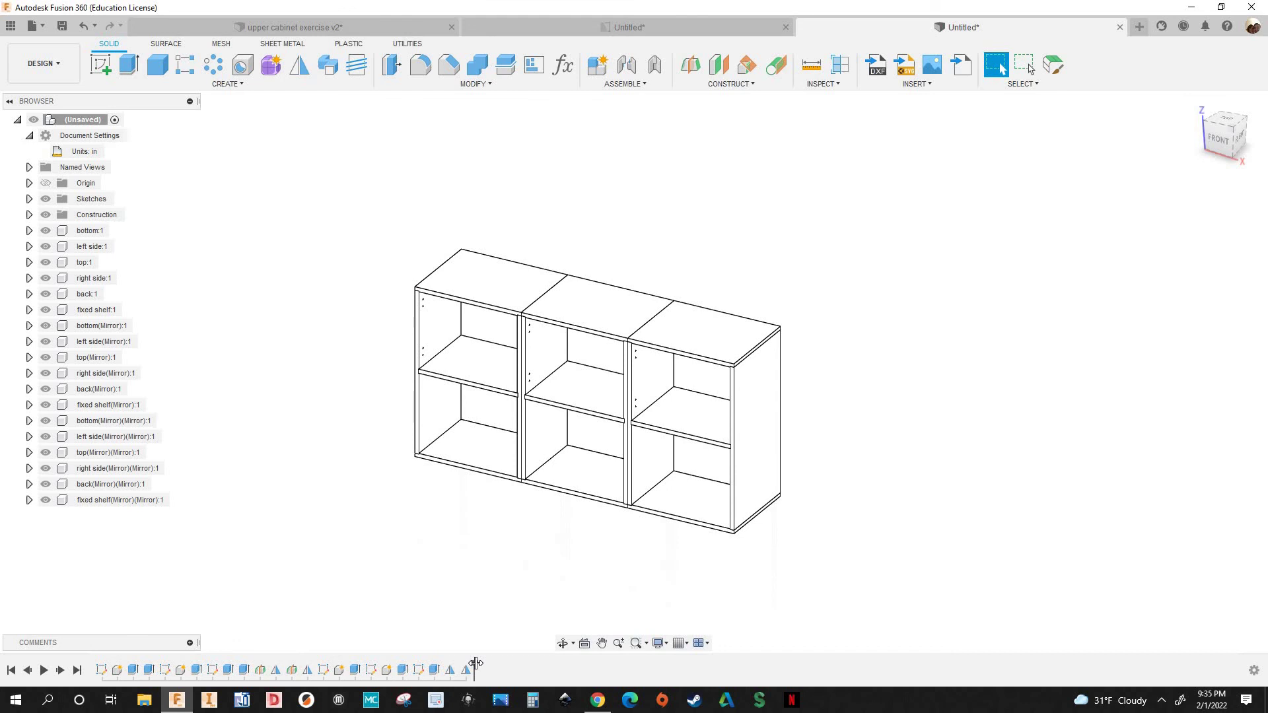
Examine the joints between the cabinet backs and tops, and the fixed shelves and side panels from the front
{"action": "middle_click_drag", "start_coordinate": [869, 493], "coordinate": [816, 448], "text": "shift"}
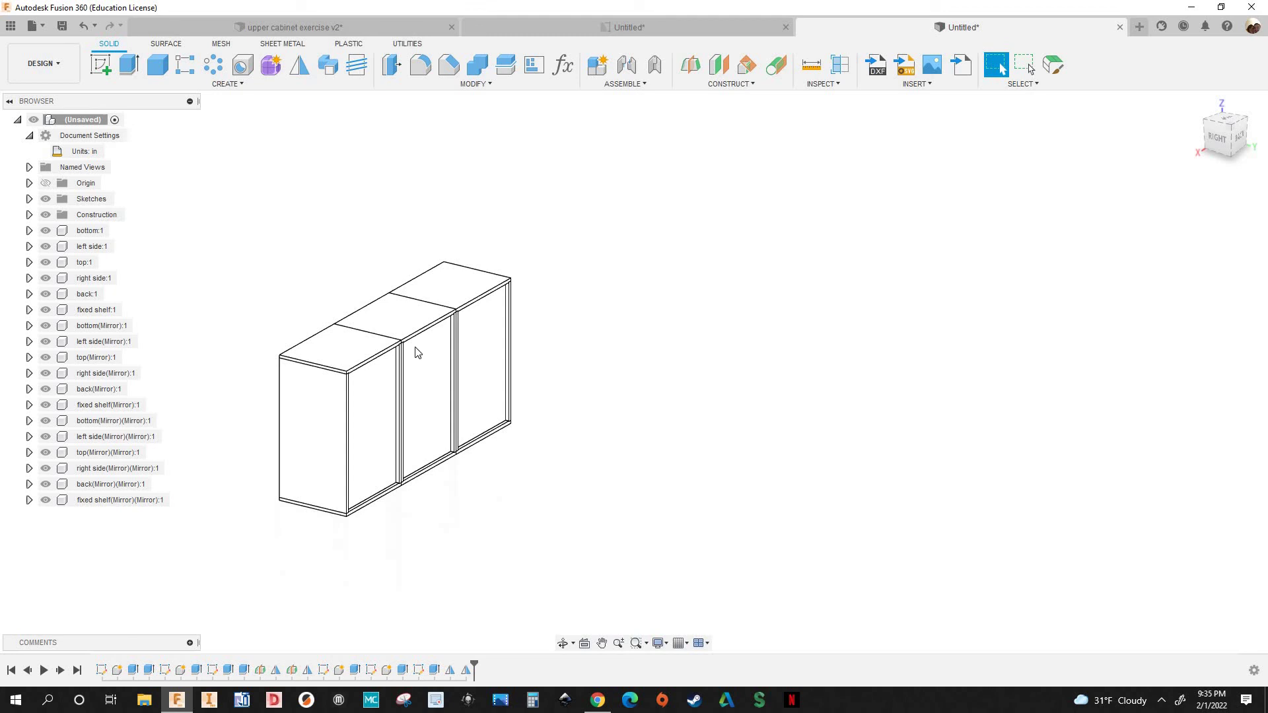
{"action": "scroll", "coordinate": [317, 345], "scroll_direction": "up", "scroll_amount": 5}
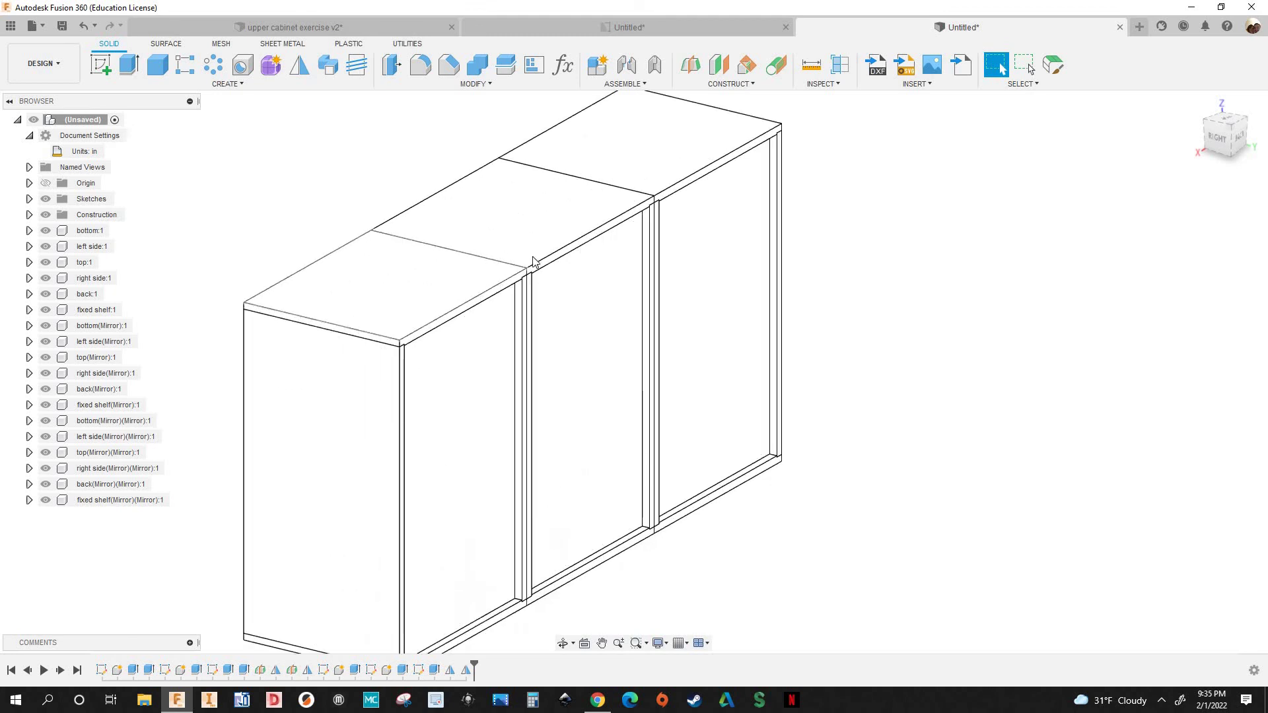
{"action": "scroll", "coordinate": [625, 238], "scroll_direction": "down", "scroll_amount": 5}
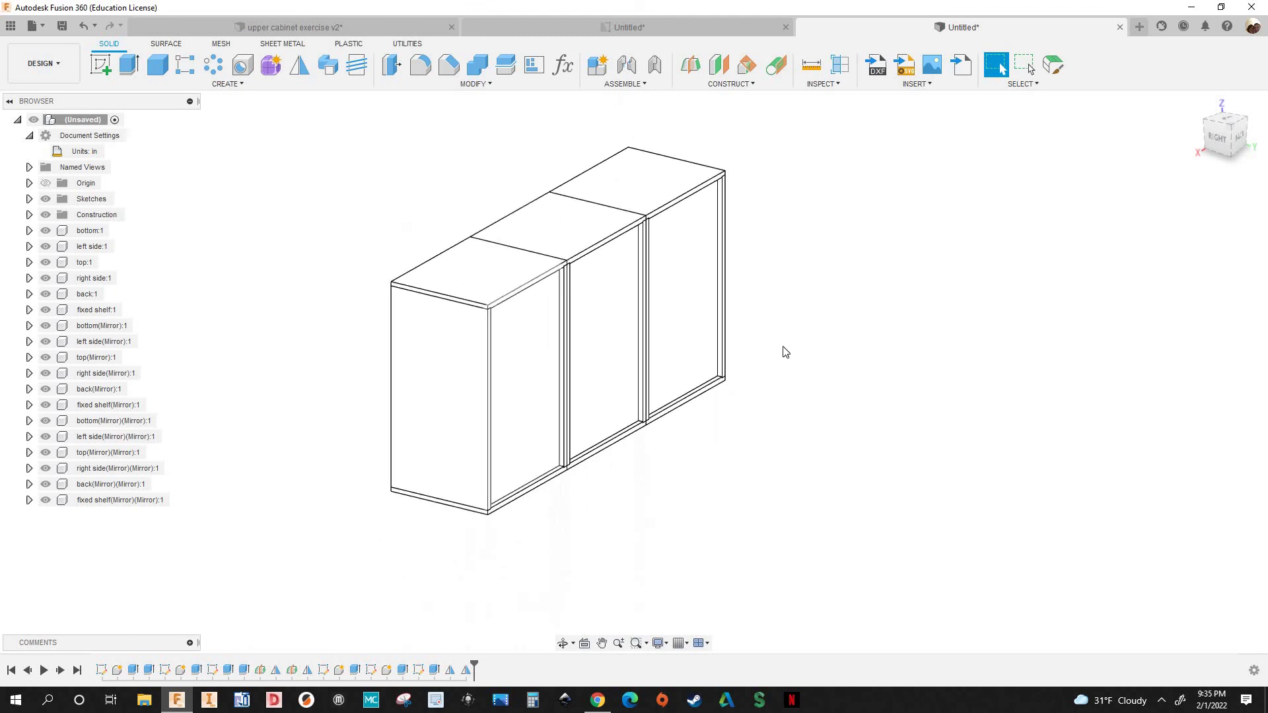
{"action": "middle_click_drag", "start_coordinate": [713, 399], "coordinate": [547, 377], "text": "shift"}
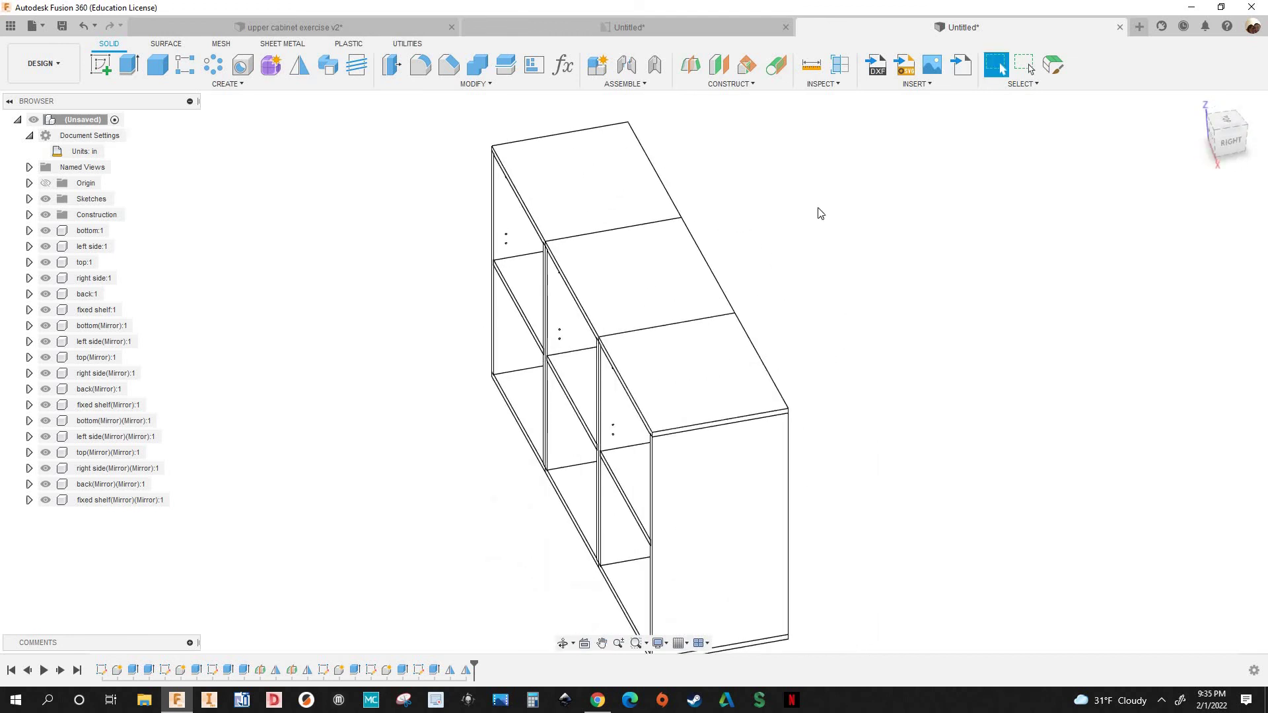
{"action": "middle_click_drag", "start_coordinate": [821, 209], "coordinate": [504, 348], "text": "shift"}
{"action": "scroll", "coordinate": [640, 276], "scroll_direction": "down", "scroll_amount": 2}
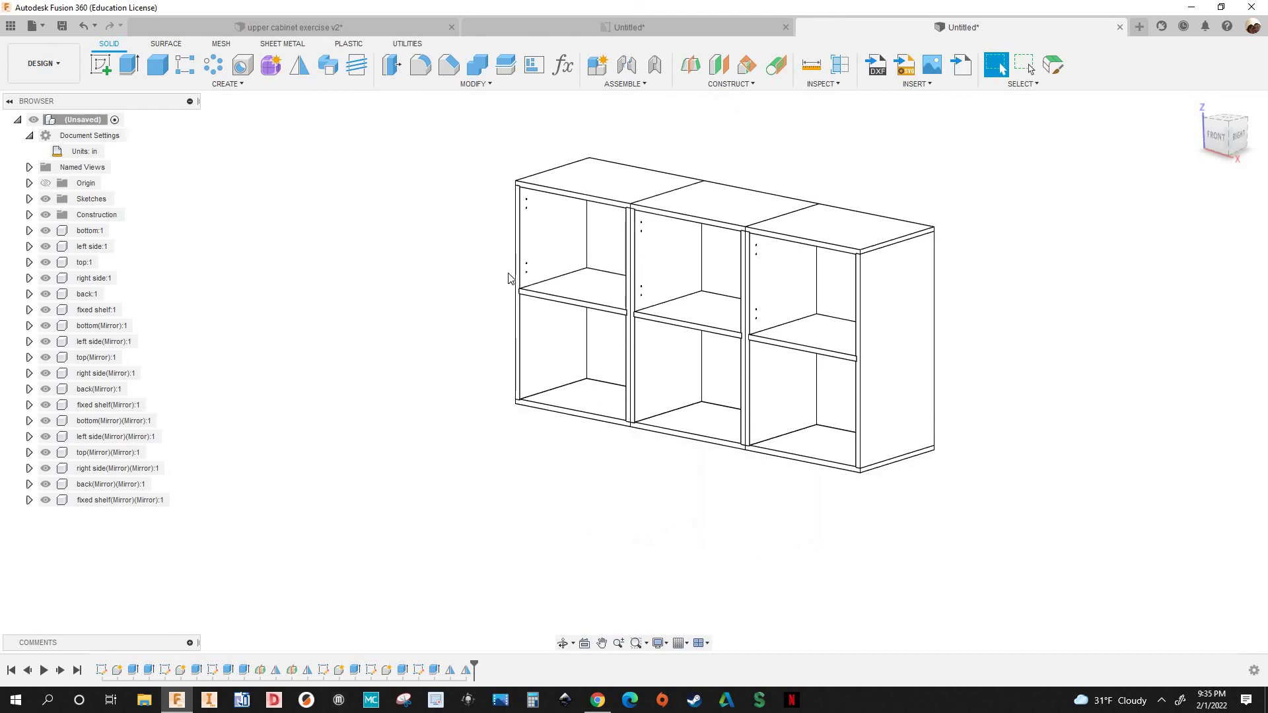
{"action": "scroll", "coordinate": [487, 228], "scroll_direction": "up", "scroll_amount": 1}
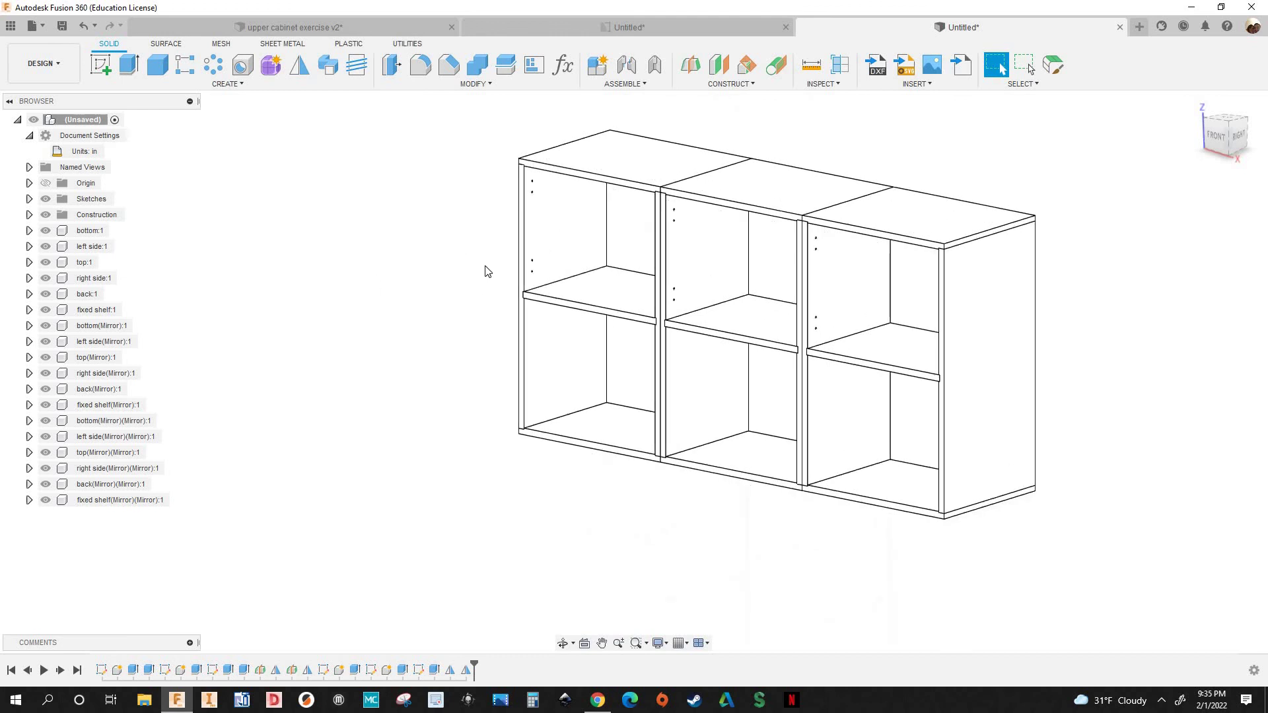
{"action": "scroll", "coordinate": [572, 229], "scroll_direction": "up", "scroll_amount": 2}
{"action": "scroll", "coordinate": [317, 334], "scroll_direction": "down", "scroll_amount": 2}
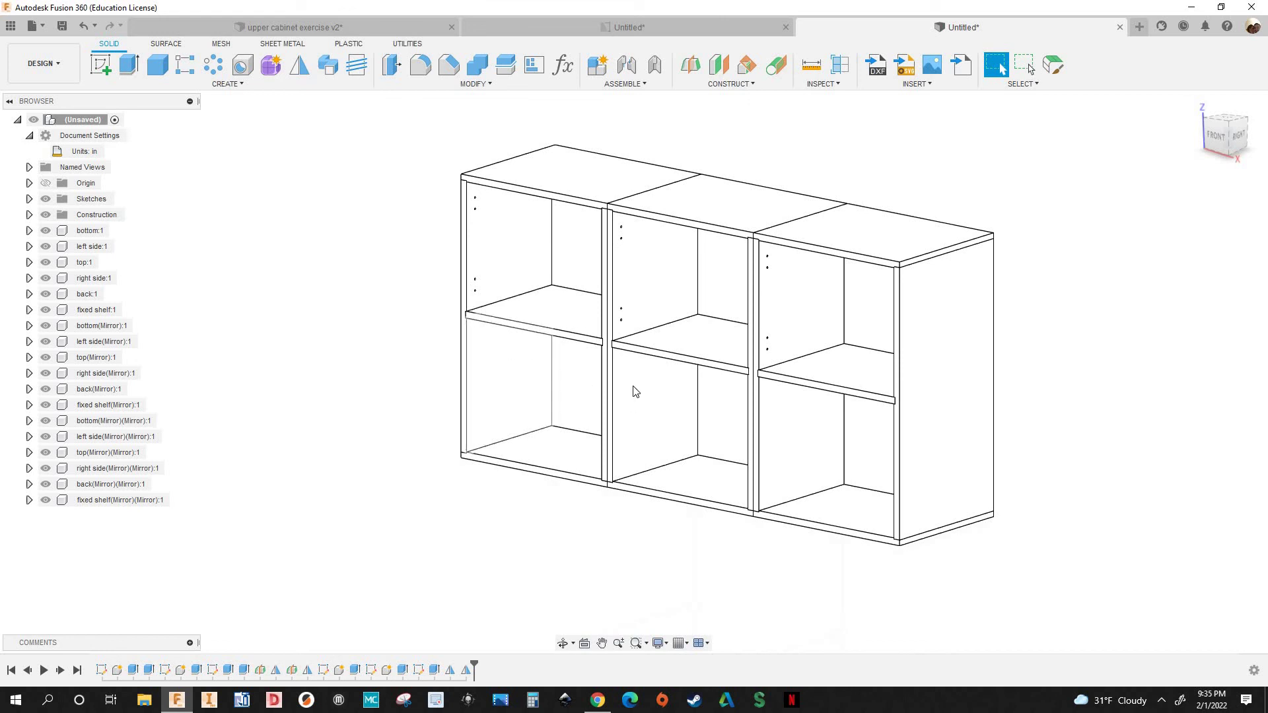
{"action": "scroll", "coordinate": [541, 341], "scroll_direction": "up", "scroll_amount": 5}
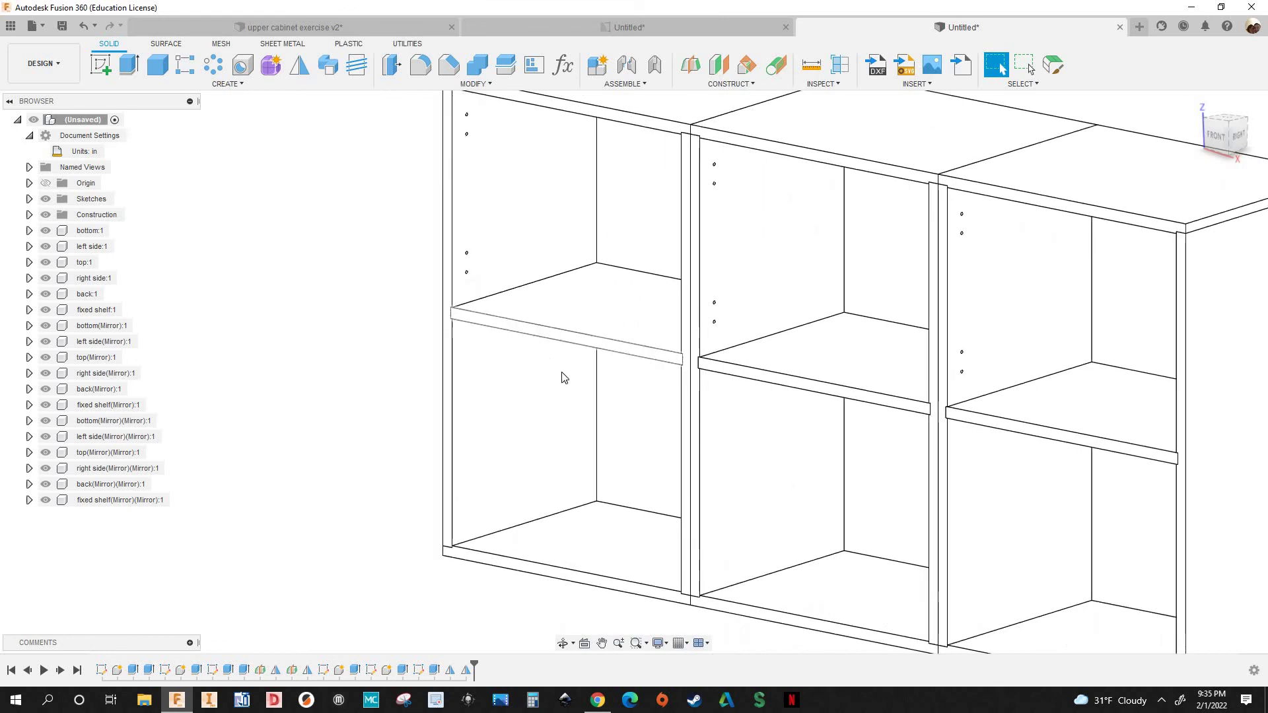
Examine the full three-cabinet row from the front and from its right end
{"action": "left_click_drag", "start_coordinate": [562, 346], "coordinate": [454, 370]}
{"action": "key", "text": "ctrl+z"}
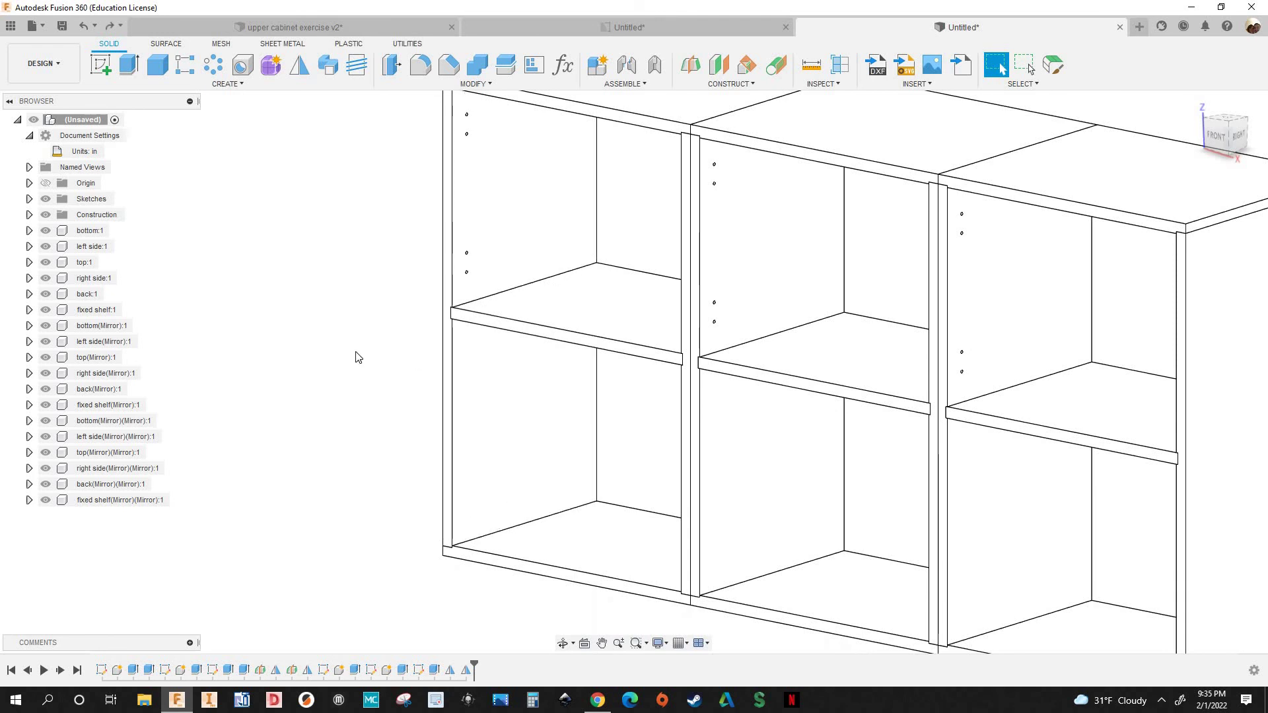
{"action": "scroll", "coordinate": [357, 357], "scroll_direction": "down", "scroll_amount": 3}
{"action": "middle_click_drag", "start_coordinate": [291, 365], "coordinate": [373, 361], "text": "shift"}
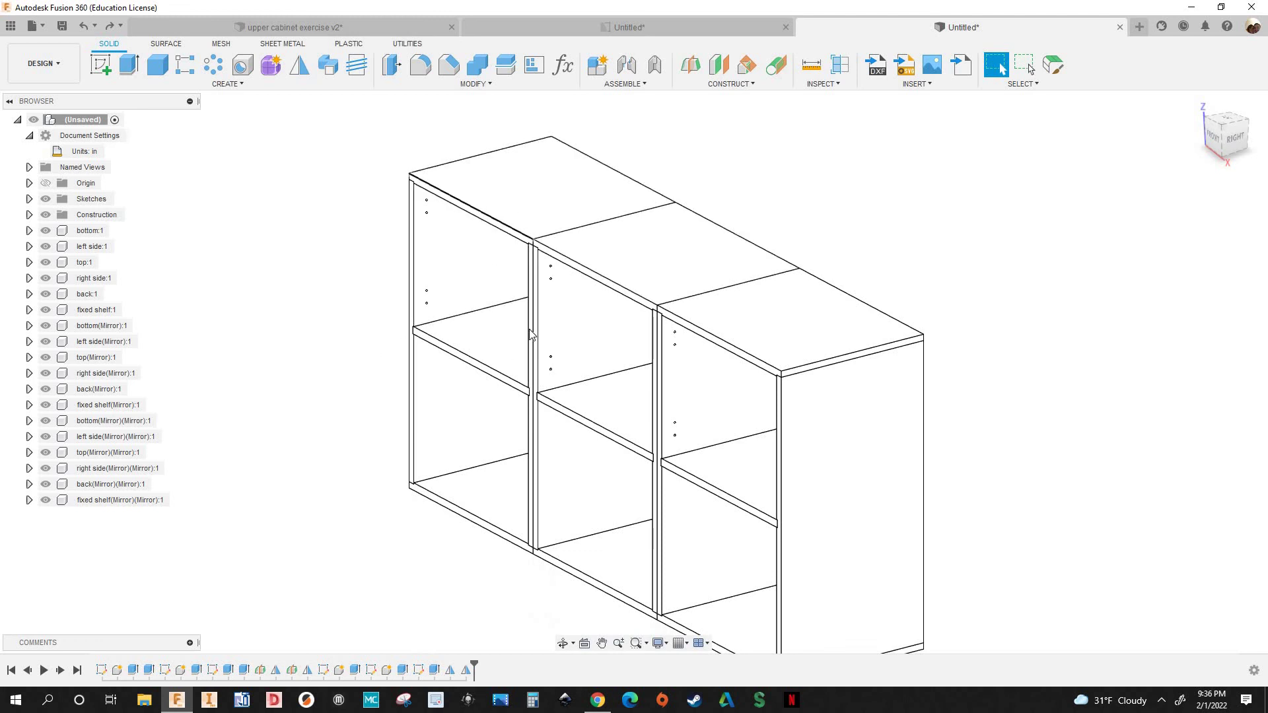
{"action": "scroll", "coordinate": [885, 357], "scroll_direction": "down", "scroll_amount": 3}
{"action": "middle_click_drag", "start_coordinate": [543, 372], "coordinate": [695, 421], "text": "shift"}
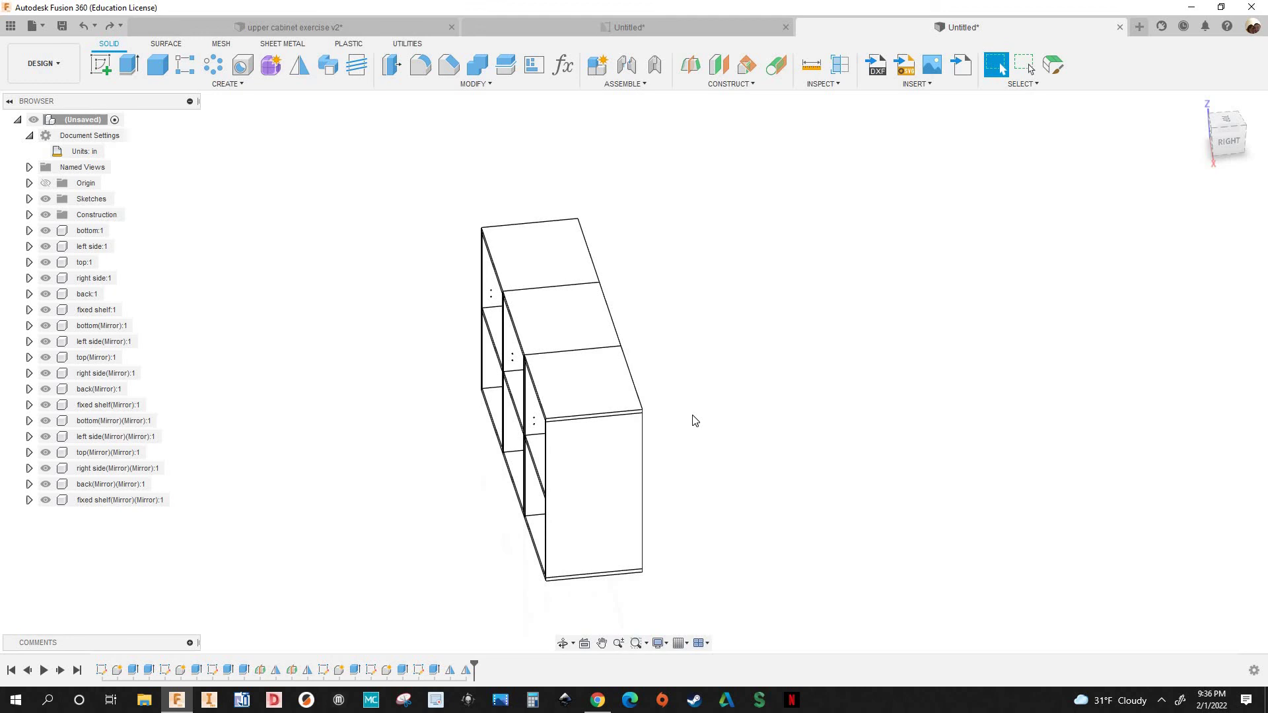
{"action": "middle_click_drag", "start_coordinate": [696, 419], "coordinate": [762, 426], "text": "shift"}
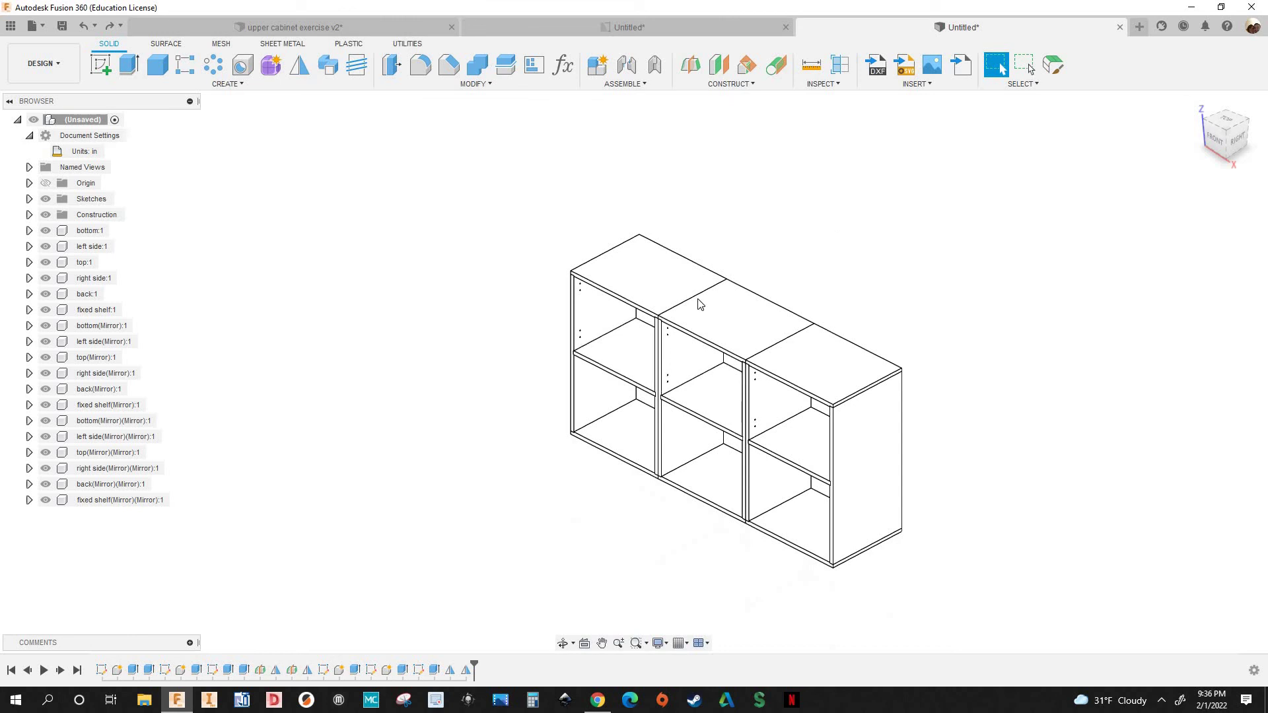
Examine the cabinet tops from above and the recessed backs of the row from behind
{"action": "scroll", "coordinate": [781, 301], "scroll_direction": "up", "scroll_amount": 3}
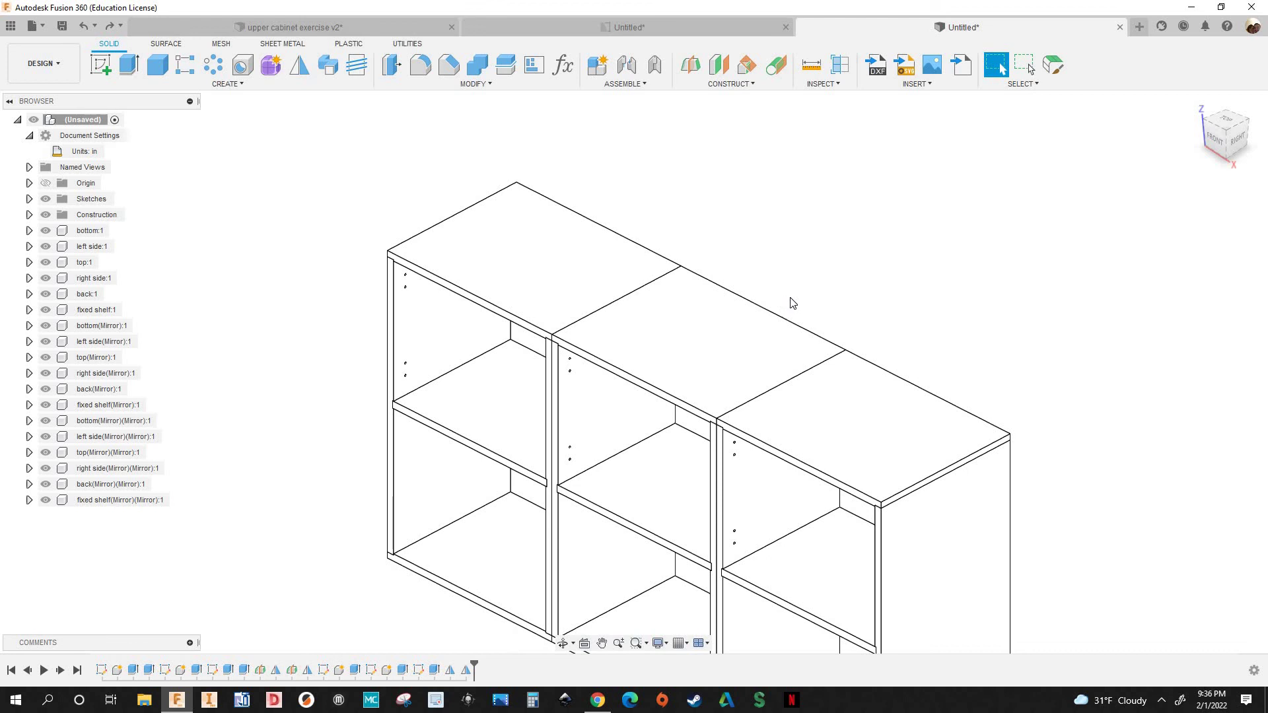
{"action": "scroll", "coordinate": [850, 309], "scroll_direction": "down", "scroll_amount": 2}
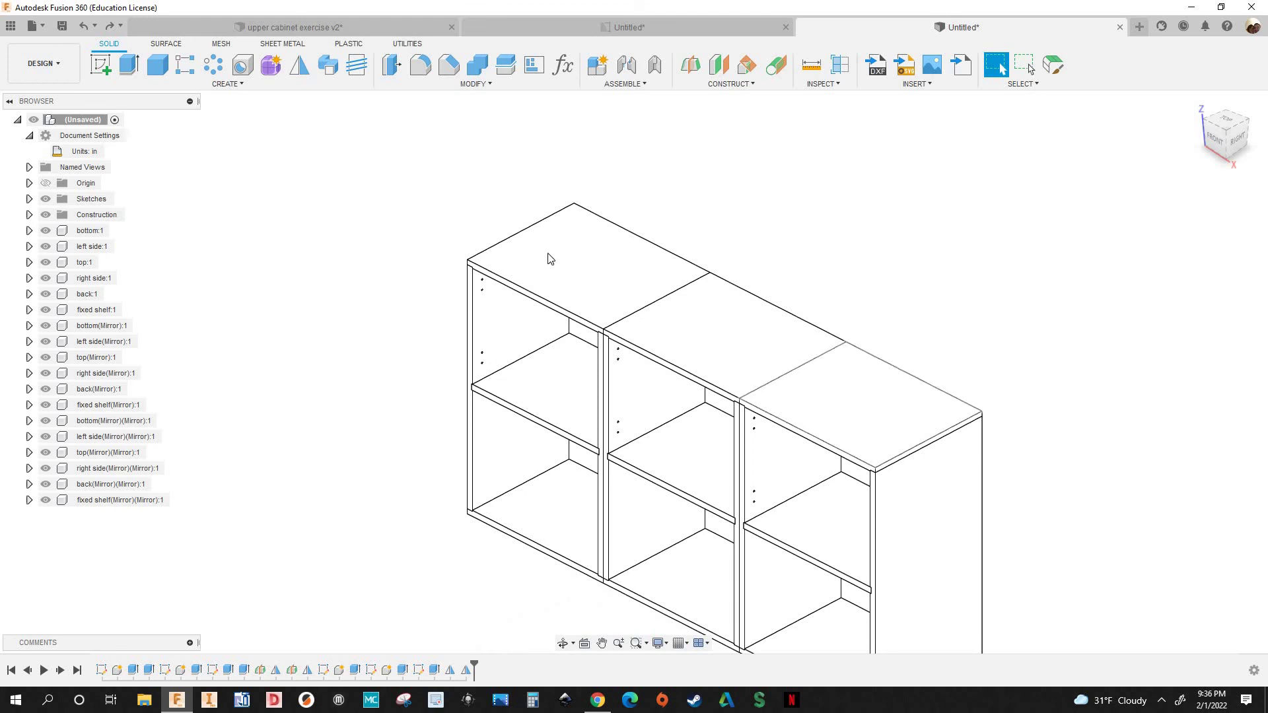
{"action": "scroll", "coordinate": [1001, 357], "scroll_direction": "down", "scroll_amount": 2}
{"action": "middle_click_drag", "start_coordinate": [949, 356], "coordinate": [821, 368], "text": "shift"}
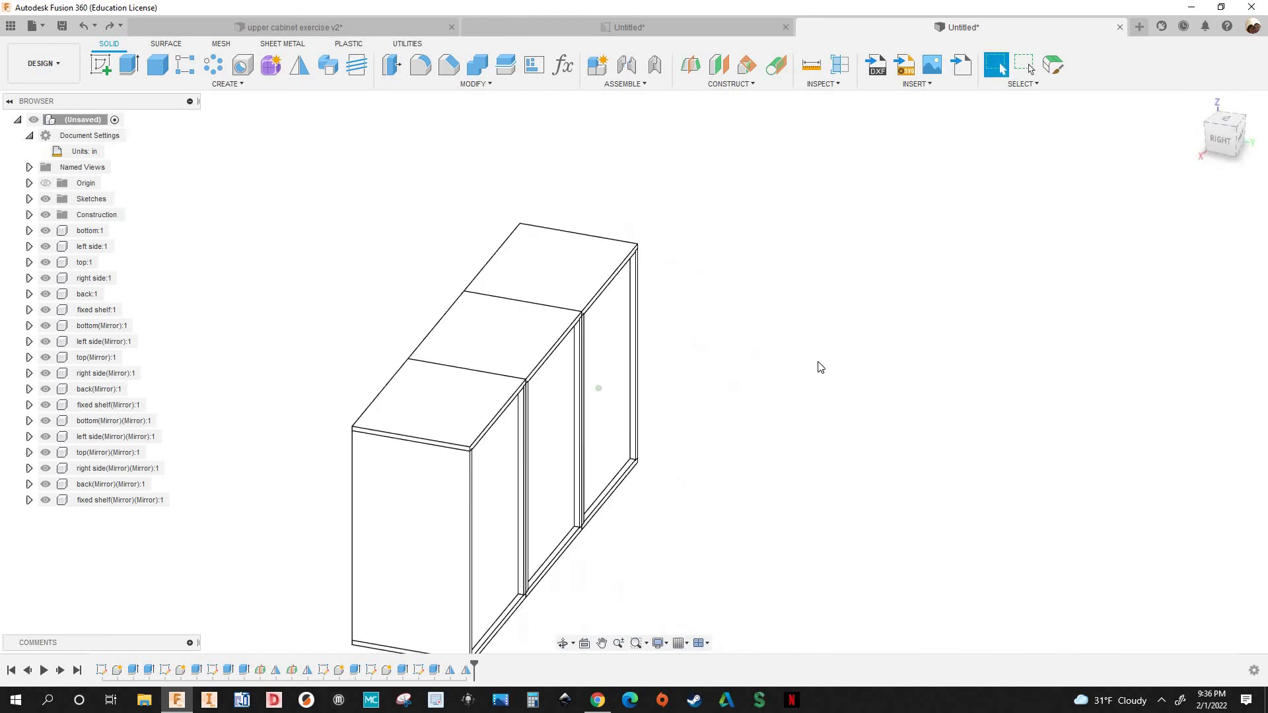
{"action": "middle_click_drag", "start_coordinate": [450, 334], "coordinate": [733, 393], "text": "shift"}
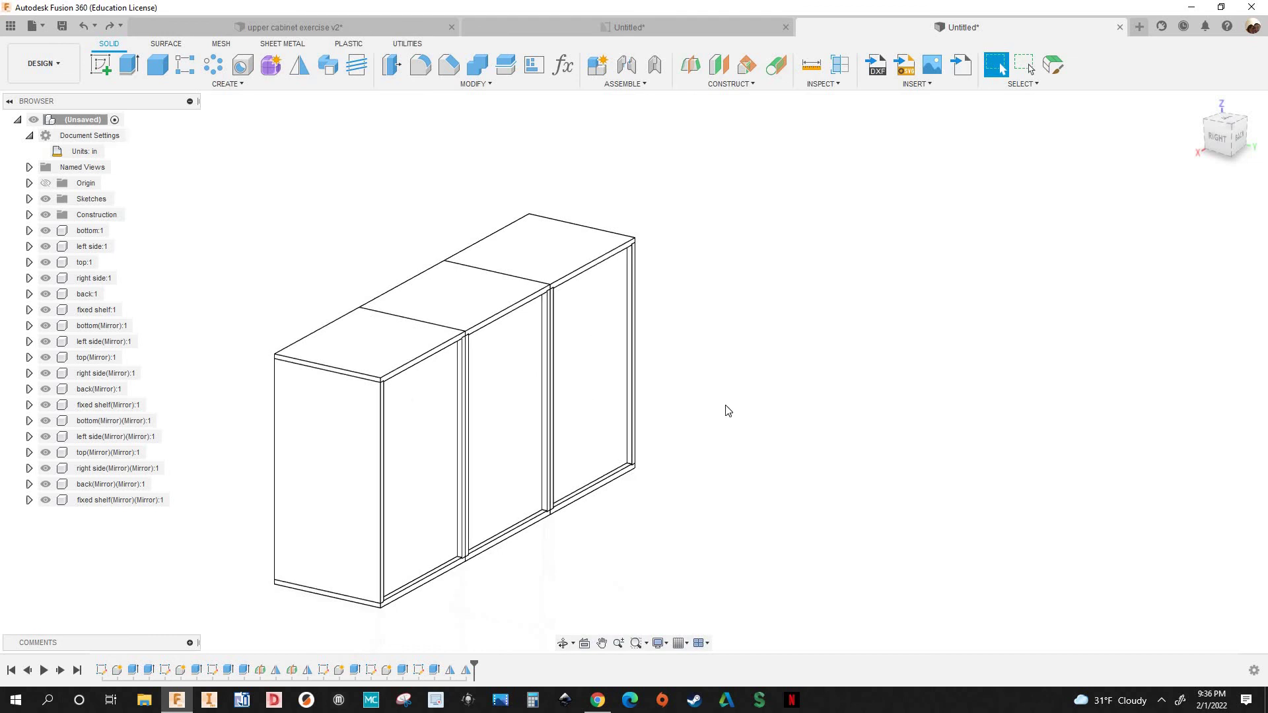
{"action": "middle_click_drag", "start_coordinate": [690, 414], "coordinate": [510, 475], "text": "shift"}
{"action": "middle_click_drag", "start_coordinate": [535, 330], "coordinate": [506, 338]}
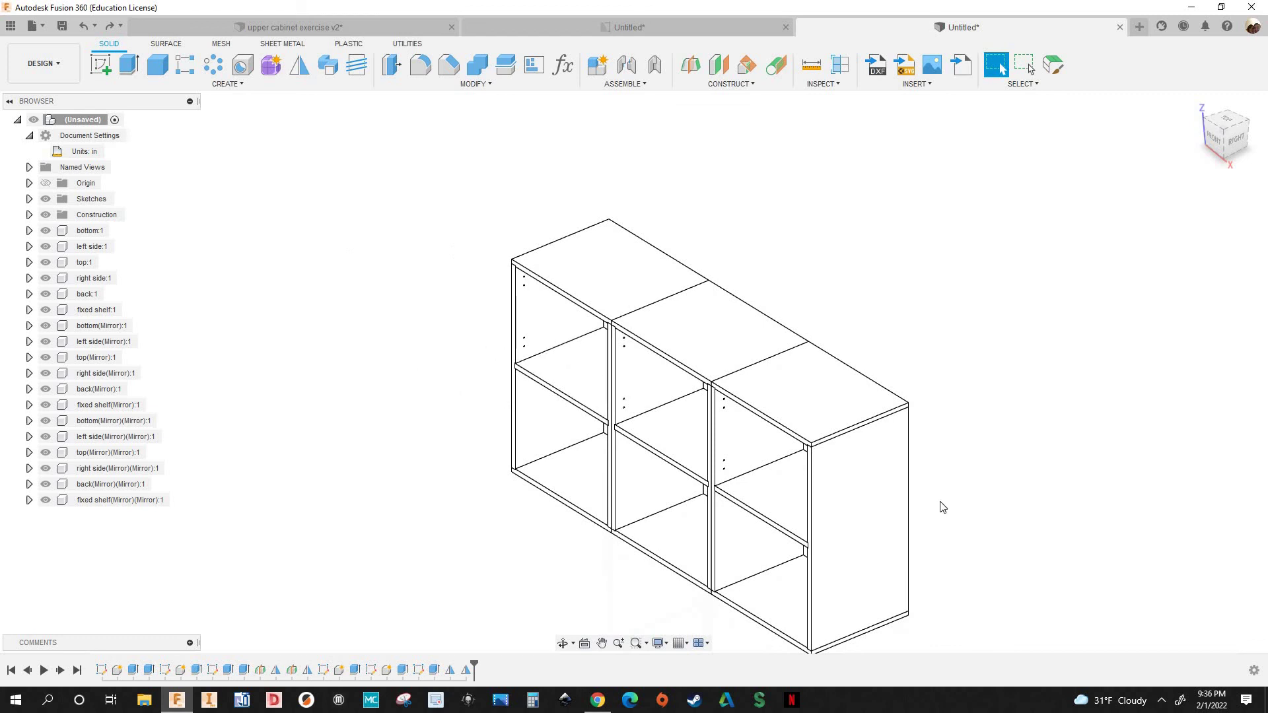
Examine the cabinet fronts and the undersides of the three cabinet bottoms, returning to an overview from above
{"action": "middle_click_drag", "start_coordinate": [691, 430], "coordinate": [589, 361]}
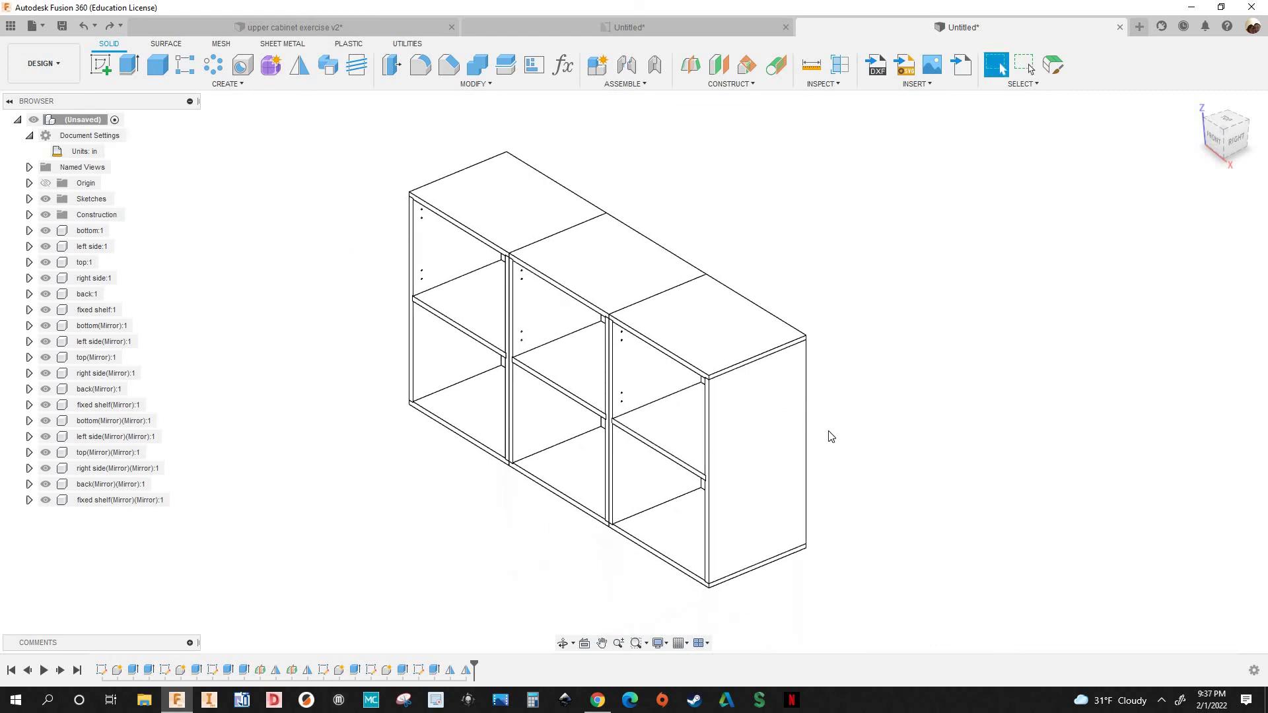
{"action": "middle_click_drag", "start_coordinate": [866, 419], "coordinate": [888, 370], "text": "shift"}
{"action": "scroll", "coordinate": [838, 475], "scroll_direction": "up", "scroll_amount": 3}
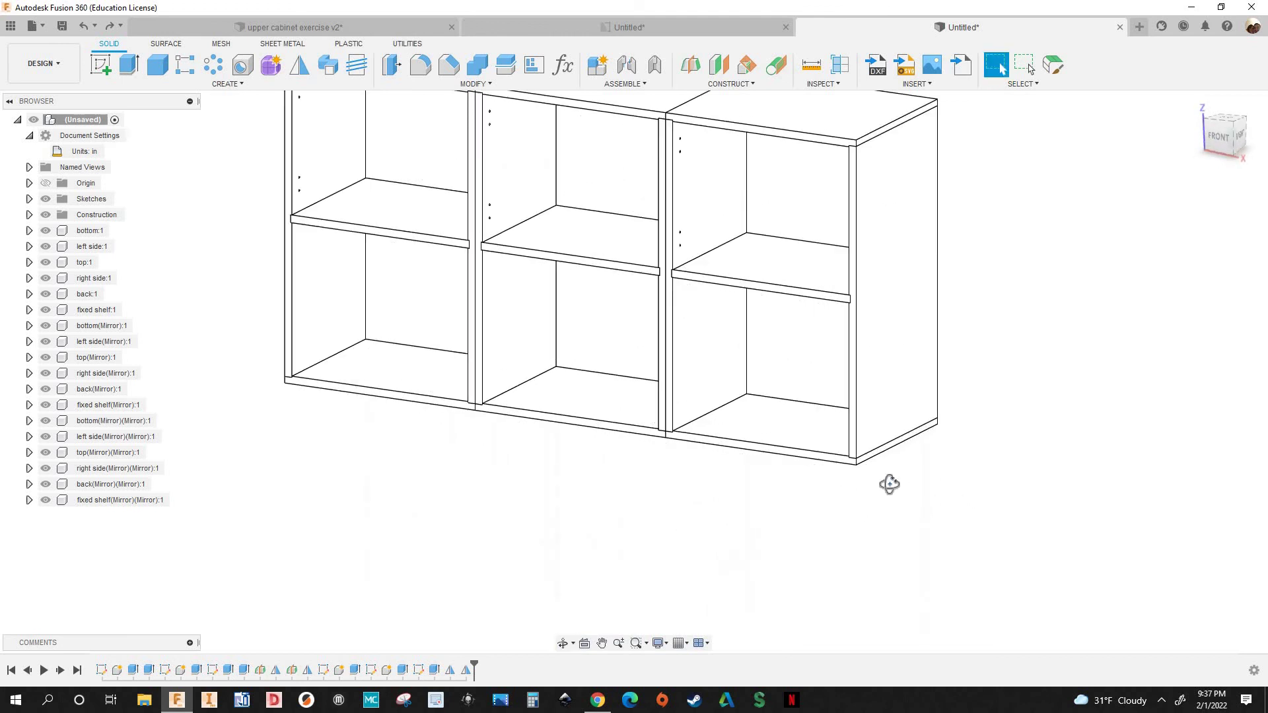
{"action": "mouse_move", "coordinate": [679, 377]}
{"action": "middle_mouse_down", "text": "shift"}
{"action": "mouse_move", "coordinate": [620, 376]}
{"action": "mouse_move", "coordinate": [495, 133]}
{"action": "mouse_move", "coordinate": [459, 348]}
{"action": "mouse_move", "coordinate": [675, 371]}
{"action": "middle_mouse_up", "text": "shift"}
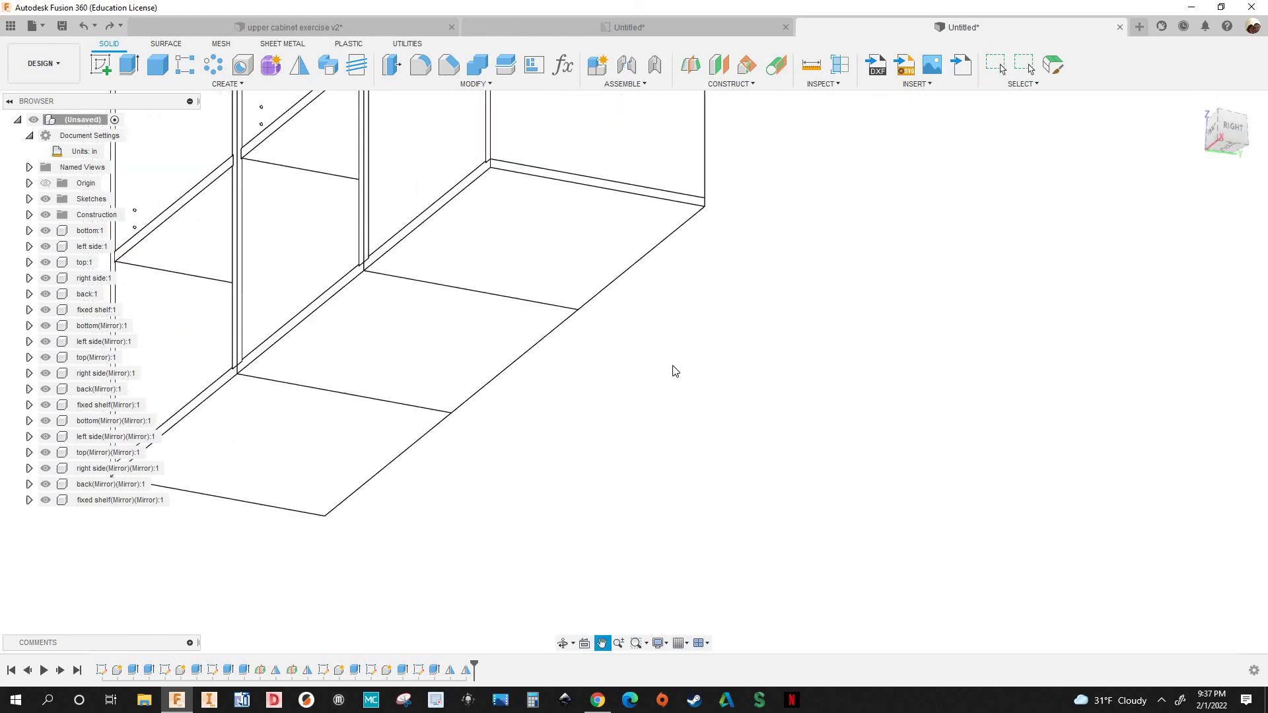
{"action": "scroll", "coordinate": [753, 414], "scroll_direction": "down", "scroll_amount": 2}
{"action": "middle_click_drag", "start_coordinate": [753, 414], "coordinate": [760, 478], "text": "shift"}
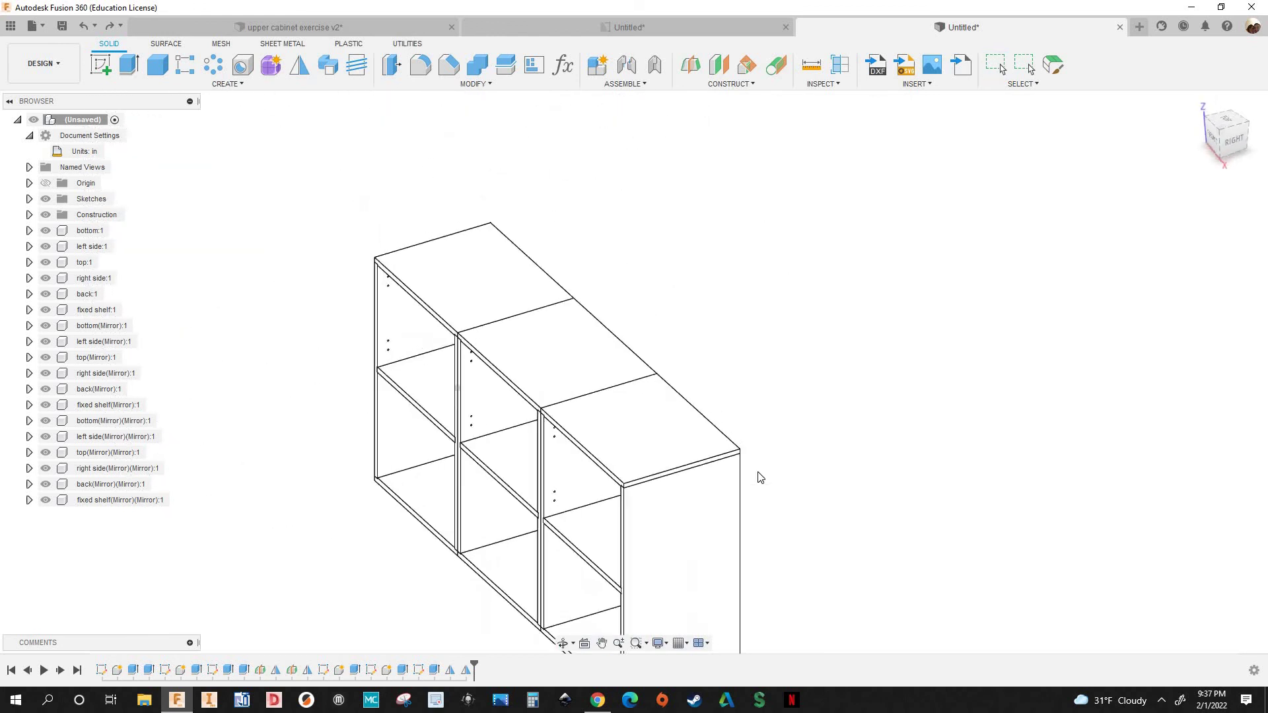